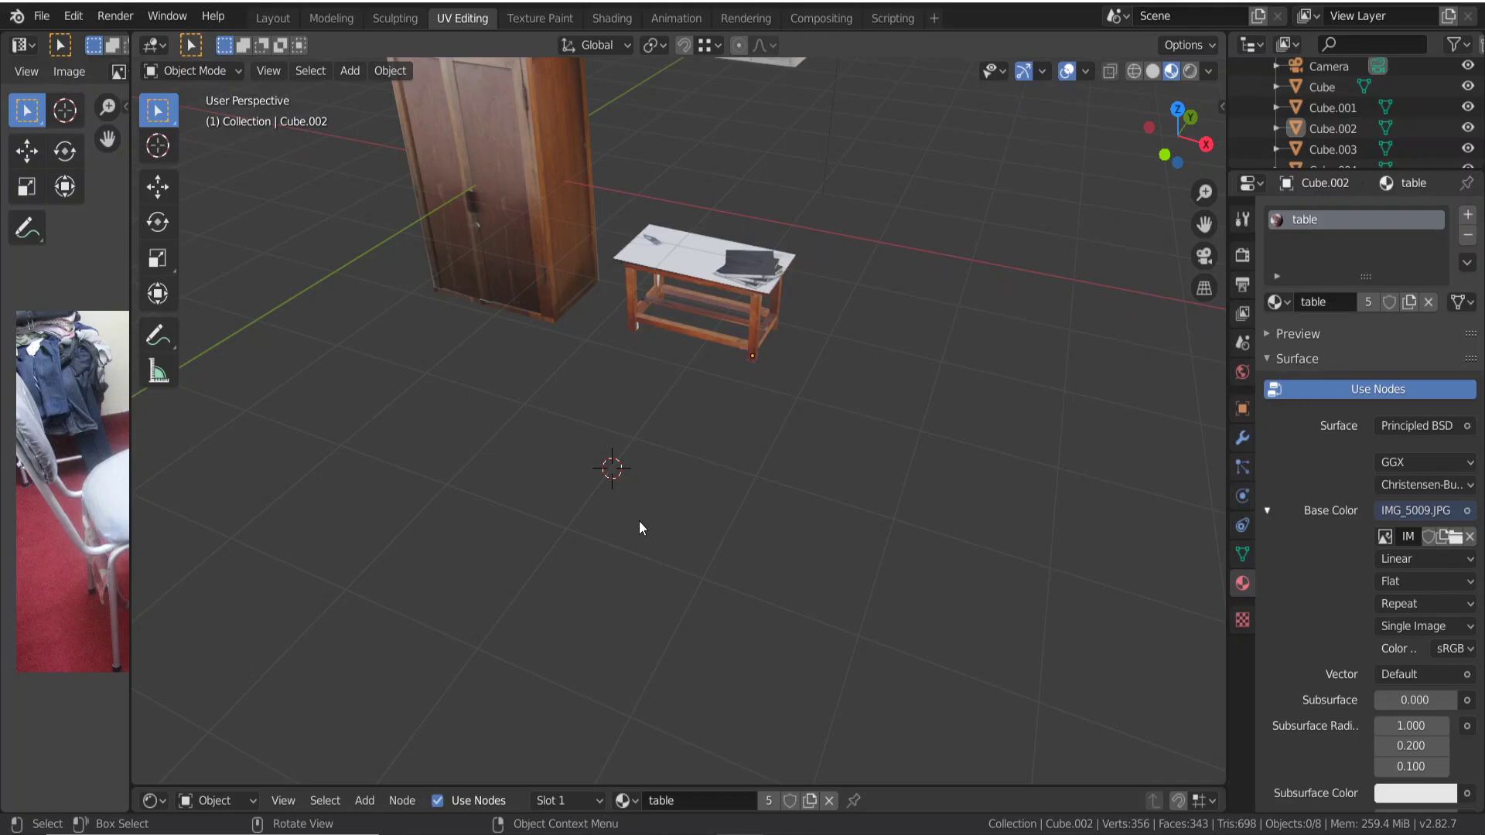
Add a cylinder mesh near the scene centre and scale it down.
key(shift+a)
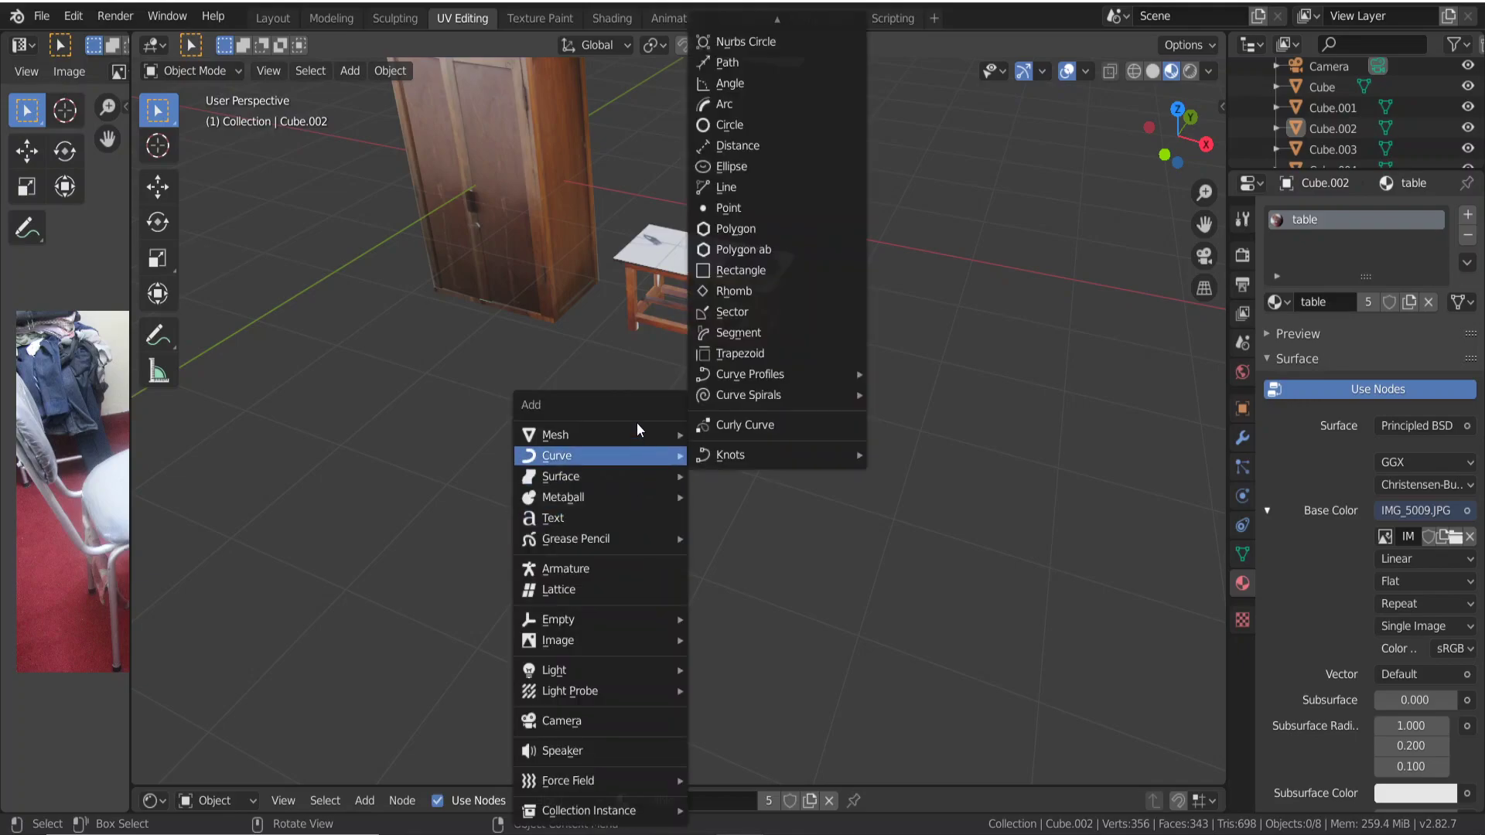
mouse_move(556, 434)
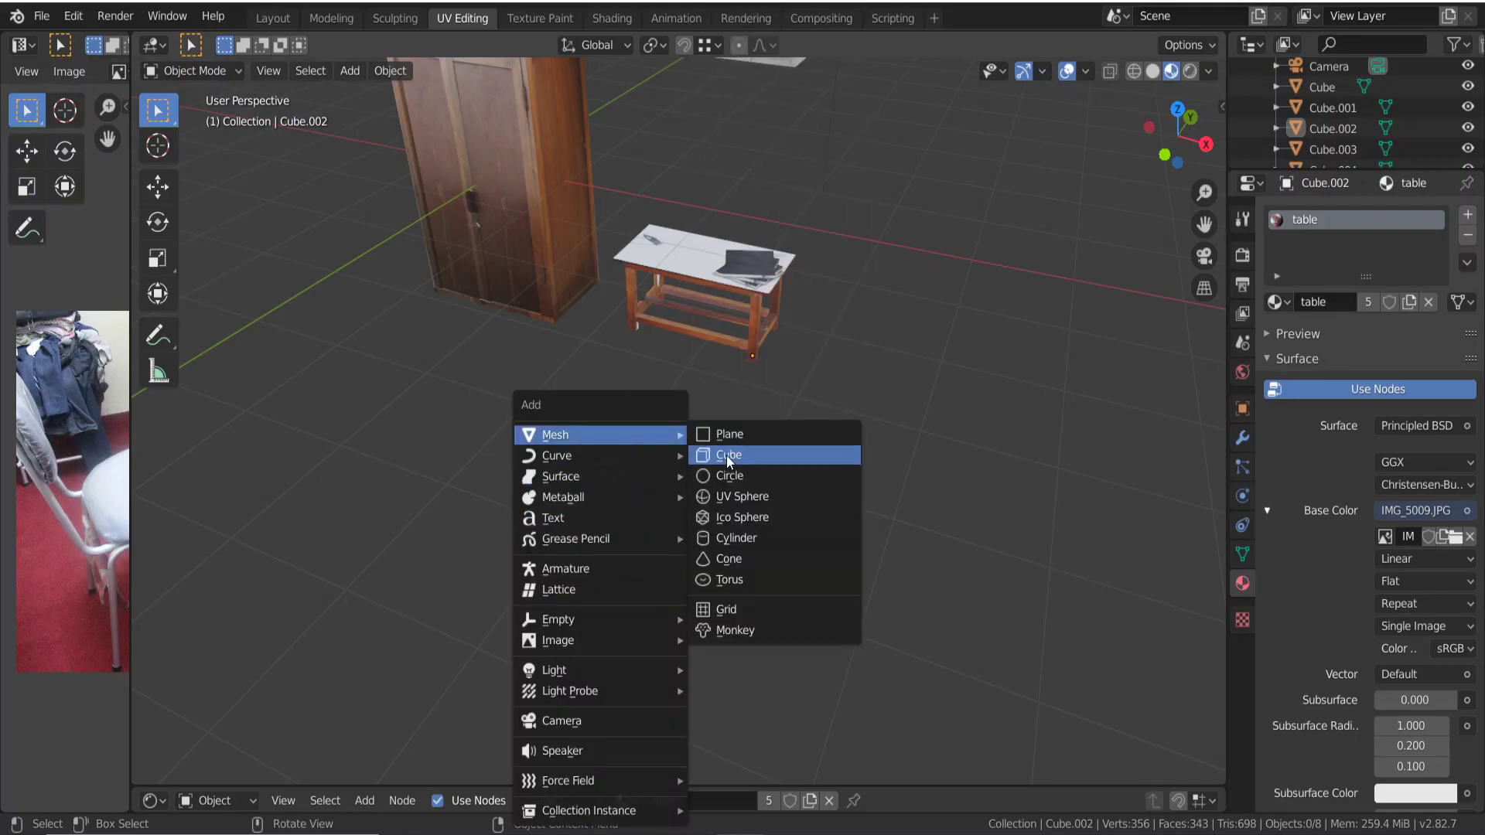
click(749, 540)
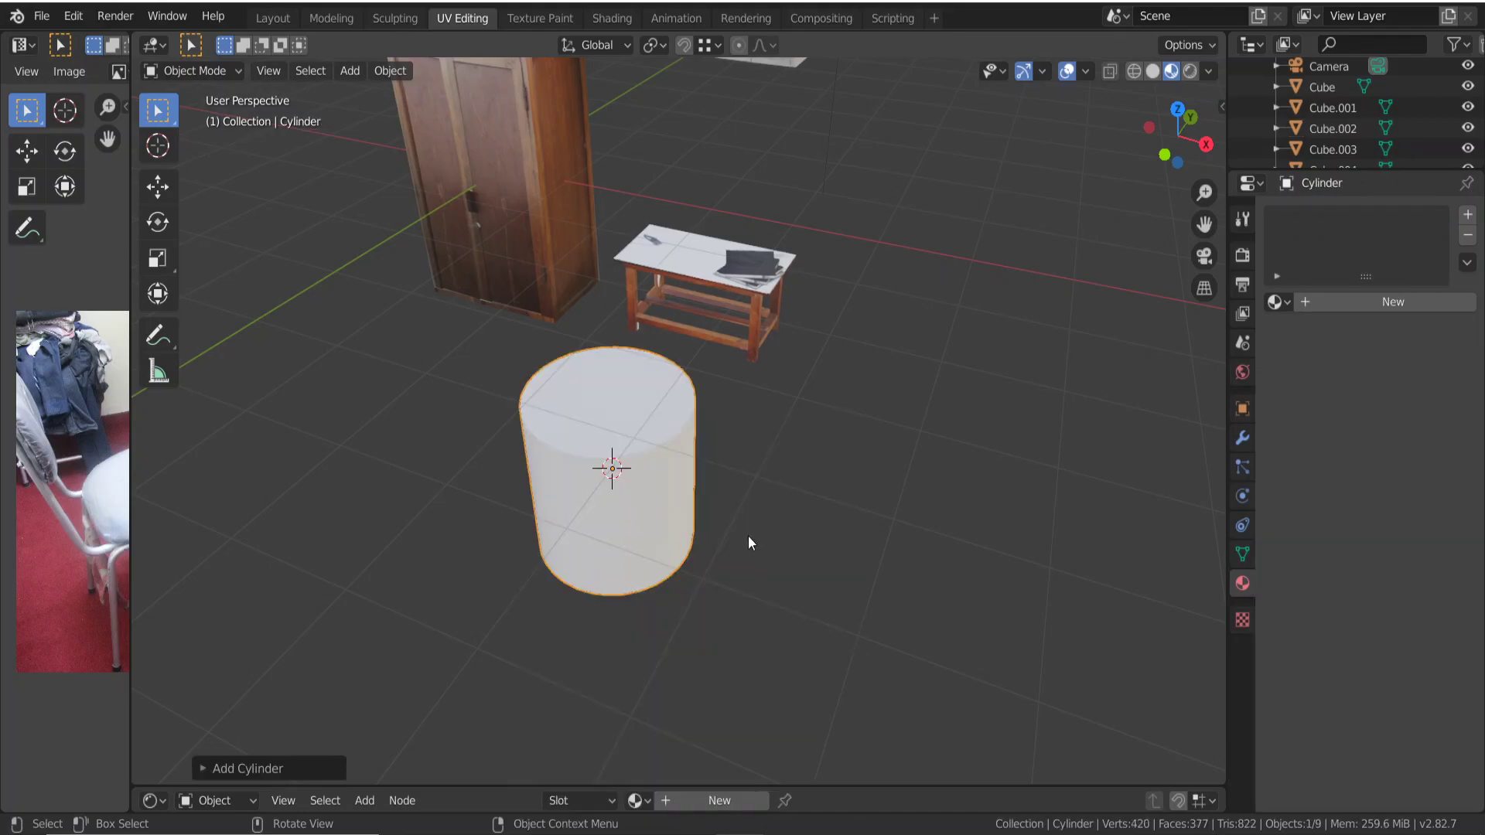
key(s)
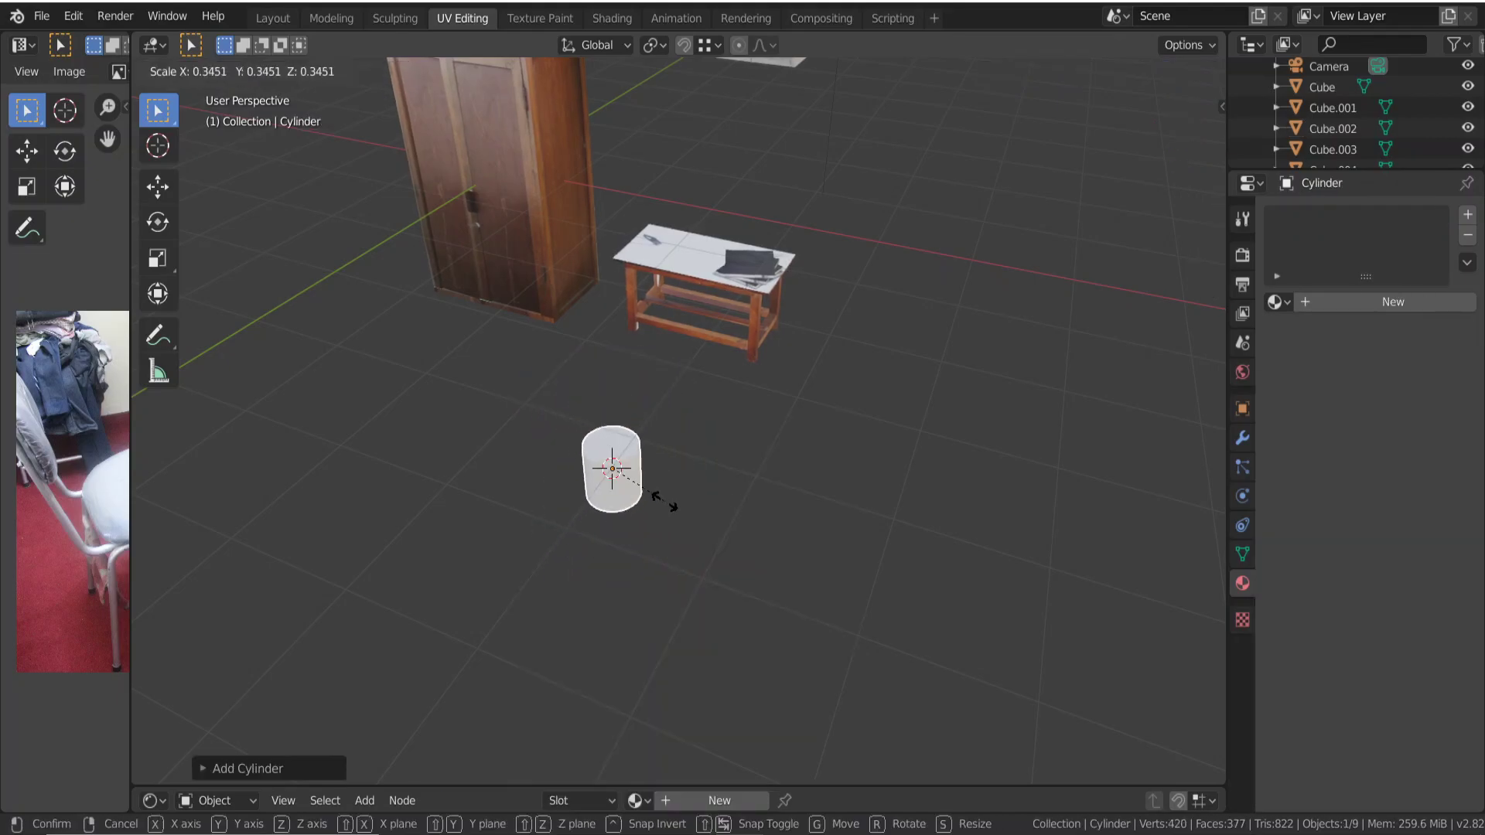
click(624, 489)
key(shift+a)
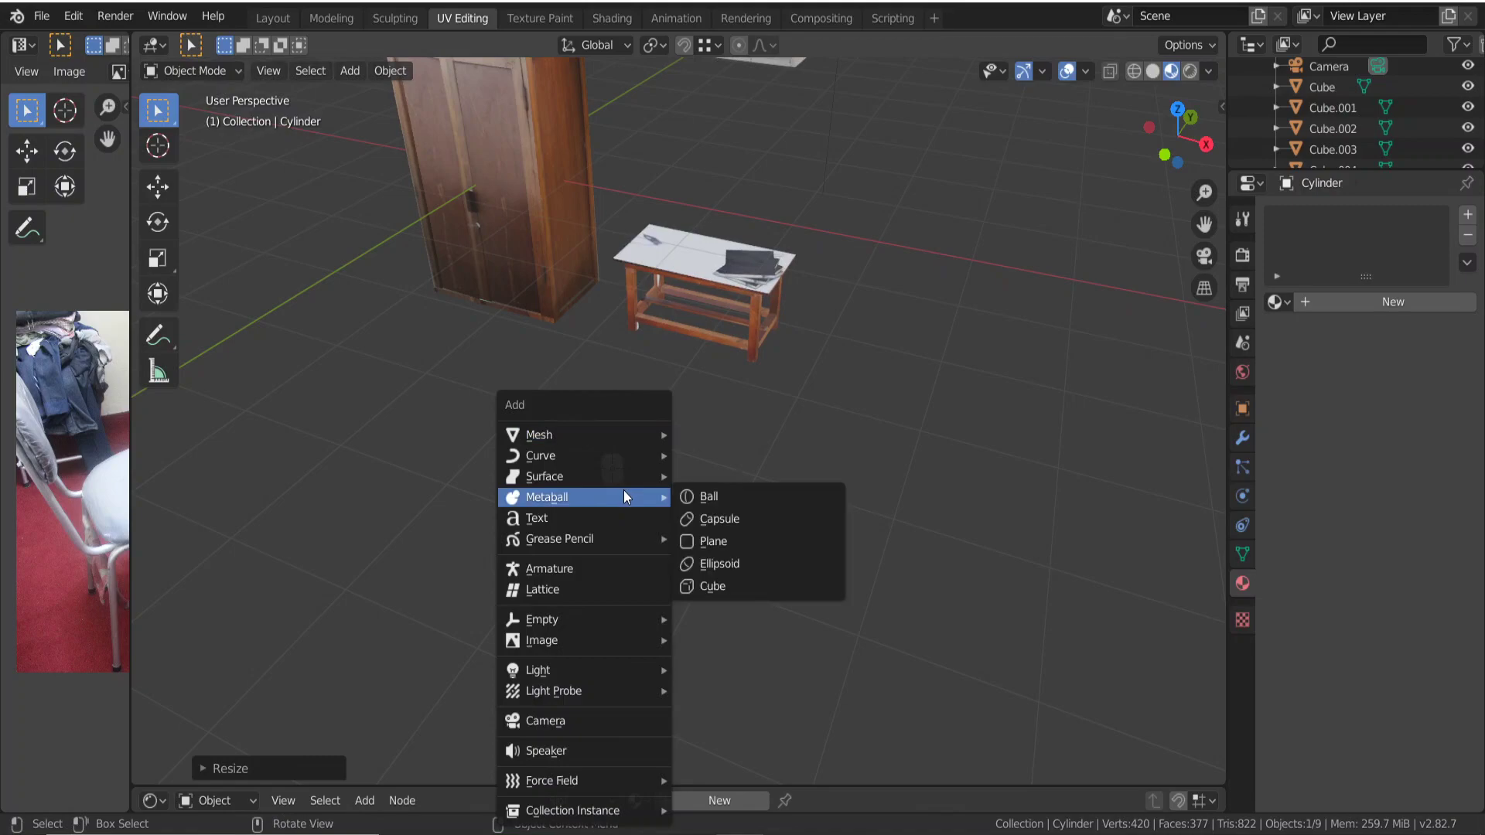
key(Escape)
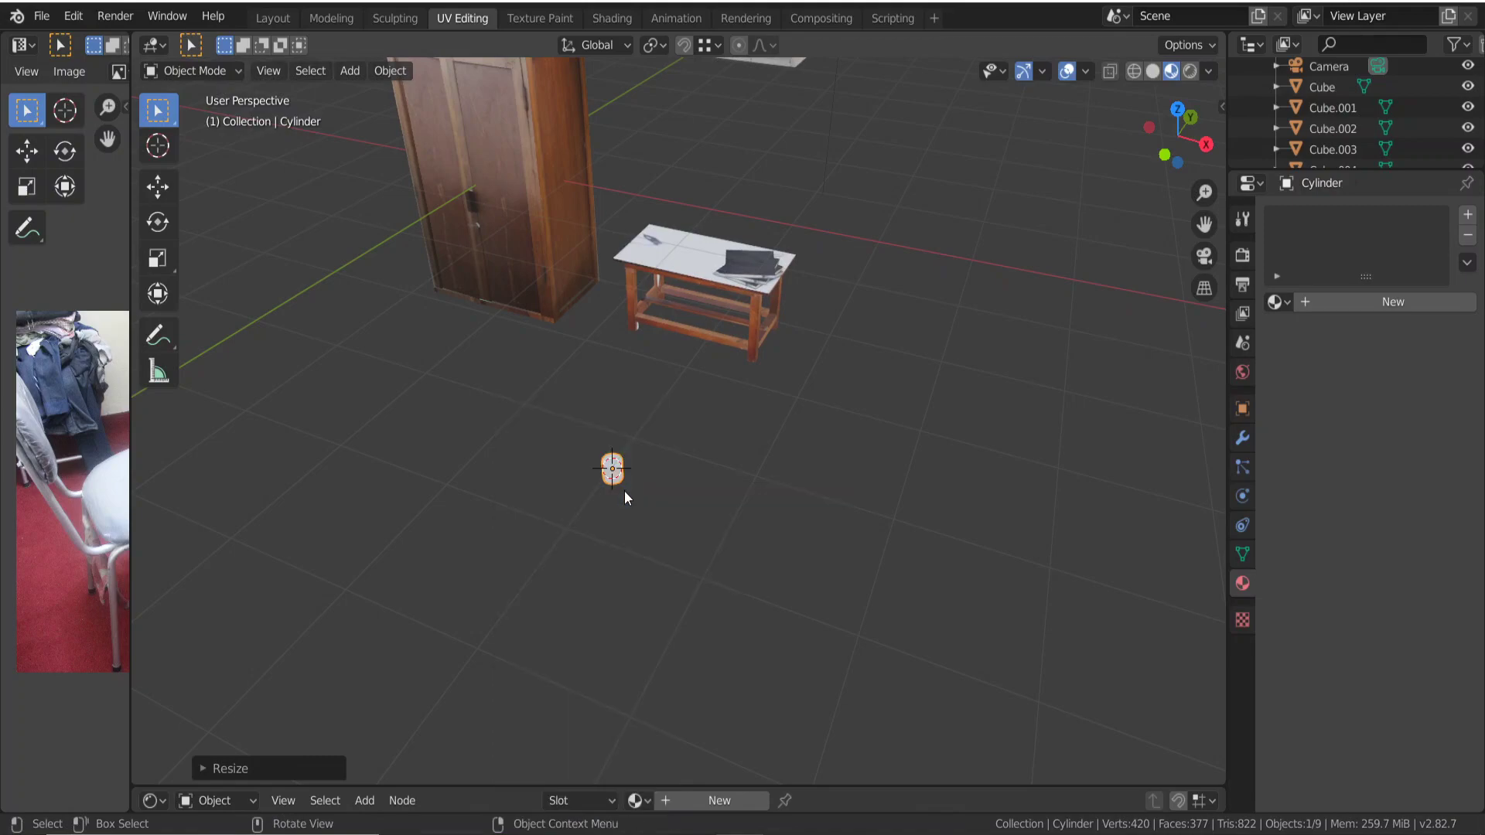
Apply the cylinder's scale, then reselect the cylinder.
key(ctrl+a)
click(624, 490)
click(727, 522)
scroll(721, 528, up, 2)
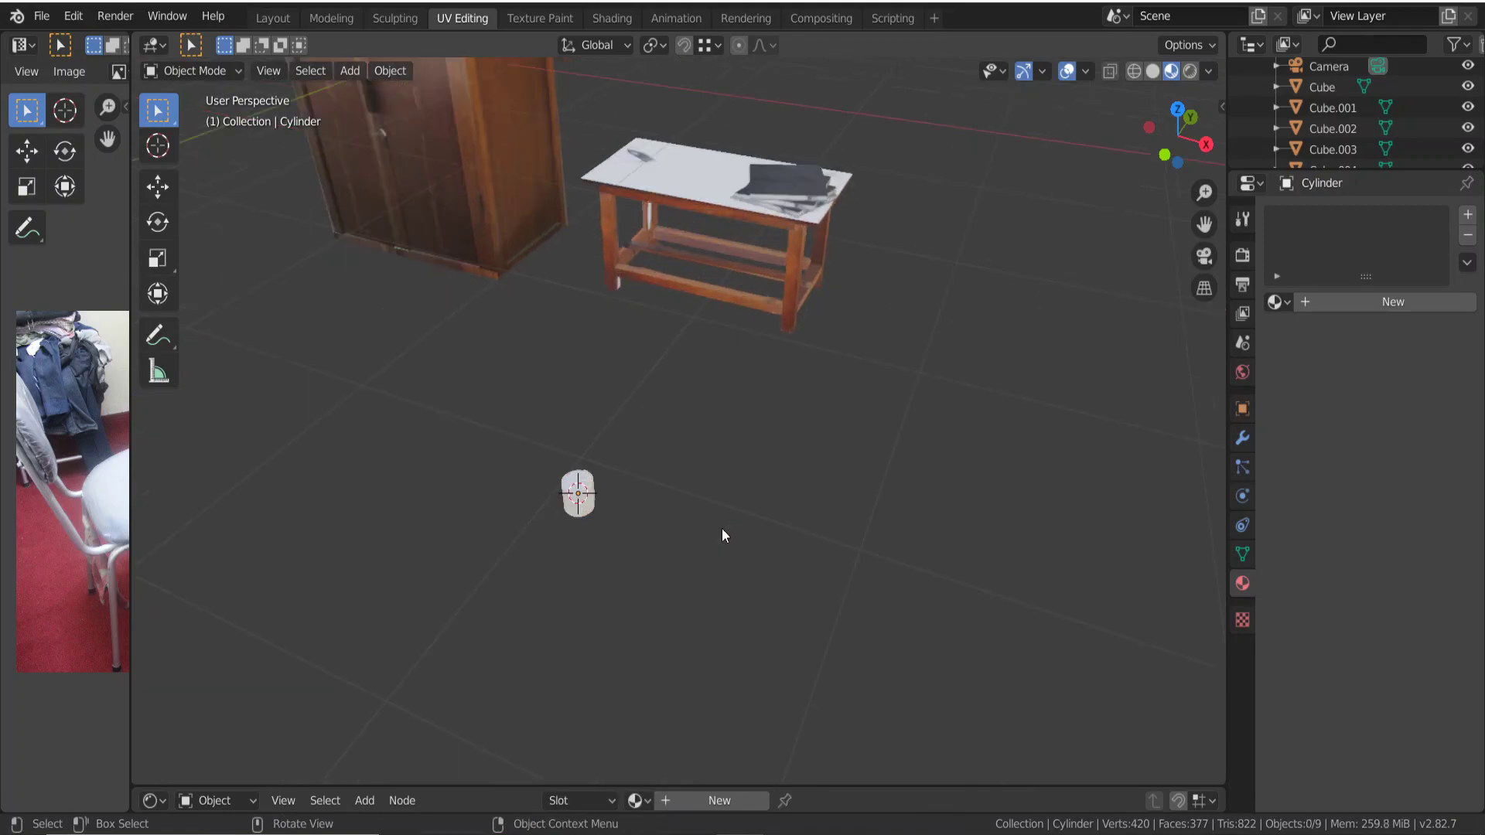
scroll(721, 528, up, 2)
middle_drag(712, 537, 660, 517)
scroll(661, 517, up, 2)
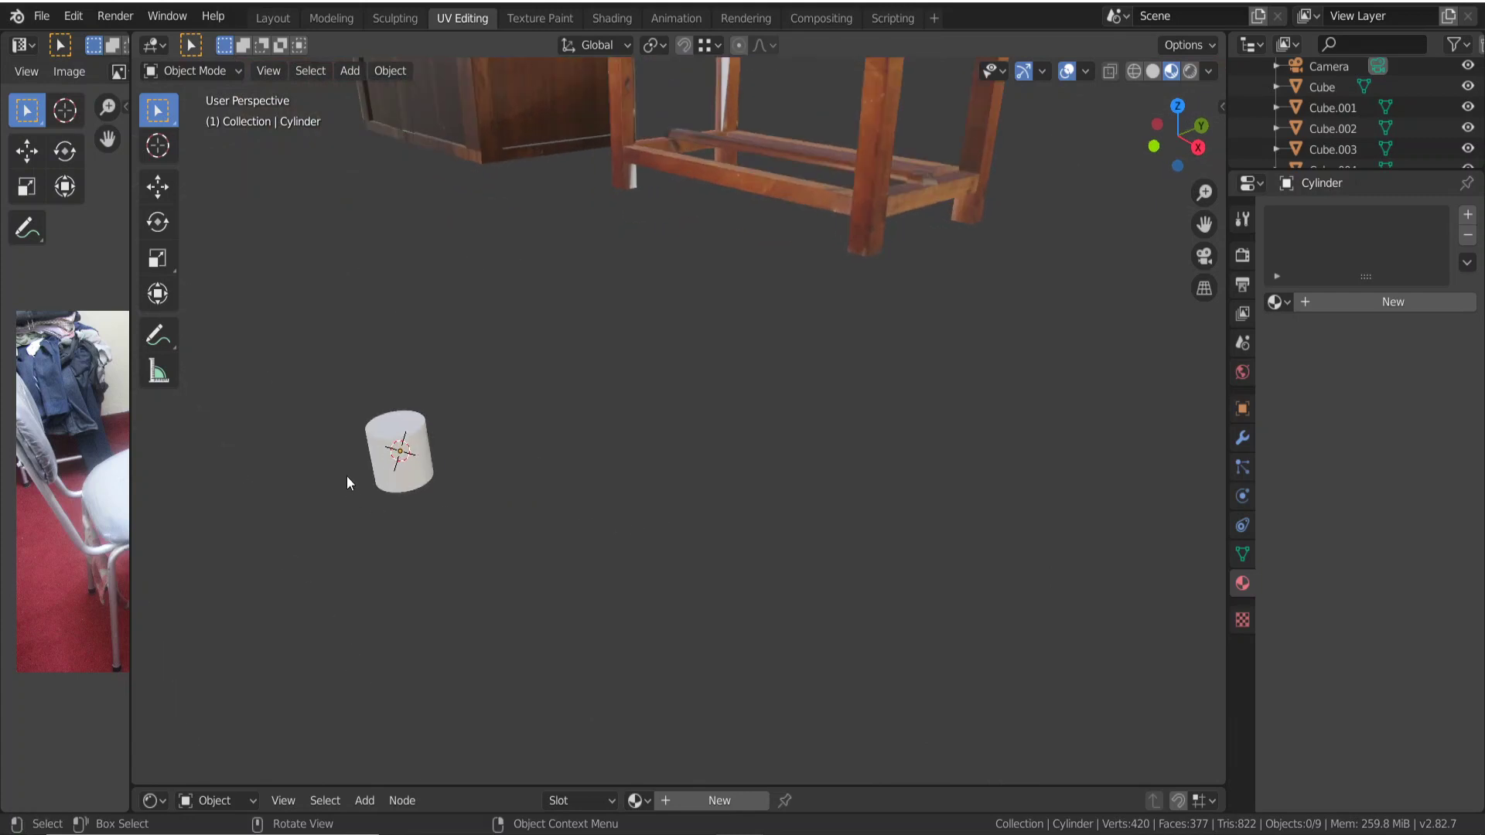
click(409, 466)
mouse_move(526, 490)
middle_down()
mouse_move(515, 502)
mouse_move(572, 493)
middle_up()
Scale the cylinder's mesh down further in Edit Mode.
key(Tab)
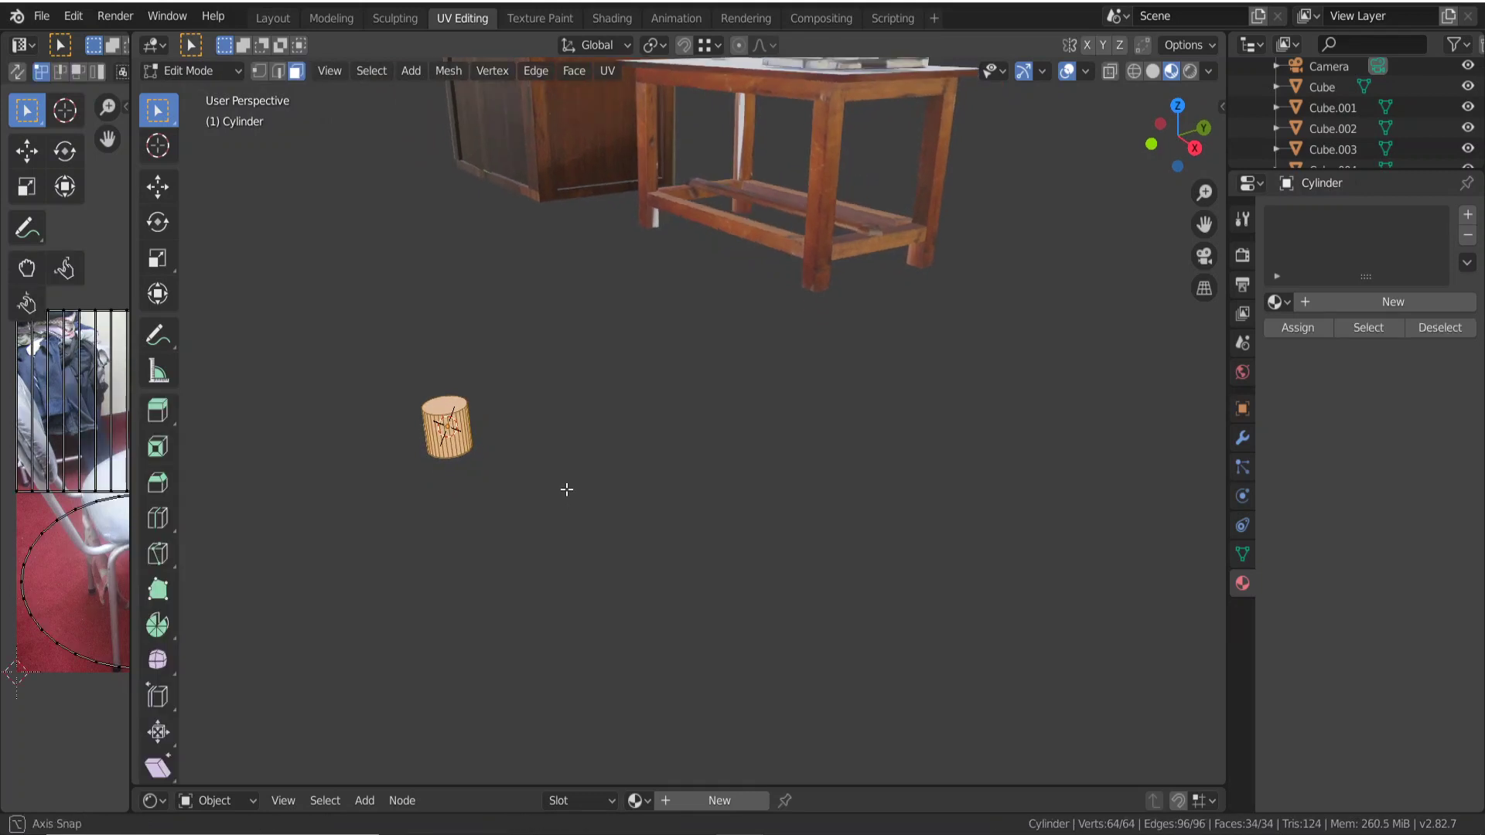
key(s)
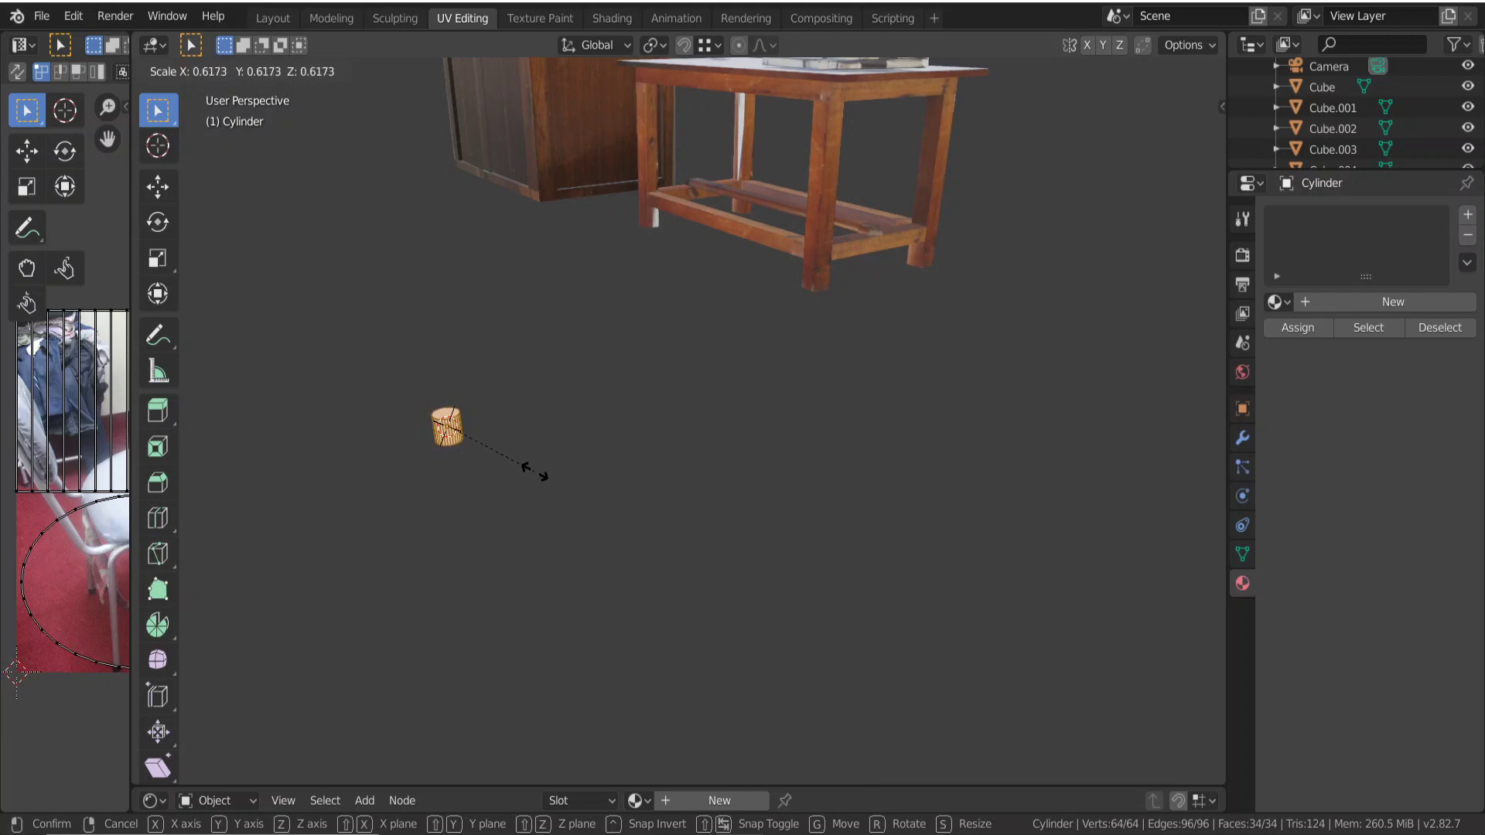
click(509, 474)
scroll(506, 475, up, 3)
scroll(505, 479, down, 2)
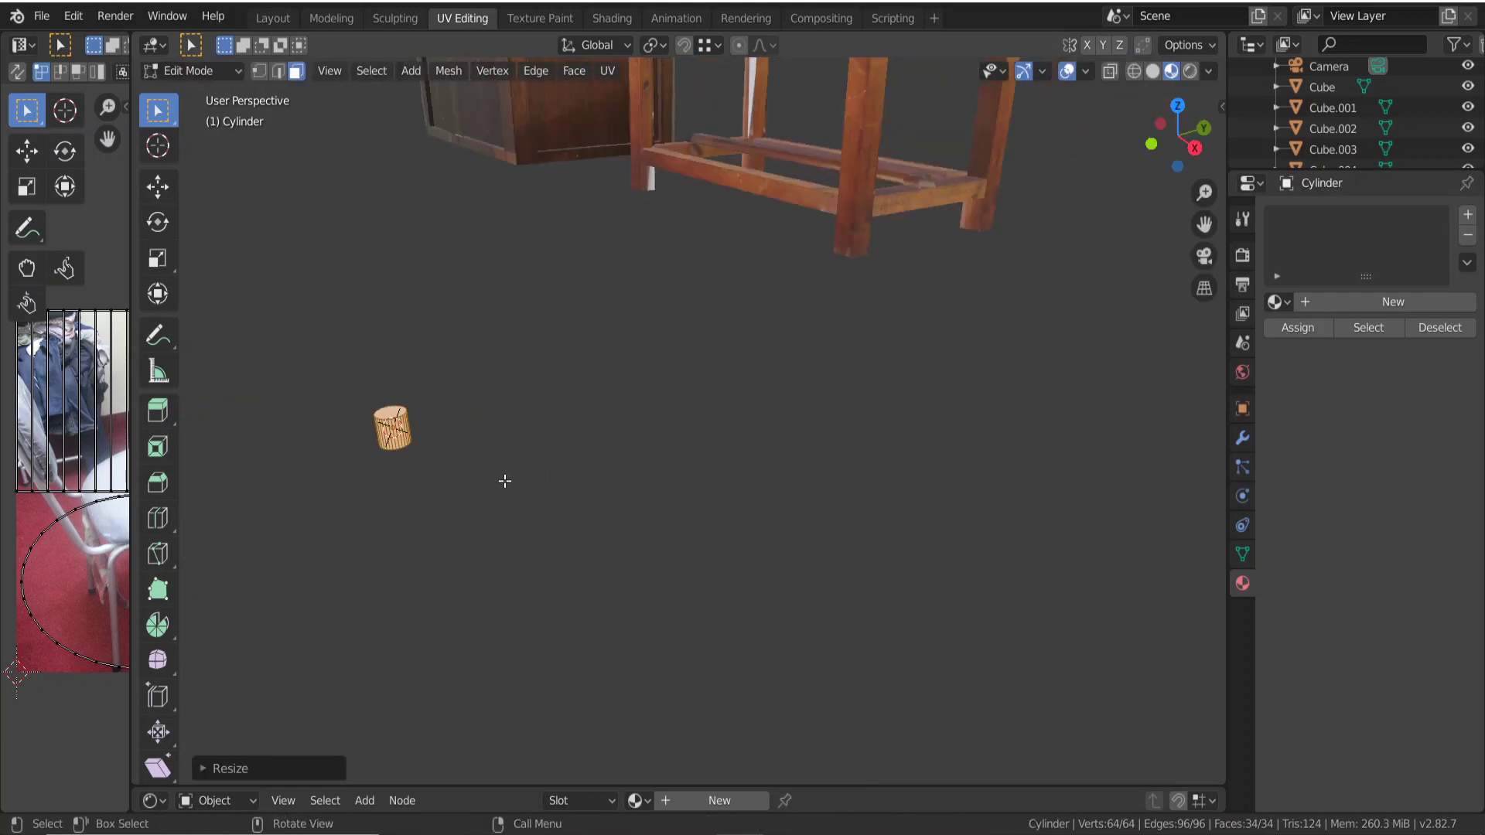
middle_drag(505, 481, 534, 470)
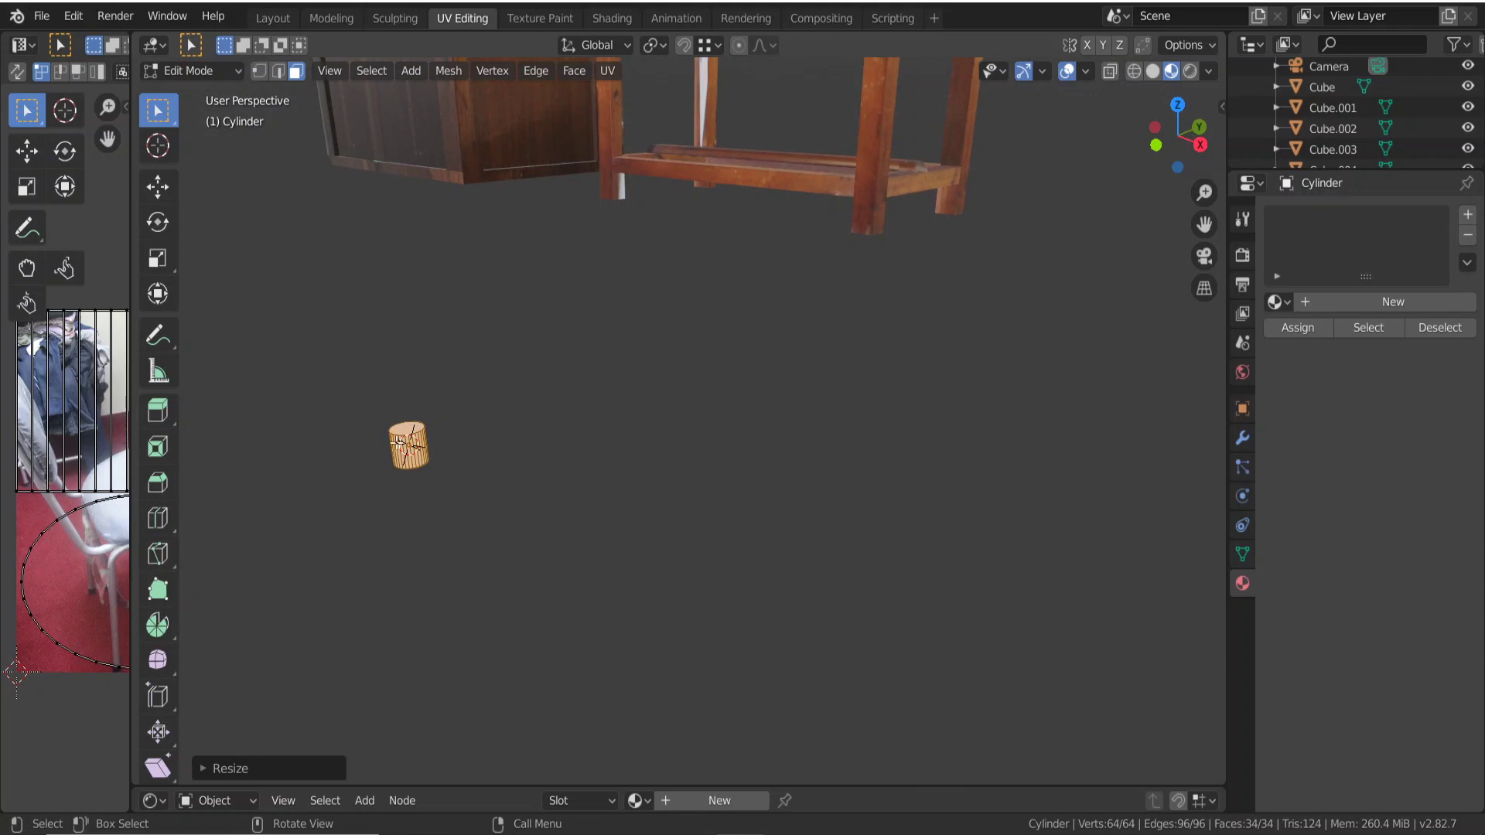
Select only the cylinder's top face and bring up the Delete menu.
ctrl+drag(372, 405, 487, 464)
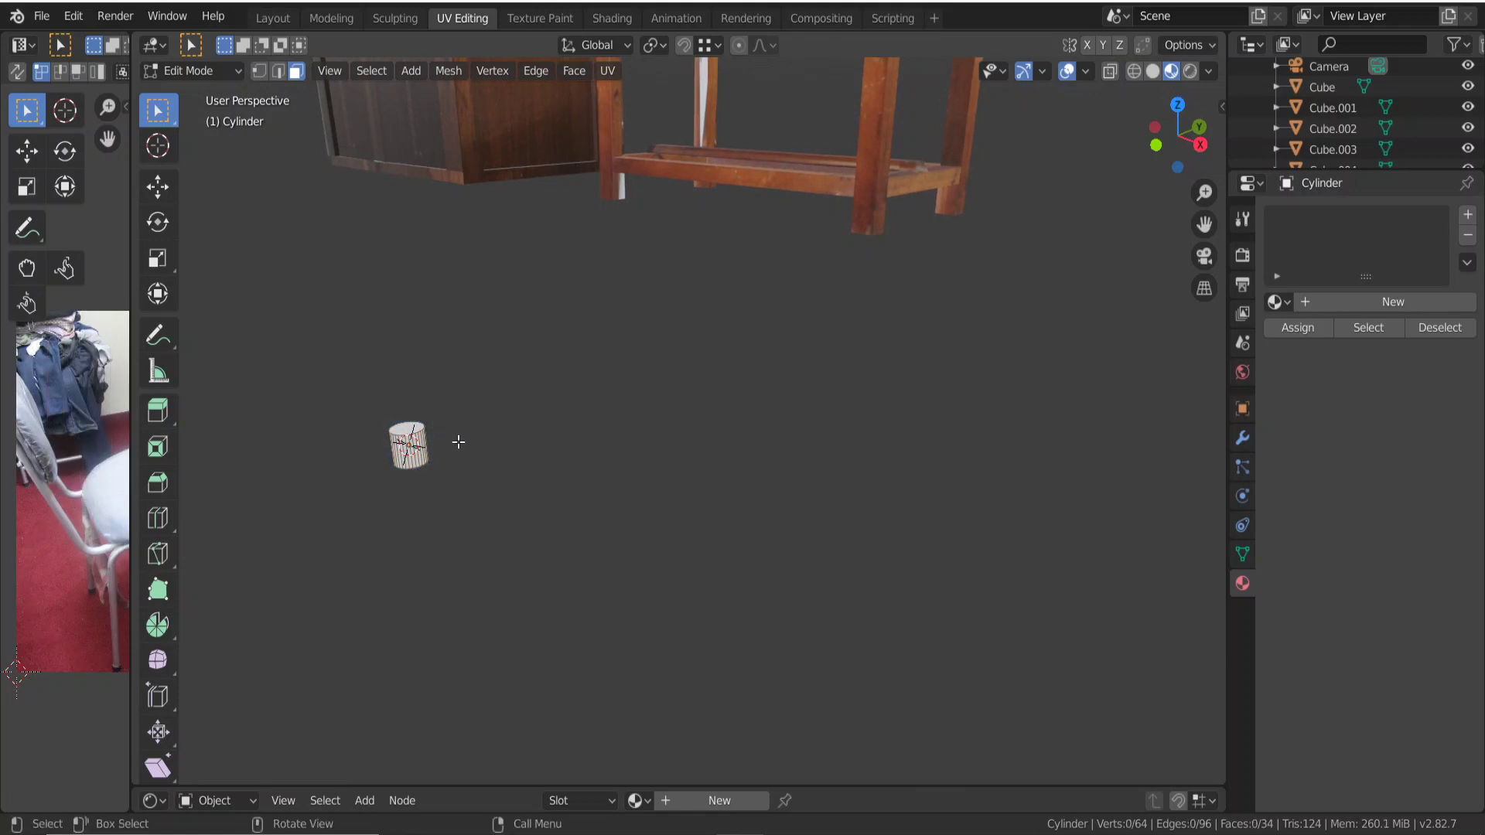
scroll(458, 442, up, 2)
scroll(410, 445, down, 2)
click(403, 425)
key(x)
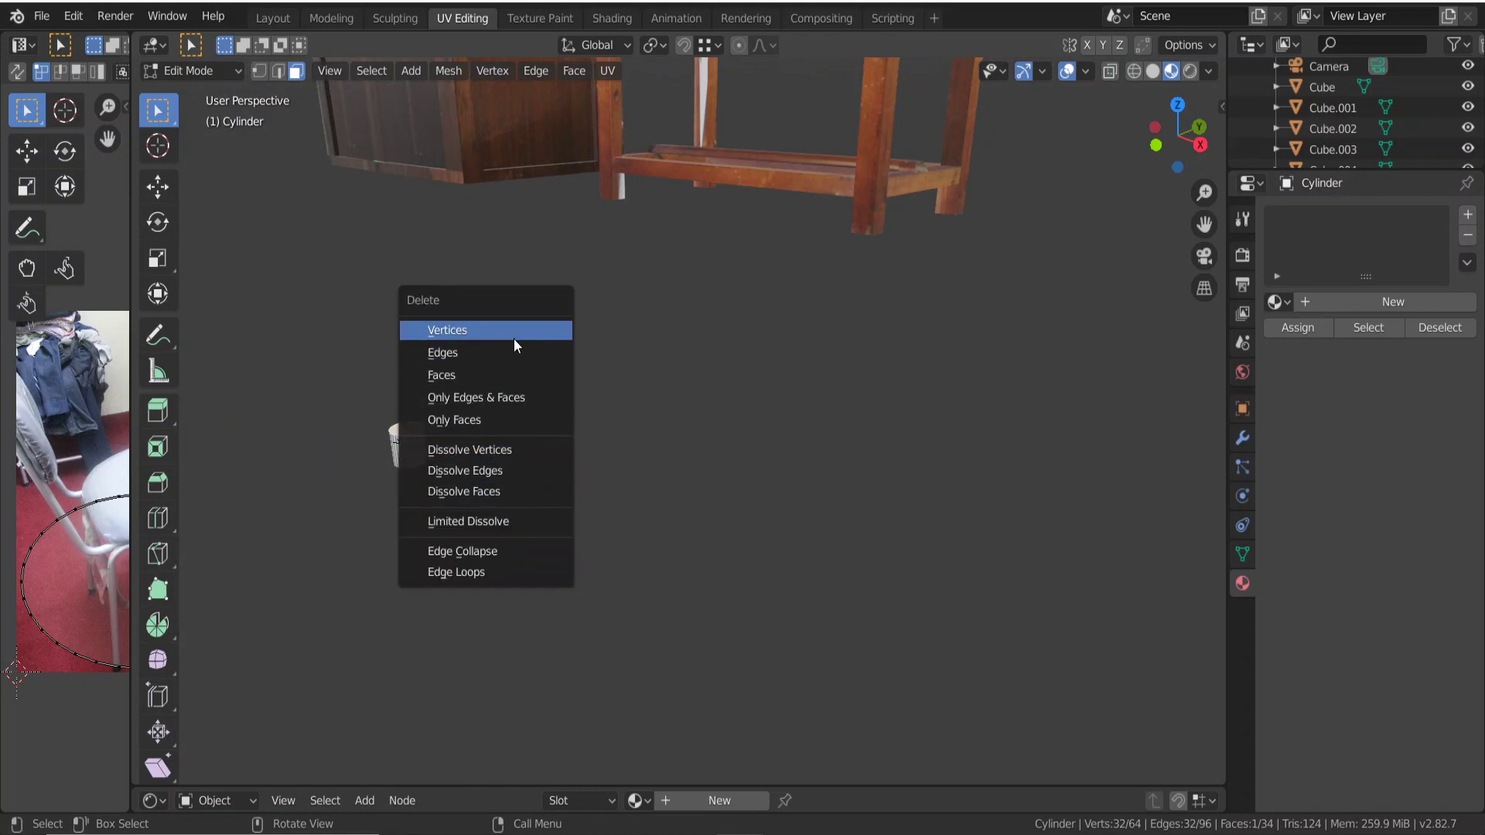
Delete the top face's vertices, leaving an open-topped tube.
click(509, 375)
mouse_move(511, 368)
middle_down()
mouse_move(456, 470)
mouse_move(430, 451)
middle_up()
drag(310, 342, 445, 422)
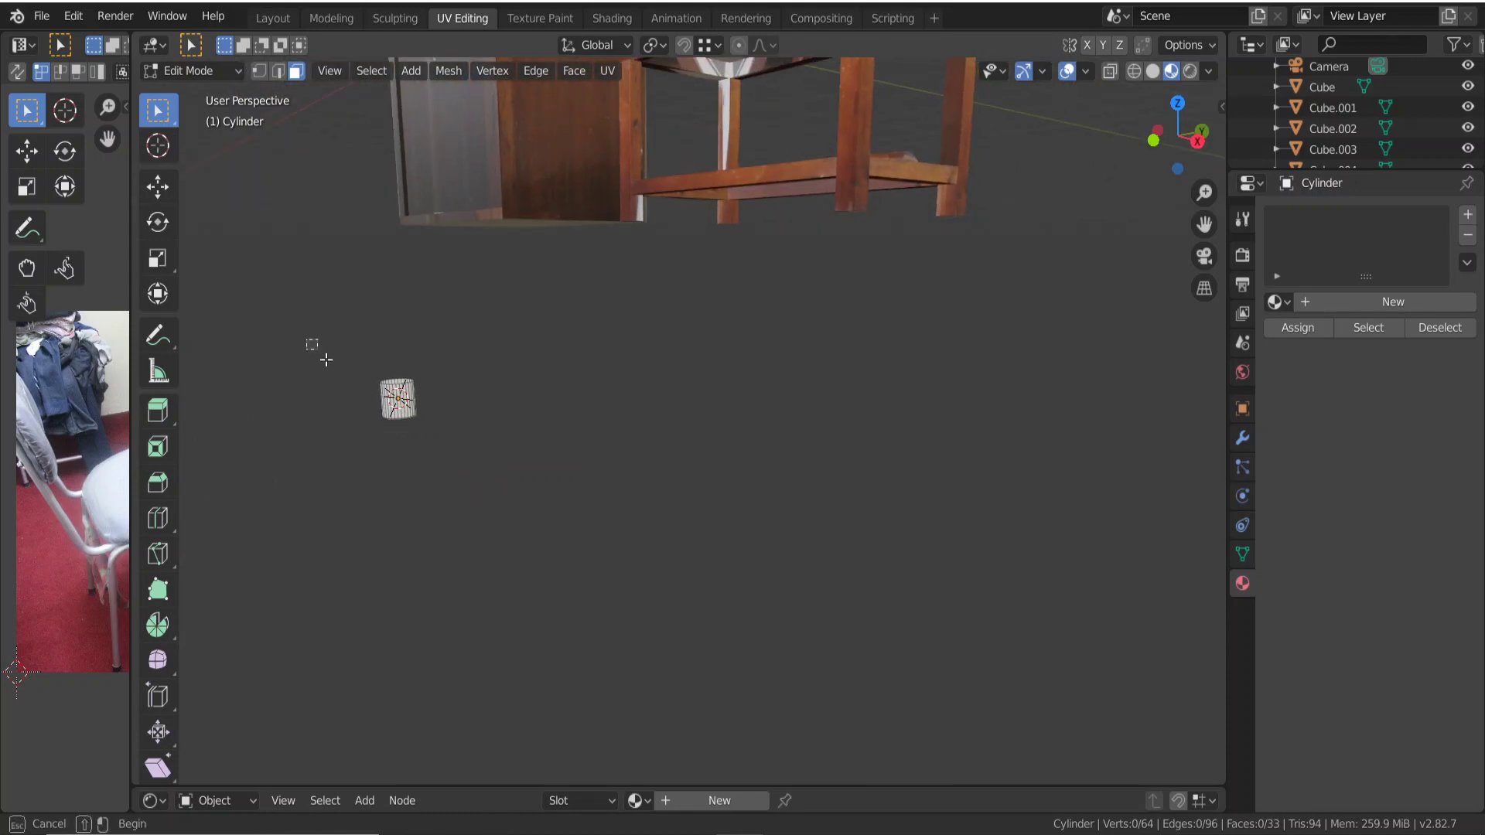
click(469, 401)
scroll(468, 398, up, 1)
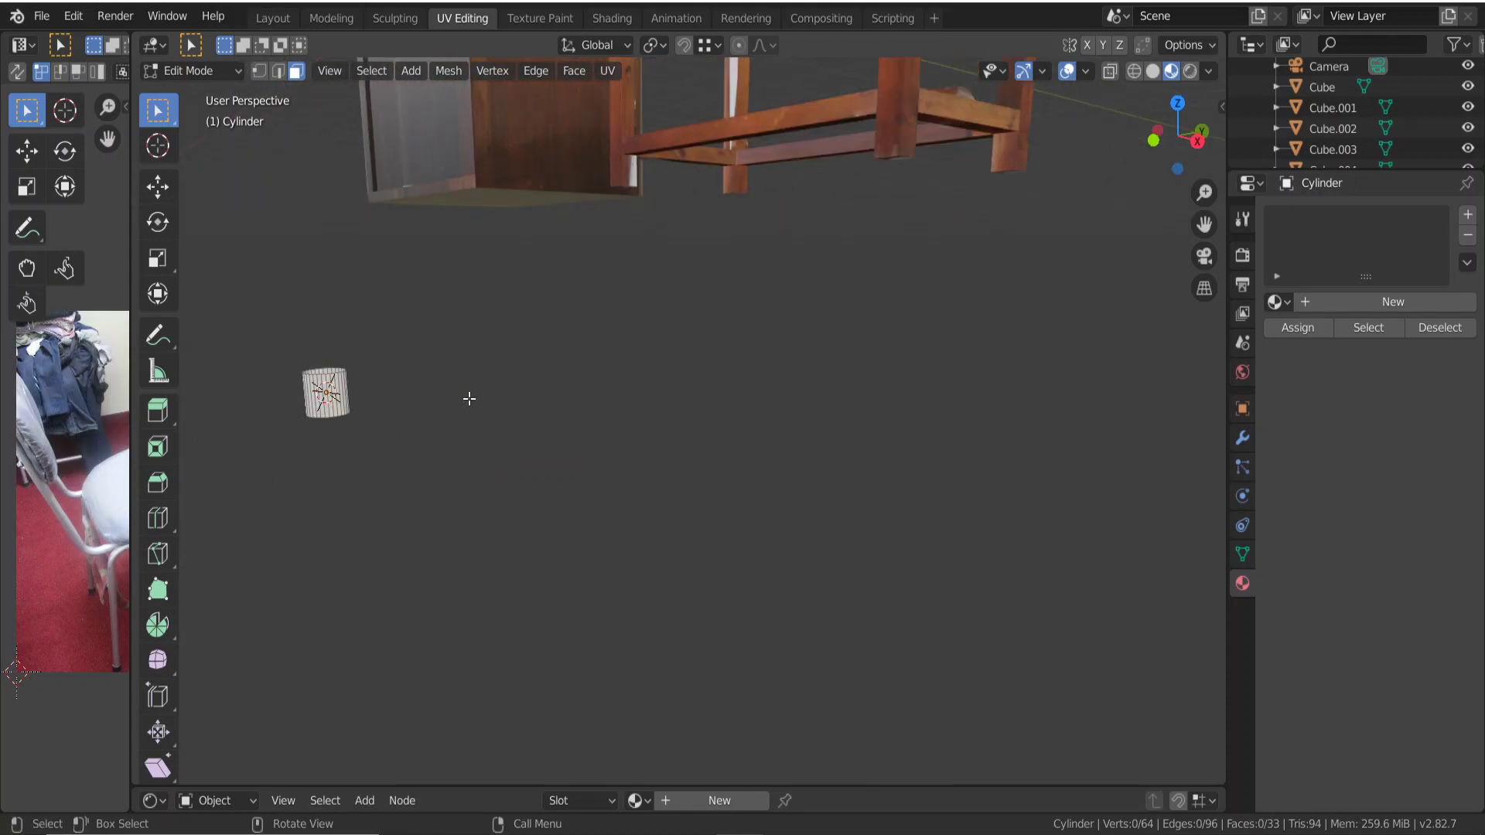
Box-select the full 32-vertex top rim in vertex mode with X-ray on.
key(1)
drag(281, 339, 403, 379)
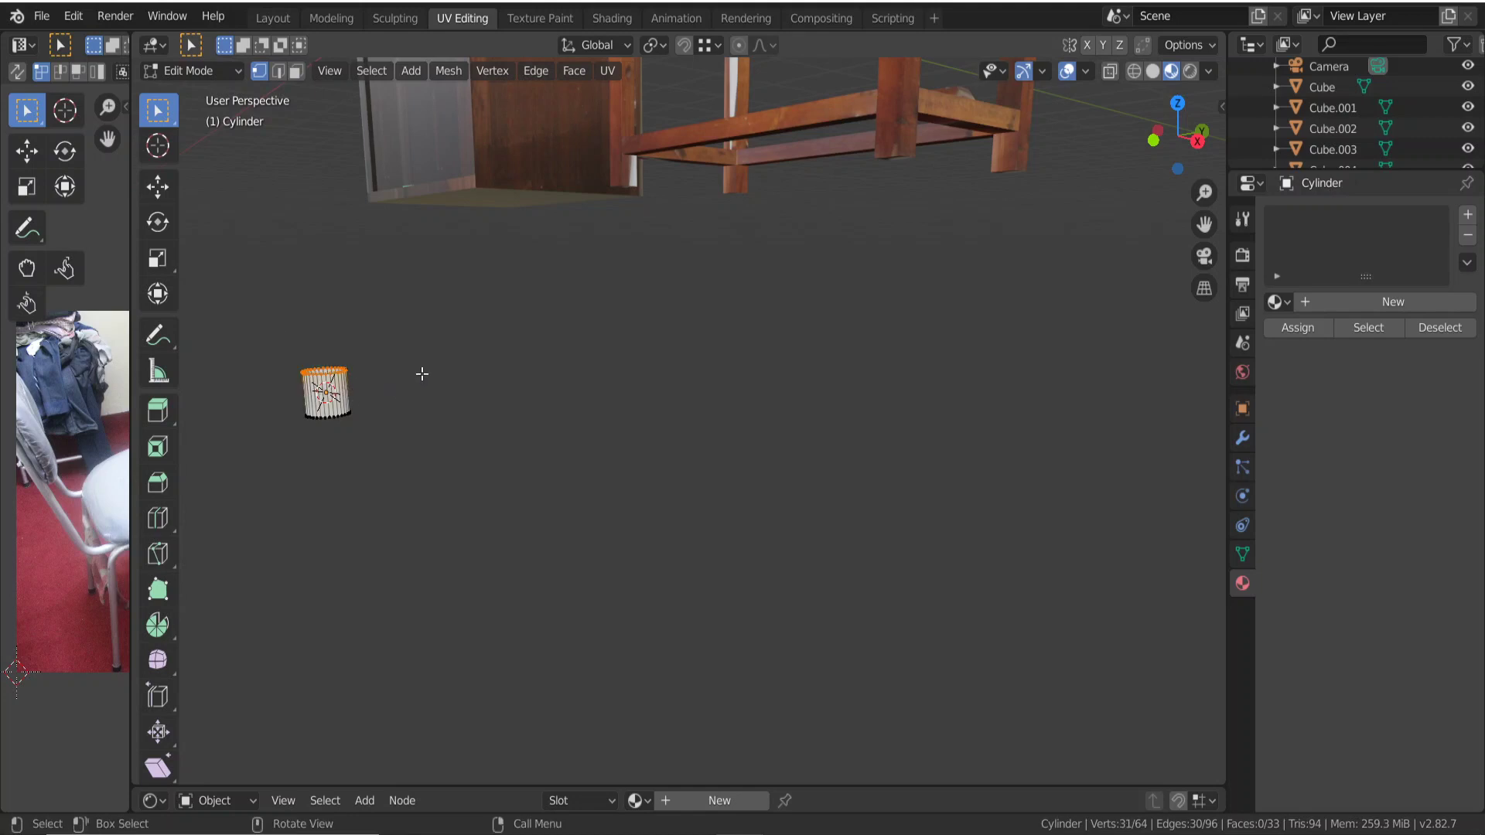
click(1109, 71)
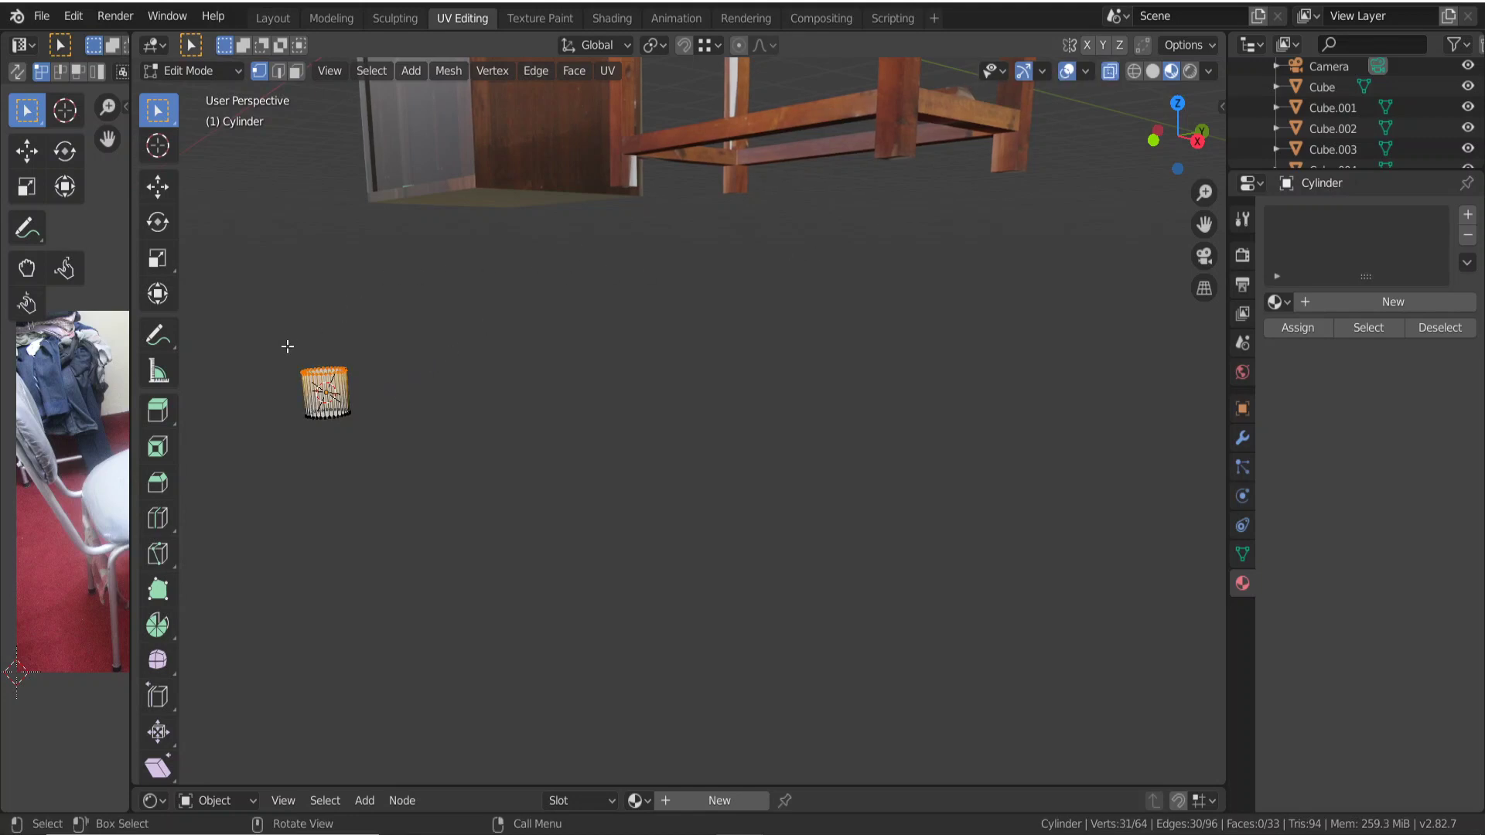
mouse_move(290, 354)
mouse_down()
mouse_move(389, 396)
mouse_move(468, 399)
mouse_up()
scroll(405, 379, down, 1)
scroll(405, 379, down, 1)
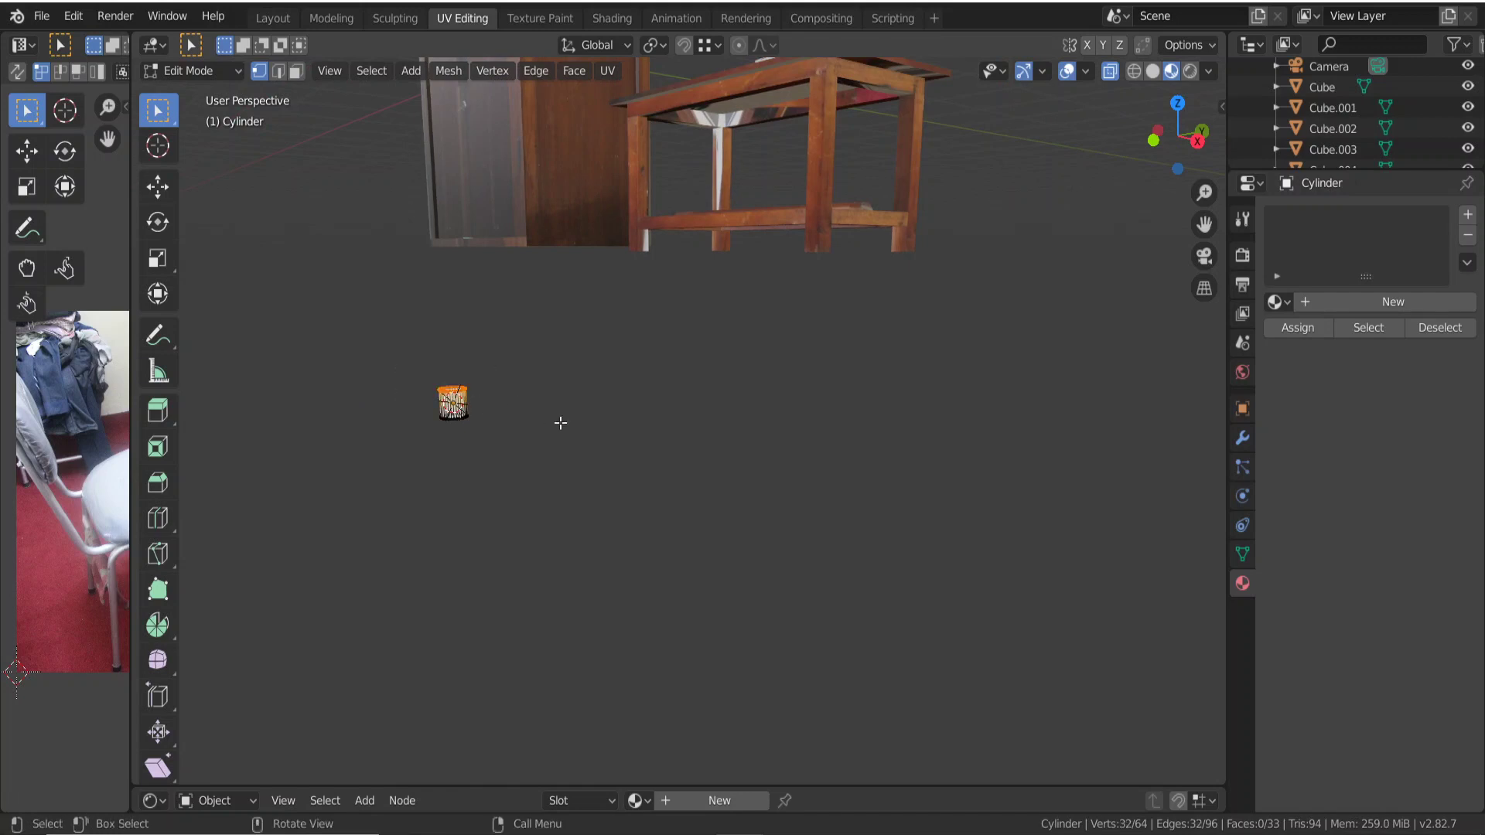
Raise the top rim about 0.49 m along Z into a tall tube.
key(g)
key(z)
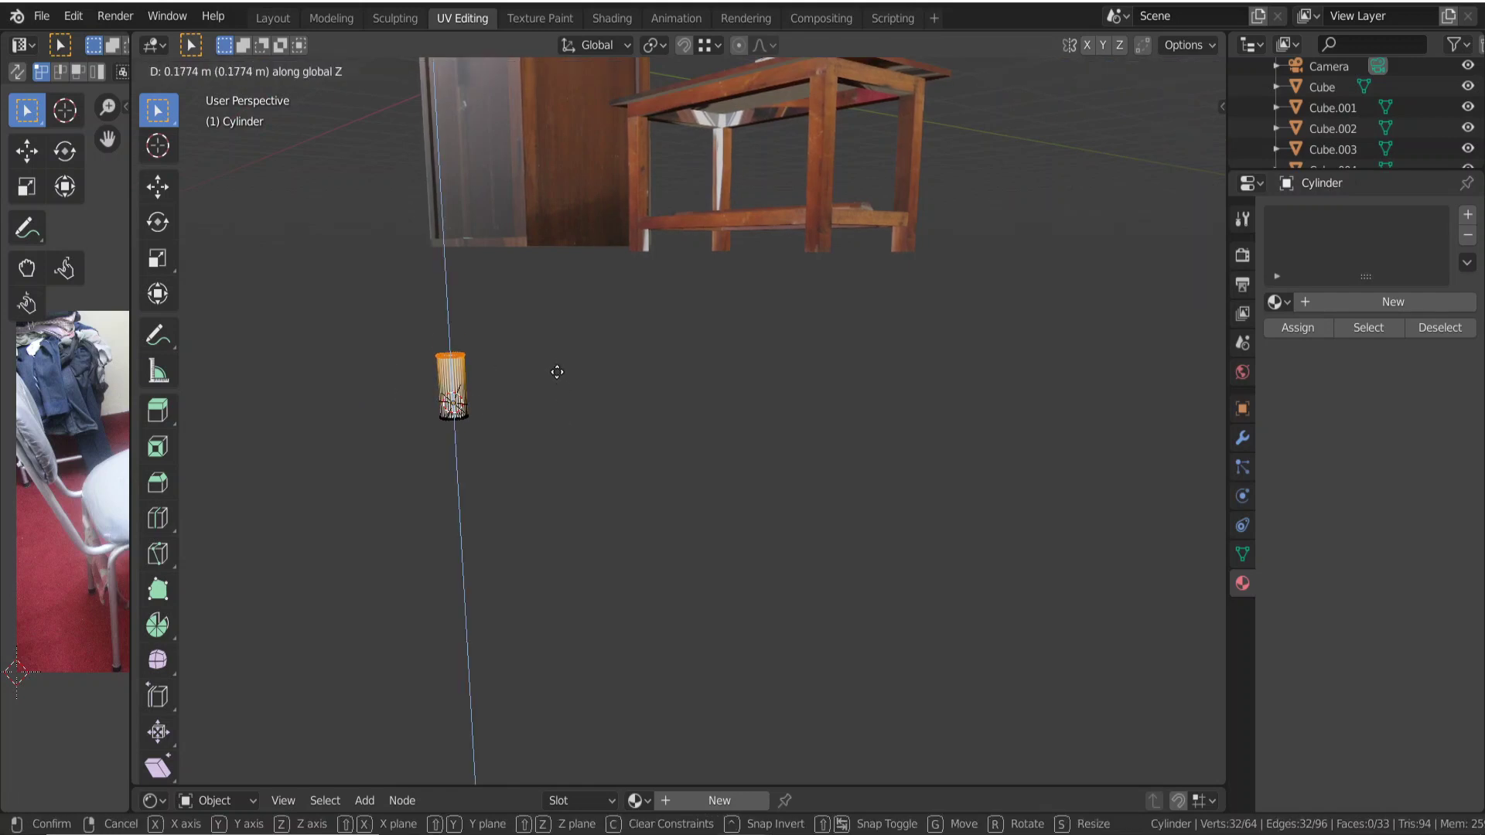
click(556, 327)
mouse_move(541, 331)
middle_down()
mouse_move(550, 393)
mouse_move(560, 358)
mouse_move(587, 359)
middle_up()
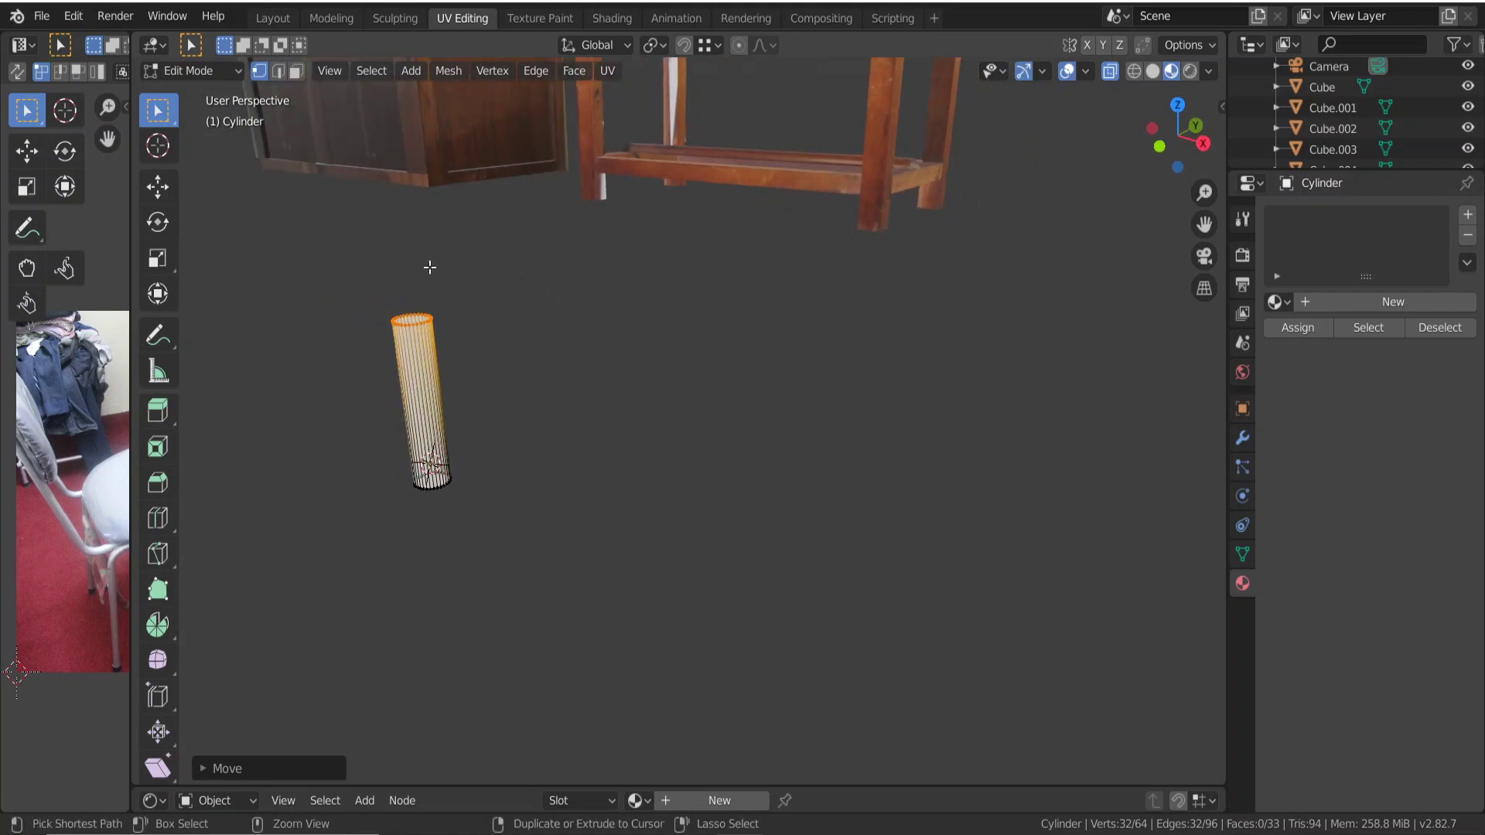
Try a Ctrl+right-click extrusion of the rim, then undo it.
ctrl+right_click(453, 274)
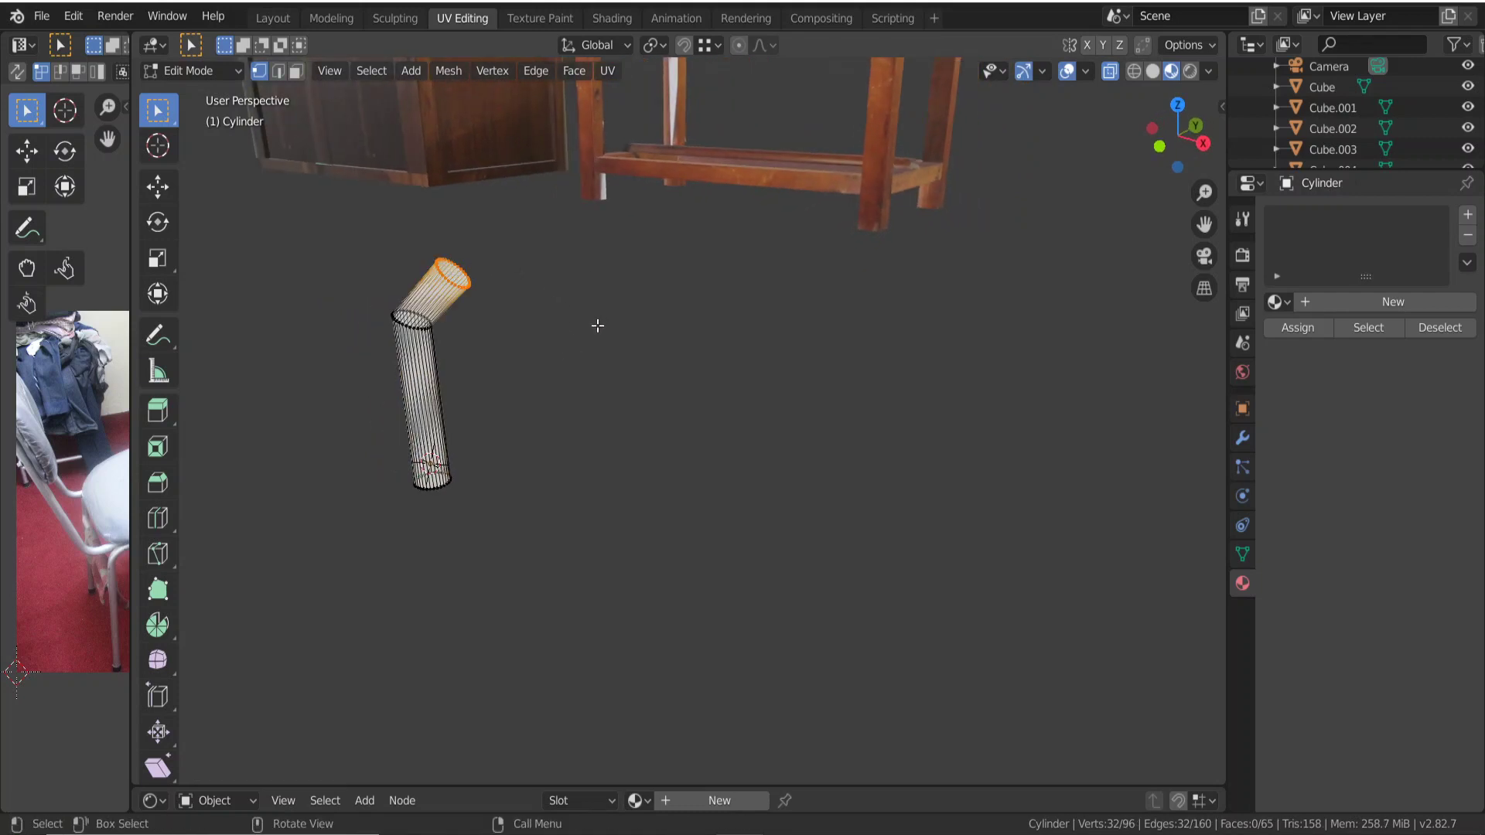
mouse_move(557, 303)
middle_down()
mouse_move(498, 303)
mouse_move(489, 328)
mouse_move(540, 364)
mouse_move(526, 338)
middle_up()
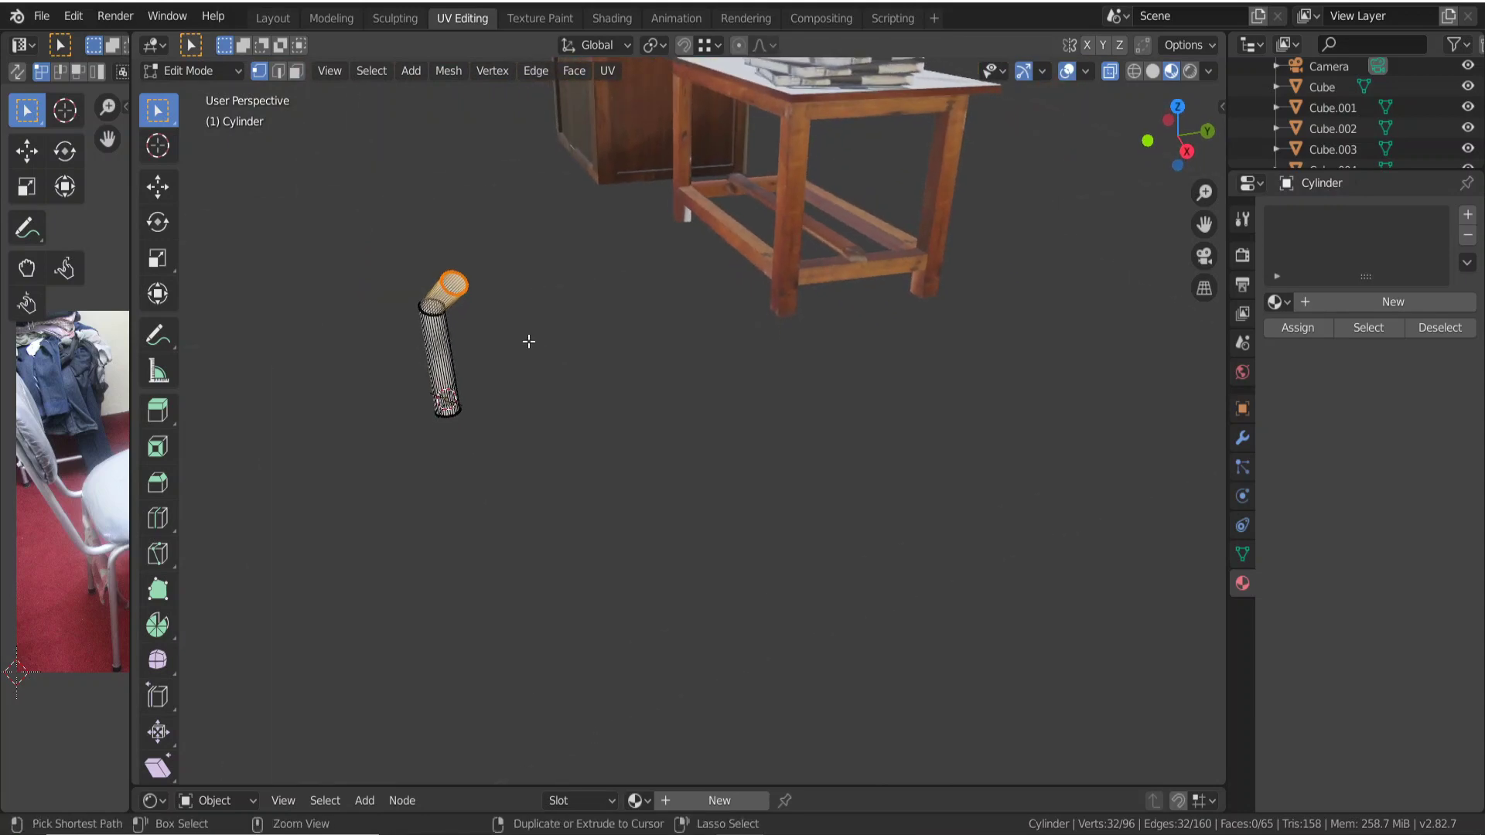
key(ctrl+z)
scroll(524, 346, down, 2)
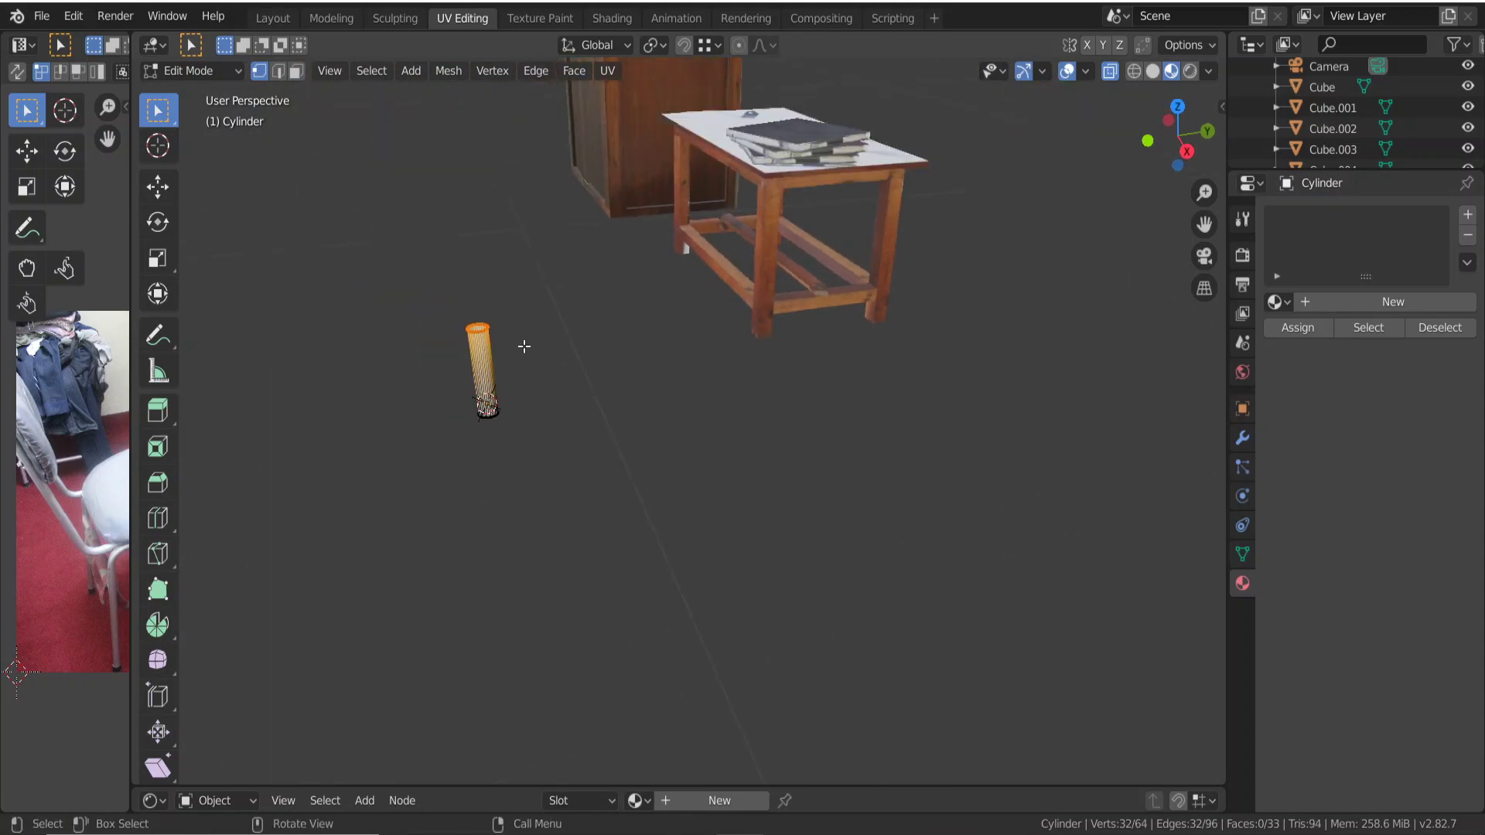
scroll(524, 346, down, 1)
mouse_move(526, 348)
middle_down()
mouse_move(540, 354)
mouse_move(517, 354)
mouse_move(531, 334)
middle_up()
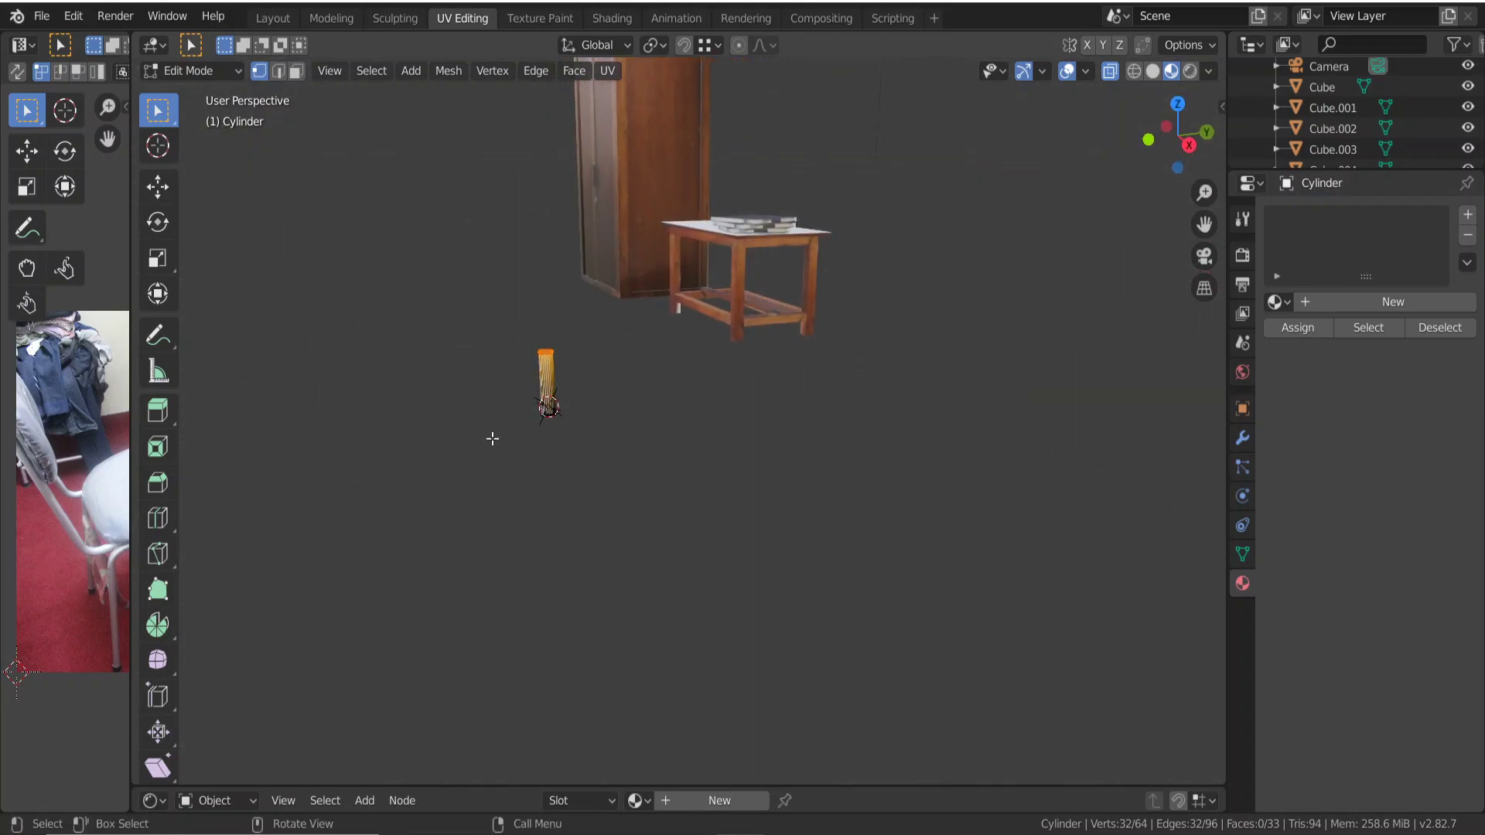
Spin the top rim into a bend with the Spin tool, trying the Y, Z and X axes.
click(170, 630)
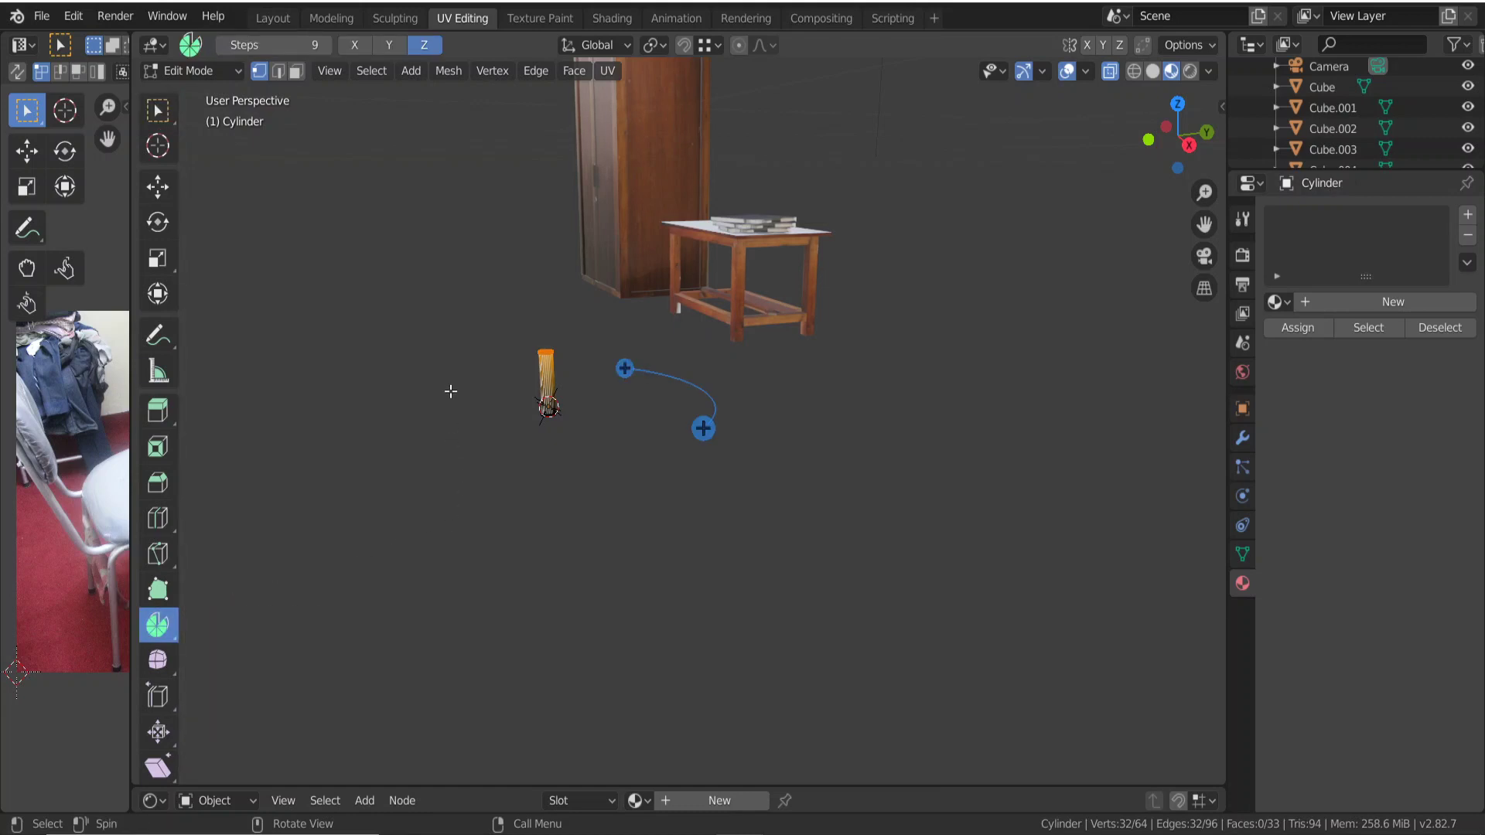
click(389, 45)
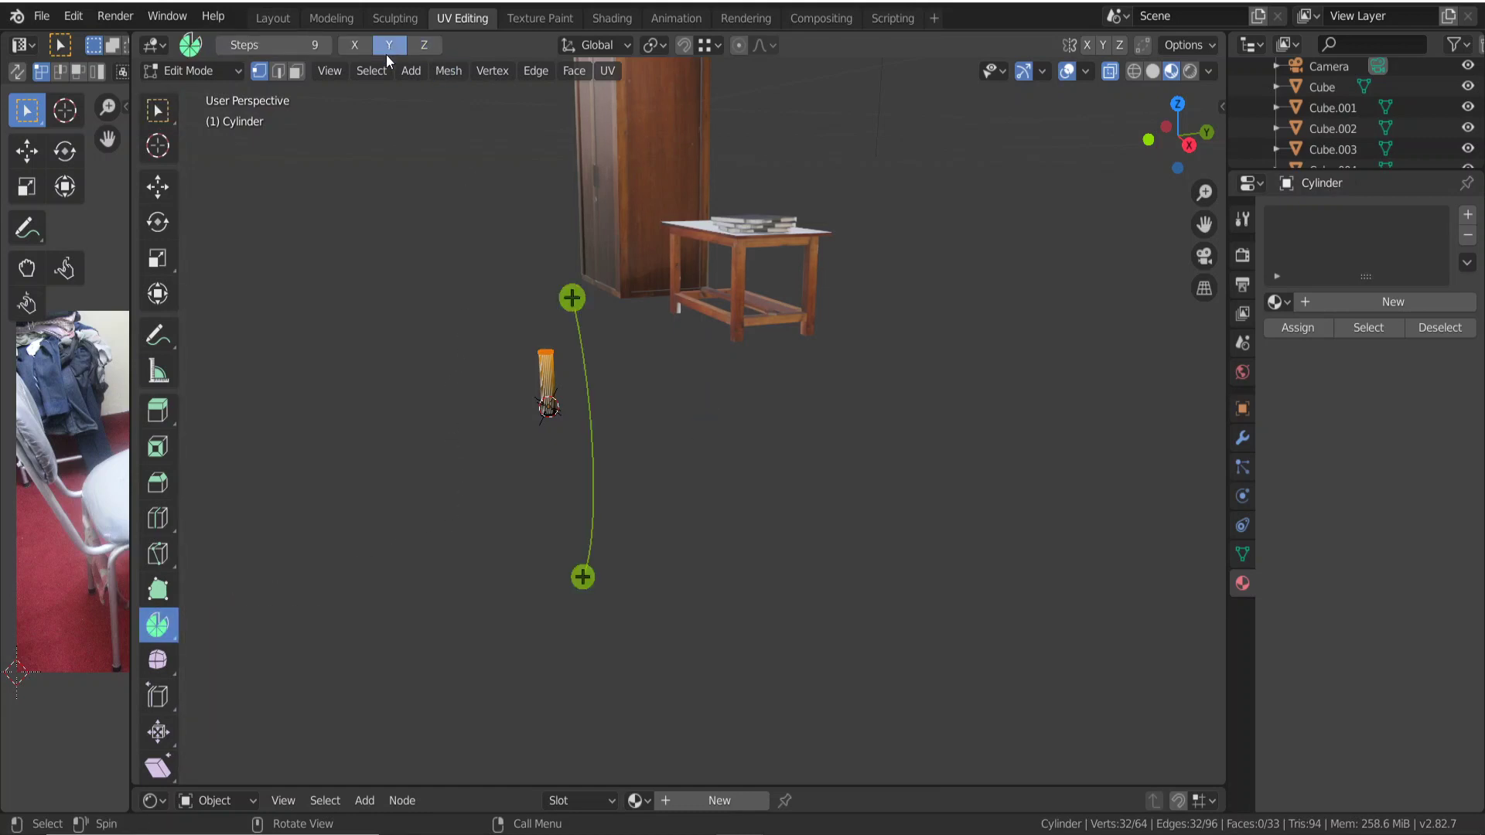
middle_drag(729, 464, 671, 481)
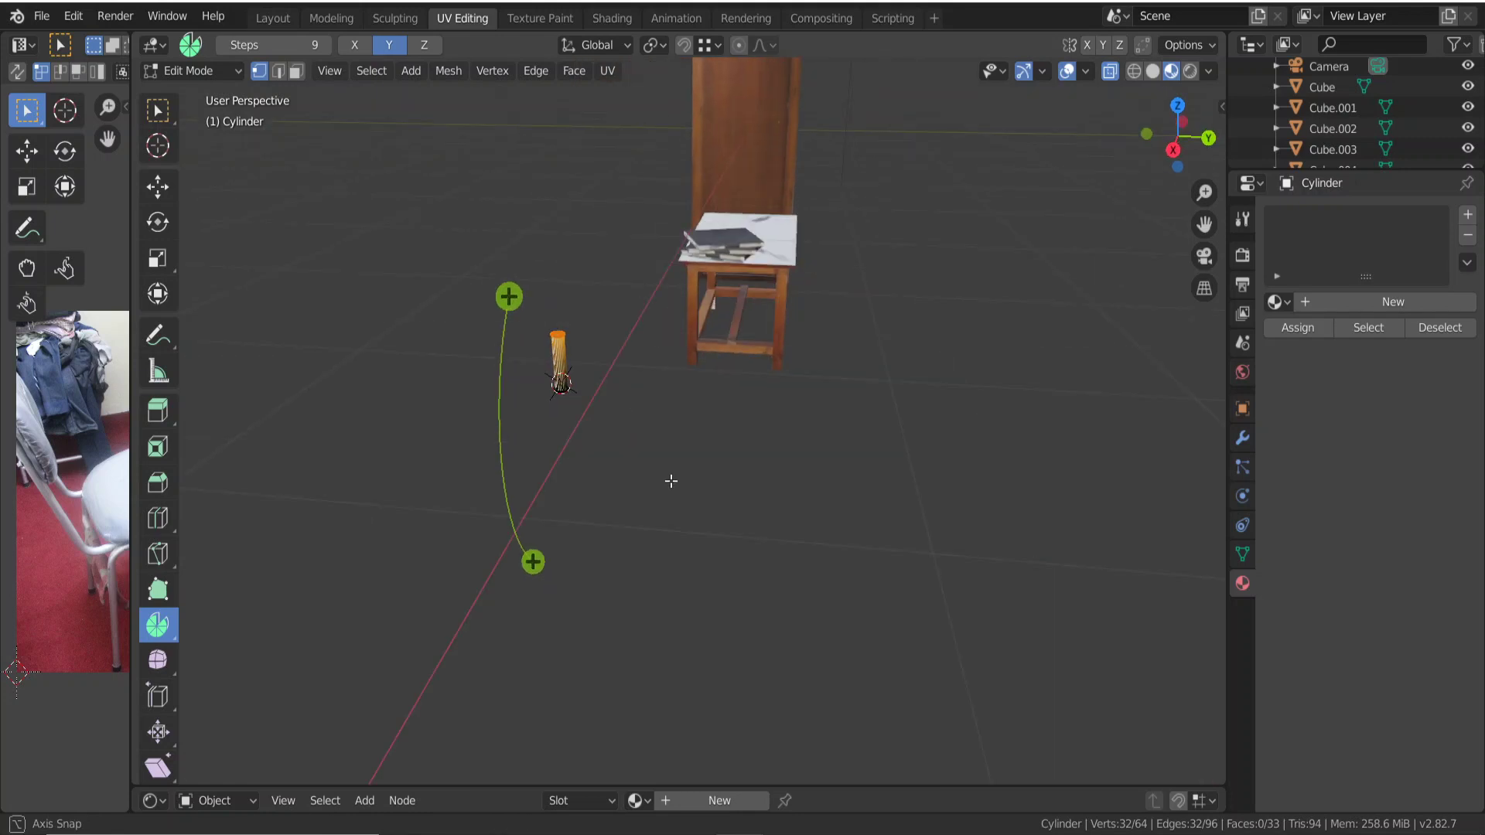
click(424, 47)
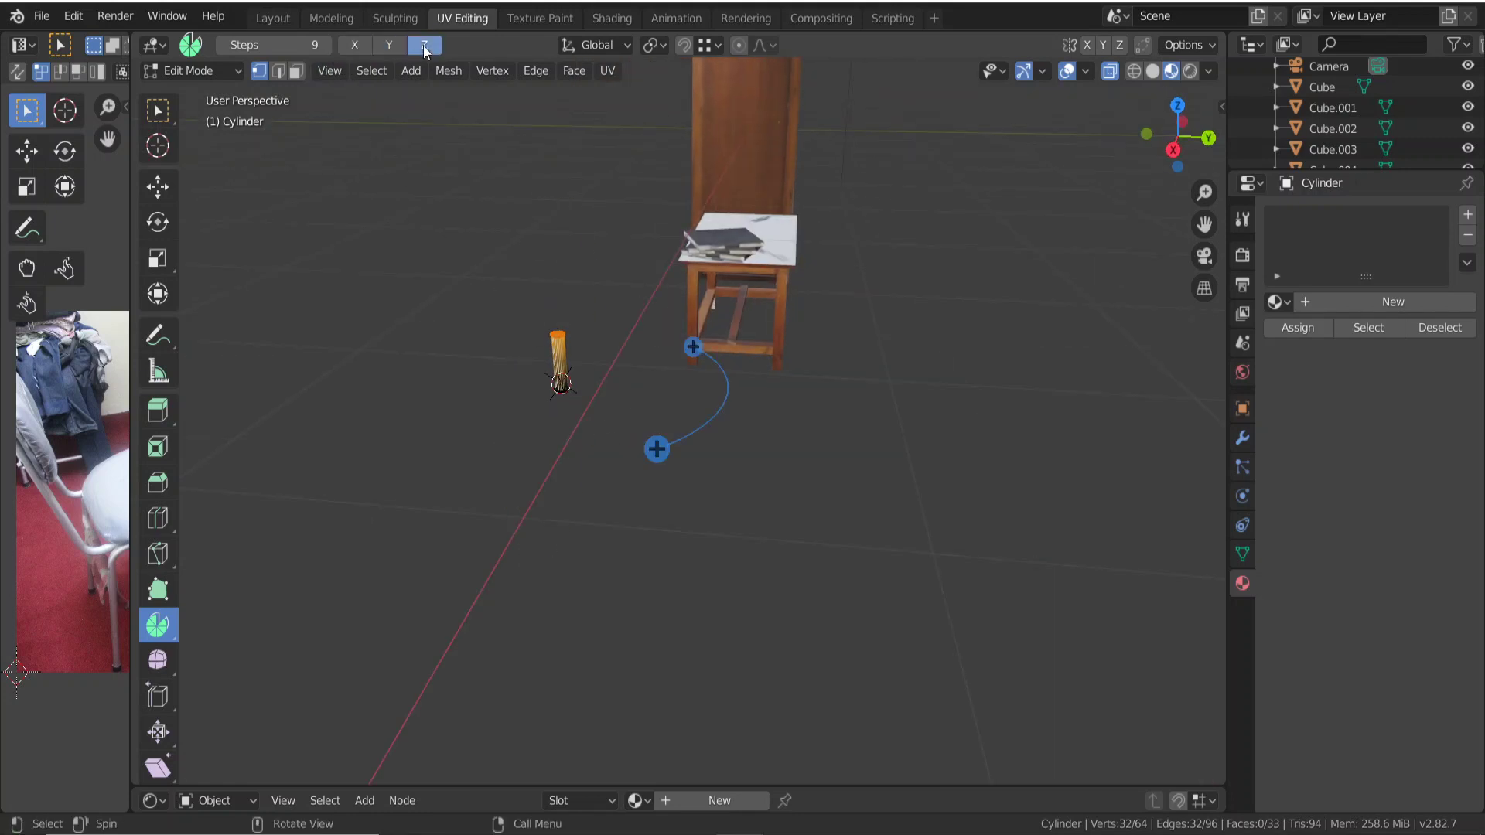
click(365, 49)
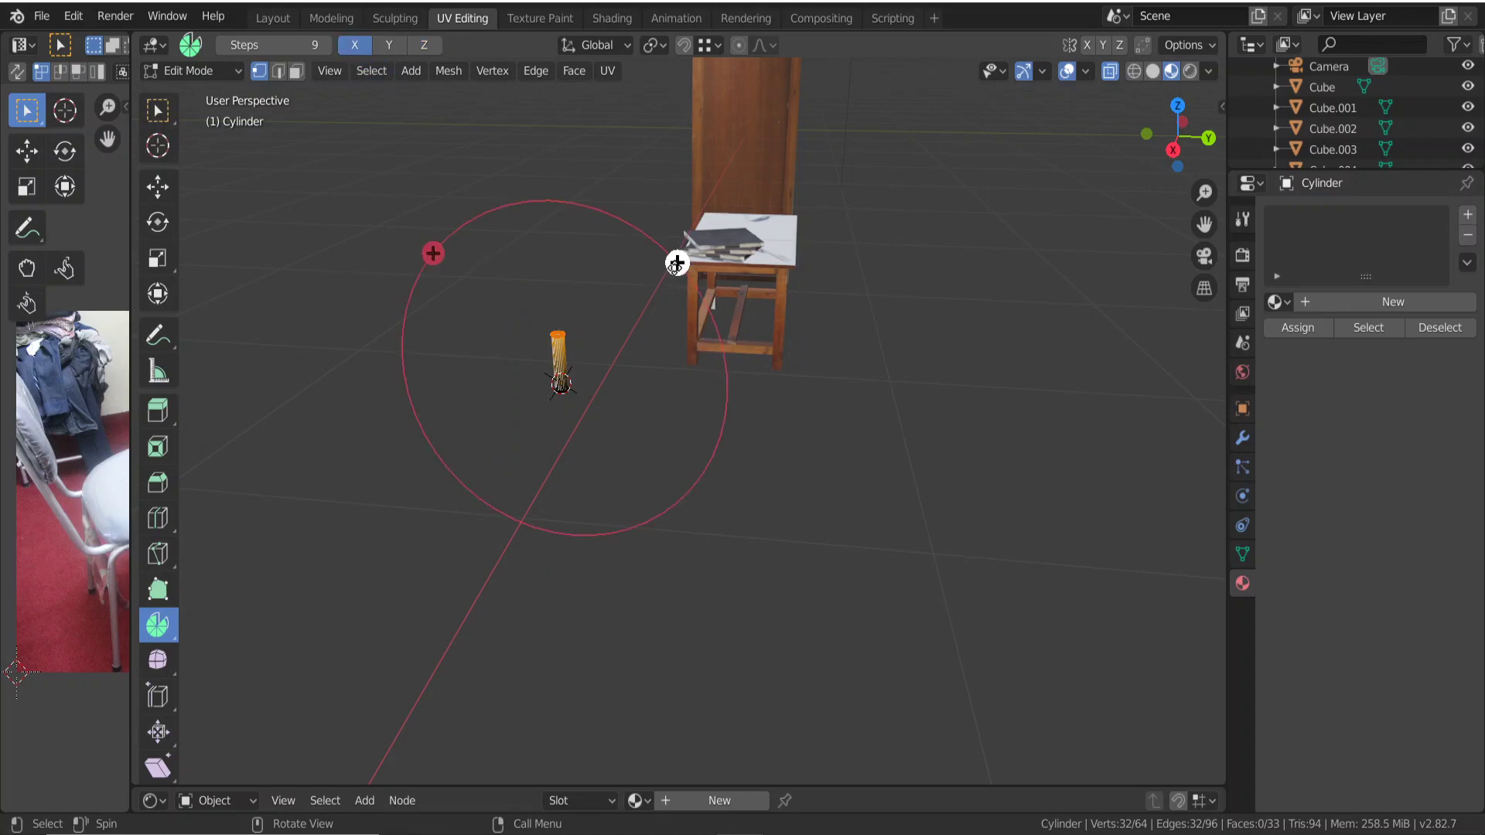
mouse_move(677, 263)
mouse_down()
mouse_move(736, 382)
mouse_move(717, 325)
mouse_up()
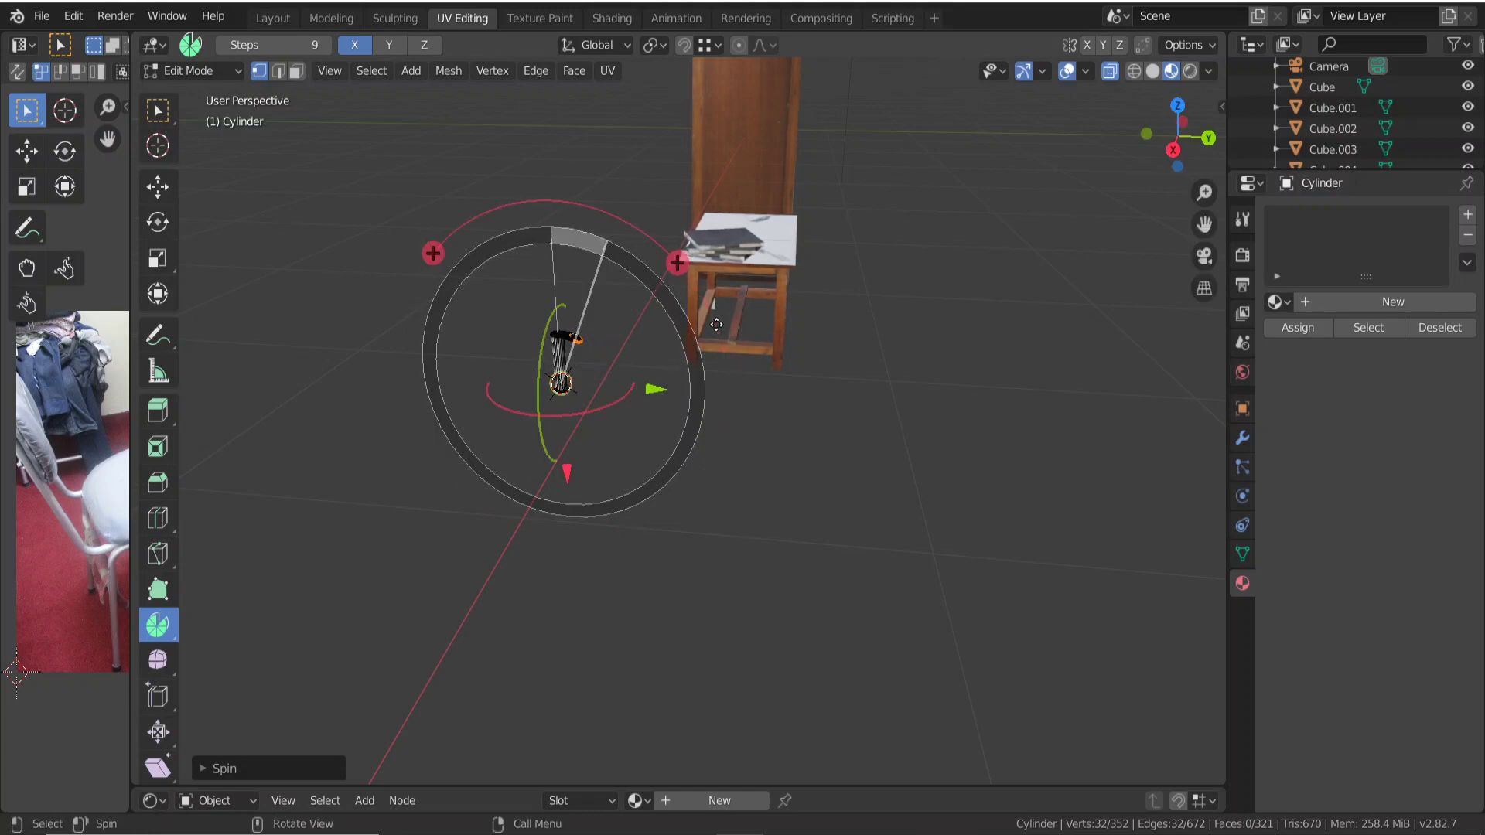
Undo the trial spin and zoom the view onto the straight tube.
key(ctrl+z)
scroll(572, 314, up, 1)
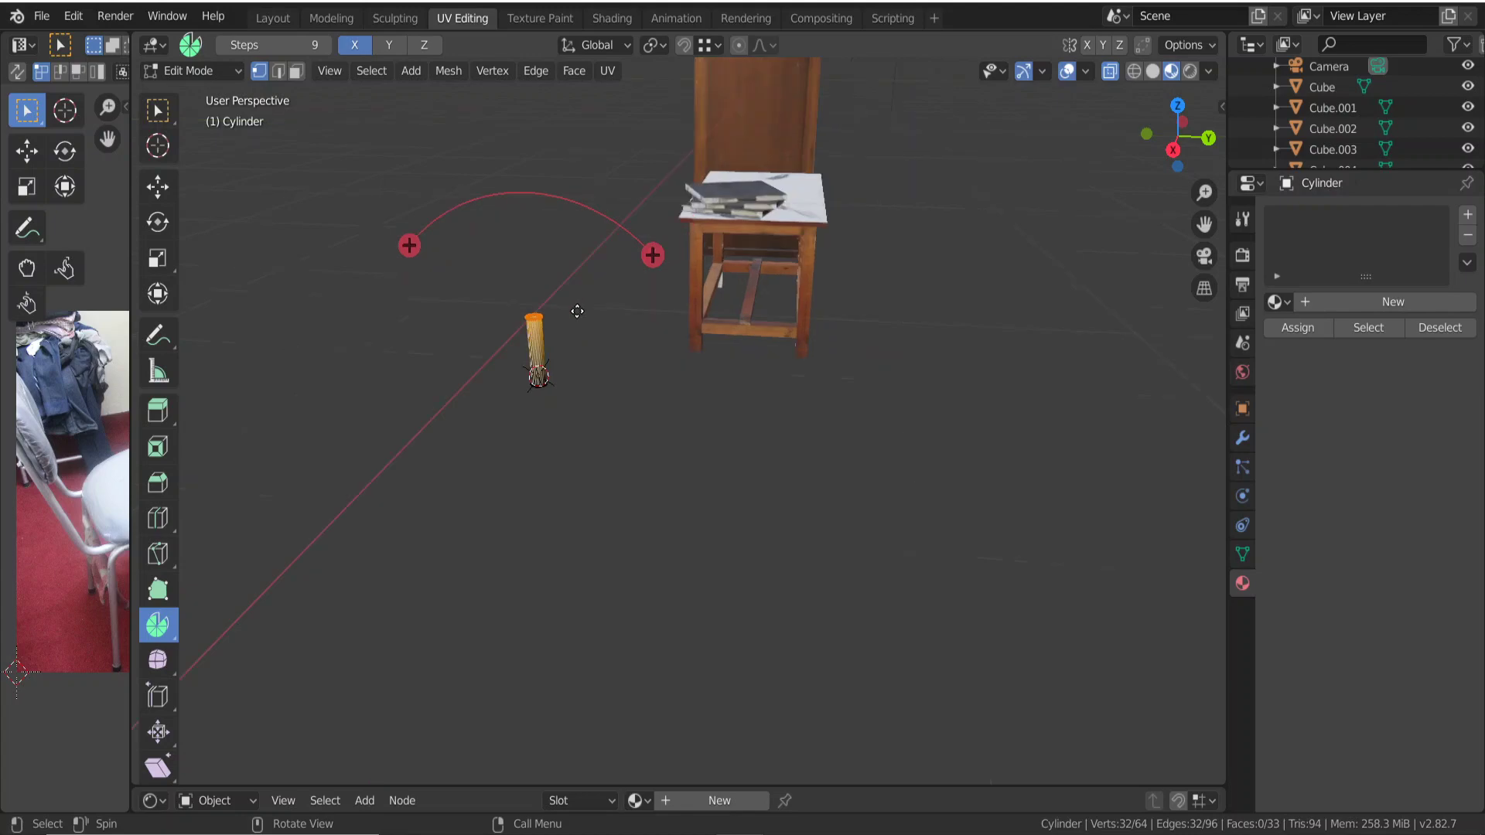
scroll(566, 318, up, 3)
mouse_move(520, 305)
middle_down()
mouse_move(420, 292)
mouse_move(557, 301)
mouse_move(440, 239)
middle_up()
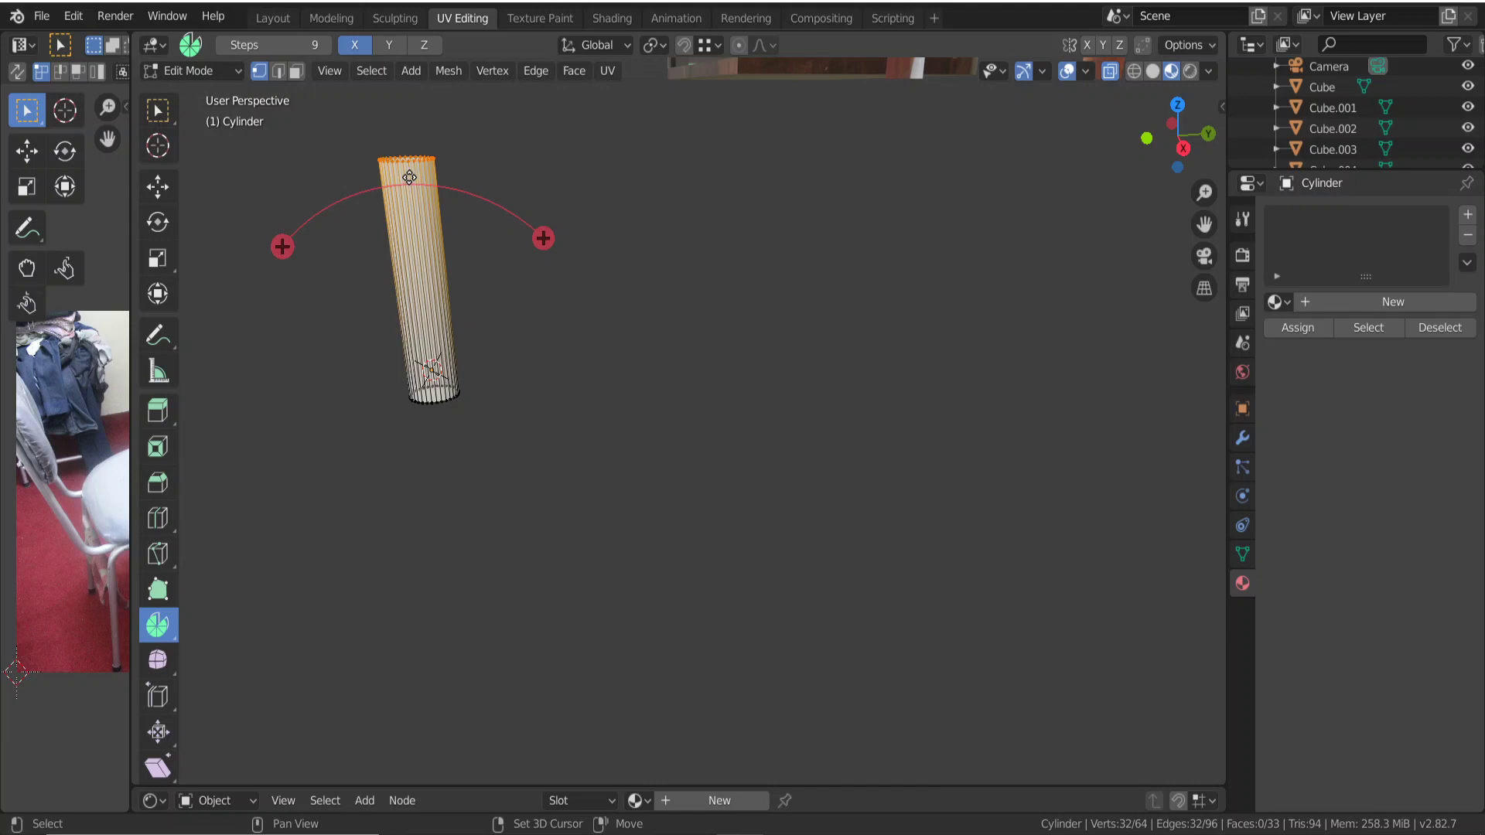
Place the 3D cursor on the tube's top and set the object origin there.
shift+right_click(409, 177)
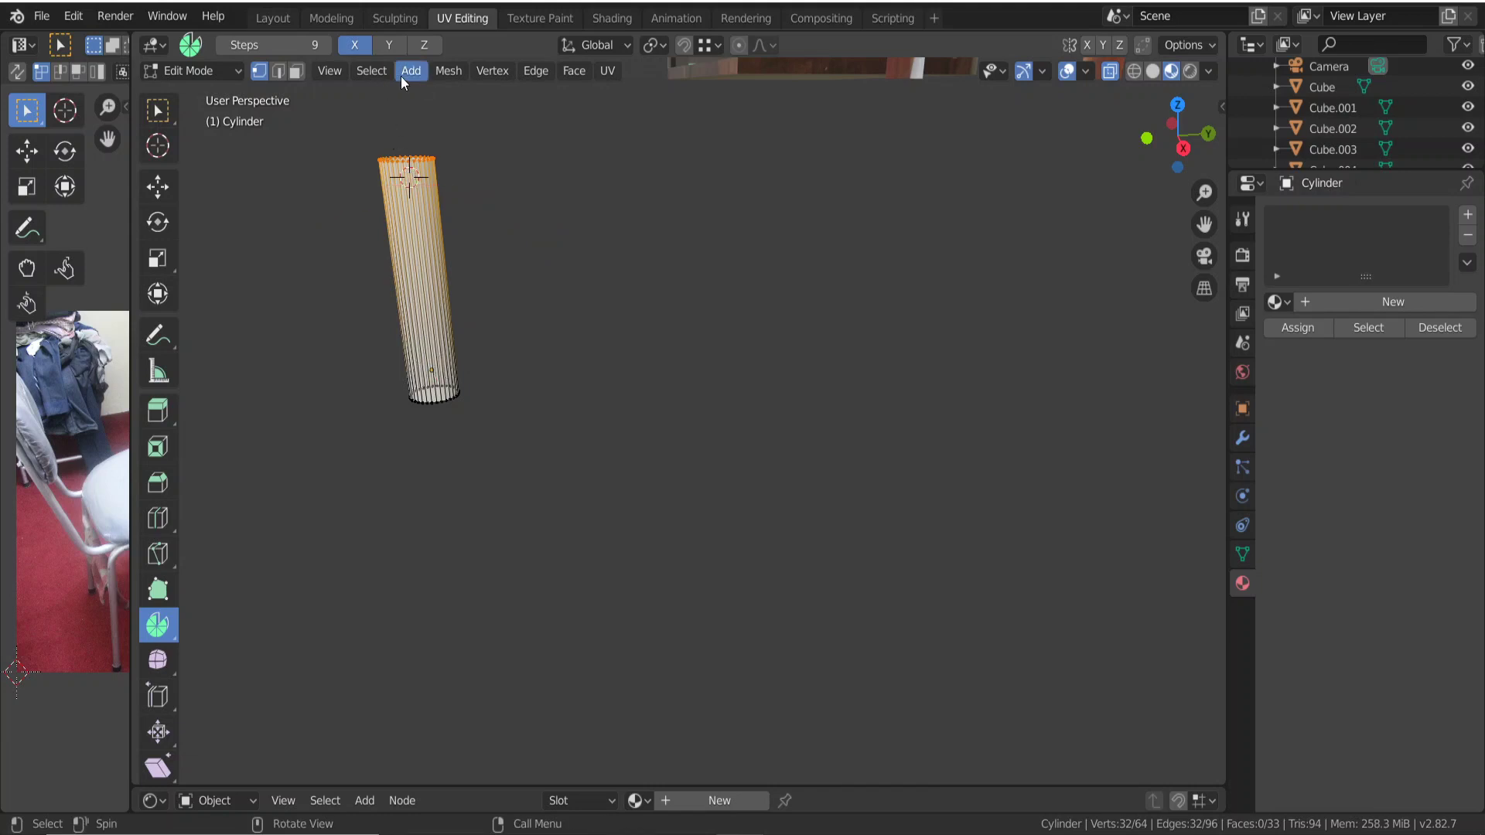
click(376, 72)
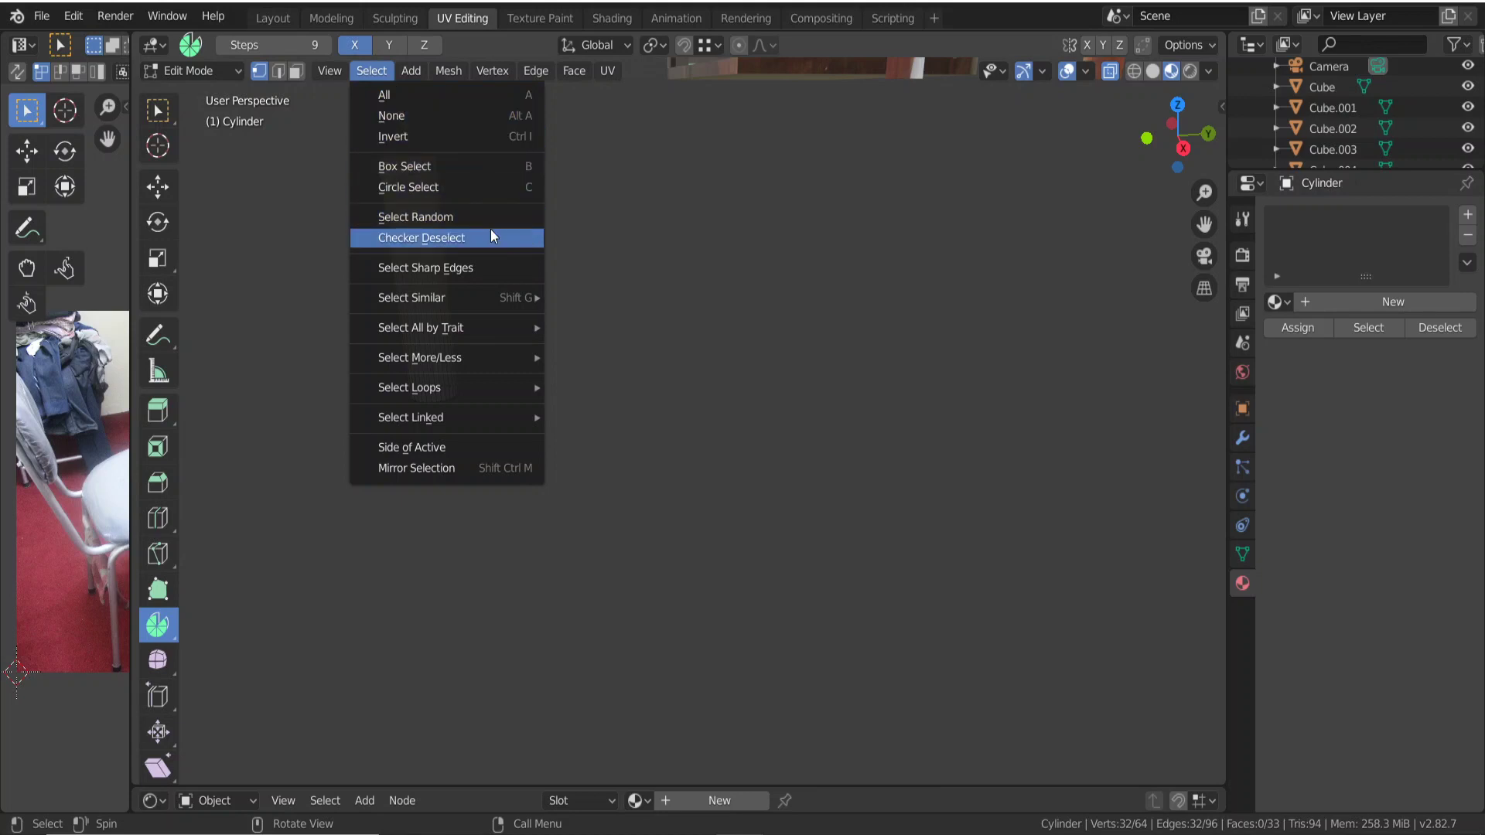
key(Escape)
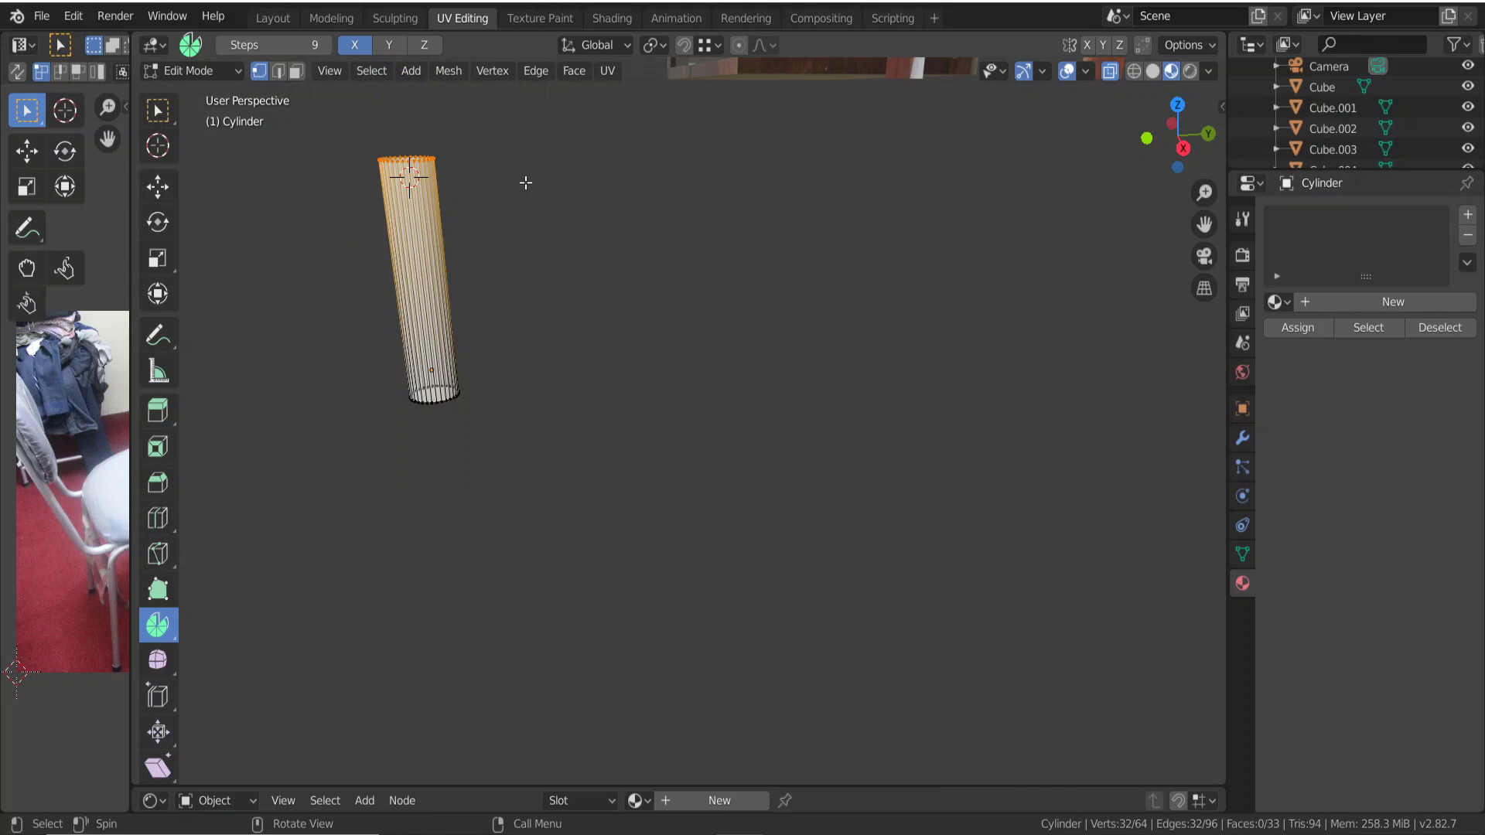
key(Tab)
click(391, 72)
mouse_move(420, 115)
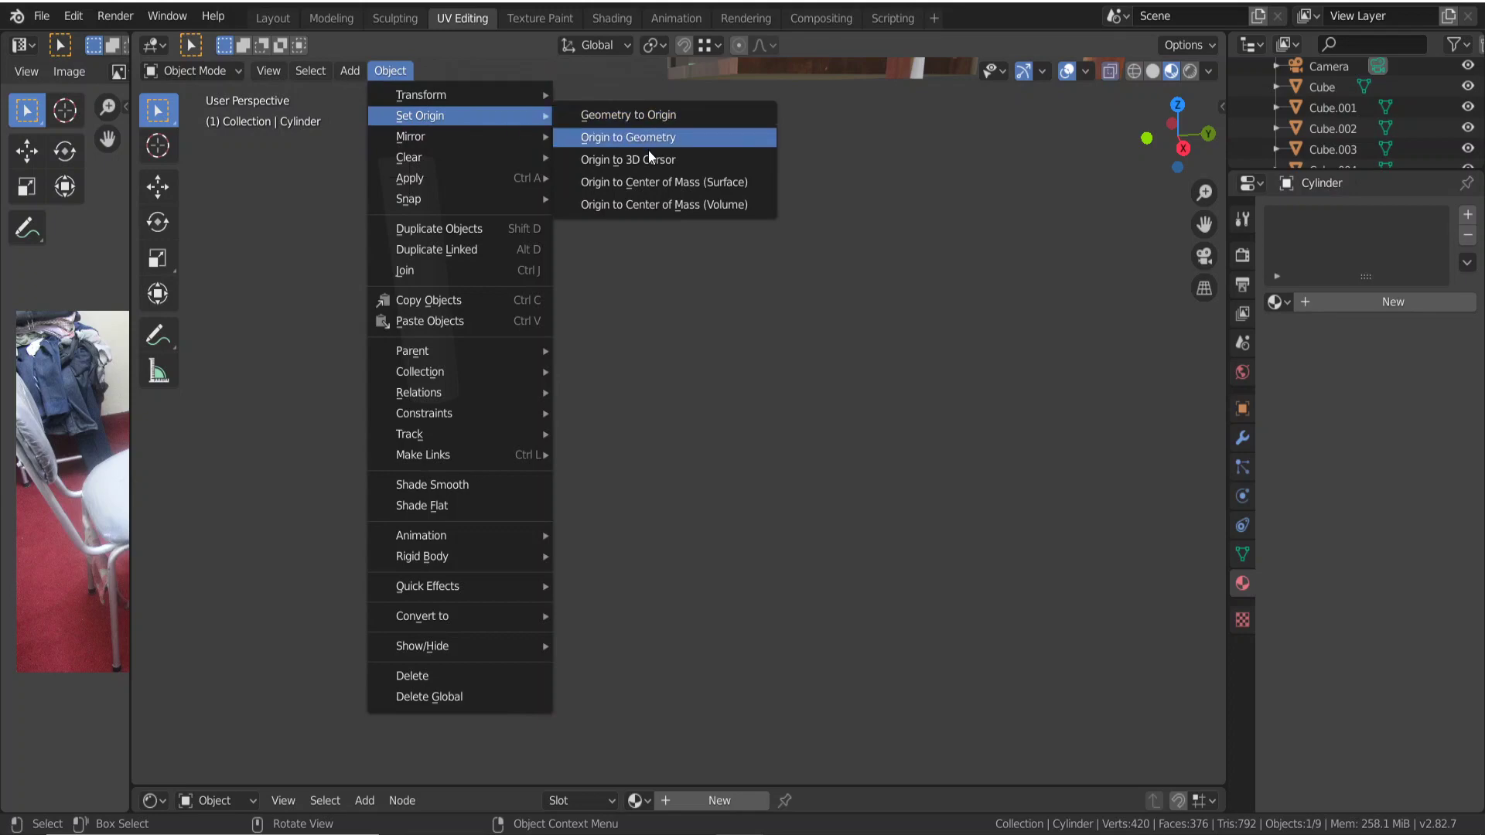
click(648, 159)
key(Tab)
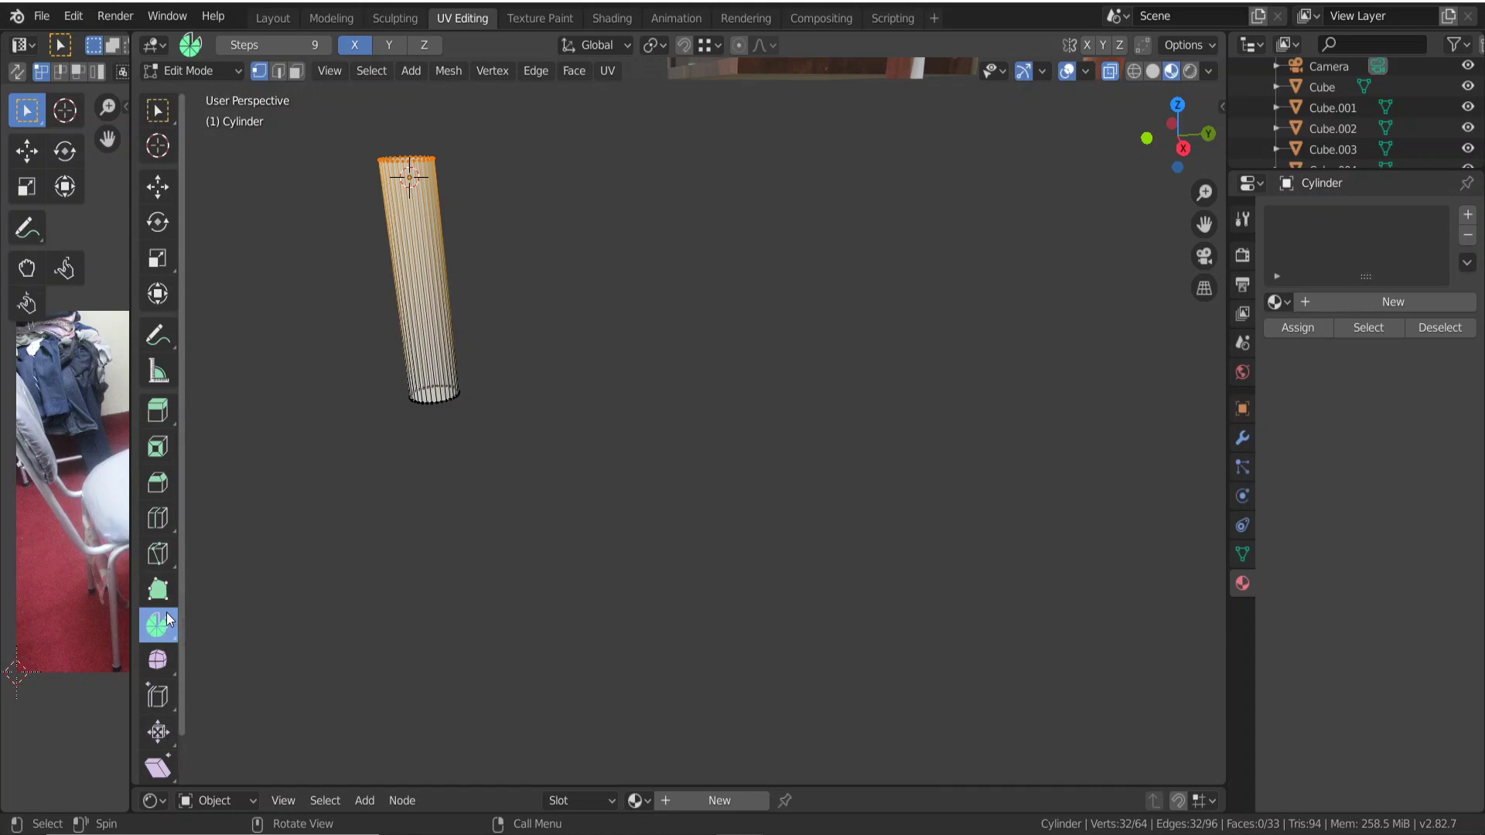
scroll(710, 434, down, 3)
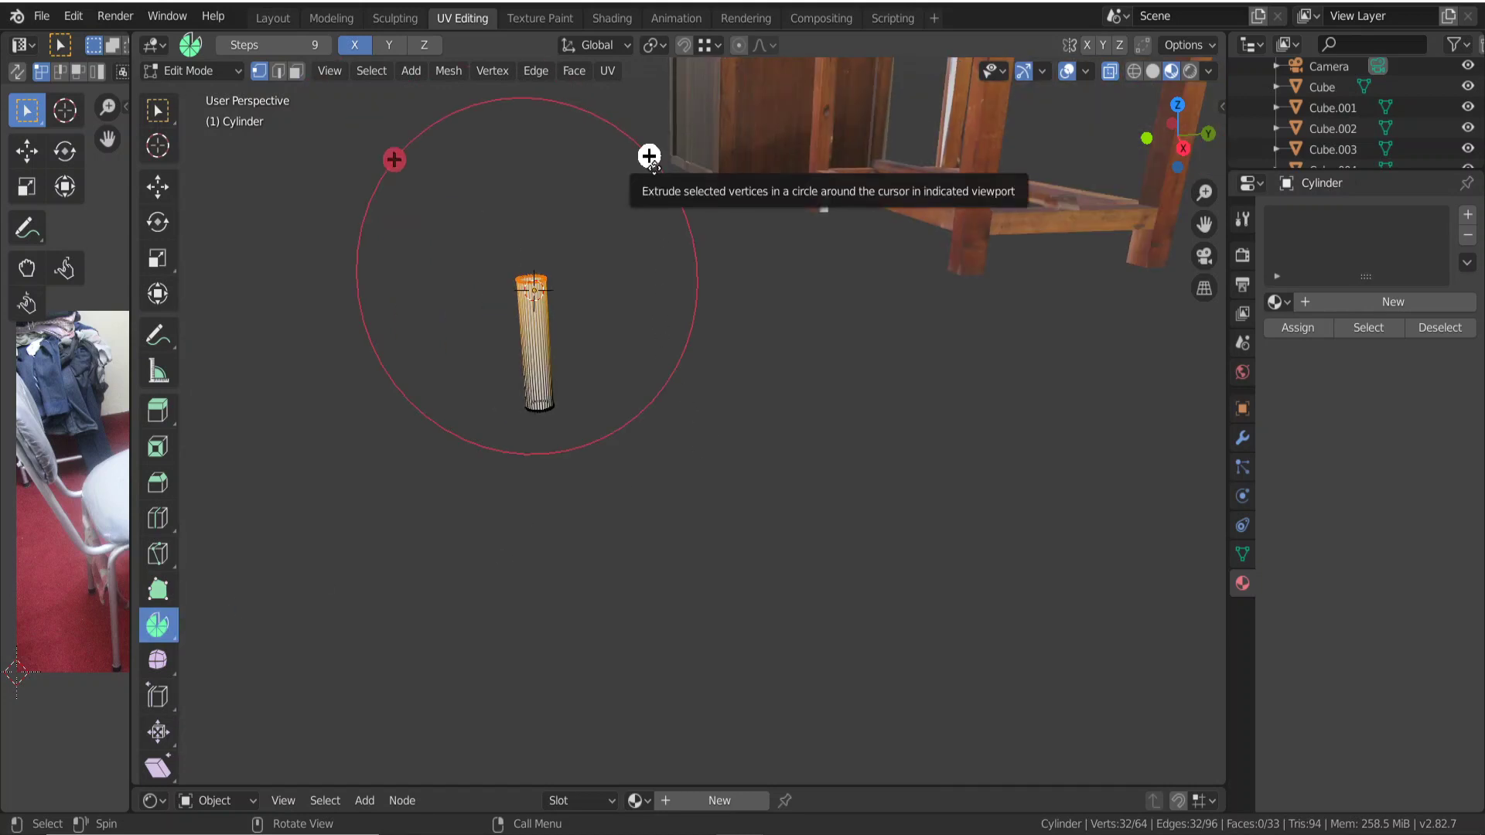
Spin the top rim around the 3D cursor with Steps set to 36.
mouse_move(649, 156)
mouse_down()
mouse_move(781, 252)
mouse_move(713, 210)
mouse_up()
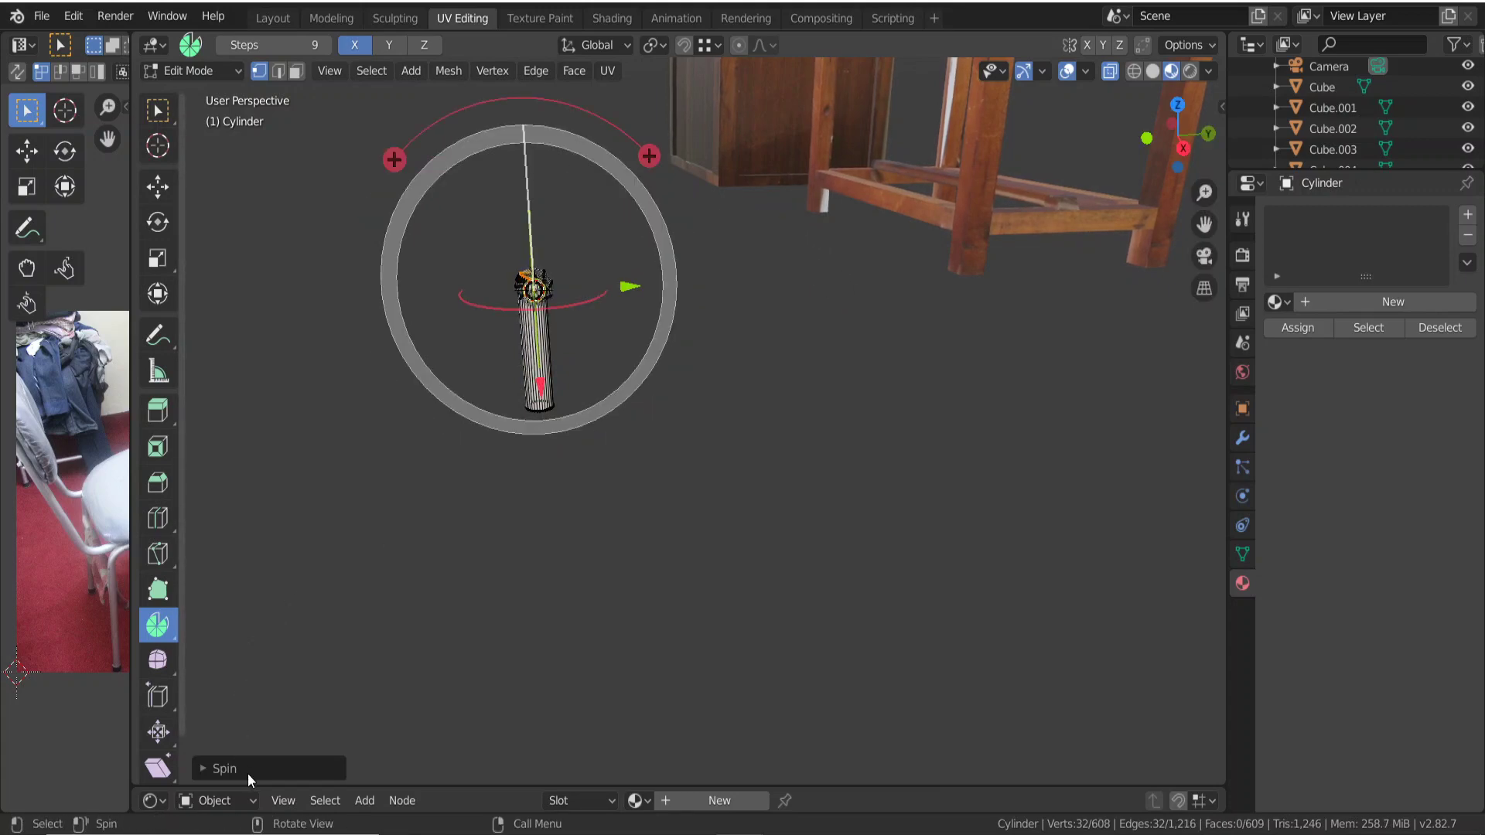
click(209, 768)
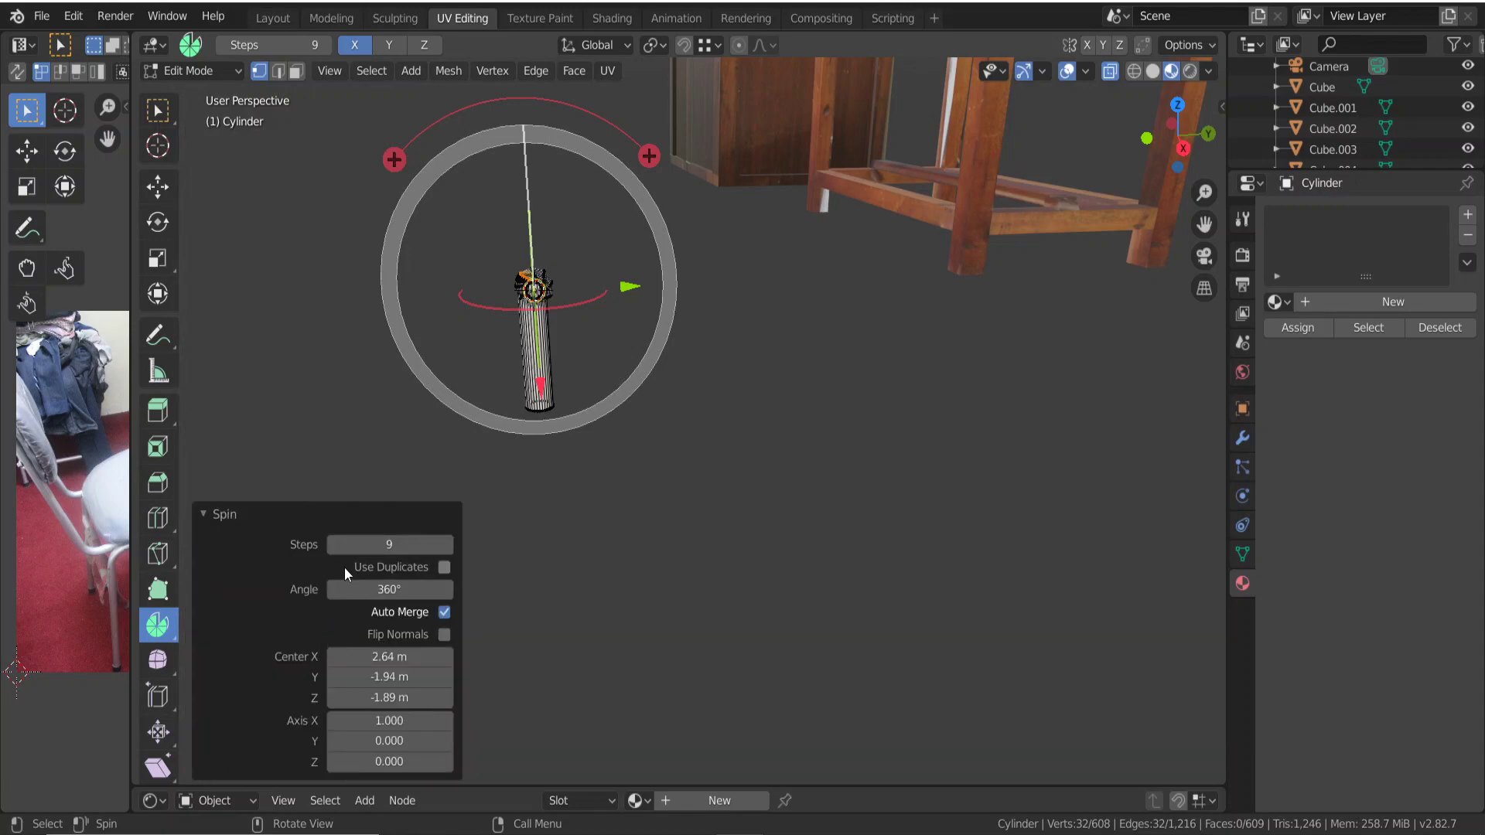
click(374, 545)
text(36)
key(Return)
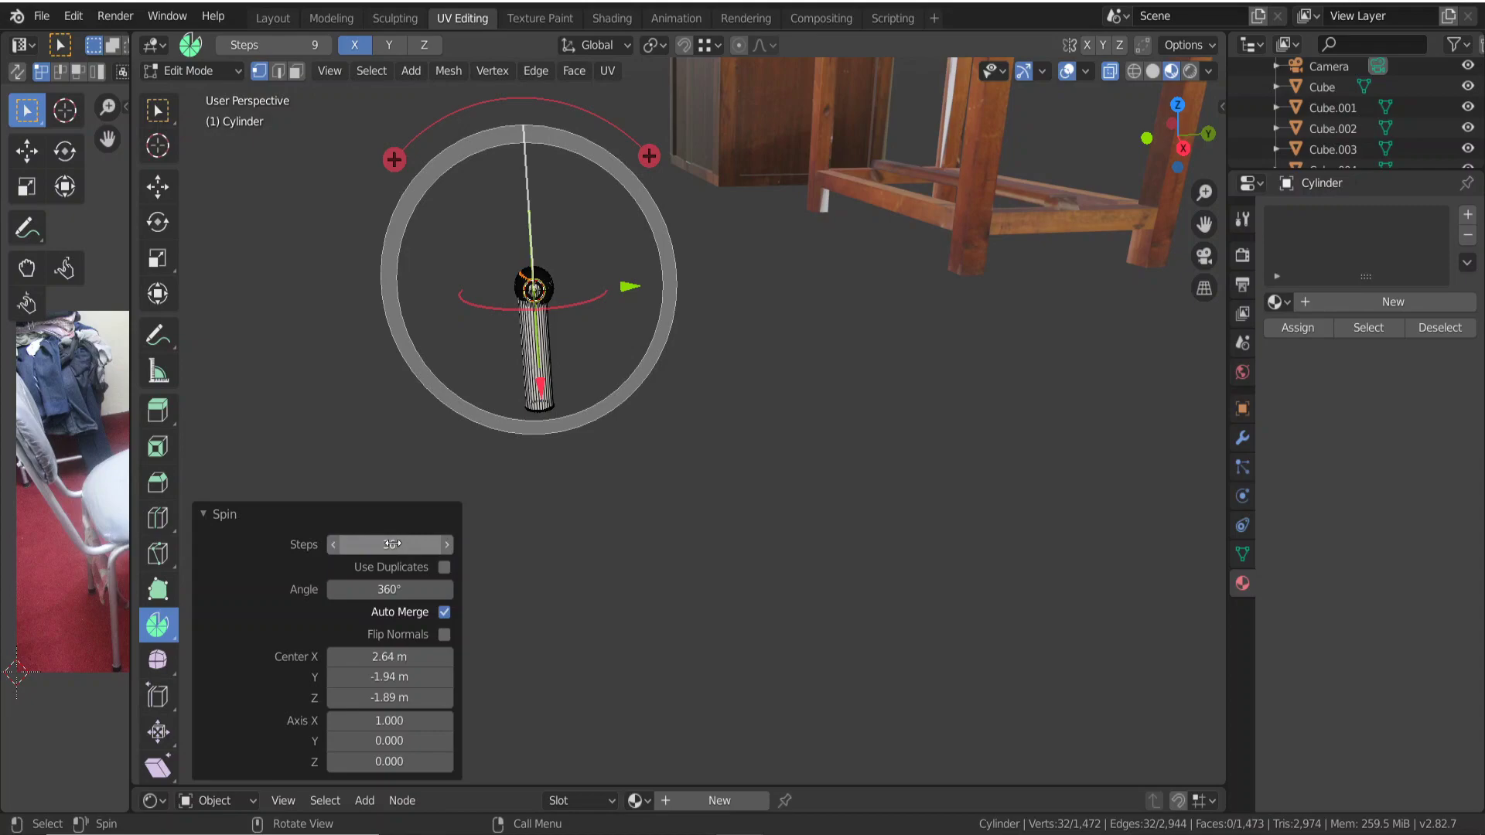
Switch to edge select and undo the 36-step spin.
key(2)
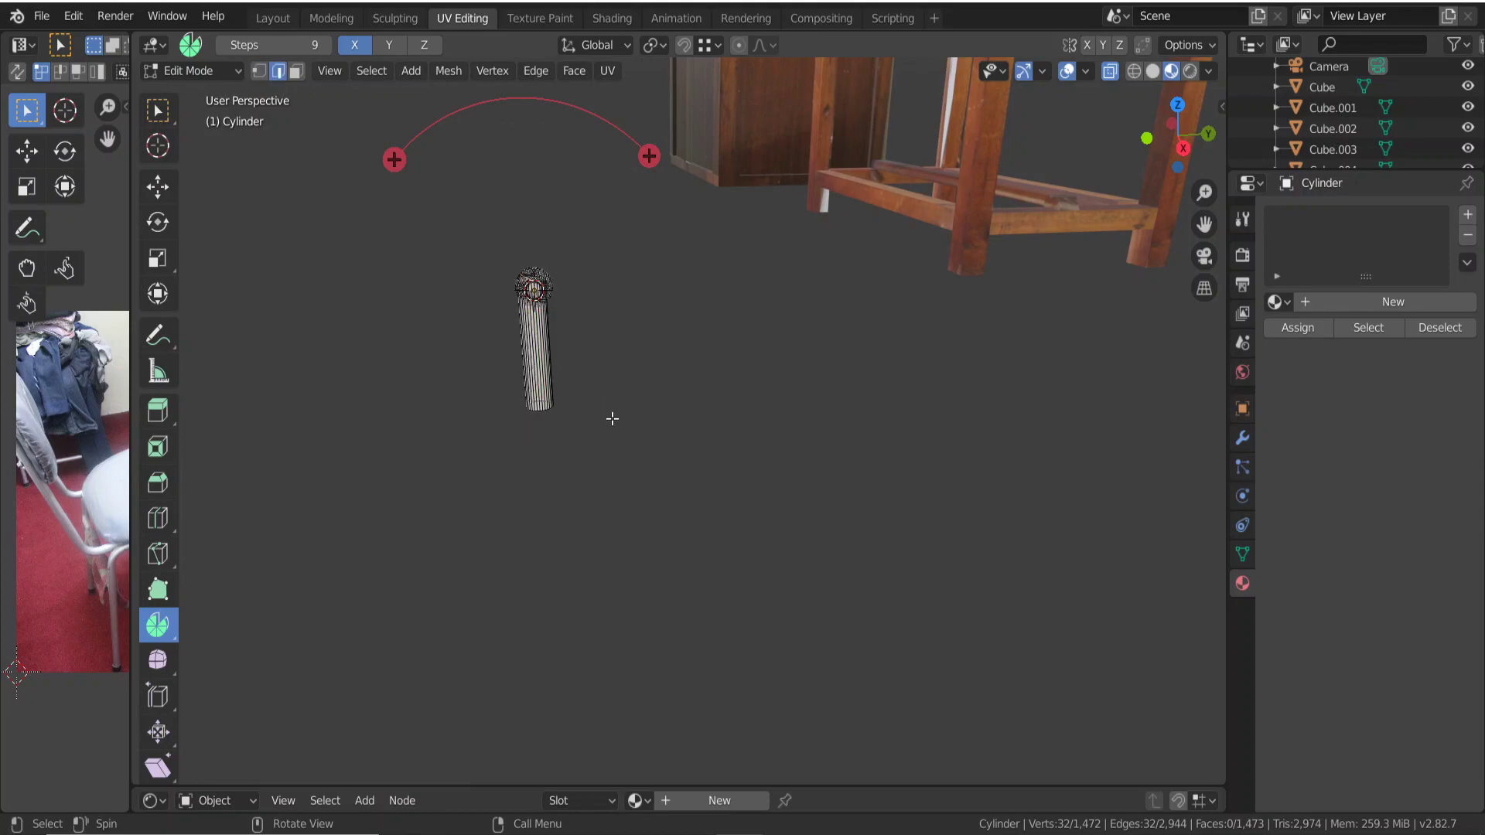
scroll(375, 503, up, 1)
scroll(375, 502, up, 4)
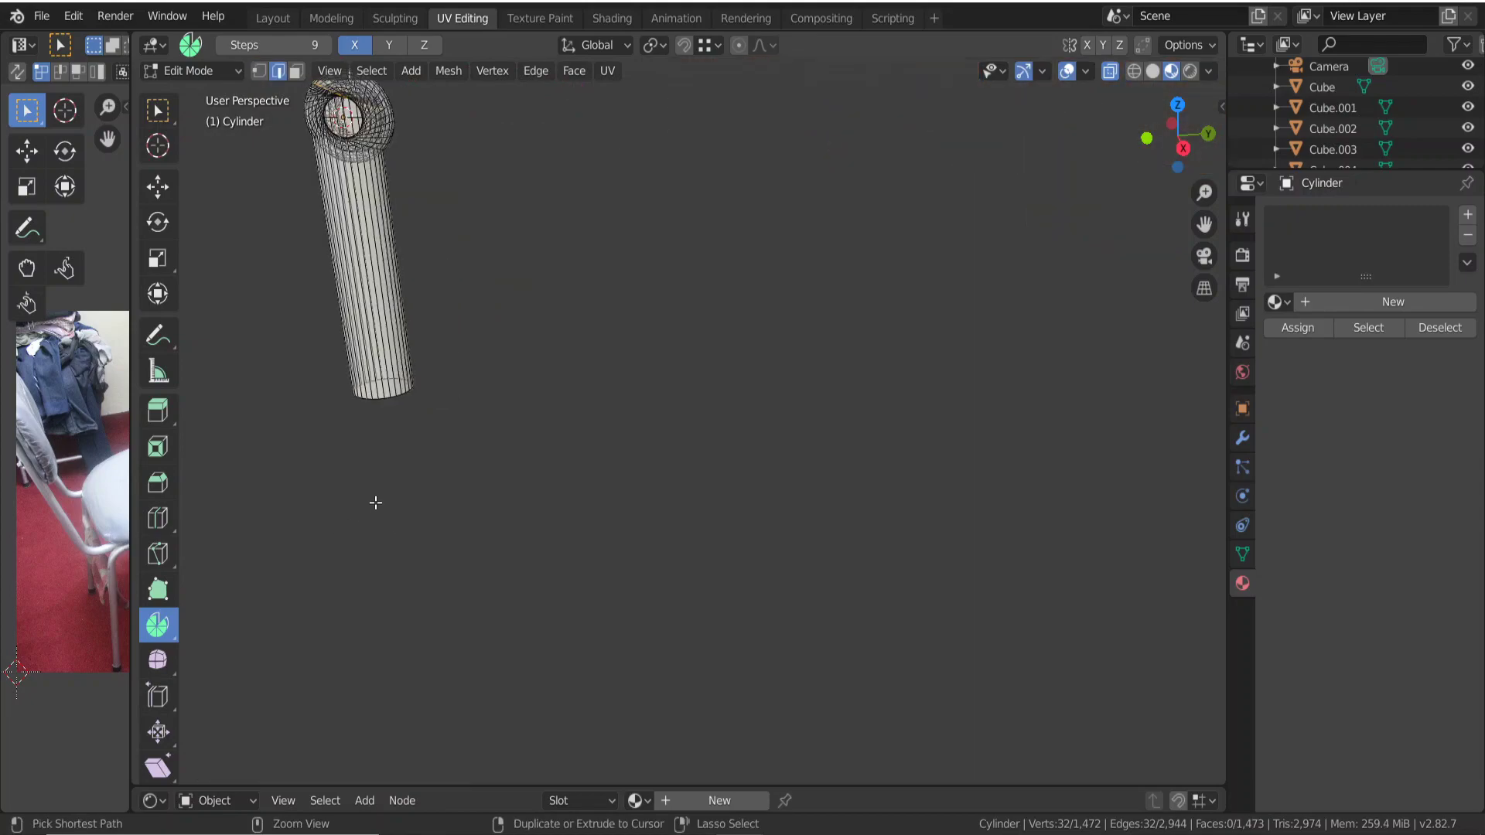
key(ctrl+z)
key(ctrl+z)
key(ctrl+z)
scroll(388, 502, down, 2)
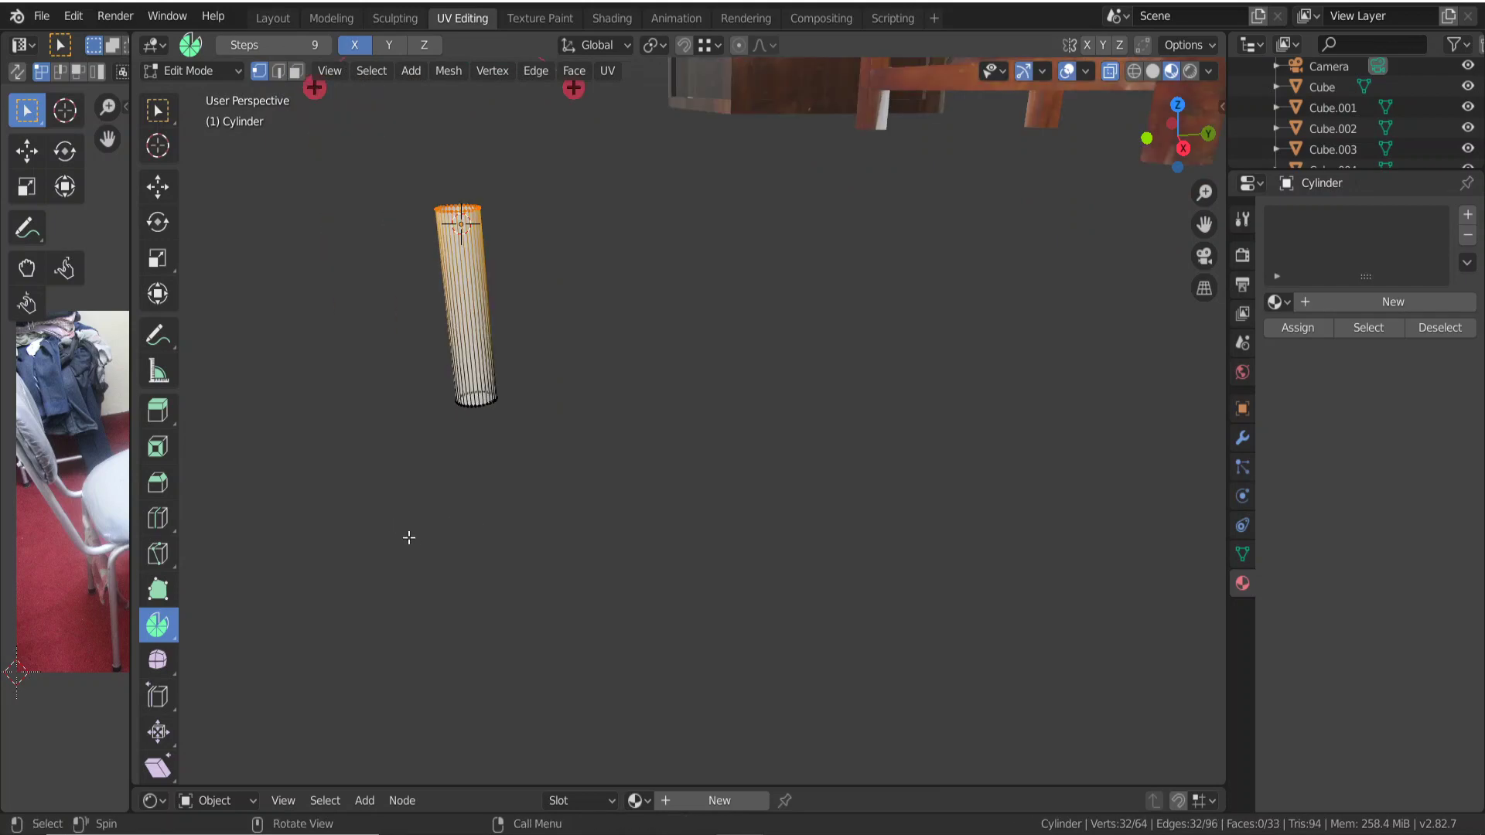
scroll(515, 516, up, 1)
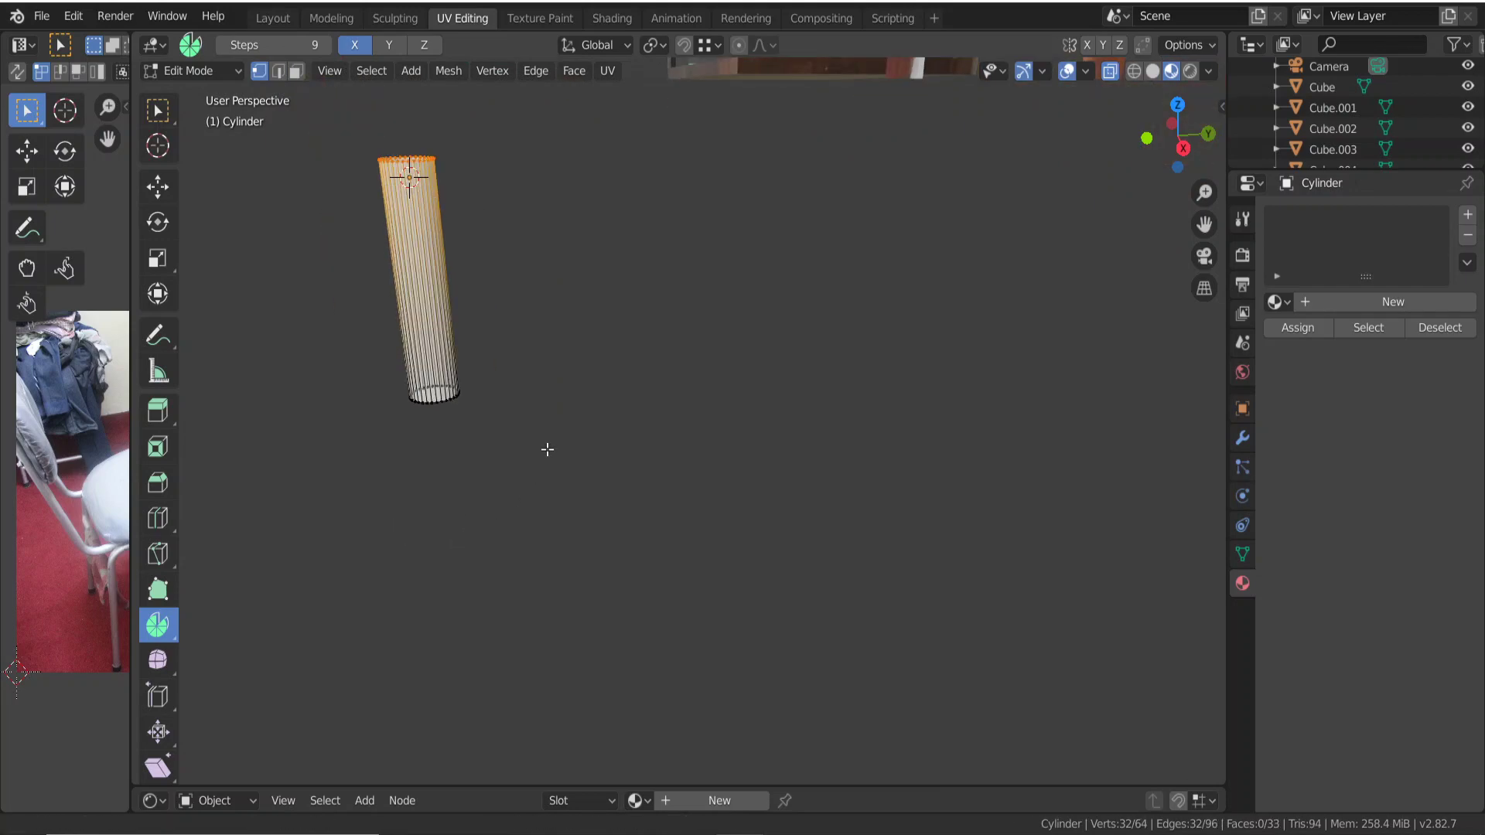
mouse_move(547, 448)
shift+middle_down()
mouse_move(594, 560)
mouse_move(644, 624)
shift+middle_up()
Recentre the view on the top rim and select a single rim vertex.
scroll(506, 408, up, 2)
scroll(505, 408, up, 1)
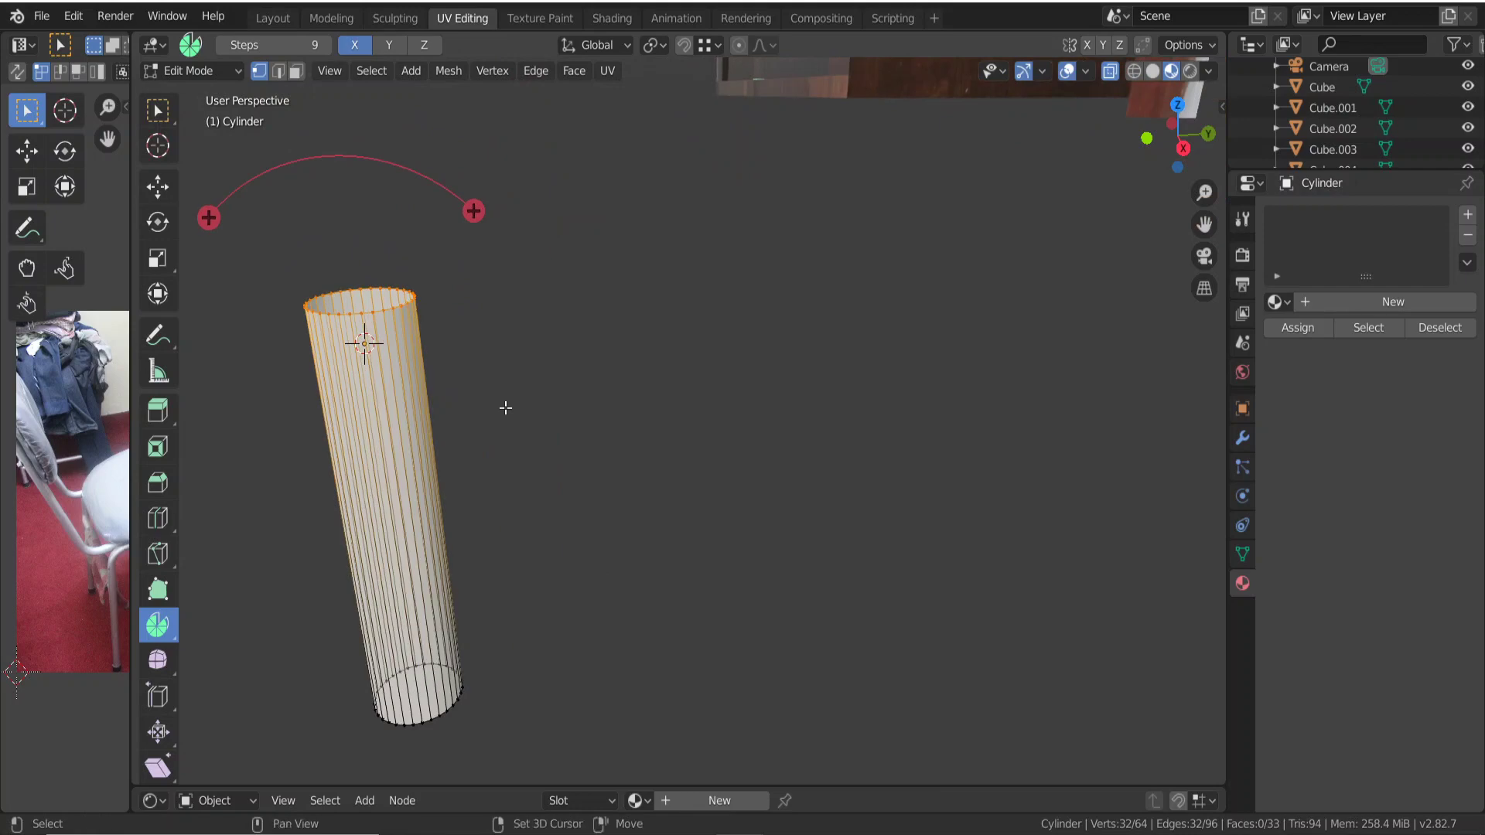
shift+middle_drag(503, 410, 663, 510)
scroll(662, 511, down, 1)
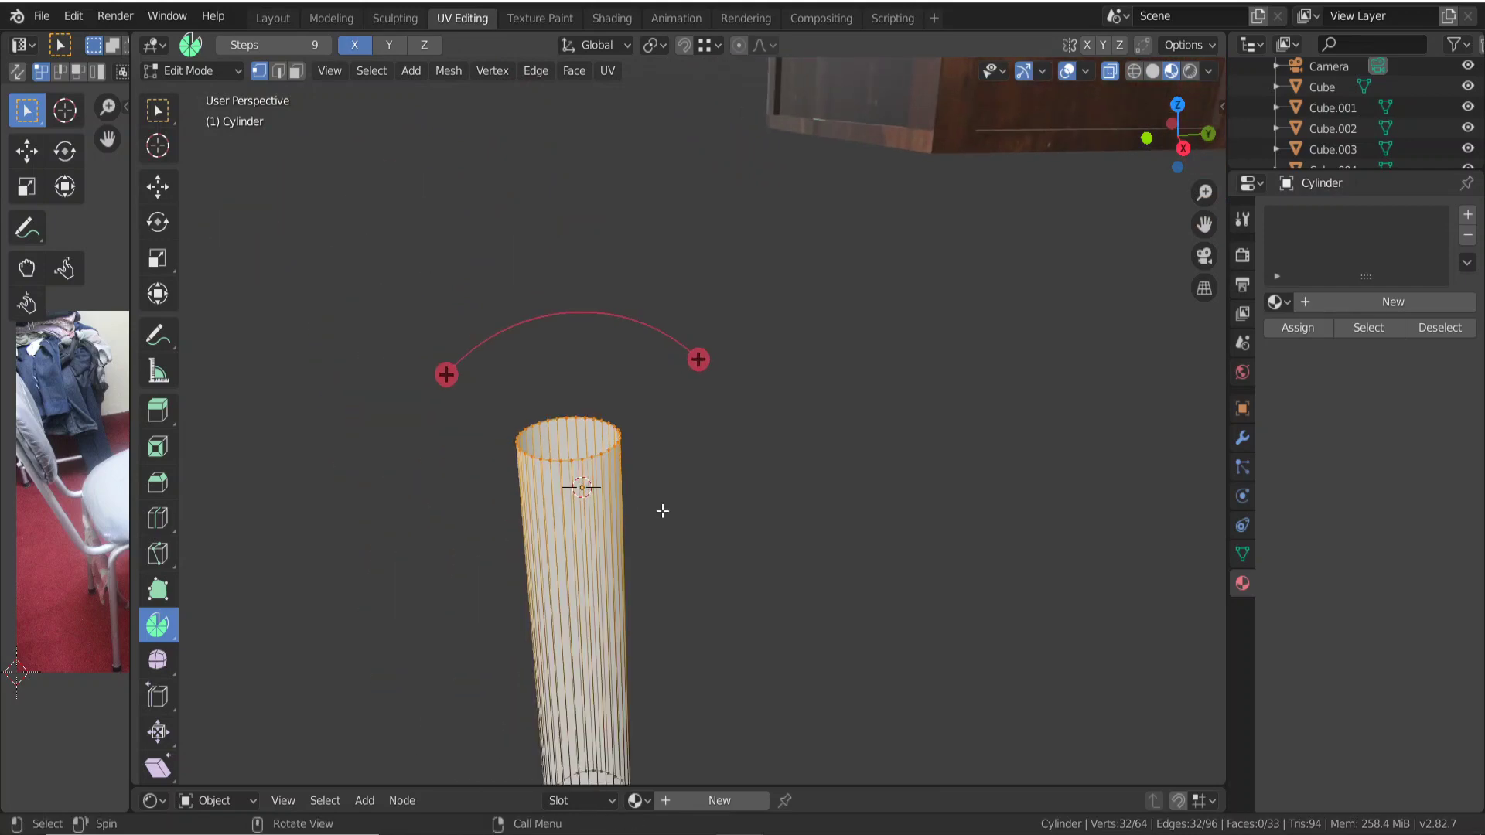
click(620, 437)
scroll(618, 472, up, 2)
key(Tab)
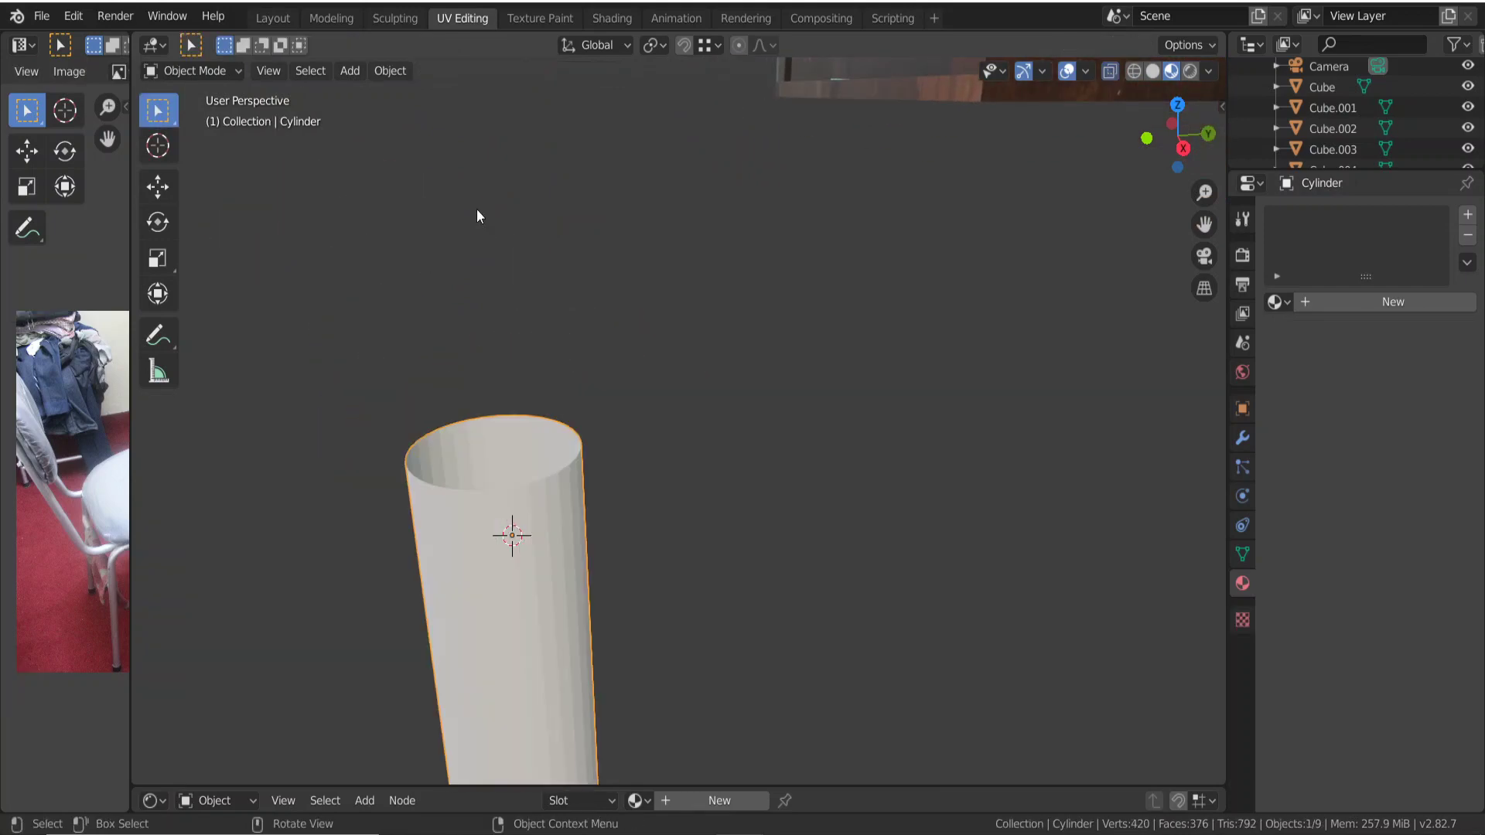
key(Tab)
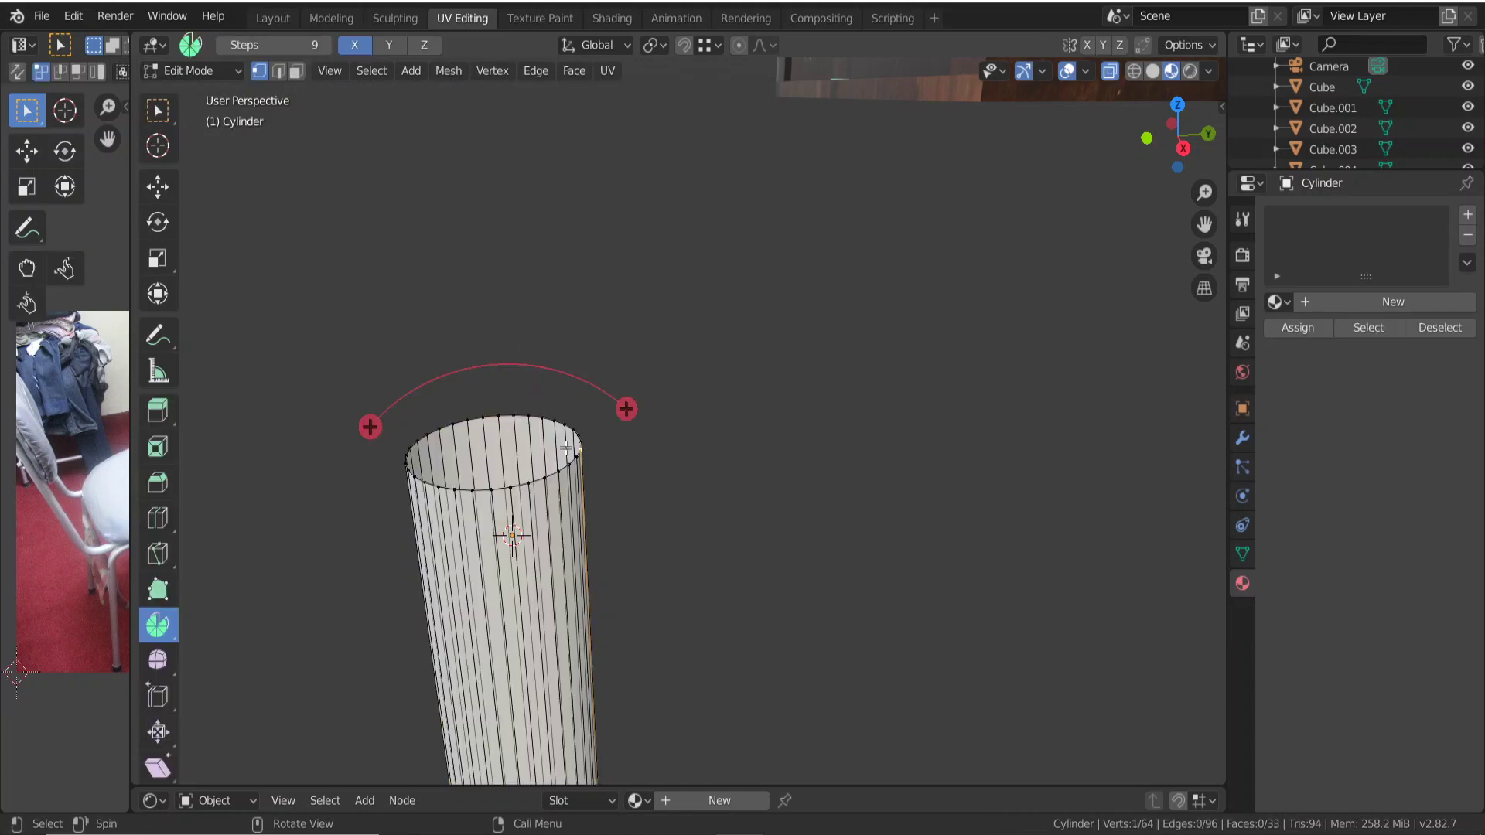
Place the 3D cursor on the rim edge and make it the cylinder's origin.
shift+right_click(579, 451)
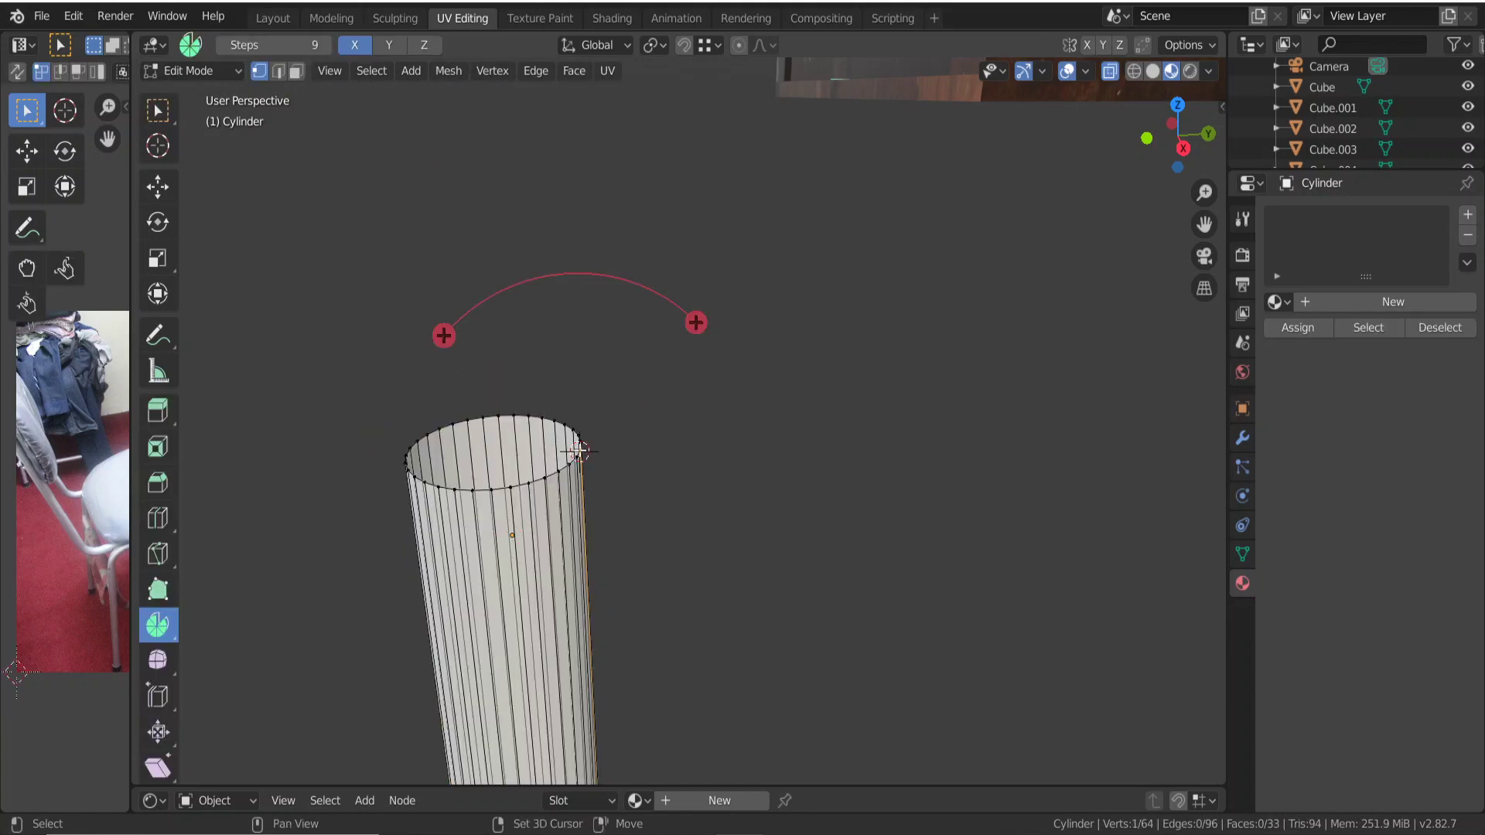
key(Tab)
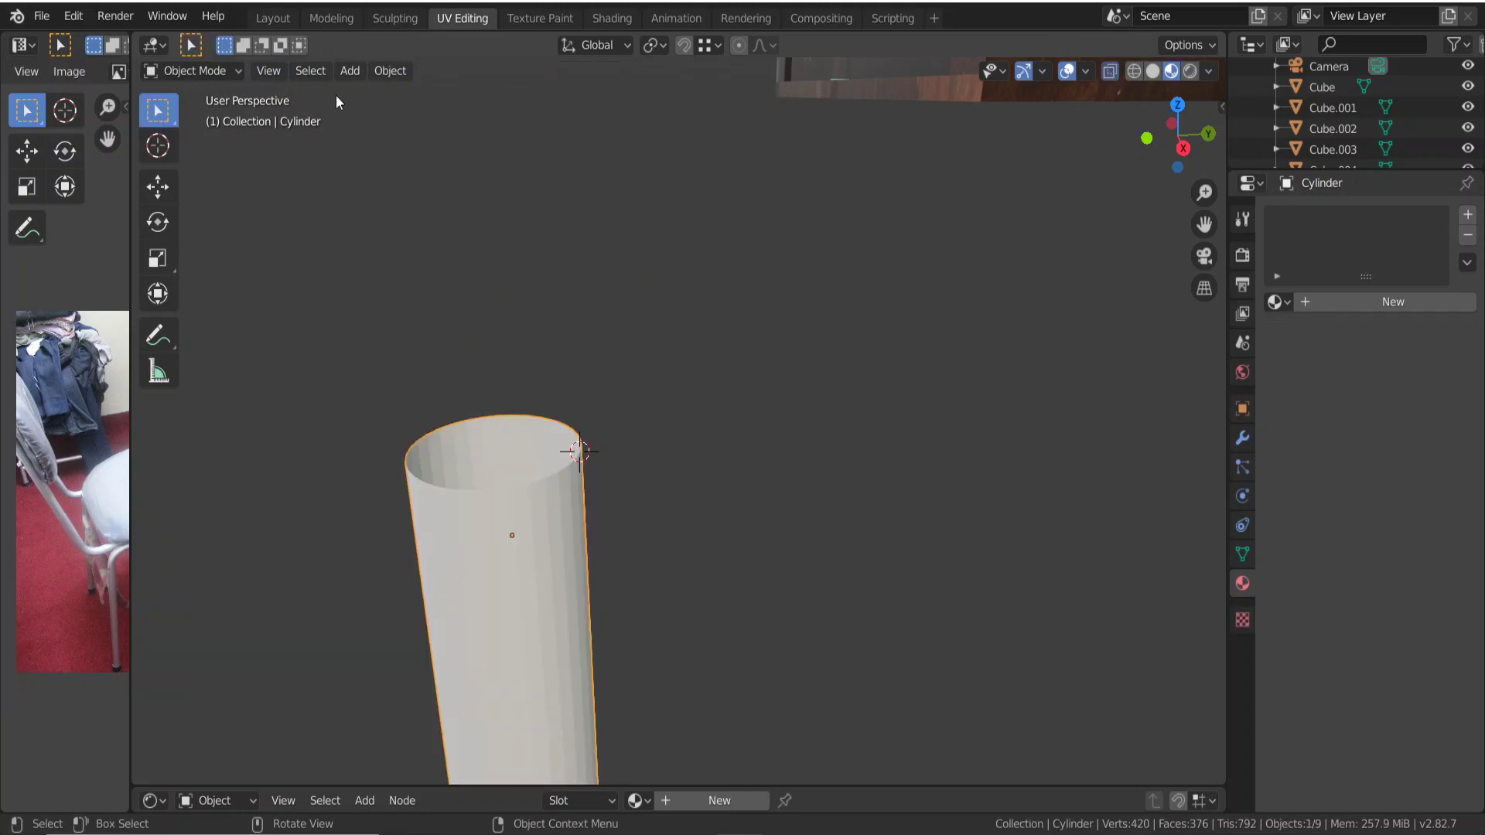
click(390, 70)
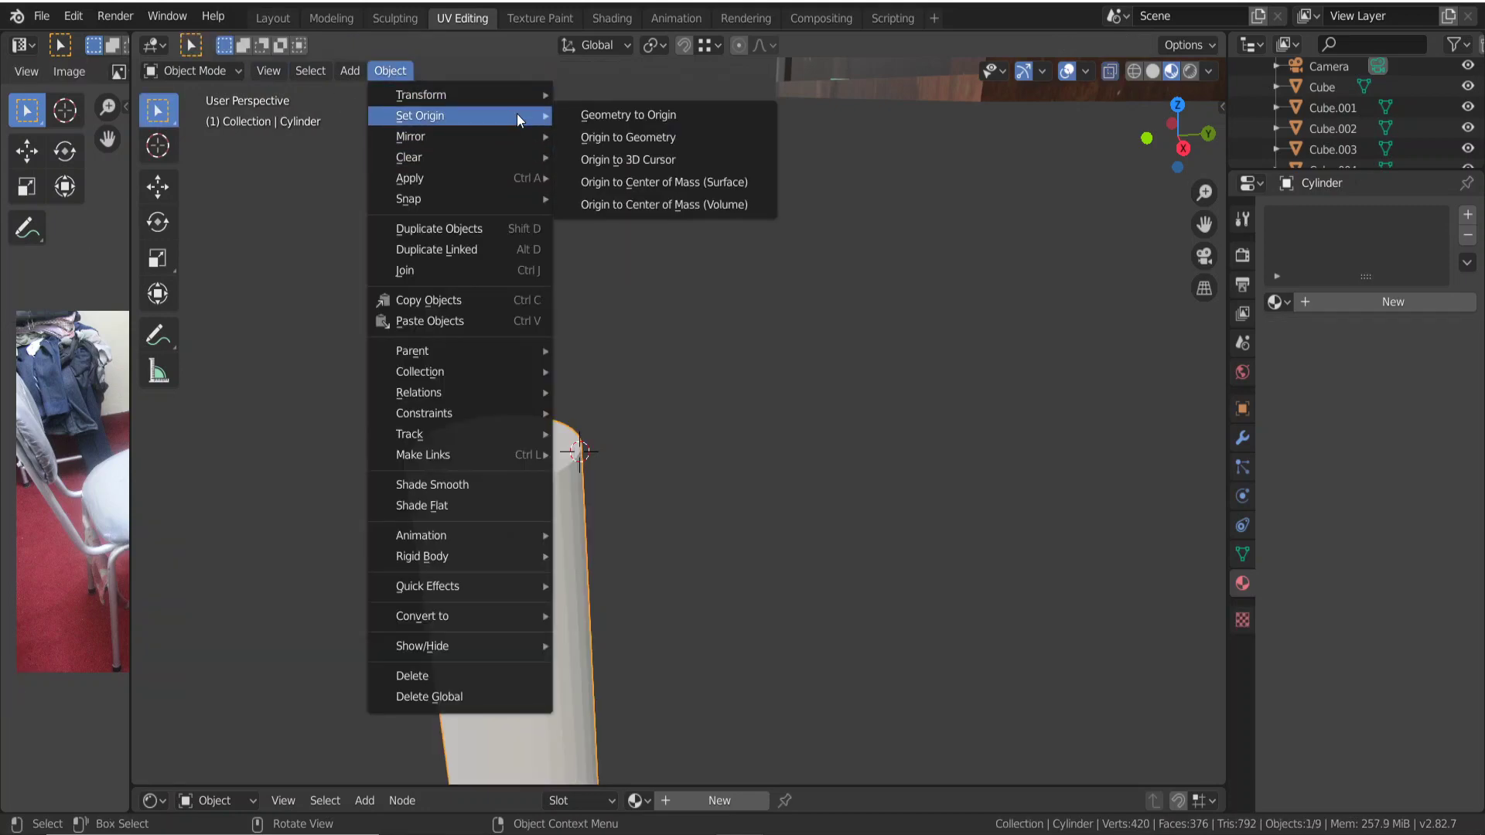
click(693, 155)
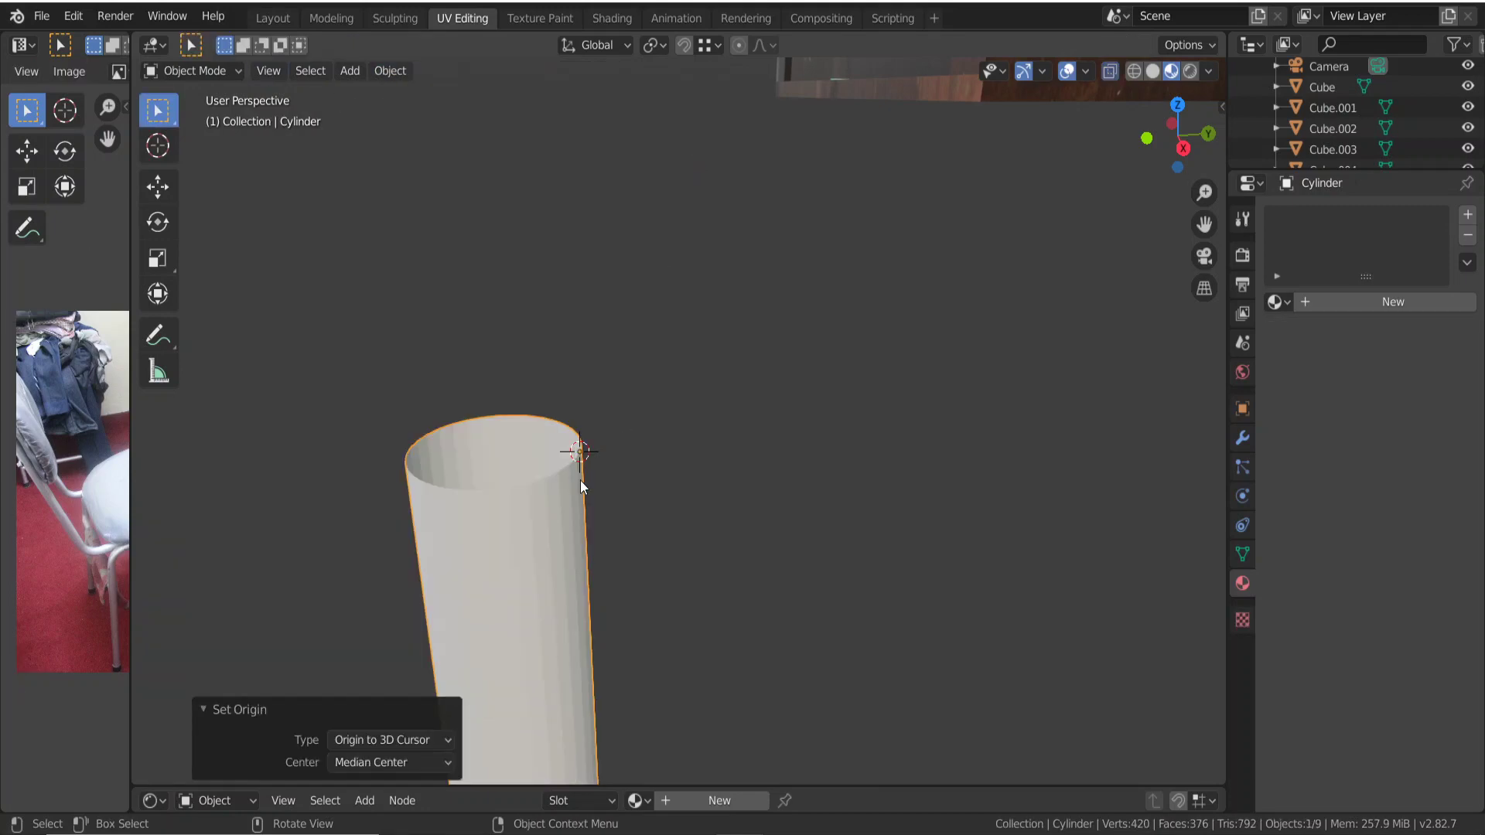
key(Tab)
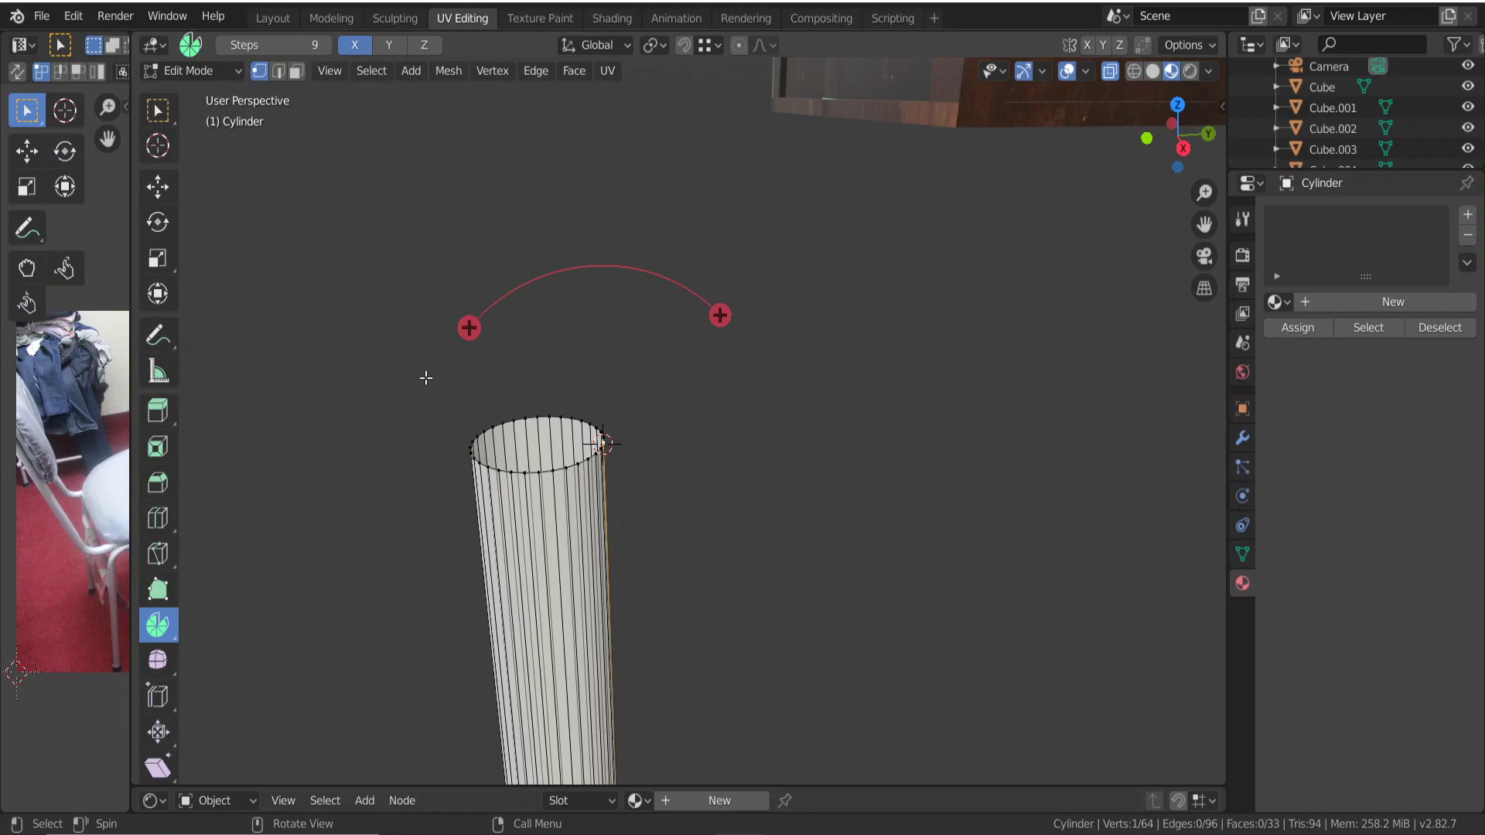
Discard two trial spins and box-select the top ring again.
drag(426, 377, 697, 514)
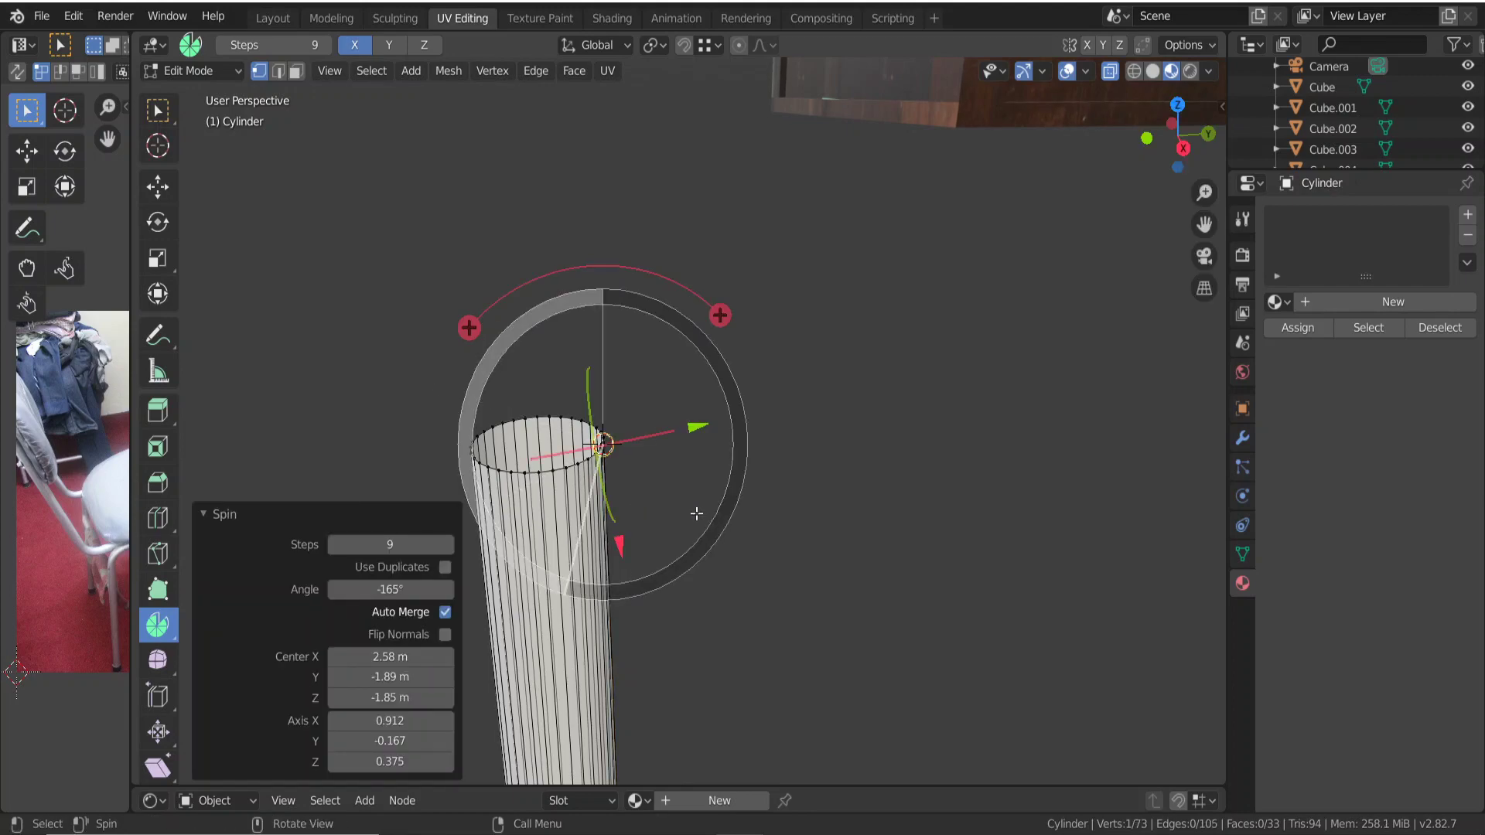
key(ctrl+z)
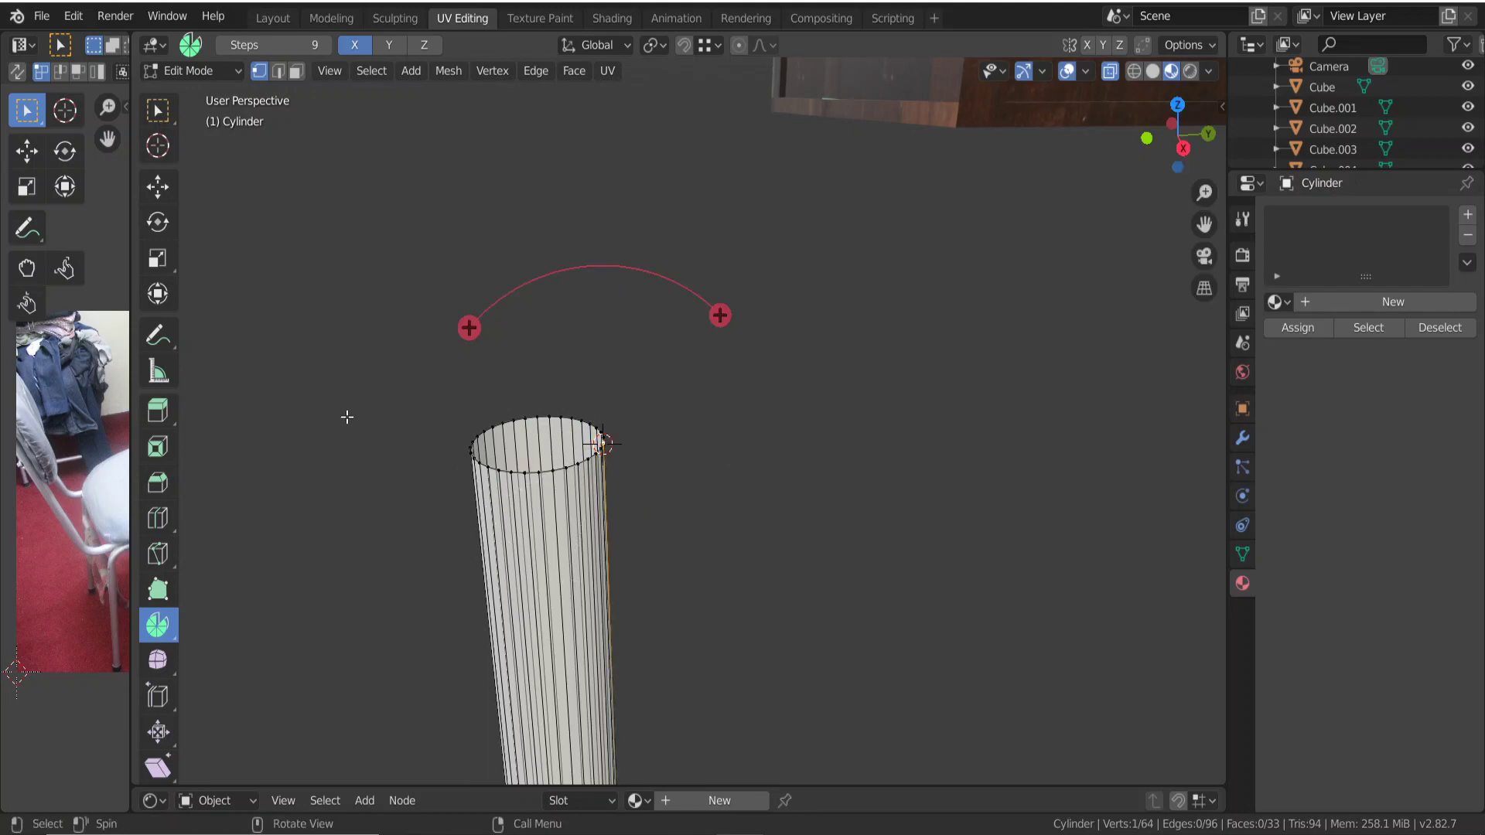
click(412, 384)
key(ctrl+z)
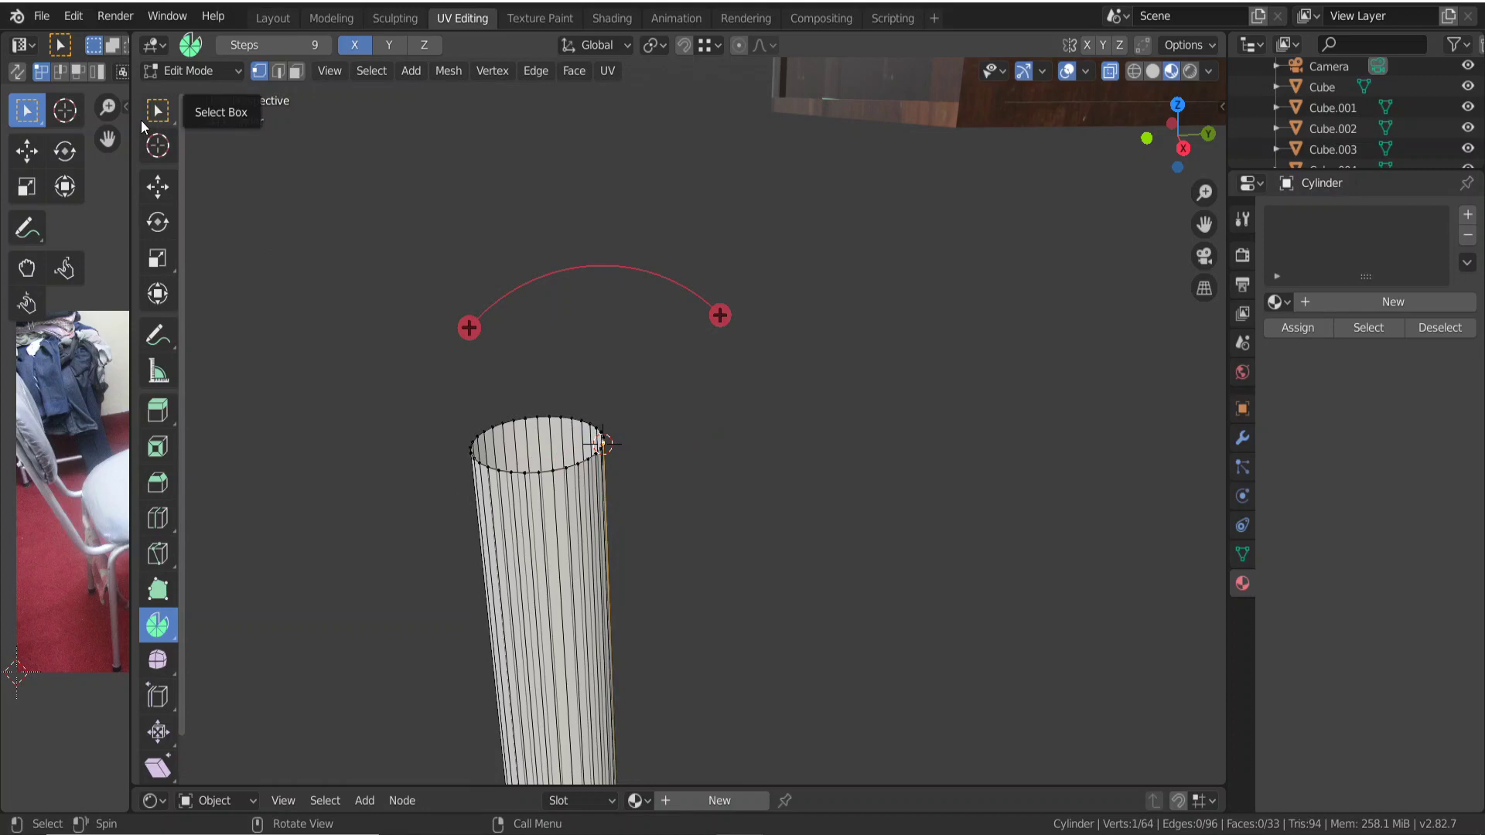
click(157, 110)
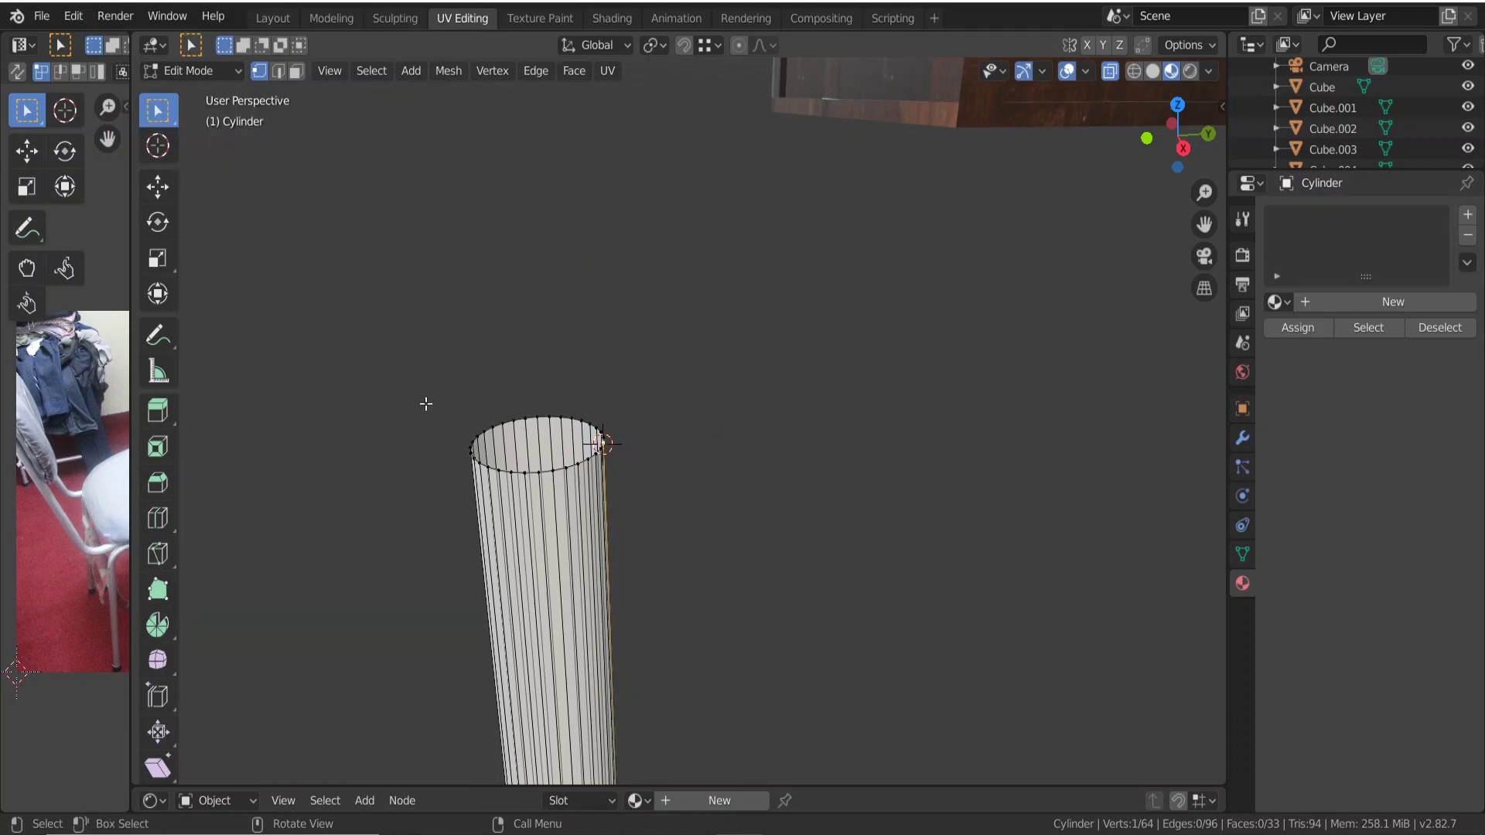
drag(388, 364, 711, 506)
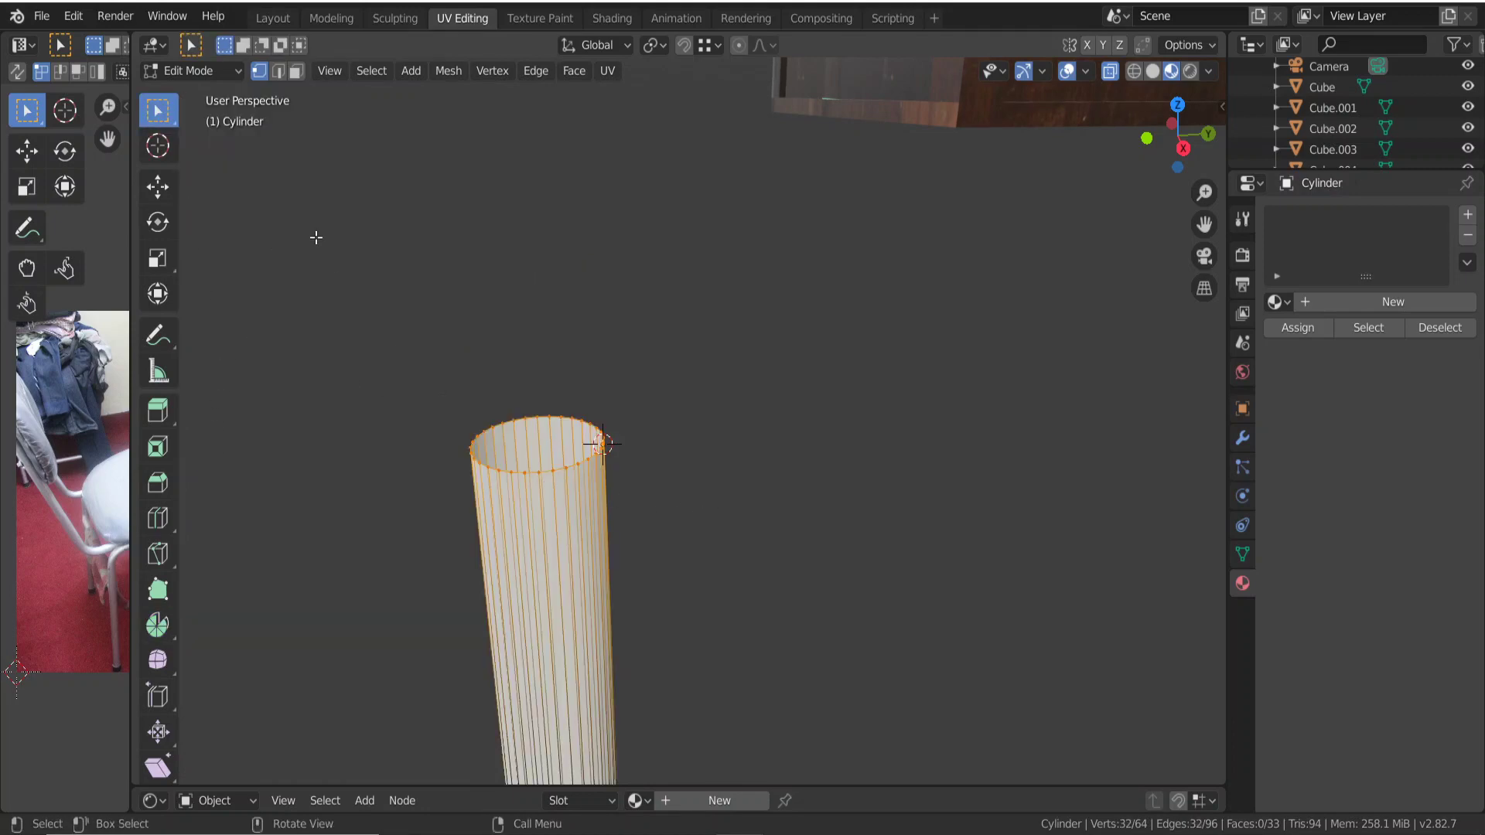
Spin the top ring into a curved elbow with the Spin tool.
click(157, 625)
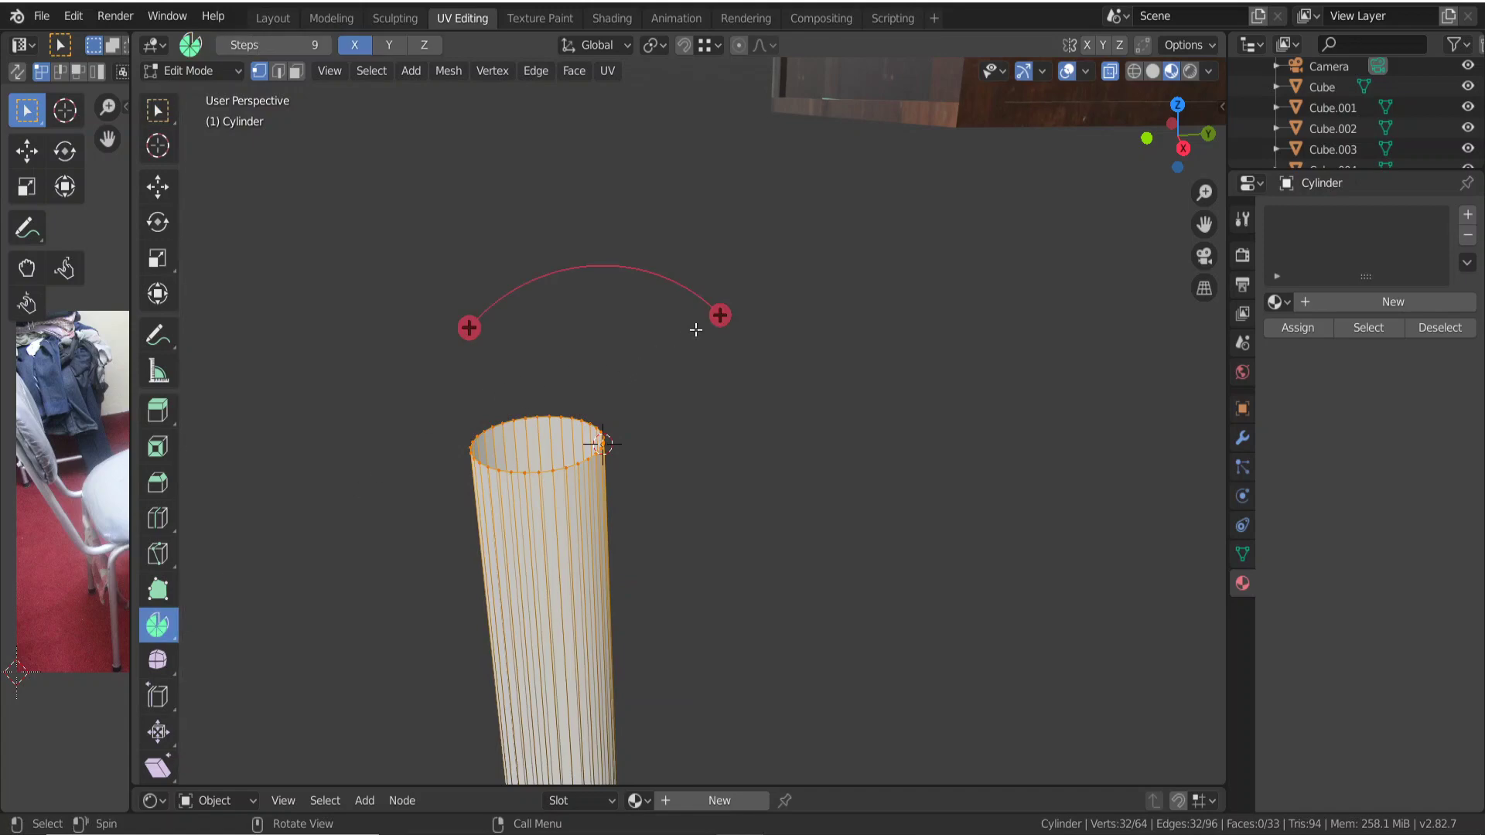
mouse_move(720, 315)
mouse_down()
mouse_move(853, 397)
mouse_move(889, 467)
mouse_move(889, 607)
mouse_move(852, 692)
mouse_up()
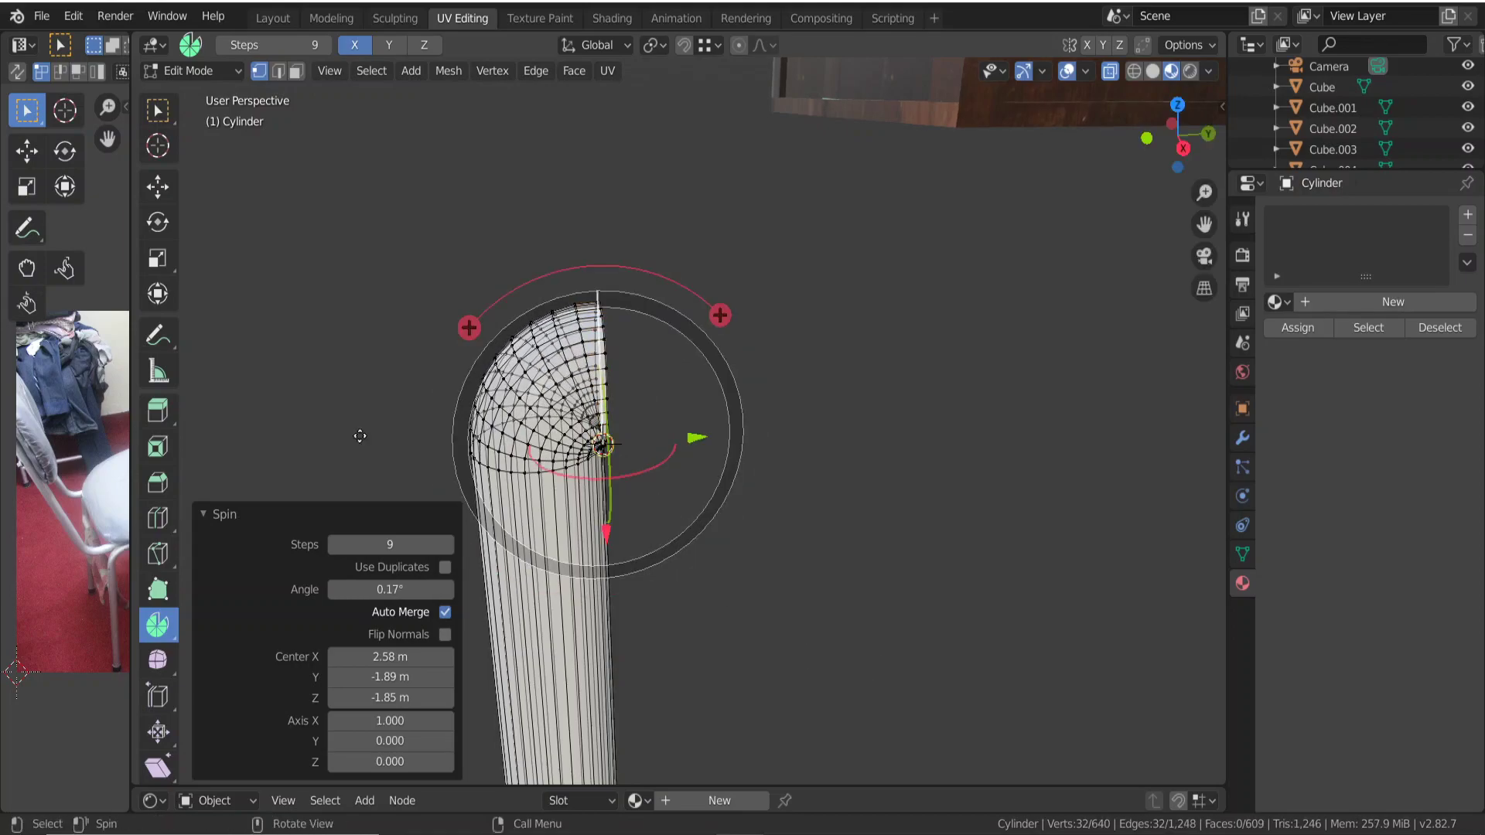
click(158, 110)
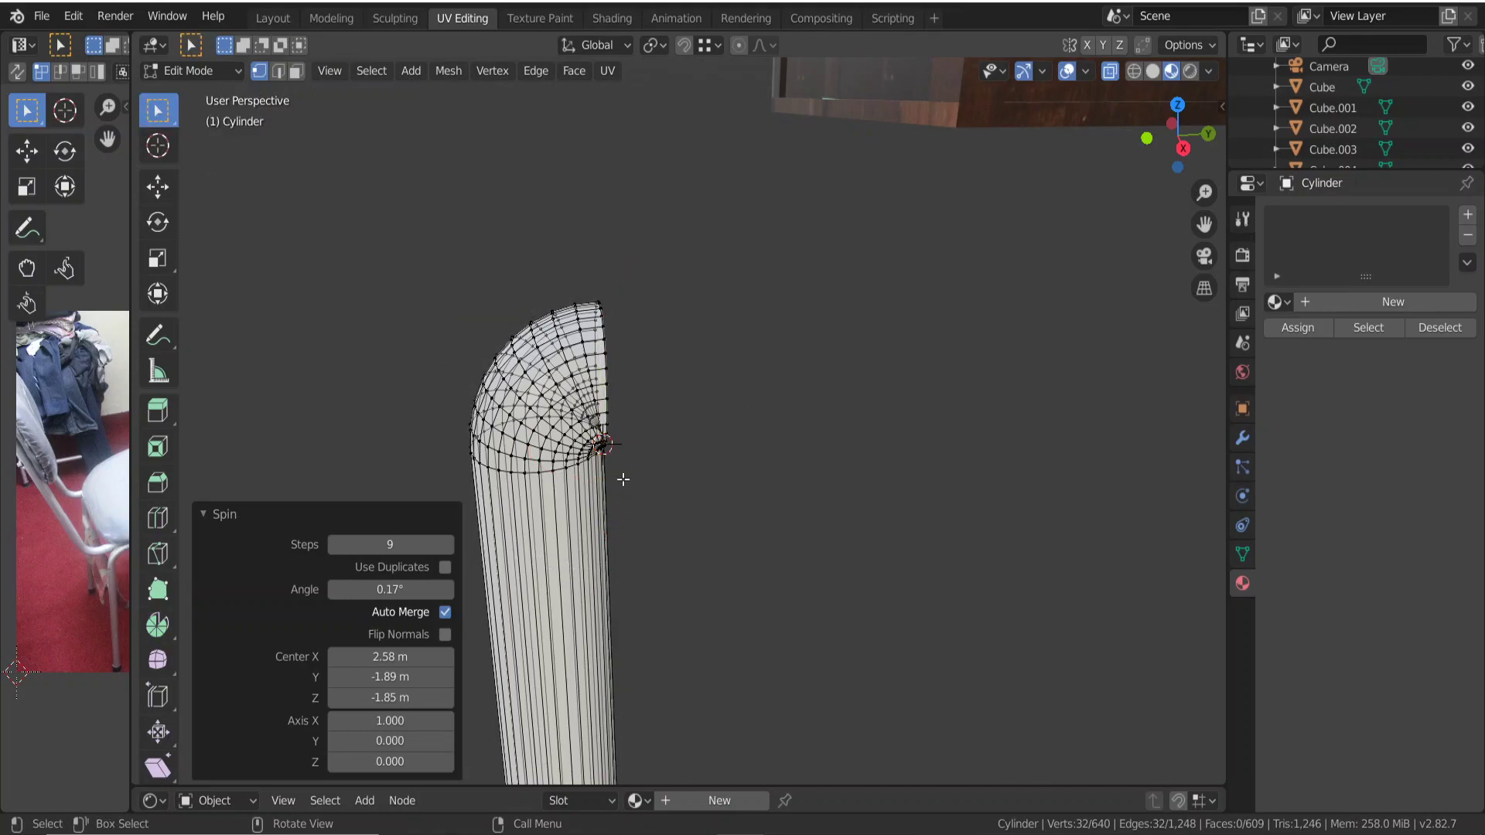
scroll(624, 480, down, 3)
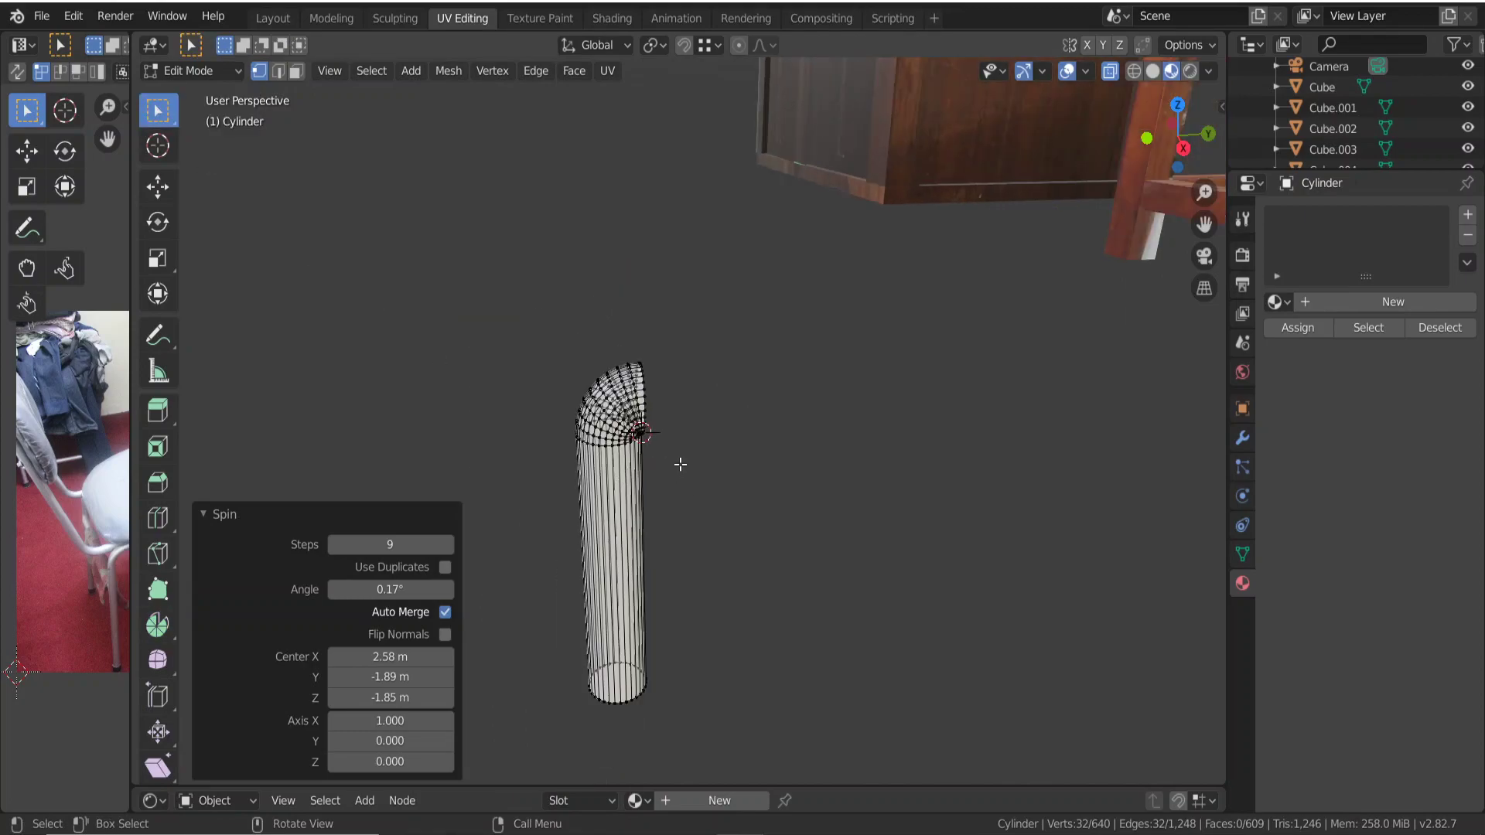
scroll(692, 488, up, 3)
scroll(692, 488, up, 1)
Alt-click to select the edge loop at the elbow's end.
key(alt)
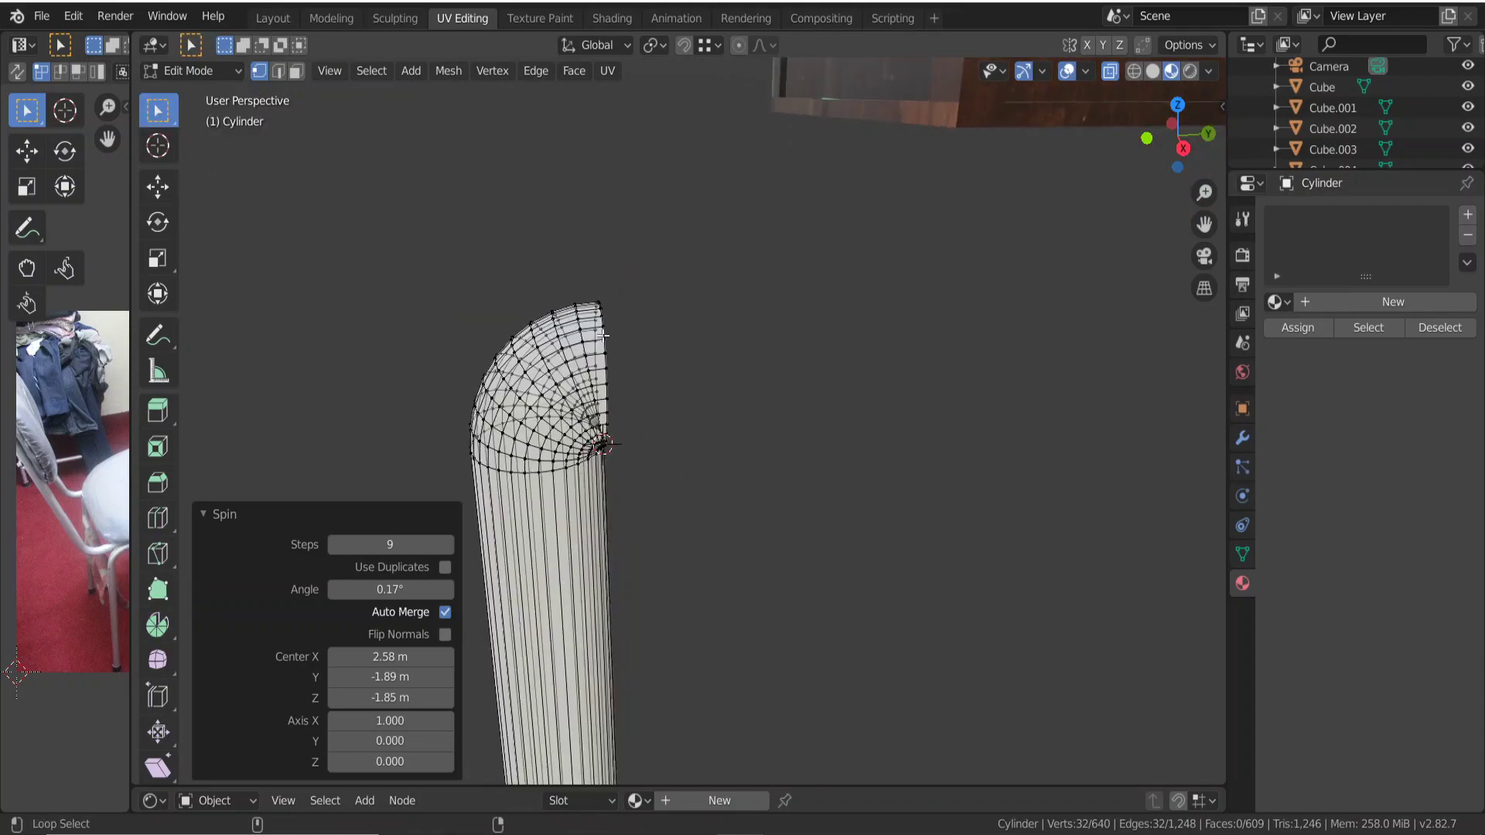
alt+click(603, 334)
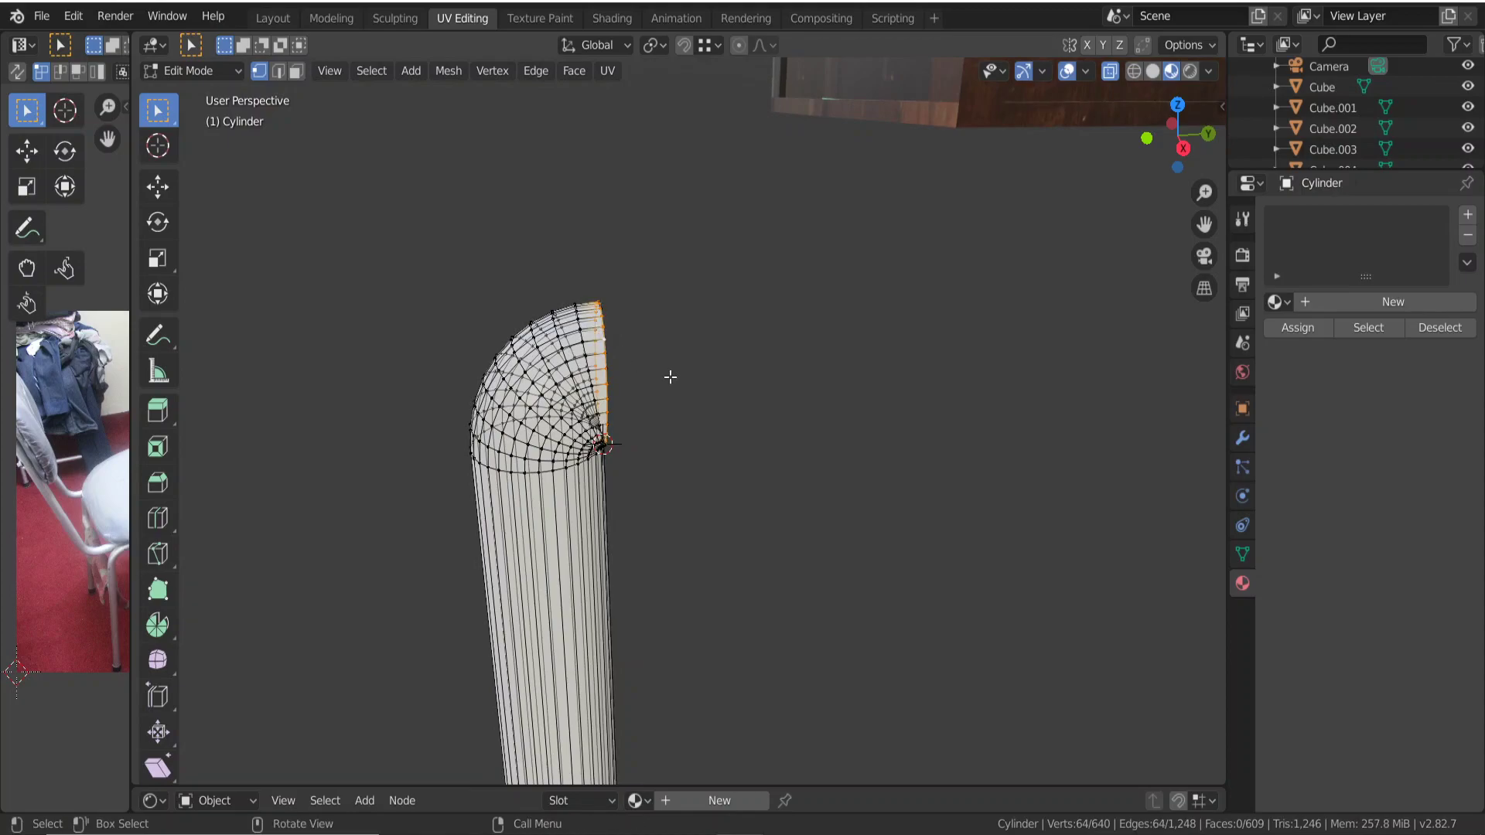
scroll(670, 379, down, 2)
scroll(669, 381, down, 2)
middle_drag(670, 382, 789, 415)
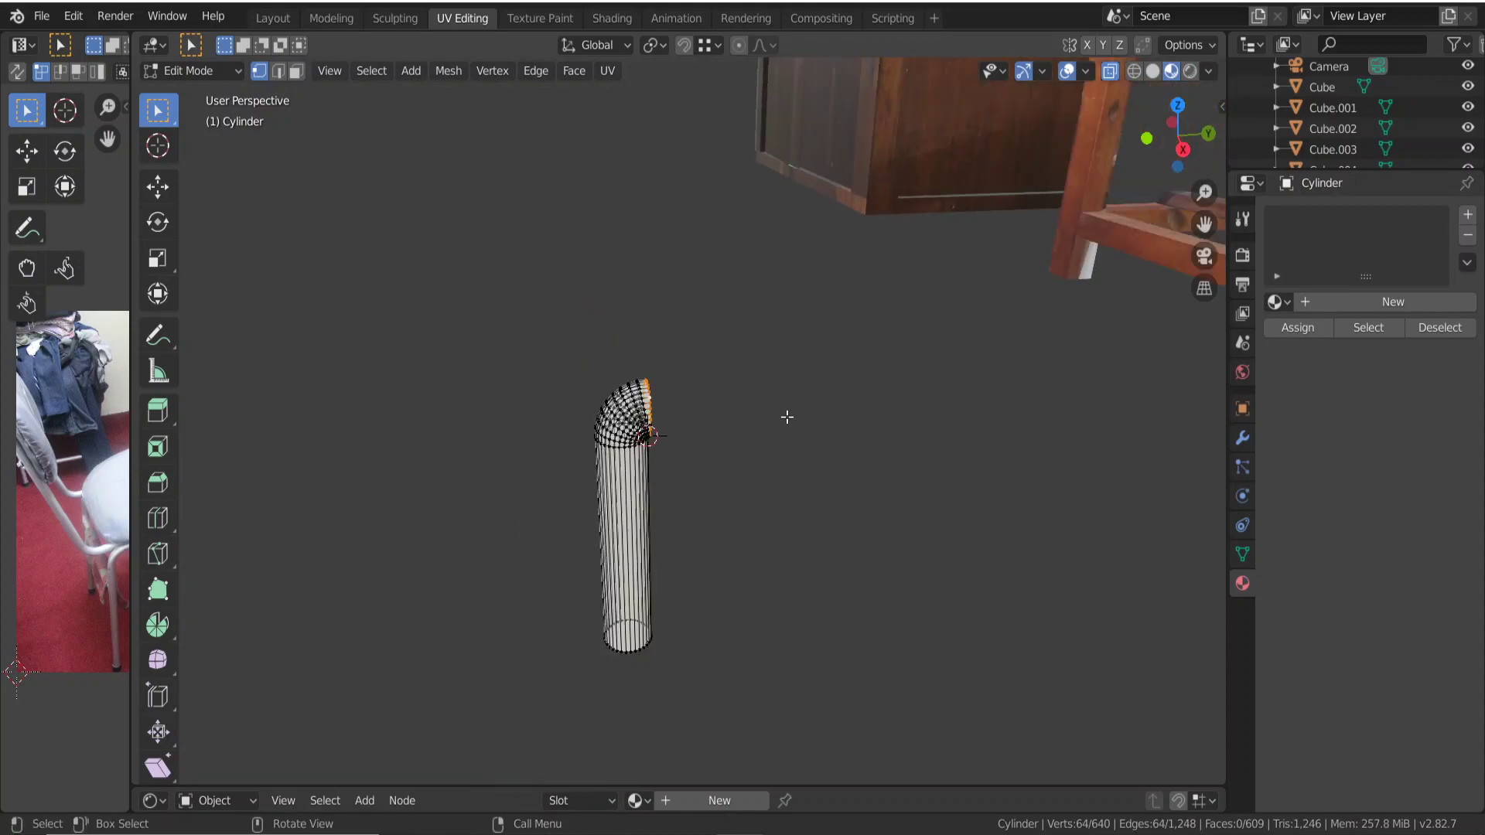
Extrude the end loop 0.996 m horizontally along Y with Z locked.
key(e)
key(shift+z)
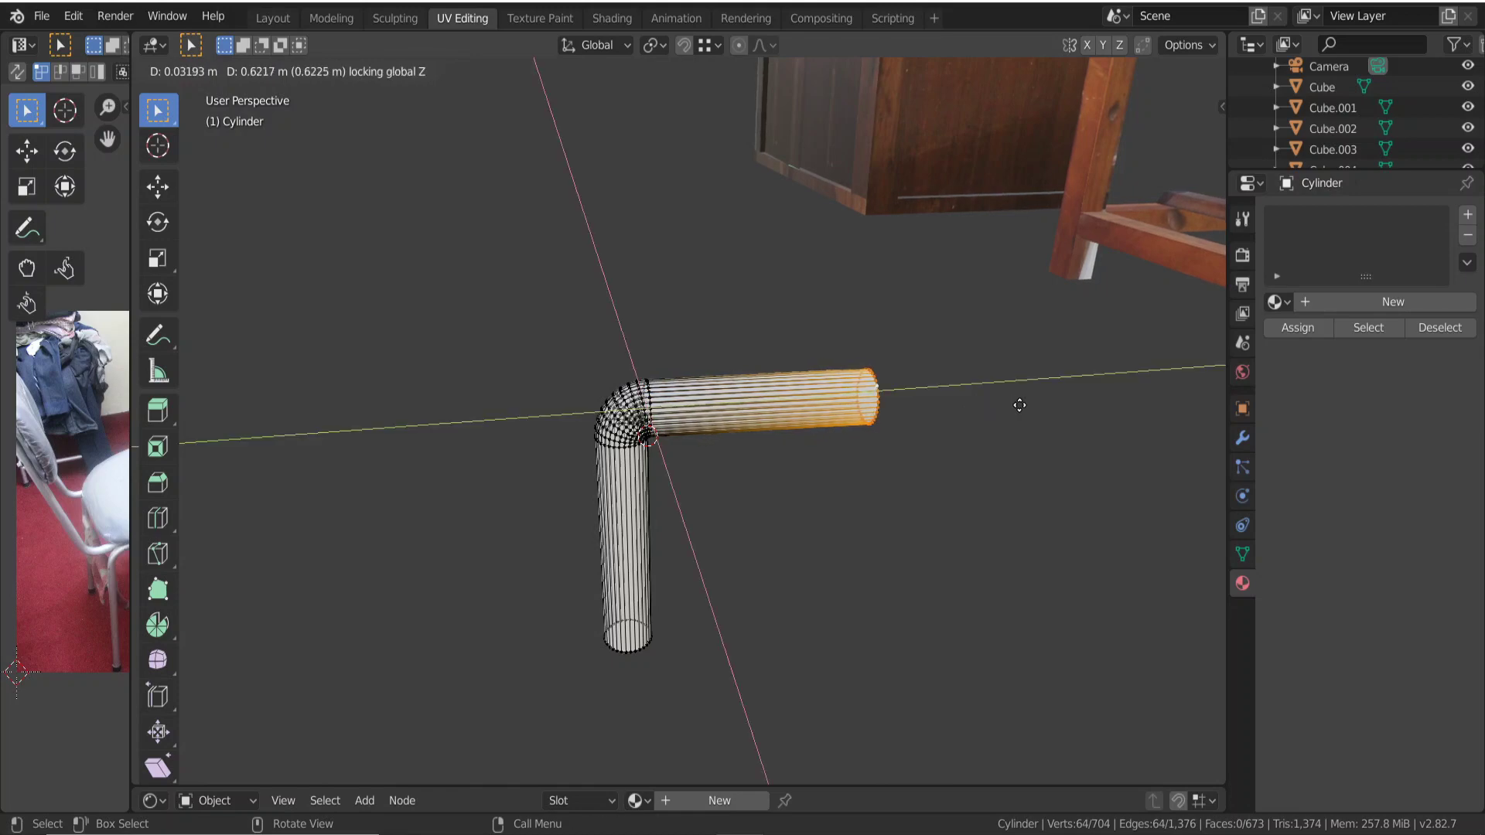
click(1126, 409)
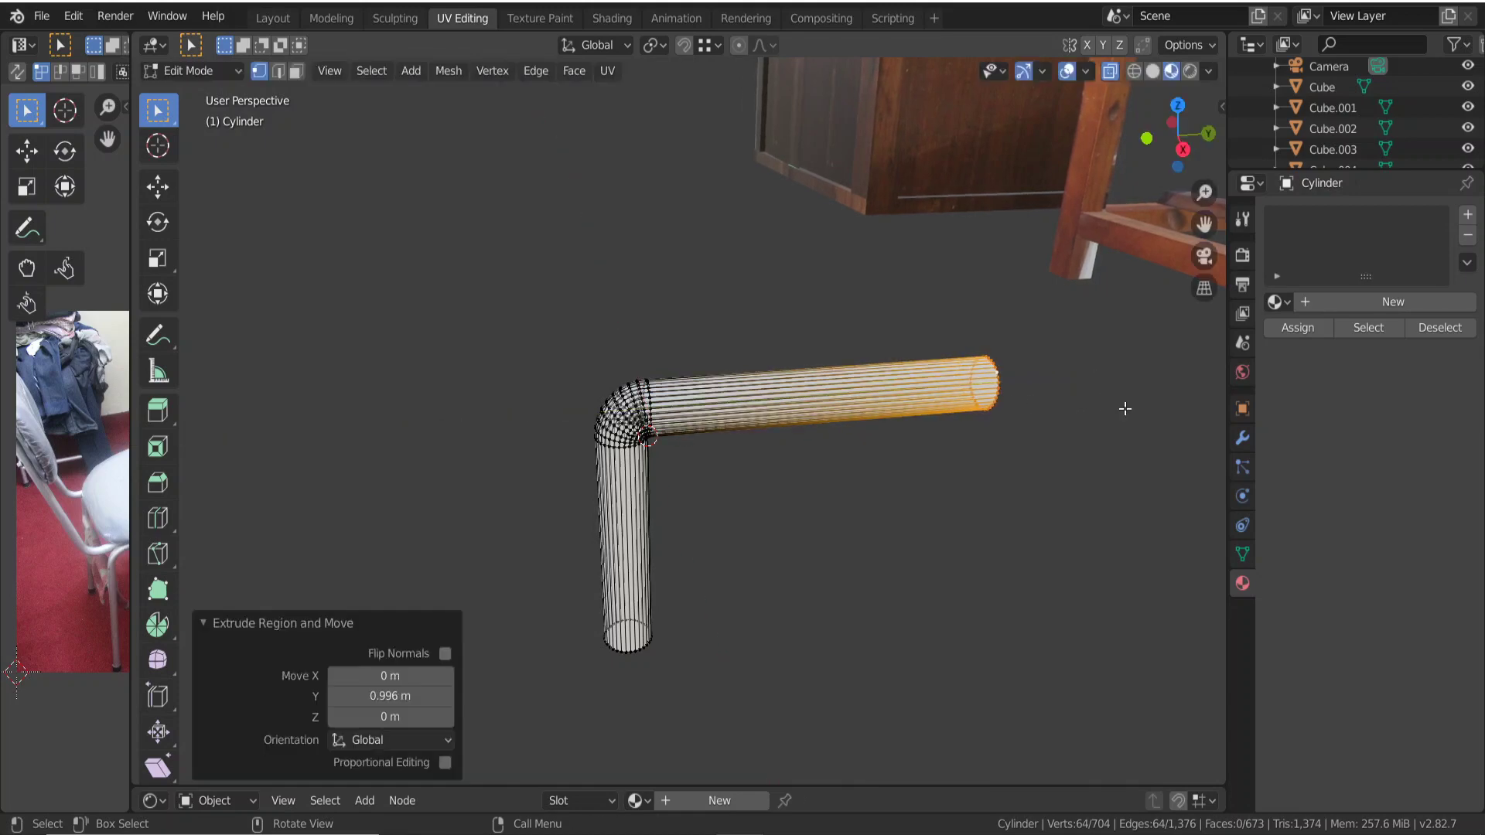
scroll(802, 485, down, 3)
scroll(802, 485, down, 1)
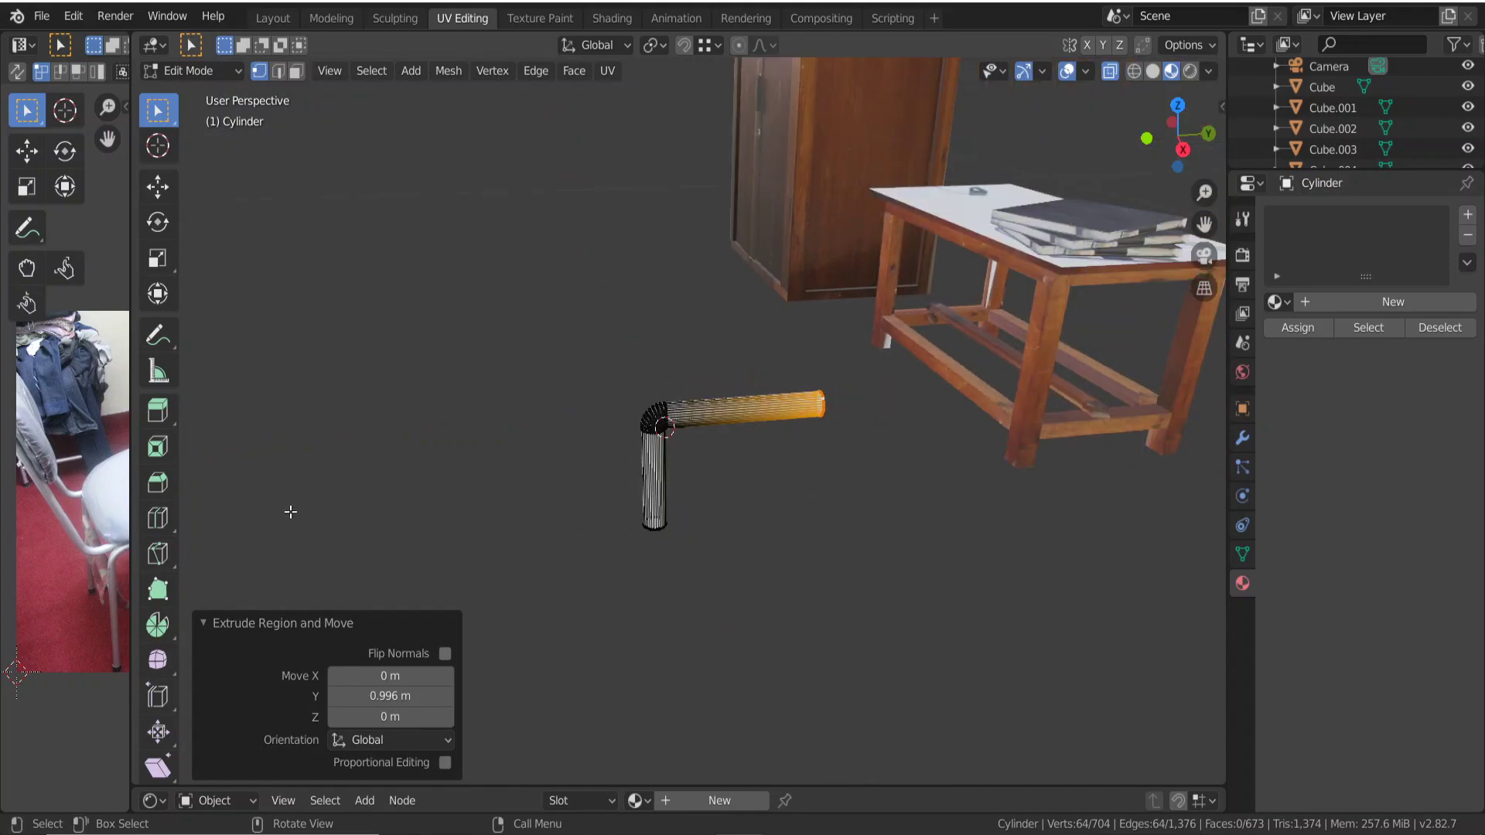
Widen the reference photo panel beside the viewport.
scroll(86, 517, down, 1)
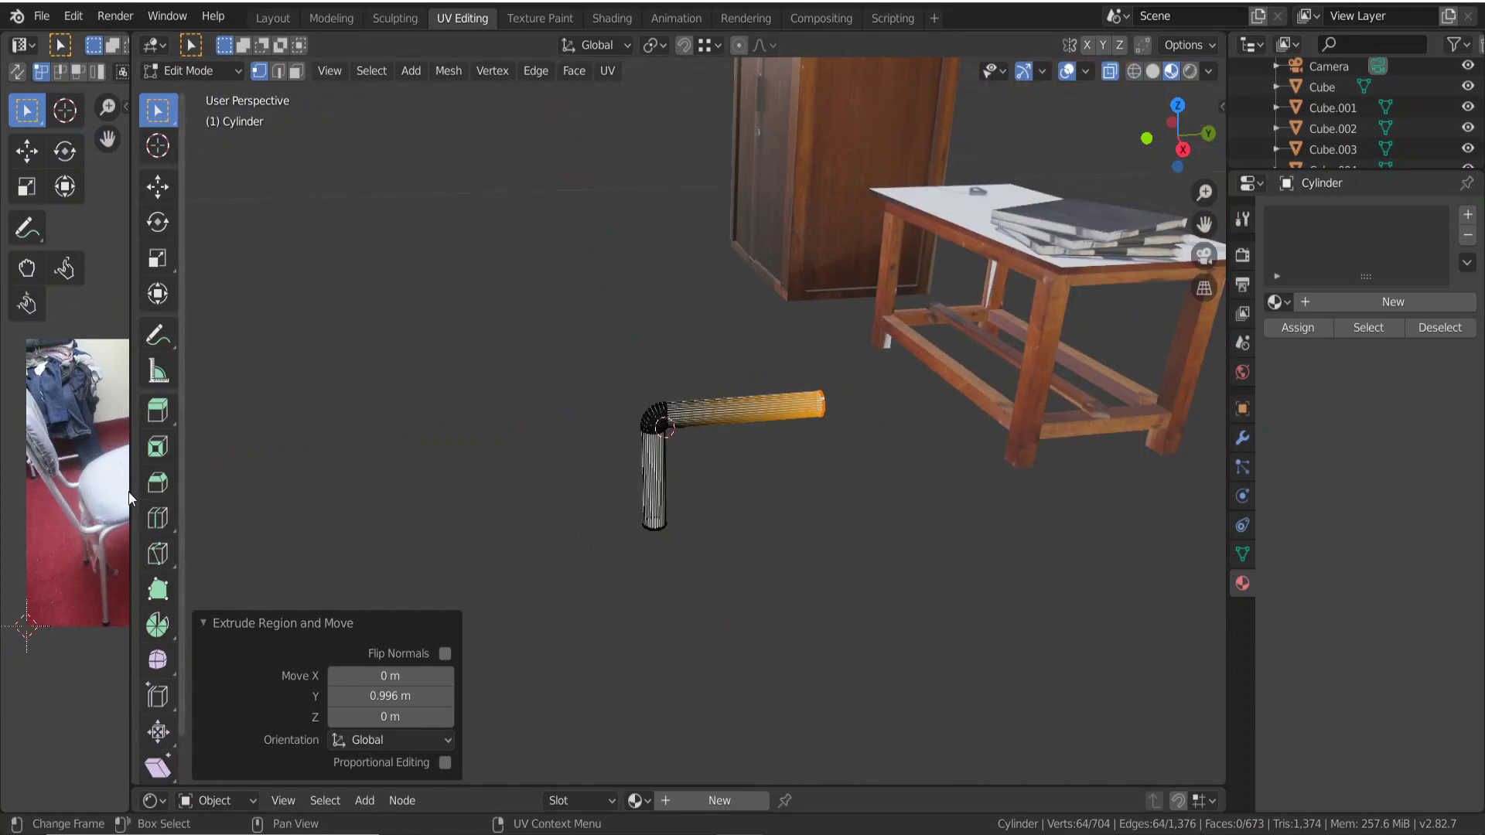
drag(131, 495, 327, 512)
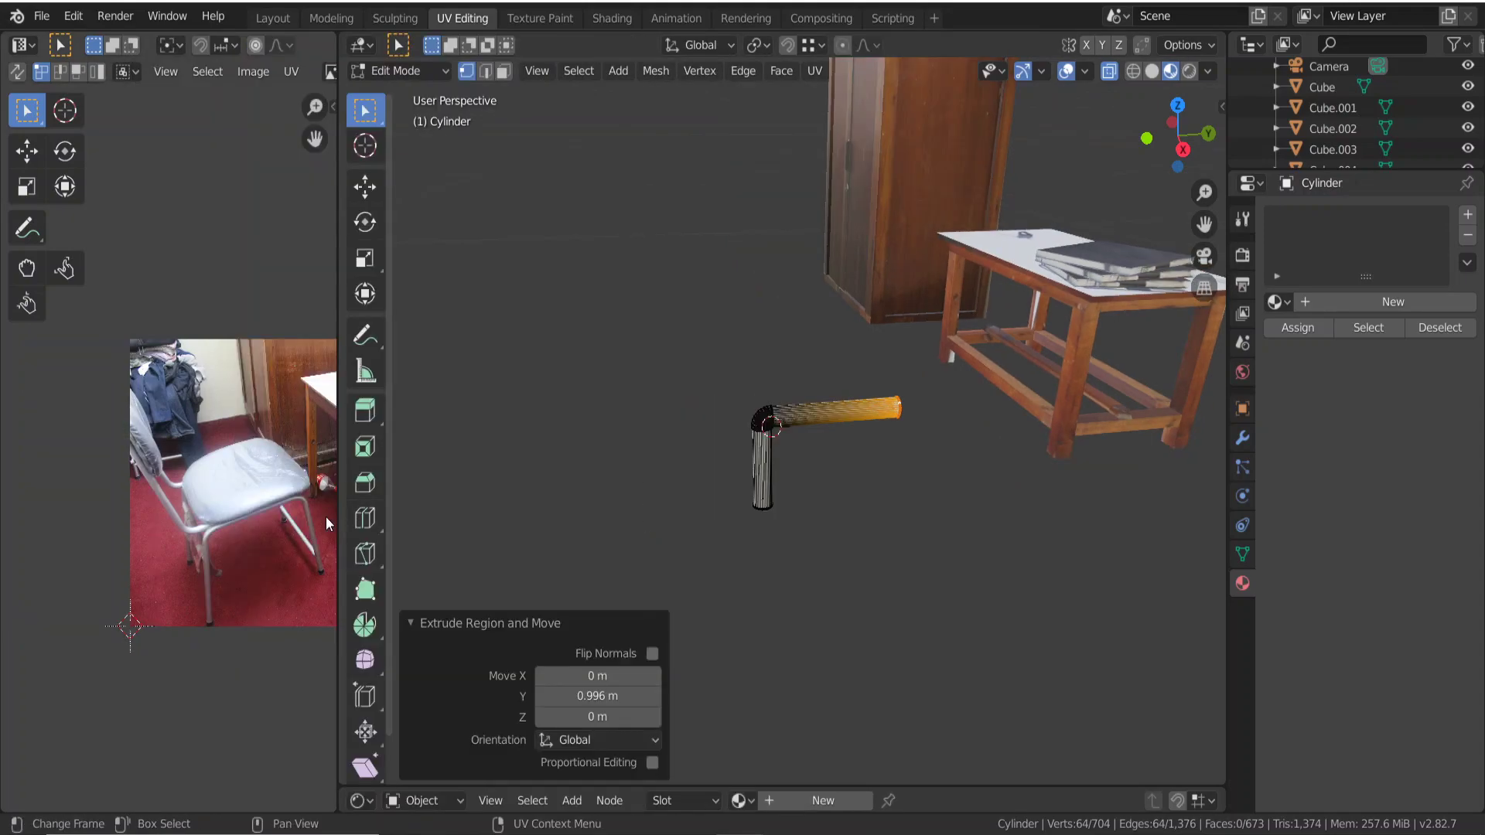
scroll(255, 544, up, 2)
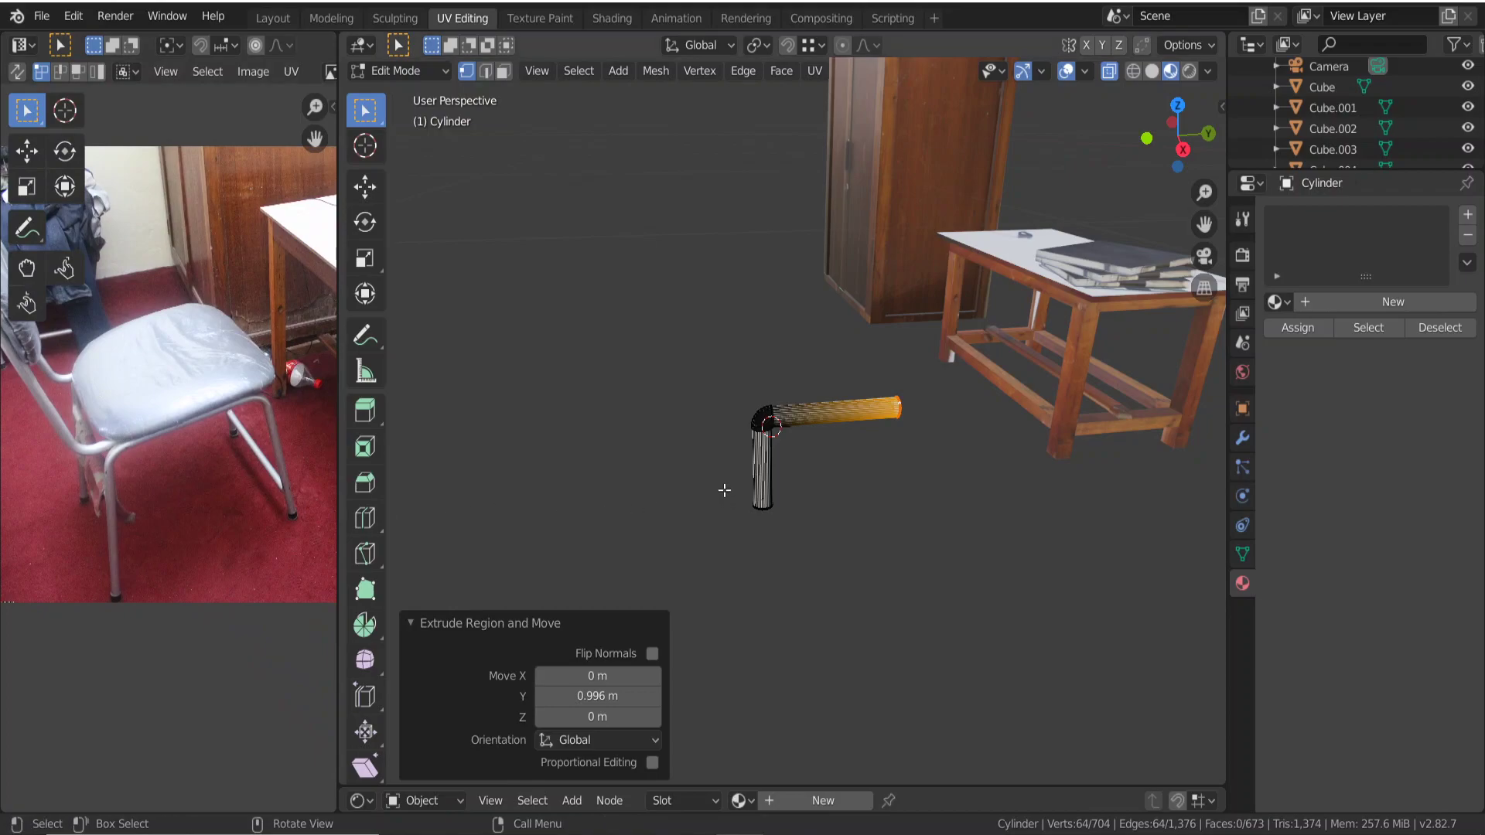
Lower the vertical leg's bottom 0.482 m and shift it −0.086 m along Y.
drag(716, 457, 840, 546)
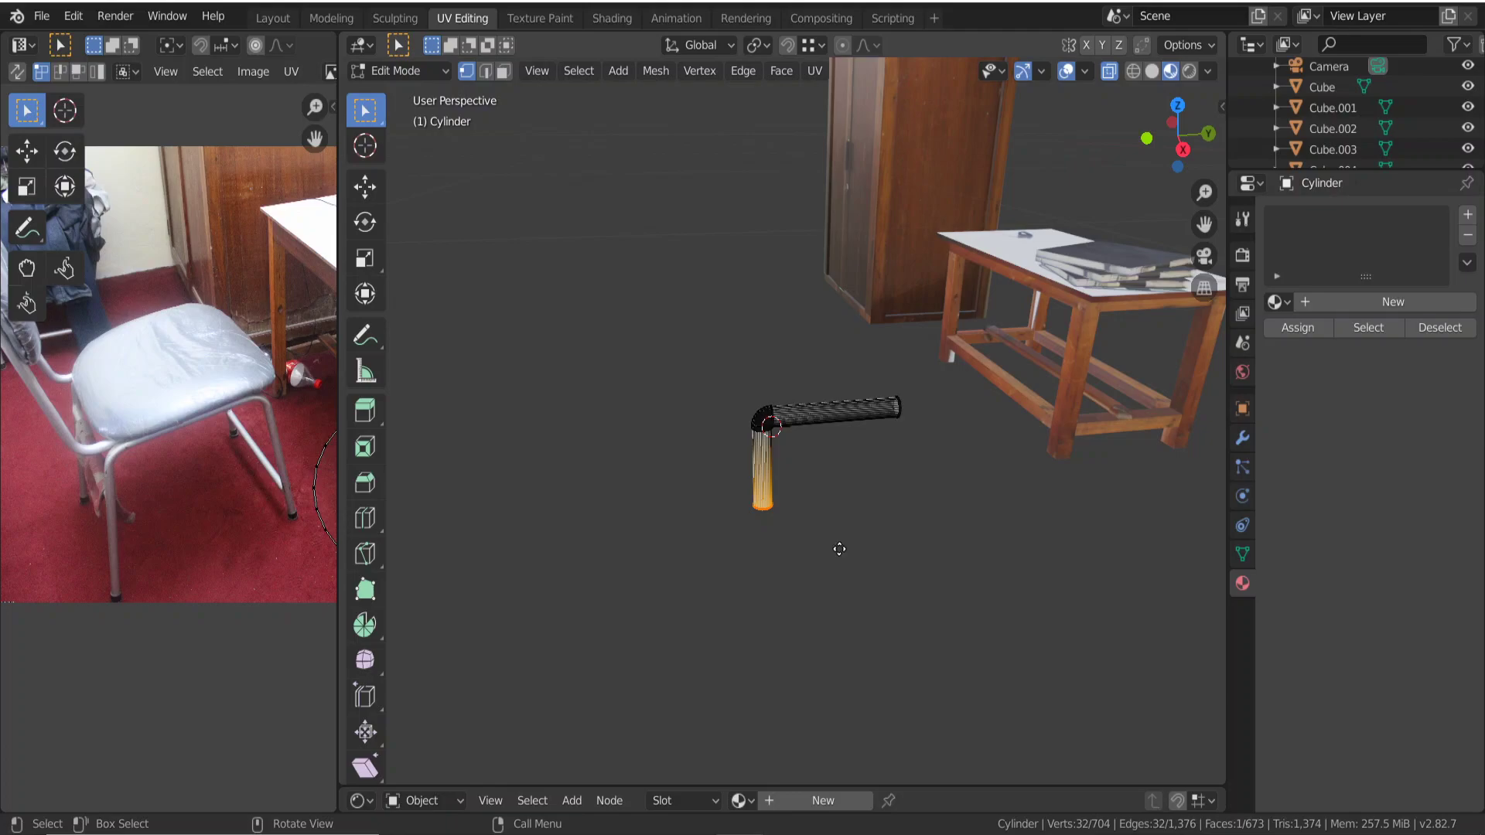
key(g)
key(z)
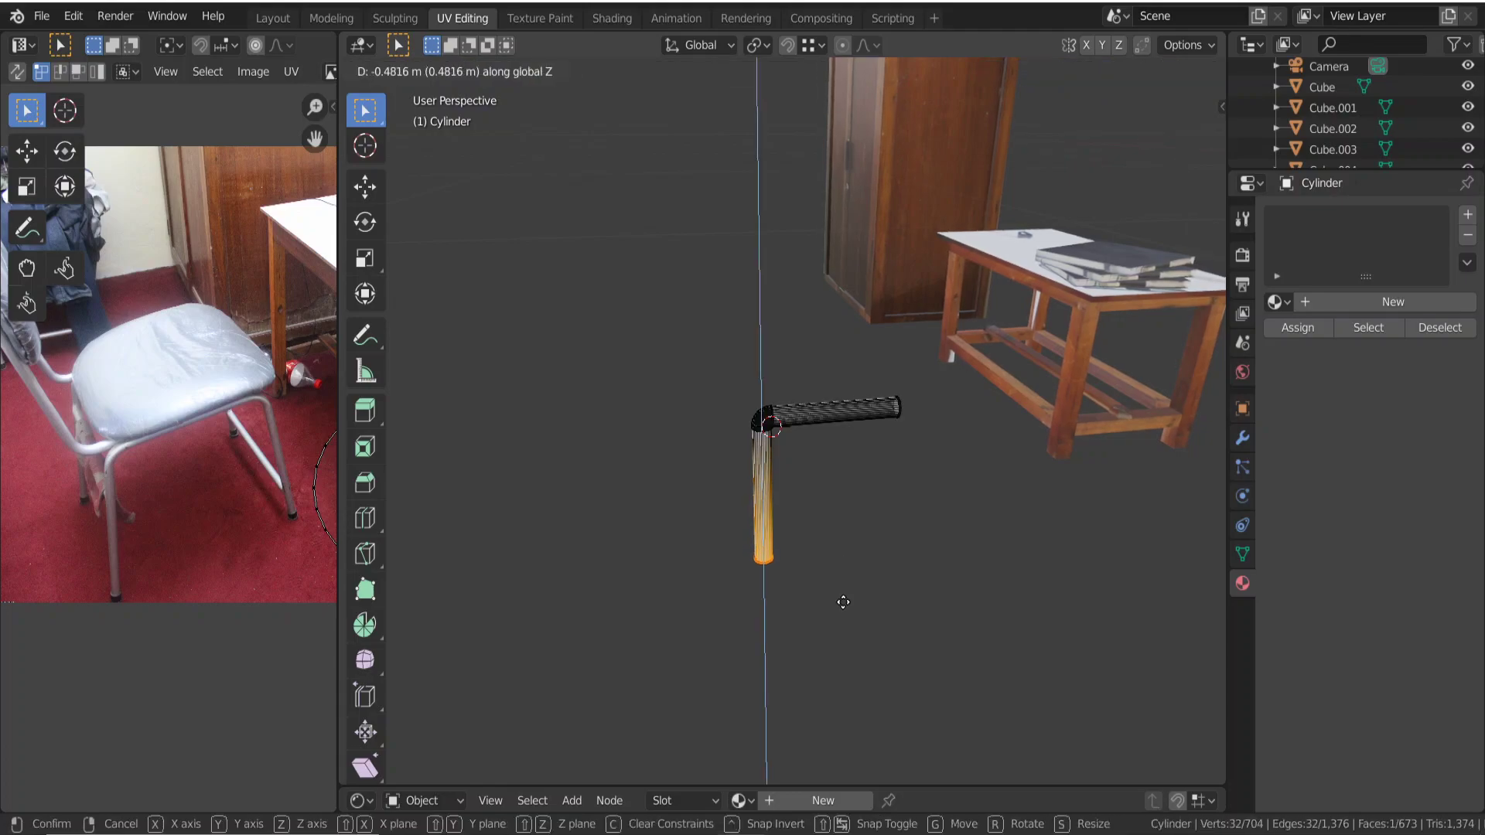
click(843, 601)
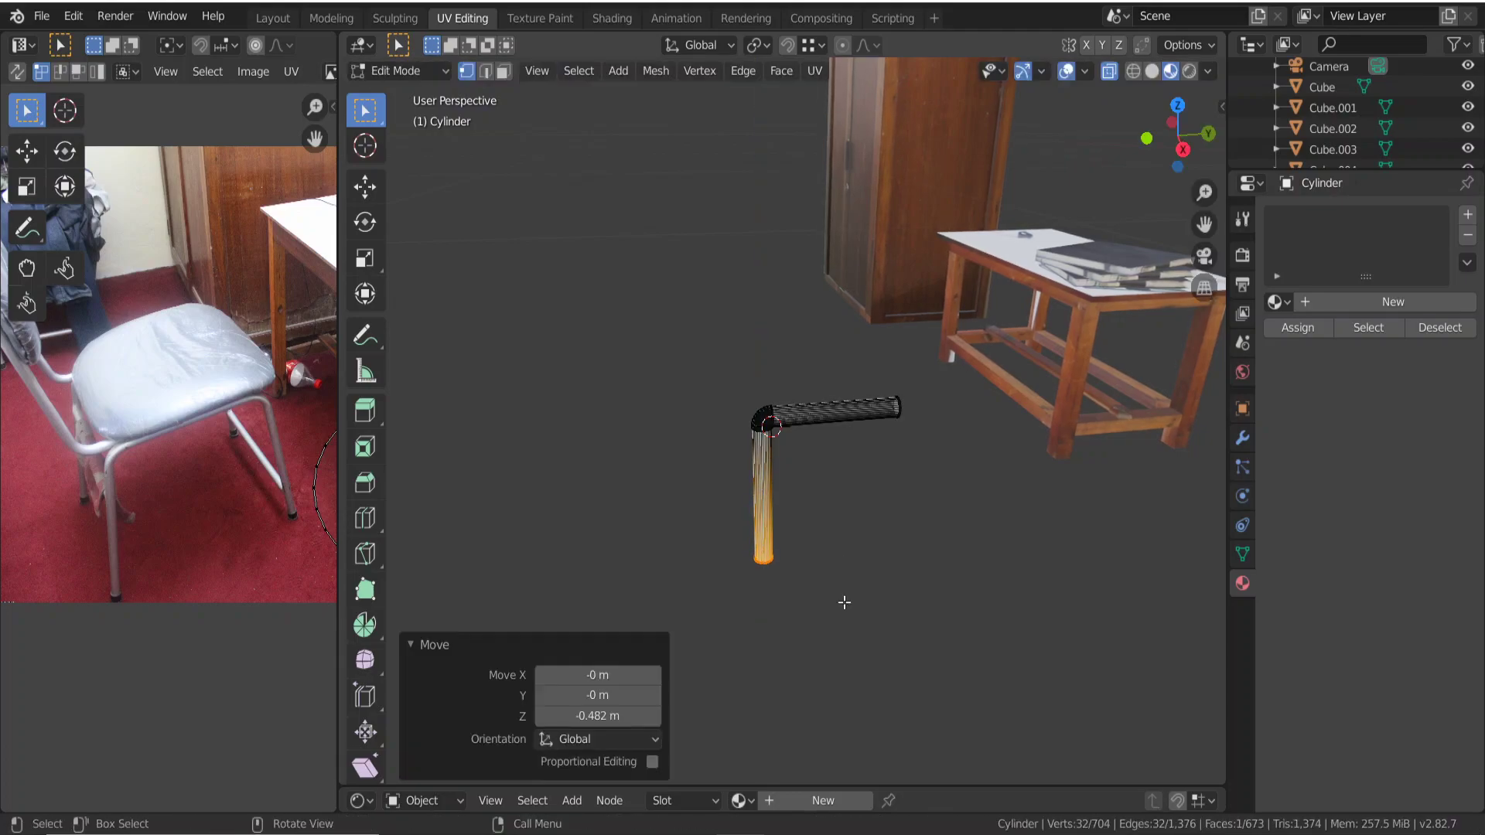
key(g)
key(y)
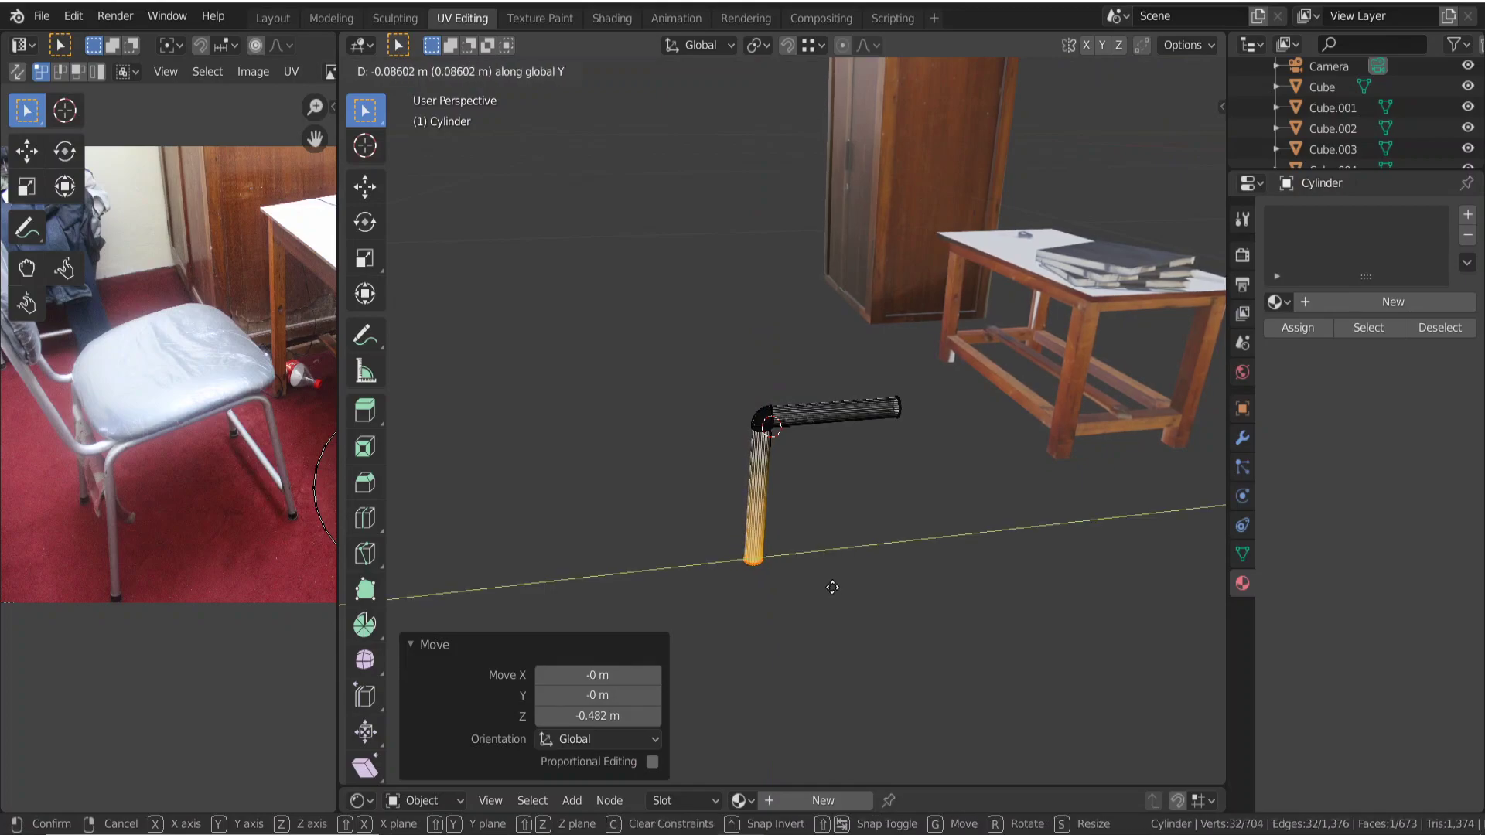
click(839, 578)
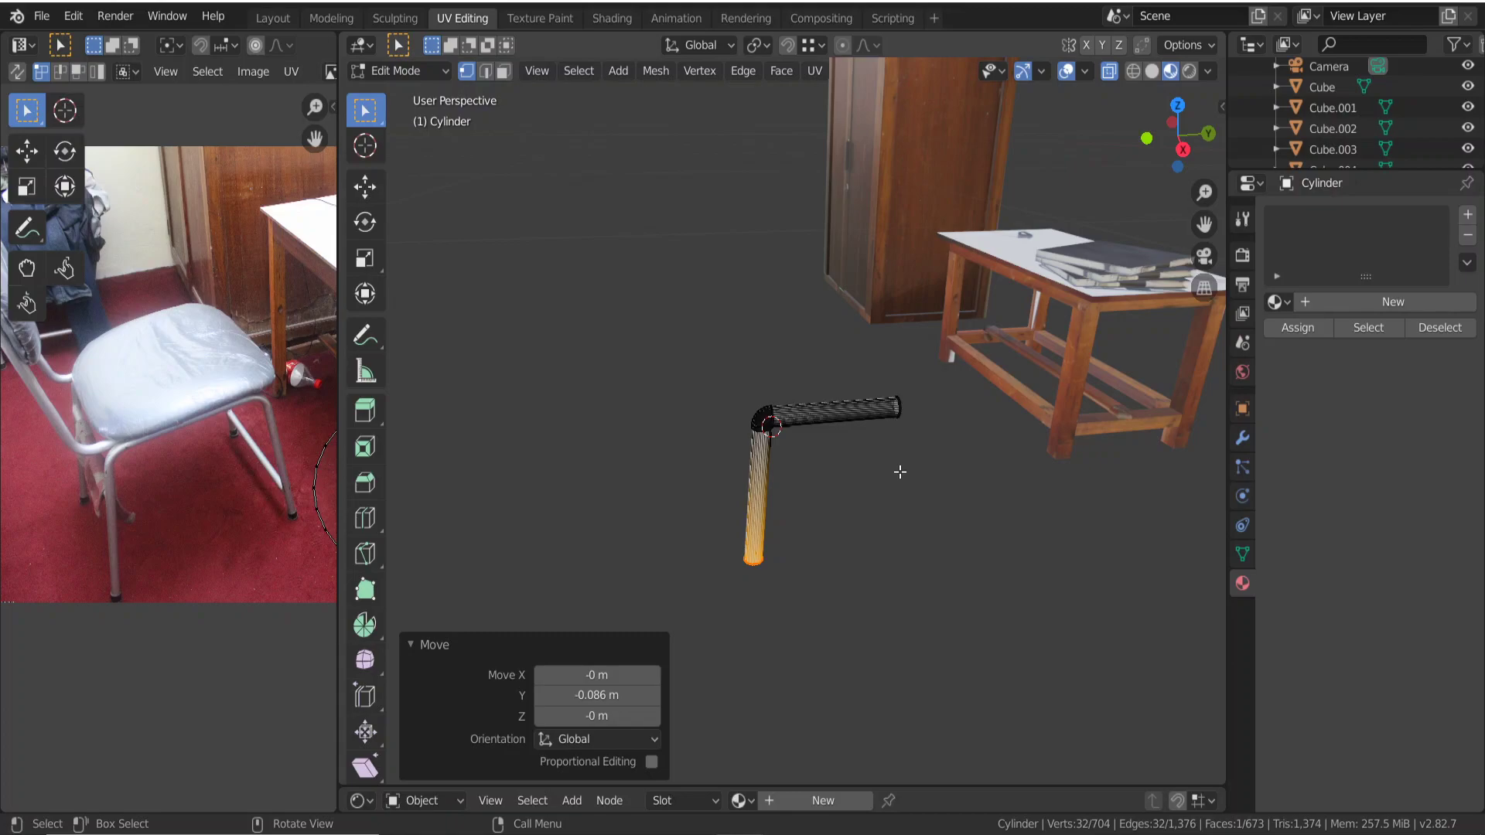
drag(851, 377, 967, 492)
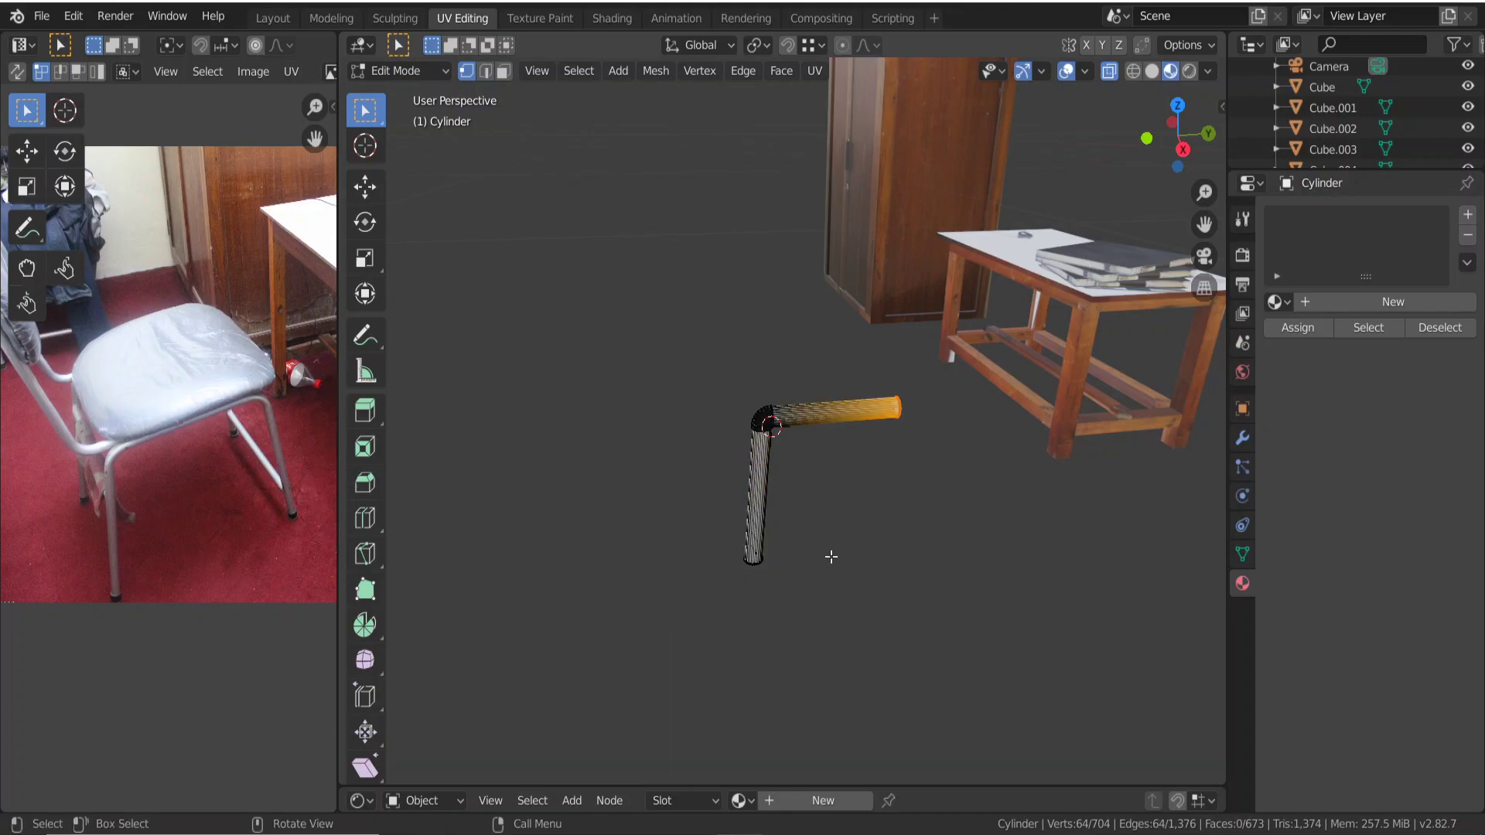
Lengthen the horizontal tube's end 0.178 m along Y.
key(g)
key(y)
click(852, 556)
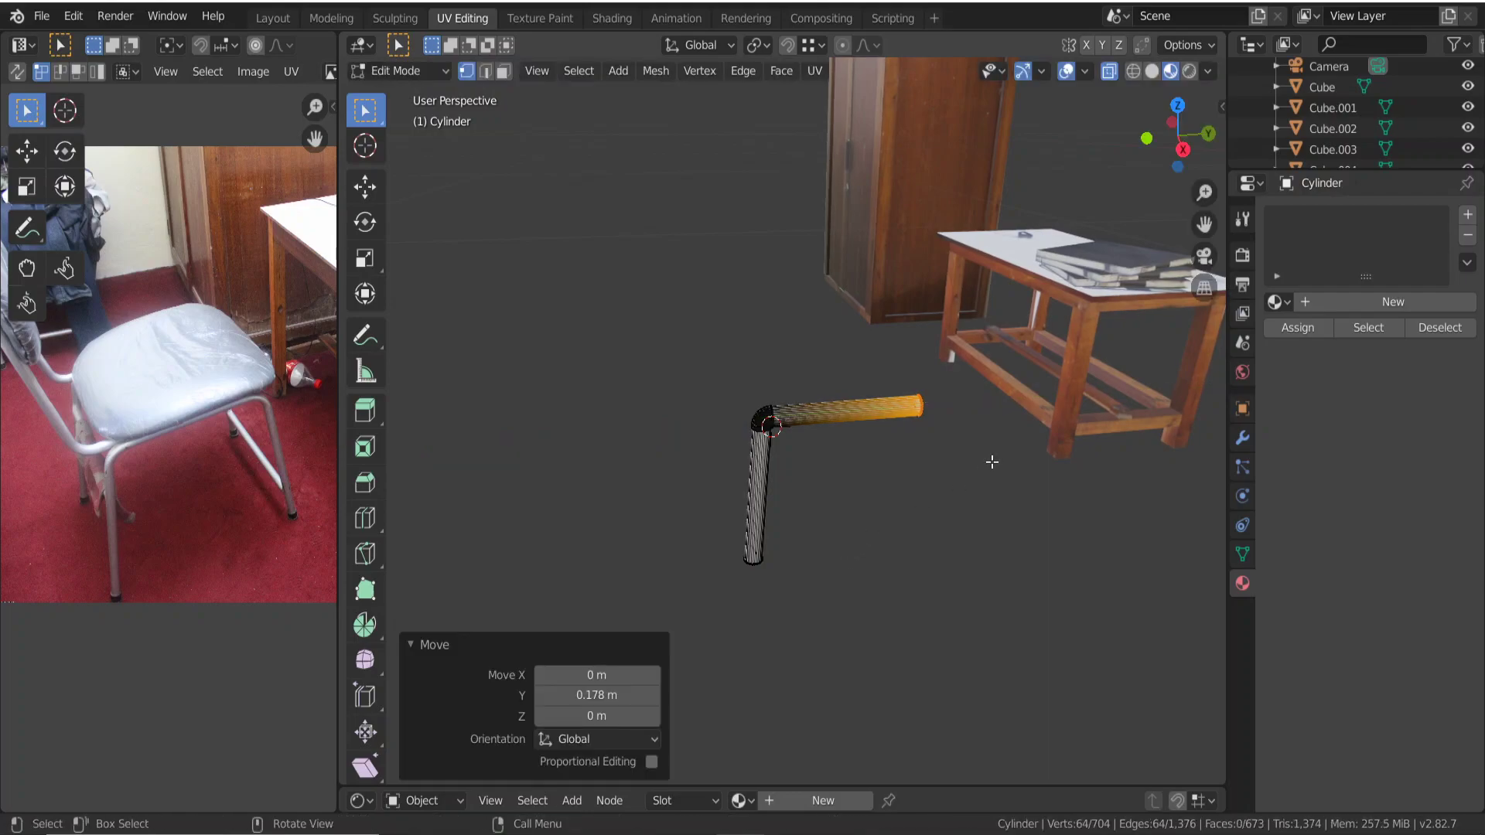
scroll(990, 462, up, 2)
scroll(989, 462, up, 1)
Place the 3D cursor at a vertex on the horizontal tube's far end.
middle_drag(987, 464, 896, 430)
scroll(898, 430, up, 1)
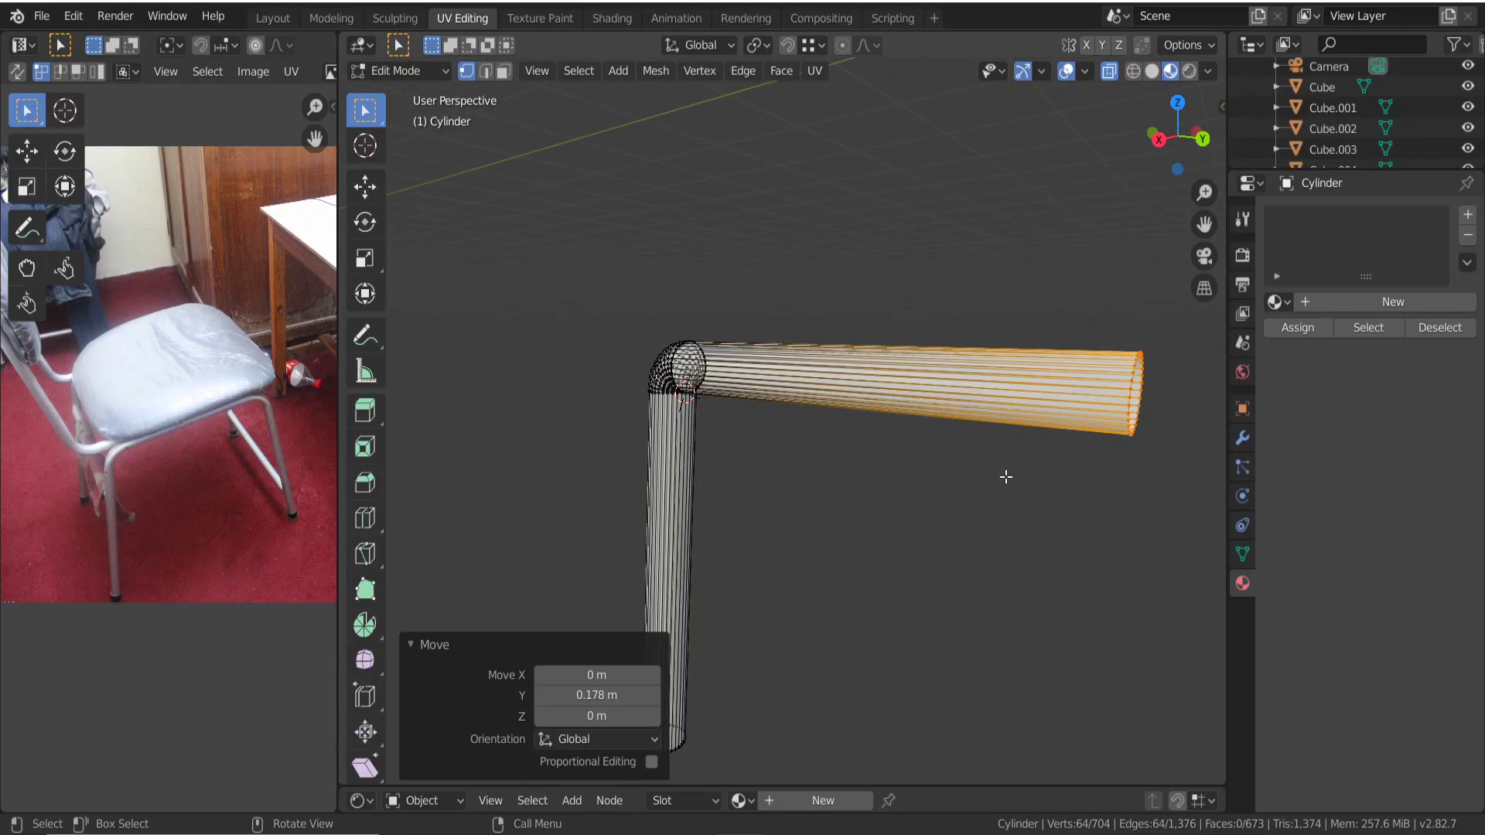
click(1119, 453)
scroll(1118, 450, up, 2)
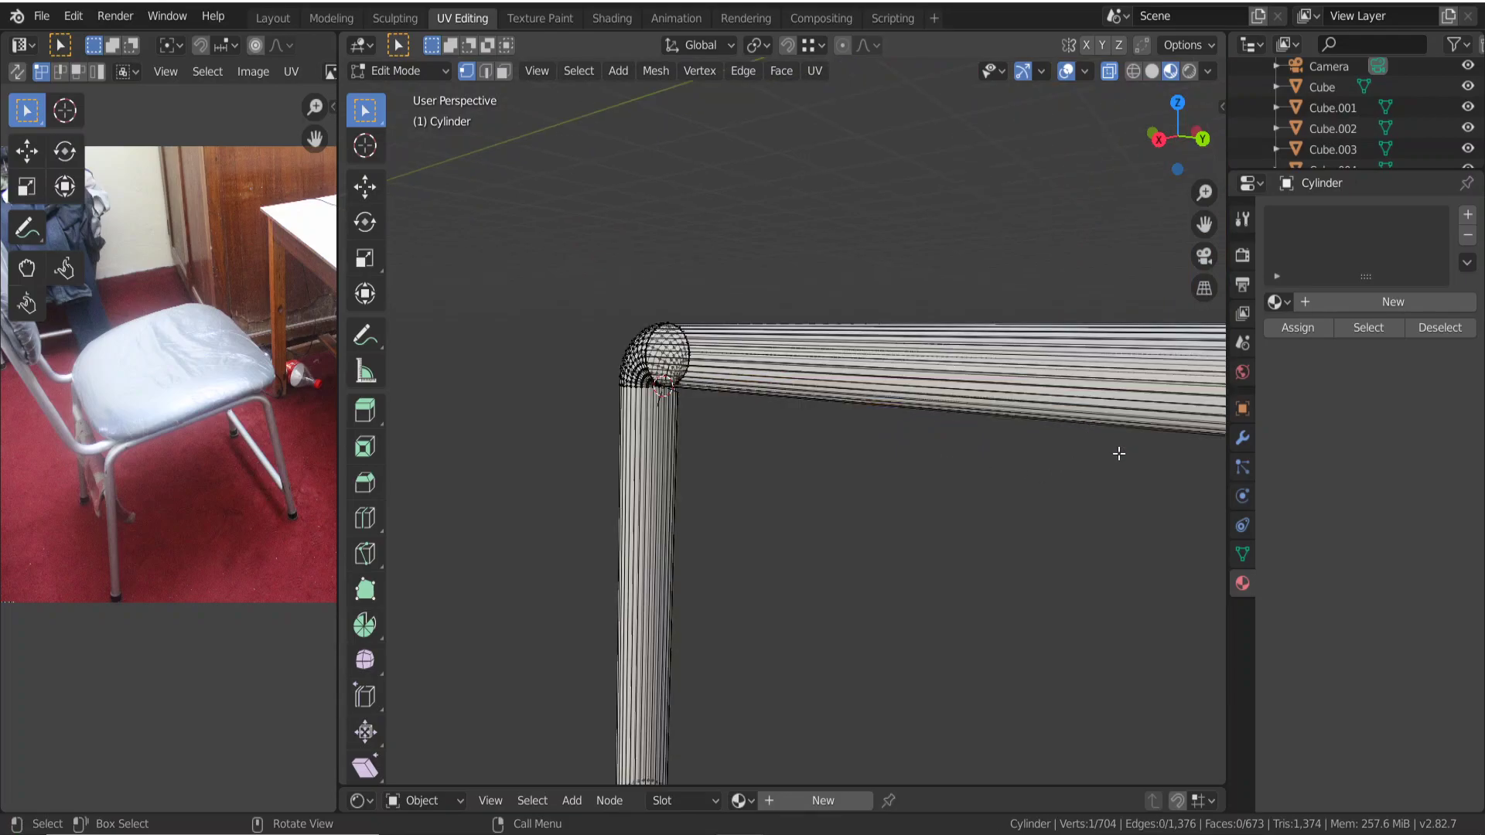
scroll(1118, 450, down, 2)
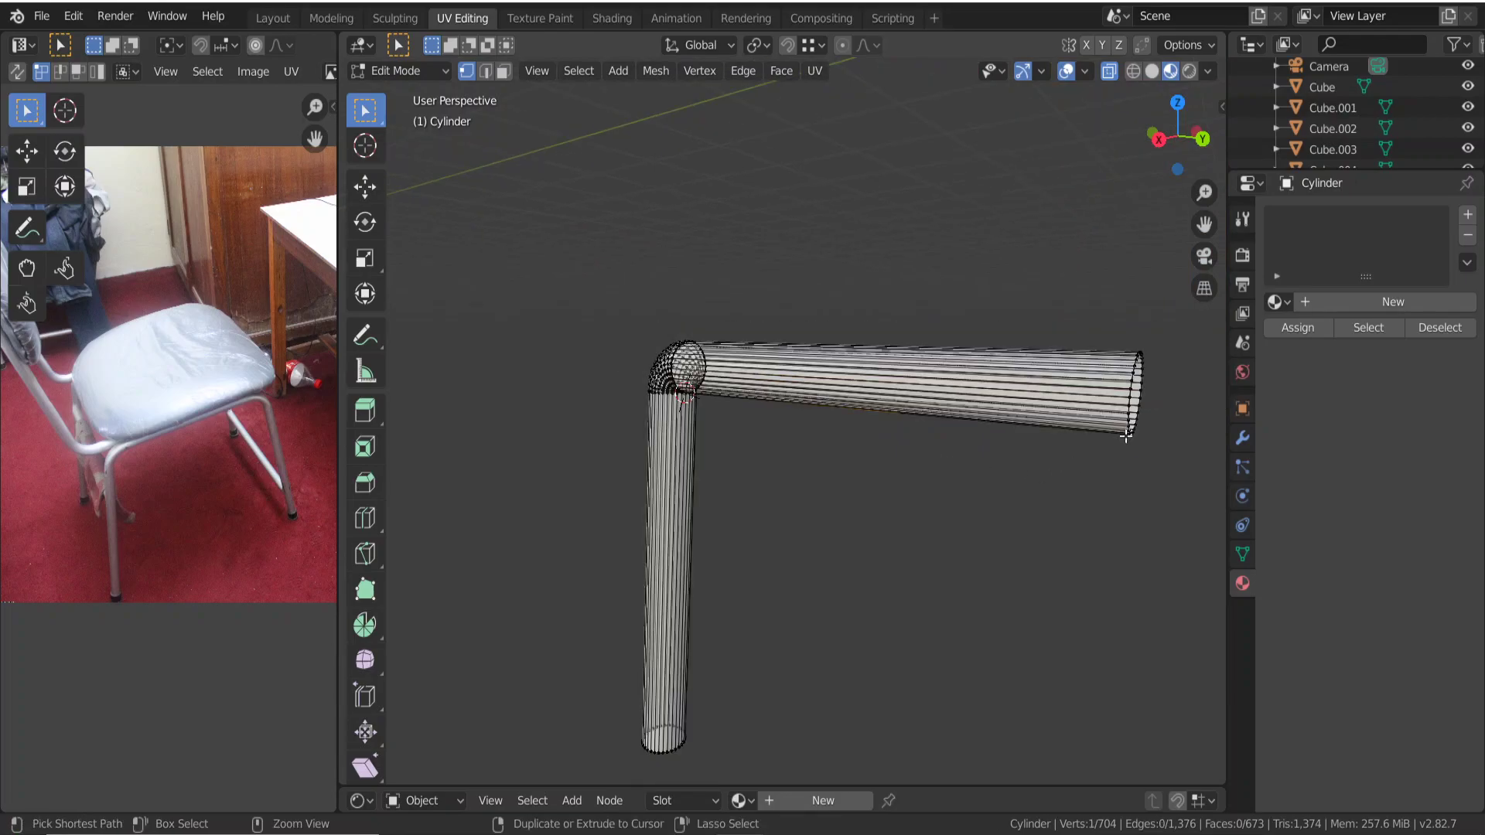
ctrl+right_click(1130, 434)
ctrl+right_click(1131, 435)
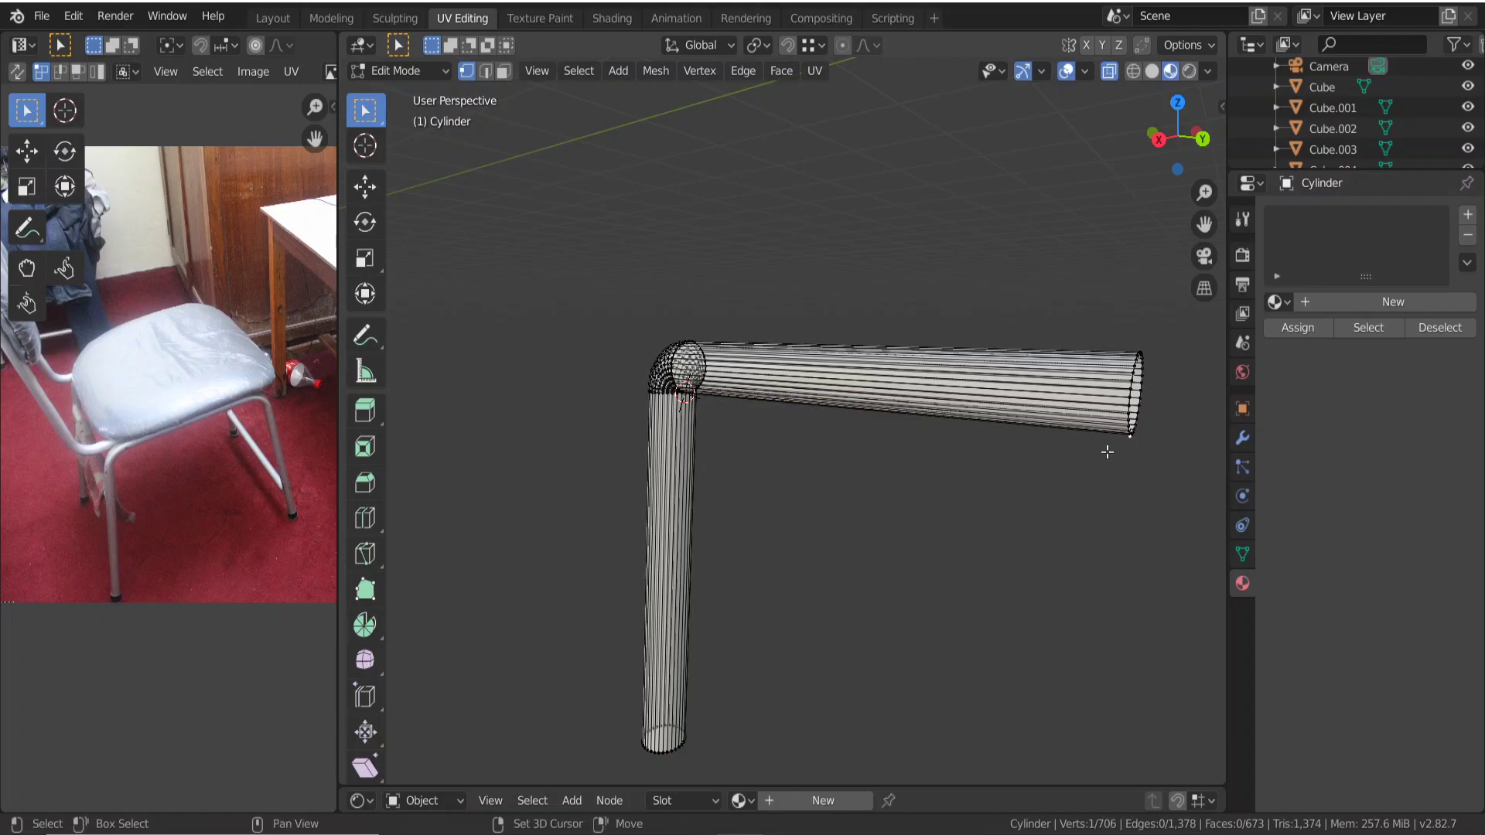
shift+right_click(1130, 435)
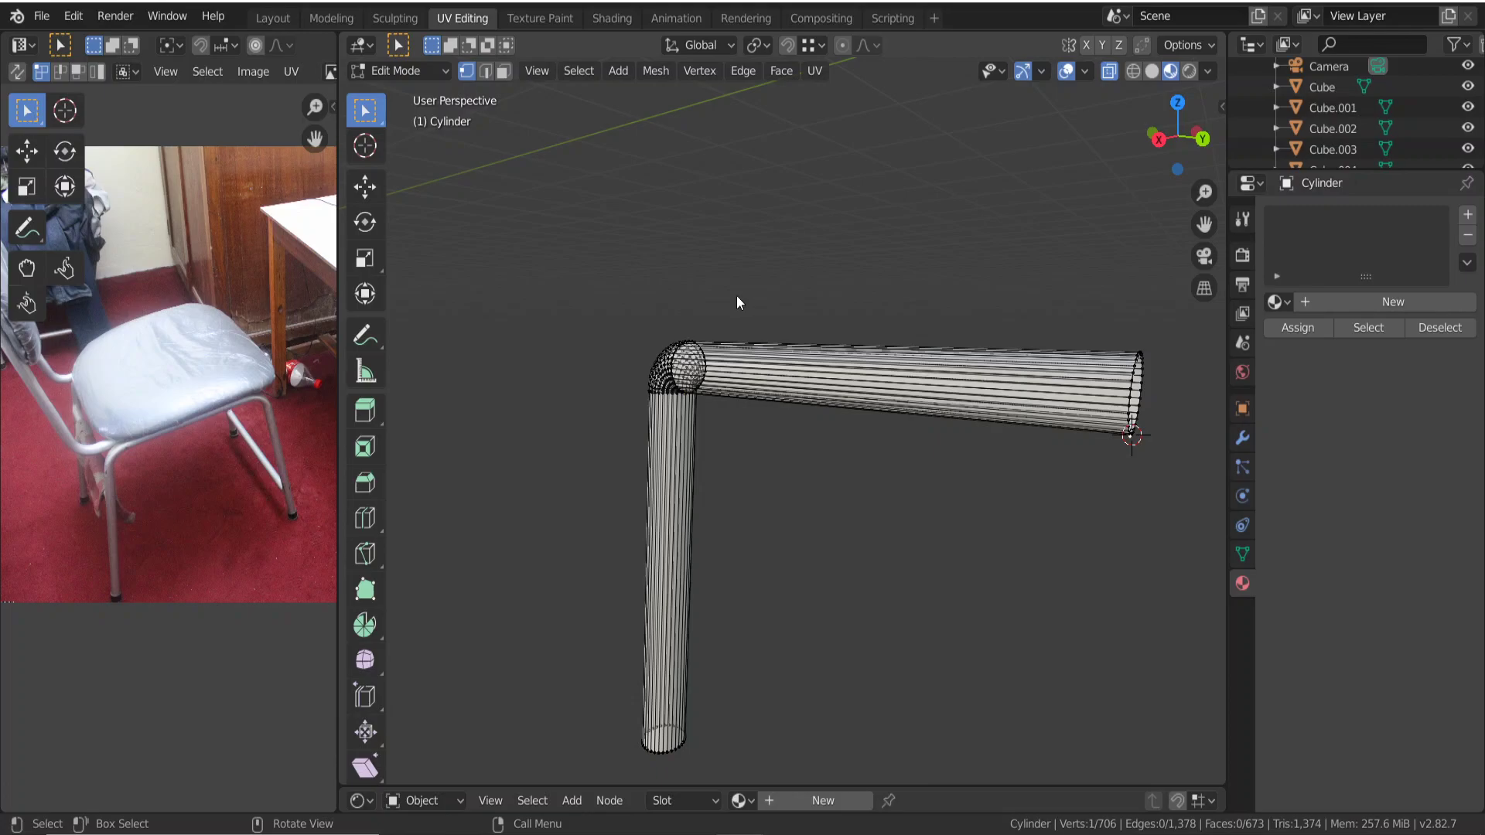
Set the tube's origin to the 3D cursor via Object > Set Origin, returning to Edit Mode.
key(Tab)
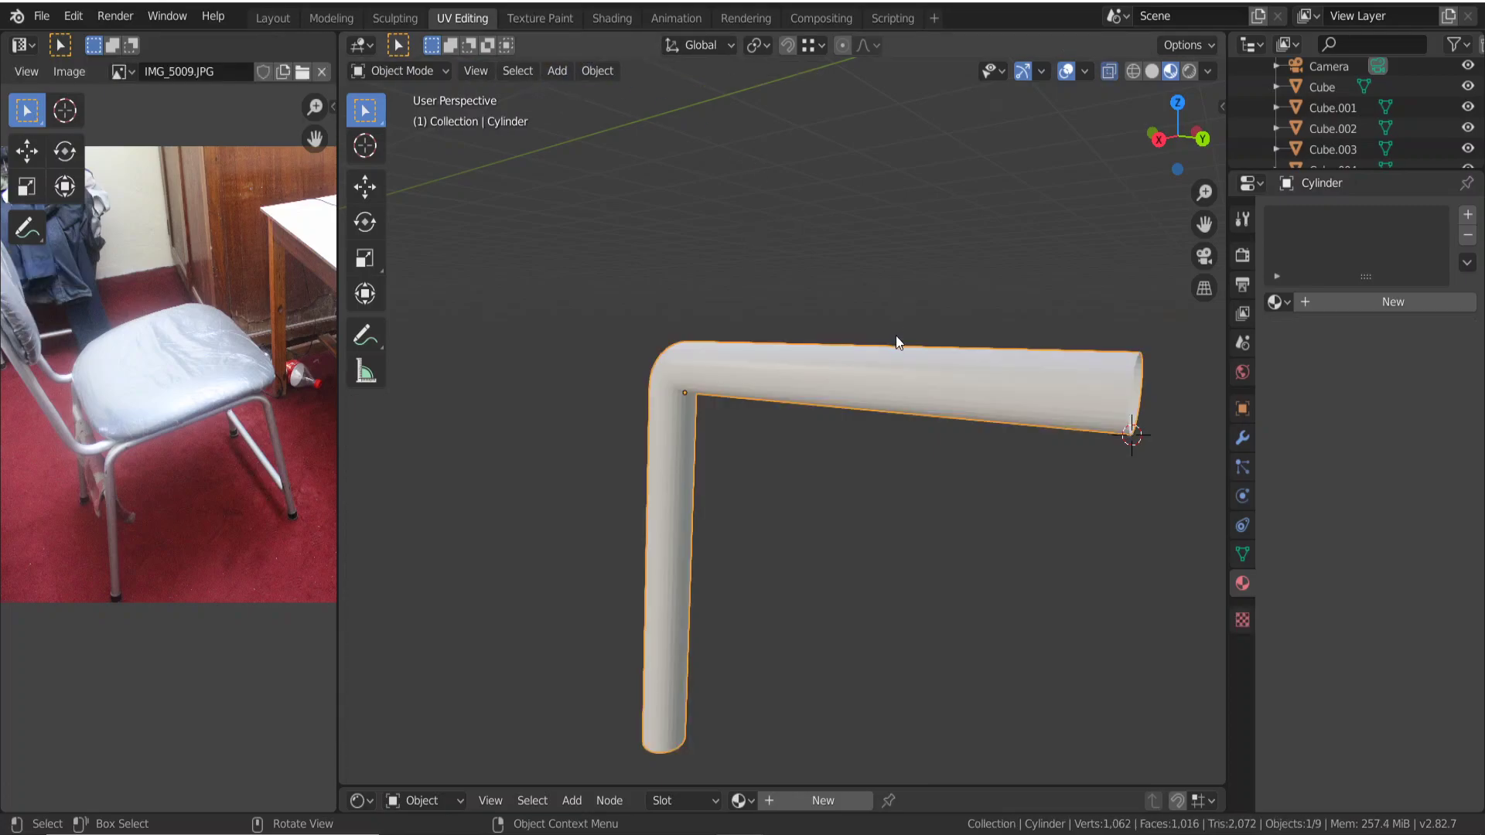
scroll(895, 336, down, 2)
click(524, 77)
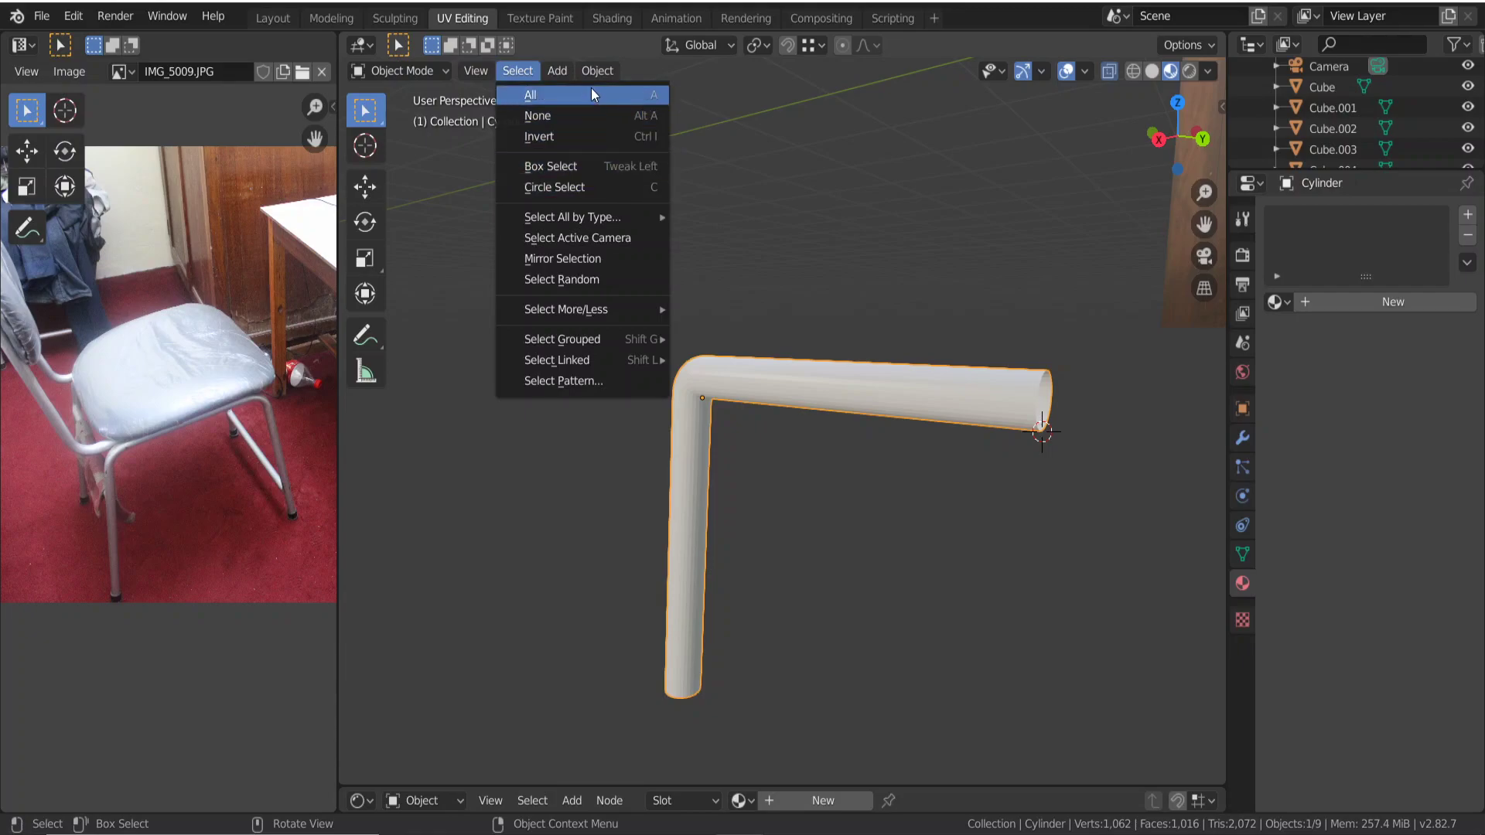
key(Escape)
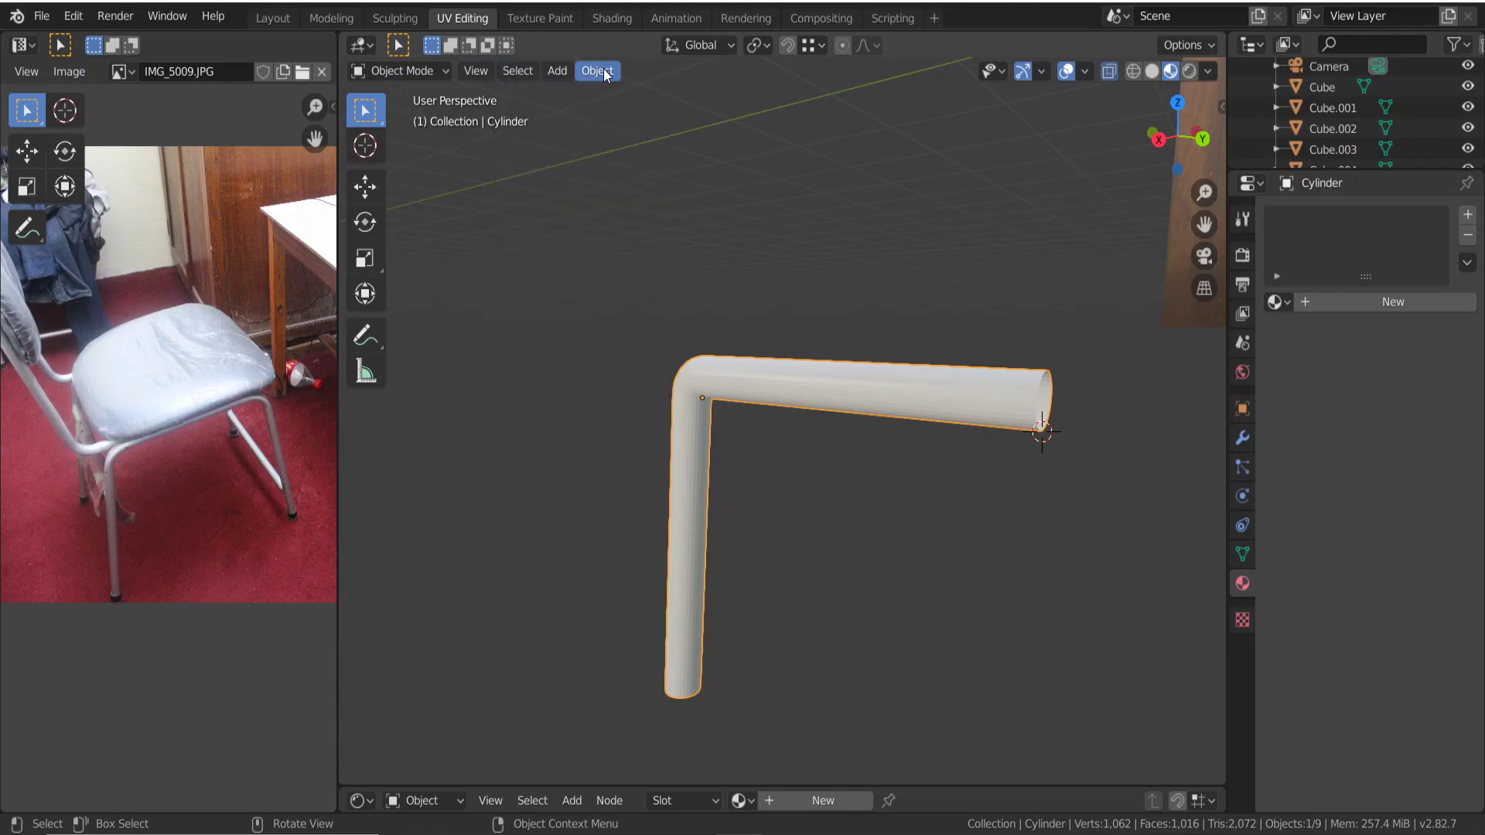
click(605, 74)
mouse_move(628, 114)
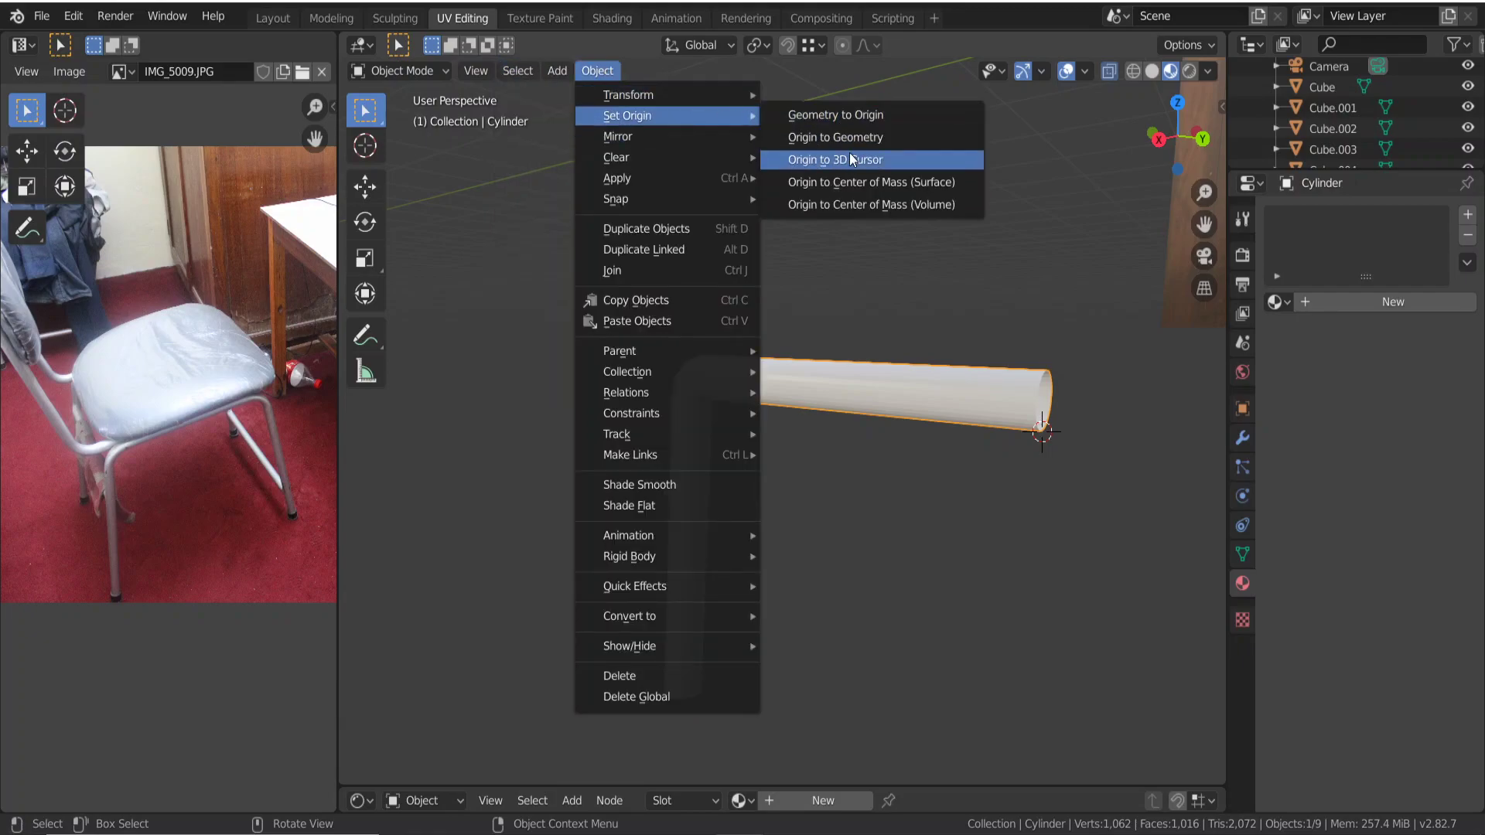
click(849, 159)
key(Tab)
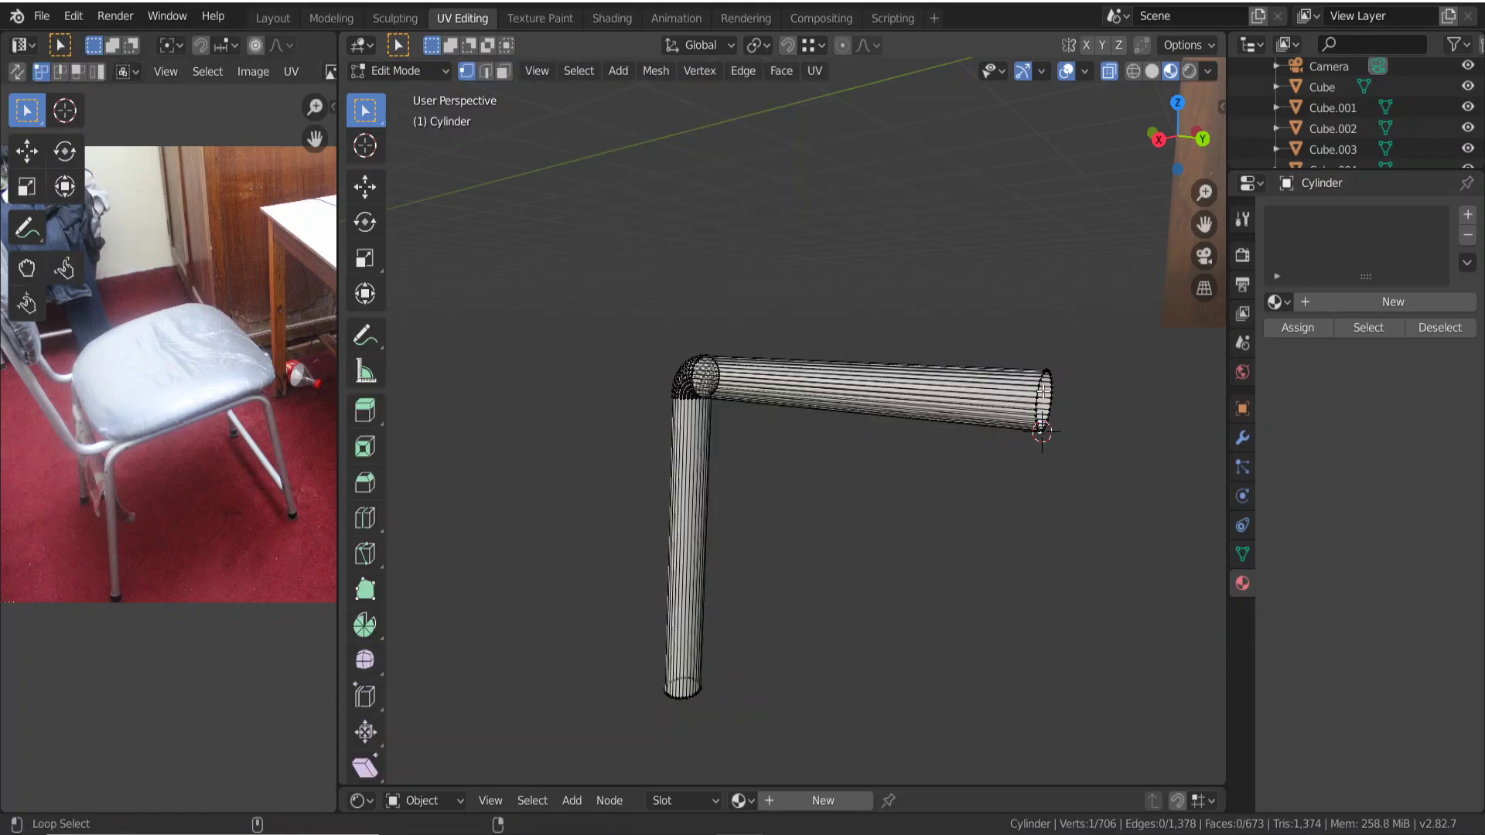
key(b)
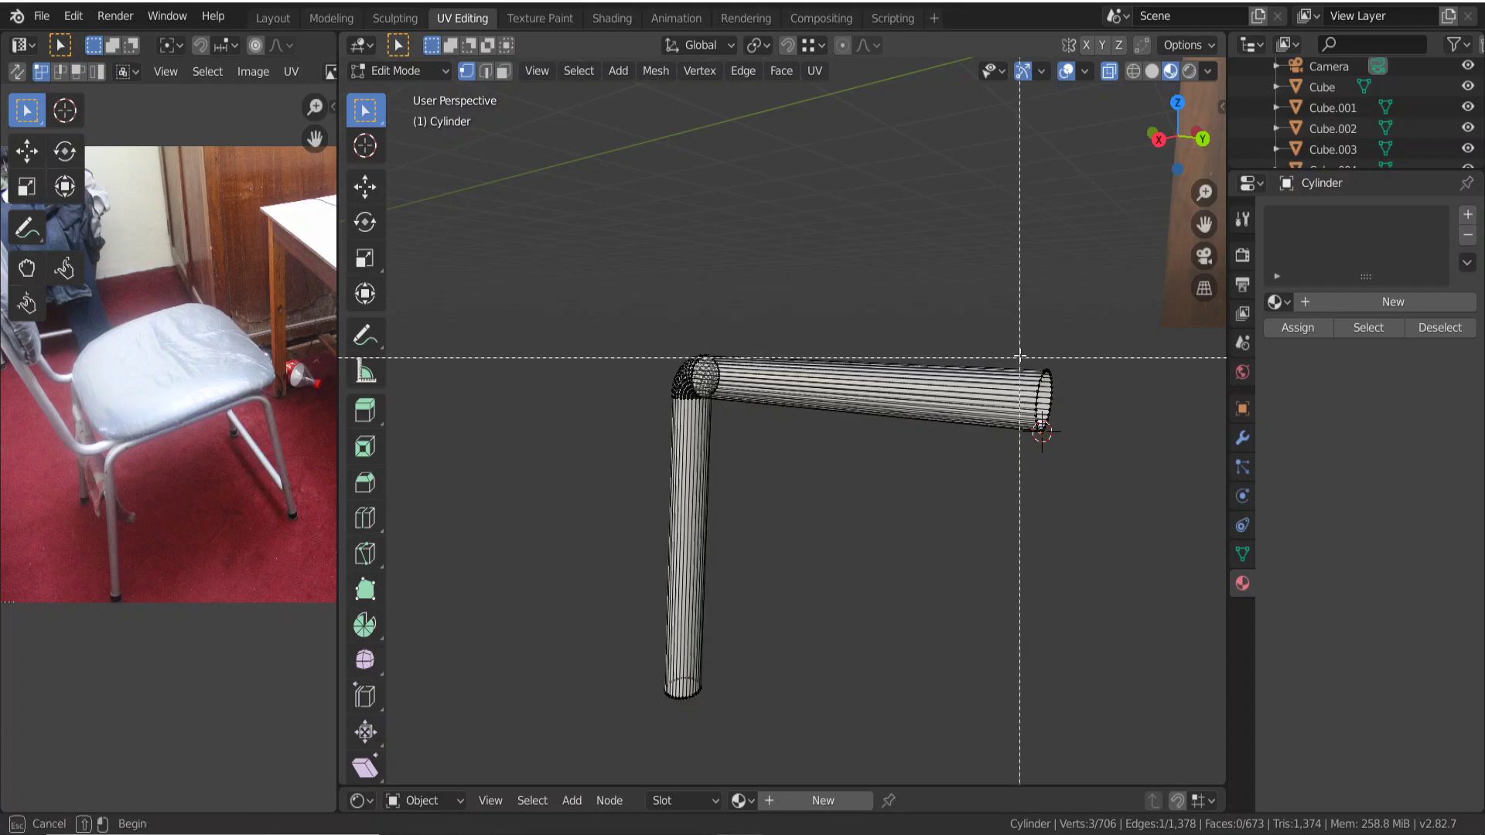
drag(1031, 350, 1084, 427)
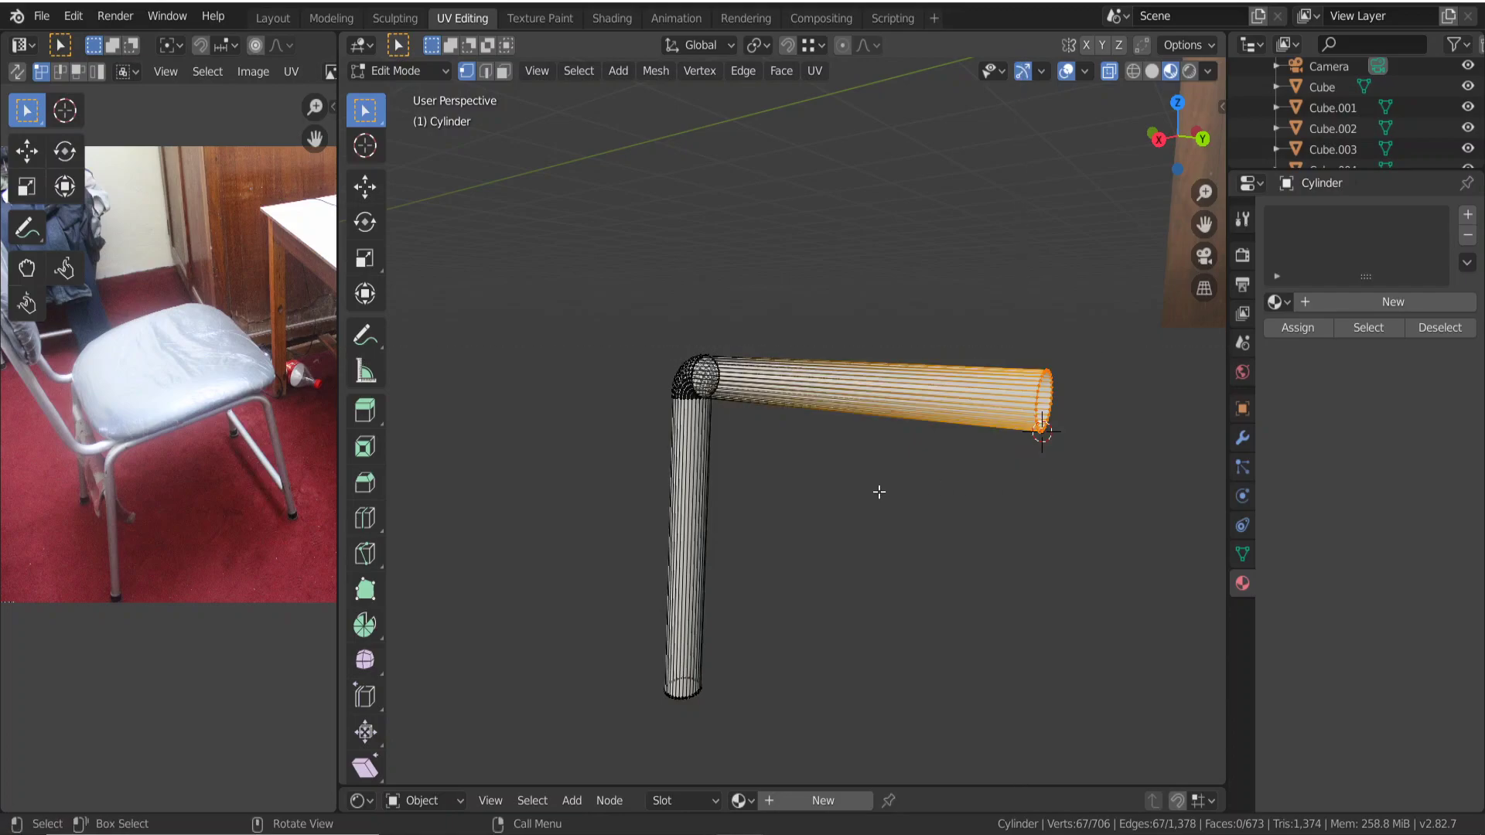
middle_drag(879, 491, 874, 497)
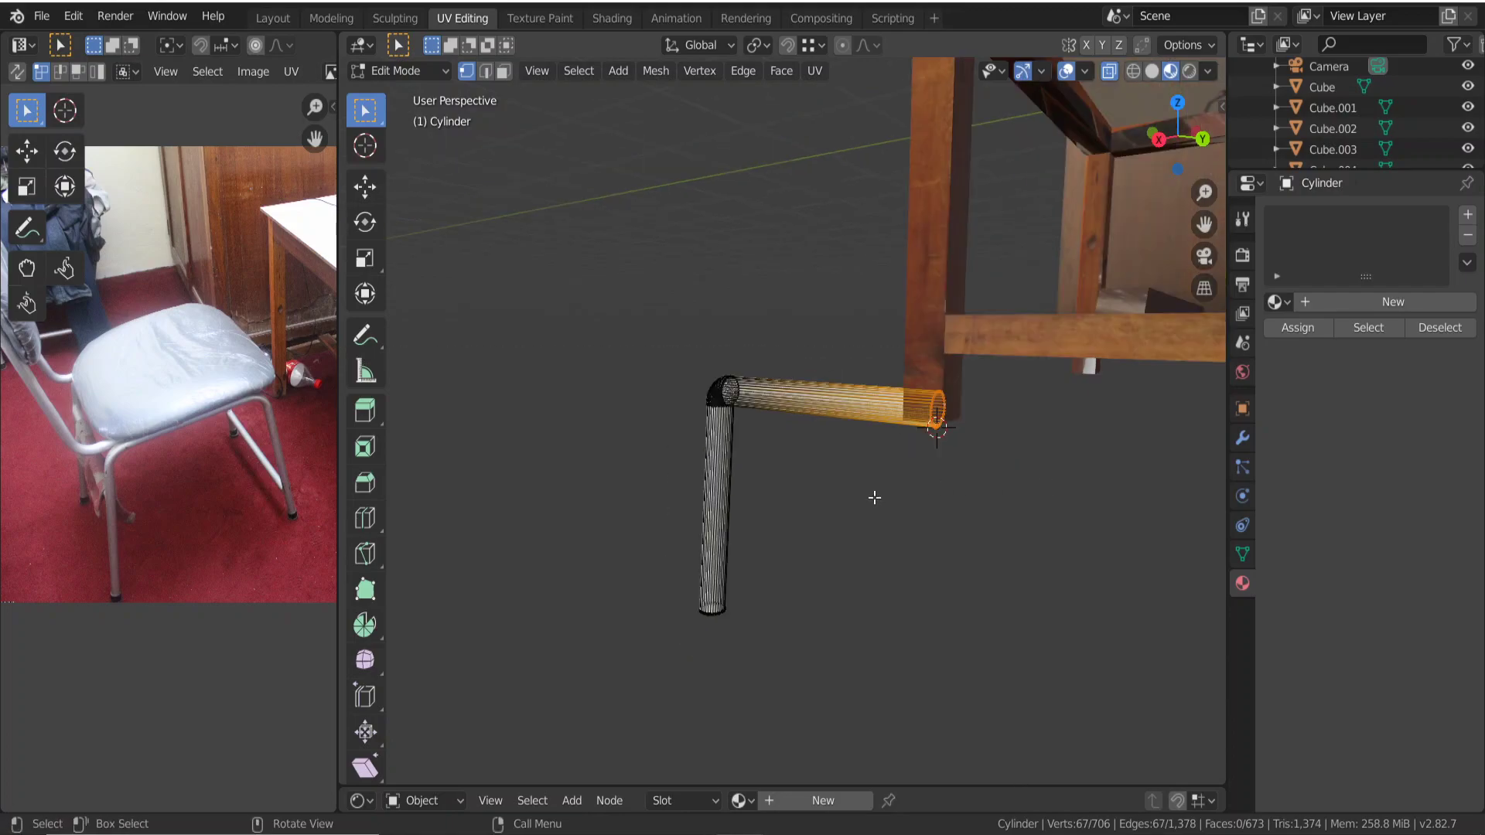
click(365, 625)
click(1072, 294)
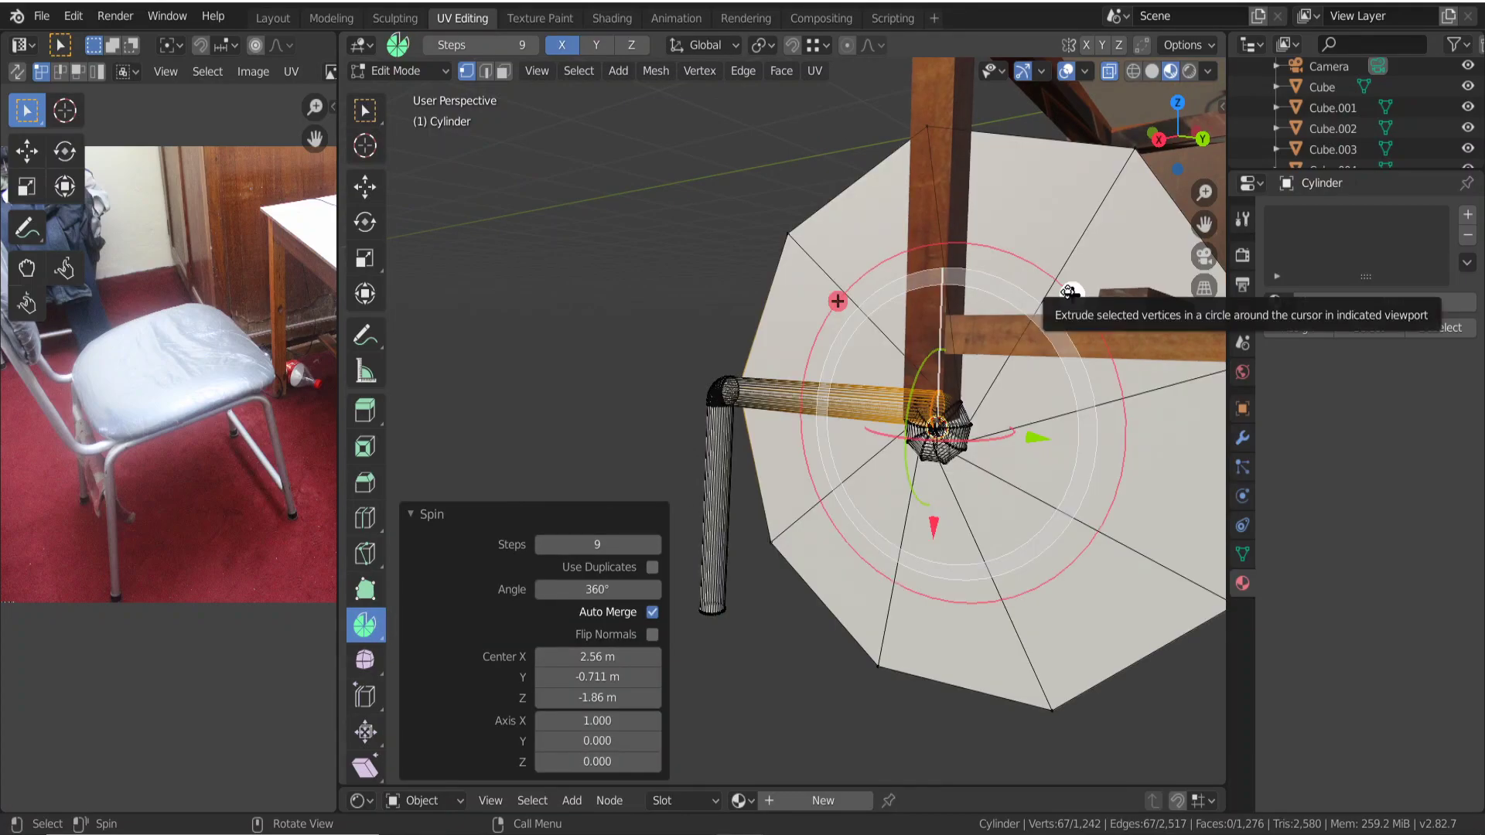
key(ctrl+z)
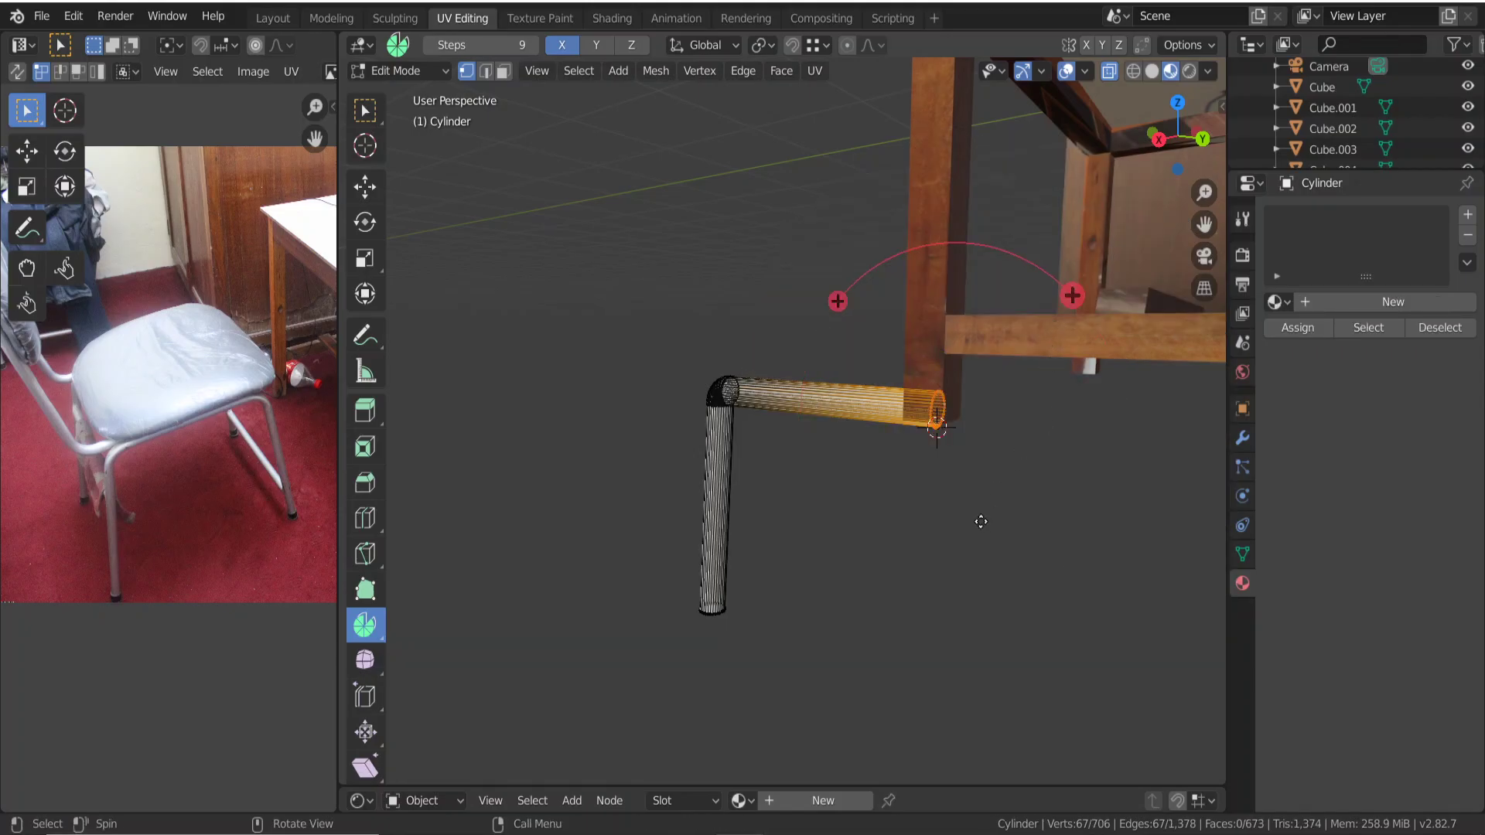
scroll(980, 521, up, 1)
scroll(980, 522, up, 1)
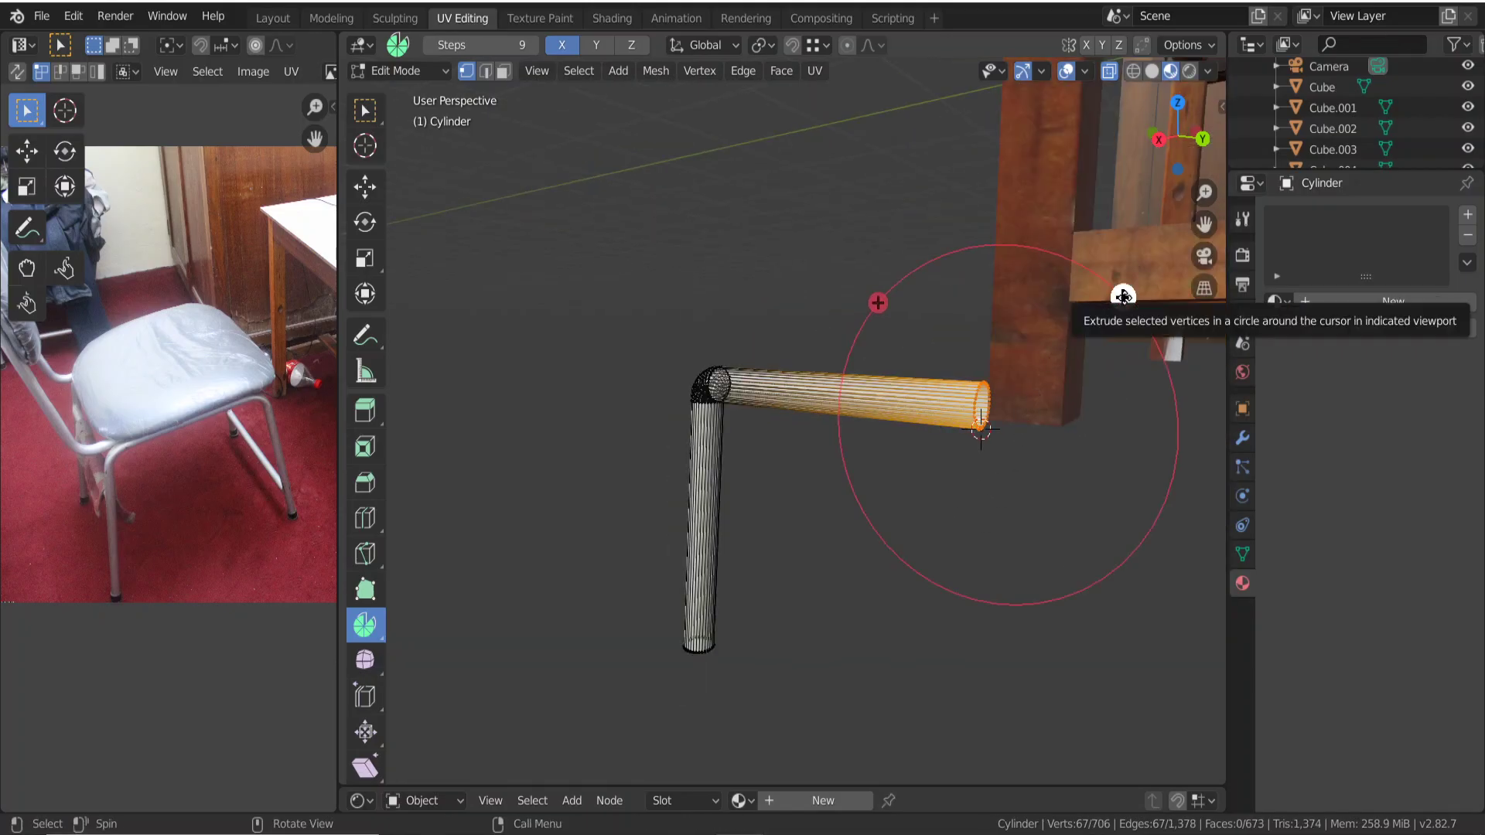
click(1125, 297)
drag(1127, 297, 1167, 359)
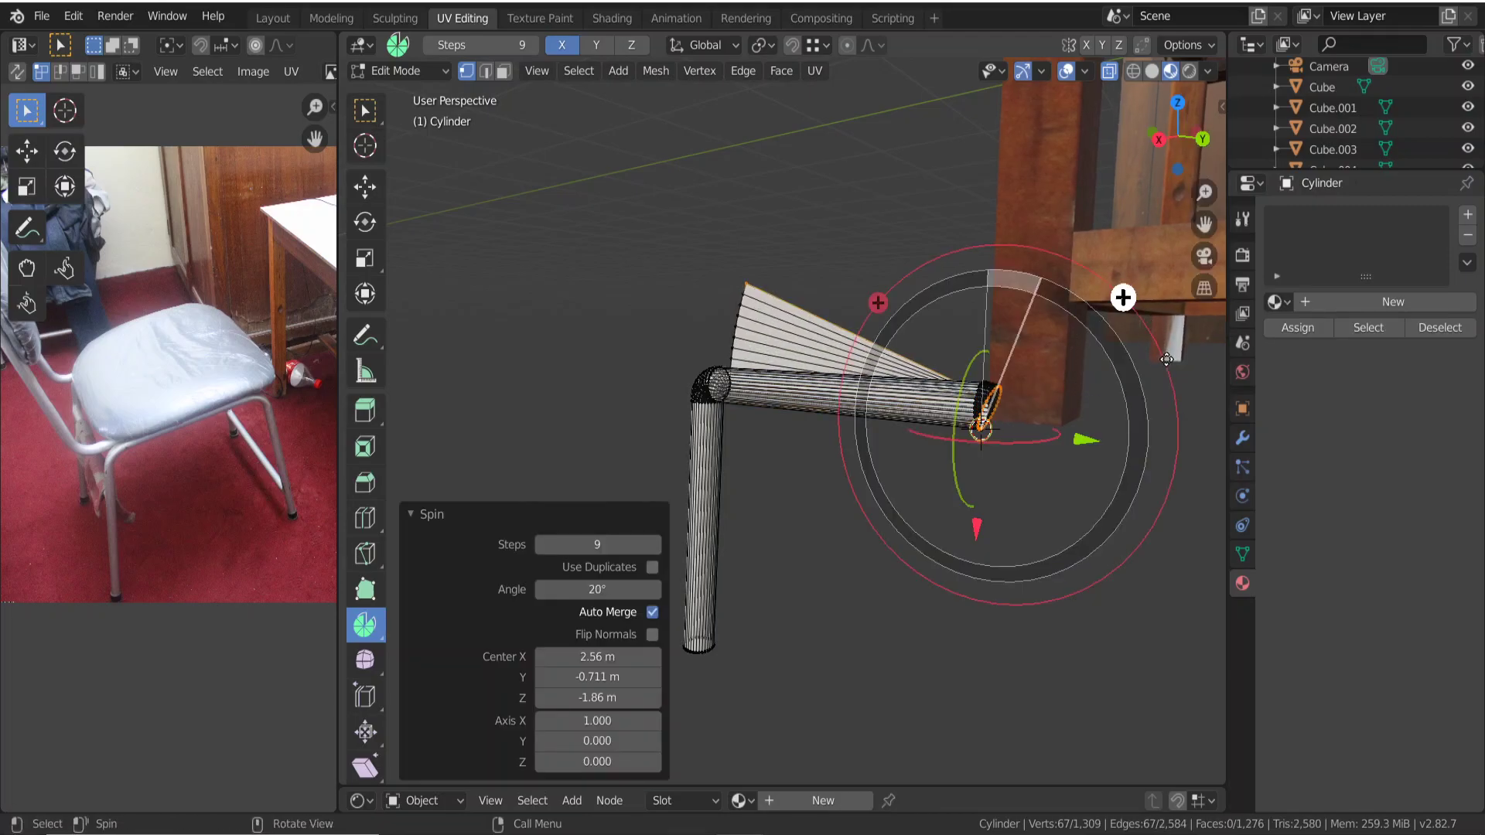
key(ctrl+z)
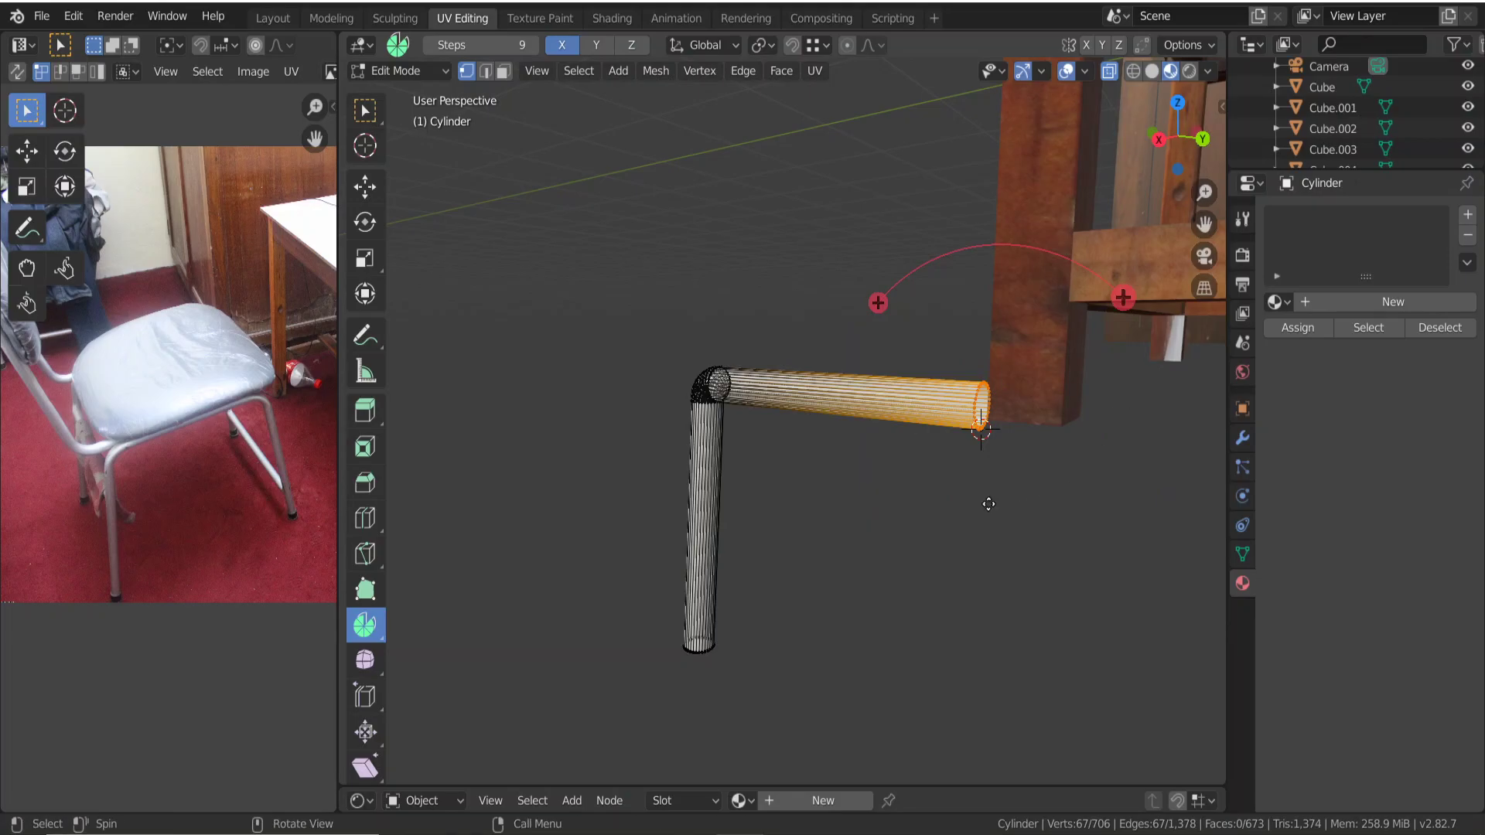
click(912, 498)
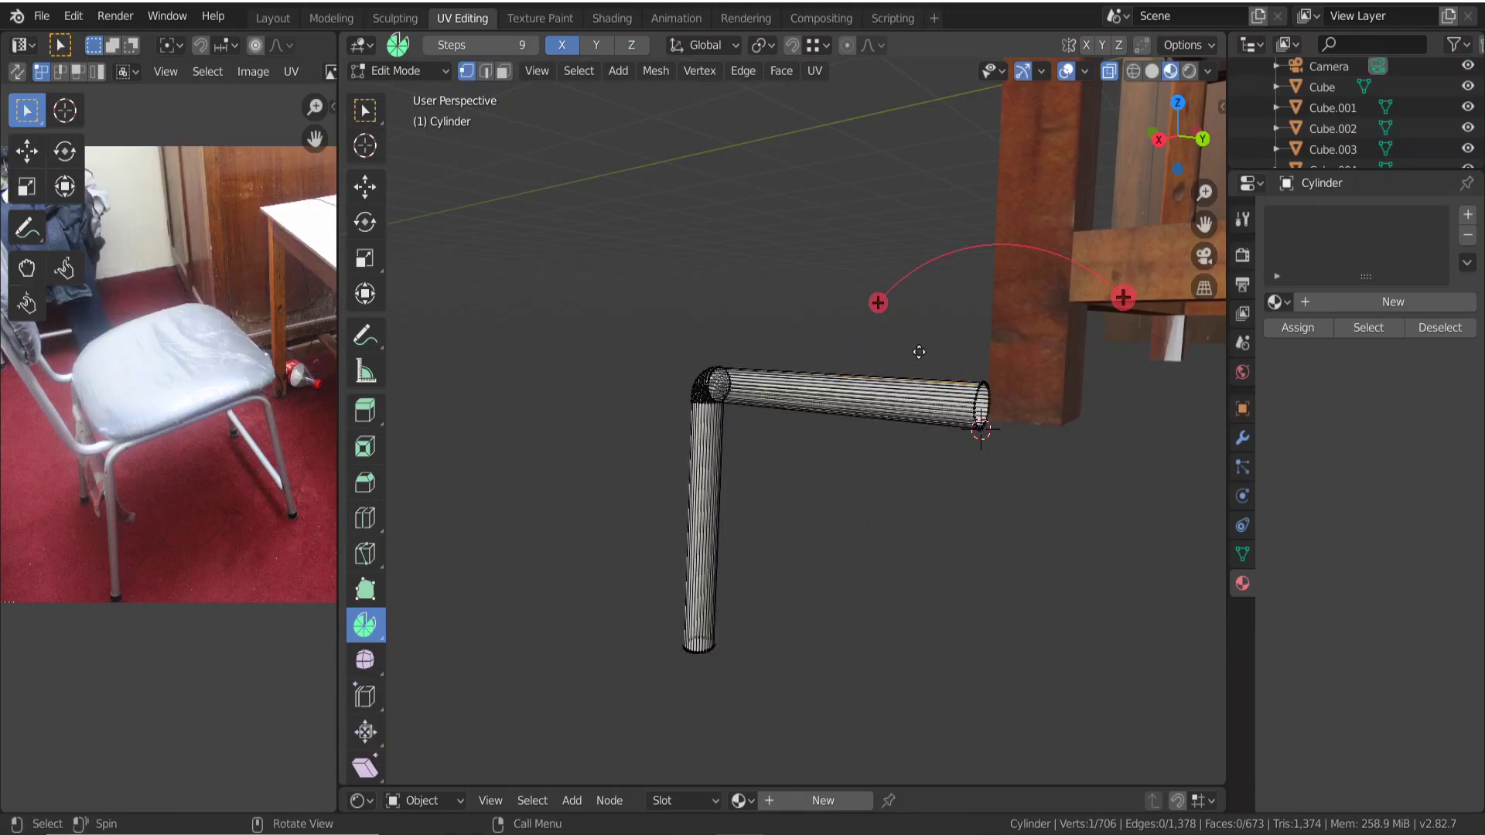
click(364, 111)
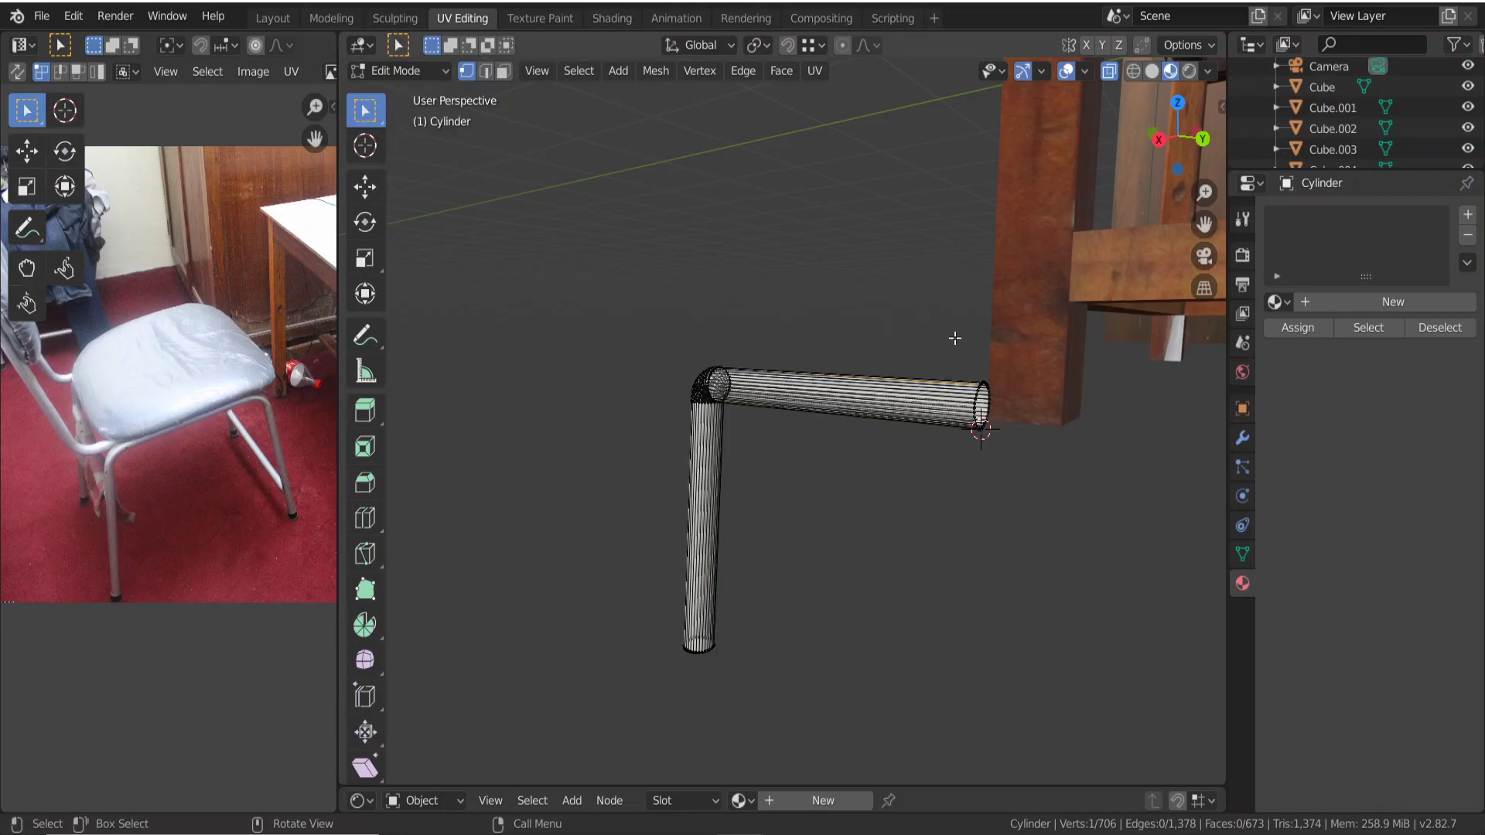
Select the arm's end ring and sweep it into a curved bend with Spin.
drag(955, 337, 1038, 472)
mouse_move(982, 498)
middle_down()
mouse_move(875, 441)
mouse_move(805, 487)
mouse_move(827, 523)
mouse_move(1014, 491)
middle_up()
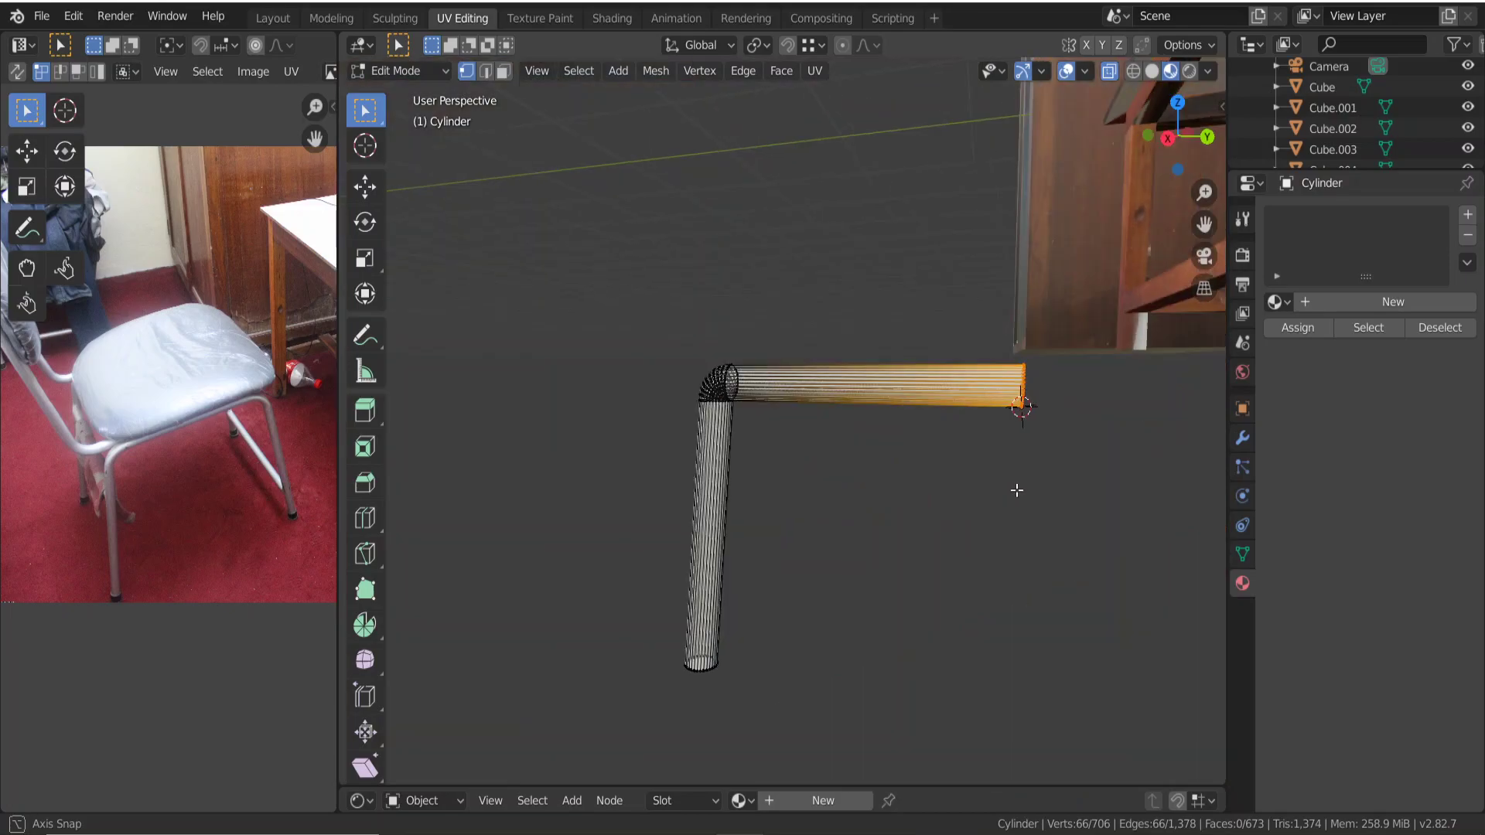
click(367, 625)
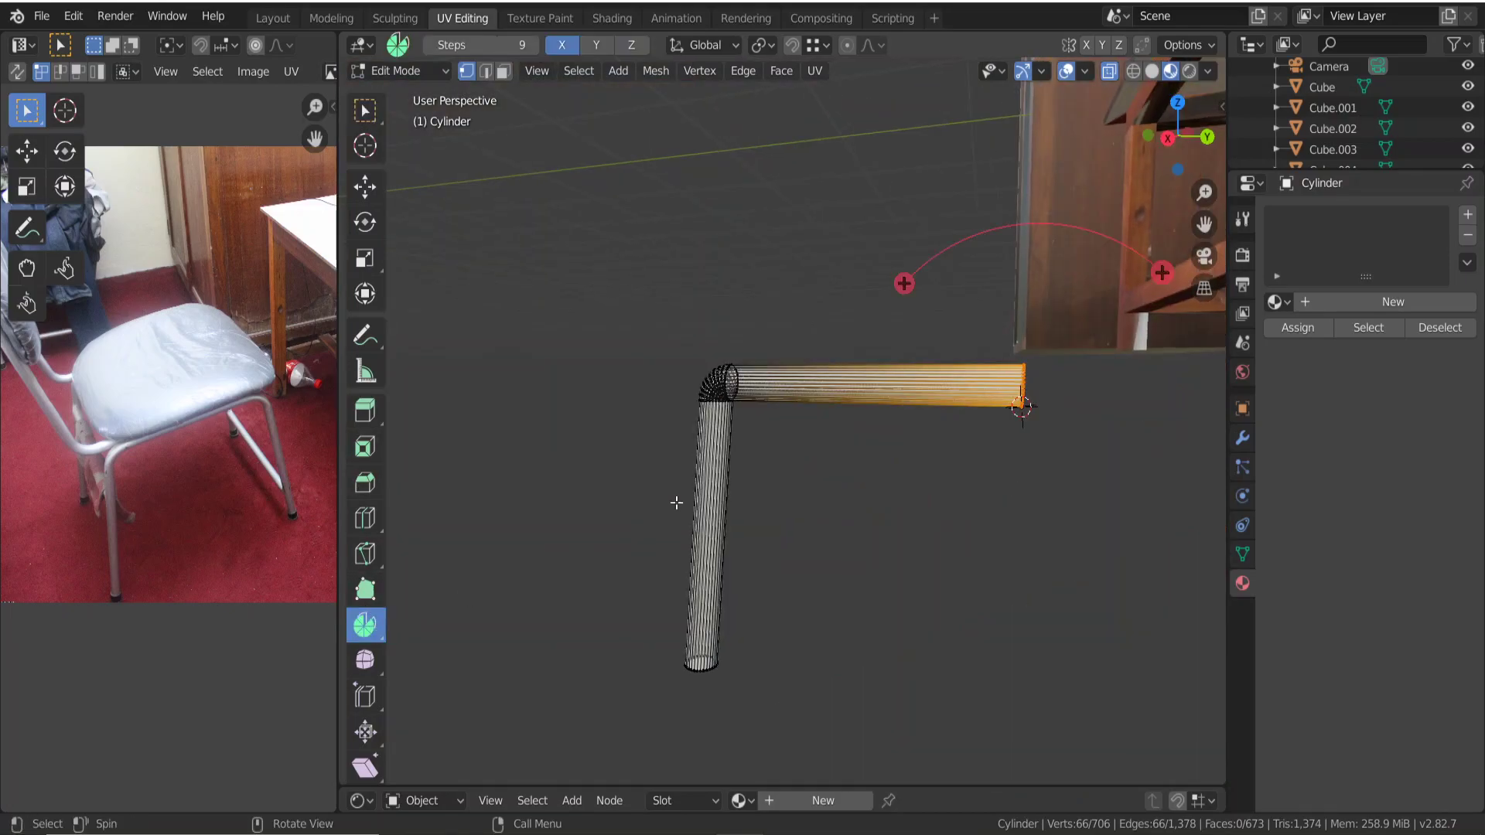
mouse_move(1162, 272)
mouse_down()
mouse_move(1271, 469)
mouse_move(1283, 574)
mouse_up()
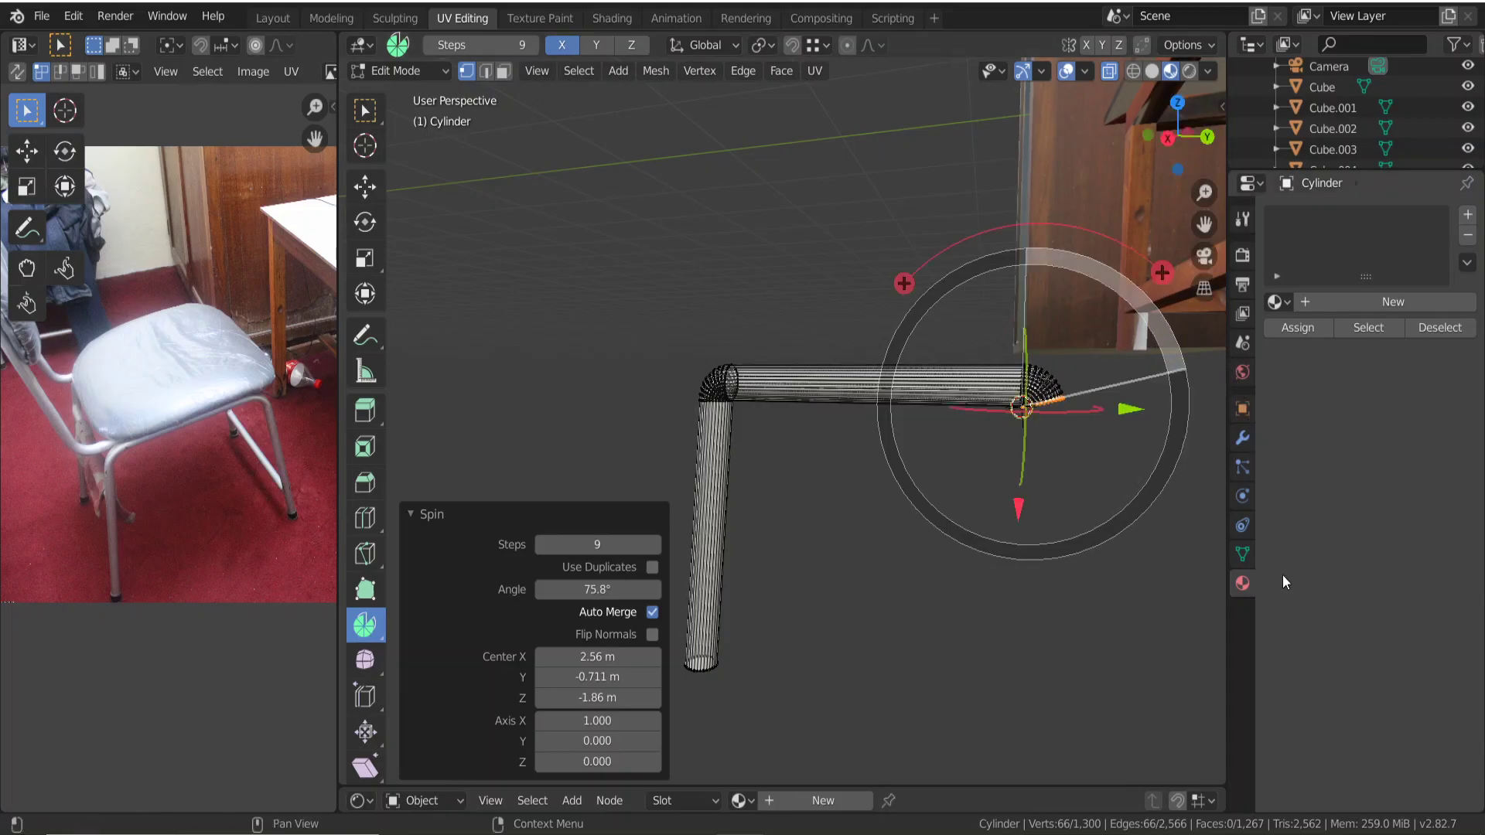
Set the spin angle to 90° and start entering Center X as 2.56 m.
click(613, 589)
text(90)
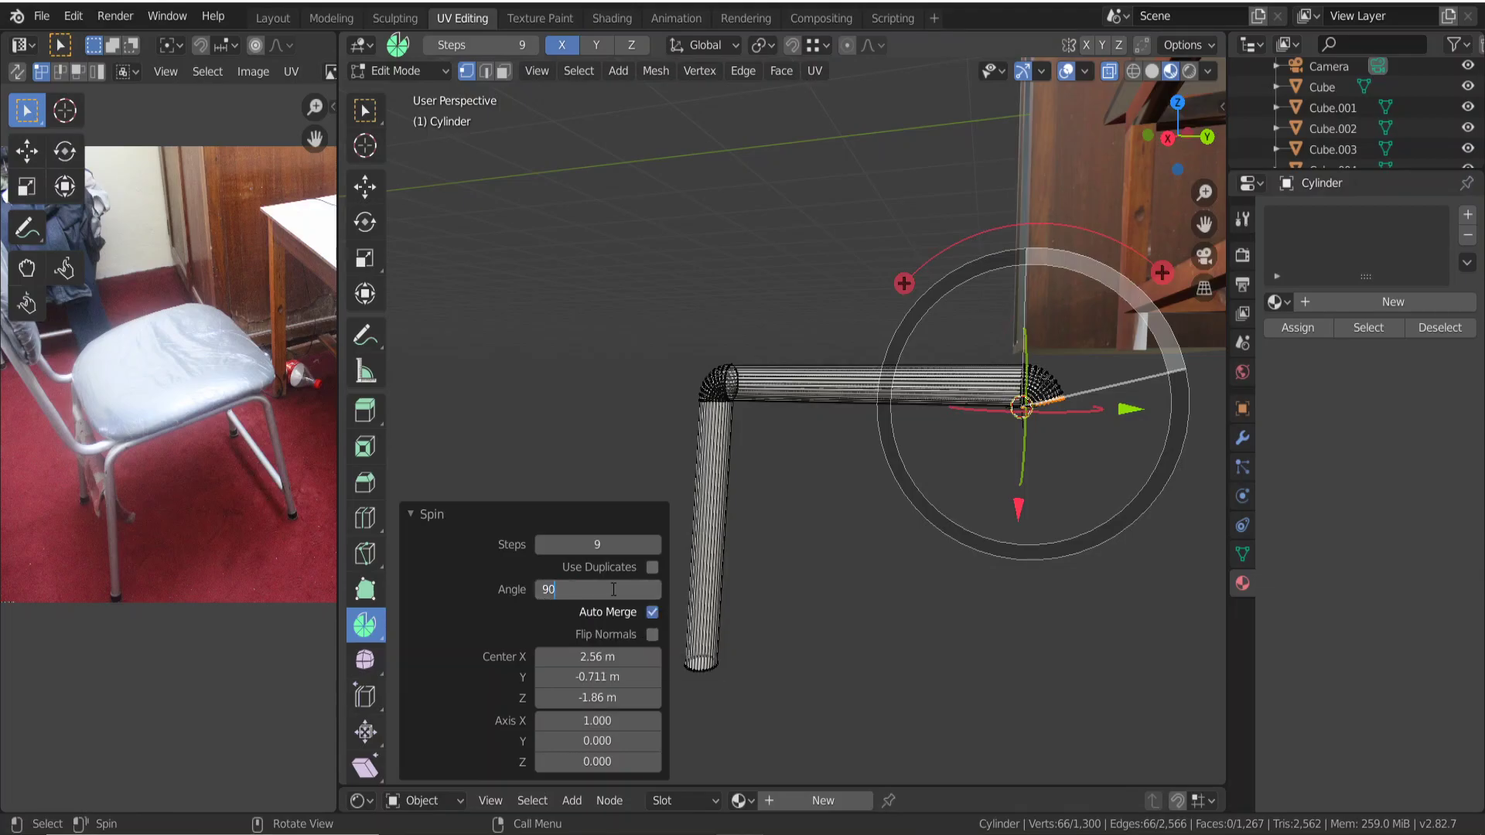
key(Return)
click(612, 589)
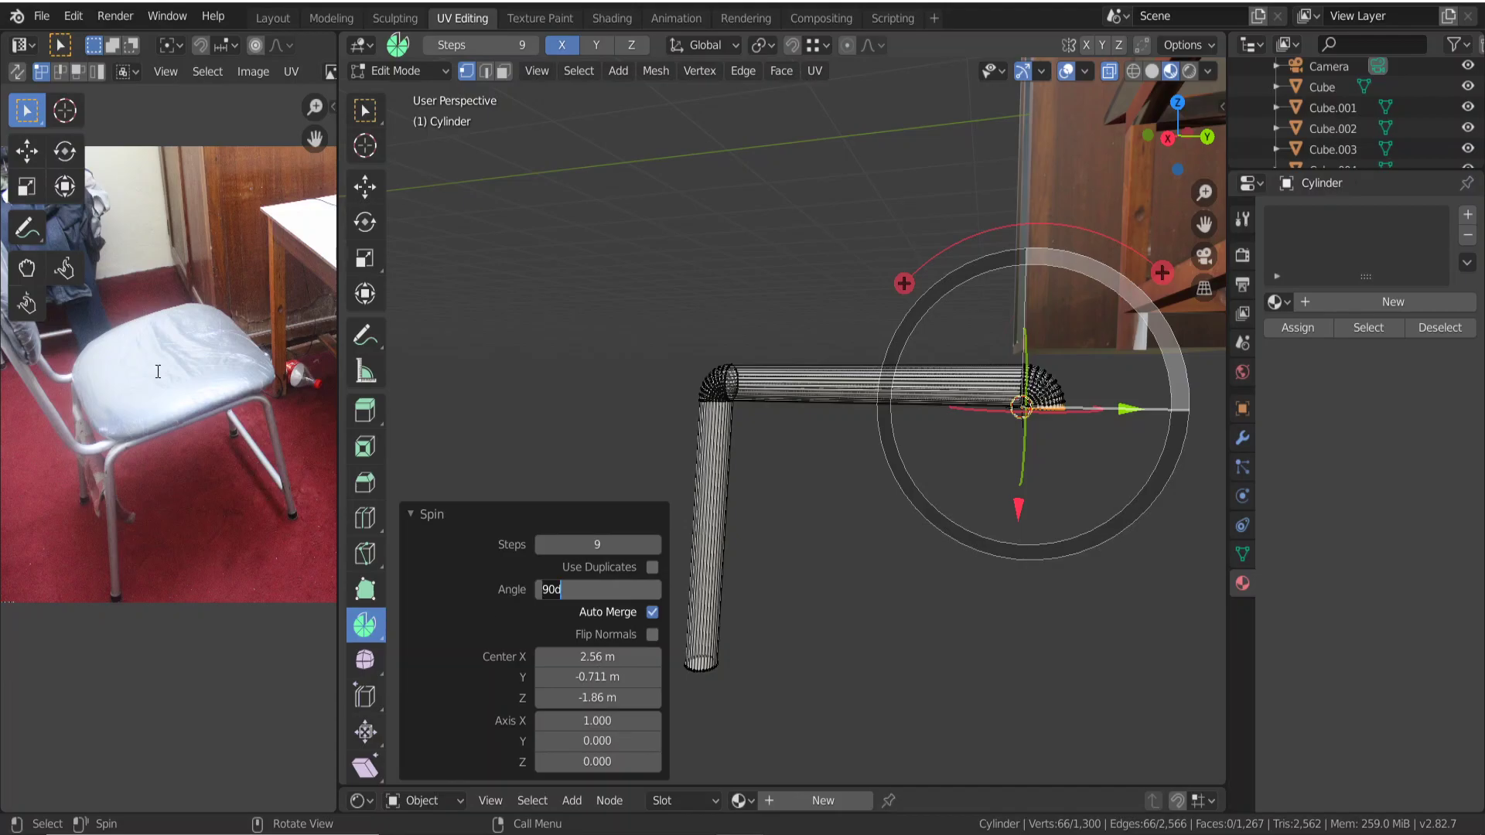
key(Tab)
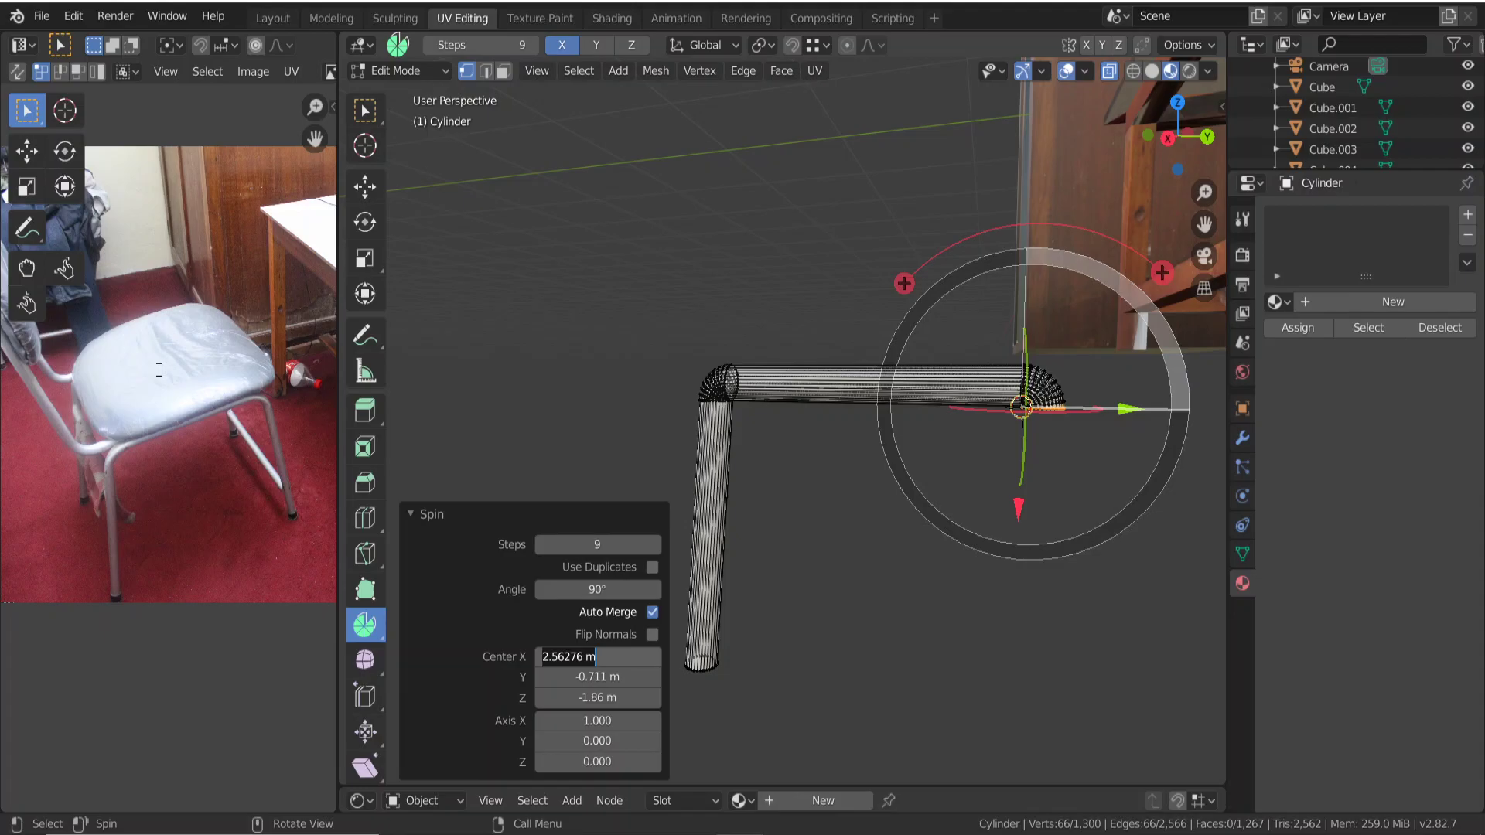
Confirm Center X 2.56 m, disable Auto Merge, and reduce the elbow angle to 77.9°.
key(Return)
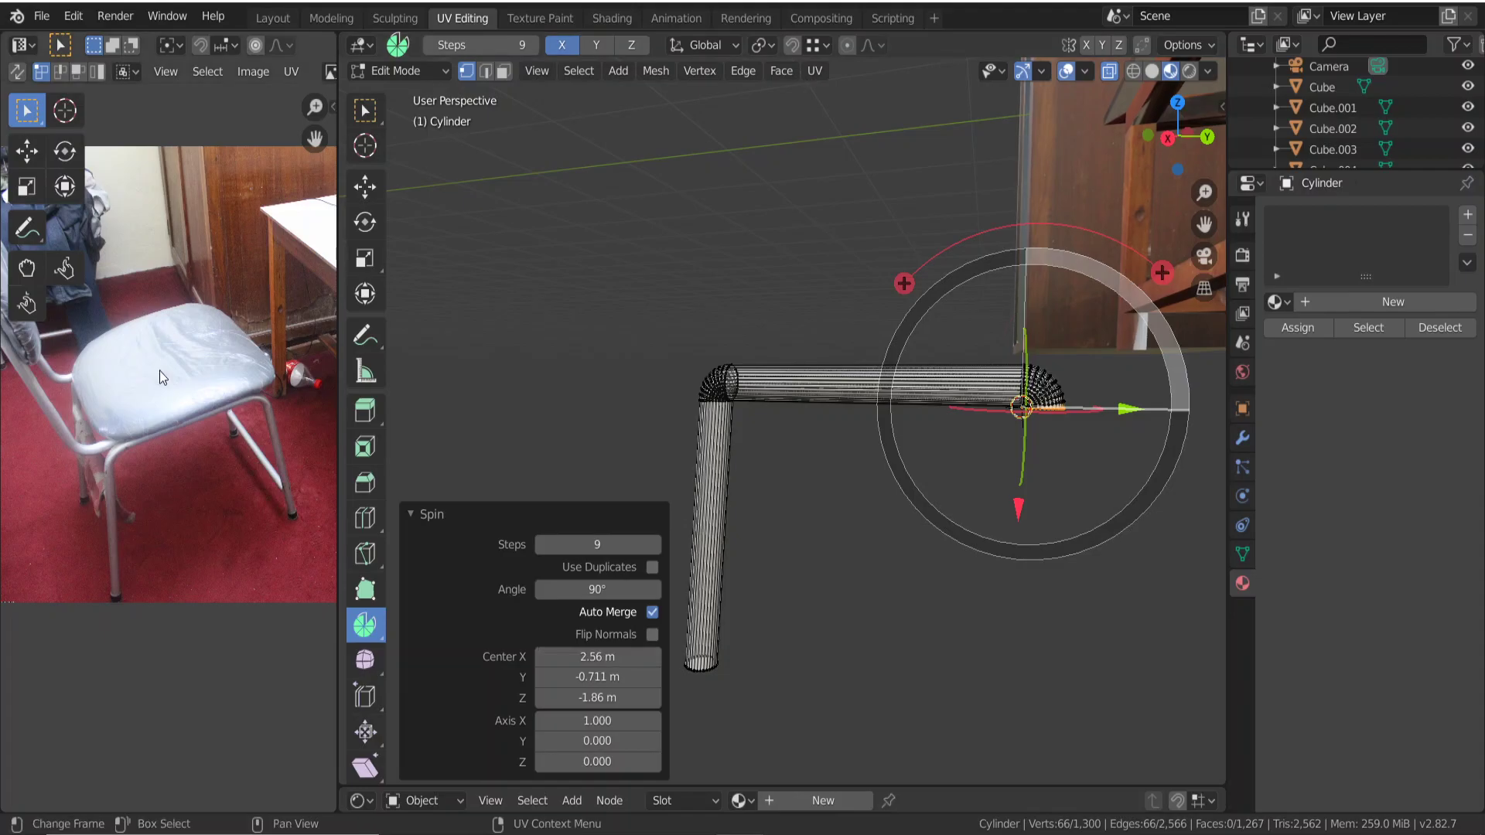
click(356, 113)
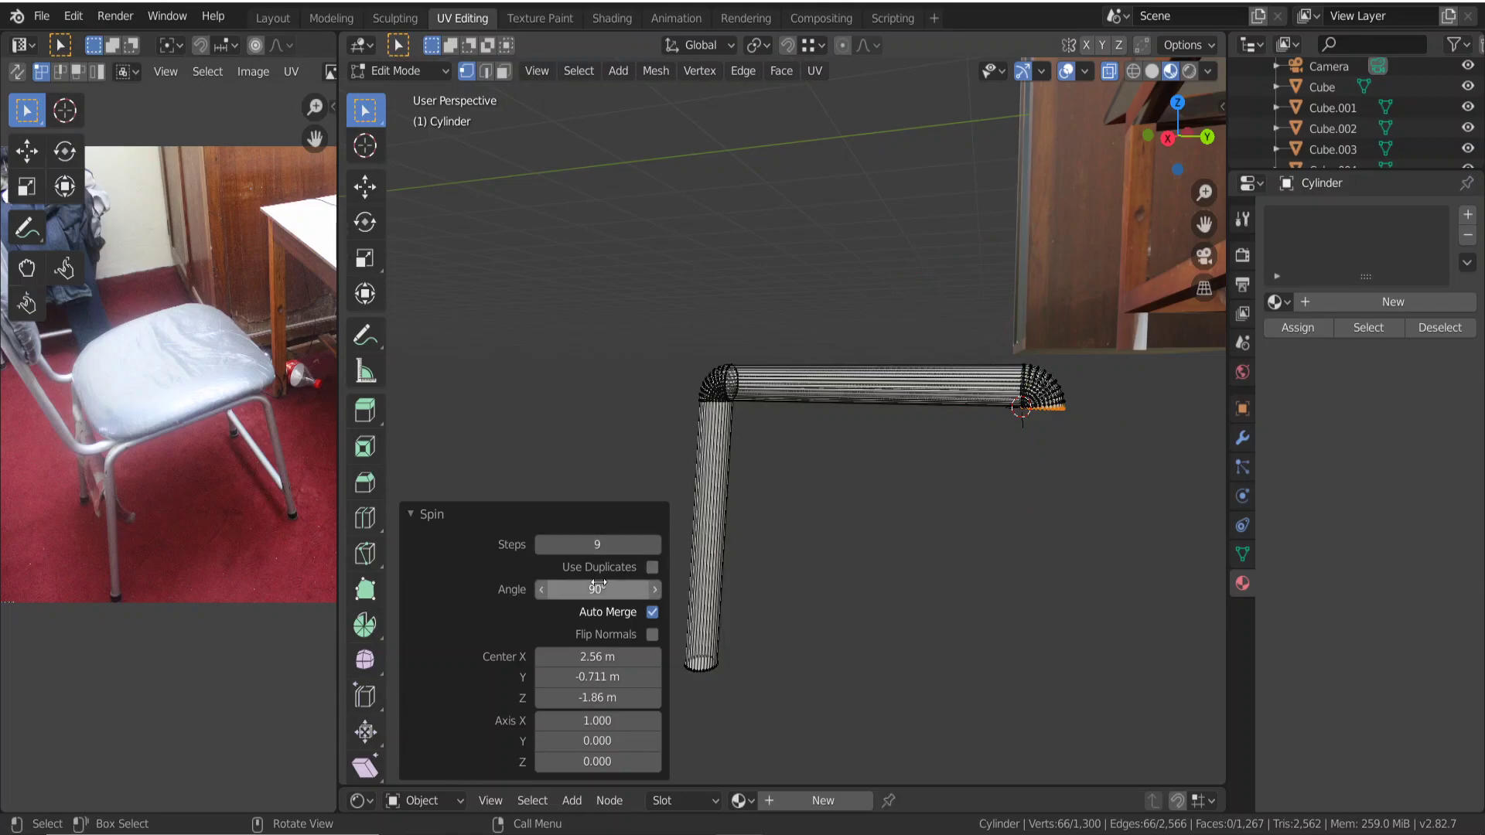
click(536, 603)
drag(551, 589, 517, 589)
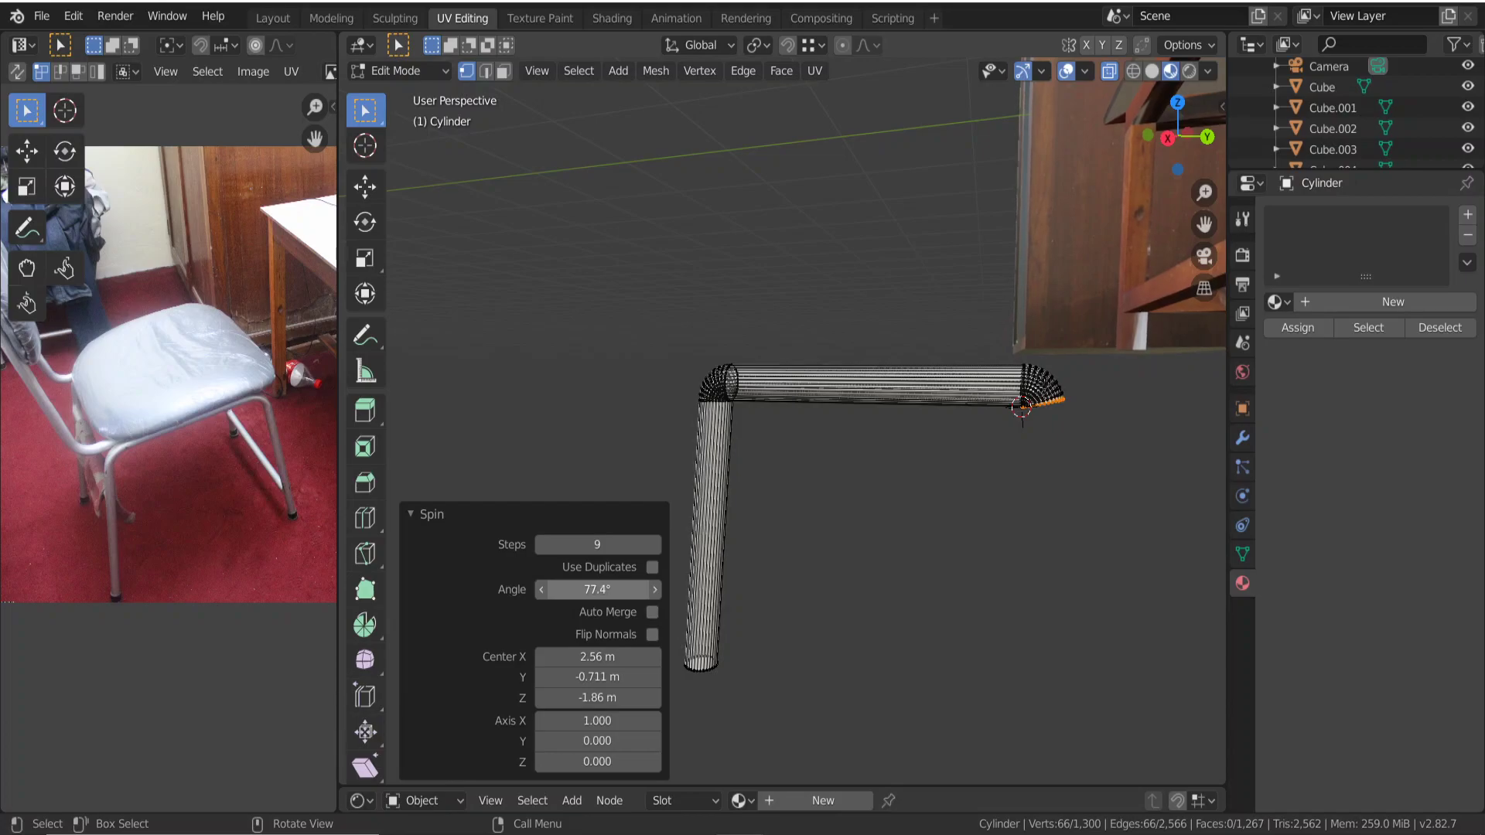
Try and cancel several extrusions of the elbow's end ring, then face the elbow end-on.
key(e)
key(z)
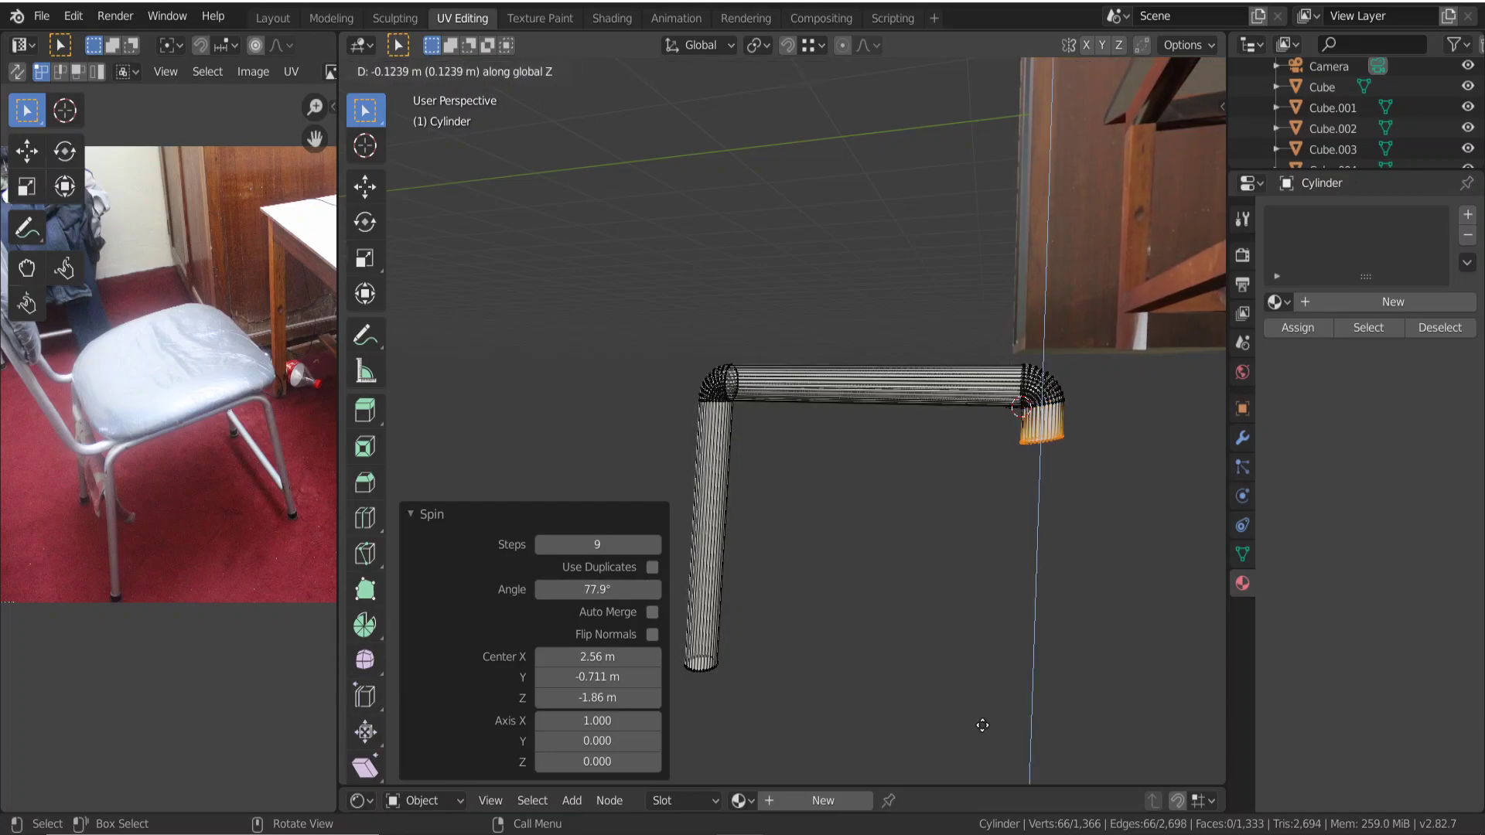
key(Escape)
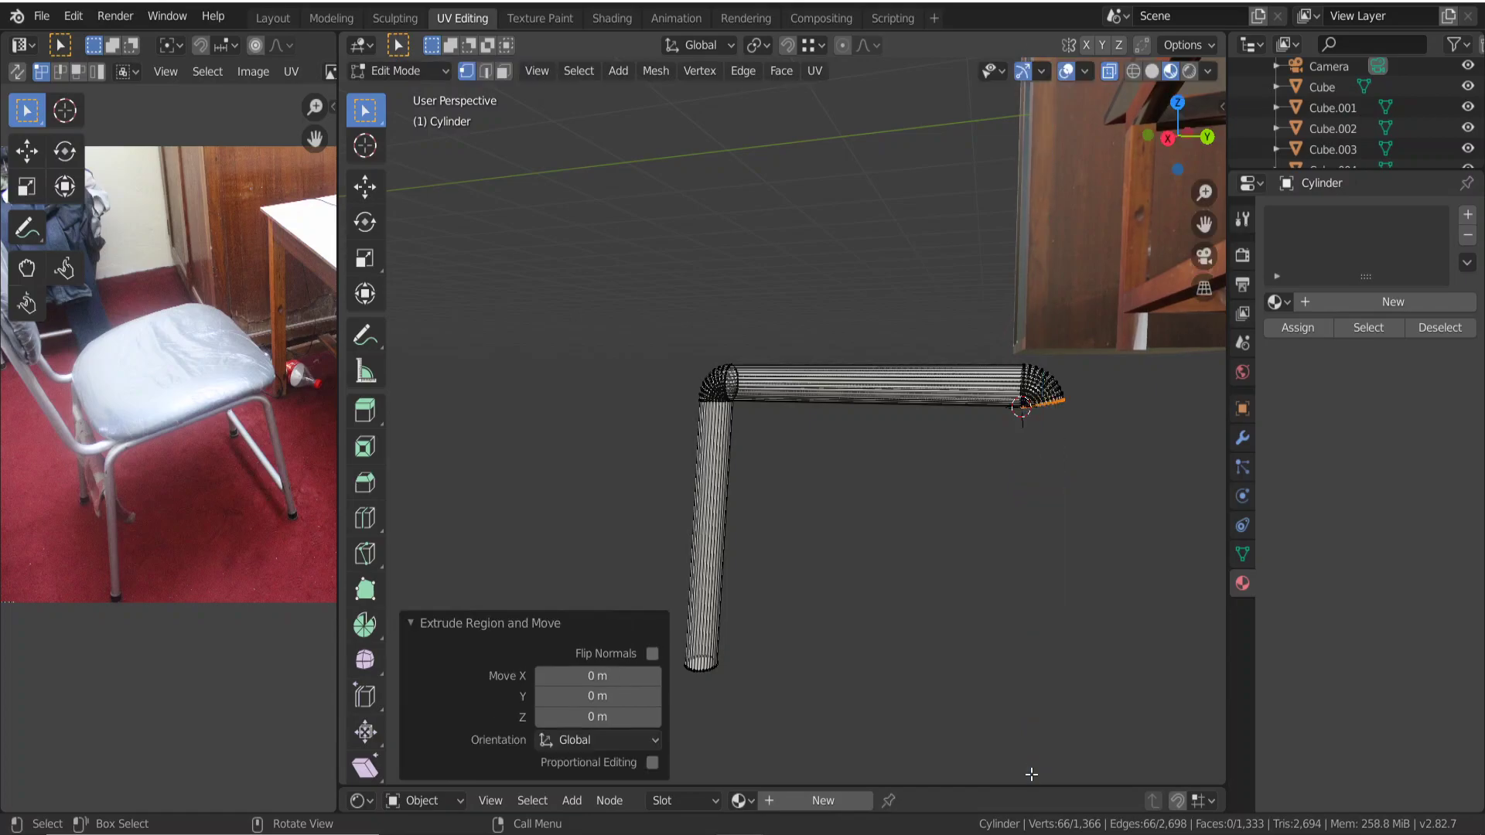
key(e)
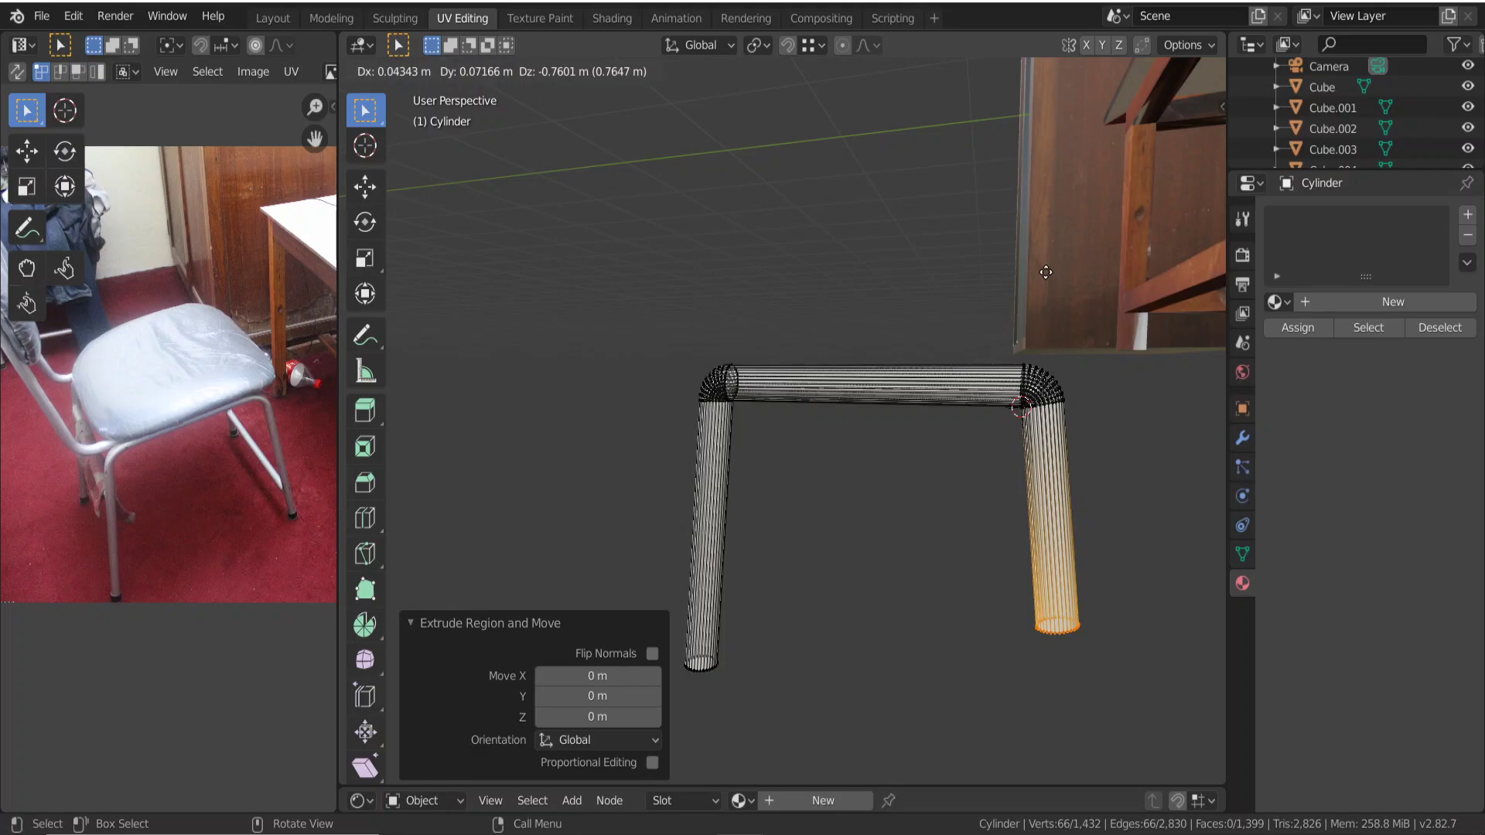
key(shift+z)
key(Escape)
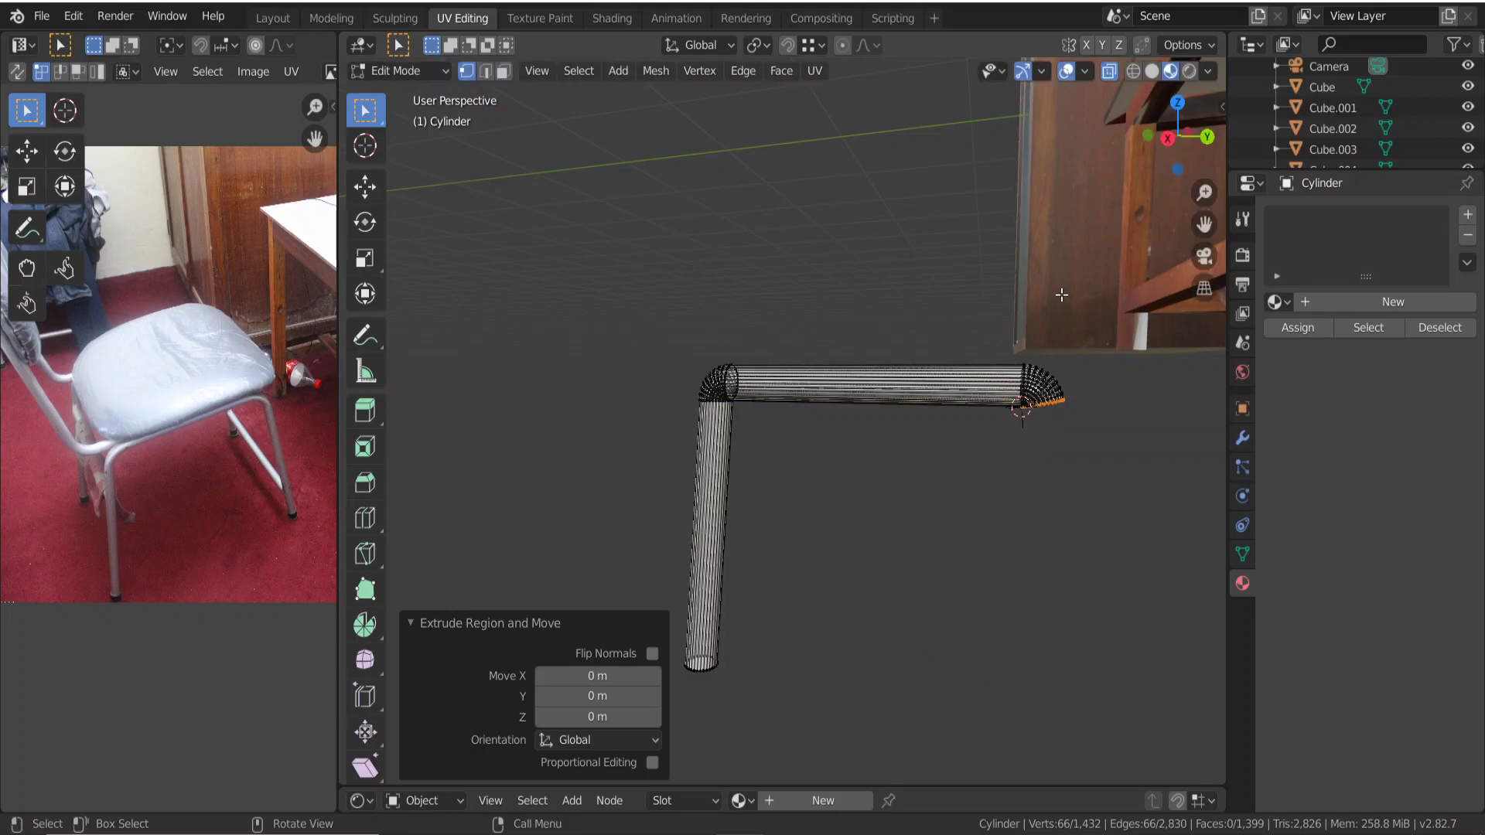
key(e)
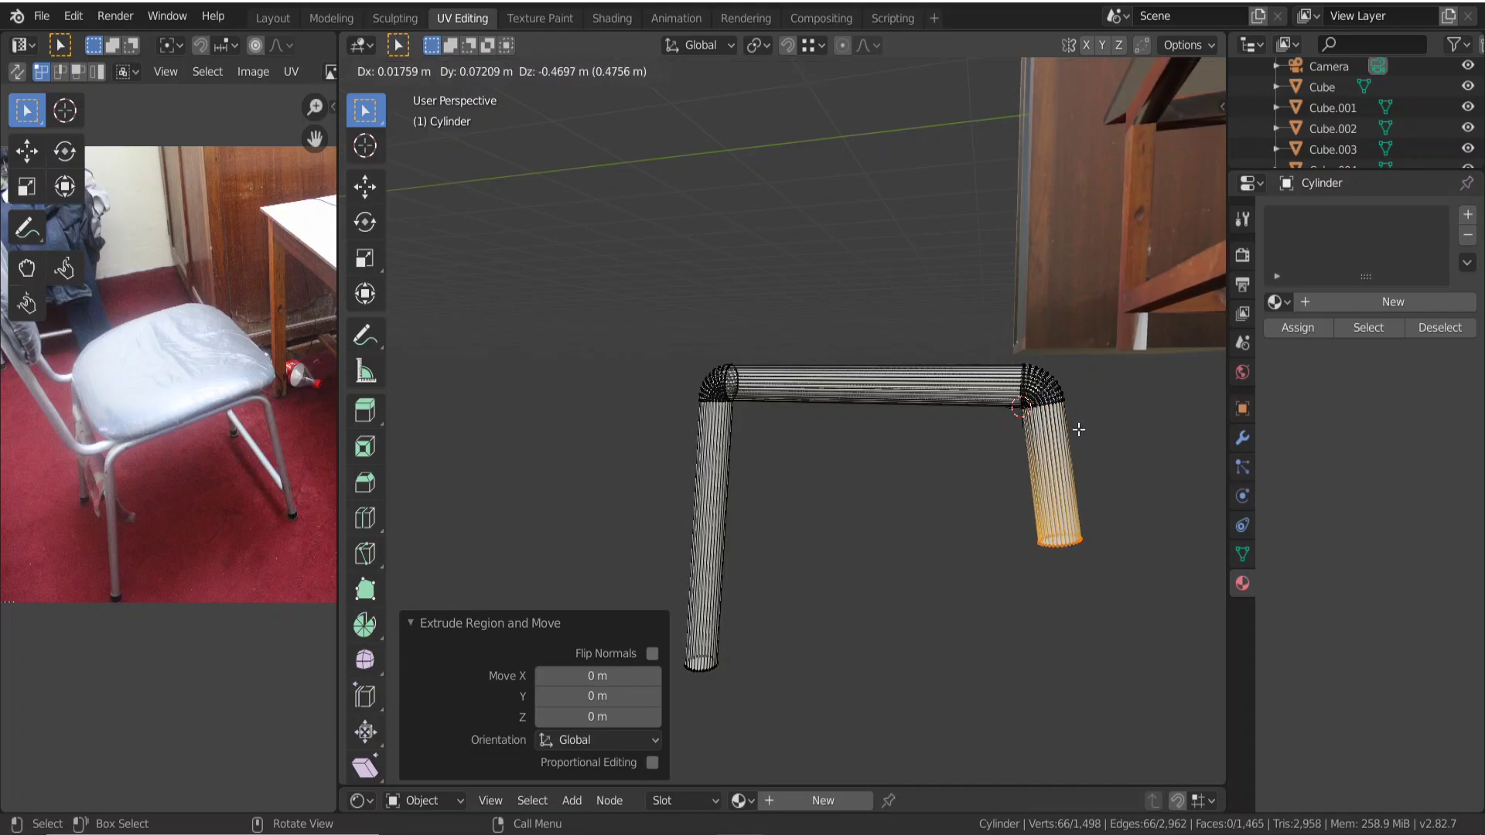
key(Escape)
middle_drag(1079, 428, 980, 428)
middle_drag(923, 436, 948, 441)
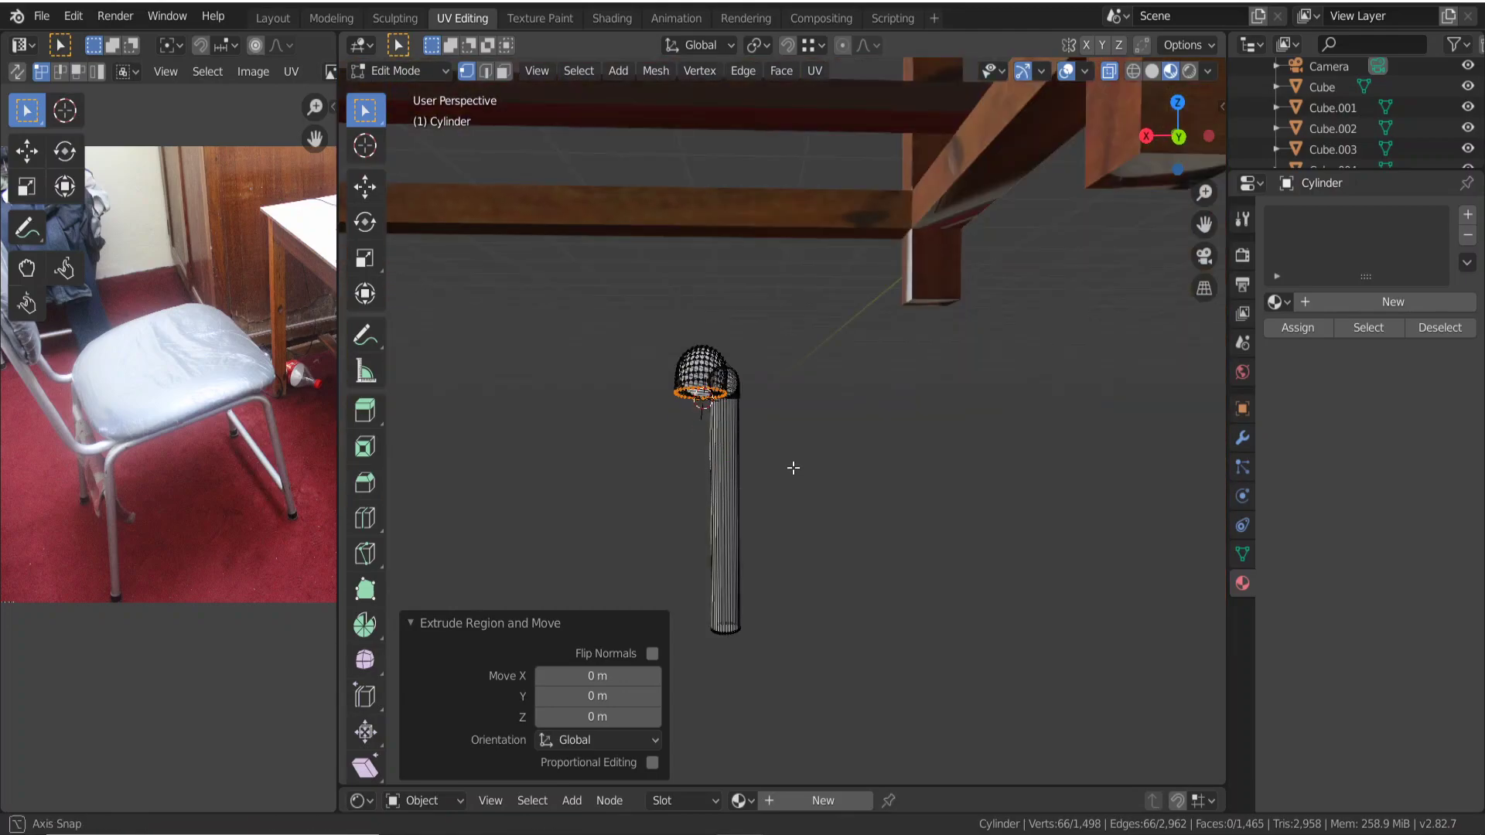
middle_drag(799, 488, 799, 470)
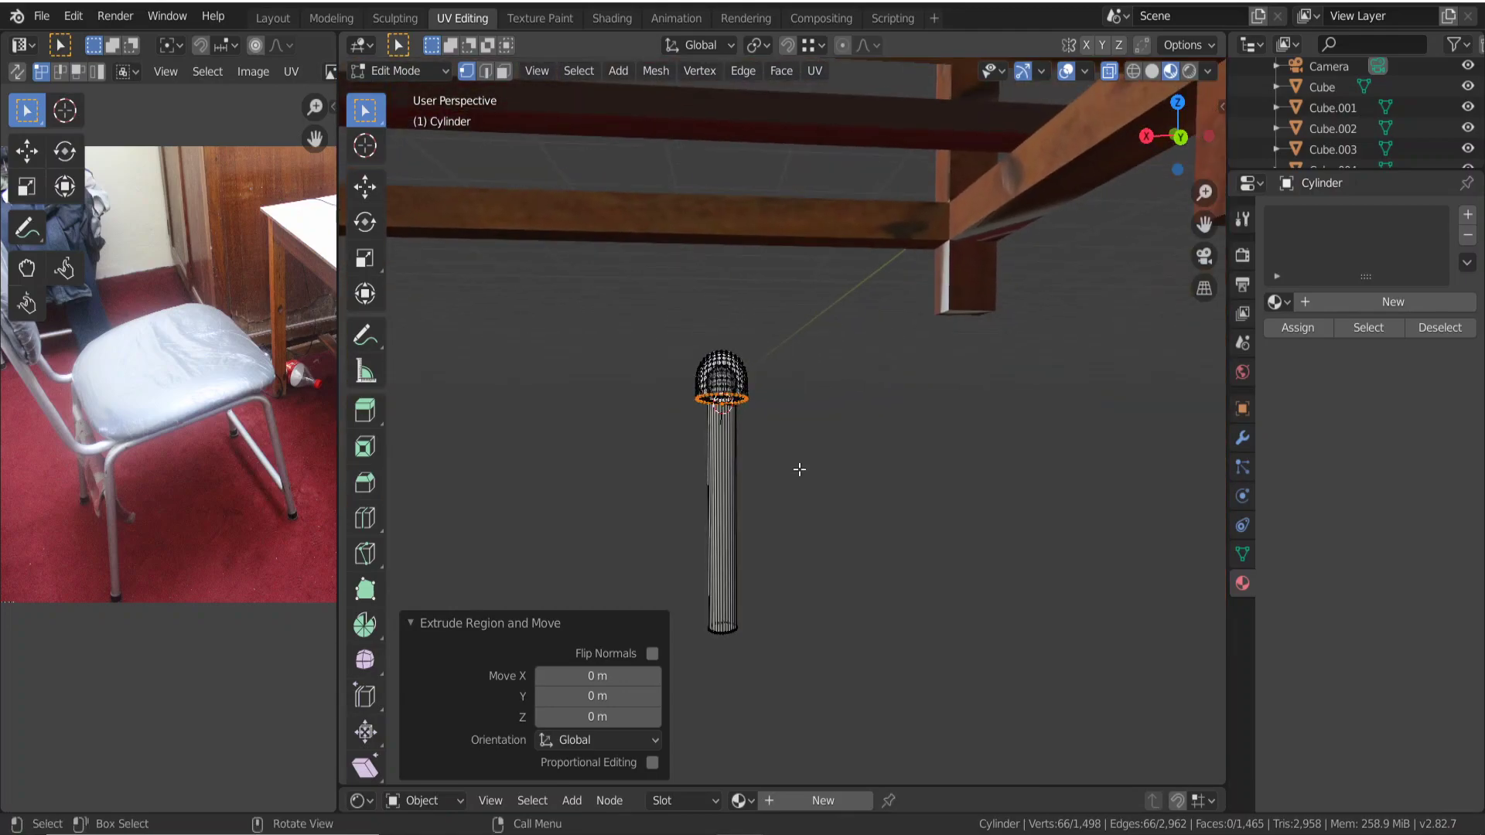
Extrude the elbow's end ring 0.619 m down into a second leg, excluding X.
key(e)
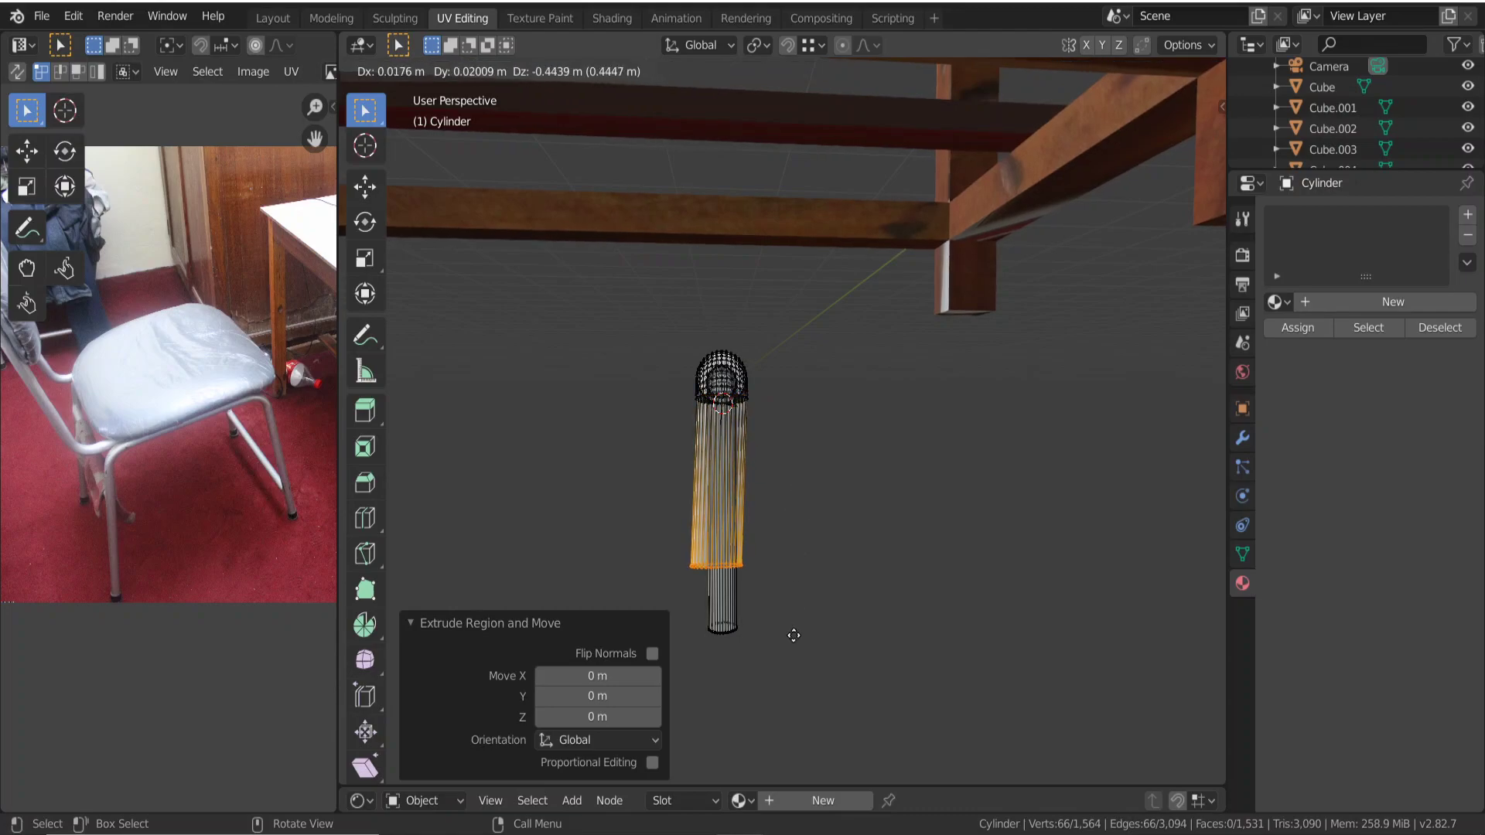
key(shift+x)
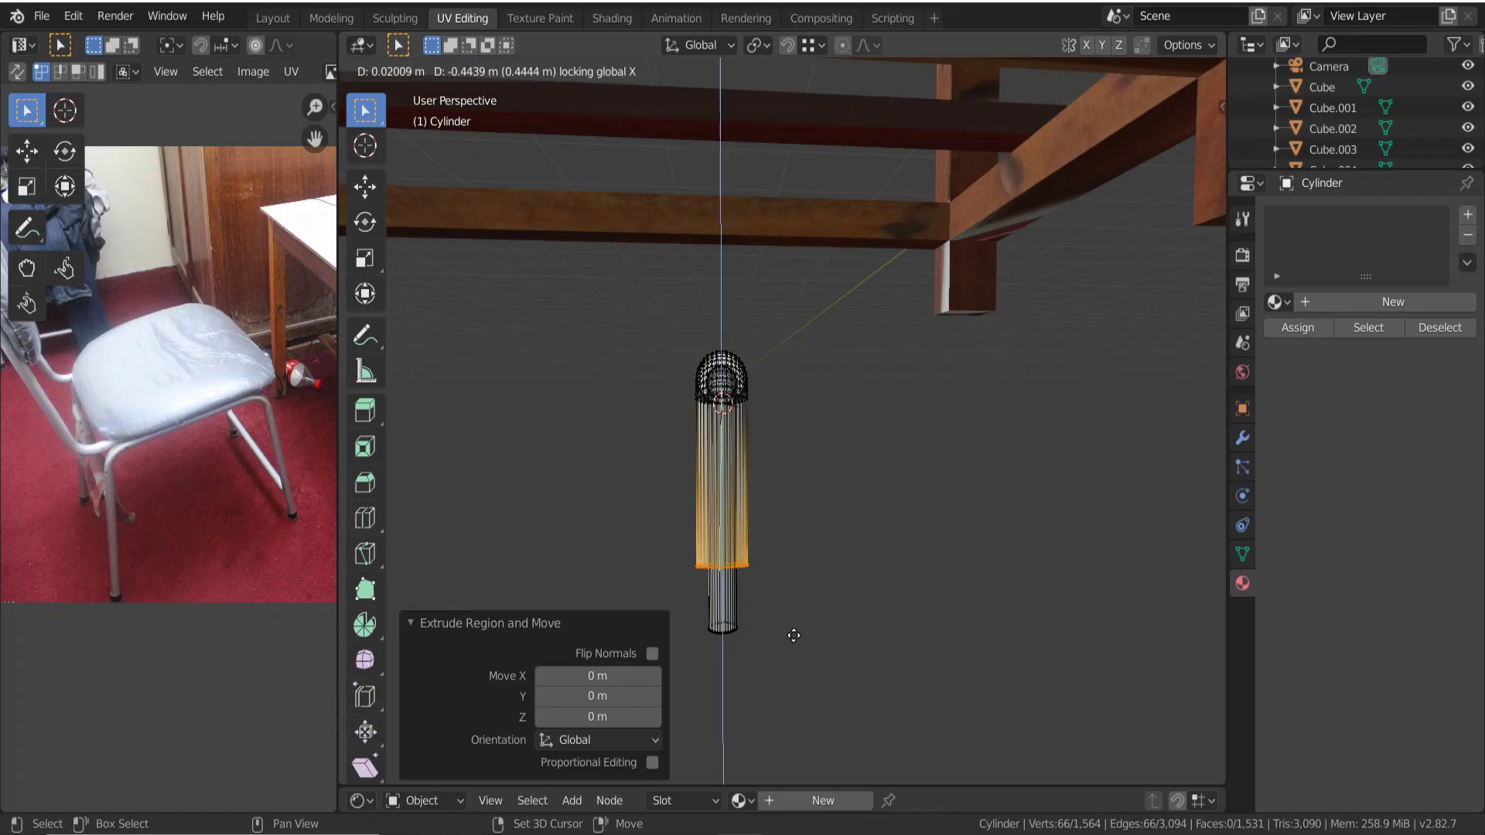
click(808, 701)
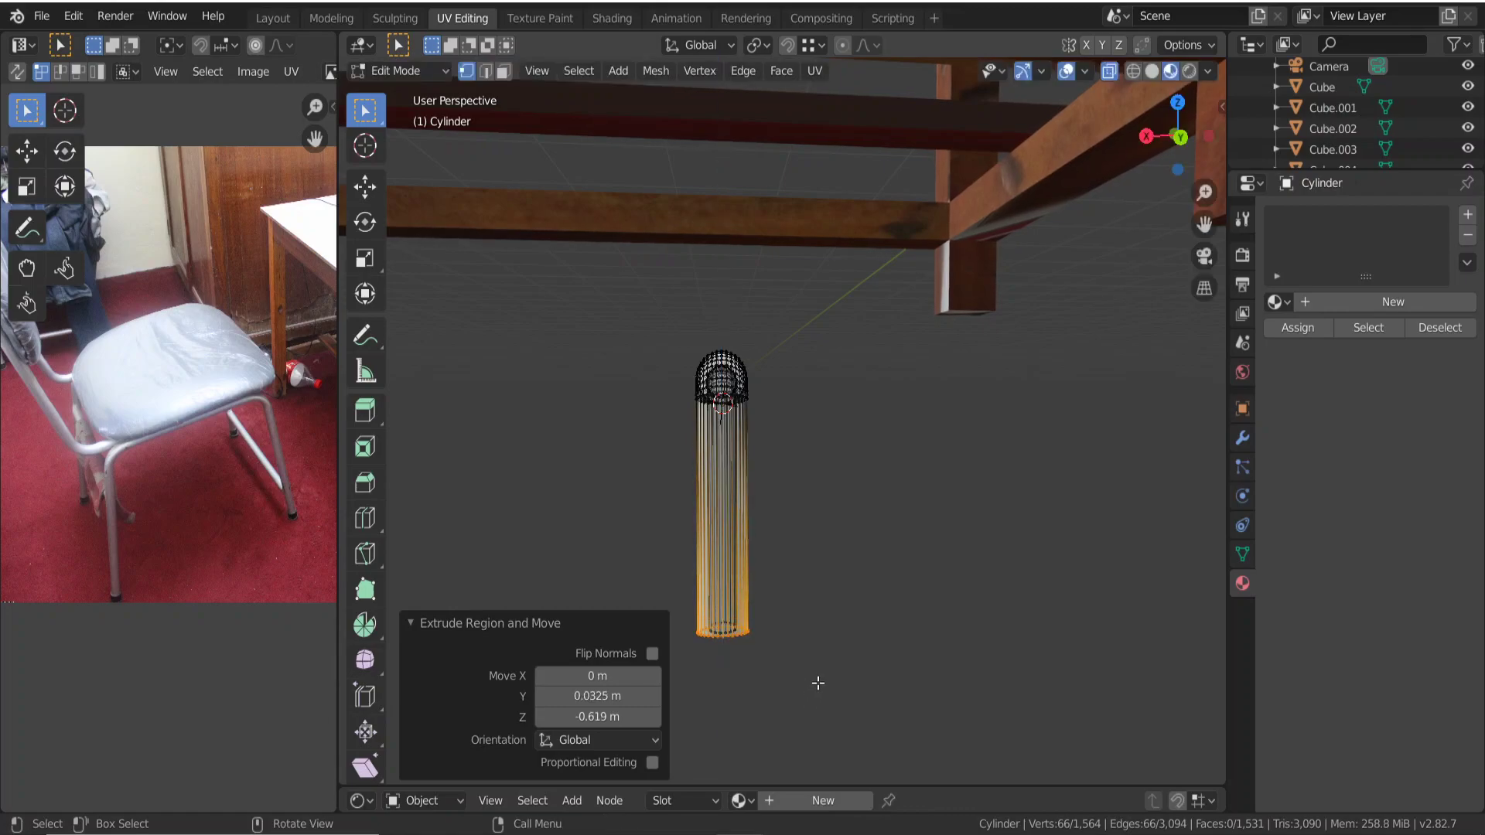
middle_drag(834, 663, 721, 646)
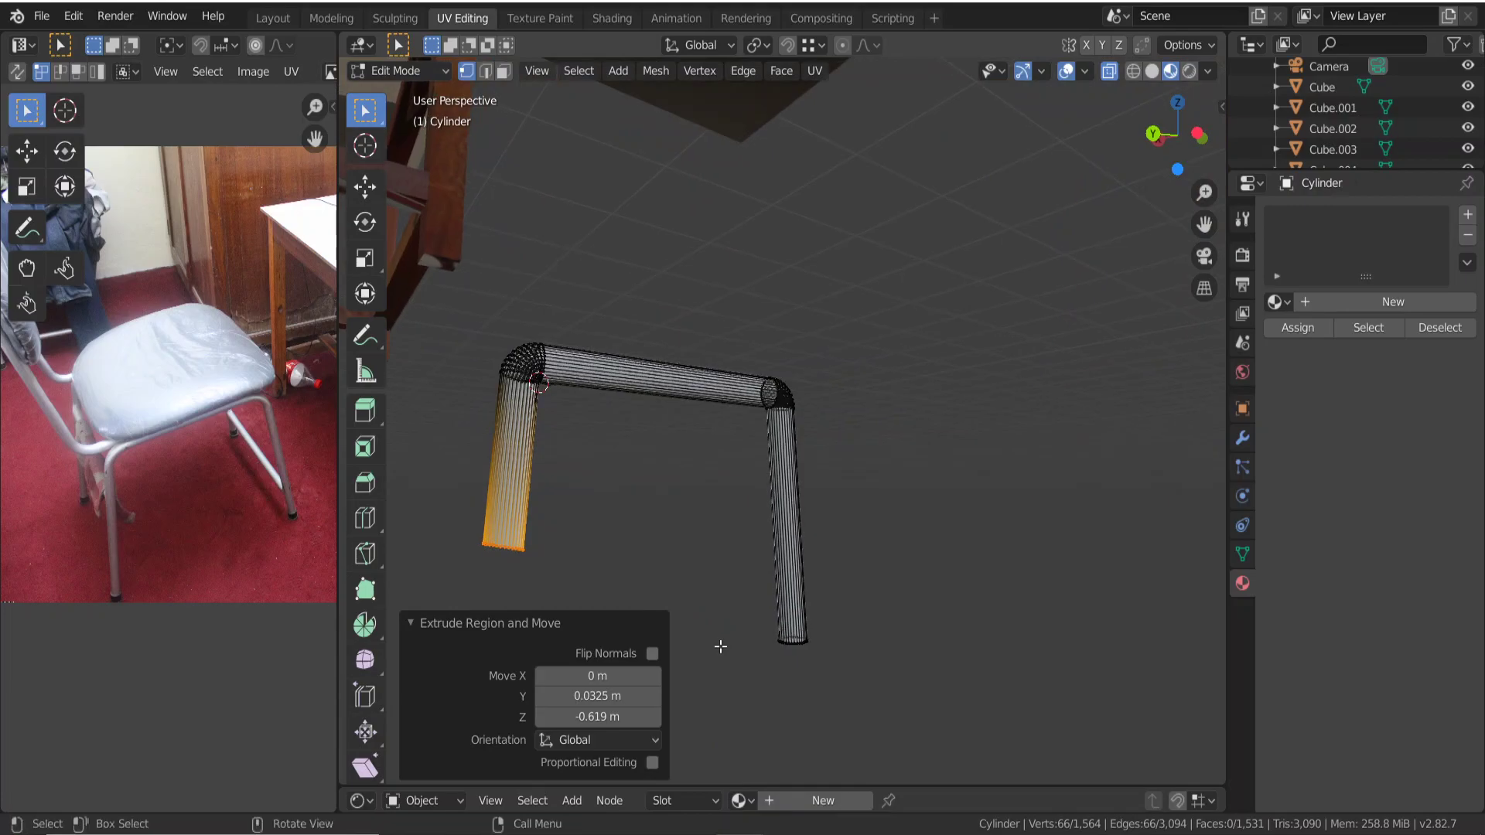
Lower the end ring, then undo that move.
key(g)
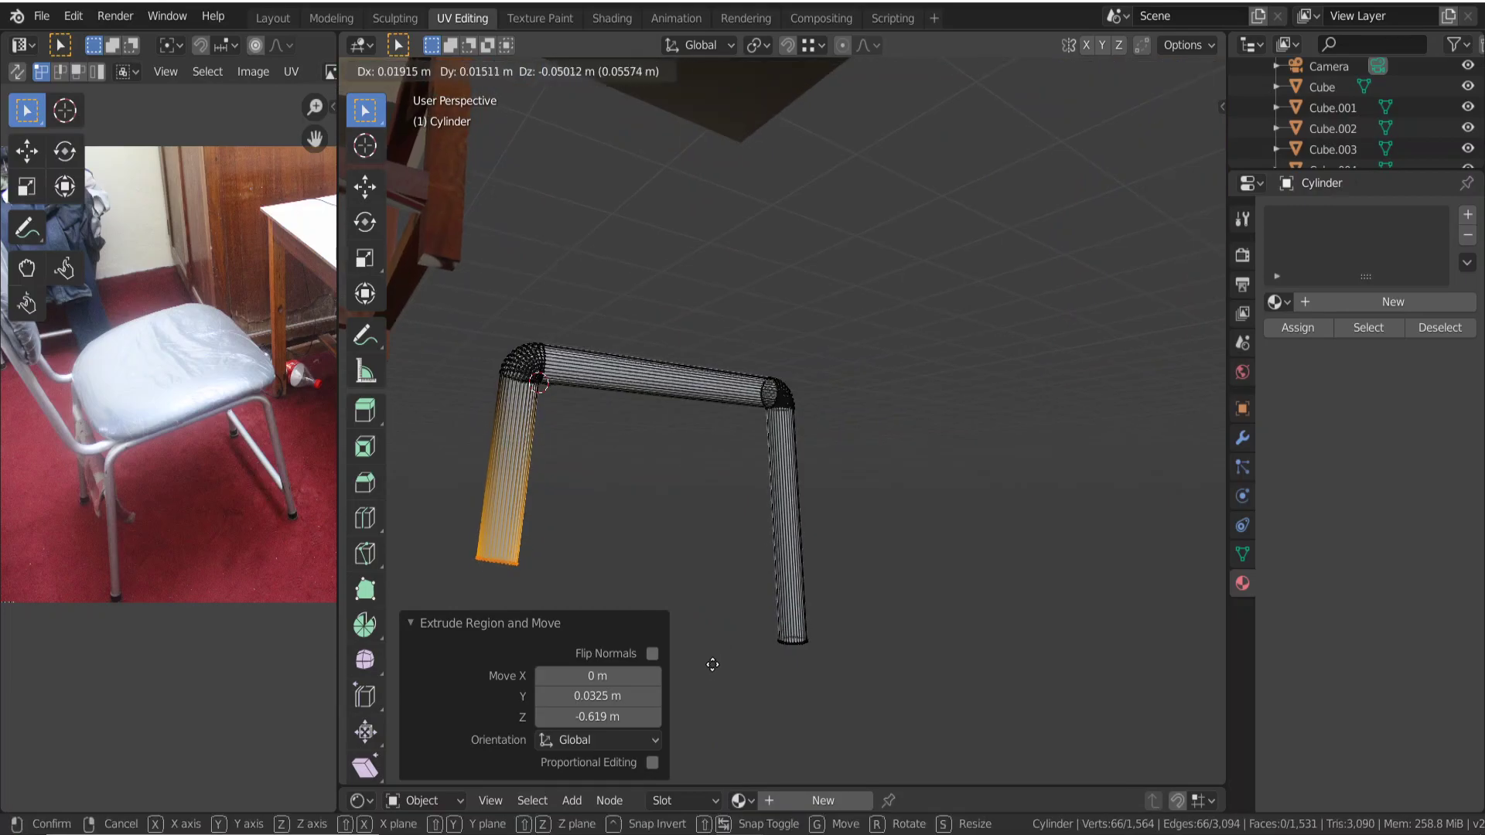
click(712, 727)
middle_drag(712, 727, 910, 610)
key(ctrl+z)
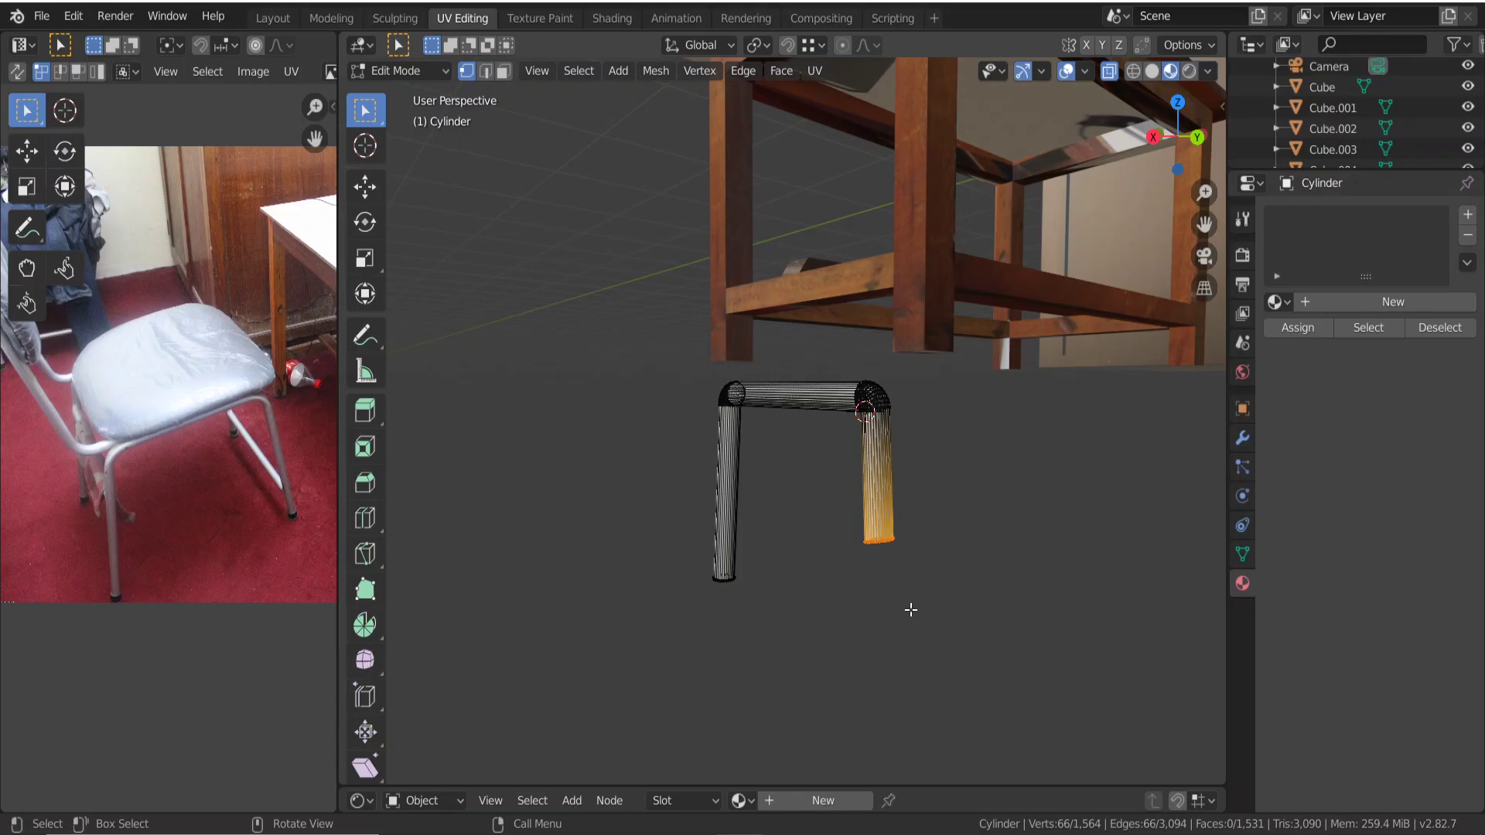
Lengthen the second leg by moving its end −0.436 m down and 0.0627 m along Y.
key(g)
key(shift+x)
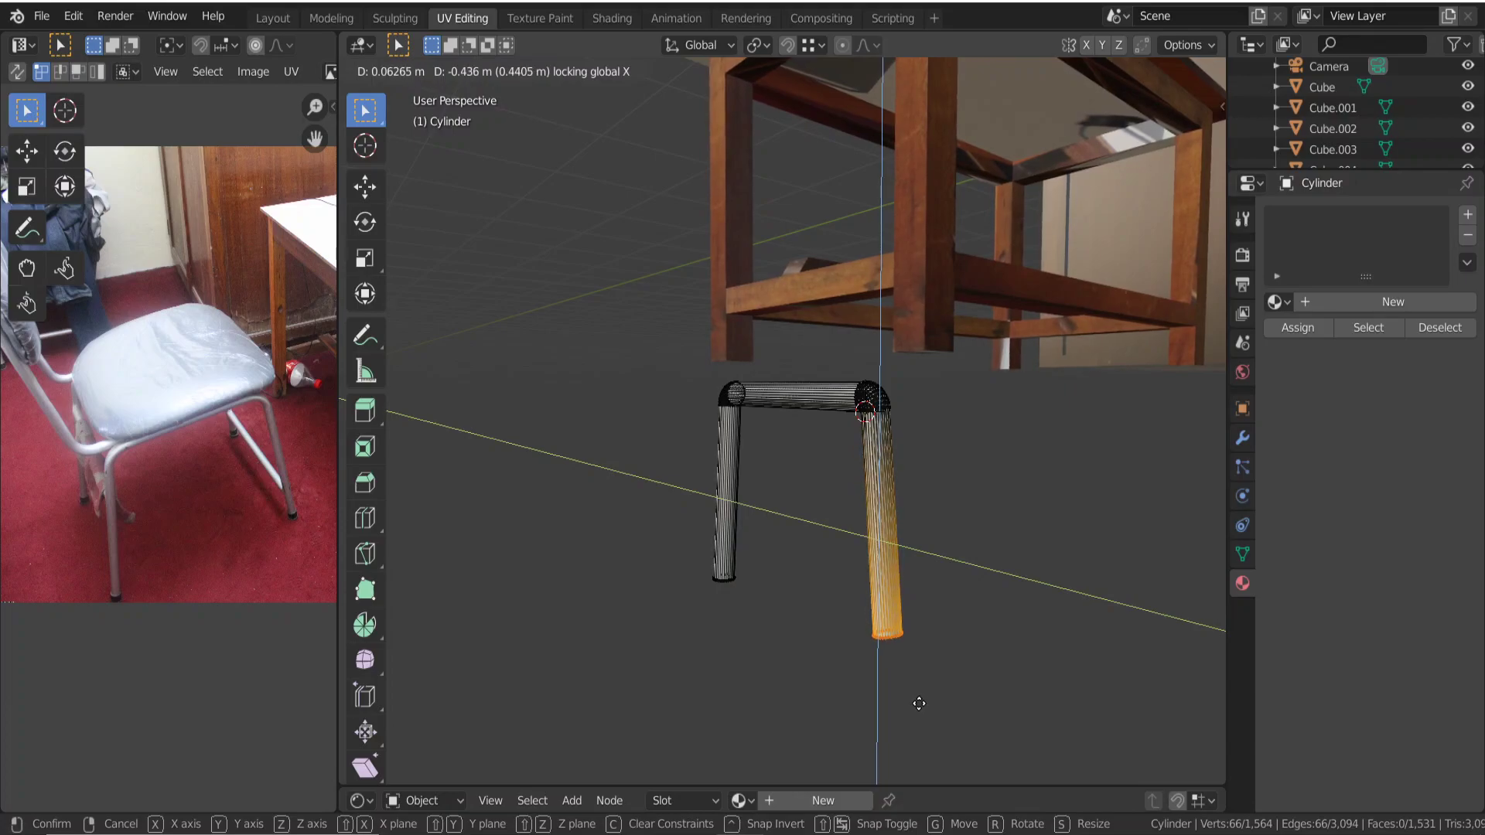
click(915, 700)
mouse_move(945, 647)
middle_down()
mouse_move(822, 654)
mouse_move(795, 623)
mouse_move(670, 617)
mouse_move(673, 600)
mouse_move(737, 571)
mouse_move(744, 582)
middle_up()
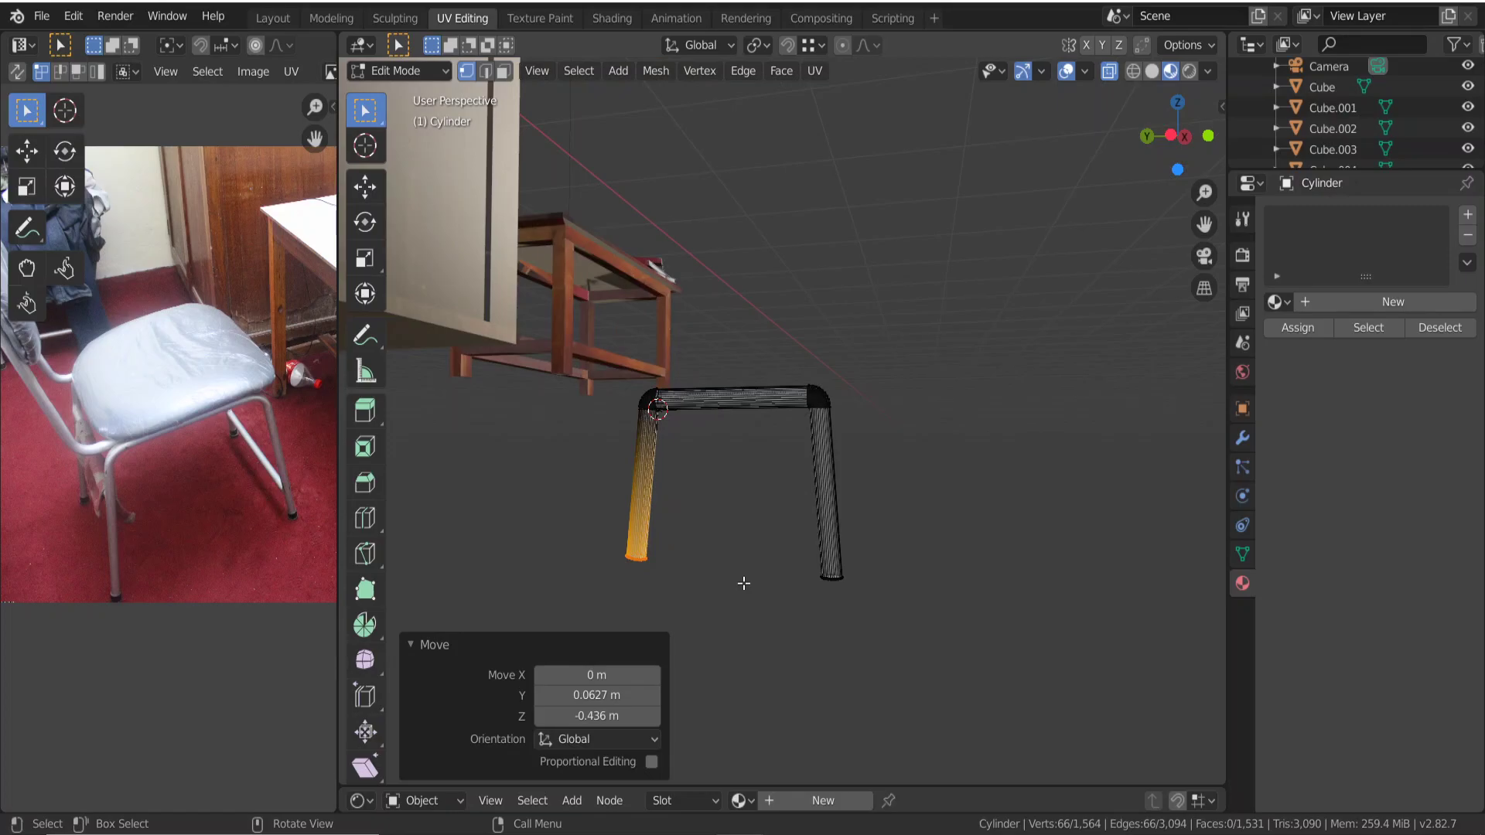
key(KP_3)
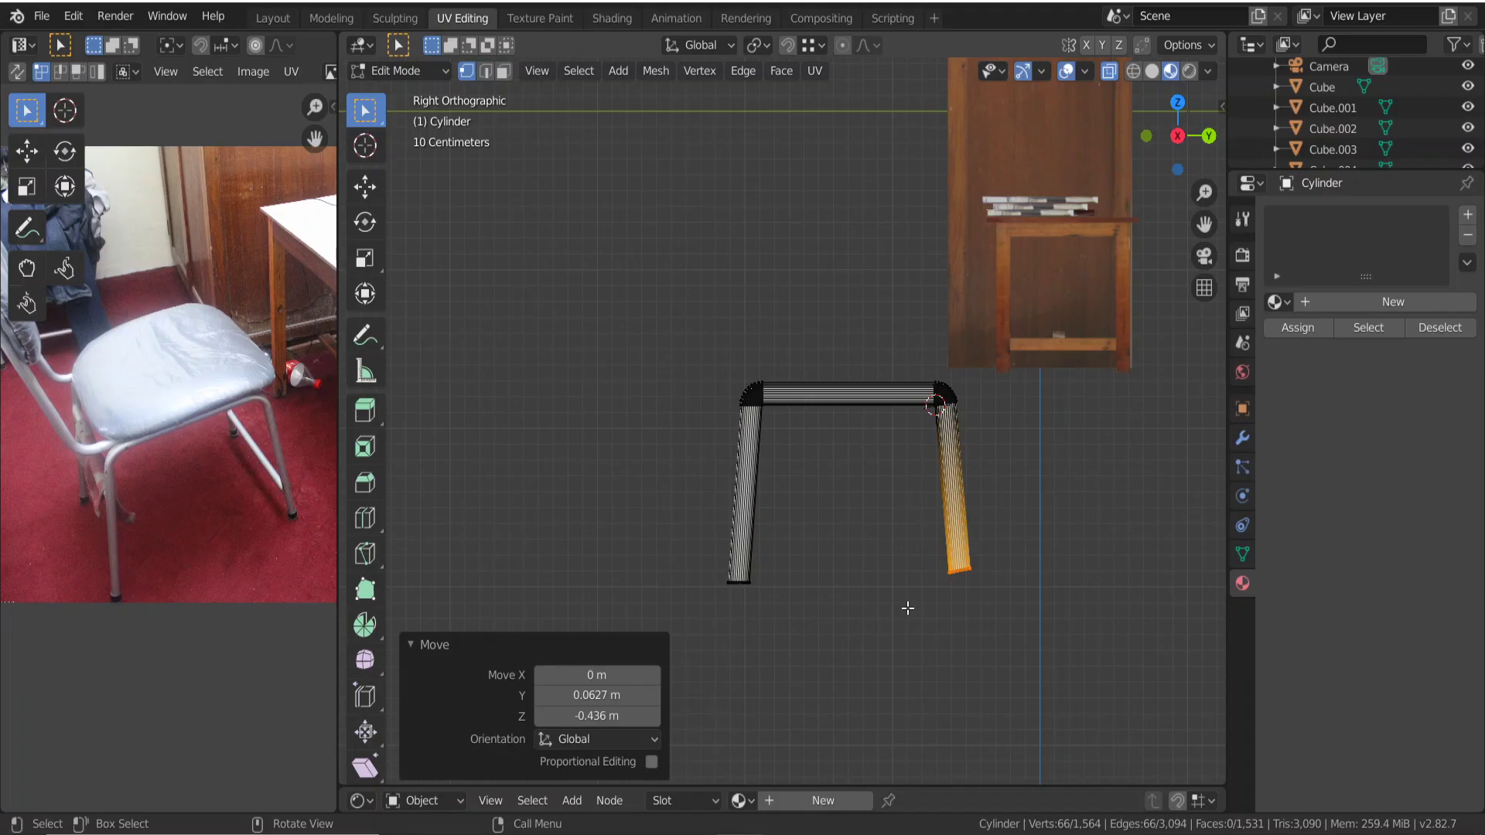
key(g)
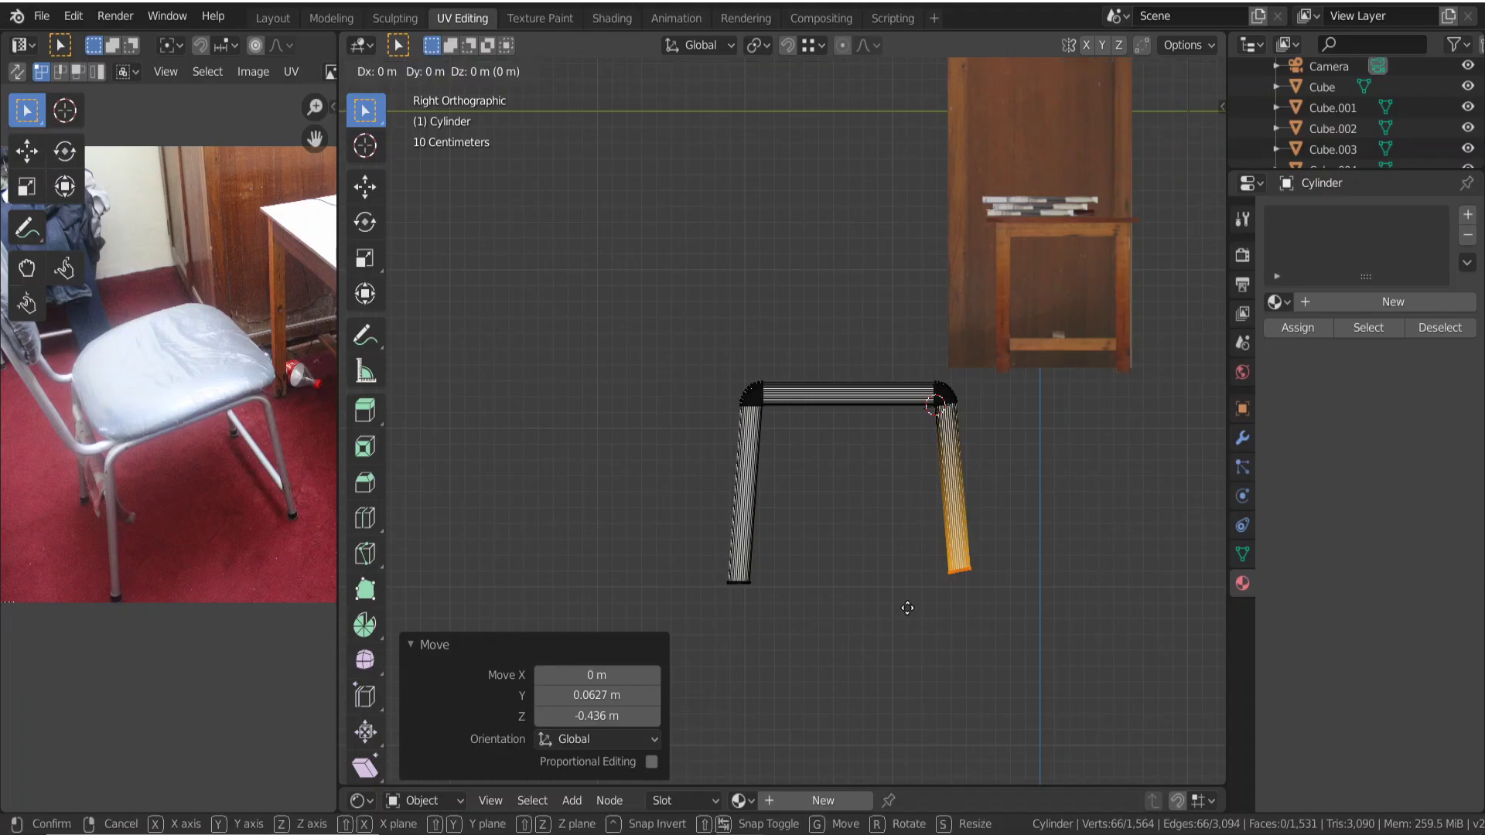
key(shift+x)
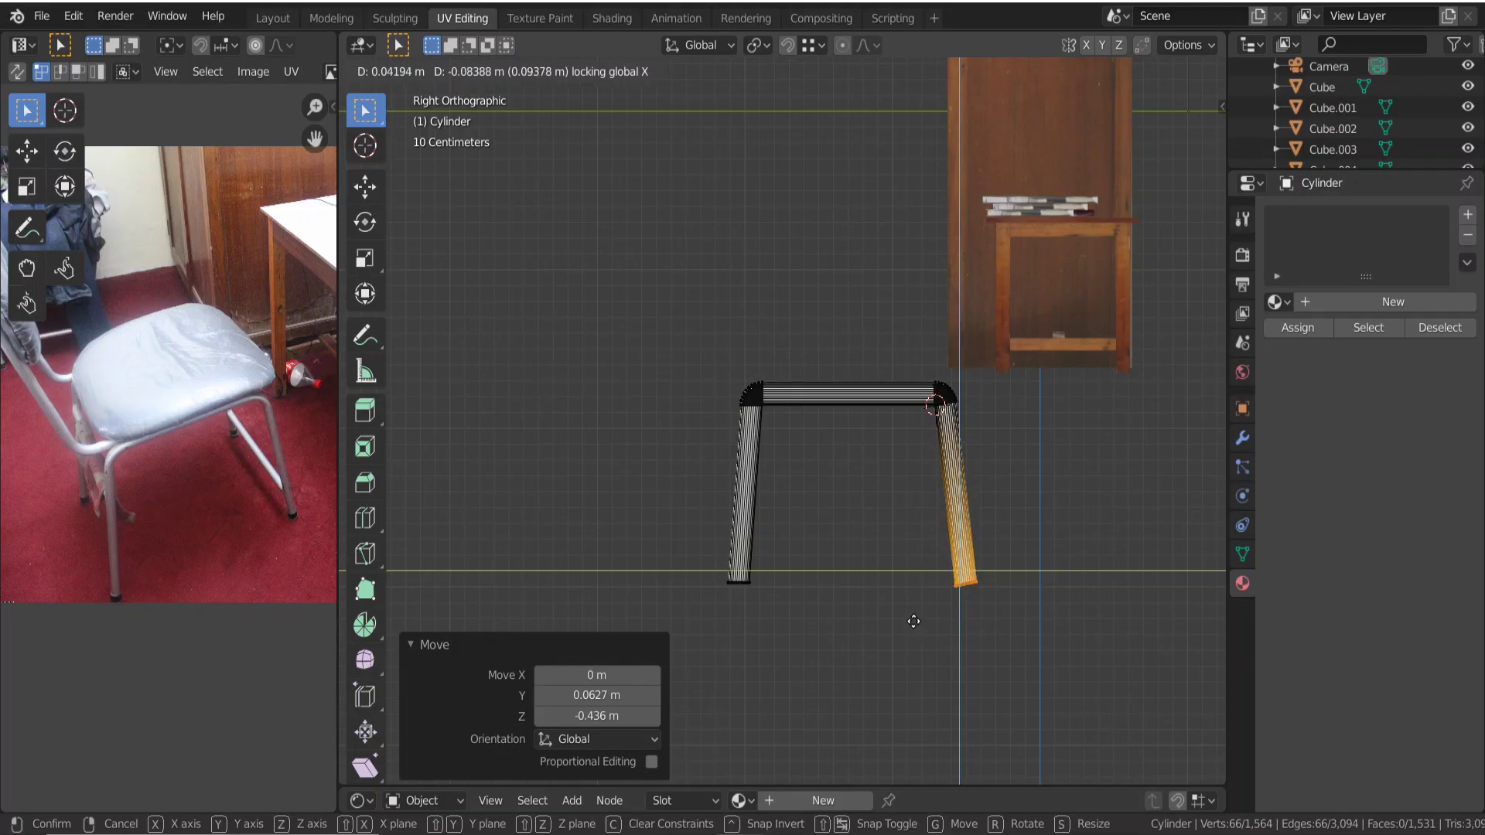
Shift the second leg's foot a further 0.0419 m in Y and −0.0839 m down.
click(913, 621)
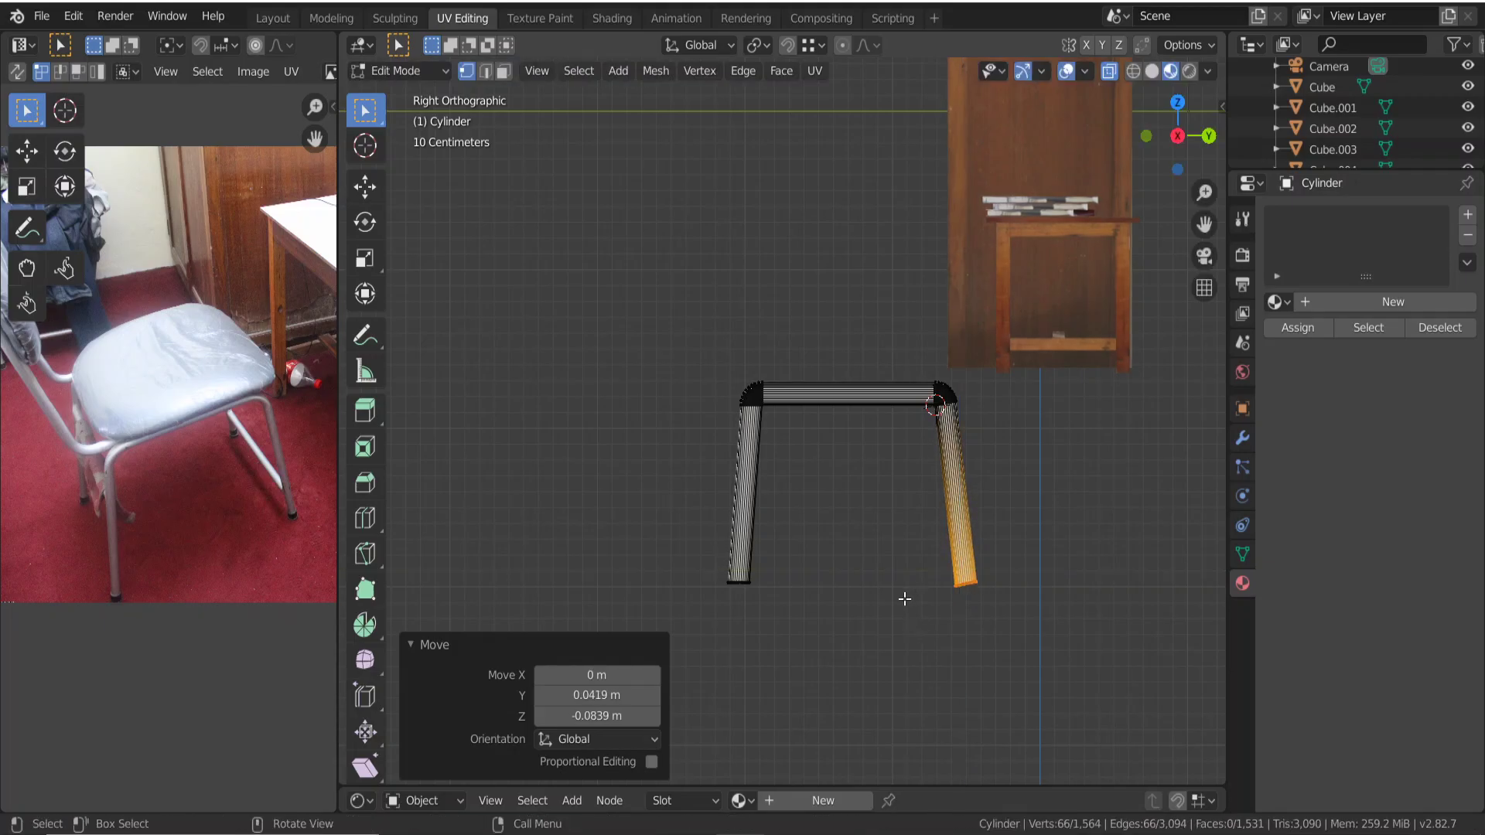
scroll(905, 599, up, 1)
scroll(905, 598, up, 1)
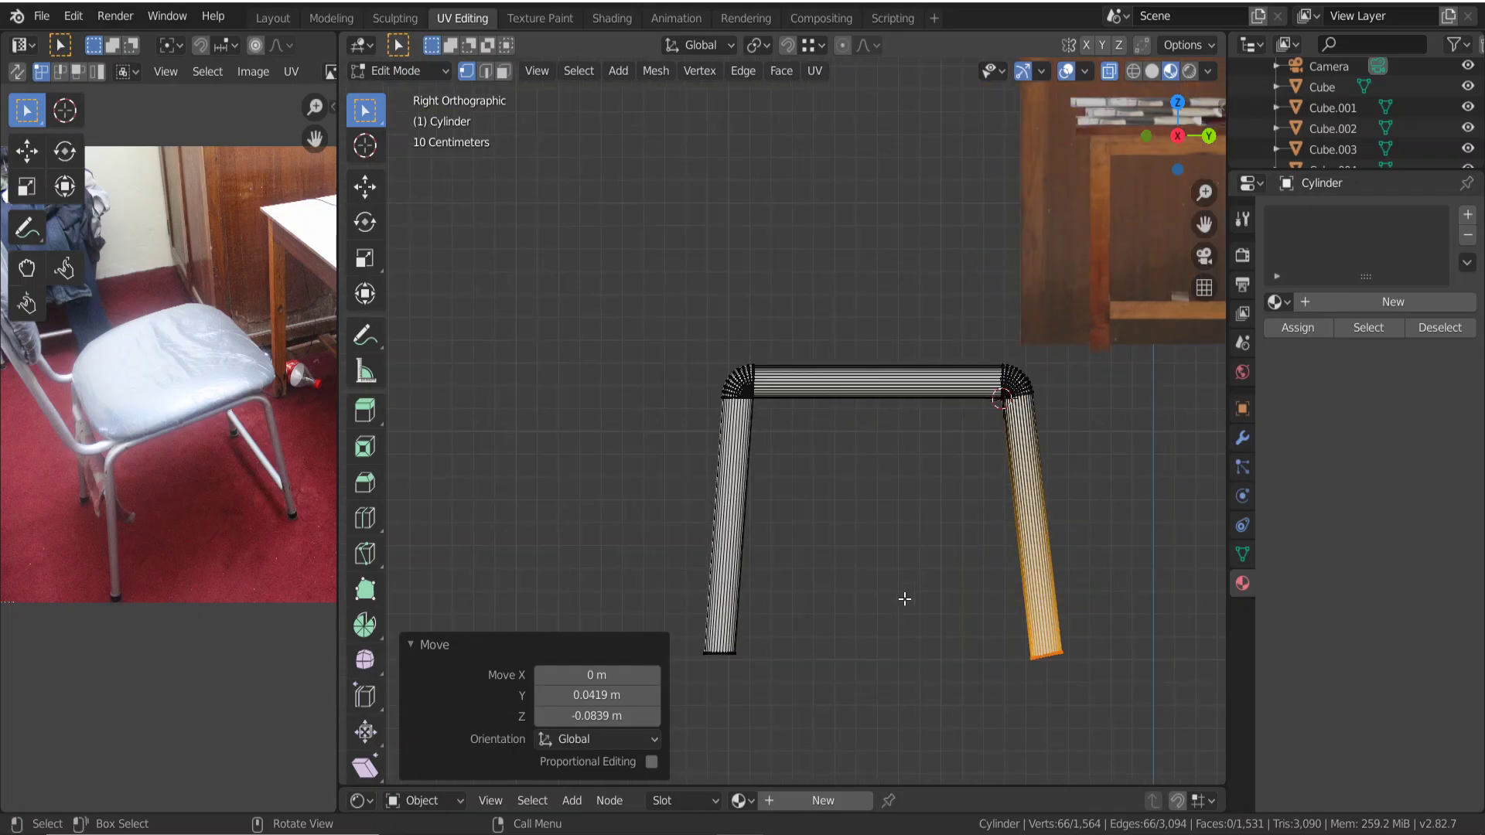
Try a spin on the leg end and undo it.
click(369, 622)
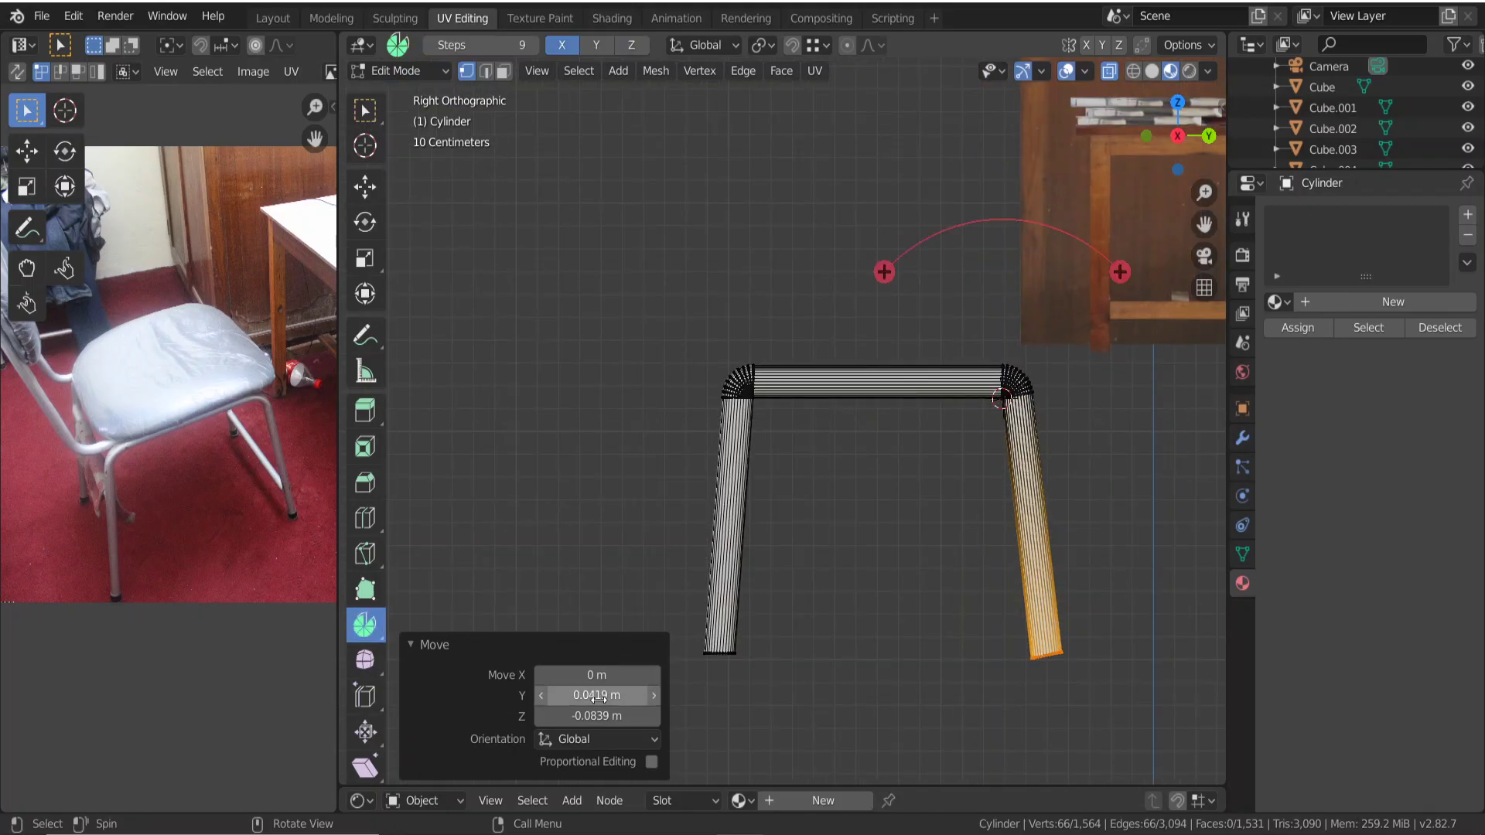
mouse_move(1120, 272)
mouse_down()
mouse_move(1130, 286)
mouse_move(1121, 272)
mouse_up()
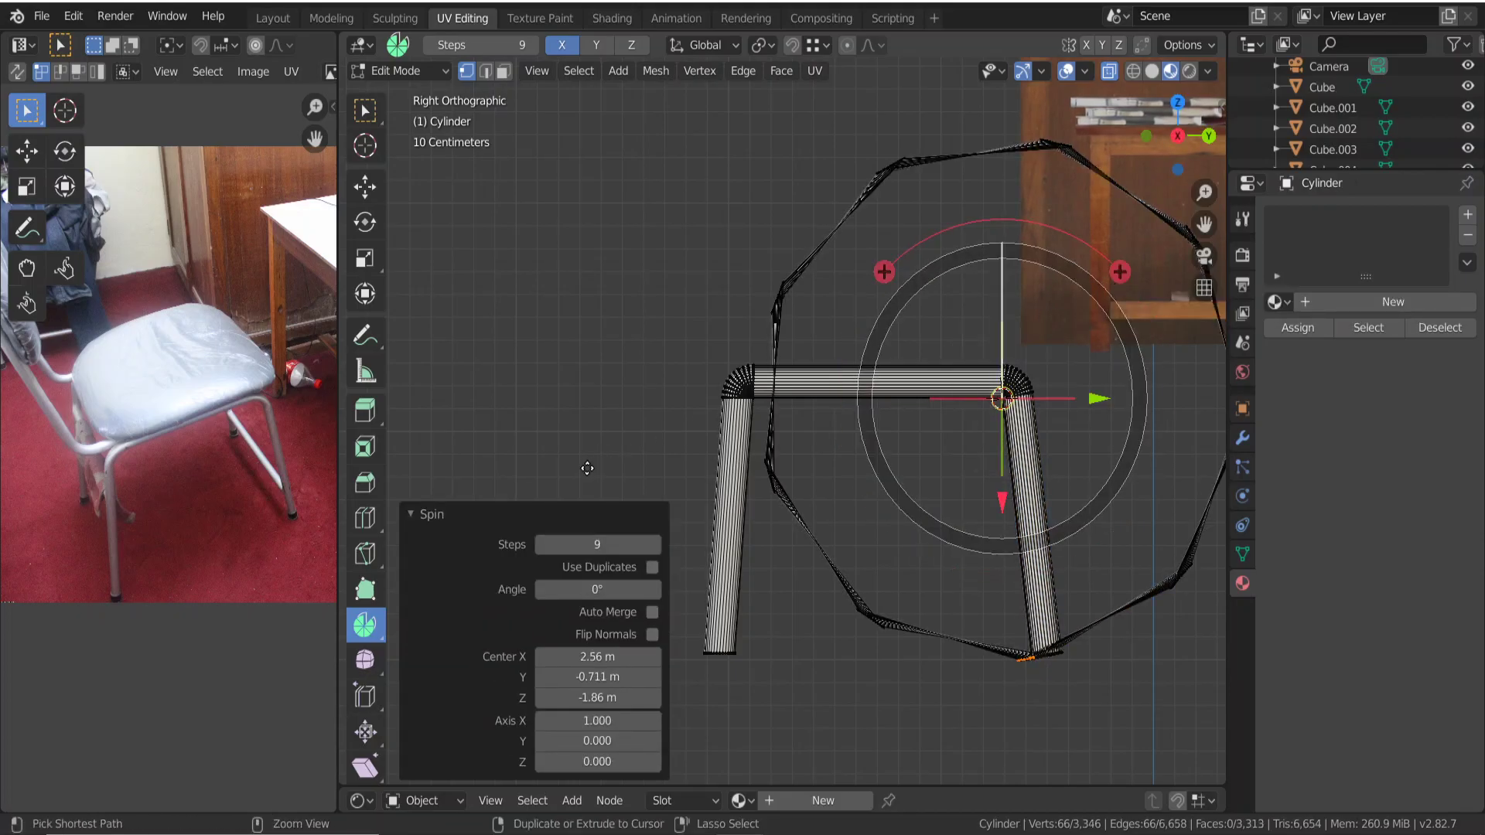
key(ctrl+z)
key(ctrl+z)
key(ctrl+z)
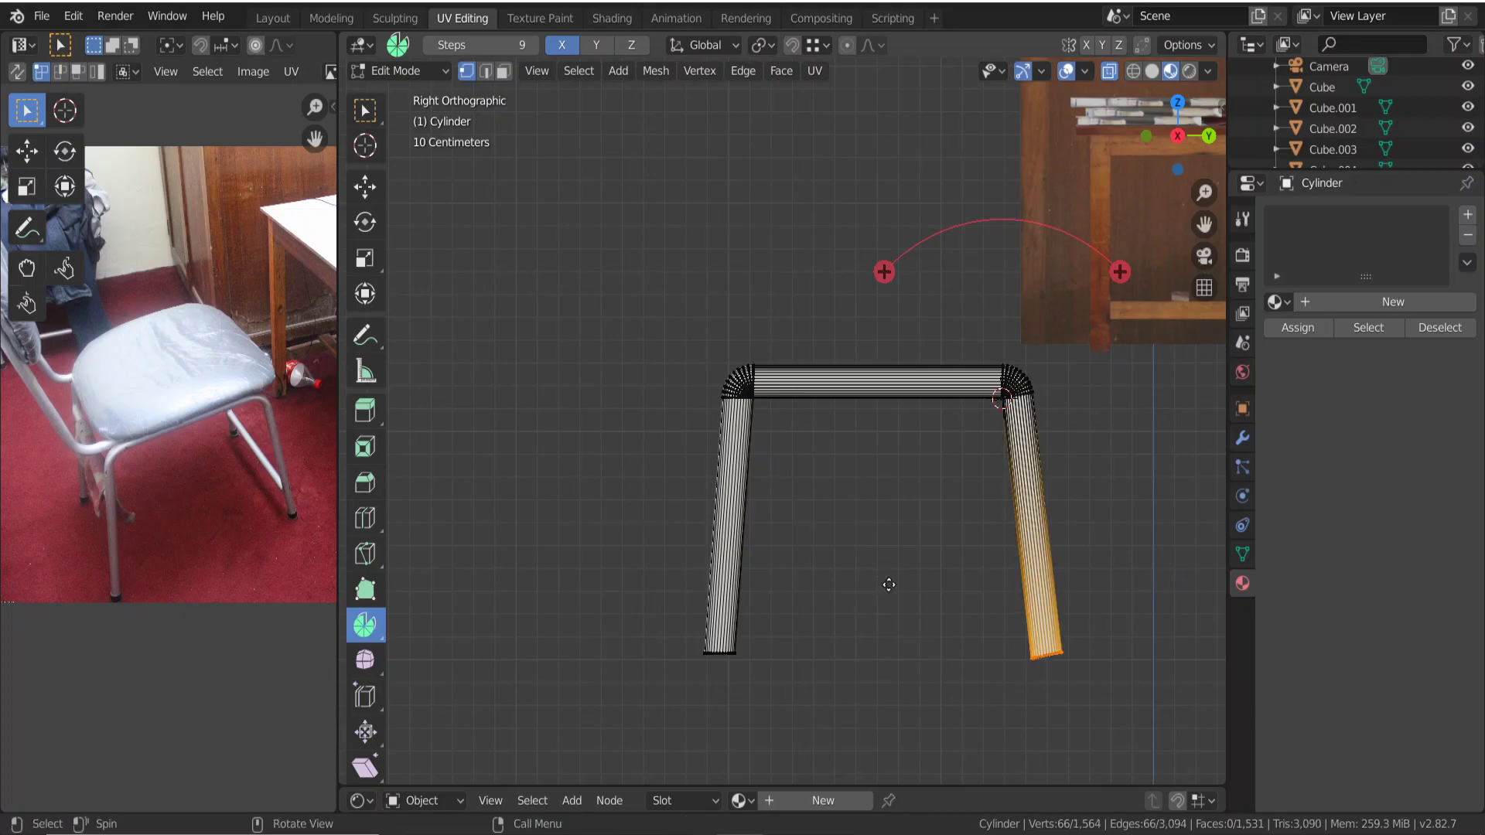
key(ctrl+z)
key(ctrl+z)
Select the whole frame and scale it down to 0.165.
key(a)
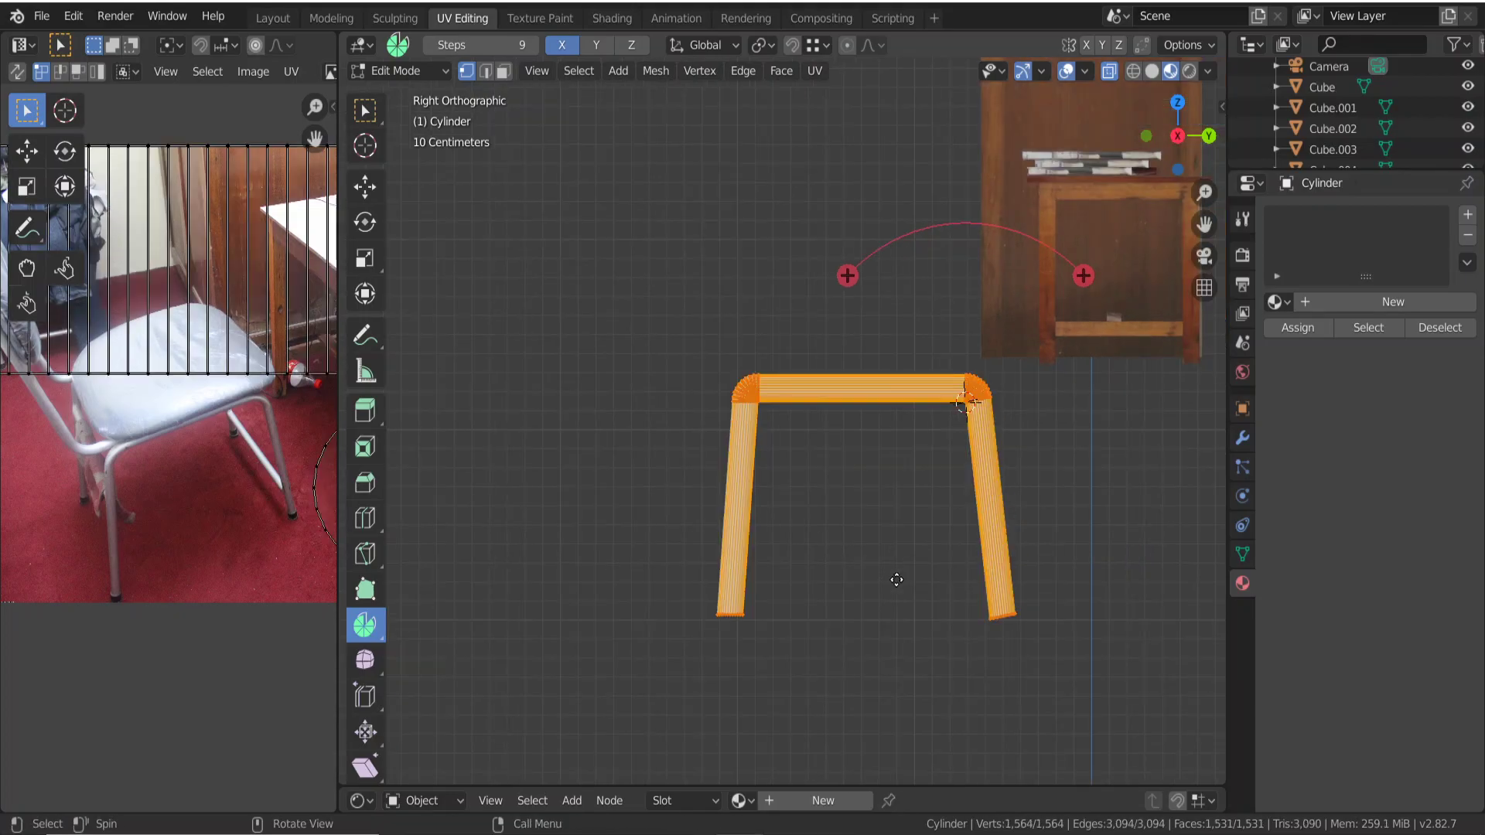
mouse_move(900, 580)
middle_down()
mouse_move(757, 604)
mouse_move(987, 651)
middle_up()
key(s)
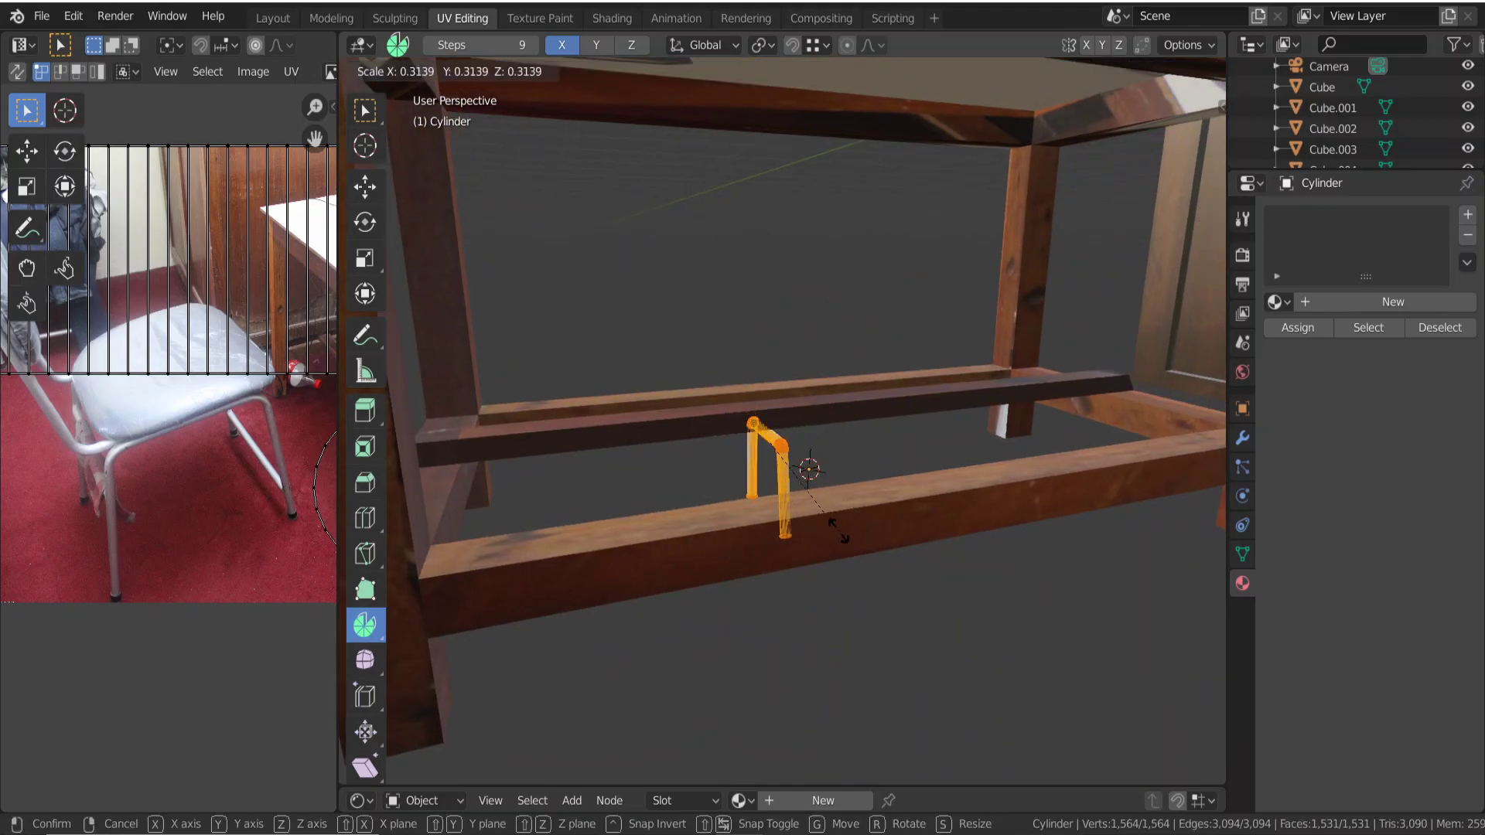
click(754, 512)
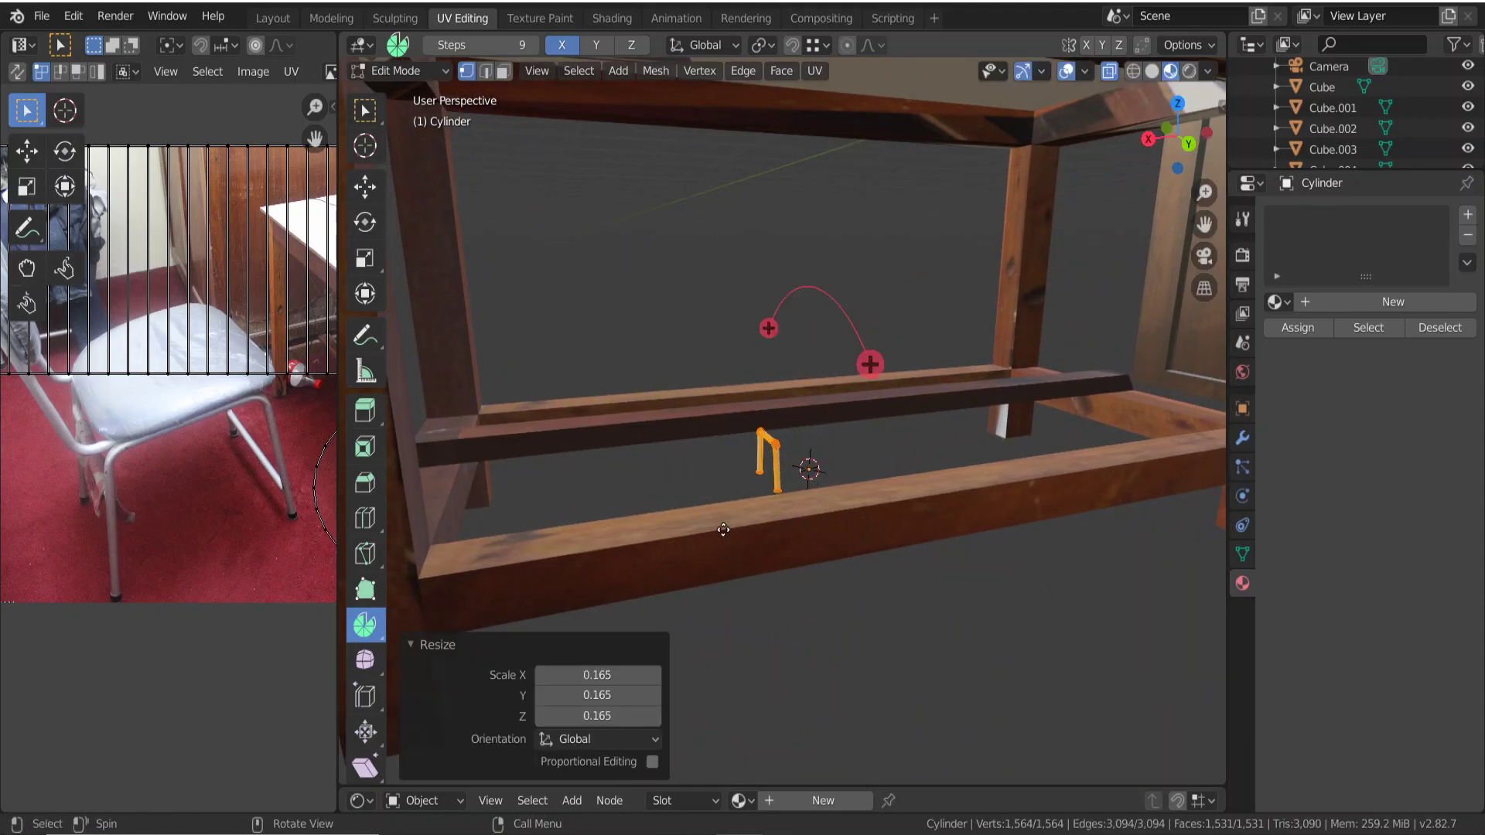
Scale the frame down again by a factor of 0.257.
middle_drag(722, 521, 886, 553)
scroll(896, 535, up, 2)
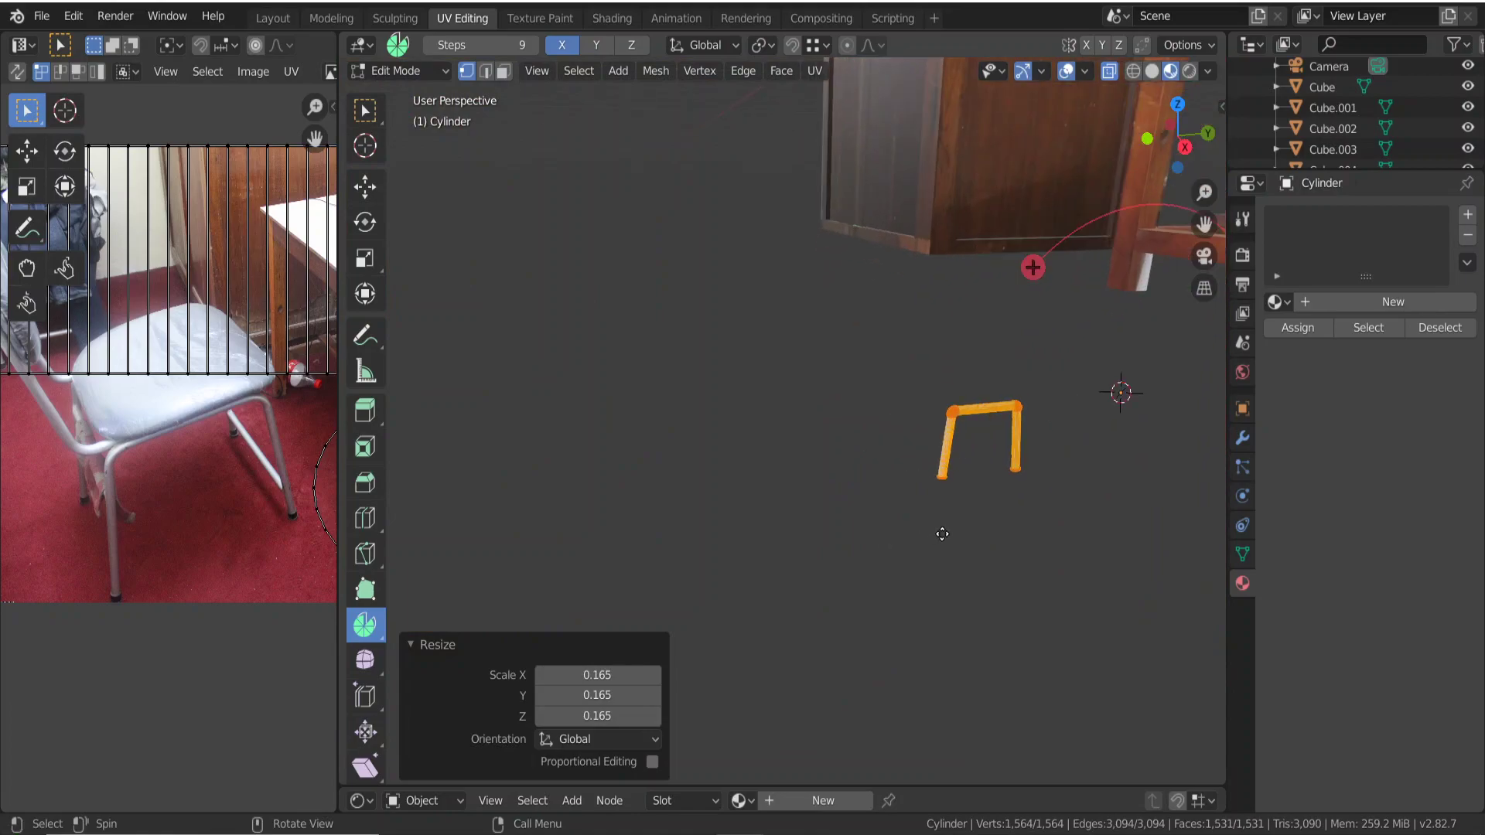
scroll(890, 526, up, 1)
scroll(843, 518, up, 1)
scroll(856, 518, up, 2)
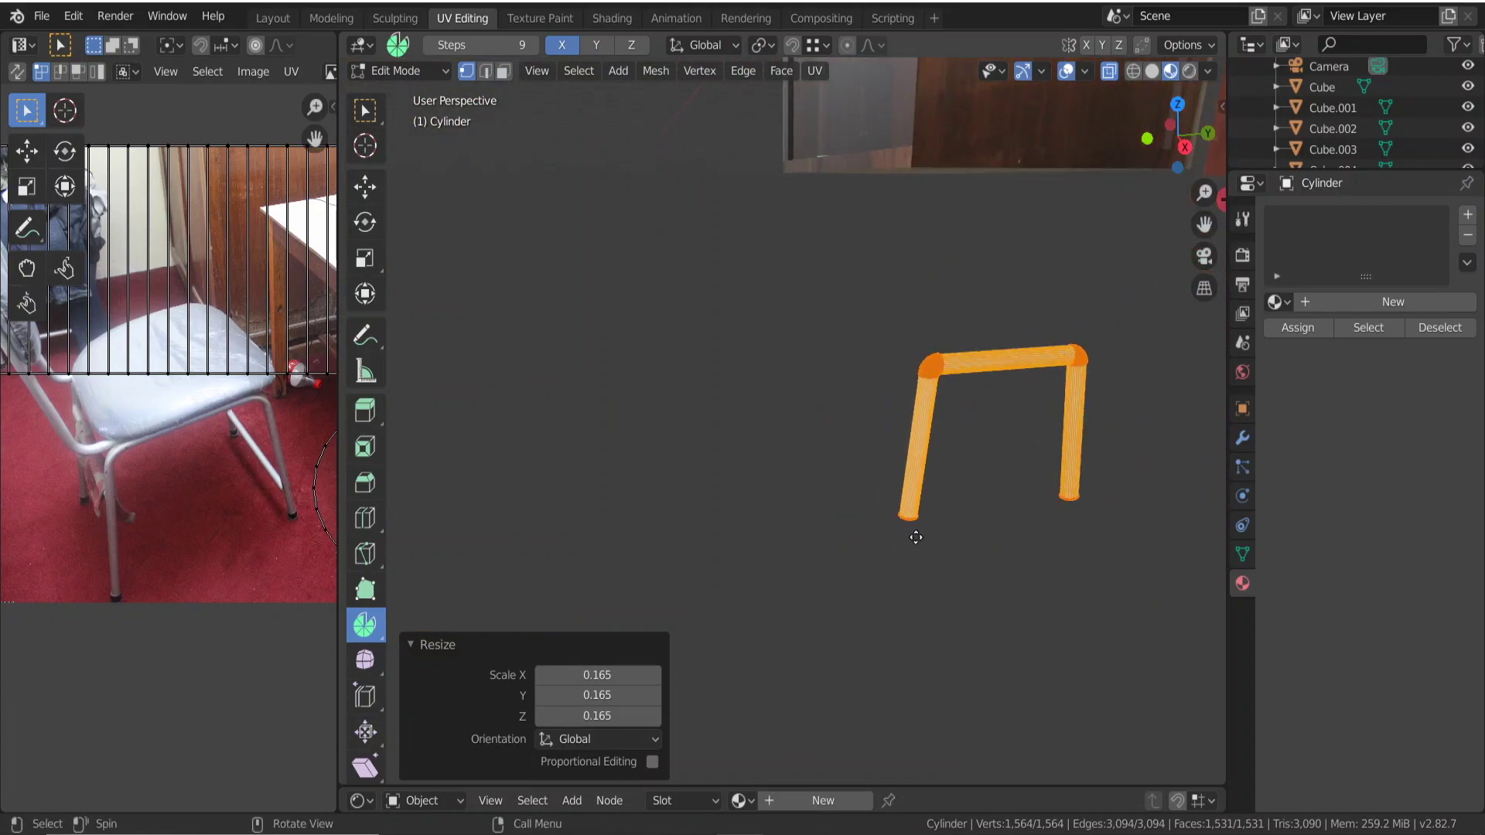
middle_drag(916, 536, 776, 517)
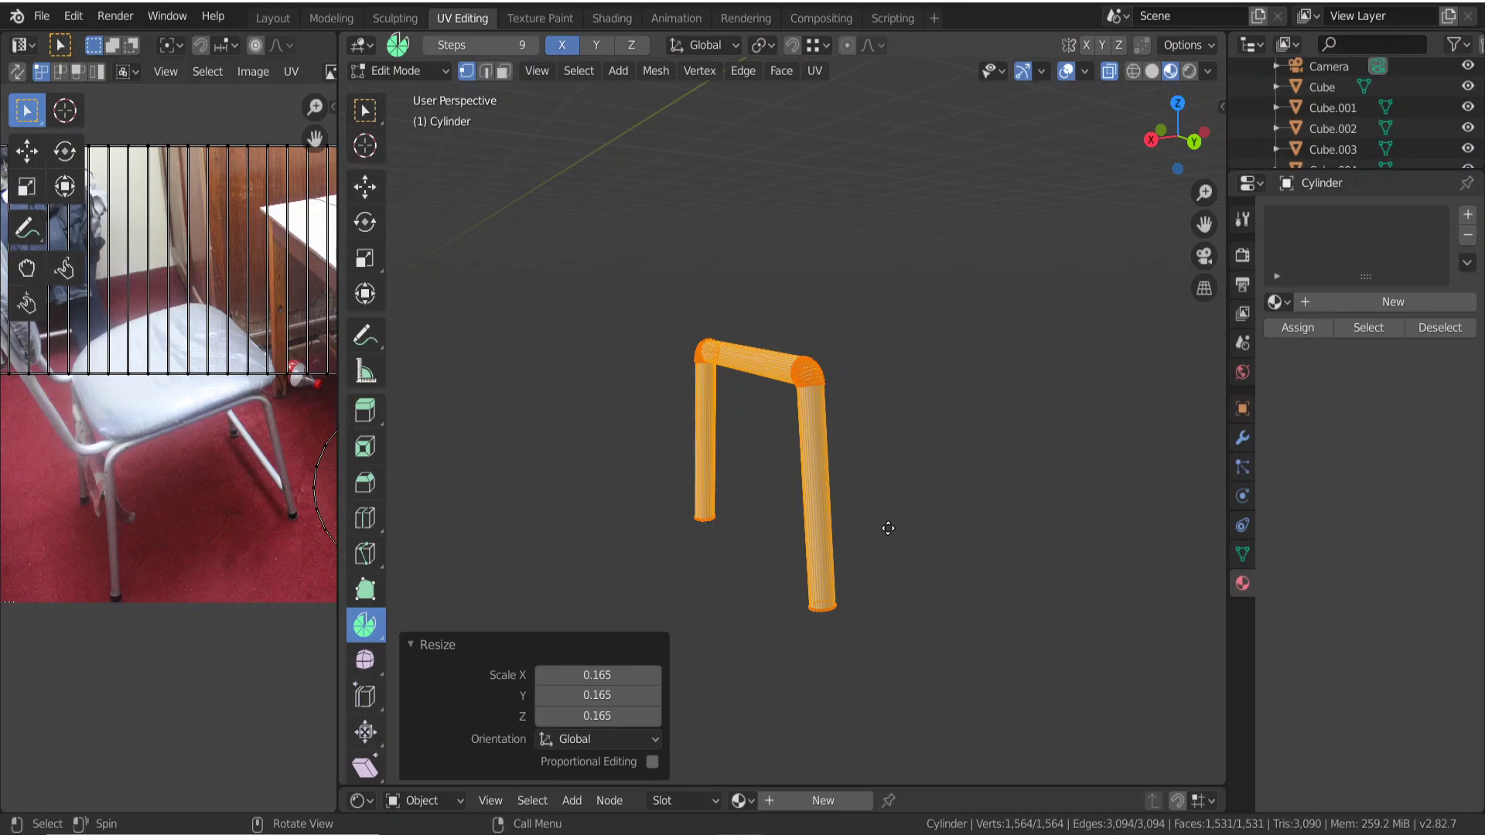
key(s)
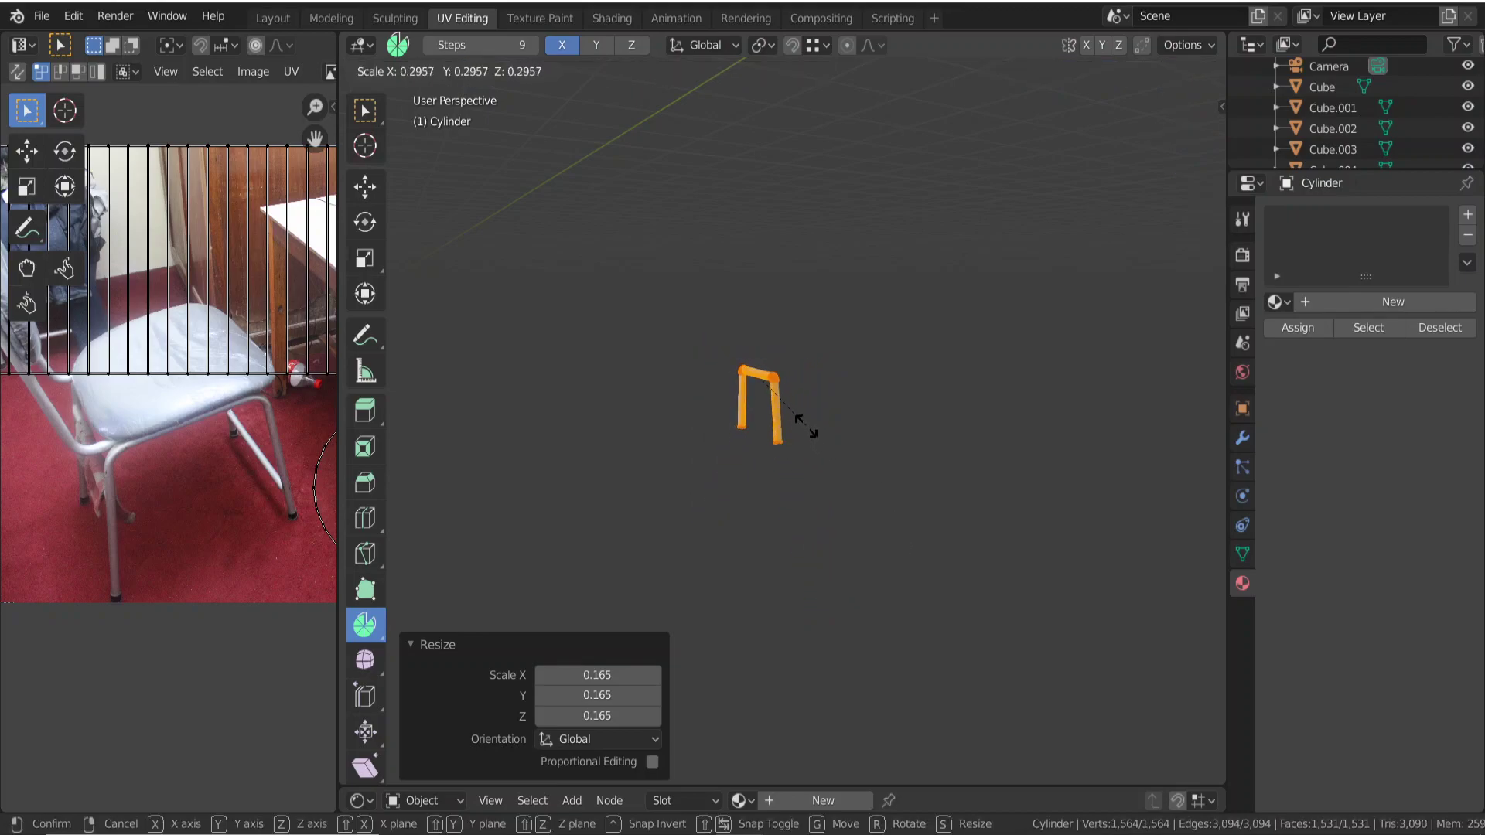
click(789, 418)
mouse_move(706, 444)
shift+middle_down()
mouse_move(818, 513)
mouse_move(882, 508)
mouse_move(922, 531)
mouse_move(875, 442)
shift+middle_up()
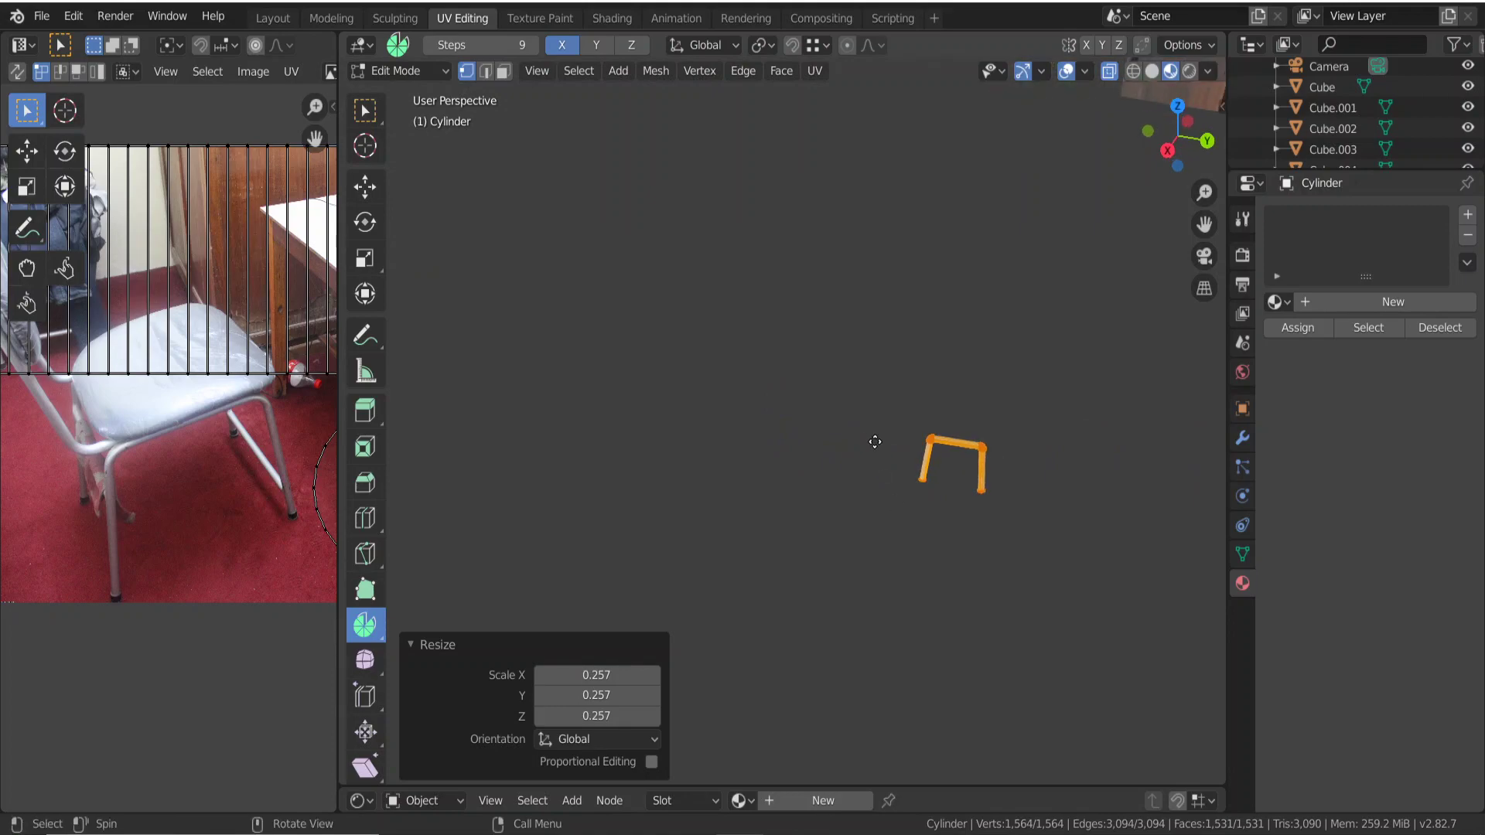
Box-select the whole tube frame and raise it 0.0415 m along Z.
key(alt+a)
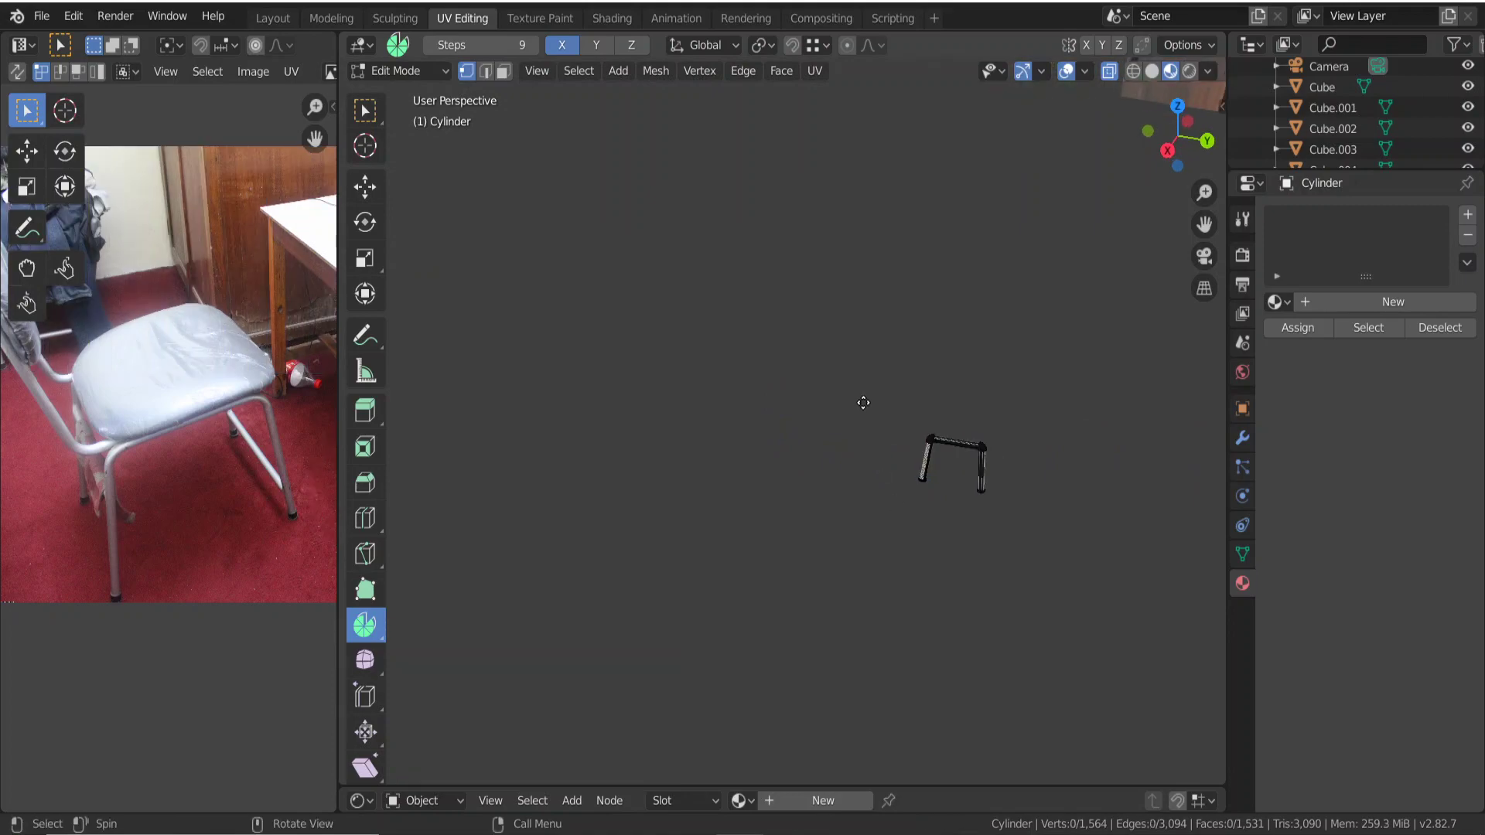
key(b)
drag(863, 402, 1052, 465)
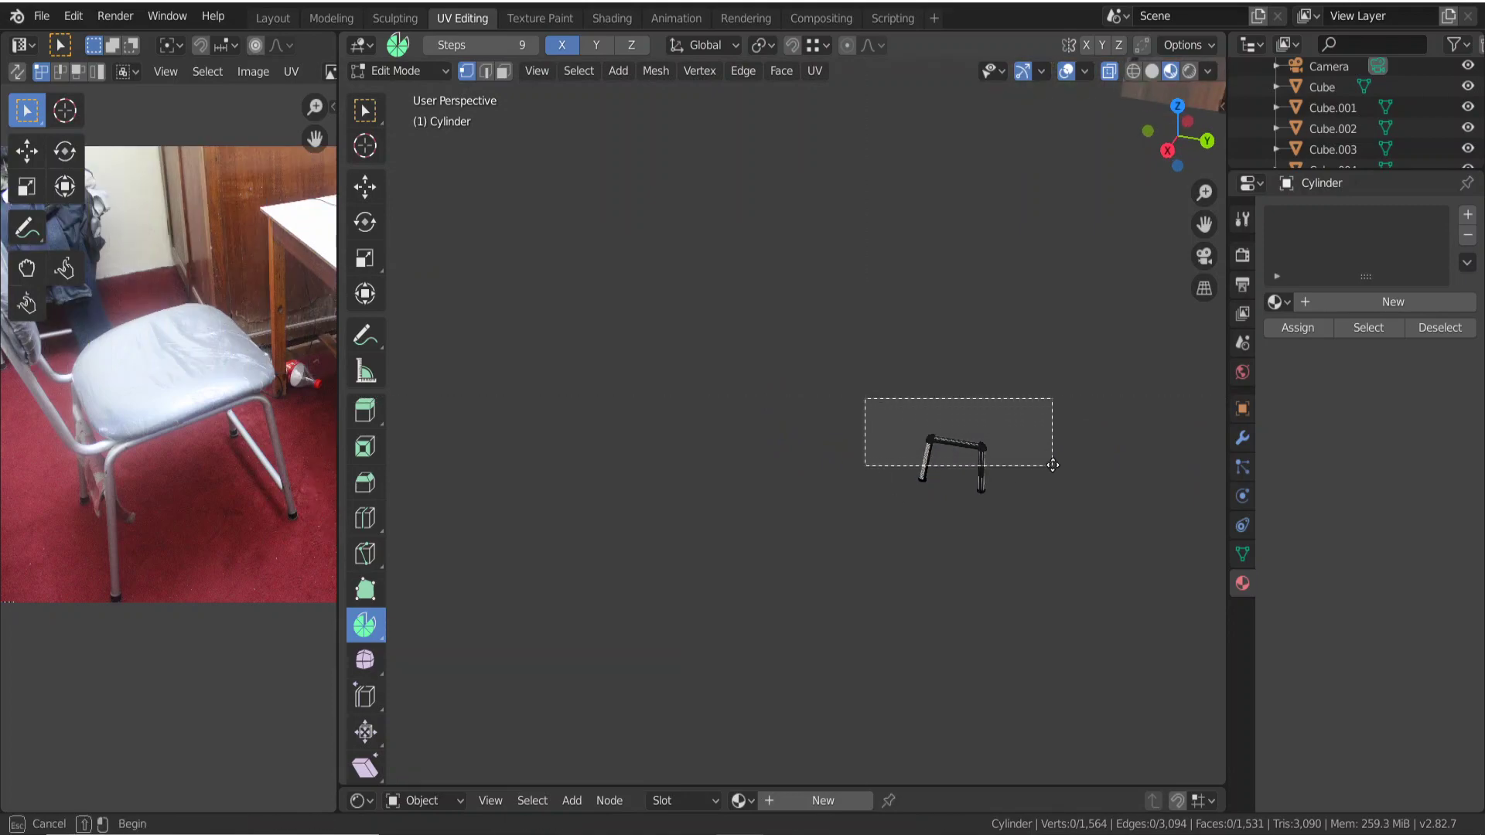
key(g)
key(z)
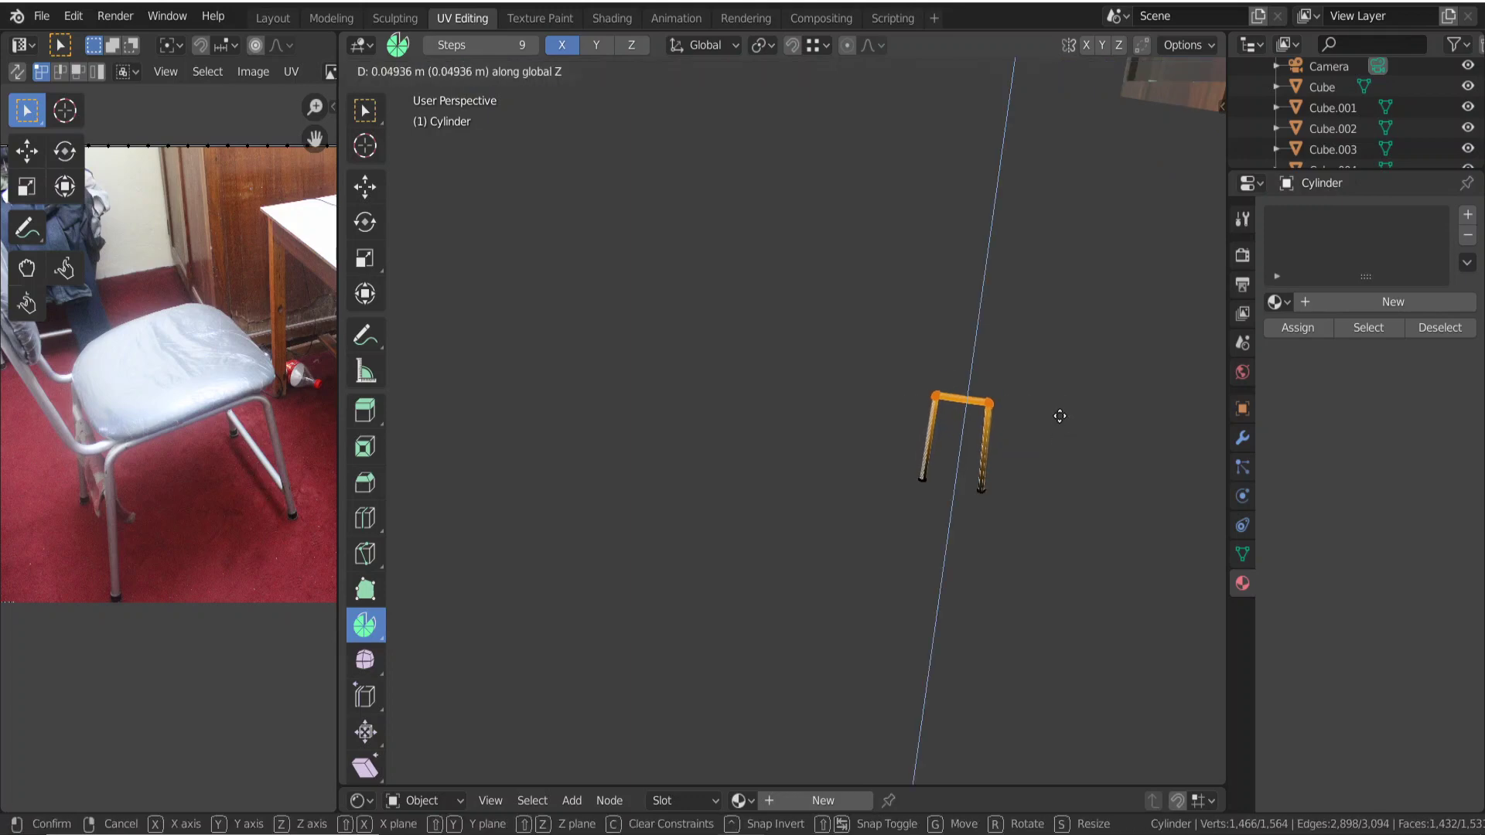
click(1032, 430)
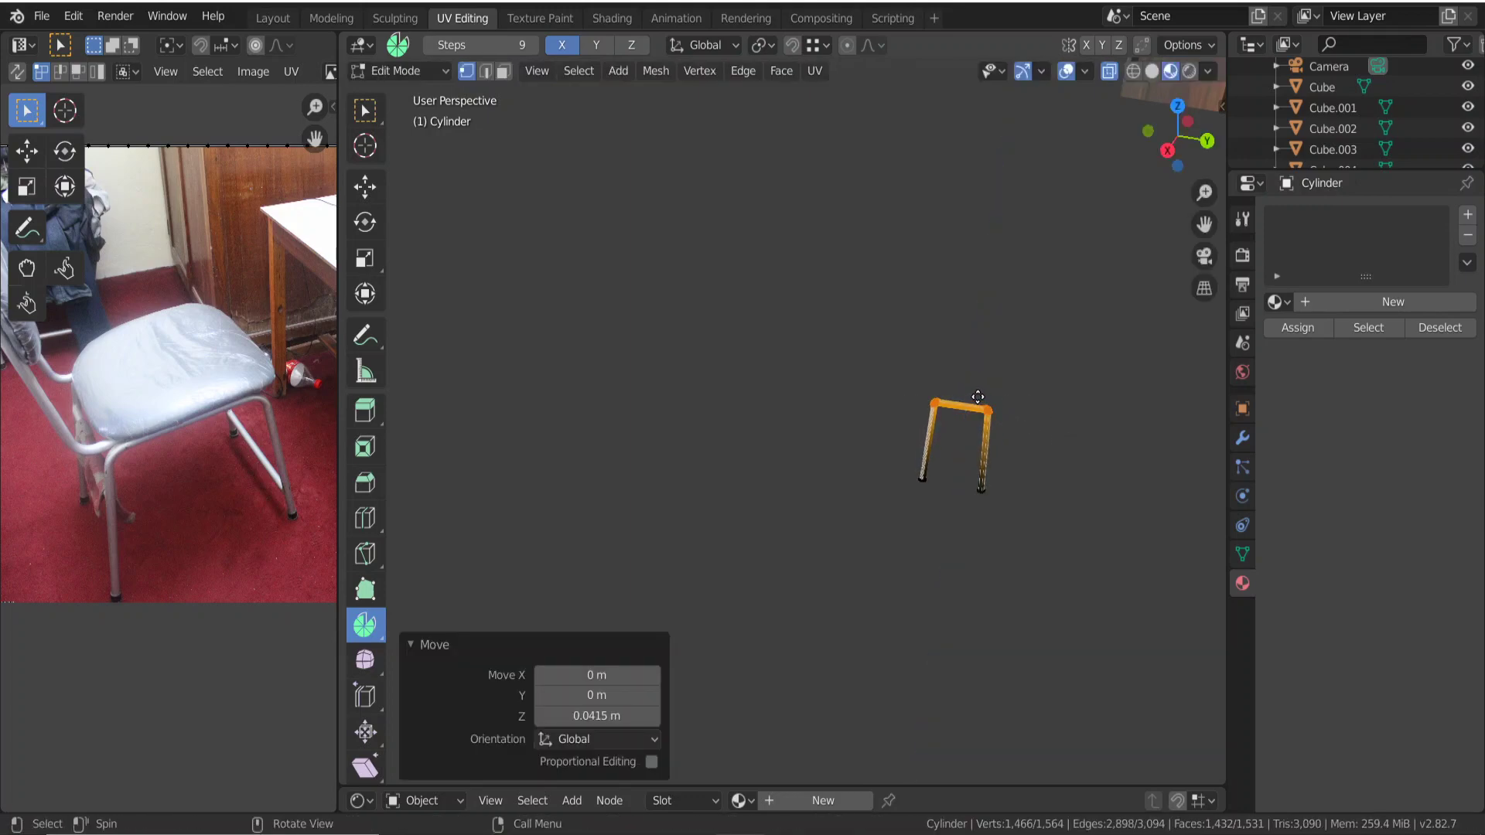
click(1013, 504)
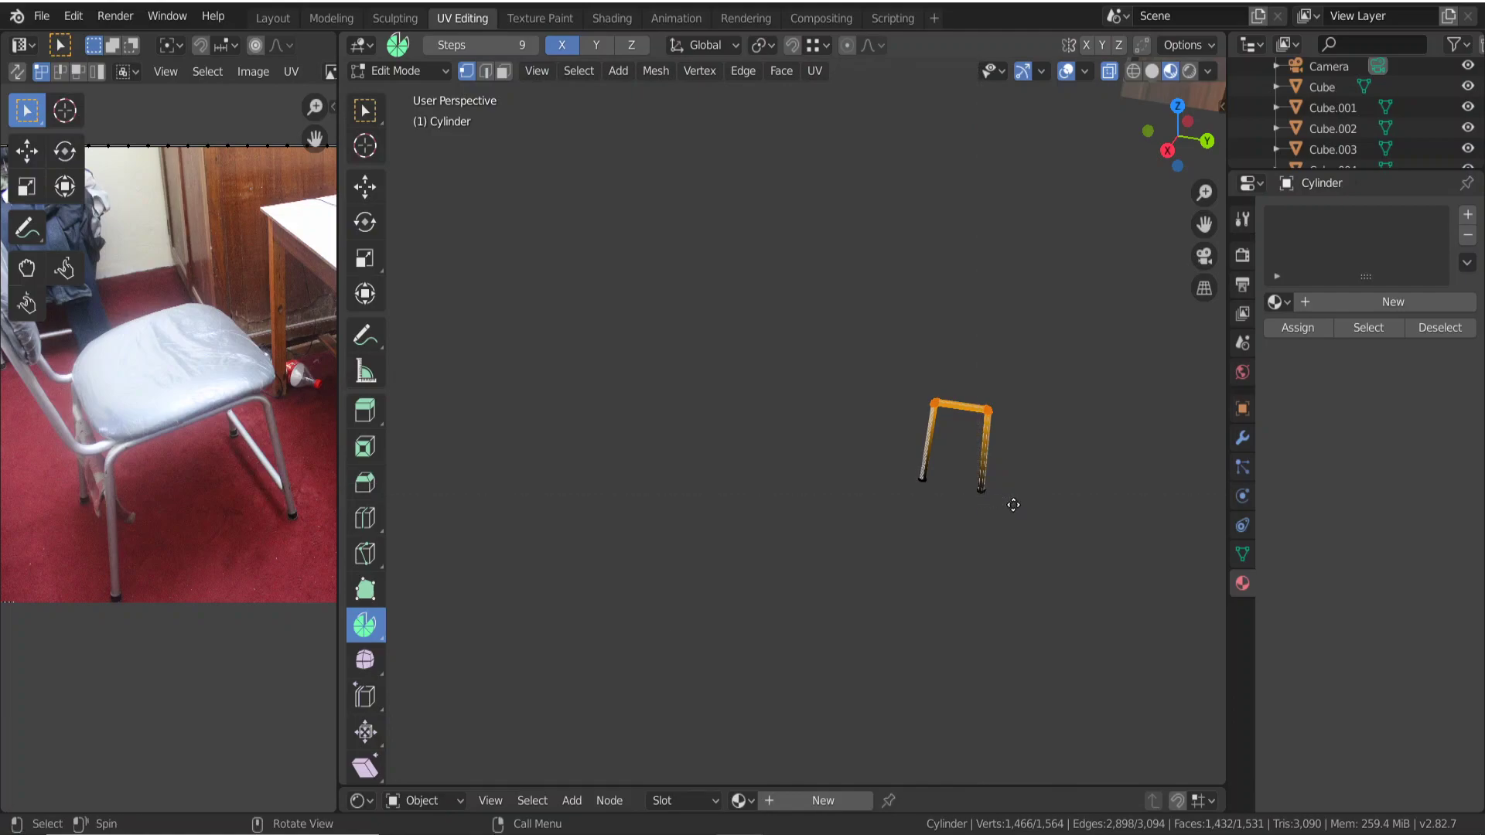
middle_drag(994, 510, 992, 528)
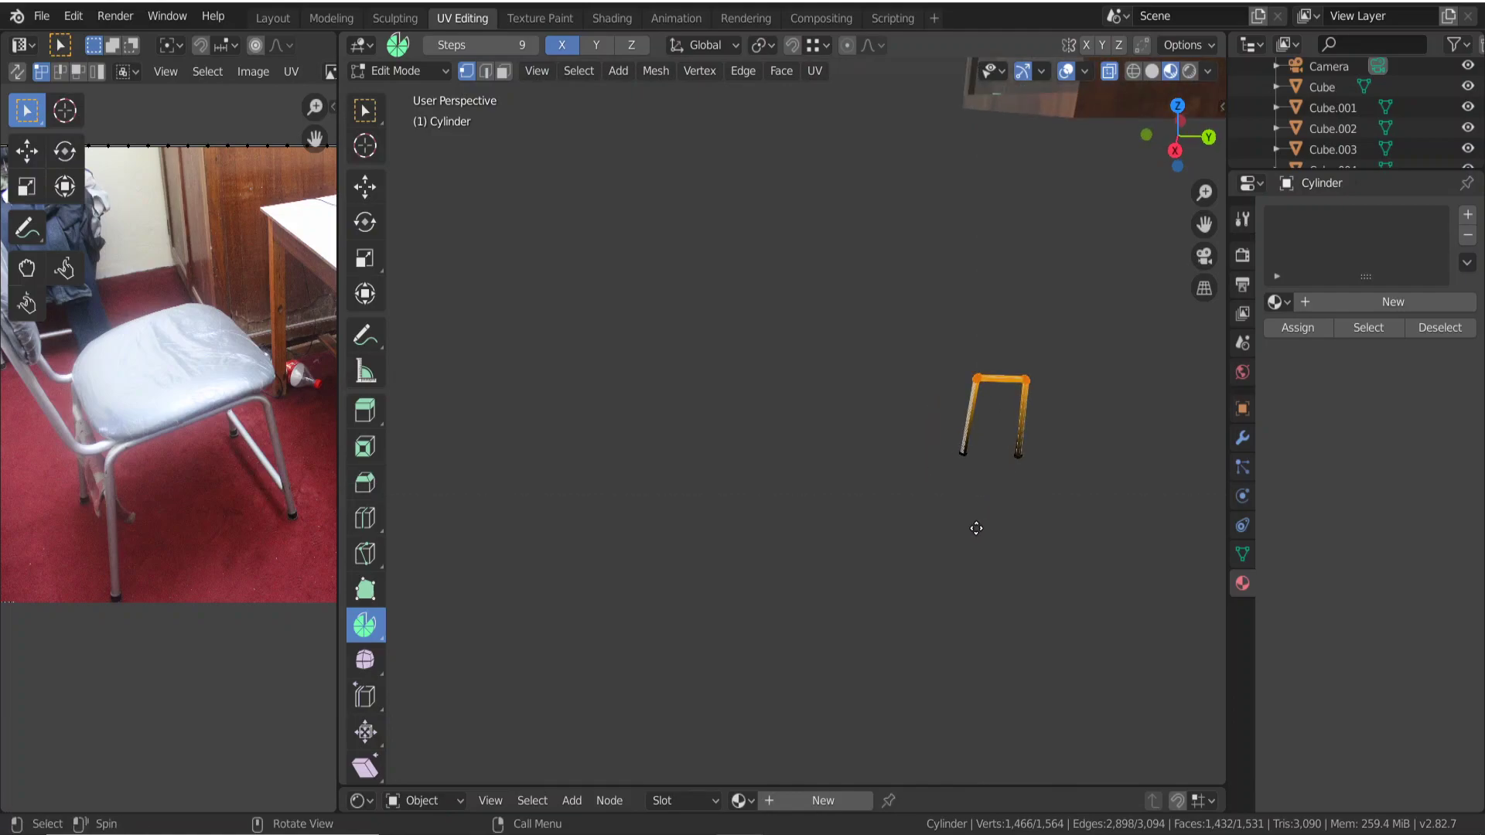
Box-select only the right leg and shift it 0.0267 m along Y.
key(alt+a)
key(b)
drag(1012, 339, 1065, 506)
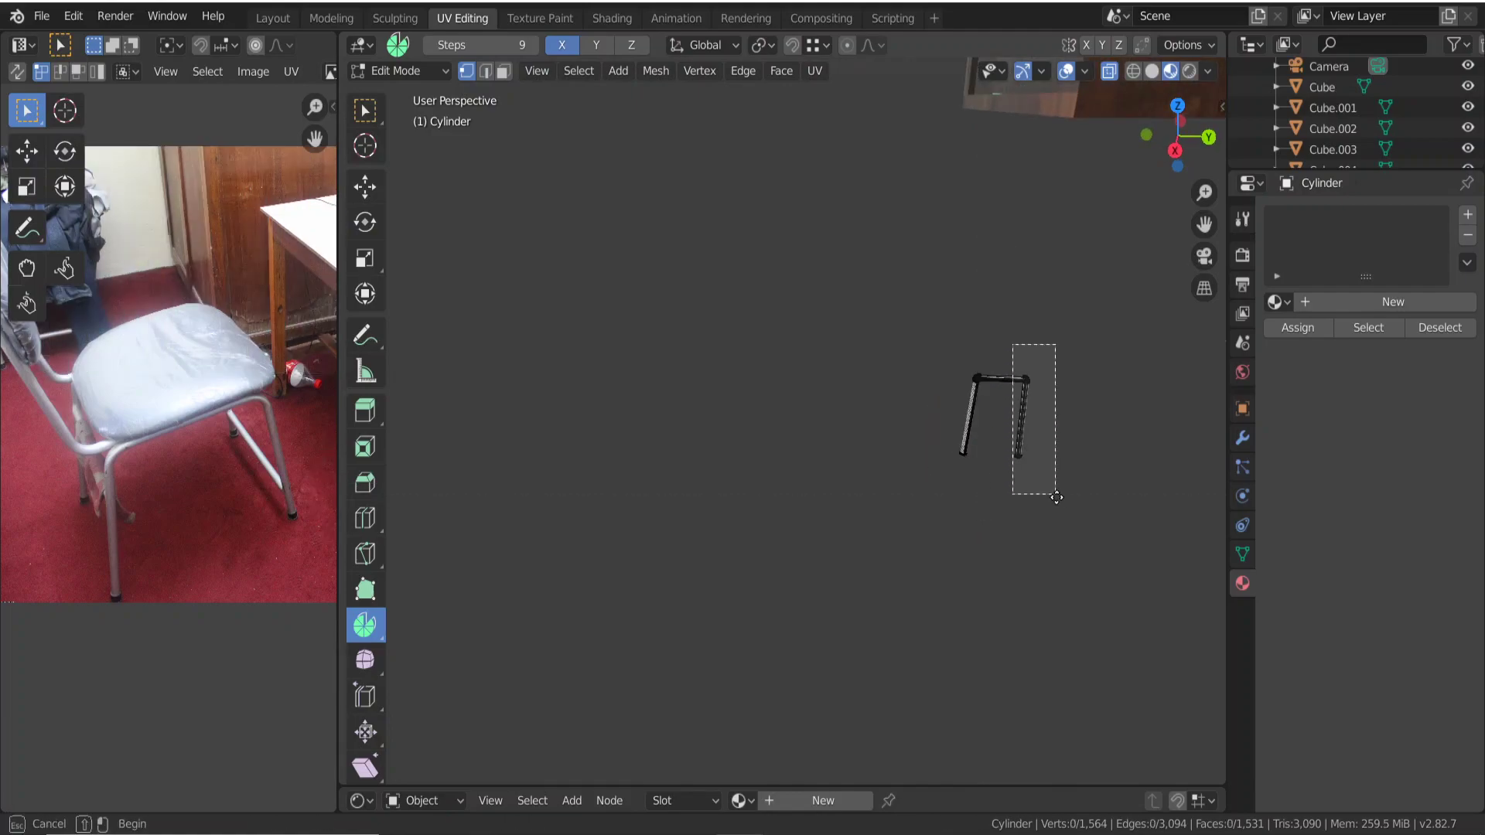
key(g)
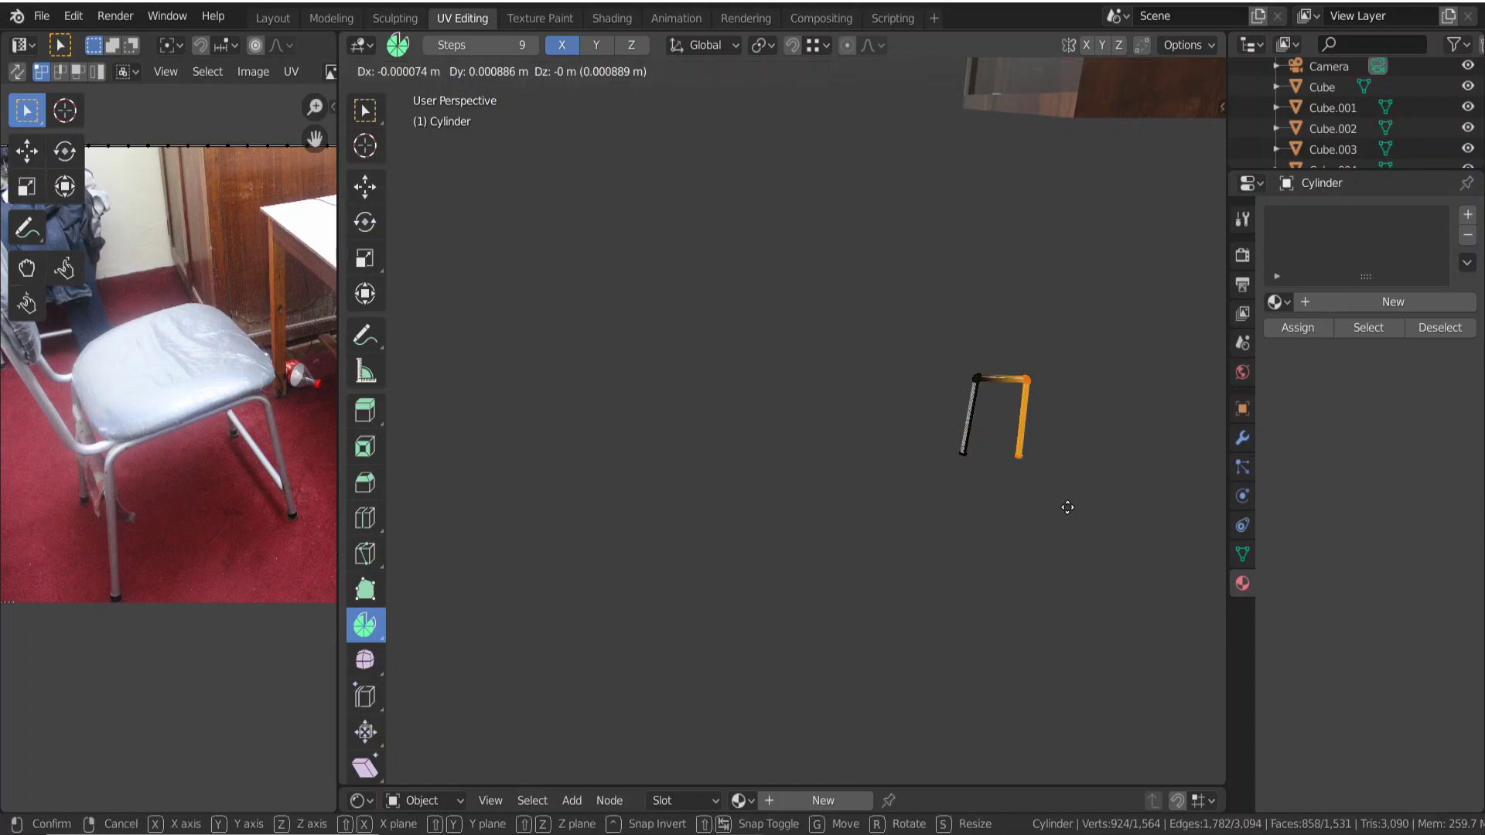
key(x)
key(Escape)
key(g)
key(y)
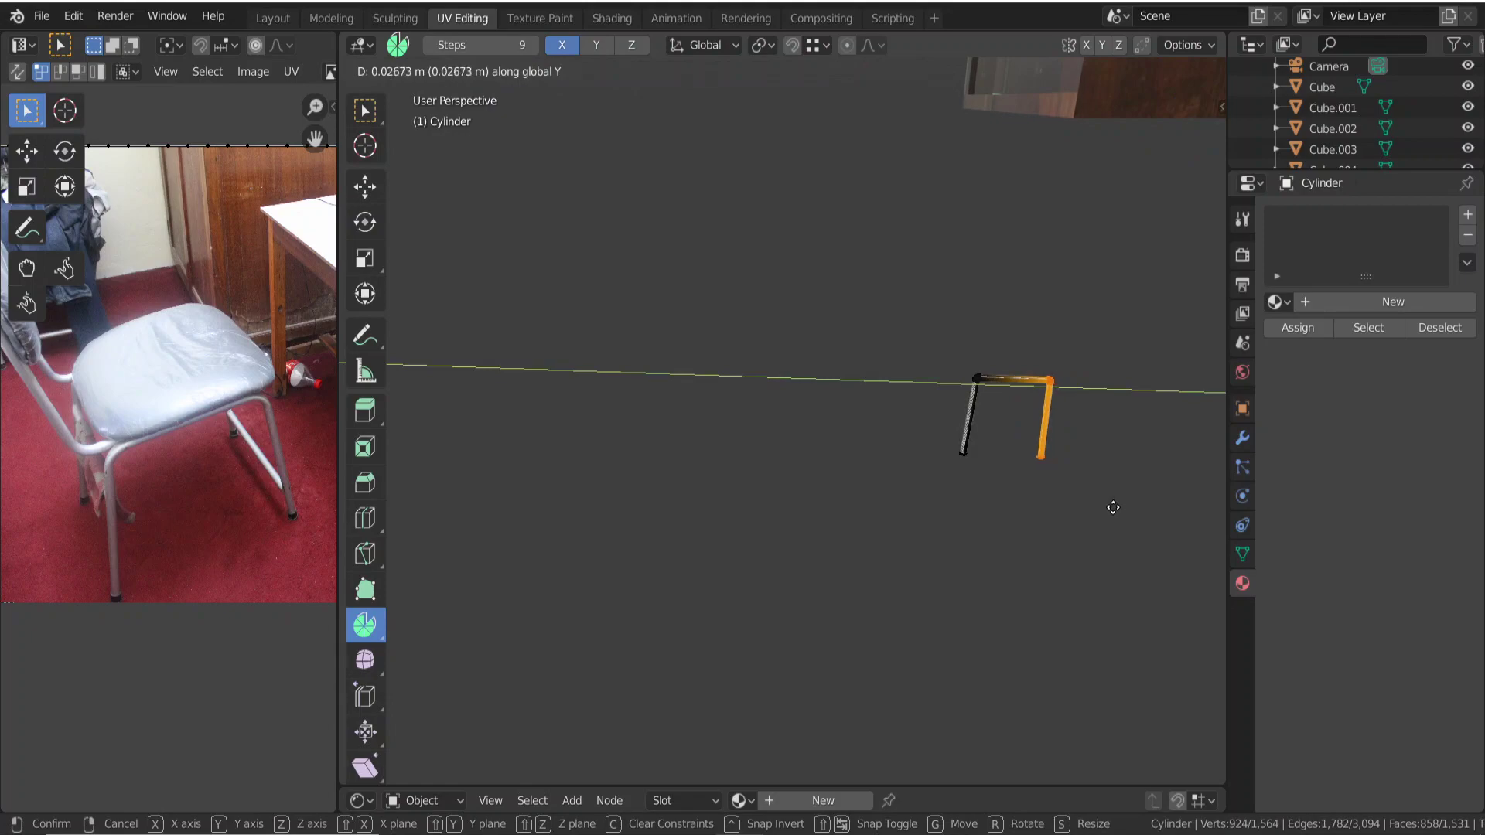
click(1113, 508)
ctrl+scroll(1065, 520, up, 3)
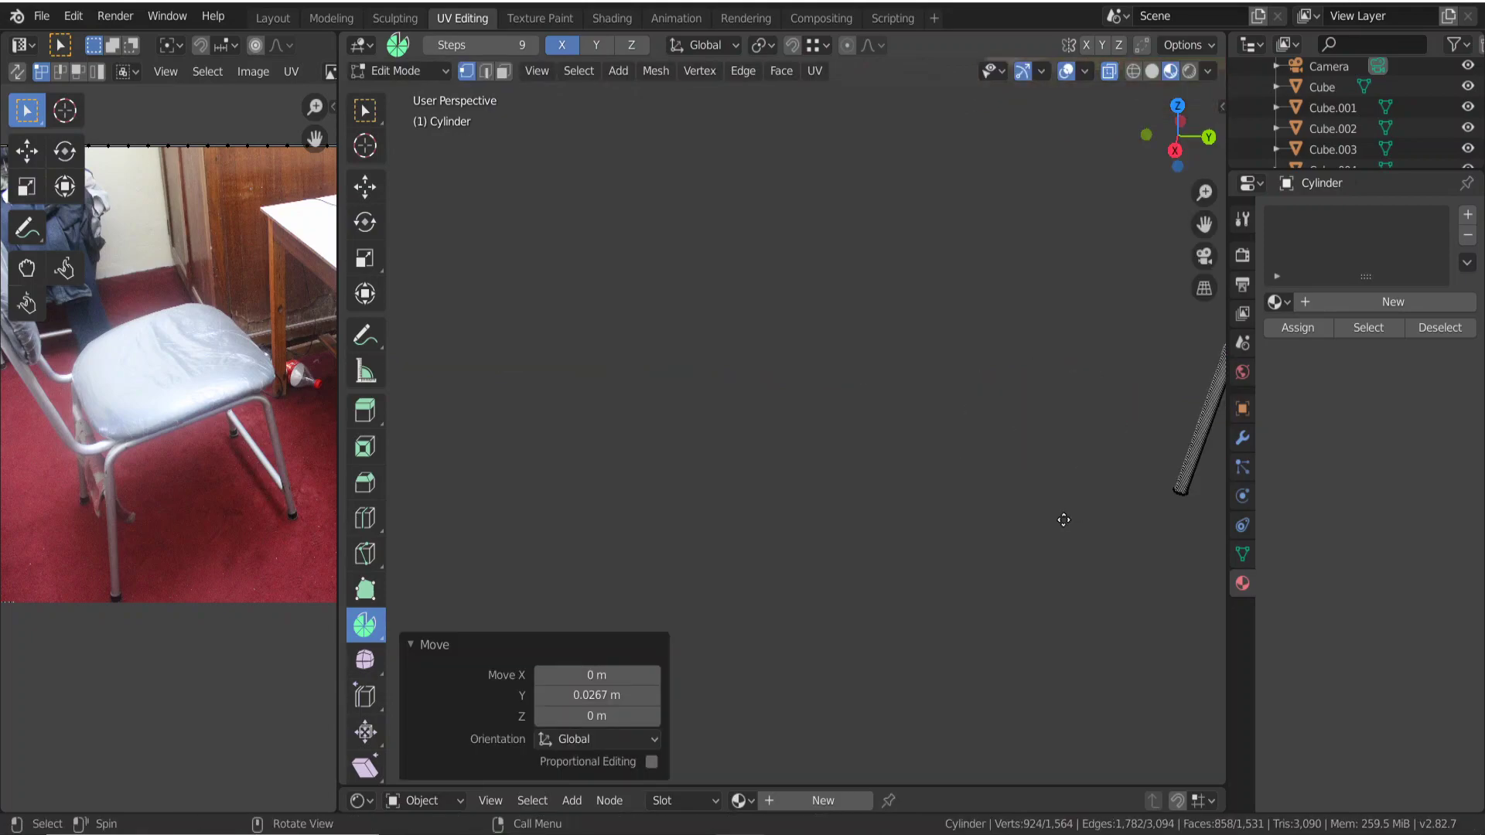
ctrl+scroll(965, 474, down, 2)
mouse_move(1026, 485)
shift+middle_down()
mouse_move(942, 486)
mouse_move(947, 465)
shift+middle_up()
Box-select the frame's right leg and move it 0.02 m along Y.
key(alt+a)
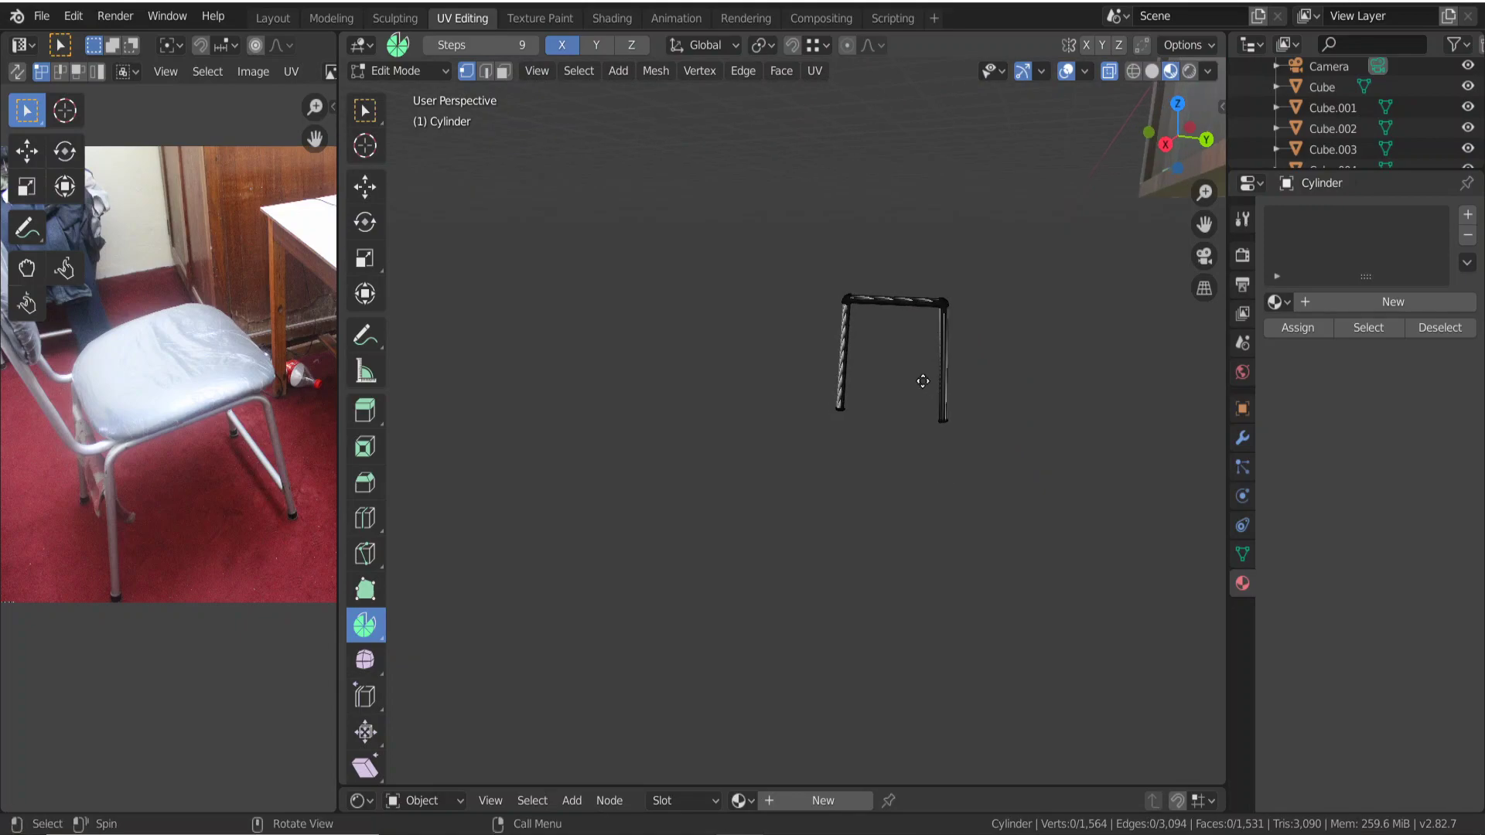
drag(977, 456, 949, 454)
key(b)
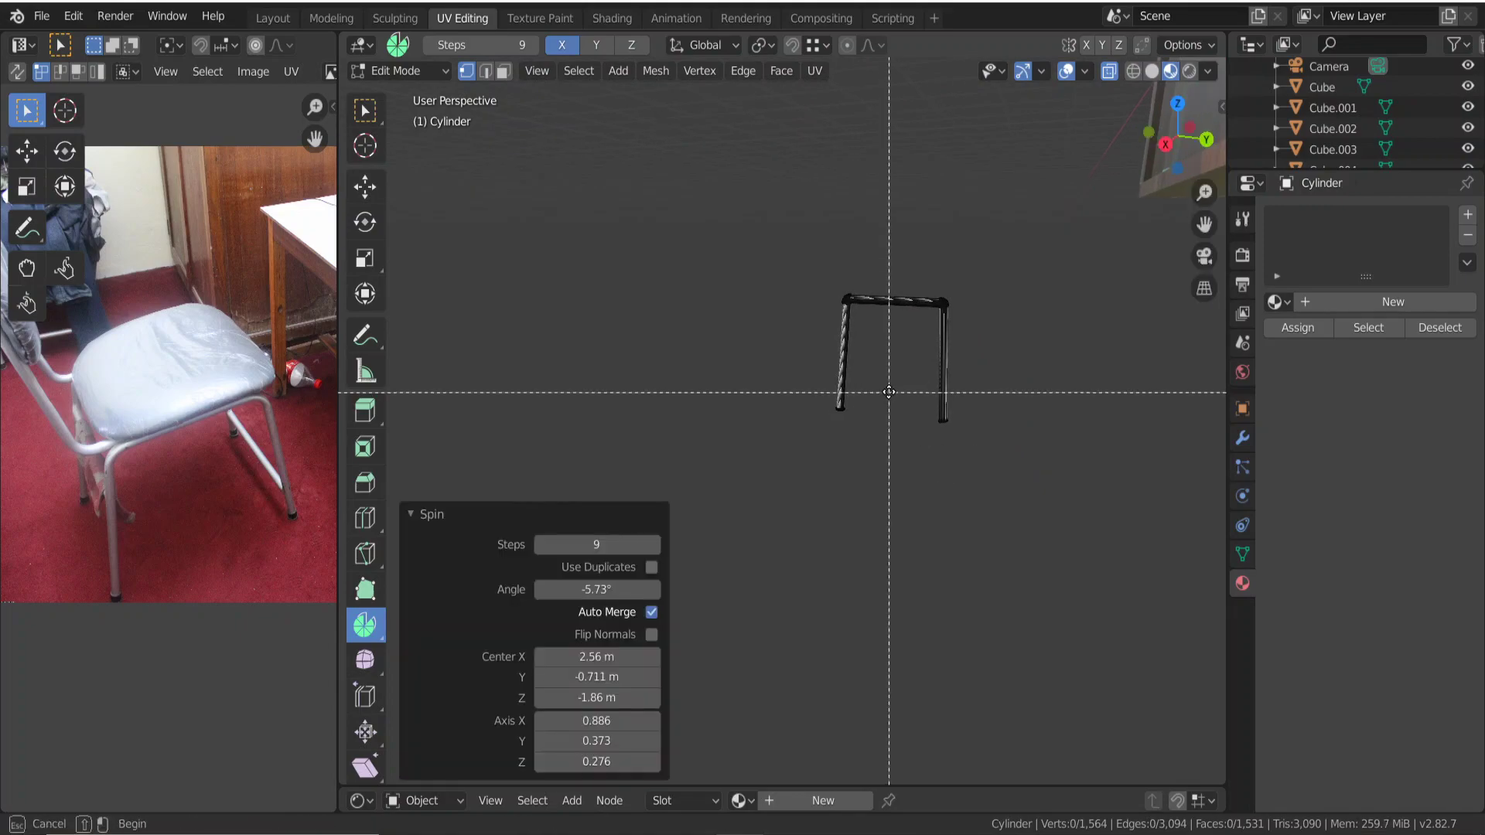
drag(900, 379, 1025, 469)
key(g)
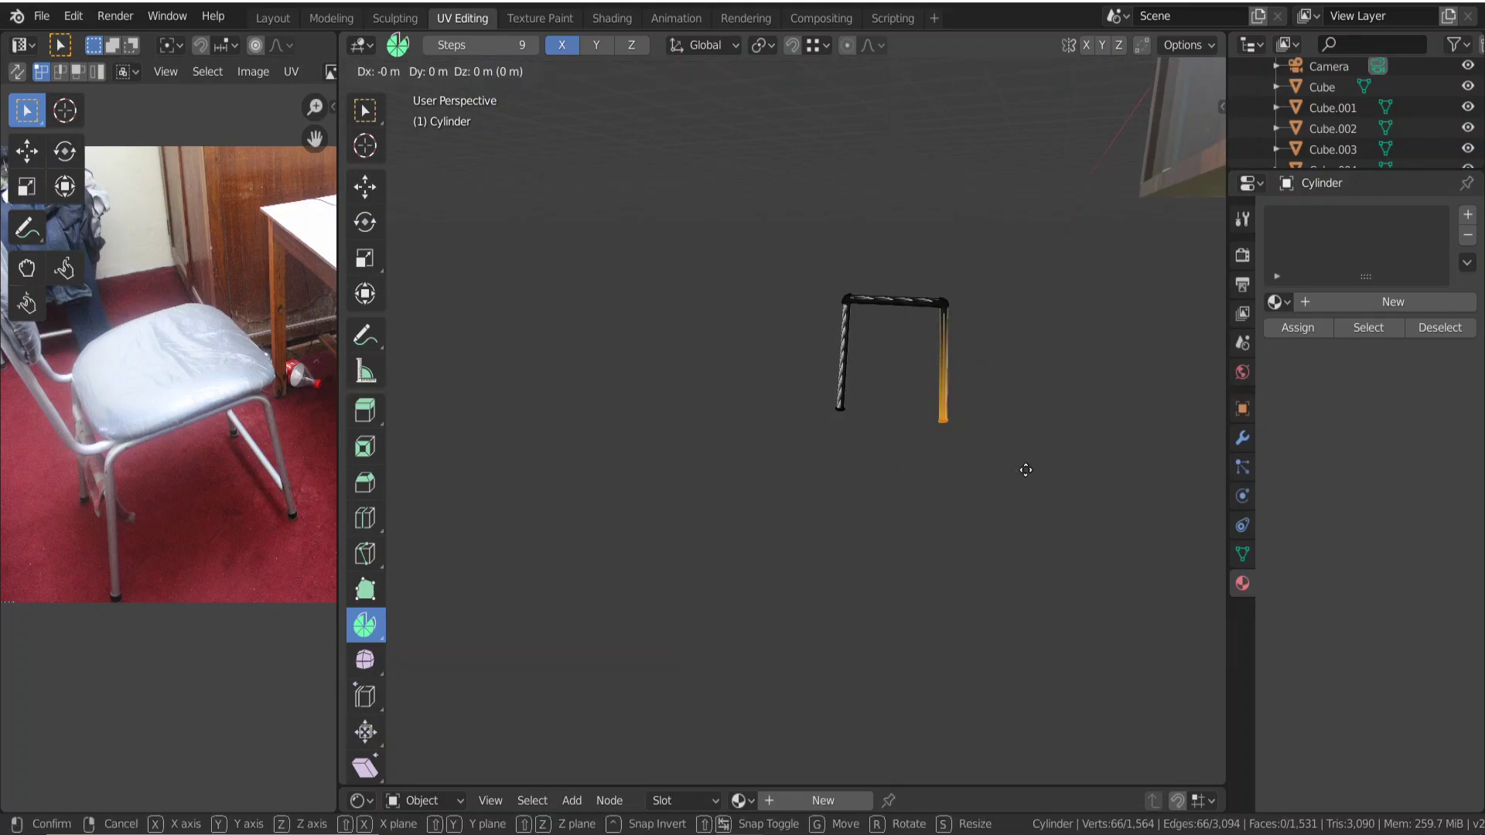
key(y)
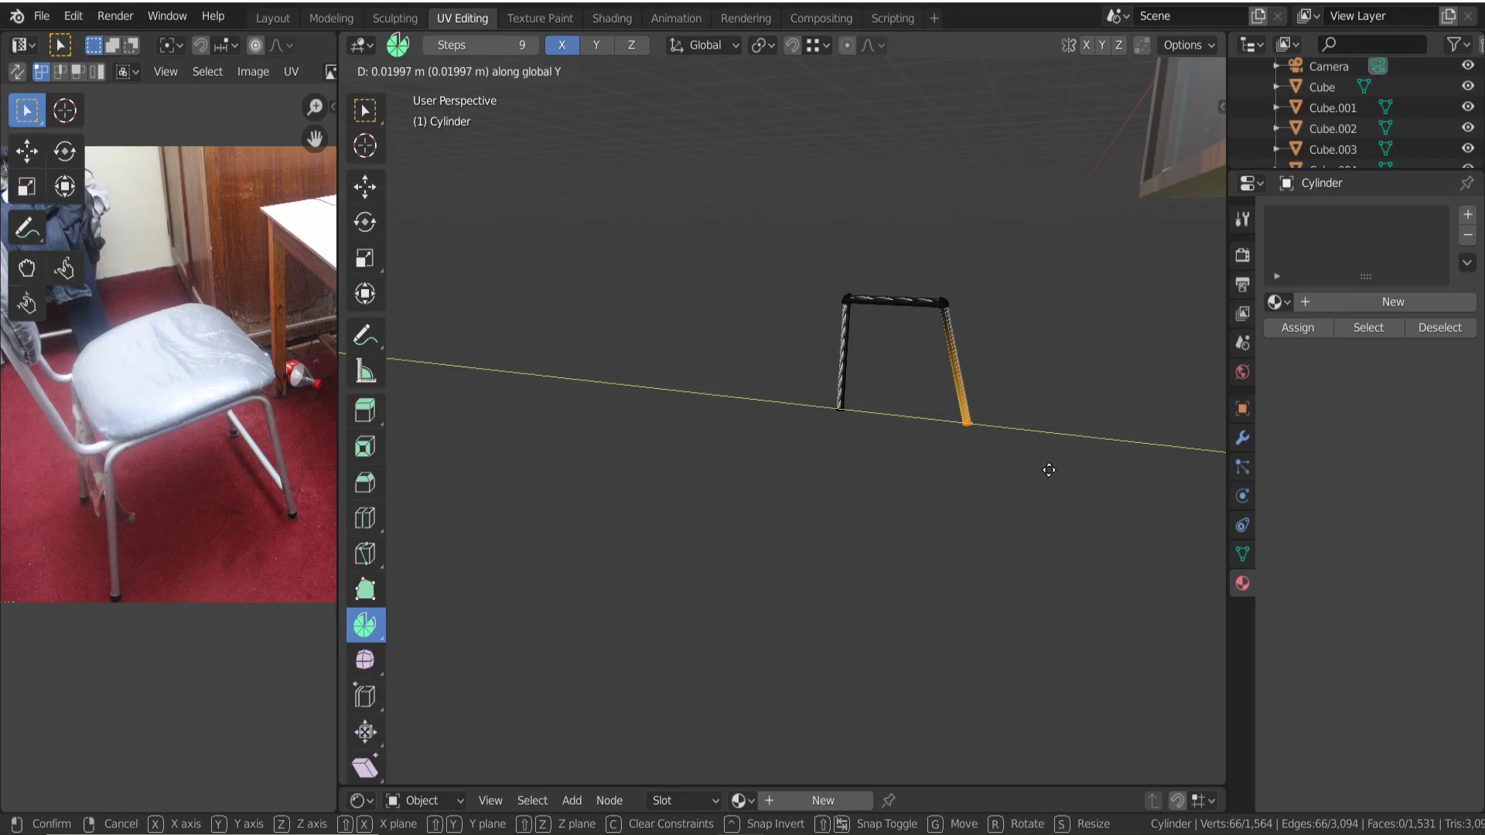
click(1049, 470)
Shift the leg tops 0.00892 m along Y, then select the whole frame.
key(b)
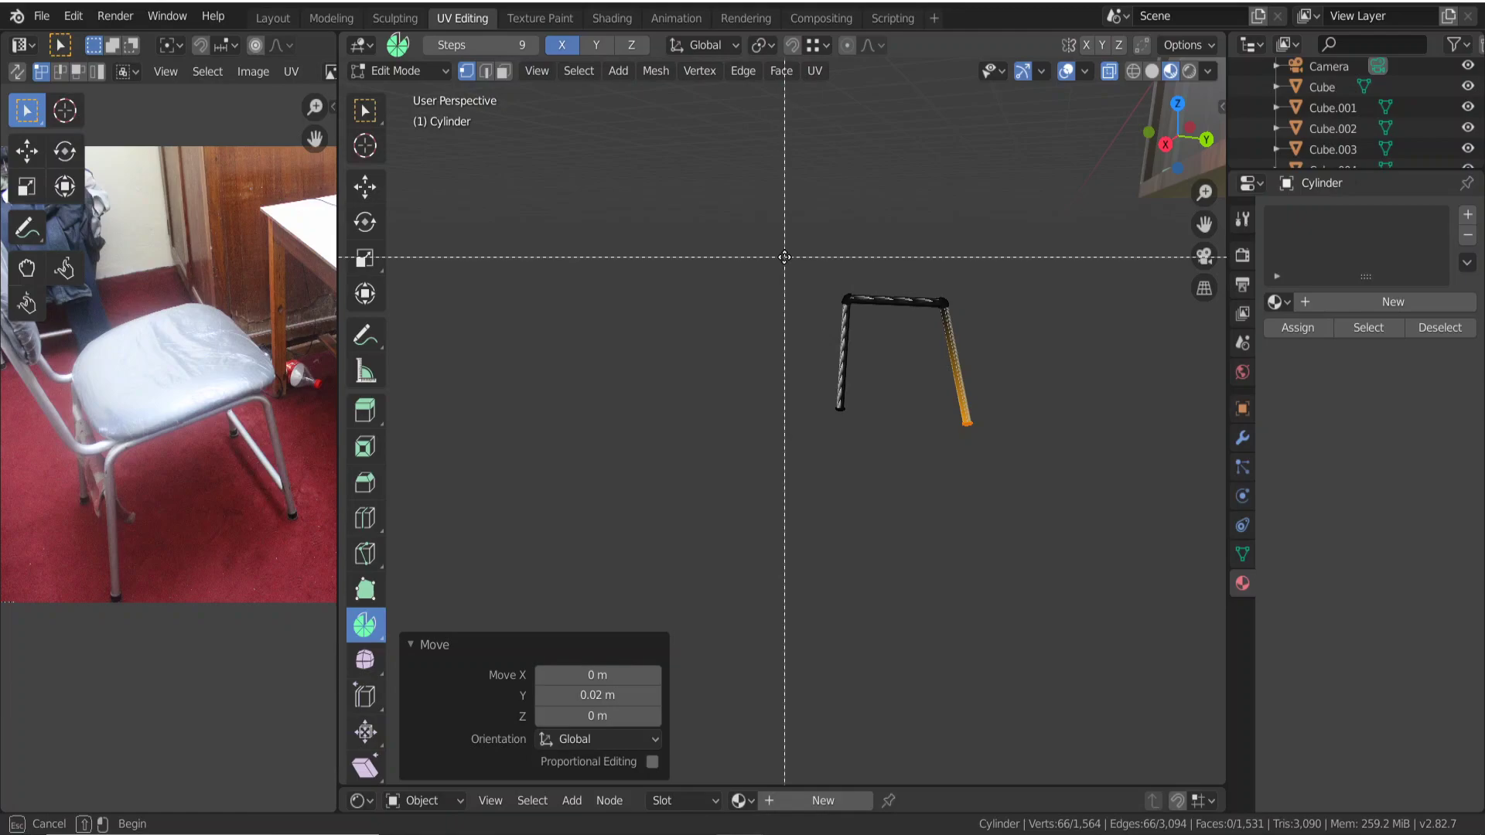
drag(784, 256, 978, 350)
key(b)
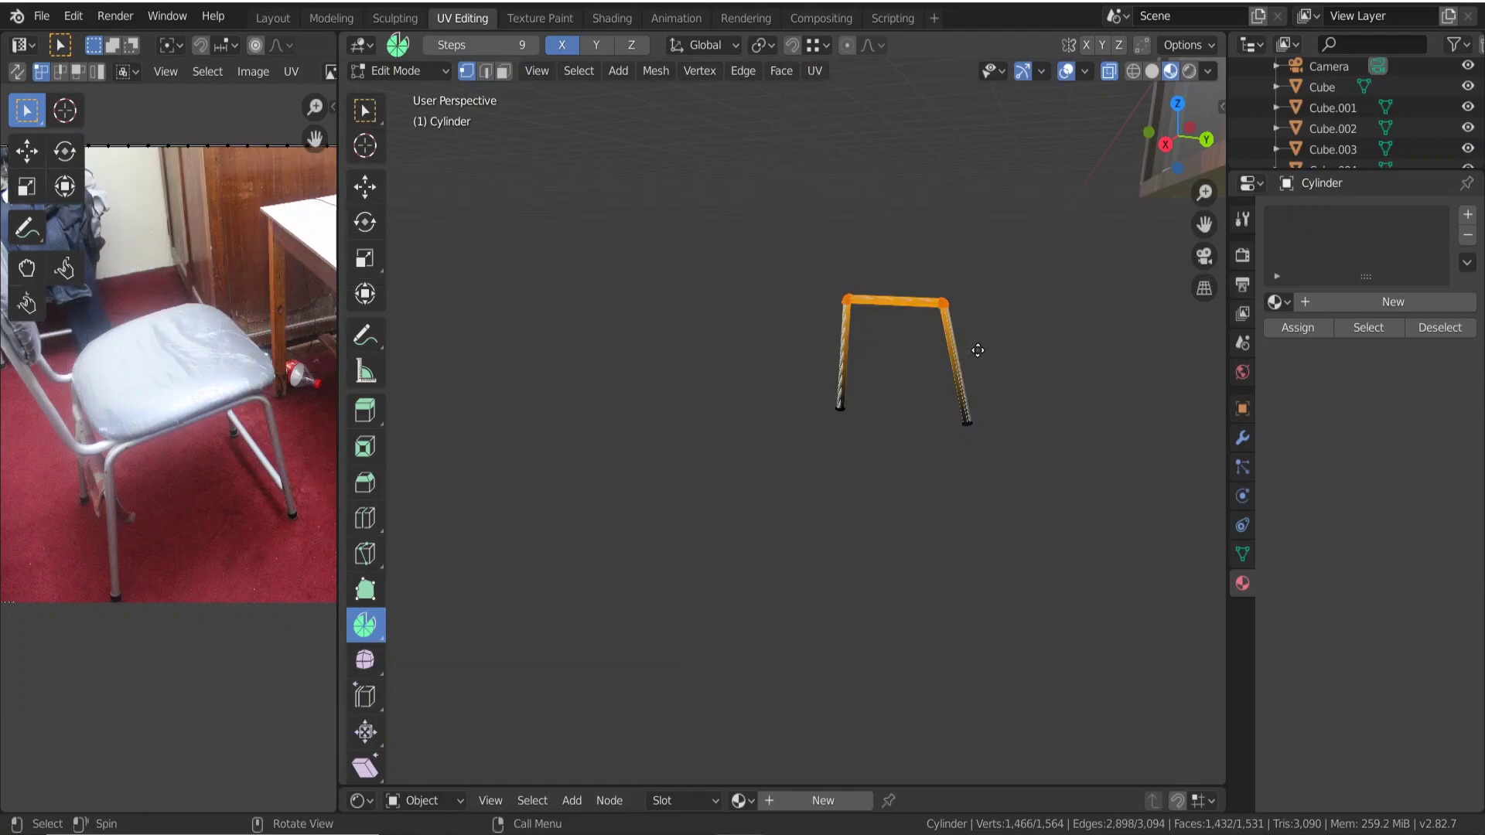
key(g)
key(y)
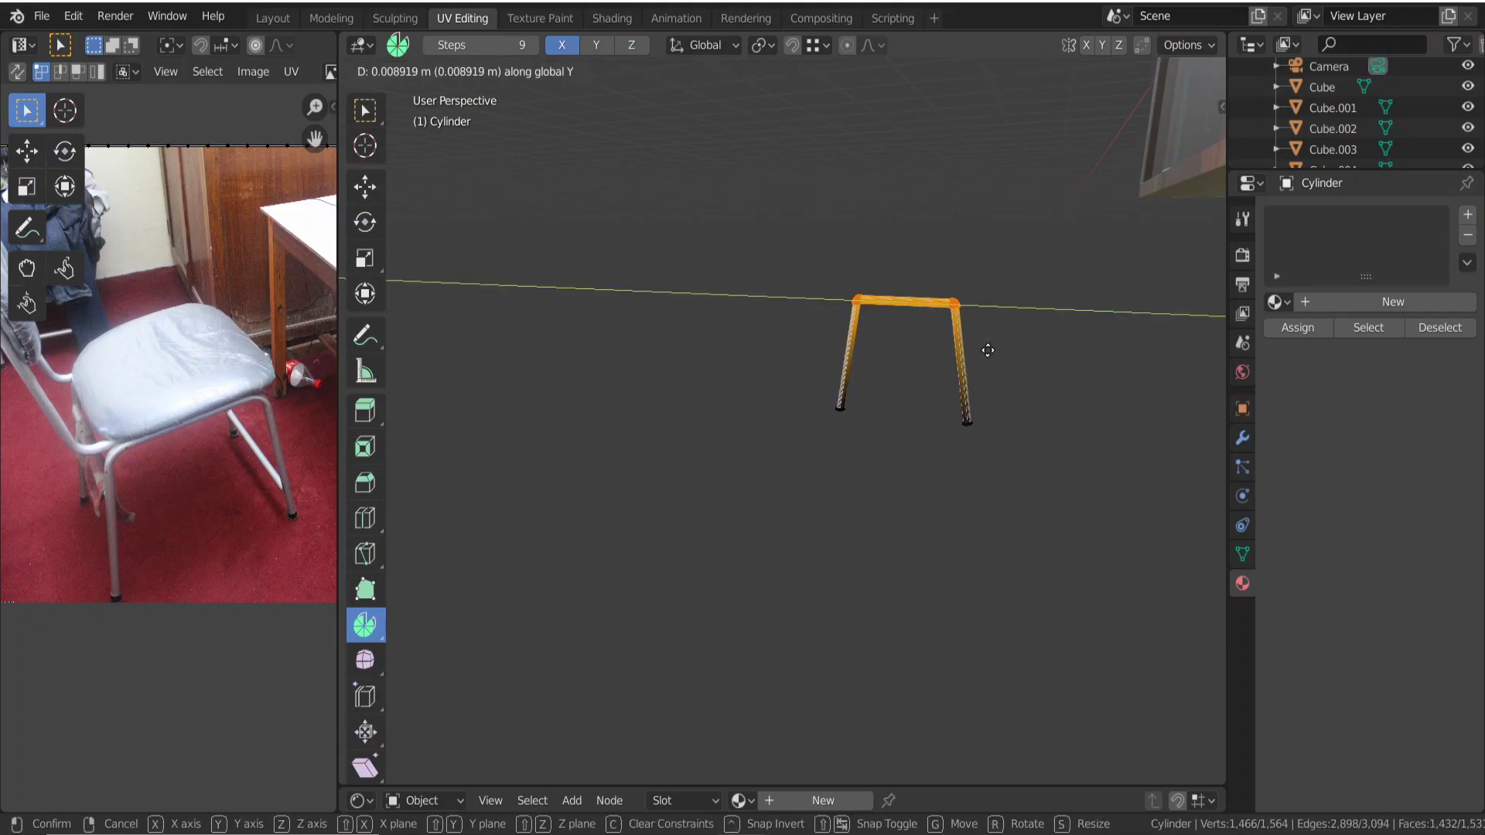
click(987, 350)
mouse_move(991, 355)
middle_down()
mouse_move(1055, 455)
mouse_move(1071, 414)
middle_up()
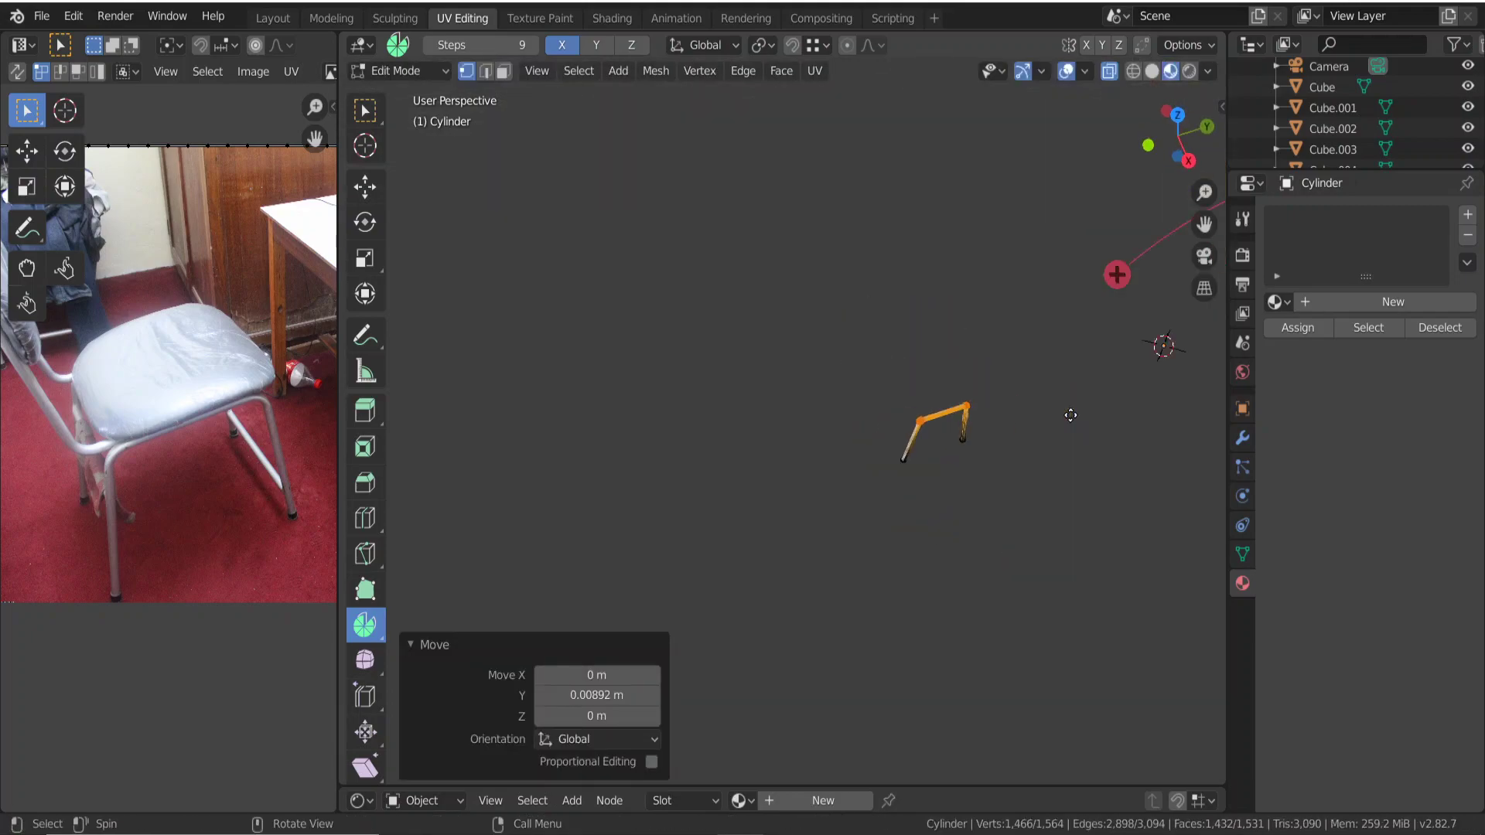
scroll(1026, 439, down, 2)
key(a)
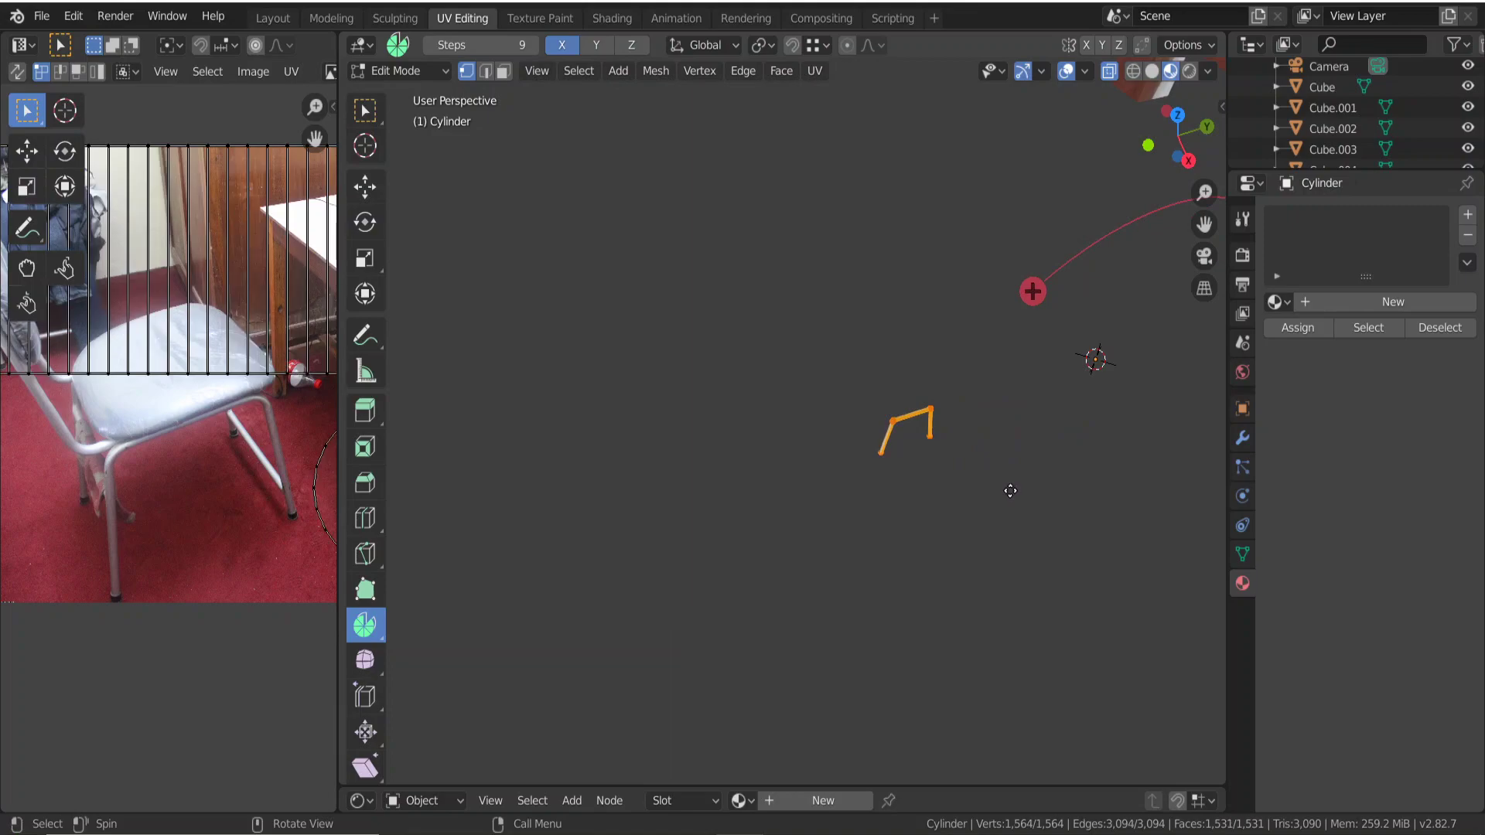
scroll(1010, 487, down, 3)
middle_drag(1002, 497, 936, 435)
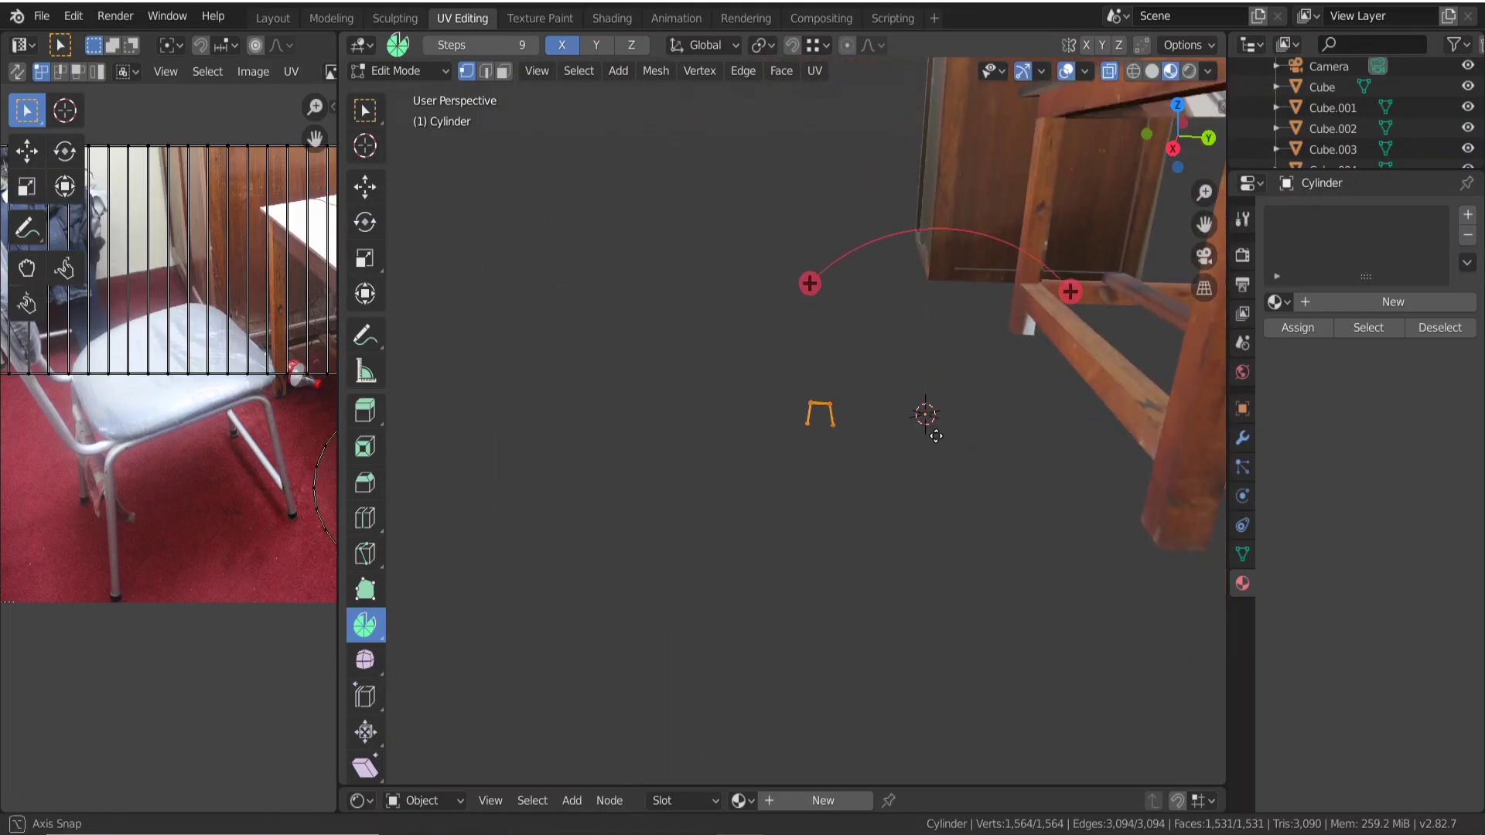
Scale the whole bent tube frame up by 9.092.
key(s)
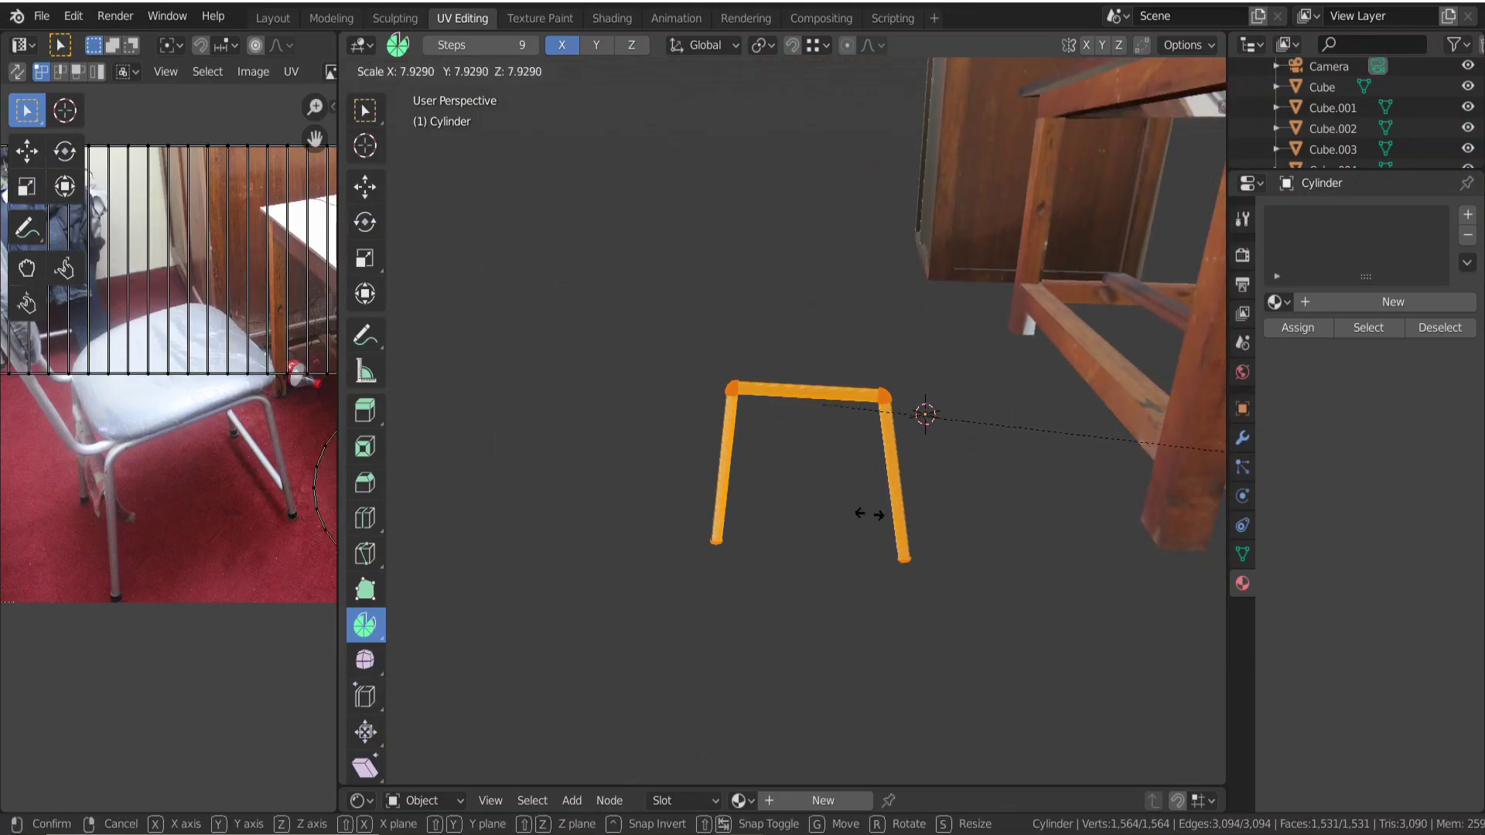
click(998, 510)
middle_drag(884, 529, 701, 555)
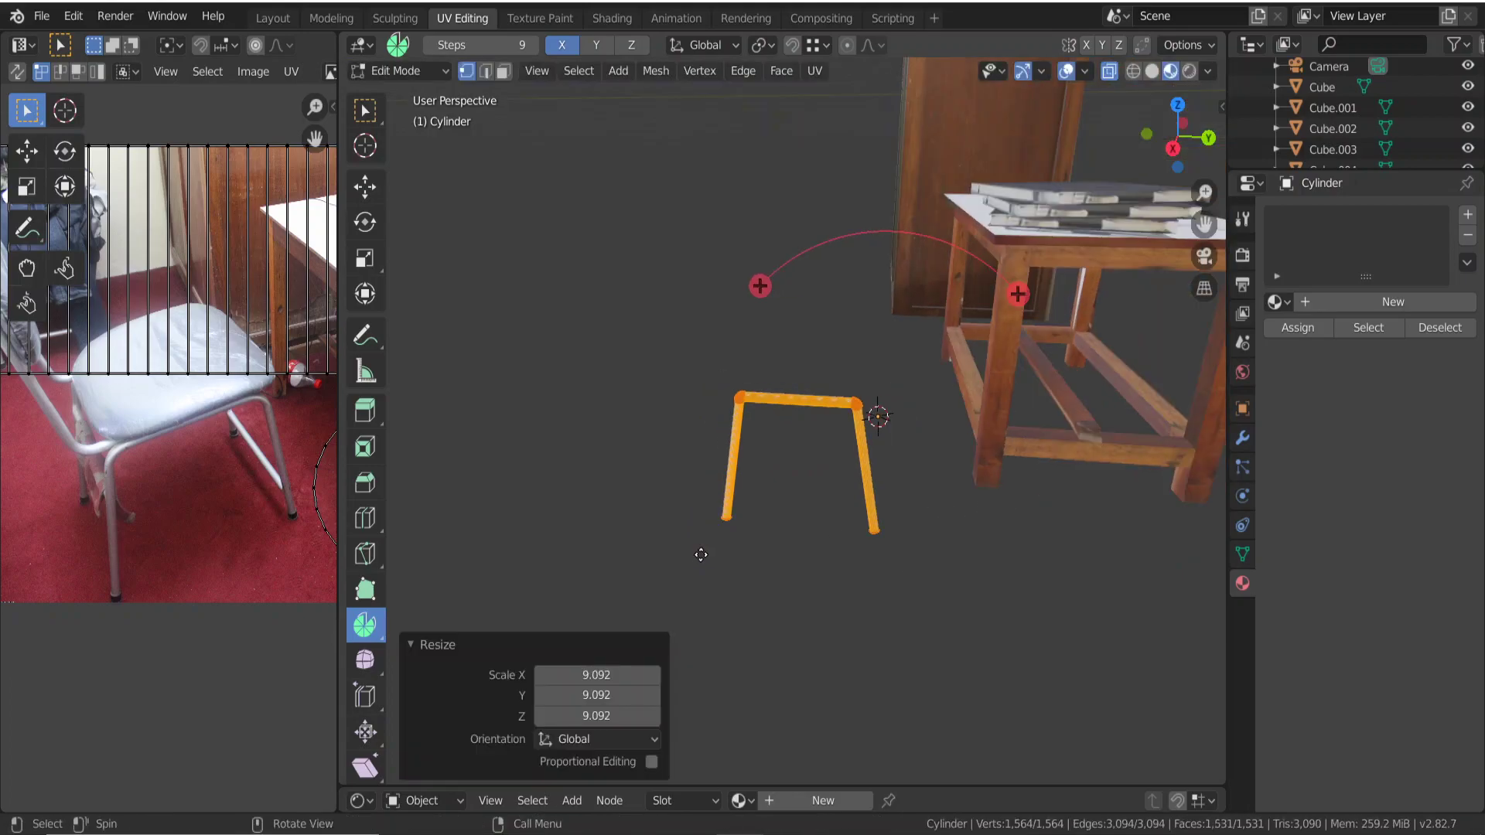
click(365, 110)
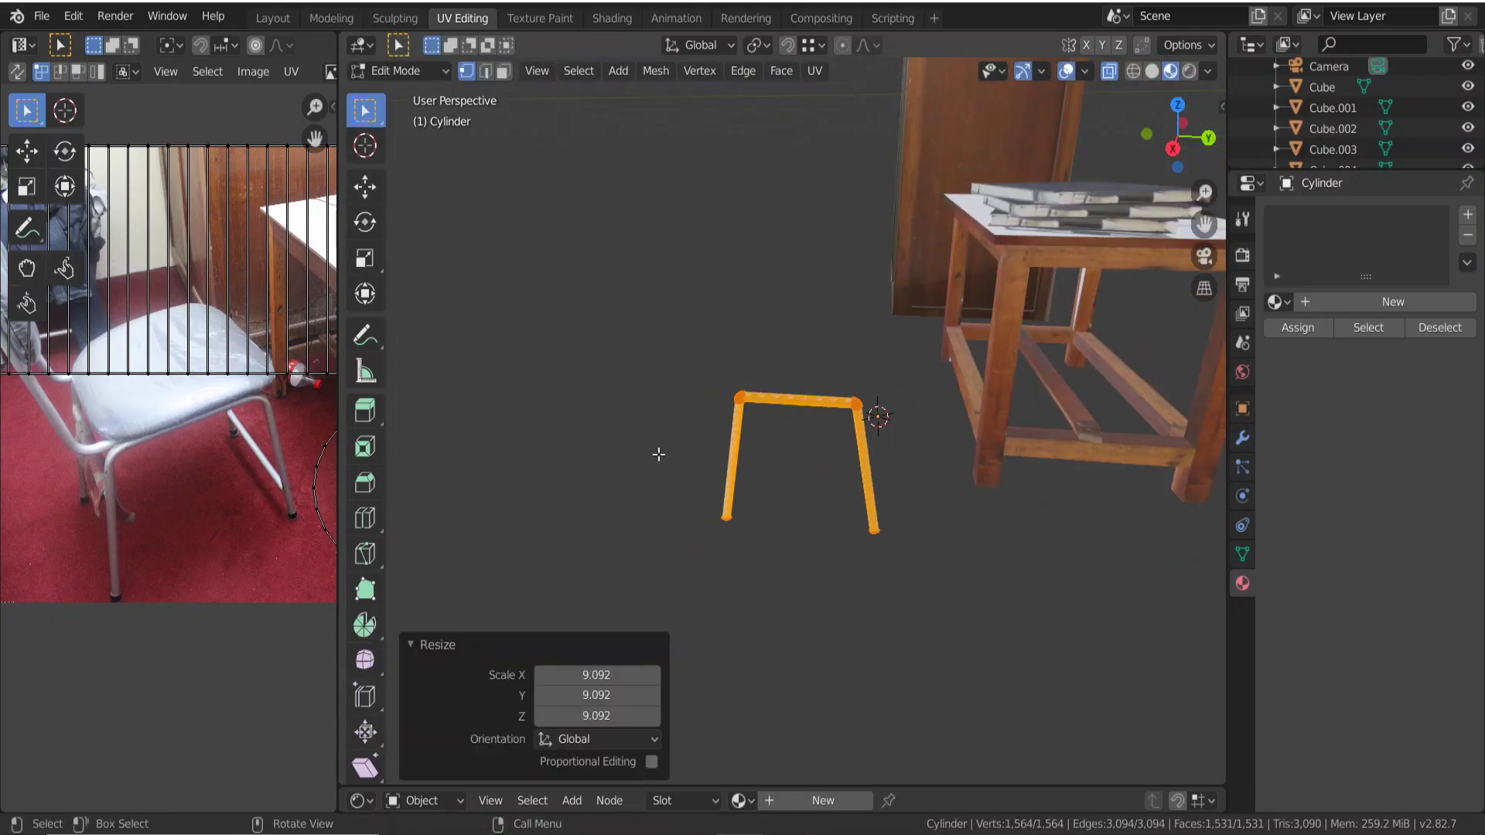
Scale the frame by a further 2.346, deselect, and return to Object Mode.
key(s)
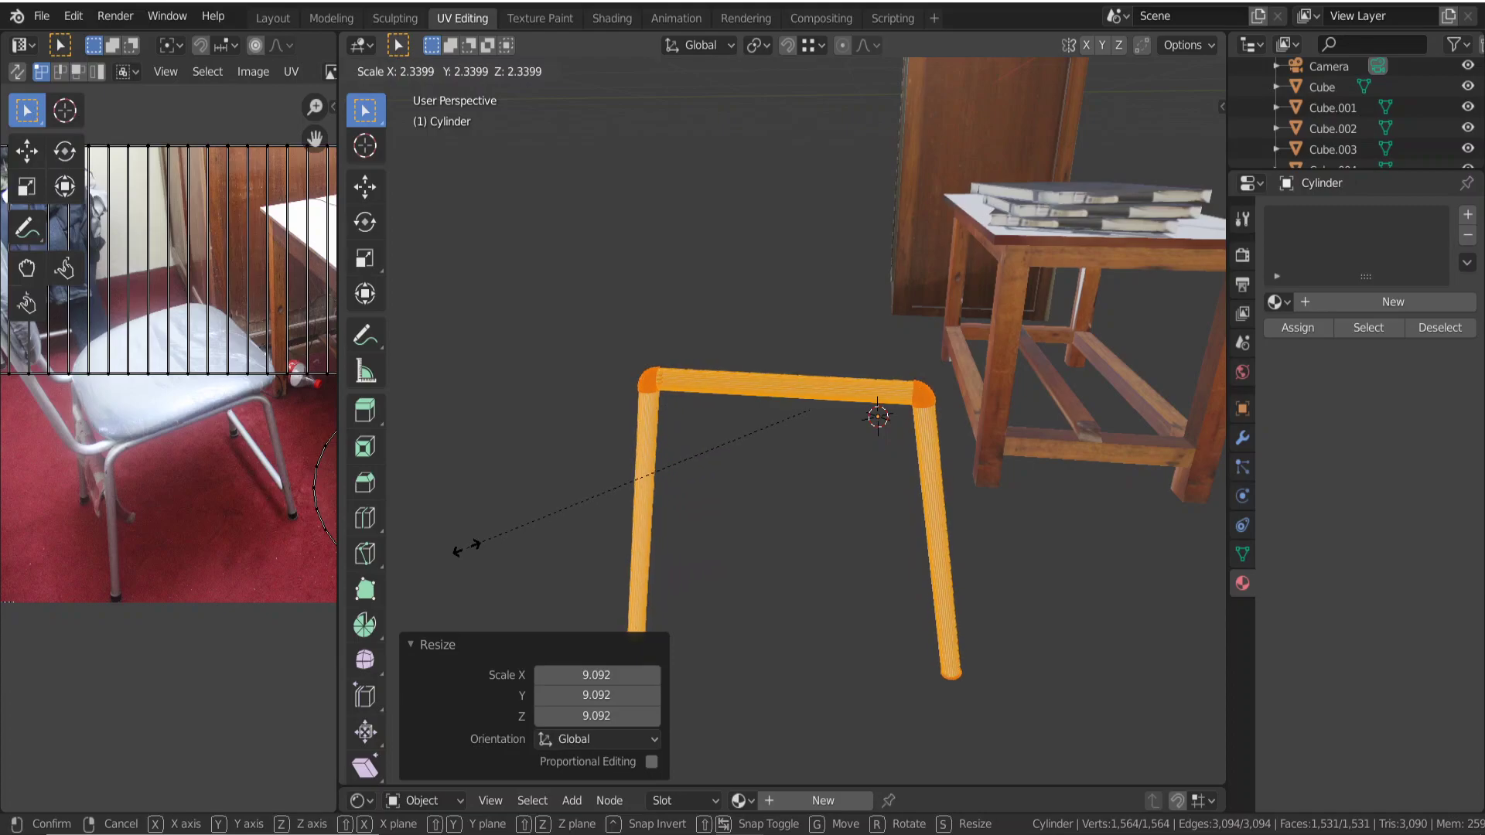
click(468, 547)
middle_drag(681, 588, 822, 597)
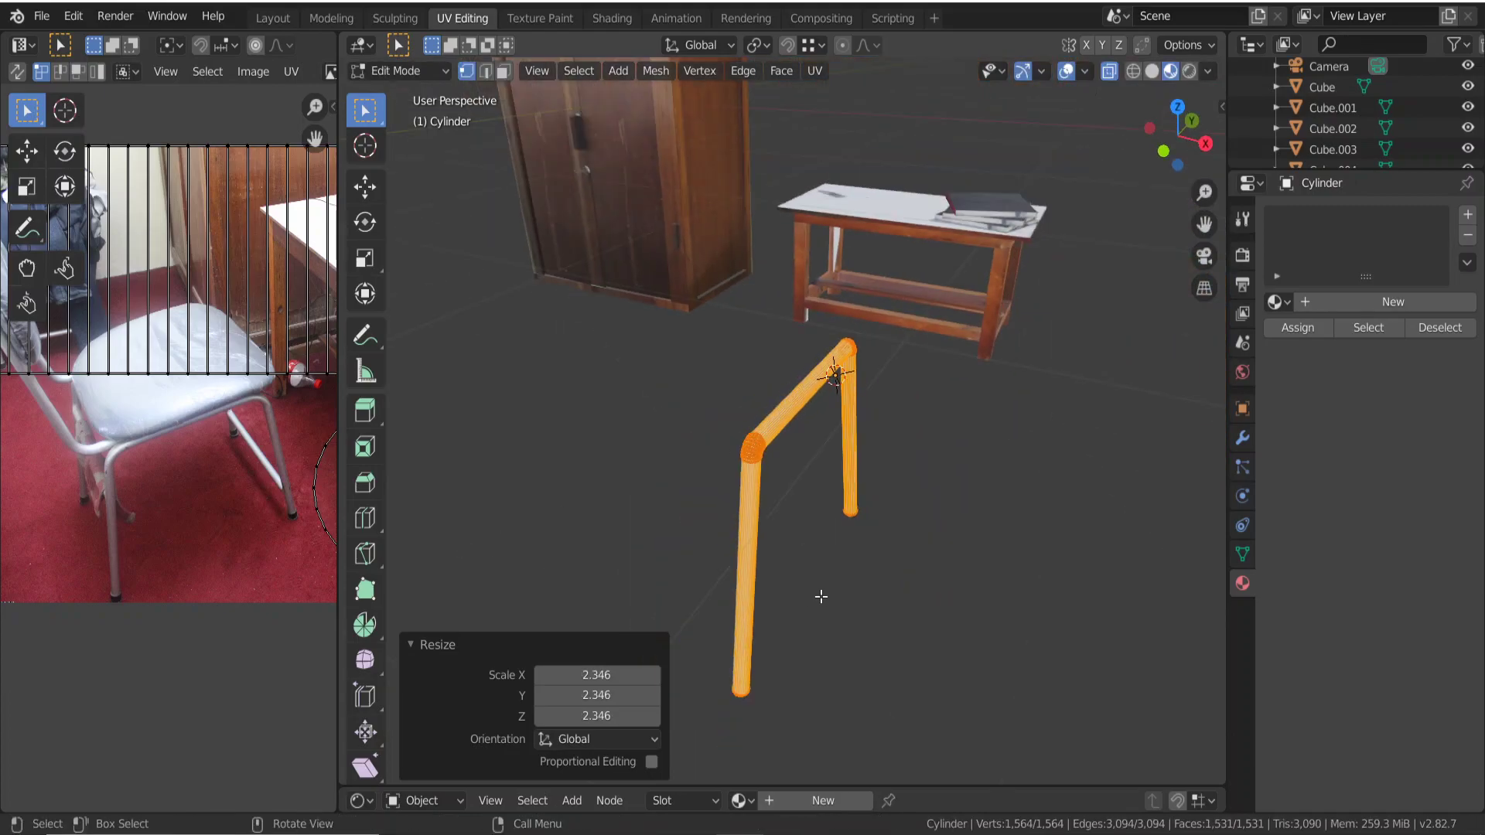
scroll(821, 597, up, 2)
key(alt+a)
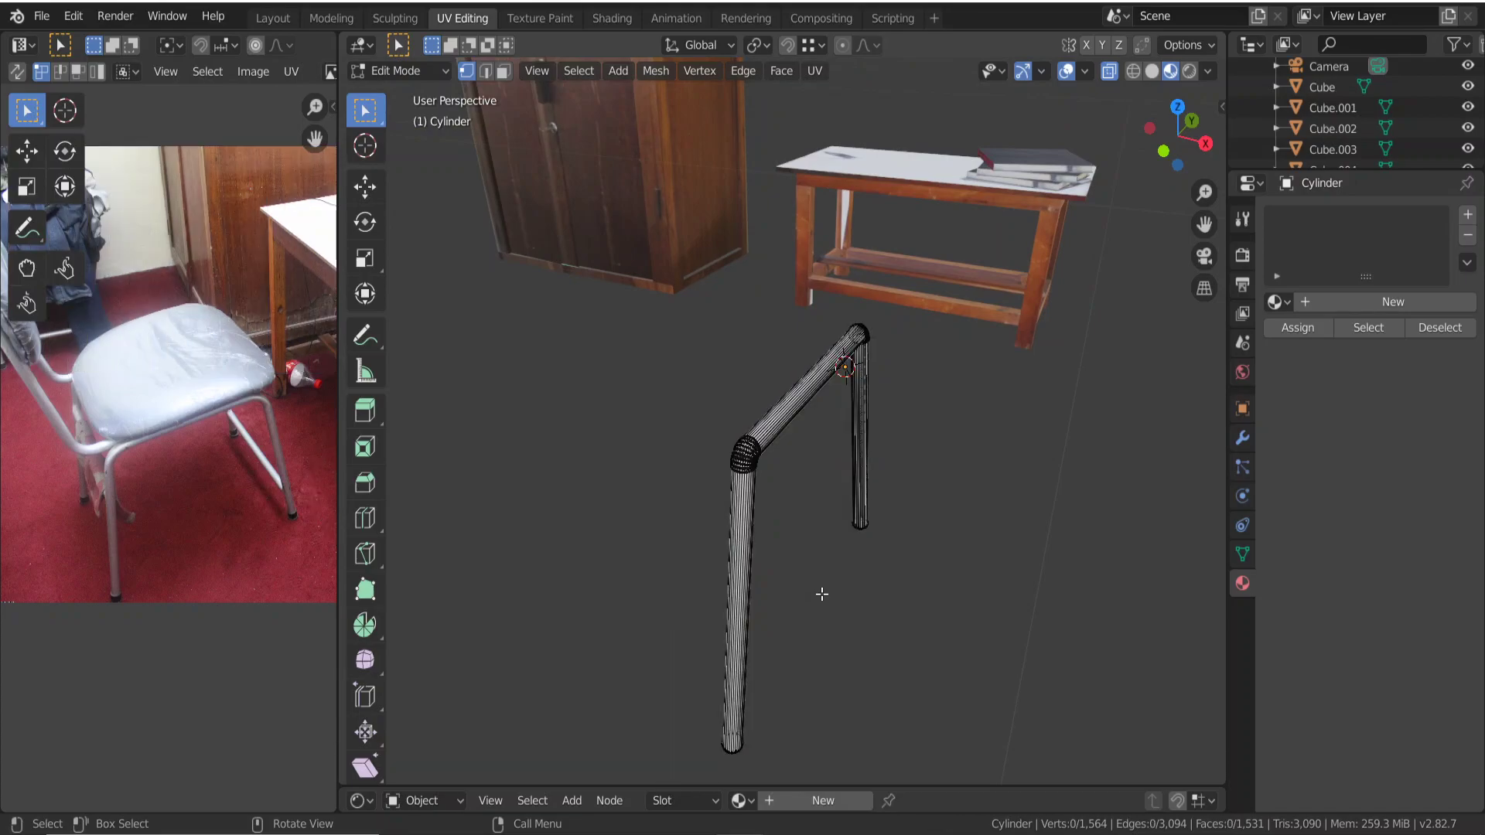
scroll(821, 594, up, 1)
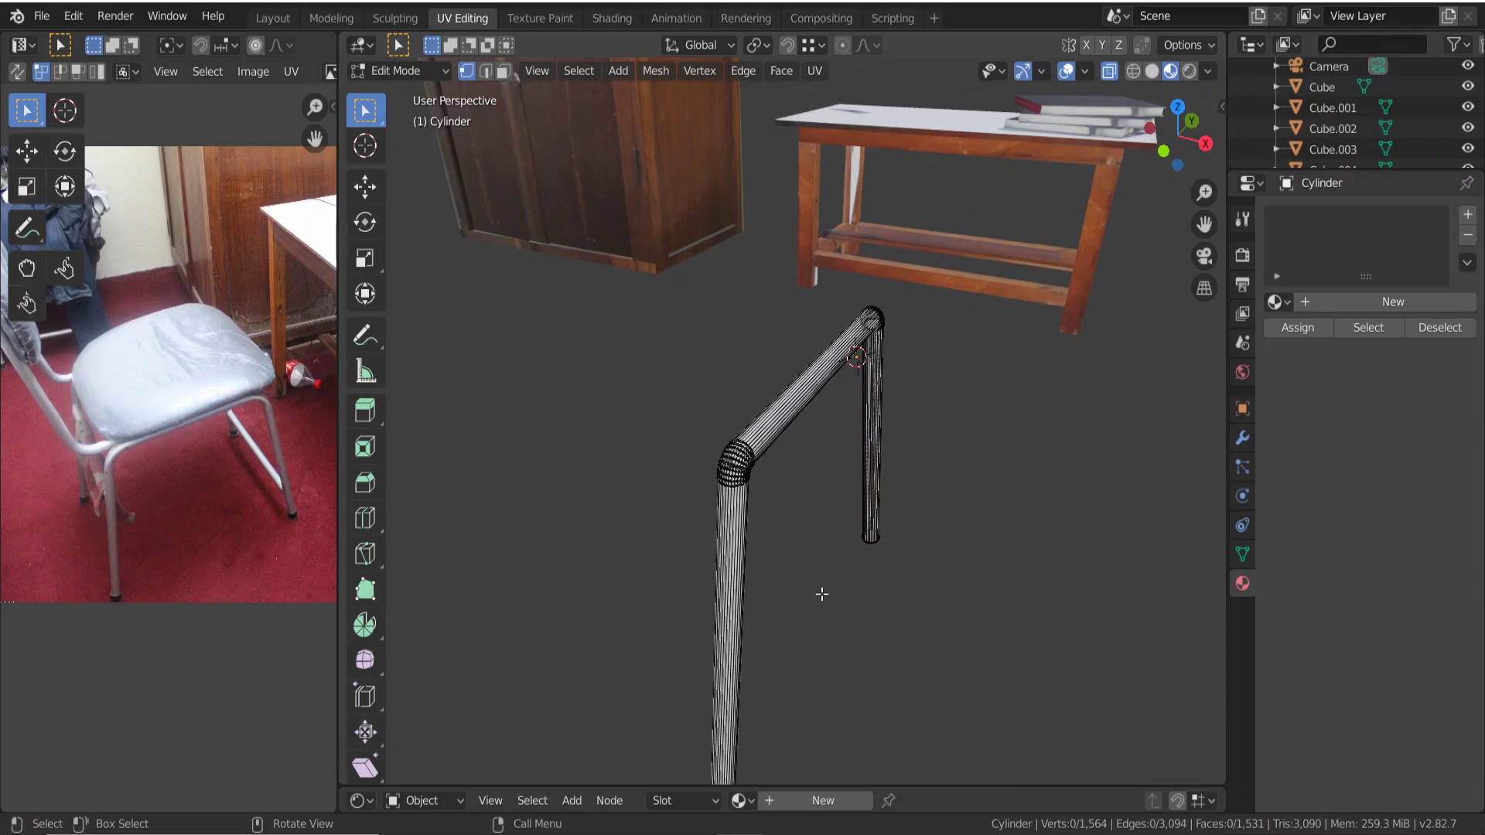
mouse_move(821, 594)
middle_down()
mouse_move(812, 563)
mouse_move(889, 577)
middle_up()
key(Tab)
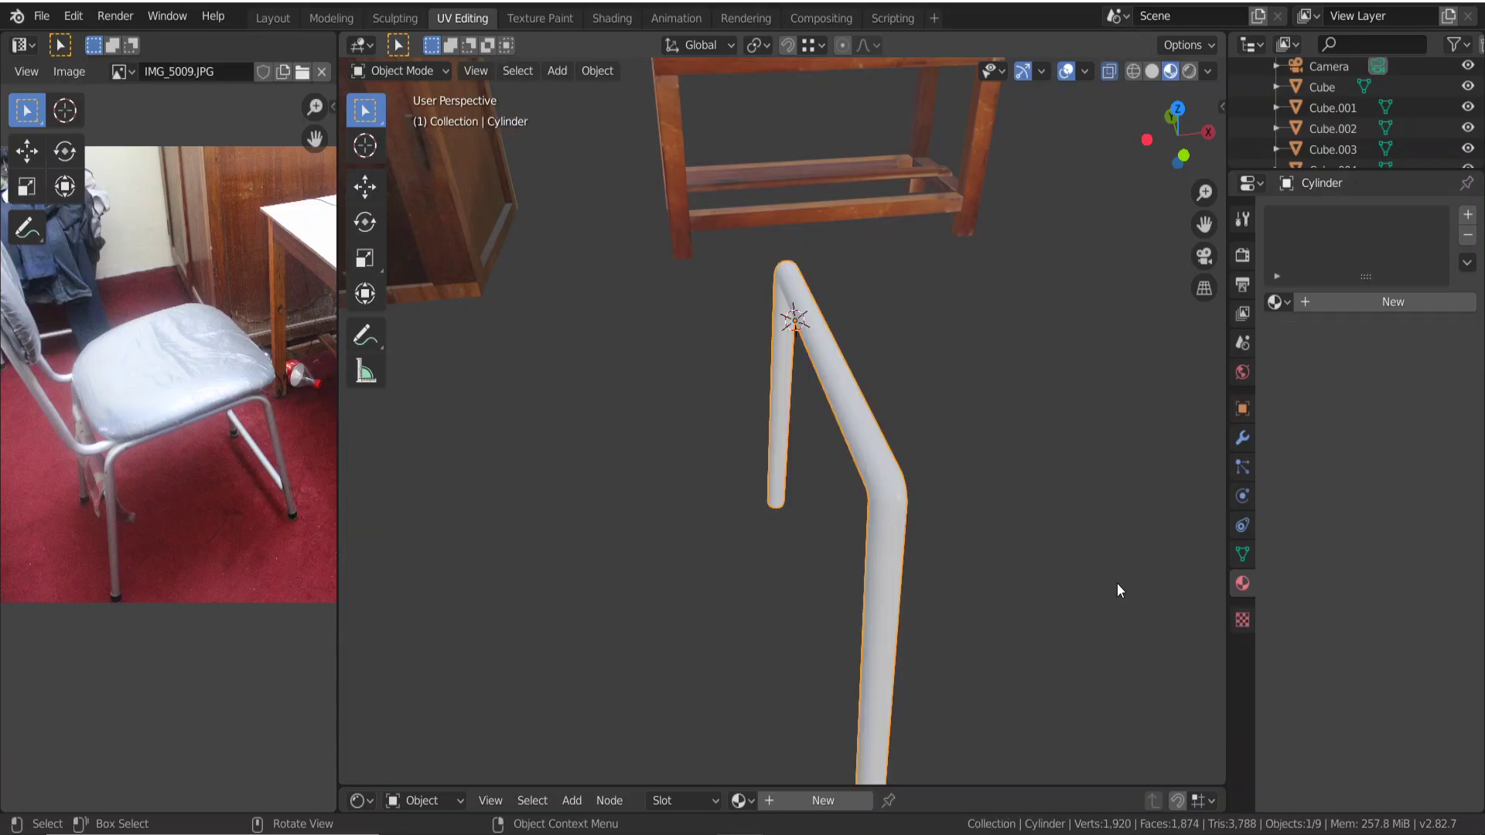
key(shift)
Duplicate the bent tube frame and offset the copy -0.131 m along X.
key(shift+d)
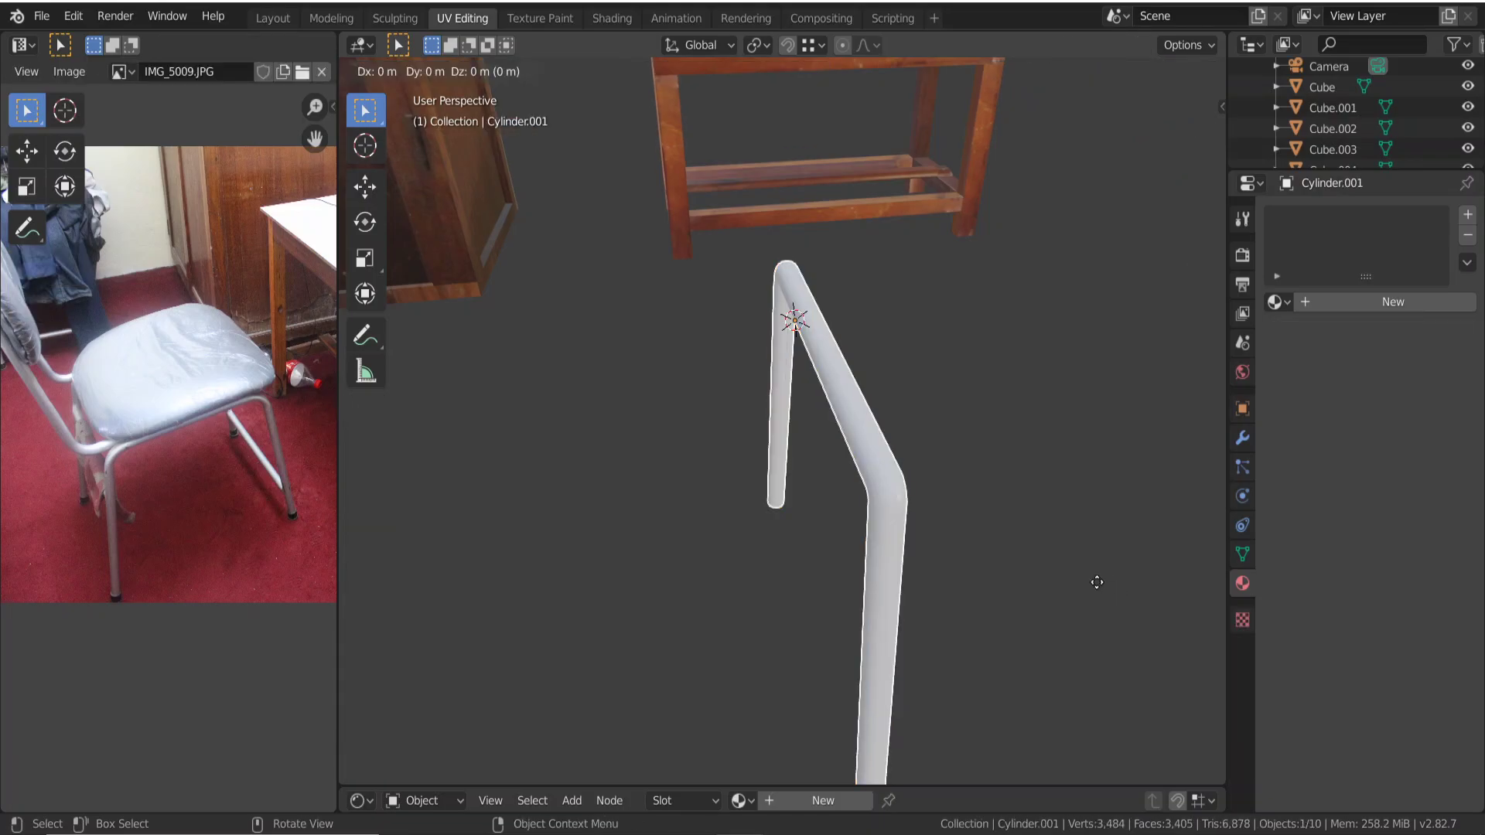
key(x)
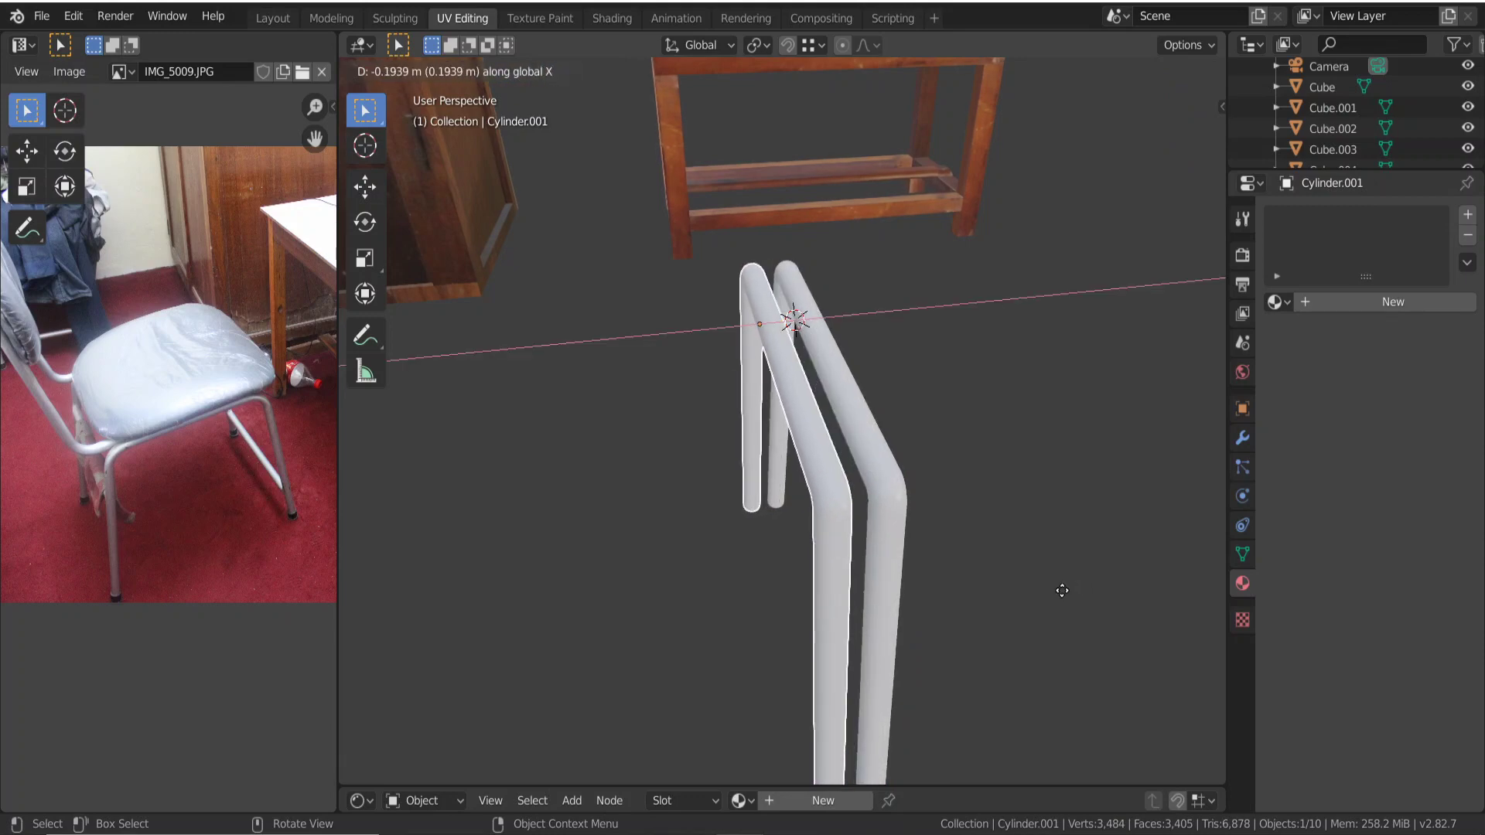
click(1074, 590)
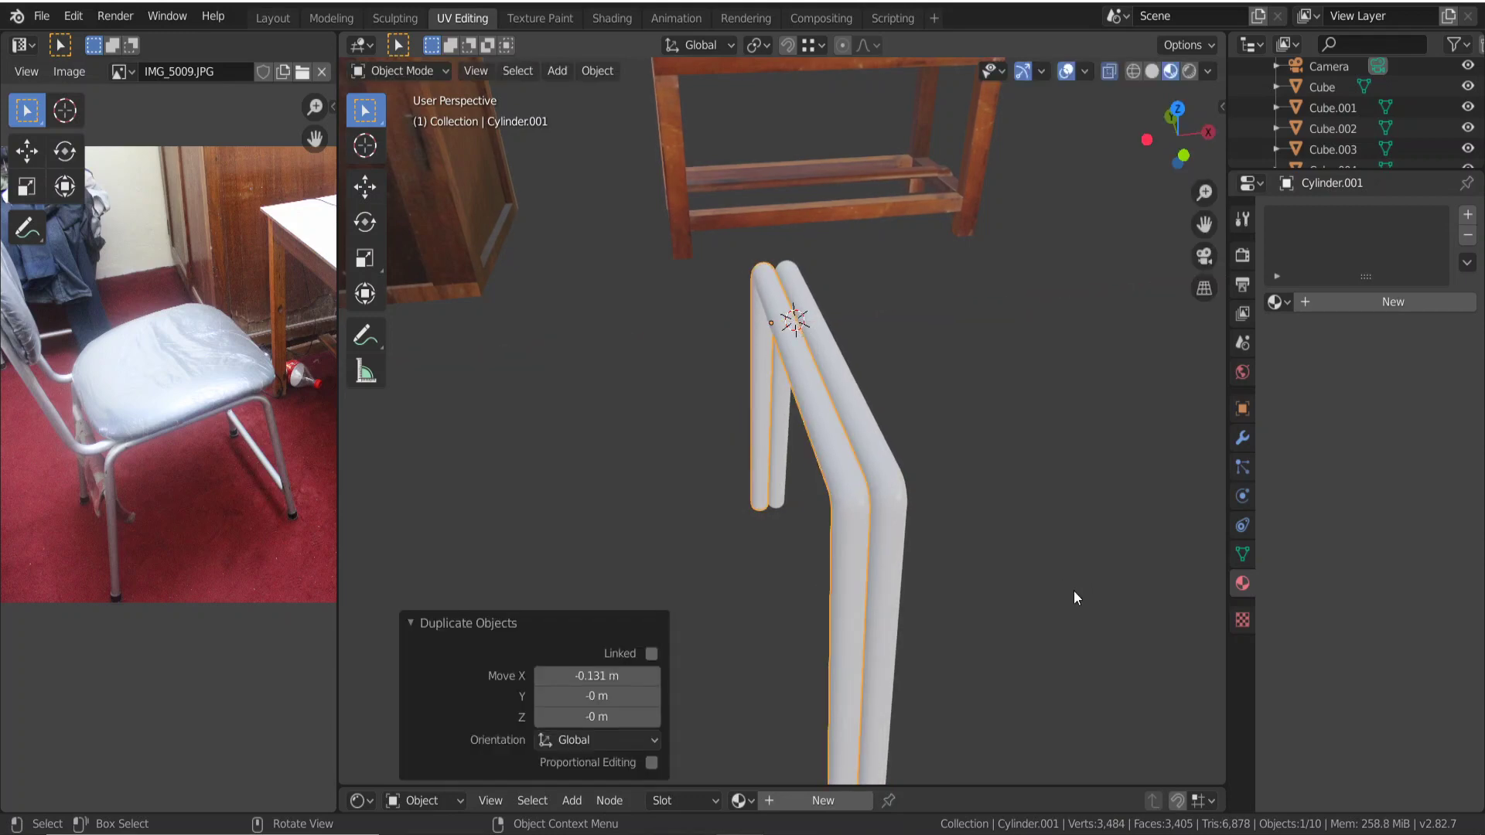
mouse_move(1064, 572)
middle_down()
mouse_move(1051, 538)
mouse_move(1031, 538)
middle_up()
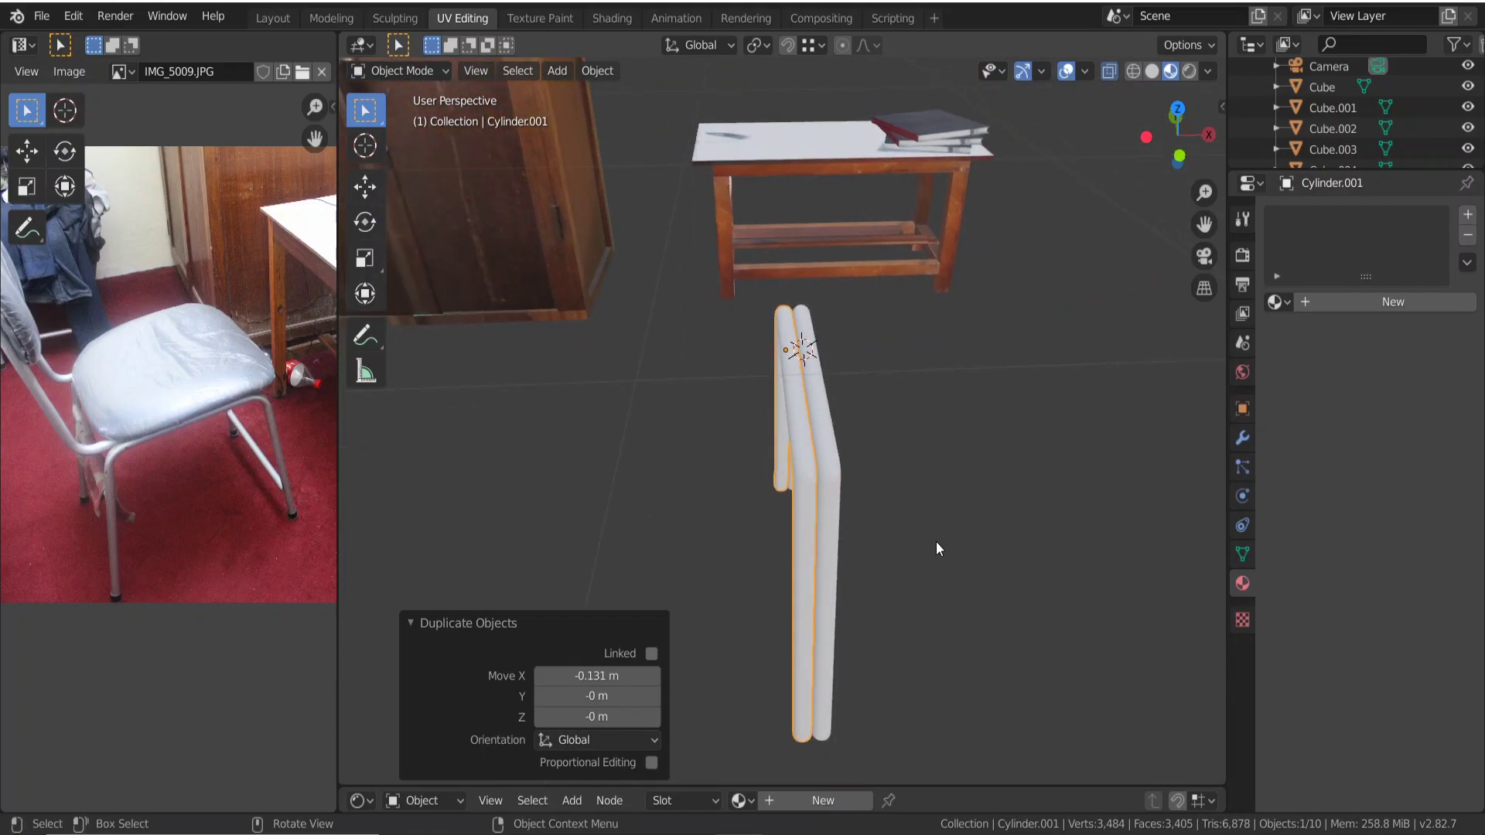
Flip the copy around the Y axis by entering the rotation value y90180.
key(r)
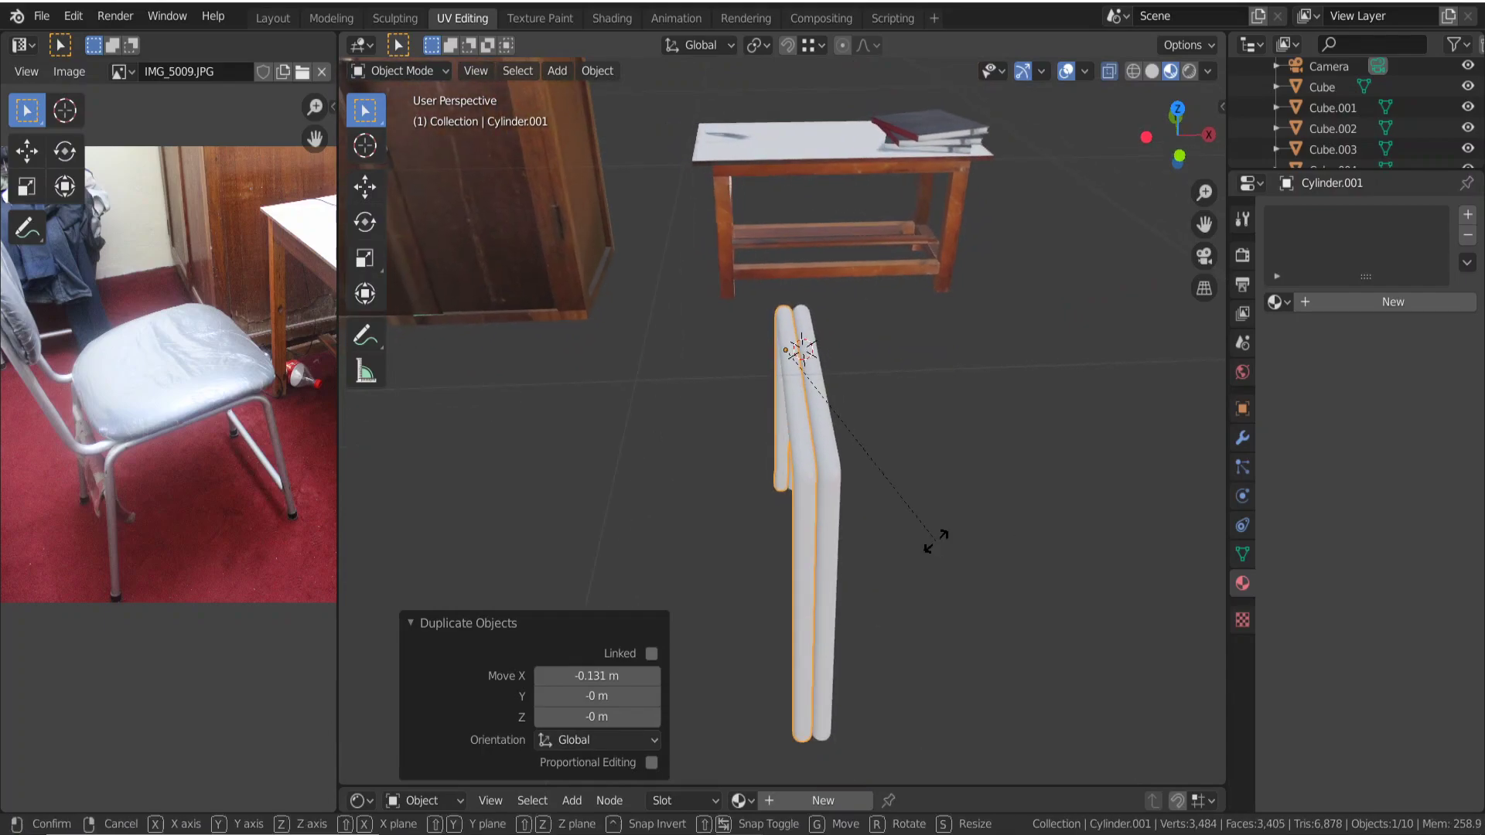
text(y)
text(90)
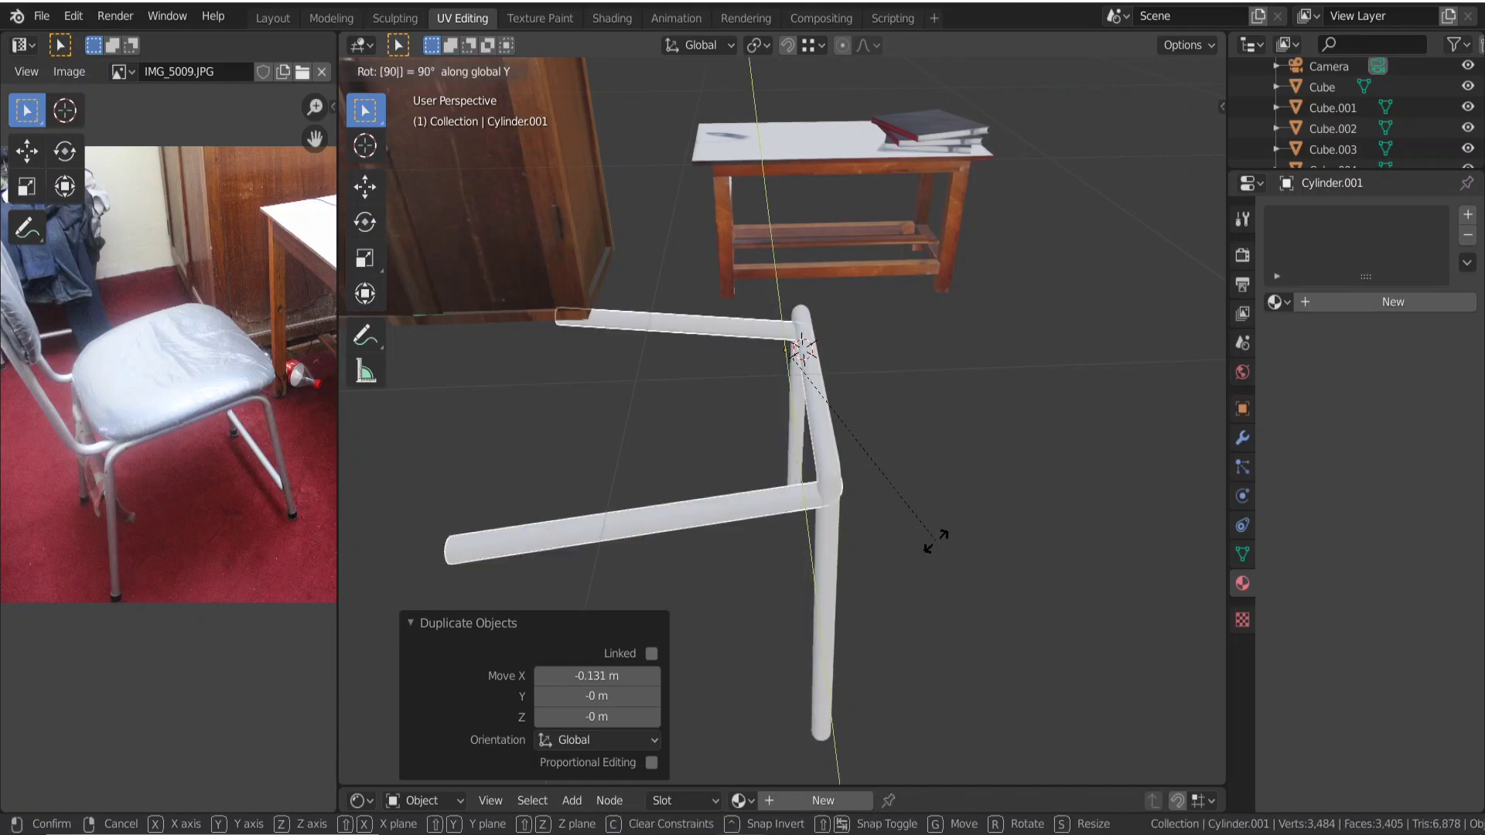
text(18)
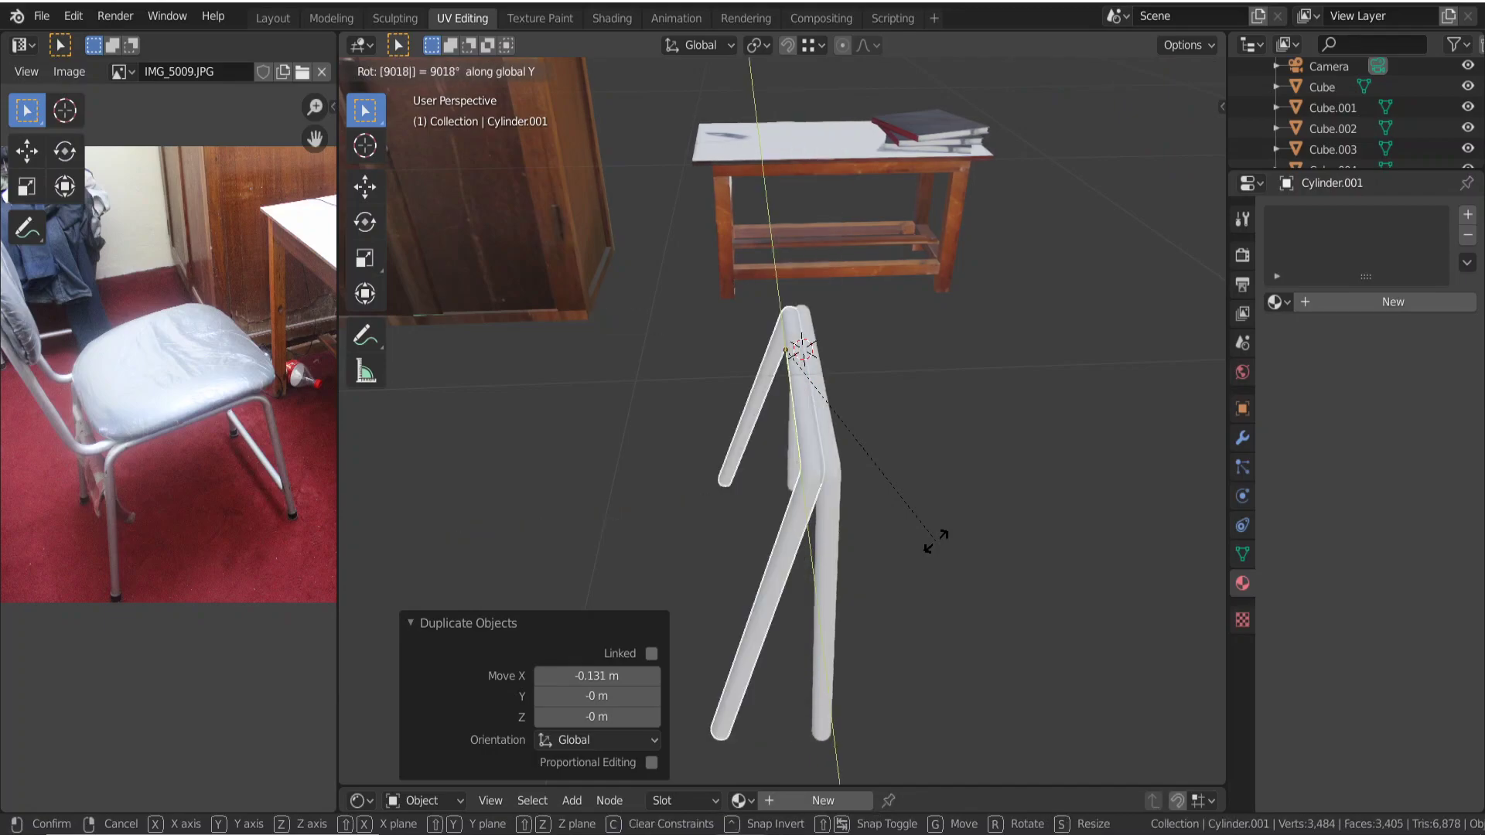
text(0)
key(Return)
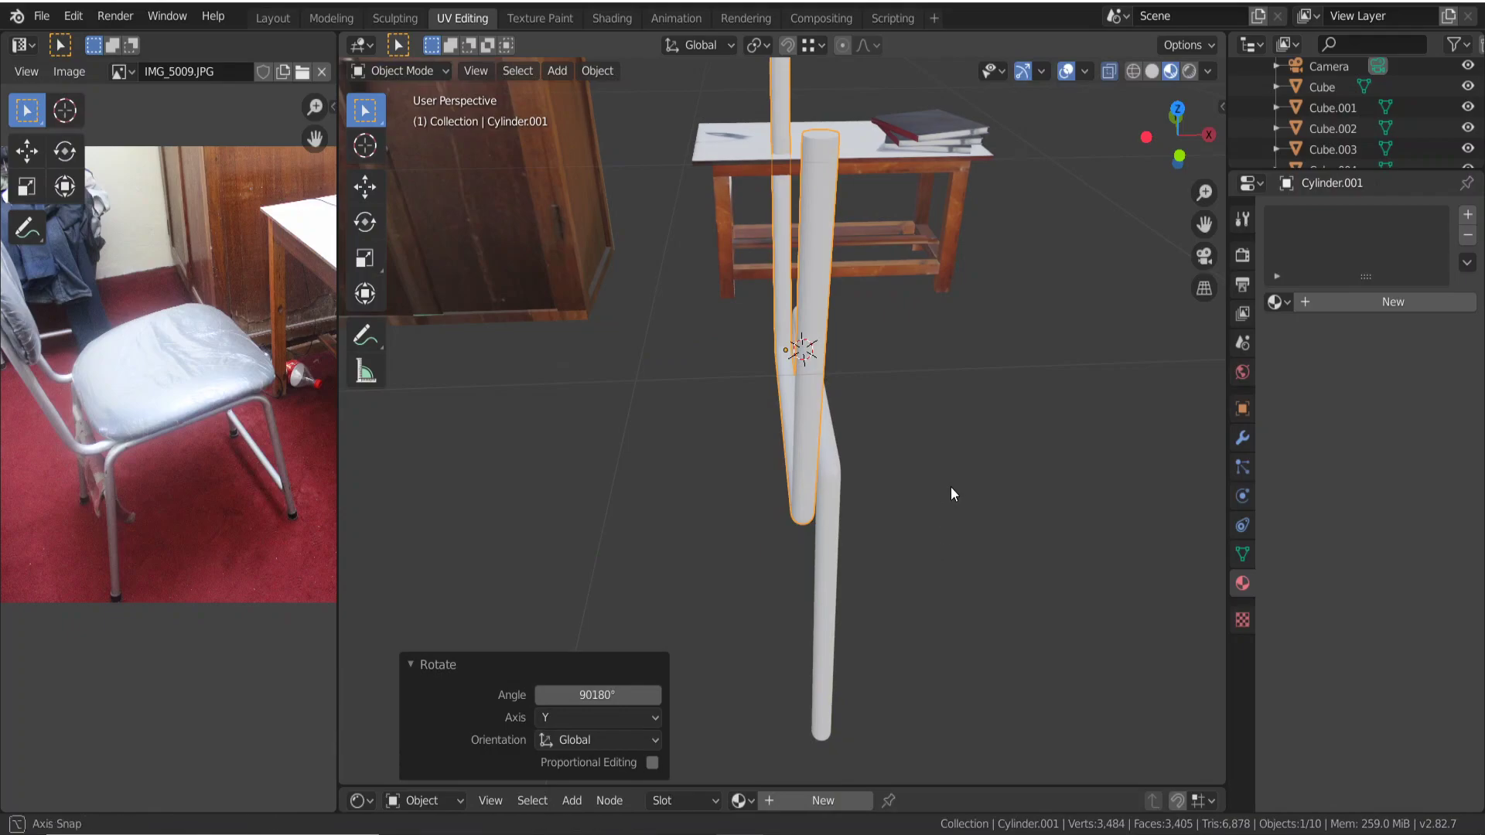
mouse_move(950, 485)
middle_down()
mouse_move(795, 498)
mouse_move(786, 471)
middle_up()
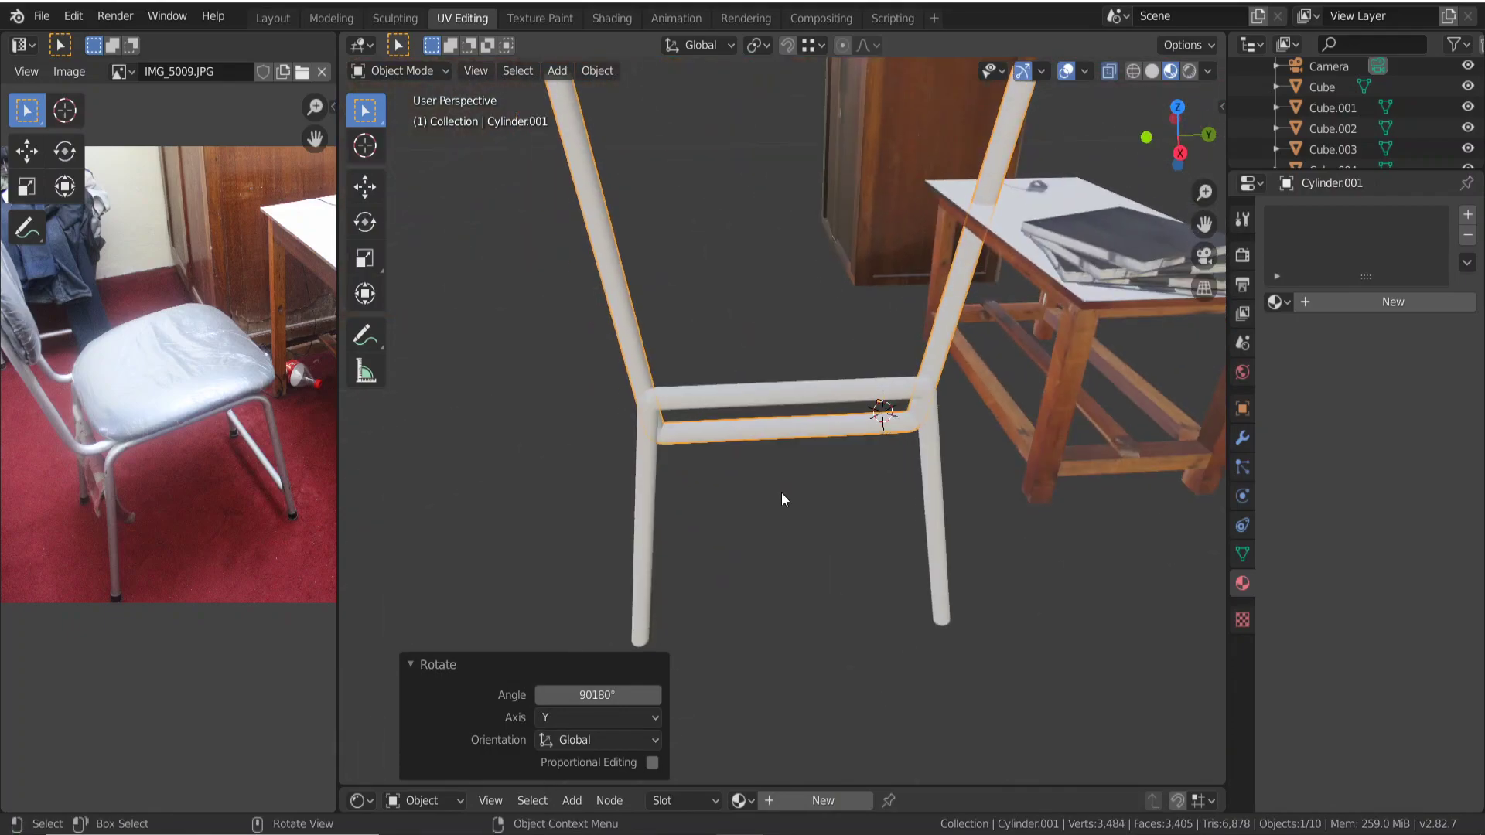
Raise the copied frame 0.215 m along Z.
key(g)
key(z)
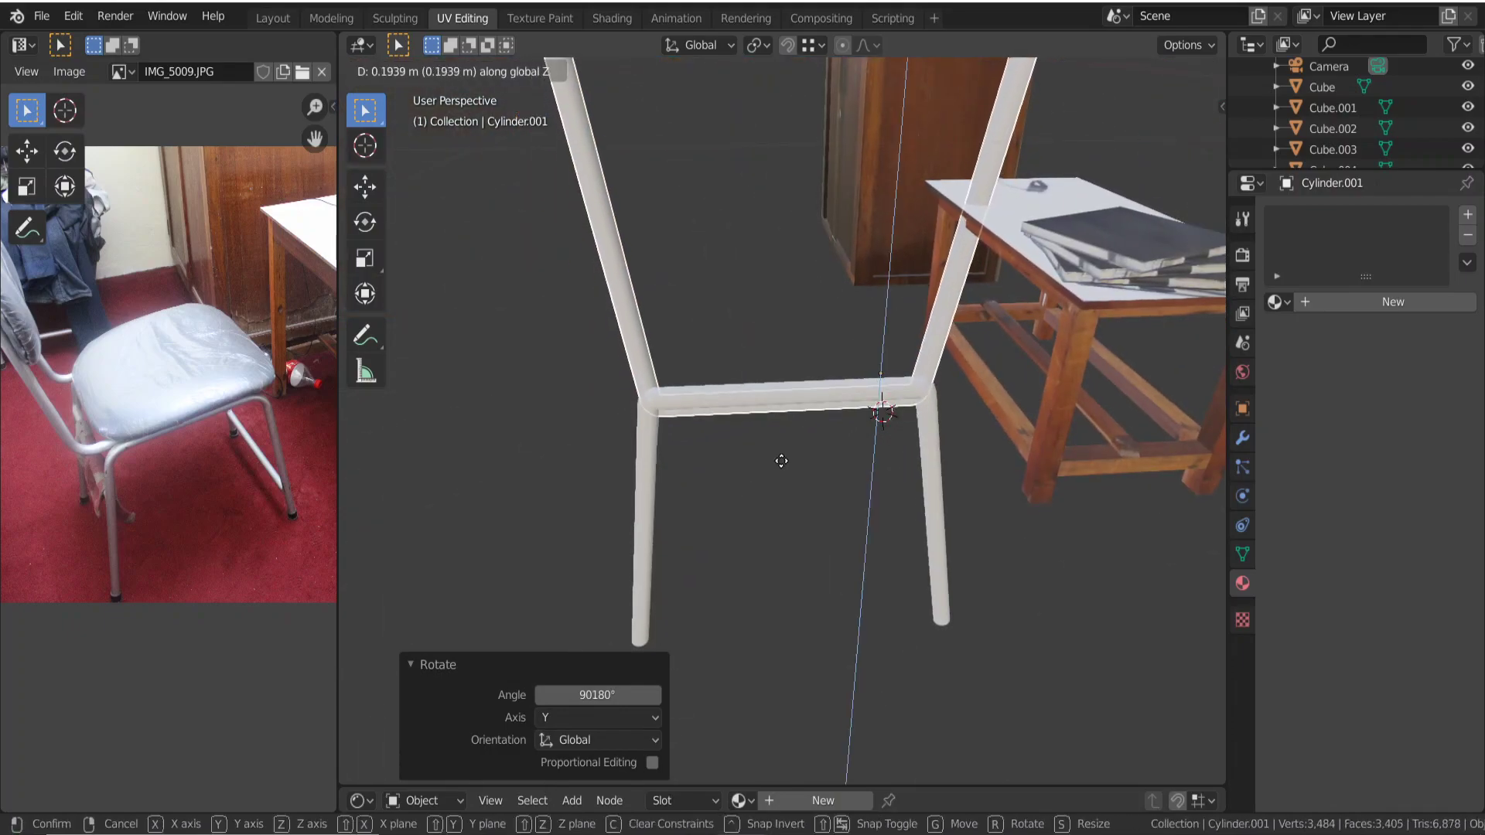
click(770, 461)
scroll(770, 462, down, 2)
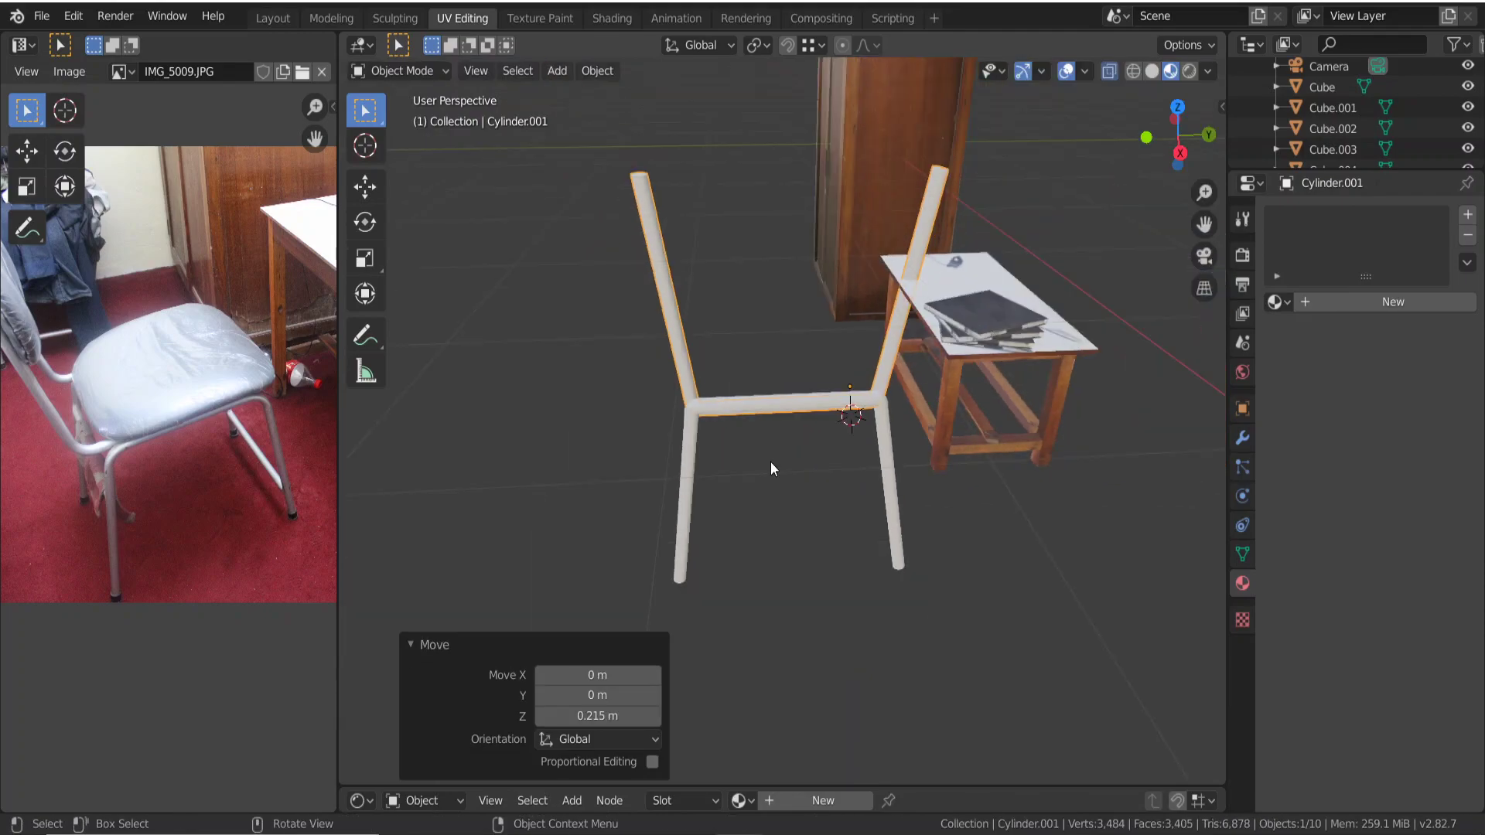
Cancel the X move and shift the original bent frame 1.3 m along Y.
click(690, 450)
key(g)
key(x)
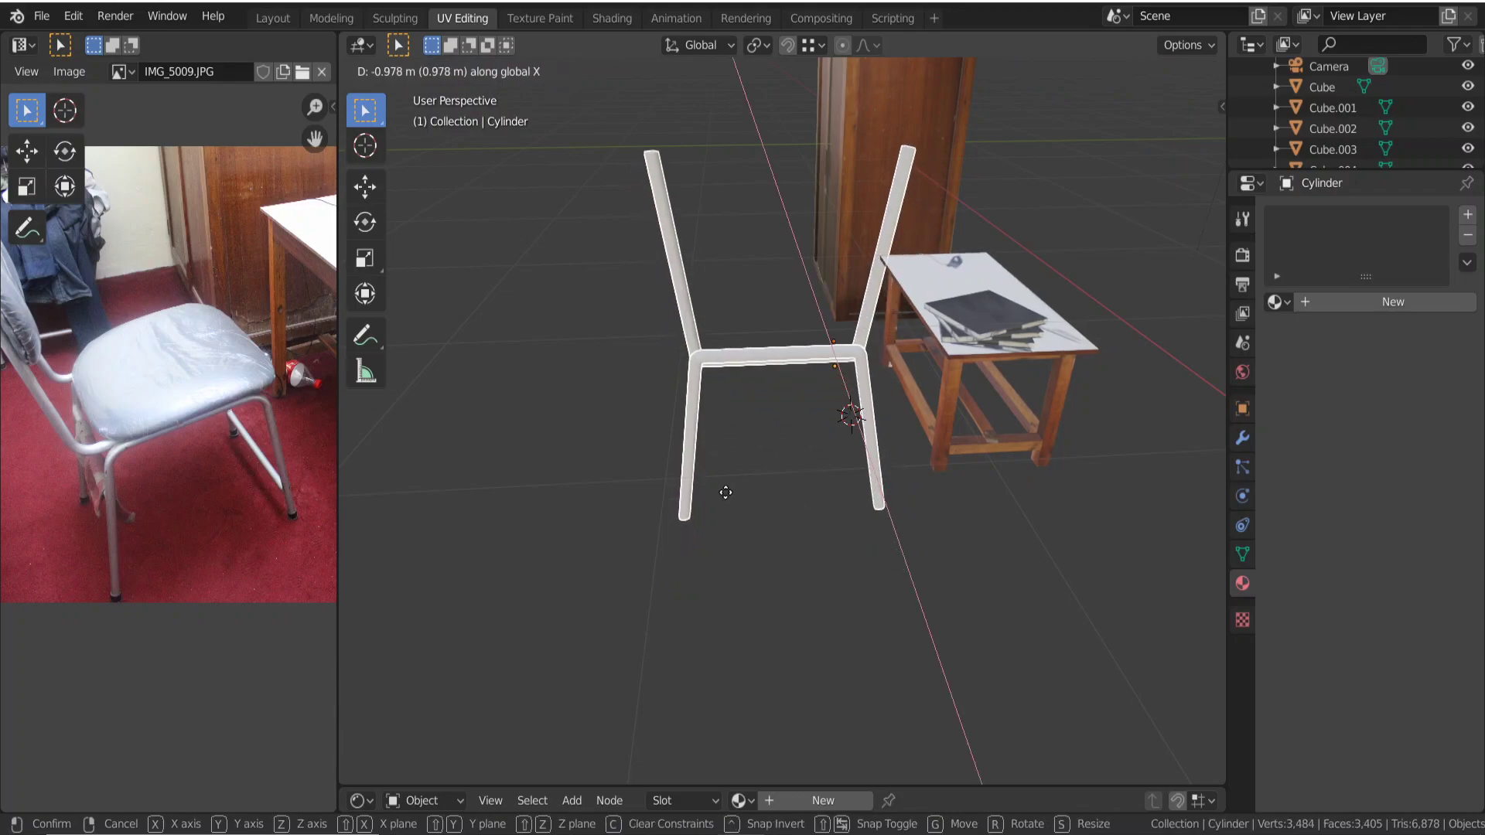
right_click(734, 517)
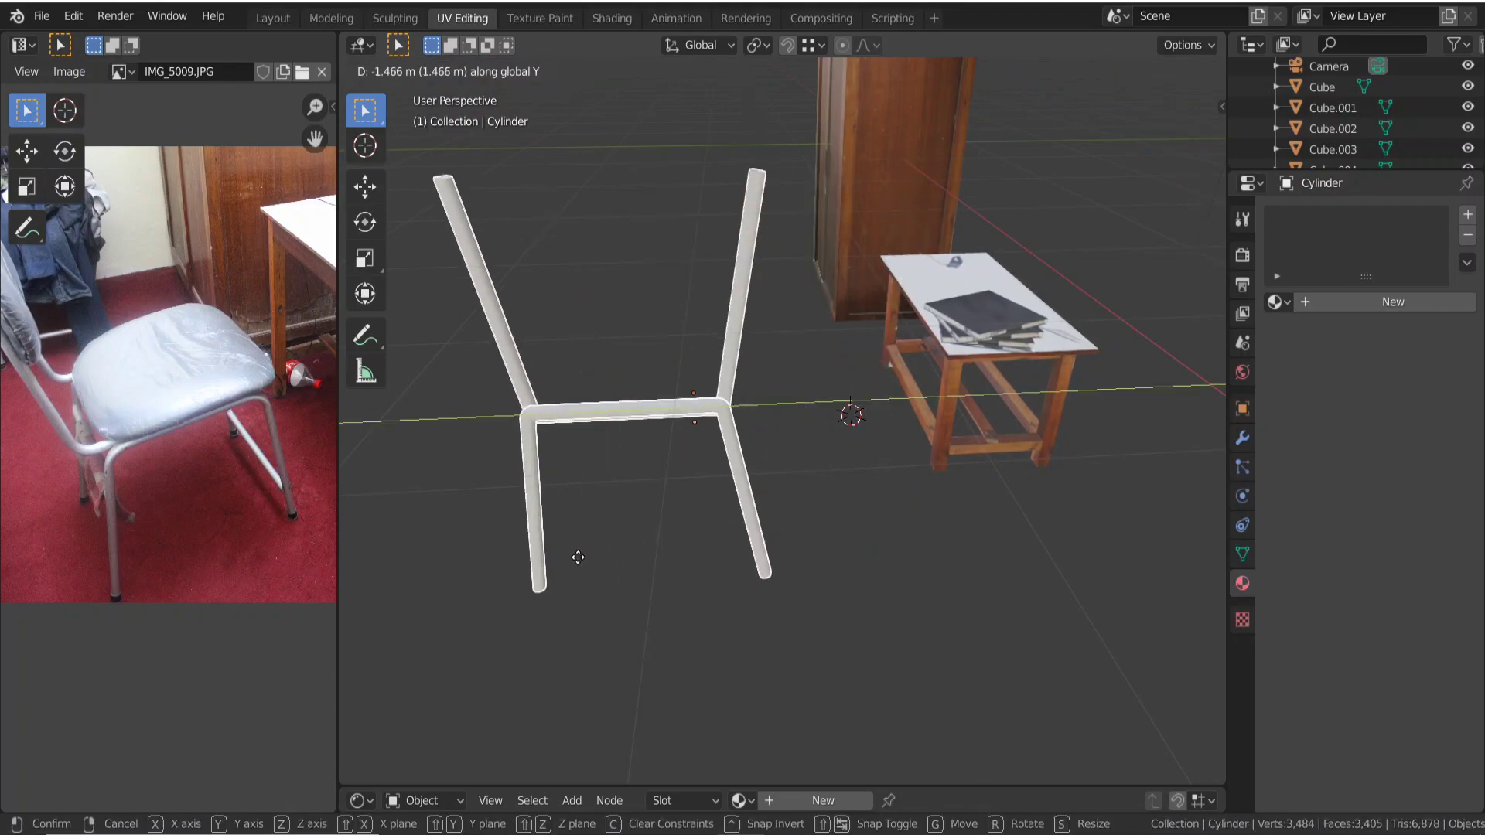
click(632, 522)
middle_drag(634, 520, 670, 527)
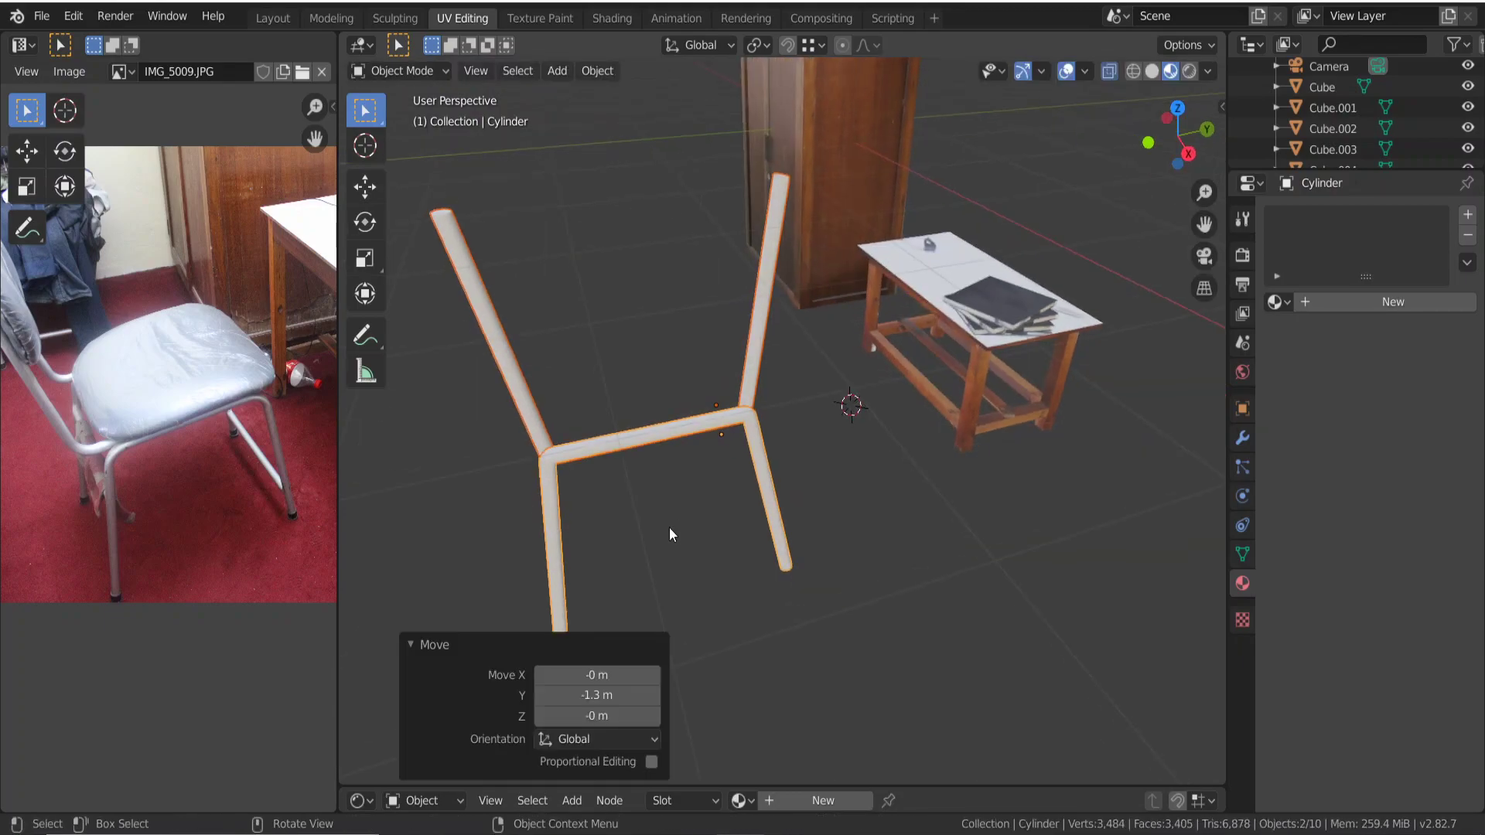
click(669, 527)
mouse_move(829, 471)
middle_down()
mouse_move(841, 449)
mouse_move(800, 443)
mouse_move(814, 442)
middle_up()
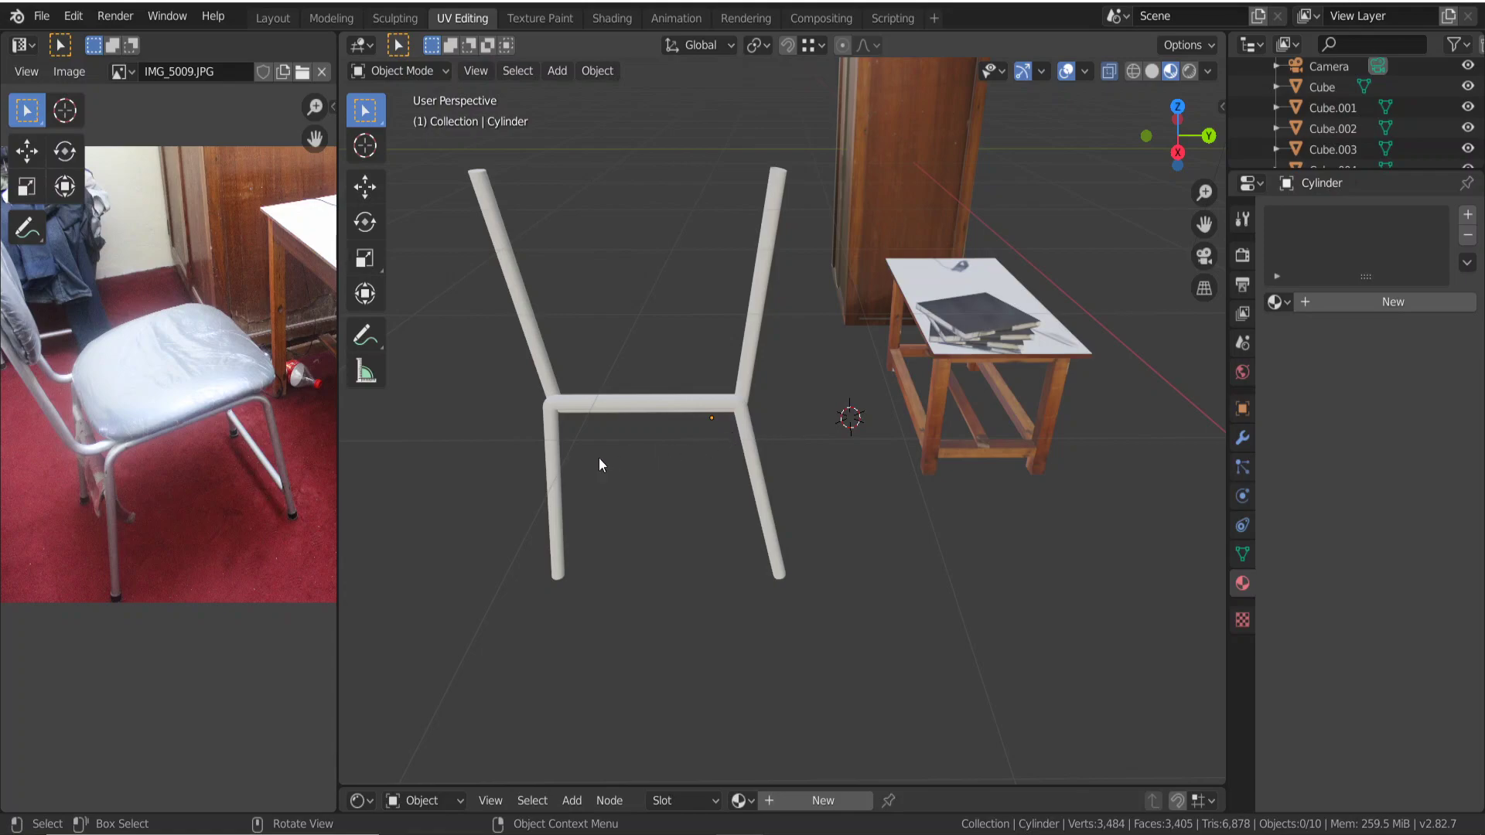
mouse_move(588, 456)
middle_down()
mouse_move(823, 468)
mouse_move(797, 393)
mouse_move(861, 489)
mouse_move(892, 472)
mouse_move(897, 425)
middle_up()
Duplicate the chair frame and raise the copy 0.108 m along Z.
click(899, 421)
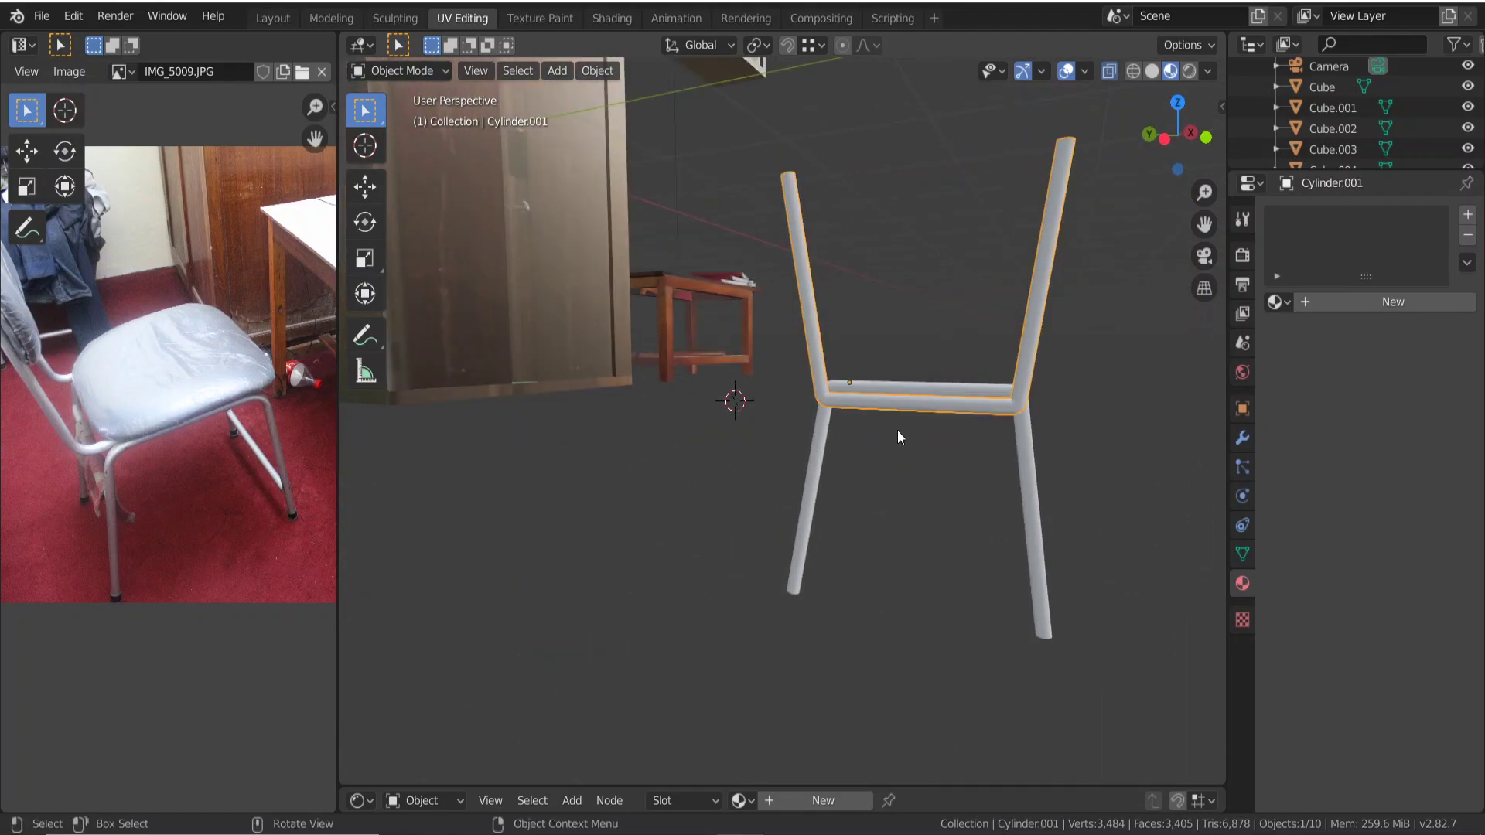
key(shift+d)
key(z)
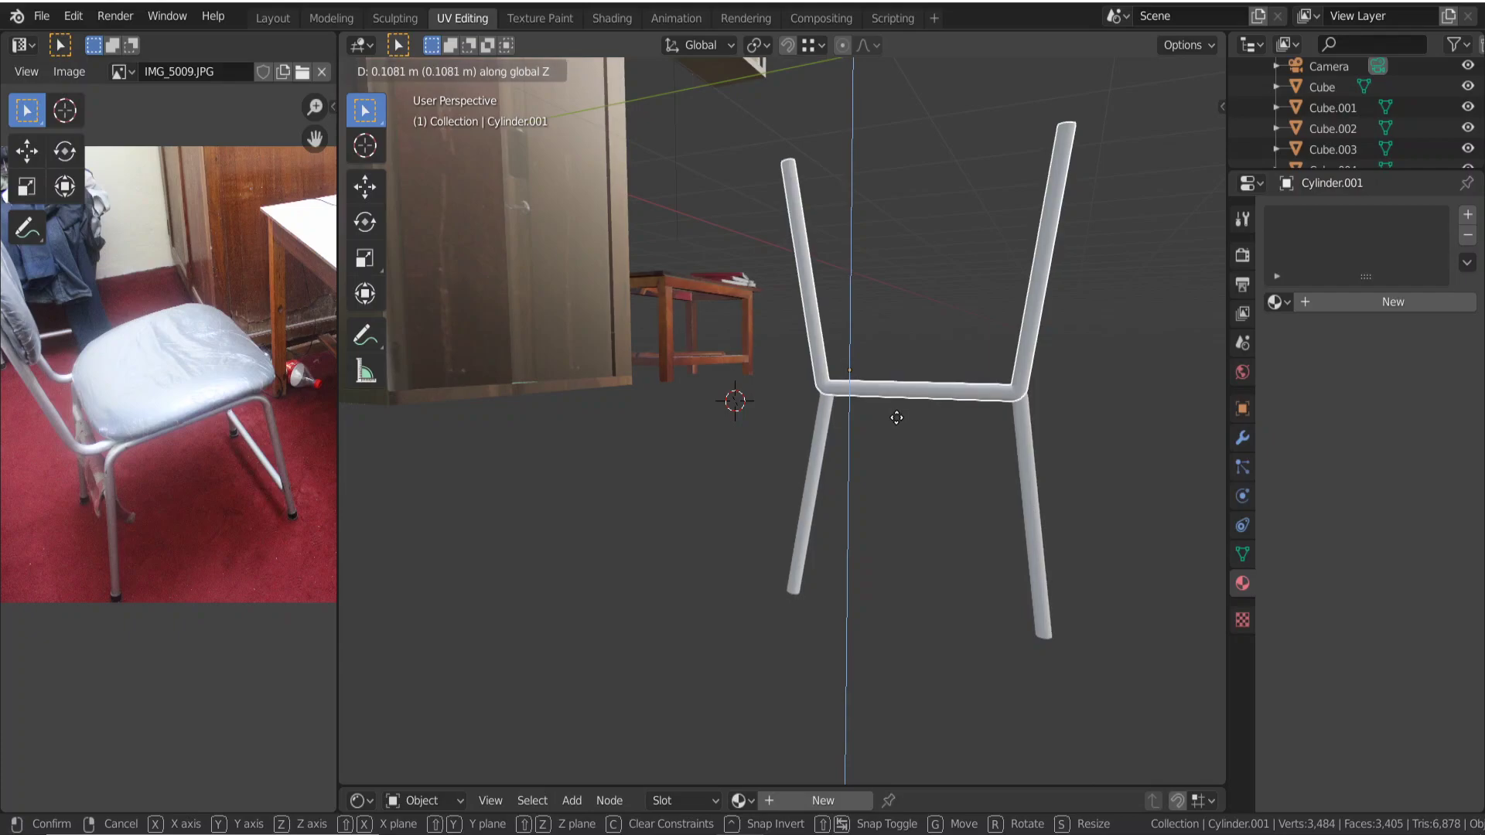
click(897, 418)
mouse_move(889, 424)
middle_down()
mouse_move(743, 512)
mouse_move(727, 446)
mouse_move(848, 437)
mouse_move(842, 255)
middle_up()
In Edit Mode, delete the faces at the capped top of the upper tube.
key(Tab)
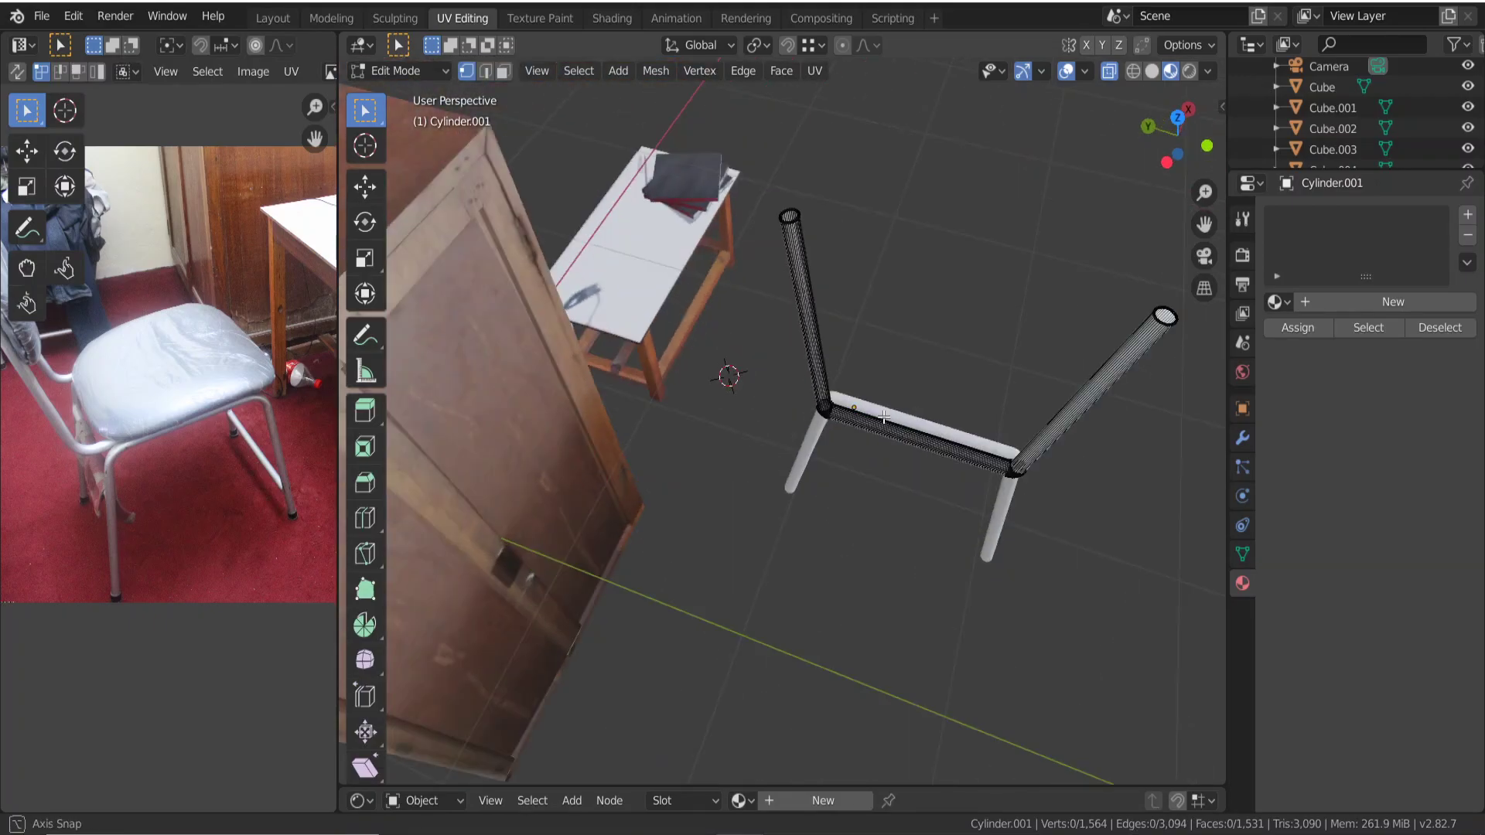
drag(754, 192, 892, 314)
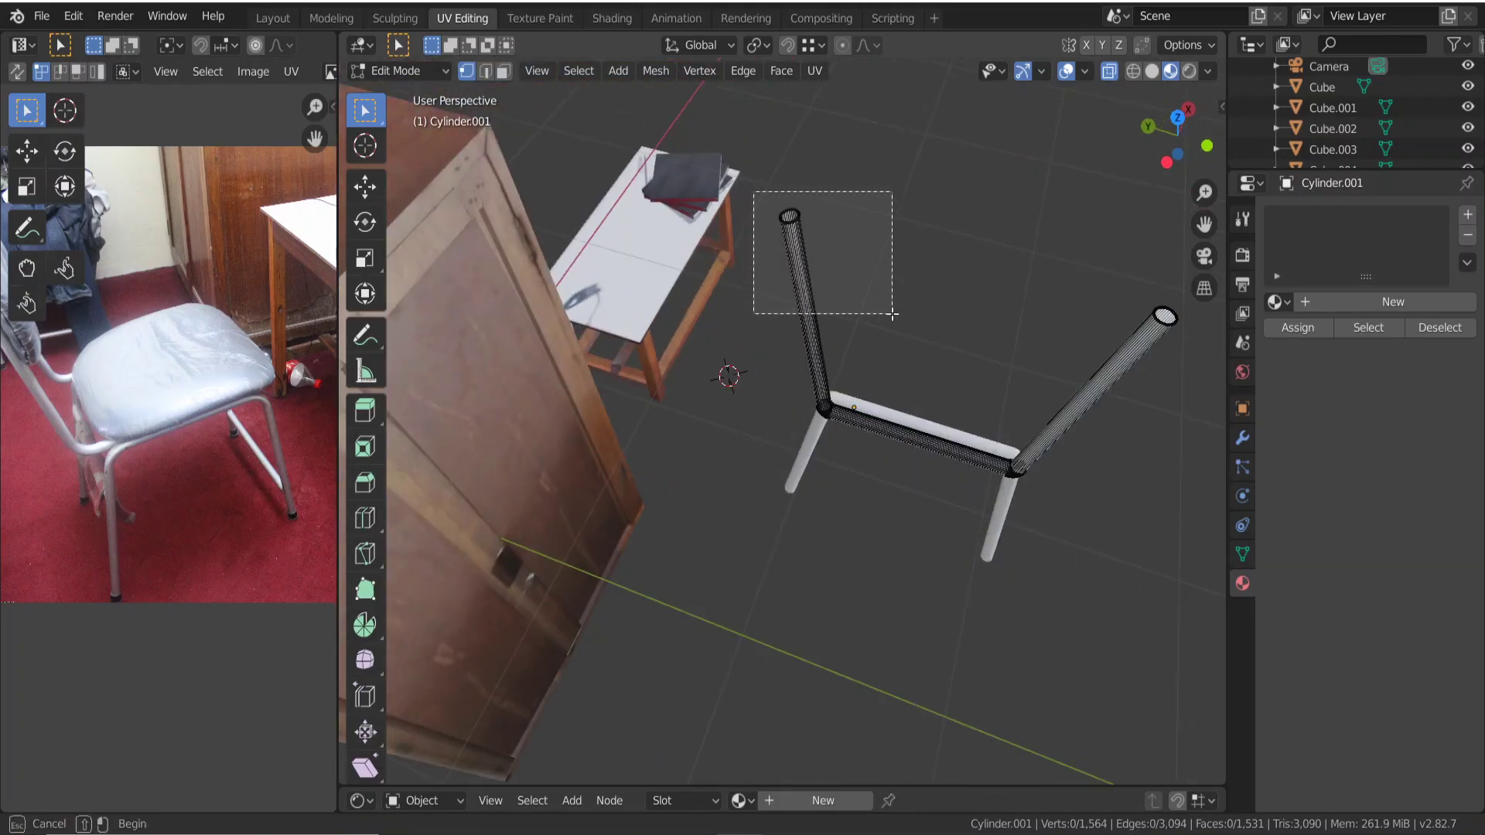
key(x)
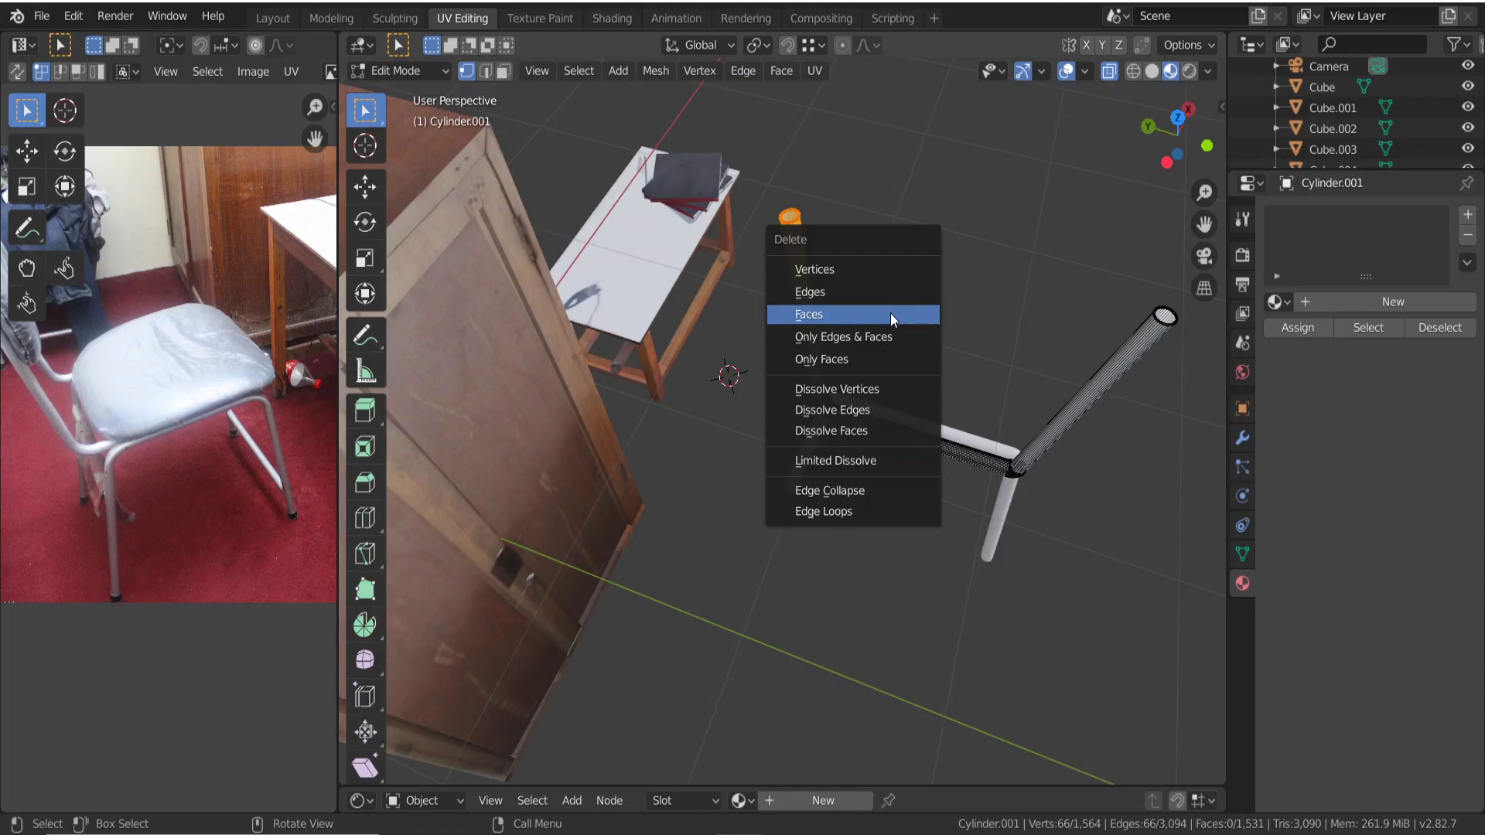
click(856, 271)
scroll(811, 477, up, 3)
scroll(811, 477, up, 2)
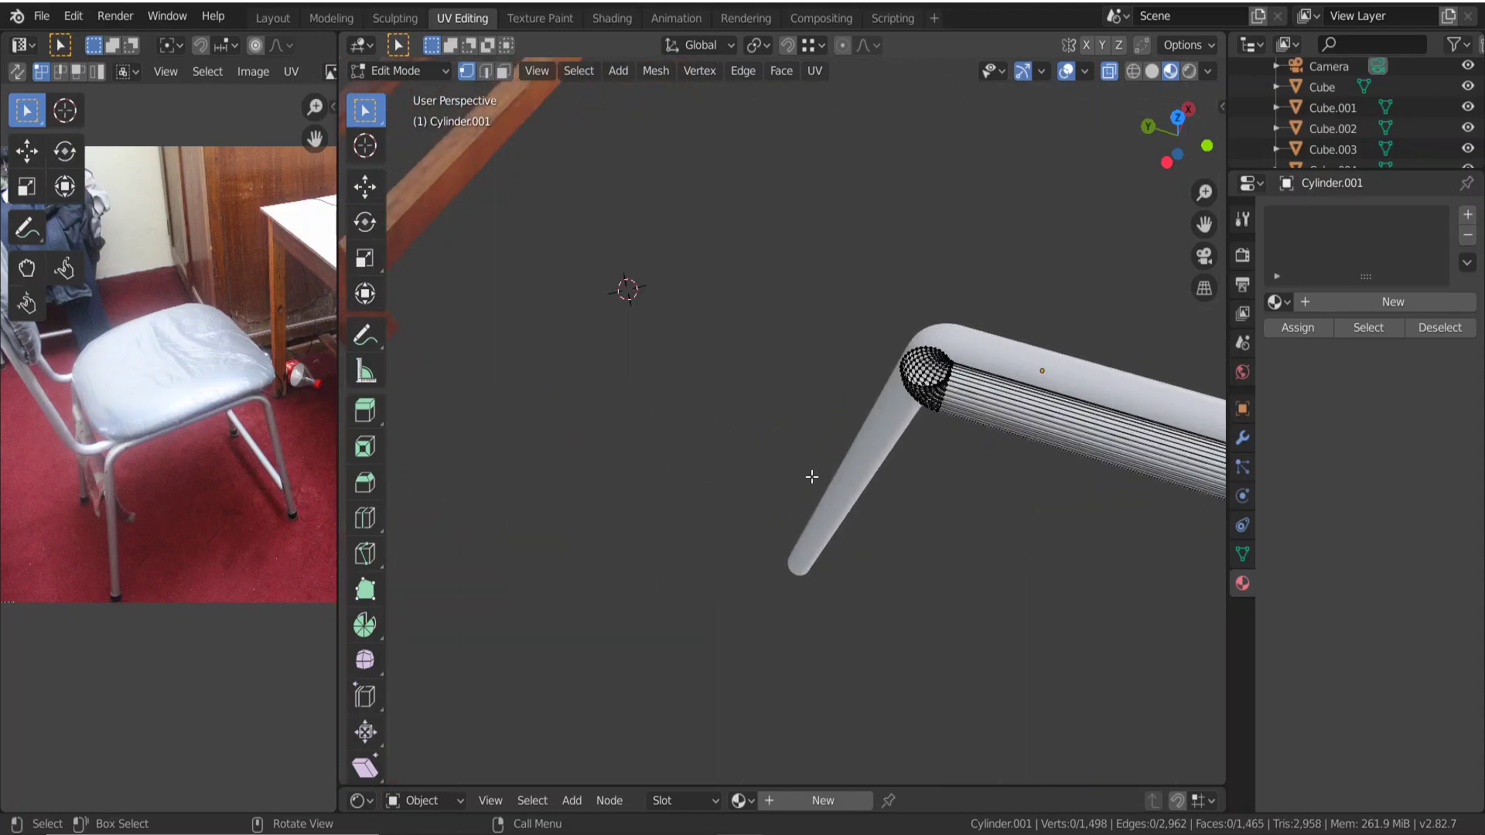
scroll(811, 477, up, 2)
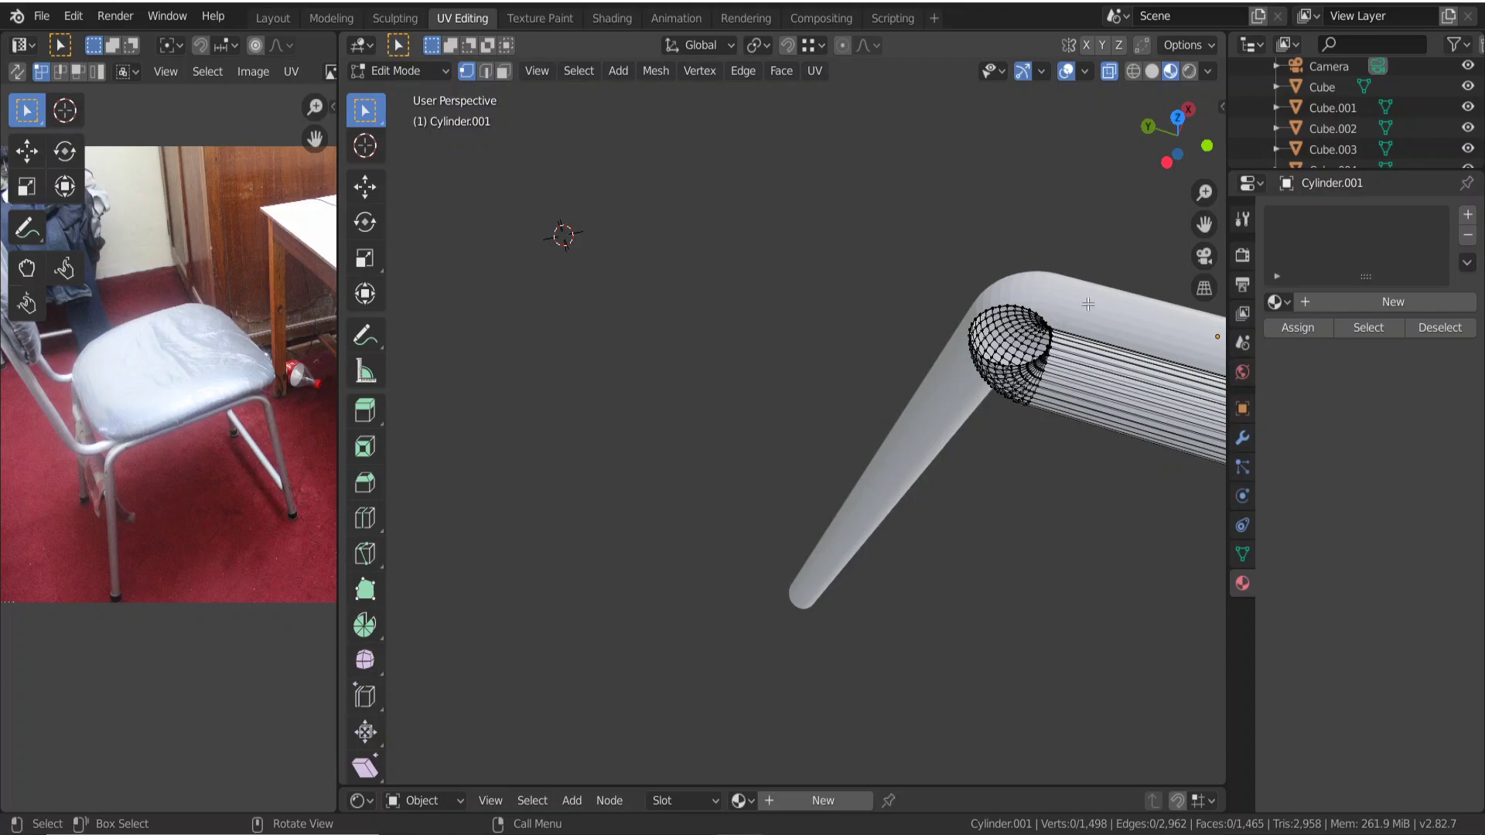
Box-select the vertices around the open tube end, 858 of 1,498 in total.
key(b)
drag(1088, 304, 973, 465)
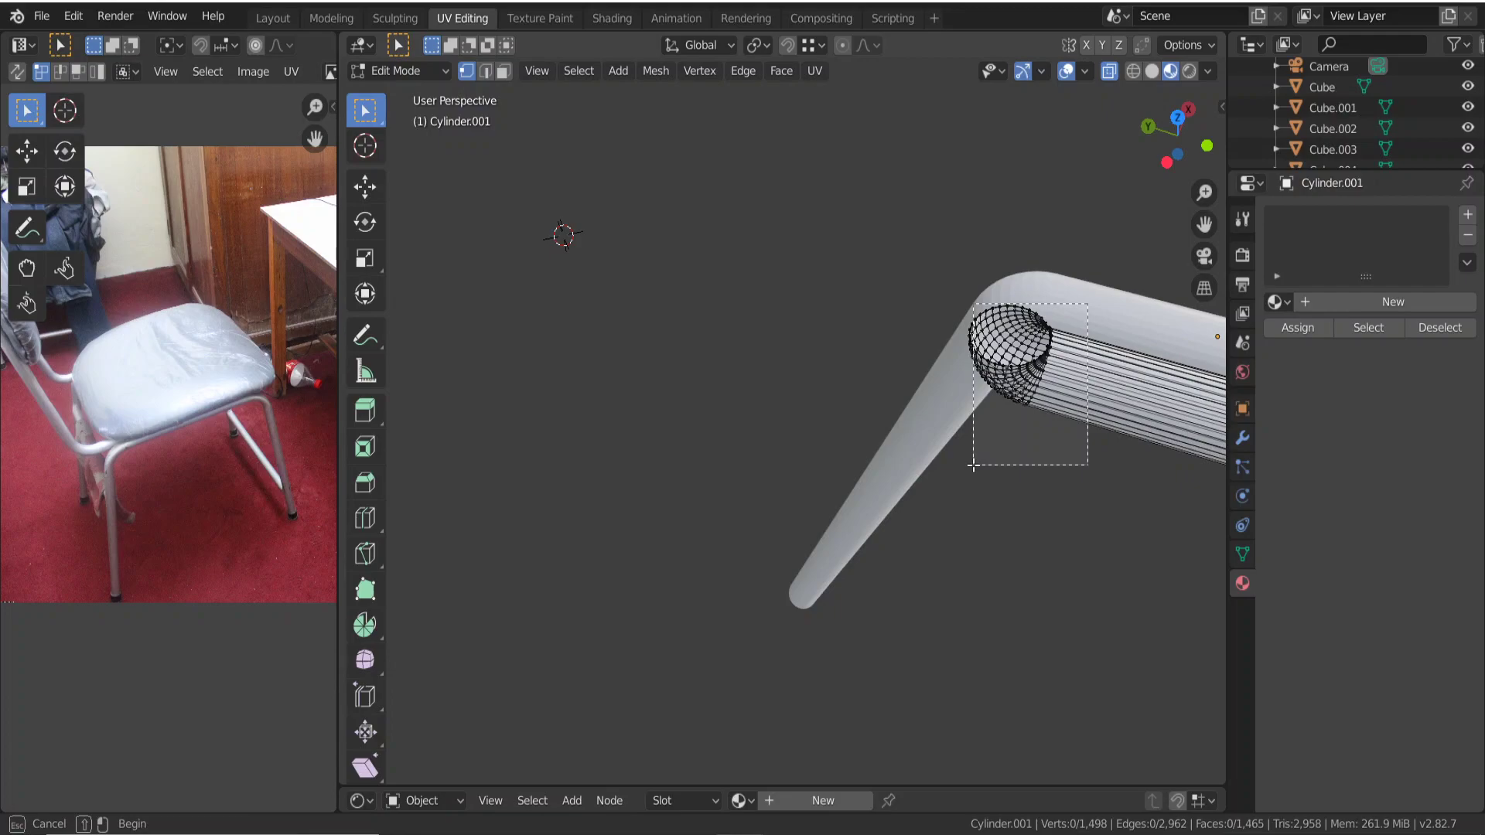
scroll(1033, 448, up, 1)
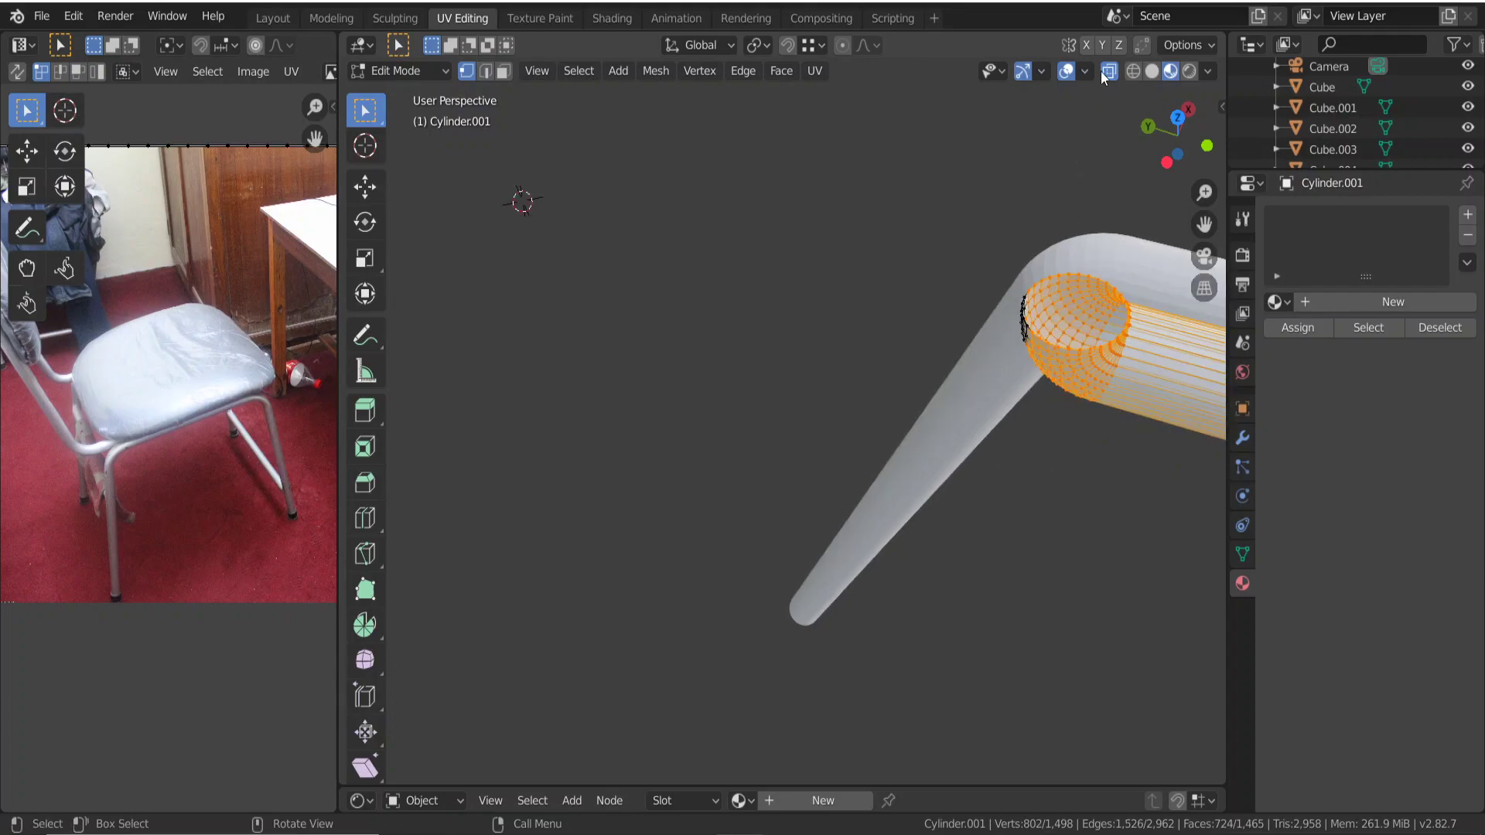
scroll(1012, 410, down, 1)
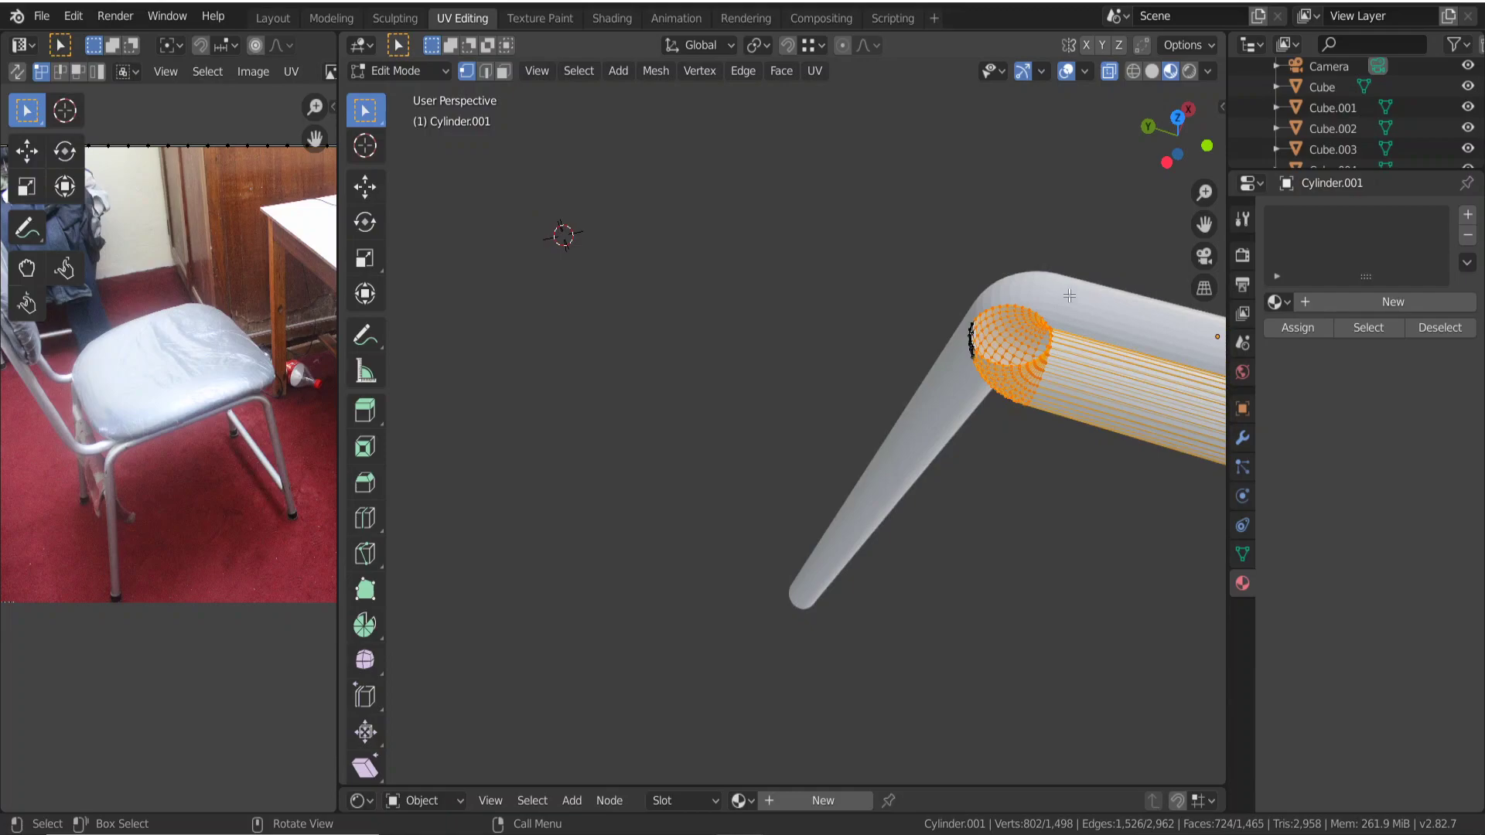
key(b)
drag(1100, 205, 902, 474)
mouse_move(972, 495)
middle_down()
mouse_move(985, 494)
mouse_move(976, 473)
mouse_move(1029, 485)
middle_up()
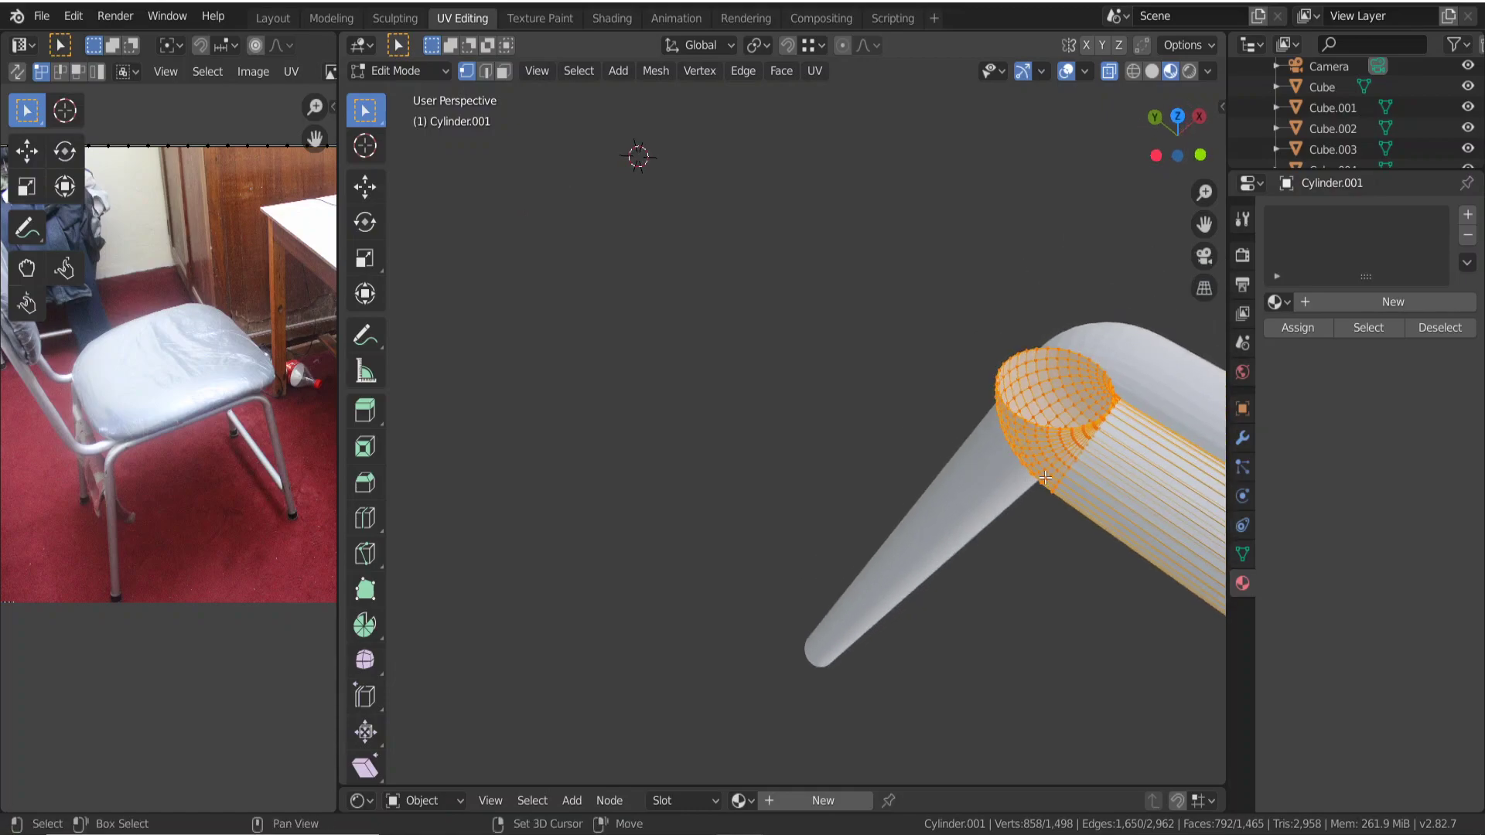
Deselect the tube's lengthwise edge loop, leaving only the 827 tube-end cap vertices selected.
key(alt)
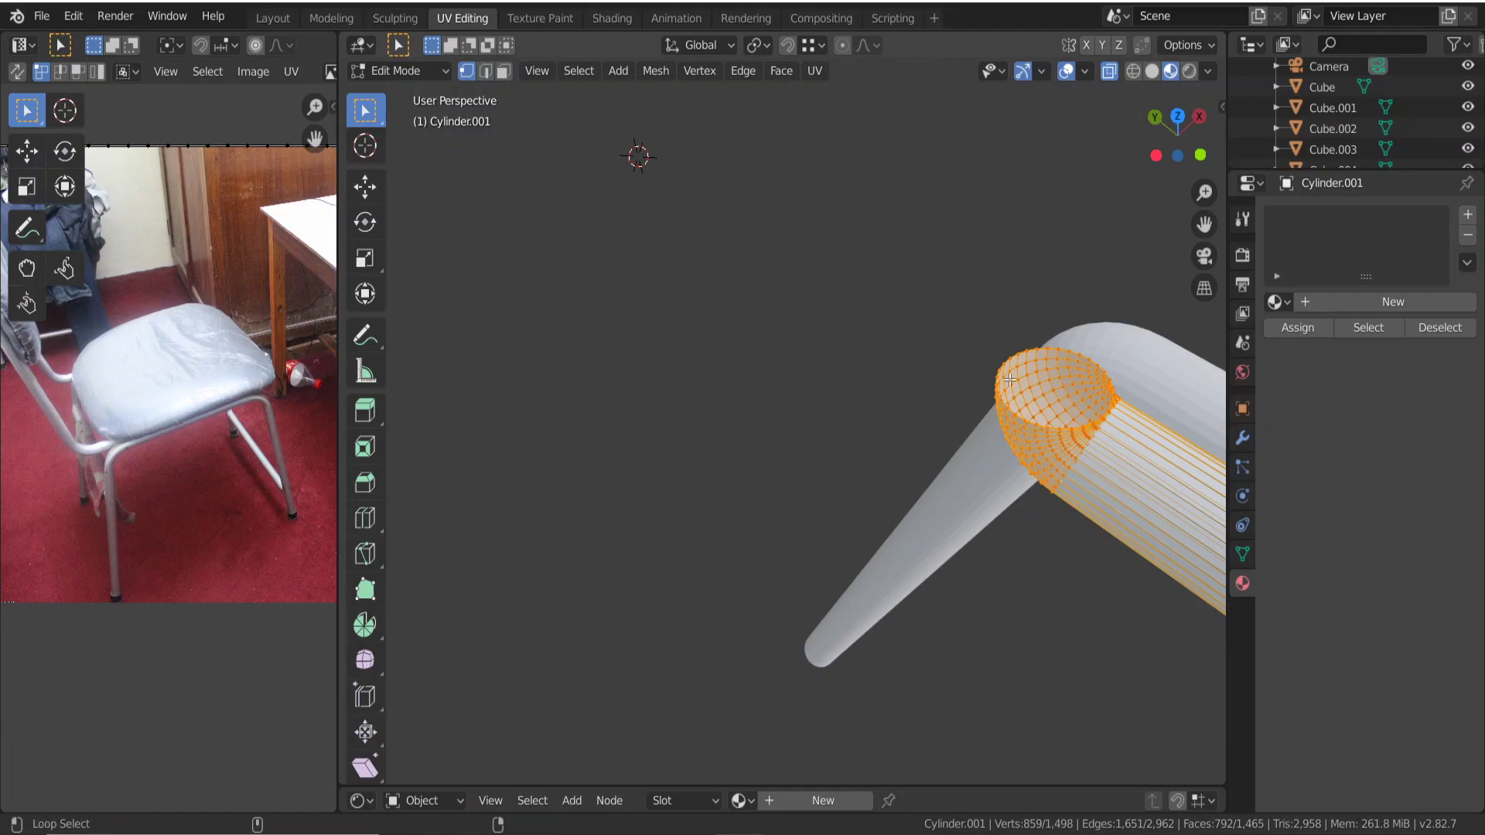
alt+shift+click(1067, 473)
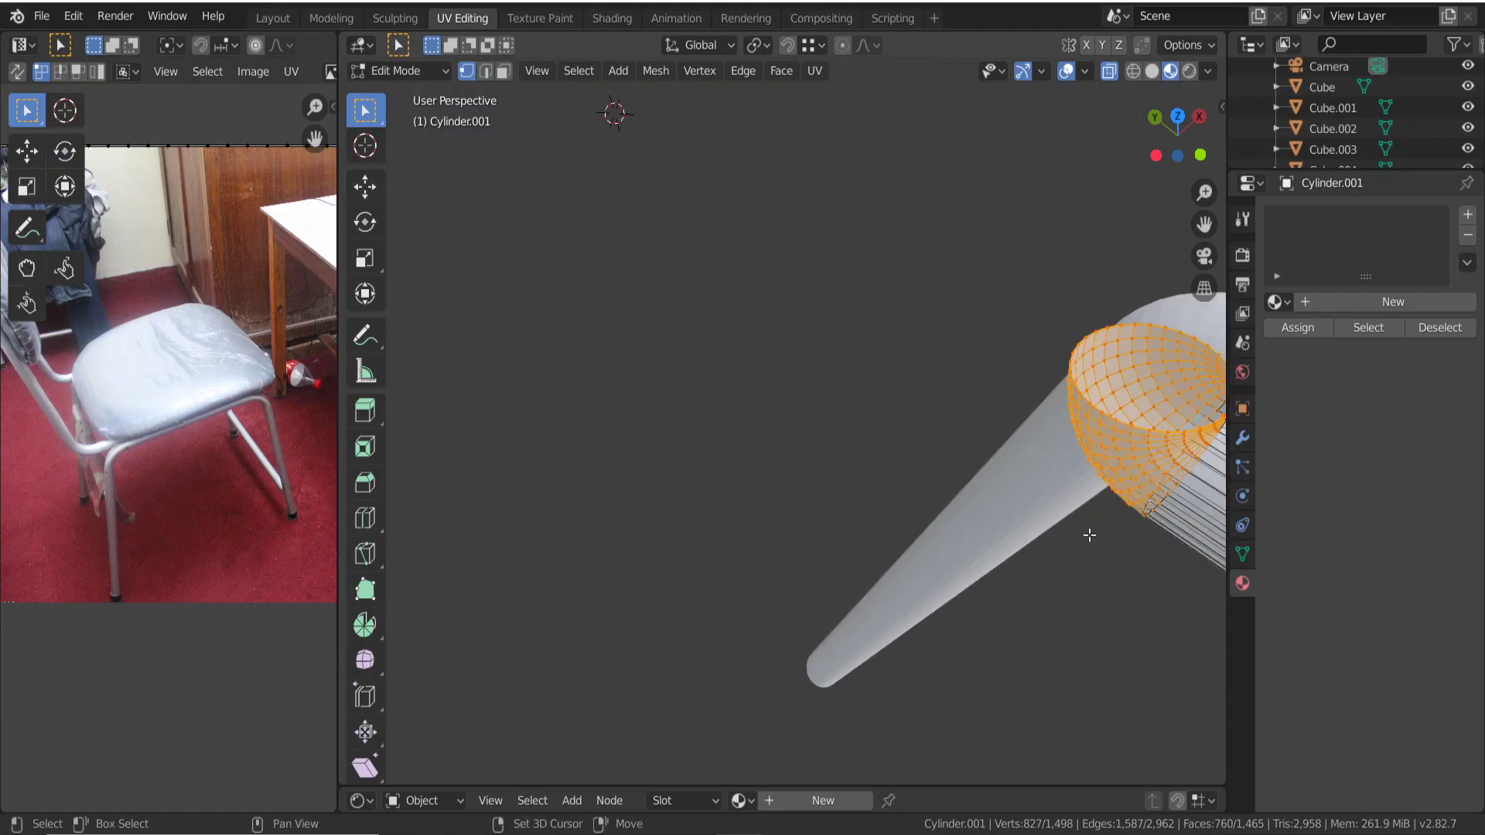
scroll(994, 497, up, 2)
scroll(991, 493, up, 2)
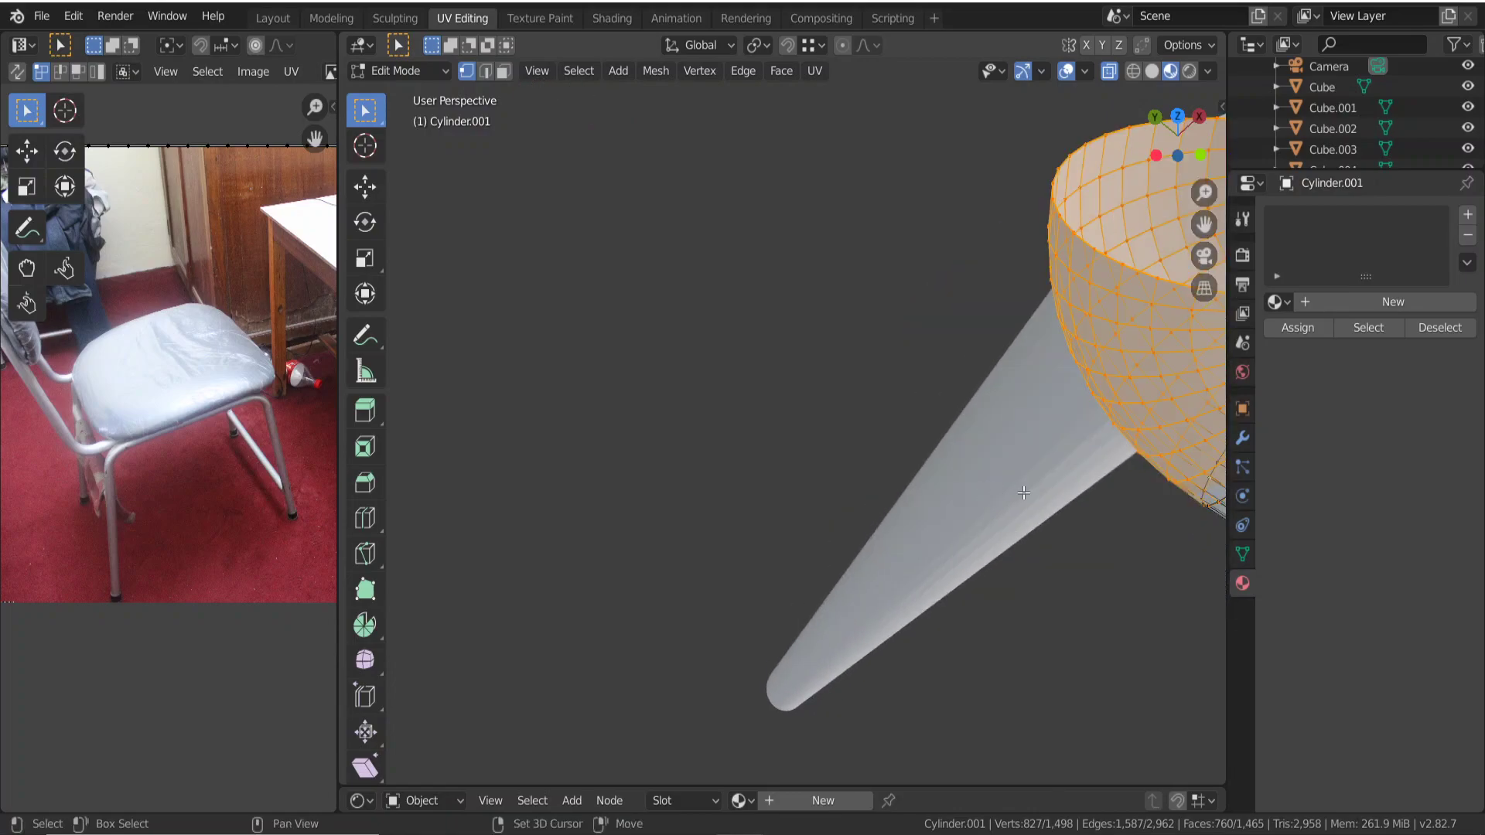
mouse_move(990, 494)
middle_down()
mouse_move(907, 439)
mouse_move(1083, 411)
mouse_move(927, 393)
mouse_move(987, 382)
middle_up()
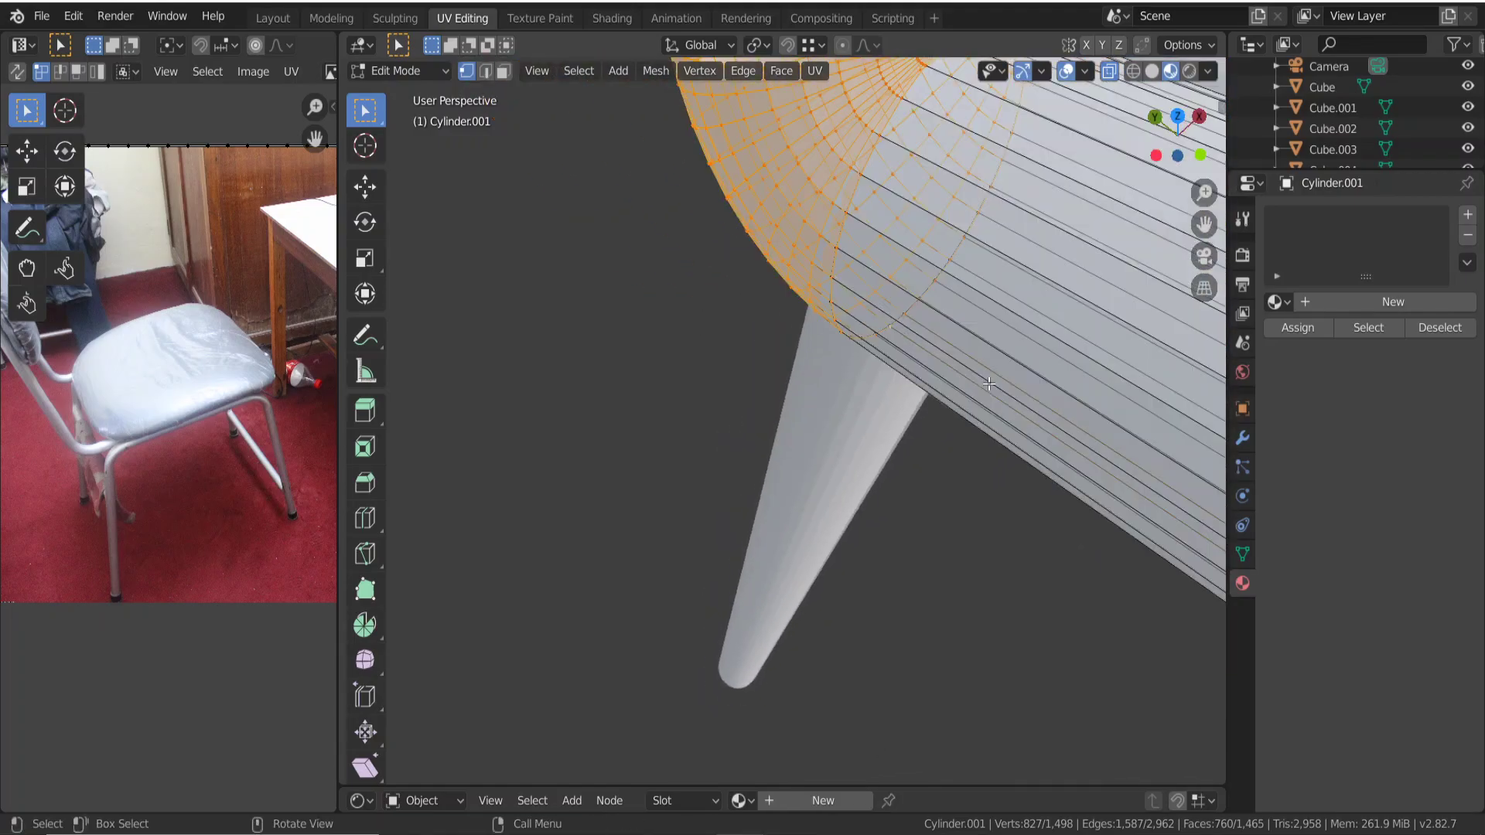
Delete the selected cap vertices from the tube end.
key(x)
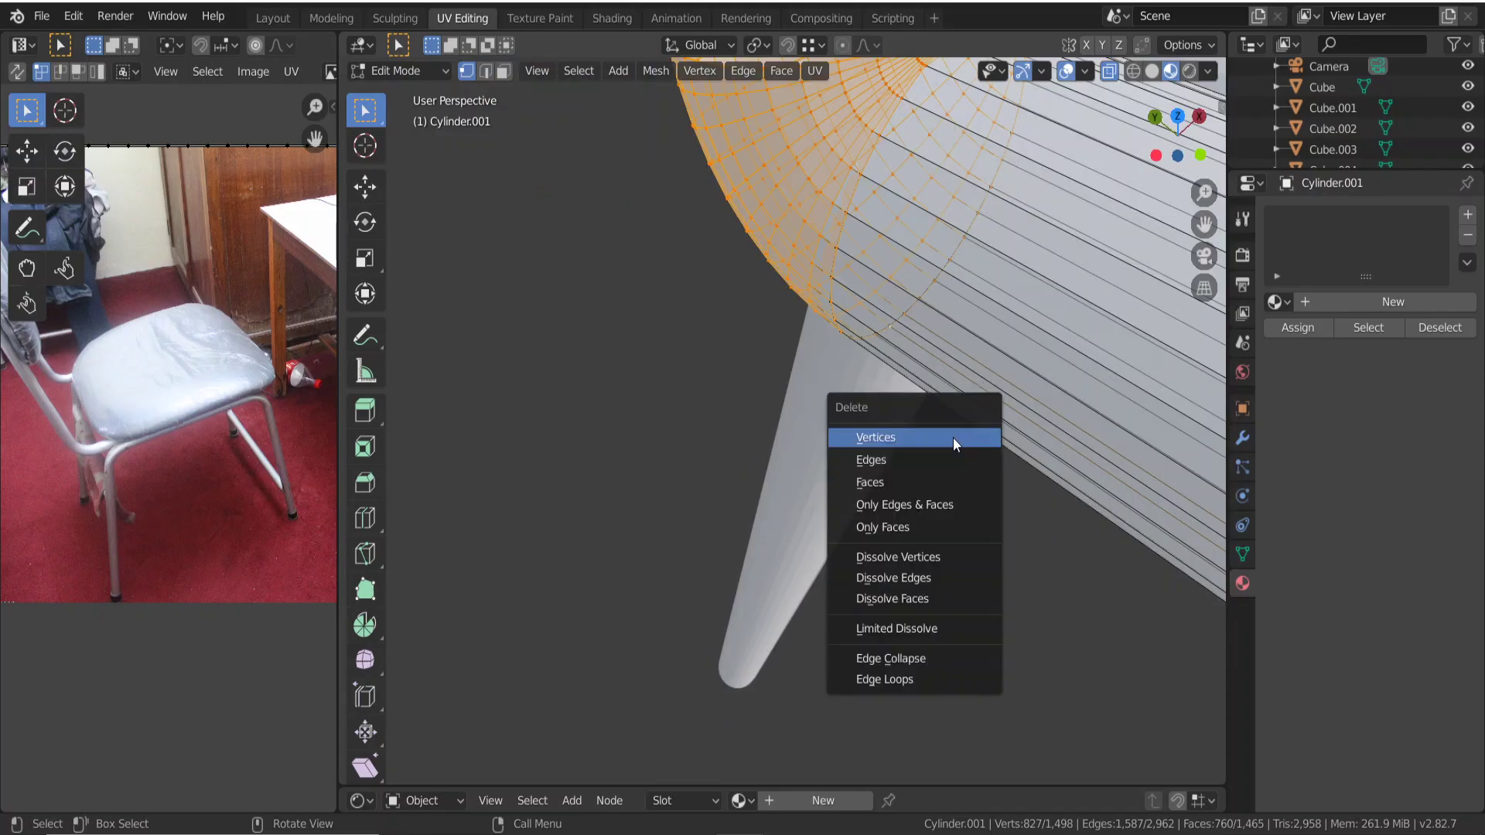
click(956, 444)
mouse_move(942, 434)
middle_down()
mouse_move(993, 375)
mouse_move(721, 385)
middle_up()
key(Tab)
key(Tab)
middle_drag(838, 325, 725, 283)
Fill the open tube end loop with a new face and return to Object Mode.
key(b)
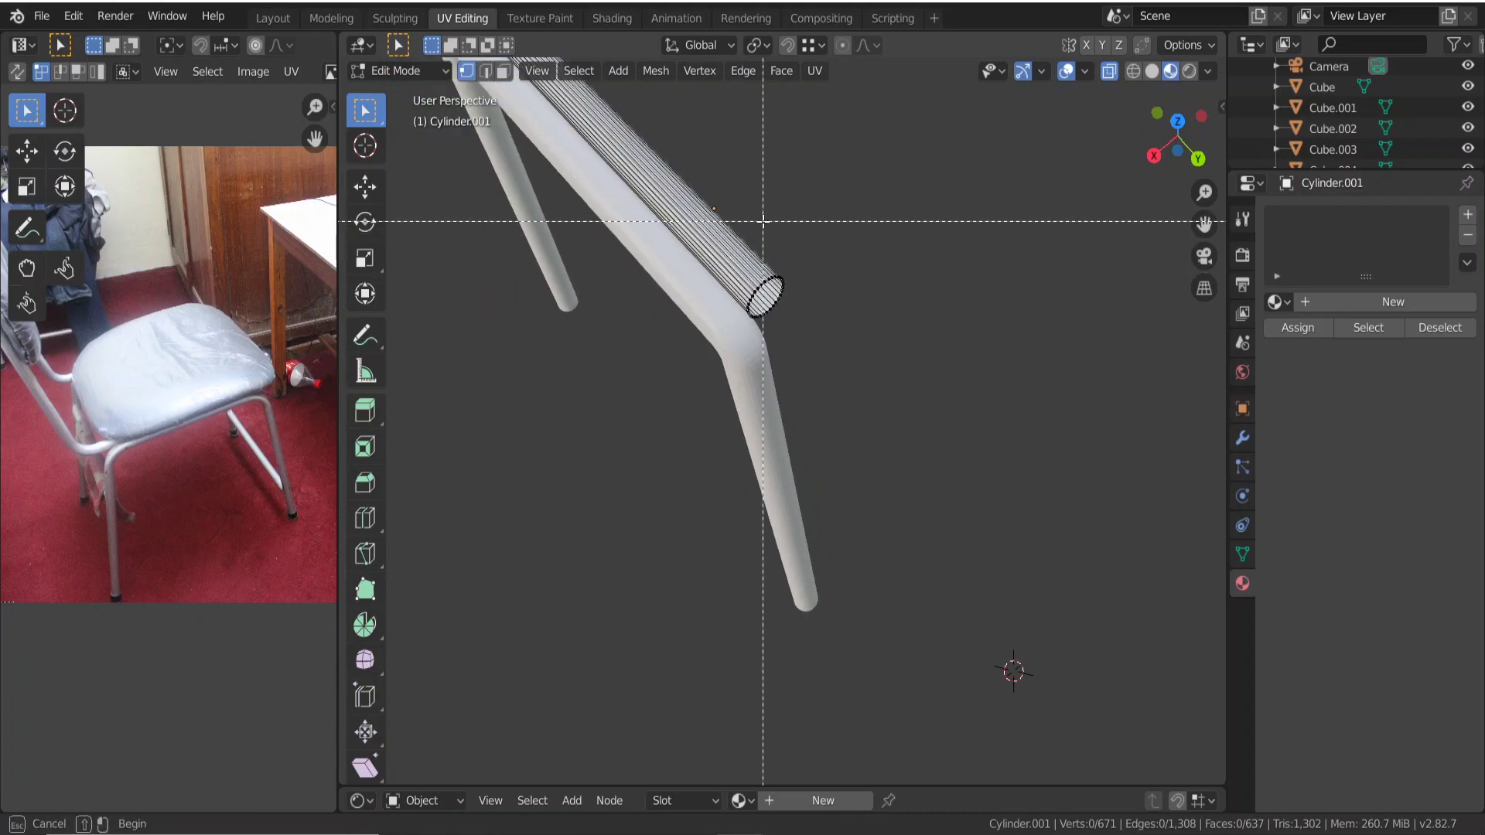
drag(758, 267, 921, 331)
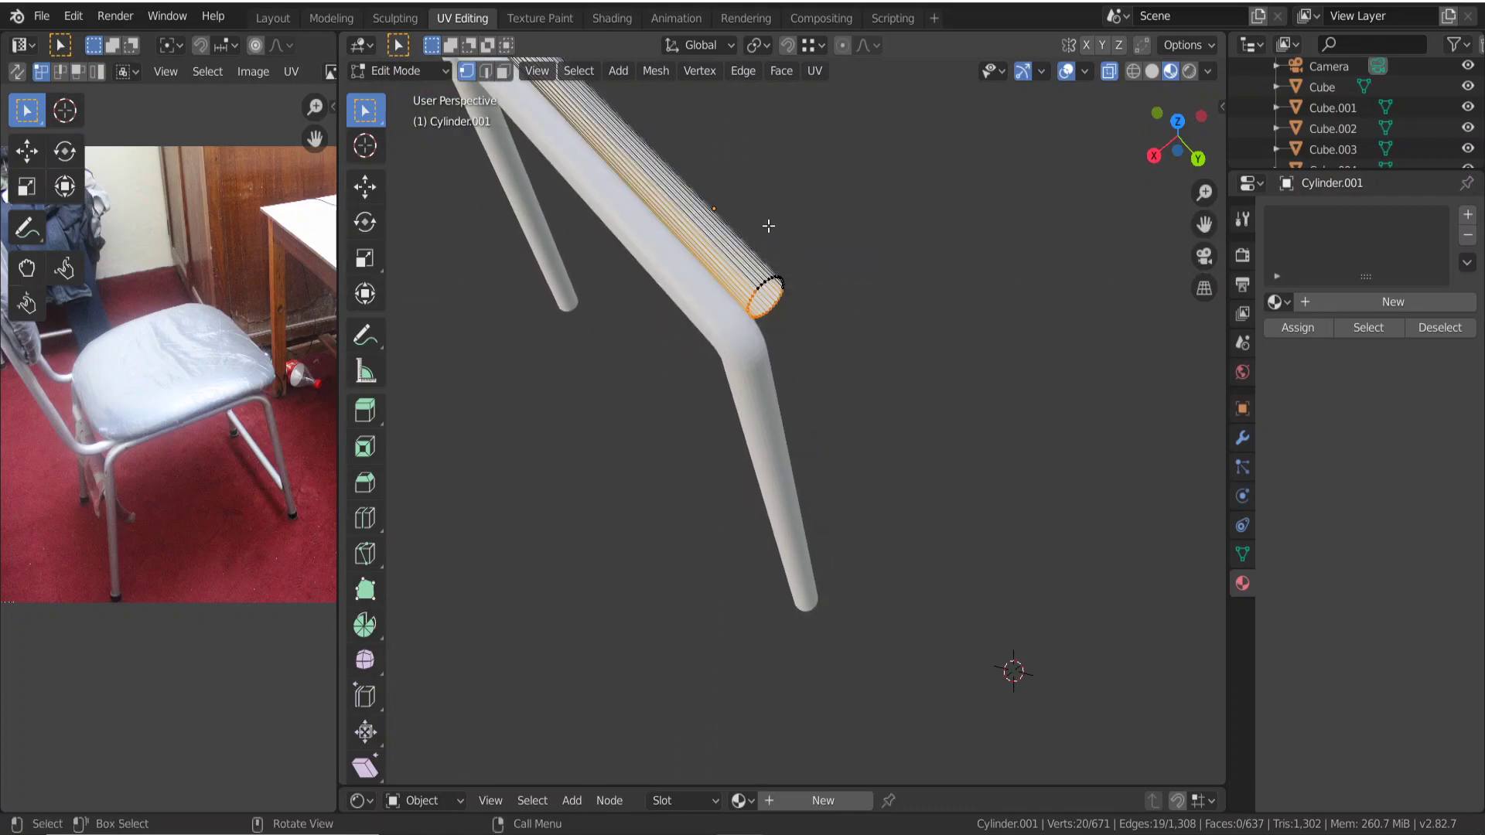
shift+drag(749, 225, 839, 411)
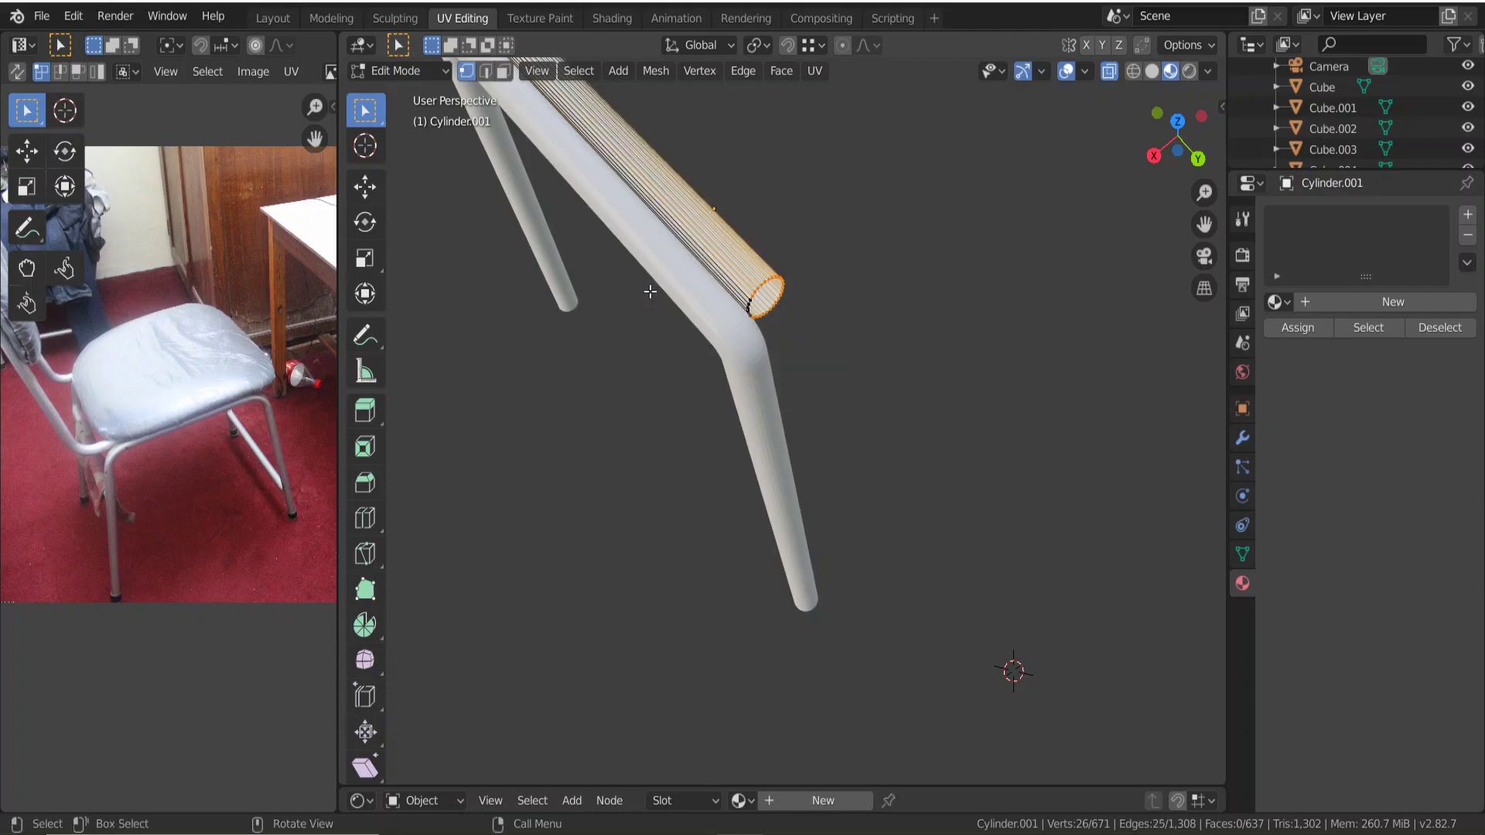
shift+drag(654, 236, 1030, 405)
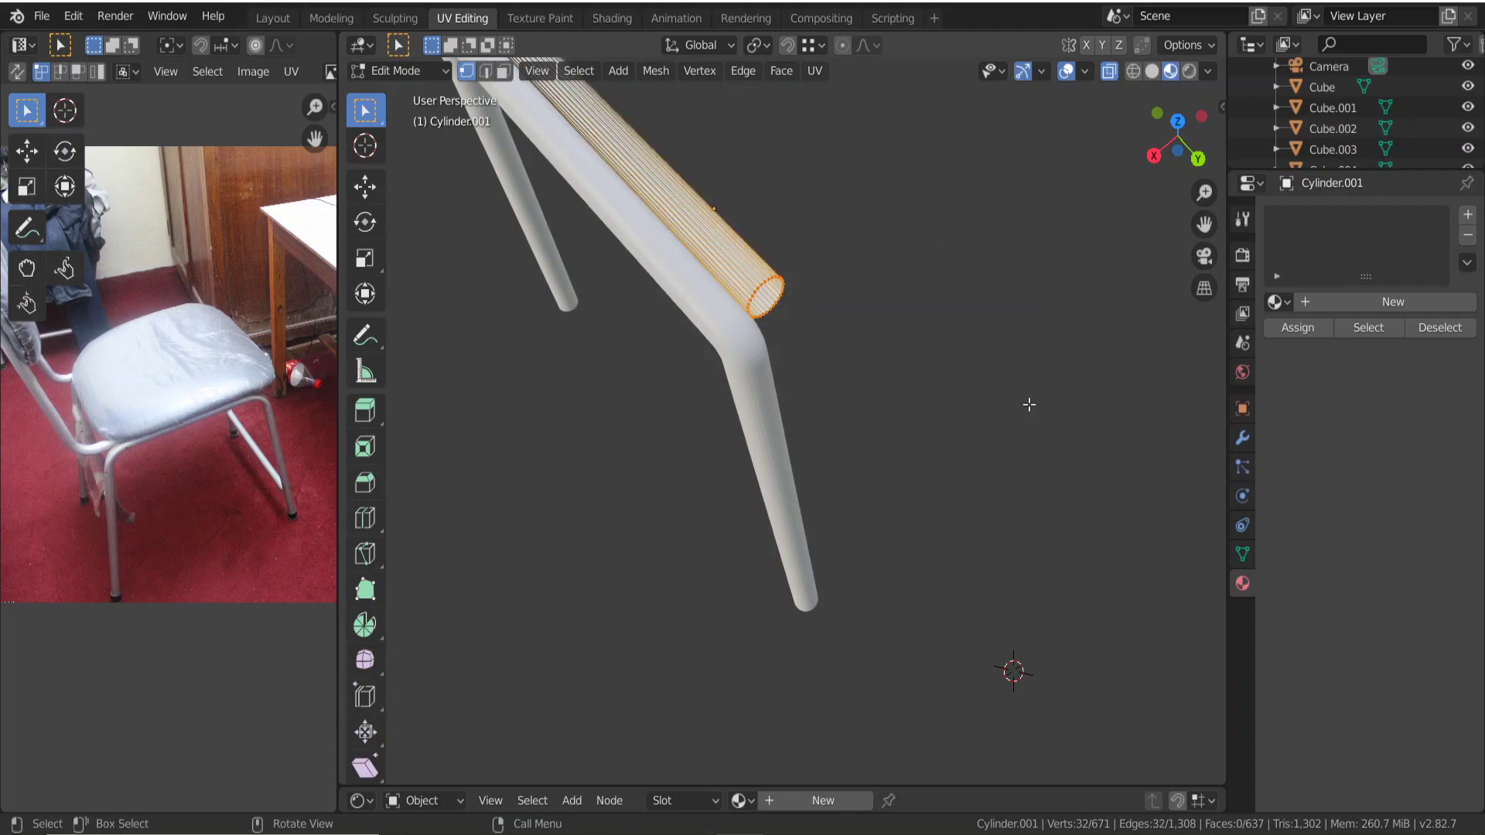
key(f)
key(alt+a)
mouse_move(955, 414)
middle_down()
mouse_move(1027, 414)
mouse_move(842, 406)
mouse_move(726, 447)
mouse_move(708, 397)
mouse_move(684, 435)
mouse_move(702, 401)
middle_up()
key(Tab)
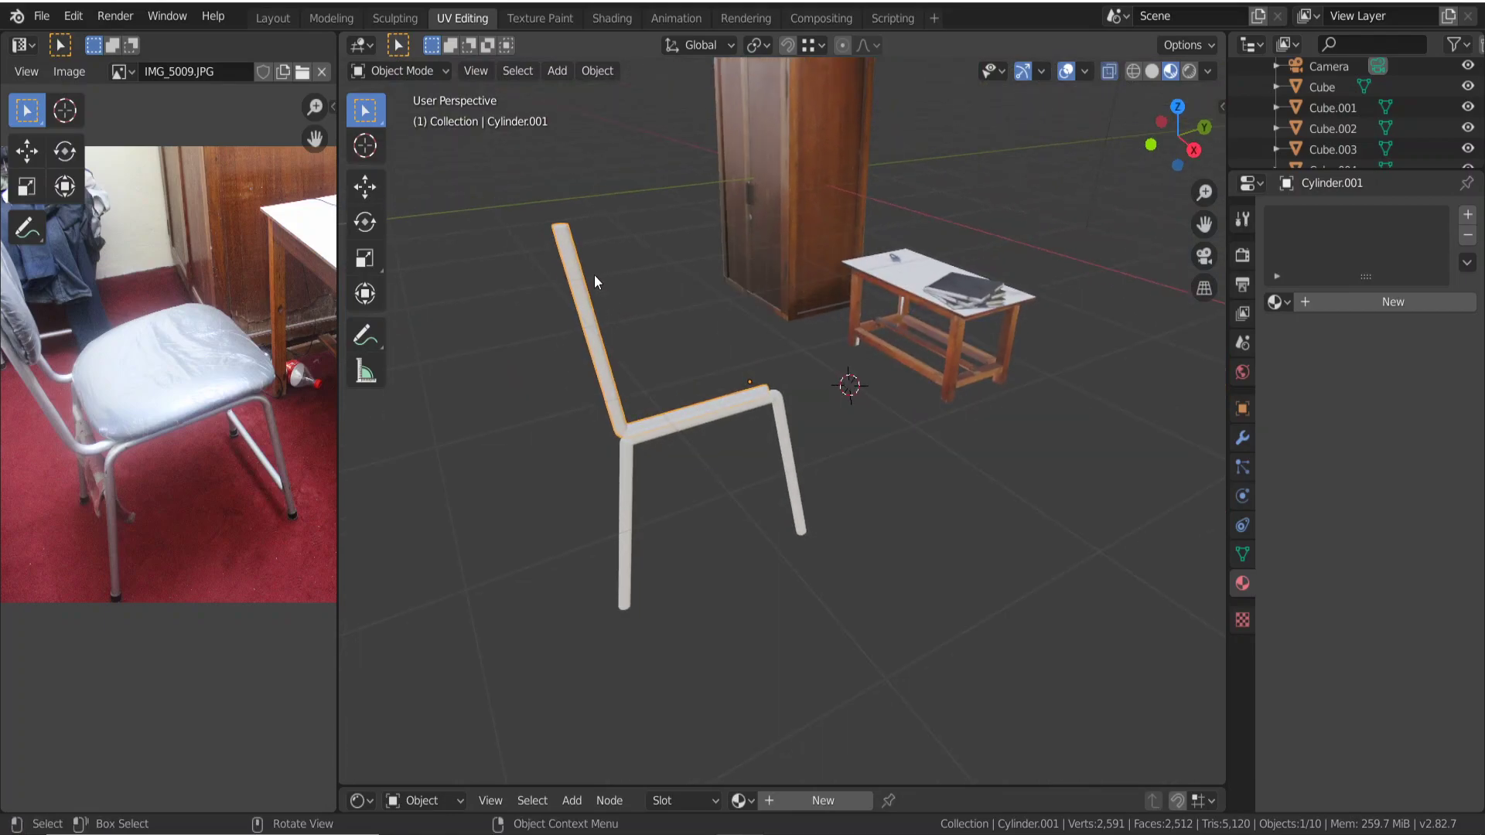
scroll(142, 379, down, 1)
scroll(142, 379, up, 1)
scroll(142, 379, up, 1)
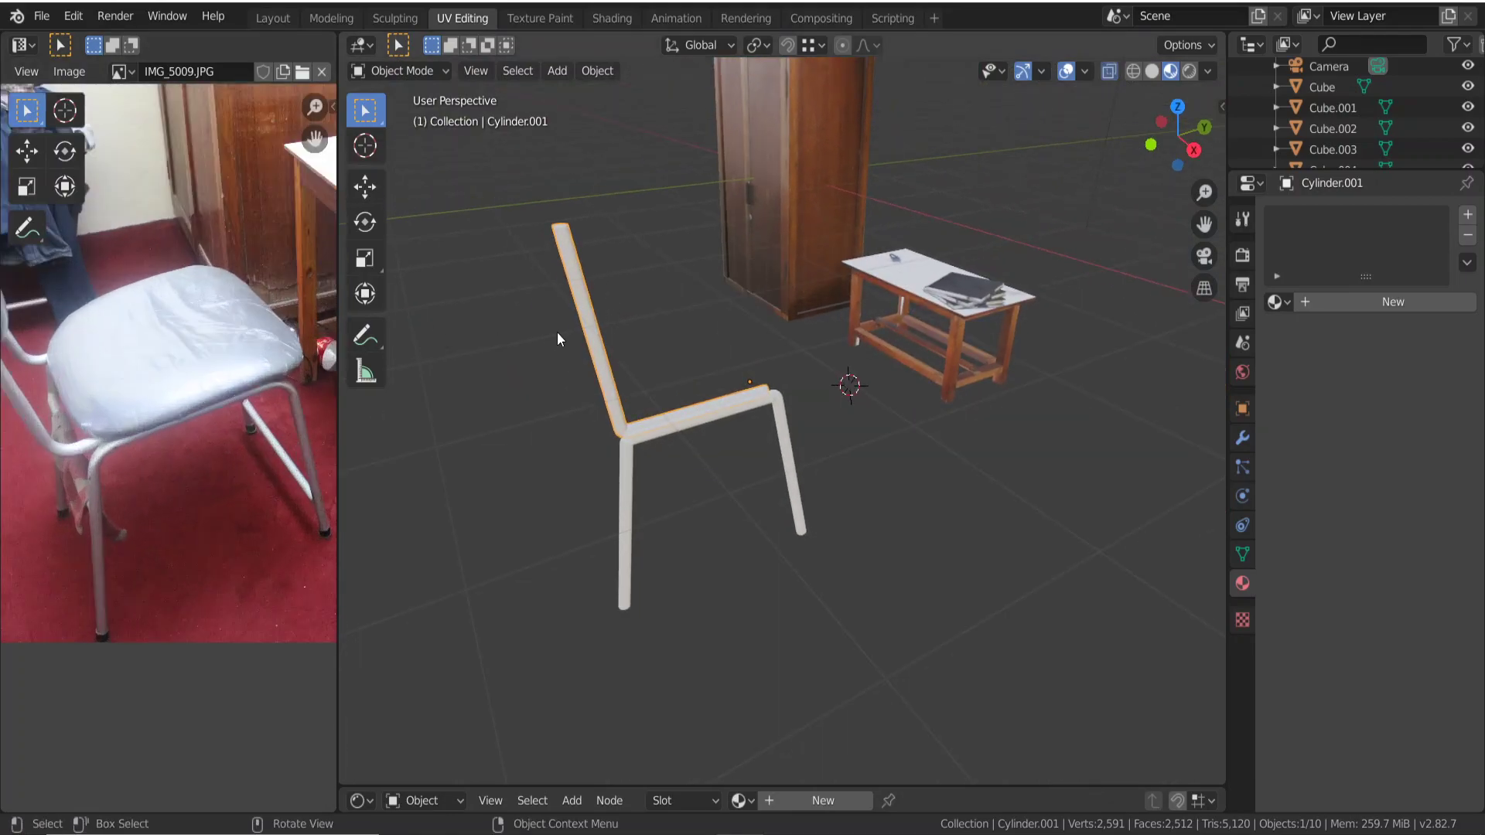
mouse_move(550, 305)
middle_down()
mouse_move(497, 298)
mouse_move(515, 292)
mouse_move(593, 365)
mouse_move(601, 332)
mouse_move(680, 472)
mouse_move(693, 453)
middle_up()
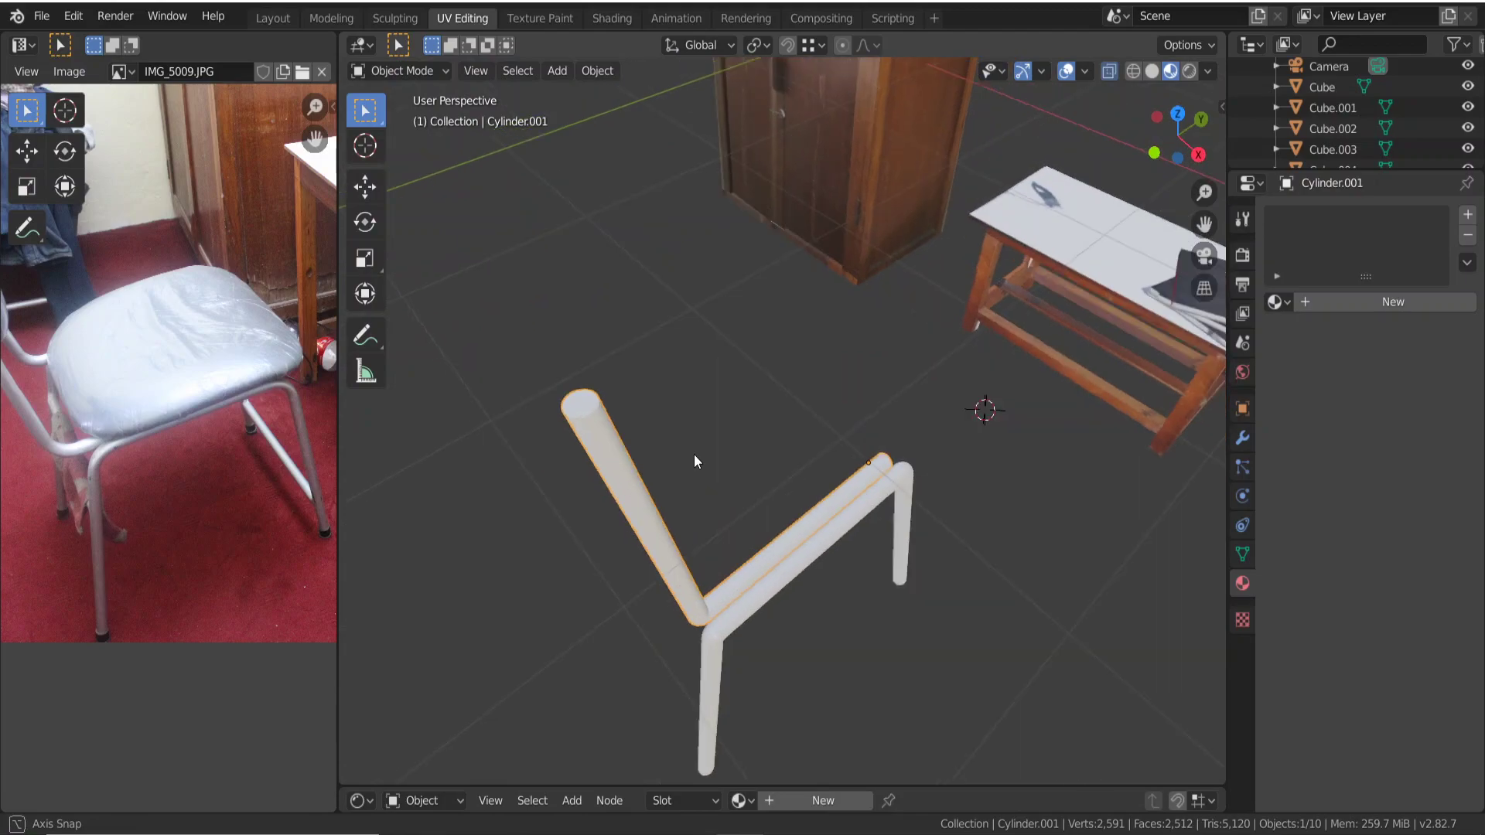
key(Tab)
drag(520, 355, 661, 451)
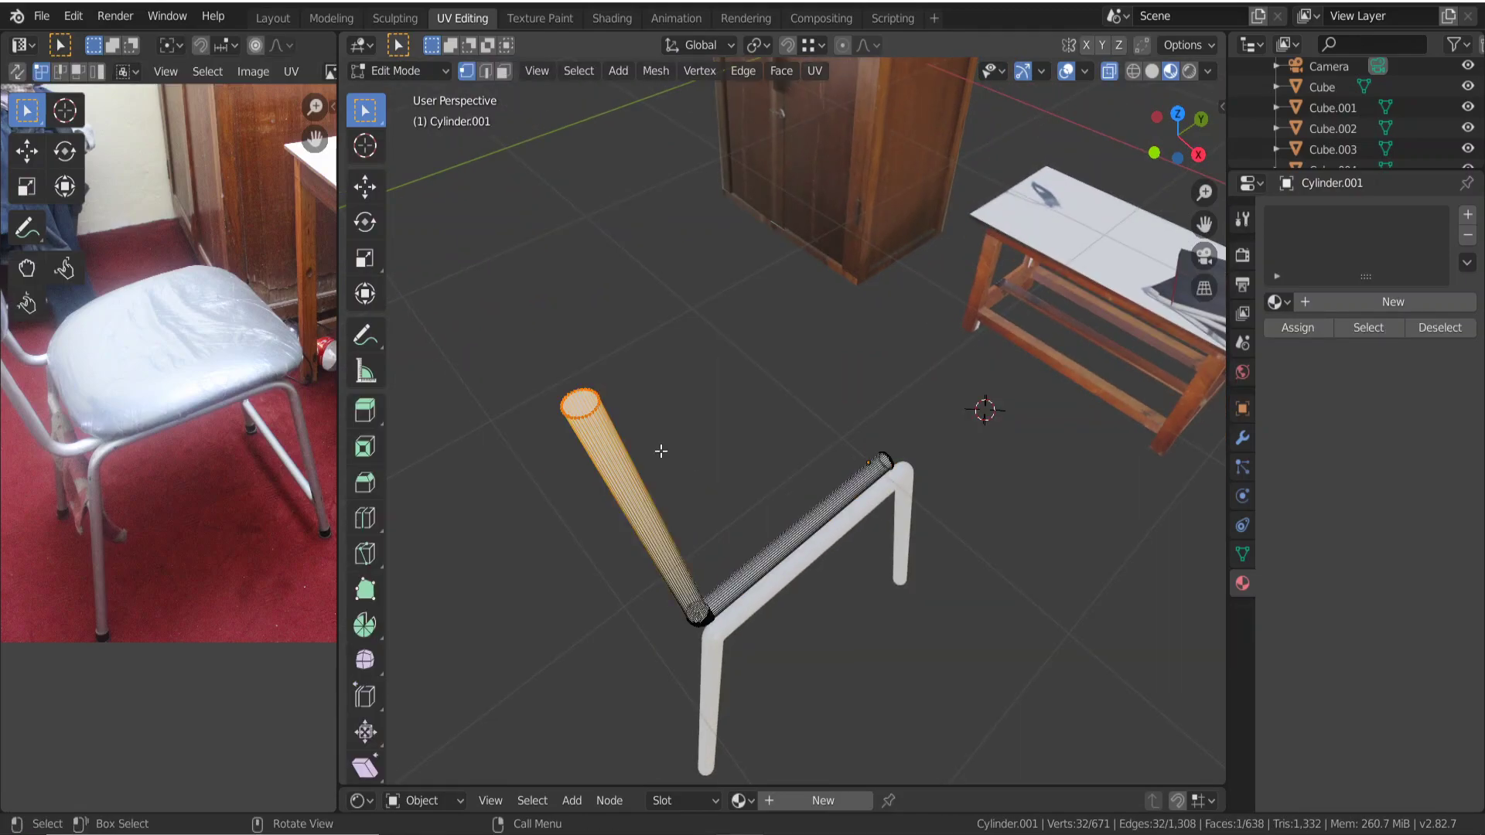
click(672, 425)
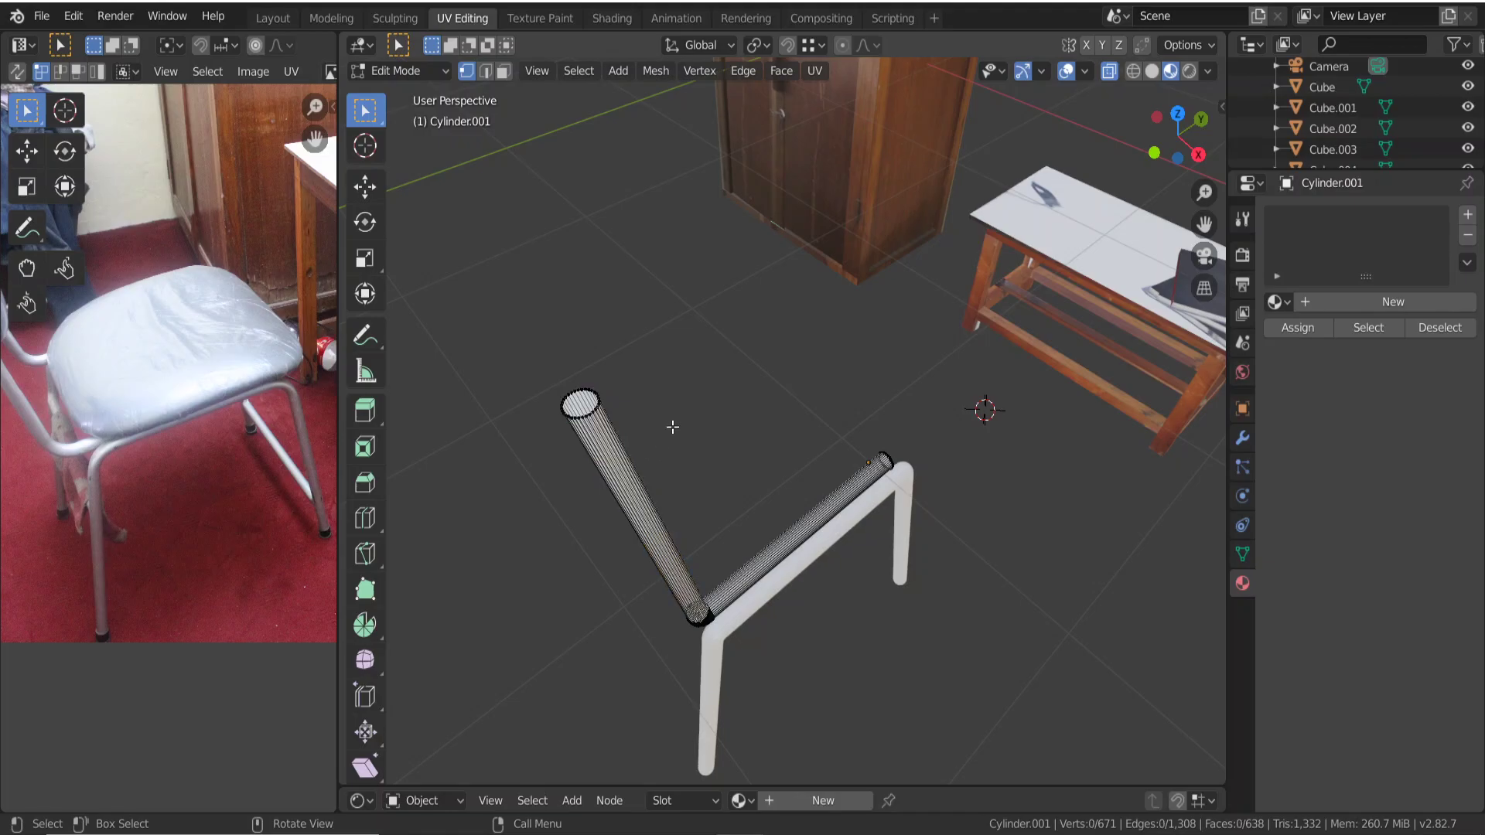
key(Tab)
mouse_move(671, 427)
middle_down()
mouse_move(605, 453)
mouse_move(596, 416)
mouse_move(620, 355)
mouse_move(654, 372)
mouse_move(749, 526)
middle_up()
Join the other Cylinder side frame into the selected one with Ctrl+J, then deselect.
shift+click(765, 546)
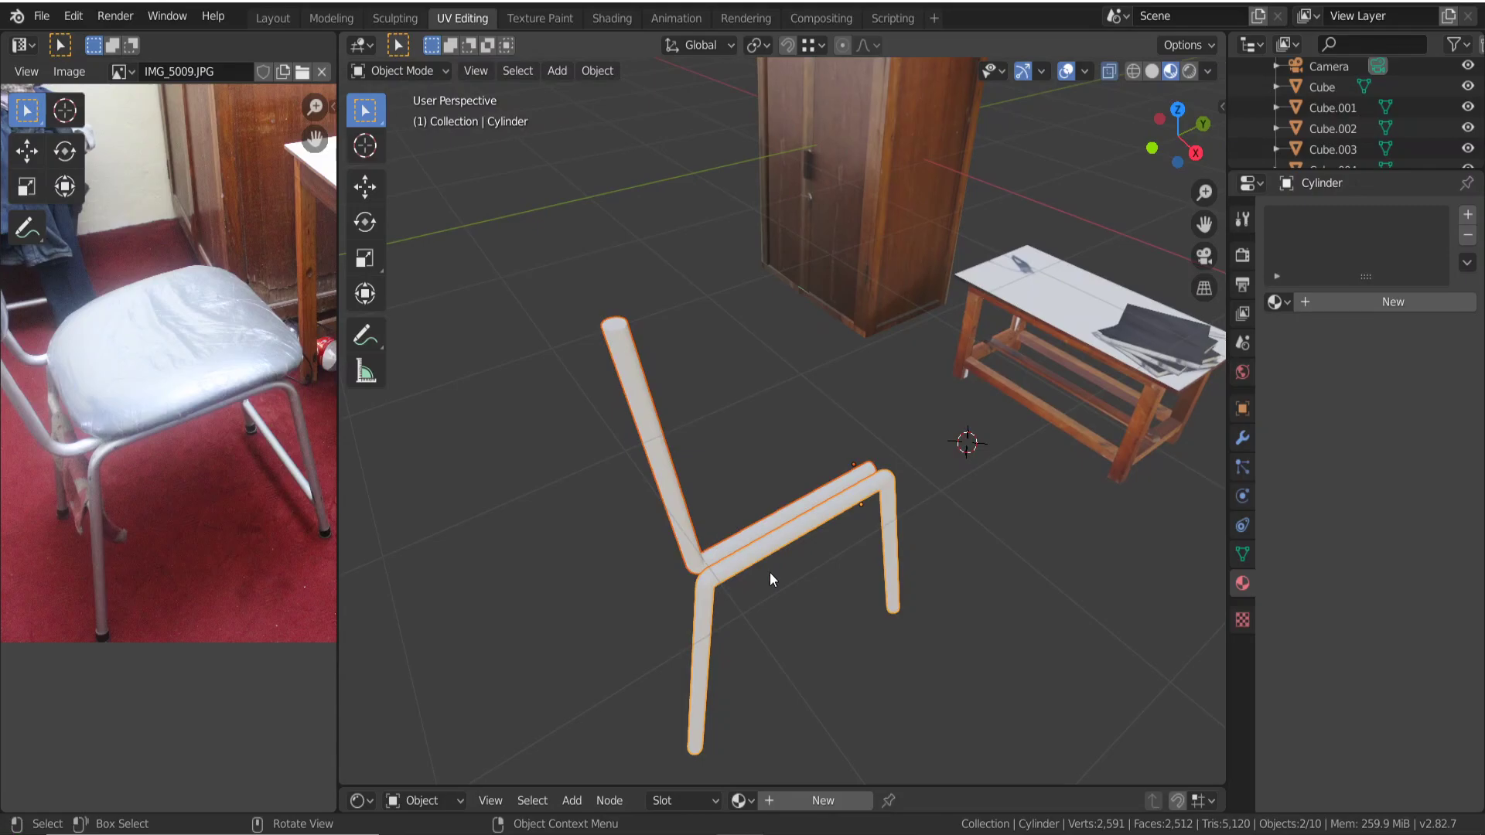
key(ctrl+j)
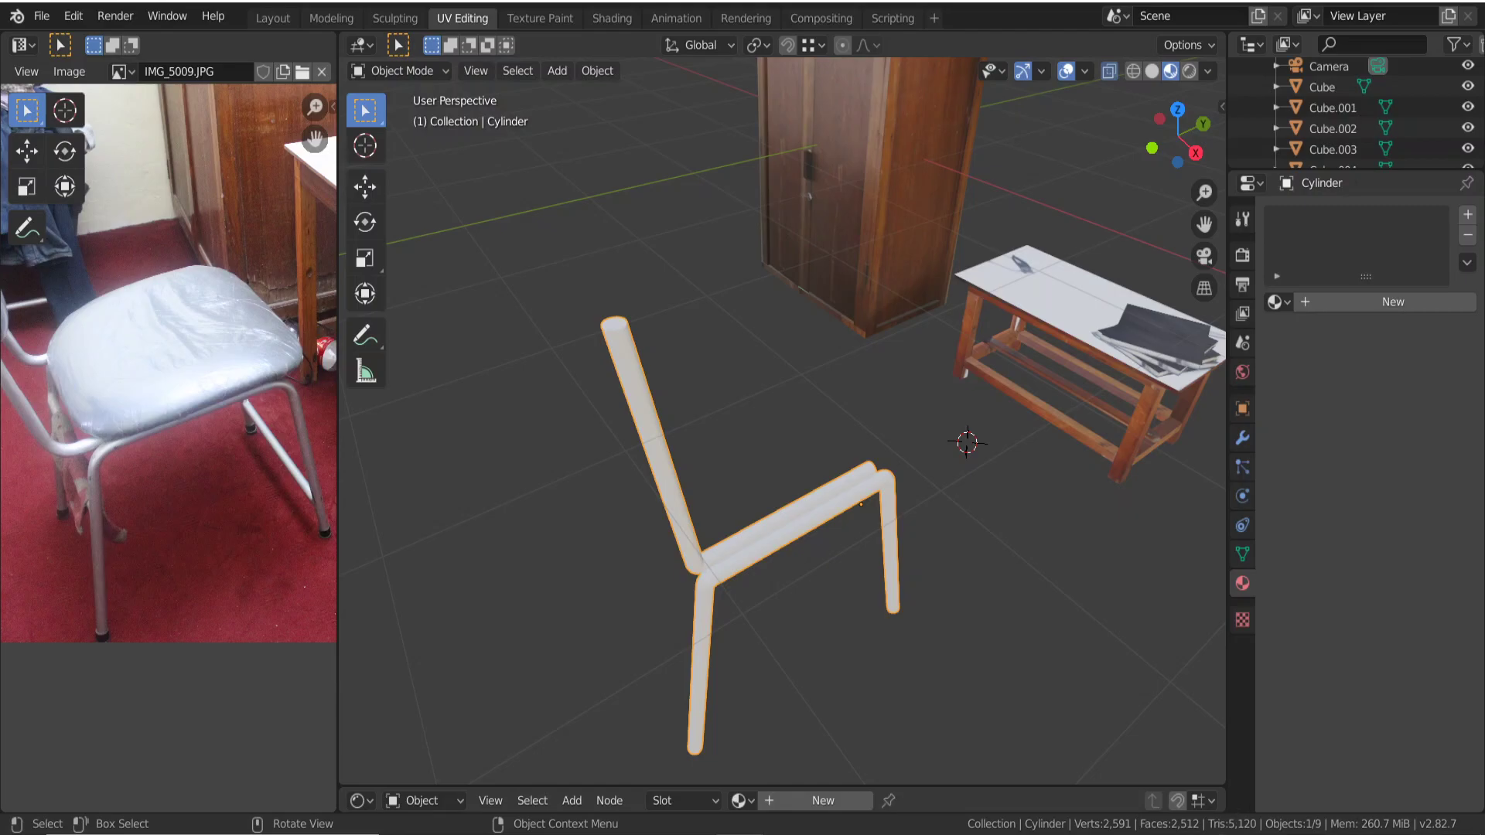
click(823, 615)
middle_drag(823, 615, 915, 601)
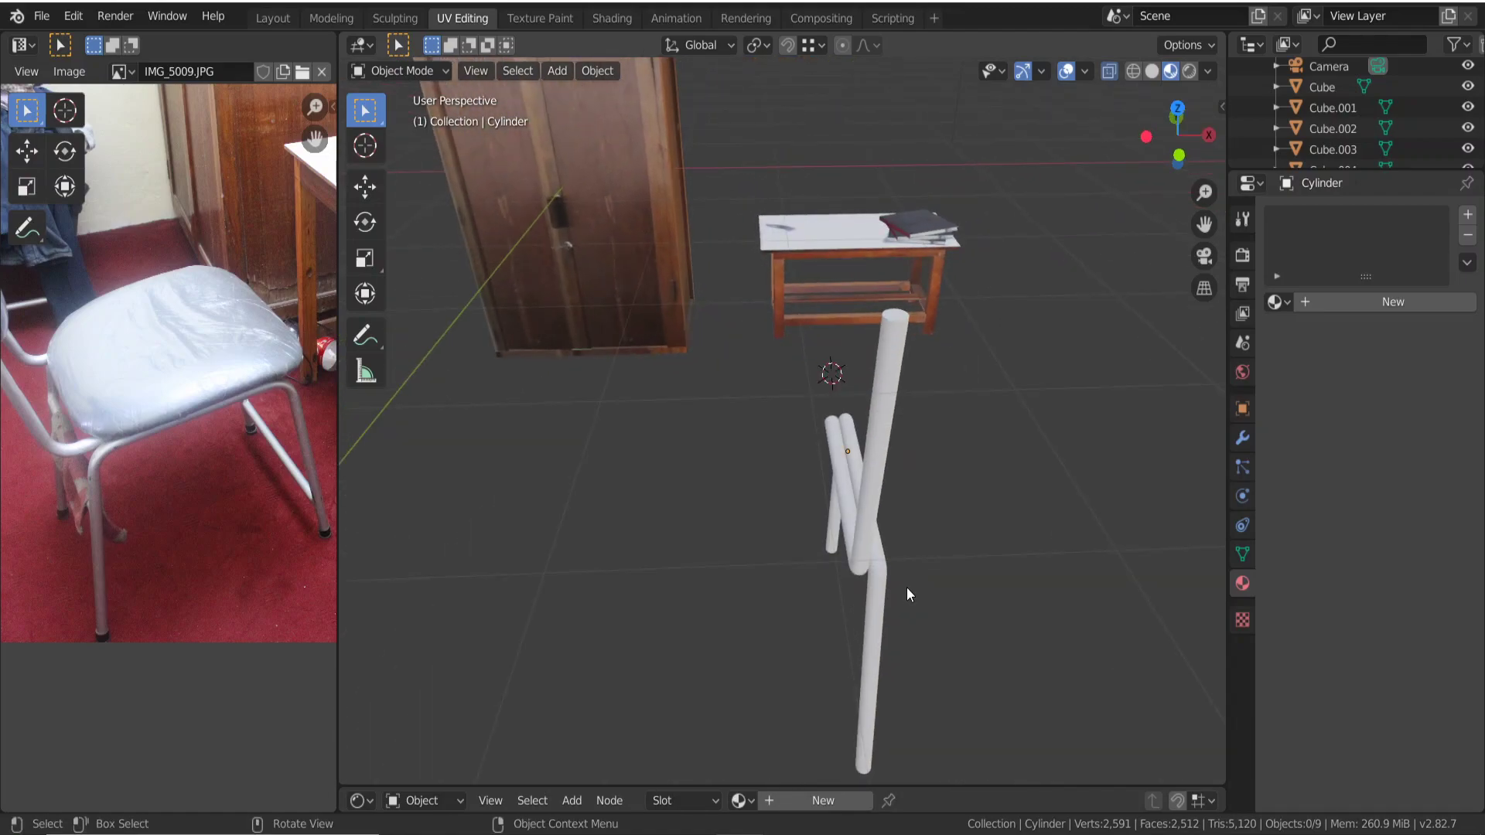
Duplicate the joined cylinder frame and move the copy −2.13 m along X.
click(870, 570)
key(shift+d)
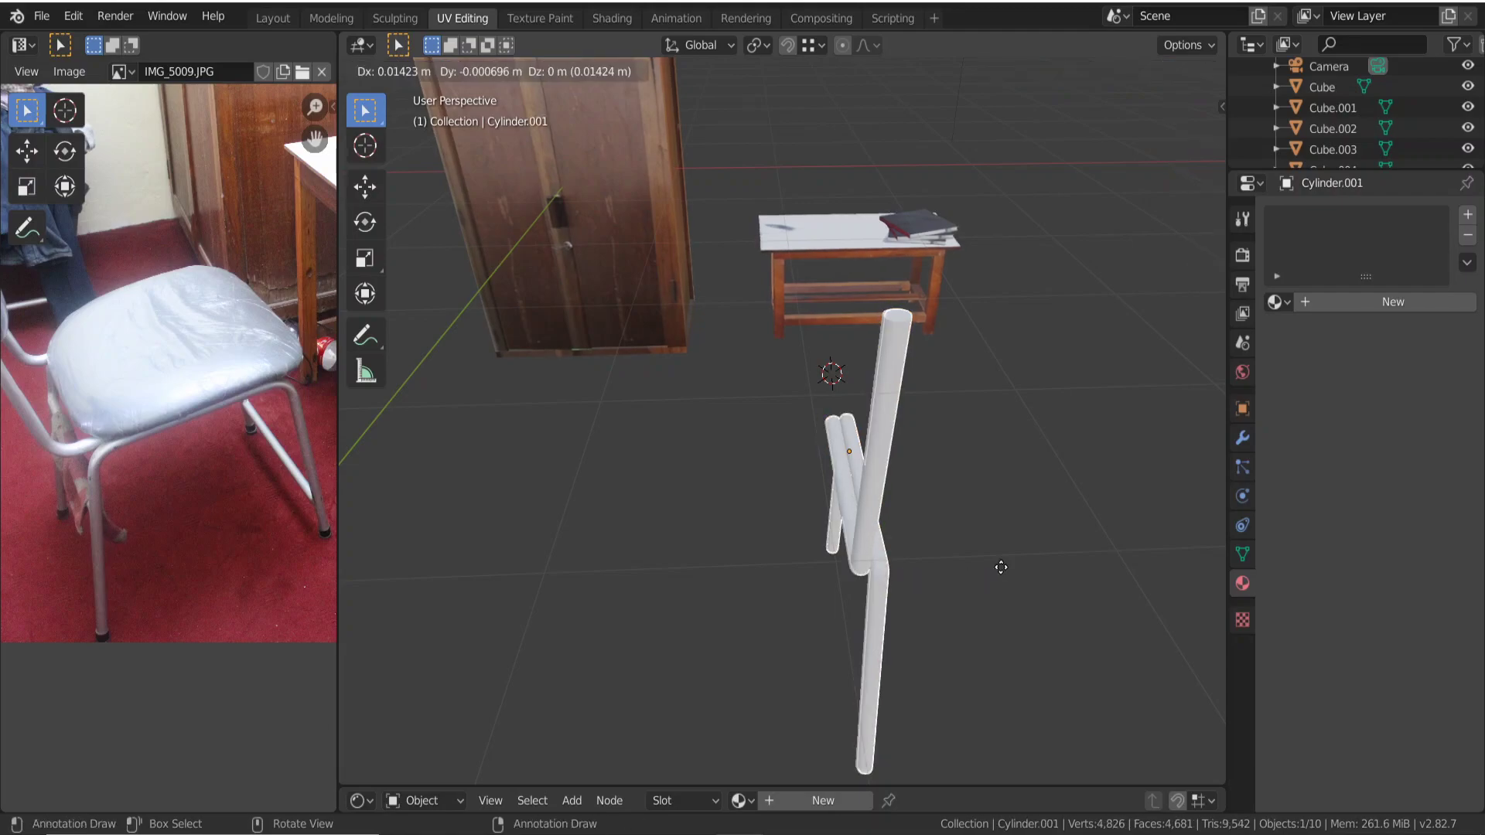
key(y)
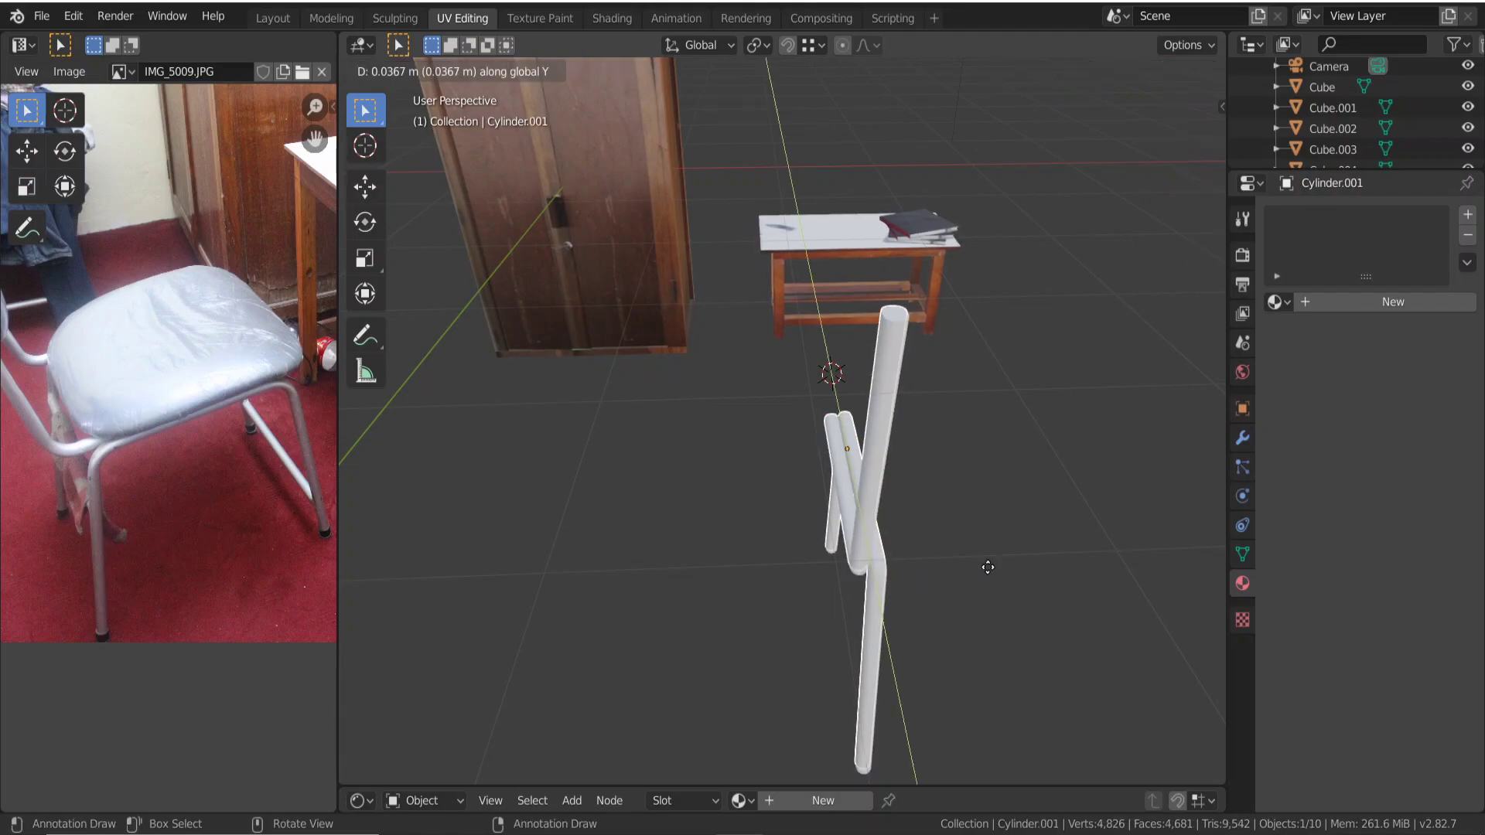
key(Escape)
key(g)
key(x)
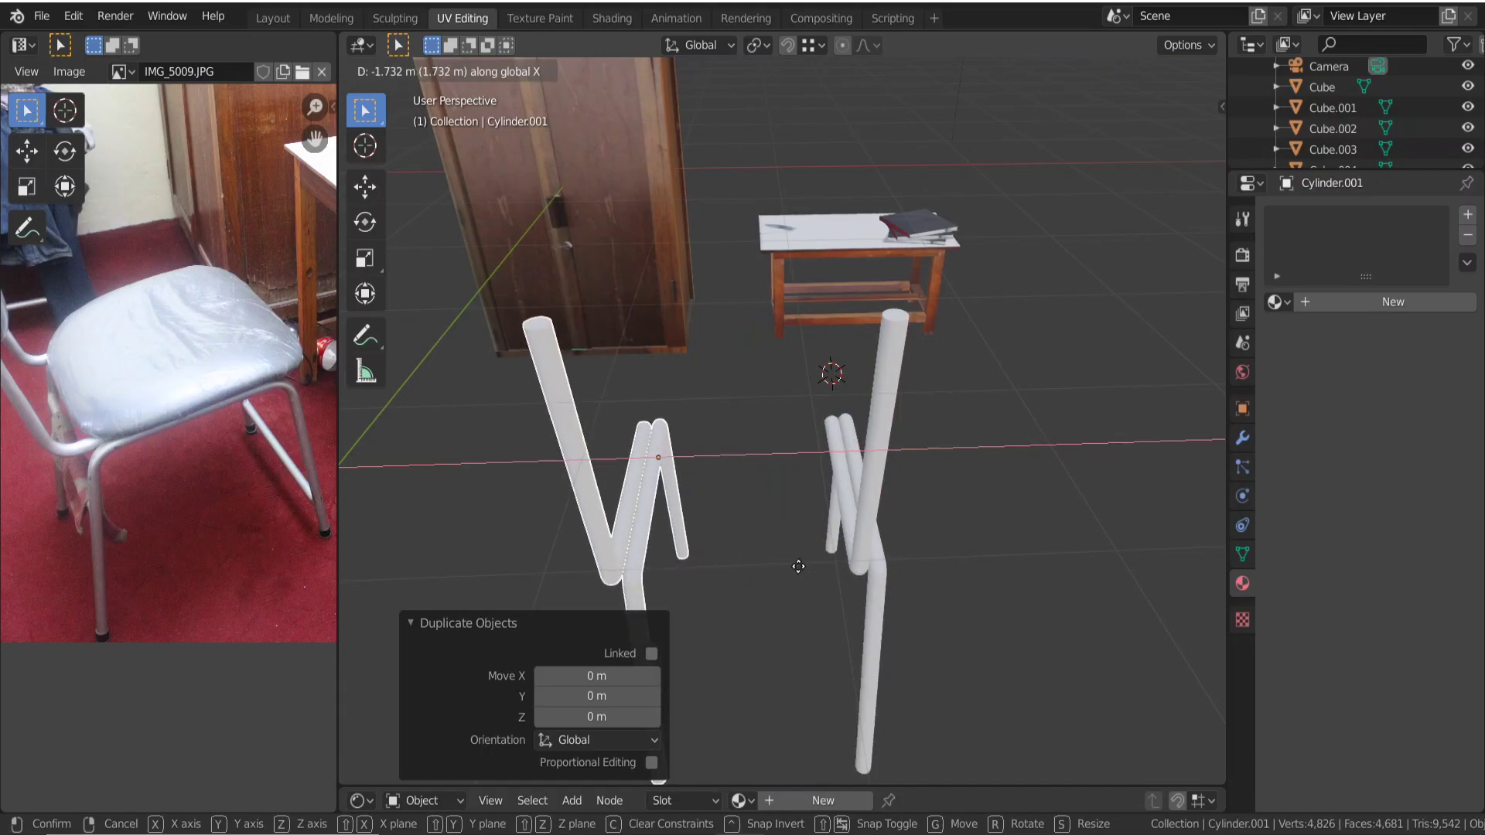
click(754, 566)
mouse_move(754, 567)
middle_down()
mouse_move(993, 507)
mouse_move(792, 531)
mouse_move(833, 503)
mouse_move(964, 467)
mouse_move(1002, 477)
middle_up()
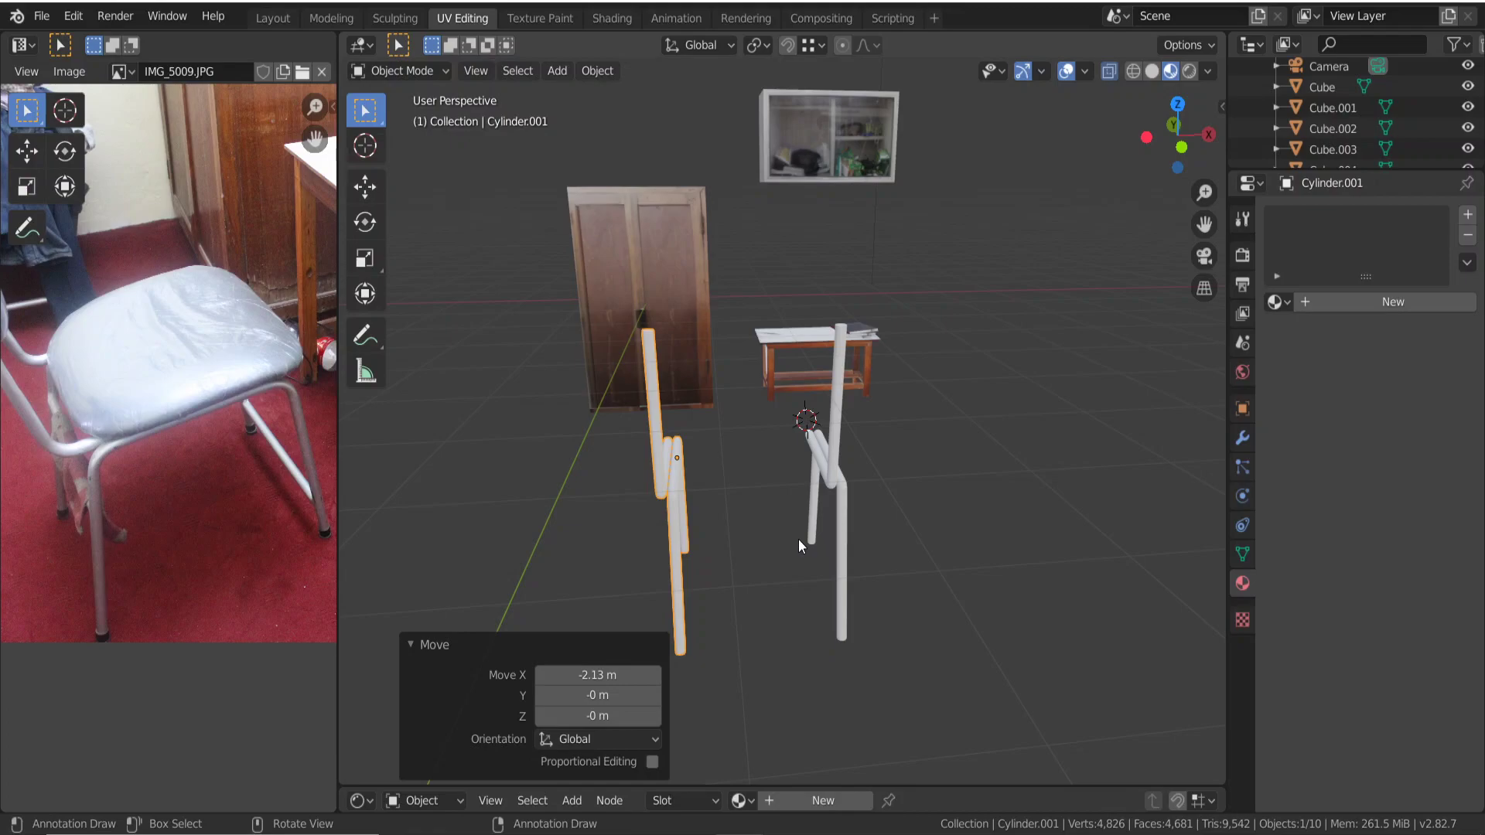
Tilt the copied frame Cylinder.001 3.08° around the Y axis.
key(r)
key(y)
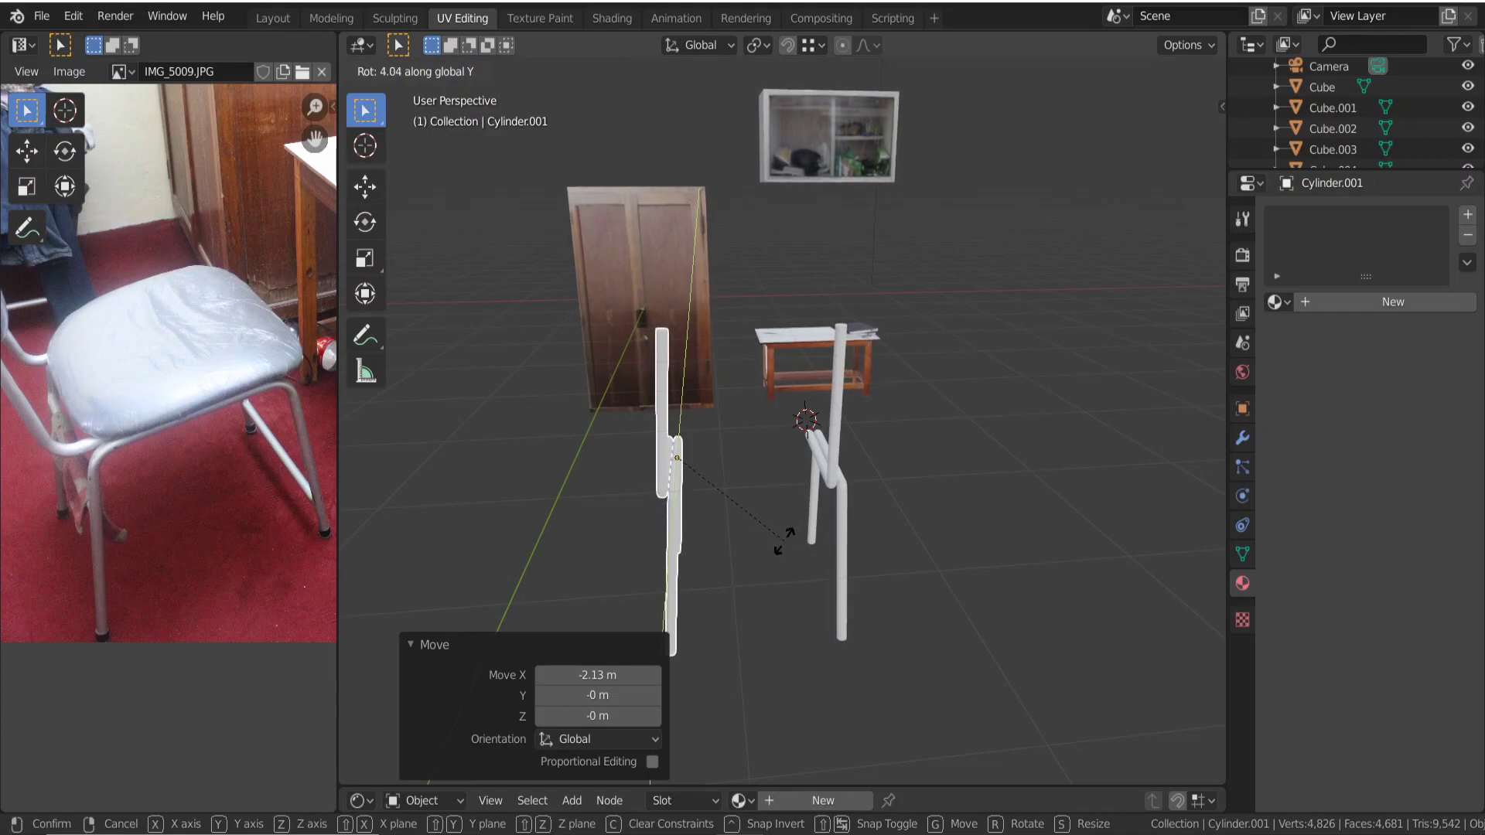
click(836, 495)
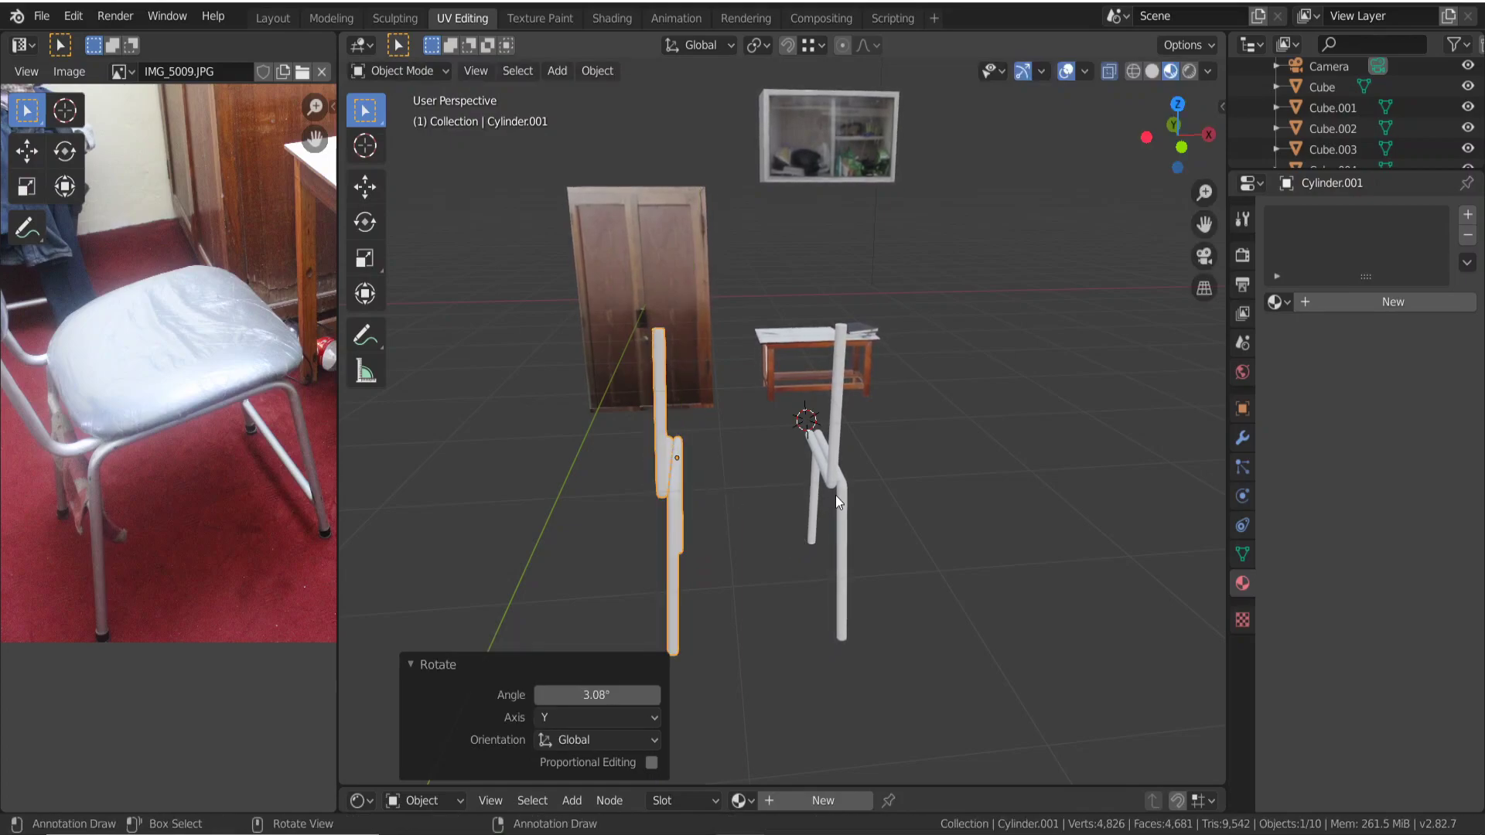
Tilt the original Cylinder frame −6.95° around Y, then select Cylinder.001.
click(838, 475)
key(r)
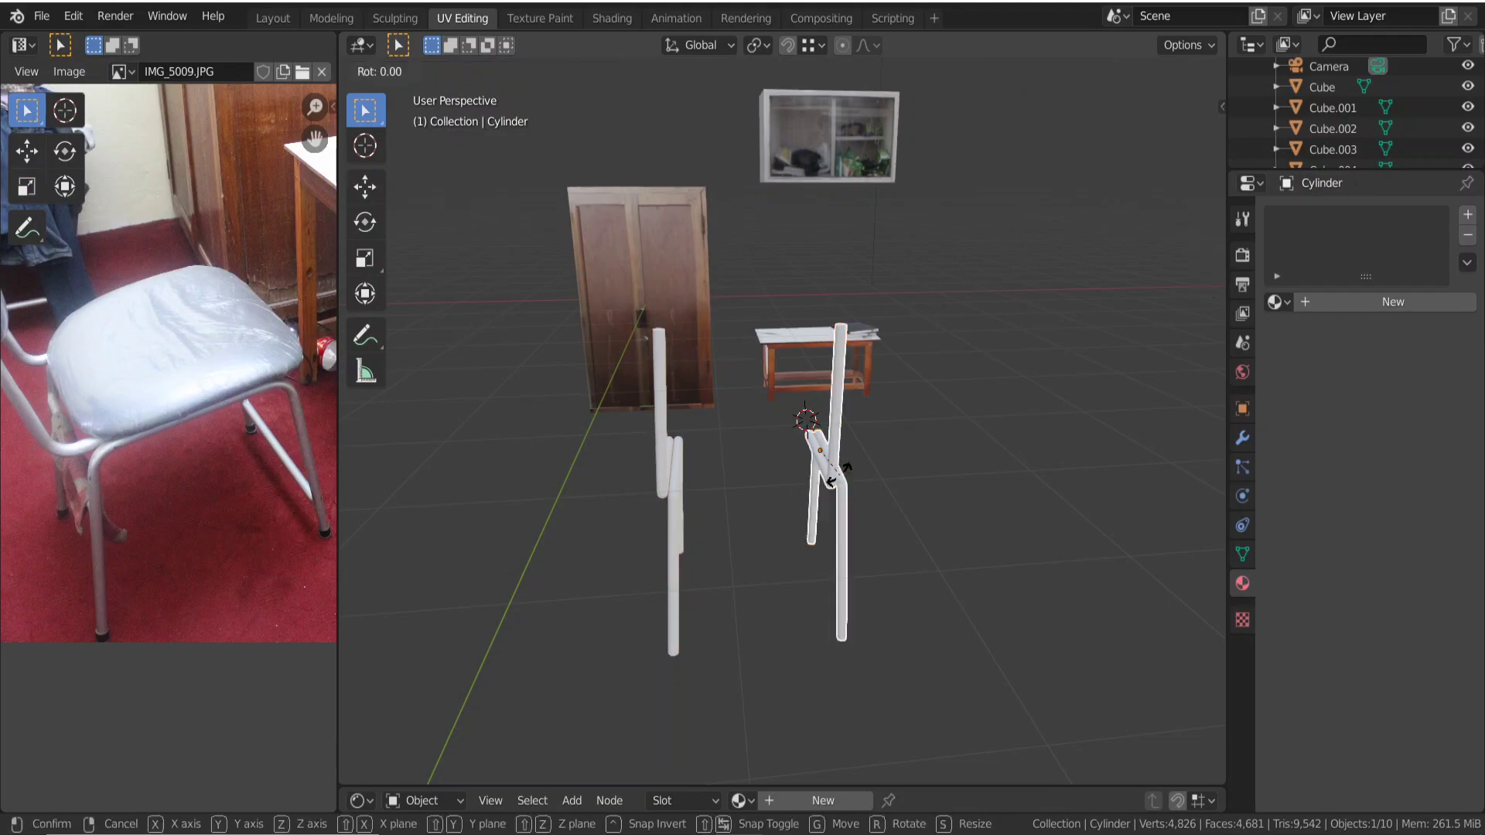
key(y)
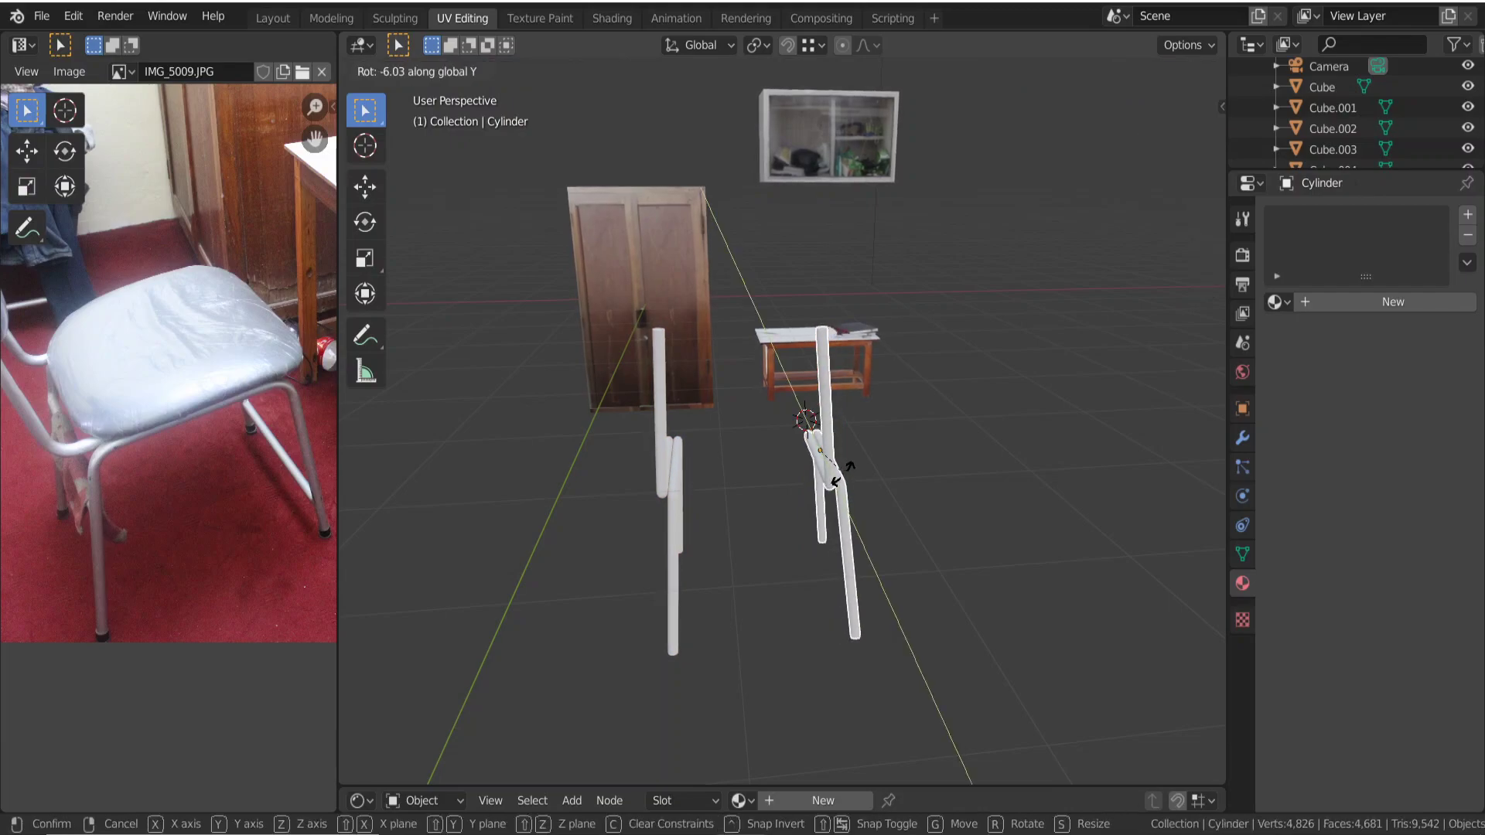
click(845, 475)
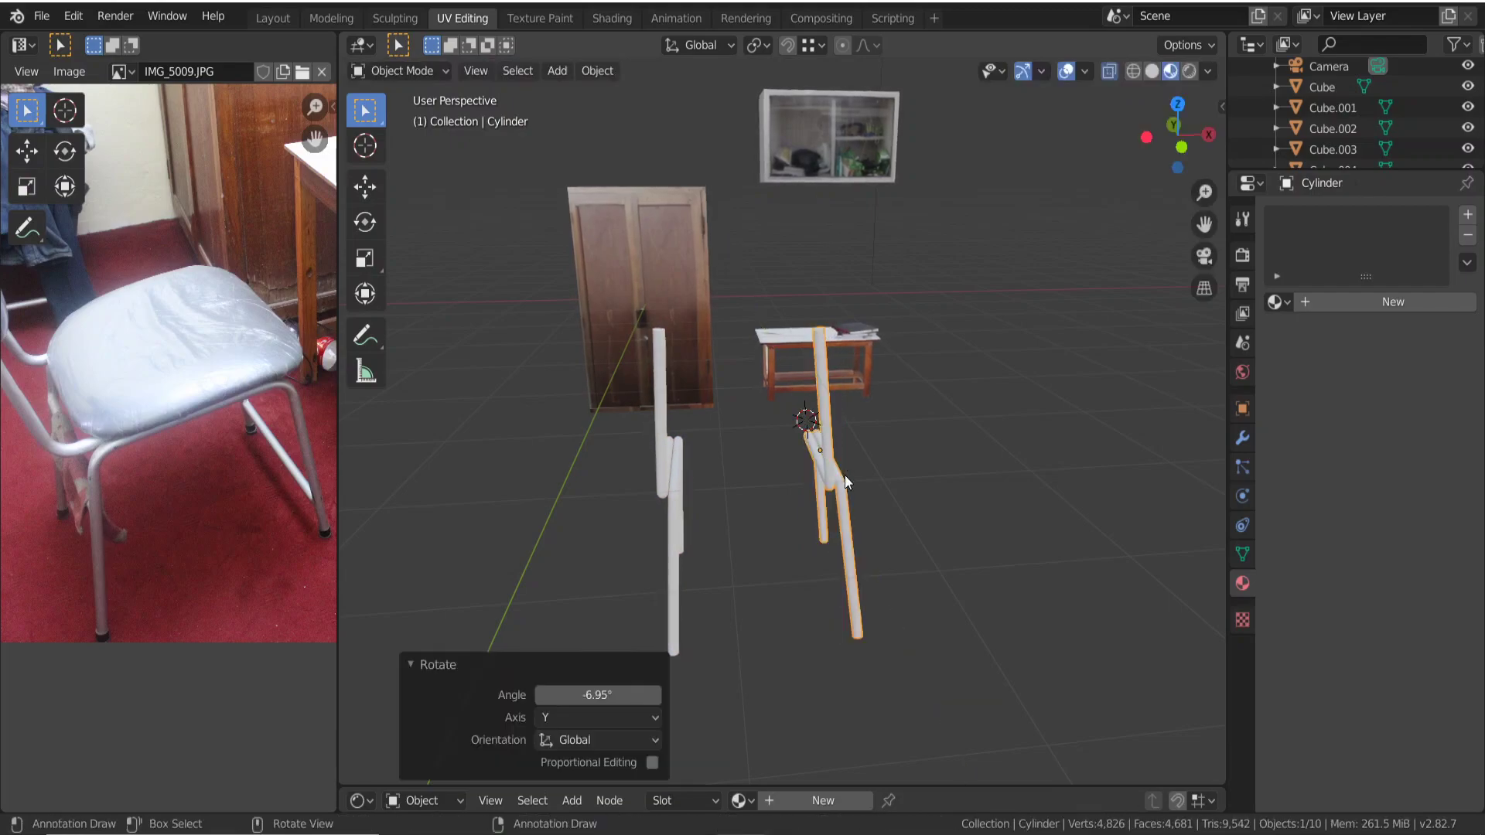
middle_drag(763, 541, 750, 498)
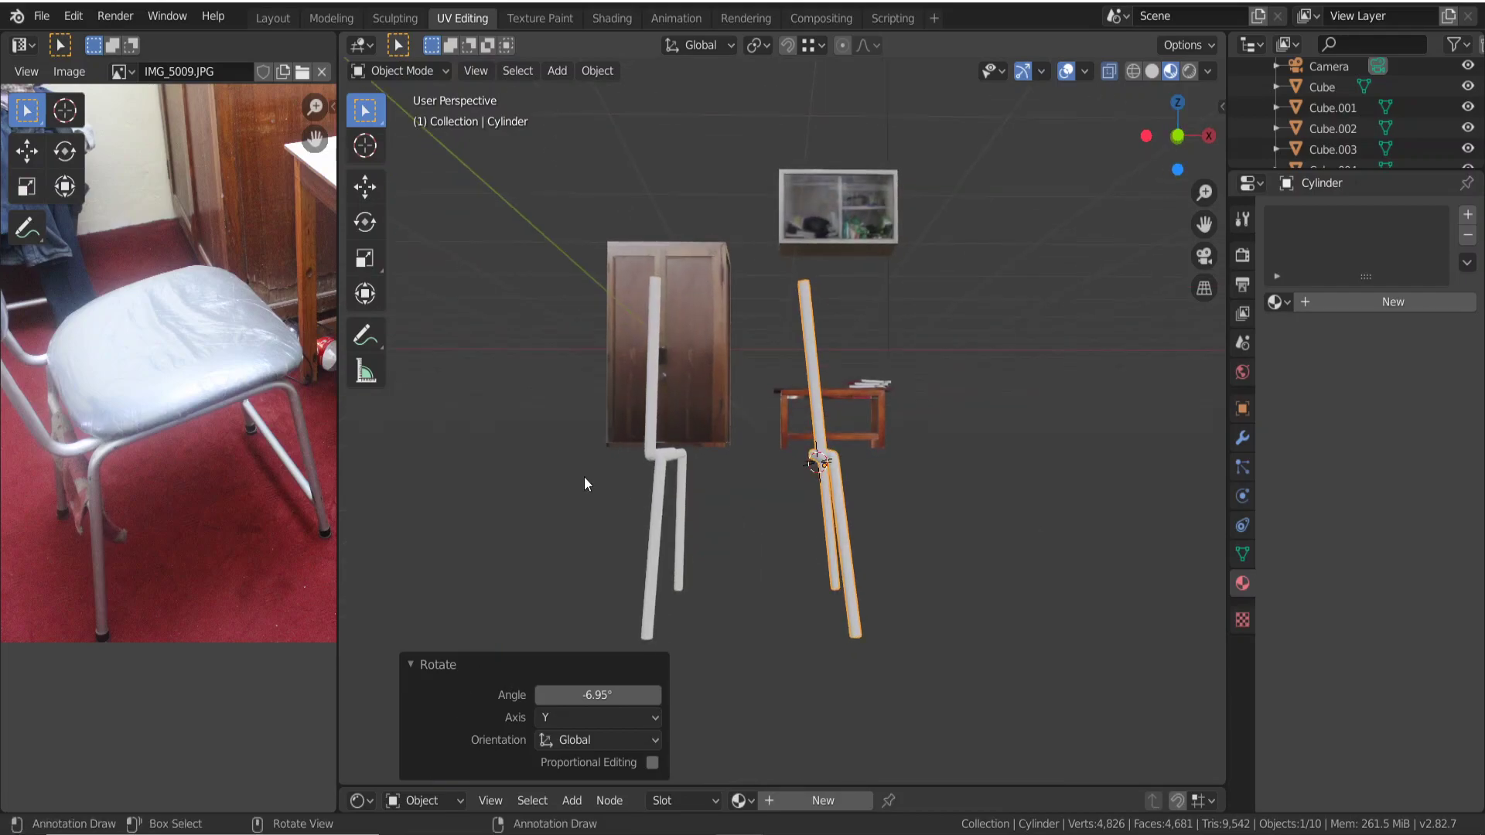
click(656, 457)
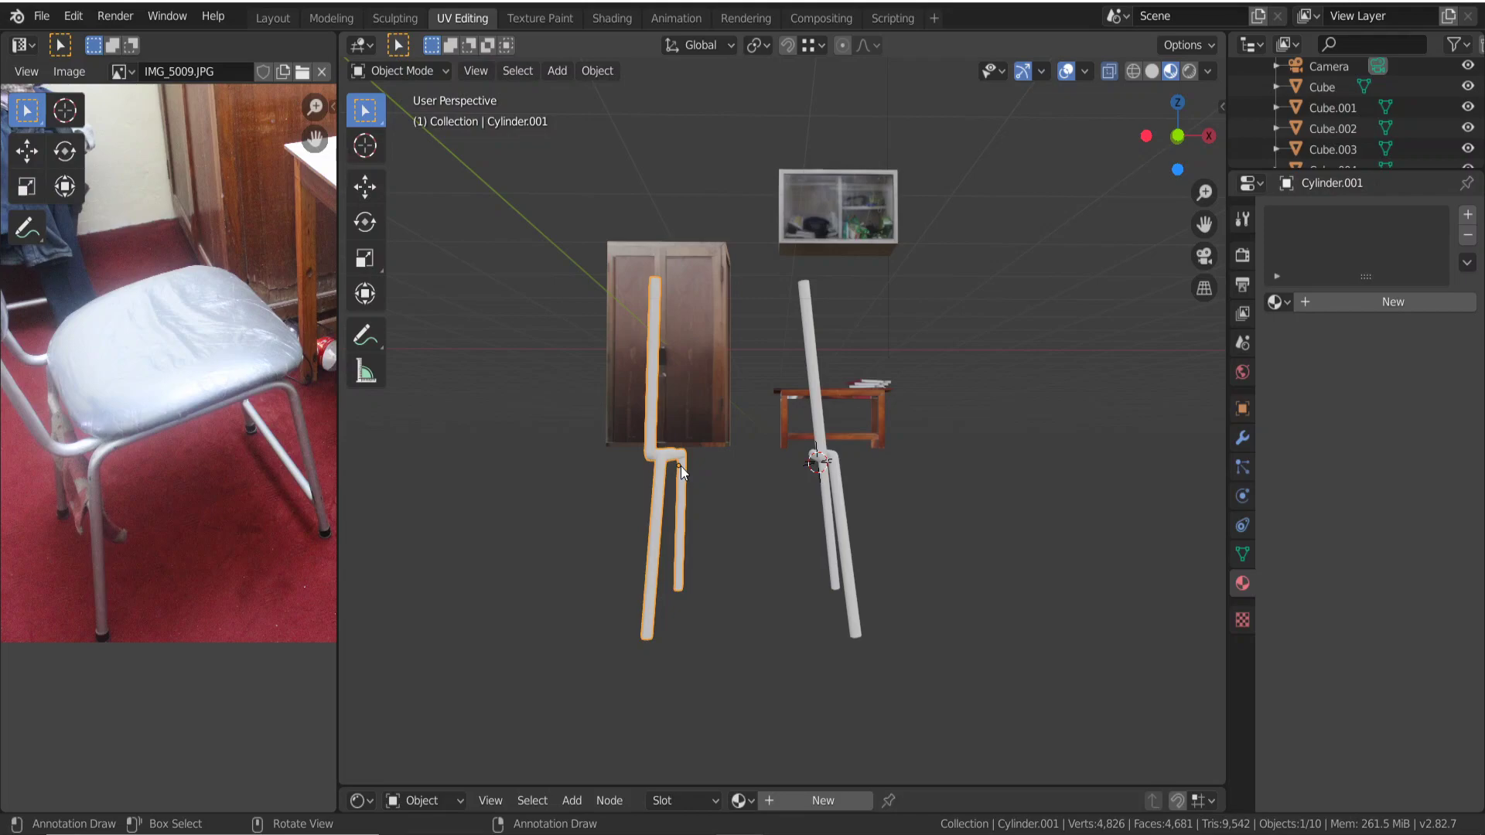
Separate the left frame mesh into its loose parts.
key(Tab)
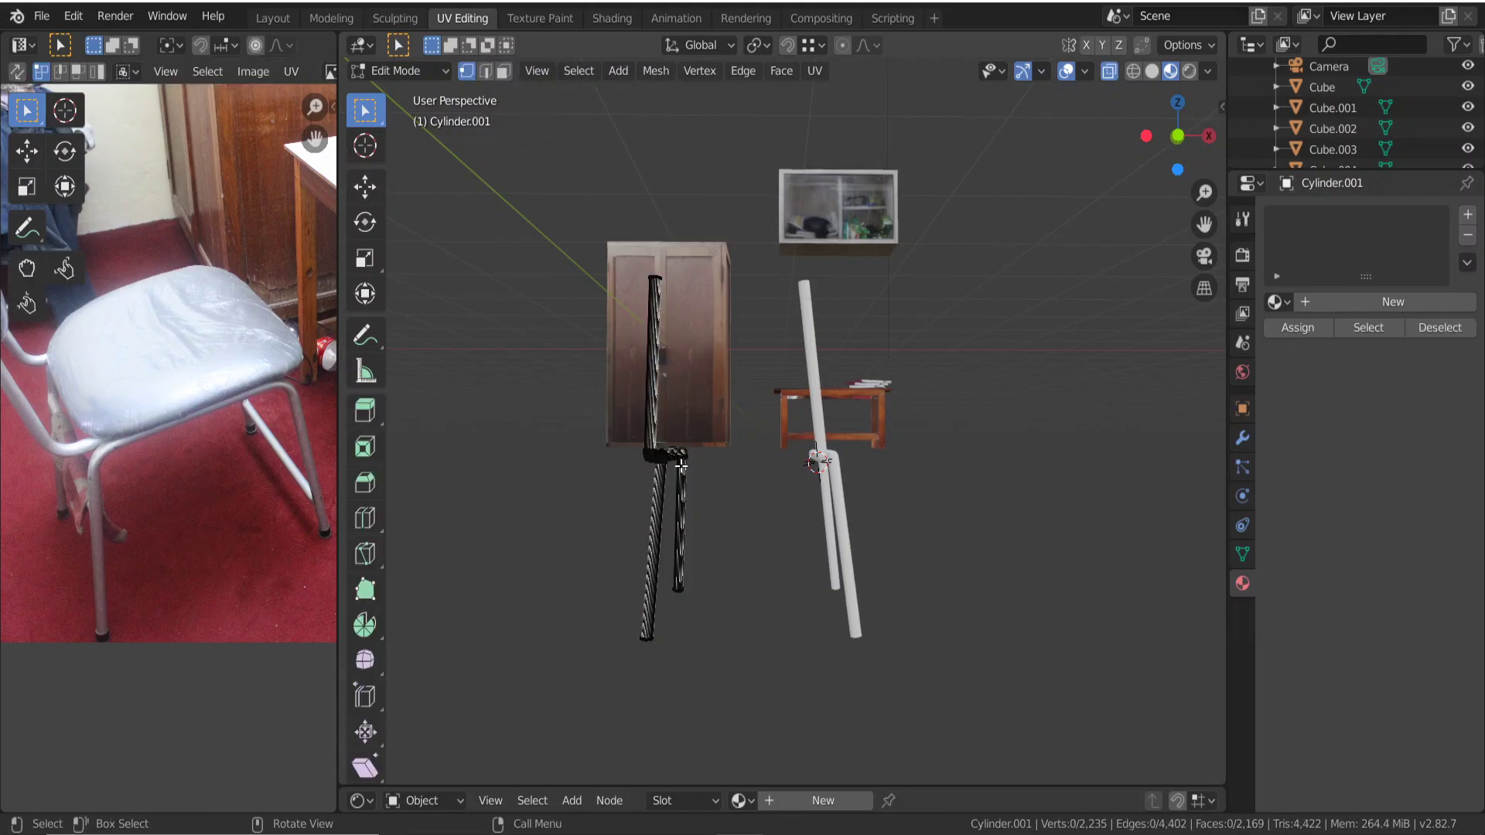
key(p)
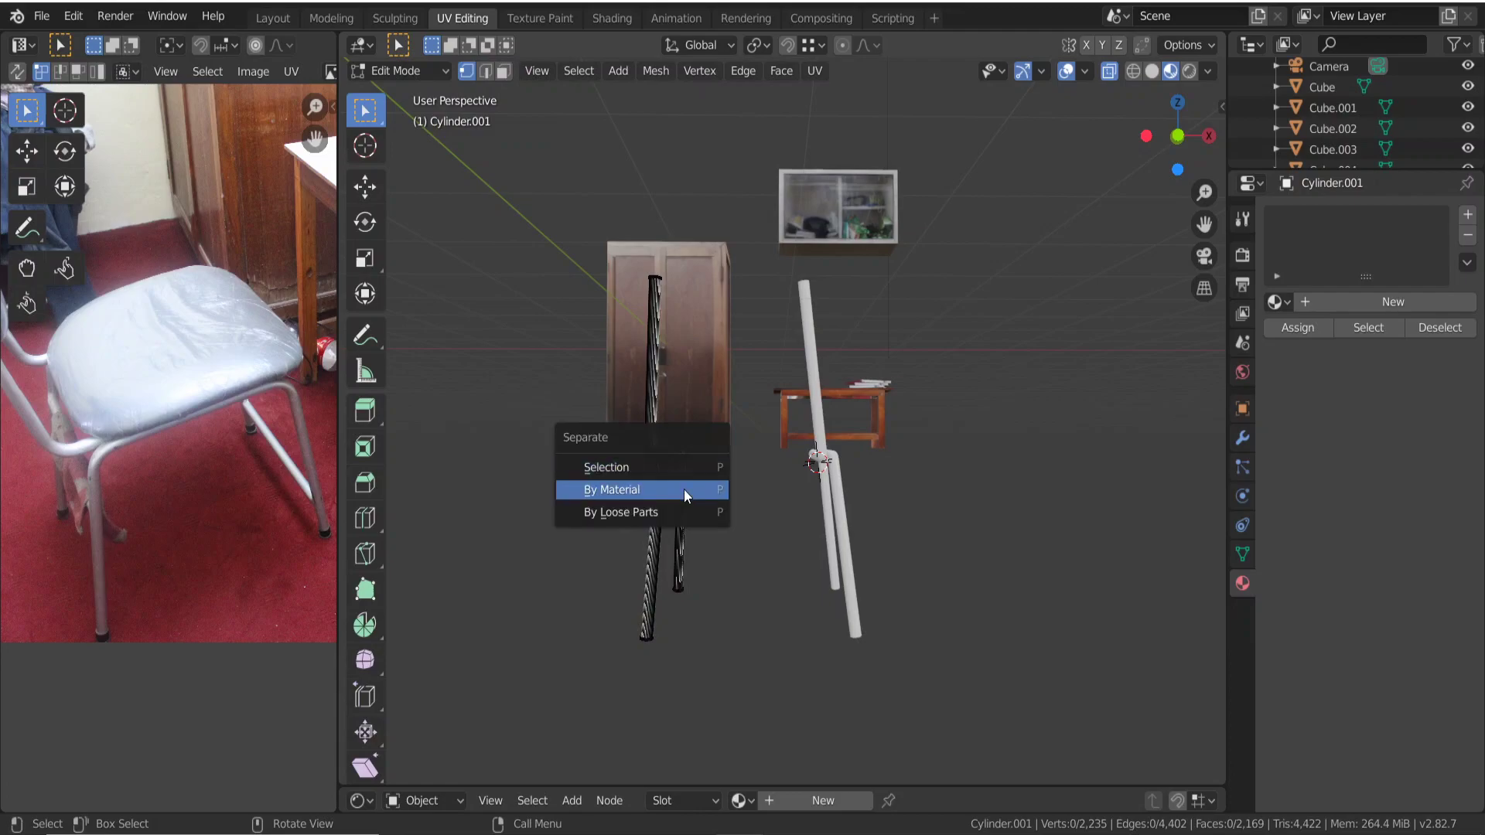
click(688, 506)
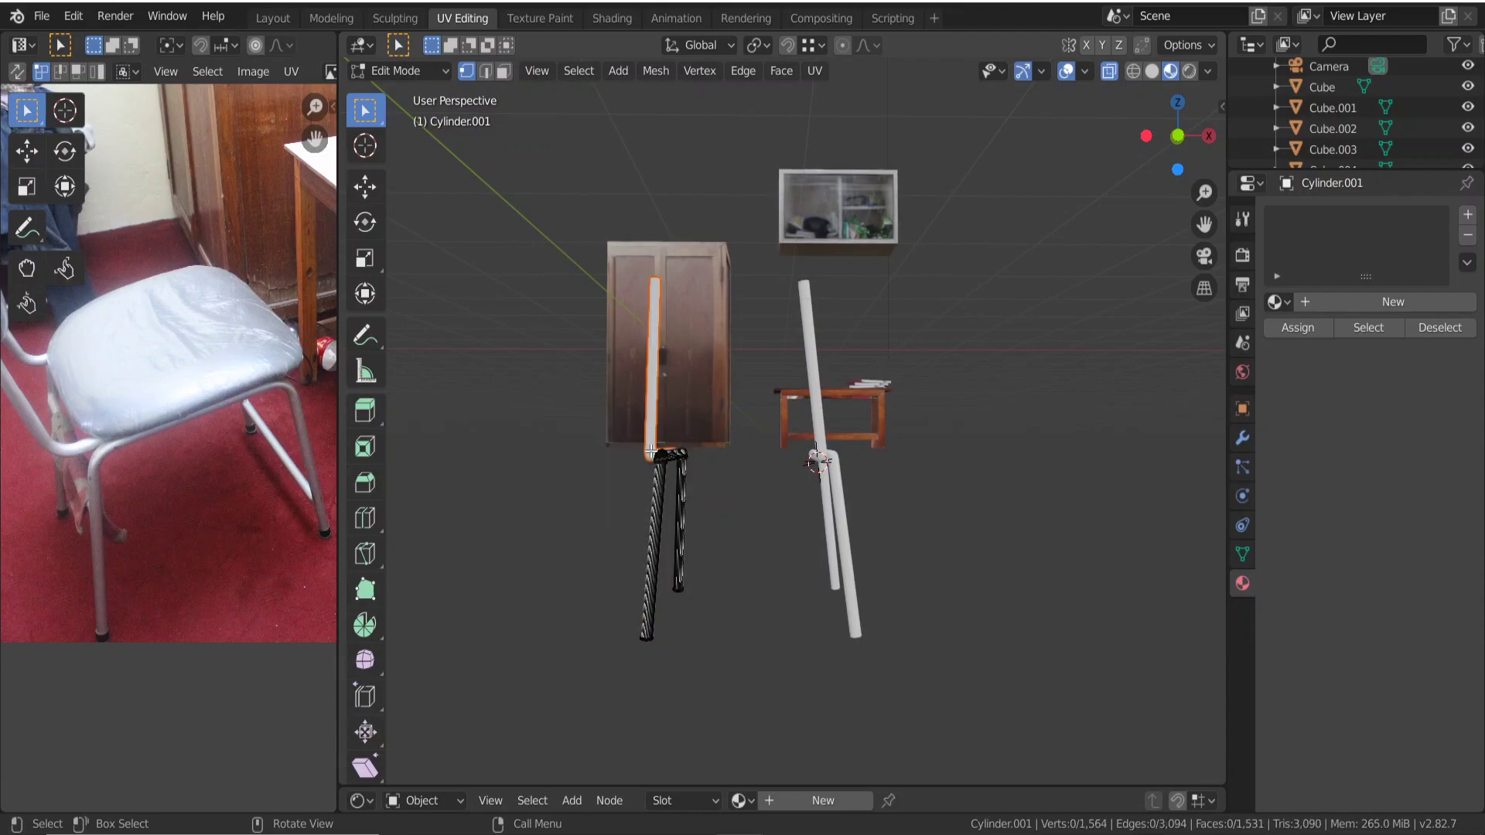
key(Tab)
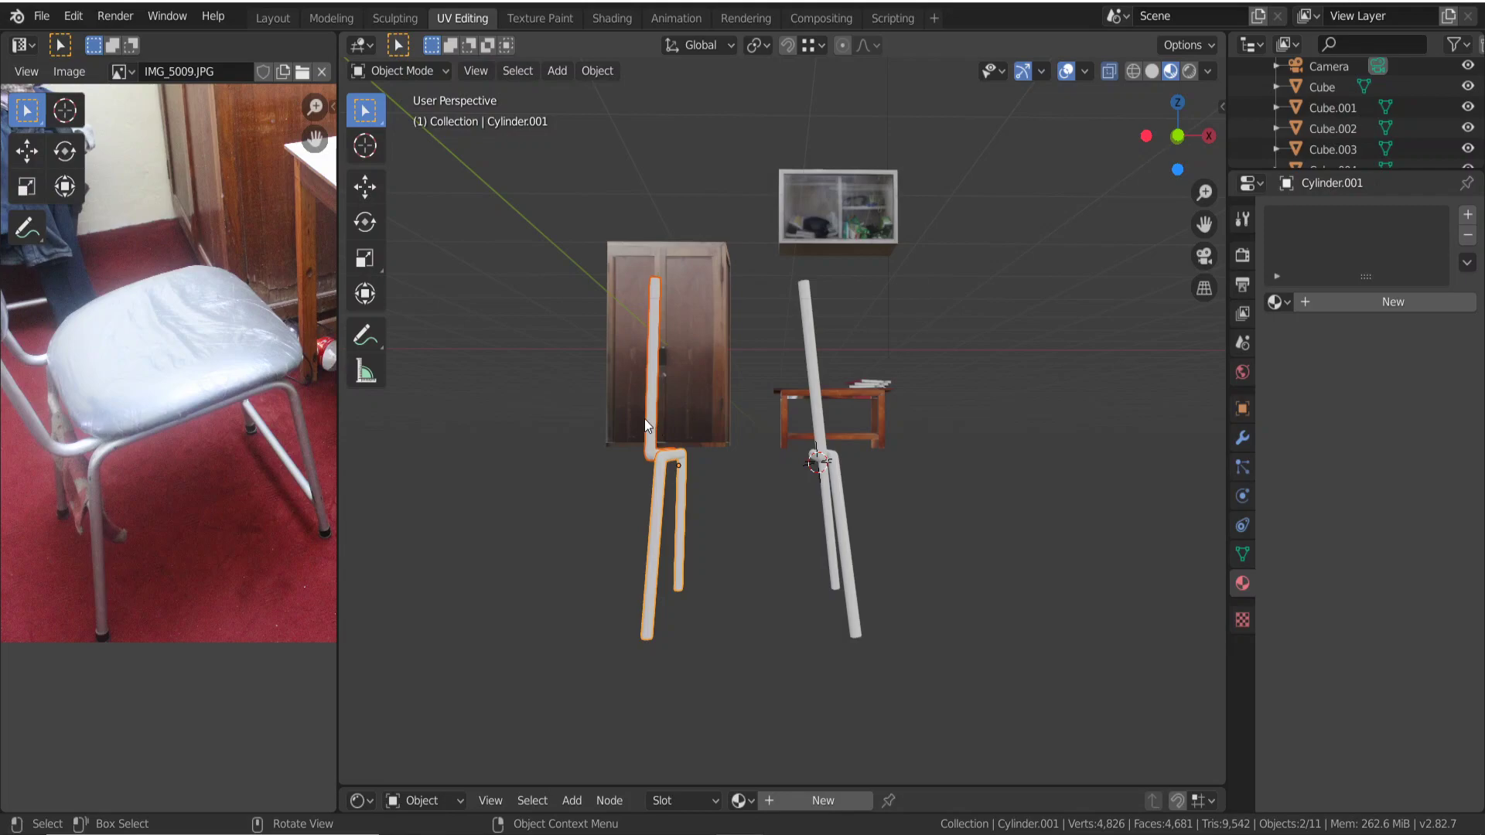
Move the upper upright tube 0.293 m along the X axis.
click(647, 421)
key(g)
key(y)
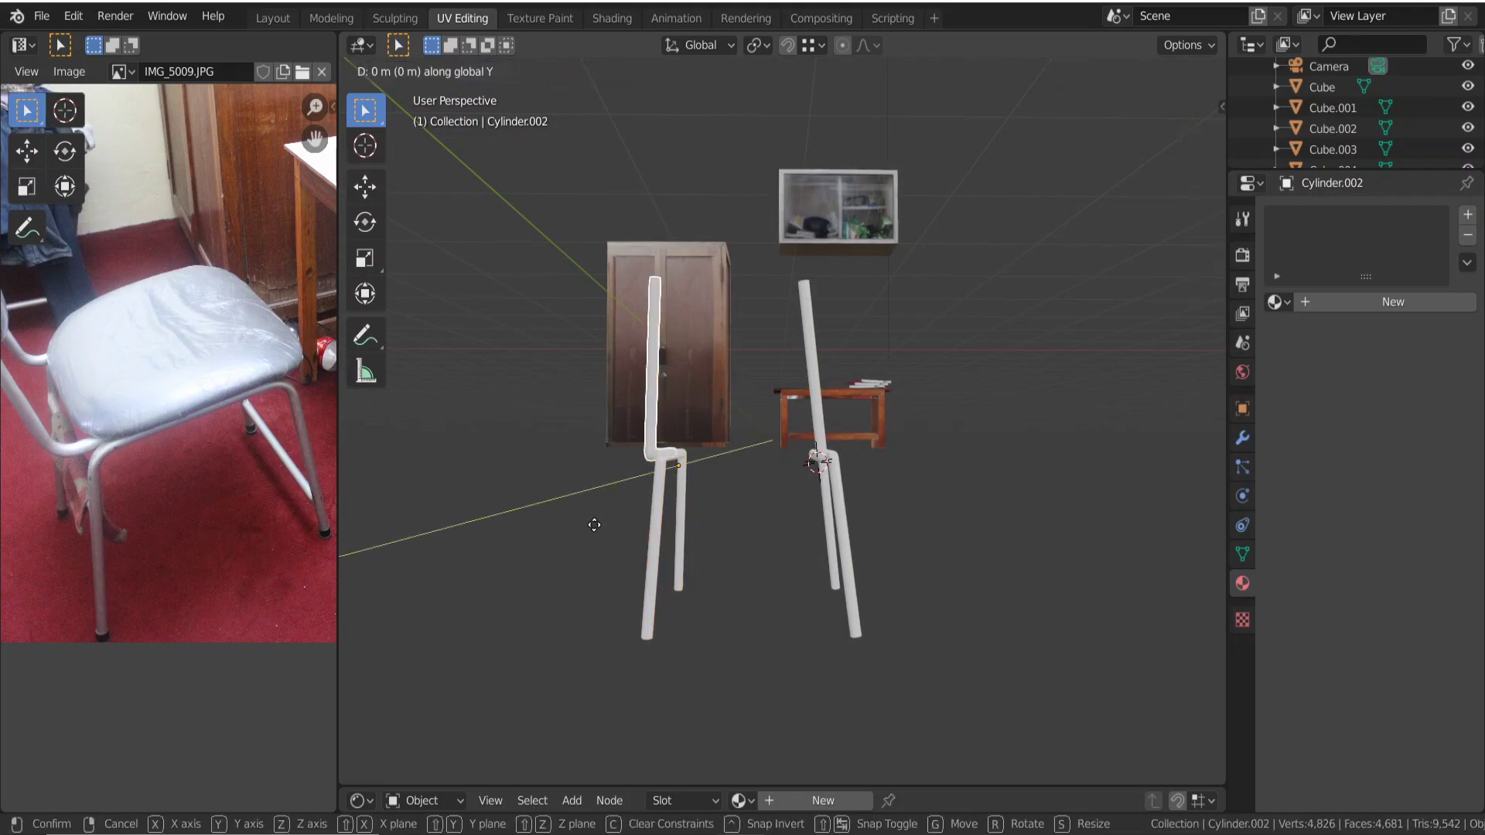
key(Escape)
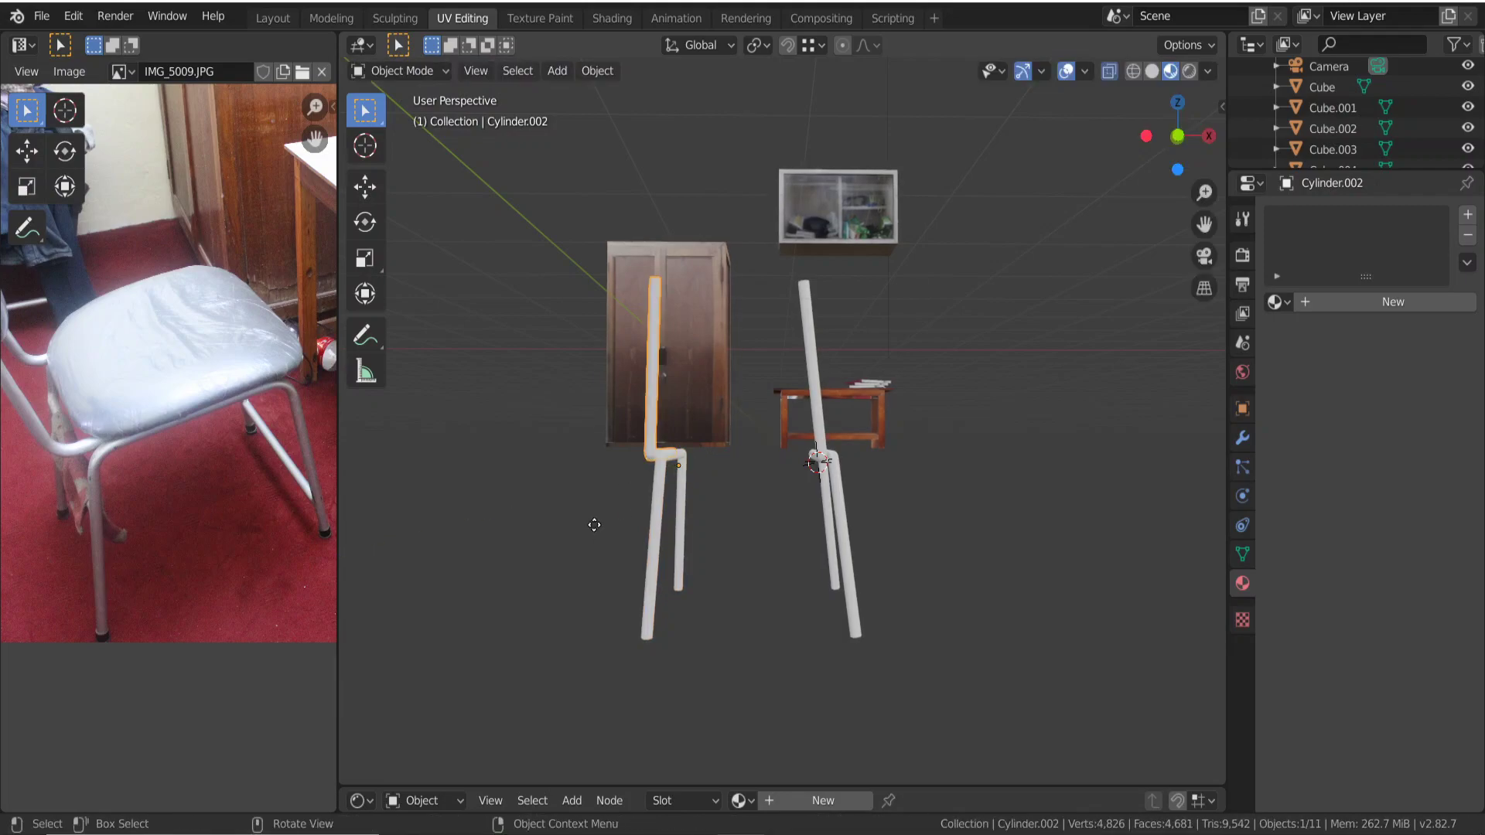
key(g)
key(x)
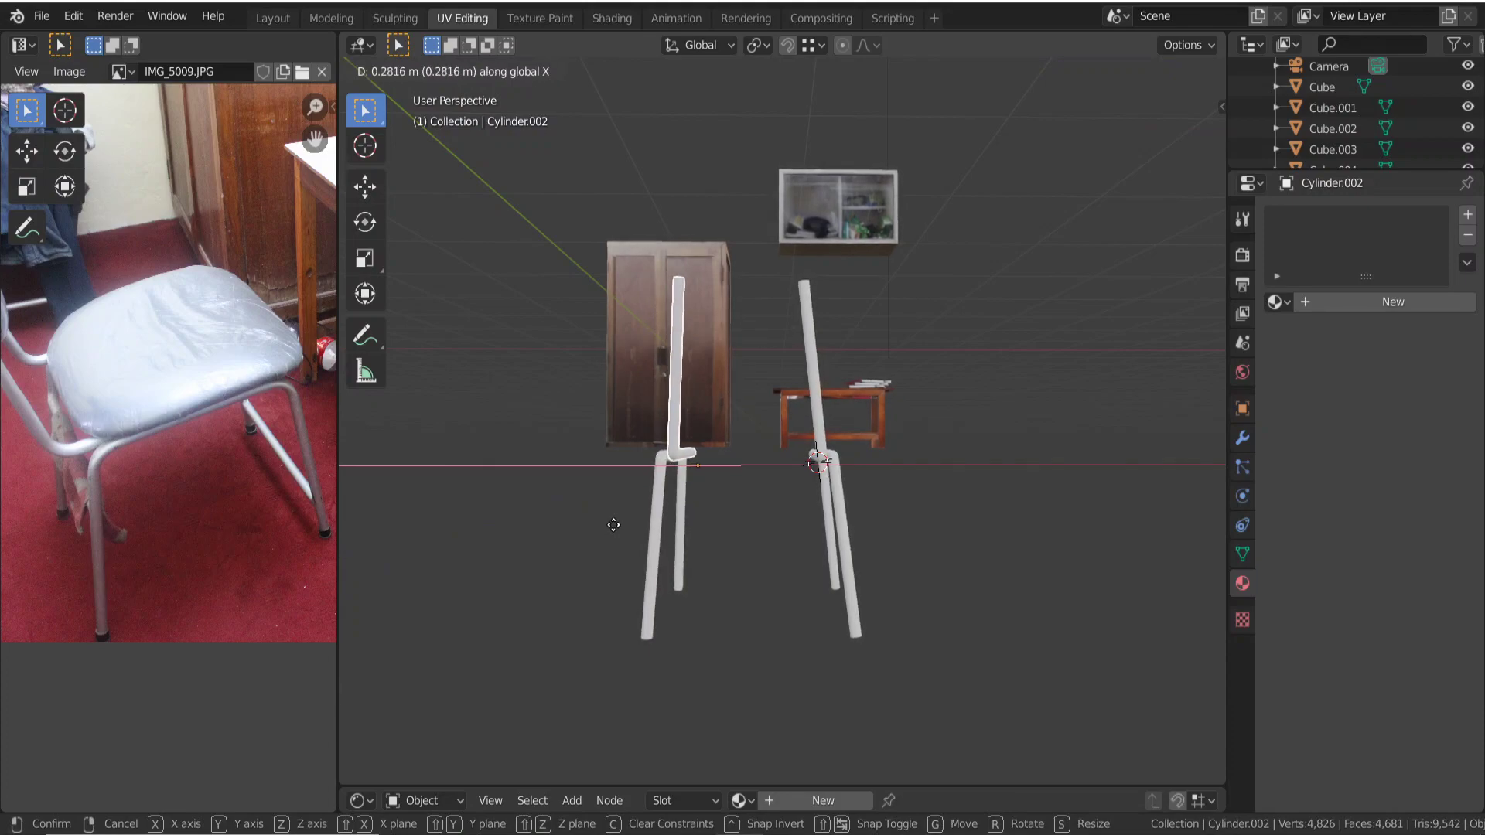
click(614, 525)
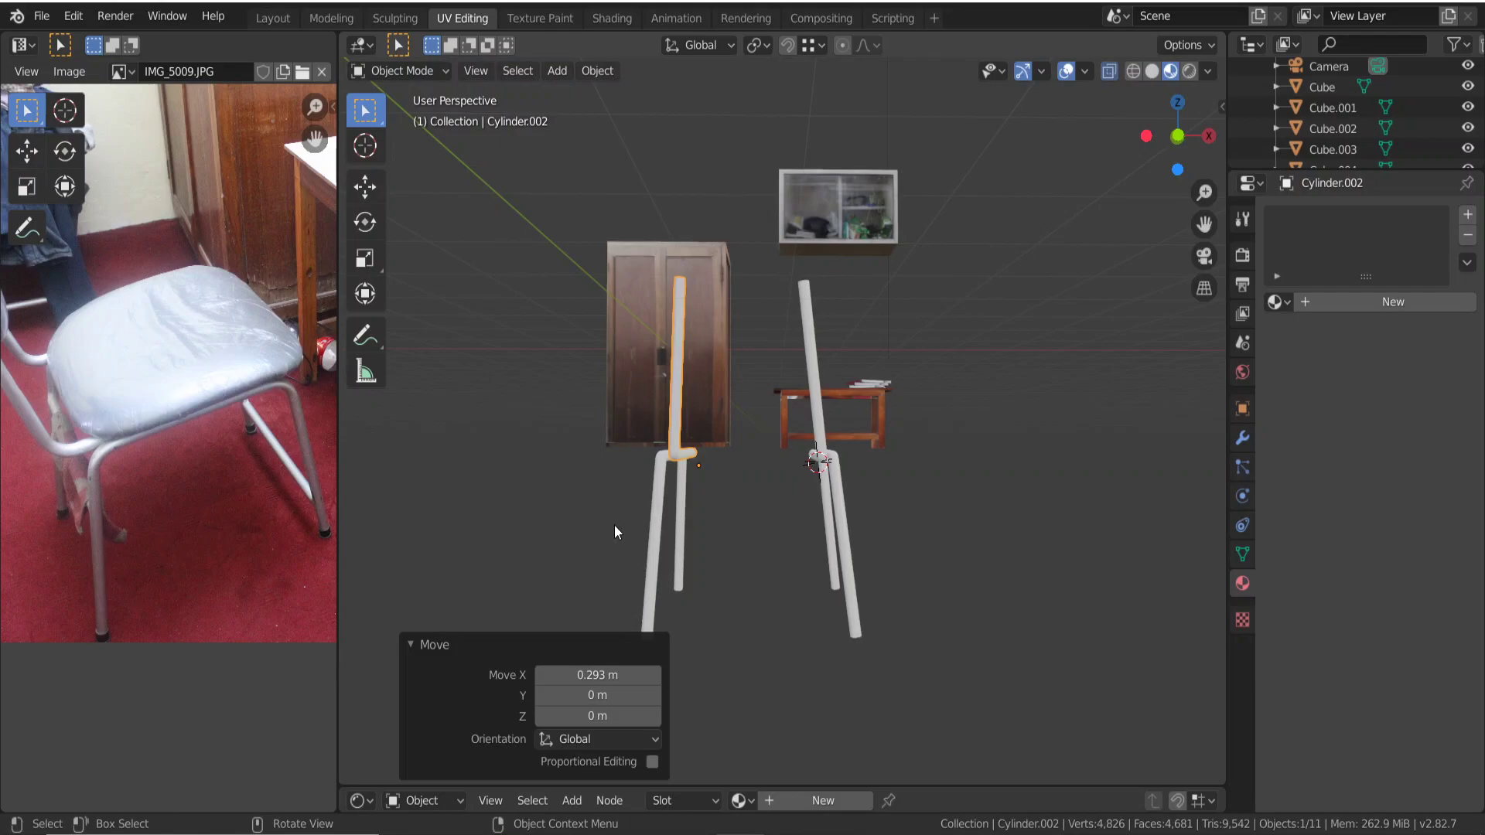
mouse_move(613, 526)
middle_down()
mouse_move(645, 552)
mouse_move(656, 595)
mouse_move(630, 629)
mouse_move(637, 646)
mouse_move(682, 614)
mouse_move(716, 556)
middle_up()
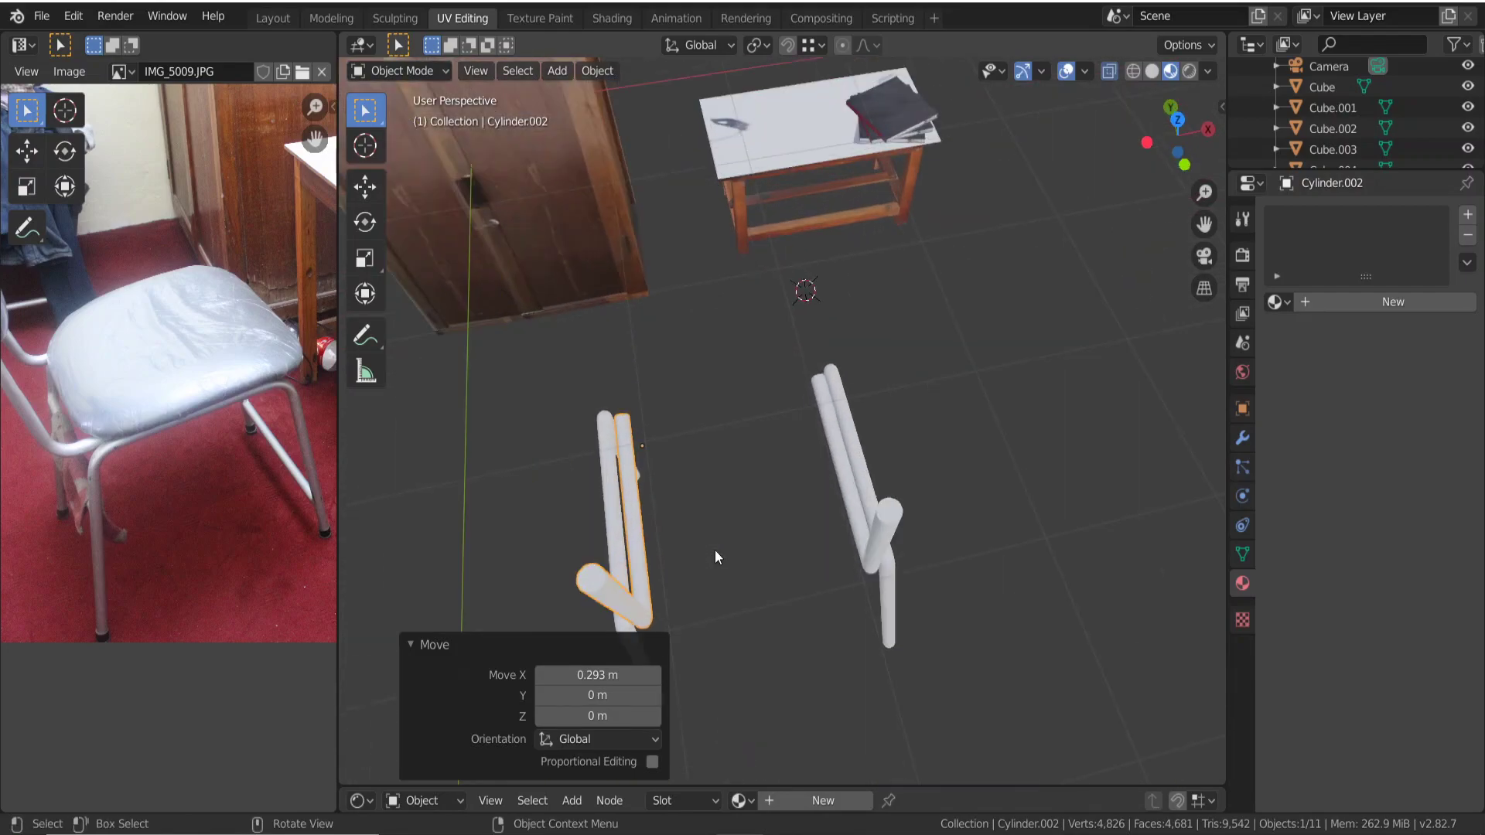
Nudge the upright tube −0.0135 m along X, then deselect everything.
key(g)
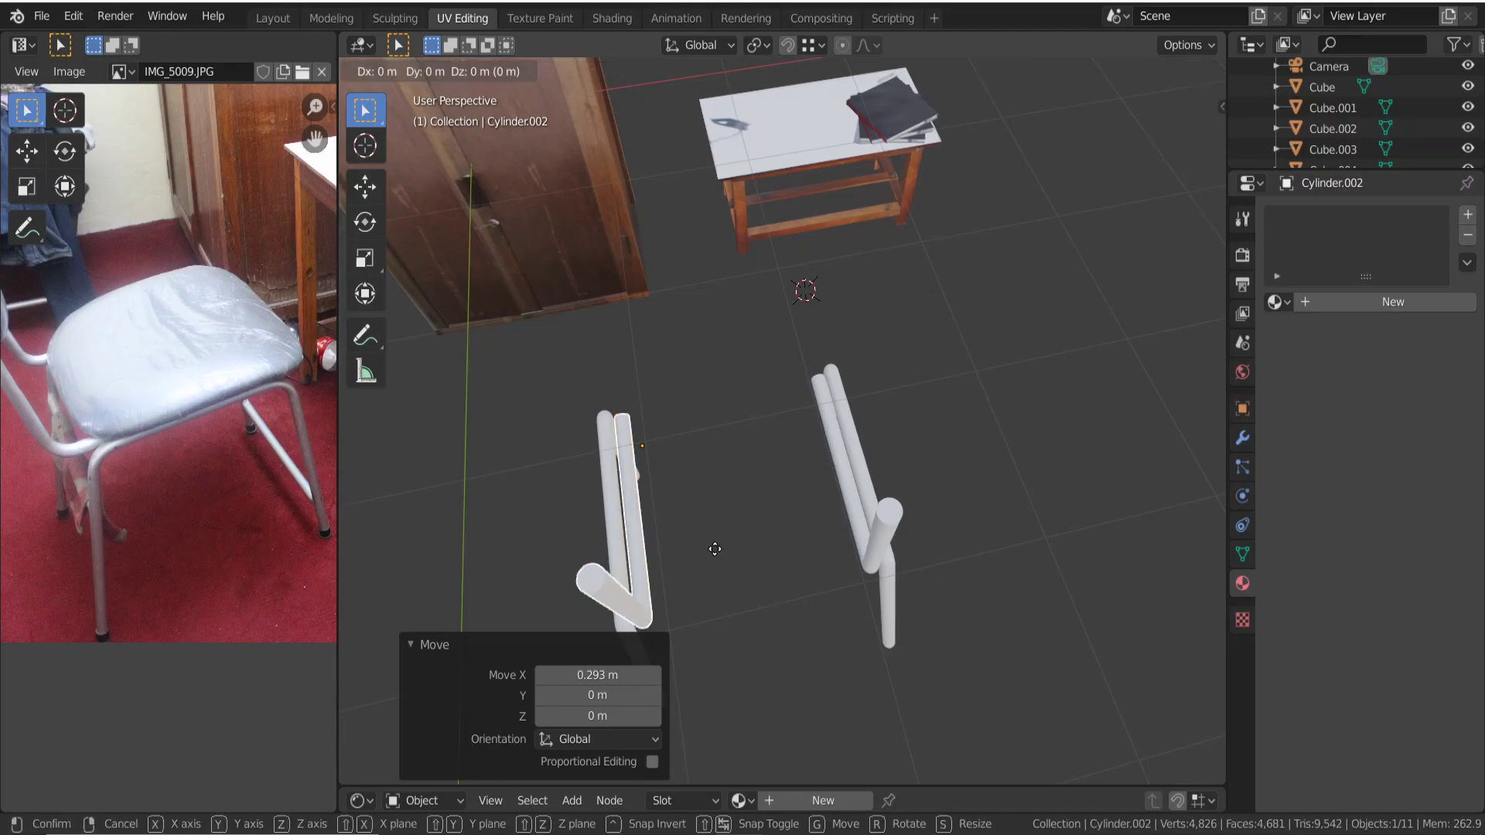
key(x)
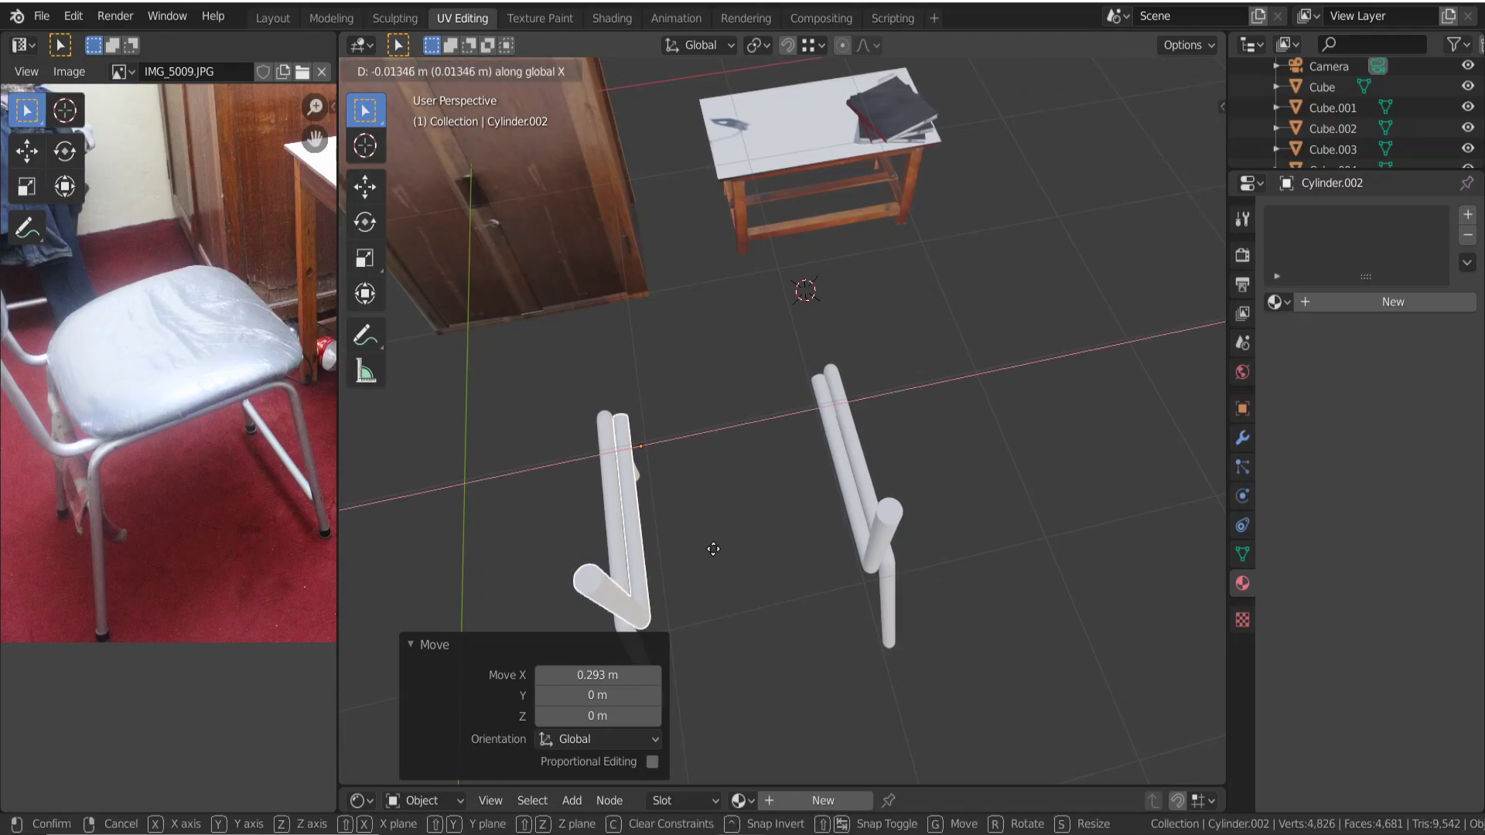
click(713, 550)
mouse_move(716, 552)
middle_down()
mouse_move(750, 565)
mouse_move(897, 519)
mouse_move(906, 495)
mouse_move(935, 664)
middle_up()
click(934, 658)
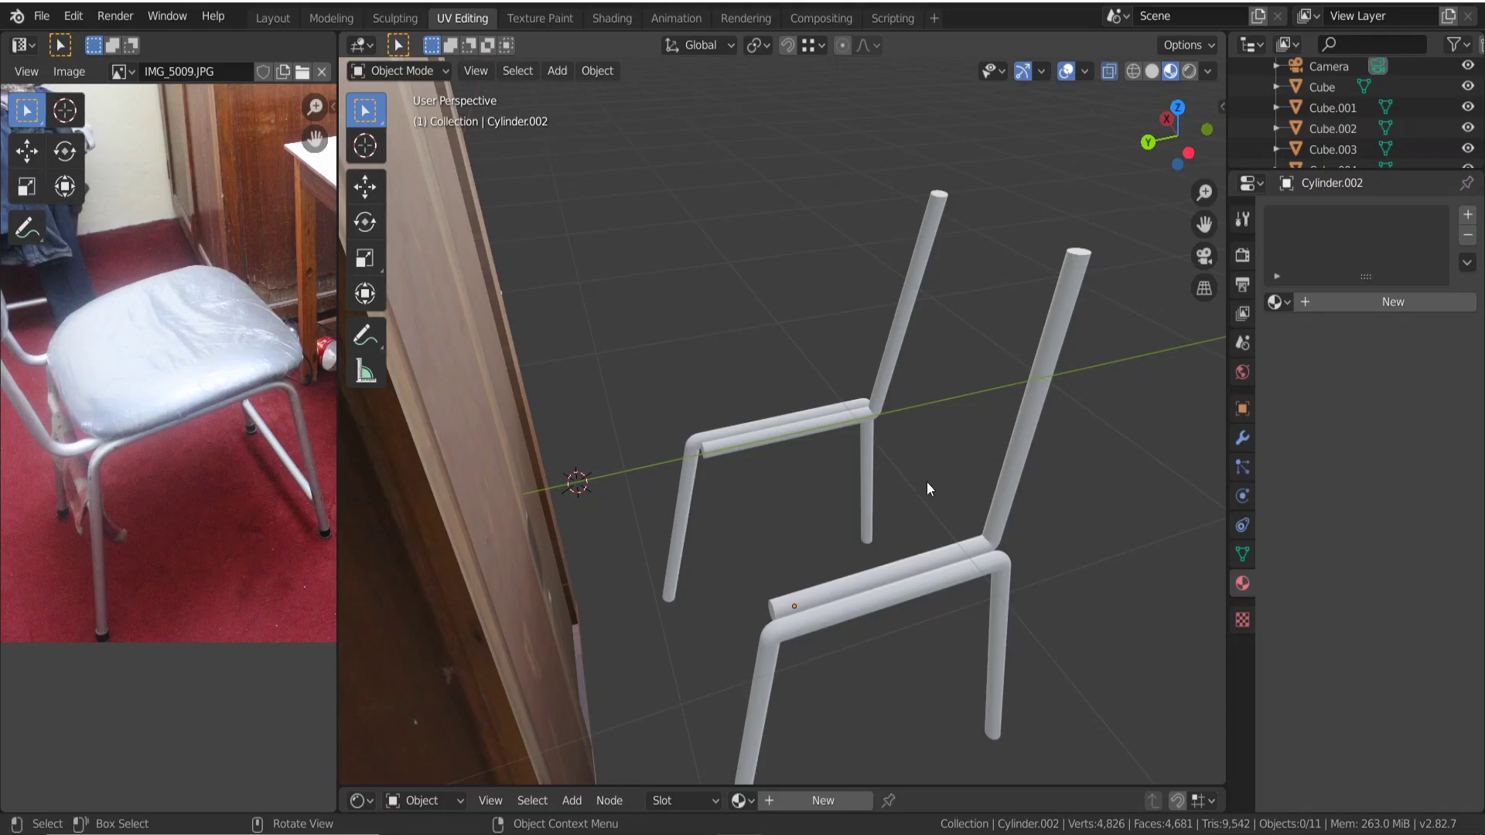
mouse_move(962, 441)
middle_down()
mouse_move(1027, 480)
mouse_move(934, 495)
mouse_move(847, 486)
mouse_move(821, 526)
mouse_move(874, 476)
mouse_move(866, 490)
mouse_move(858, 472)
mouse_move(847, 493)
middle_up()
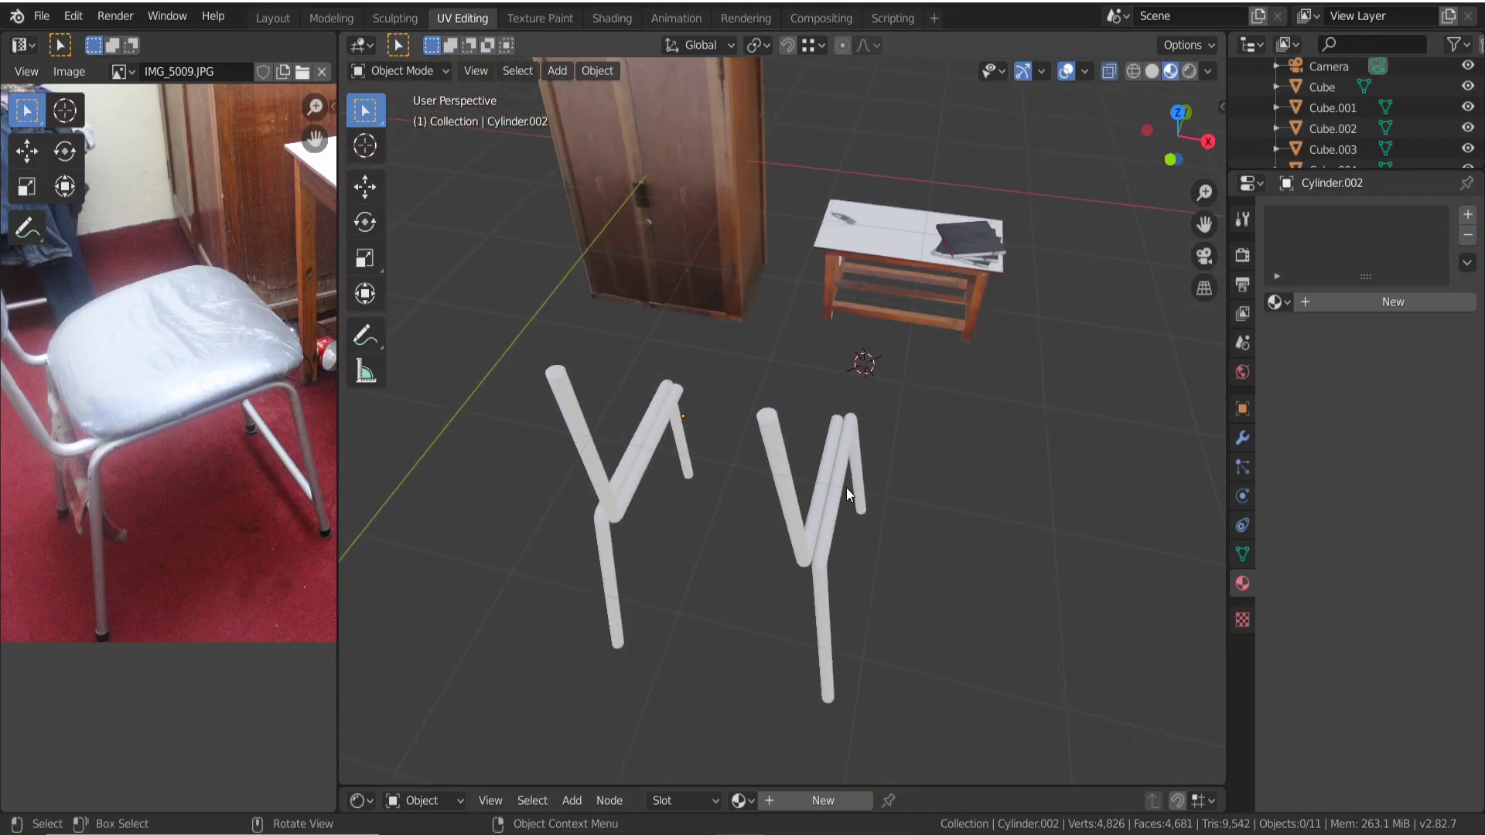
Add a cube at the 3D cursor between the frames, flattened to 0.101 on Z.
shift+right_click(727, 457)
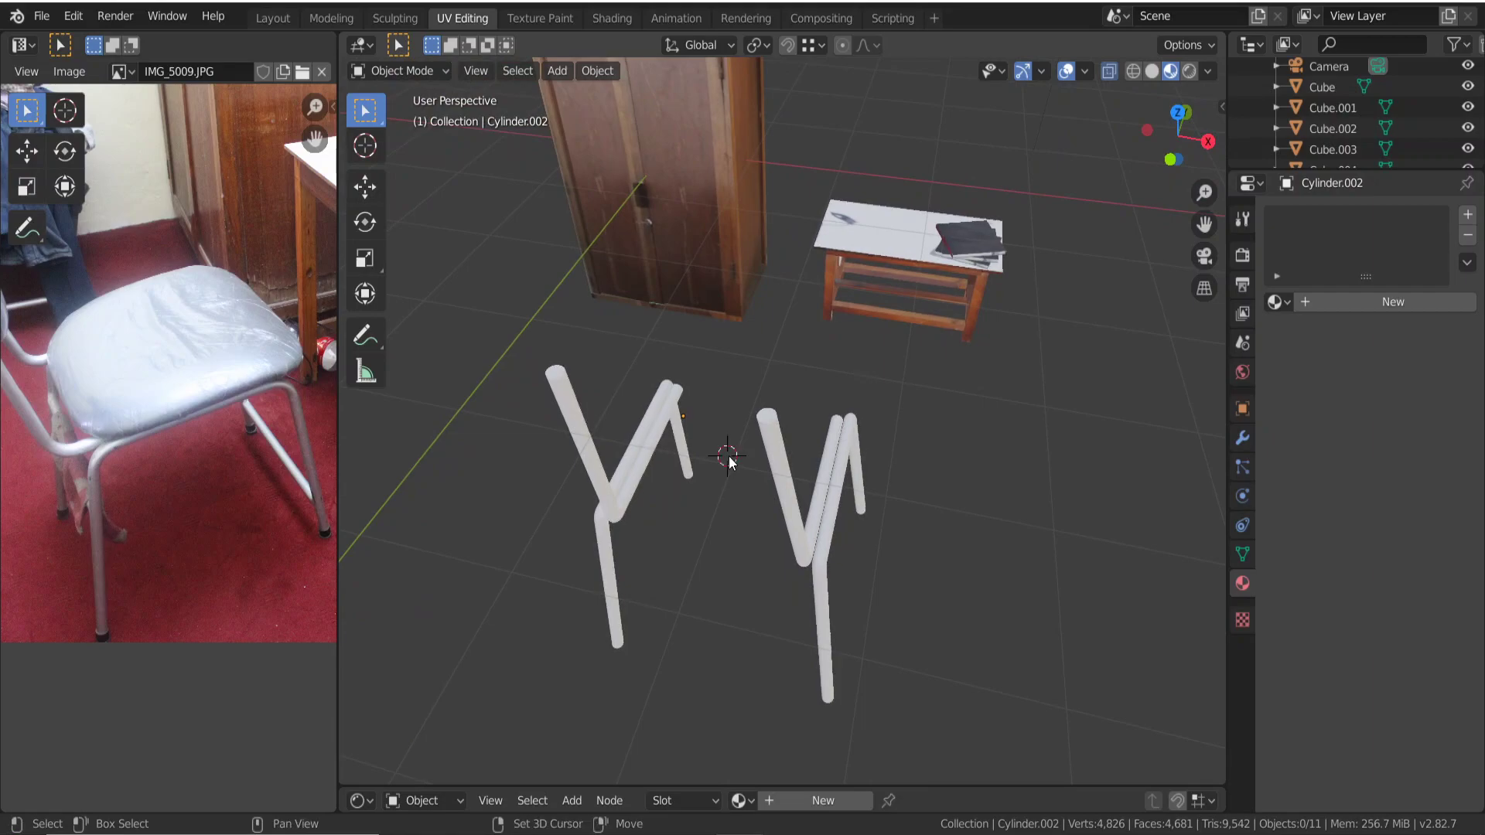
key(shift+a)
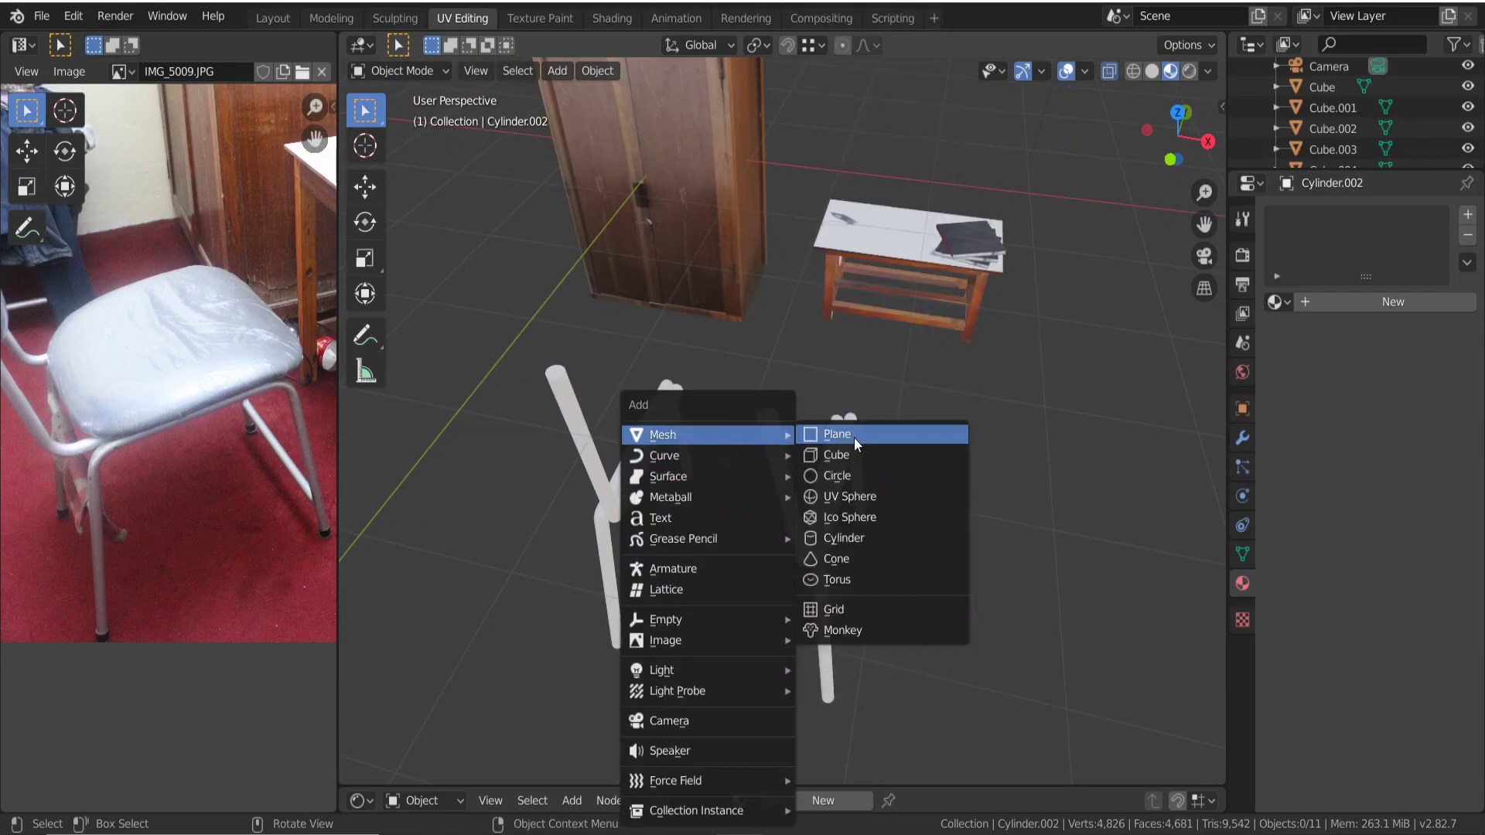
click(853, 453)
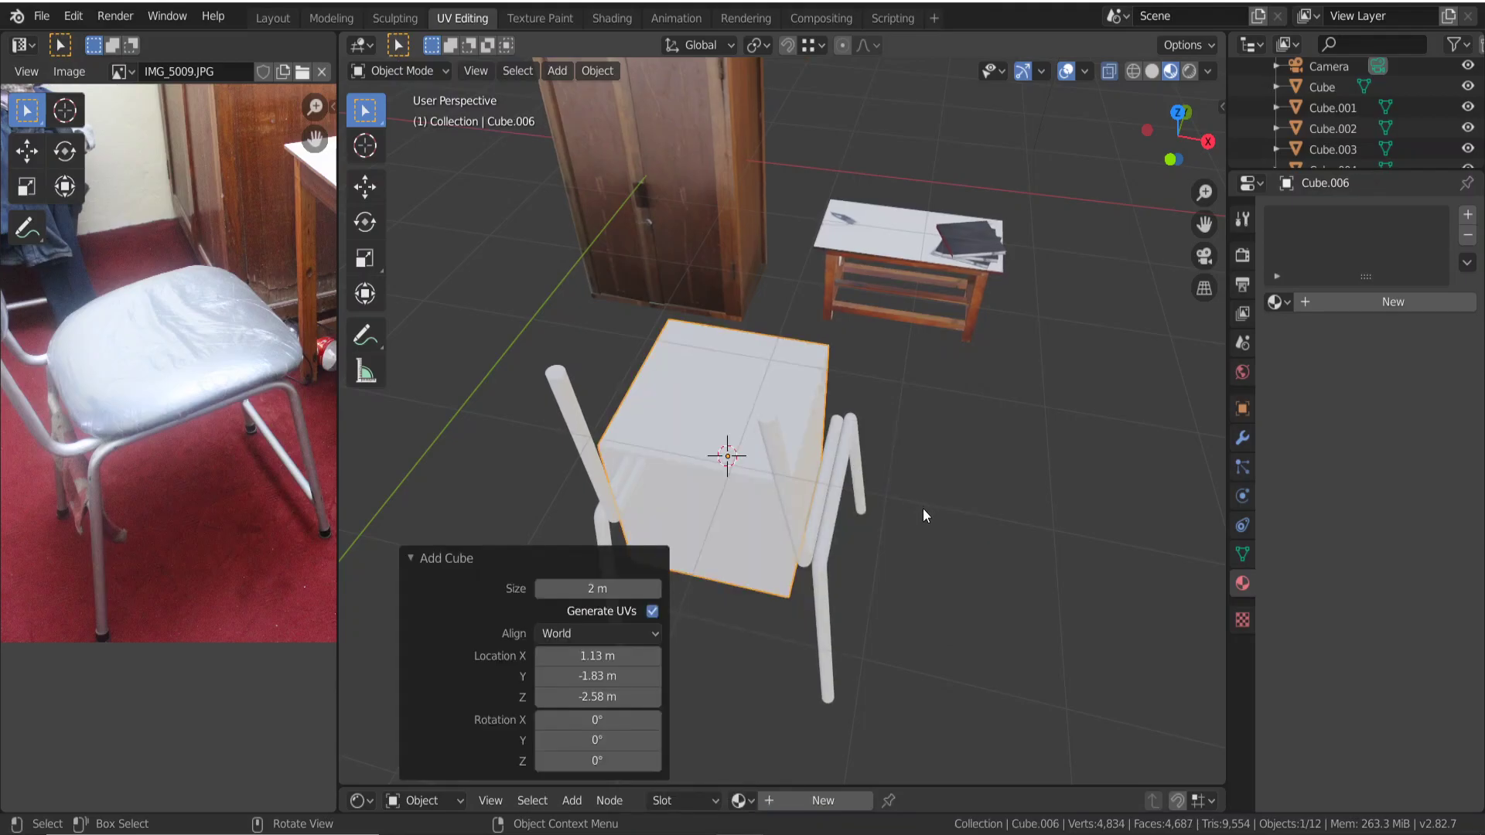
key(s)
key(z)
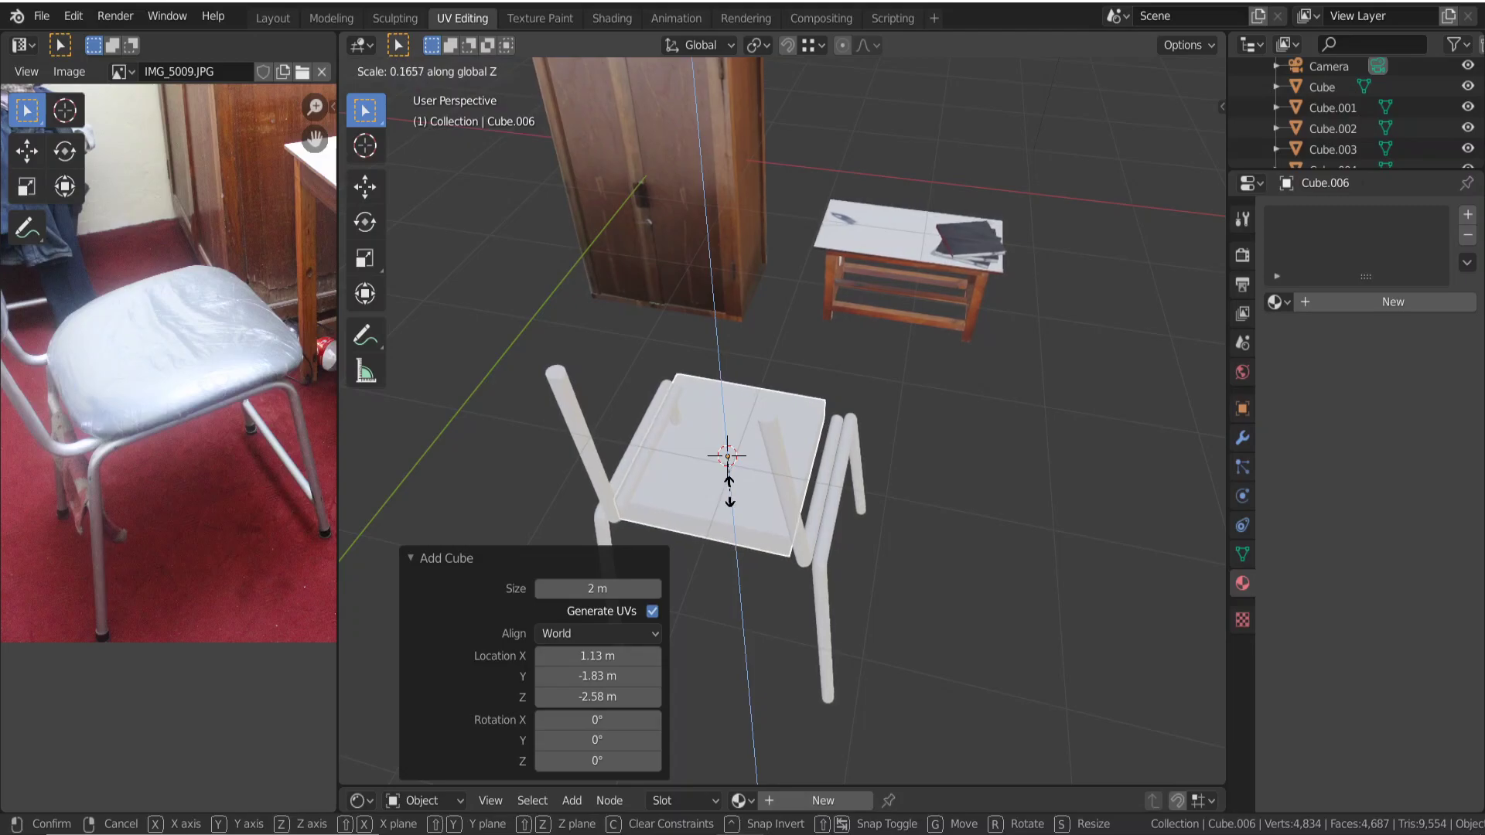
click(727, 478)
Raise the seat box 0.885 m along Z and view it from the front.
scroll(758, 565, up, 1)
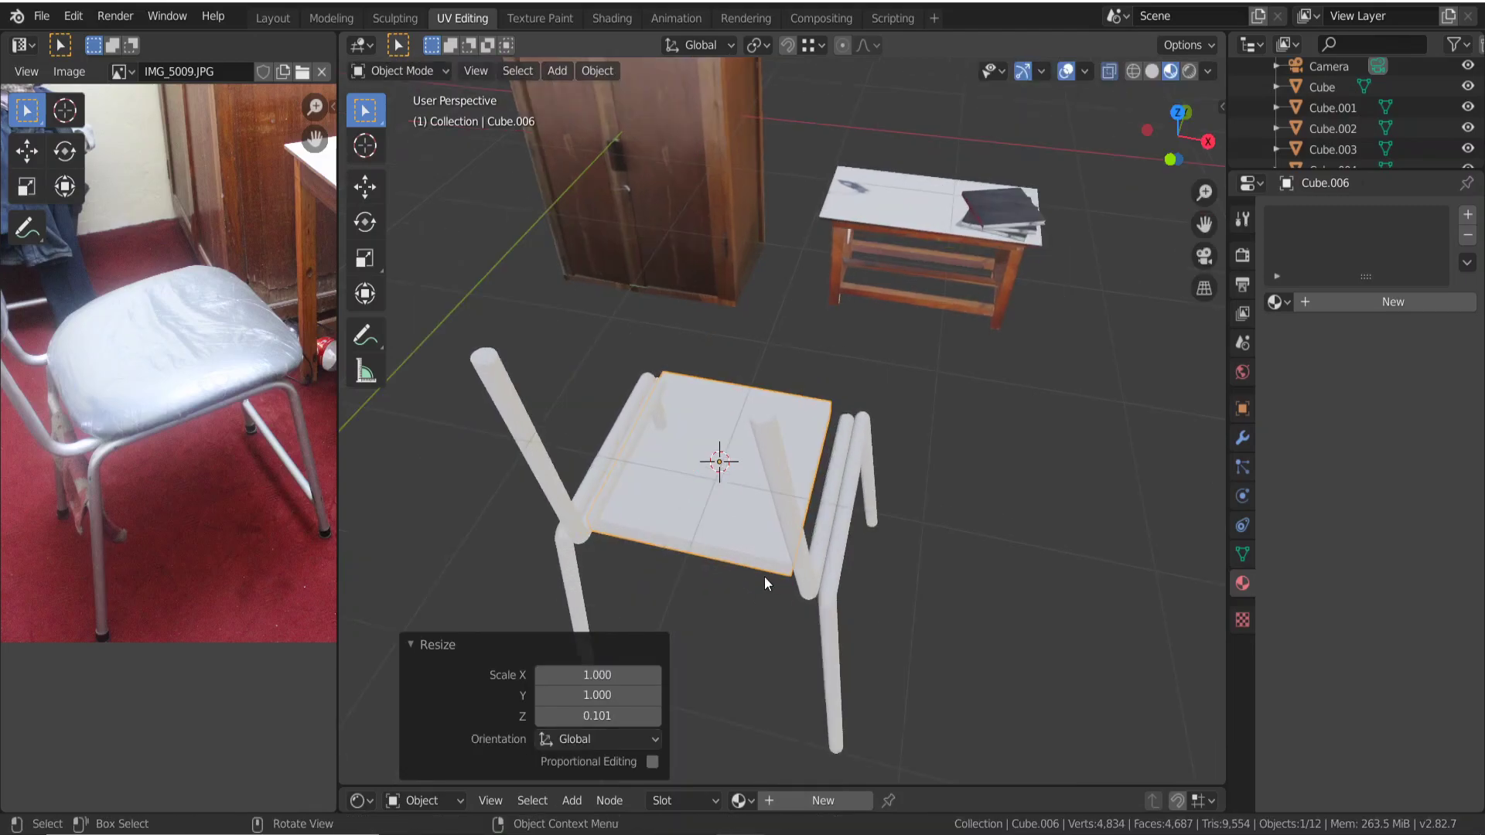
scroll(766, 580, up, 1)
middle_drag(773, 600, 671, 564)
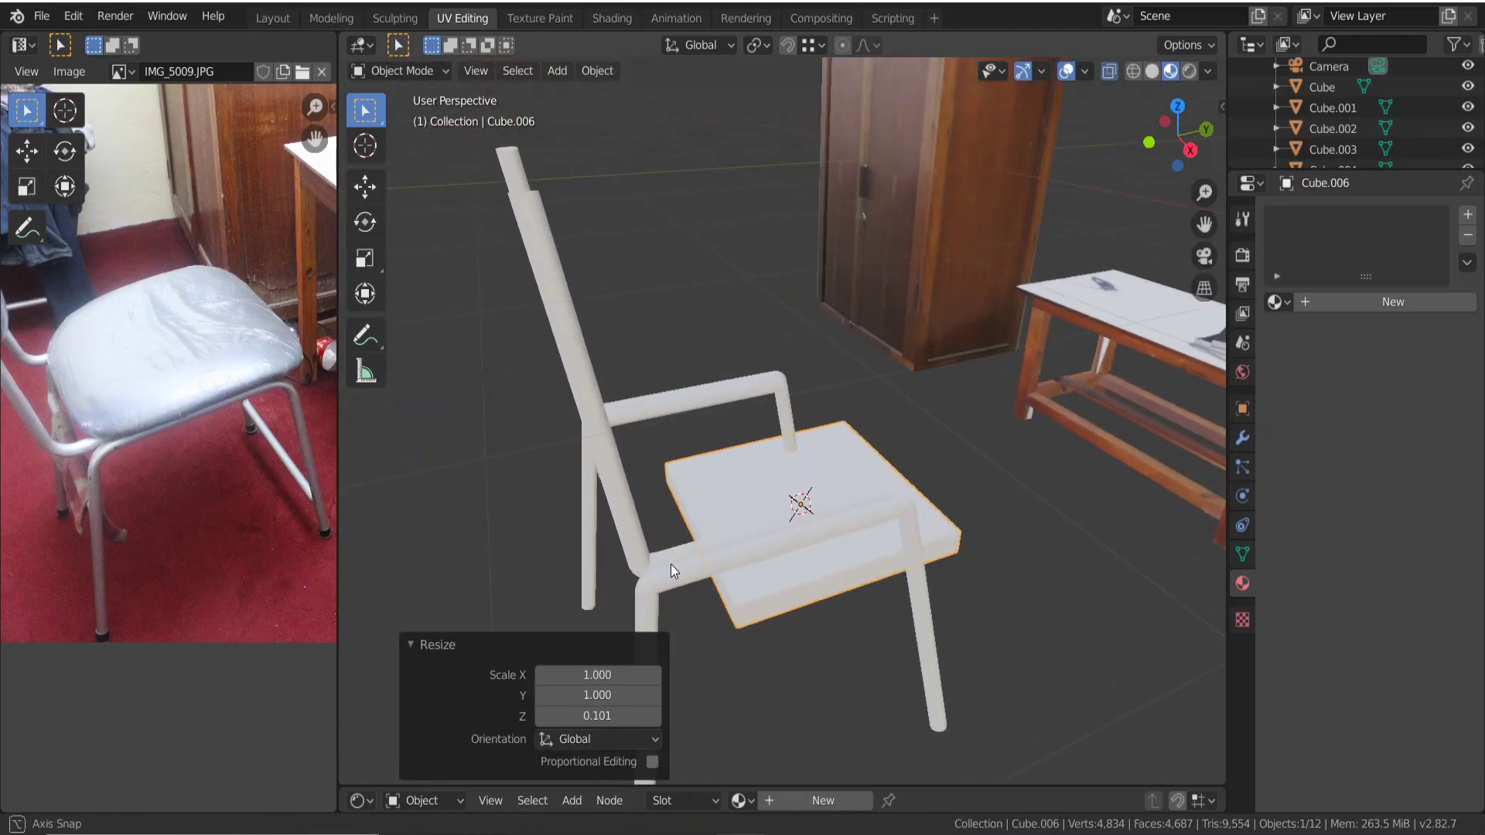
key(g)
key(z)
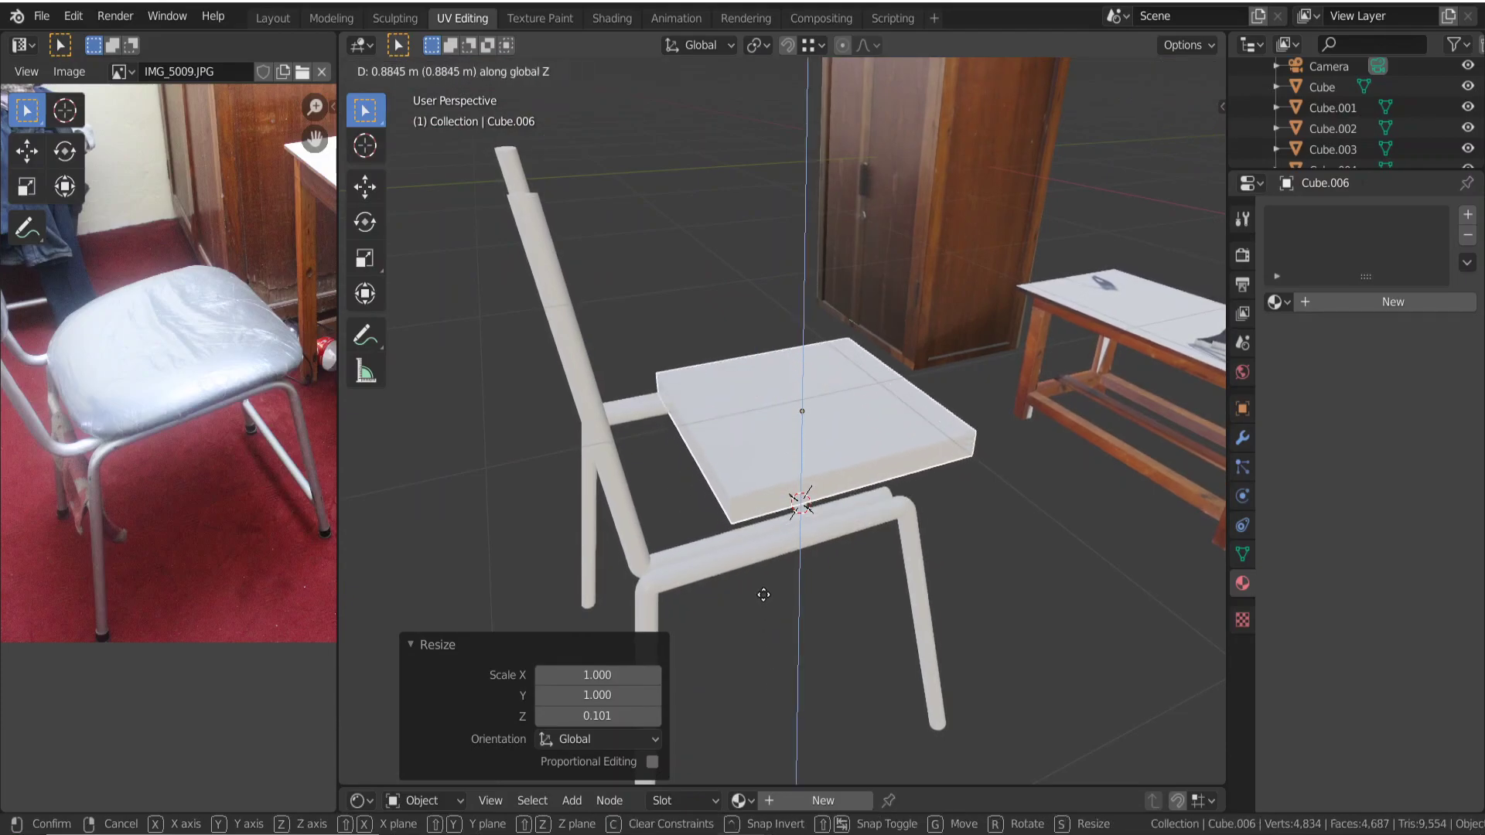
click(764, 597)
middle_drag(806, 592, 731, 558)
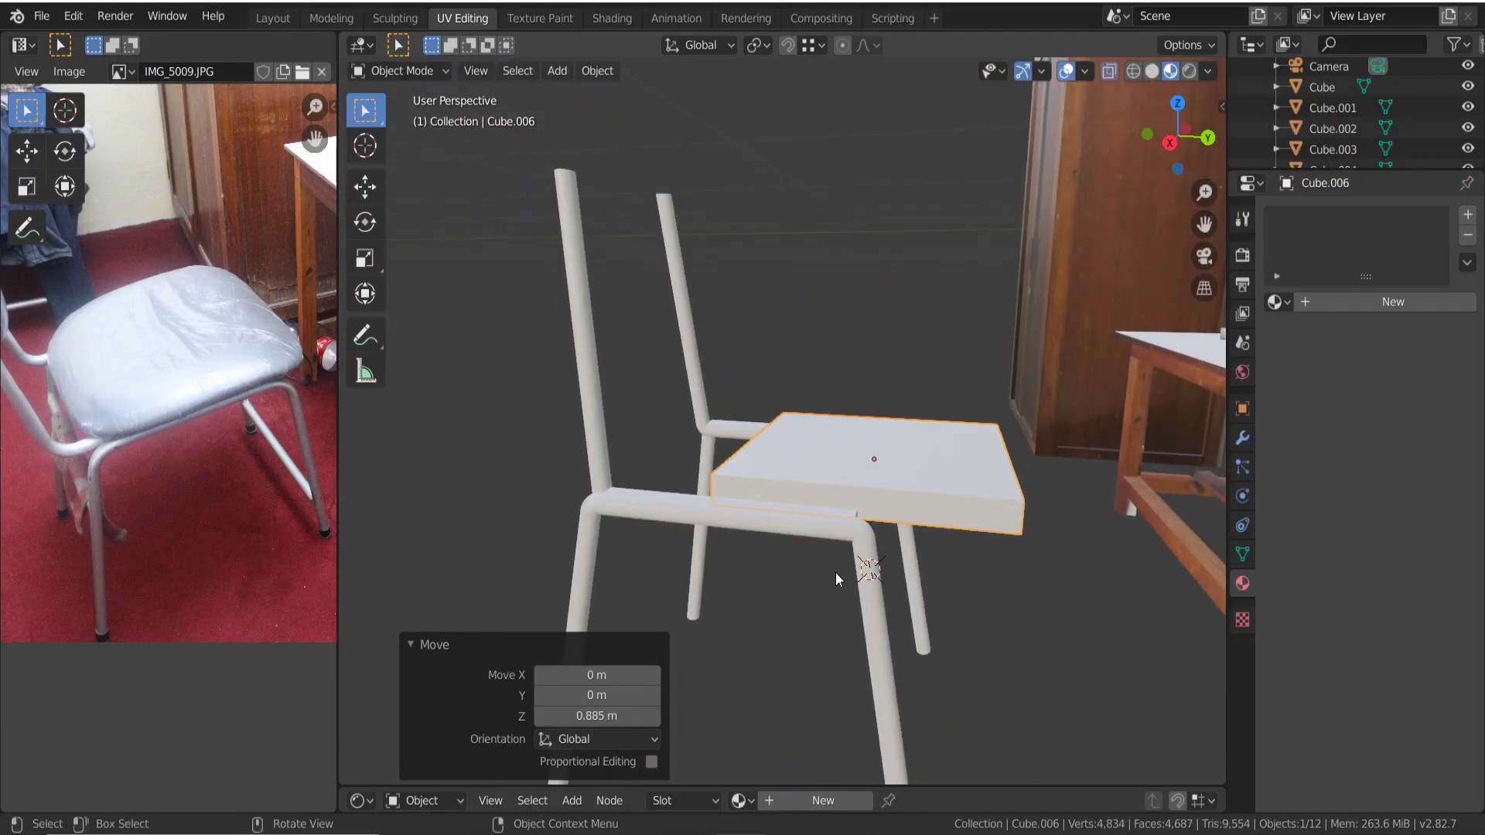
key(KP_1)
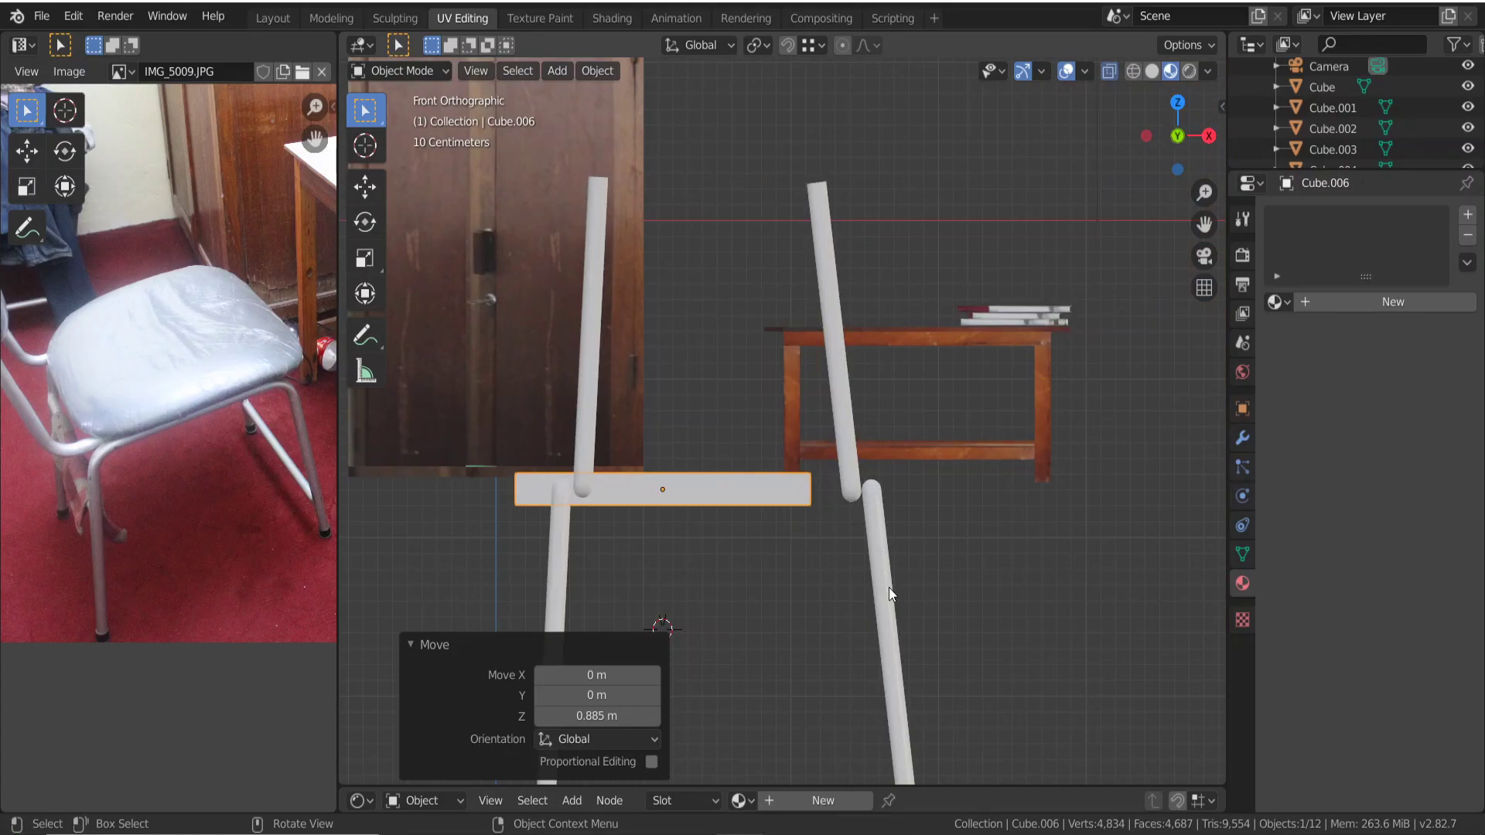
Widen the seat to 1.294 on X and centre it between the side frames.
key(g)
key(x)
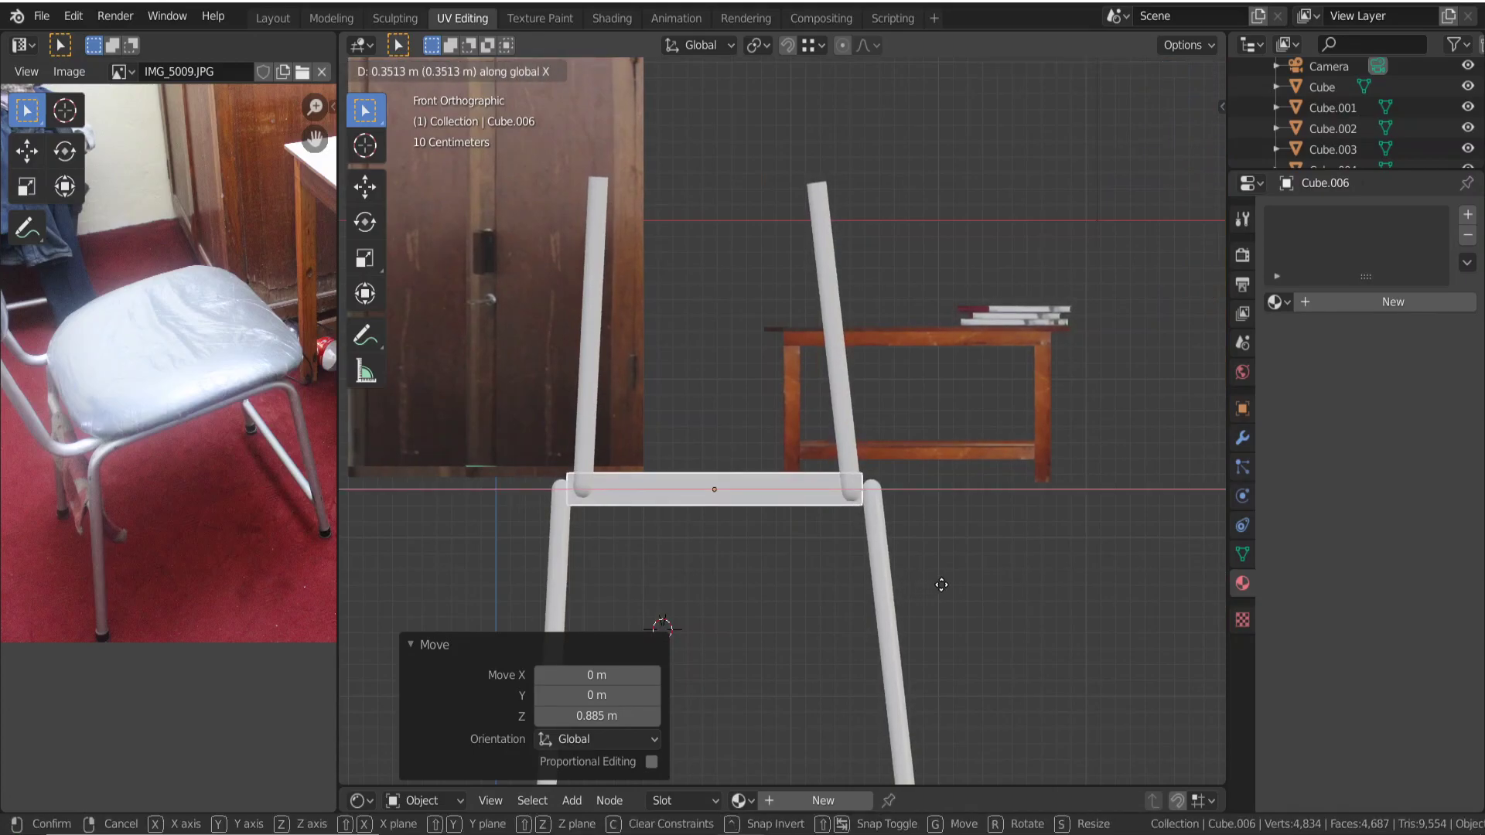
key(s)
key(x)
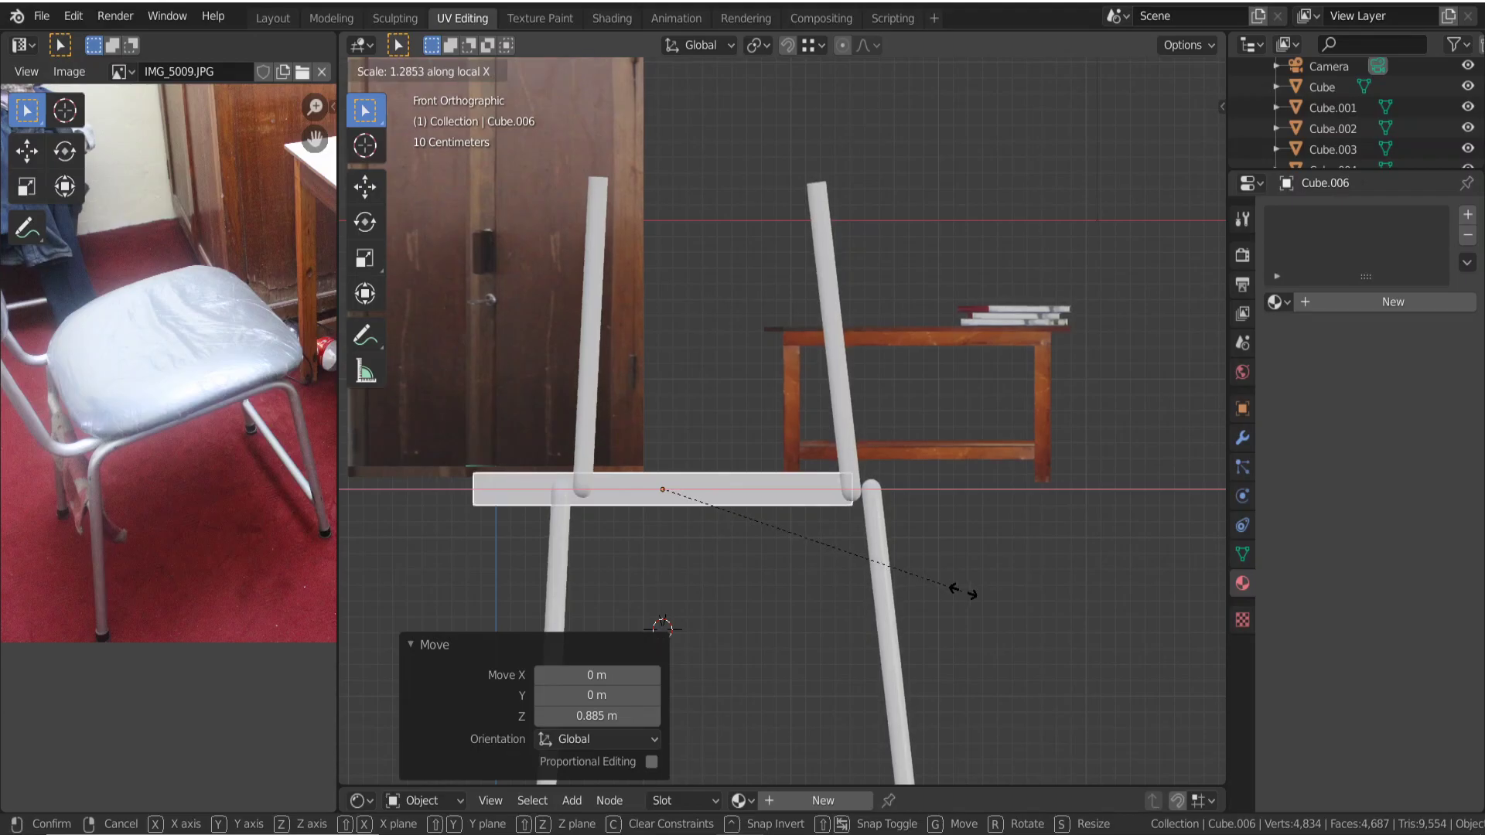
click(964, 591)
key(g)
key(x)
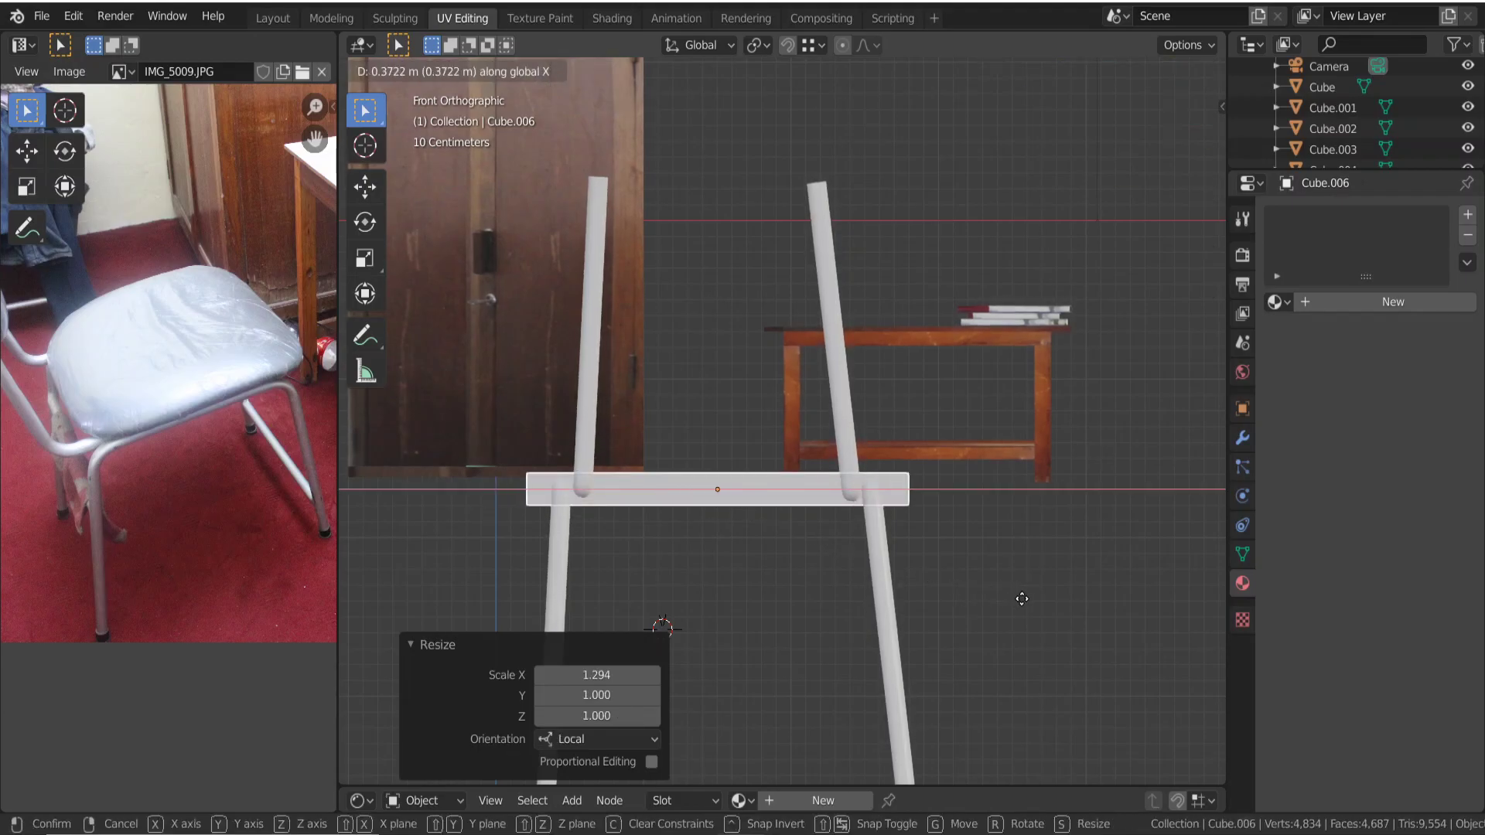
click(1024, 601)
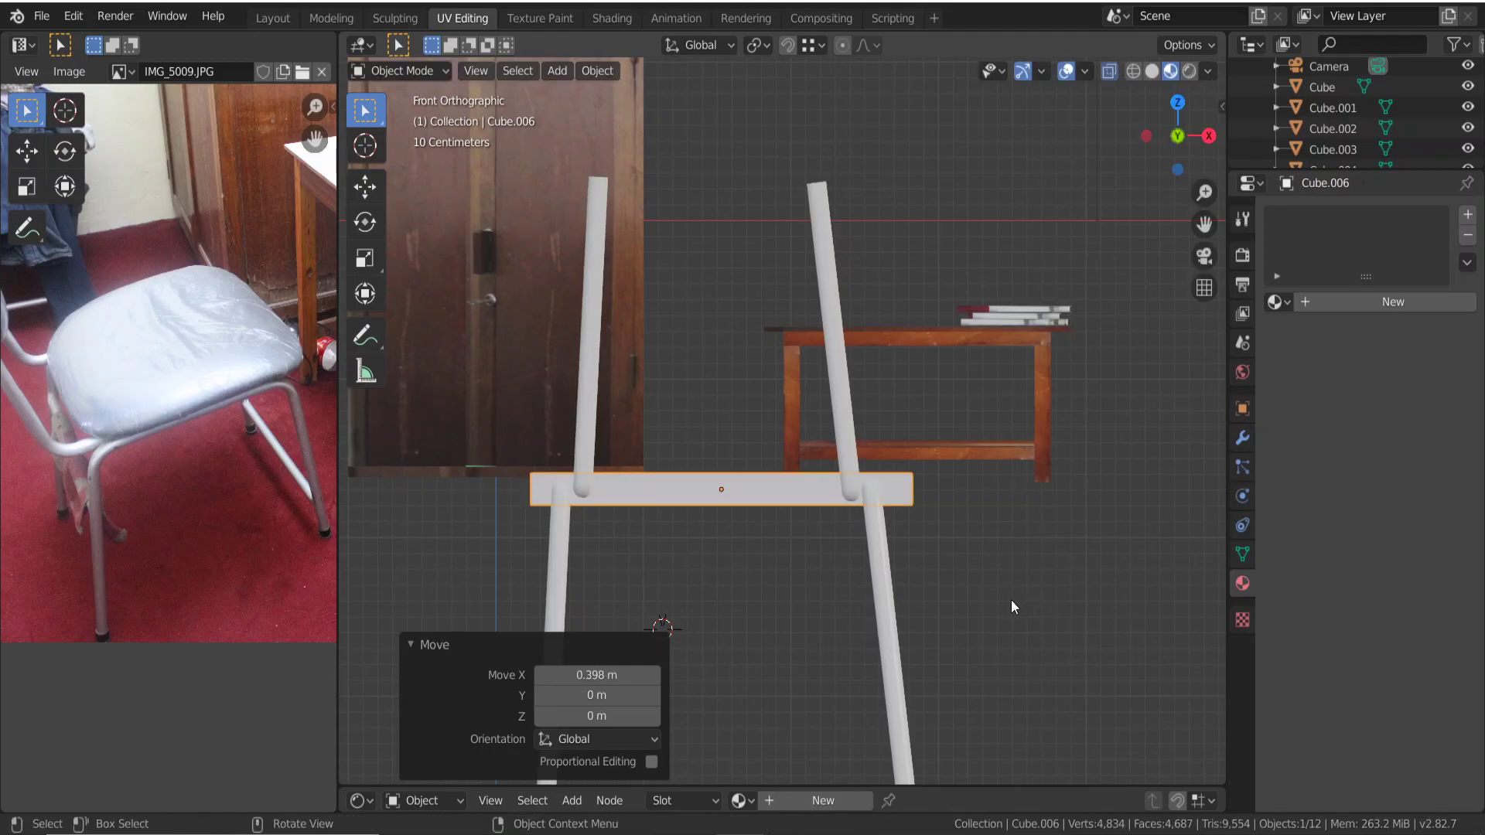
In side view, shift the seat −0.0944 m along Y and raise it 0.168 m onto the bars.
key(KP_3)
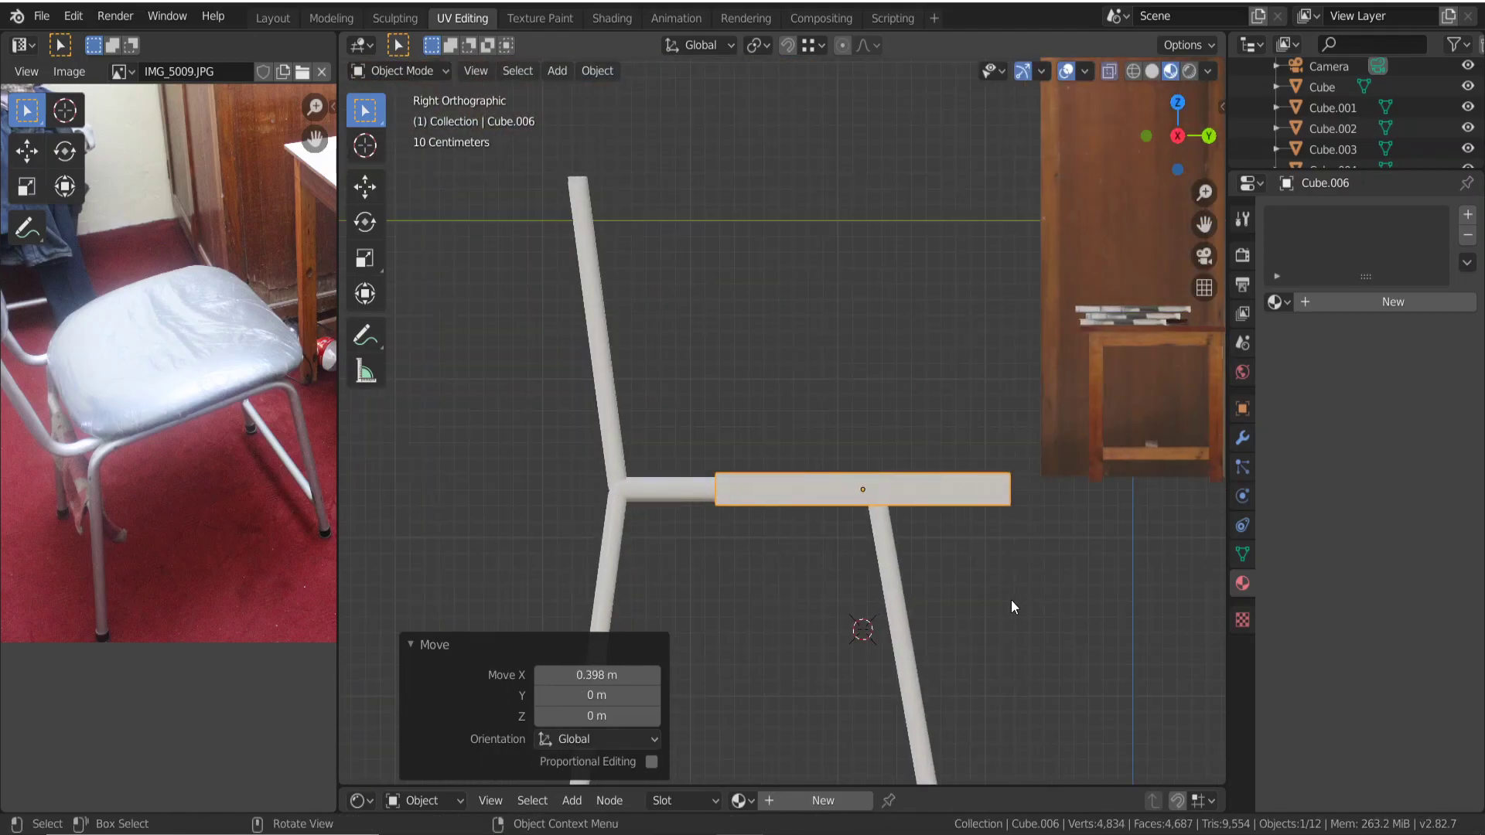
key(g)
key(y)
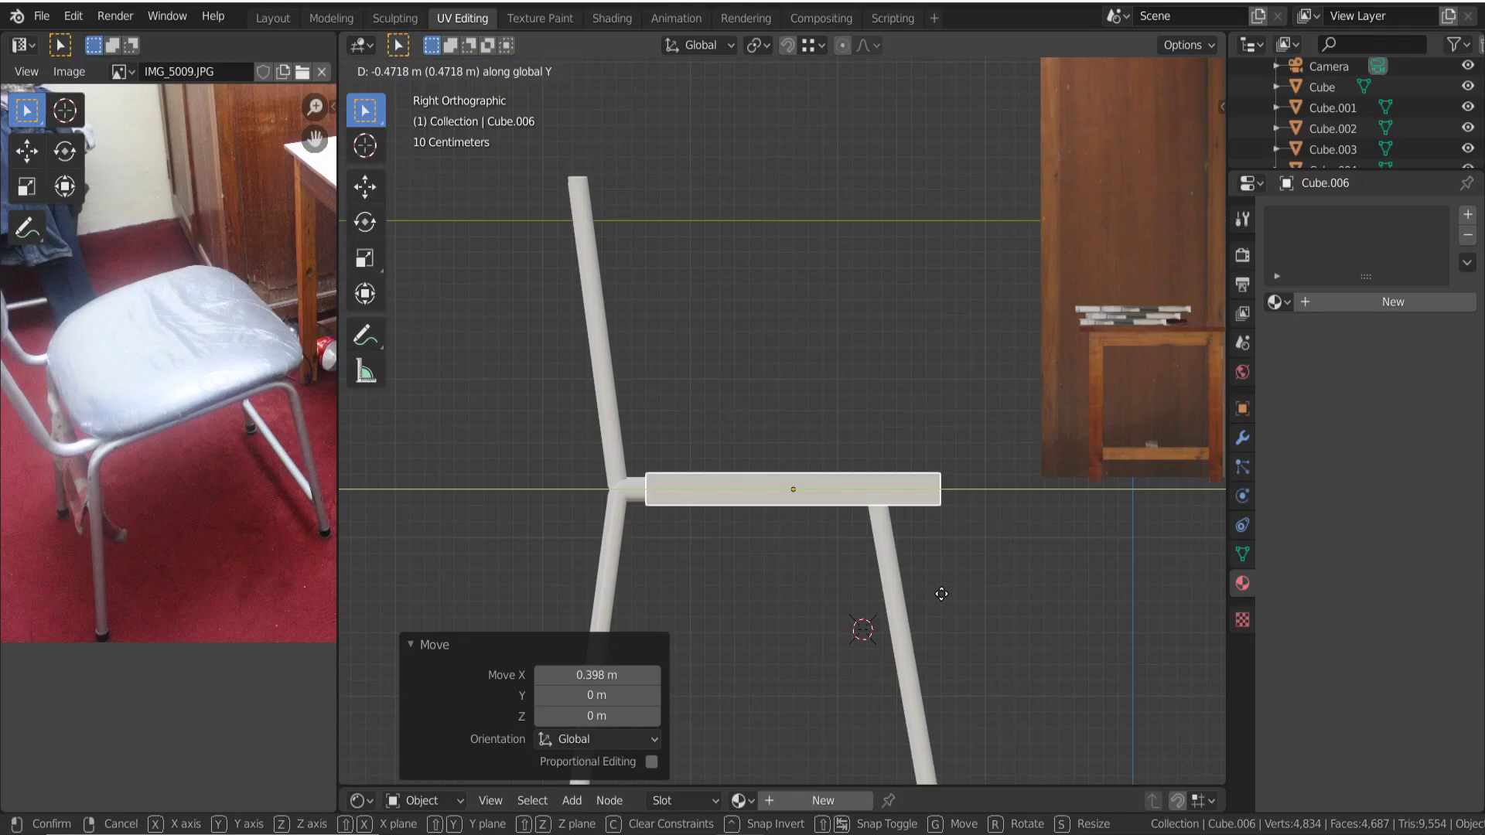
click(941, 594)
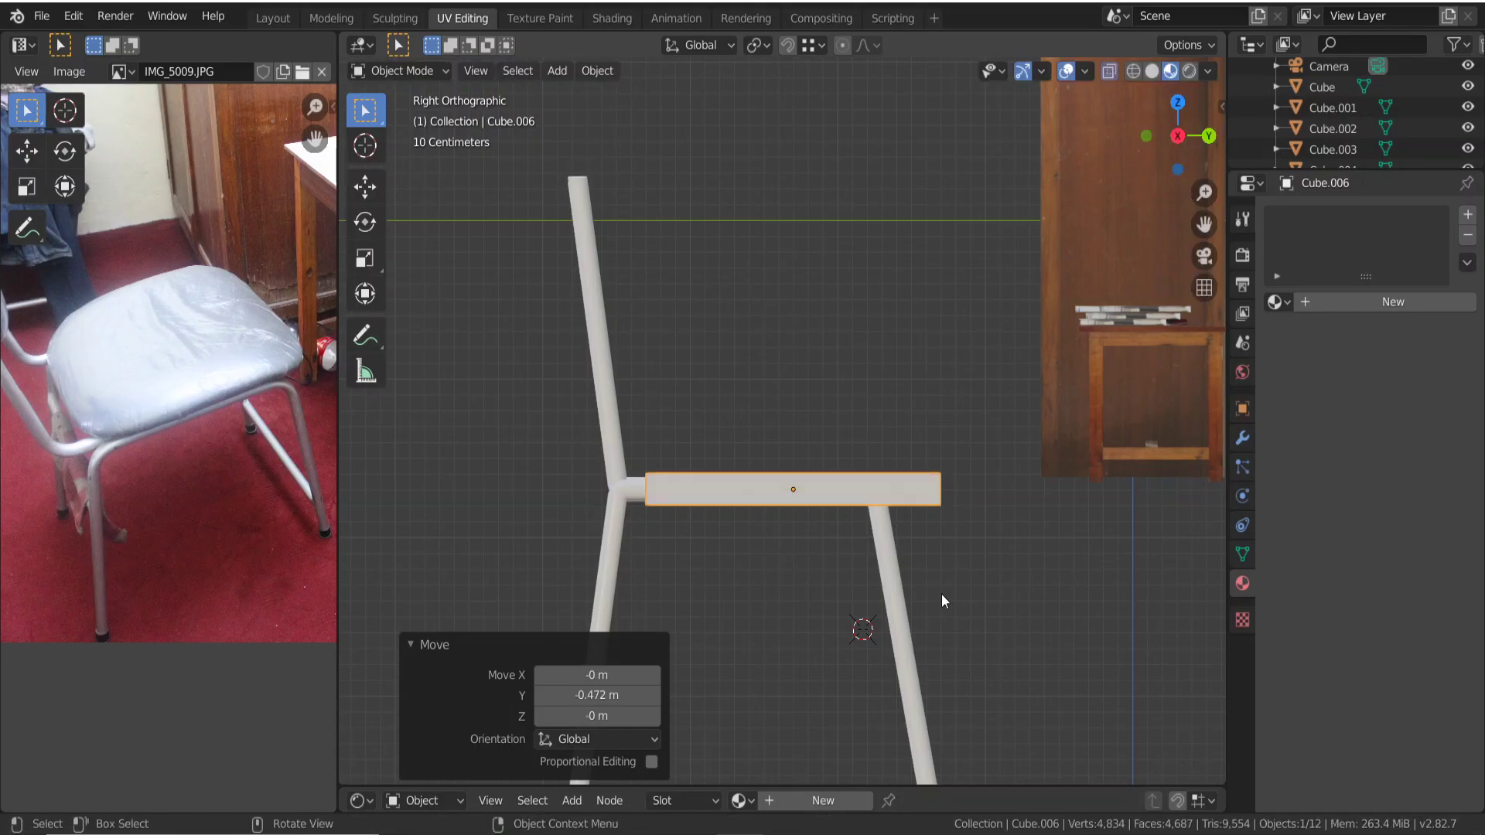
key(g)
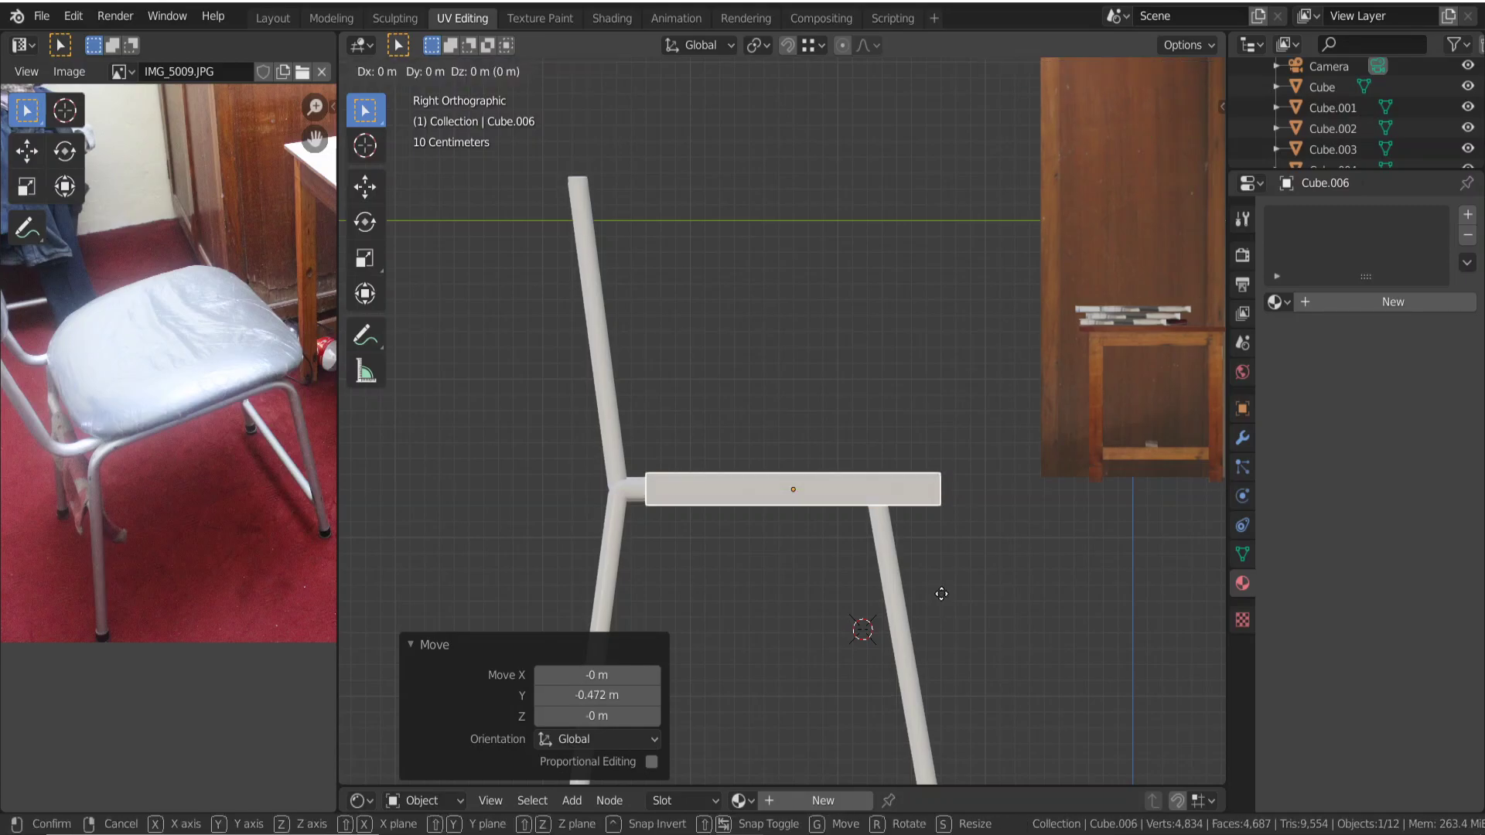
key(y)
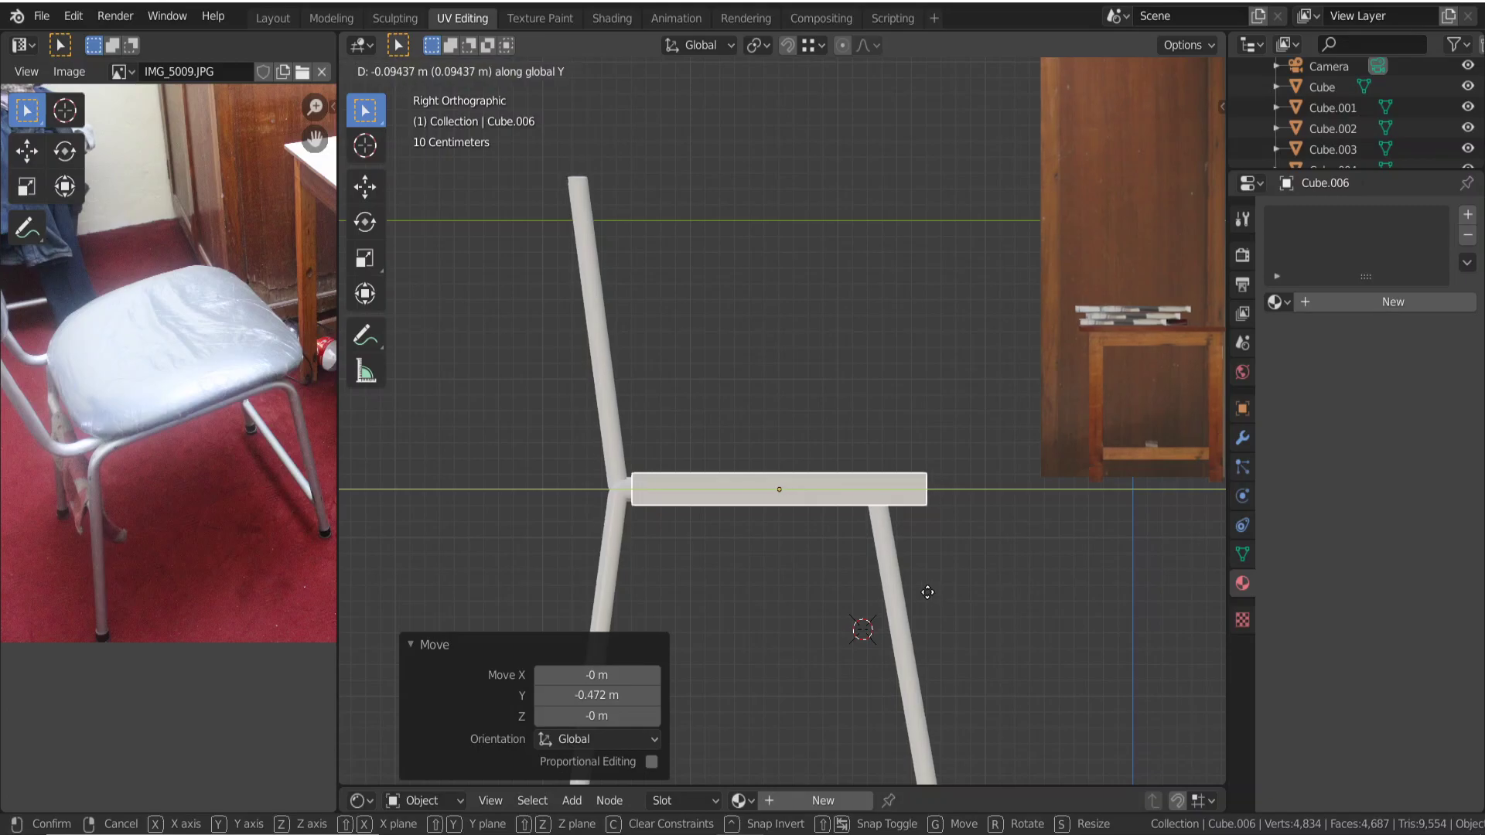
click(928, 594)
key(g)
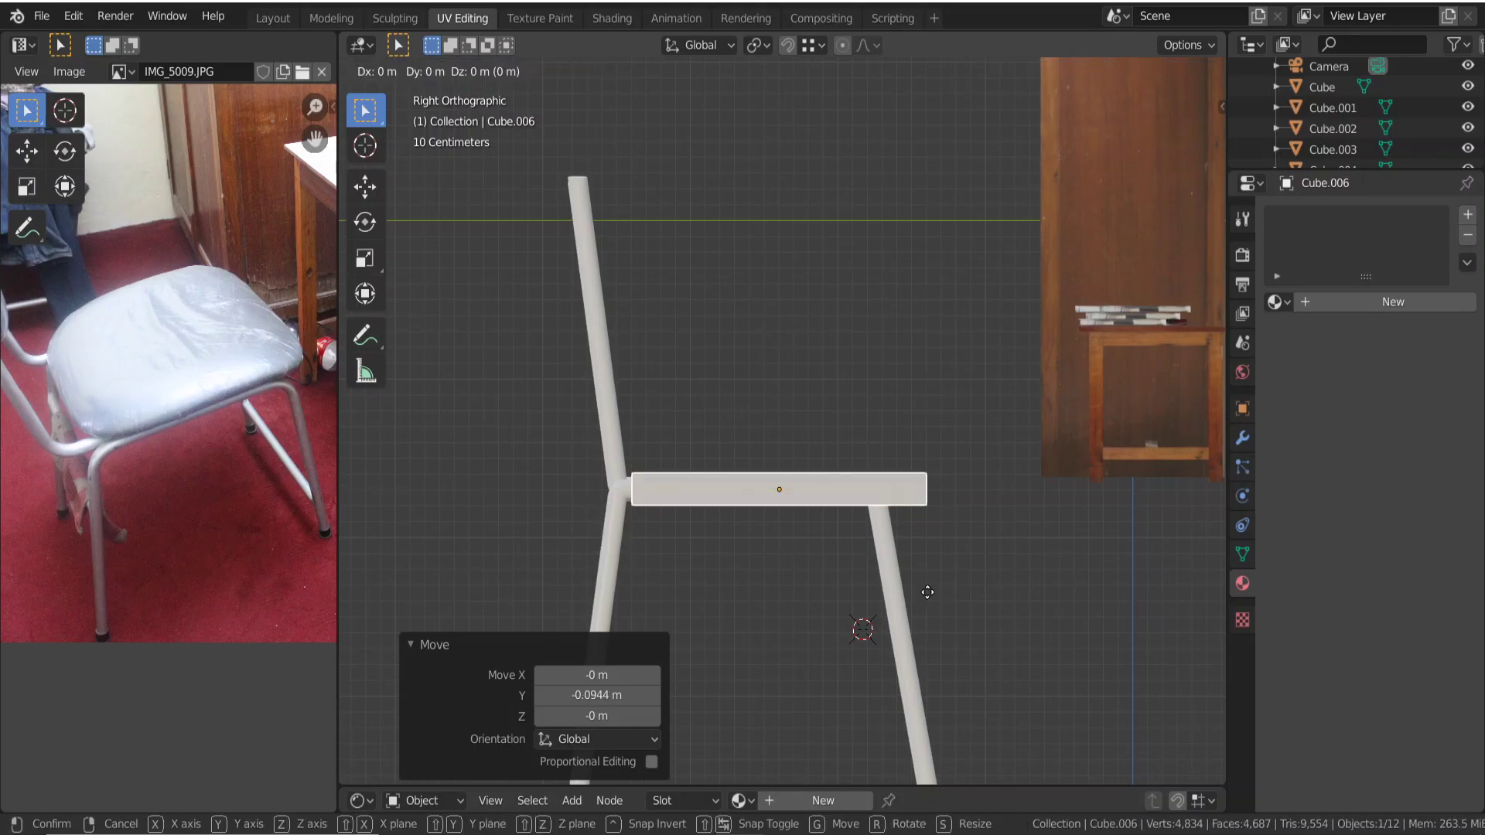
key(z)
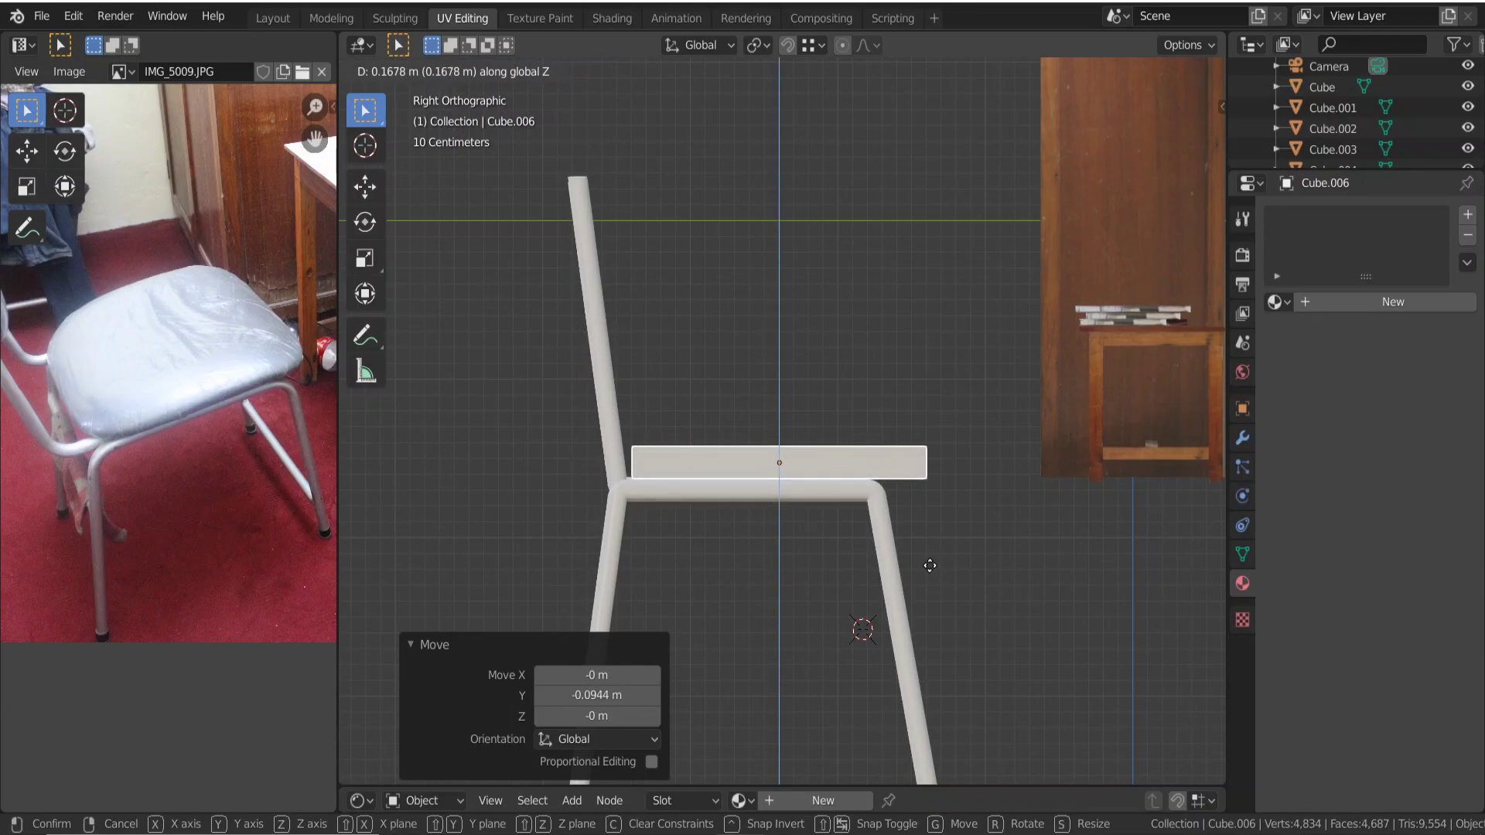
click(930, 565)
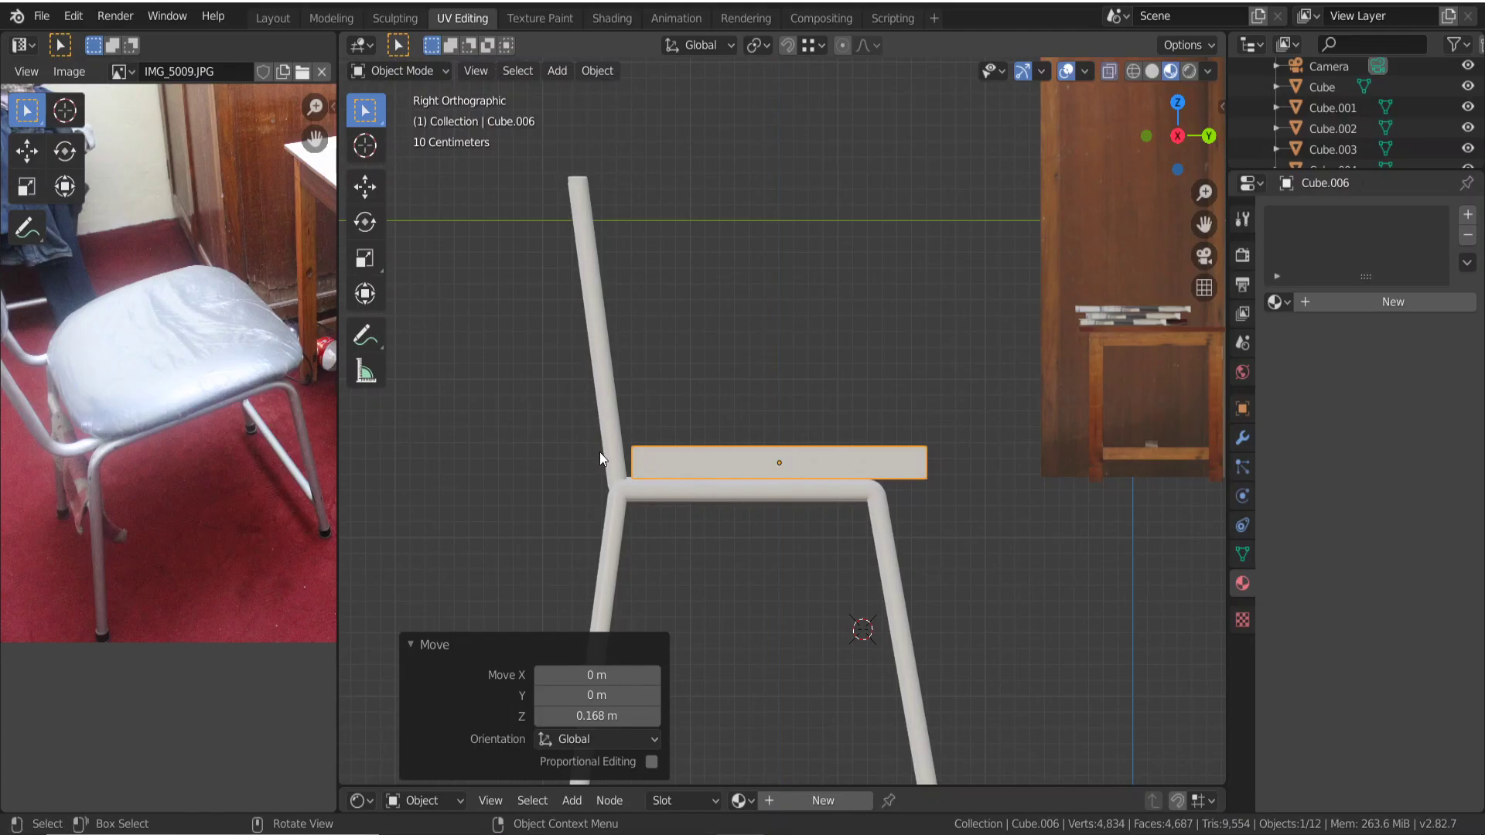
mouse_move(601, 452)
middle_down()
mouse_move(651, 479)
mouse_move(643, 470)
middle_up()
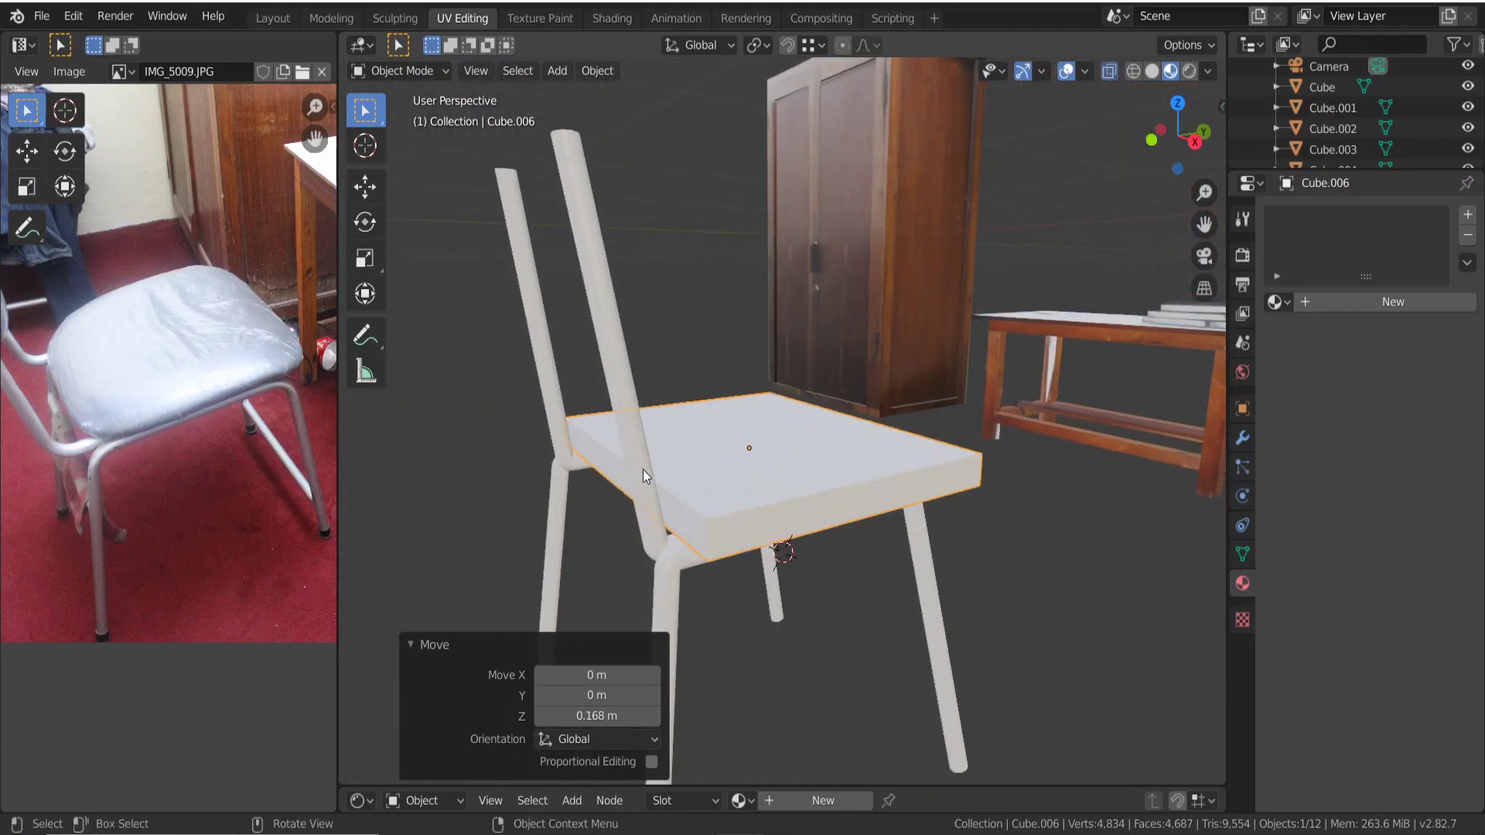
Separate the tubular frame mesh into its loose parts.
click(662, 571)
key(Tab)
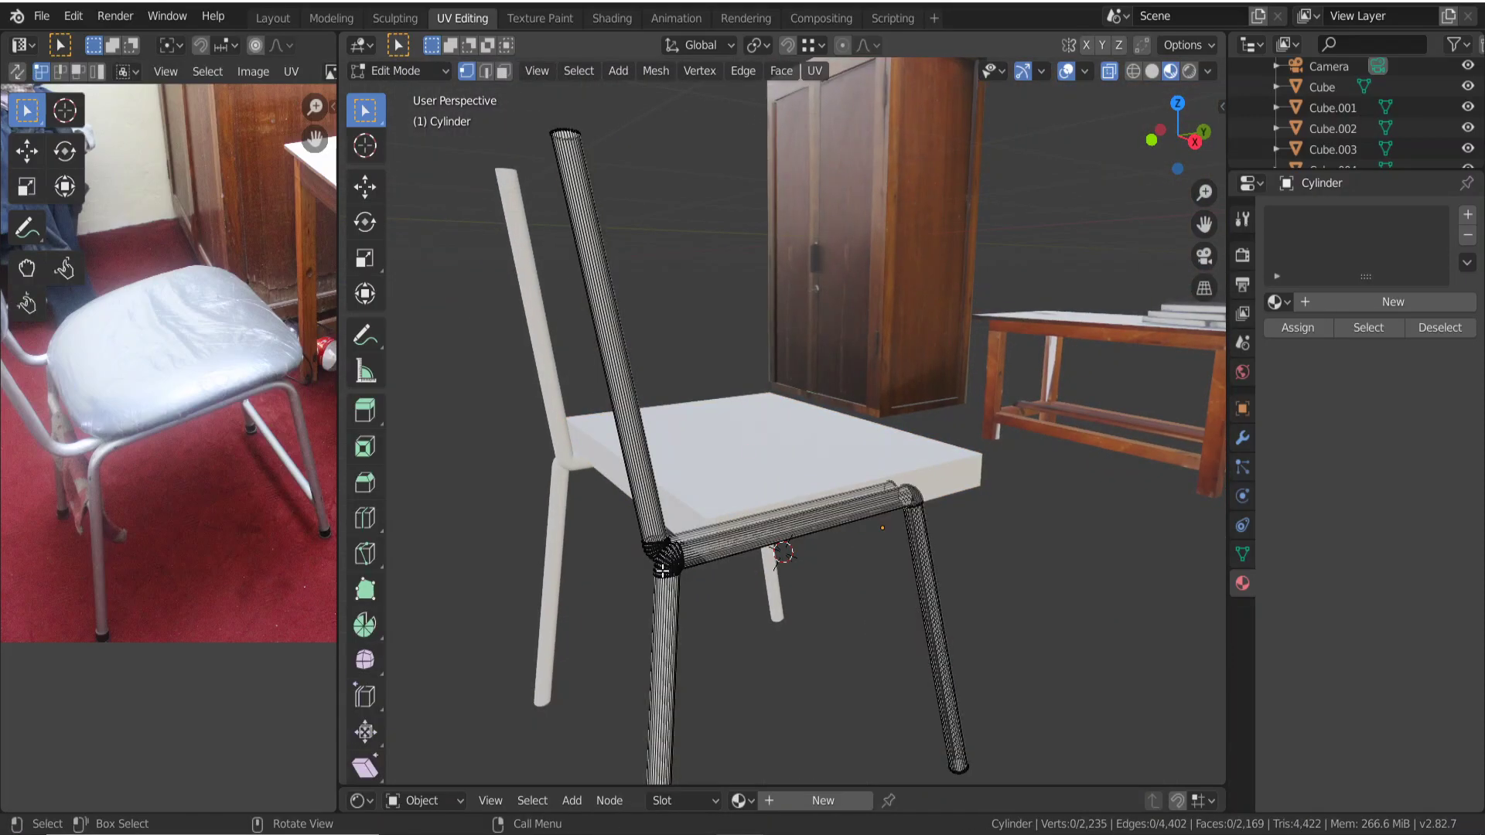
key(p)
click(663, 572)
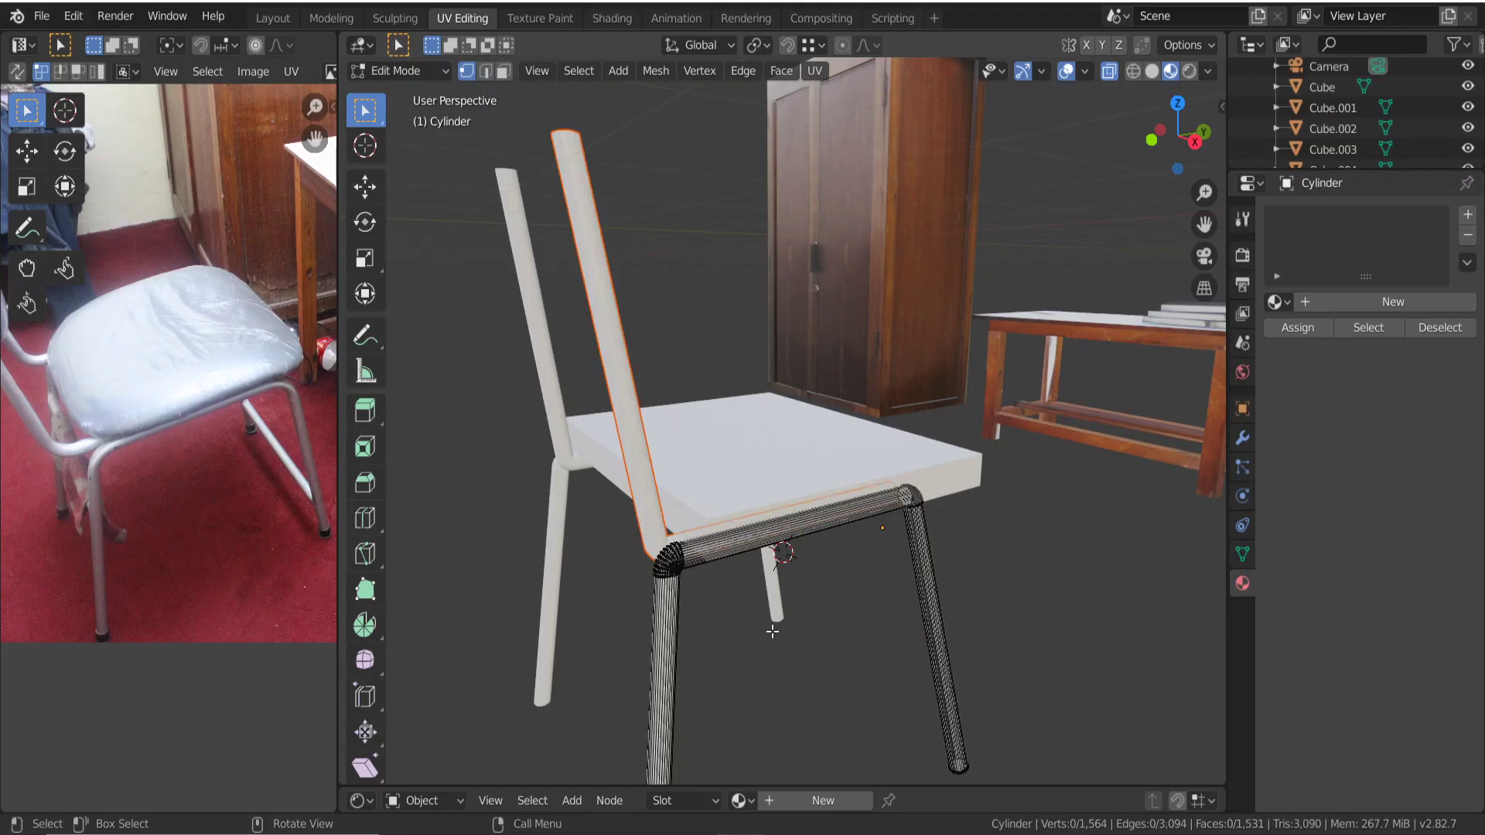
key(Tab)
Move both backrest tubes back along the Y axis.
click(630, 453)
click(550, 404)
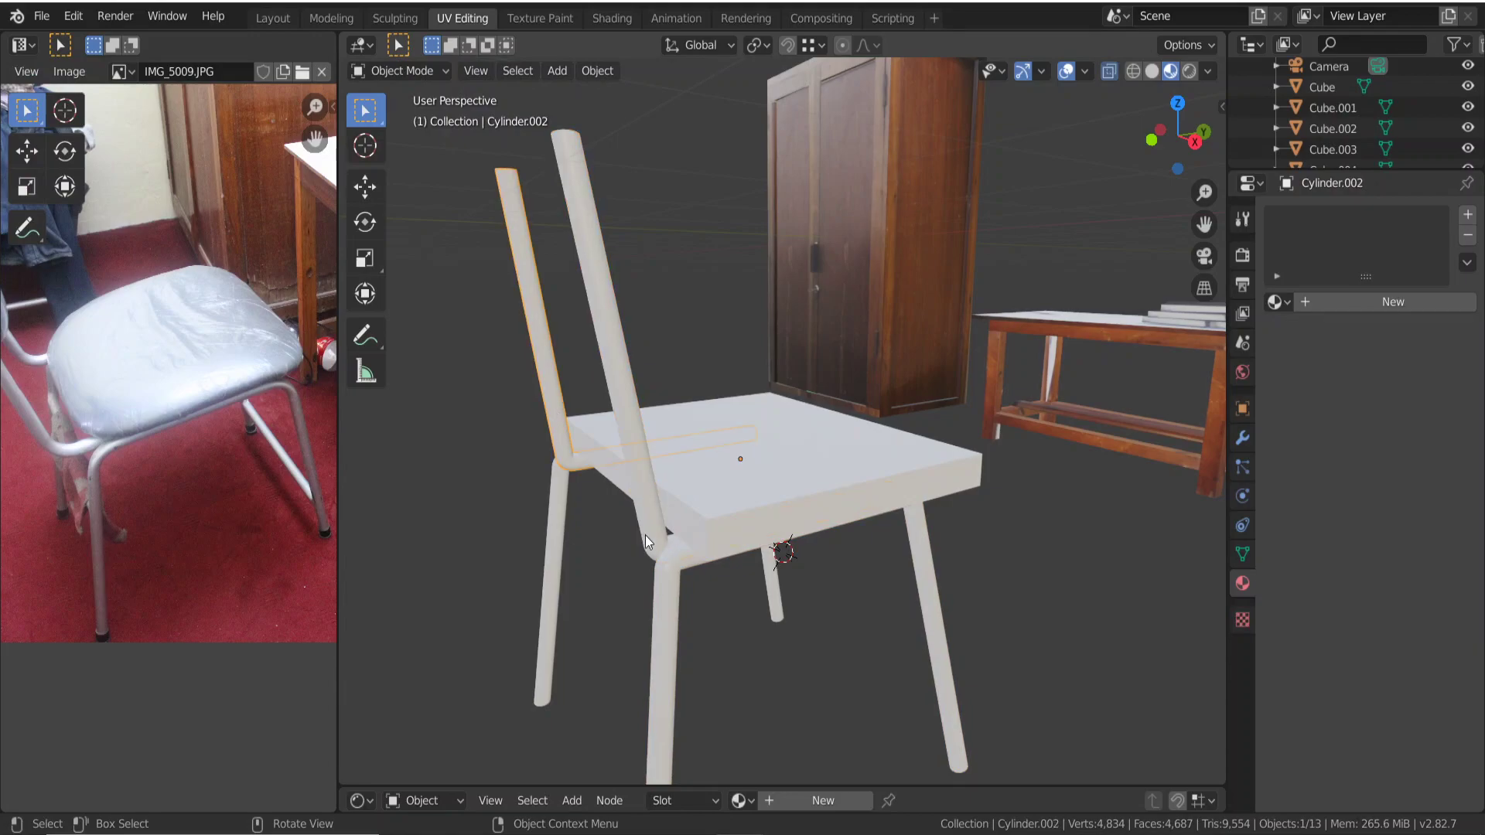
middle_drag(645, 535, 720, 601)
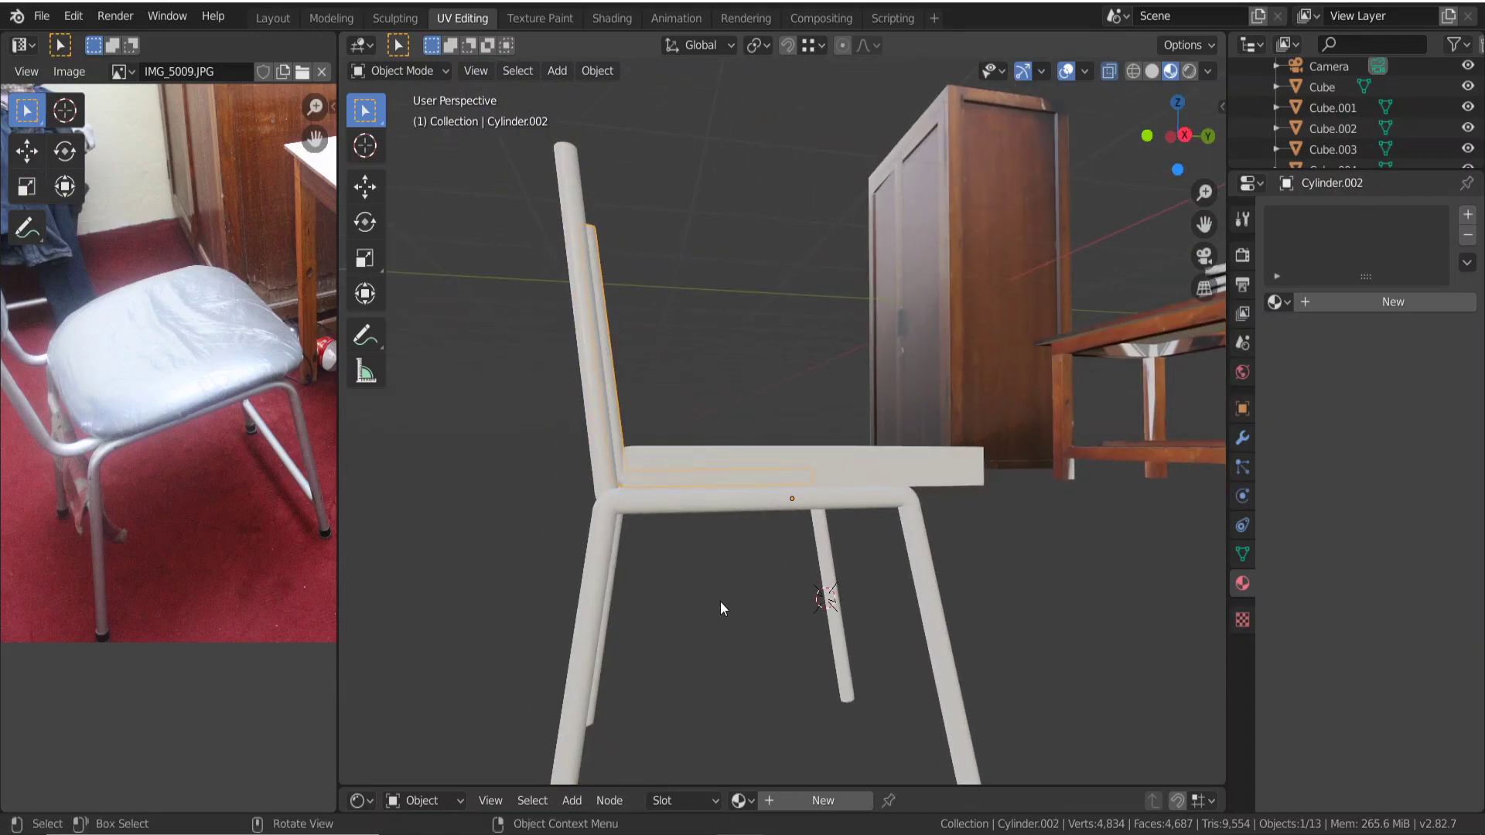
key(g)
key(y)
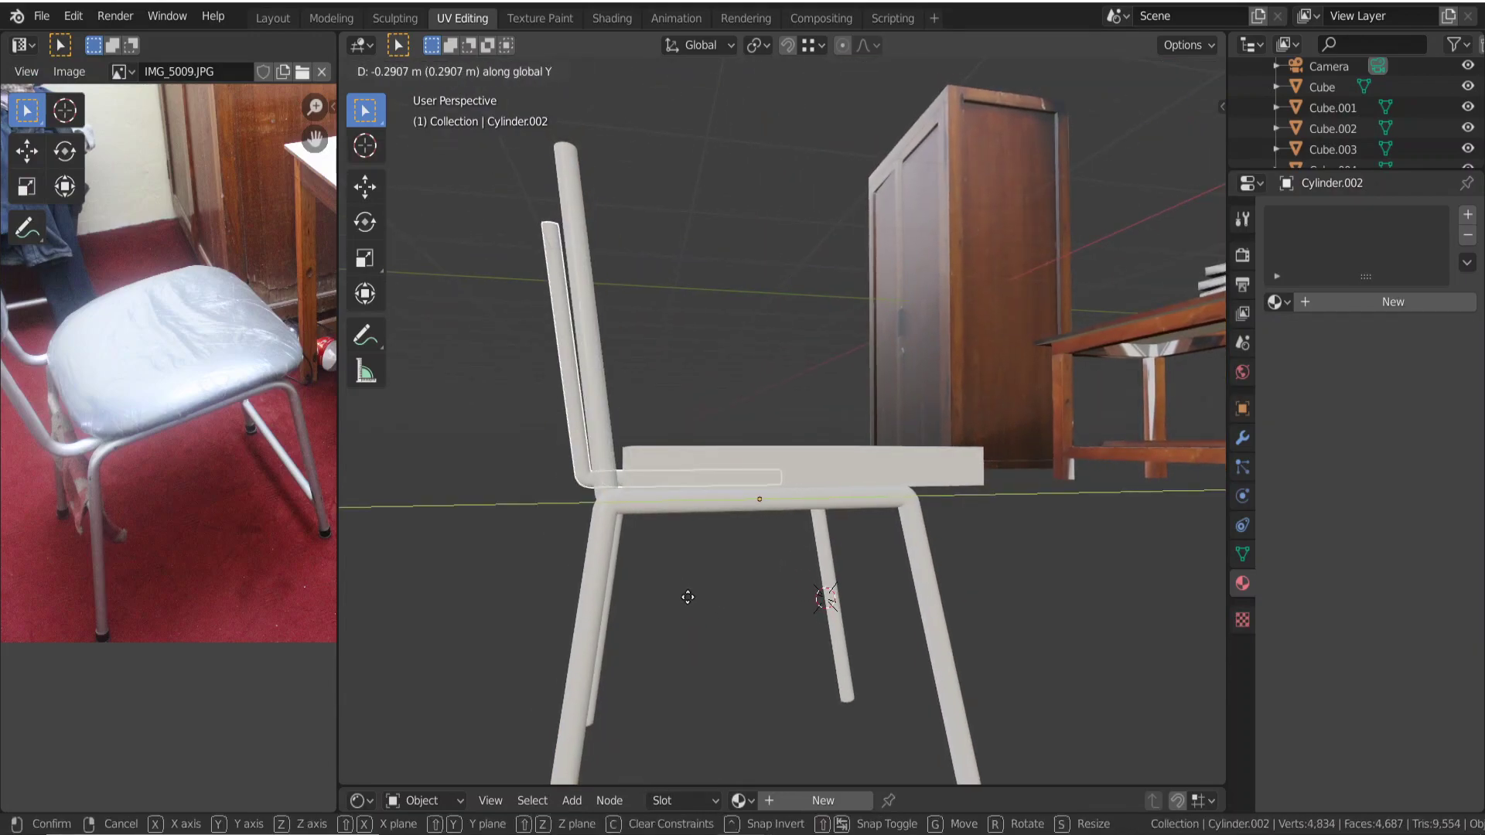
click(689, 597)
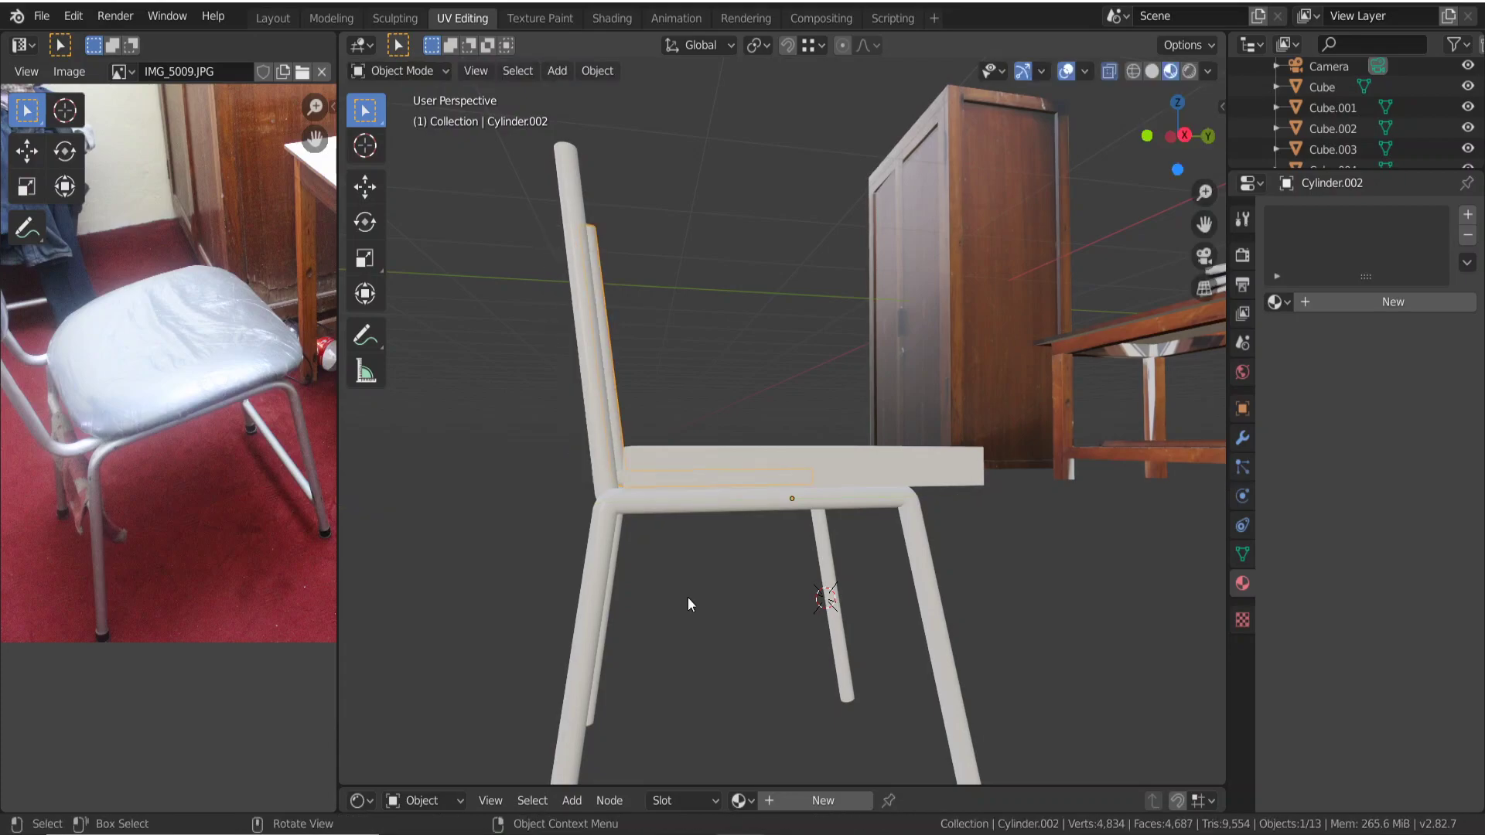
click(573, 201)
key(g)
key(y)
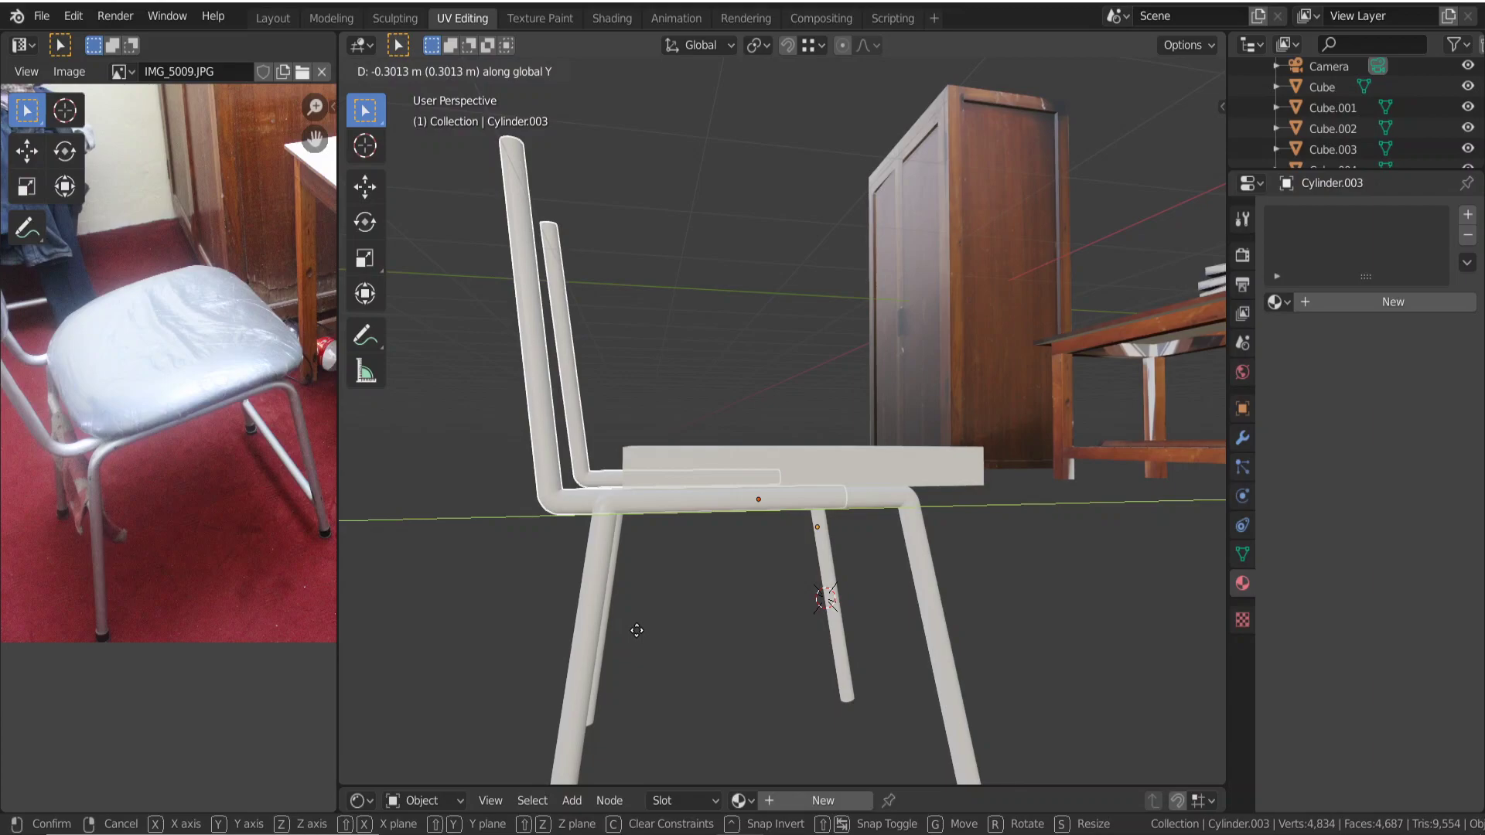
click(636, 630)
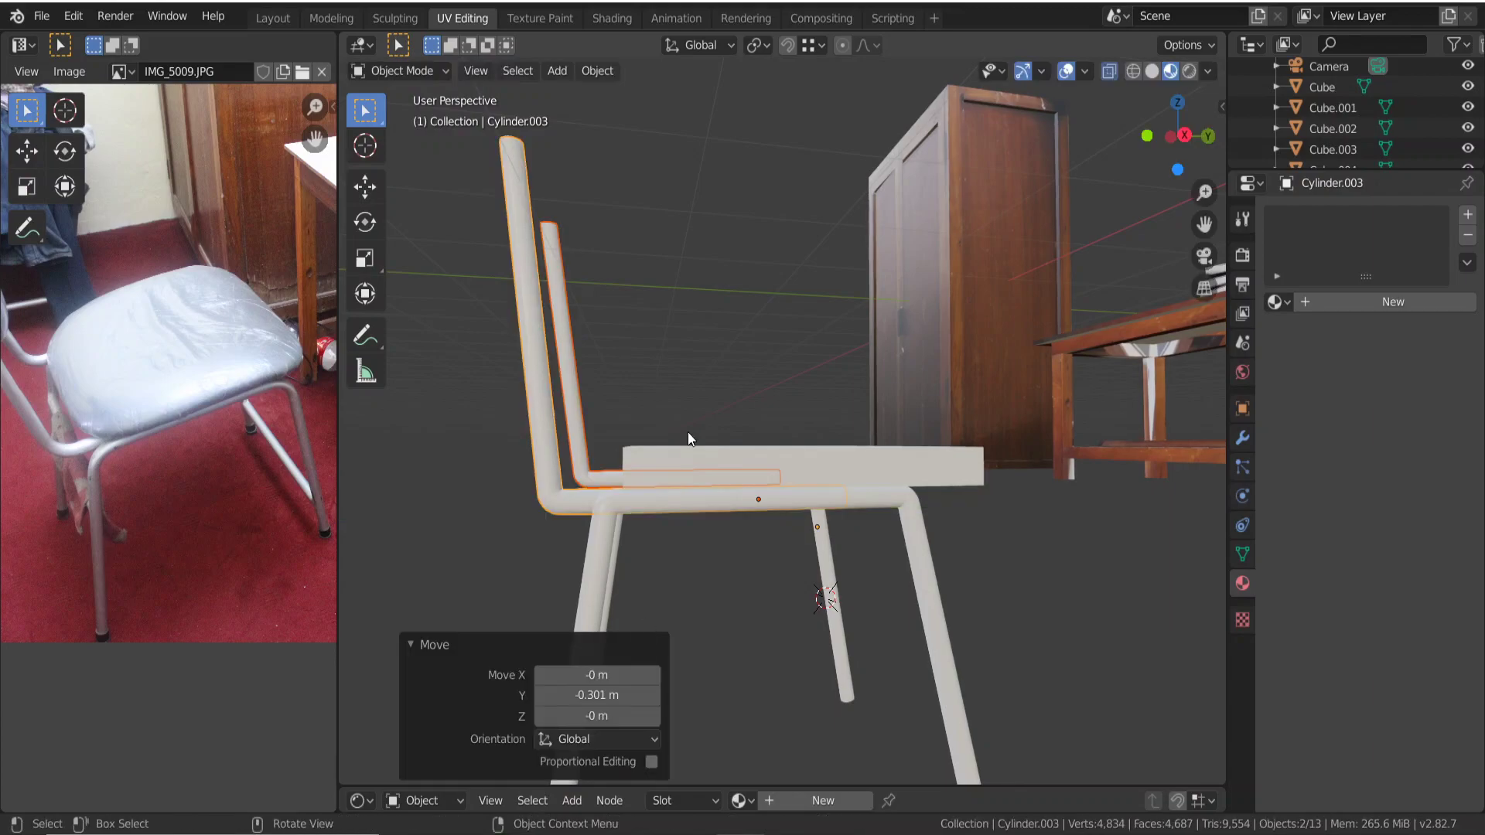
Push the seat box back along Y until it meets the backrest.
click(815, 461)
key(g)
key(y)
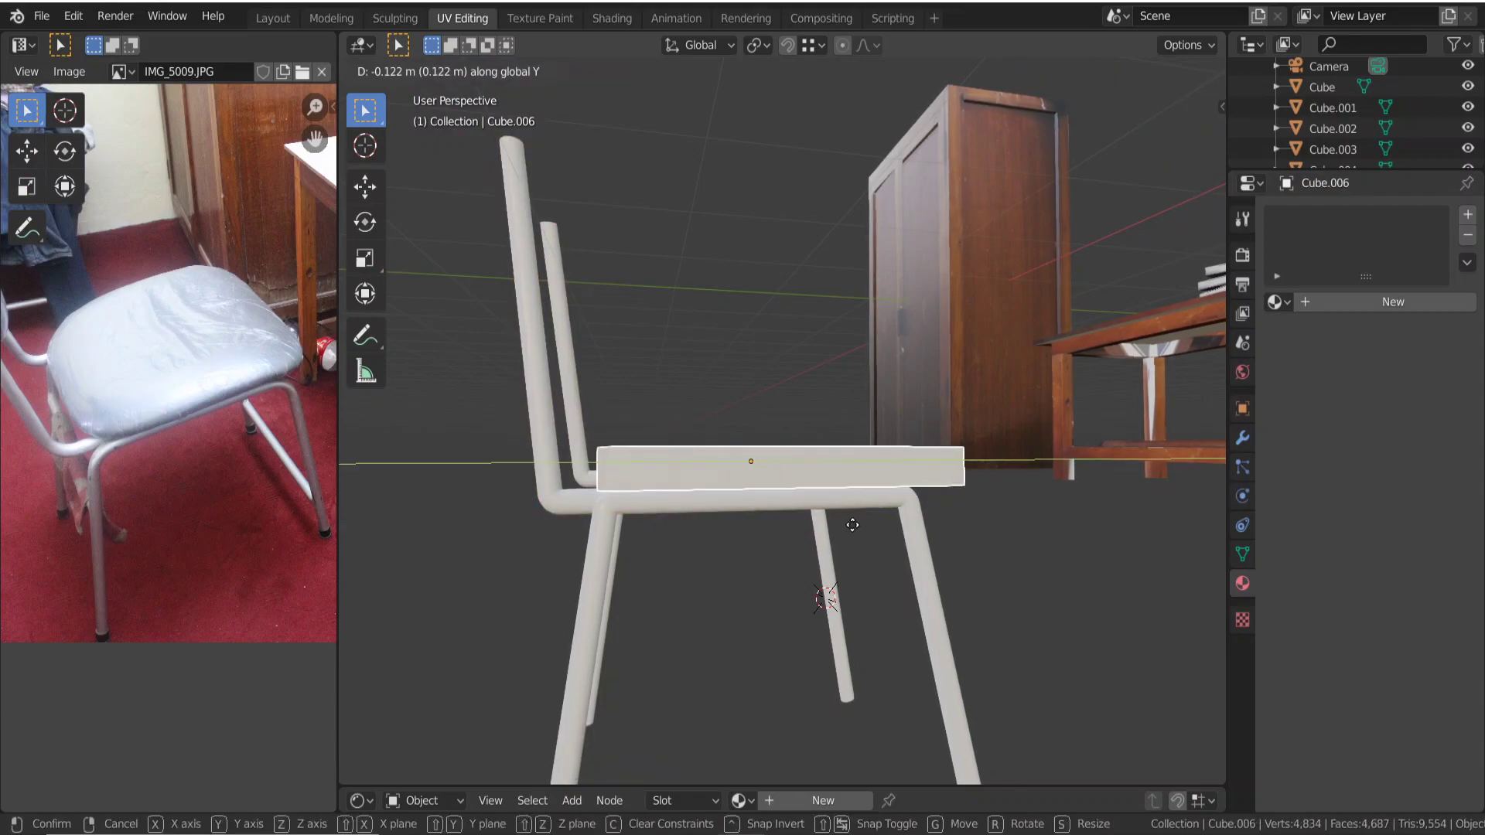
click(744, 570)
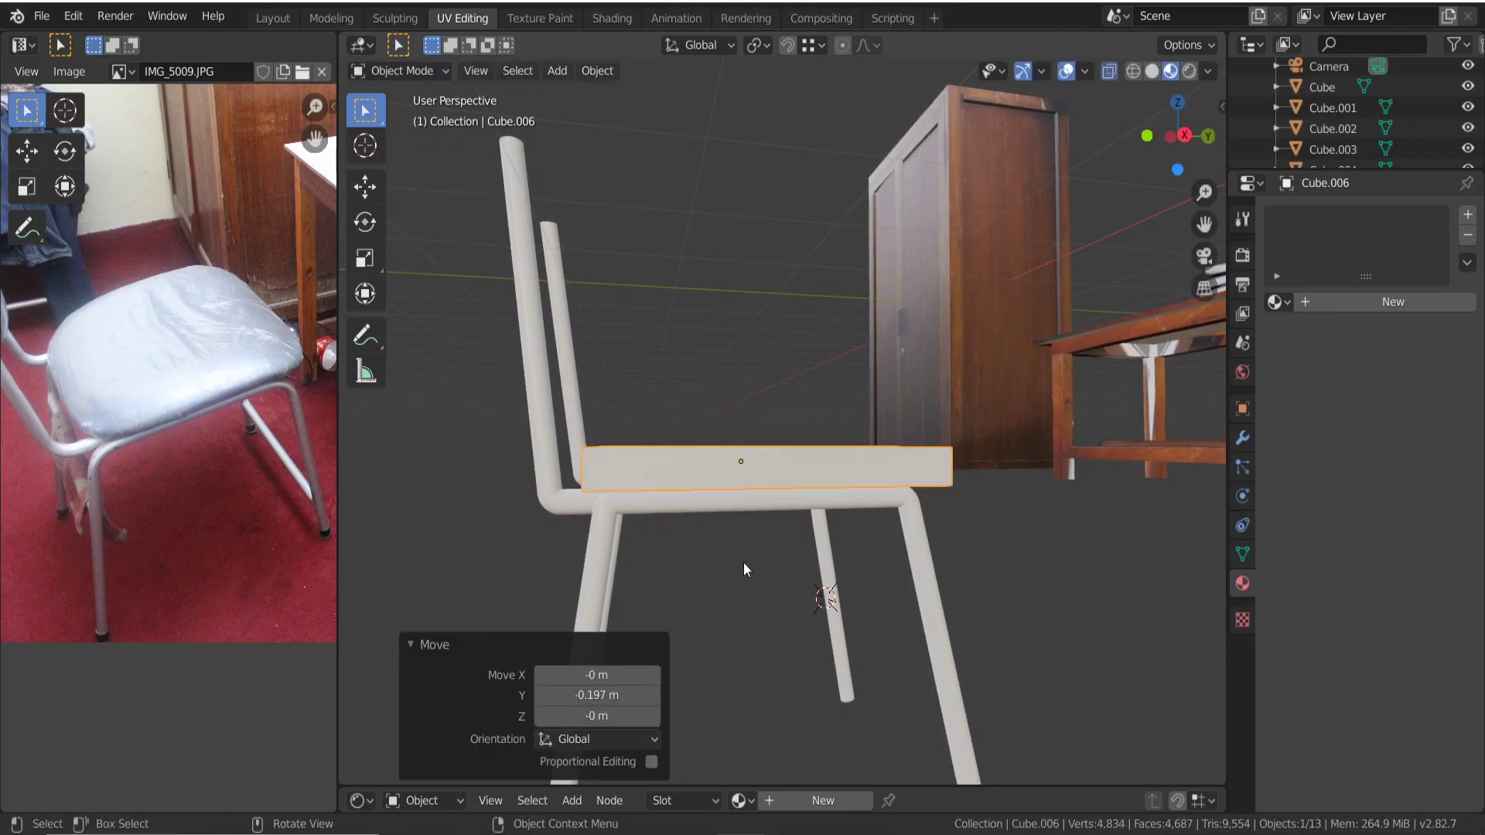
click(744, 563)
mouse_move(744, 563)
middle_down()
mouse_move(784, 575)
mouse_move(741, 581)
mouse_move(748, 563)
mouse_move(744, 608)
mouse_move(776, 466)
mouse_move(819, 485)
mouse_move(815, 540)
mouse_move(795, 519)
mouse_move(805, 498)
mouse_move(916, 516)
middle_up()
click(764, 467)
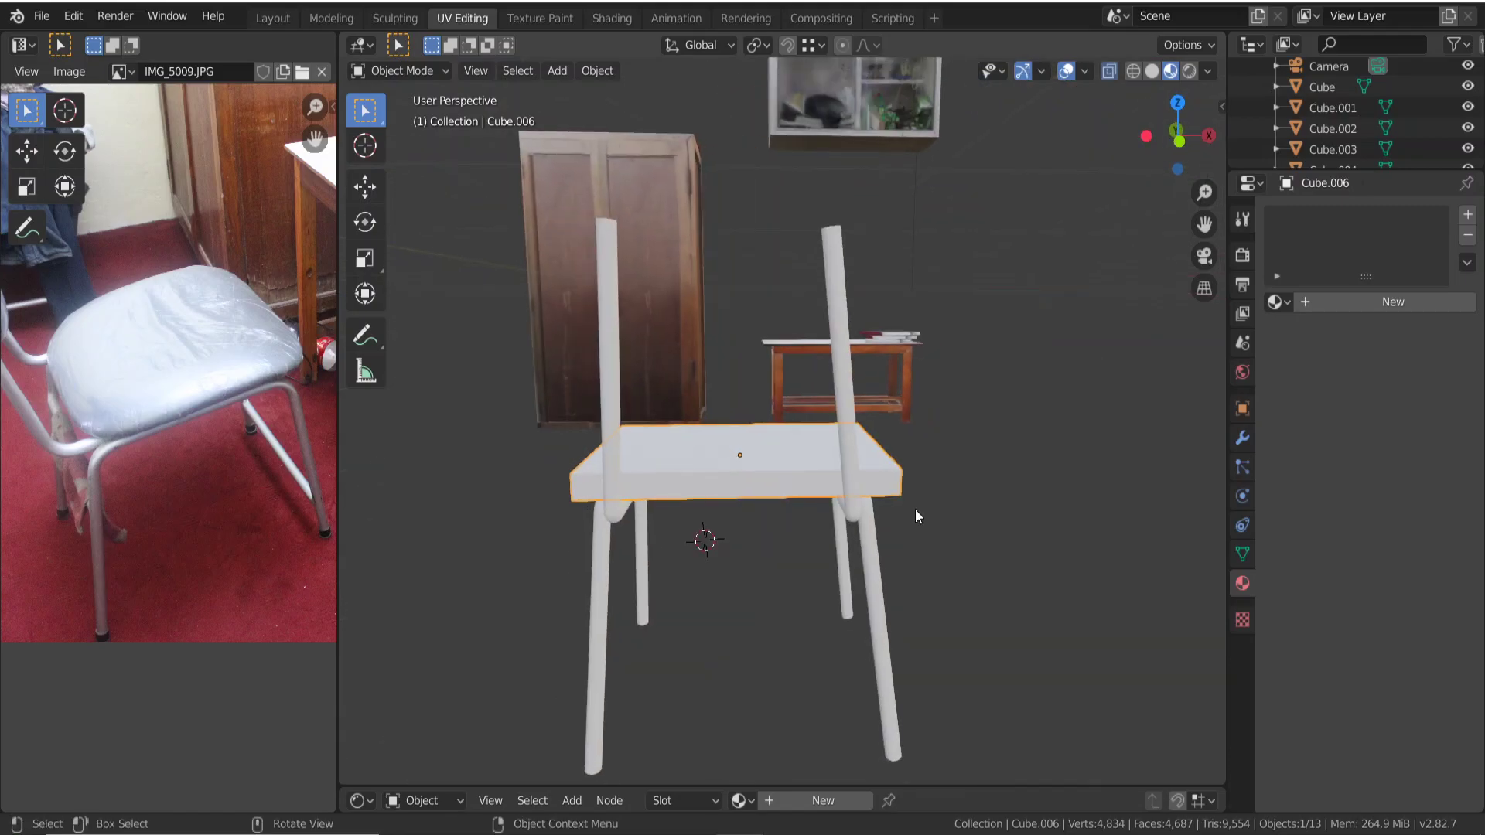
key(Tab)
key(Tab)
click(880, 620)
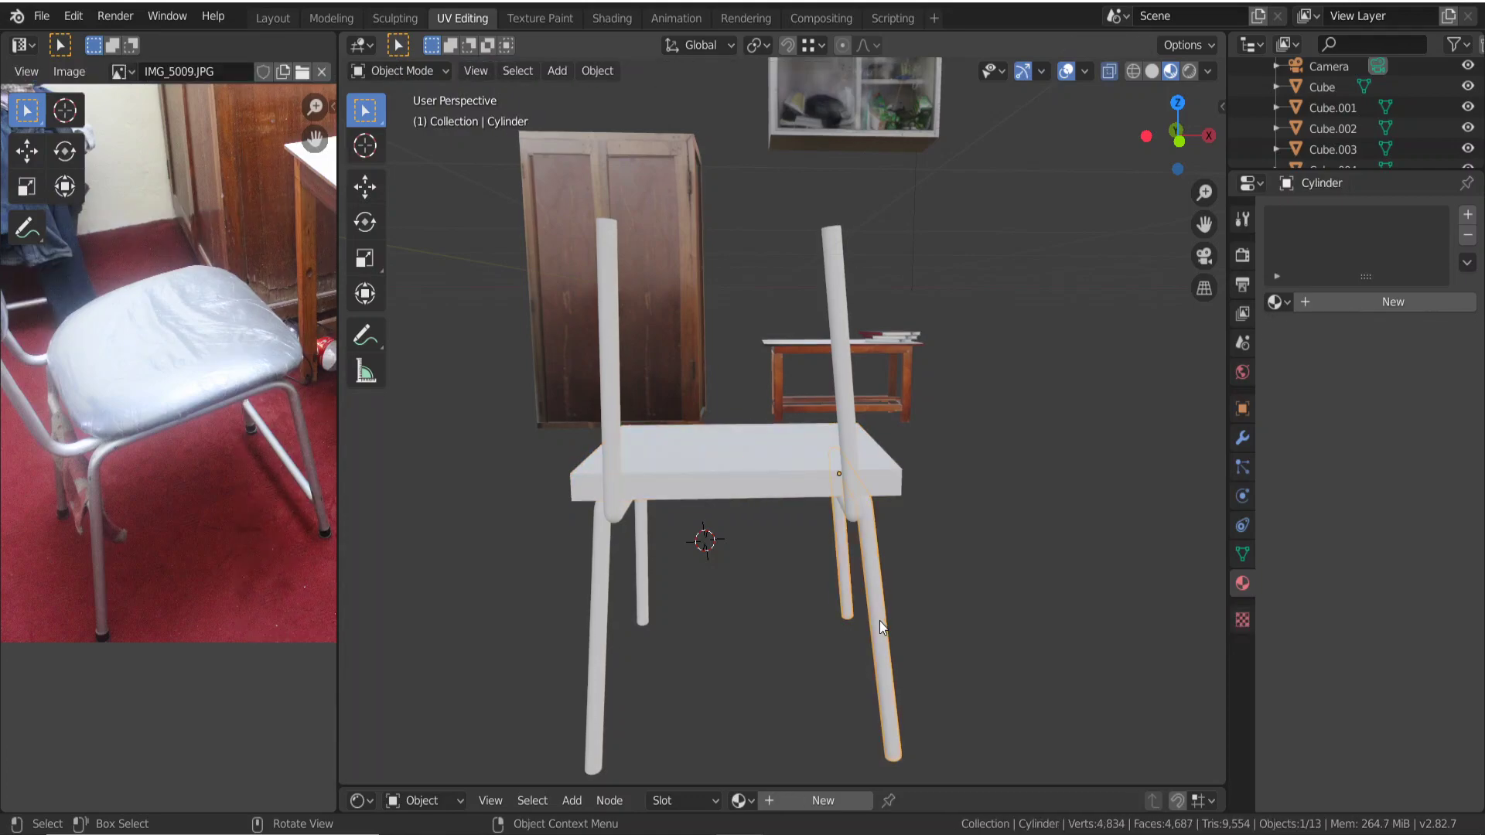
key(Tab)
scroll(843, 676, up, 3)
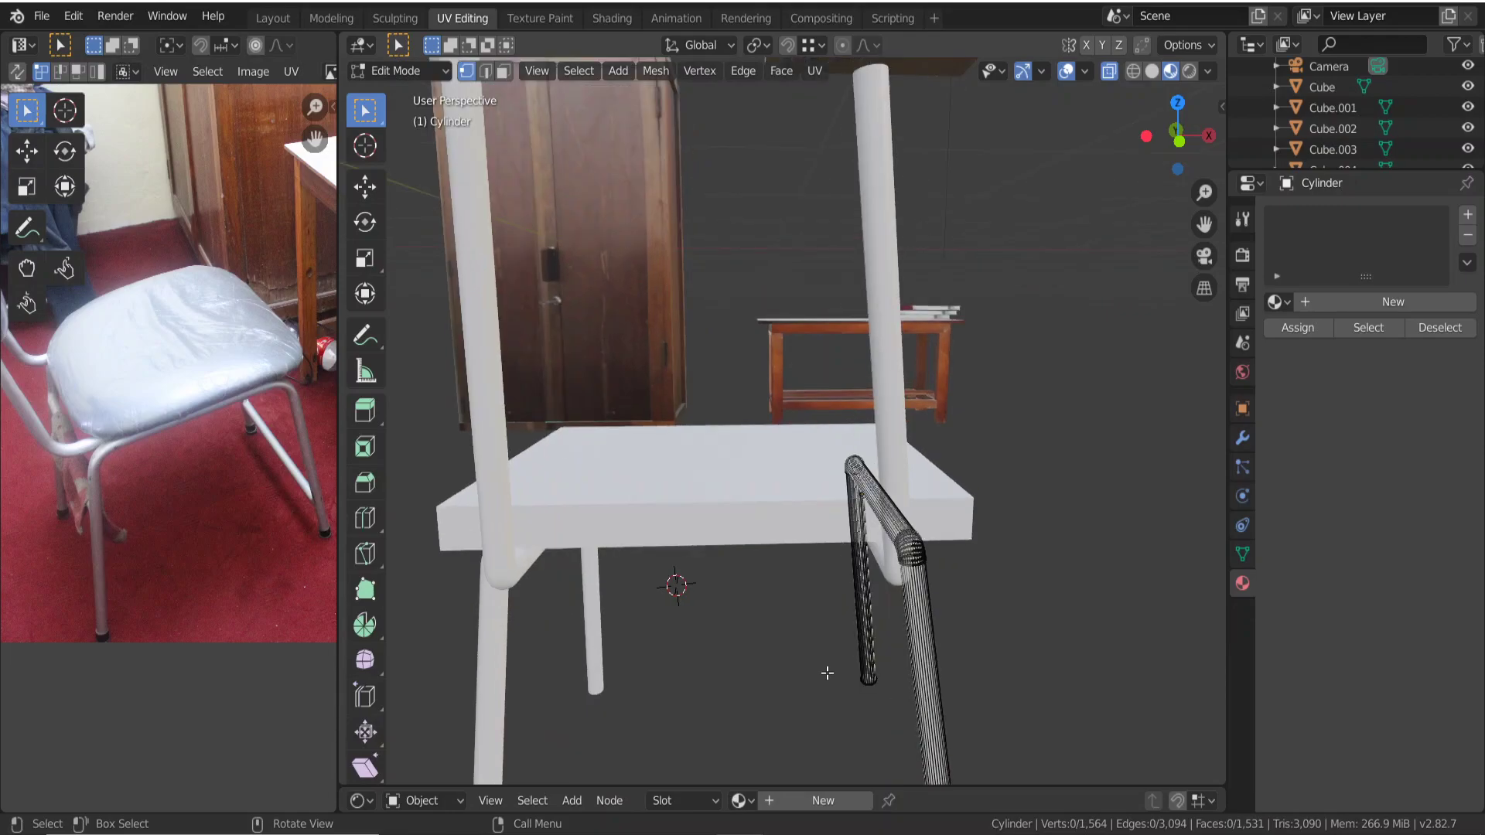
middle_drag(843, 678, 895, 637)
scroll(951, 710, up, 3)
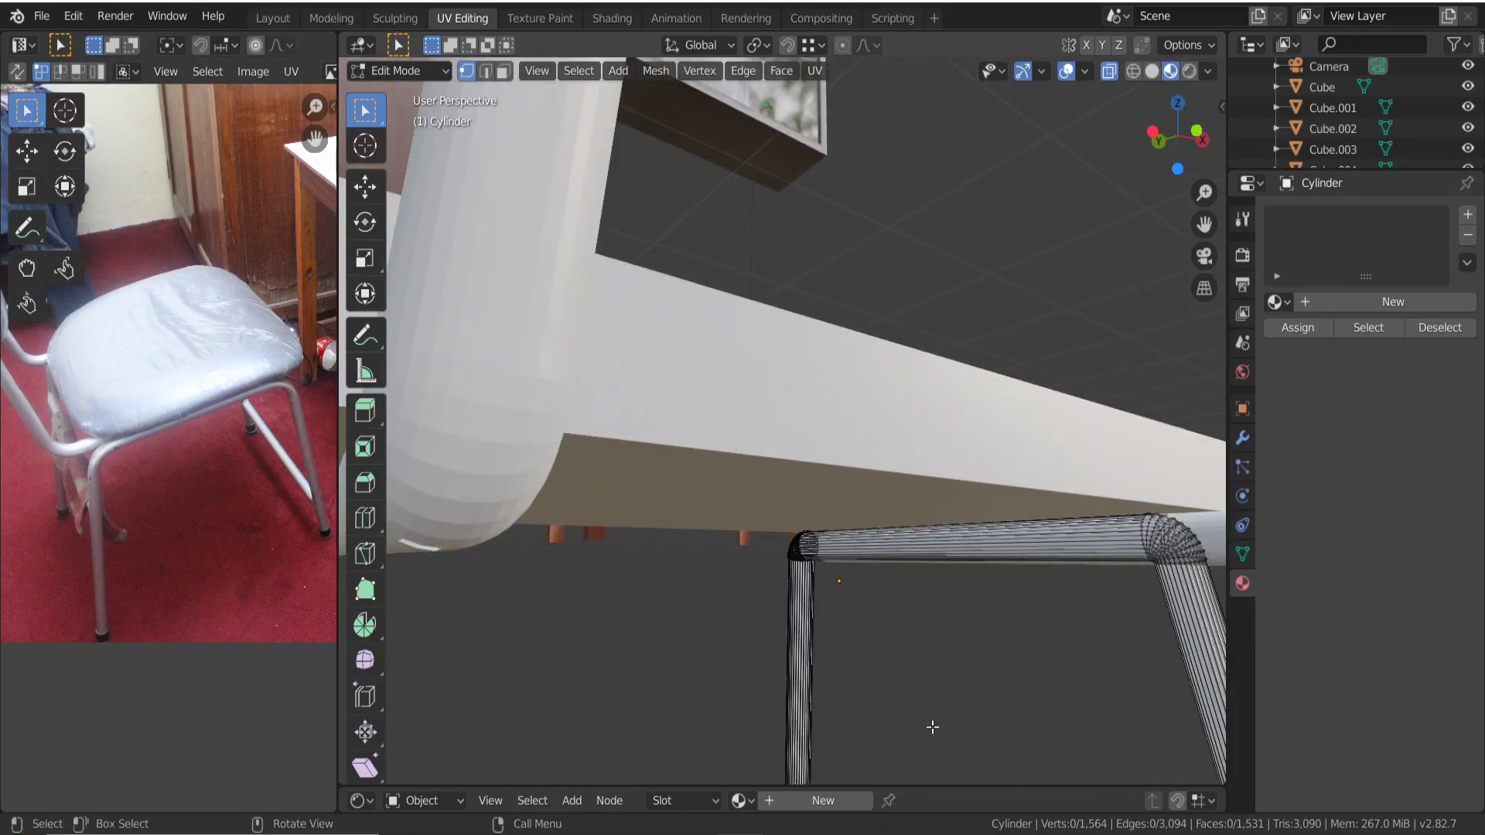
middle_drag(931, 727, 868, 670)
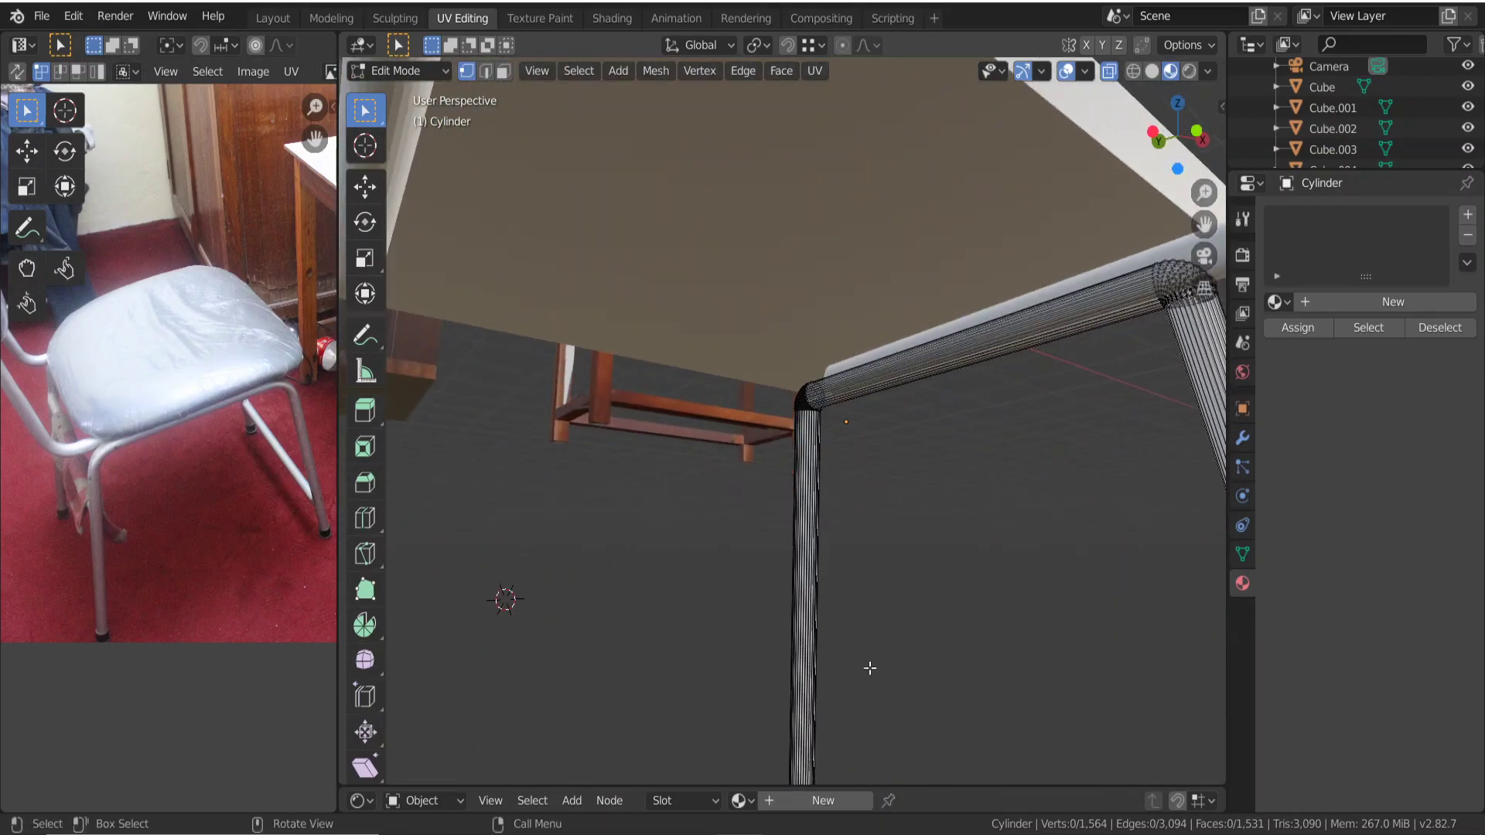
scroll(845, 744, down, 2)
scroll(845, 743, down, 4)
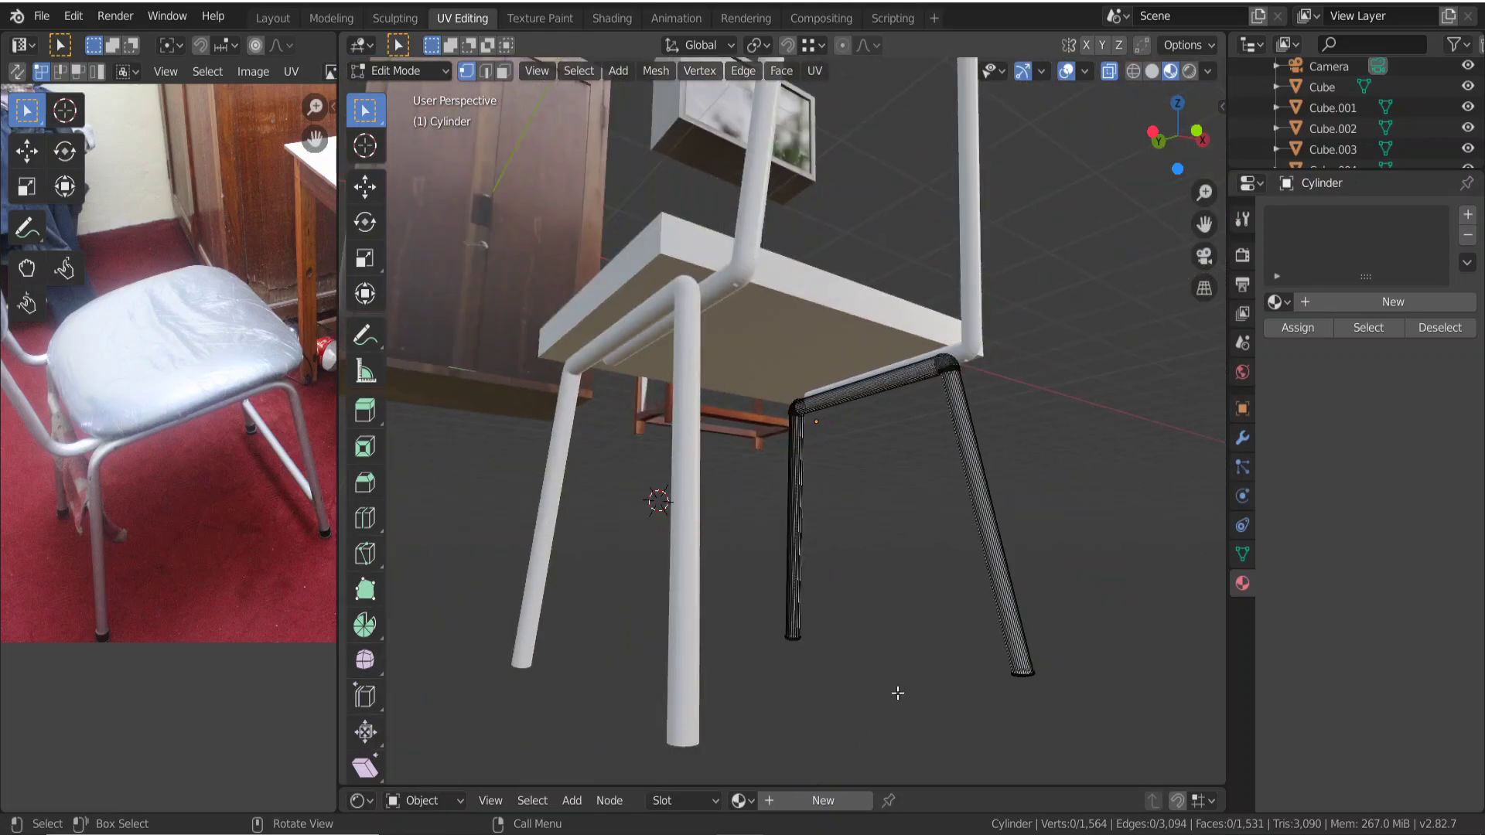
middle_drag(895, 694, 866, 712)
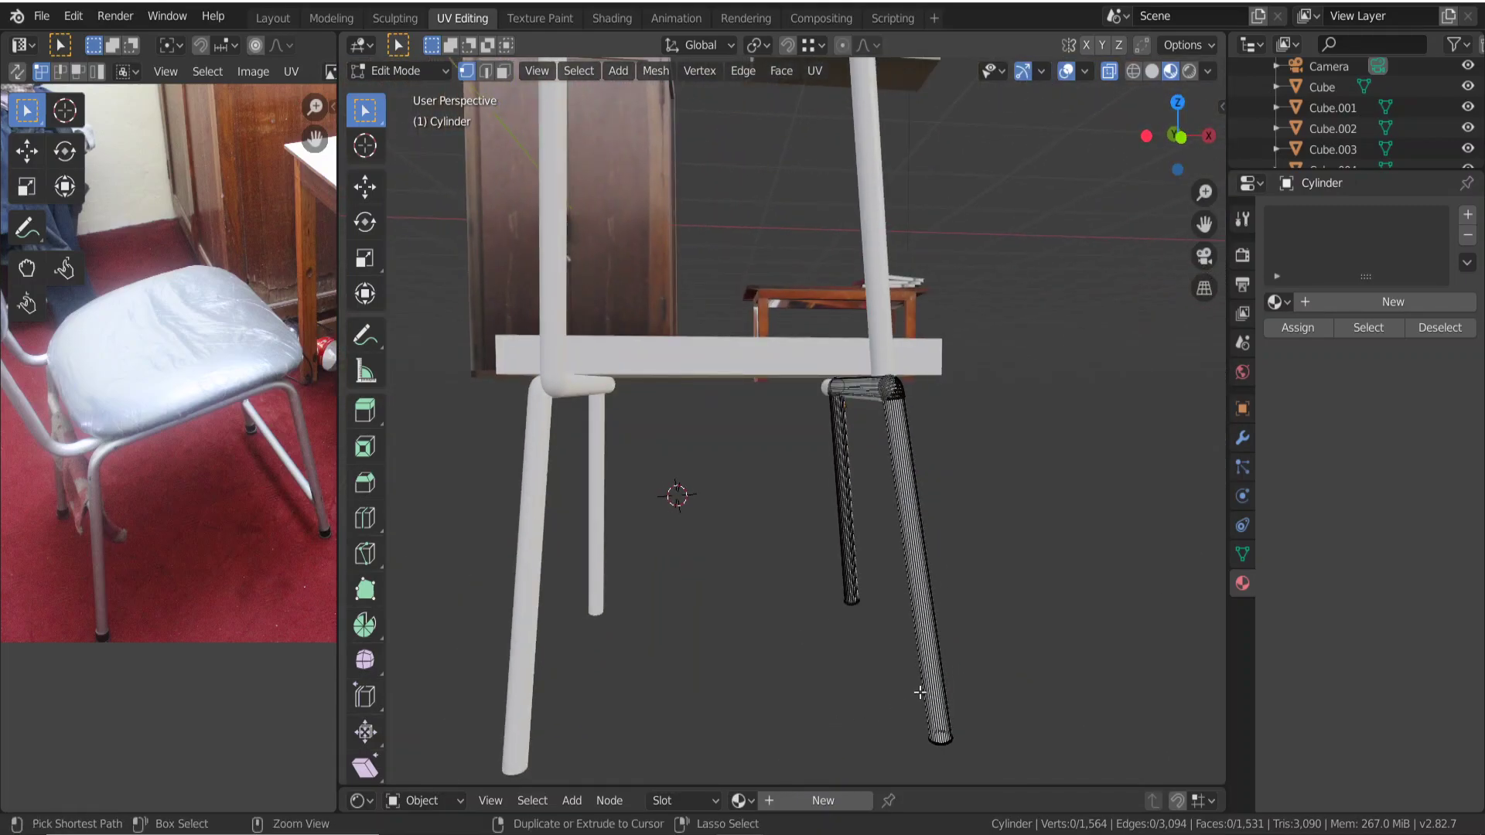
Add two adjacent loop cuts high on the slanted front leg.
key(ctrl+r)
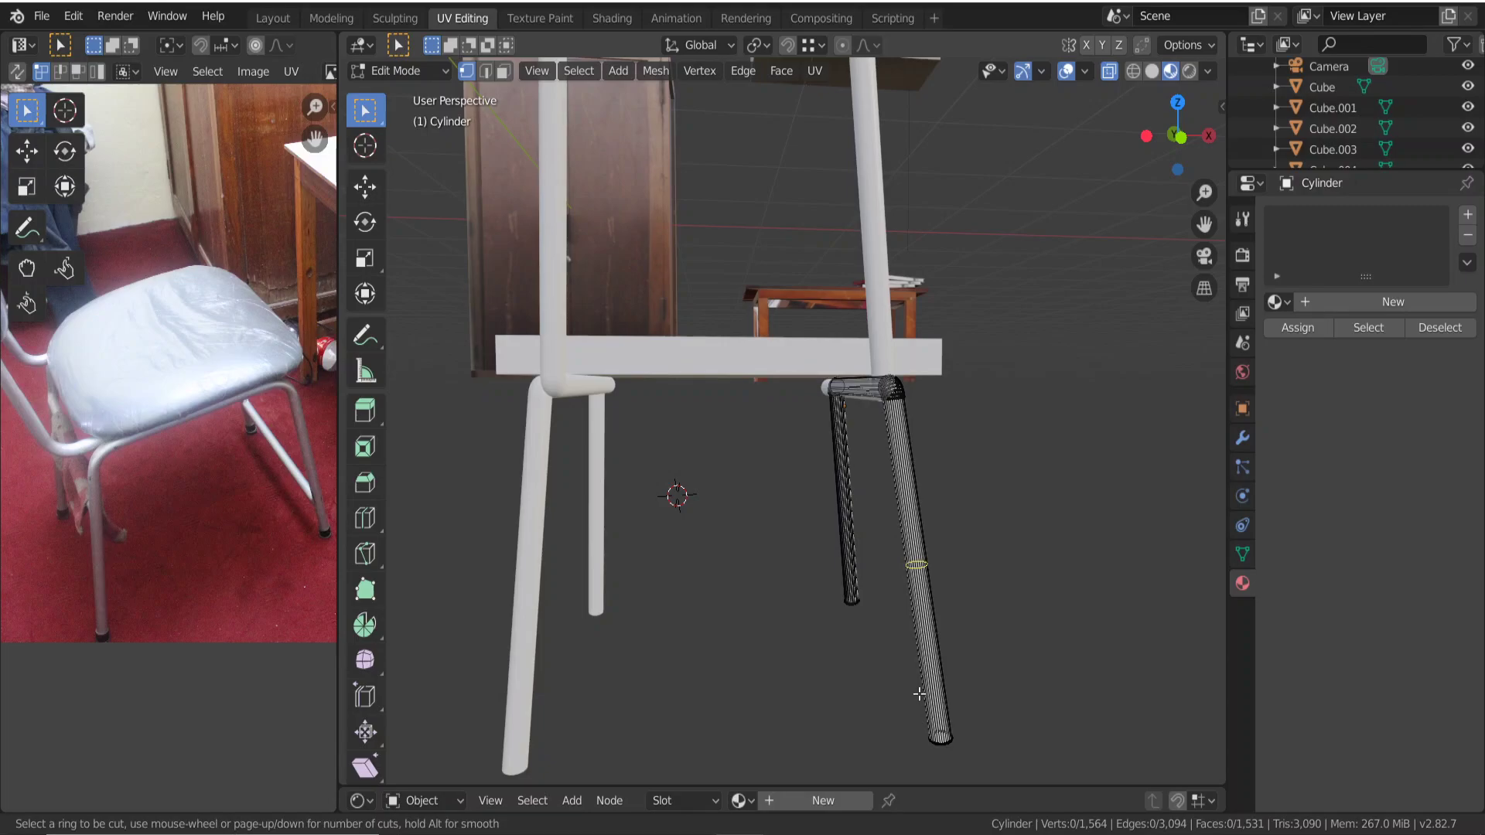
click(919, 693)
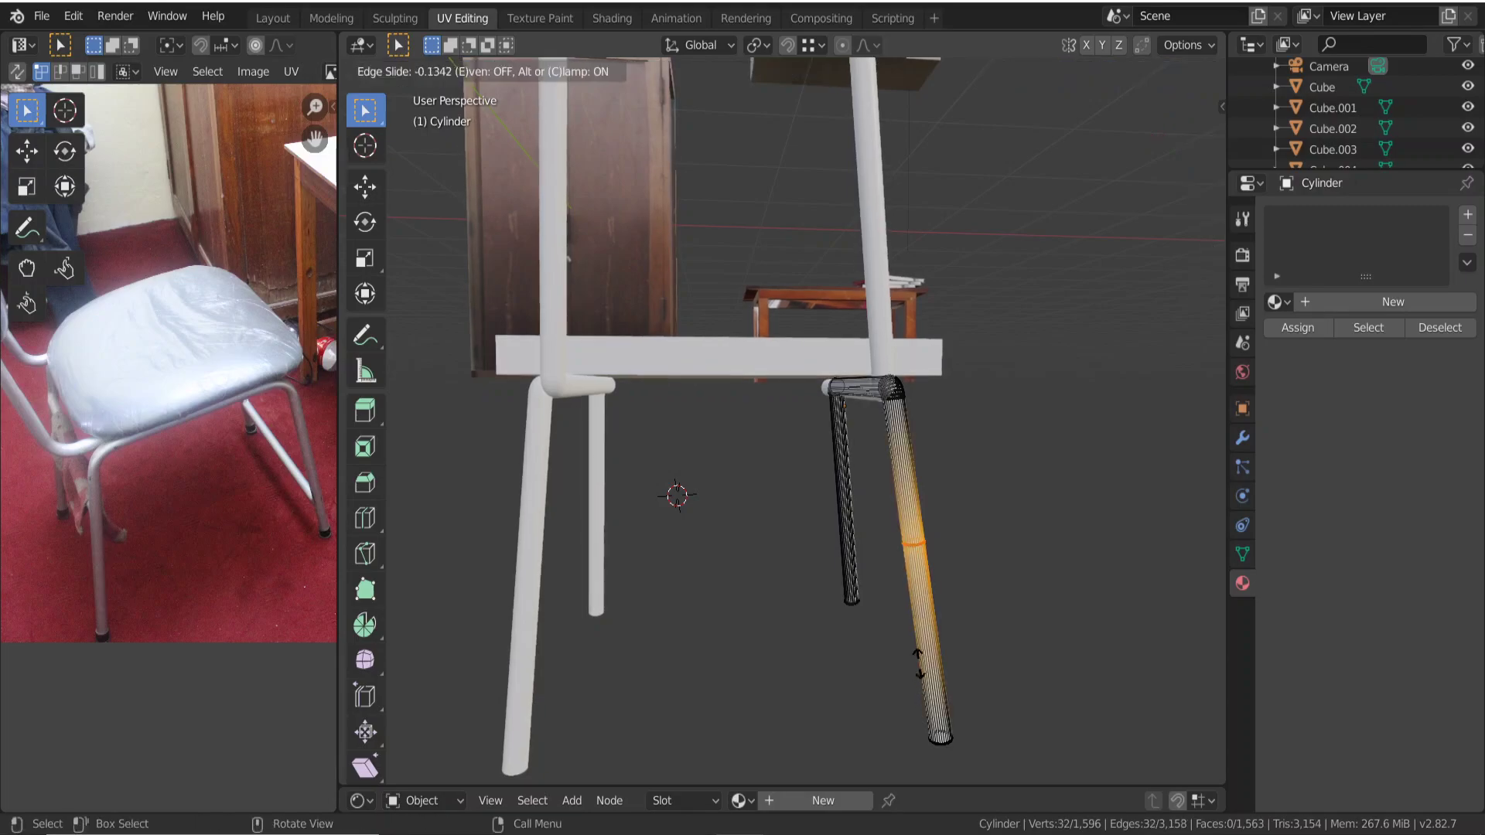
click(913, 581)
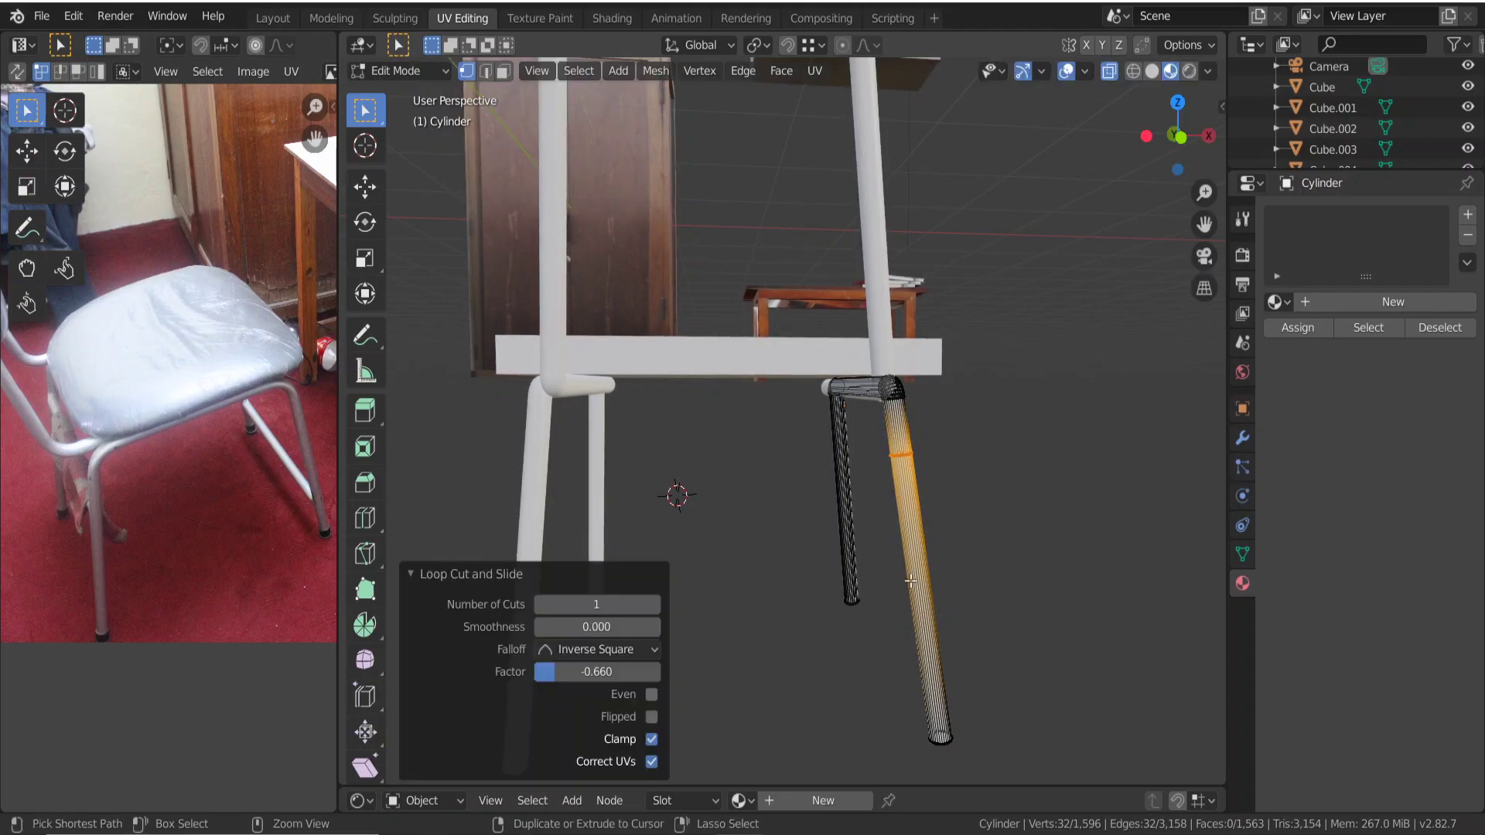
click(920, 594)
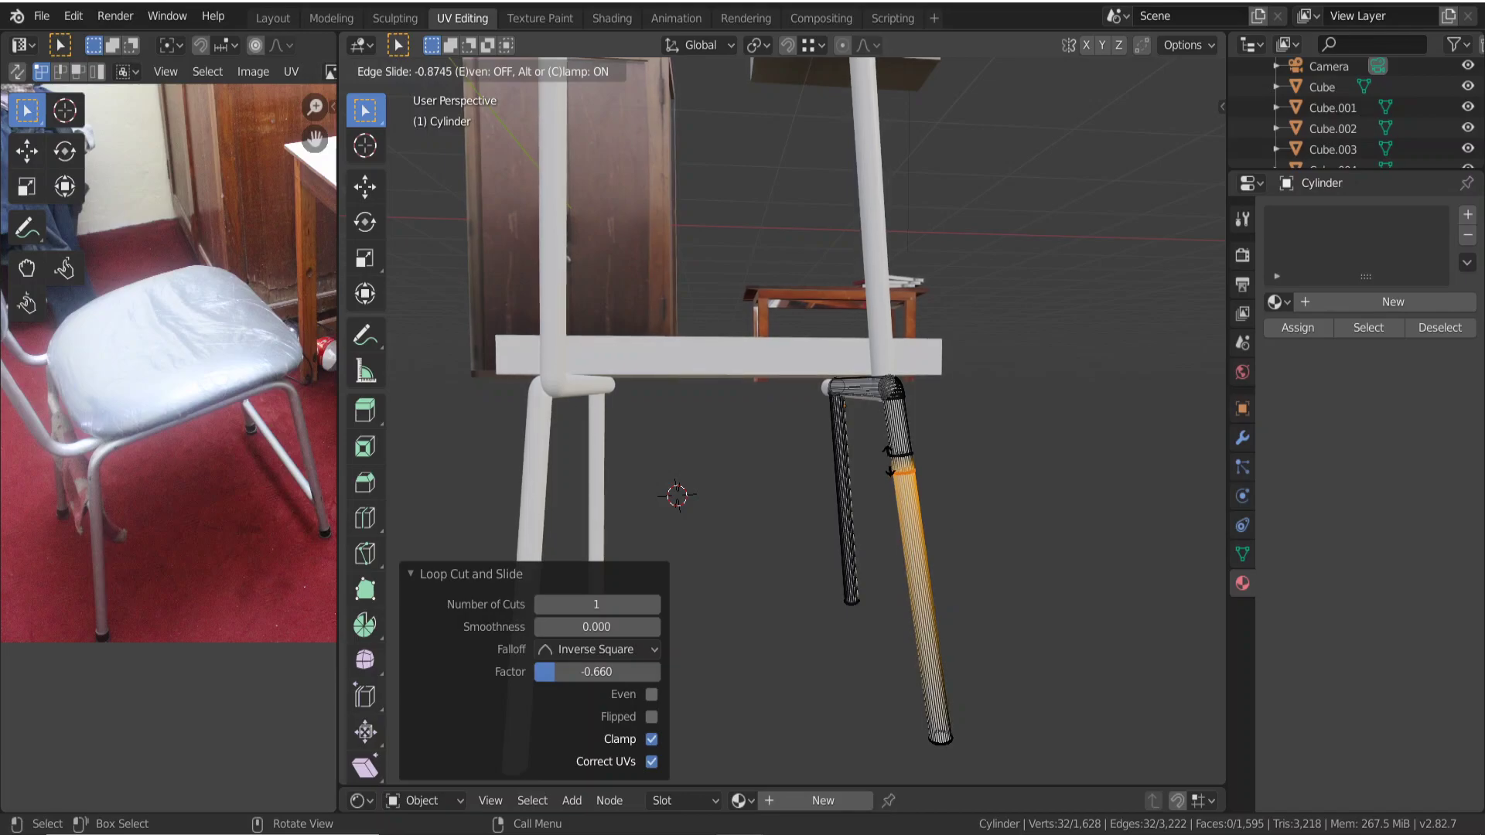
click(962, 605)
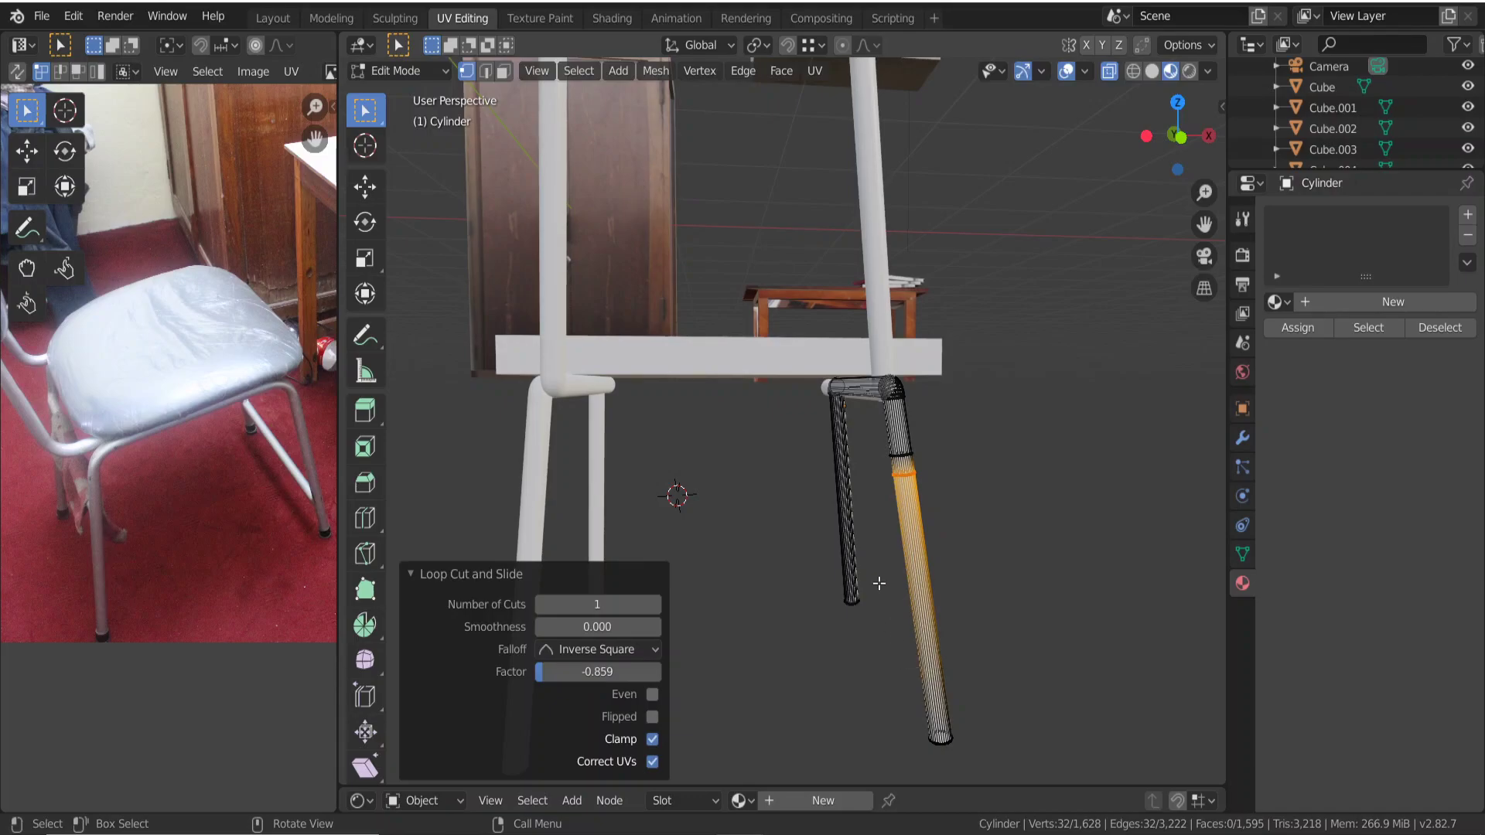
click(1007, 580)
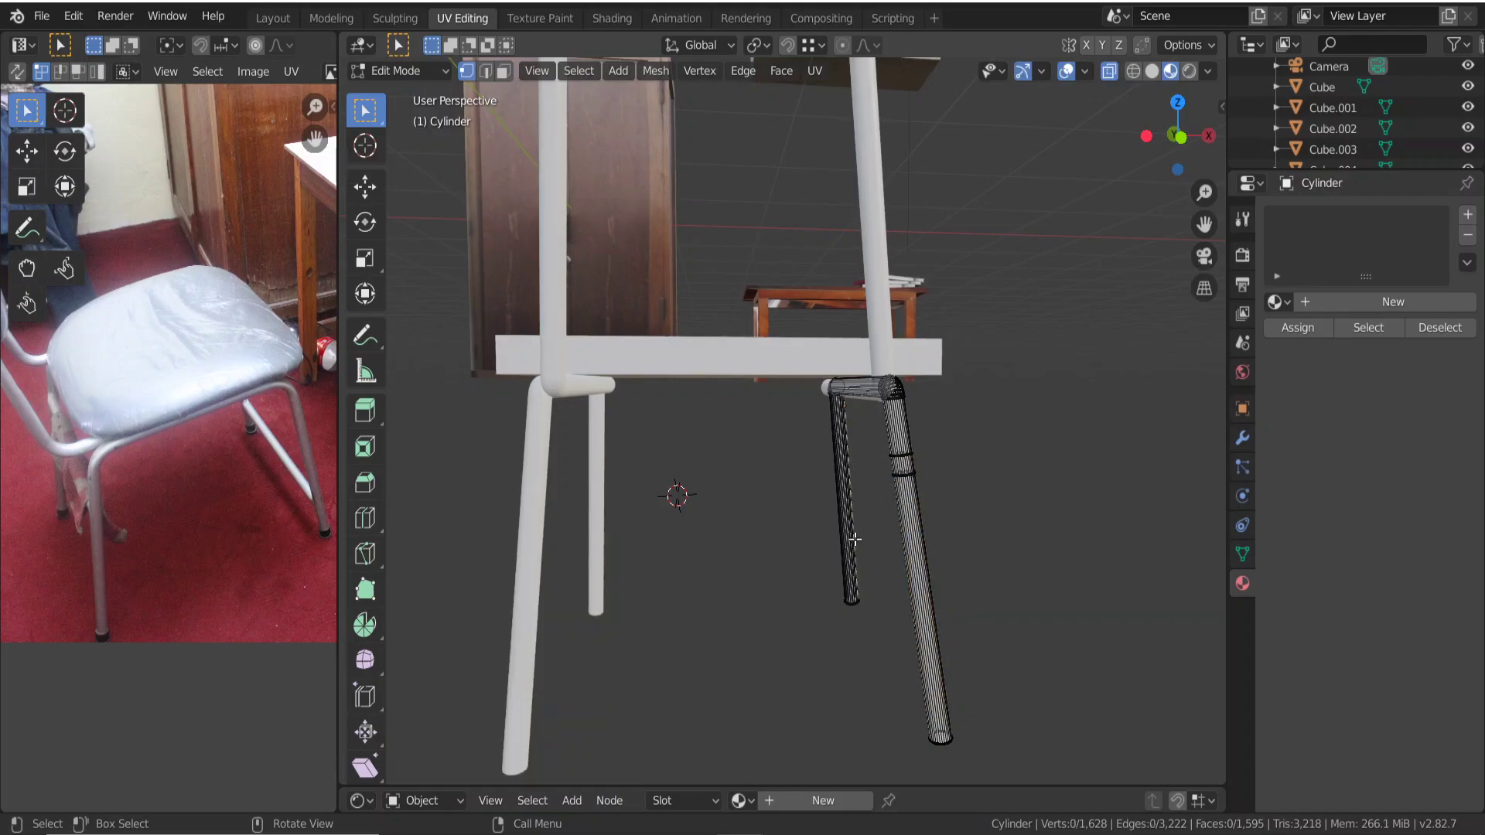
Add two adjacent loop cuts low on the straight front leg.
key(ctrl+r)
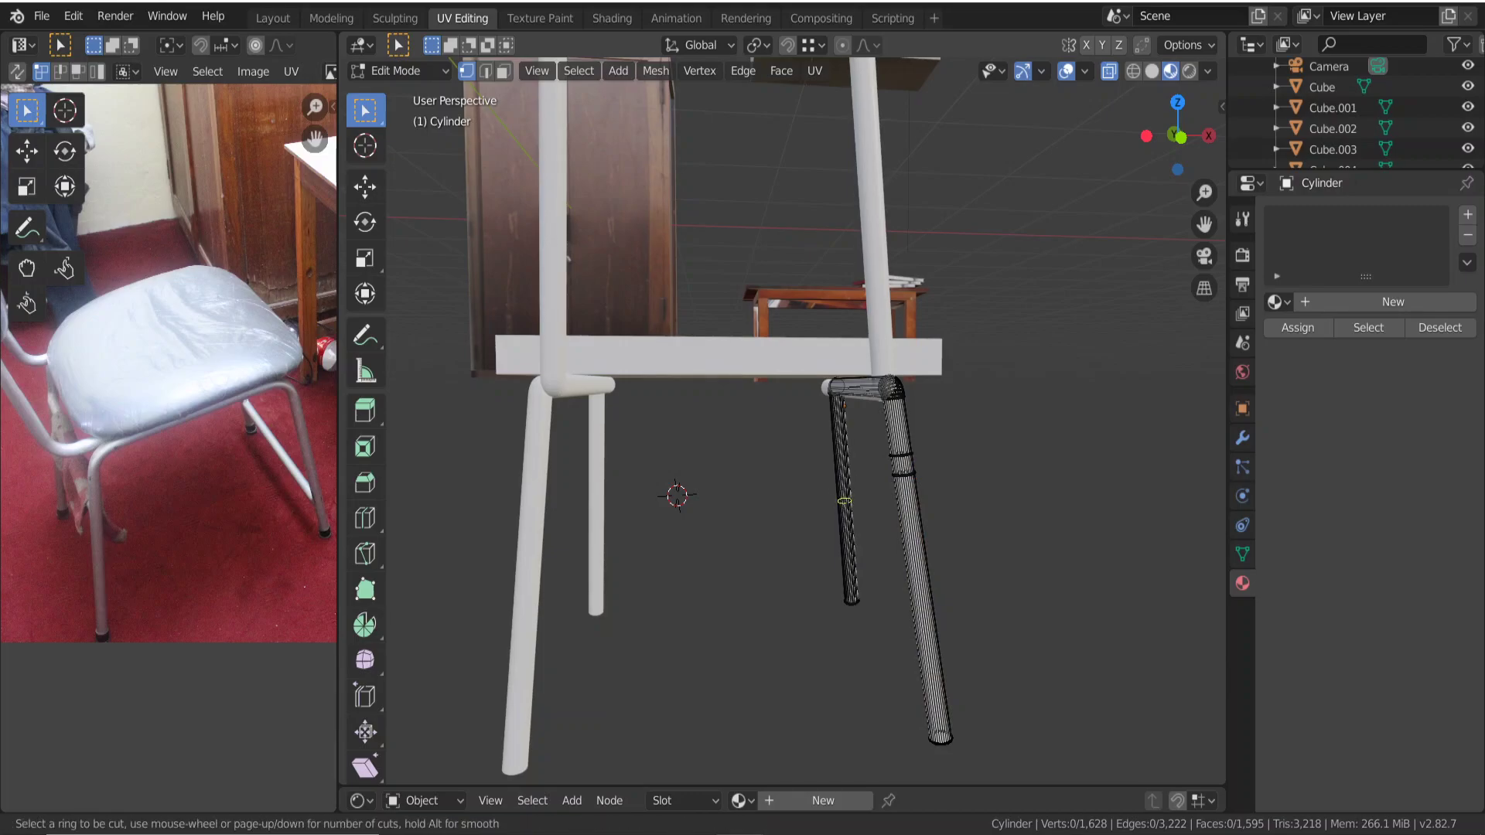
click(844, 502)
click(842, 536)
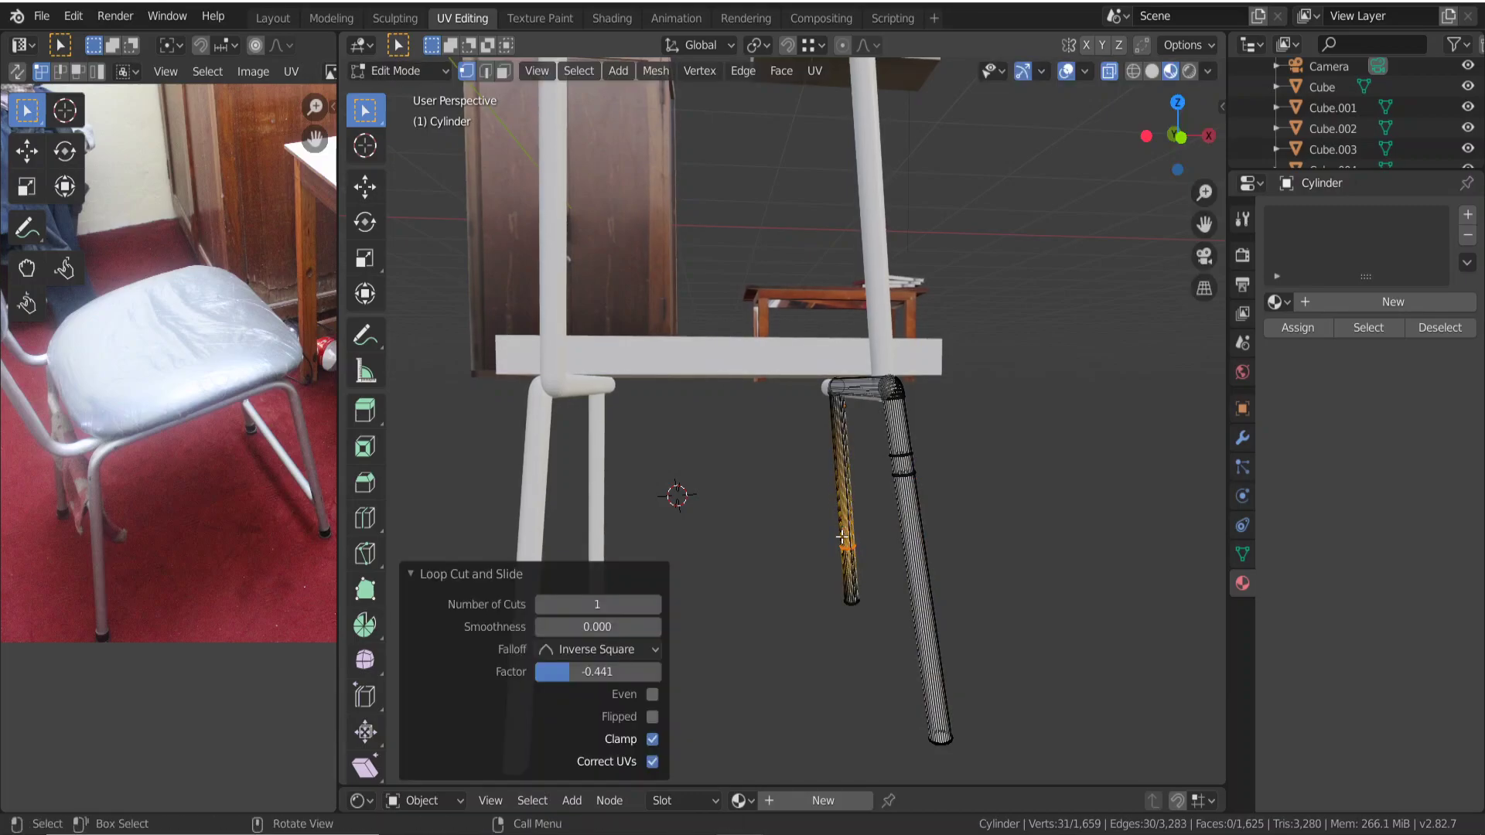
key(ctrl+r)
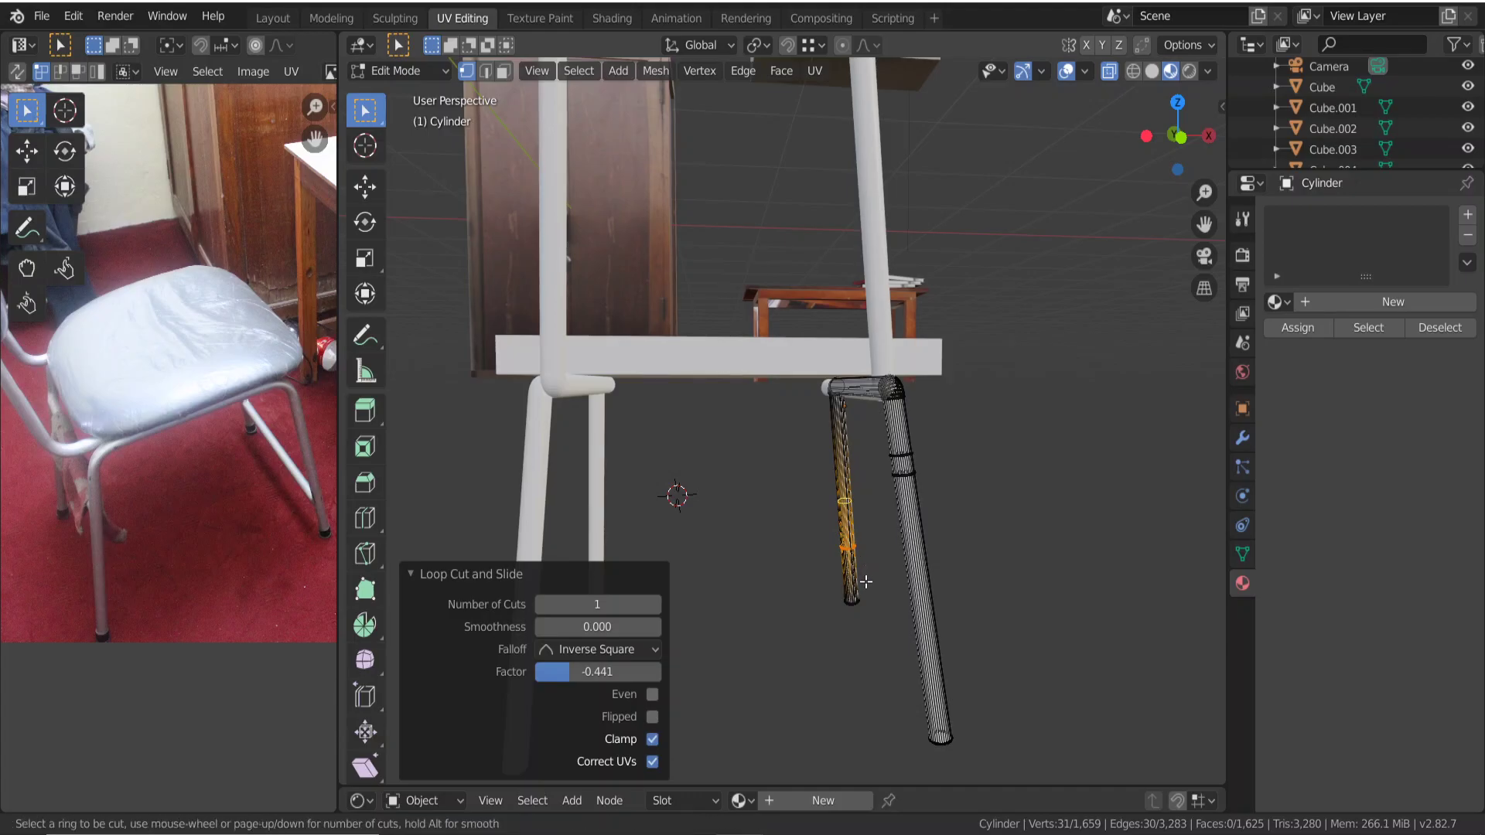
click(861, 578)
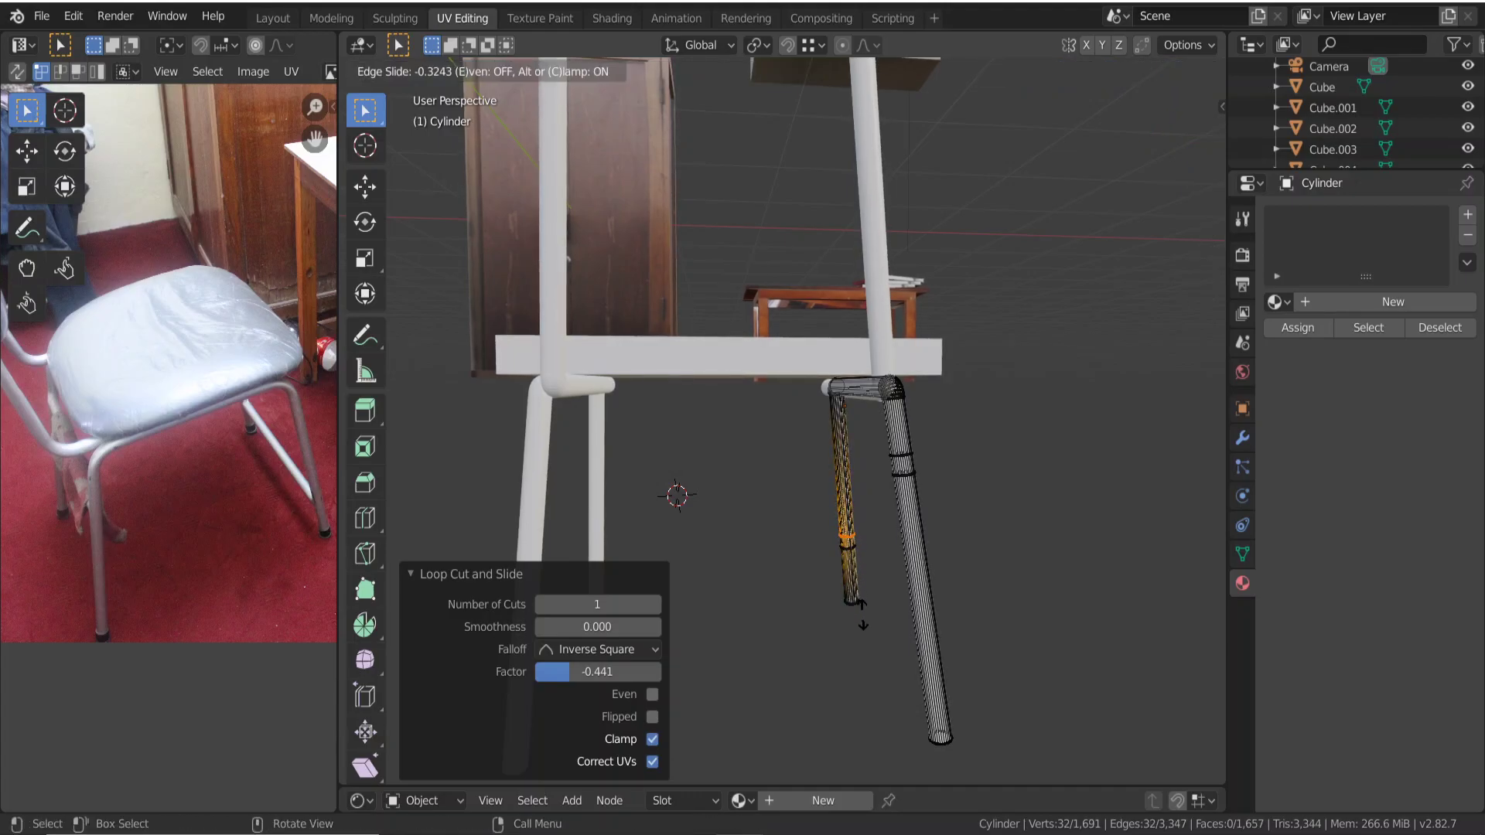
click(867, 582)
key(Tab)
key(Tab)
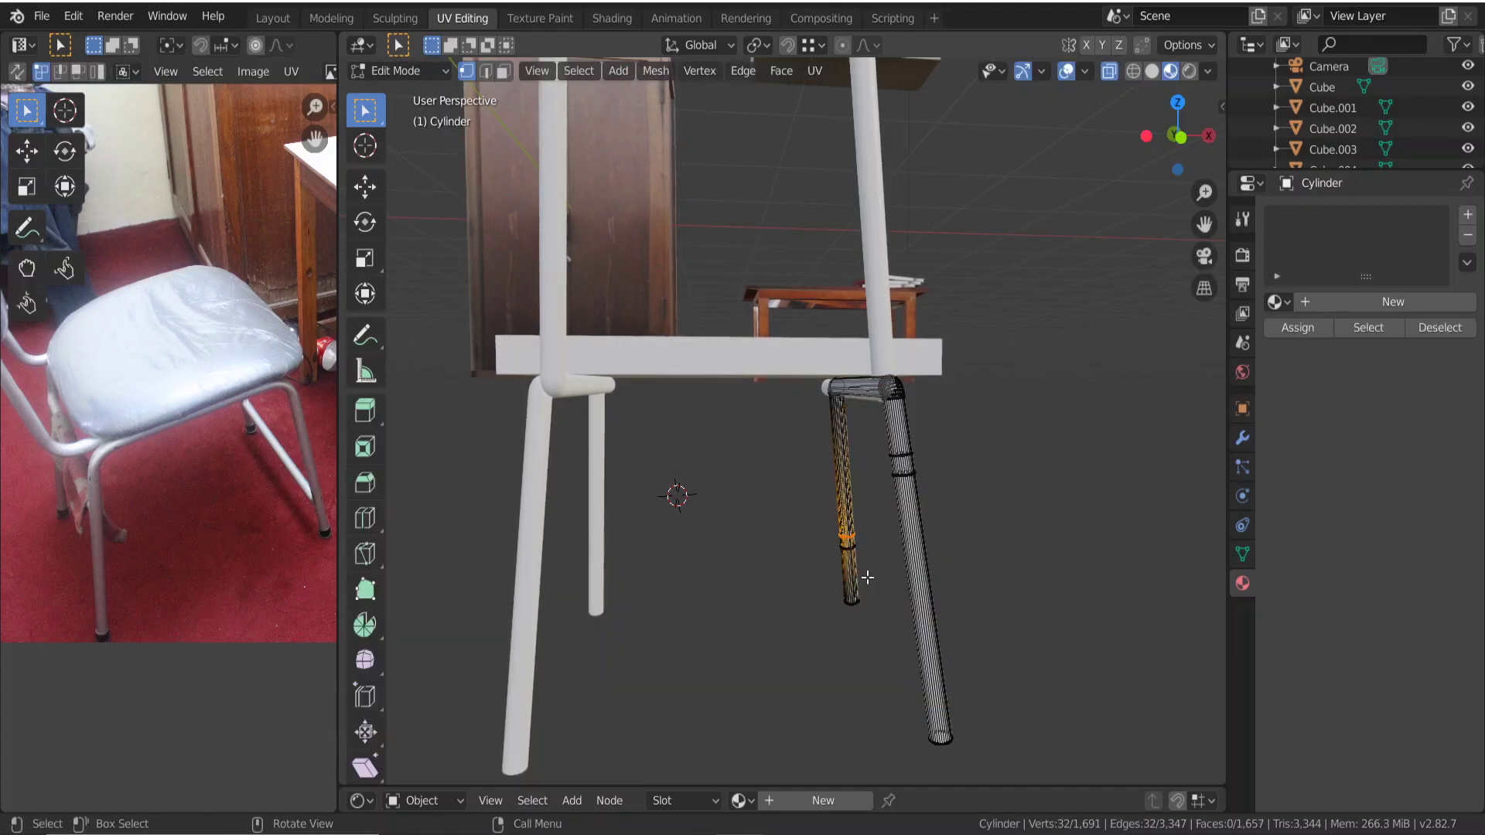
middle_drag(867, 577, 939, 557)
click(936, 568)
scroll(938, 561, up, 4)
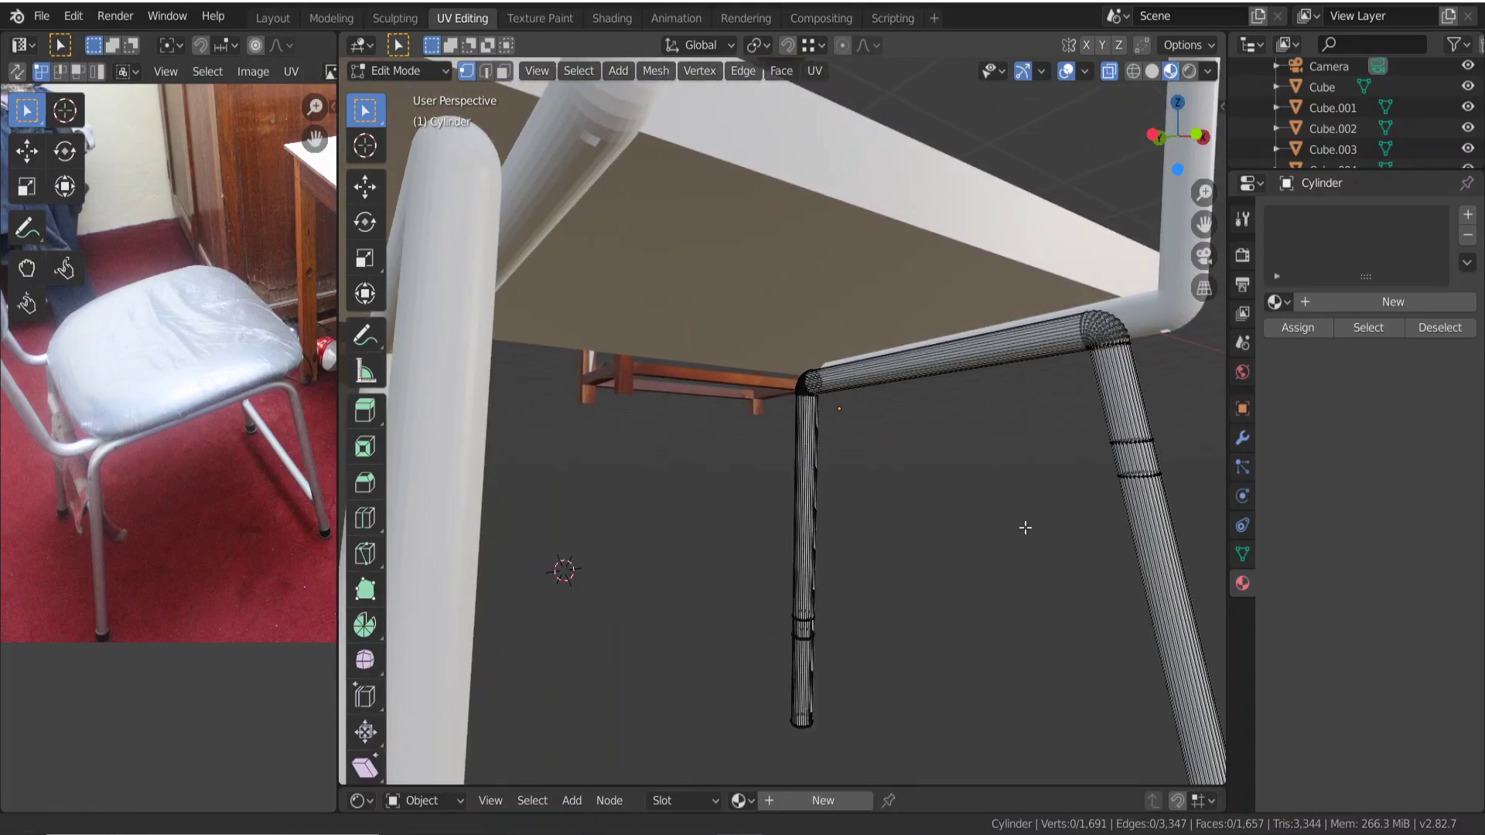
Circle-select a face patch on the slanted leg, apply LoopTools Circle, and scale it to 0.749.
mouse_move(1021, 525)
middle_down()
mouse_move(960, 540)
mouse_move(1058, 513)
mouse_move(835, 498)
mouse_move(892, 503)
middle_up()
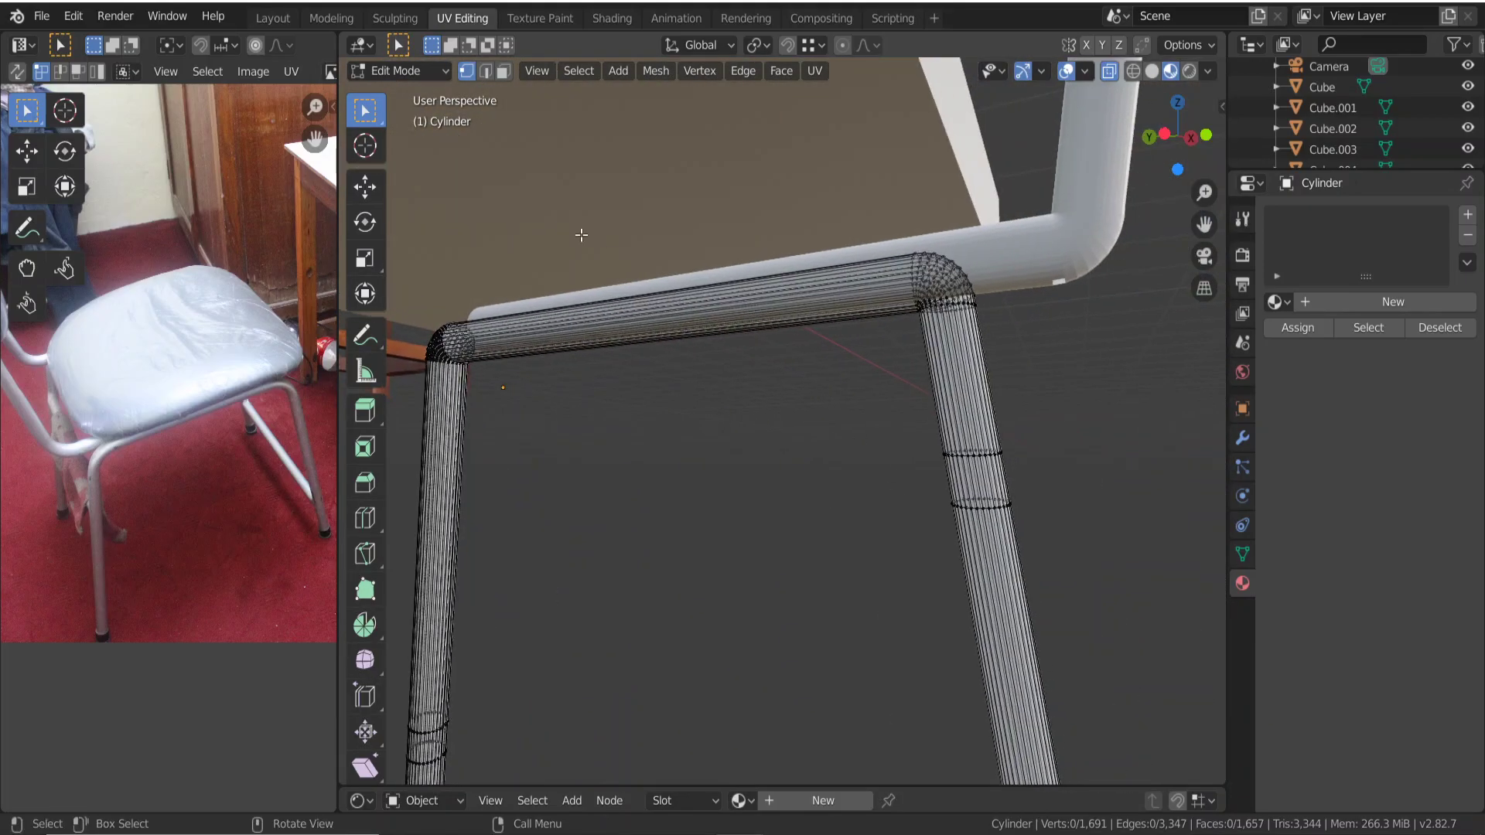
key(3)
key(c)
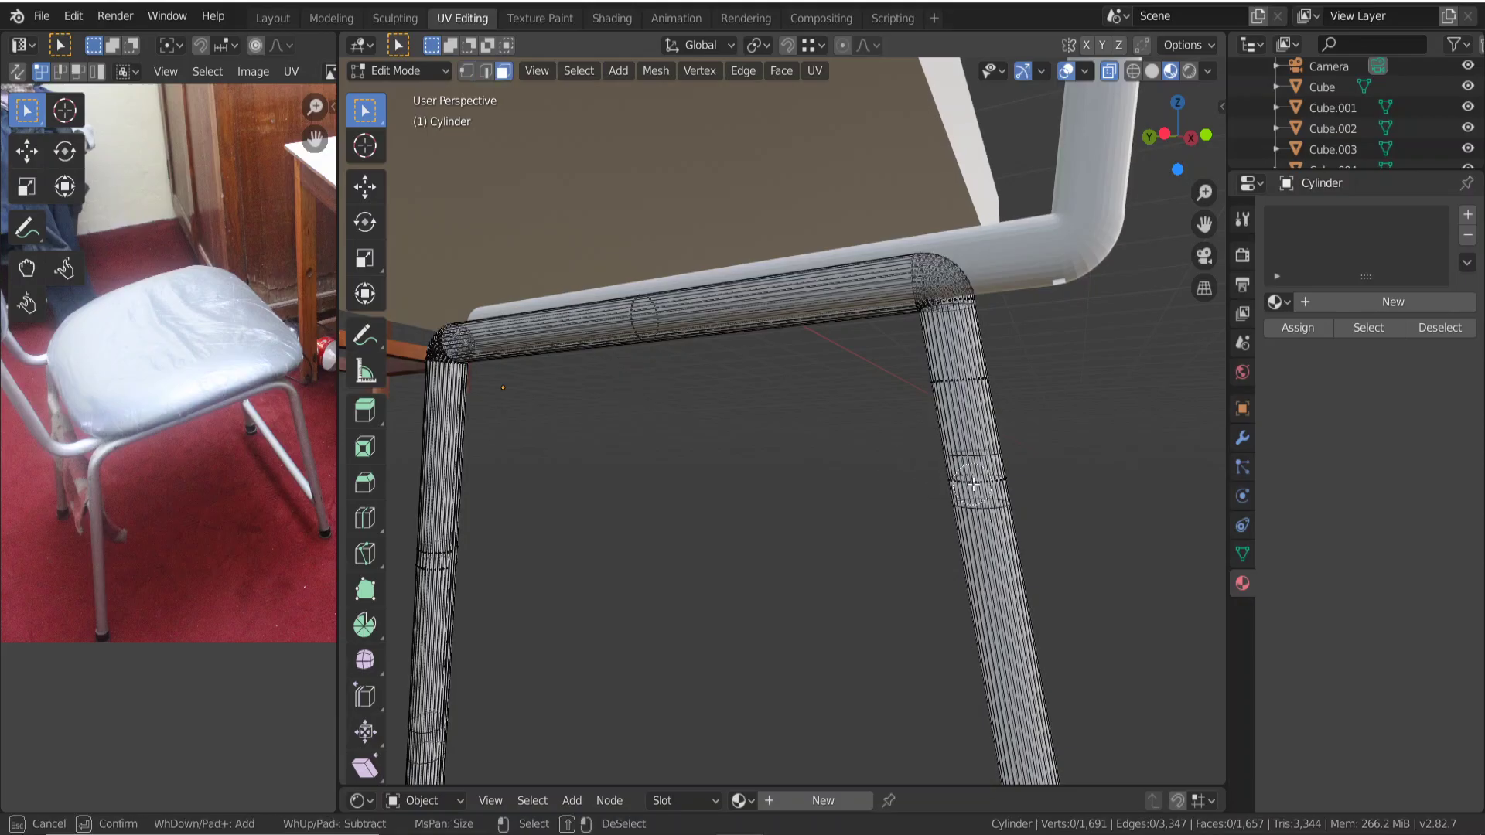
click(973, 485)
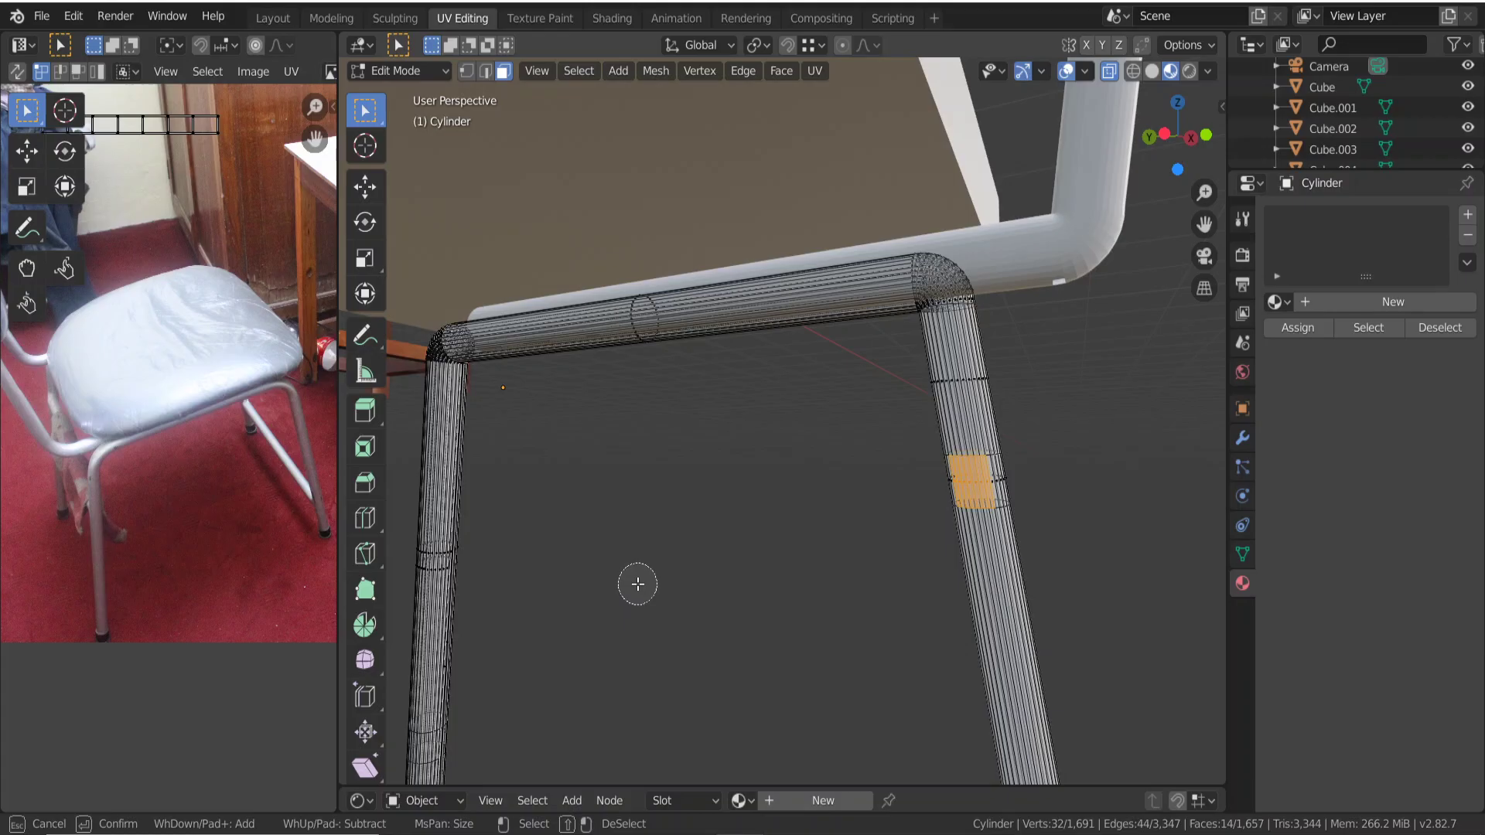
right_click(968, 477)
mouse_move(925, 334)
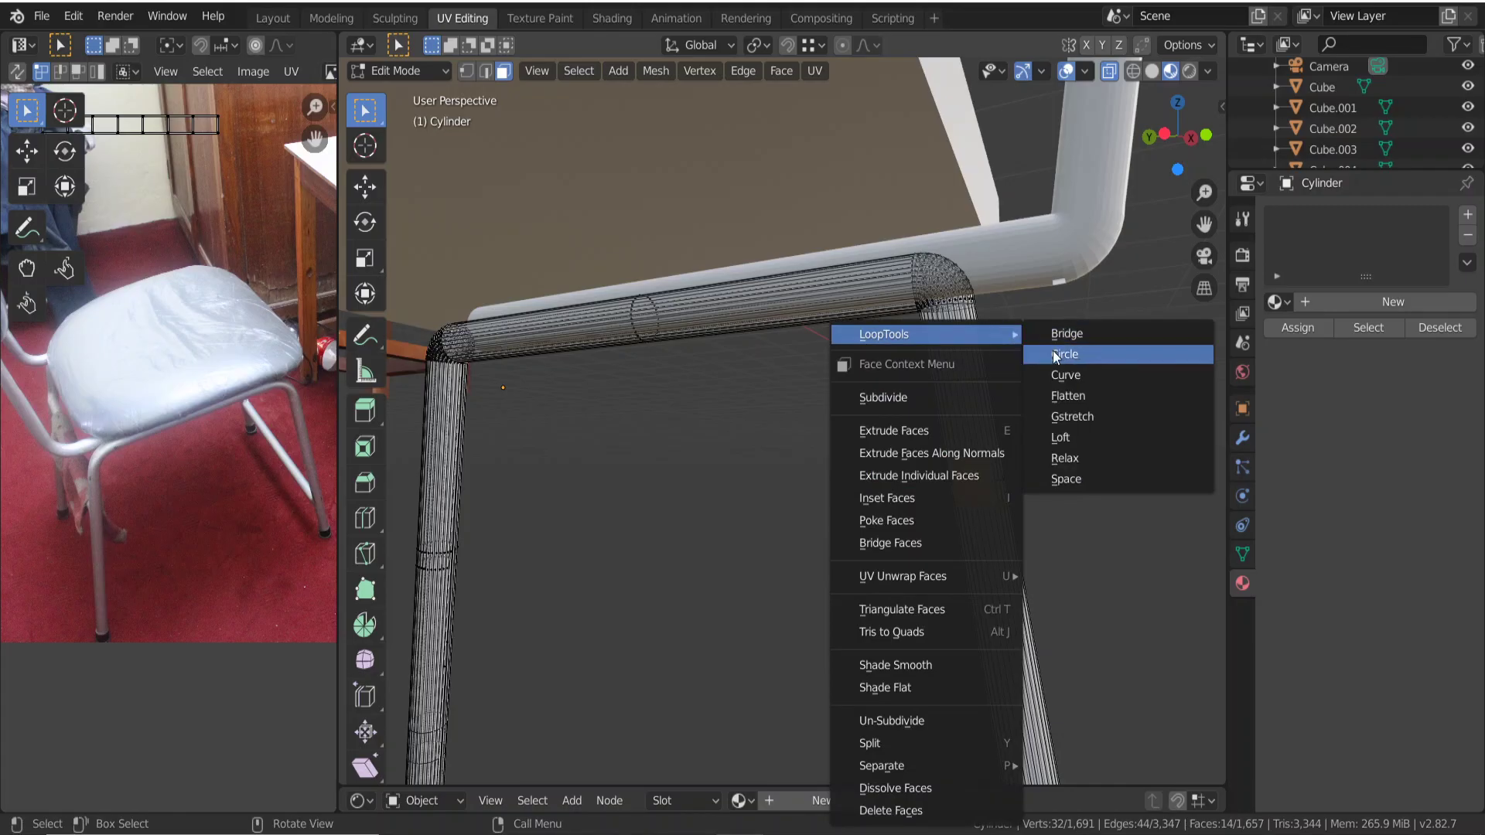
click(1059, 353)
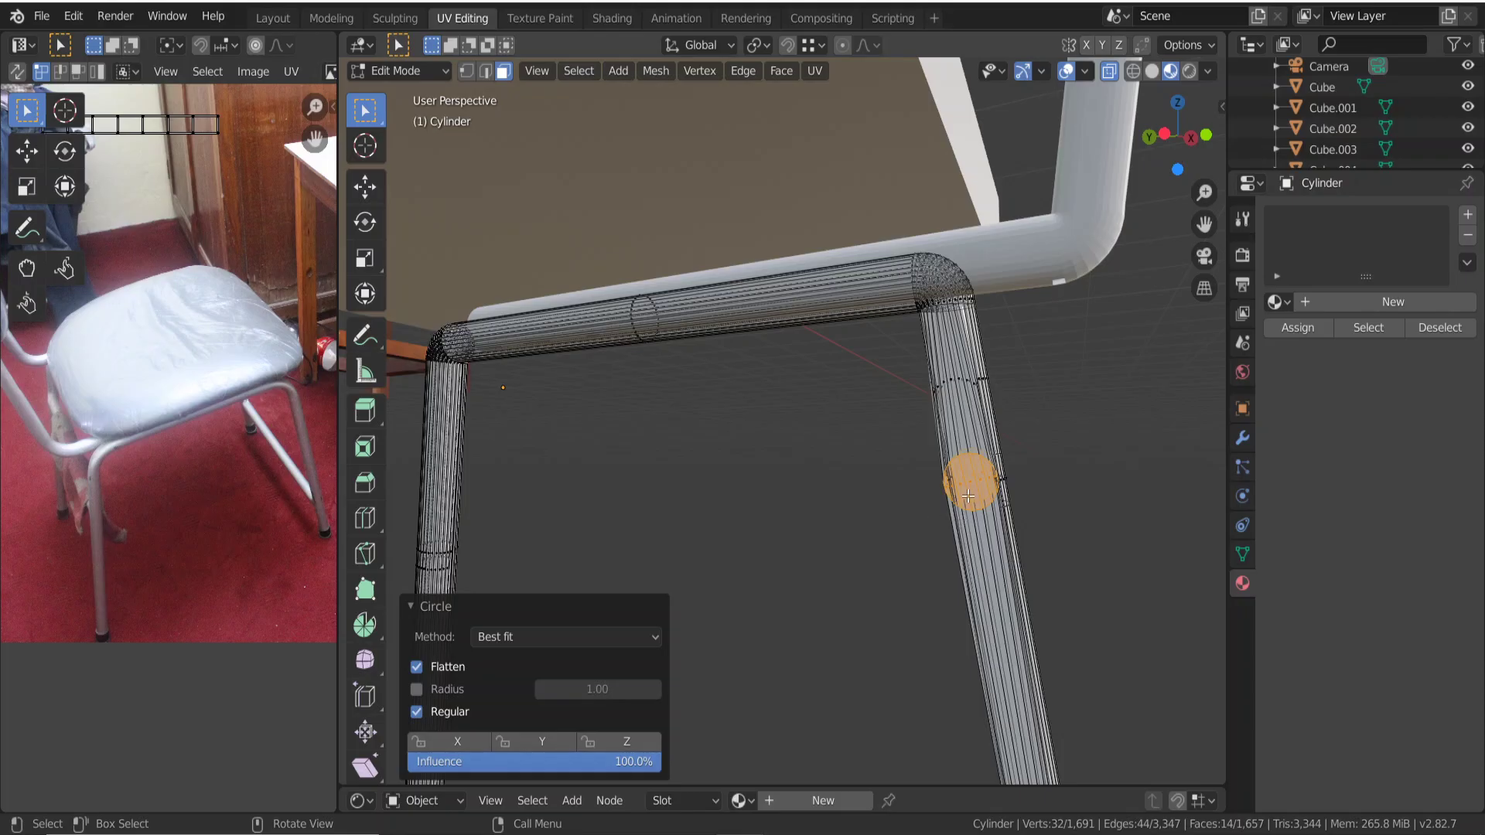
key(s)
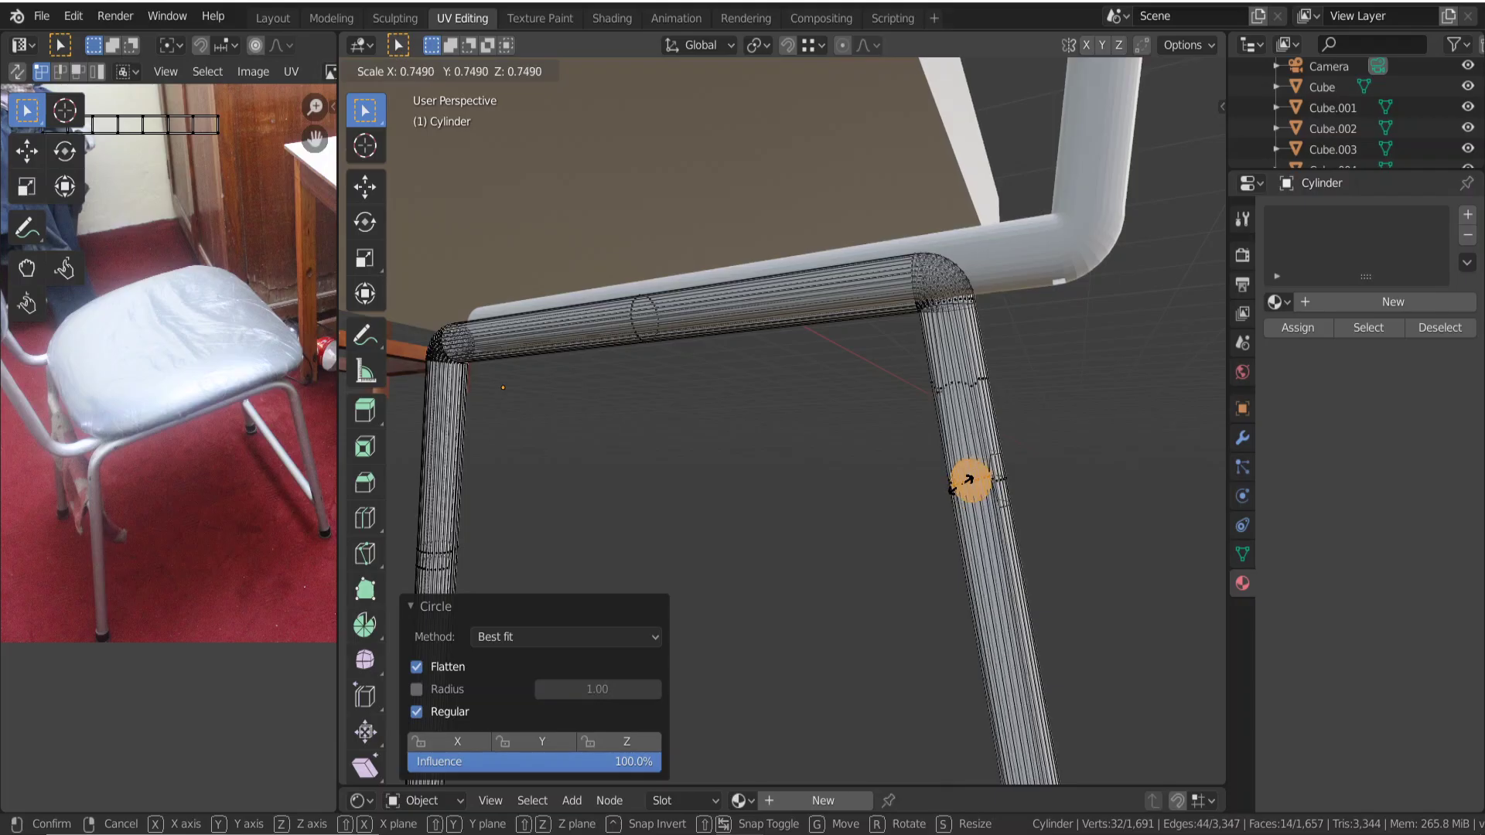
click(968, 480)
middle_drag(1057, 484, 975, 498)
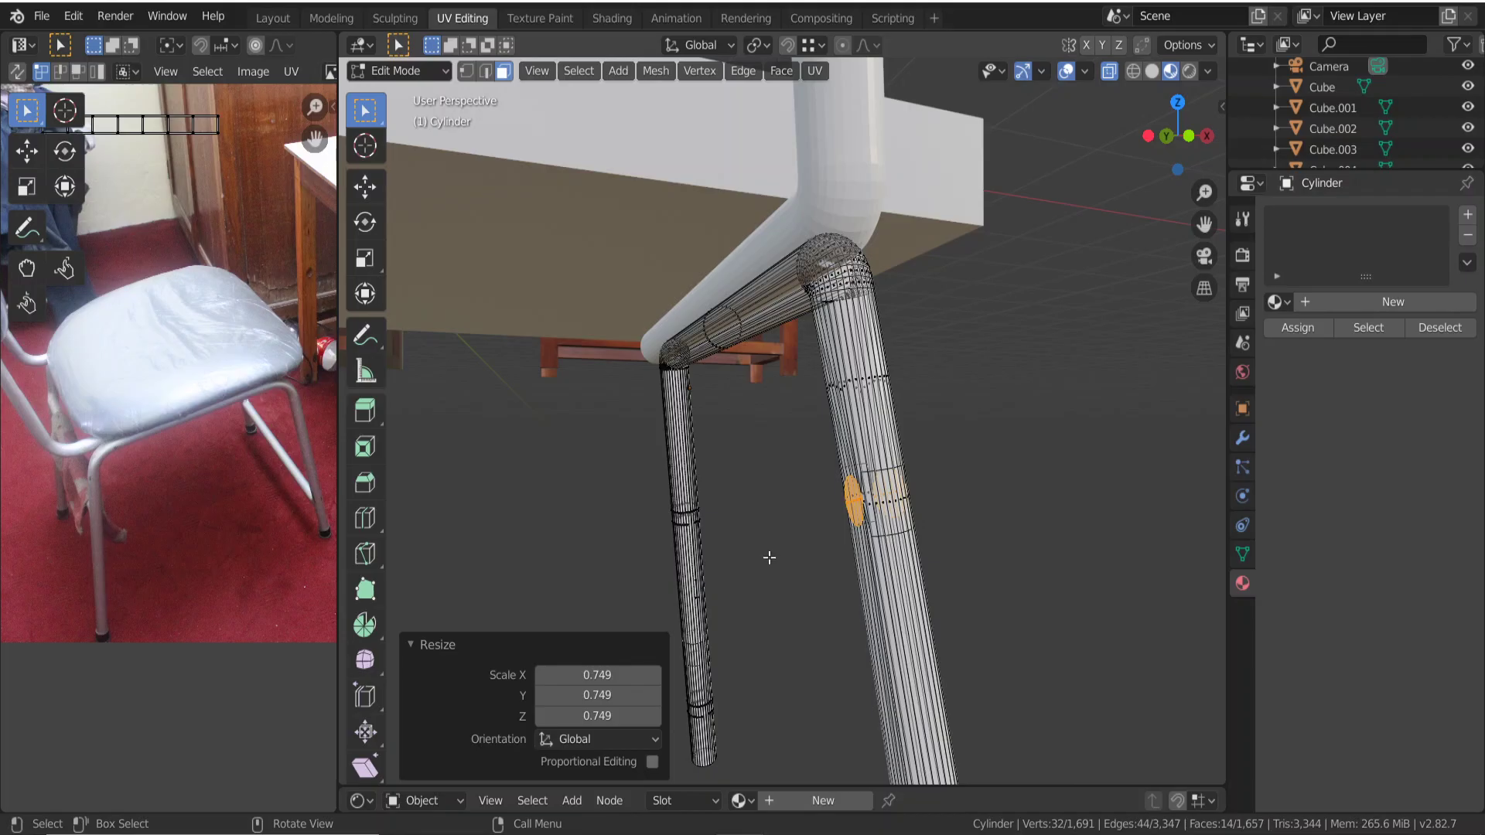
Orbit around the chair legs and select a first face on the right leg.
middle_drag(785, 556, 836, 558)
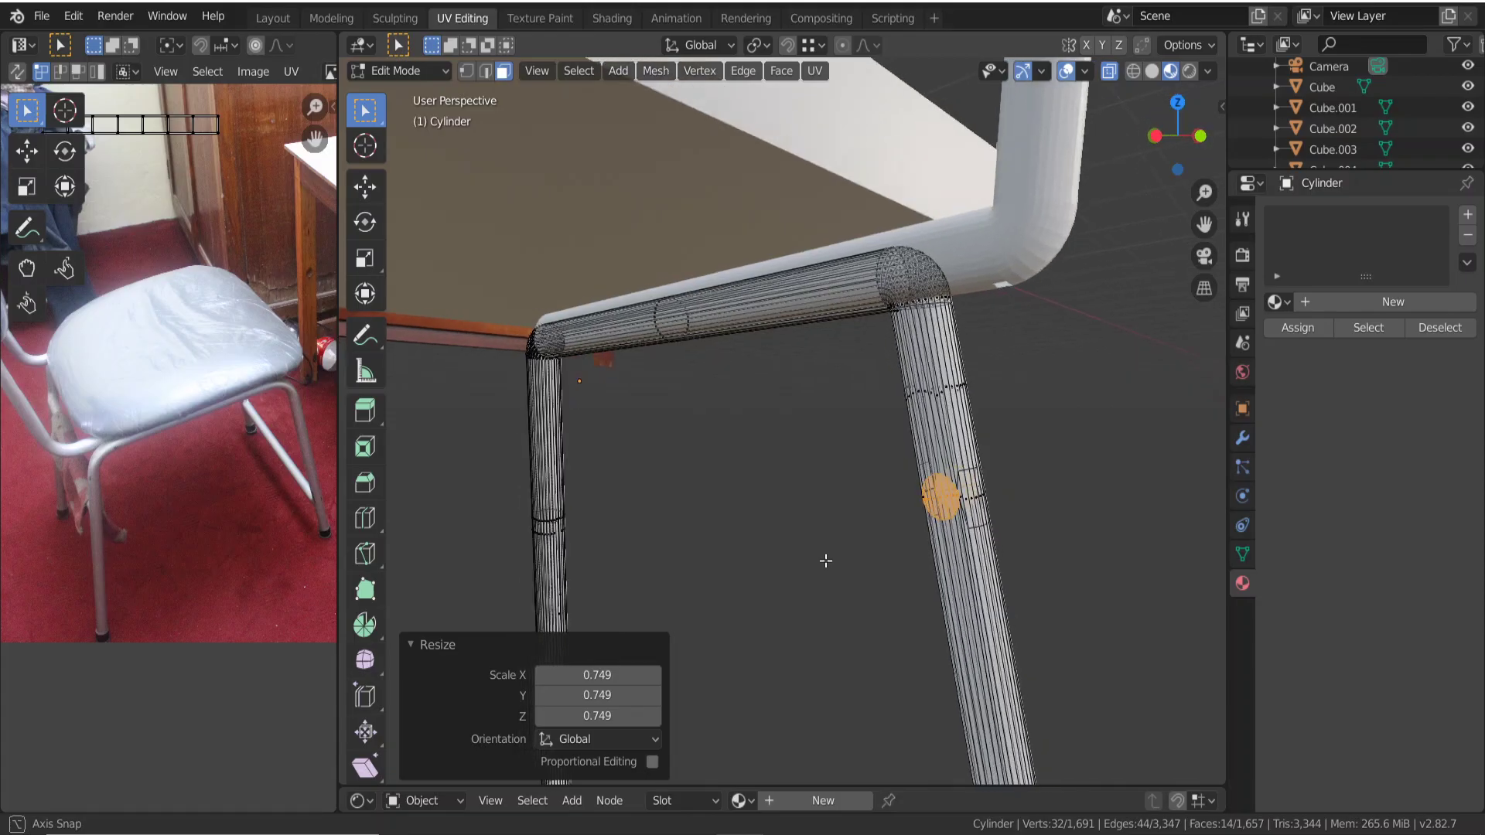
mouse_move(836, 557)
middle_down()
mouse_move(756, 549)
mouse_move(705, 573)
mouse_move(761, 571)
middle_up()
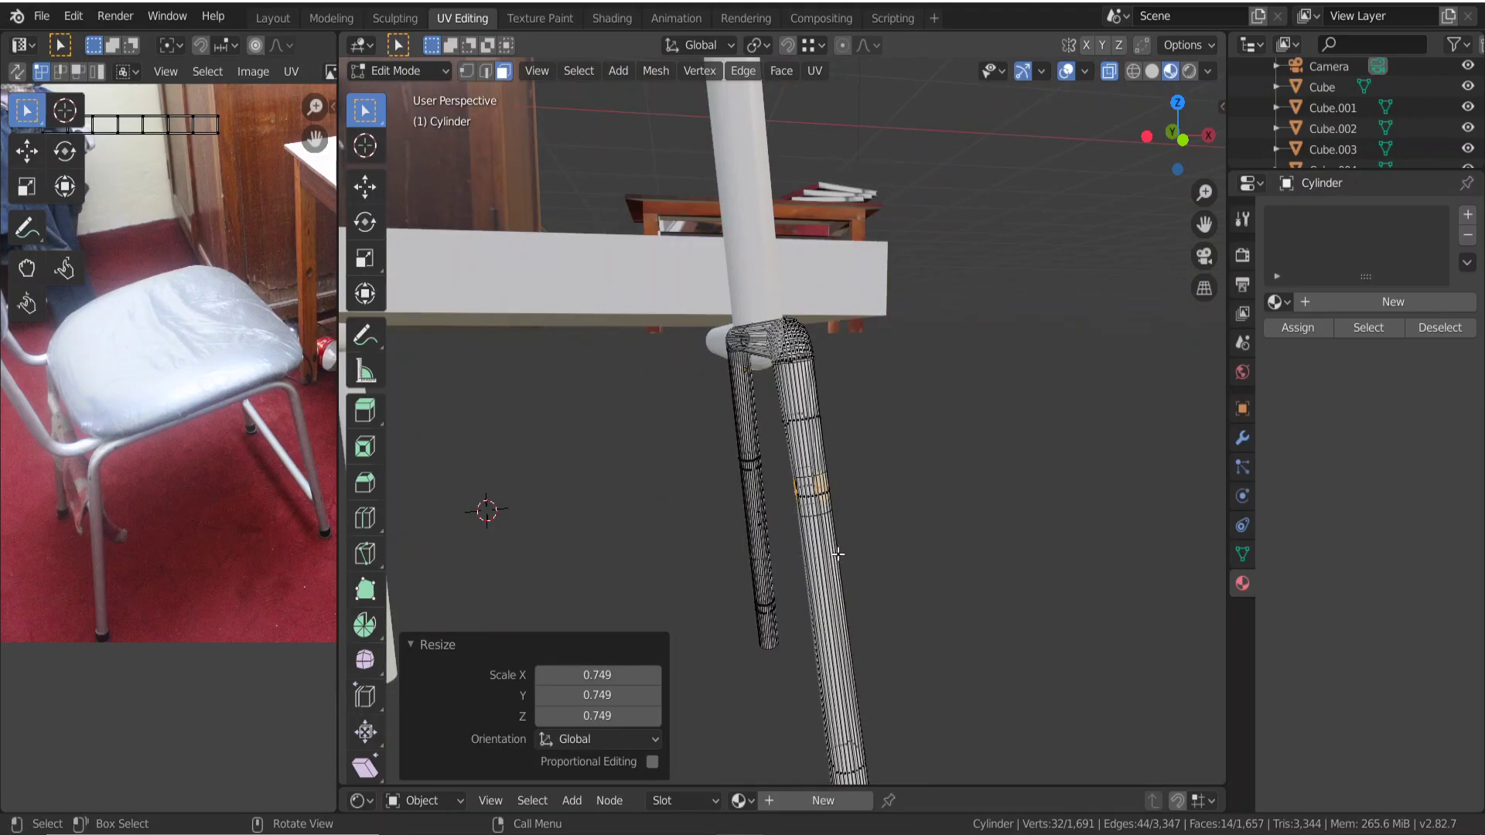
key(Tab)
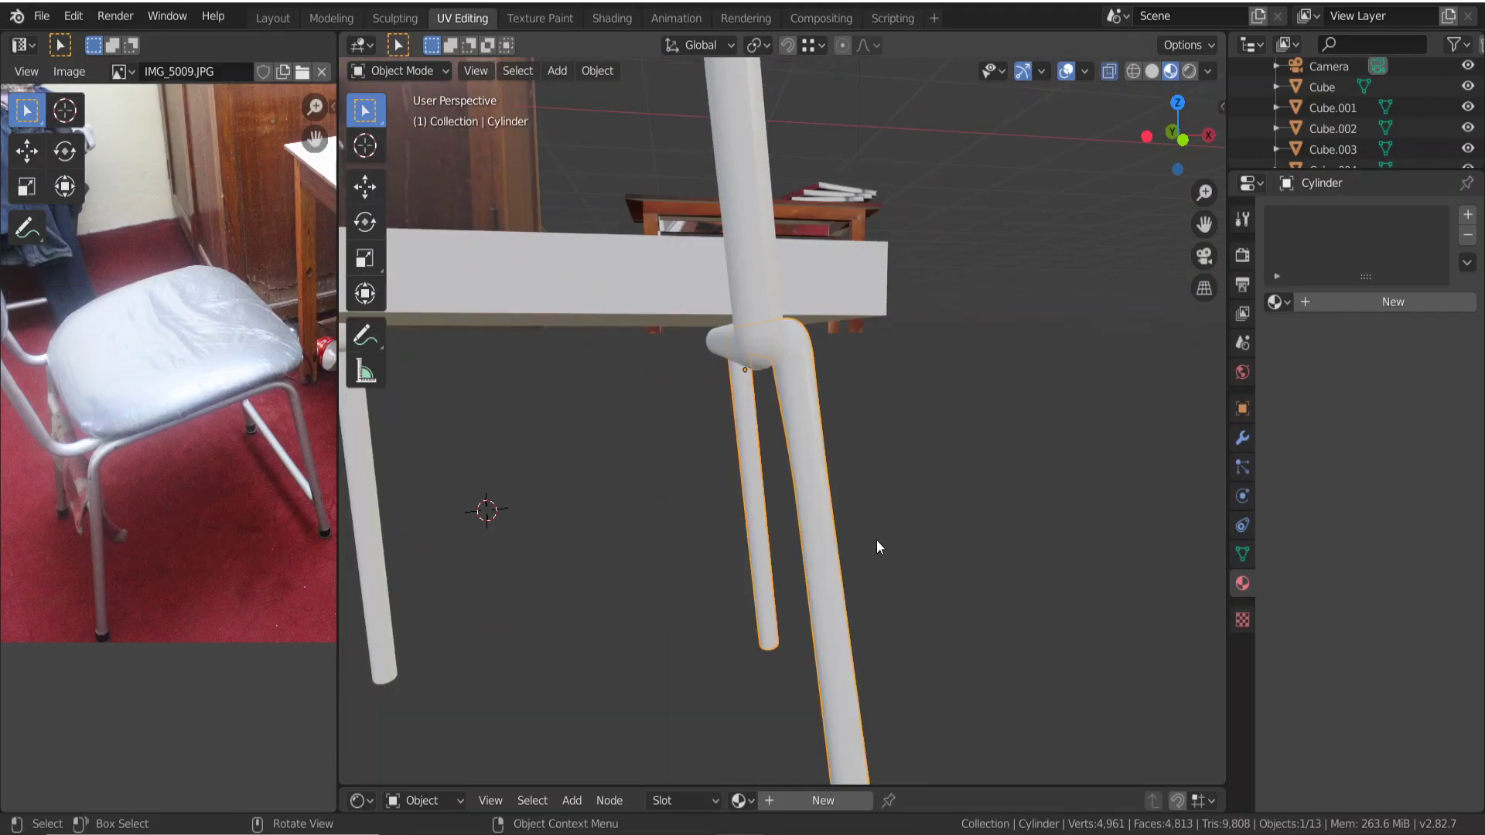
mouse_move(876, 540)
middle_down()
mouse_move(723, 540)
mouse_move(944, 567)
mouse_move(937, 556)
middle_up()
key(Tab)
scroll(928, 553, up, 1)
scroll(913, 547, up, 1)
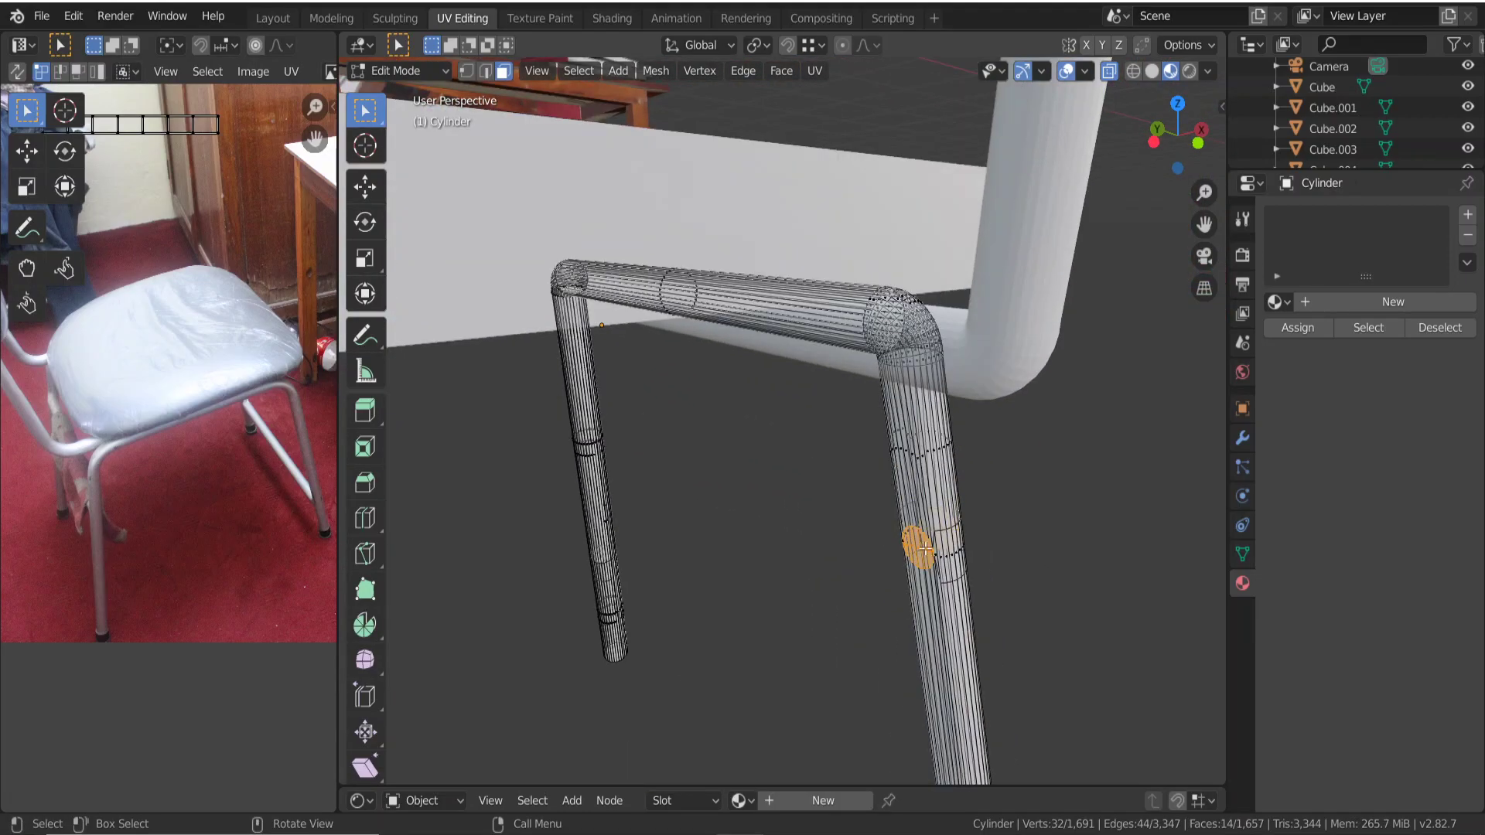
click(907, 546)
mouse_move(908, 554)
middle_down()
mouse_move(951, 514)
mouse_move(972, 523)
middle_up()
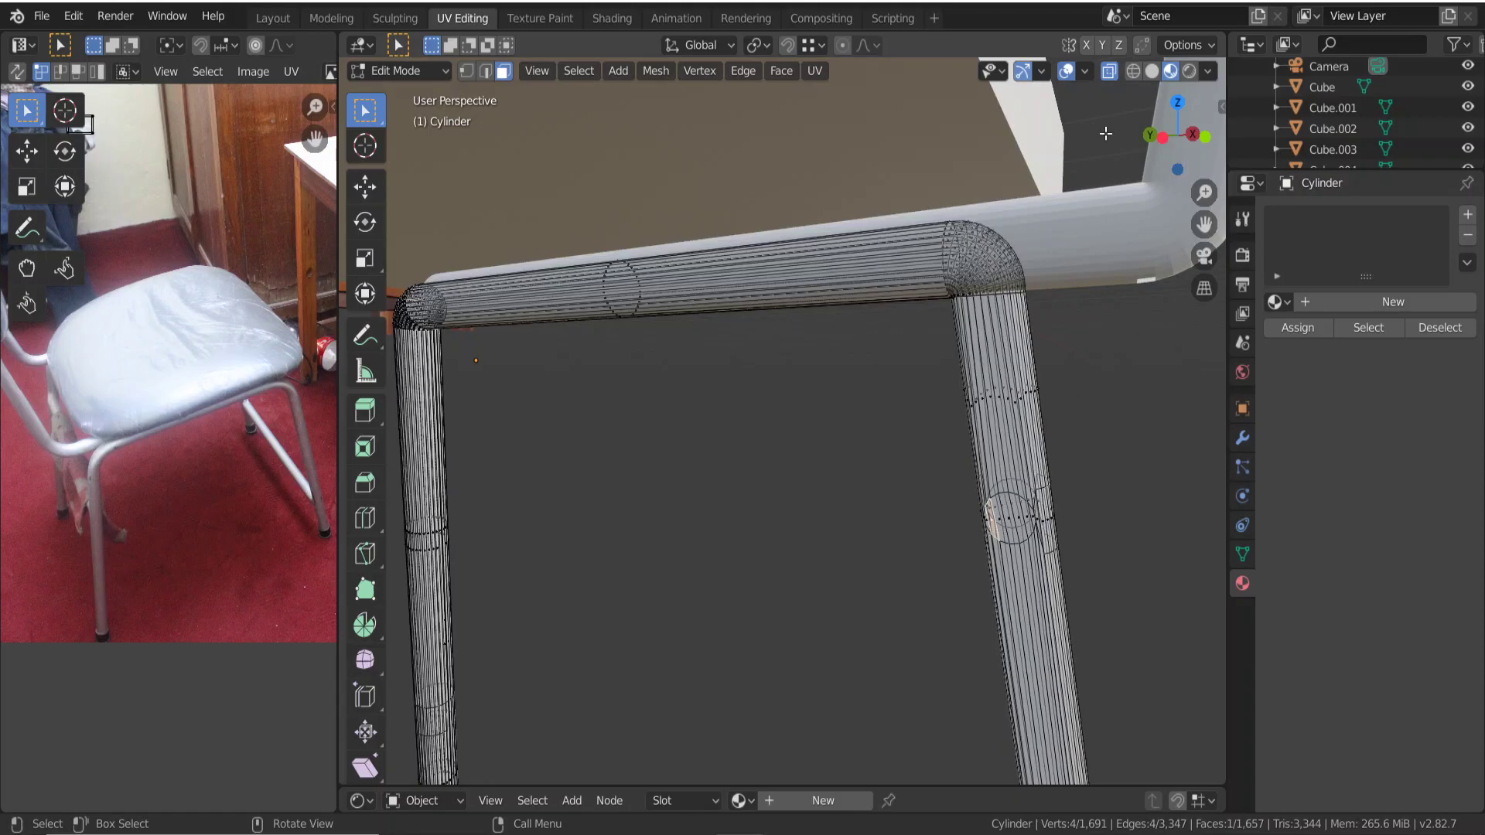
Turn off X-ray and add faces until a small round patch partway down the right leg is selected.
click(1110, 74)
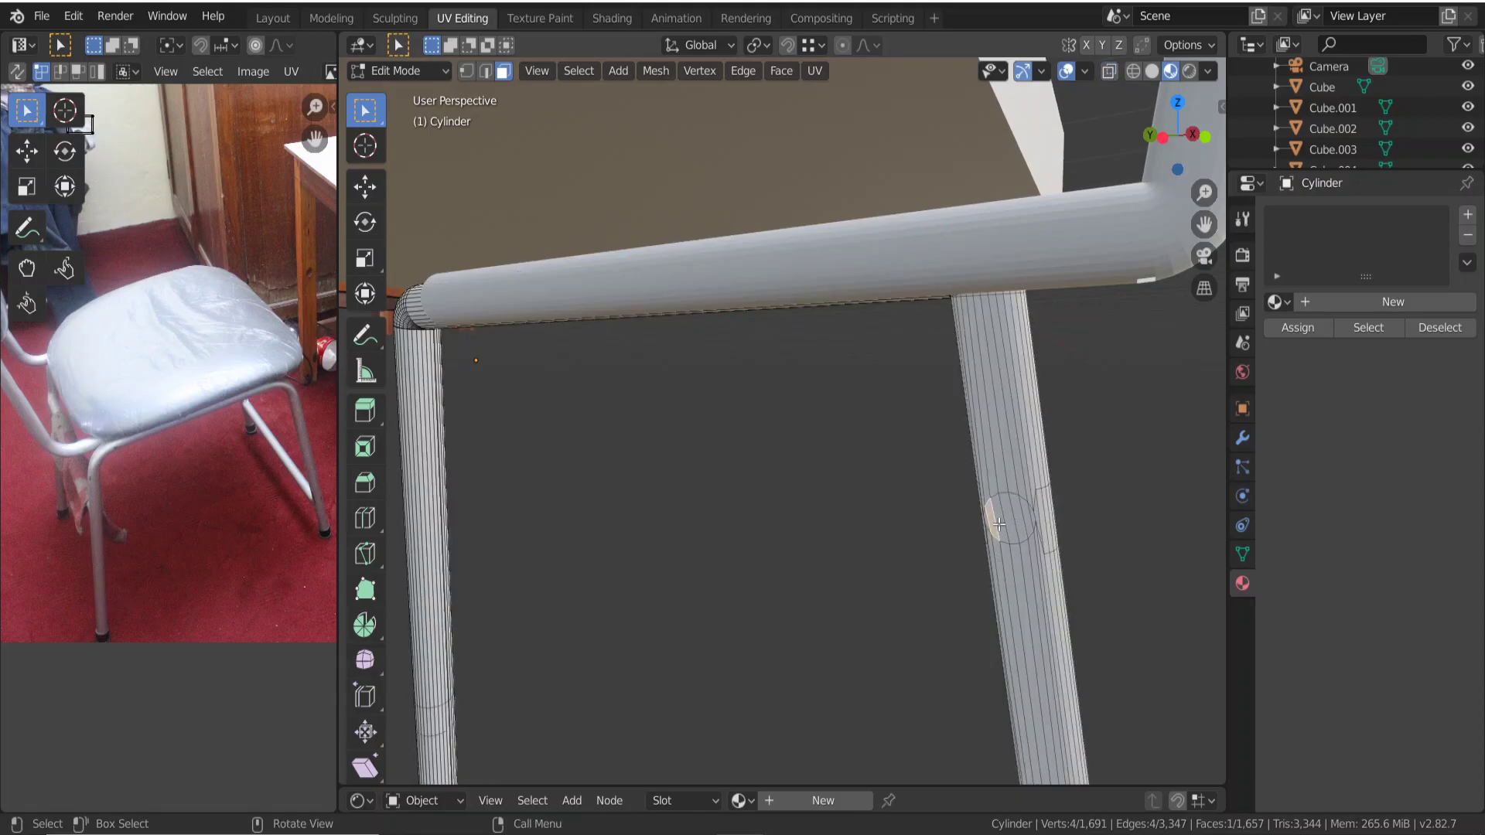
click(999, 525)
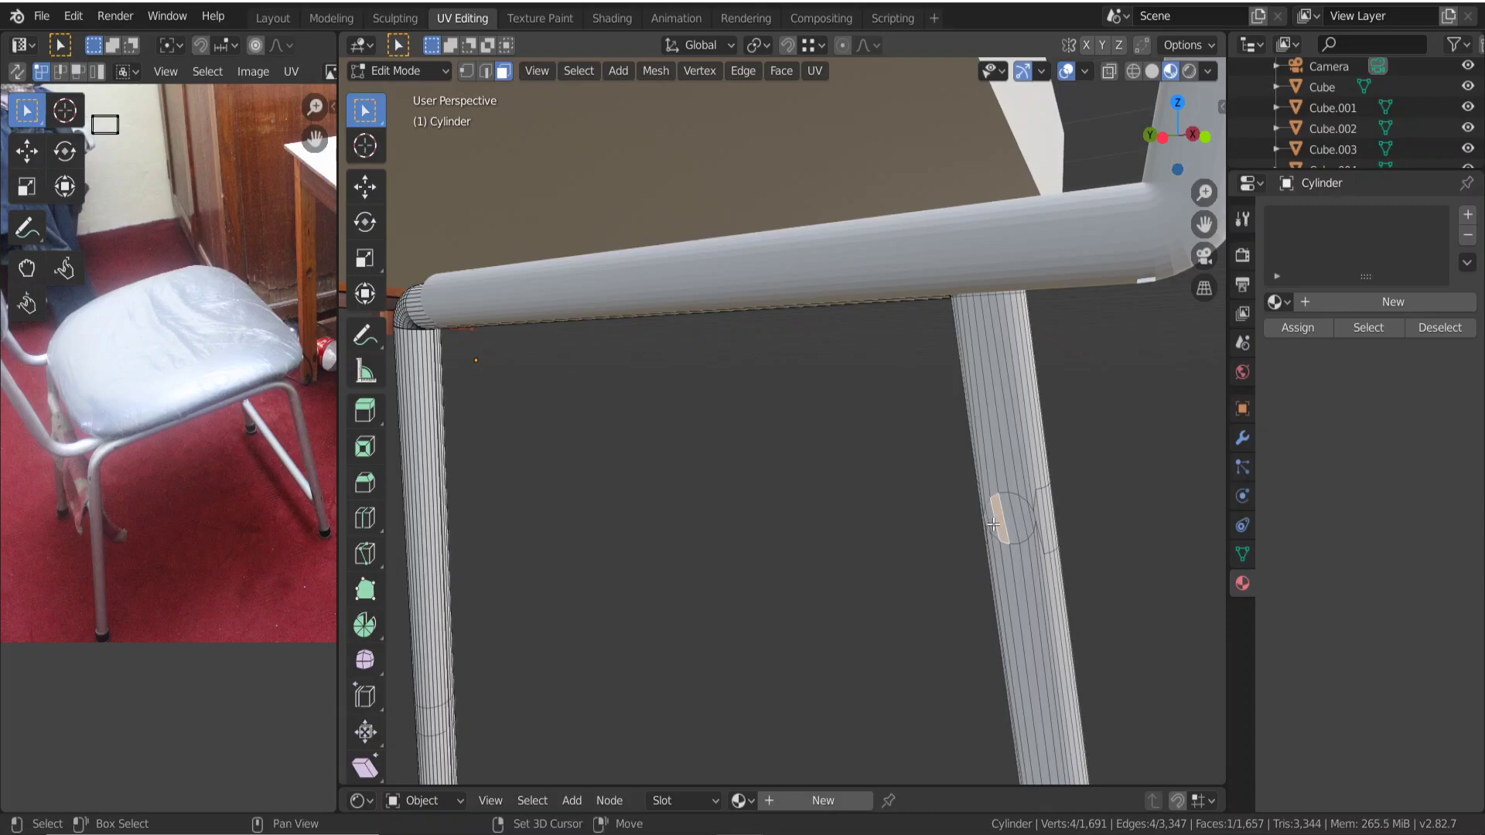
shift+click(994, 525)
shift+click(1009, 521)
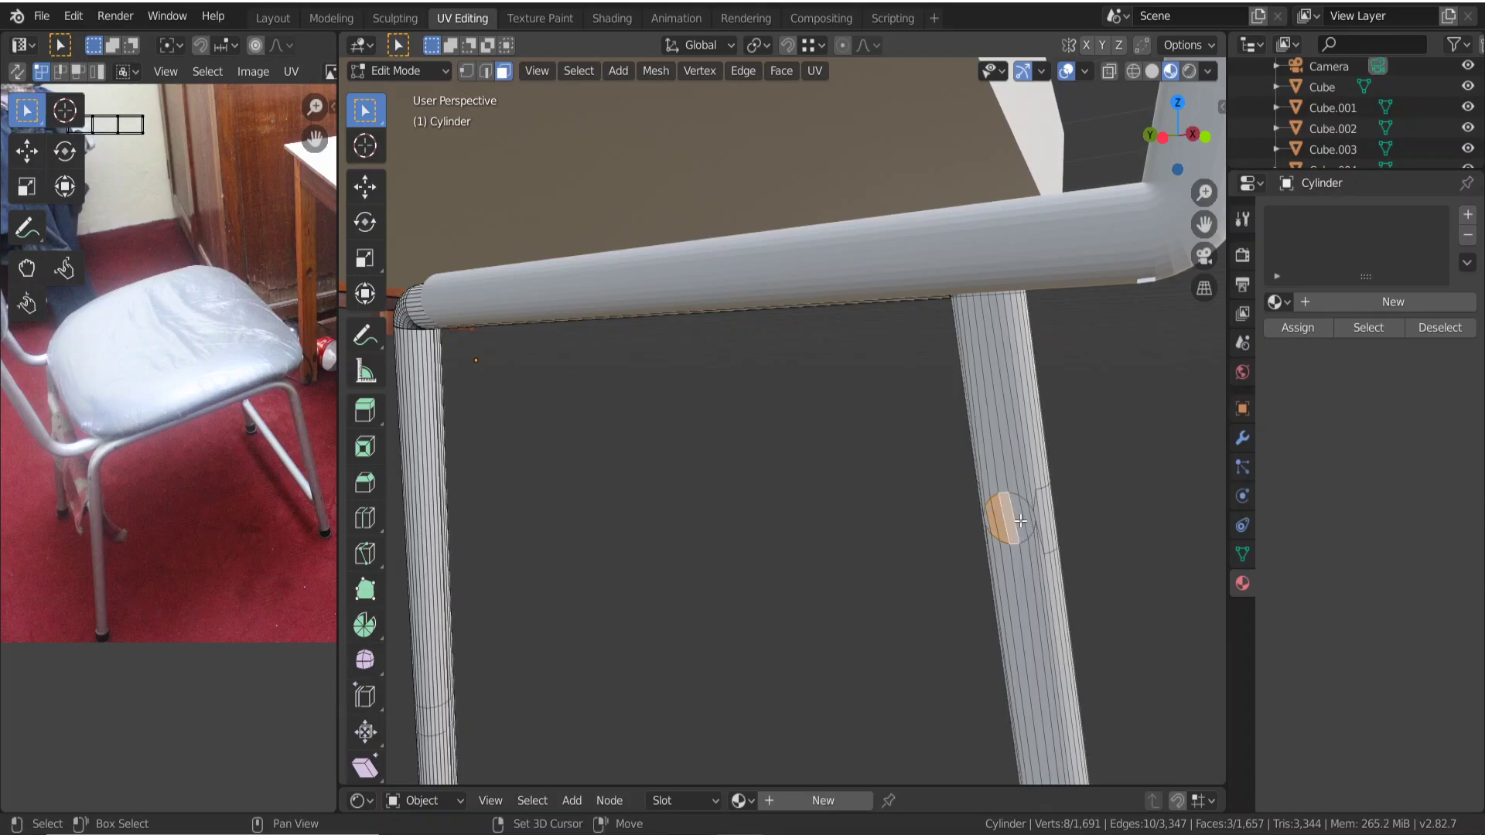
shift+click(1024, 523)
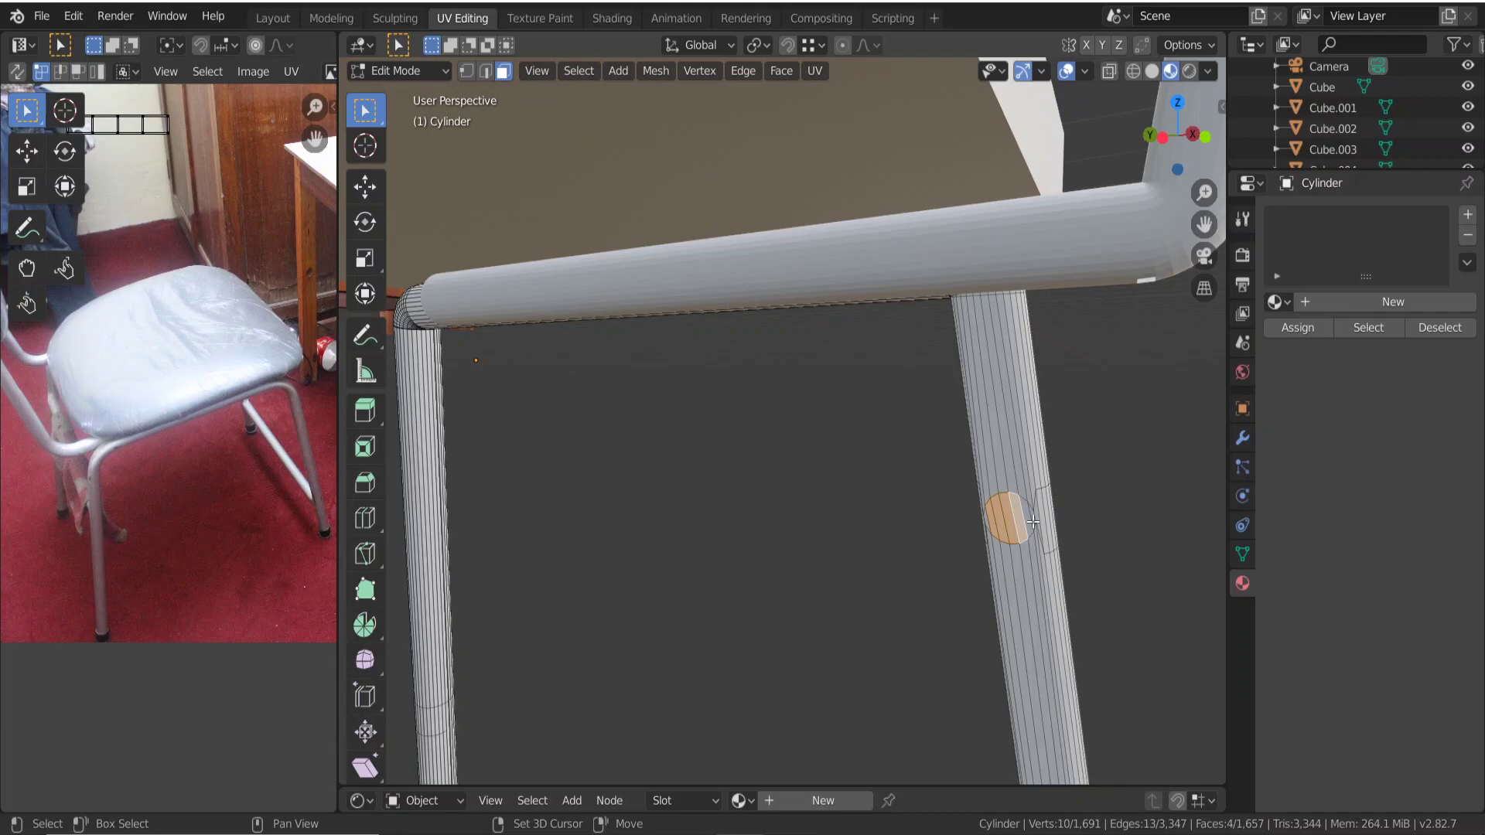
shift+click(1026, 521)
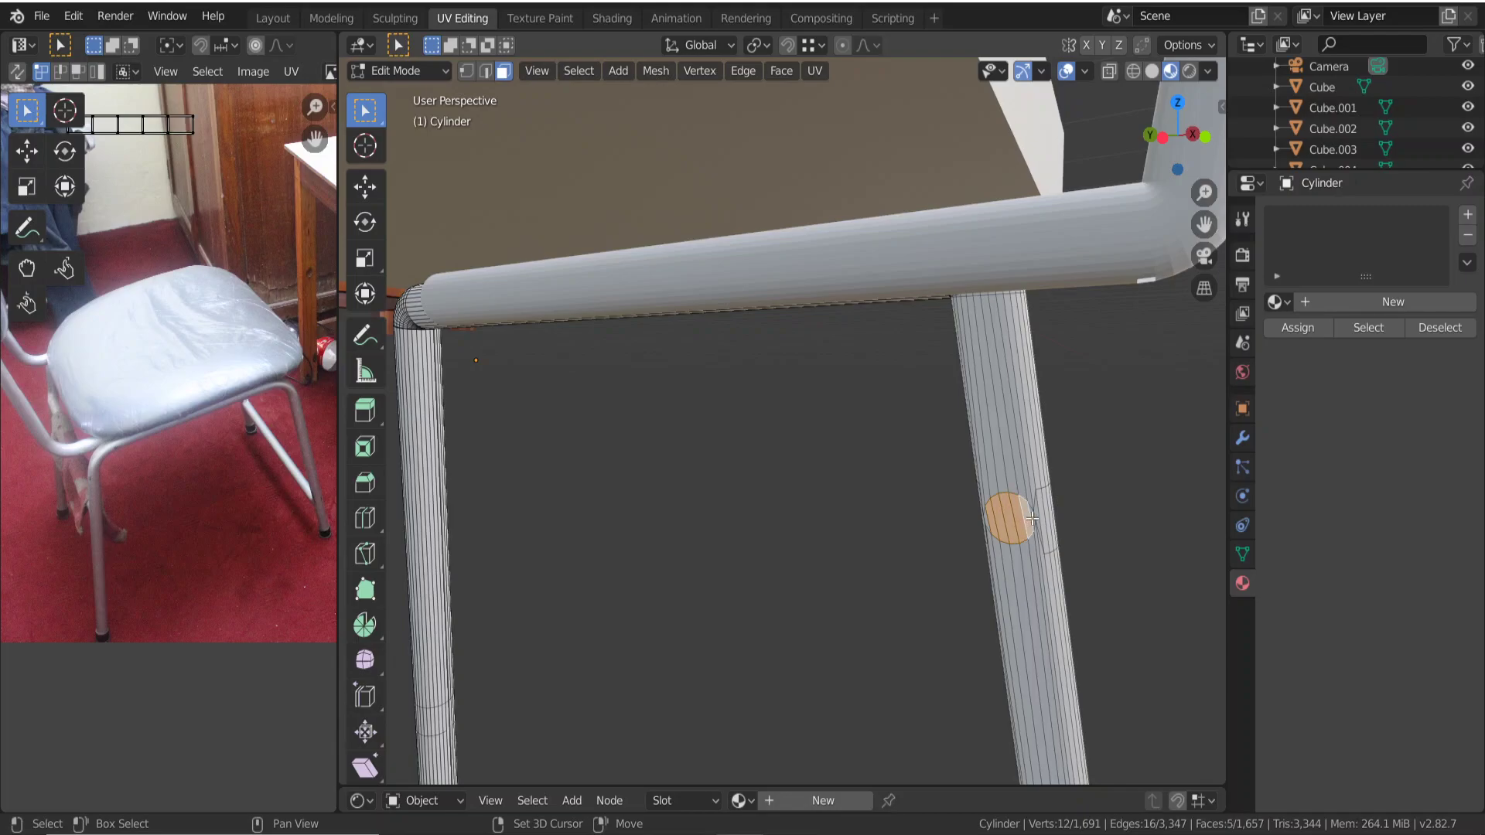
shift+click(1033, 519)
scroll(997, 530, up, 2)
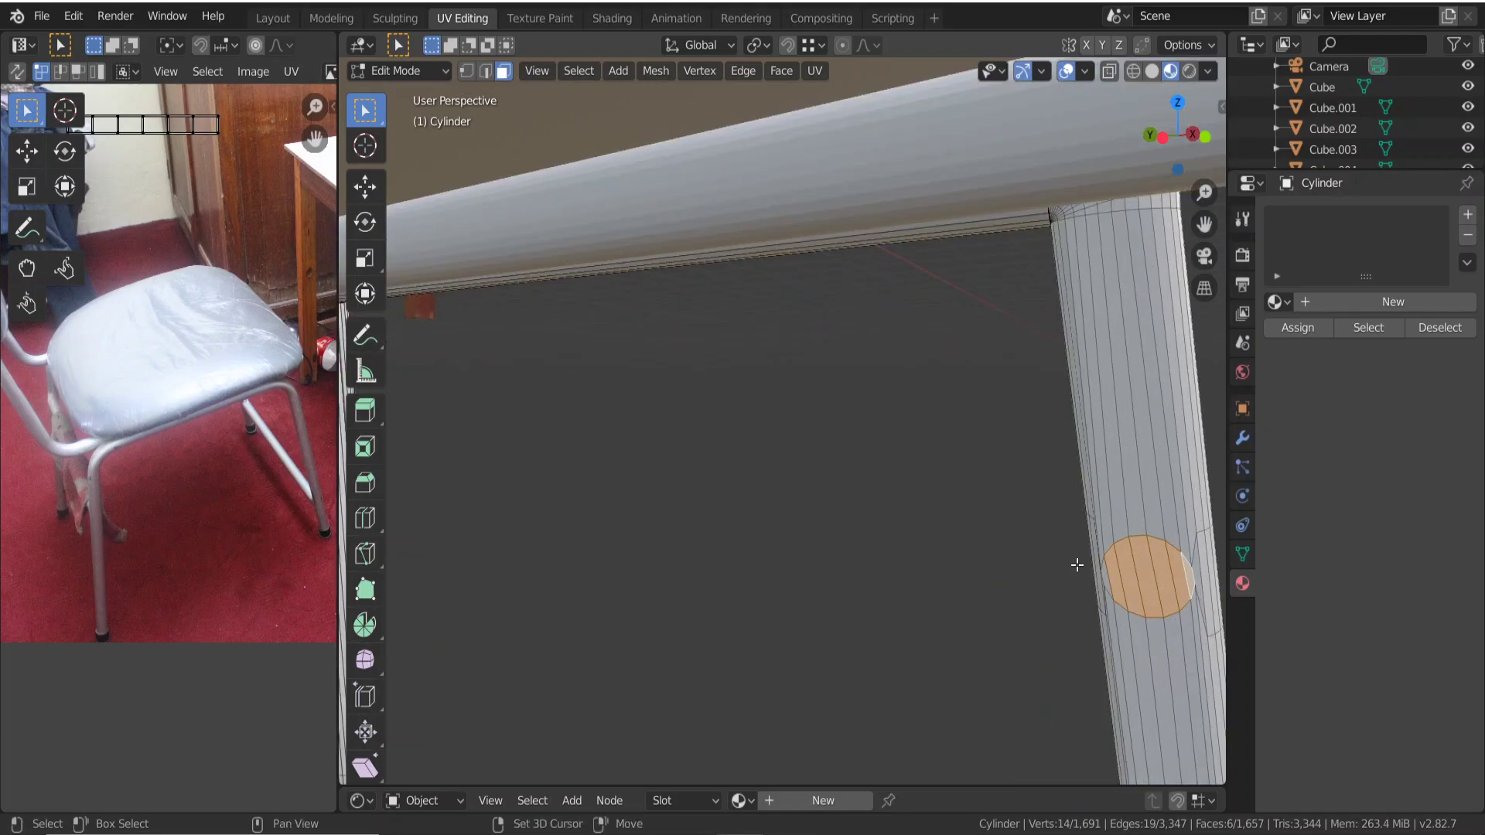
shift+click(1105, 579)
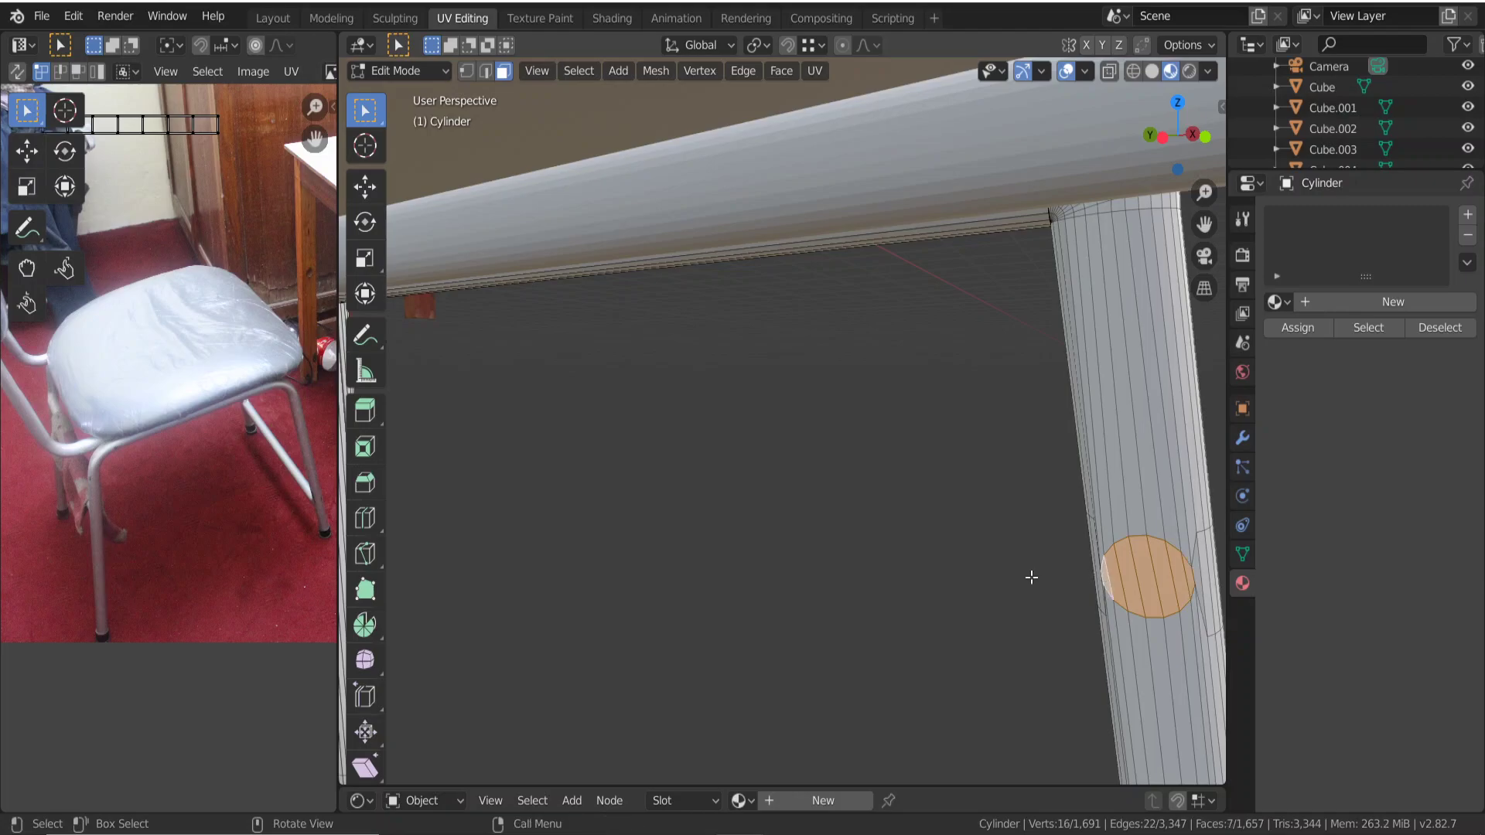
scroll(1031, 577, down, 3)
mouse_move(1014, 574)
middle_down()
mouse_move(759, 596)
mouse_move(680, 541)
mouse_move(732, 591)
mouse_move(838, 601)
middle_up()
Extrude the leg patch about -2.1 m along X into a crossbar, then deselect all.
key(e)
key(Escape)
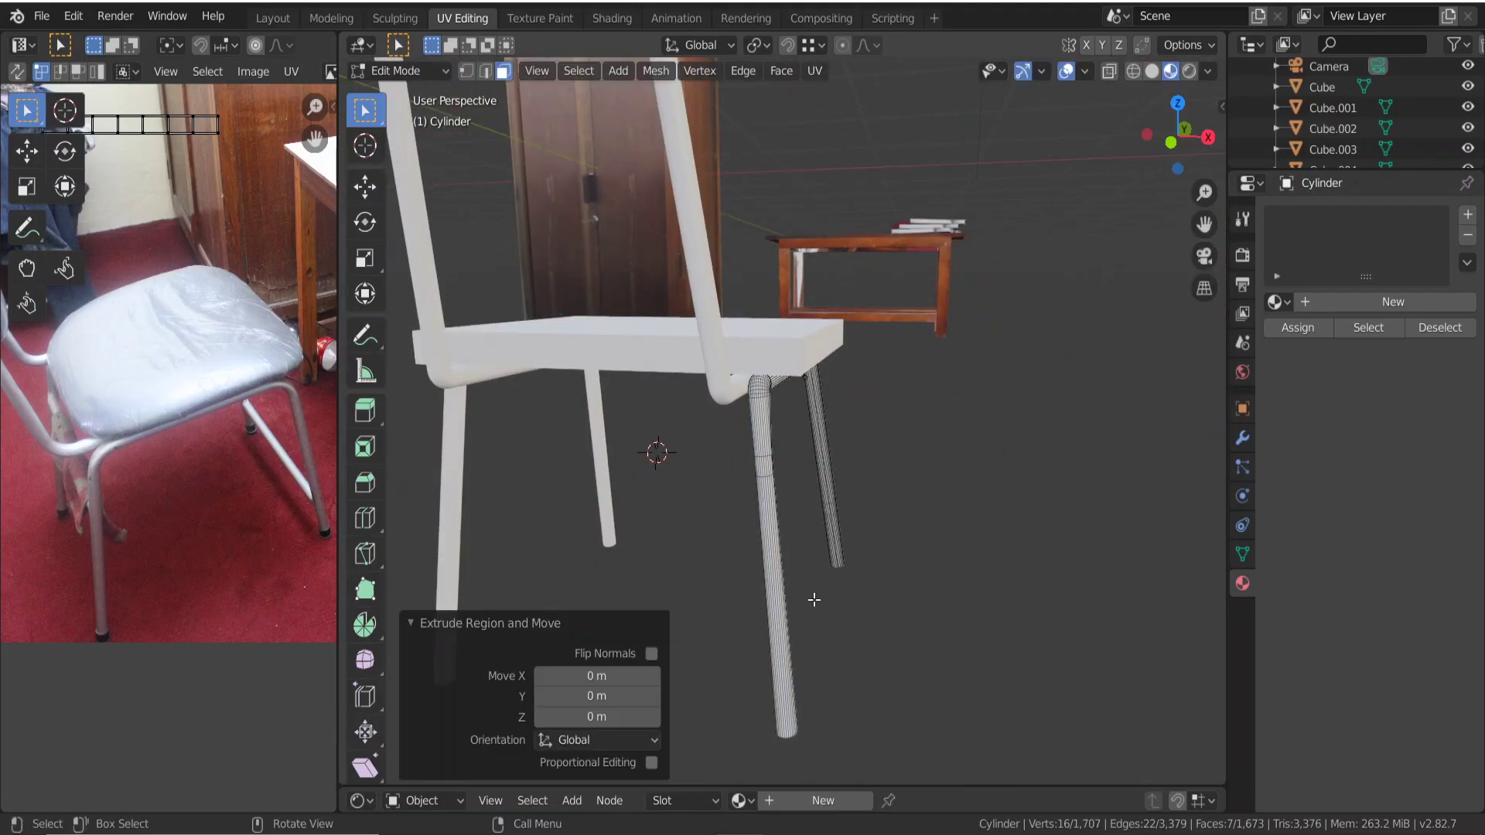
key(e)
key(x)
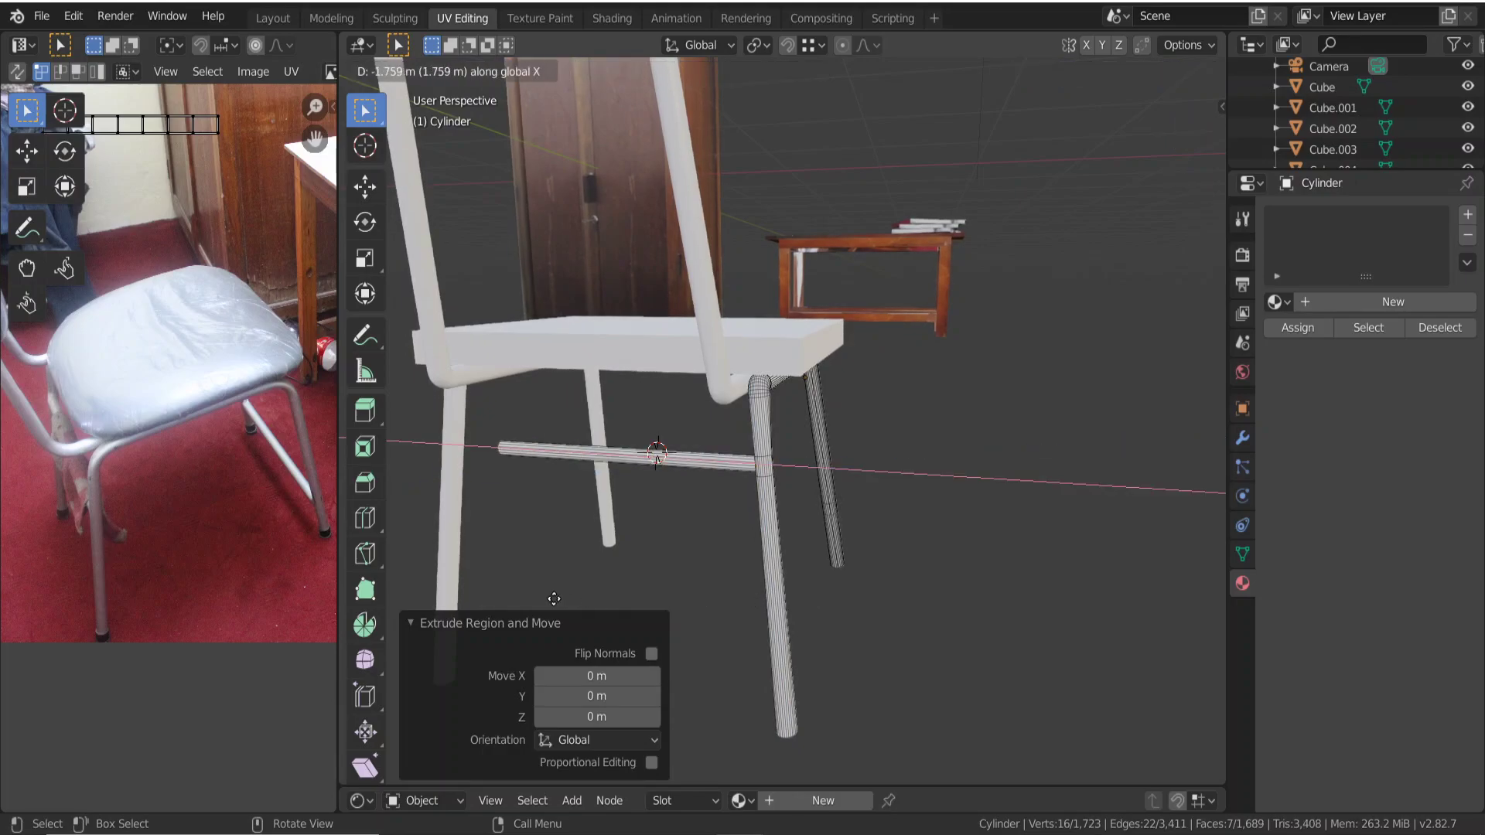
click(514, 601)
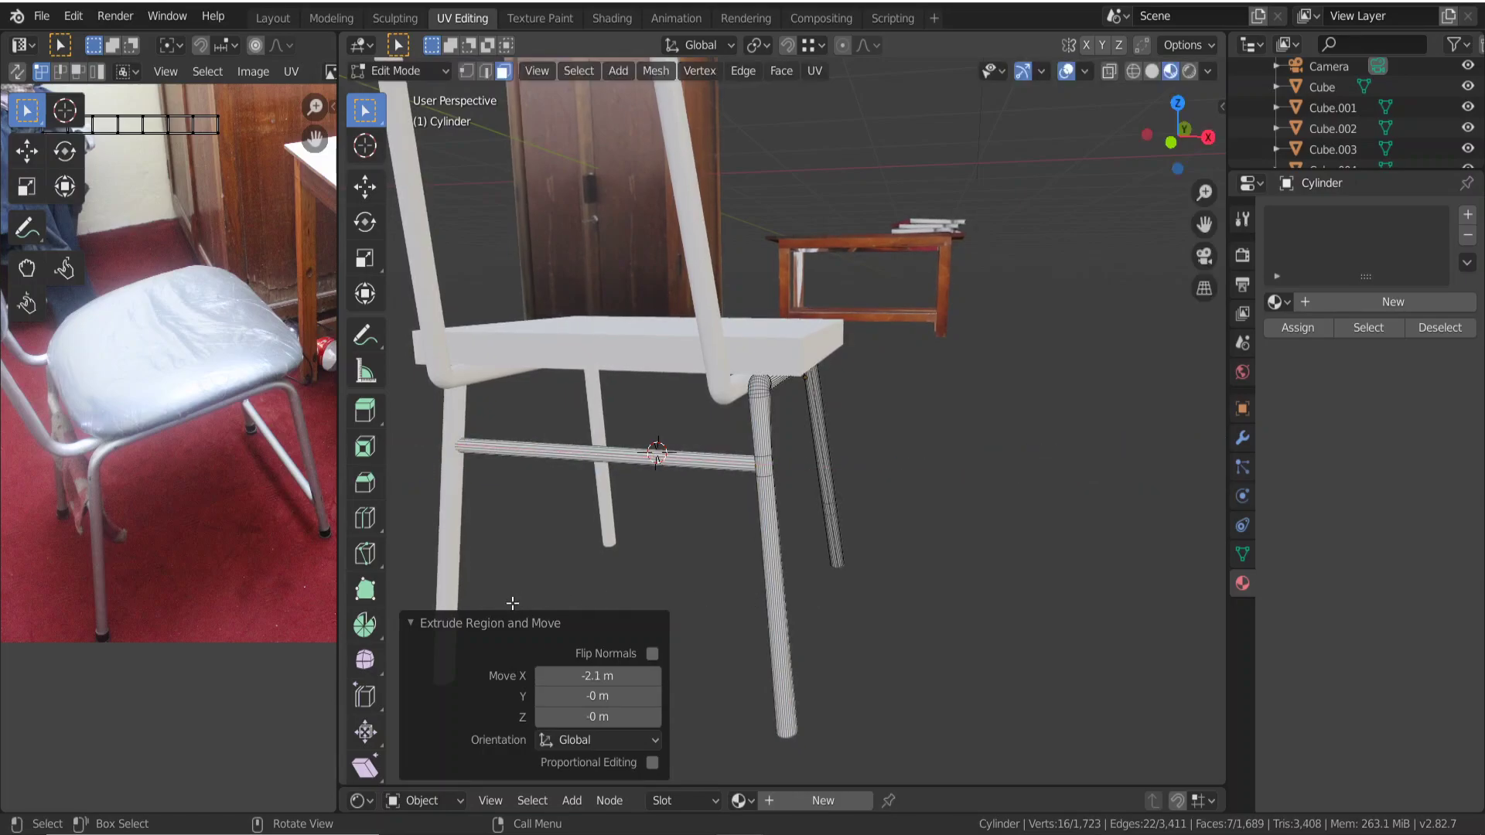
click(585, 552)
Orbit around the whole chair in Object Mode, then return to Edit Mode.
mouse_move(833, 516)
middle_down()
mouse_move(813, 557)
mouse_move(782, 561)
mouse_move(682, 535)
mouse_move(563, 530)
middle_up()
key(Tab)
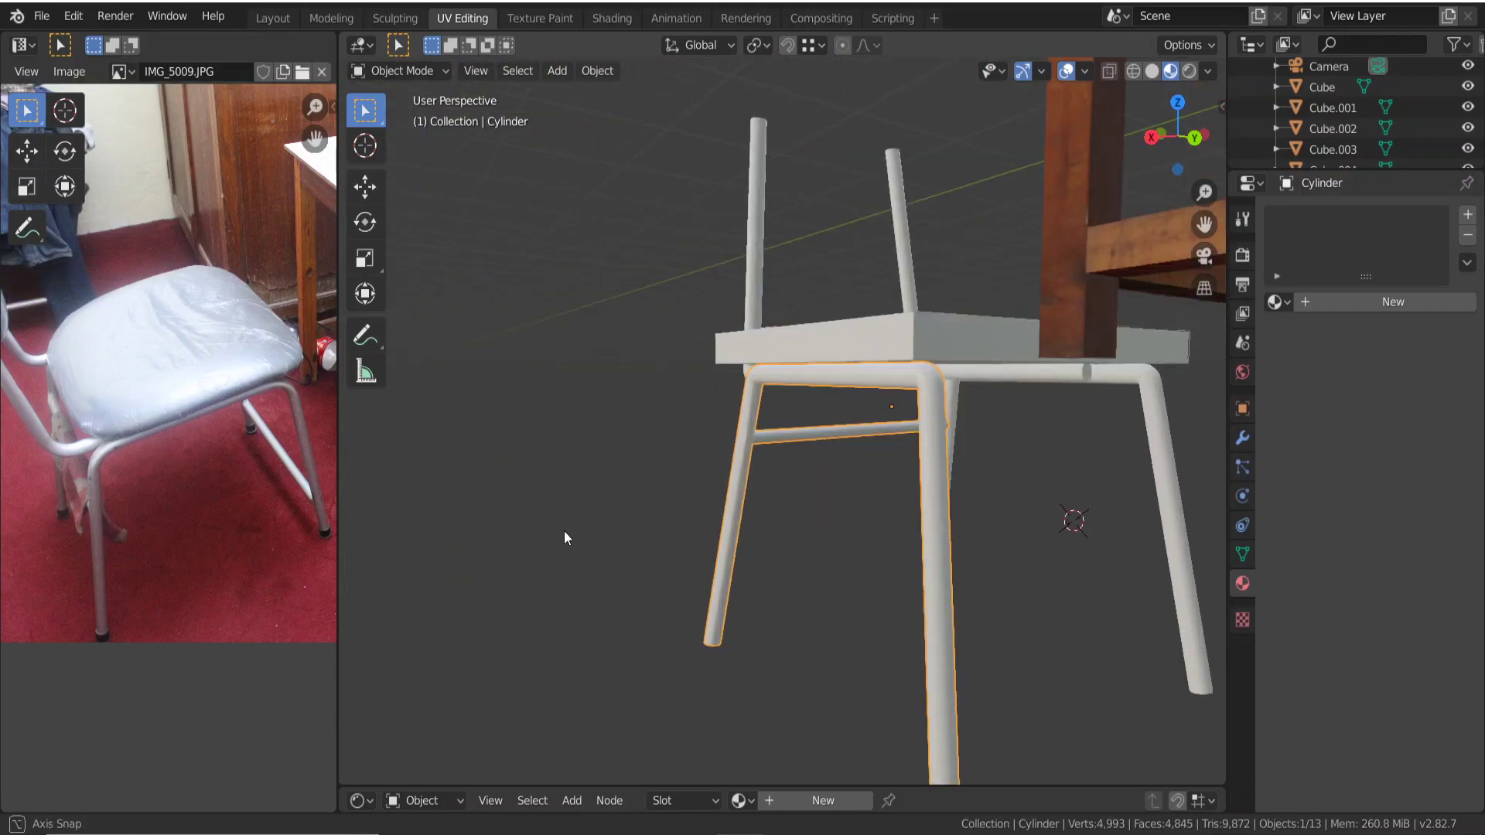
scroll(688, 536, up, 3)
scroll(690, 544, down, 3)
mouse_move(787, 570)
middle_down()
mouse_move(759, 596)
mouse_move(699, 600)
mouse_move(663, 624)
mouse_move(610, 617)
mouse_move(518, 674)
mouse_move(782, 630)
mouse_move(812, 590)
mouse_move(790, 637)
mouse_move(669, 667)
middle_up()
key(Tab)
Try a circle selection on the front leg, then clear it and orbit the leg upright.
key(c)
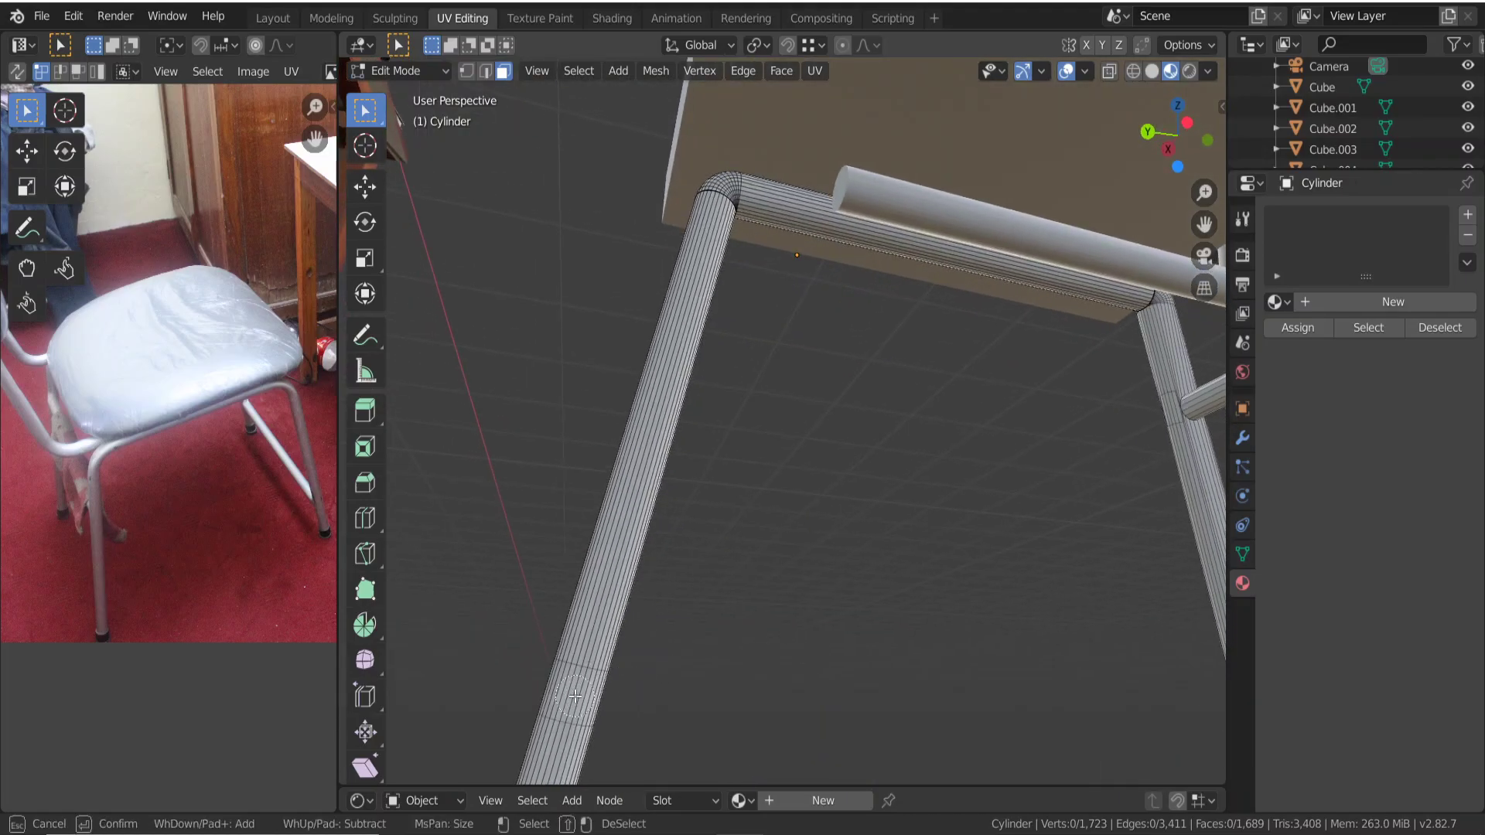
click(575, 696)
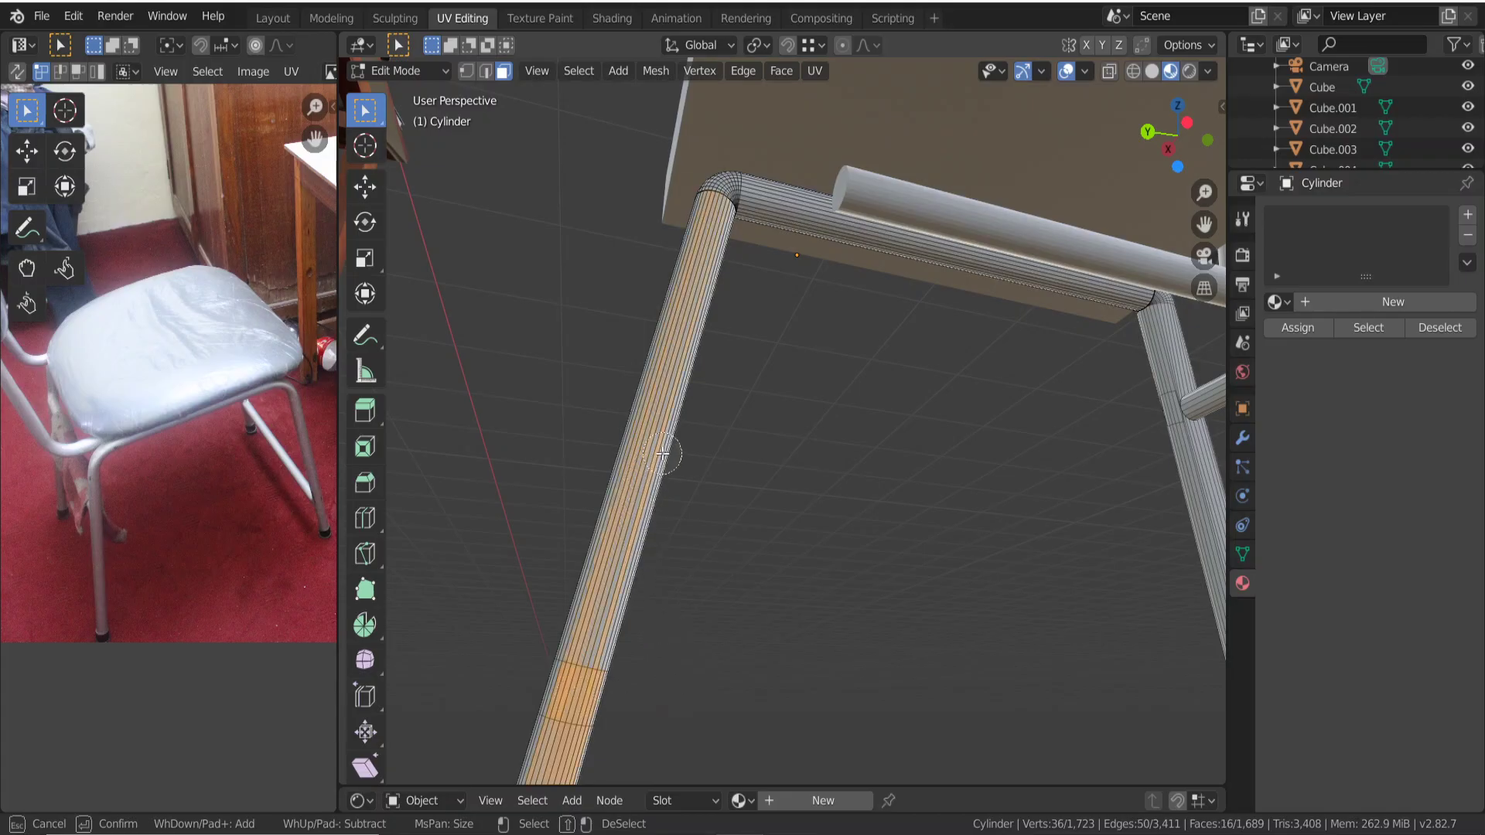
right_click(663, 455)
key(a)
key(alt+a)
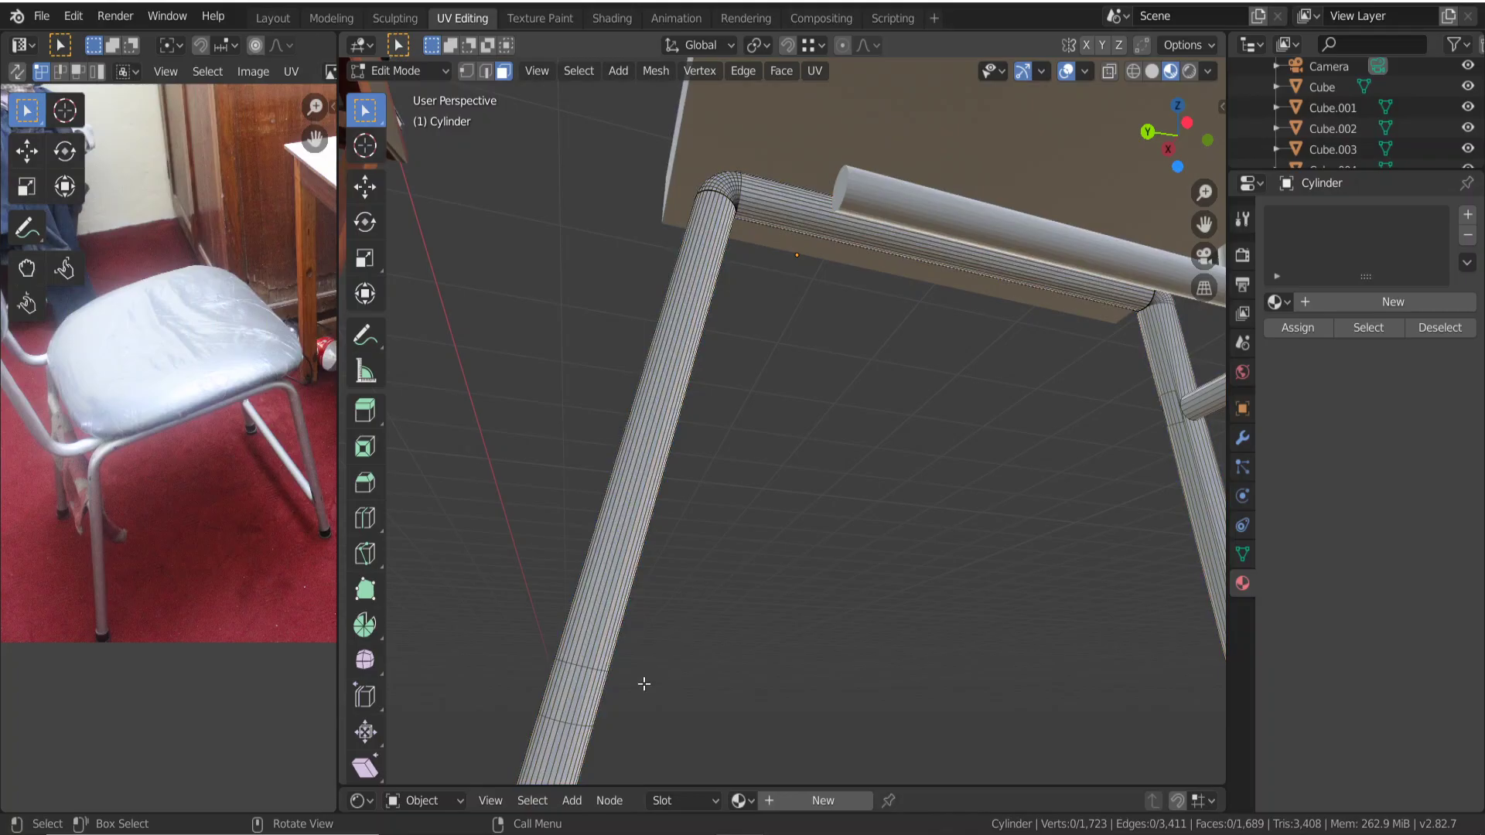
scroll(562, 729, up, 3)
mouse_move(598, 719)
middle_down()
mouse_move(859, 350)
mouse_move(775, 505)
middle_up()
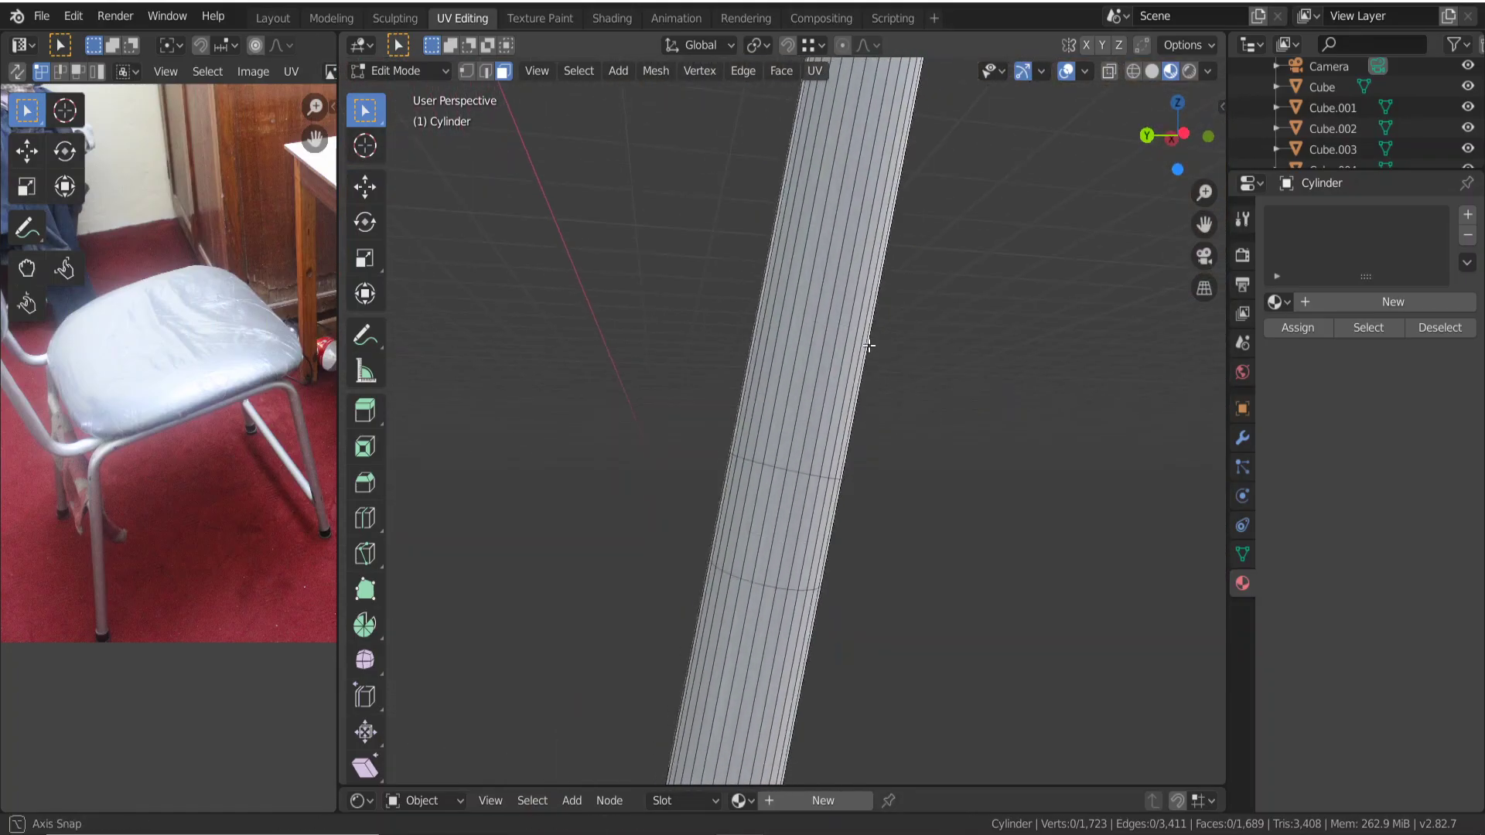
Circle-select a few leg faces again, switch on X-ray, and clear the selection.
key(c)
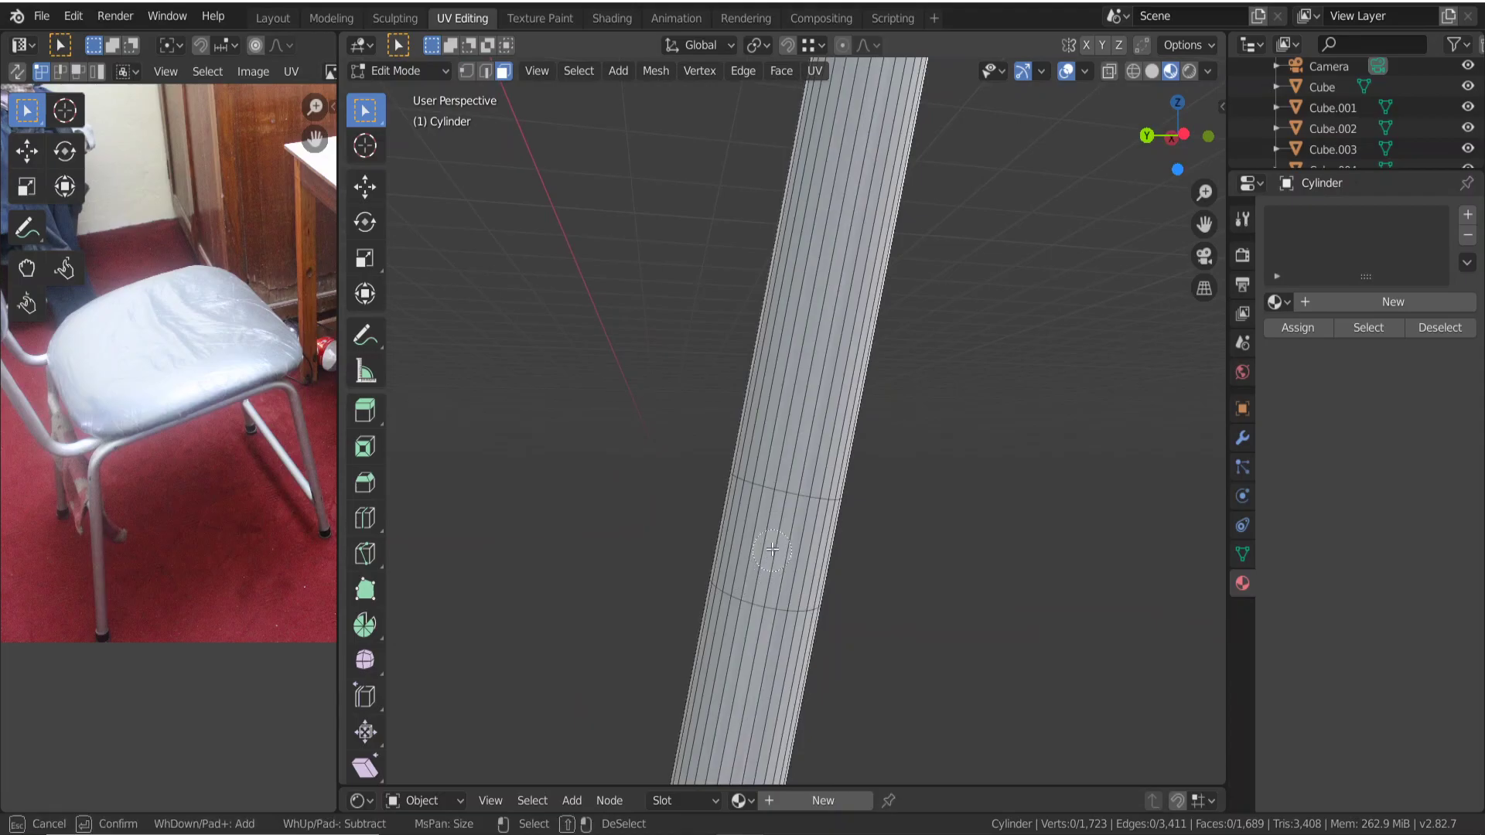
click(773, 547)
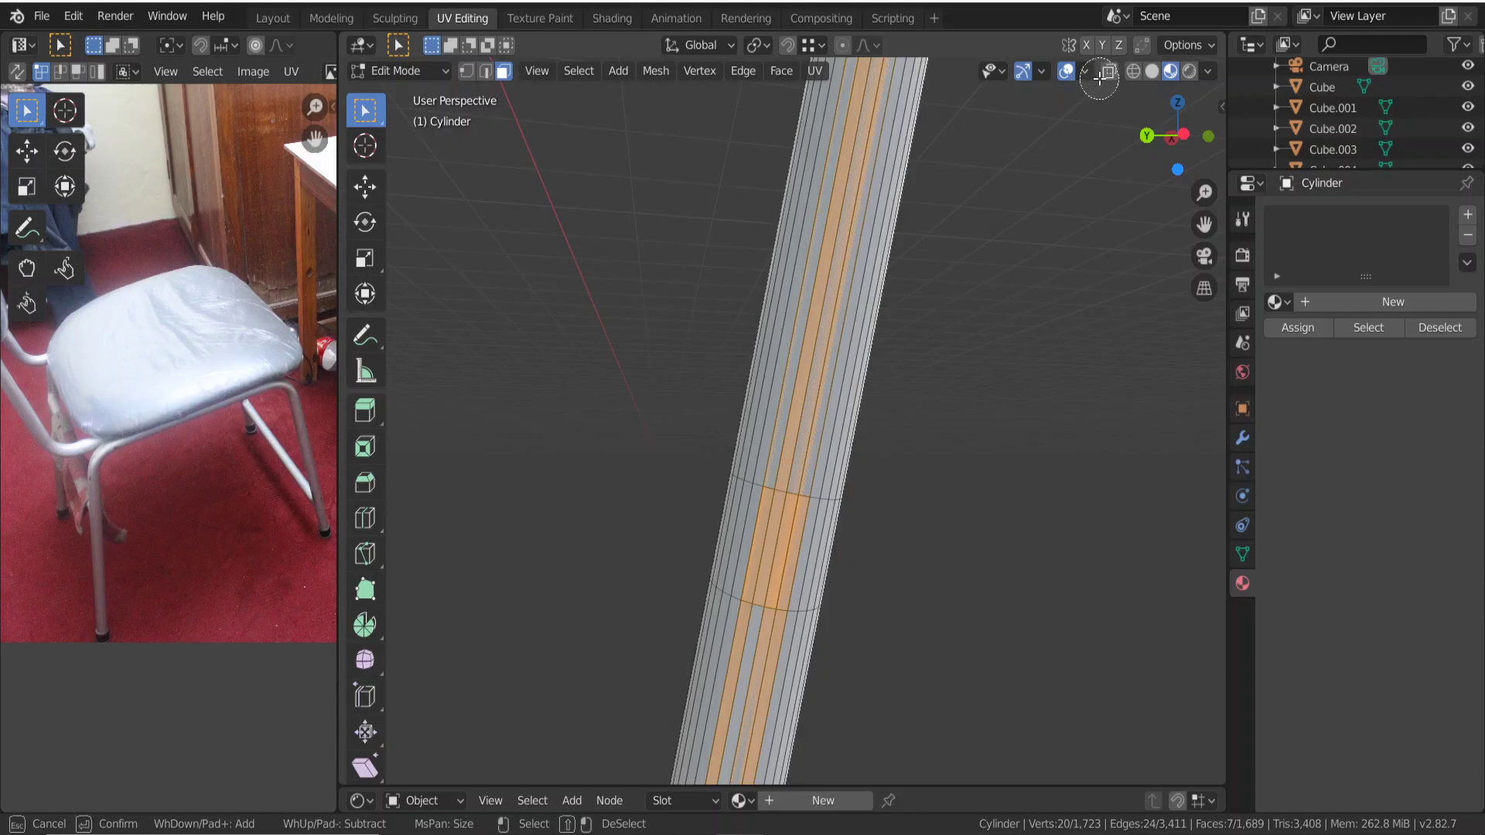
key(Escape)
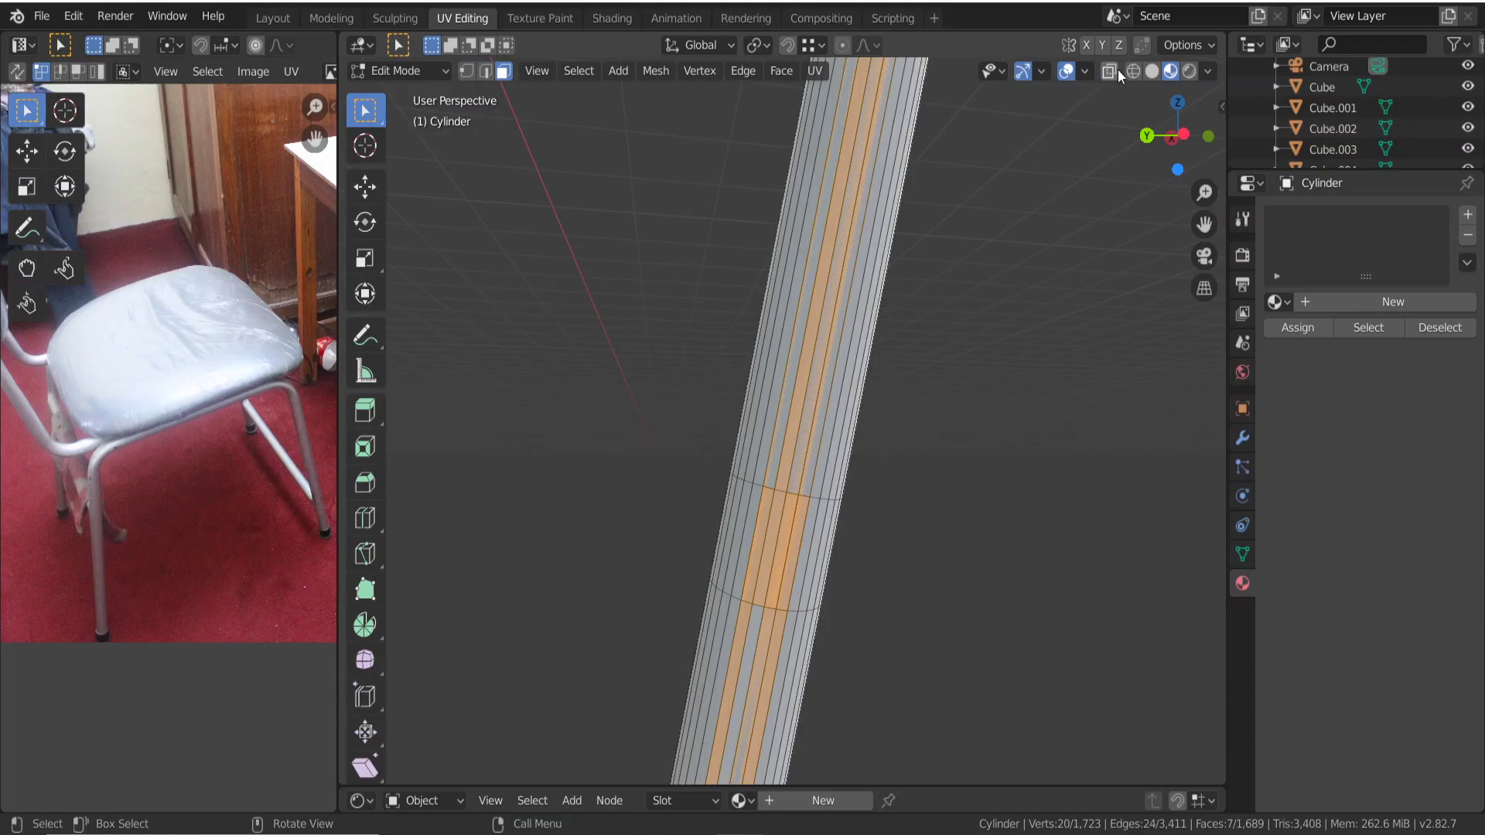
click(1113, 70)
key(a)
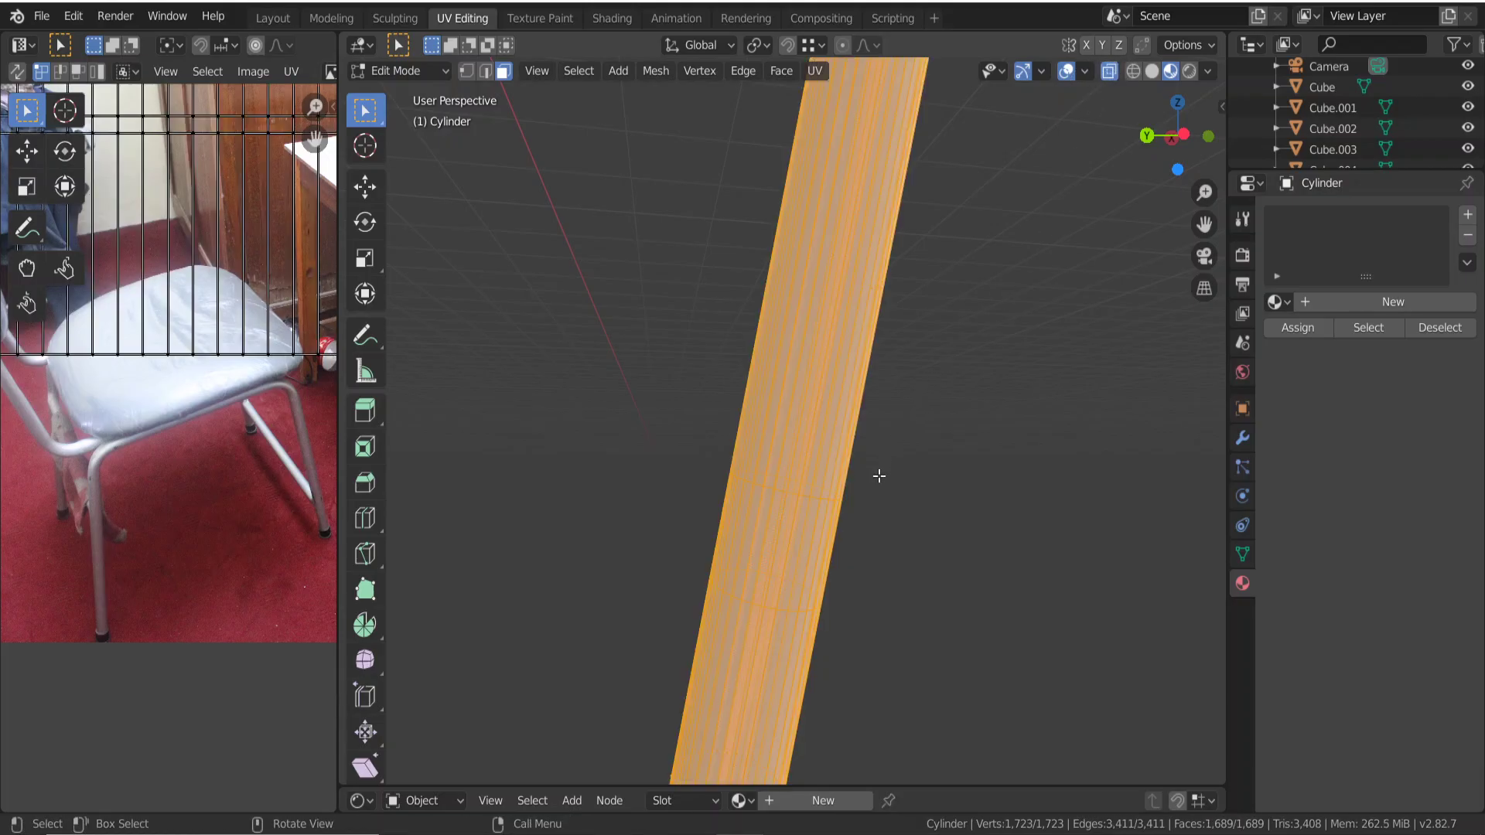
click(867, 529)
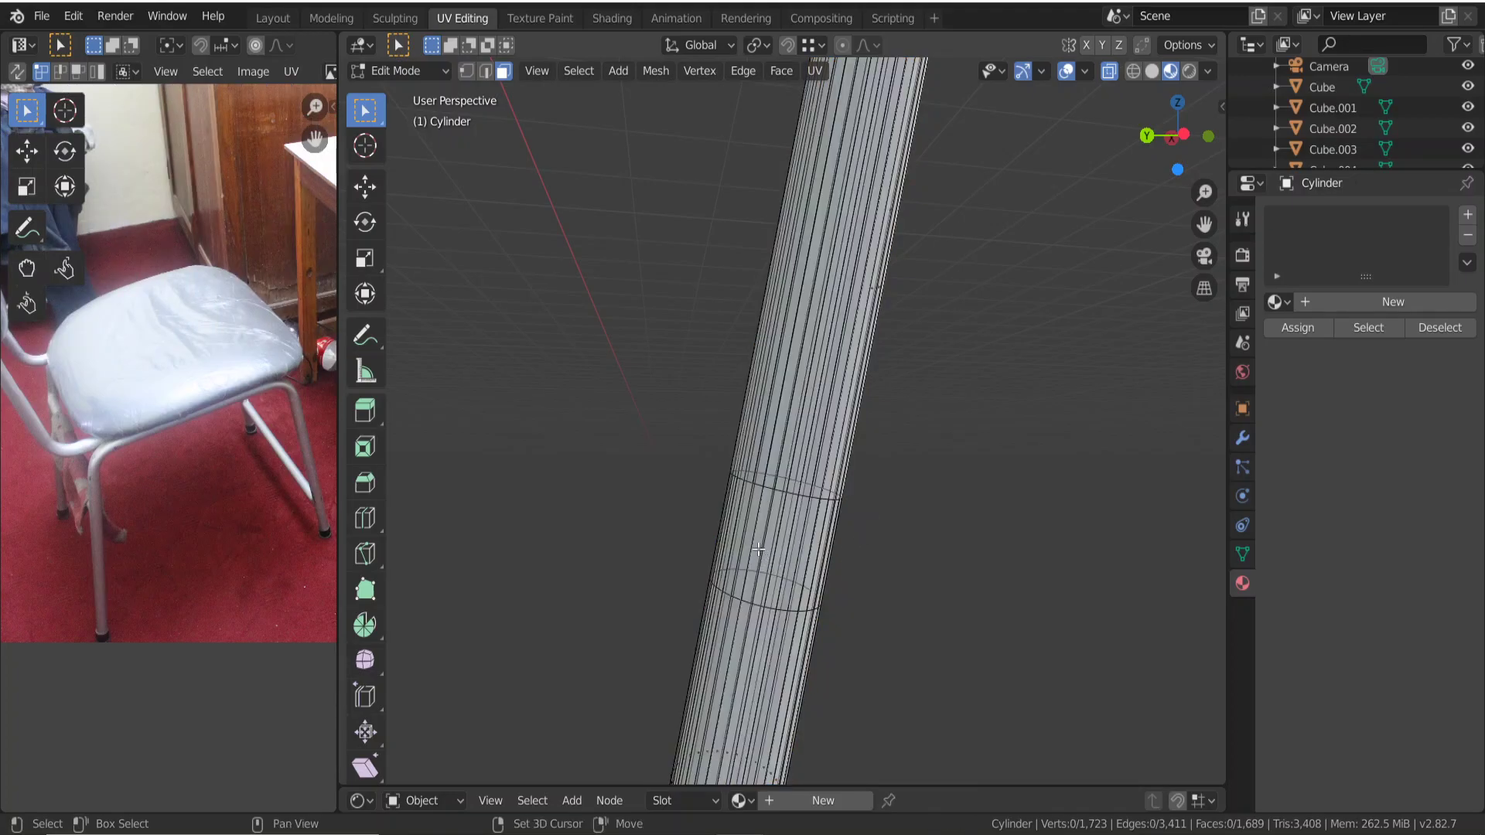
With X-ray off, select a single long thin face on the leg.
key(c)
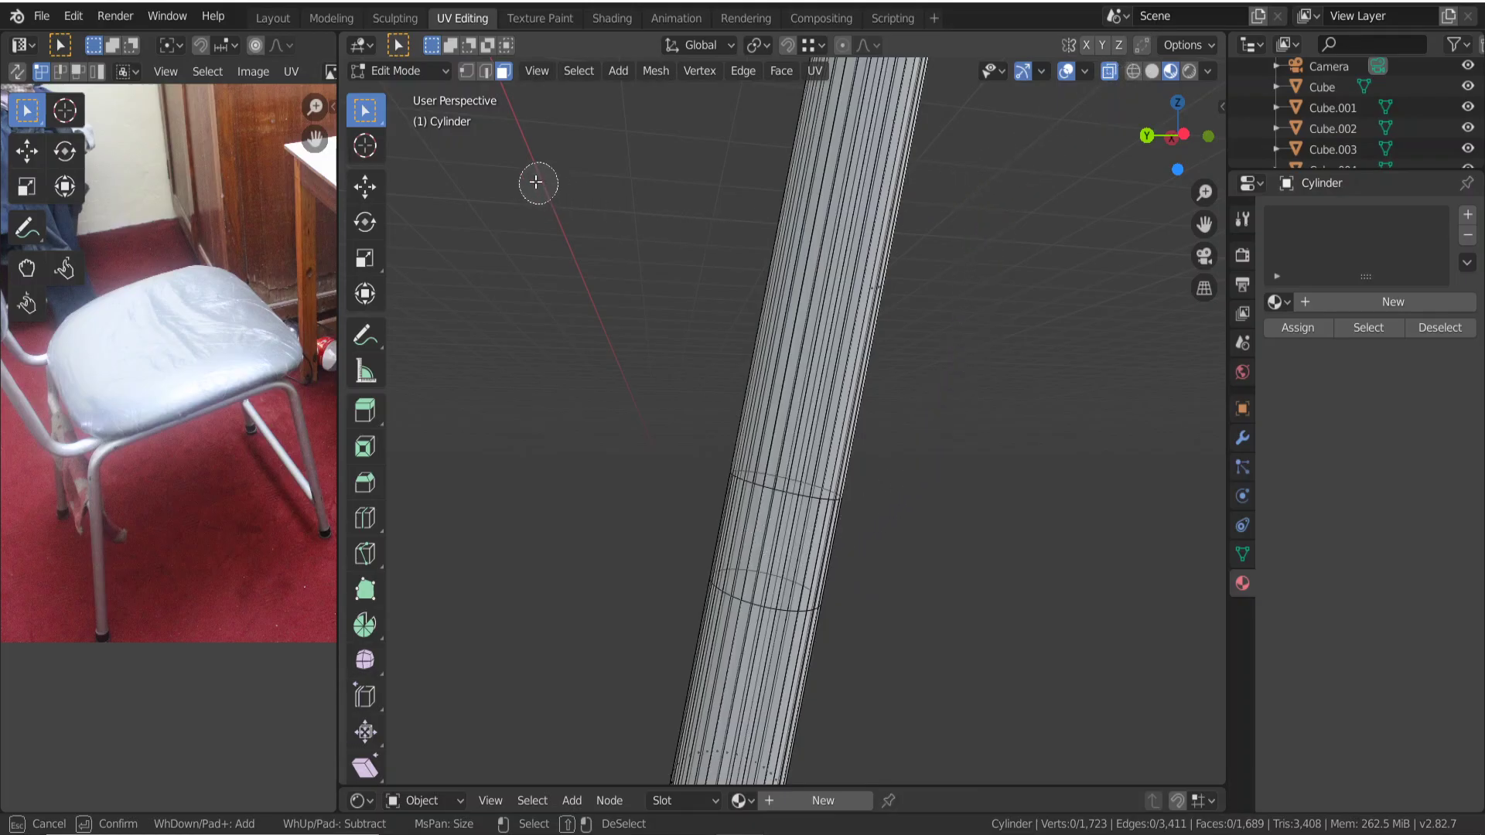
right_click(382, 106)
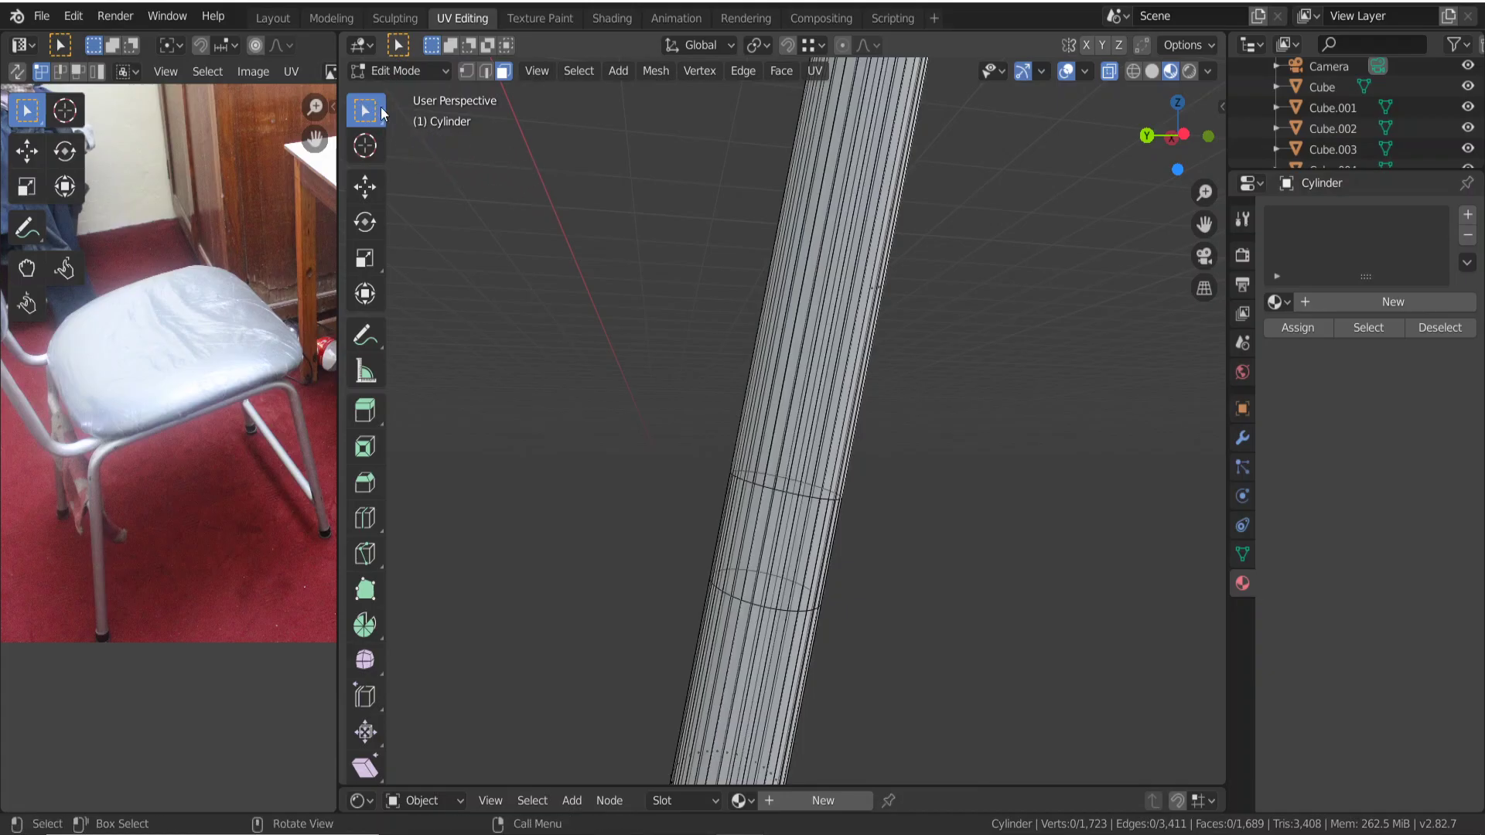
click(1106, 73)
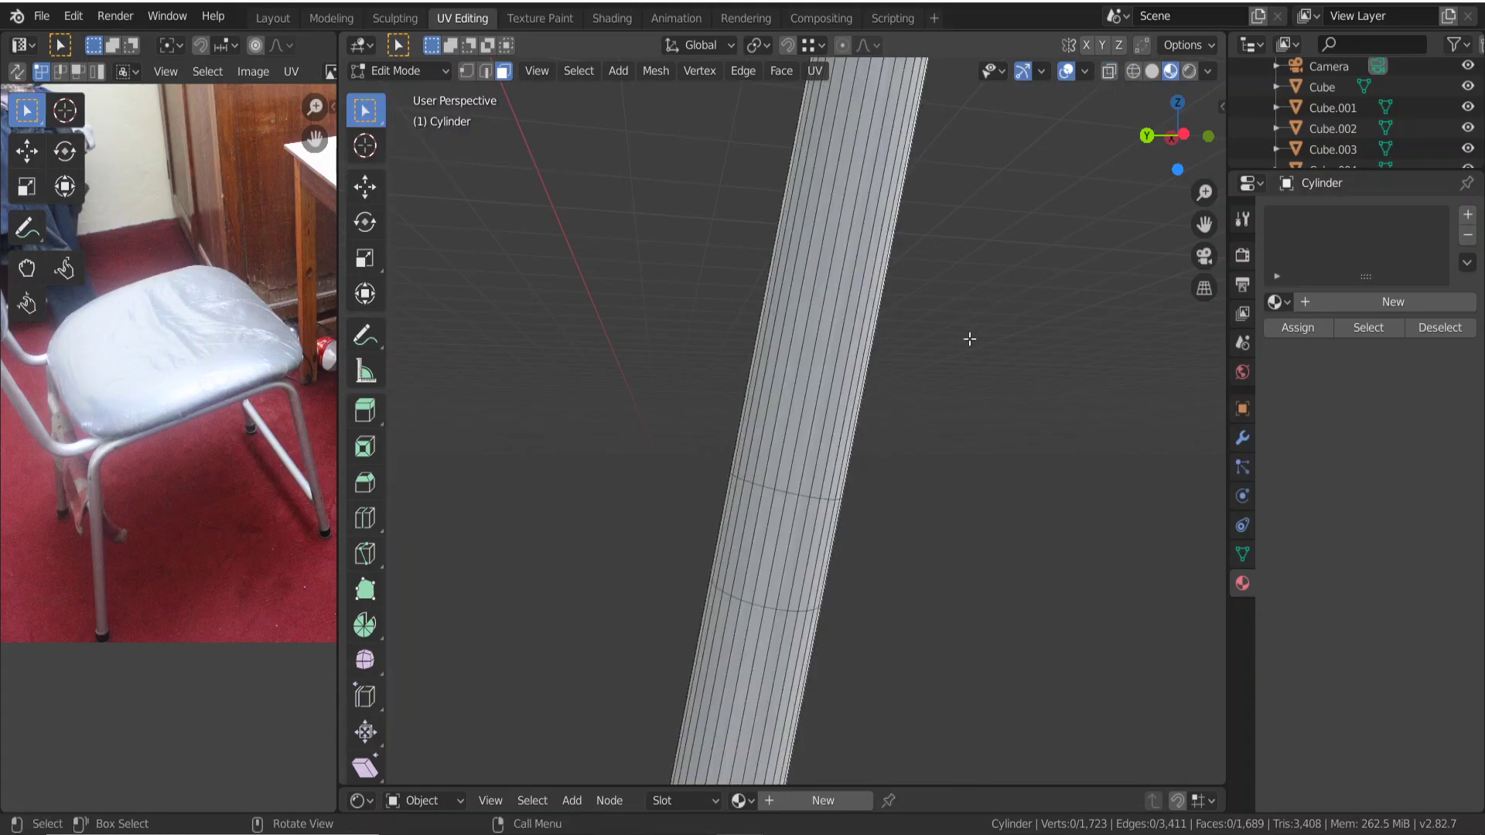
click(778, 565)
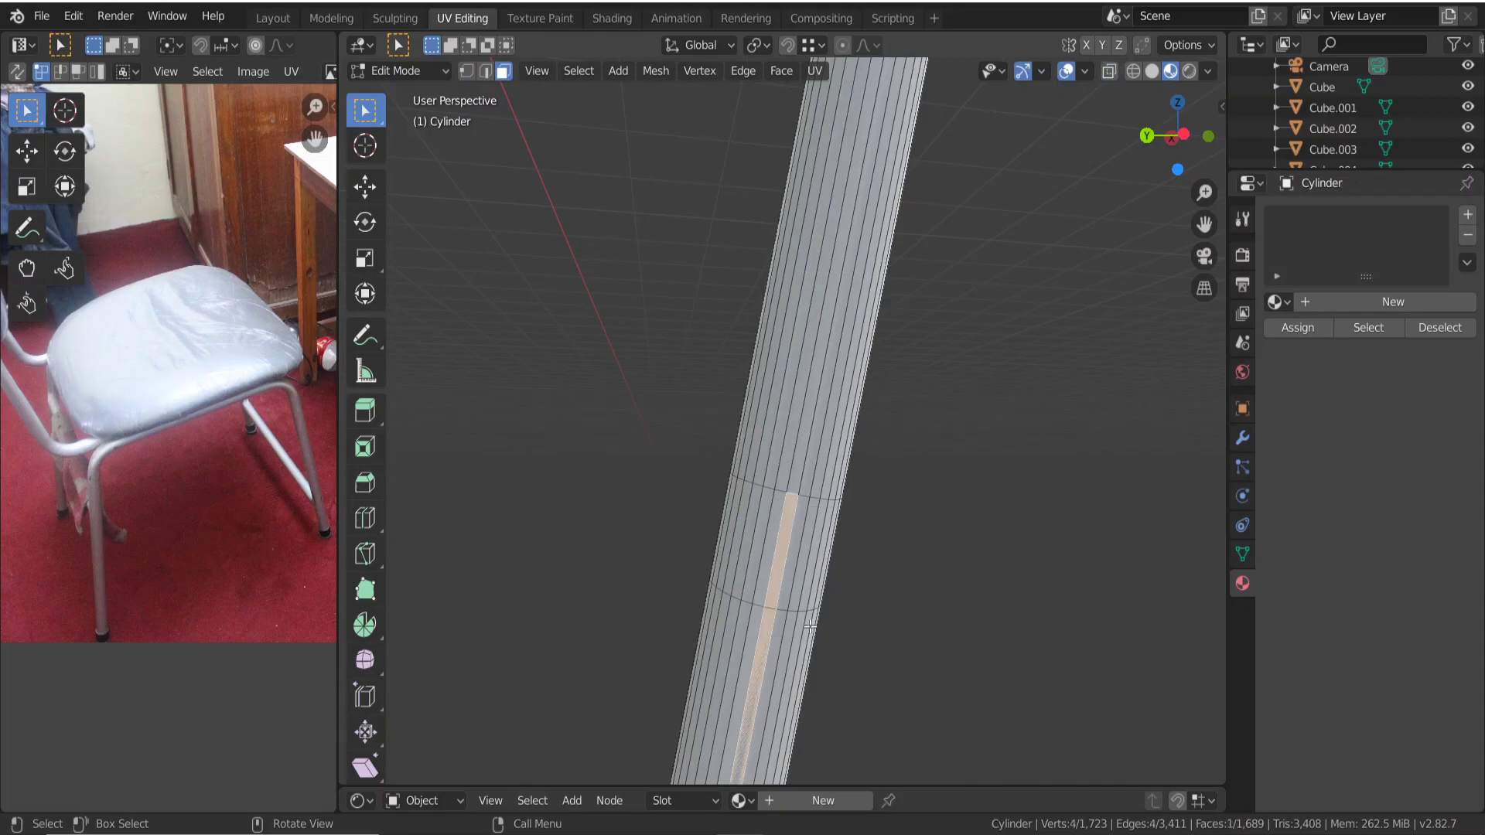
middle_drag(810, 625, 728, 581)
scroll(776, 616, down, 2)
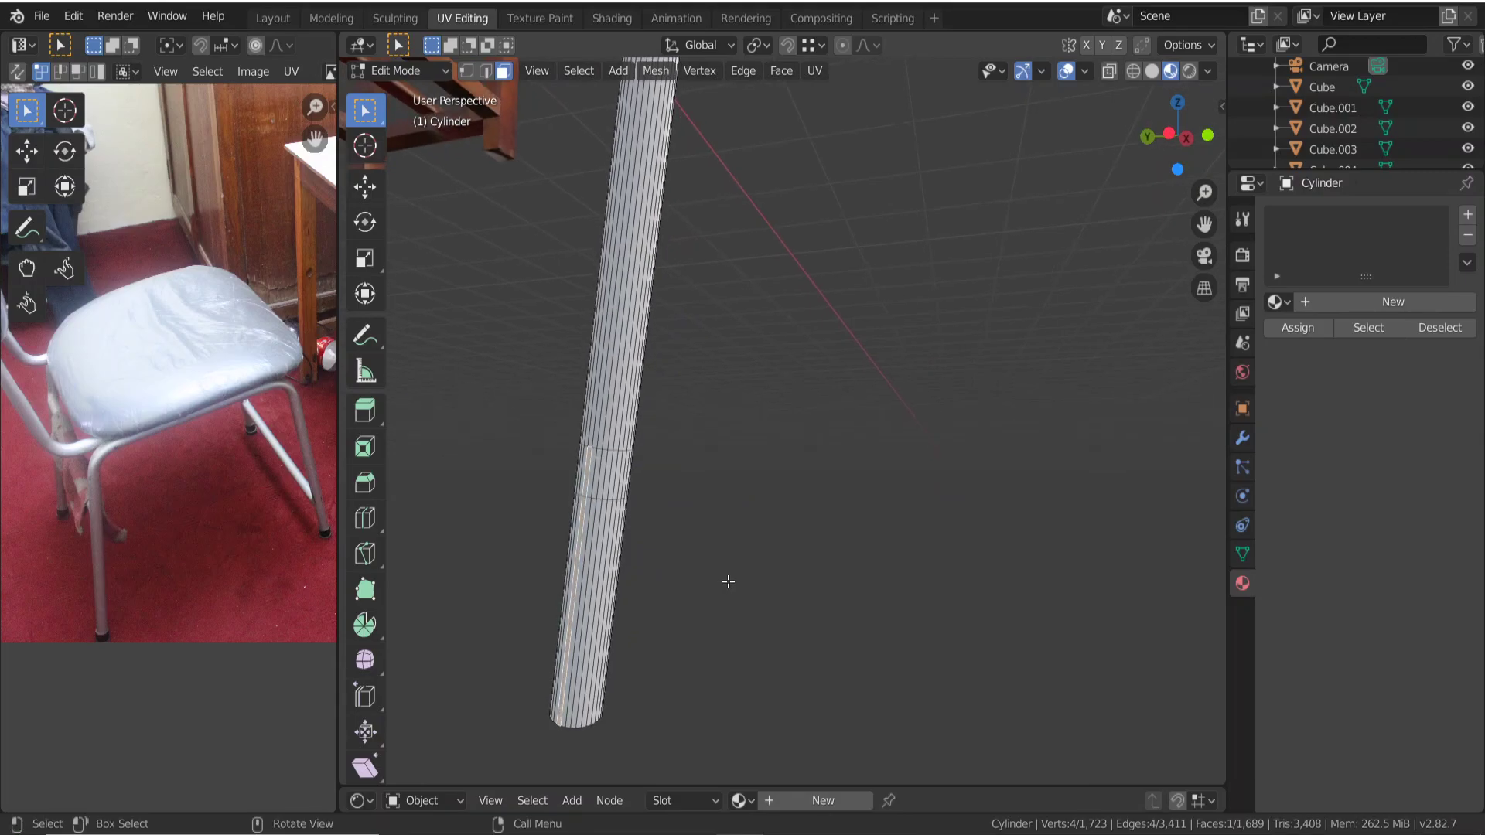
Add a loop cut around the middle of the leg cylinder.
key(Tab)
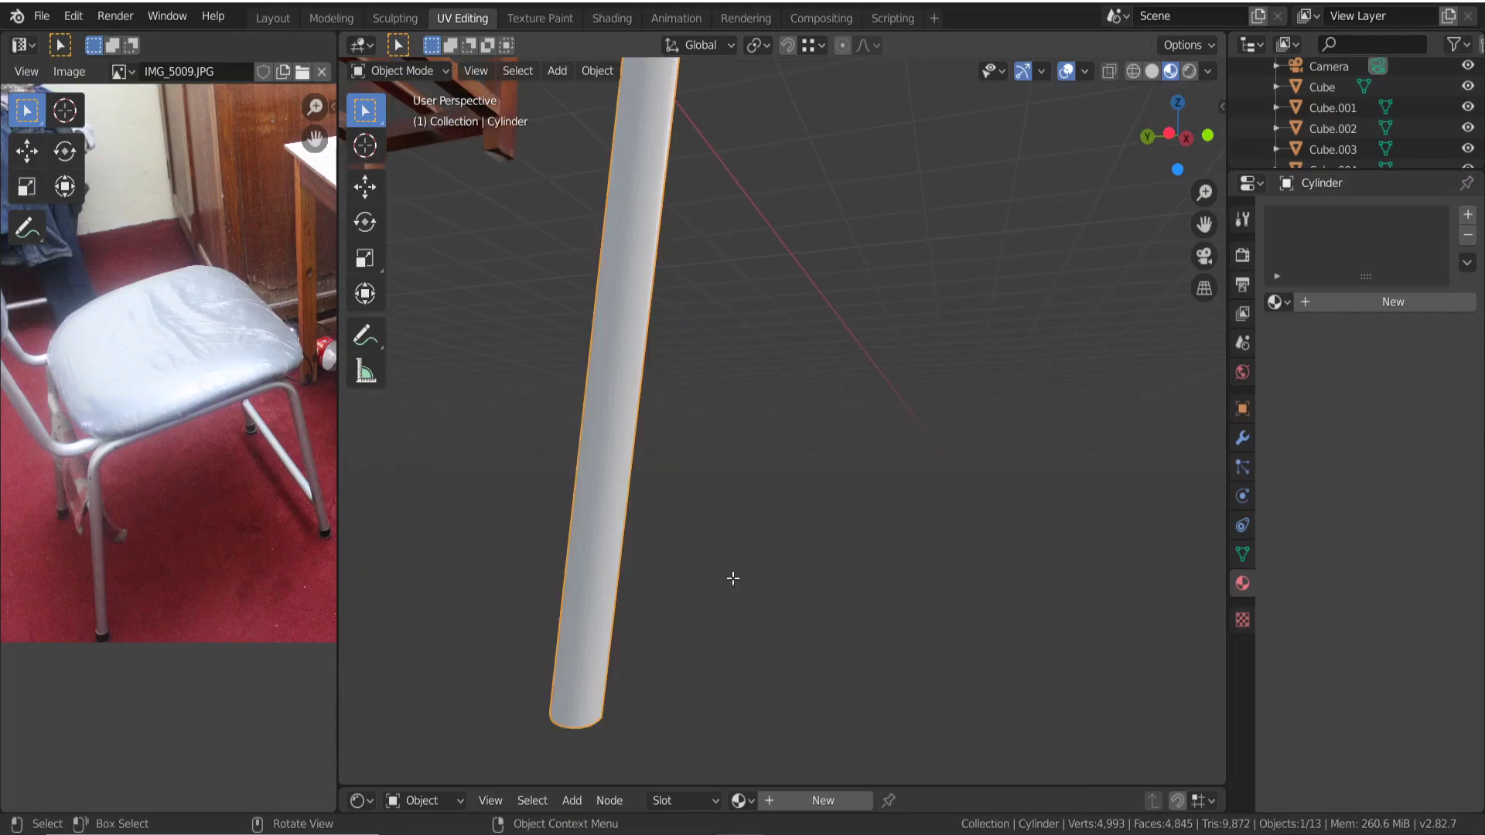
key(Tab)
click(741, 572)
scroll(665, 546, up, 2)
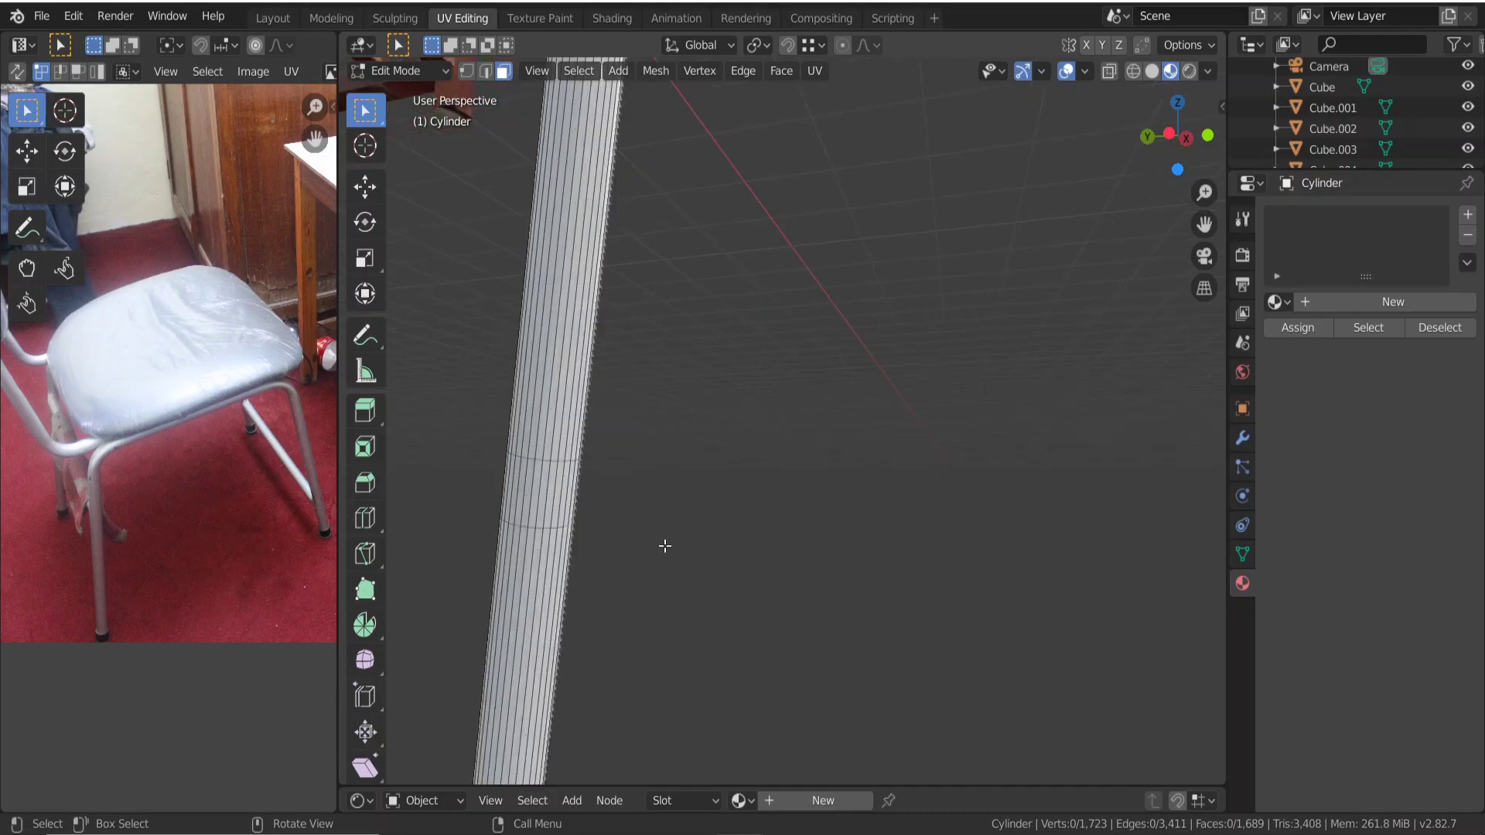
key(ctrl+r)
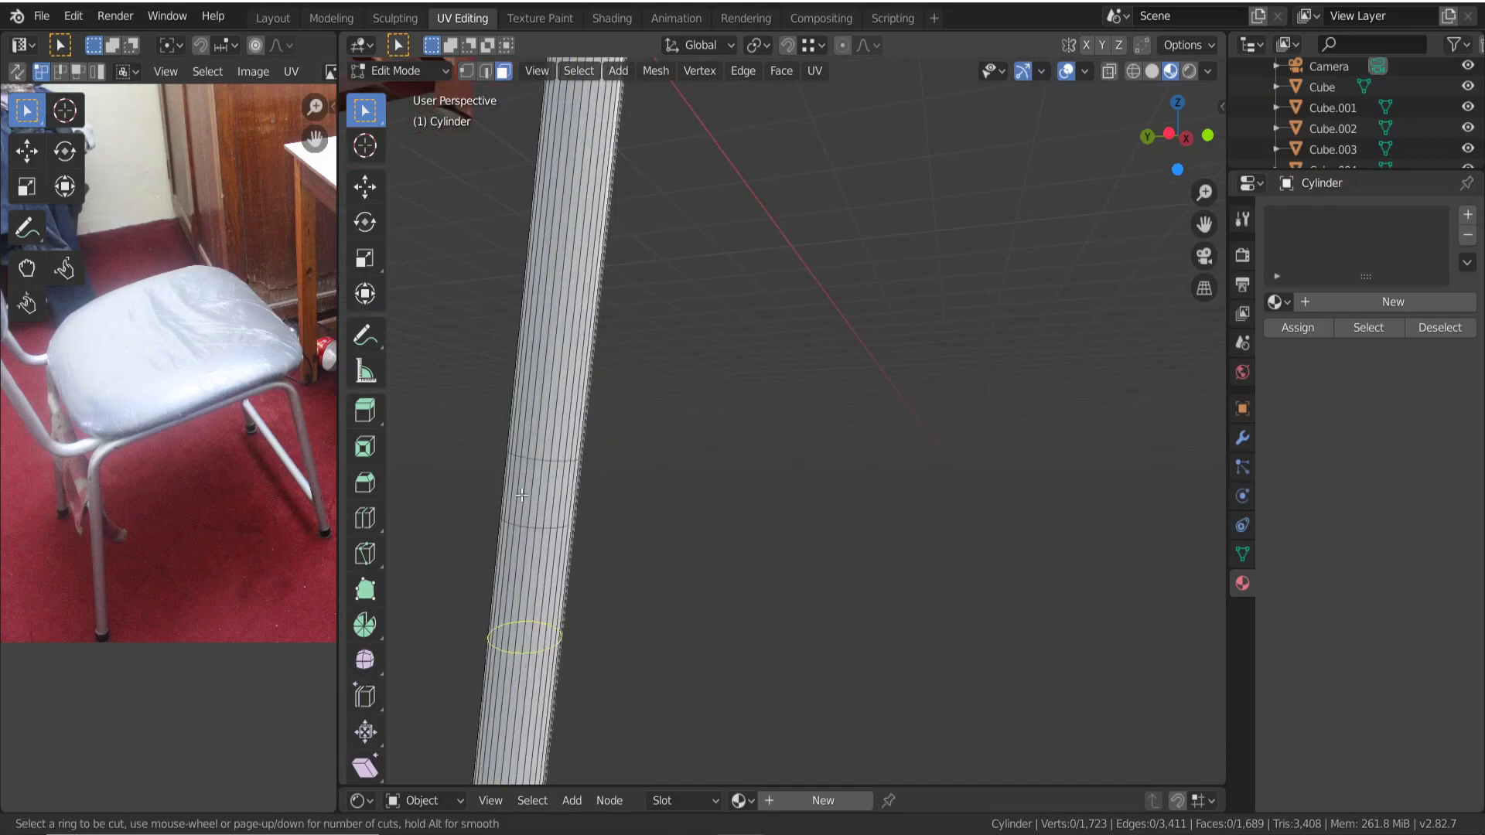
click(523, 557)
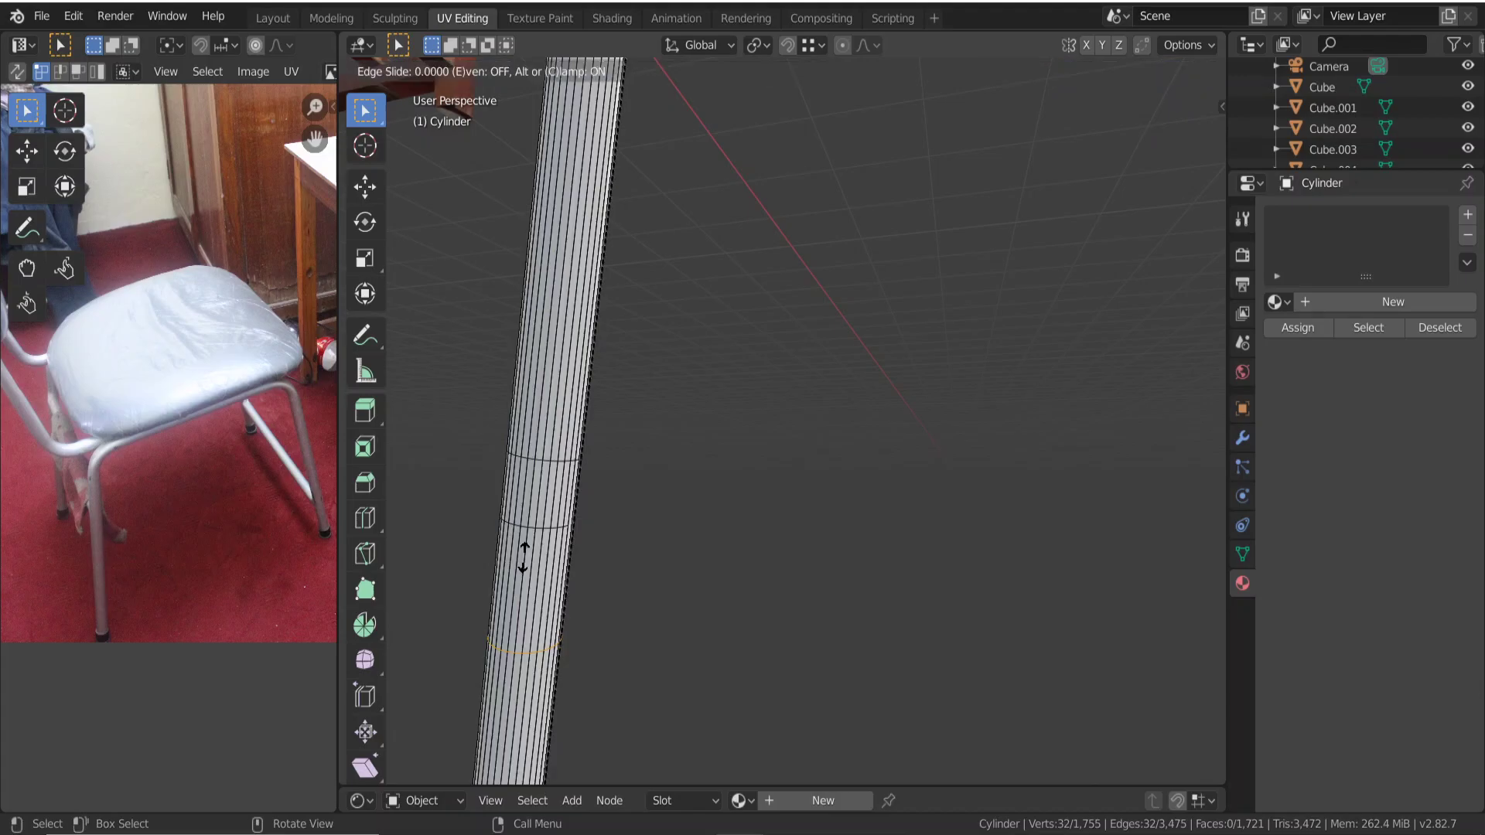
click(545, 506)
click(730, 532)
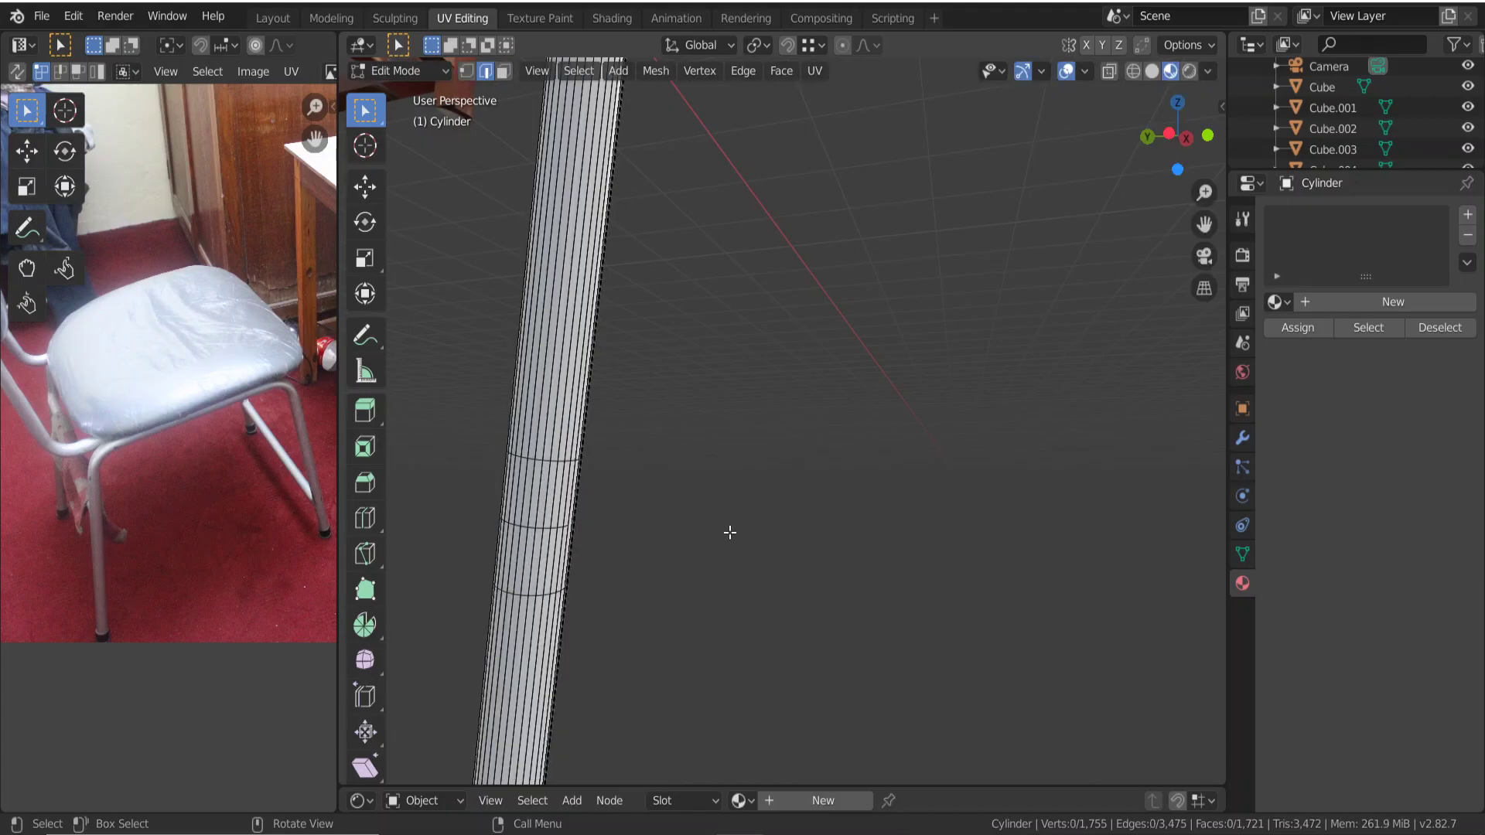
Select one edge loop on the leg and slide it lower down.
middle_drag(730, 533, 786, 527)
key(c)
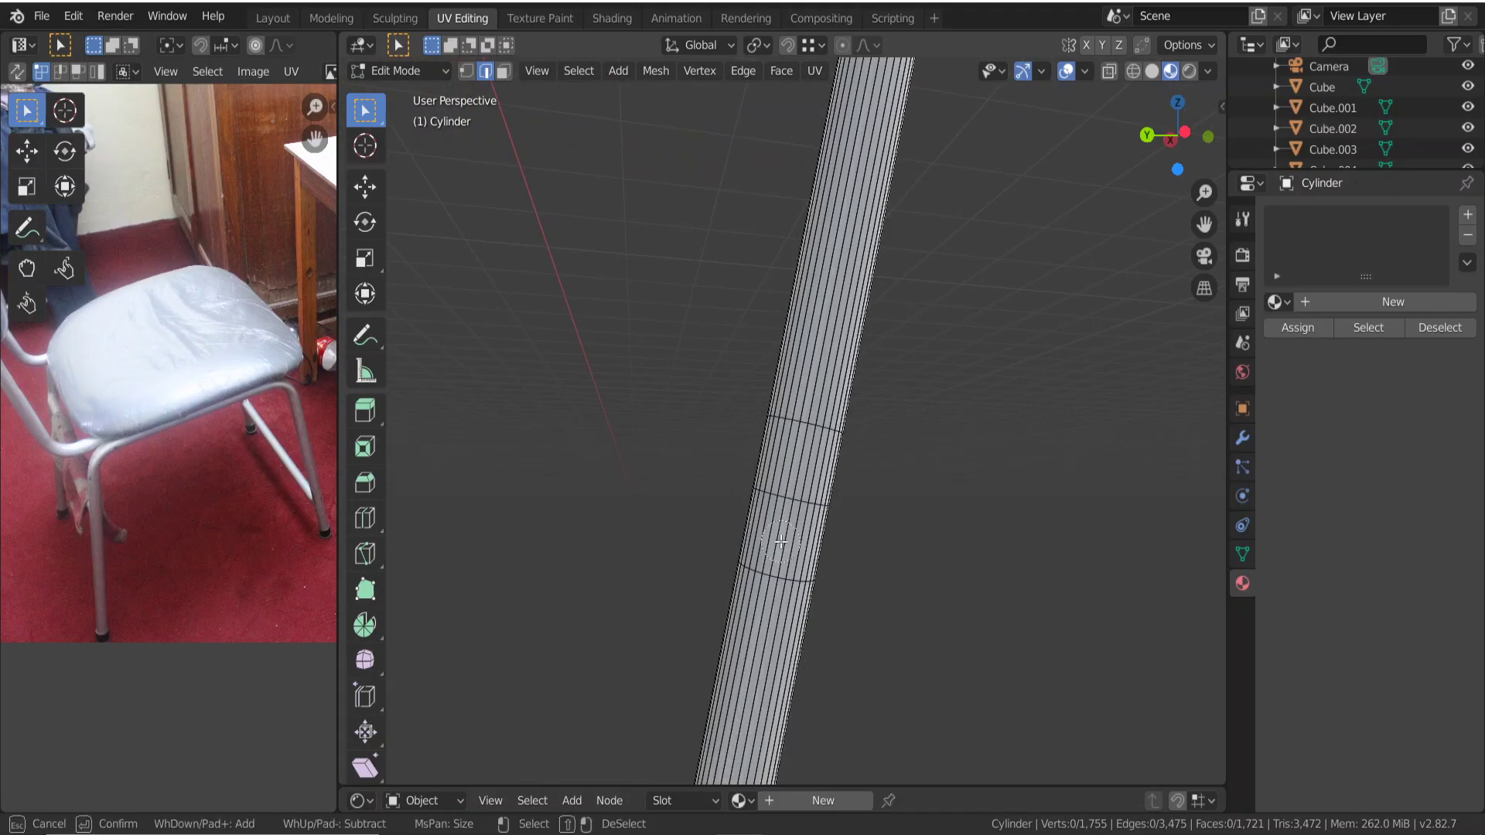
click(781, 541)
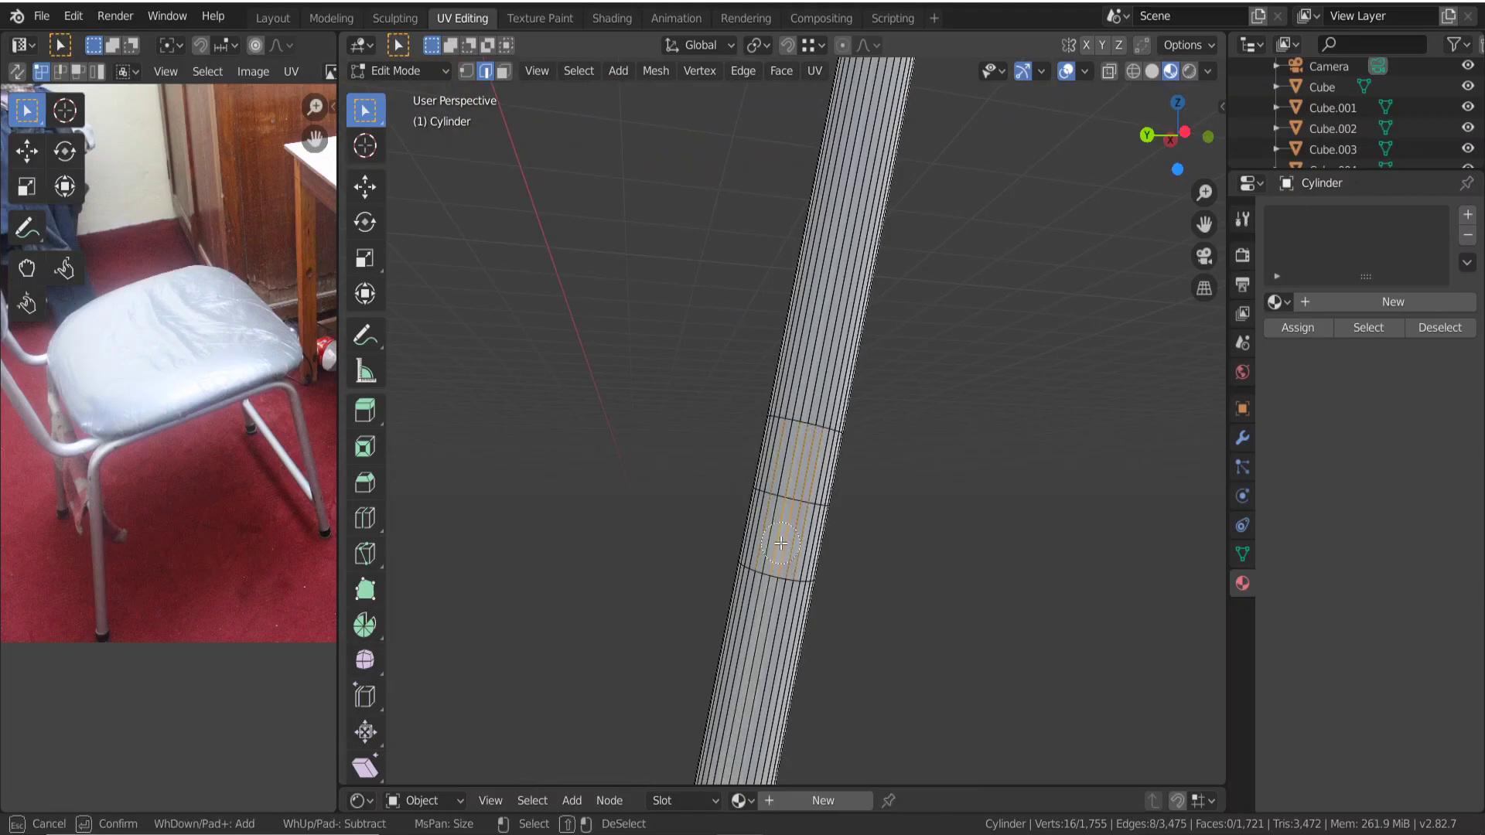
key(Escape)
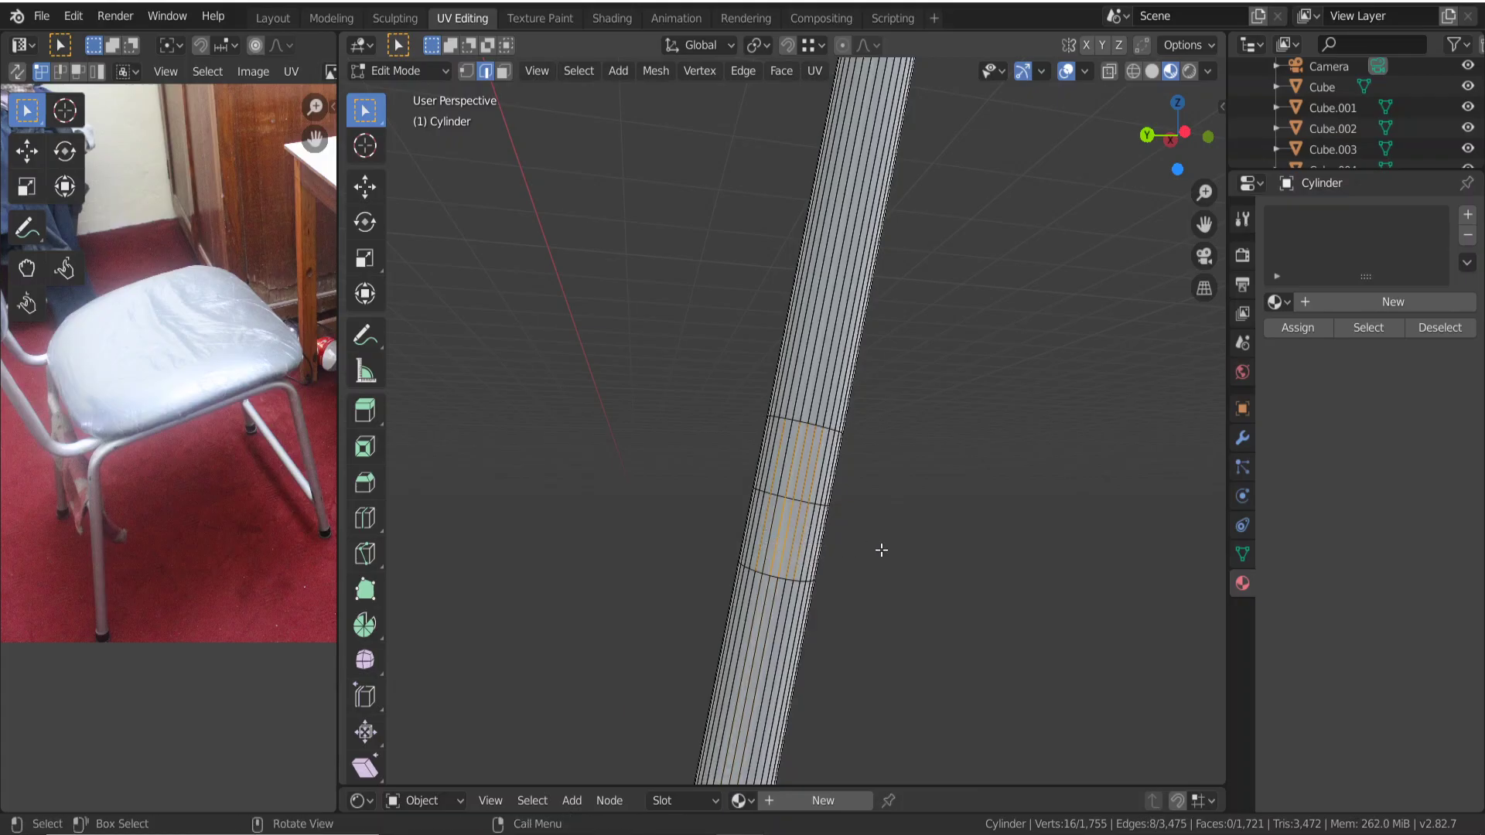
click(899, 547)
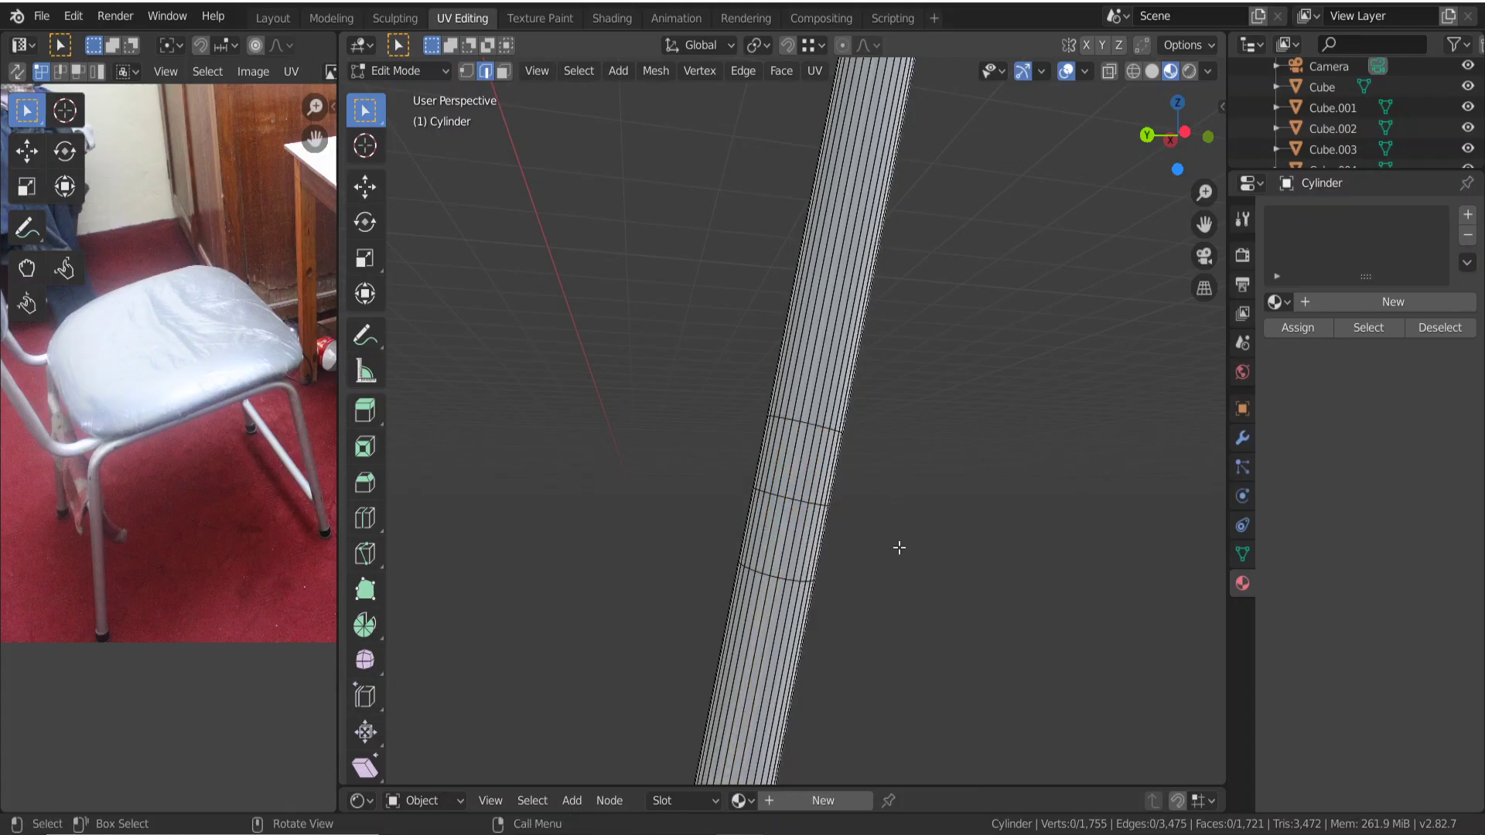
alt+click(812, 424)
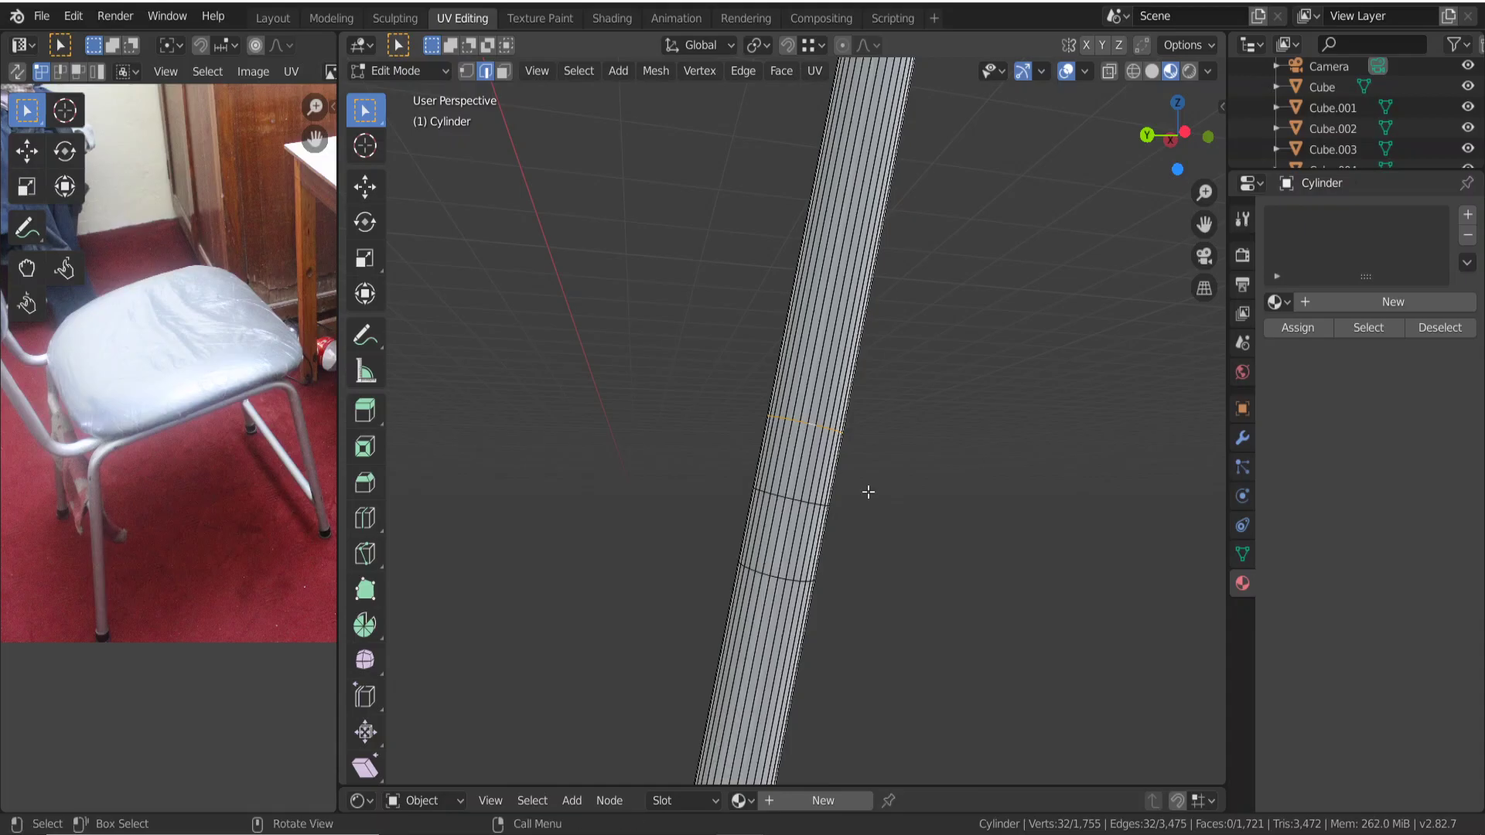
key(g)
key(g)
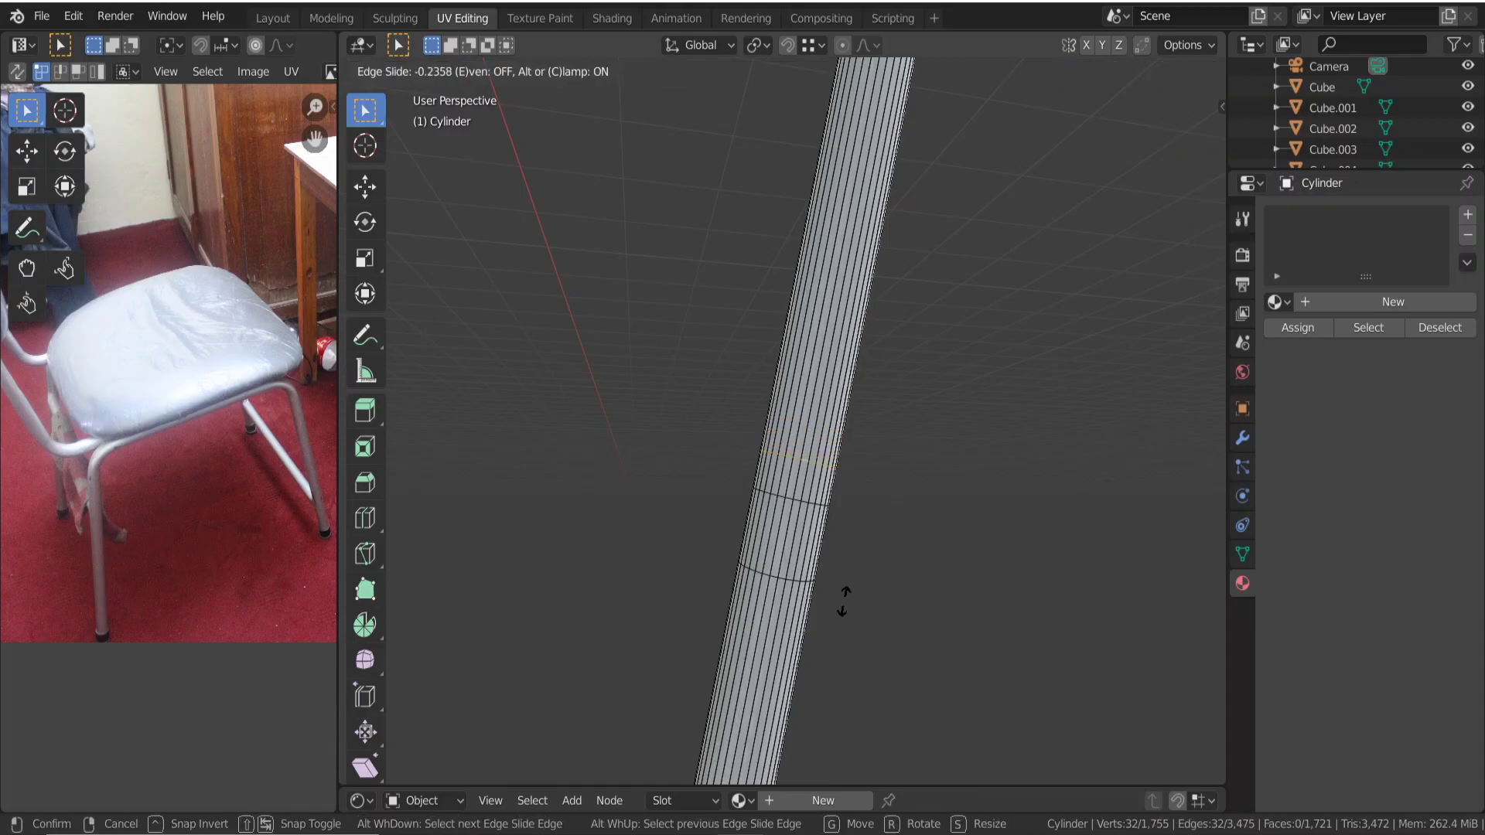
click(811, 77)
Circle-select vertices, then faces in Face select mode, on the leg's middle band.
key(c)
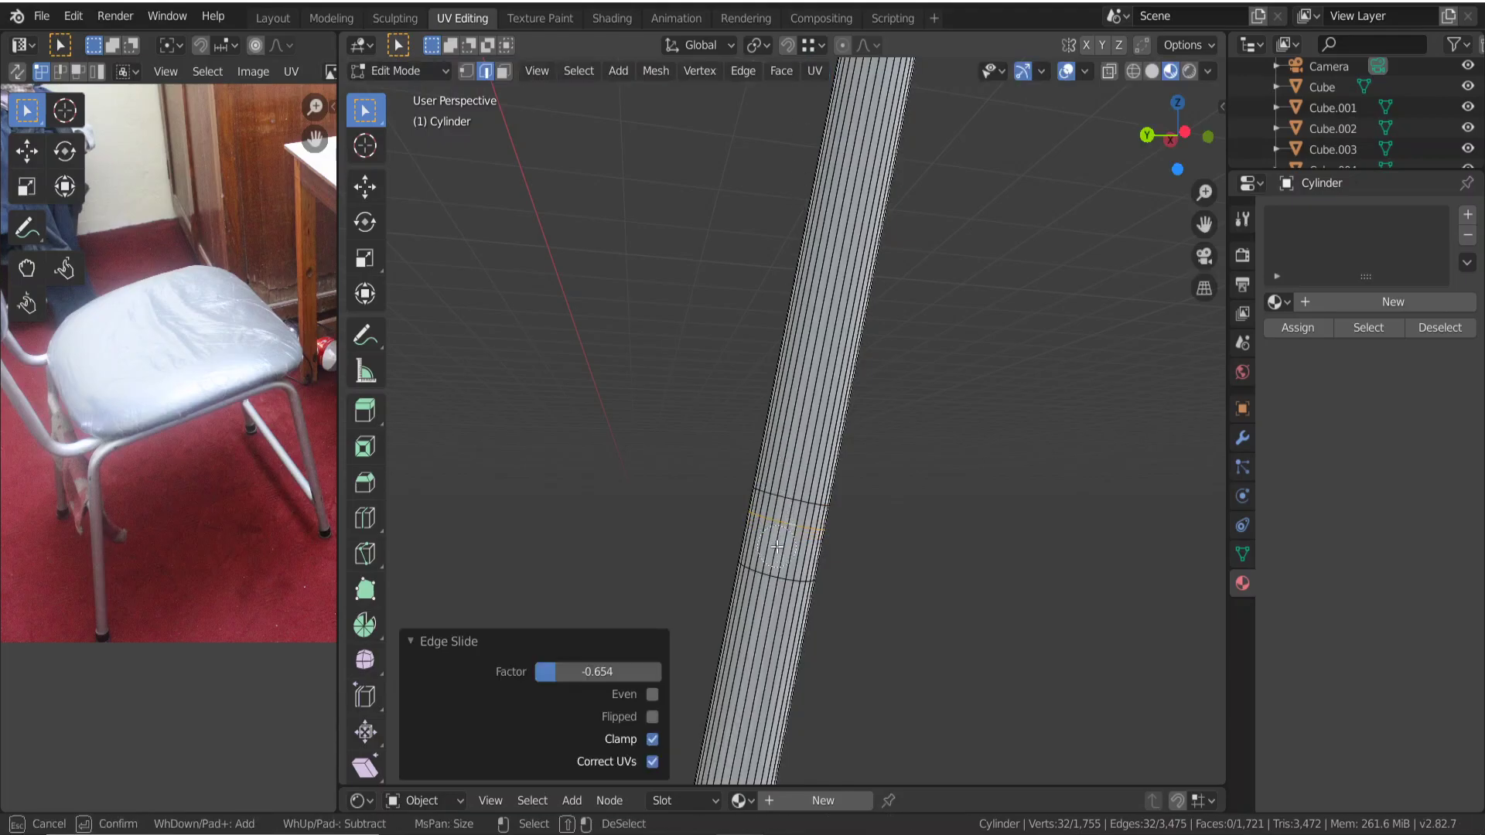
click(775, 546)
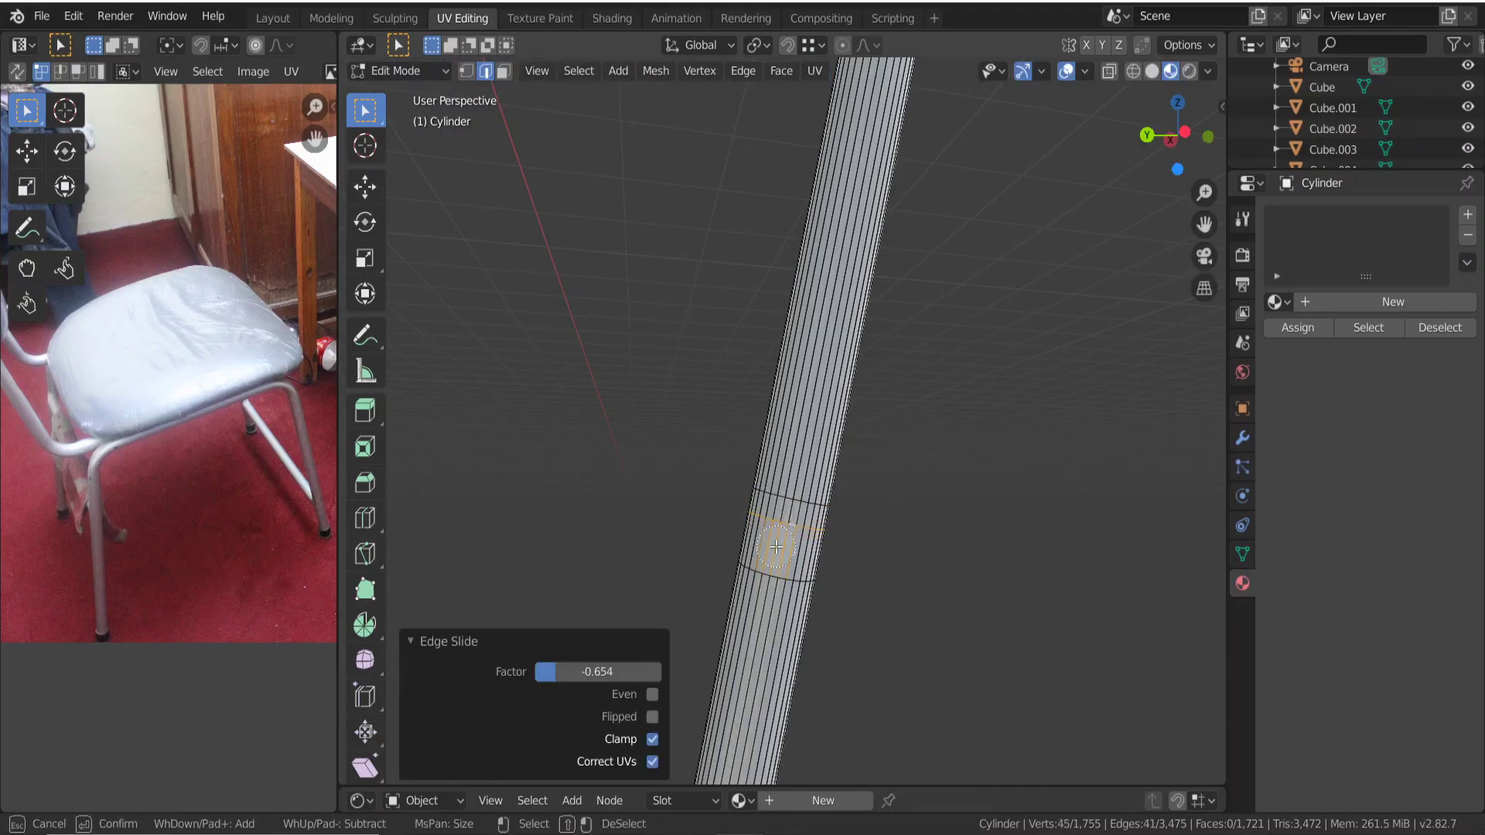
right_click(508, 71)
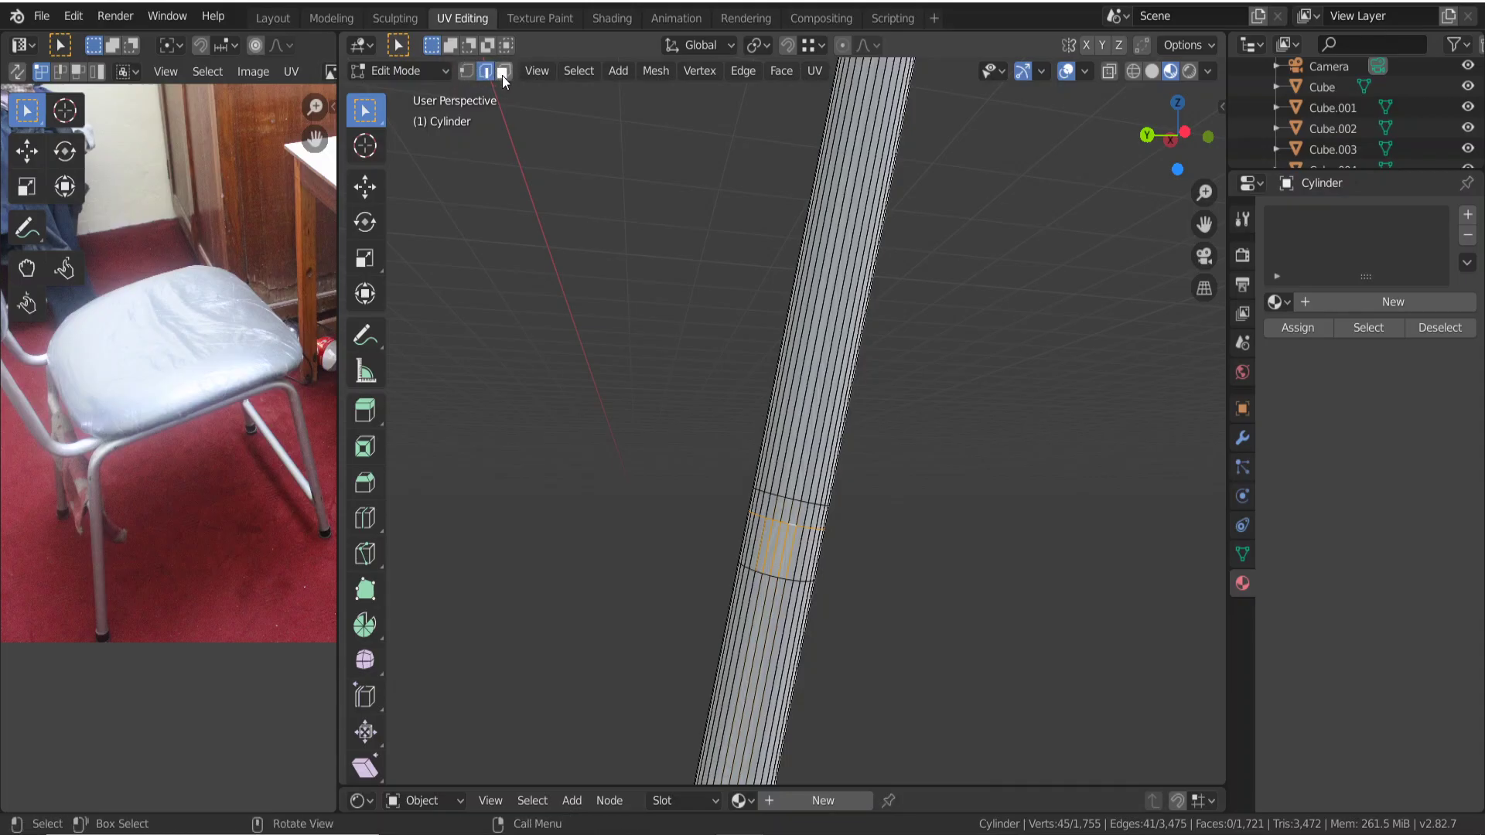
click(503, 76)
key(c)
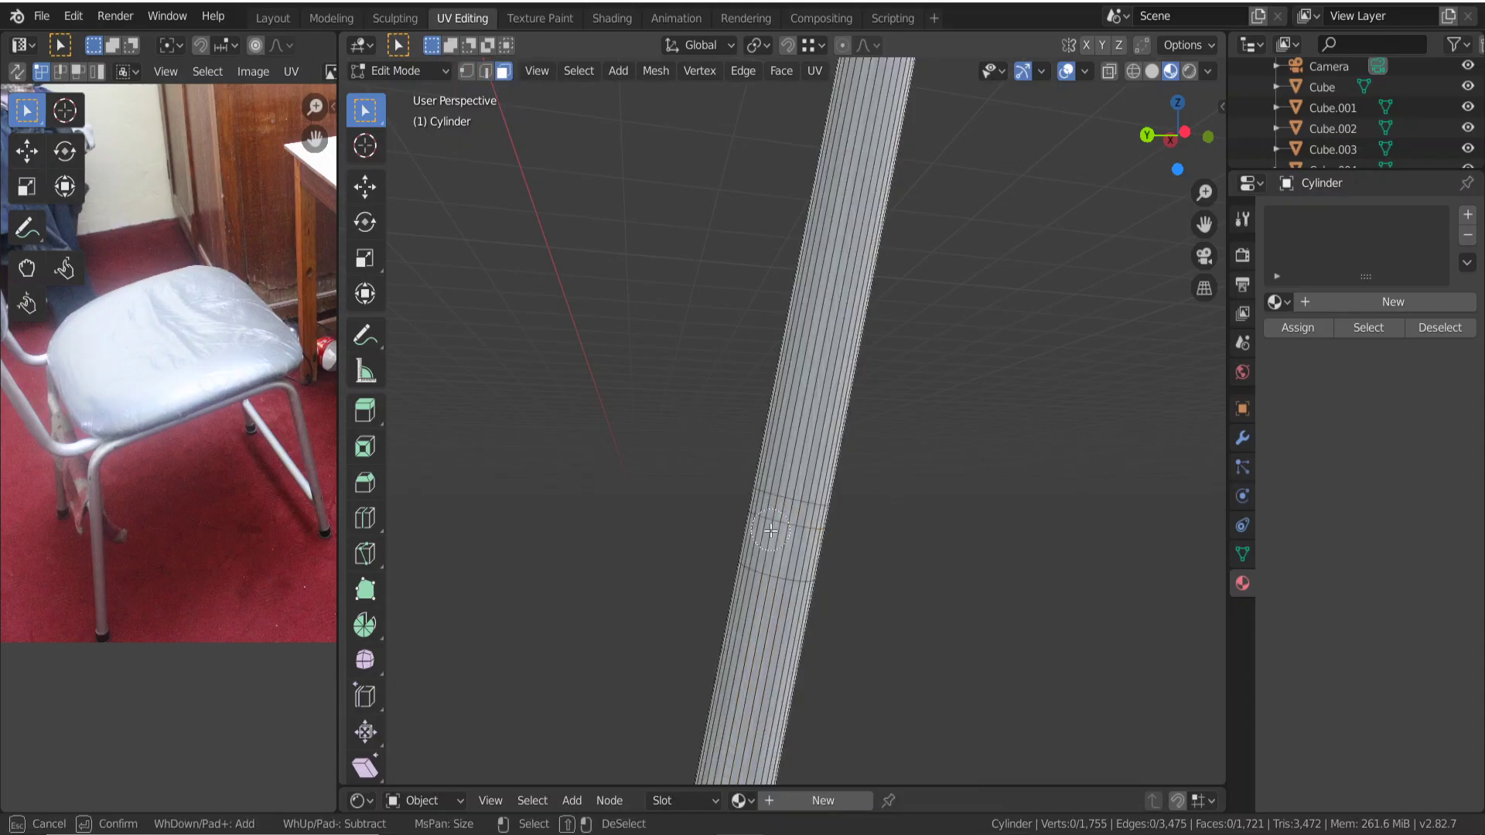
click(775, 546)
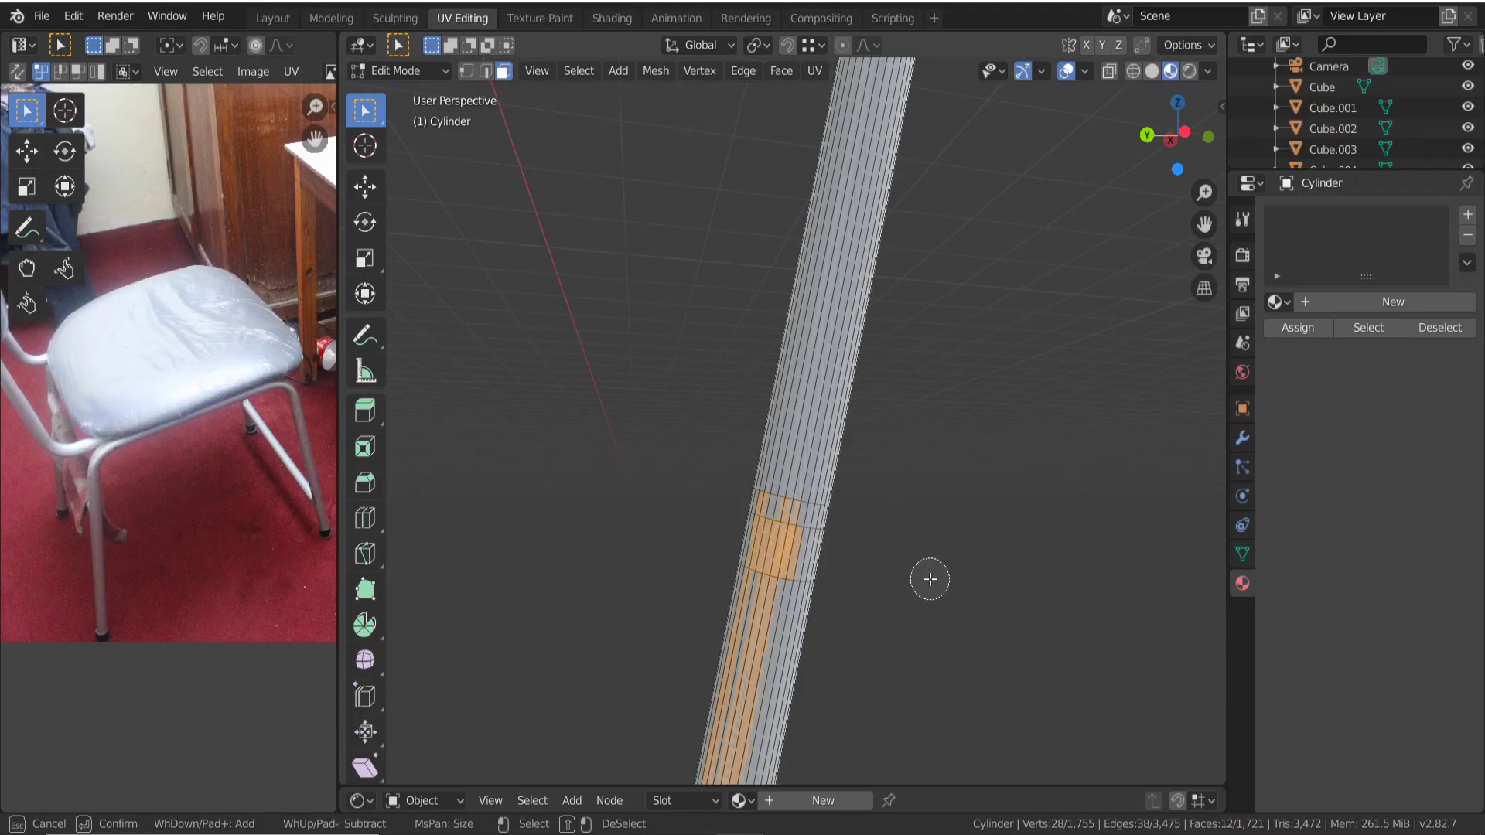
scroll(930, 537, down, 1)
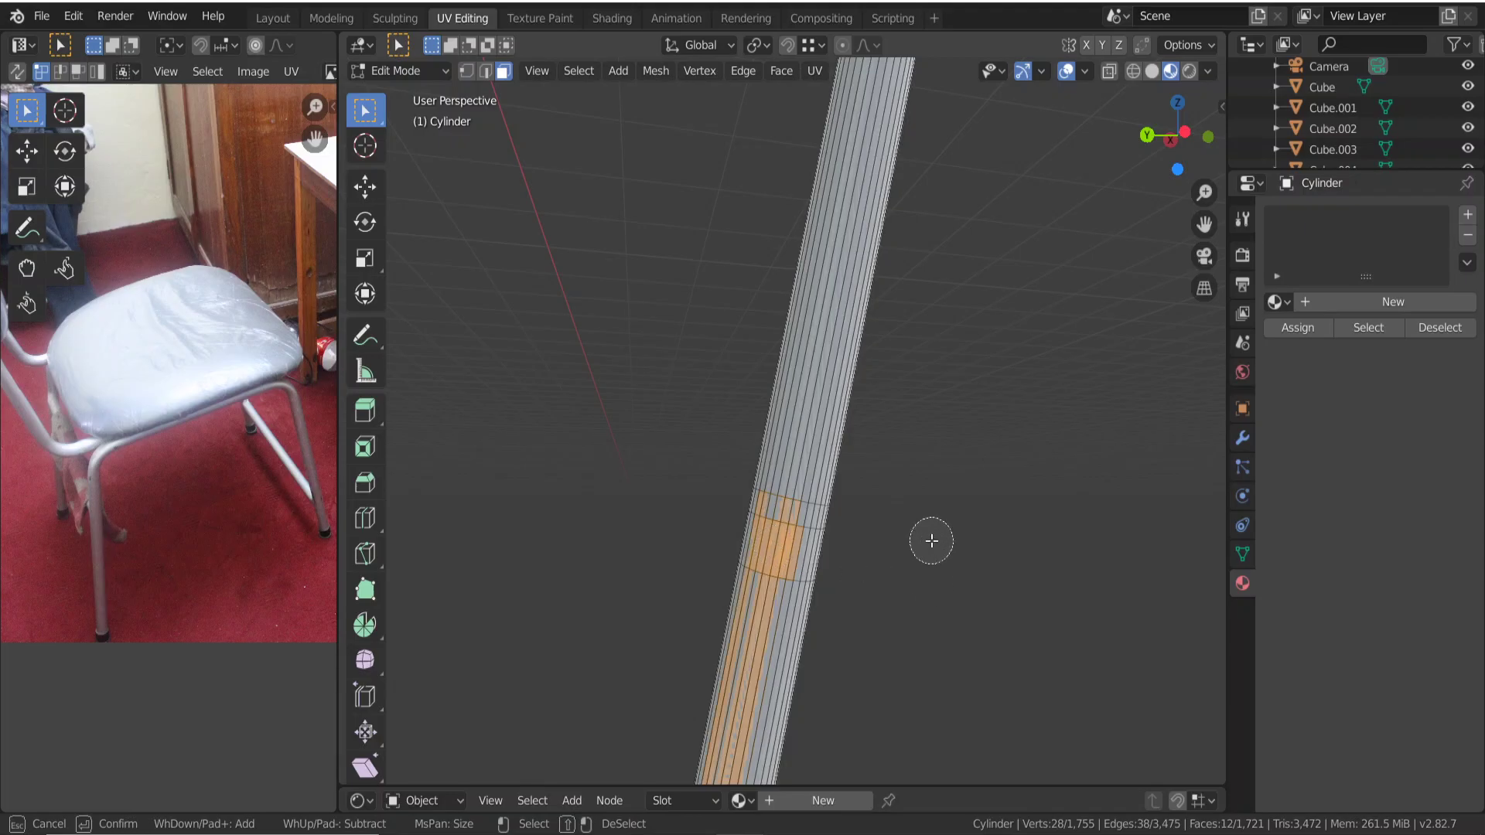
right_click(931, 536)
Clear the face selection, orbit to the rest of the chair, and return to Object Mode.
key(alt+a)
scroll(942, 586, down, 3)
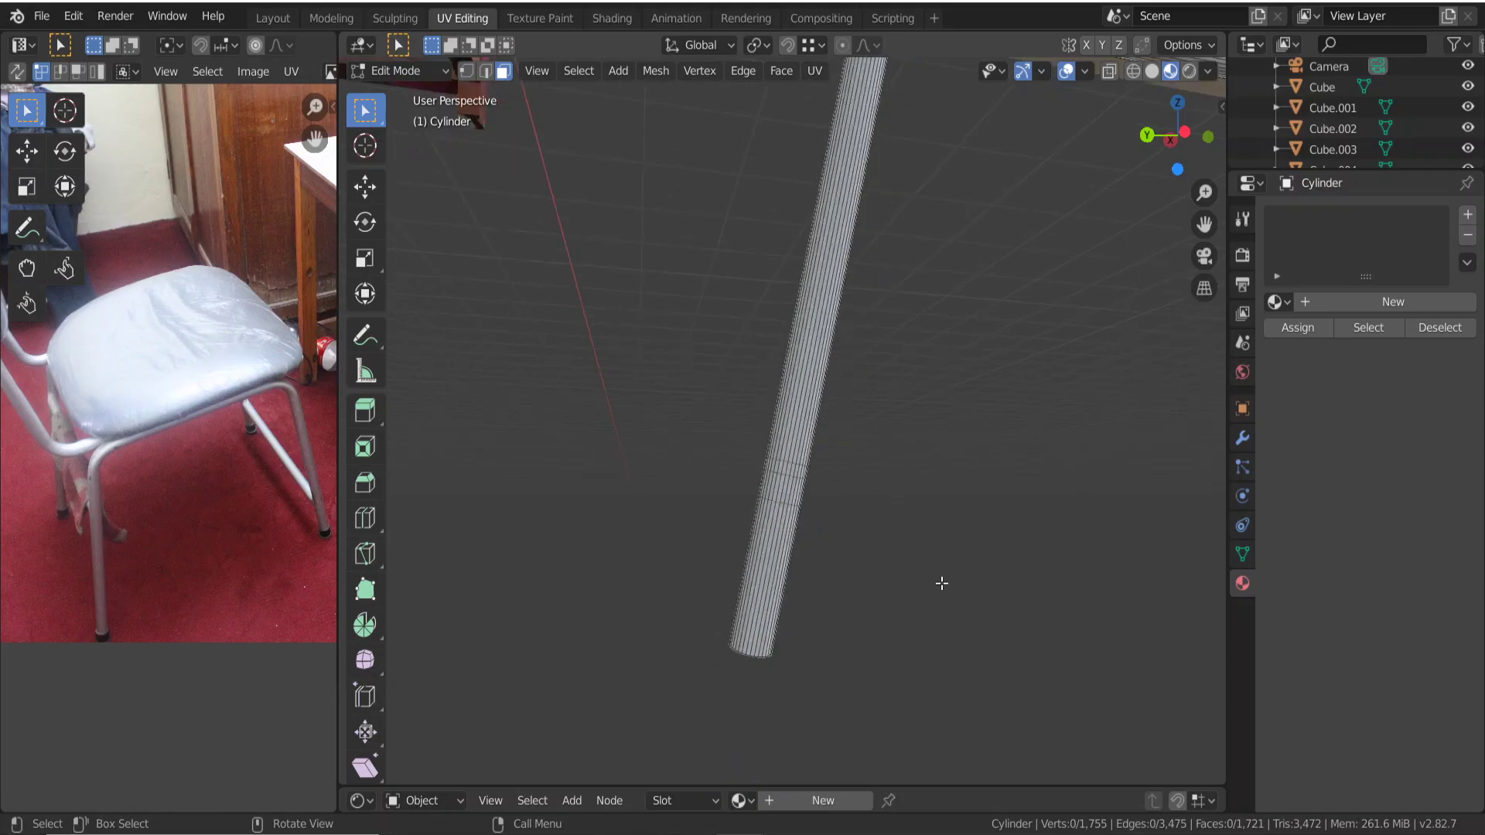
scroll(897, 565, down, 3)
mouse_move(895, 560)
middle_down()
mouse_move(845, 537)
mouse_move(944, 558)
mouse_move(1033, 536)
mouse_move(1036, 500)
middle_up()
key(Tab)
Edit Cylinder.001 from a side view of the legs with X-ray on.
scroll(881, 542, down, 5)
scroll(1037, 499, up, 3)
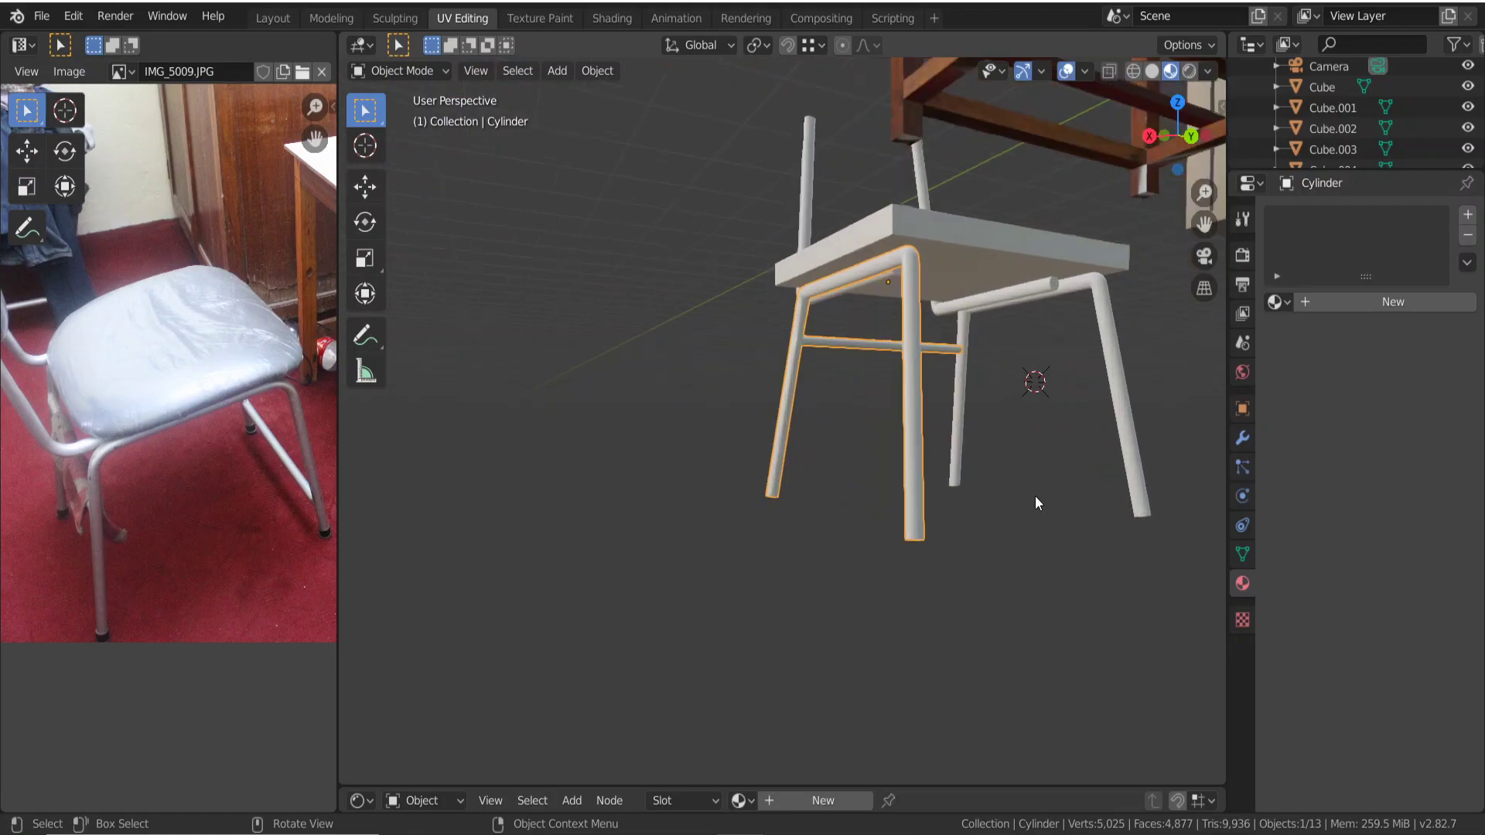
click(1131, 431)
key(Tab)
middle_drag(1104, 443, 925, 506)
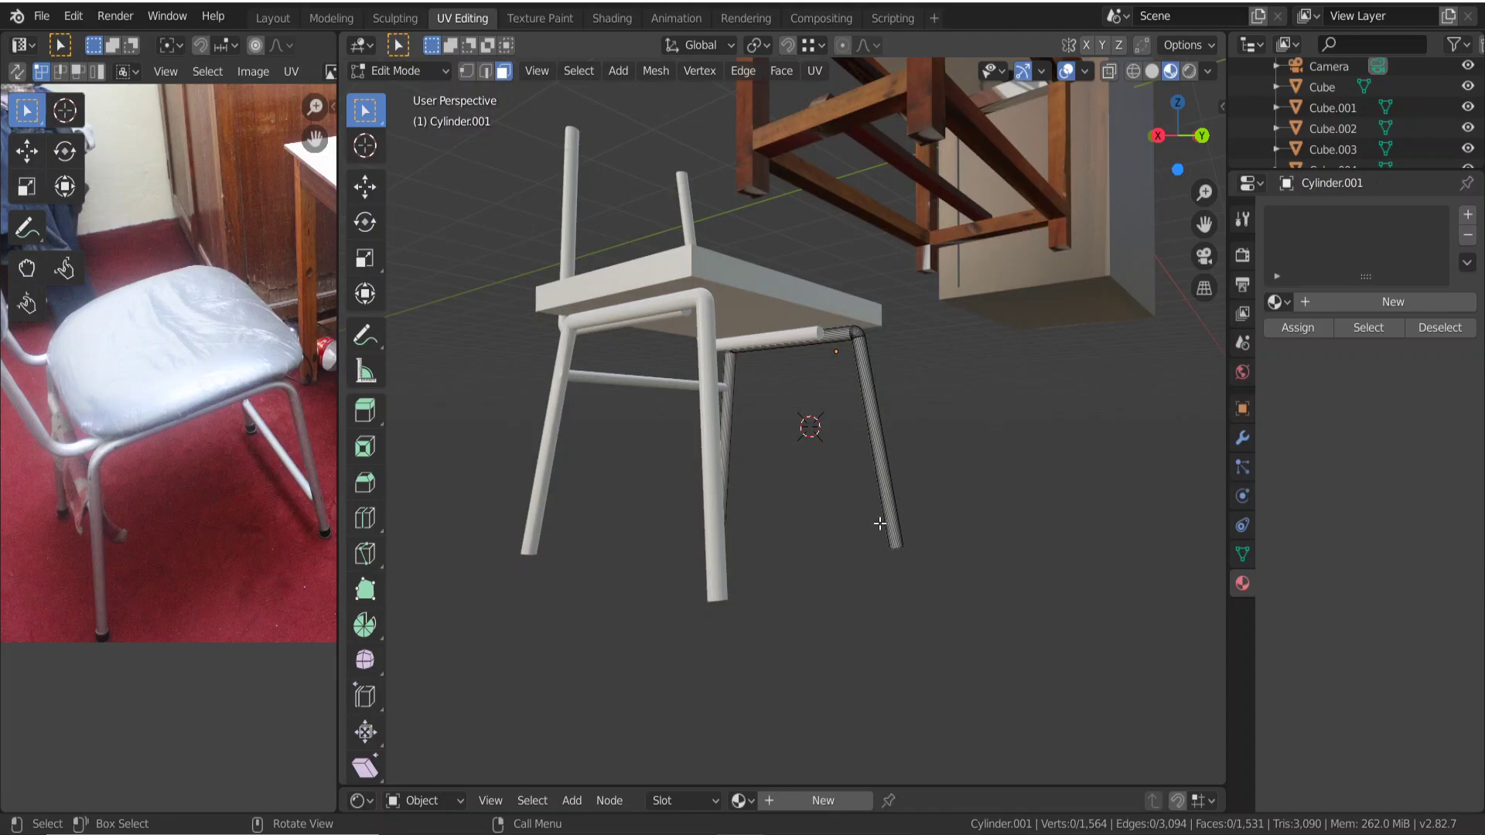
scroll(882, 522, up, 3)
scroll(882, 522, up, 2)
mouse_move(902, 513)
middle_down()
mouse_move(838, 491)
mouse_move(858, 533)
middle_up()
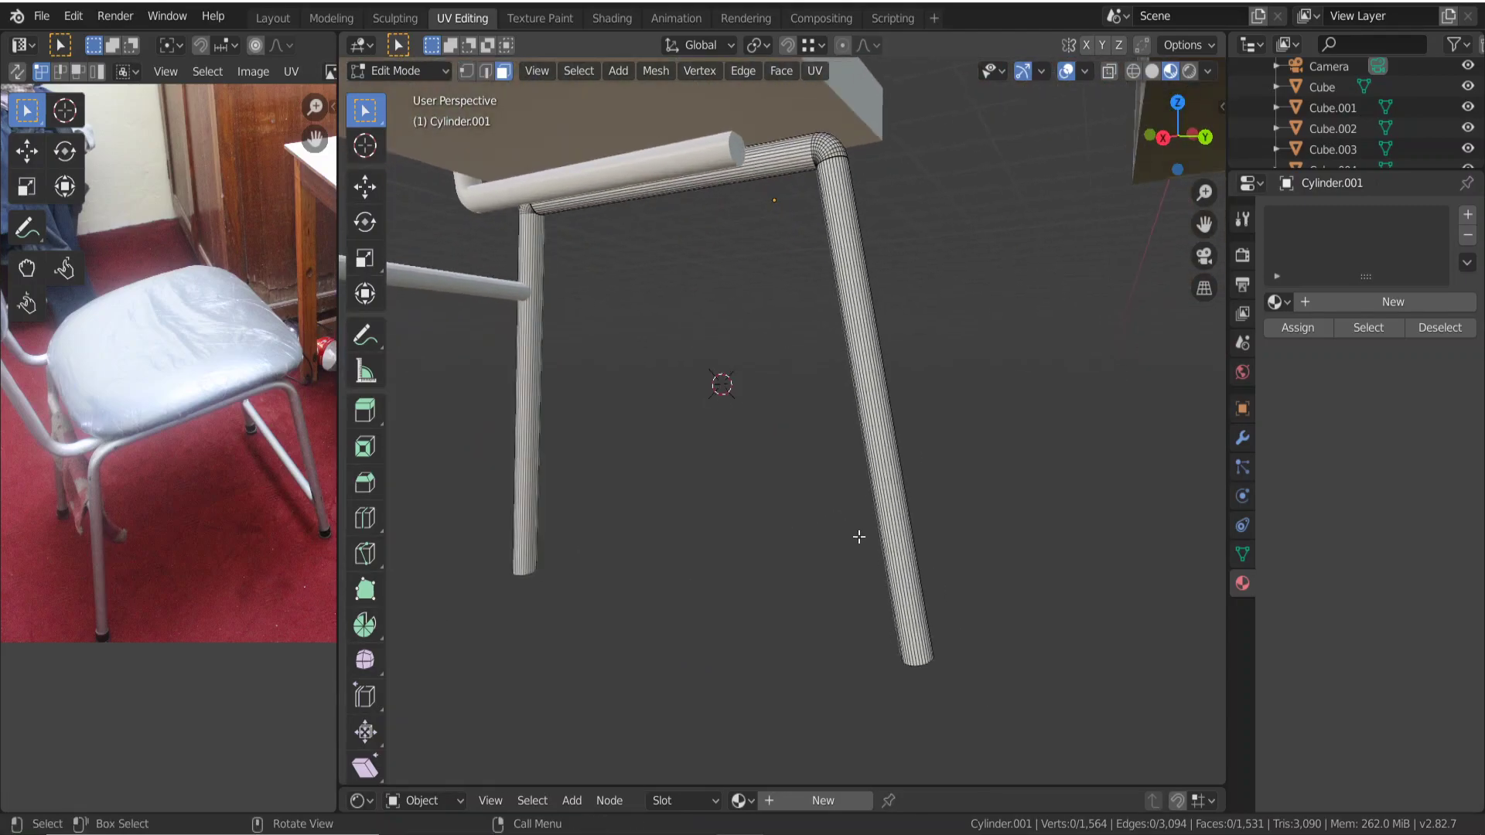
click(1109, 70)
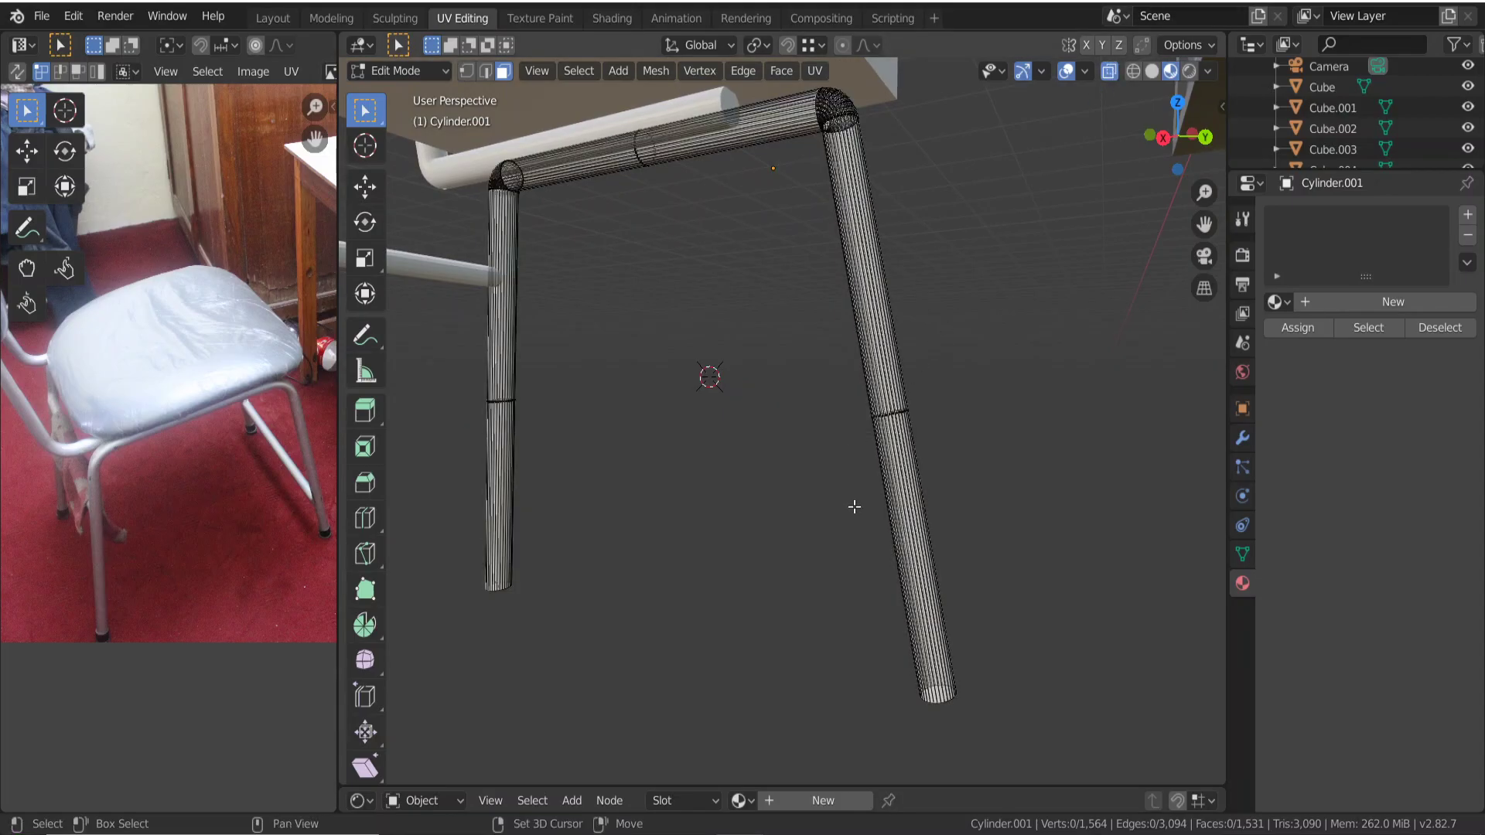
key(Tab)
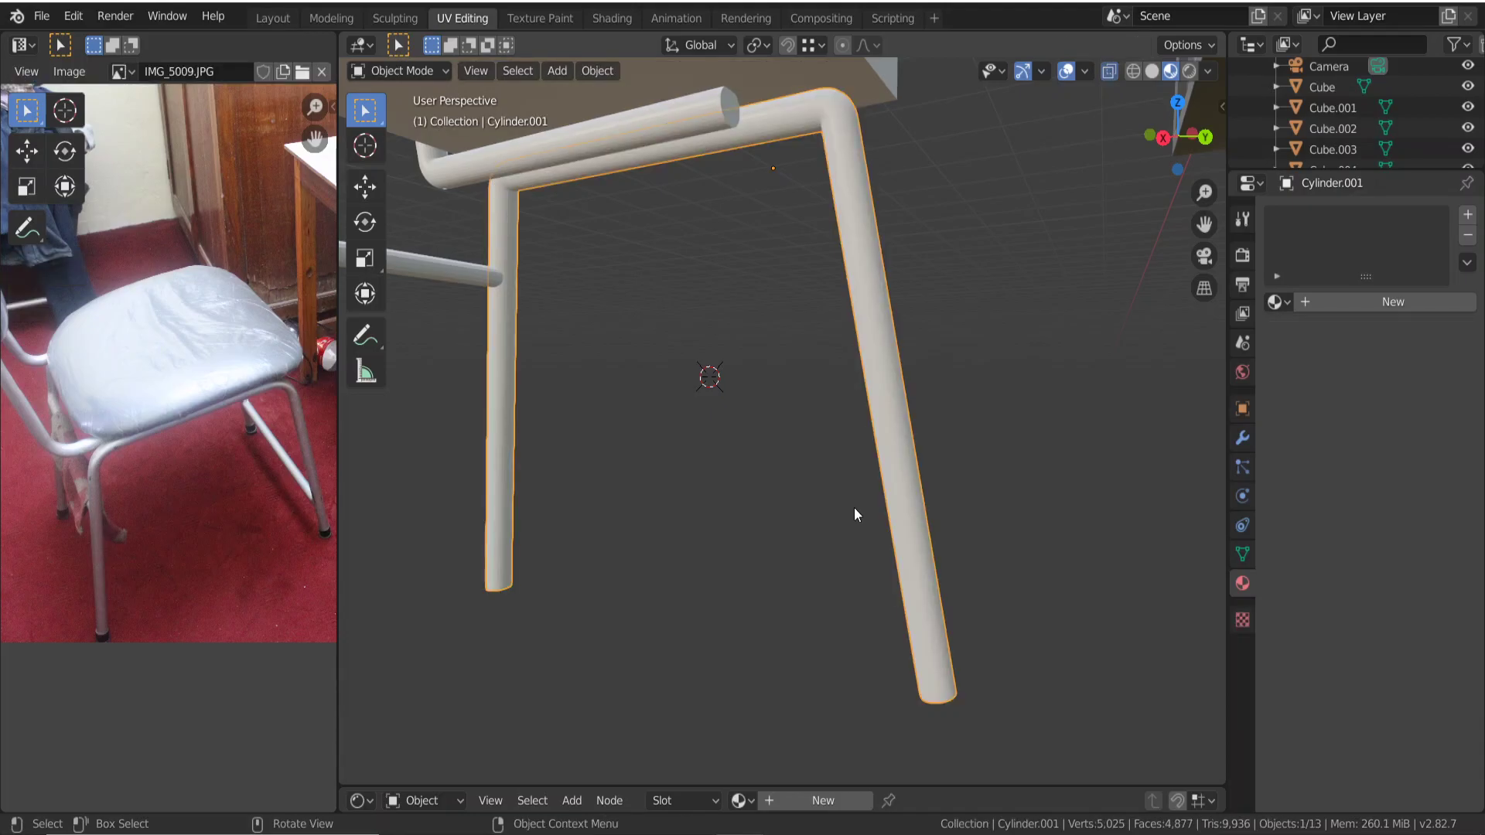
key(Tab)
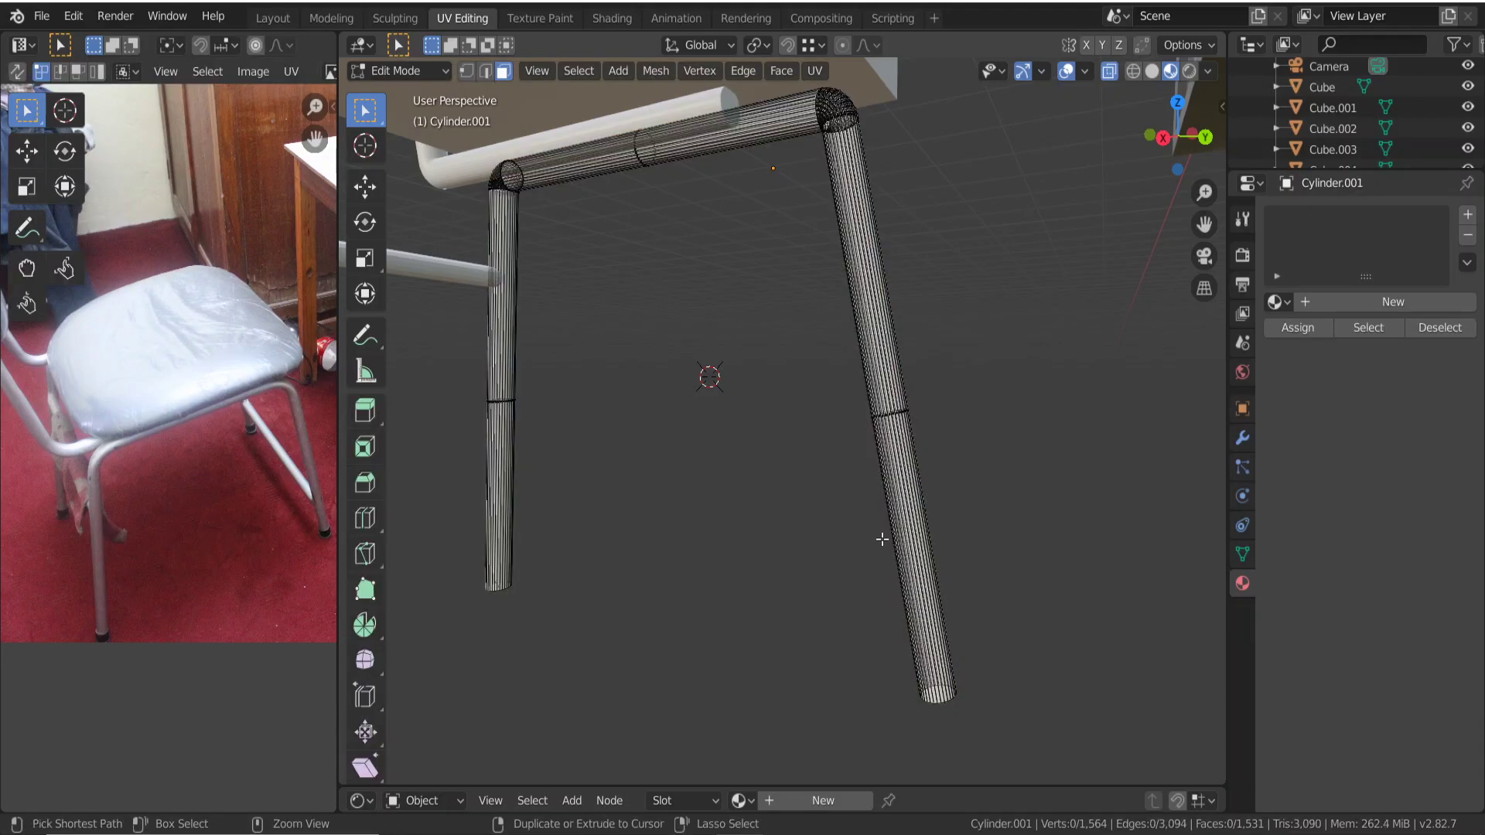
Cut two edge loops into the lower right leg, sliding each into place.
key(ctrl+r)
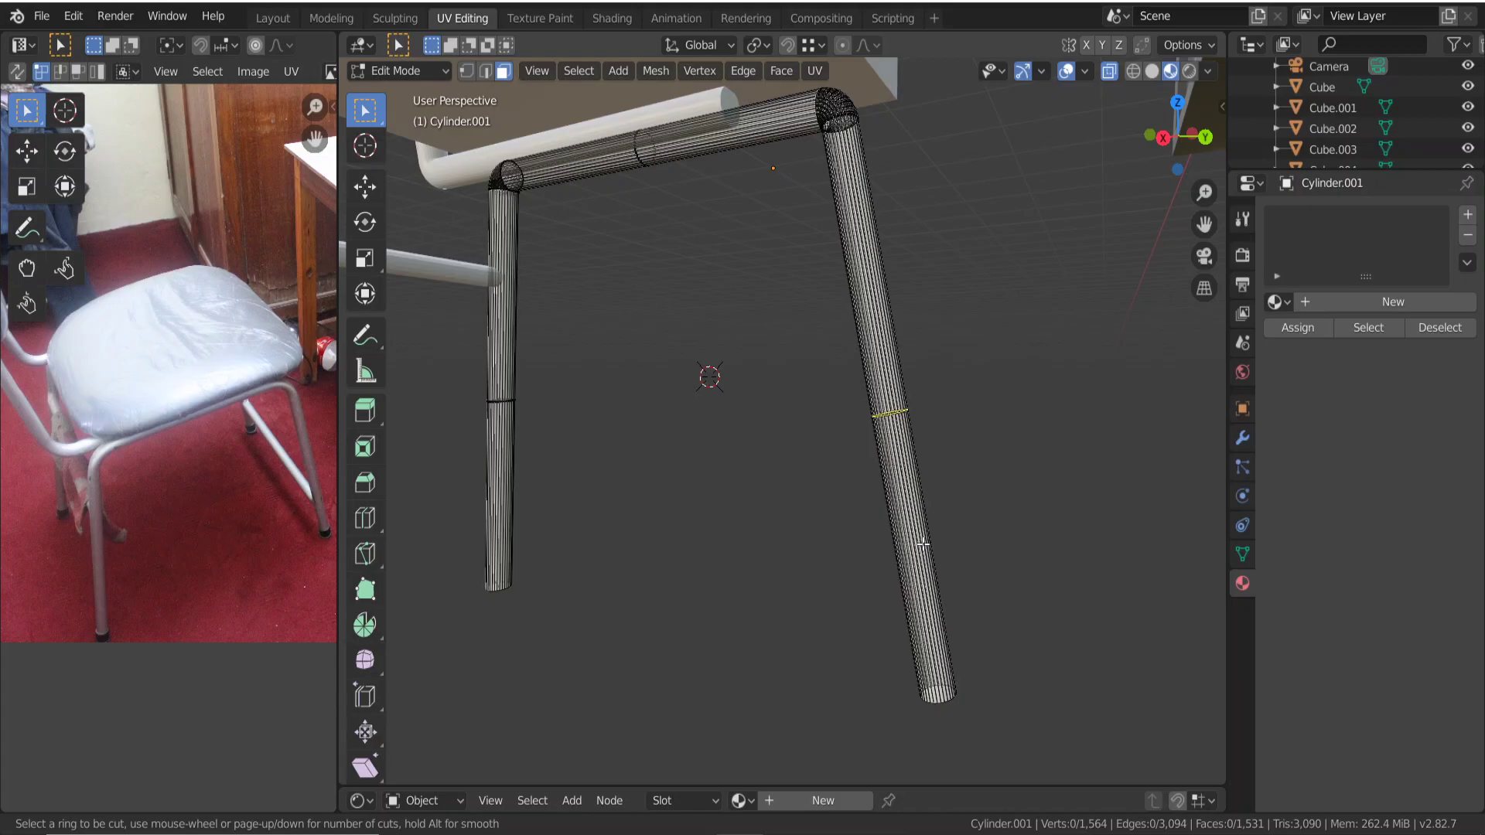
click(890, 413)
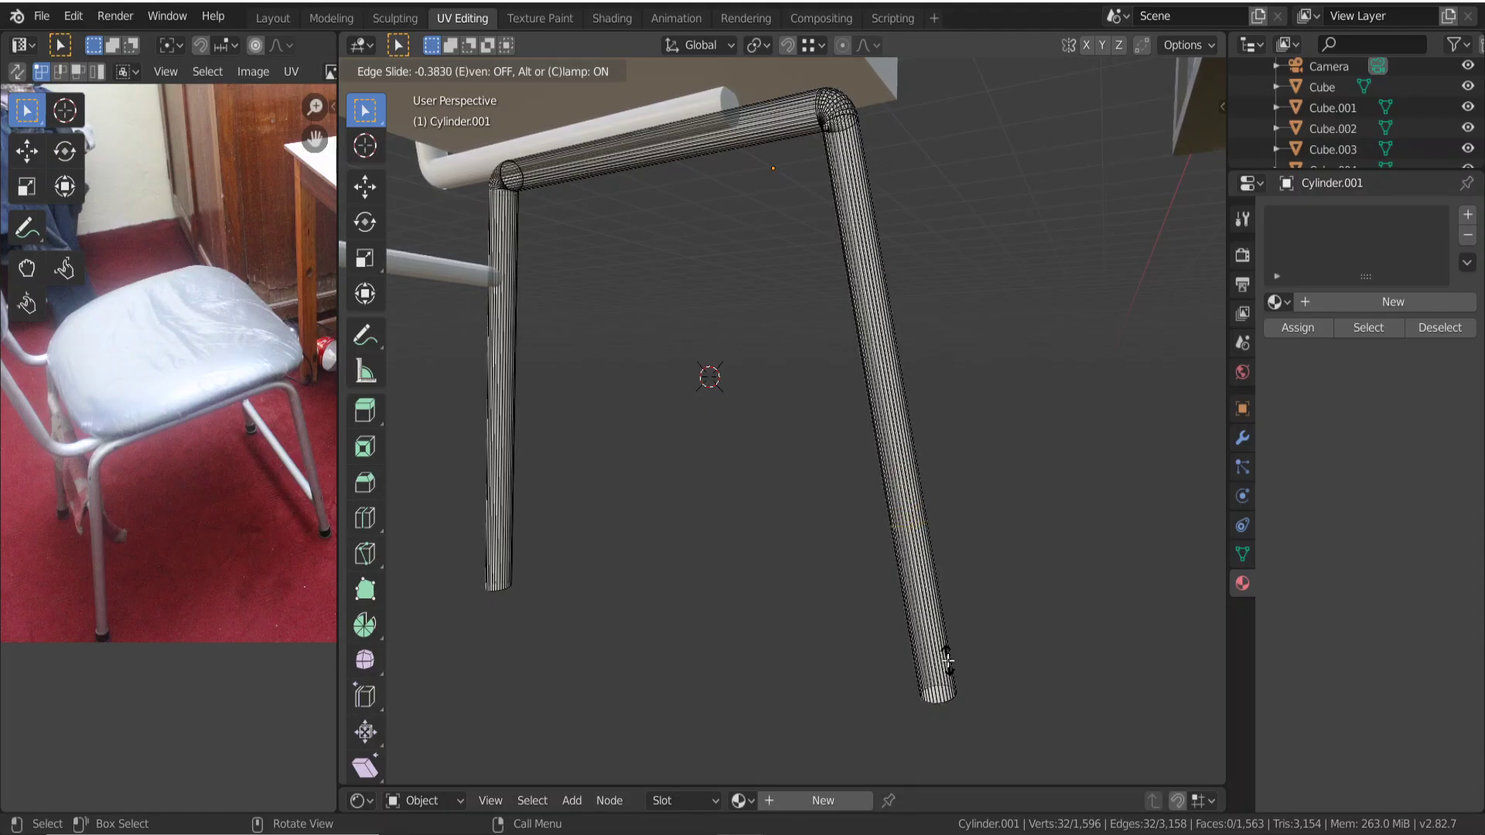
click(945, 659)
key(ctrl+r)
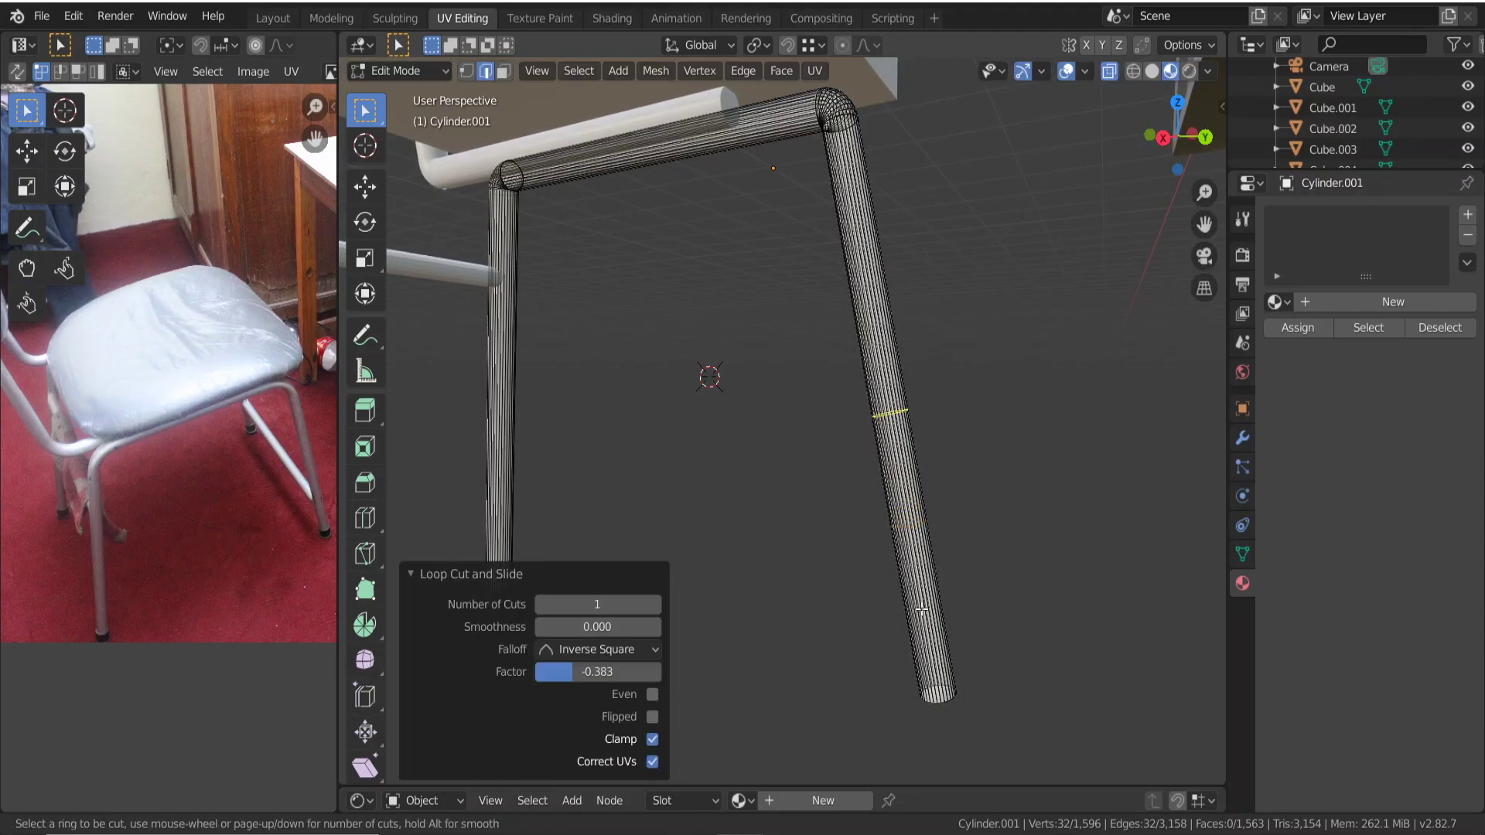
click(923, 608)
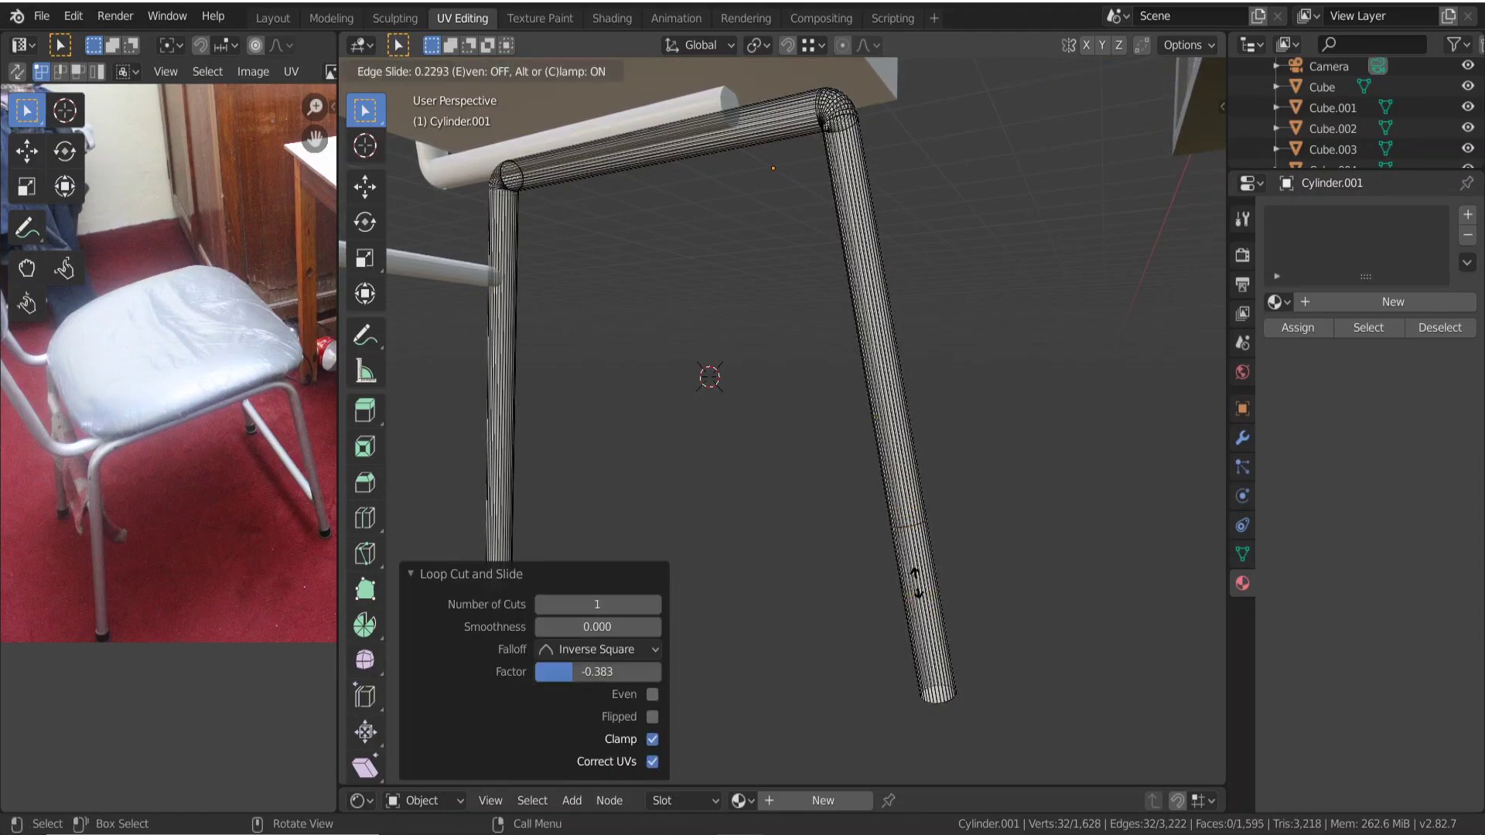
click(925, 541)
key(Tab)
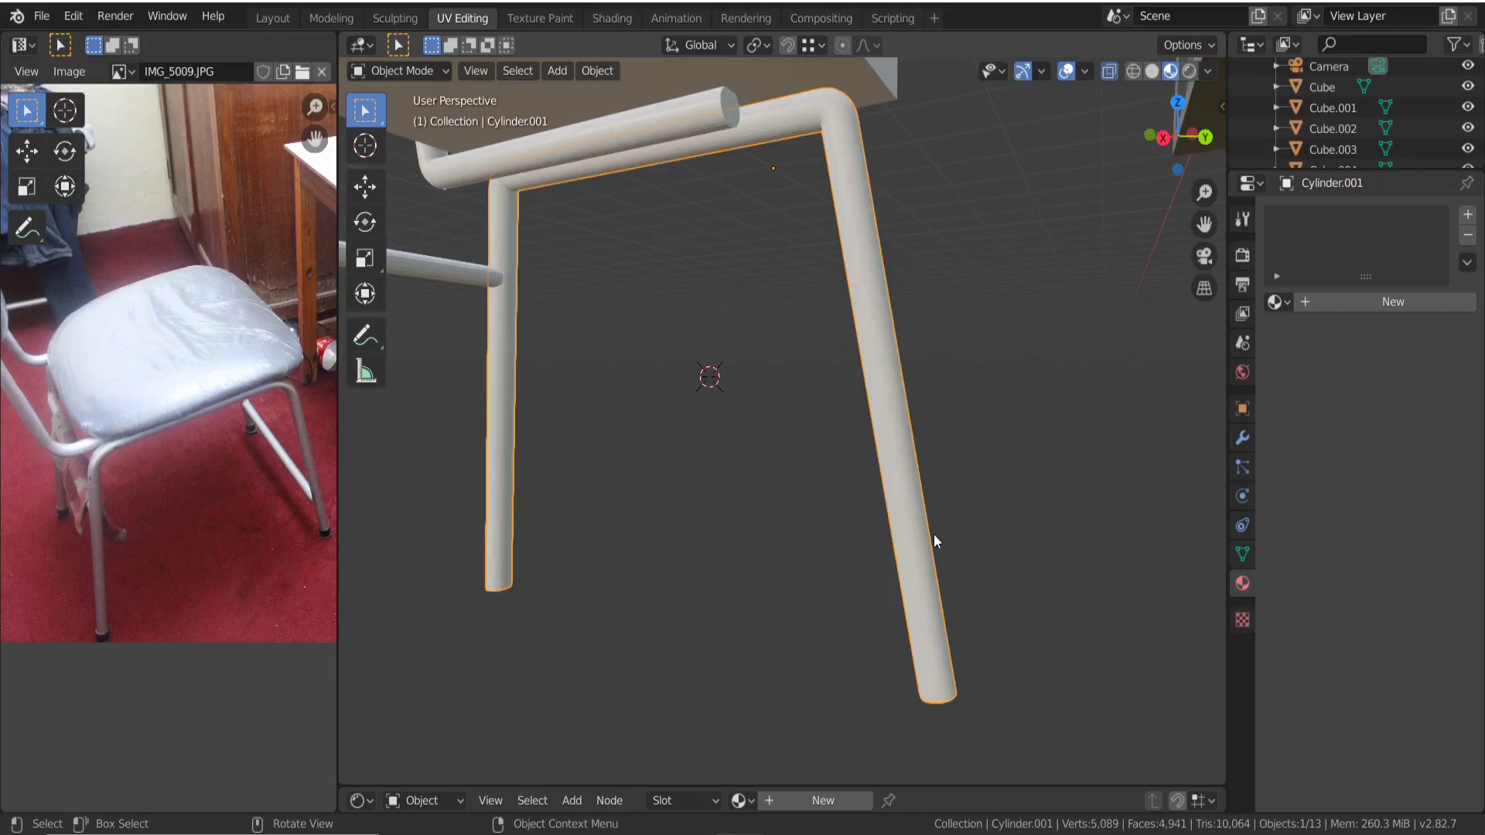
key(Tab)
middle_drag(904, 532, 892, 527)
middle_drag(891, 527, 887, 520)
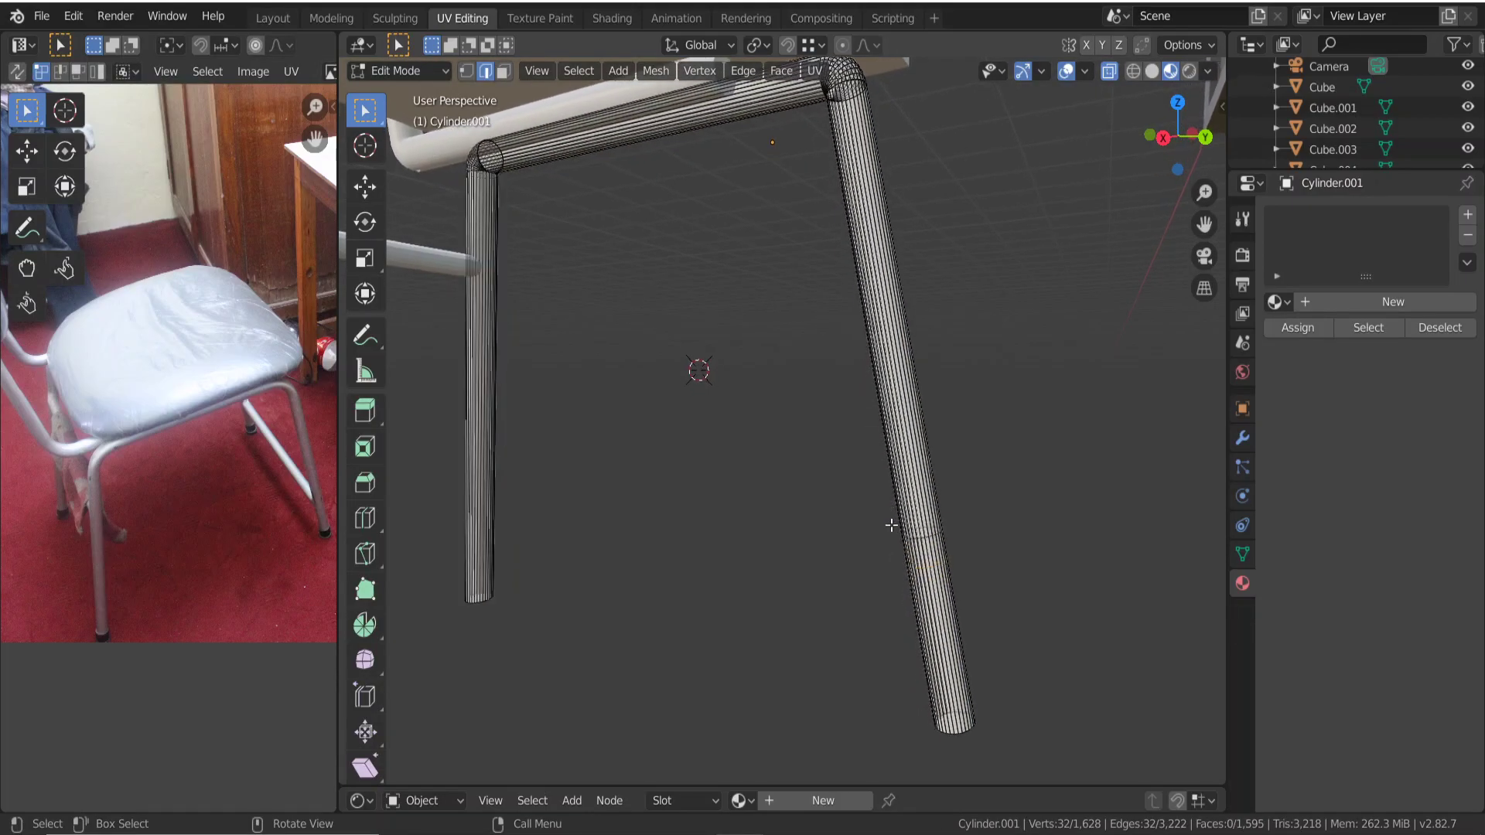
click(1109, 71)
click(503, 71)
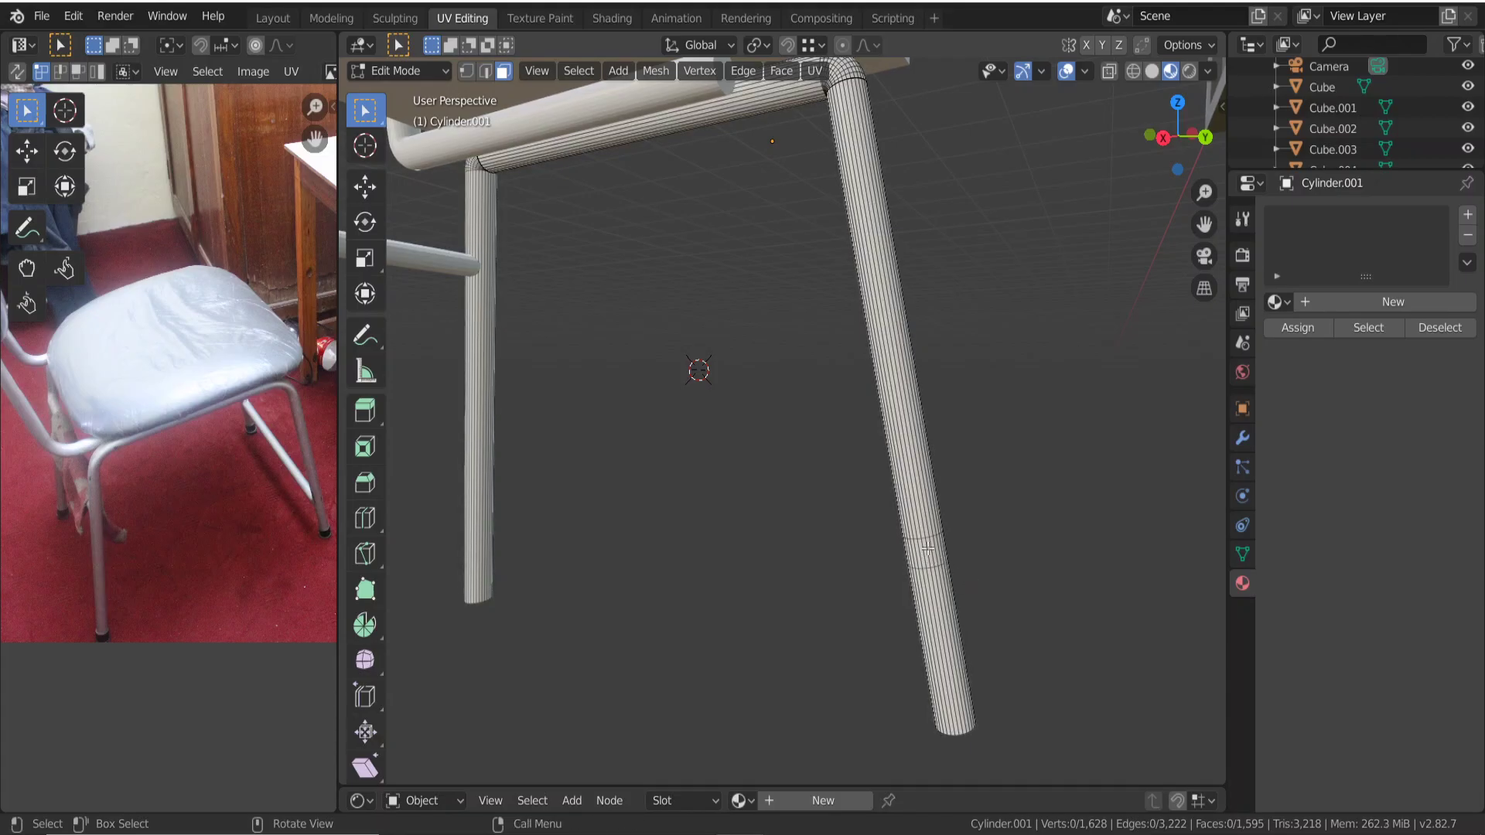
key(c)
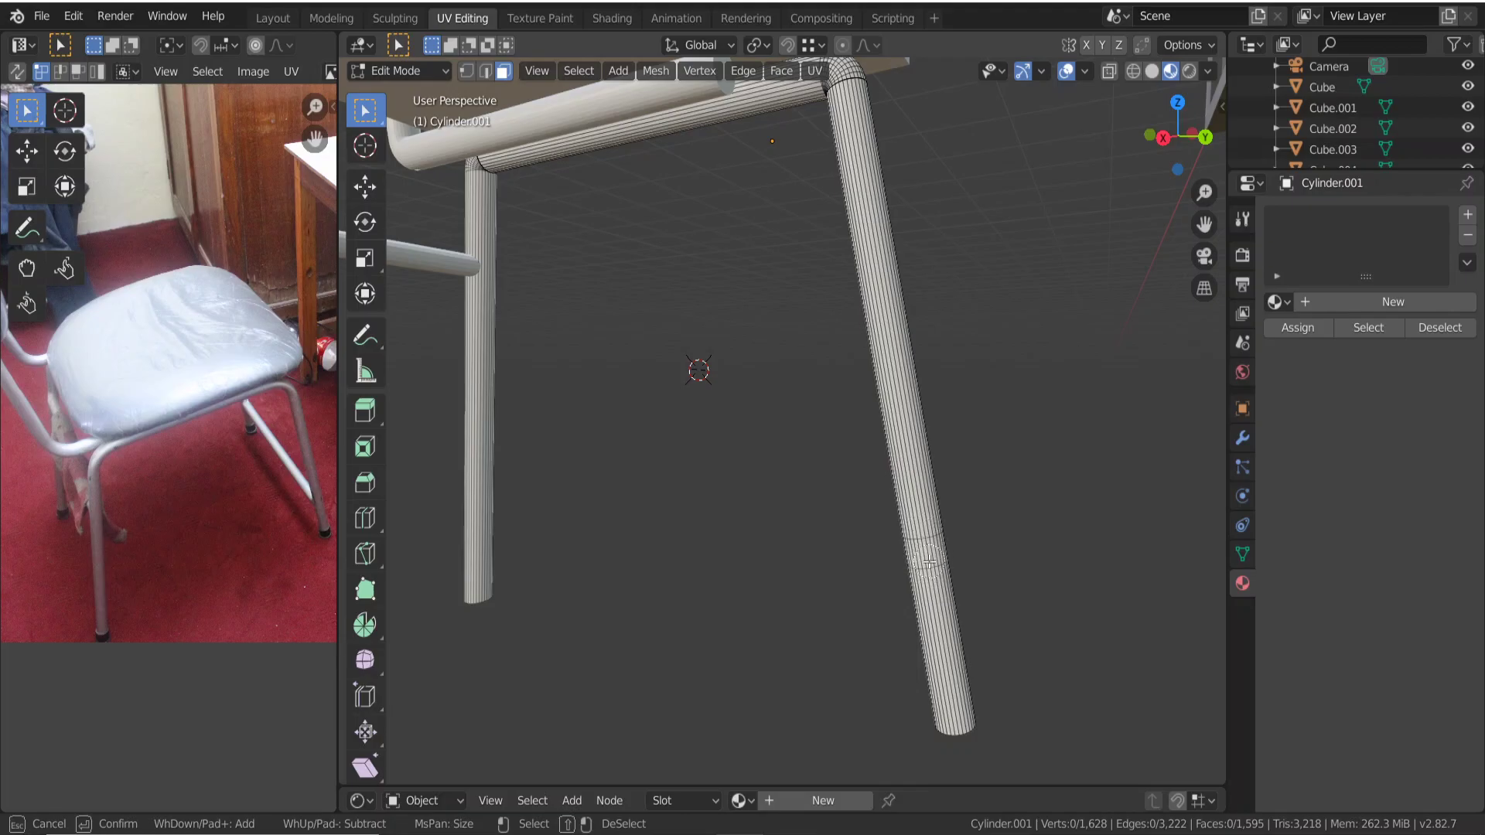
click(929, 560)
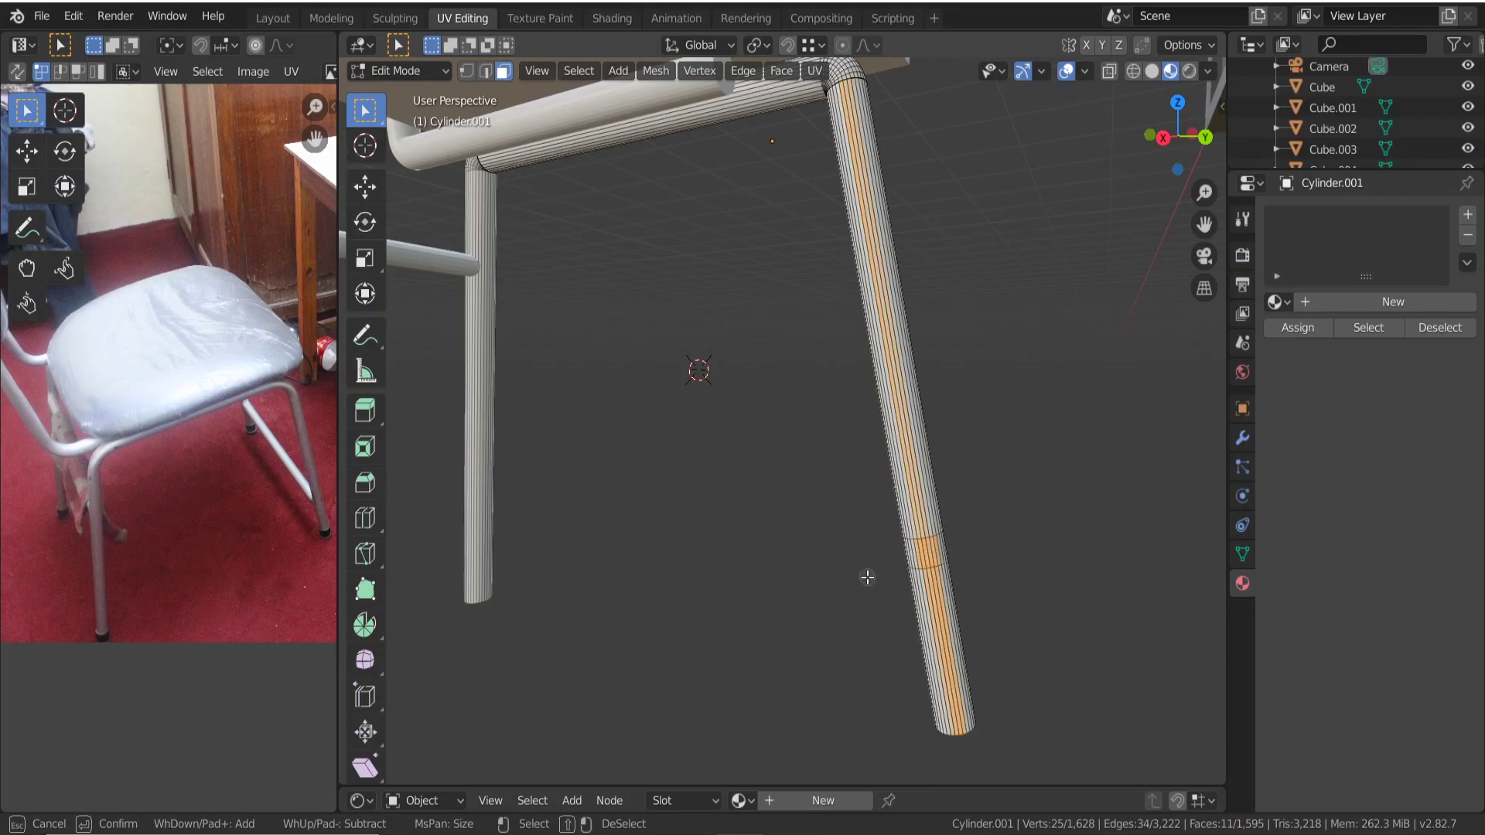
key(Escape)
key(alt+a)
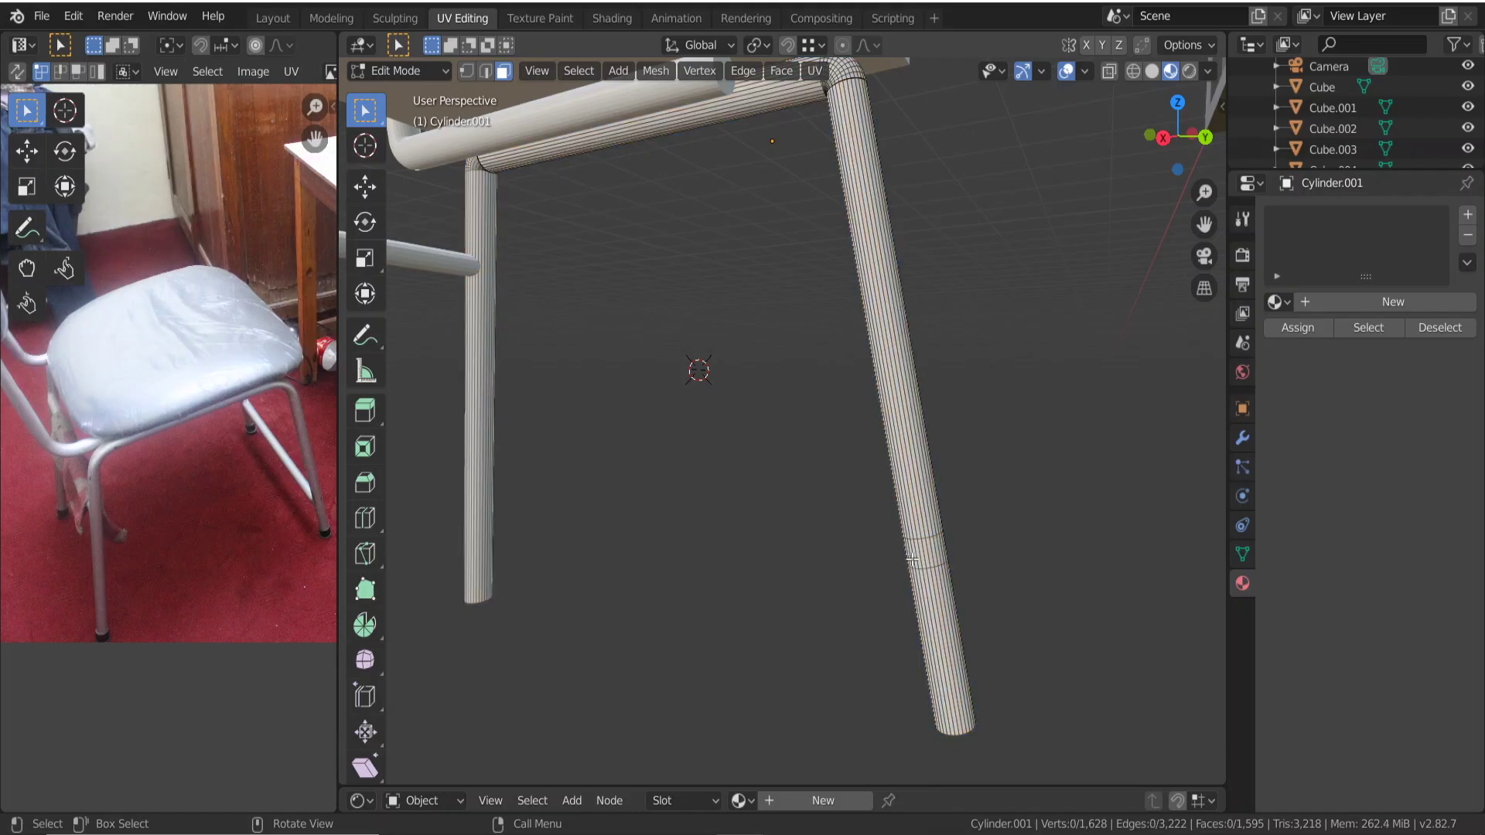
key(c)
click(926, 557)
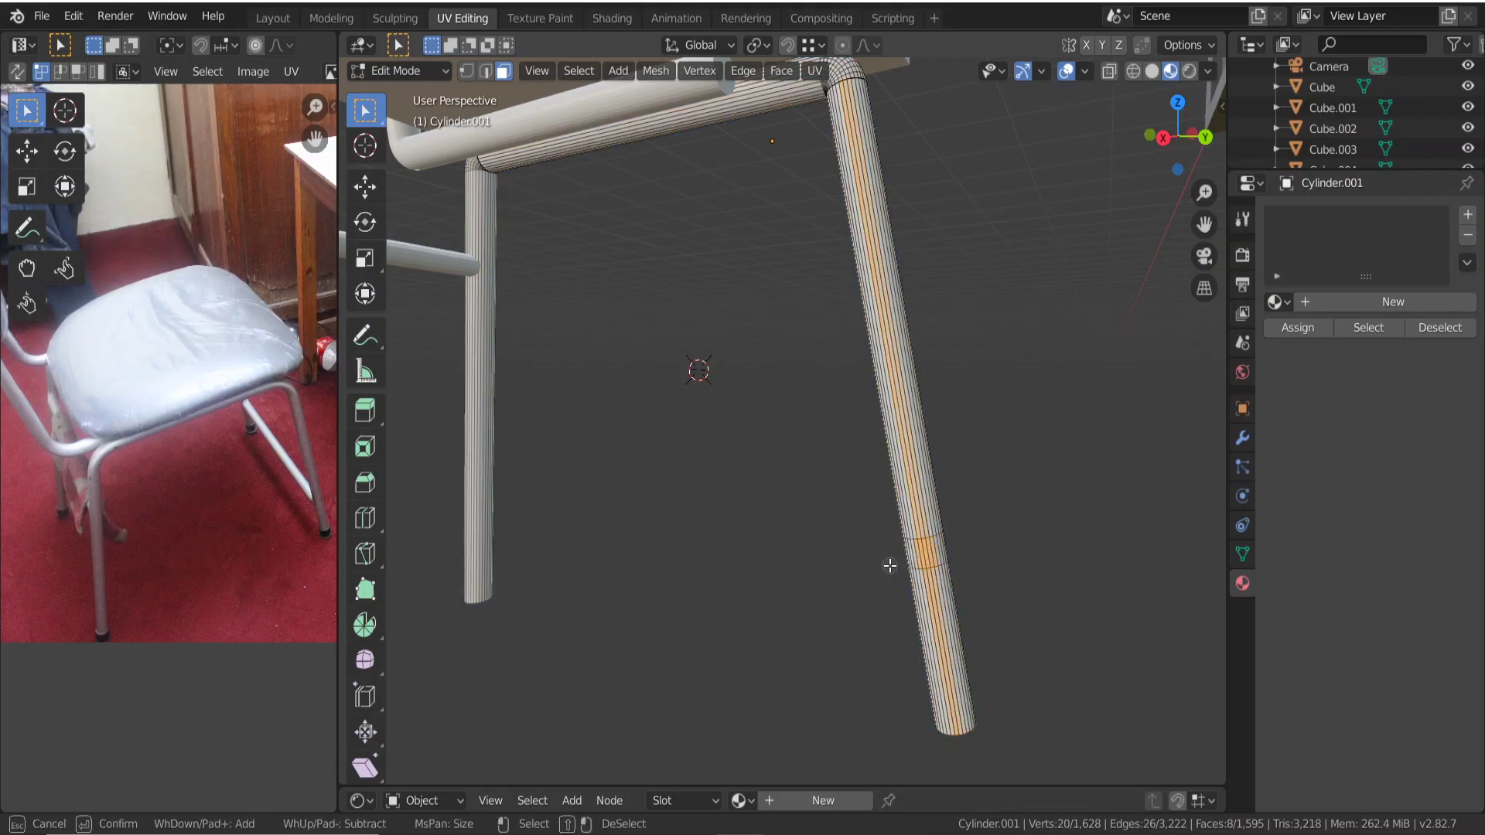
click(911, 554)
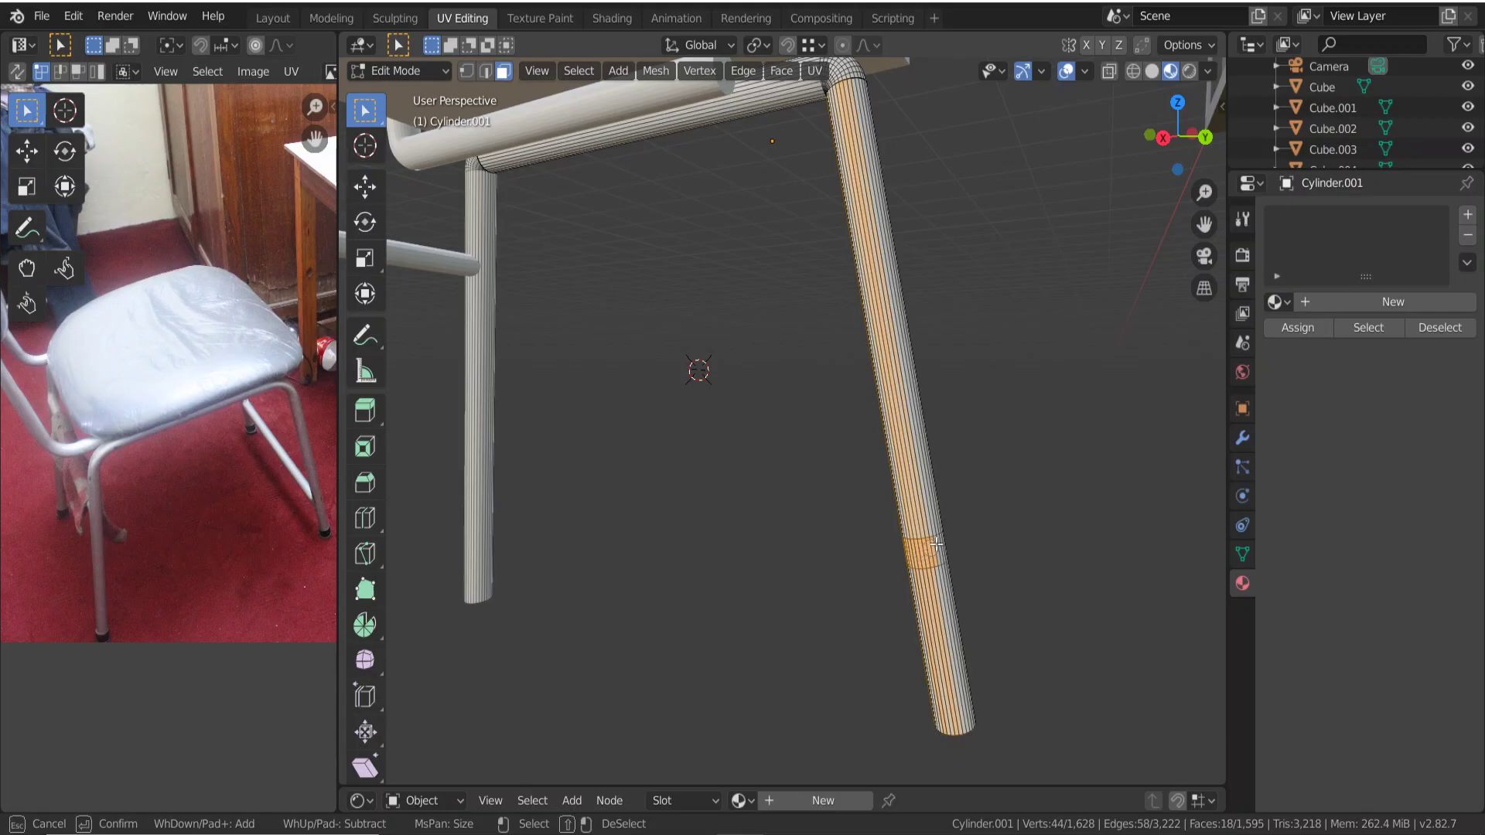
shift+drag(979, 533, 872, 537)
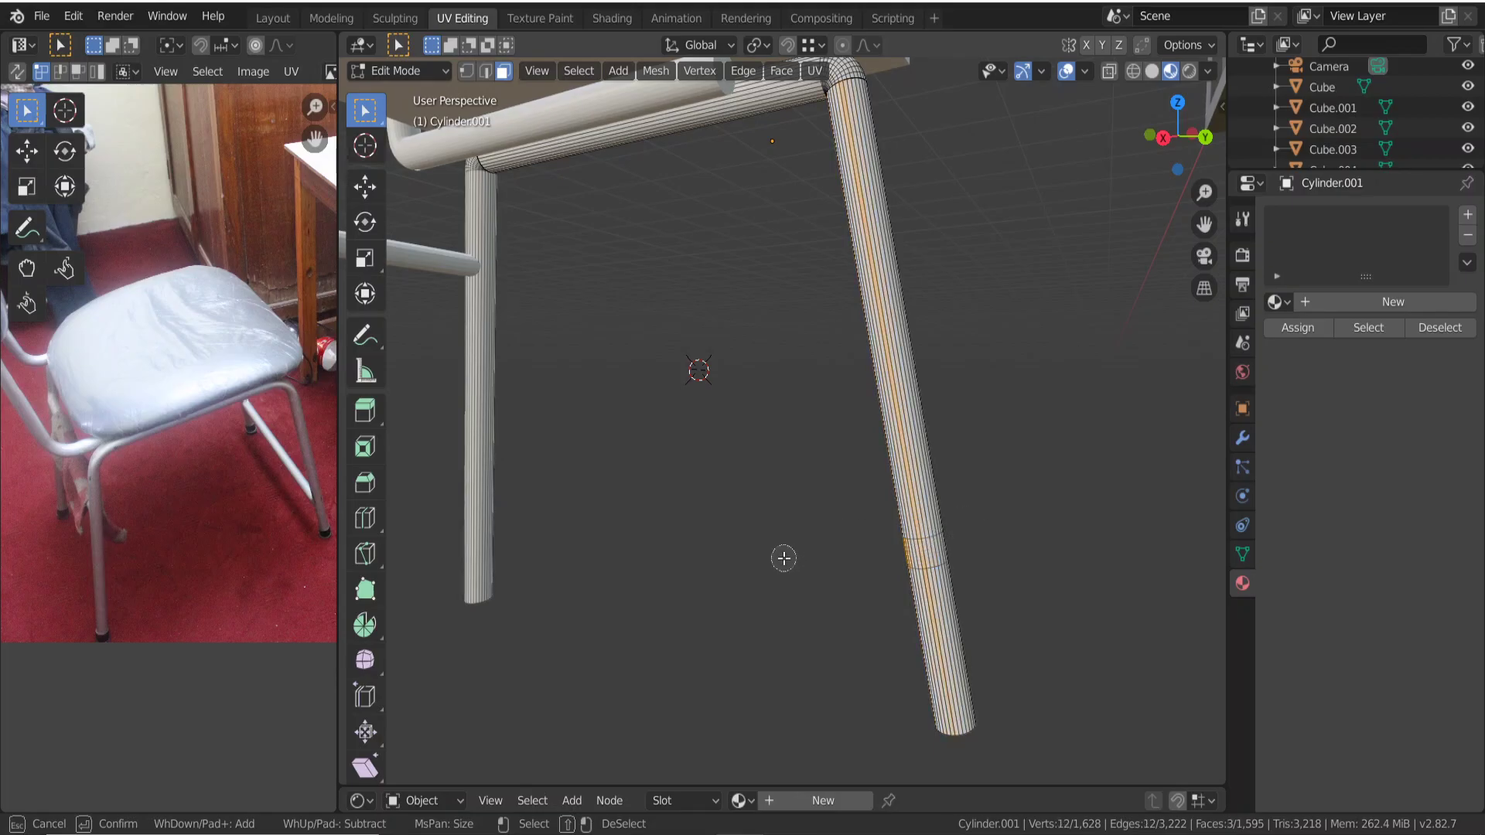
right_click(865, 574)
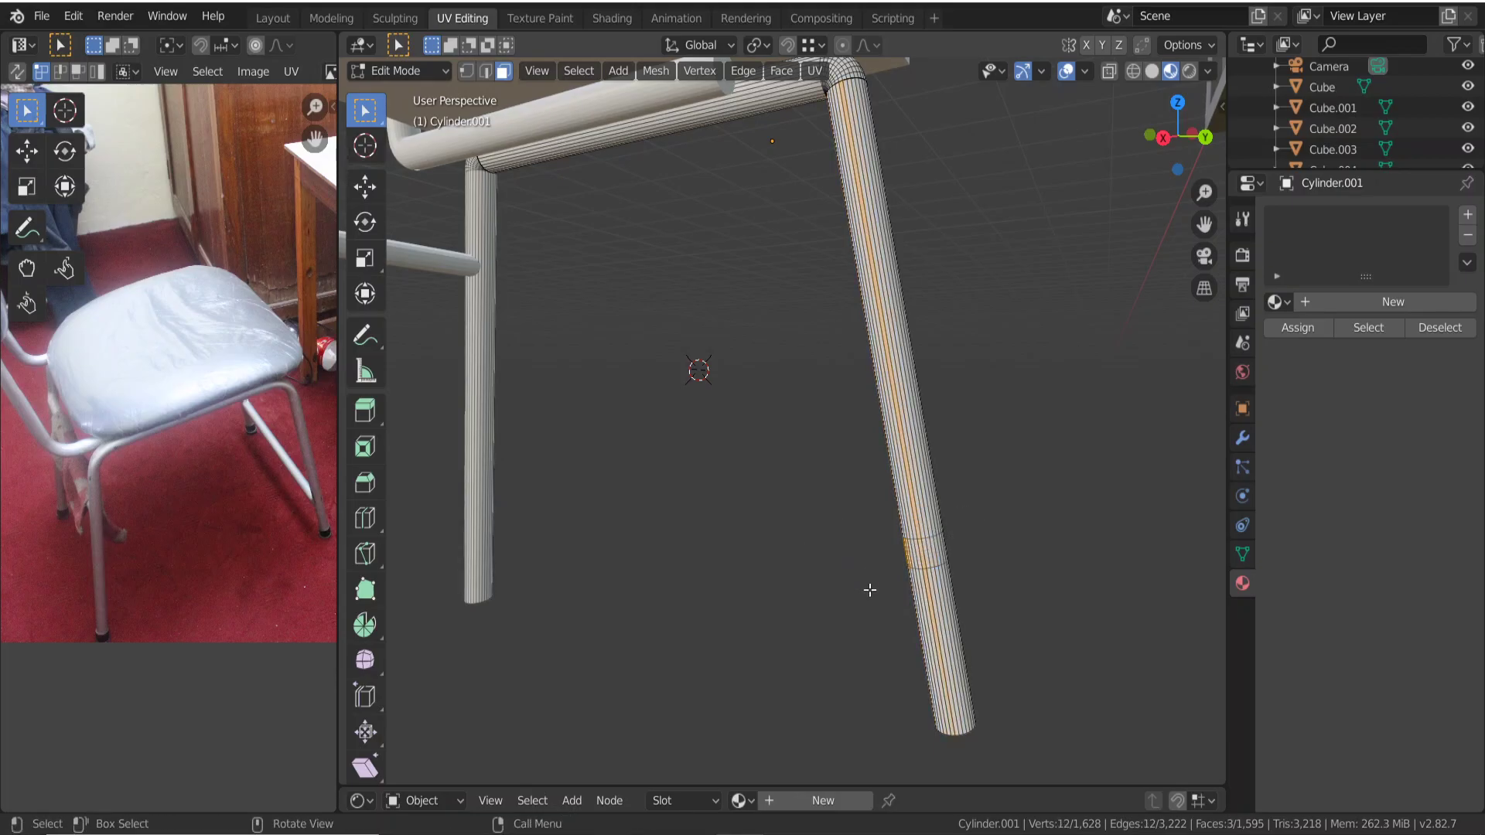
click(870, 590)
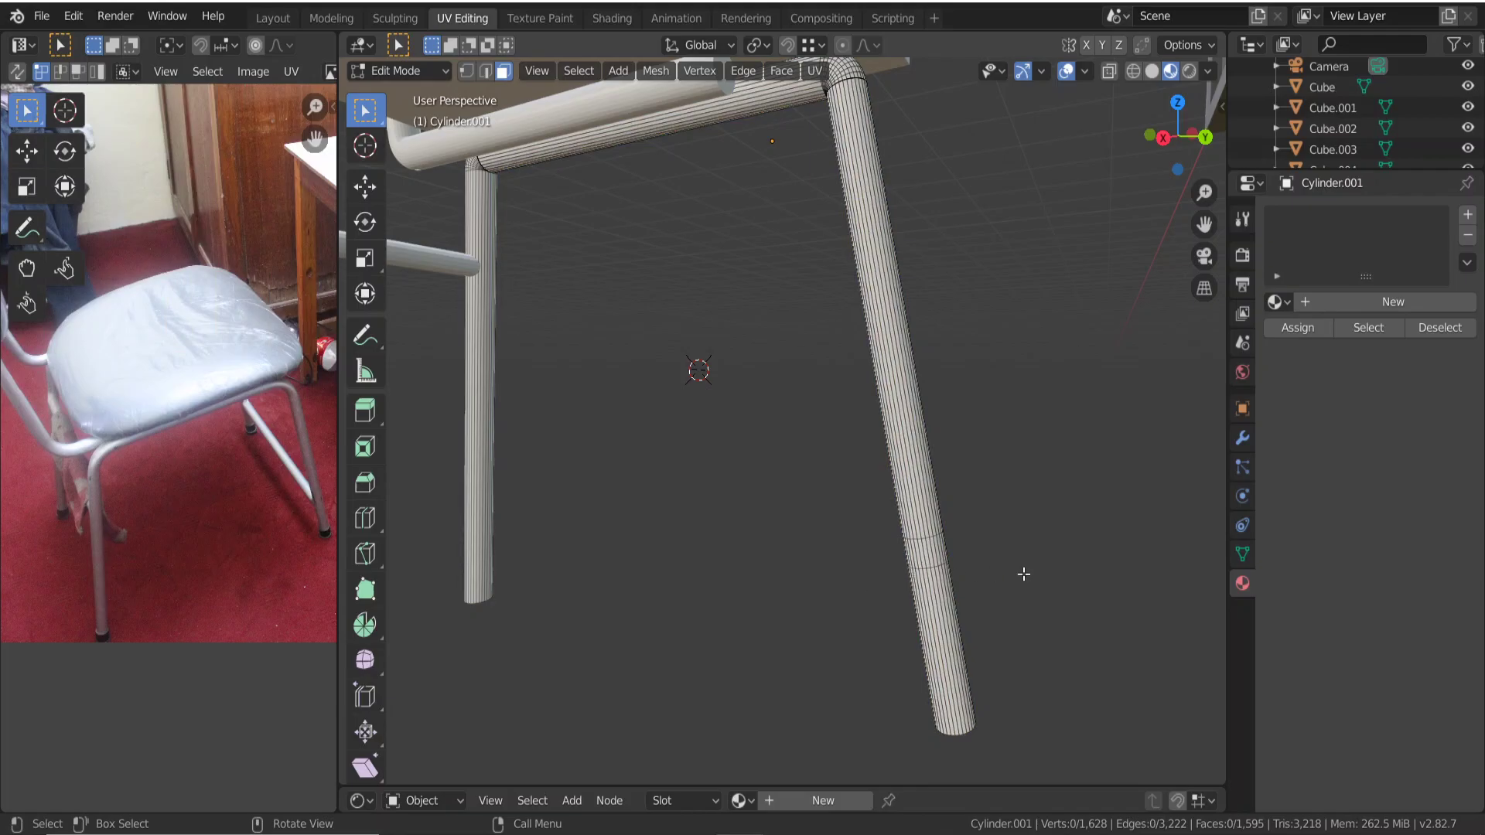
Zoom out, toggle to Object Mode and back, and zoom in close on the right leg.
scroll(1005, 576, down, 2)
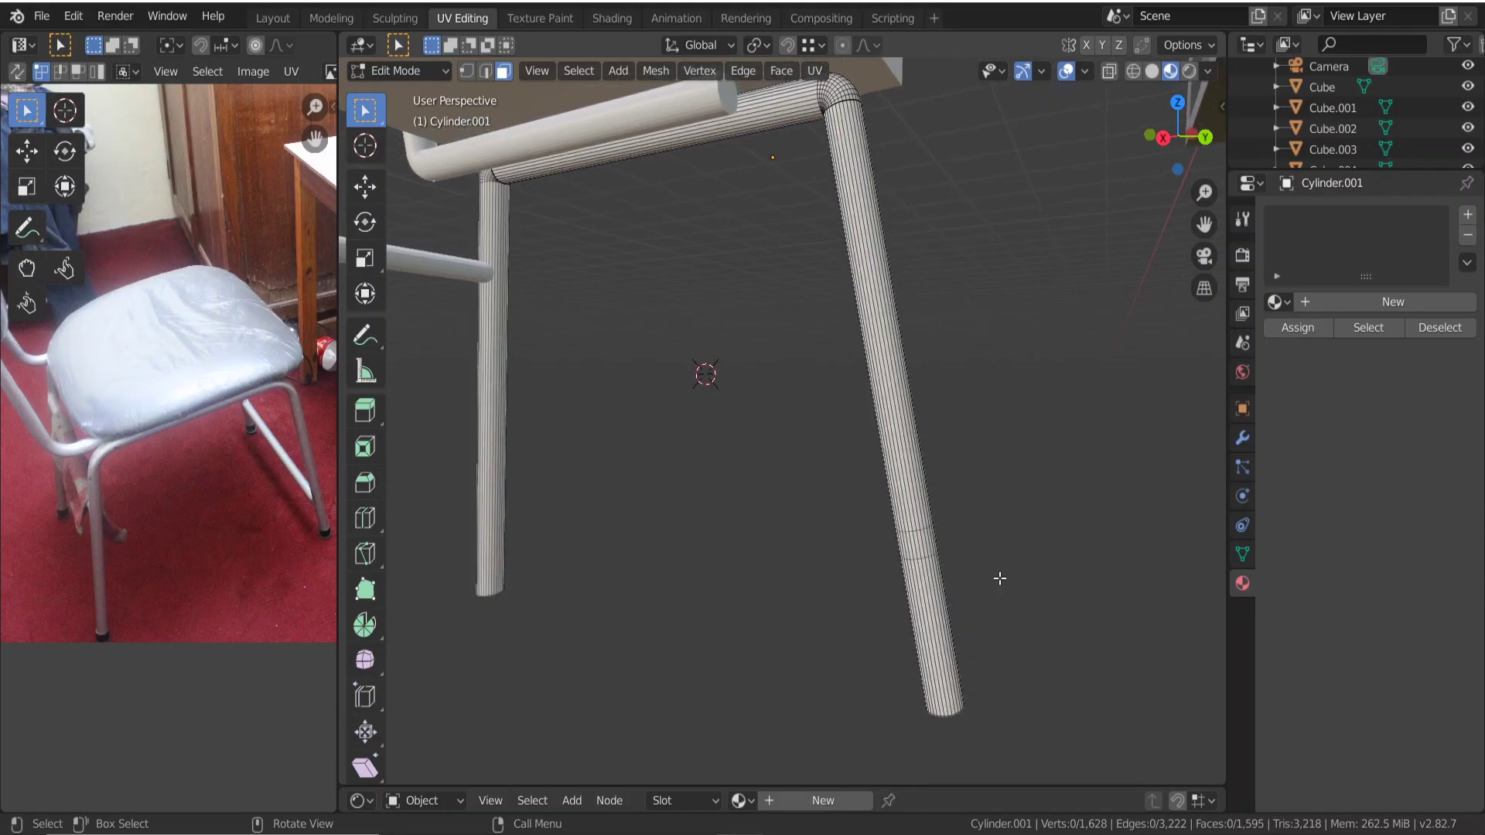
scroll(1000, 578, down, 1)
scroll(1000, 578, down, 5)
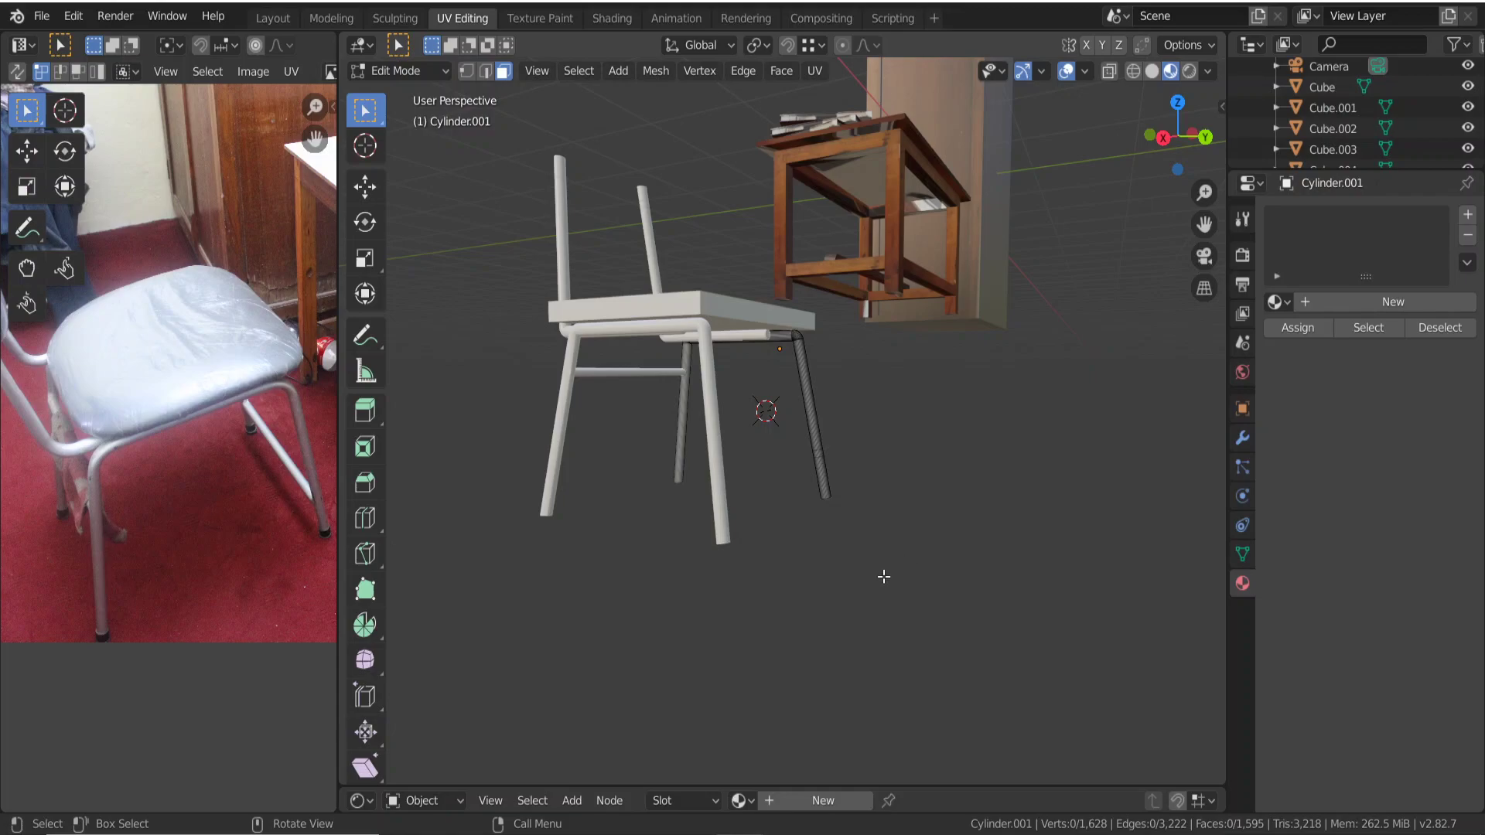
middle_drag(882, 580, 1093, 596)
scroll(938, 594, up, 3)
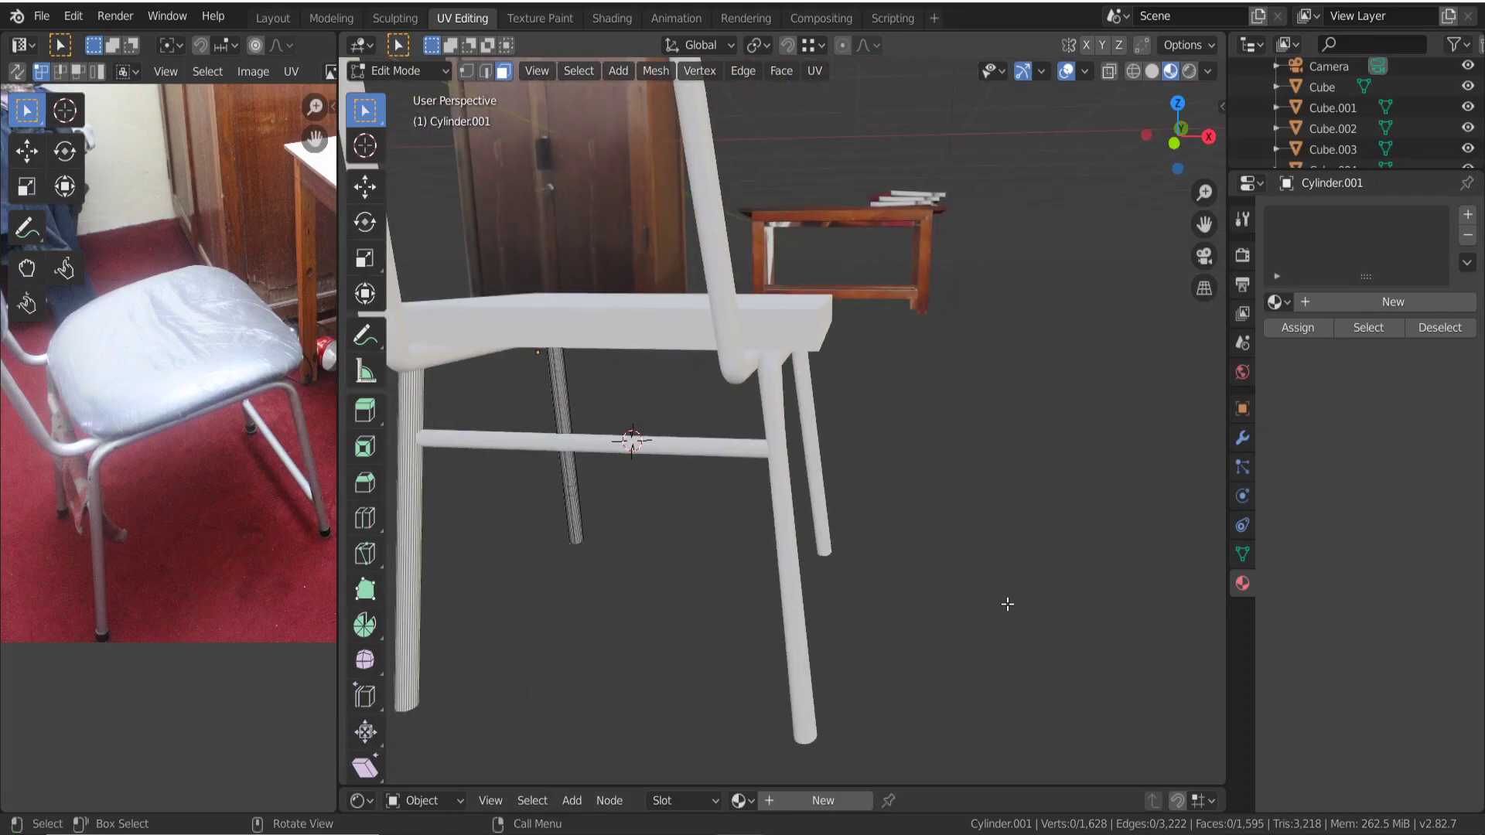
key(Tab)
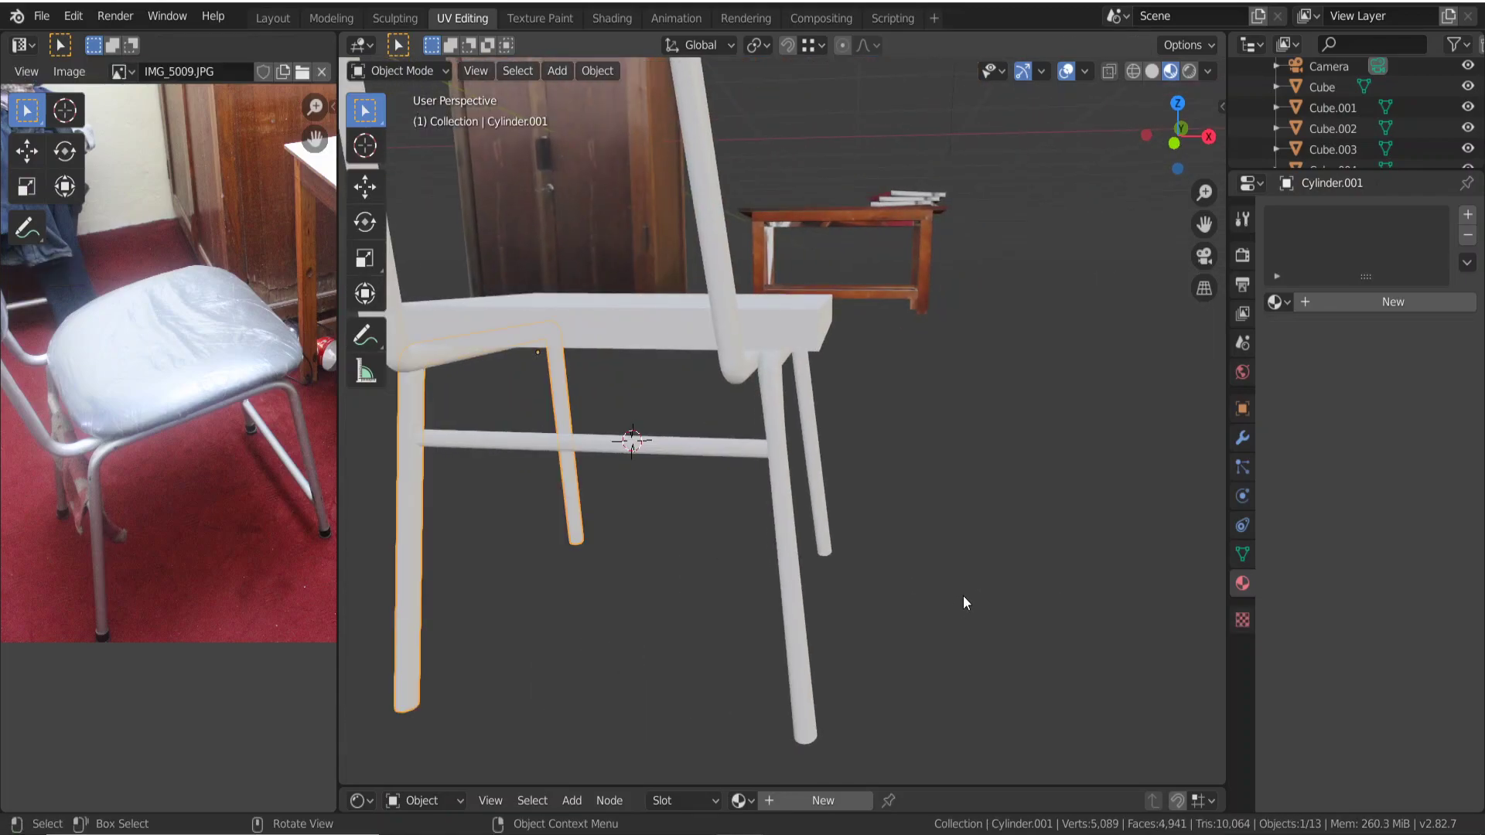
scroll(963, 592, down, 3)
mouse_move(963, 589)
middle_down()
mouse_move(884, 541)
mouse_move(763, 594)
middle_up()
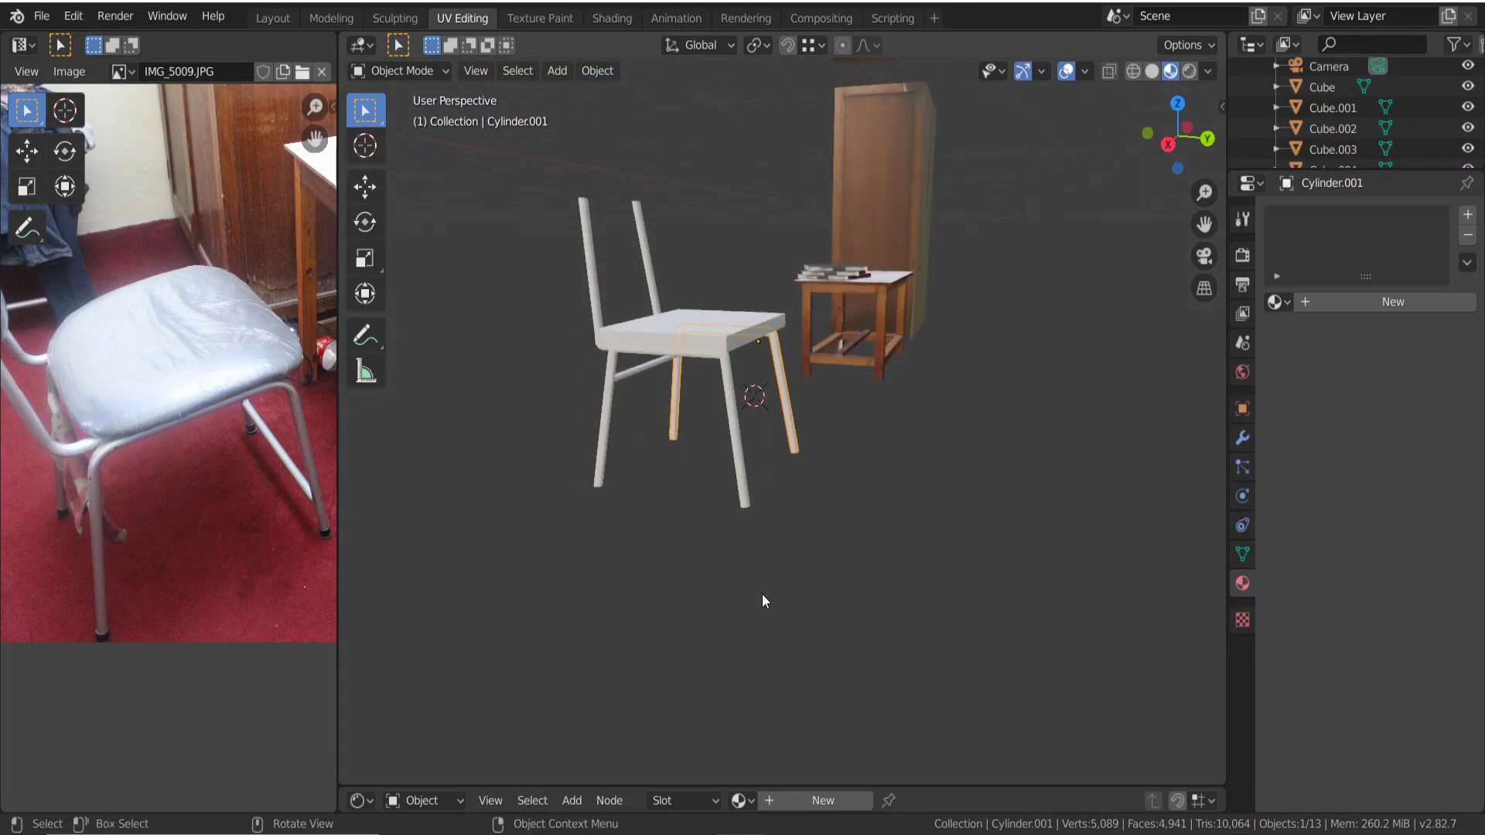
scroll(763, 596, up, 2)
scroll(761, 595, up, 3)
scroll(761, 595, up, 3)
scroll(761, 601, up, 2)
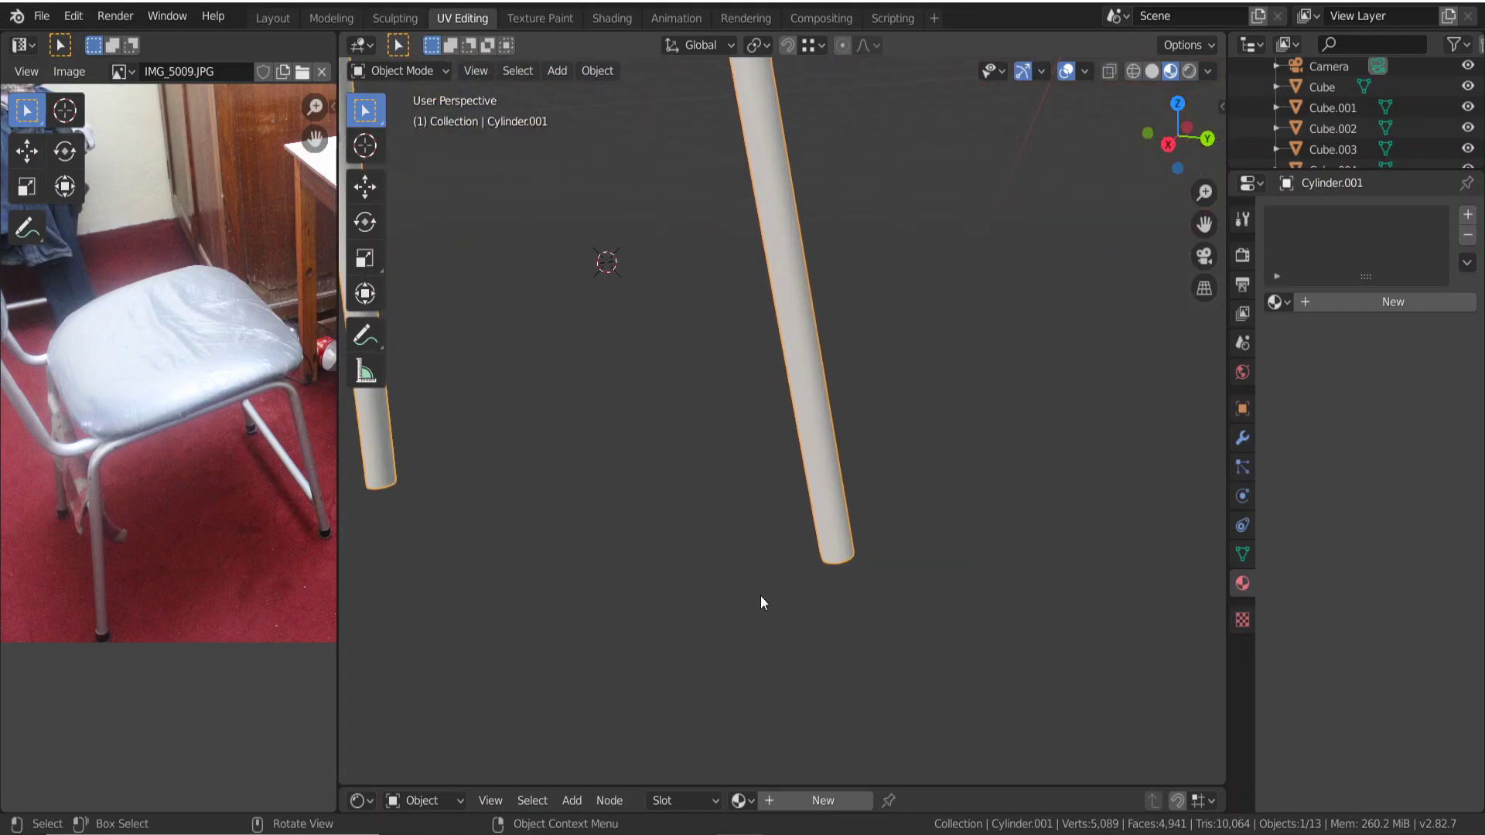
scroll(761, 601, up, 1)
scroll(761, 601, up, 1)
key(Tab)
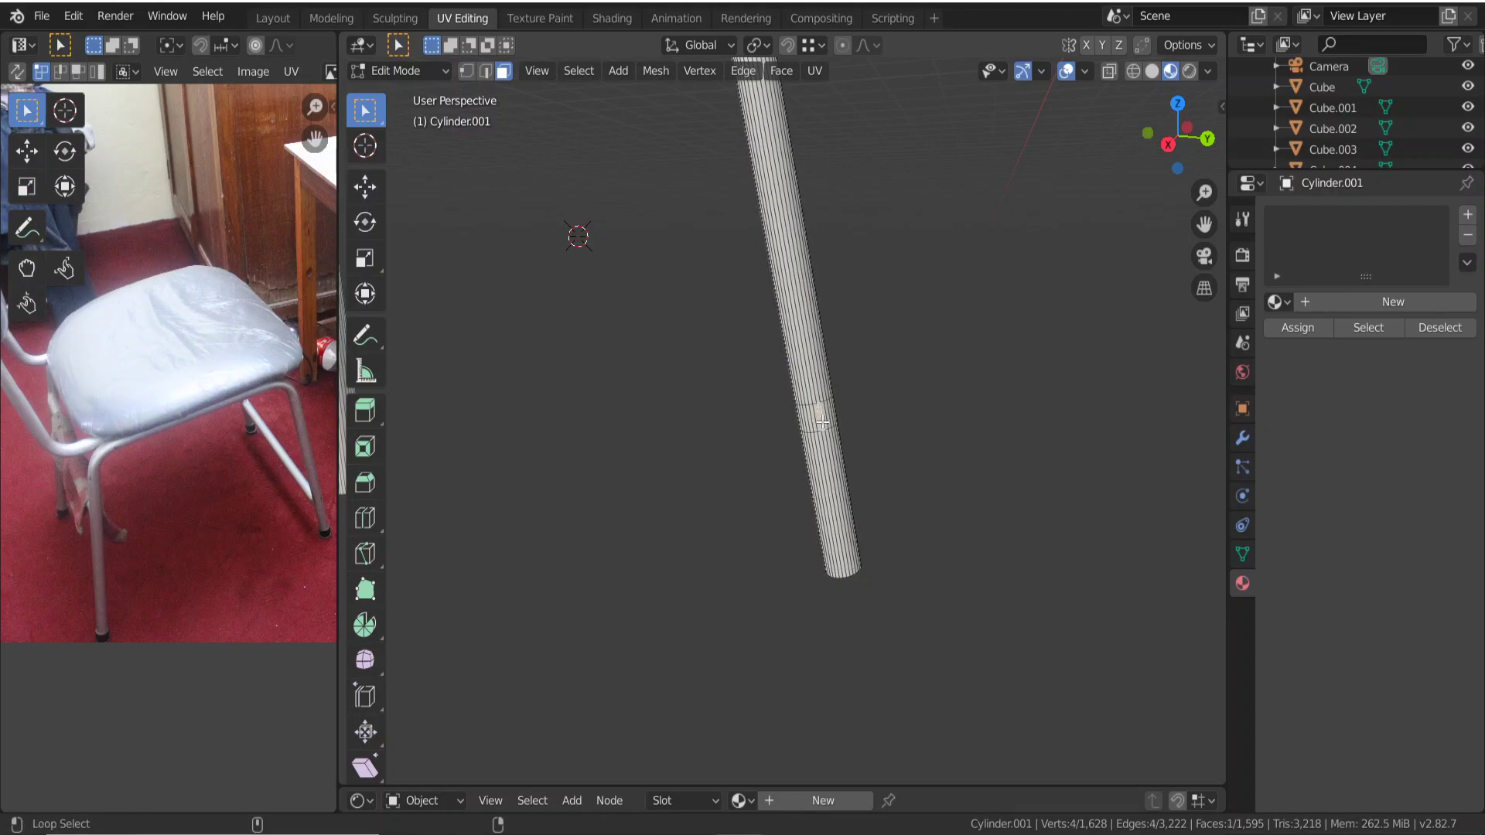
Try selecting a face ring and a few faces on the leg, then clear the selection.
alt+click(818, 423)
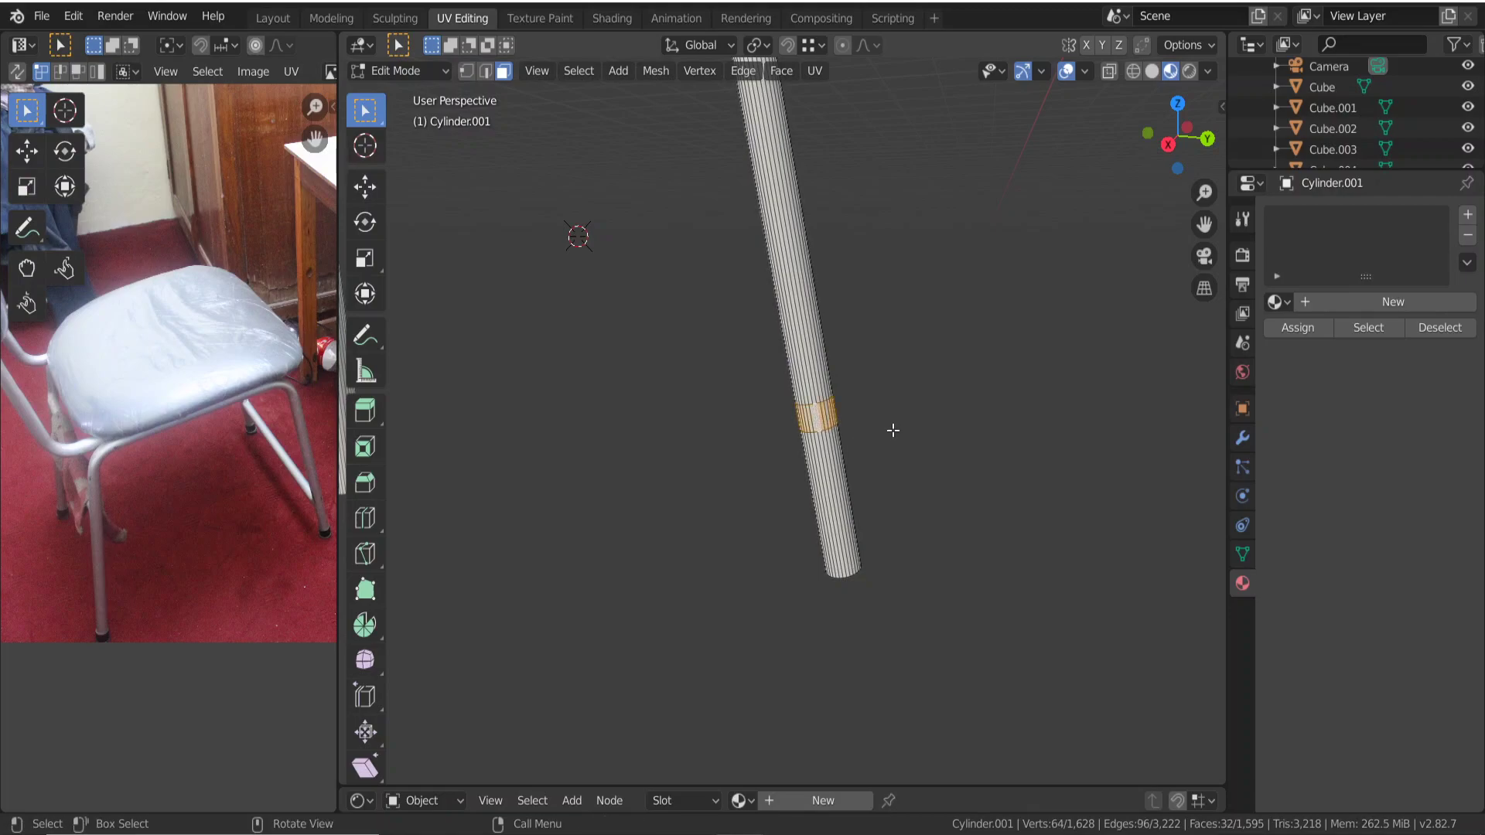
click(809, 416)
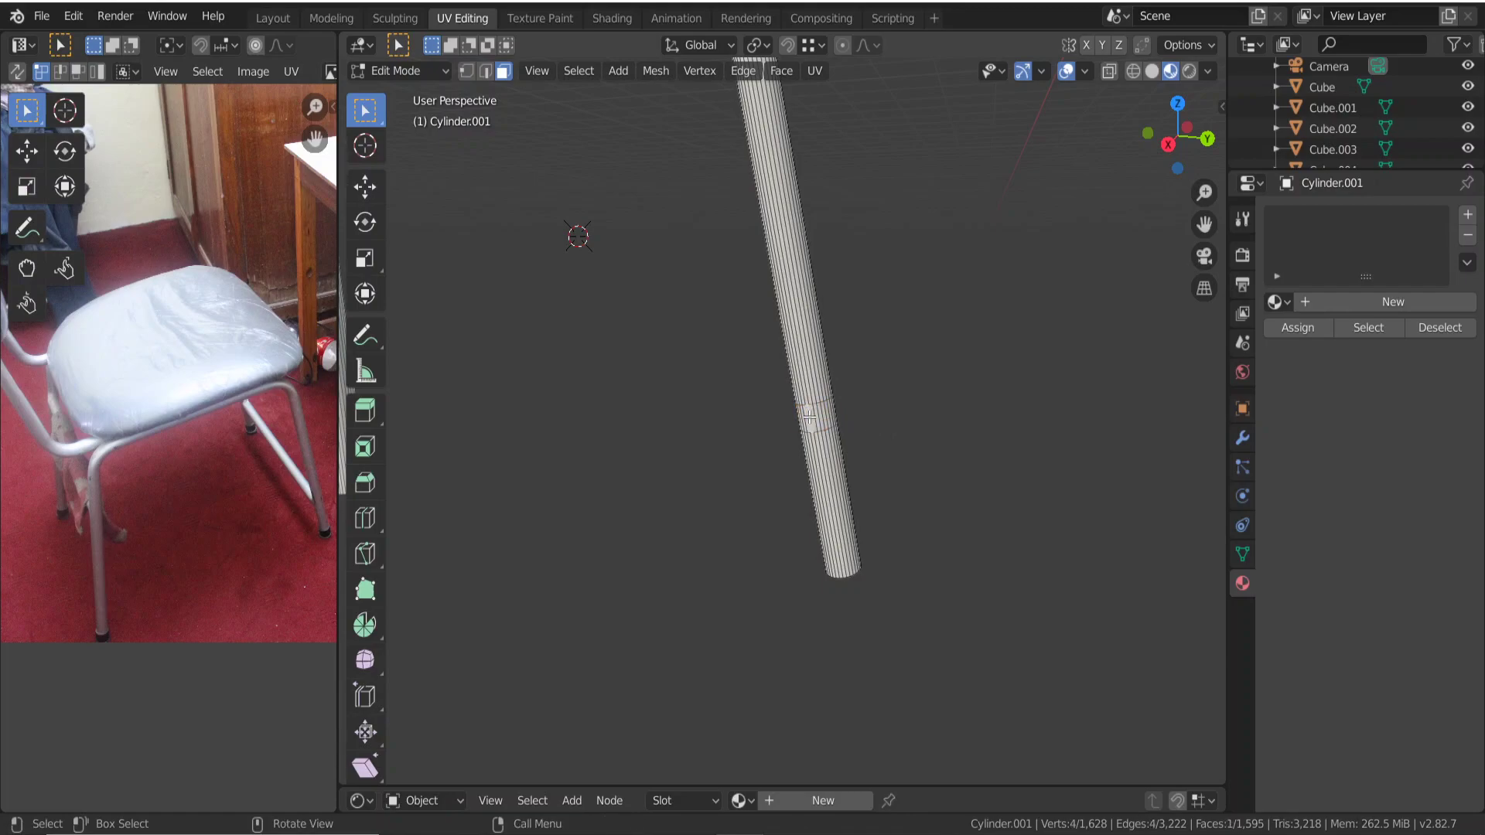
shift+click(821, 418)
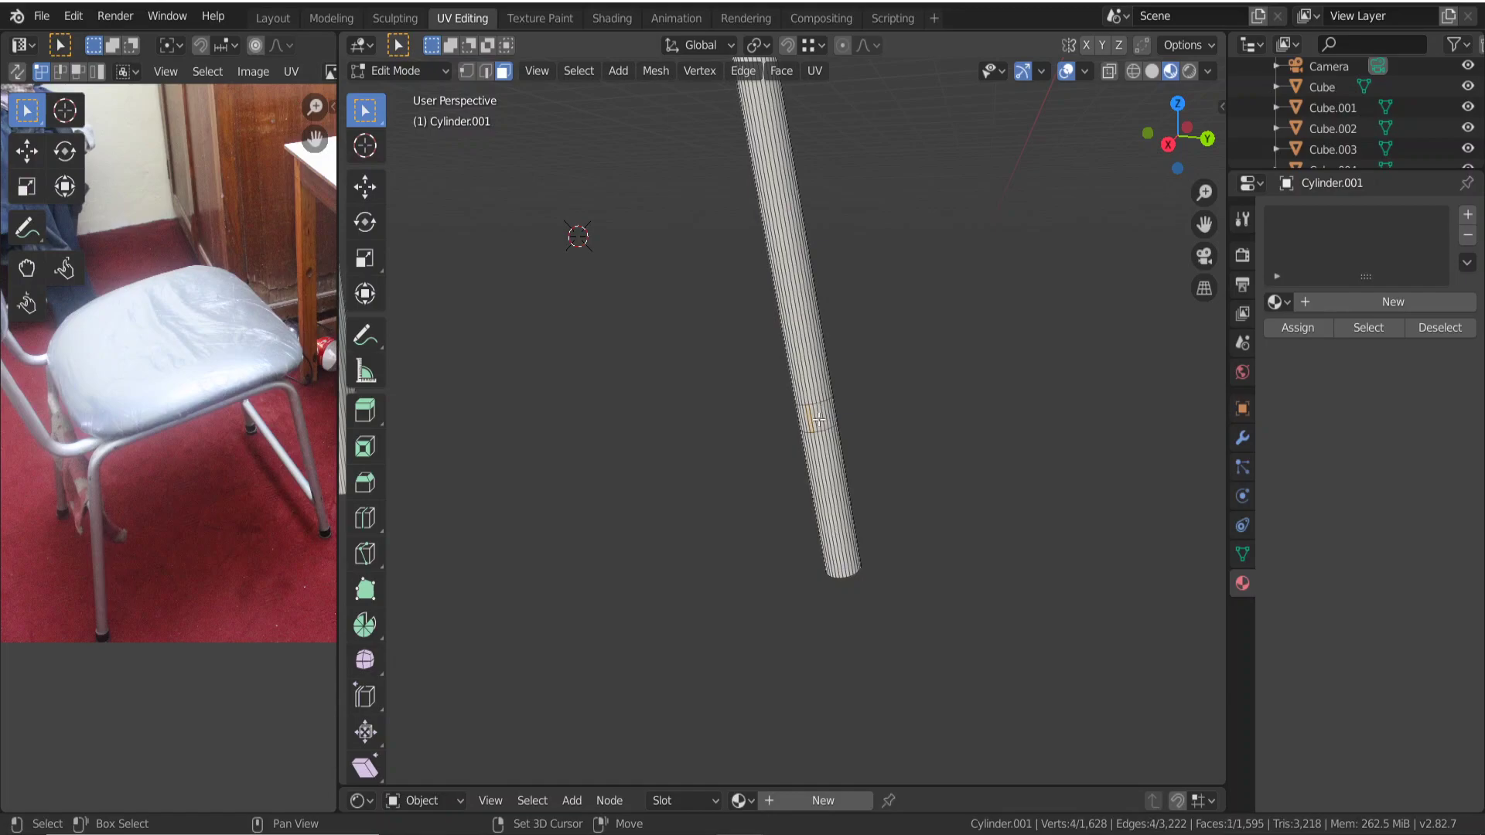
shift+click(816, 421)
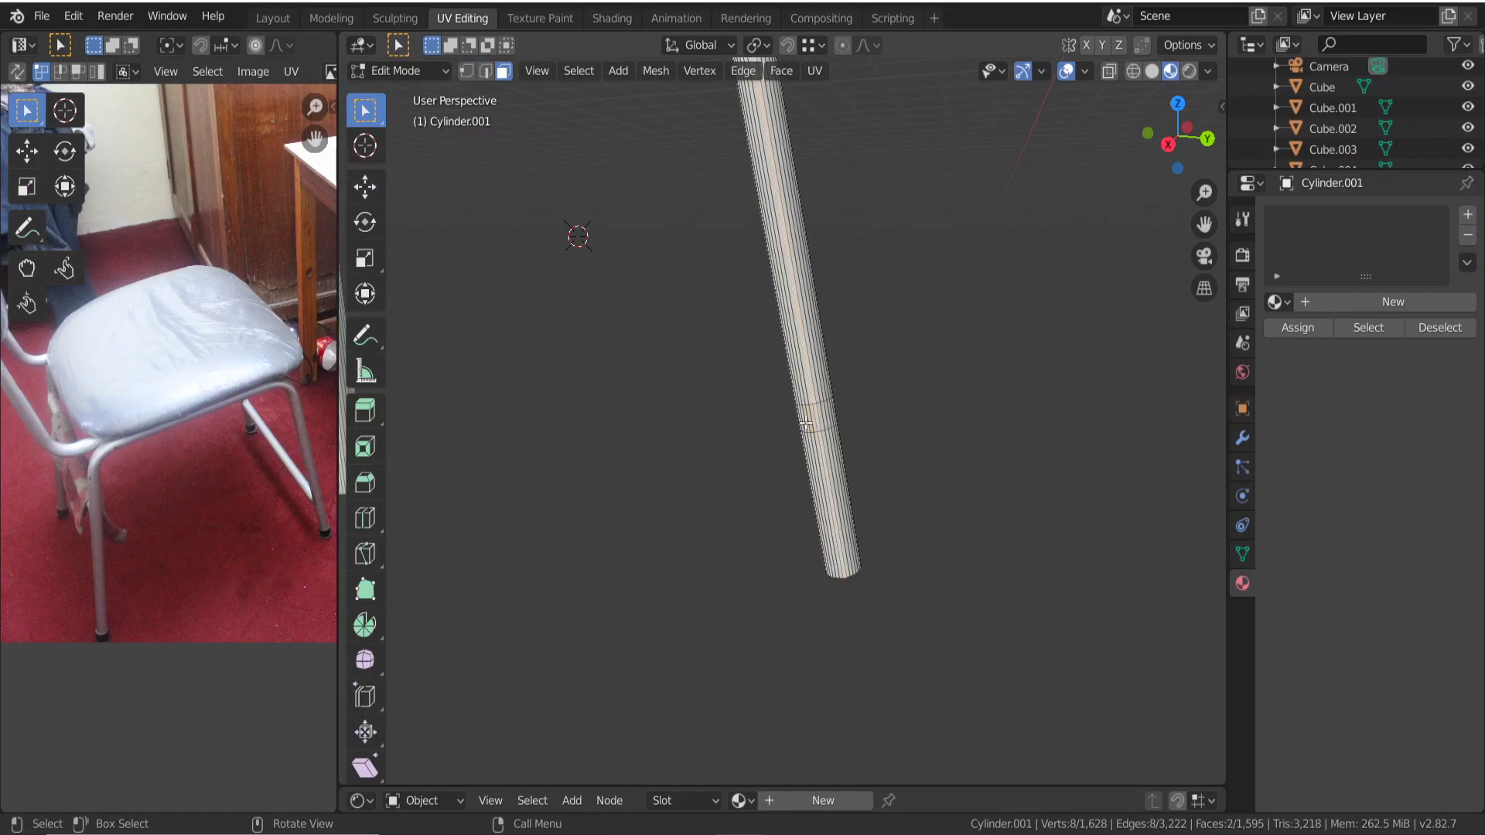
click(773, 409)
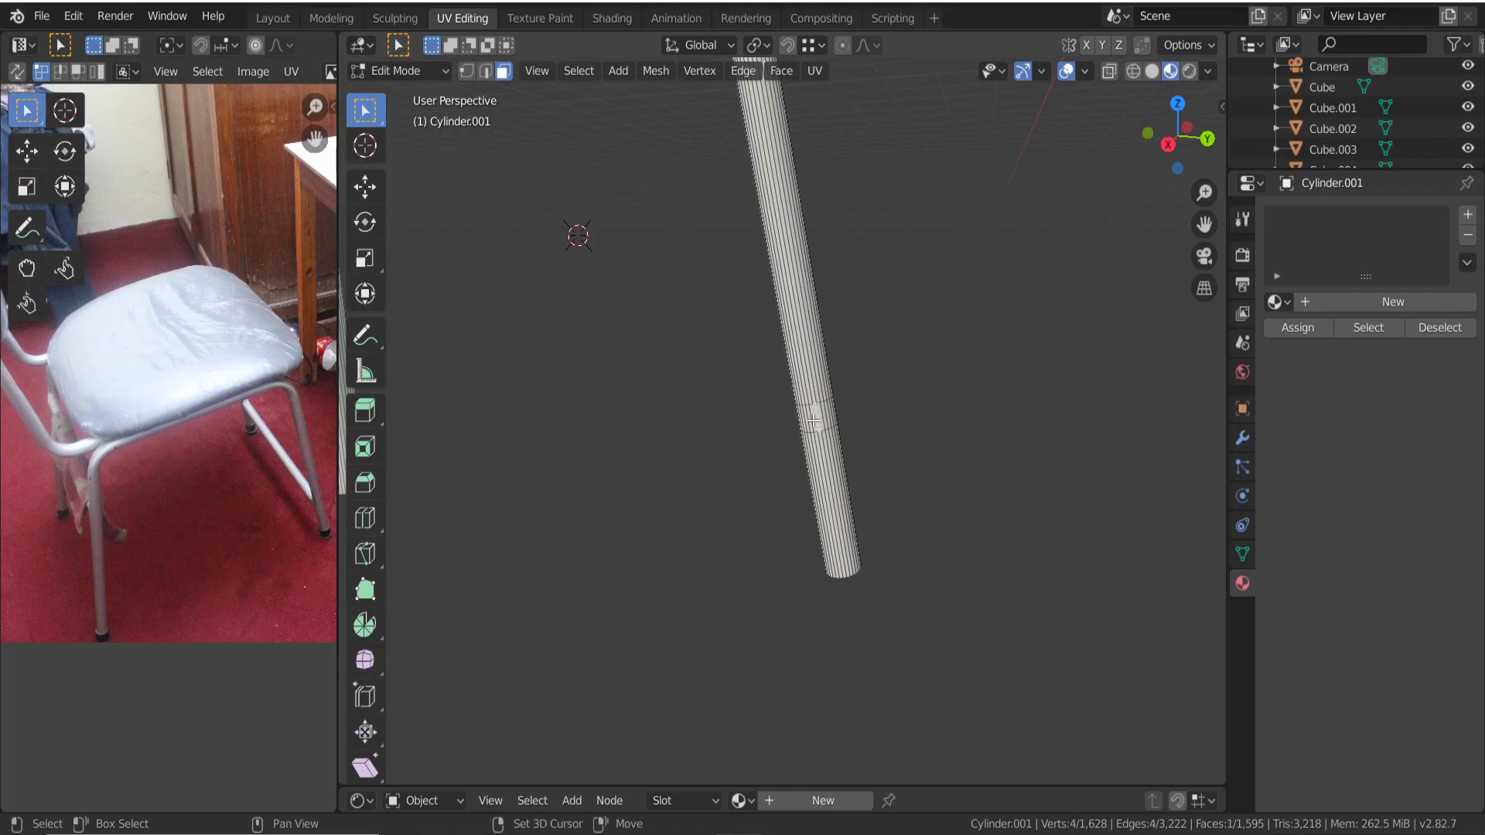
Build up a patch of six adjacent faces on the leg's new ring band.
shift+click(812, 420)
shift+click(808, 419)
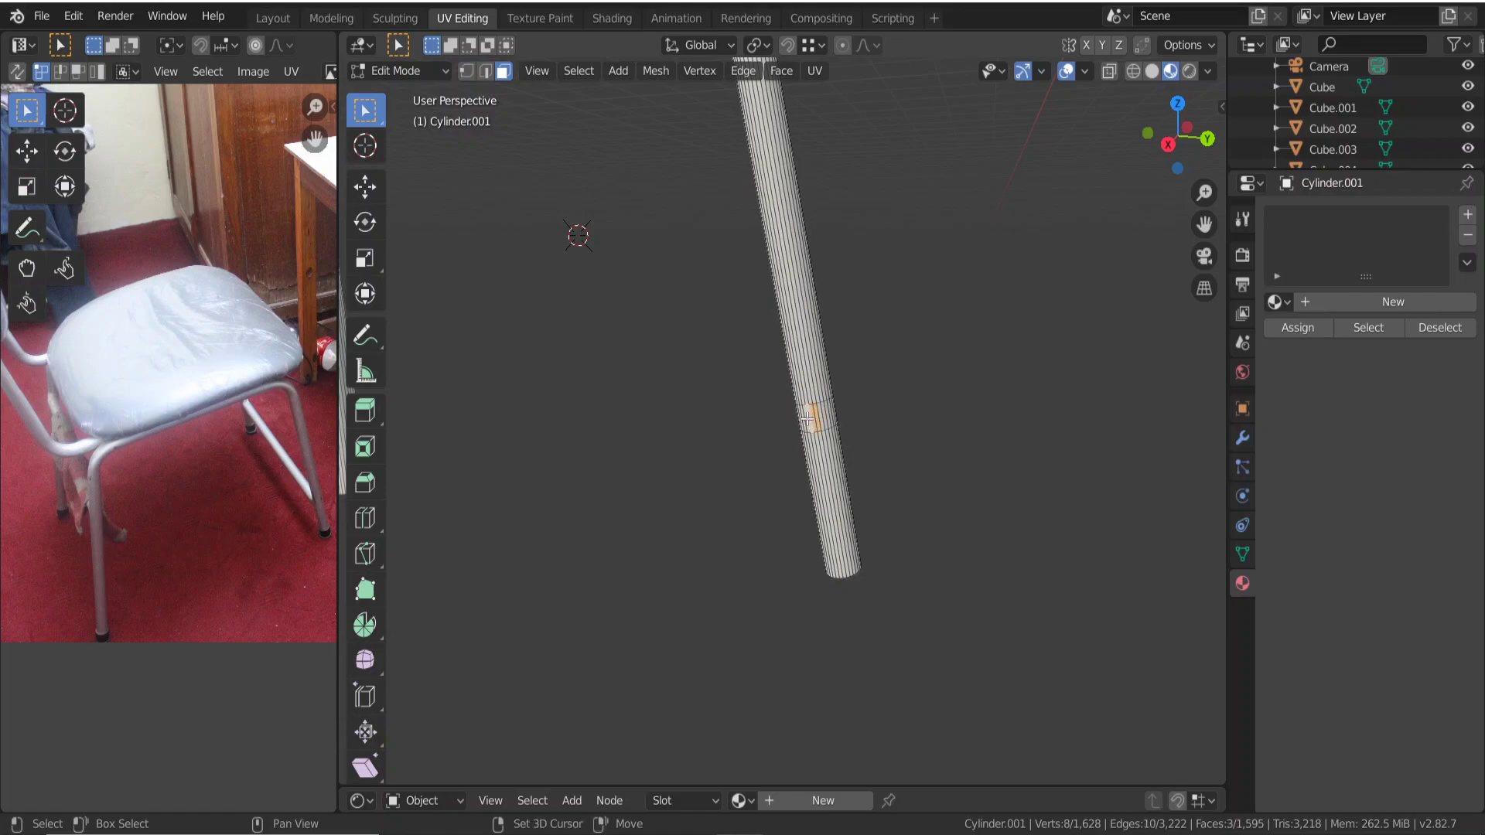
shift+click(806, 419)
shift+click(822, 418)
shift+click(823, 419)
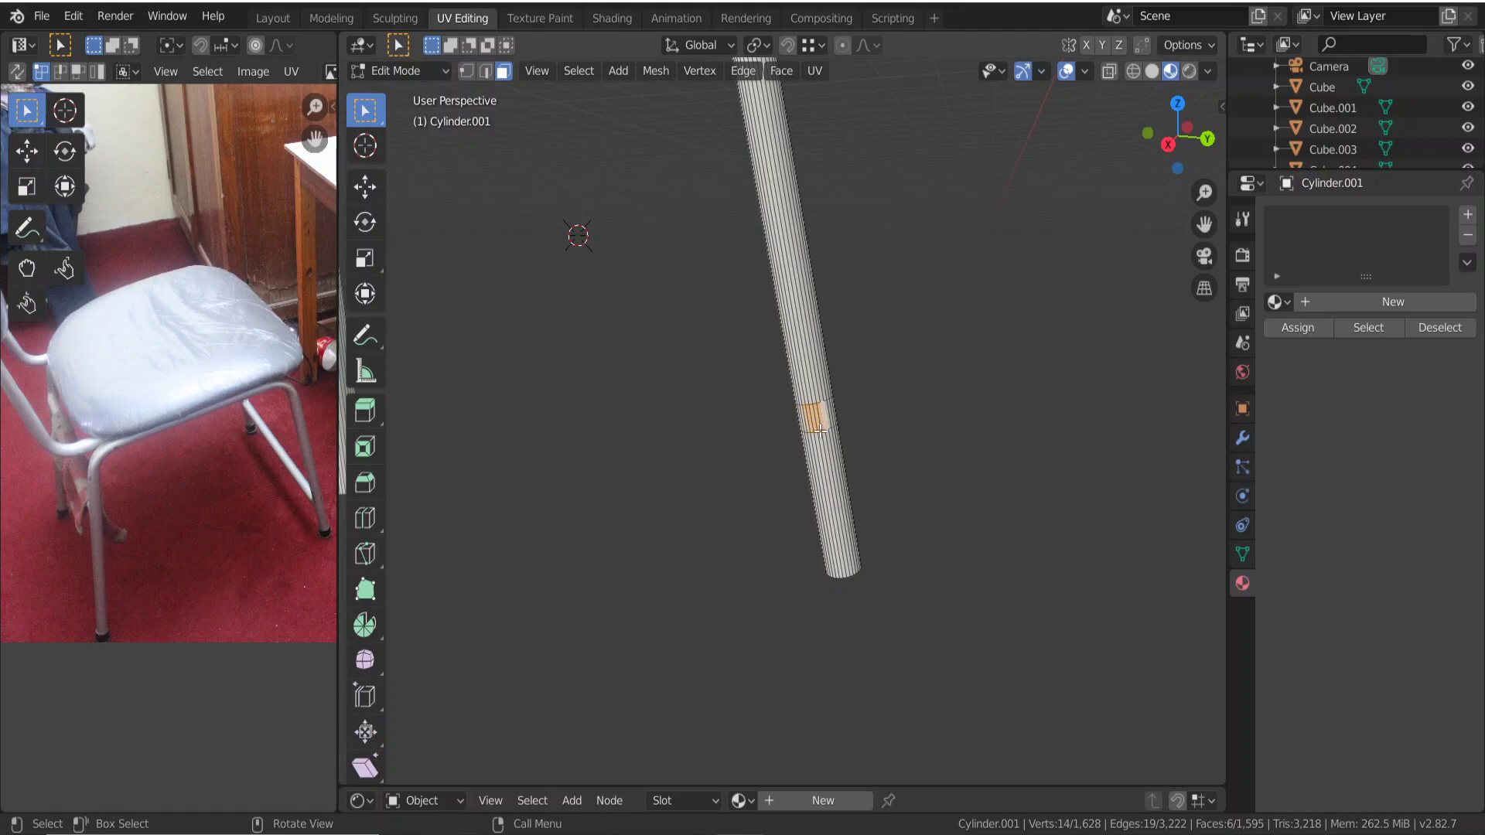
Round the selected faces into a circle with LoopTools Circle, discarding a trial extrusion.
right_click(819, 416)
mouse_move(754, 334)
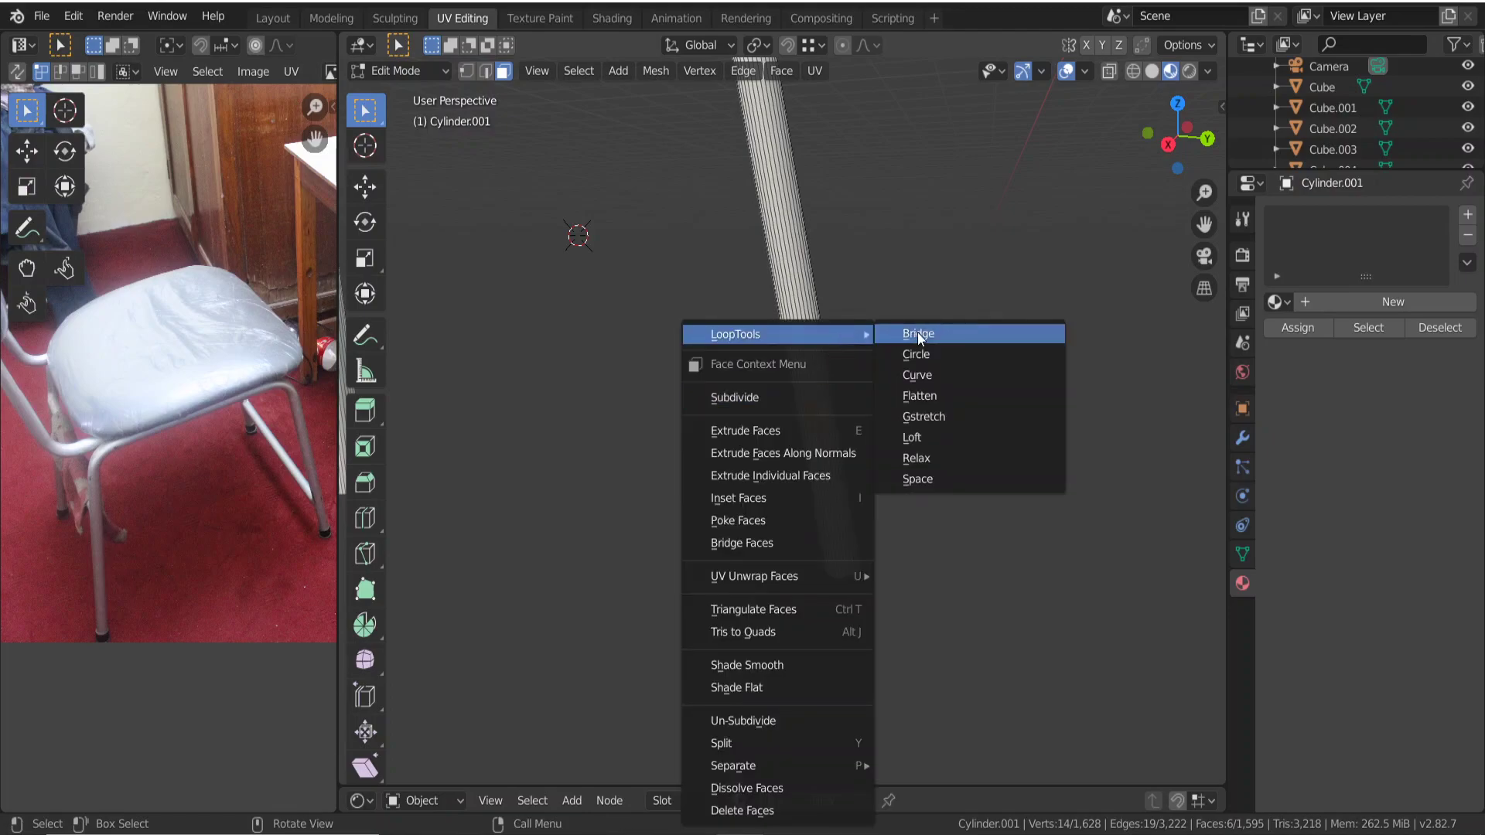
click(953, 353)
middle_drag(952, 401, 902, 413)
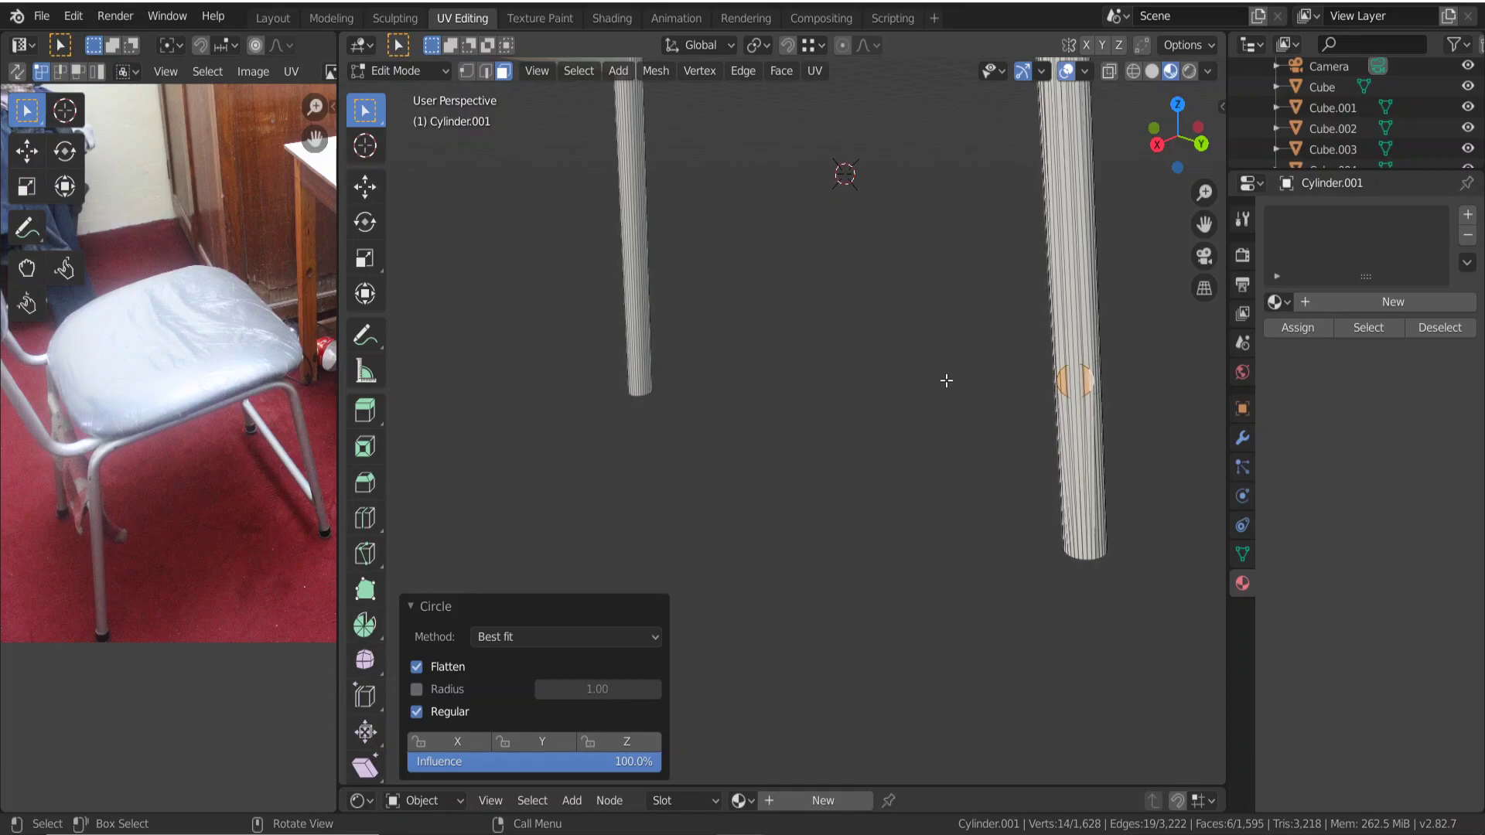
key(e)
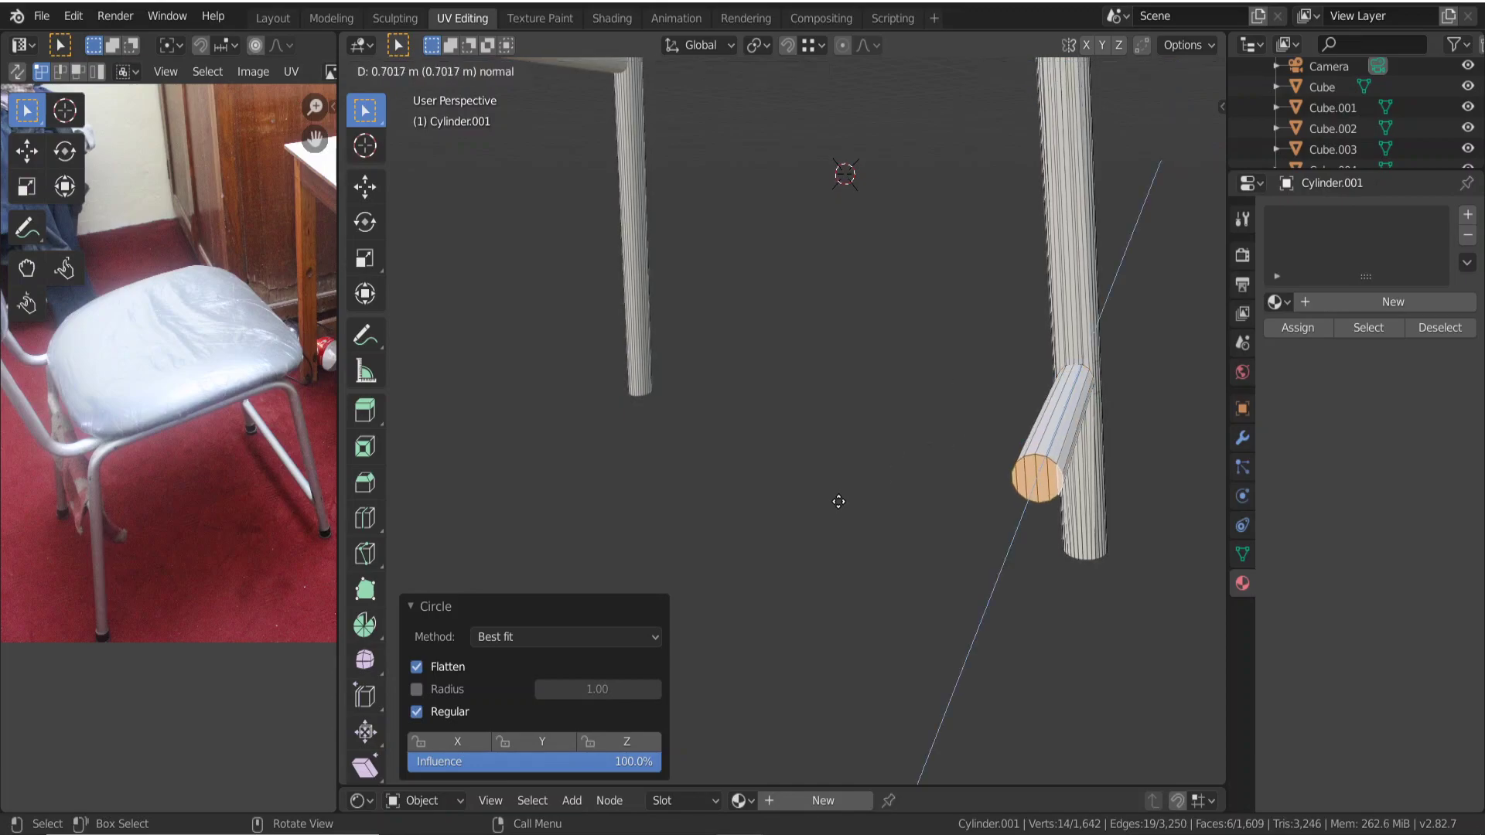
click(847, 494)
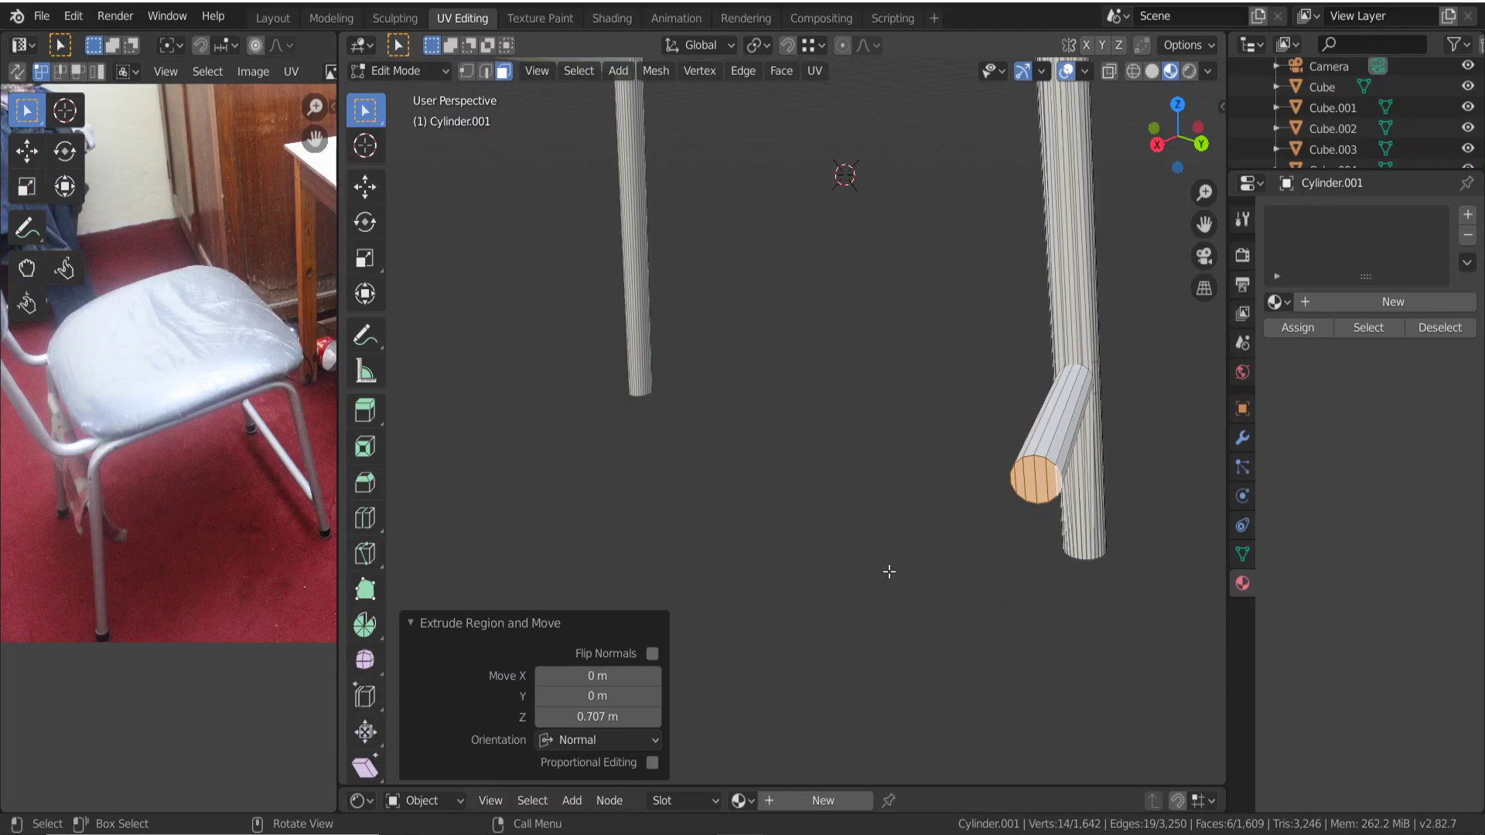
mouse_move(890, 571)
middle_down()
mouse_move(854, 550)
mouse_move(785, 537)
mouse_move(777, 550)
mouse_move(860, 574)
middle_up()
scroll(891, 575, down, 4)
key(ctrl+z)
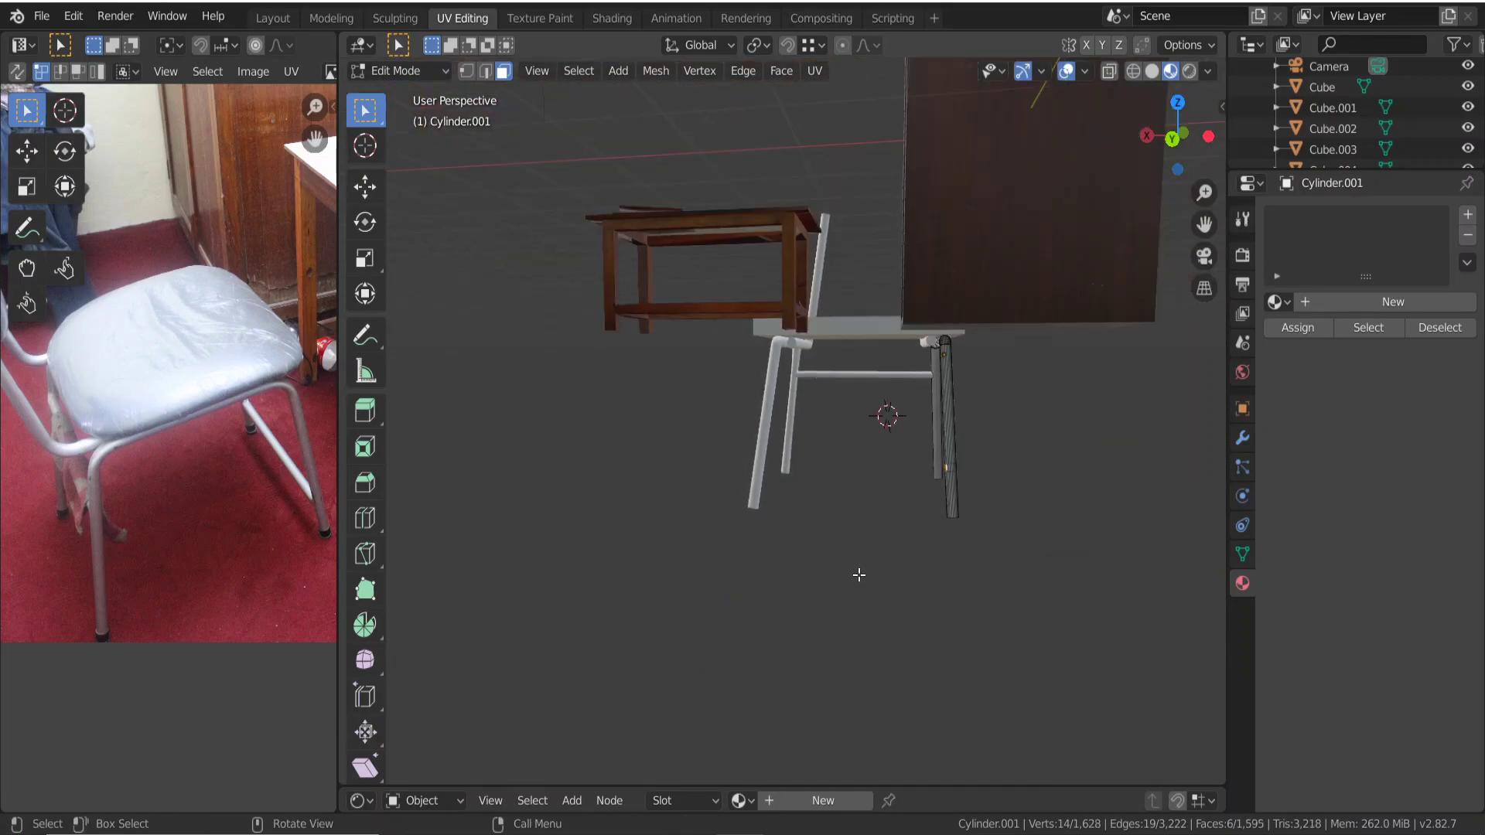
Extrude the round patch 2.29 m along X into the lower crossbar and return to Object Mode.
key(e)
key(x)
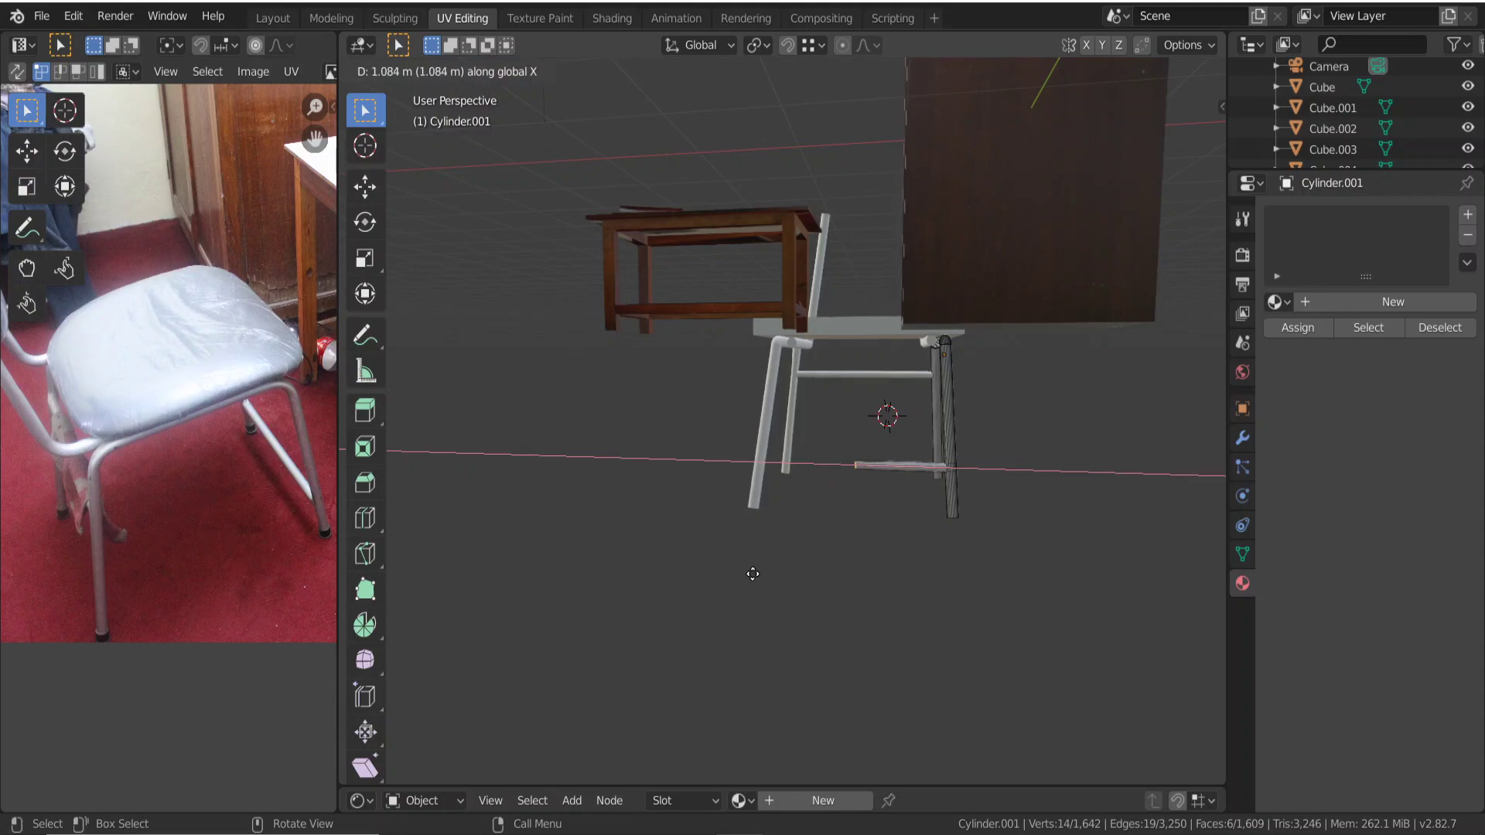
click(673, 563)
scroll(709, 503, up, 3)
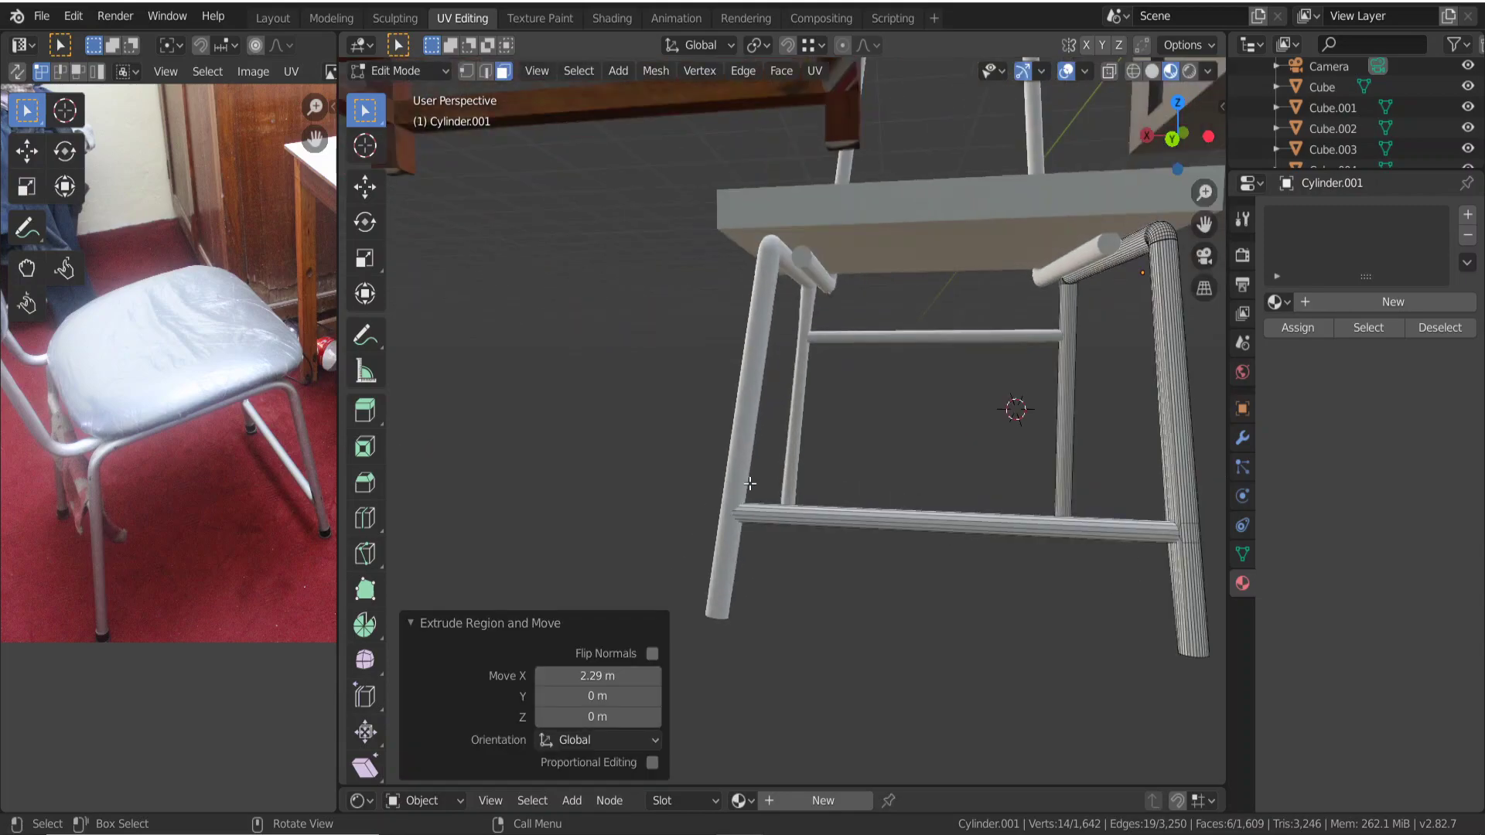
middle_drag(709, 503, 749, 490)
key(Tab)
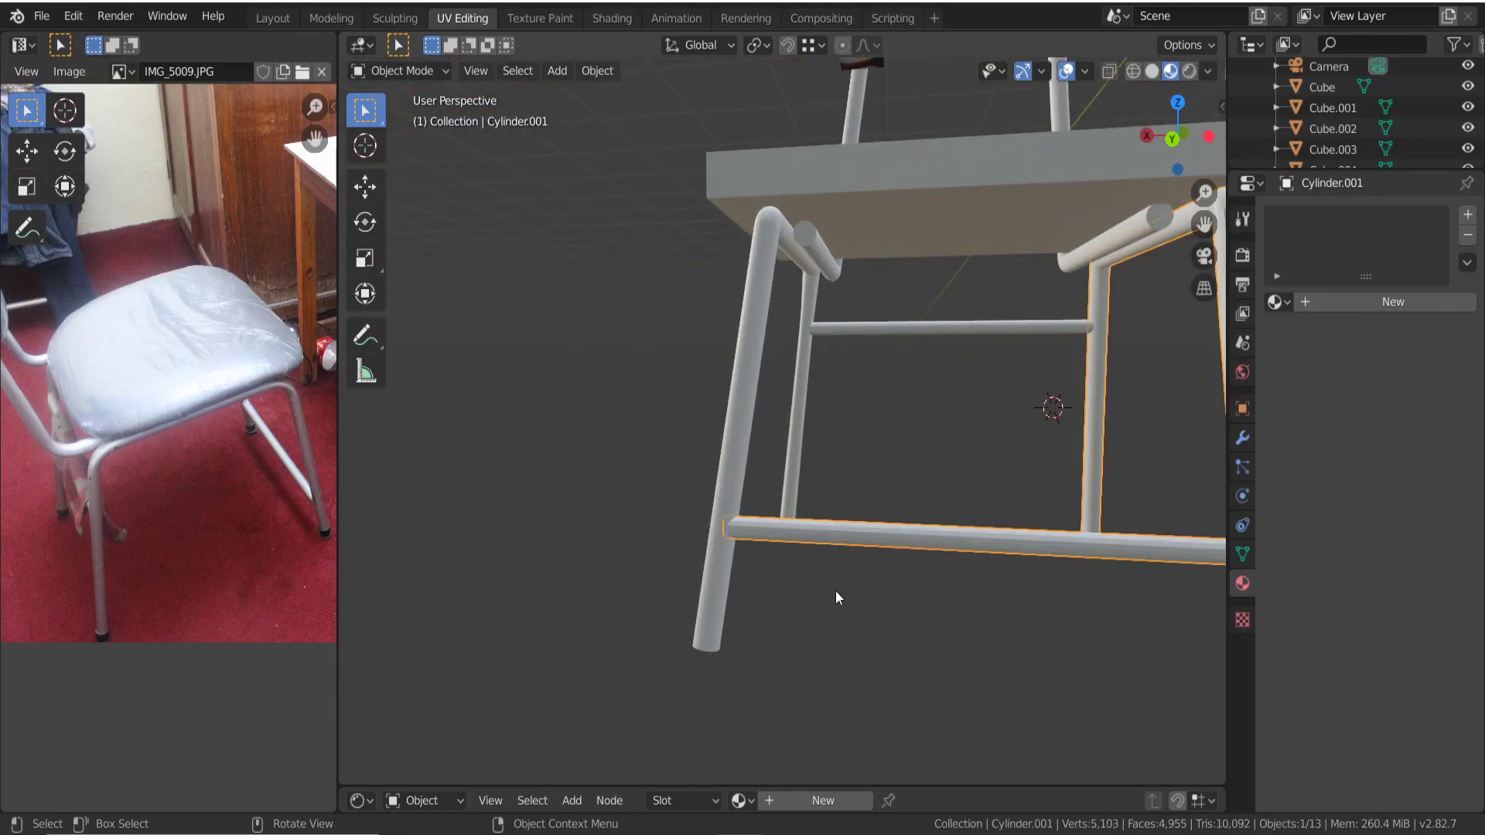
Orbit under the chair and shade the front chair-frame tube smooth.
click(835, 592)
scroll(835, 588, down, 4)
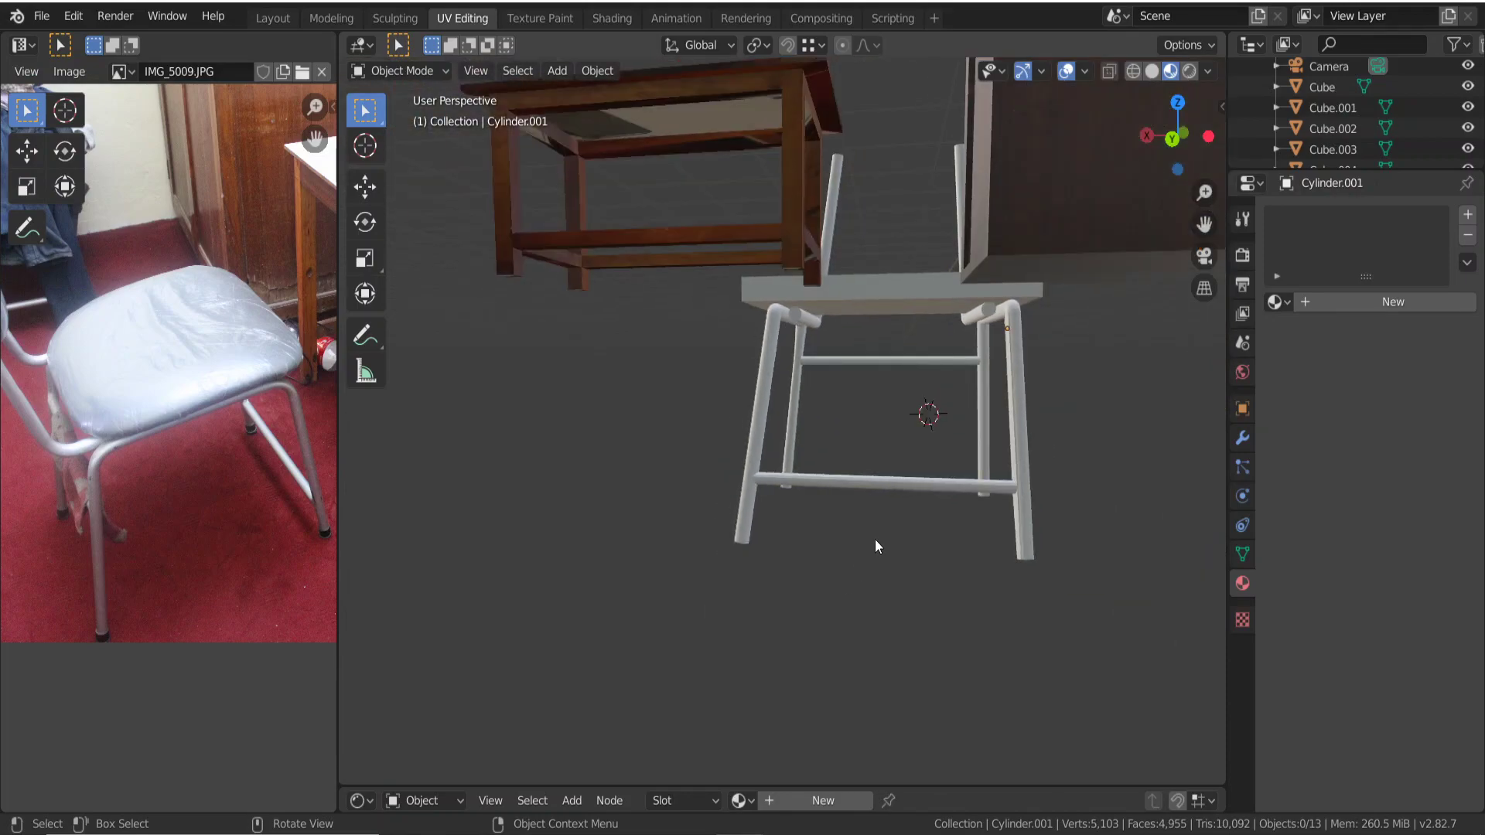
mouse_move(875, 539)
middle_down()
mouse_move(832, 508)
mouse_move(843, 535)
mouse_move(885, 536)
mouse_move(787, 577)
mouse_move(840, 513)
middle_up()
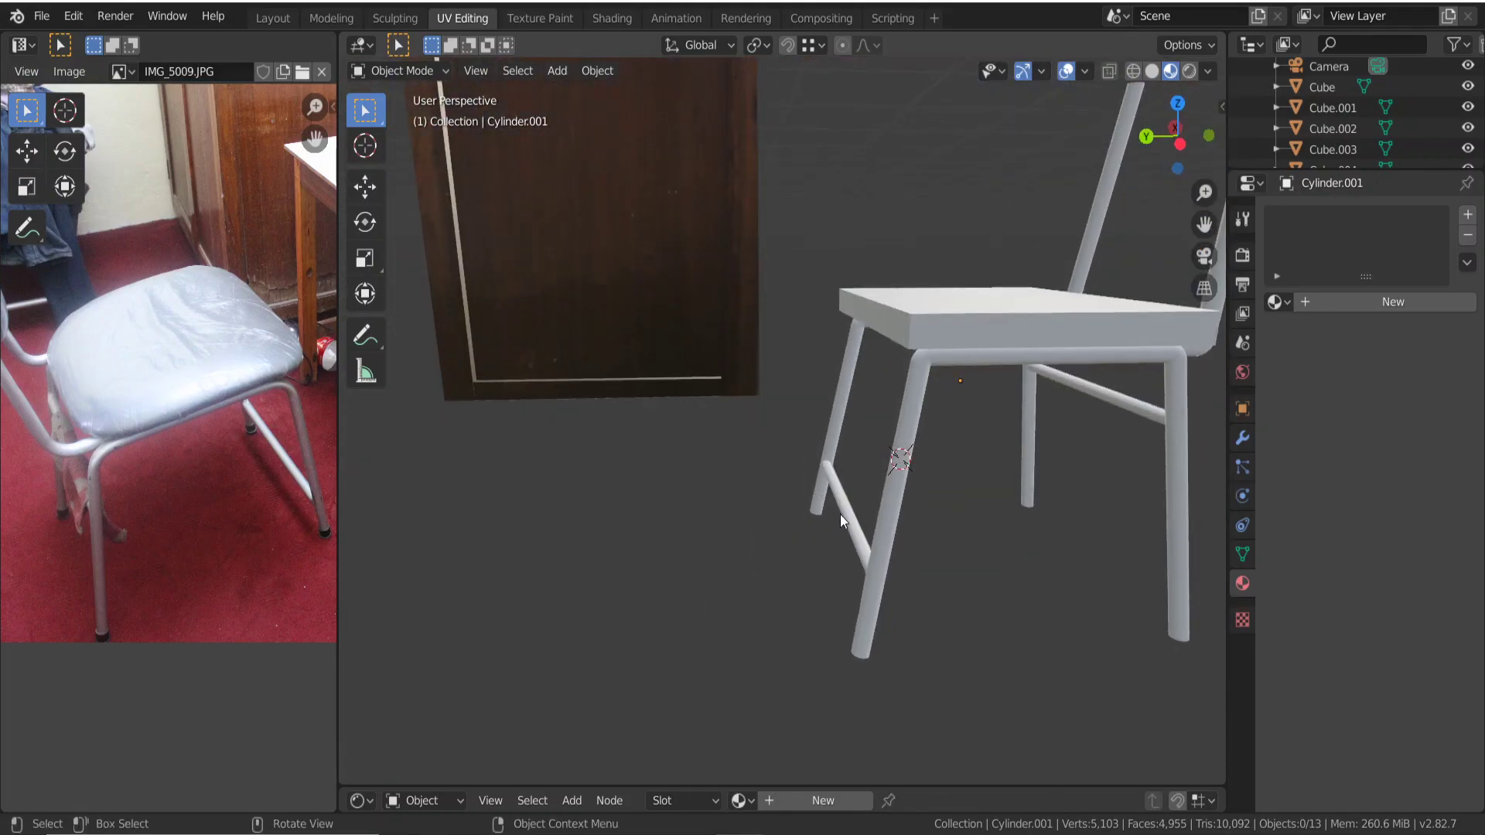
right_click(884, 515)
click(884, 483)
right_click(843, 418)
click(842, 410)
click(845, 505)
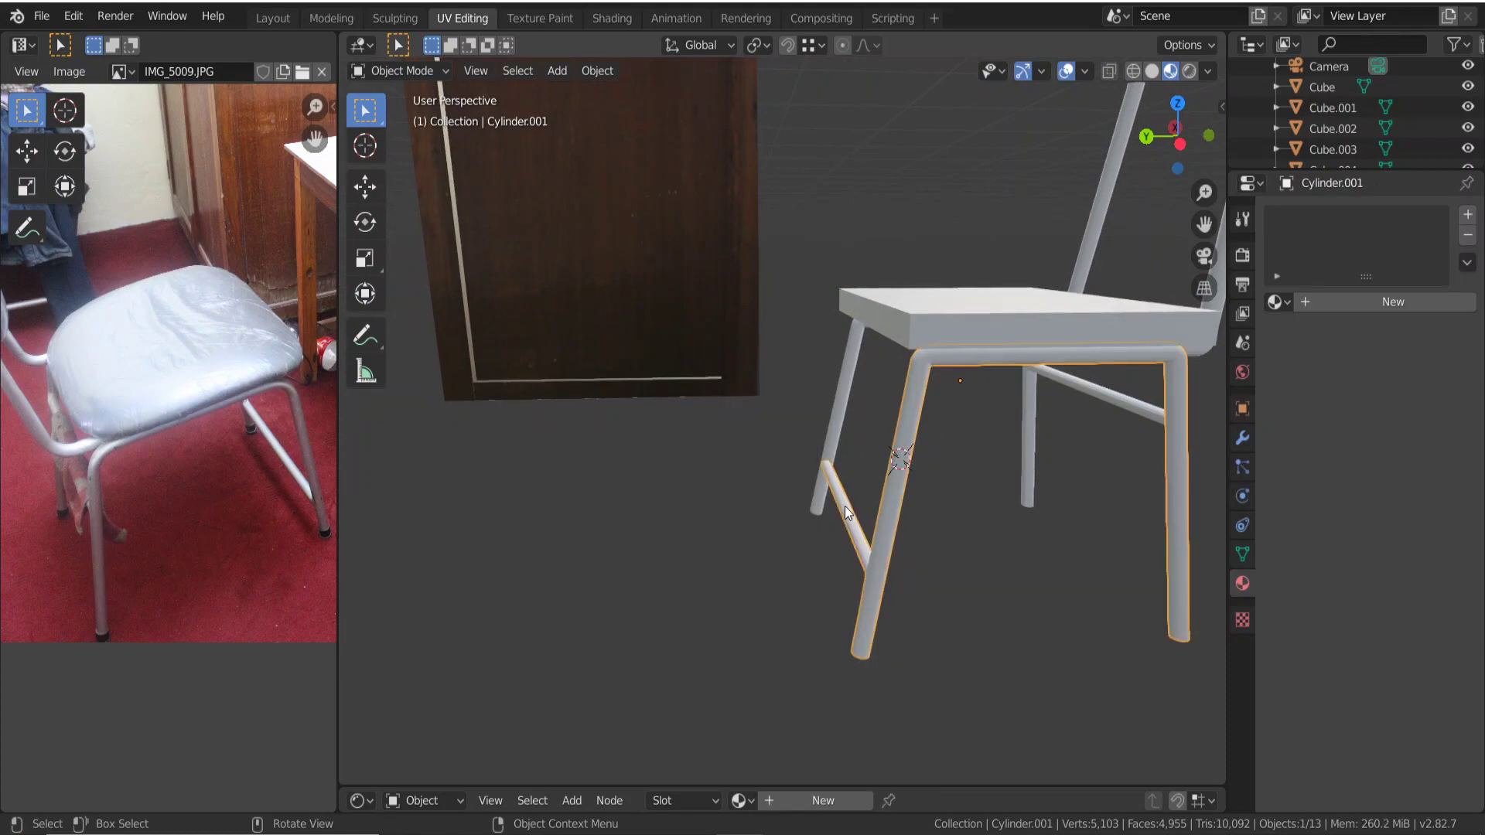
right_click(845, 505)
click(840, 475)
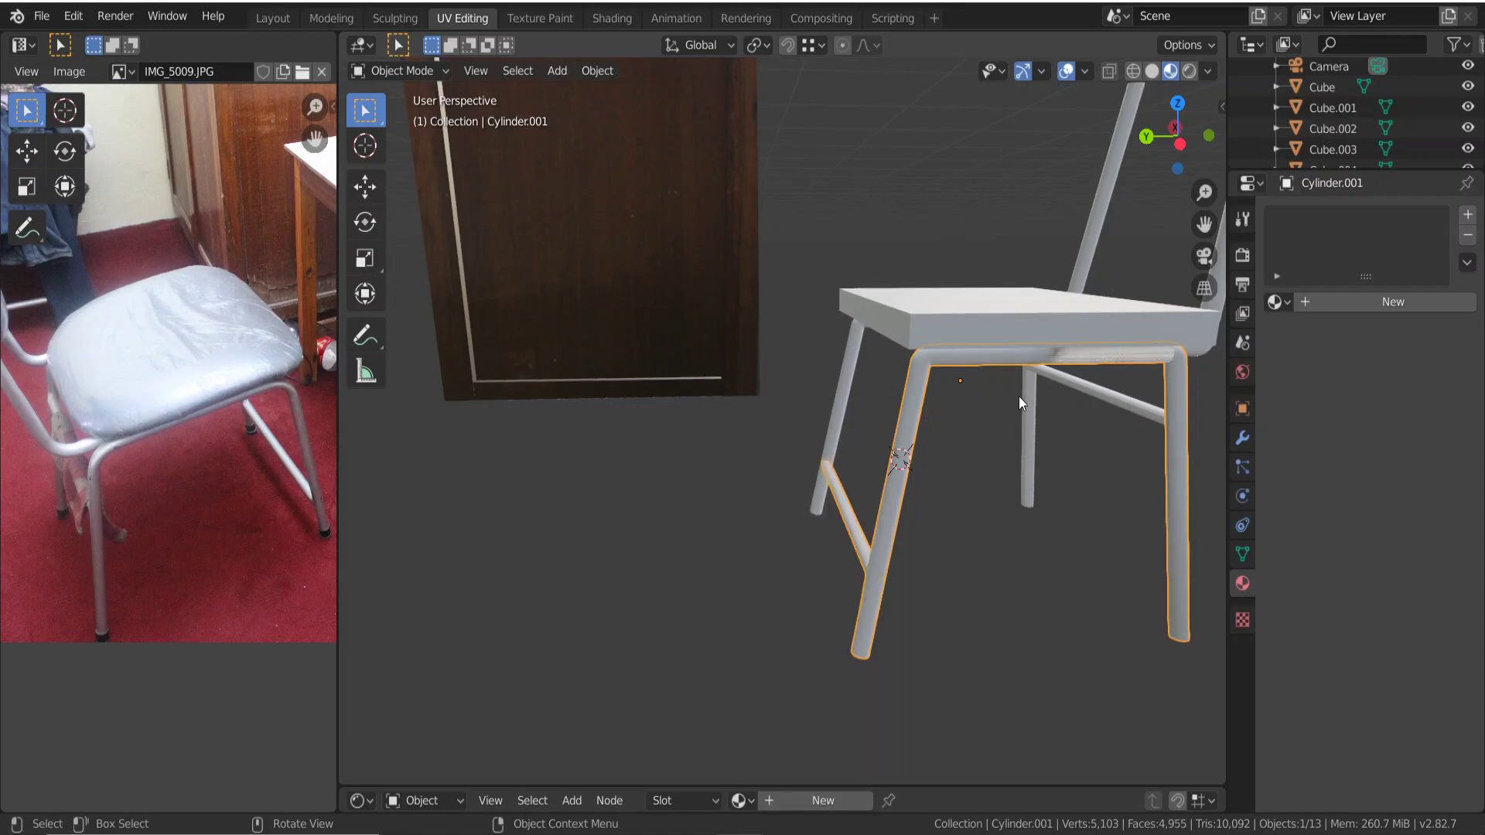
Shade the crossbar and back-leg part, the backrest tube and the right post smooth.
click(1085, 385)
right_click(1083, 387)
click(1083, 386)
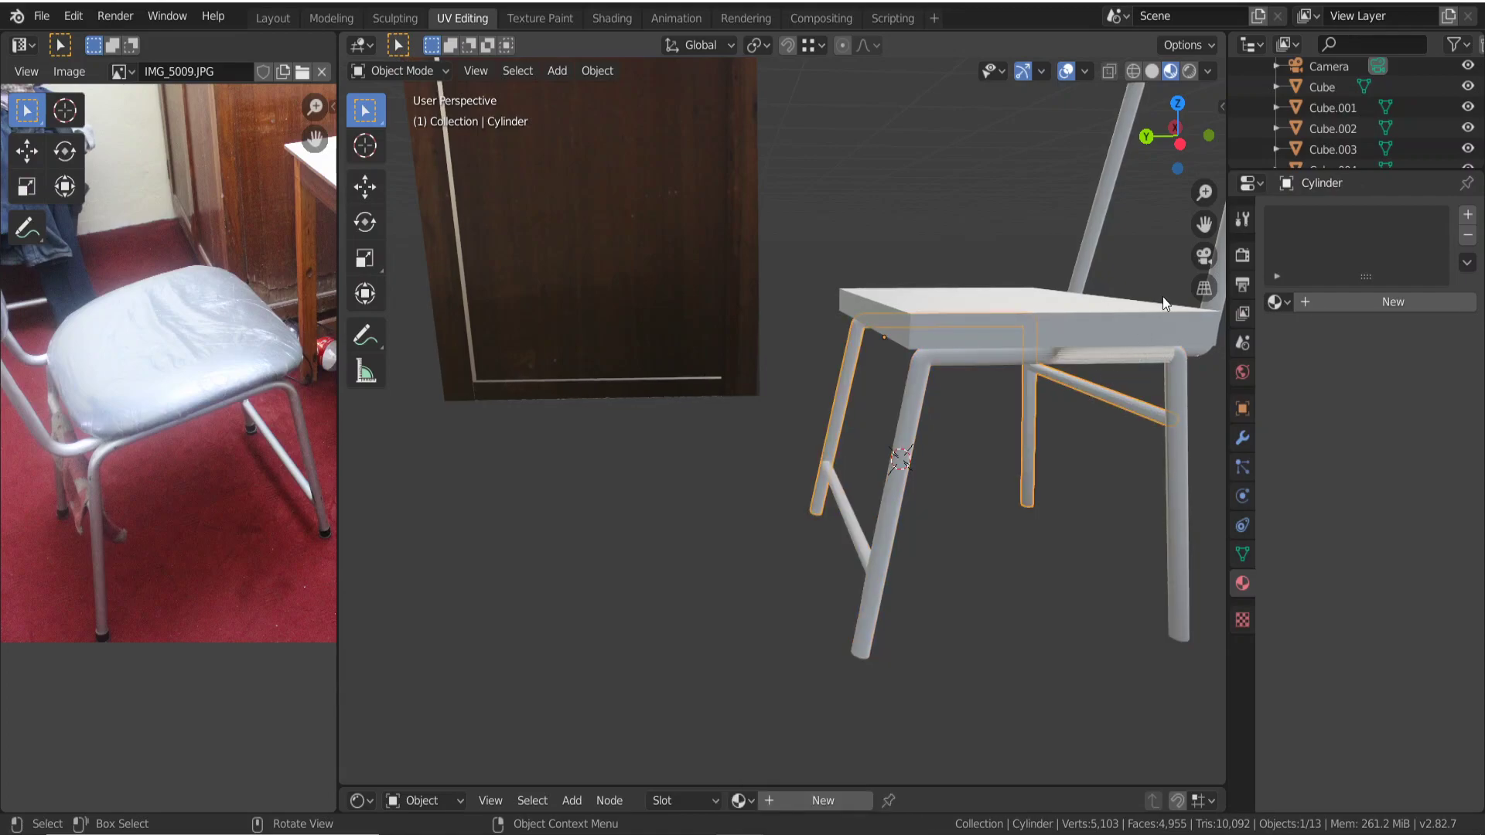
click(1093, 243)
right_click(1093, 243)
click(1093, 243)
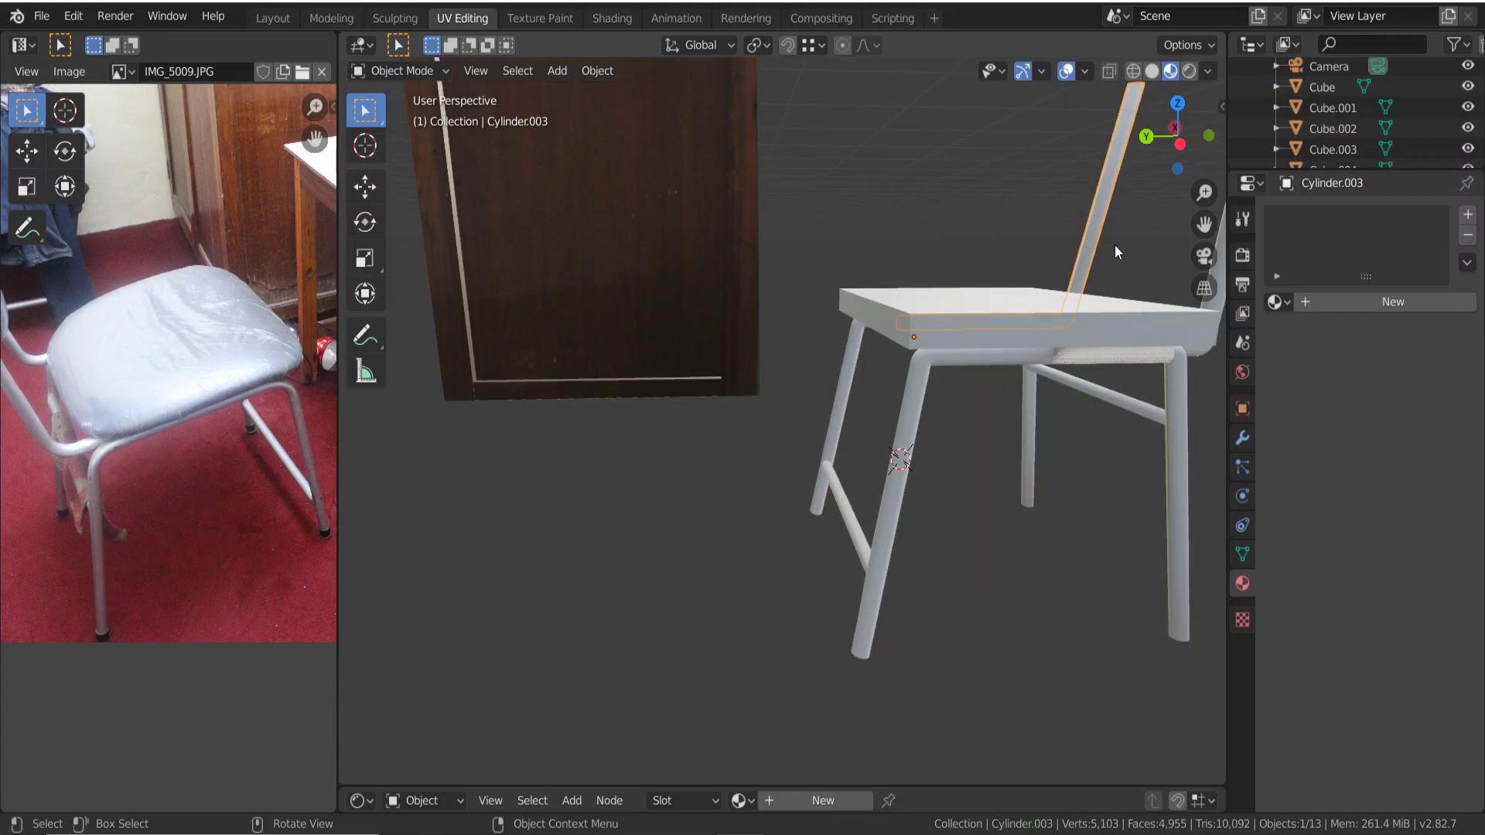
scroll(1130, 349, down, 4)
click(1009, 285)
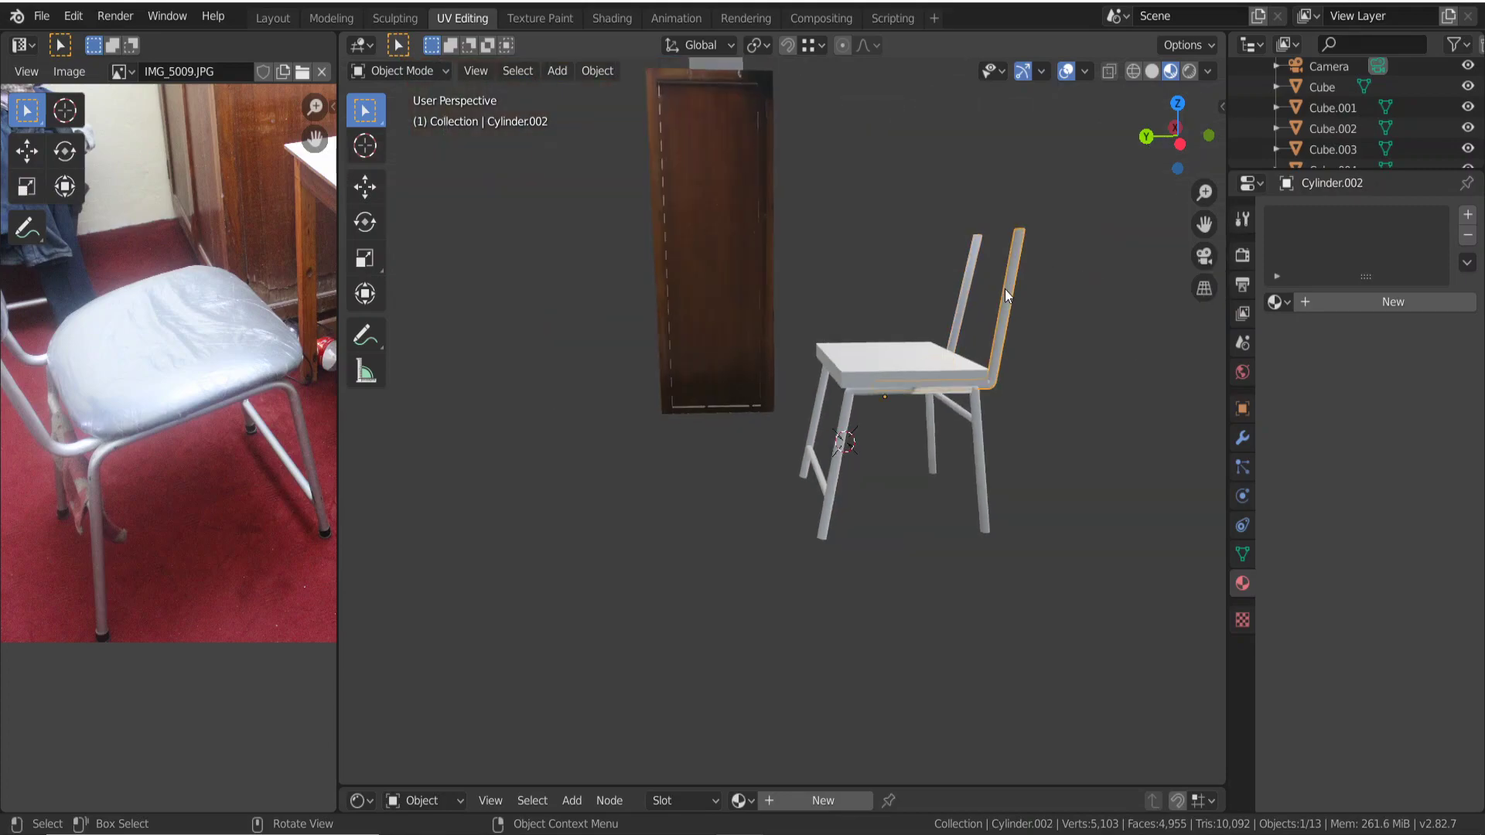
right_click(1001, 314)
click(1001, 314)
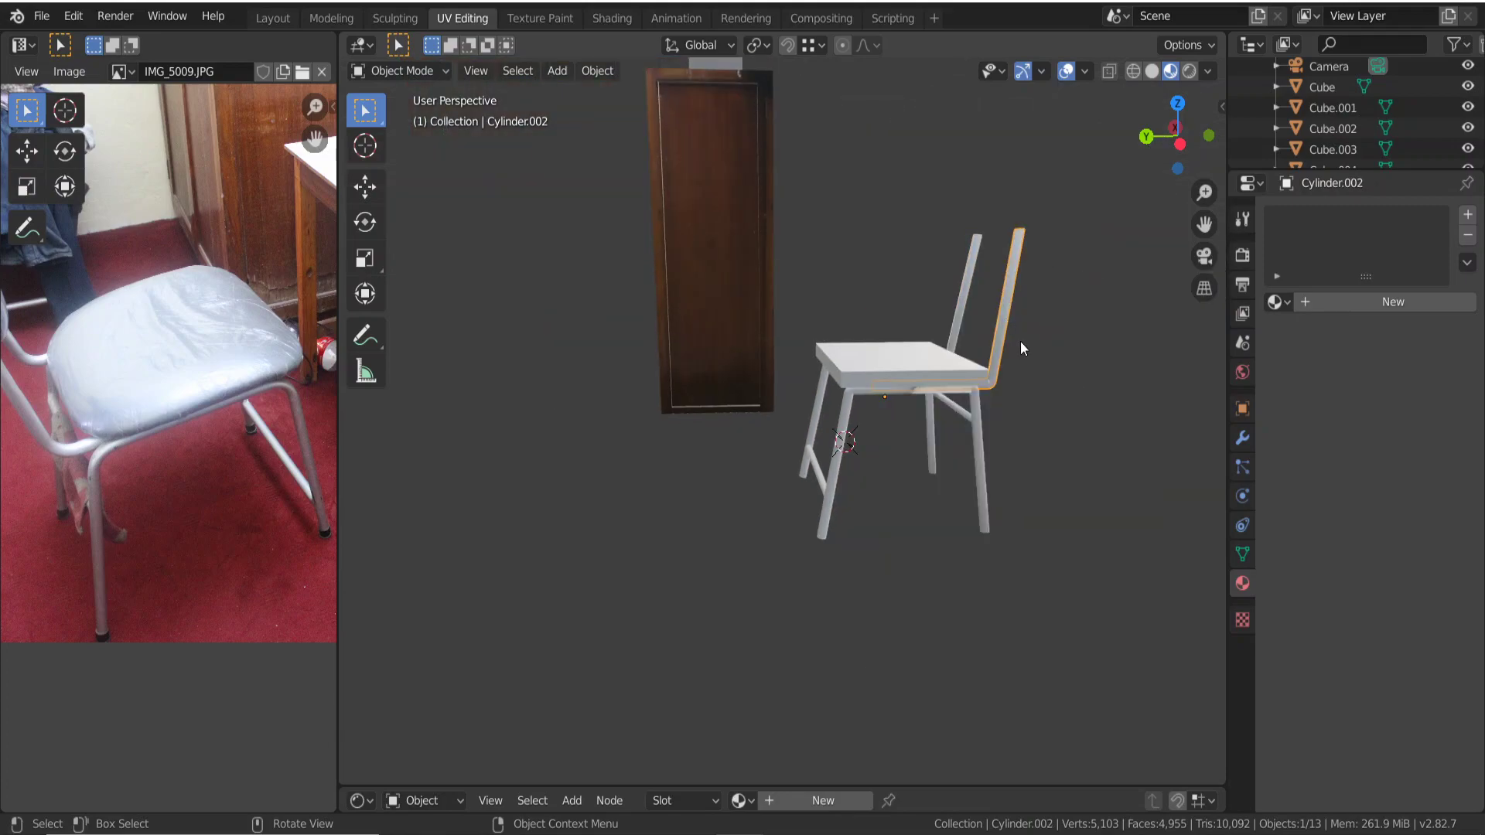
Orbit and zoom around the chair to inspect the smoothed frame, selecting the leg-and-crossbar part.
scroll(1029, 420, down, 3)
scroll(1028, 422, up, 4)
scroll(1036, 441, up, 5)
click(1080, 509)
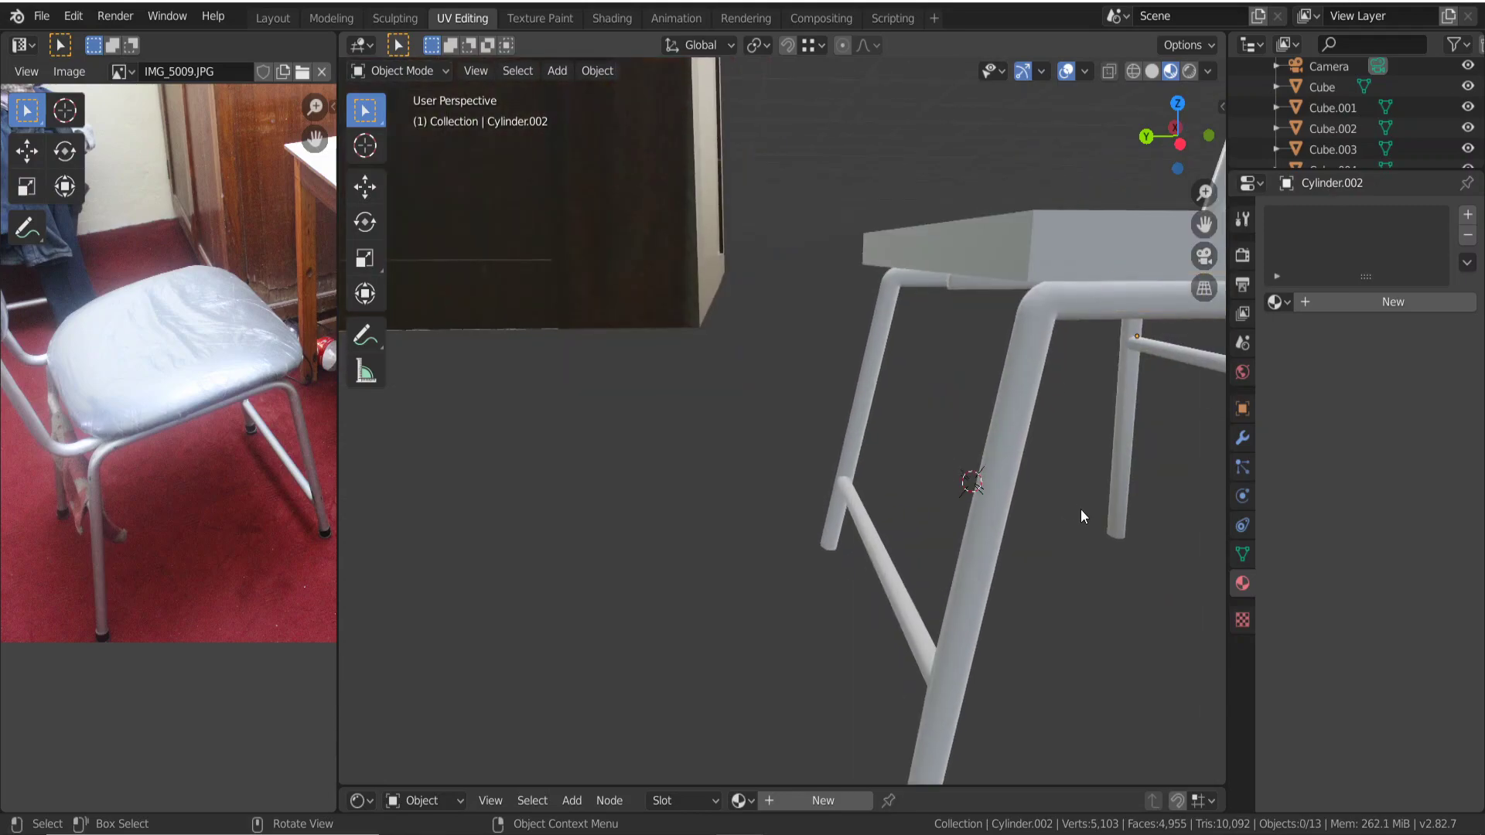
scroll(1080, 508, down, 5)
middle_drag(1080, 507, 763, 529)
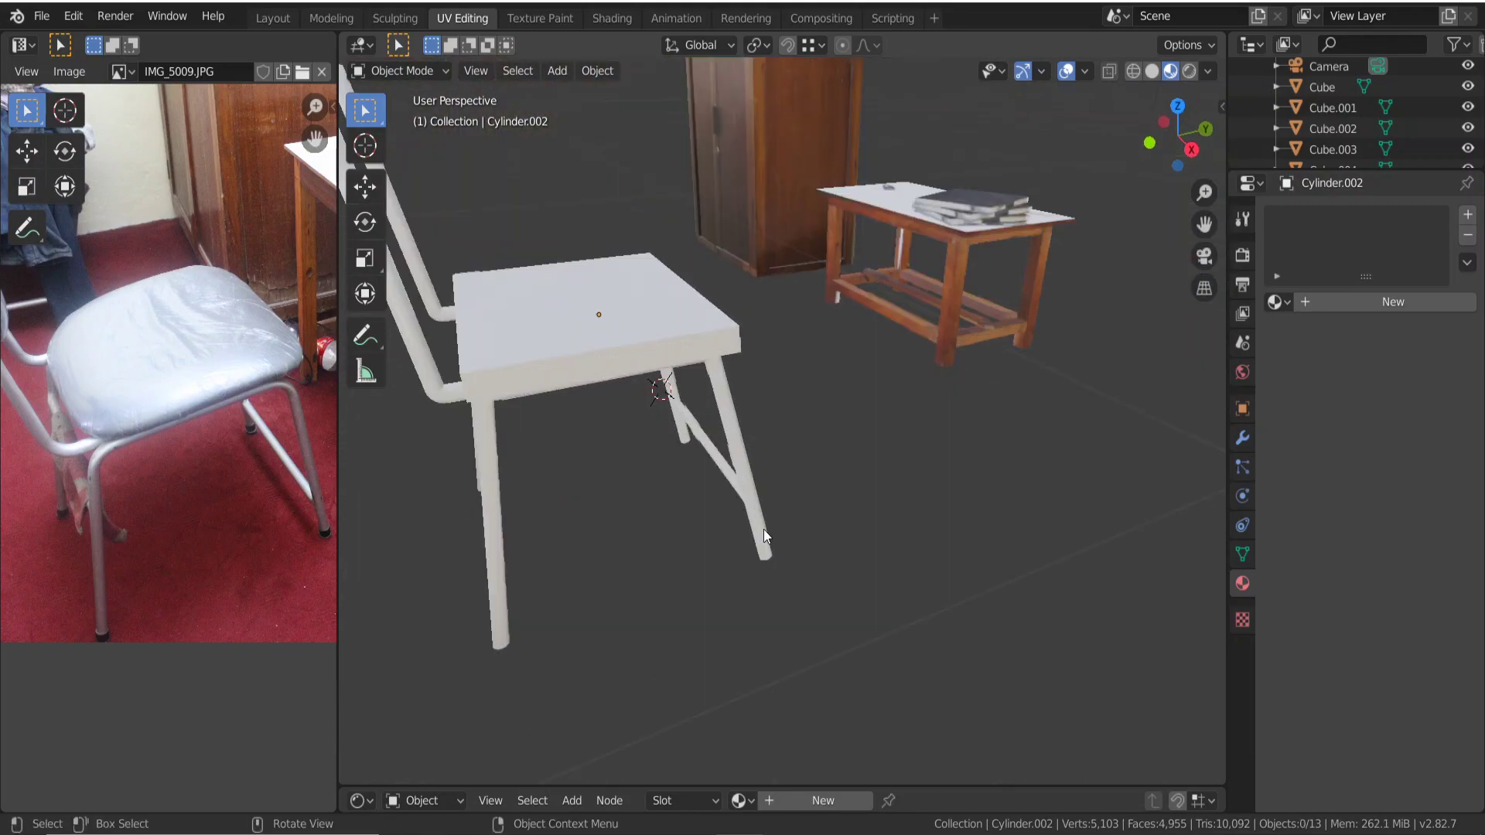
middle_drag(786, 587, 833, 540)
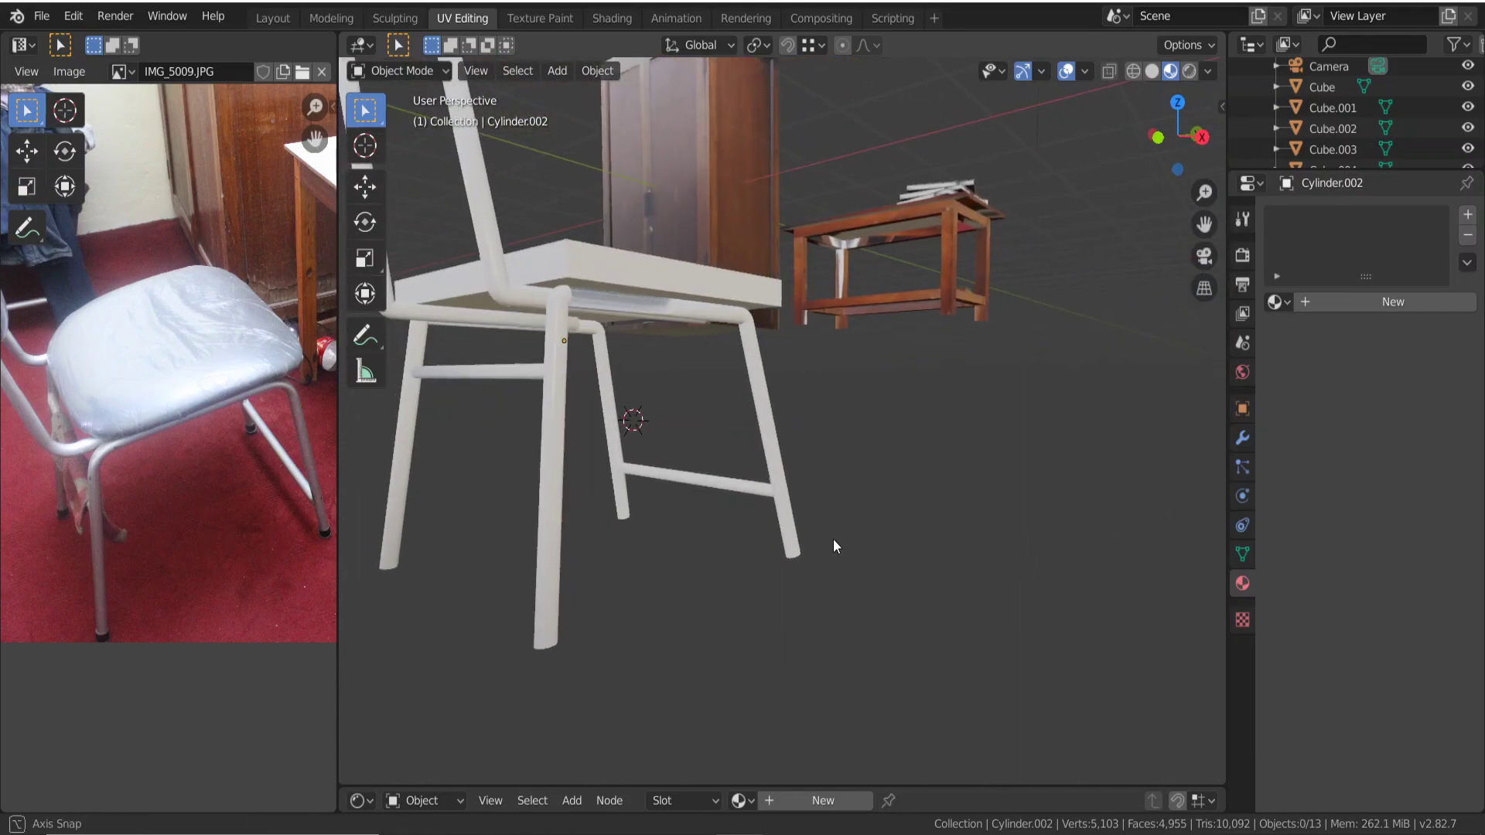
click(683, 485)
mouse_move(625, 417)
middle_down()
mouse_move(601, 438)
mouse_move(602, 403)
mouse_move(642, 359)
mouse_move(705, 388)
mouse_move(677, 384)
middle_up()
scroll(605, 409, up, 3)
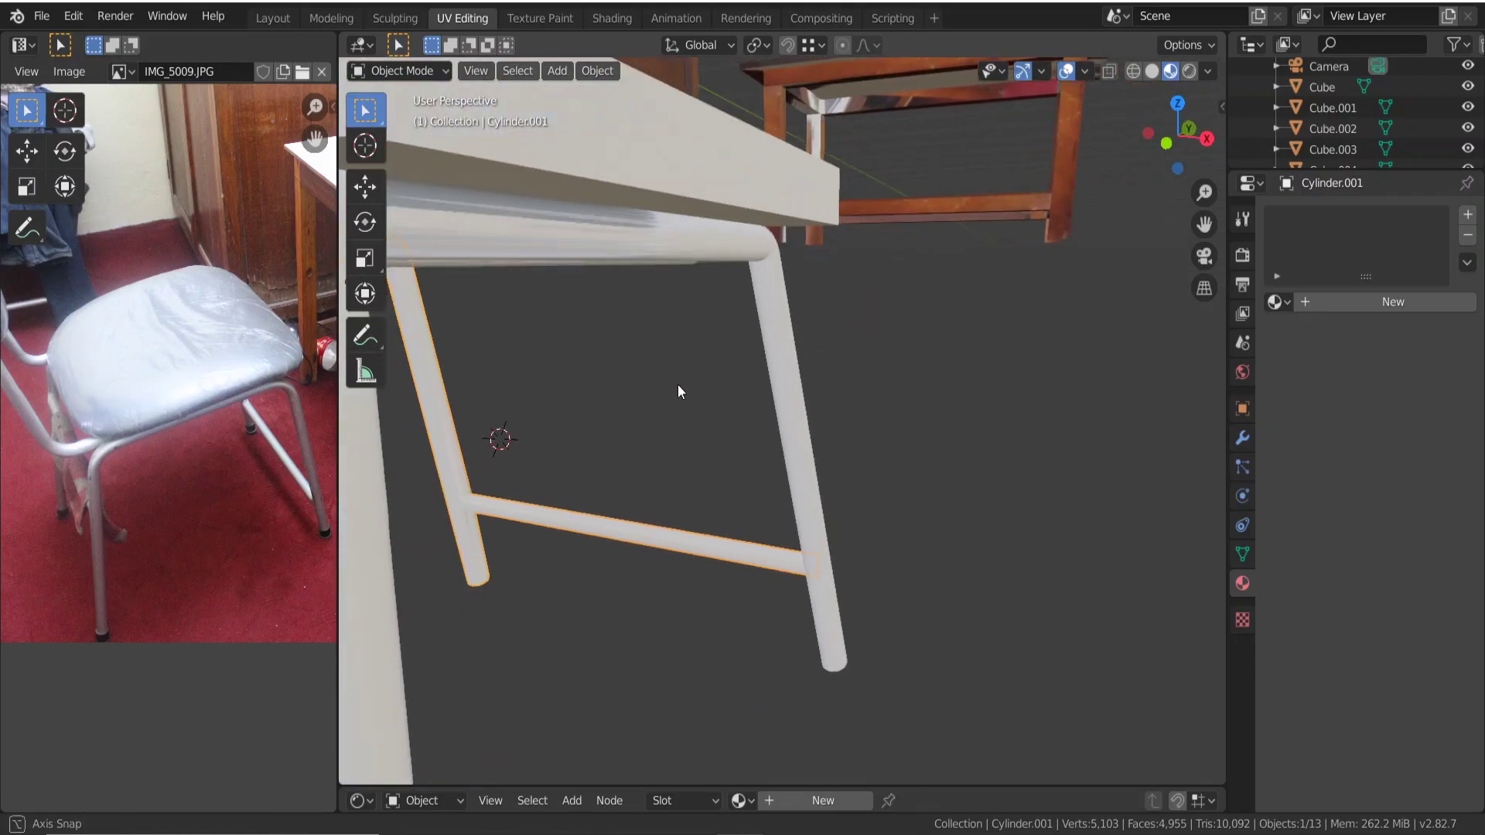
click(526, 241)
key(KP_Decimal)
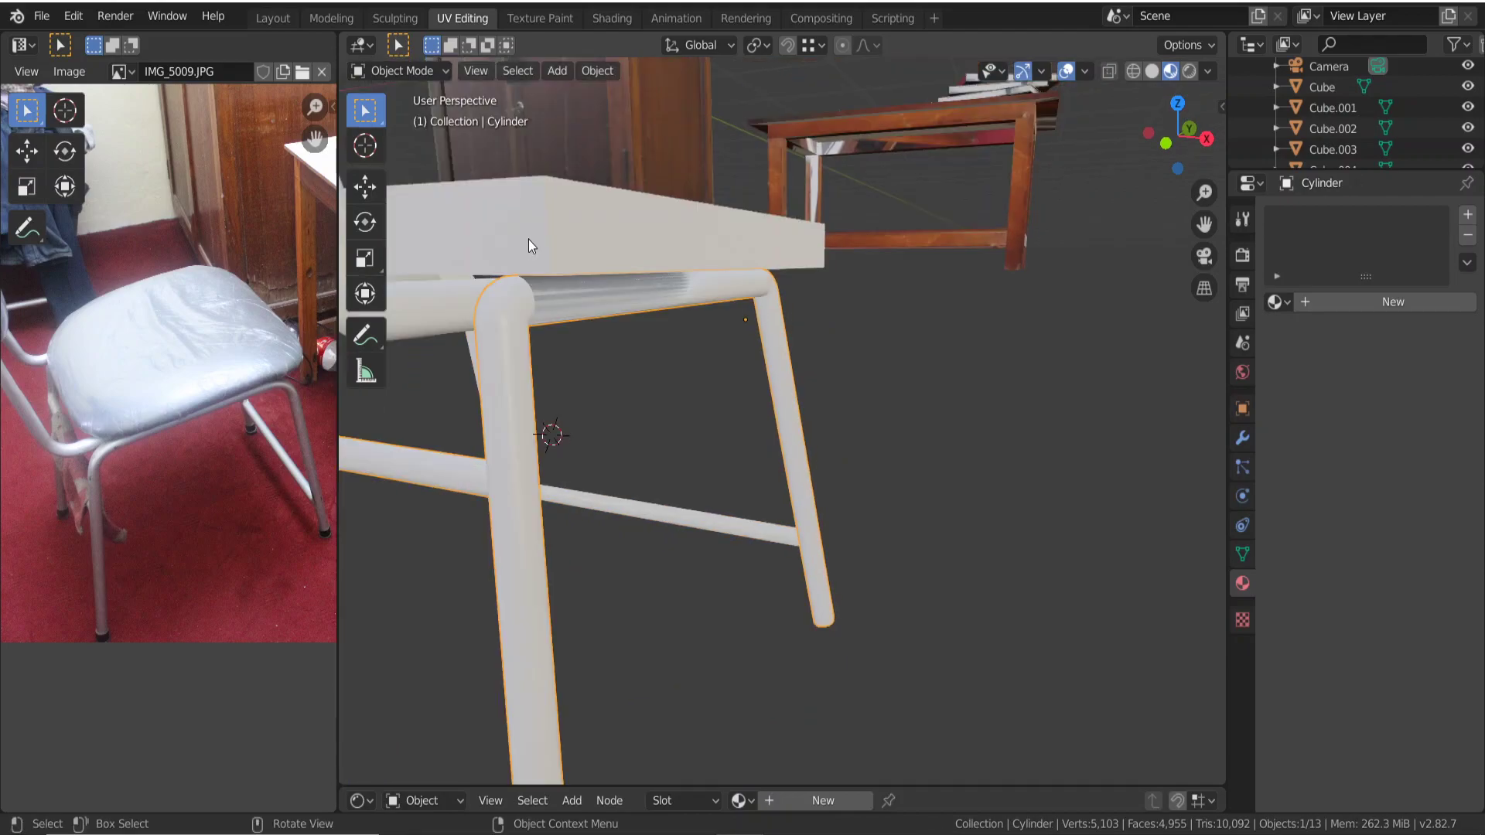
mouse_move(528, 239)
middle_down()
mouse_move(567, 249)
mouse_move(1015, 100)
middle_up()
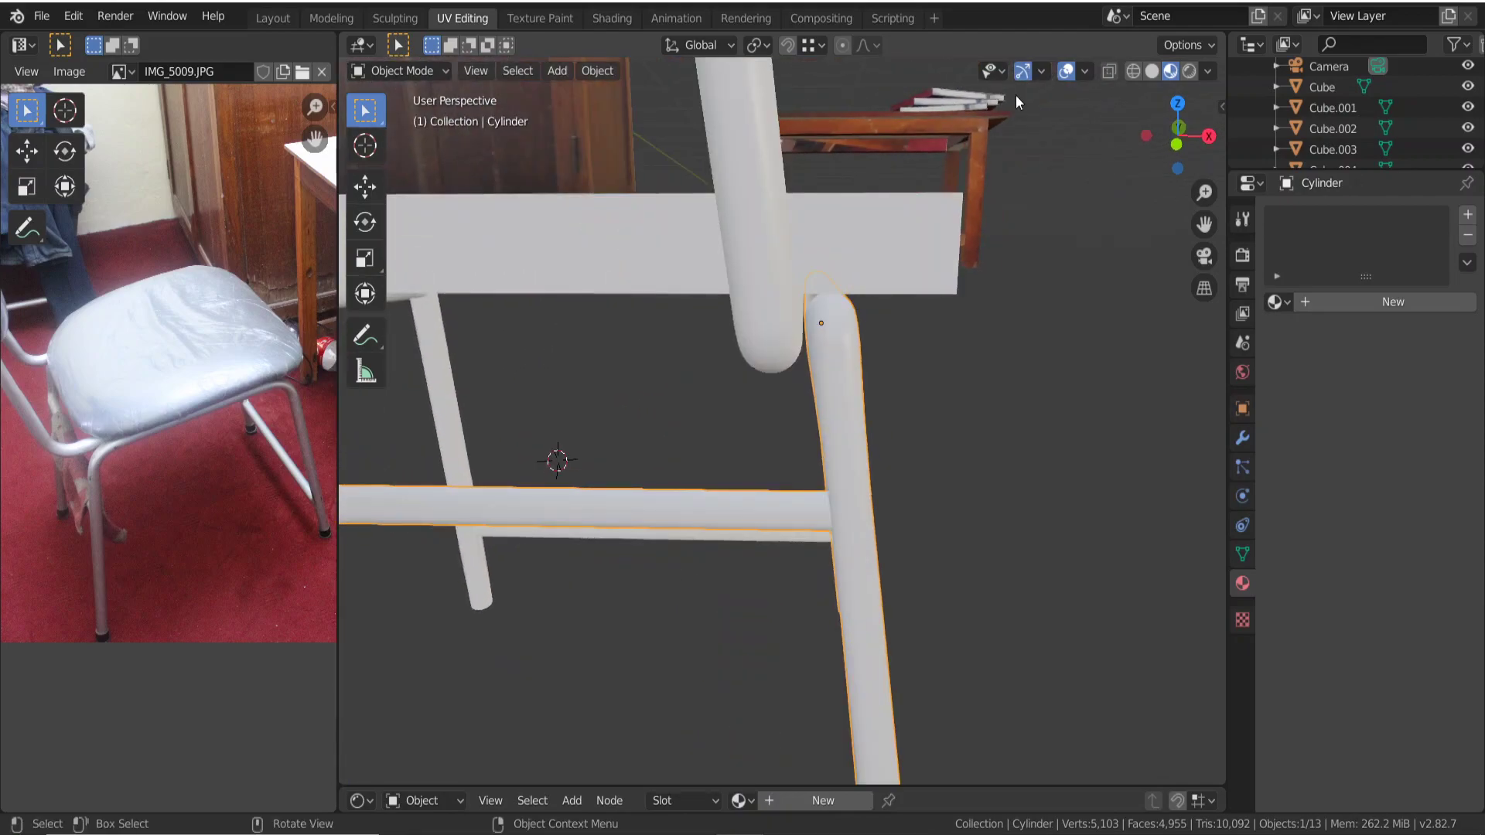
click(1131, 70)
mouse_move(1048, 224)
middle_down()
mouse_move(1010, 286)
mouse_move(966, 272)
mouse_move(959, 295)
mouse_move(922, 272)
mouse_move(902, 295)
mouse_move(1053, 189)
middle_up()
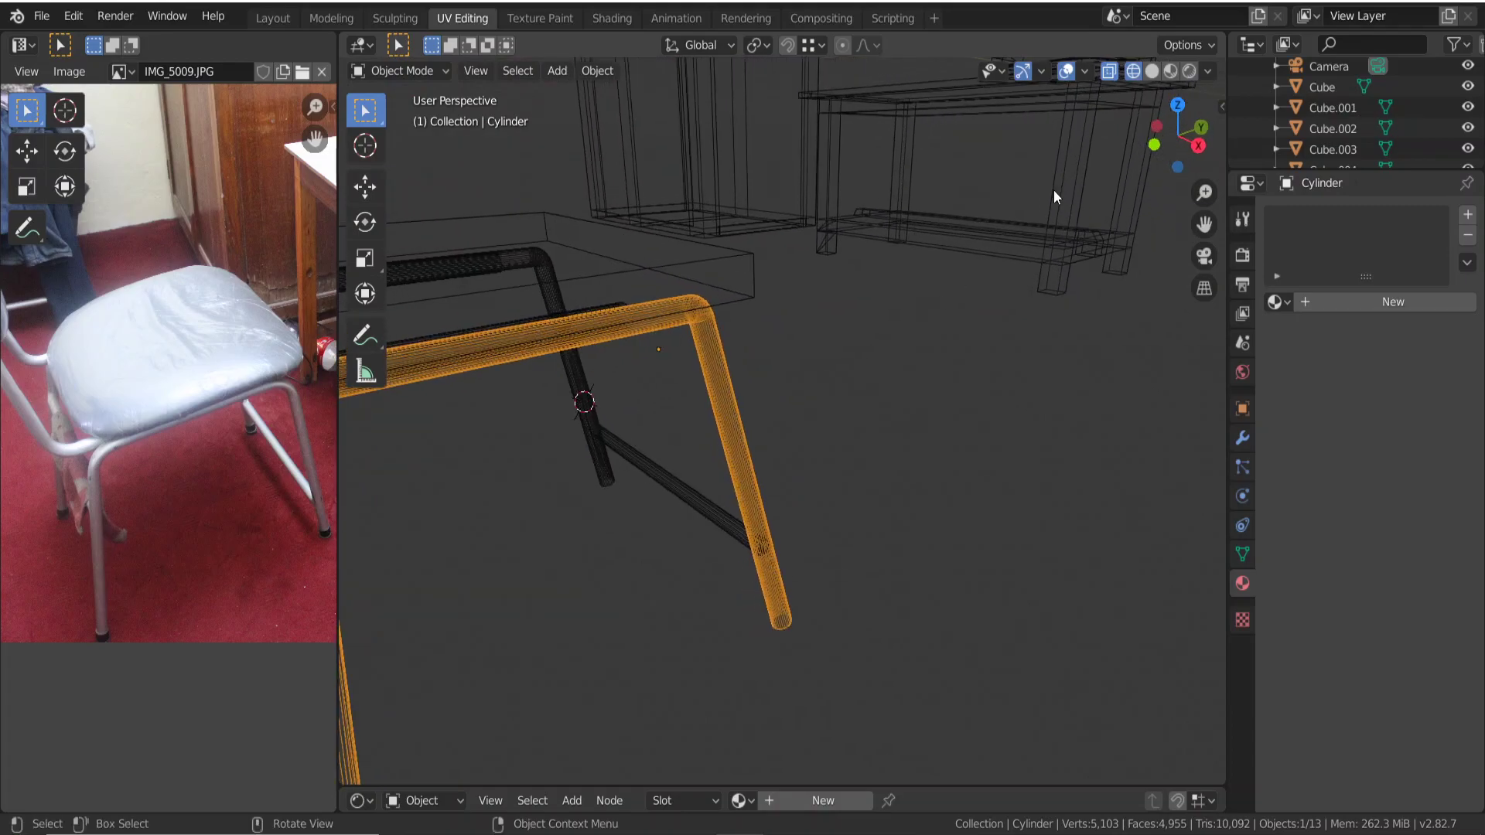
click(1111, 77)
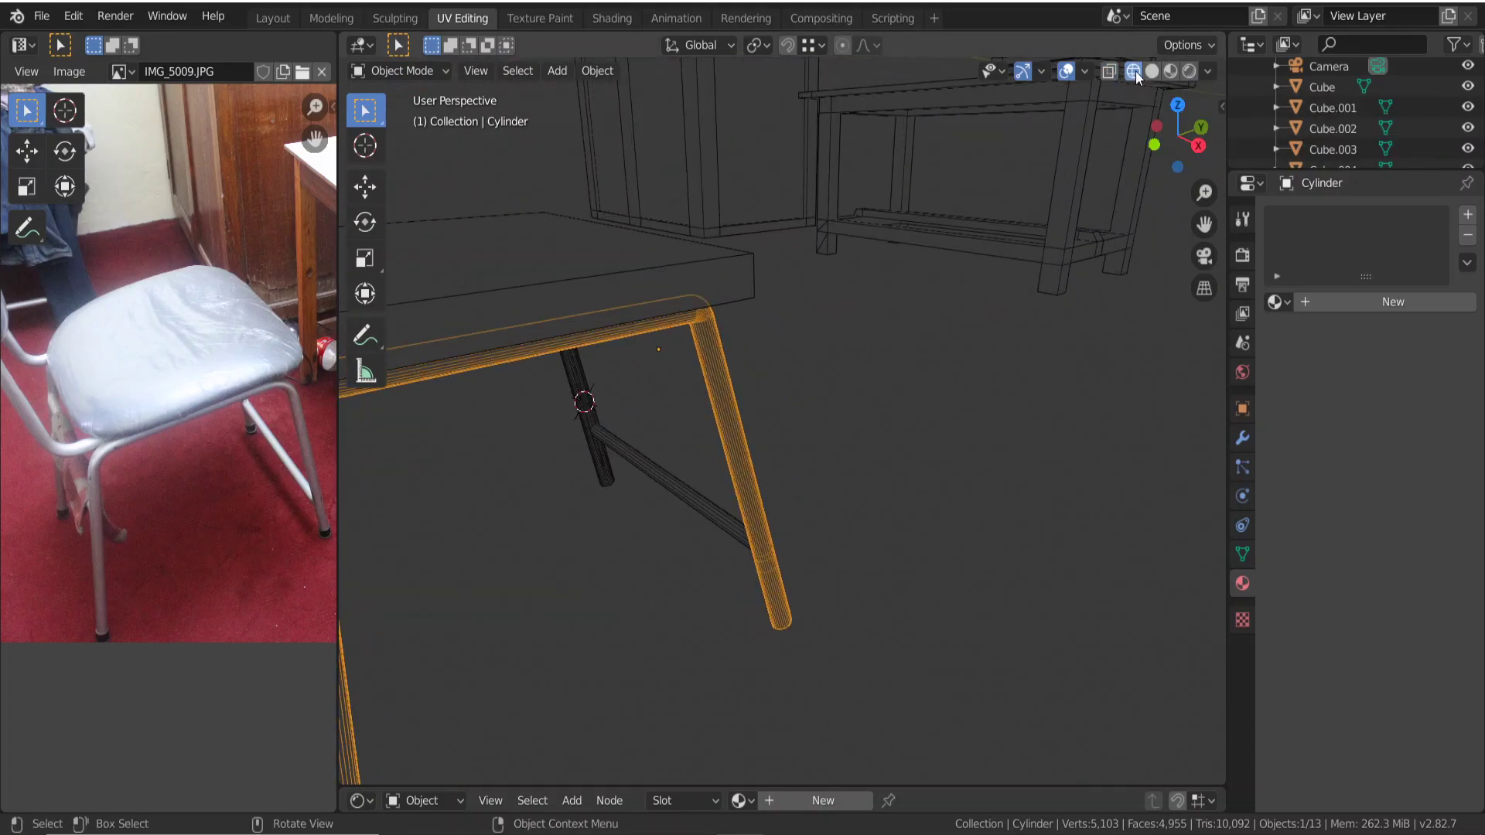
key(shift+z)
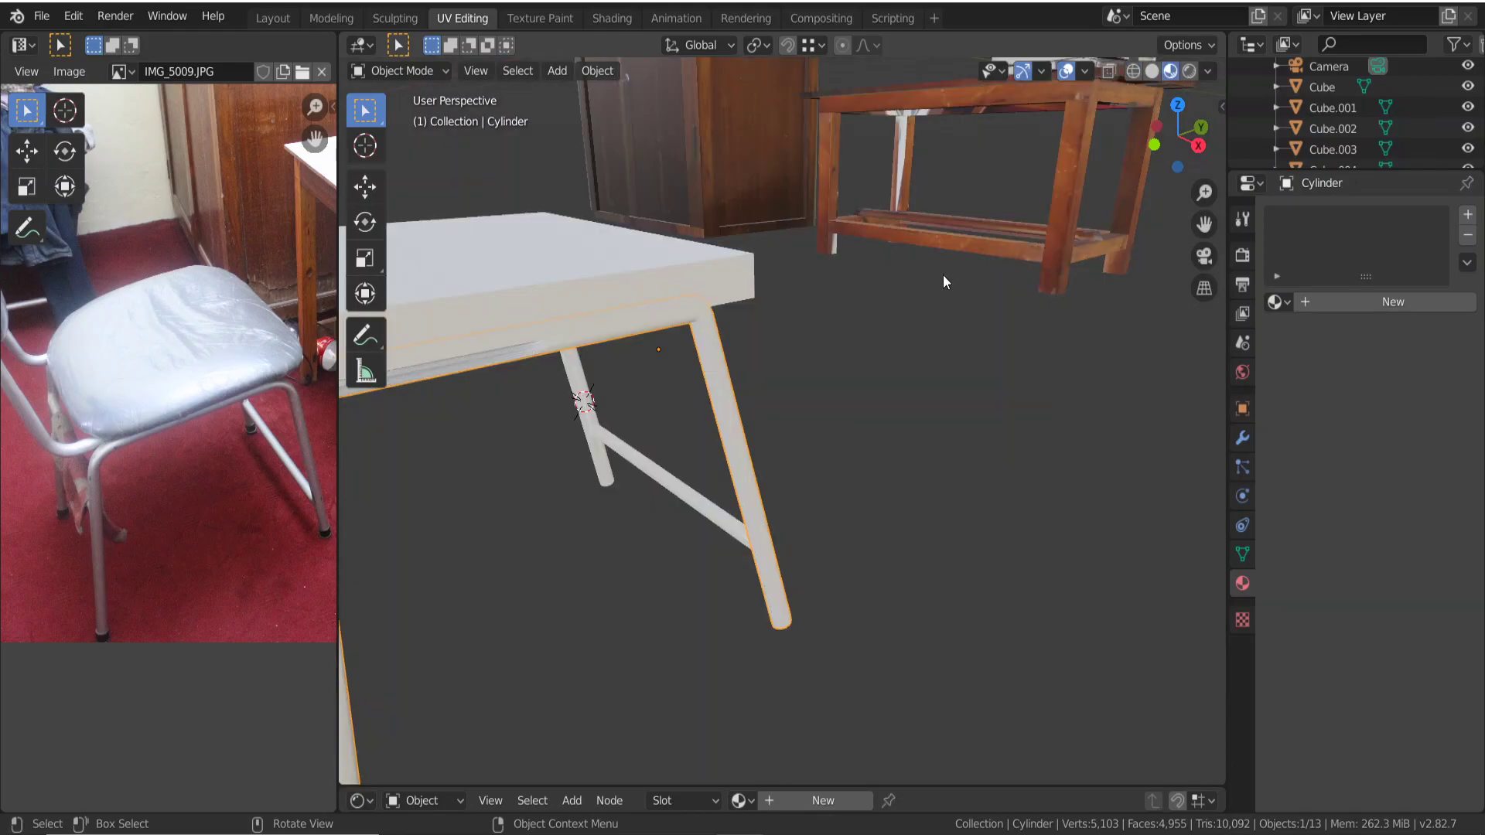
mouse_move(943, 275)
middle_down()
mouse_move(916, 334)
mouse_move(922, 313)
mouse_move(838, 312)
middle_up()
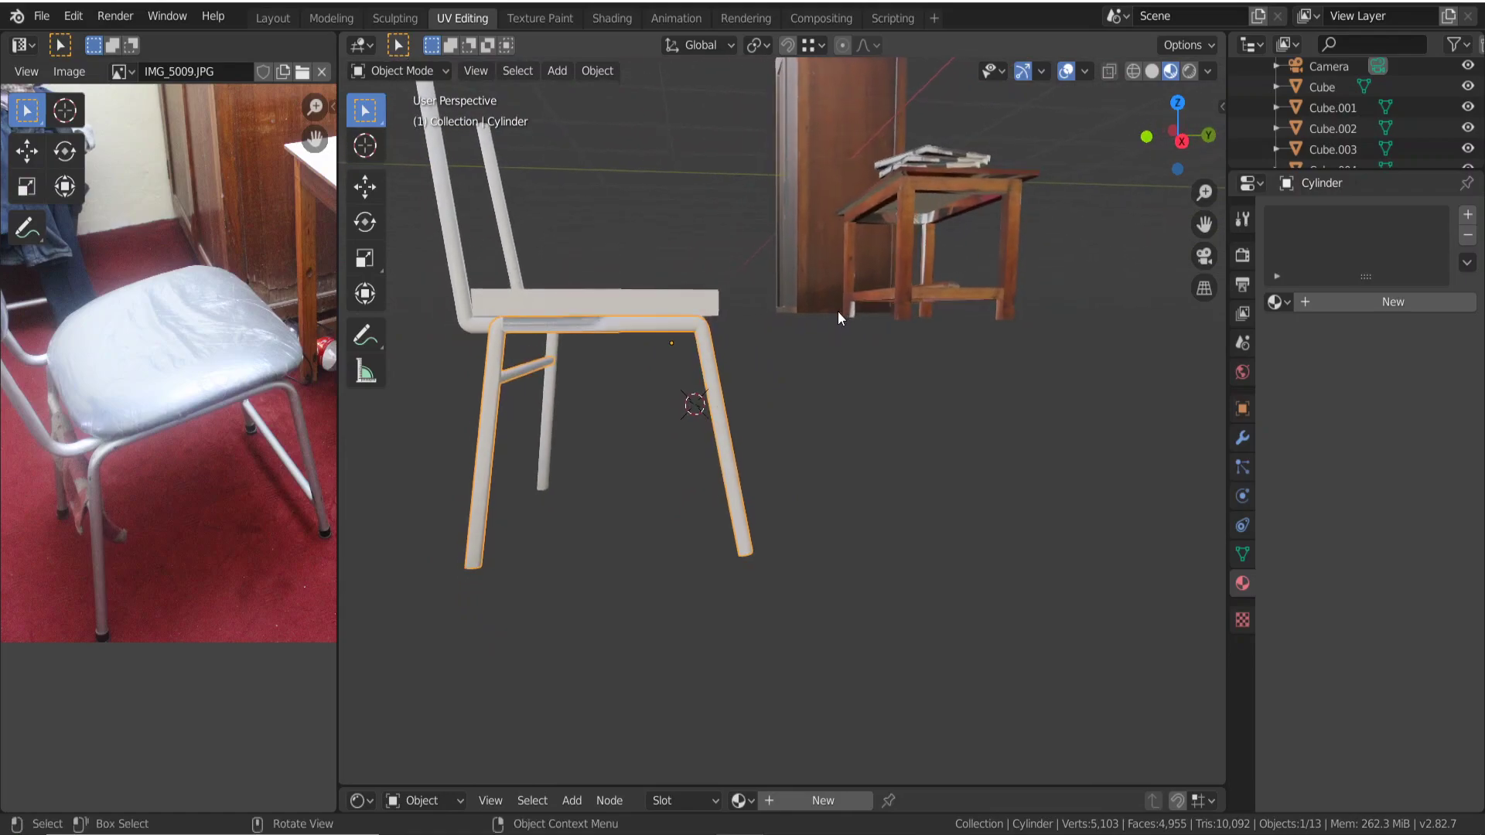
click(618, 437)
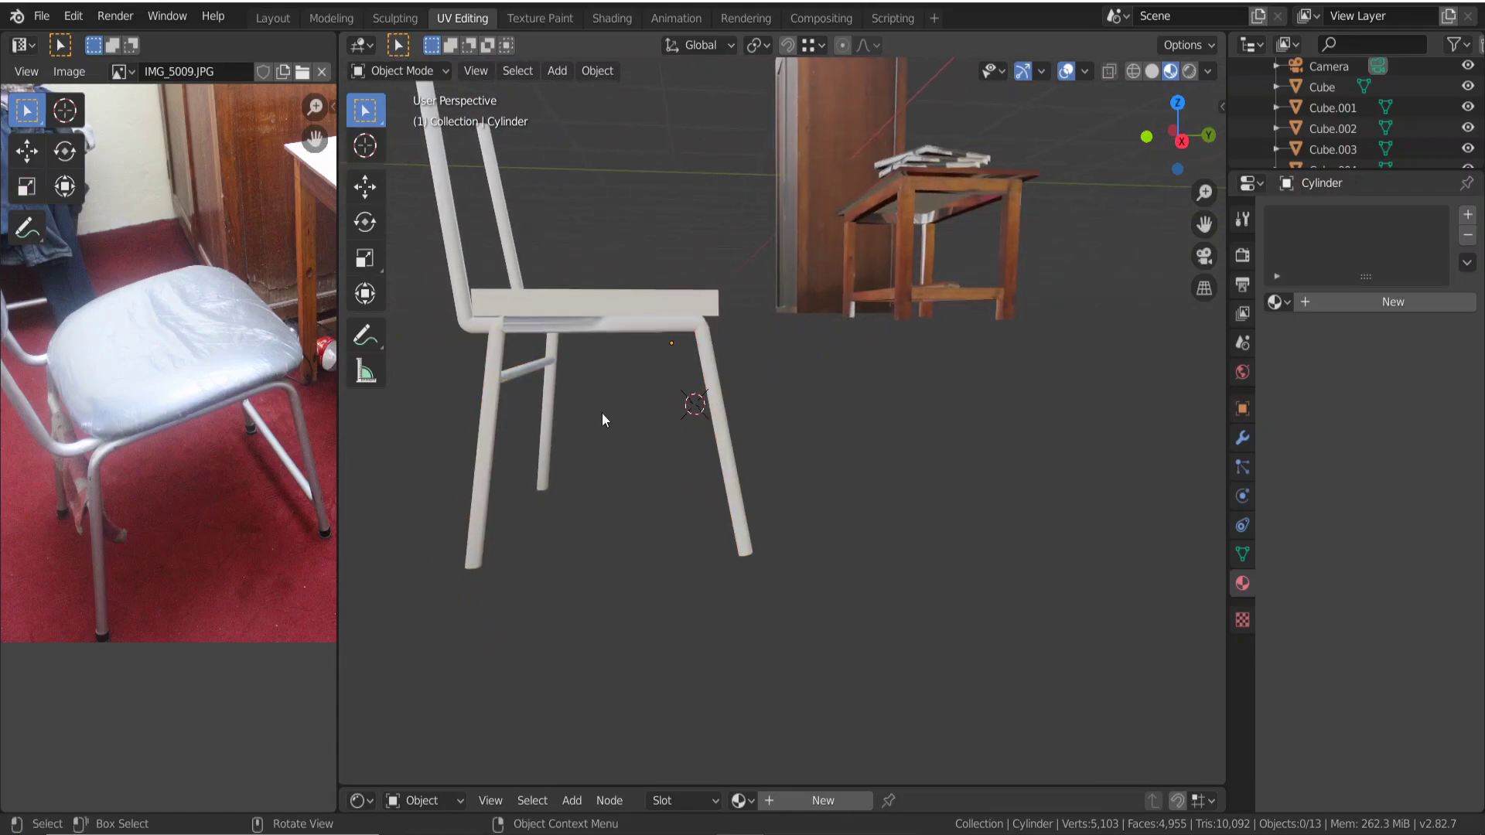
click(607, 322)
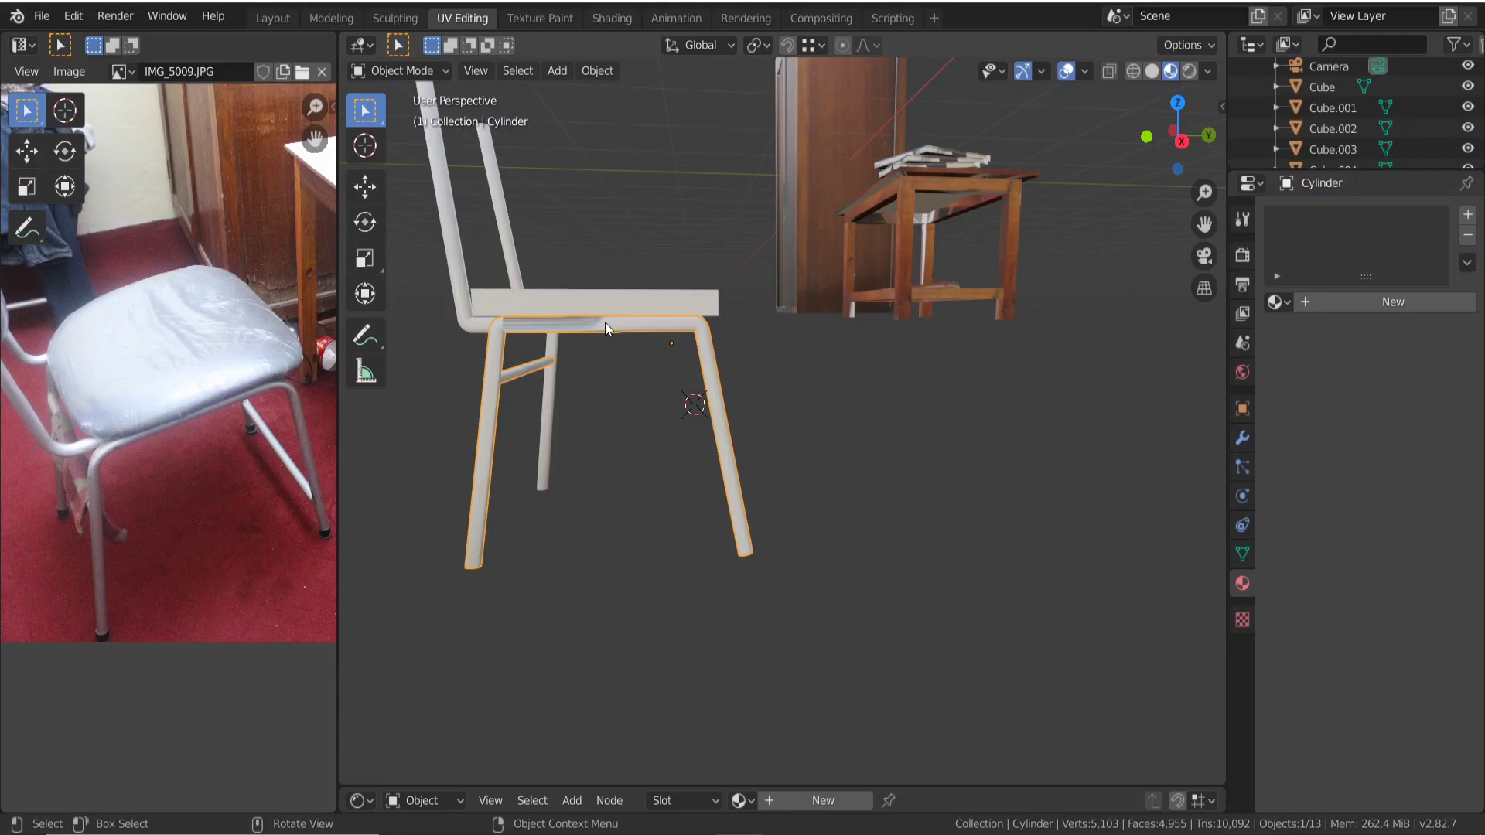
Create Material.001 on the frame tube with an Image Texture driving its Base Color.
click(1404, 307)
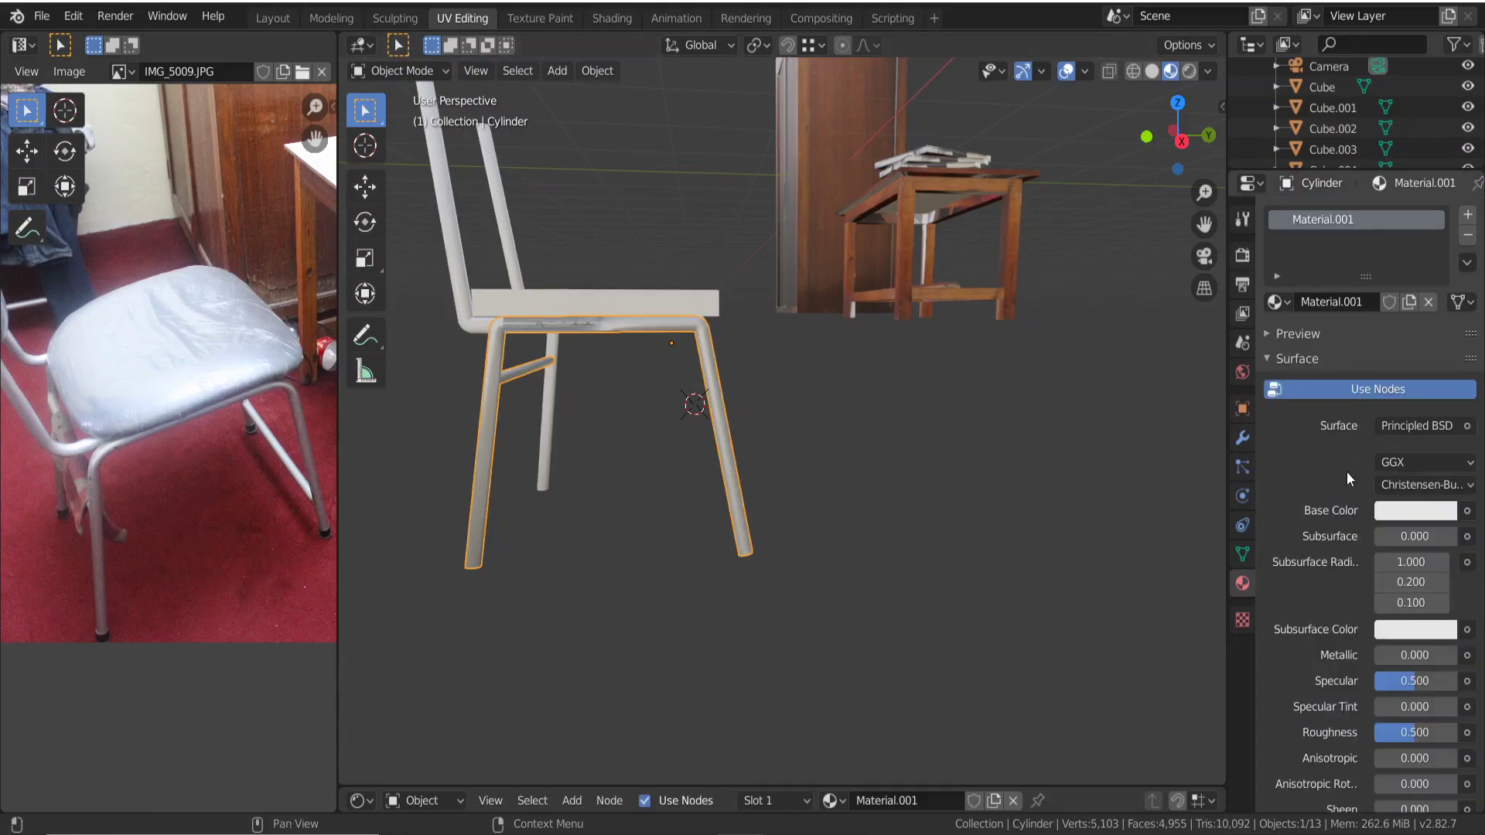
click(1462, 512)
click(1059, 640)
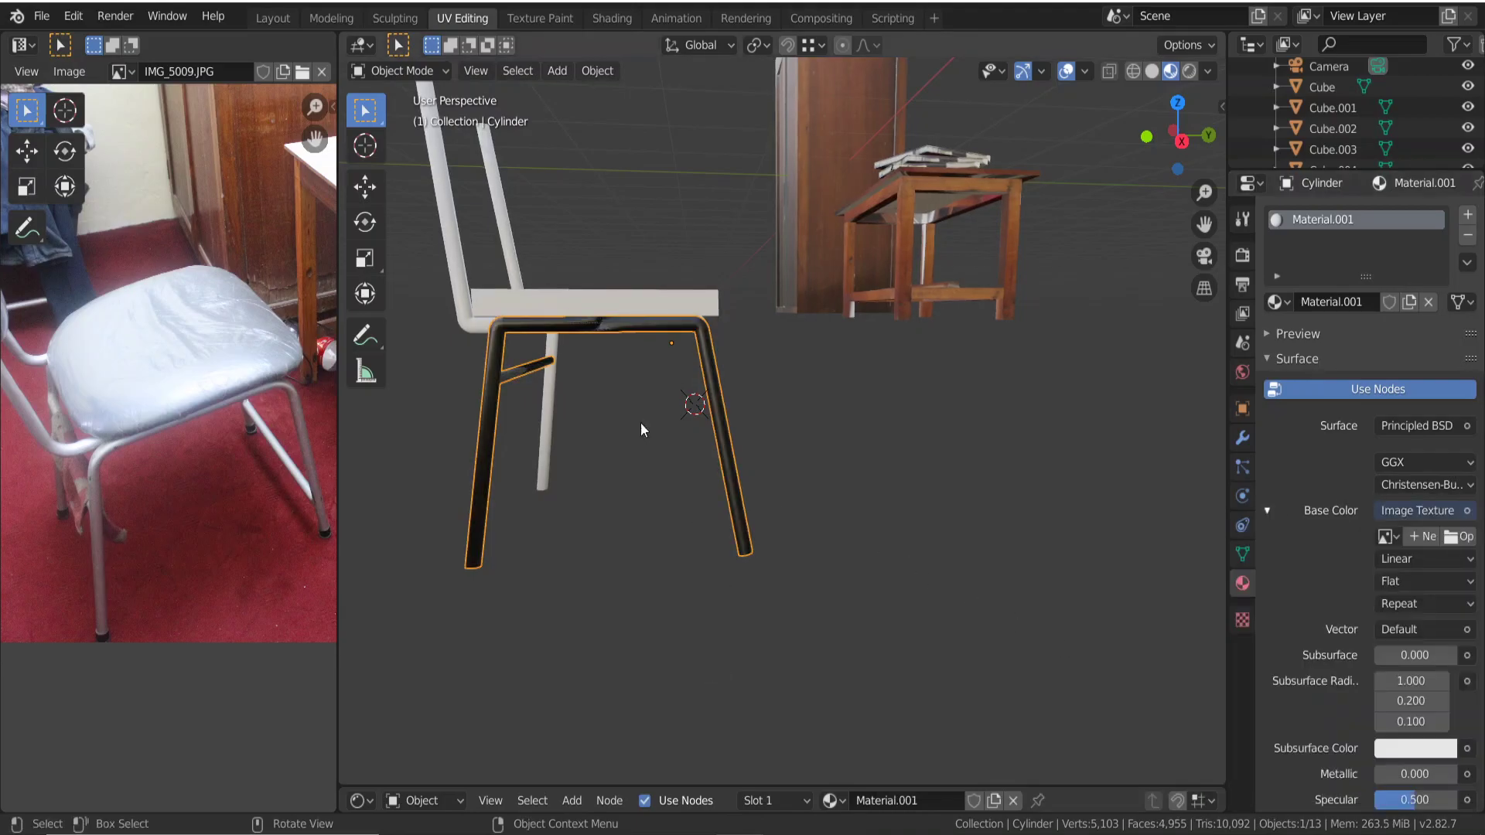
middle_drag(589, 325, 585, 350)
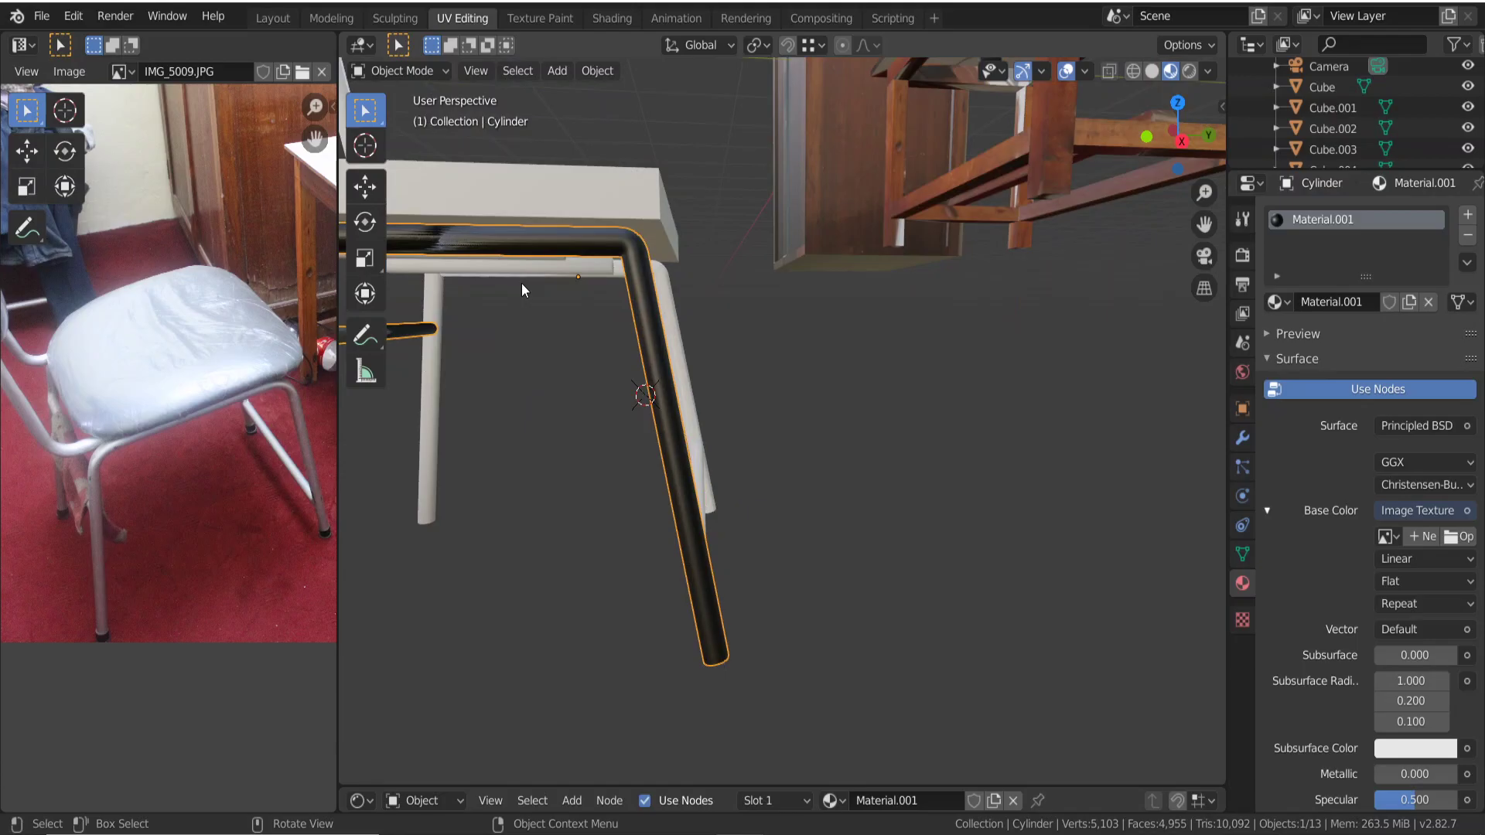
mouse_move(493, 276)
middle_down()
mouse_move(582, 282)
mouse_move(543, 249)
middle_up()
scroll(520, 239, up, 2)
scroll(520, 240, up, 1)
scroll(520, 239, down, 3)
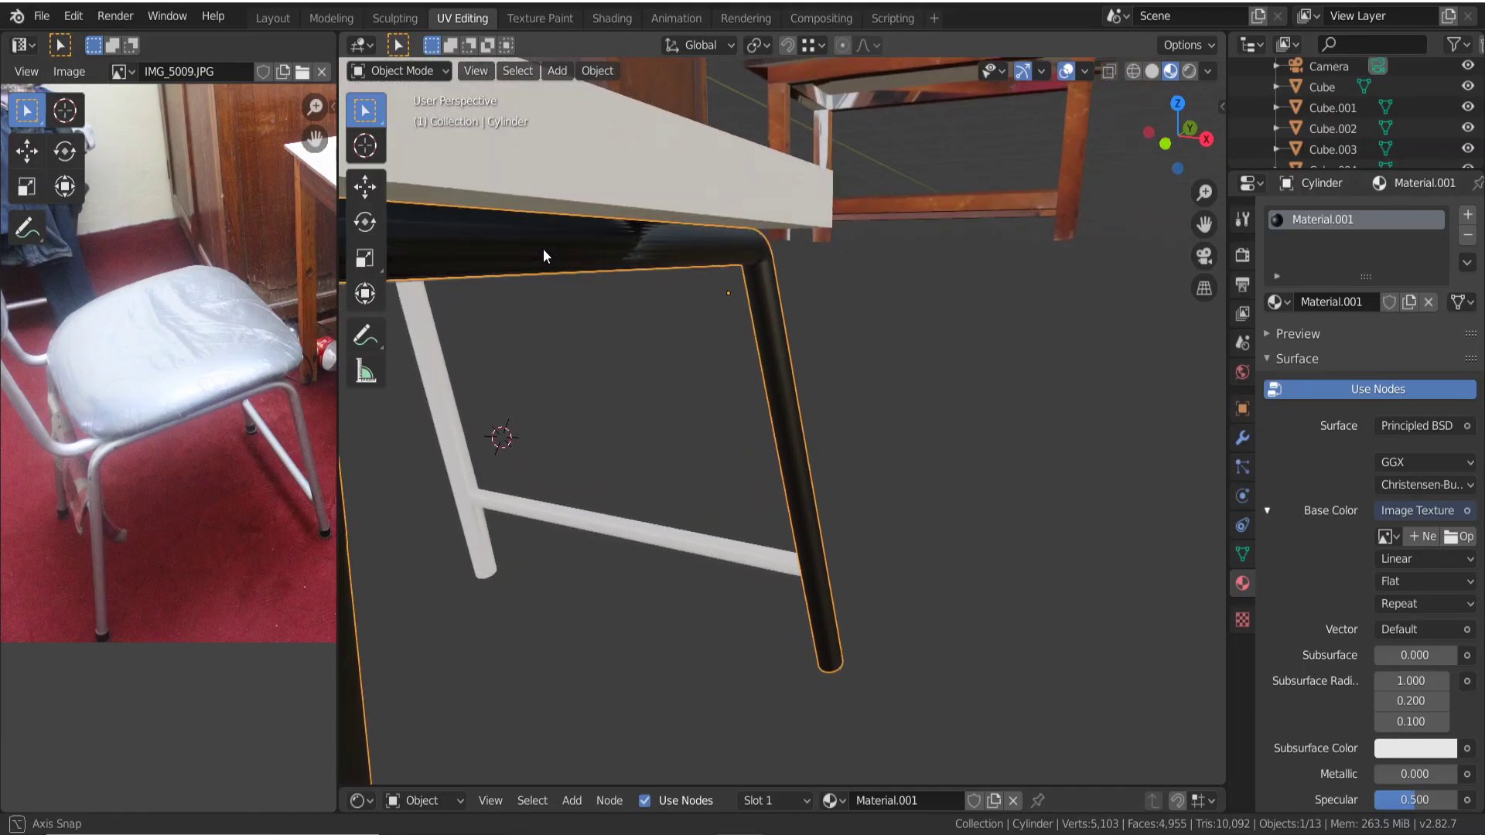
Switch the viewport to wireframe and zoom in on the frame's curved leg corner.
click(1132, 71)
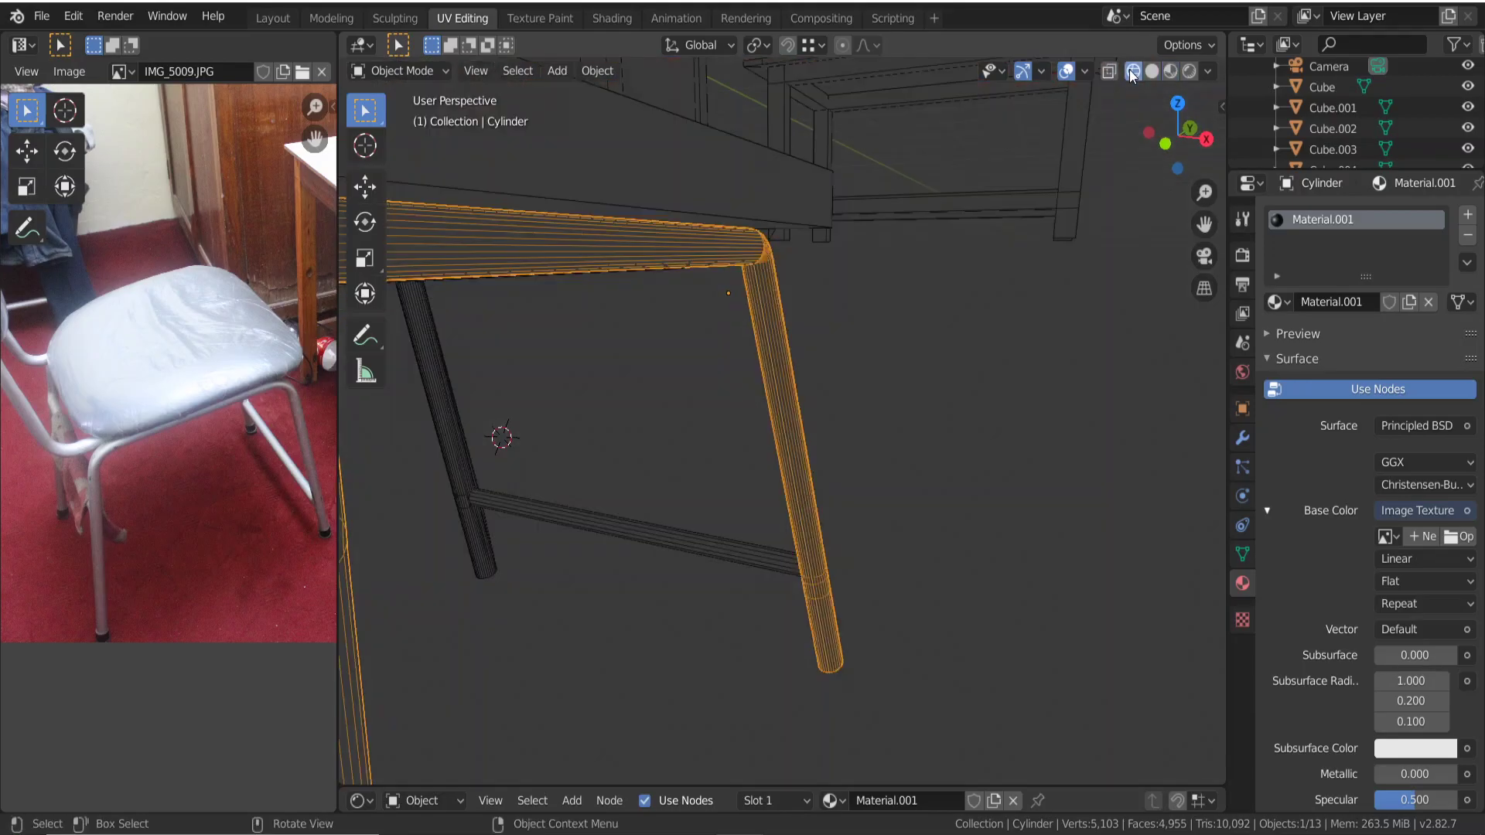
mouse_move(591, 311)
middle_down()
mouse_move(638, 294)
mouse_move(609, 312)
middle_up()
scroll(651, 237, up, 3)
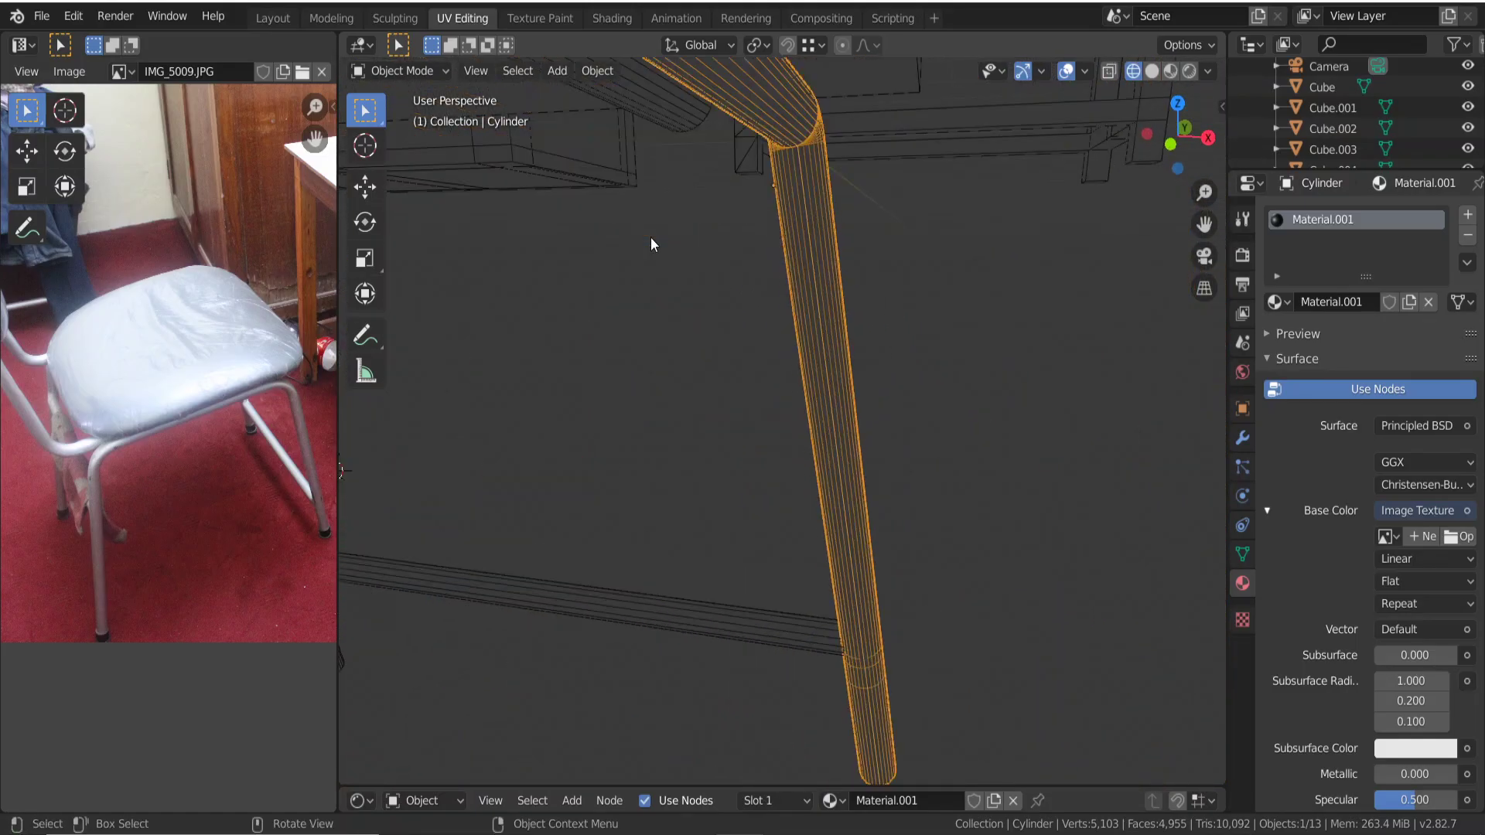
mouse_move(651, 234)
ctrl+middle_down()
mouse_move(821, 320)
mouse_move(770, 319)
mouse_move(796, 329)
ctrl+middle_up()
scroll(793, 334, down, 3)
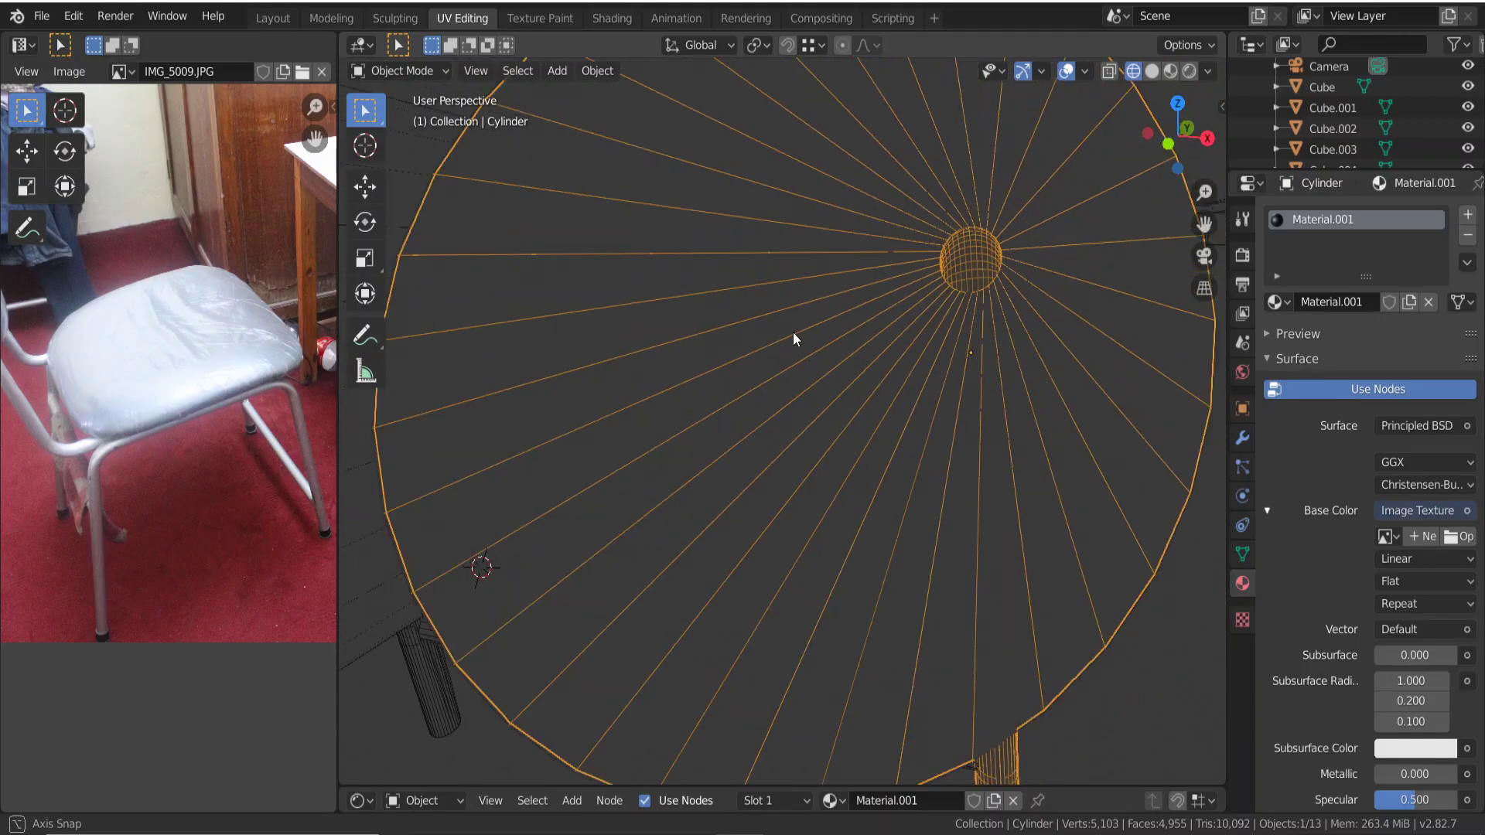
scroll(810, 334, up, 6)
scroll(810, 333, down, 3)
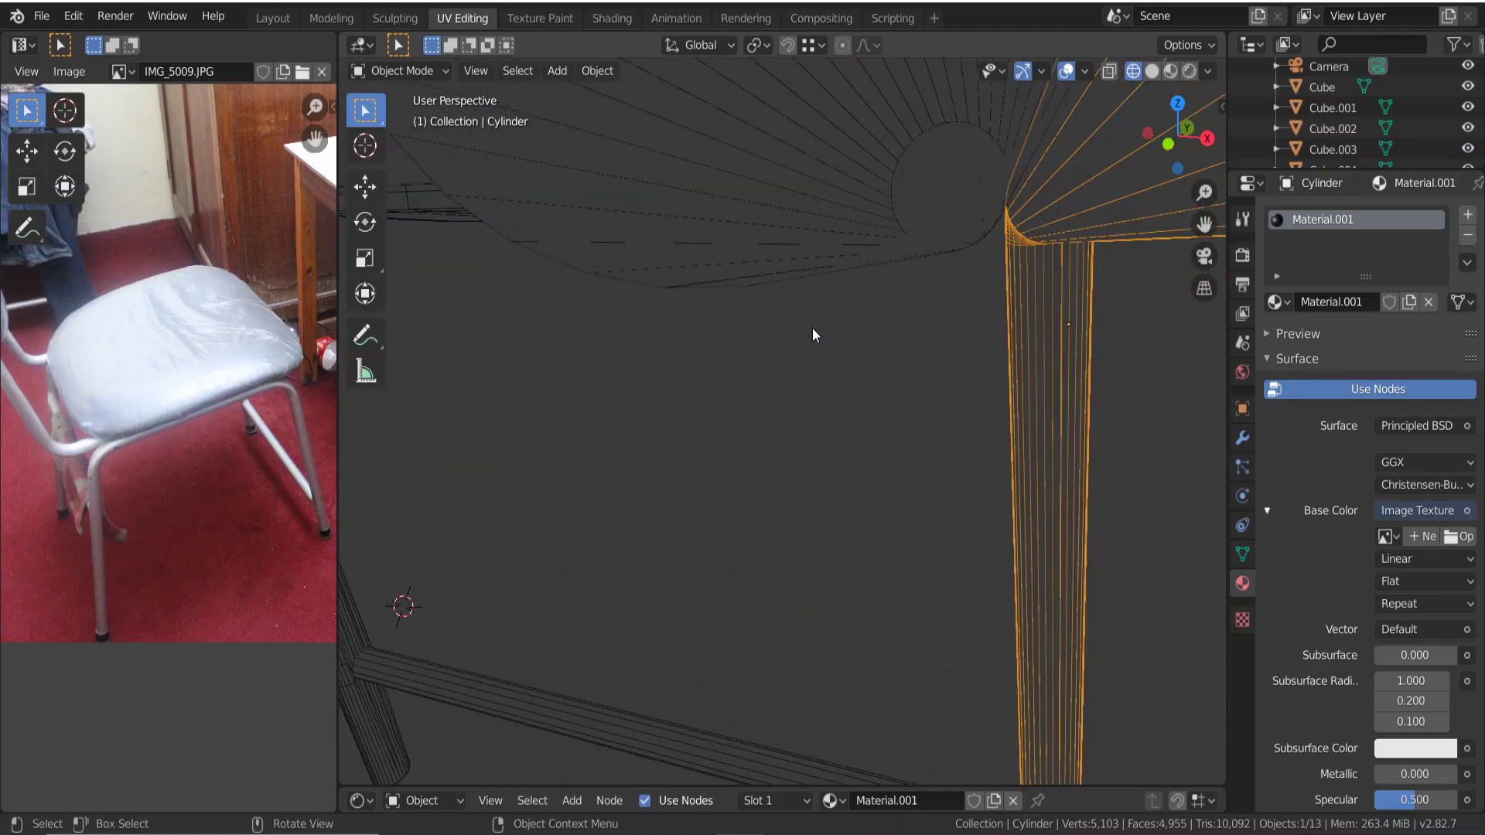
scroll(852, 328, down, 2)
scroll(842, 333, up, 5)
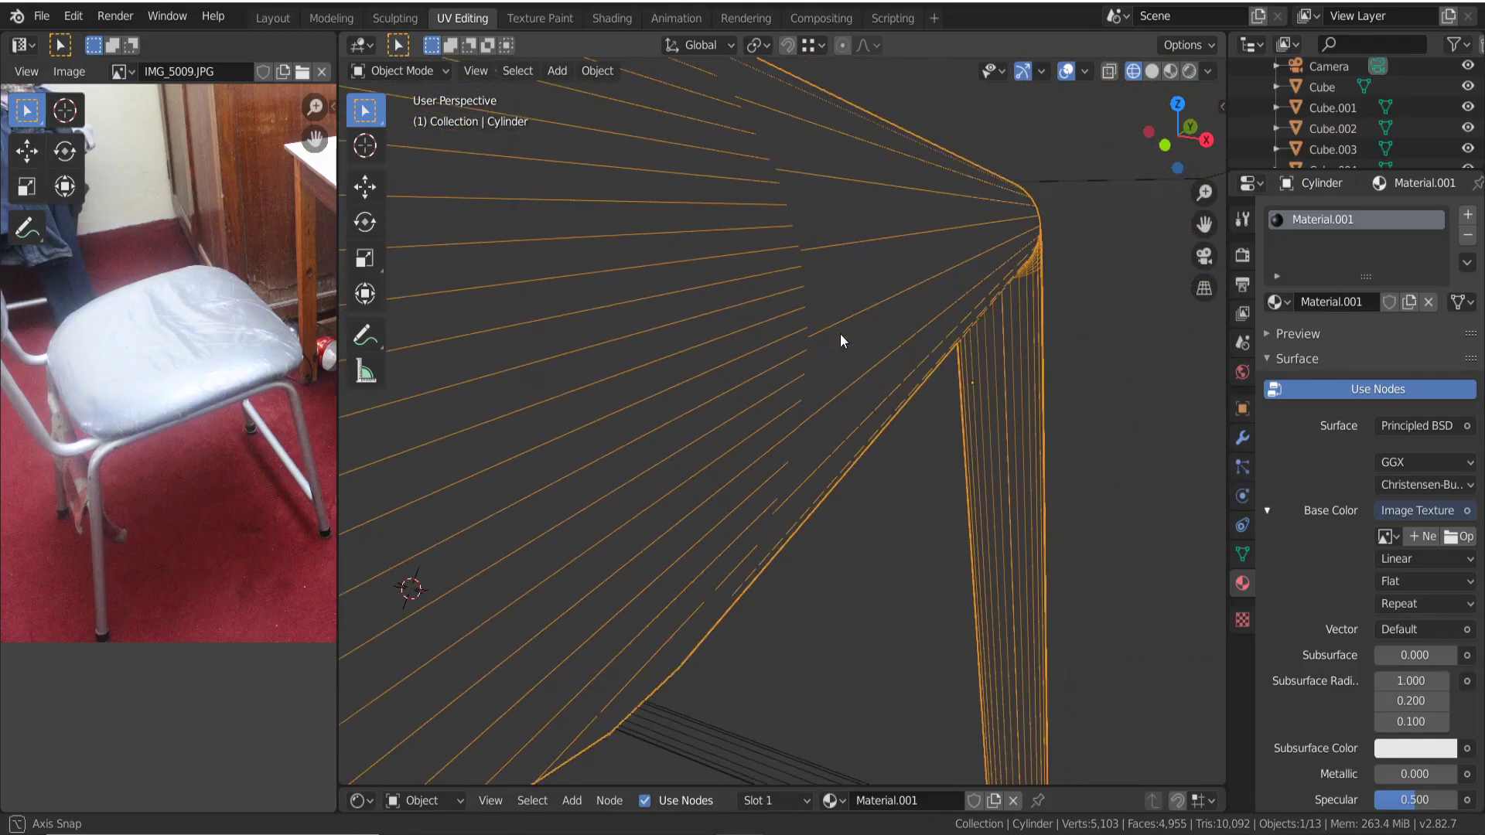
middle_drag(840, 332, 840, 335)
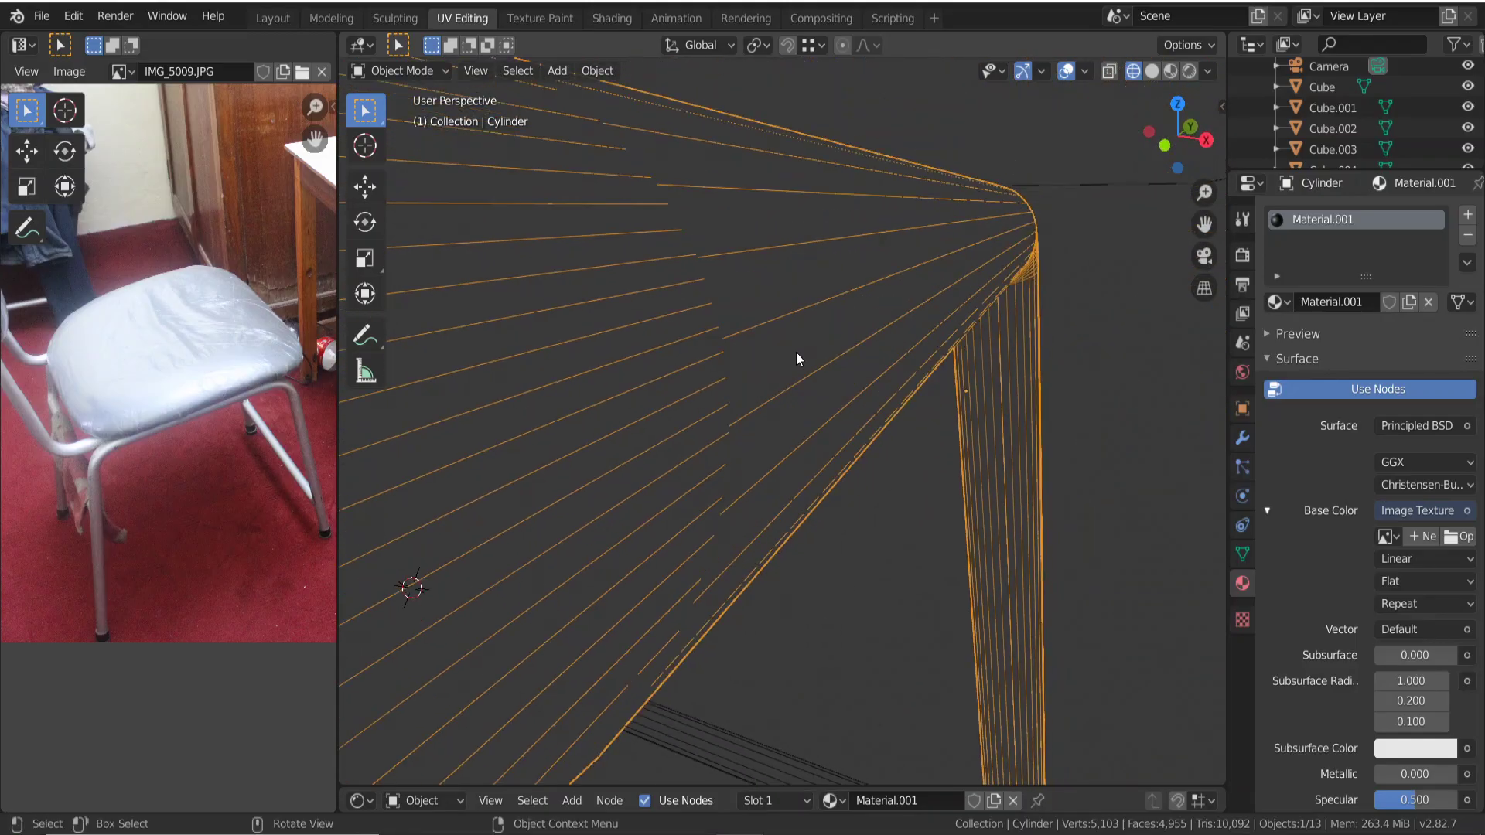
scroll(796, 351, down, 1)
scroll(796, 351, up, 1)
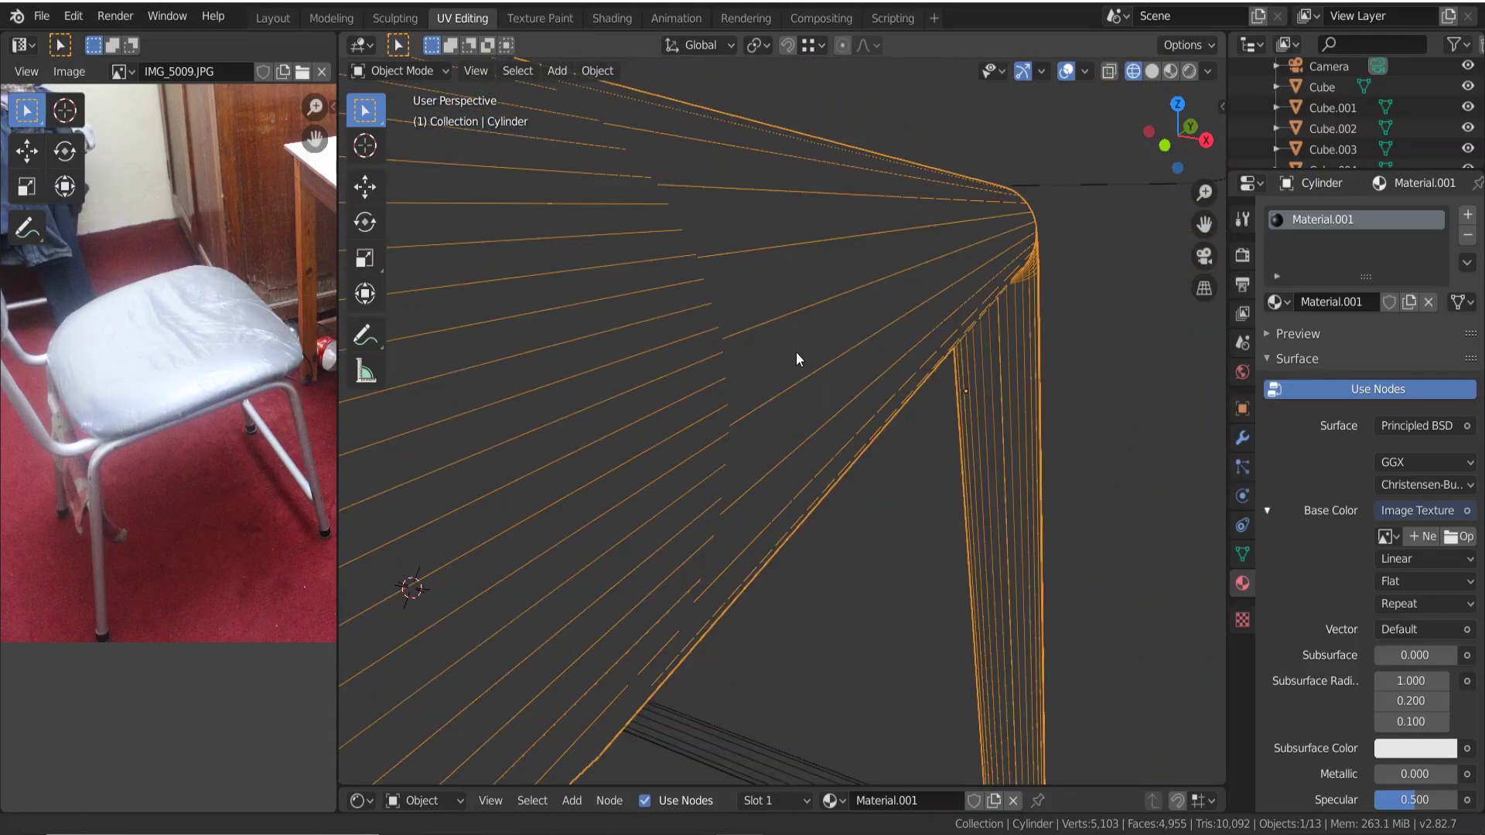
mouse_move(796, 351)
middle_down()
mouse_move(717, 378)
mouse_move(636, 321)
mouse_move(746, 298)
mouse_move(925, 295)
middle_up()
Orbit to view the top bar from below and enter Edit Mode on the Cylinder.
scroll(750, 369, down, 4)
scroll(1034, 259, up, 3)
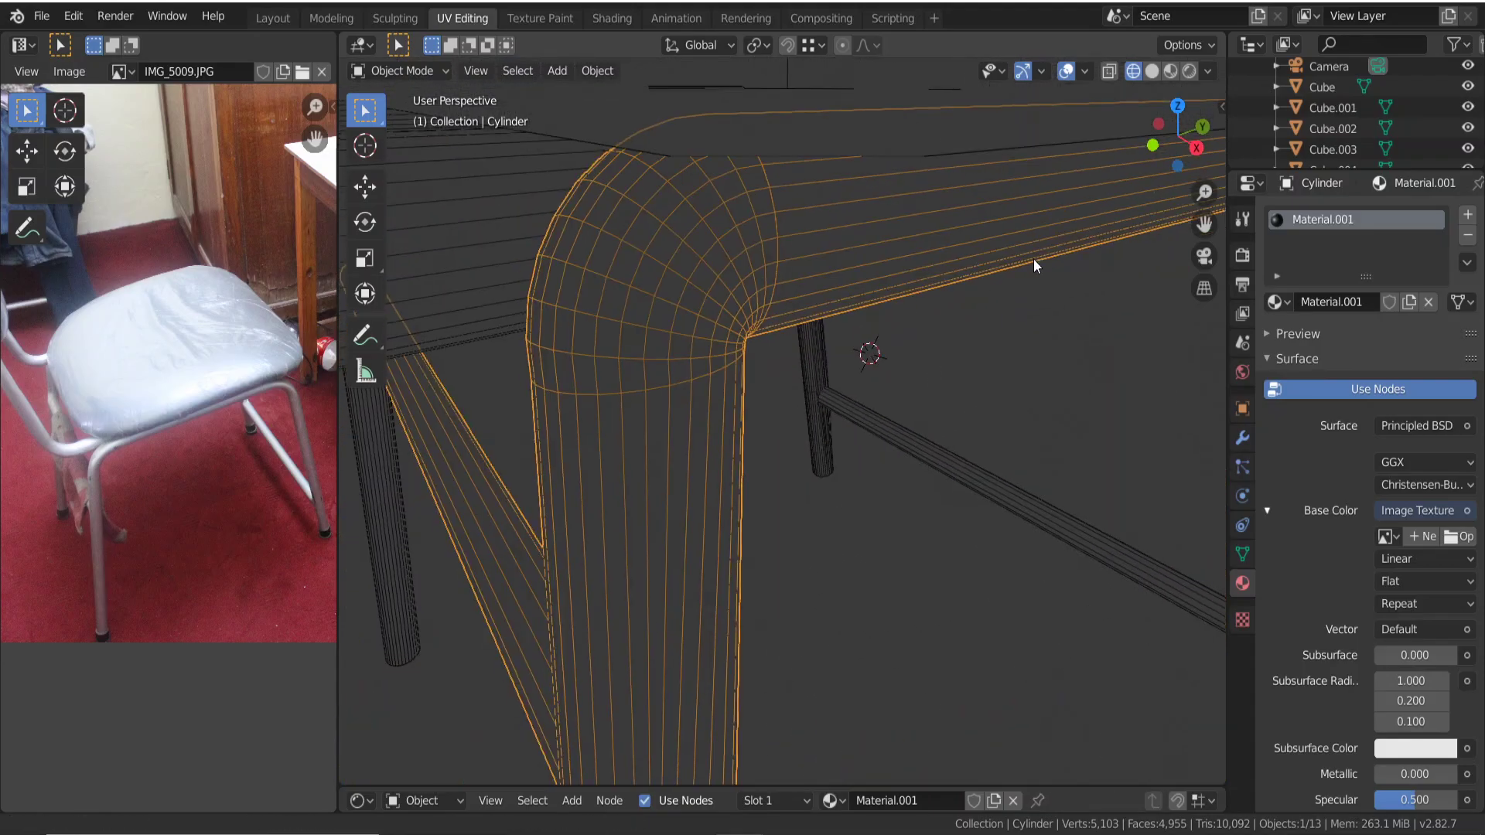
scroll(1033, 258, up, 2)
scroll(1033, 258, down, 4)
scroll(1024, 258, down, 3)
scroll(1007, 265, down, 2)
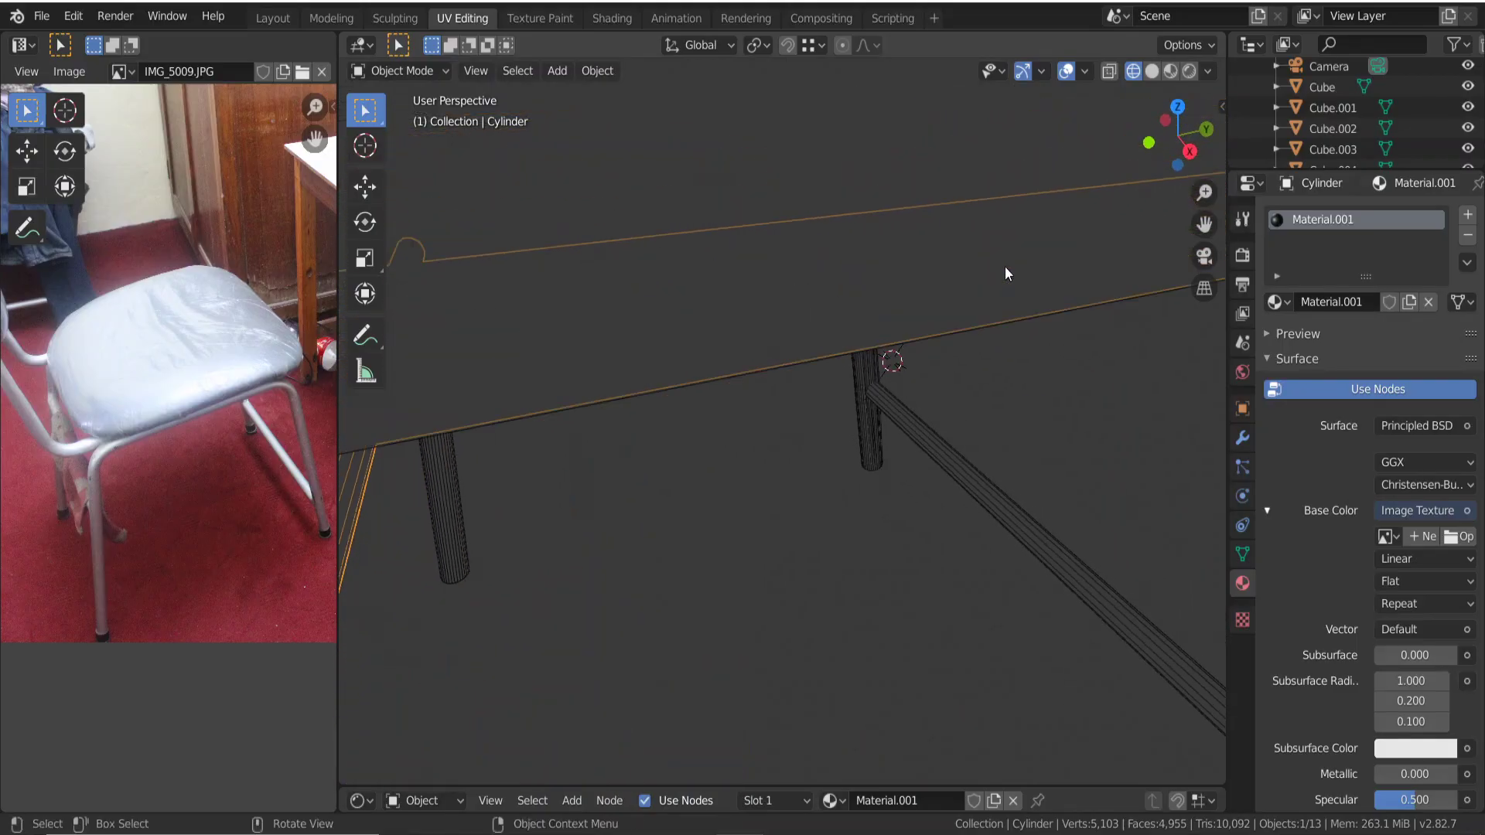
middle_drag(1005, 266, 986, 320)
mouse_move(923, 391)
middle_down()
mouse_move(913, 342)
mouse_move(903, 361)
mouse_move(842, 330)
mouse_move(662, 190)
mouse_move(721, 322)
middle_up()
scroll(838, 324, up, 1)
scroll(689, 262, up, 1)
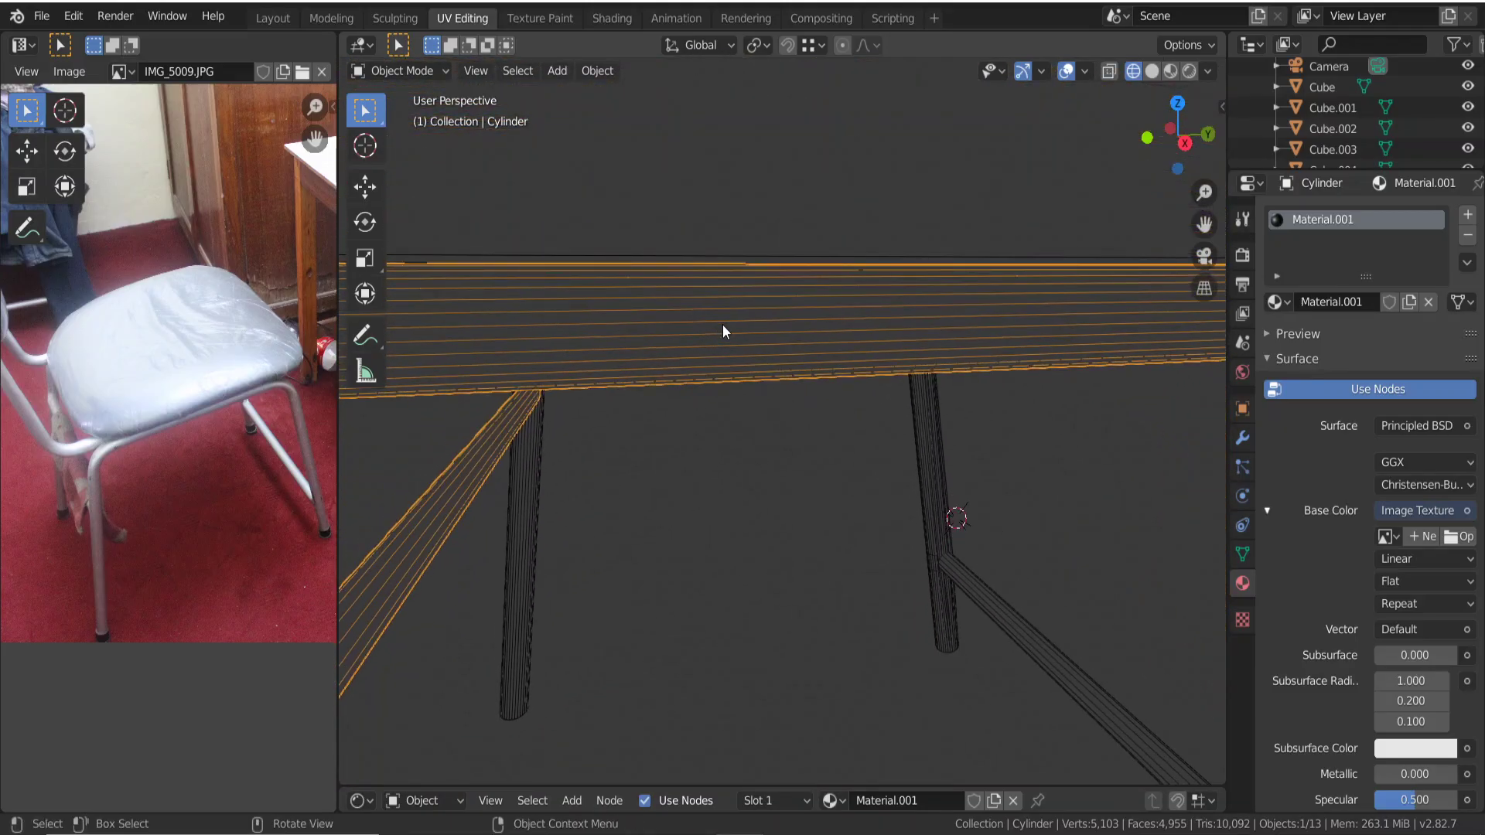
scroll(917, 309, up, 1)
scroll(916, 307, up, 2)
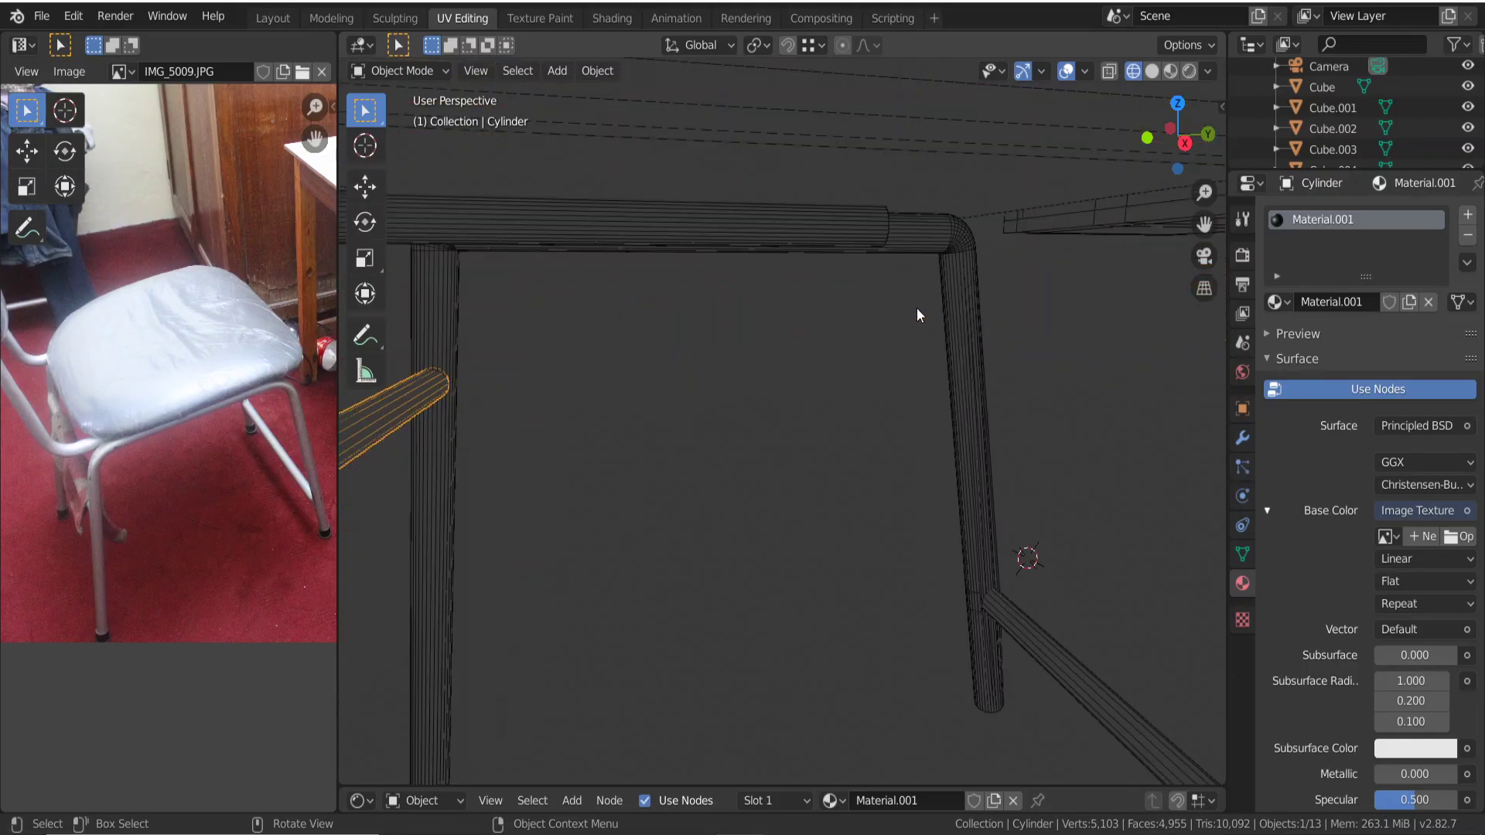
scroll(916, 308, down, 2)
middle_drag(916, 305, 836, 320)
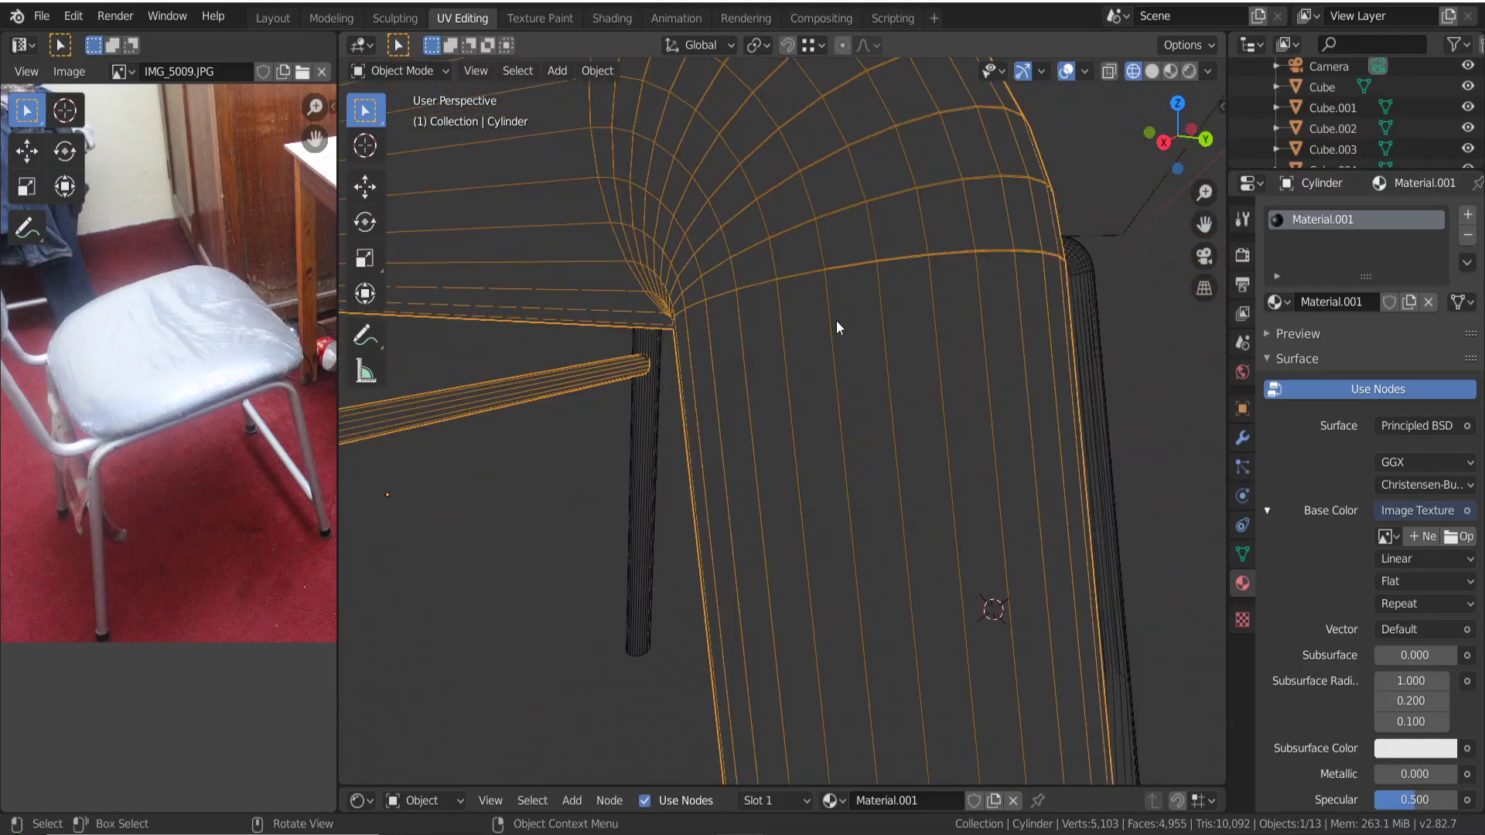
key(Tab)
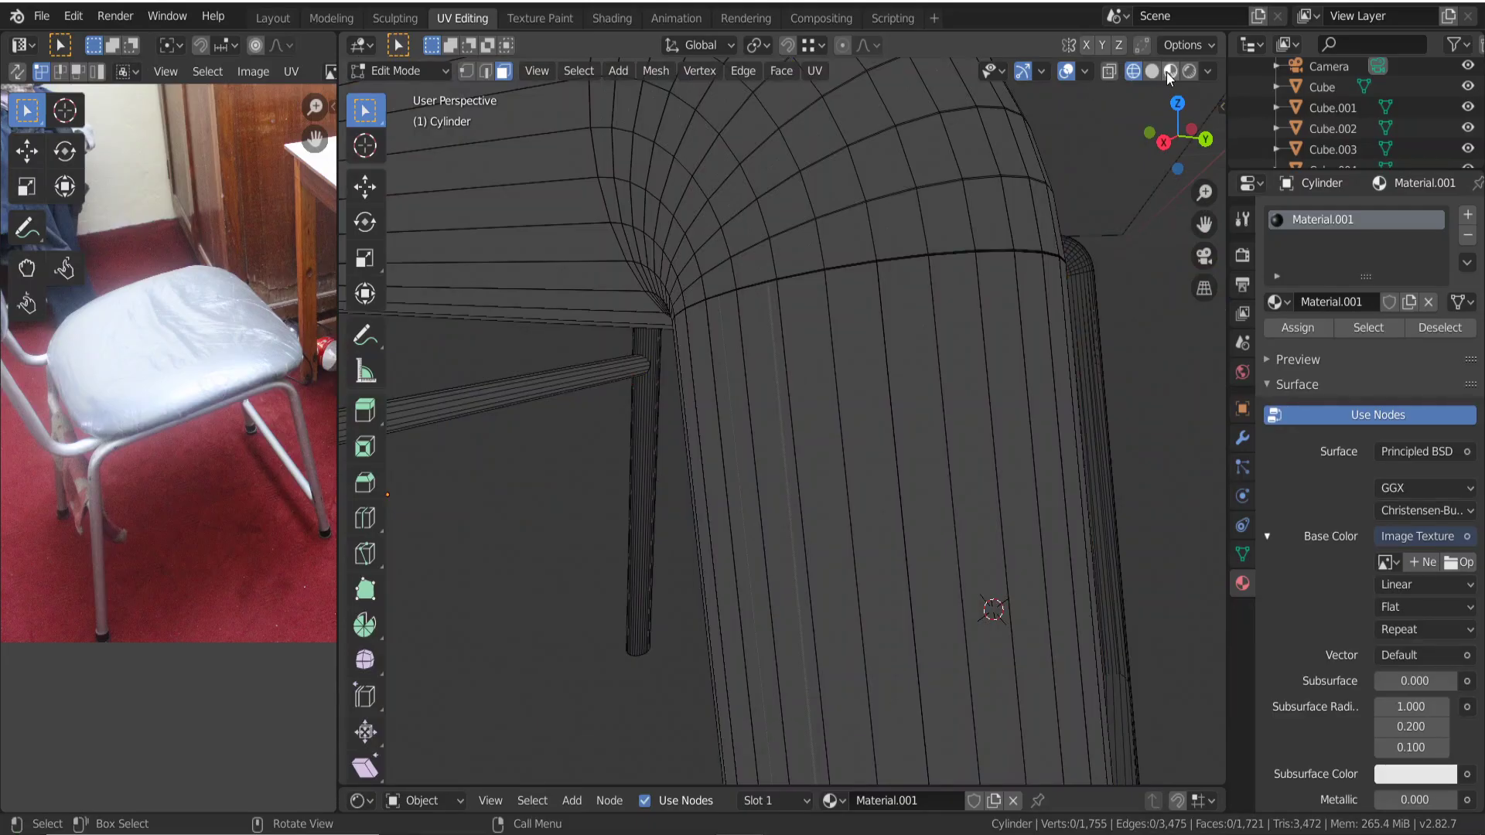
click(1170, 70)
scroll(798, 309, down, 3)
mouse_move(798, 310)
middle_down()
mouse_move(654, 390)
mouse_move(892, 356)
middle_up()
scroll(893, 356, up, 4)
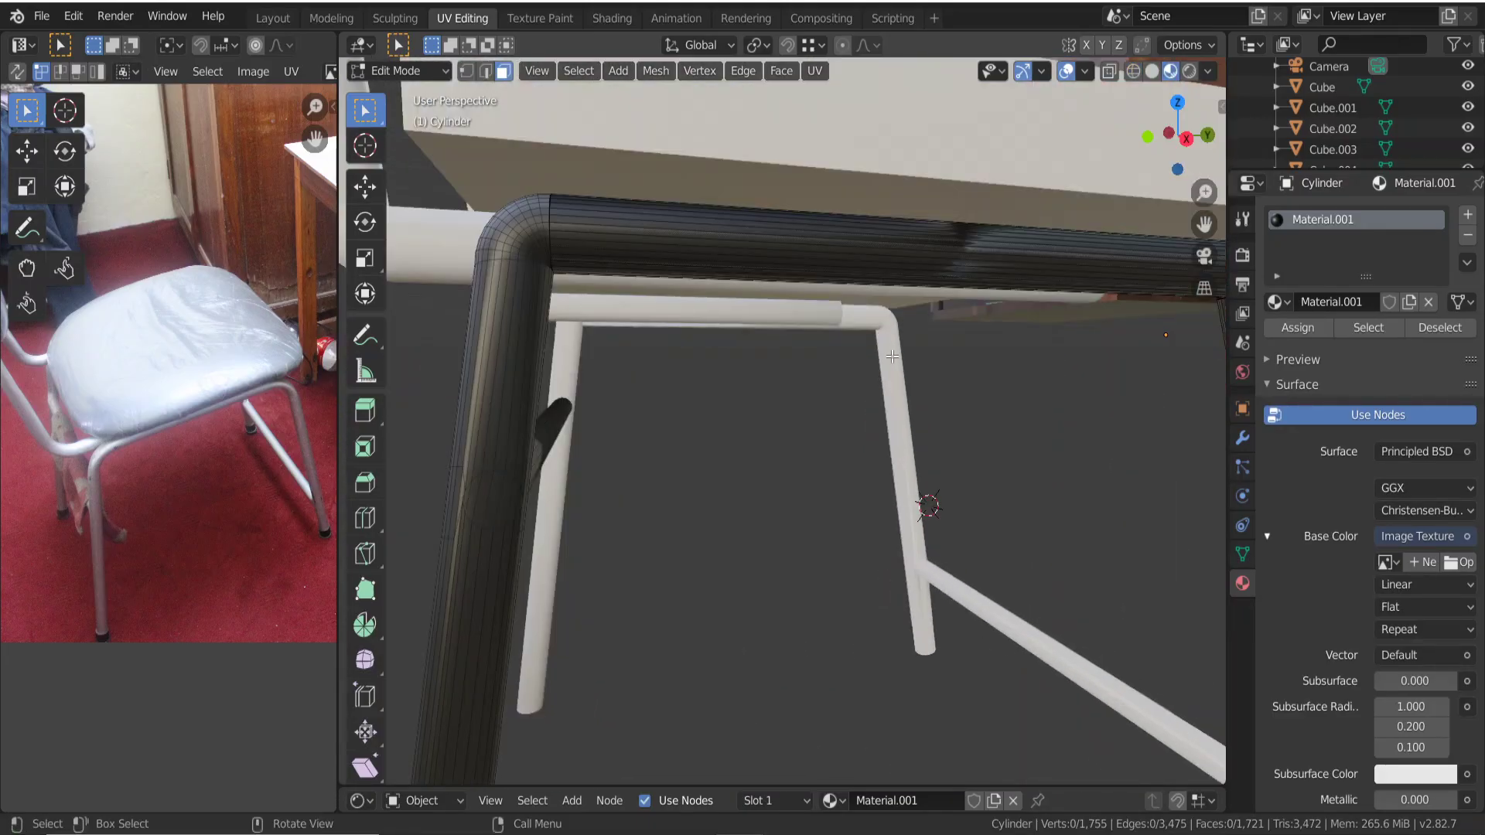
scroll(958, 244, up, 2)
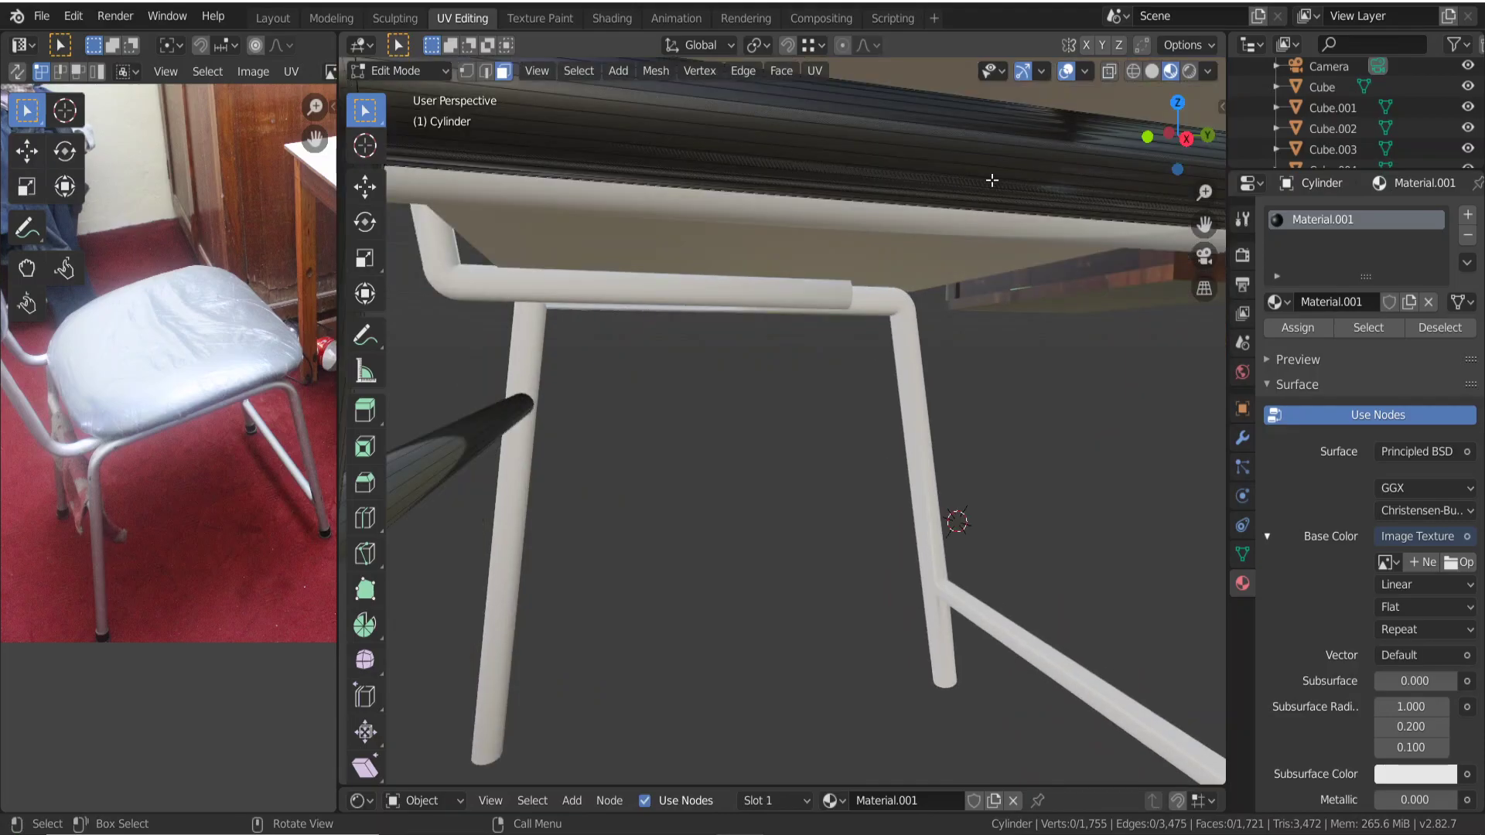
middle_drag(998, 176, 977, 188)
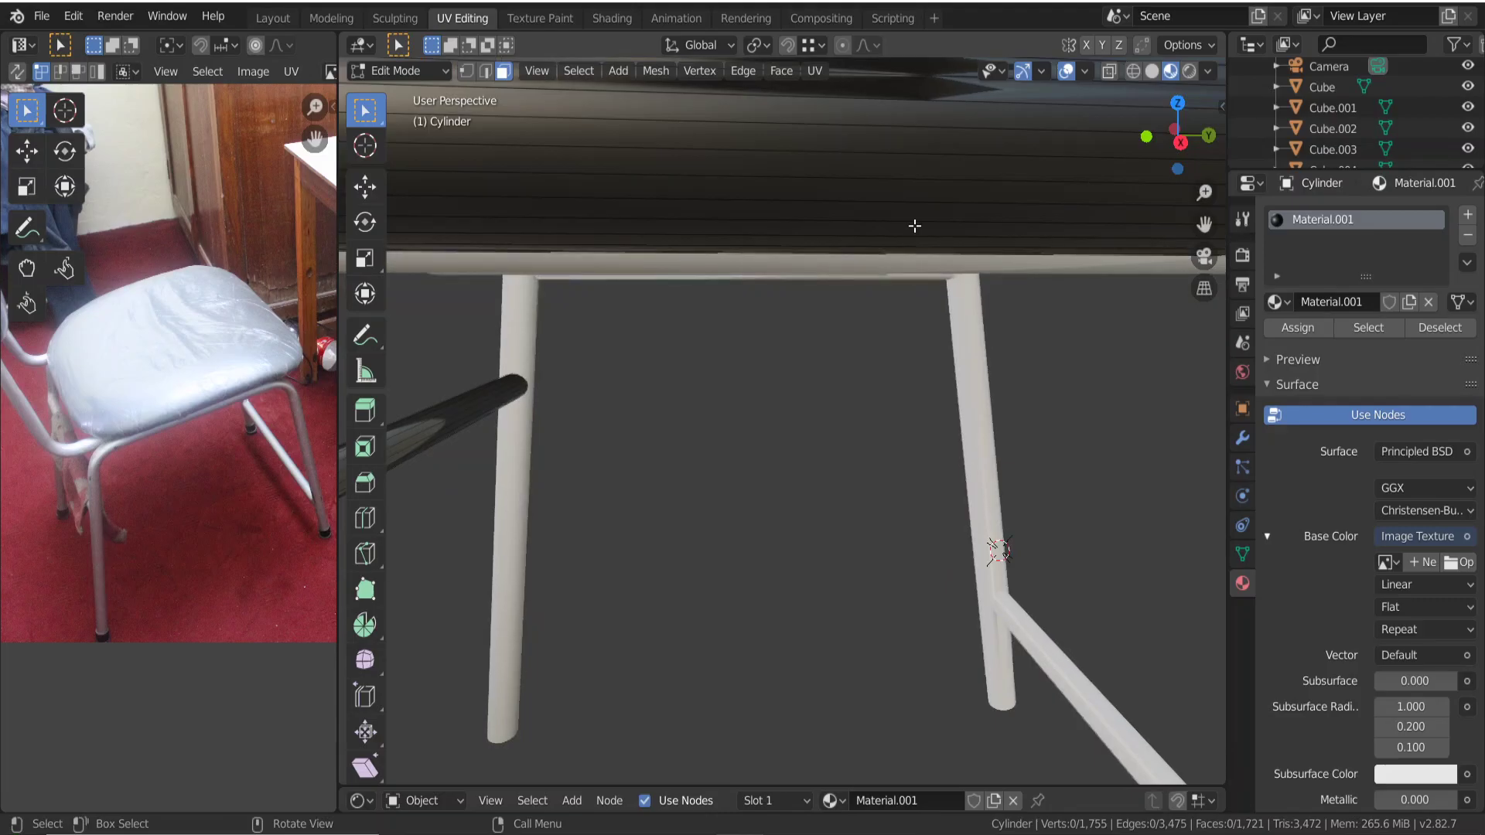
middle_drag(977, 188, 919, 220)
mouse_move(927, 164)
middle_down()
mouse_move(912, 212)
mouse_move(948, 315)
middle_up()
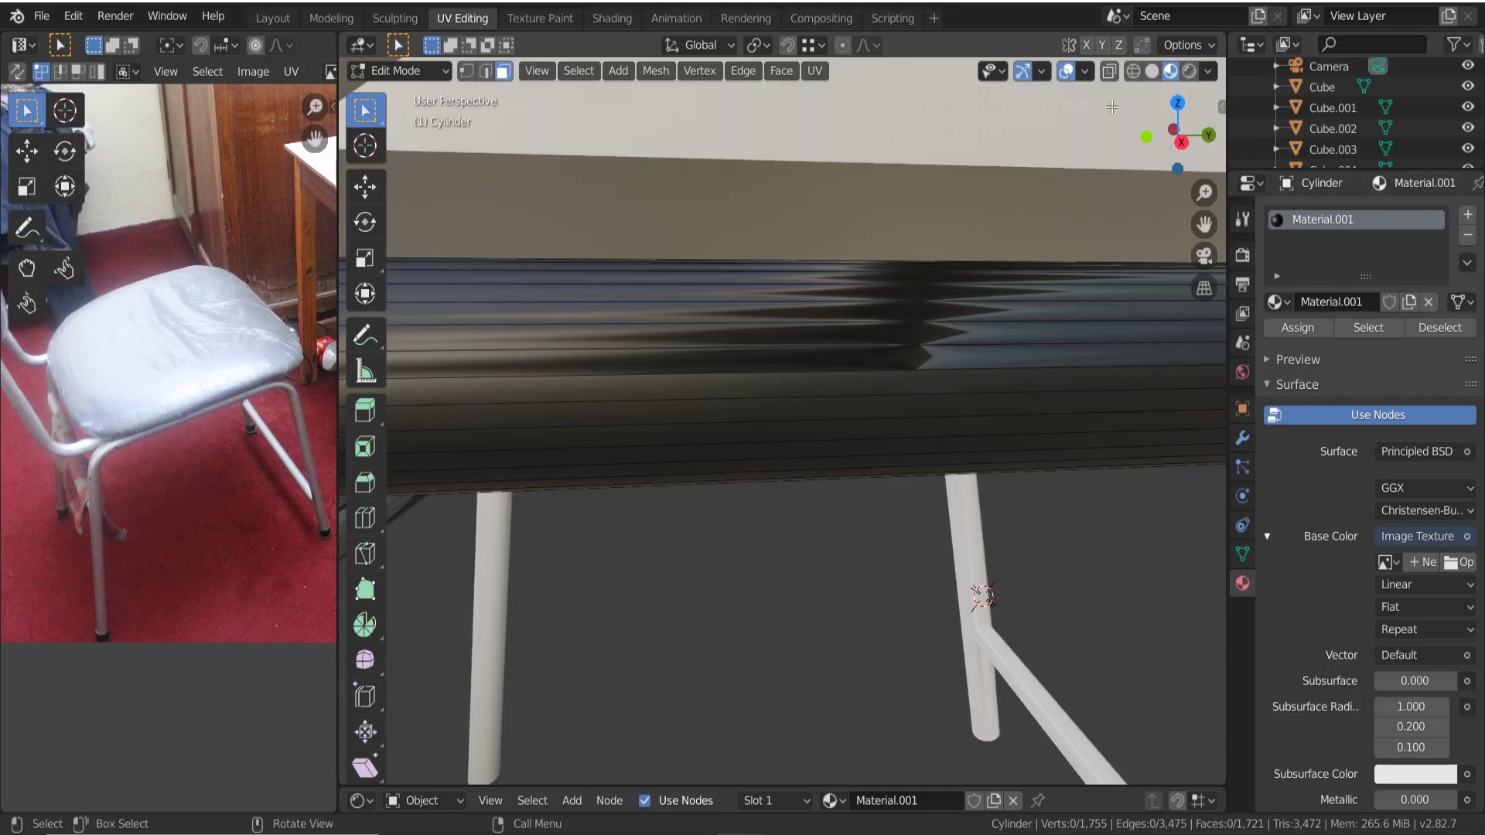
click(1128, 76)
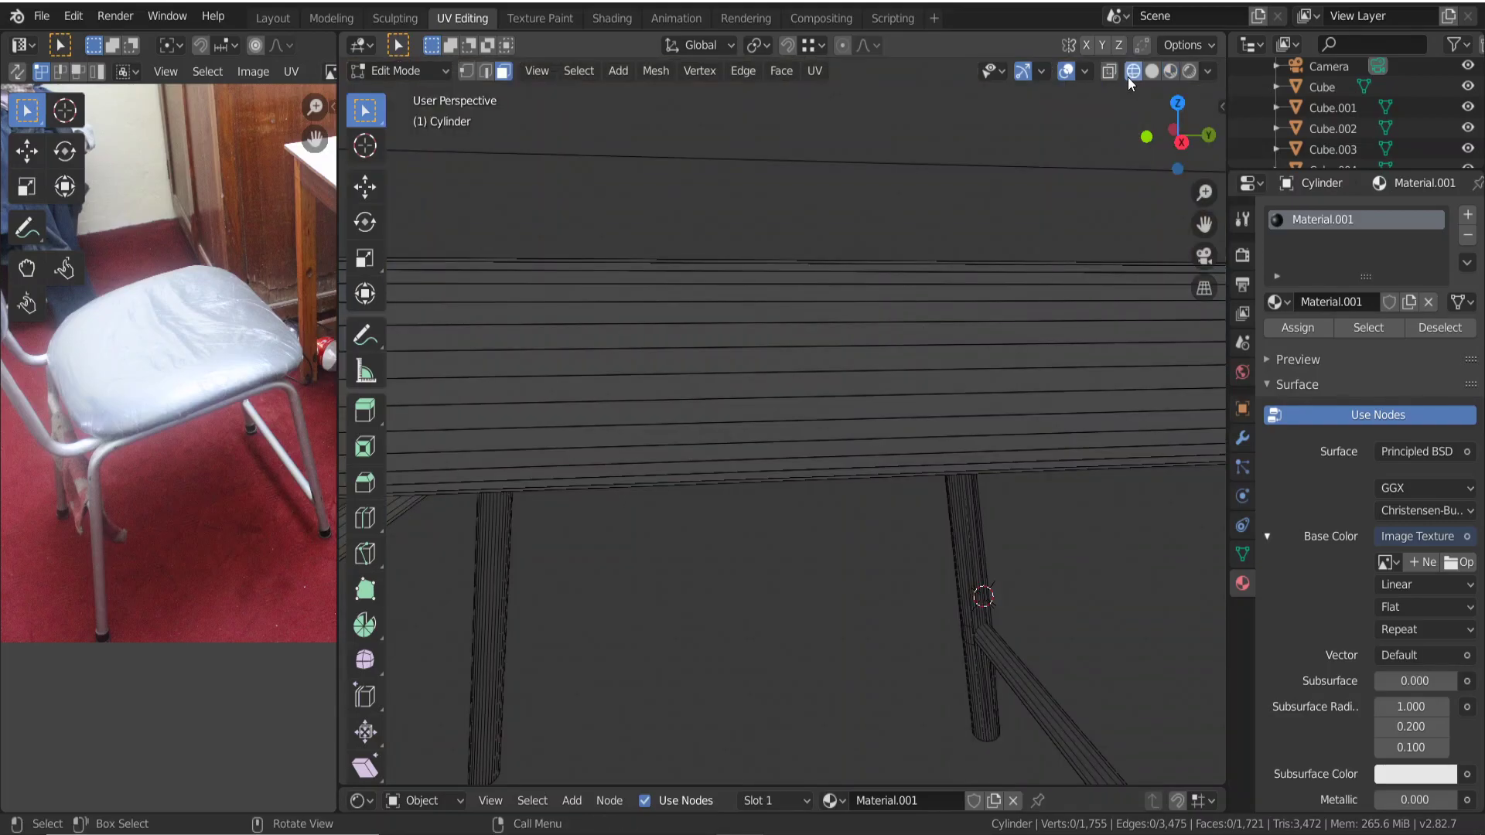
Turn on X-ray so hidden frame edges show, then orbit and zoom out.
click(1107, 73)
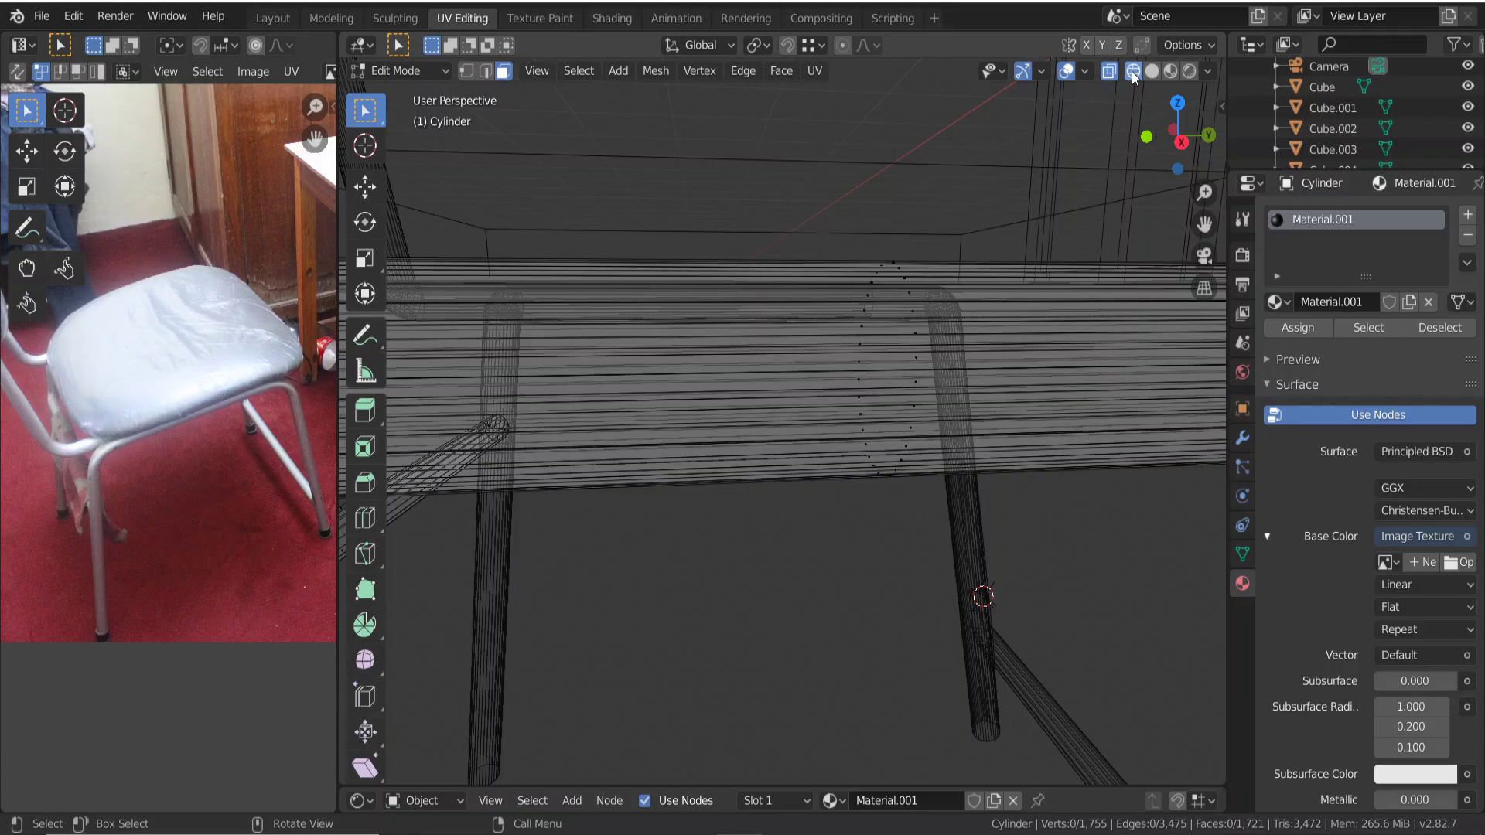
click(1110, 72)
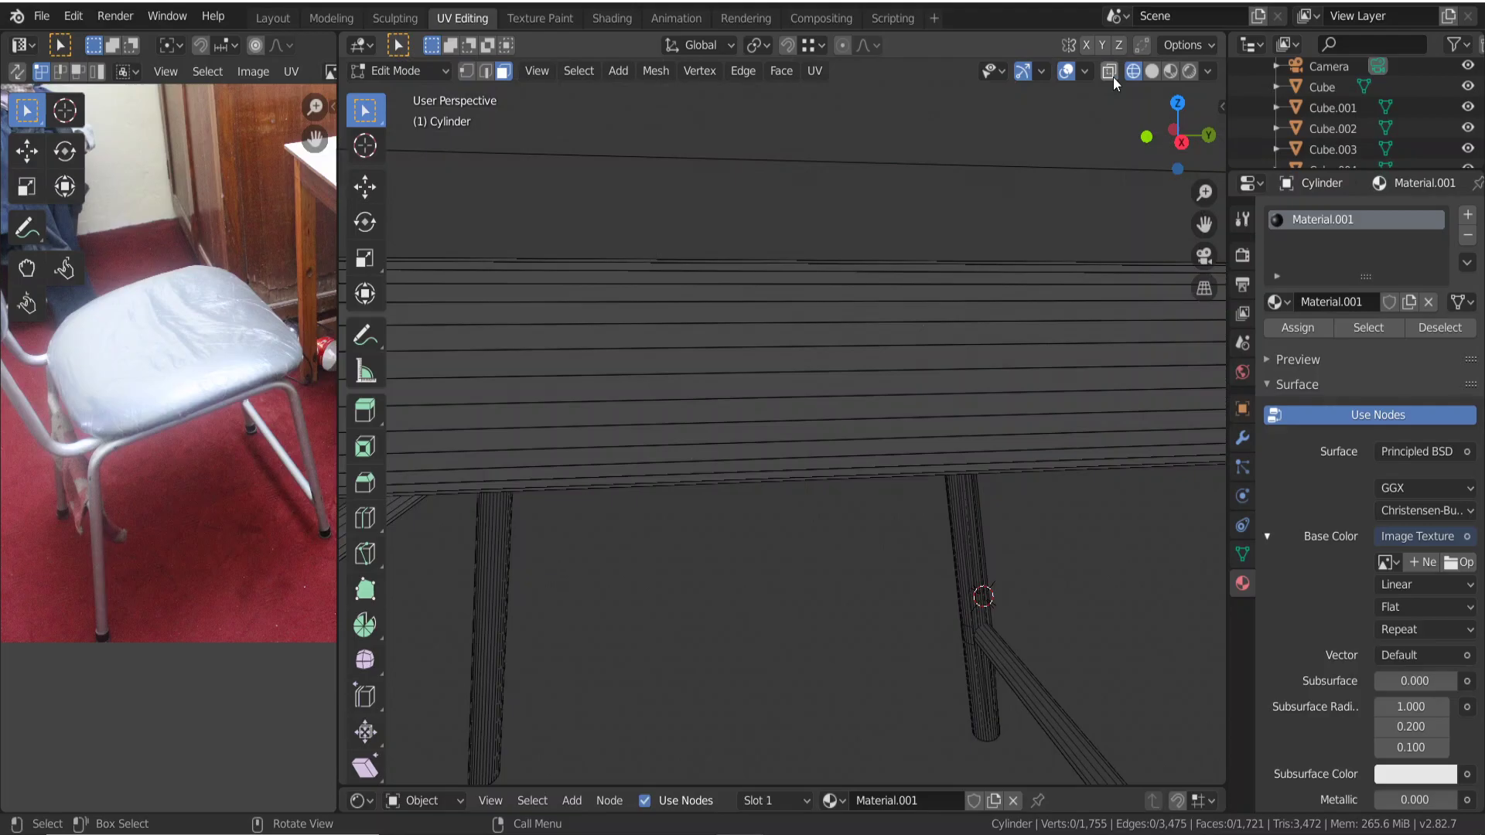
click(1110, 73)
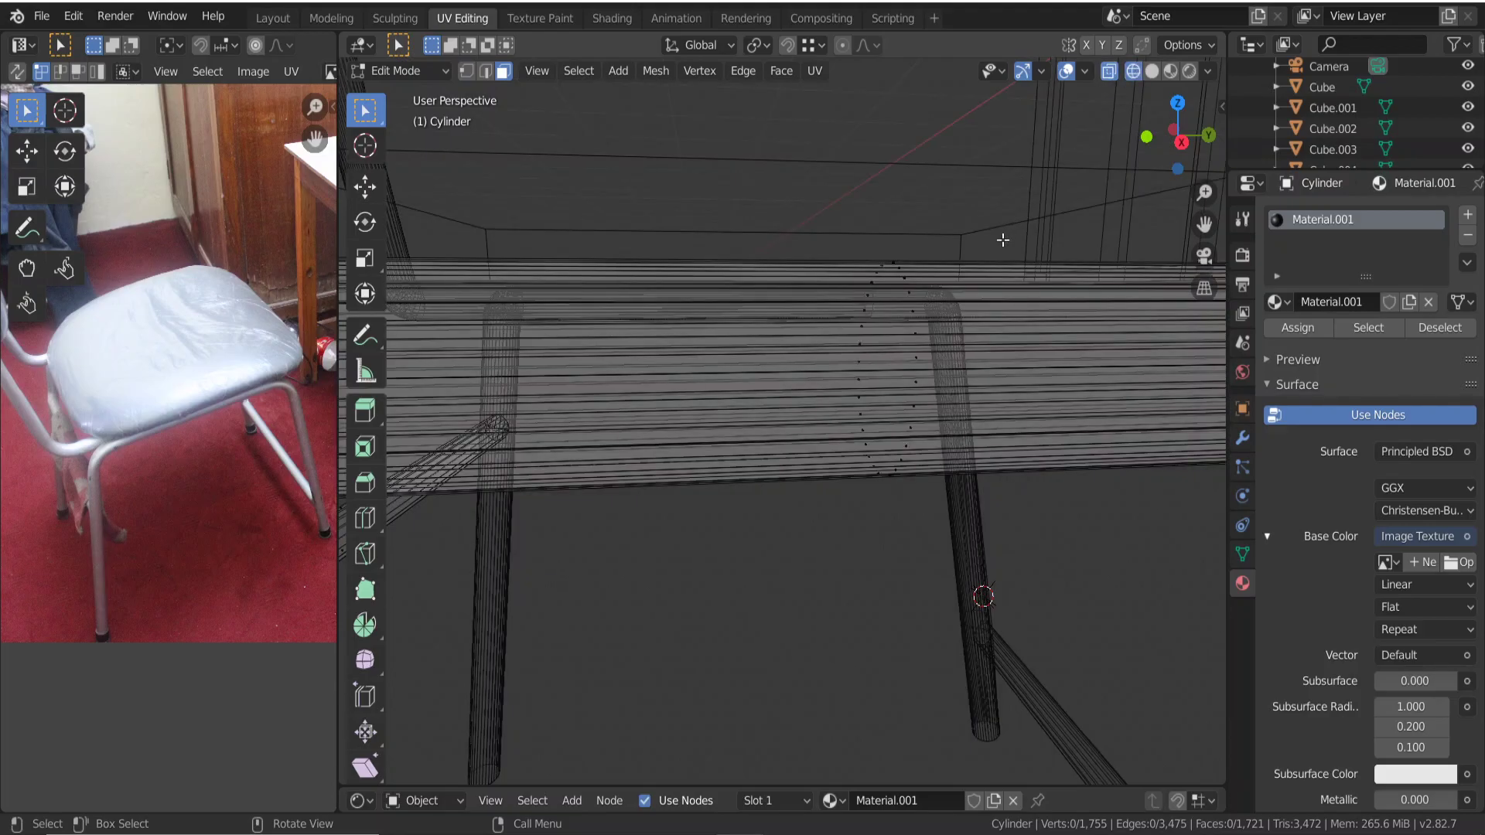
mouse_move(1003, 240)
middle_down()
mouse_move(990, 239)
mouse_move(1013, 242)
middle_up()
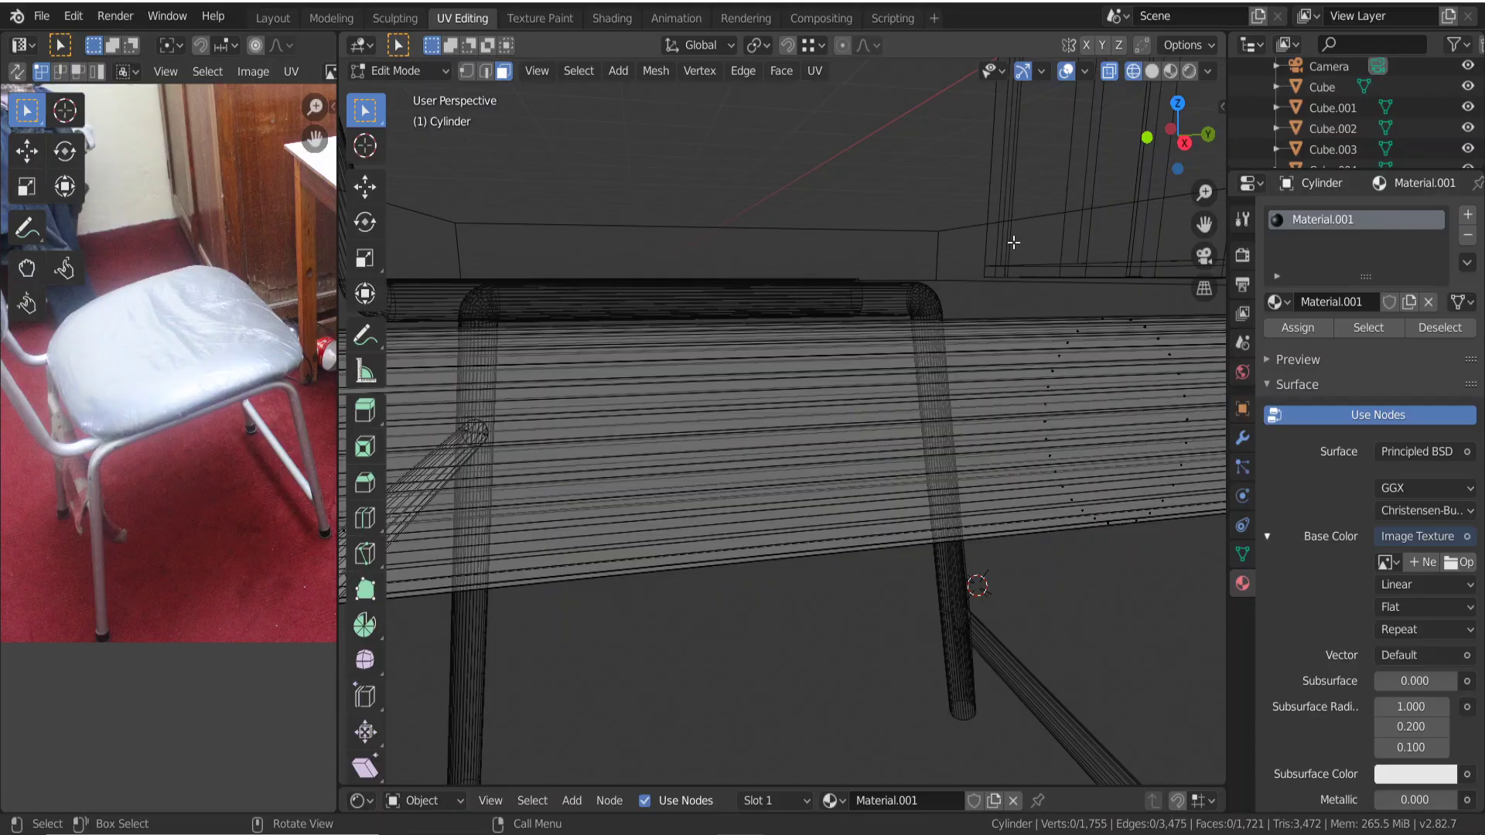
scroll(1013, 242, down, 2)
scroll(1013, 243, down, 1)
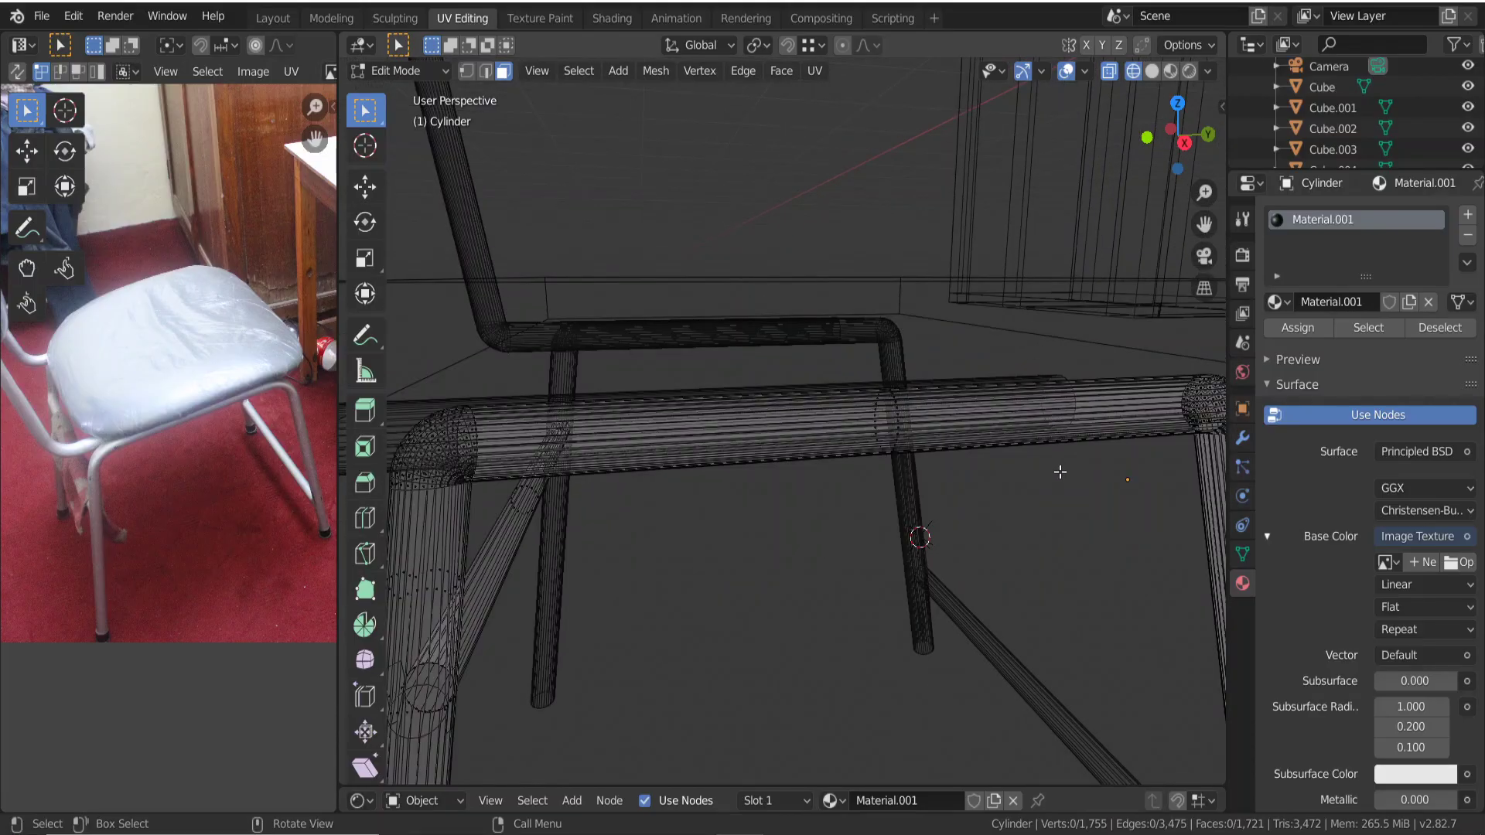
Select a single face on the horizontal tube and switch to Vertex select mode.
alt+click(896, 420)
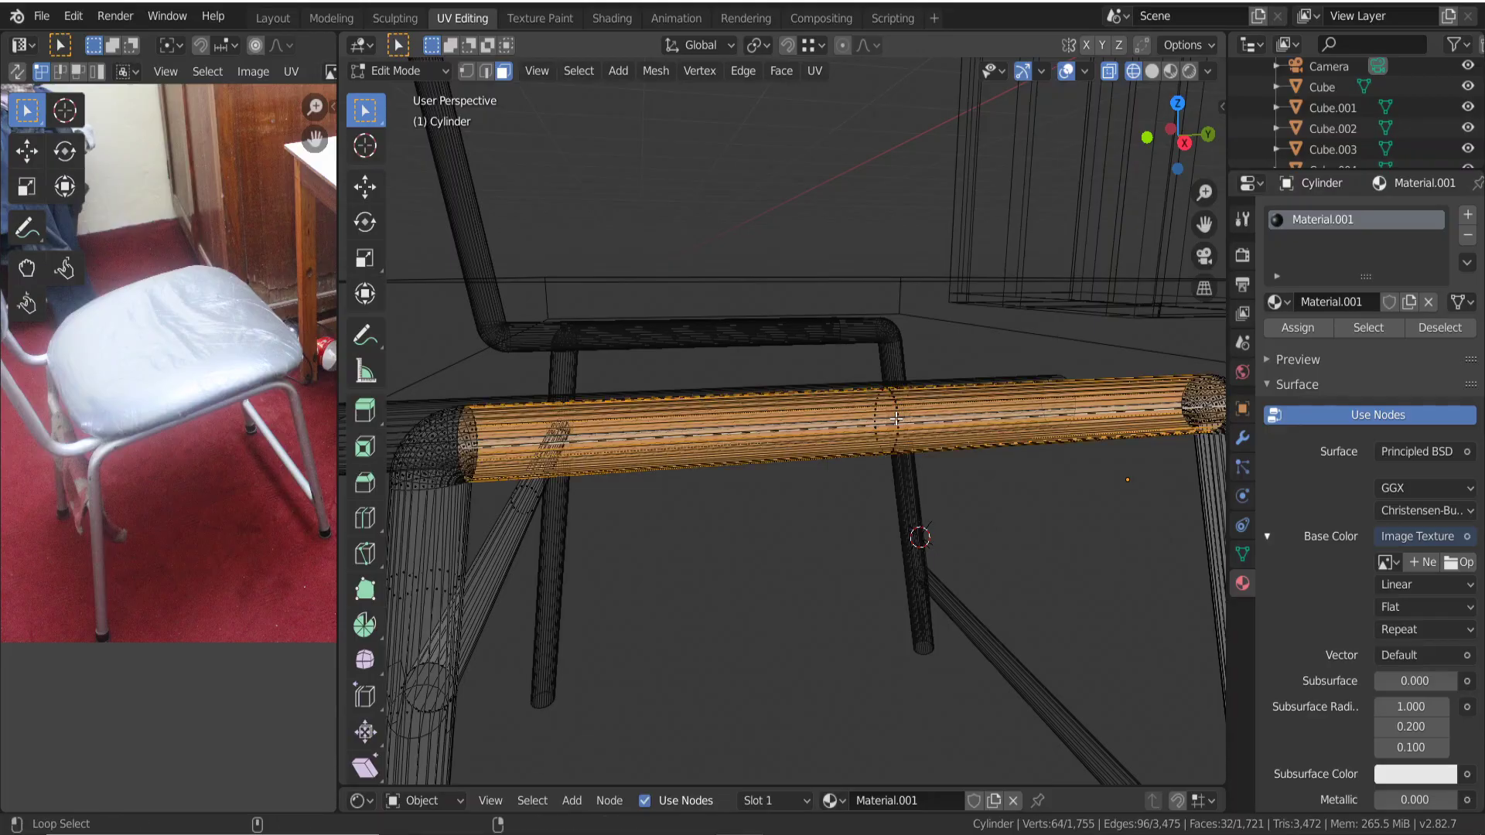
alt+click(896, 419)
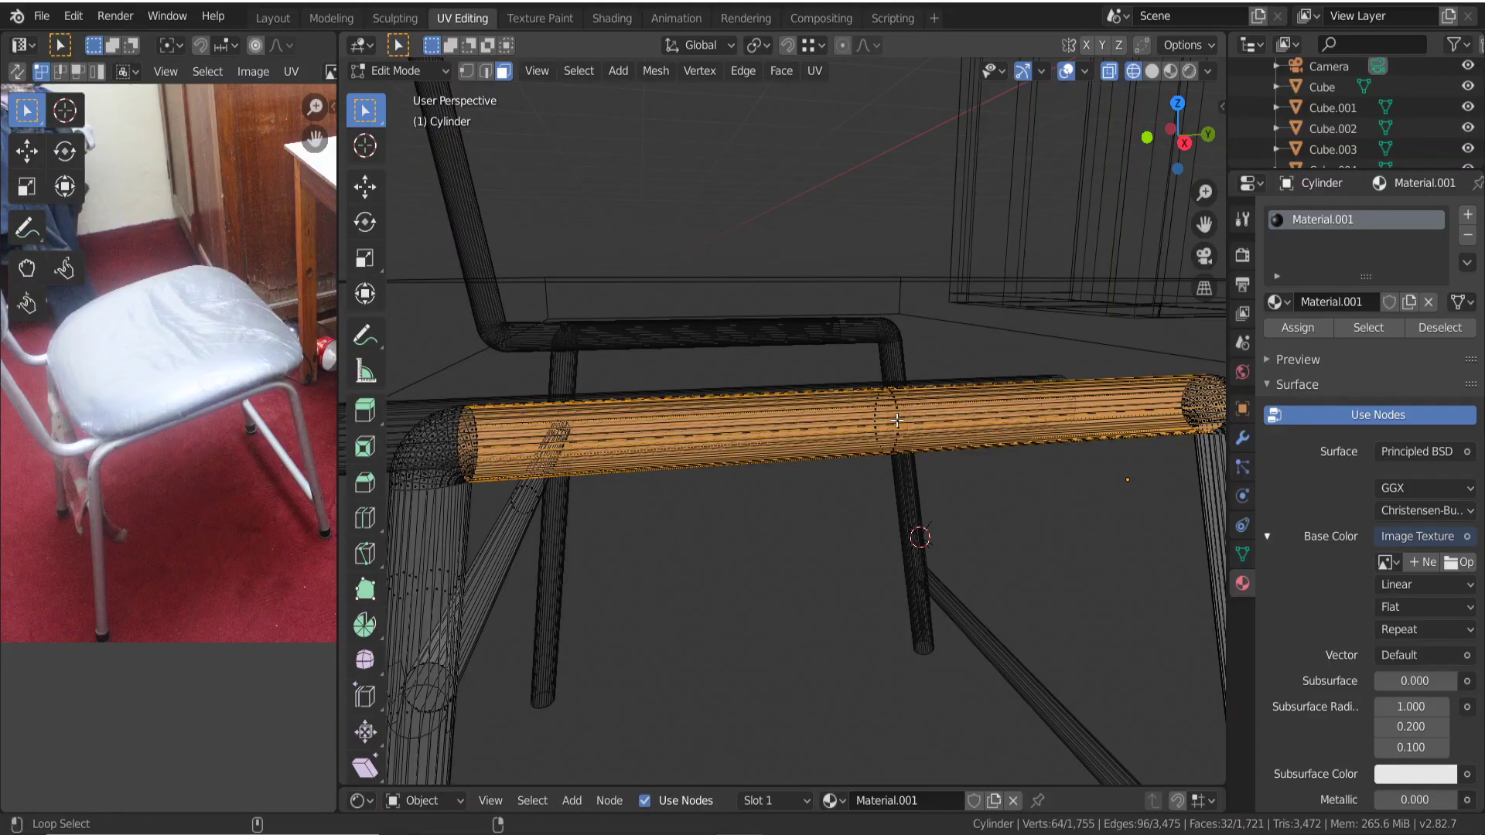
click(884, 481)
scroll(896, 458, up, 2)
scroll(896, 449, up, 3)
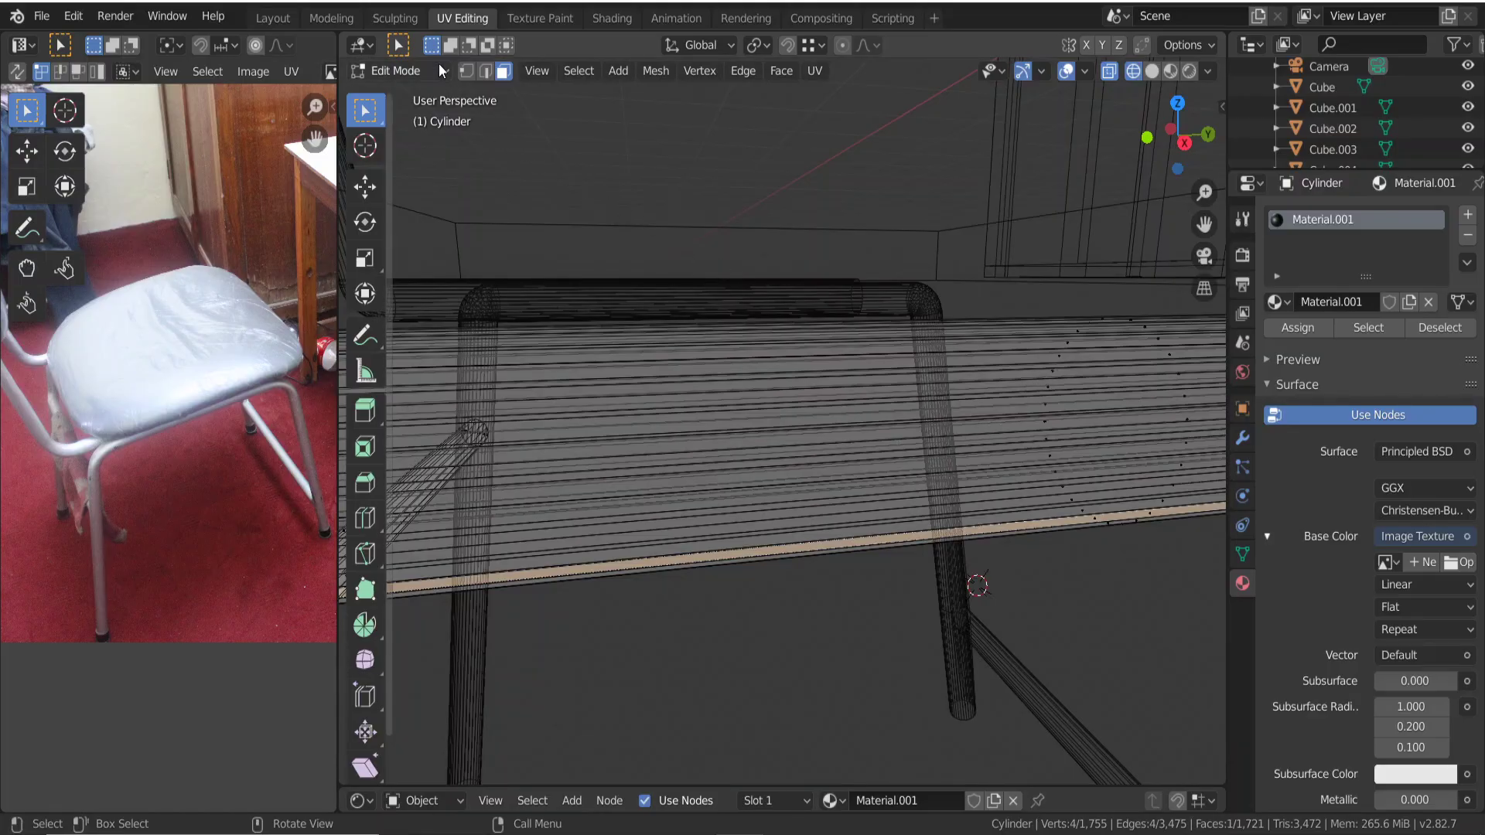
click(466, 71)
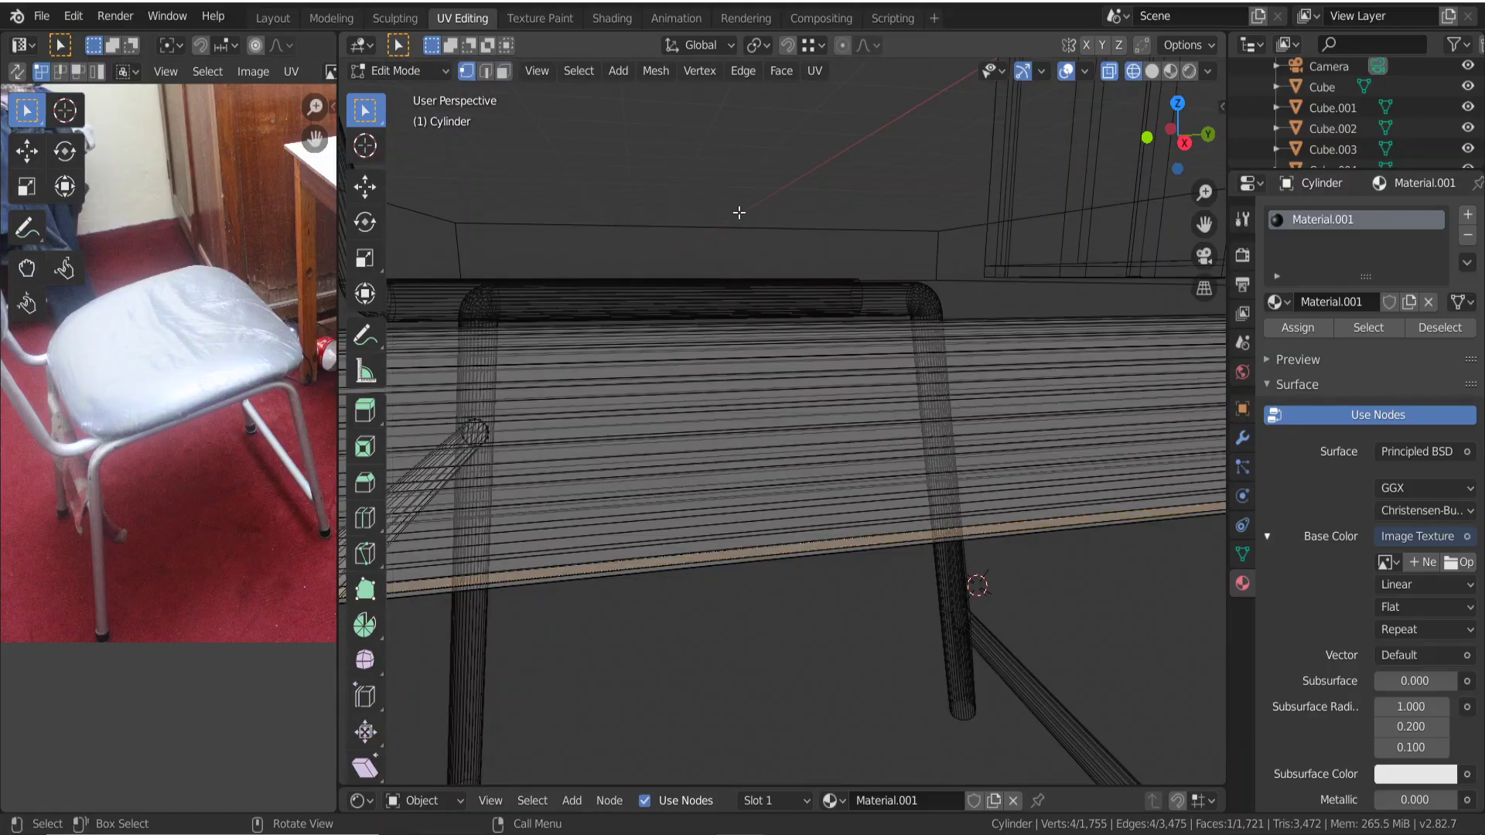
Re-centre and orbit the view so the tube runs horizontally.
alt+middle_click(1089, 397)
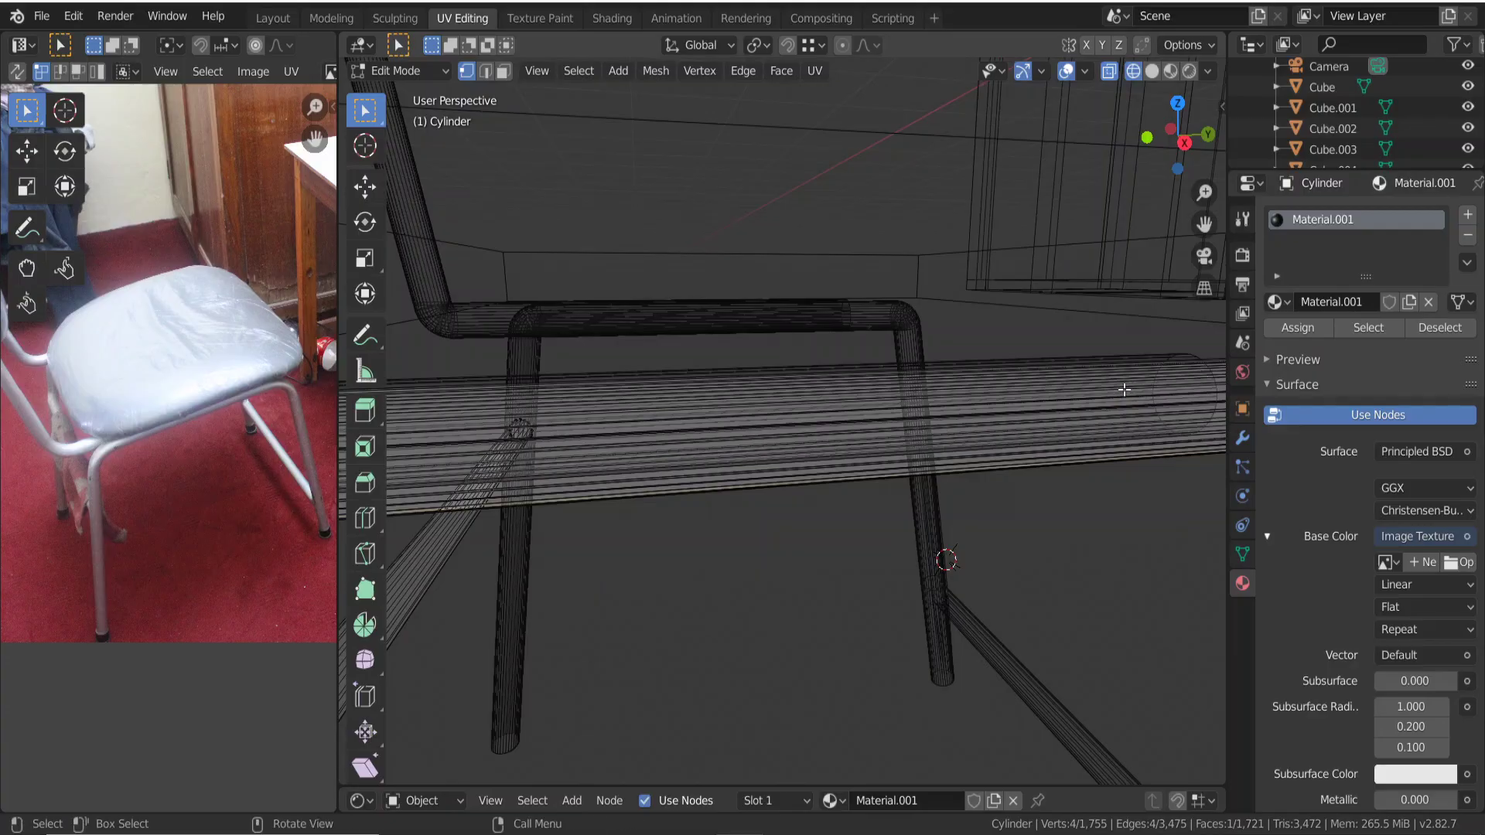
mouse_move(1116, 389)
middle_down()
mouse_move(1098, 391)
mouse_move(1150, 404)
middle_up()
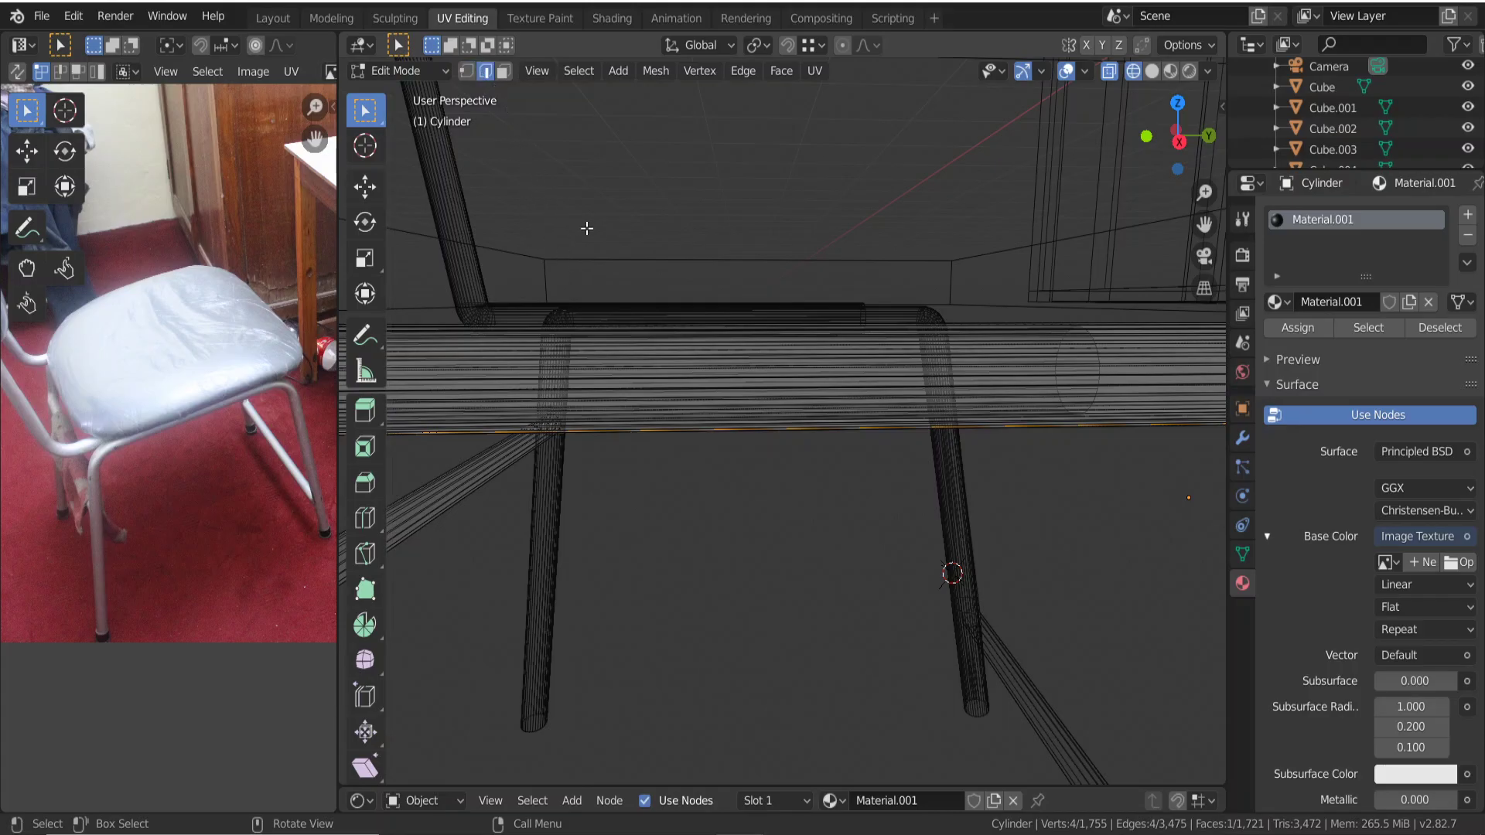
scroll(650, 282, down, 1)
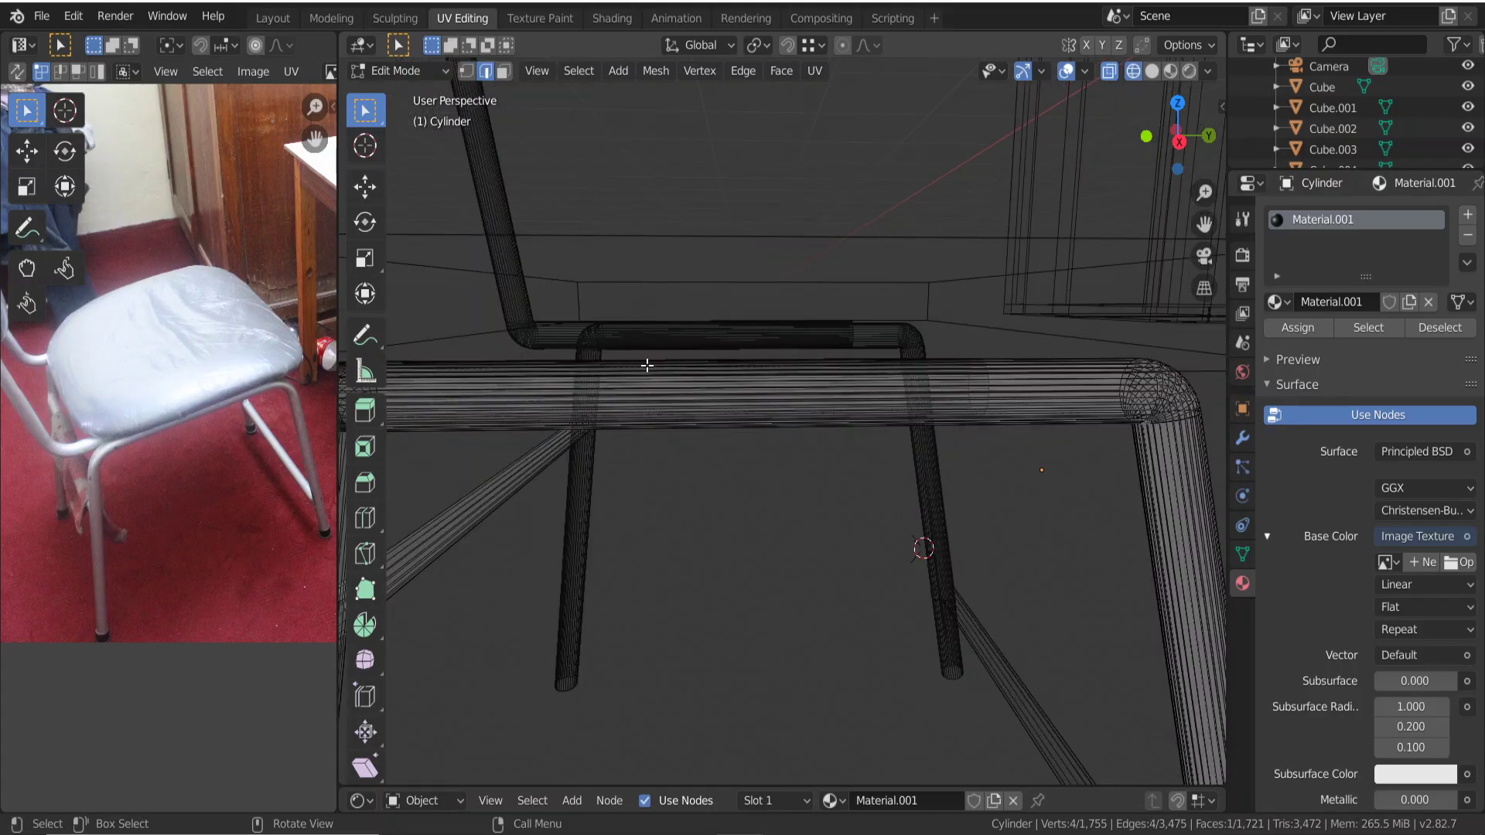
scroll(647, 365, up, 1)
scroll(647, 365, up, 1)
scroll(647, 365, up, 1)
scroll(647, 365, down, 1)
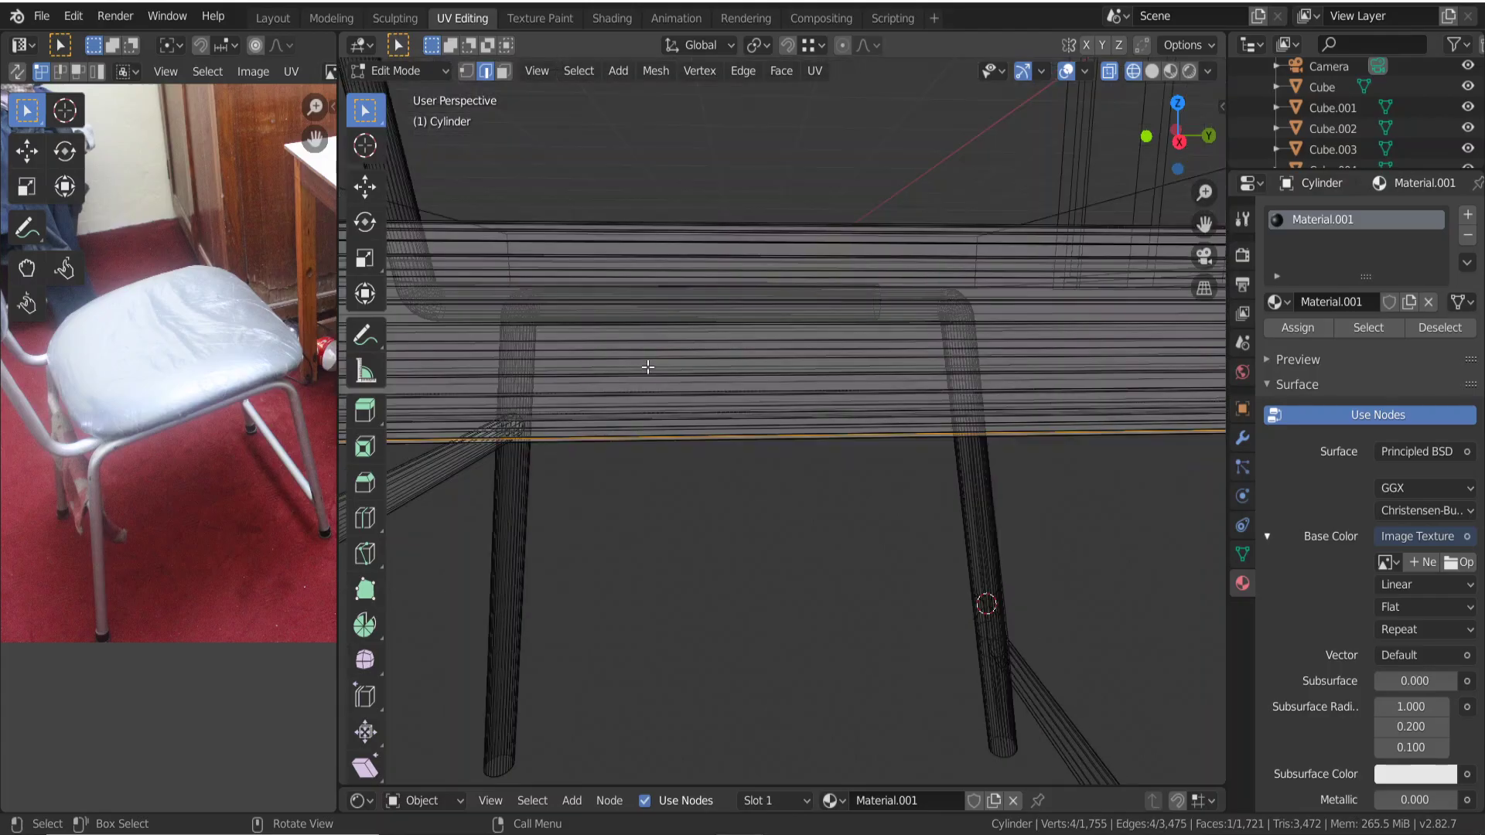
mouse_move(647, 367)
middle_down()
mouse_move(605, 370)
mouse_move(673, 359)
mouse_move(691, 376)
middle_up()
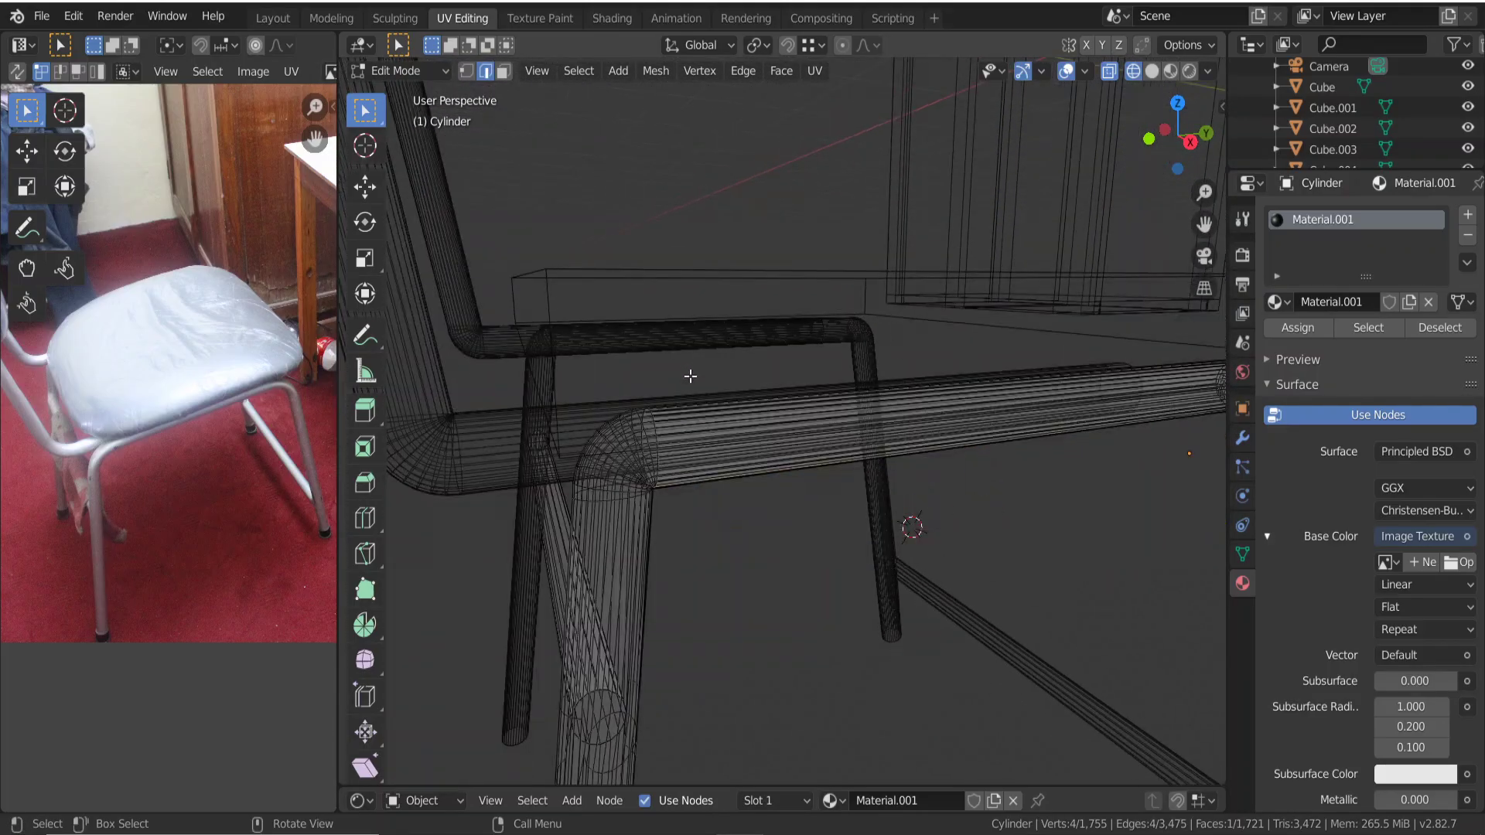
middle_drag(1001, 423, 899, 384)
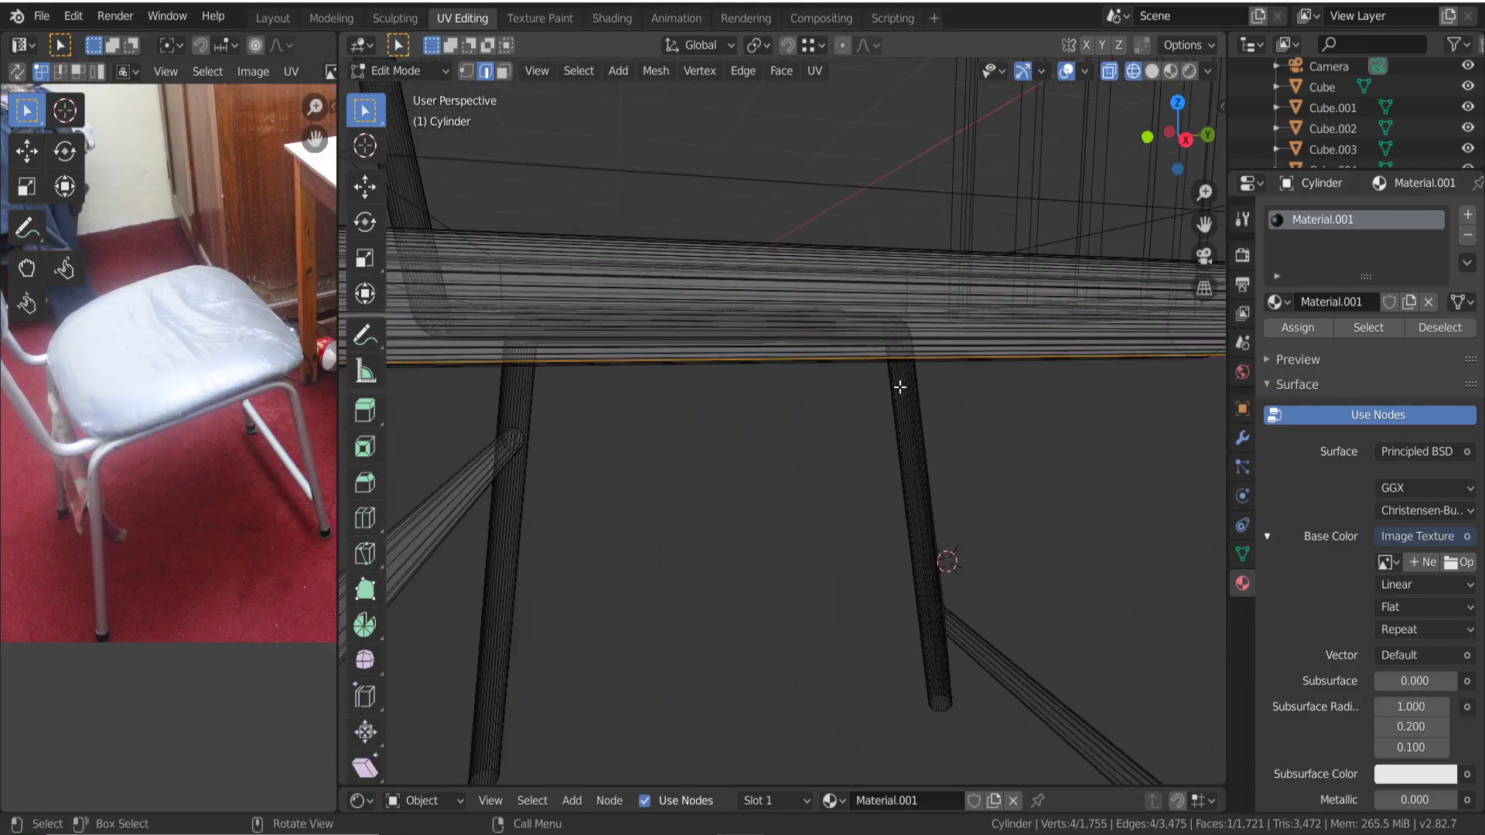
Preview the frame's texture while panning and zooming the seat-rail tube into the centre.
click(1171, 74)
shift+middle_drag(791, 311, 698, 381)
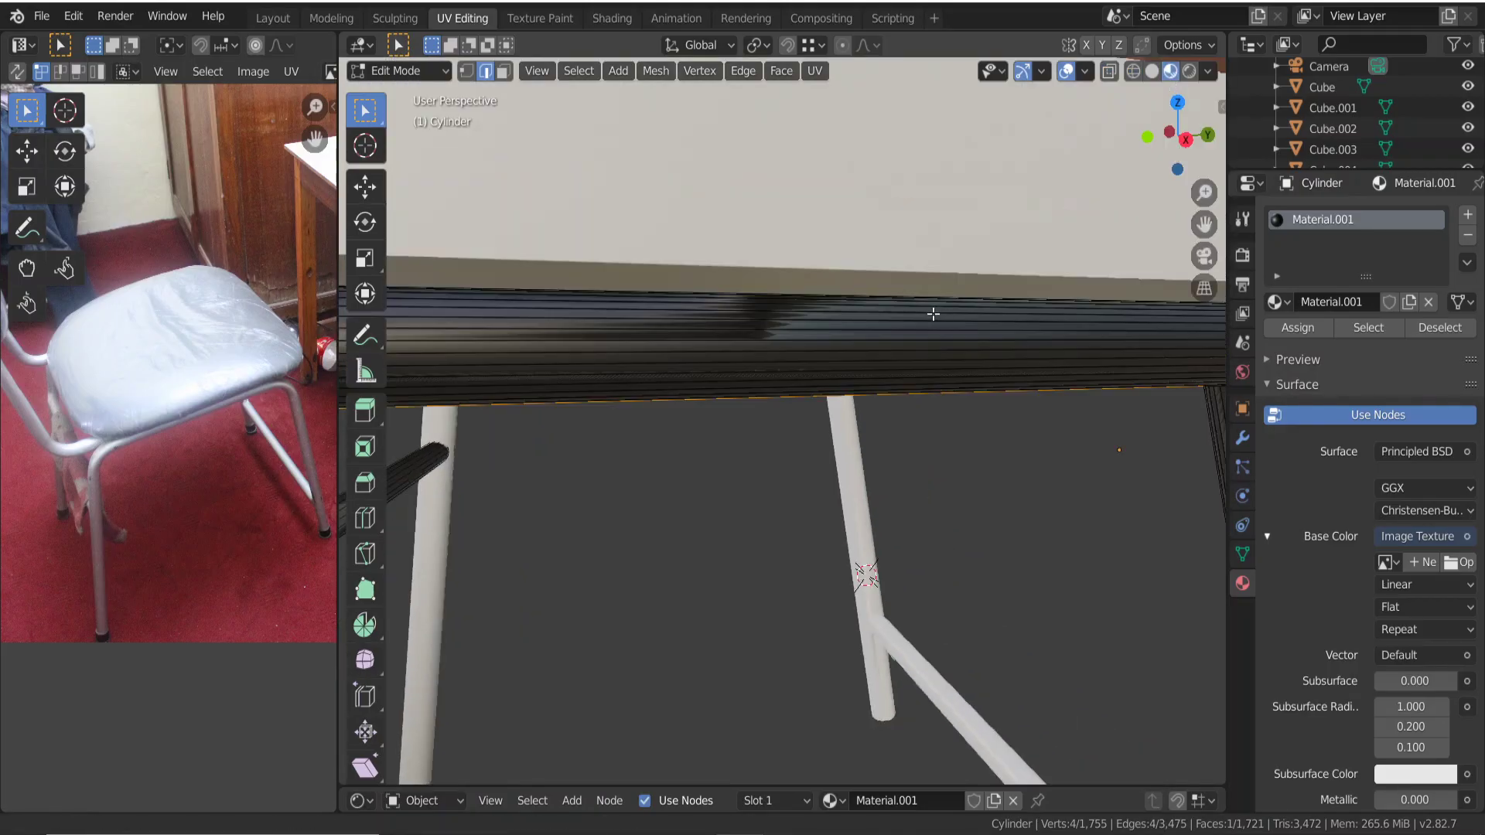
scroll(697, 380, up, 3)
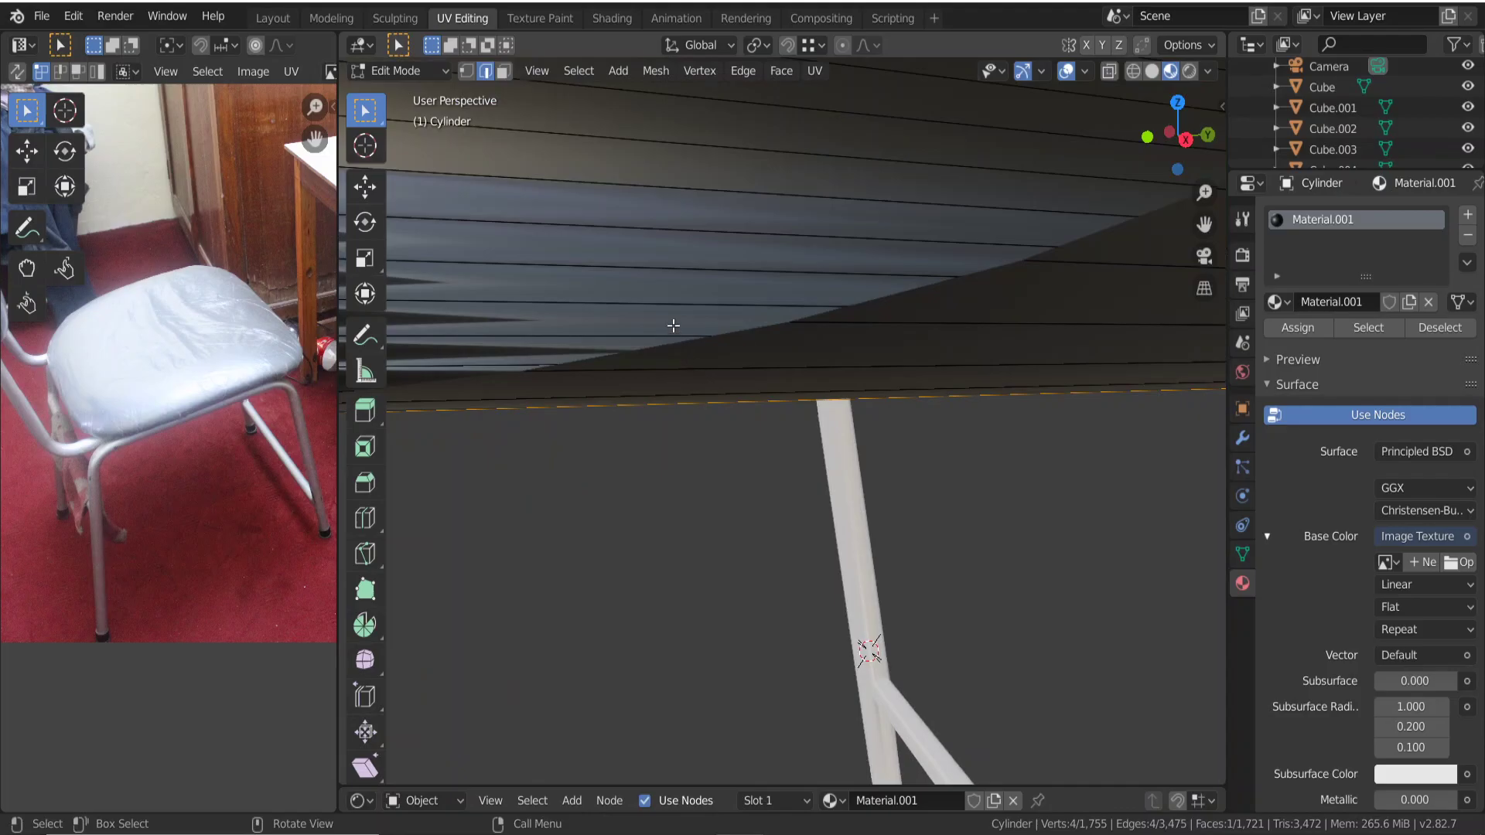
mouse_move(673, 325)
shift+middle_down()
mouse_move(841, 354)
mouse_move(888, 382)
mouse_move(870, 343)
shift+middle_up()
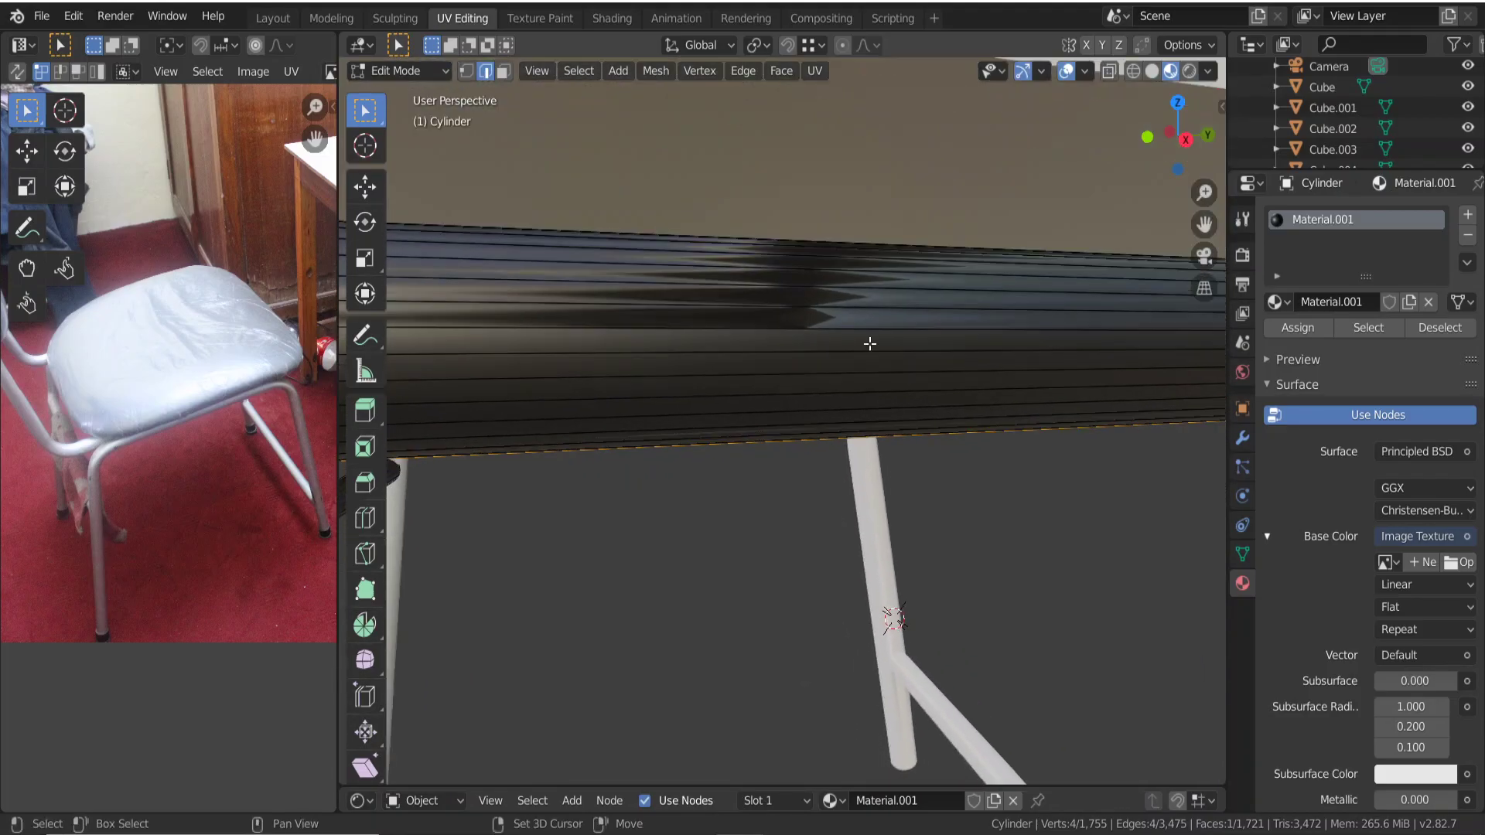
scroll(737, 263, up, 1)
scroll(812, 240, up, 2)
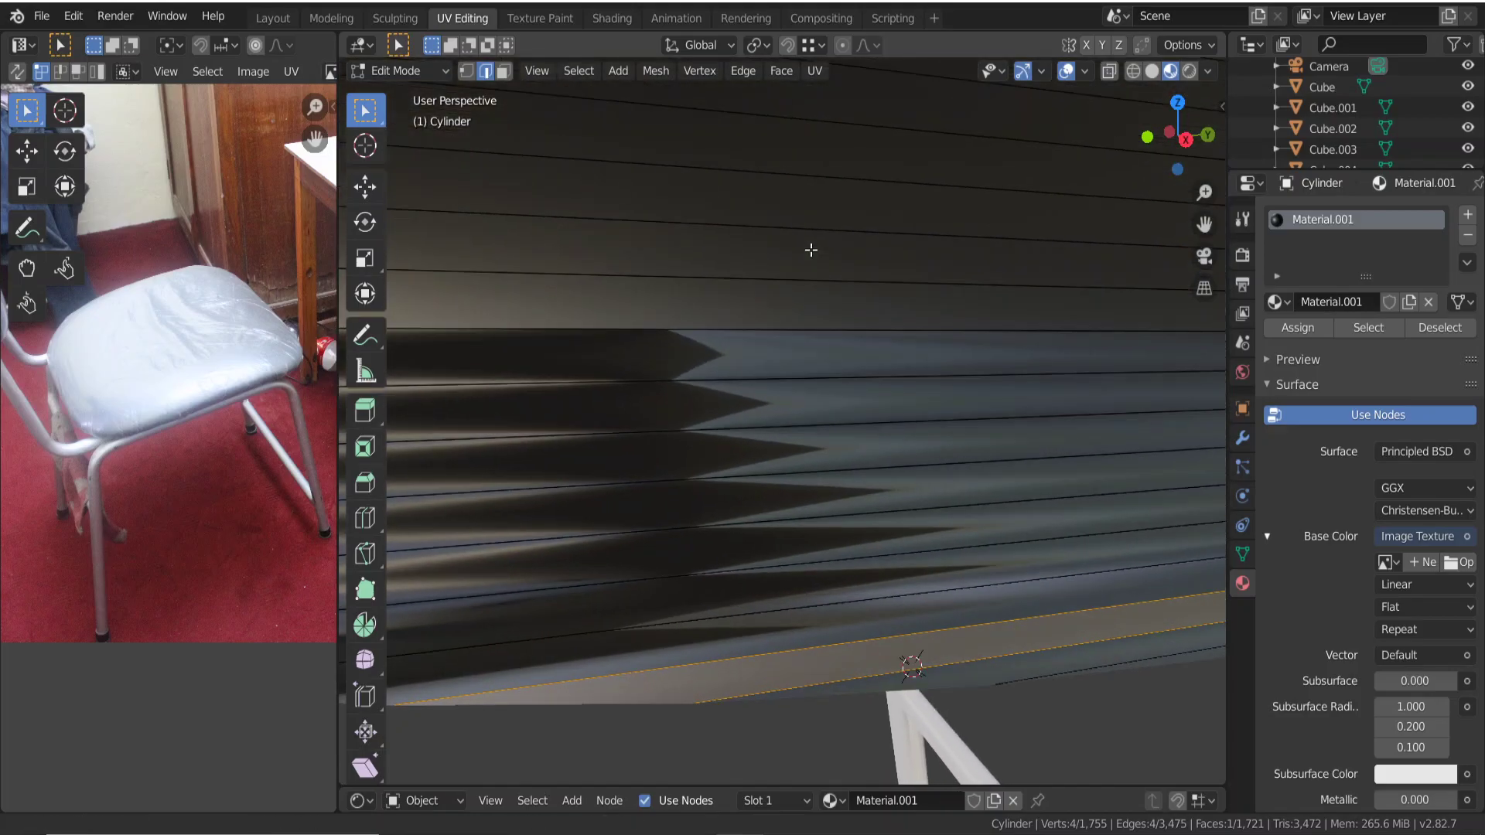
Return to wireframe display and orbit slightly around the seat-rail tube.
click(1139, 68)
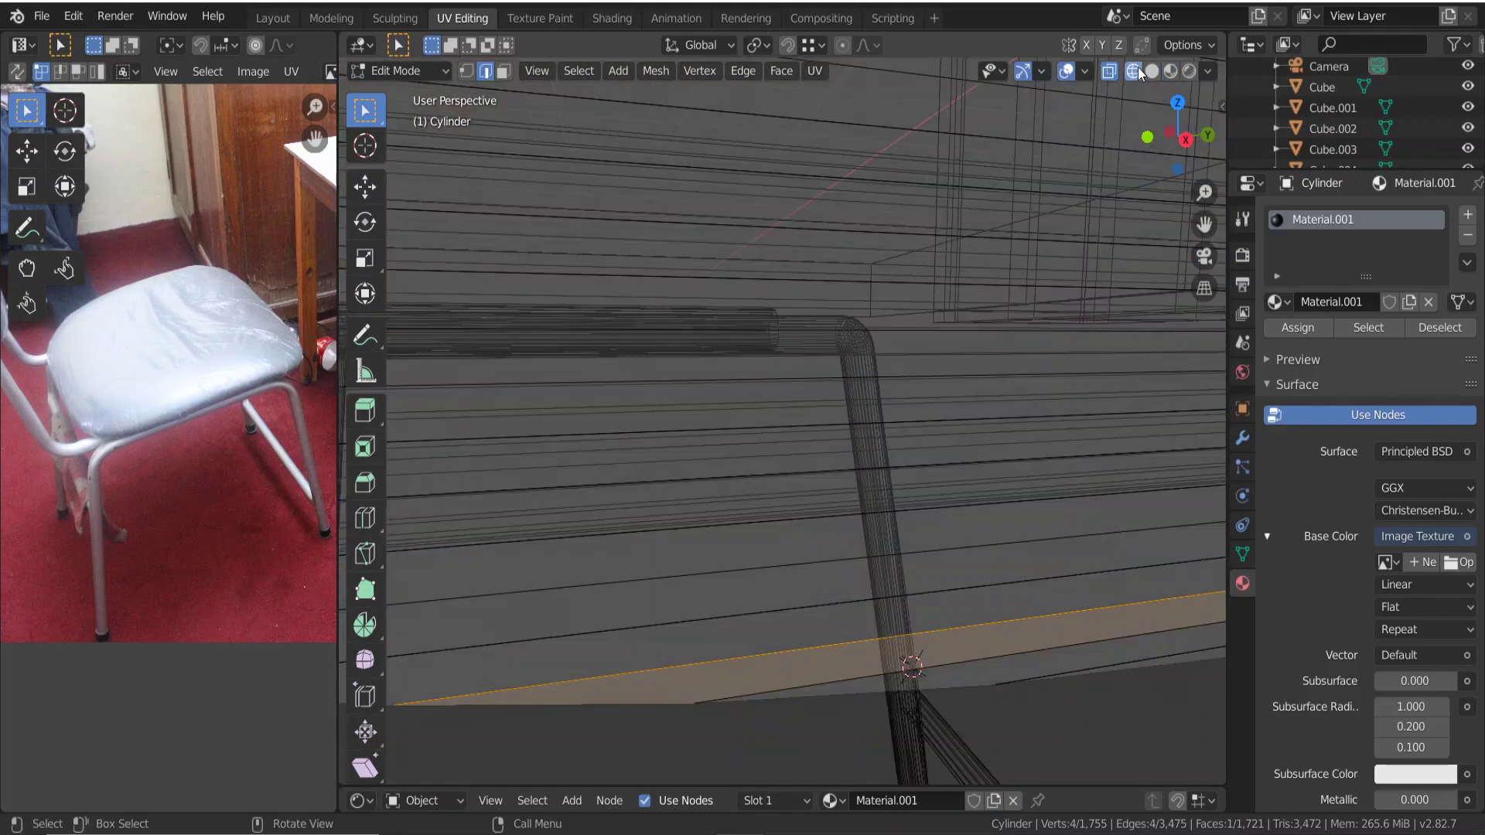
scroll(904, 246, down, 2)
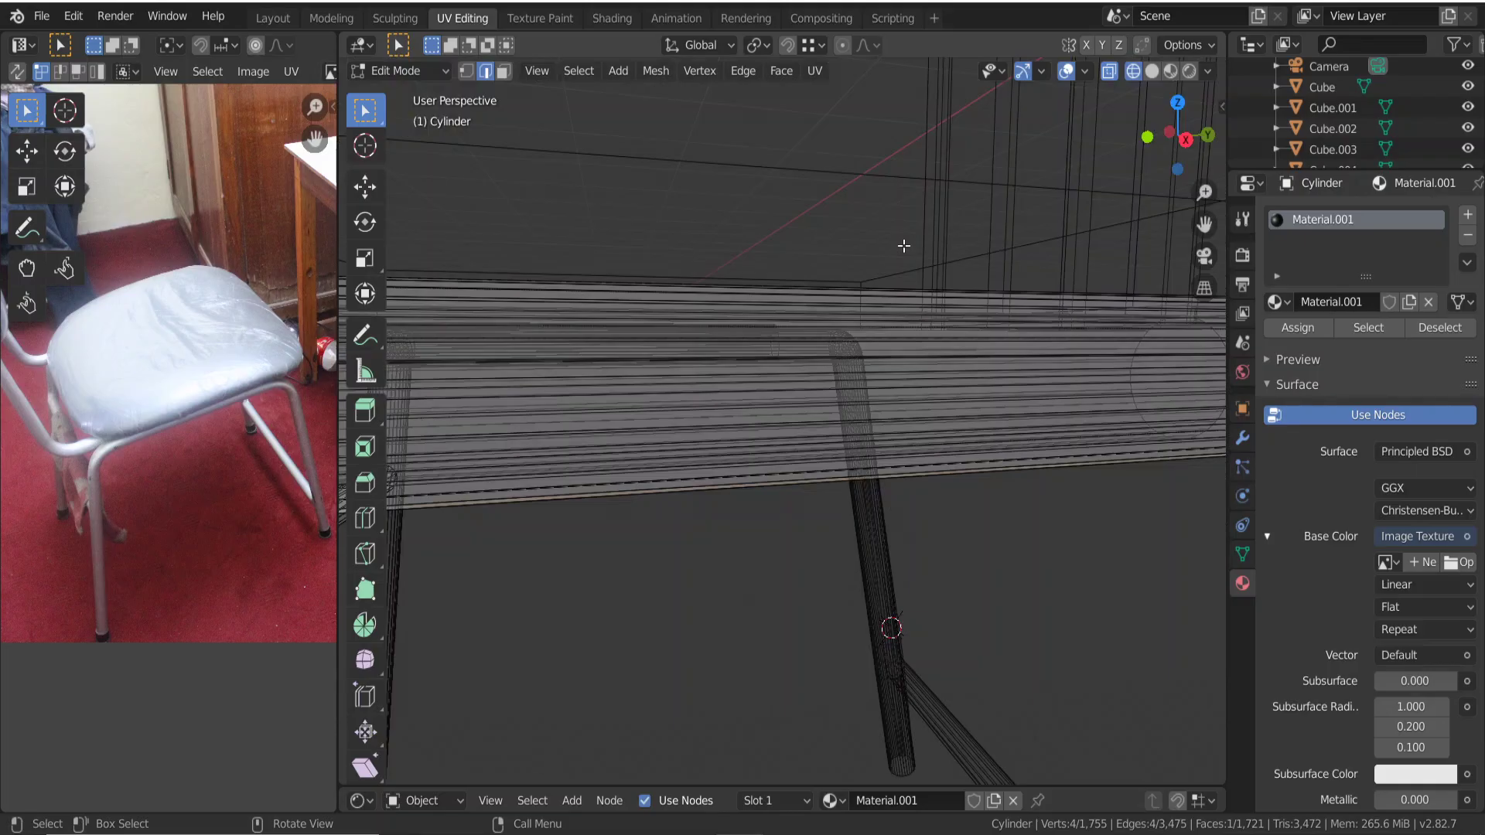
mouse_move(908, 301)
middle_down()
mouse_move(921, 306)
mouse_move(882, 304)
mouse_move(932, 305)
mouse_move(905, 291)
mouse_move(880, 306)
middle_up()
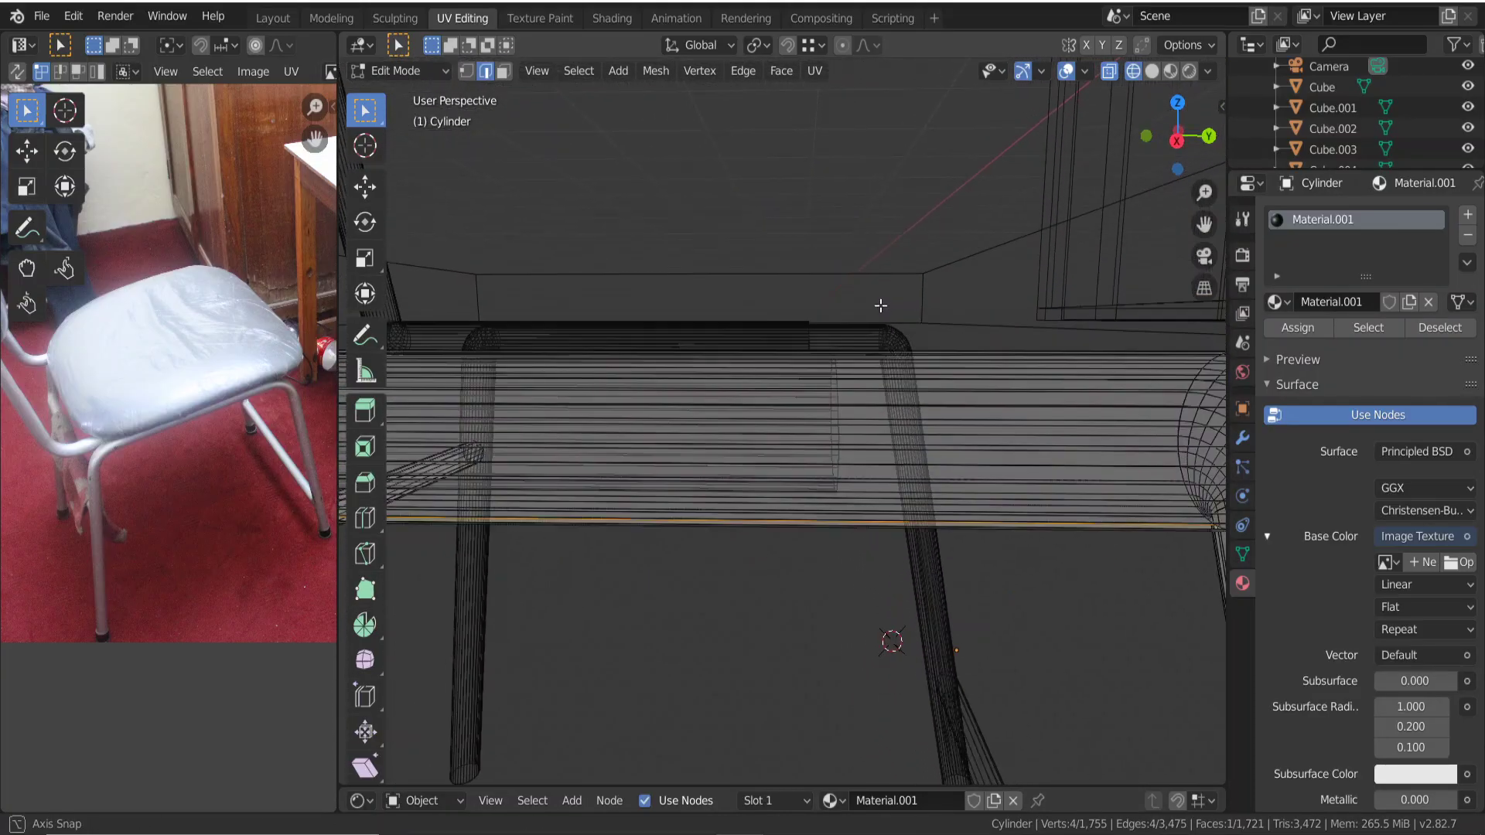
scroll(757, 409, down, 4)
scroll(653, 417, up, 2)
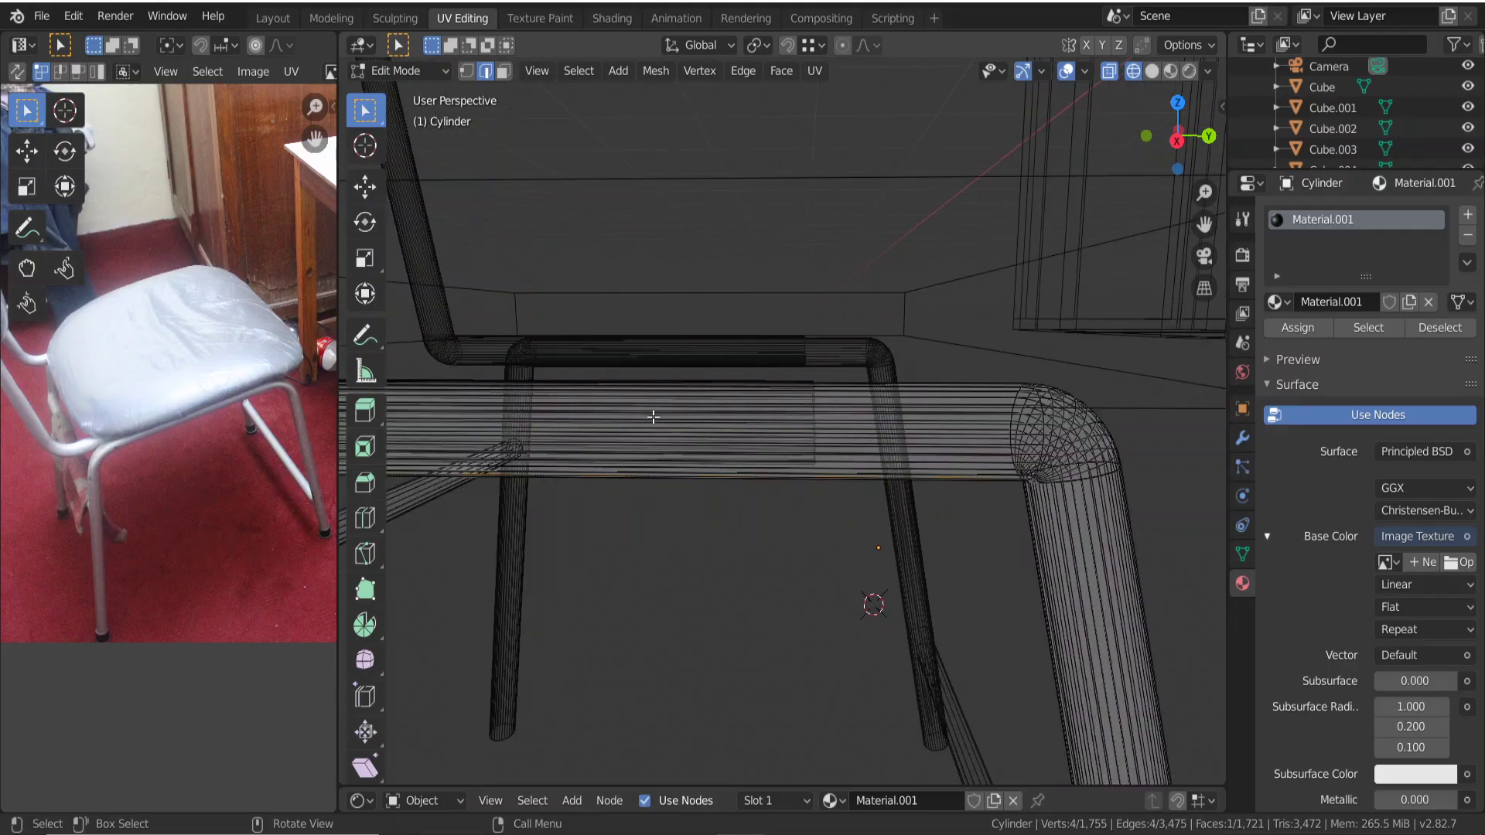
Cut a loop across the horizontal tube, then select and delete that stray loop.
key(ctrl+r)
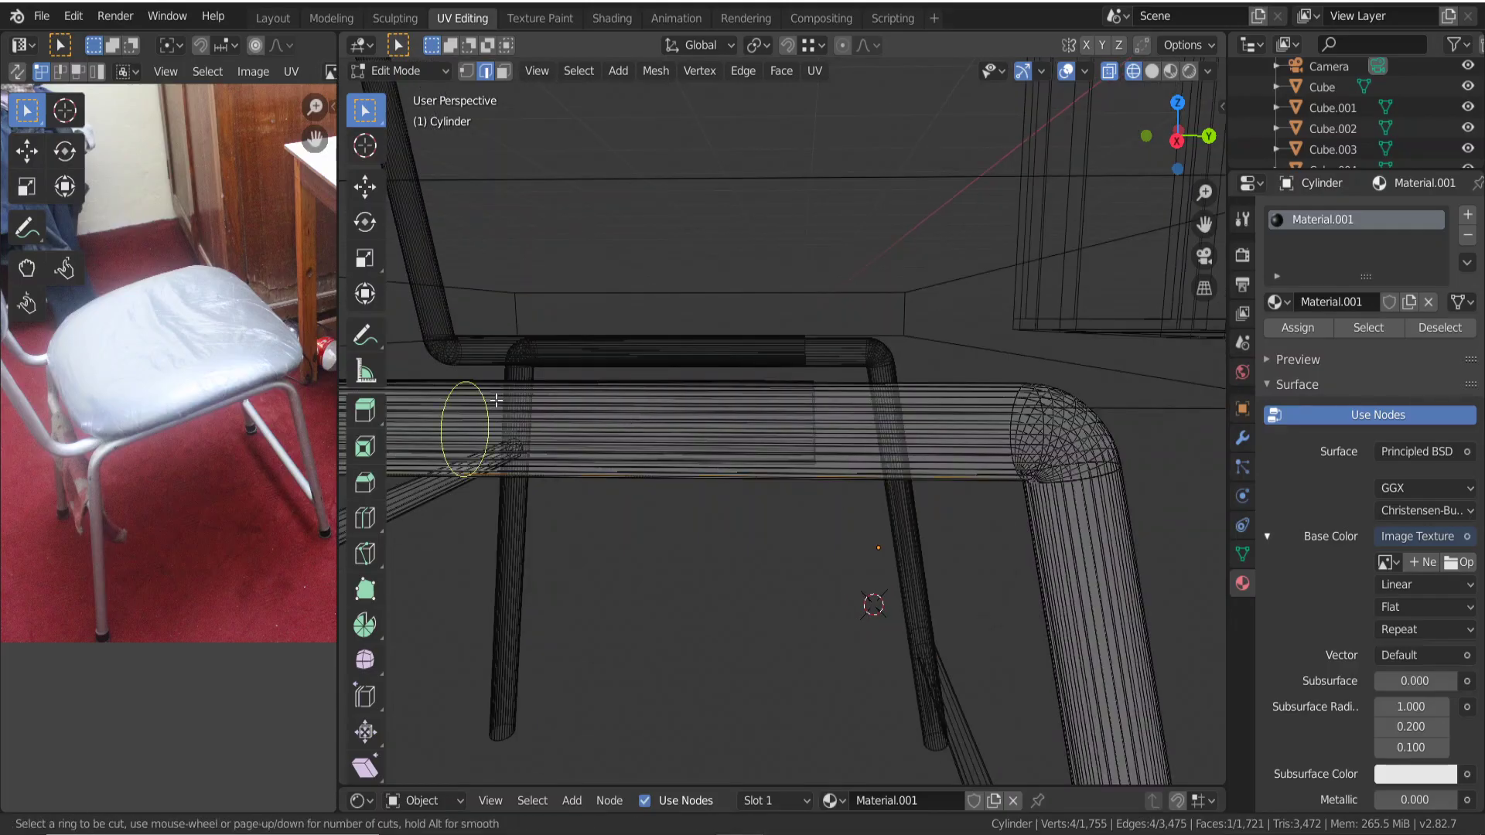
click(492, 418)
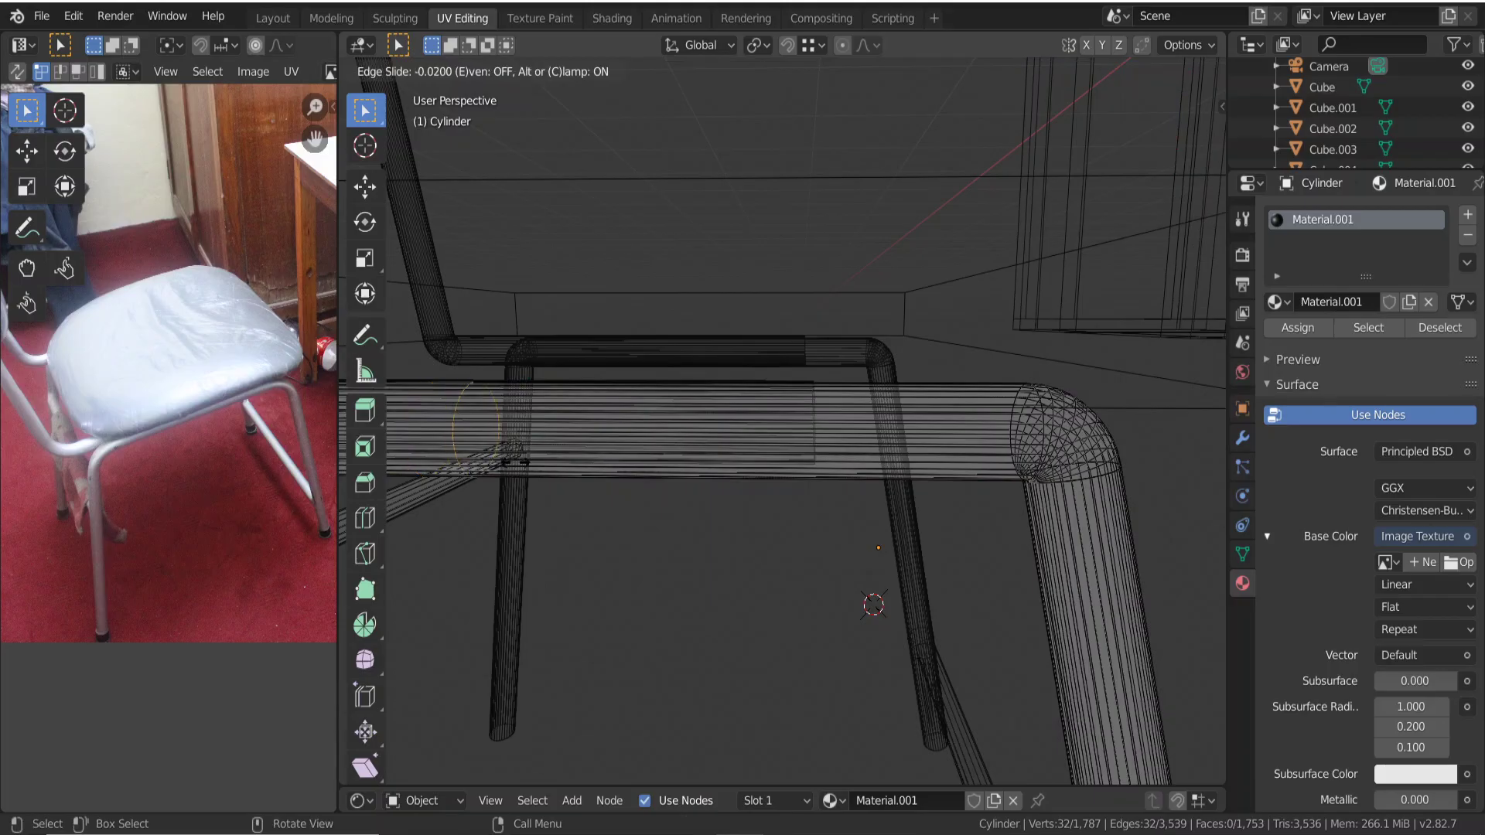
click(619, 468)
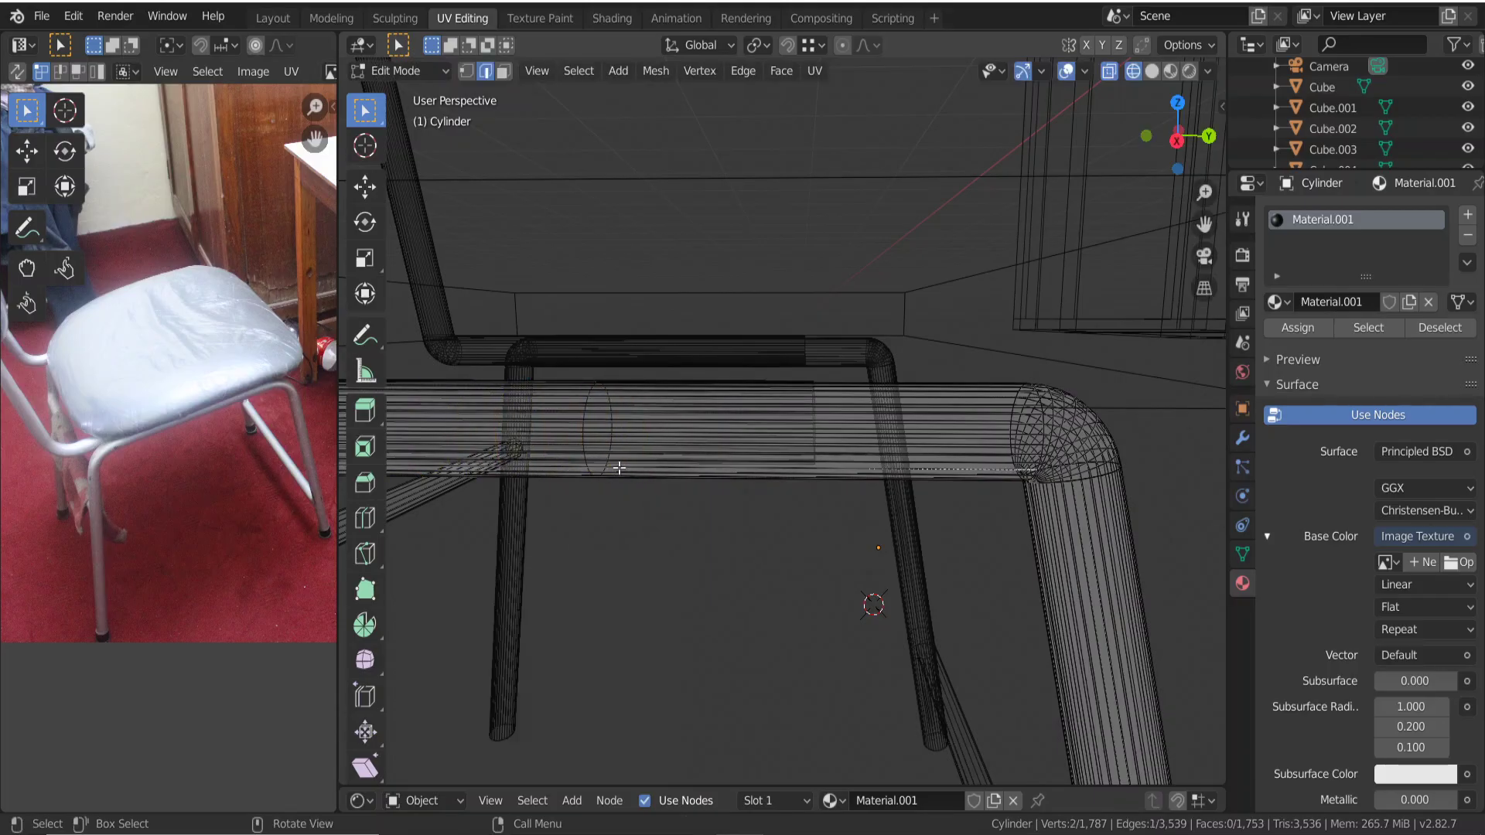
alt+click(620, 468)
key(ctrl+x)
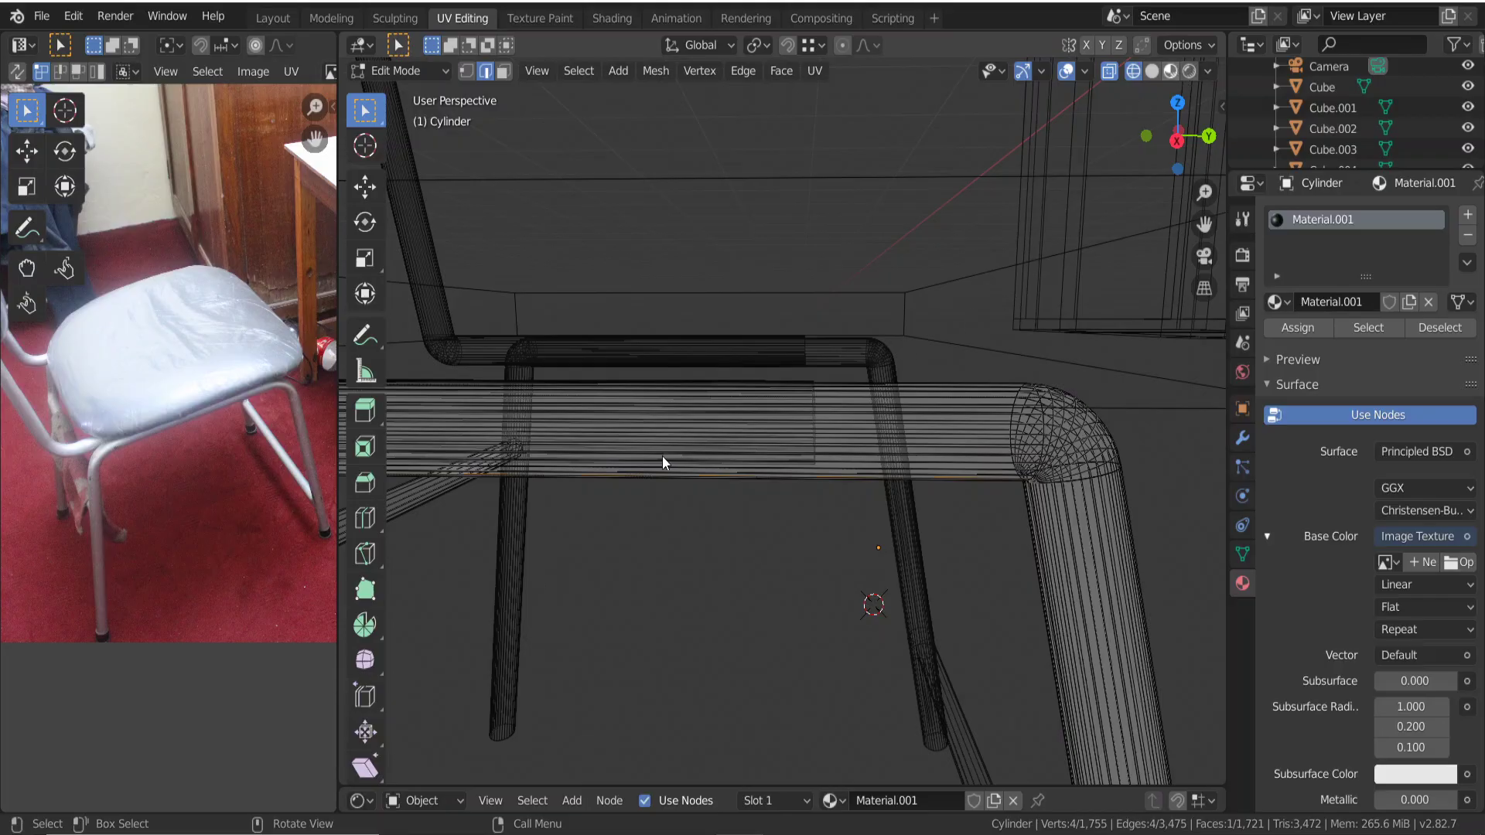
In Material Preview, add an edge loop on the seat rail and slide it to the front bend.
key(shift+z)
middle_drag(518, 511, 706, 513)
key(ctrl+r)
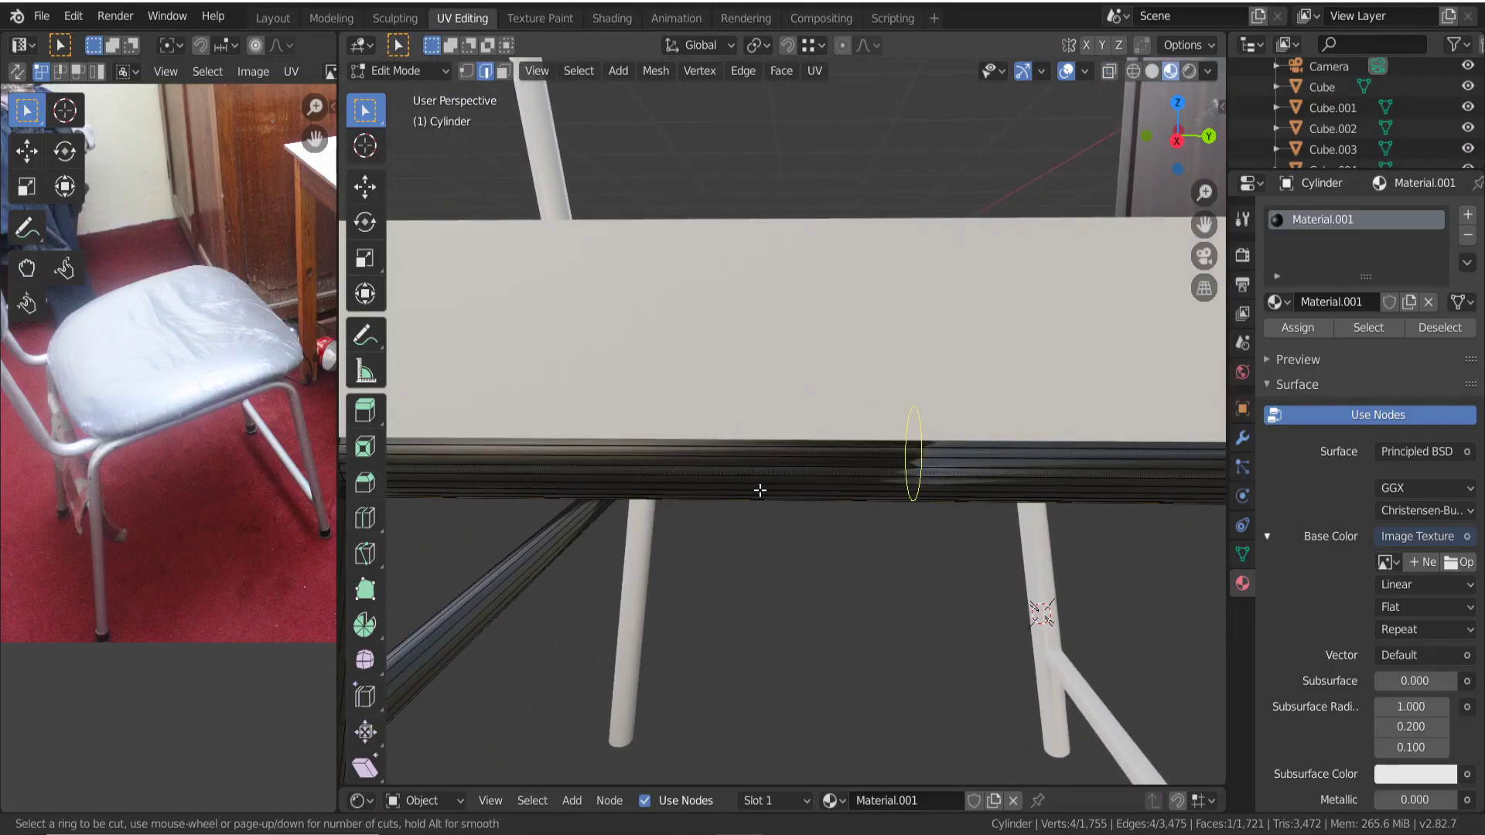
click(760, 490)
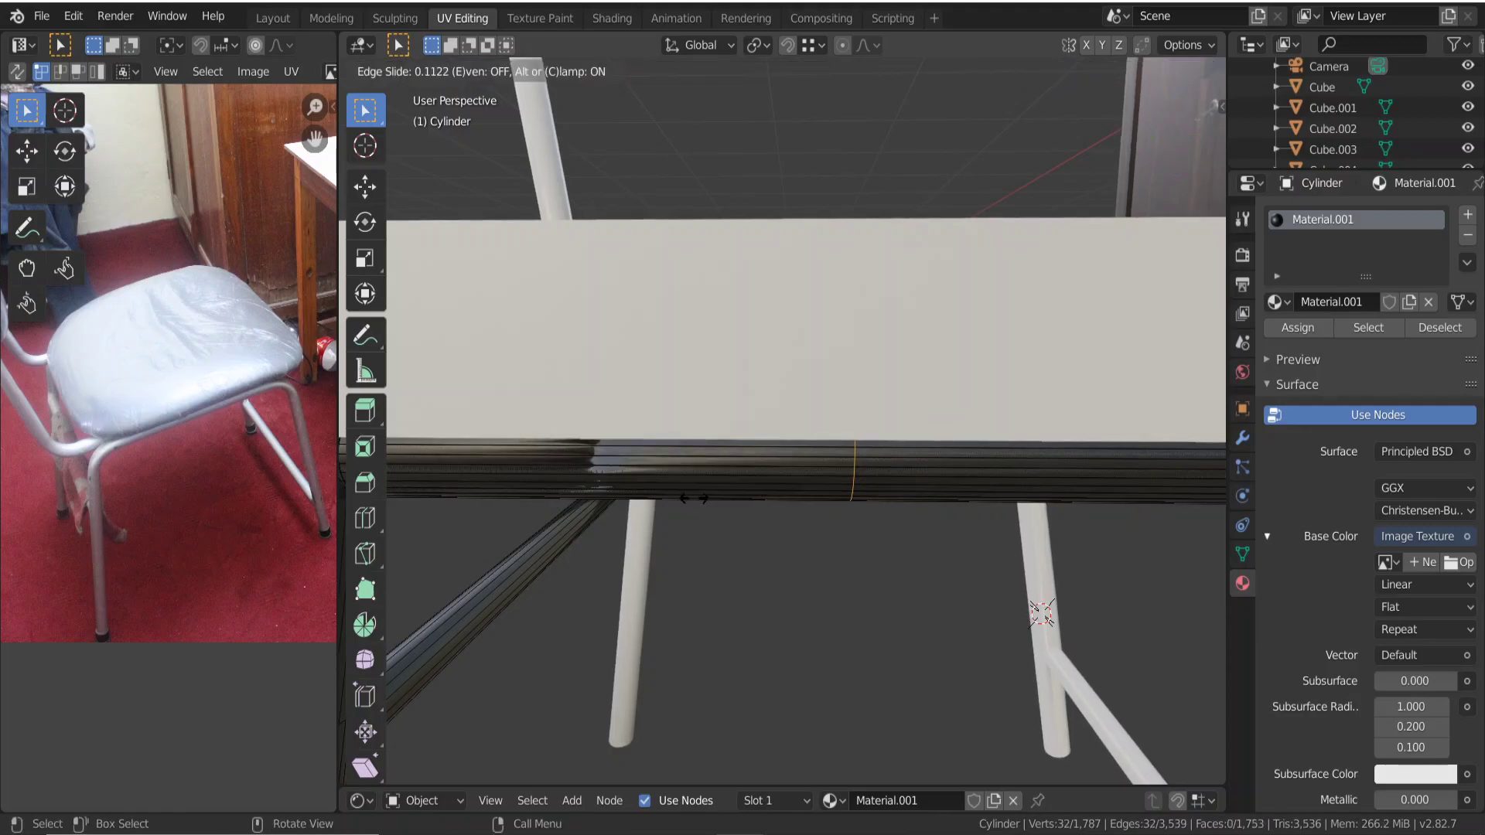
click(504, 494)
scroll(562, 534, down, 3)
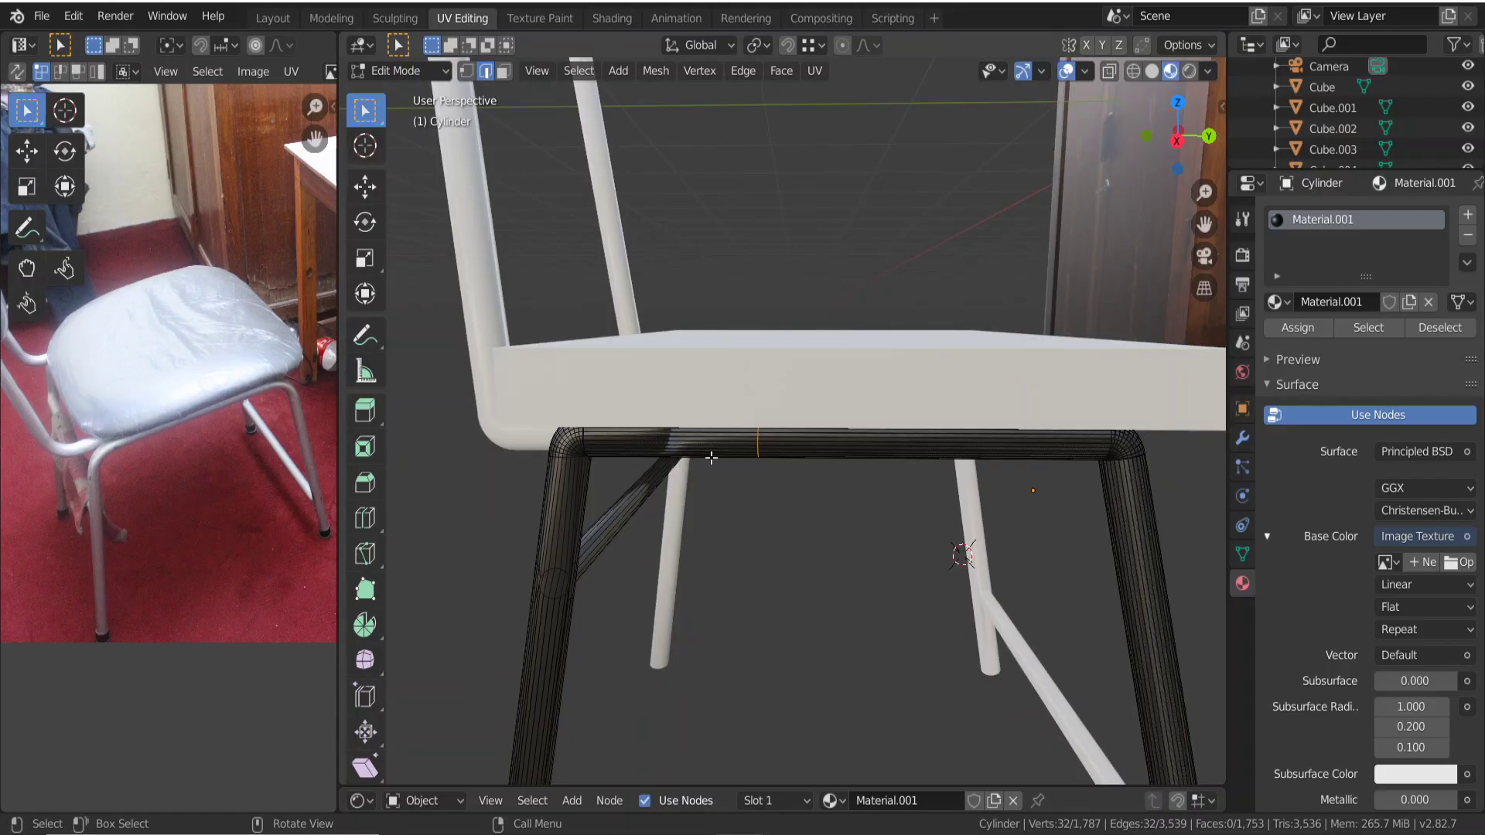
key(g)
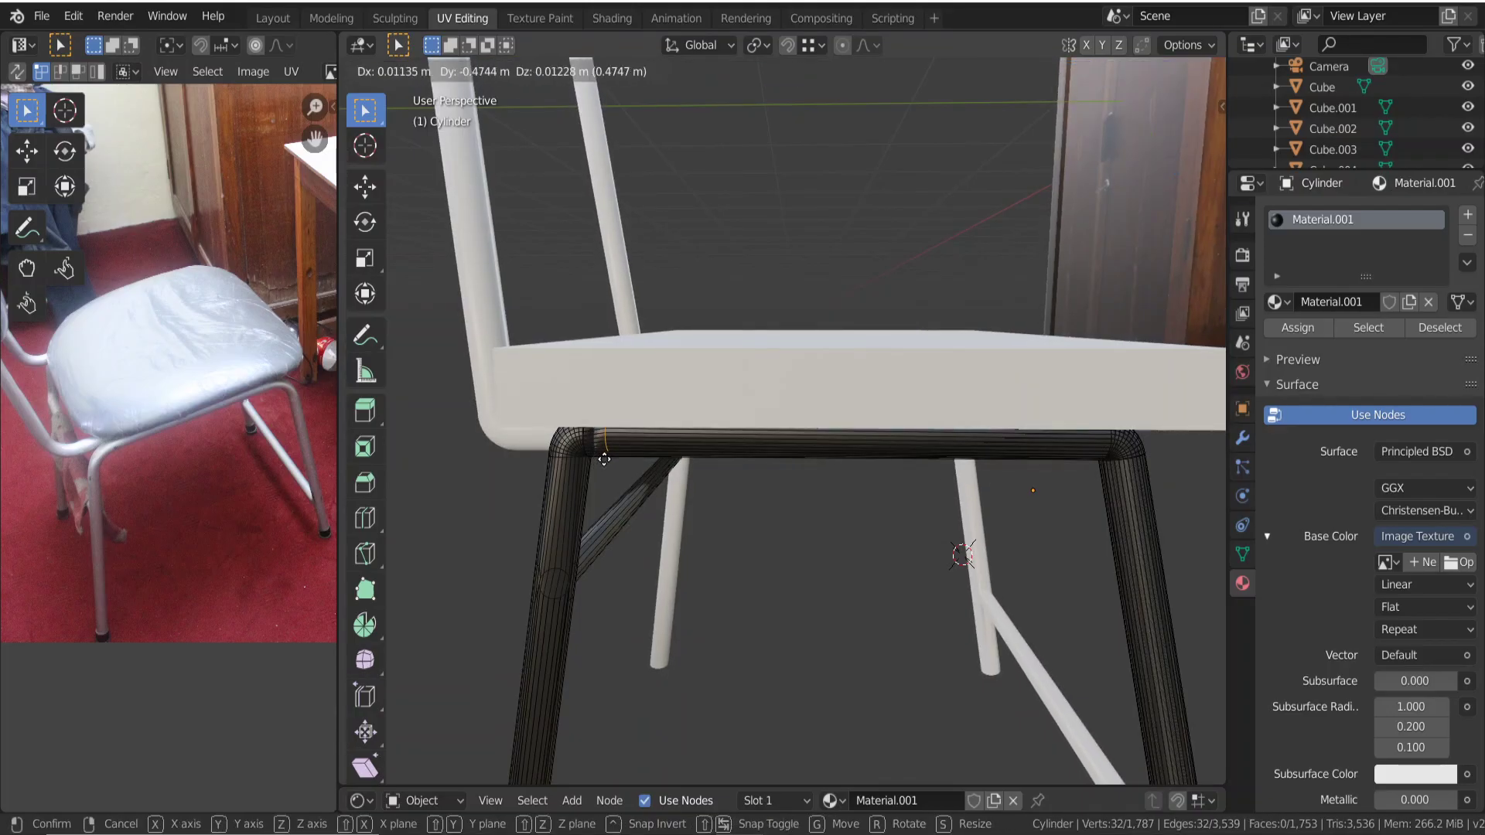
key(g)
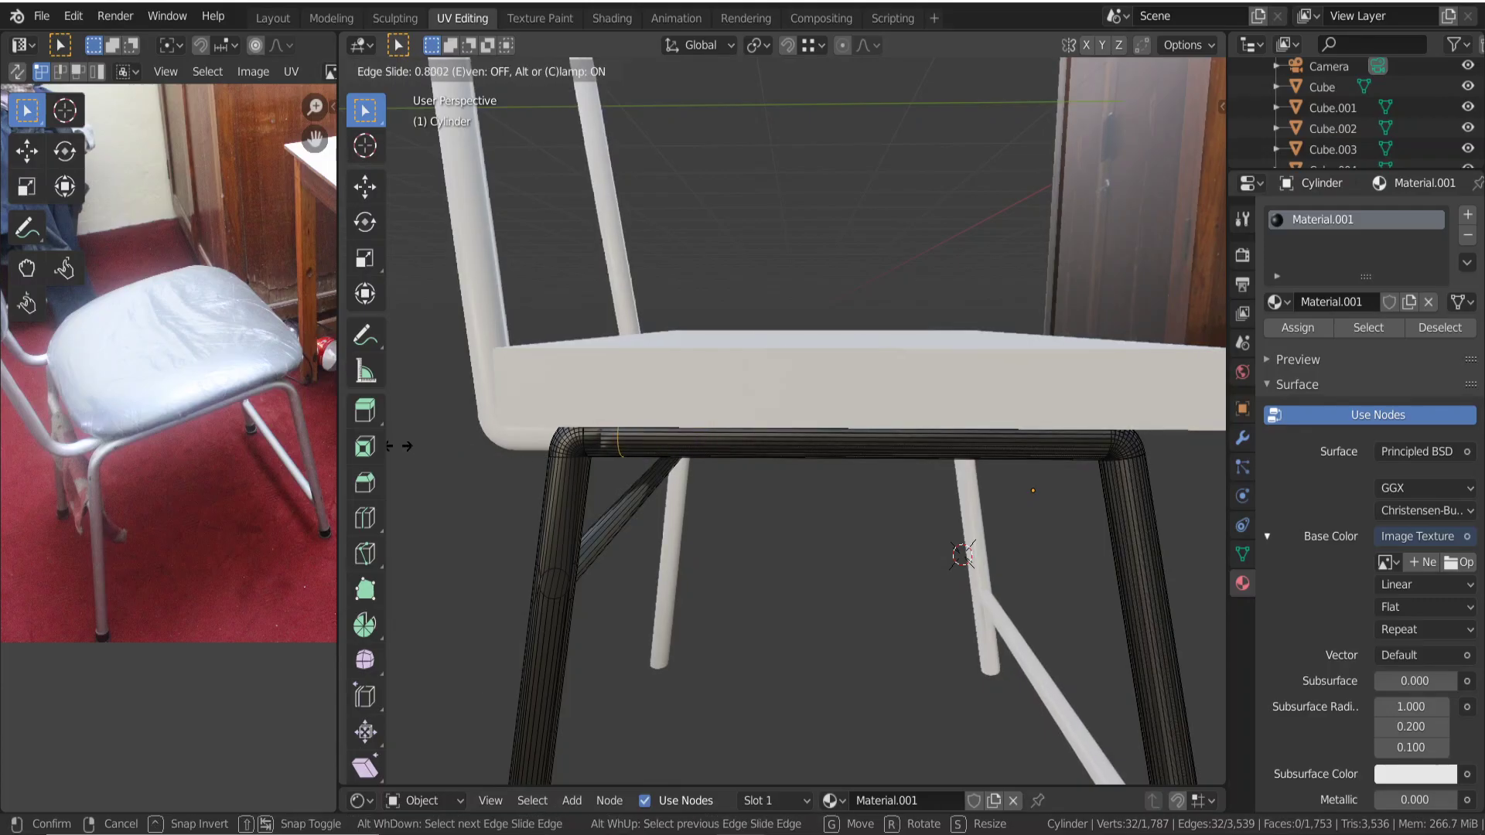
key(Return)
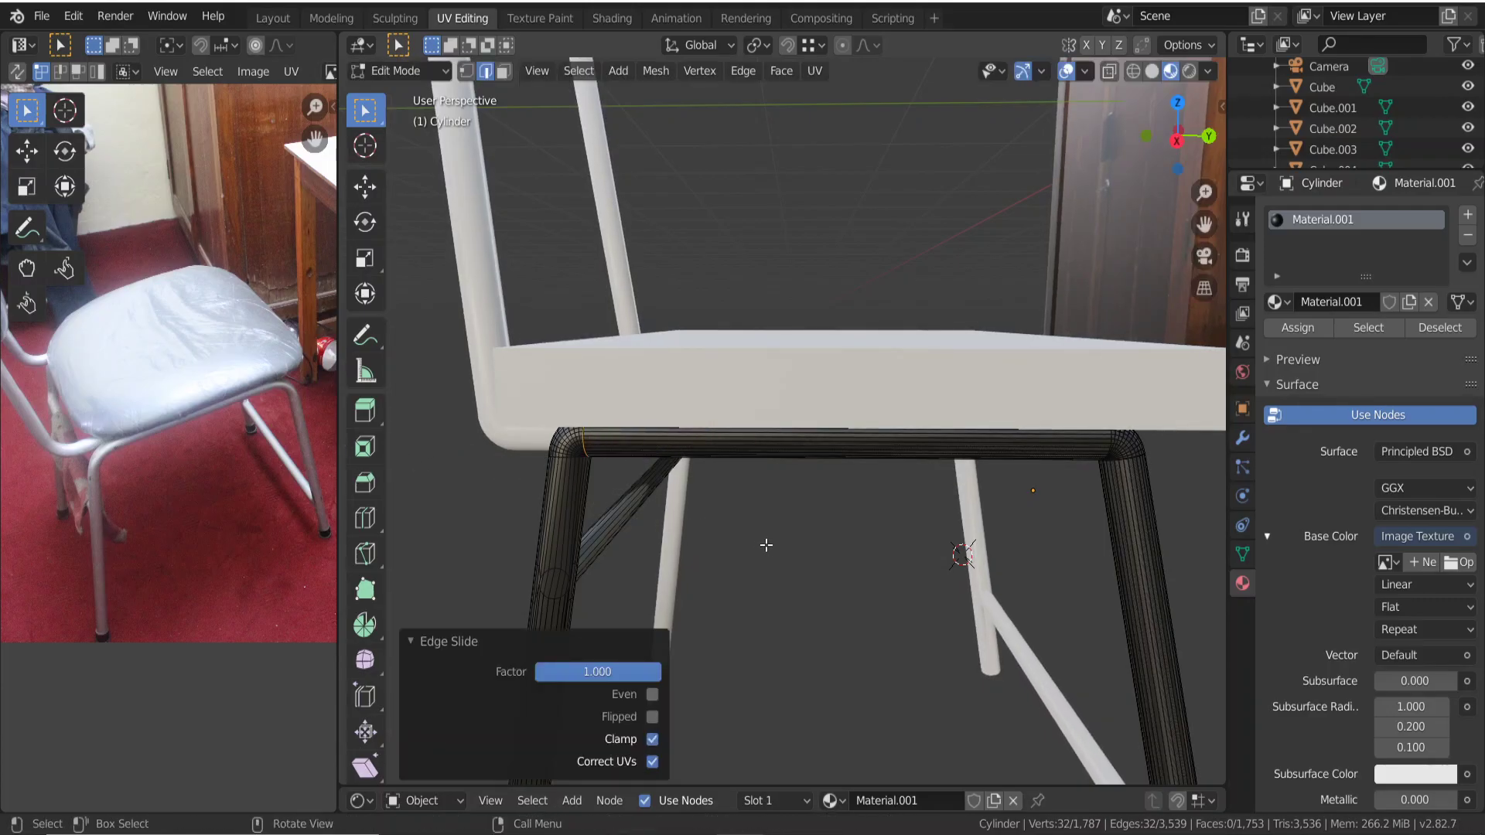
scroll(811, 549, down, 5)
Re-enter Edit Mode and box-select the edge ring low on the right front leg.
key(Tab)
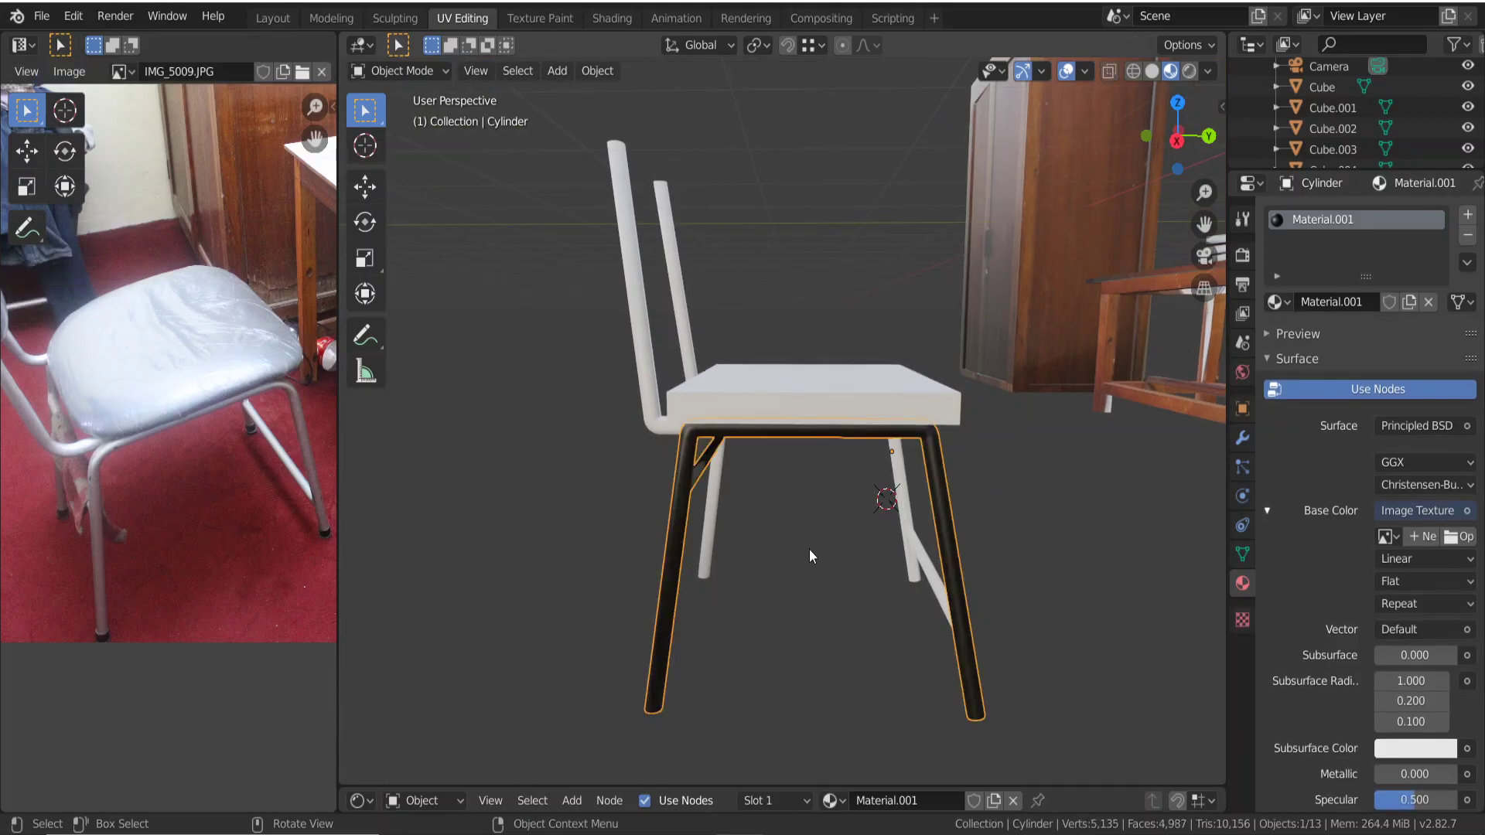
scroll(783, 543, up, 2)
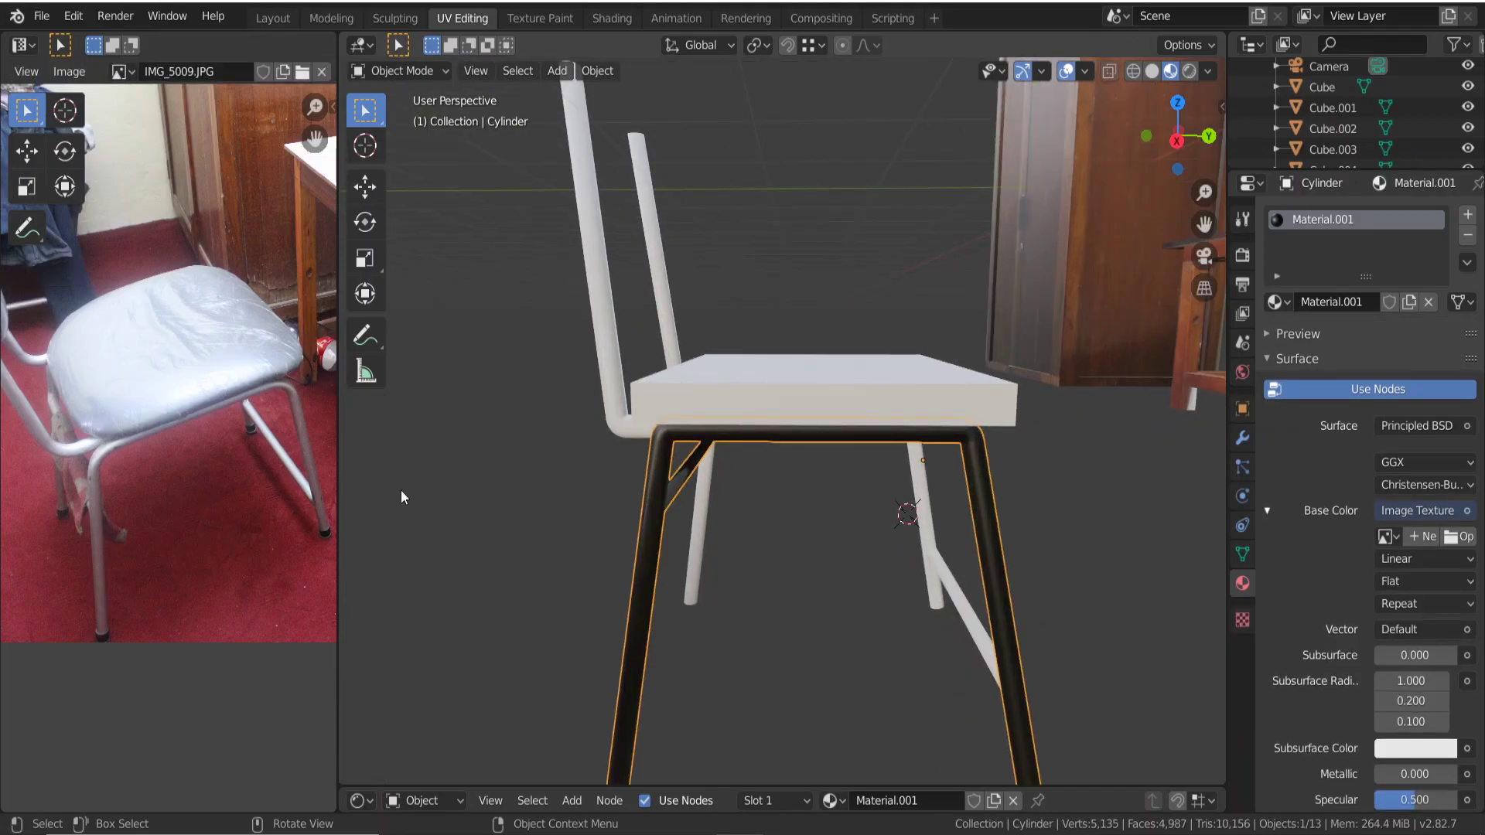
key(Tab)
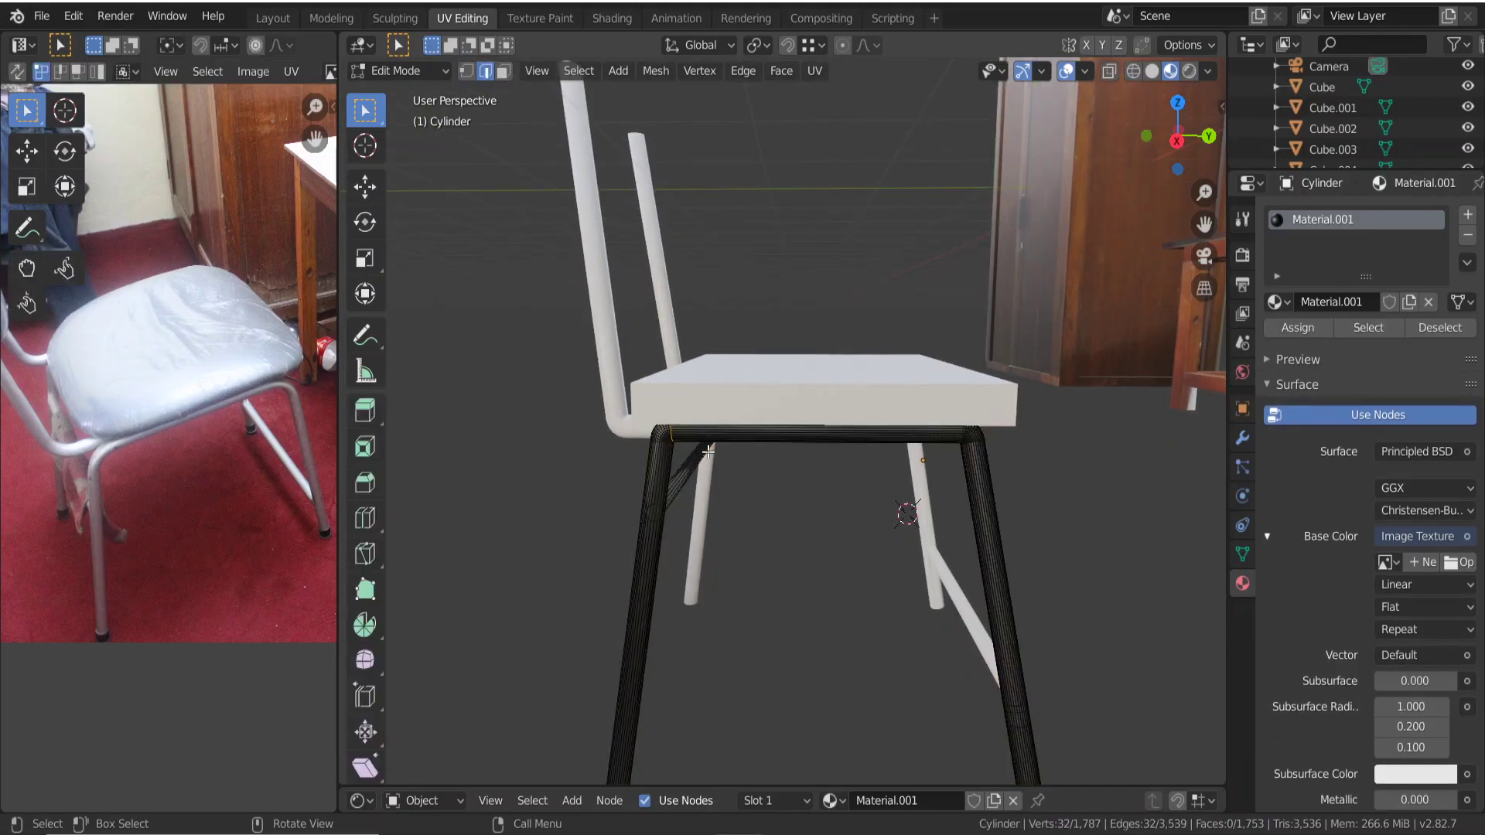
click(745, 529)
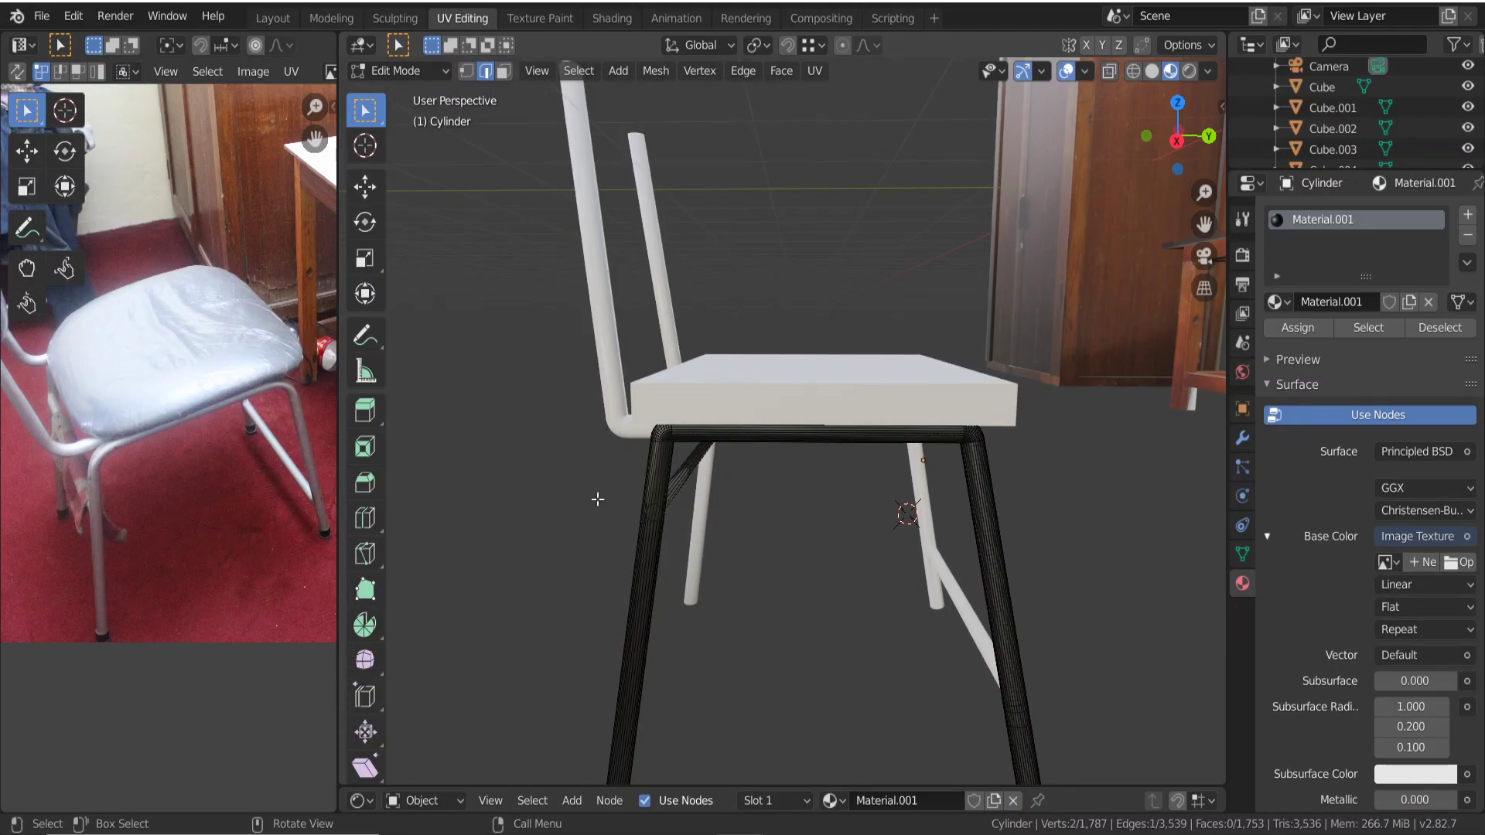
scroll(151, 434, down, 2)
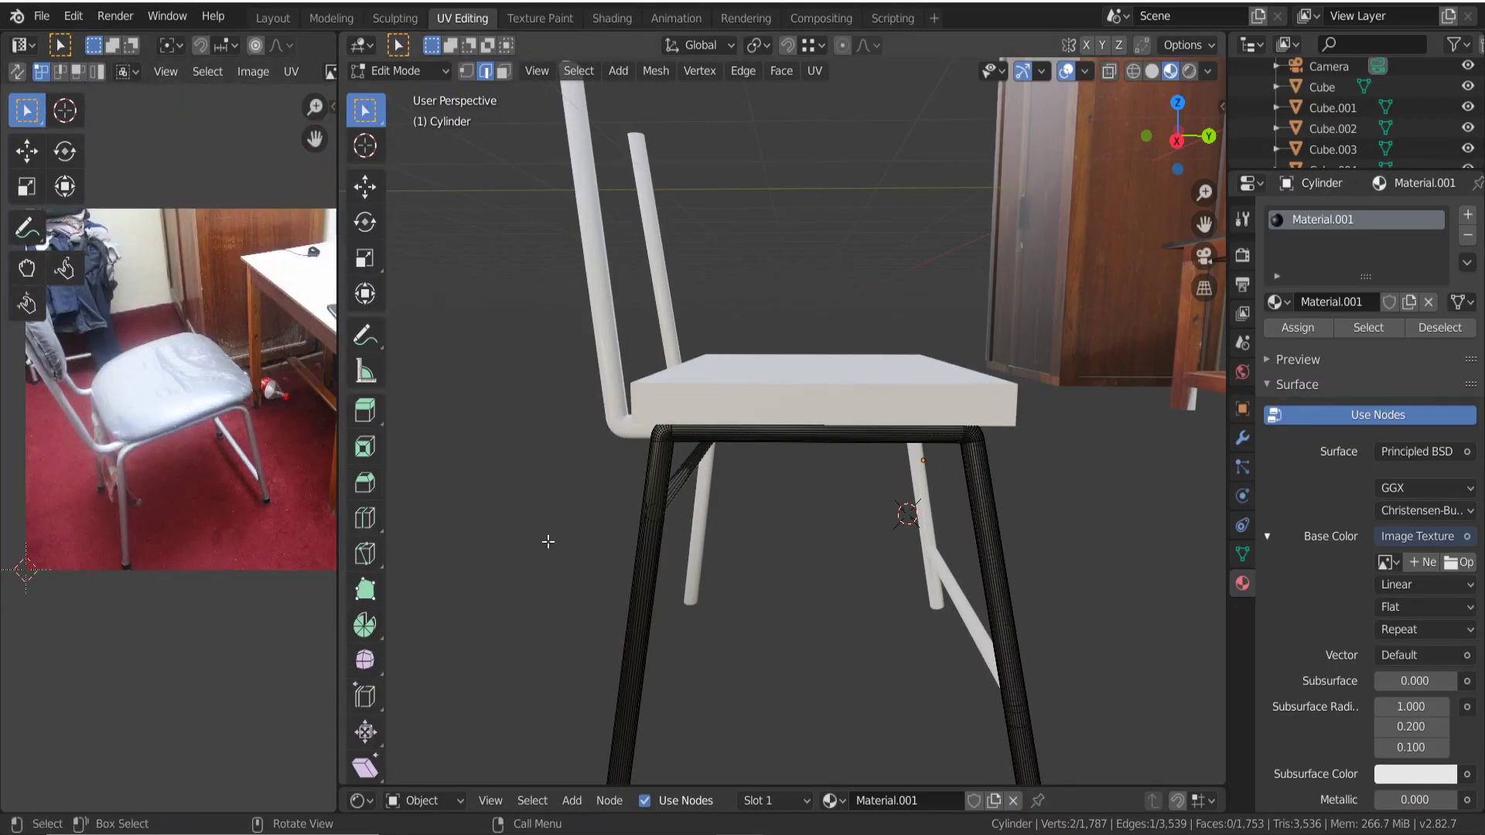
middle_drag(716, 547, 600, 513)
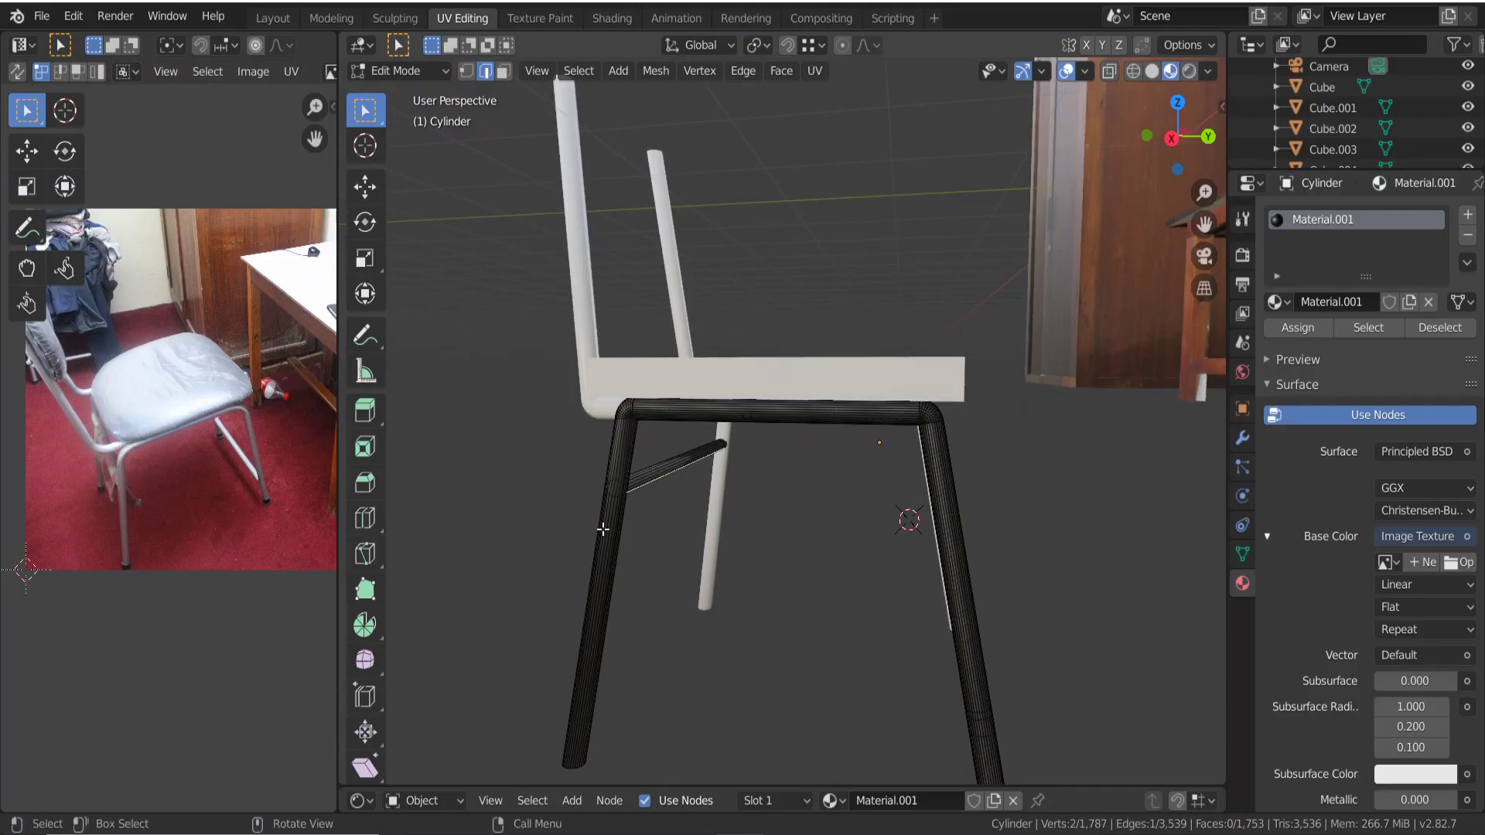
shift+drag(565, 494, 687, 577)
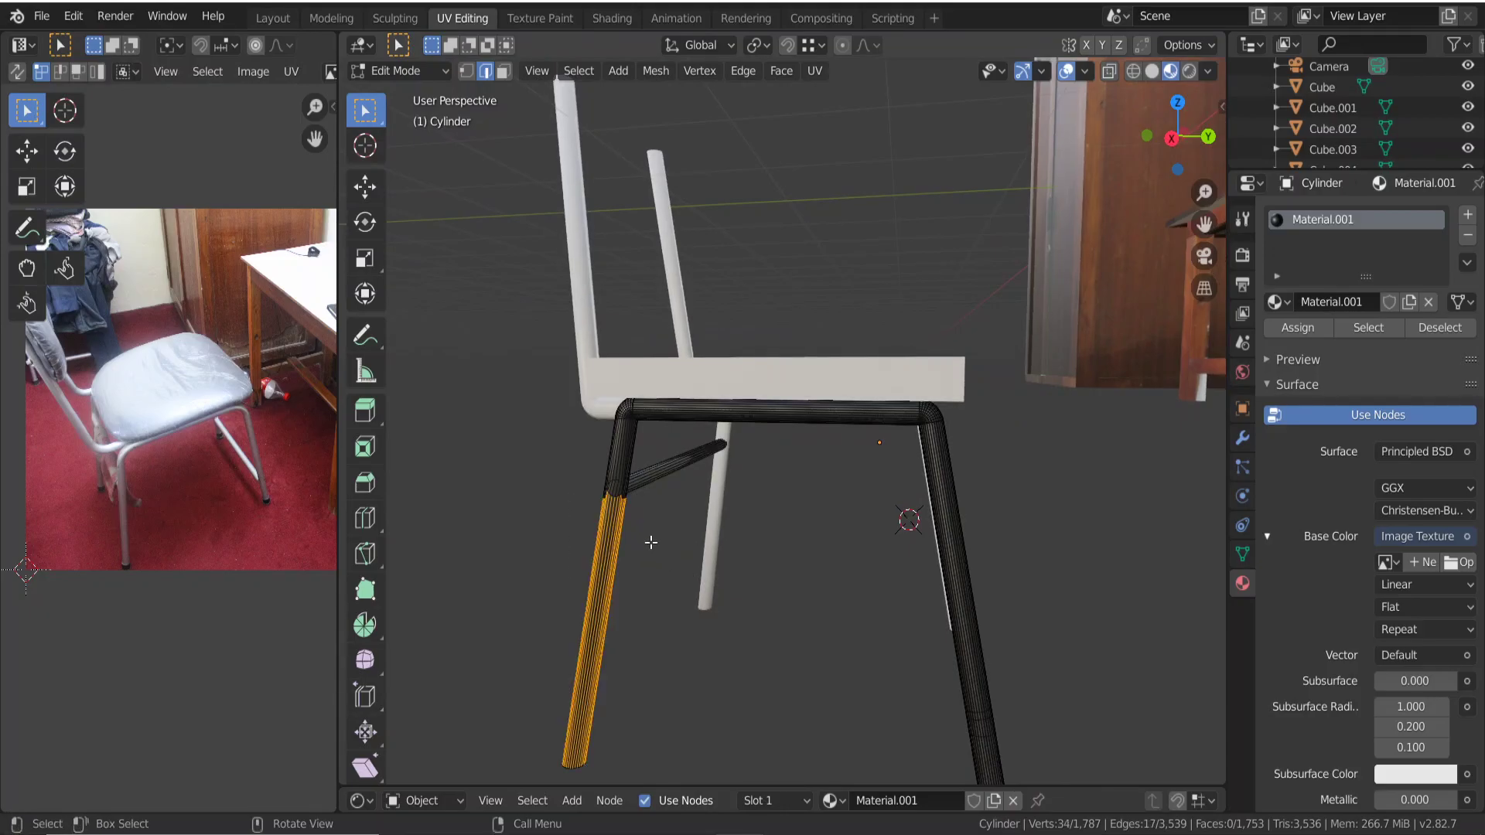
drag(558, 424, 676, 492)
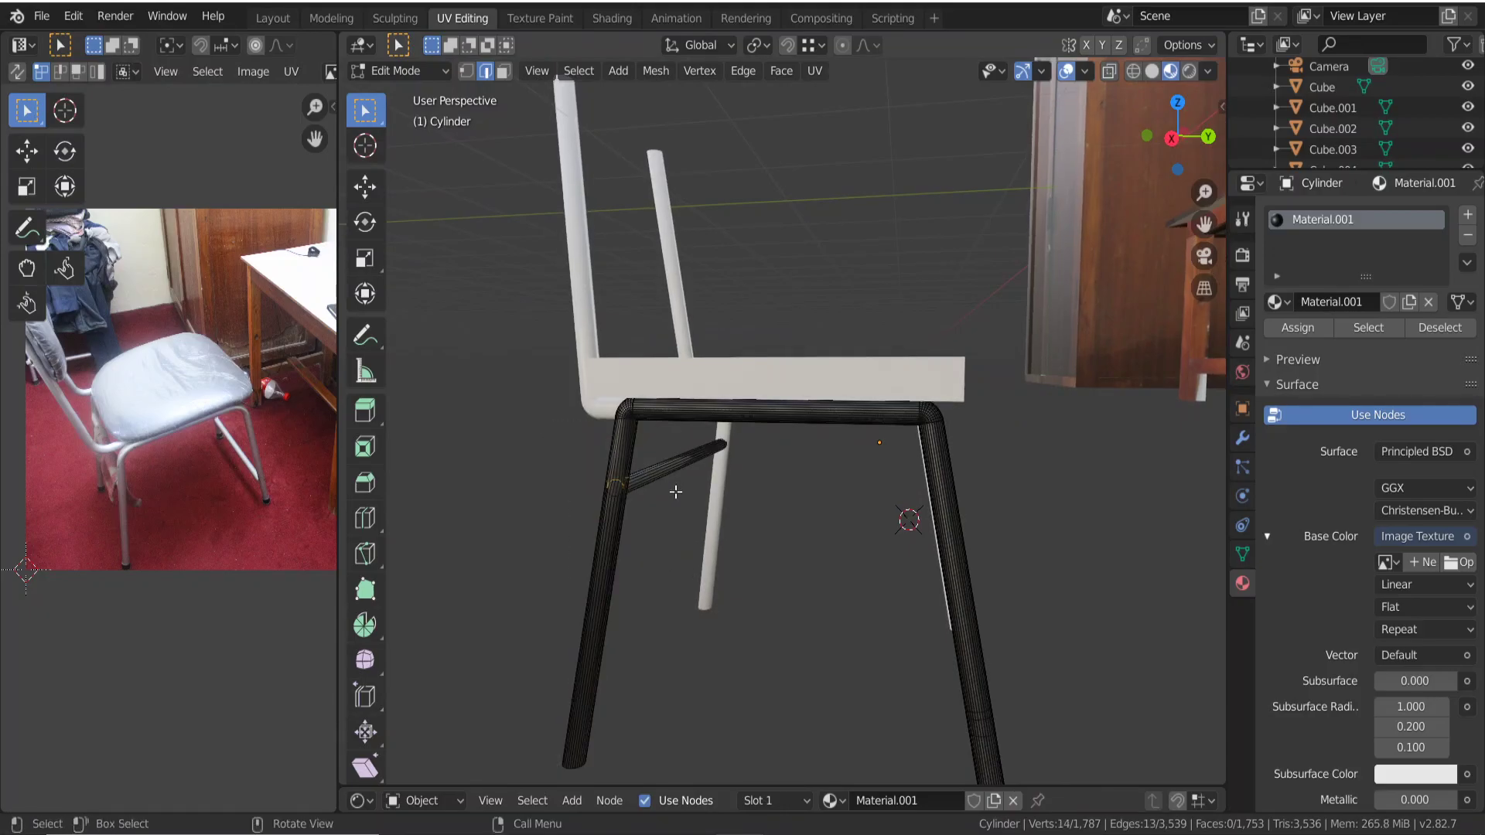
drag(1041, 578, 919, 778)
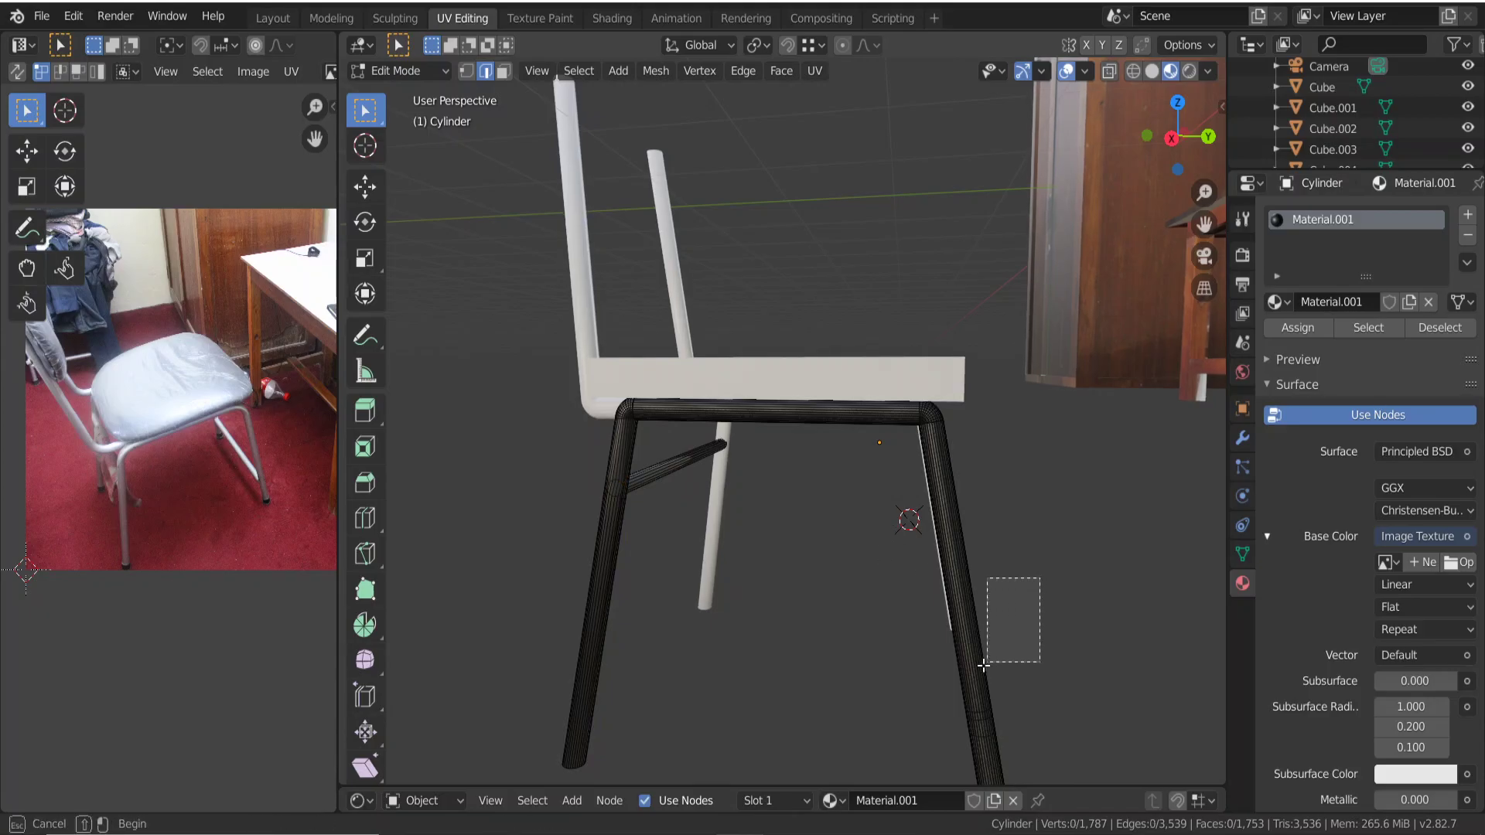
middle_drag(924, 730, 744, 656)
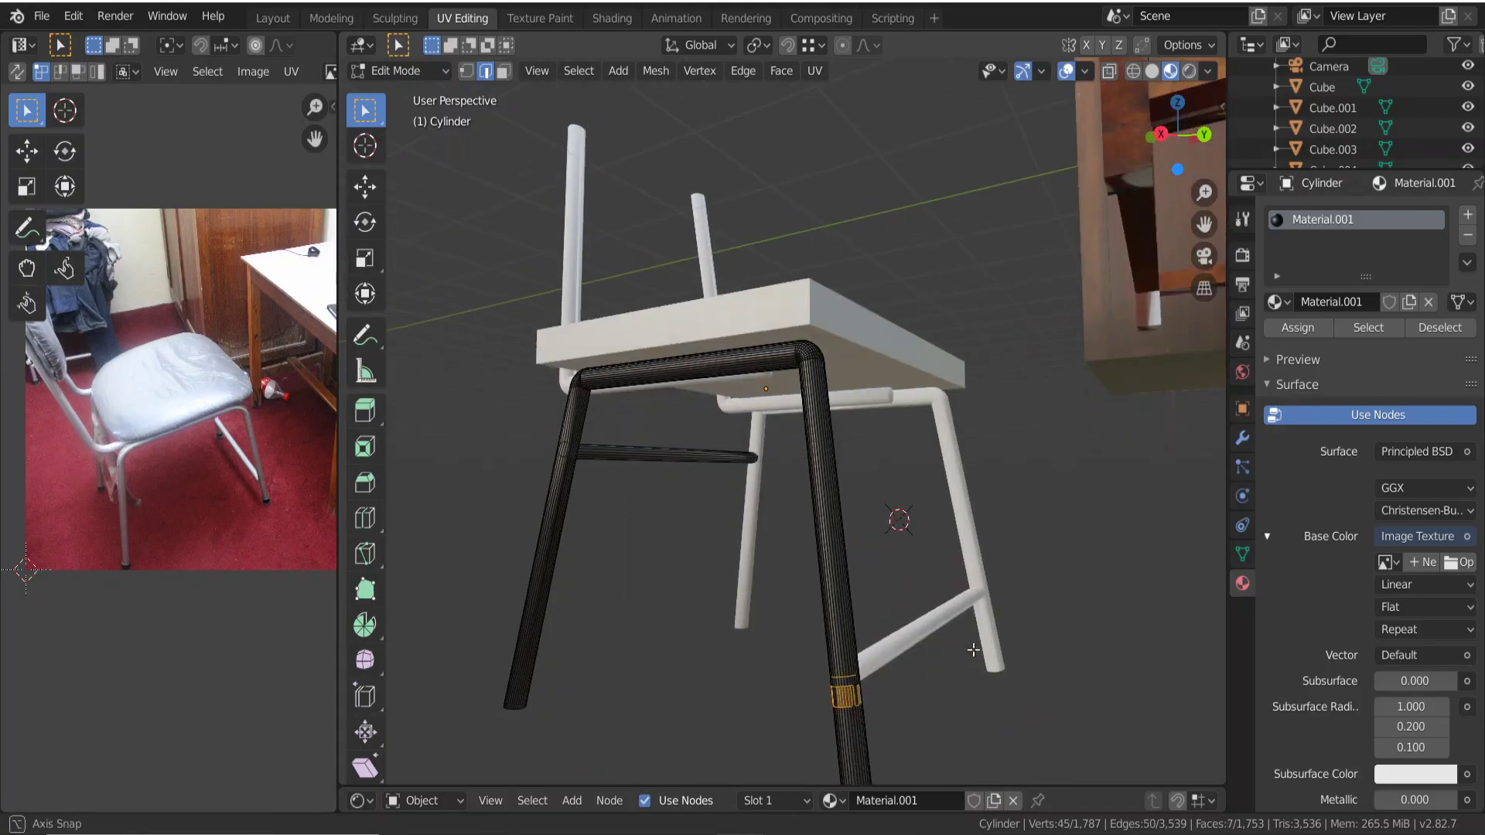
Cylinder-project the UVs of the entire chair frame mesh.
key(a)
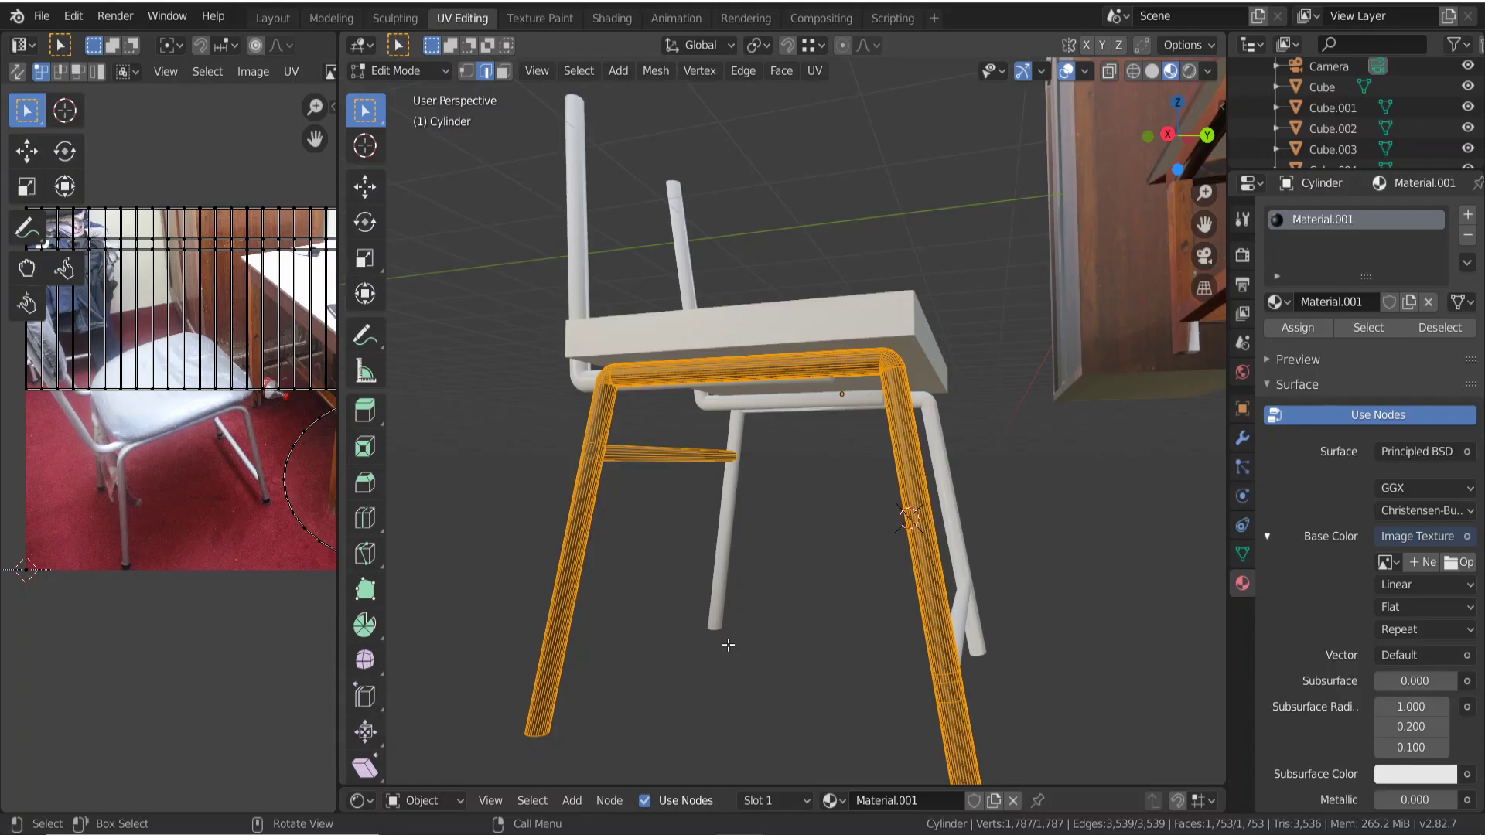
key(u)
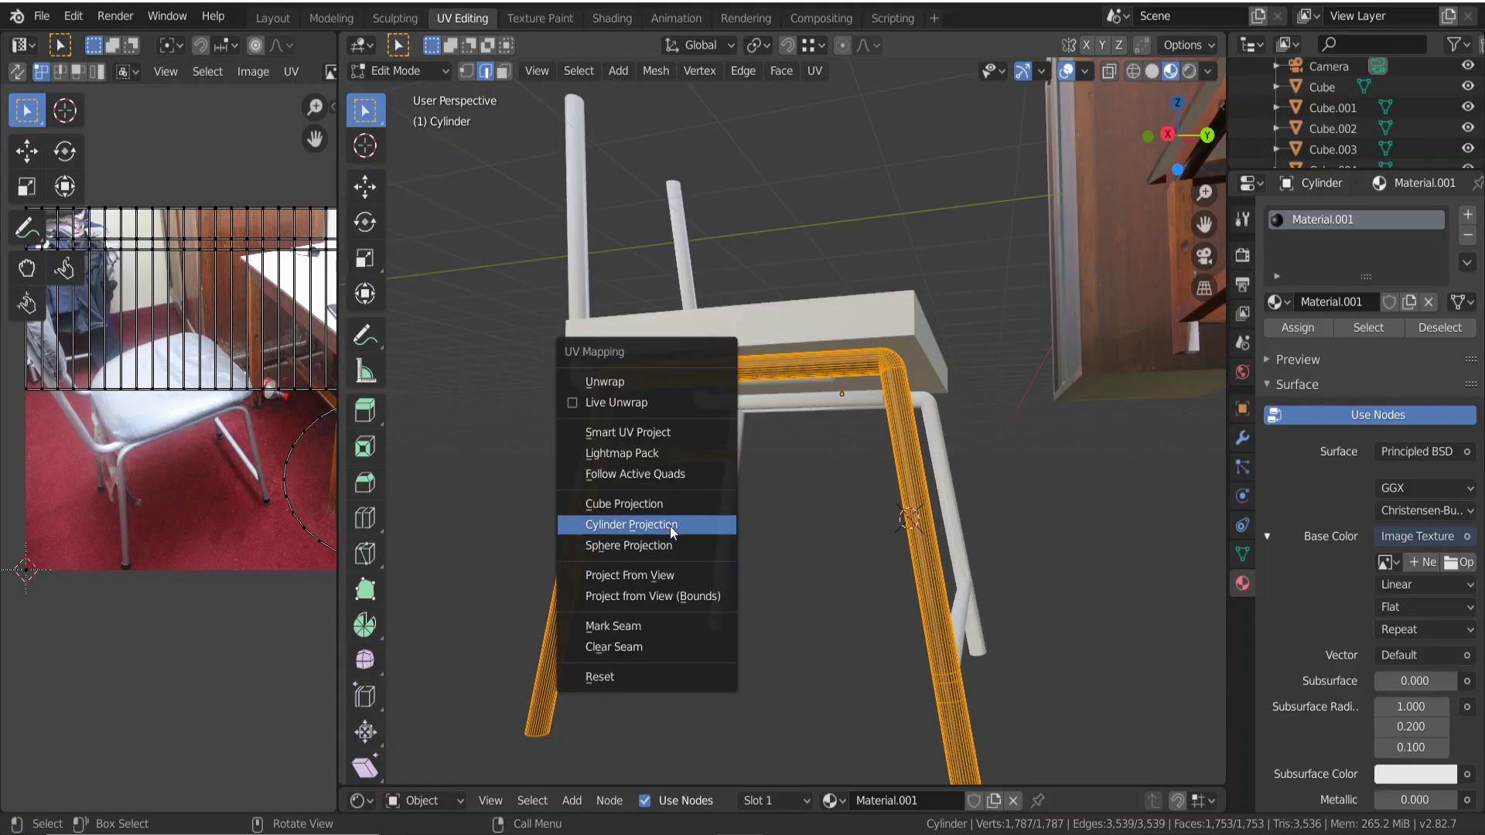
click(663, 526)
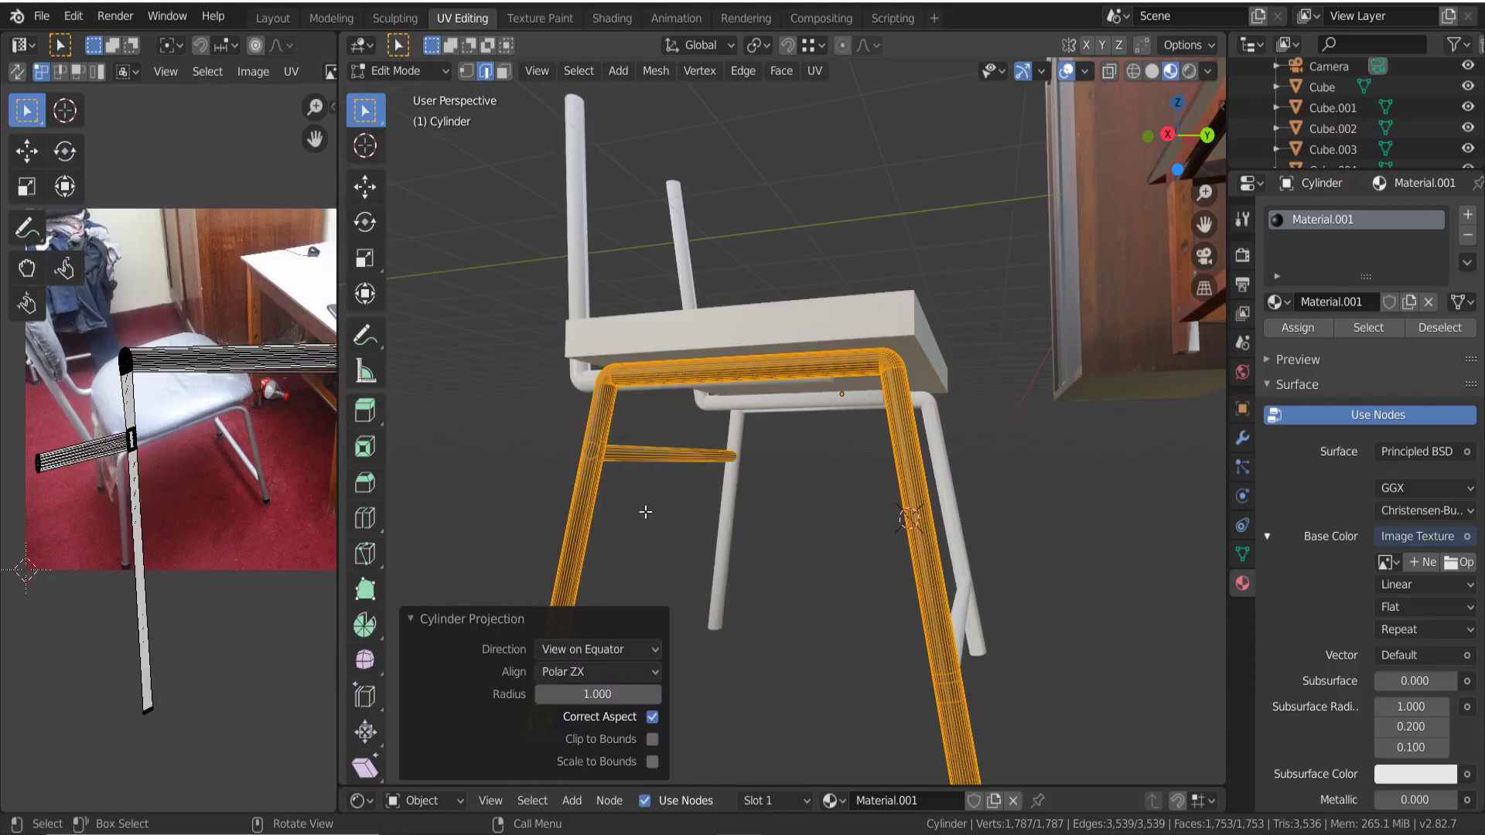
scroll(283, 421, down, 2)
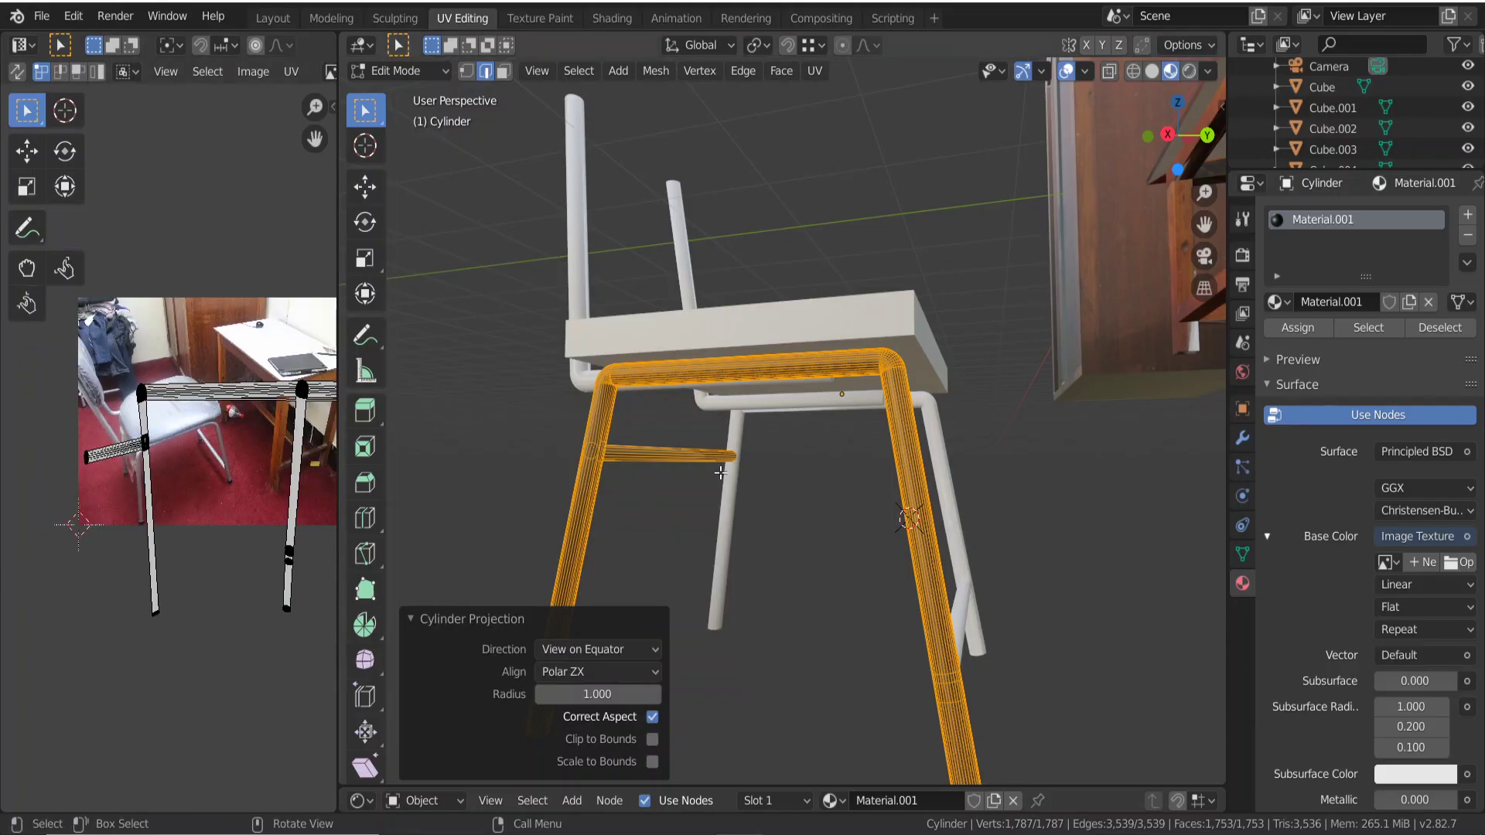
Select only the lower left leg and cylinder-project its UVs.
ctrl+alt+click(639, 525)
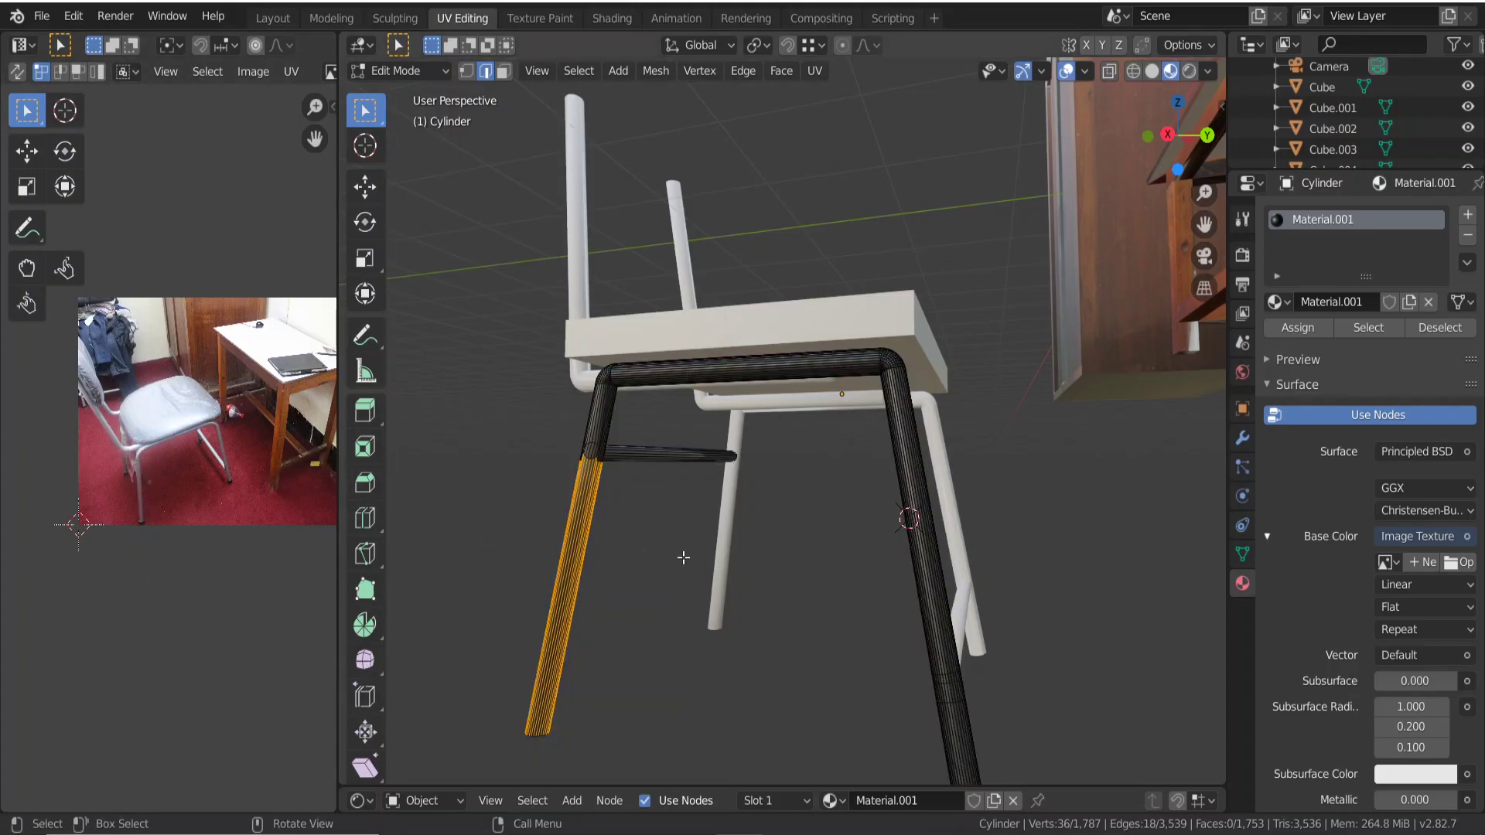
key(u)
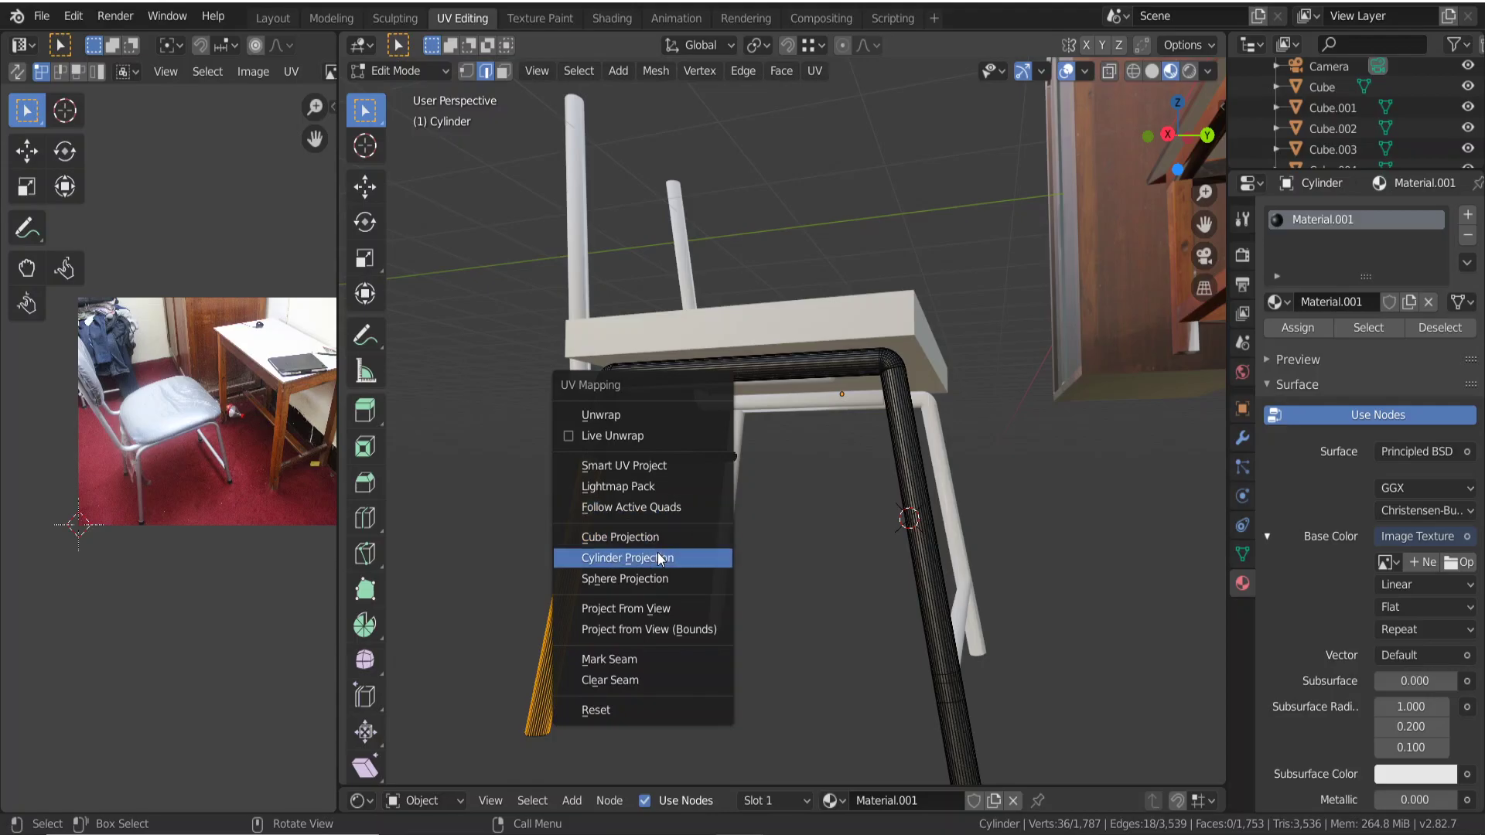
click(662, 558)
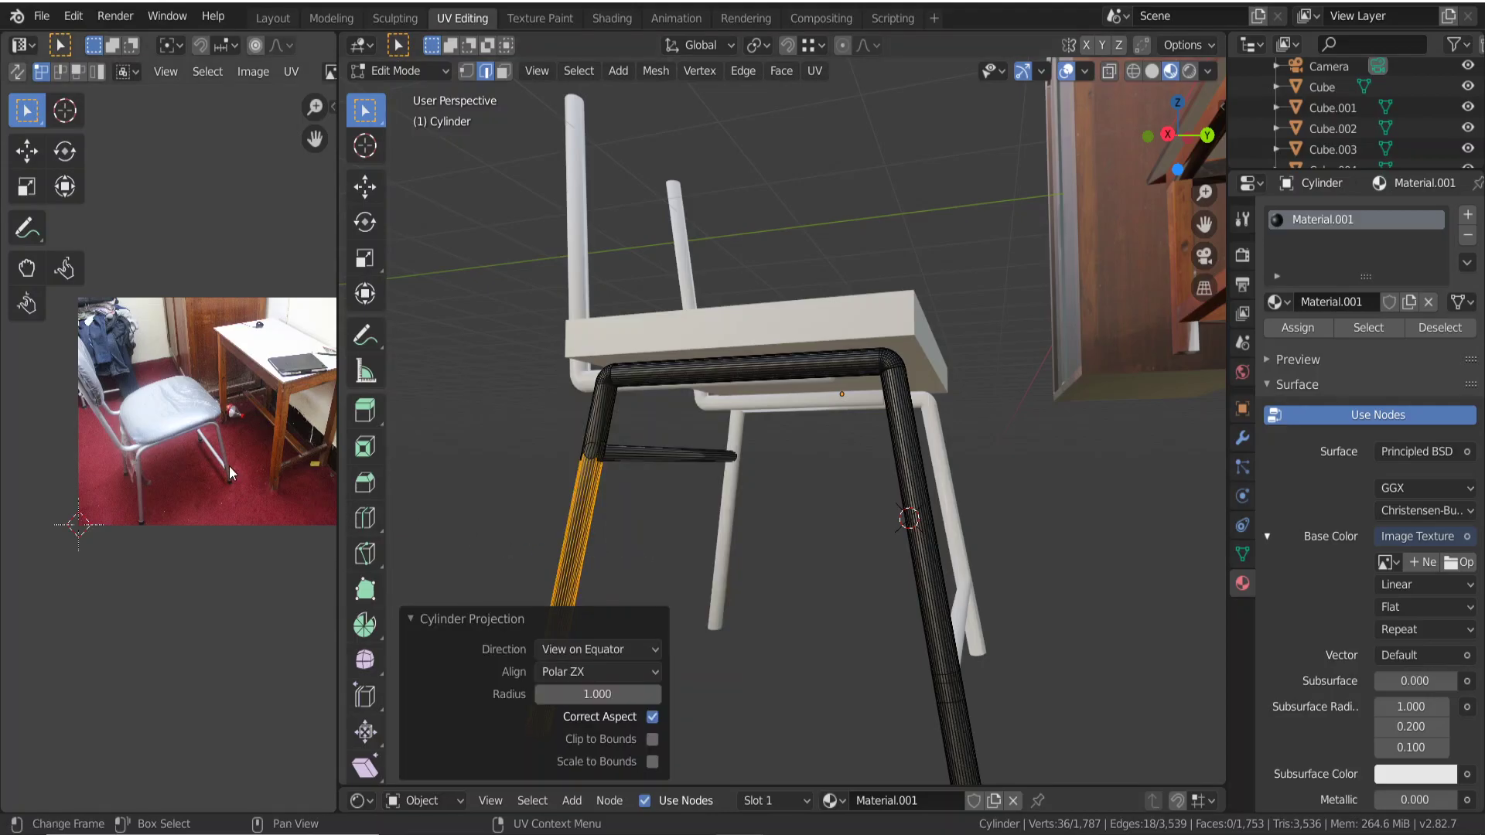
scroll(276, 466, up, 2)
scroll(276, 465, down, 2)
click(240, 463)
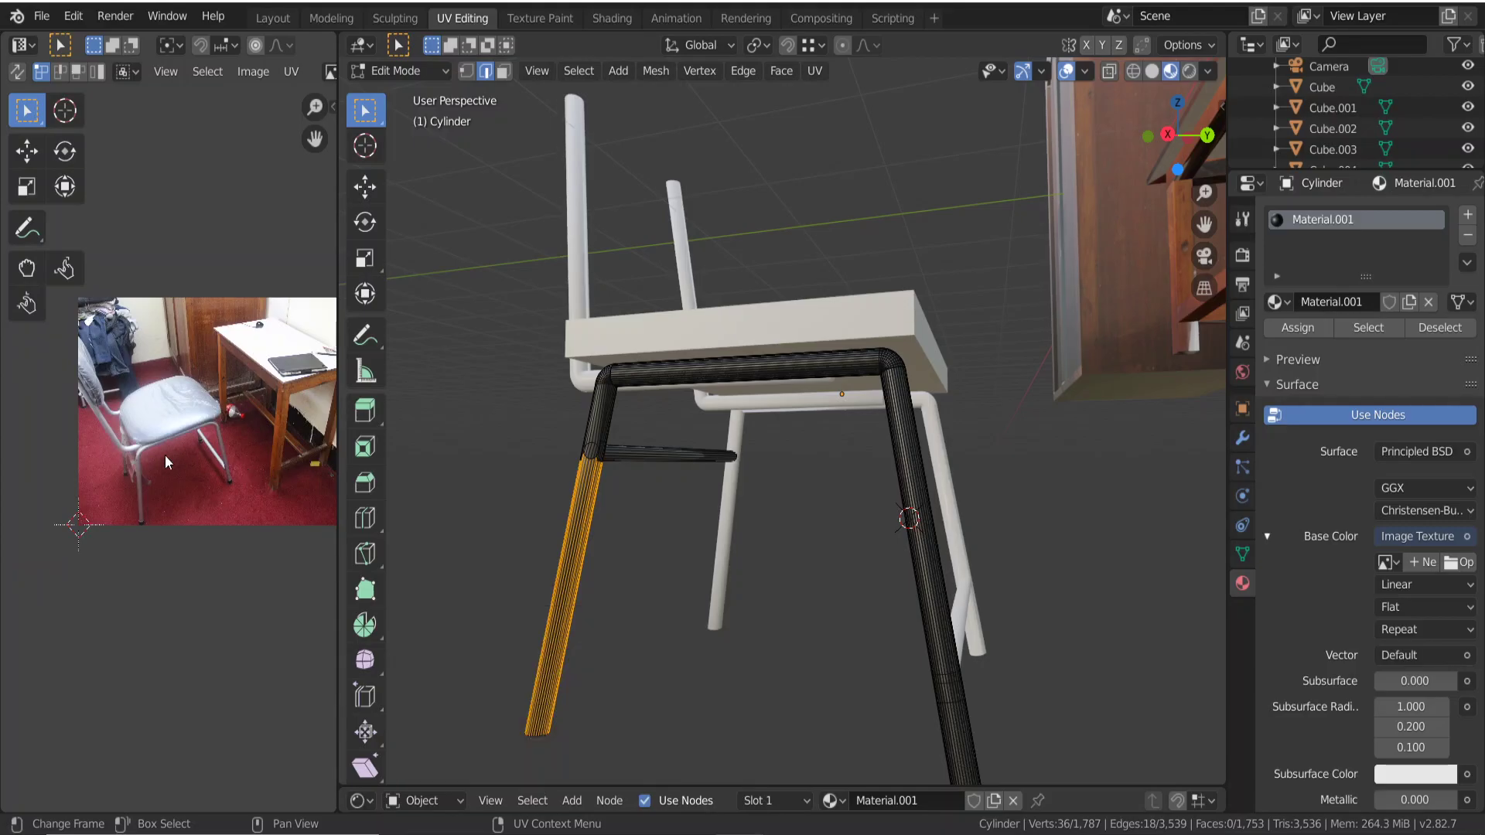
Zoom and pan the UV Editor until the whole room photo is visible.
scroll(319, 481, up, 2)
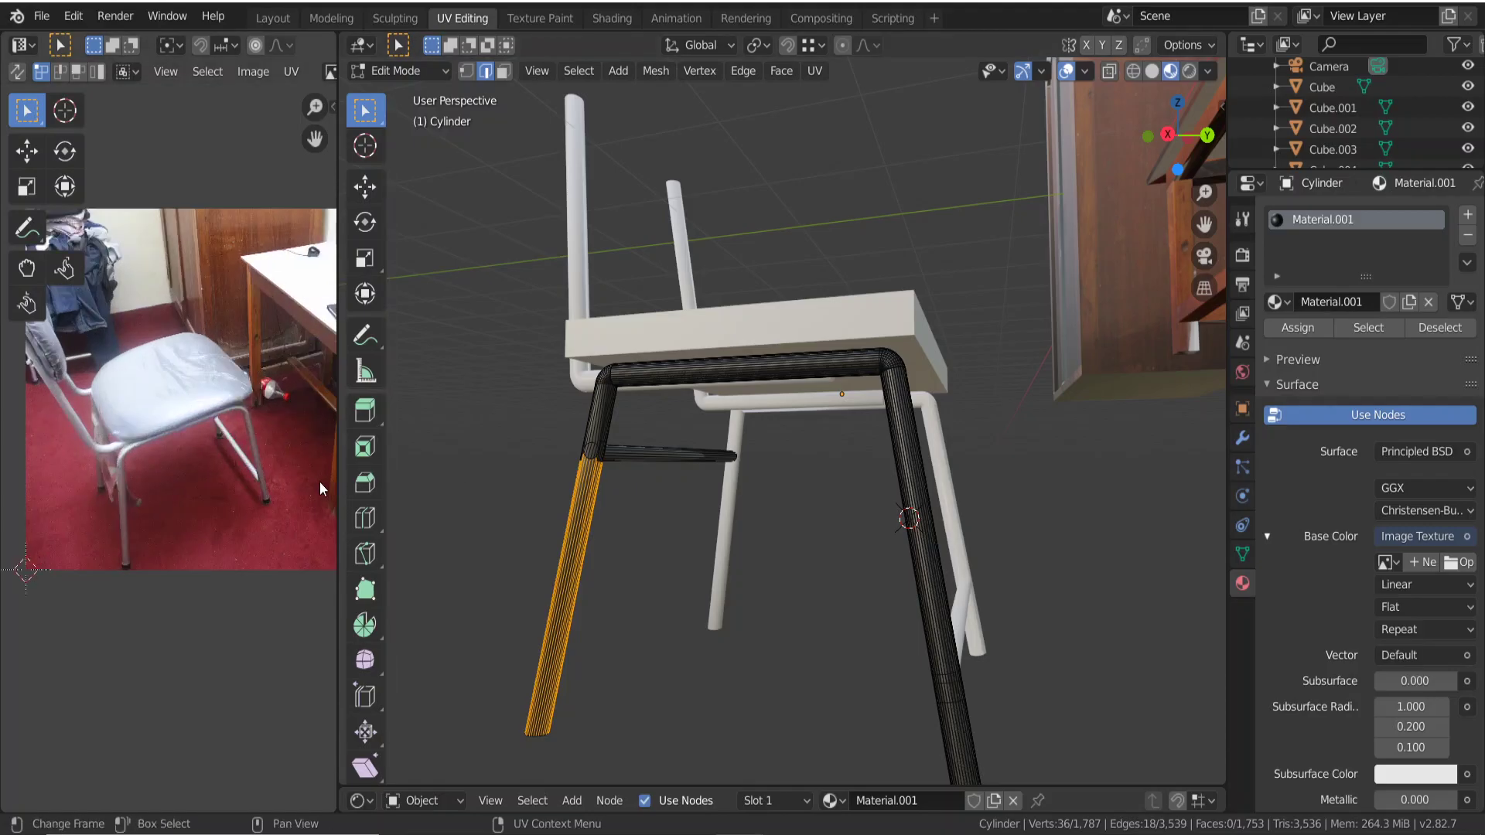
scroll(218, 481, up, 2)
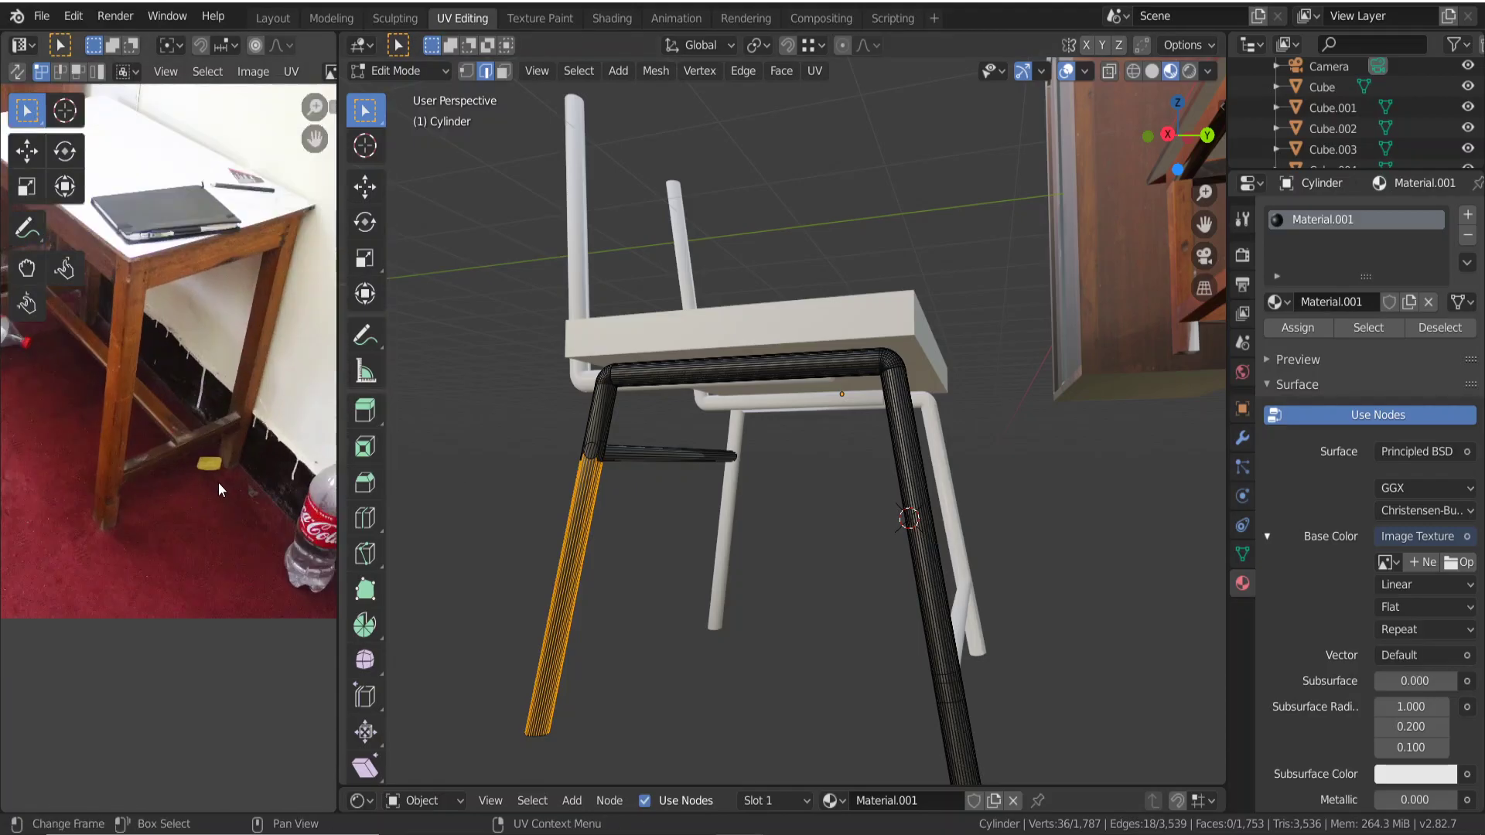
scroll(225, 483, up, 2)
scroll(225, 481, down, 4)
scroll(226, 481, down, 4)
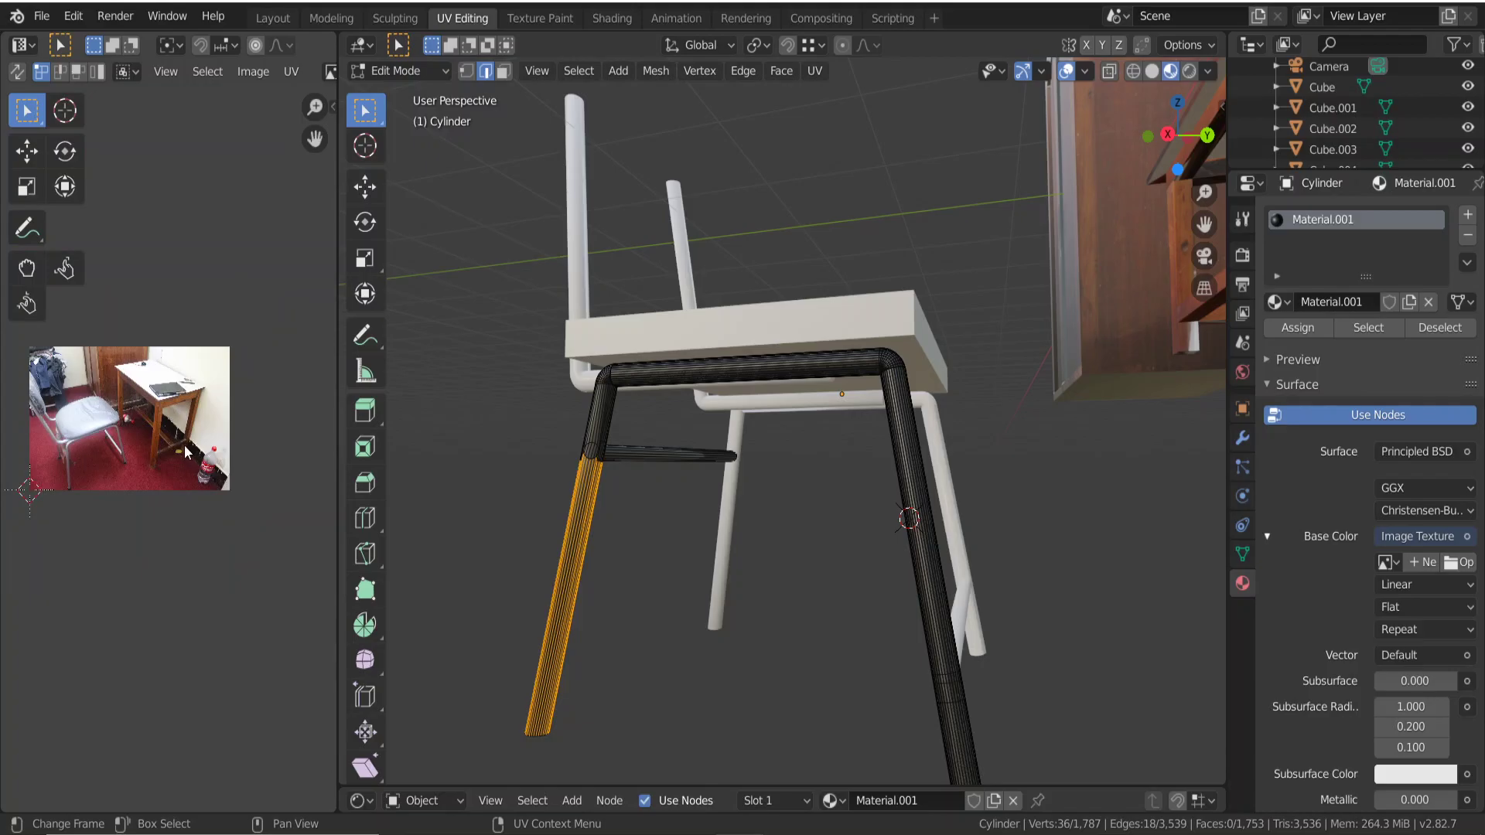
middle_drag(81, 447, 323, 437)
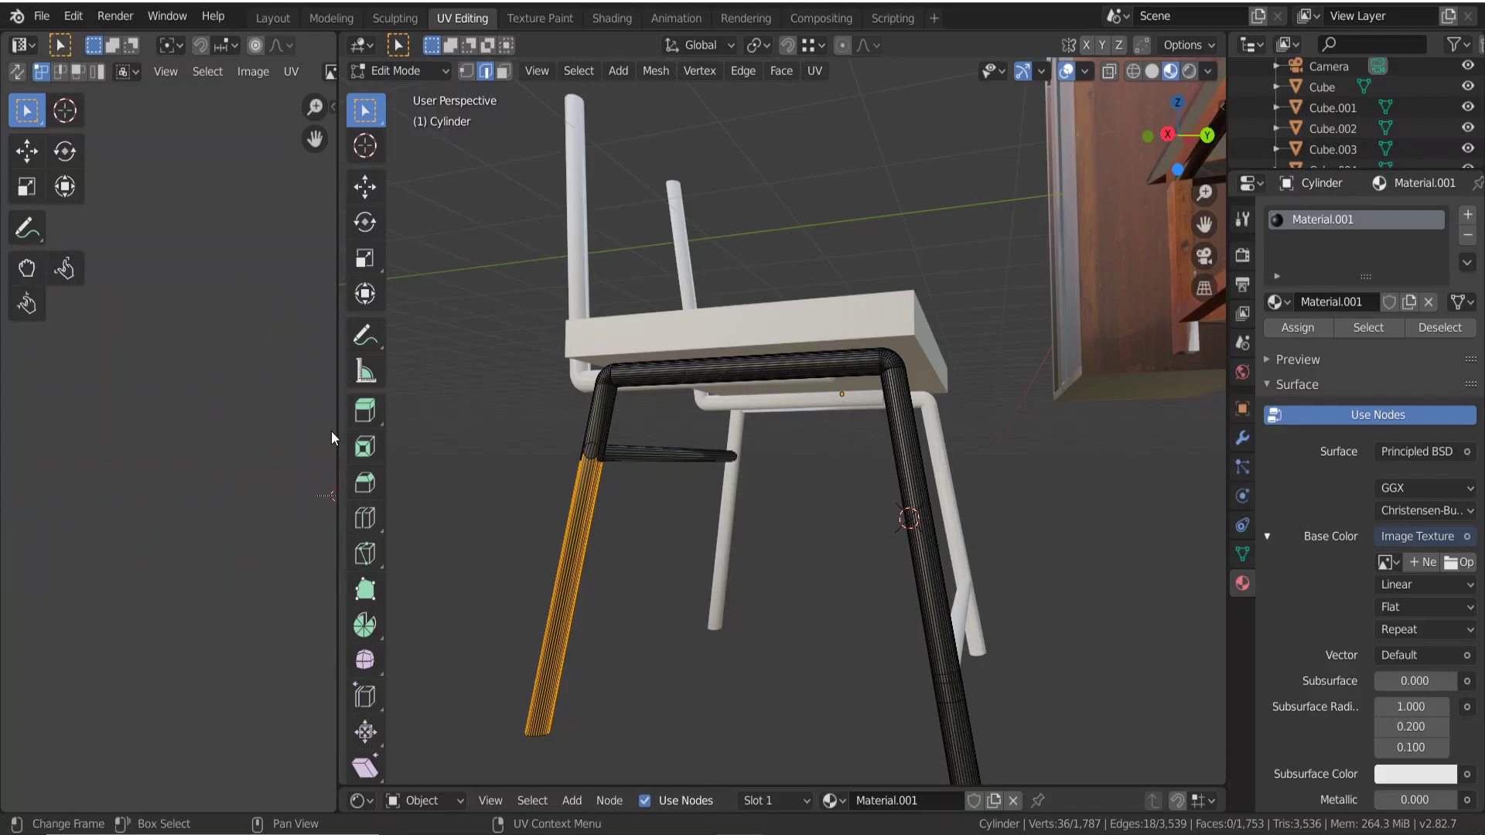
scroll(262, 439, up, 2)
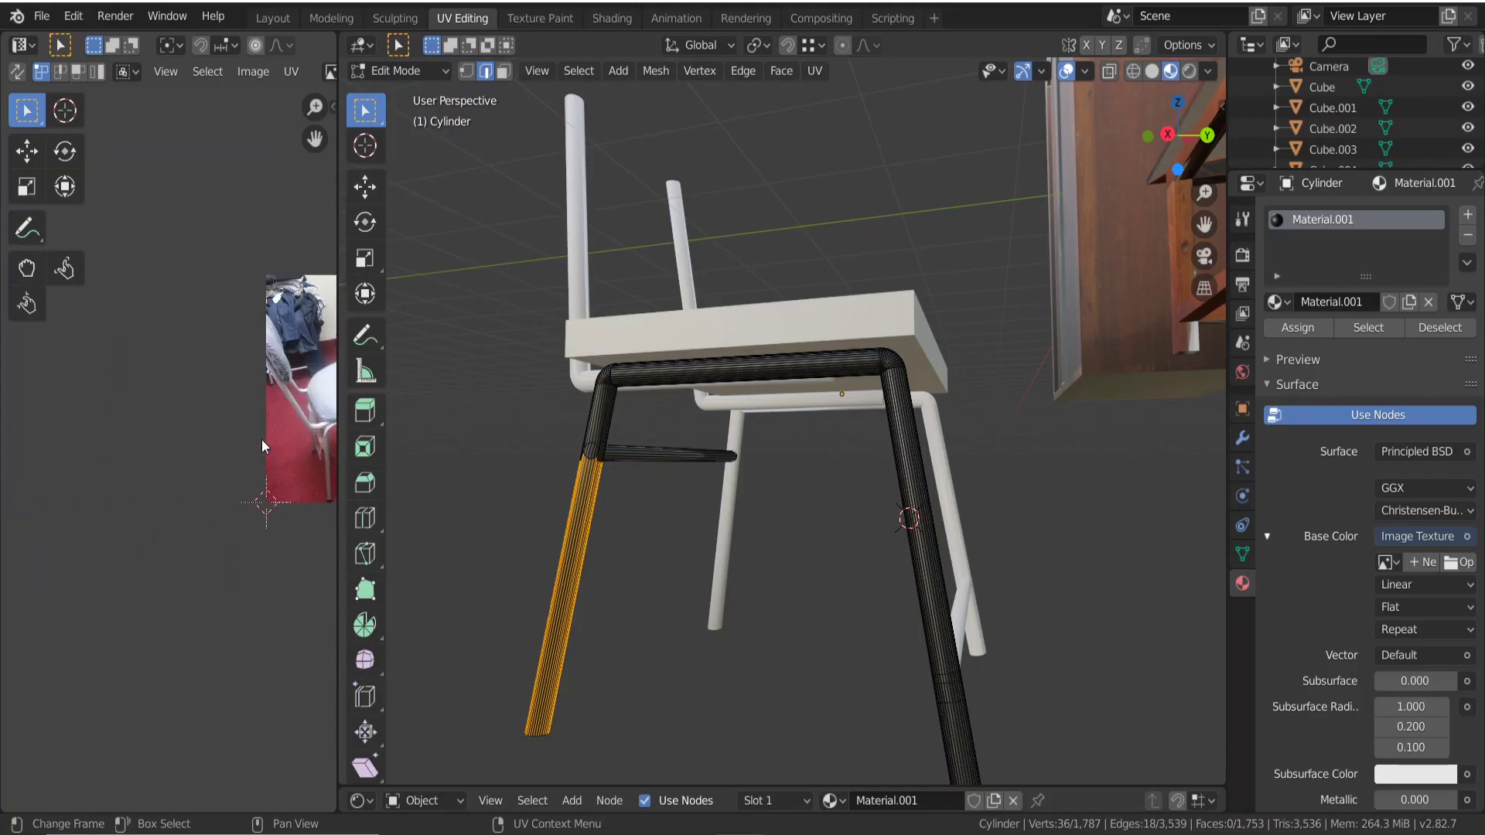
middle_drag(275, 428, 122, 441)
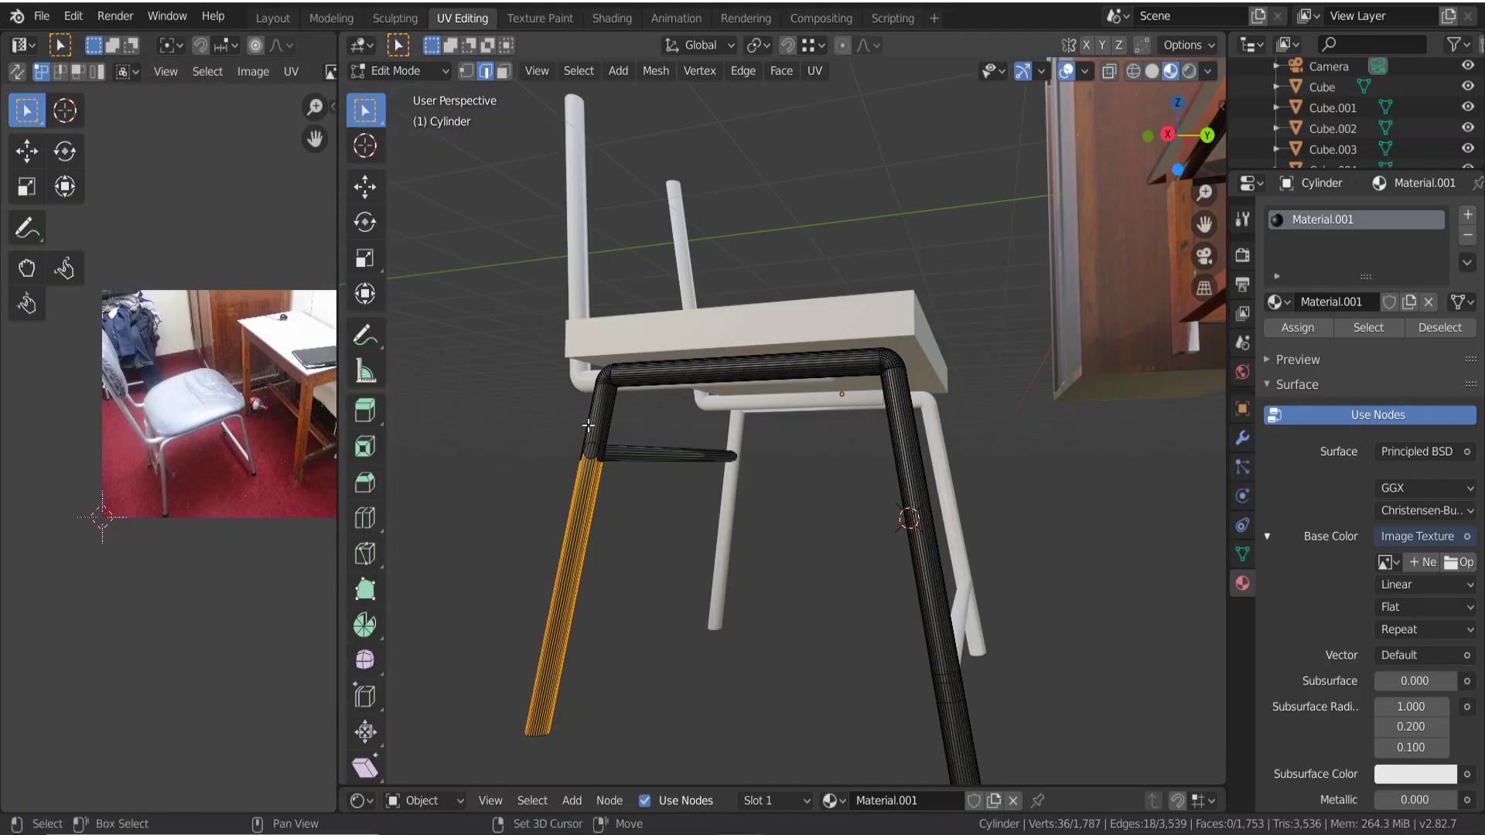
Extend the leg selection up to the seat bend and cylinder-unwrap it.
shift+click(591, 449)
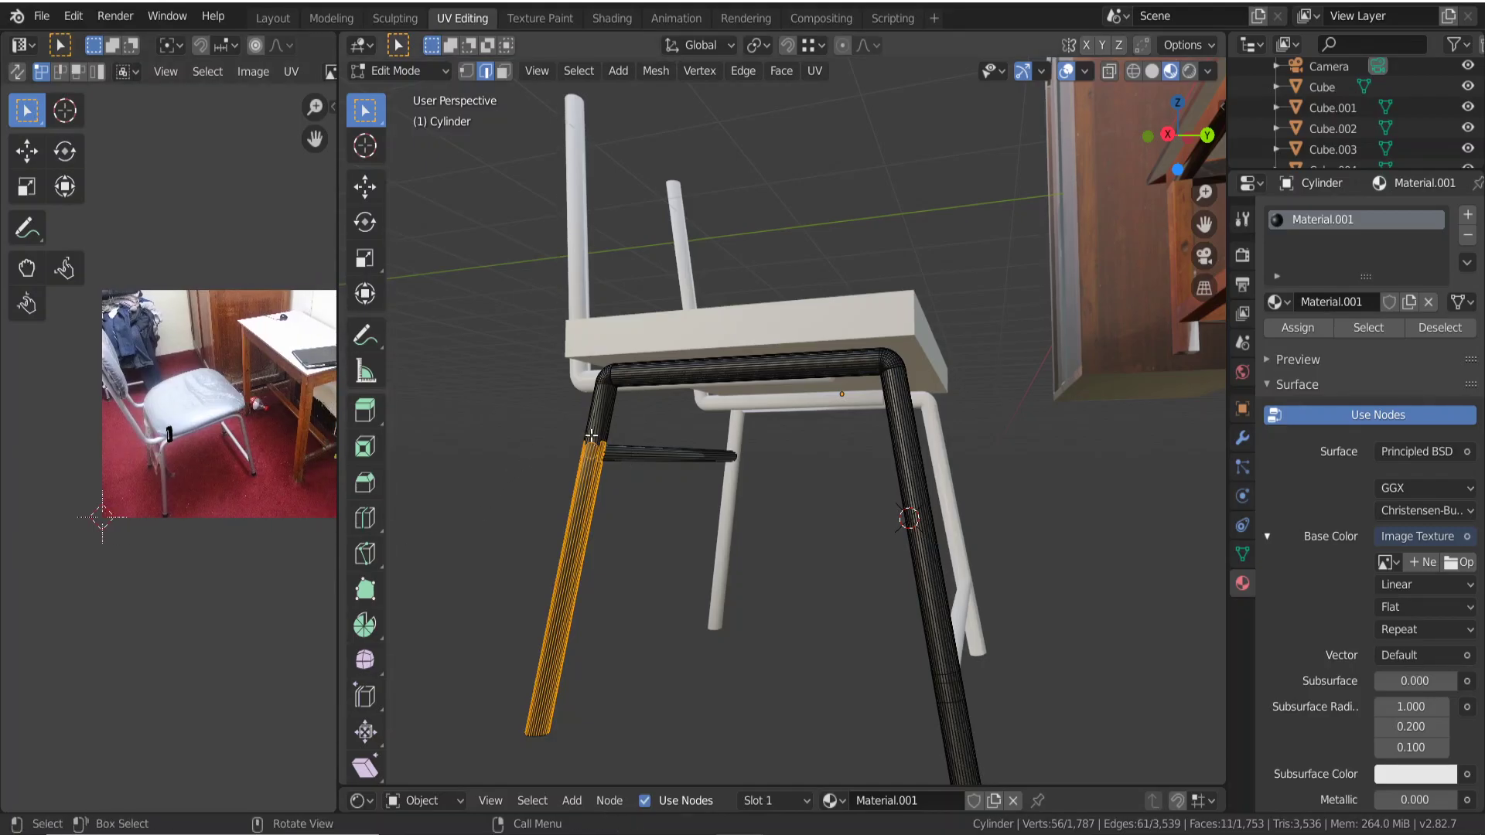
shift+click(579, 402)
scroll(207, 453, up, 5)
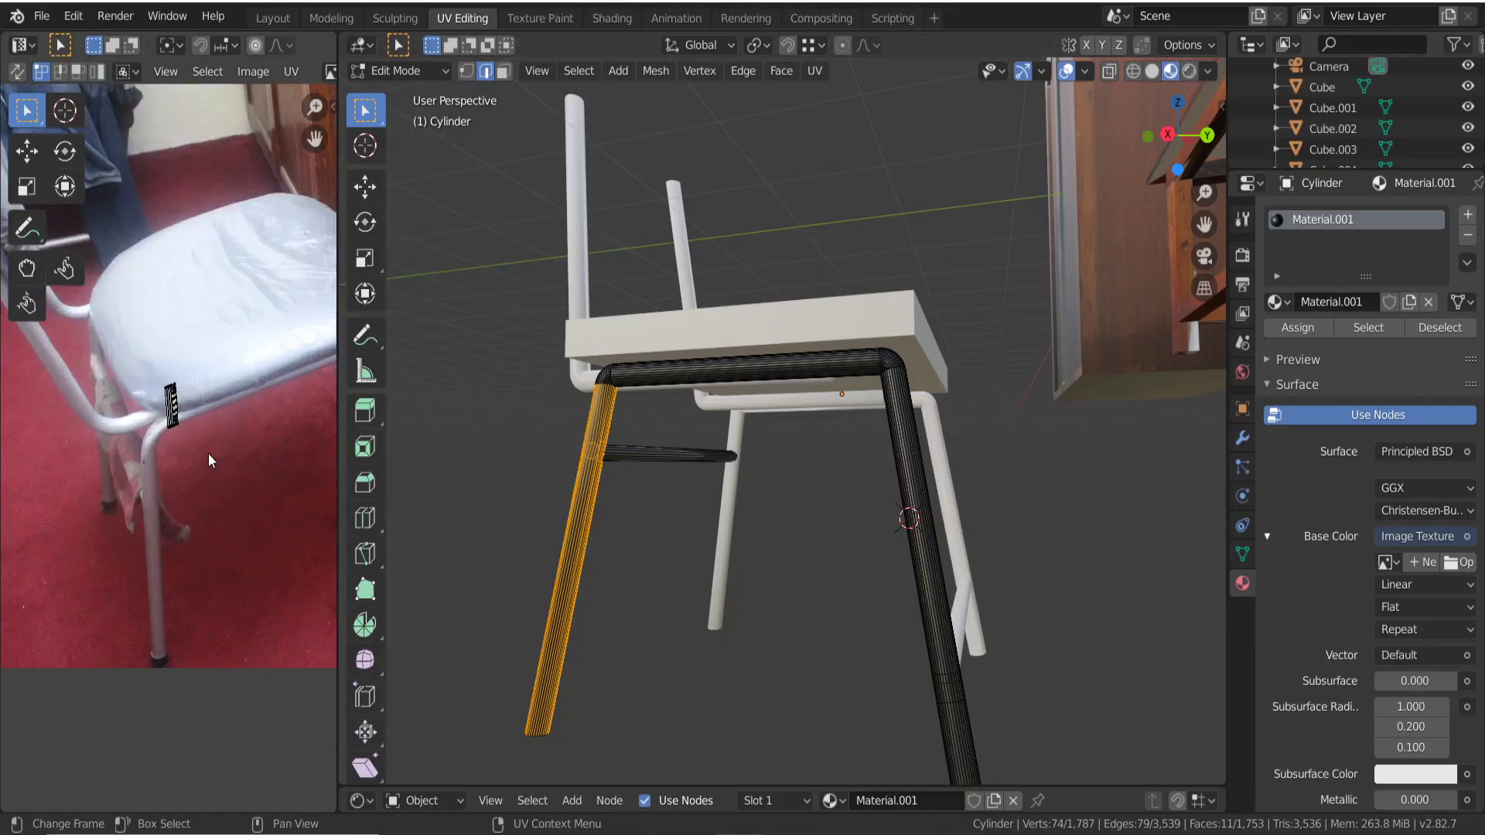
scroll(207, 453, up, 4)
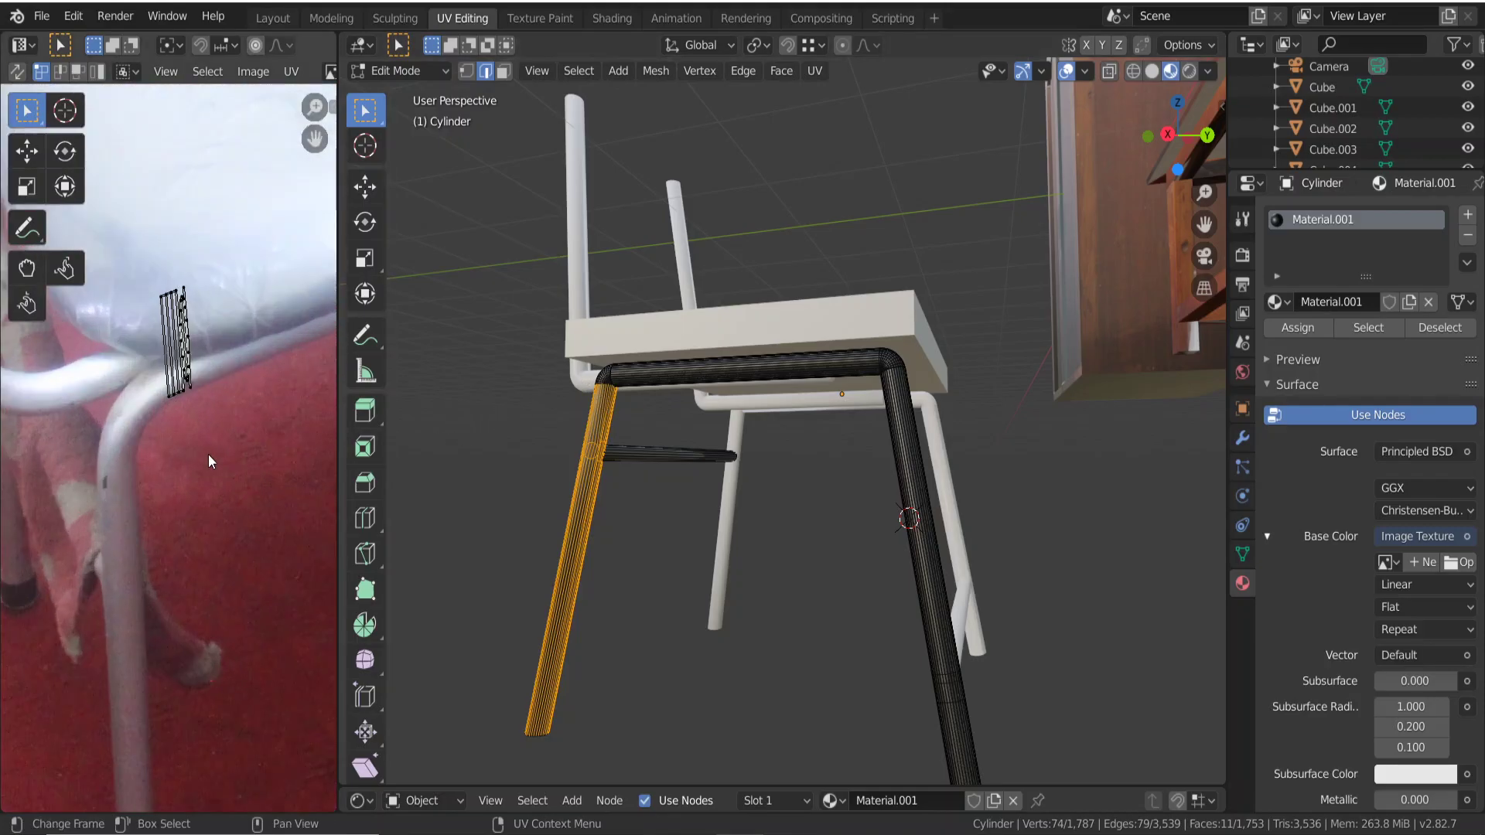
key(u)
click(569, 452)
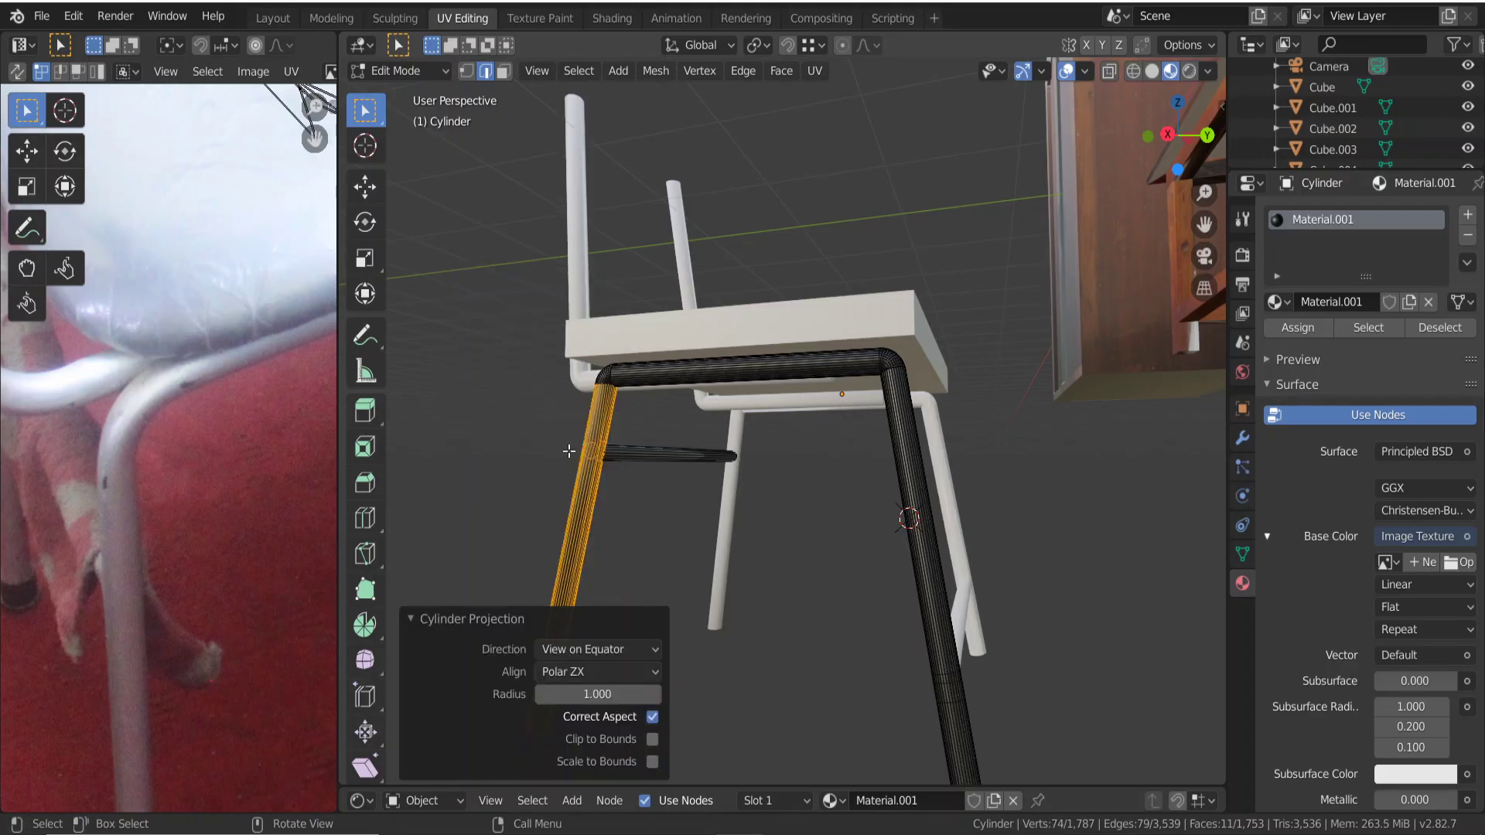
scroll(96, 471, down, 2)
scroll(95, 471, down, 4)
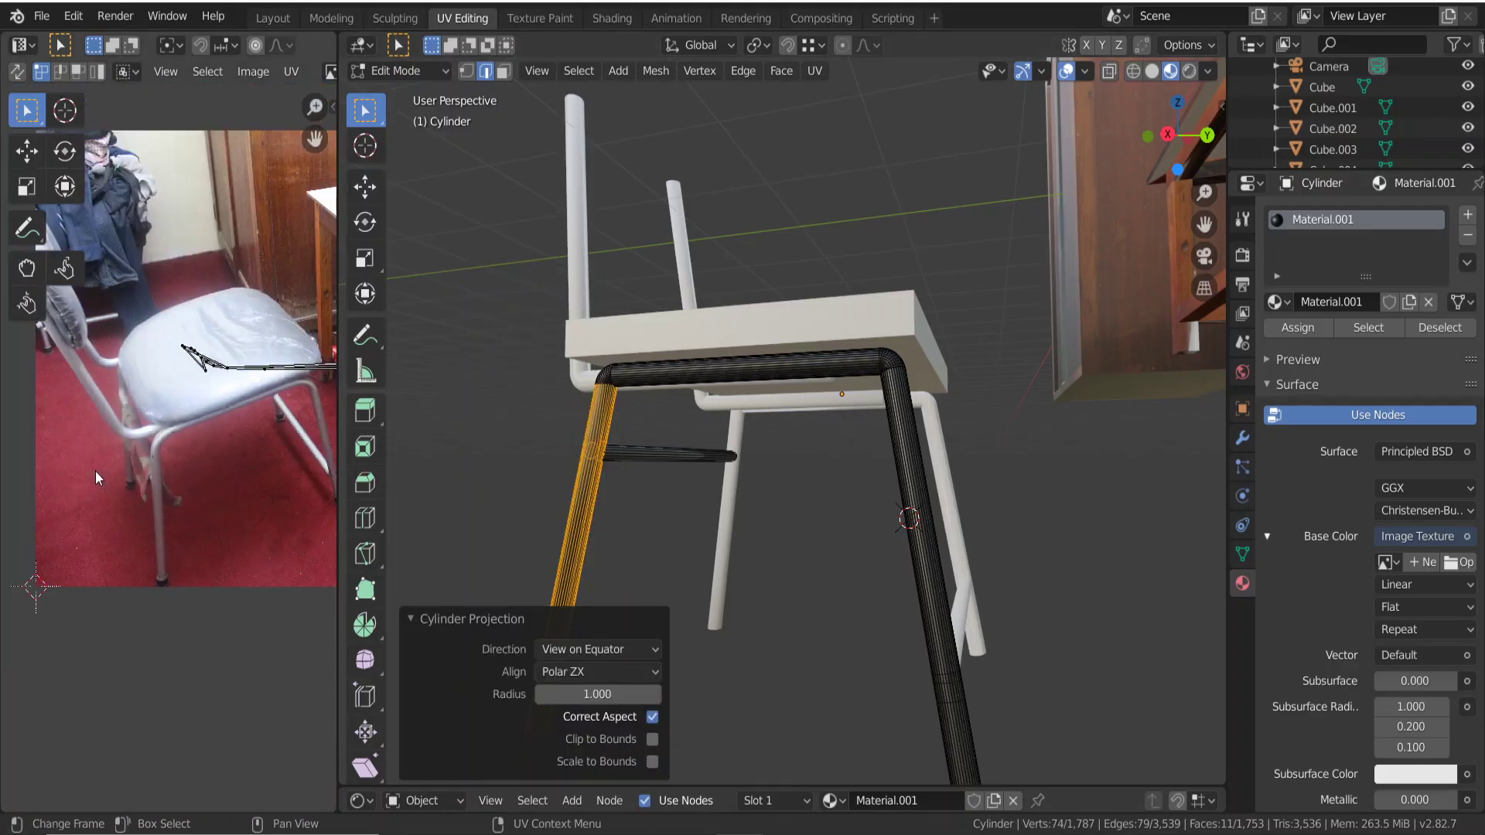
scroll(96, 471, down, 2)
scroll(124, 449, down, 1)
scroll(124, 448, down, 1)
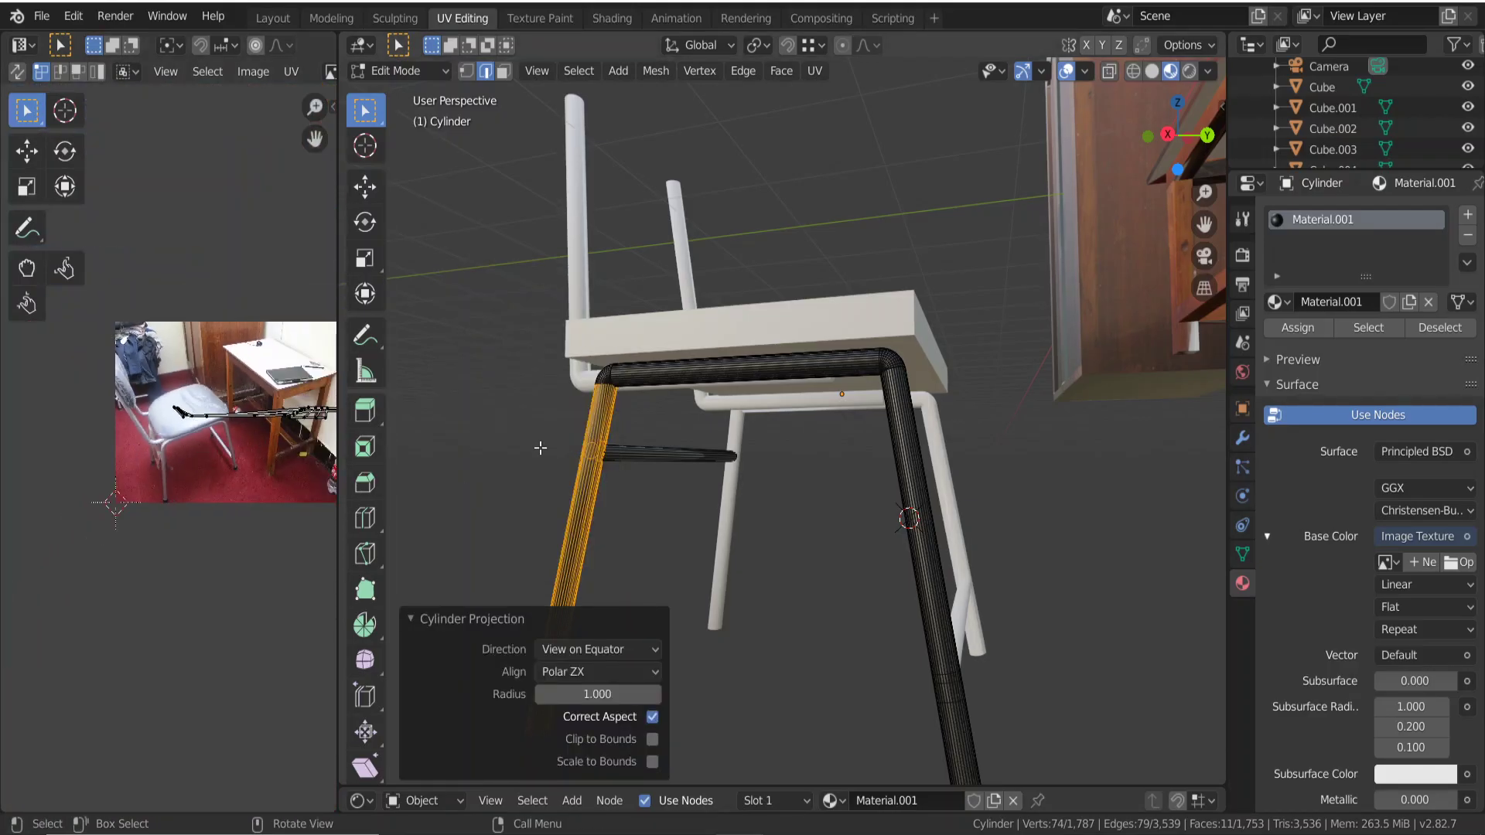
Reapply the cylinder unwrap, then project the leg's UVs from the current view.
key(u)
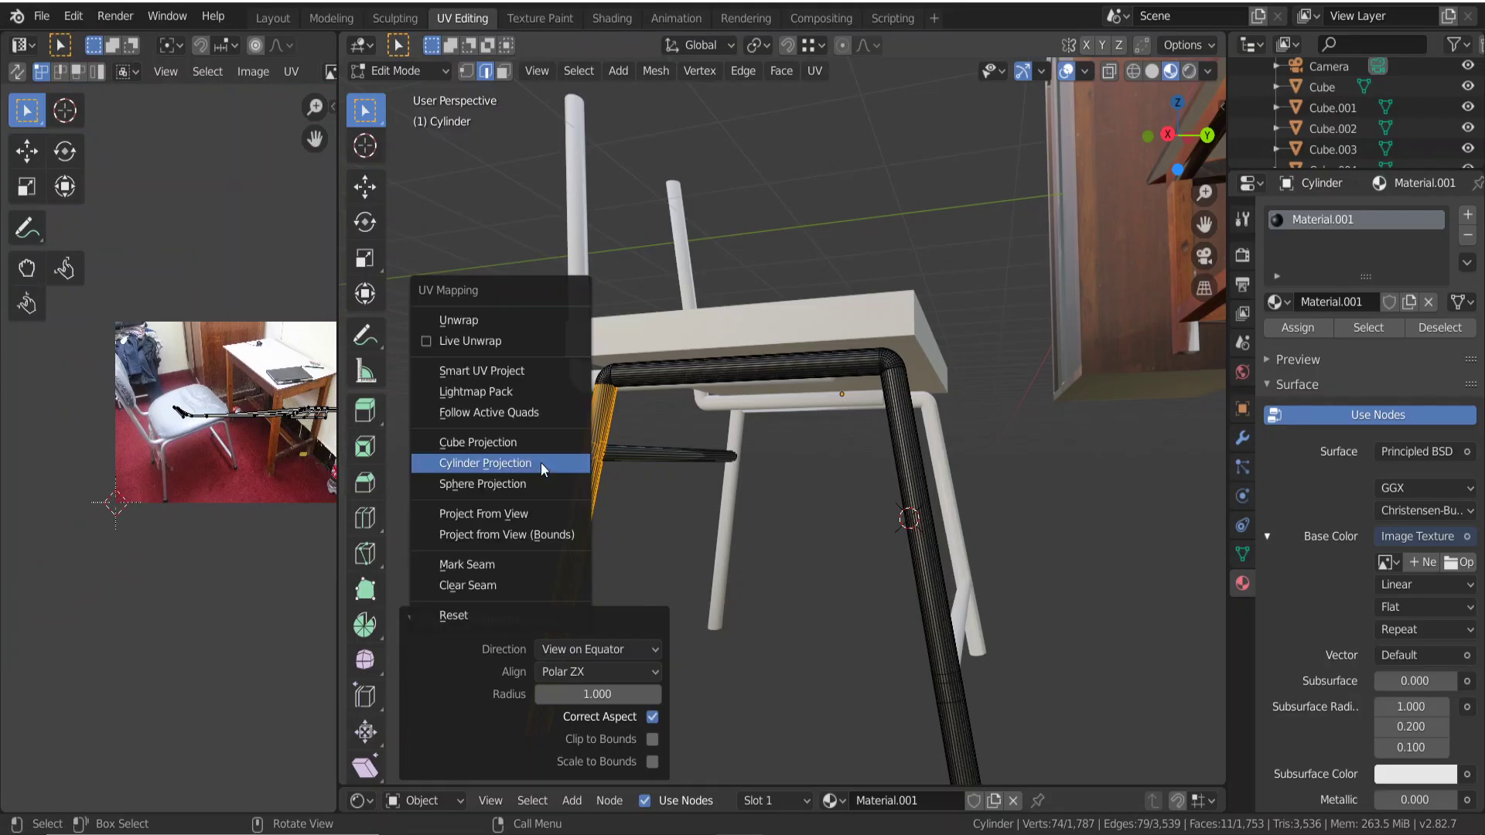
click(540, 463)
key(u)
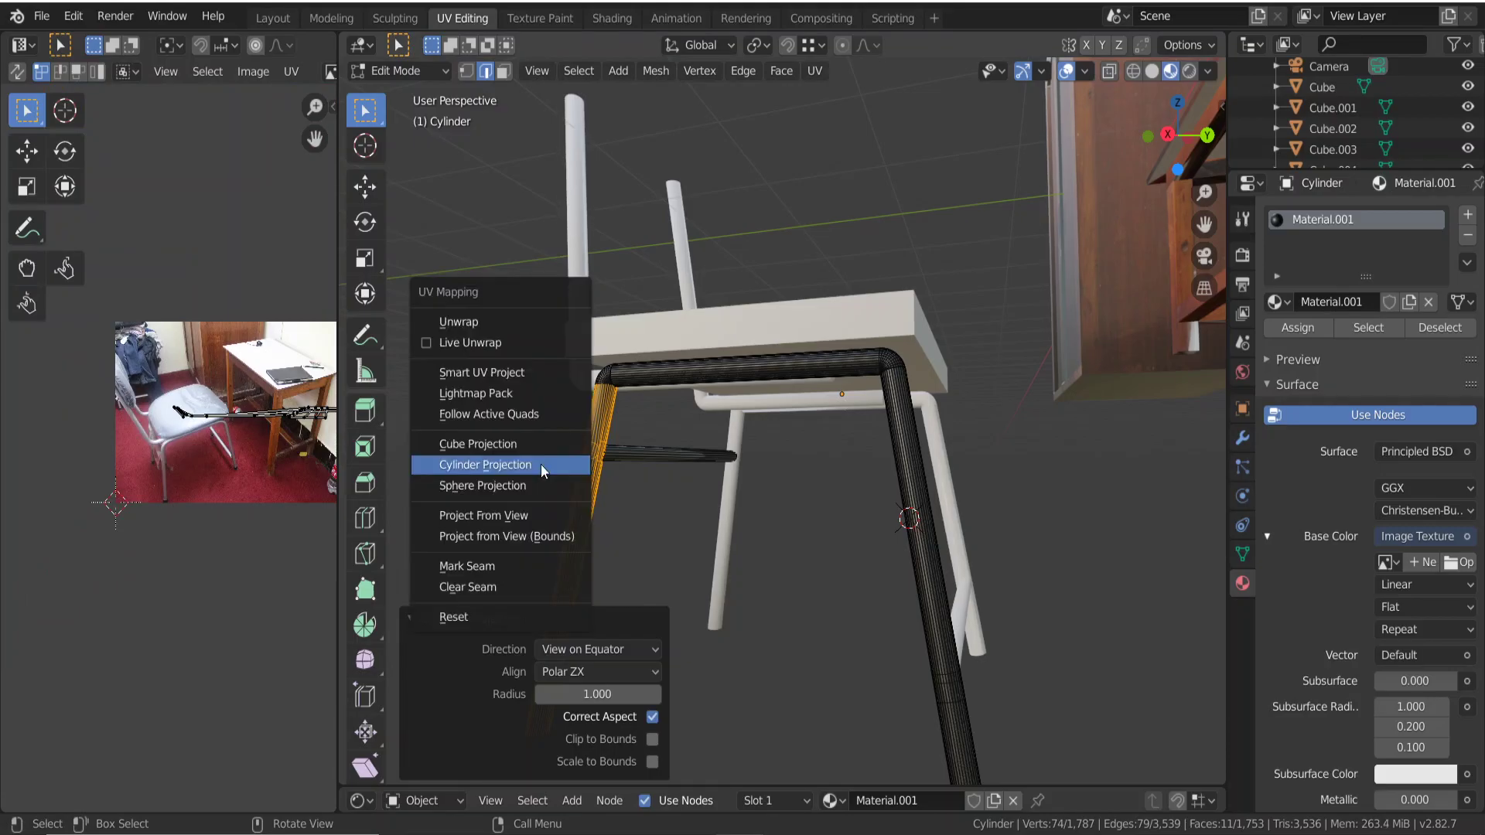
click(554, 513)
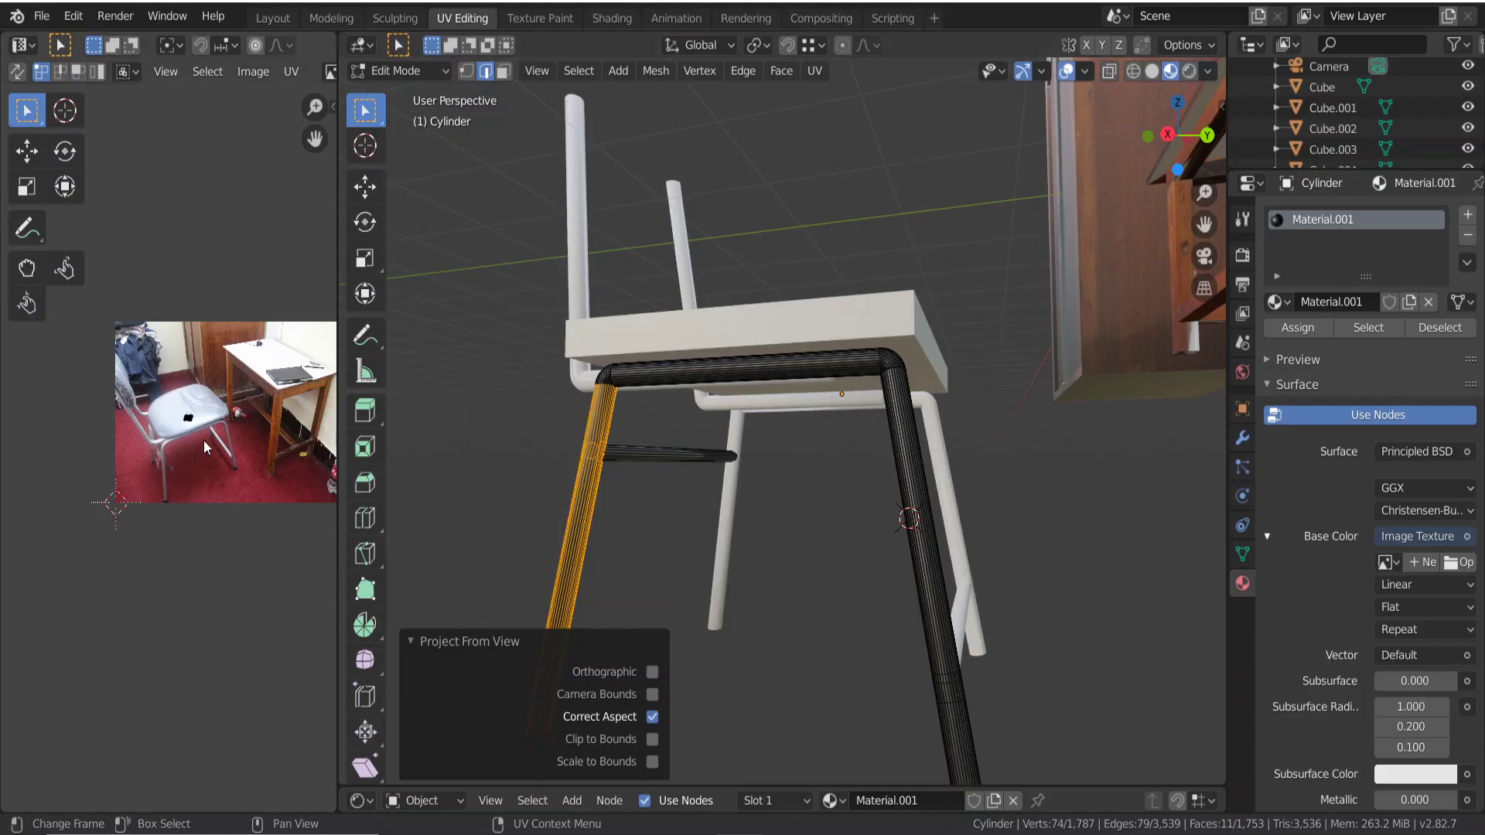
scroll(202, 439, up, 4)
scroll(202, 359, up, 2)
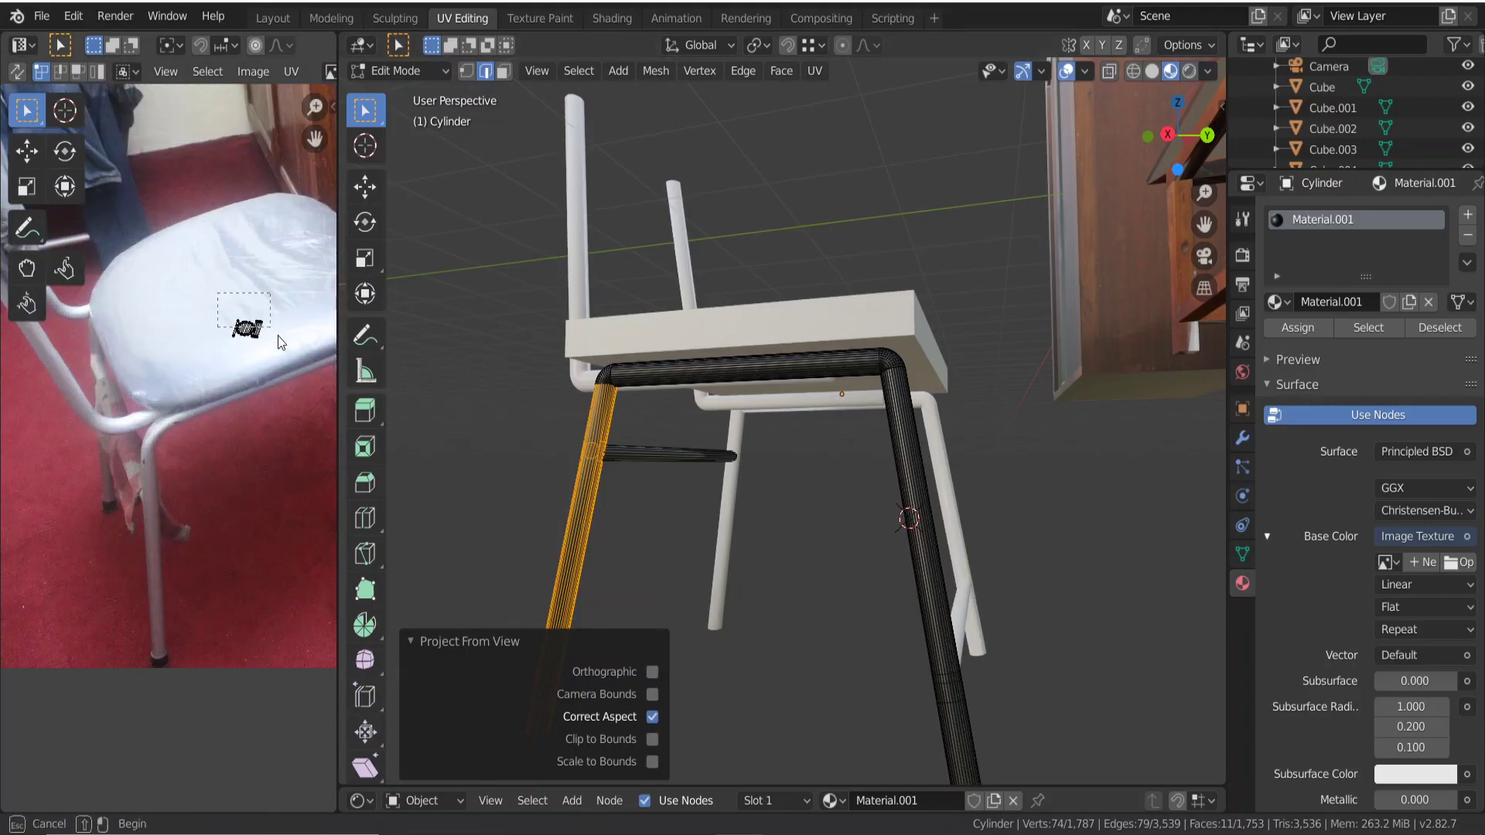
Move the leg's UV island lower on the photo and scale it up.
key(a)
key(g)
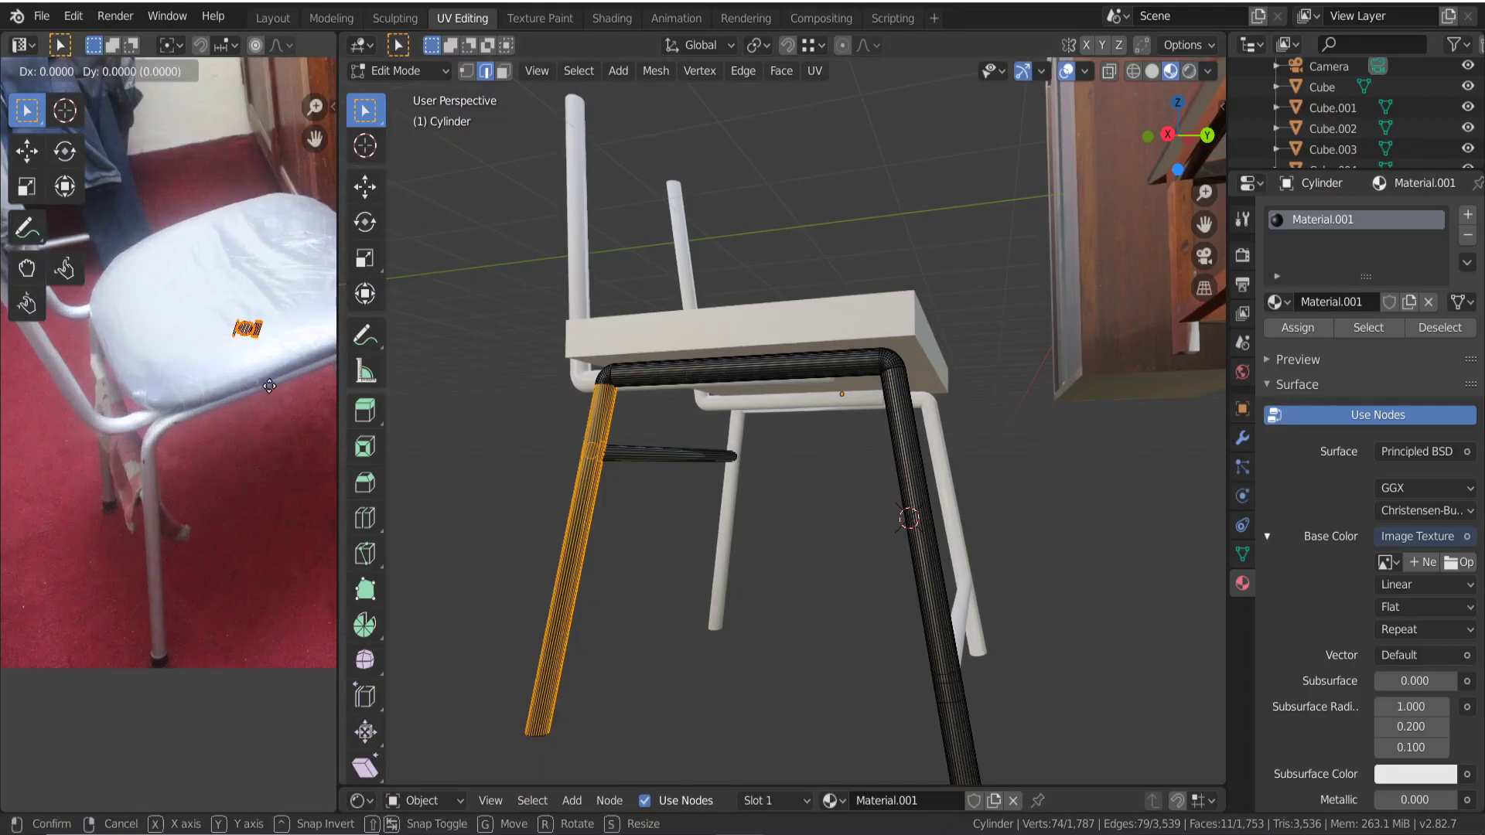
click(229, 435)
key(s)
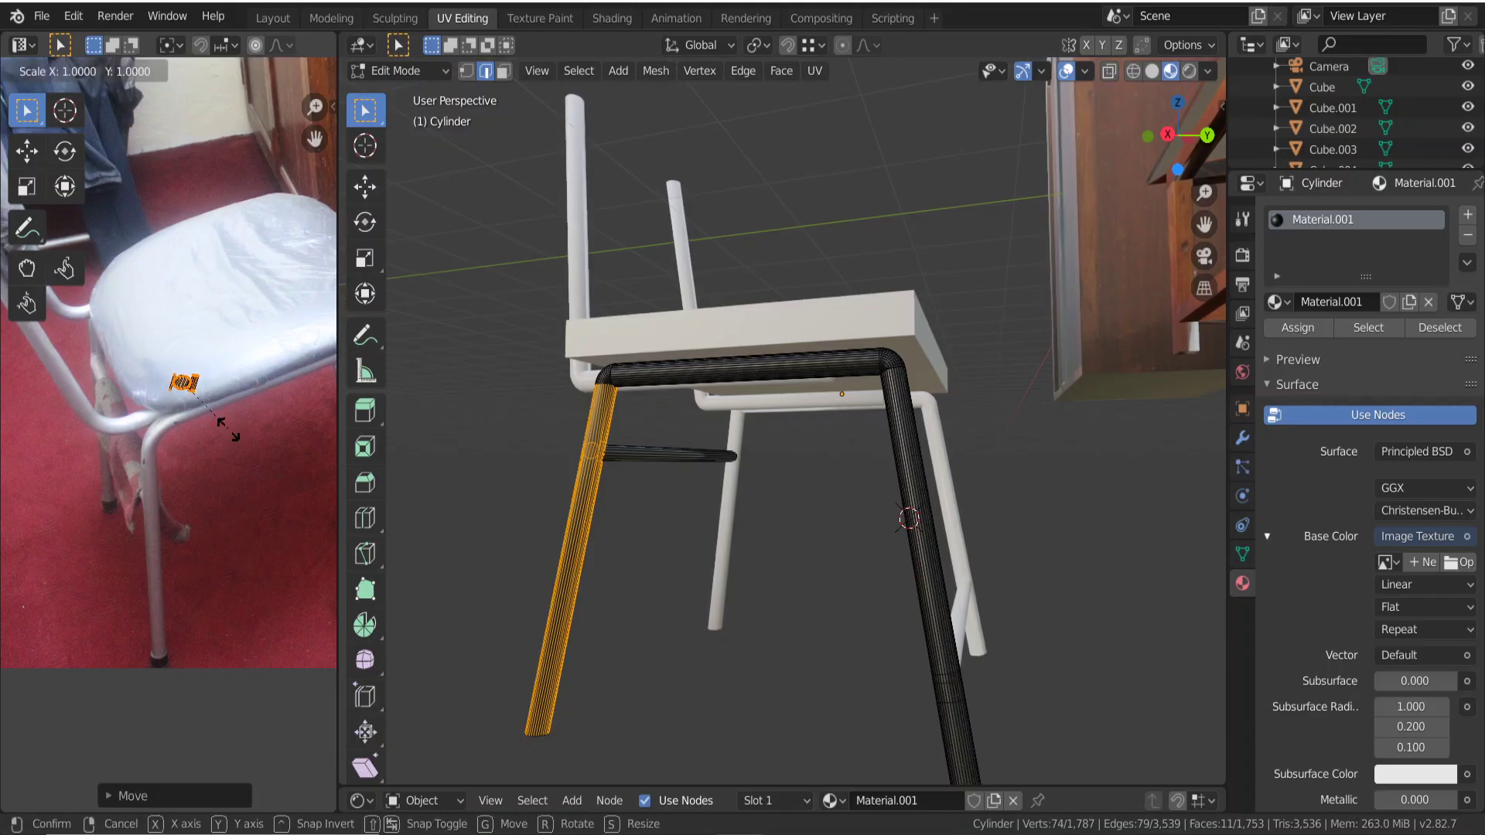
click(59, 579)
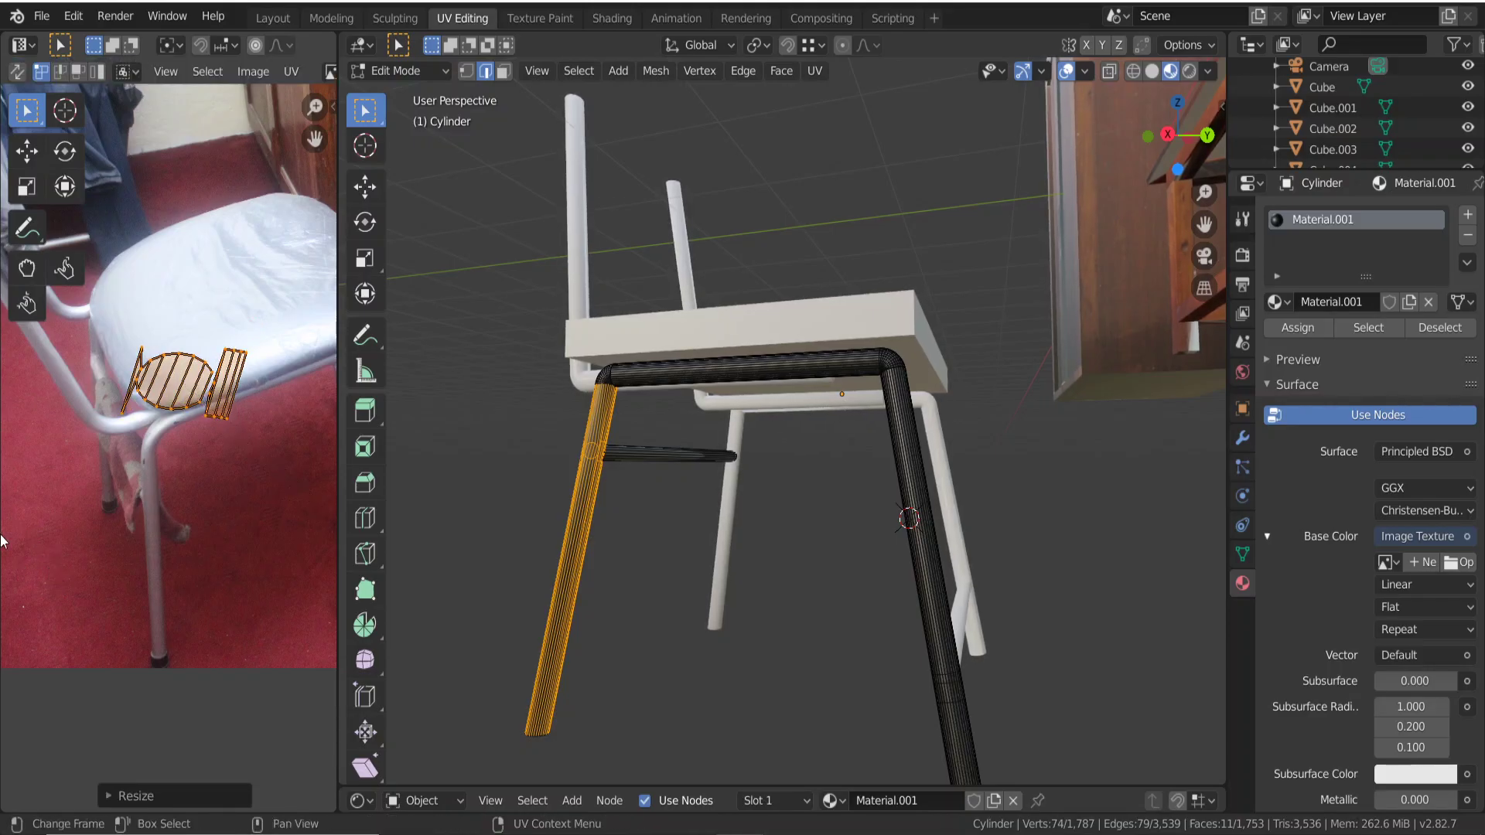
scroll(152, 516, up, 1)
scroll(152, 517, up, 1)
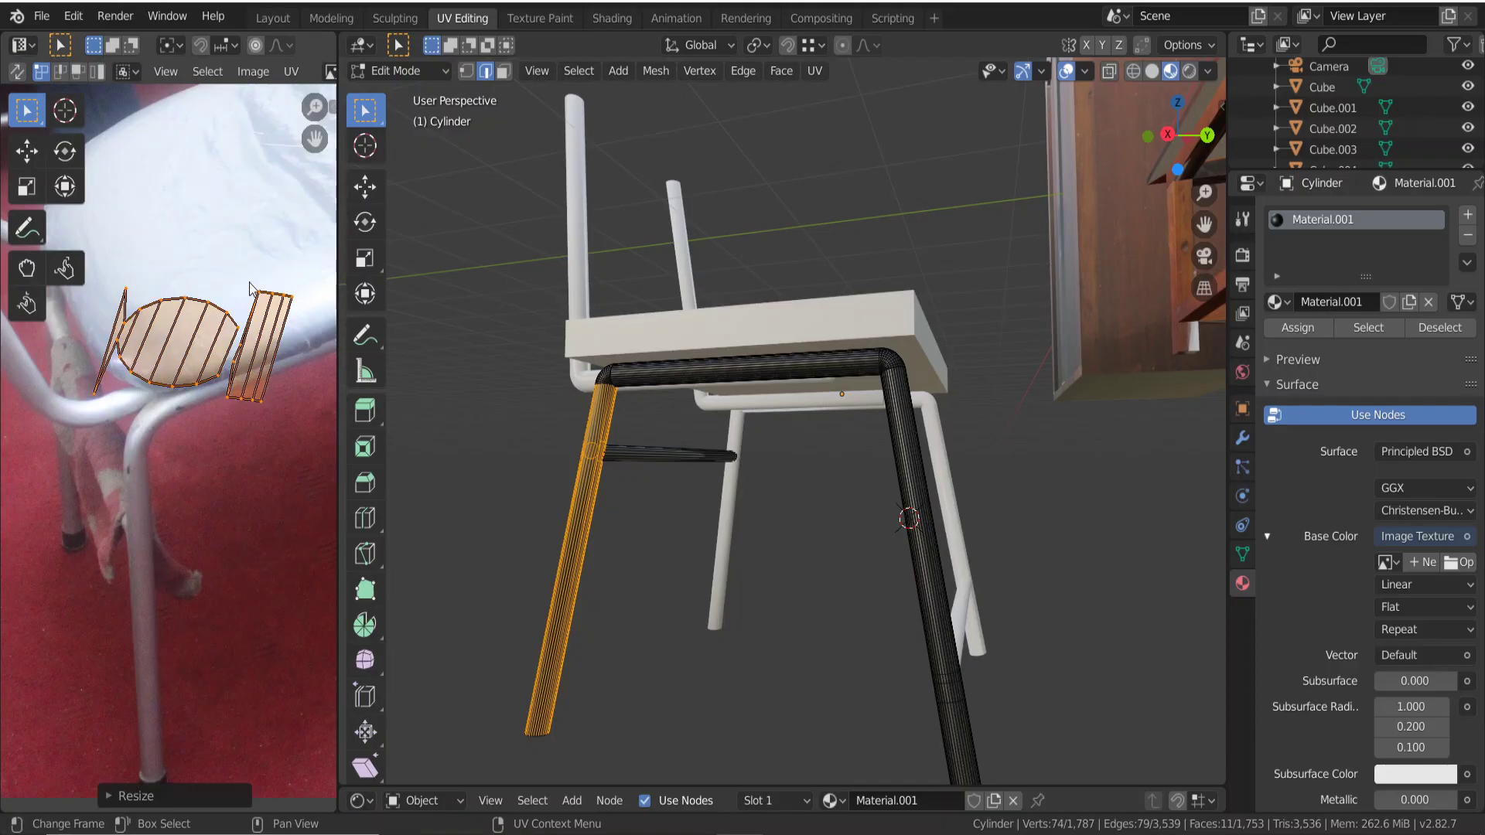
click(221, 356)
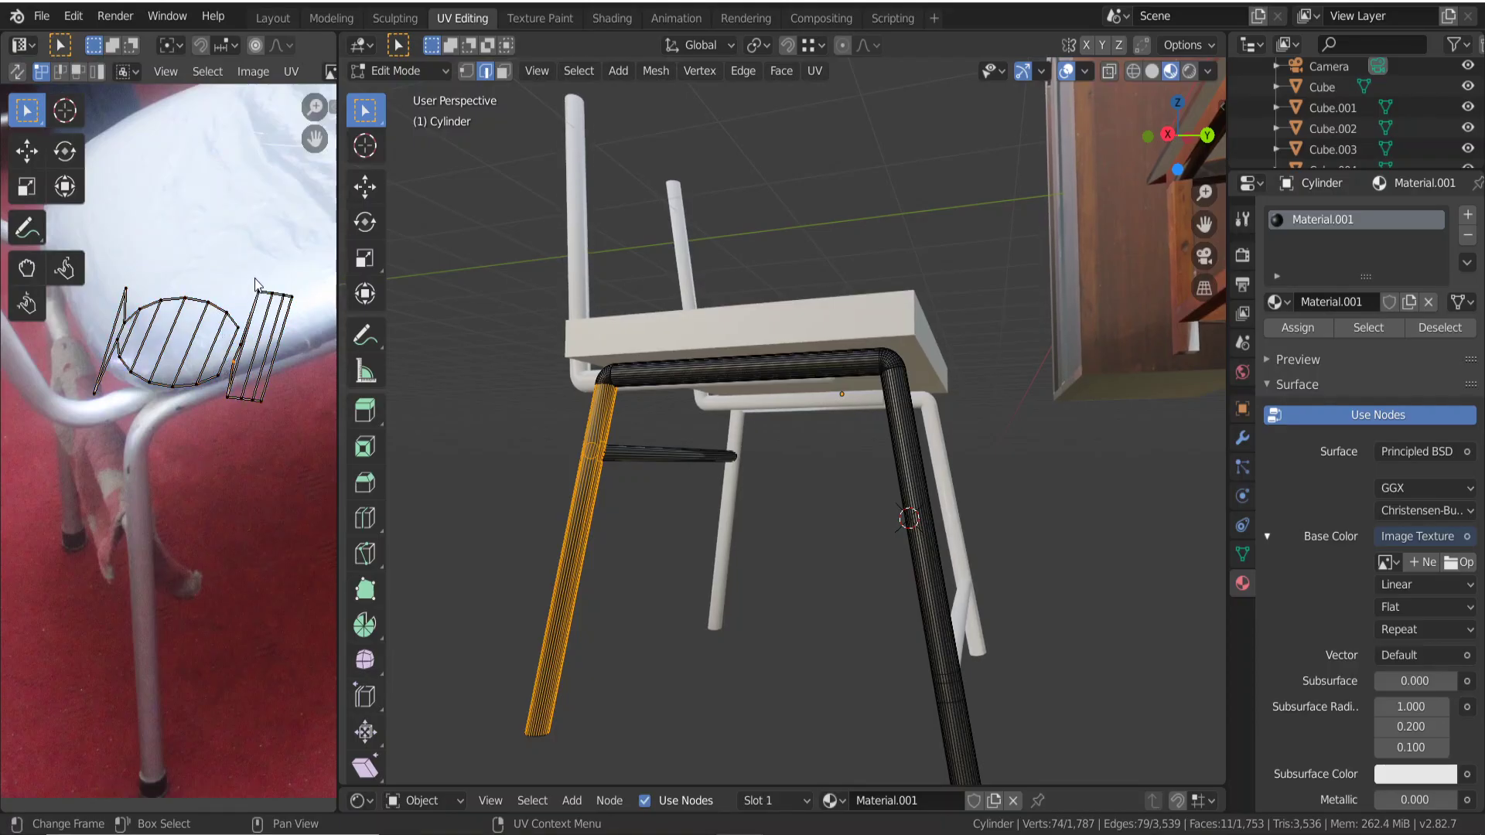
drag(255, 280, 319, 352)
Shrink, move, rotate and resize all UV islands to sit over the photo's chair leg.
key(a)
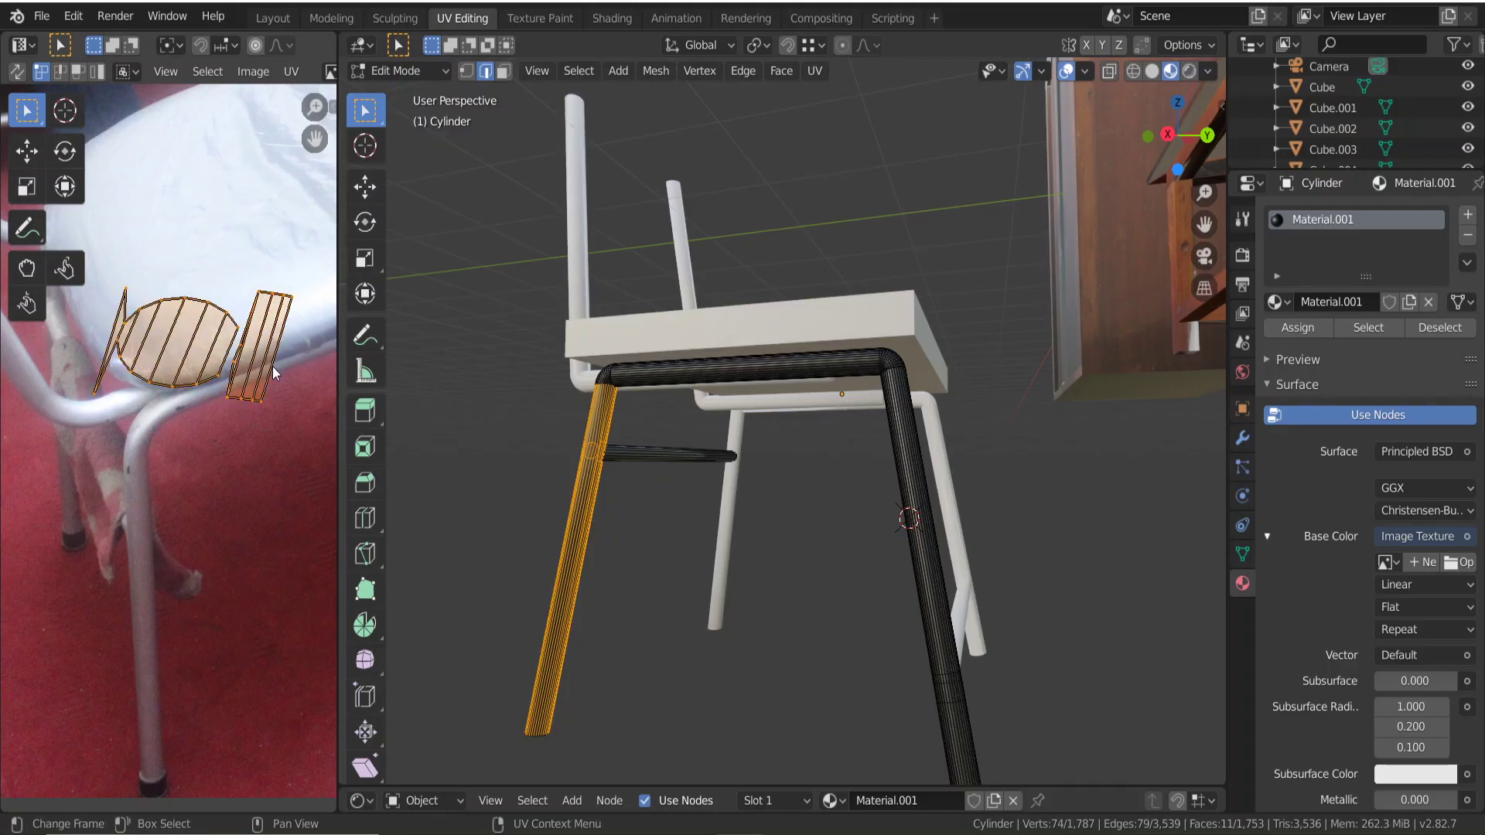
key(s)
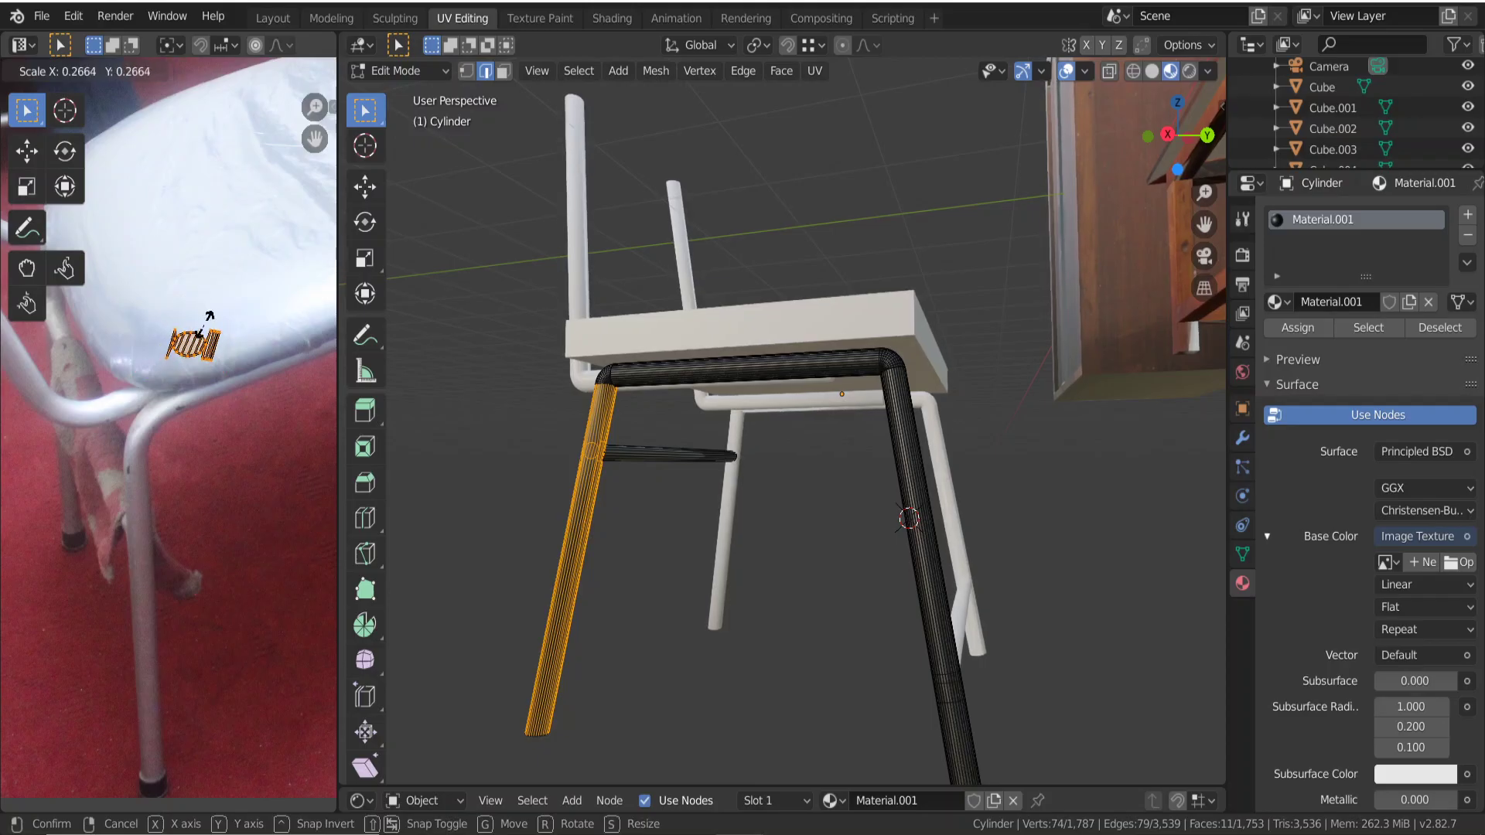
click(208, 317)
key(g)
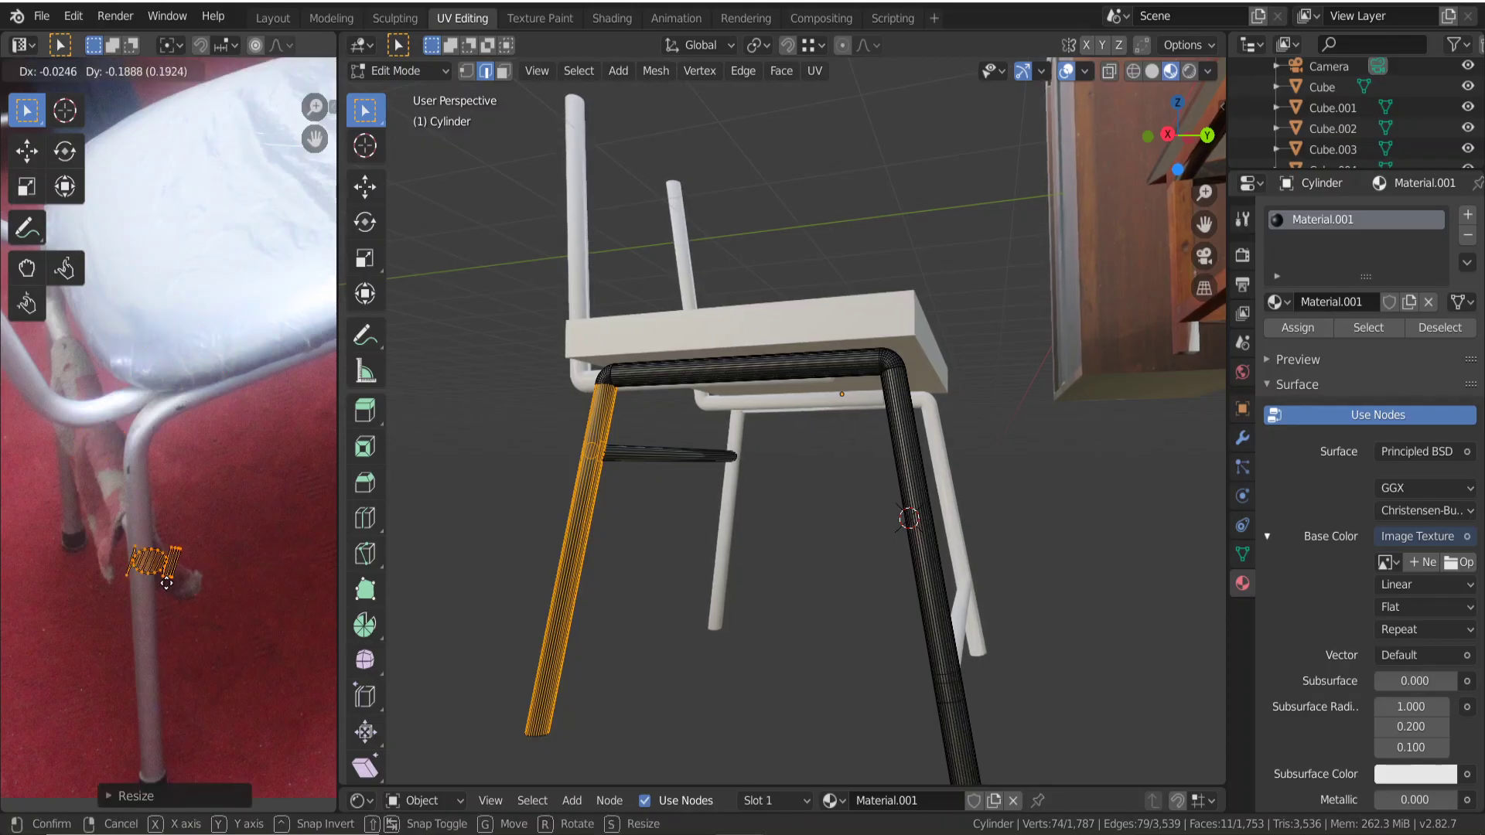
click(135, 605)
key(r)
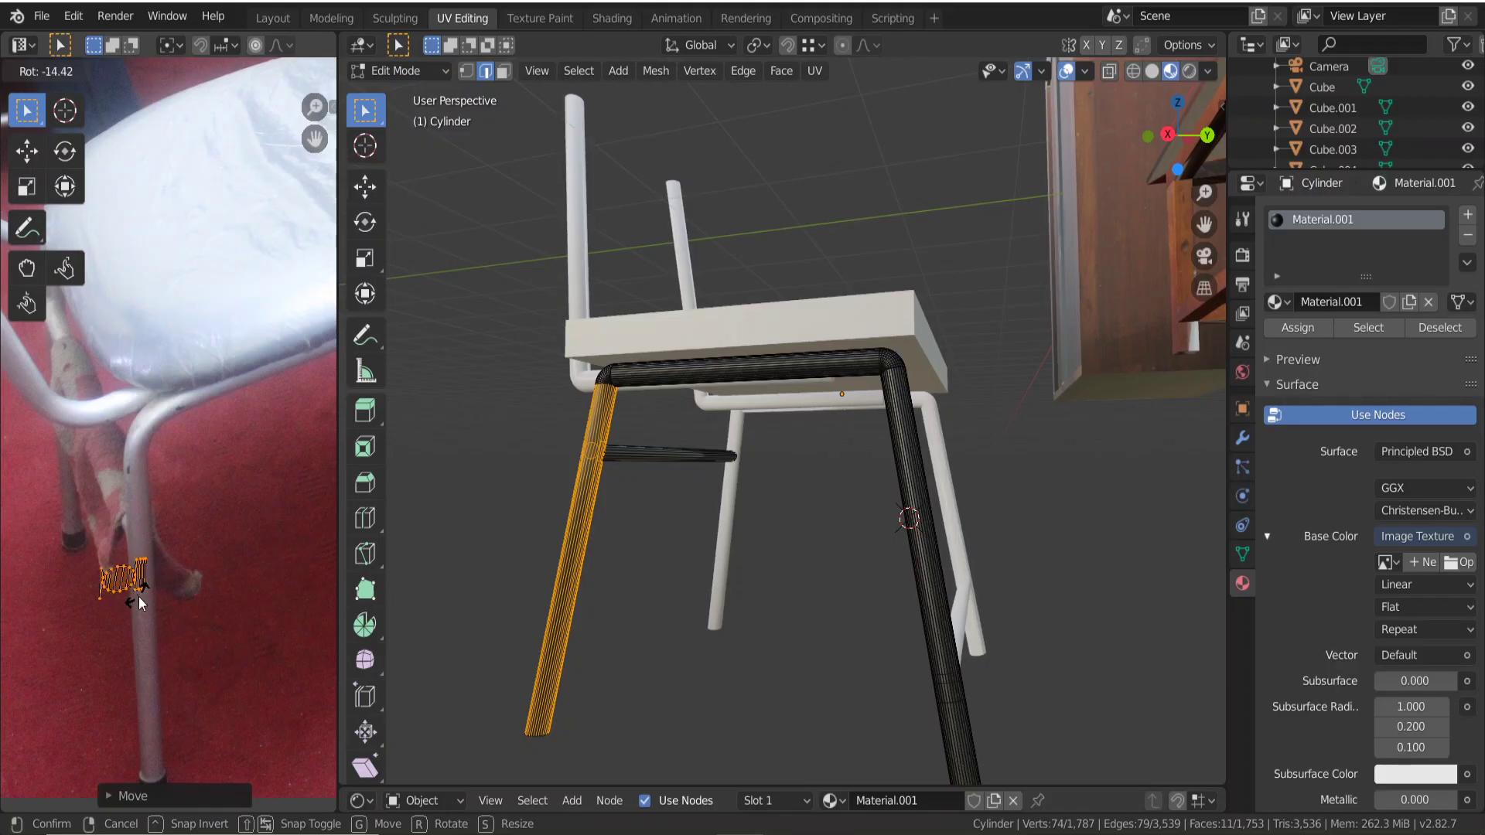
click(140, 603)
key(s)
click(149, 602)
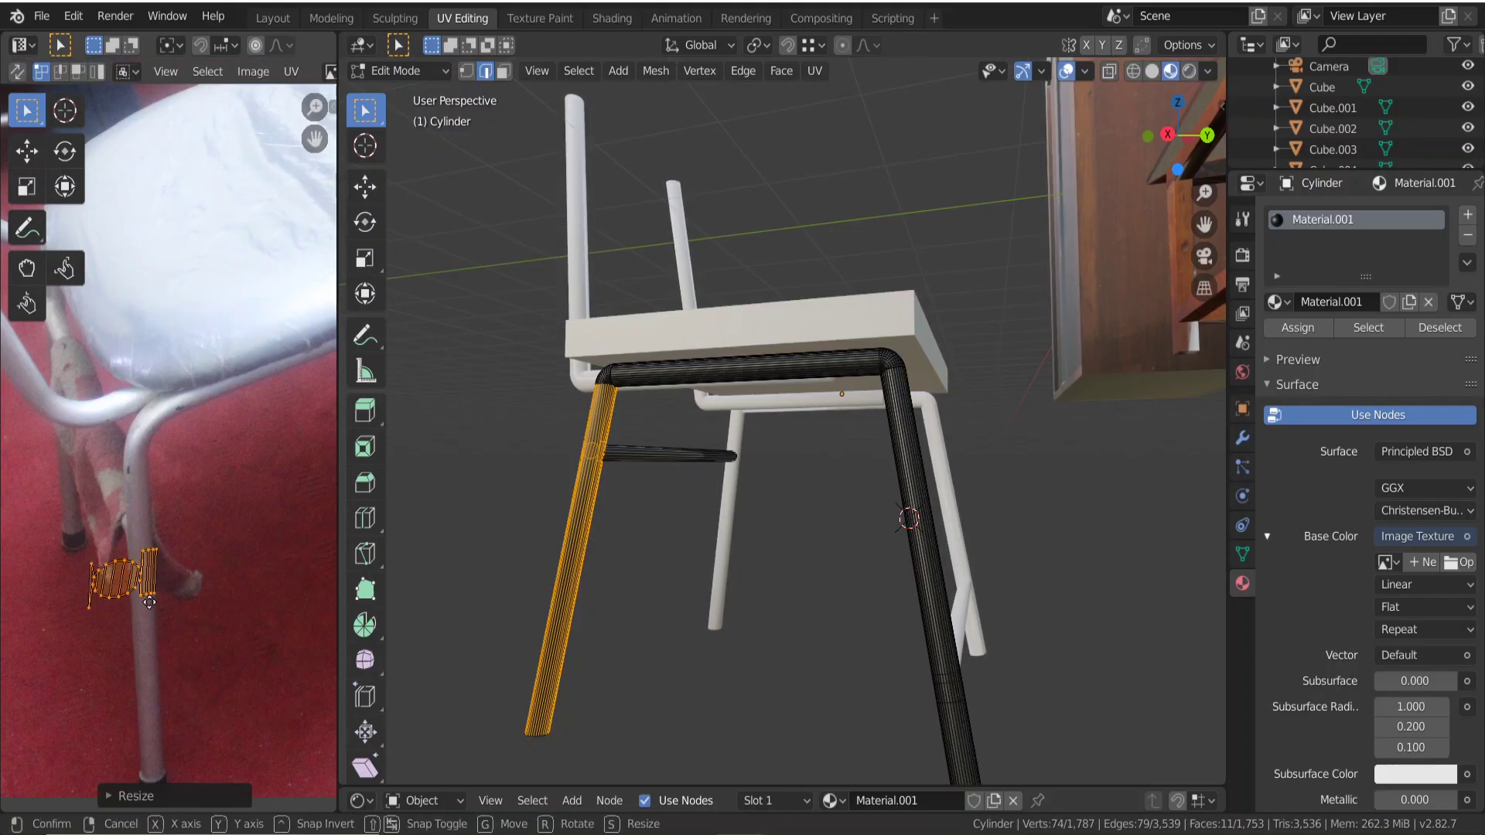
key(g)
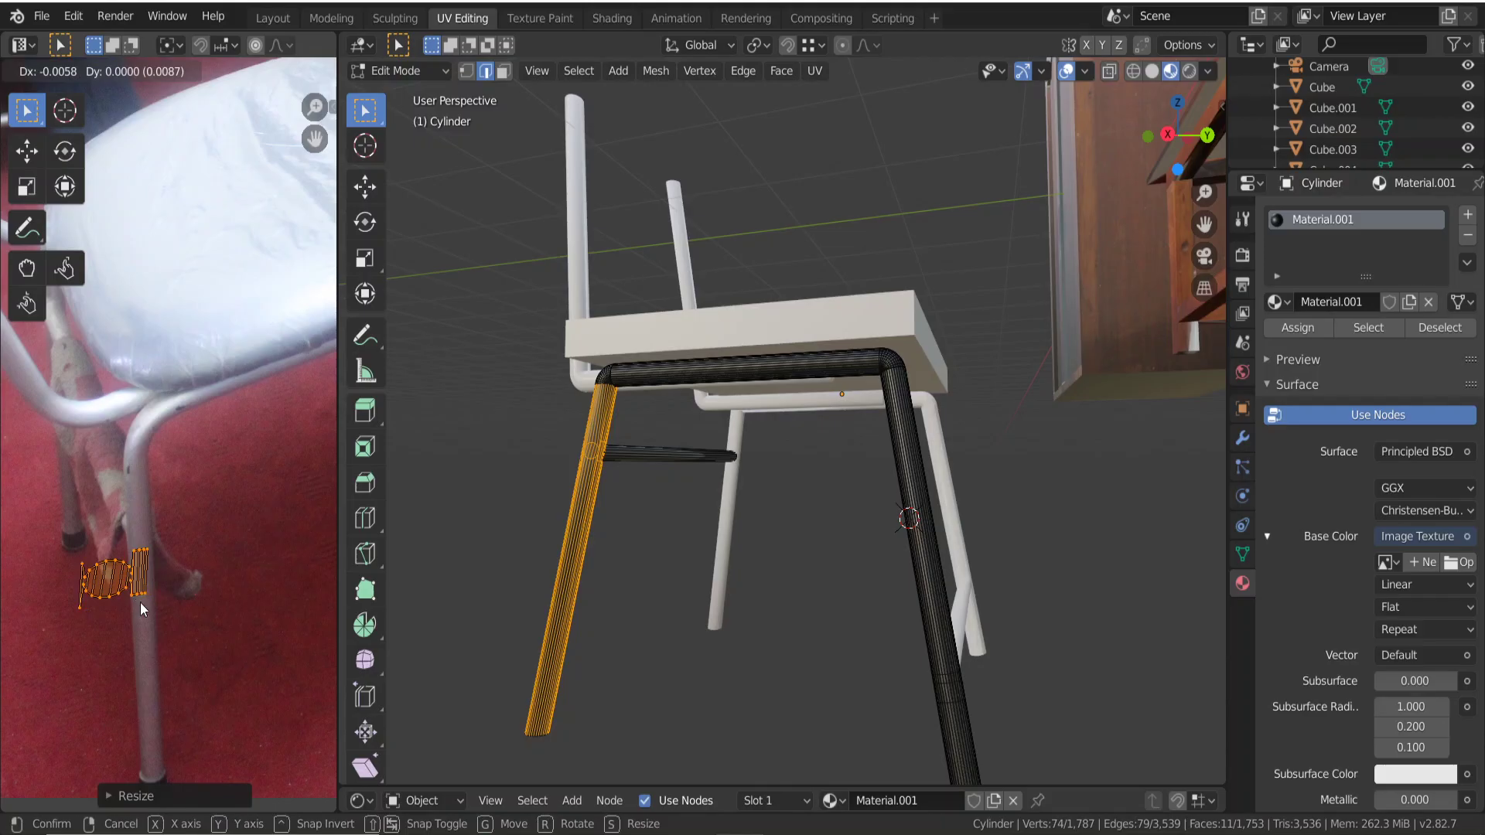
click(142, 610)
click(120, 597)
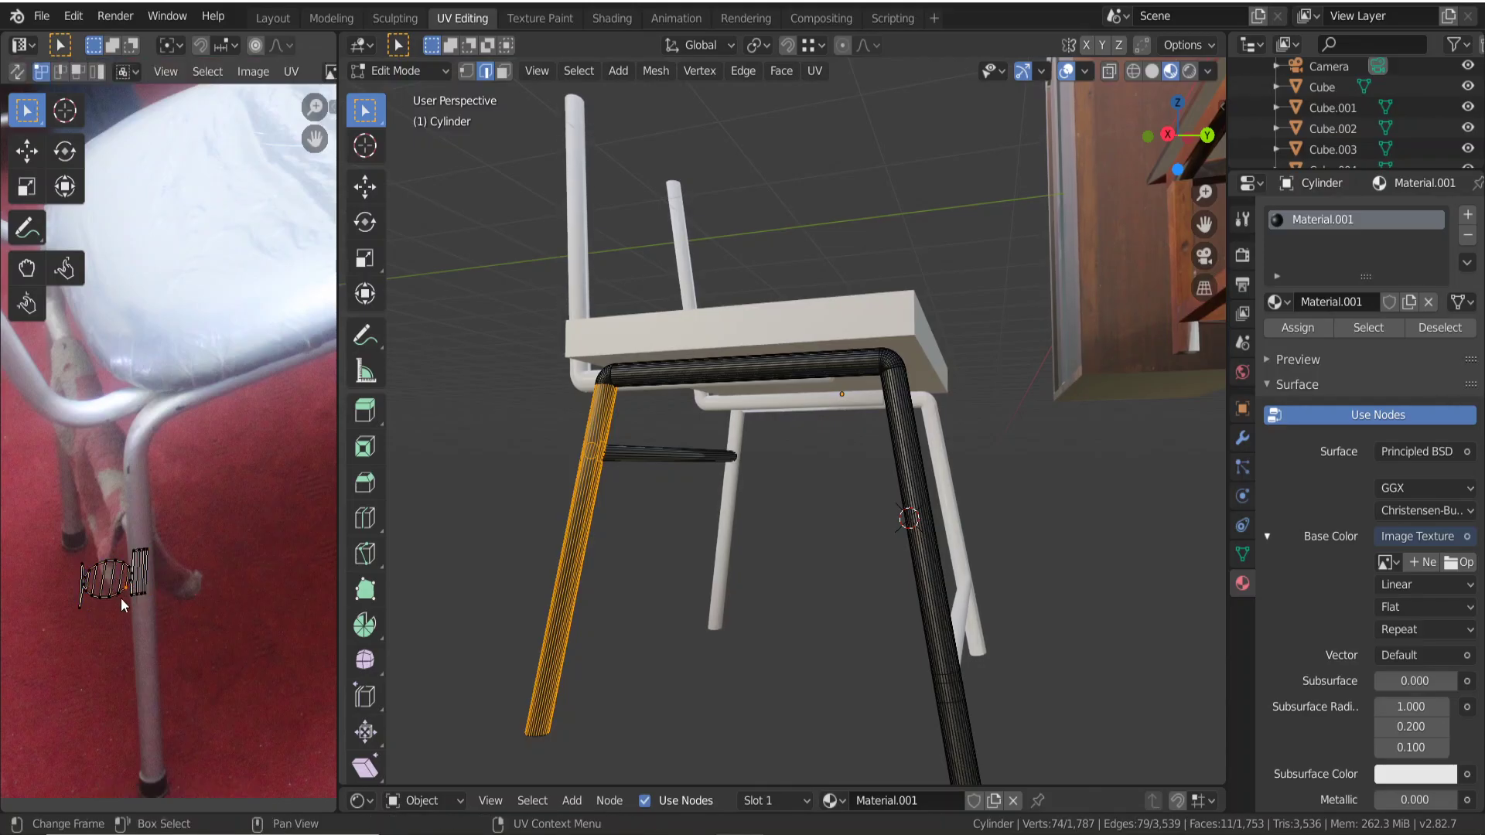
Move the round UV island up onto the leg, shrink it, and return to Object Mode.
scroll(122, 600, up, 2)
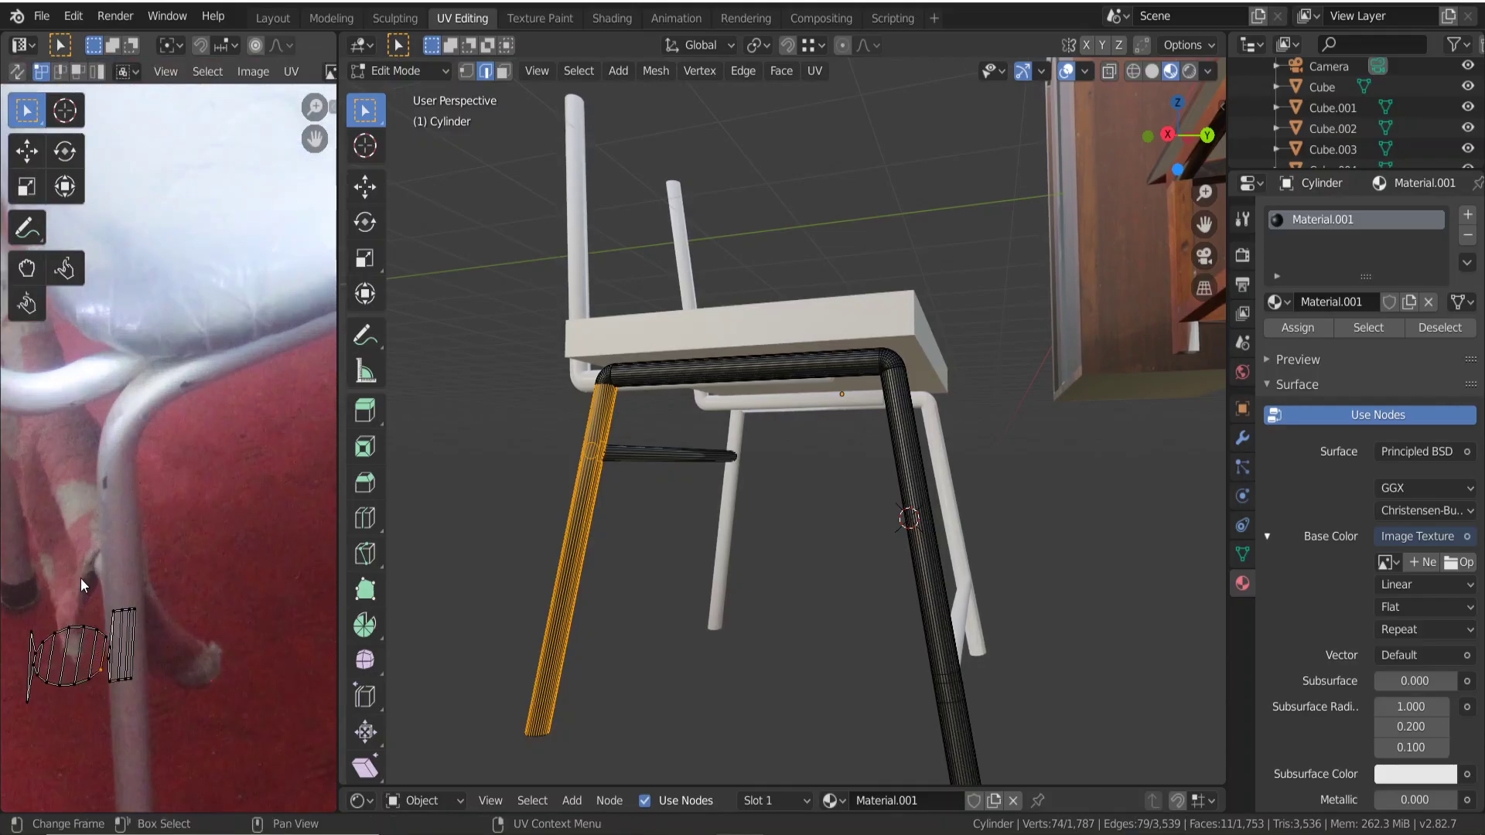
mouse_move(2, 625)
mouse_down()
mouse_move(36, 671)
mouse_move(104, 699)
mouse_up()
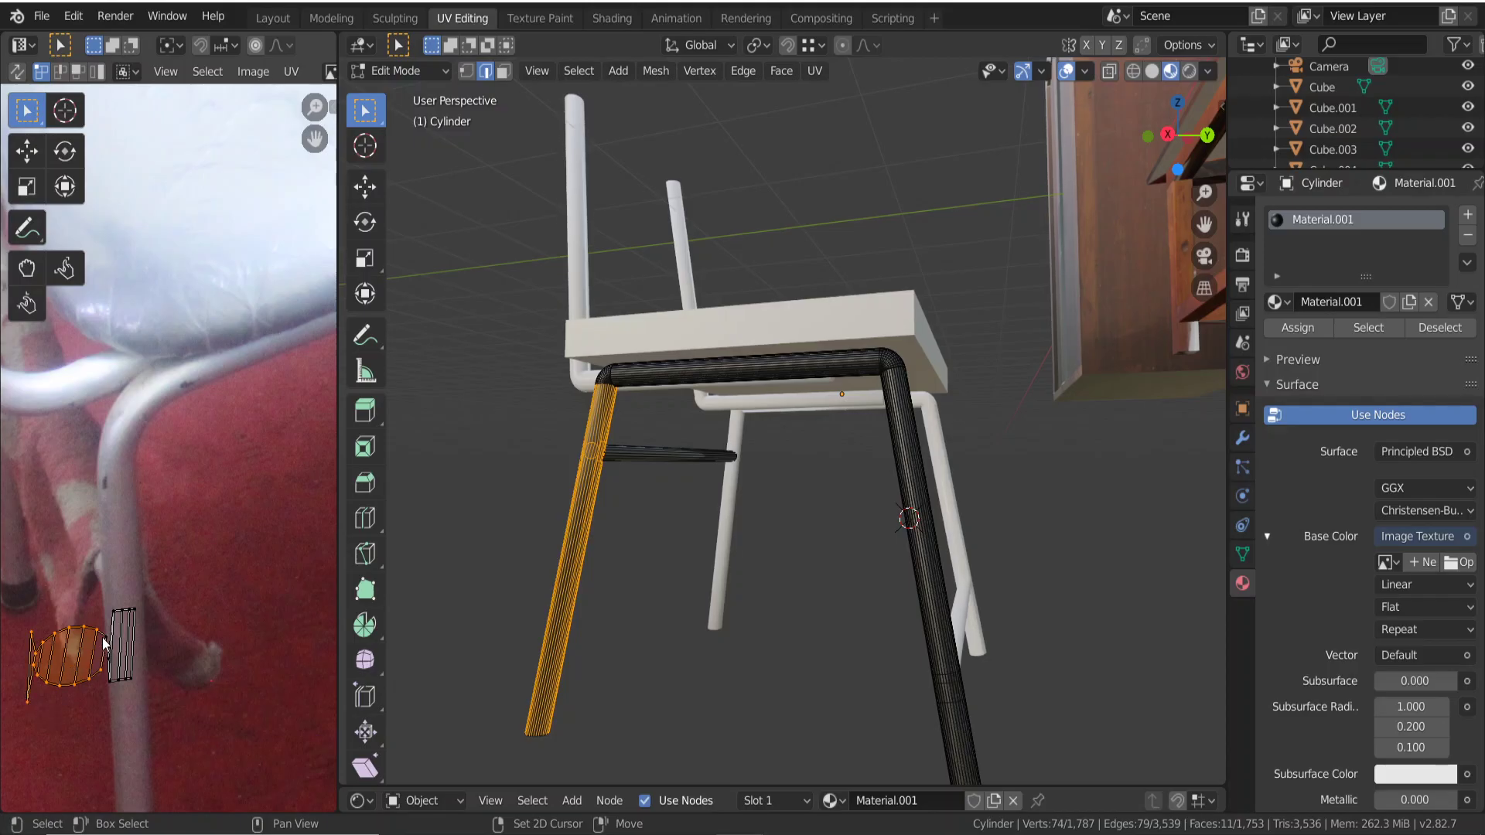
key(g)
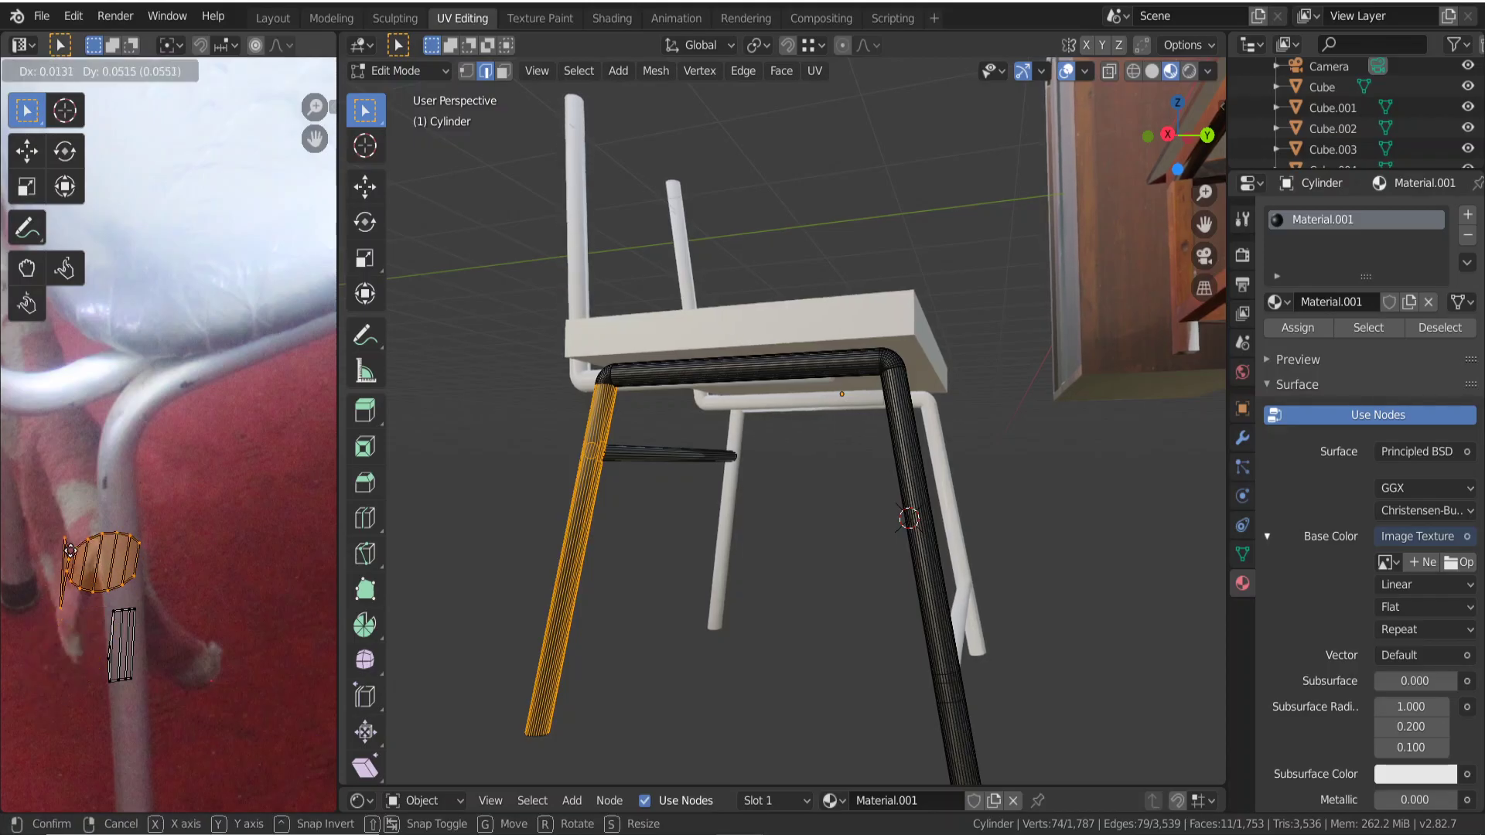
click(92, 535)
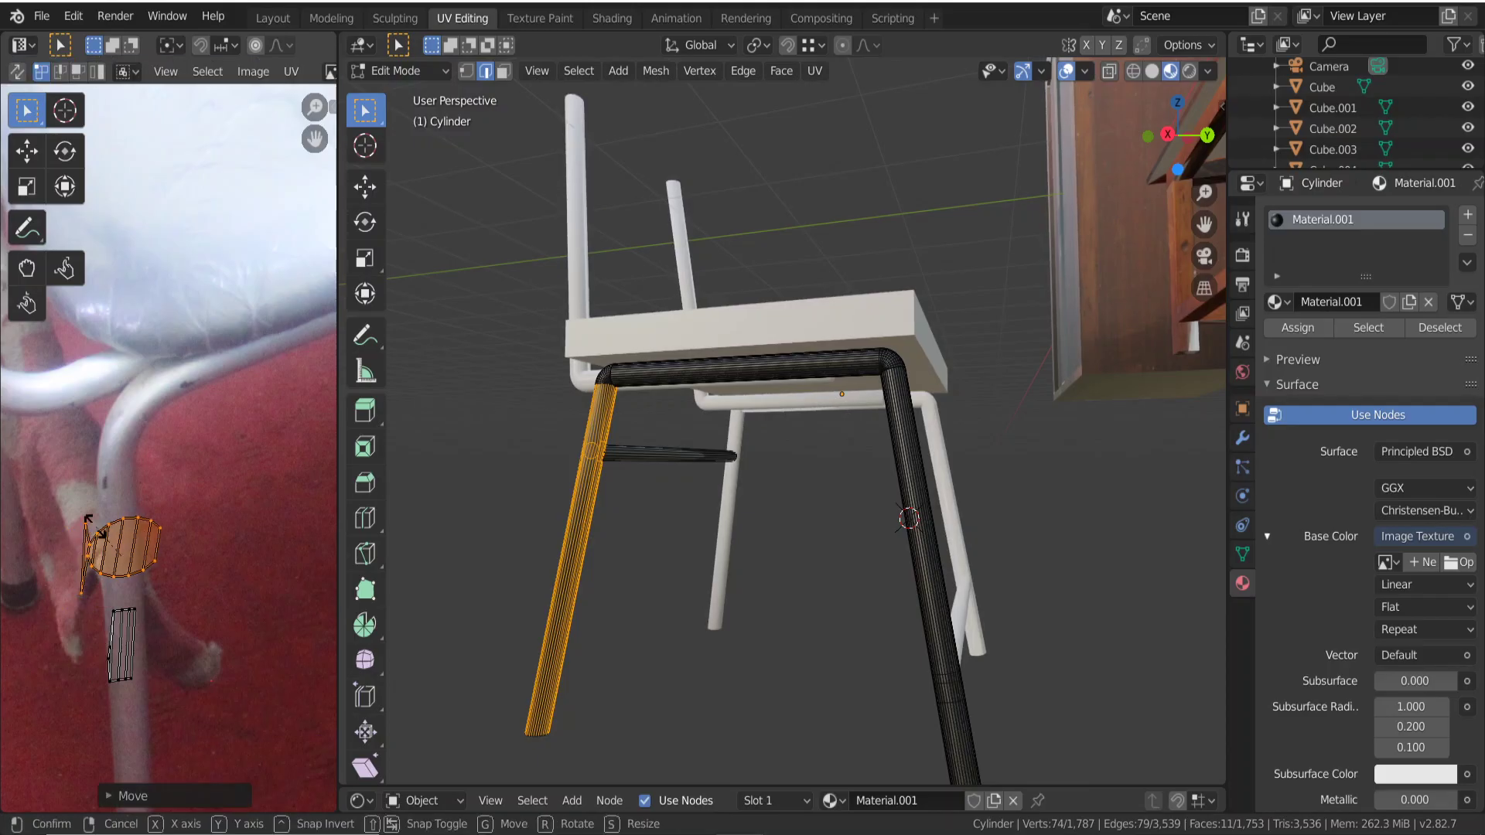
key(s)
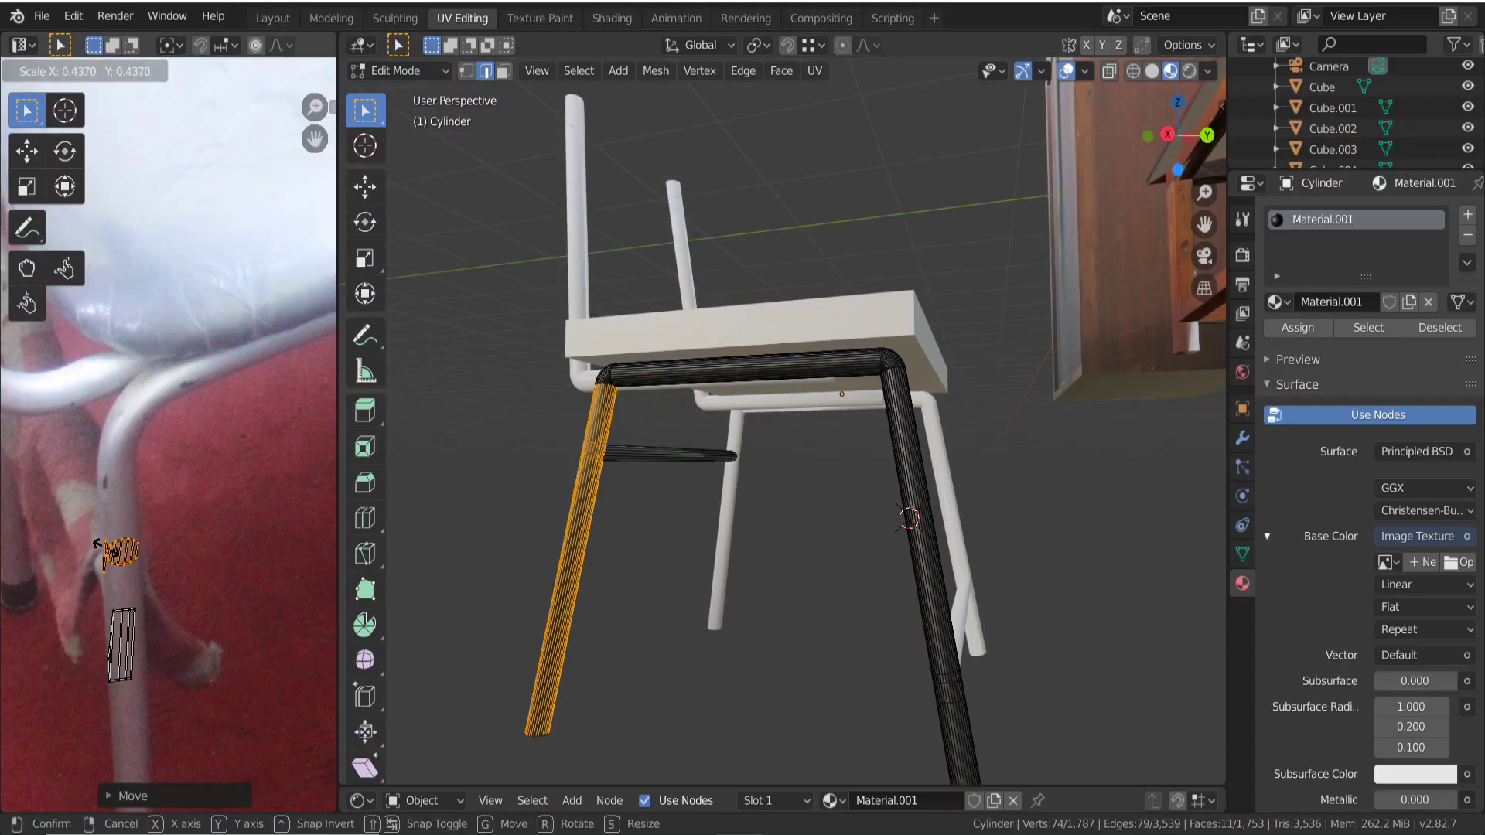
click(123, 563)
key(Tab)
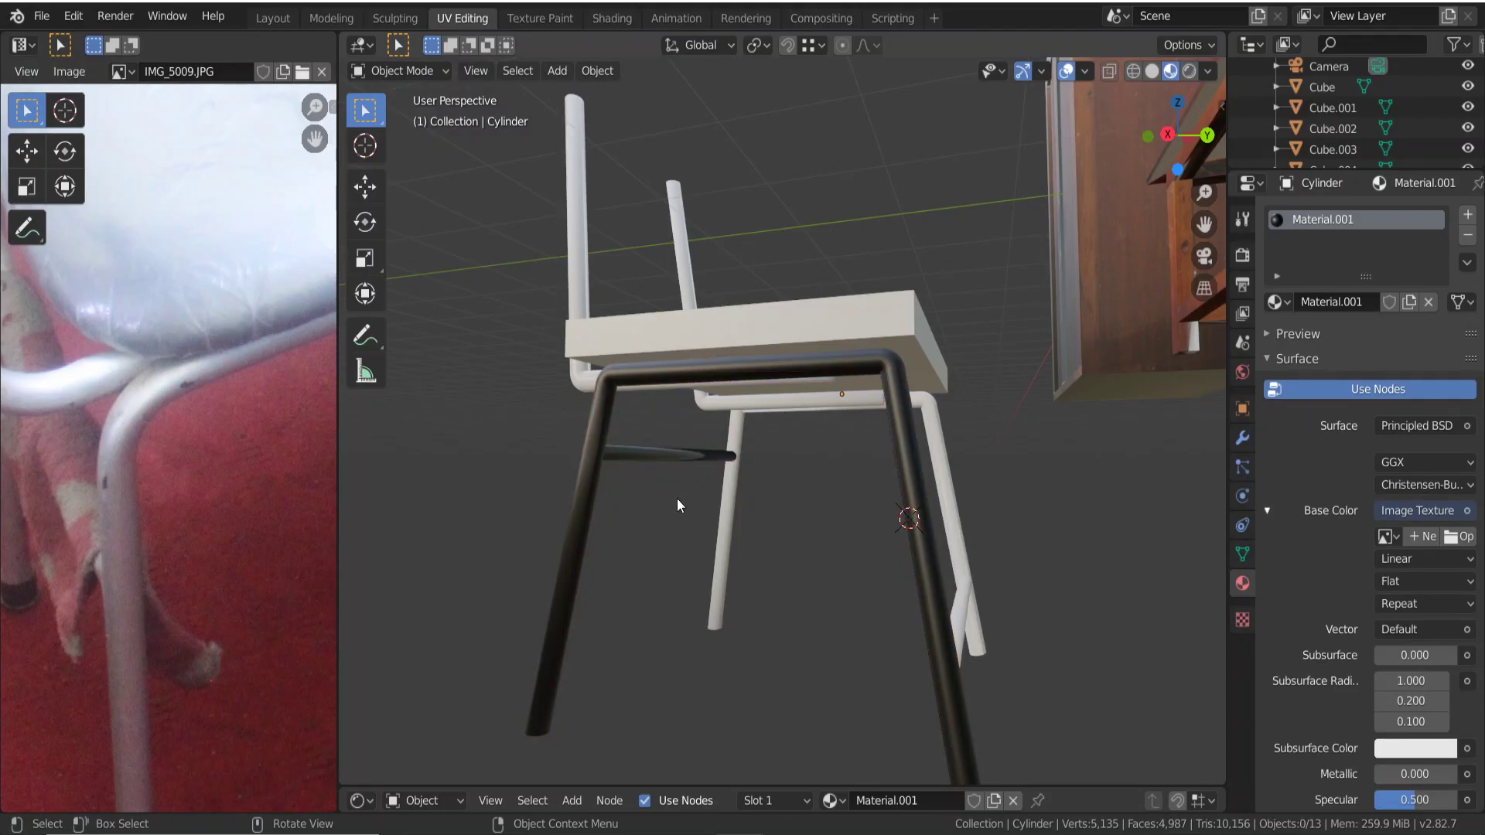
Rename Material.001 to 'chair1' and confirm it in the Browse Material list.
scroll(676, 498, down, 2)
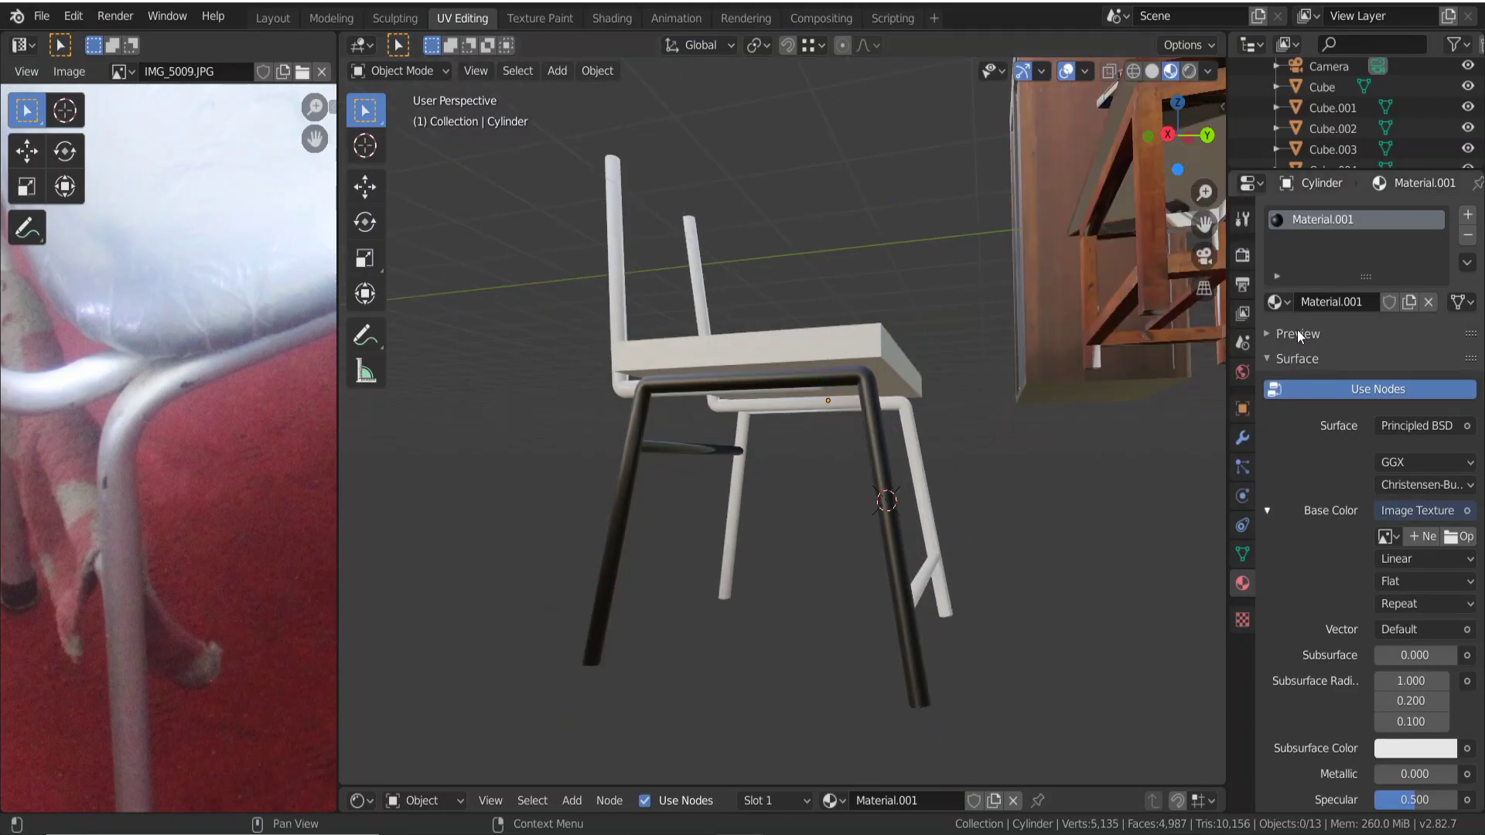
double_click(1326, 303)
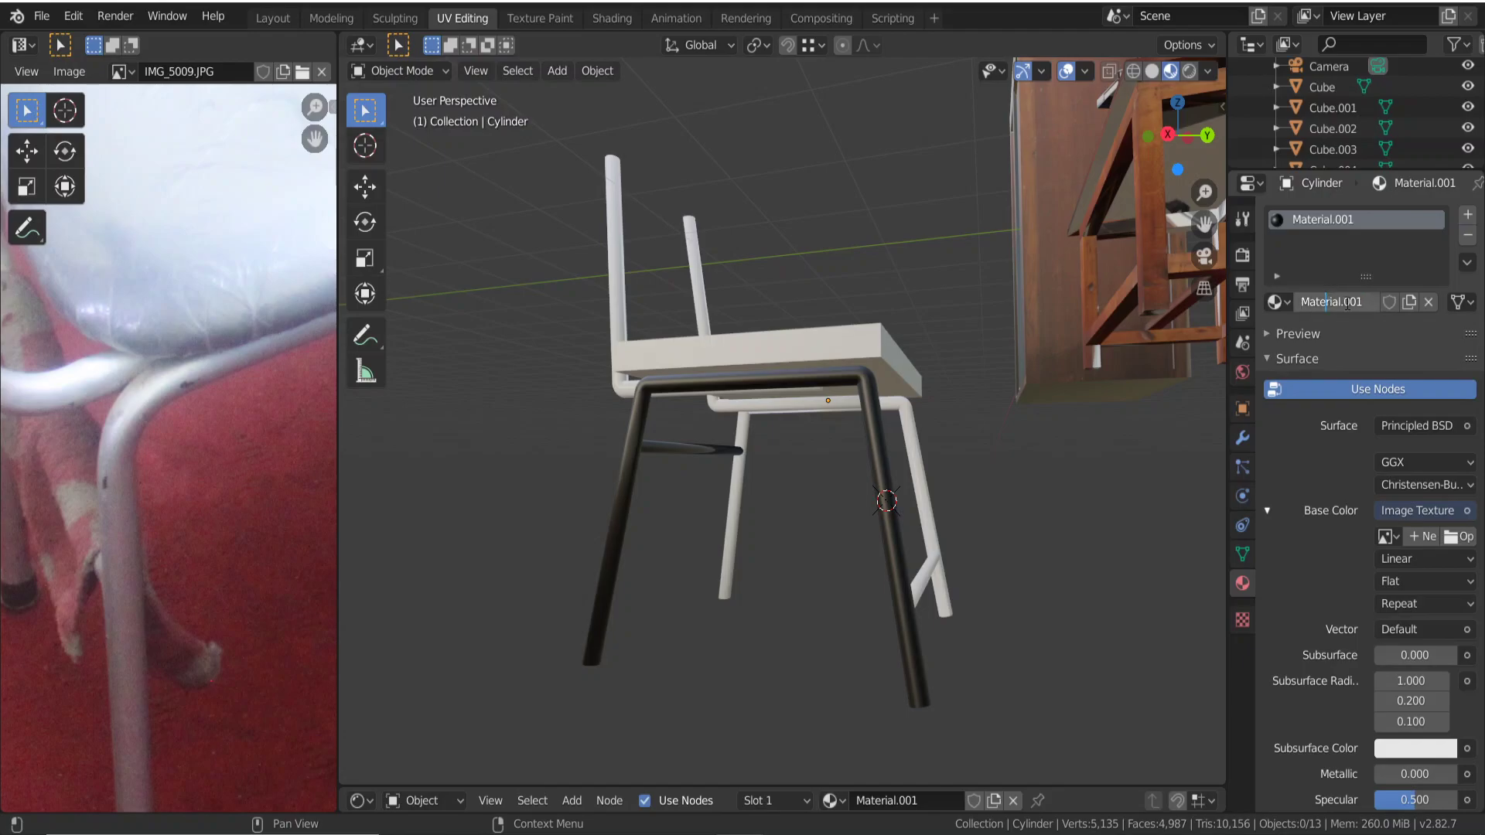
drag(1364, 302, 1219, 301)
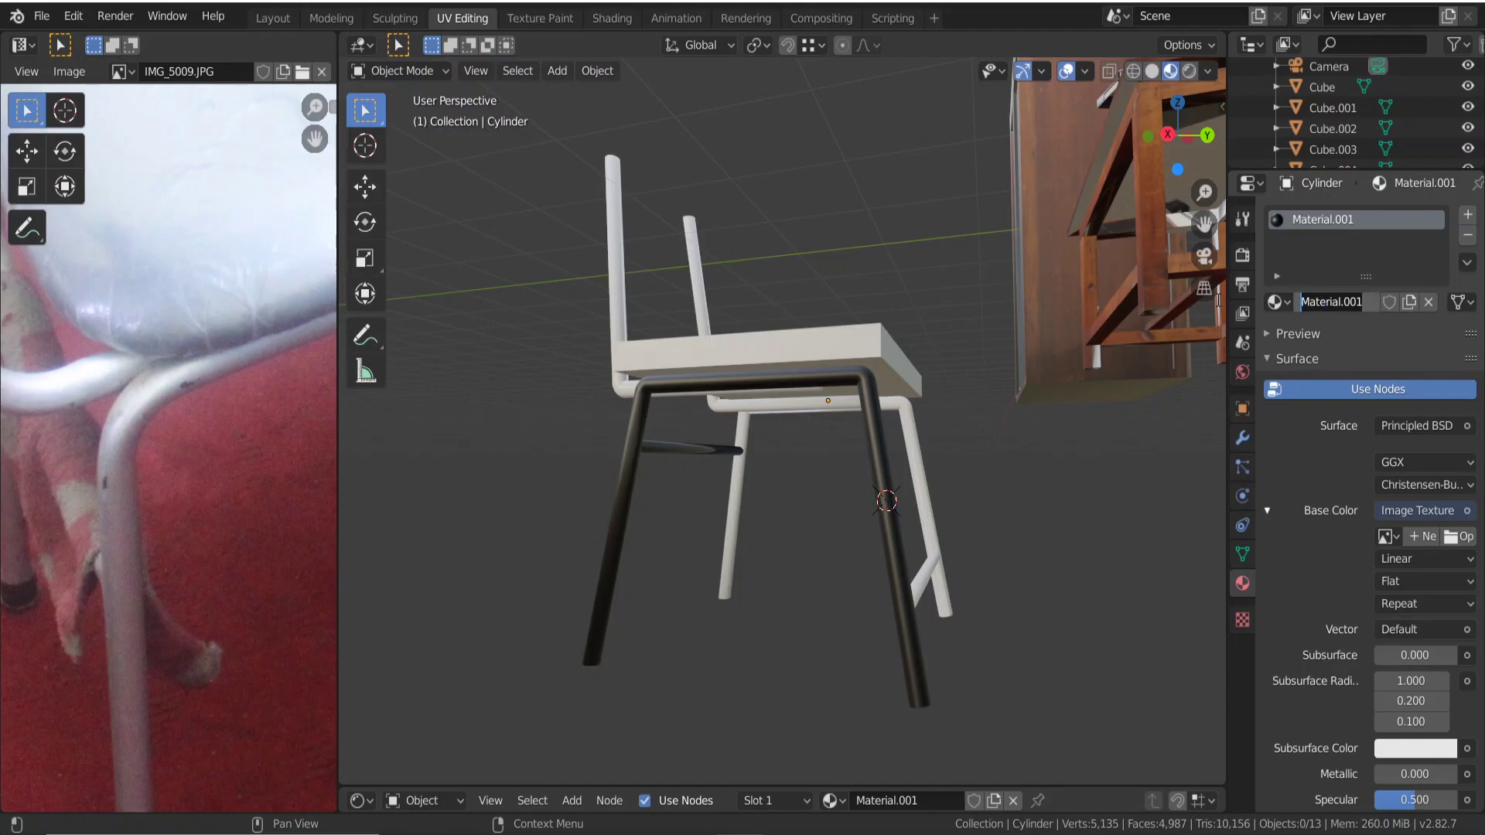
text(chair)
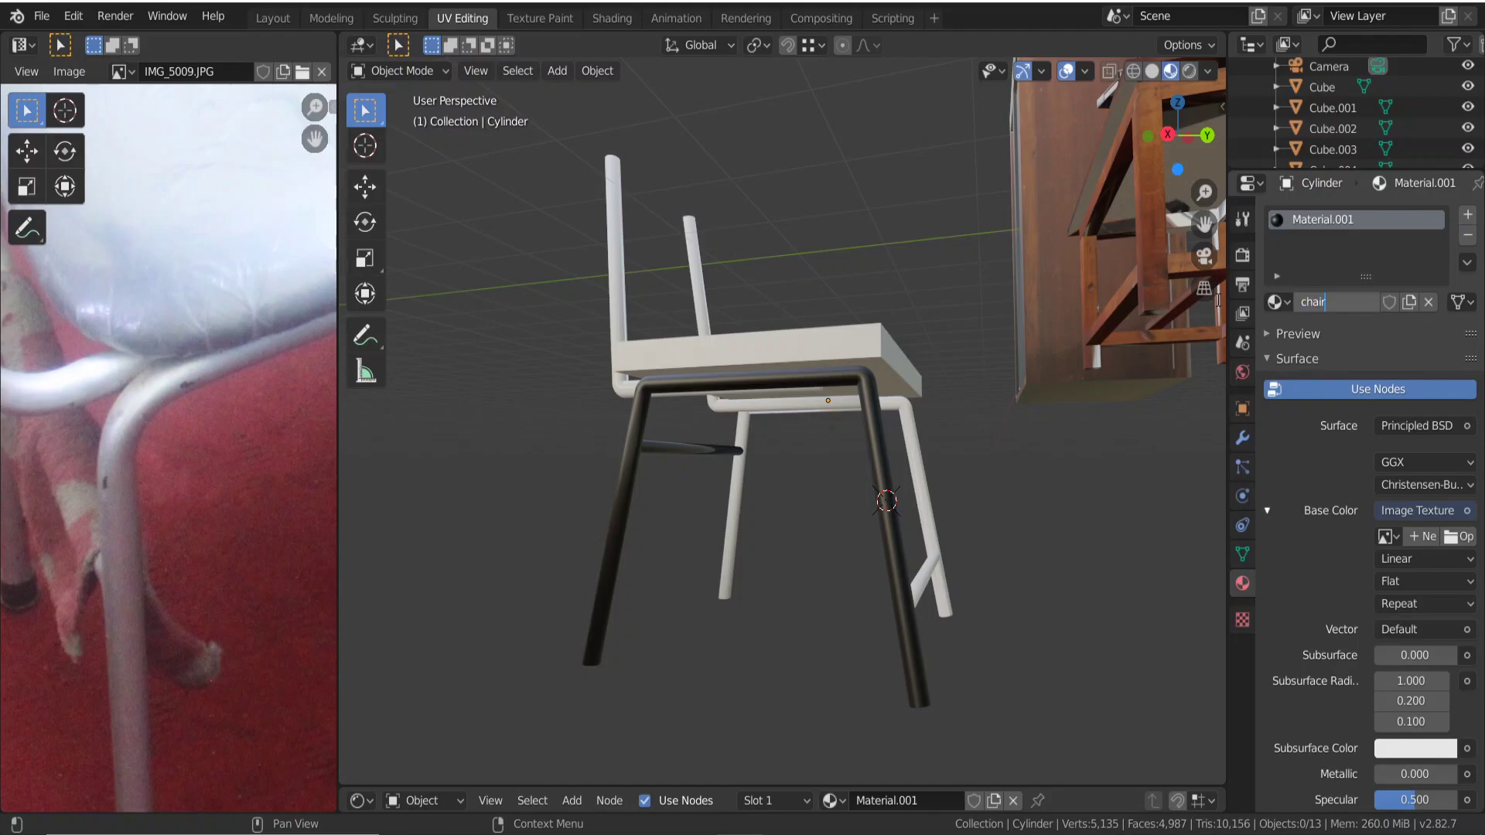
text(1)
key(Return)
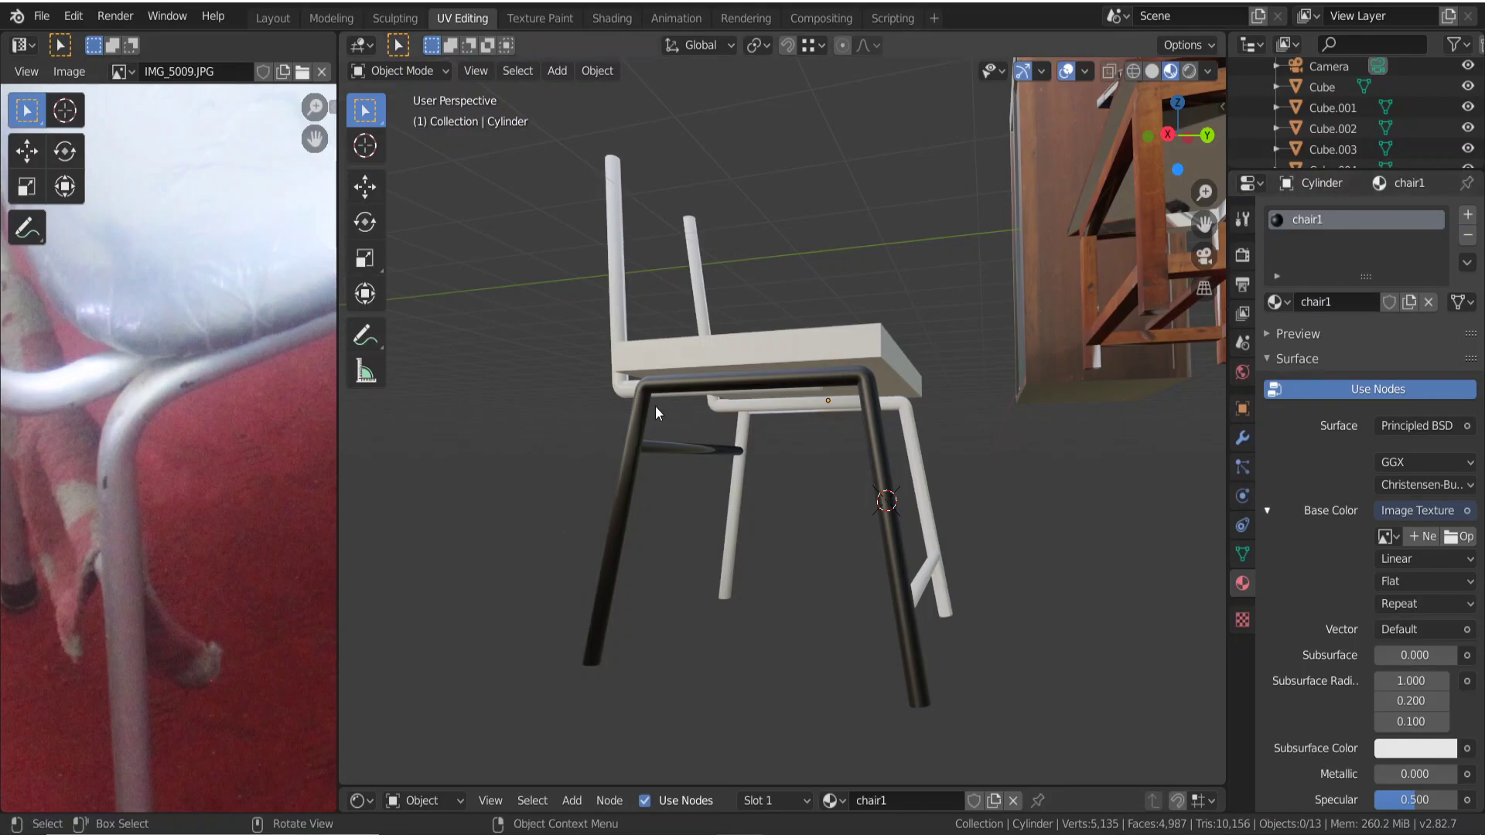
click(642, 407)
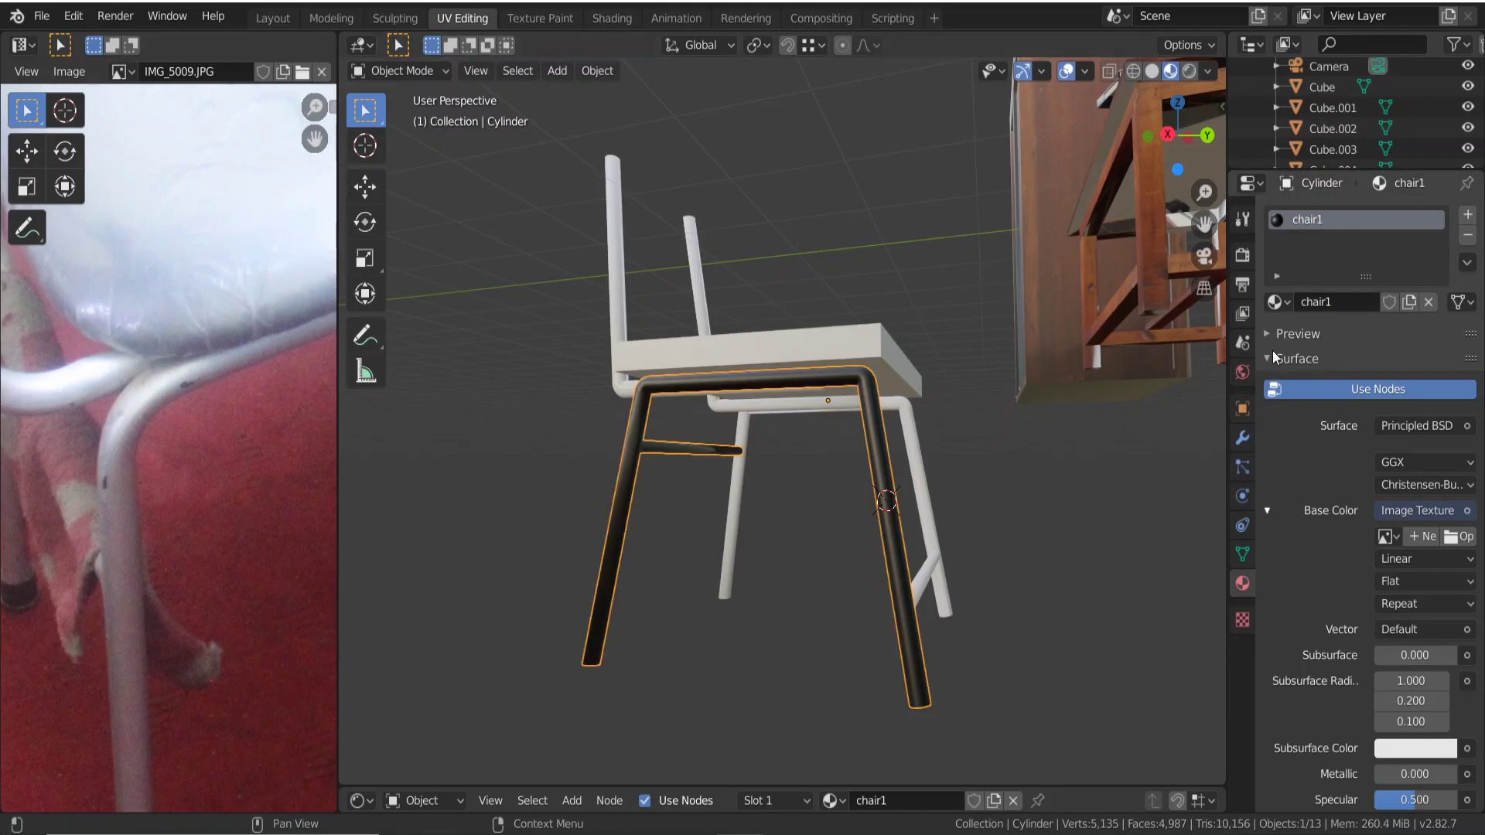
click(1283, 301)
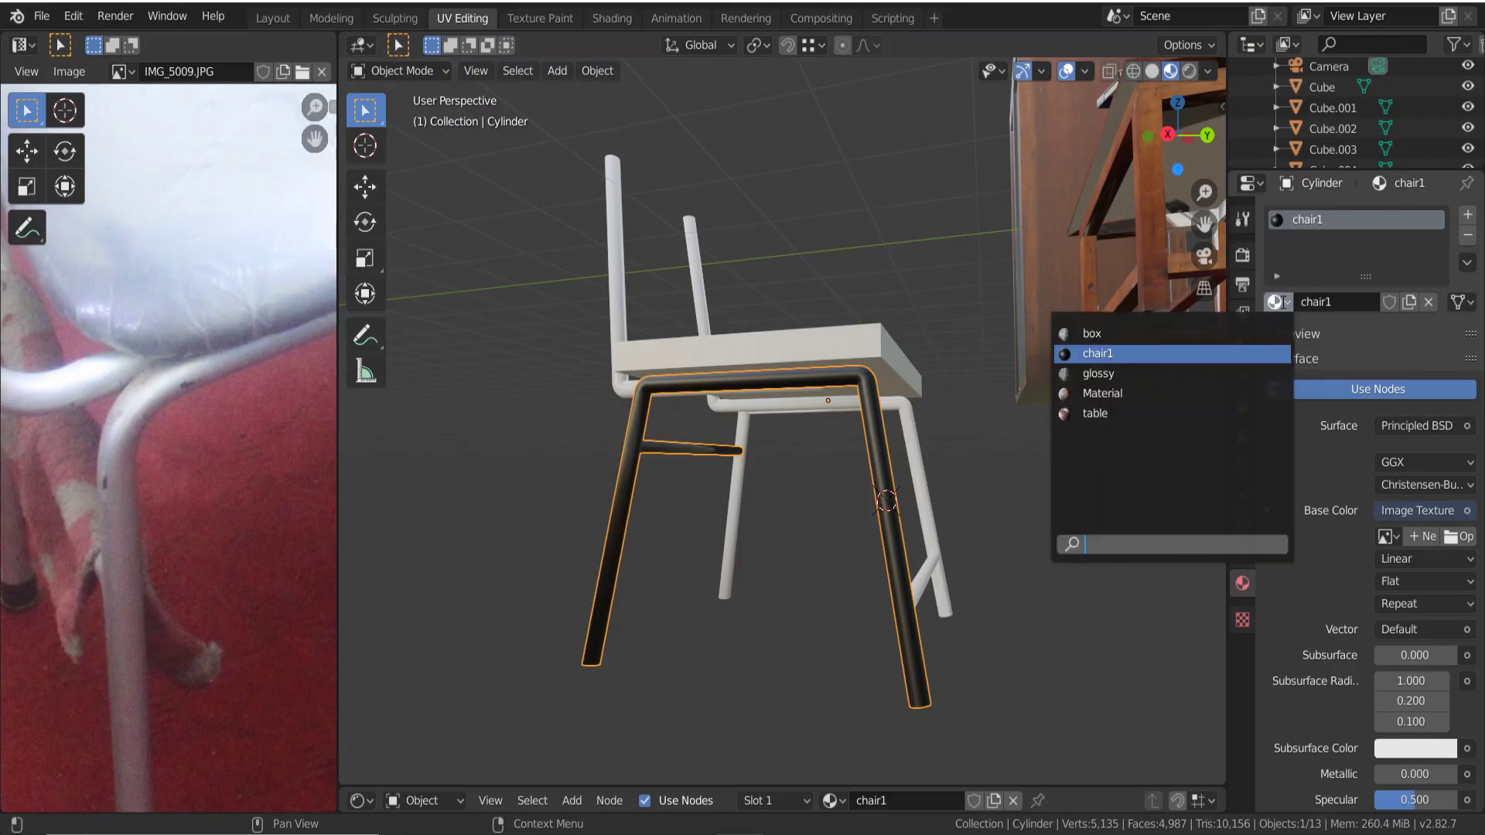
click(1163, 353)
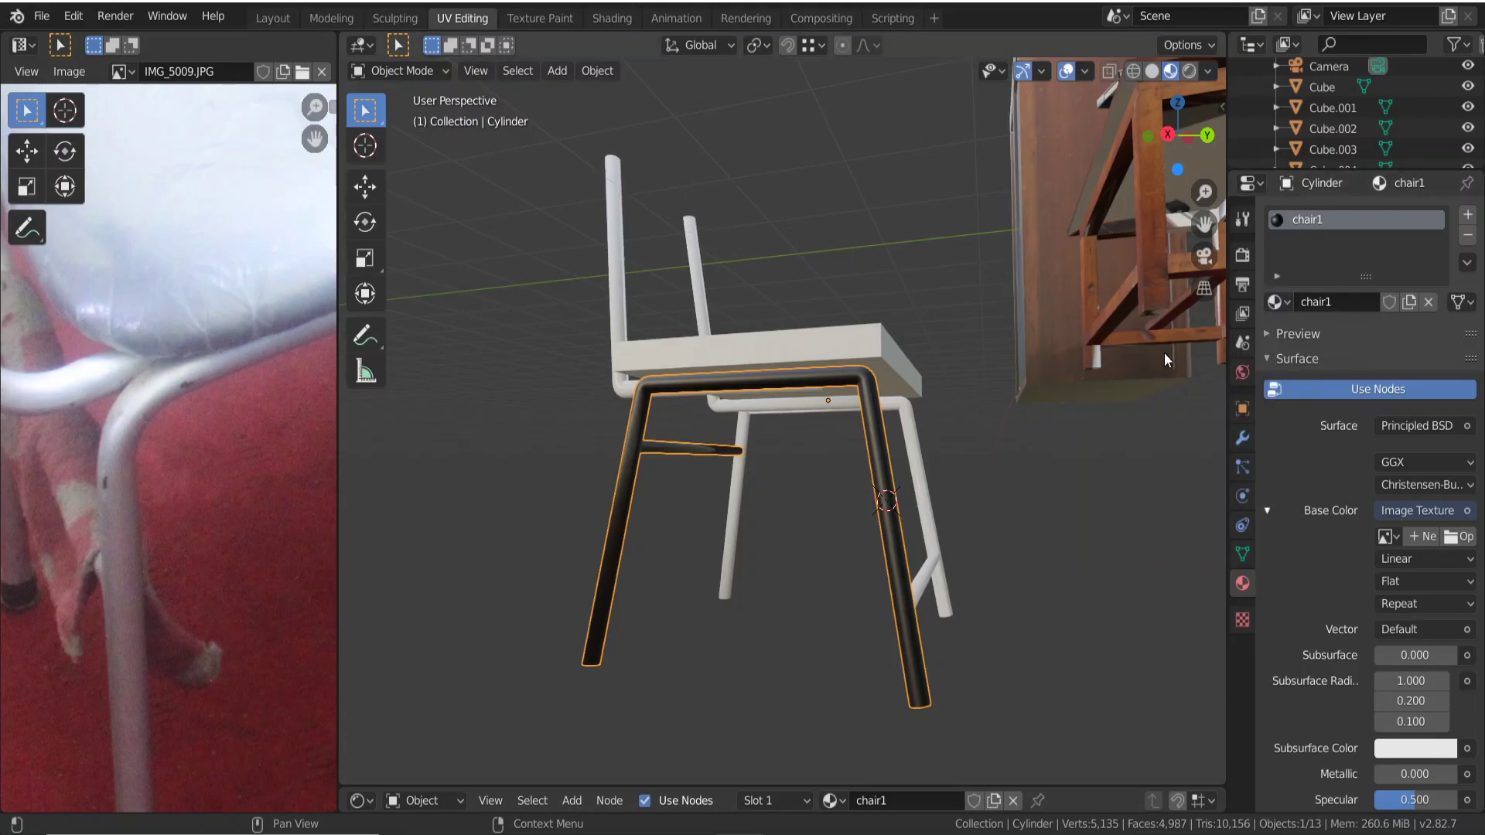
Assign IMG_5009.JPG as chair1's Base Color image and enlarge the shader node editor.
click(1395, 540)
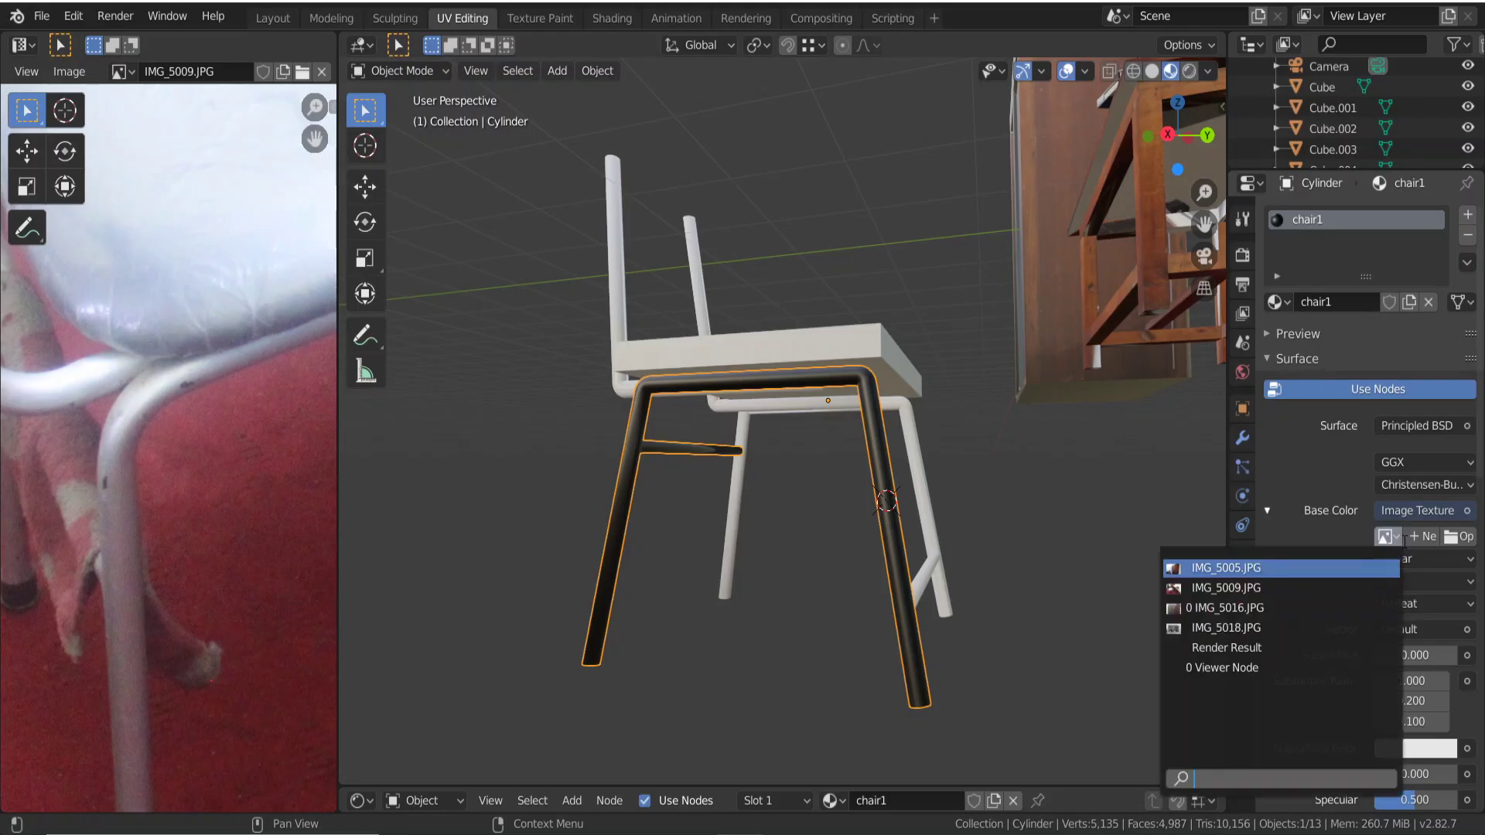
click(1301, 591)
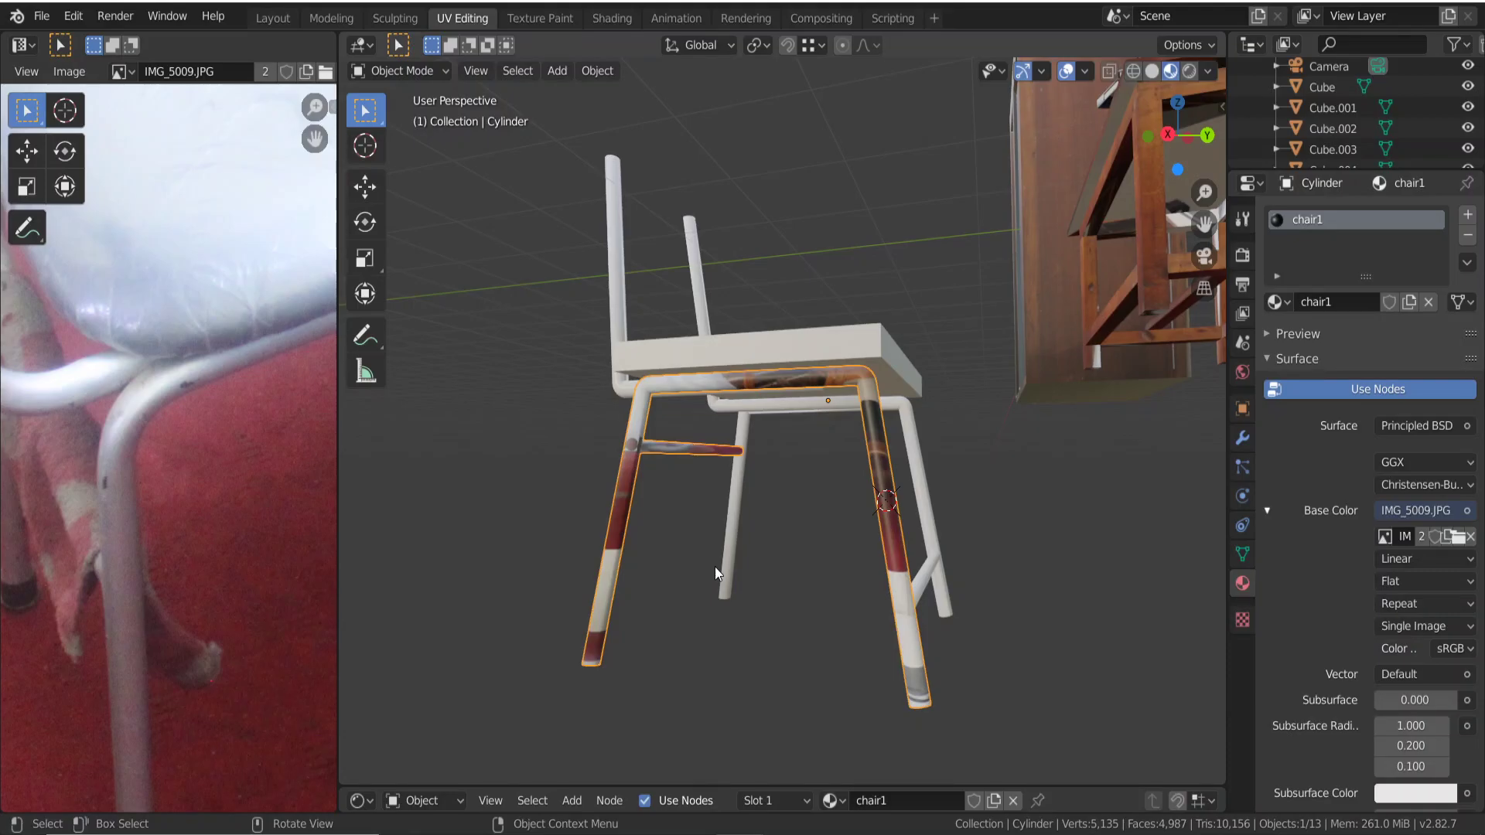
scroll(741, 519, down, 3)
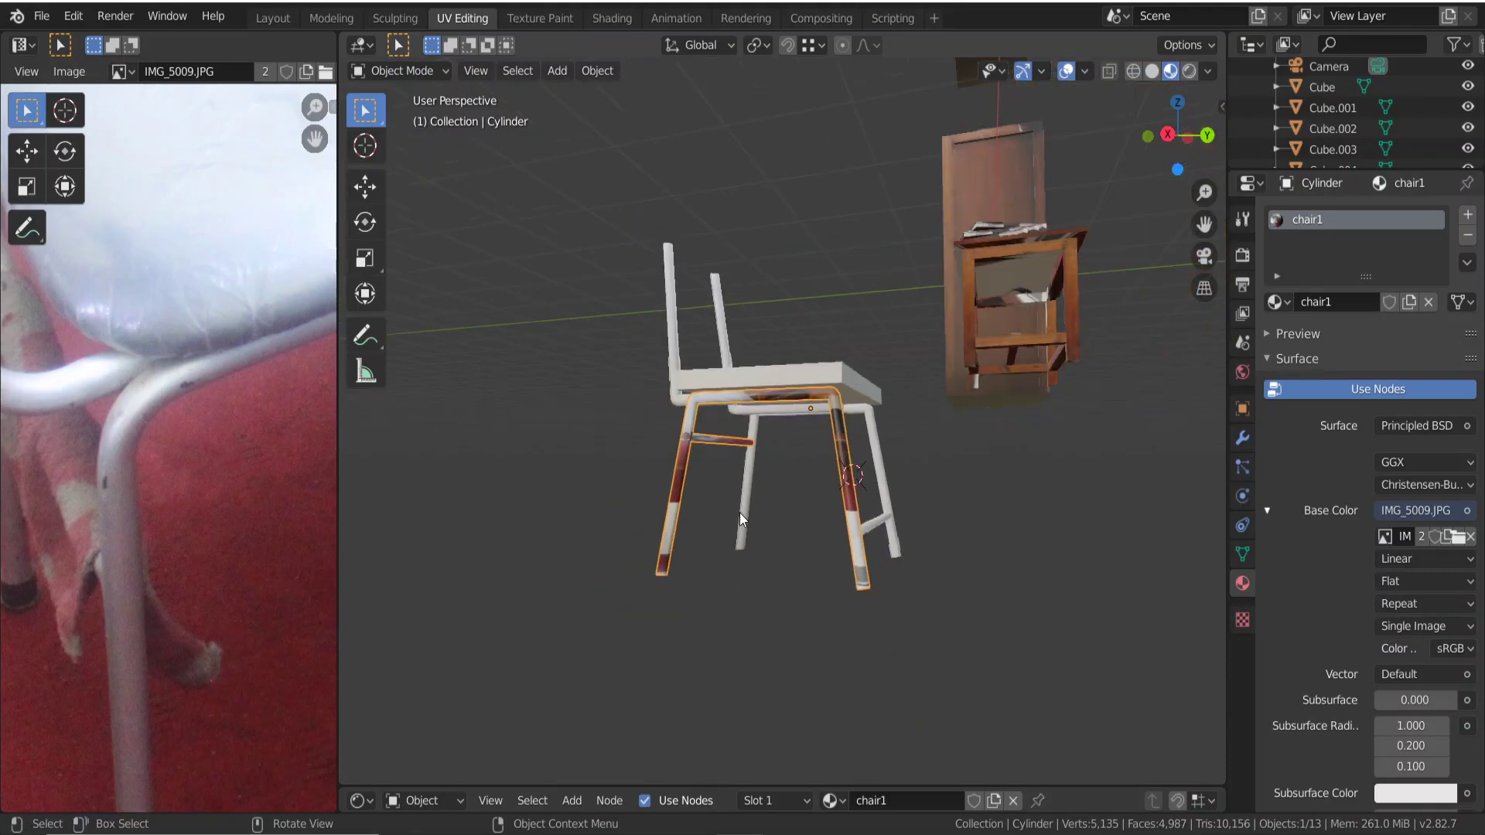
middle_drag(739, 513, 778, 512)
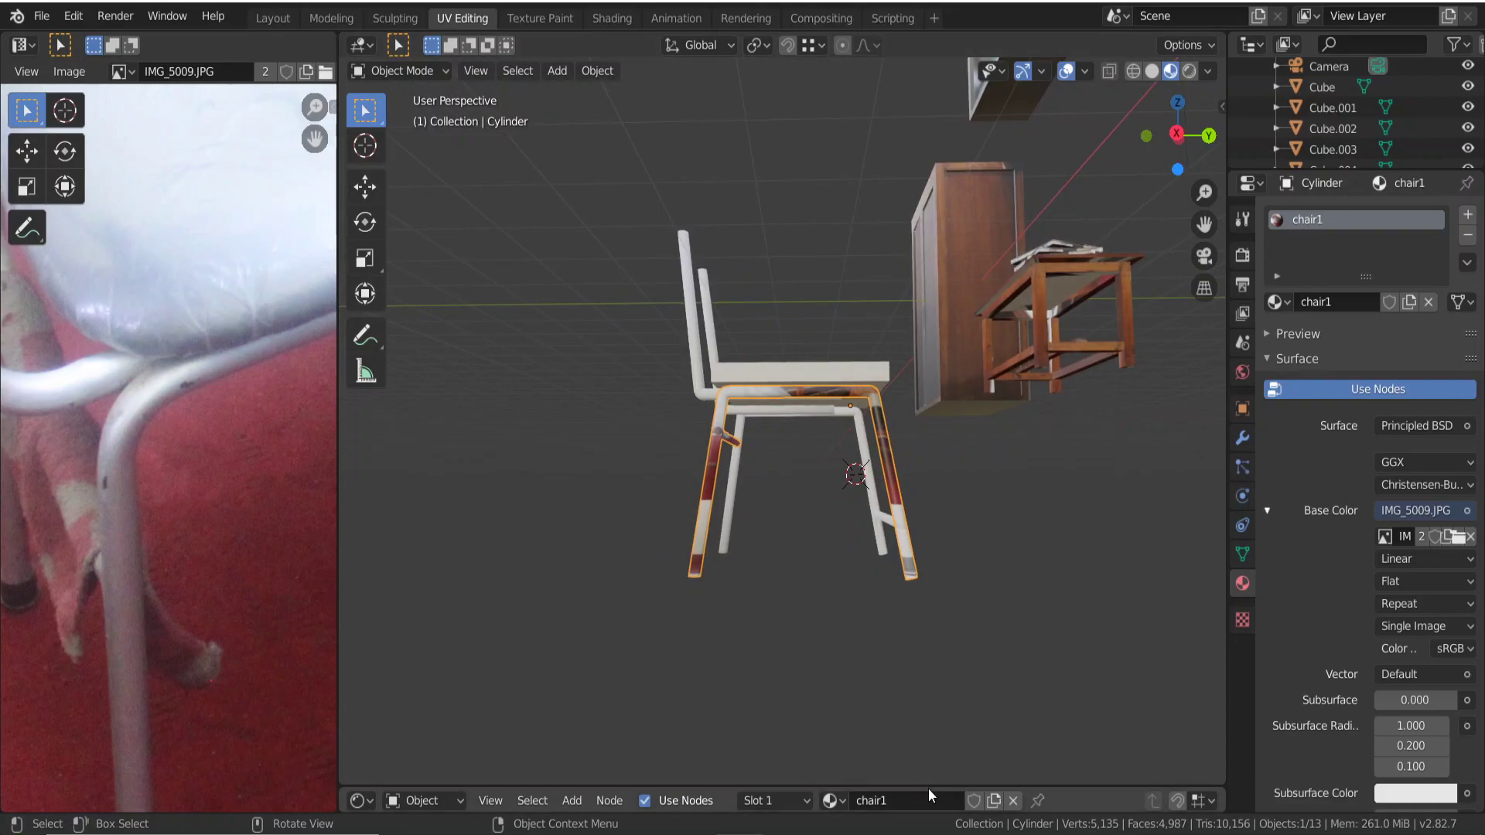
drag(926, 787, 898, 599)
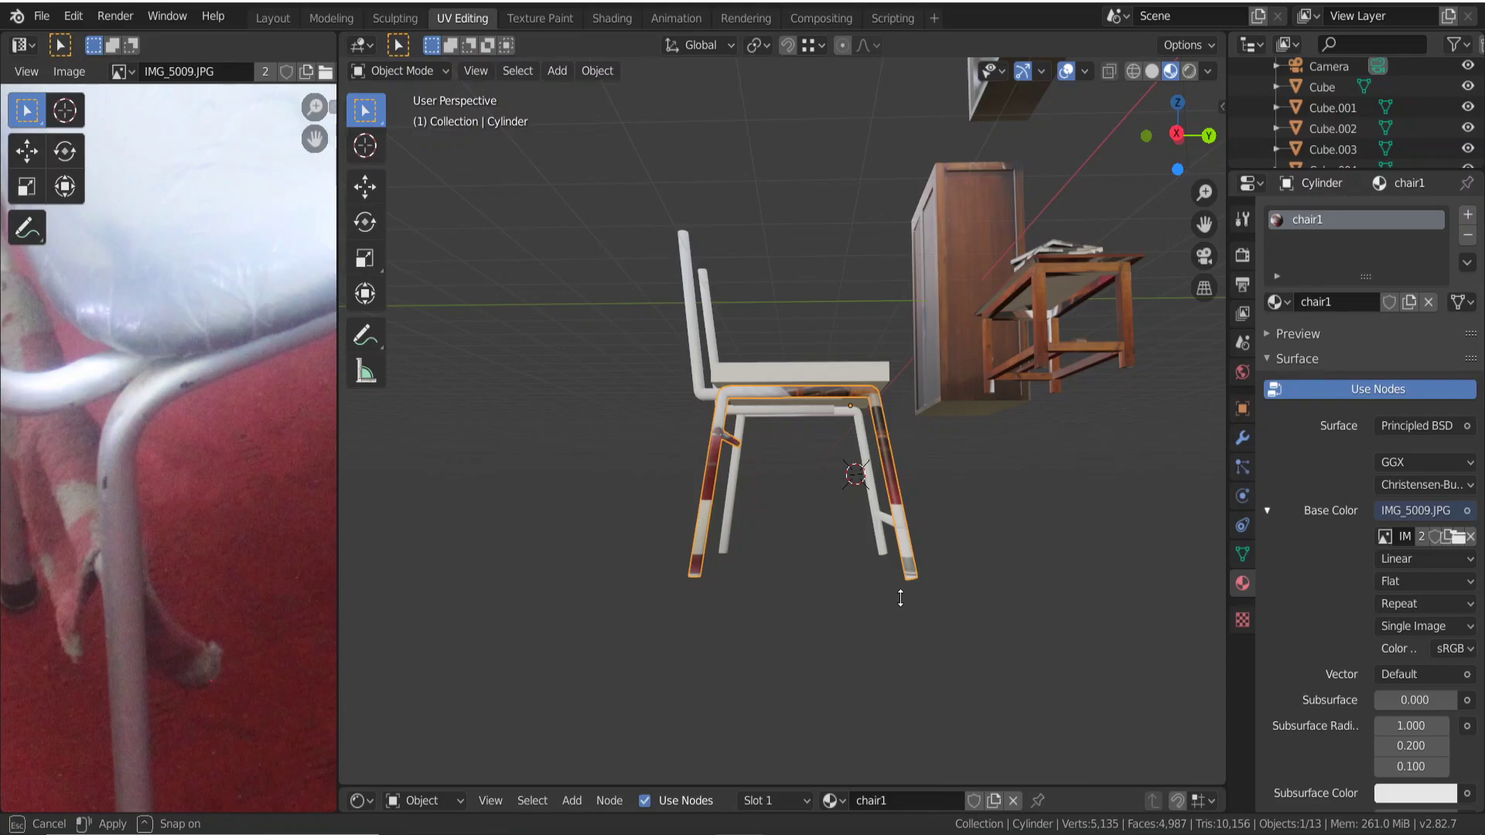
Reload IMG_5009.JPG from the reference images folder into the Image Texture node.
scroll(642, 735, up, 2)
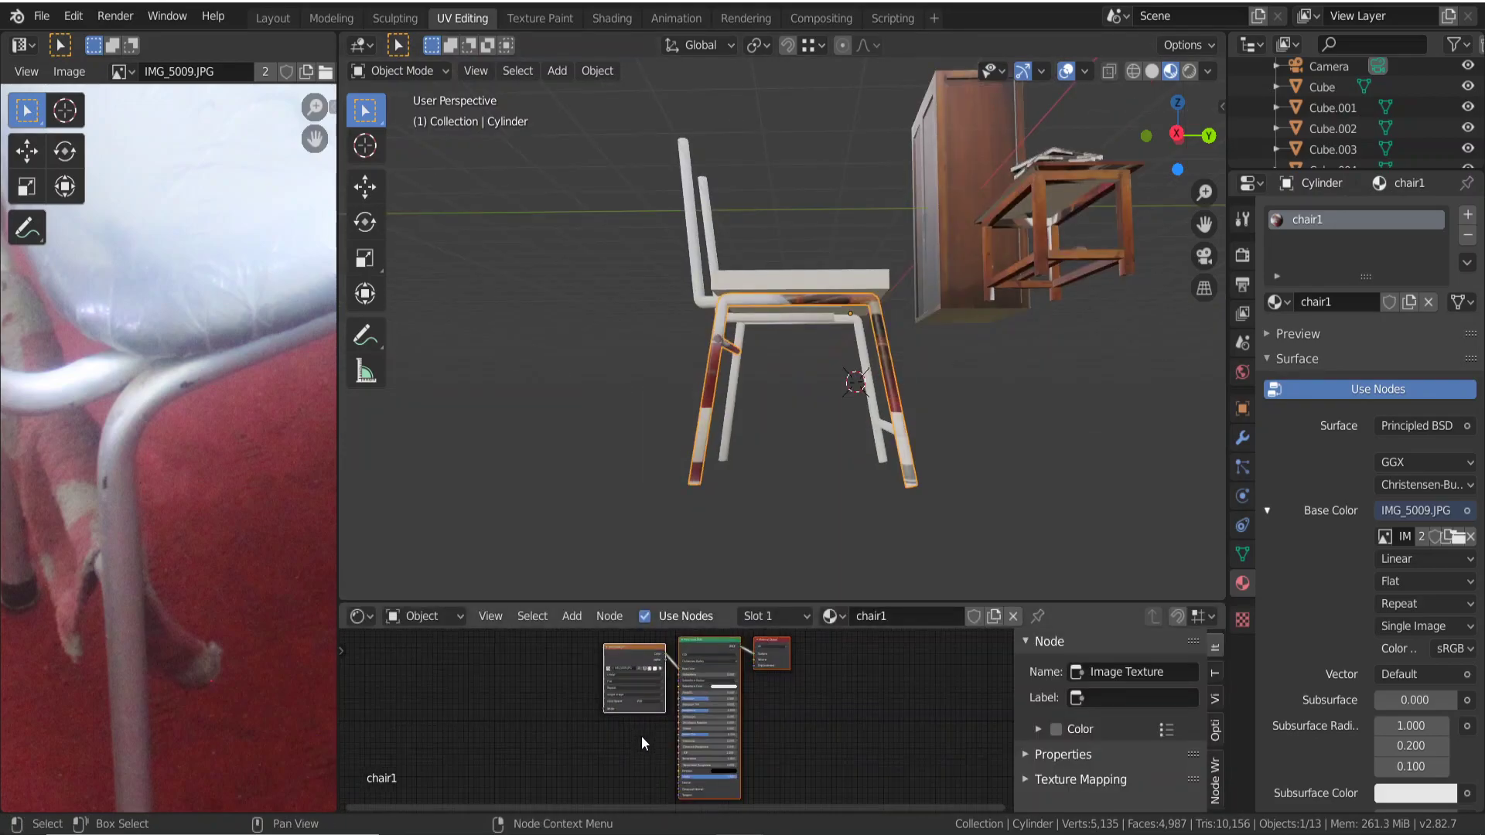
scroll(642, 736, up, 1)
scroll(642, 735, up, 2)
middle_drag(587, 732, 628, 793)
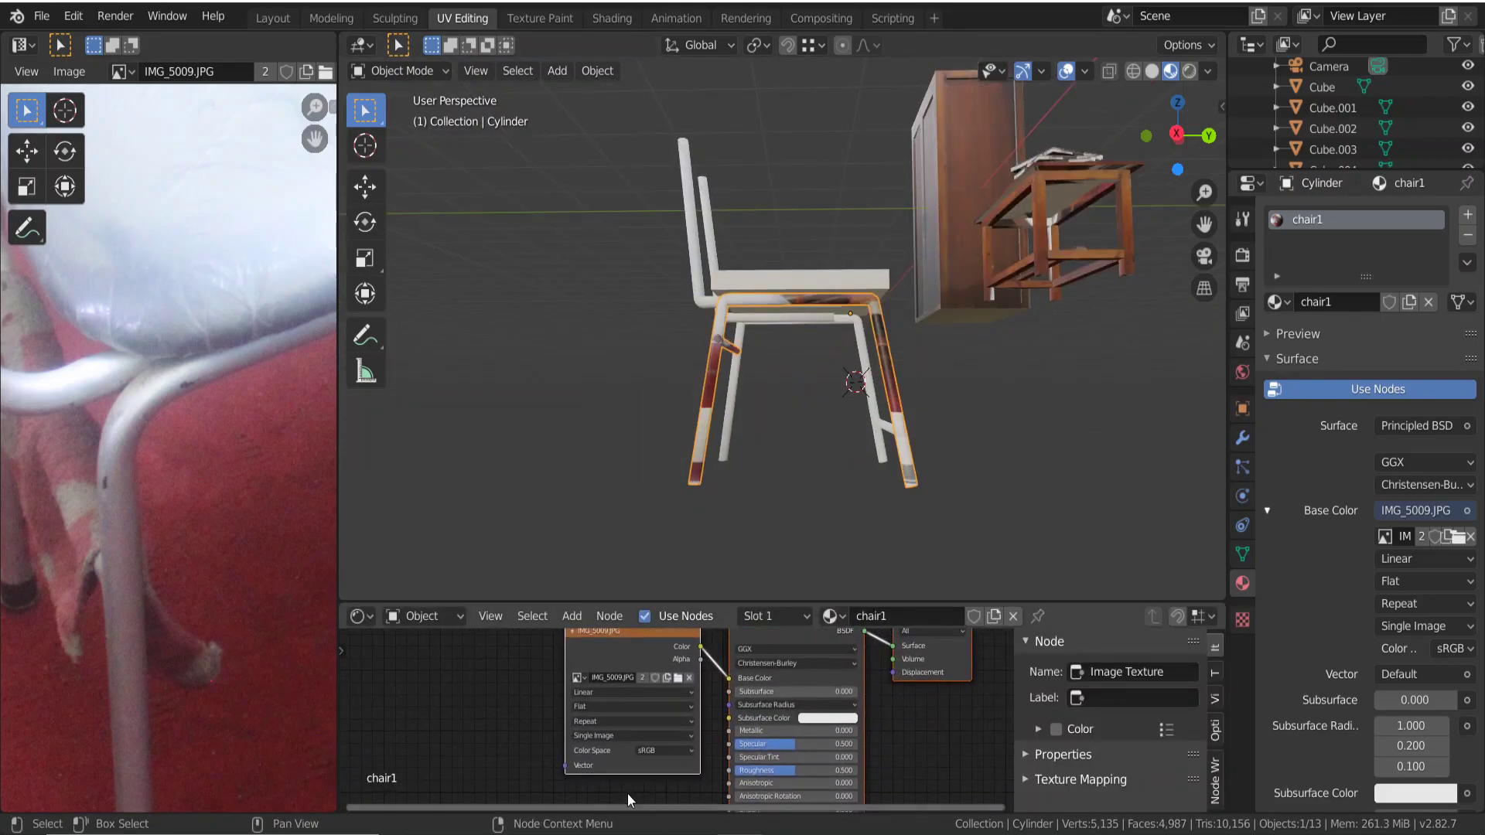
click(583, 683)
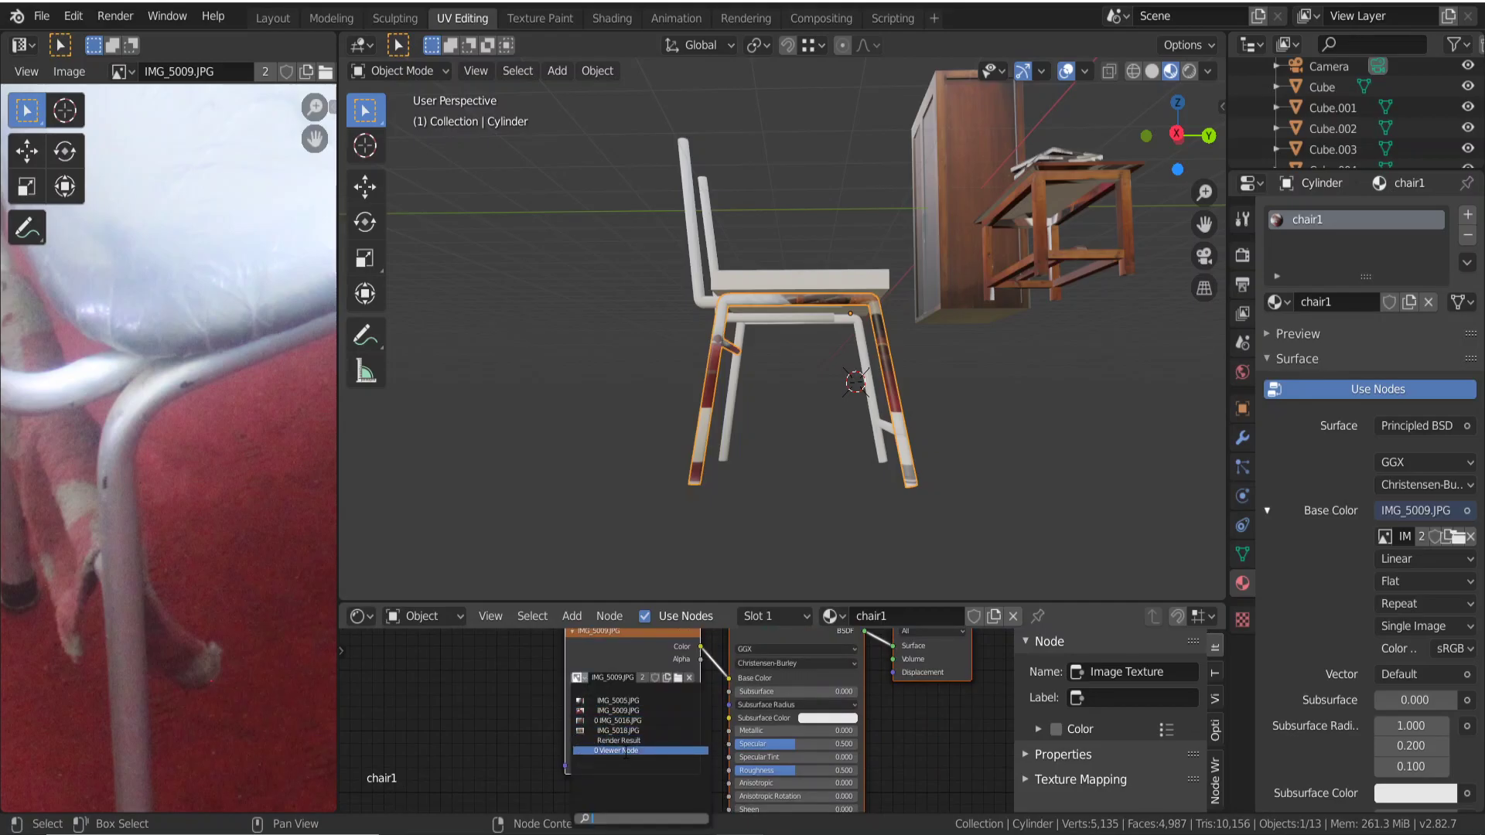
click(678, 681)
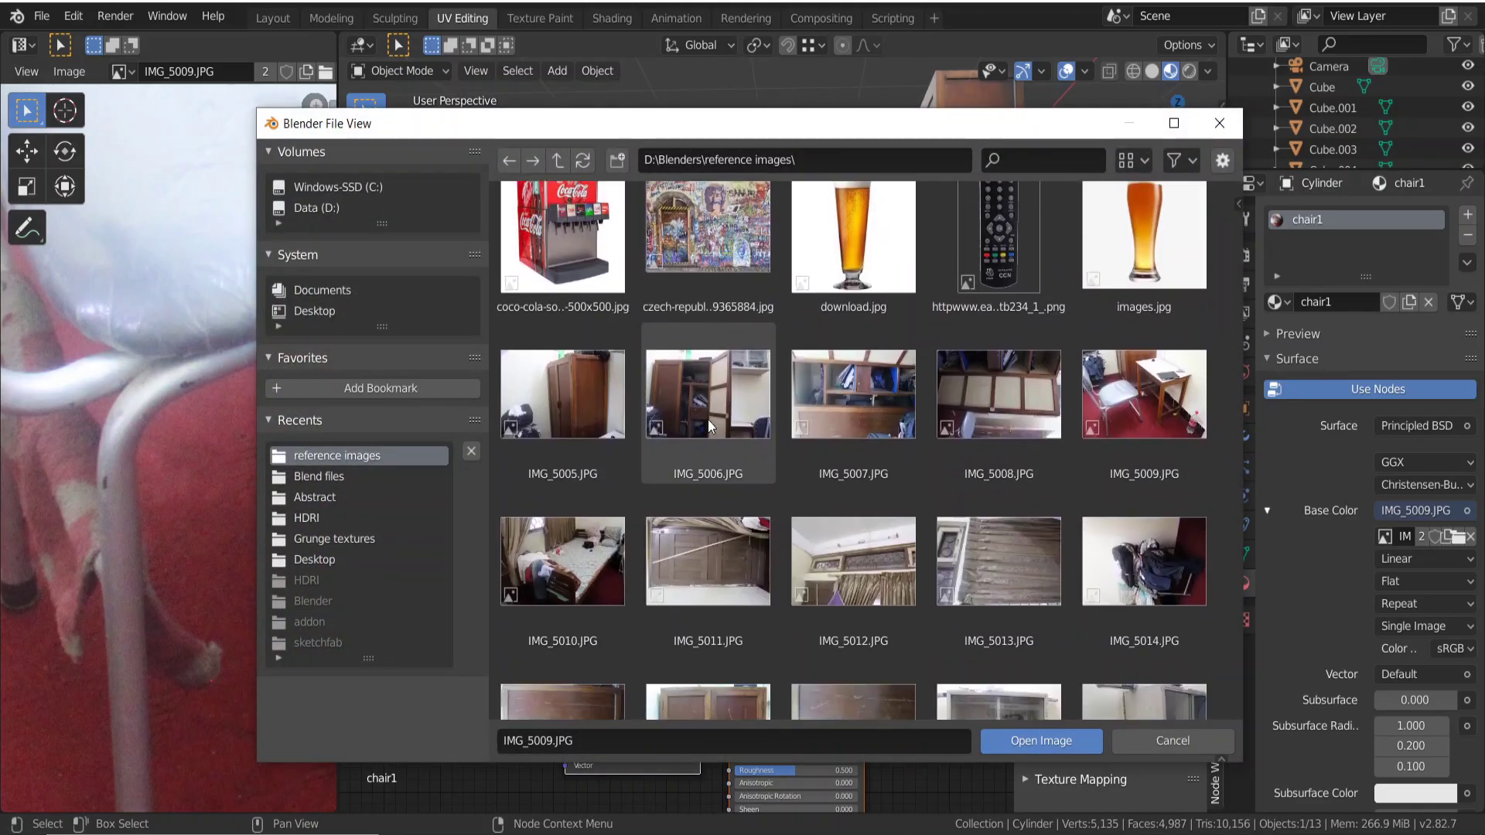
click(1038, 743)
Deselect the frame and zoom in to inspect the textured legs.
click(764, 490)
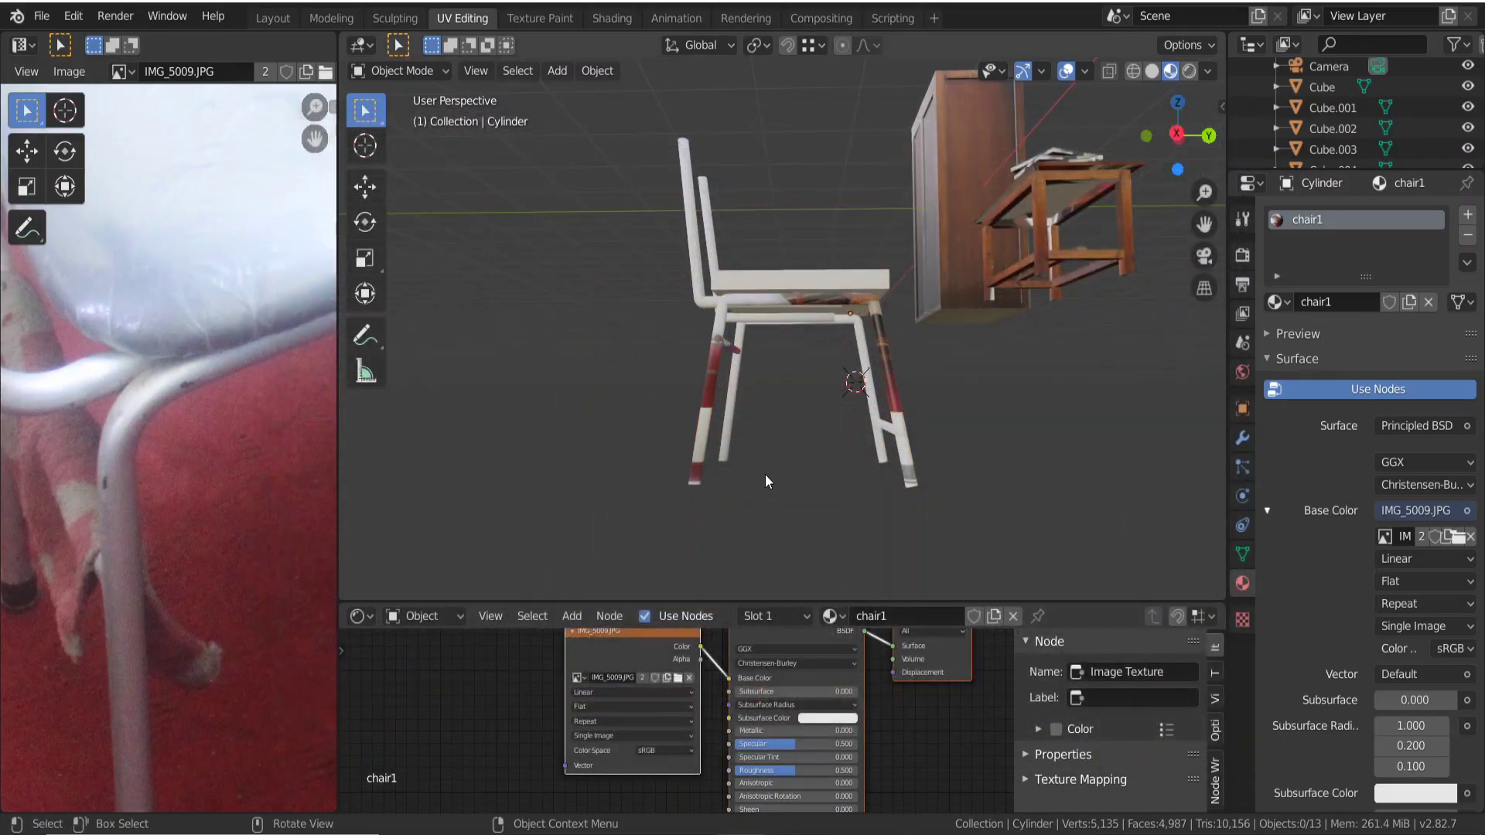
scroll(764, 475, up, 1)
scroll(763, 446, up, 1)
middle_drag(752, 451, 760, 458)
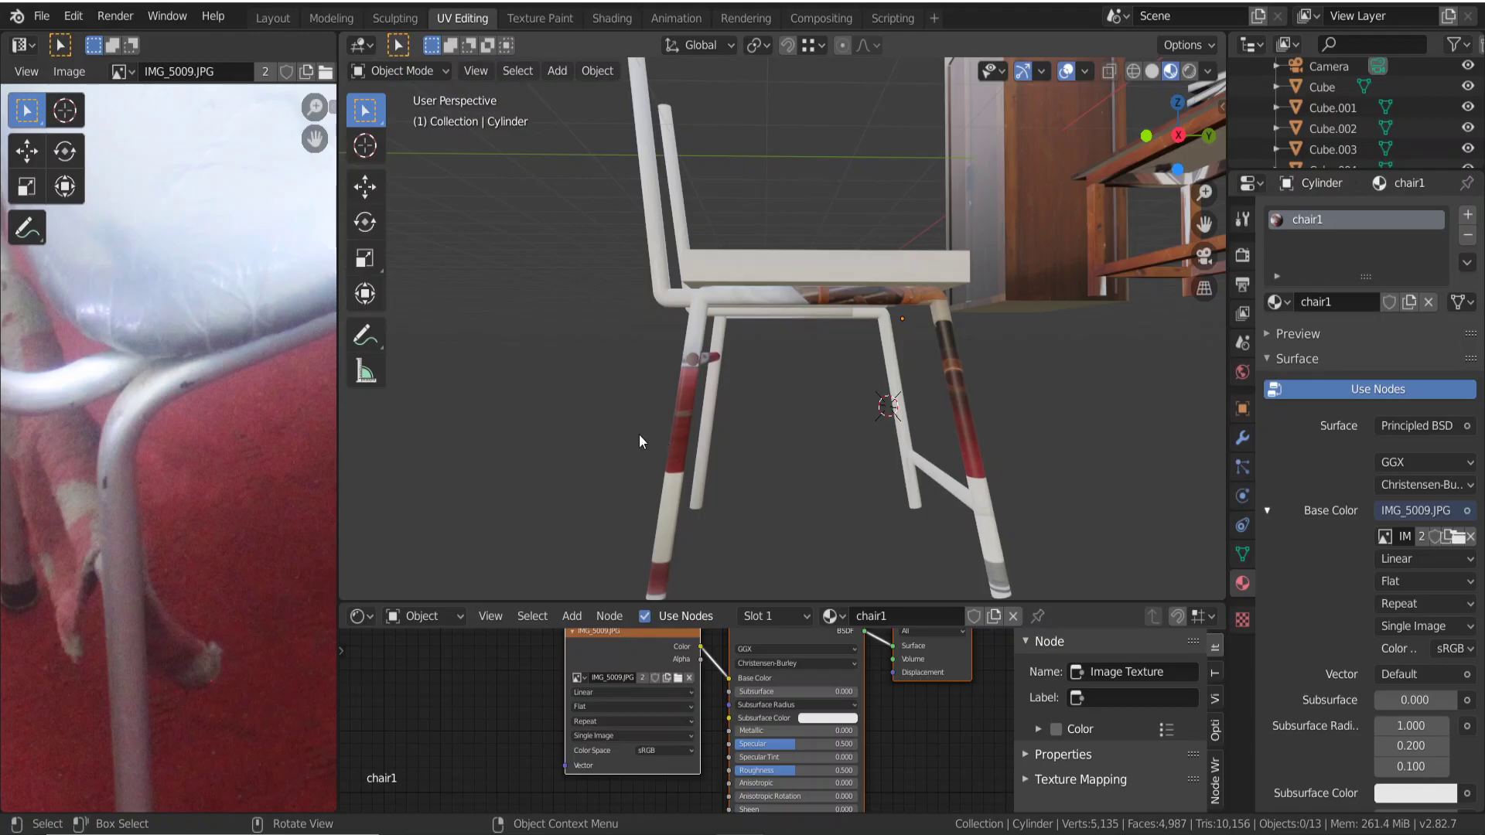
Select the chair1 leg Cylinder object and enter Edit Mode to show its UV islands.
key(Tab)
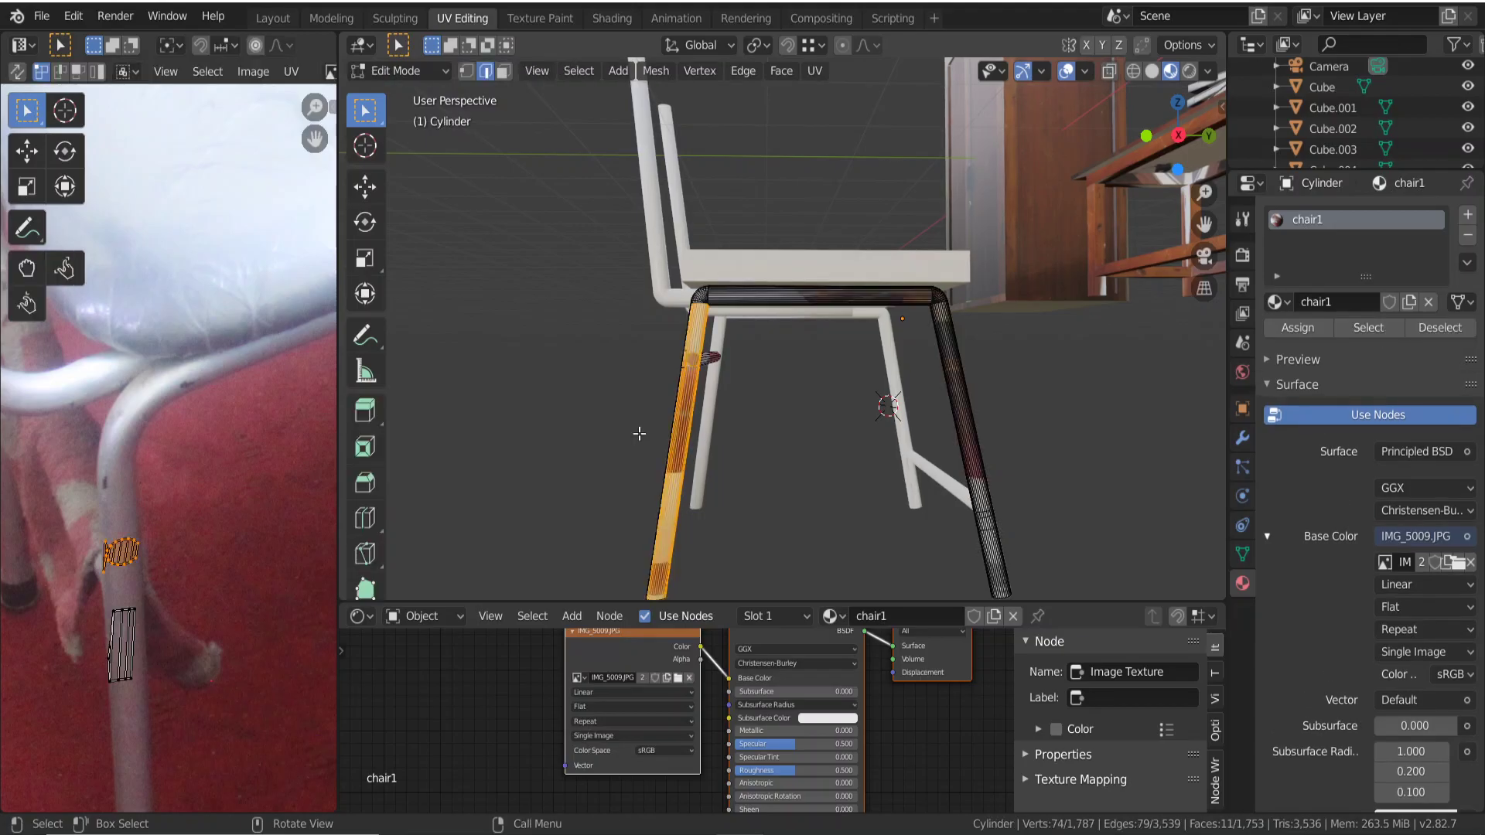
key(Tab)
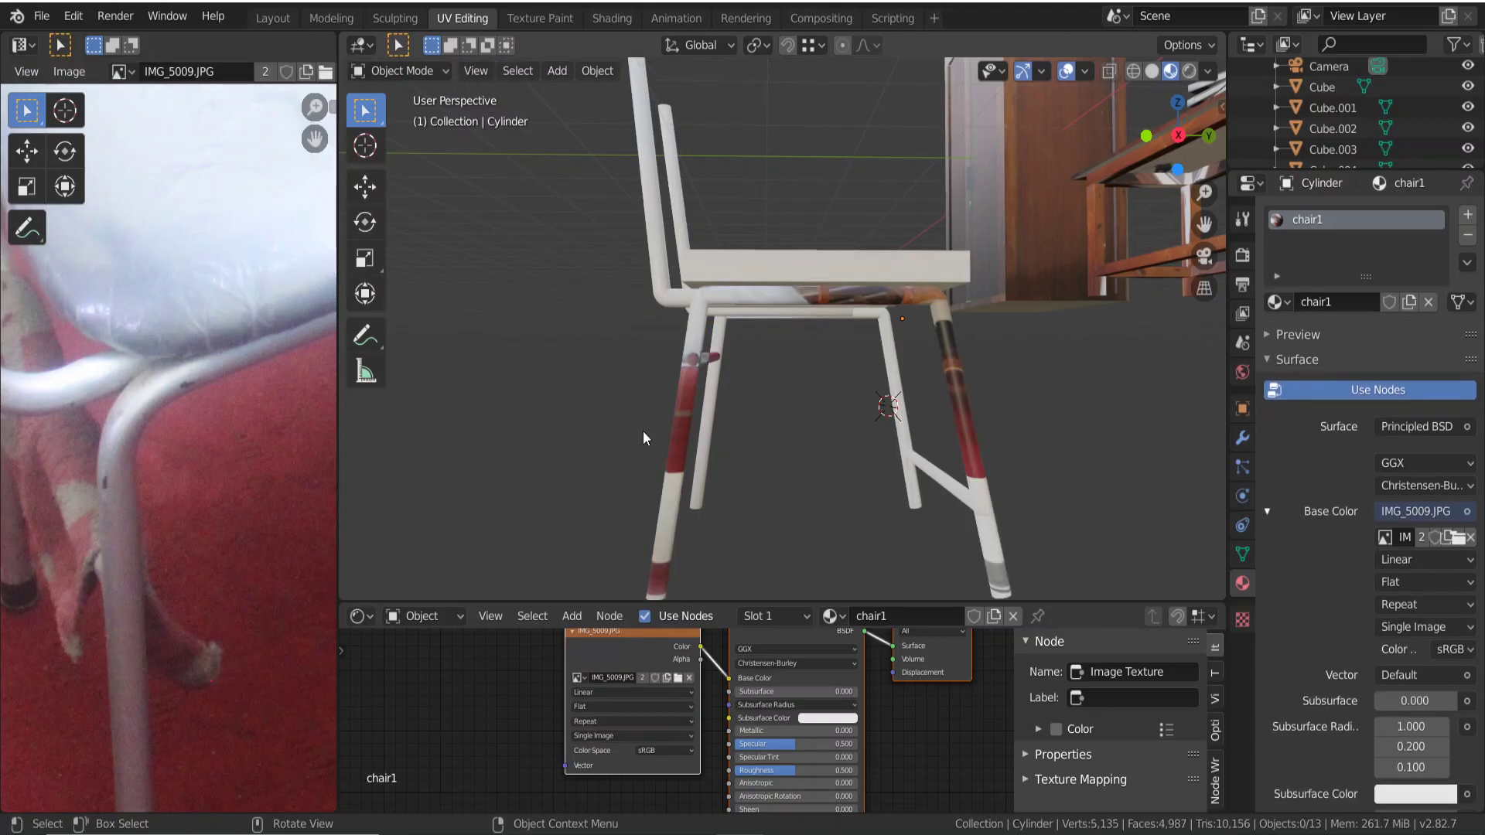
key(Tab)
key(Tab)
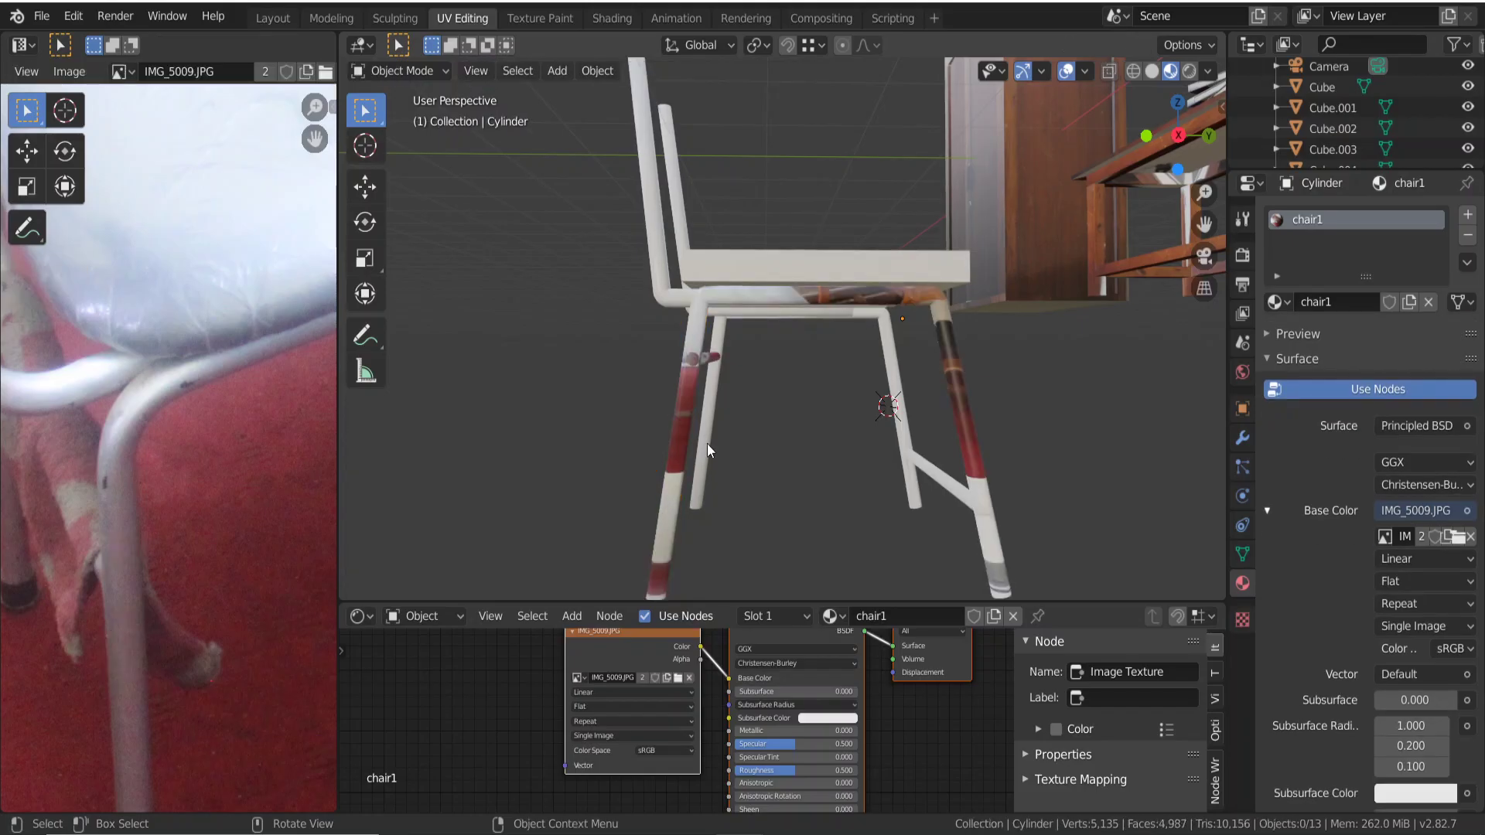
click(712, 443)
click(704, 444)
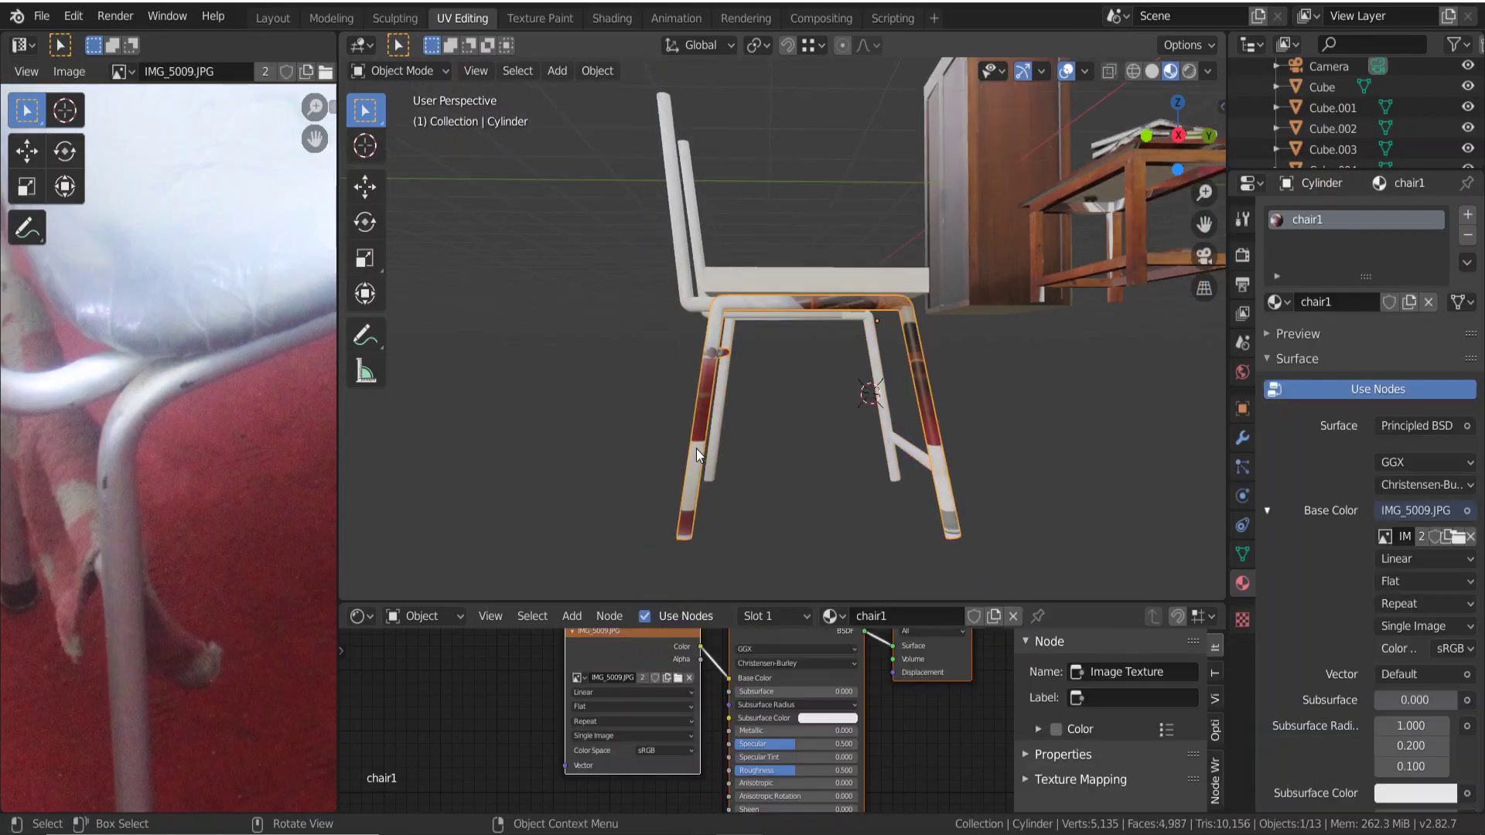
key(Tab)
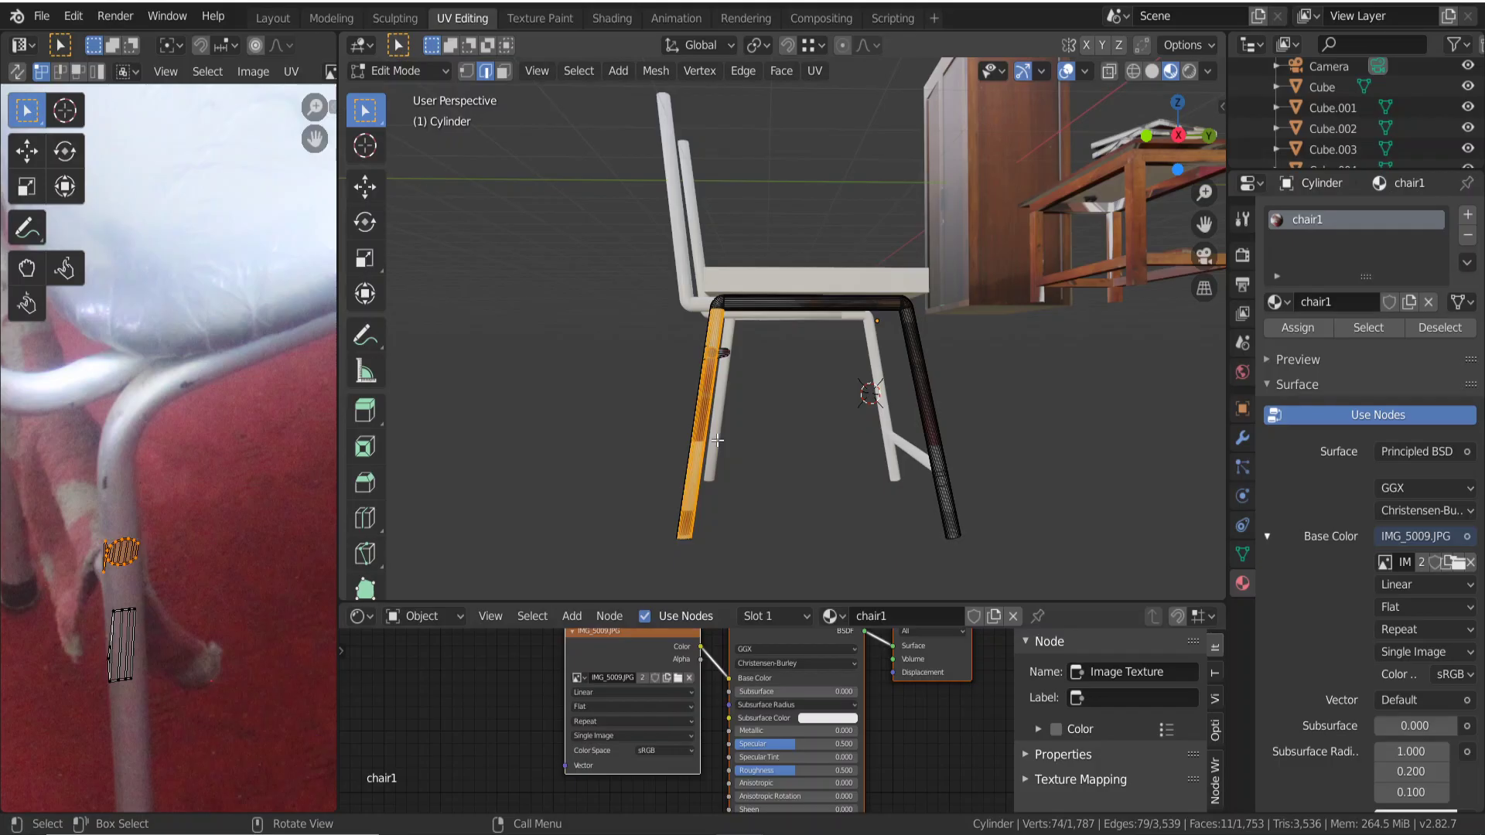
Project the front leg's UVs from the current view onto the chair photo.
key(u)
click(716, 440)
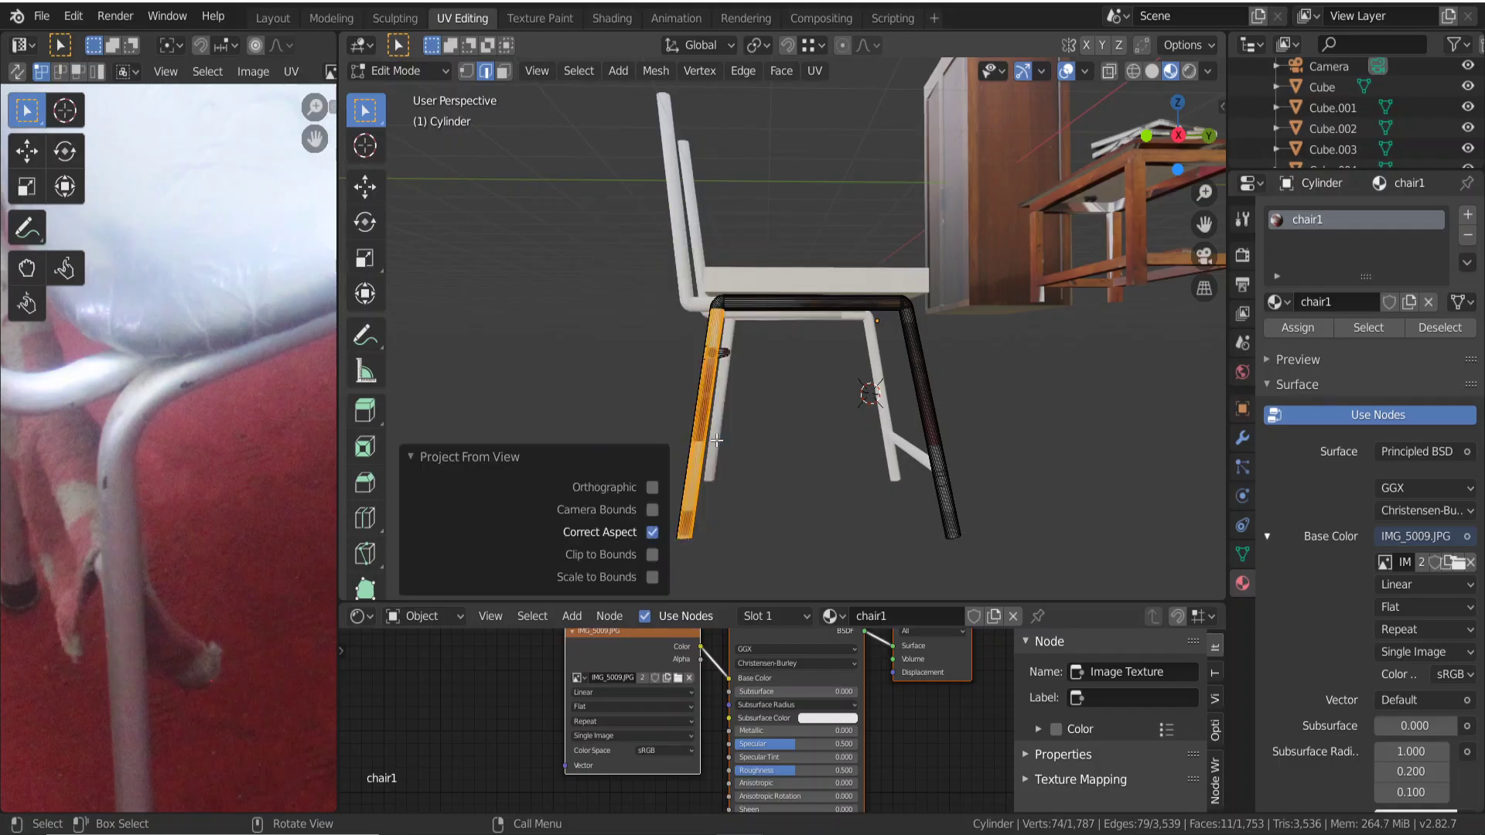
scroll(109, 439, down, 3)
scroll(117, 444, down, 1)
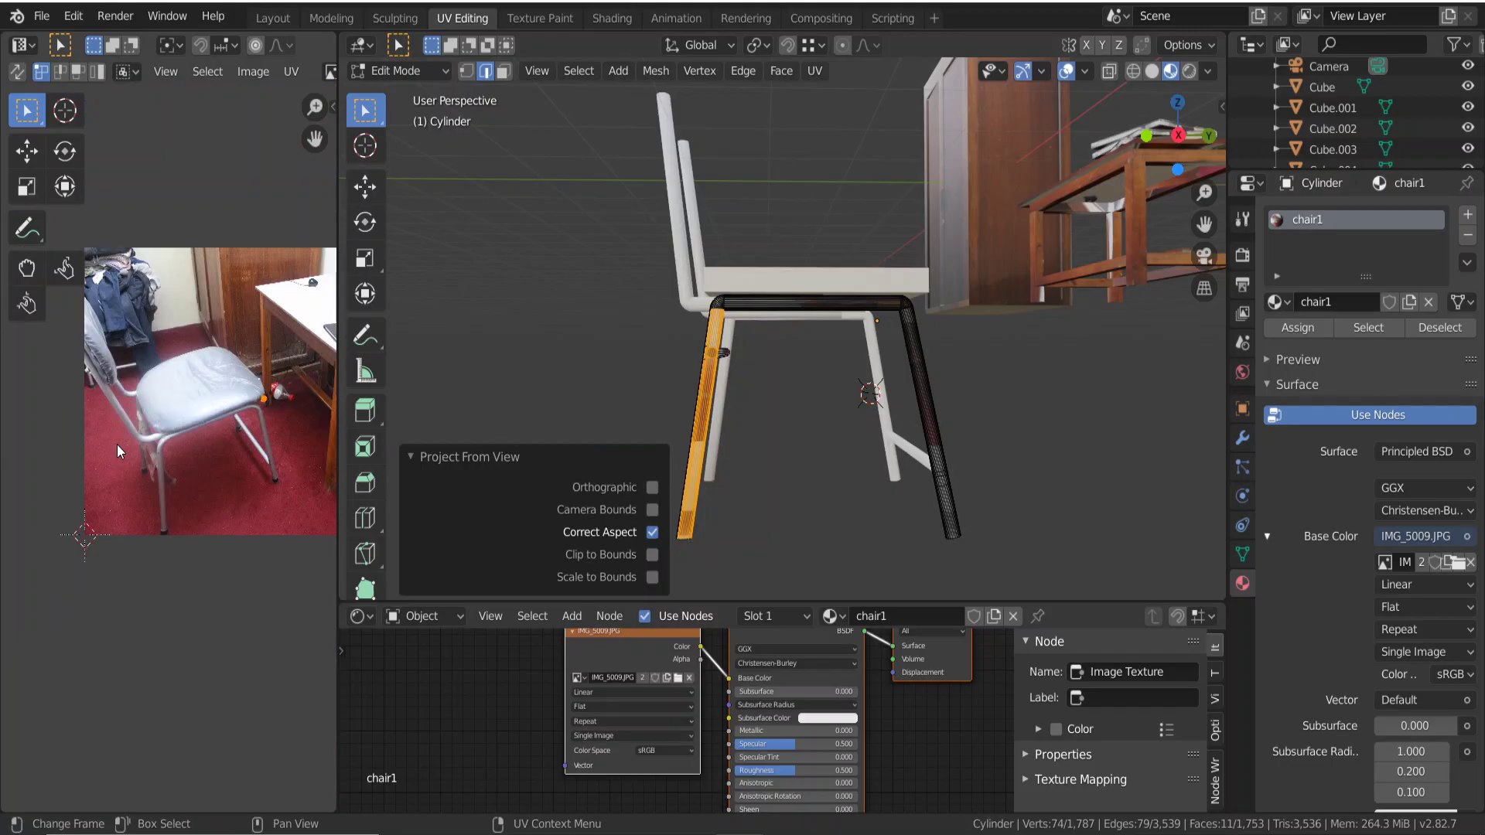
scroll(258, 424, down, 1)
middle_drag(272, 407, 220, 425)
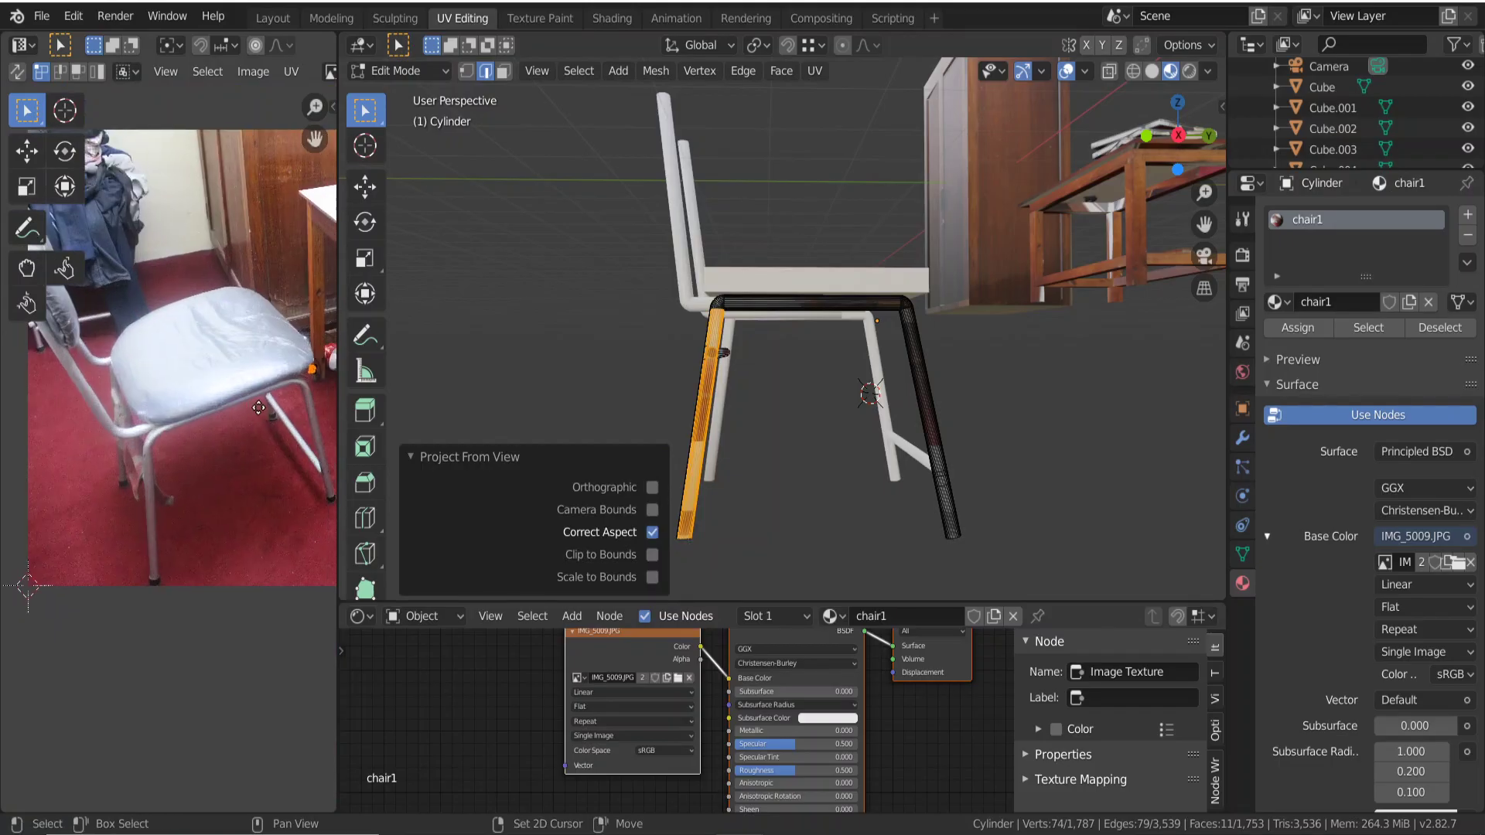
Move the leg's UV island onto the photographed metal leg and preview the texture.
key(g)
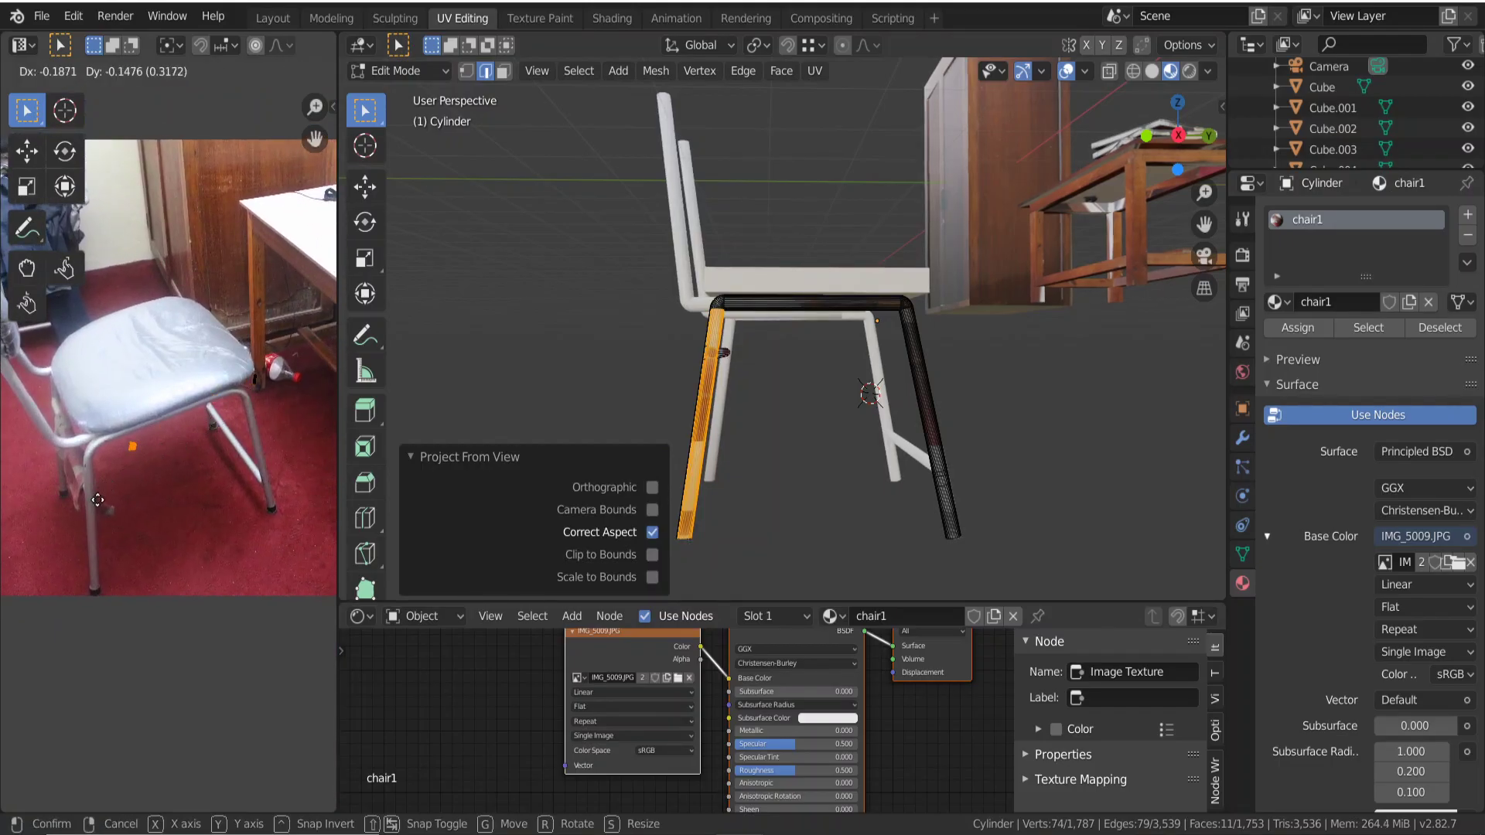
click(62, 587)
scroll(66, 579, up, 2)
scroll(66, 579, up, 3)
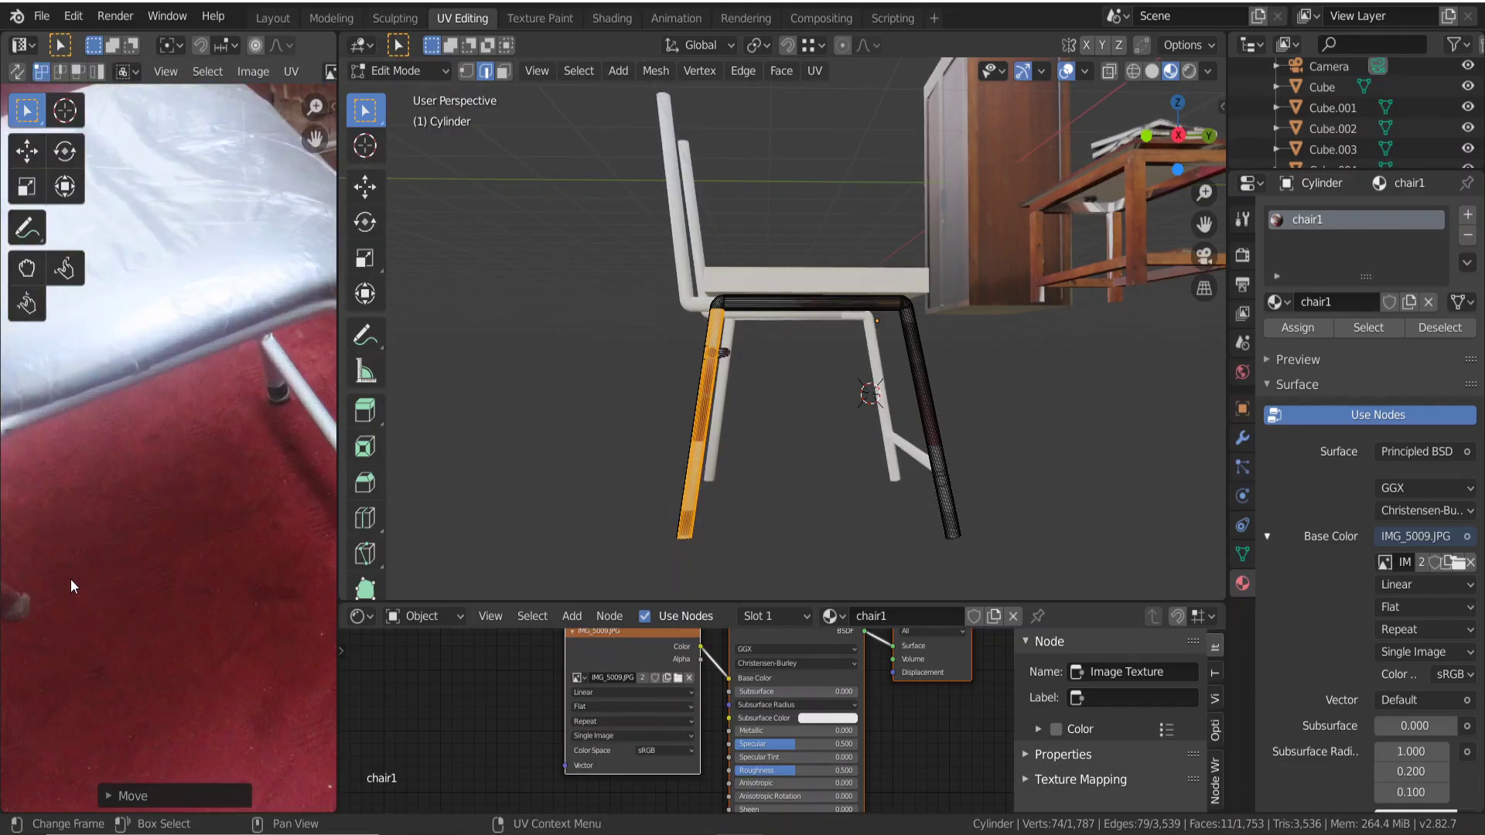
scroll(71, 579, down, 3)
key(g)
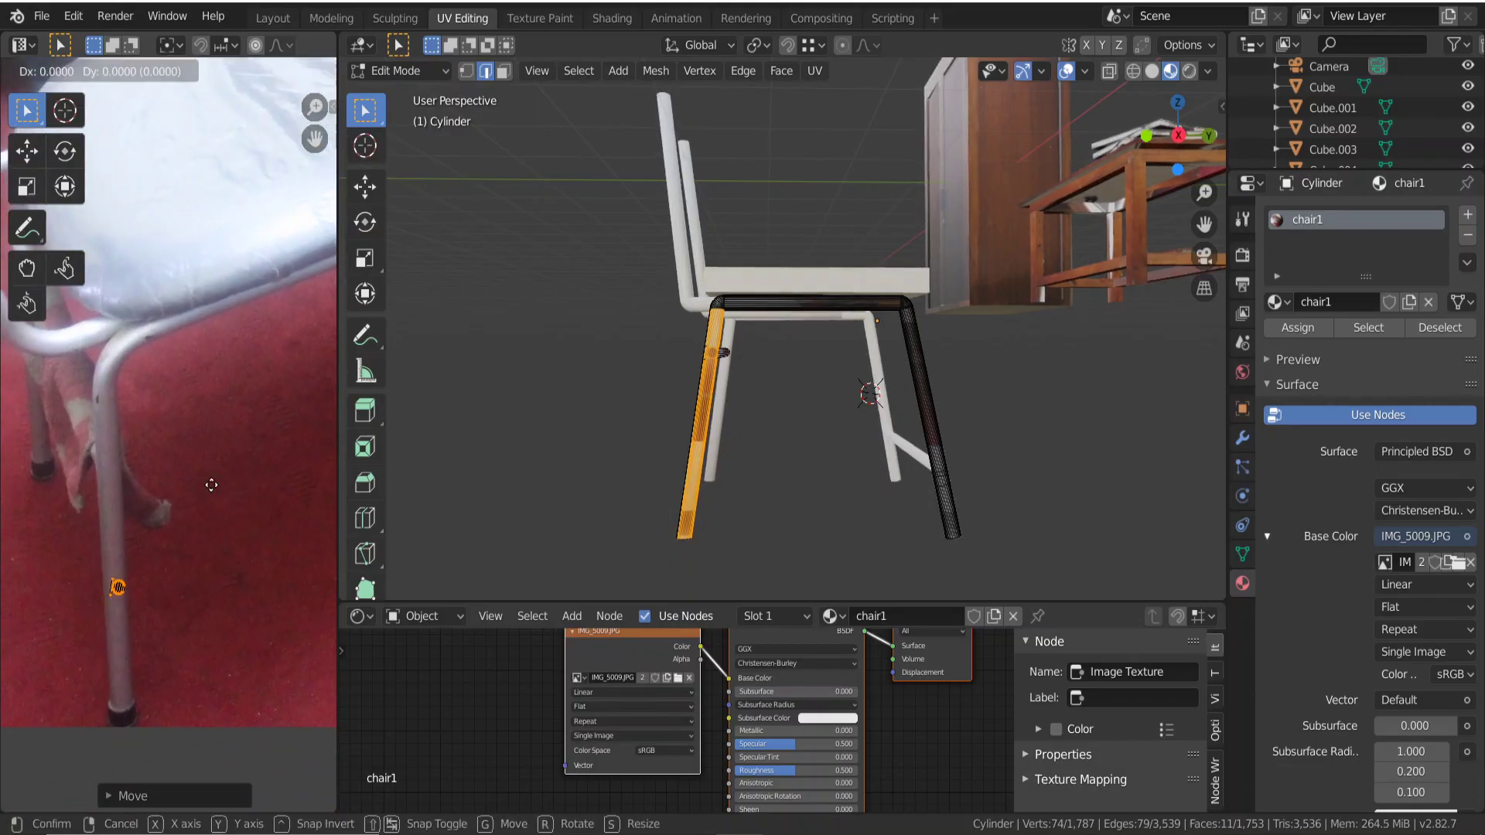
click(207, 486)
key(Tab)
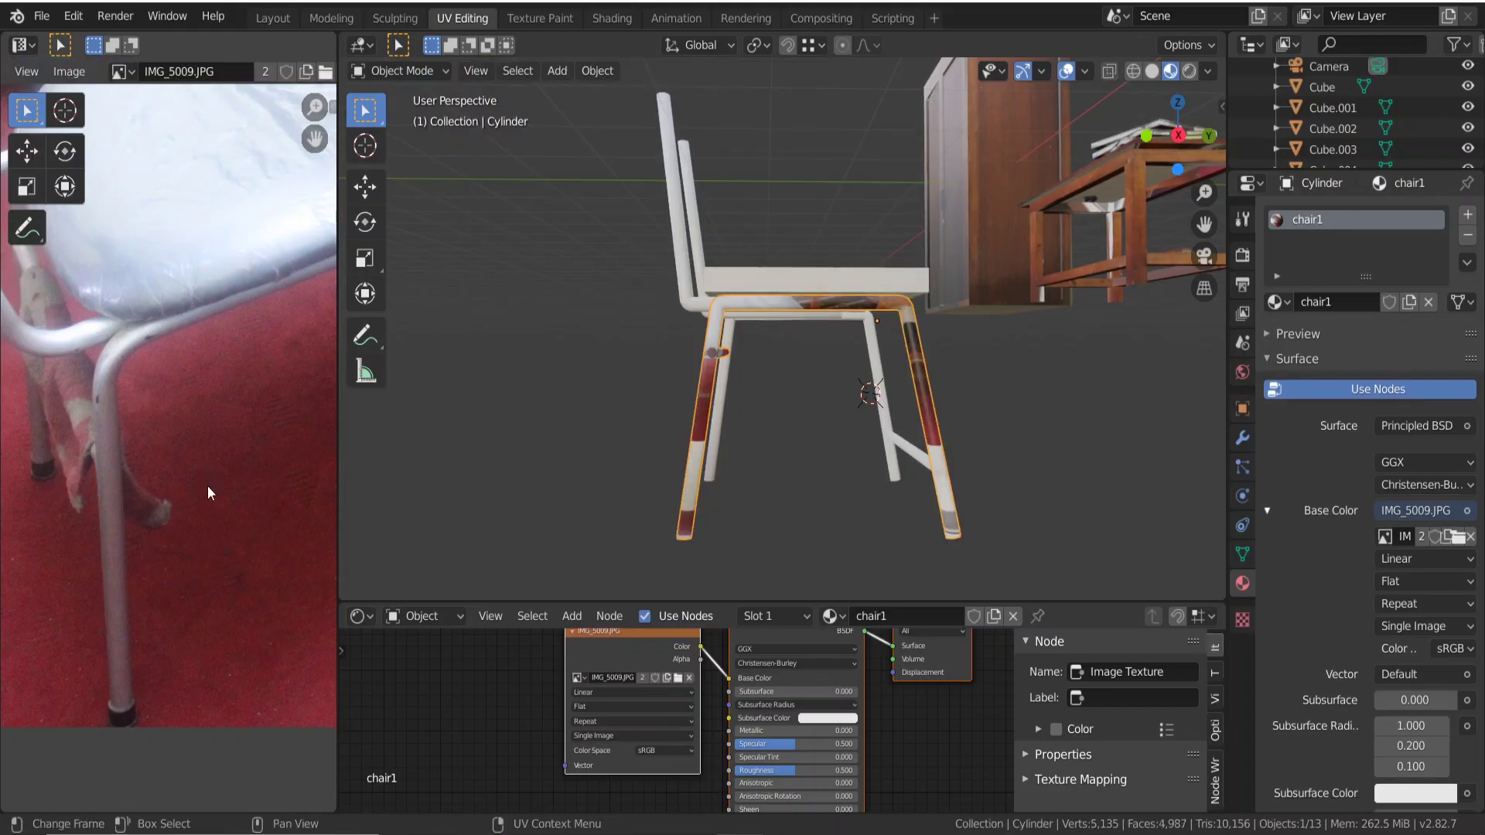
key(Tab)
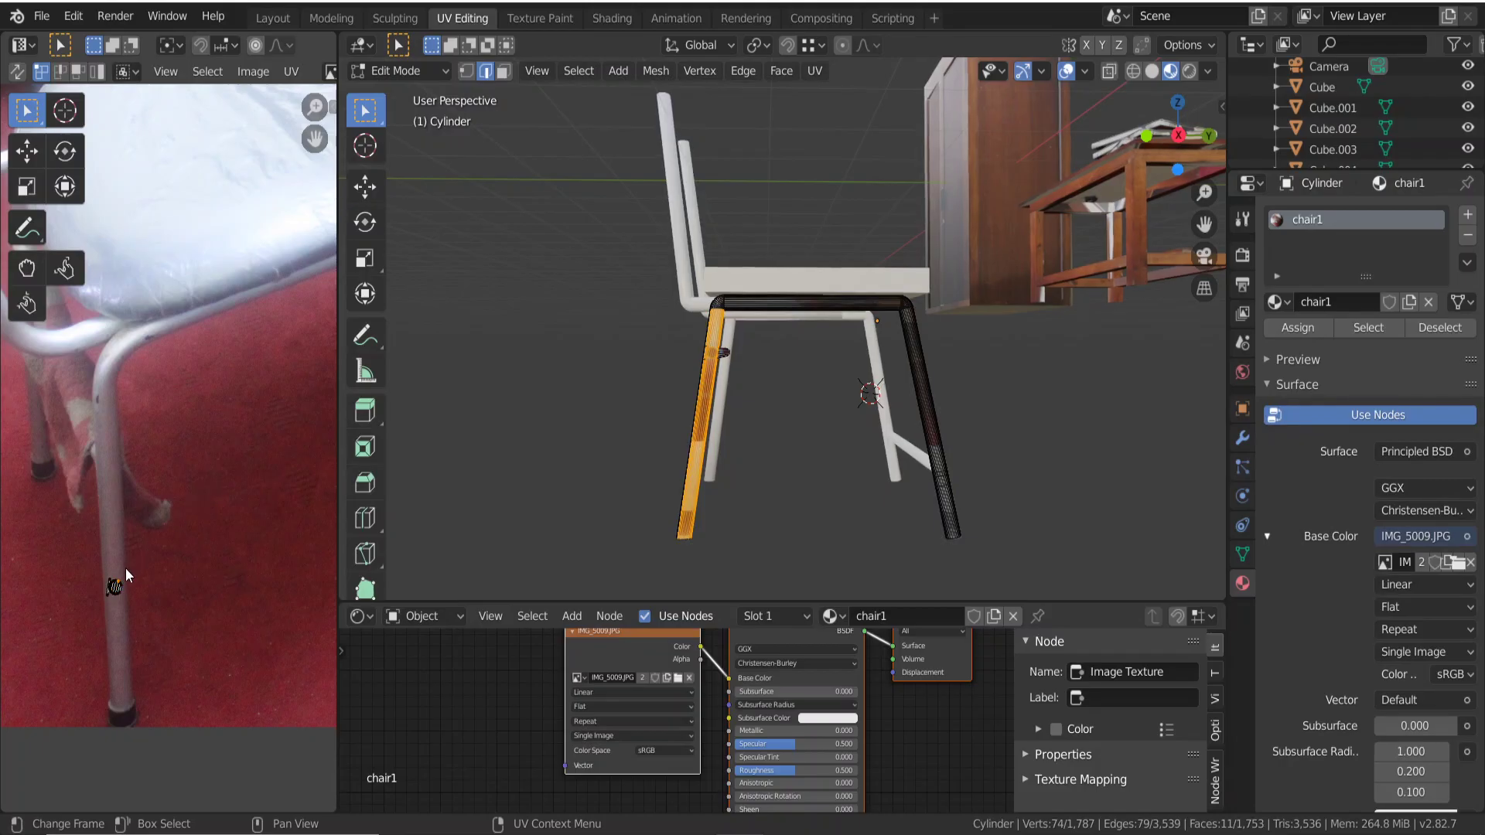
click(634, 429)
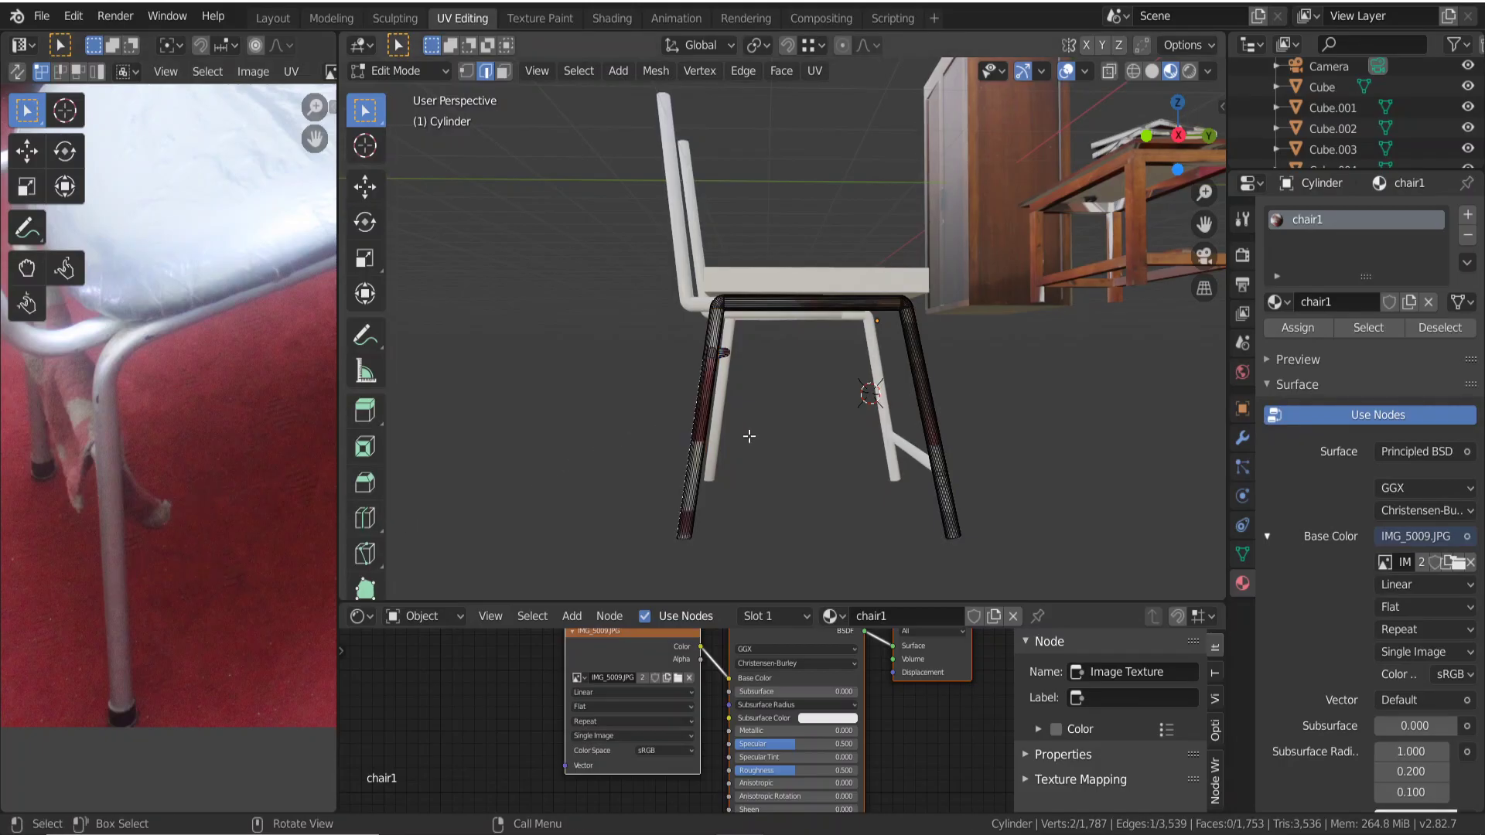
key(Tab)
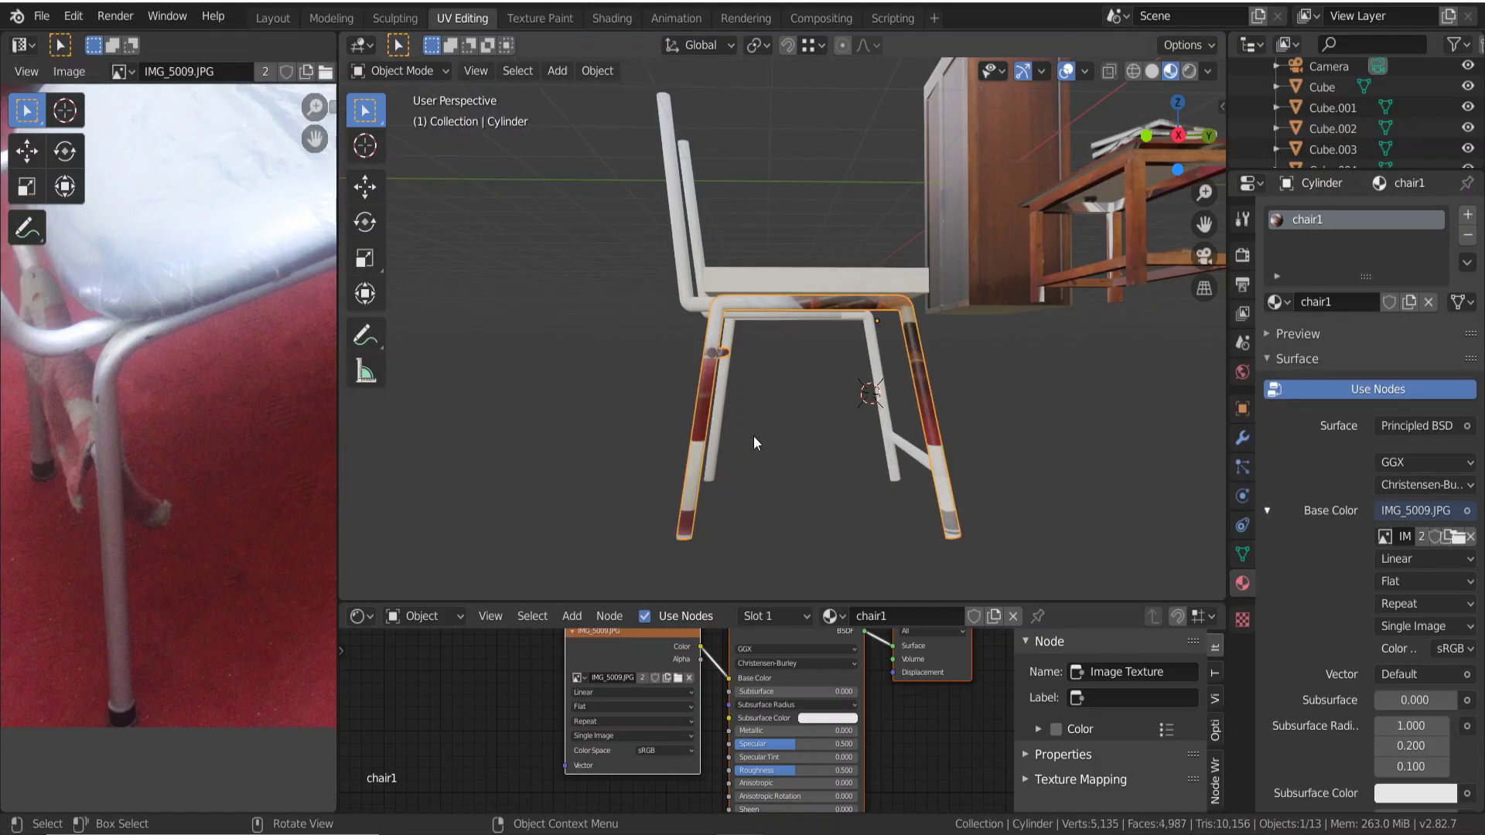
key(ctrl+z)
key(ctrl+shift+z)
key(ctrl+z)
key(ctrl+shift+z)
key(ctrl+z)
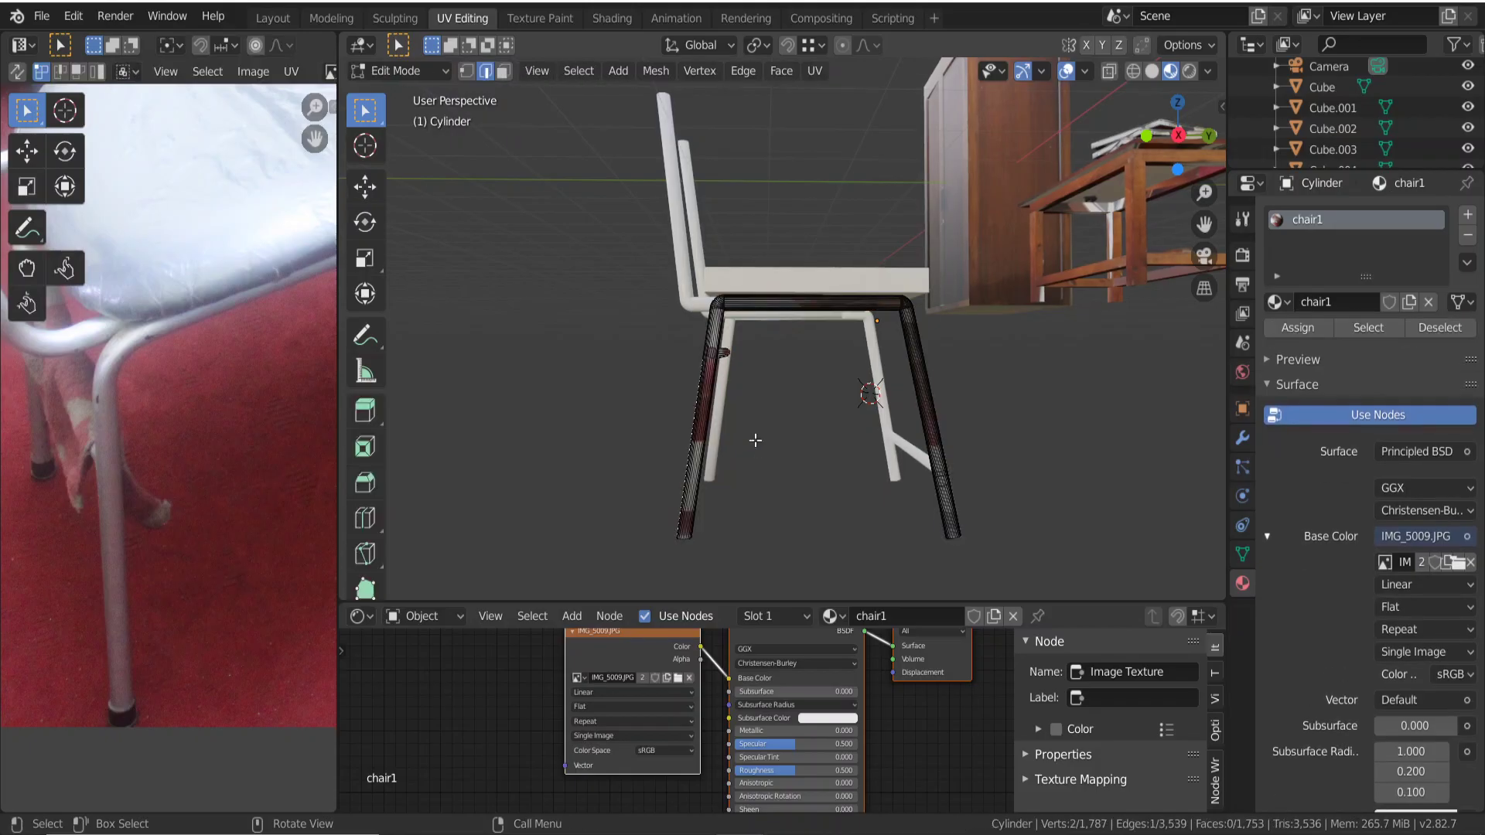
key(ctrl+shift+z)
key(Tab)
key(Tab)
key(Tab)
key(Tab)
key(Tab)
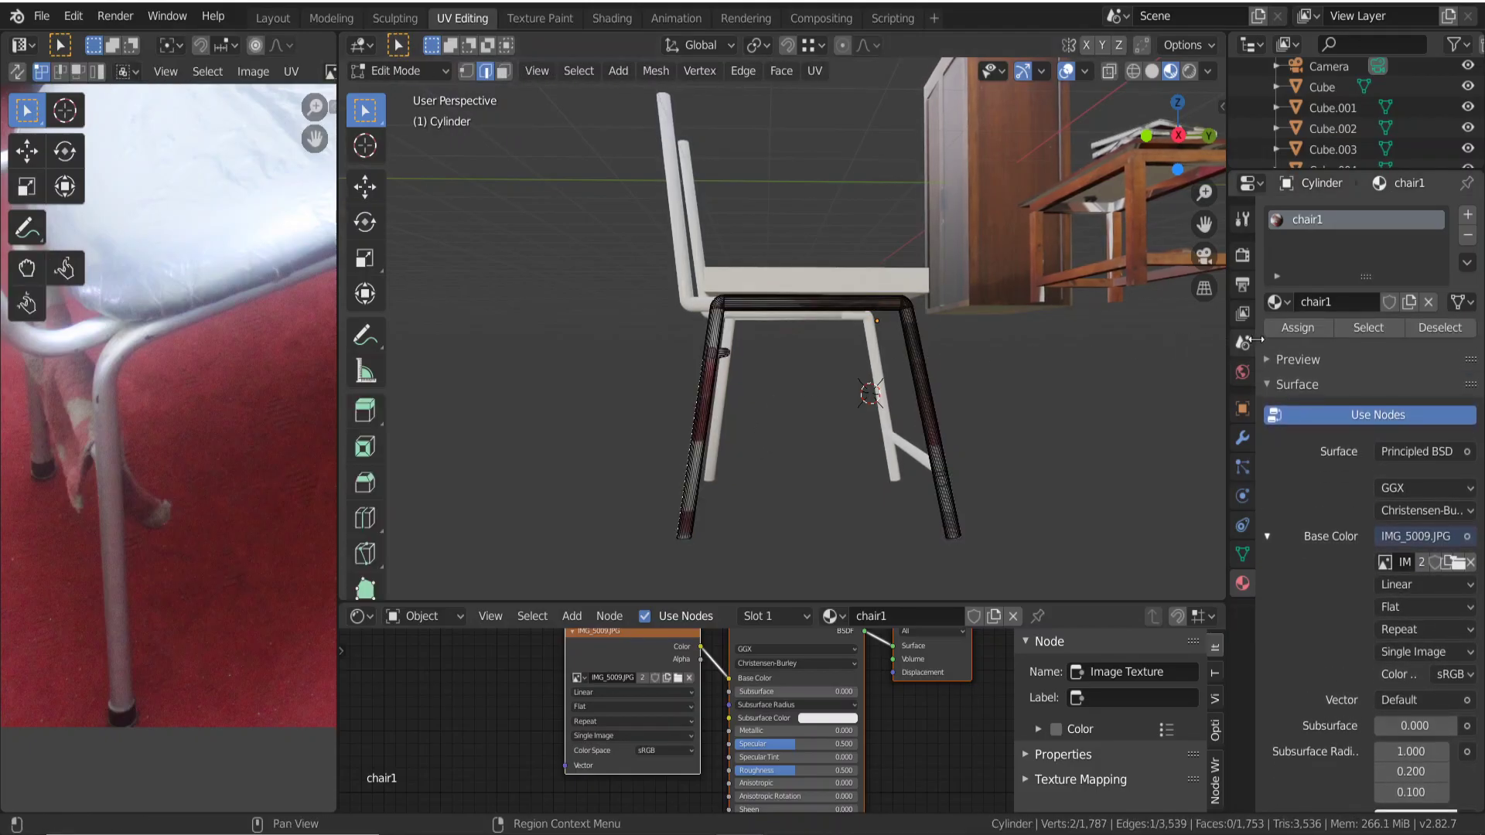
click(1296, 327)
click(1290, 327)
key(Tab)
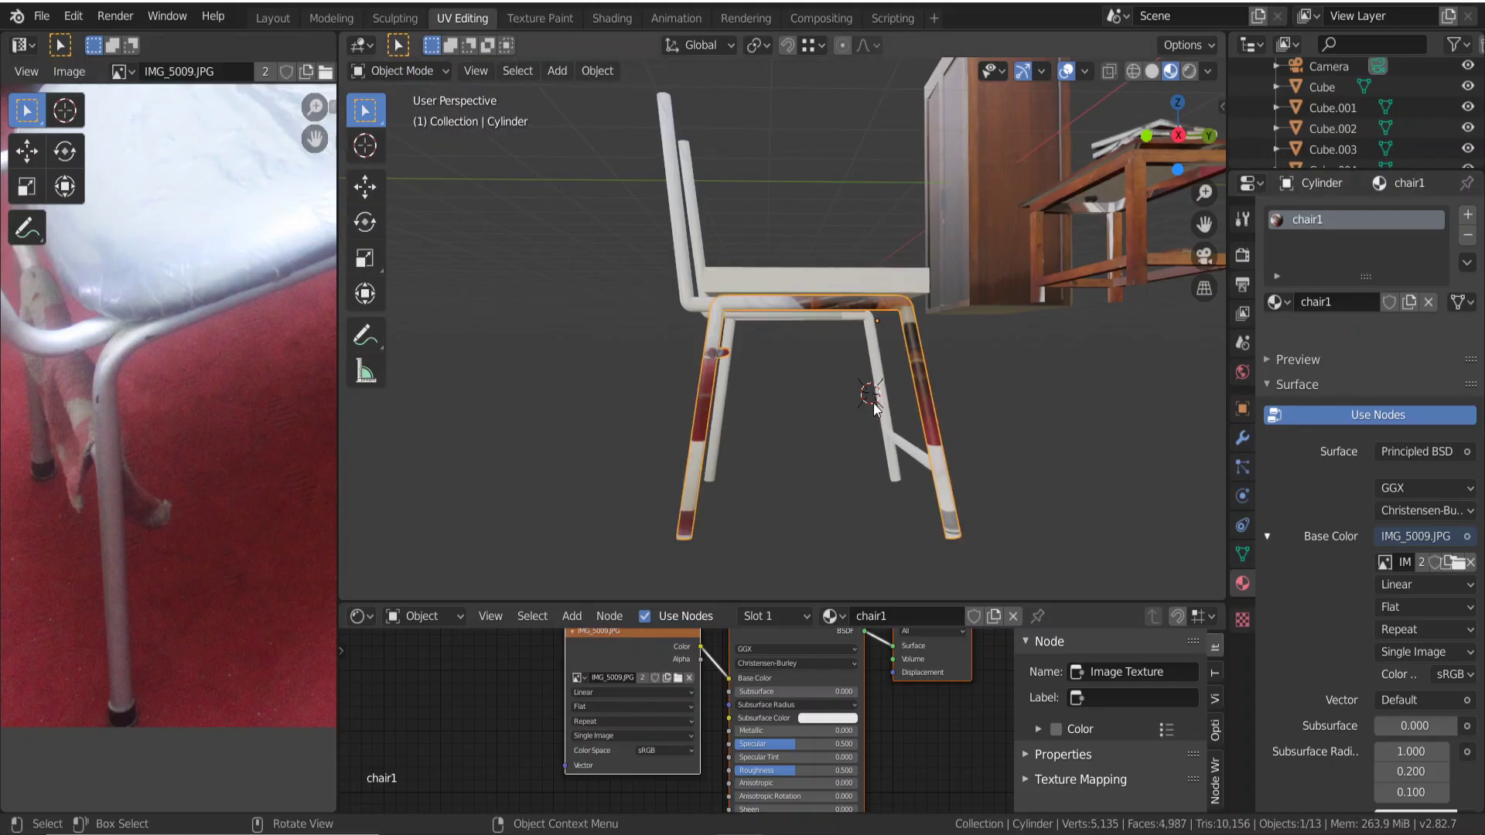
key(Tab)
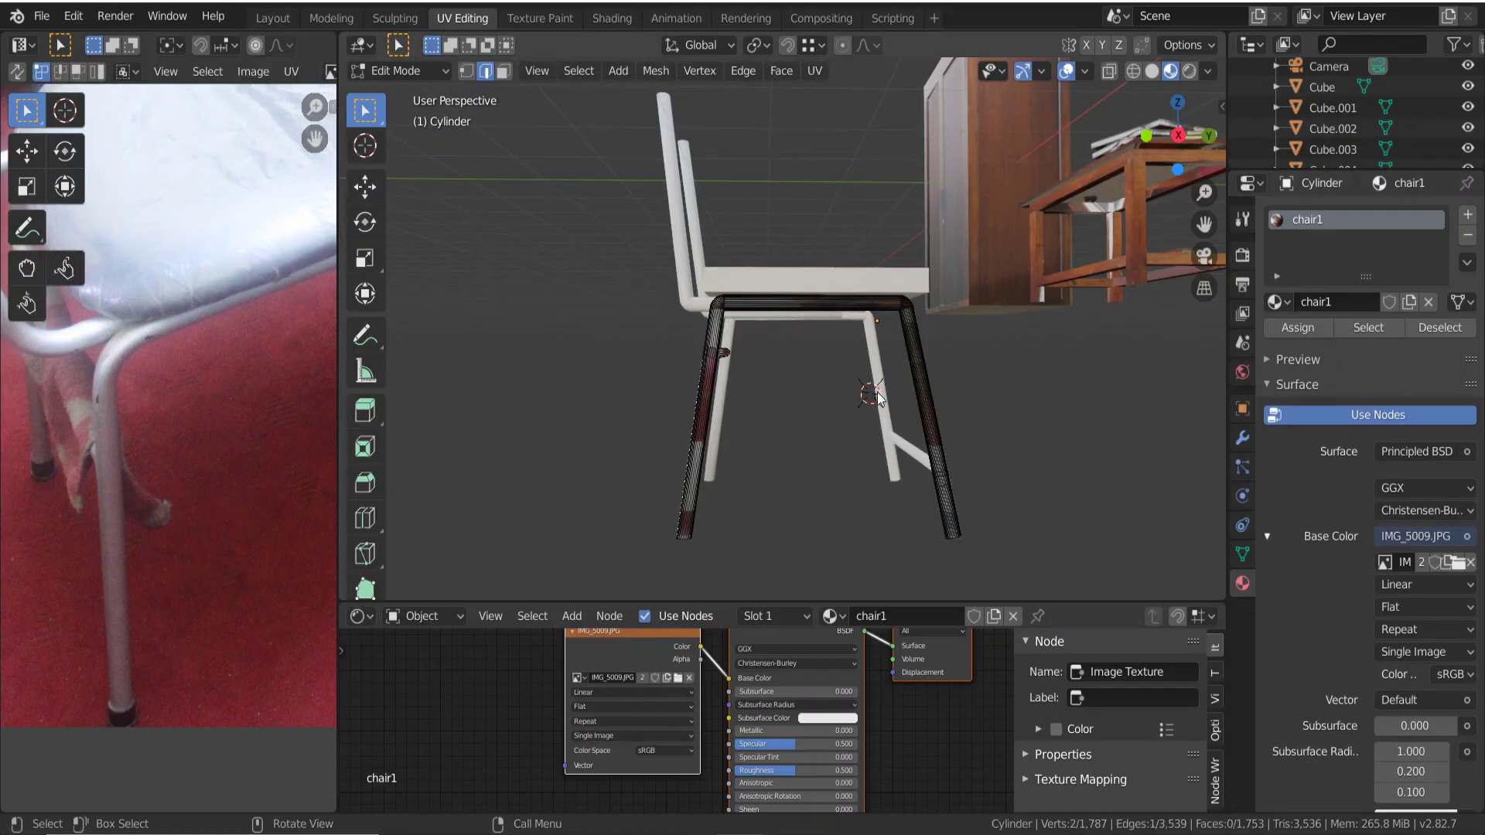
key(Tab)
key(Tab)
key(Tab)
key(Tab)
key(Tab)
key(Tab)
scroll(823, 438, up, 4)
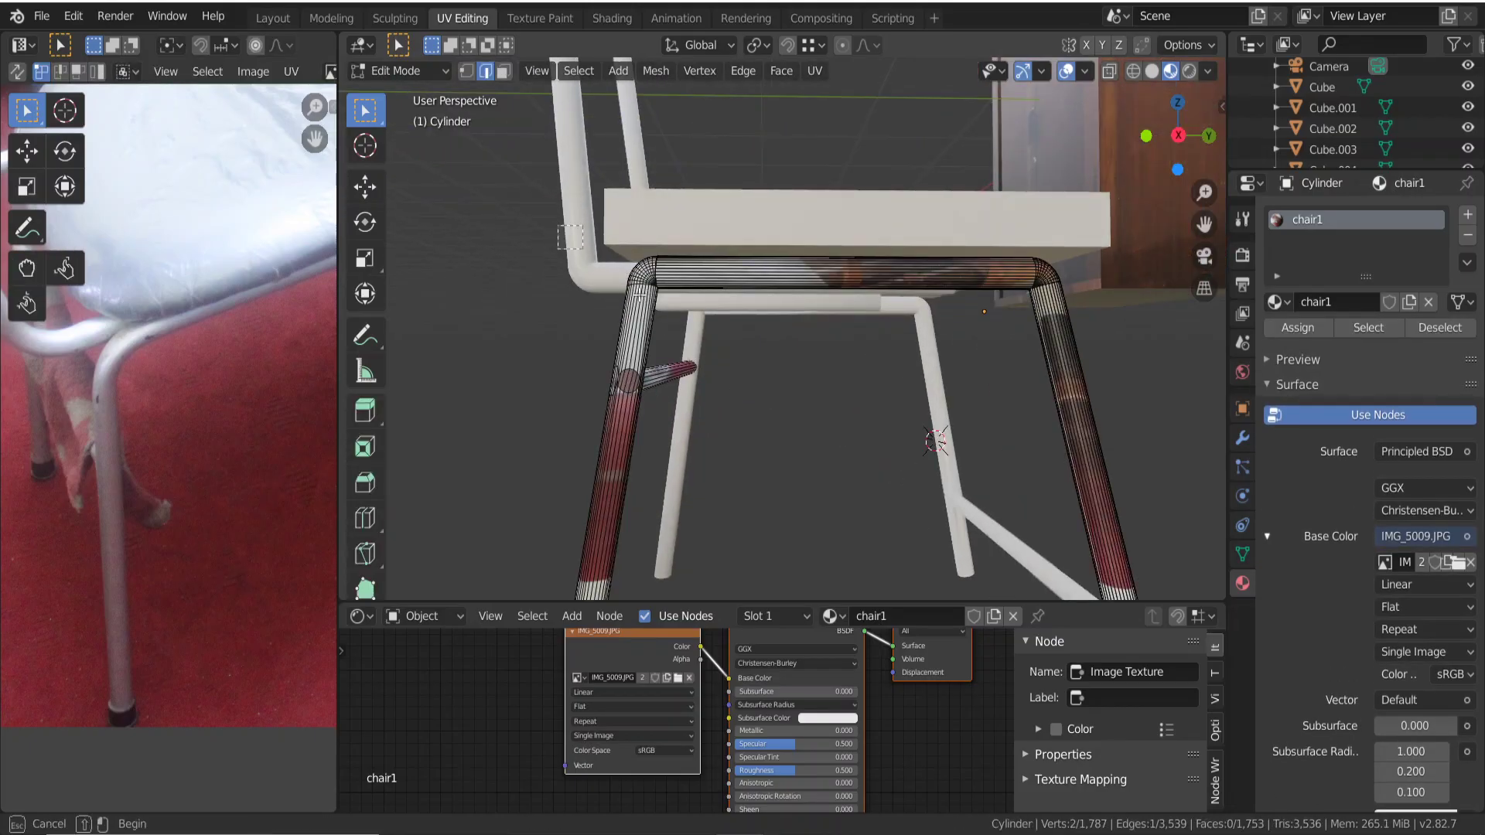
Select the horizontal tube under the seat and unwrap it with Cylinder Projection.
mouse_move(558, 226)
mouse_down()
mouse_move(1081, 357)
mouse_move(1143, 357)
mouse_up()
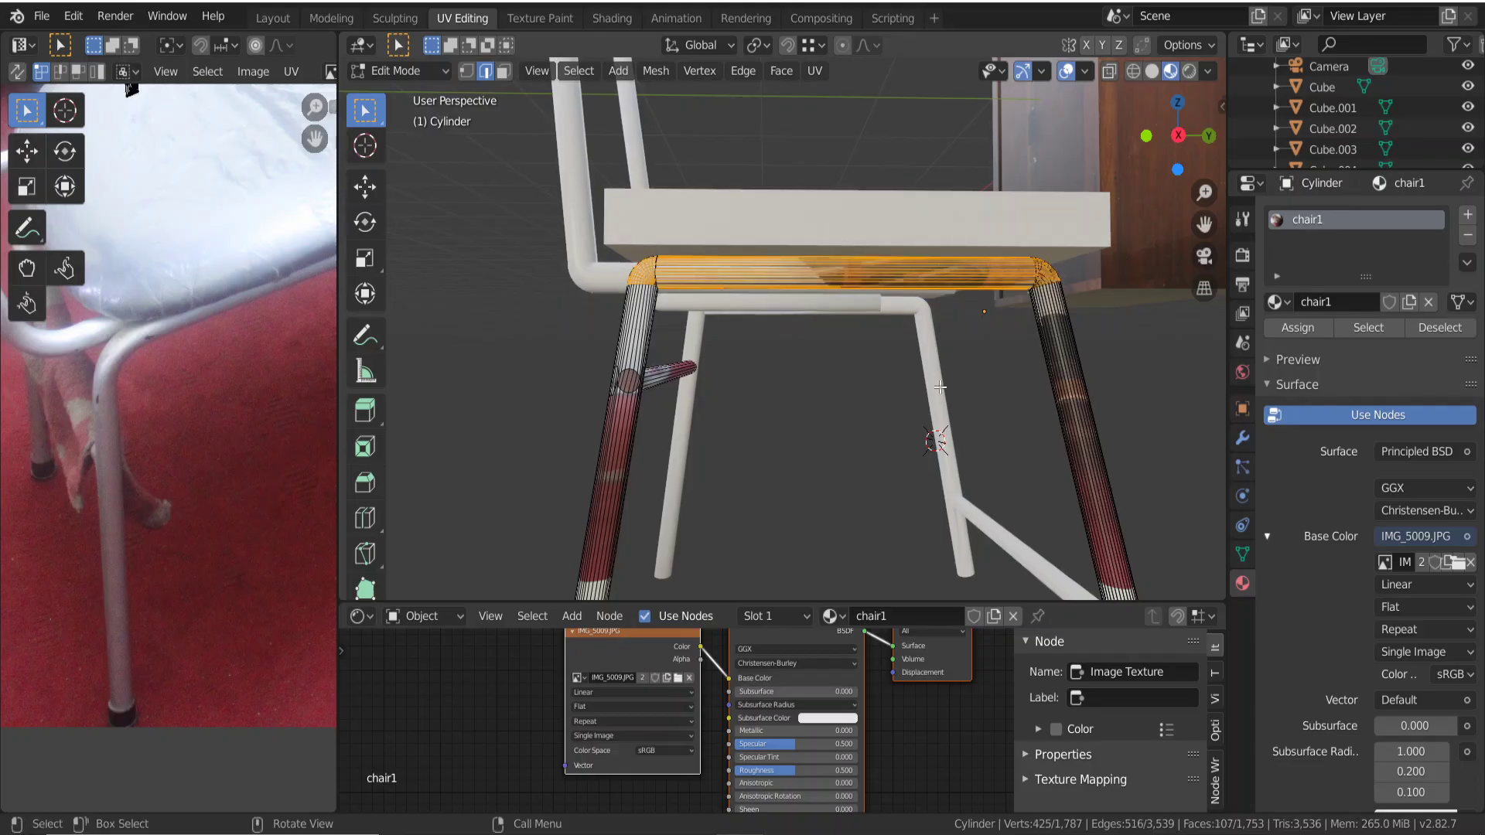
scroll(886, 403, down, 1)
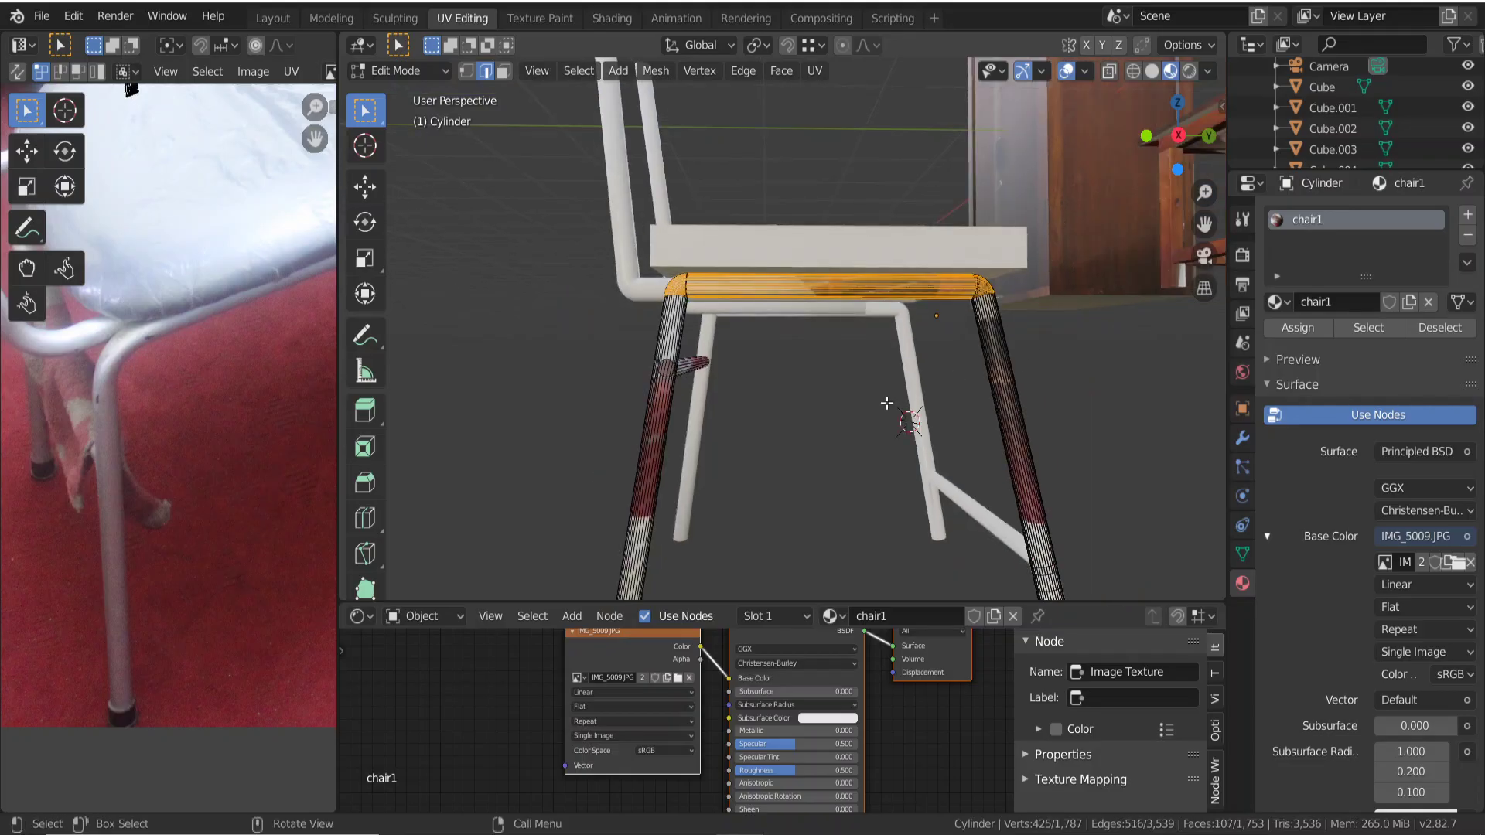
key(u)
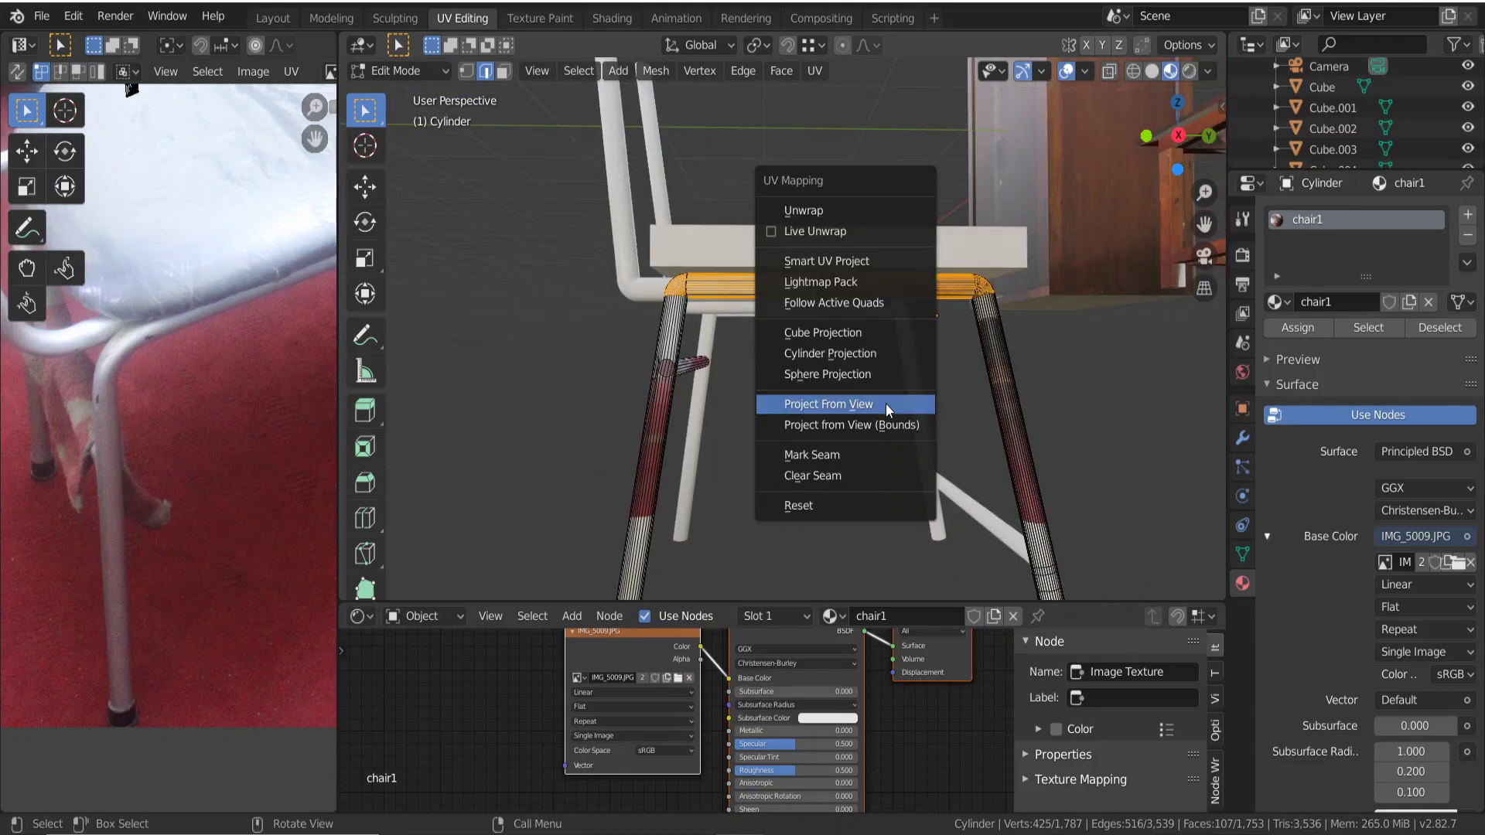
click(847, 354)
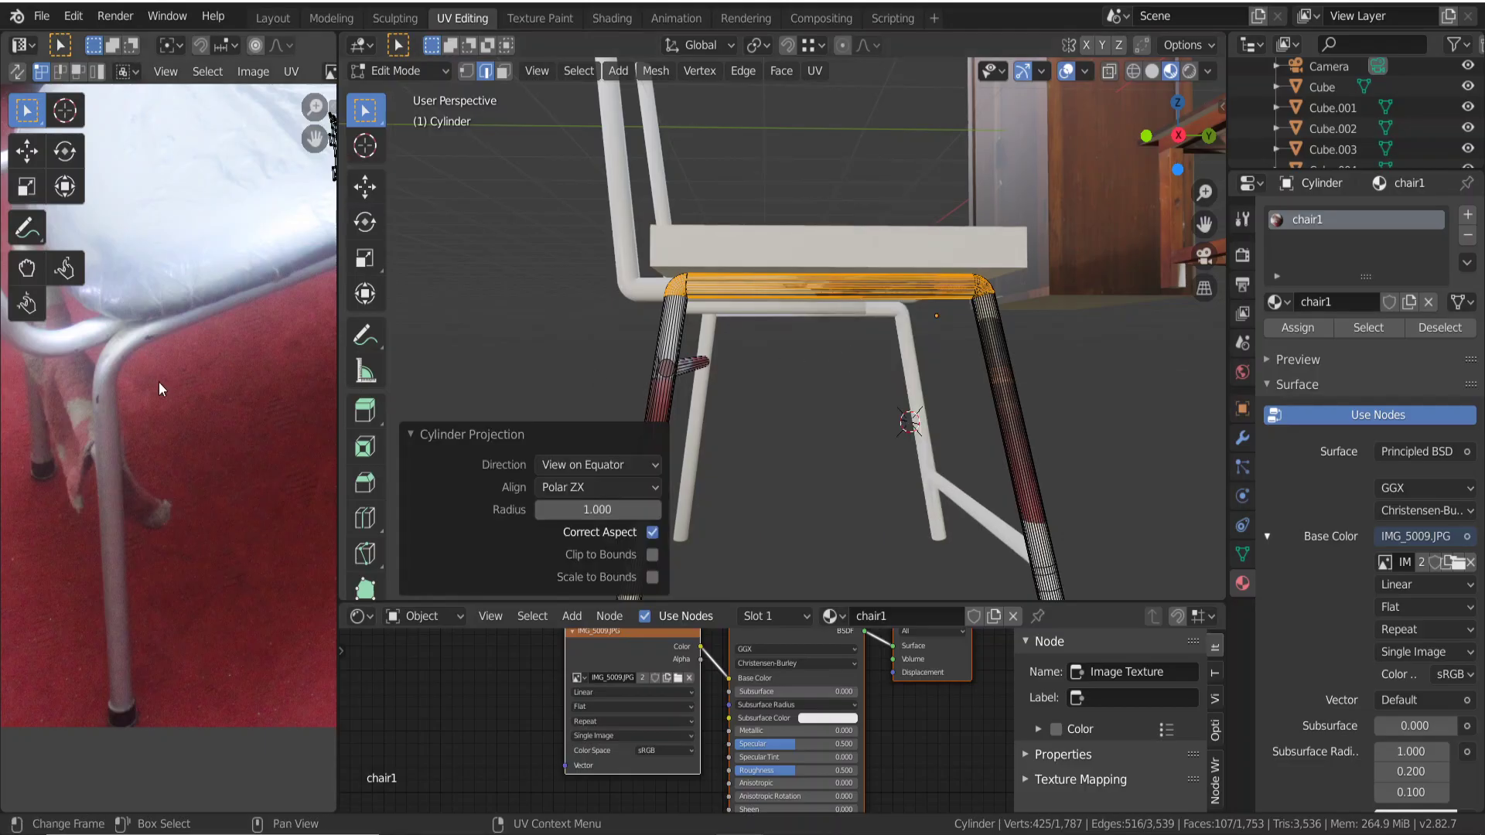
scroll(154, 383, down, 2)
scroll(155, 384, down, 1)
scroll(155, 383, down, 1)
scroll(188, 386, down, 1)
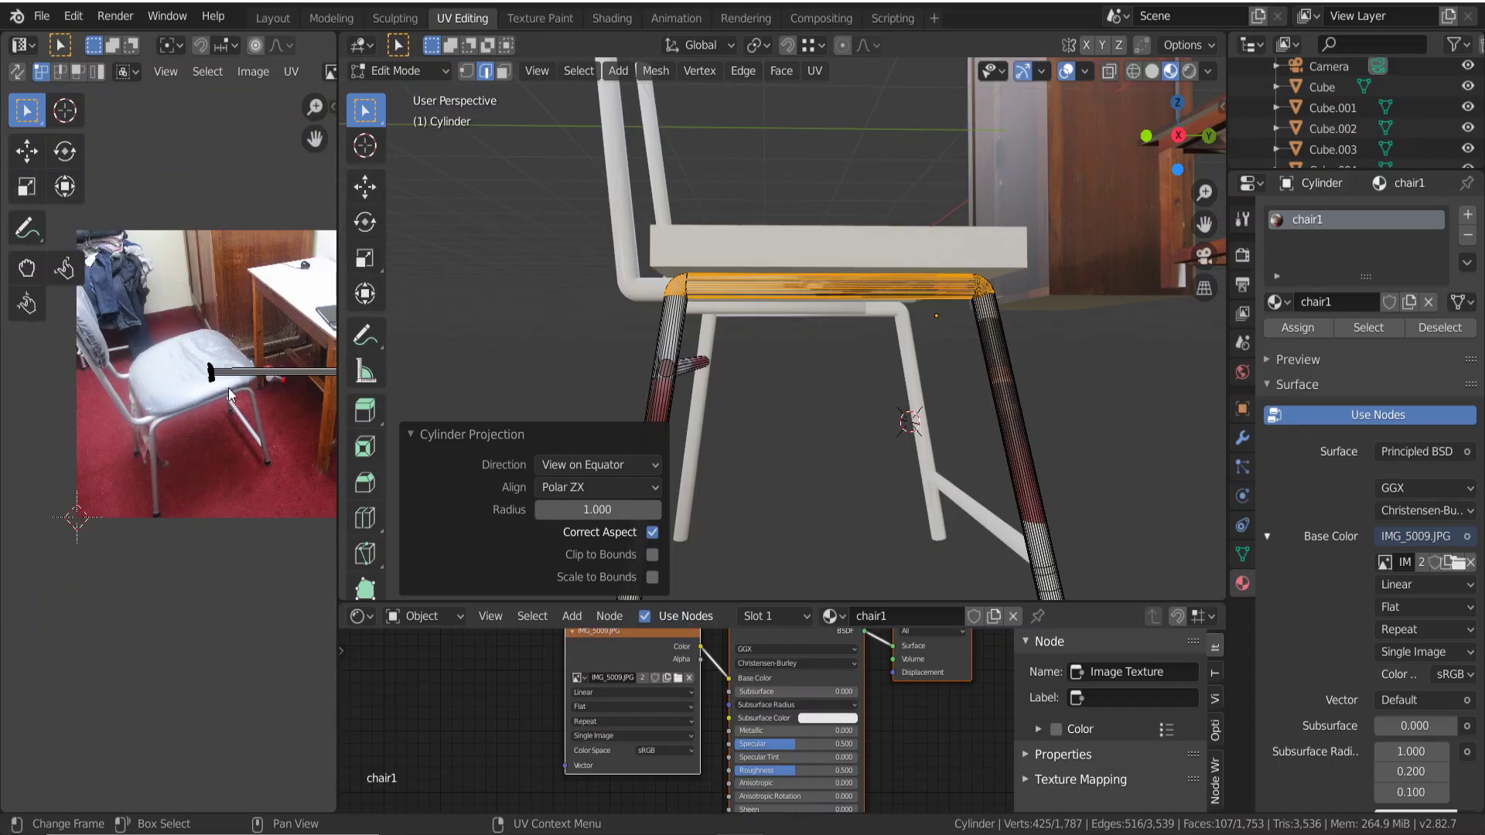
Shrink all of the tube's UVs and place the strip over the chair in the photo.
key(a)
key(s)
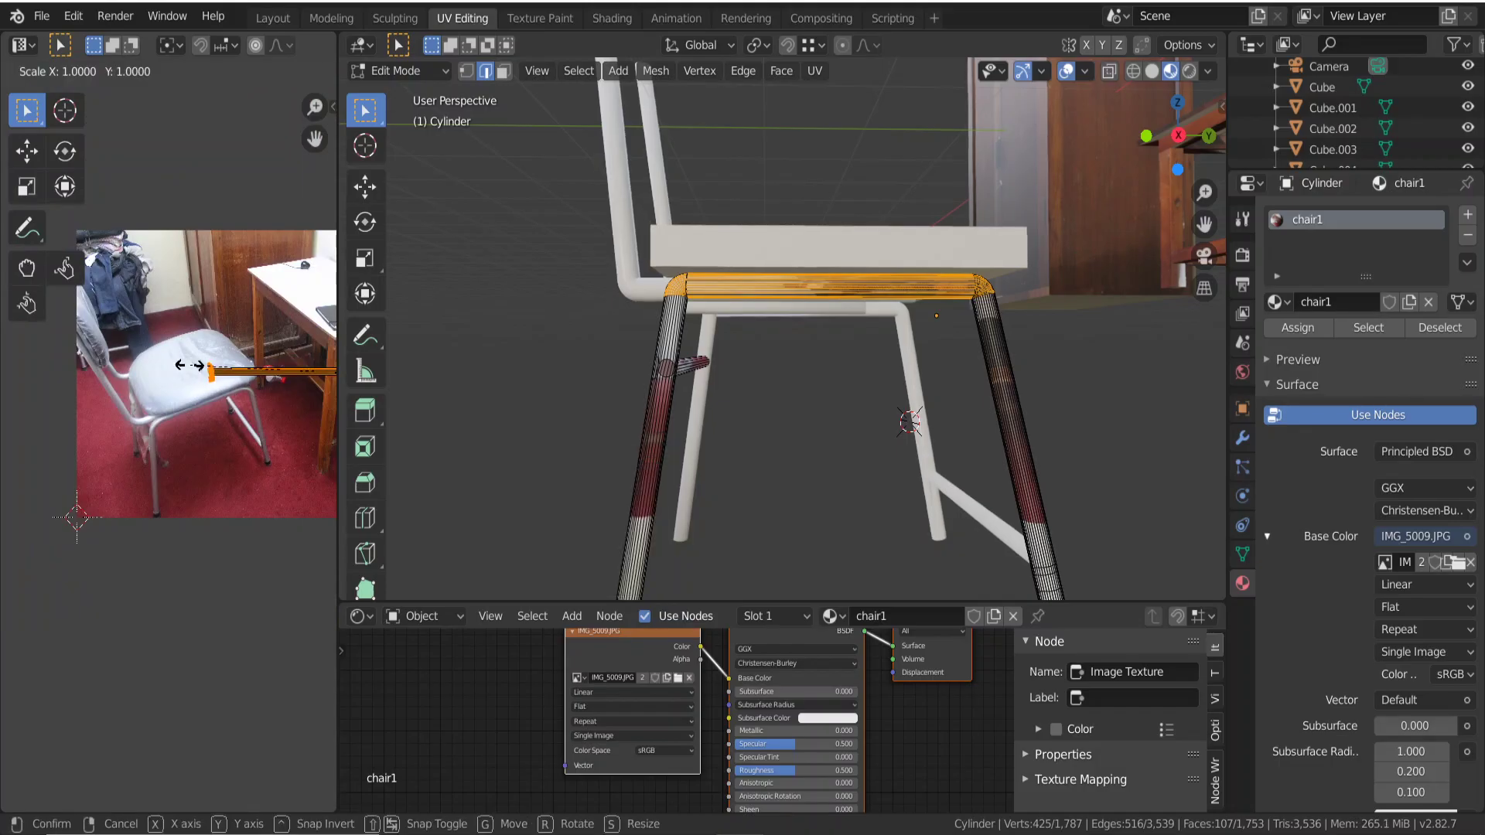
click(261, 373)
key(g)
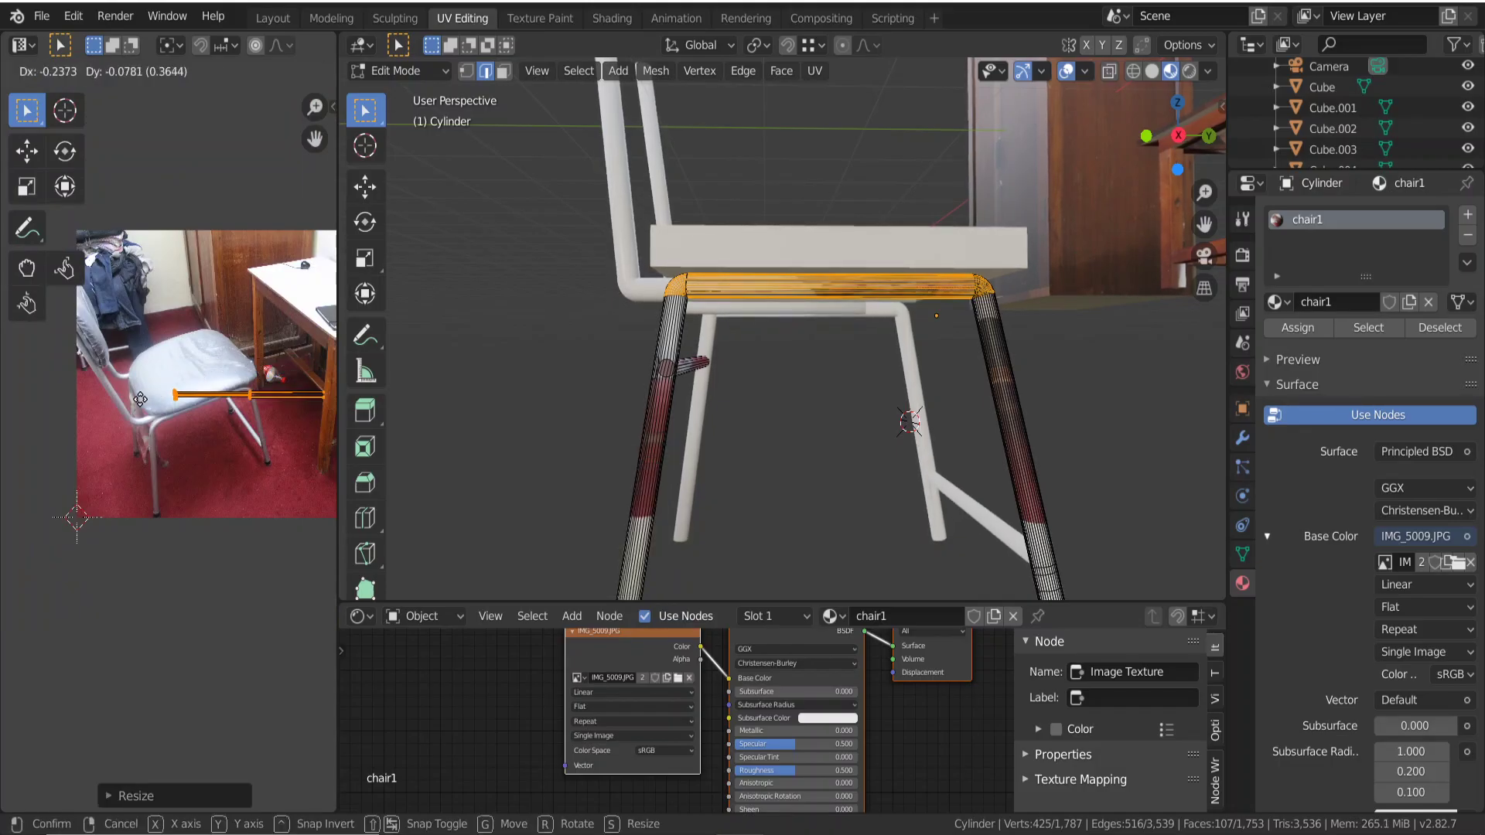
click(266, 467)
scroll(263, 464, up, 1)
scroll(257, 458, up, 1)
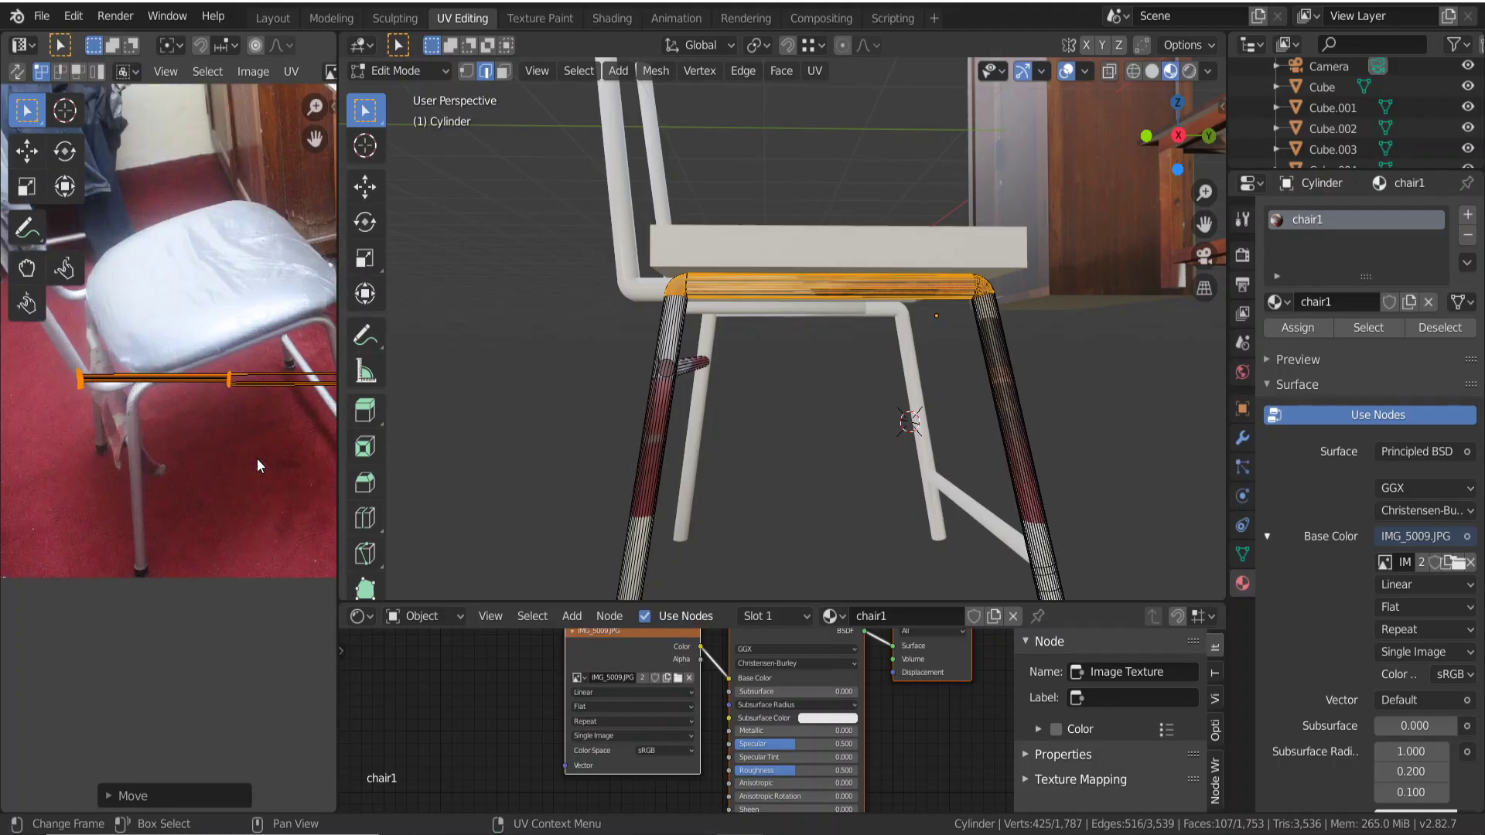
scroll(257, 455, up, 1)
scroll(260, 452, down, 1)
Narrow the UV strip along X and rotate it upright along a chair leg.
key(s)
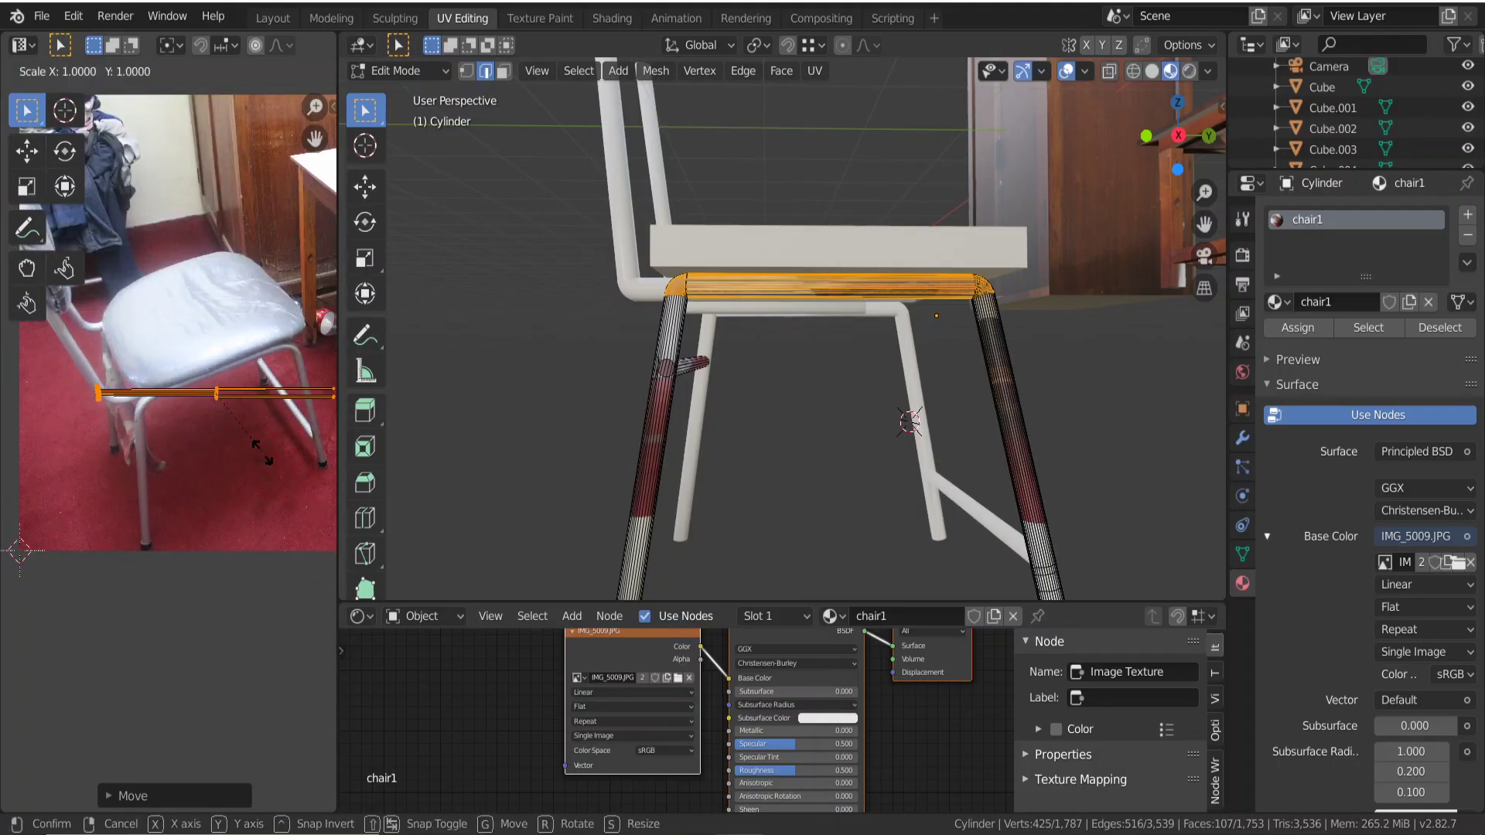
key(x)
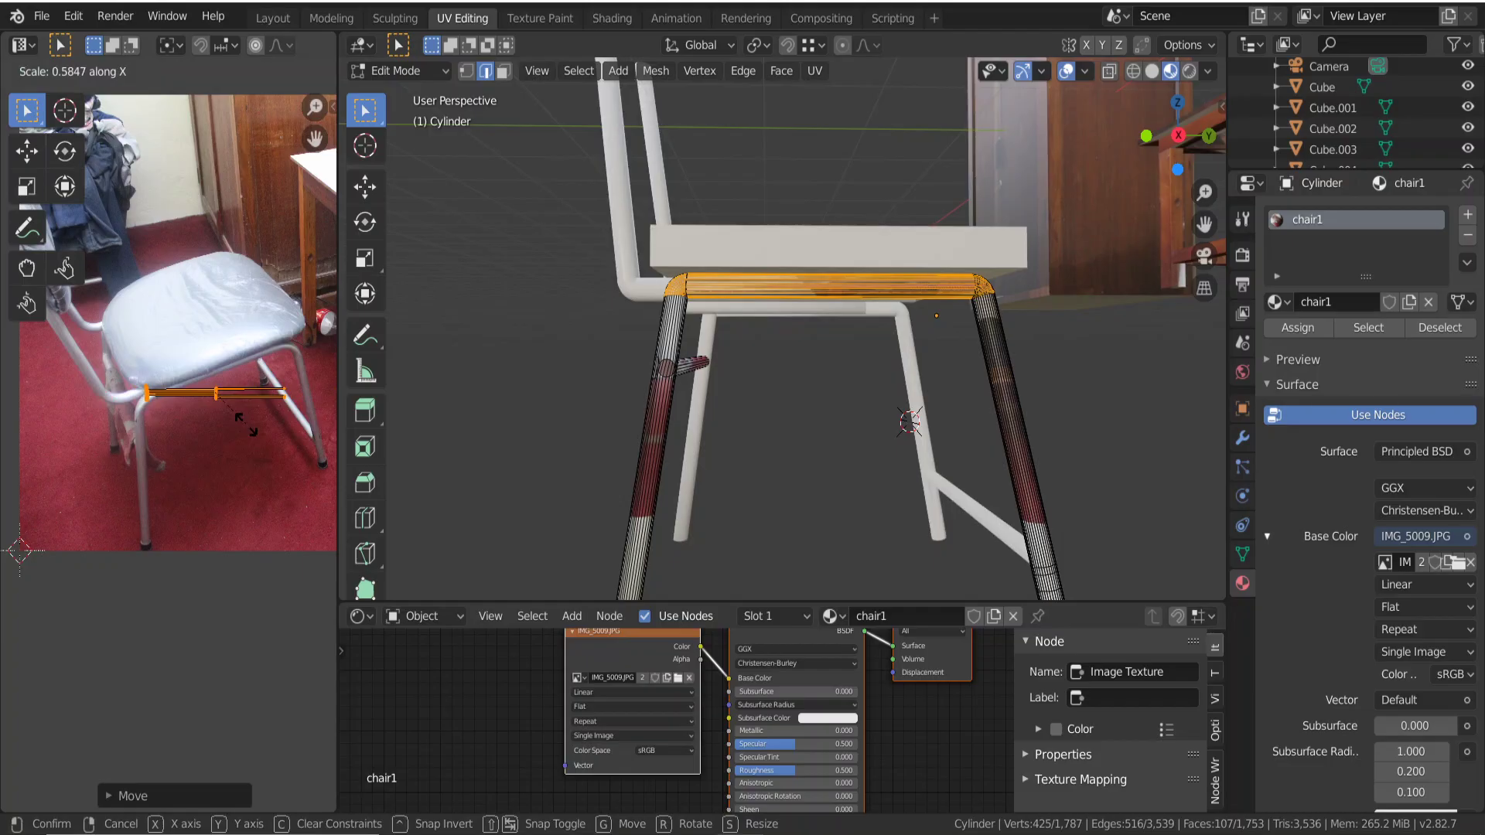
click(246, 425)
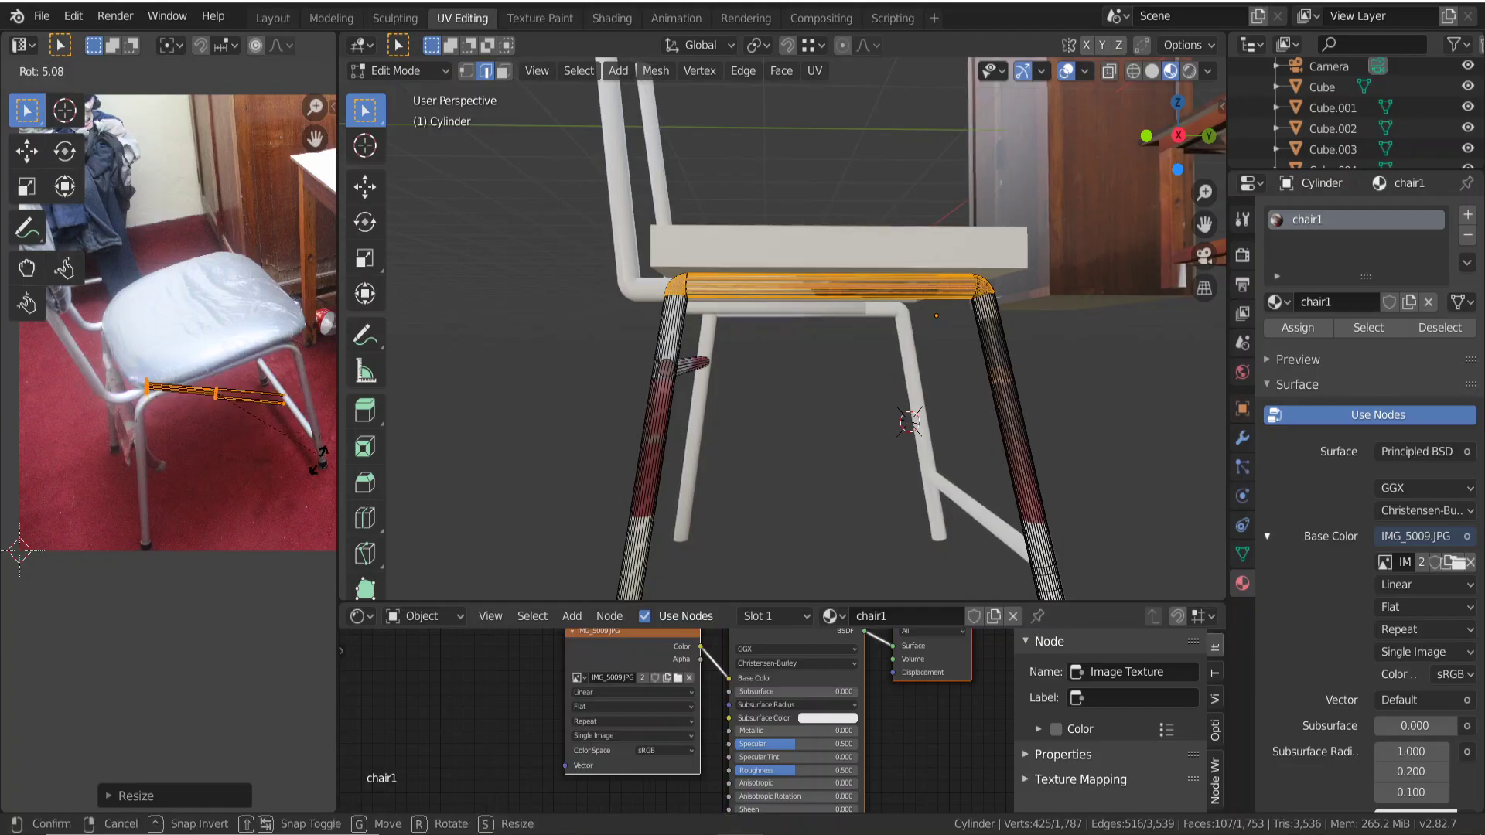
key(r)
click(226, 453)
Thin the strip to a line and settle it on the chair's right leg.
key(g)
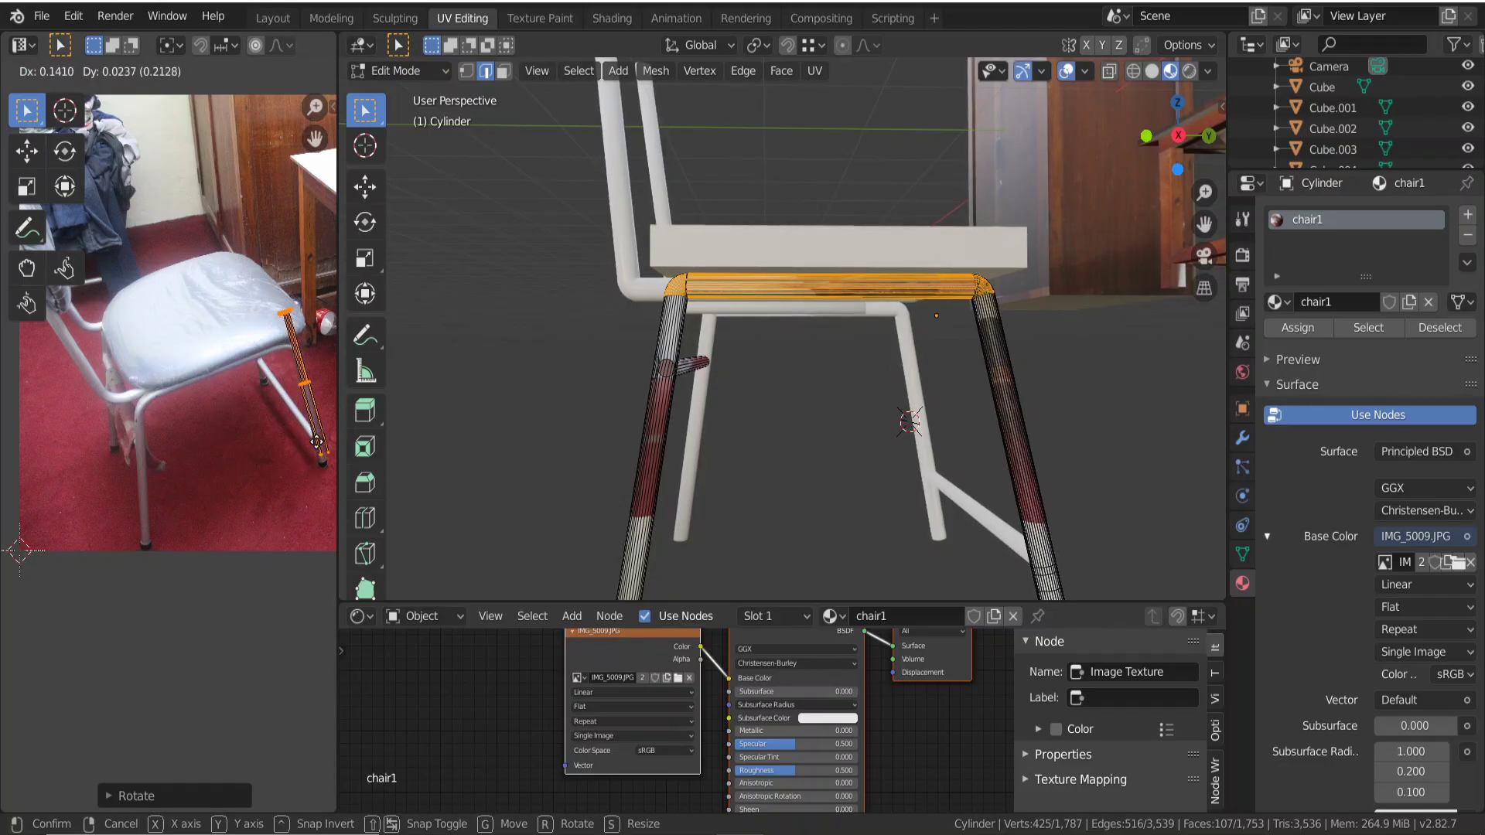
key(s)
key(x)
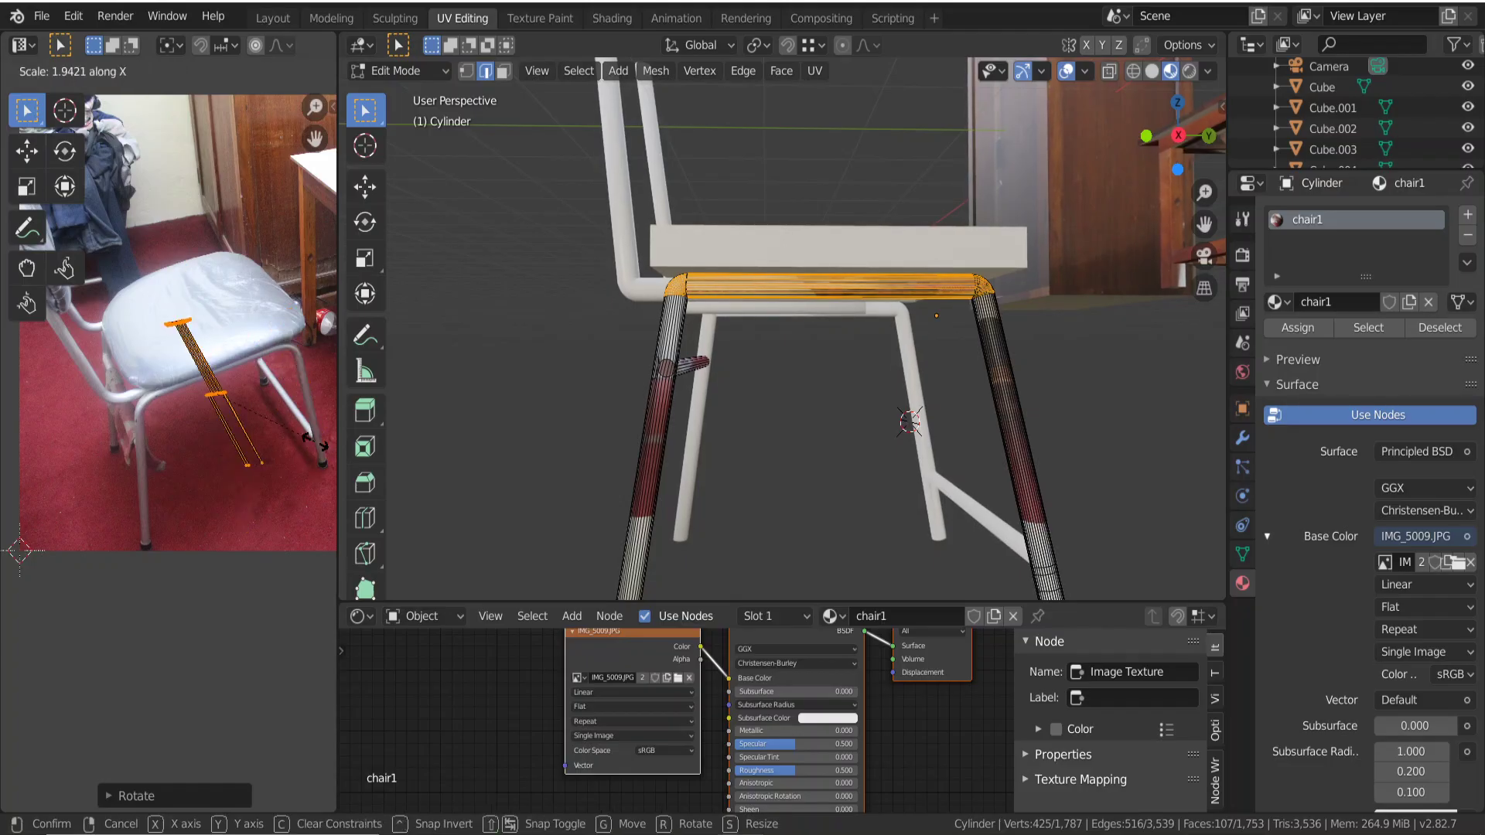
click(248, 406)
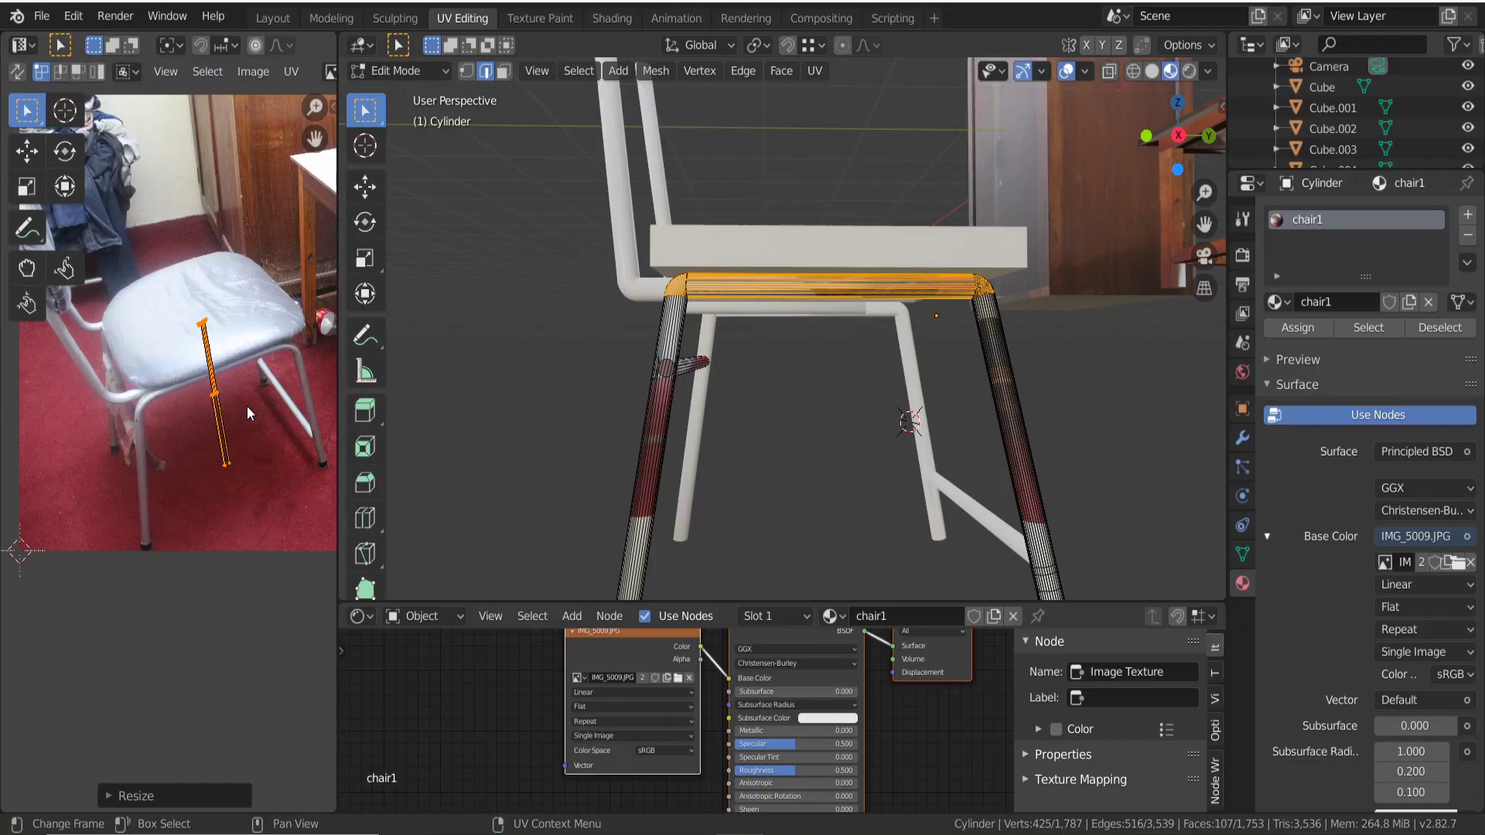
key(g)
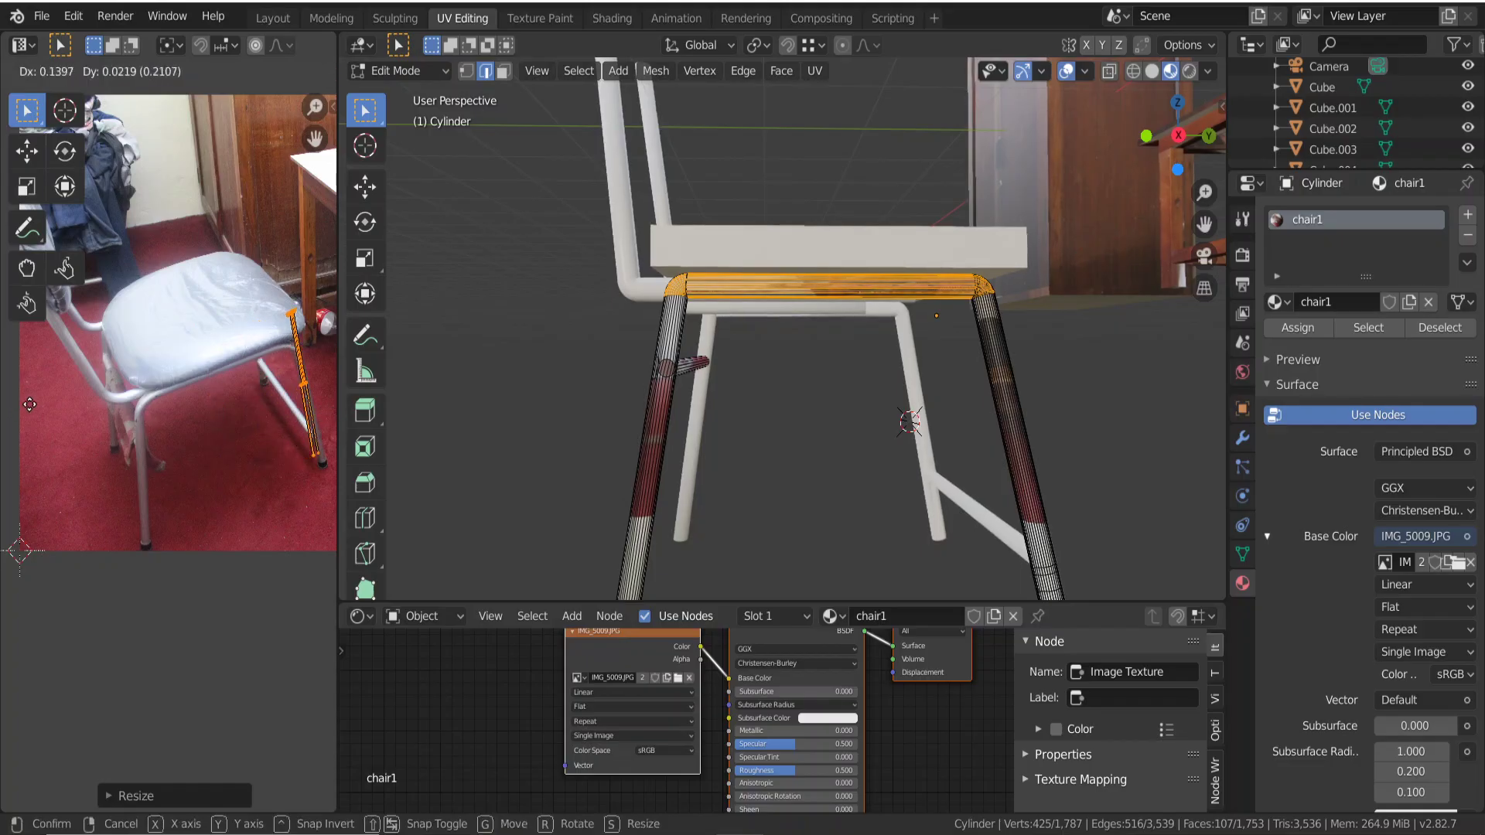
click(35, 405)
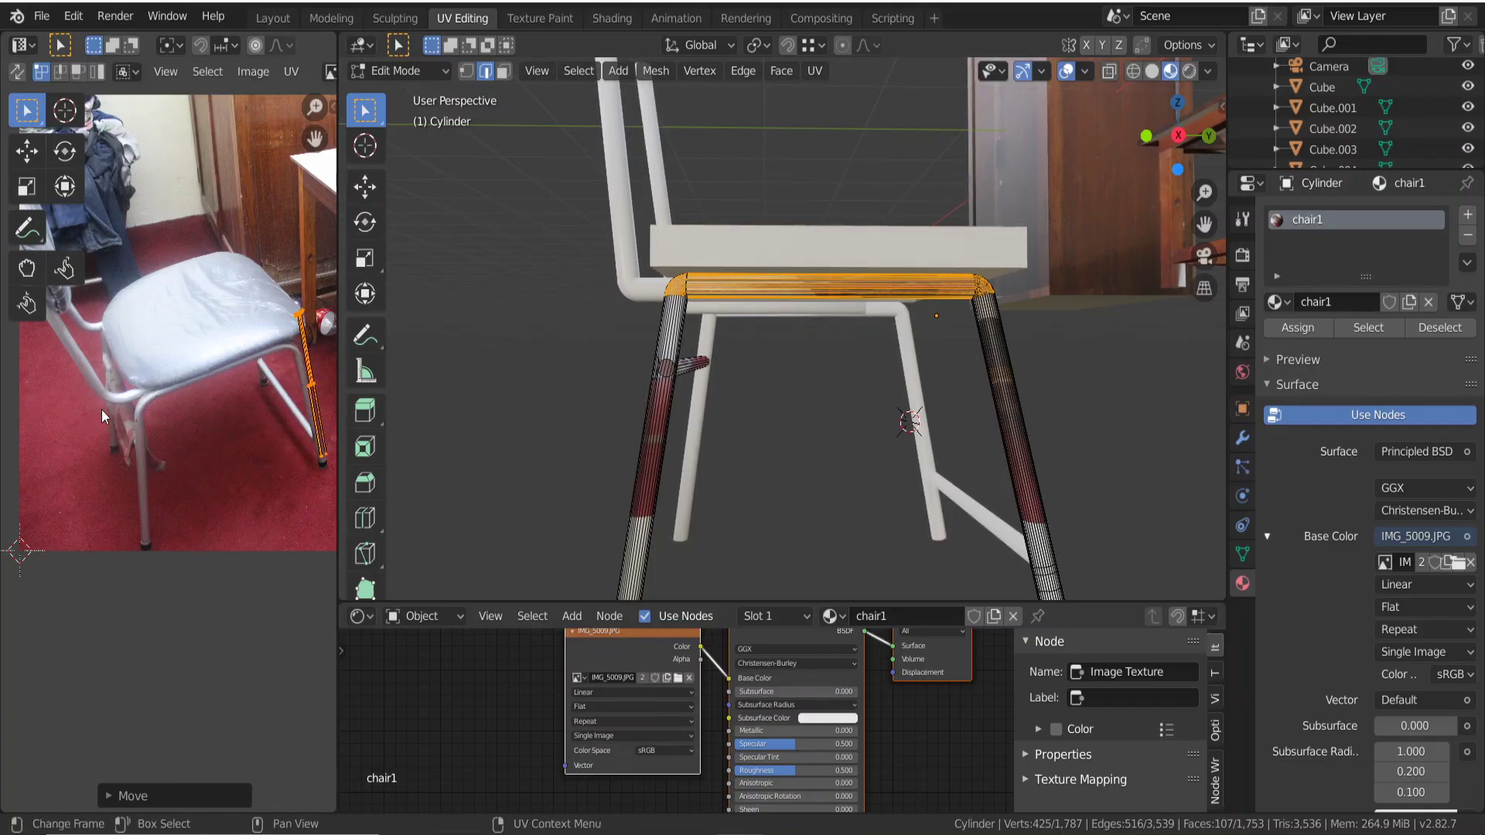
scroll(312, 430, up, 3)
Reposition the top end and an edge of the leg's UV strip lower along the leg.
middle_drag(314, 406, 41, 535)
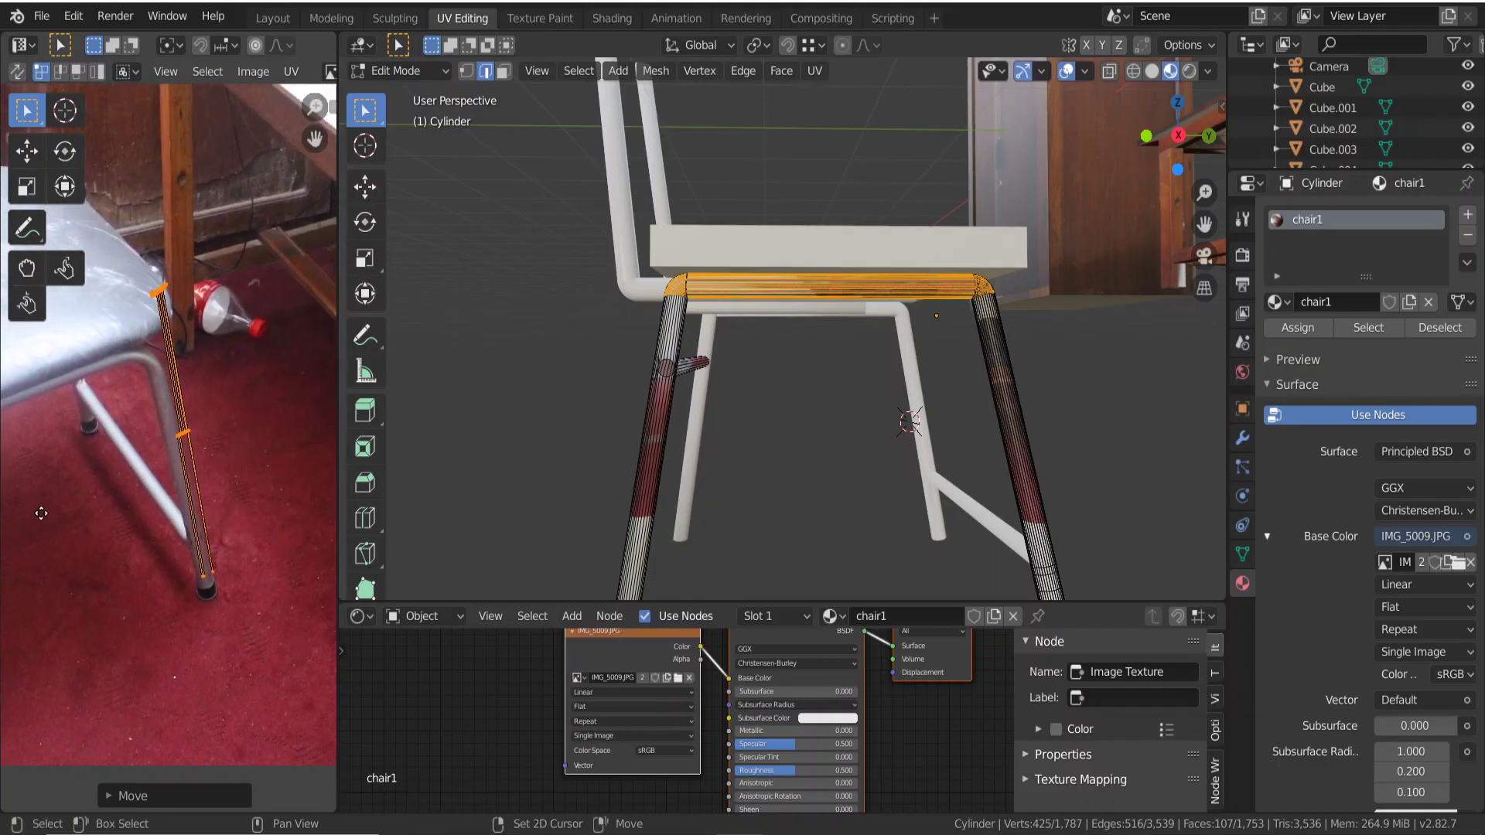
click(144, 288)
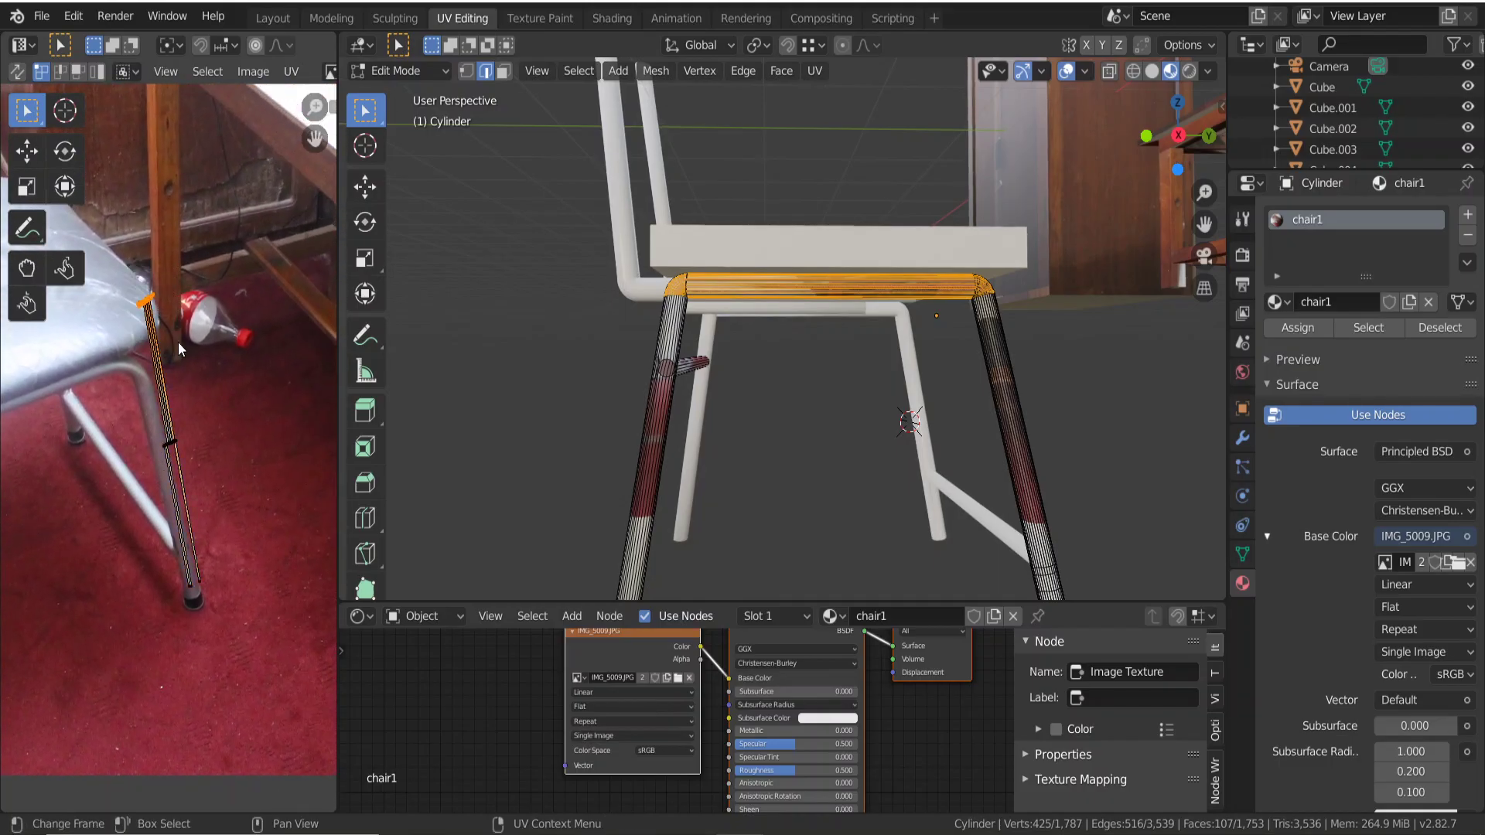
key(g)
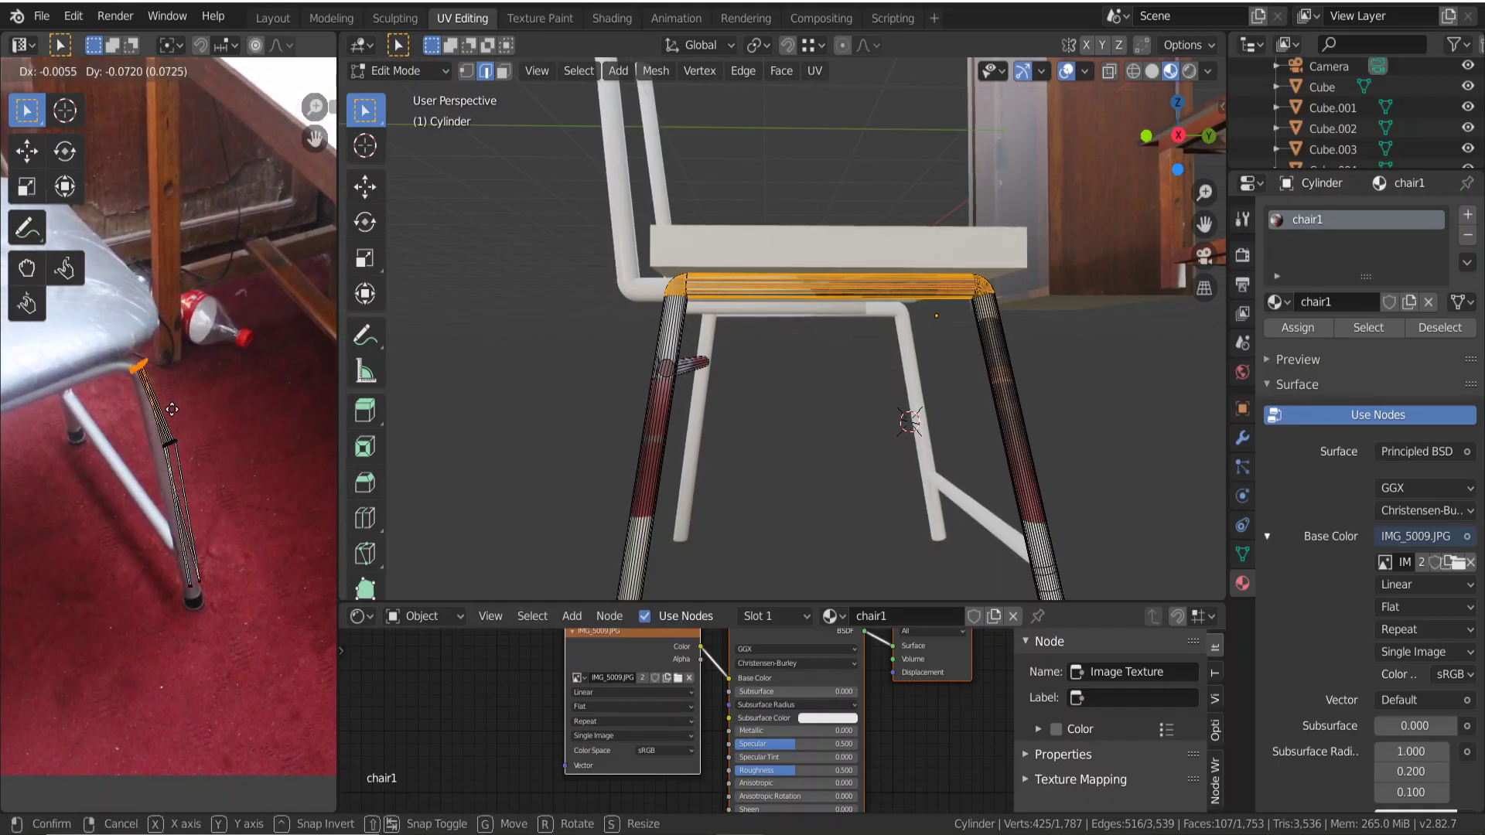
click(166, 440)
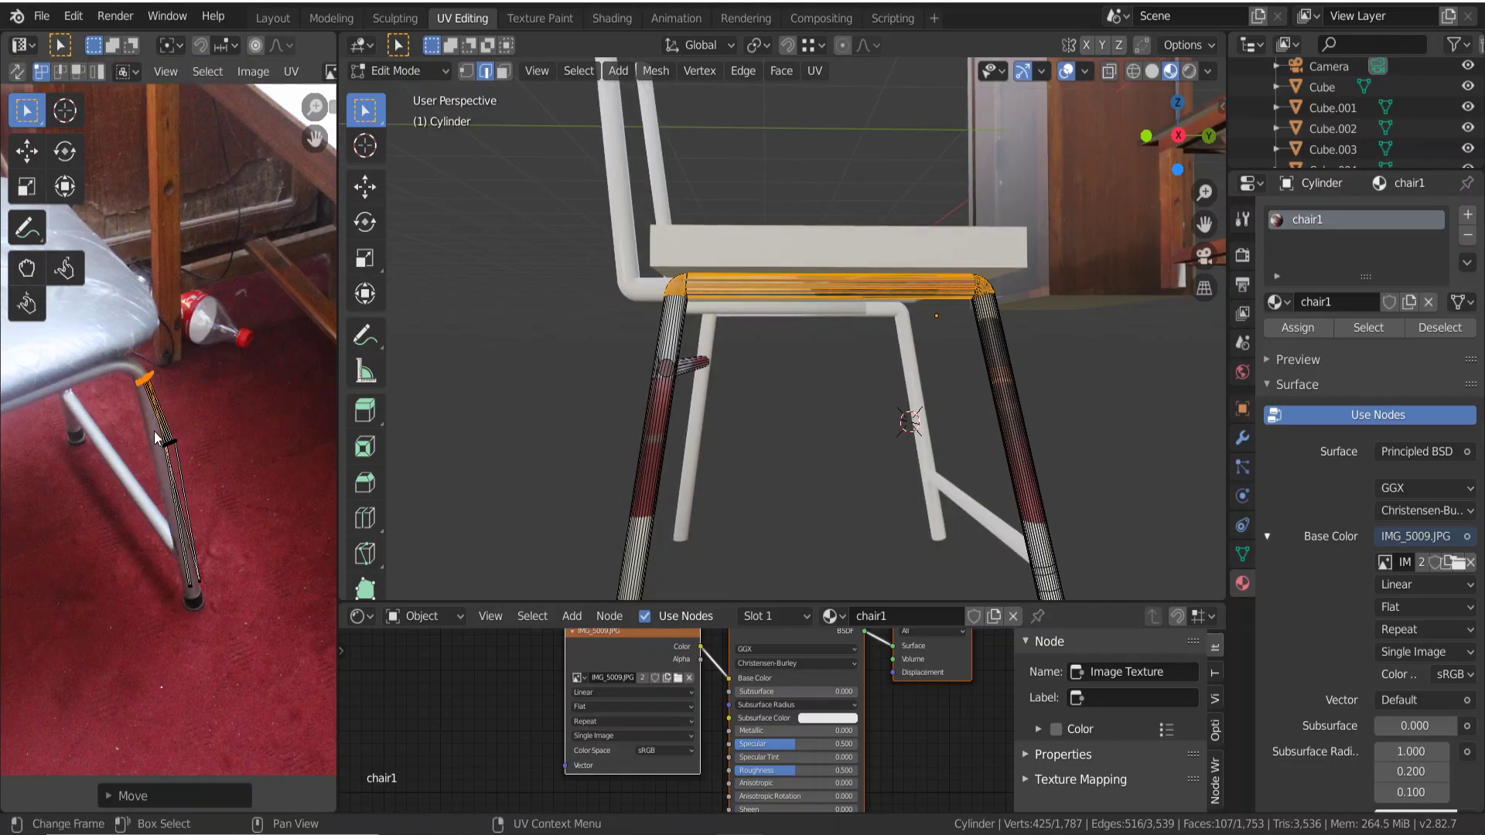
key(g)
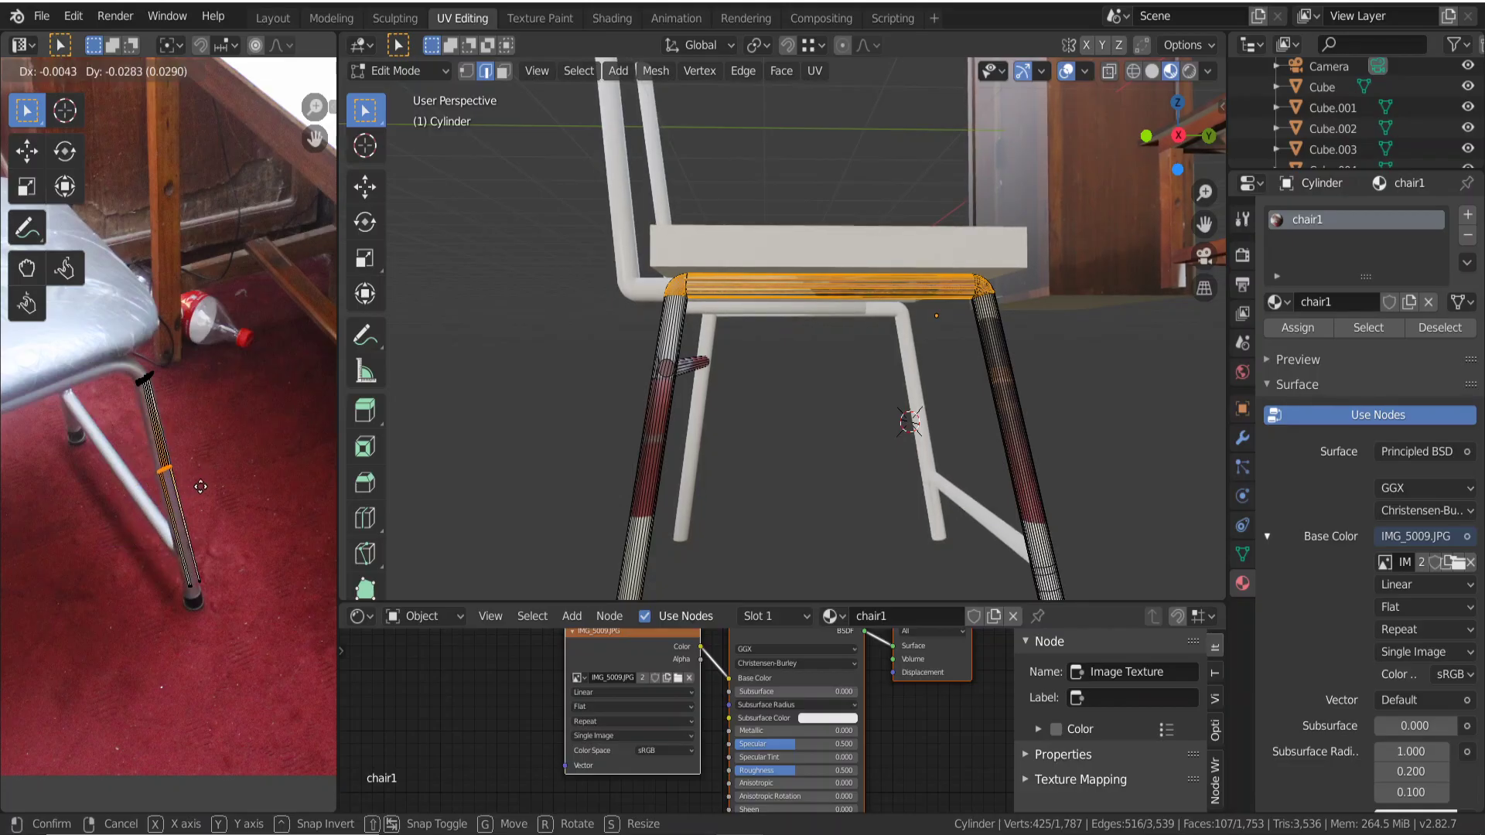
click(202, 488)
Shift the strip's bottom vertices slightly left onto the photographed leg.
drag(191, 555, 291, 607)
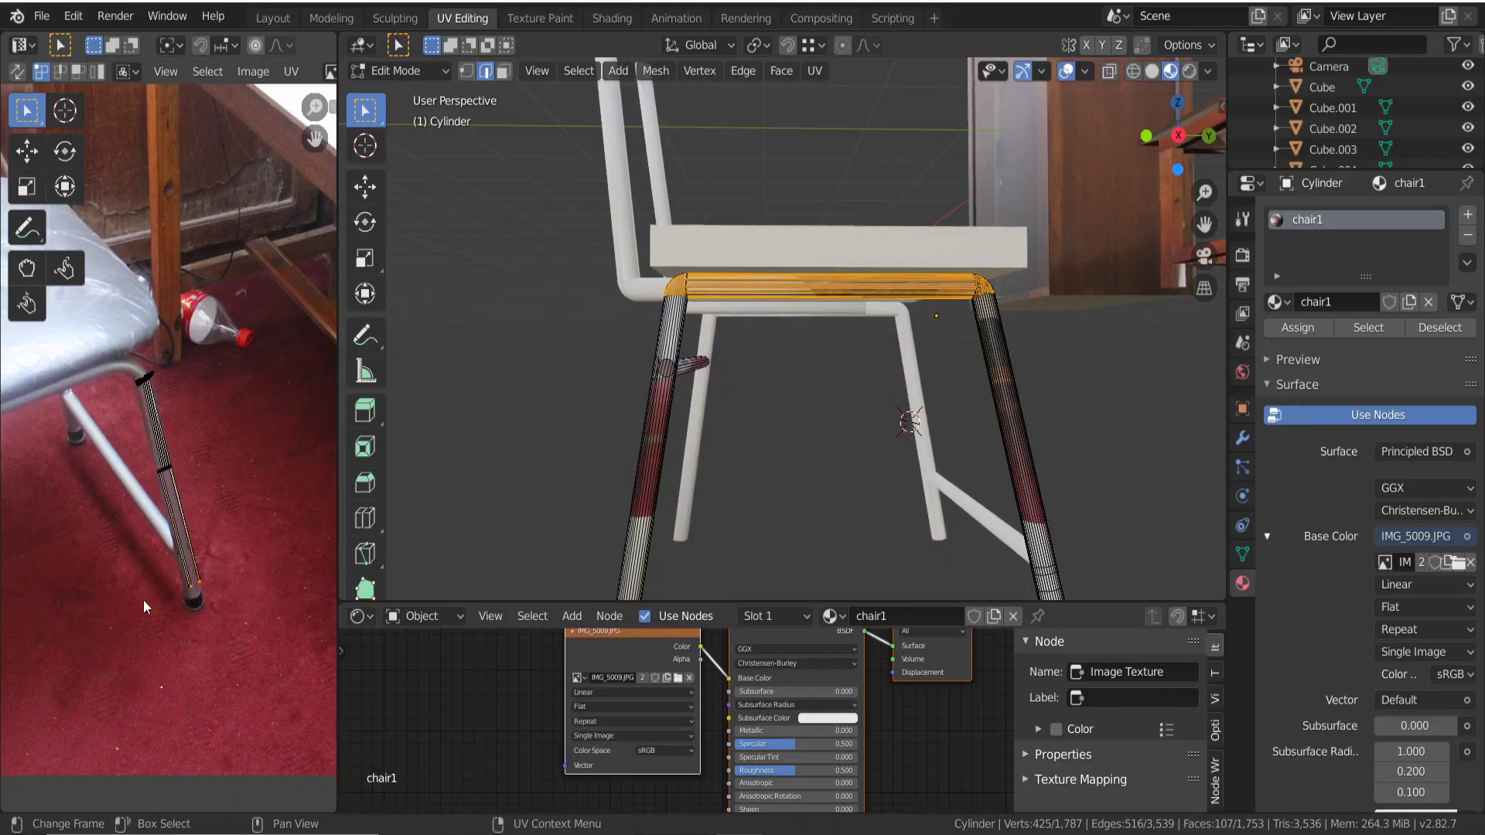
drag(142, 562, 267, 626)
key(g)
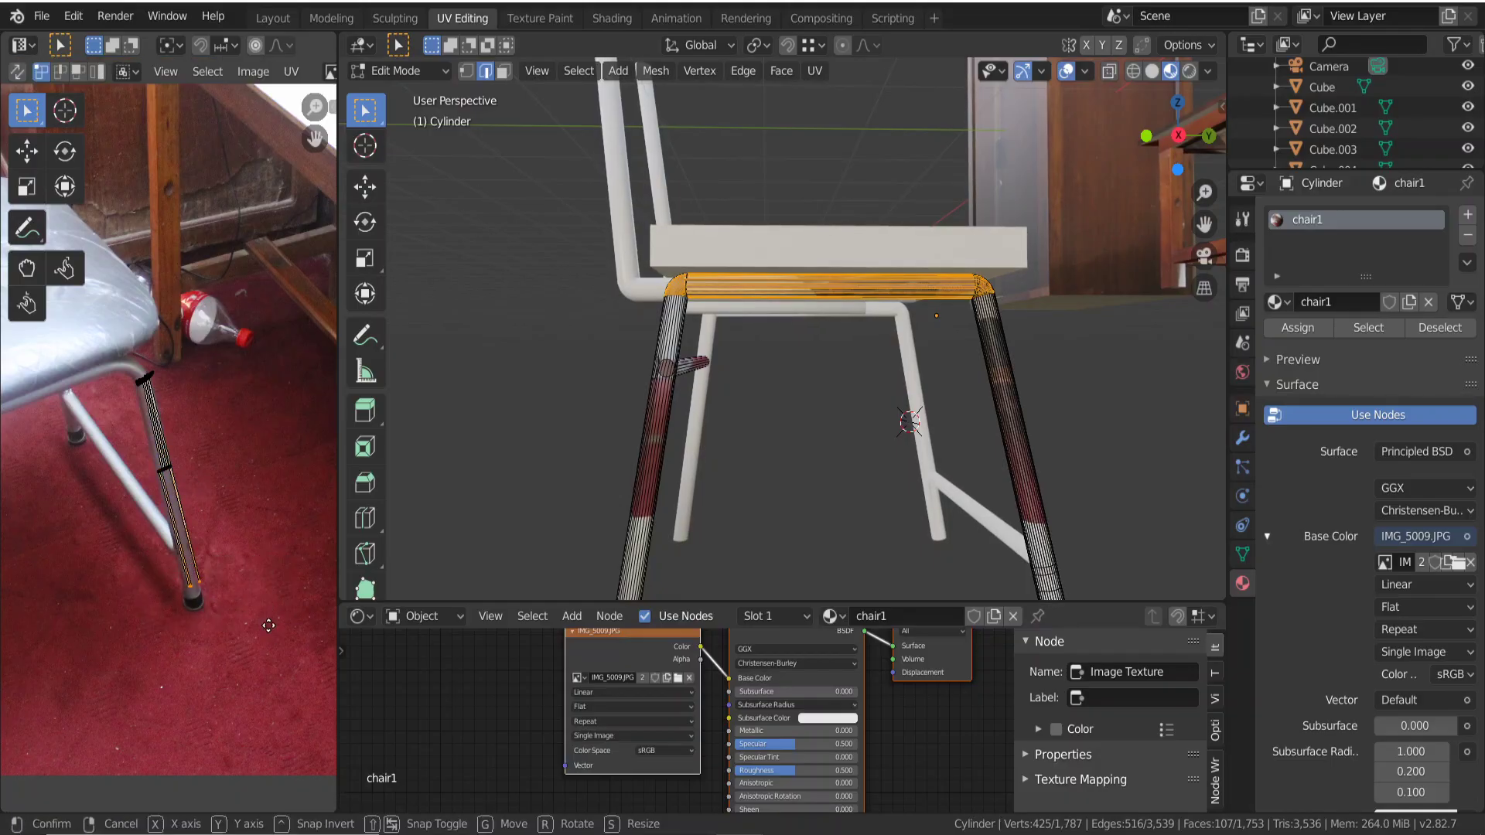
click(263, 625)
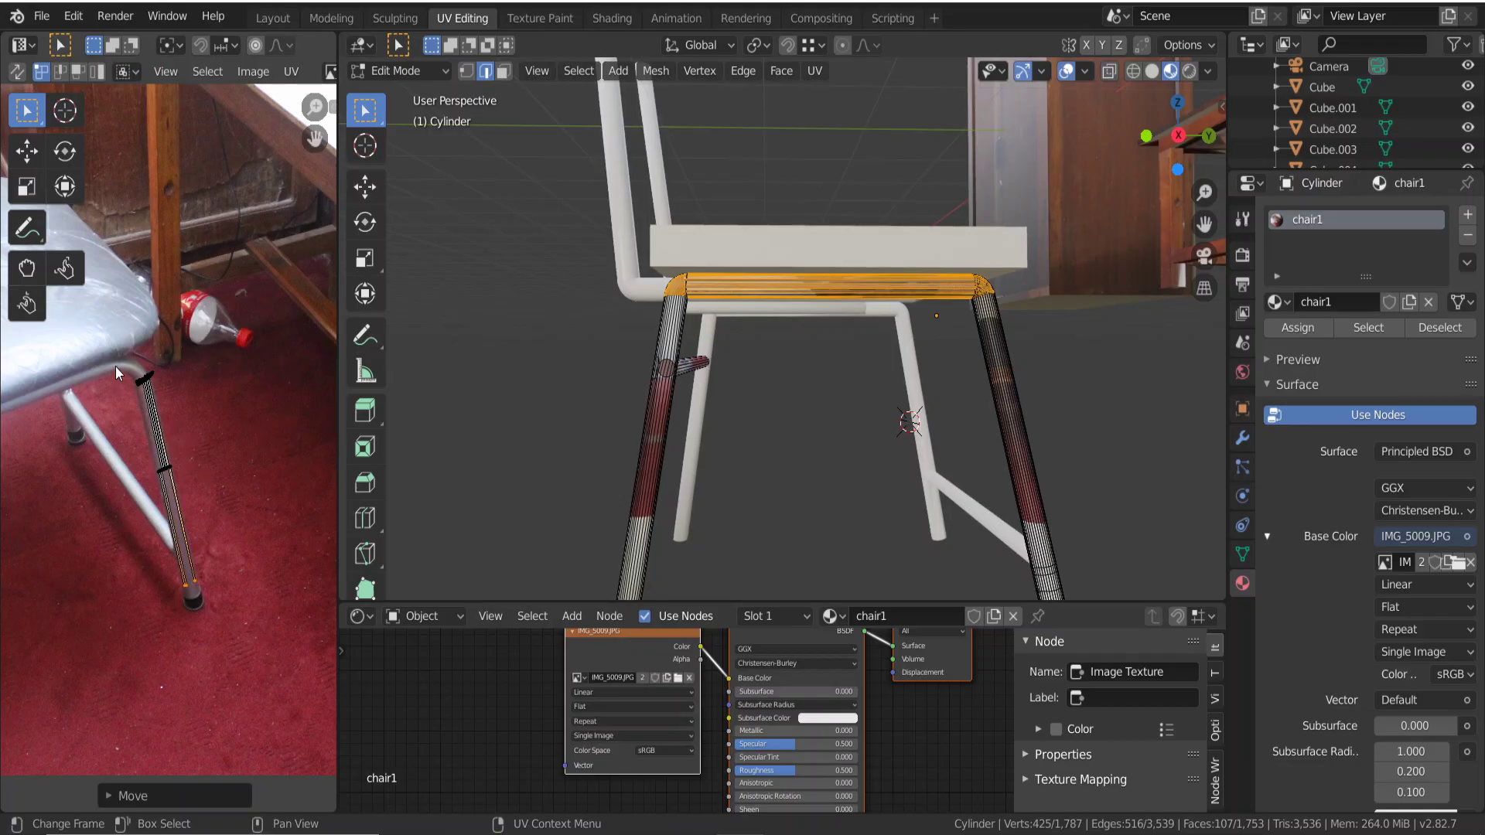
Shrink the strip's top end and place it on the photographed leg.
drag(114, 366, 172, 393)
key(s)
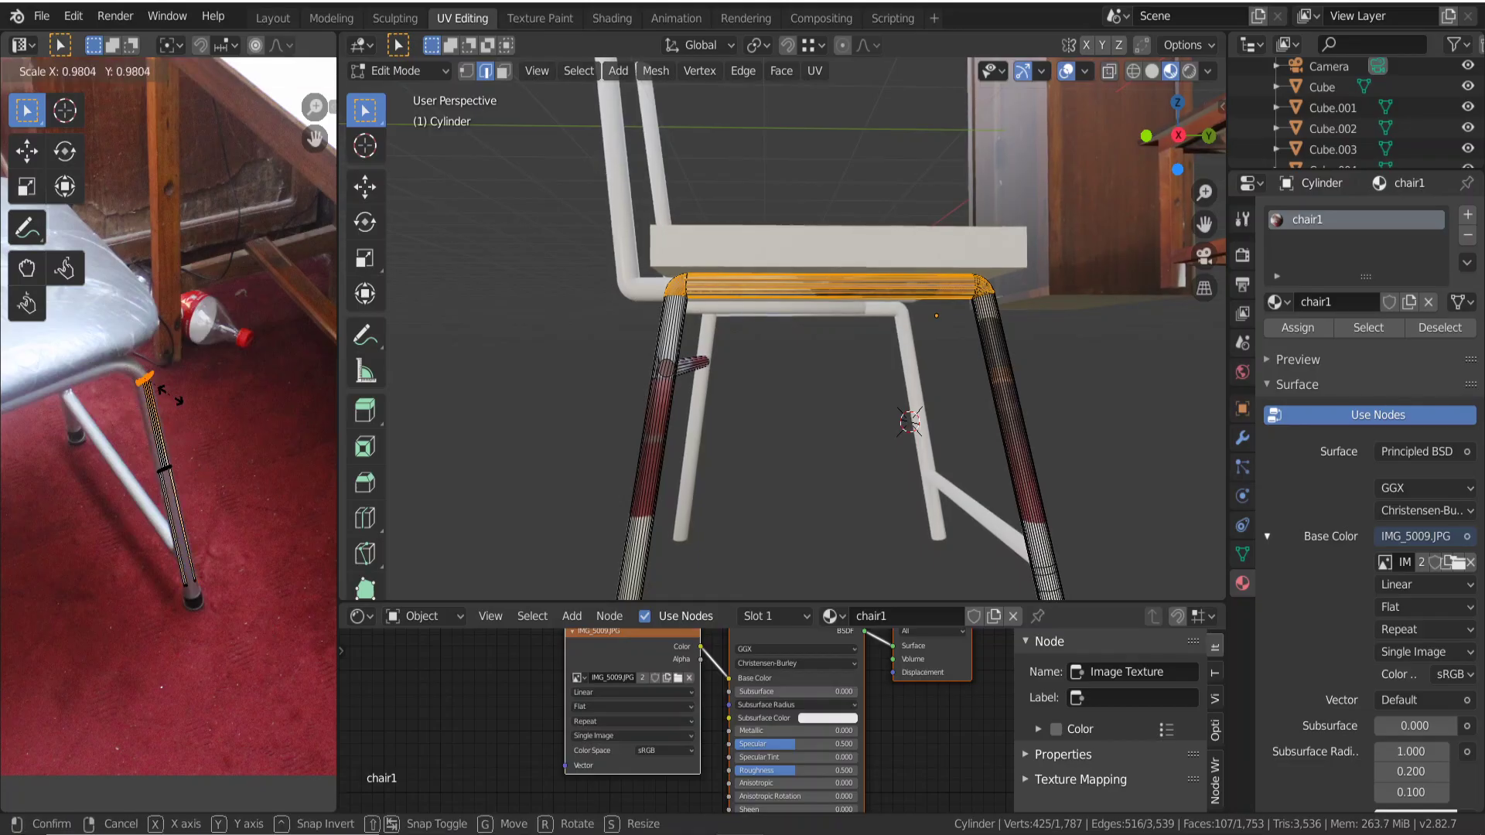
click(164, 382)
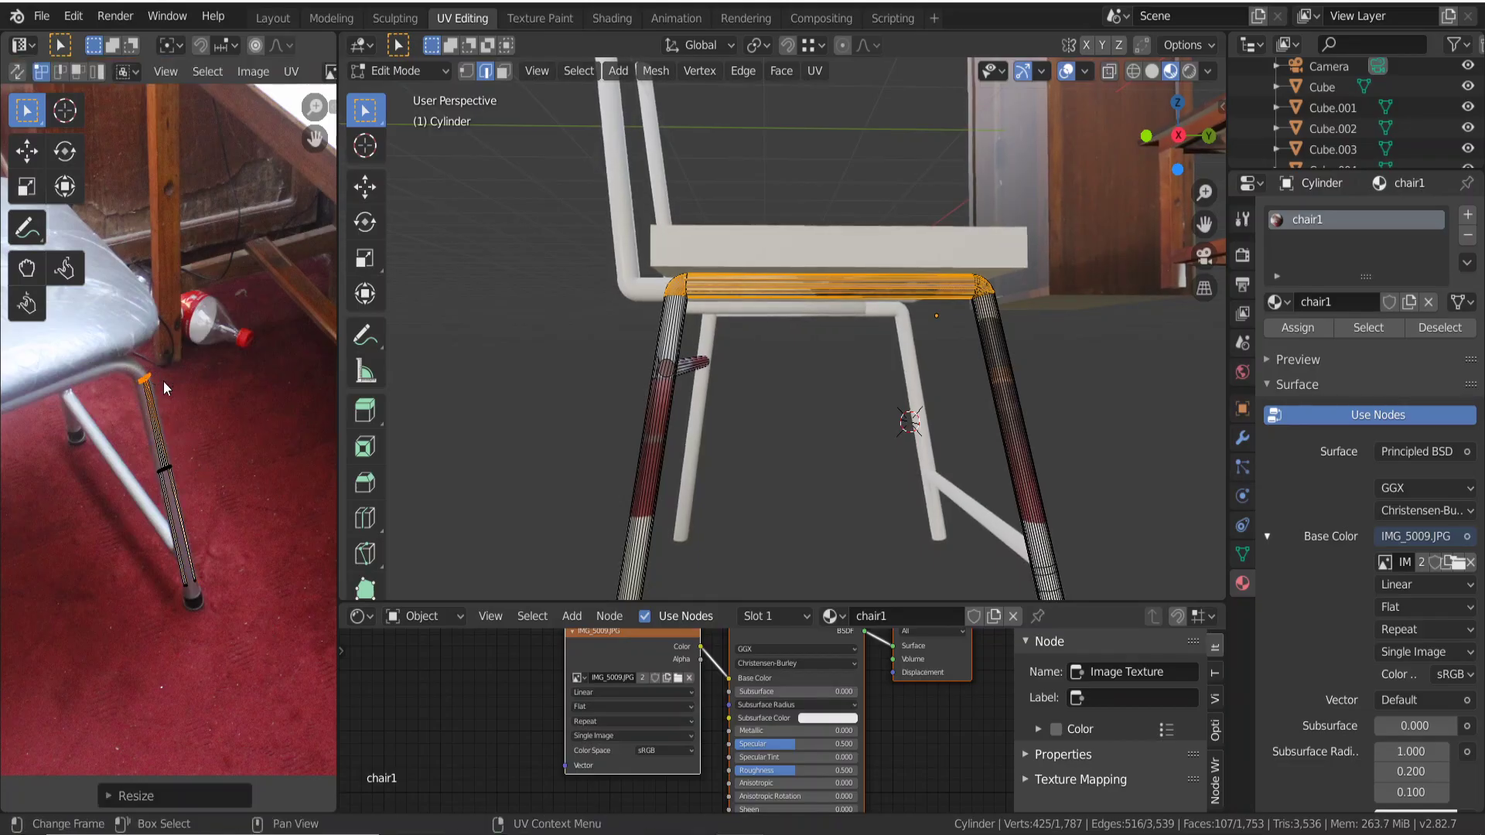
key(g)
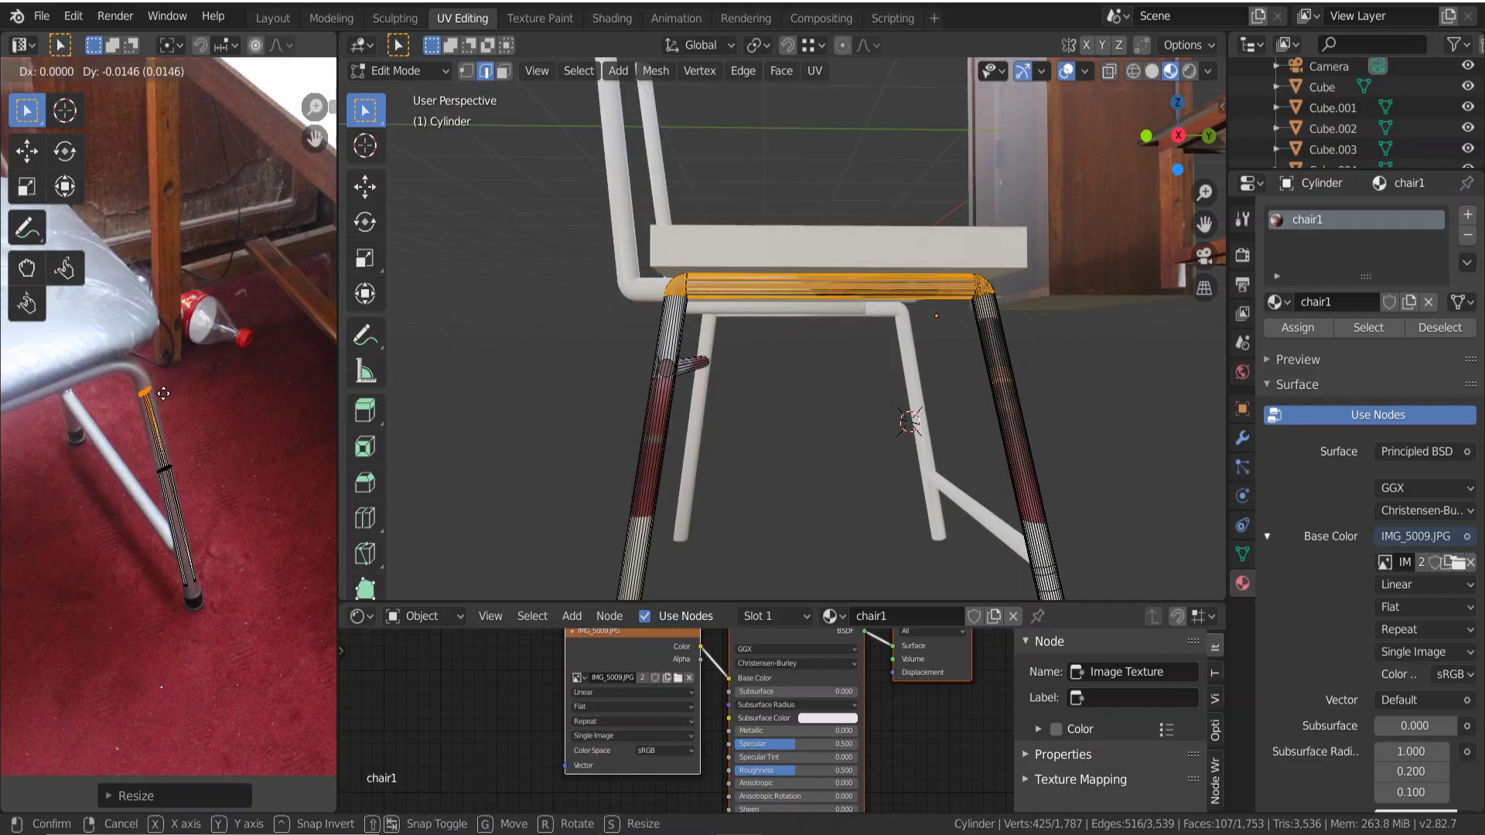
click(166, 393)
key(Tab)
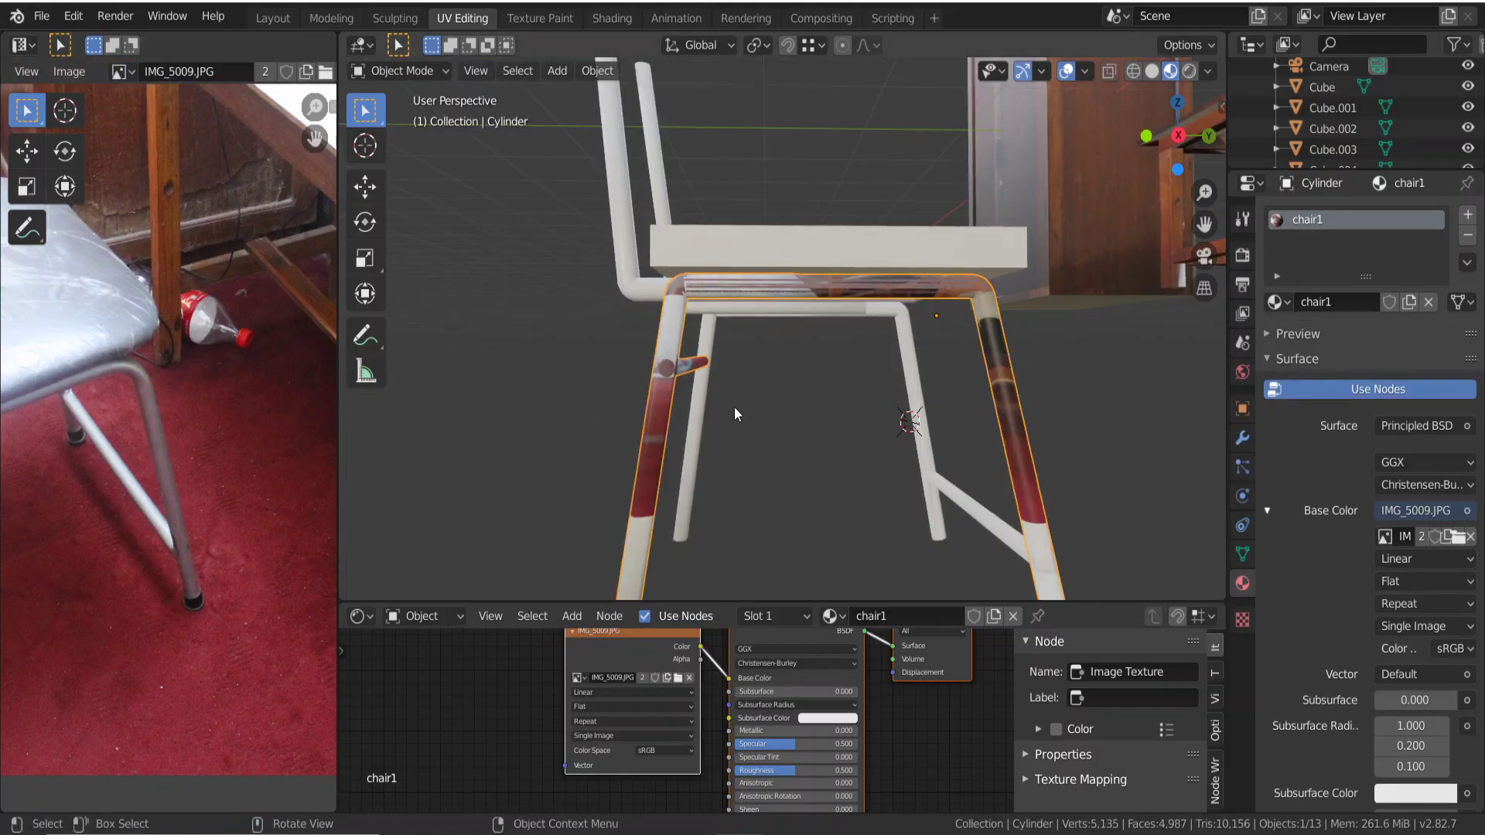
scroll(849, 323, up, 1)
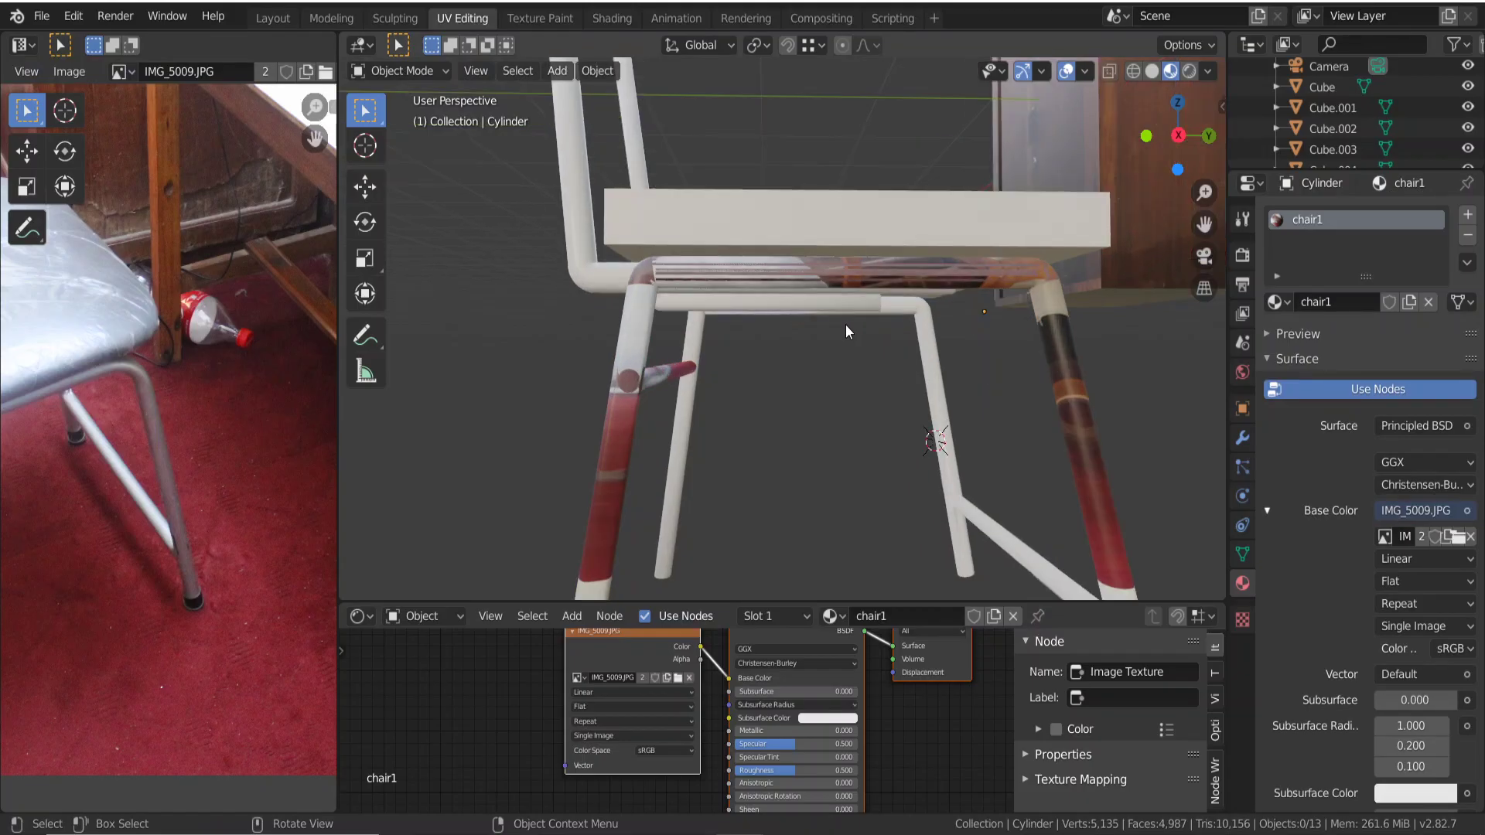
scroll(846, 324, up, 2)
scroll(843, 325, down, 2)
mouse_move(847, 325)
middle_down()
mouse_move(884, 343)
mouse_move(875, 358)
mouse_move(946, 528)
middle_up()
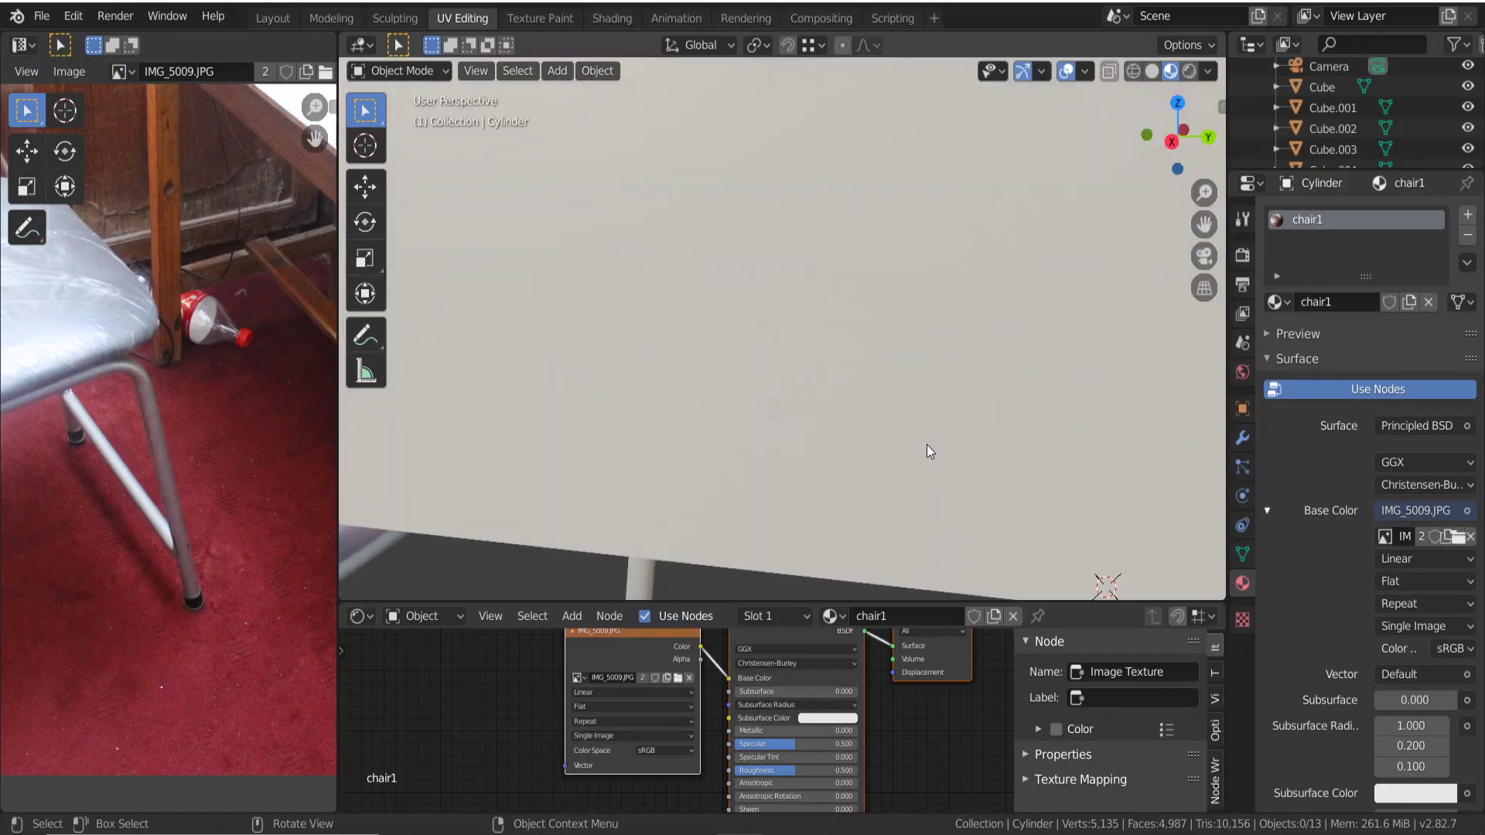
scroll(883, 442, down, 3)
mouse_move(883, 442)
middle_down()
mouse_move(883, 411)
mouse_move(871, 416)
mouse_move(886, 430)
mouse_move(889, 406)
mouse_move(856, 384)
middle_up()
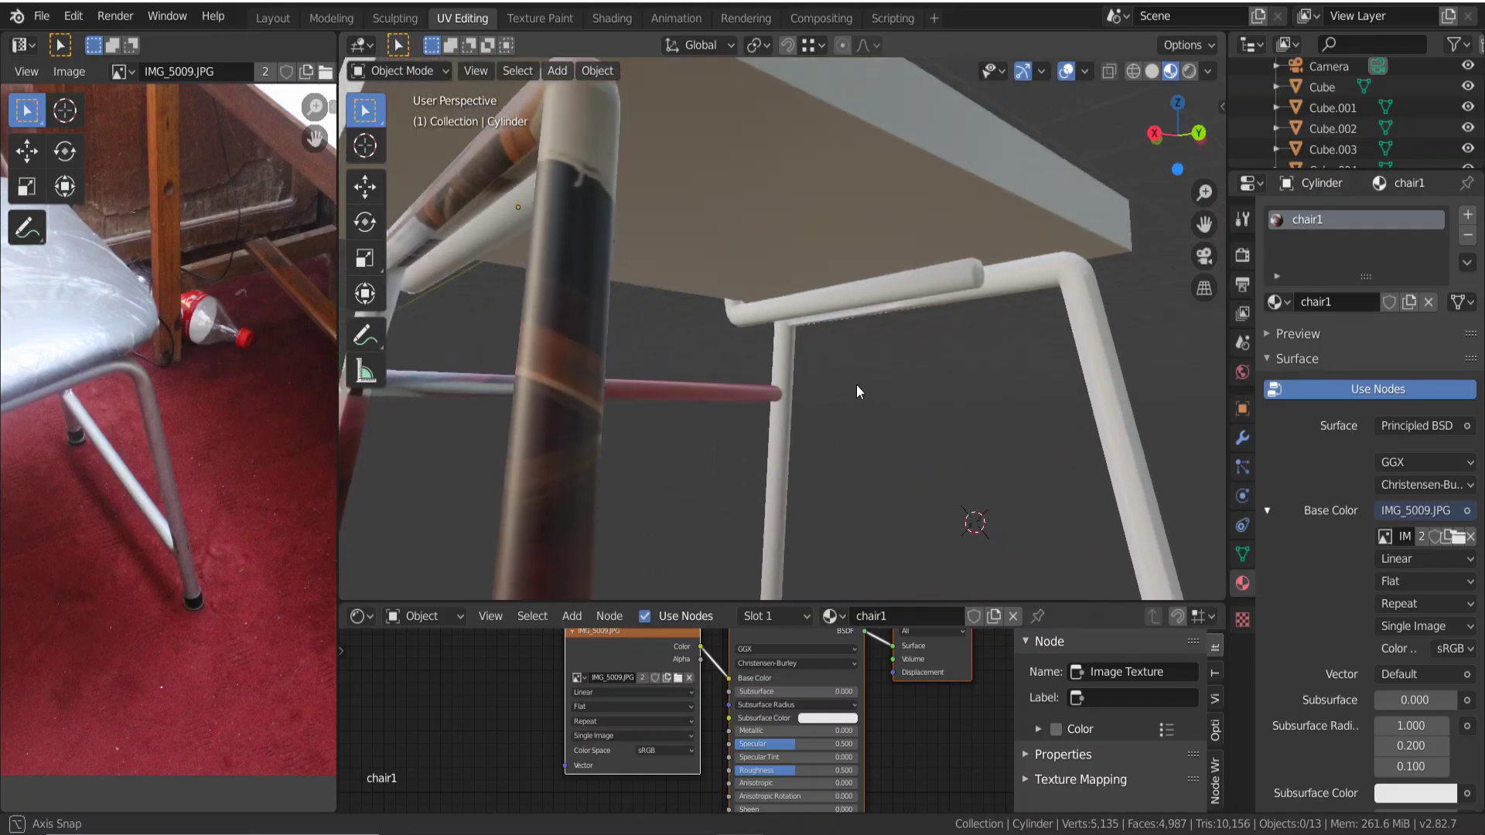
scroll(855, 383, down, 3)
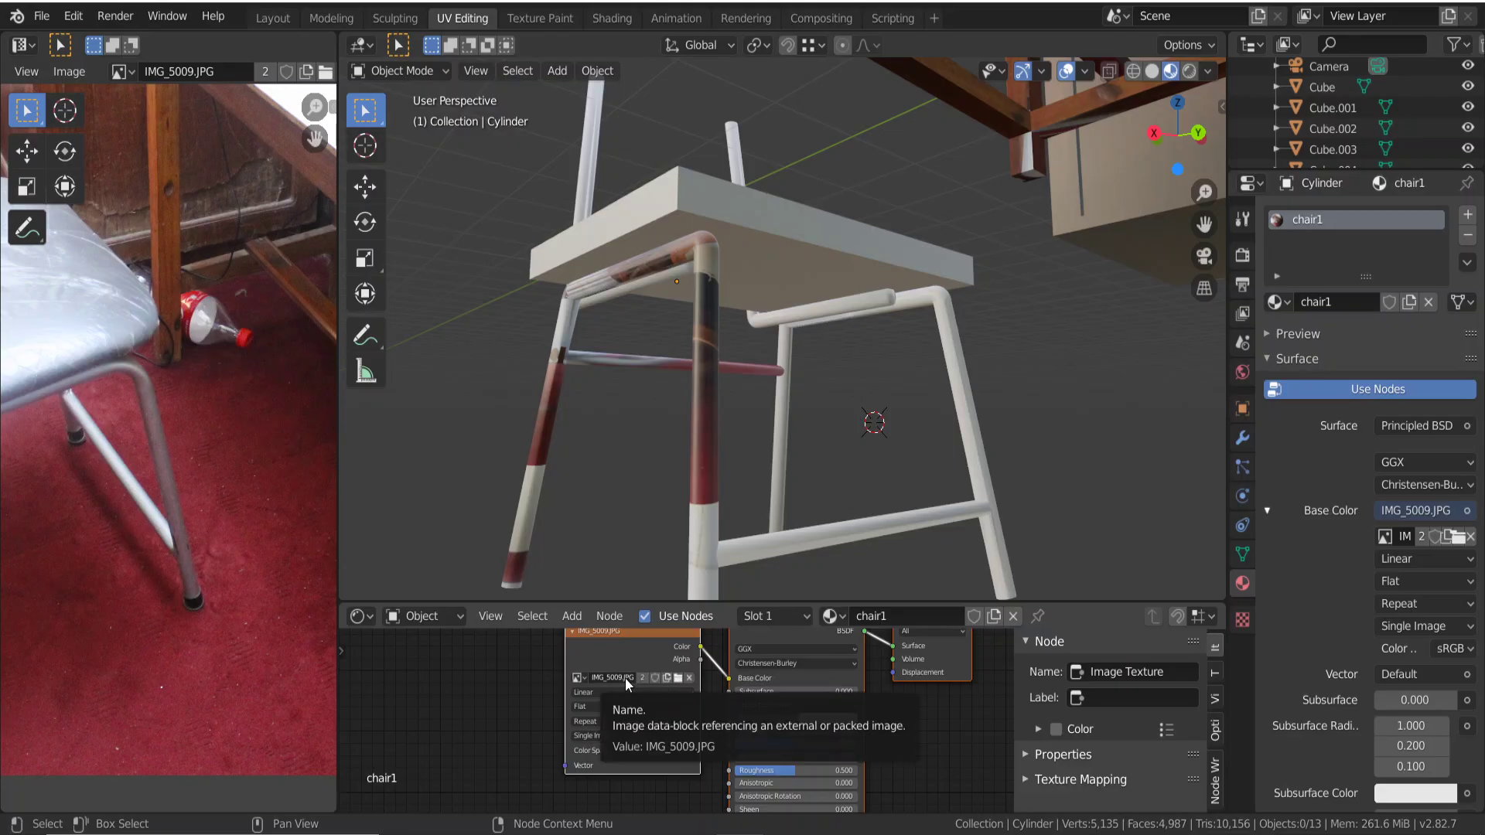
Switch the selection between the table and the chair frame, ending on the chair frame.
click(1030, 129)
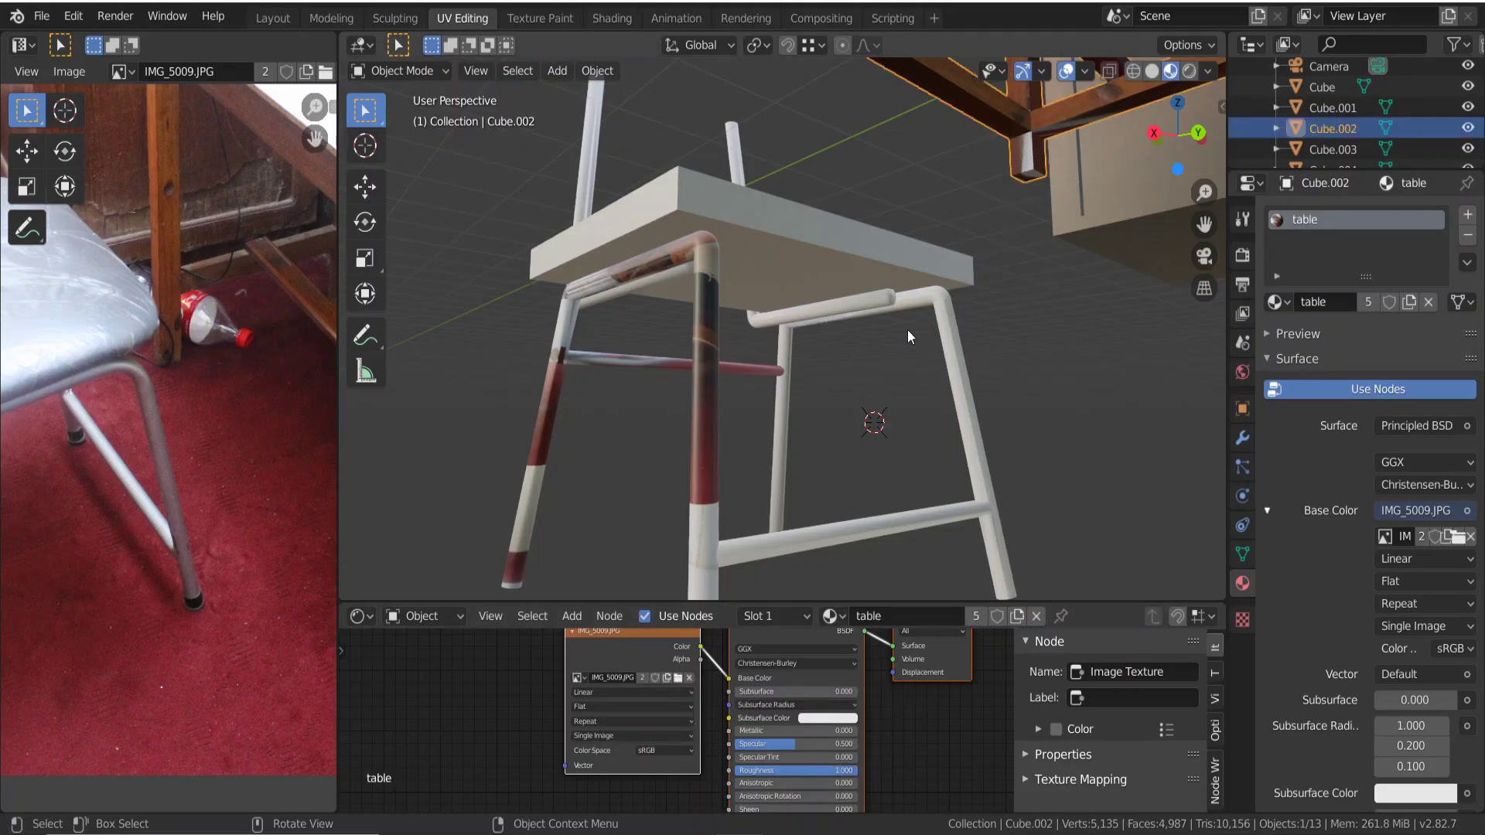
click(700, 341)
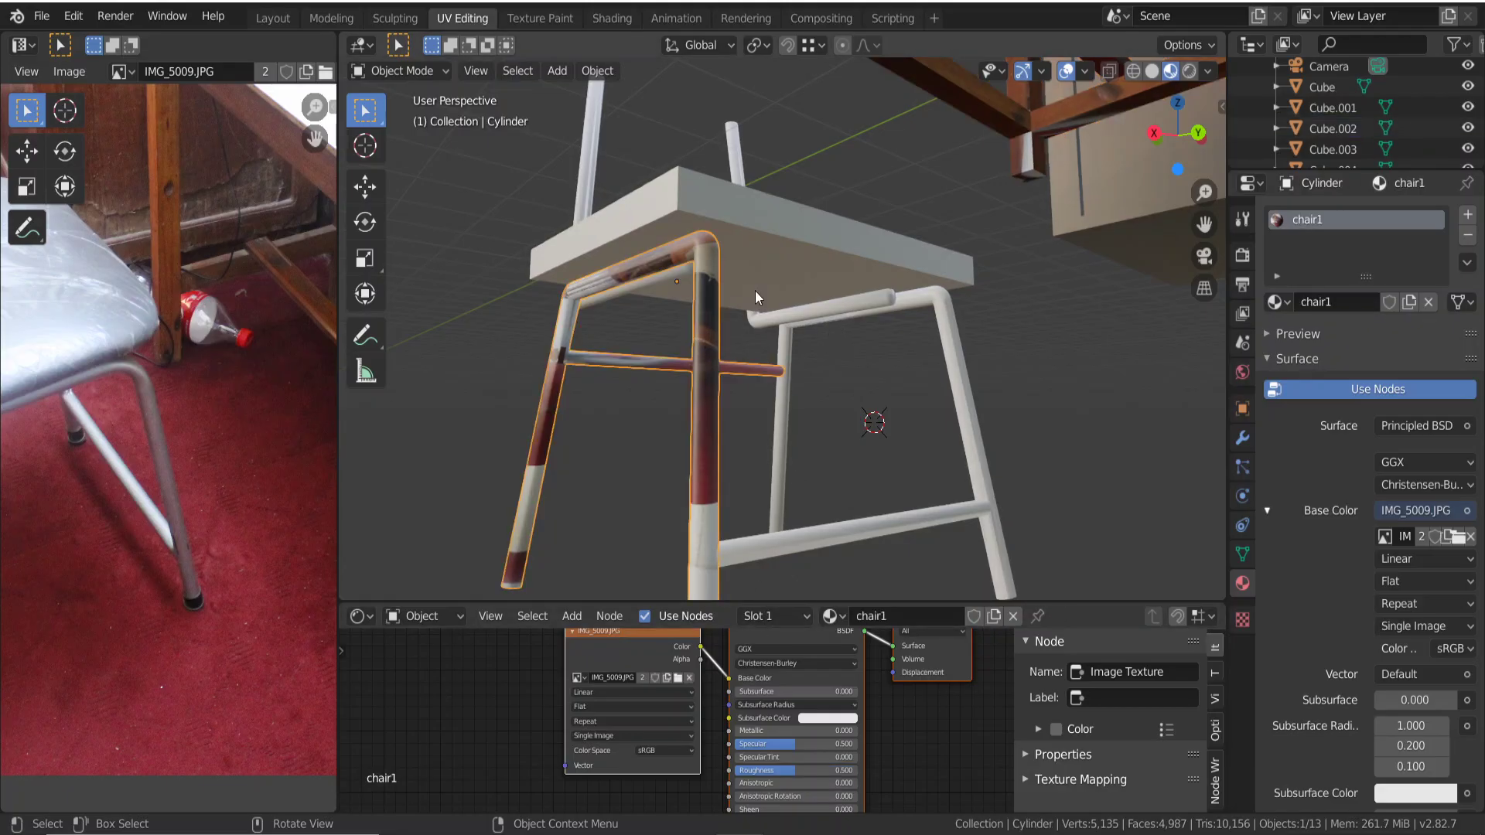
click(1016, 121)
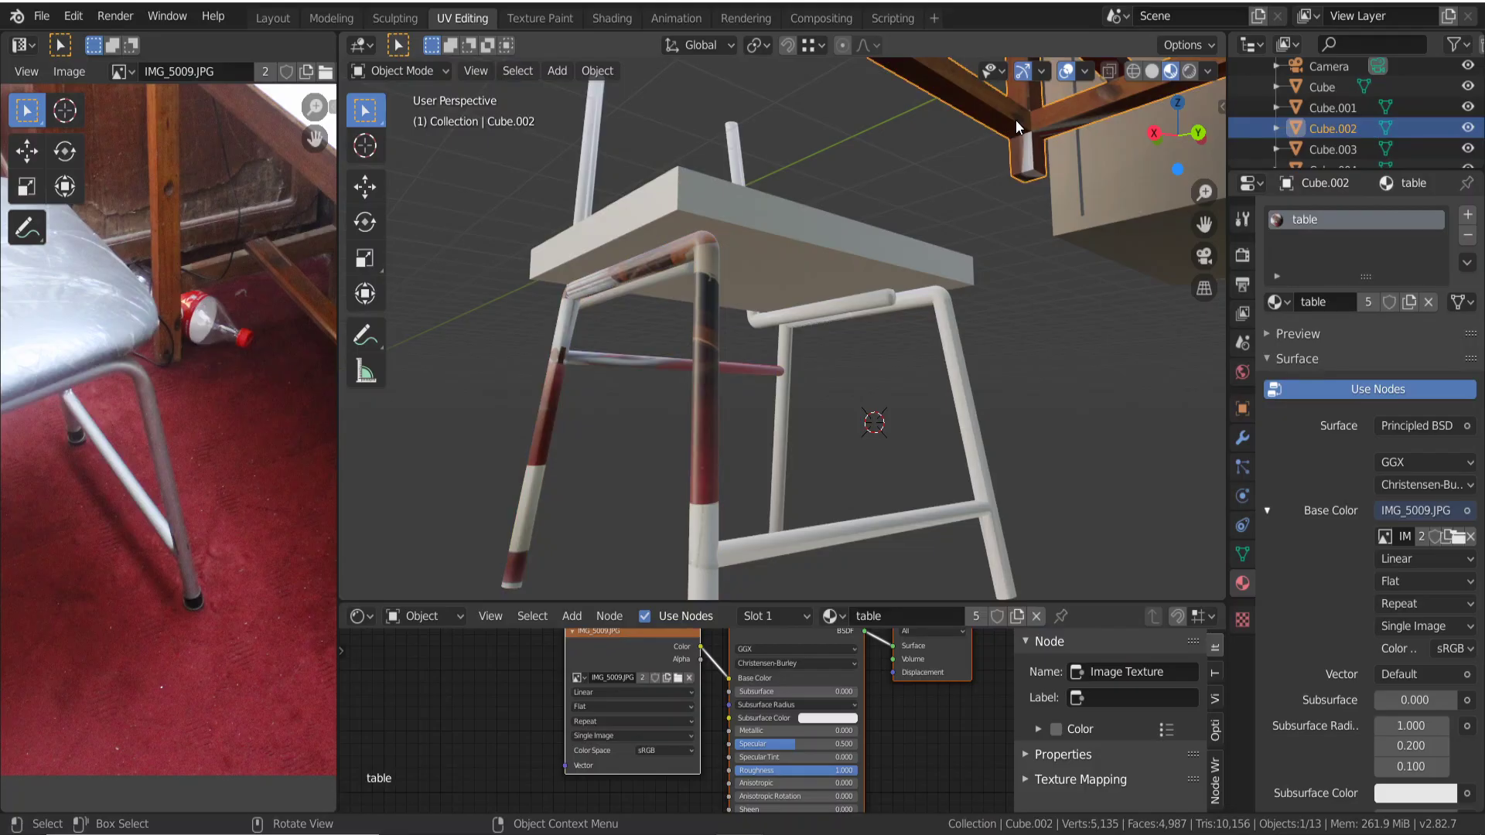
click(704, 282)
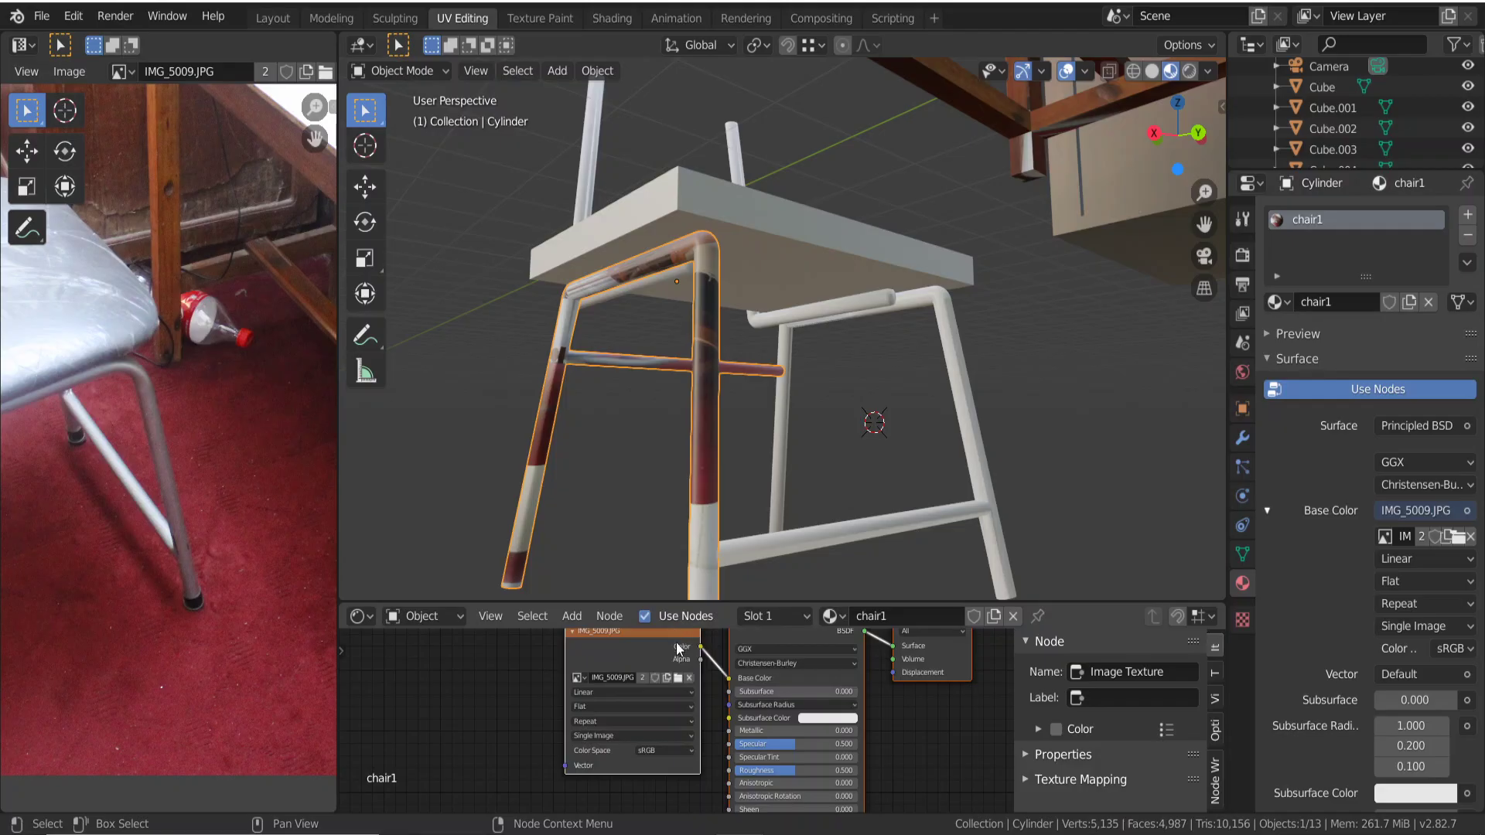
Make the frame's photo texture single-user and unlink it from the image texture node.
click(643, 677)
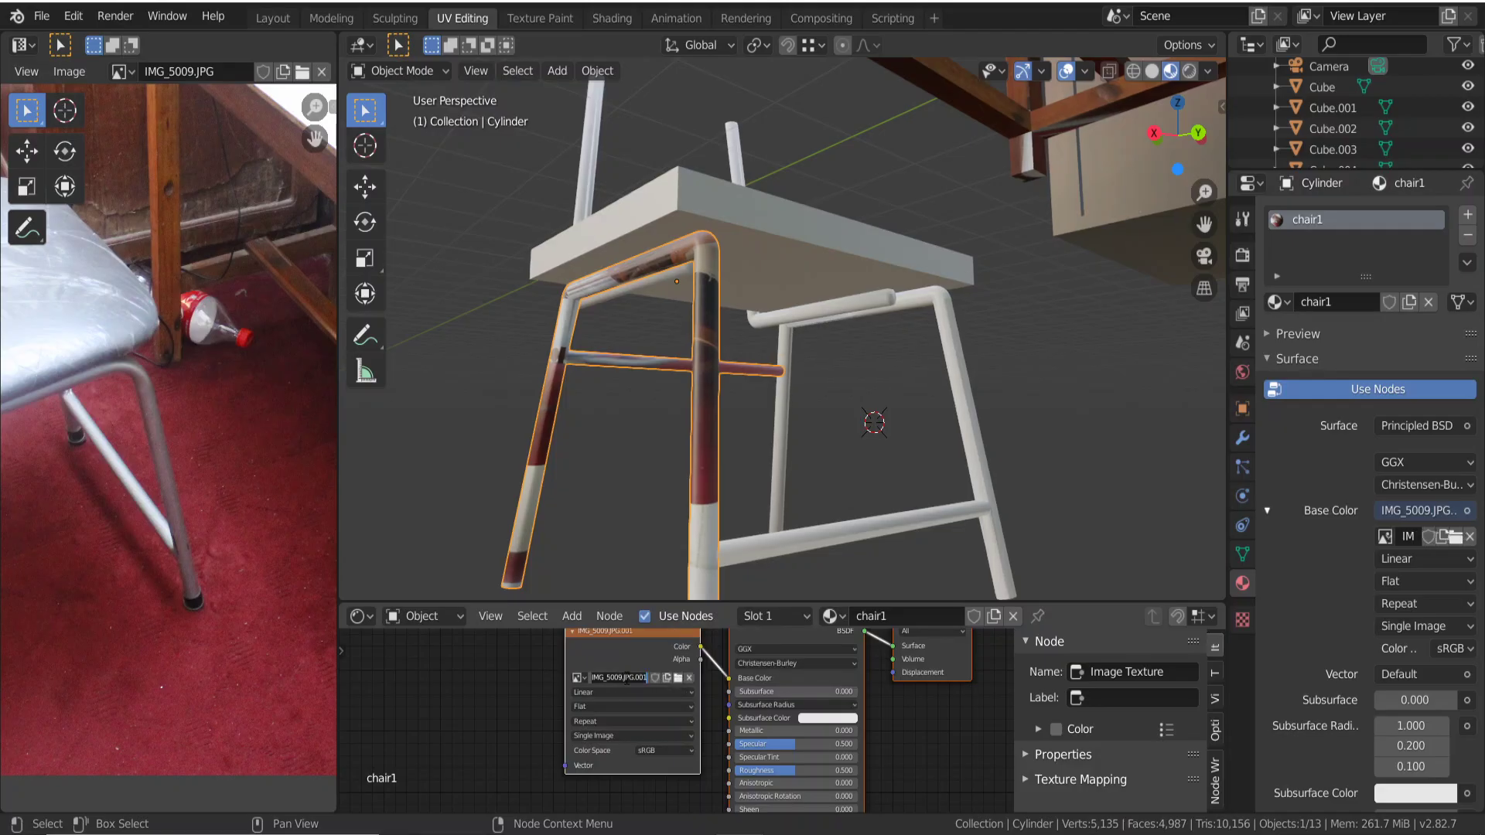
click(586, 680)
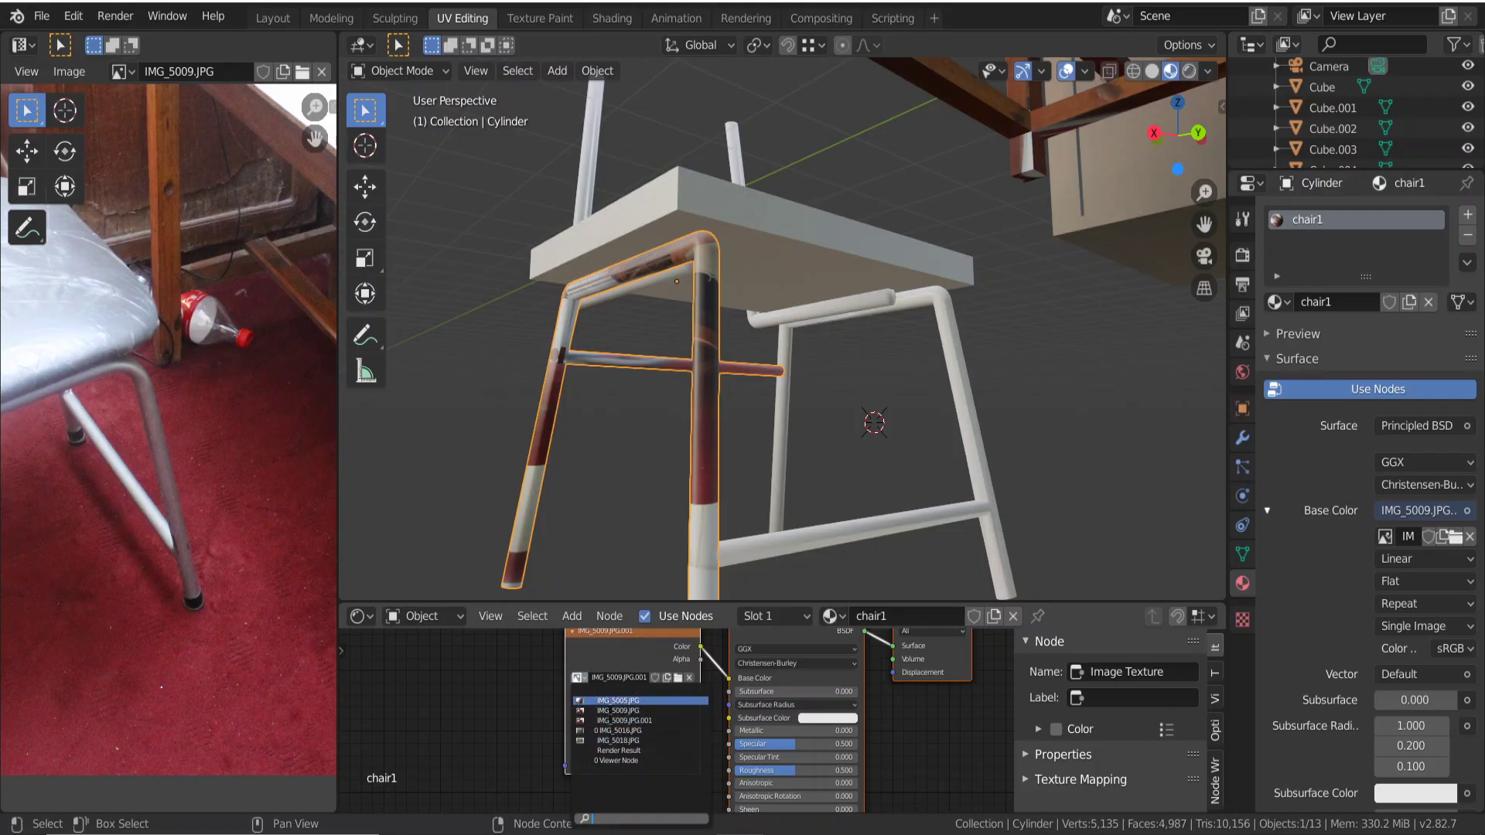
click(691, 681)
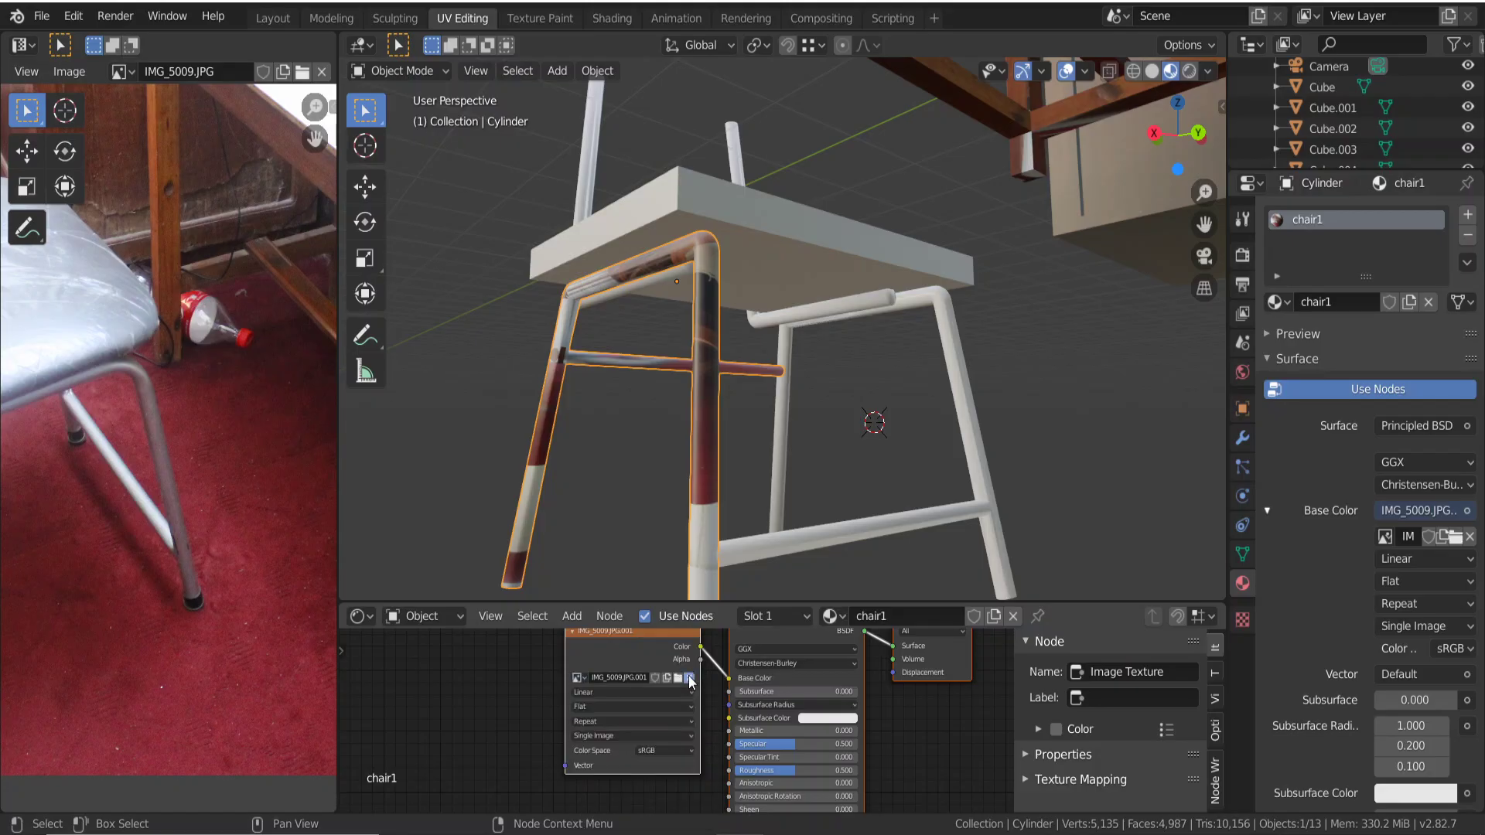
click(691, 680)
Browse to the D:\Blenders\reference images folder in the file browser.
click(652, 680)
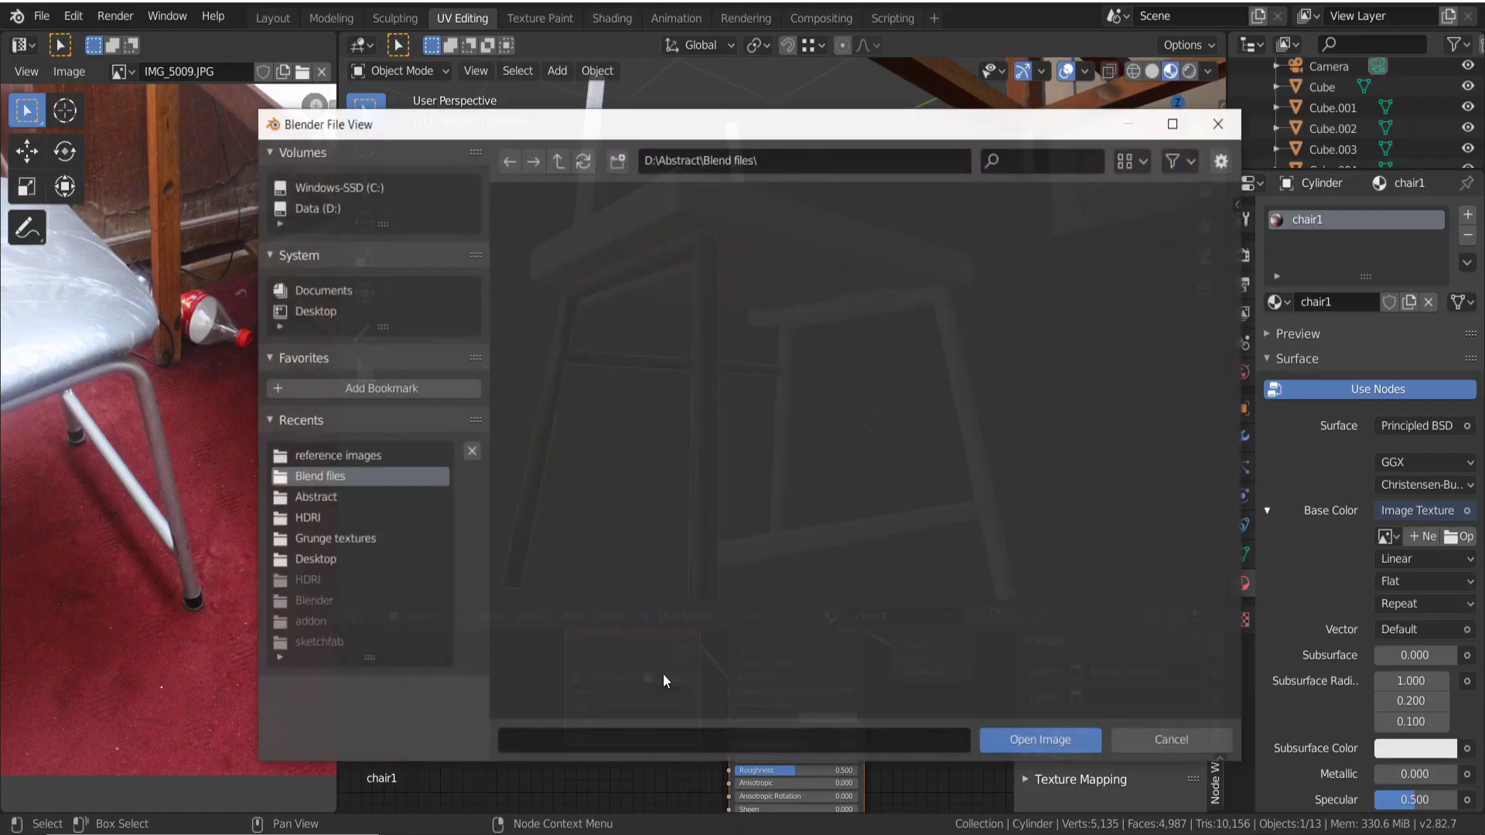
click(309, 208)
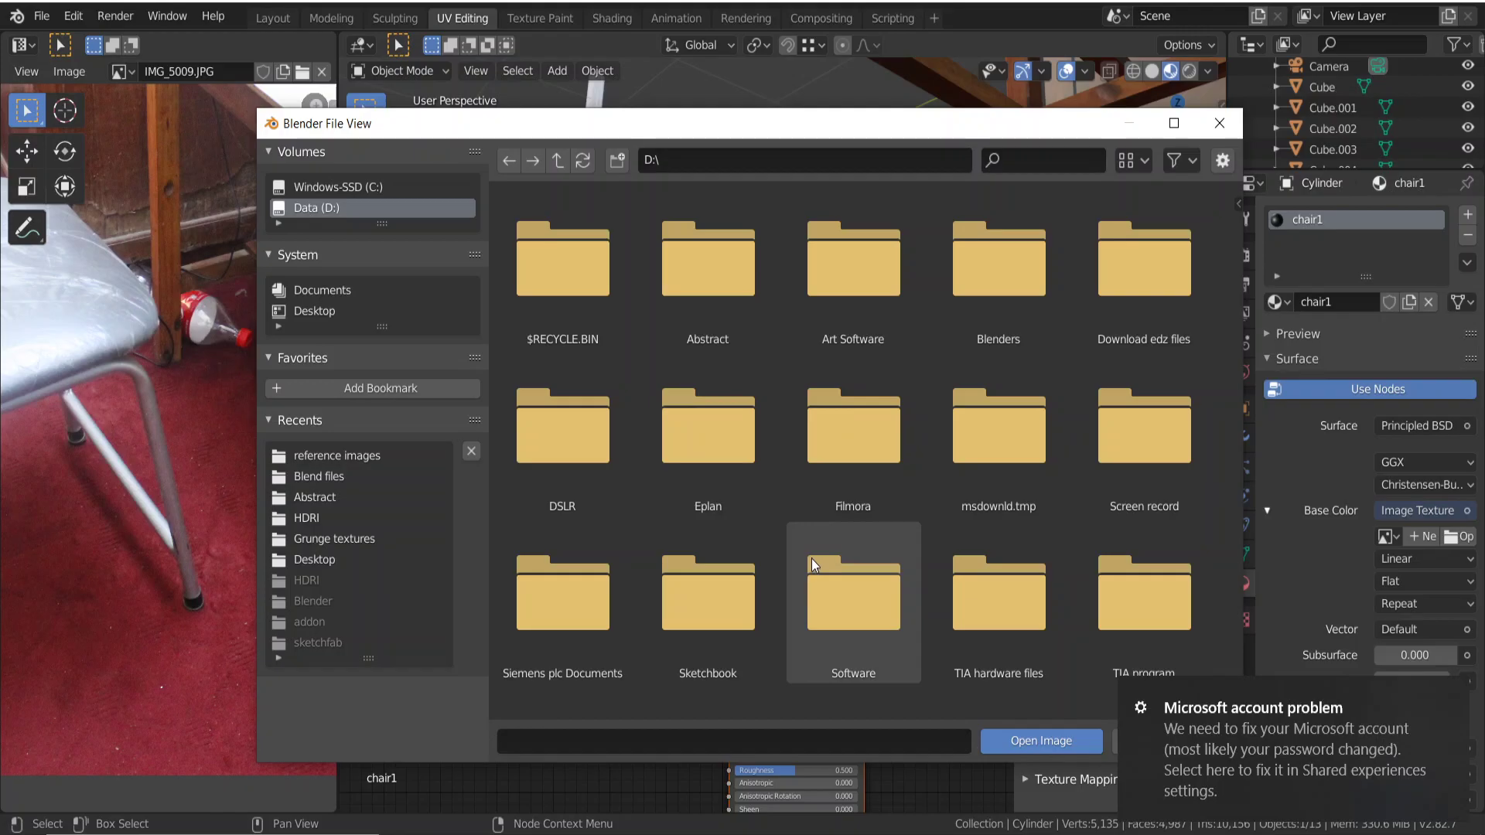
mouse_move(1288, 743)
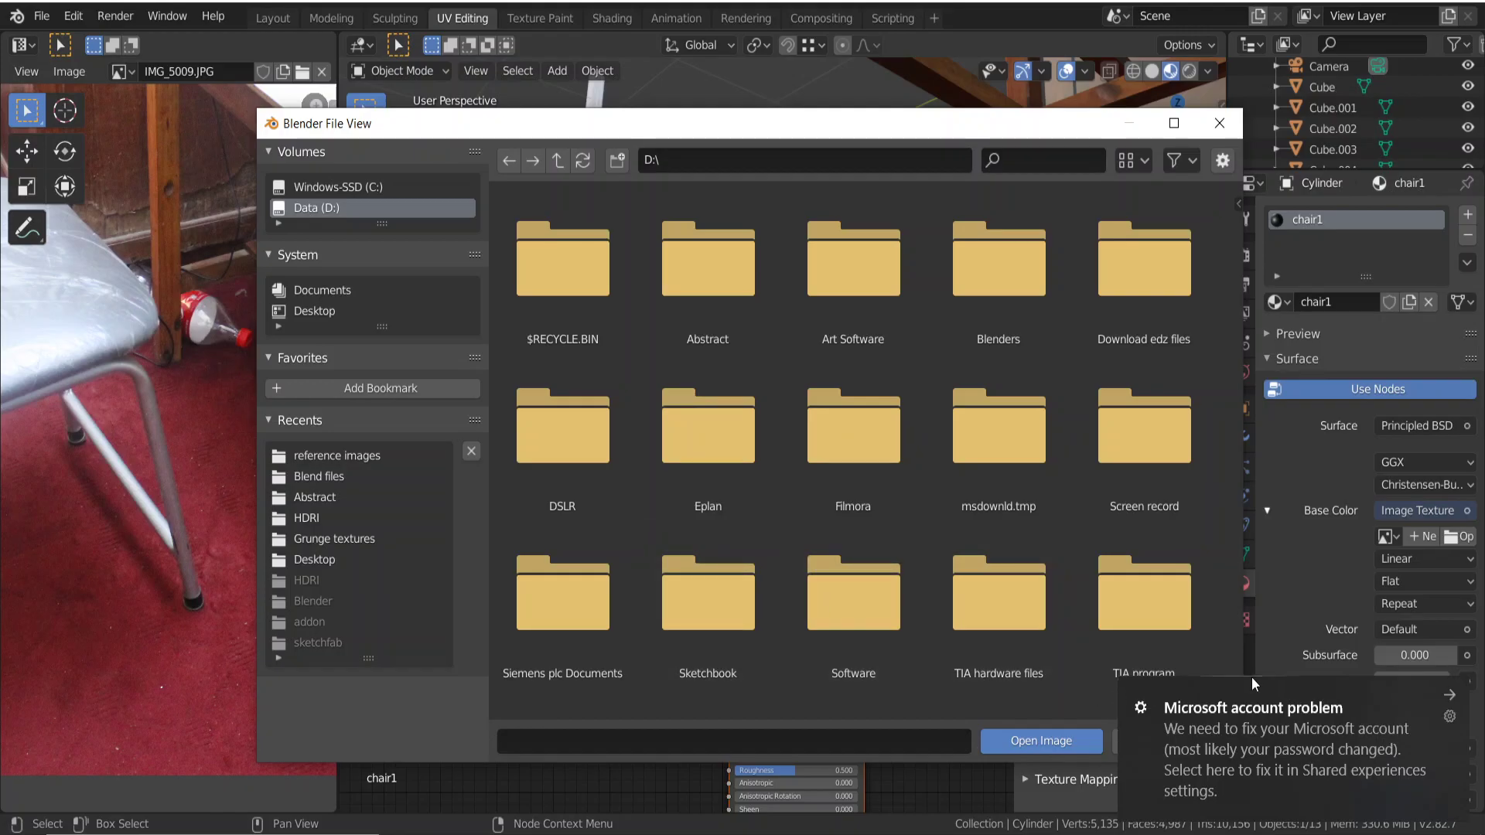
scroll(681, 571, down, 3)
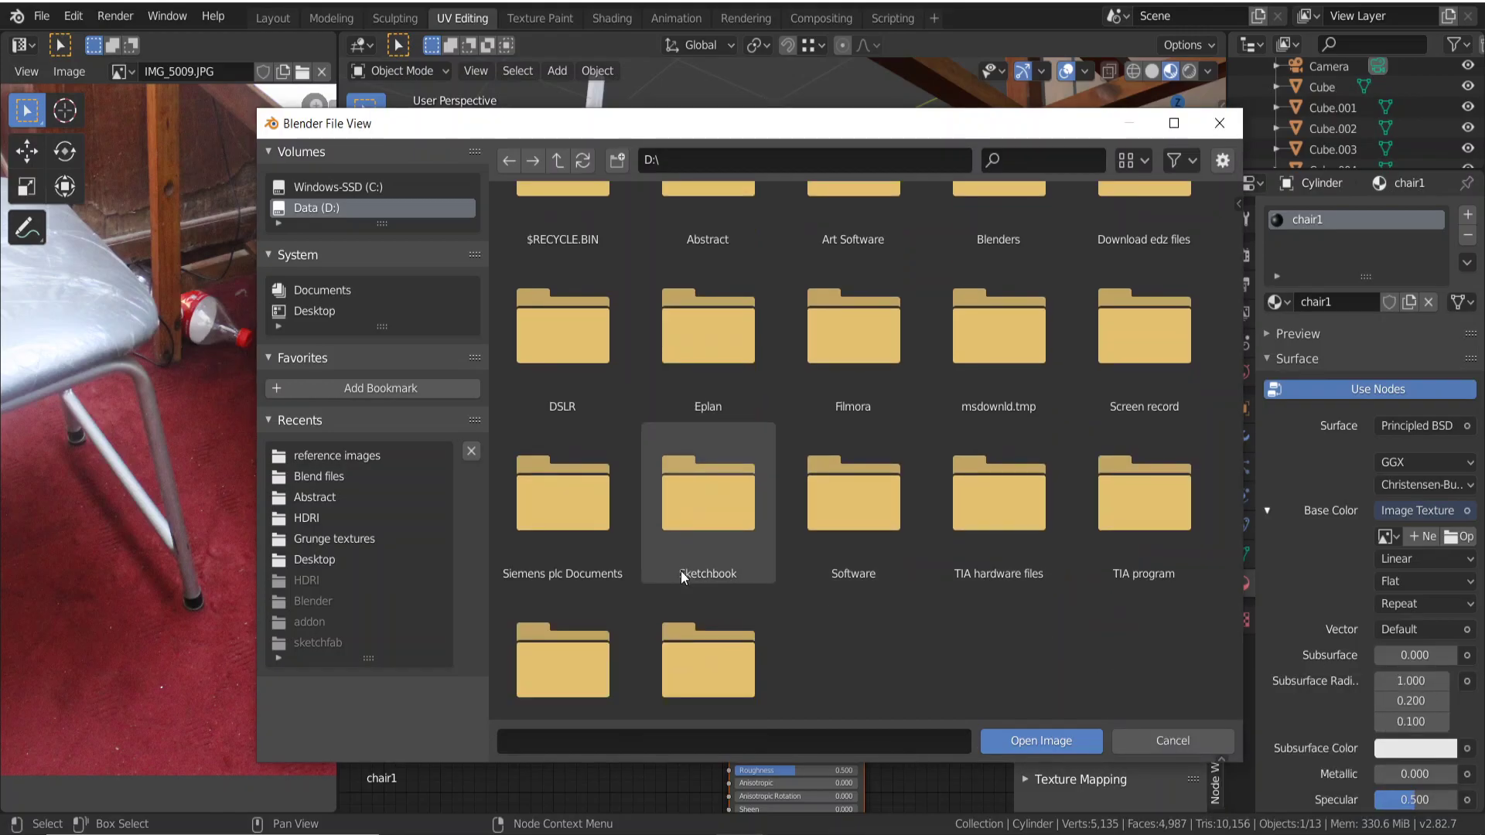
scroll(680, 571, up, 3)
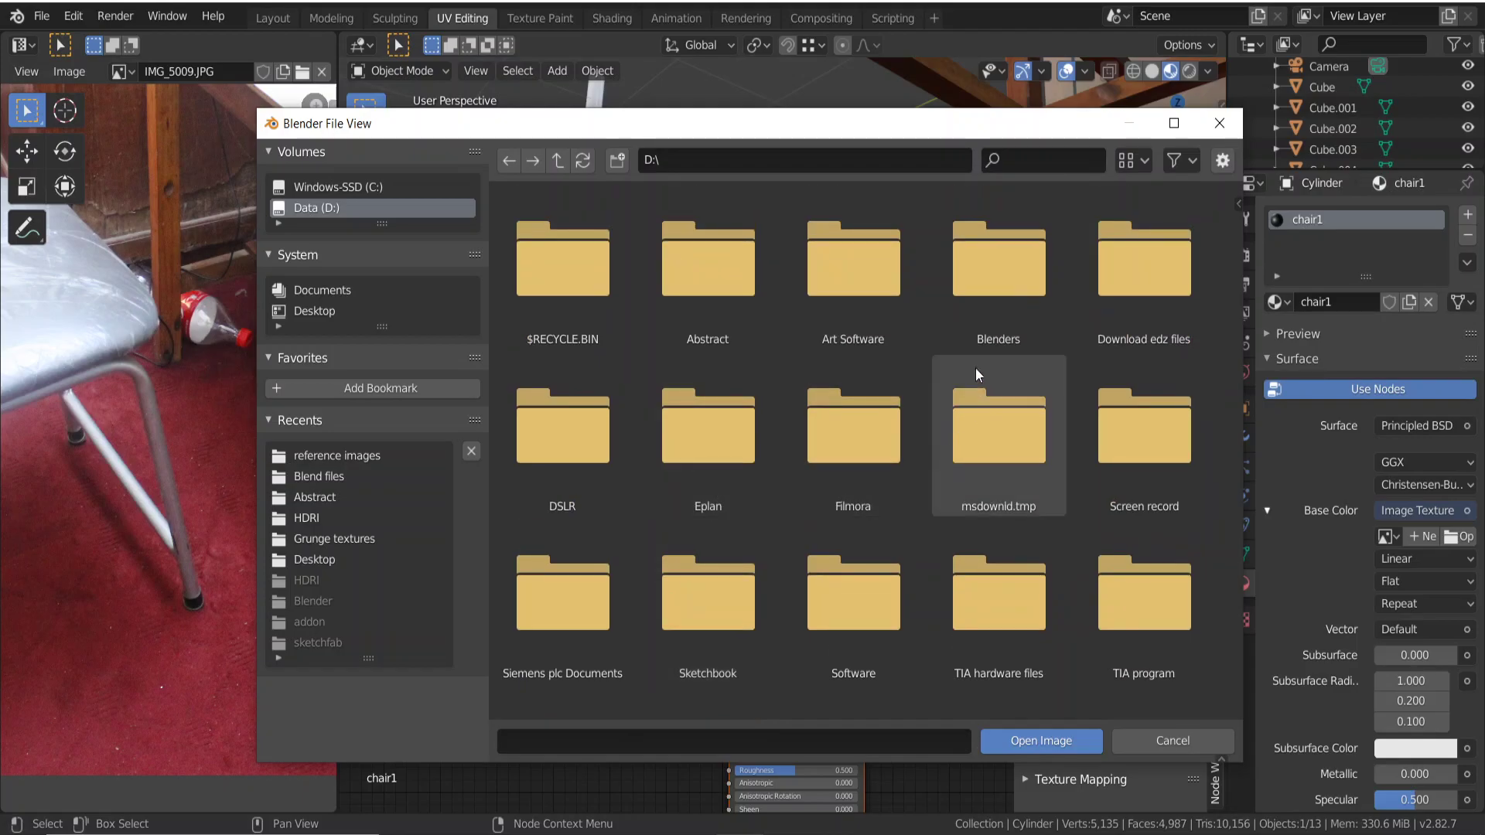
click(974, 340)
double_click(974, 340)
double_click(732, 314)
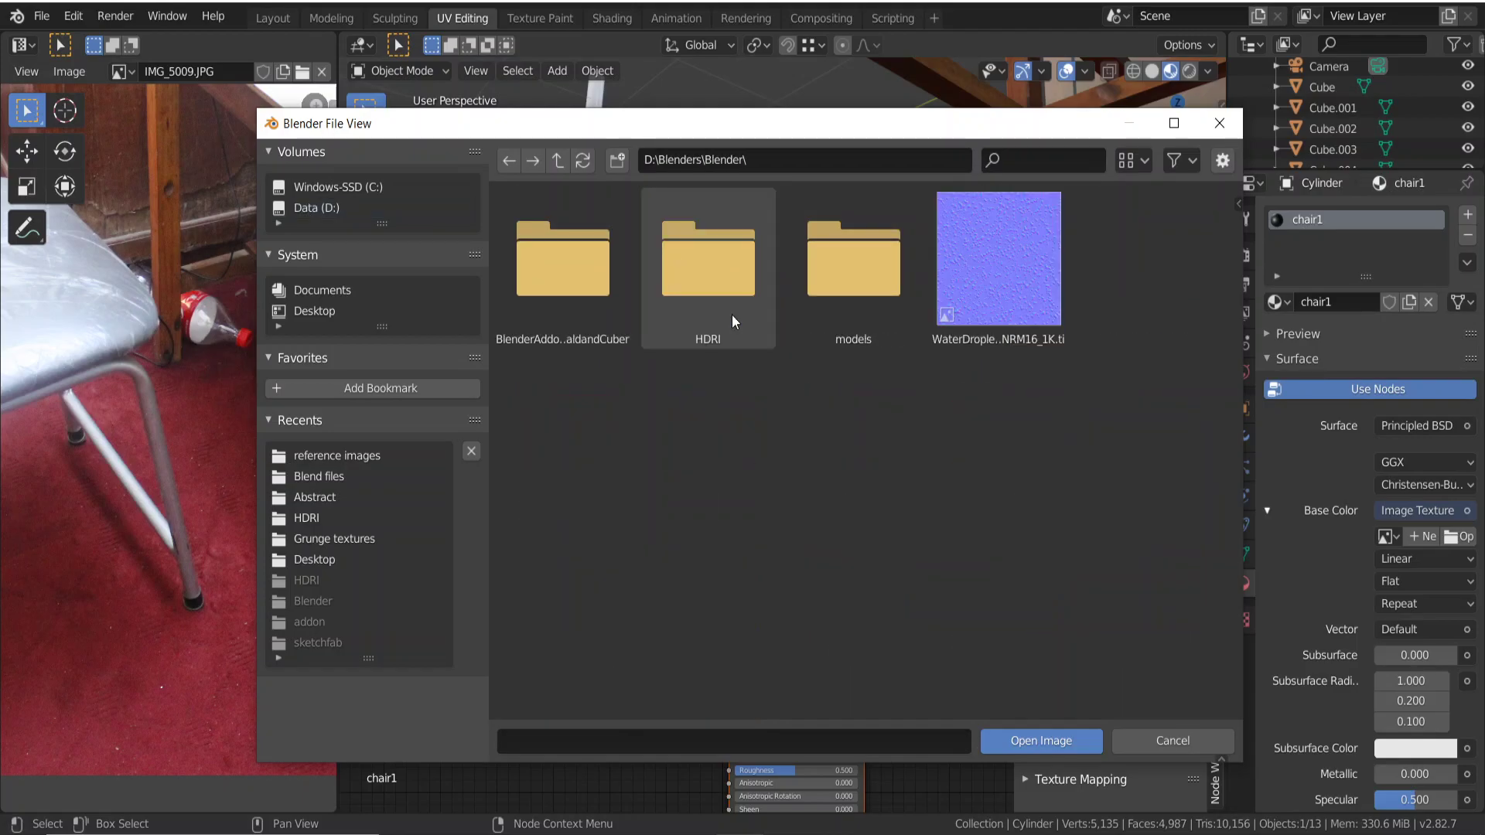
click(557, 161)
double_click(561, 442)
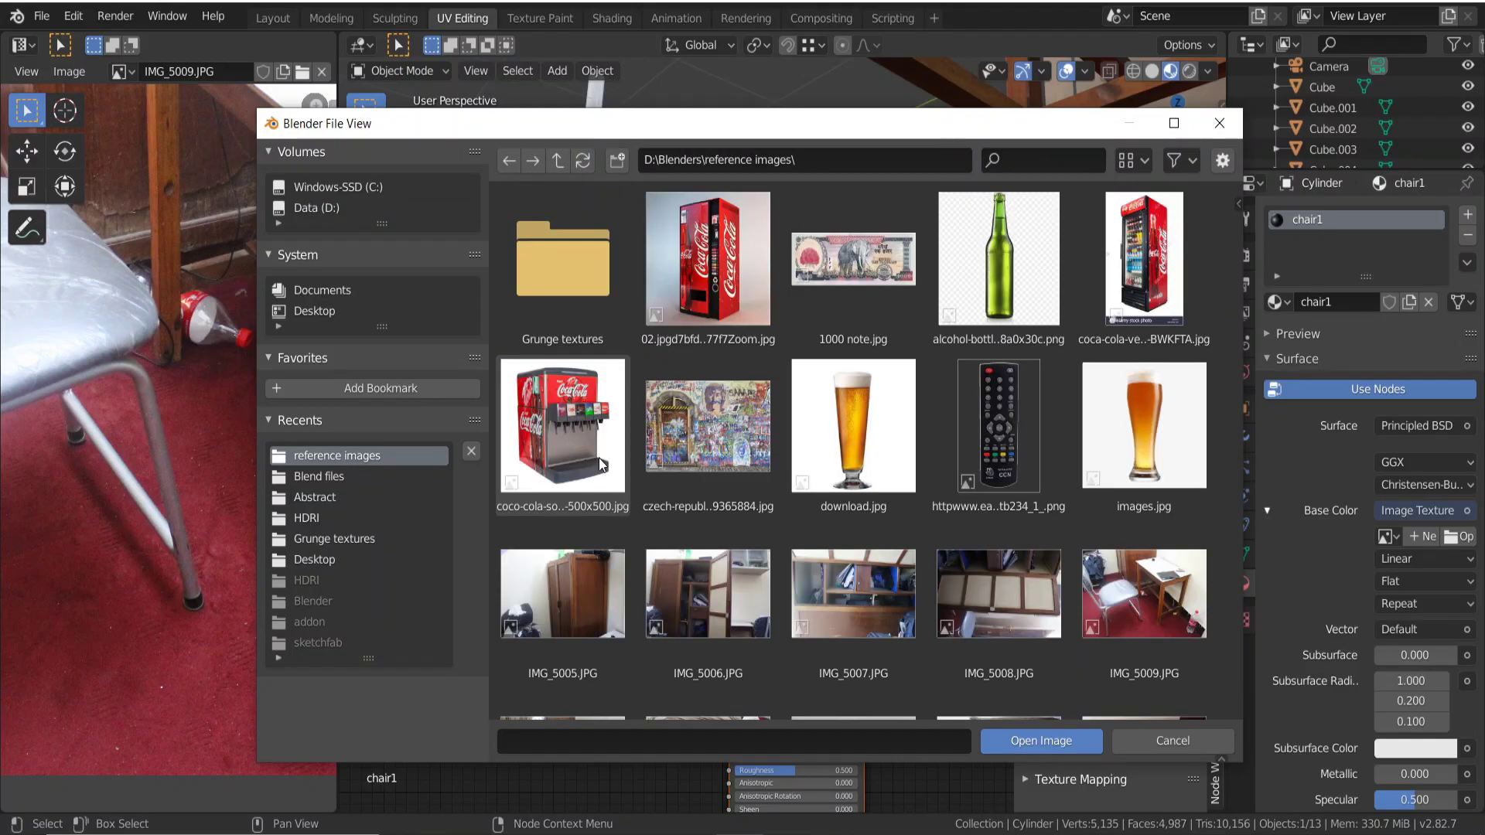
Load IMG_5009.JPG into the chair frame's image texture.
scroll(754, 508, down, 2)
scroll(754, 508, down, 4)
scroll(754, 508, down, 3)
scroll(754, 508, up, 2)
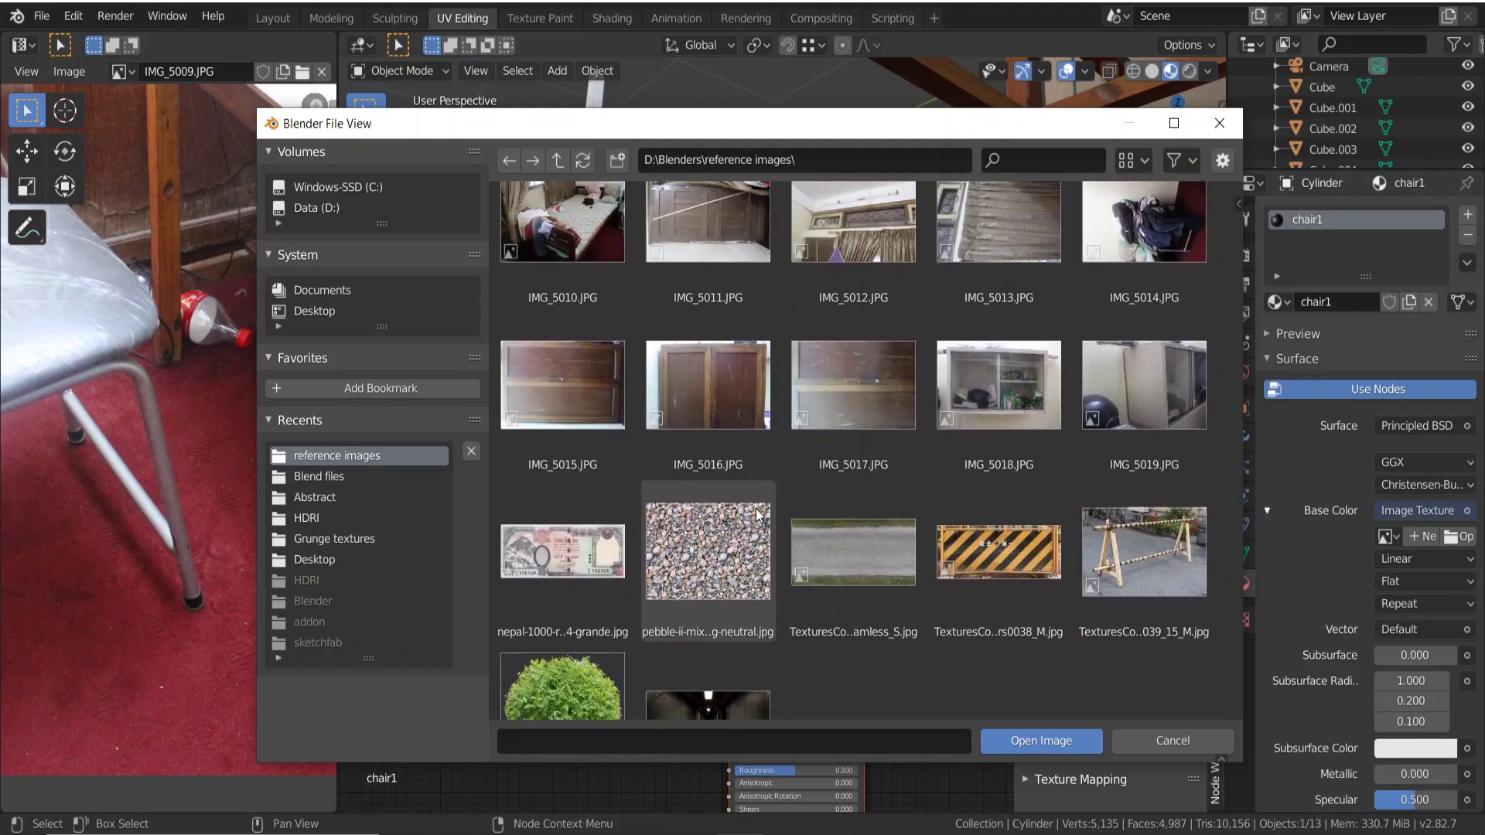
scroll(756, 514, up, 2)
scroll(756, 514, up, 3)
scroll(757, 514, up, 2)
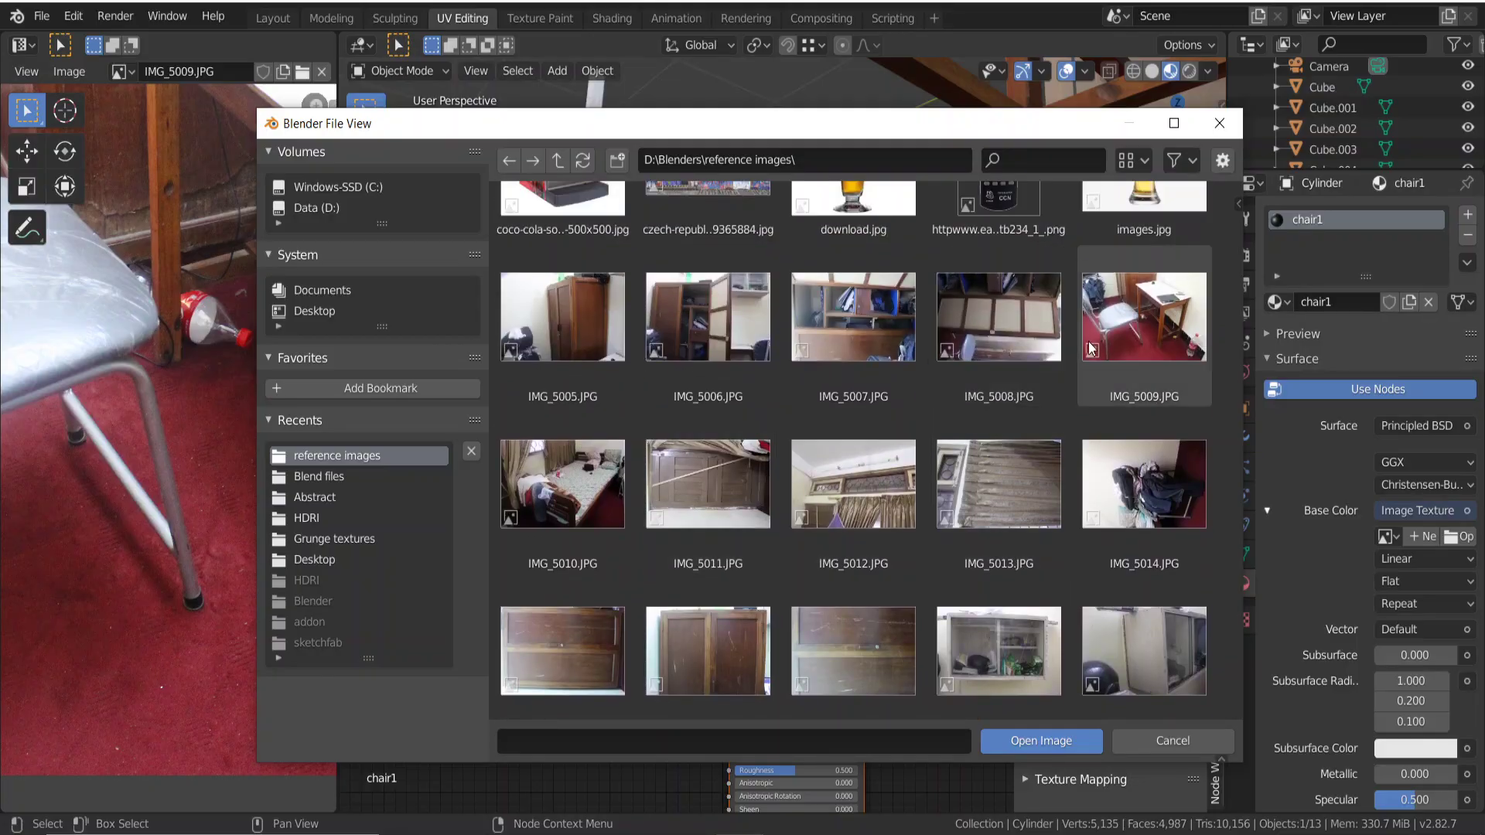
click(1133, 323)
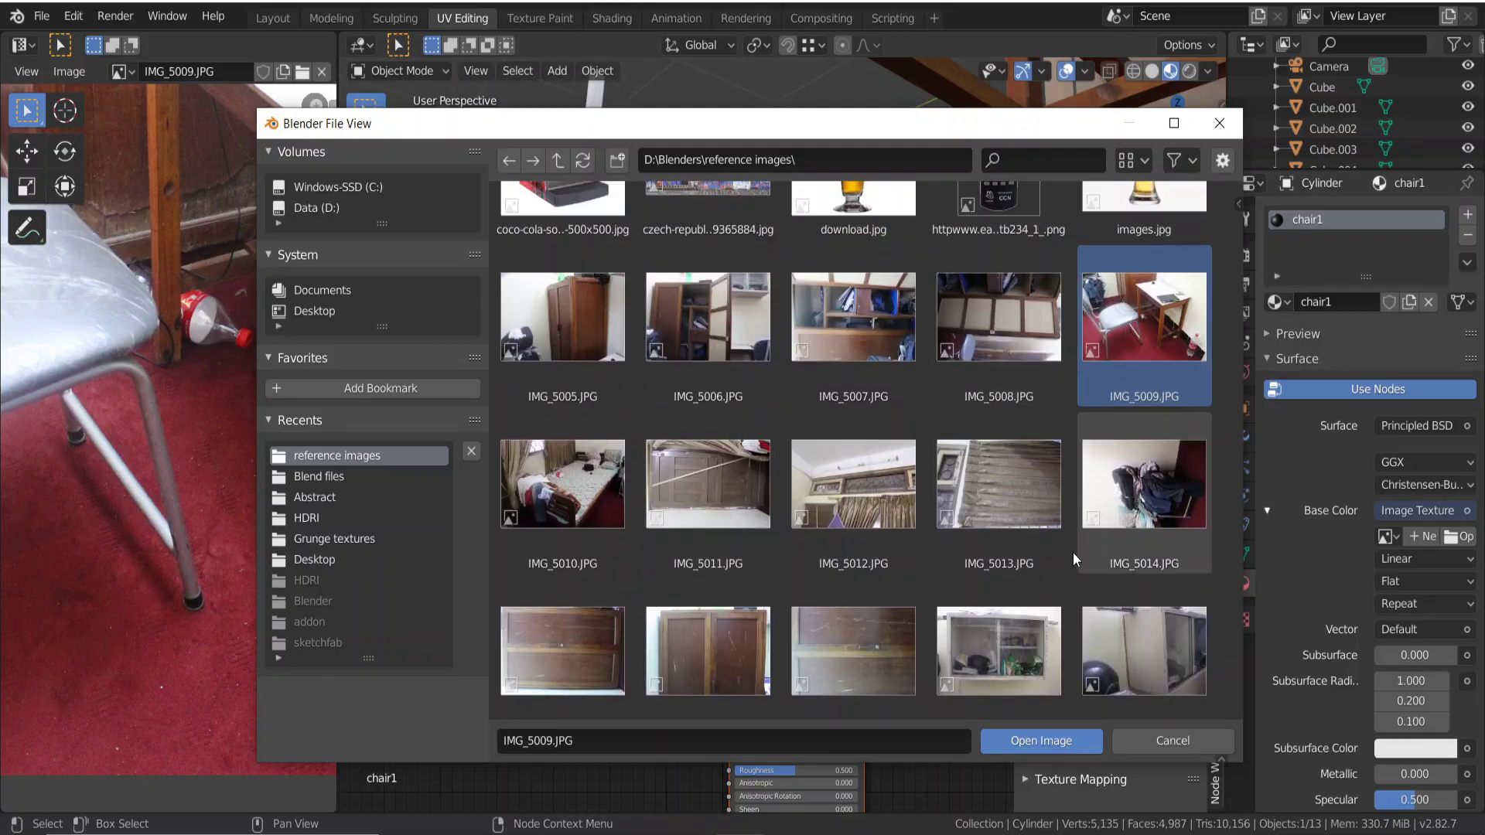
click(1037, 742)
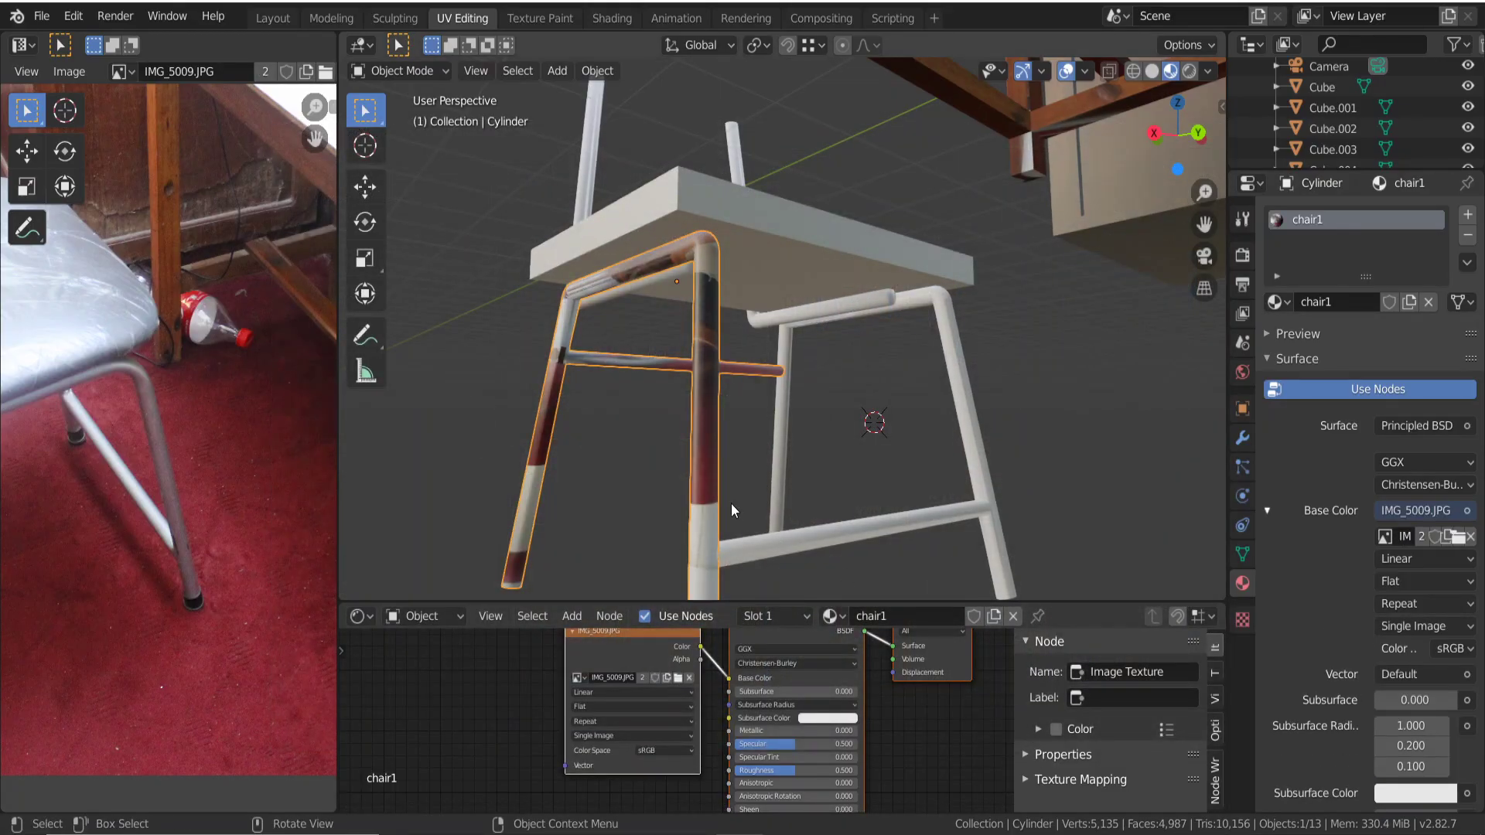
In Edit Mode, select the side crossbar's lengthwise edge loop and UV unwrap it.
scroll(661, 471, down, 2)
scroll(660, 471, down, 1)
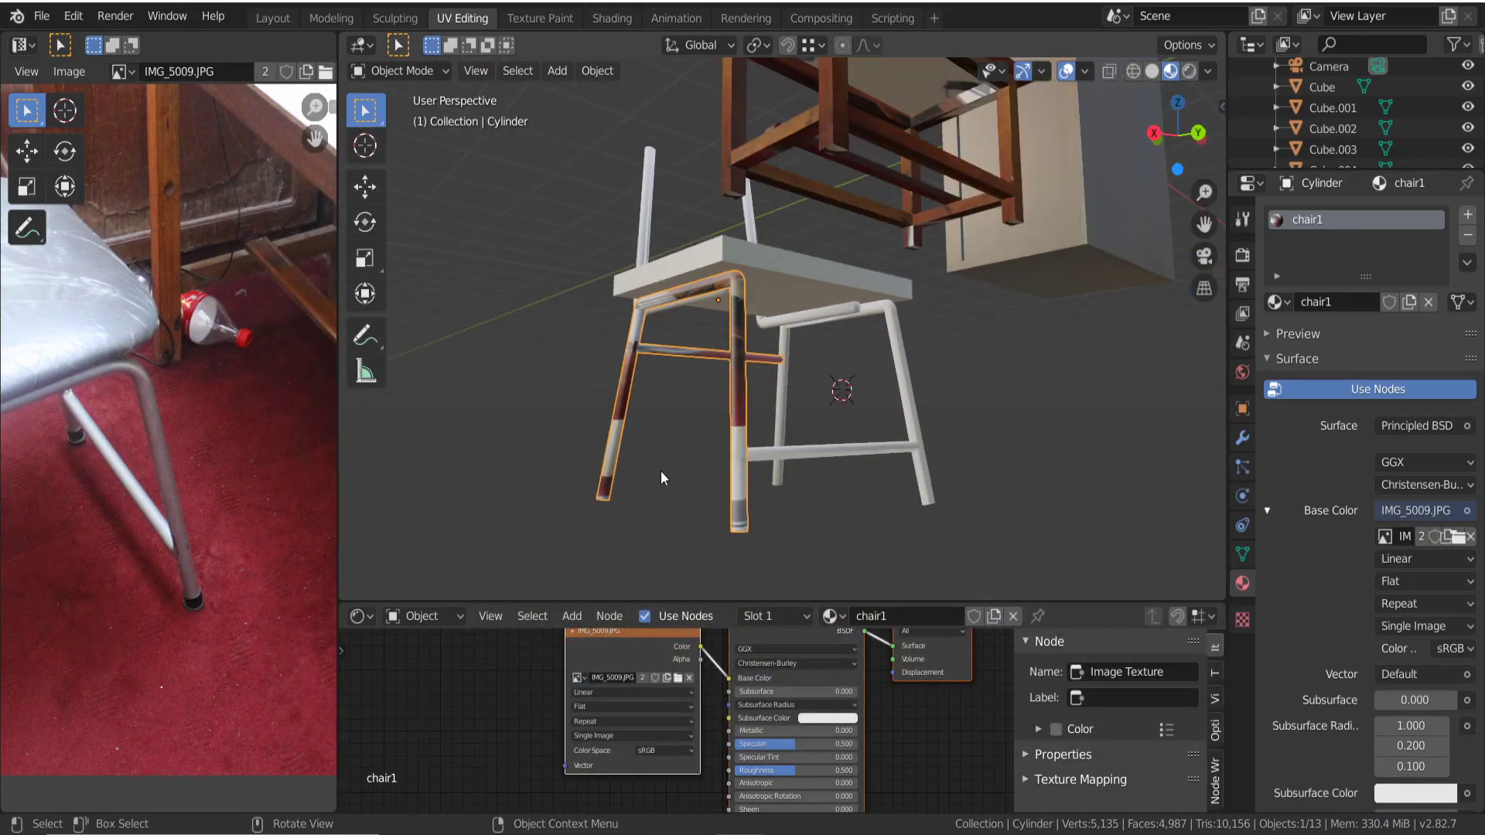
key(Tab)
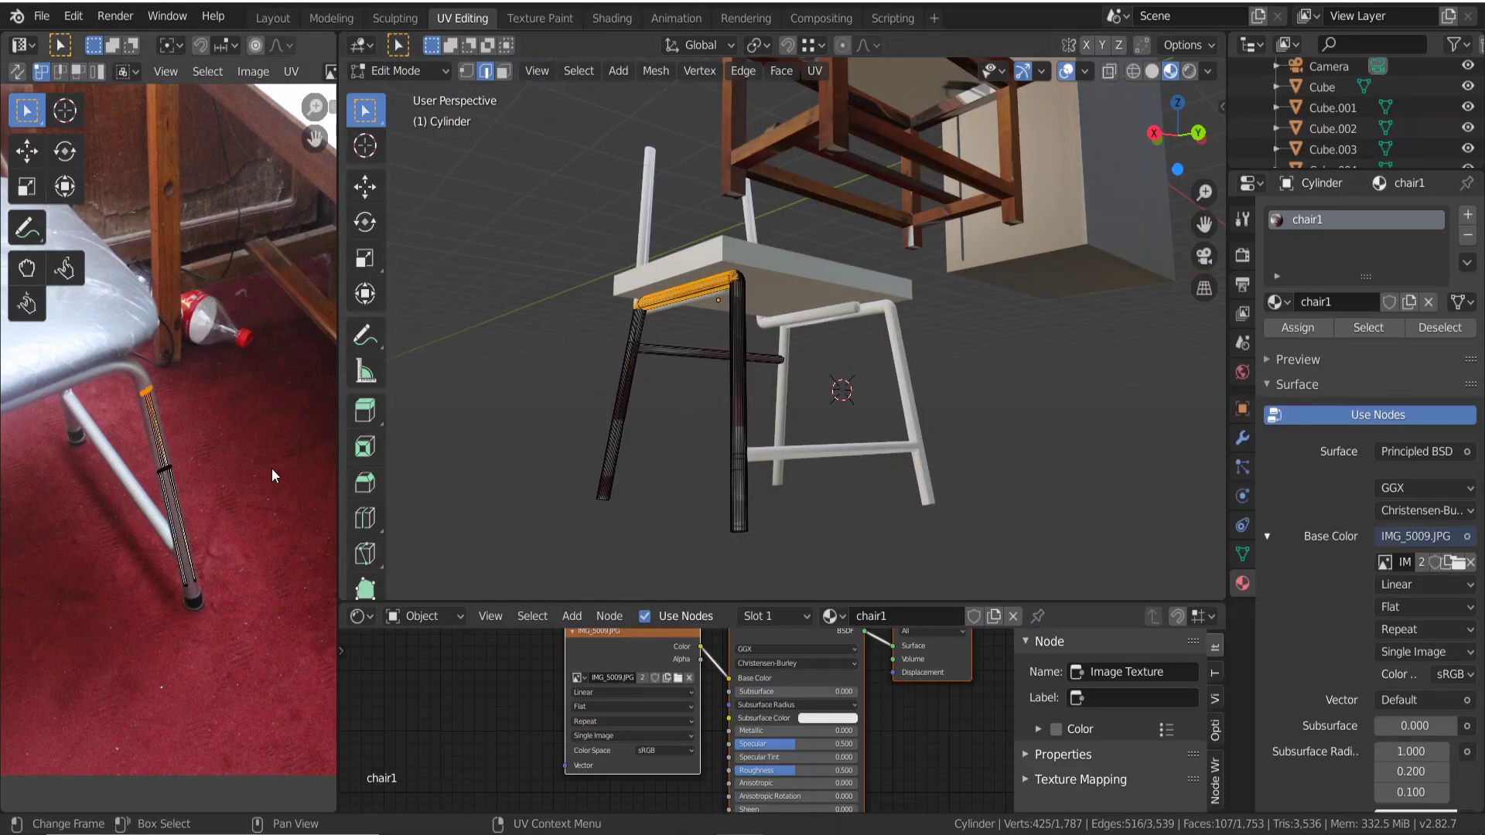
middle_drag(589, 399, 639, 405)
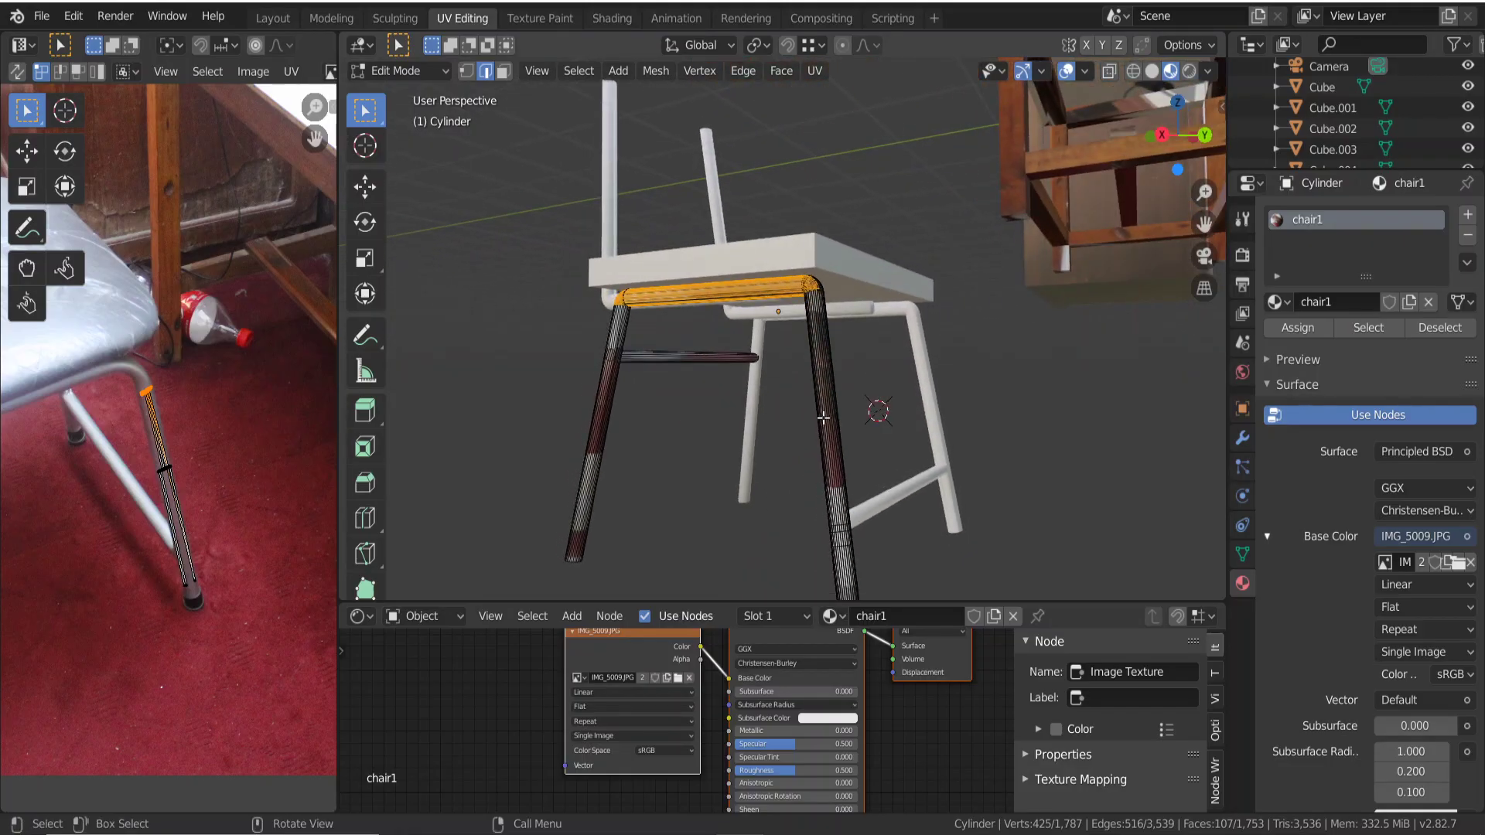
click(686, 360)
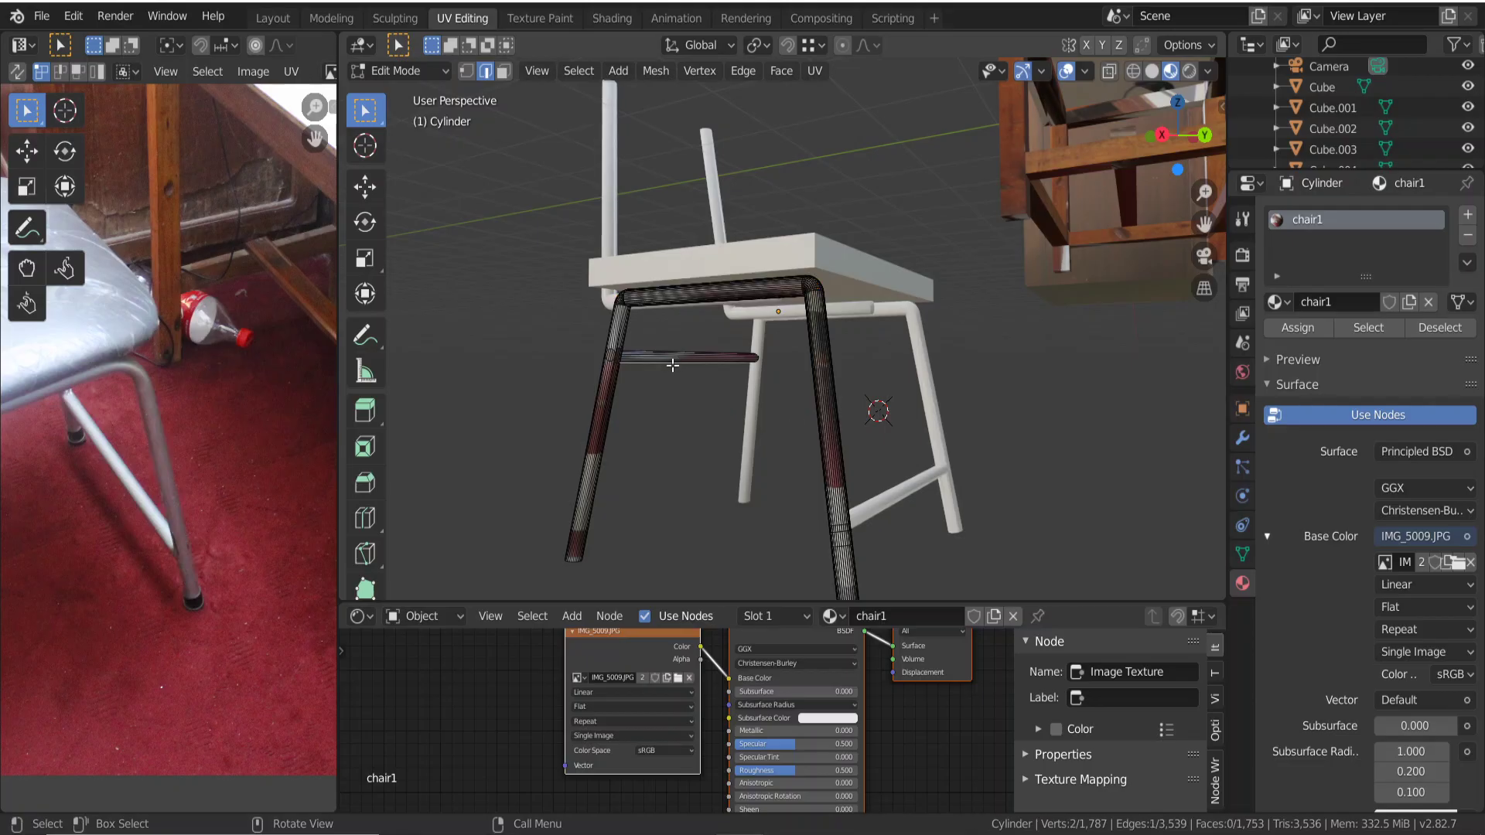
ctrl+alt+click(677, 357)
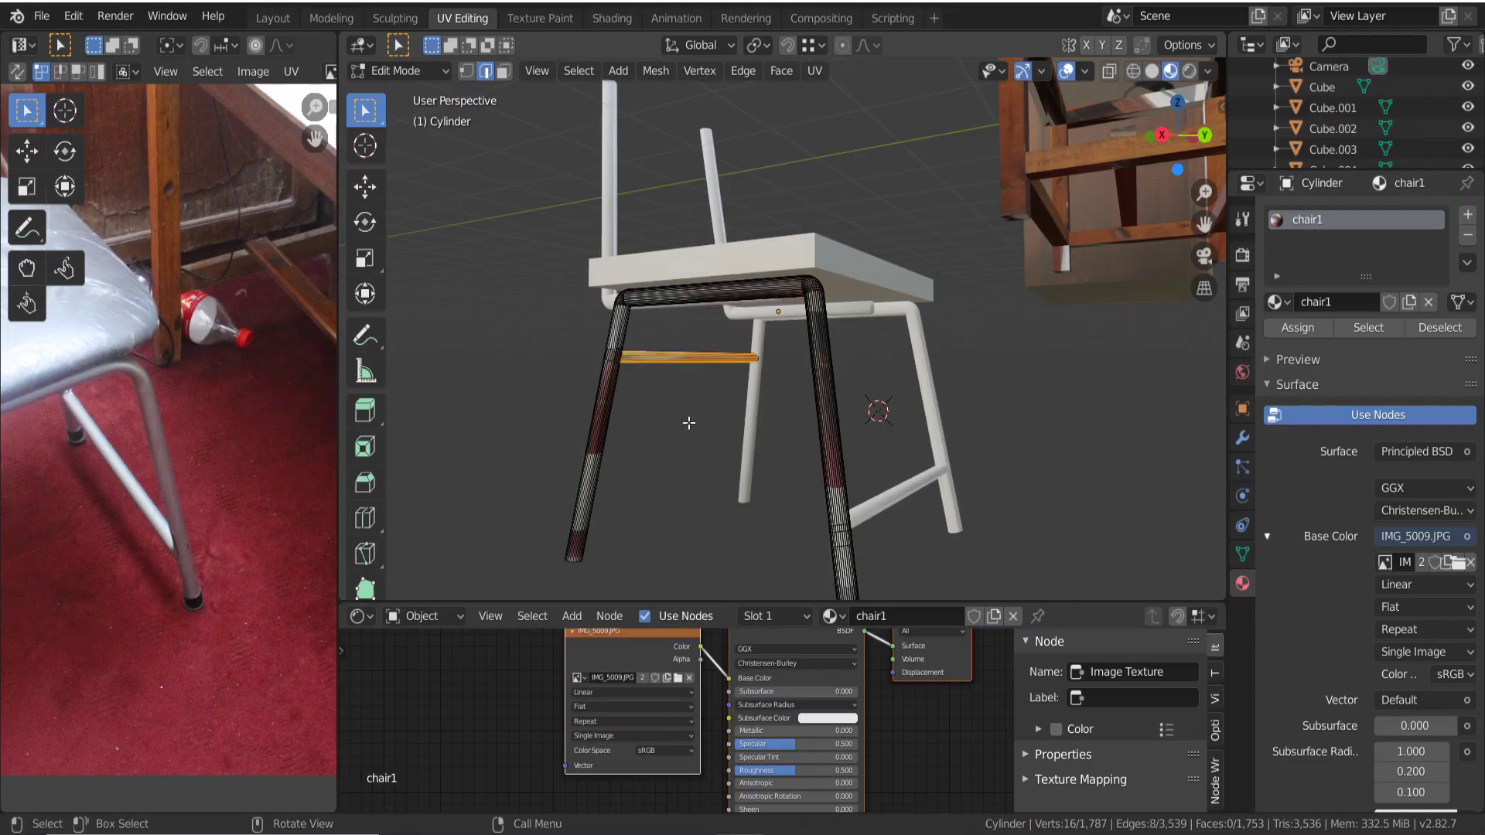
key(u)
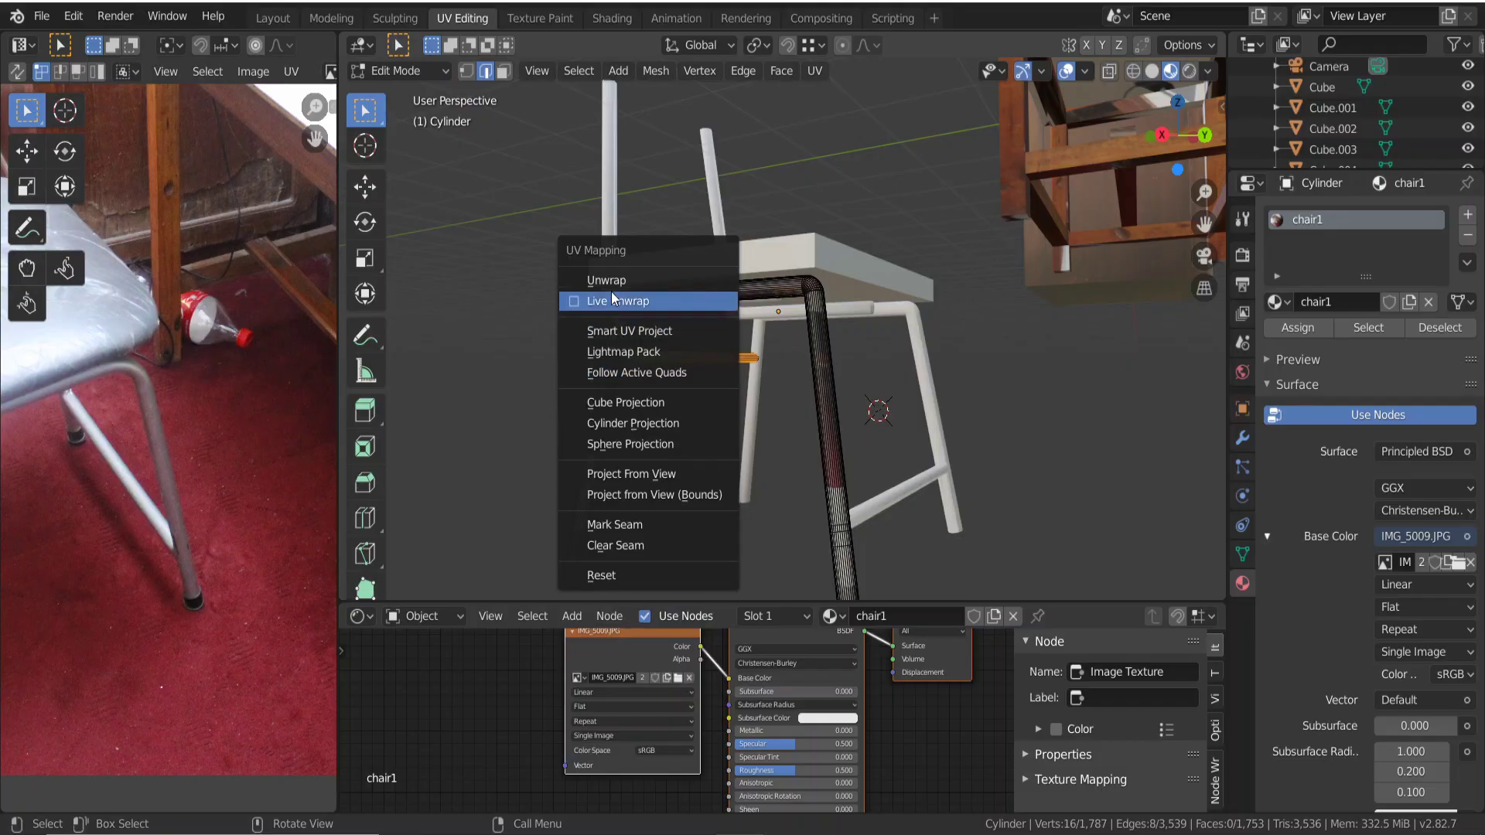
click(615, 285)
scroll(263, 394, down, 3)
scroll(246, 413, down, 3)
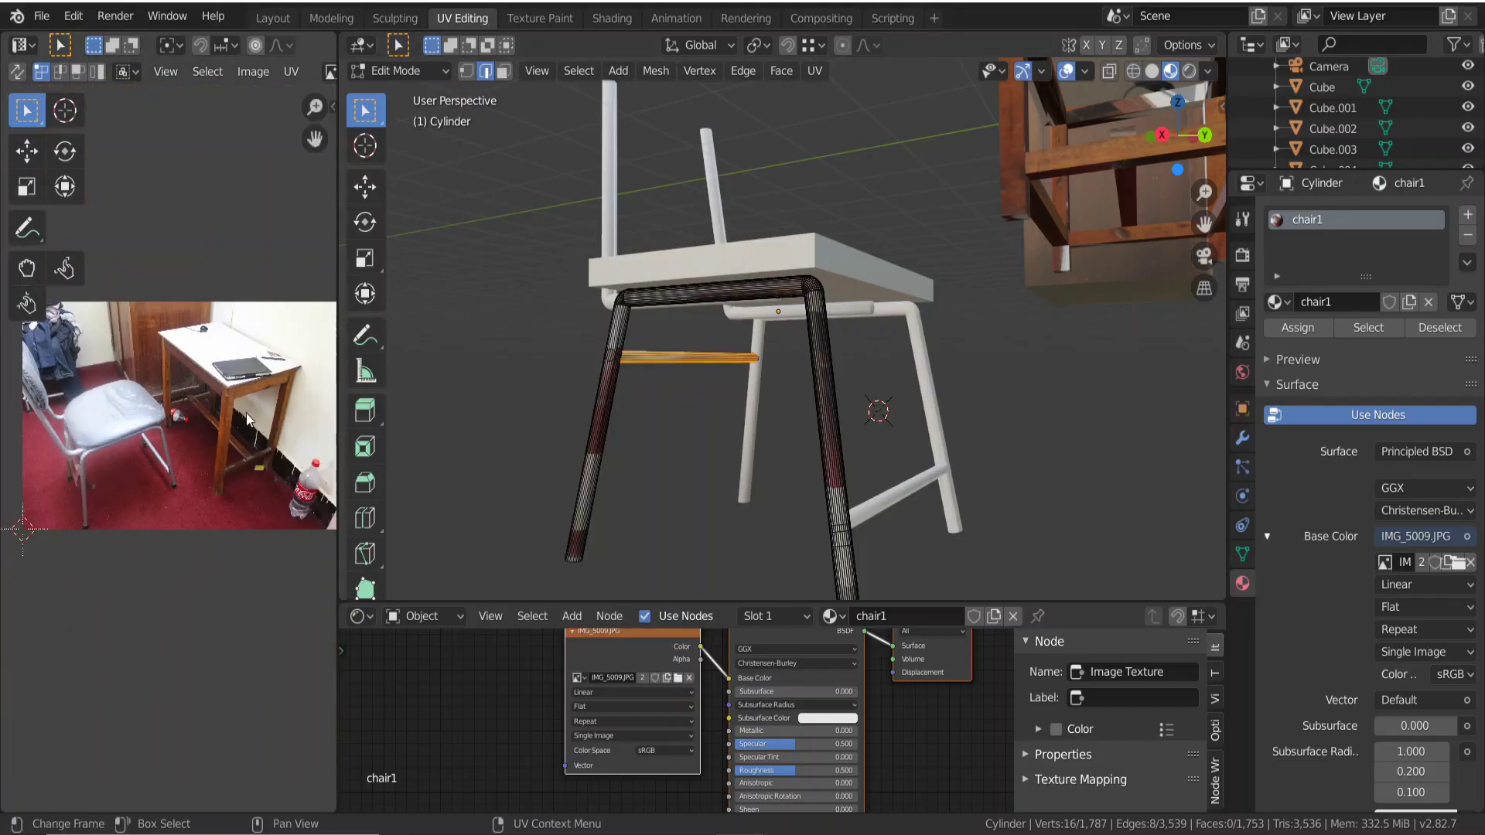
scroll(215, 442, up, 2)
scroll(216, 442, down, 3)
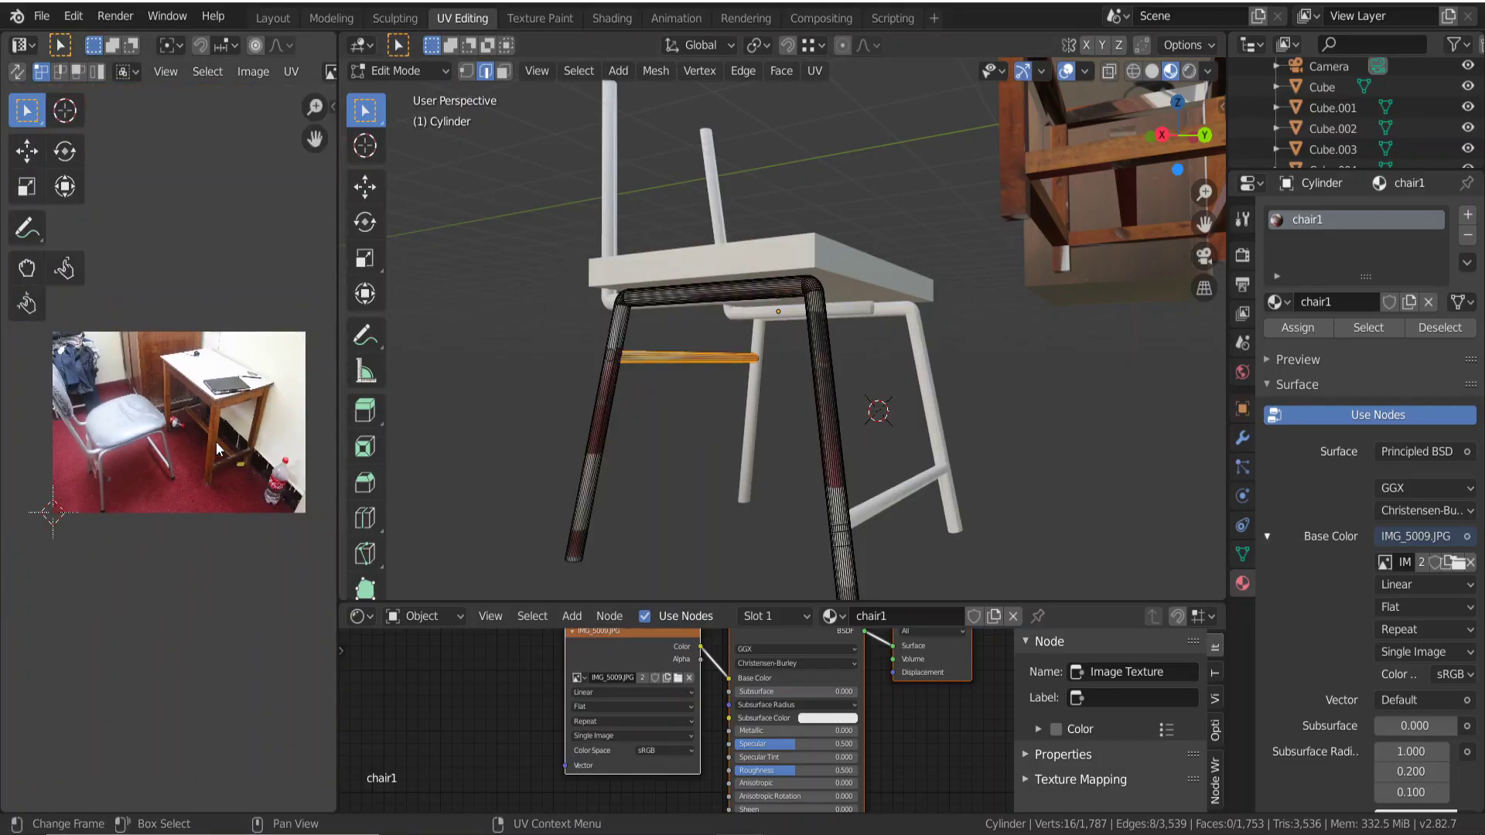
scroll(196, 435, up, 2)
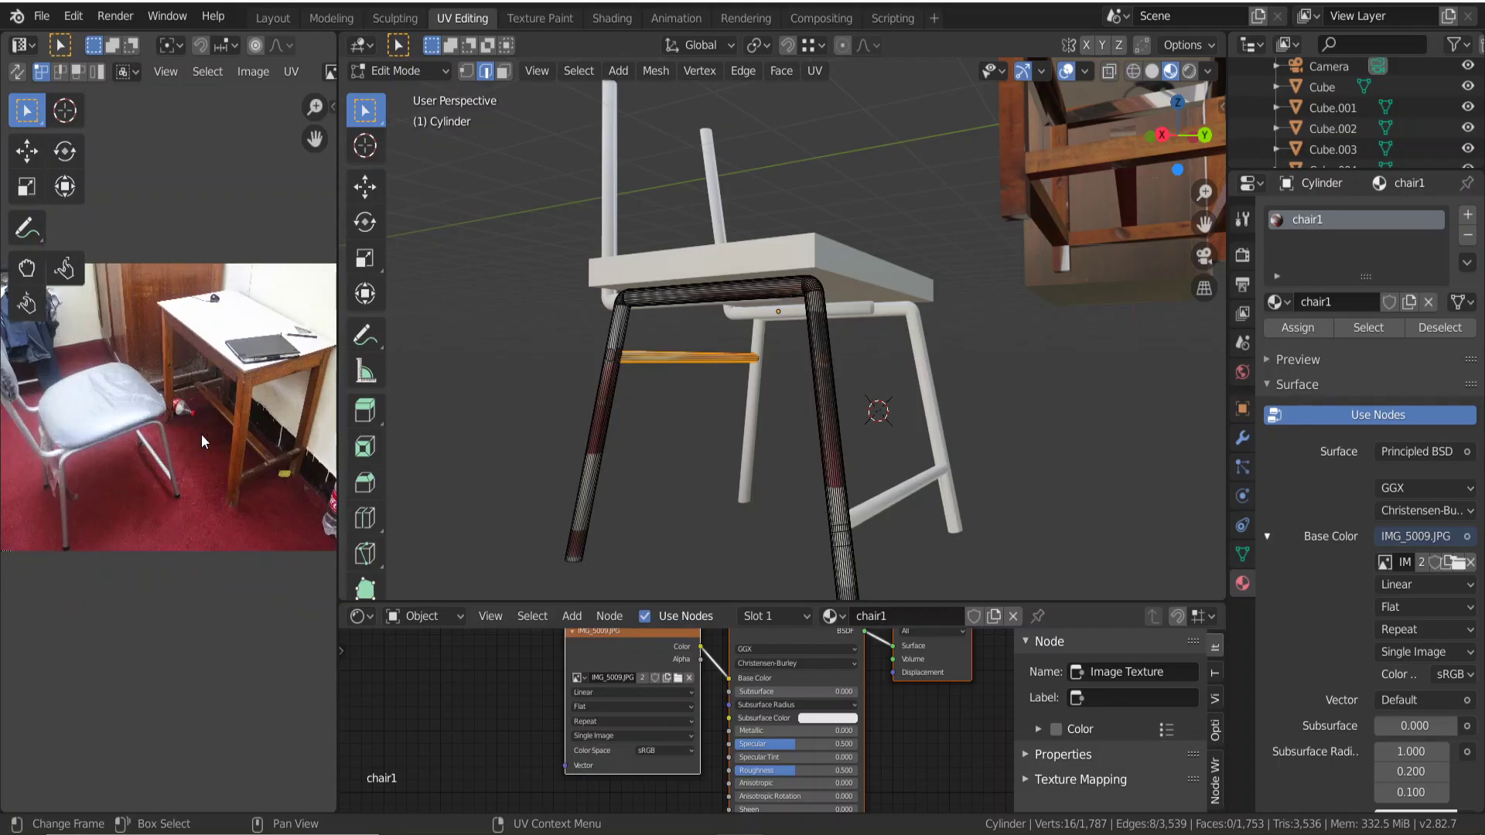
scroll(201, 434, up, 2)
scroll(201, 433, down, 3)
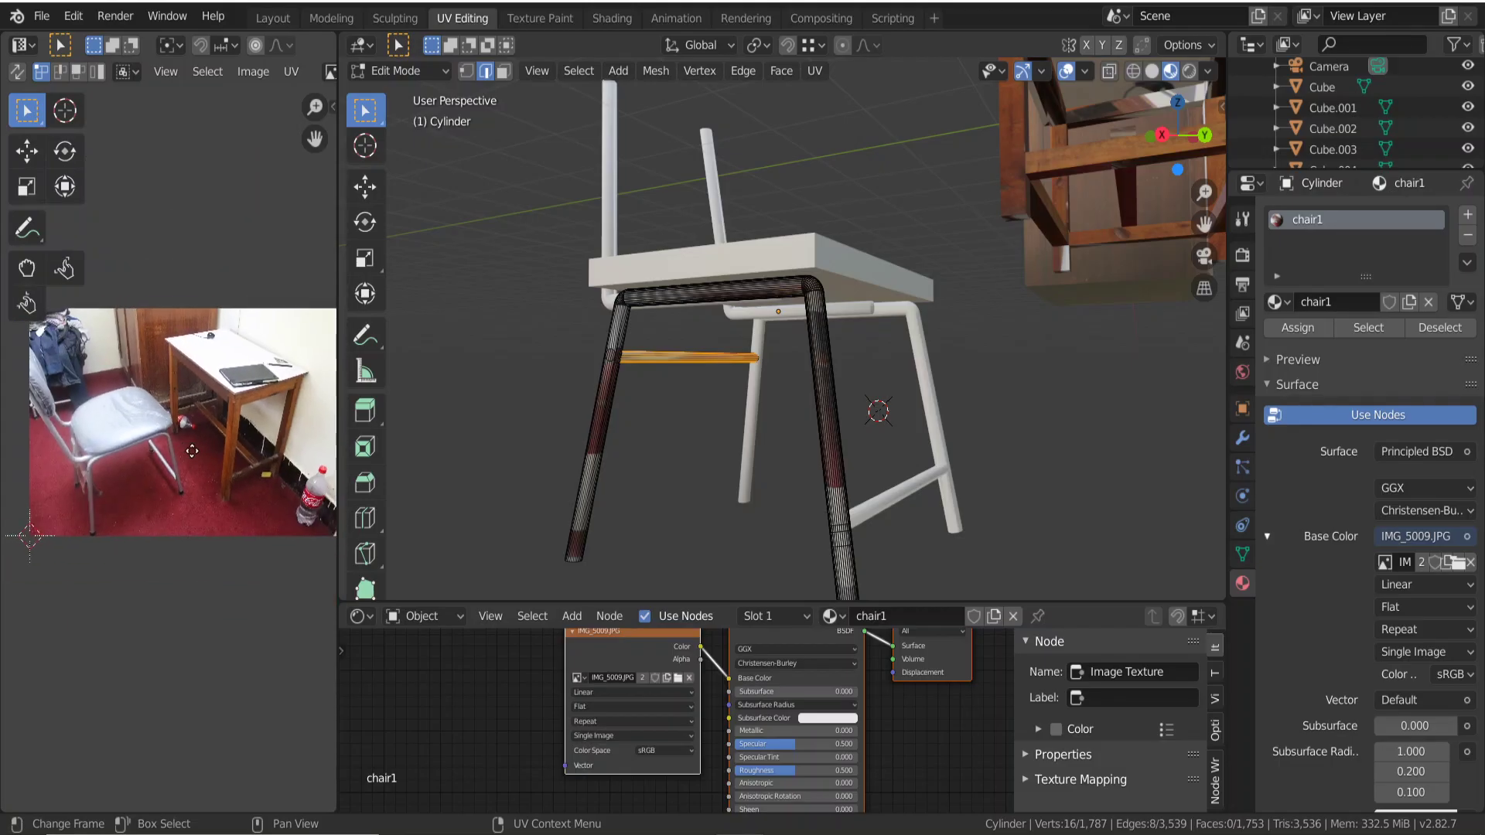
mouse_move(178, 435)
middle_down()
mouse_move(193, 468)
mouse_move(21, 451)
middle_up()
scroll(194, 468, up, 2)
scroll(193, 469, up, 2)
scroll(207, 372, down, 1)
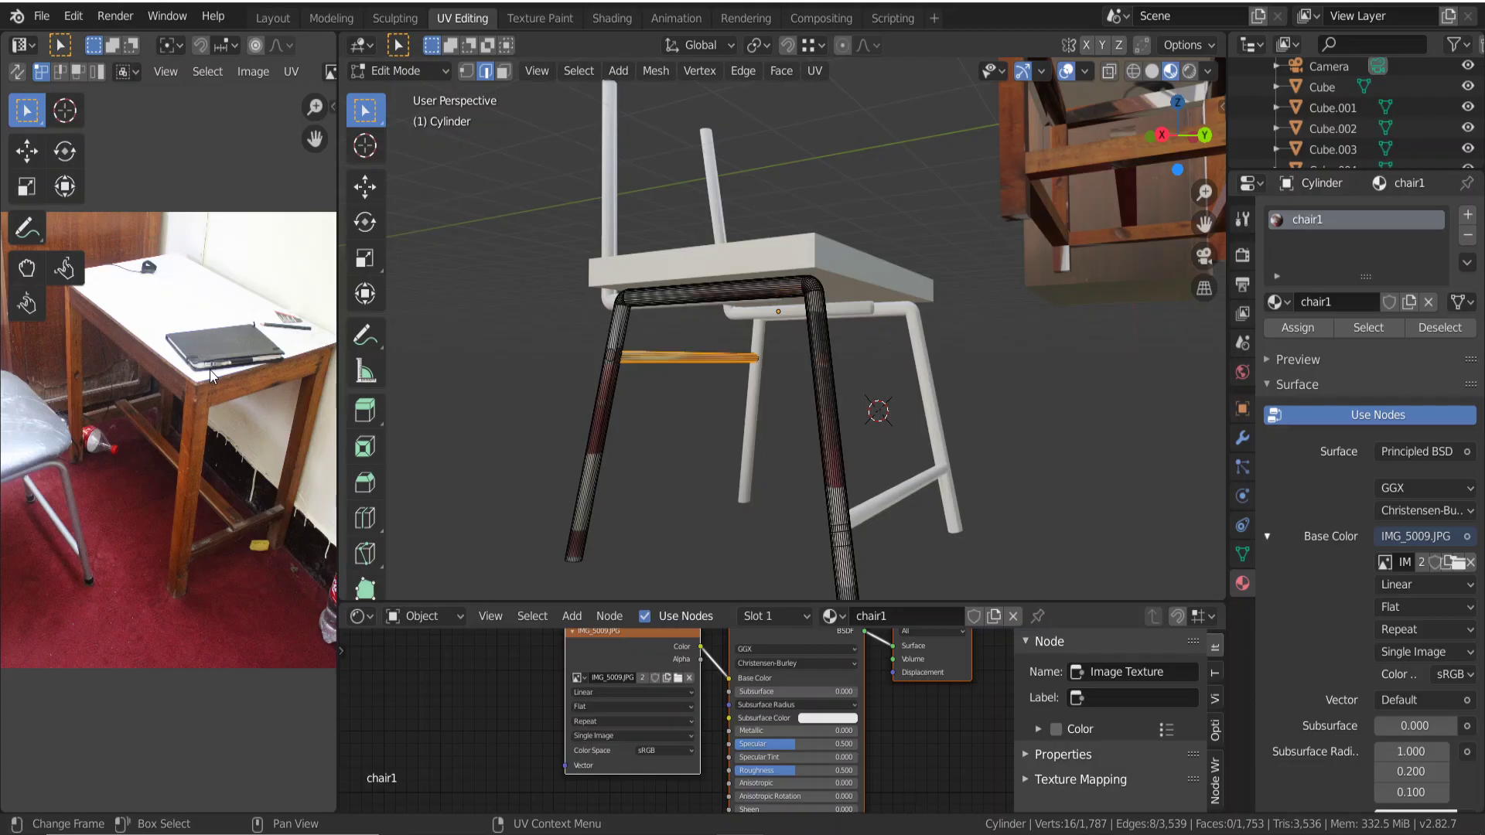
scroll(205, 379, down, 3)
scroll(197, 398, down, 2)
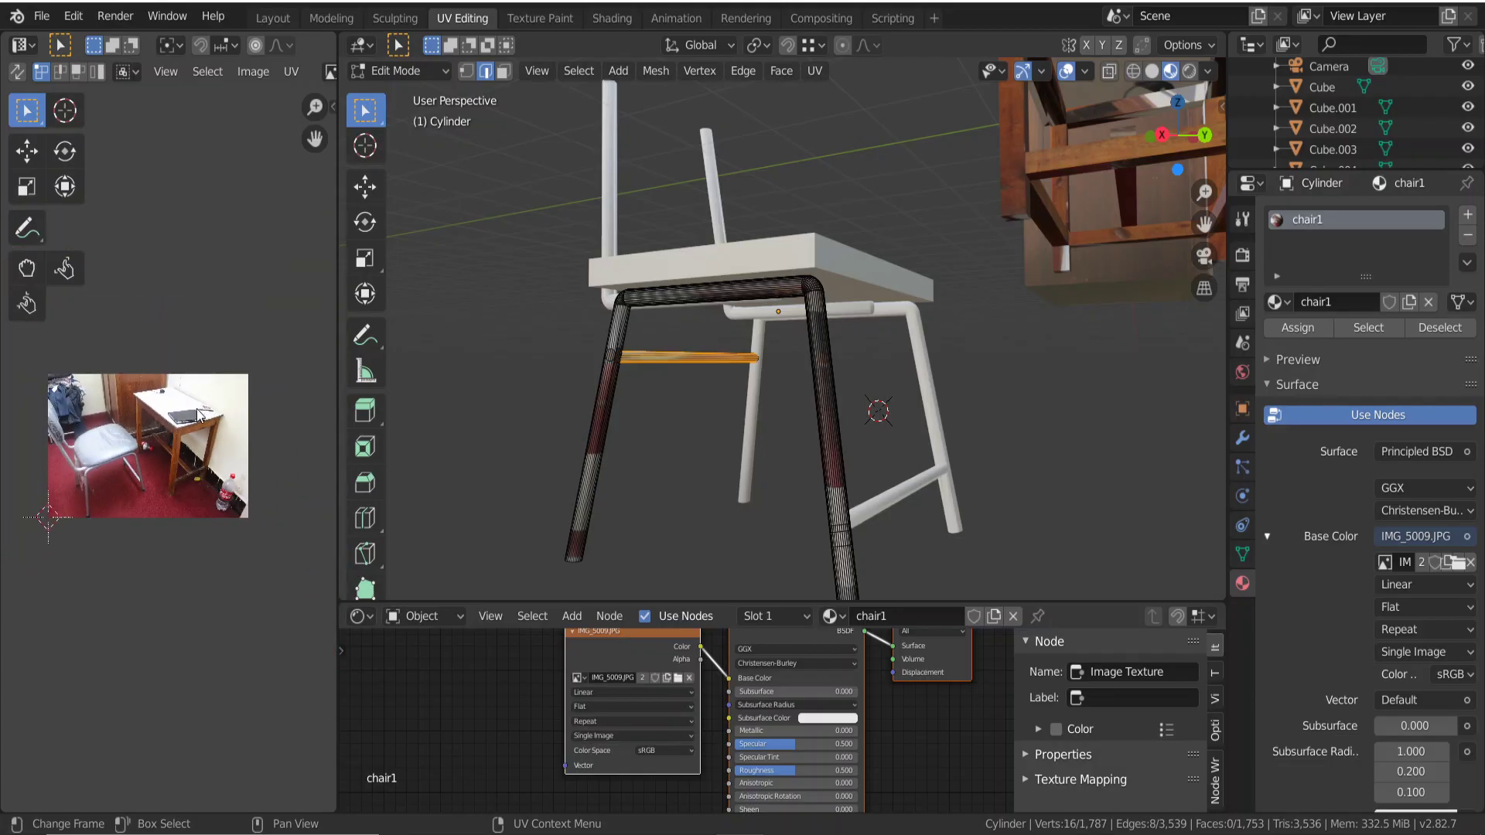
scroll(196, 409, up, 4)
scroll(196, 408, up, 1)
scroll(197, 409, down, 1)
scroll(198, 406, up, 1)
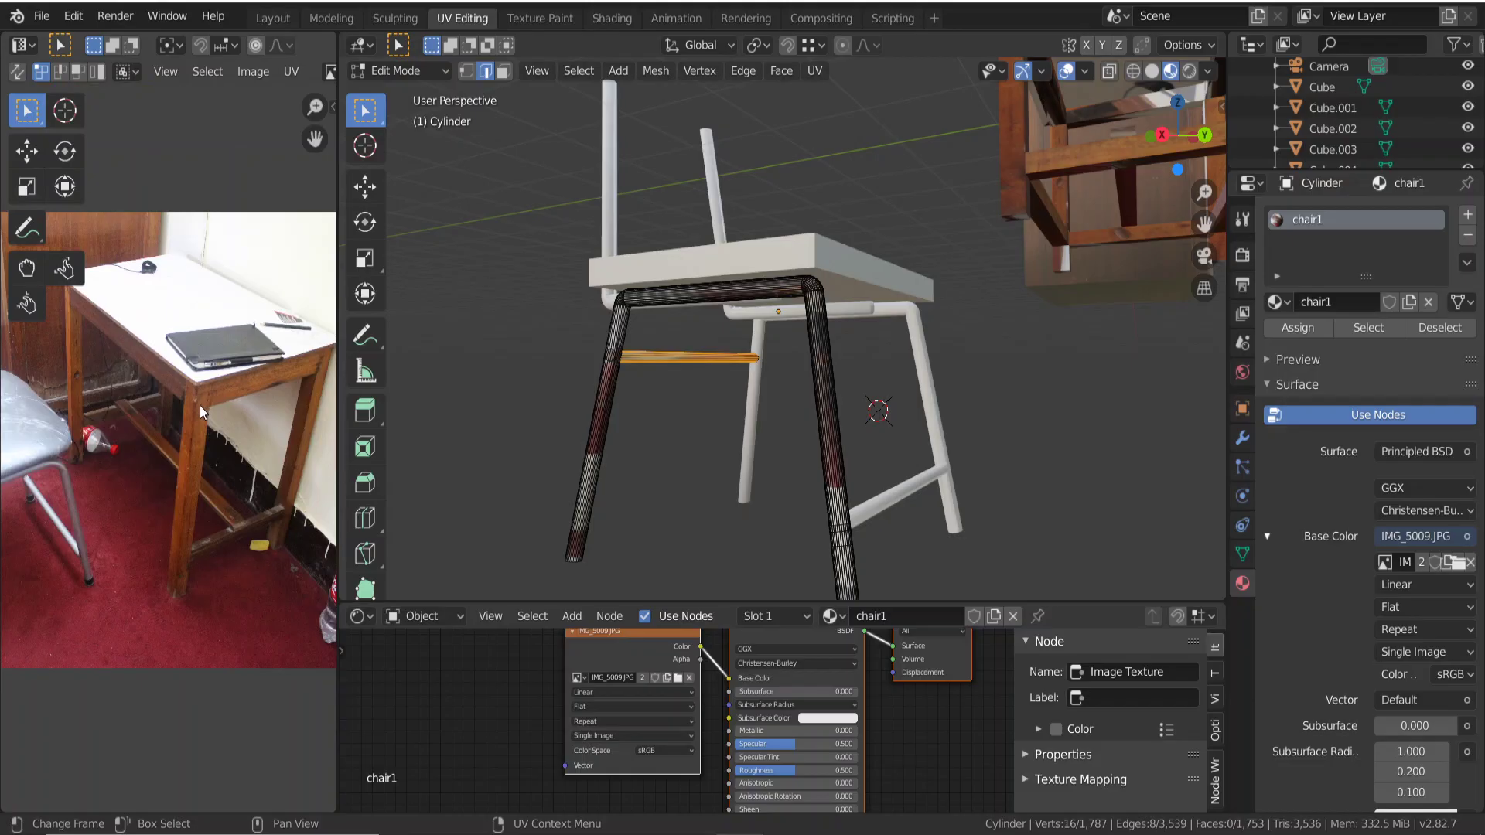
ctrl+scroll(200, 405, down, 3)
scroll(766, 347, up, 4)
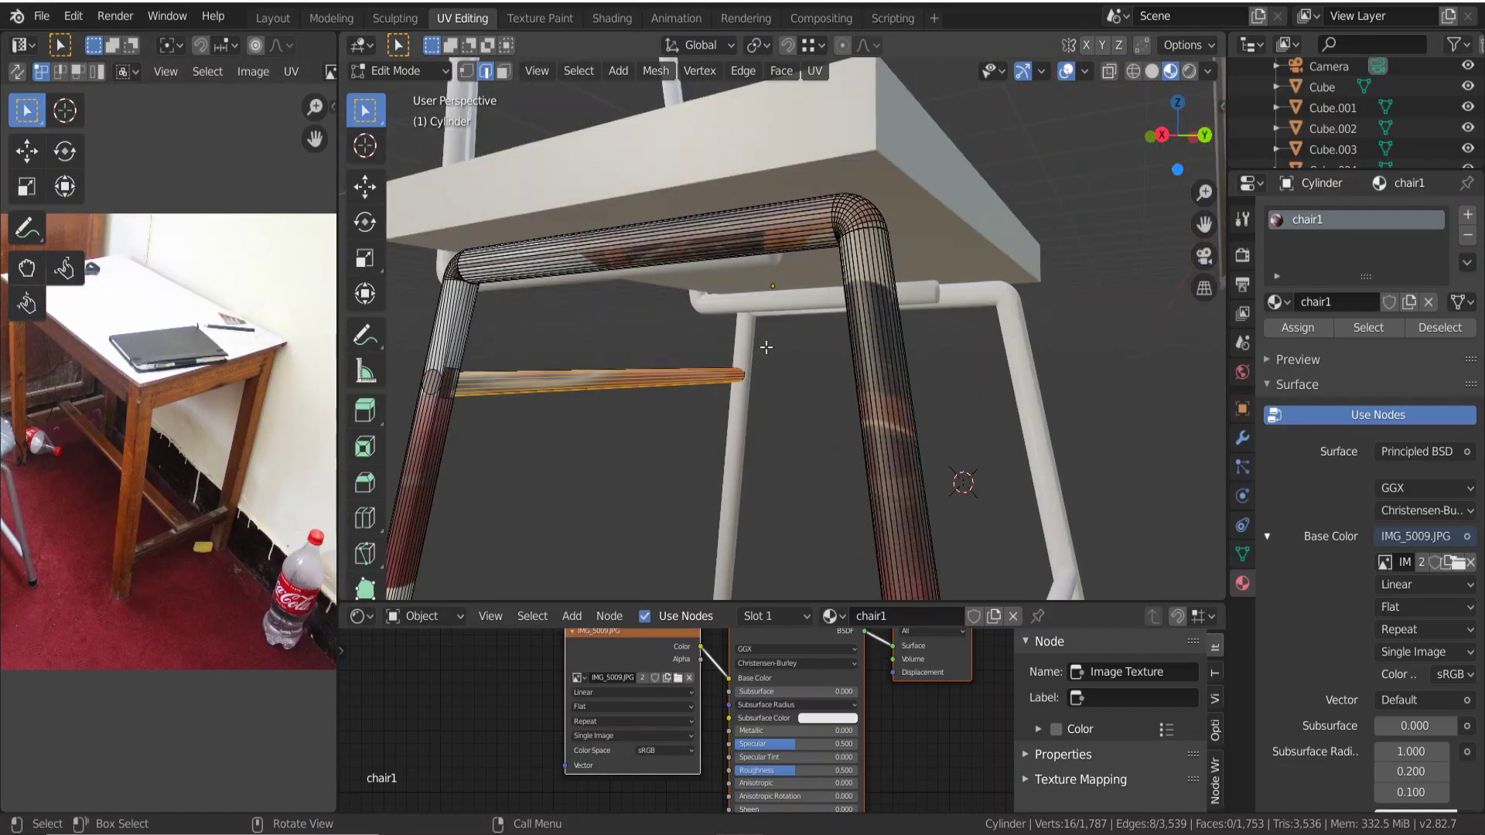
scroll(766, 348, up, 1)
scroll(758, 354, up, 1)
scroll(758, 356, up, 1)
scroll(760, 360, up, 1)
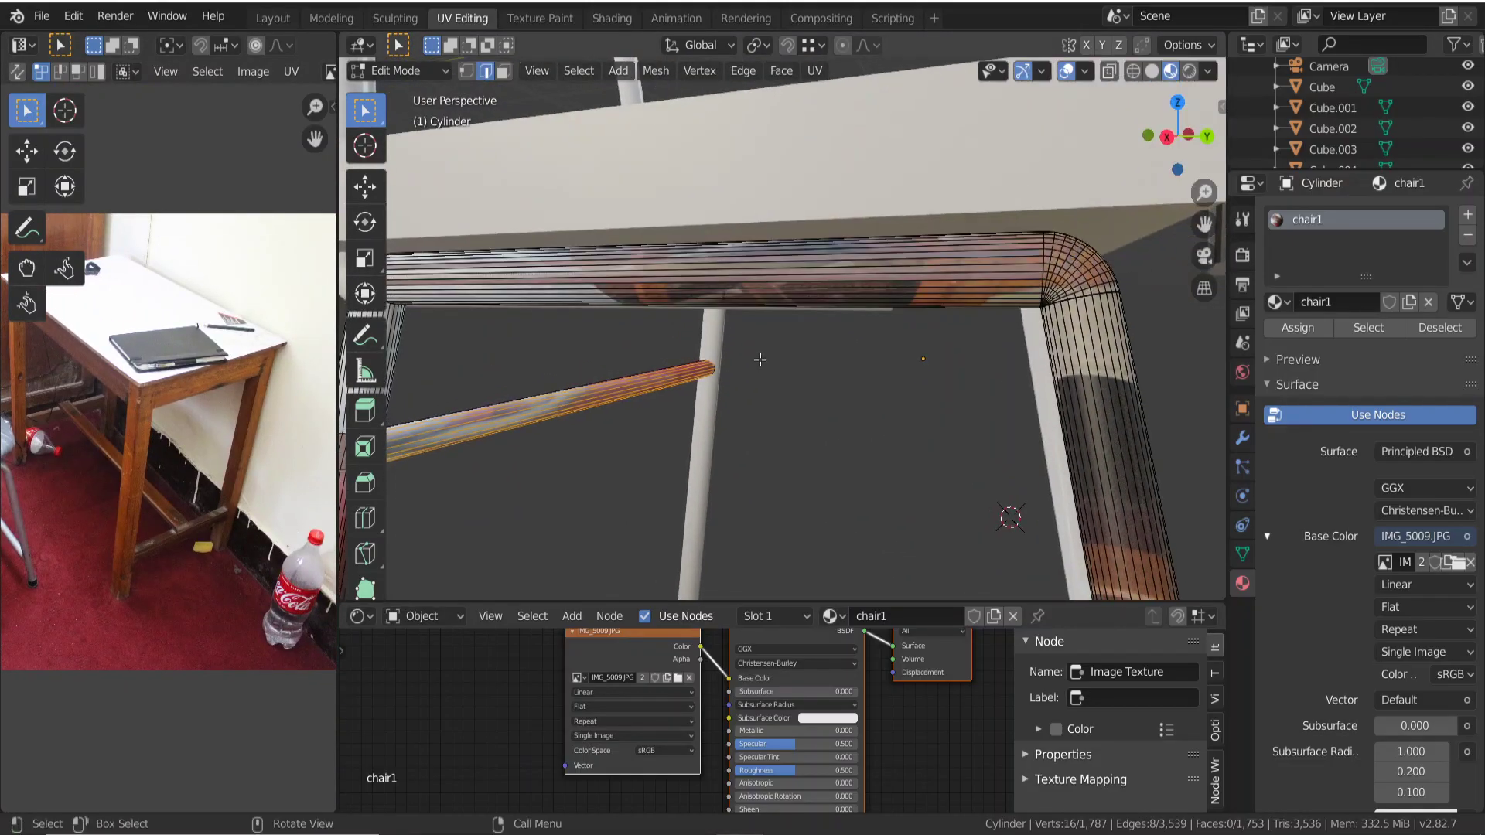
scroll(267, 156, down, 2)
scroll(267, 156, down, 1)
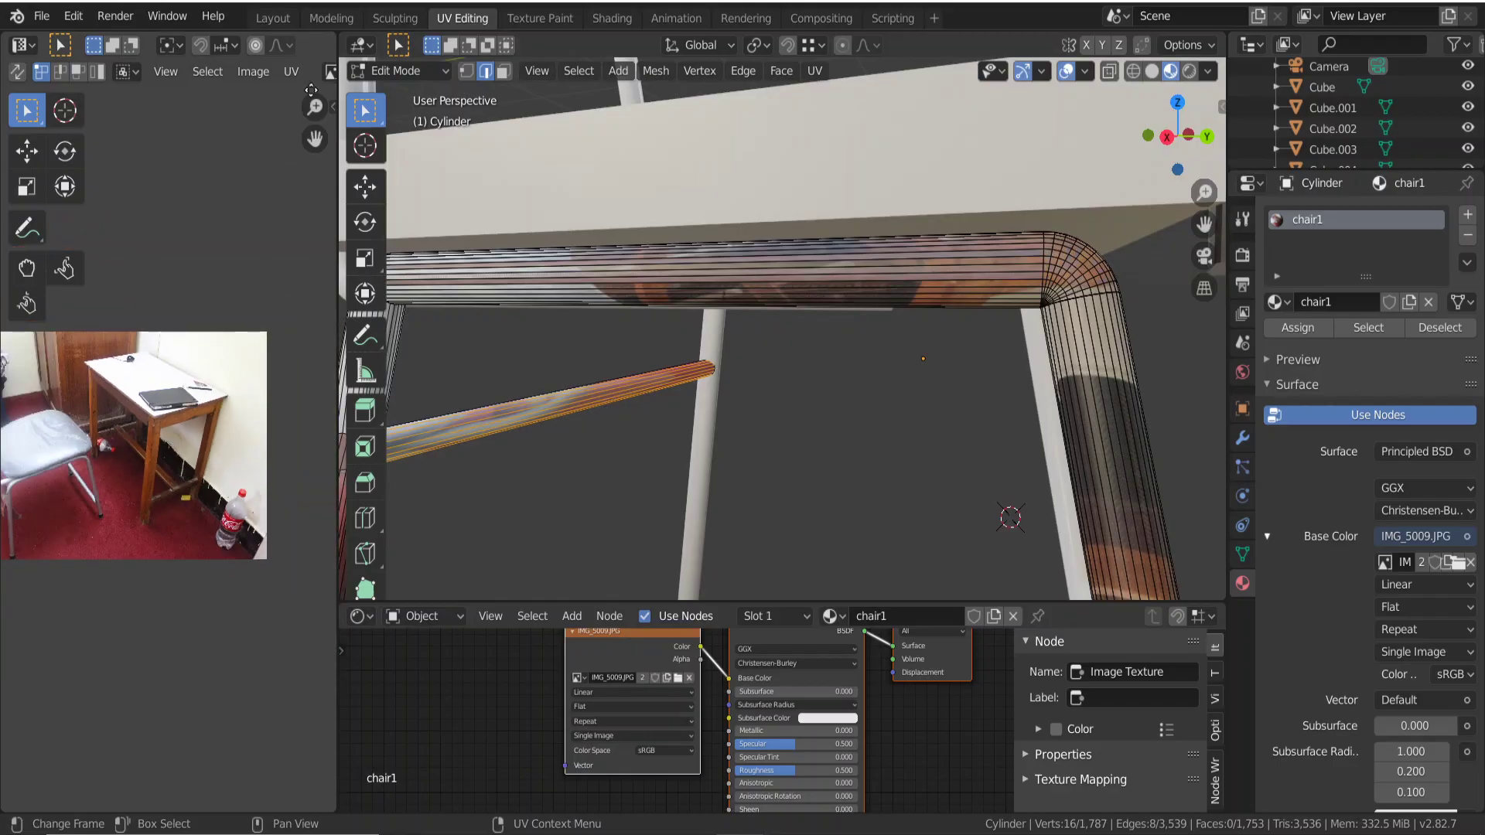
scroll(299, 76, down, 3)
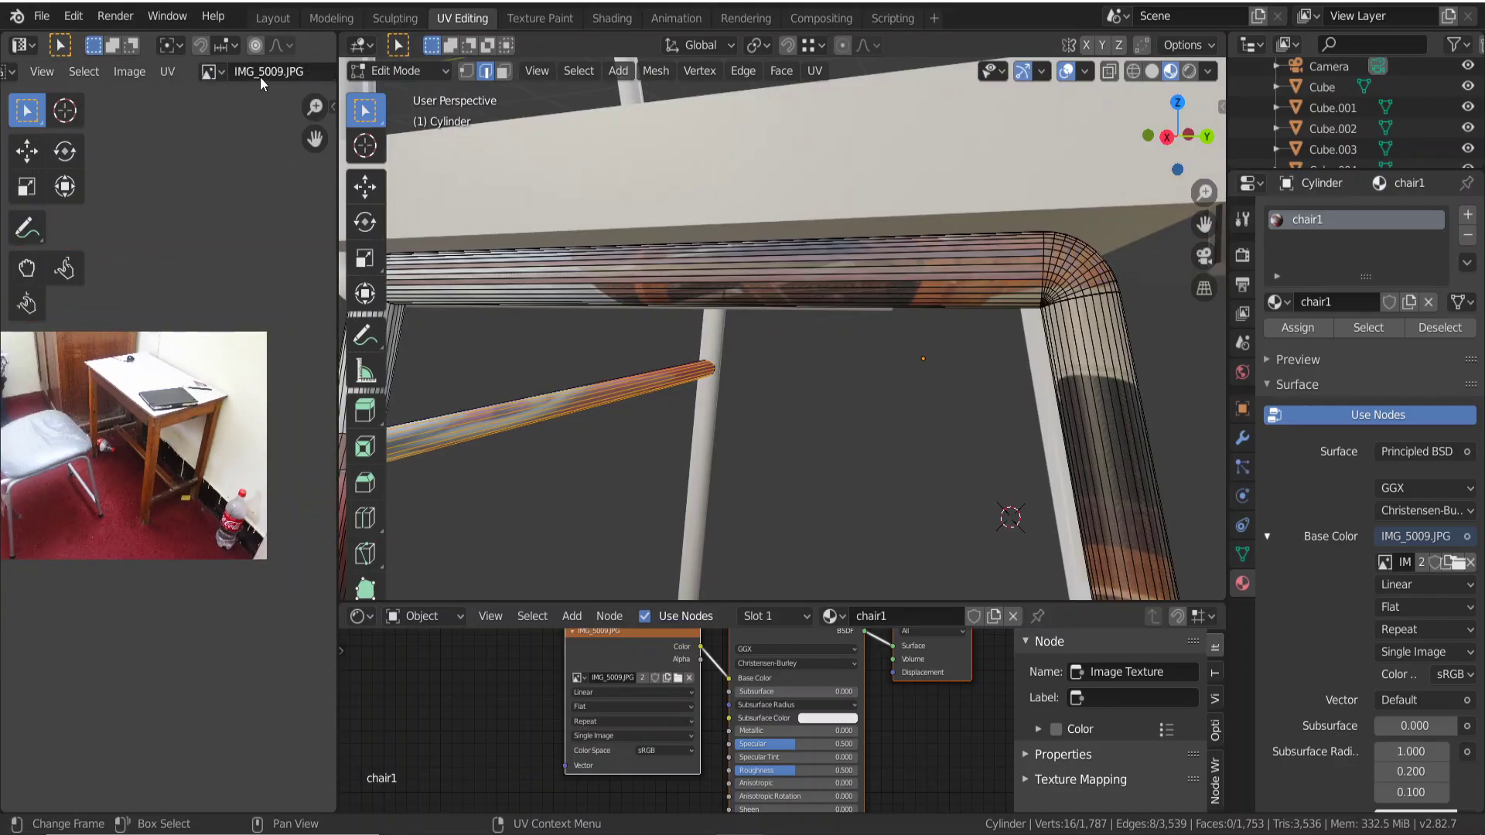
scroll(260, 77, down, 2)
scroll(291, 74, down, 3)
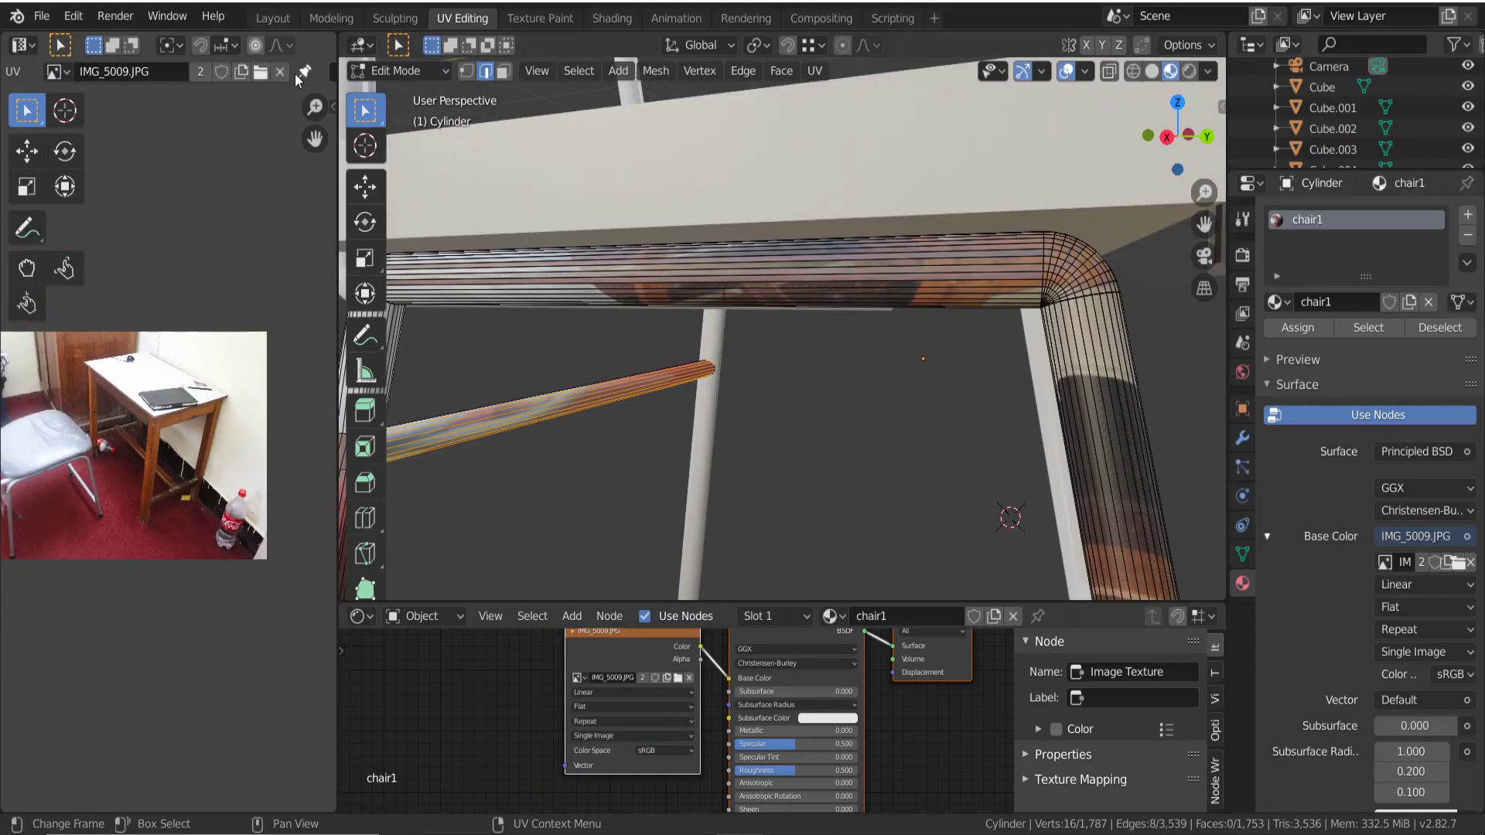
Unlink the UV editor's image and reopen IMG_5009.JPG from D:\Blenders\reference images.
click(277, 74)
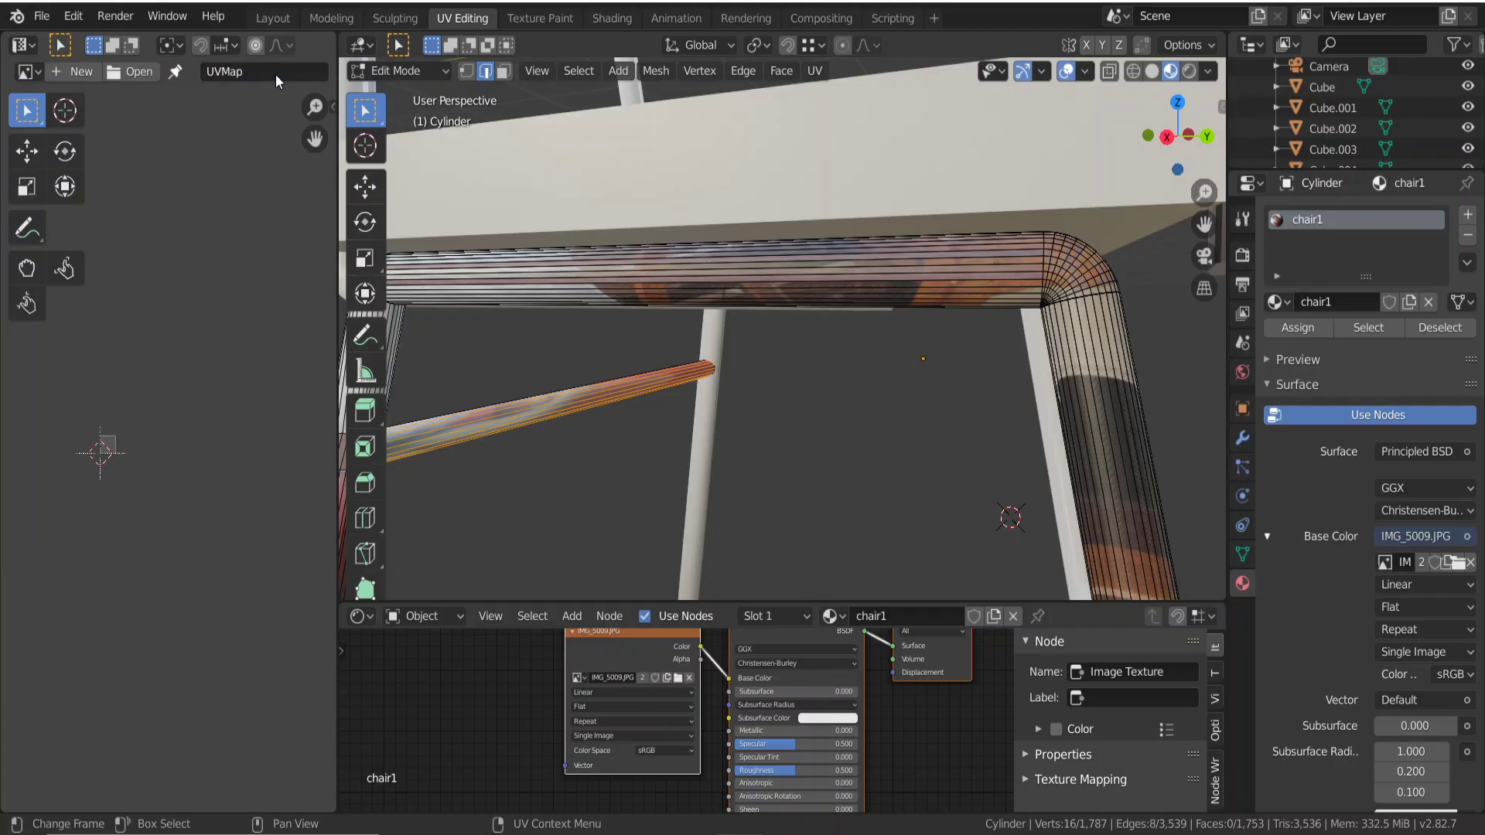
click(131, 73)
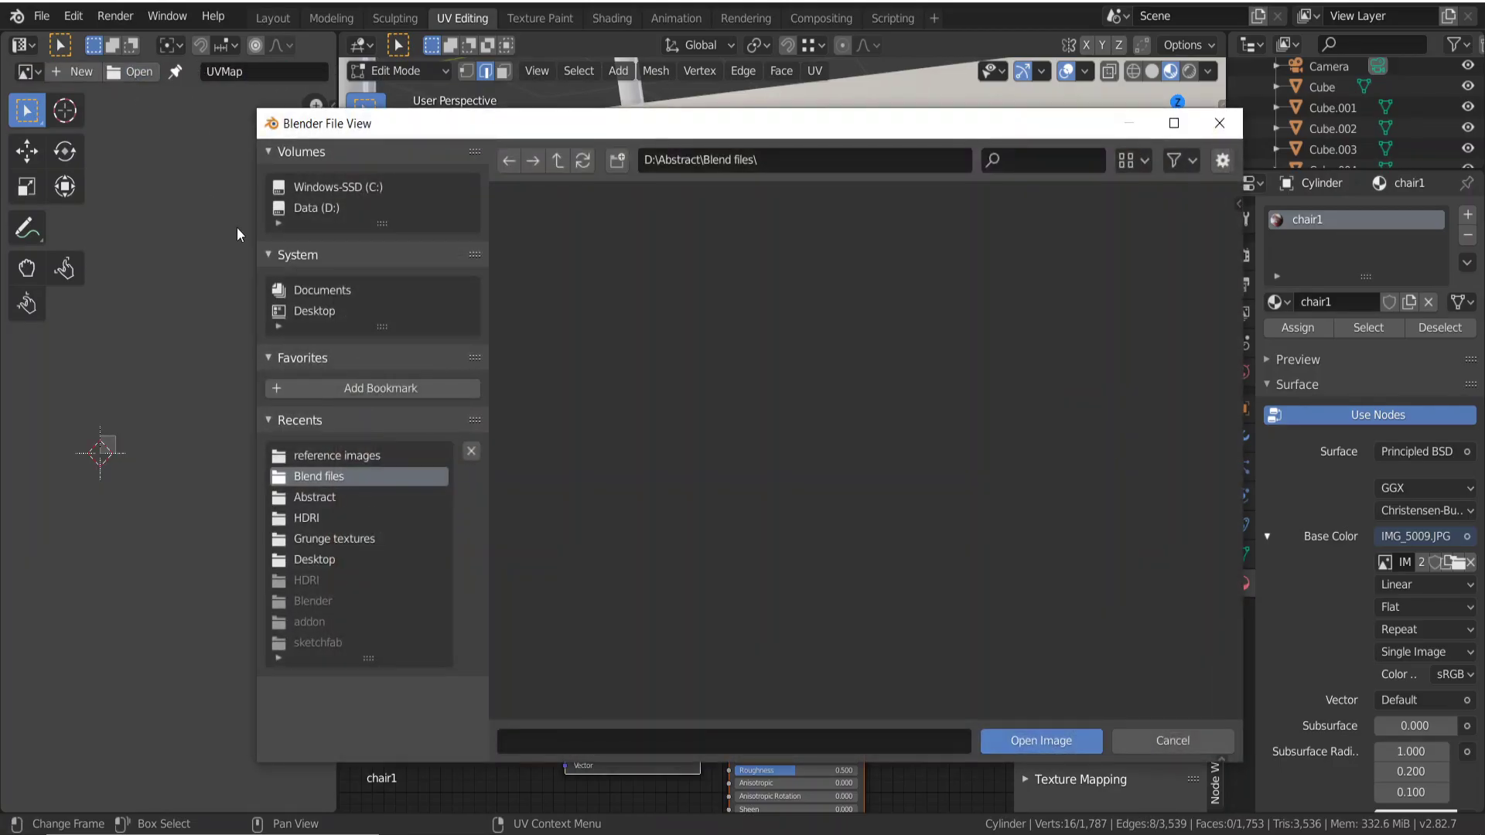
click(303, 214)
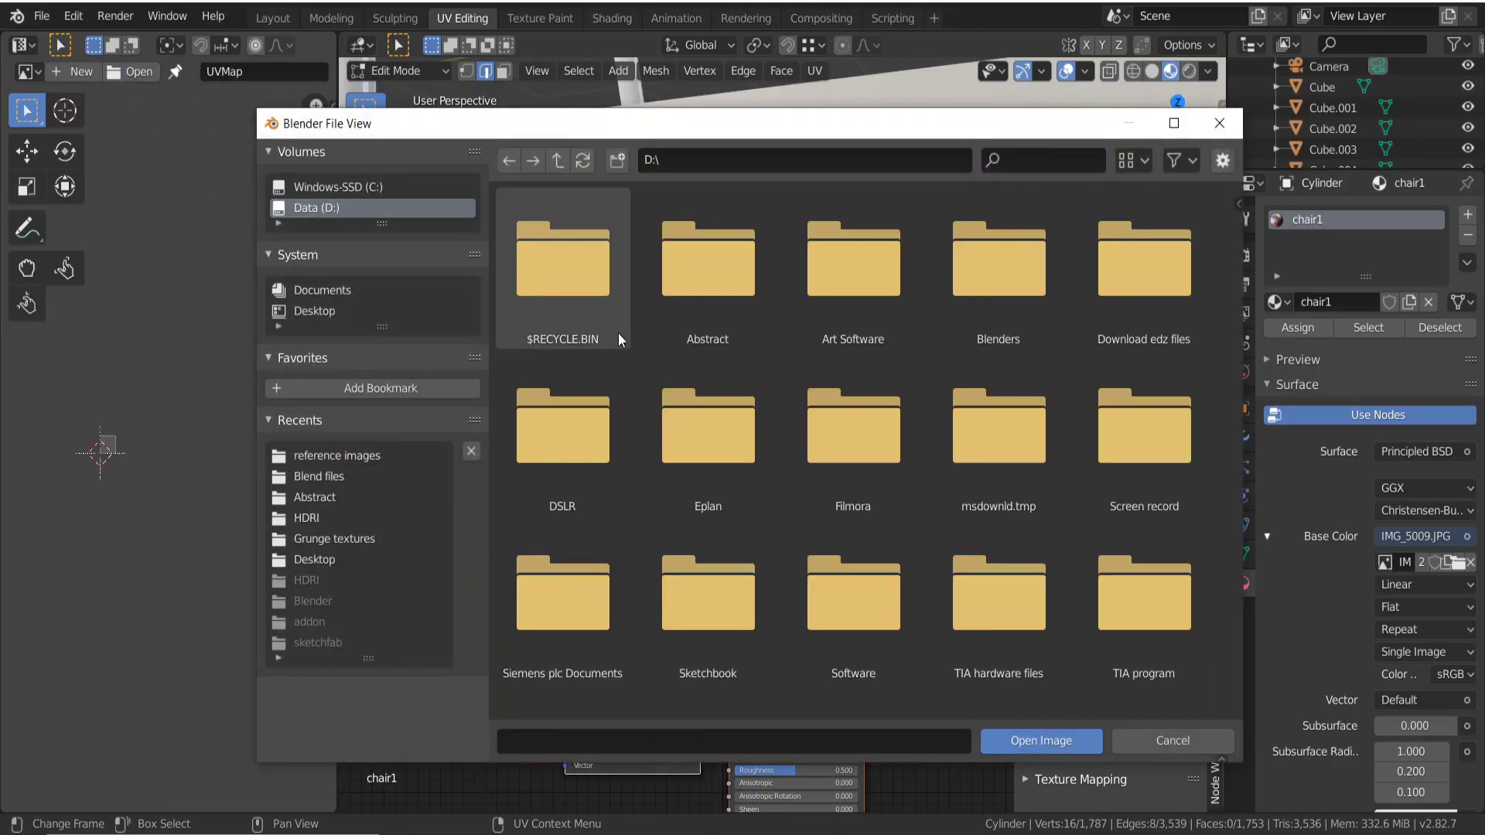
click(992, 291)
click(605, 456)
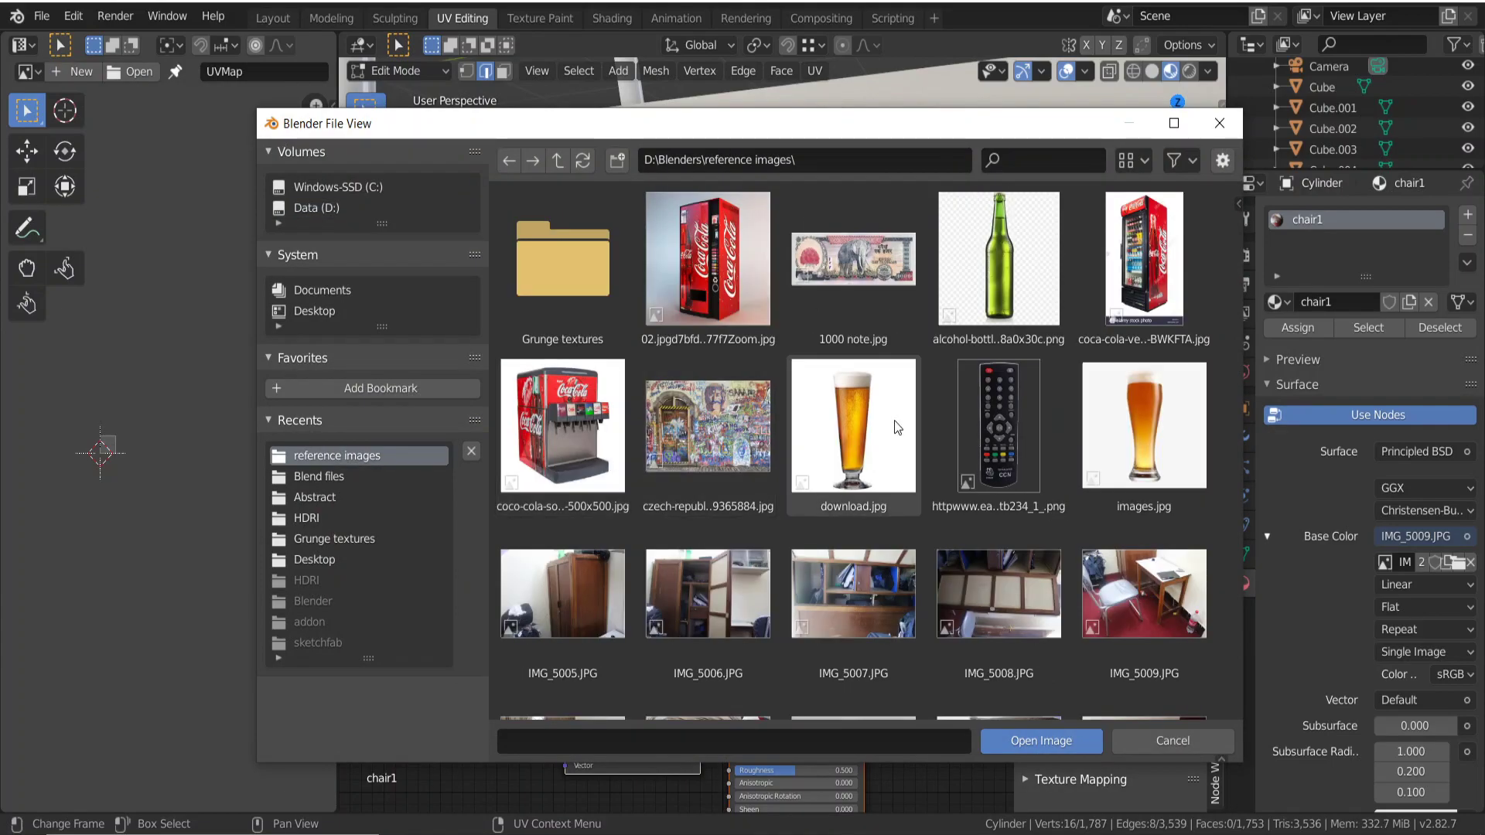
scroll(981, 369, down, 1)
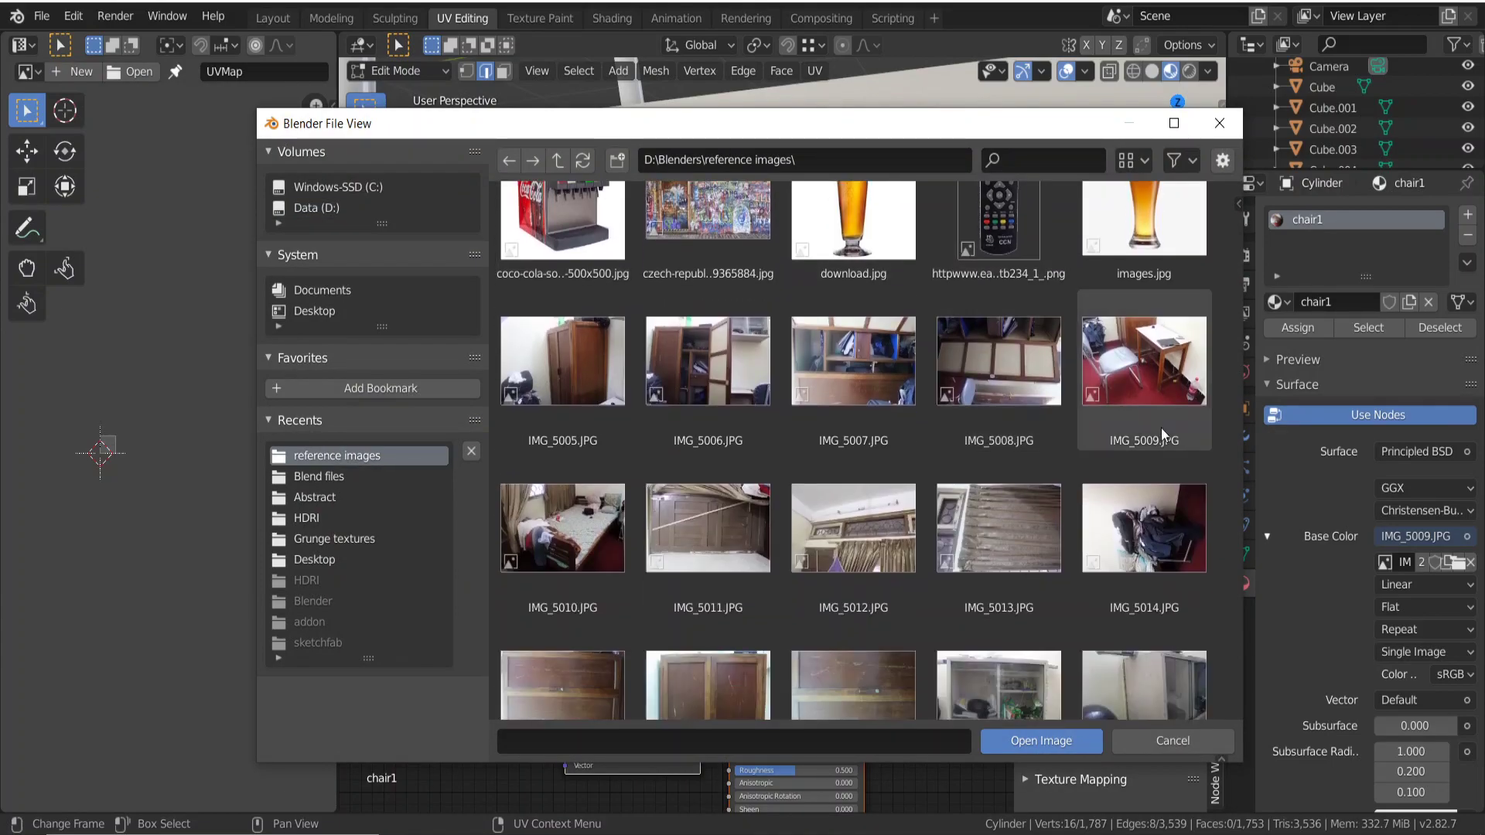
click(1177, 376)
click(1052, 743)
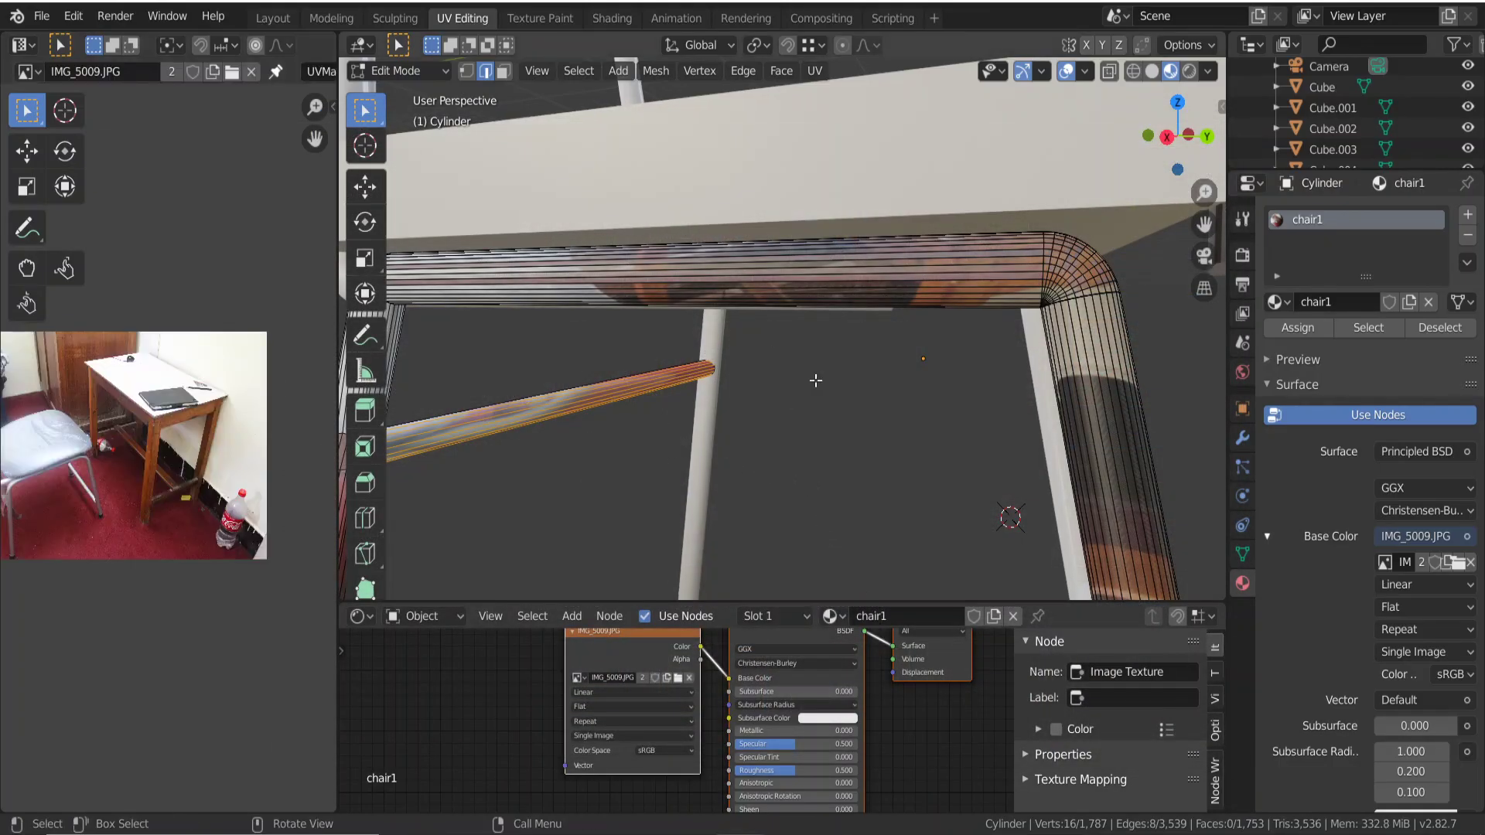
key(u)
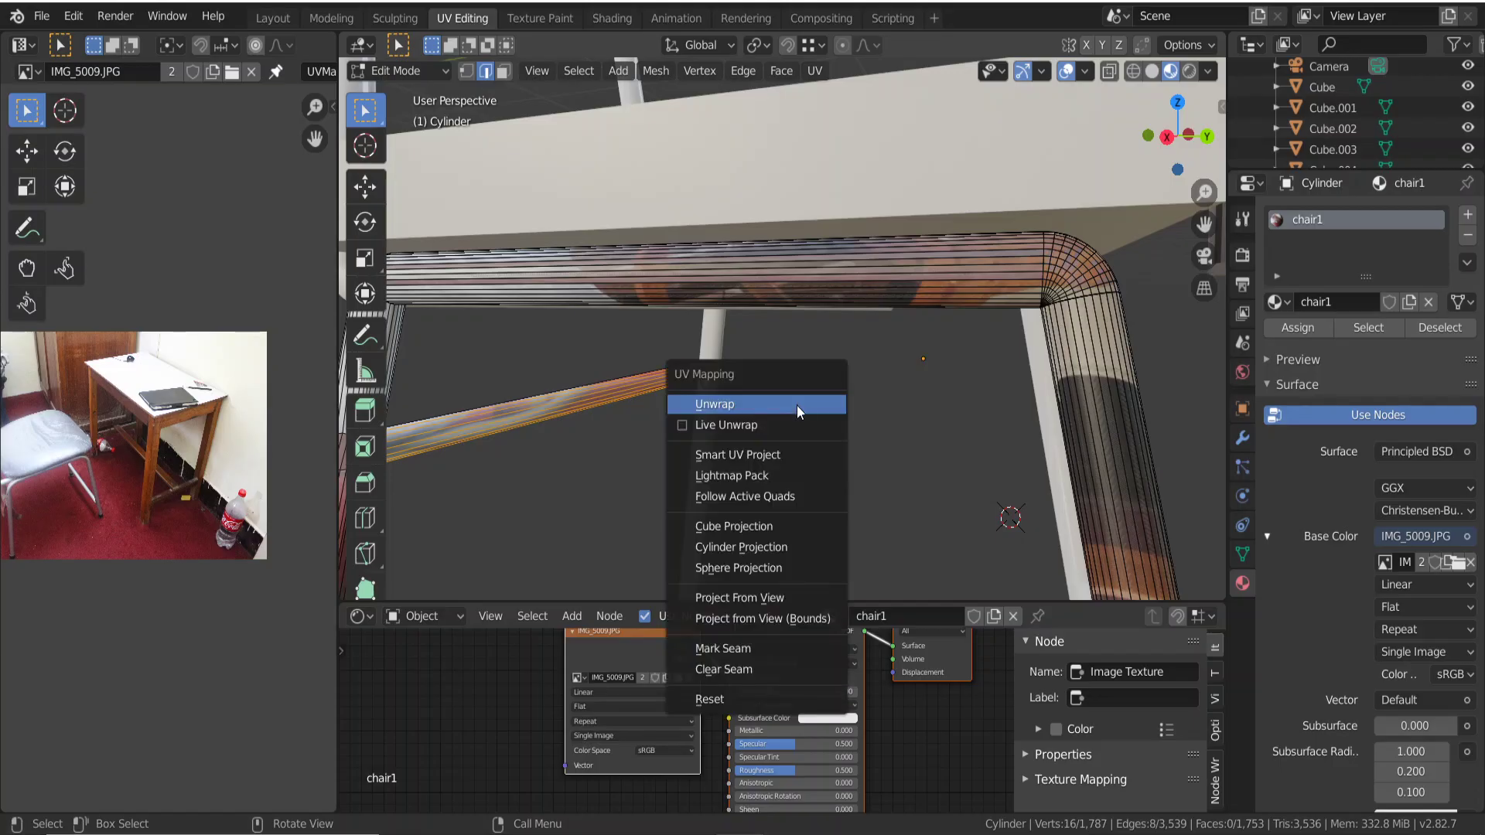
click(797, 404)
scroll(498, 438, down, 5)
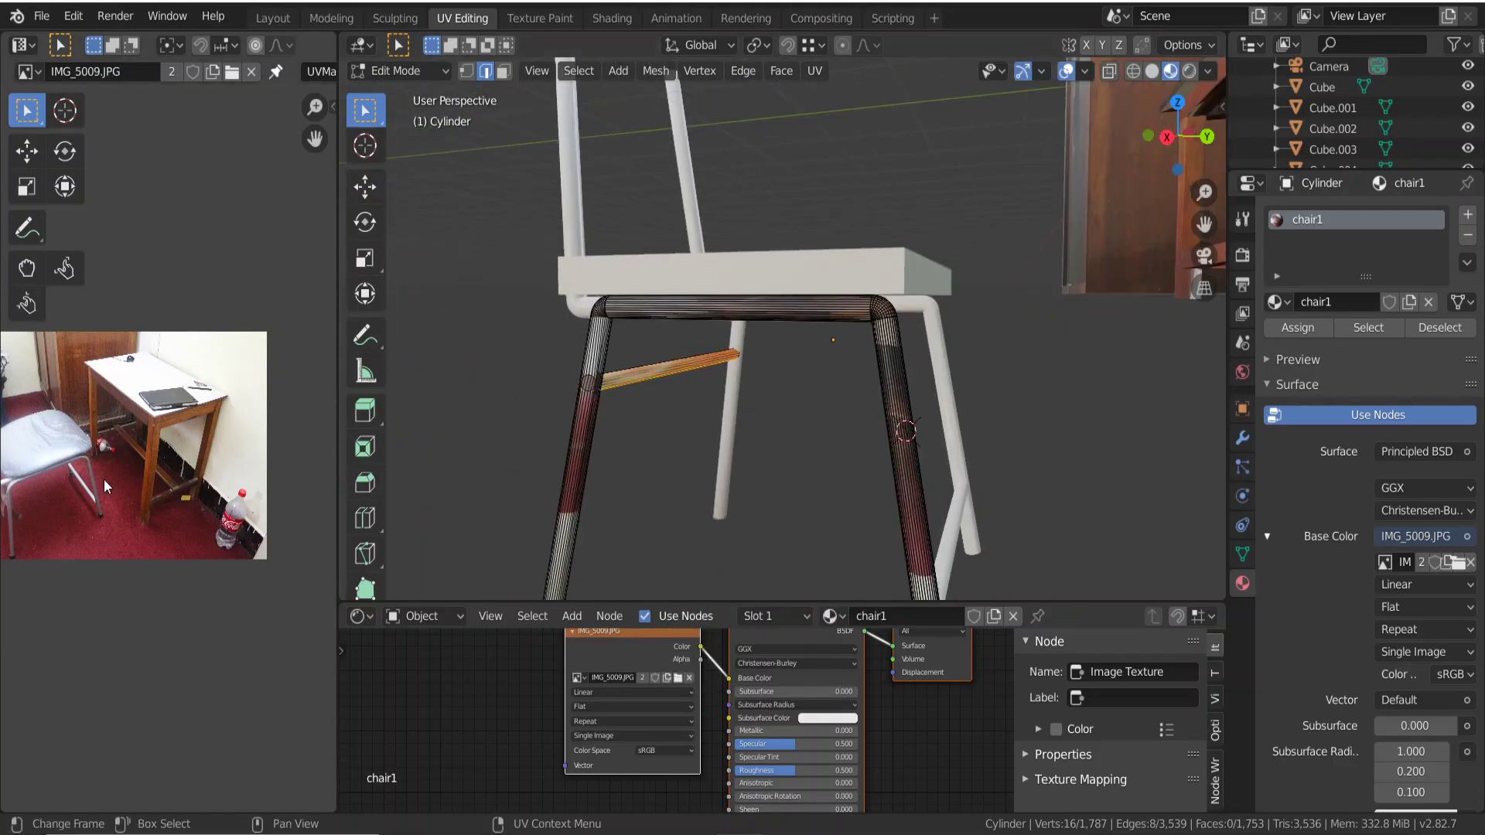
scroll(103, 480, down, 2)
scroll(54, 477, up, 1)
scroll(54, 476, up, 3)
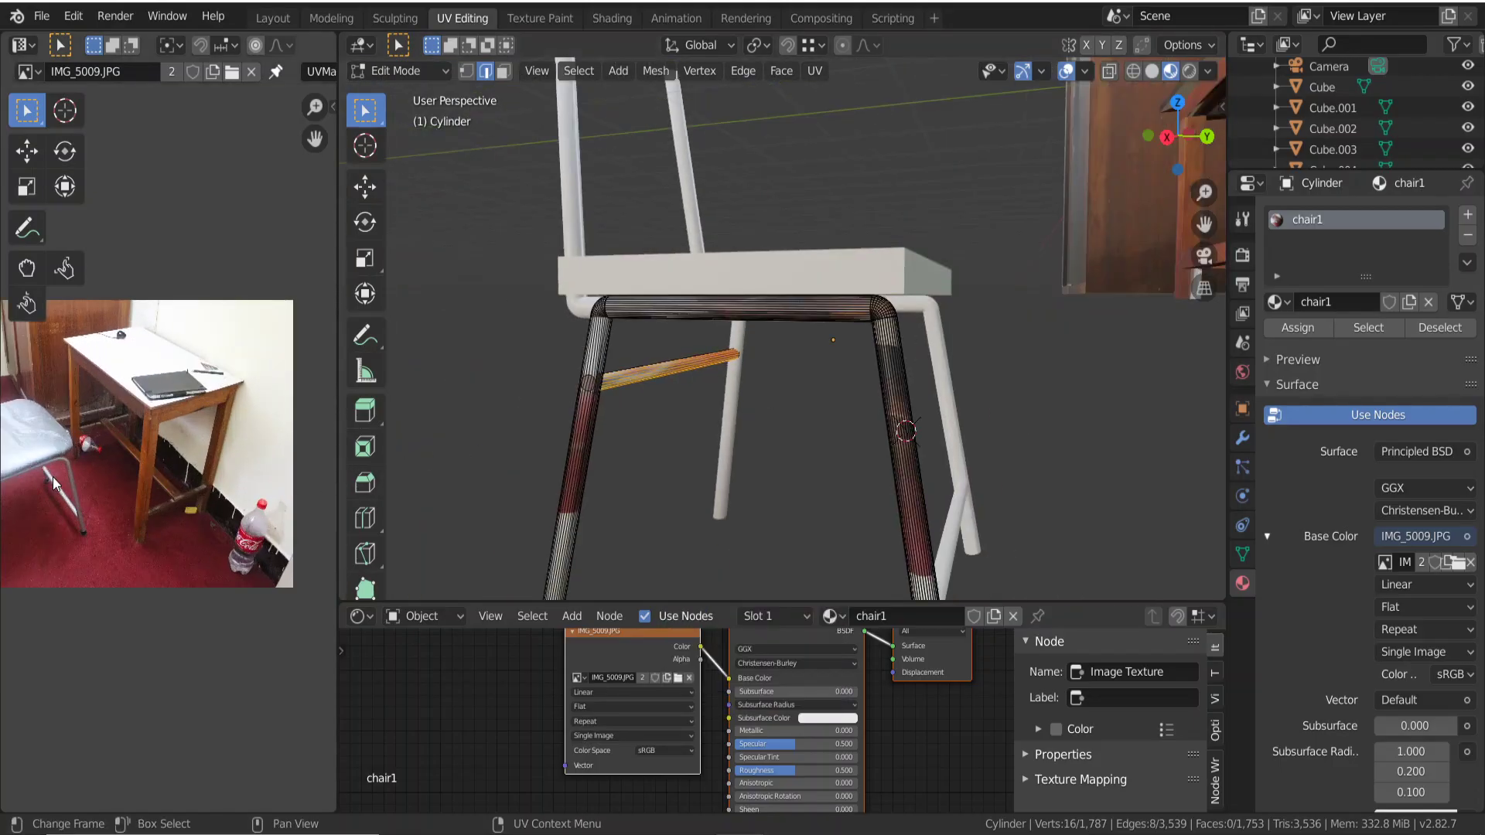
scroll(53, 477, up, 1)
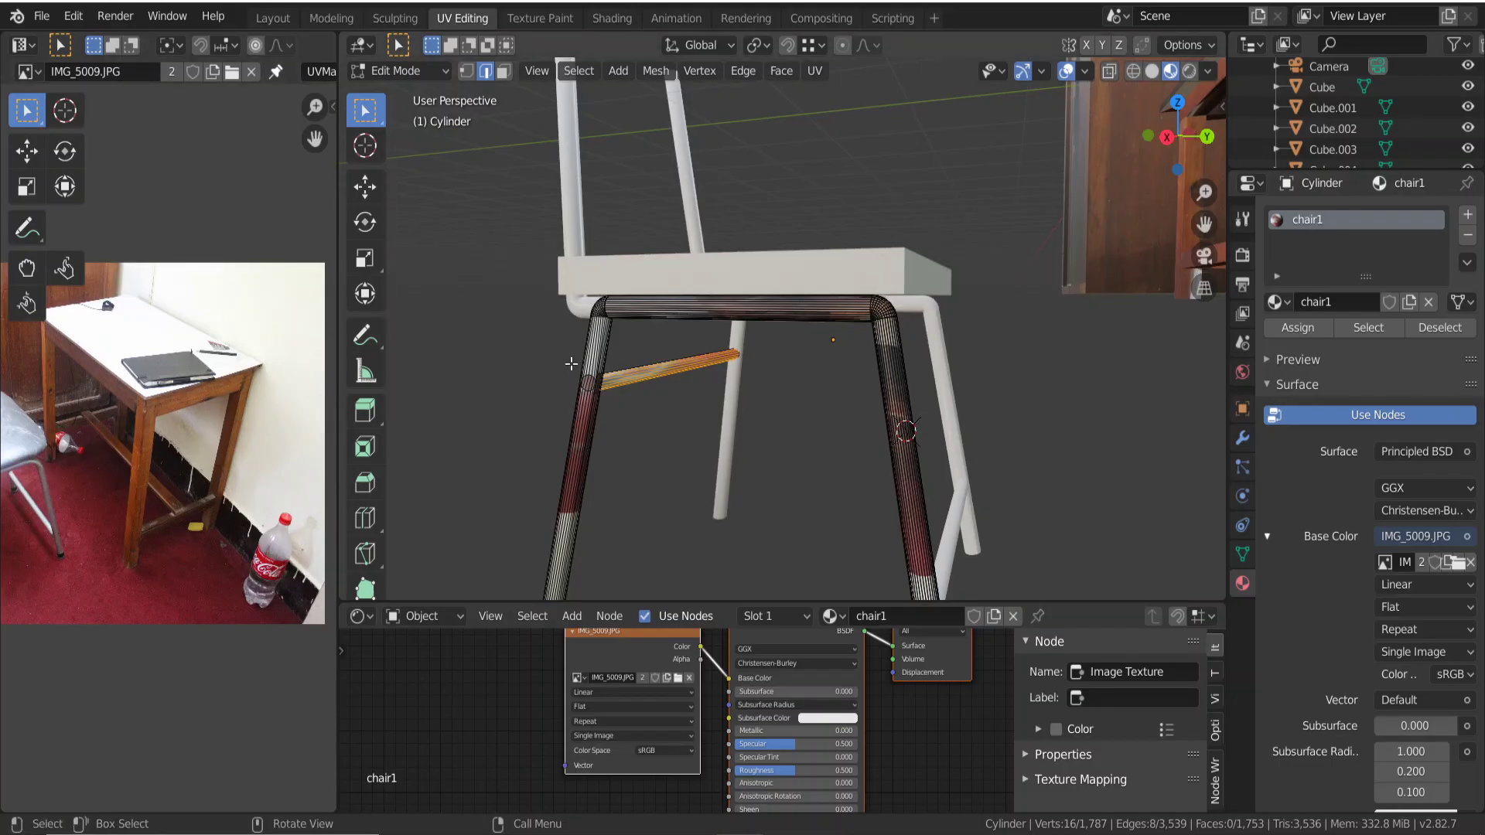
key(Tab)
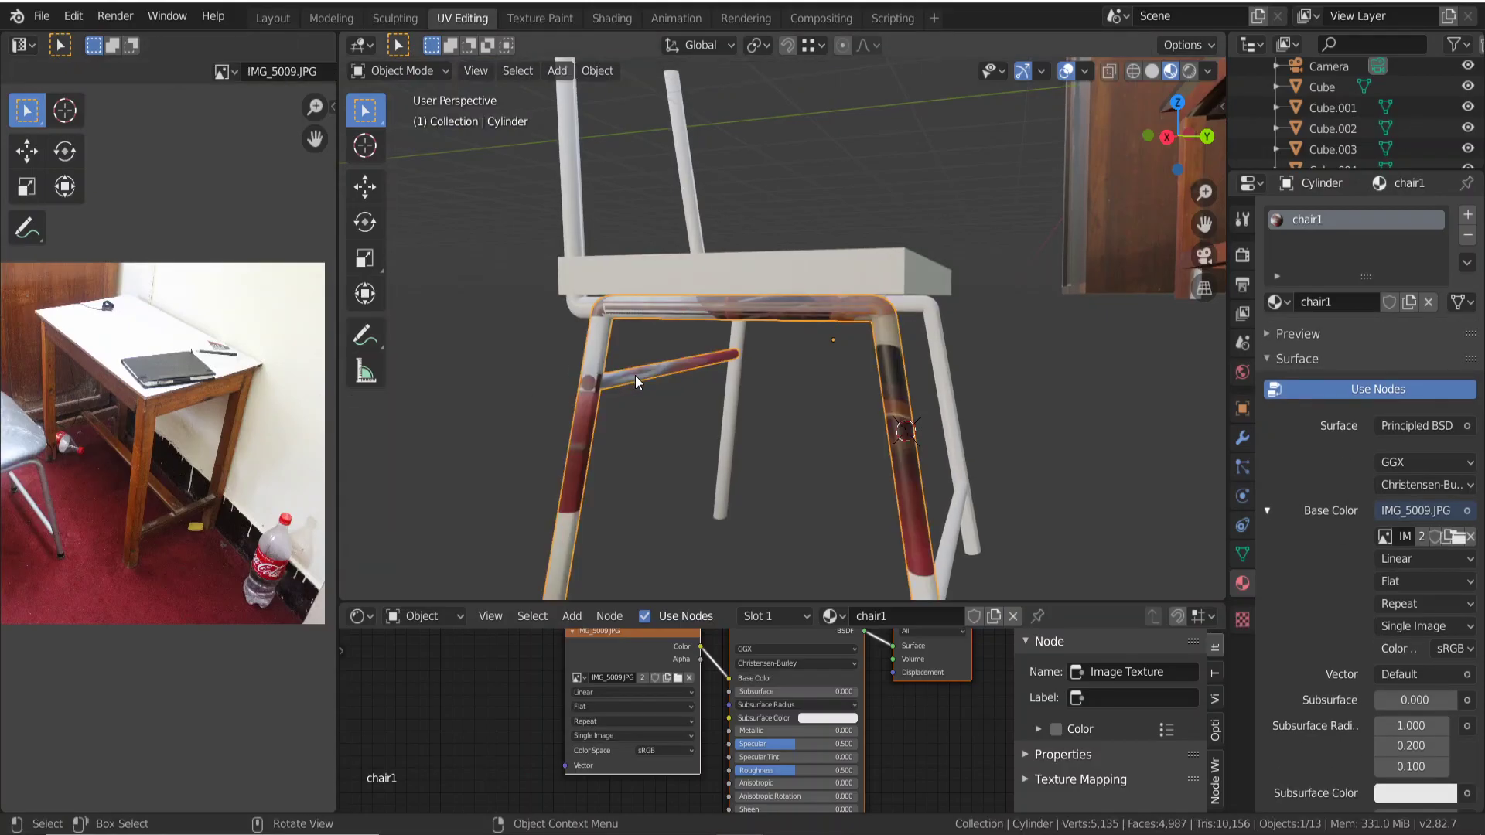
key(Tab)
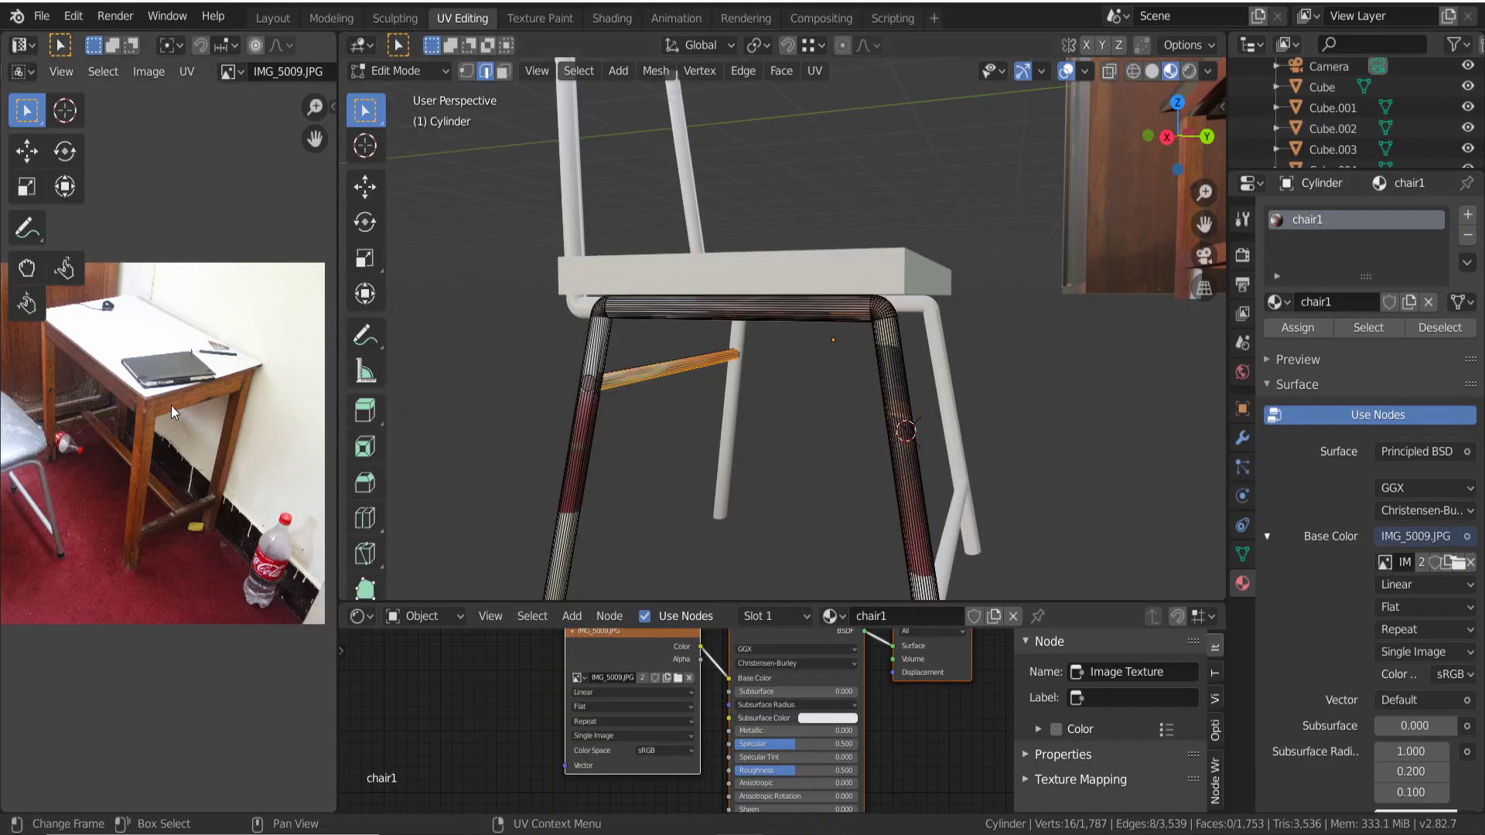
scroll(170, 410, down, 3)
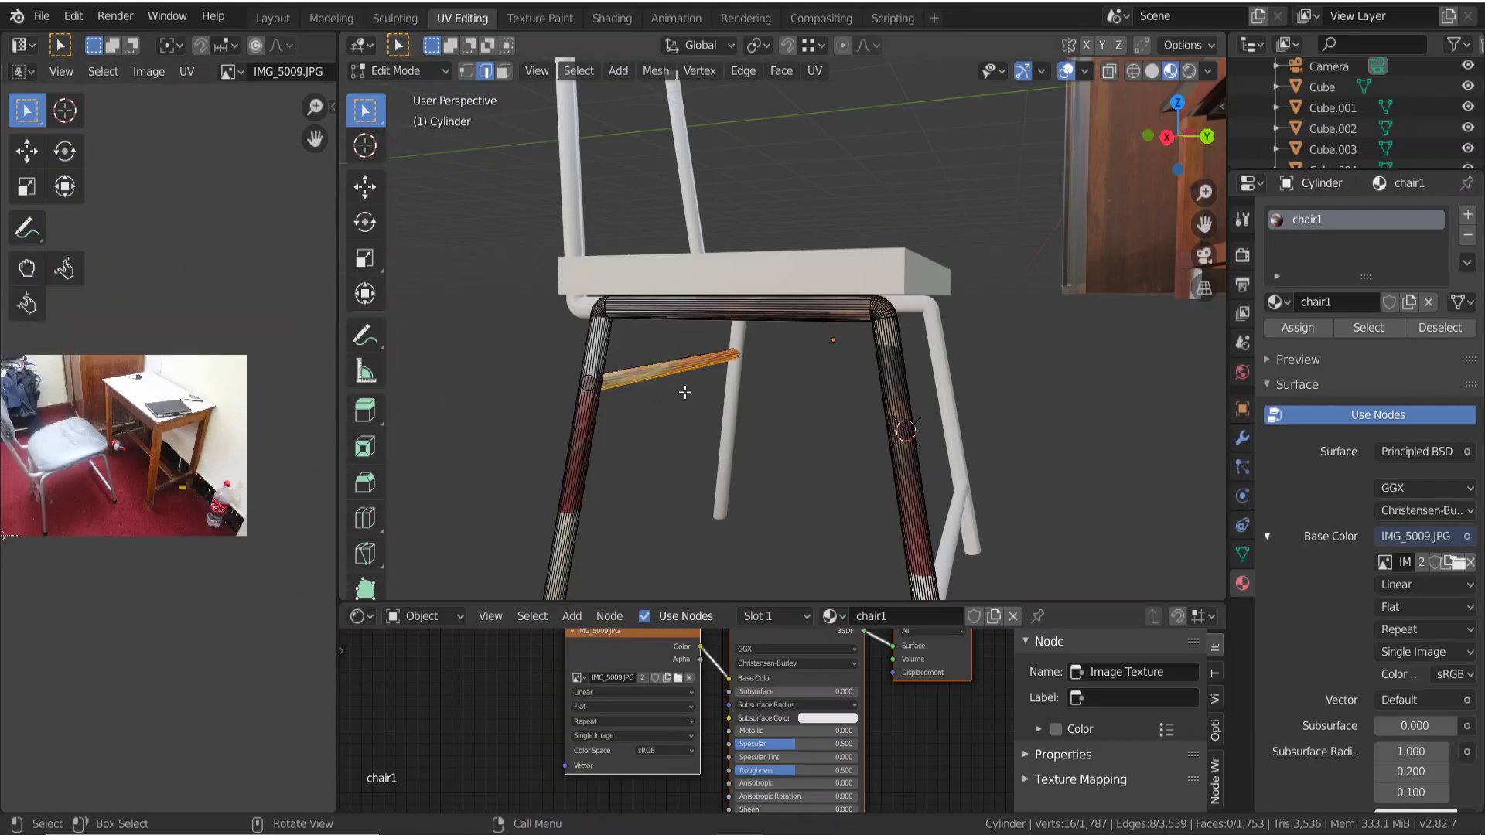
key(a)
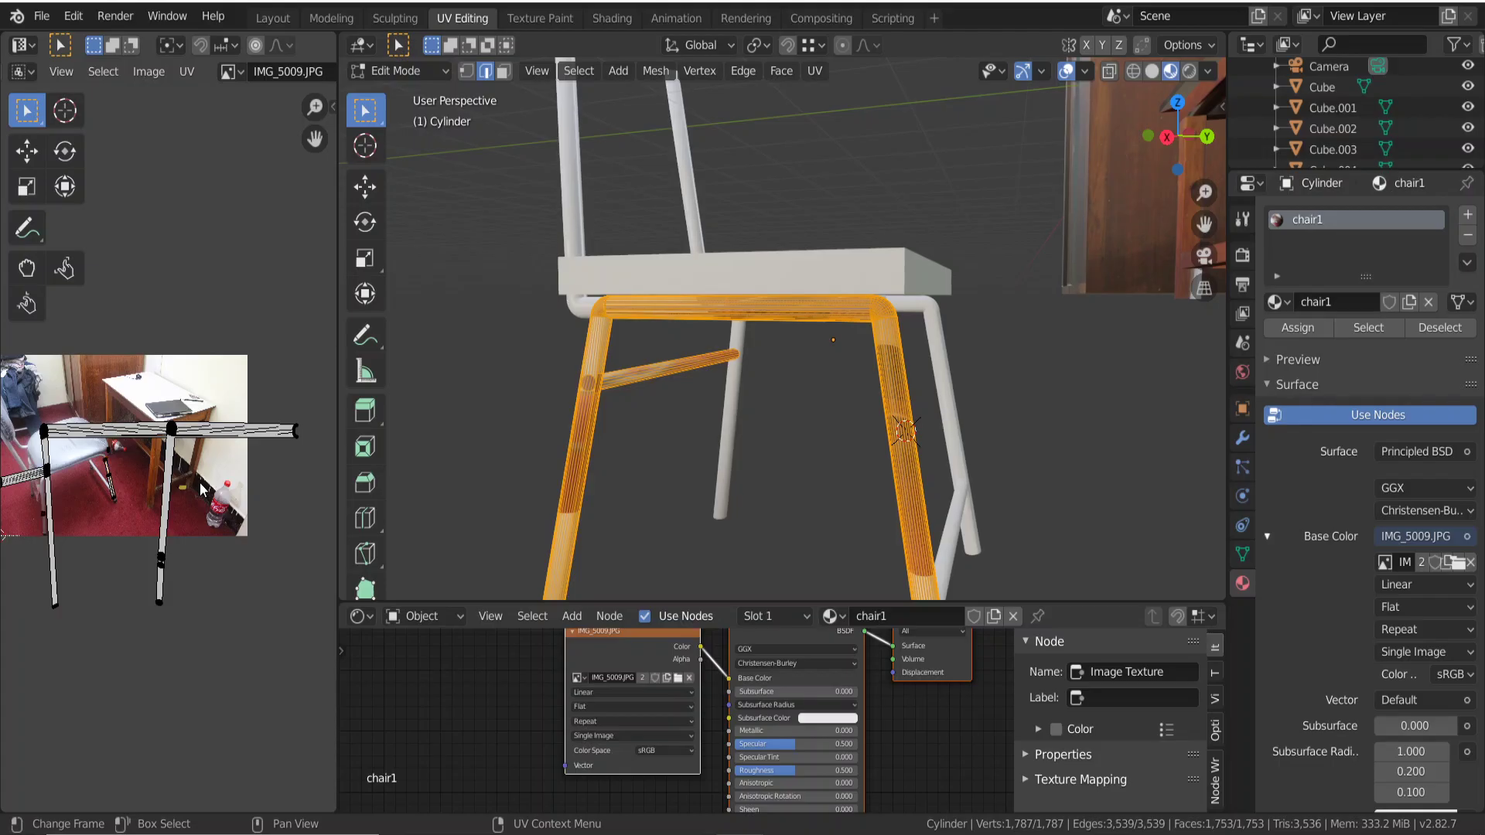
click(553, 456)
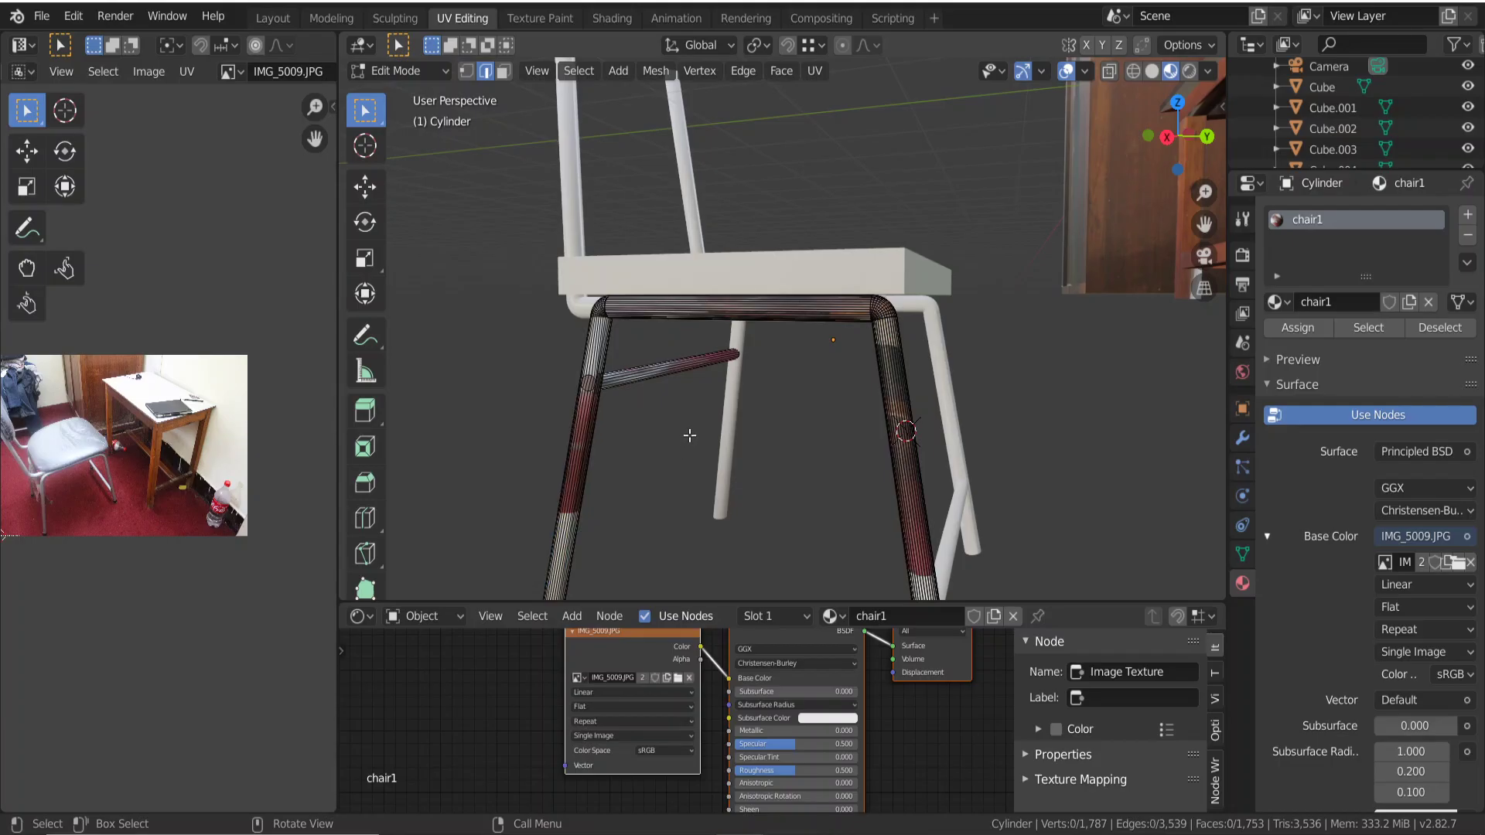
mouse_move(689, 435)
middle_down()
mouse_move(668, 445)
mouse_move(654, 419)
middle_up()
Cylinder-project the whole chair frame's UVs and scale all islands down.
key(a)
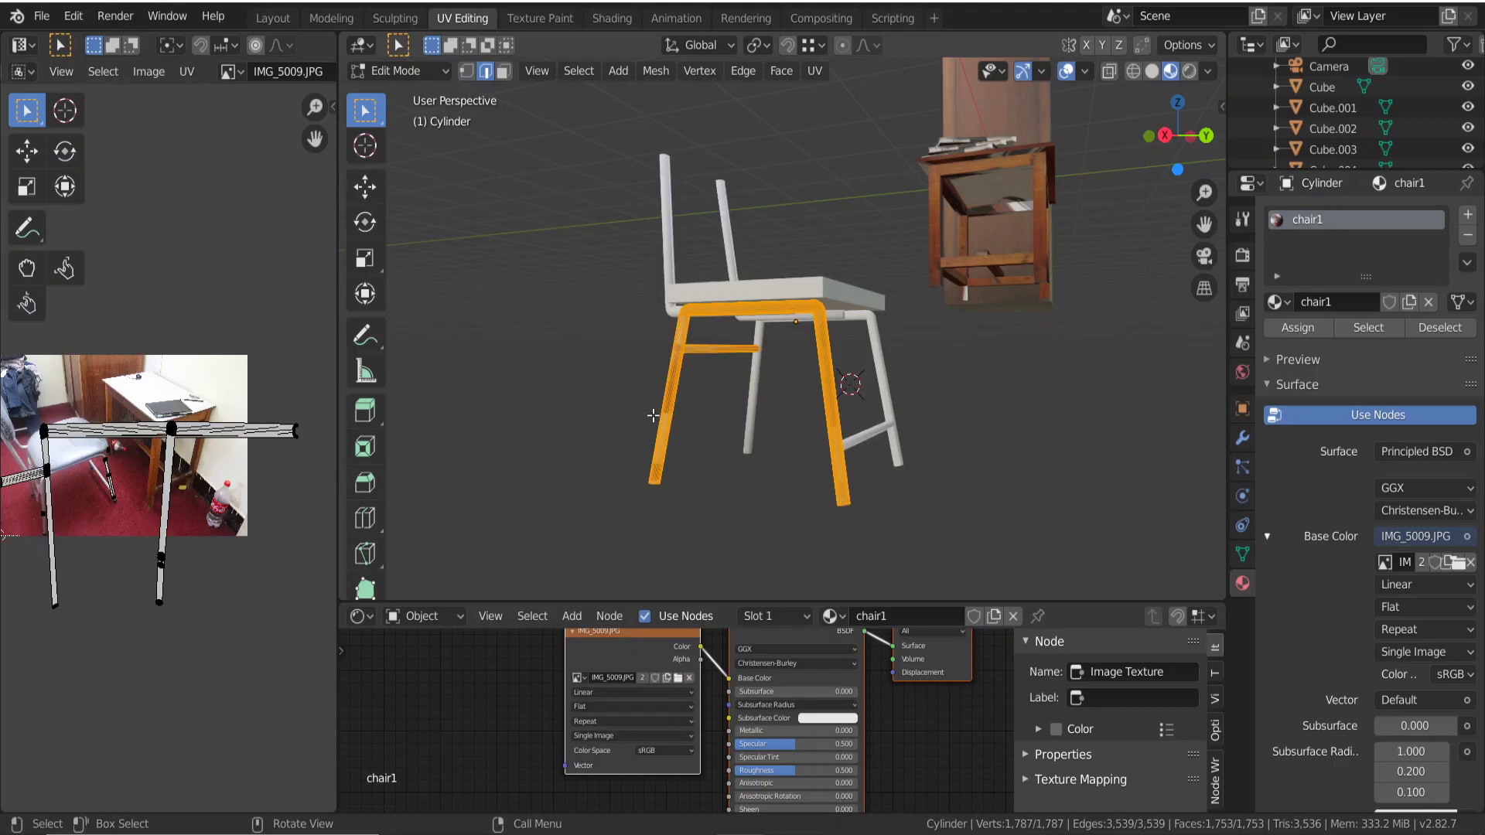
key(u)
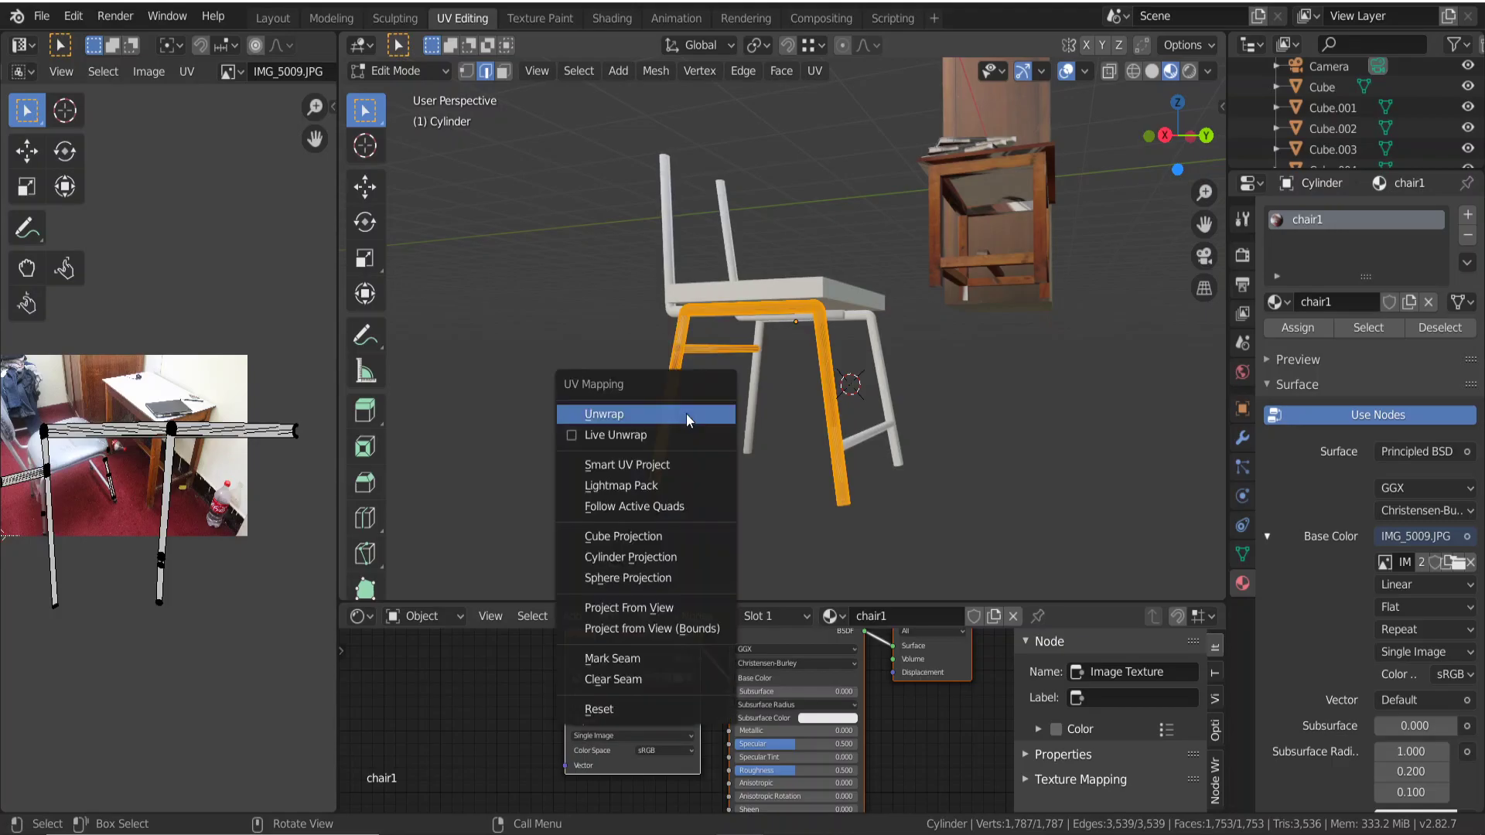
click(684, 555)
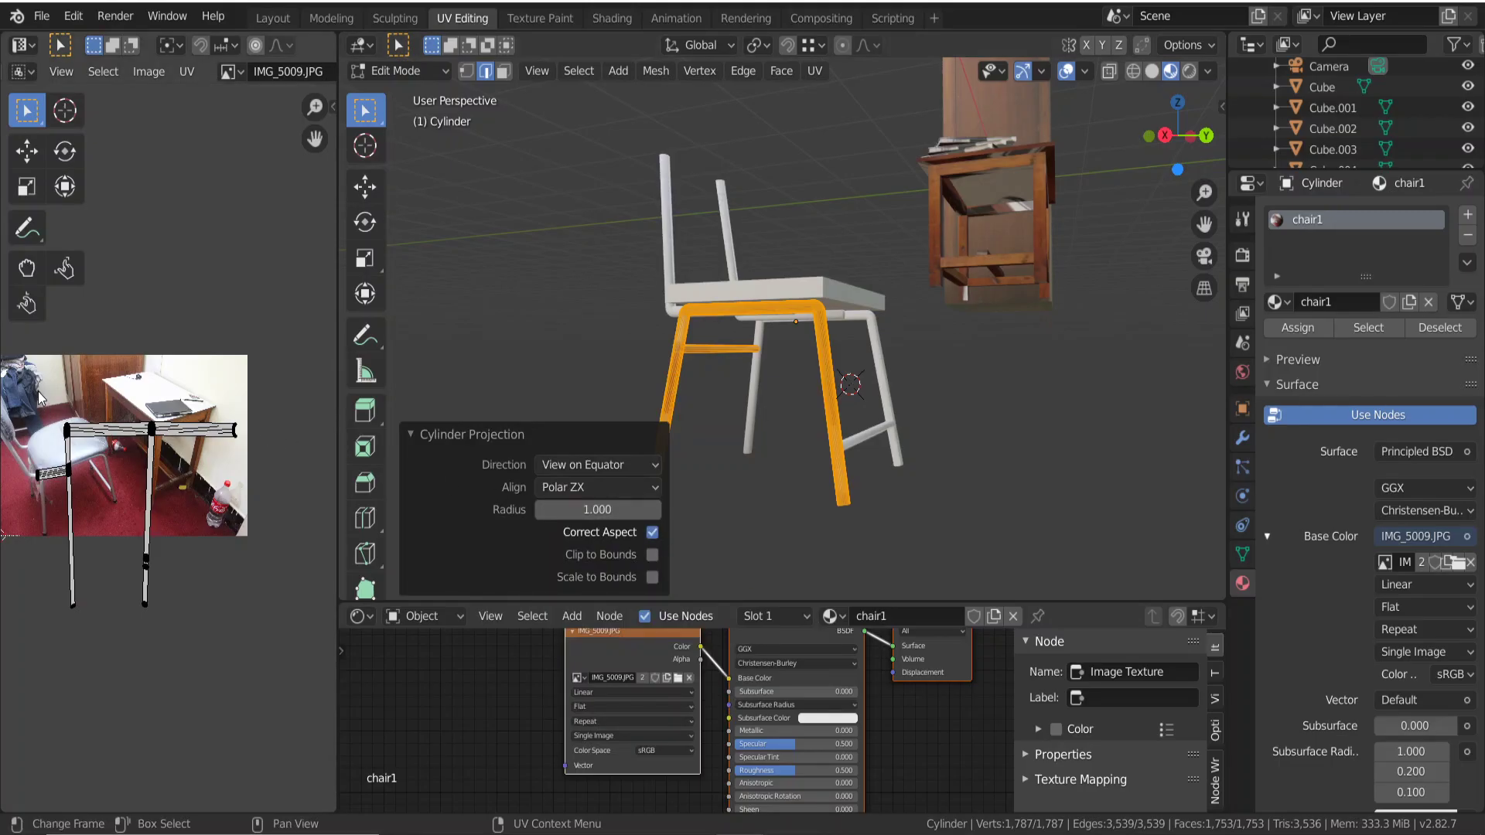
key(a)
key(s)
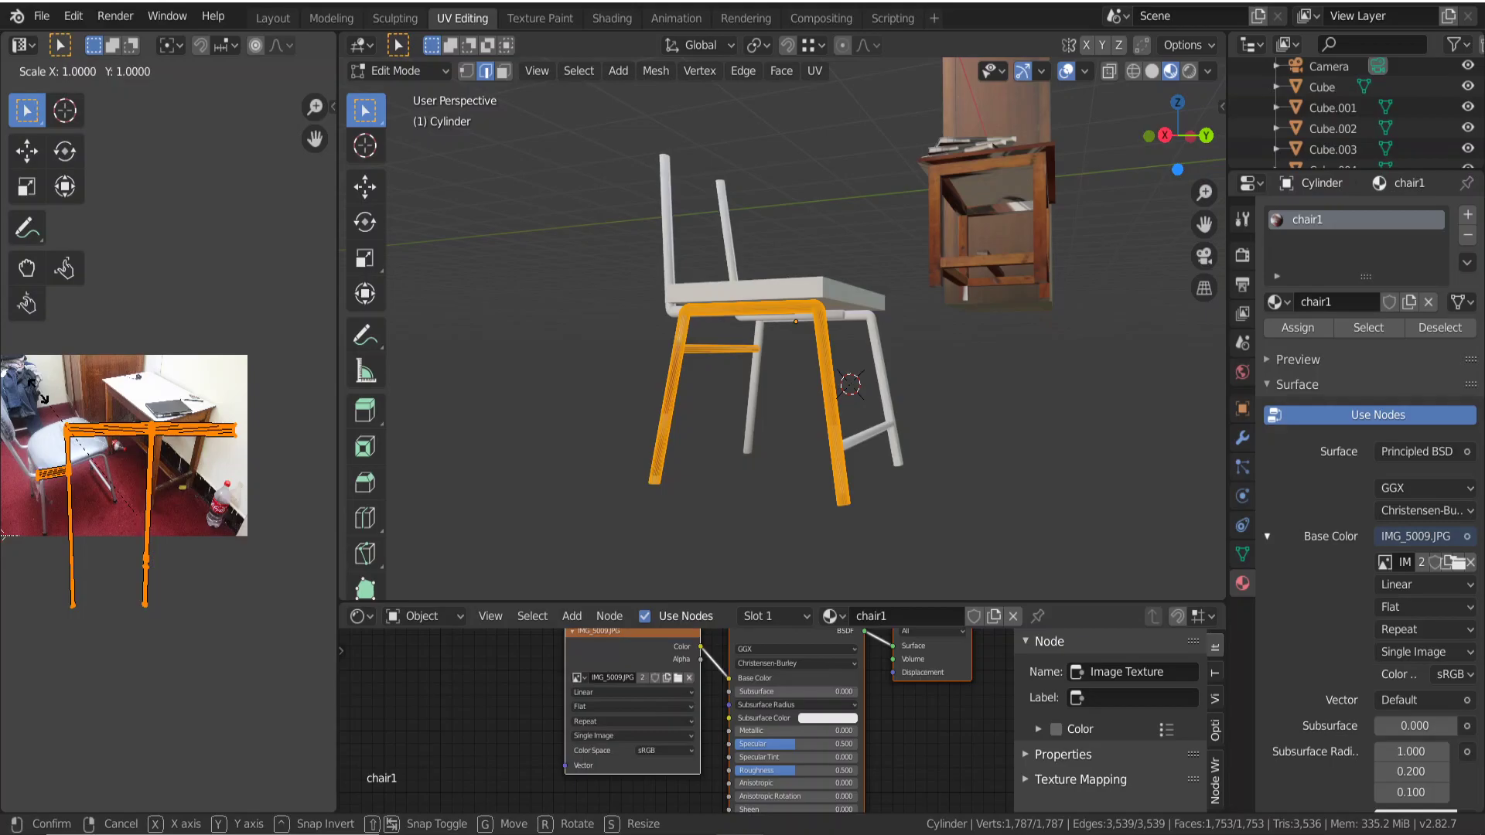
click(130, 507)
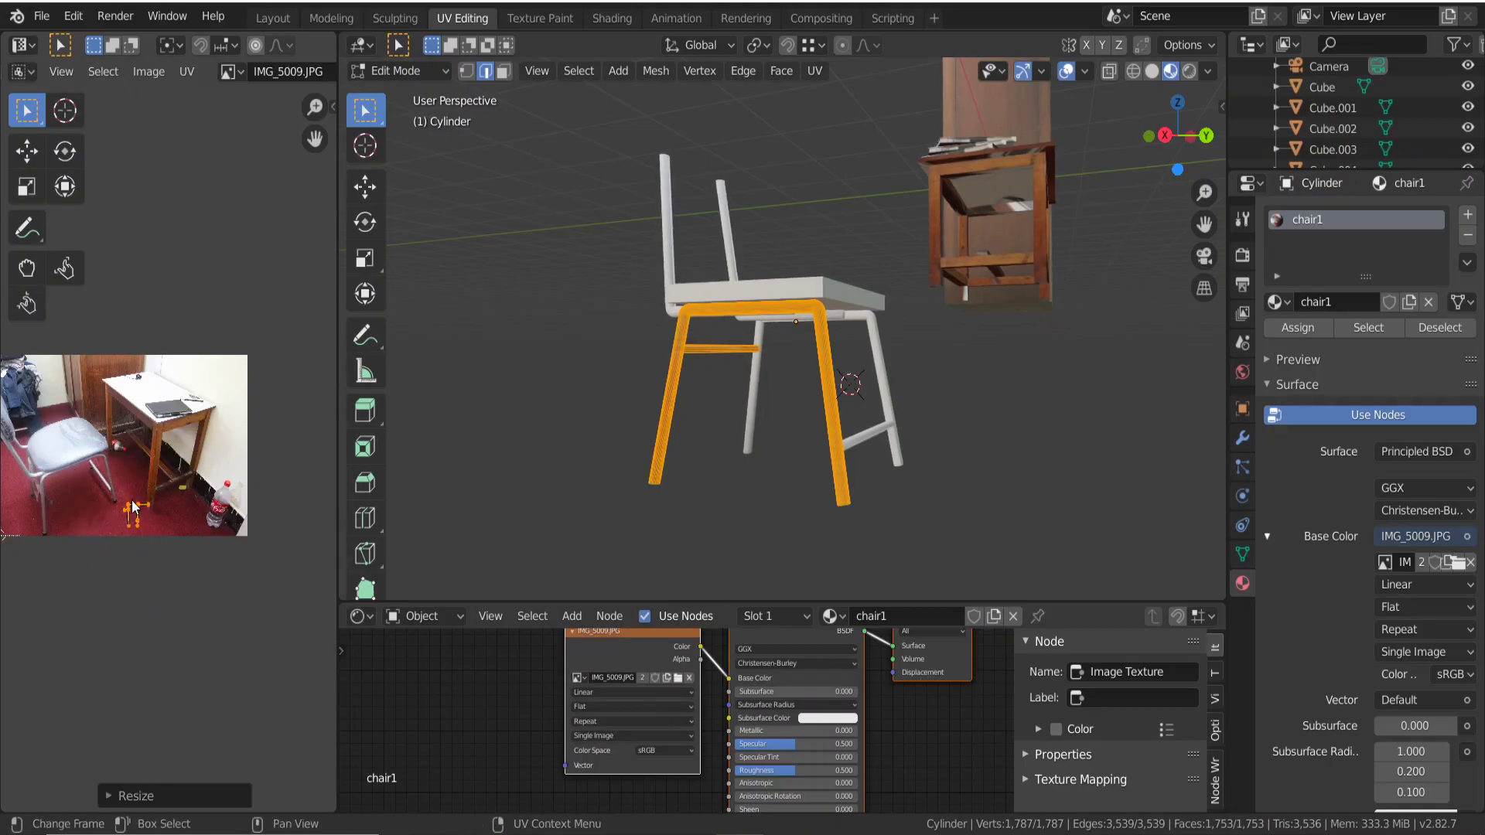
Move the UV island over the chair leg in the photo.
scroll(130, 508, up, 1)
scroll(128, 507, up, 1)
scroll(129, 503, up, 1)
middle_drag(128, 504, 309, 448)
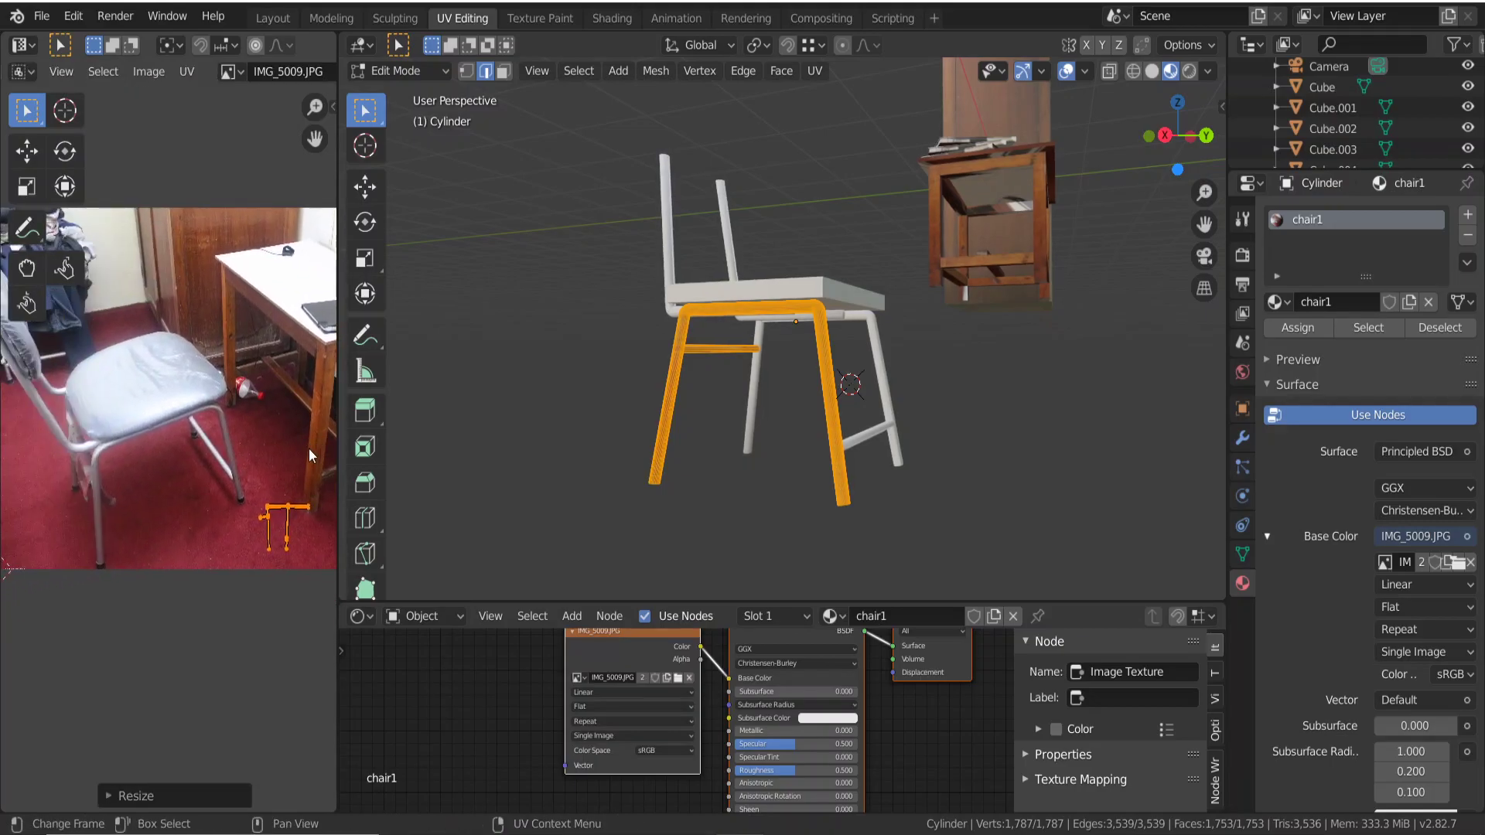
key(g)
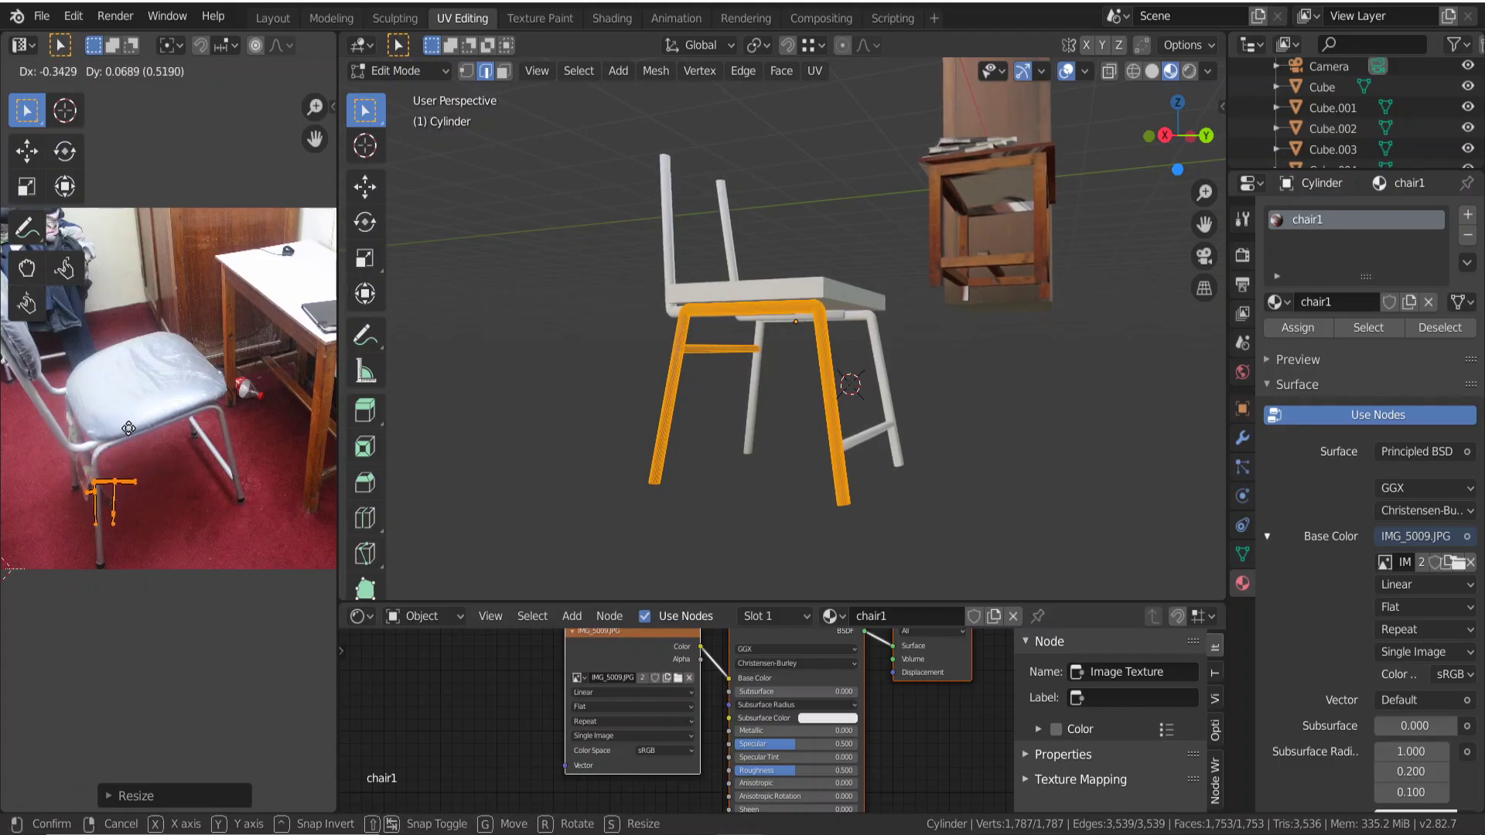
click(128, 428)
scroll(123, 494, up, 1)
scroll(122, 494, up, 1)
middle_drag(122, 493, 303, 434)
scroll(271, 464, up, 2)
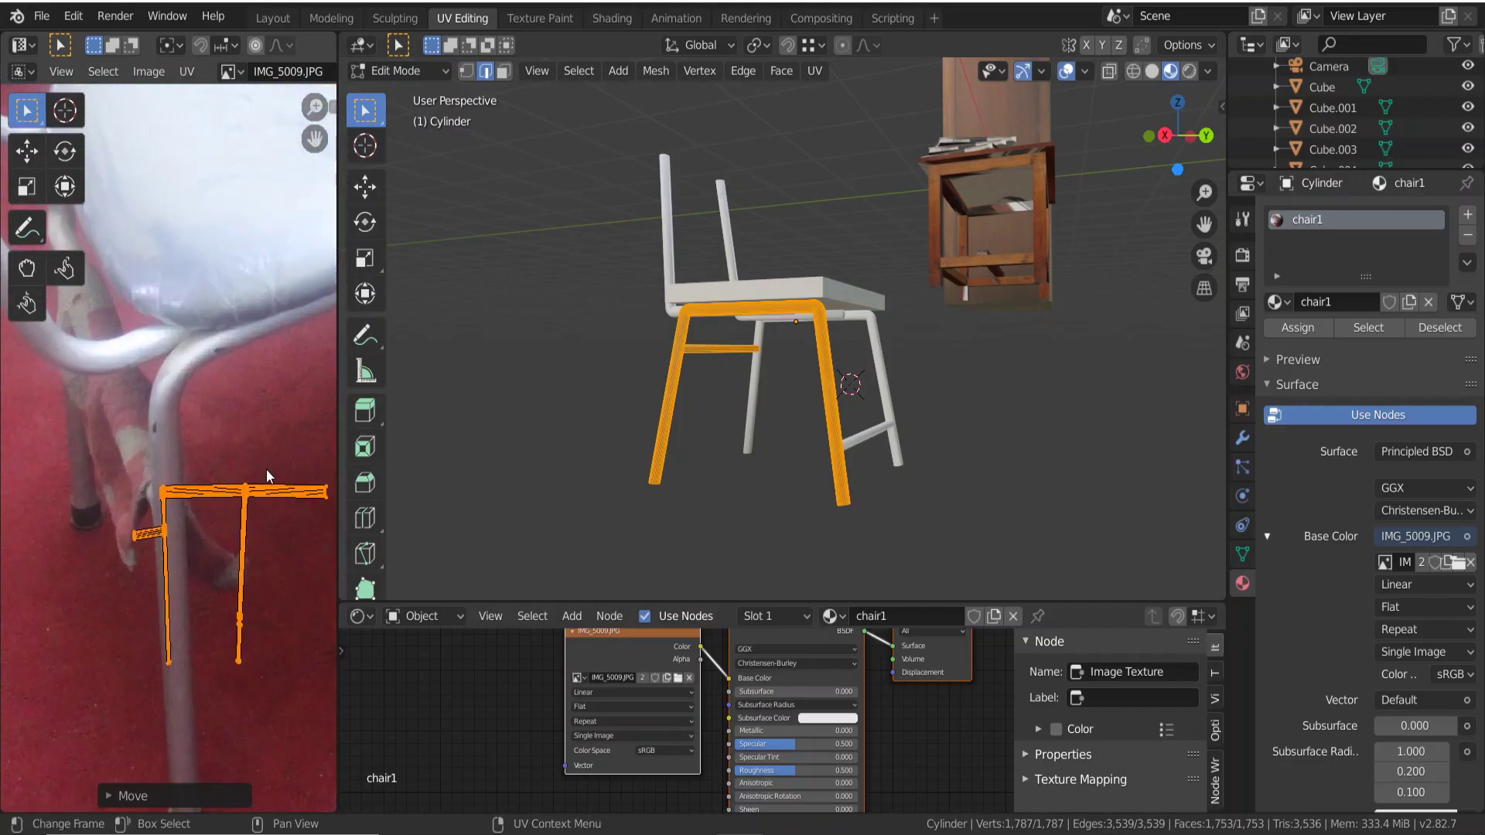
click(233, 458)
scroll(227, 456, down, 1)
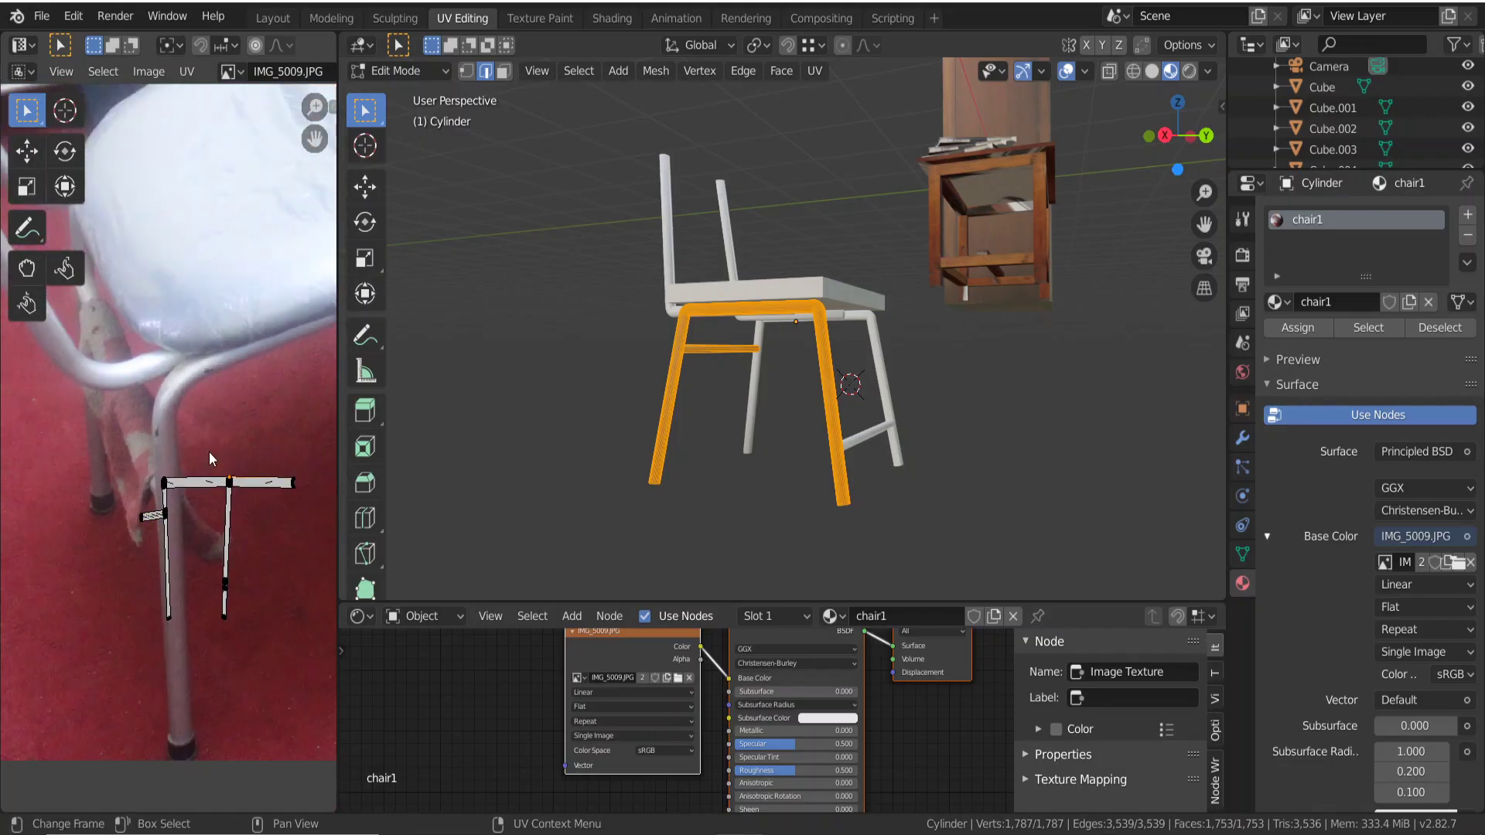
Move the T-shaped right UV edges and the top edge's end vertex onto the leg.
drag(210, 455, 298, 643)
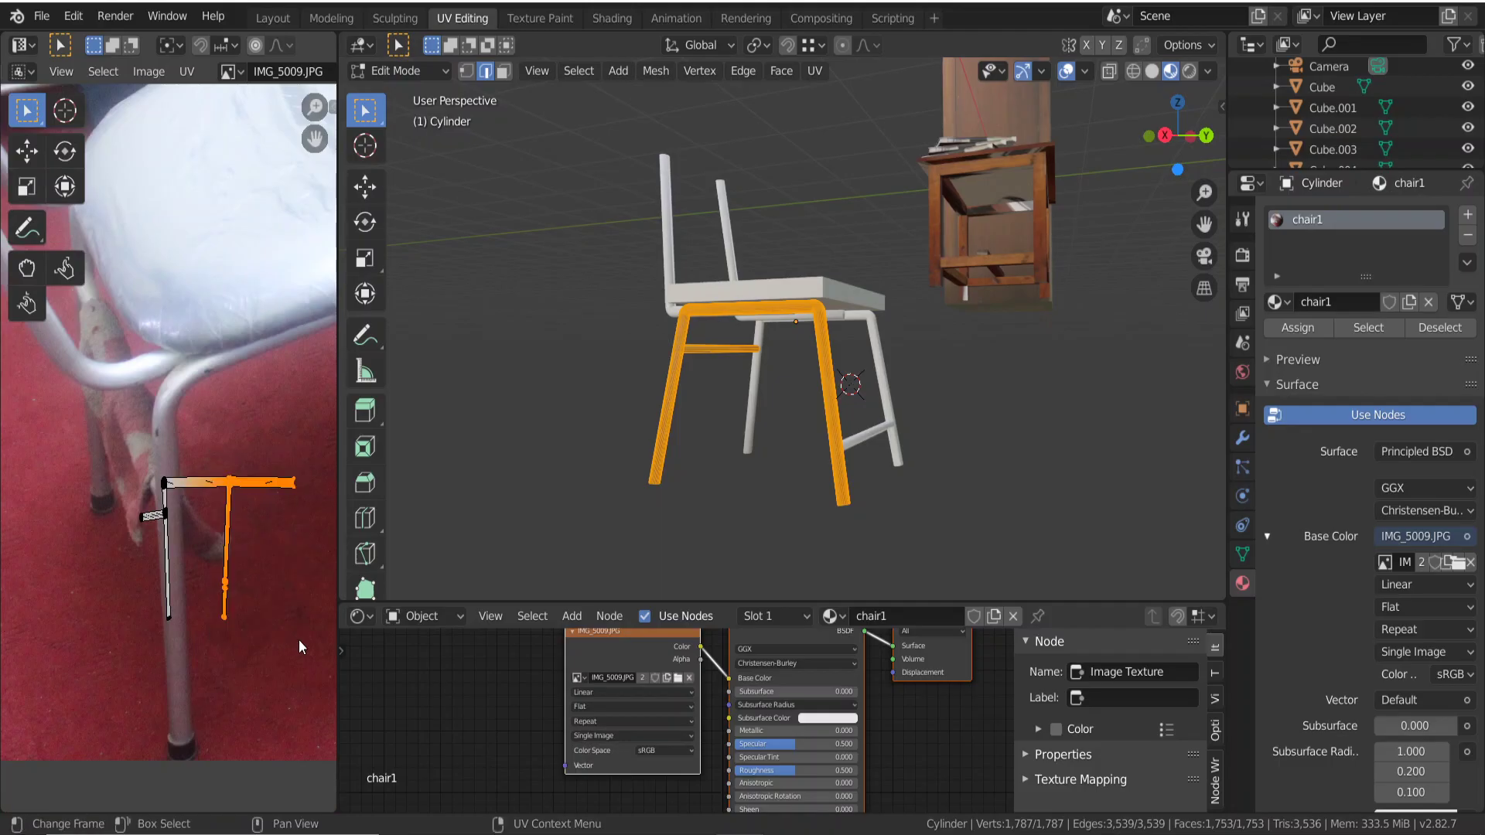
key(g)
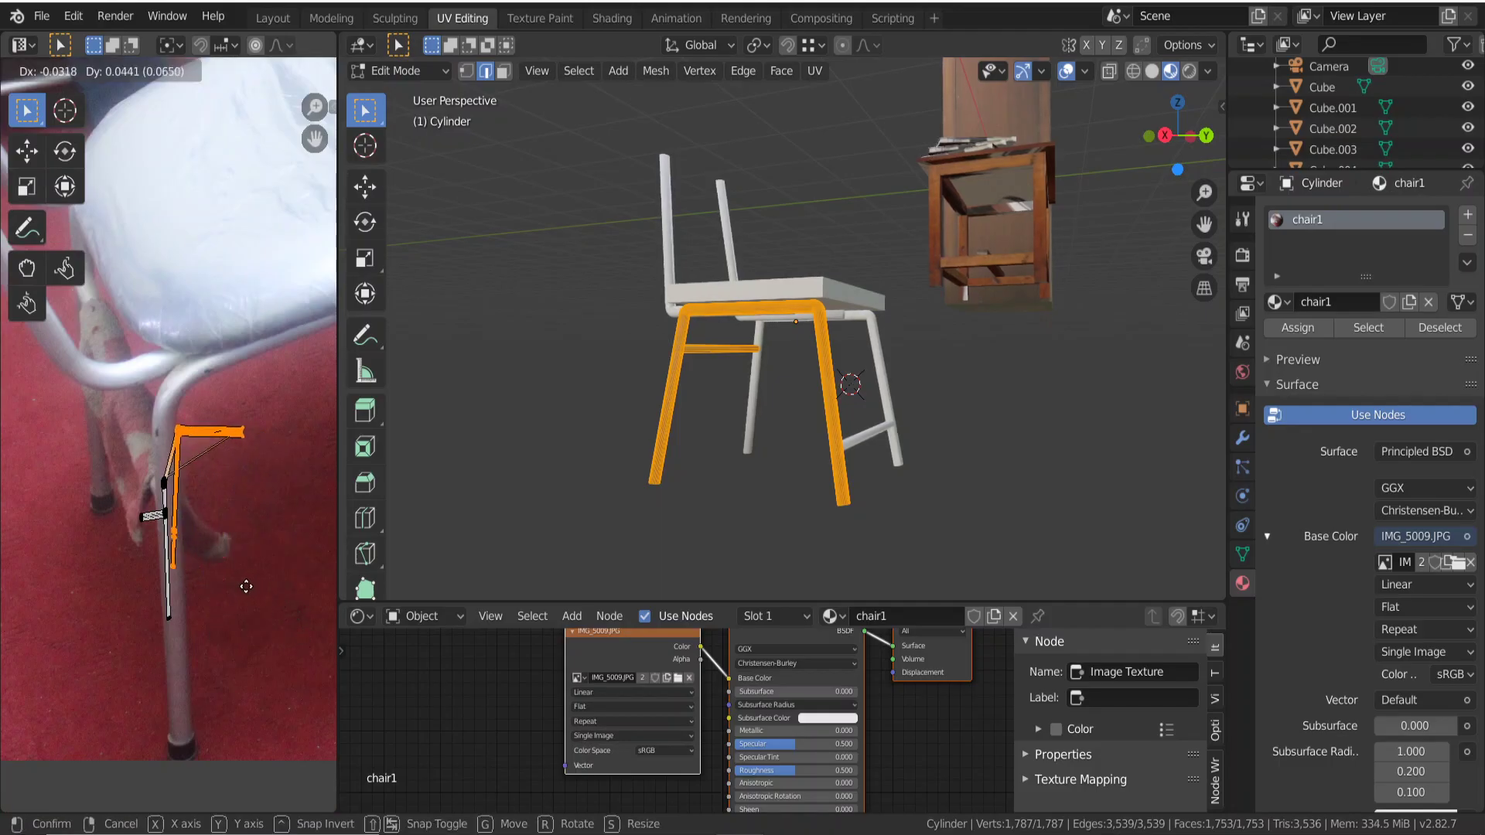
click(238, 579)
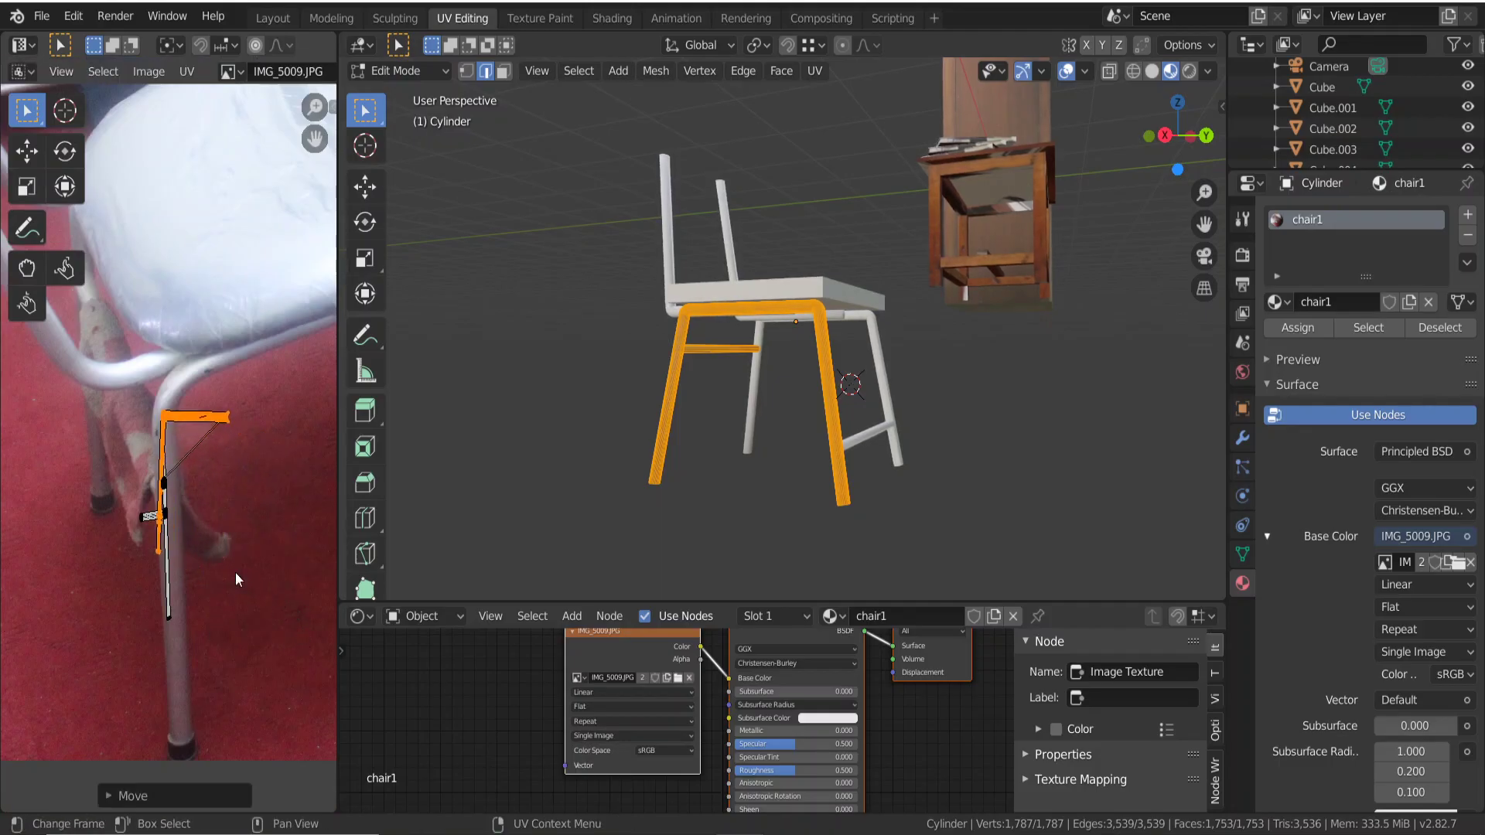
click(246, 402)
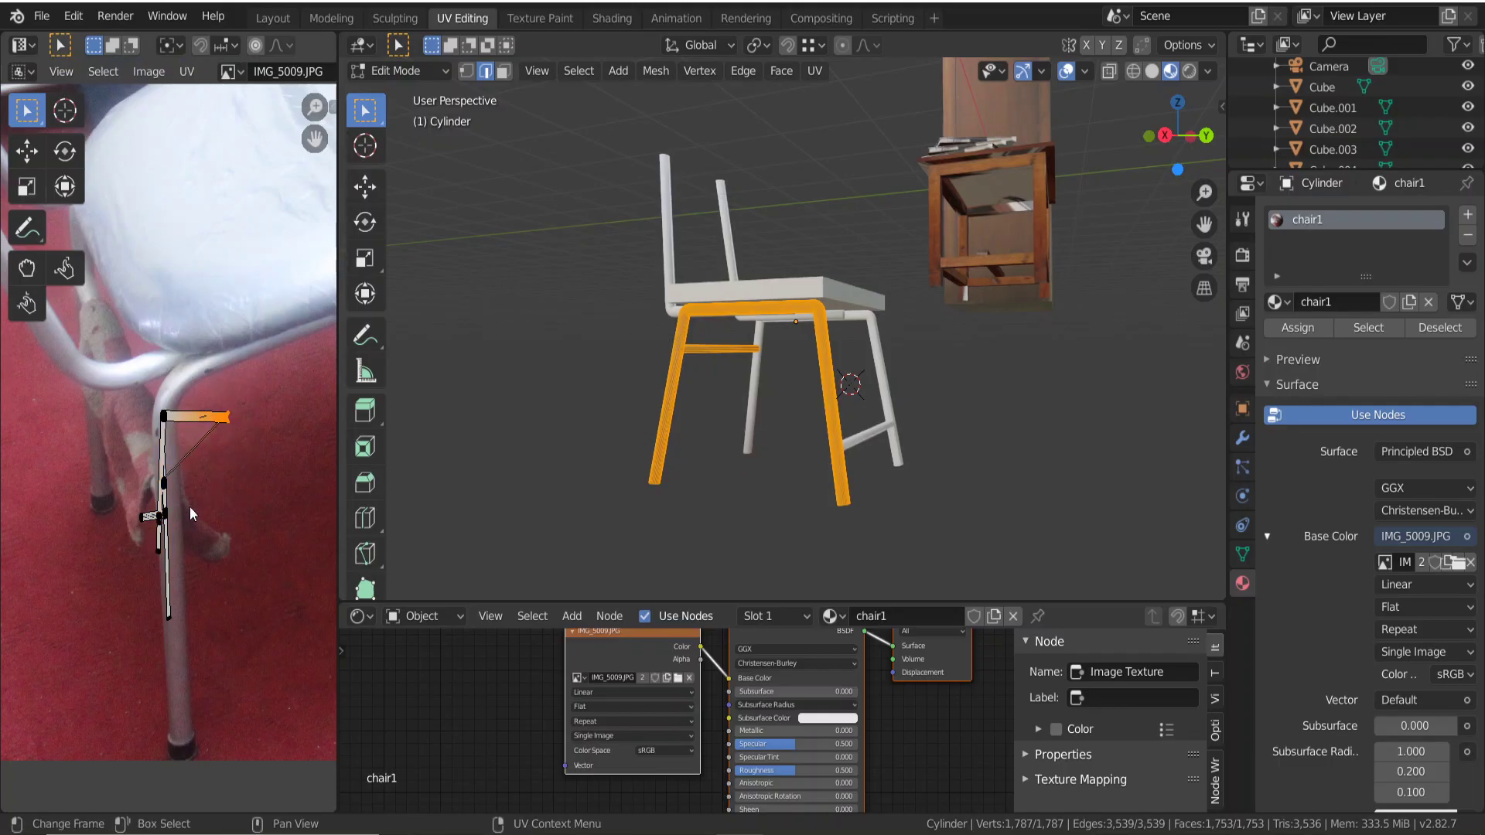
key(g)
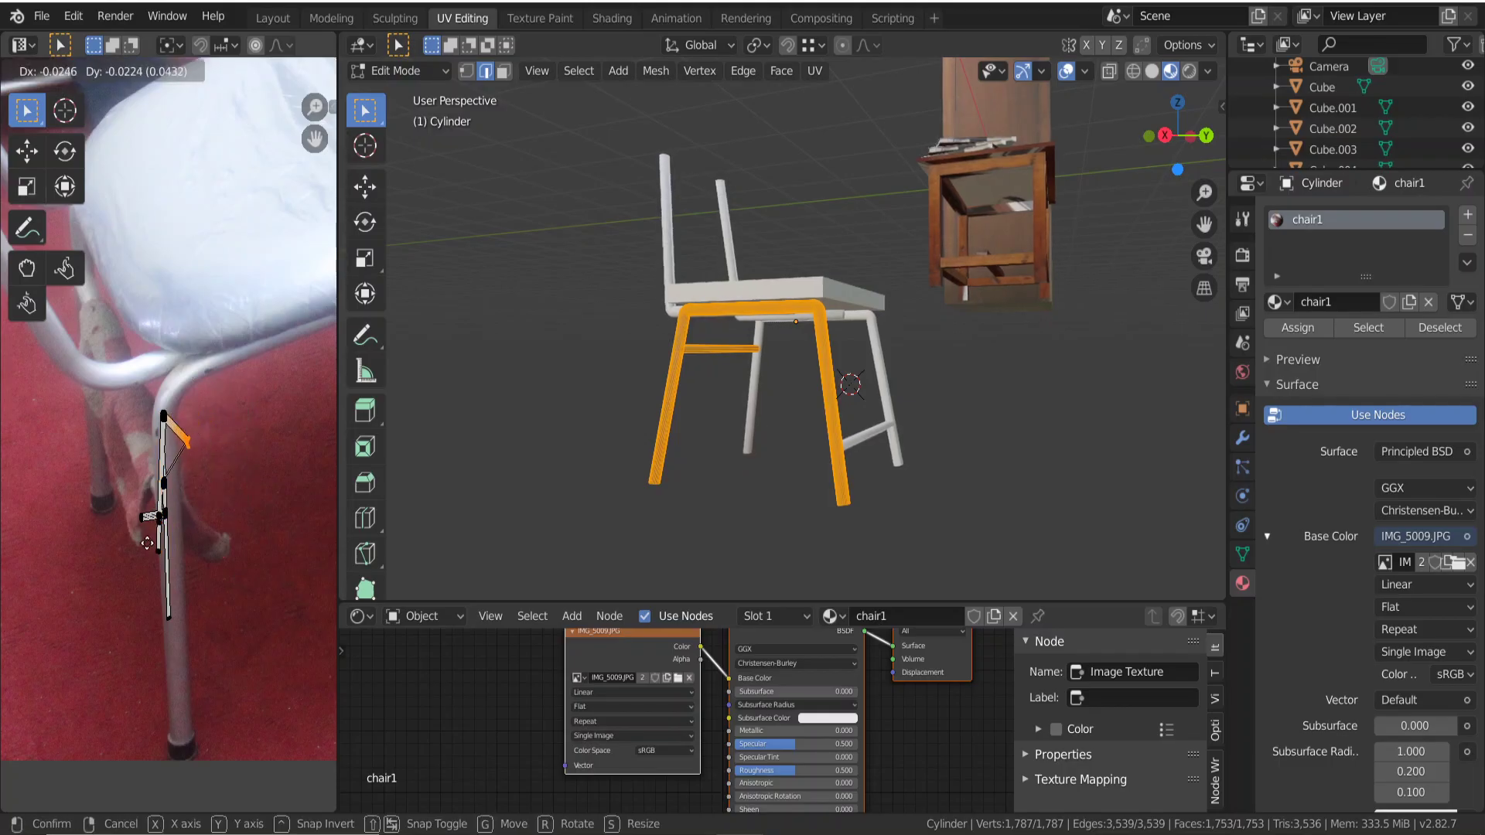
click(131, 586)
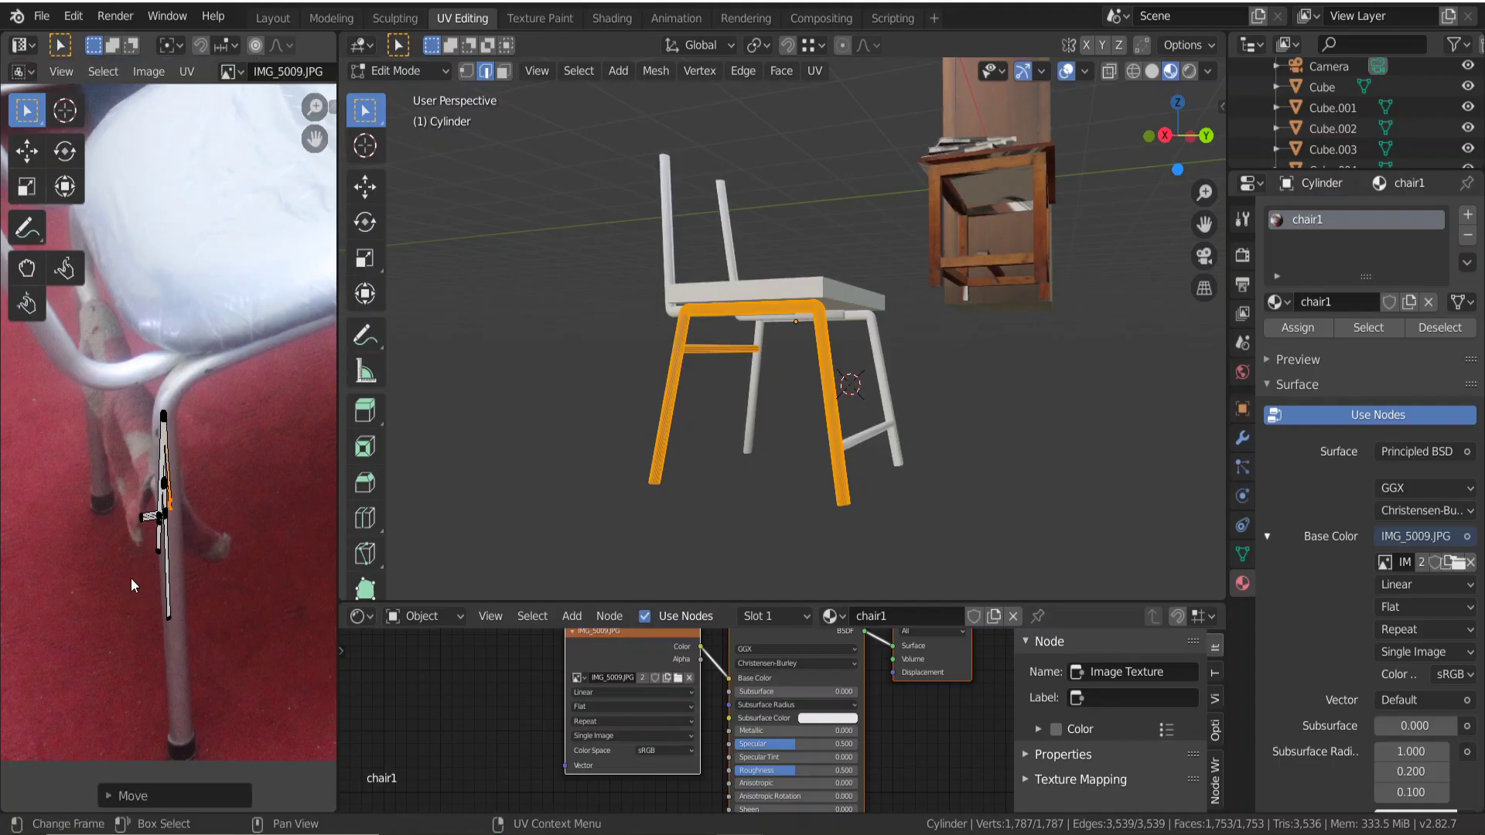
Nudge the short horizontal UV edge into place and return to Object Mode.
drag(119, 501, 152, 571)
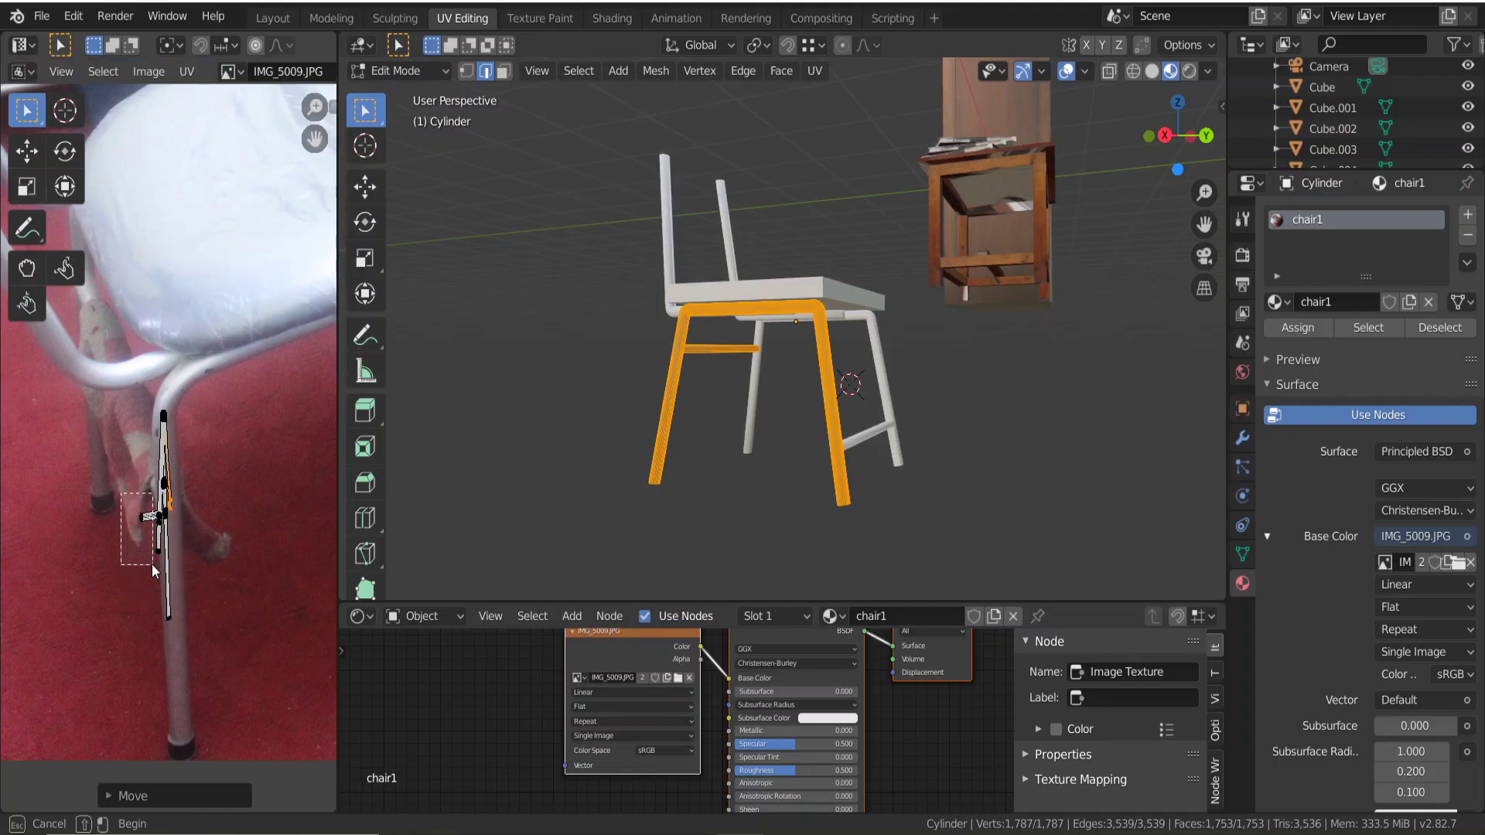
key(g)
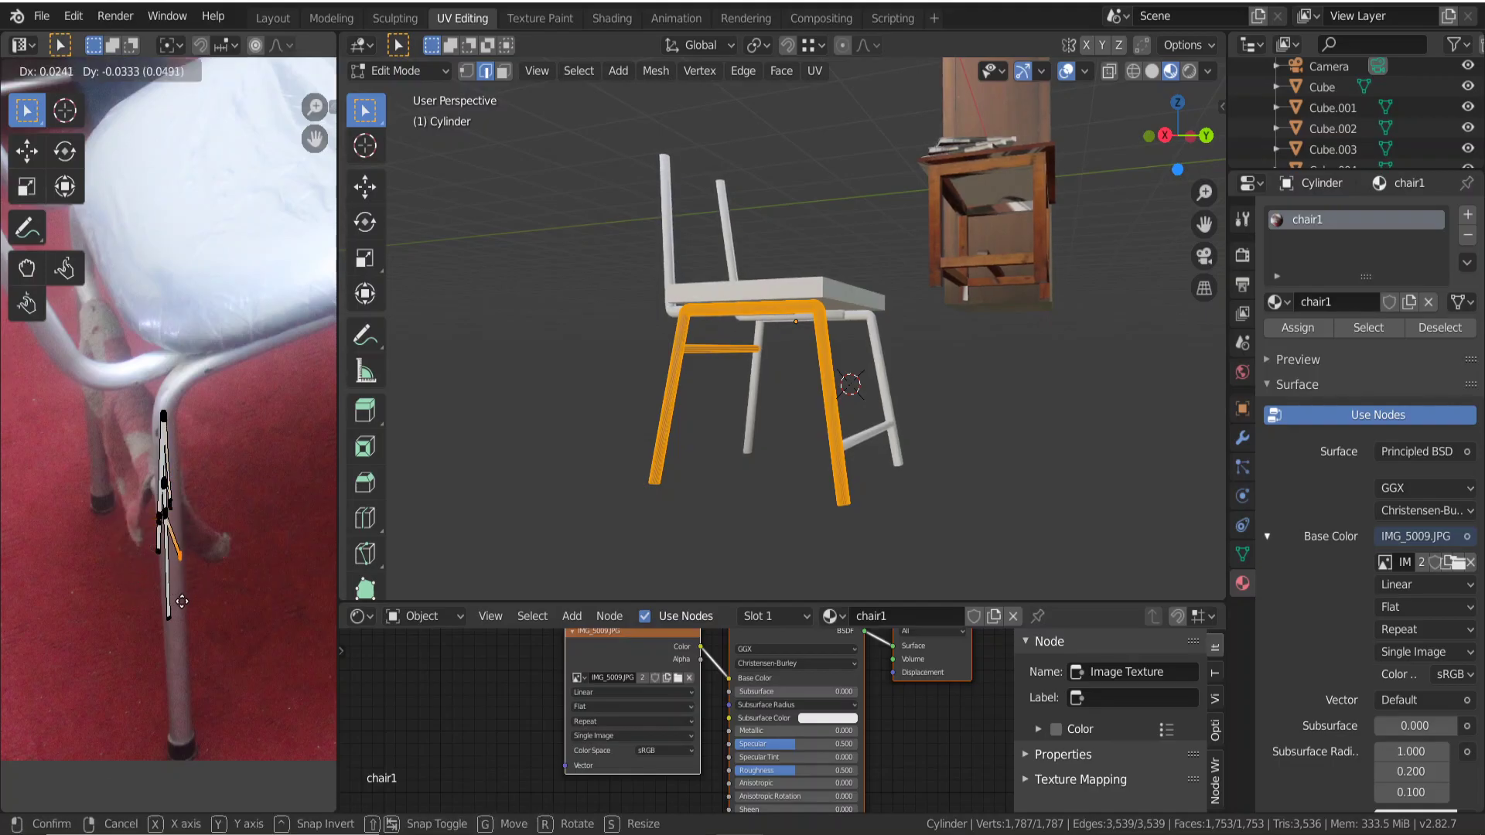
click(175, 602)
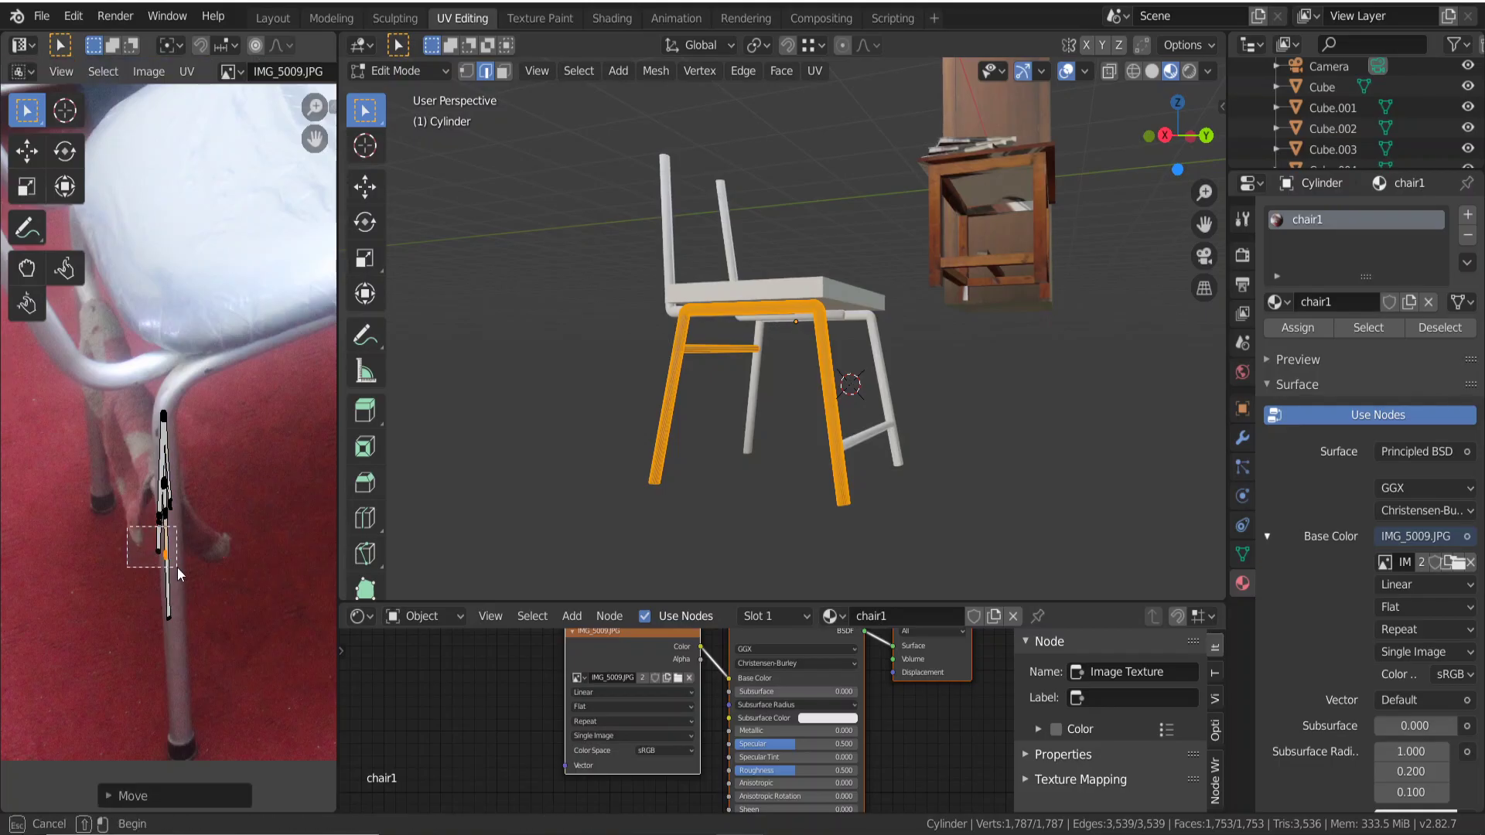
key(g)
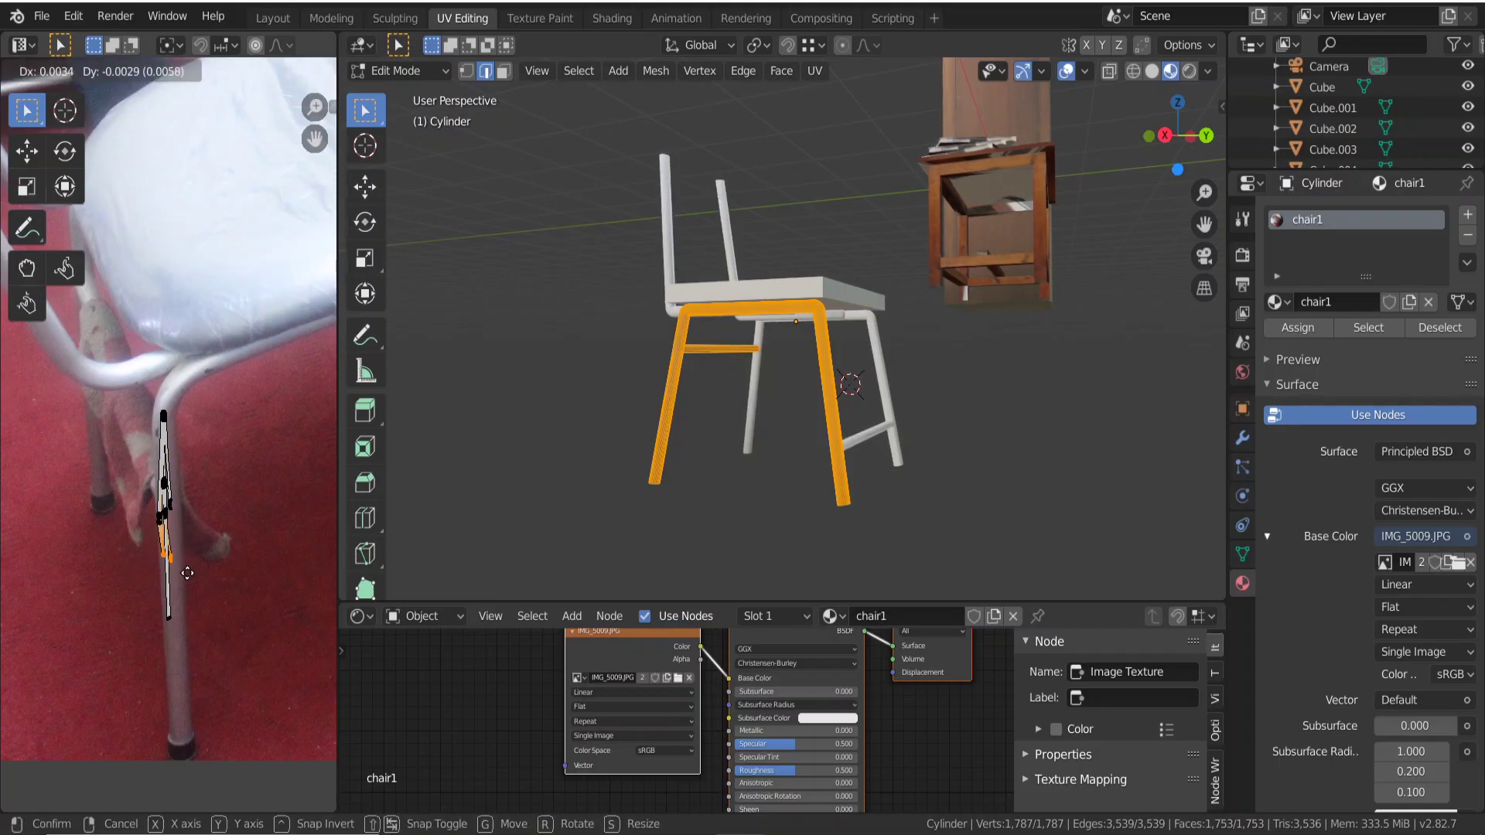
click(188, 574)
key(Tab)
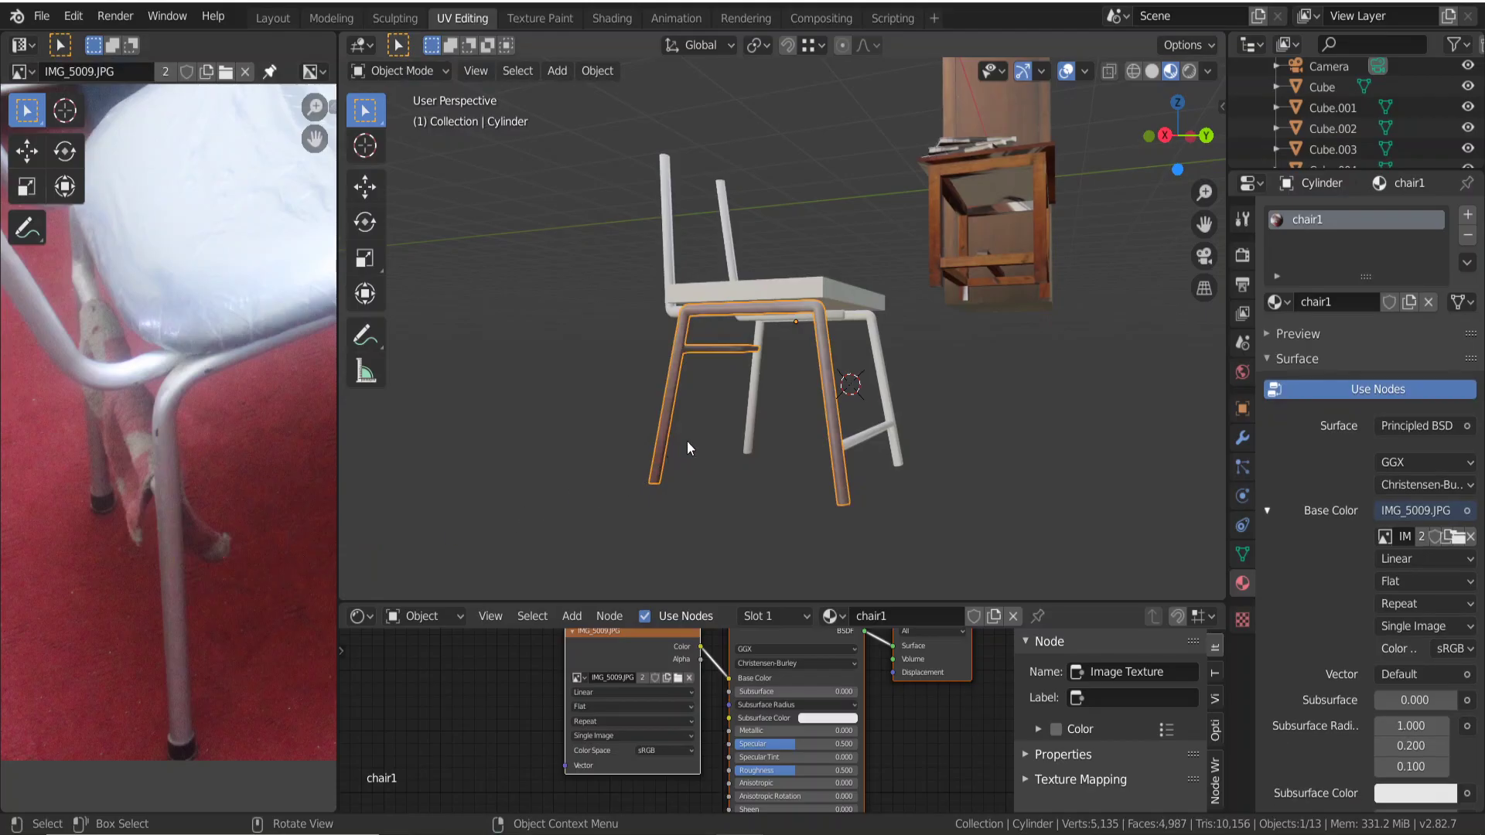
Zoom and orbit to inspect the photo-textured chair frame.
scroll(725, 402, up, 4)
scroll(725, 402, up, 4)
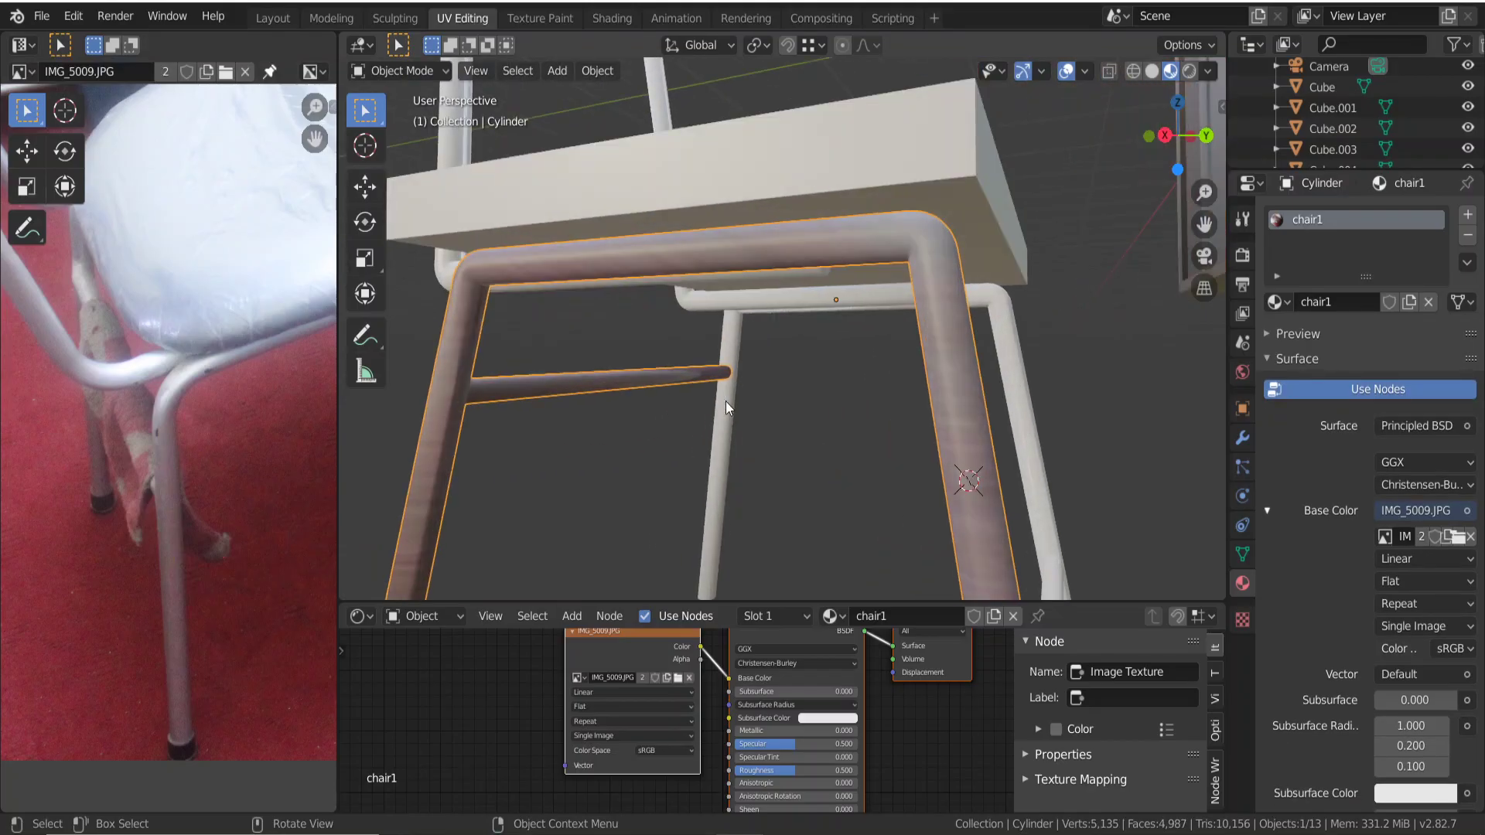
scroll(725, 401, down, 4)
middle_drag(726, 401, 772, 398)
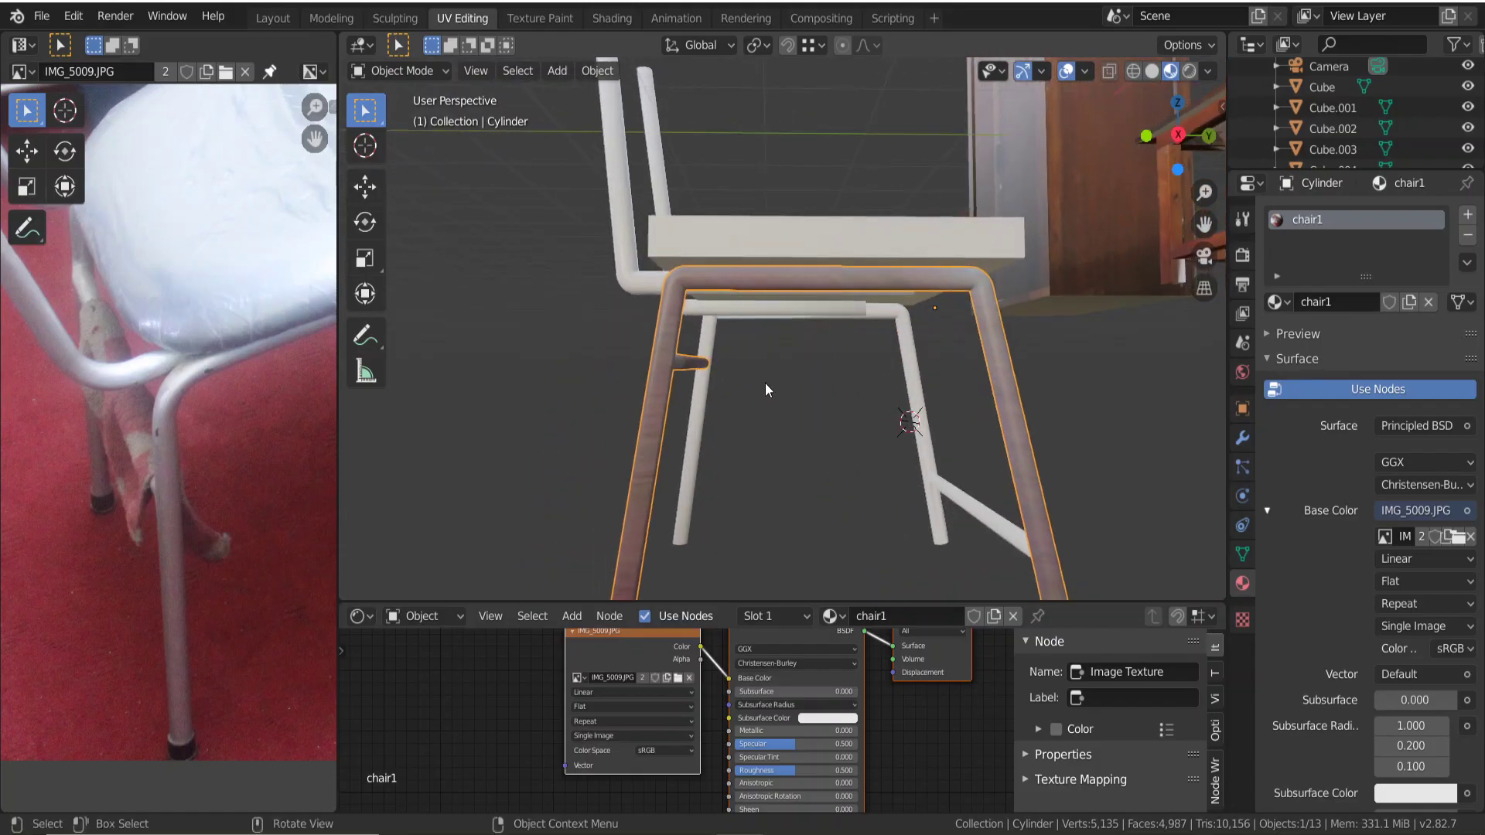
scroll(766, 374, down, 5)
scroll(808, 398, up, 6)
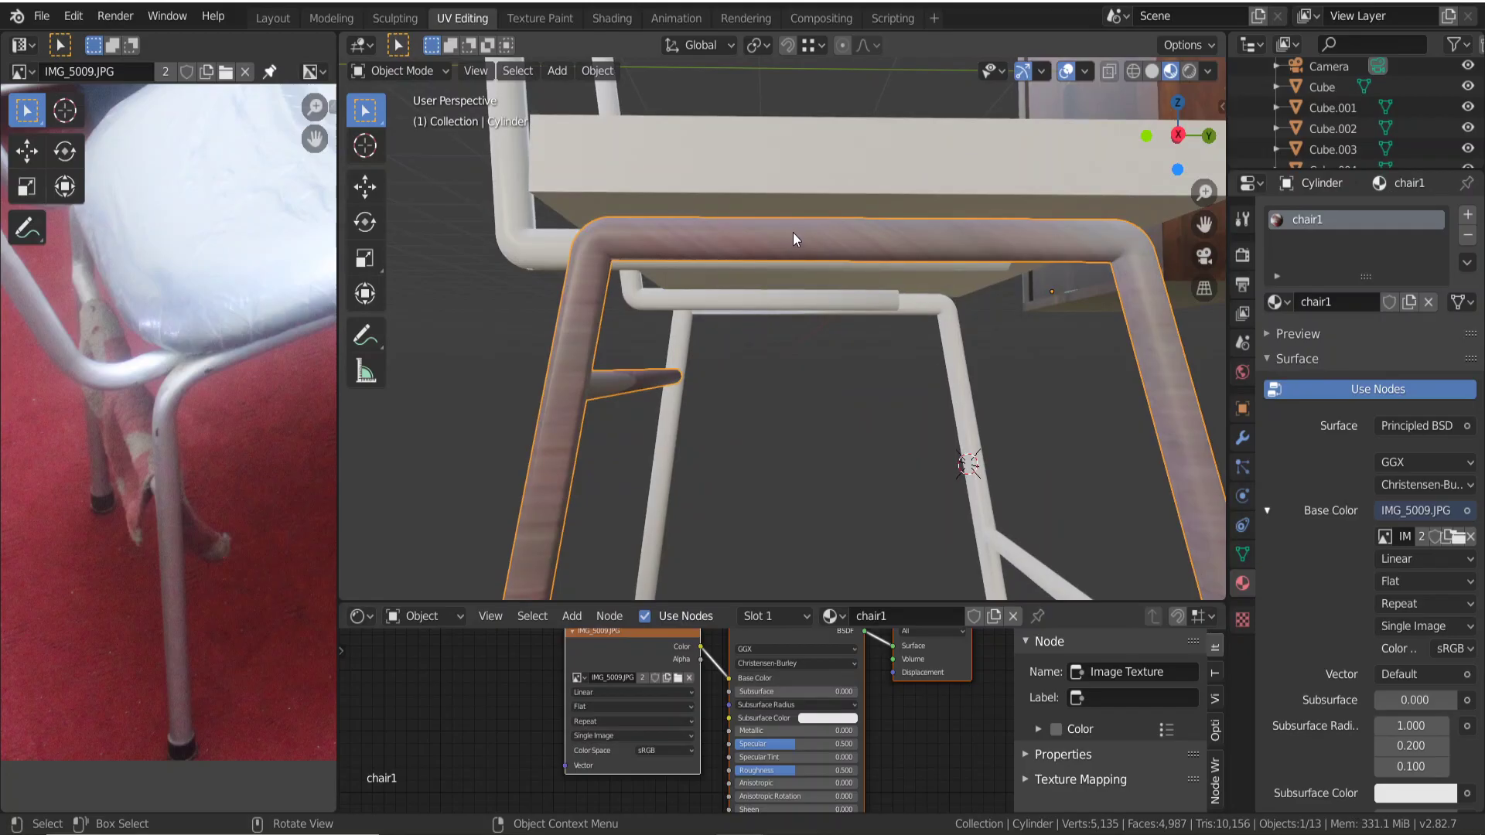
Cylinder-project the frame's top horizontal tube UVs, constrained to the image bounds, then exit Edit Mode.
key(Tab)
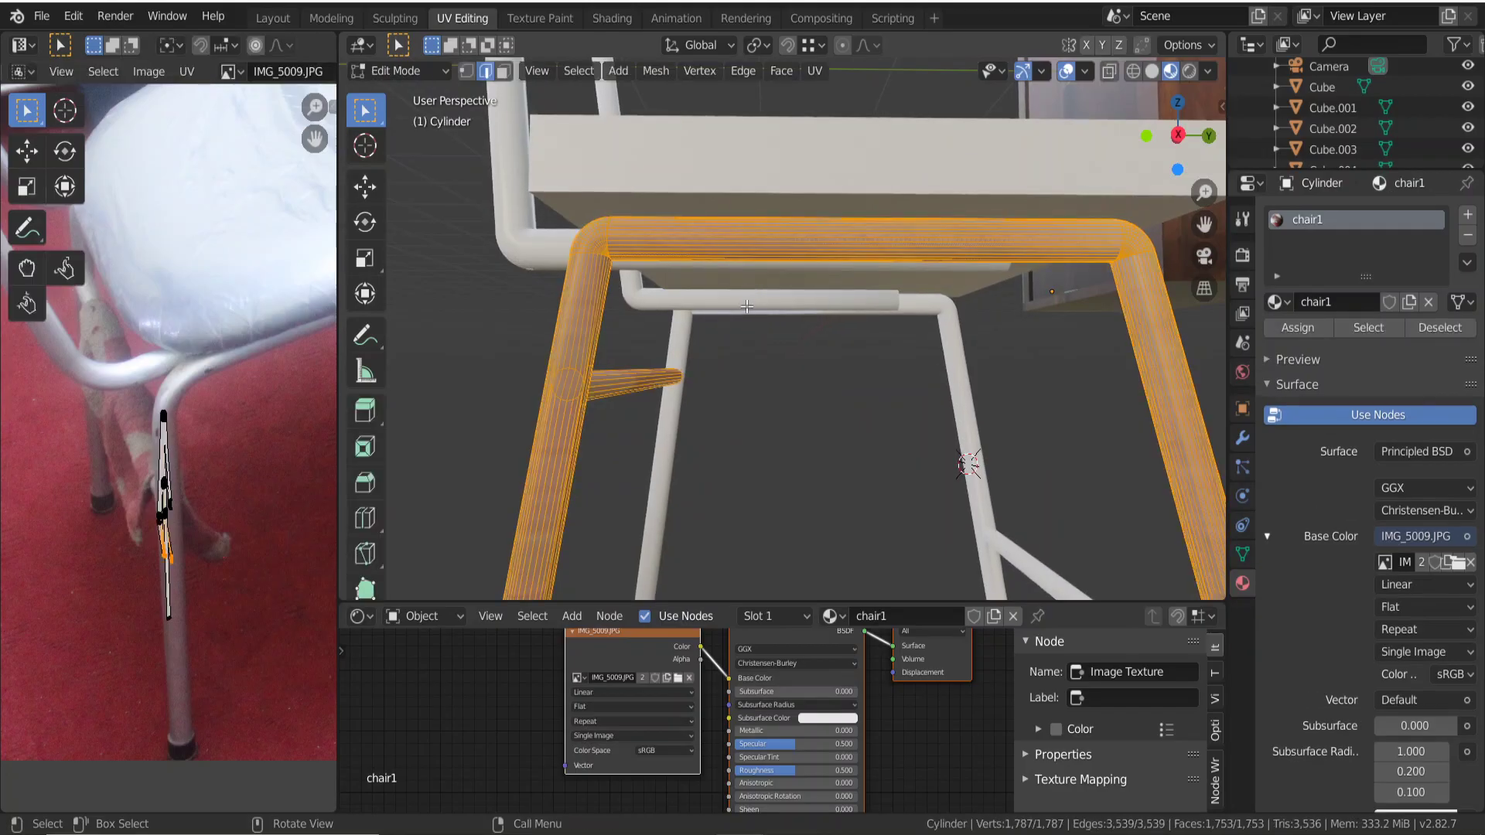
click(738, 313)
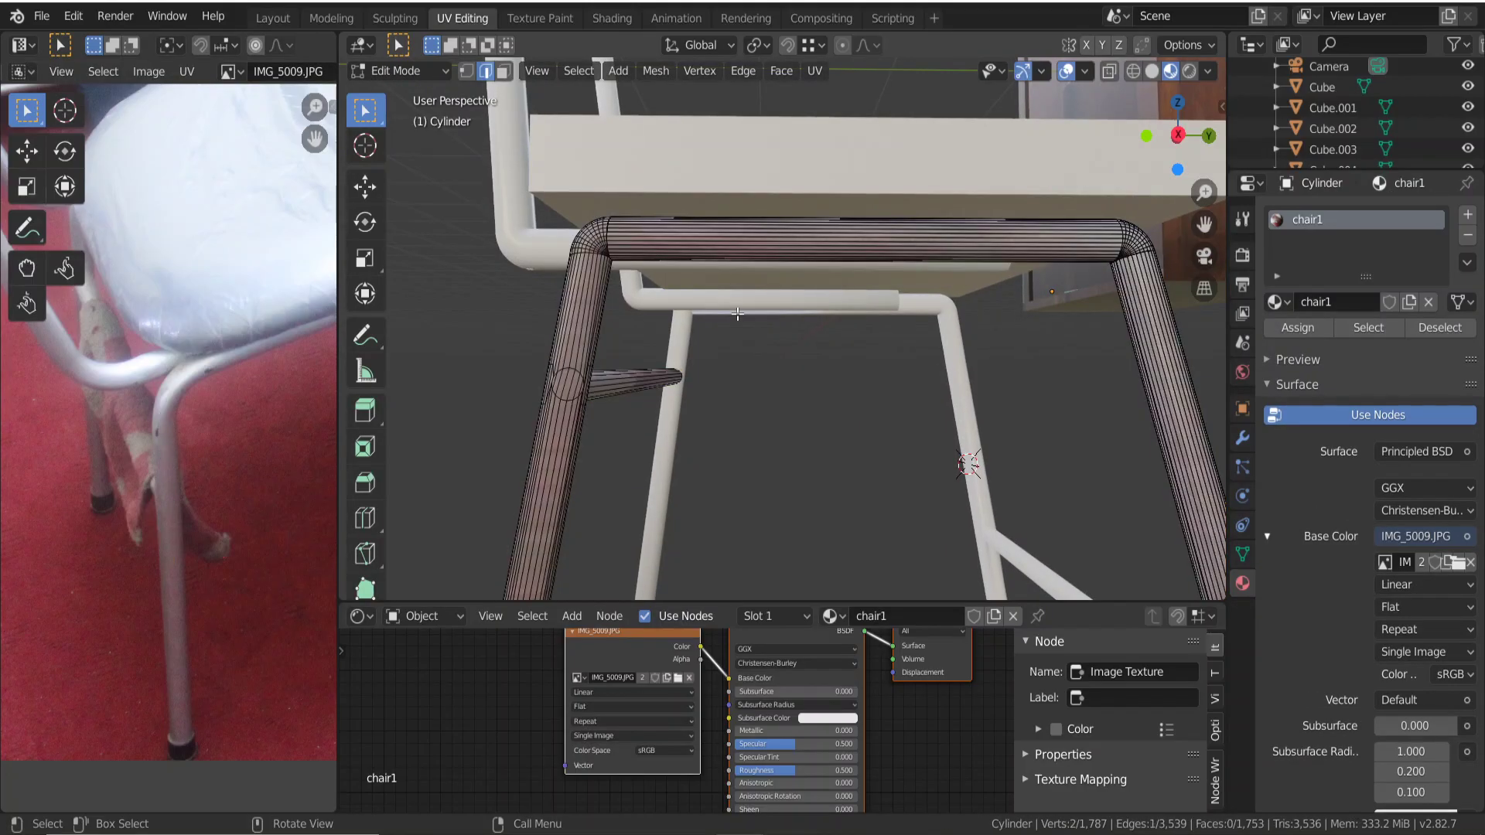
ctrl+alt+click(741, 225)
key(u)
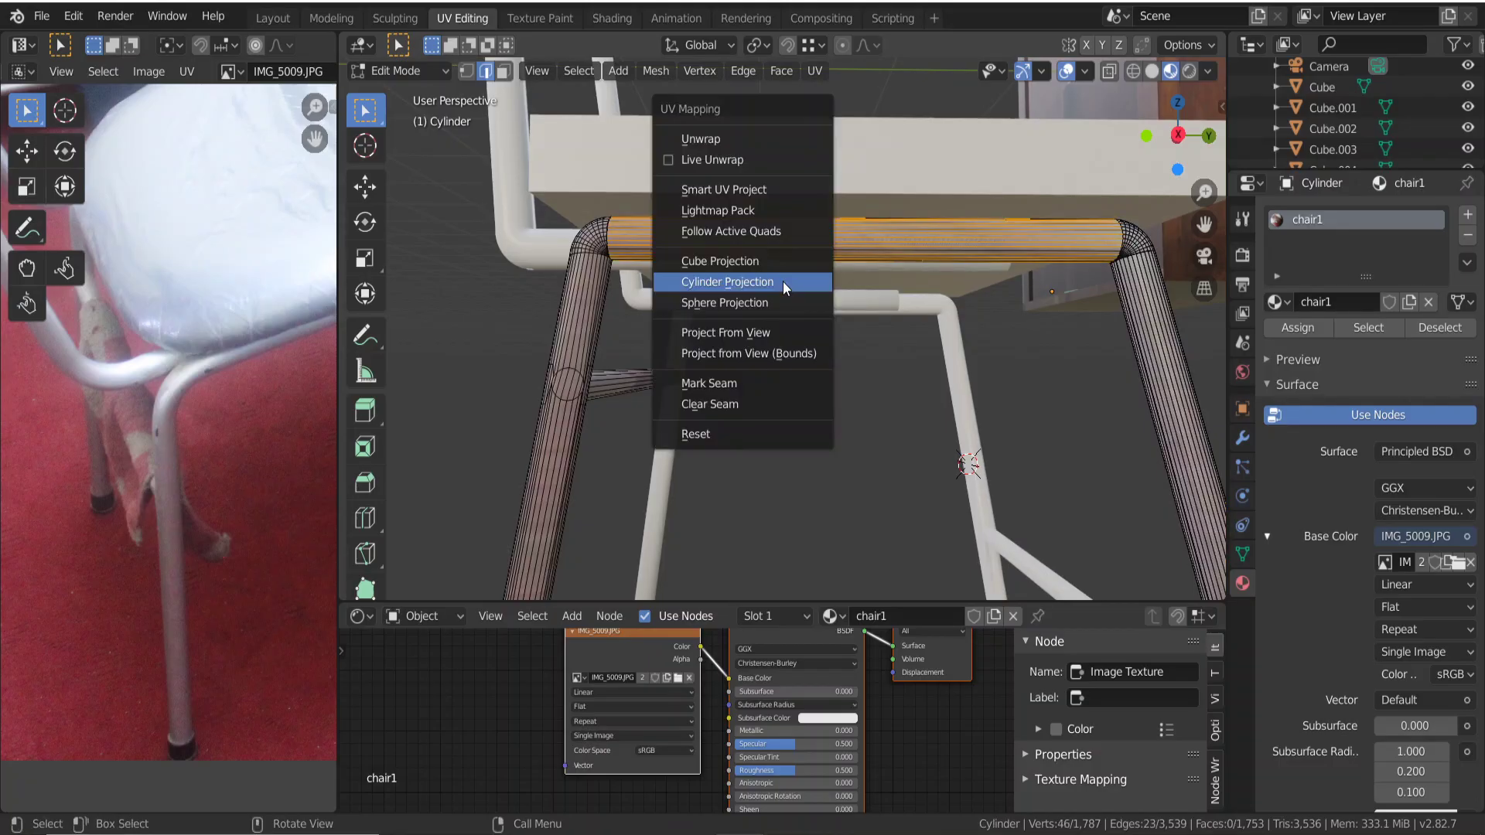
click(782, 282)
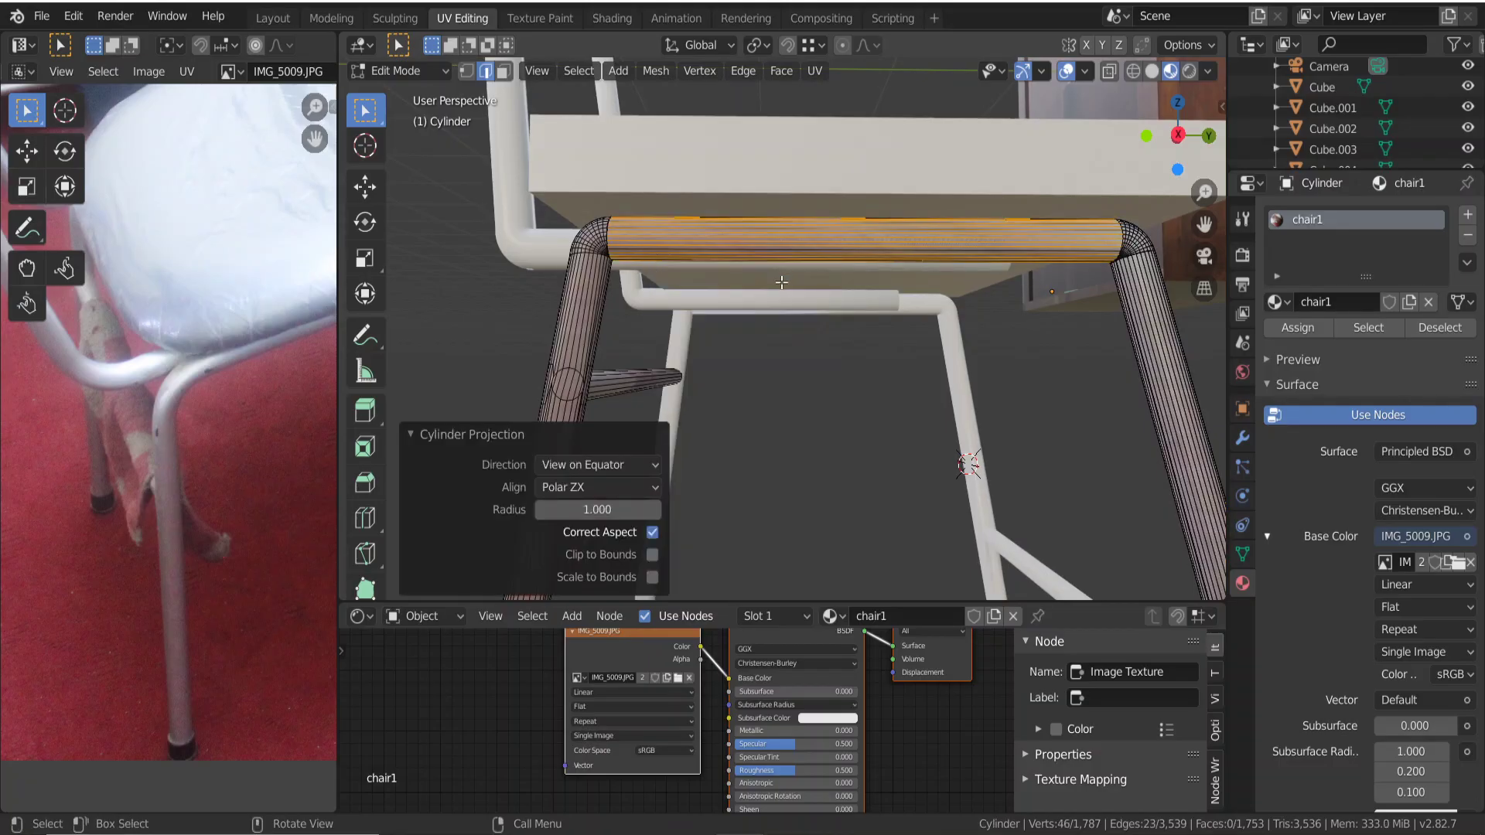
scroll(161, 461, down, 2)
scroll(183, 462, down, 1)
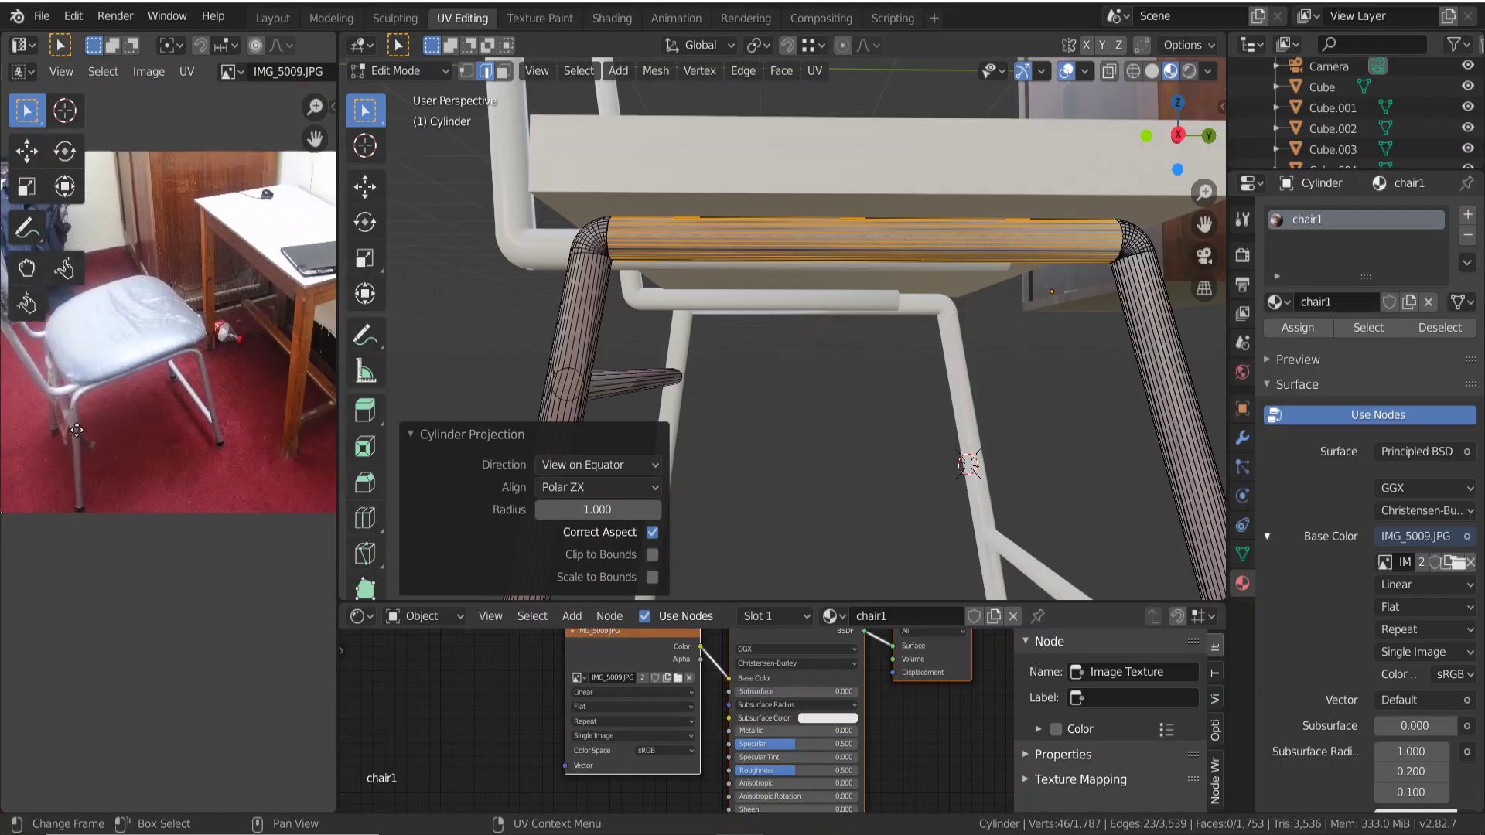
middle_drag(183, 463, 54, 462)
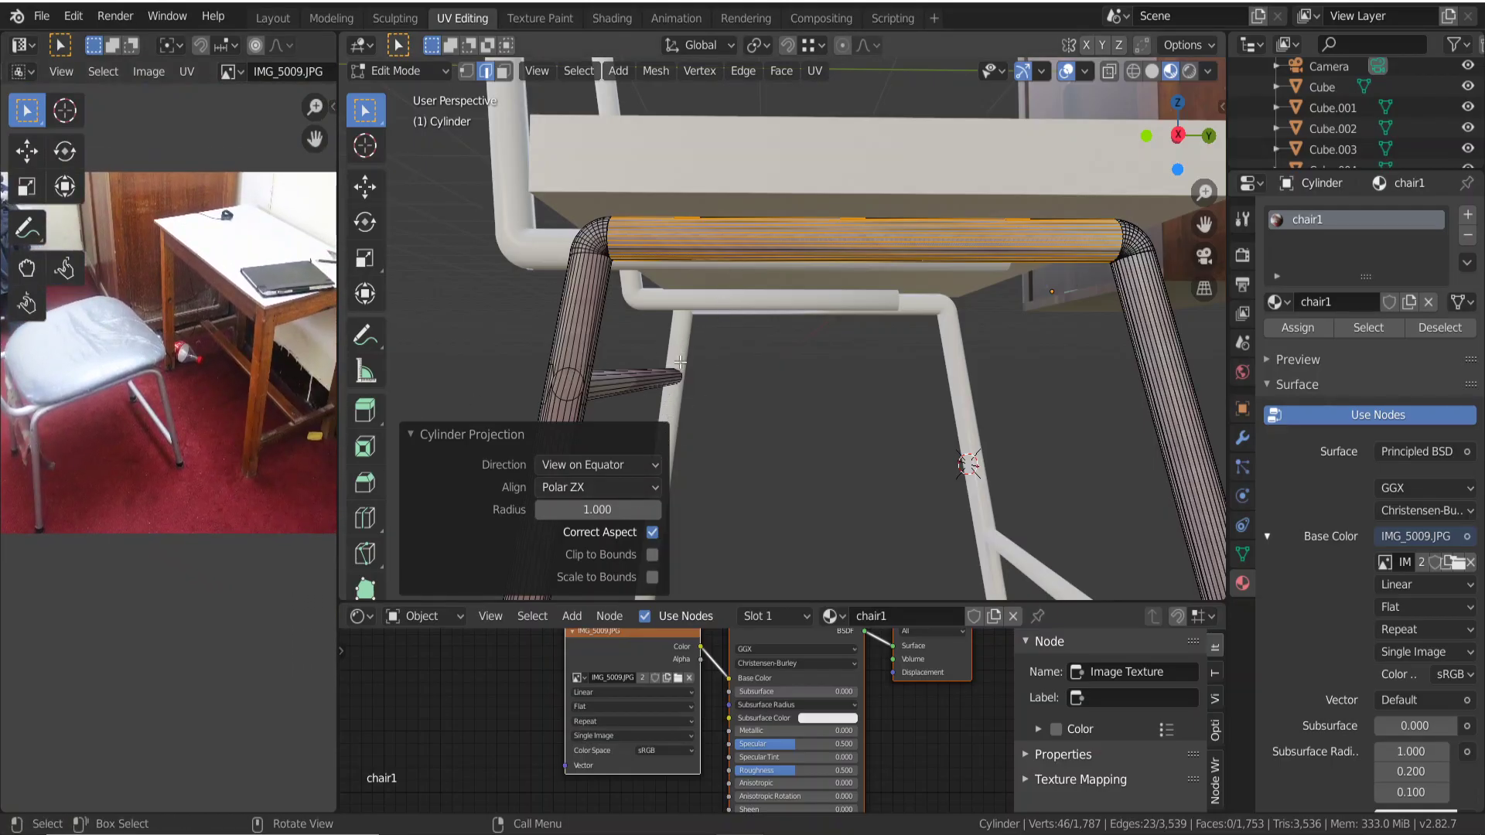
click(653, 556)
key(u)
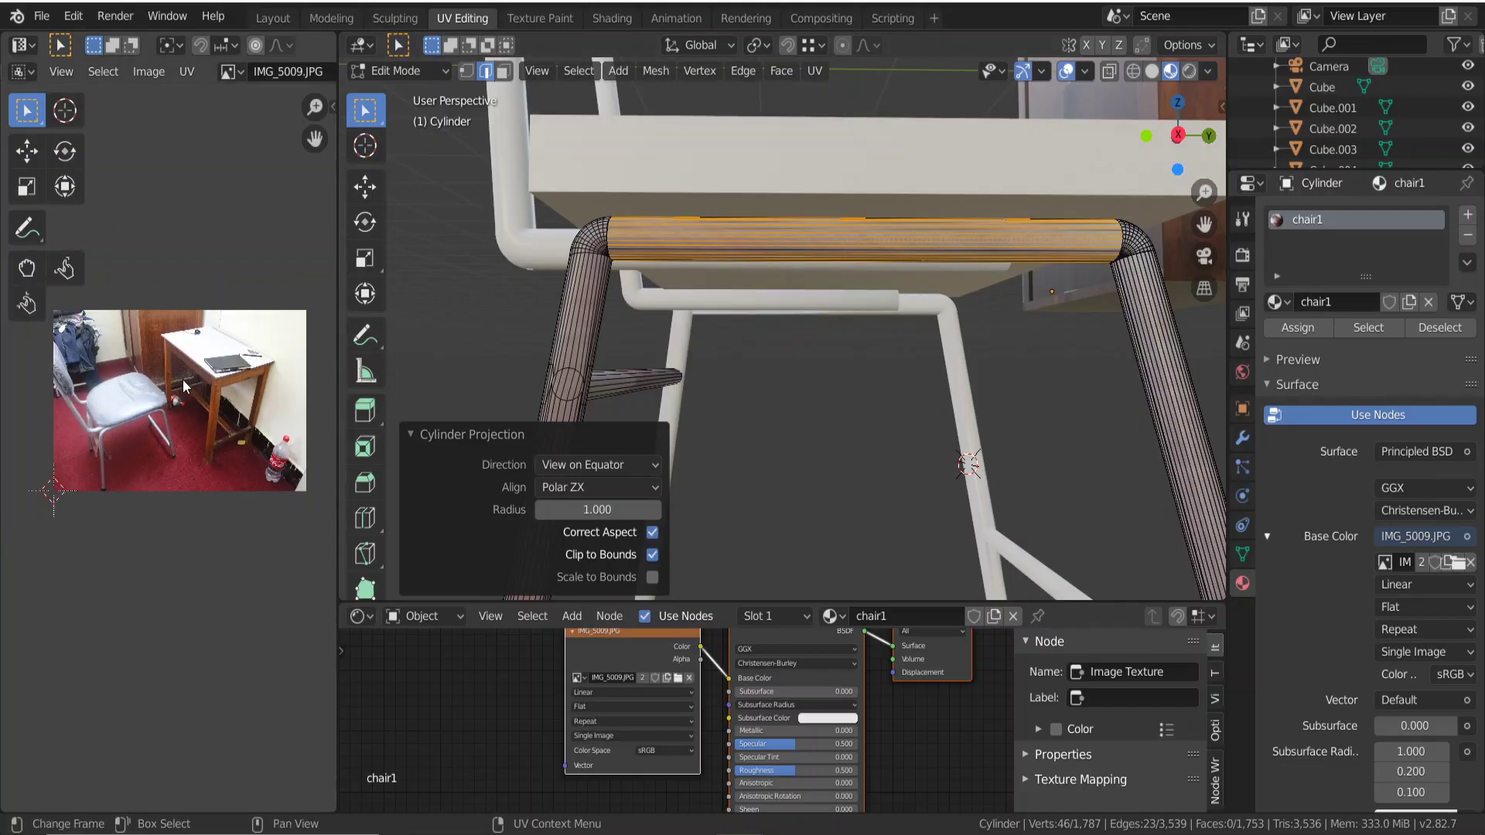
click(802, 370)
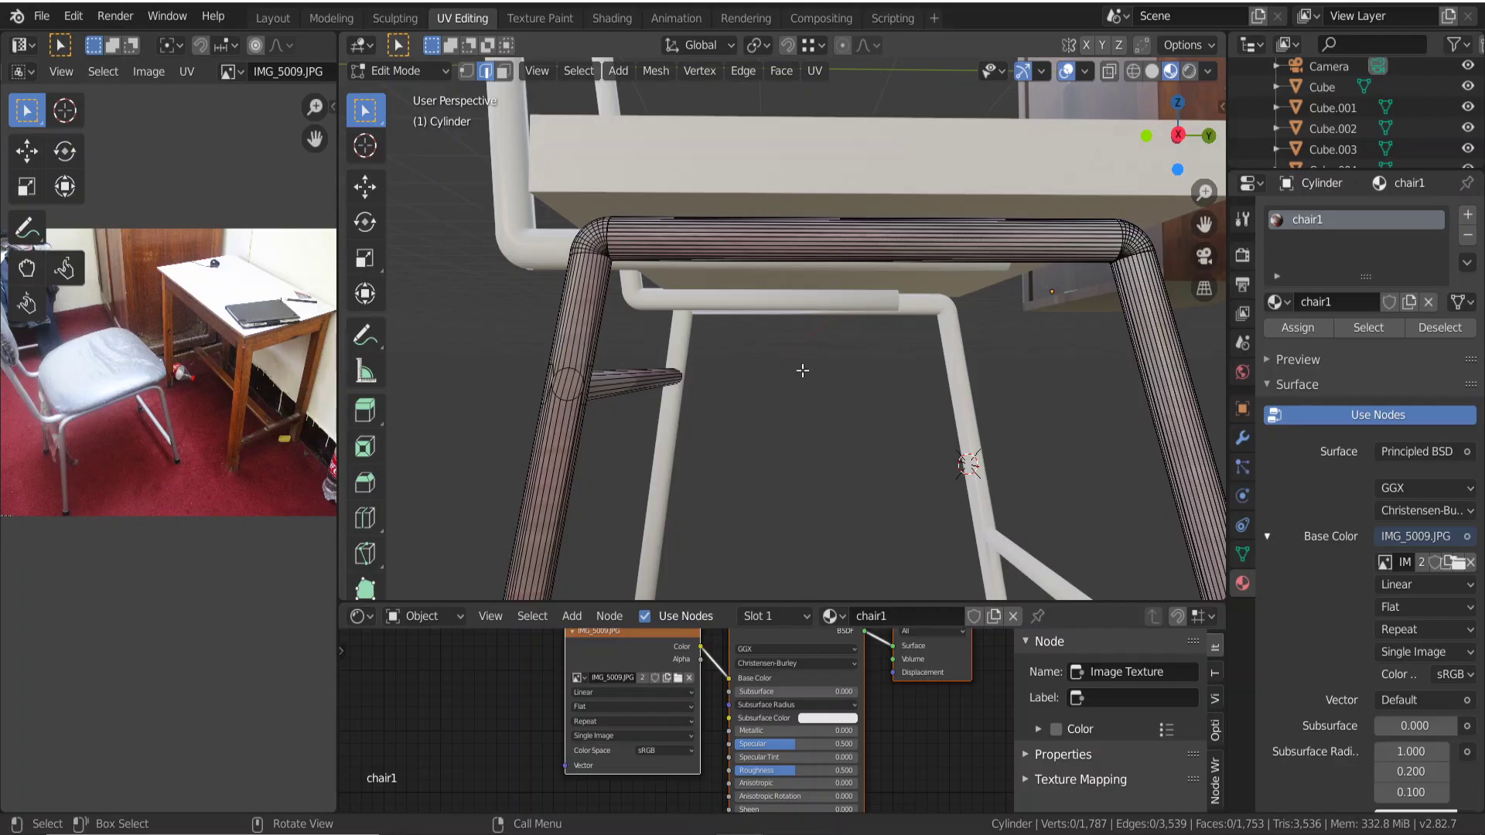
key(Tab)
Deselect the frame and orbit around the chair to view it from both sides.
mouse_move(883, 376)
middle_down()
mouse_move(879, 338)
mouse_move(837, 378)
mouse_move(778, 397)
mouse_move(838, 413)
middle_up()
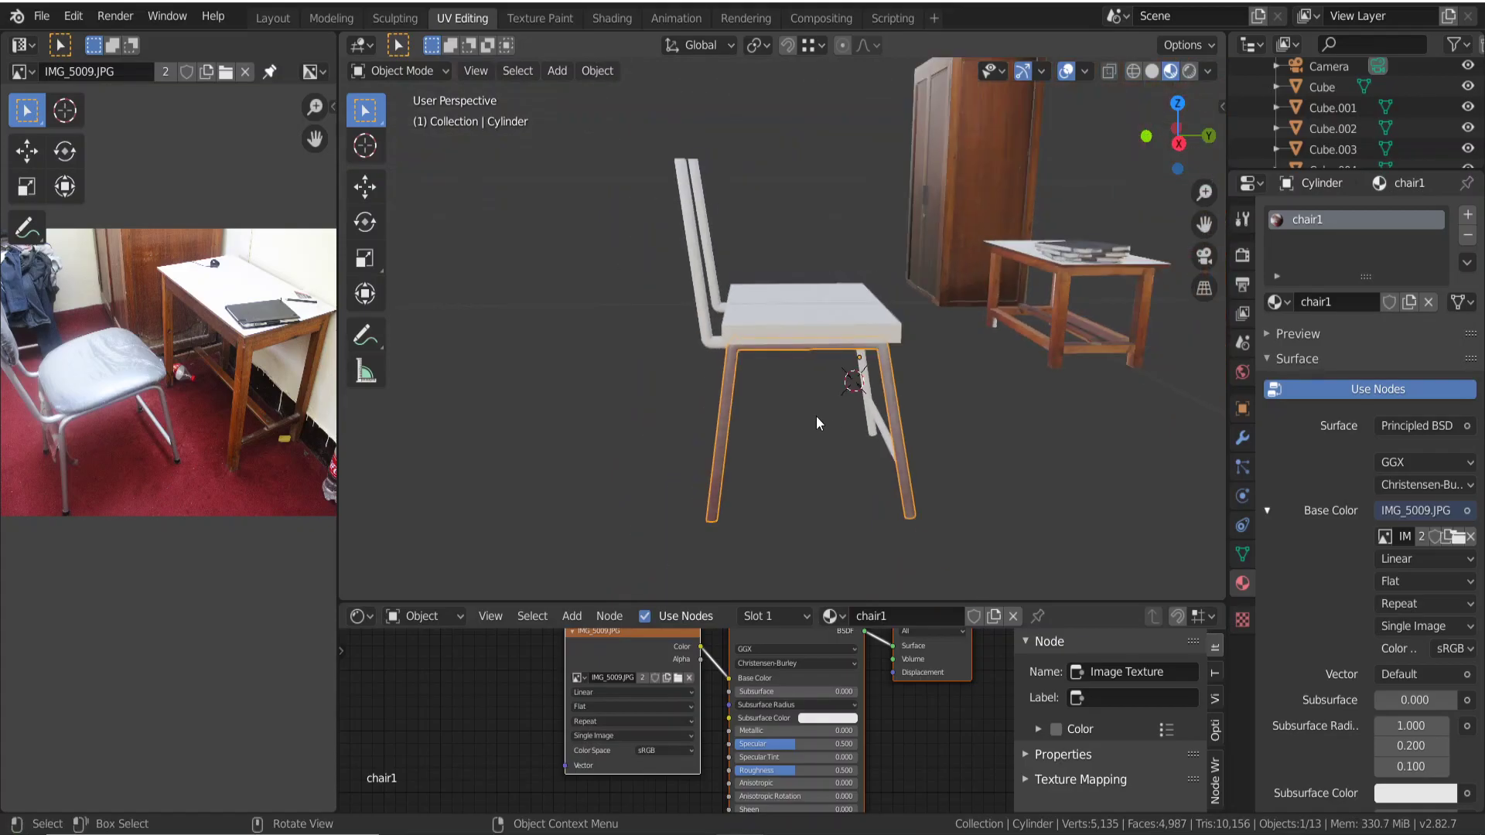
click(816, 416)
middle_drag(809, 425, 905, 387)
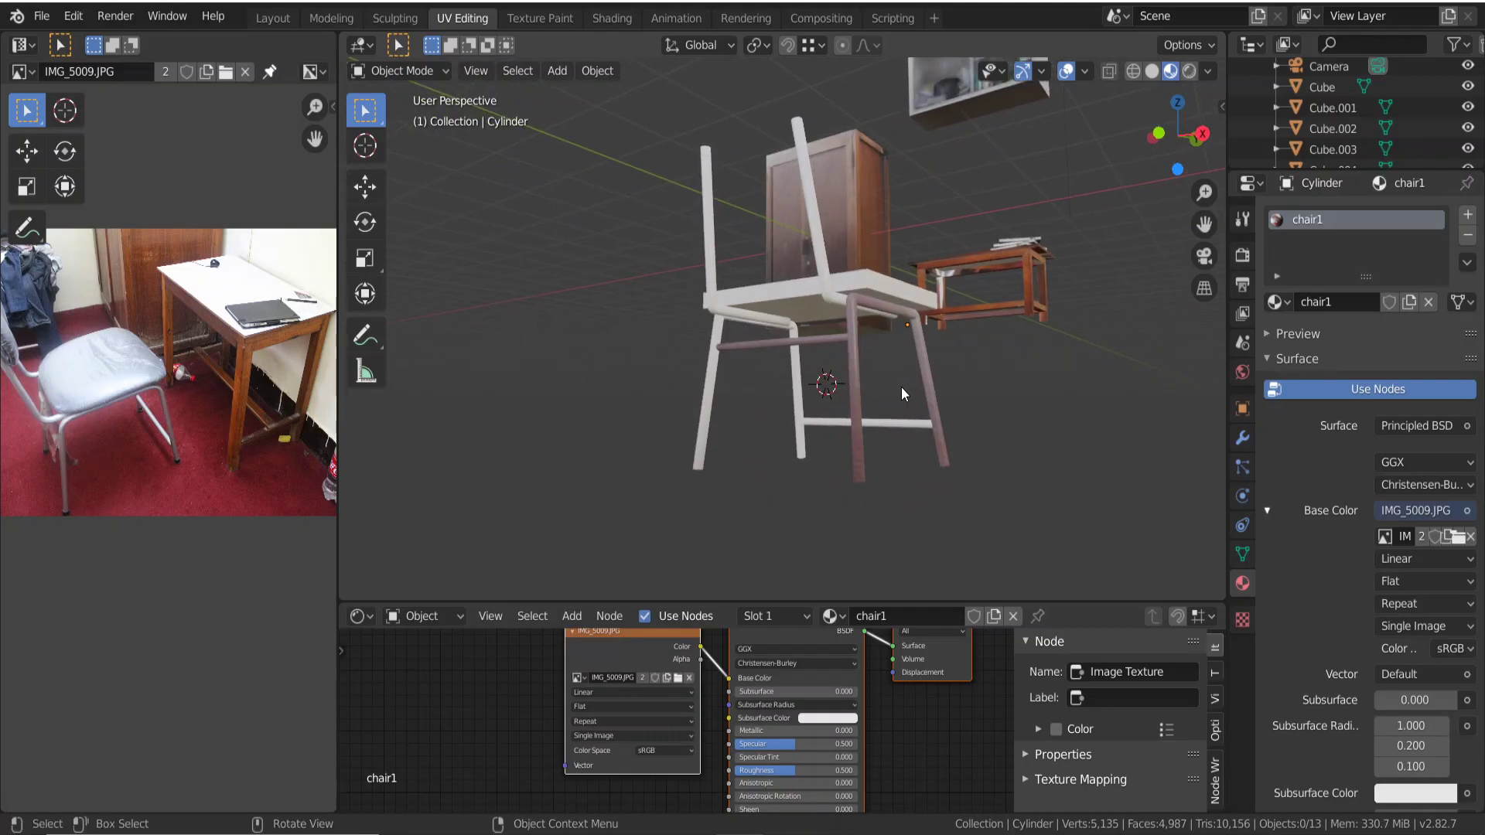
scroll(758, 393, up, 4)
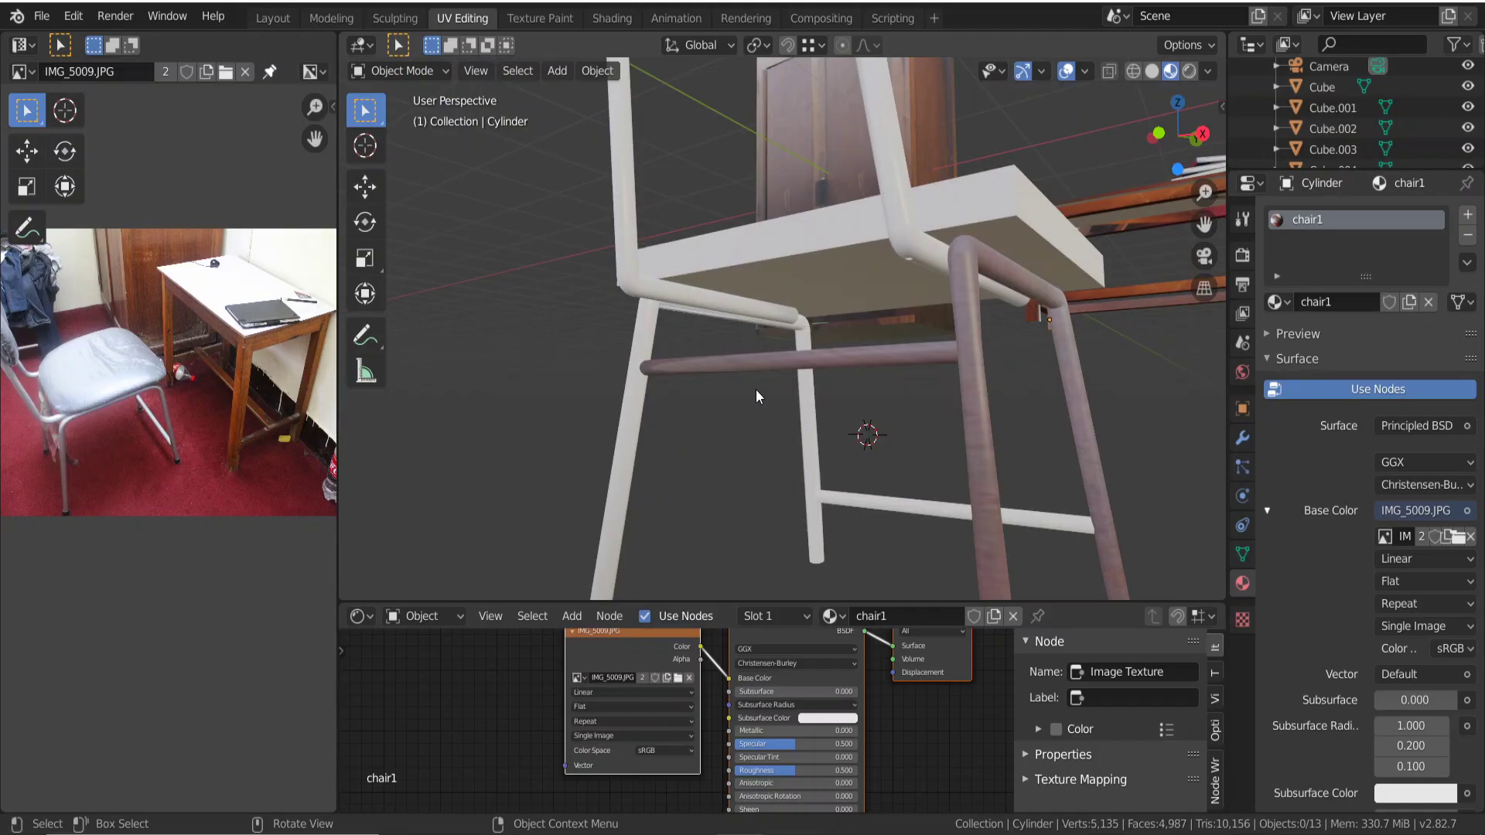
scroll(756, 392, down, 3)
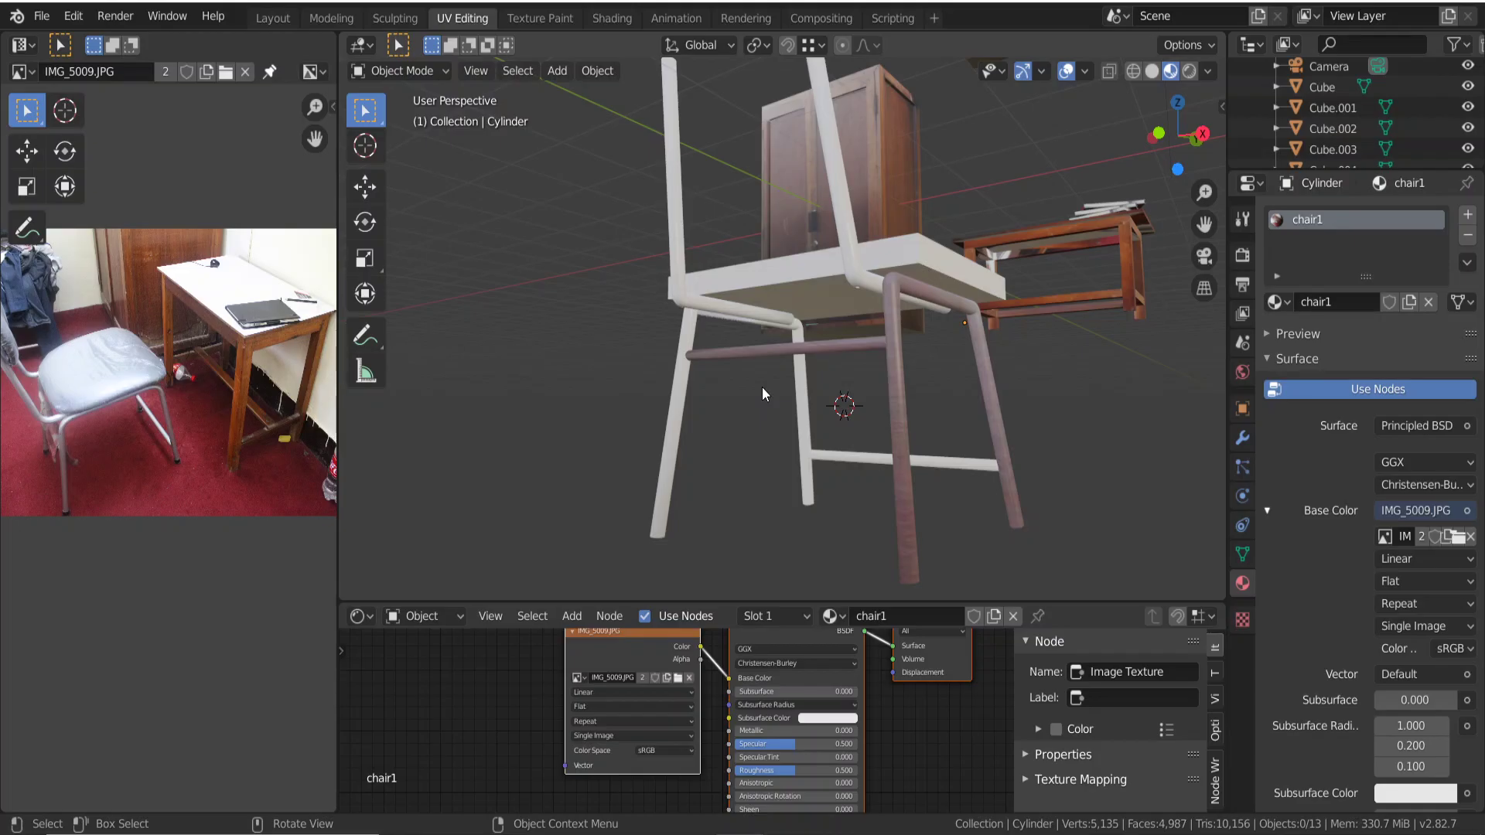
middle_drag(775, 317, 837, 363)
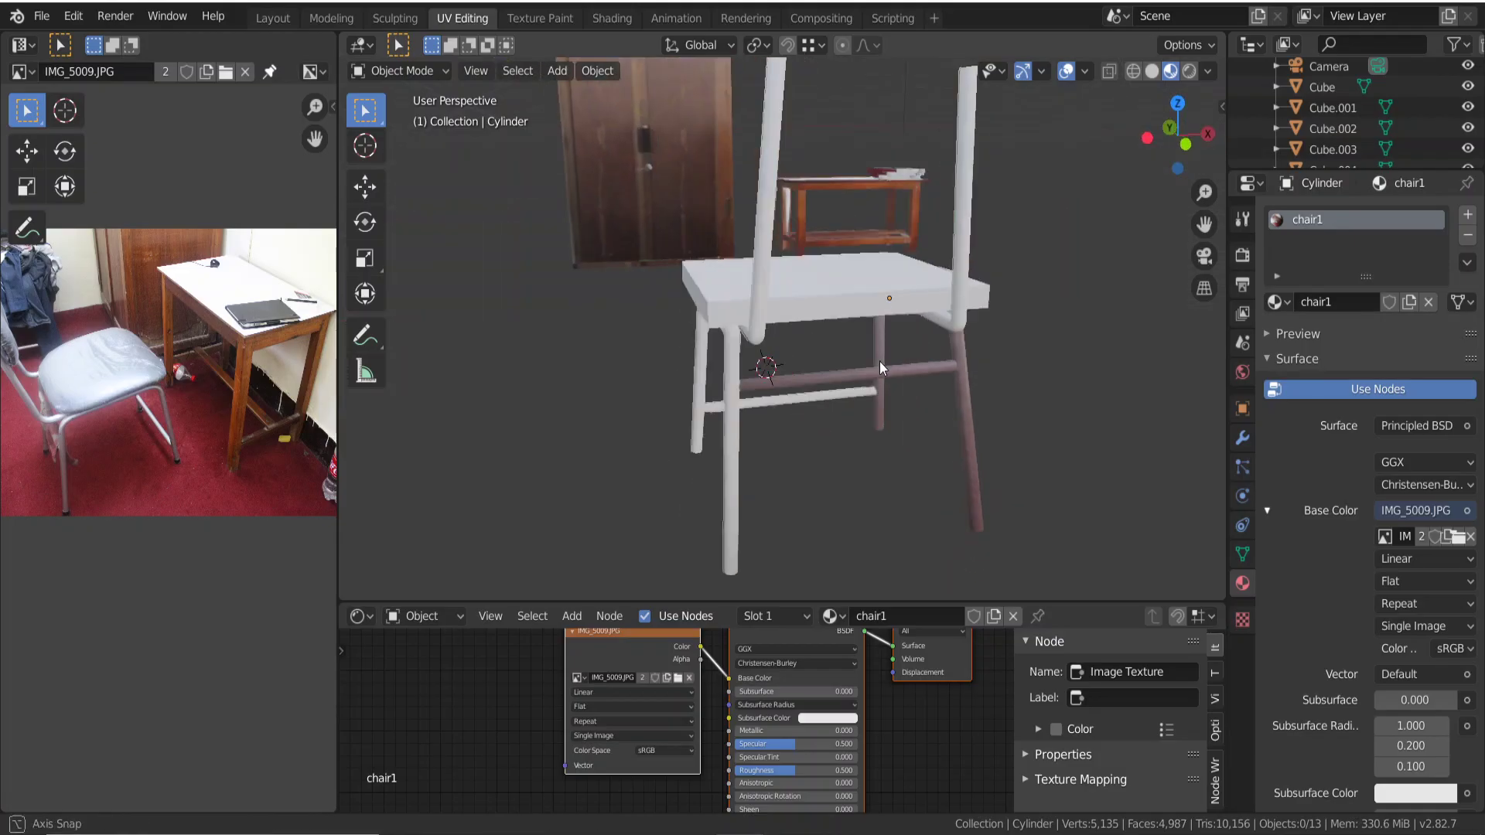
Select leg frame Cylinder.001, assign it the chair1 material, and enter Edit Mode.
click(820, 371)
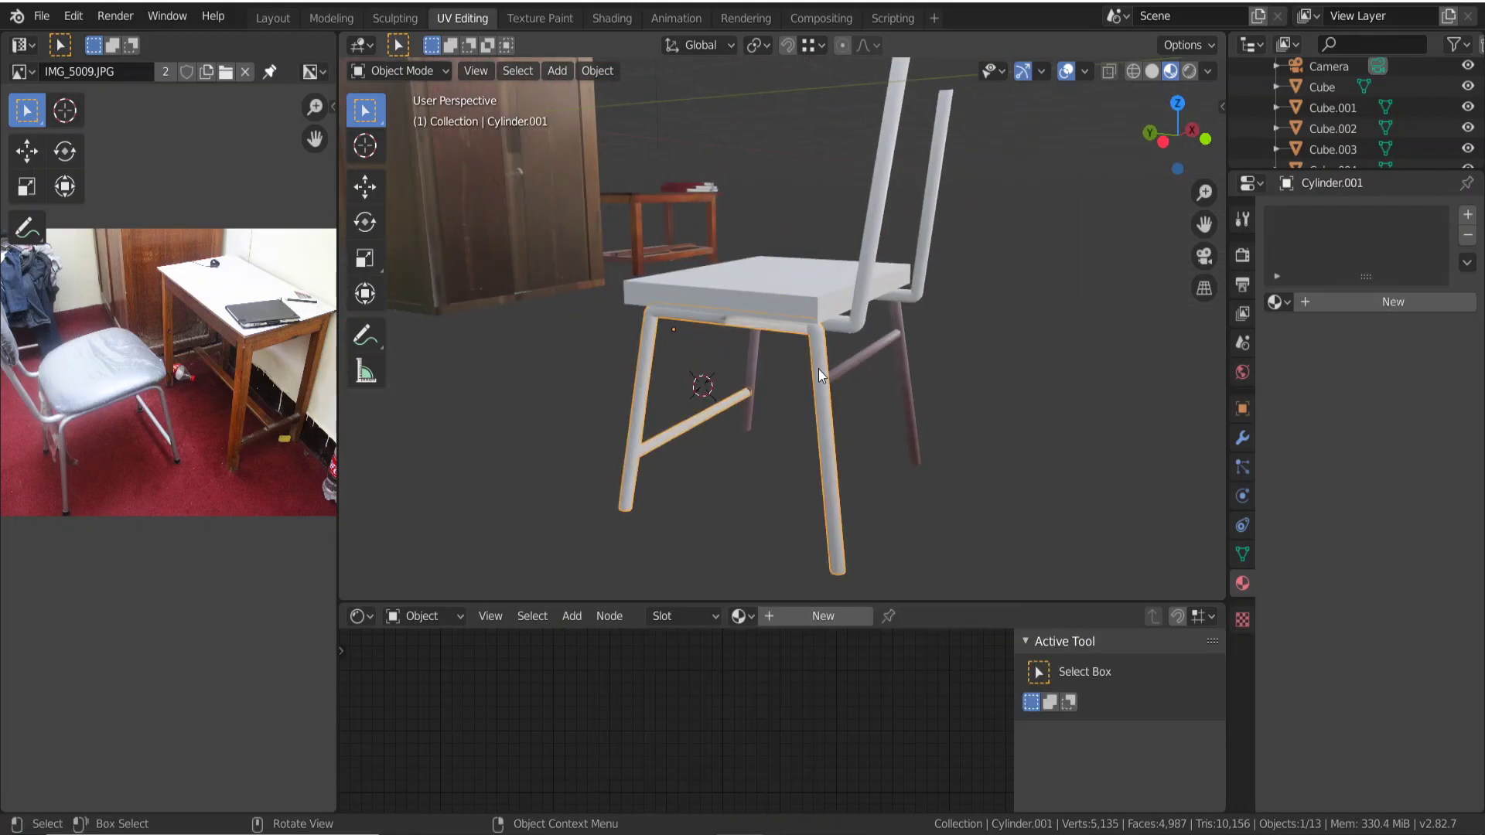
click(740, 616)
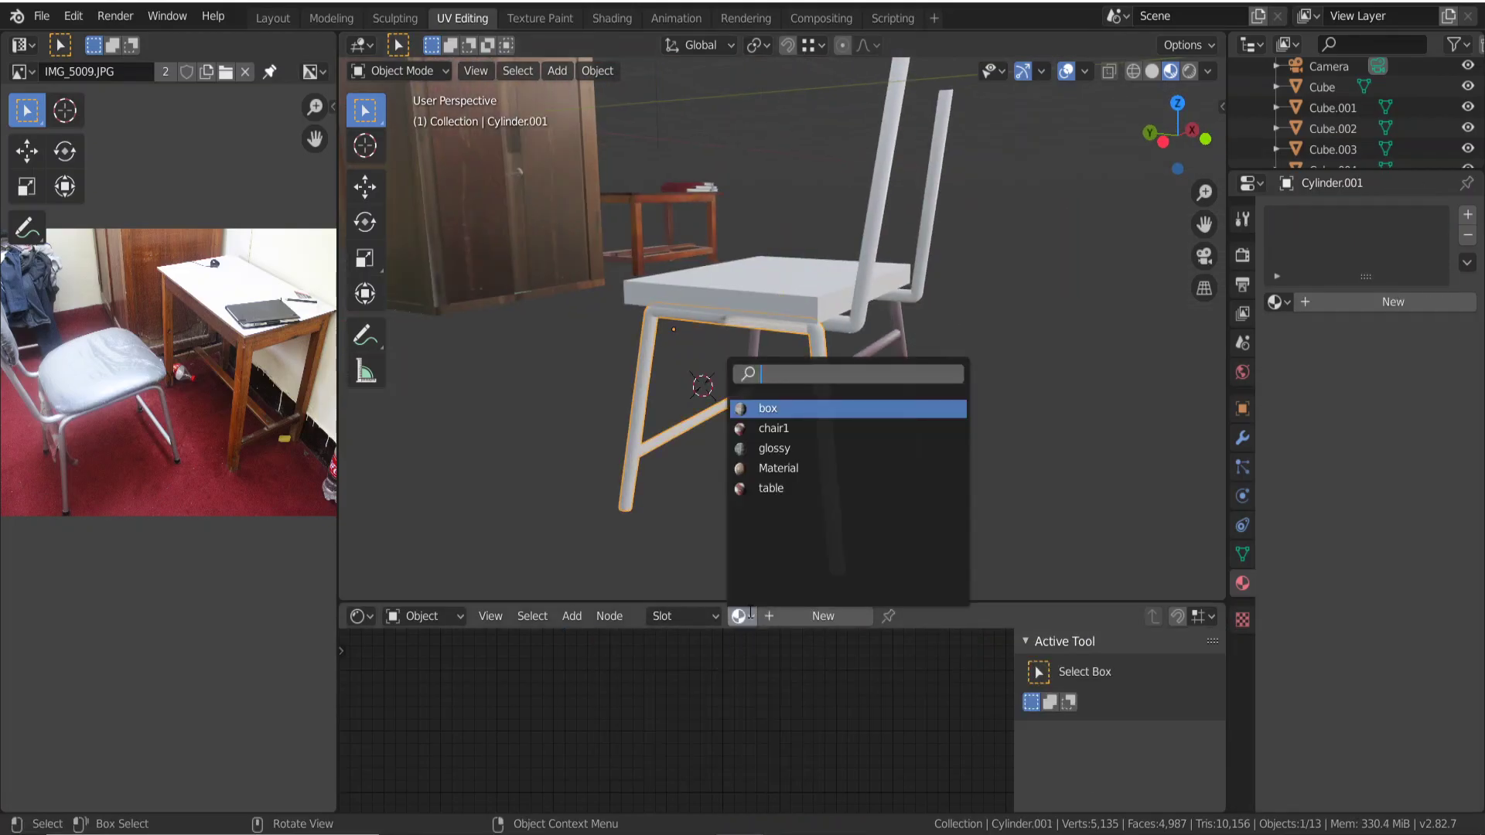
click(748, 618)
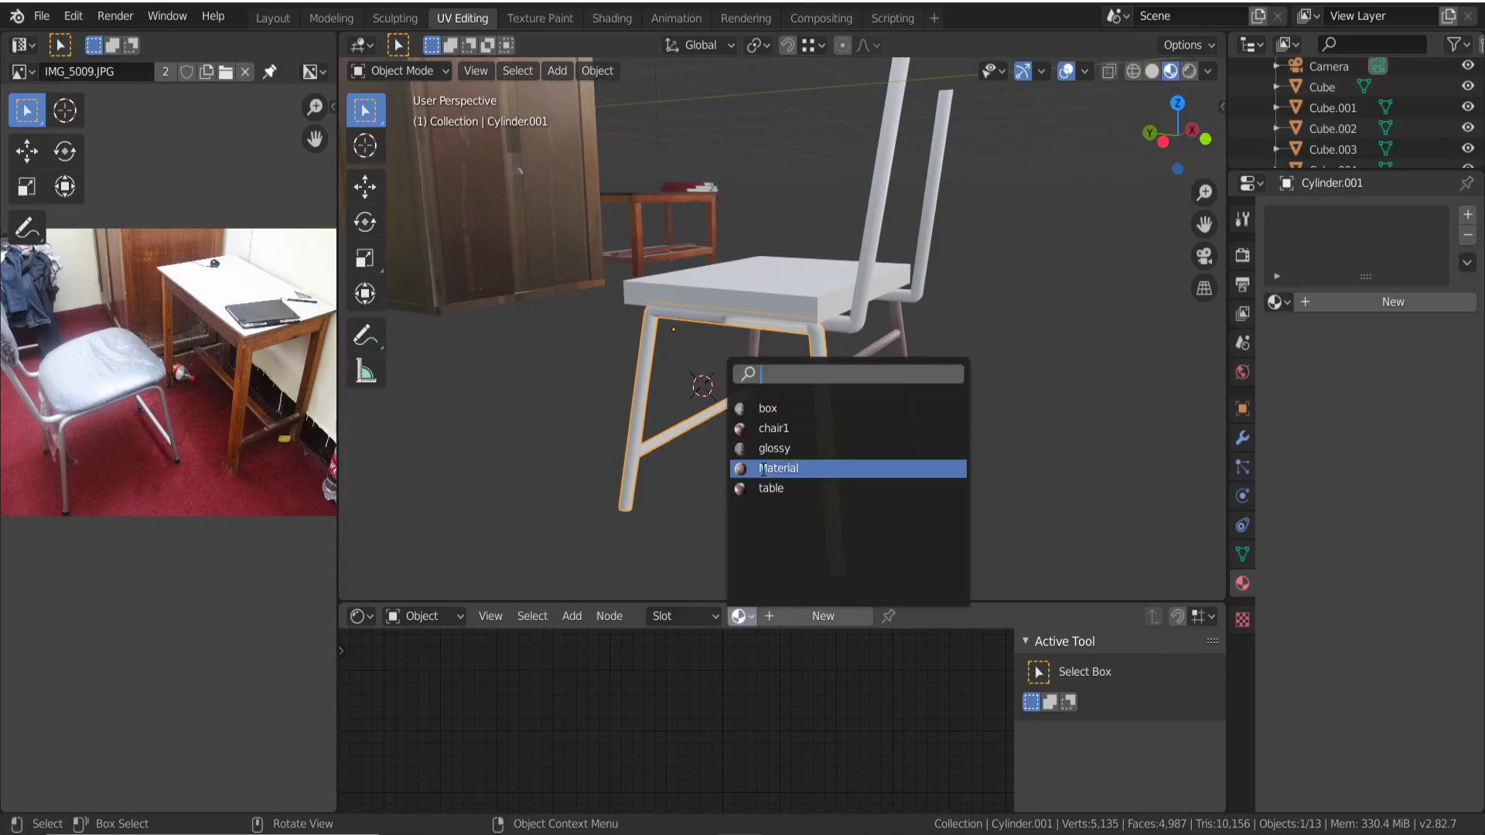
click(772, 429)
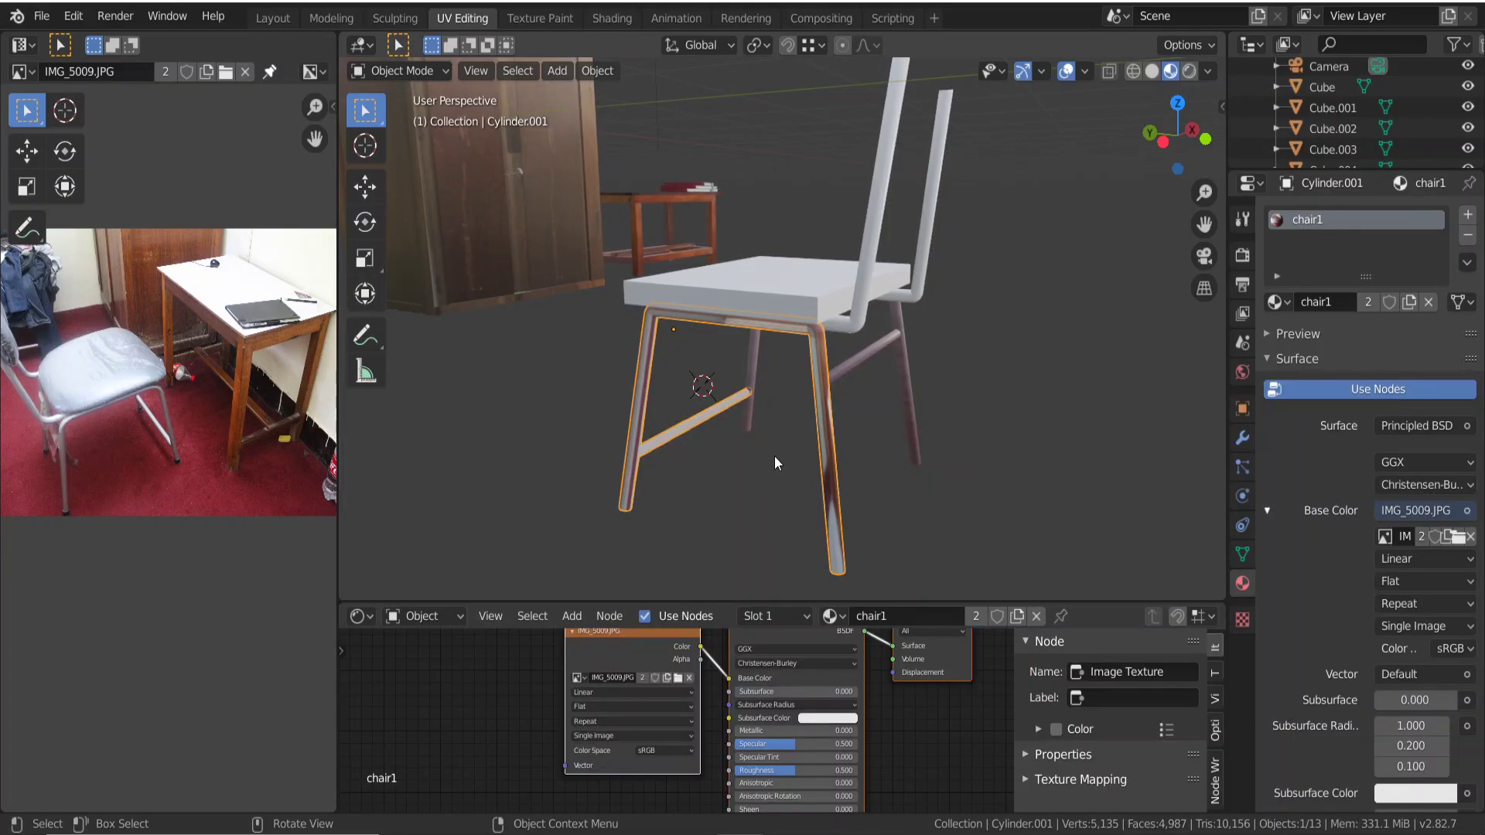
key(Tab)
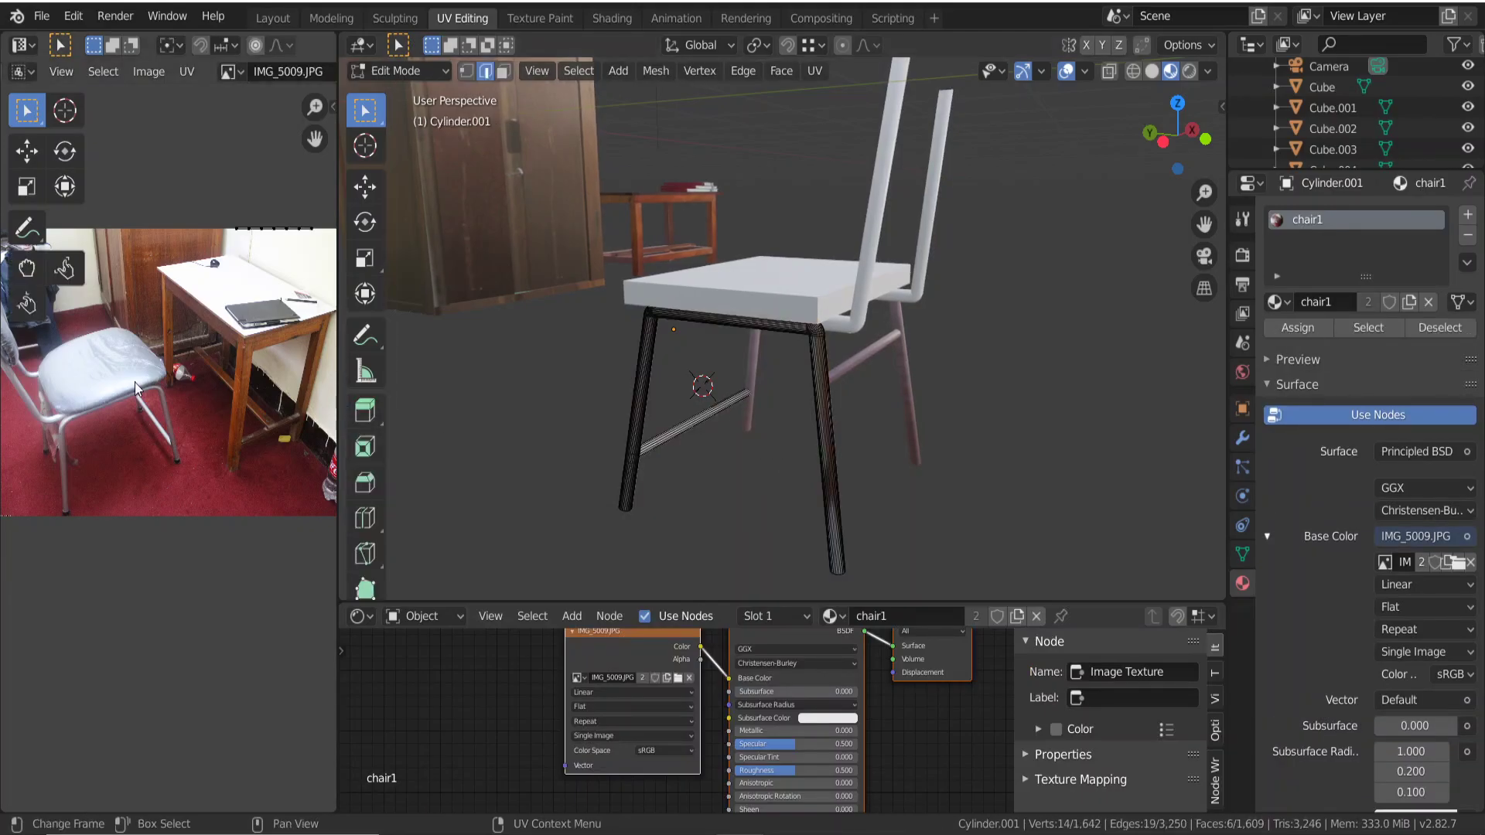
Select all of Cylinder.001's geometry and shrink its UV islands over the photo.
scroll(118, 400, down, 2)
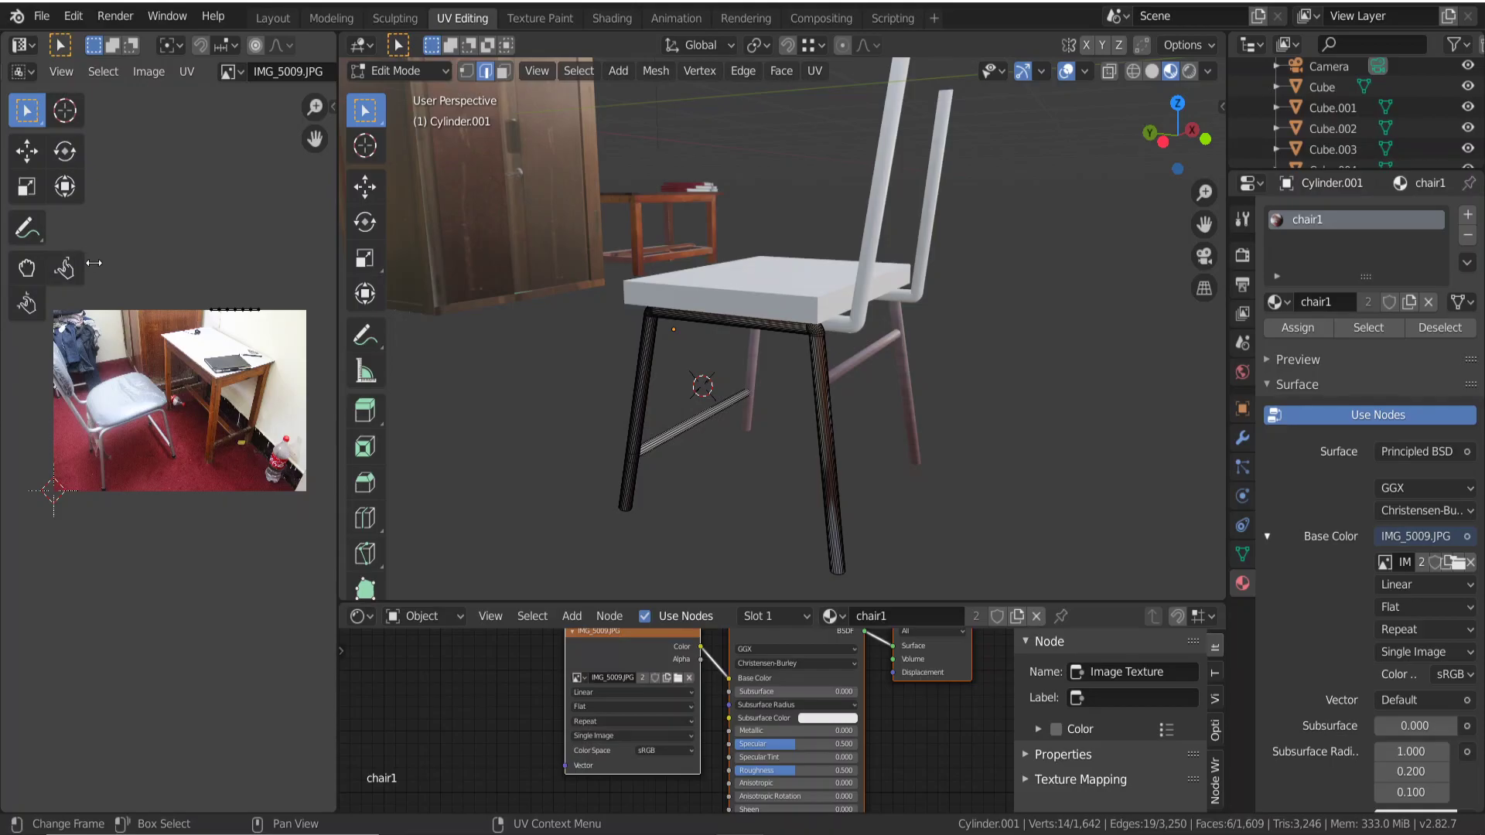
drag(94, 263, 52, 263)
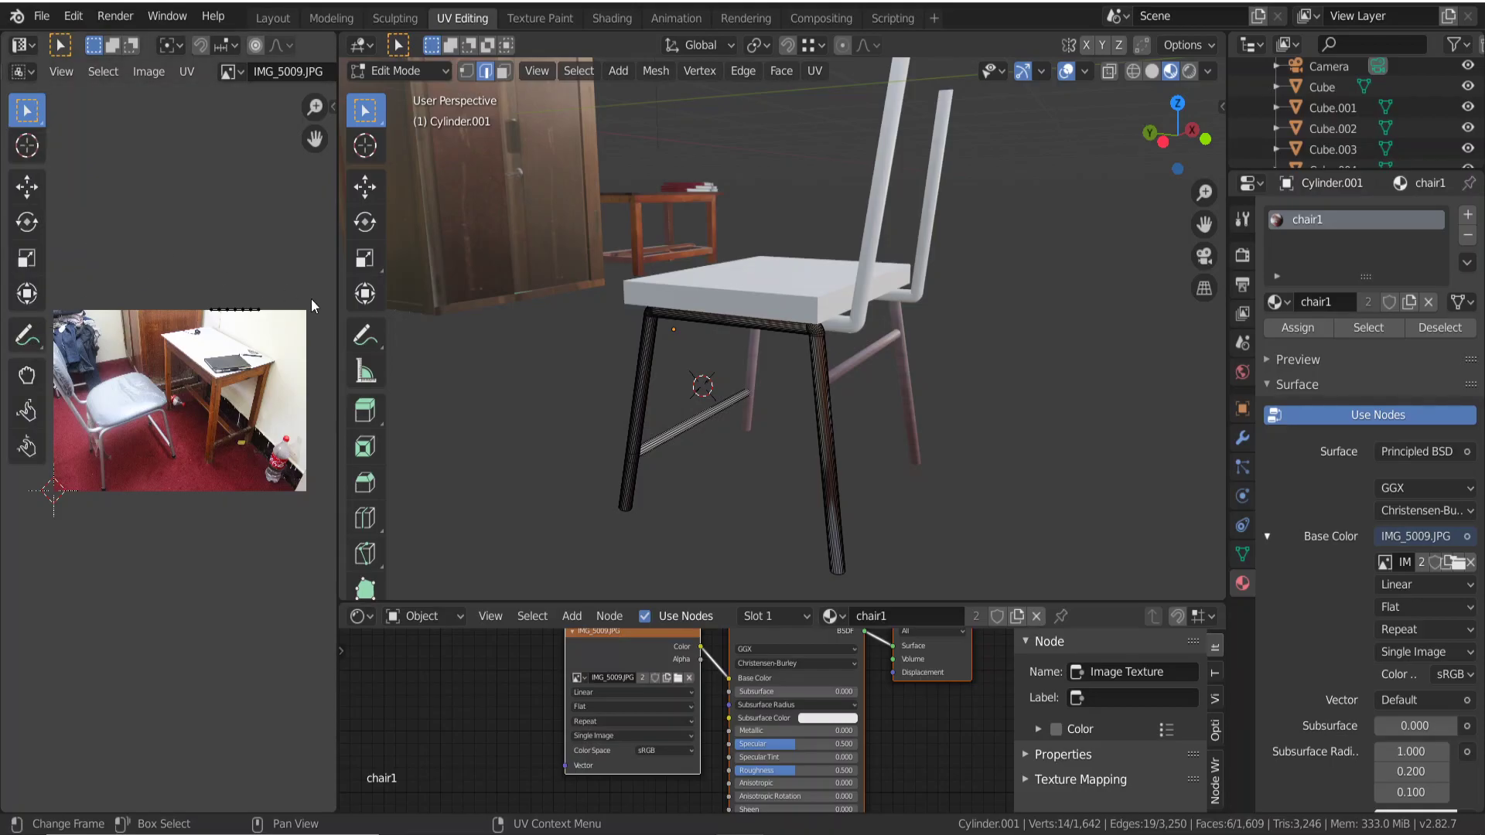
key(a)
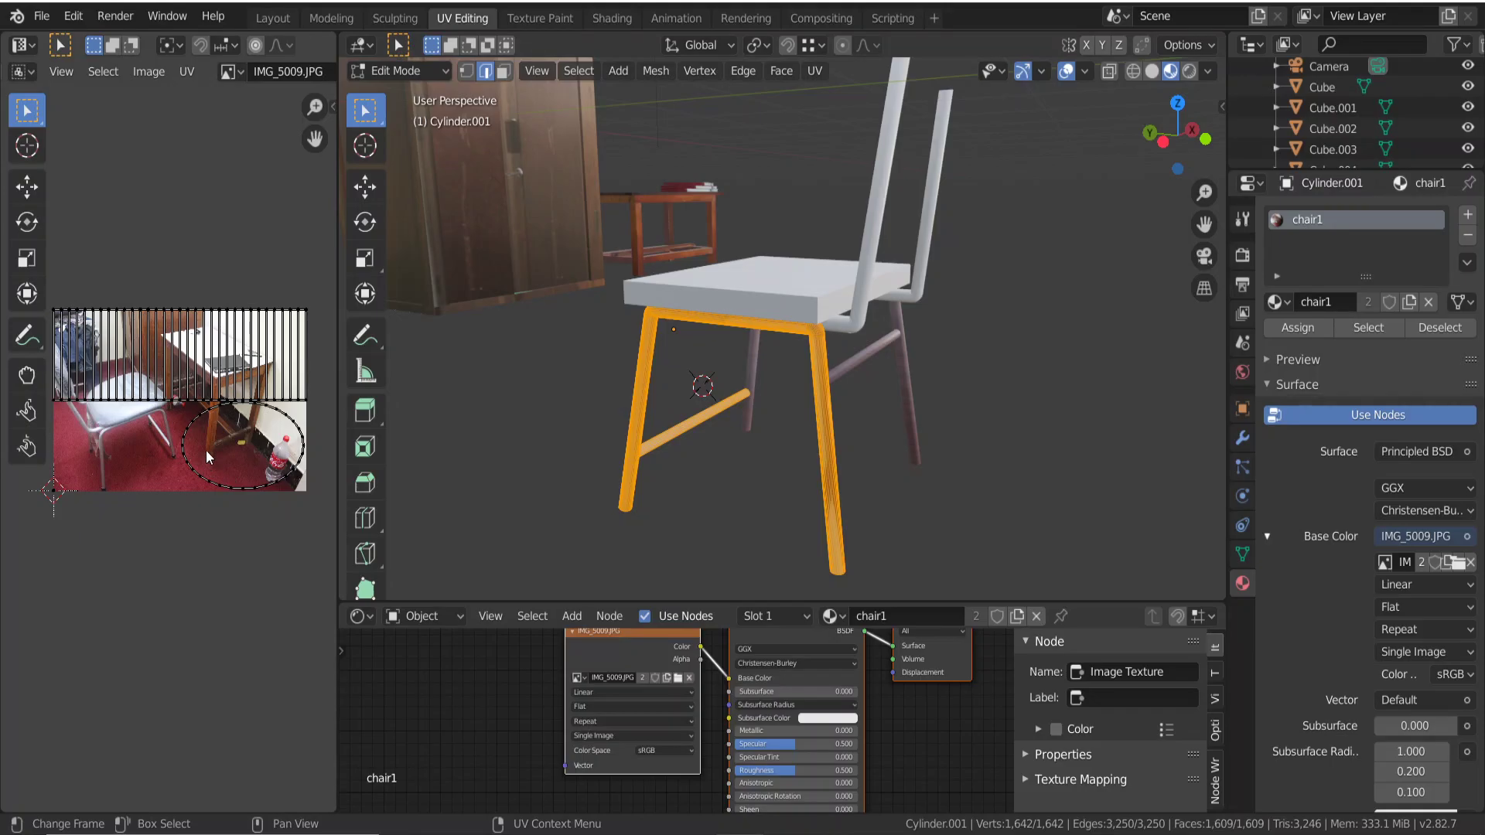
key(a)
key(s)
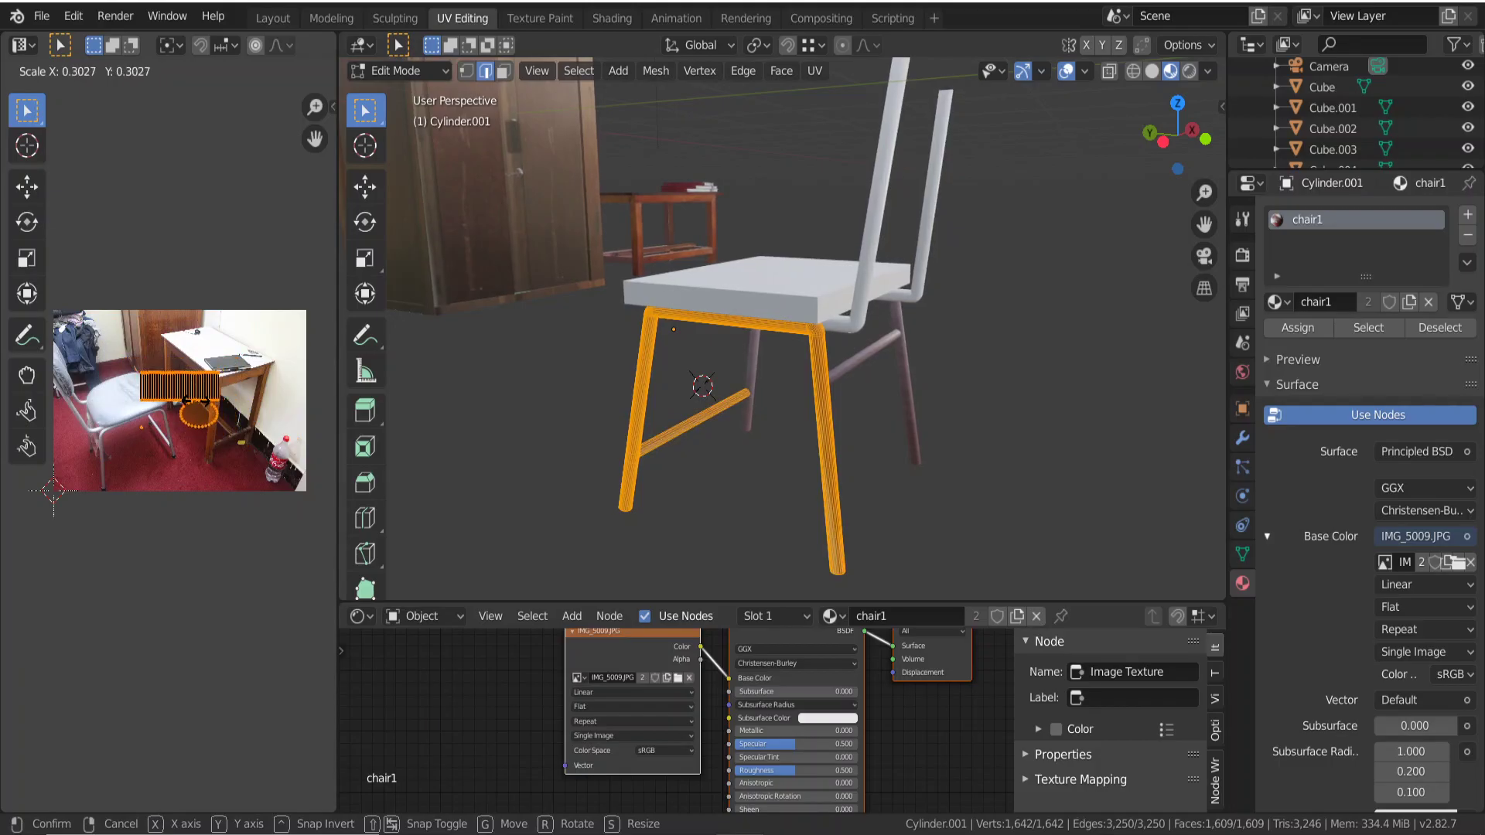
click(189, 401)
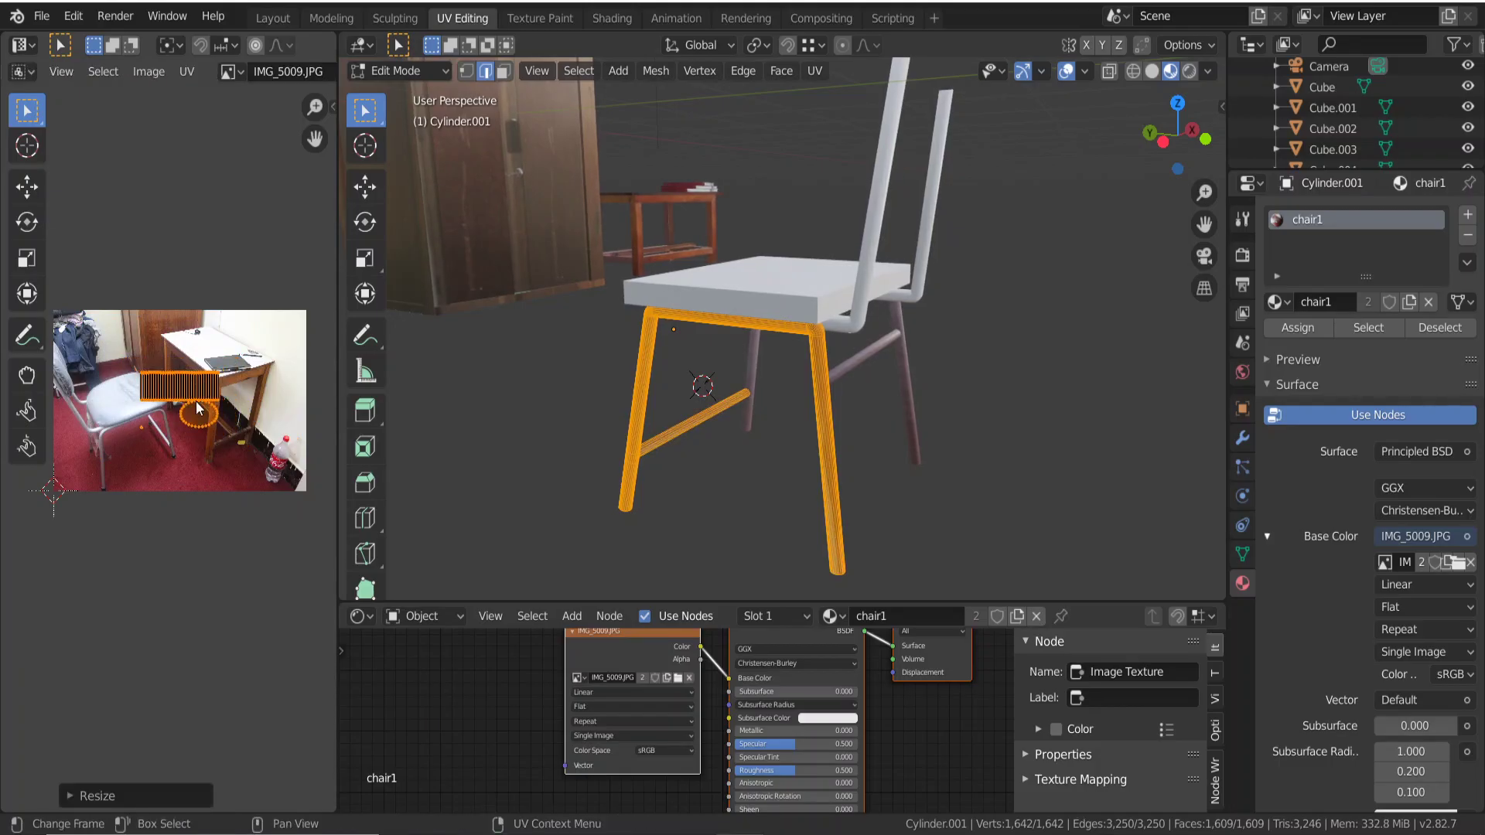
scroll(196, 400, up, 2)
scroll(197, 400, up, 2)
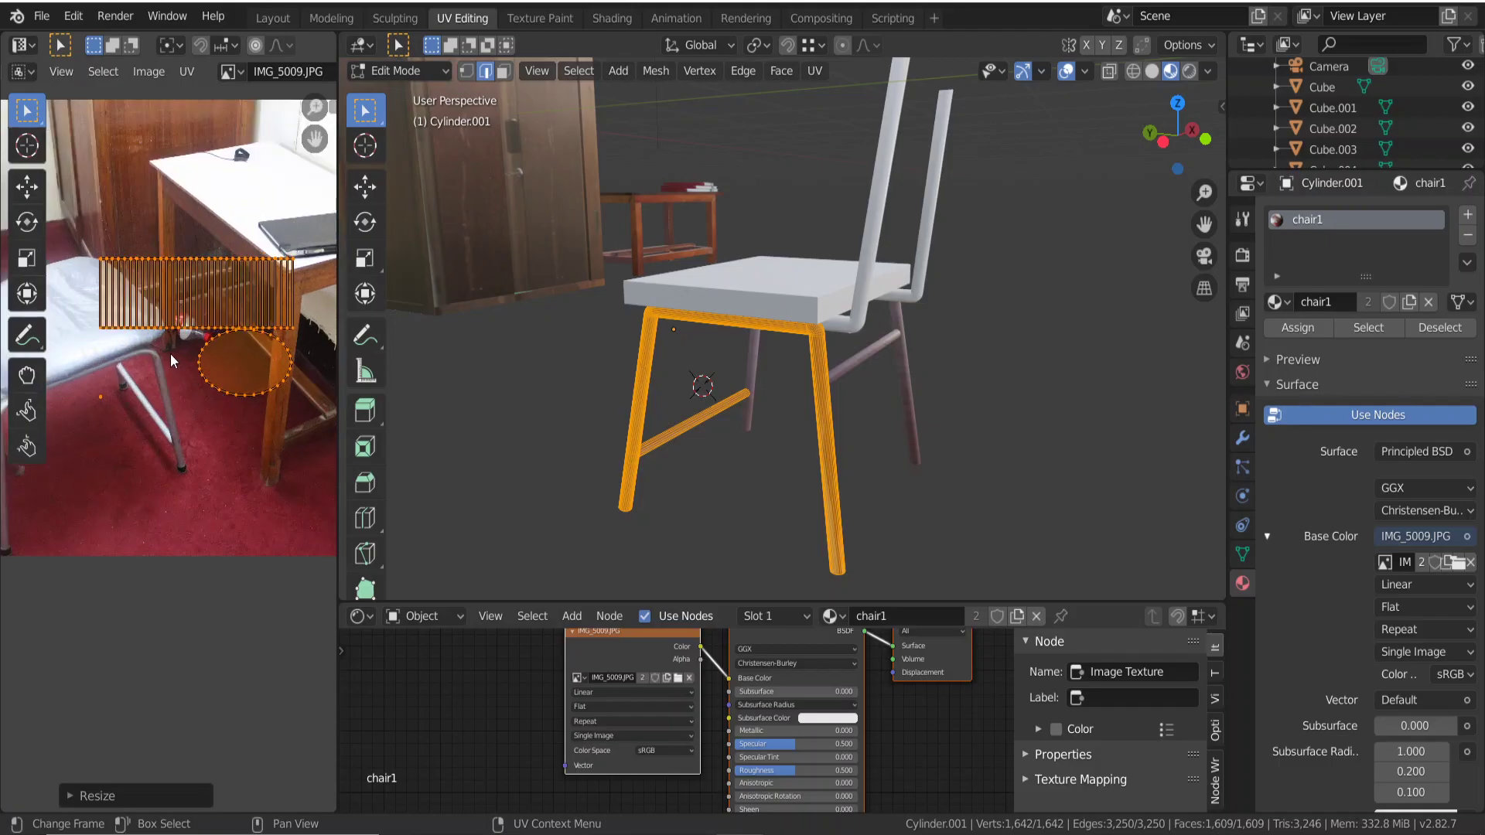
Move the long rectangular UV strip upward and shift the ellipse's UV points down.
key(alt+a)
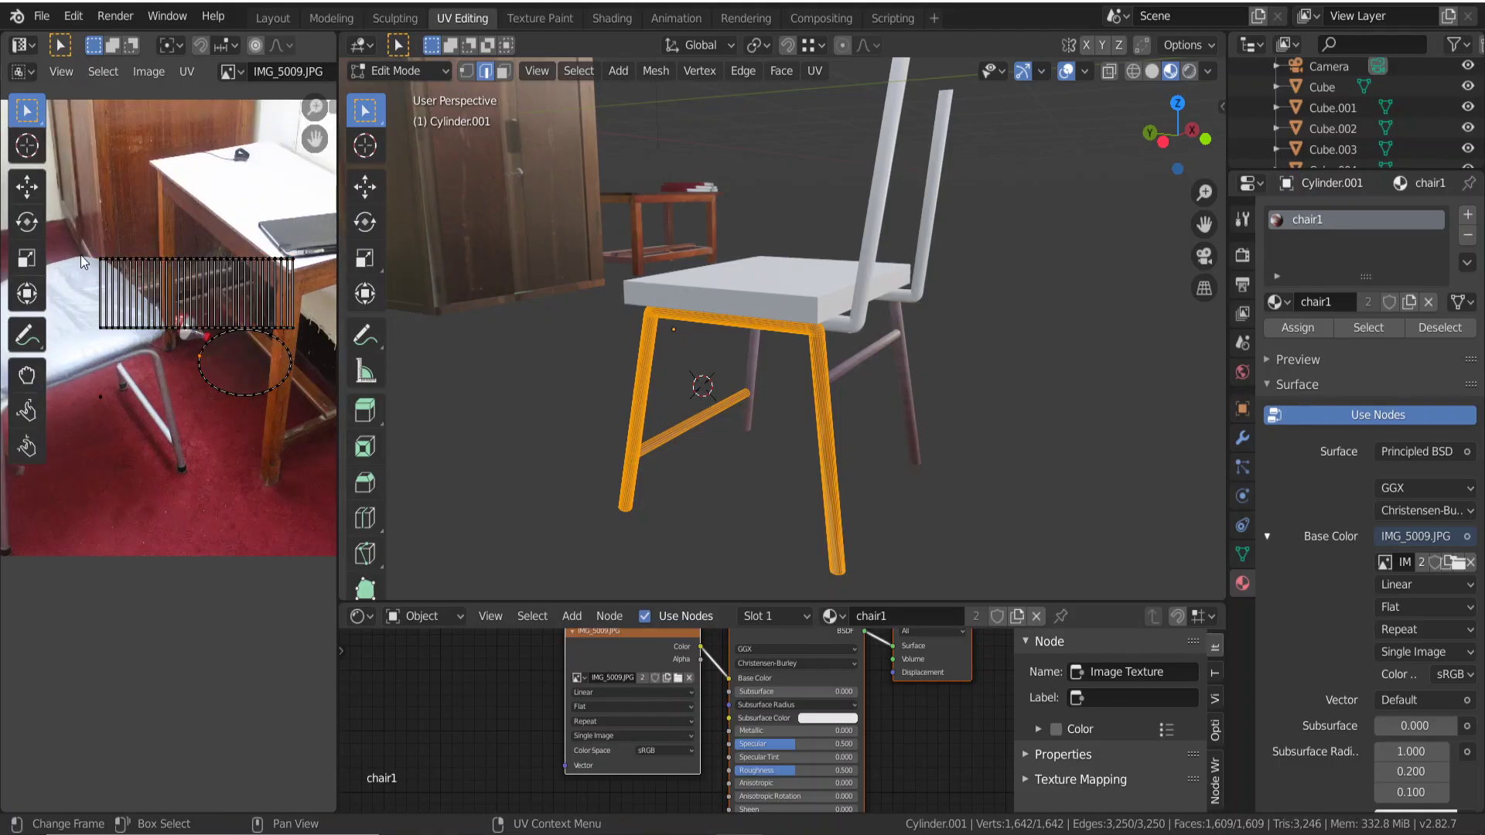
drag(66, 240, 318, 329)
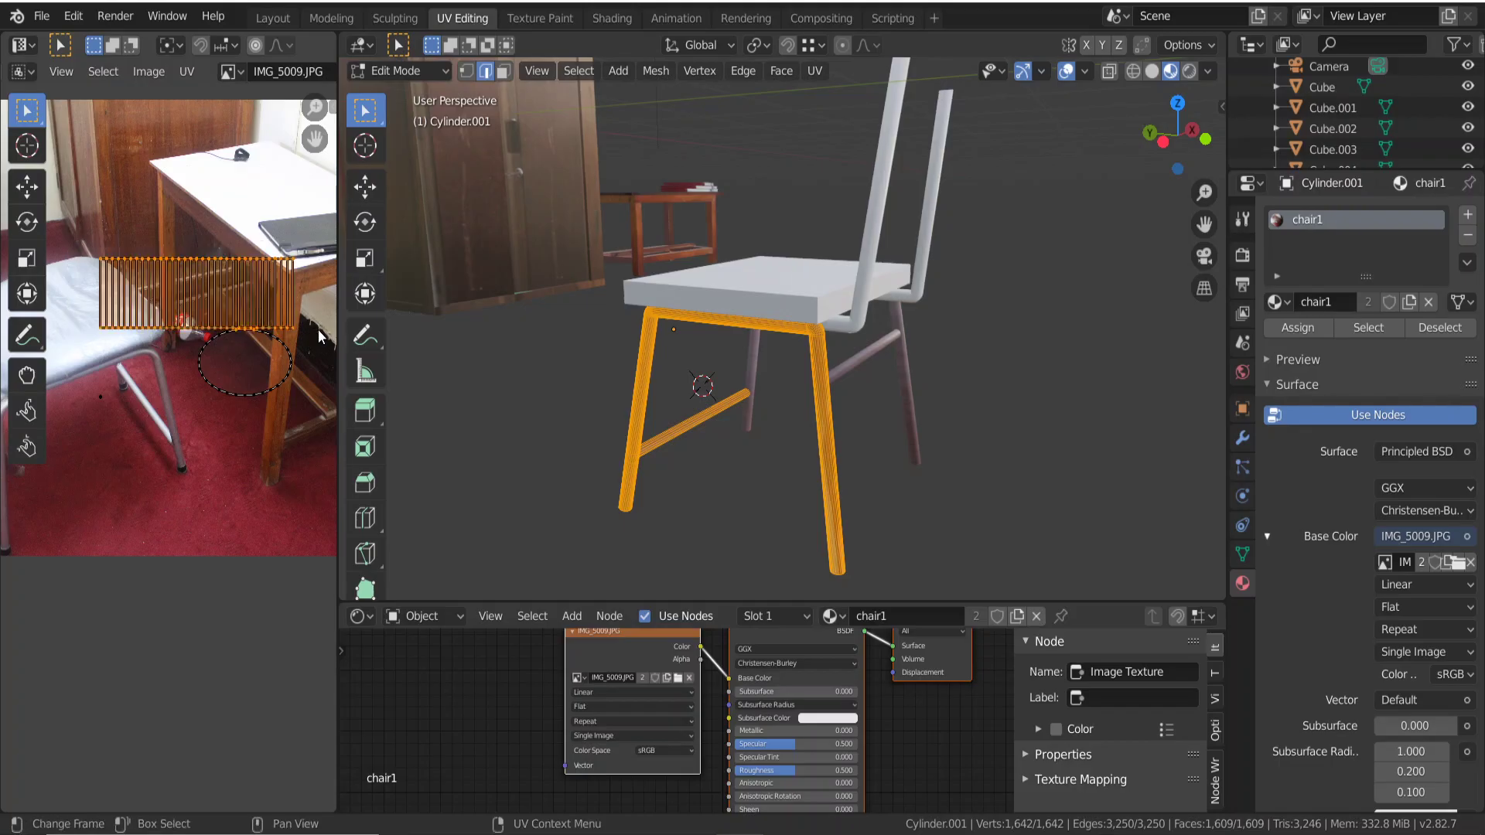
key(g)
click(265, 348)
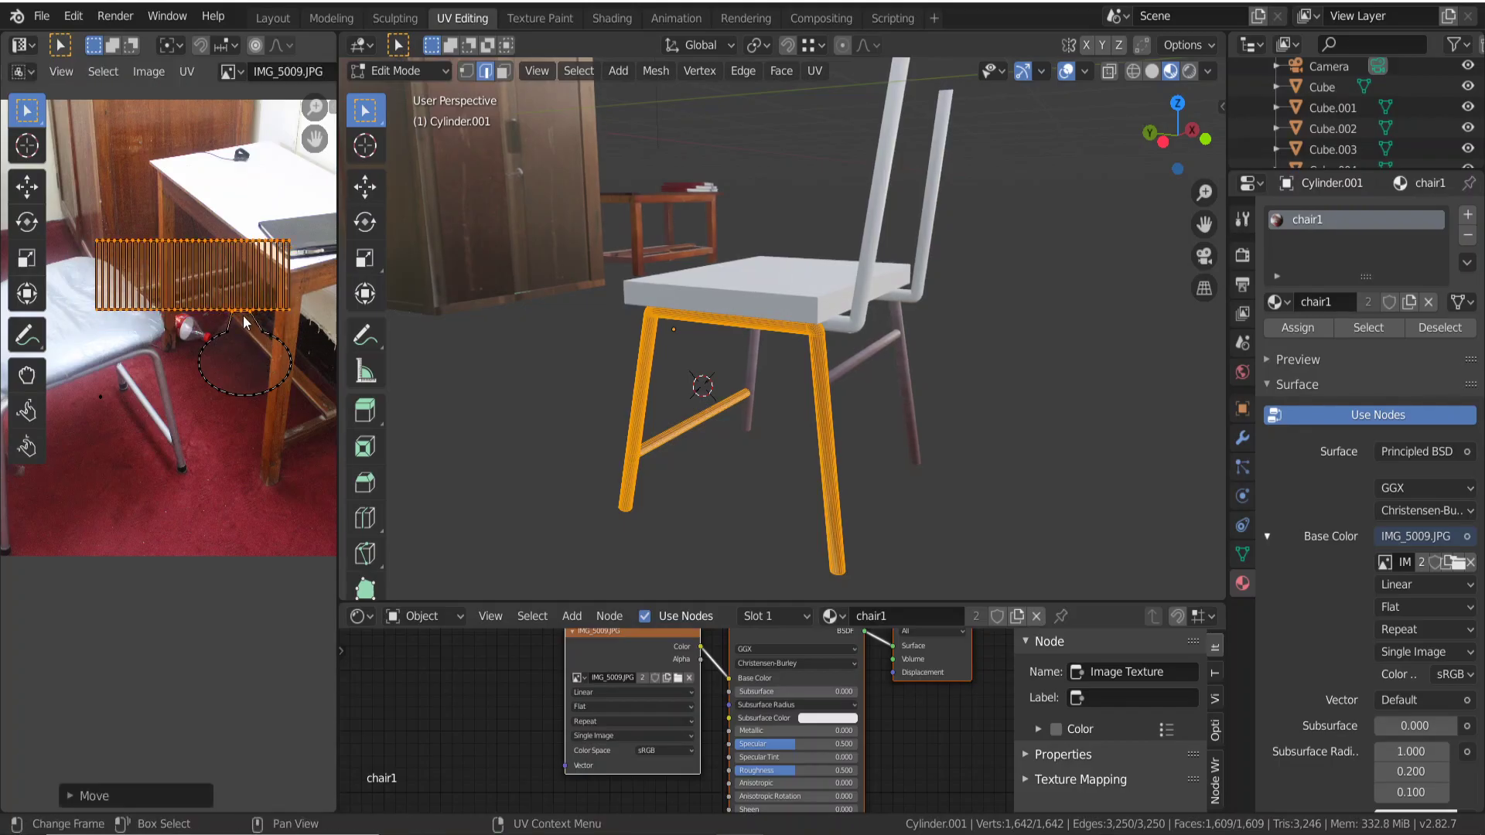
scroll(241, 313, up, 2)
click(267, 234)
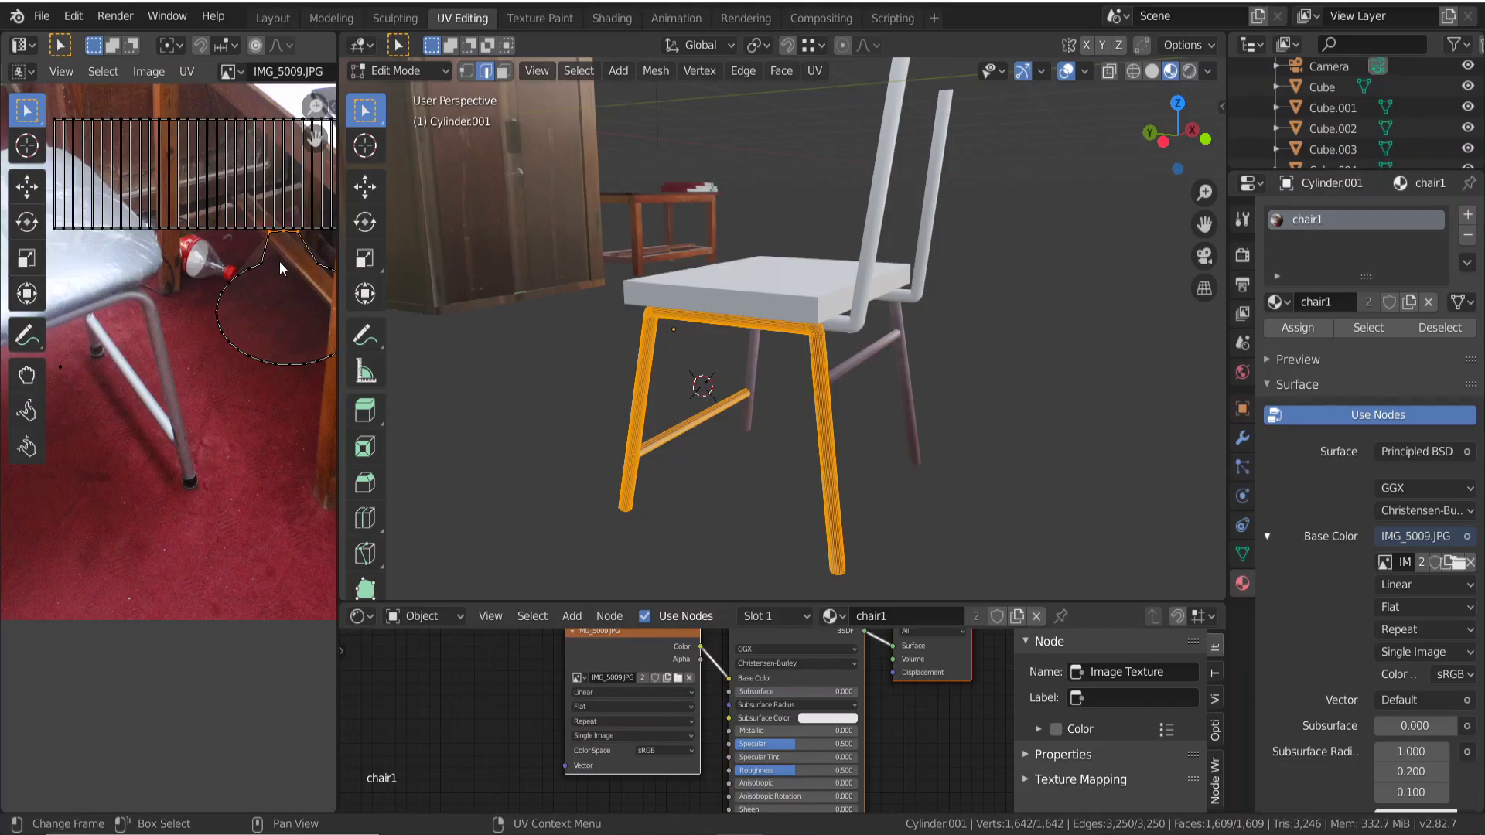
key(g)
click(251, 271)
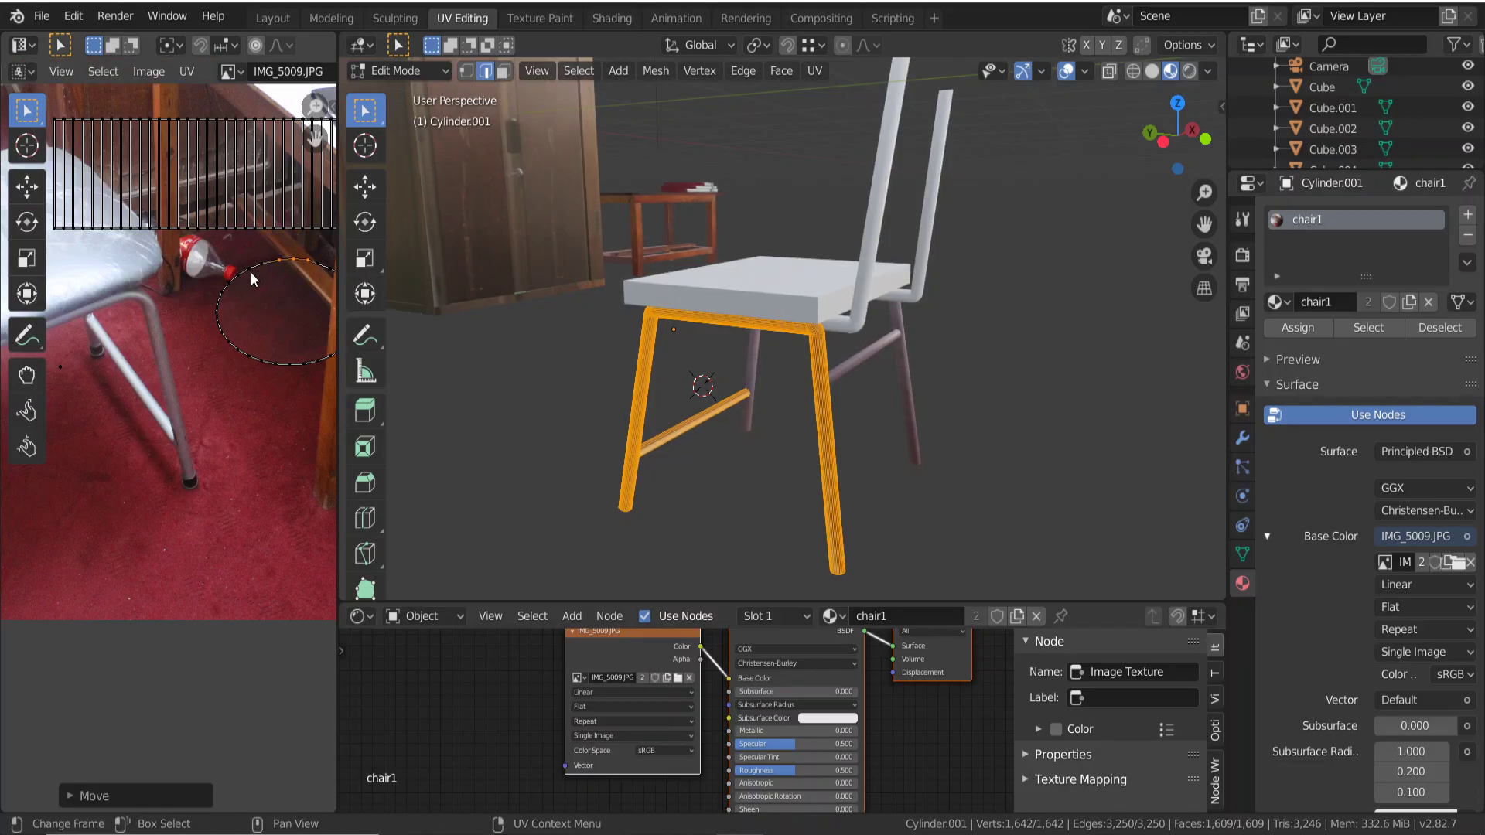
scroll(250, 273, down, 2)
Reselect the rectangular UV strip, turn it upright, shrink it and tilt it onto the photographed leg.
drag(85, 221, 214, 313)
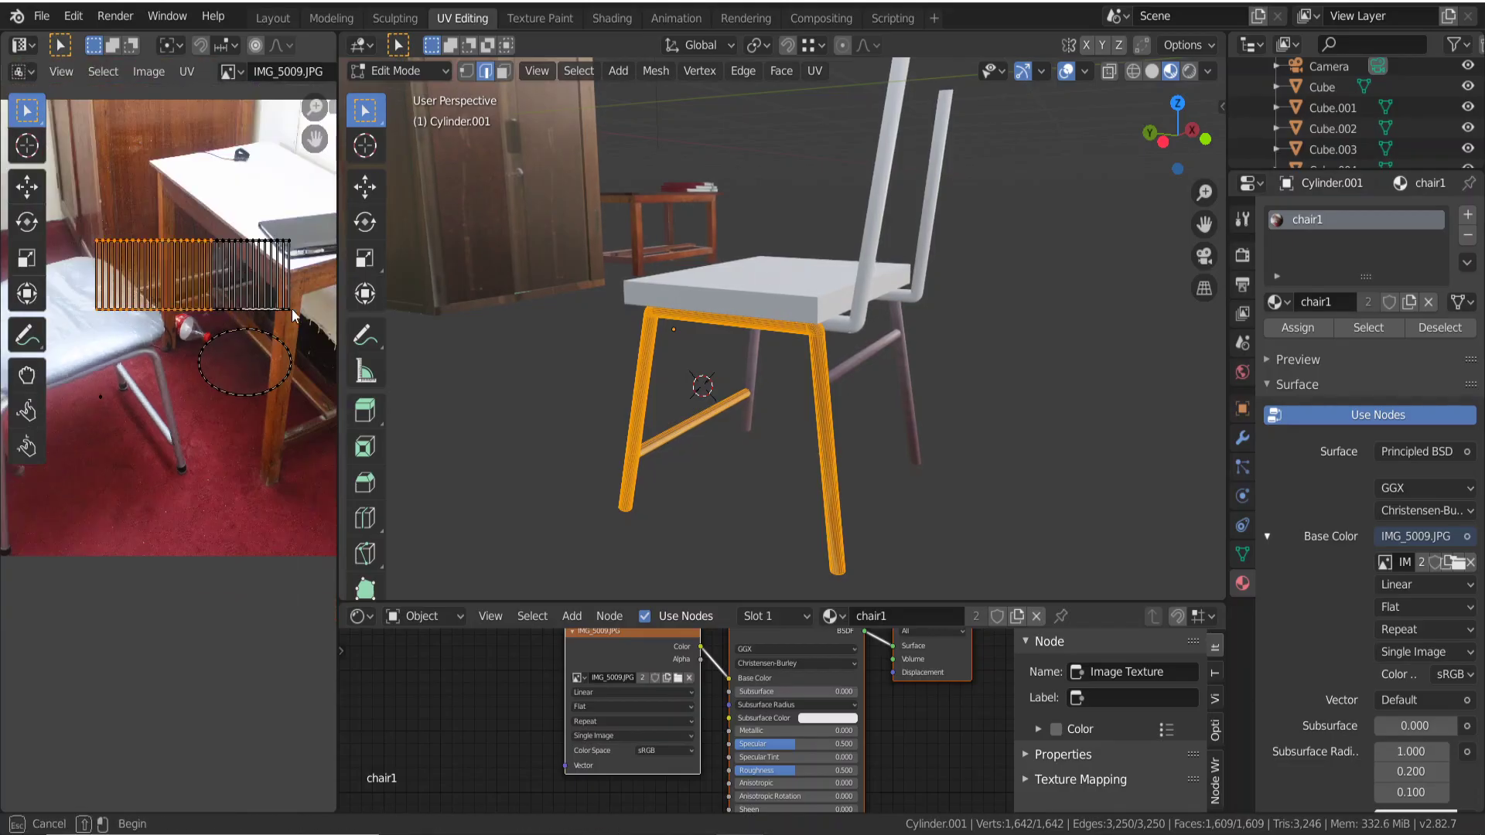
click(300, 207)
mouse_move(300, 206)
mouse_down()
mouse_move(110, 314)
mouse_move(81, 313)
mouse_up()
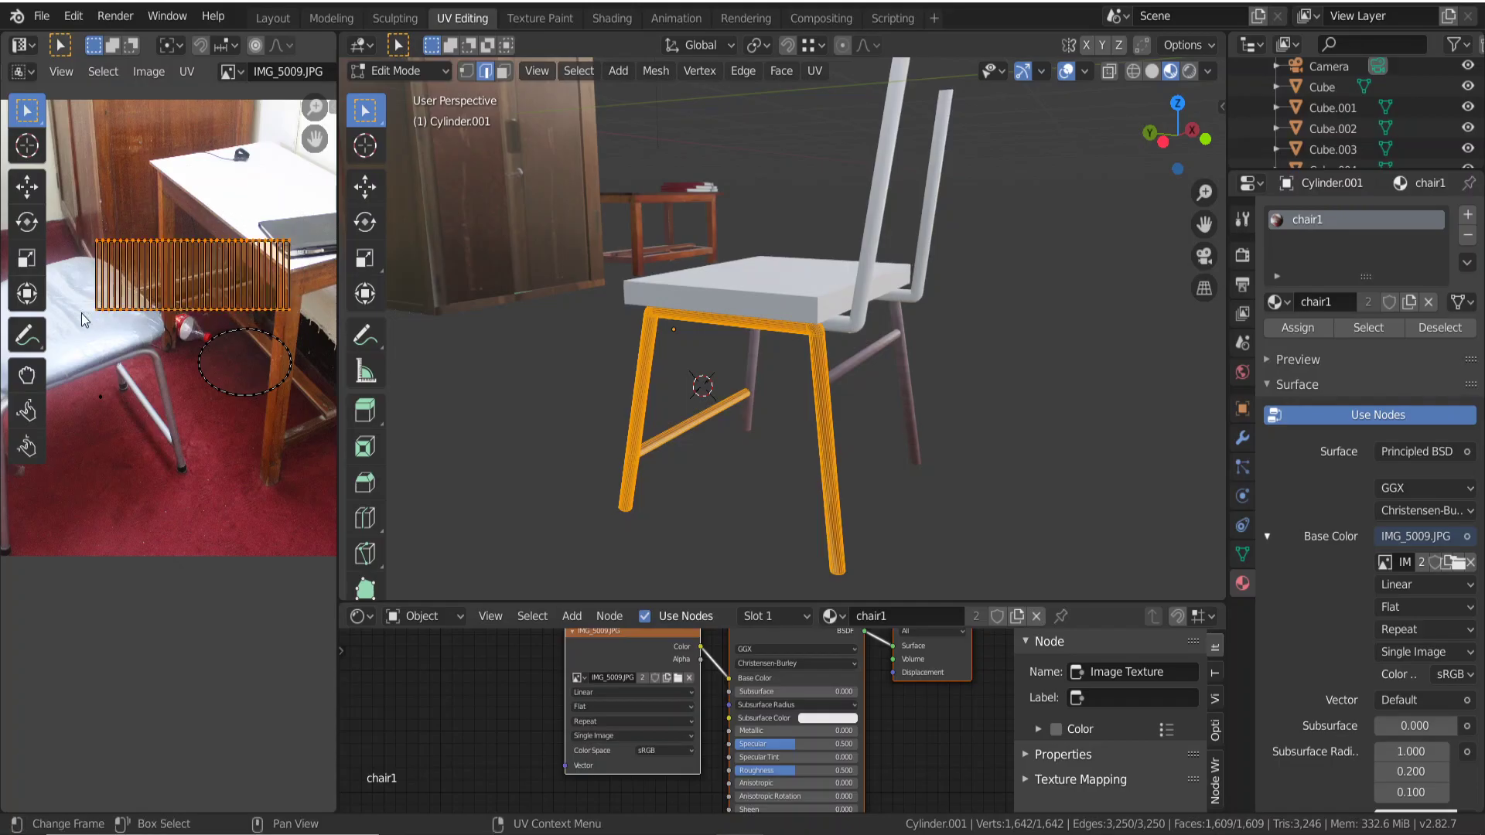
key(r)
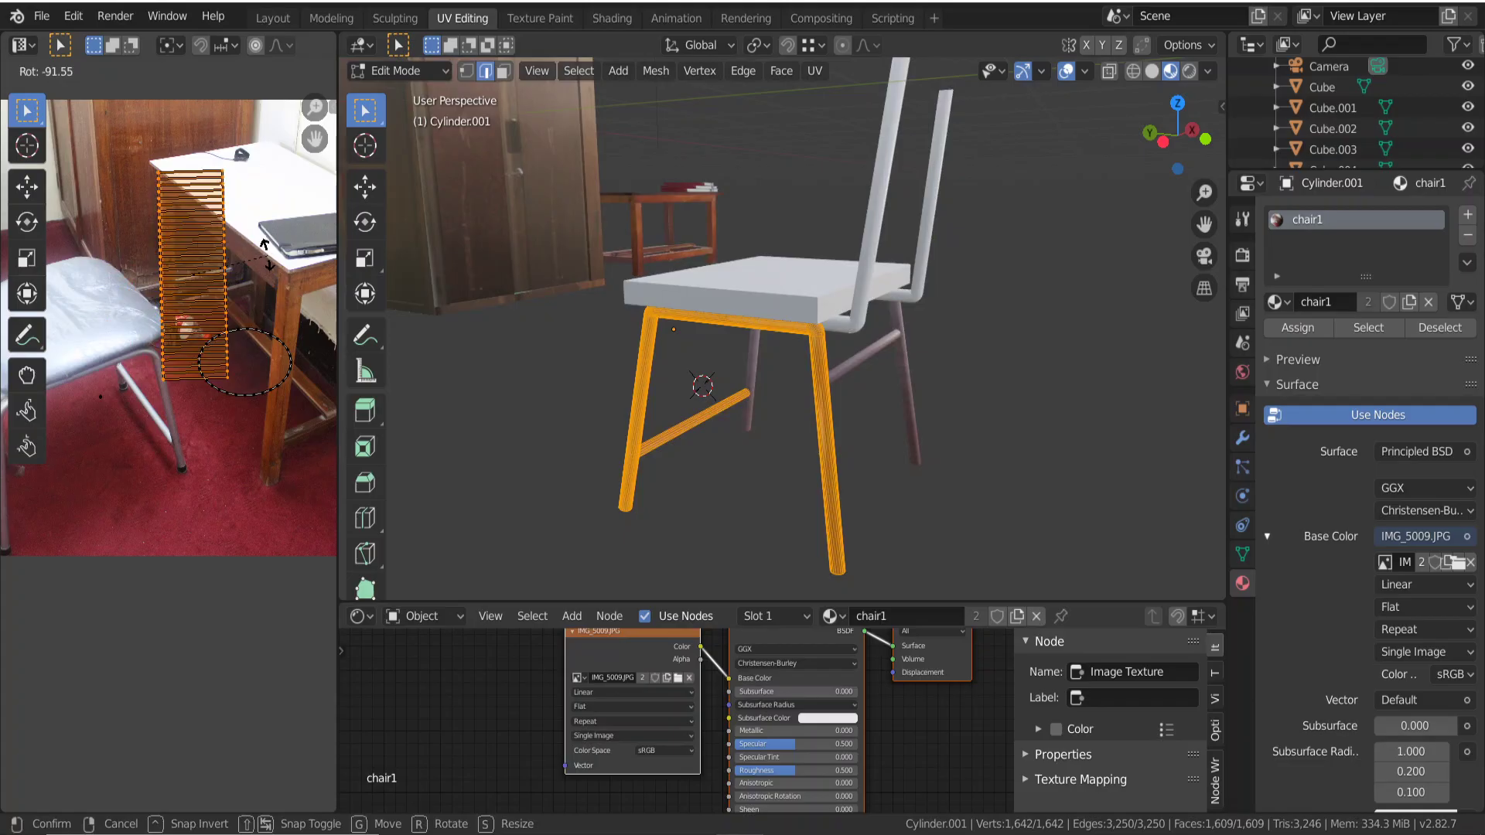
click(267, 255)
key(s)
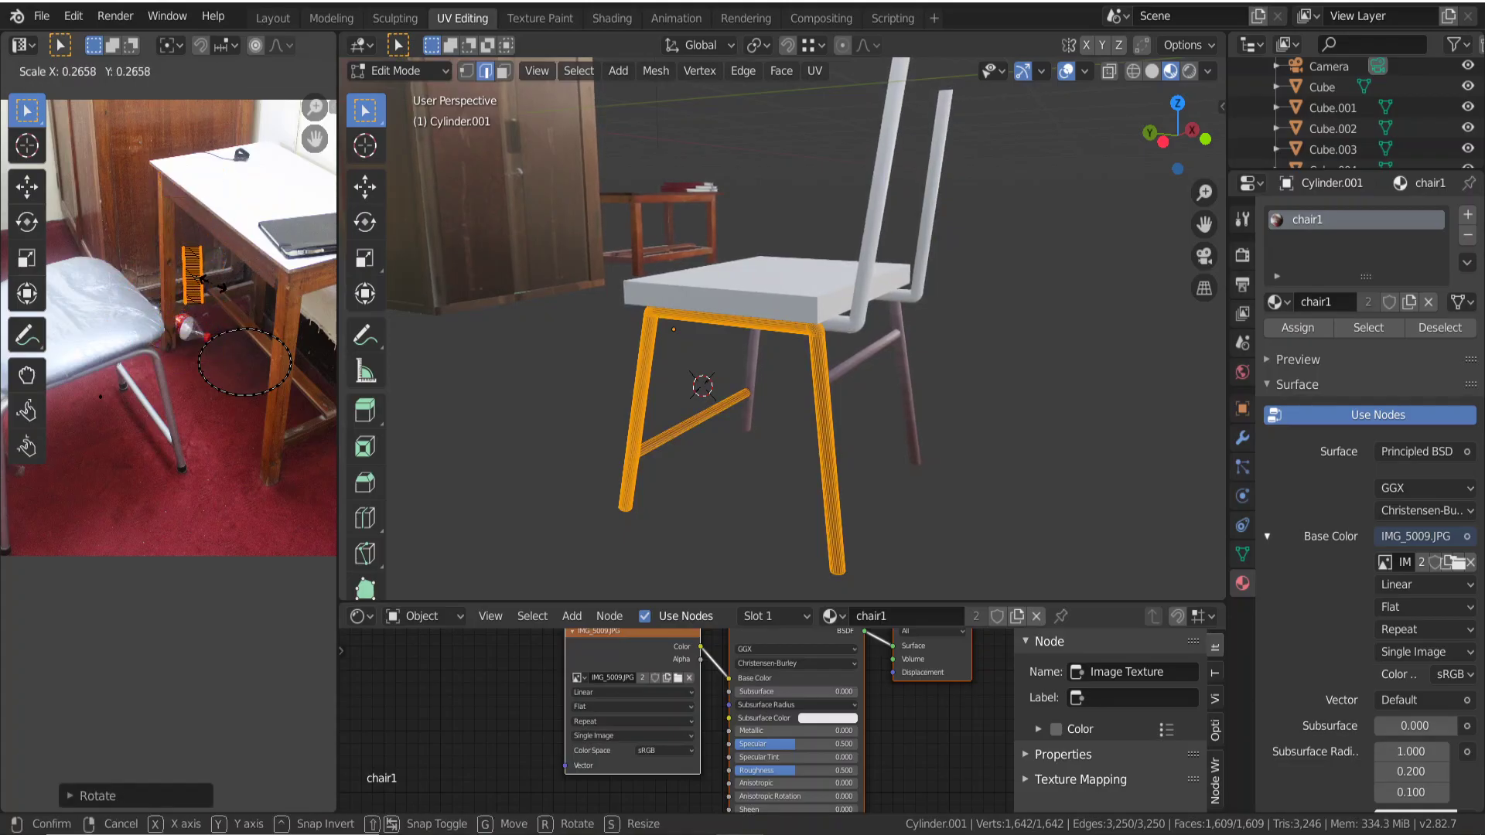
click(211, 284)
key(g)
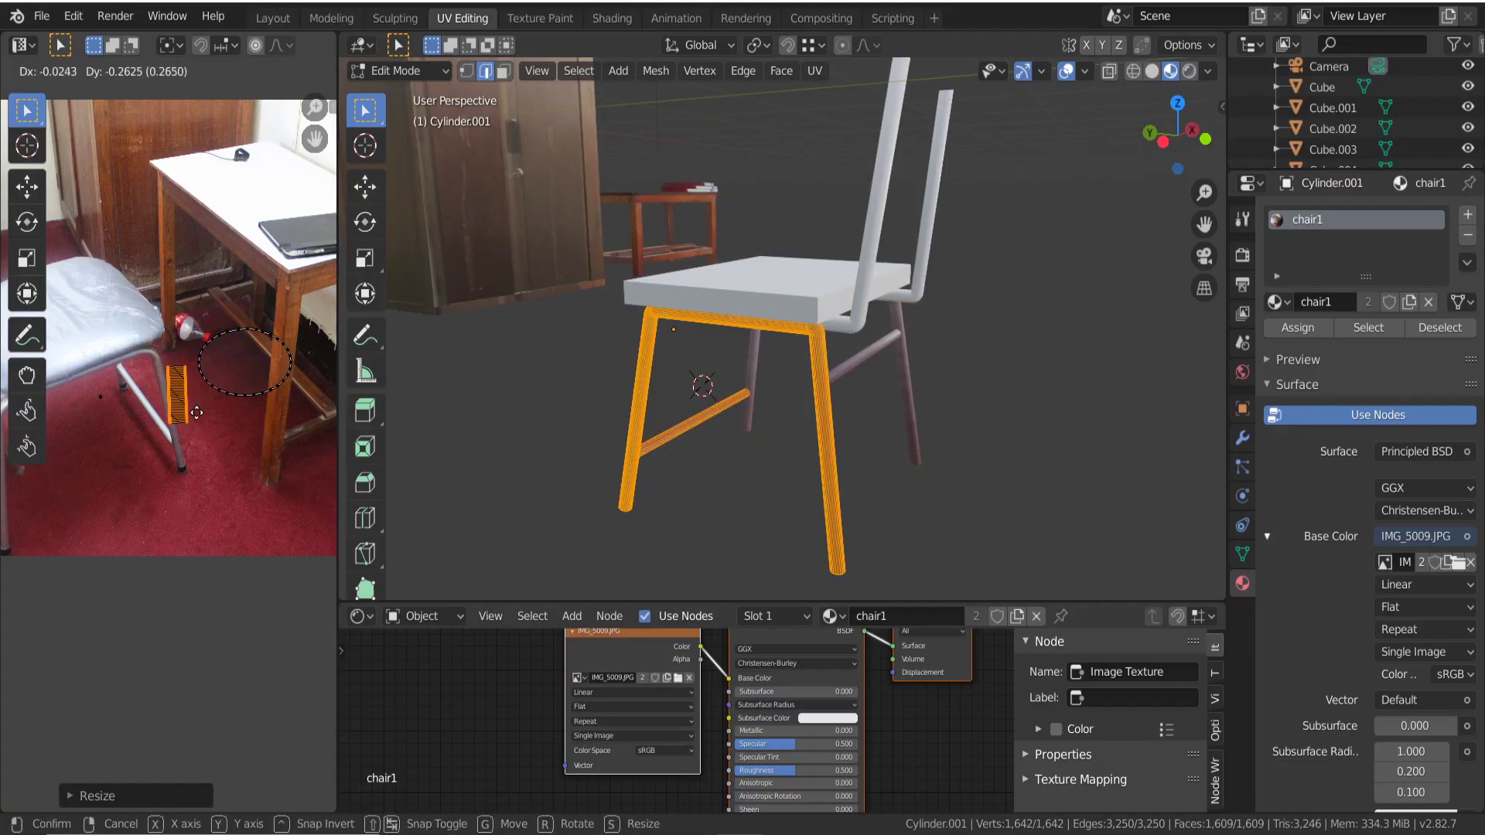
click(206, 447)
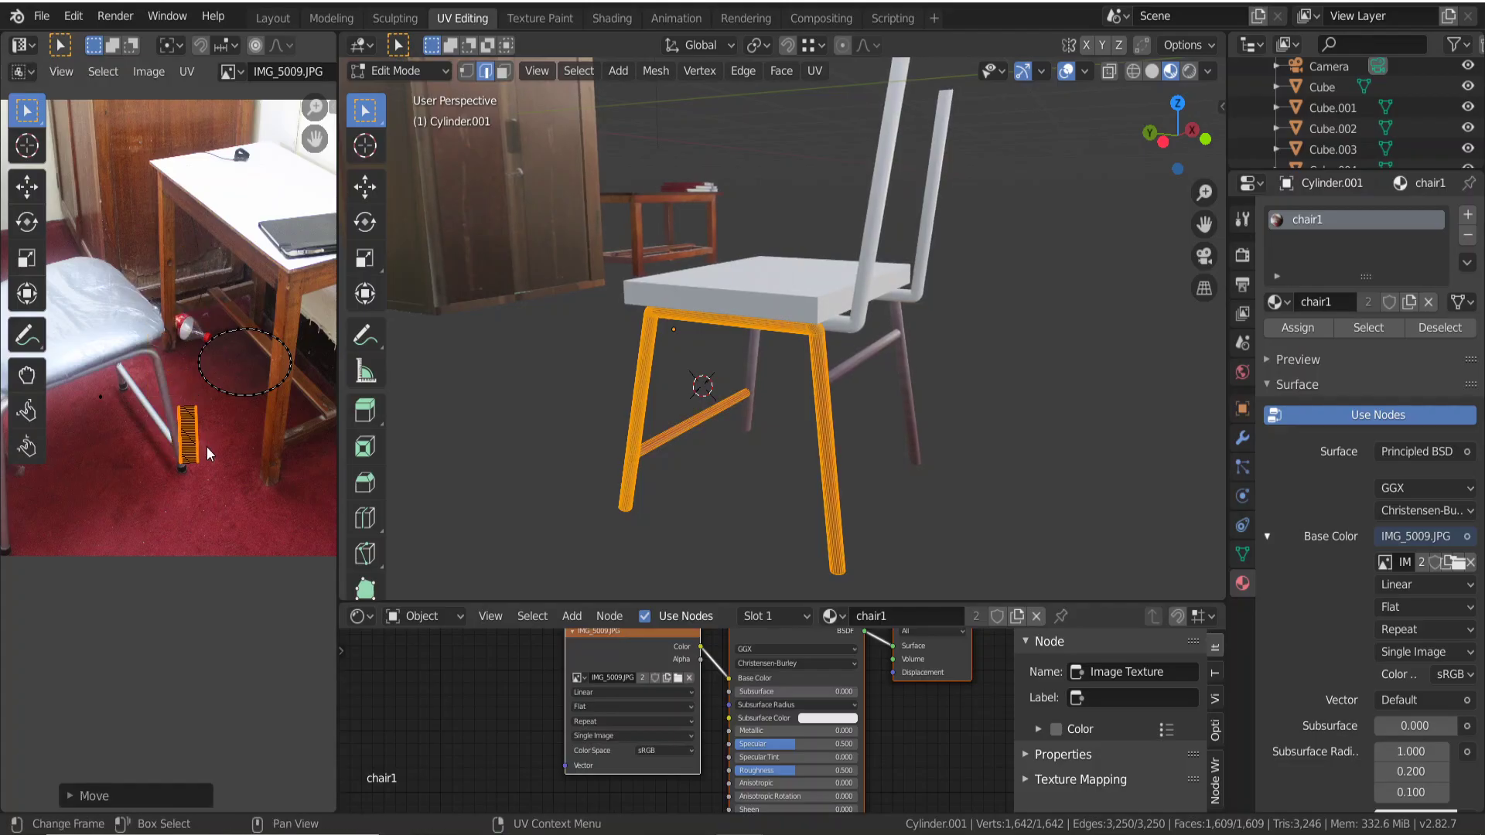
scroll(207, 447, up, 3)
scroll(206, 447, up, 2)
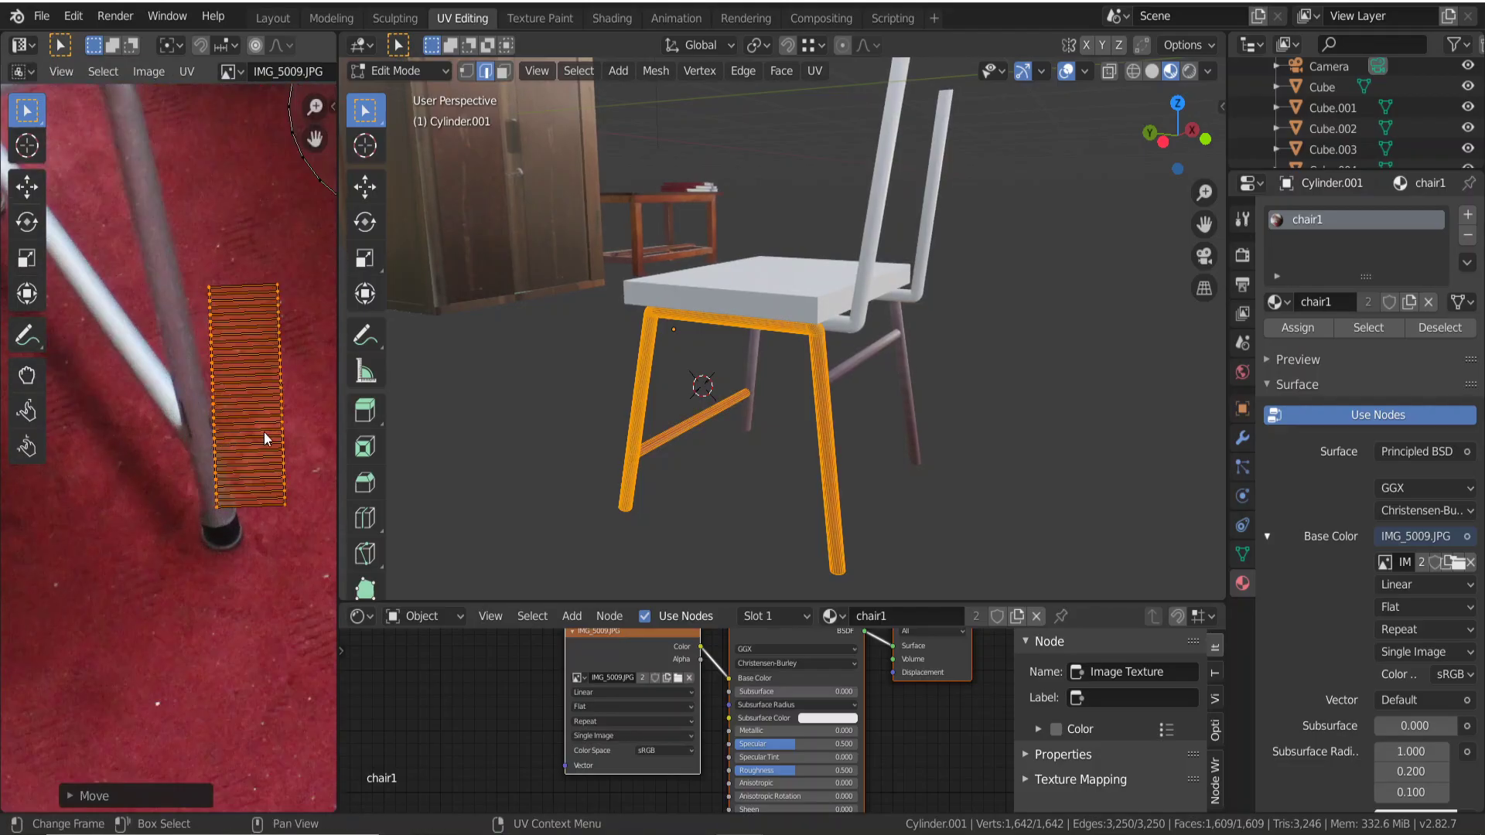
key(r)
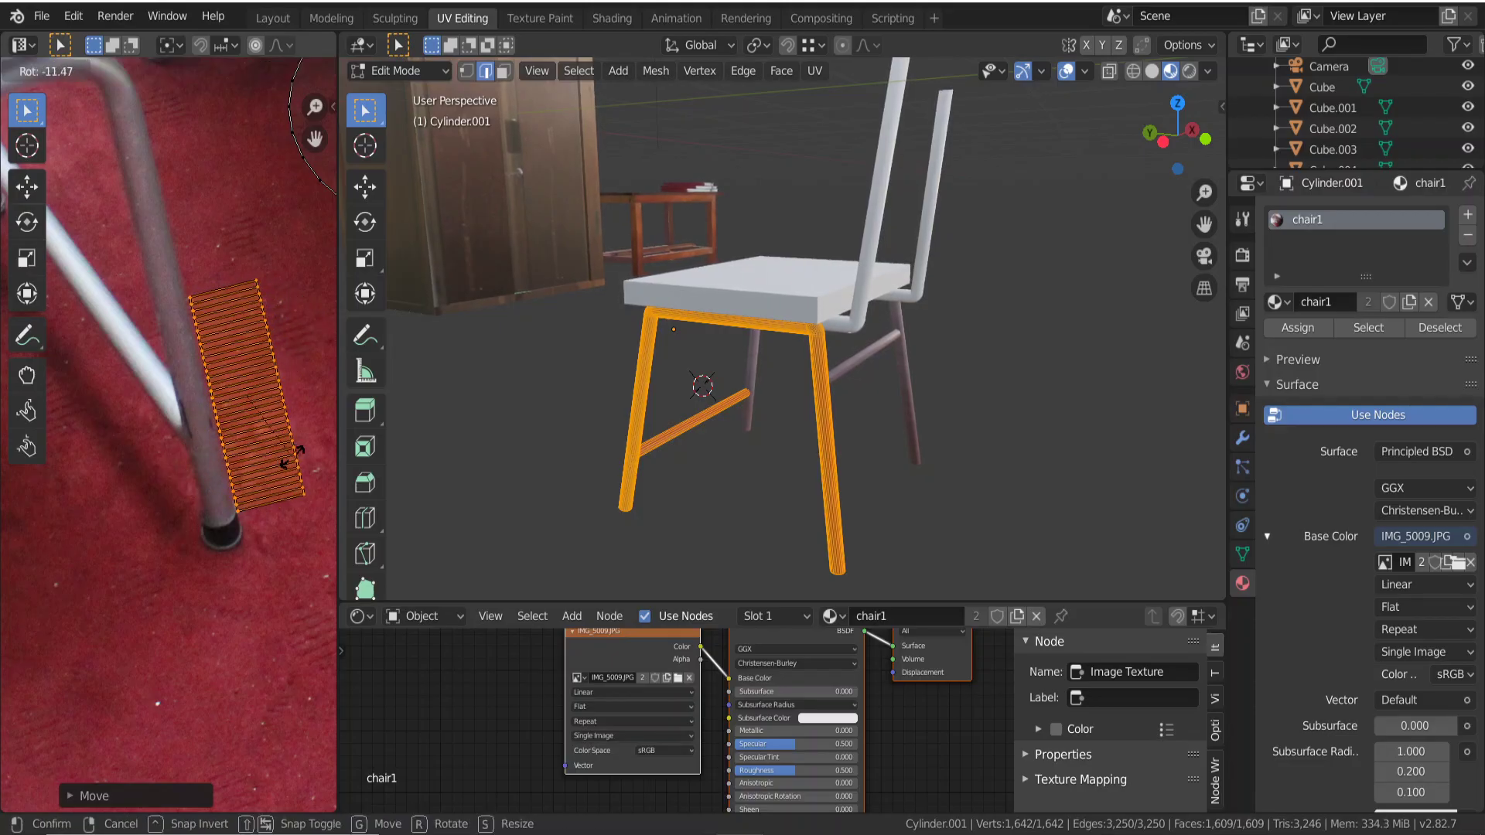
click(293, 458)
Resize, stretch vertically, rotate and slide the island along the leg, then return to Object Mode.
key(s)
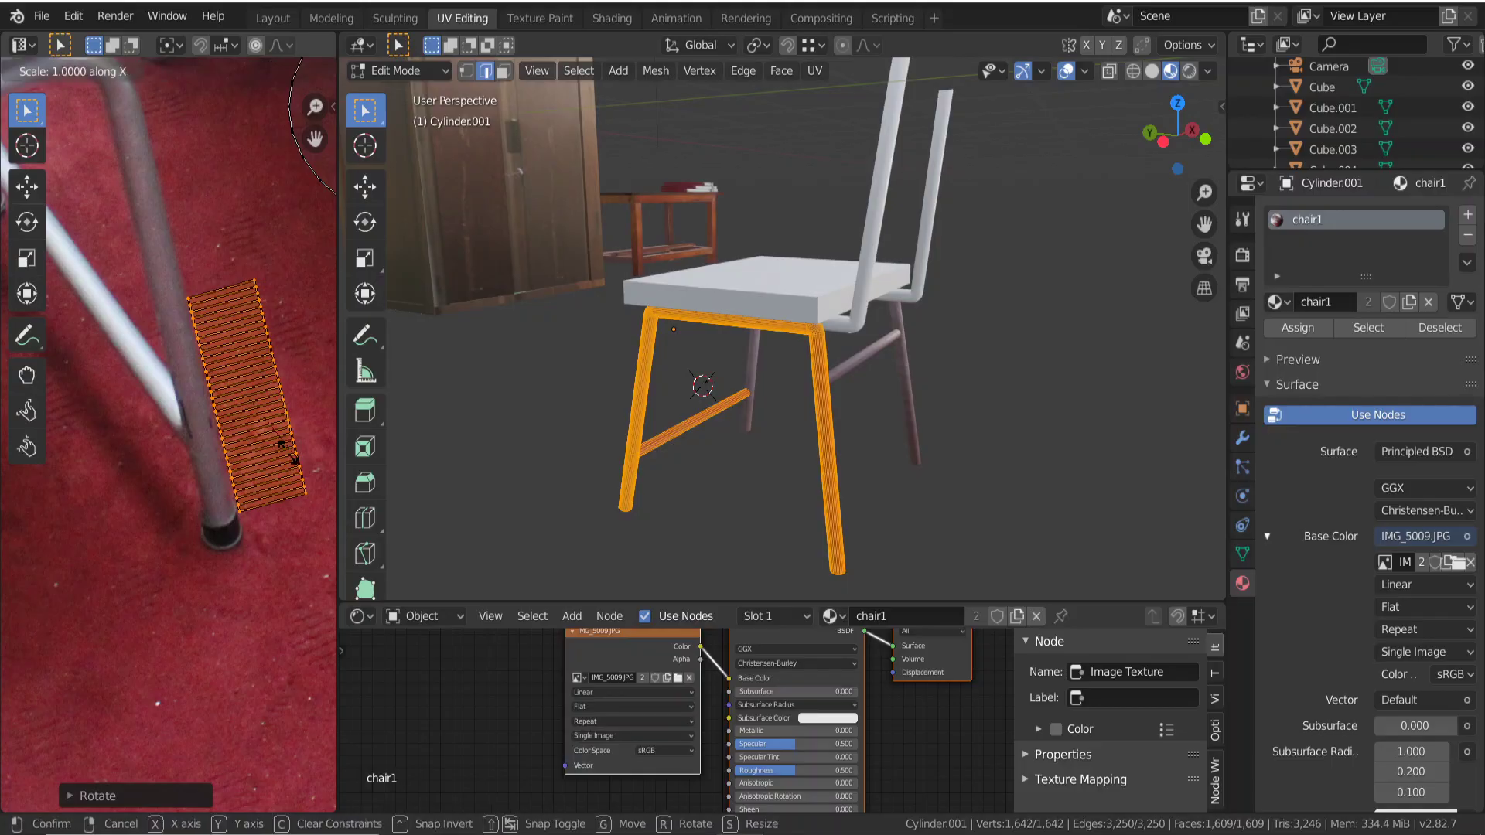
key(x)
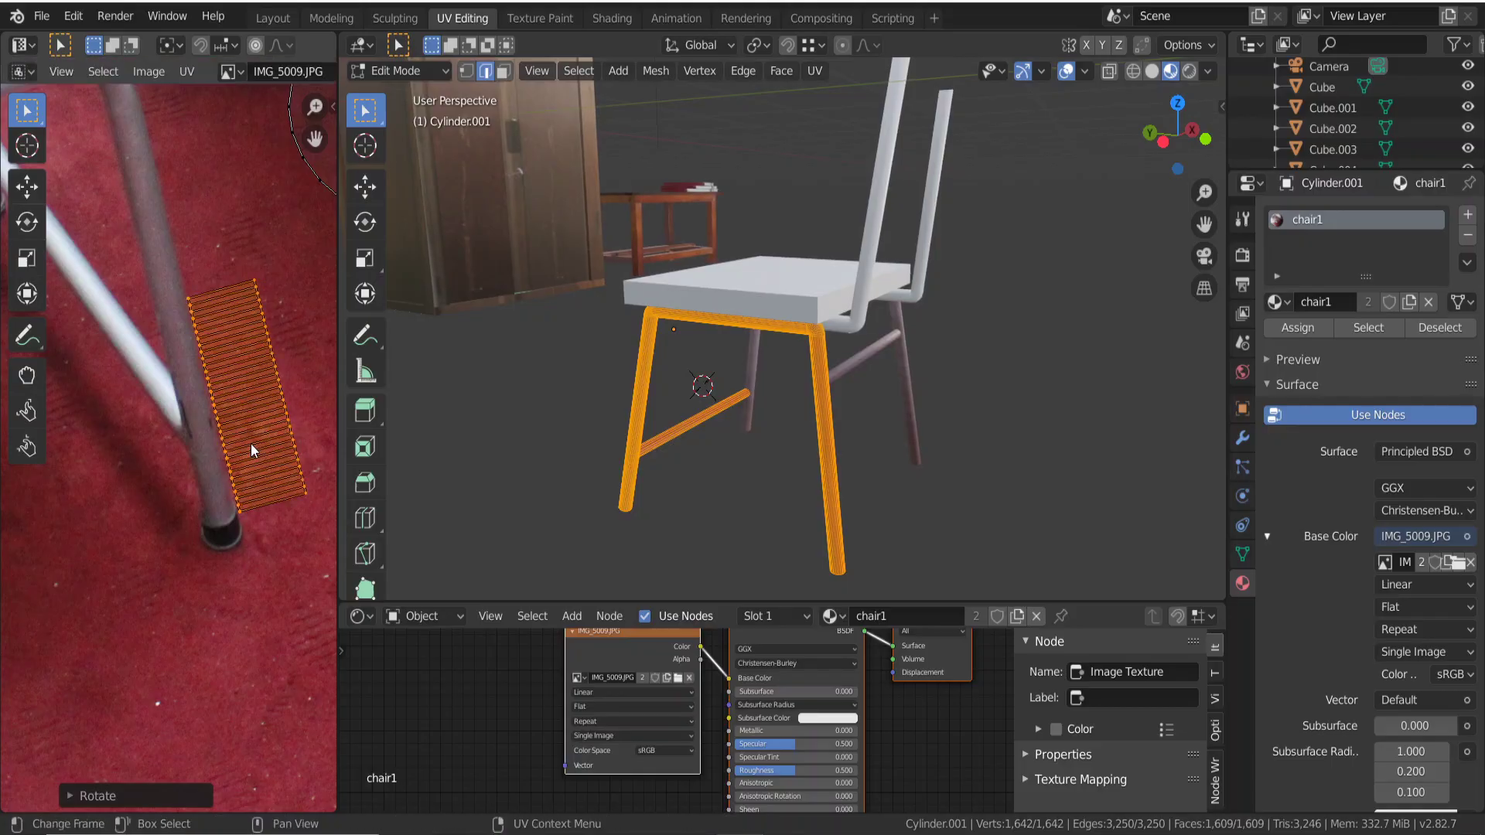
key(x)
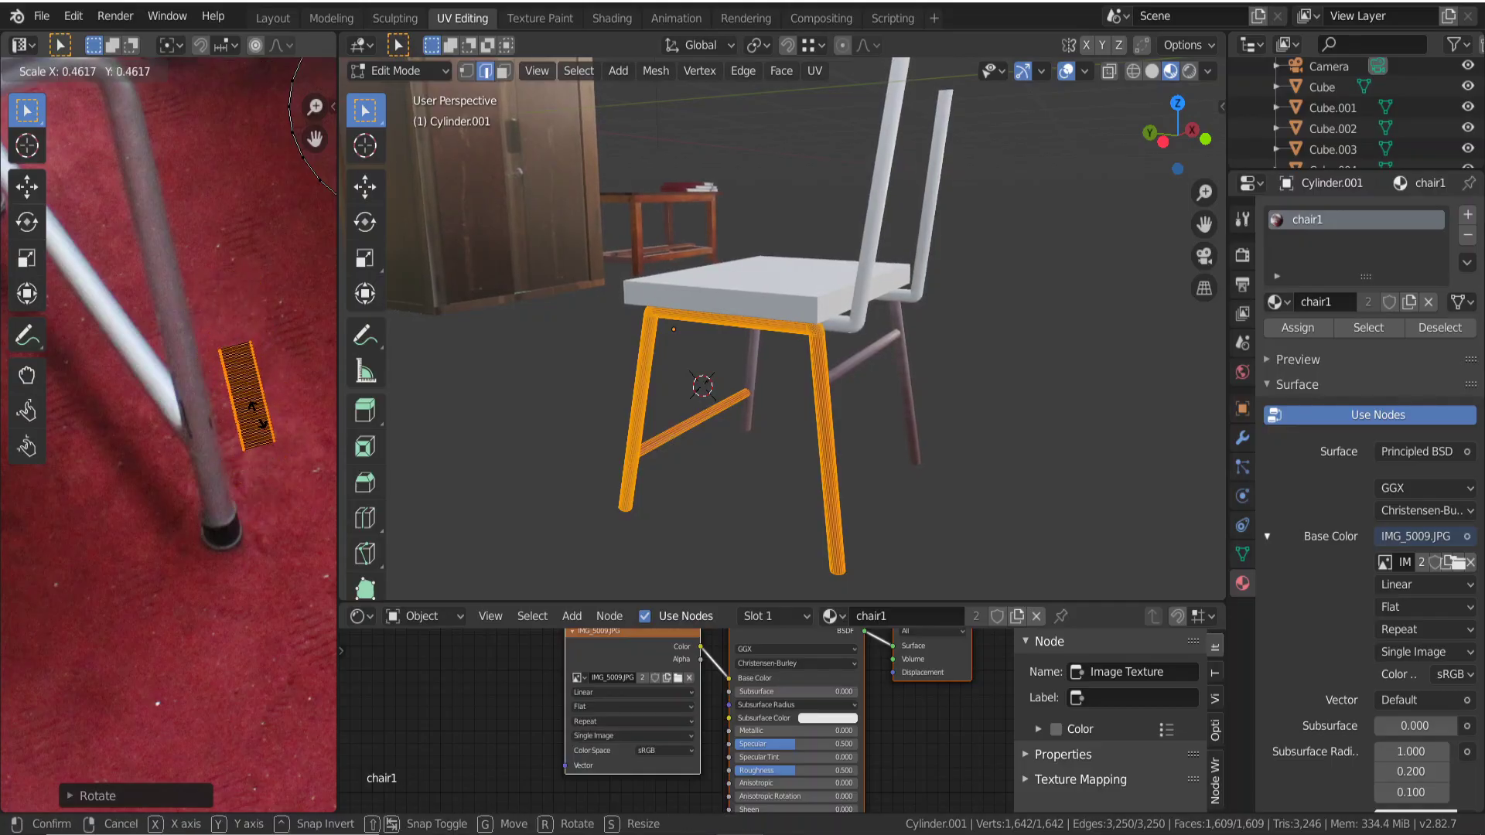
click(249, 399)
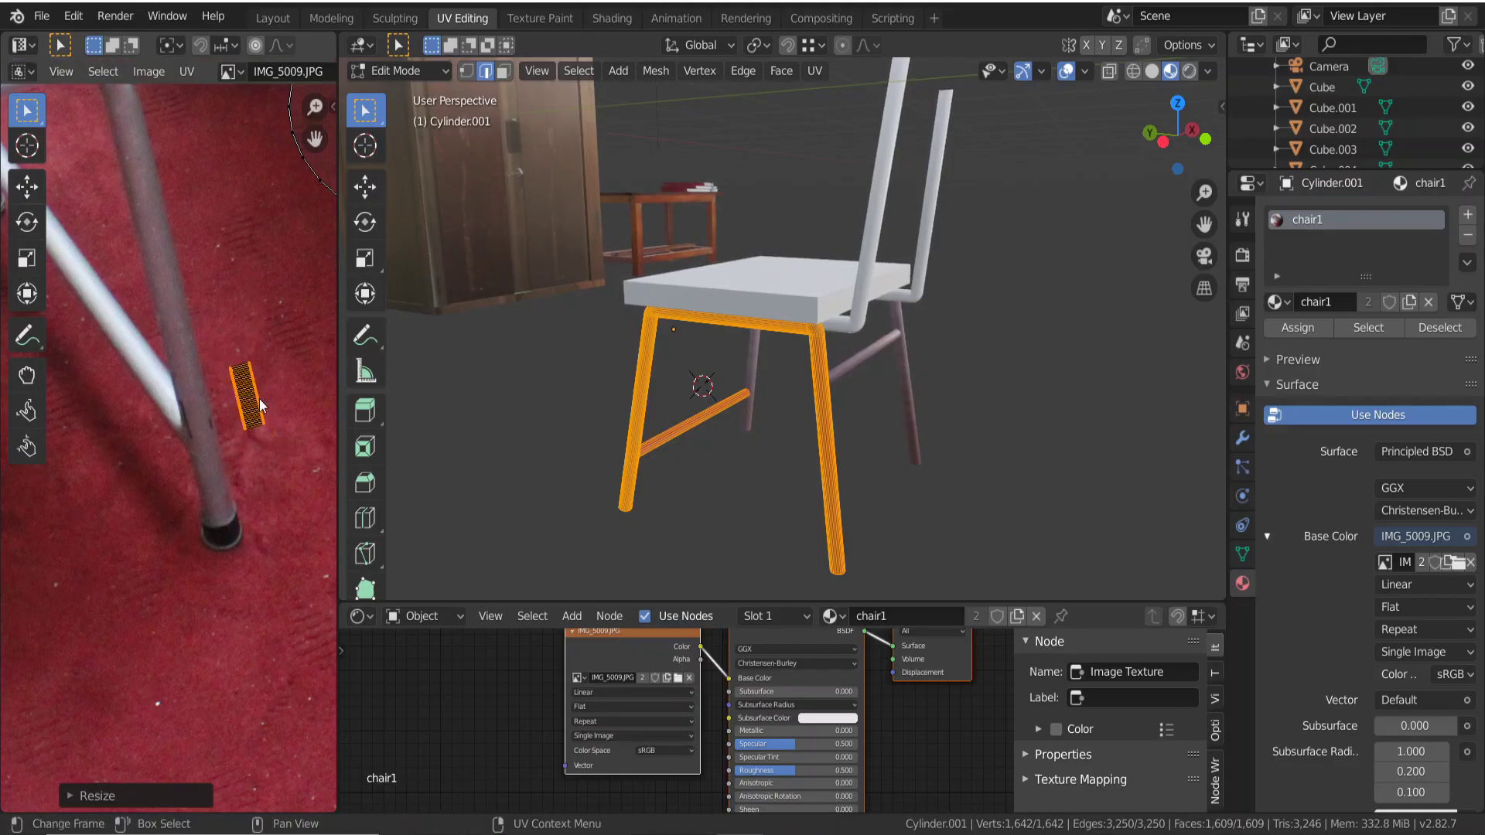
key(g)
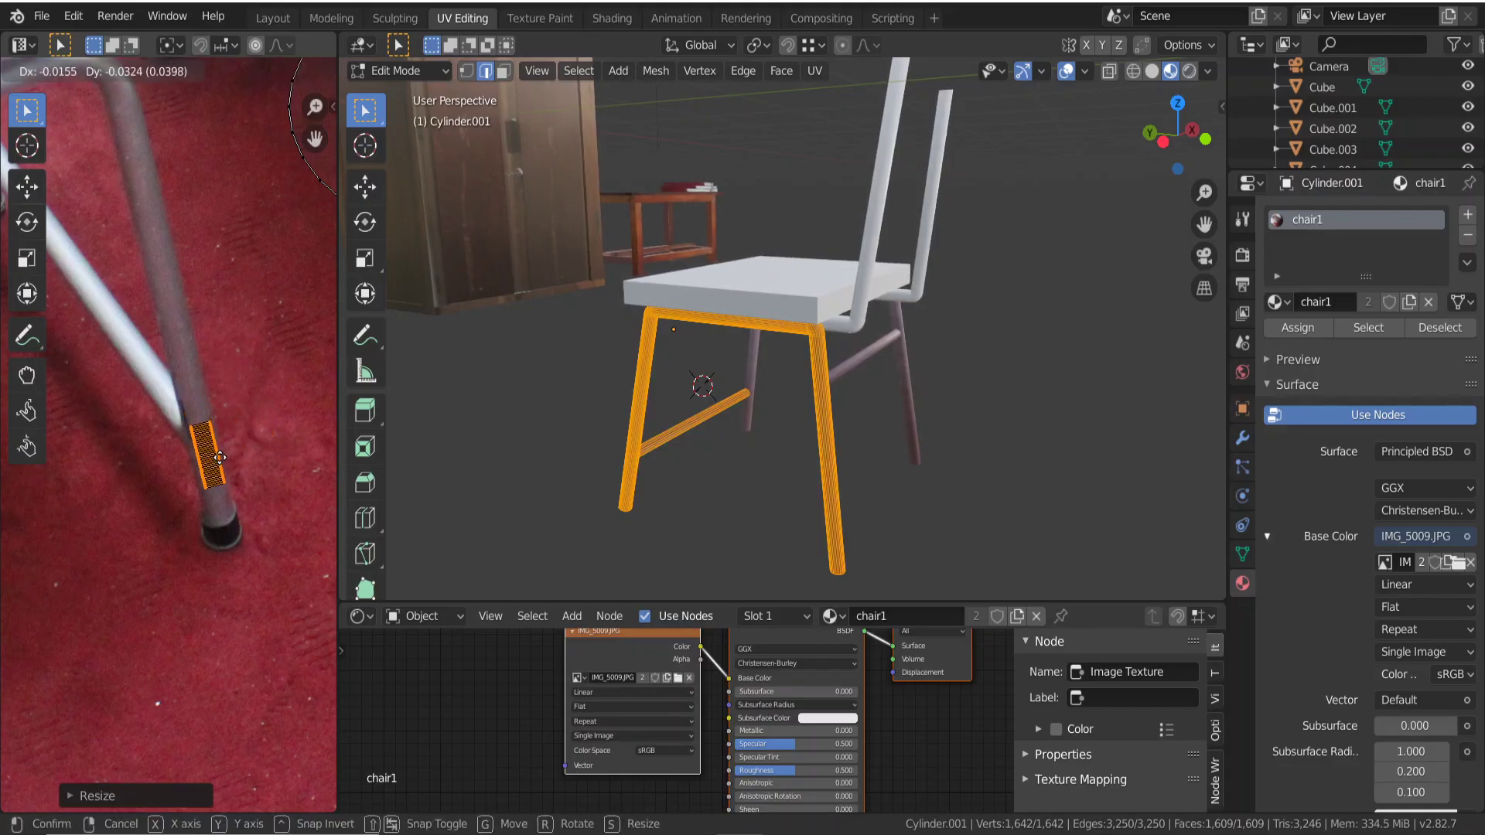
click(219, 458)
key(s)
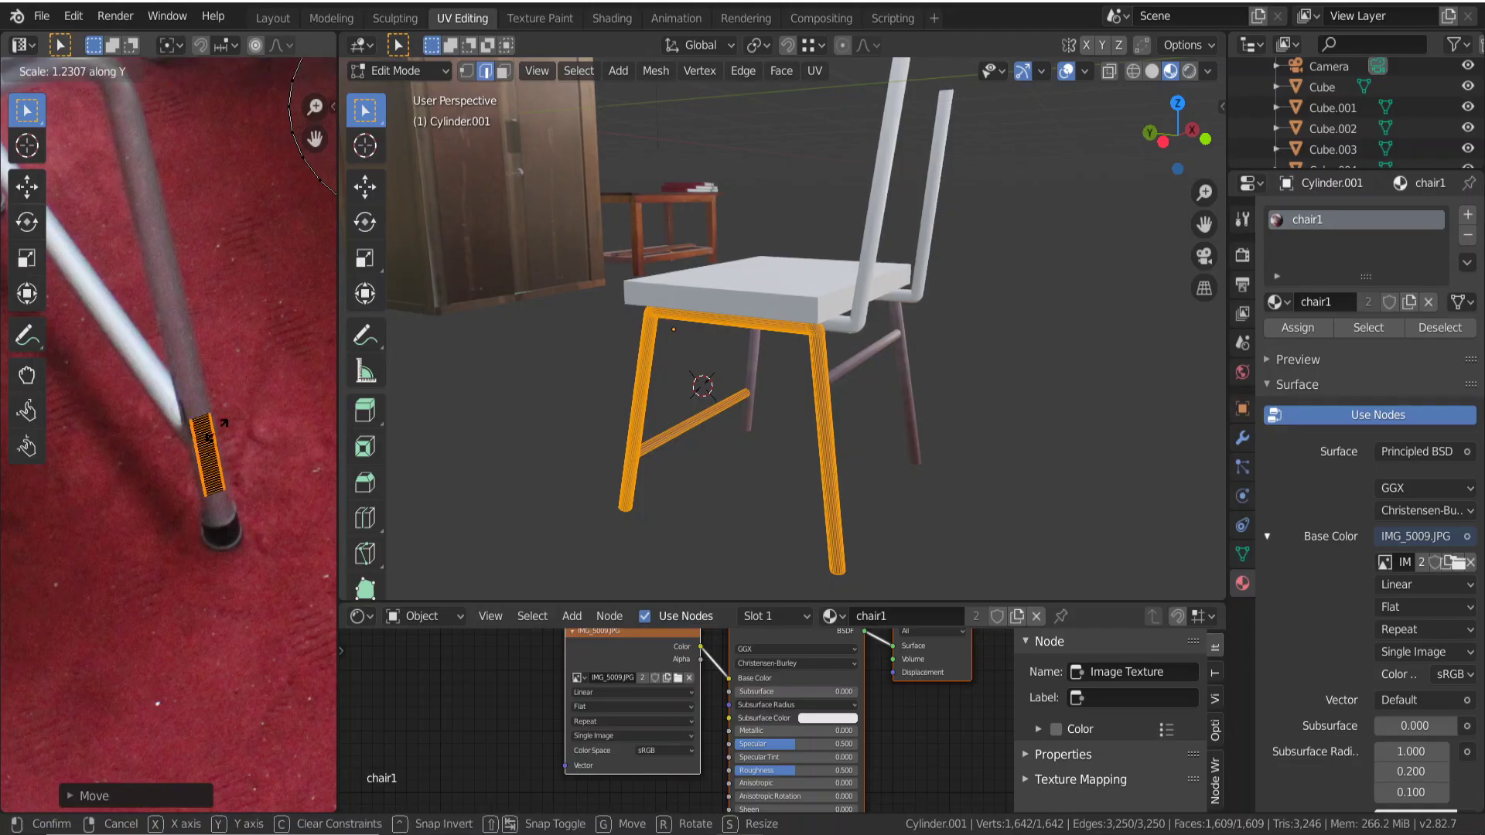
key(y)
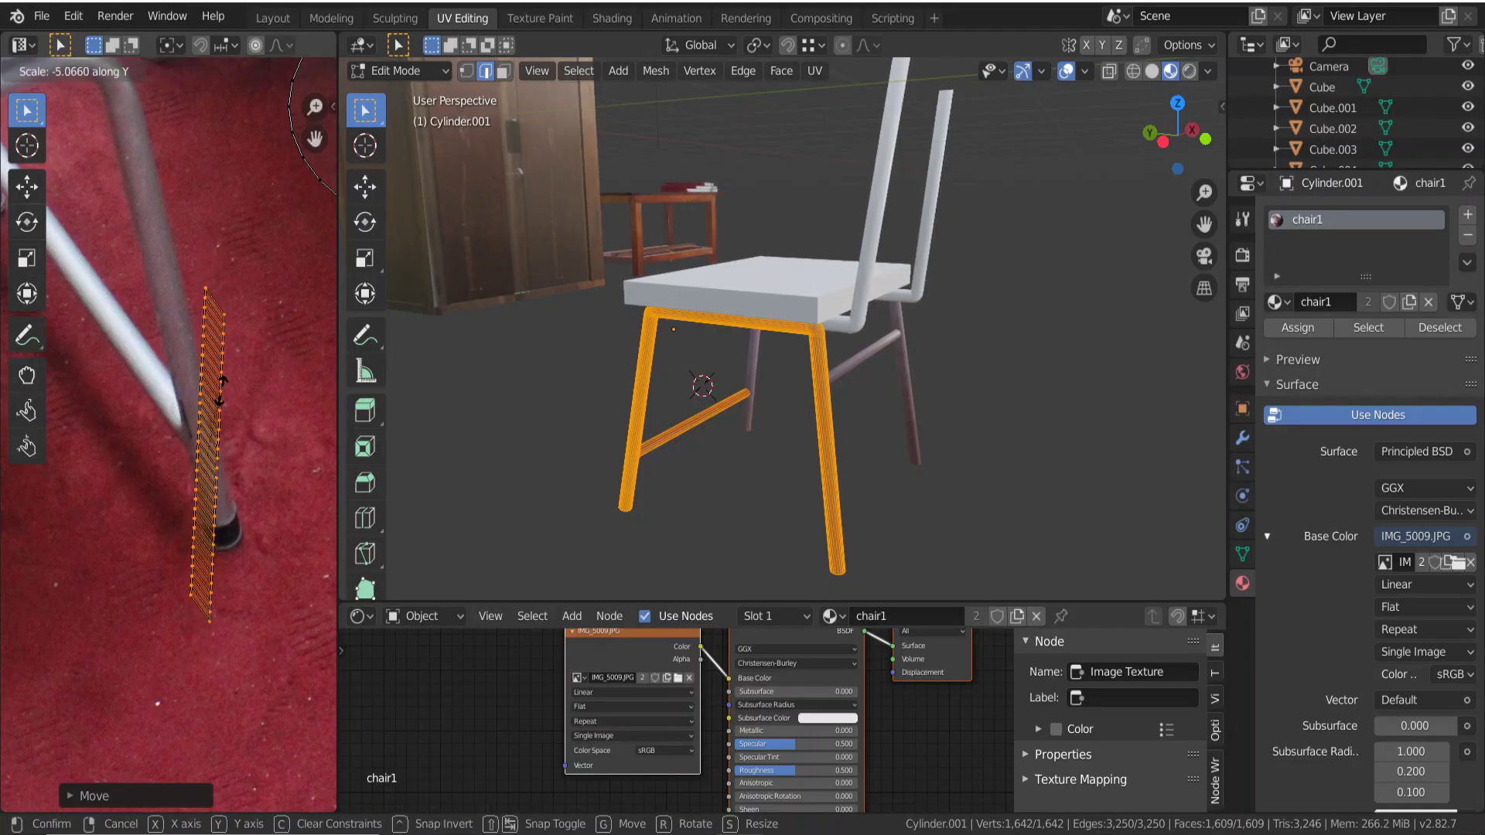
click(225, 391)
key(r)
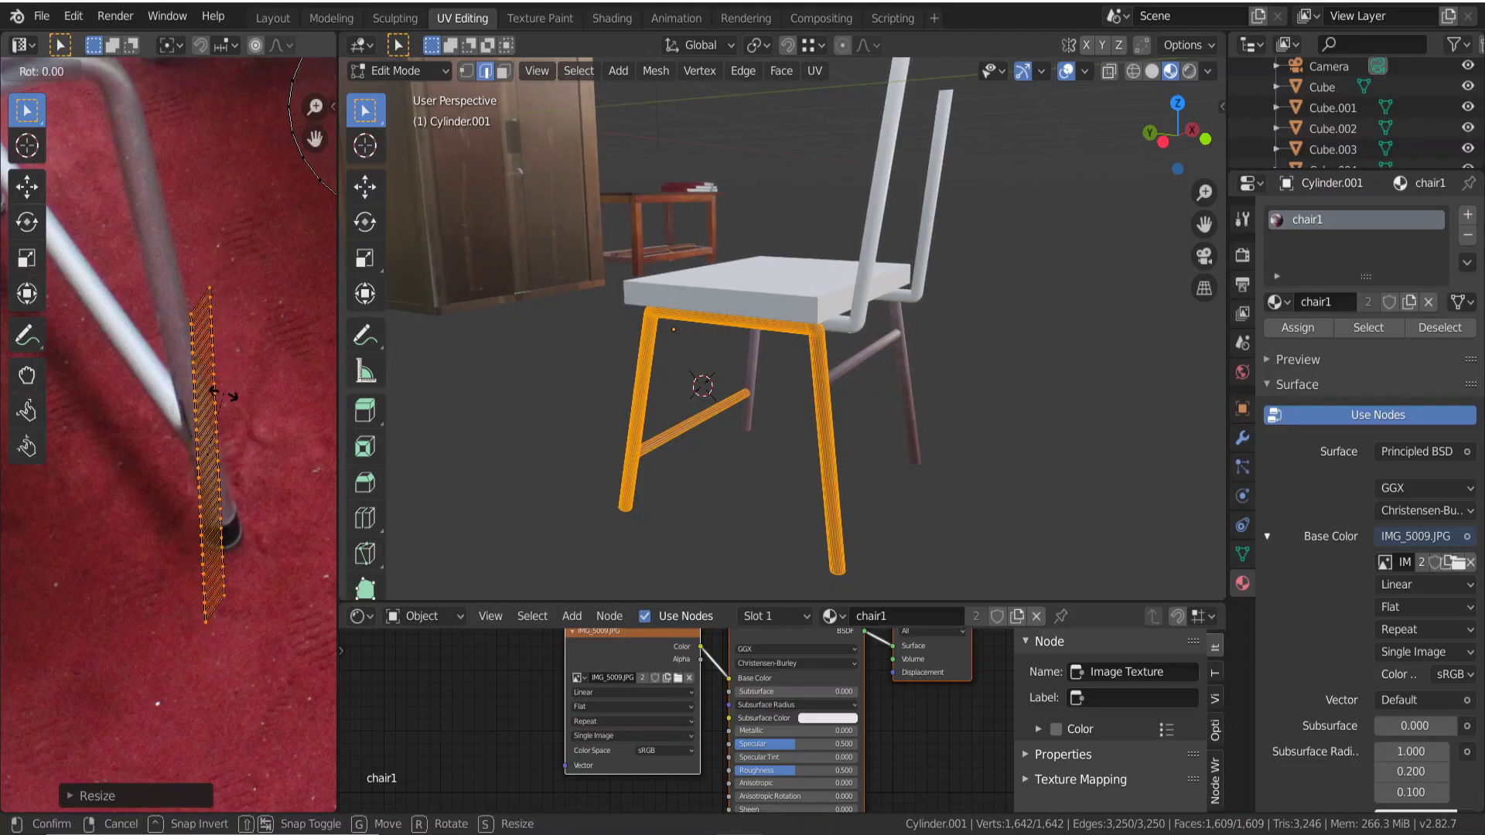
click(217, 381)
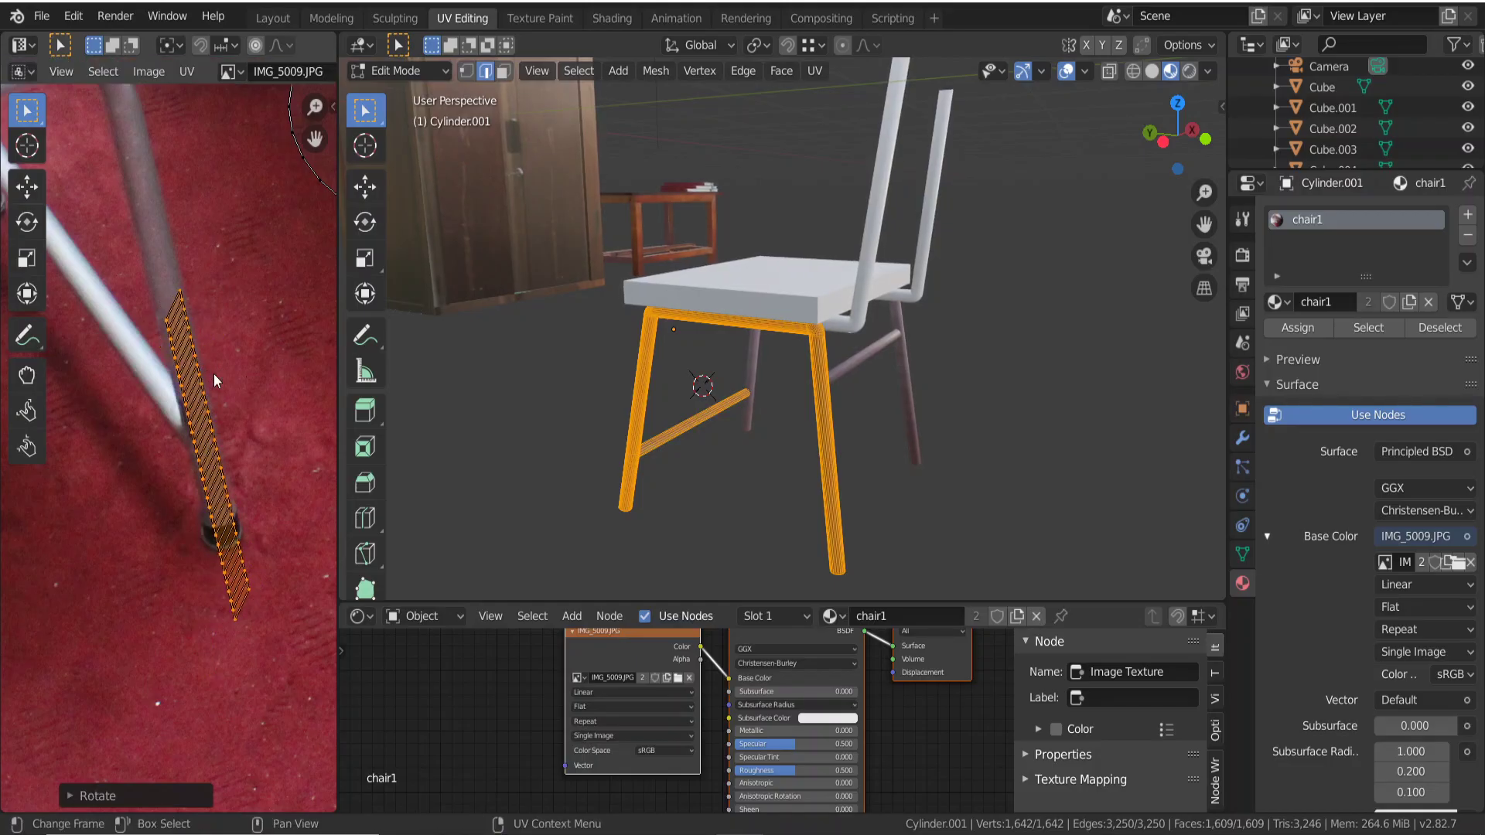
key(g)
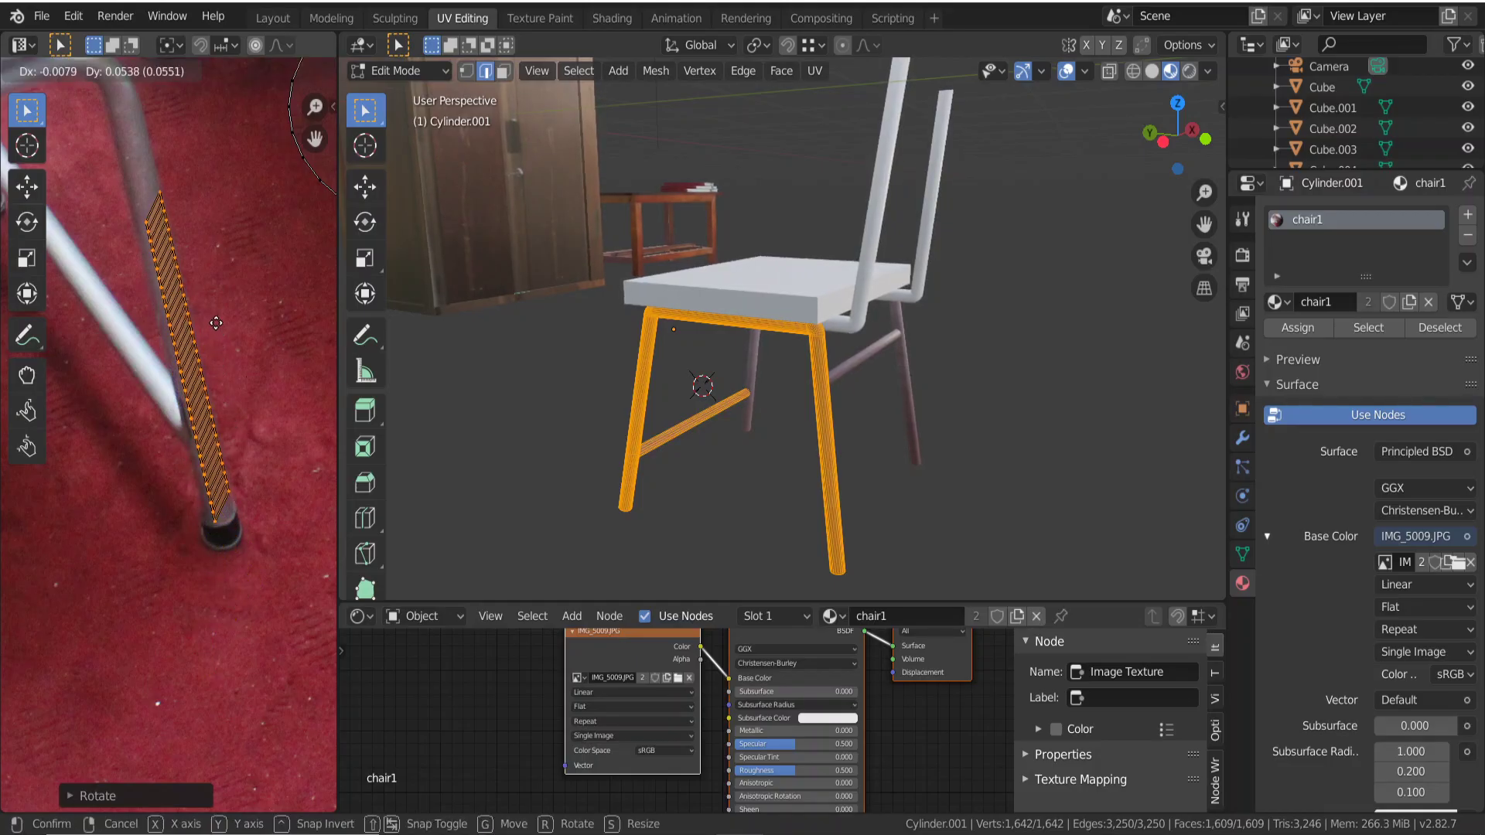
click(209, 319)
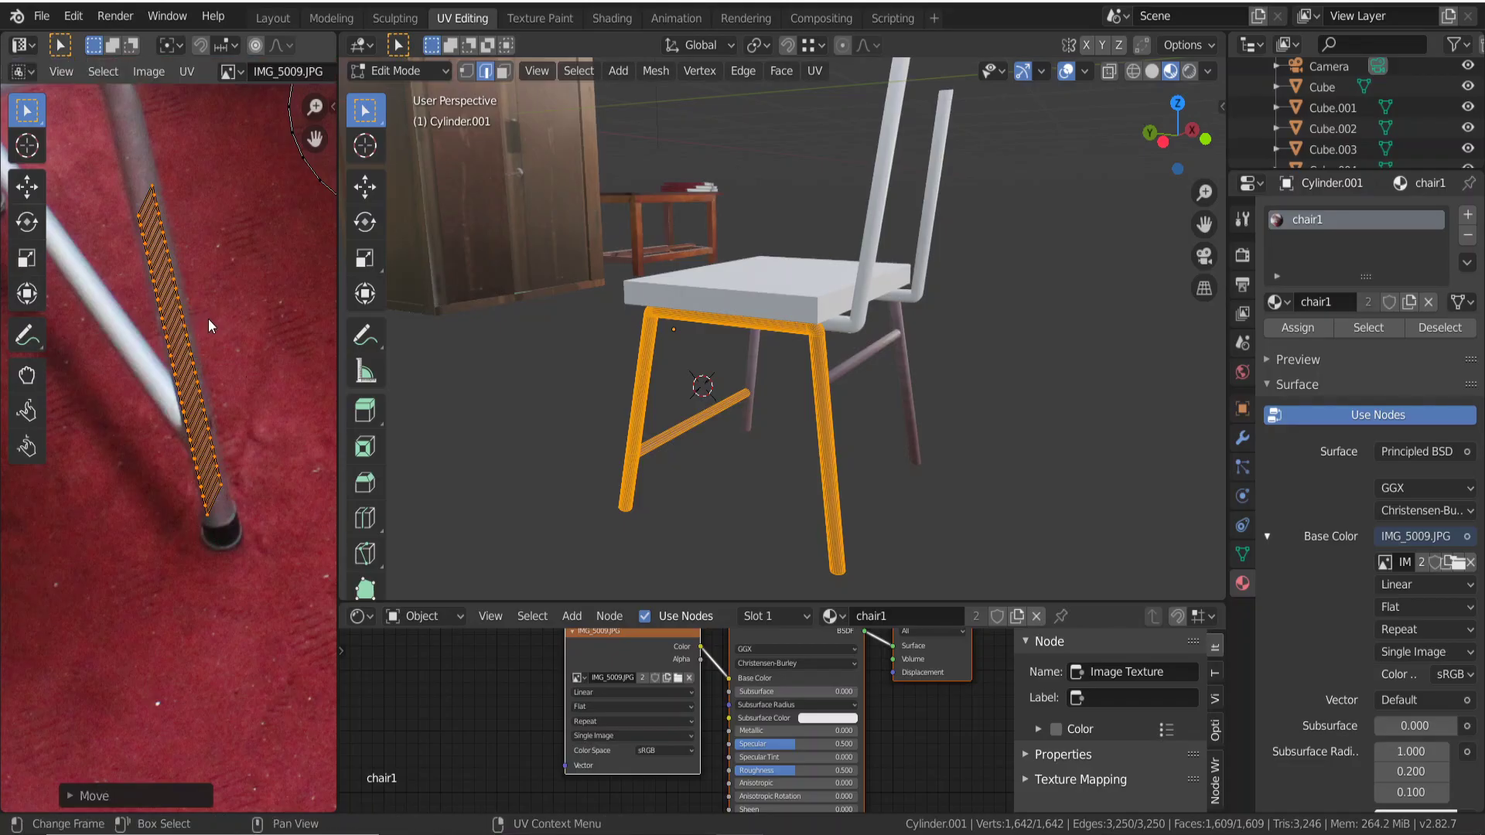
key(Tab)
Deselect all, select backrest rod Cylinder.003 and enter its Edit Mode.
click(542, 396)
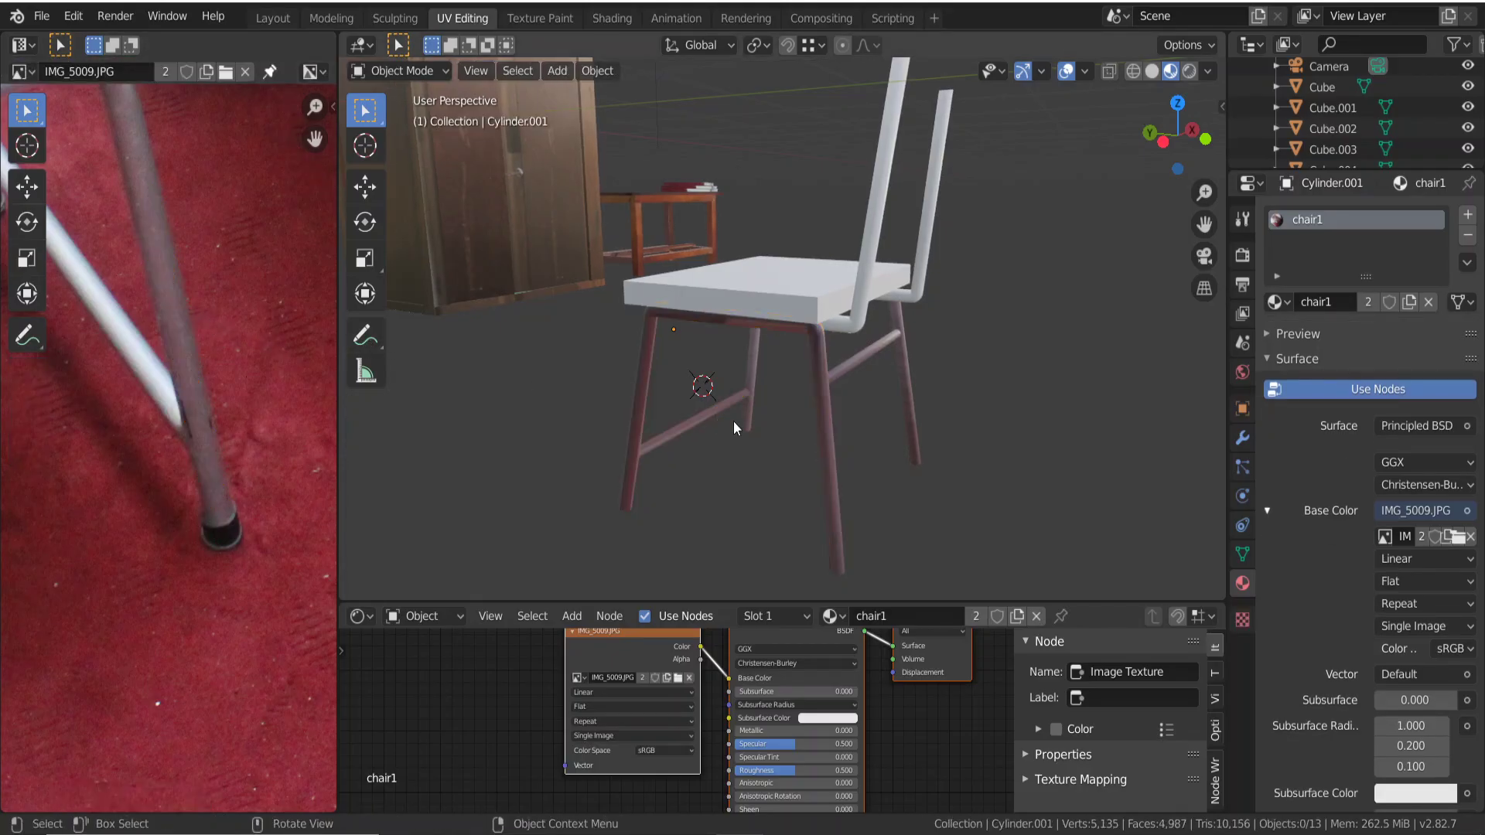
scroll(764, 422, up, 2)
scroll(765, 422, up, 2)
mouse_move(764, 423)
middle_down()
mouse_move(745, 407)
mouse_move(788, 428)
mouse_move(795, 456)
mouse_move(662, 437)
mouse_move(662, 420)
middle_up()
scroll(800, 387, down, 3)
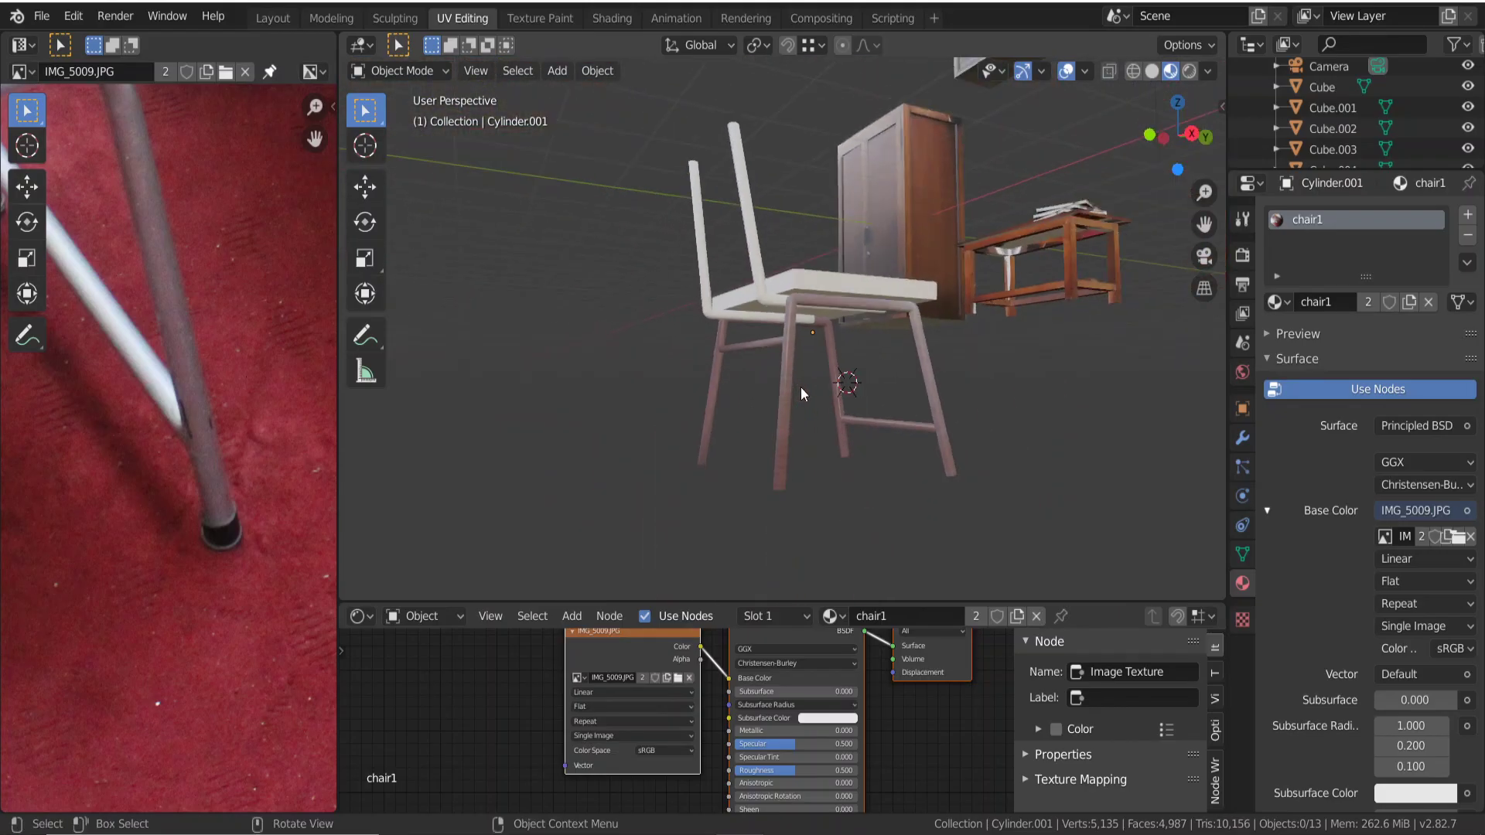
mouse_move(800, 386)
middle_down()
mouse_move(830, 456)
mouse_move(805, 439)
middle_up()
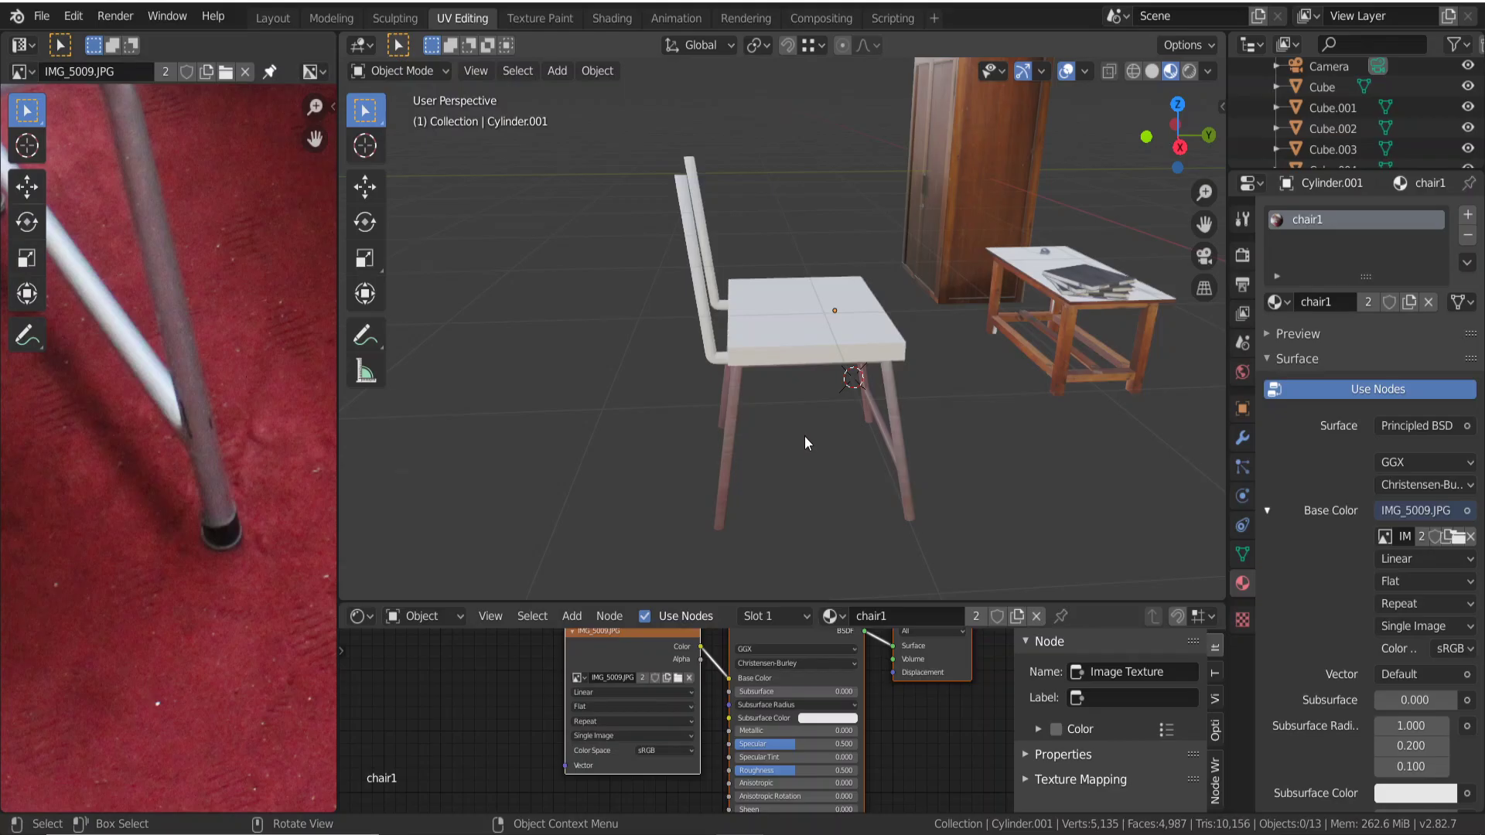
scroll(804, 436, down, 3)
scroll(804, 425, up, 3)
click(703, 328)
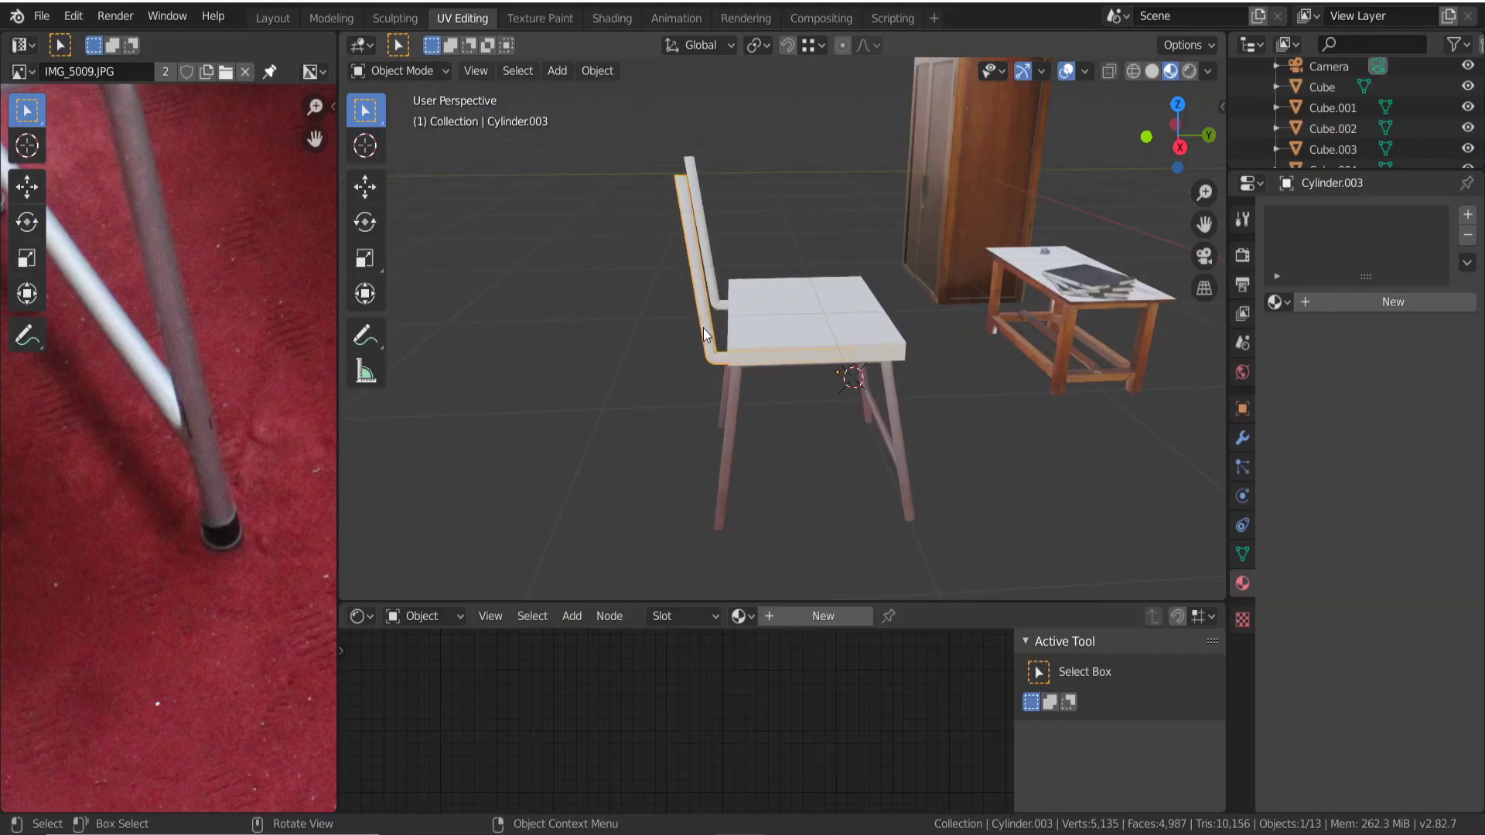
middle_drag(704, 327, 767, 342)
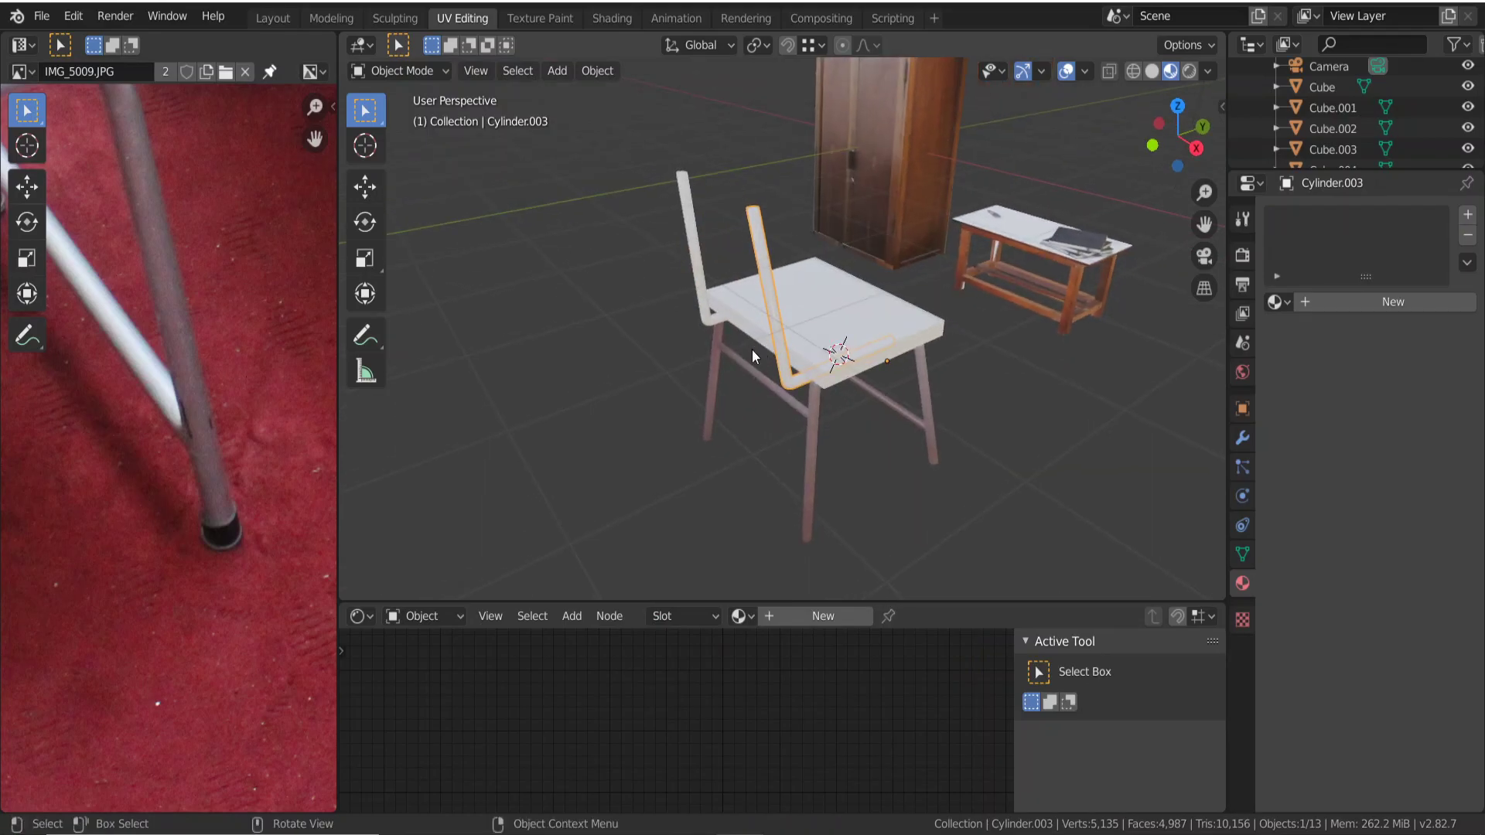
key(Tab)
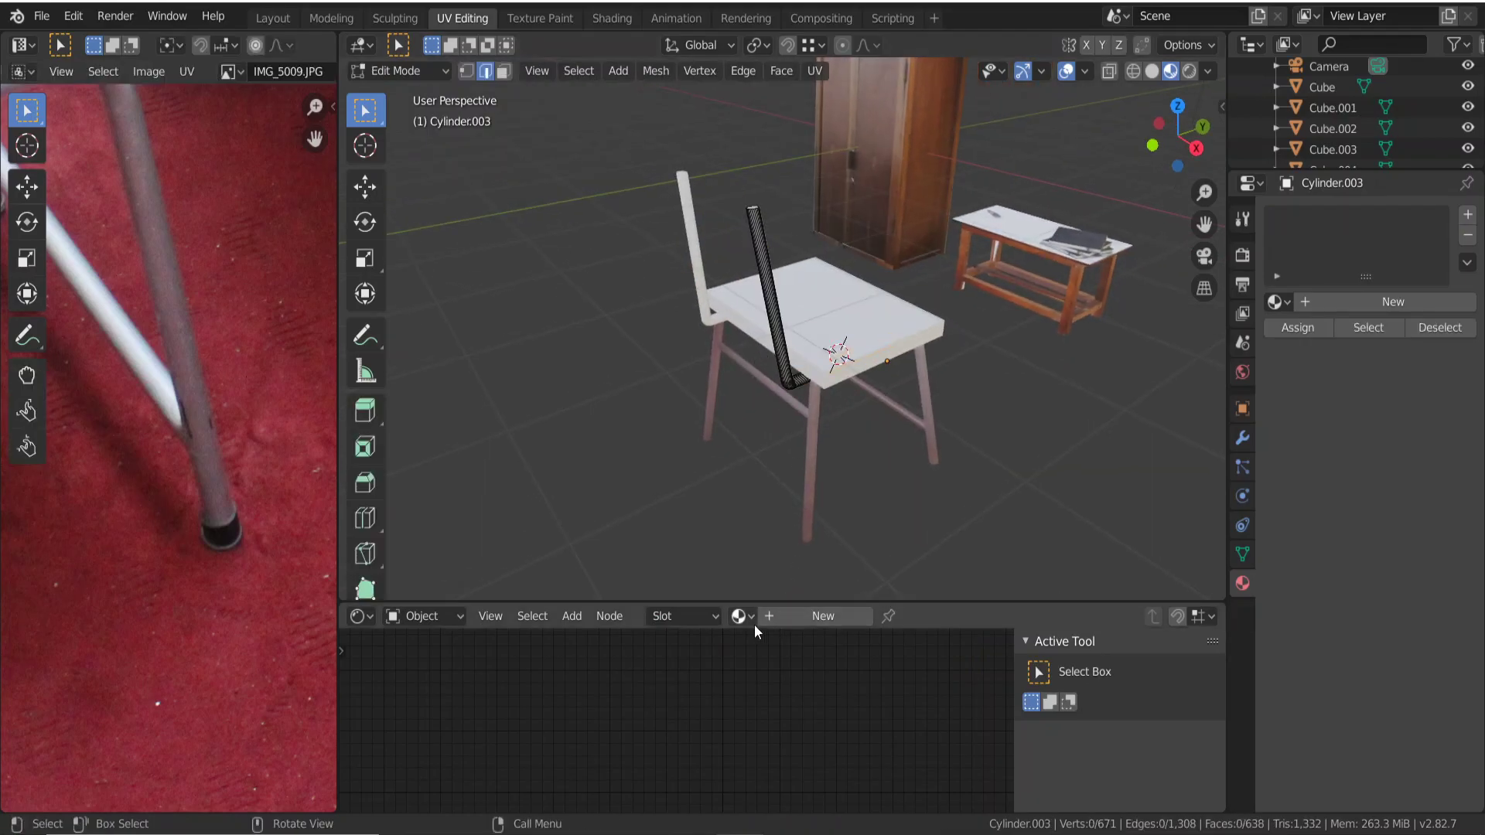
Assign the chair1 material to the rod, select its whole mesh and shrink its UVs.
click(750, 620)
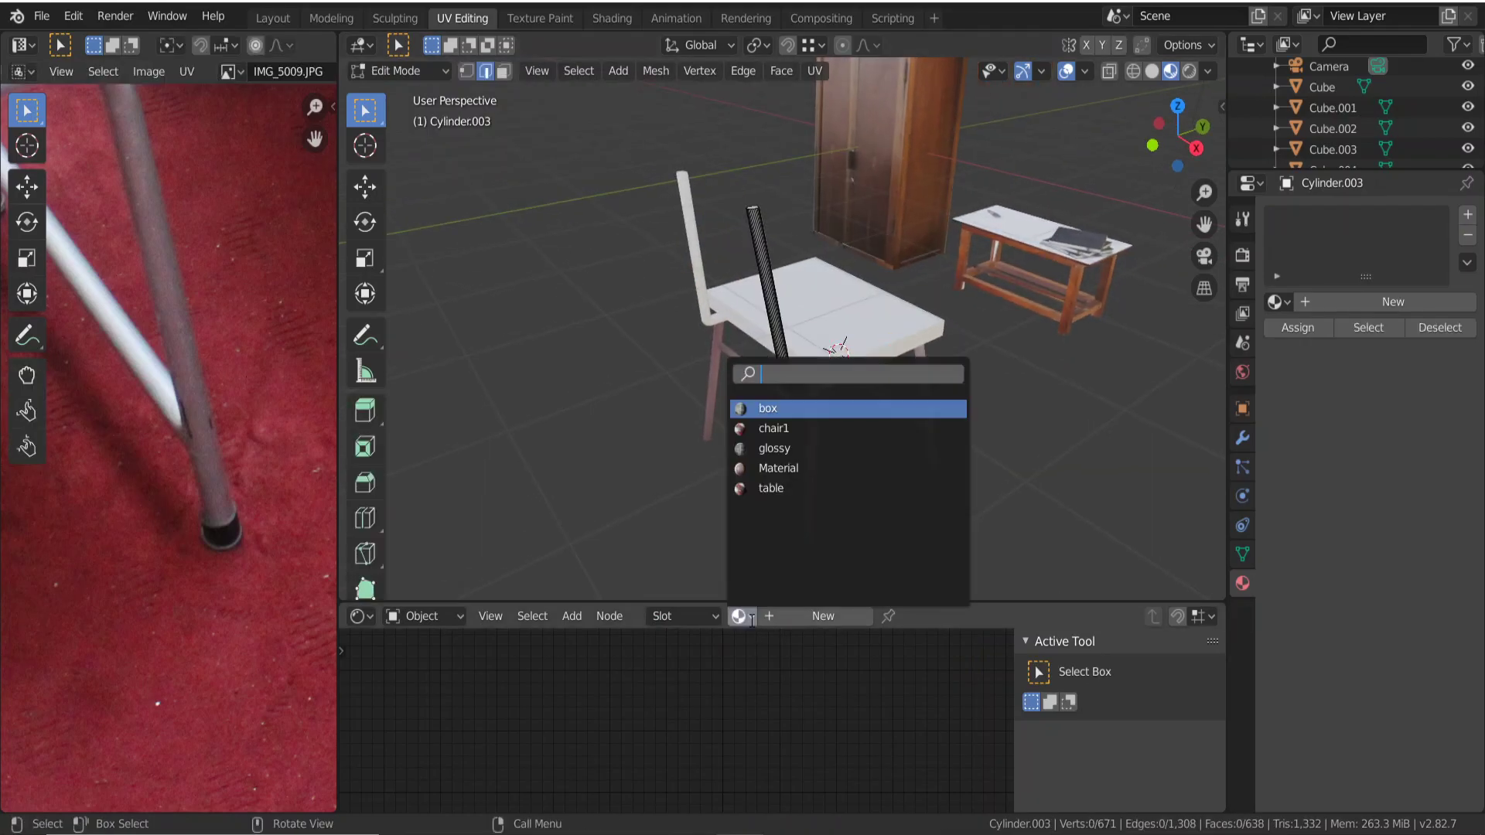
click(787, 434)
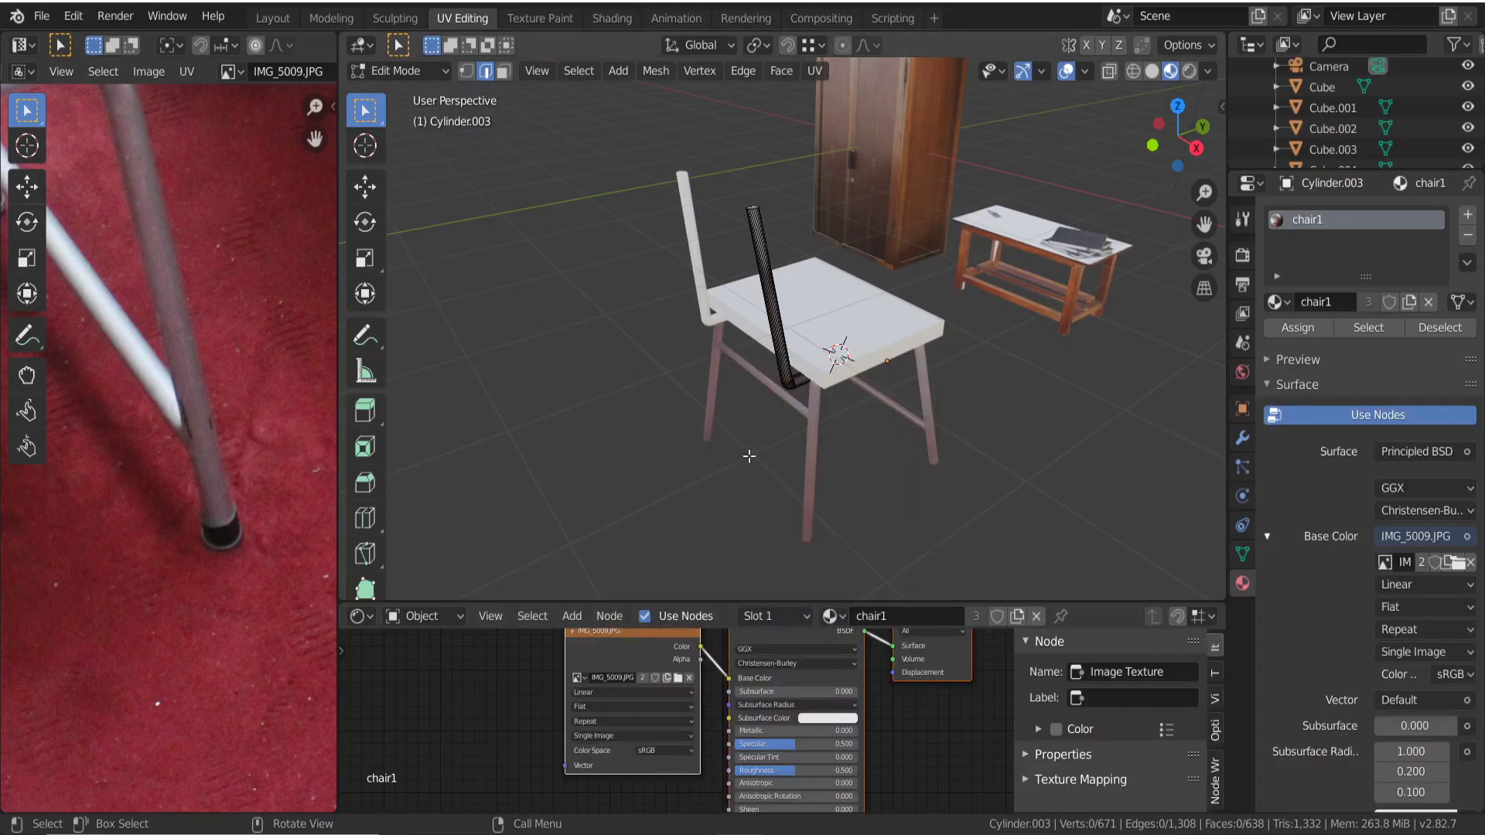
key(Tab)
key(Tab)
key(a)
scroll(235, 400, down, 3)
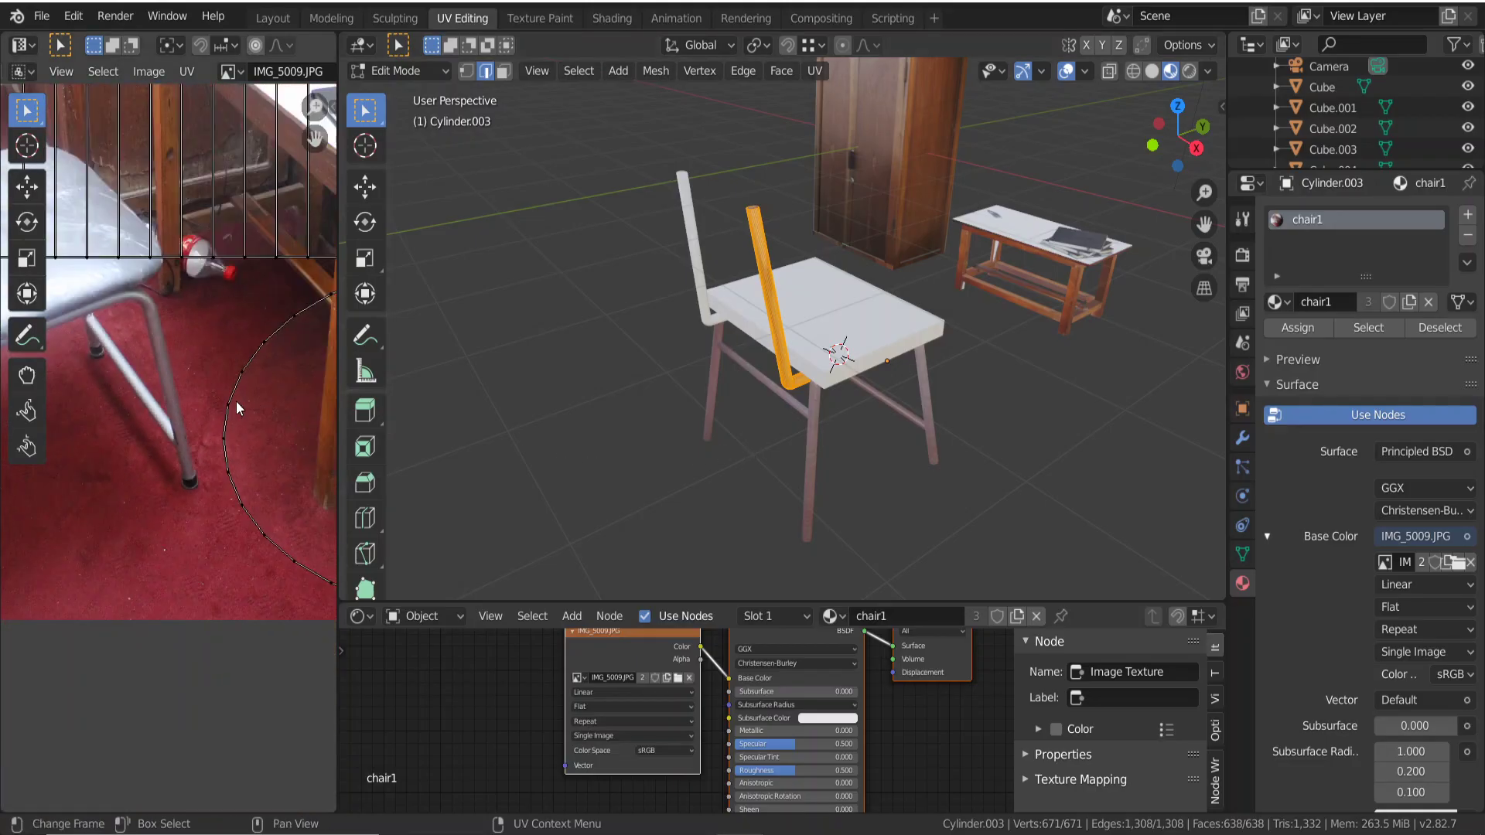
scroll(235, 401, down, 2)
scroll(238, 410, down, 2)
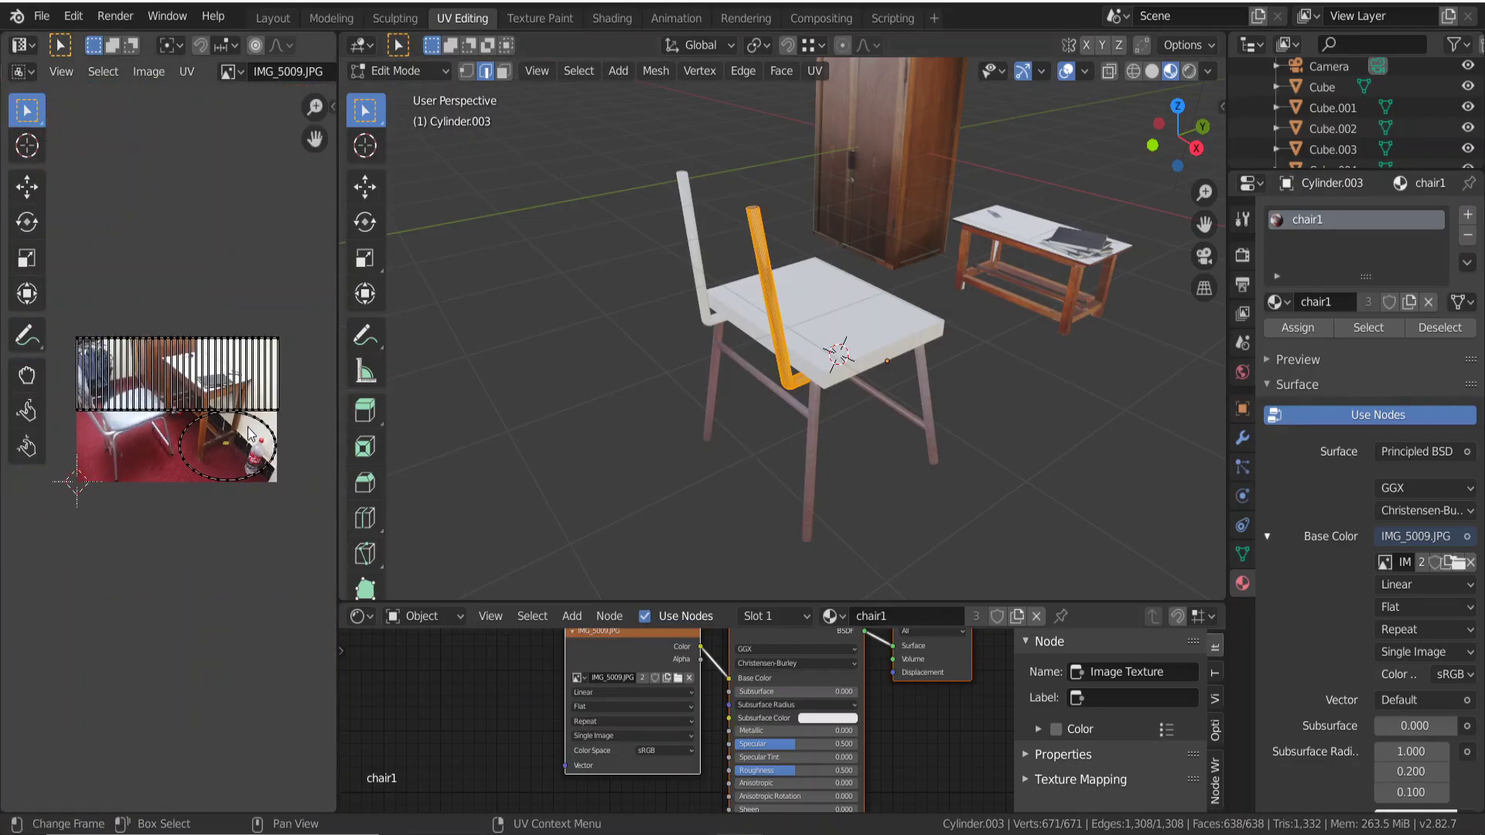
key(a)
key(s)
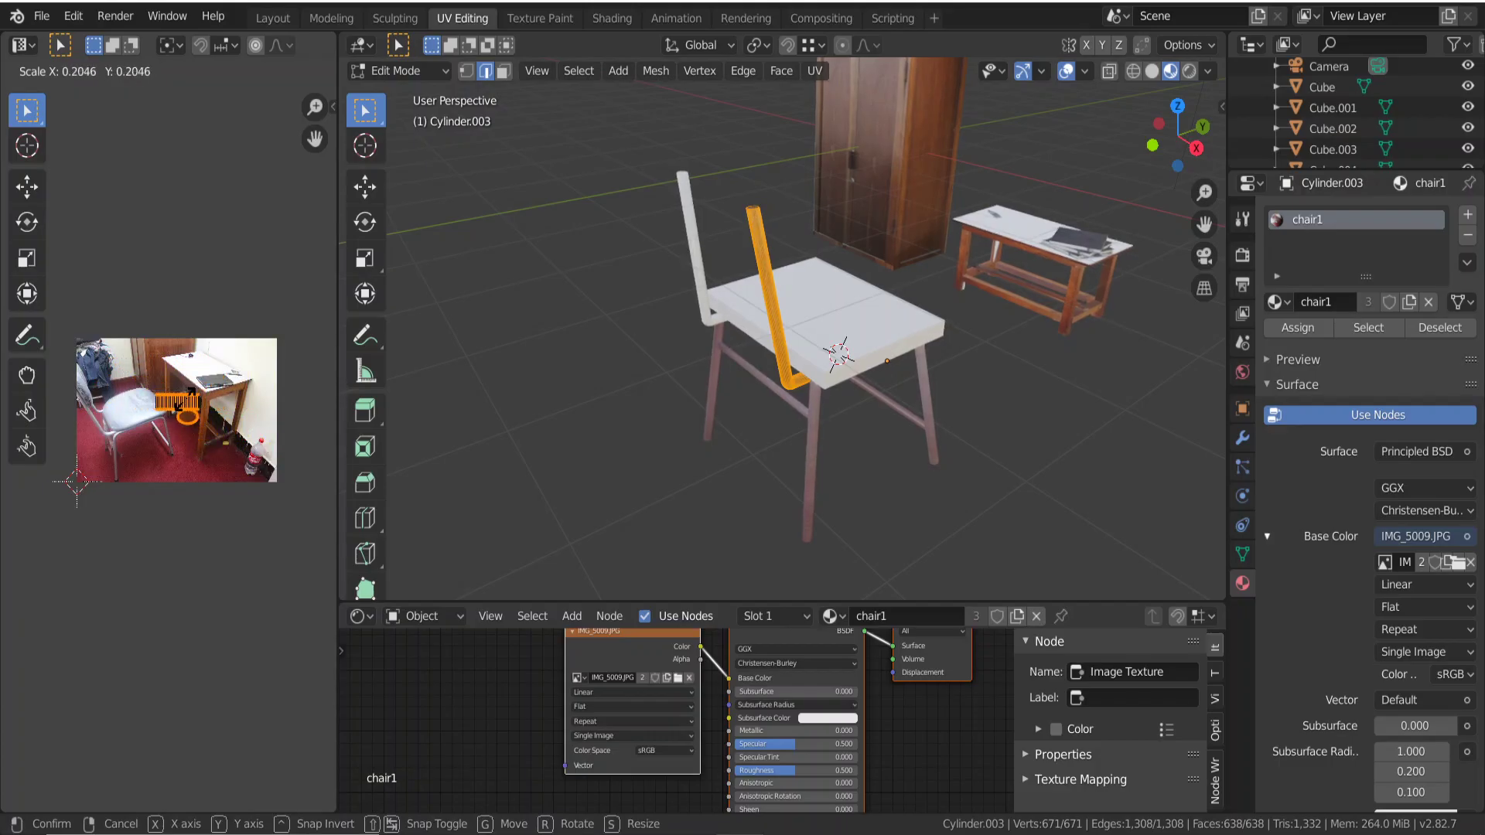
click(174, 425)
Scale the rod's UV island down, rotate it to the tube's angle and place it on the leg.
scroll(174, 428, up, 3)
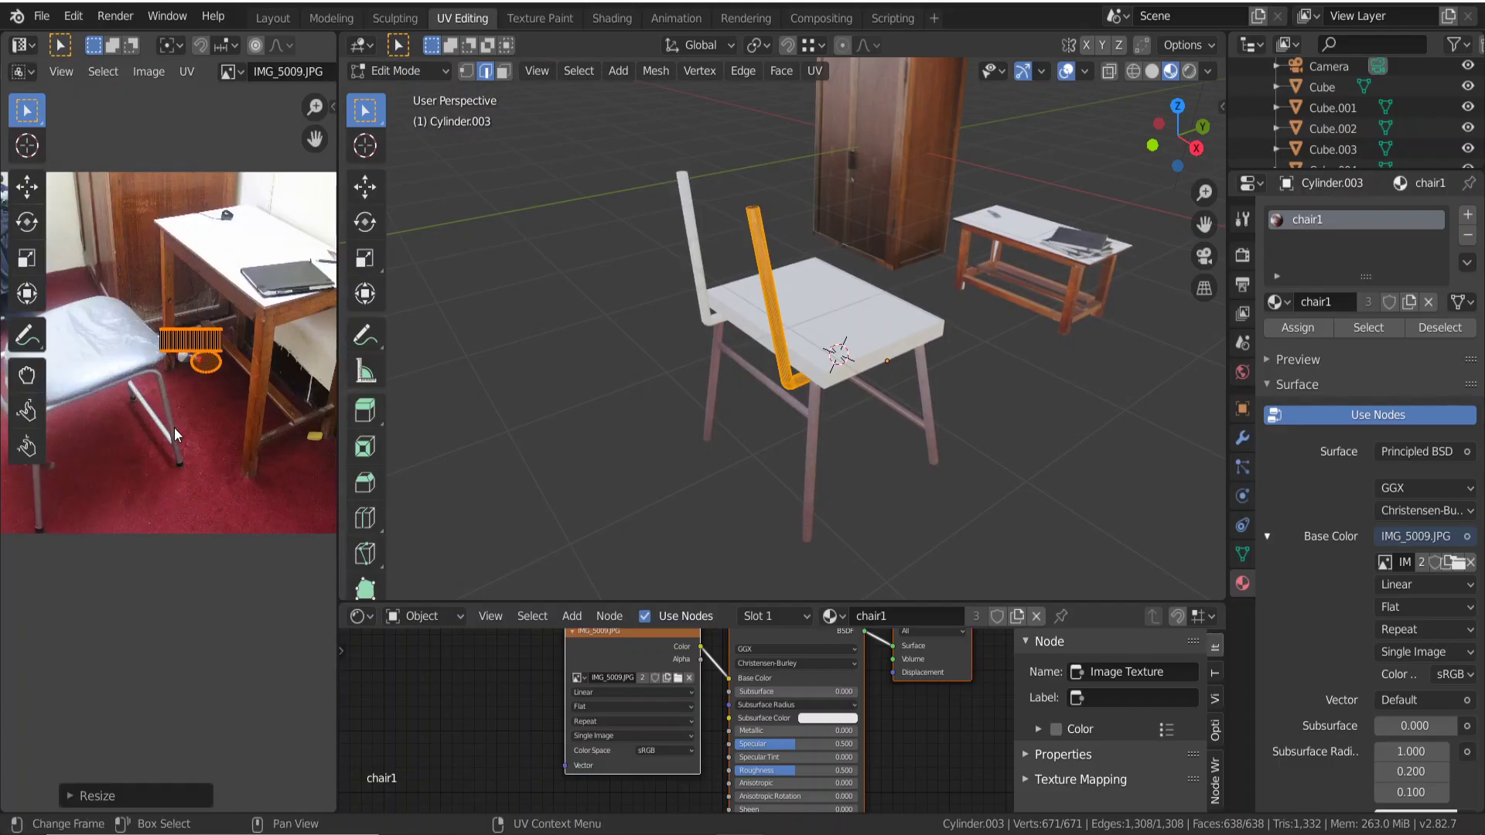
scroll(174, 429, up, 2)
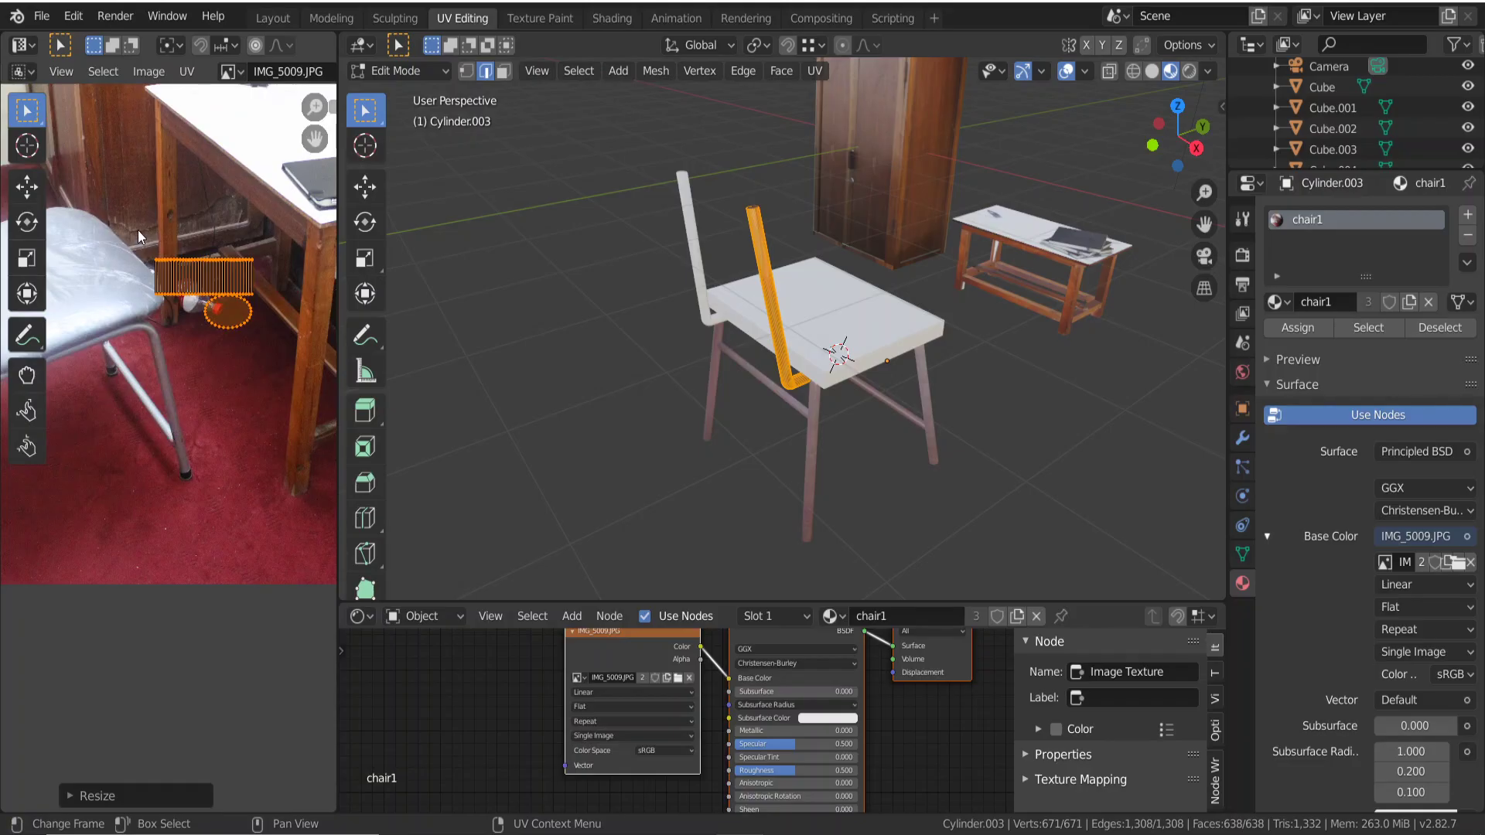
drag(133, 221, 299, 372)
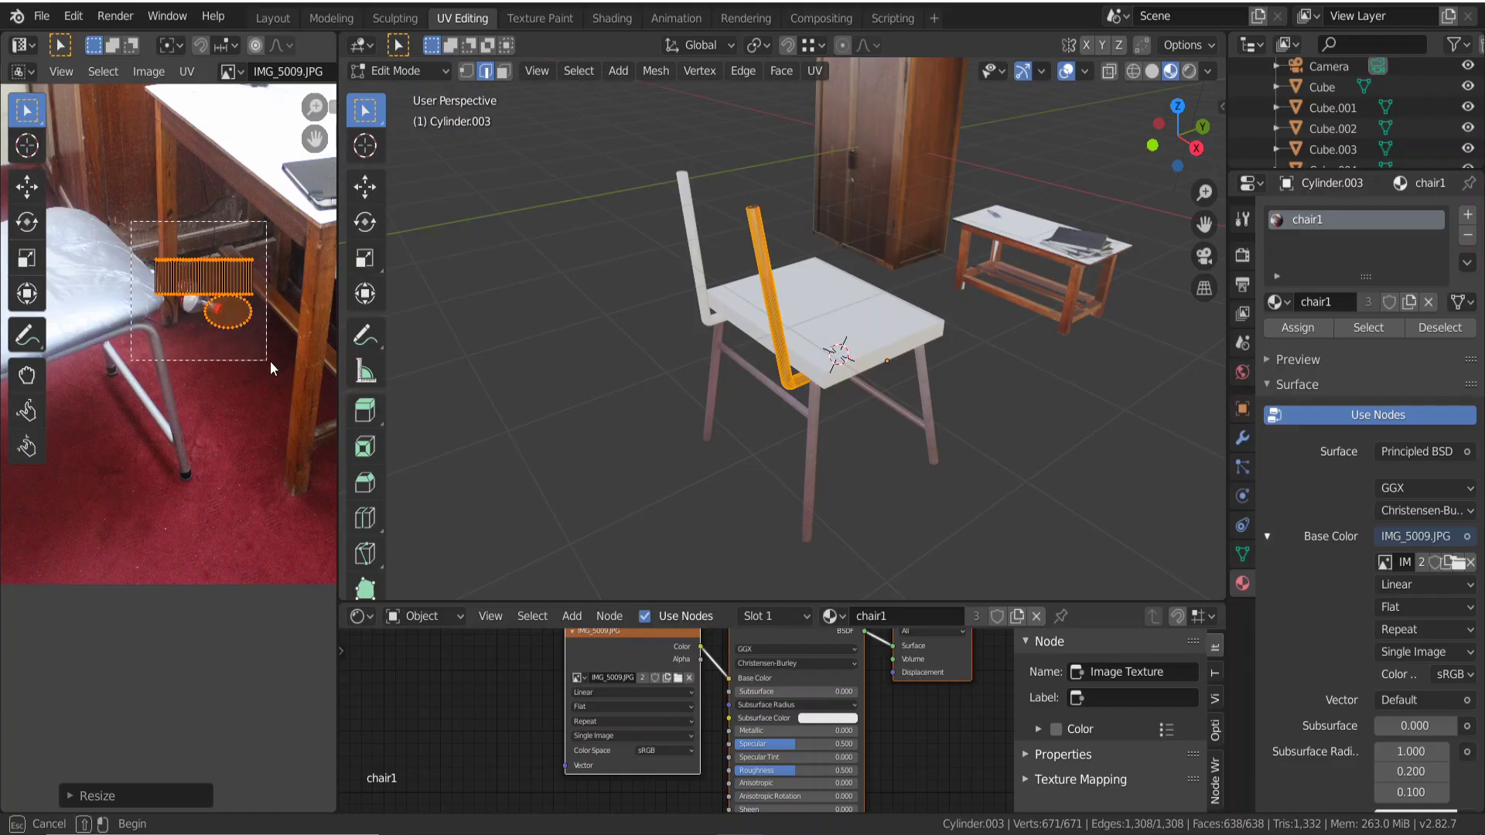
key(s)
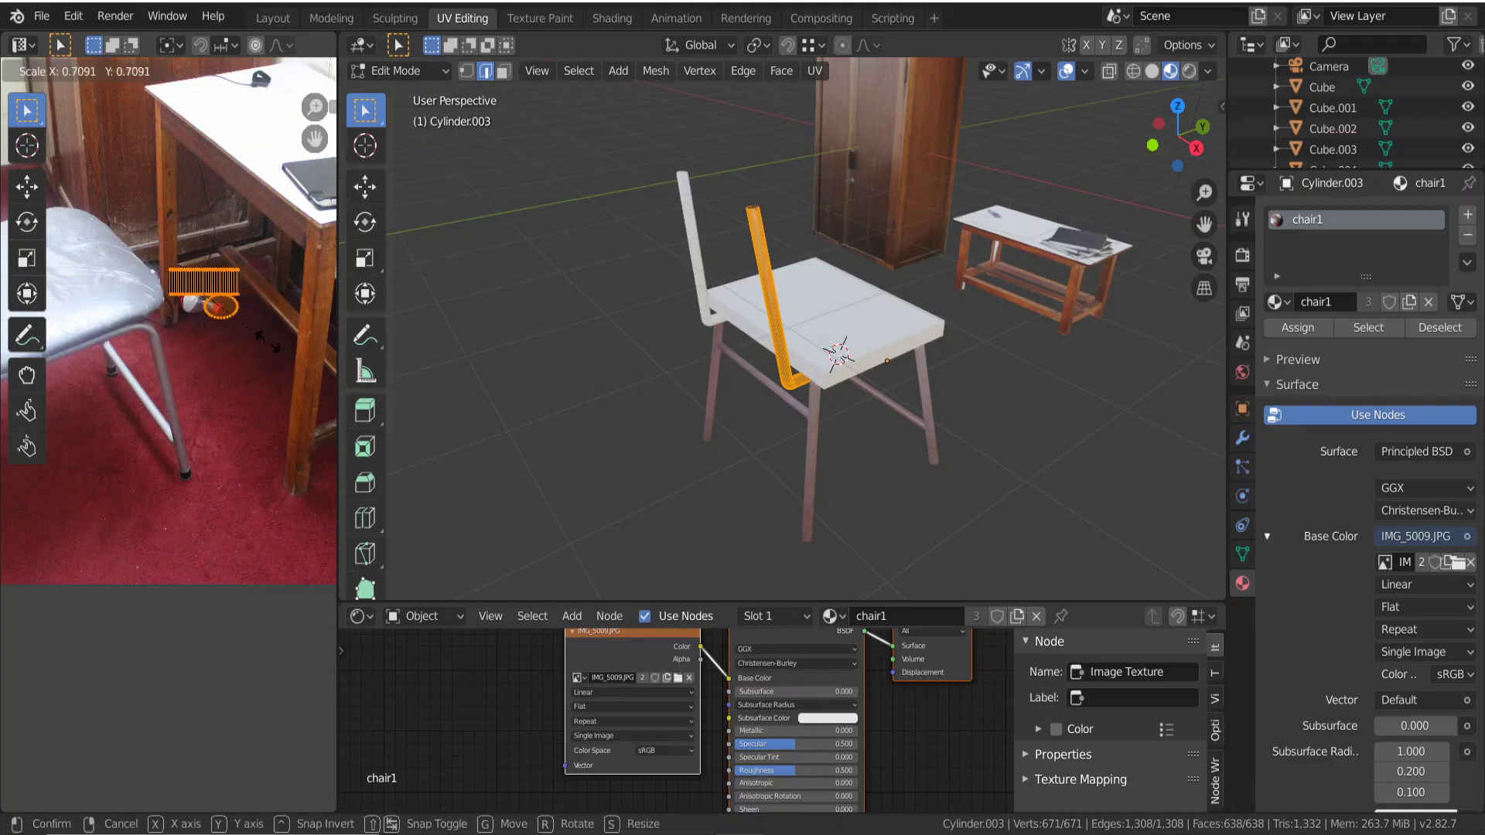
click(237, 322)
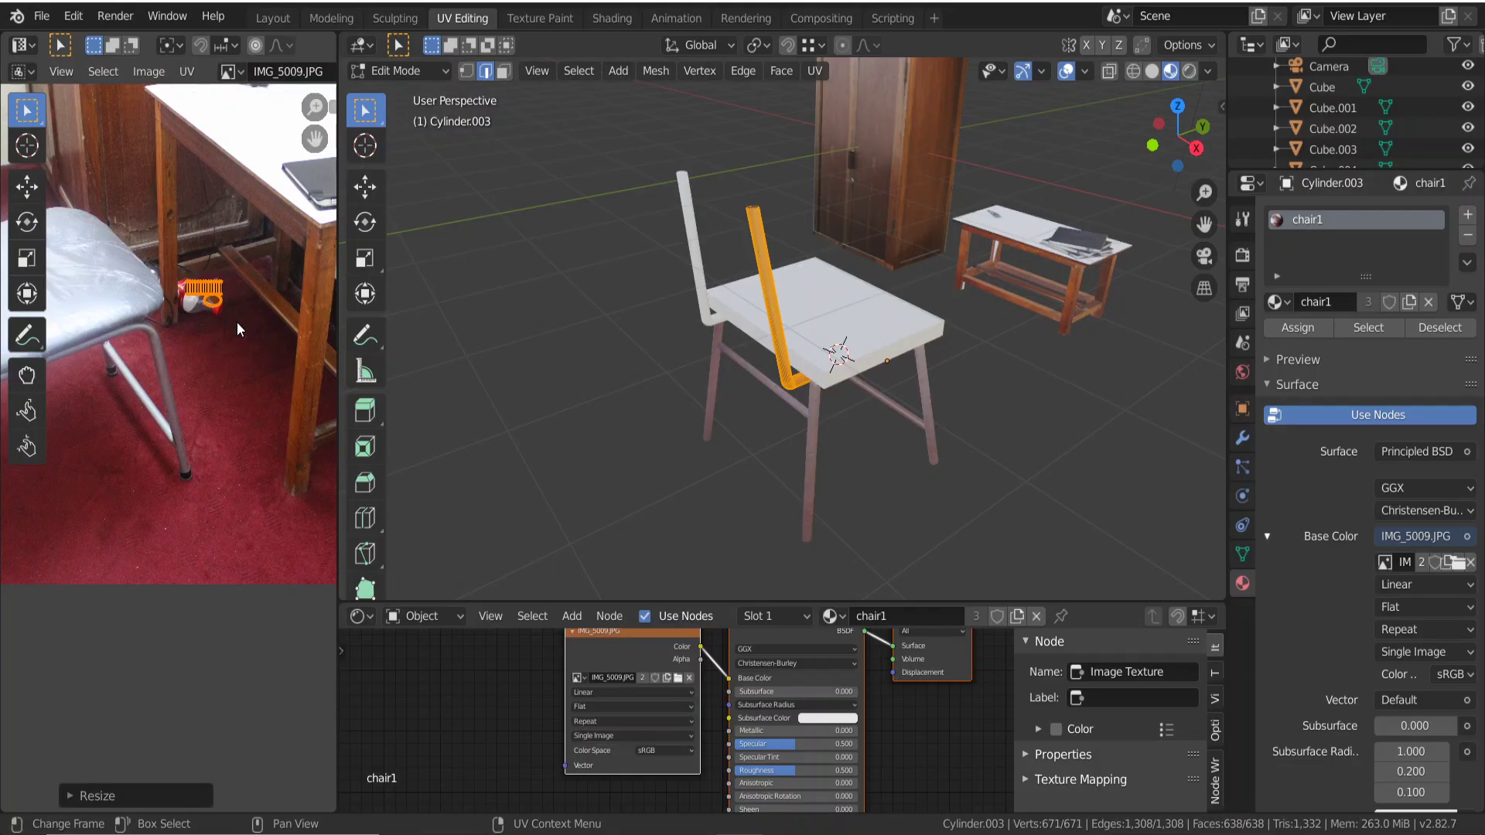
key(r)
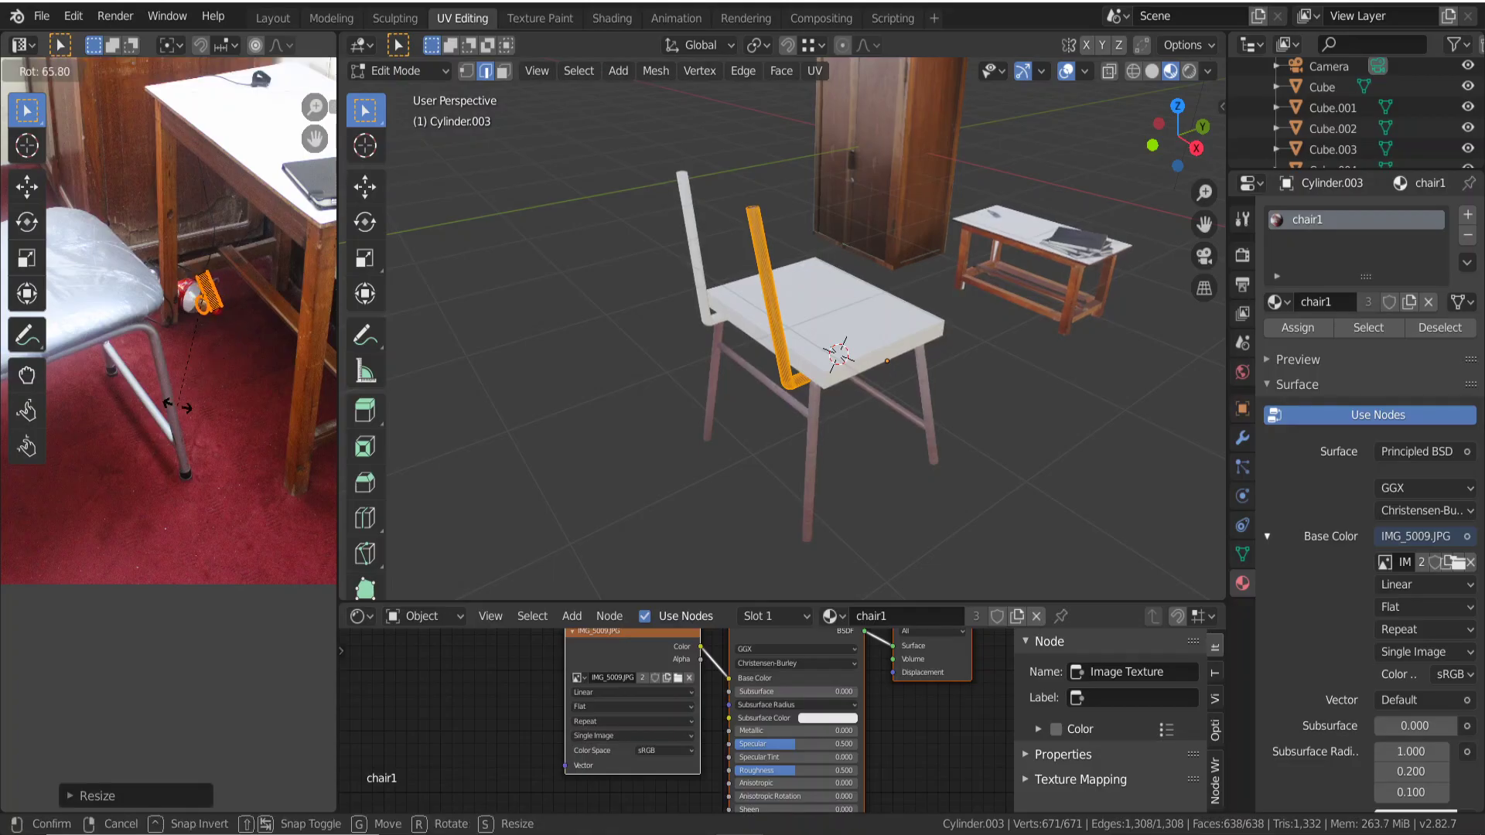
click(184, 416)
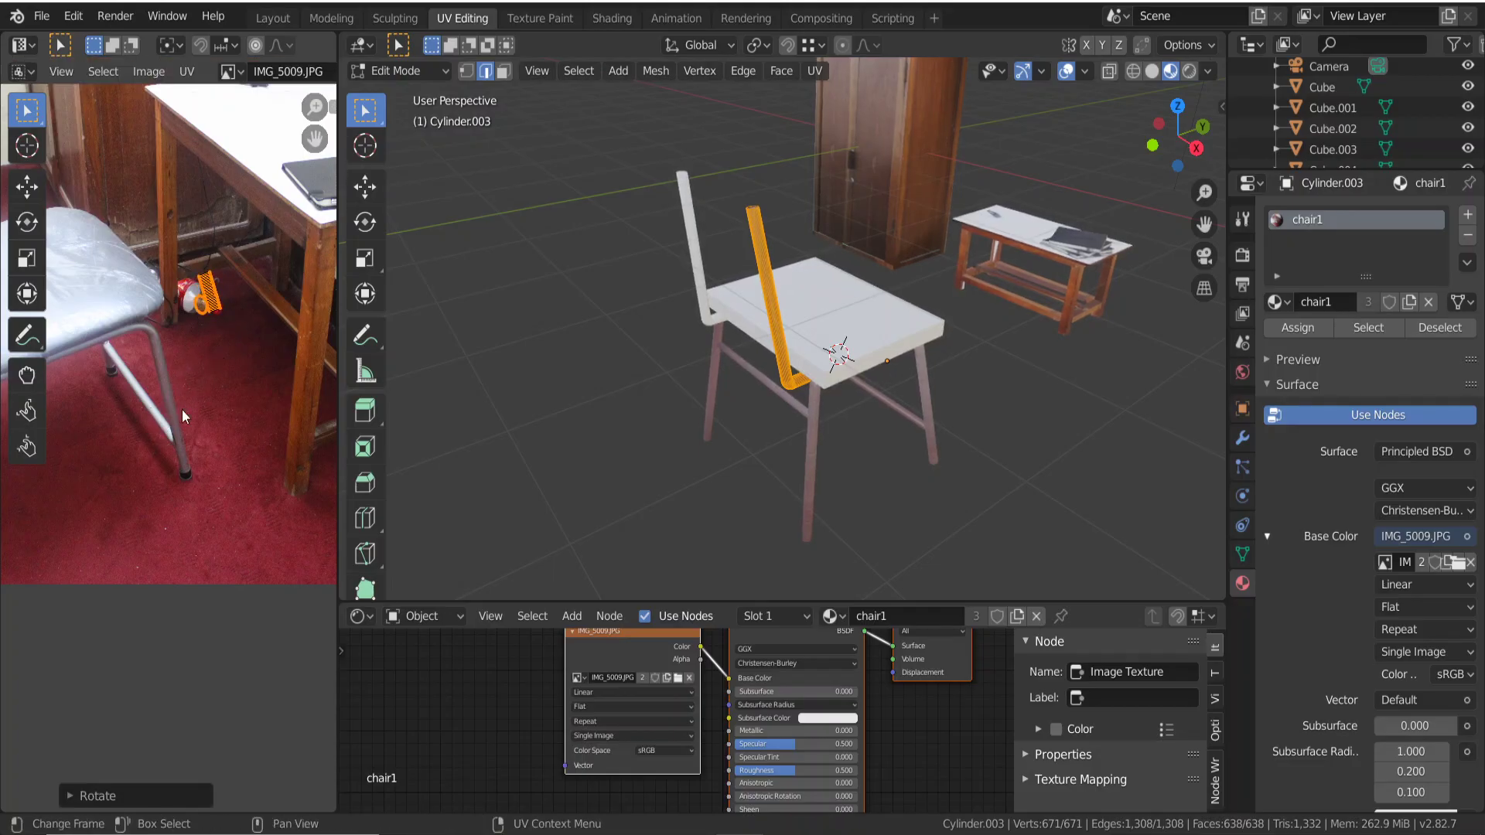
key(g)
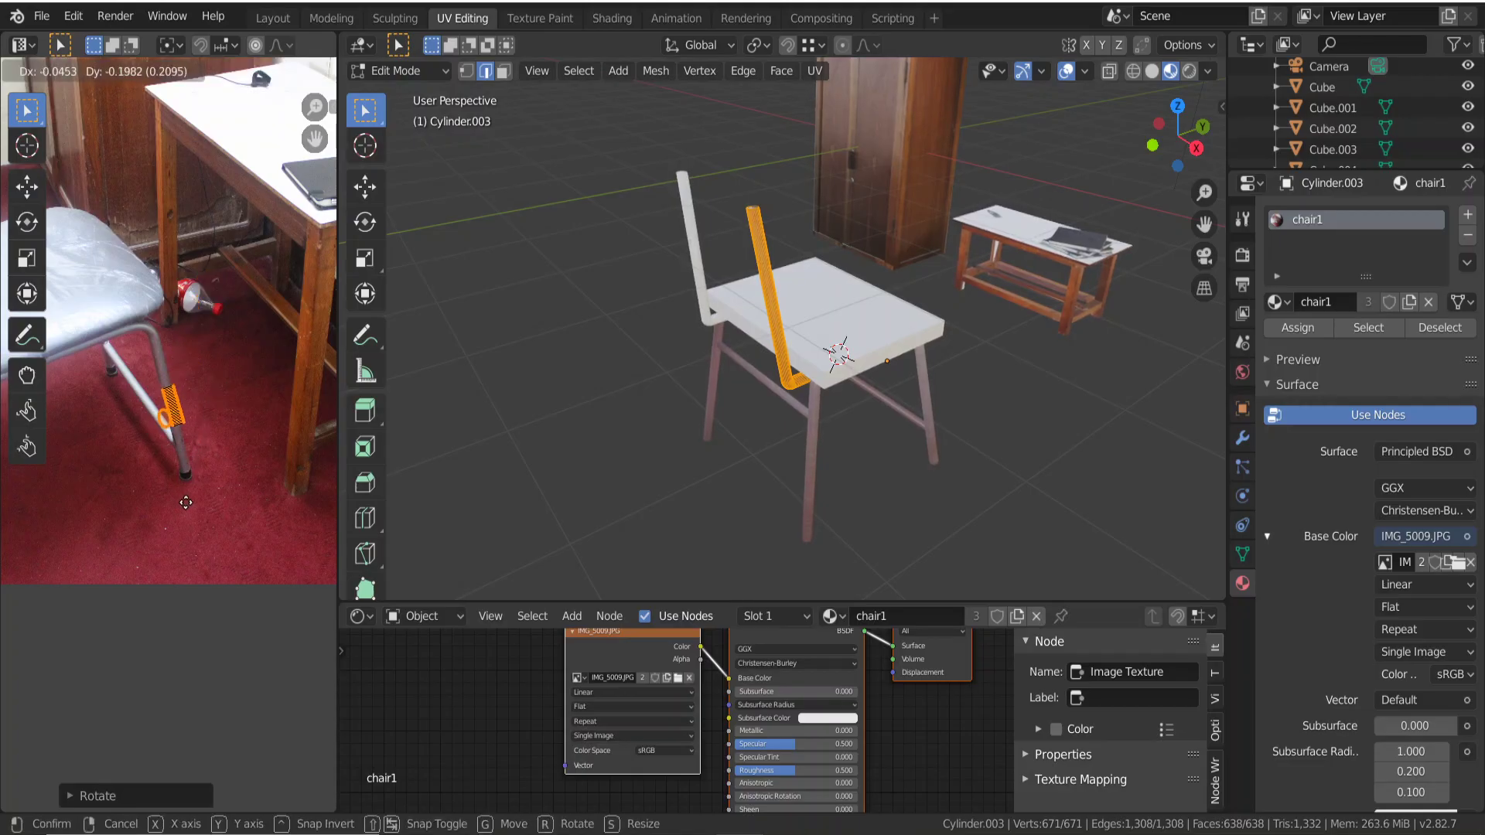
click(186, 503)
Narrow the island further, settle it on the leg tube and return to Object Mode.
scroll(196, 462, up, 3)
scroll(197, 462, up, 3)
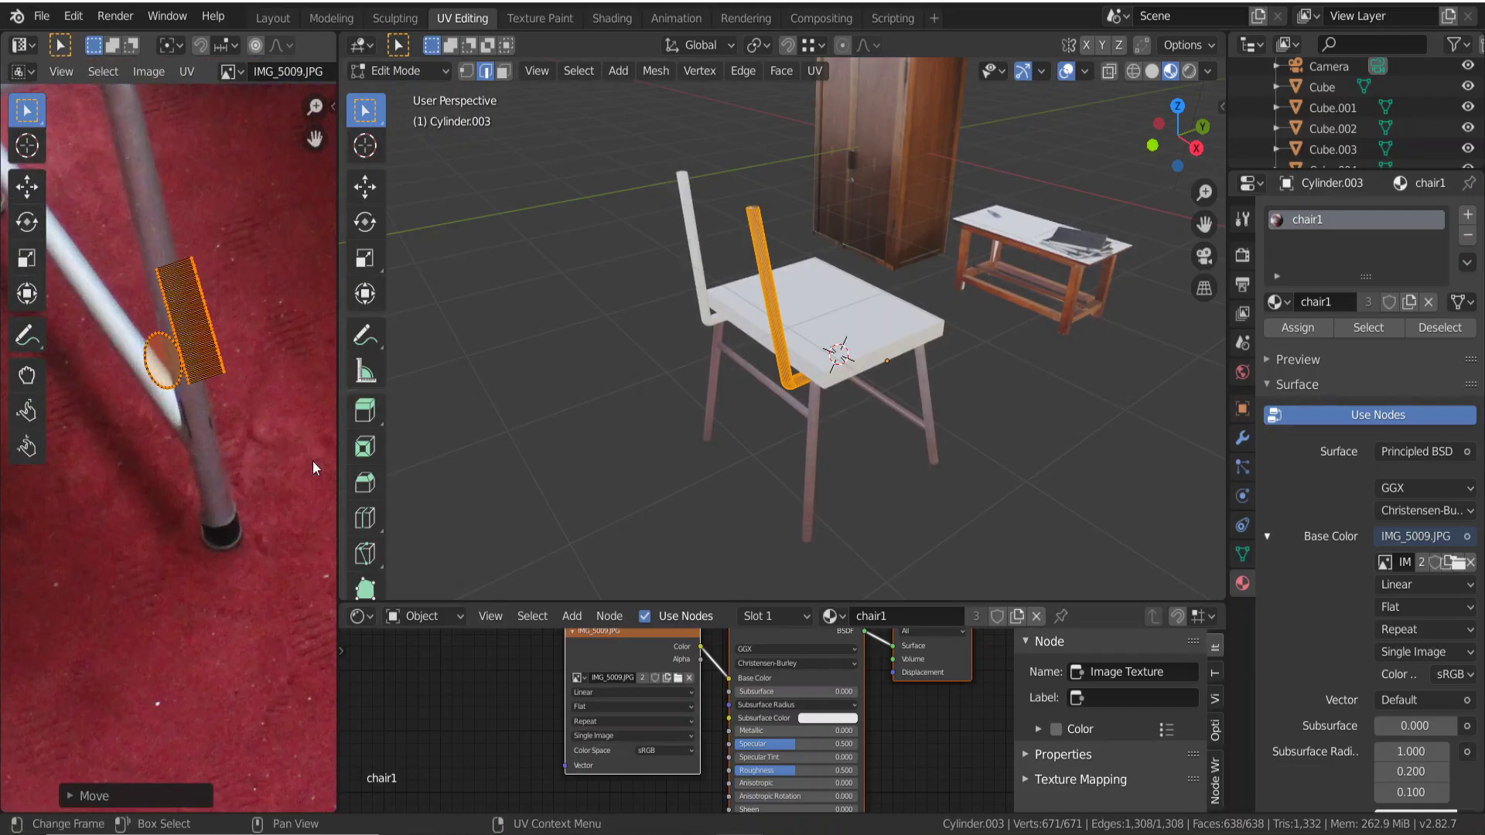
key(s)
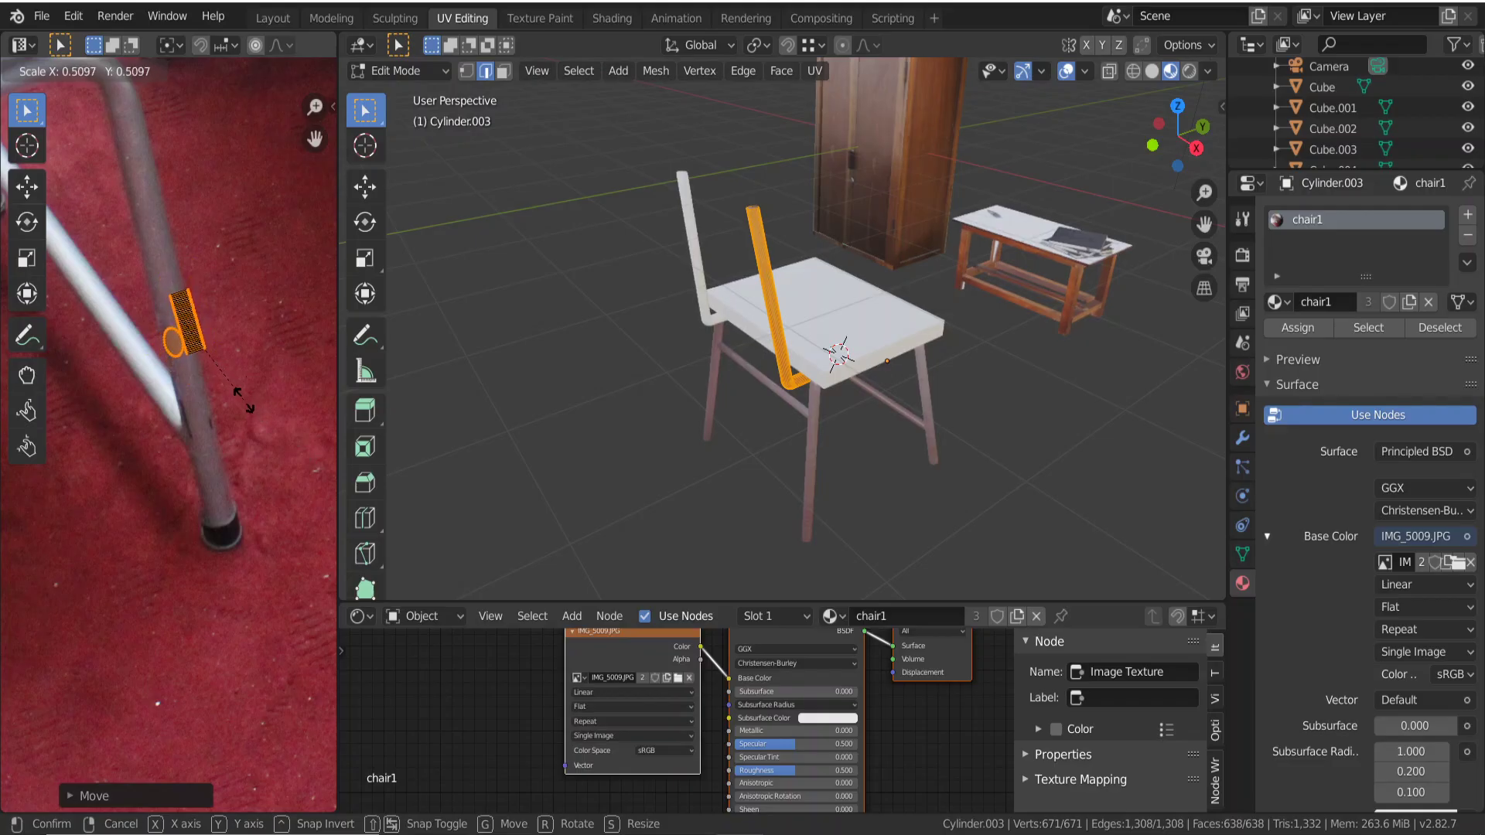
click(215, 421)
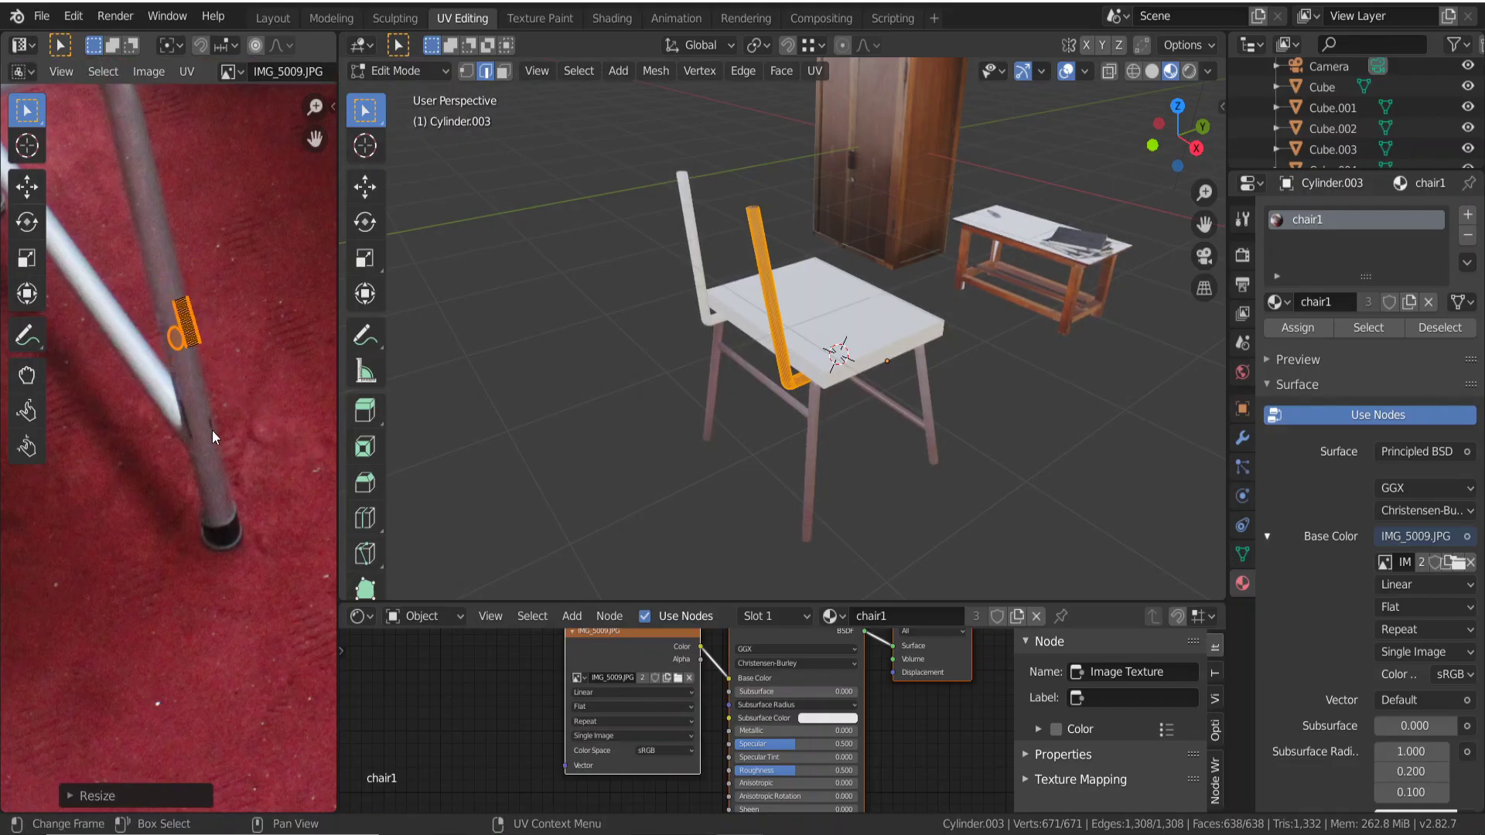
key(g)
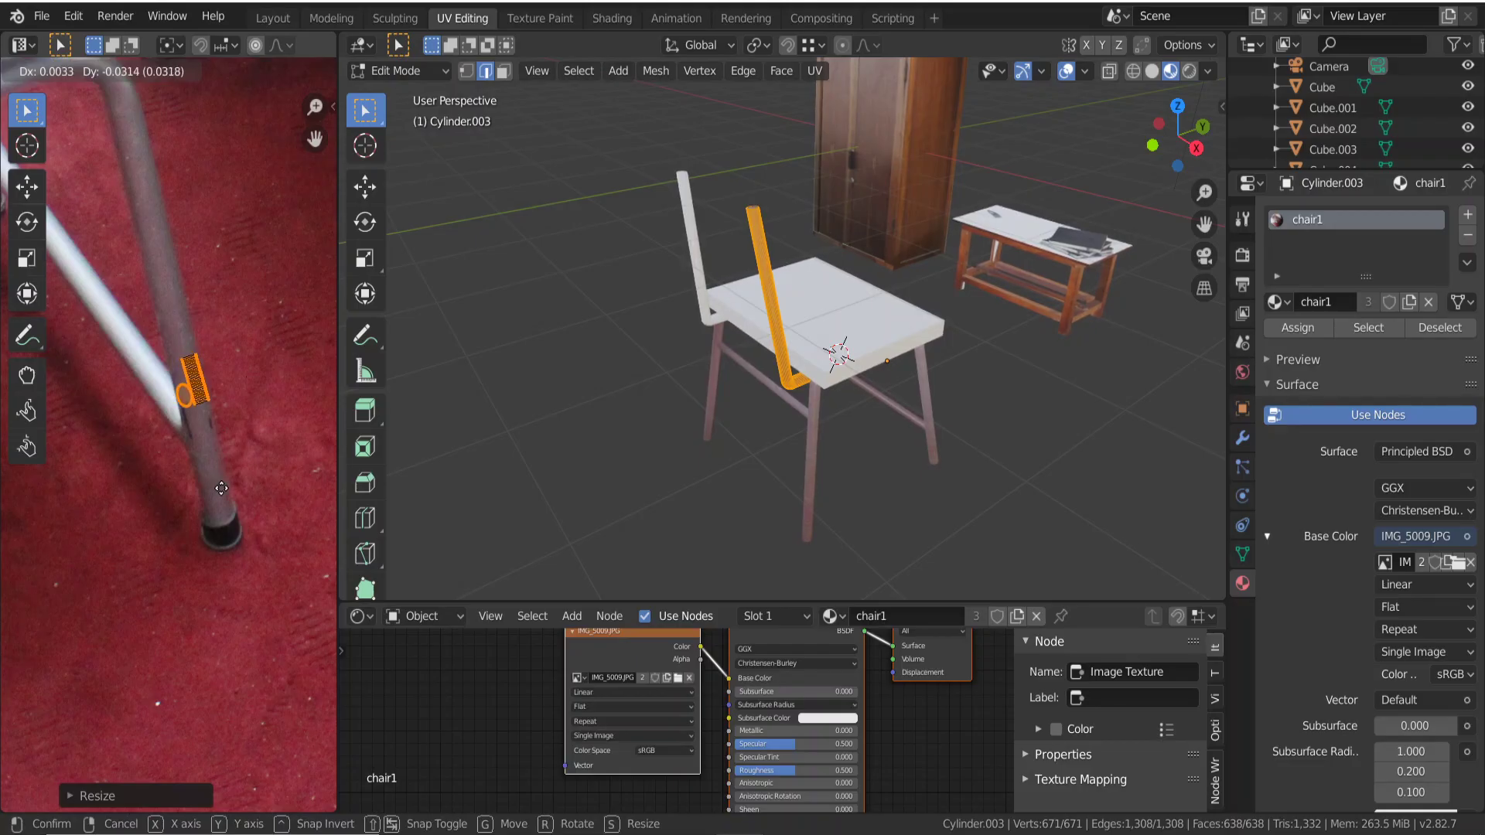
click(221, 489)
key(Tab)
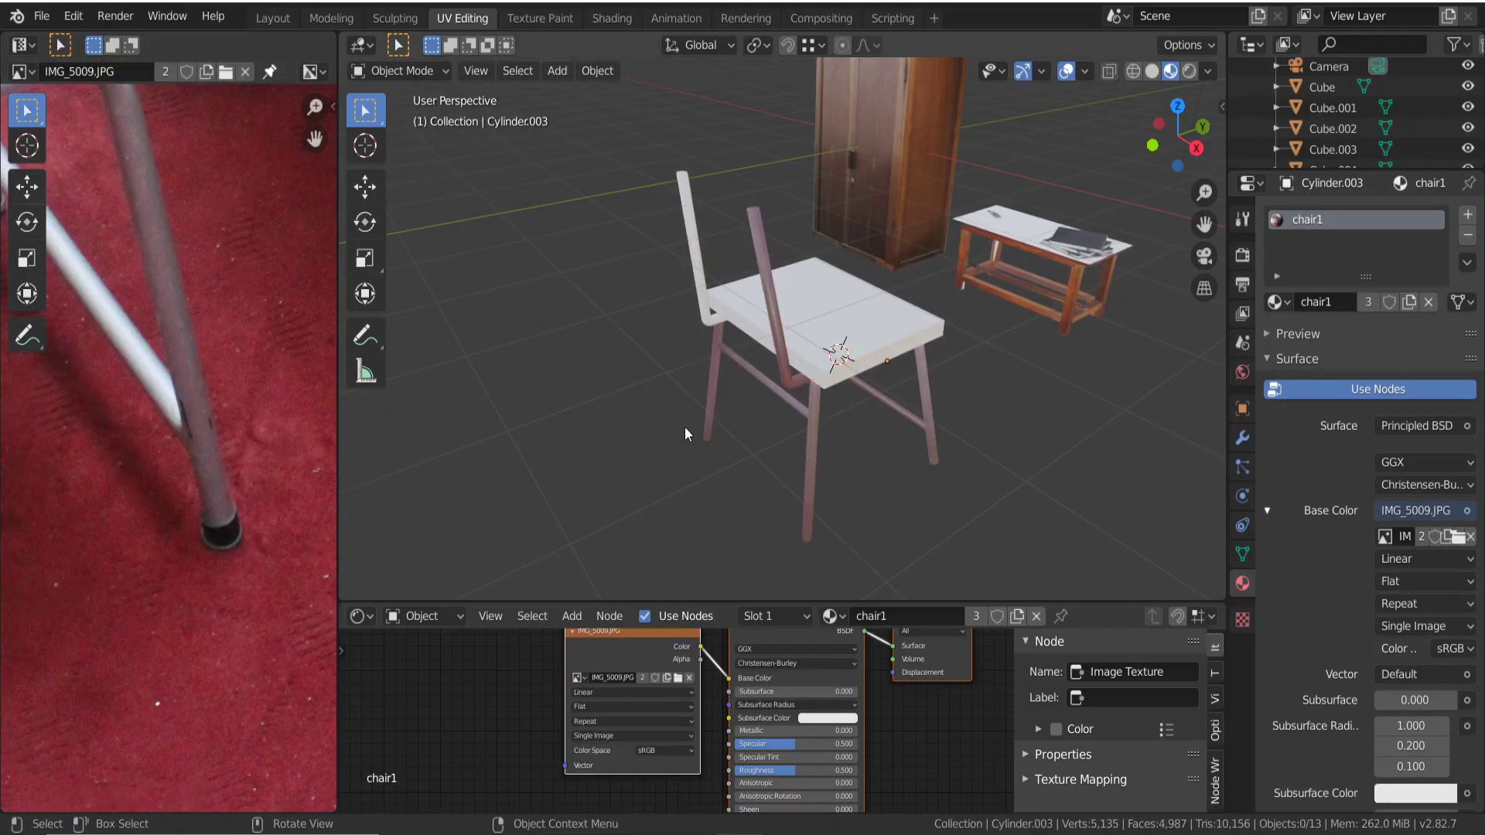
mouse_move(693, 416)
middle_down()
mouse_move(634, 374)
mouse_move(721, 407)
mouse_move(912, 385)
mouse_move(928, 447)
mouse_move(823, 442)
mouse_move(794, 357)
mouse_move(758, 355)
middle_up()
scroll(794, 359, up, 3)
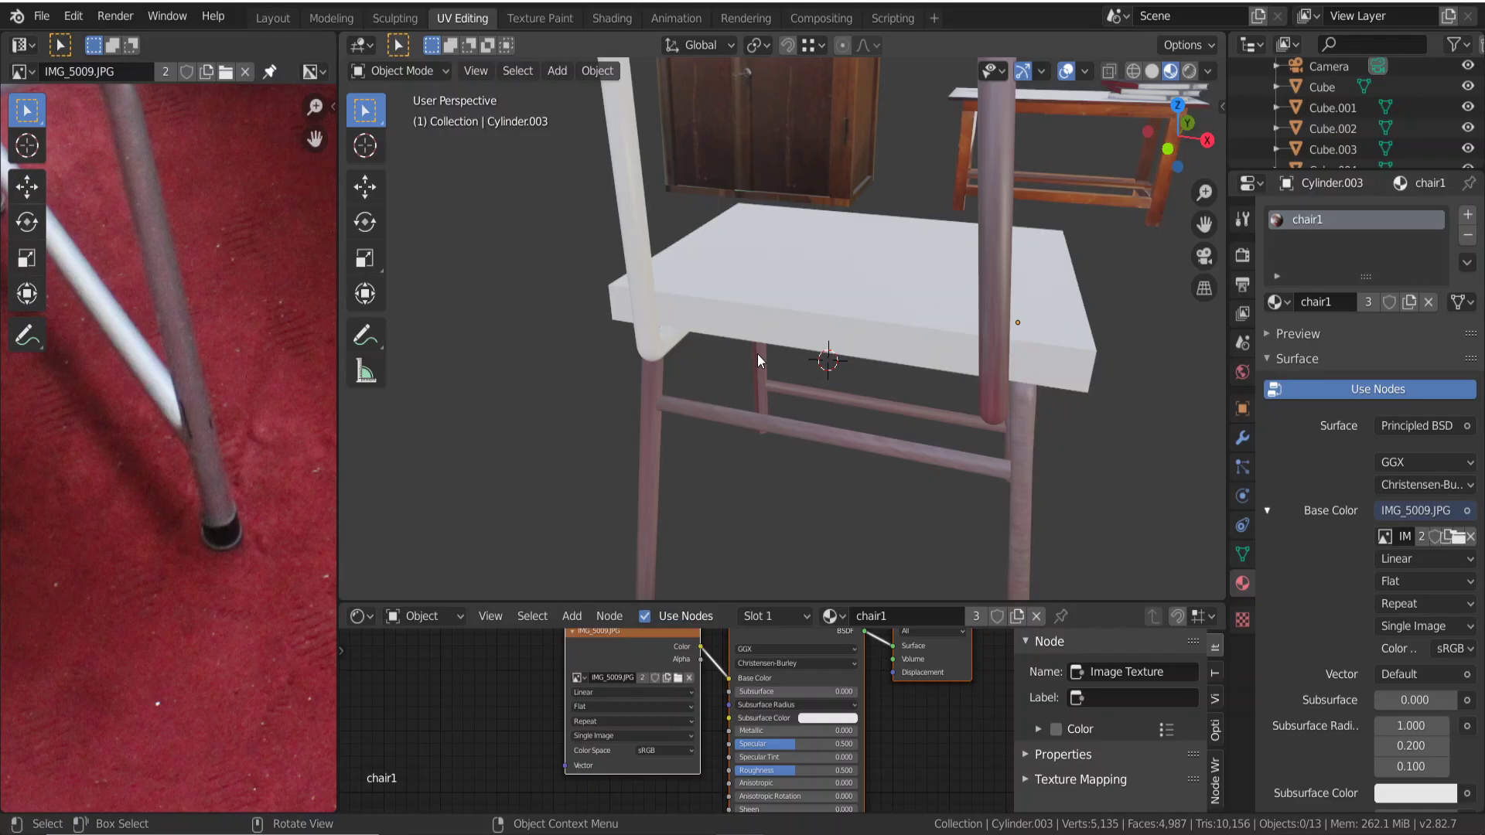
click(630, 208)
Assign the chair1 material to the chair back, Cylinder.002, and shrink all its UVs.
click(740, 617)
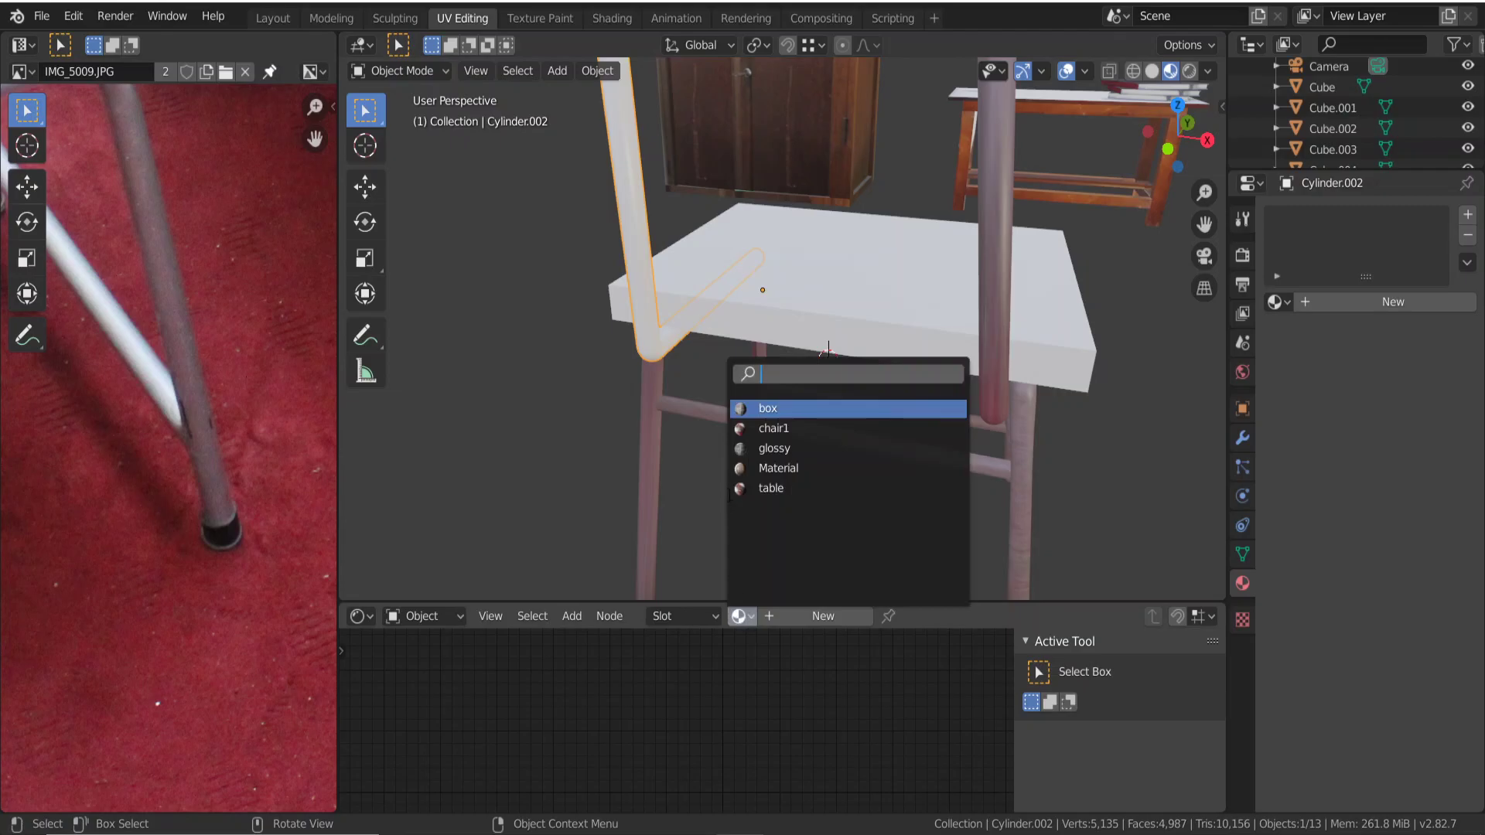
click(769, 428)
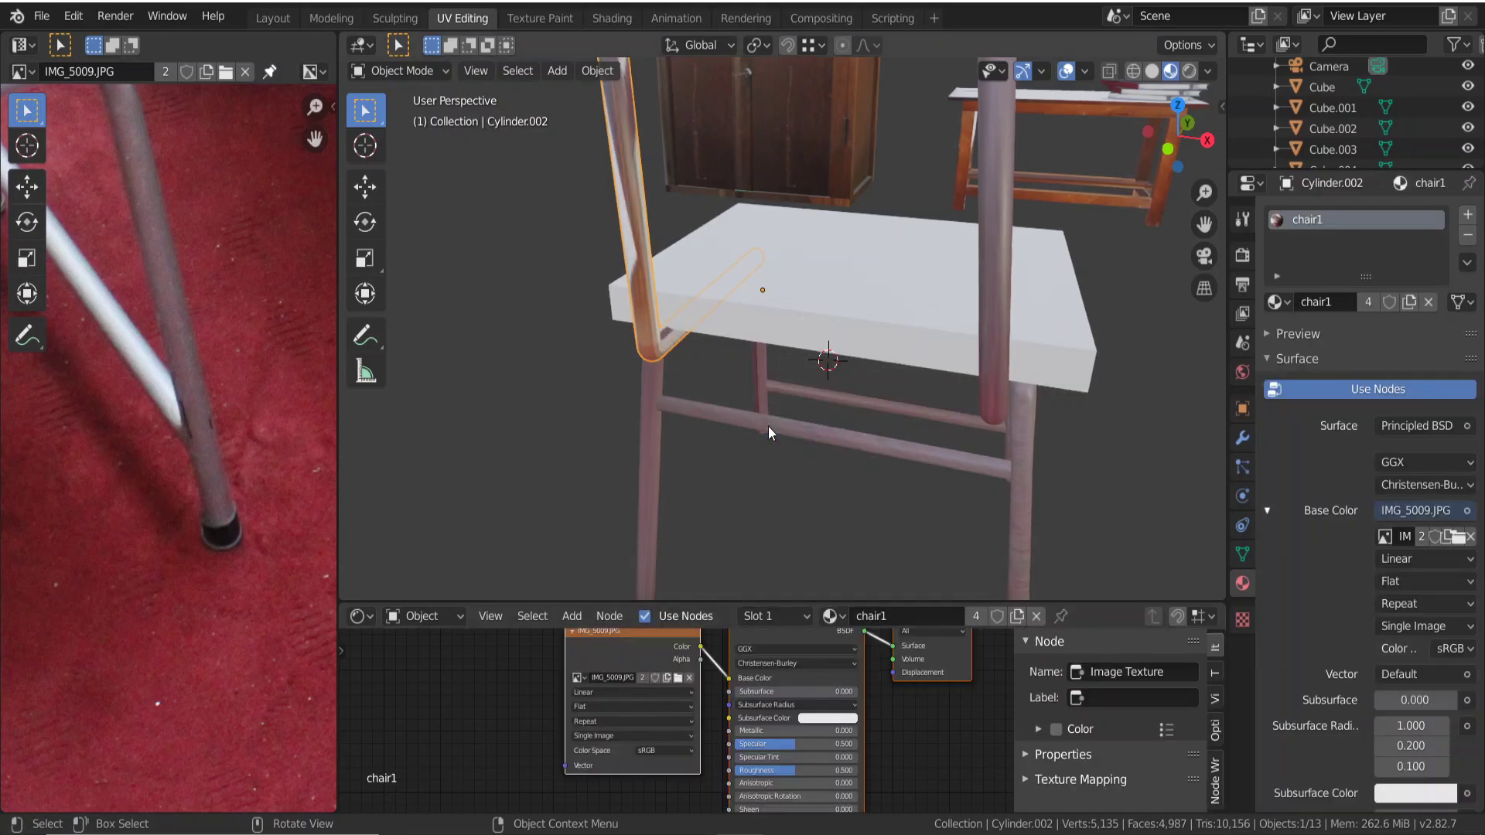
key(Tab)
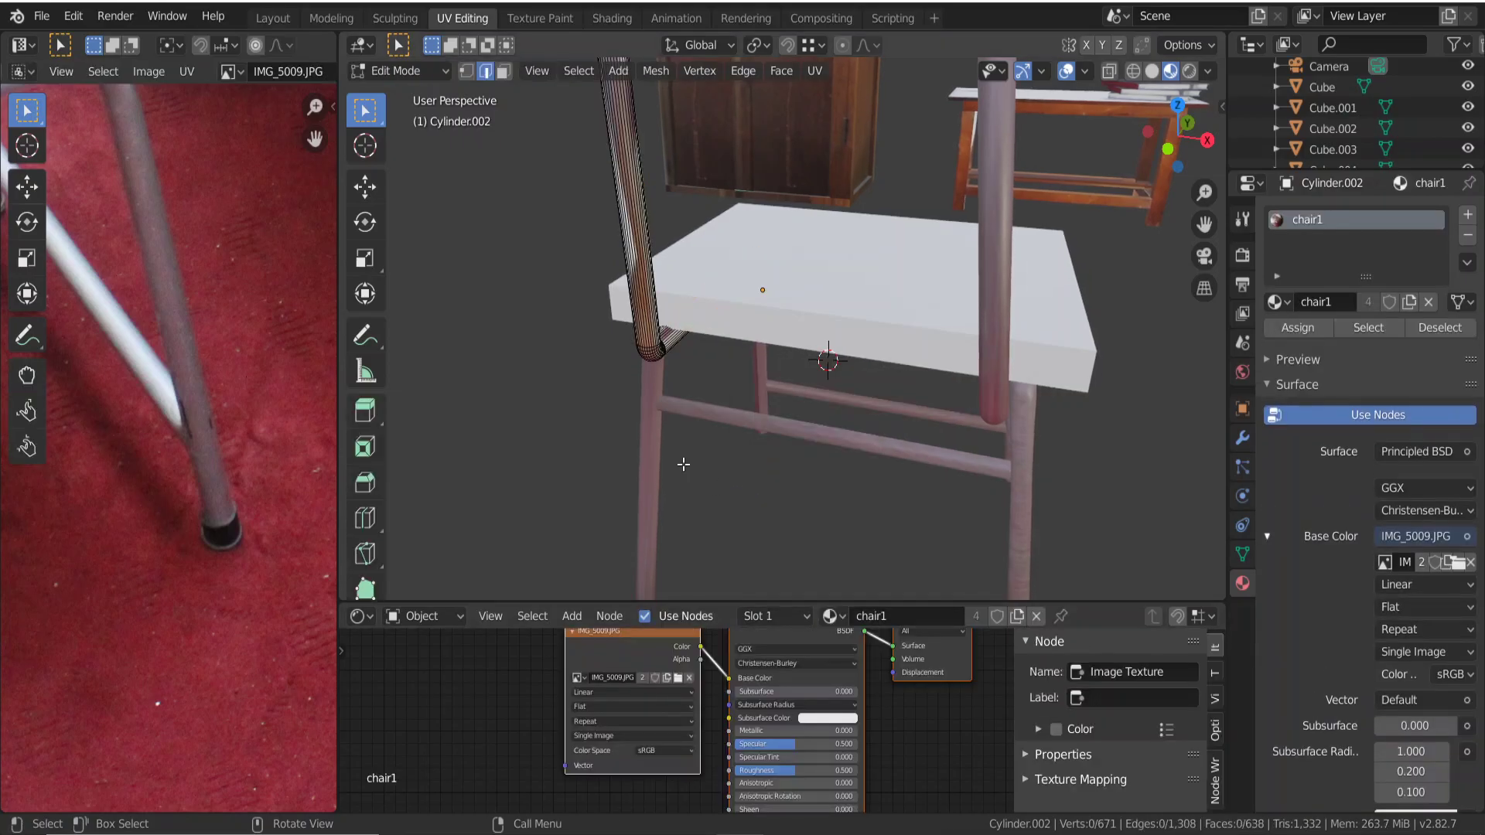
scroll(174, 388, down, 3)
scroll(174, 388, down, 4)
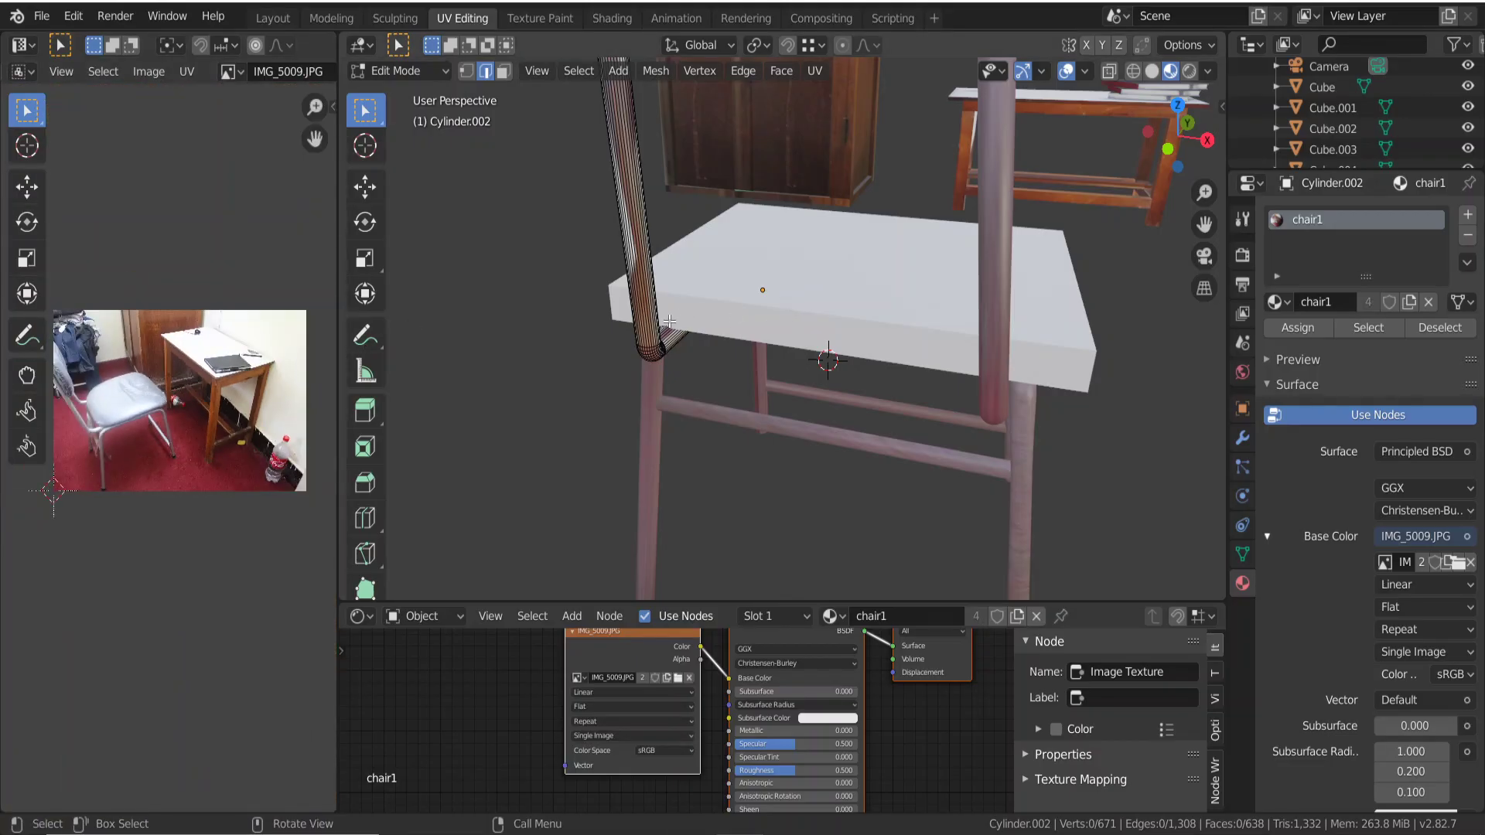
key(a)
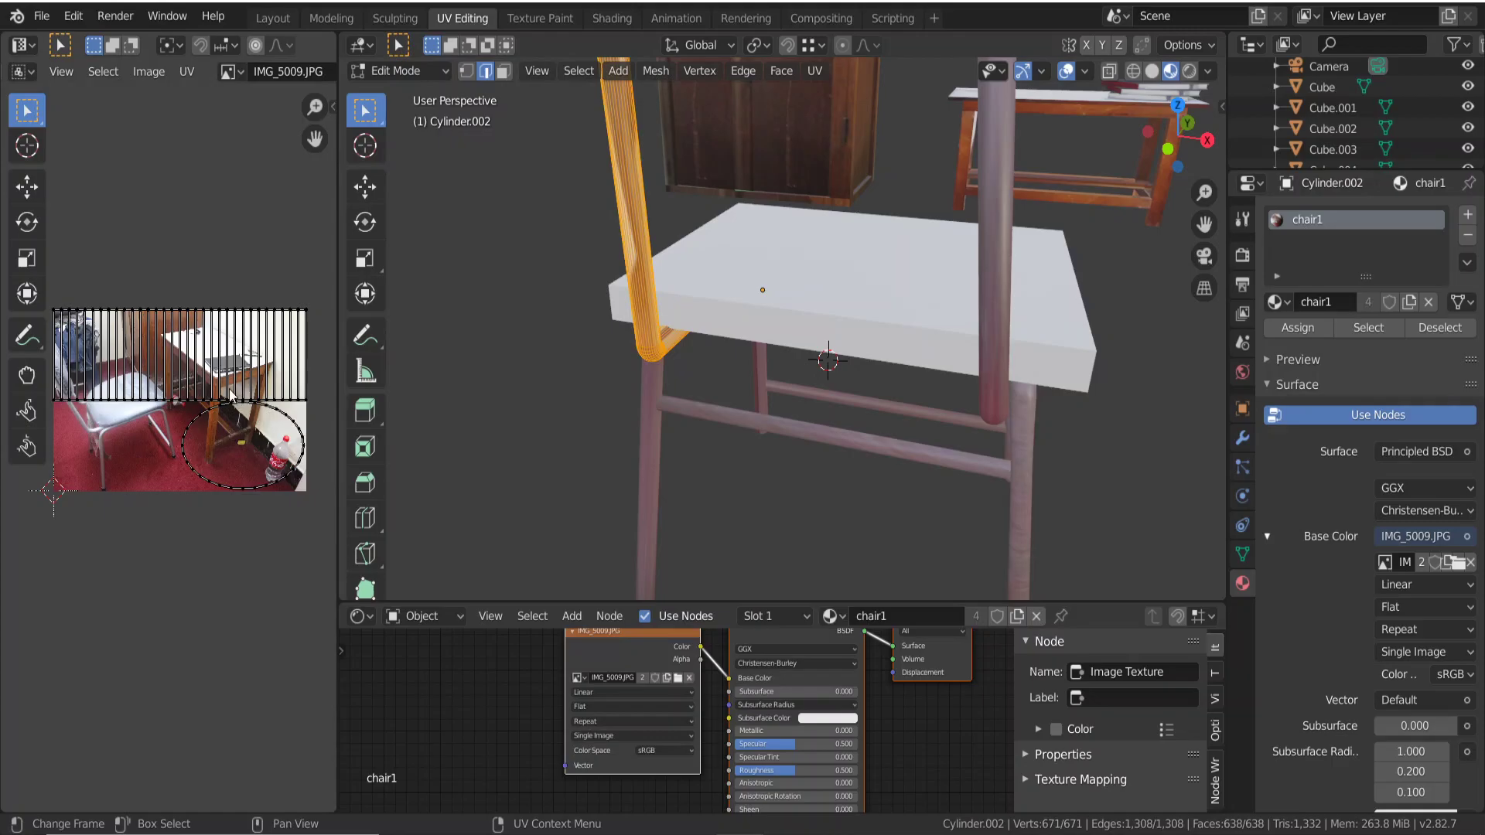
key(a)
key(s)
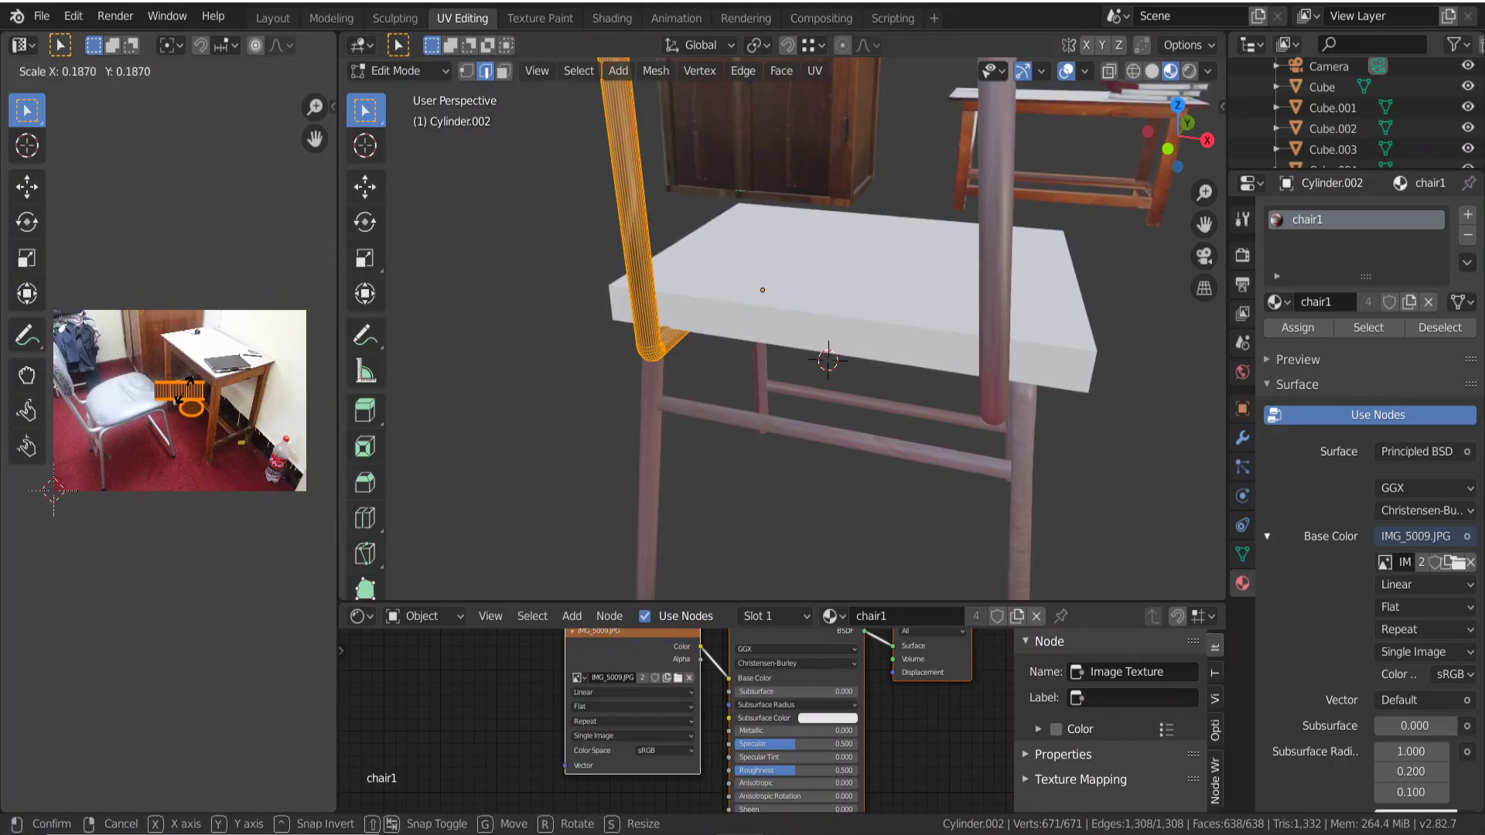
click(188, 406)
Rotate the chair back's UV island to the tube's angle, shrink it, and move it onto the tube.
scroll(186, 403, up, 2)
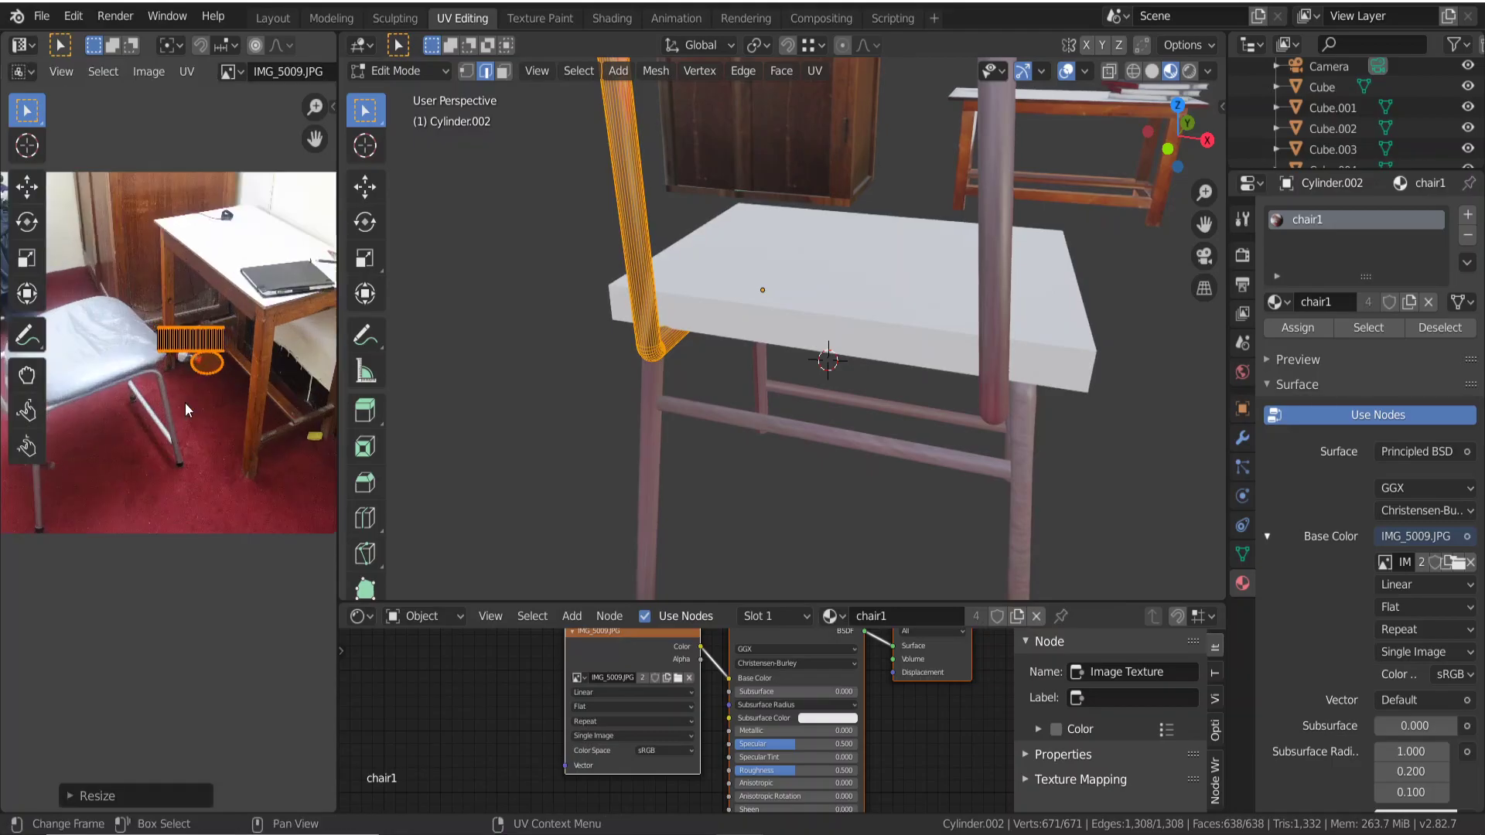
scroll(198, 402, up, 2)
key(r)
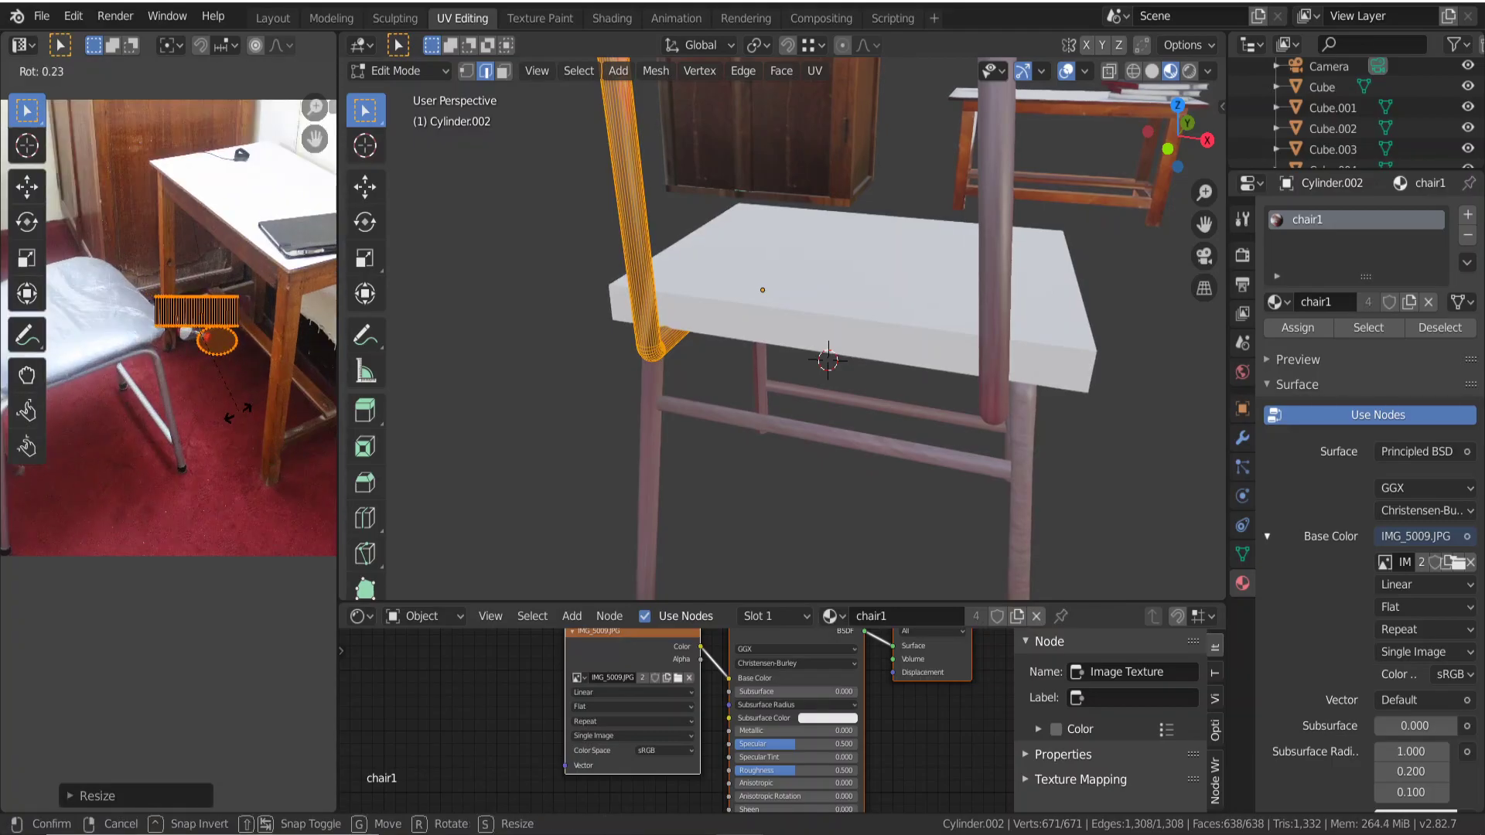
click(150, 386)
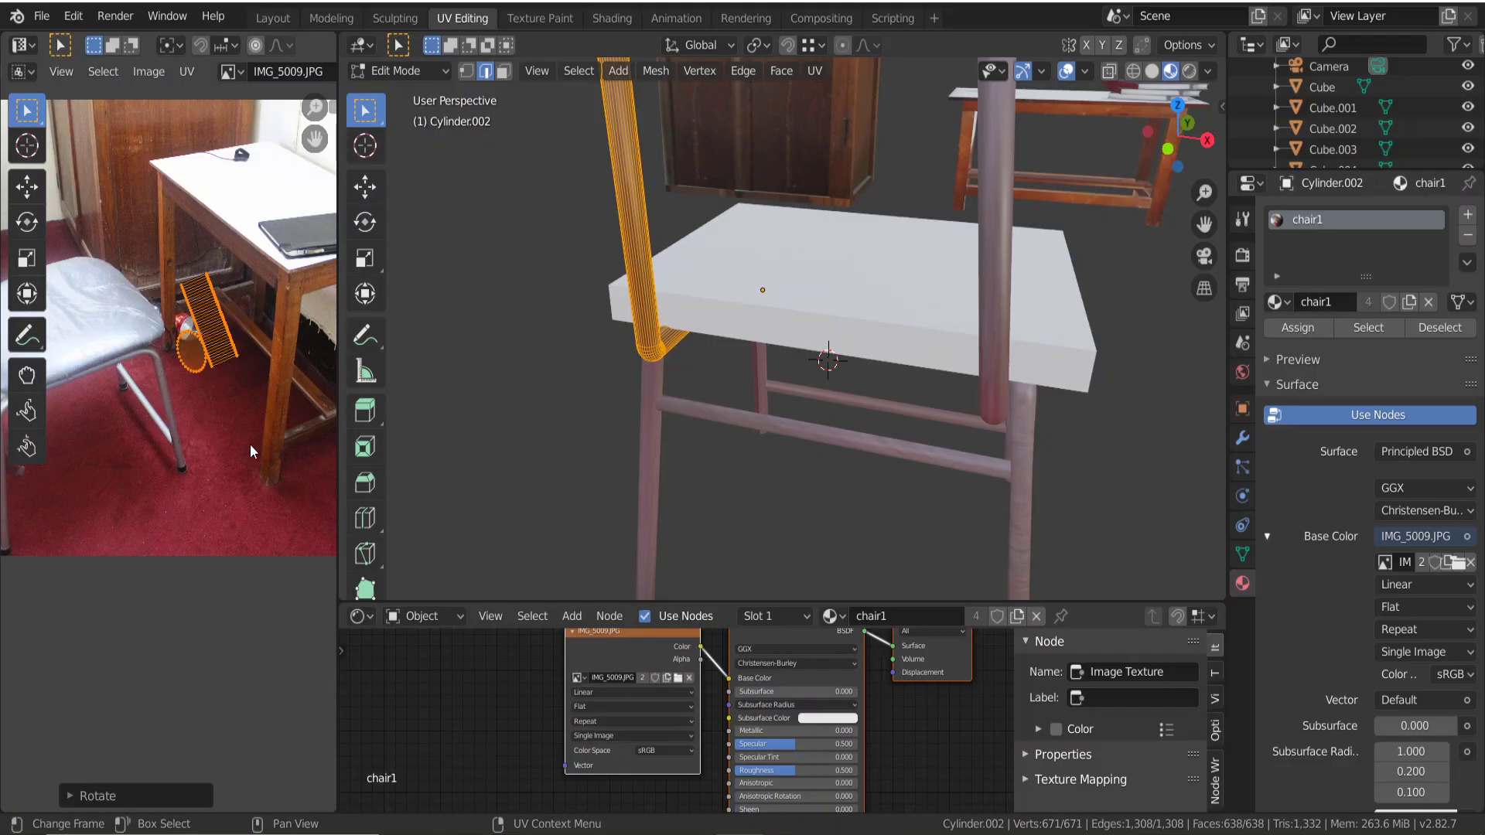
key(s)
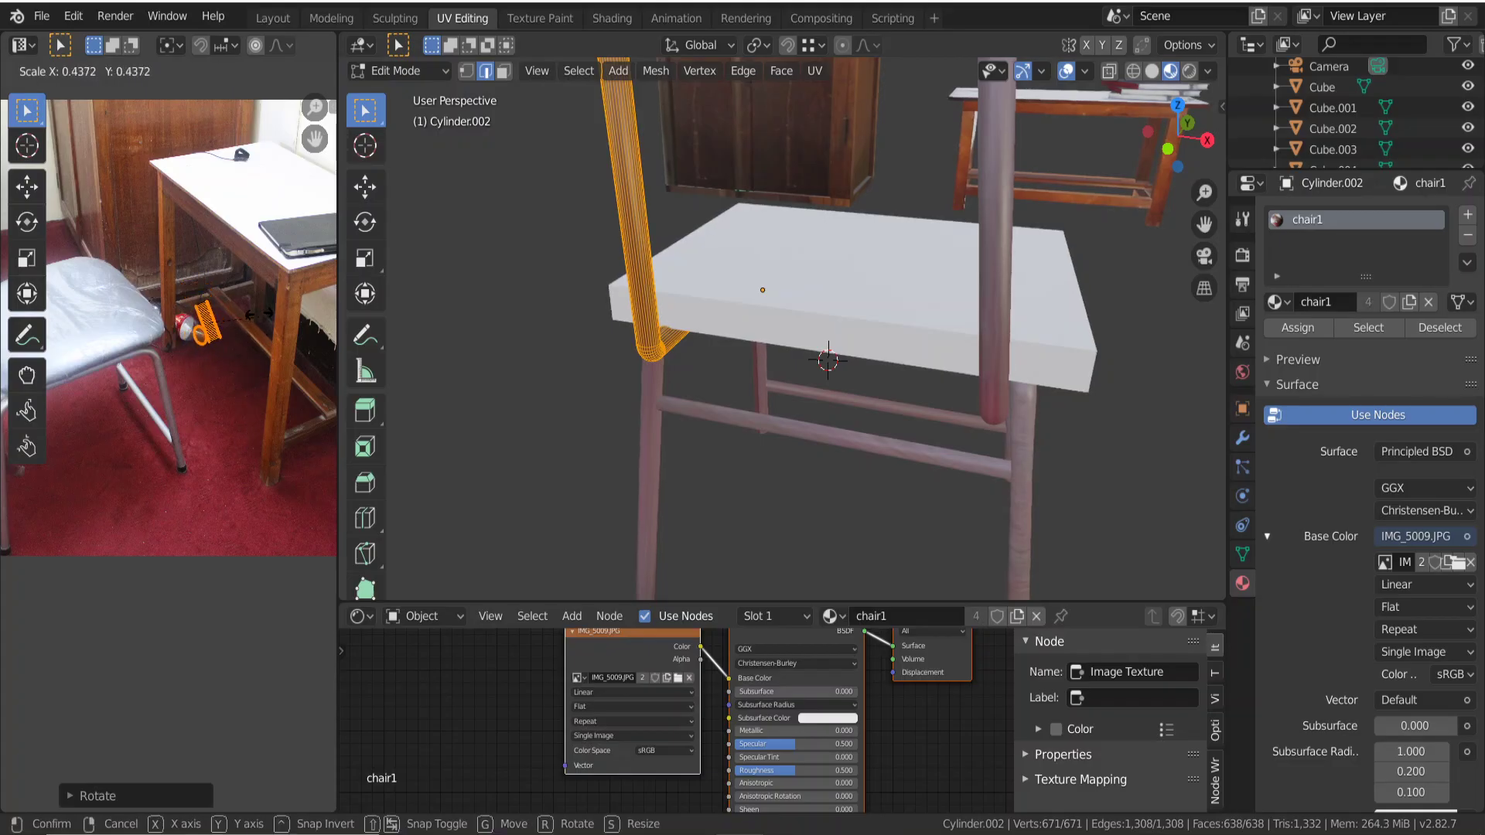
click(238, 315)
key(g)
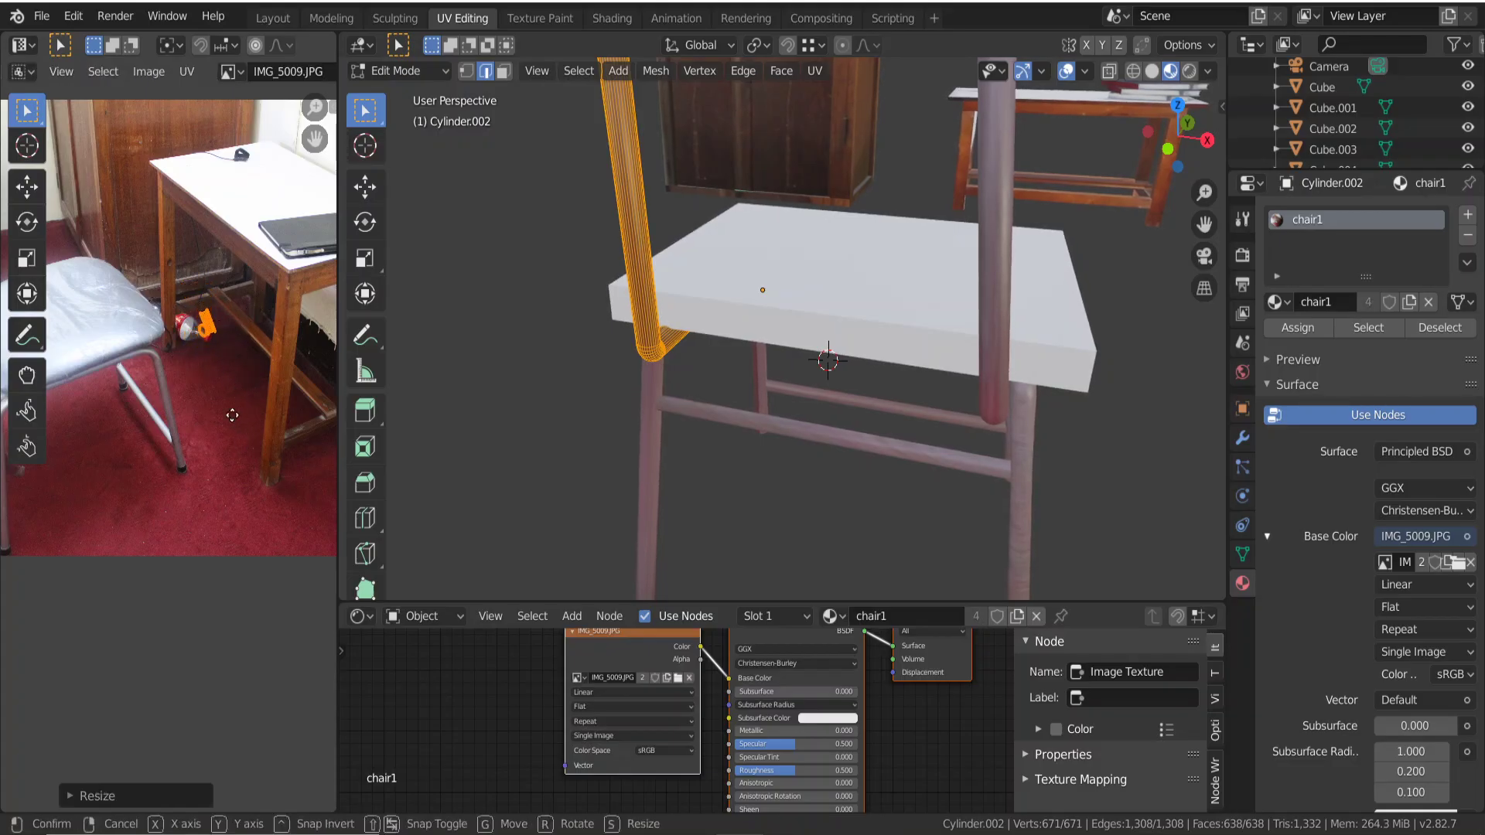
click(197, 513)
Fine-tune the UV island along the photo's tube by moving, tilting and slightly shrinking it.
scroll(195, 474, up, 3)
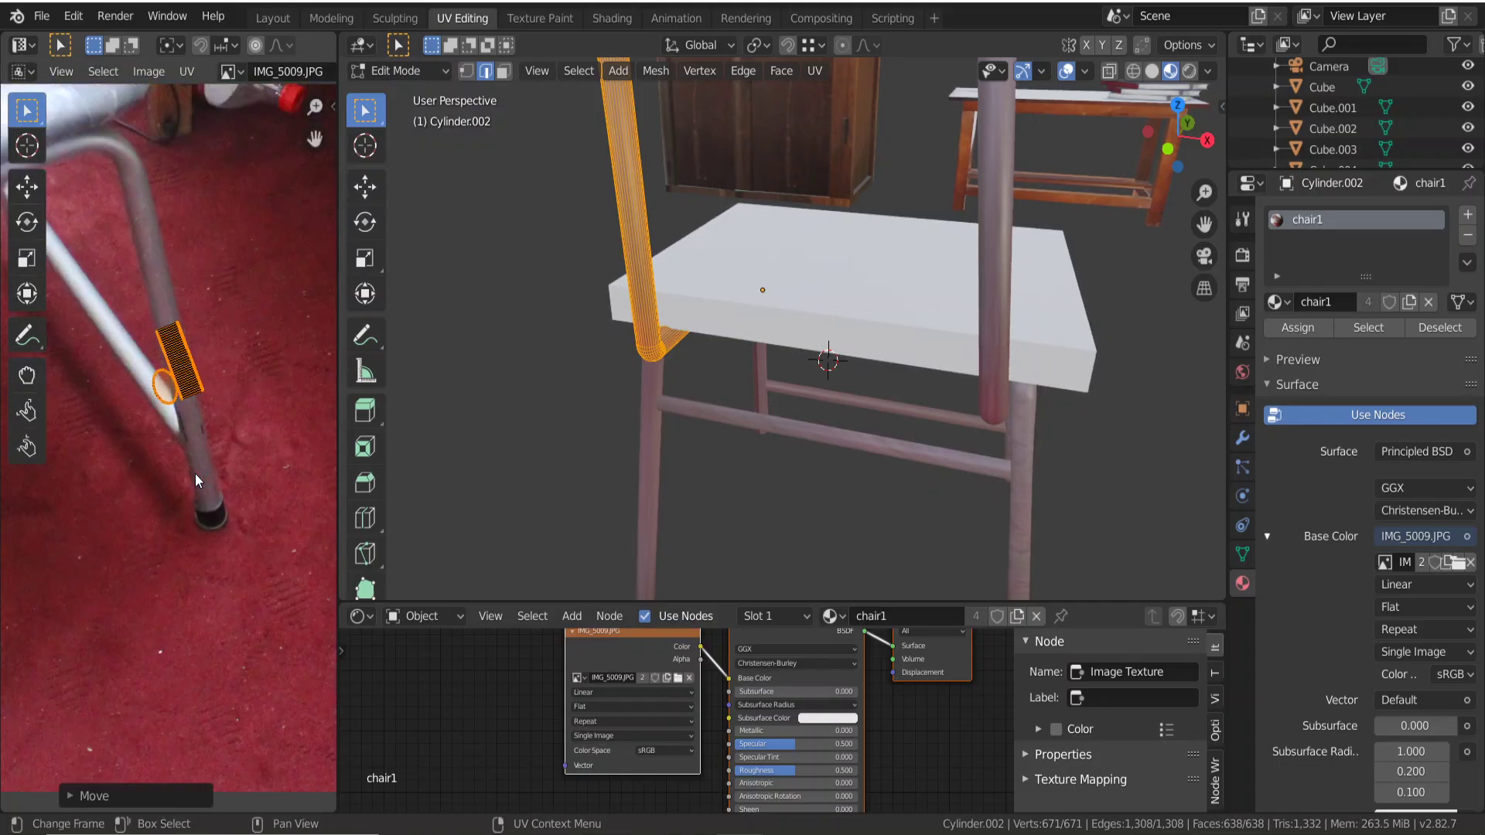
scroll(196, 472, up, 5)
key(g)
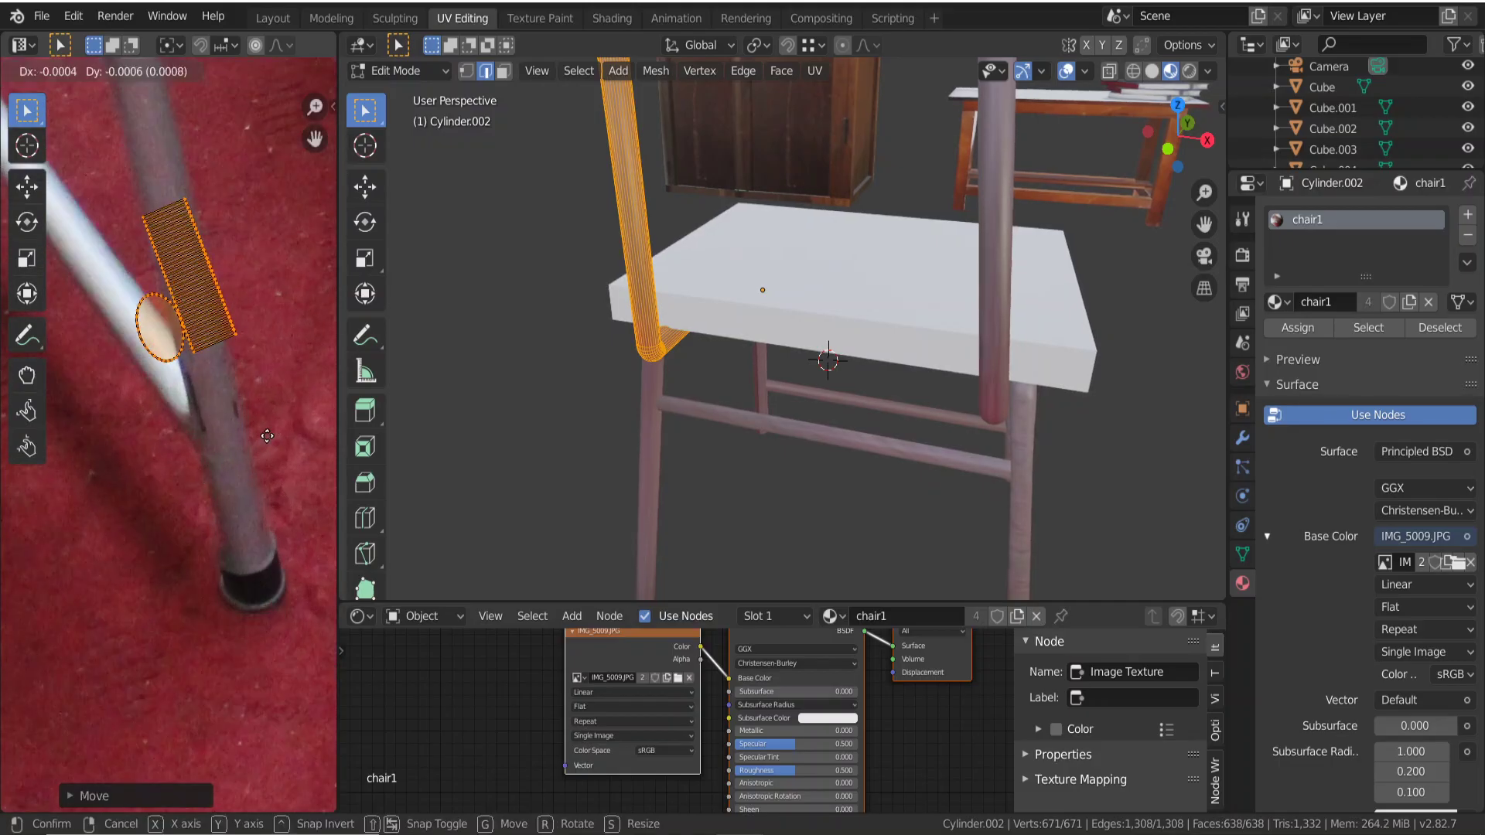
key(r)
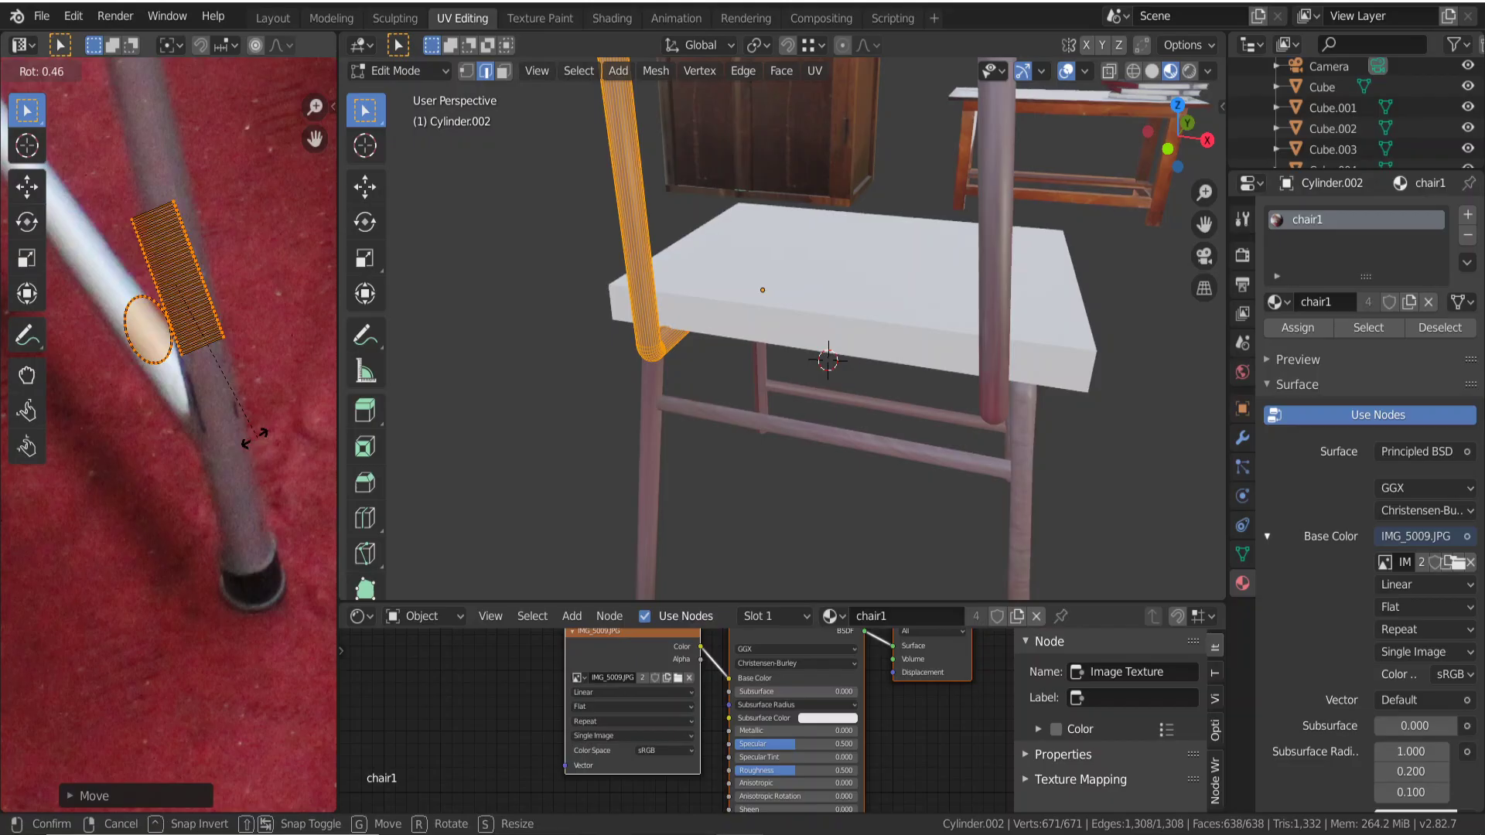
click(229, 446)
key(g)
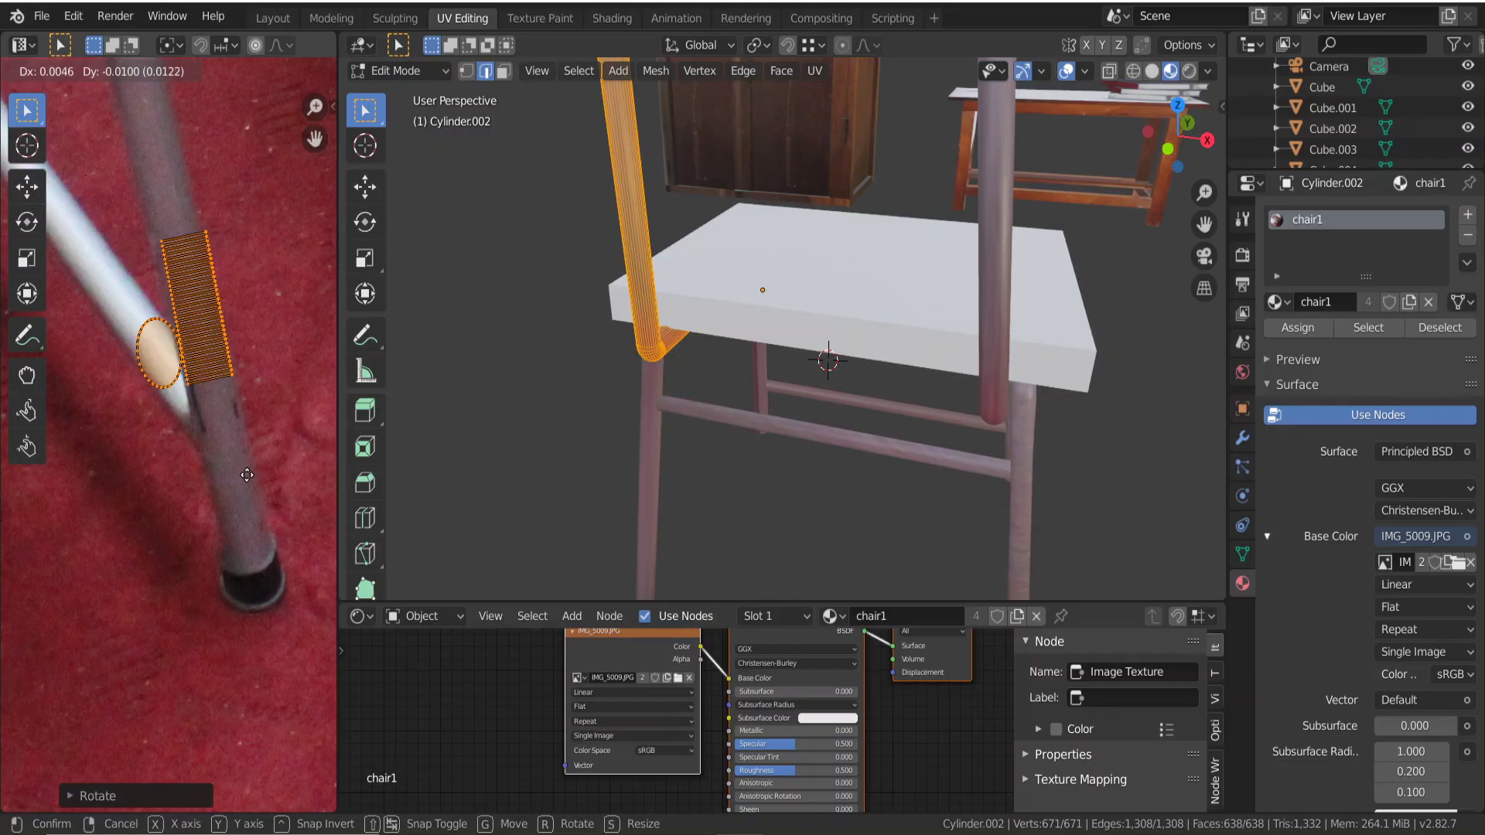
click(243, 480)
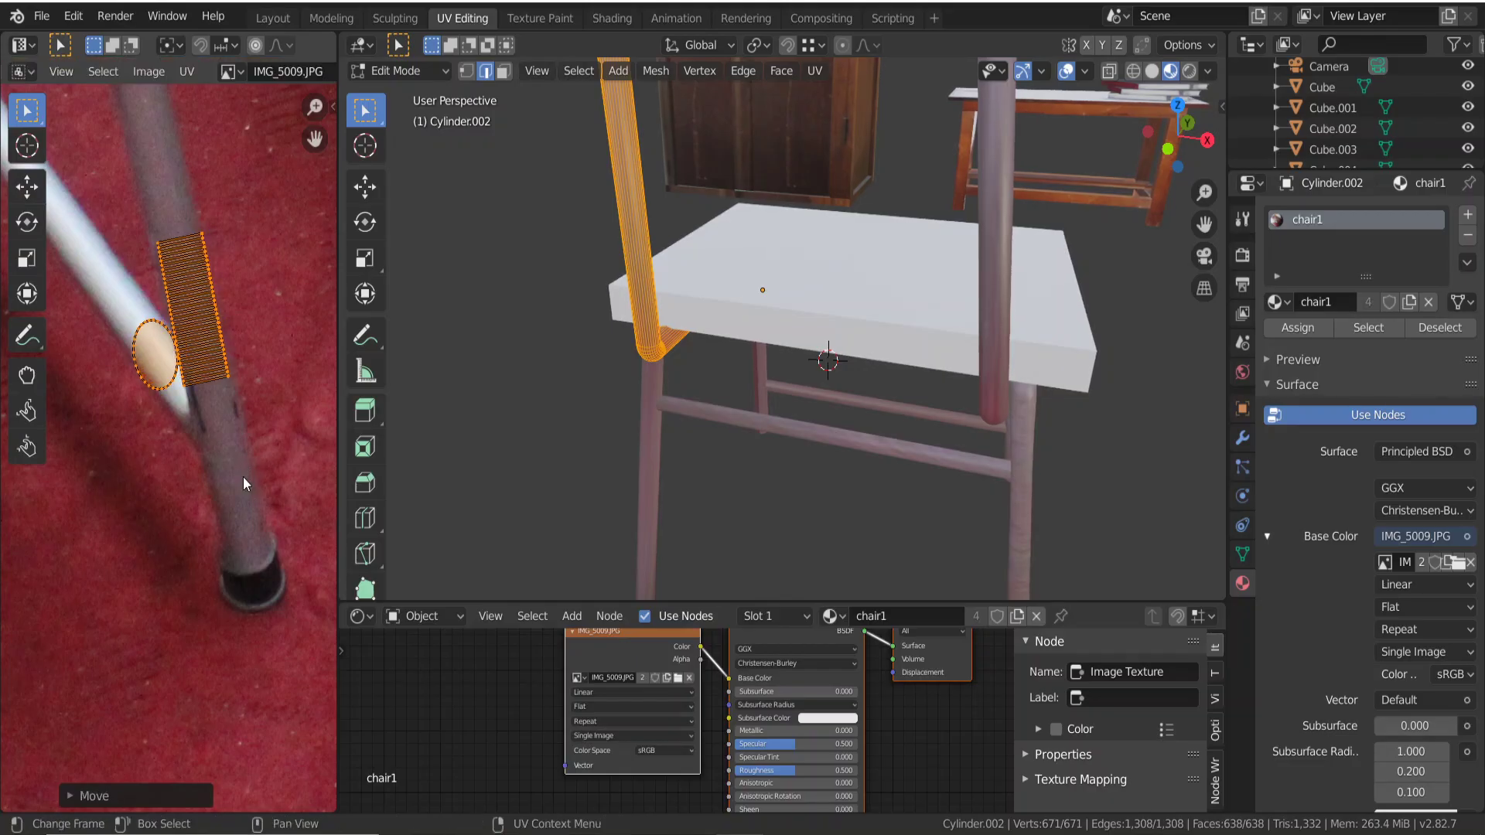
key(s)
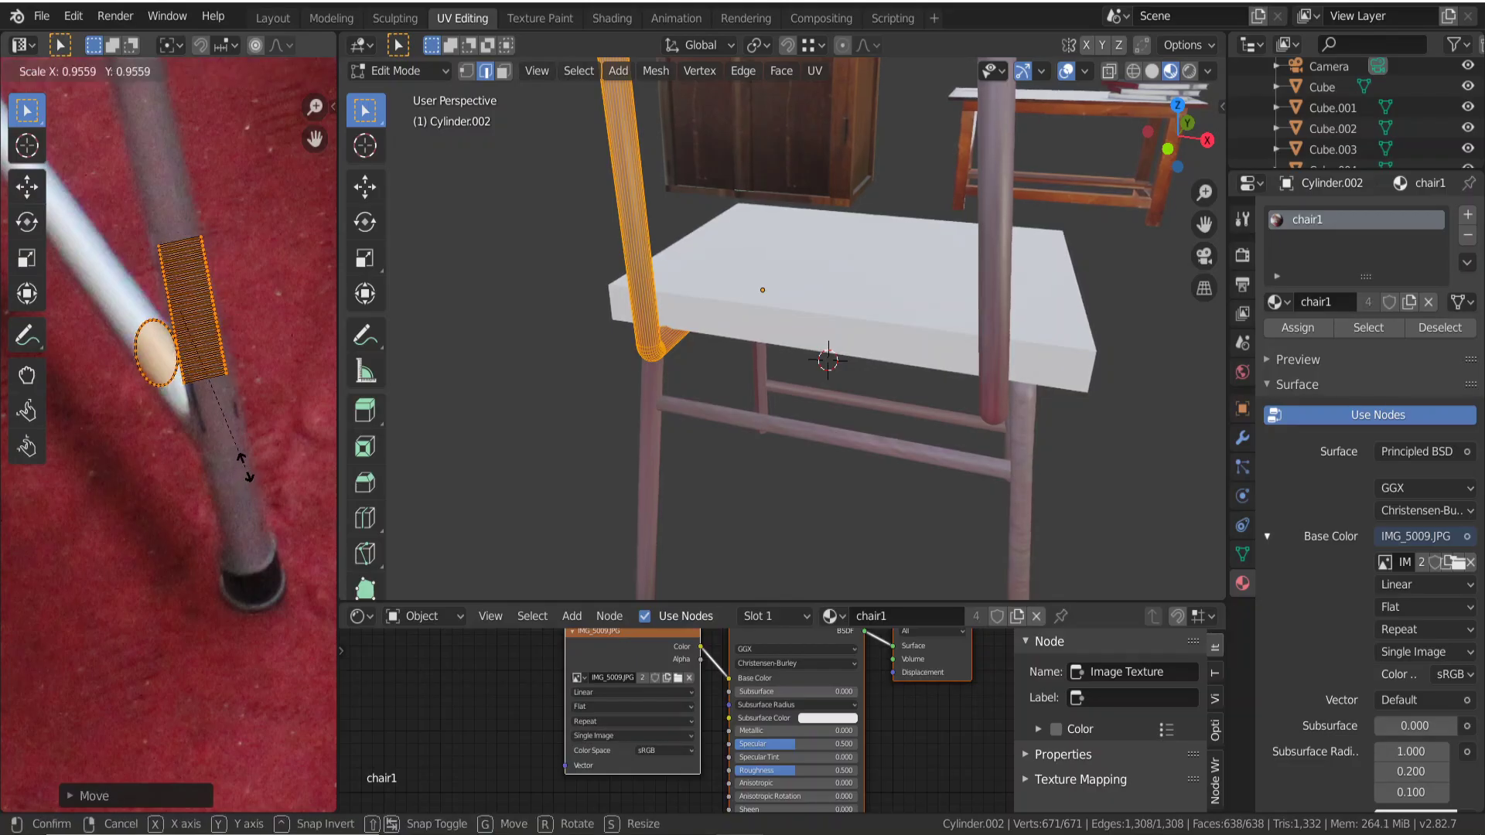
click(246, 457)
Return to object mode and select the seat slab, Cube.006.
key(Tab)
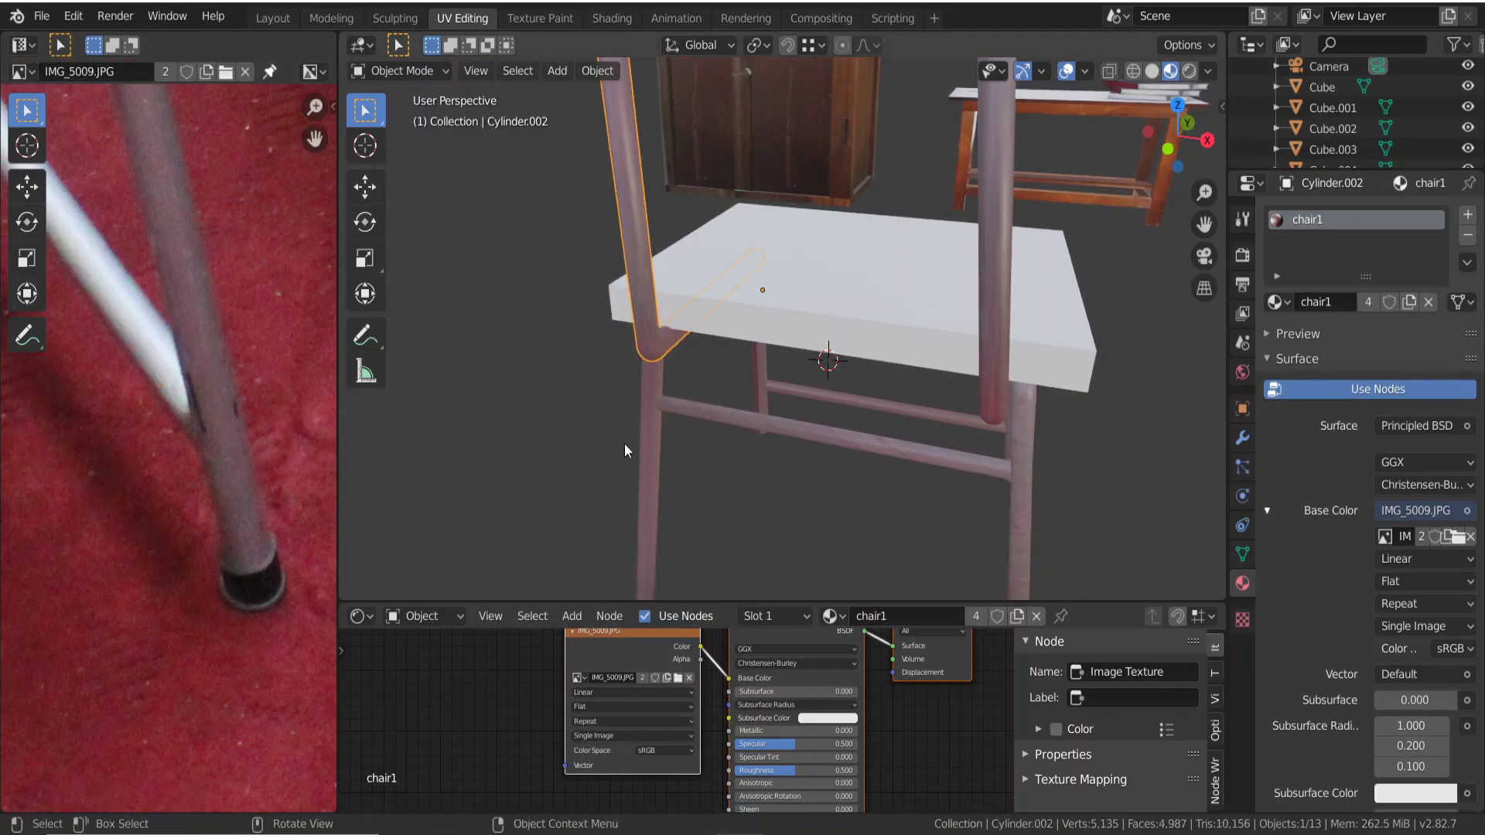
scroll(634, 433, down, 4)
mouse_move(755, 474)
middle_down()
mouse_move(698, 461)
mouse_move(658, 379)
mouse_move(746, 430)
middle_up()
scroll(745, 429, up, 2)
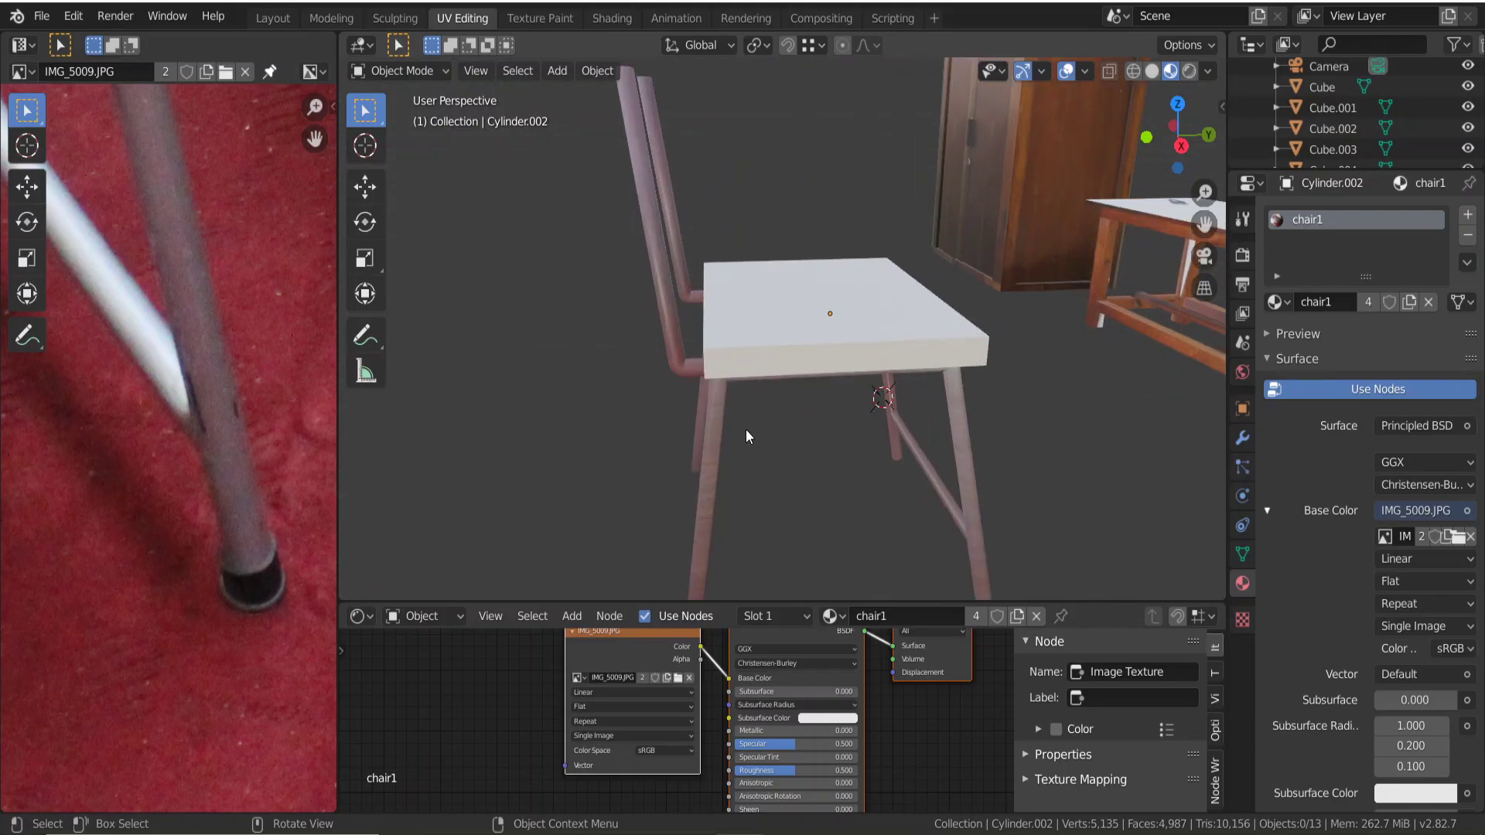
click(781, 352)
Enter edit mode on the seat and select only its top face in face select mode.
key(Tab)
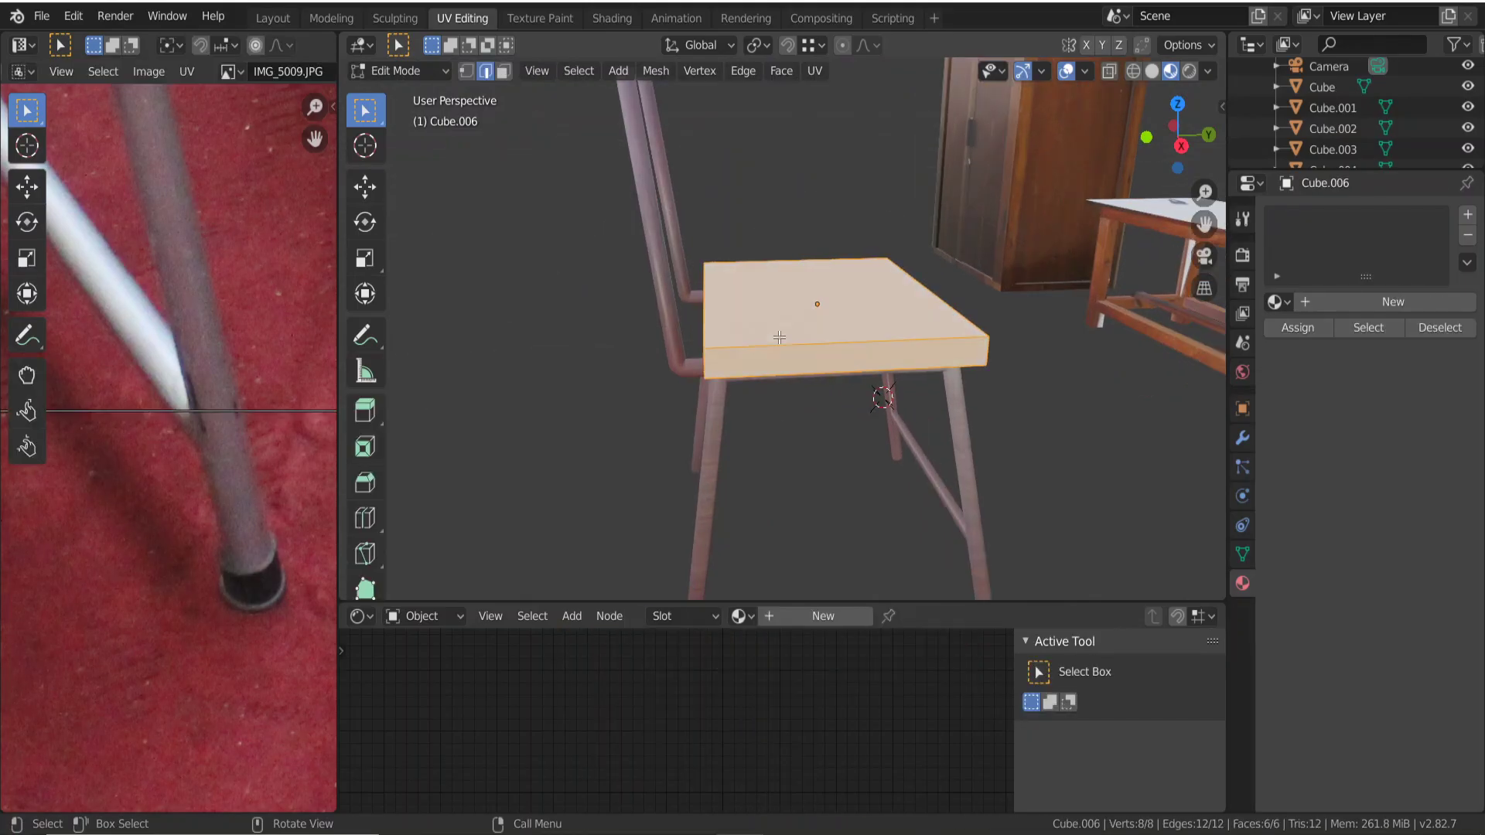
scroll(780, 408, down, 3)
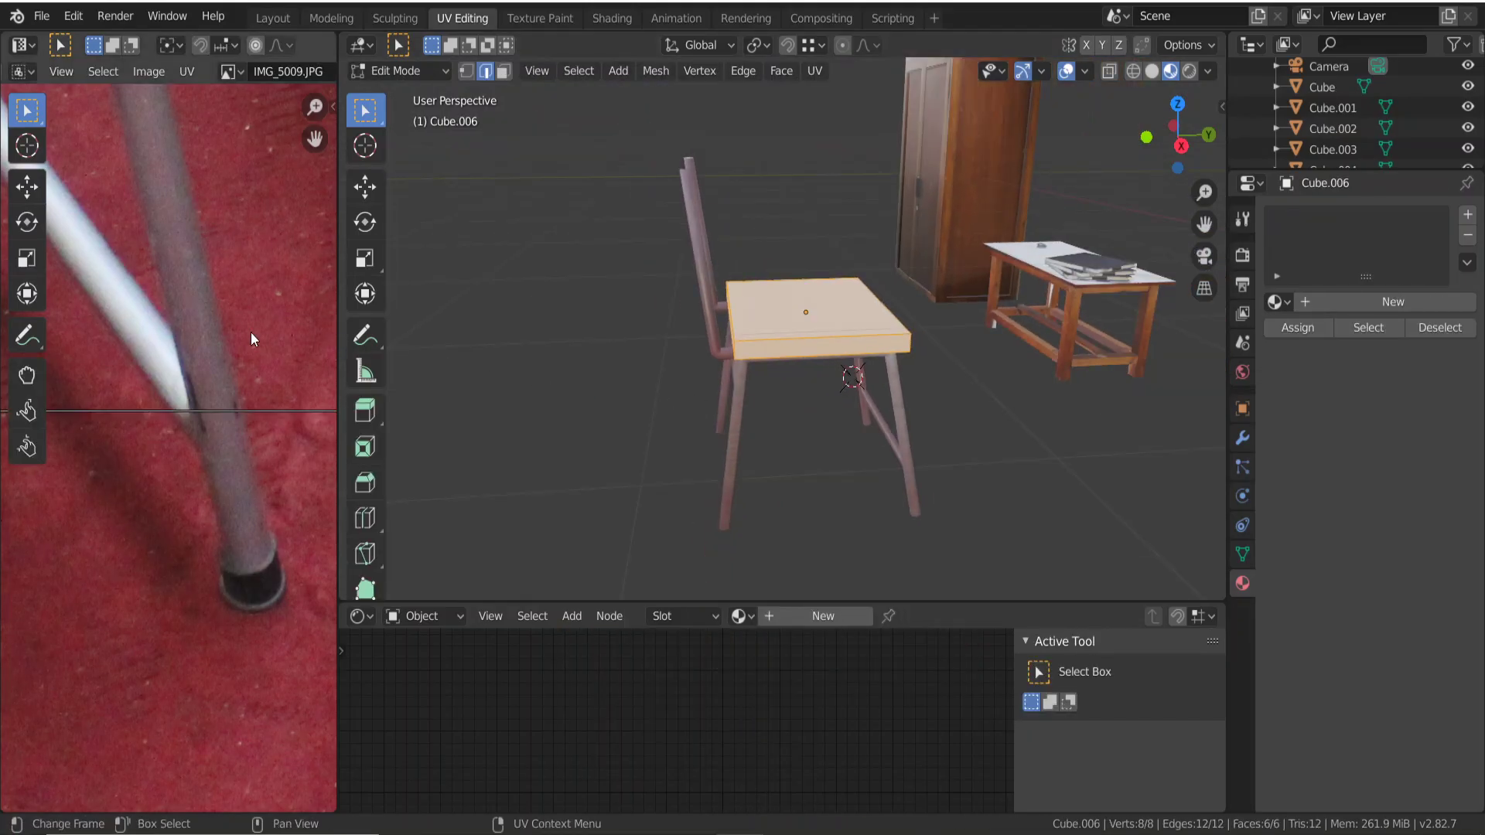
scroll(250, 332, down, 5)
scroll(251, 332, down, 2)
scroll(251, 332, down, 2)
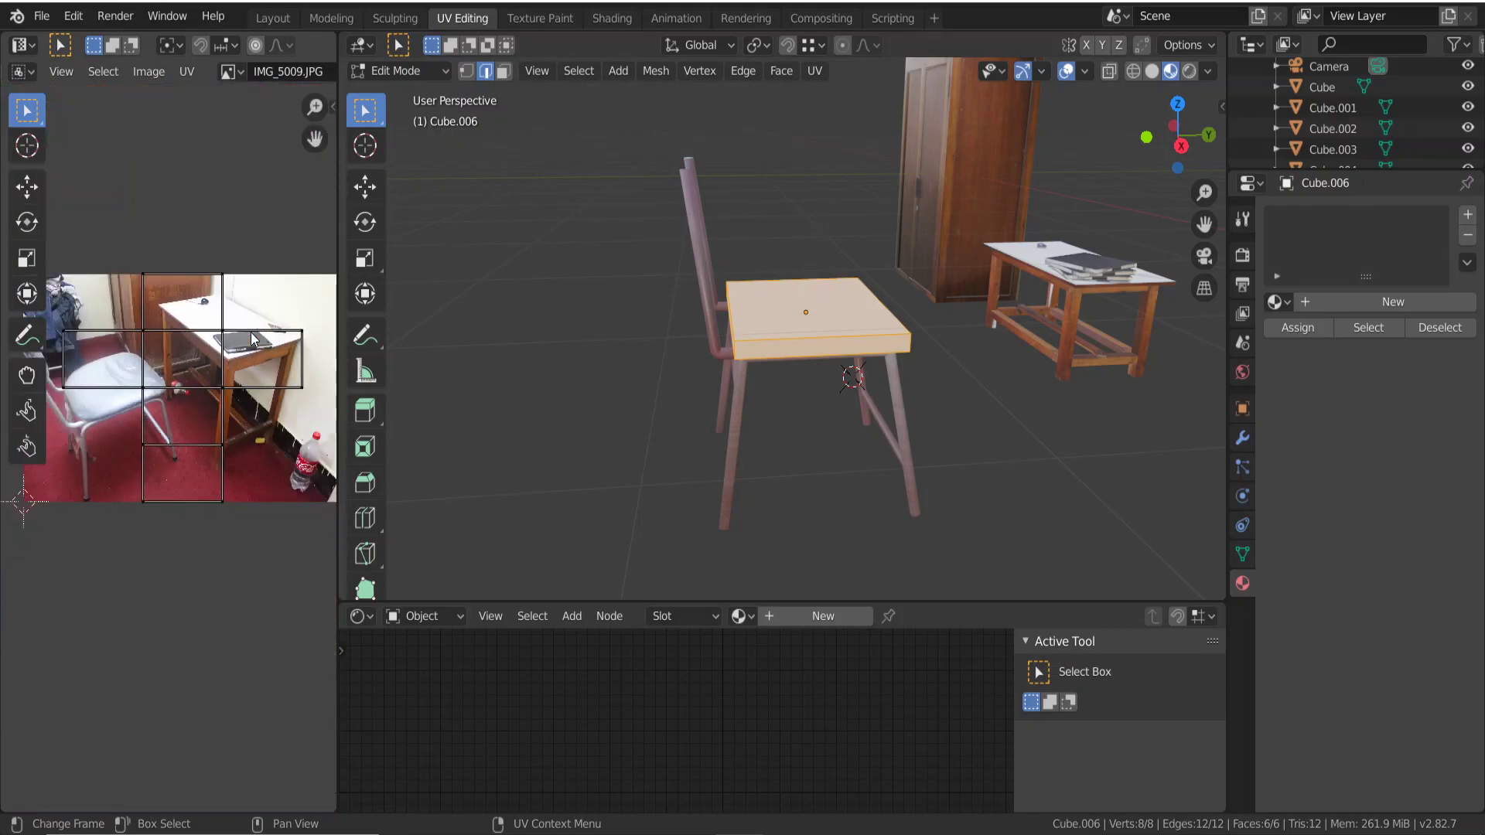
click(775, 321)
middle_drag(775, 320, 750, 274)
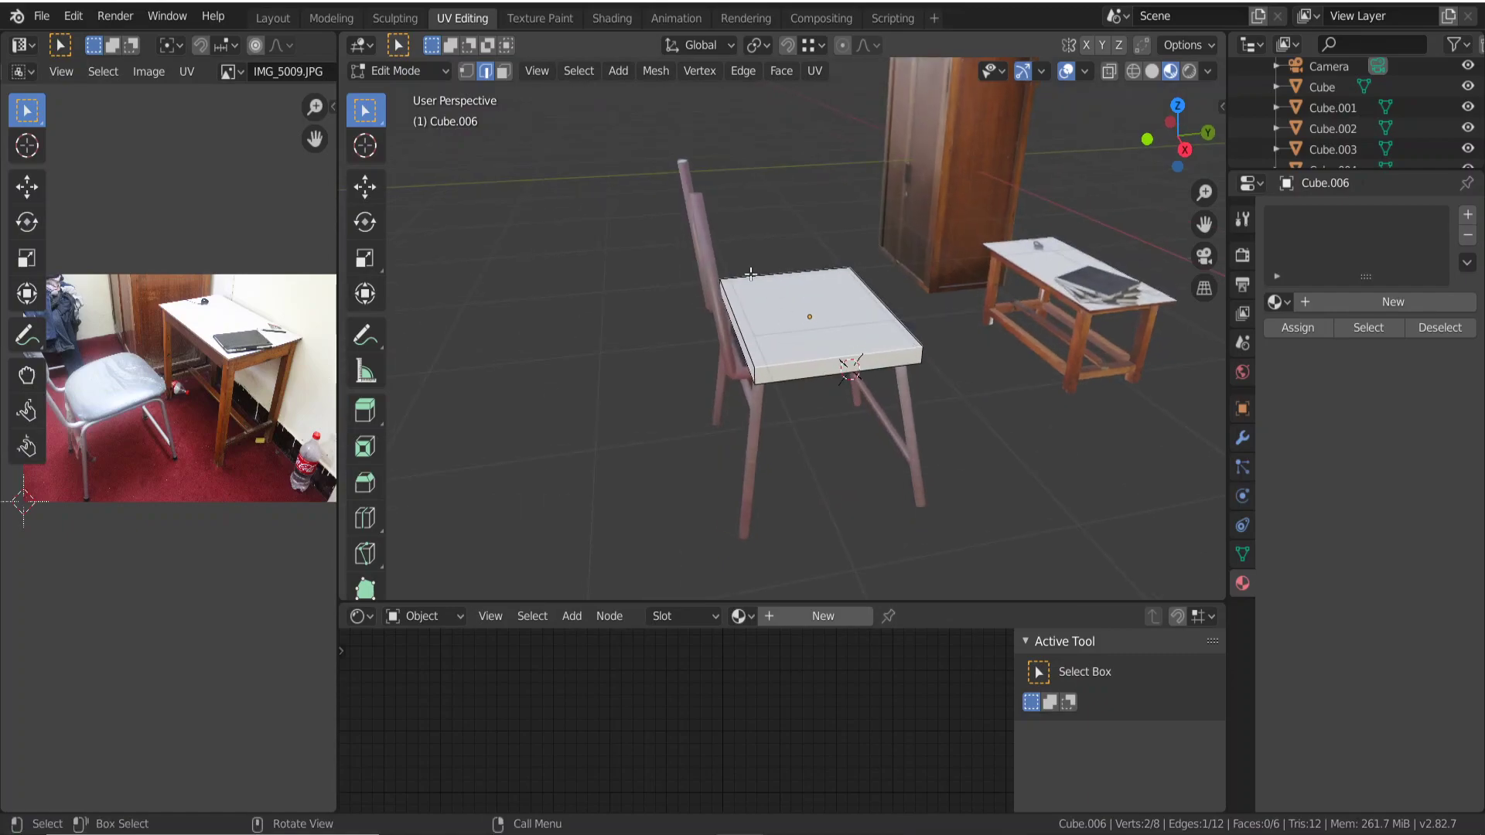
click(503, 71)
click(789, 317)
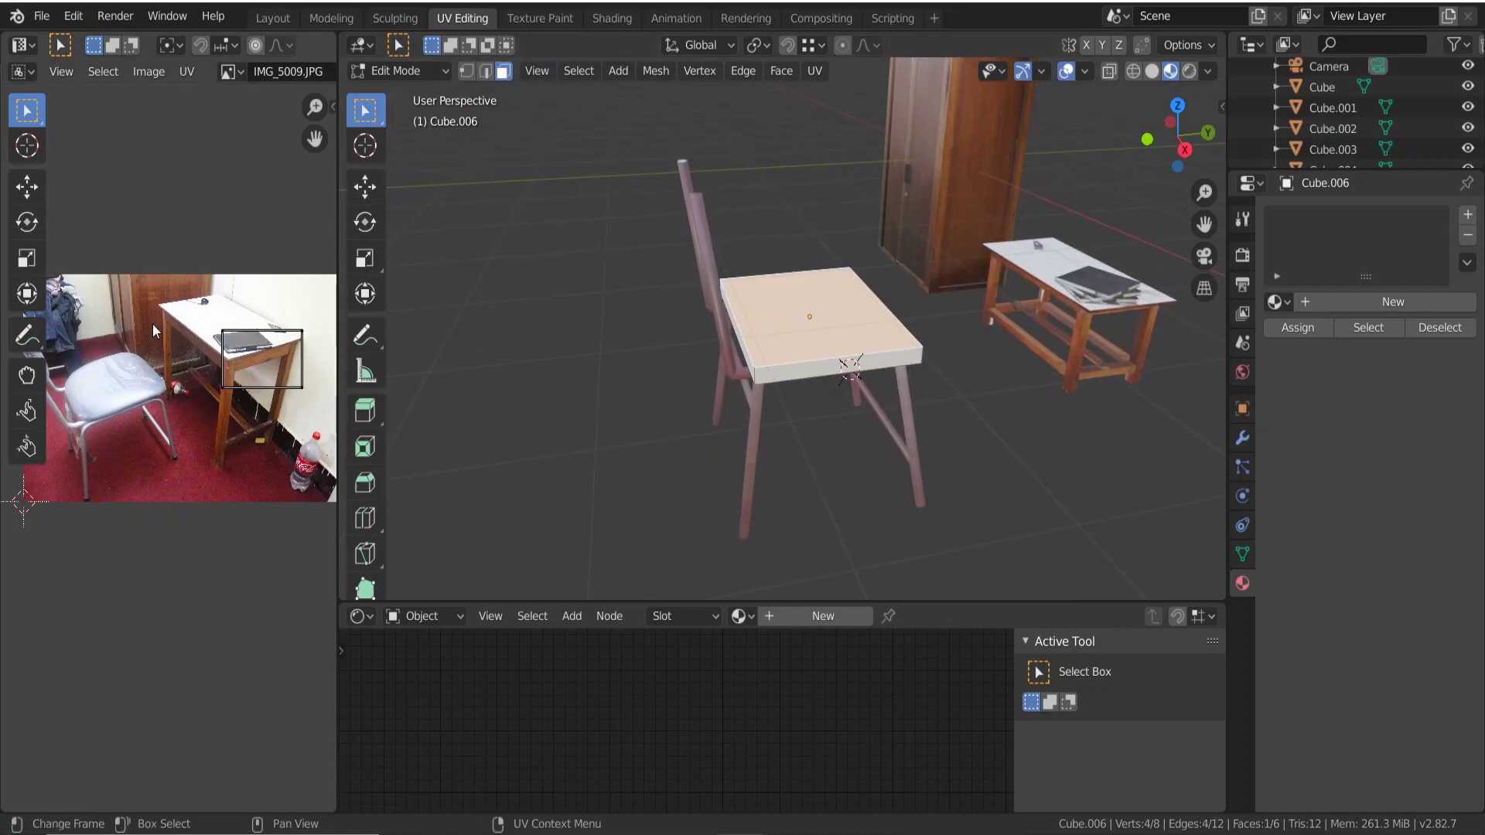
Unwrap the seat's top face with Project From View.
drag(185, 301, 327, 428)
right_click(805, 339)
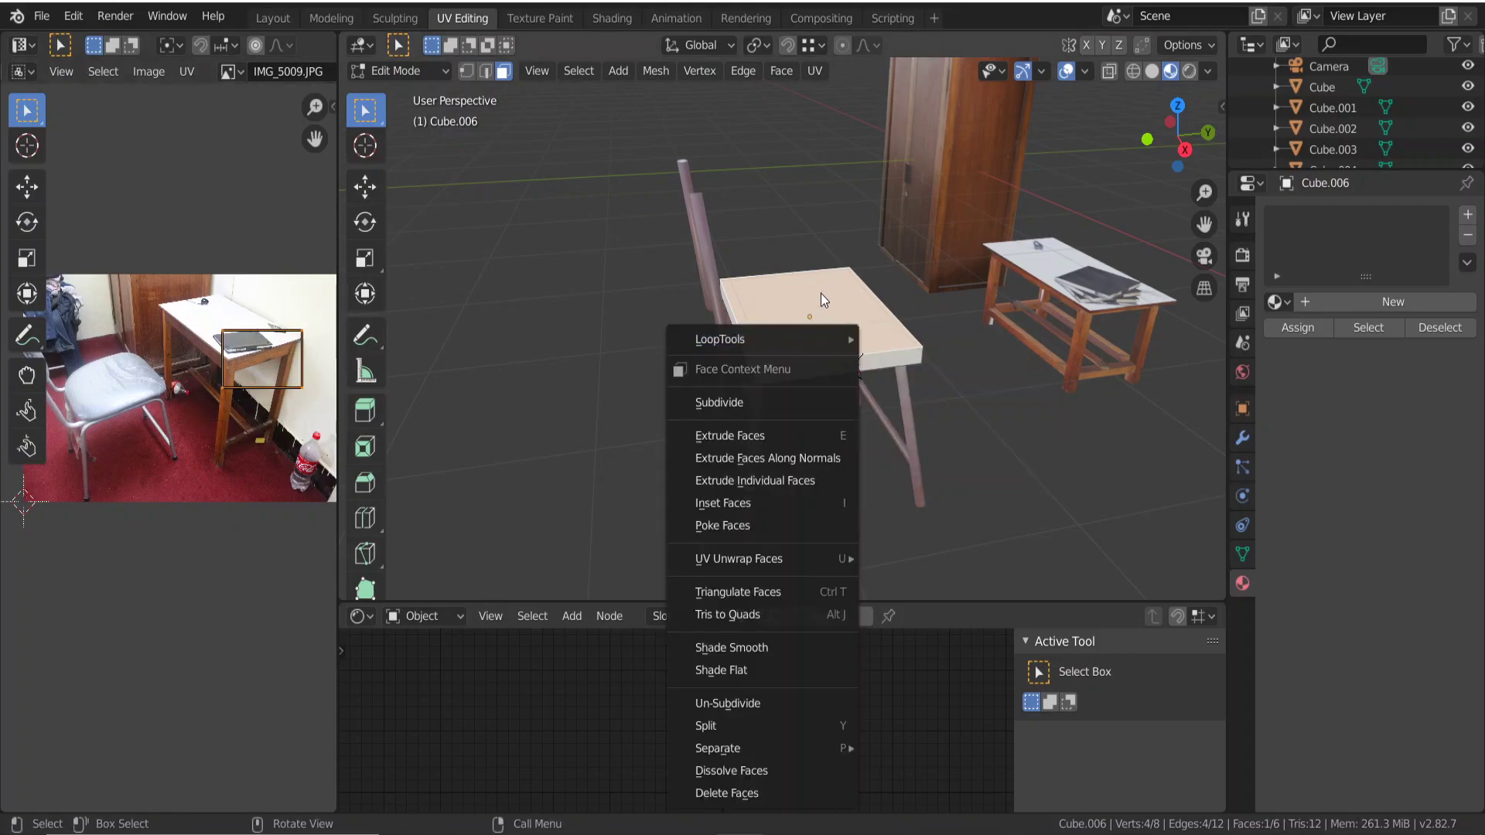
key(u)
key(Escape)
key(Escape)
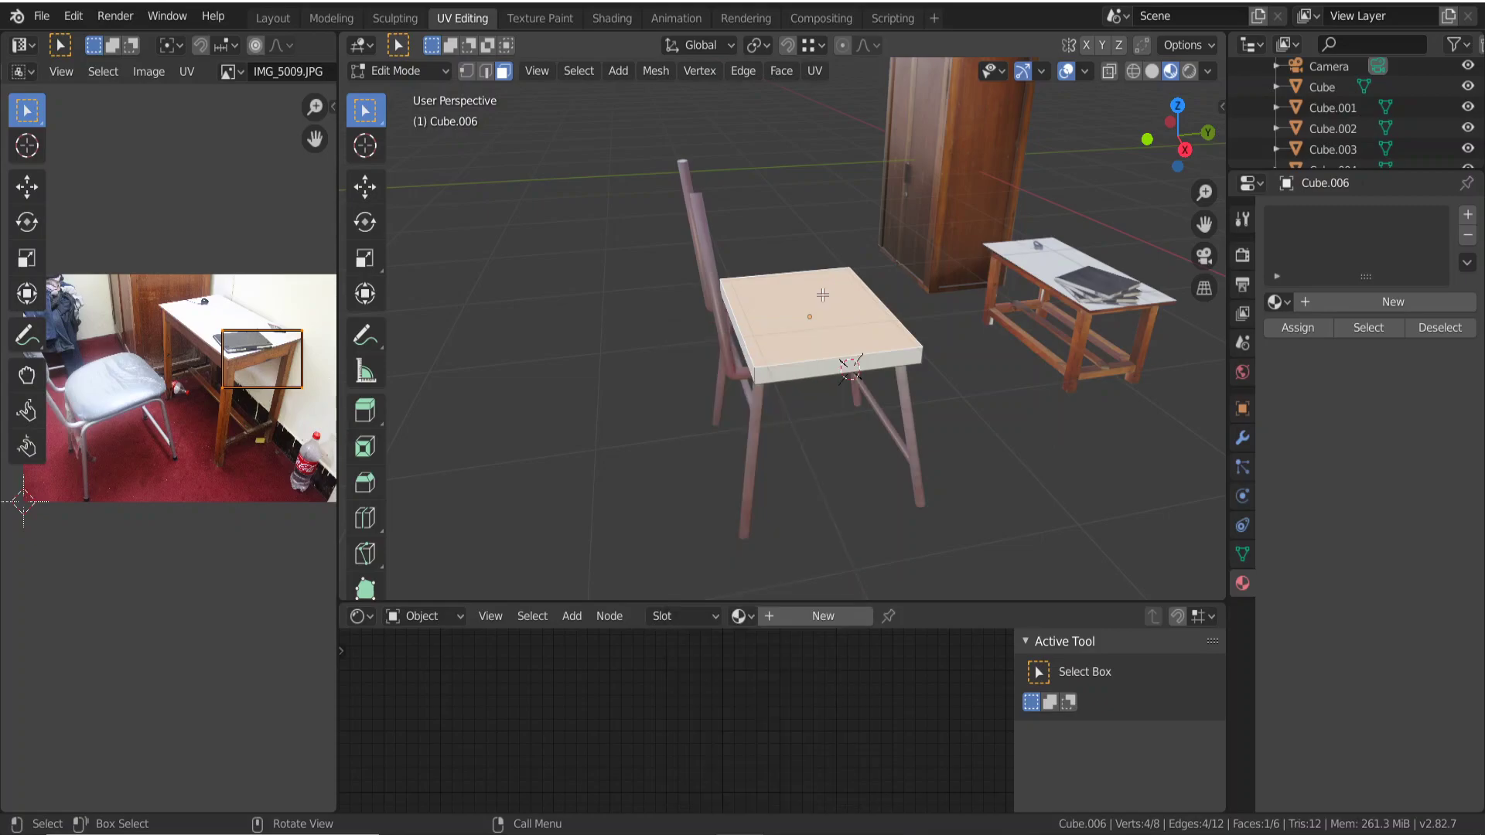
key(u)
click(823, 295)
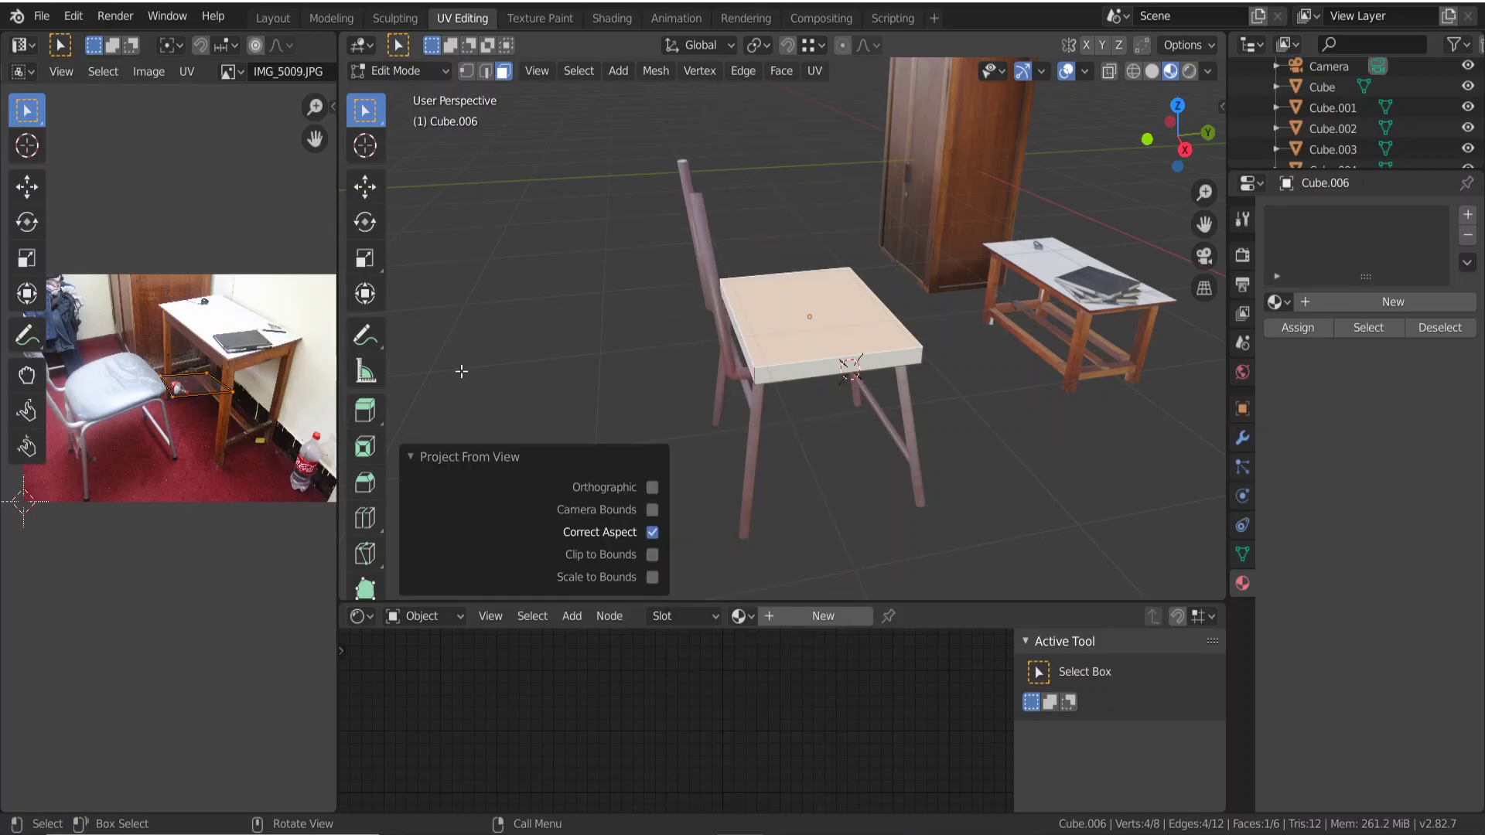
Move the seat's UV island onto the photographed seat and place its first corner.
click(155, 355)
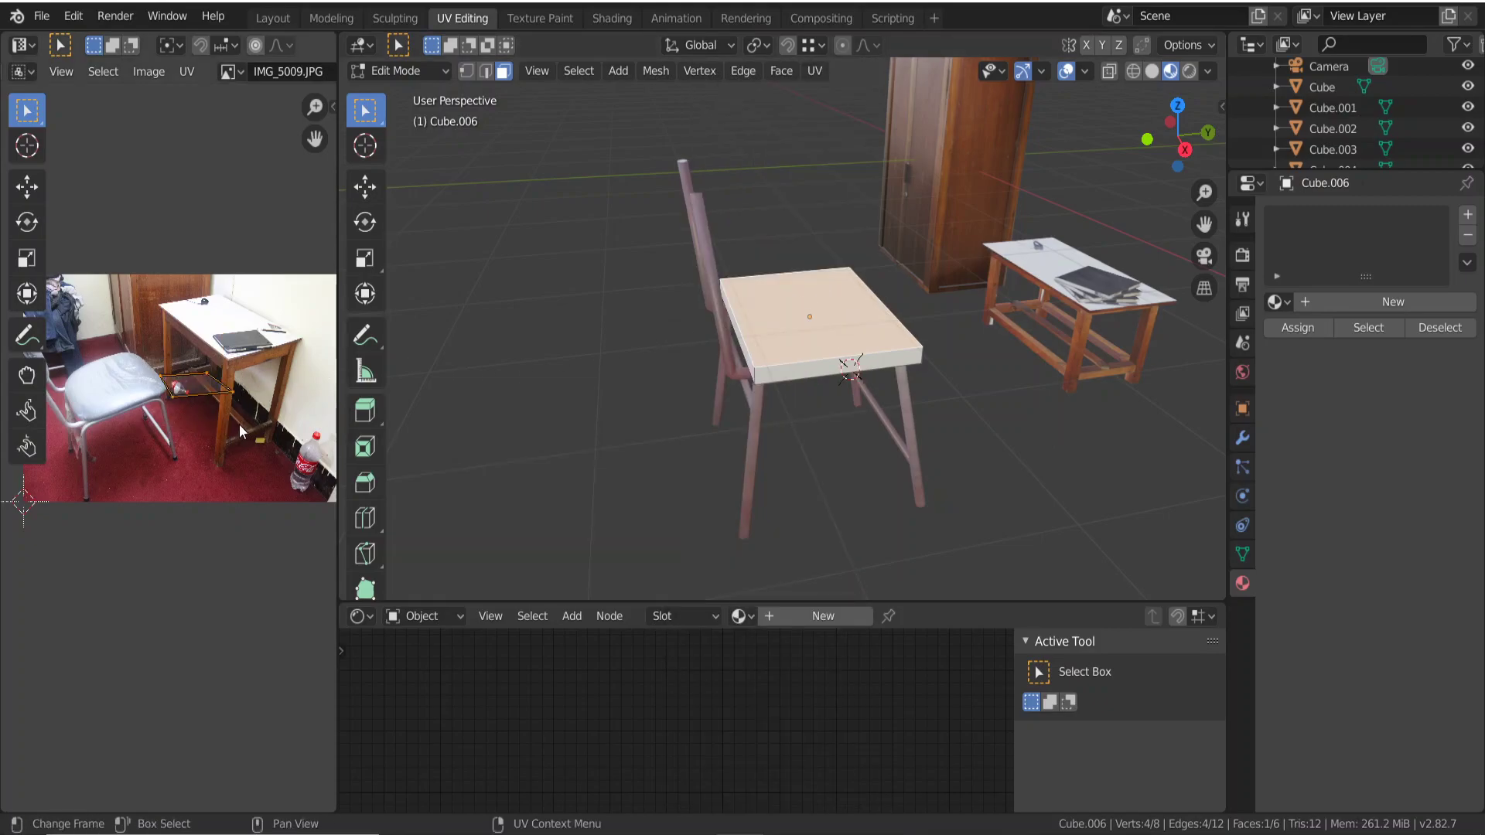
key(g)
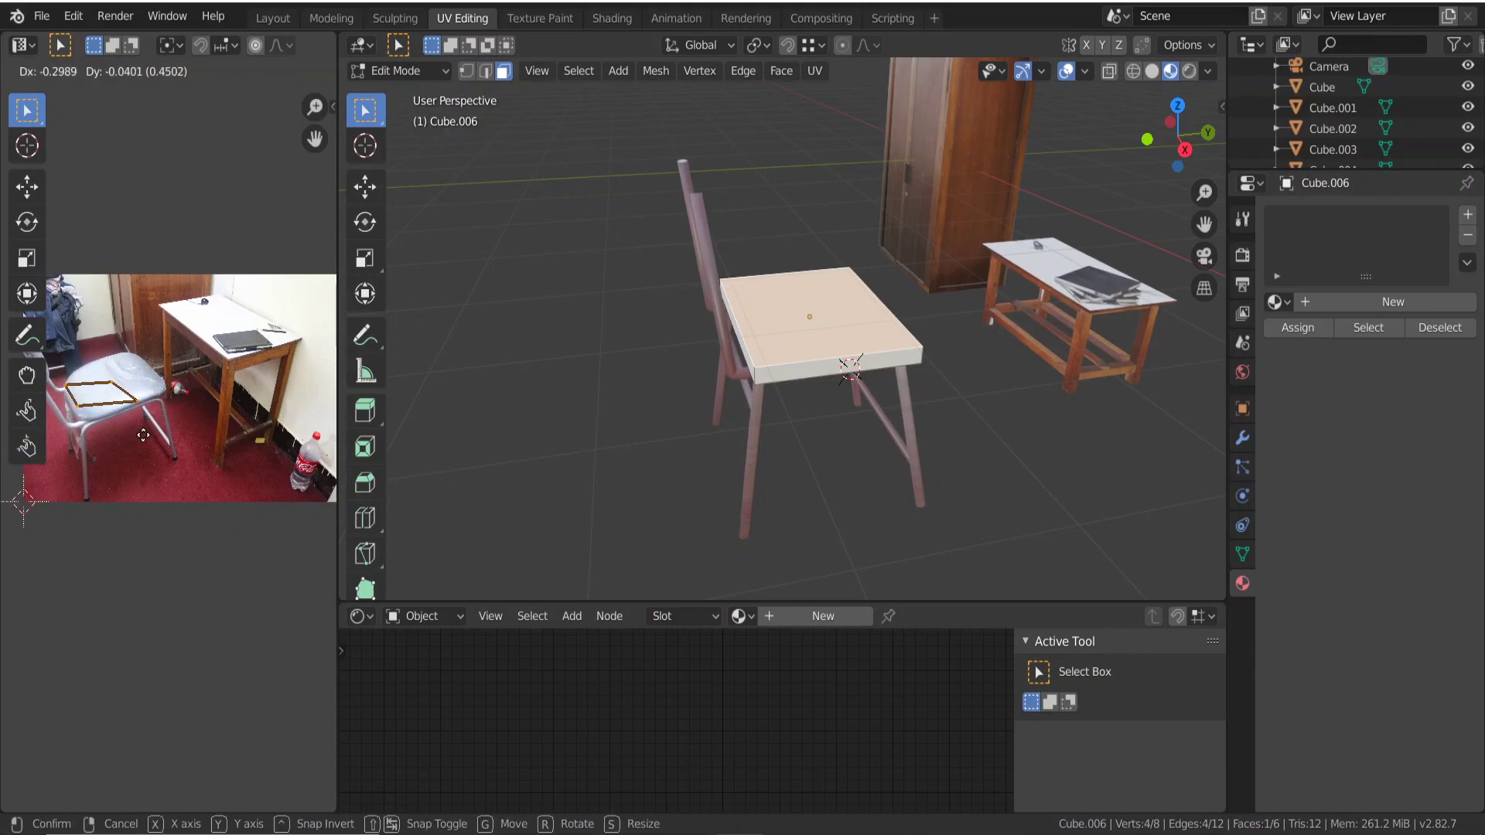
click(143, 435)
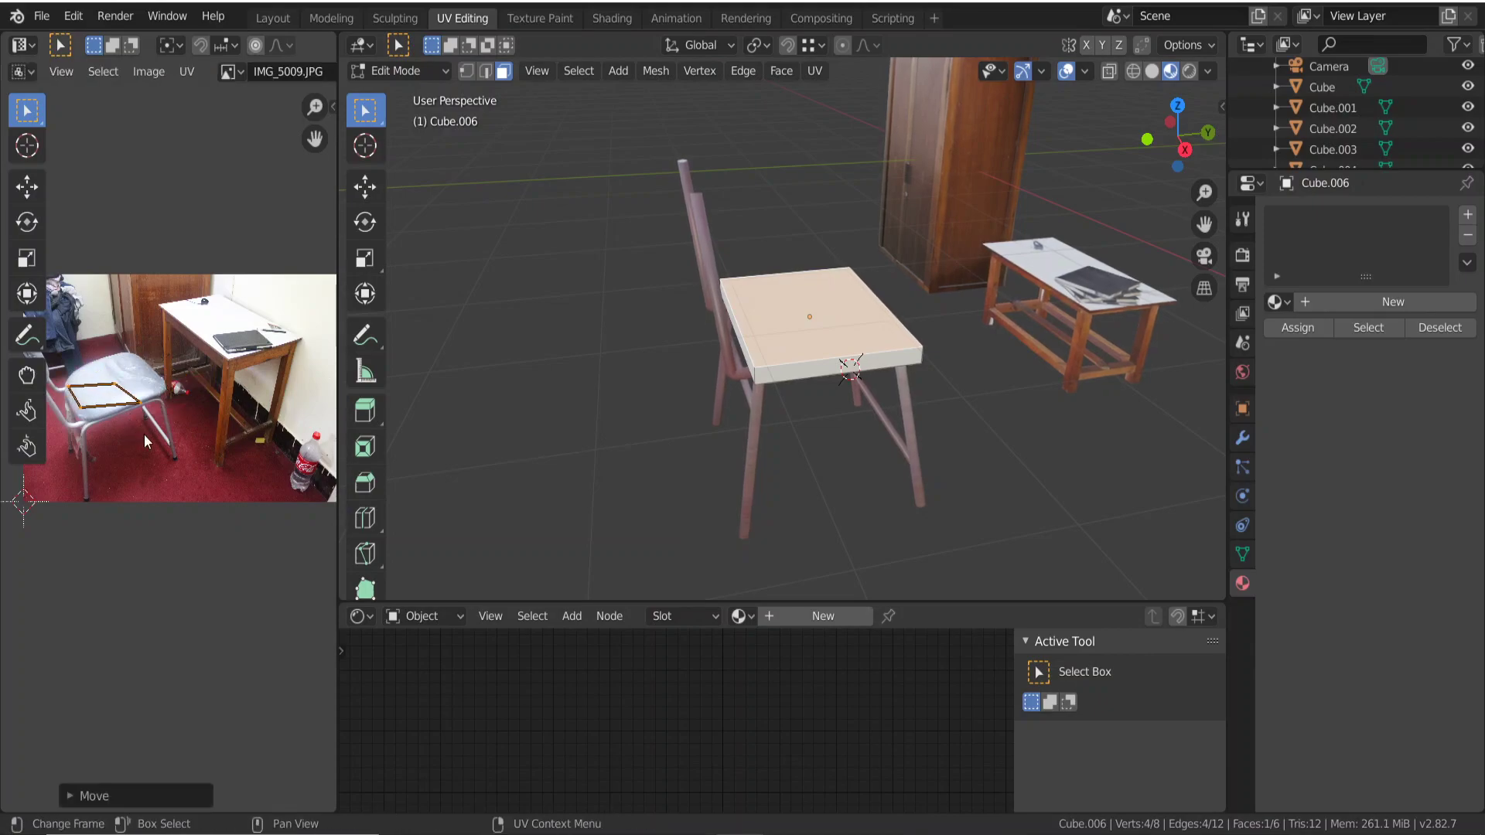
click(116, 389)
key(g)
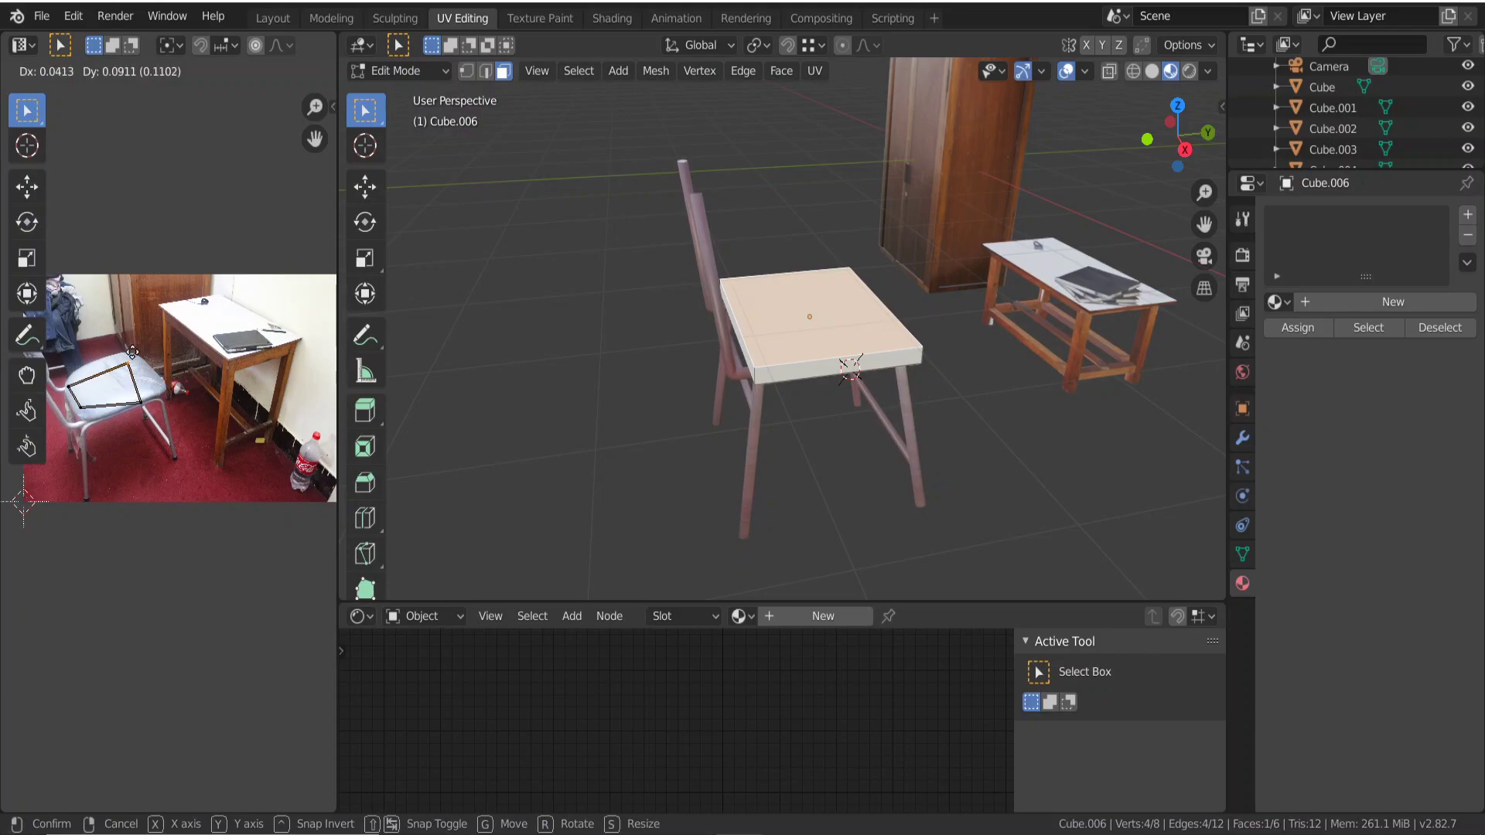
click(134, 352)
scroll(124, 359, up, 2)
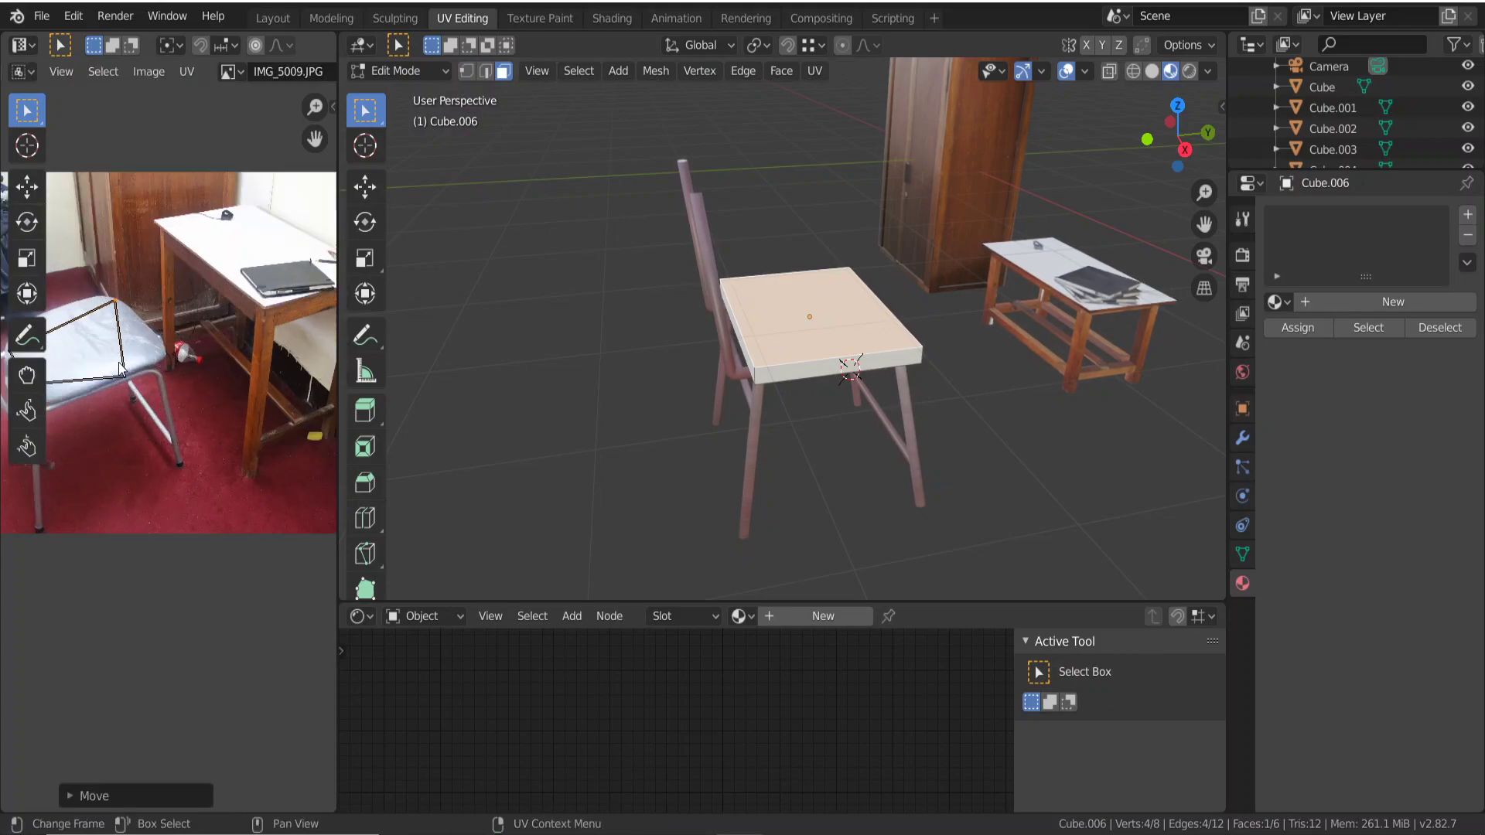
scroll(118, 362, up, 2)
scroll(184, 397, up, 2)
middle_drag(184, 397, 243, 426)
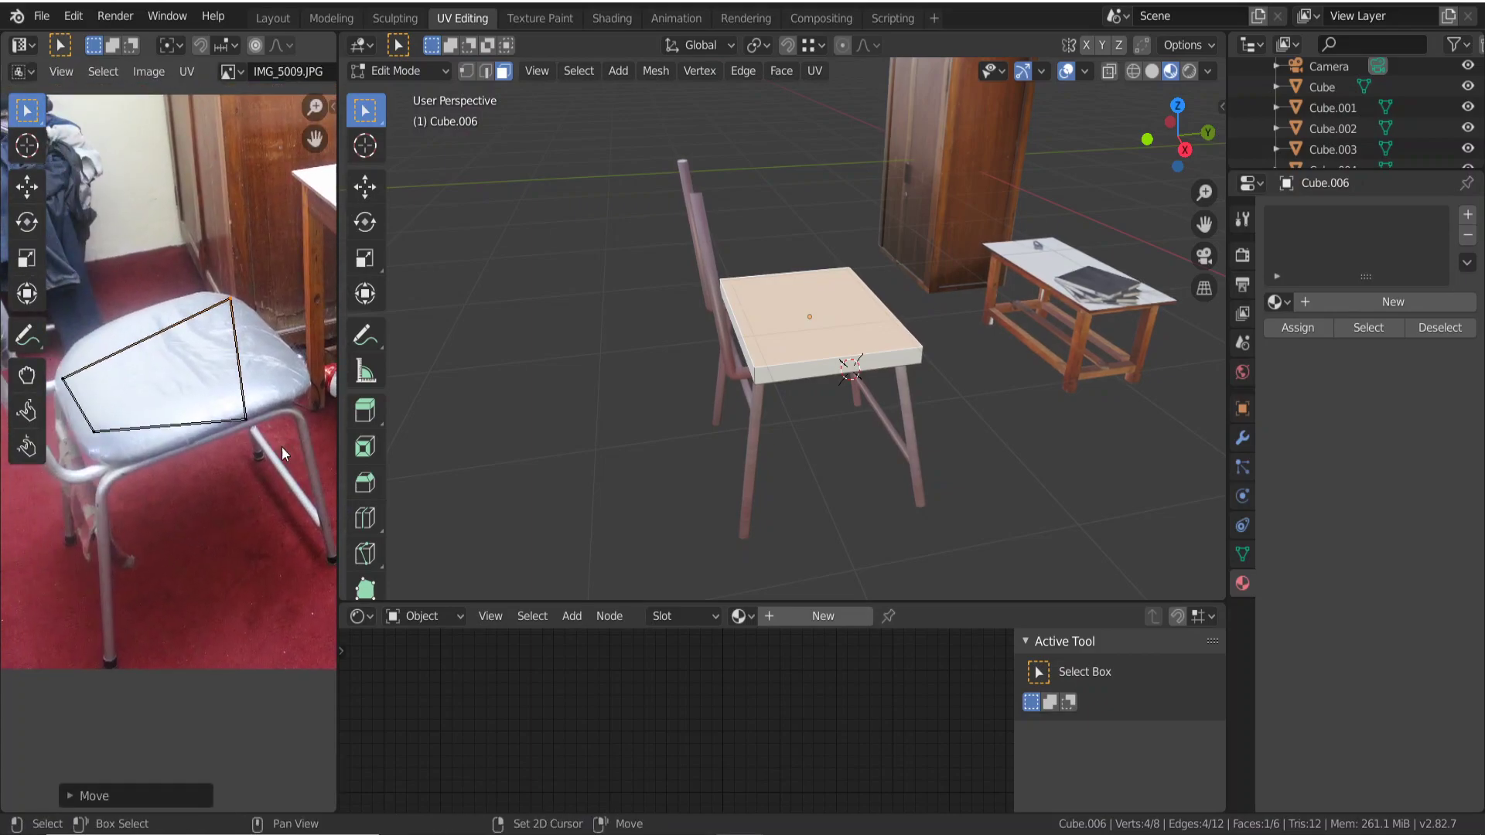
Snap the bottom-right, bottom-left and left UV corners onto the cushion's corners, then leave edit mode.
click(244, 423)
key(g)
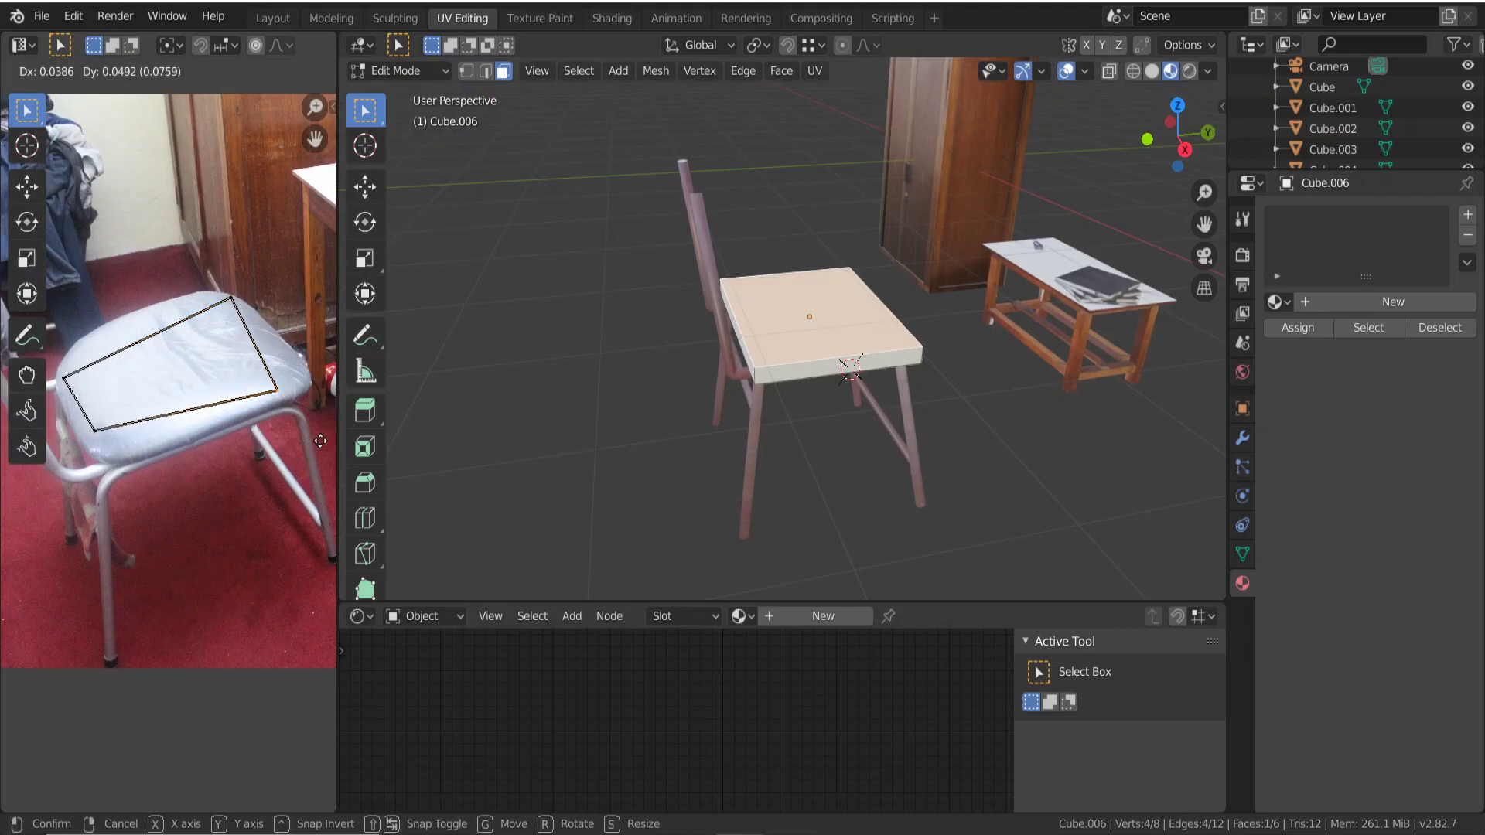
click(5, 445)
click(99, 432)
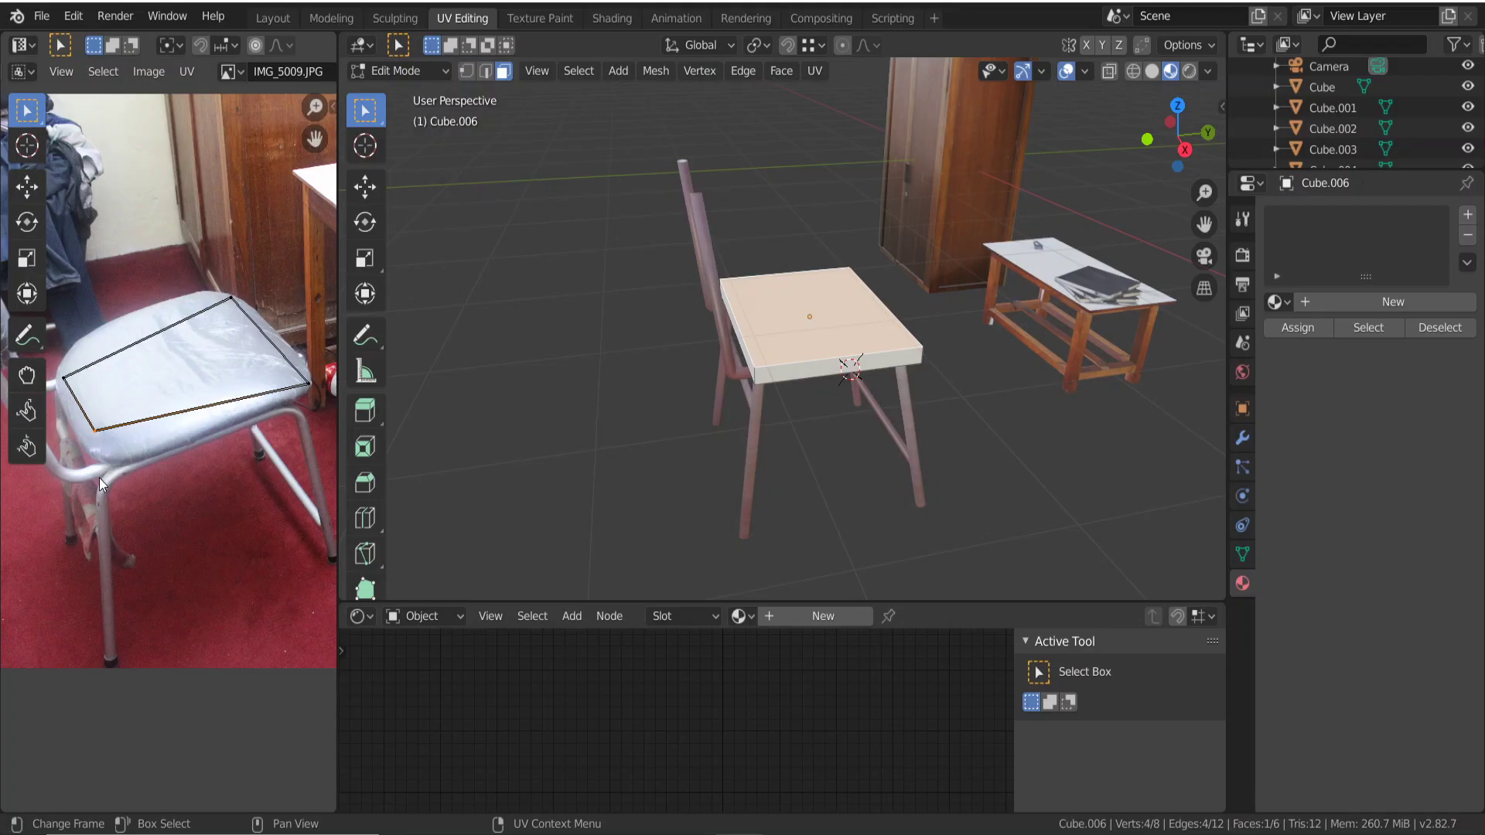
key(g)
click(88, 460)
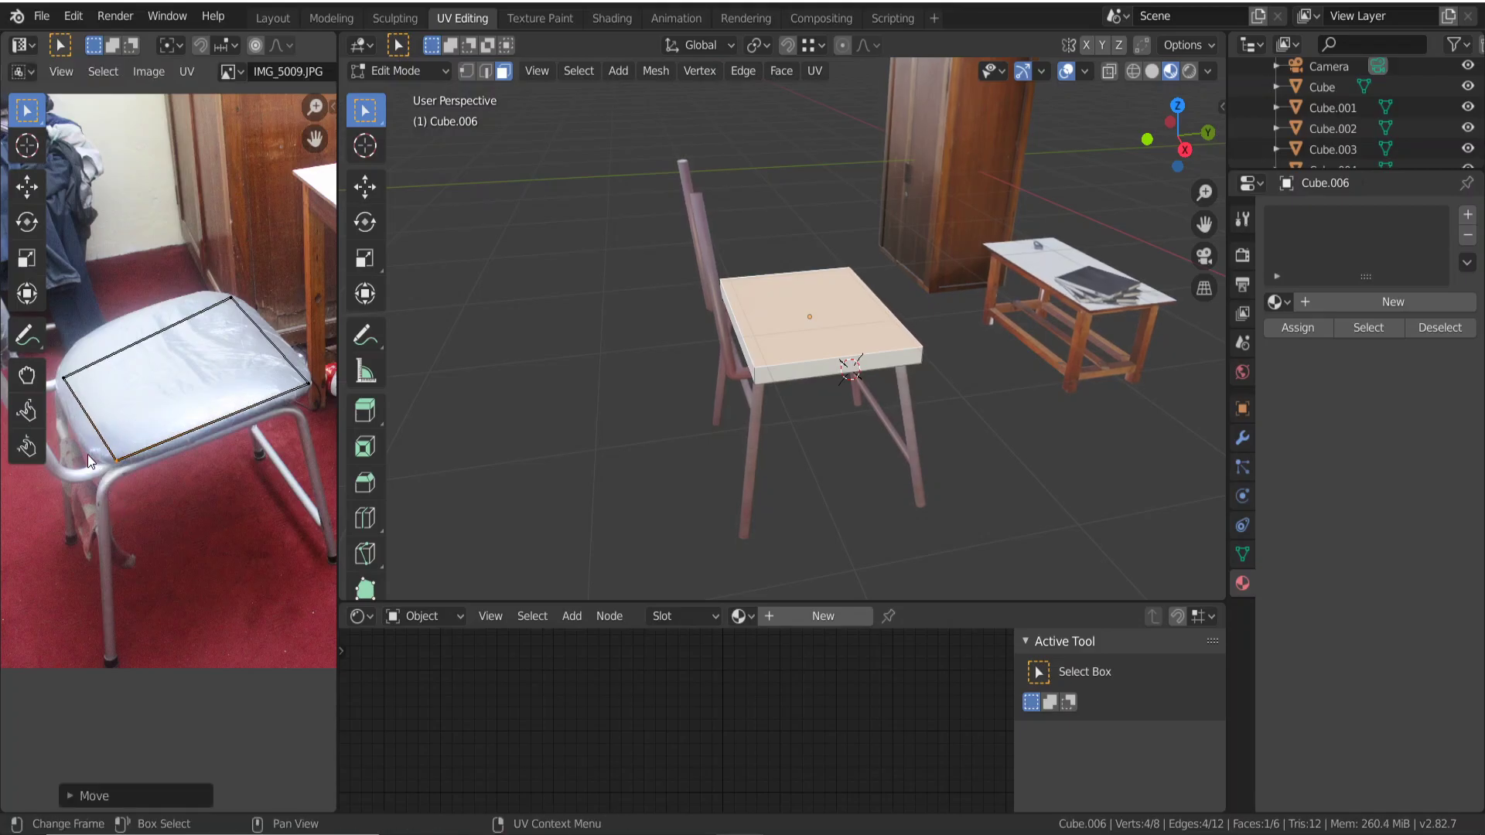
click(62, 381)
key(g)
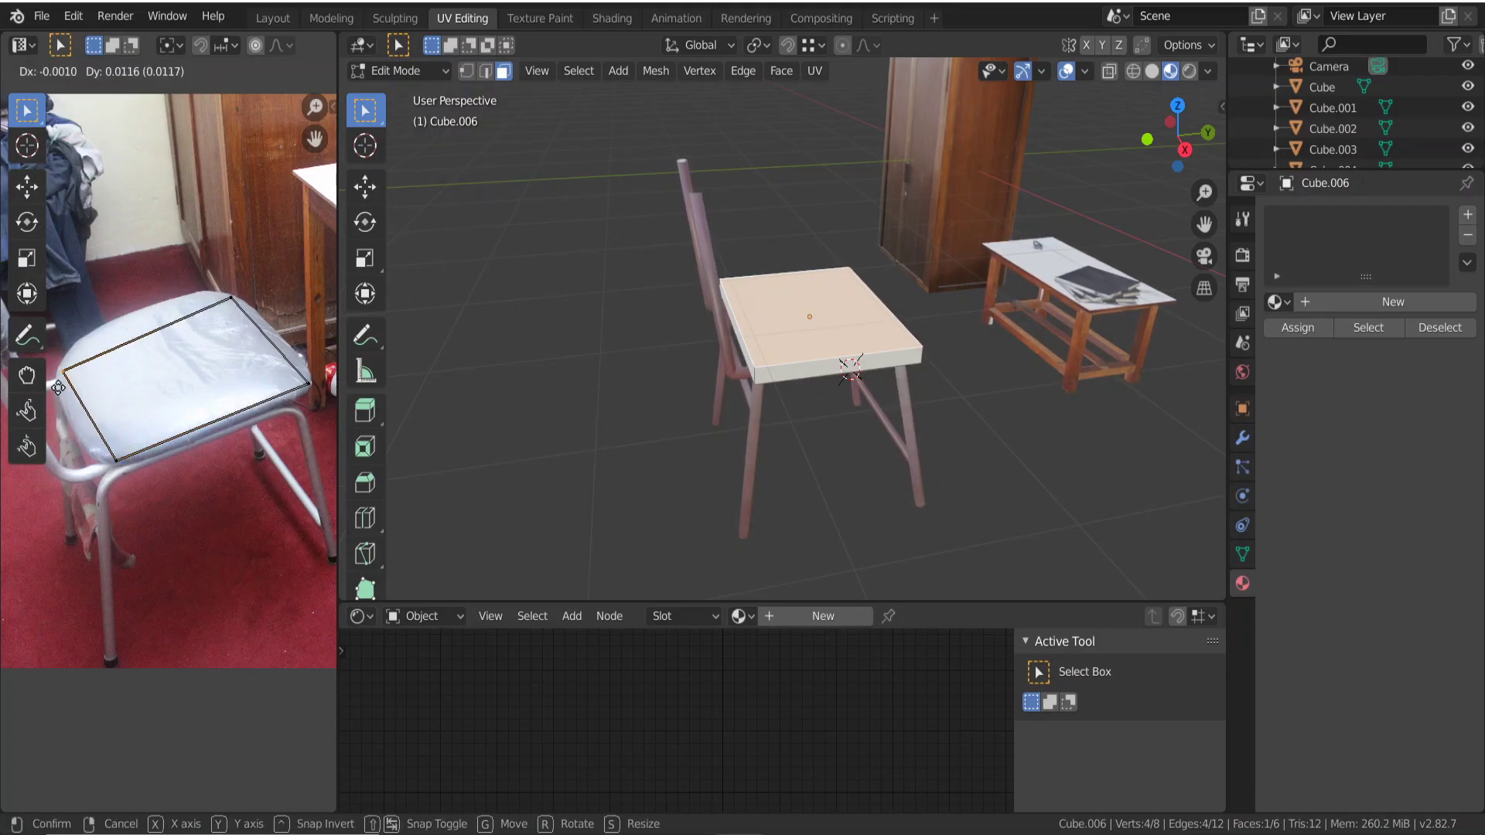
click(55, 384)
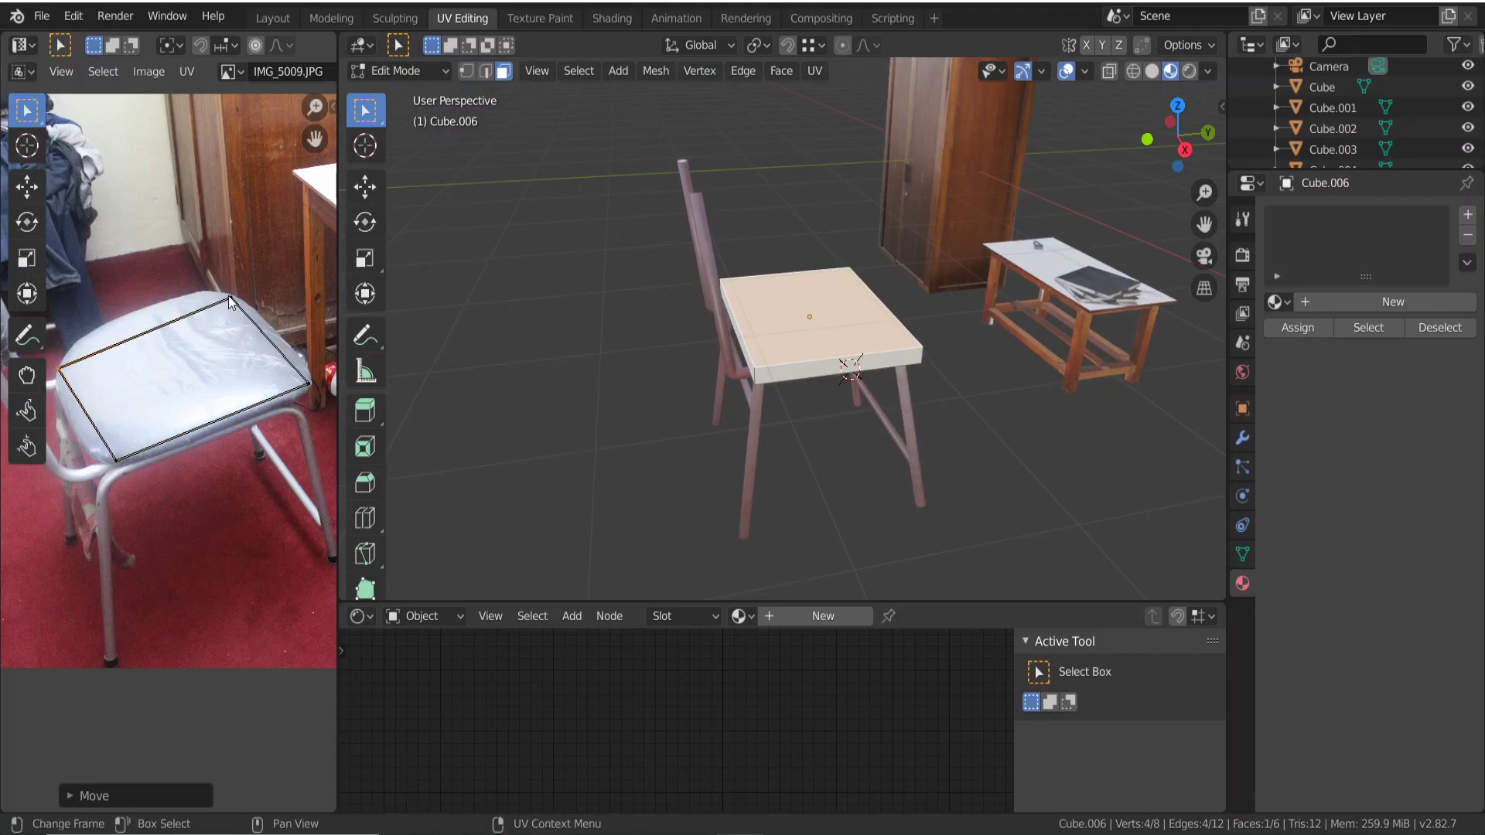
key(Tab)
Check the leg's material, then give the seat Cube.006 the same chair1 material.
click(757, 399)
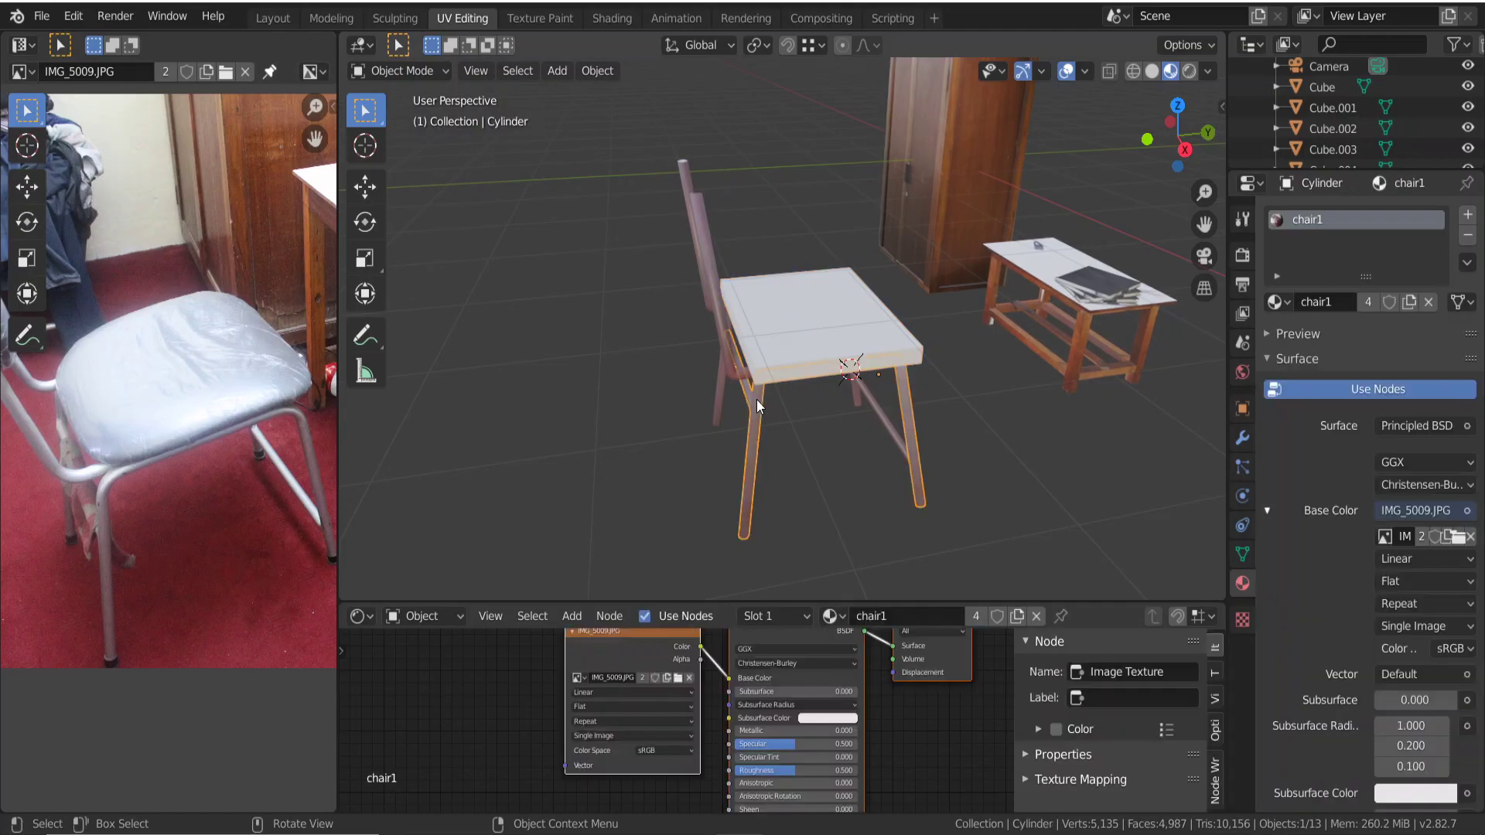
mouse_move(722, 411)
middle_down()
mouse_move(635, 383)
mouse_move(671, 378)
middle_up()
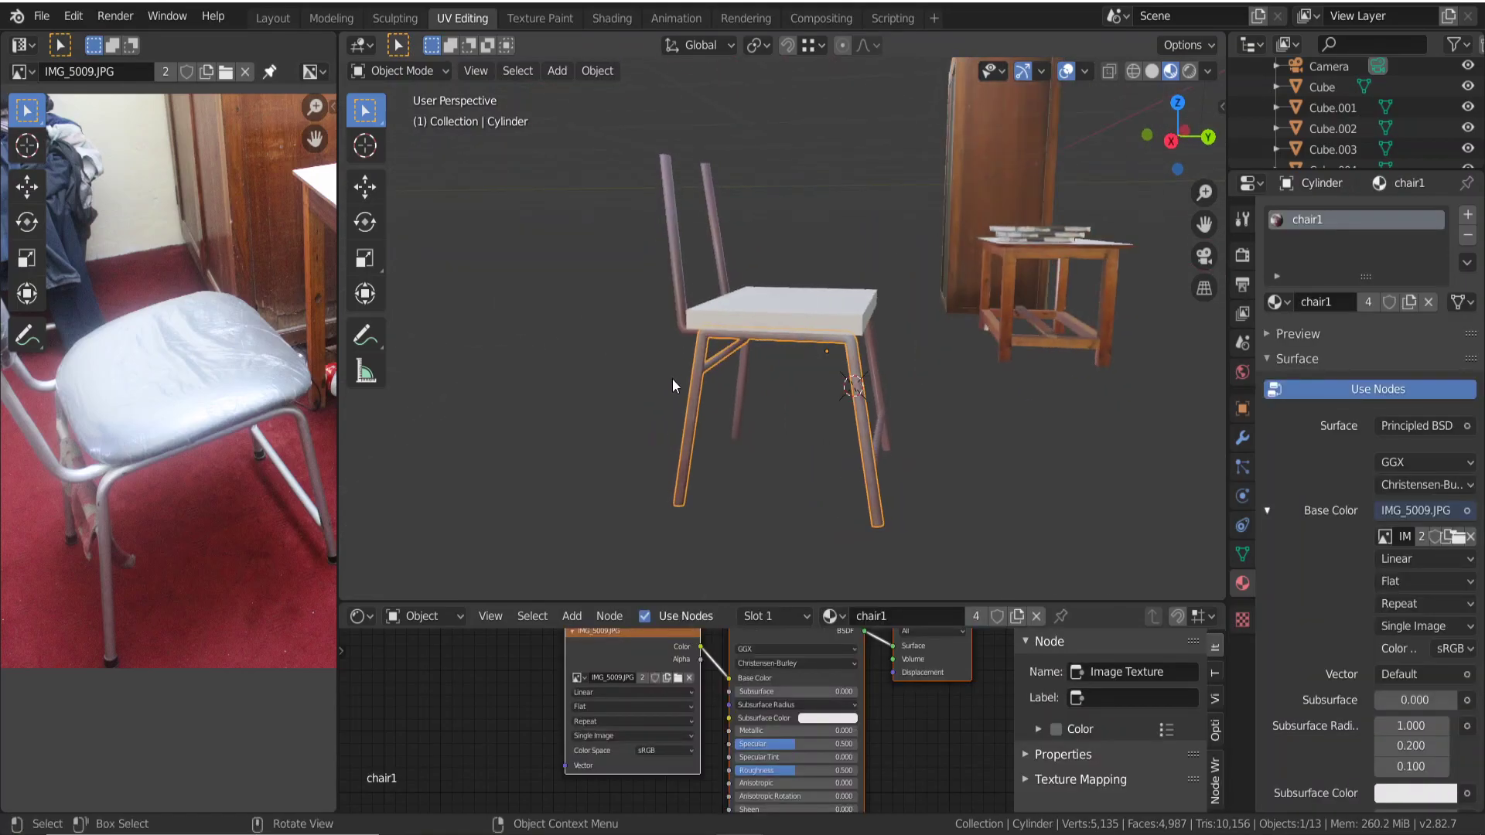
click(800, 304)
click(750, 619)
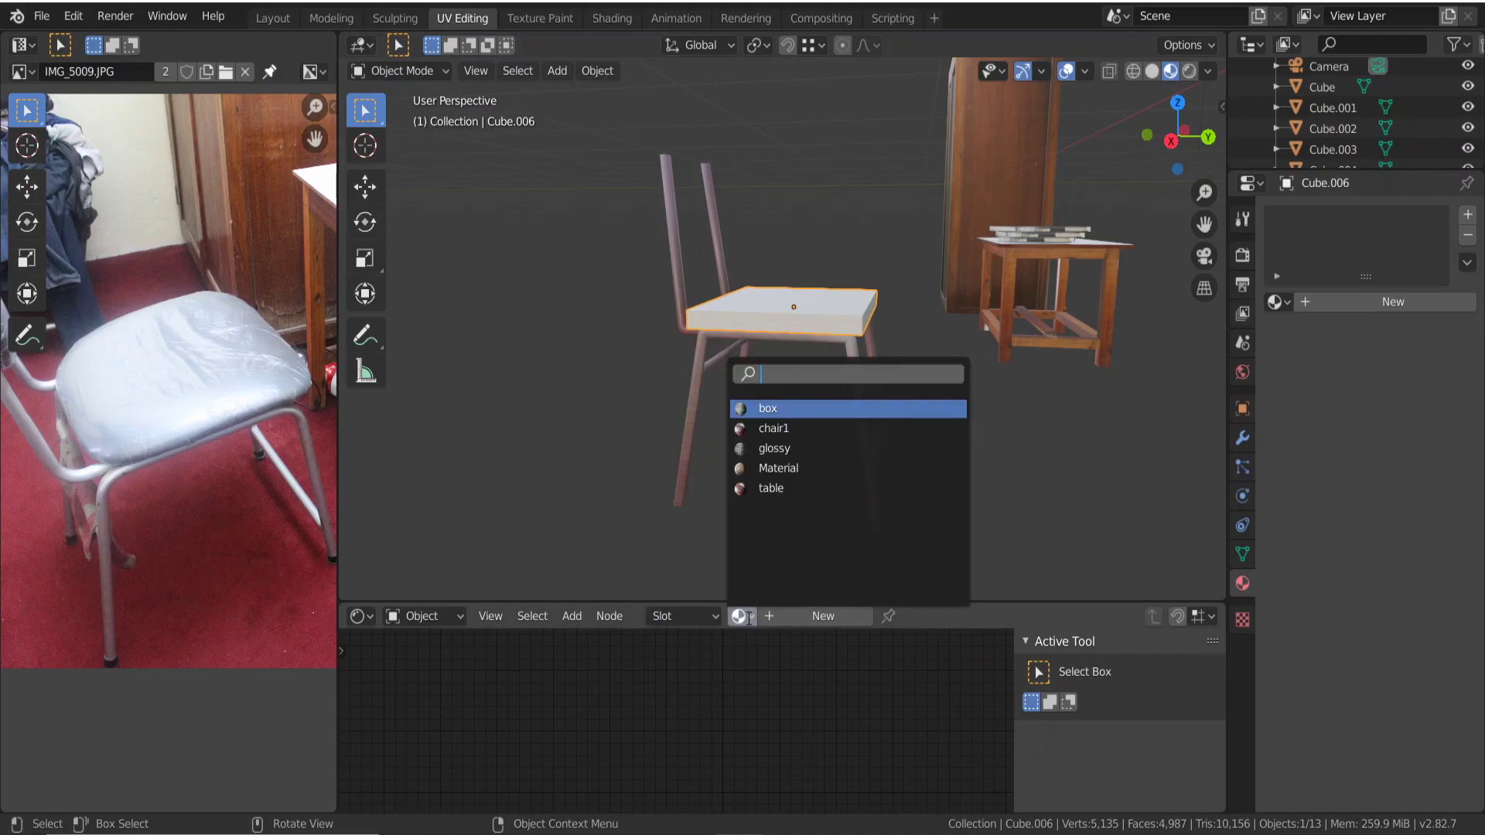
click(756, 430)
mouse_move(756, 430)
middle_down()
mouse_move(746, 442)
mouse_move(768, 490)
mouse_move(802, 325)
middle_up()
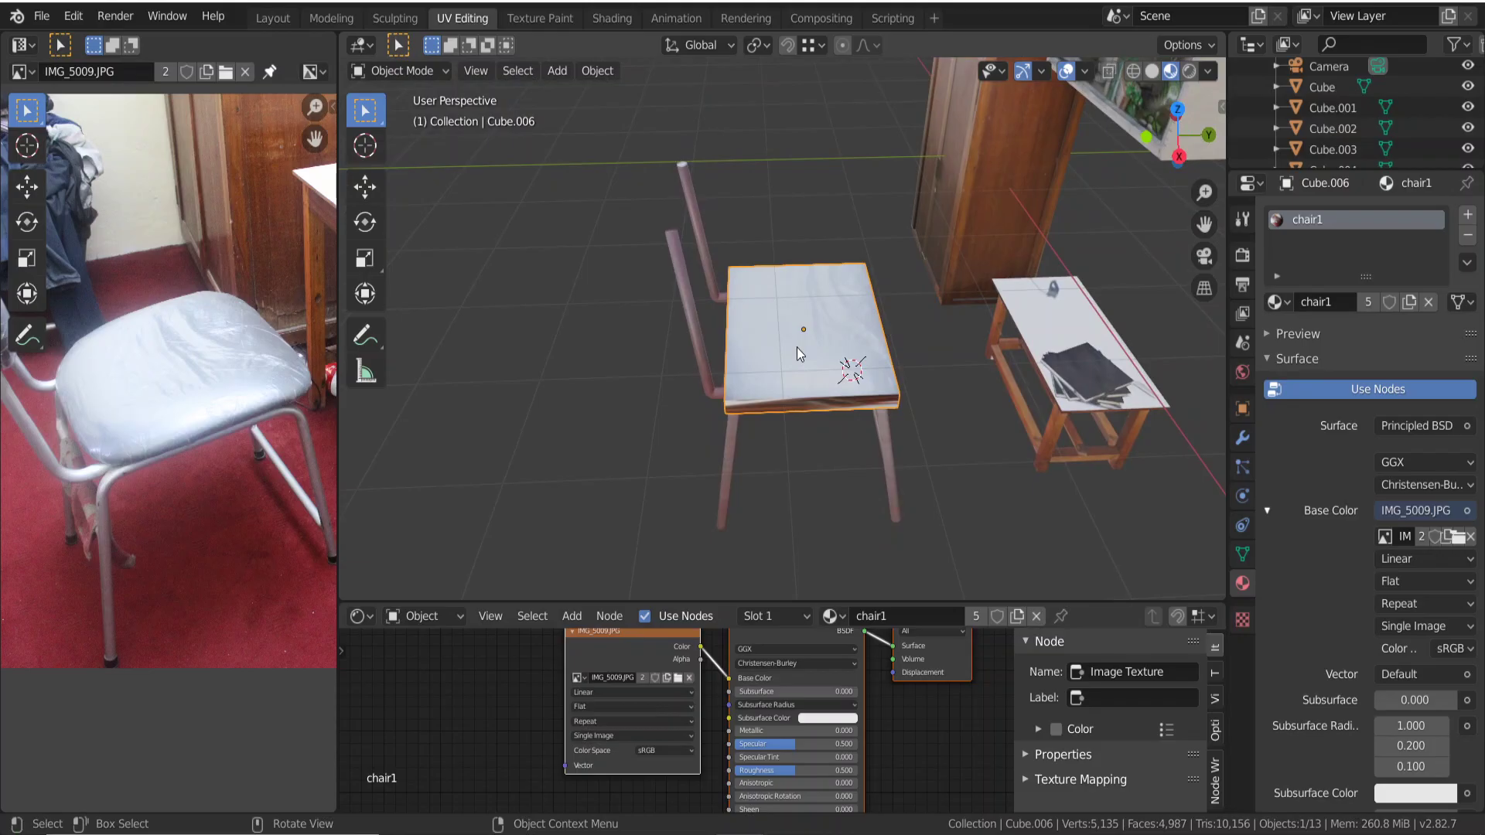
Shrink the seat's UV outline and move it to the right on the cushion.
key(Tab)
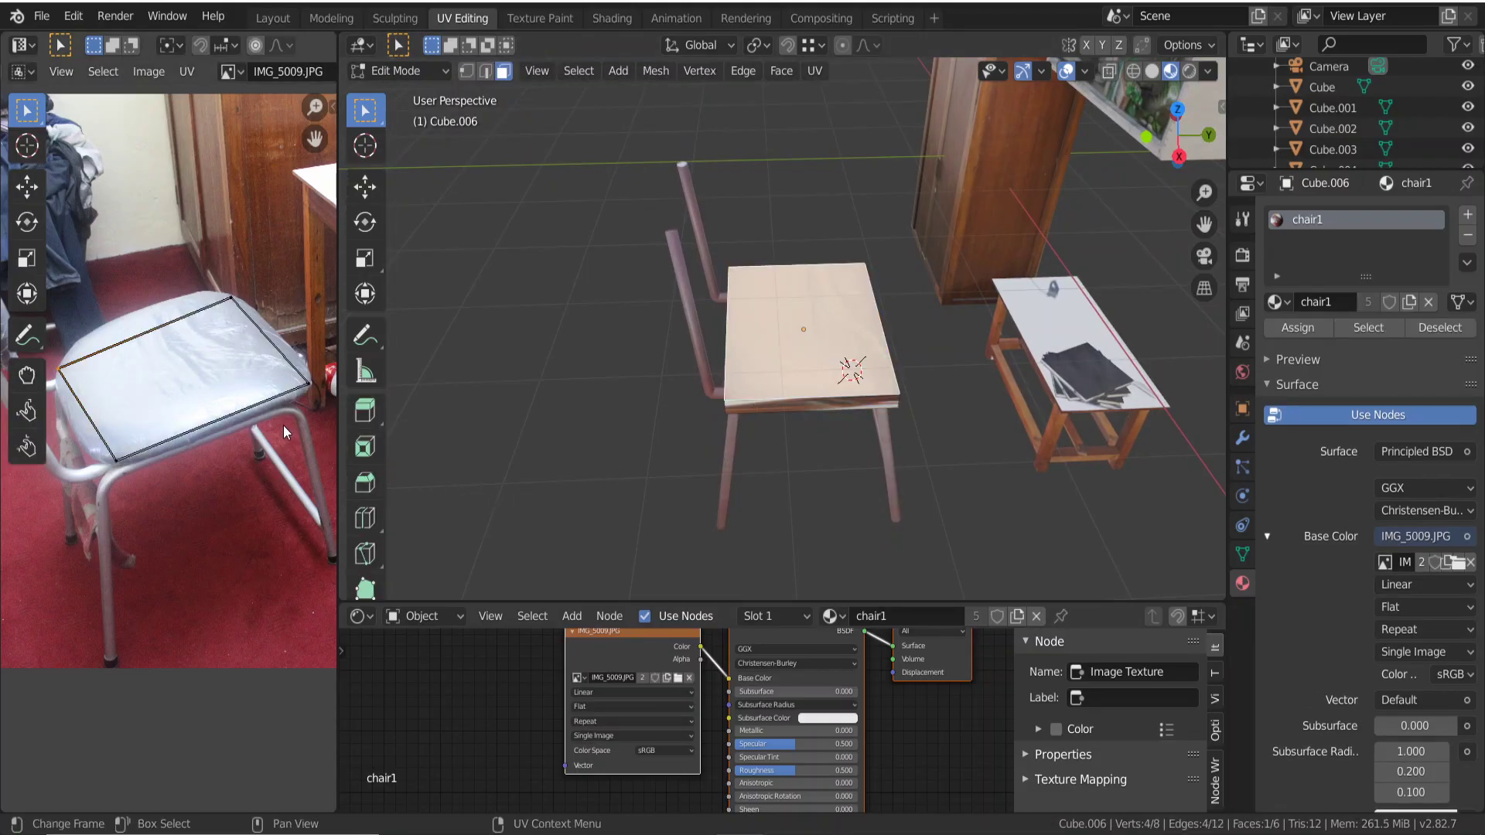
key(s)
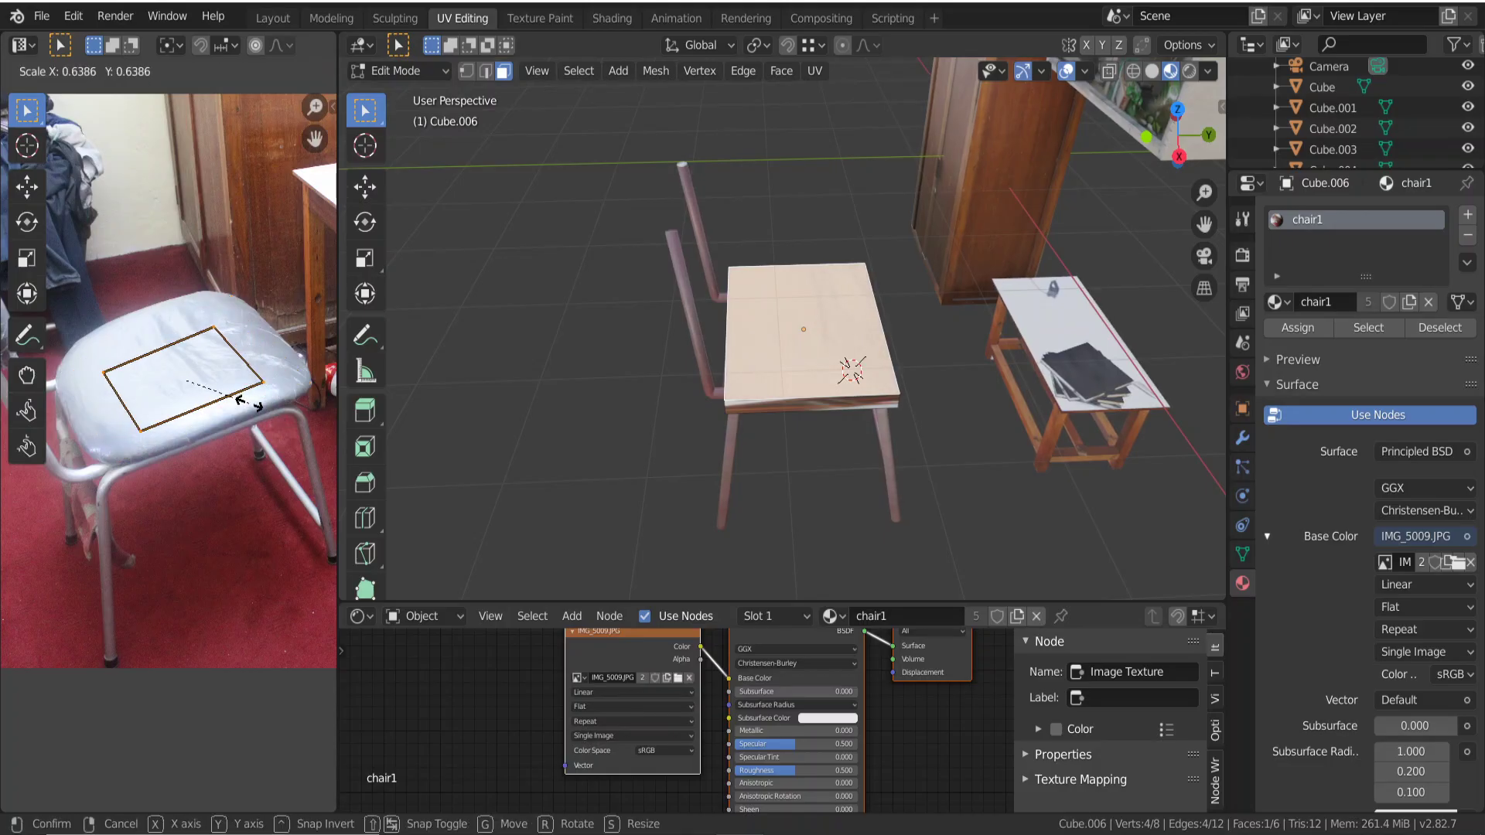
click(248, 401)
key(g)
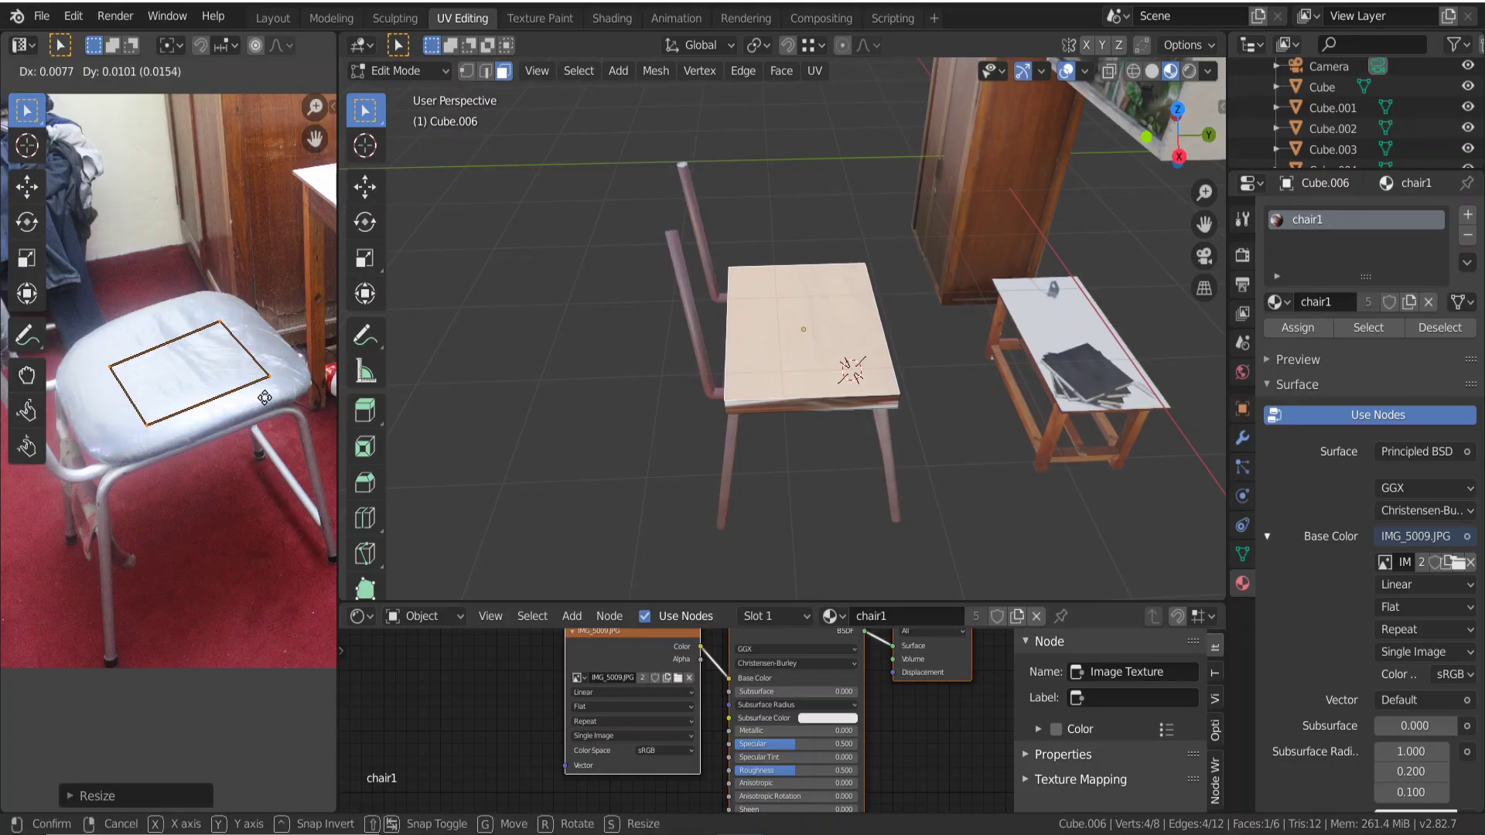
click(277, 402)
Squeeze the seat UVs horizontally, nudge them right, and return to object mode.
key(s)
key(x)
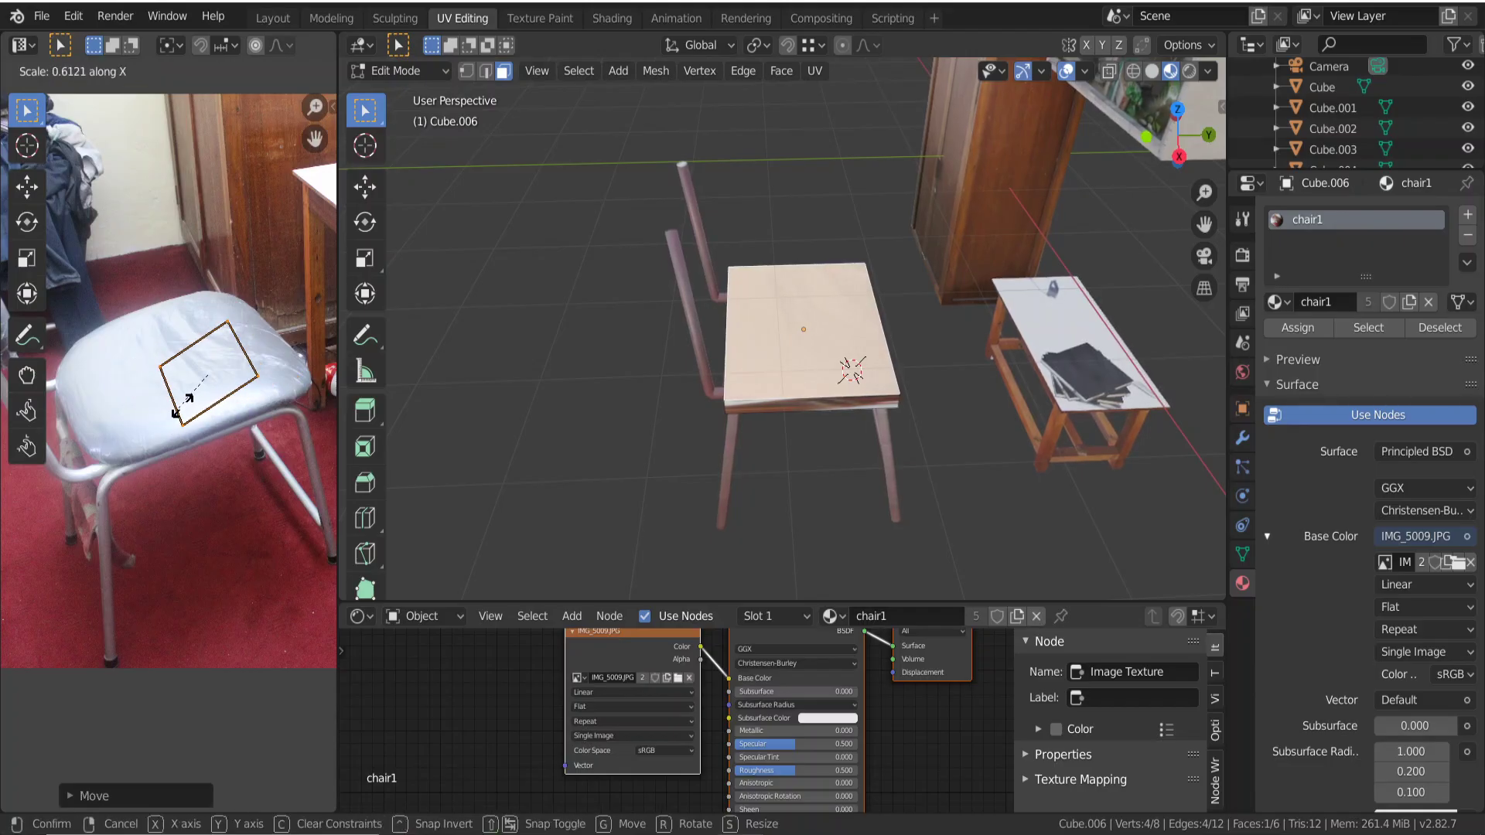
click(208, 384)
key(b)
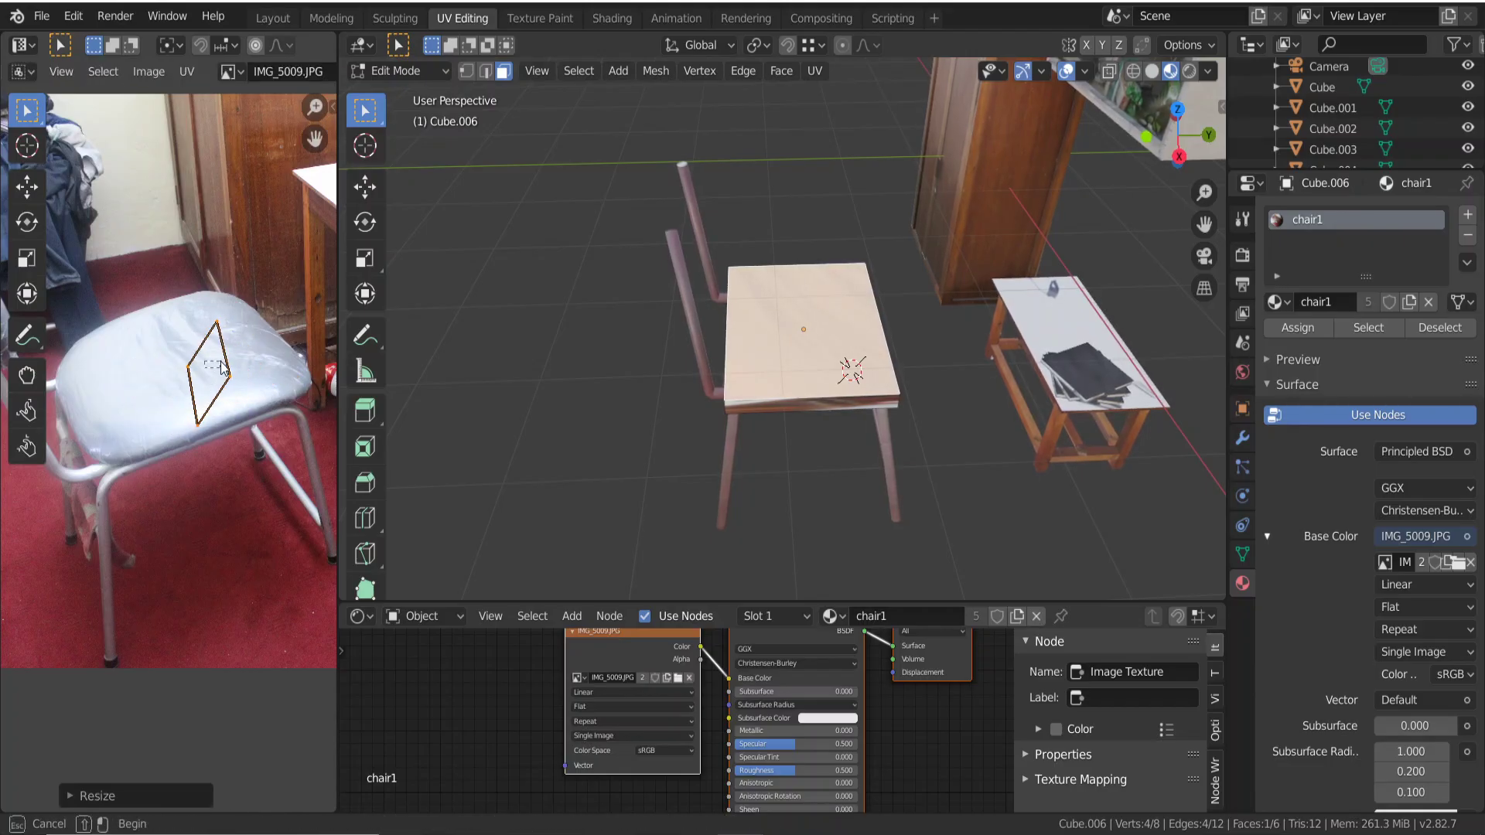
drag(235, 363, 222, 367)
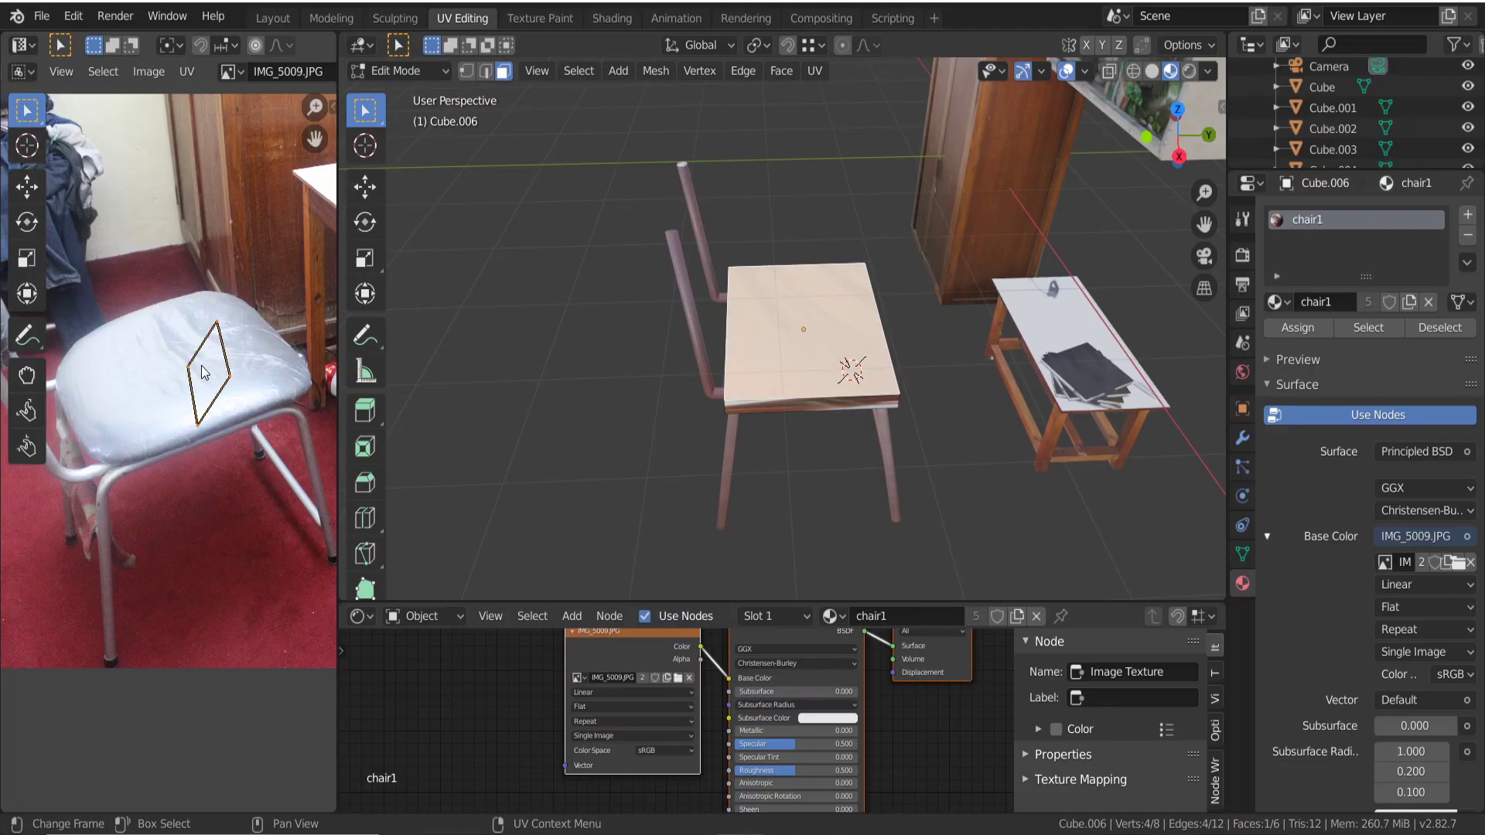
key(g)
click(231, 361)
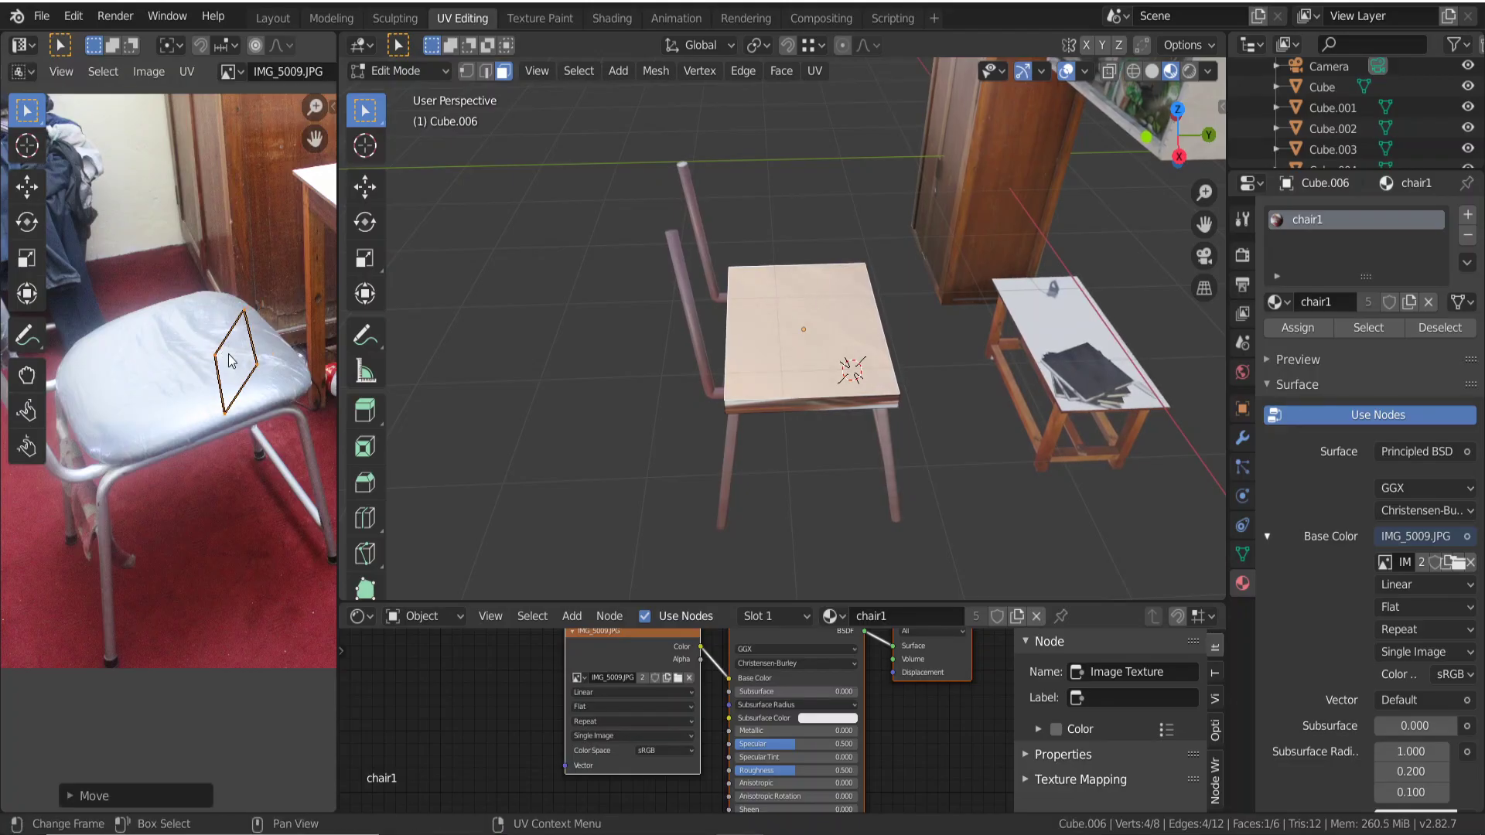
key(Tab)
mouse_move(771, 428)
middle_down()
mouse_move(690, 401)
mouse_move(762, 400)
mouse_move(773, 373)
middle_up()
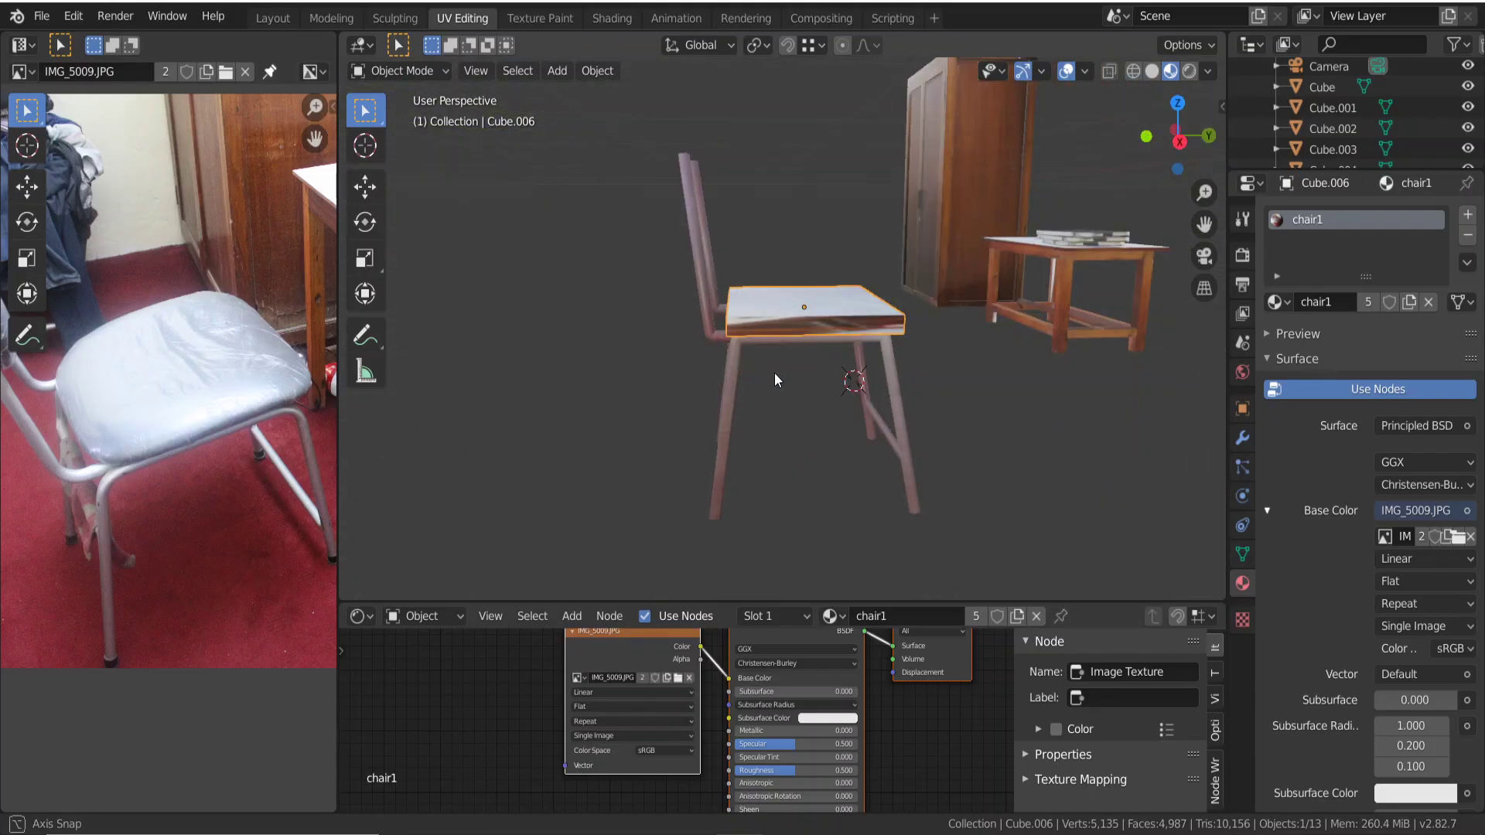
Select the seat's front face and move and shrink its UVs into a tiny patch.
scroll(778, 369, up, 3)
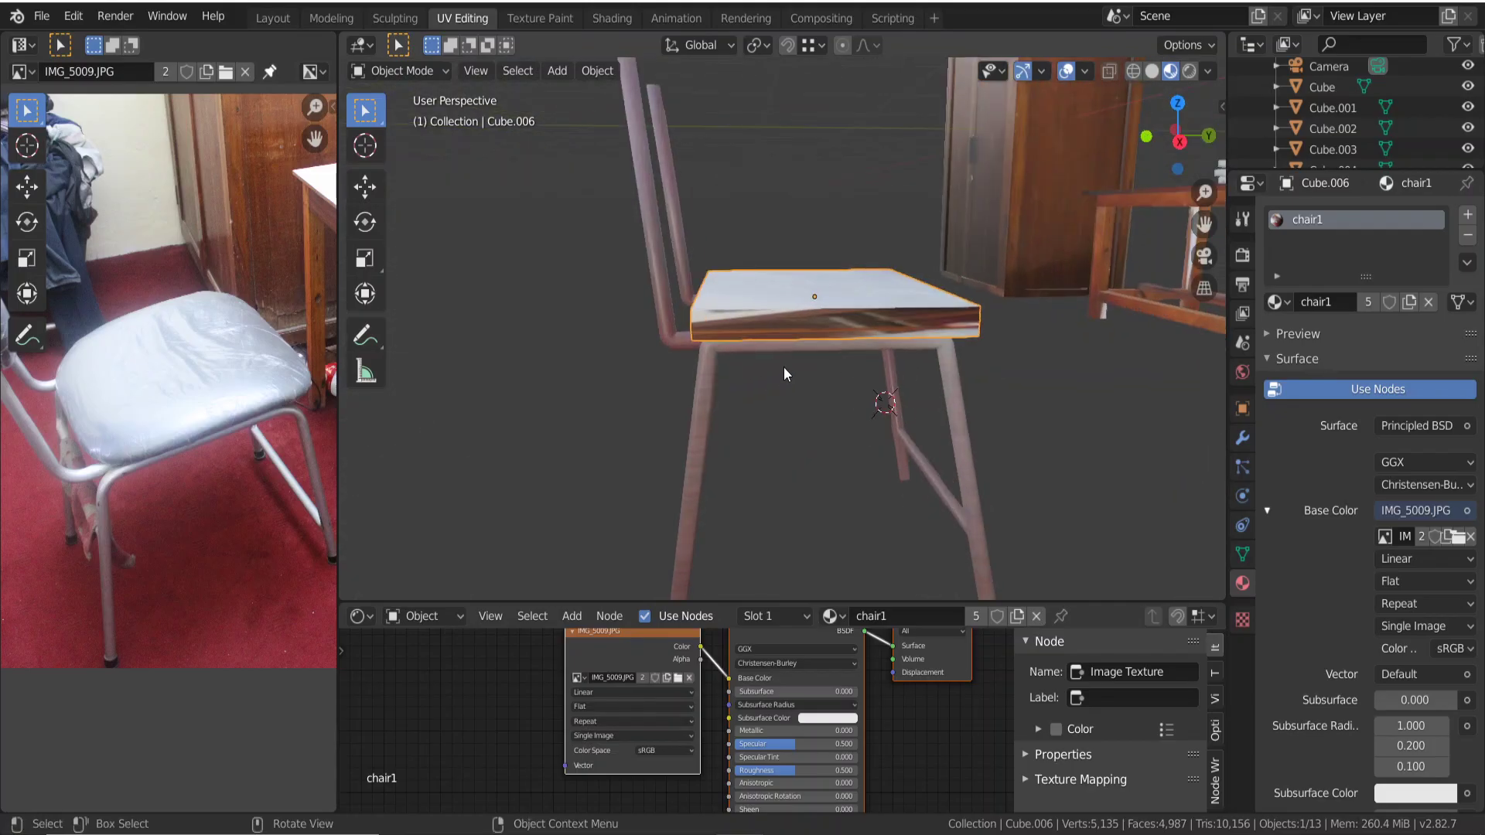
key(Tab)
click(820, 320)
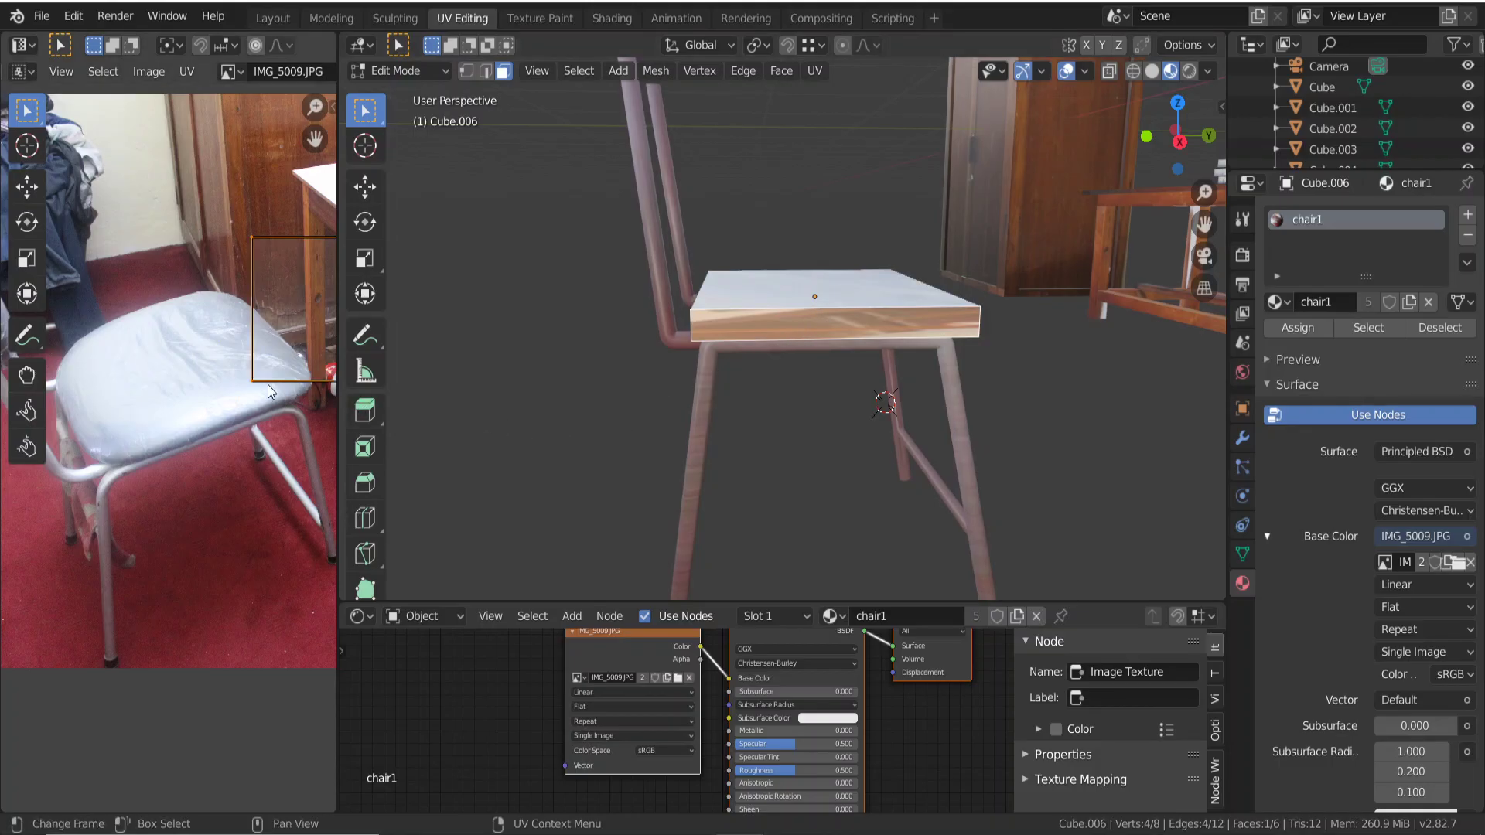
key(g)
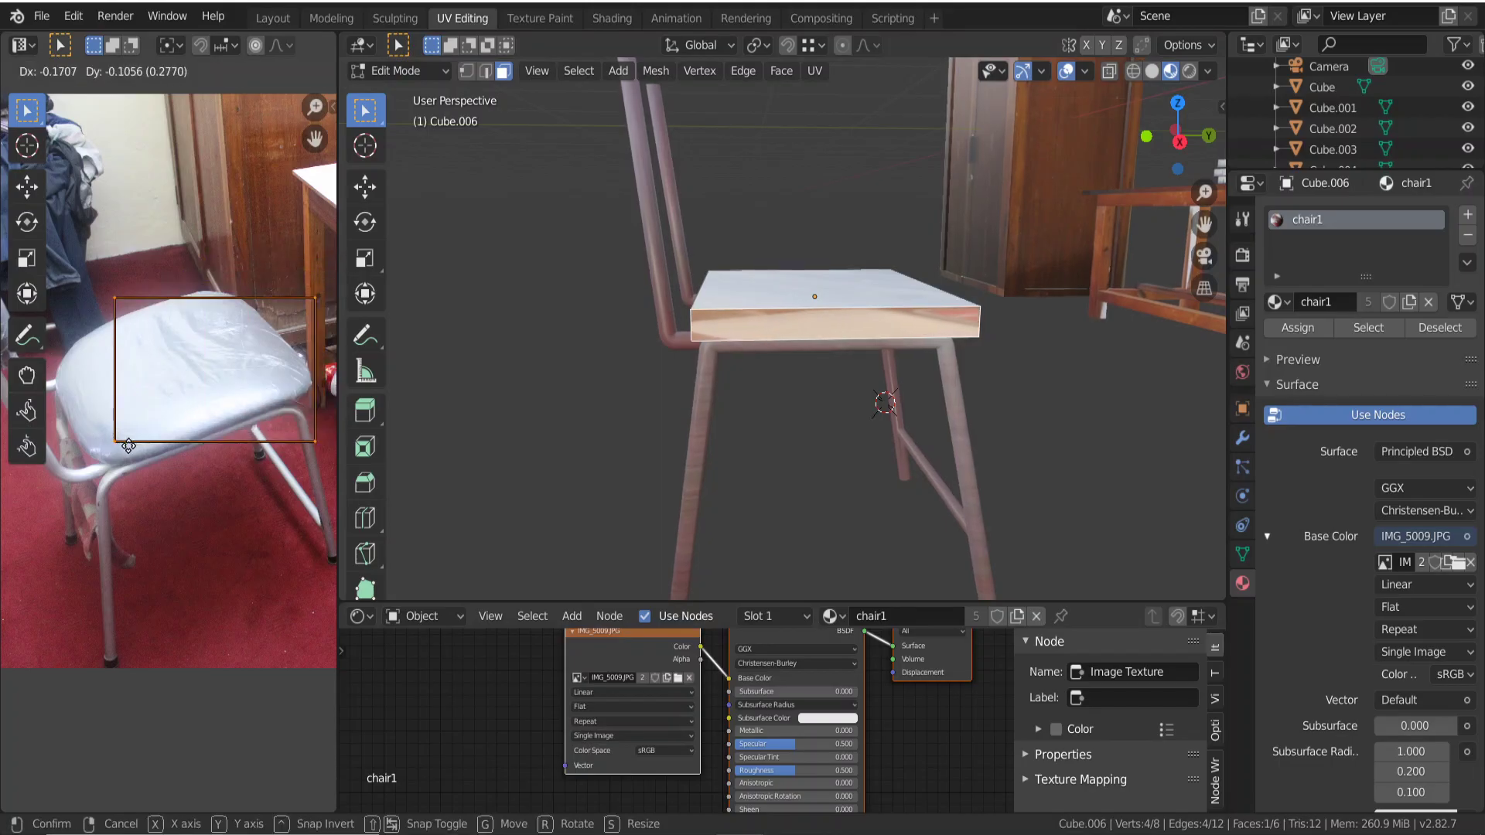
click(112, 461)
key(s)
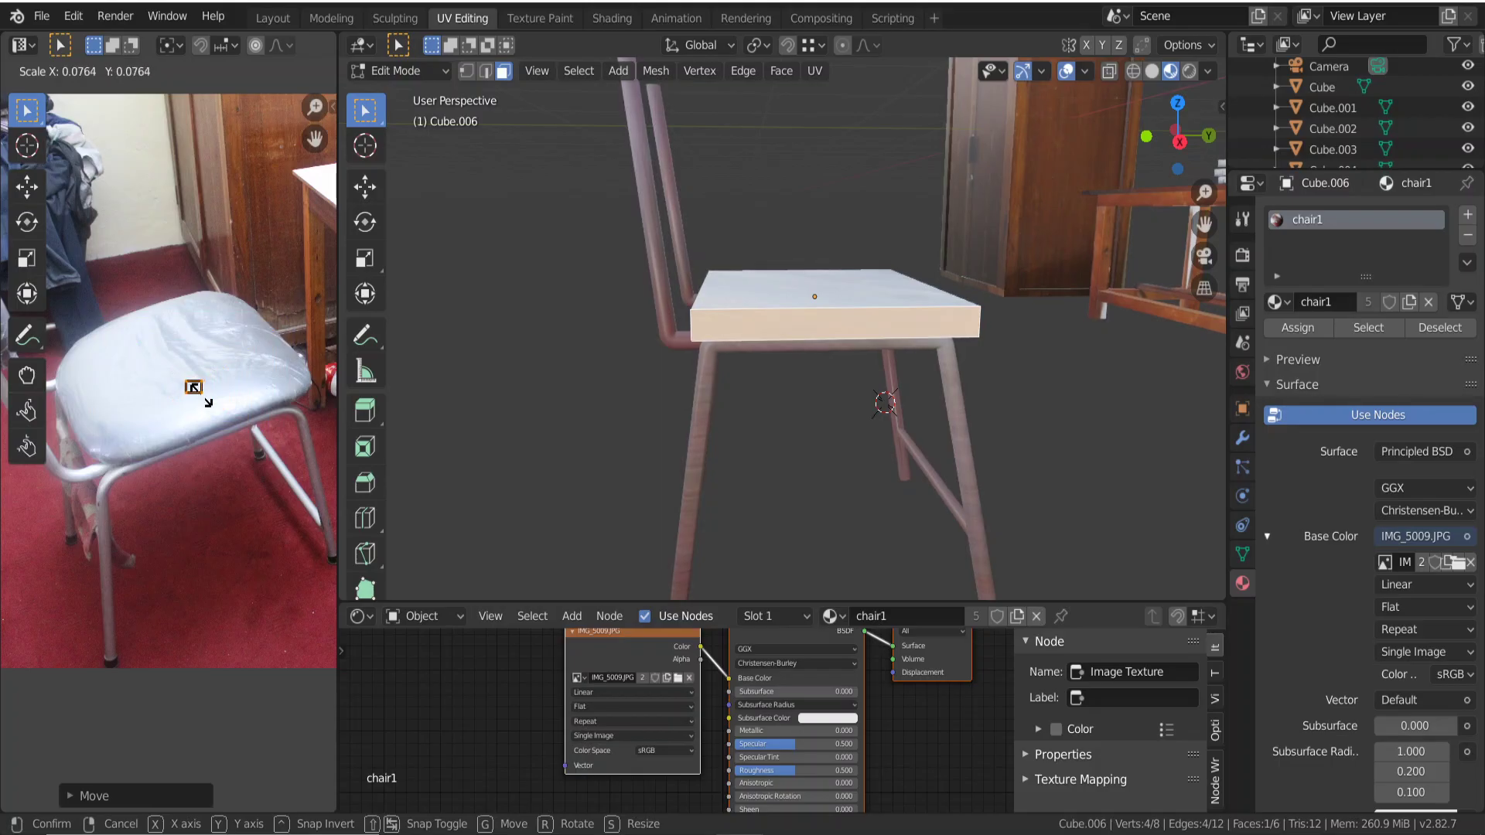
click(182, 404)
Place the tiny UV patch near the cushion edge and tilt it slightly.
scroll(176, 411, up, 4)
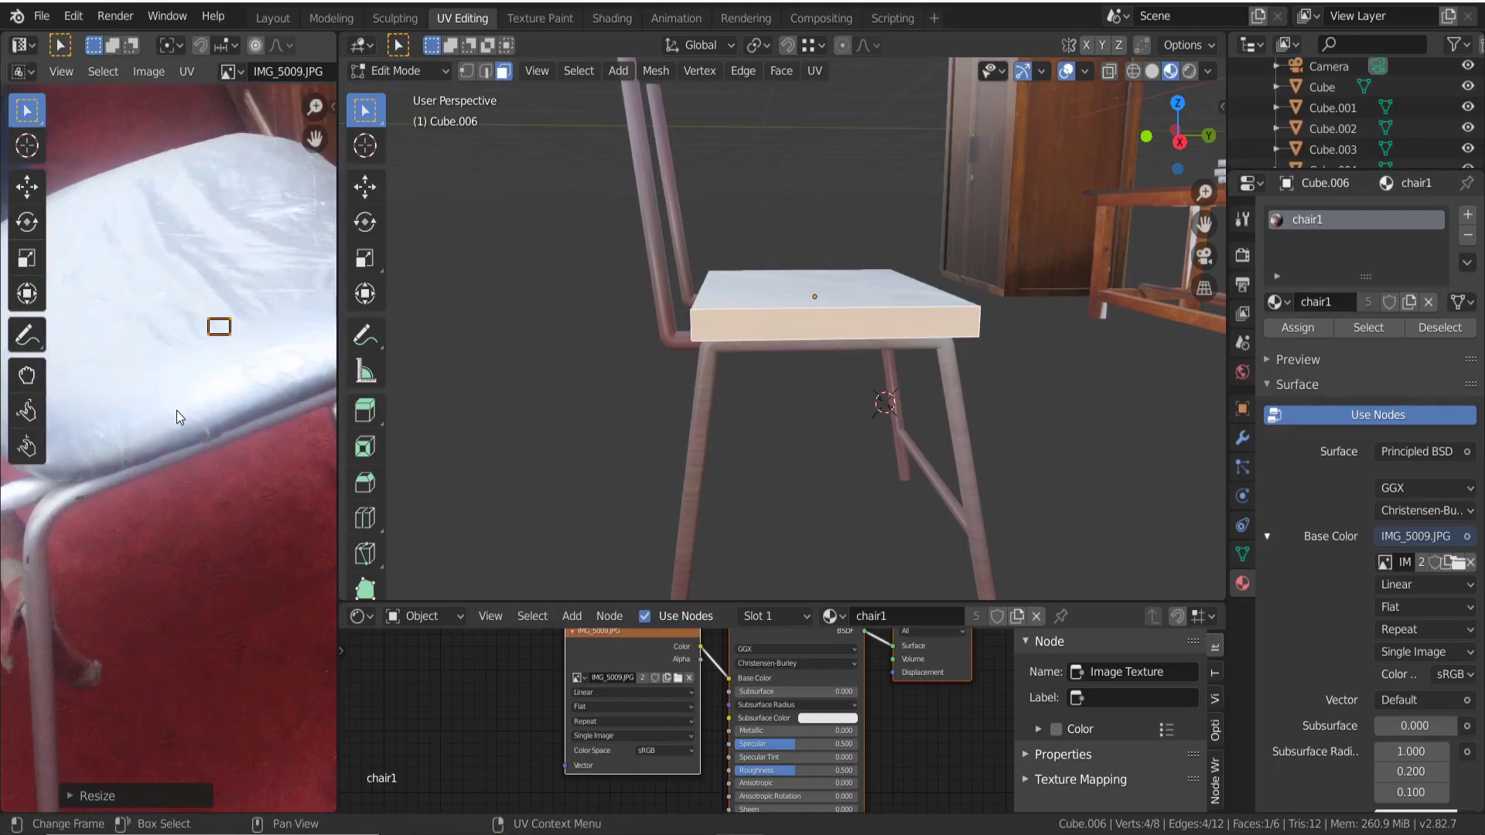
key(g)
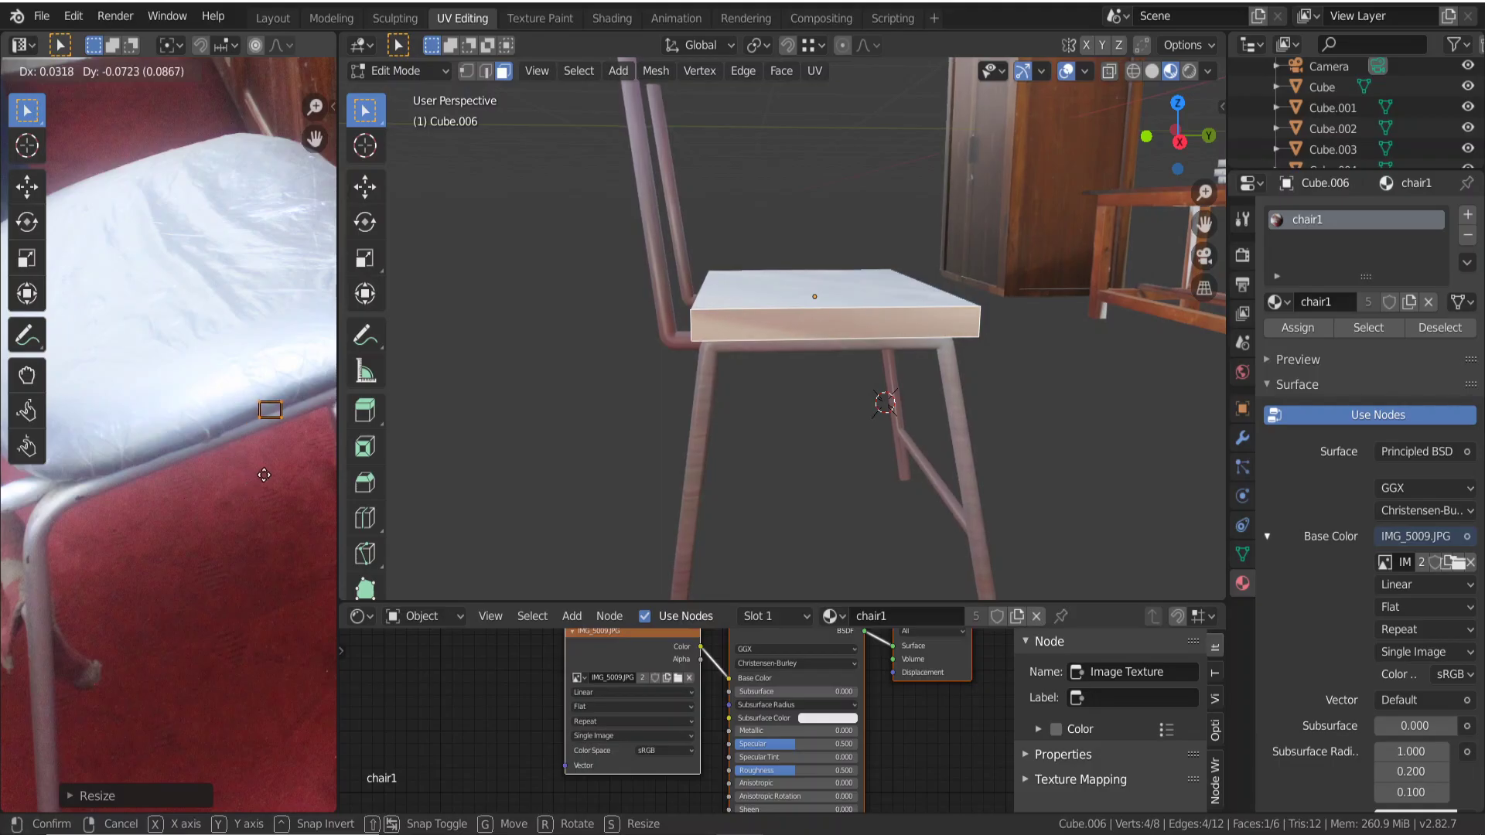
click(265, 477)
key(r)
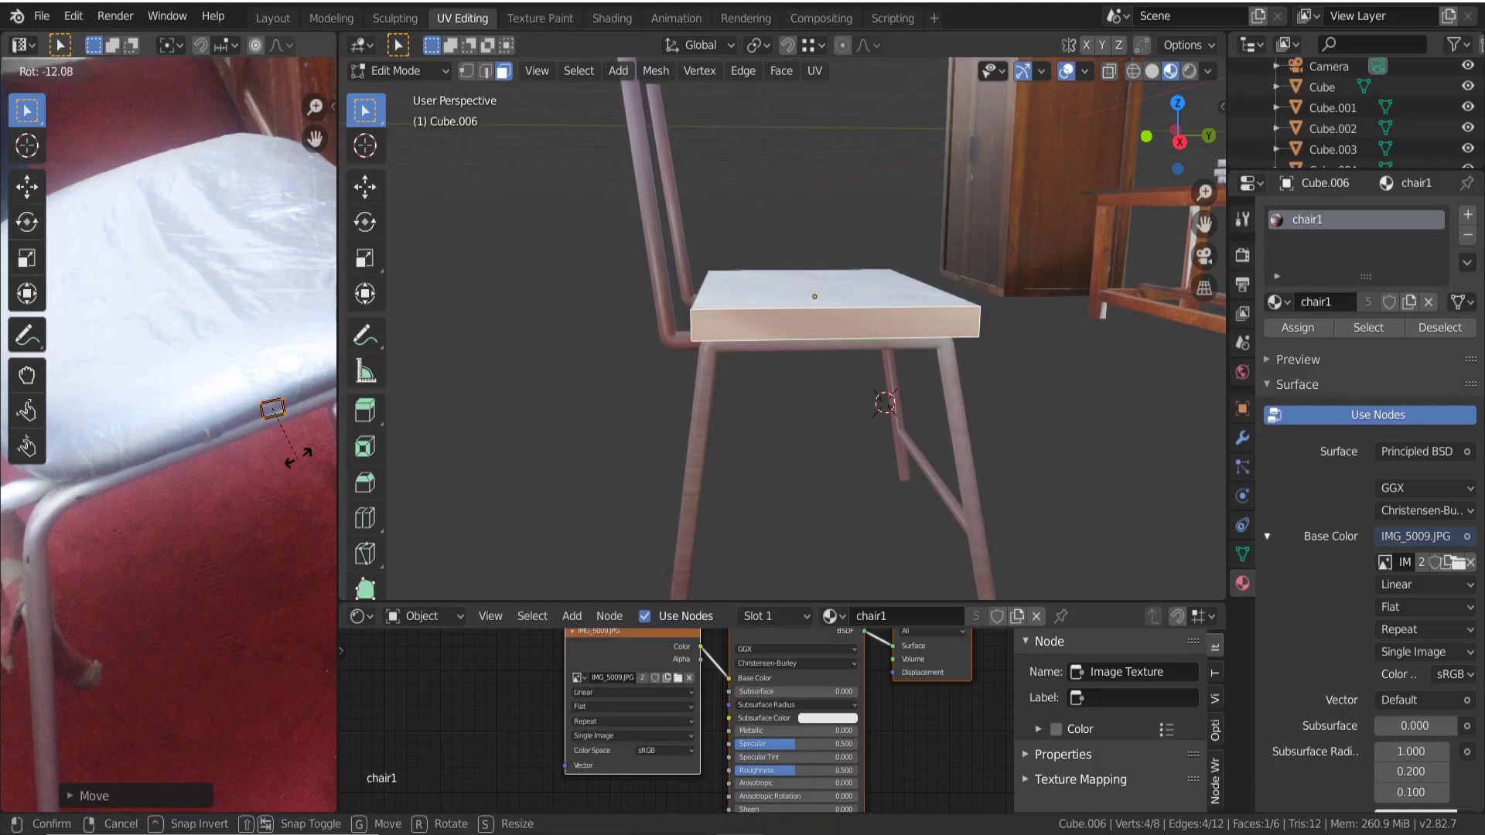
click(300, 449)
View the chair from the side in object mode, then reopen the seat in edit mode.
key(Tab)
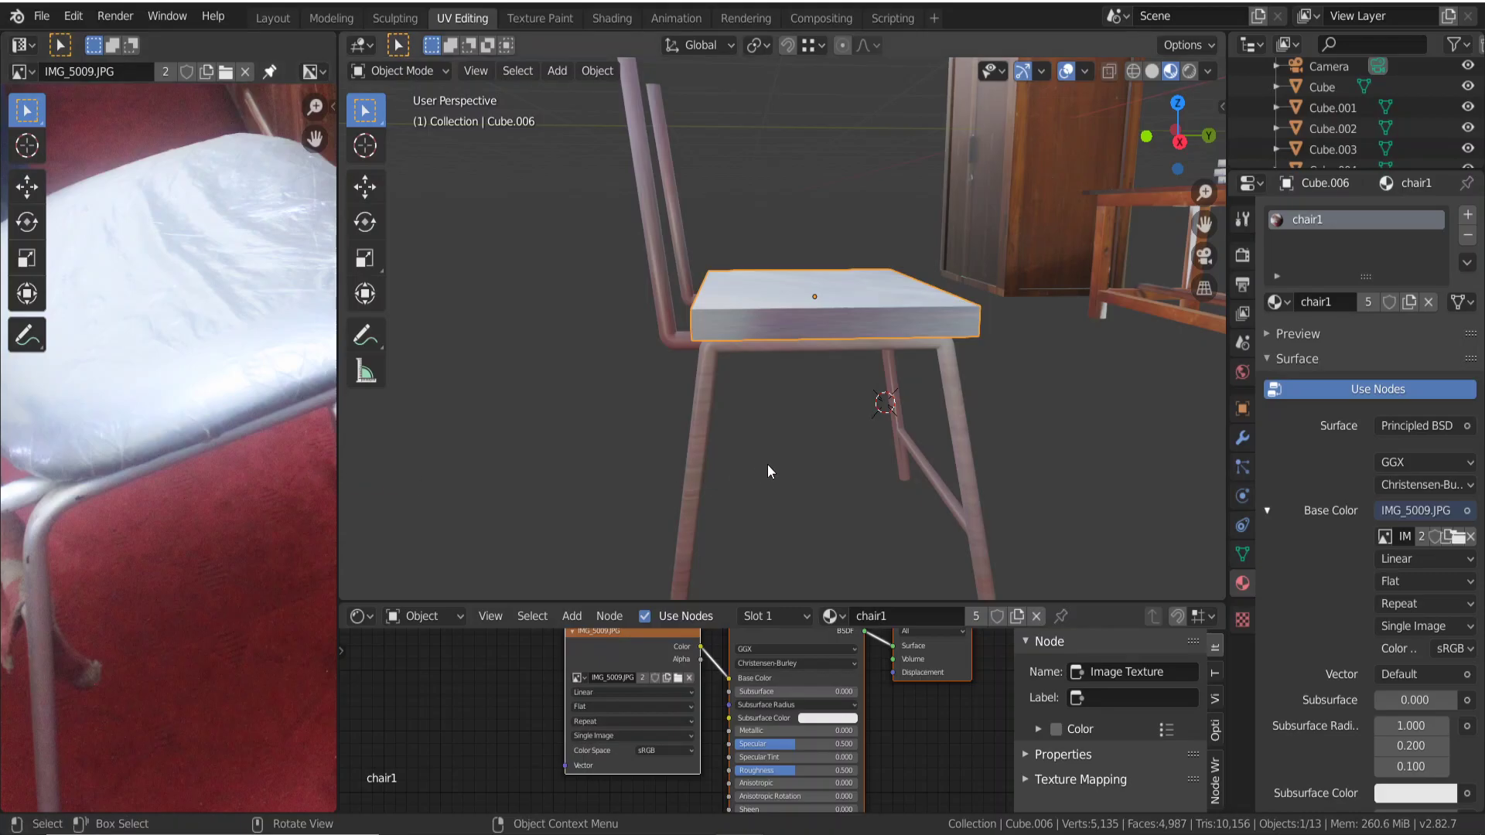
mouse_move(829, 405)
middle_down()
mouse_move(942, 429)
mouse_move(1101, 402)
mouse_move(845, 353)
middle_up()
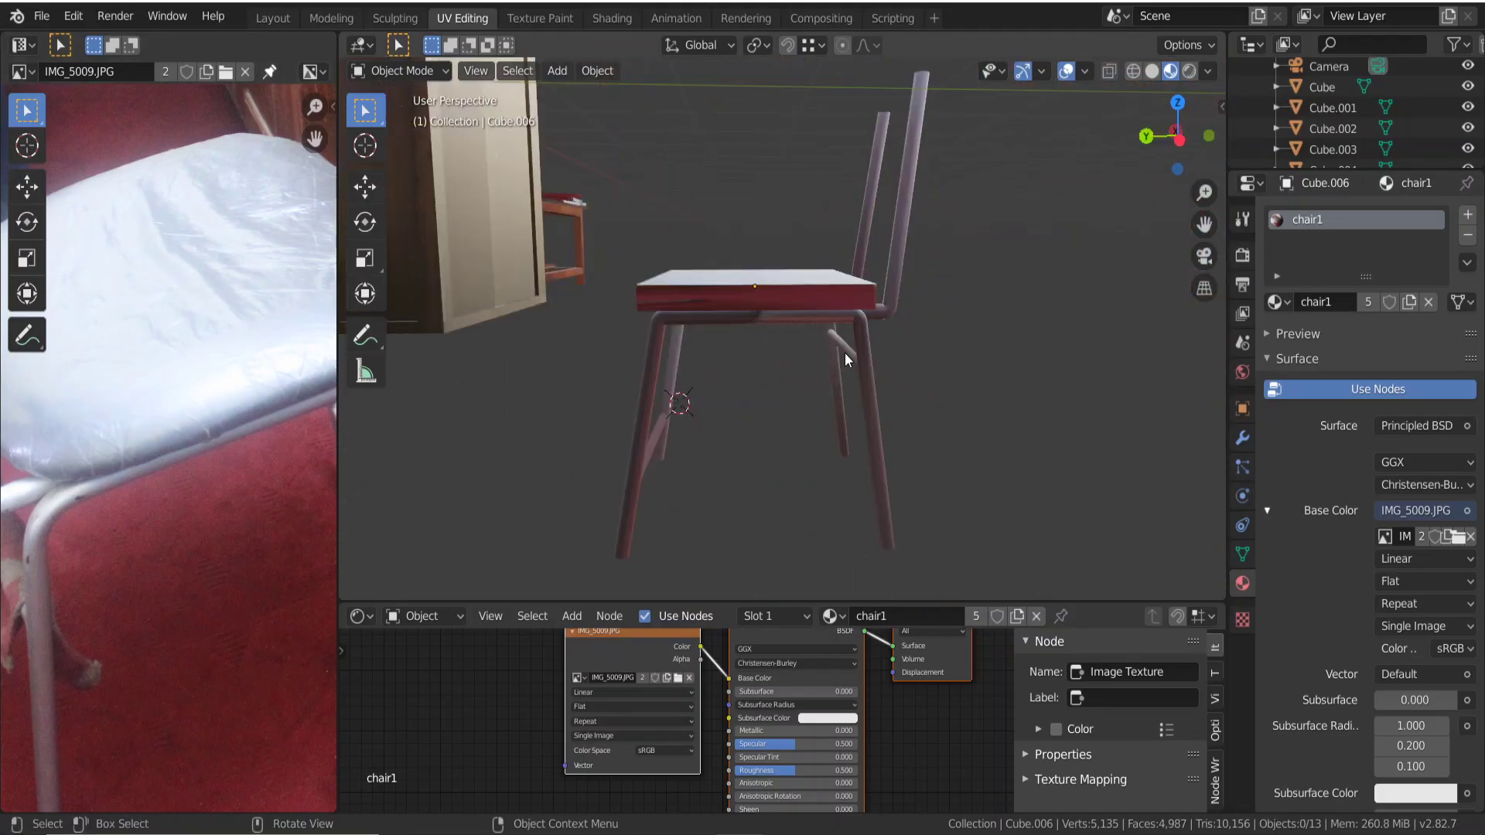
click(827, 297)
key(Tab)
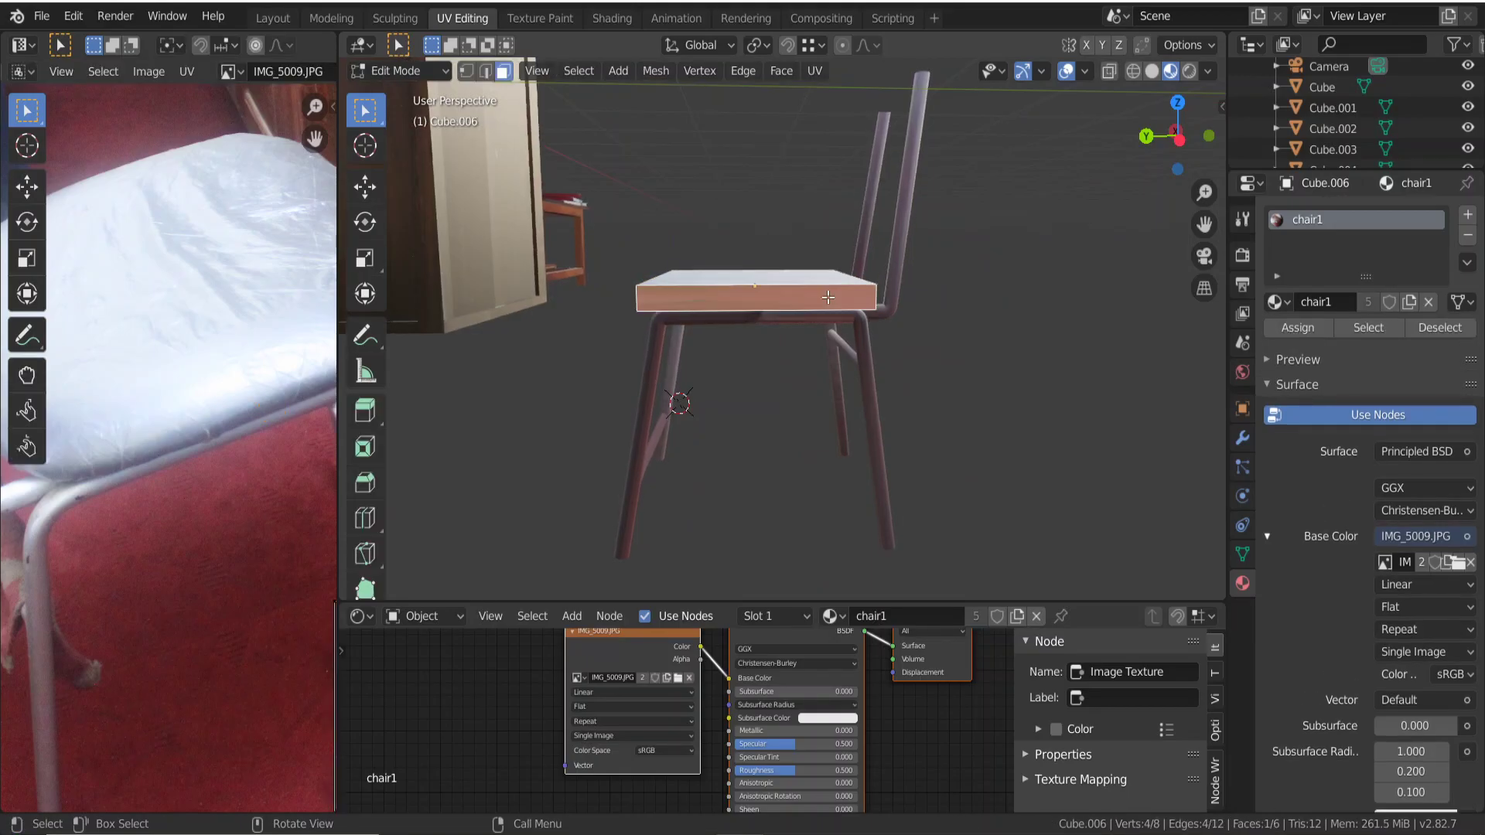
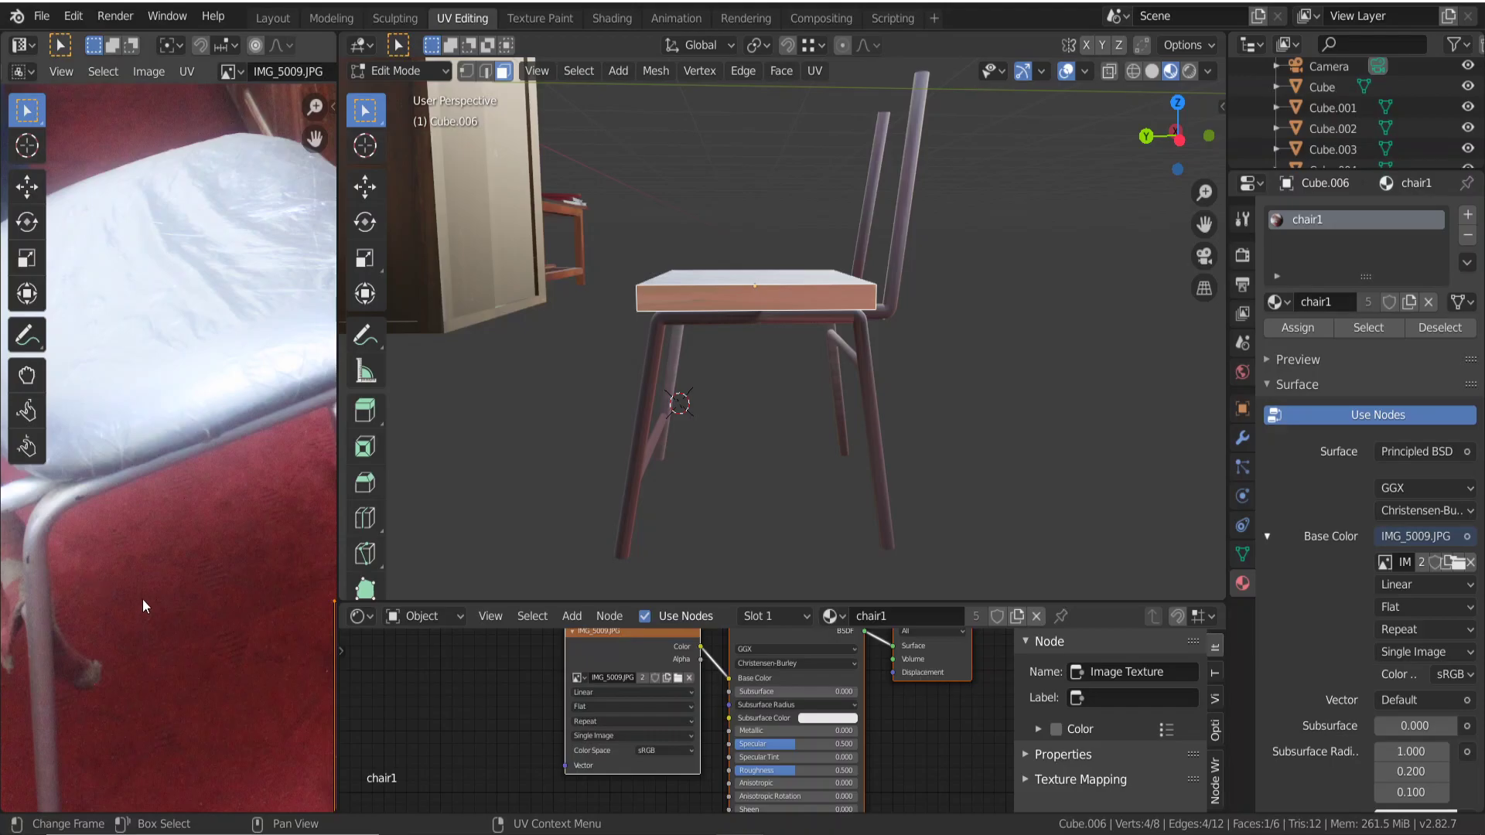
Project the seat's side face from view, then move and shrink its UVs toward the photo's seat edge.
key(u)
click(783, 300)
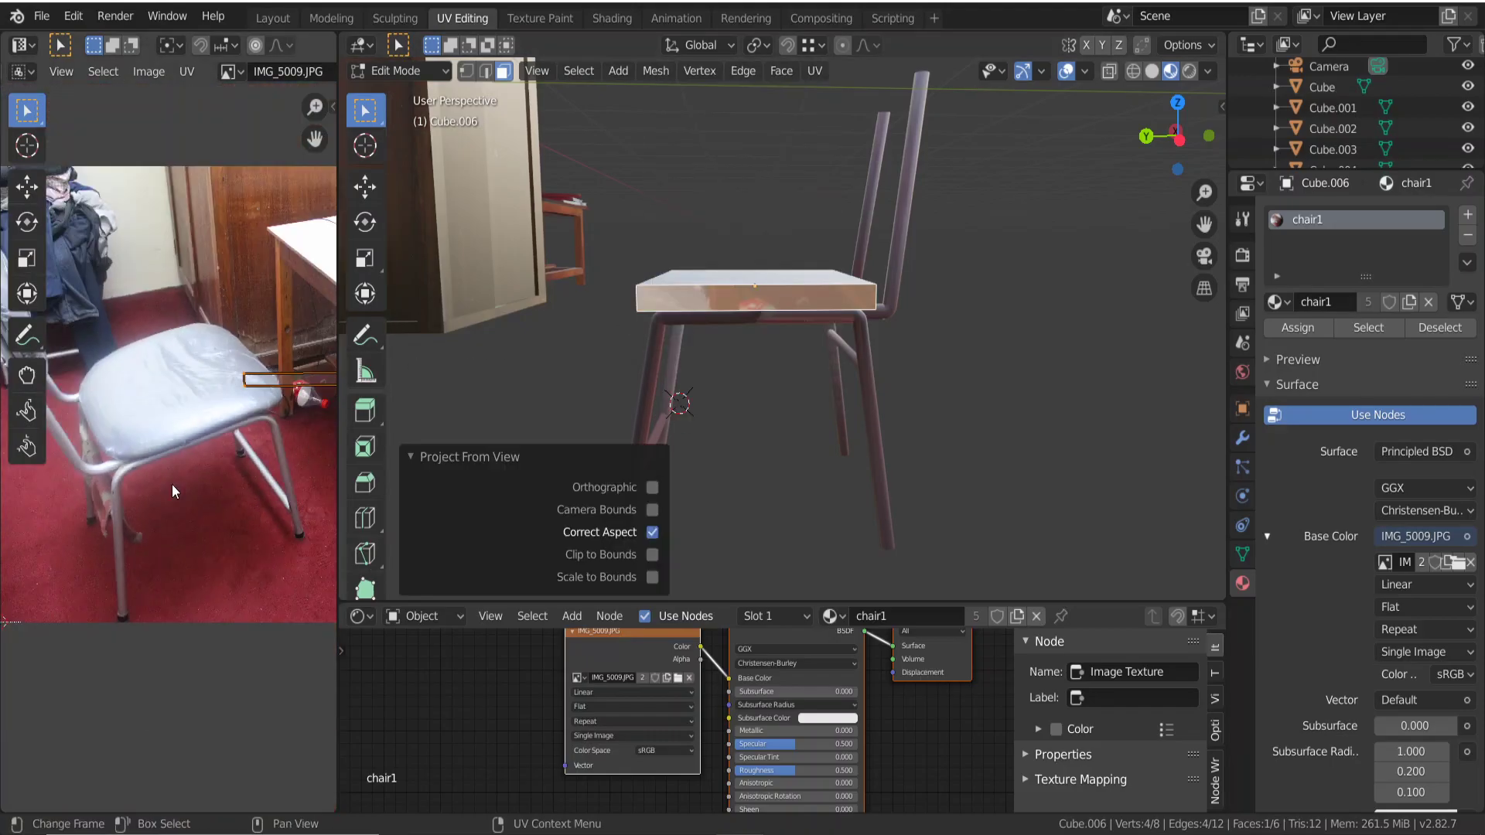
scroll(172, 485, down, 1)
key(g)
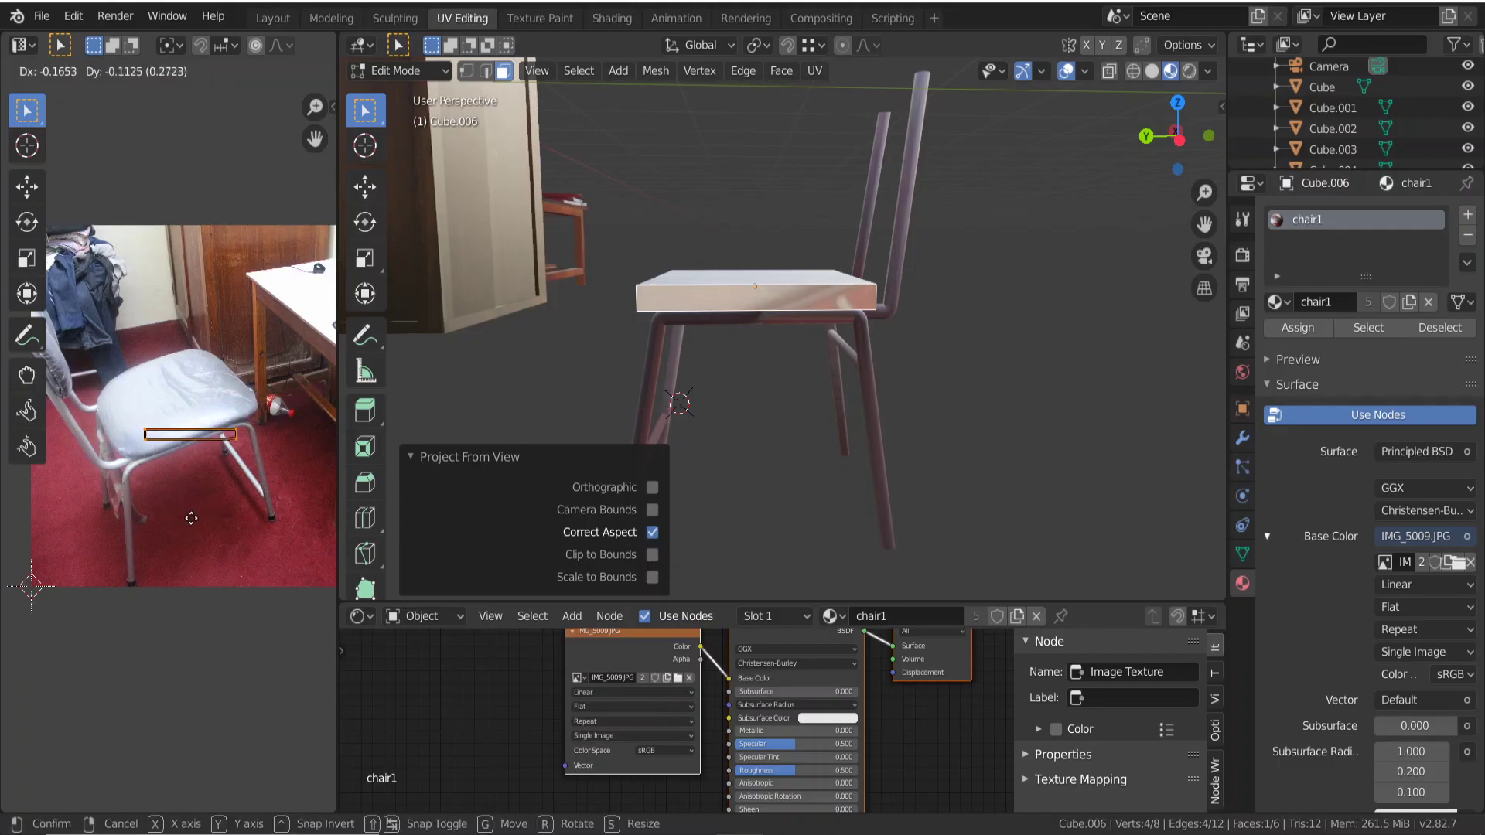
click(190, 519)
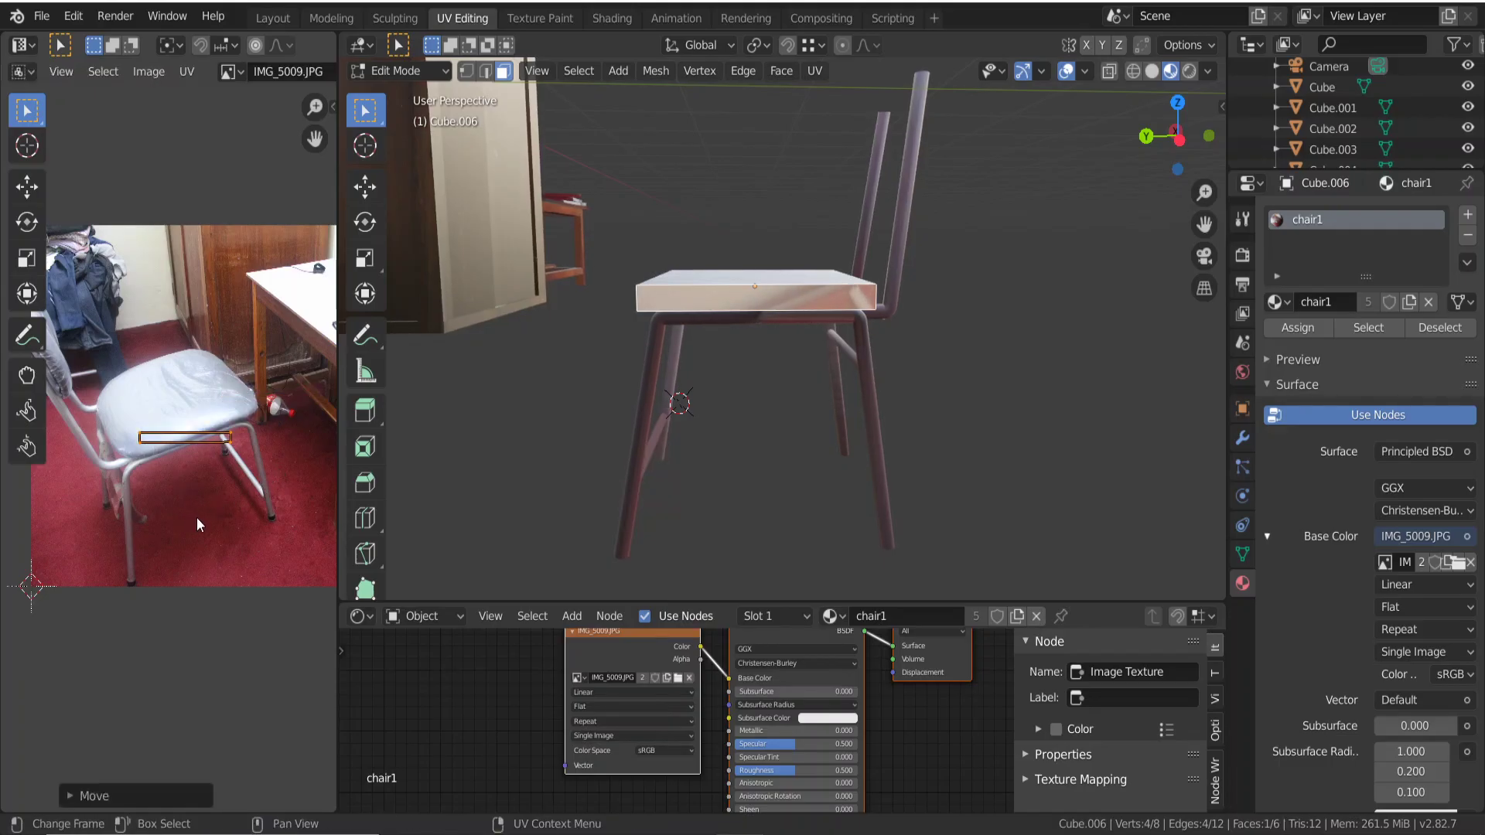
key(s)
click(183, 475)
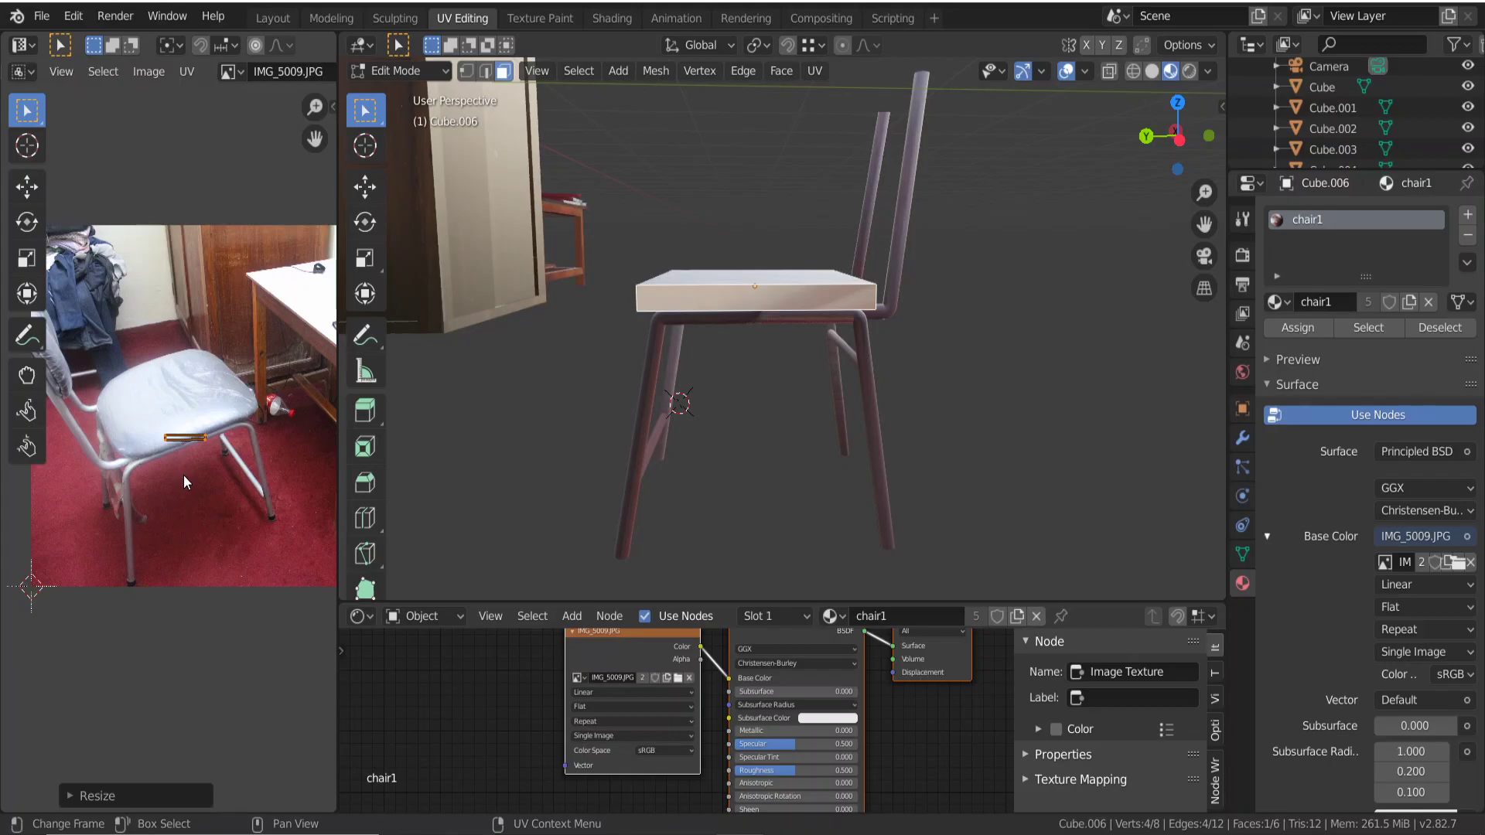
Rotate and nudge the UV outline onto the seat edge in IMG_5009.JPG, then orbit to the chair's front.
scroll(183, 475, up, 5)
key(r)
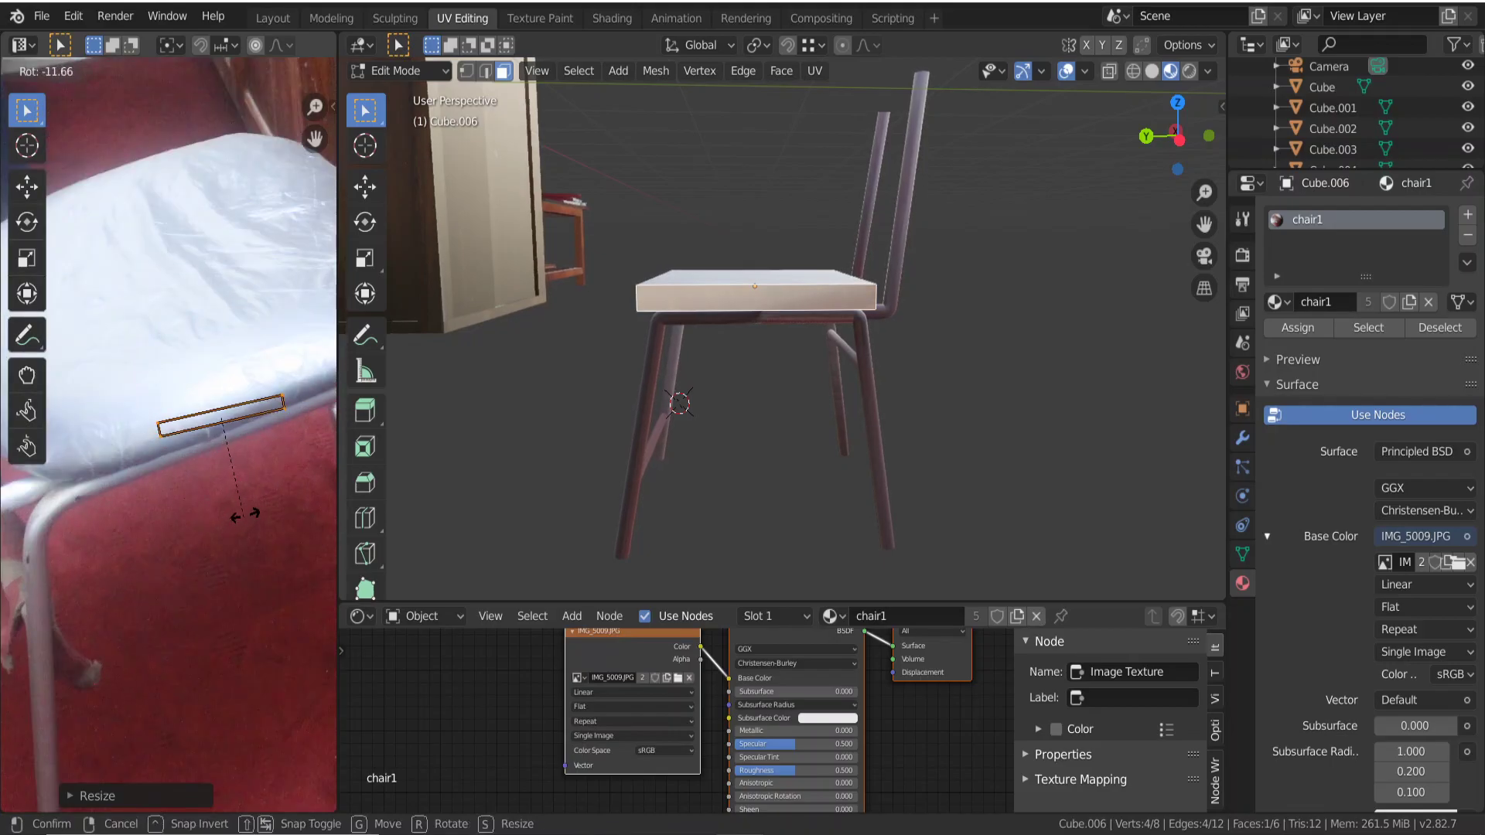
click(254, 503)
key(g)
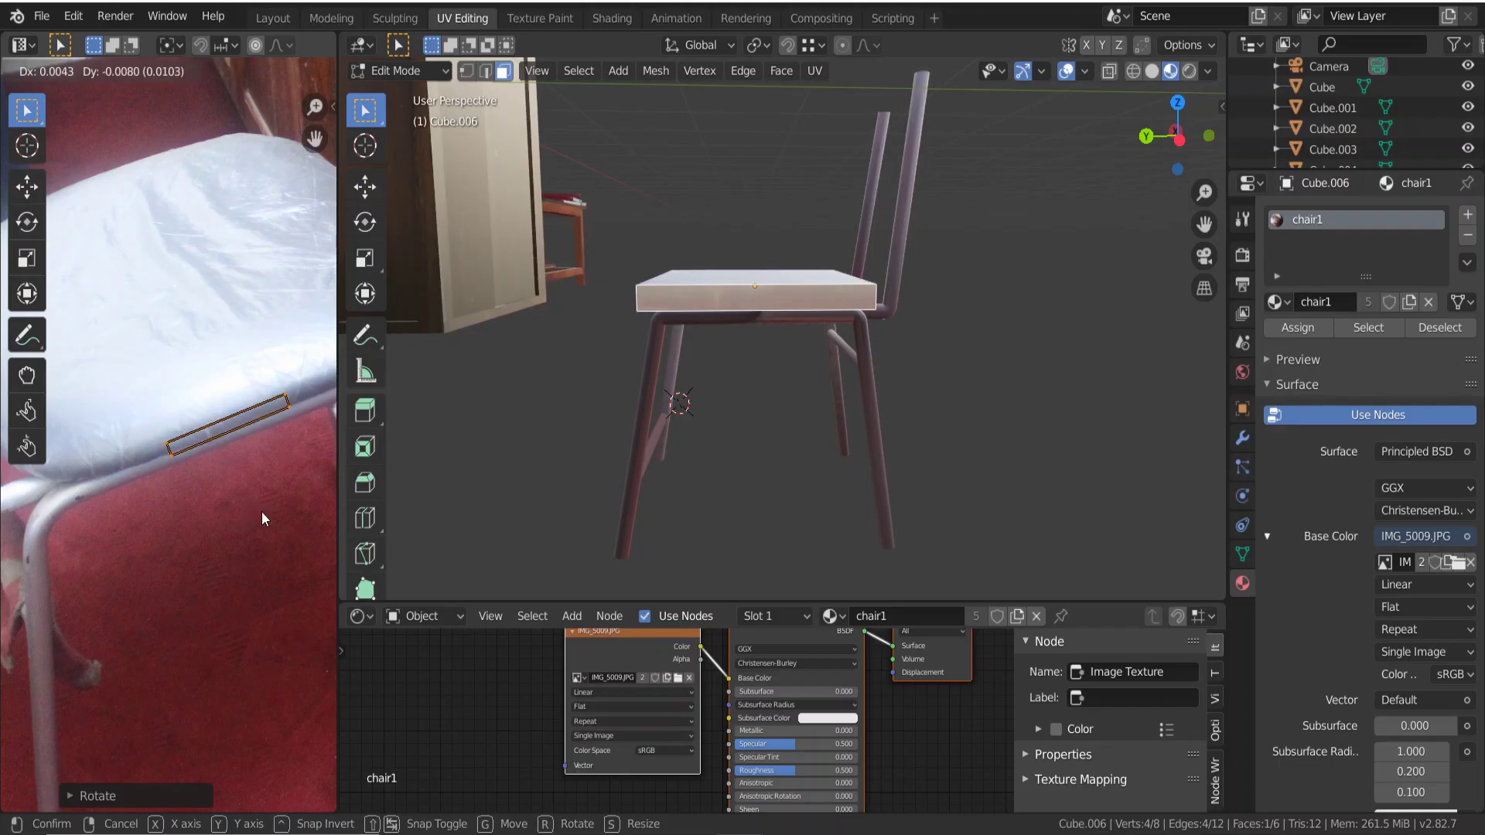
click(261, 512)
key(Tab)
mouse_move(564, 512)
middle_down()
mouse_move(639, 430)
mouse_move(685, 481)
mouse_move(600, 481)
mouse_move(430, 417)
mouse_move(485, 447)
mouse_move(461, 443)
mouse_move(672, 372)
middle_up()
Select the seat's front face, project it from view and shrink its UV outline.
key(Tab)
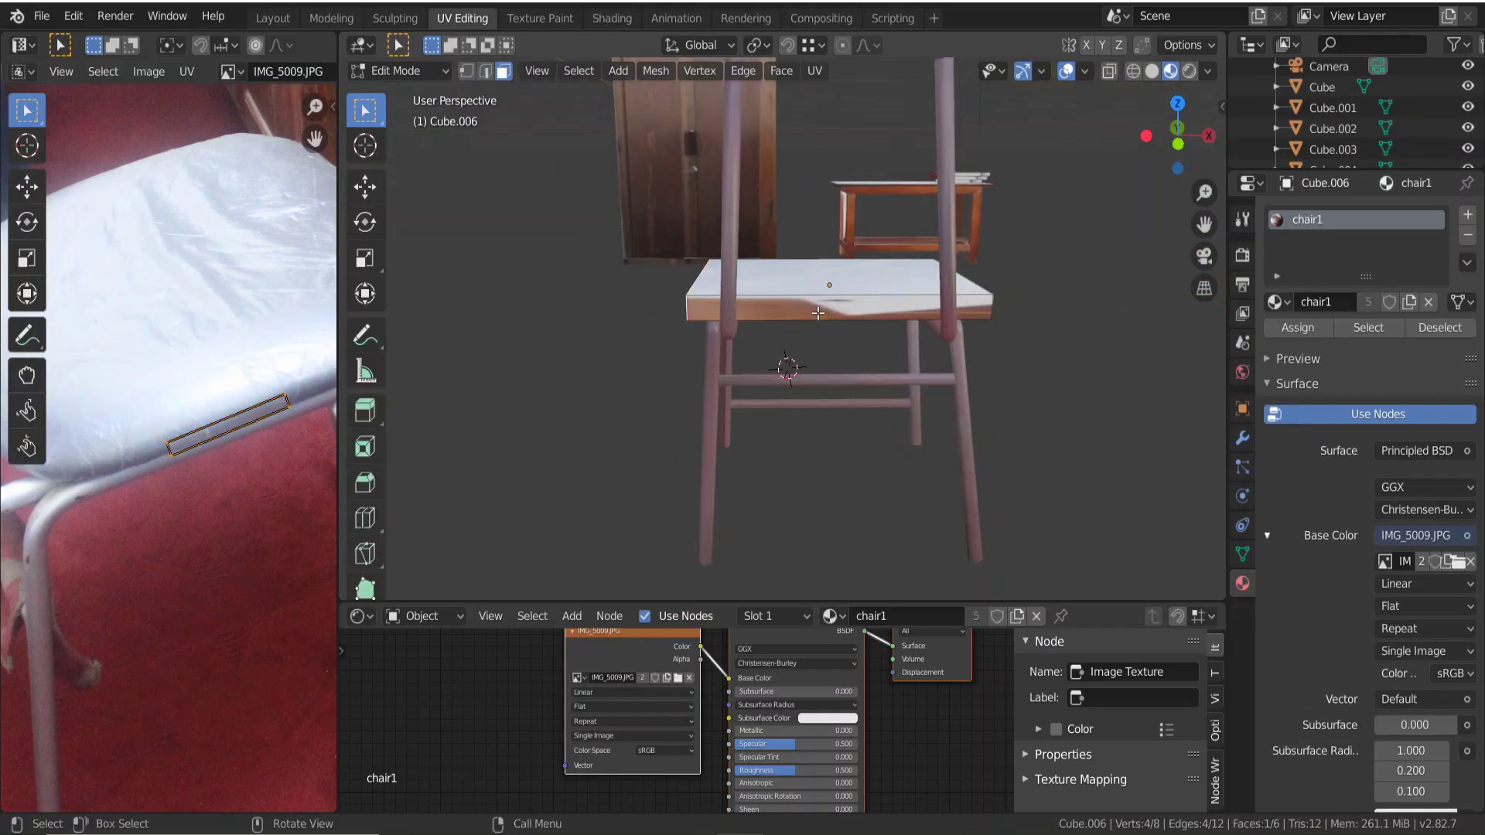
click(818, 313)
key(u)
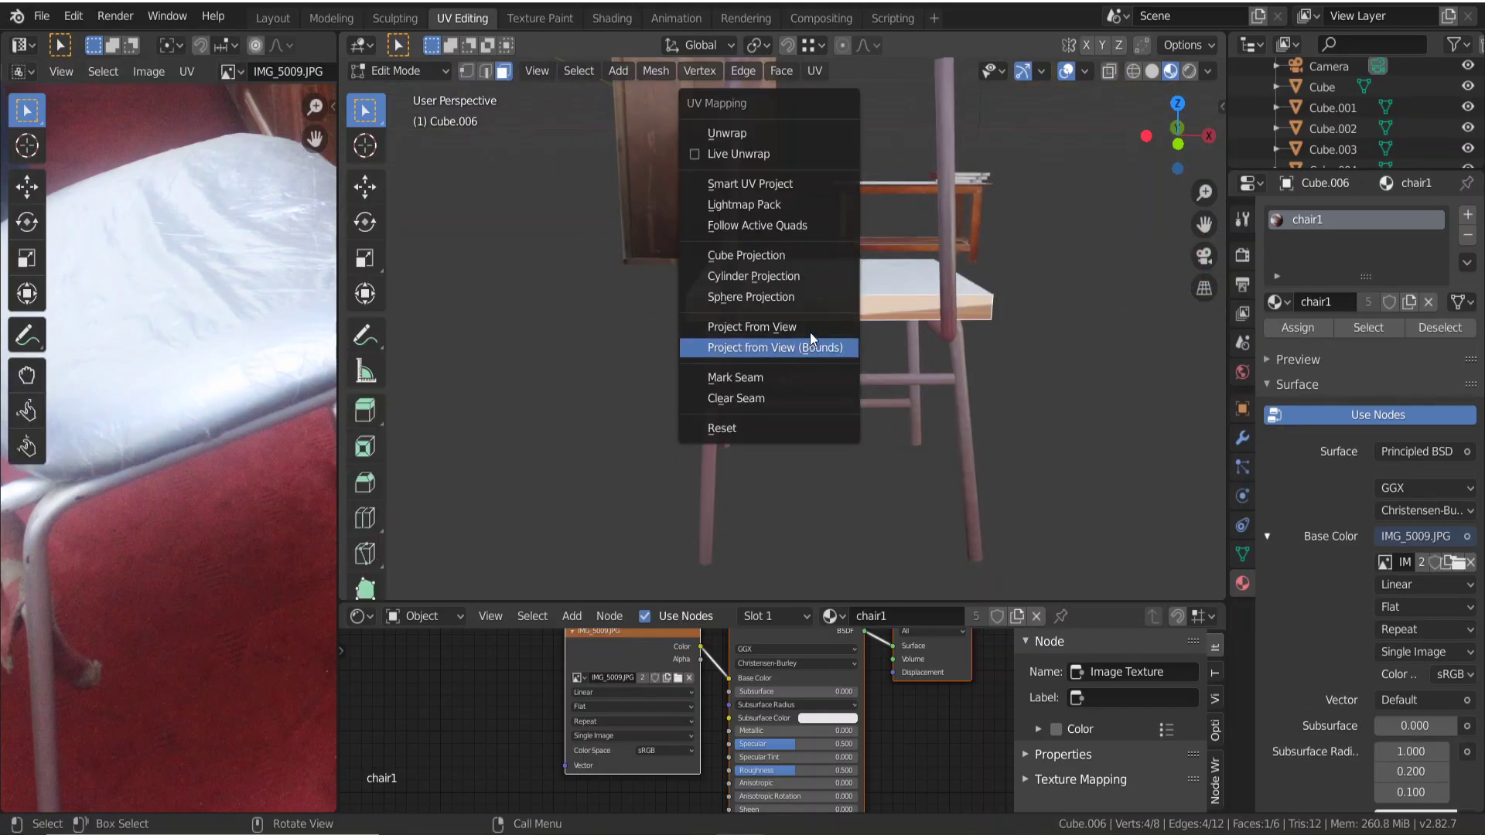
click(810, 328)
scroll(209, 411, down, 3)
scroll(208, 416, down, 1)
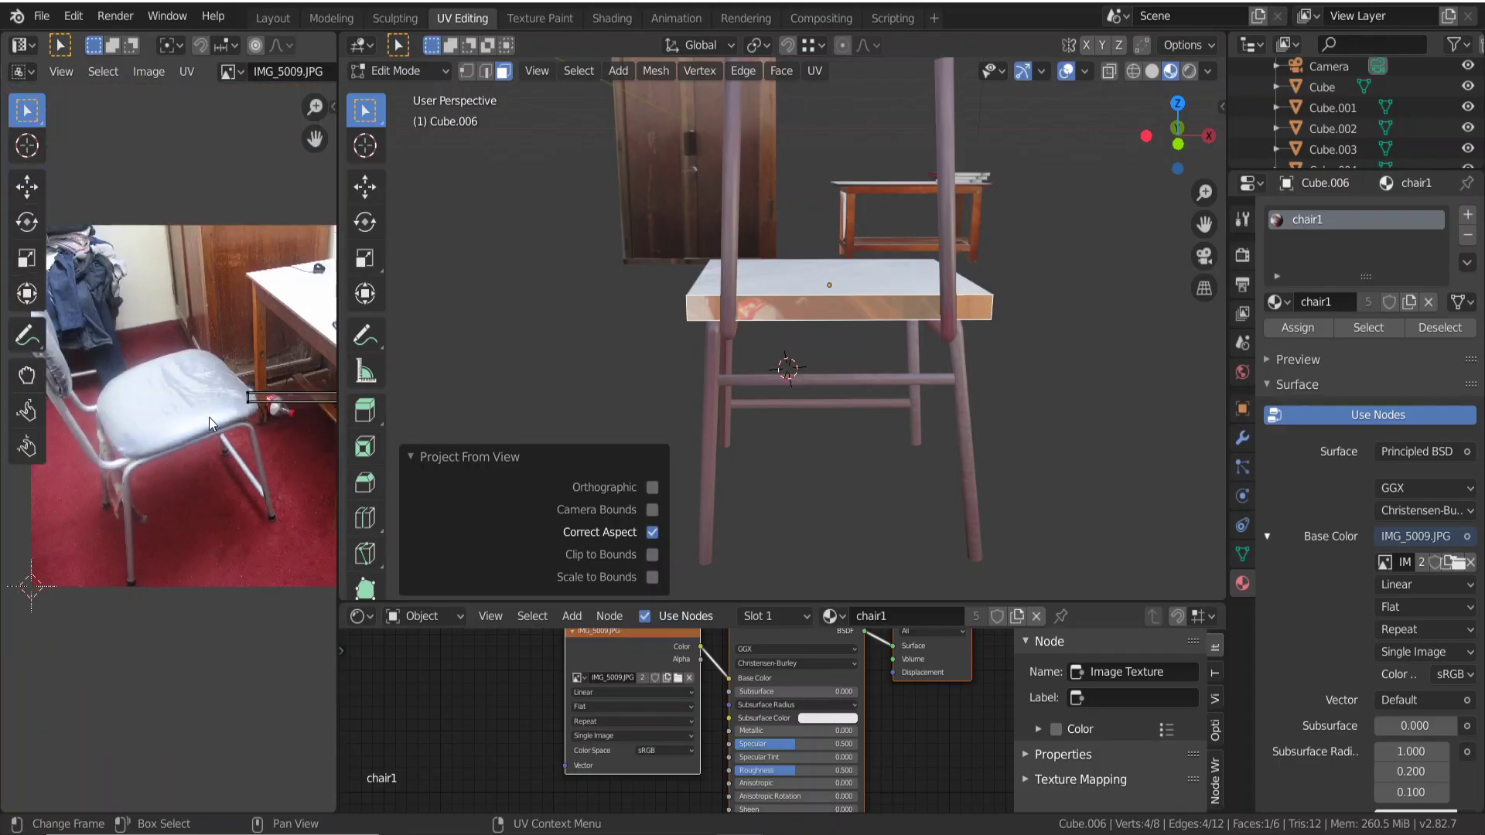
scroll(224, 426, down, 1)
key(s)
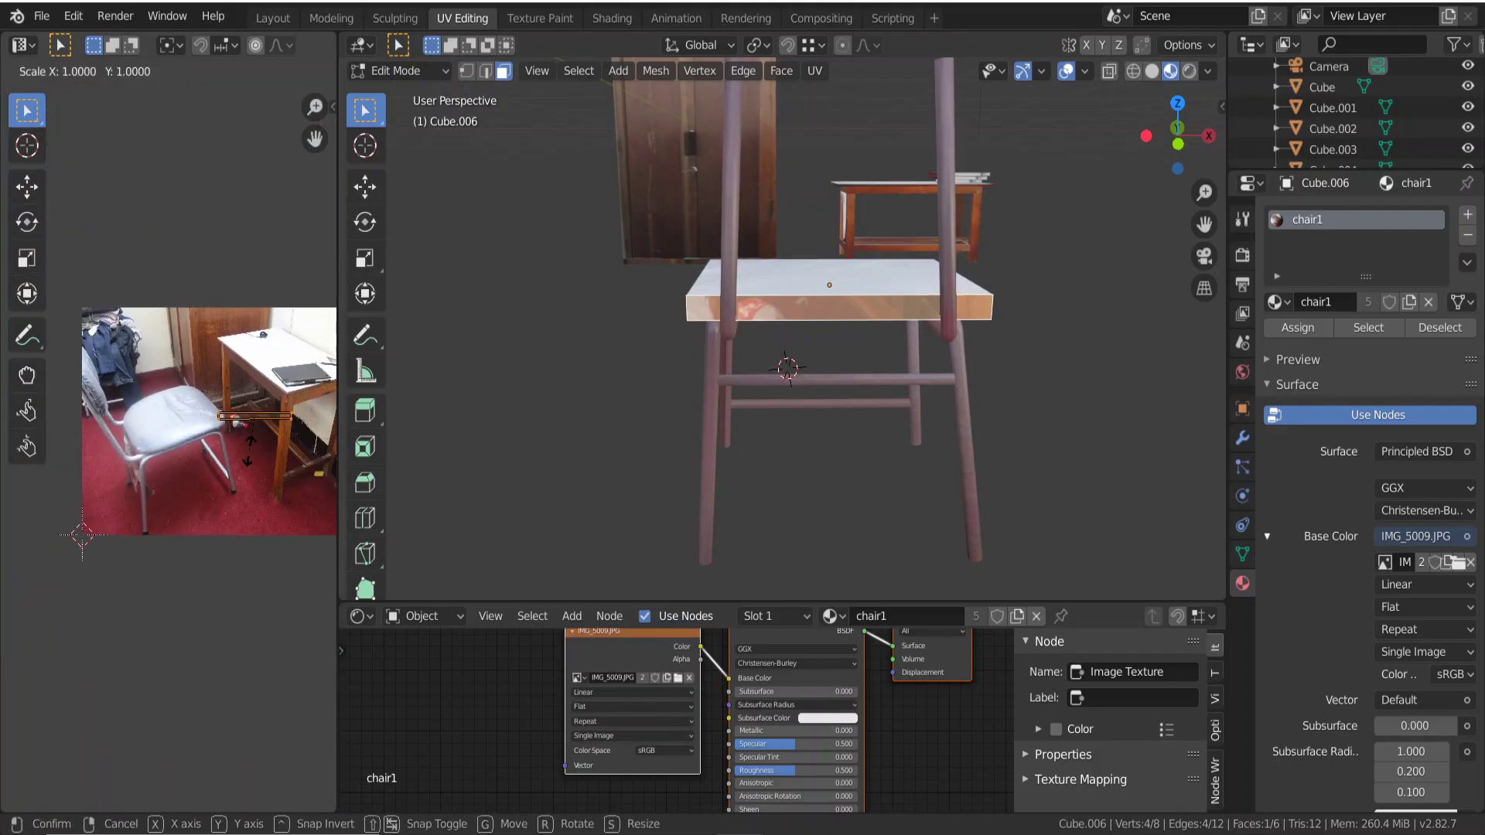
click(249, 433)
scroll(249, 433, up, 3)
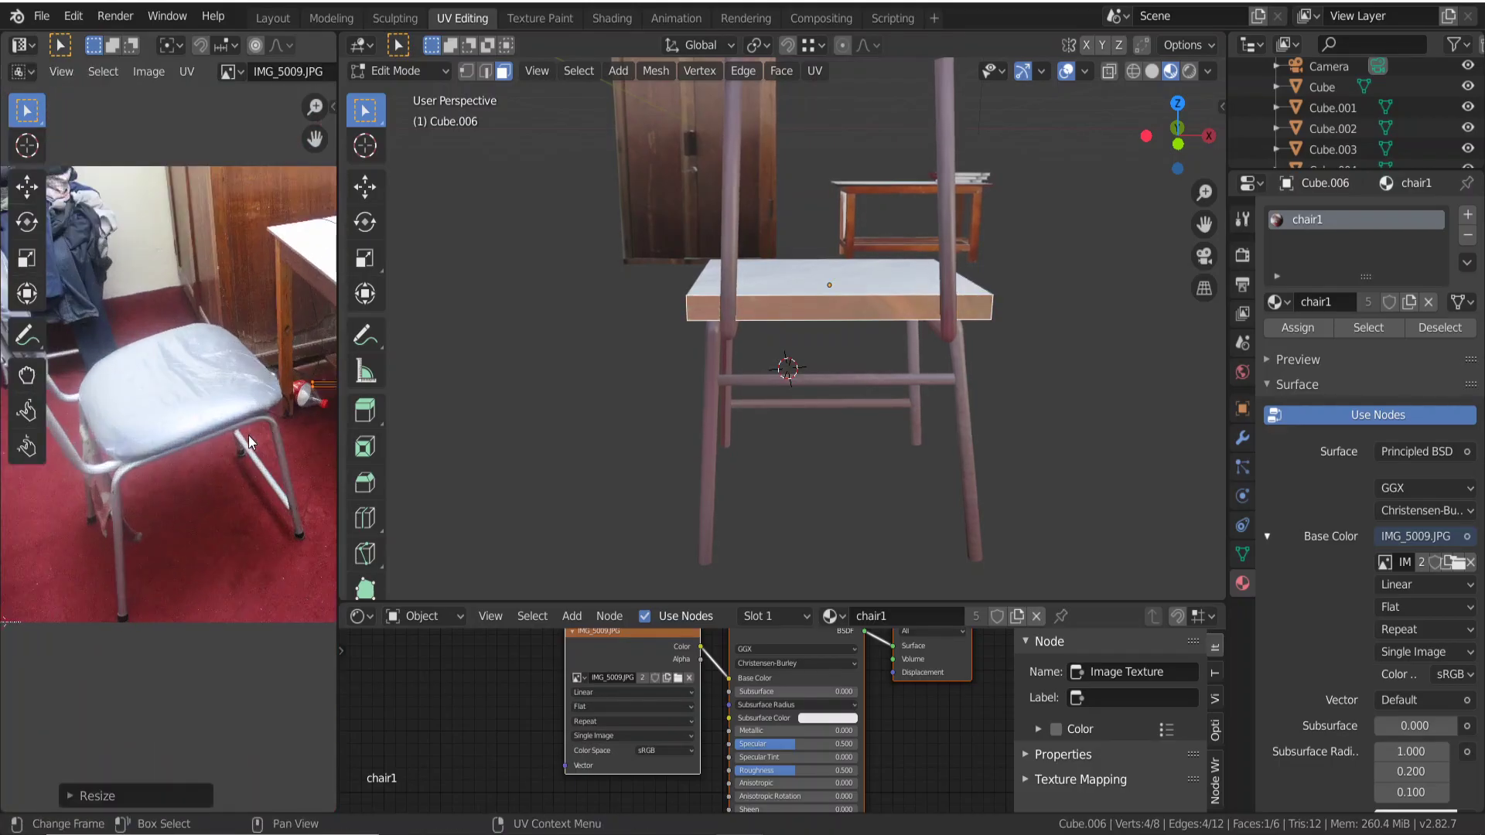
Move, rotate and nudge the front-face UVs onto the photo's seat front edge, returning to object mode.
key(g)
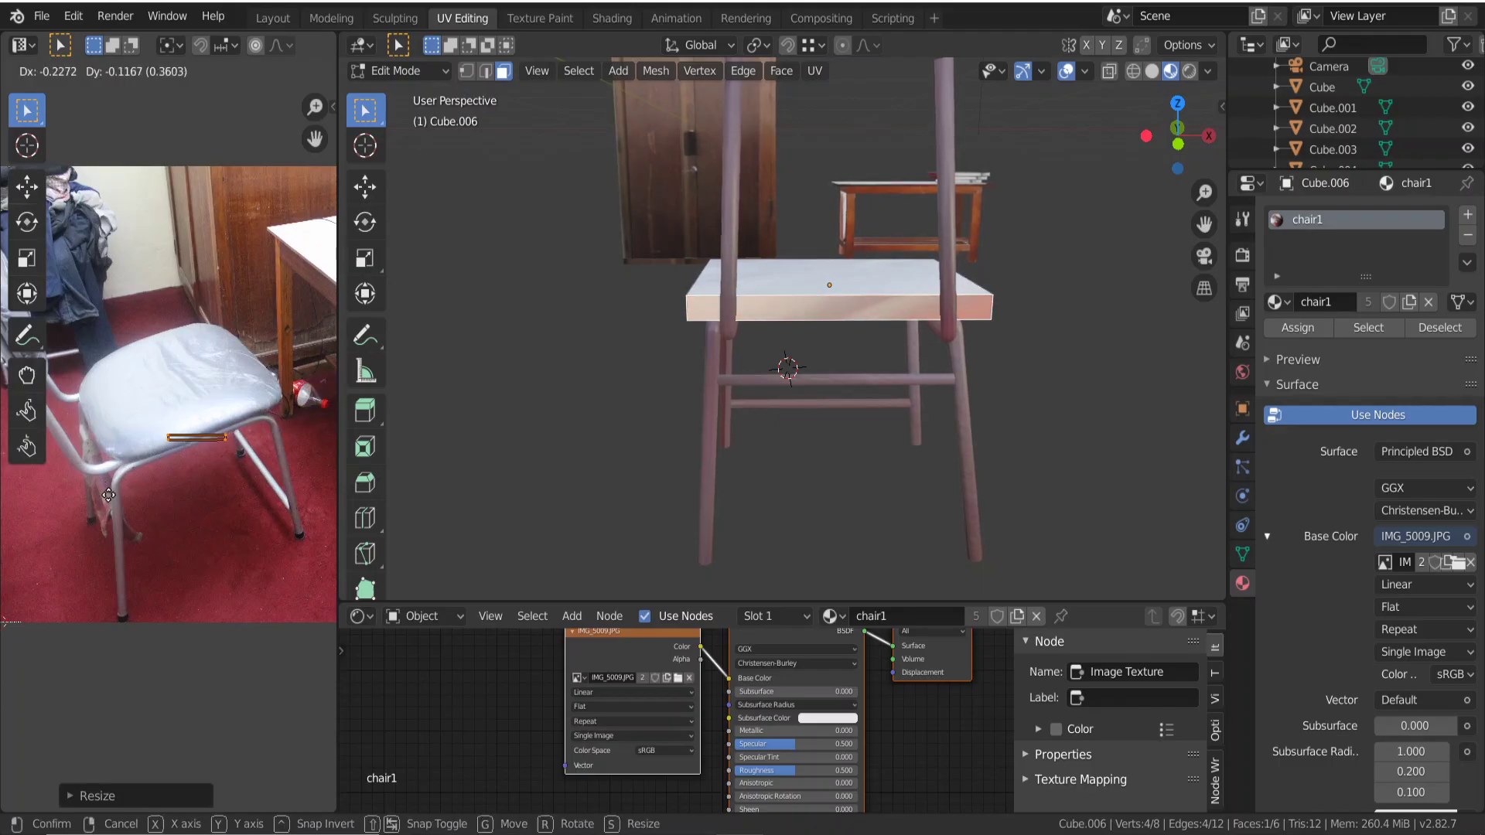
click(135, 492)
scroll(147, 488, up, 5)
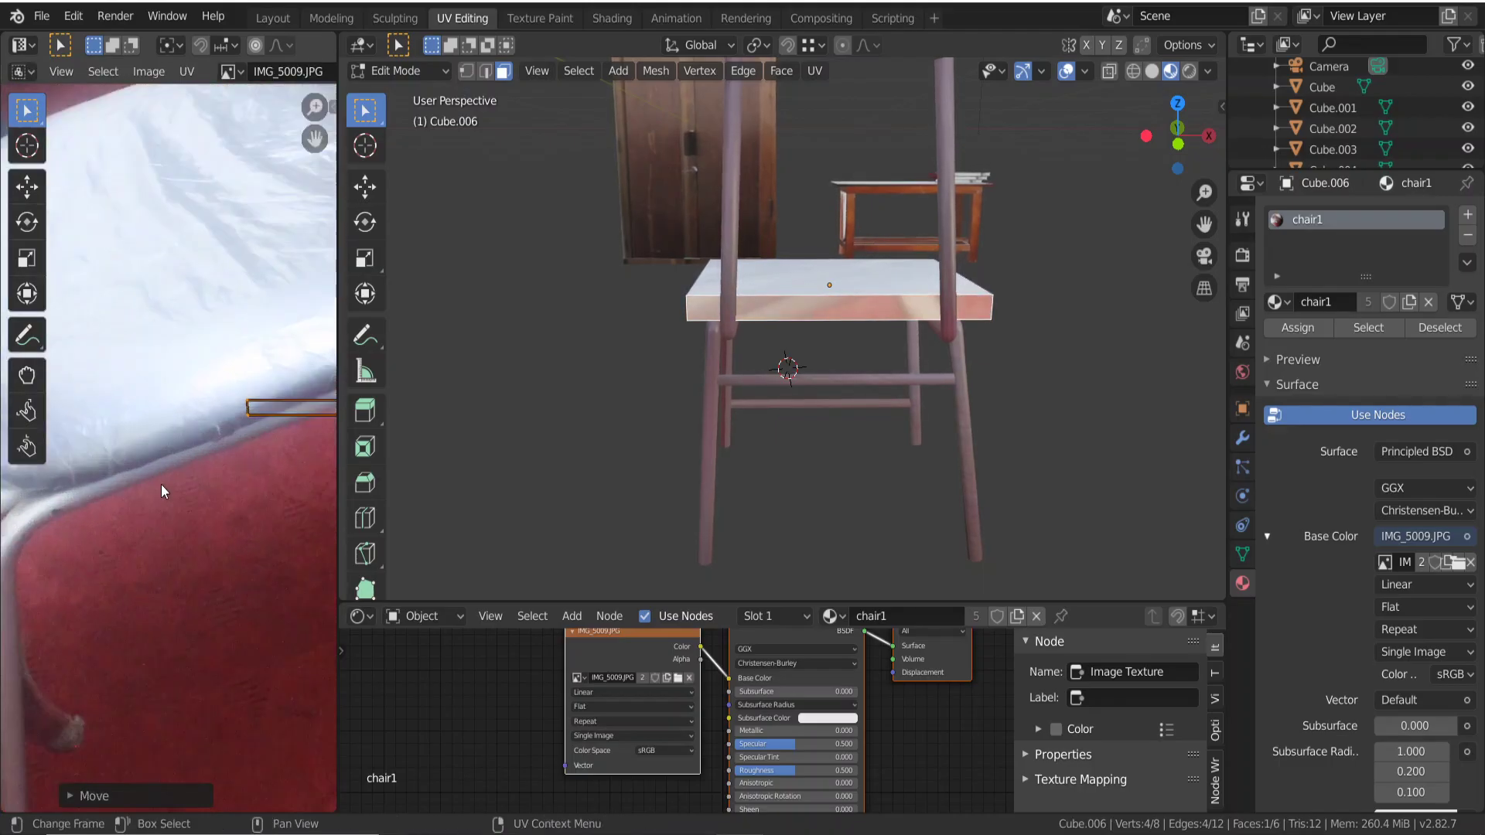
scroll(216, 496, down, 5)
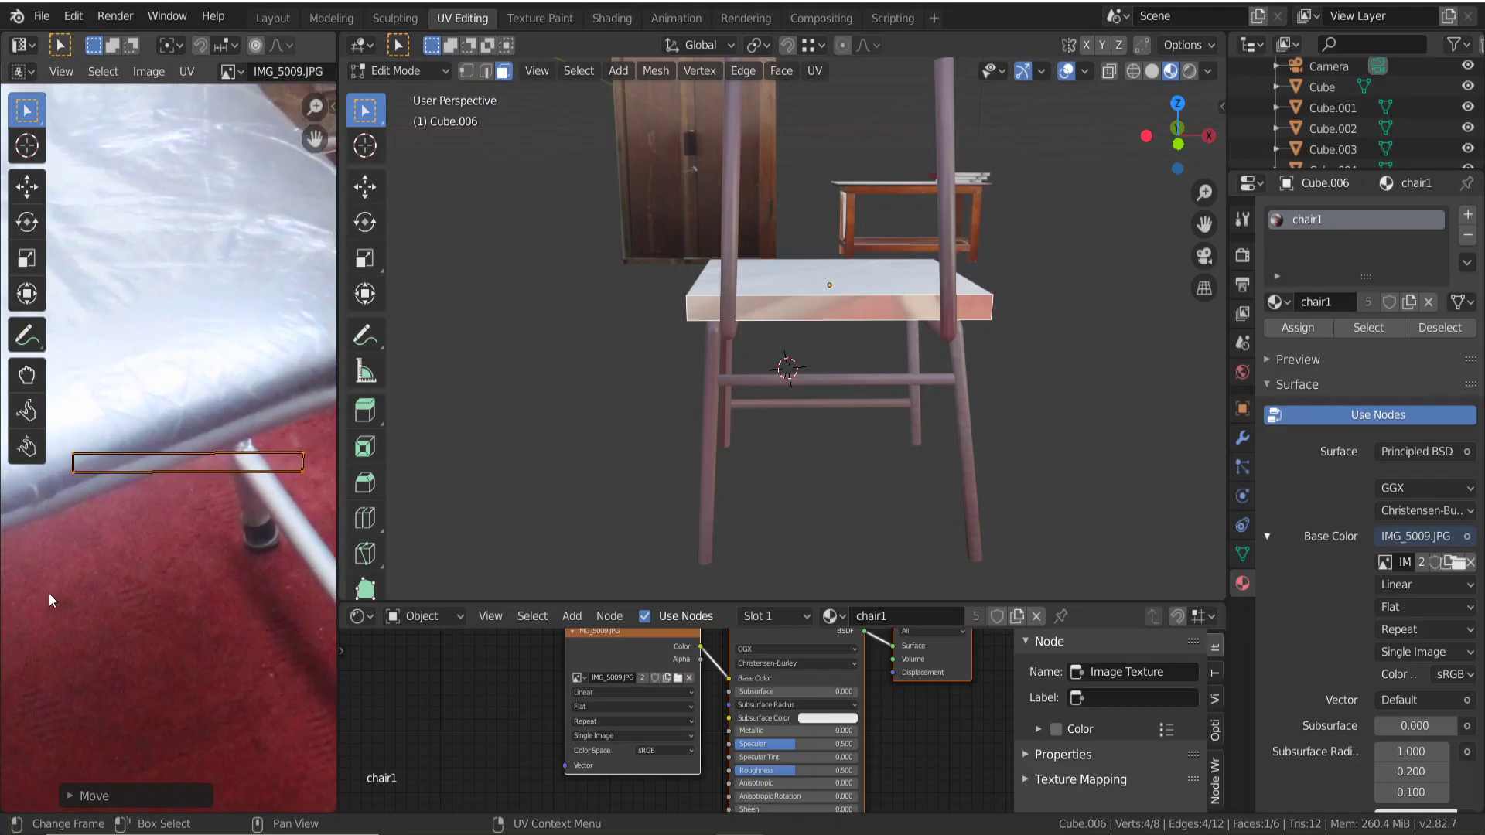
key(r)
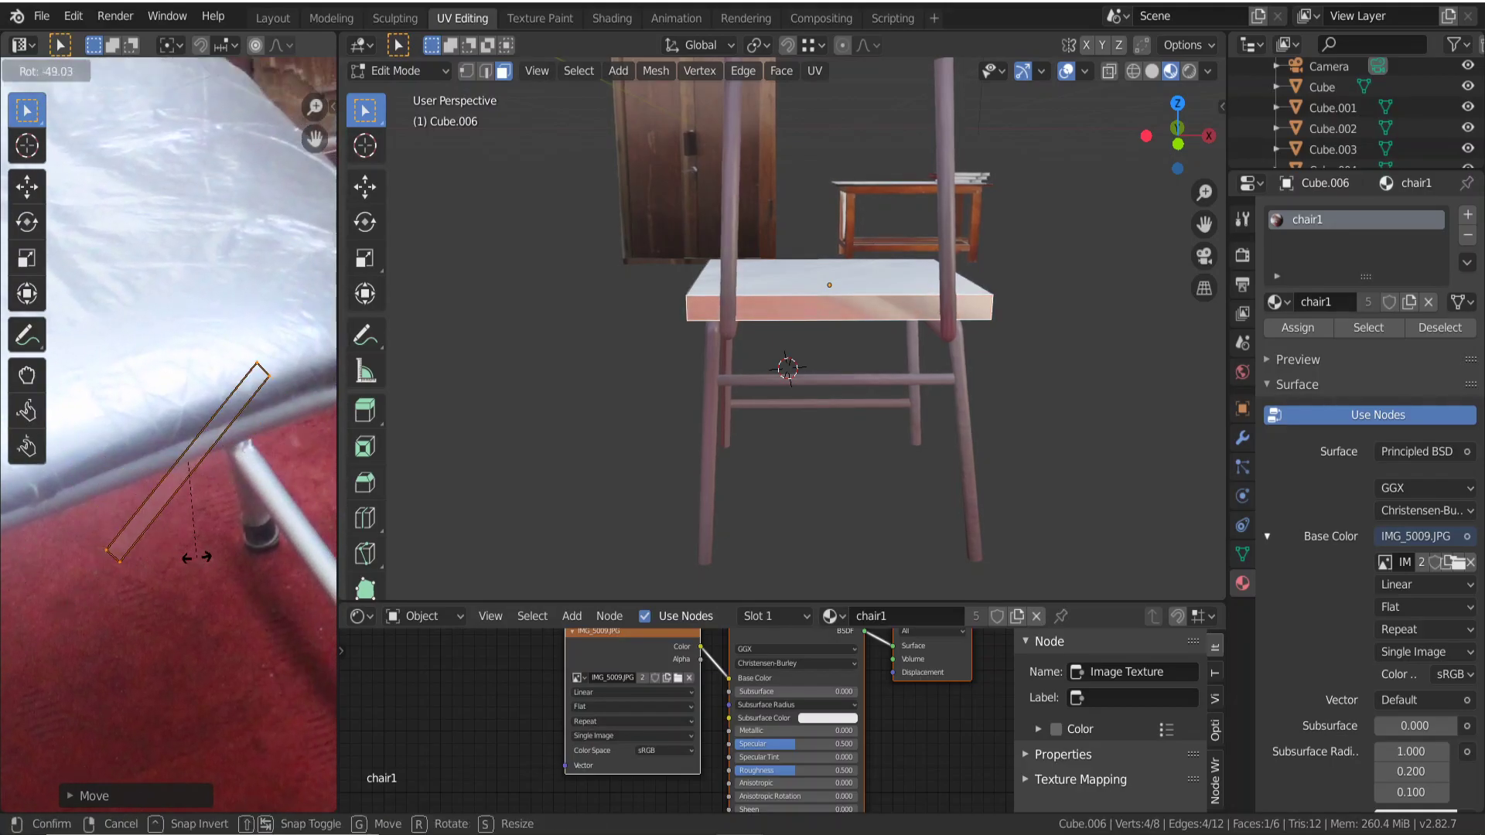
click(146, 574)
key(g)
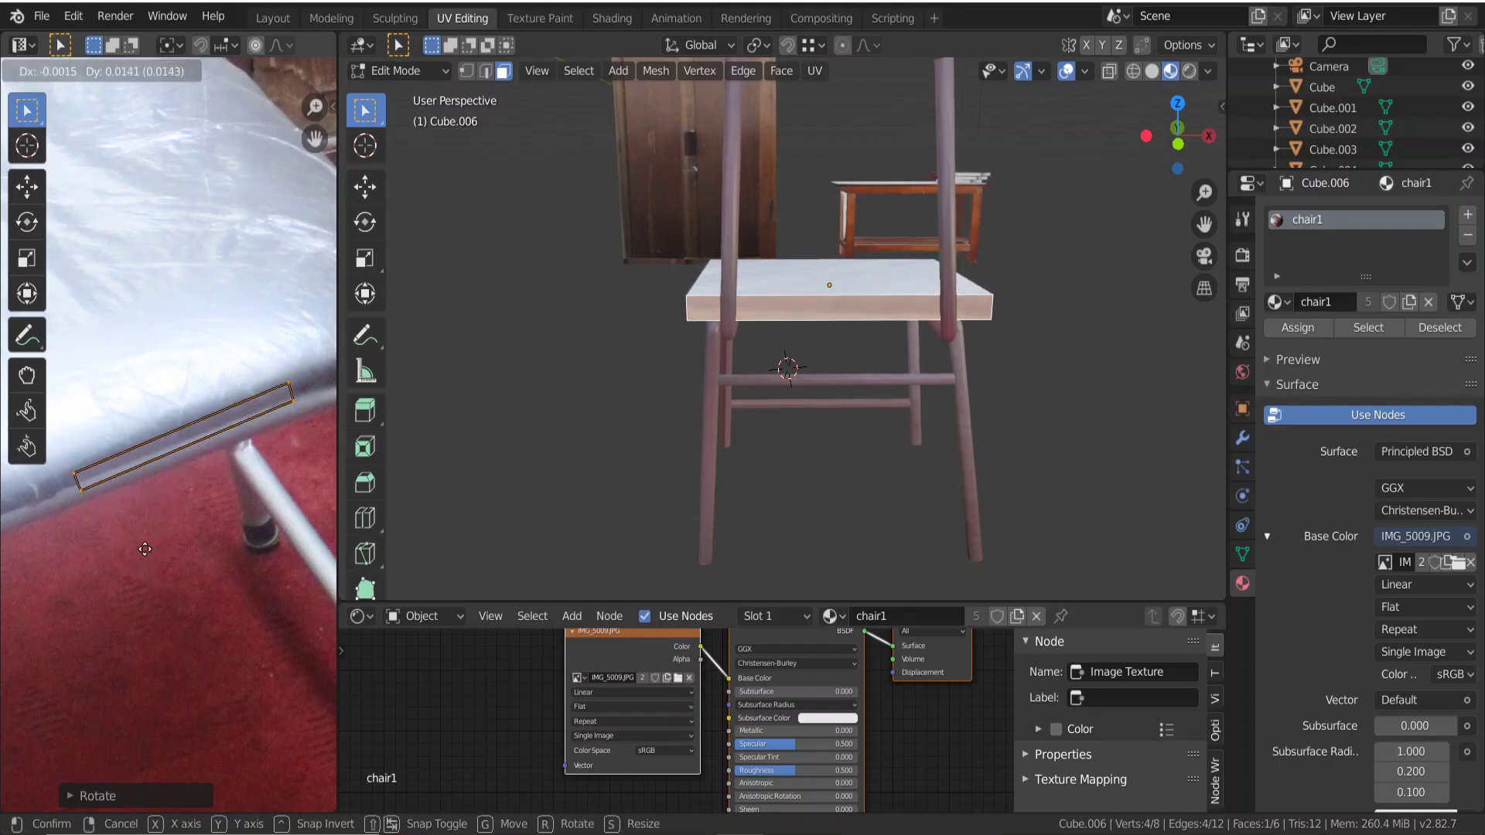
click(146, 549)
key(Tab)
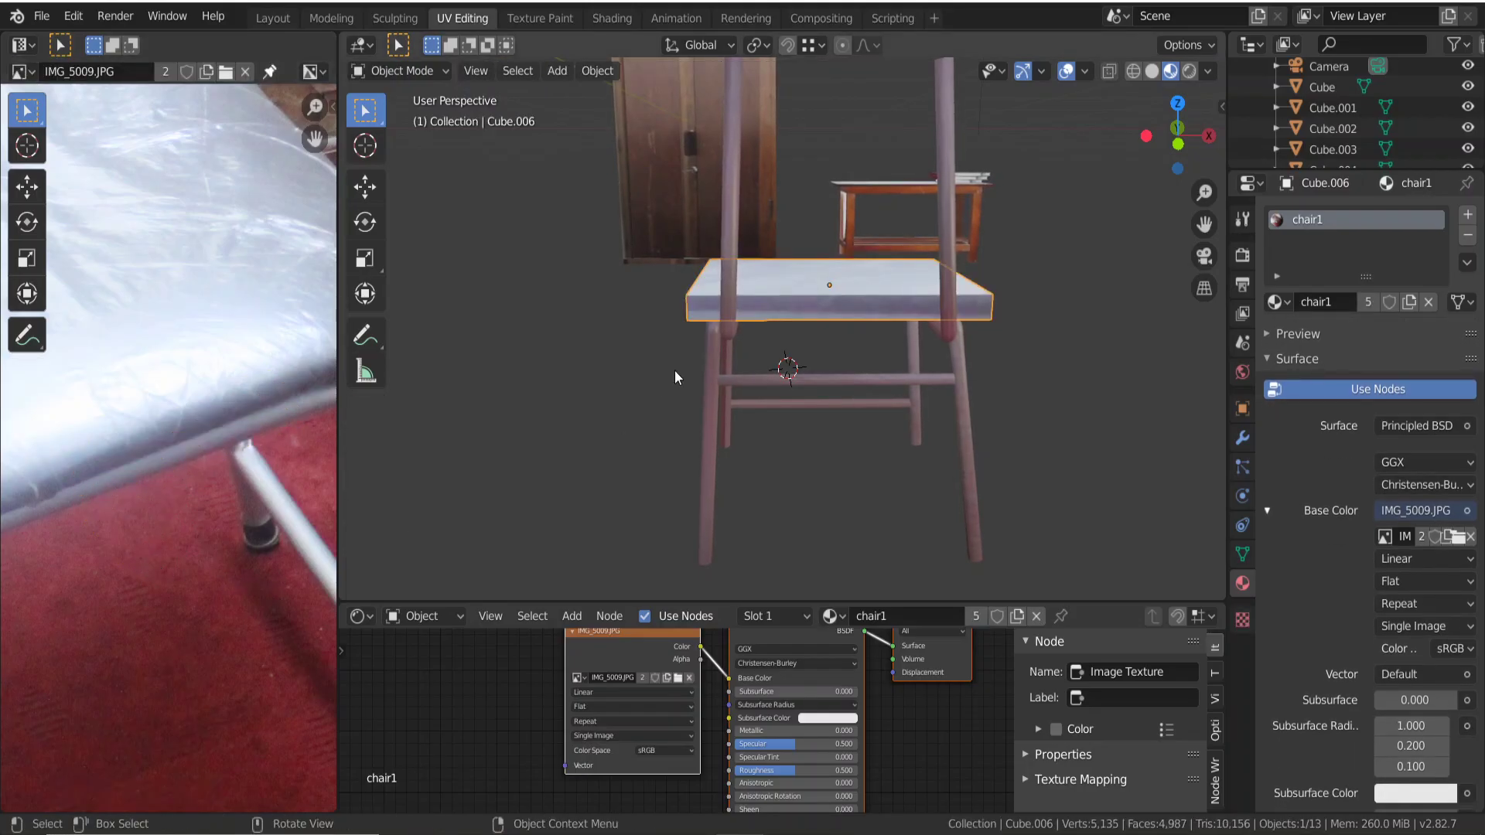
Select the seat face facing the view and project it from view.
mouse_move(675, 370)
middle_down()
mouse_move(713, 362)
mouse_move(365, 321)
mouse_move(554, 328)
middle_up()
scroll(587, 309, up, 3)
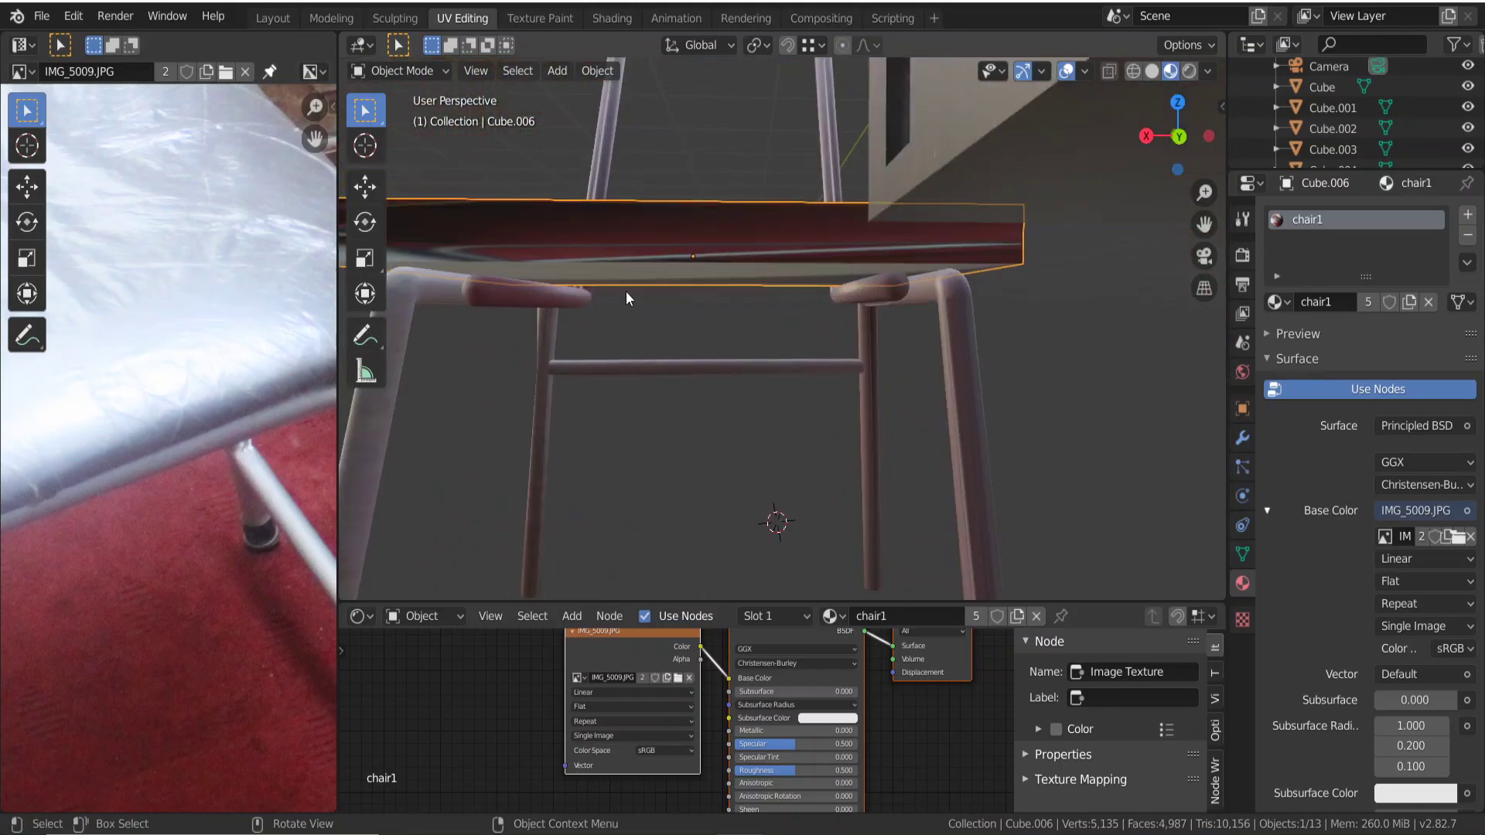
key(Tab)
click(700, 234)
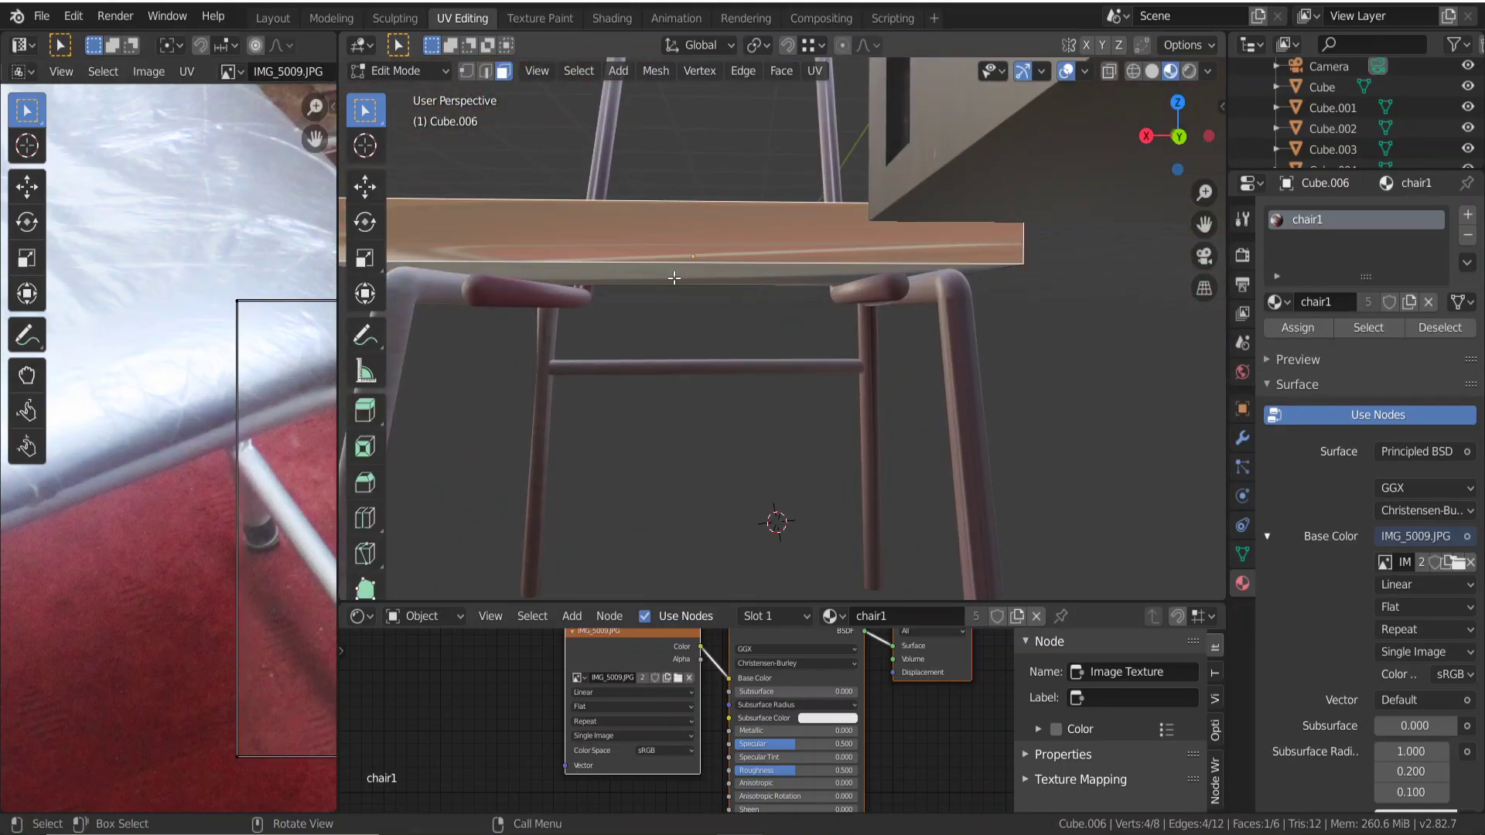
key(u)
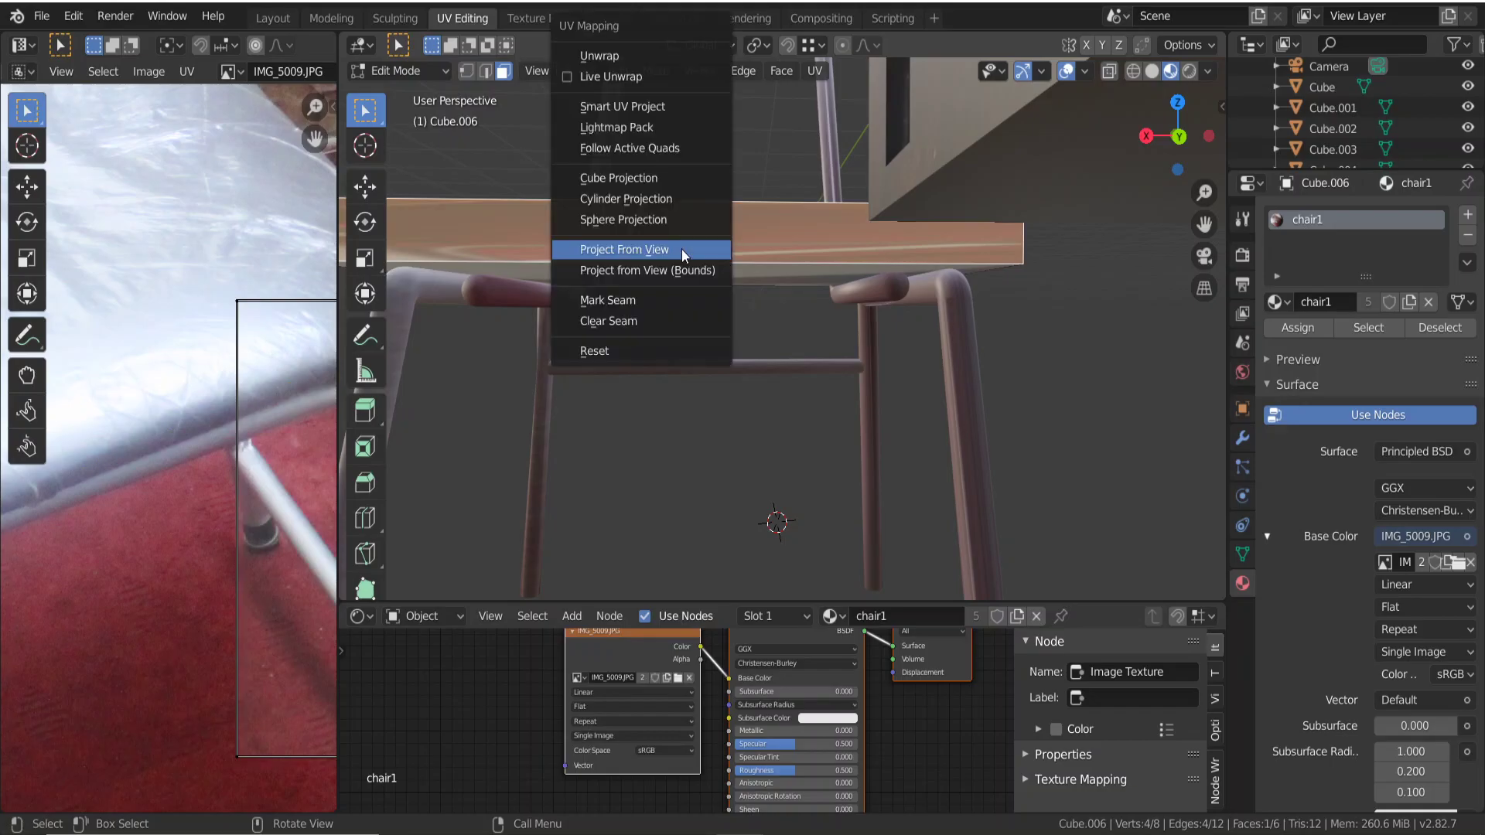
click(680, 249)
scroll(122, 314, down, 2)
scroll(122, 314, down, 2)
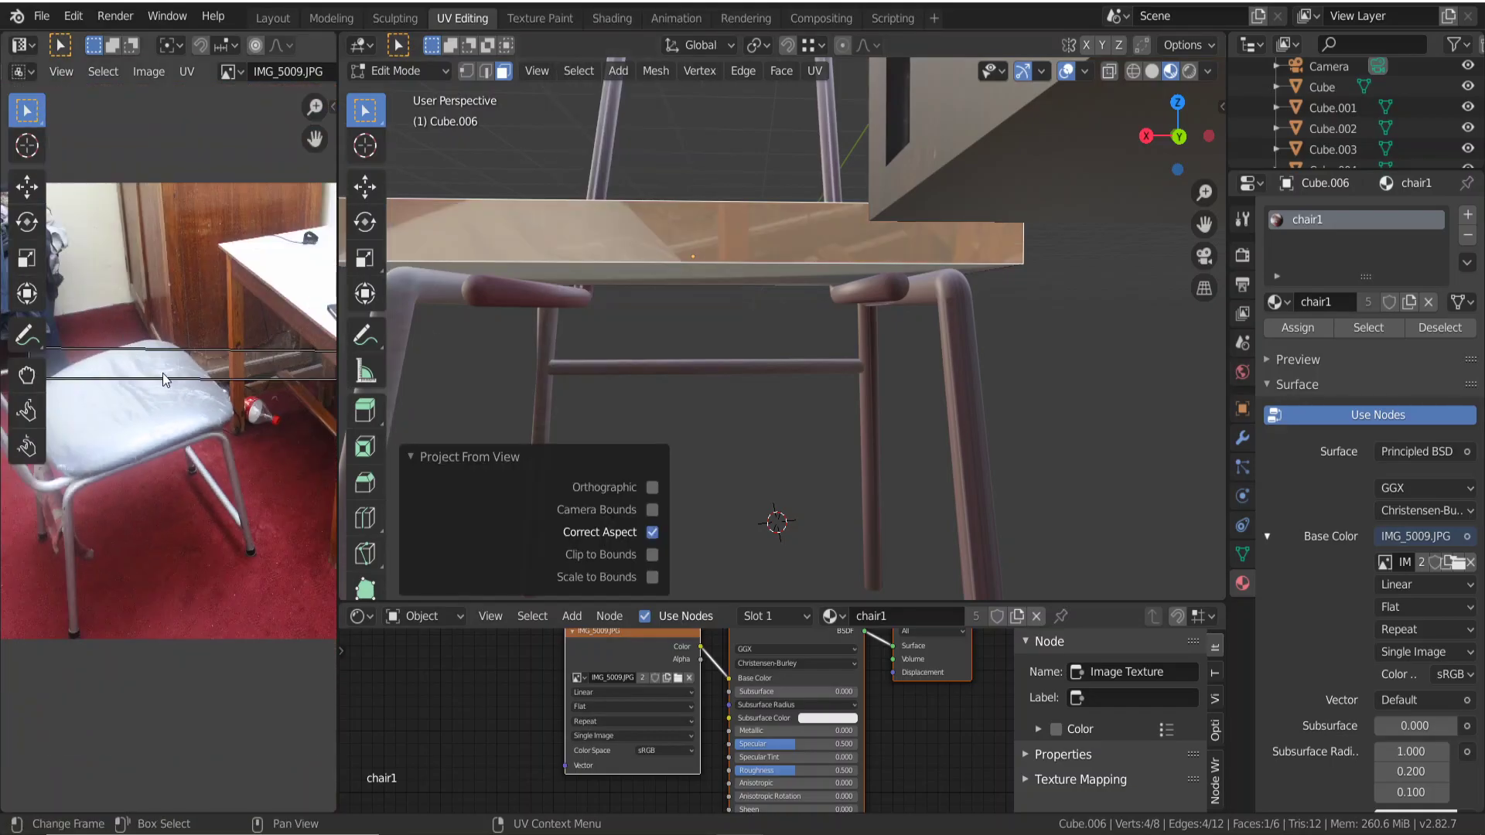
Scale, move and rotate that face's UV outline onto the seat edge in the photo.
key(a)
key(s)
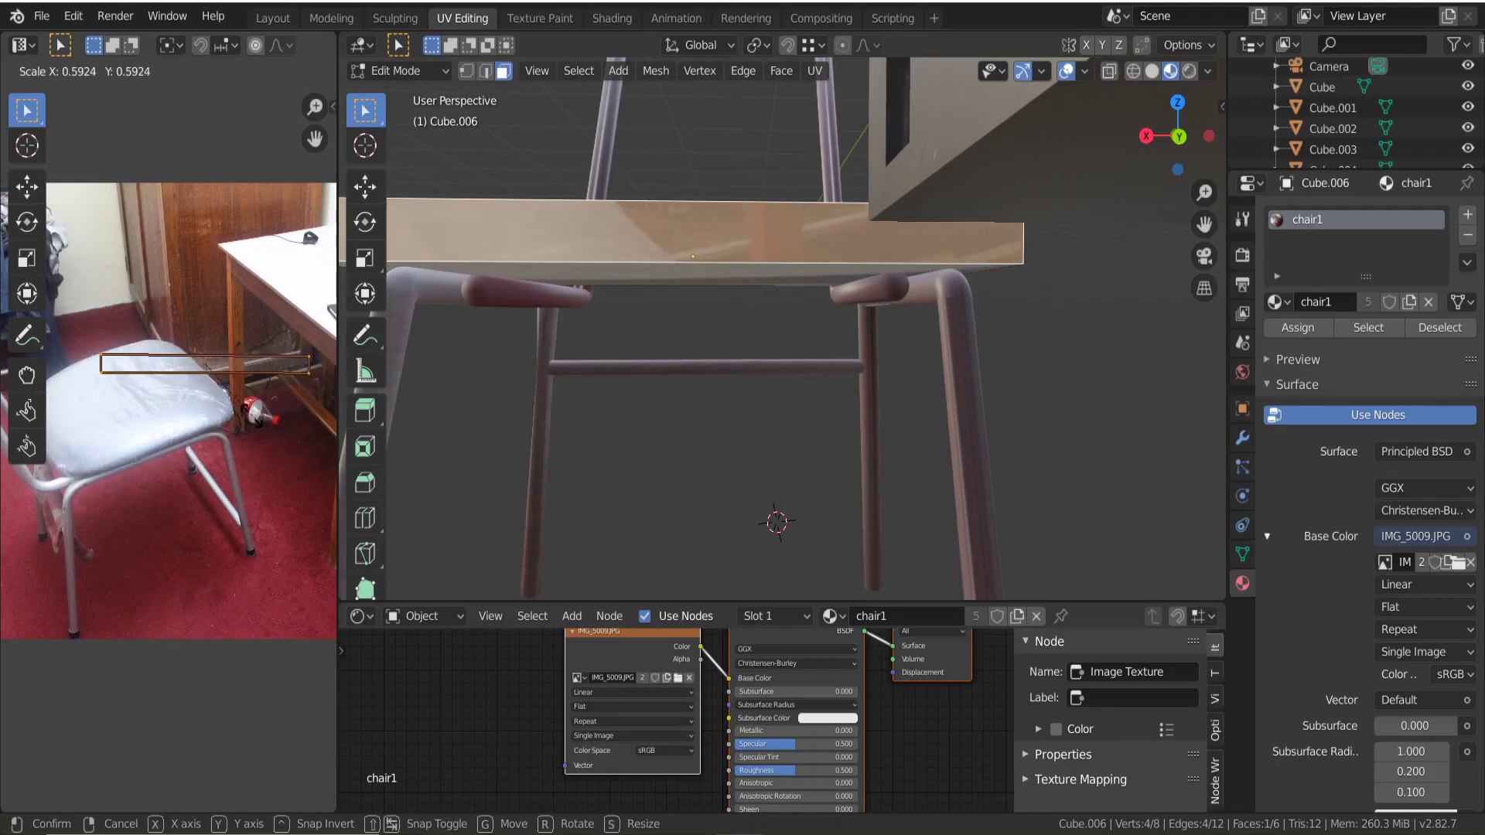
click(222, 392)
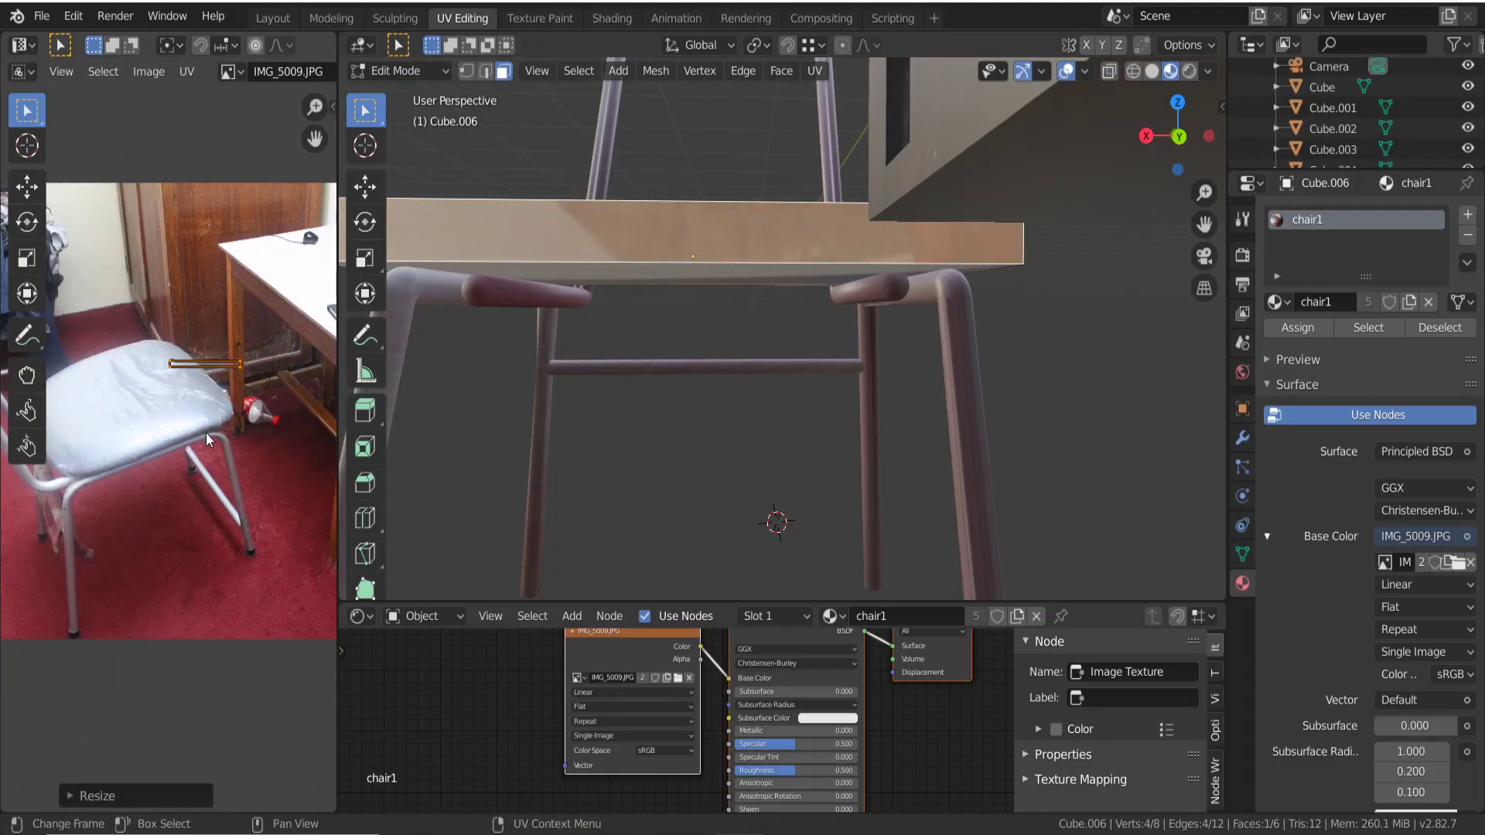
key(g)
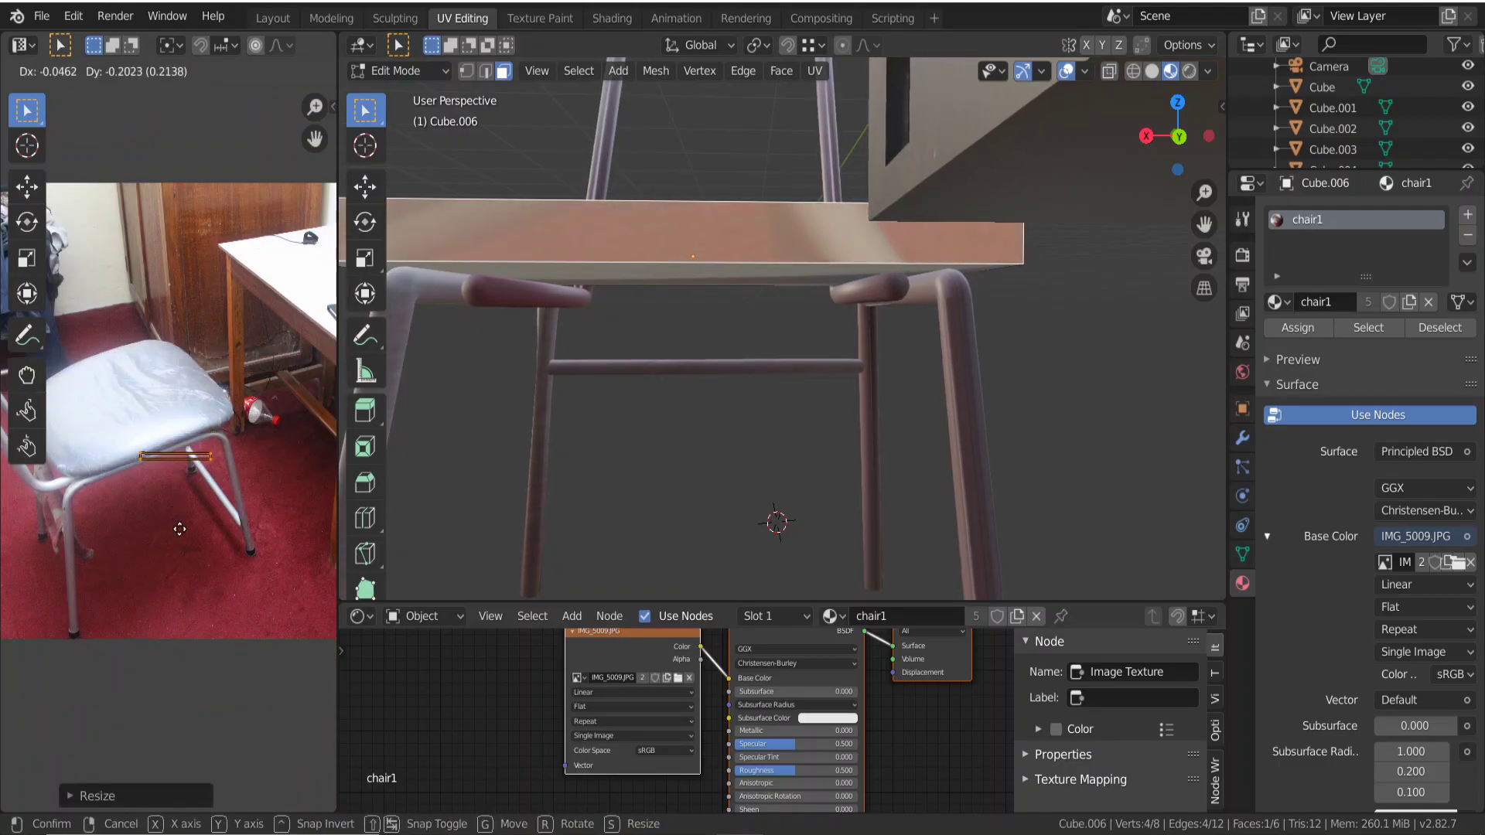
click(179, 523)
scroll(207, 532, up, 2)
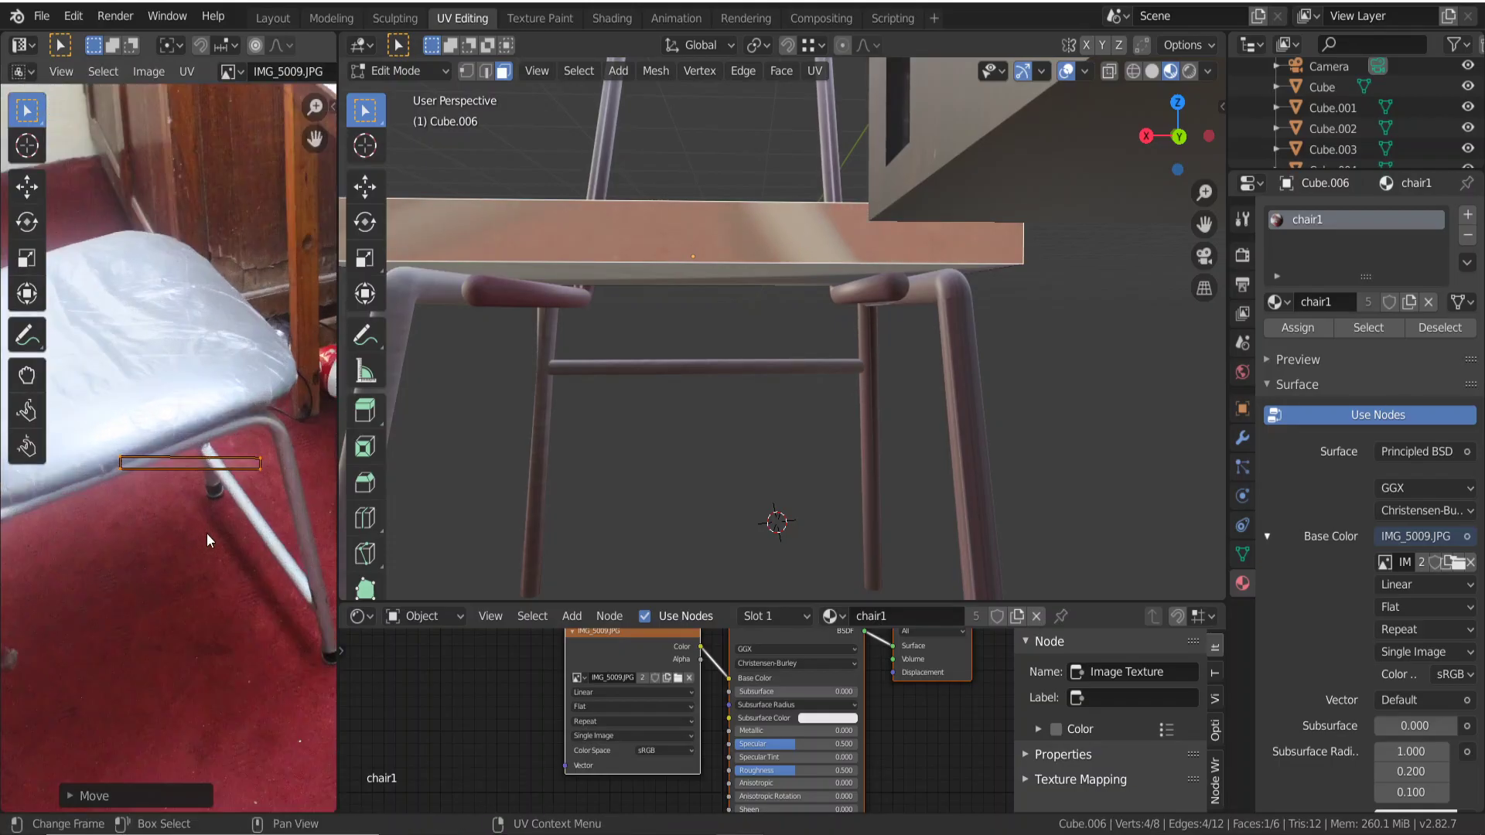
scroll(212, 532, up, 2)
key(r)
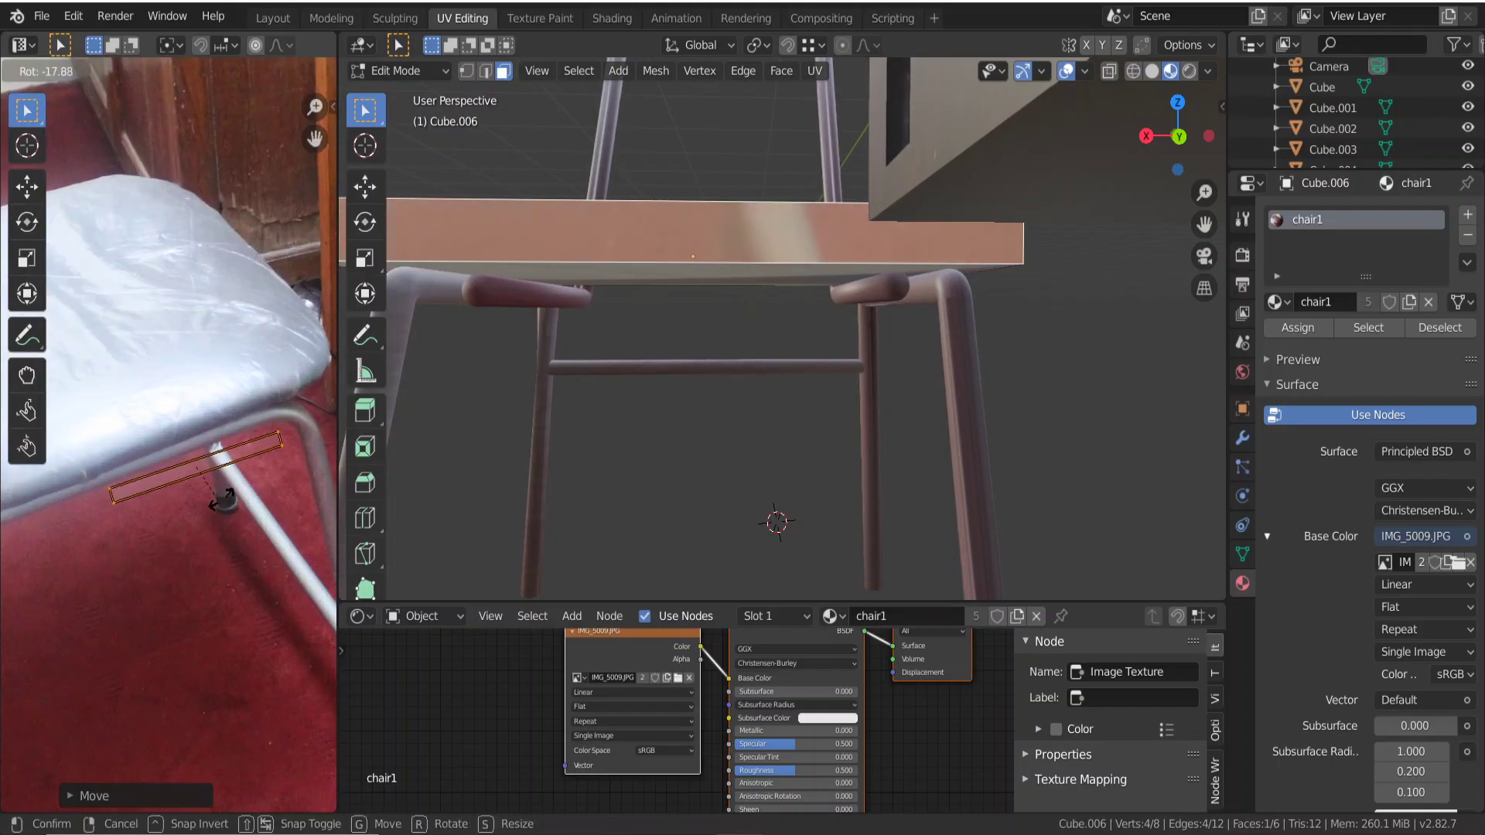
click(216, 499)
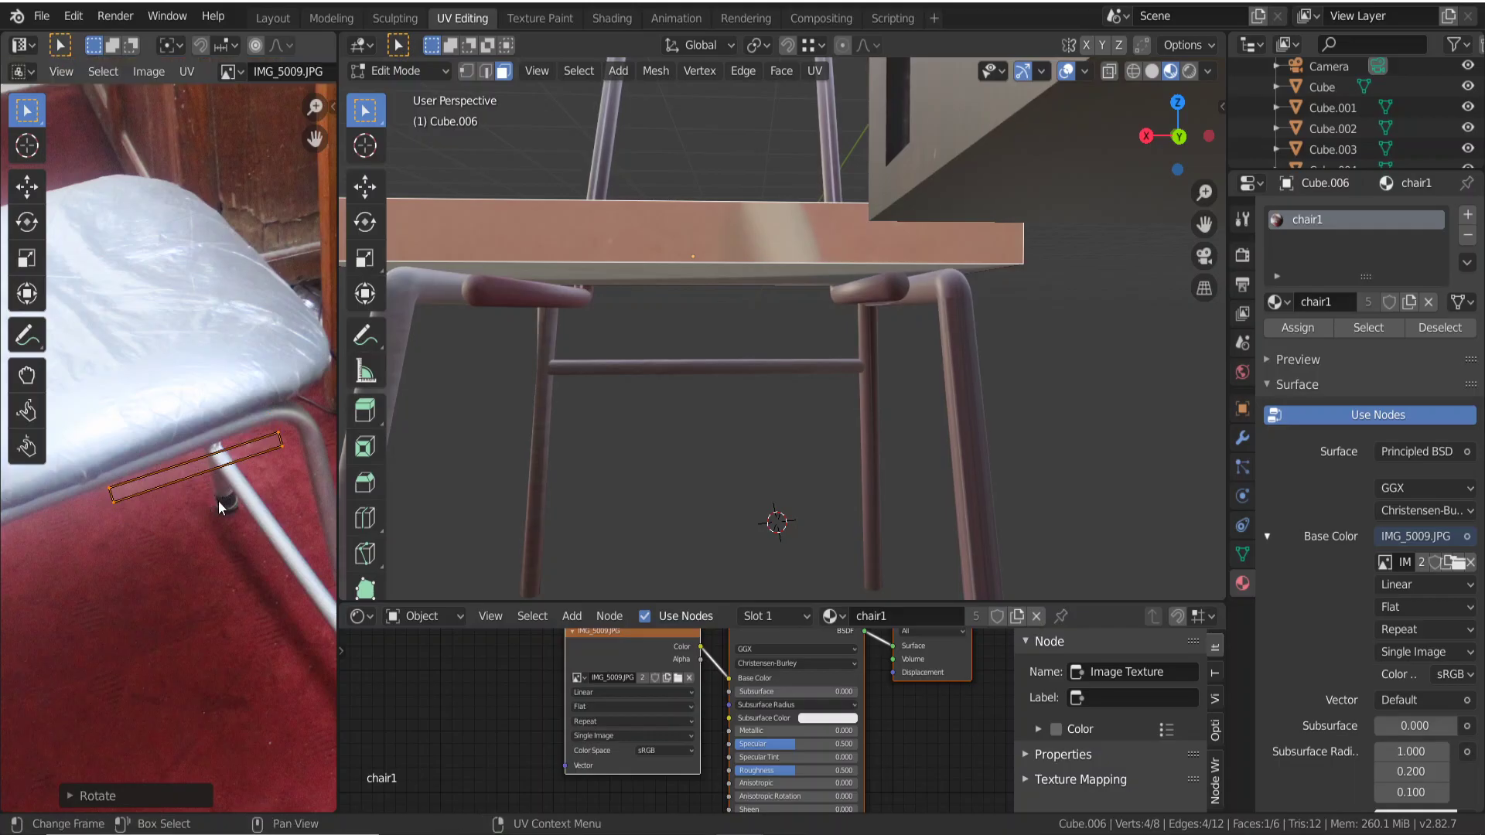
key(g)
click(216, 468)
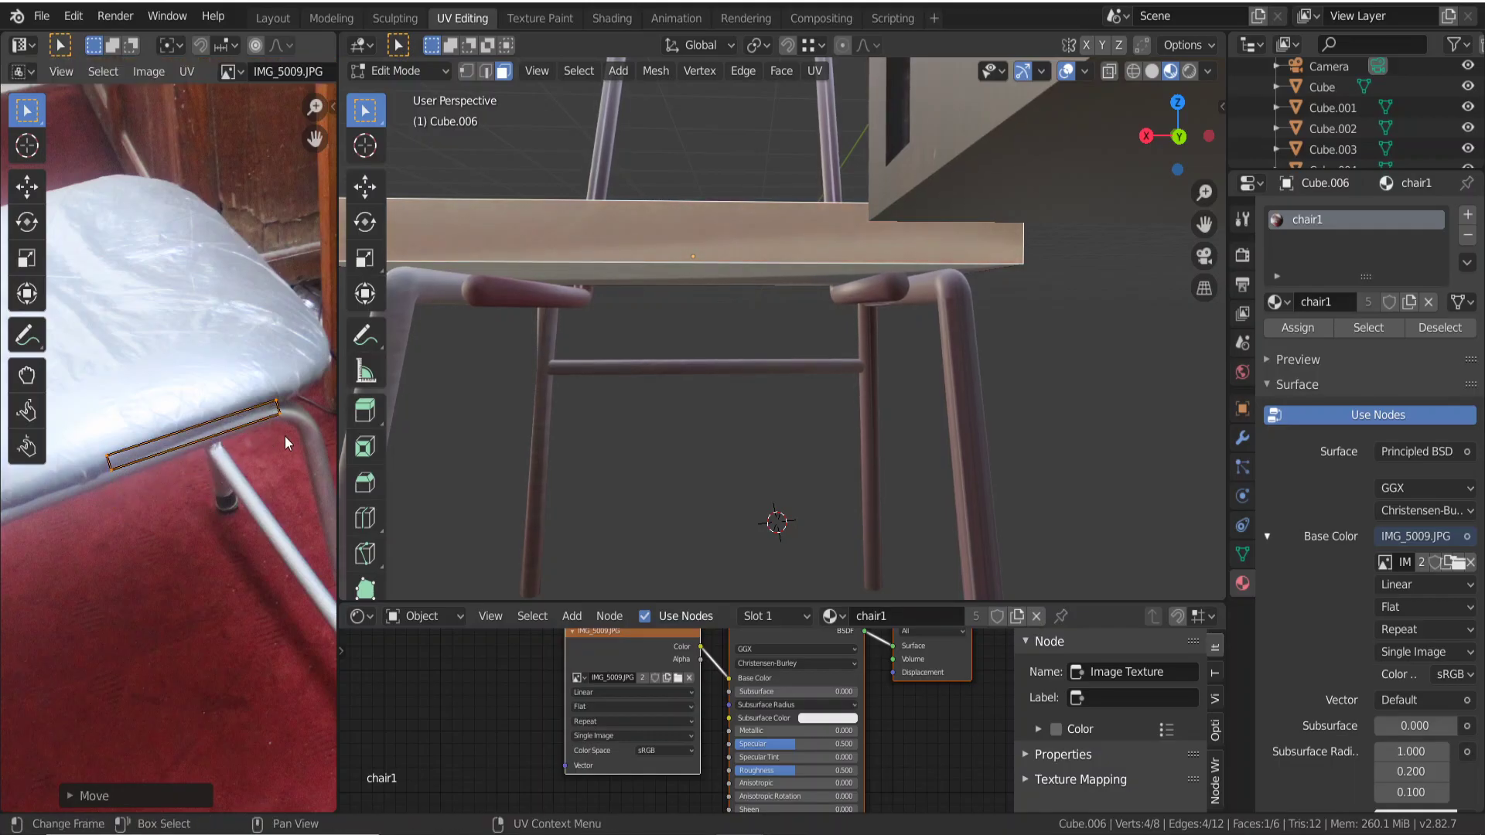
Shift the UV strip's end points onto the seat edge, exit edit mode and select the leg frame.
click(309, 443)
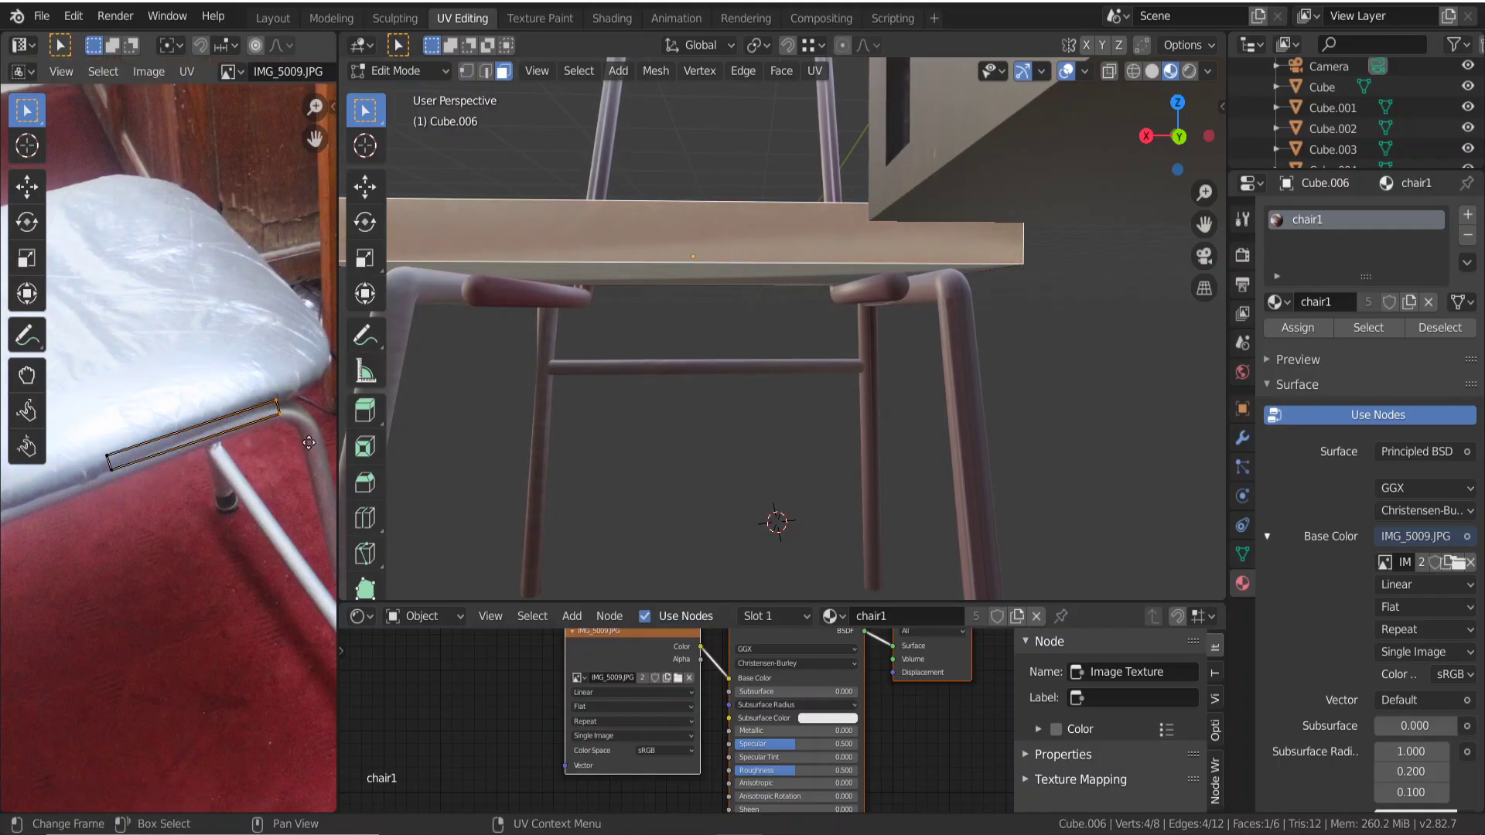
key(g)
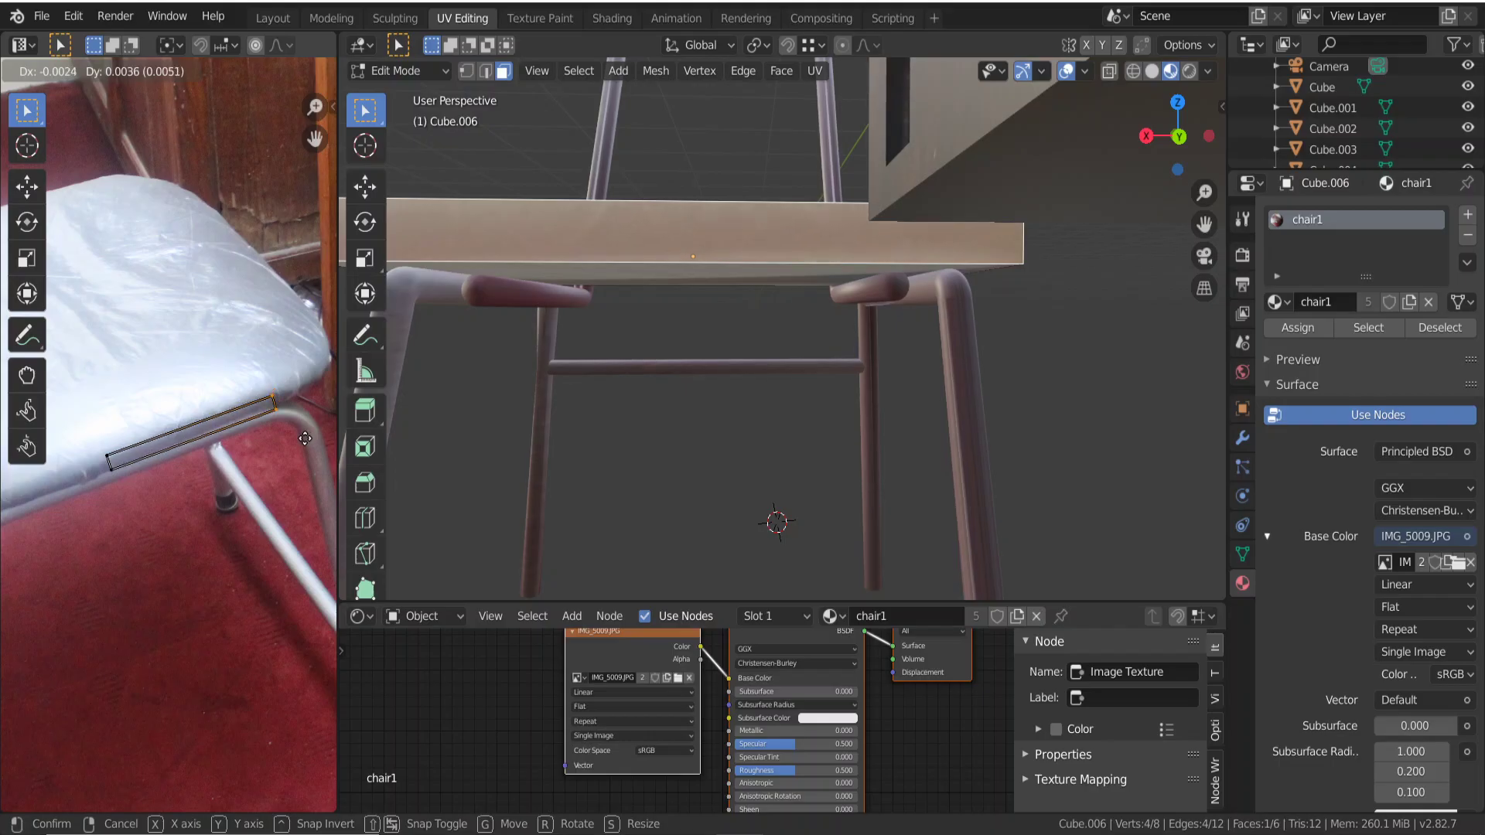
click(303, 438)
key(Tab)
click(554, 407)
Select the seat slab and, in face-select mode, its top face.
scroll(557, 406, down, 5)
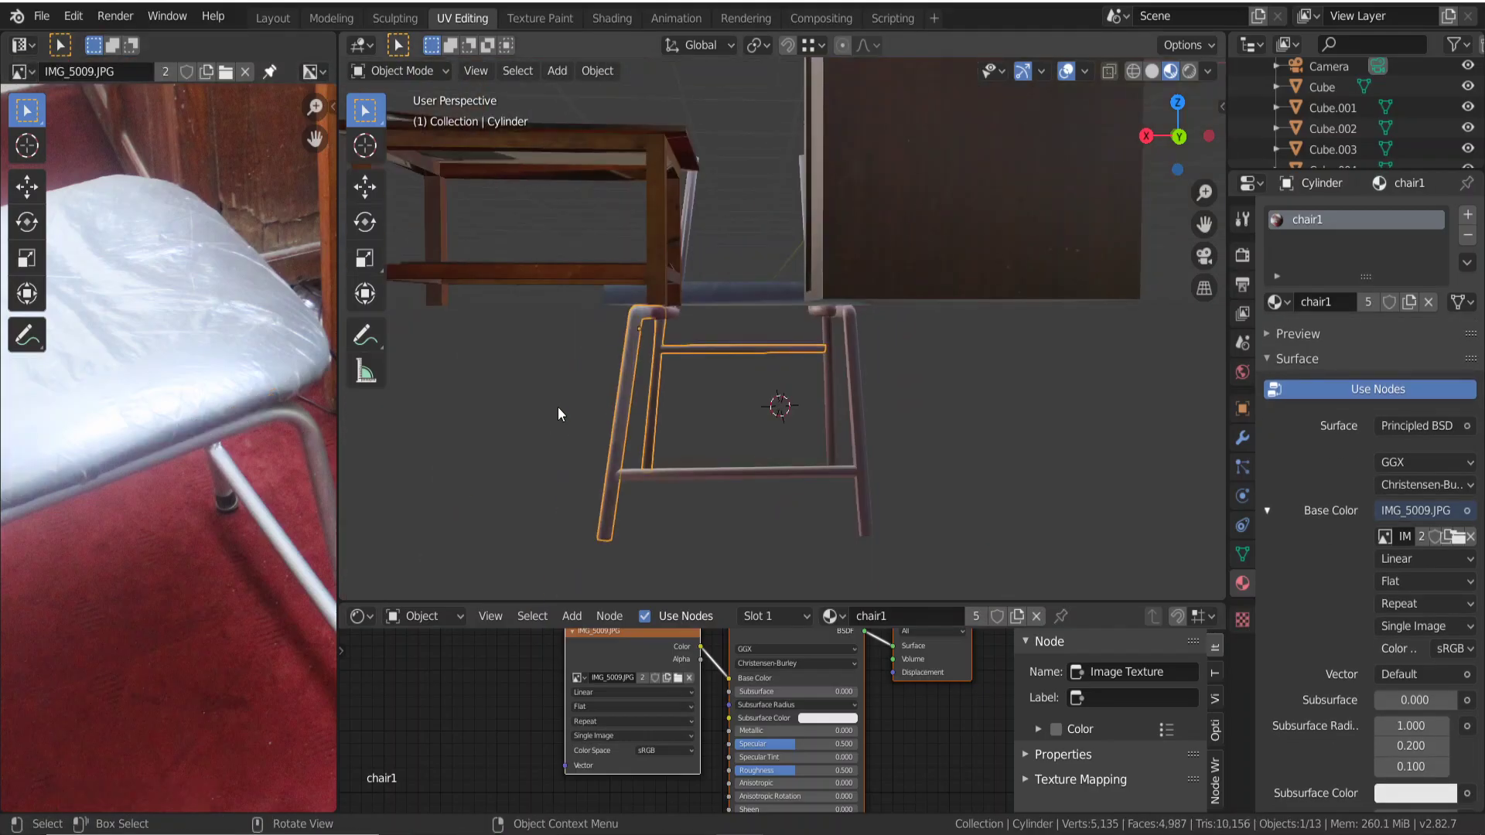
mouse_move(559, 407)
middle_down()
mouse_move(653, 516)
mouse_move(726, 440)
mouse_move(771, 445)
mouse_move(804, 380)
middle_up()
scroll(727, 447, up, 3)
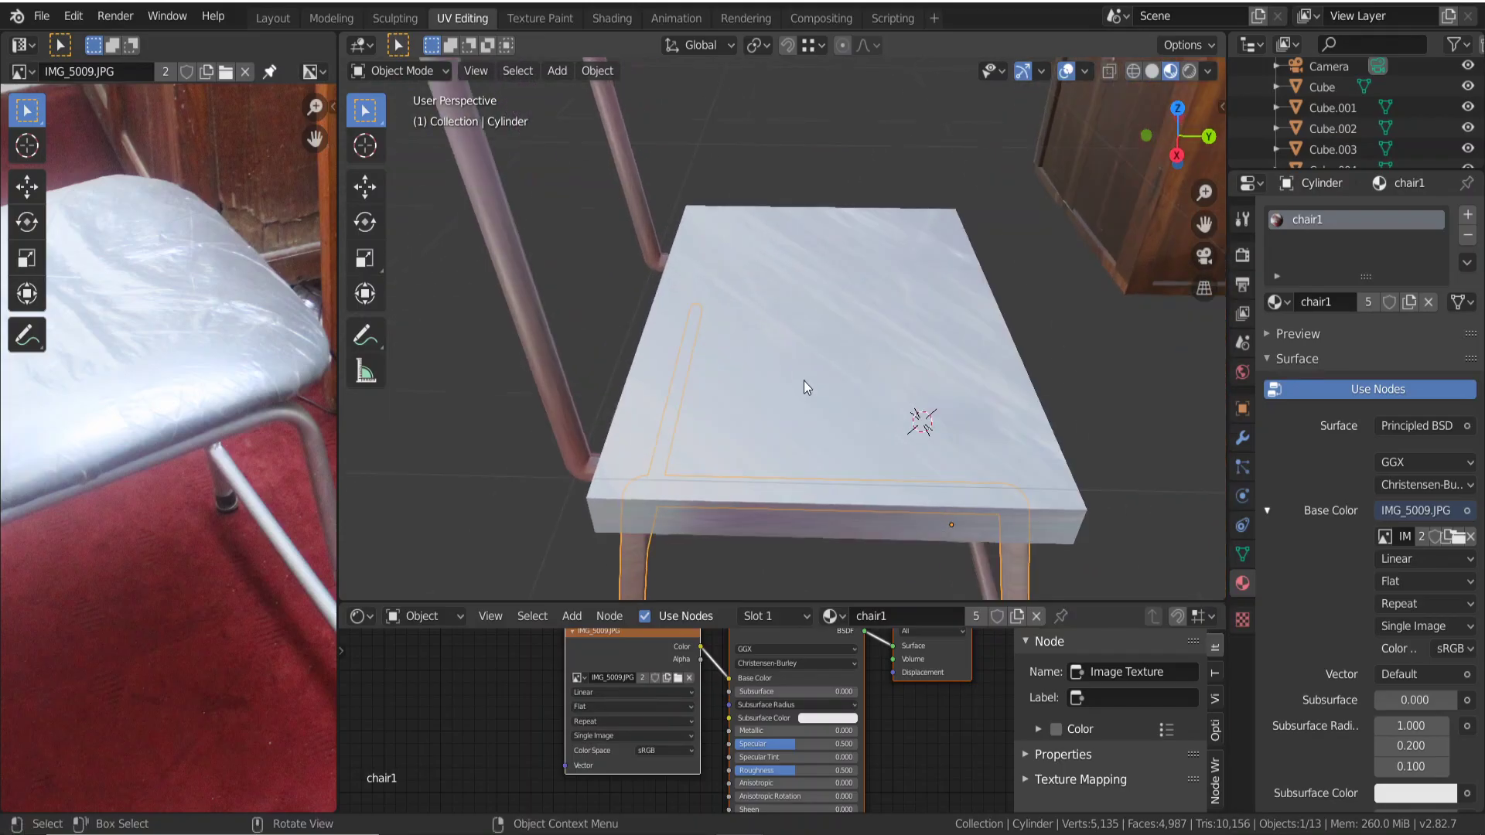
key(Tab)
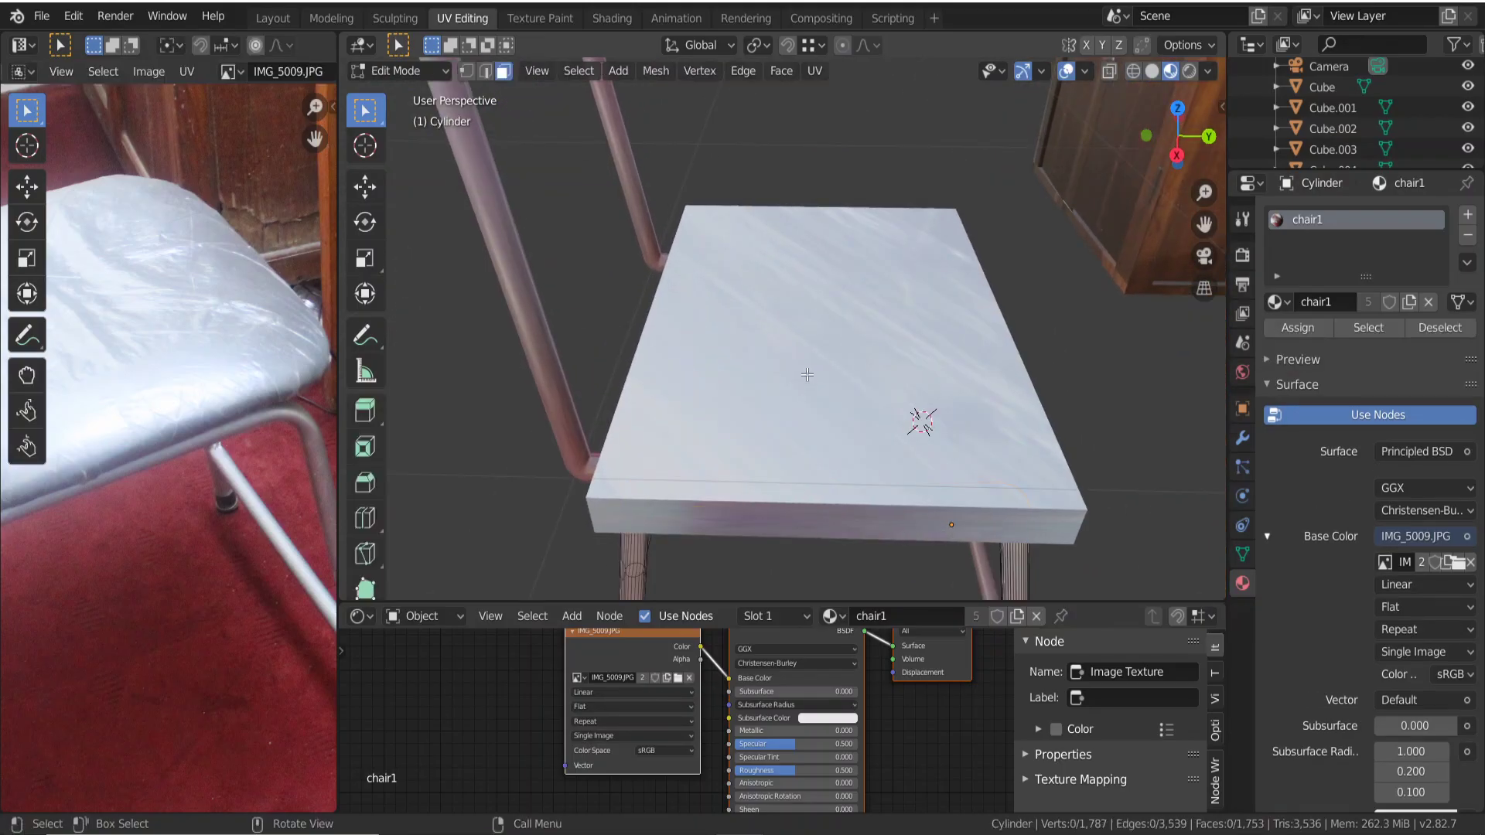
click(776, 429)
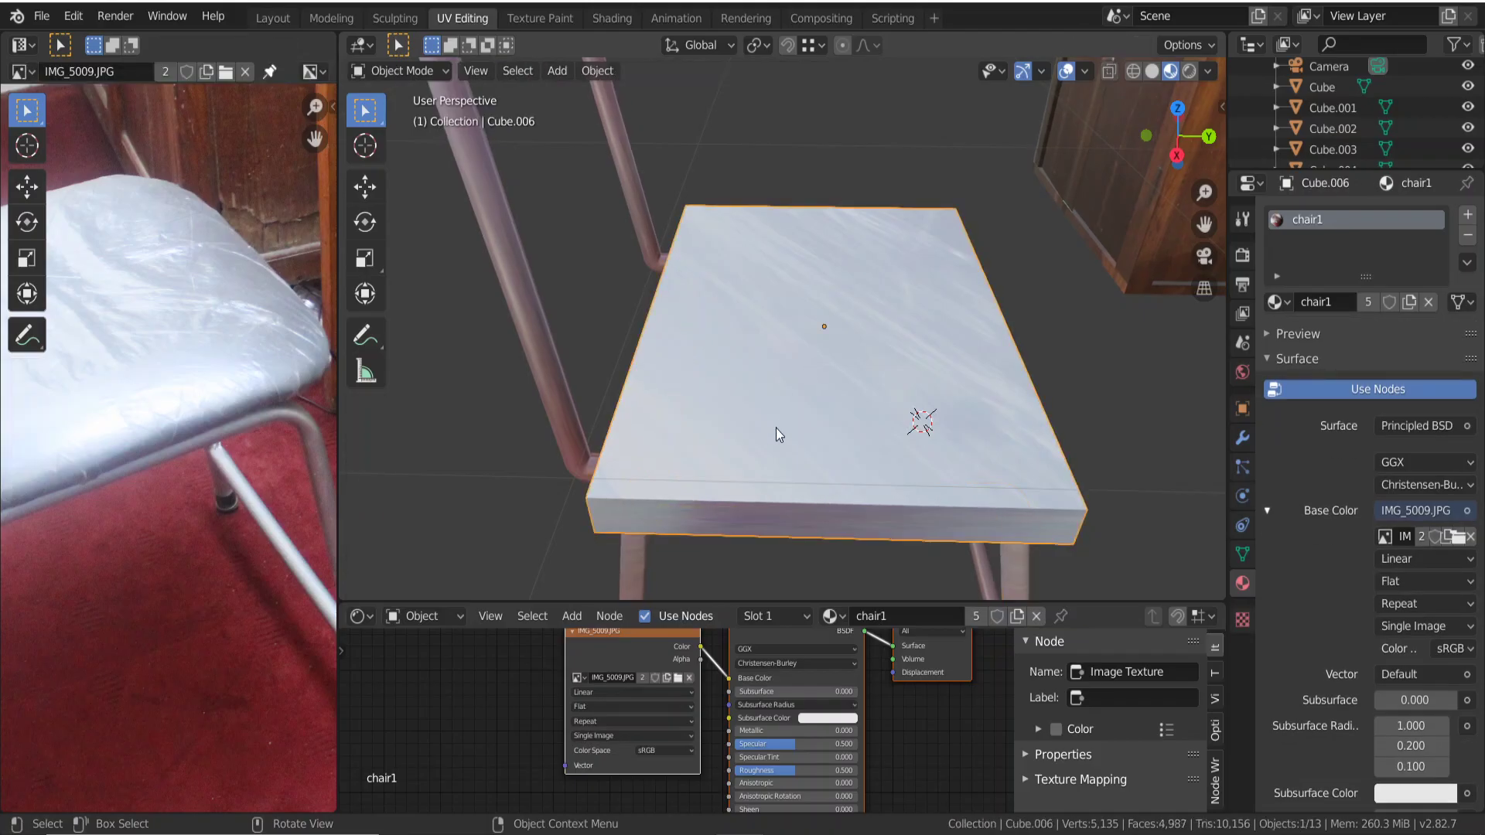
key(Tab)
key(3)
click(773, 425)
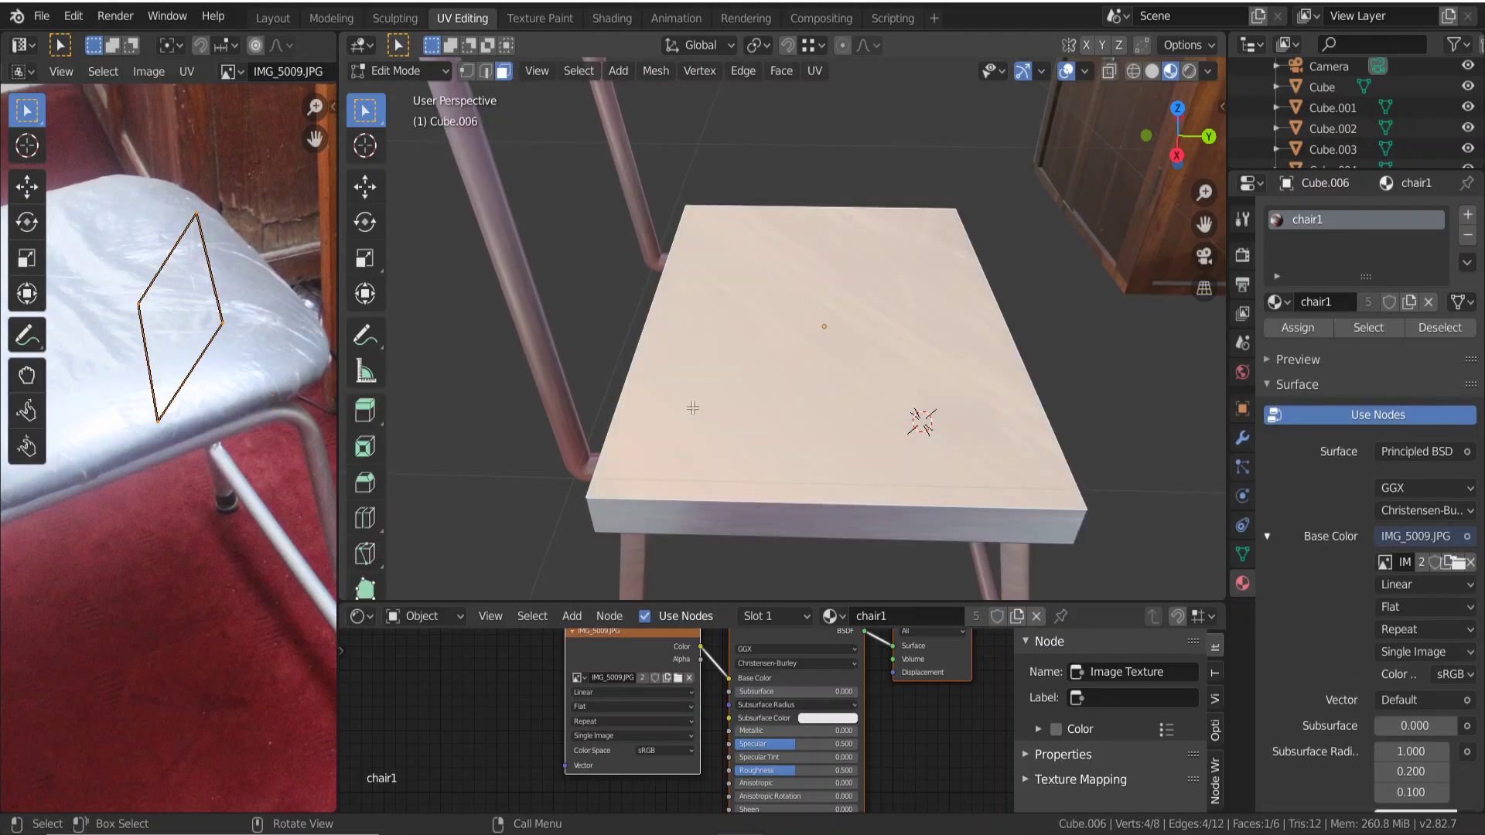
Project the seat's top face from view and move its UVs over the photo's cushion.
scroll(681, 417, down, 2)
scroll(161, 400, down, 2)
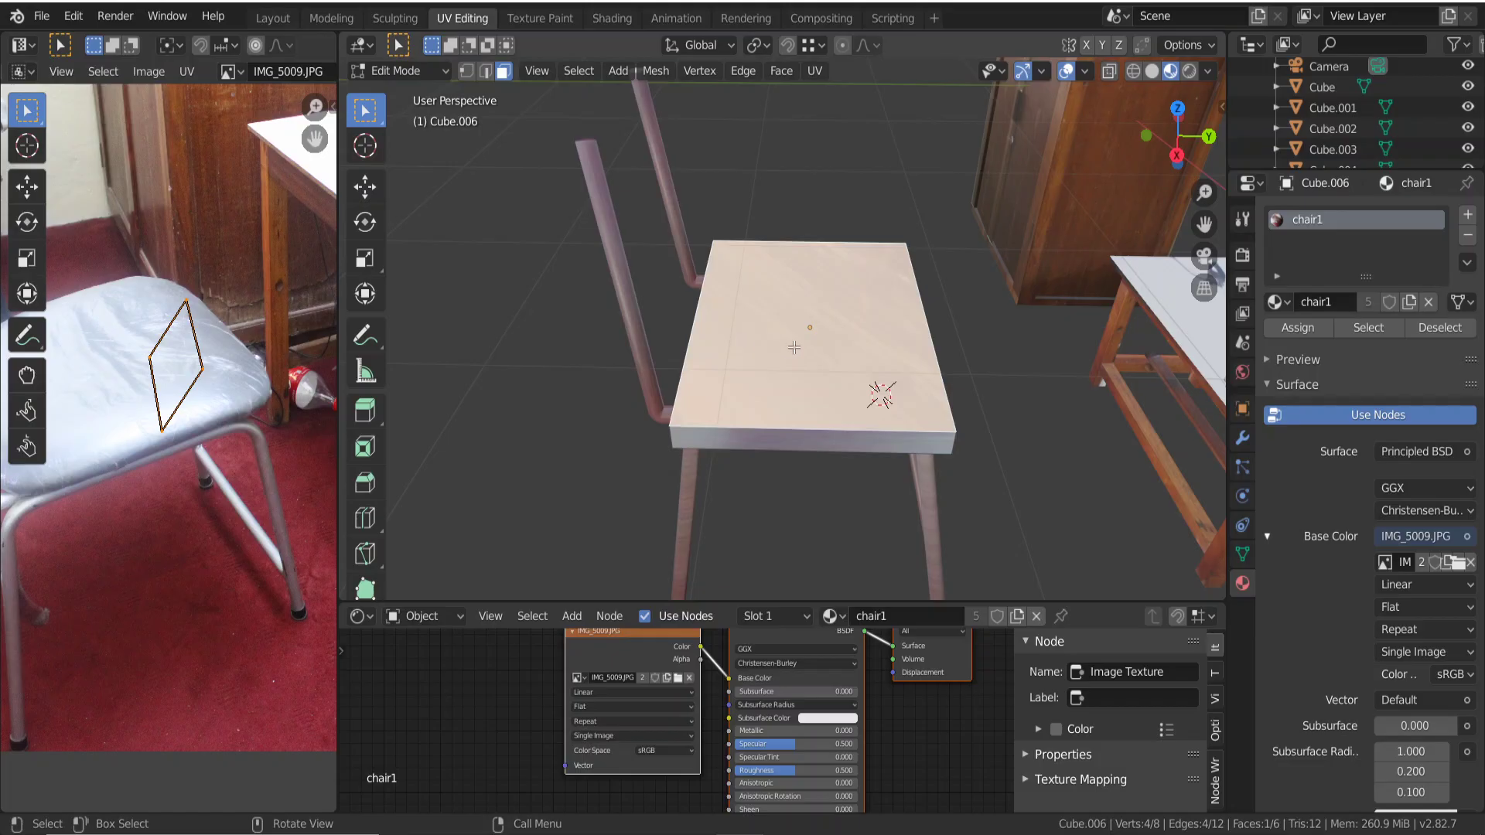
right_click(795, 349)
click(897, 314)
key(u)
click(900, 321)
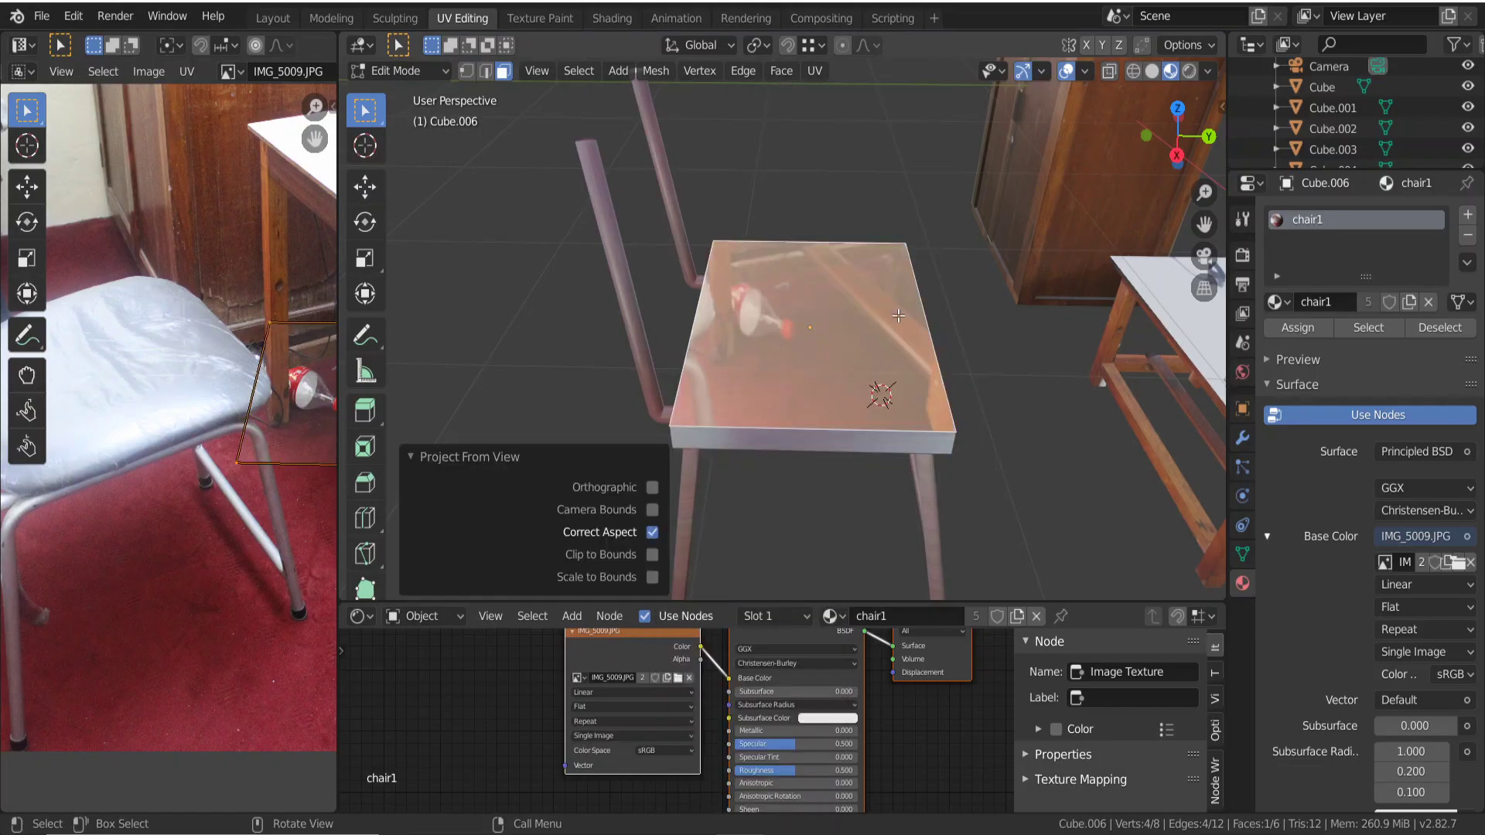
scroll(230, 440, down, 2)
middle_drag(147, 487, 172, 490)
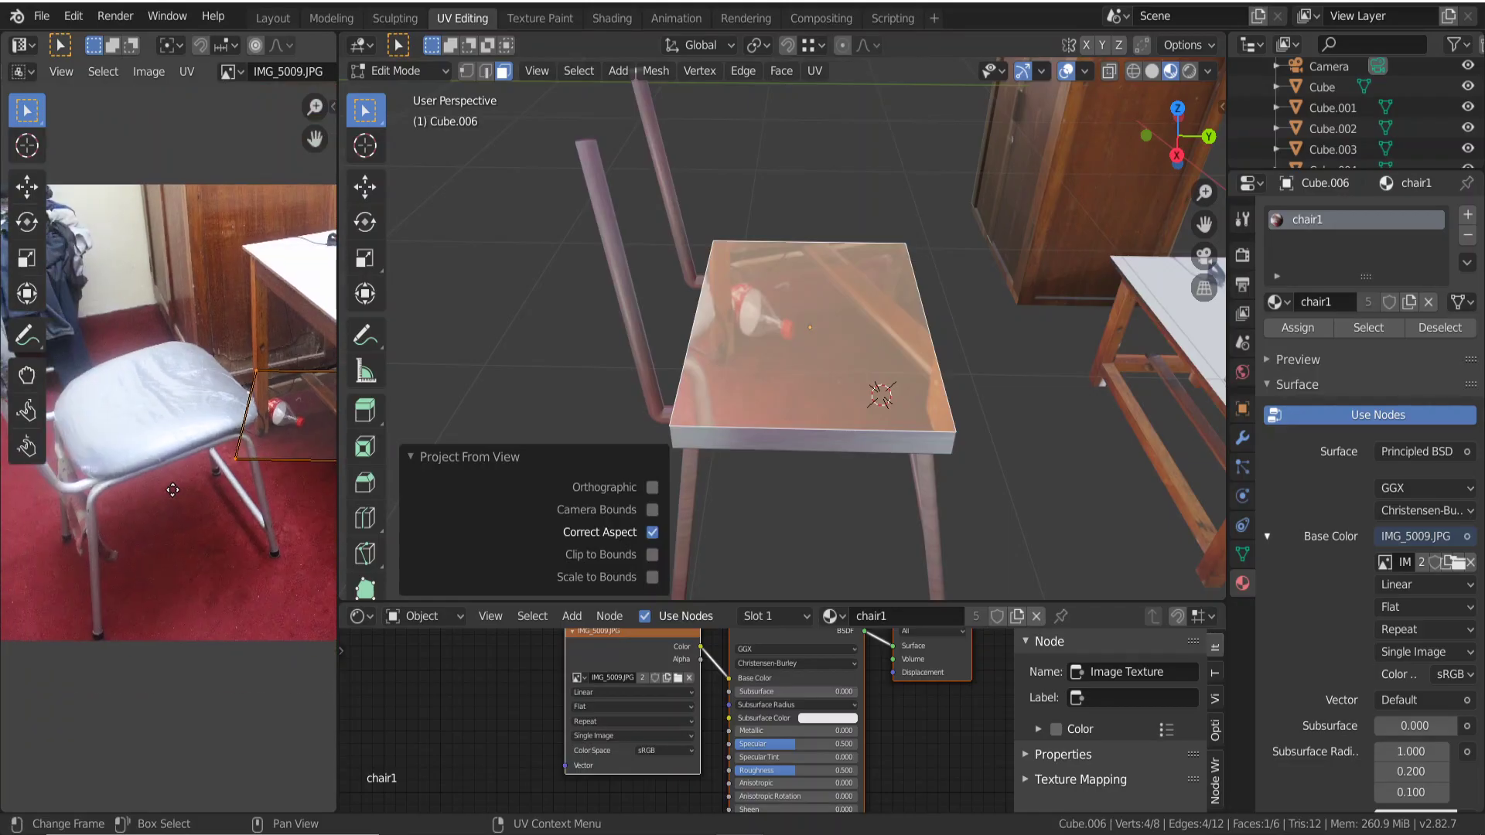
key(g)
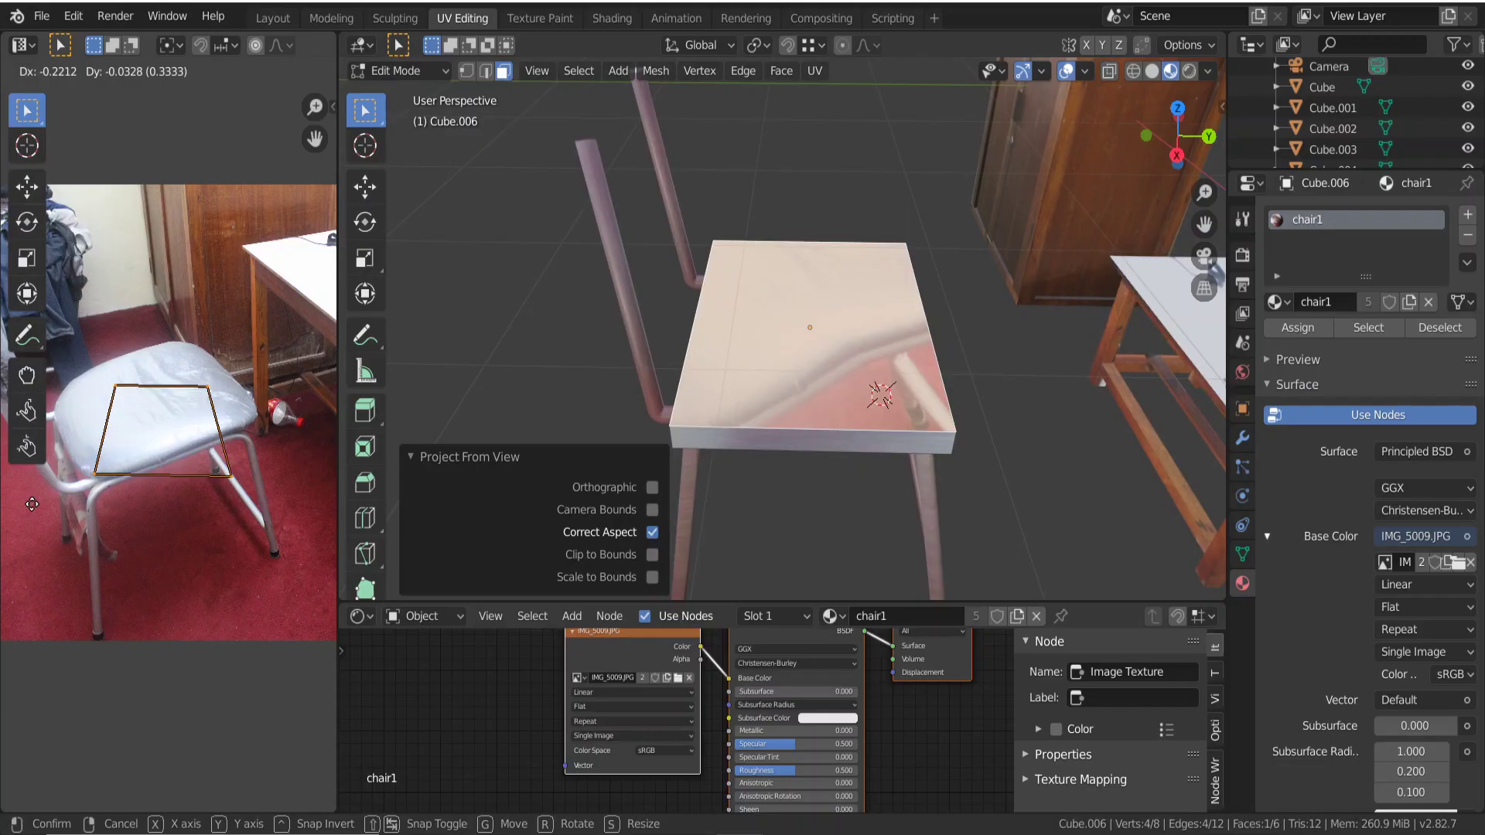
click(34, 506)
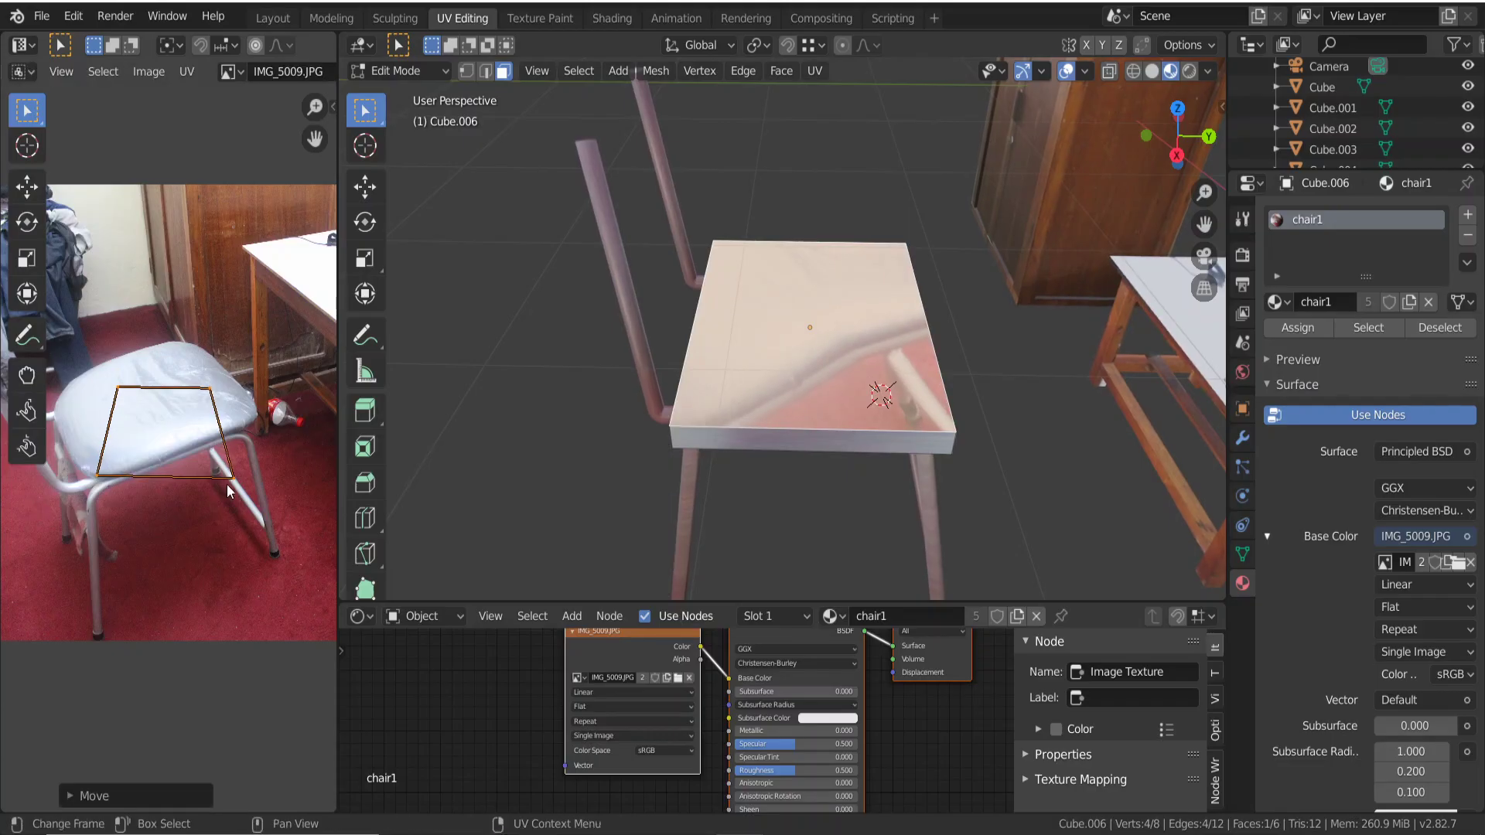
Move the UV corners onto the cushion's front, back and left corners, then exit edit mode.
click(232, 479)
key(g)
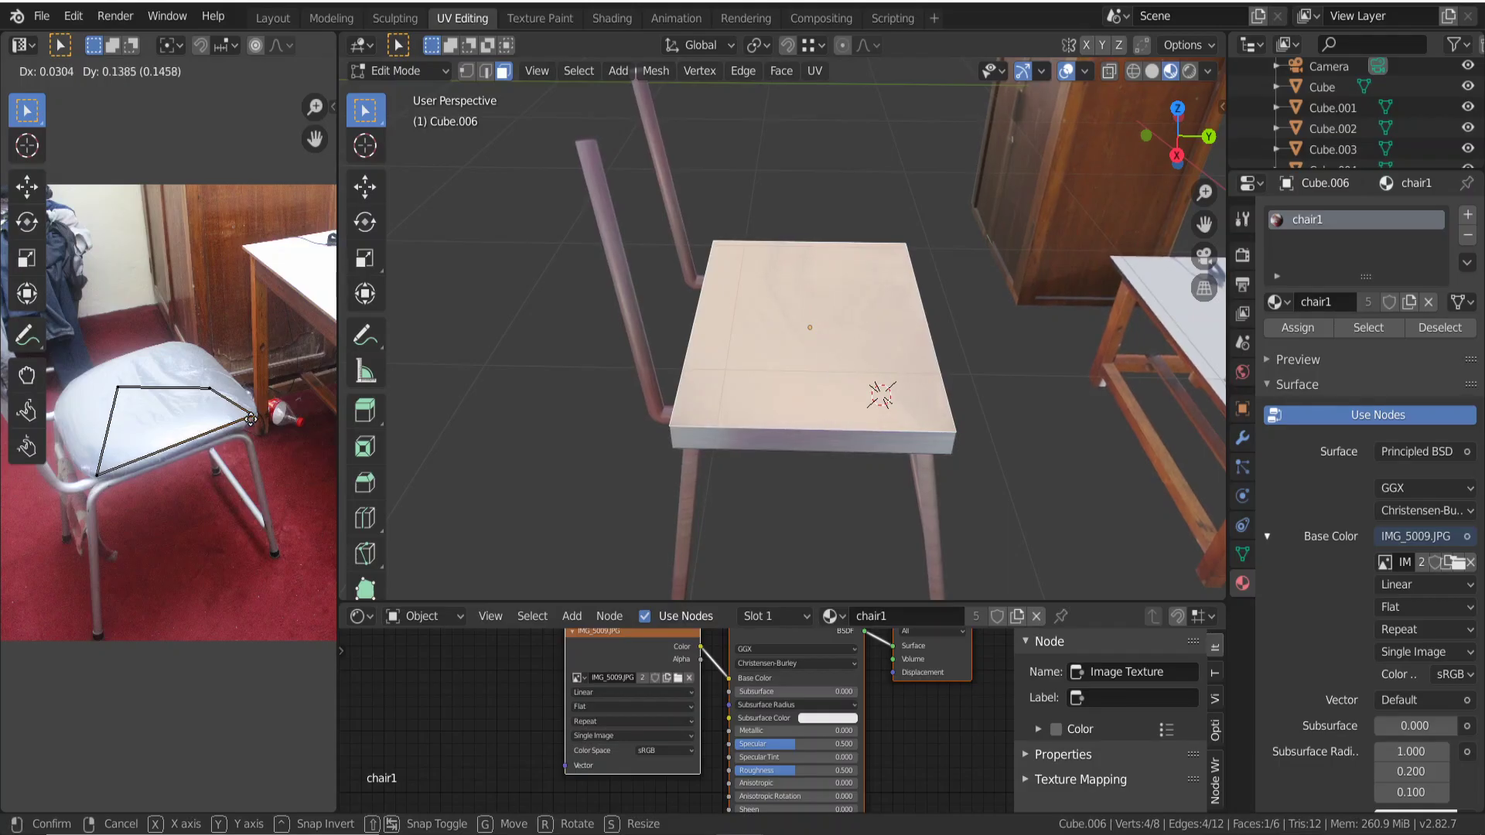
click(253, 420)
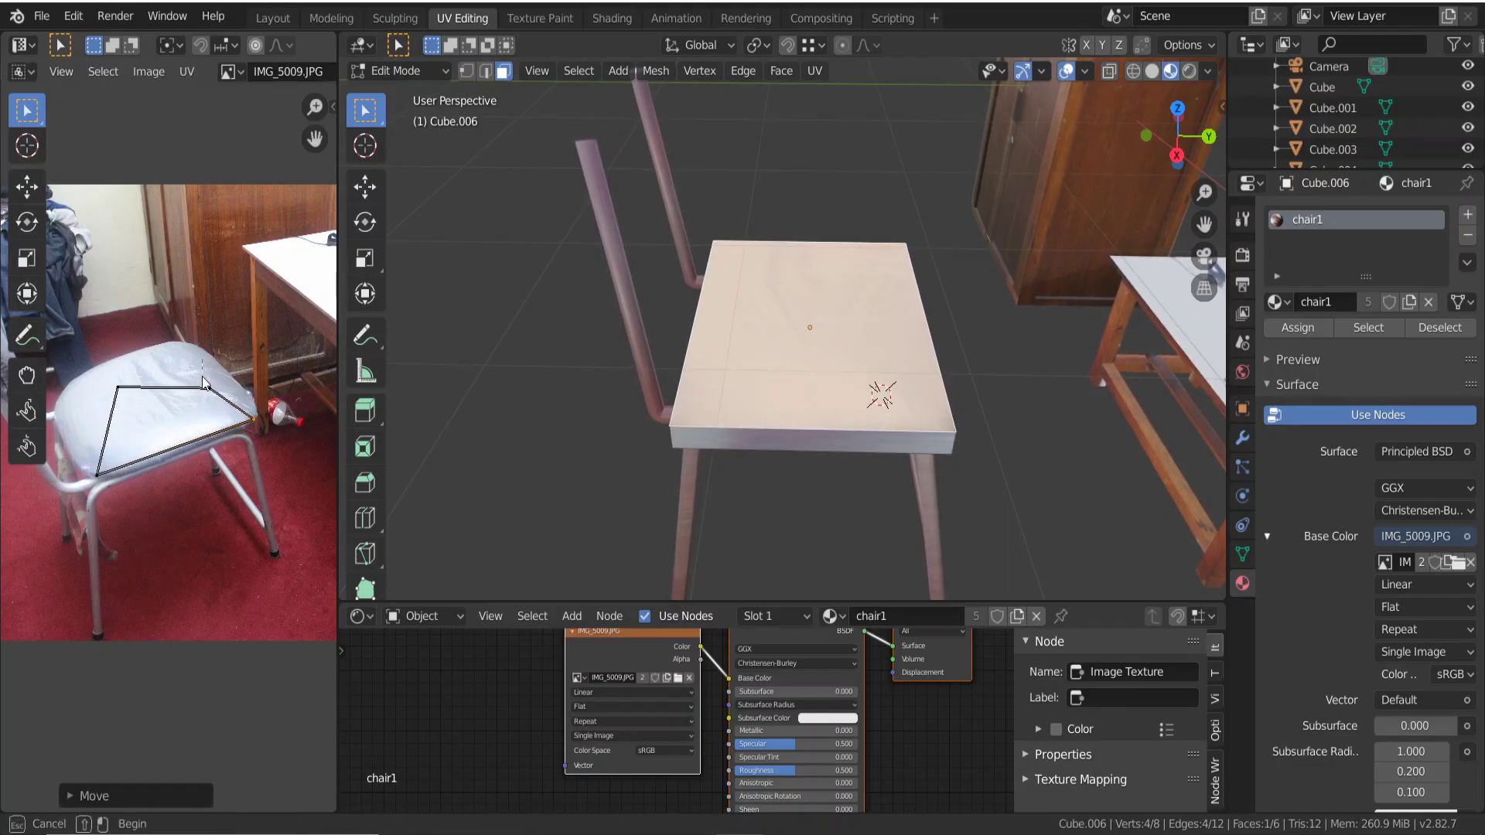
drag(219, 404, 219, 400)
key(g)
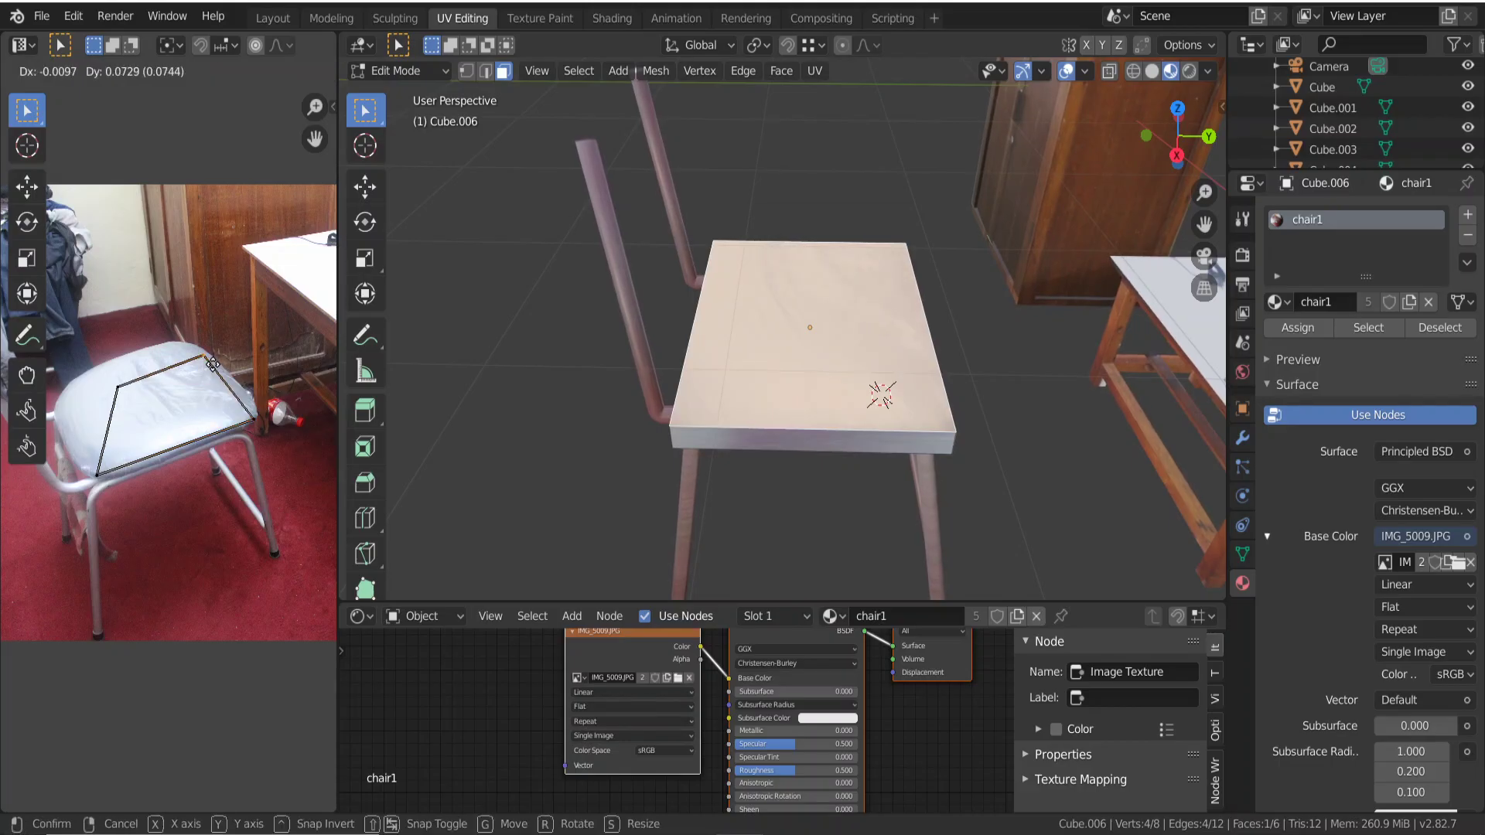
click(207, 363)
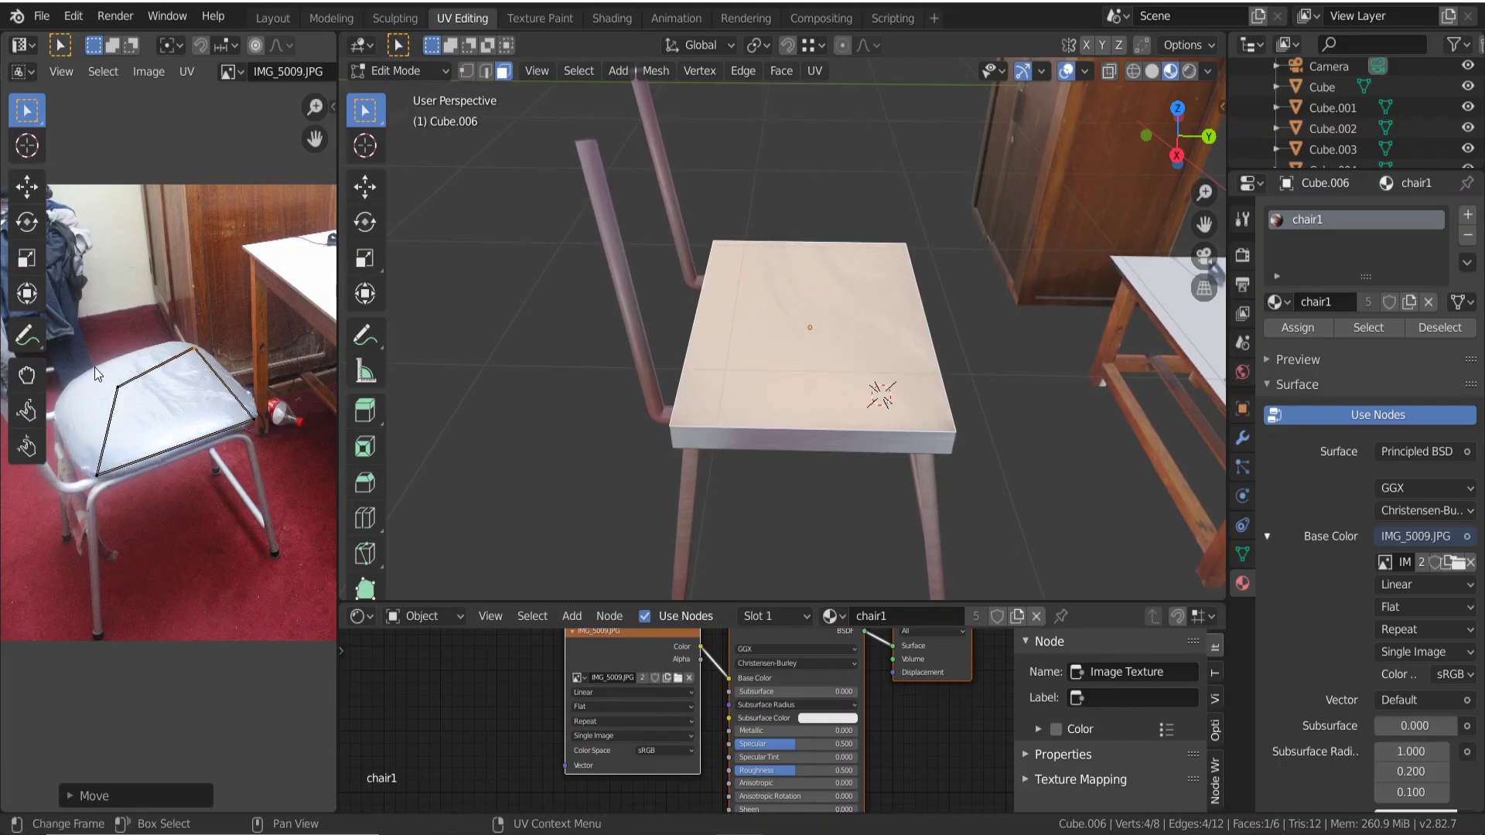
drag(99, 379, 140, 407)
key(g)
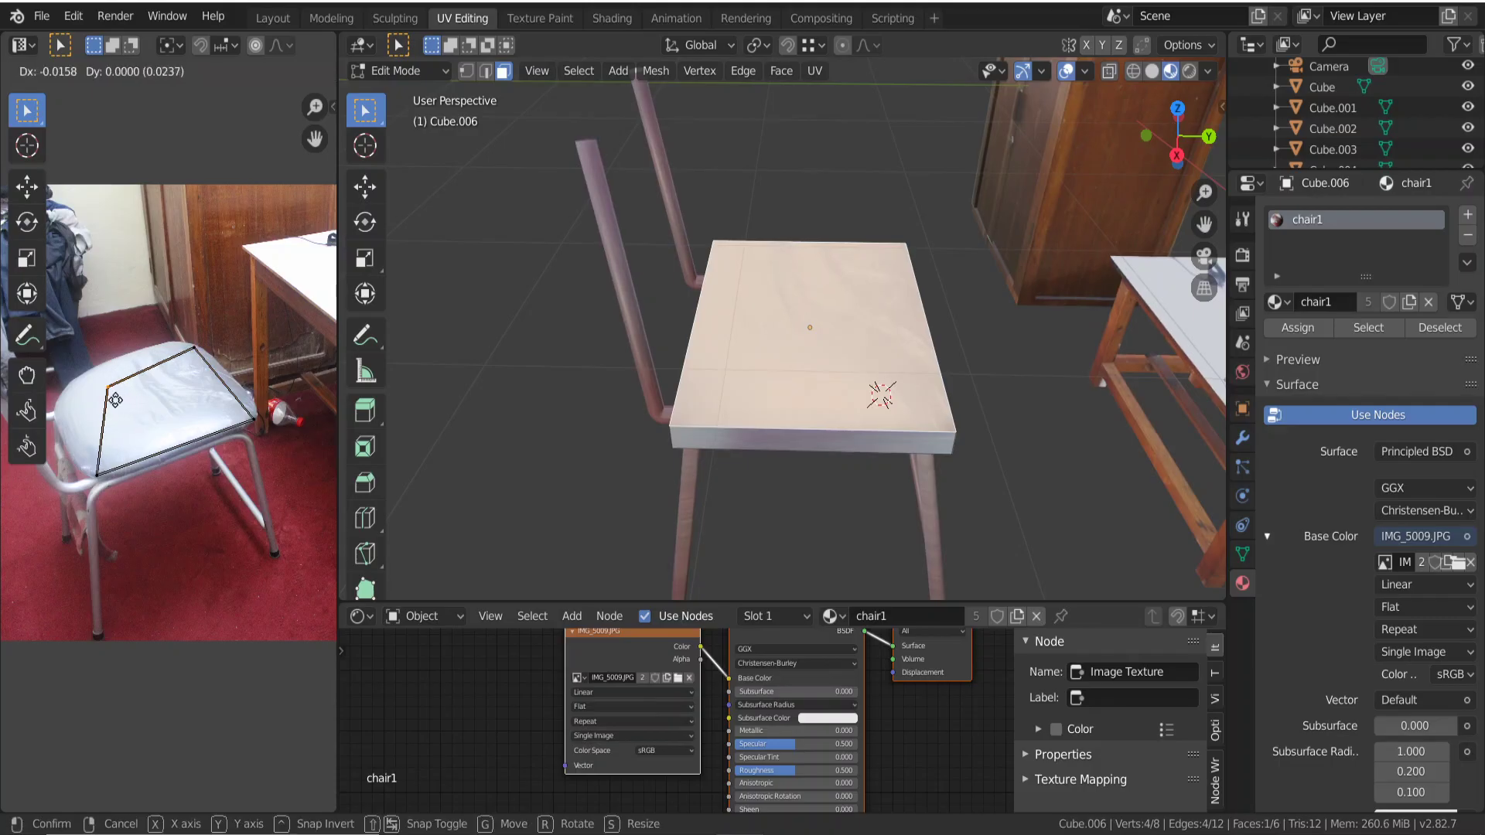
click(76, 420)
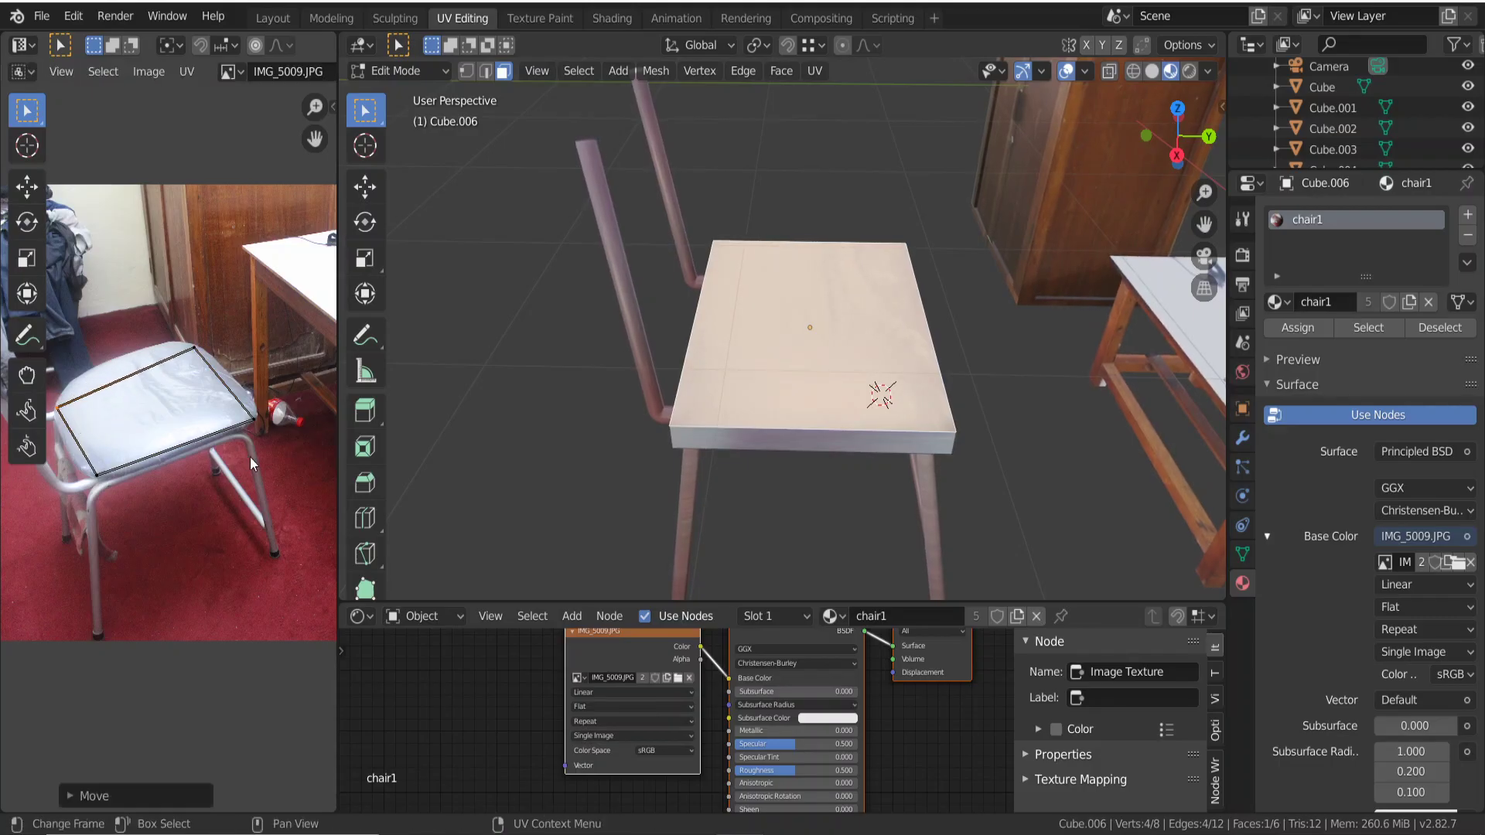
key(Tab)
middle_drag(693, 447, 777, 383)
scroll(777, 383, up, 3)
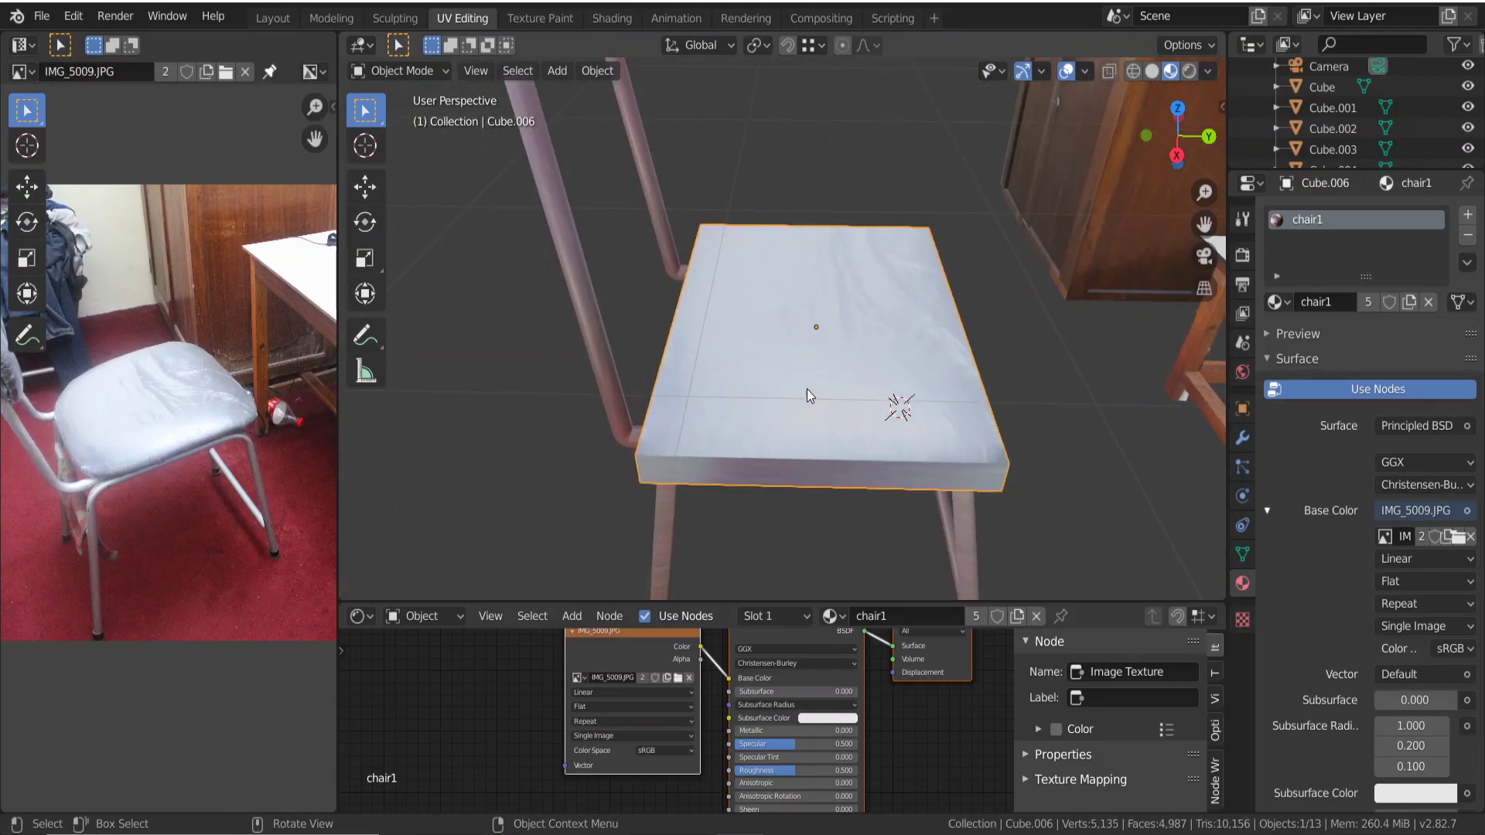
Add a Subdivision Surface modifier to the seat with viewport level 4 and render level 3.
right_click(809, 386)
click(1242, 438)
click(1301, 211)
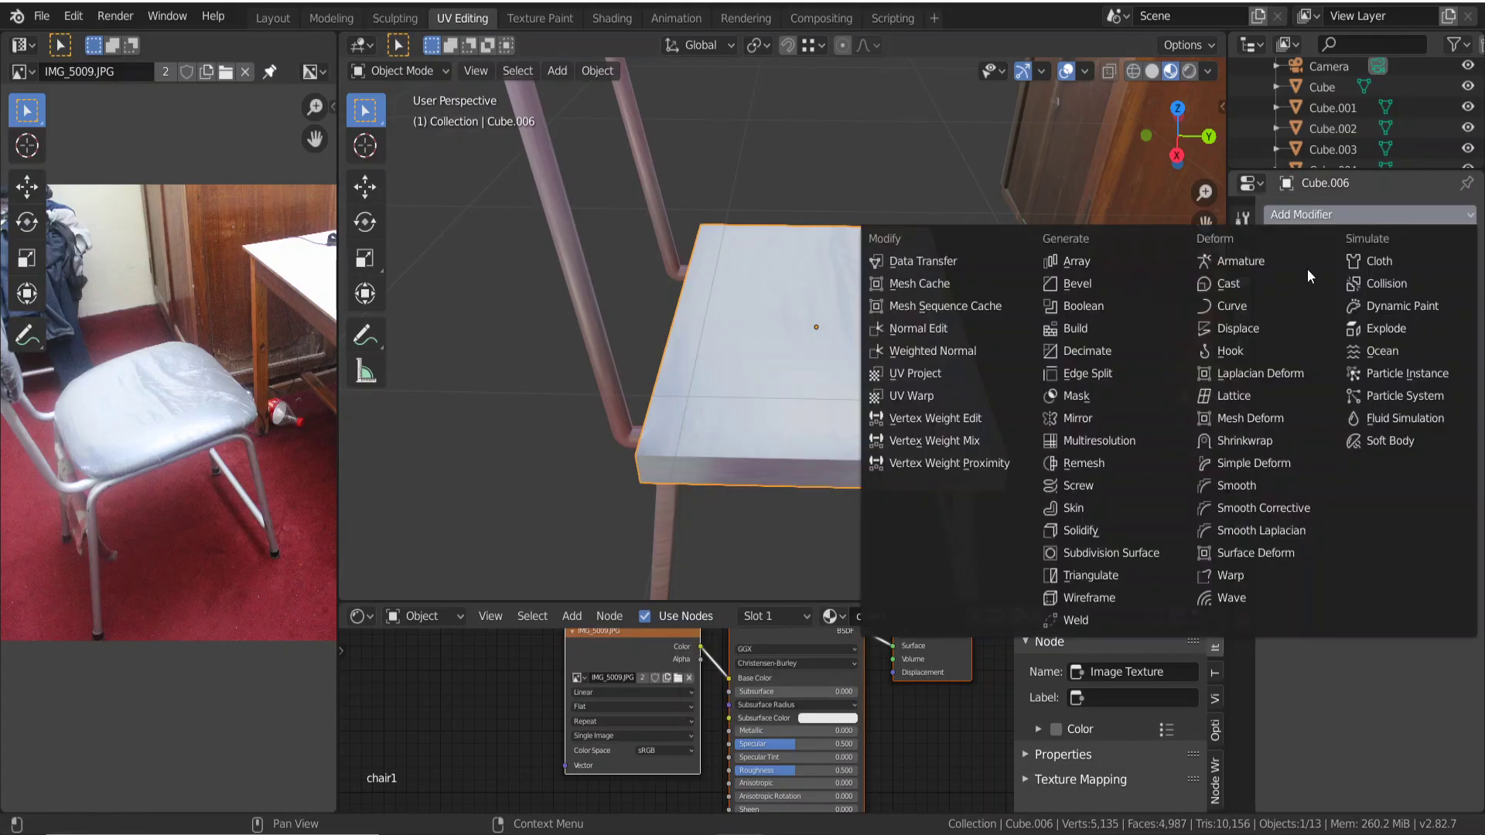
click(1116, 554)
click(1360, 377)
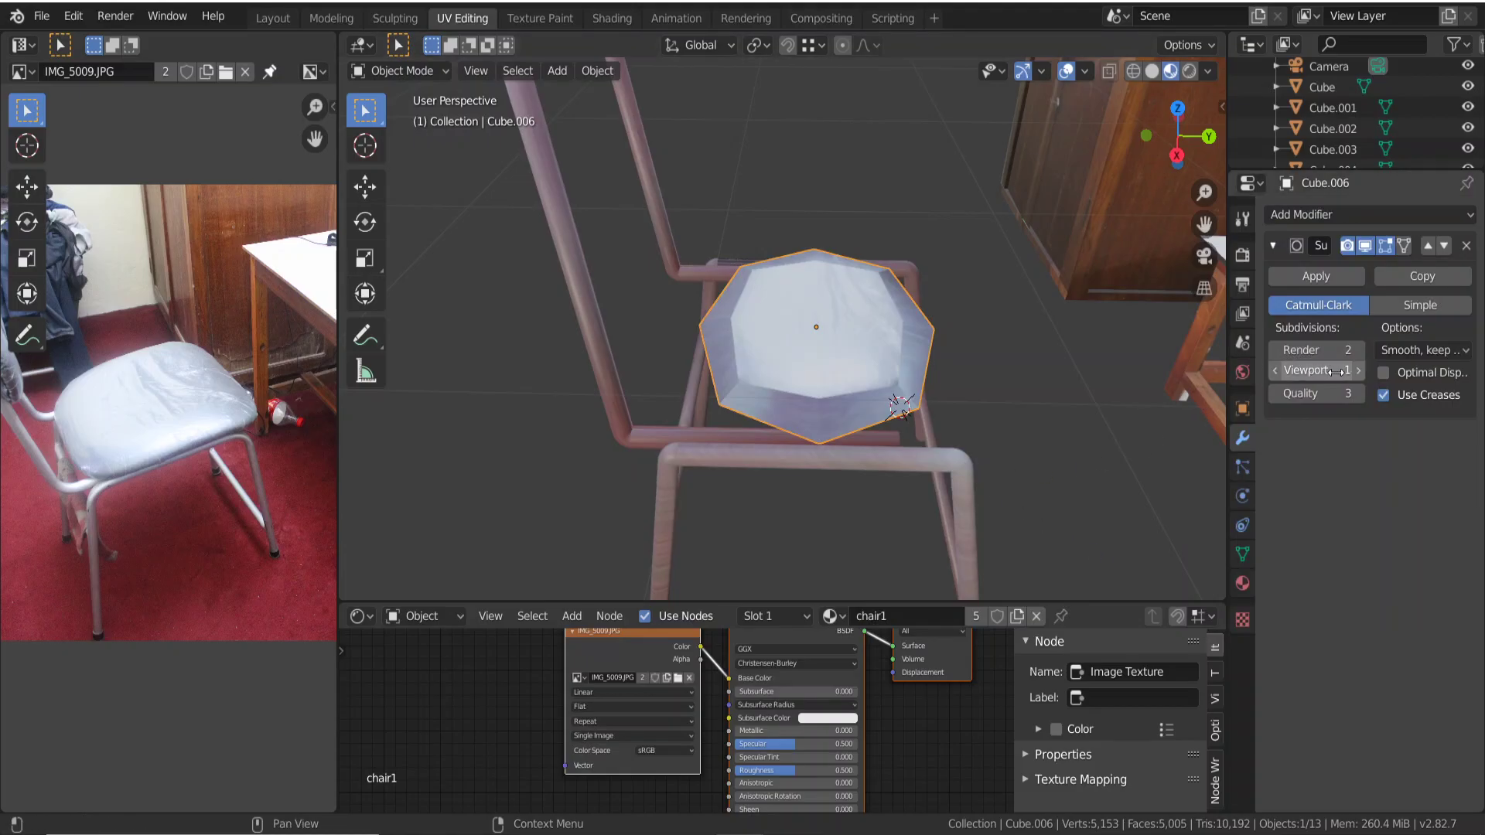
click(1361, 378)
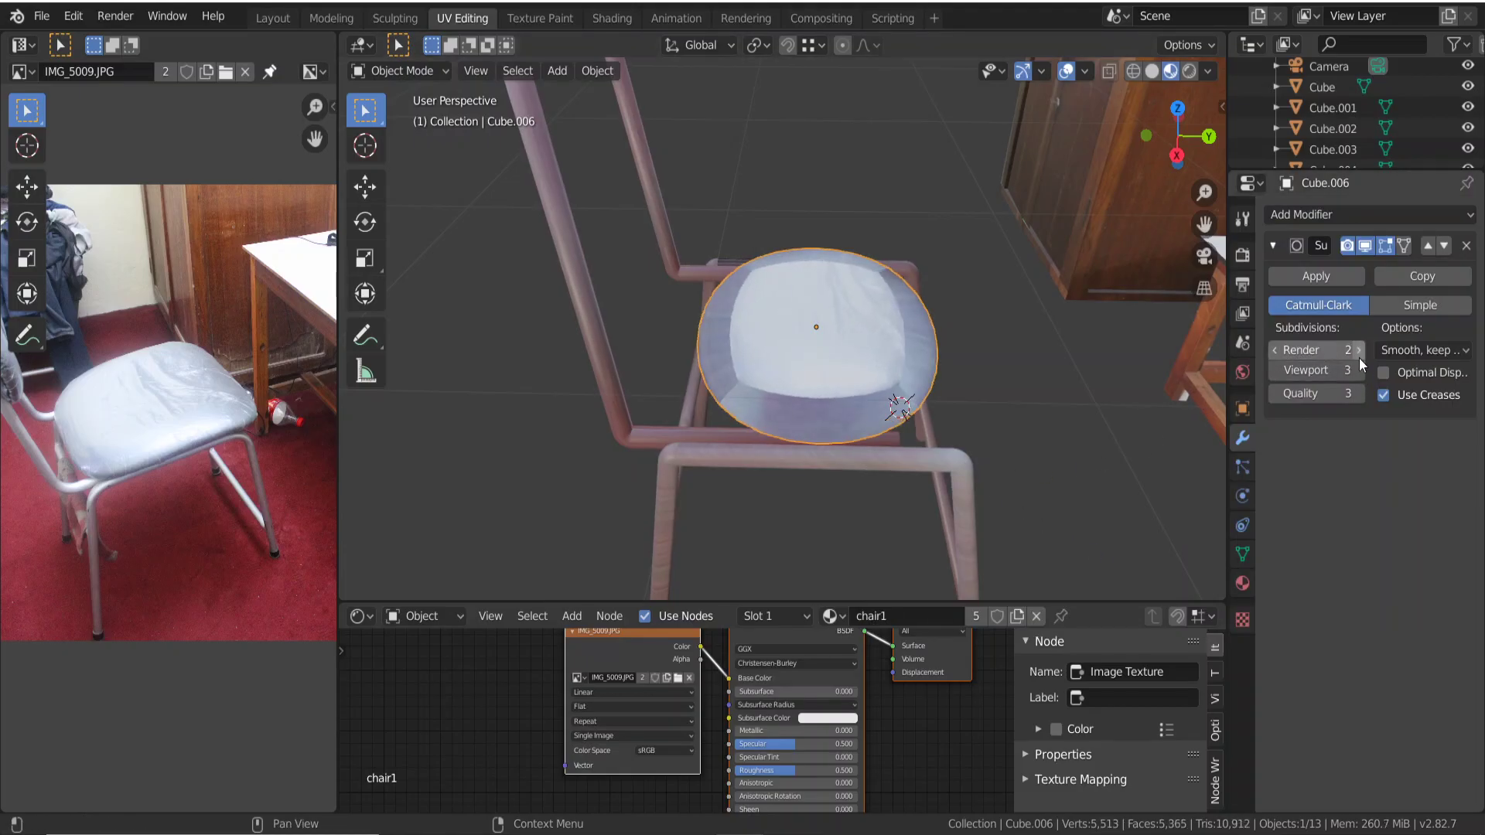
click(1358, 370)
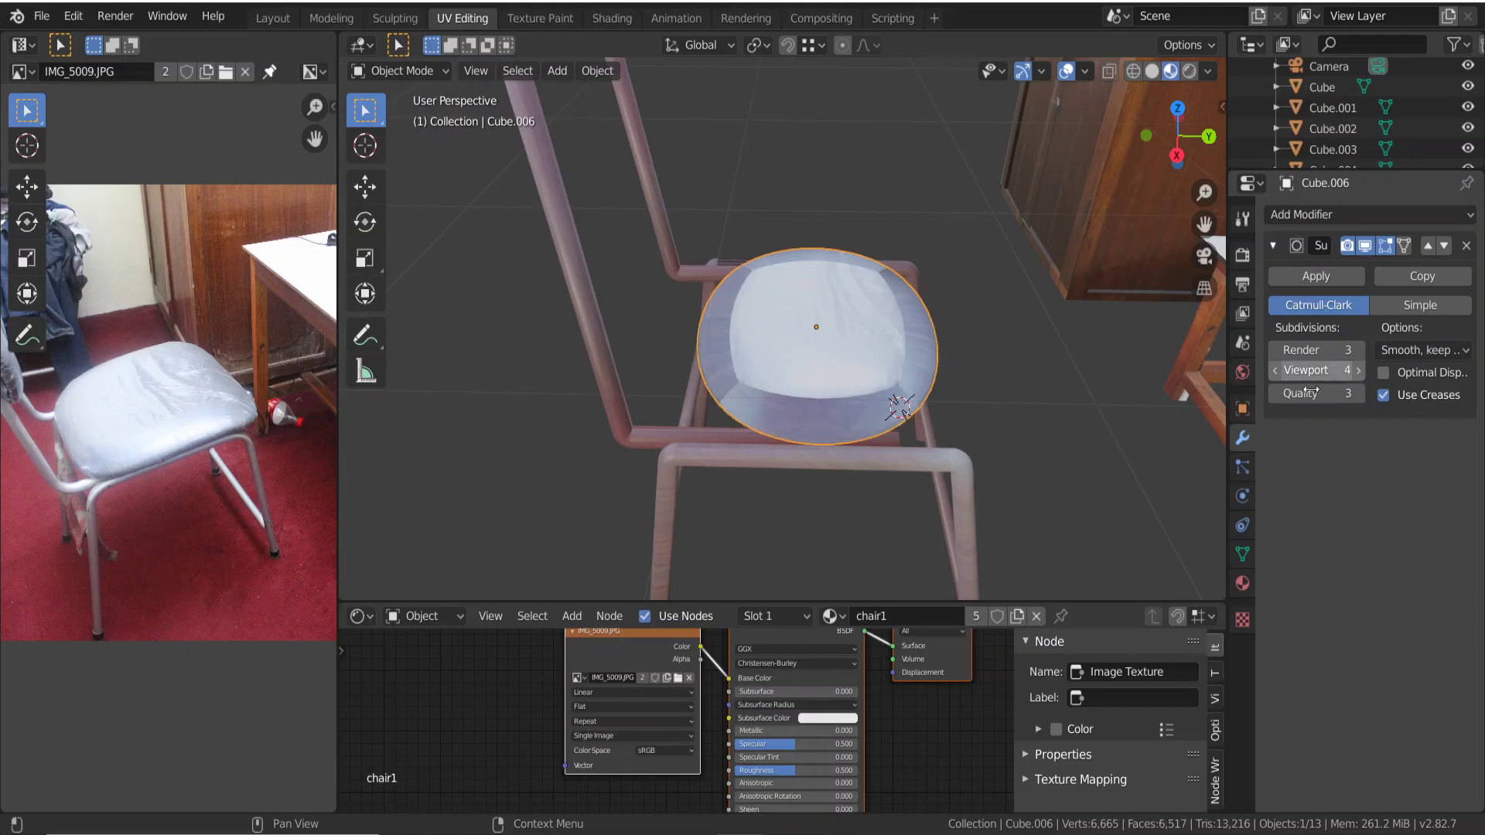
scroll(991, 416, up, 3)
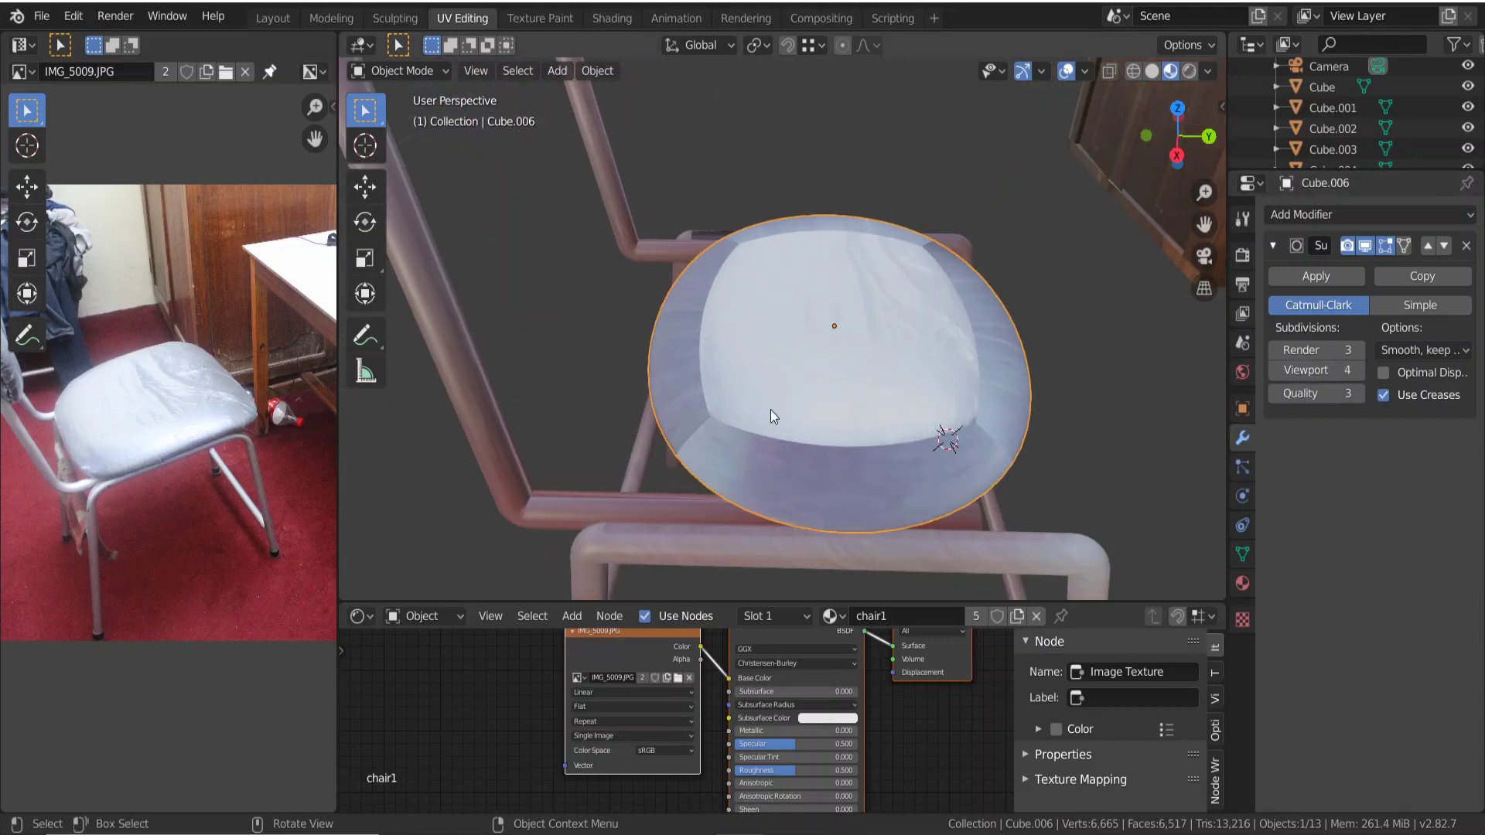
Add two edge loops across the seat in edit mode, one slid near the edge.
key(Tab)
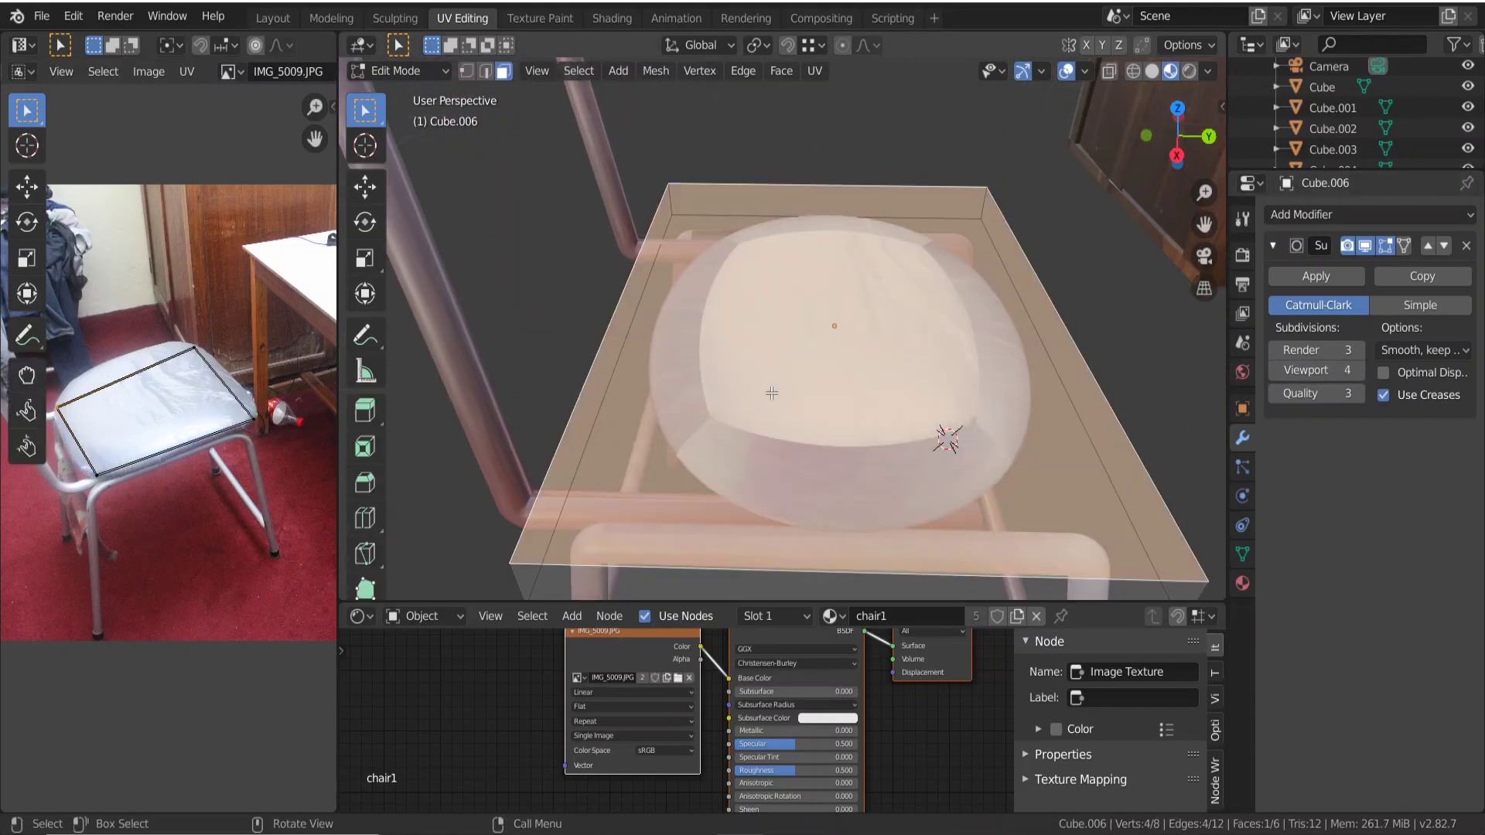
key(ctrl+r)
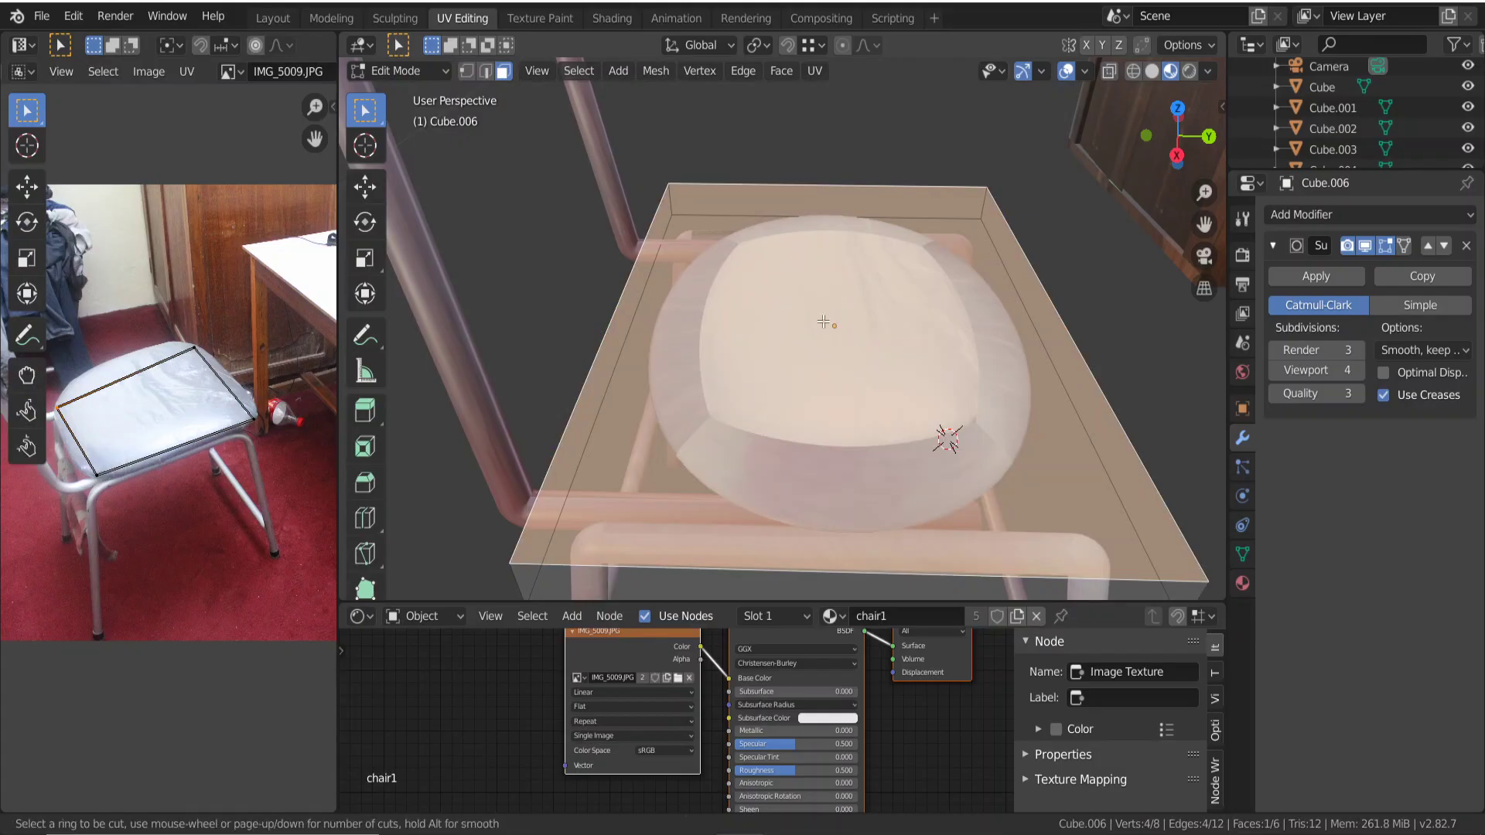
click(874, 158)
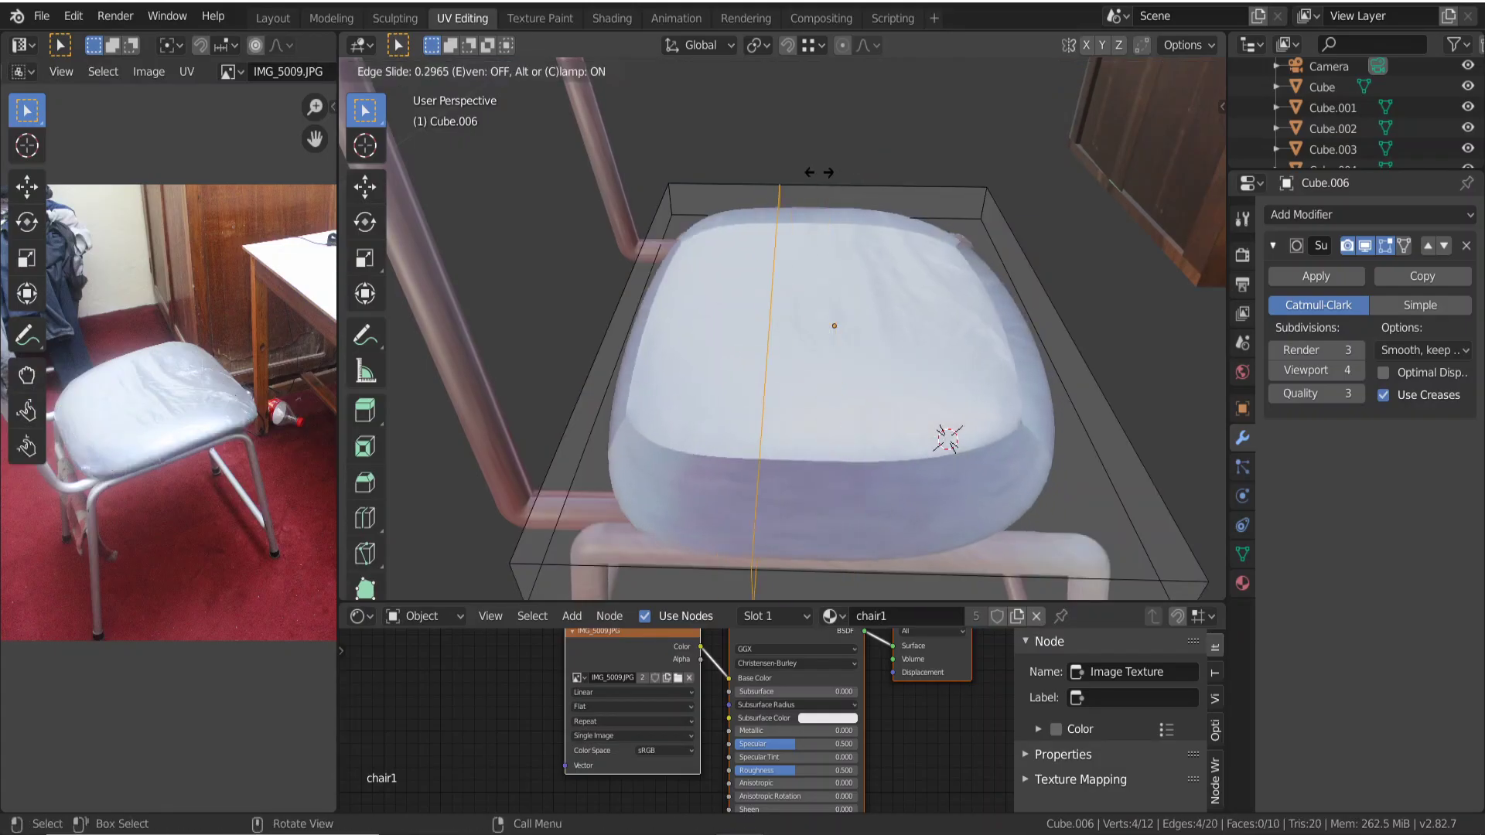
click(762, 184)
key(ctrl+r)
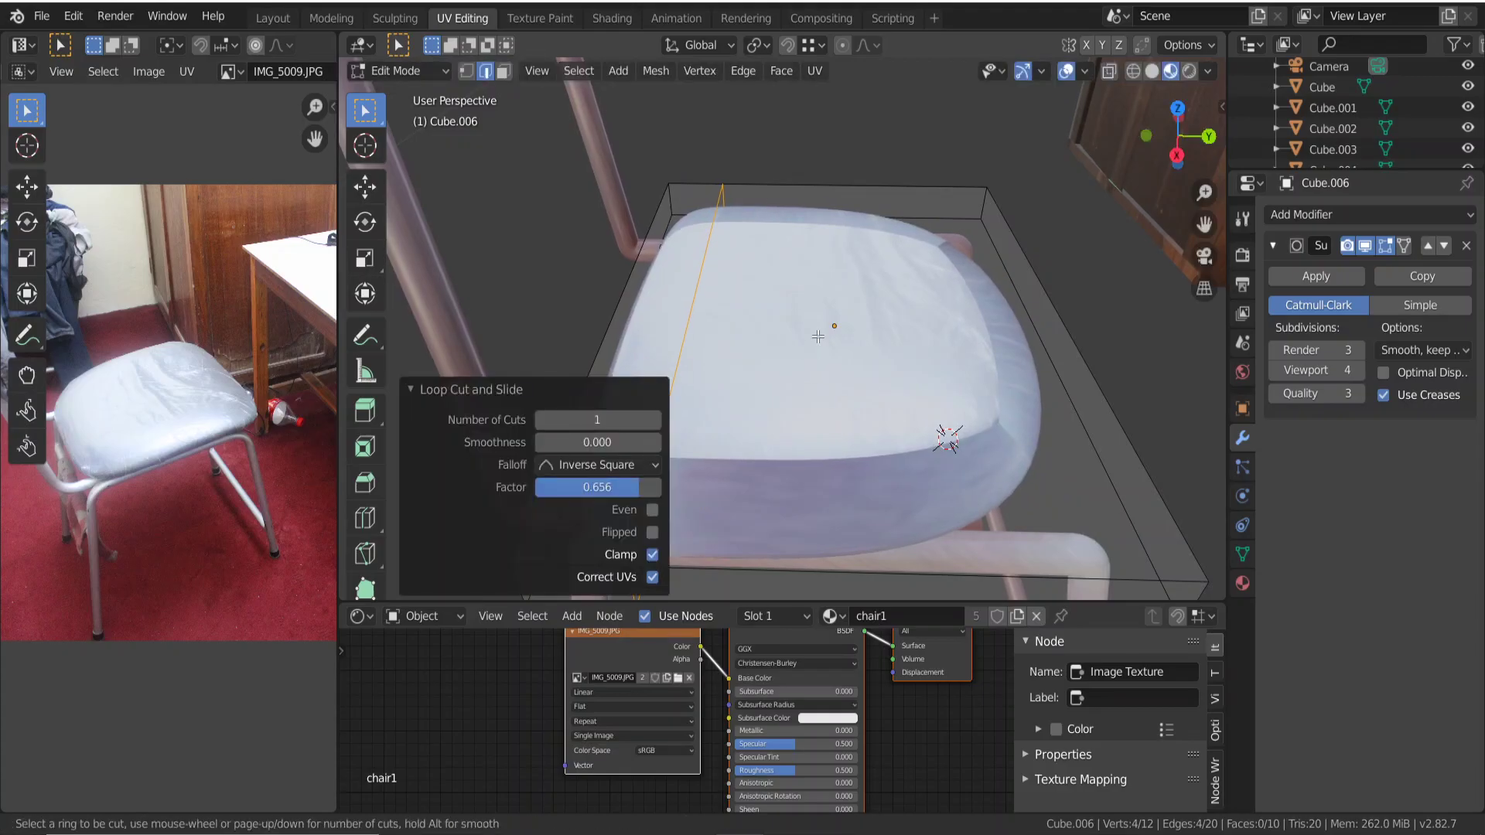
click(902, 225)
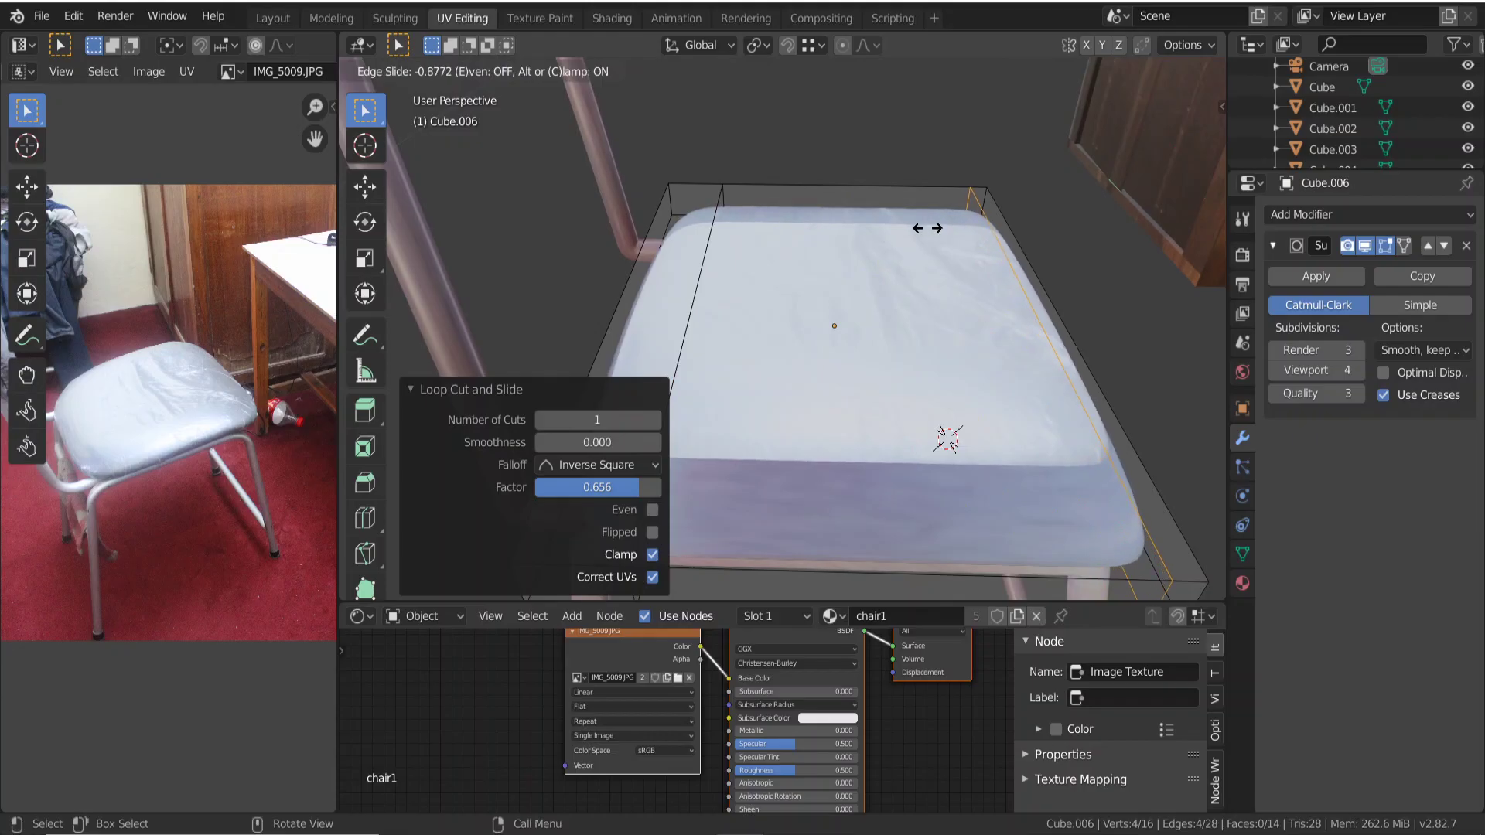
click(927, 228)
middle_drag(927, 228, 752, 346)
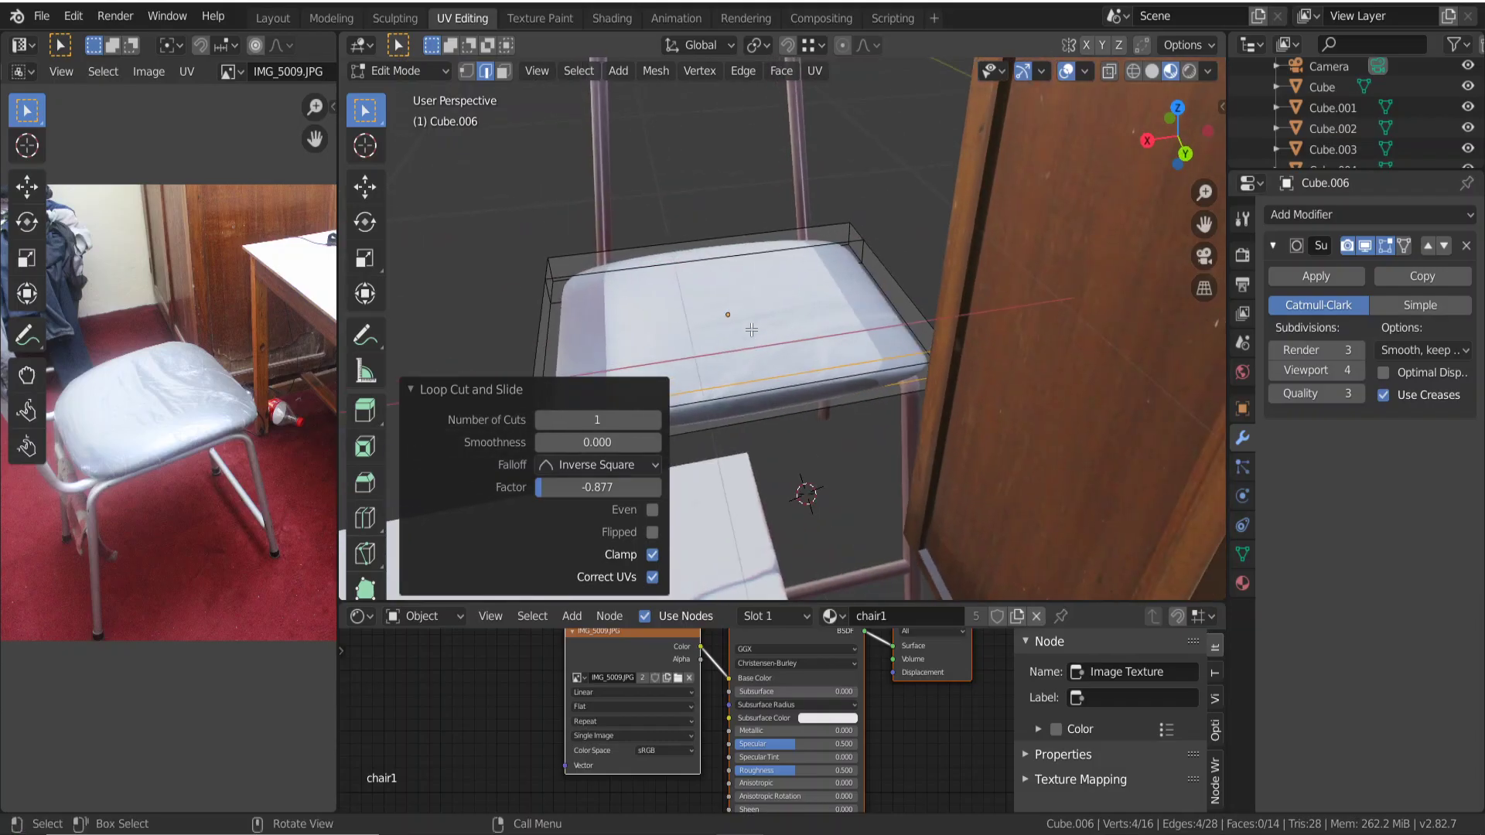
Add two more loops near the seat's opposite sides from a side view.
click(747, 335)
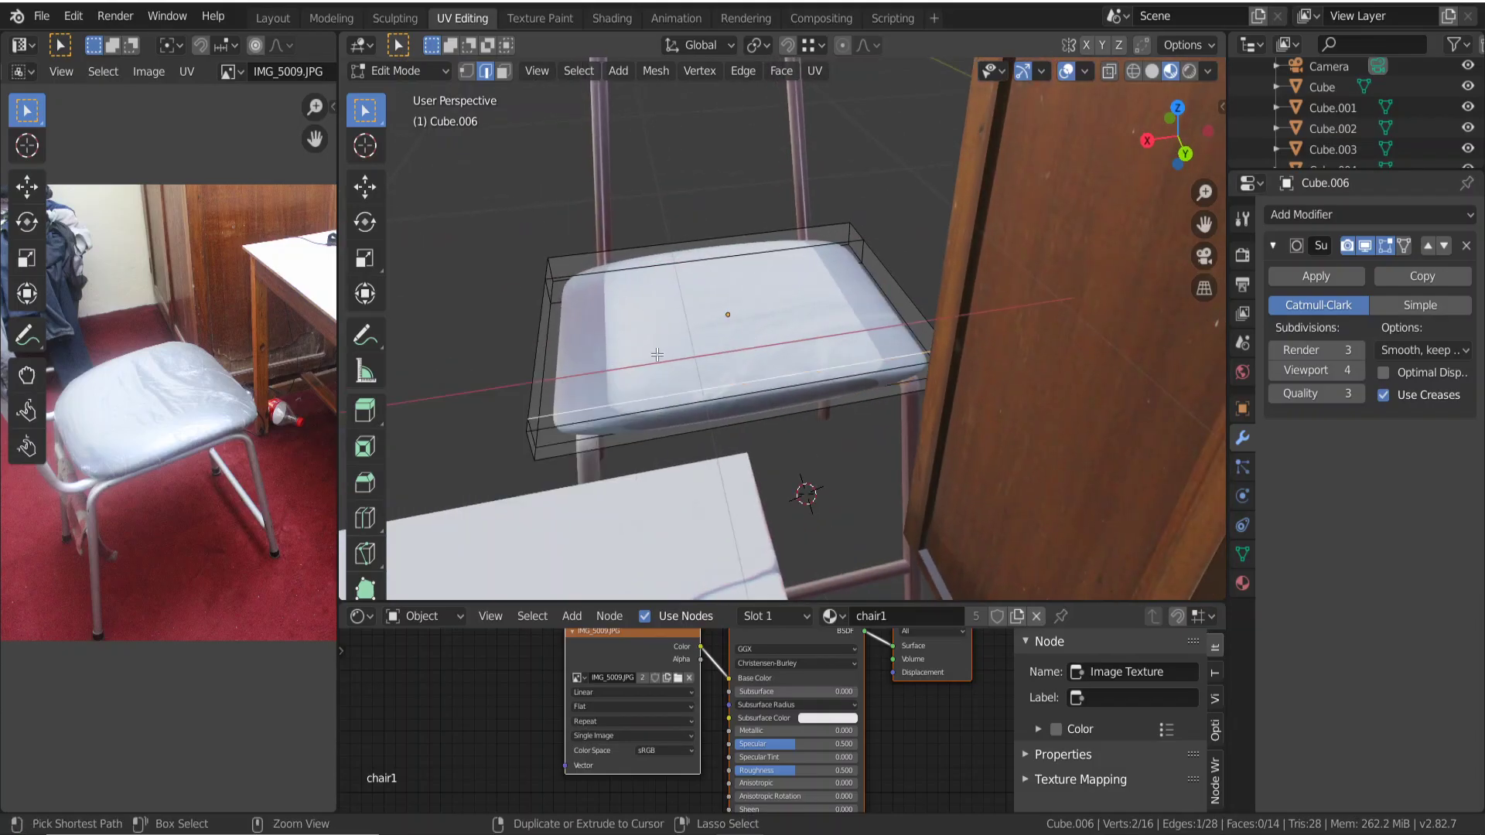
key(ctrl+r)
click(694, 280)
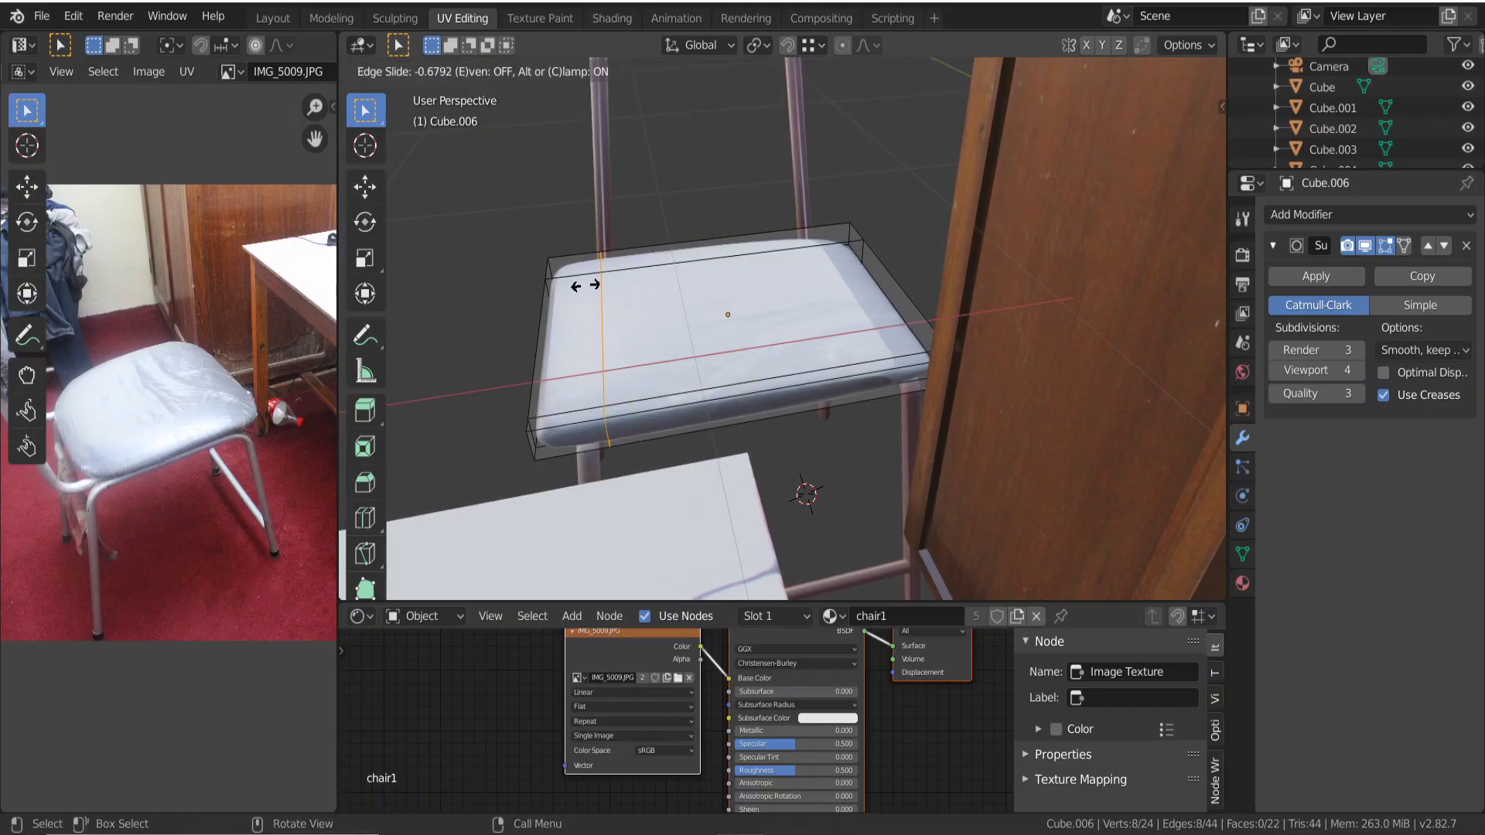
click(590, 290)
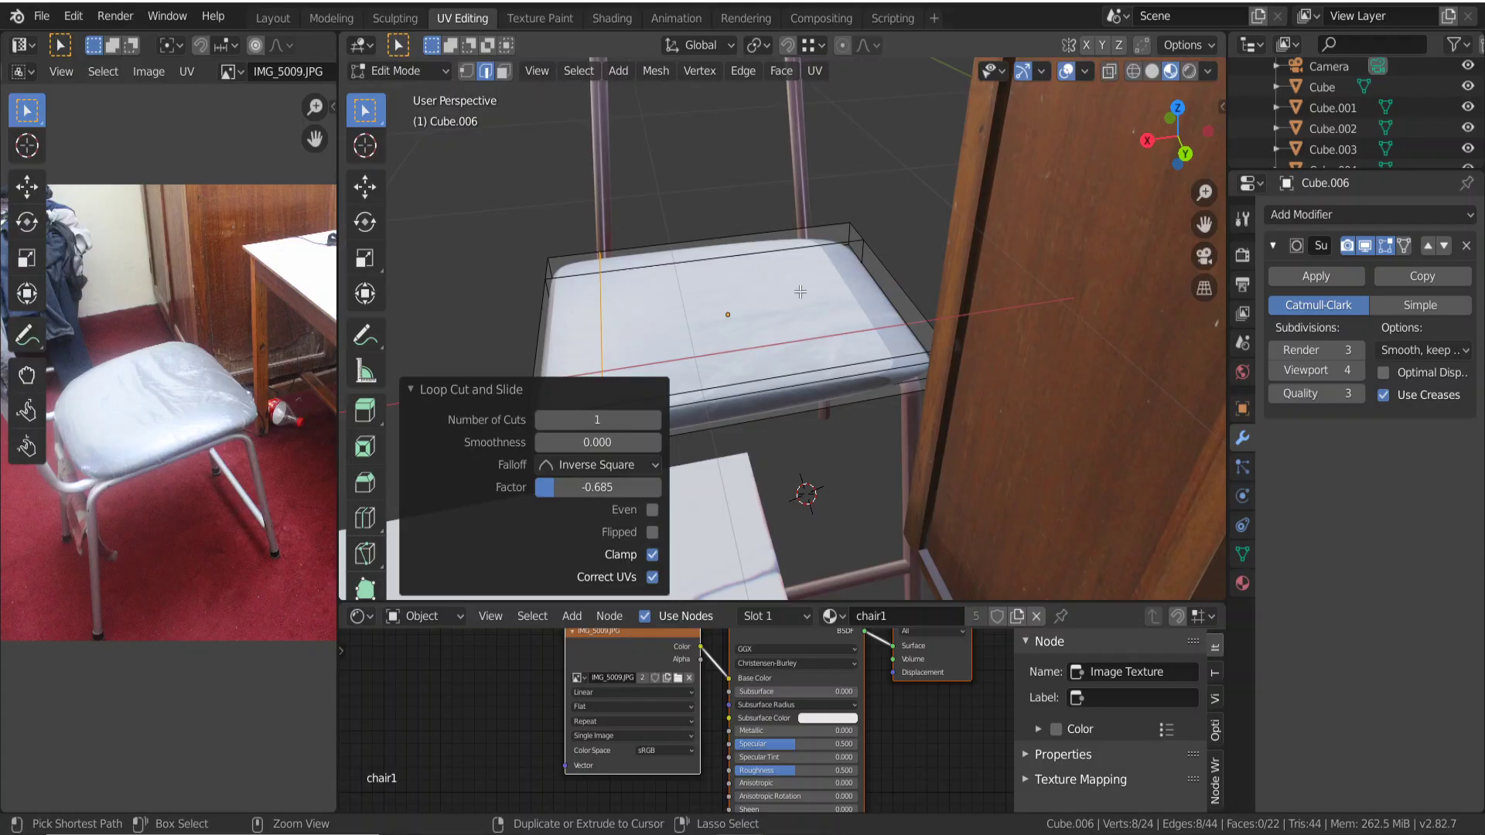
key(ctrl+r)
click(821, 251)
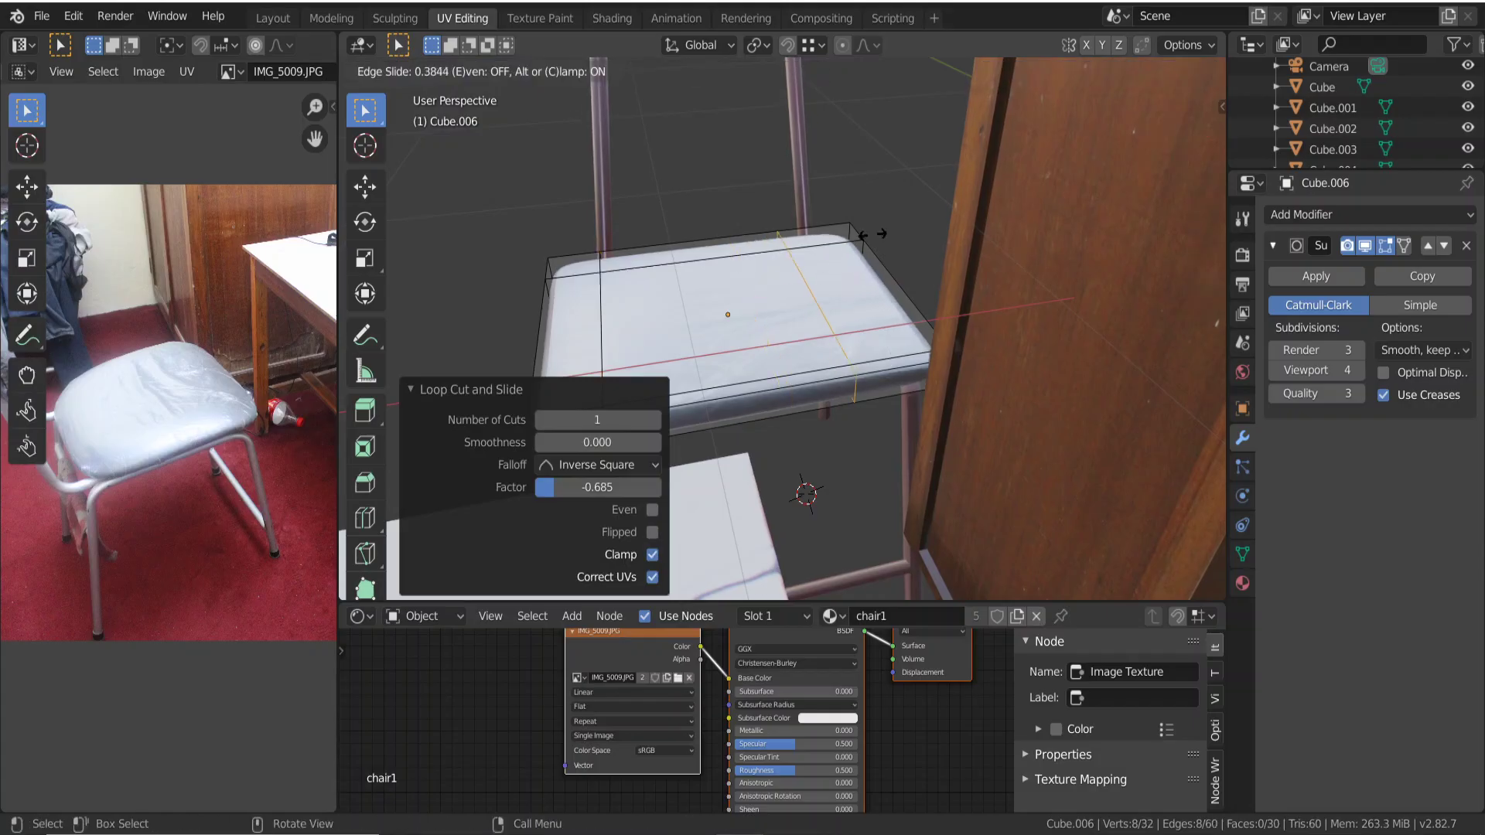
click(920, 237)
middle_drag(600, 318, 898, 418)
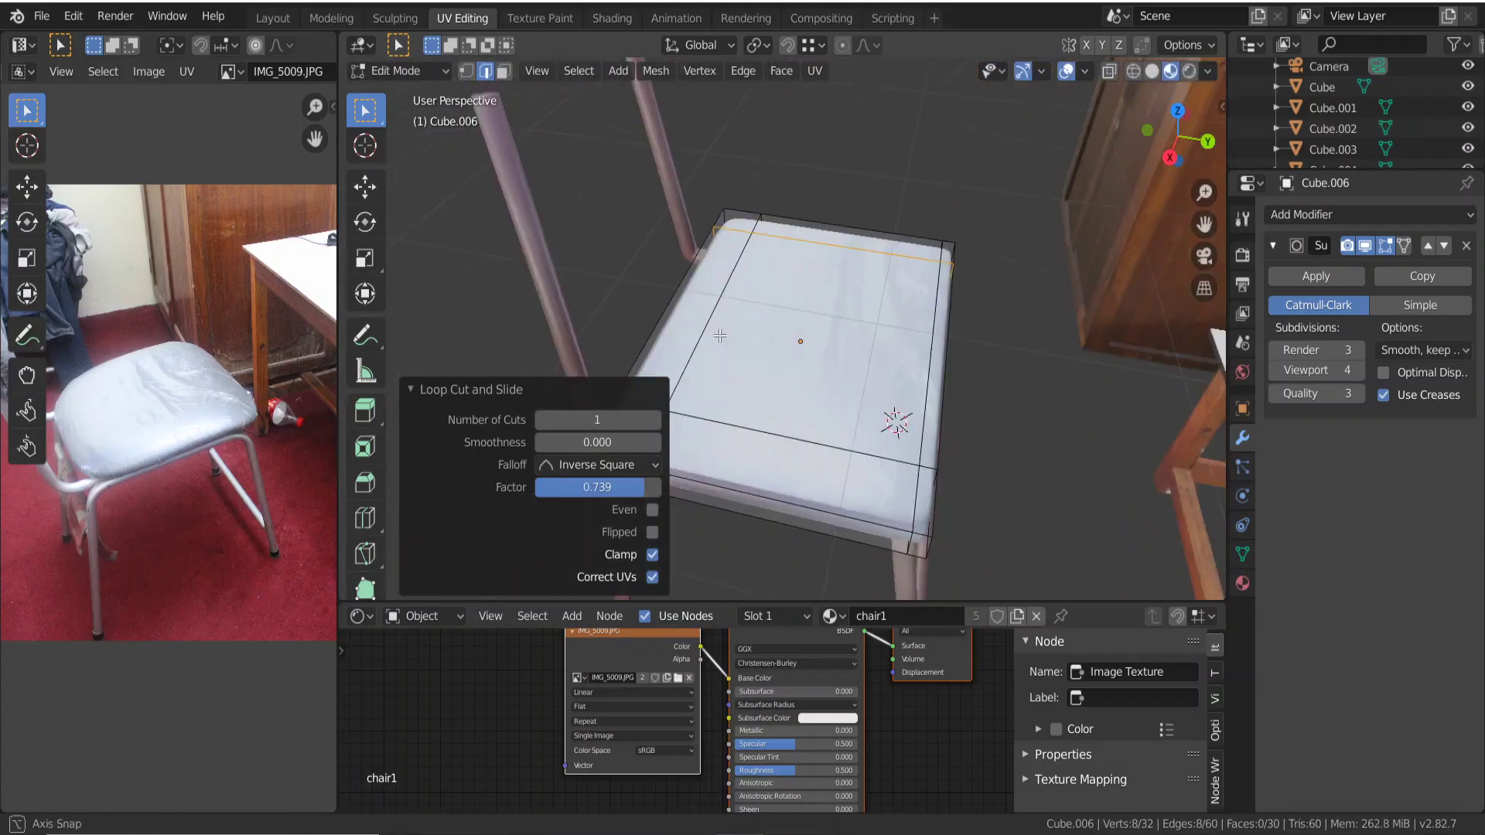
middle_drag(743, 318, 740, 358)
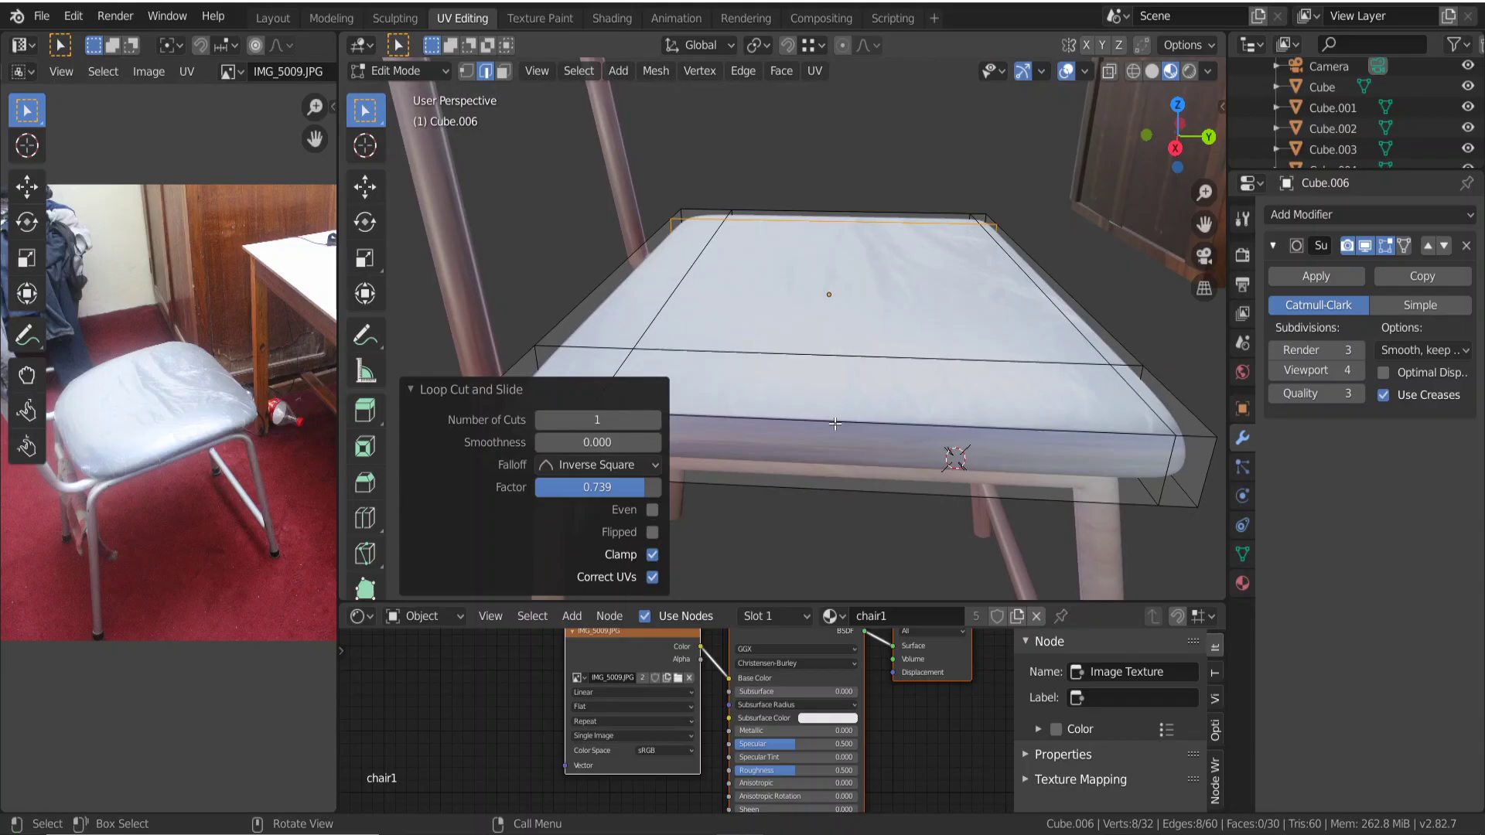
Add two loops running the other direction, one slid and one left centred.
key(ctrl+r)
click(841, 449)
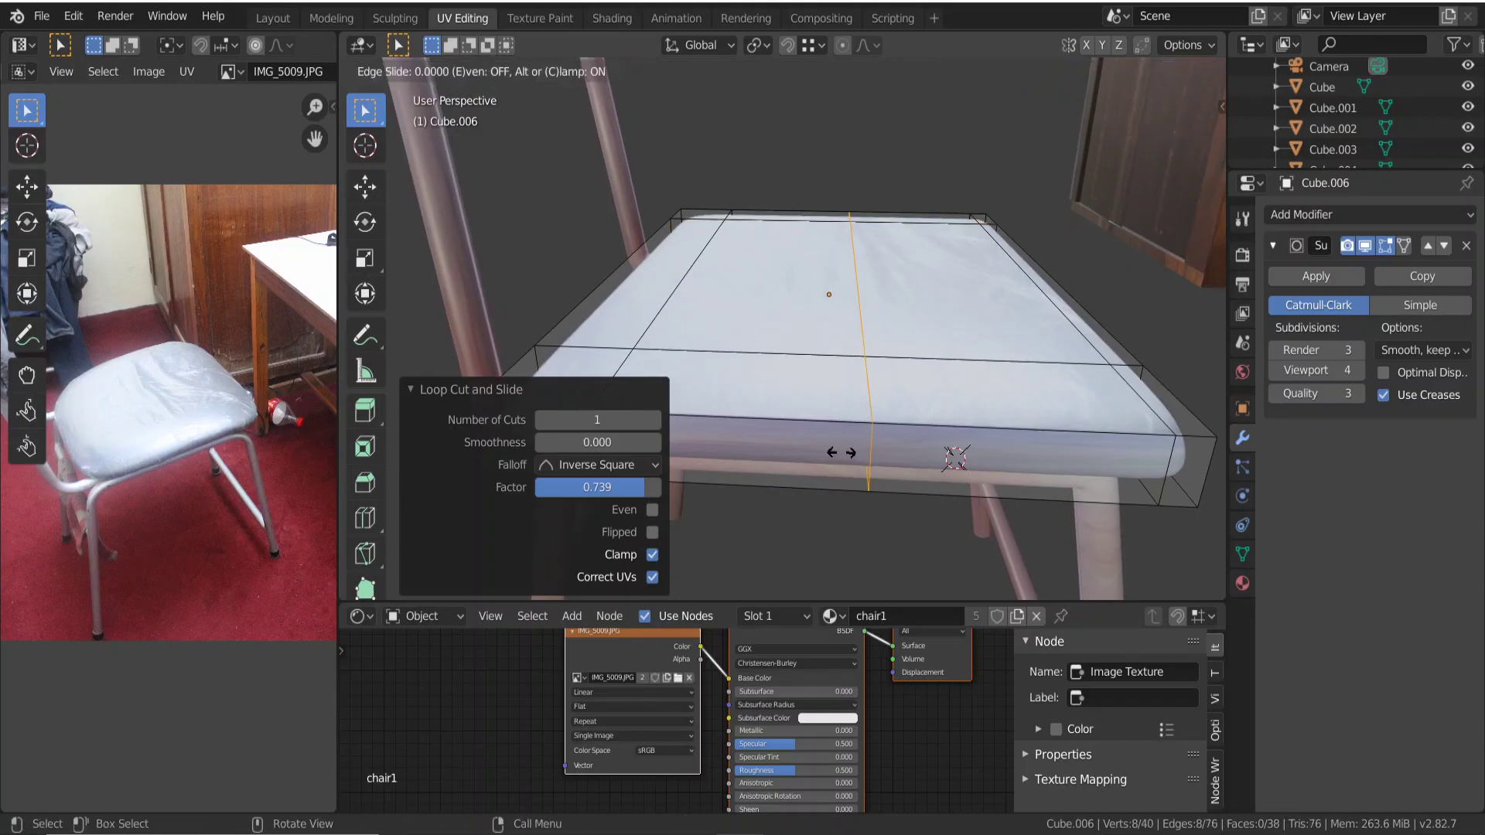
click(835, 334)
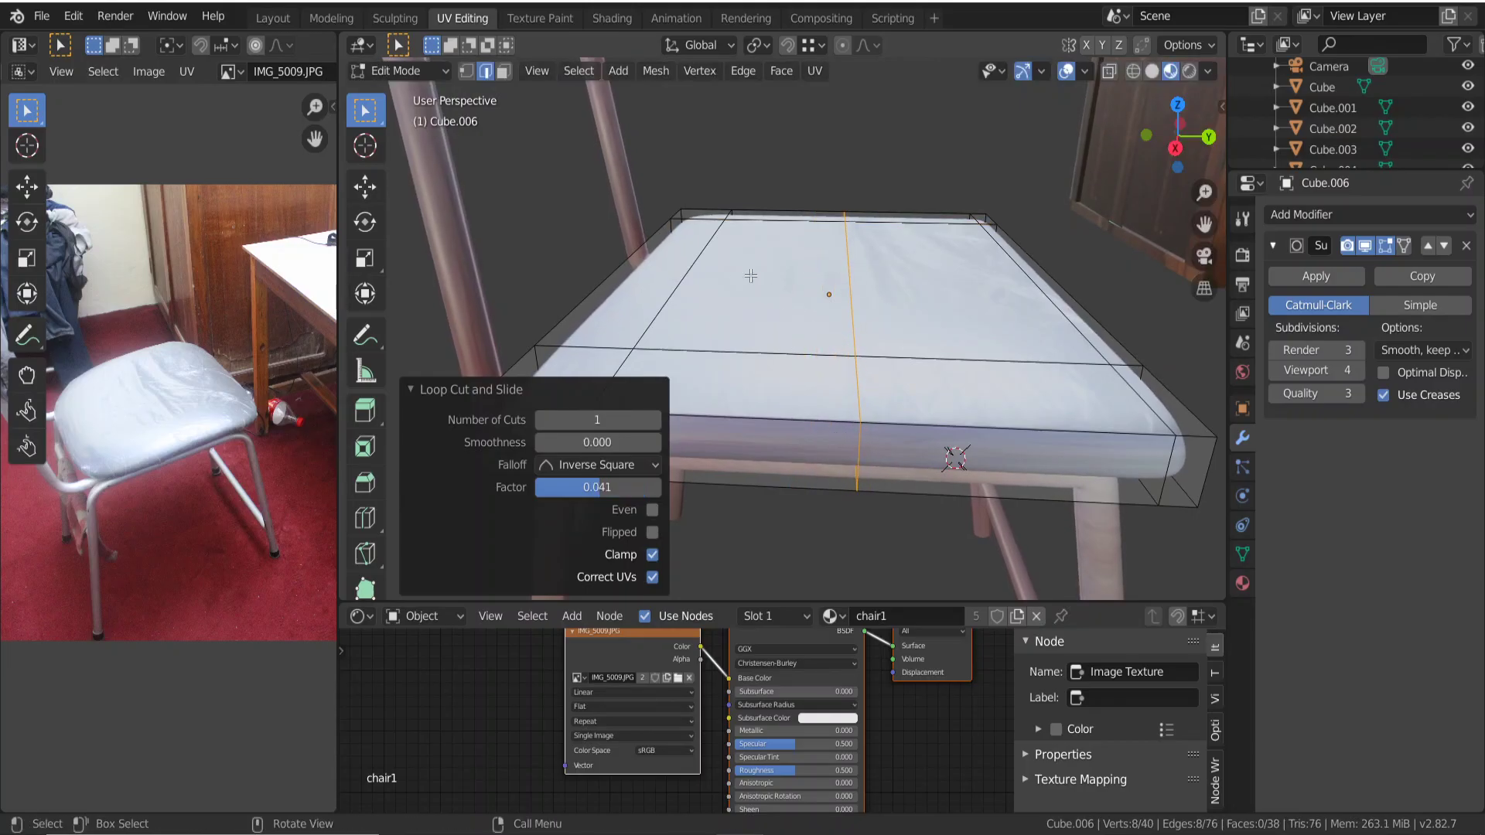
key(ctrl+r)
click(719, 280)
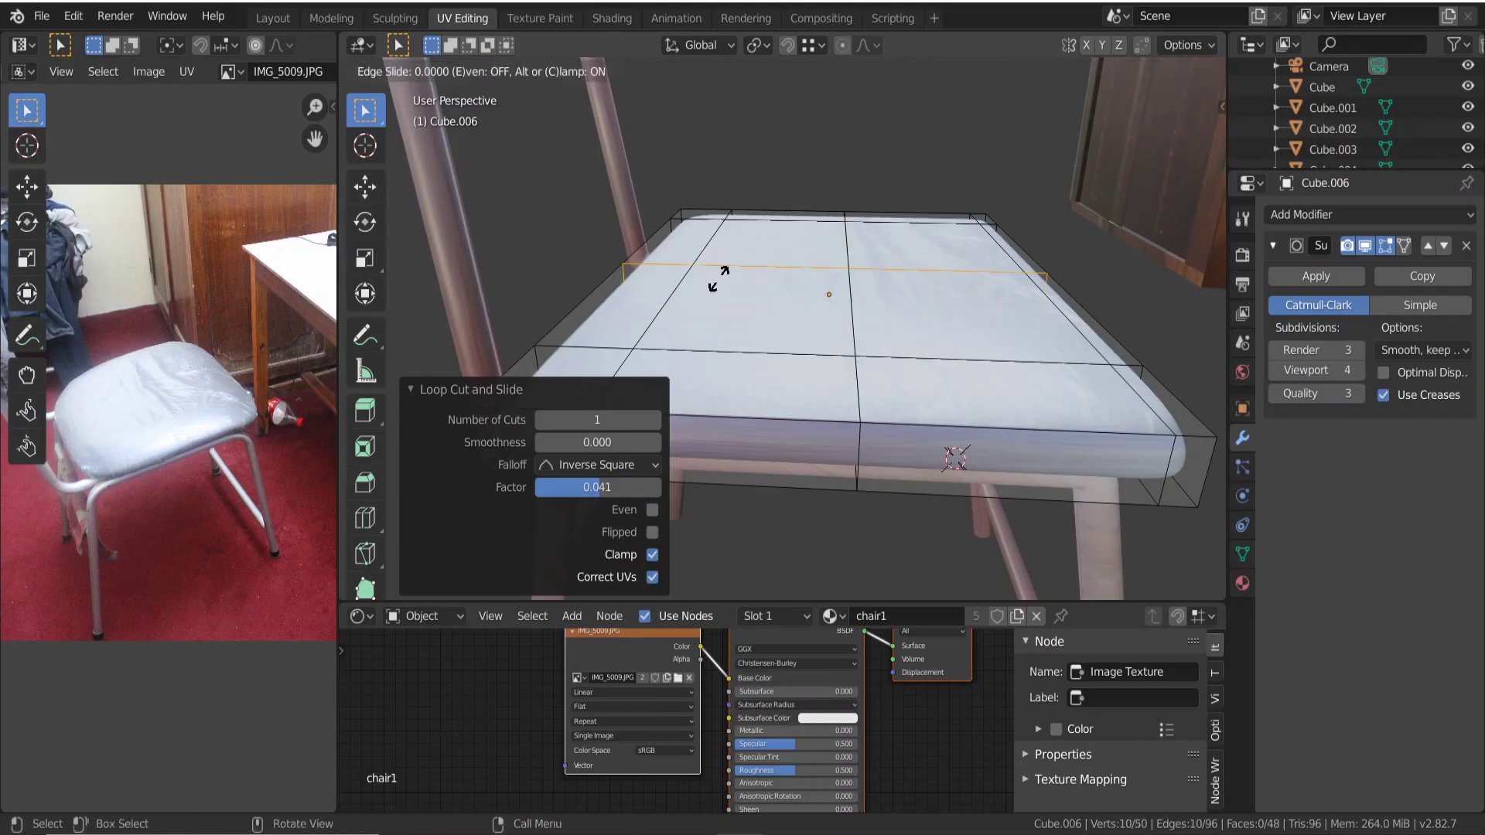
right_click(718, 279)
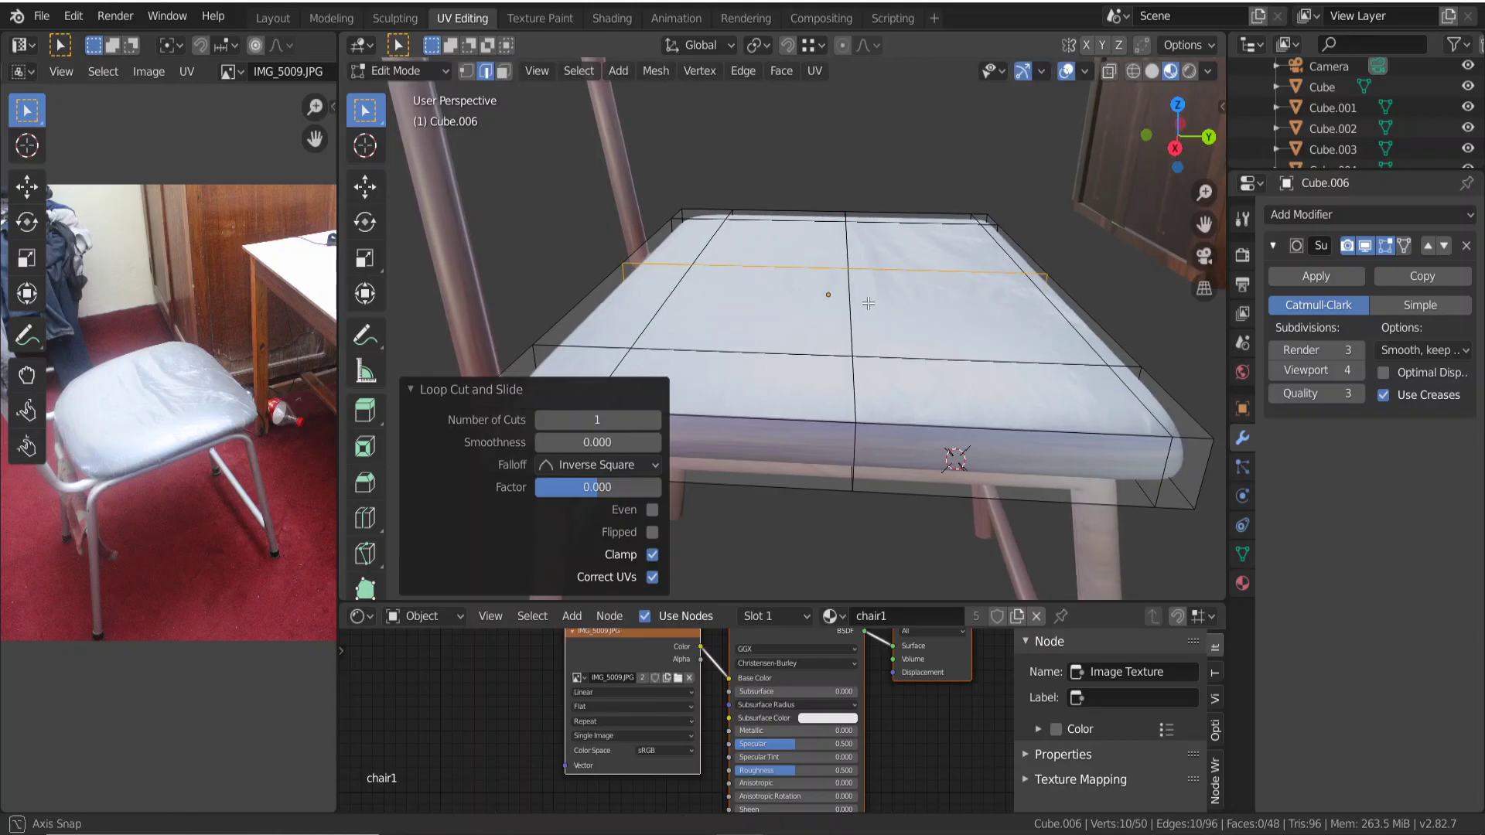
middle_drag(863, 300, 805, 309)
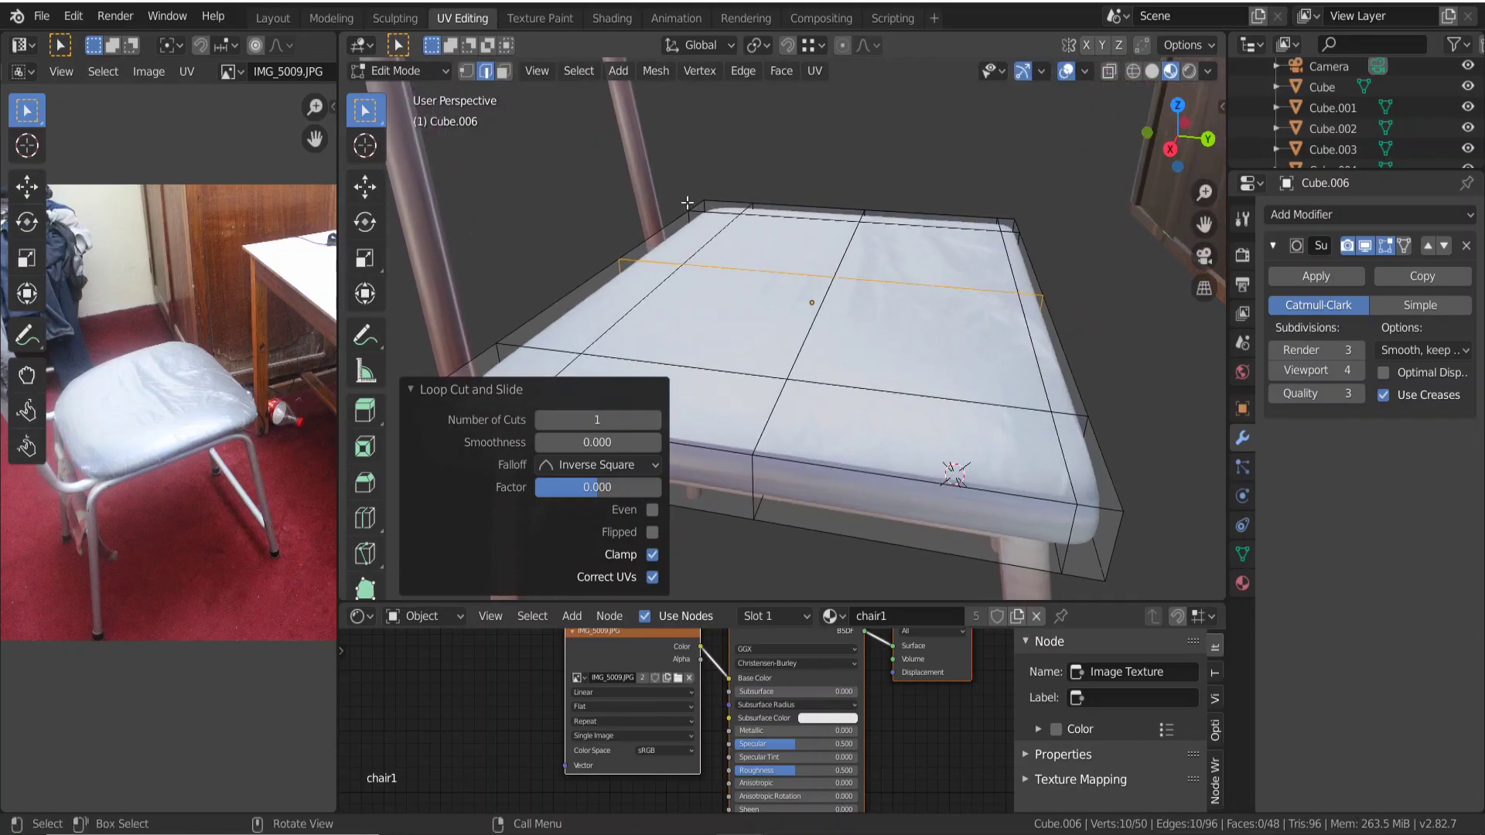
Add loops near the back edge and mid-seat, select the centre vertex, and enable proportional editing.
click(466, 72)
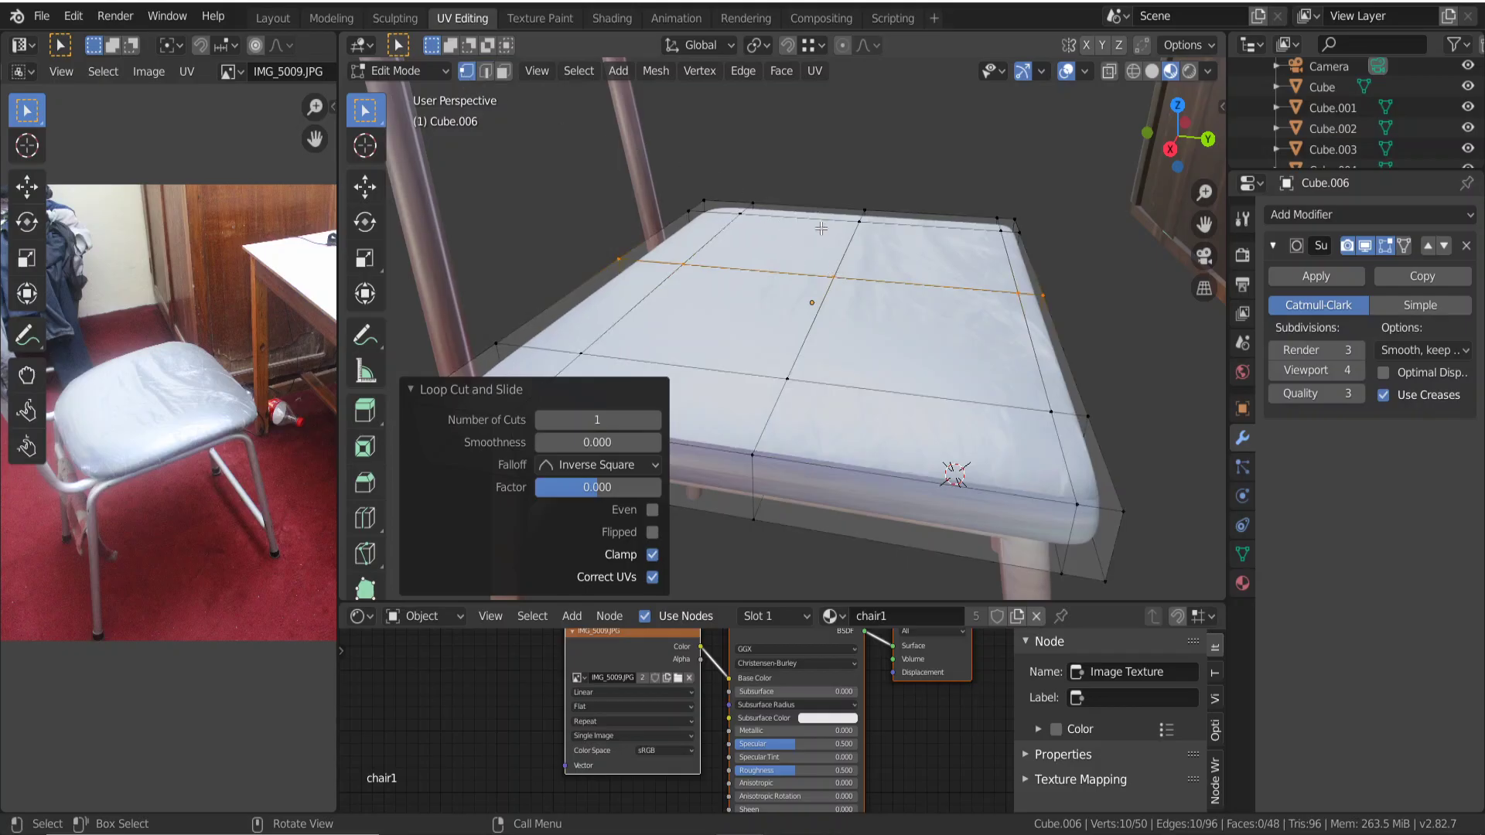
key(ctrl+r)
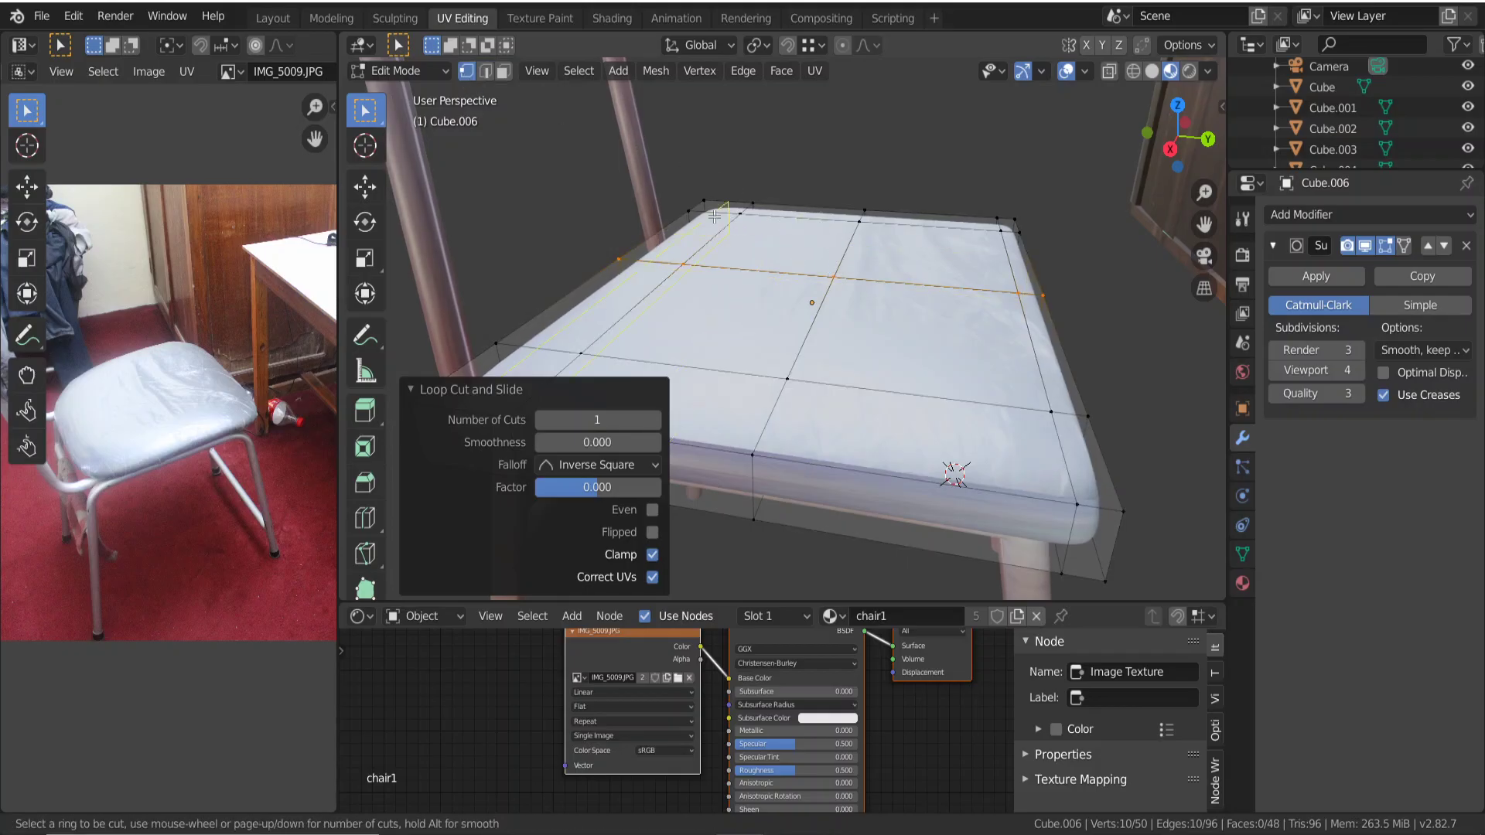
click(743, 221)
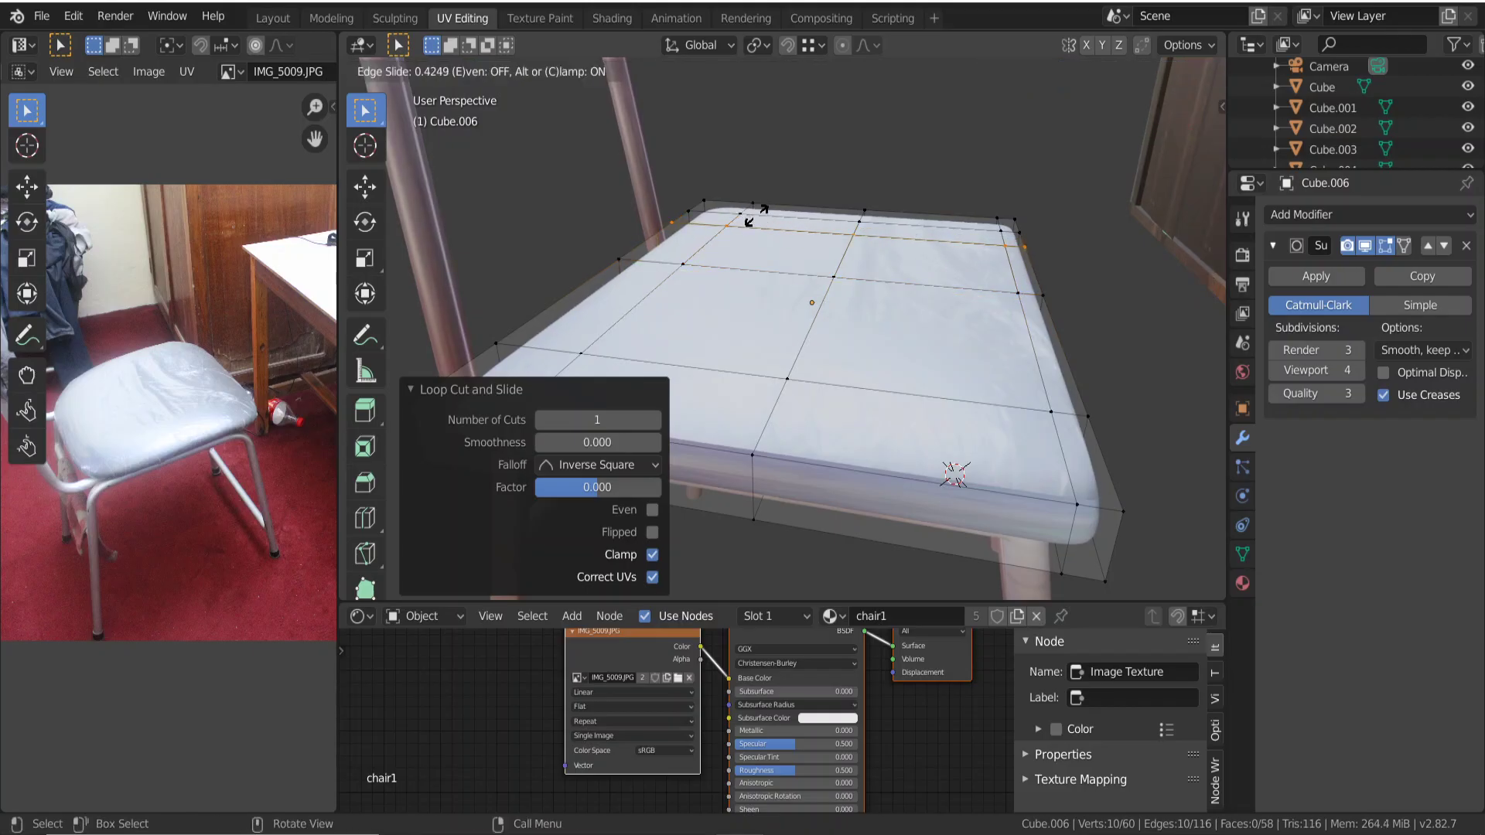
click(753, 224)
key(ctrl+r)
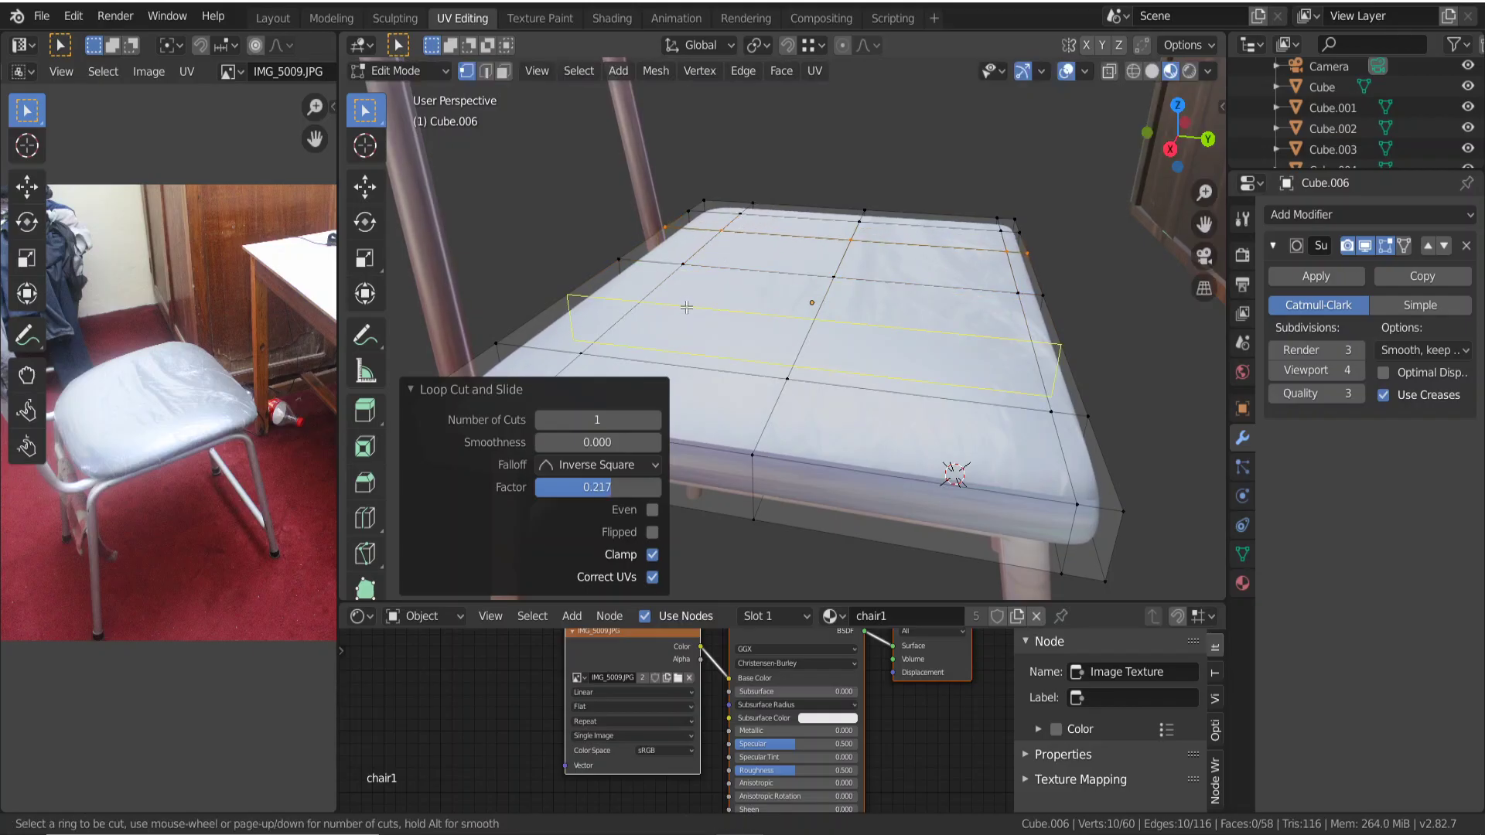
click(684, 307)
click(683, 307)
click(877, 418)
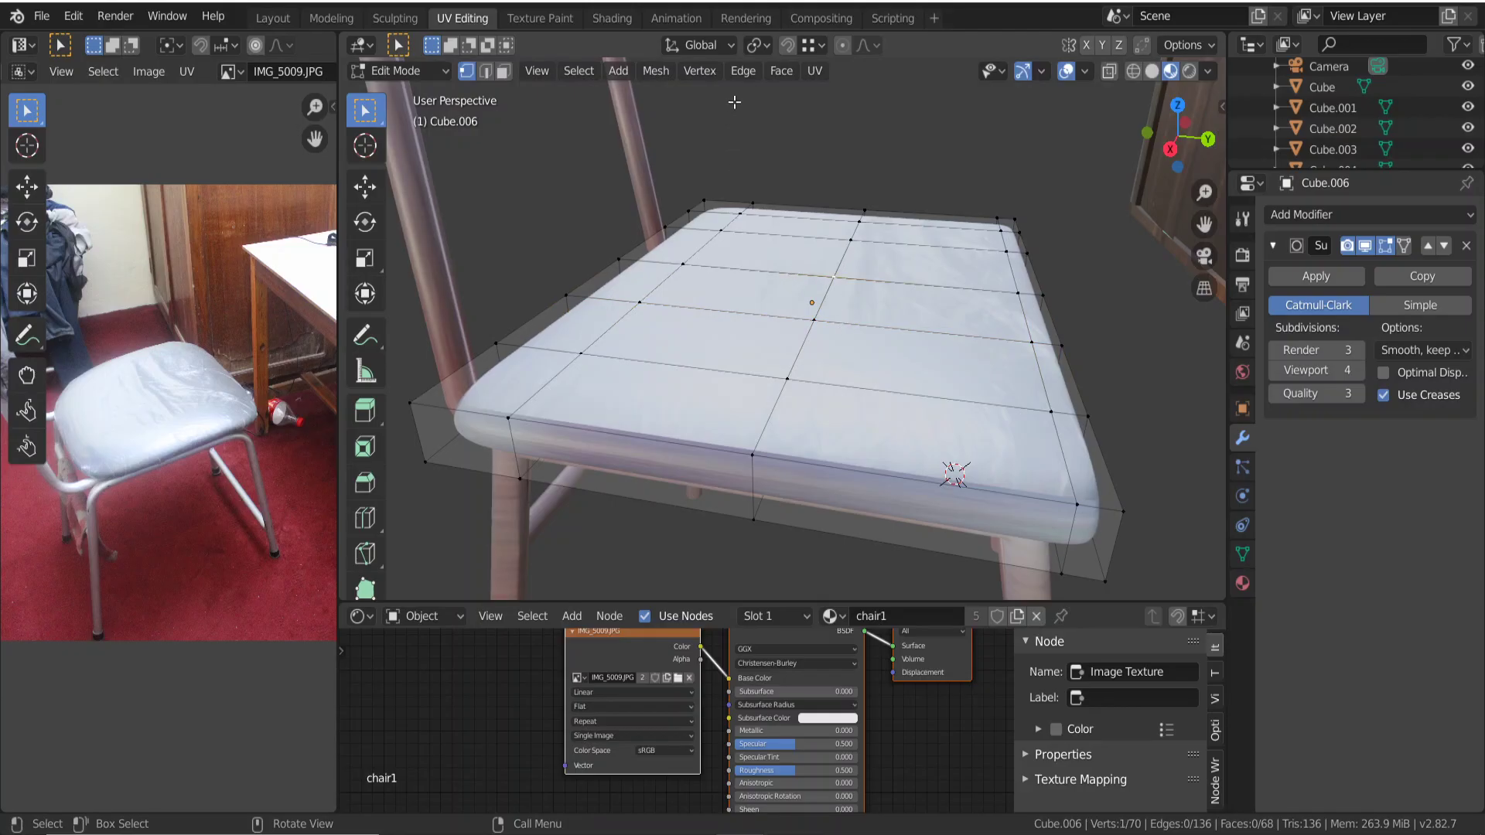
click(842, 45)
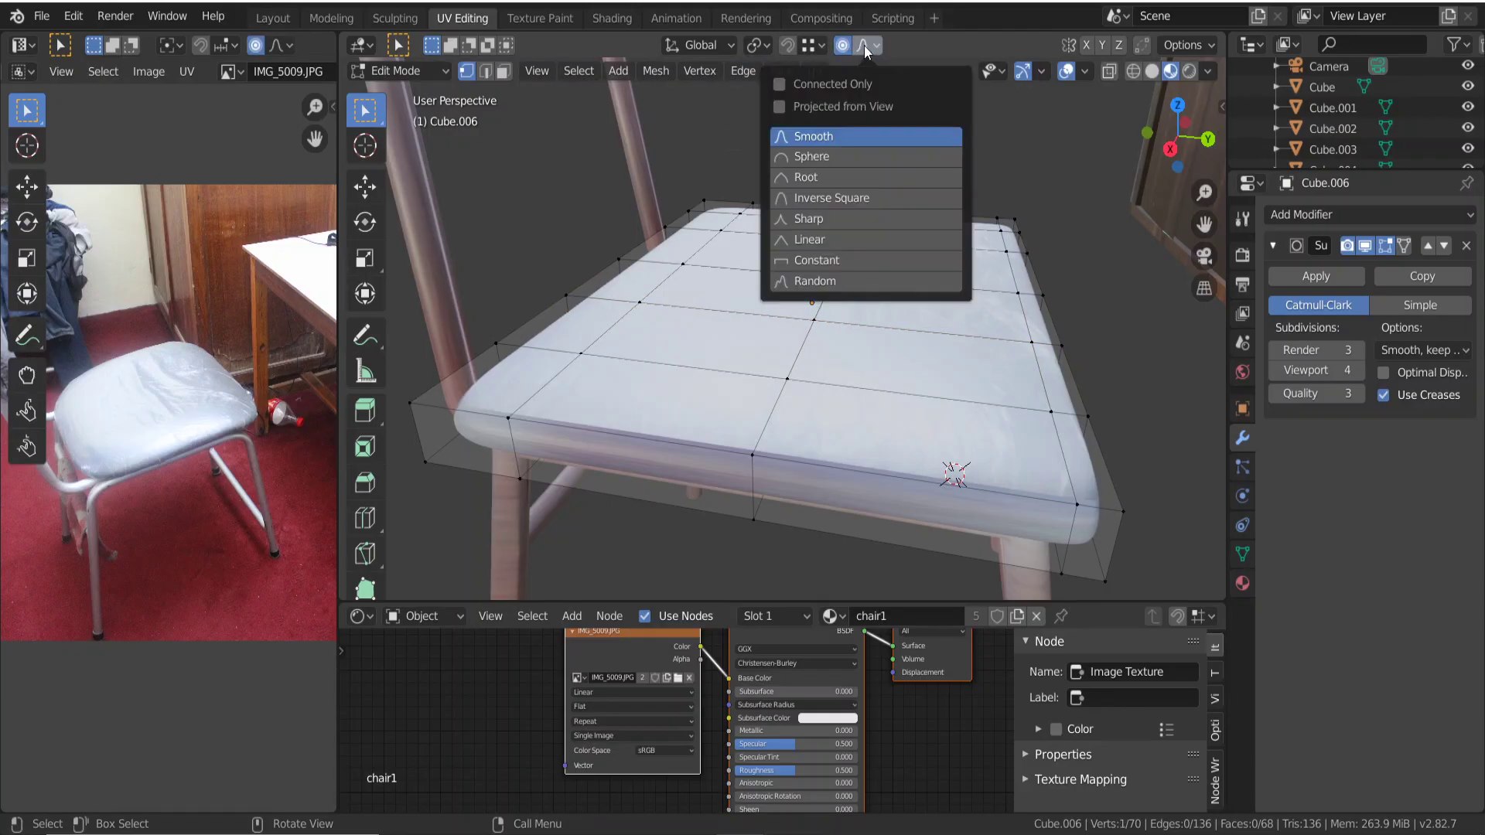
Lower the seat's centre about 0.204 m along Z with sphere proportional falloff, then return to Object Mode.
click(843, 177)
key(g)
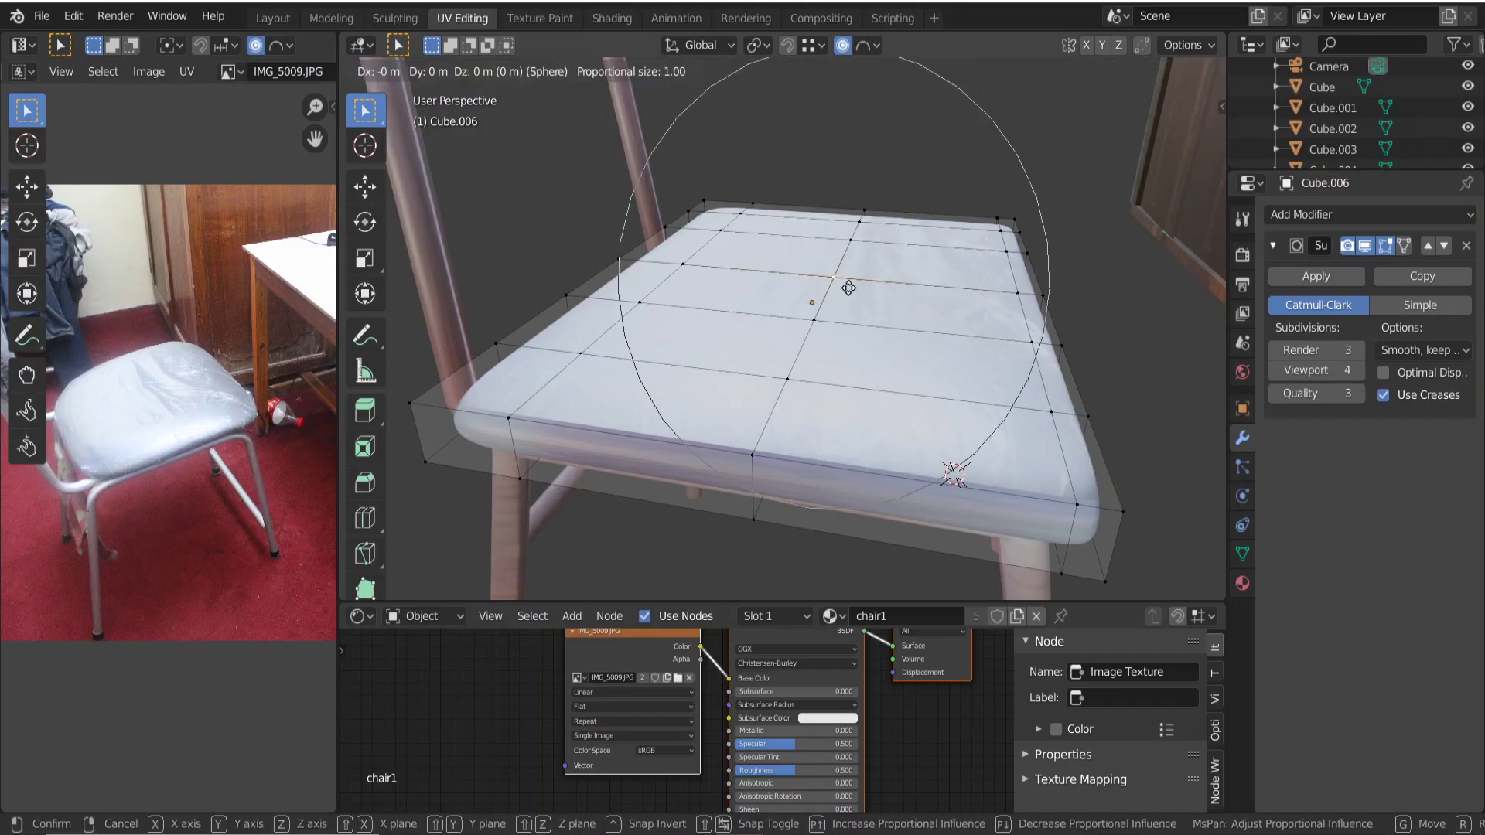
key(x)
key(z)
scroll(847, 294, down, 1)
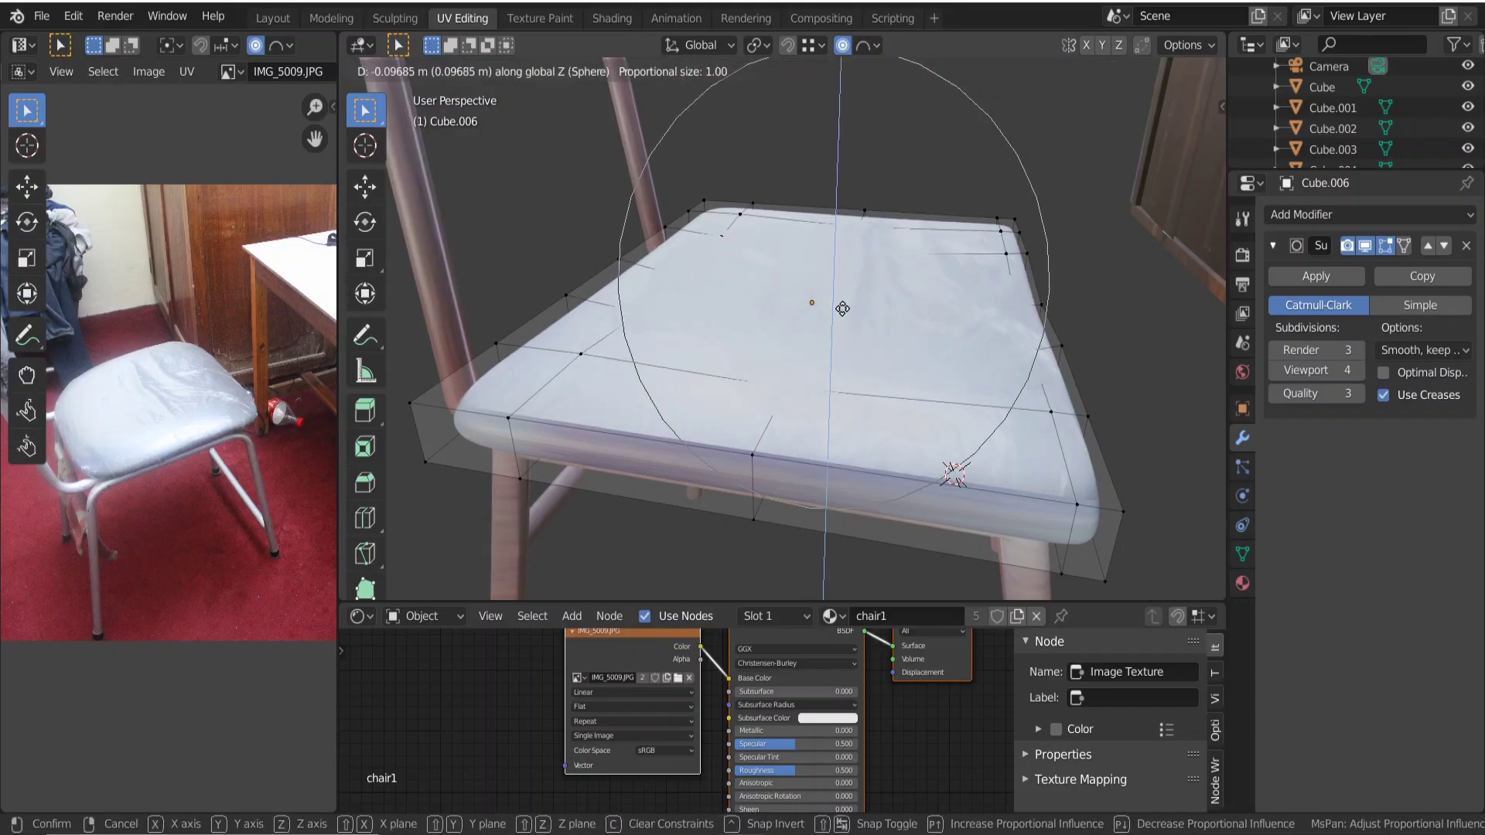
scroll(844, 301, down, 1)
scroll(842, 308, up, 3)
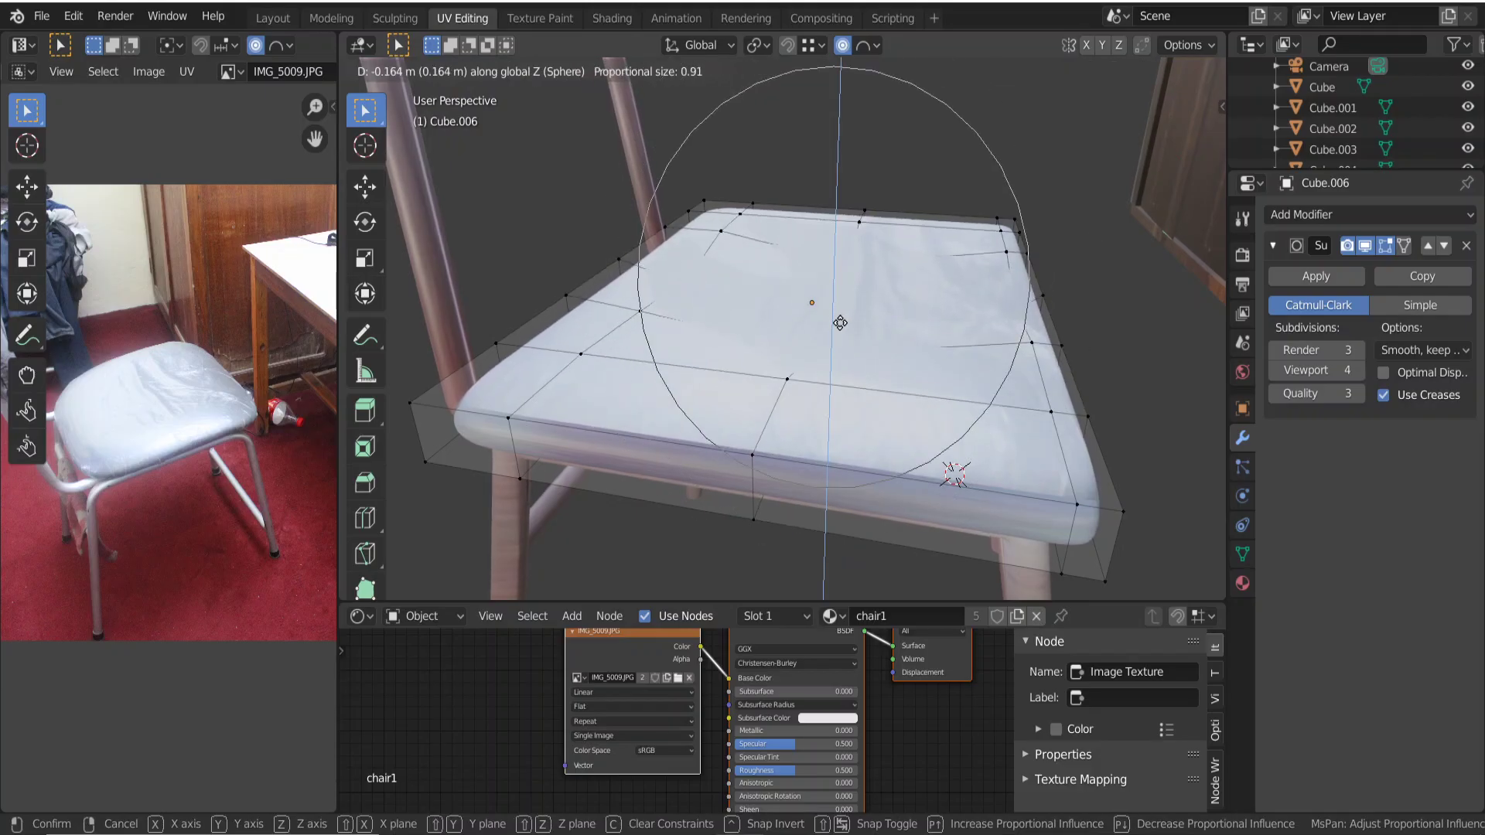
scroll(841, 317, down, 1)
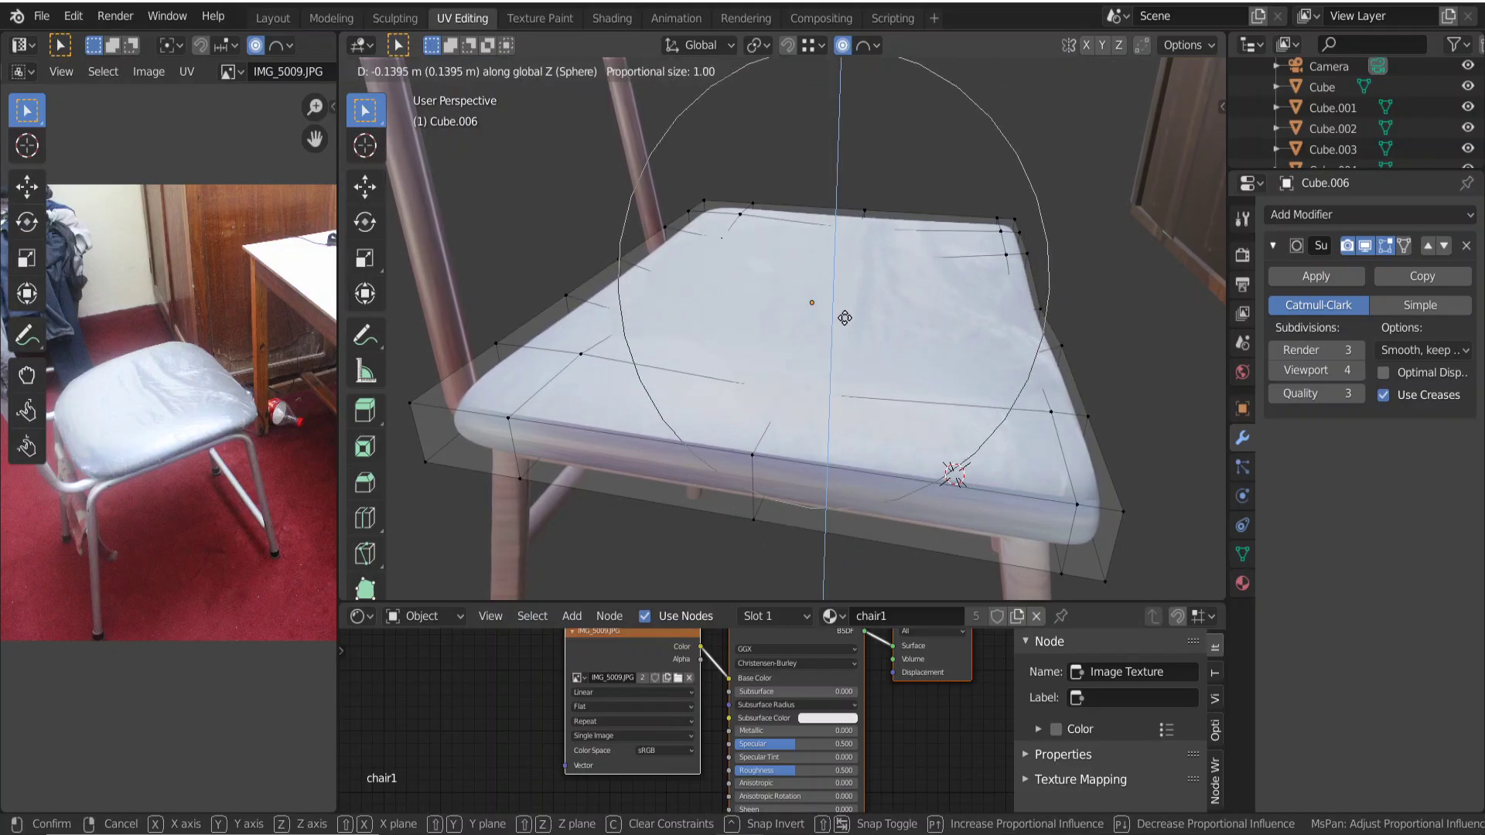
scroll(852, 302, down, 1)
scroll(851, 301, up, 1)
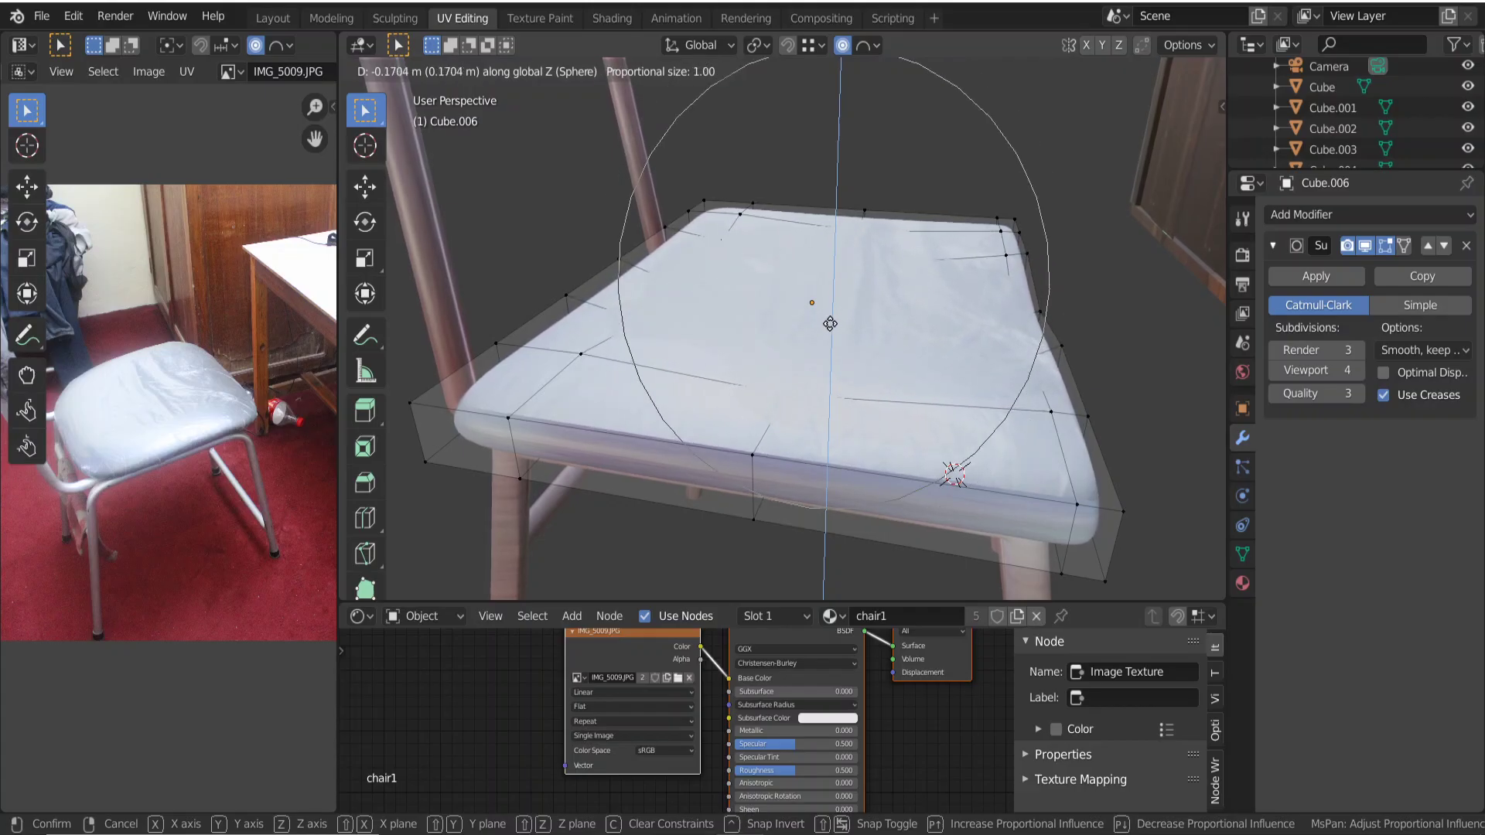
scroll(842, 327, down, 1)
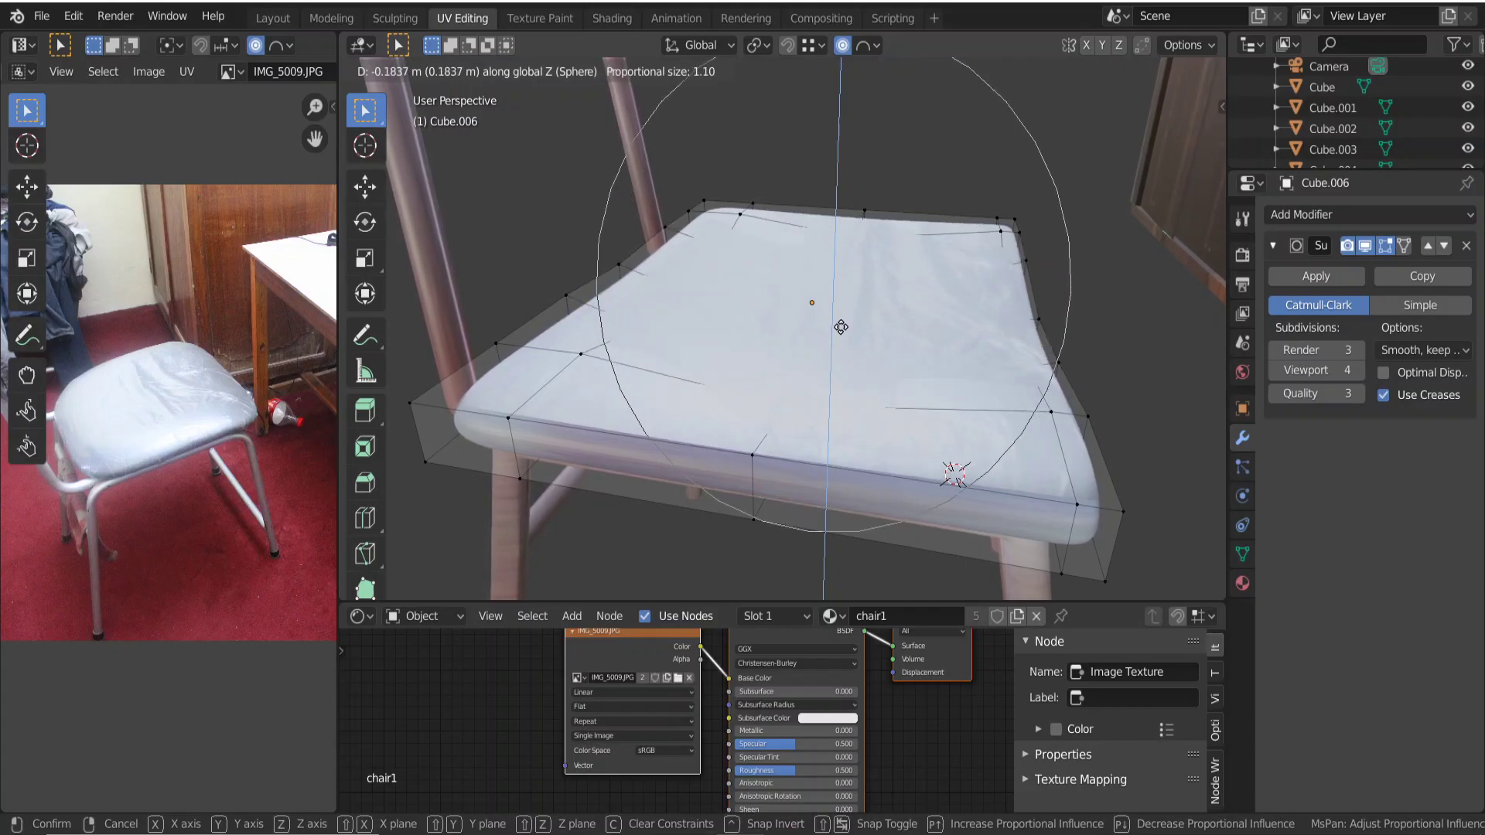
scroll(842, 327, up, 1)
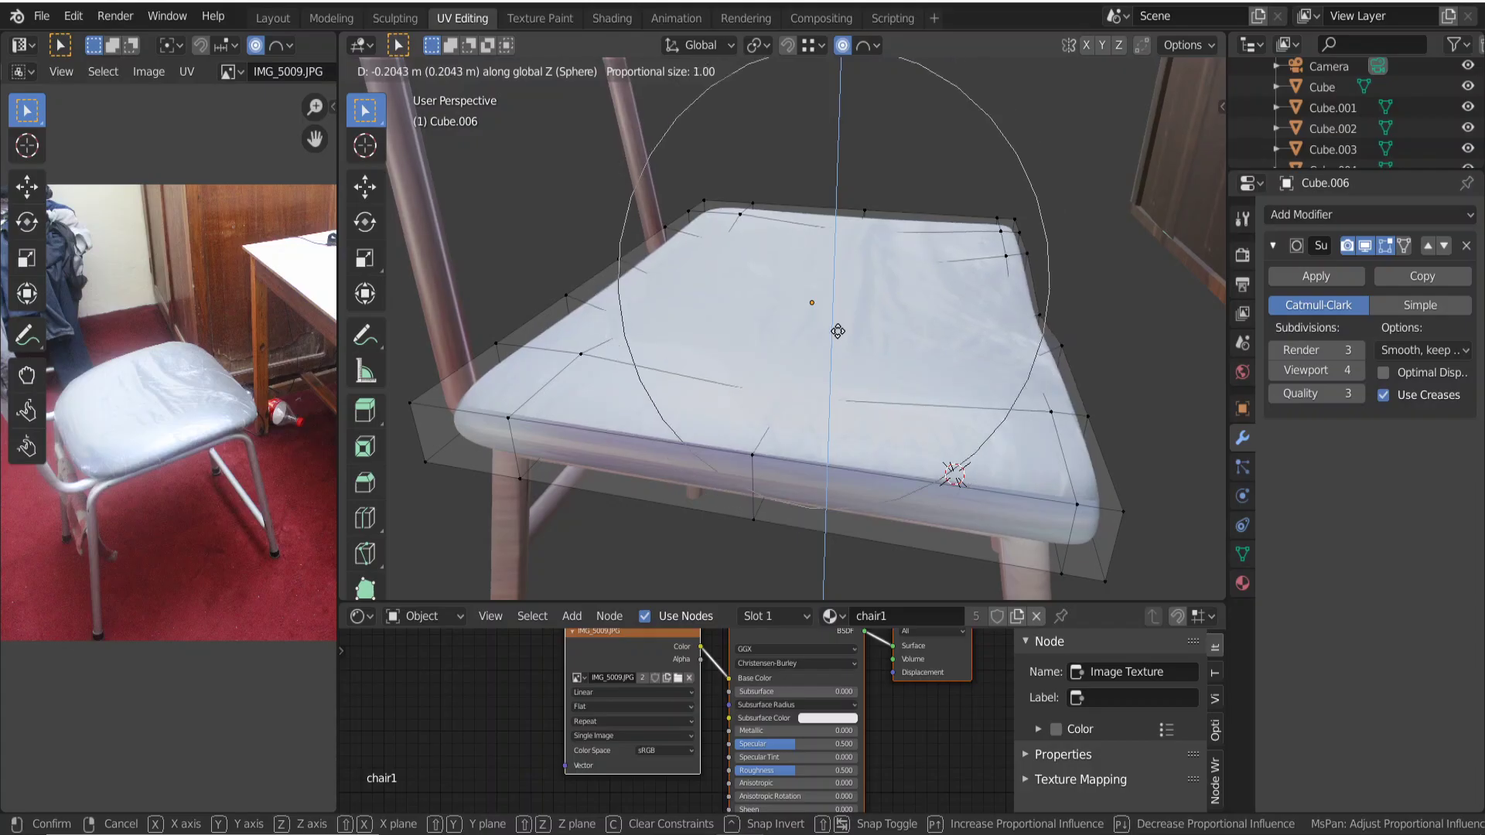
click(807, 357)
key(Tab)
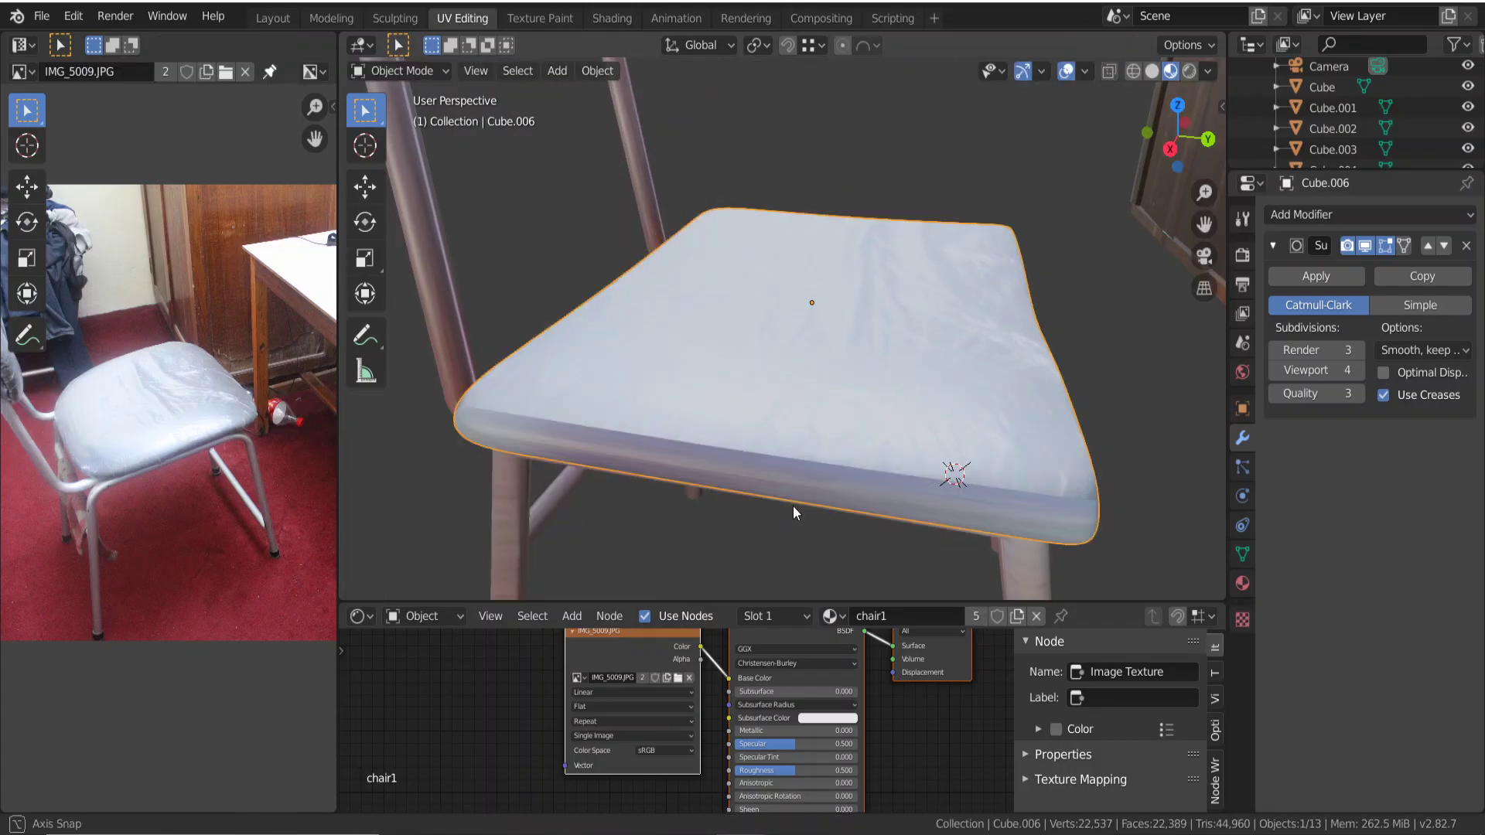
Raise the selected seat cushion points along Z with a widened proportional falloff.
mouse_move(792, 505)
middle_down()
mouse_move(833, 484)
mouse_move(781, 478)
mouse_move(792, 461)
mouse_move(771, 471)
mouse_move(787, 459)
middle_up()
key(Tab)
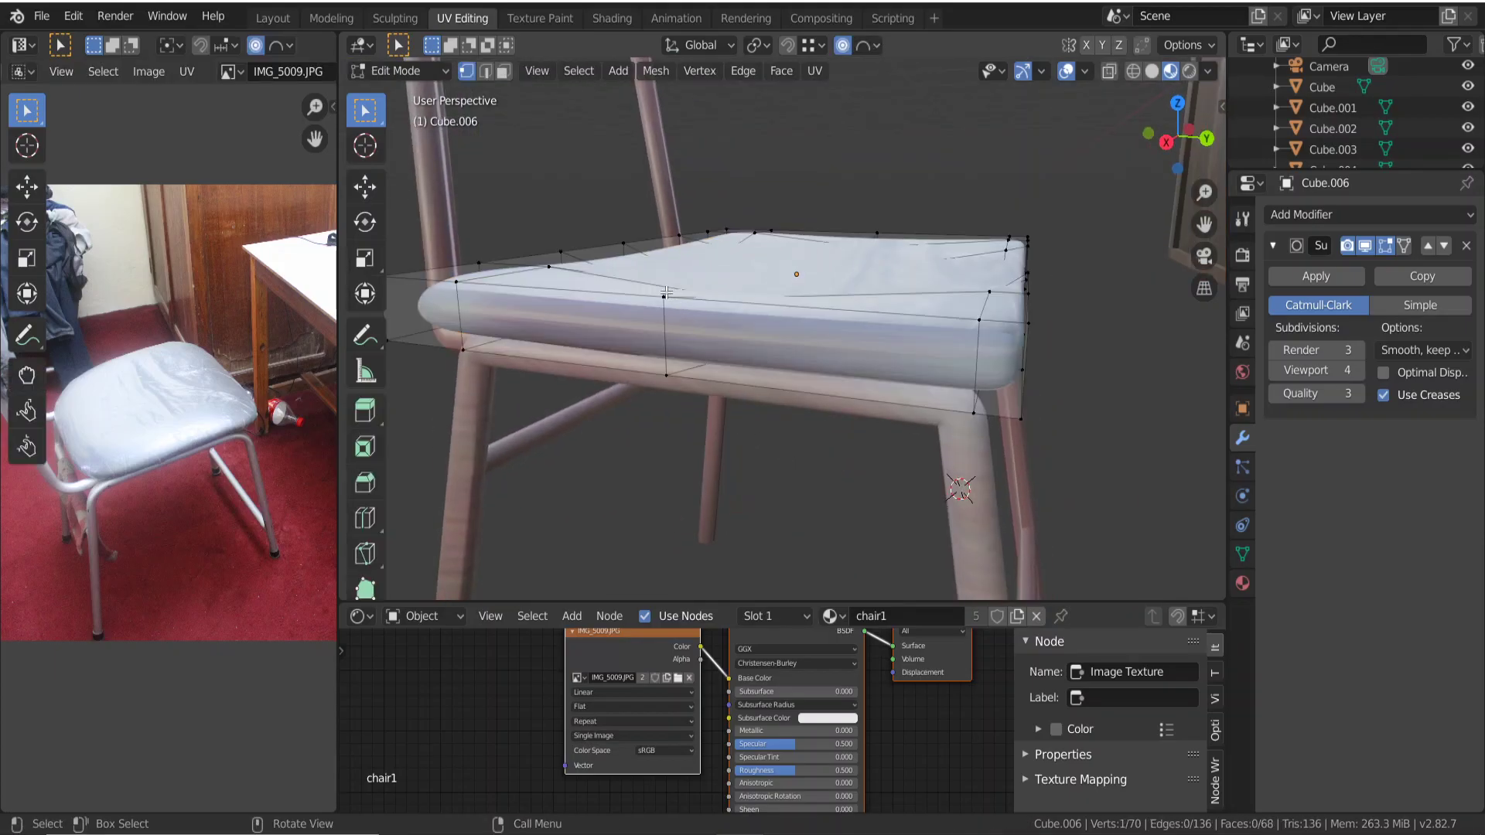
key(ctrl+r)
key(g)
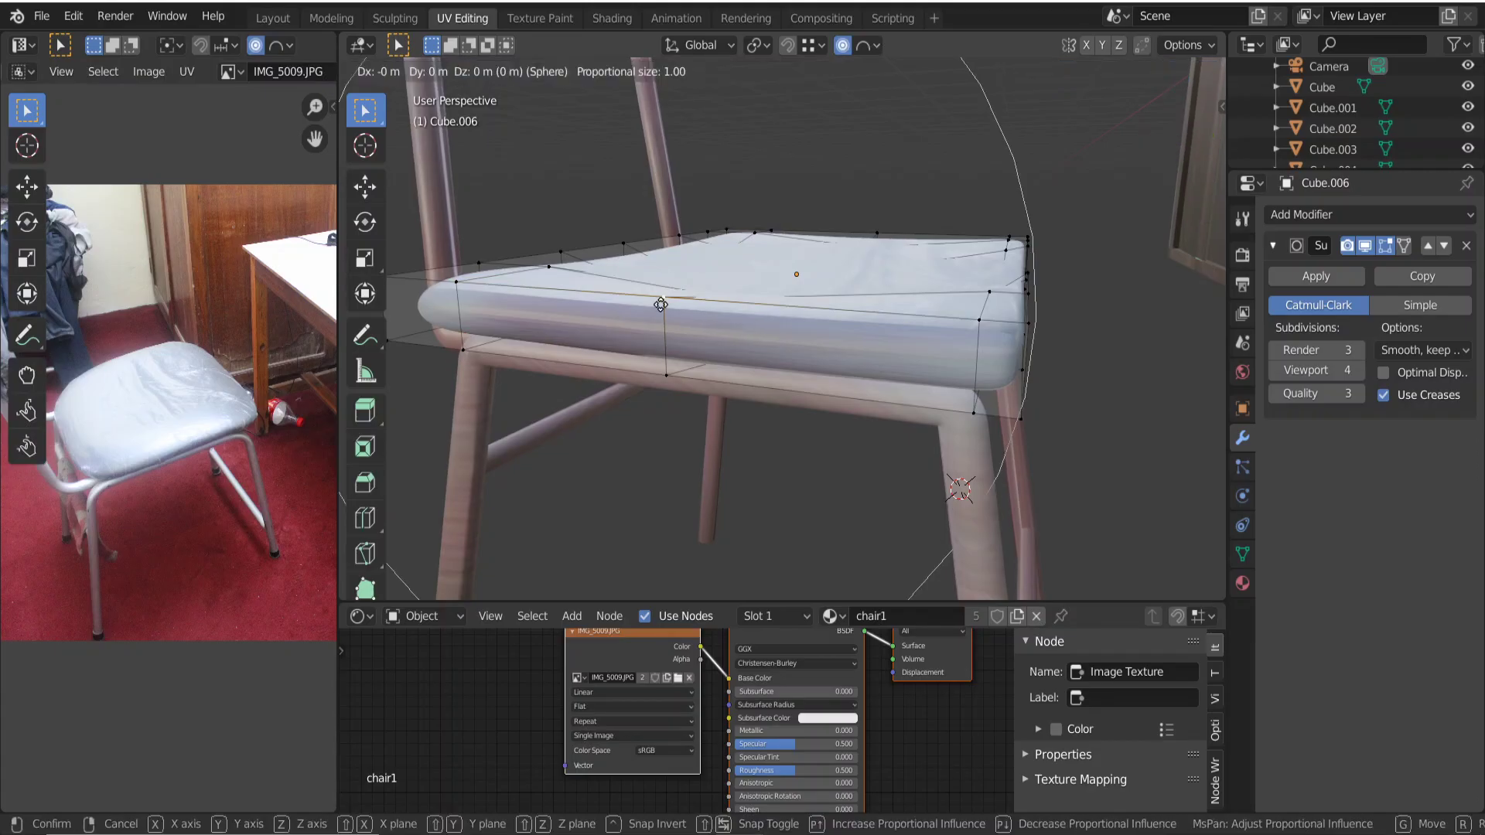
key(z)
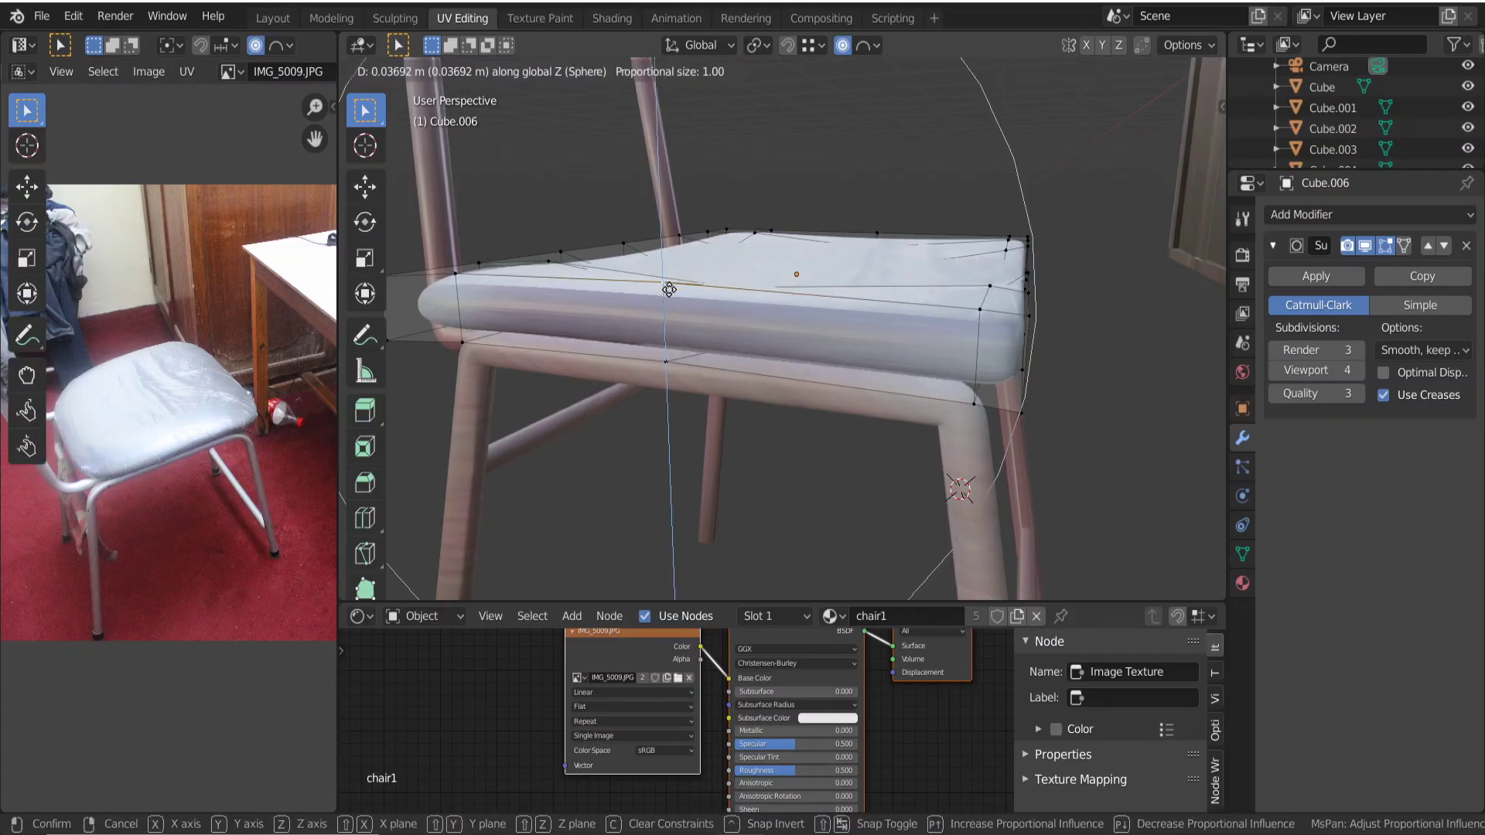
scroll(675, 301, down, 5)
scroll(675, 301, up, 3)
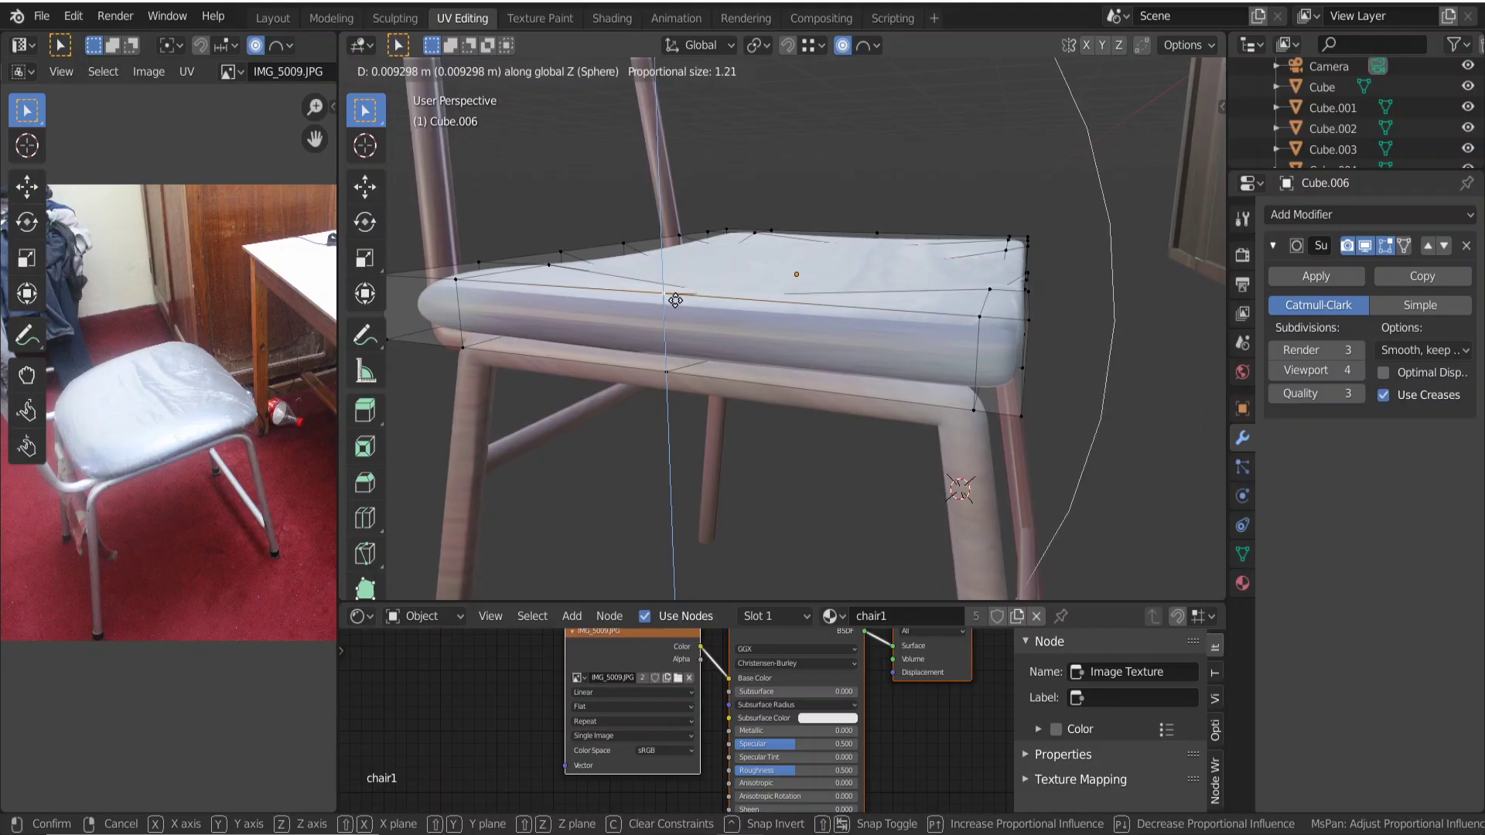
scroll(673, 298, up, 4)
scroll(673, 299, up, 4)
scroll(696, 298, up, 2)
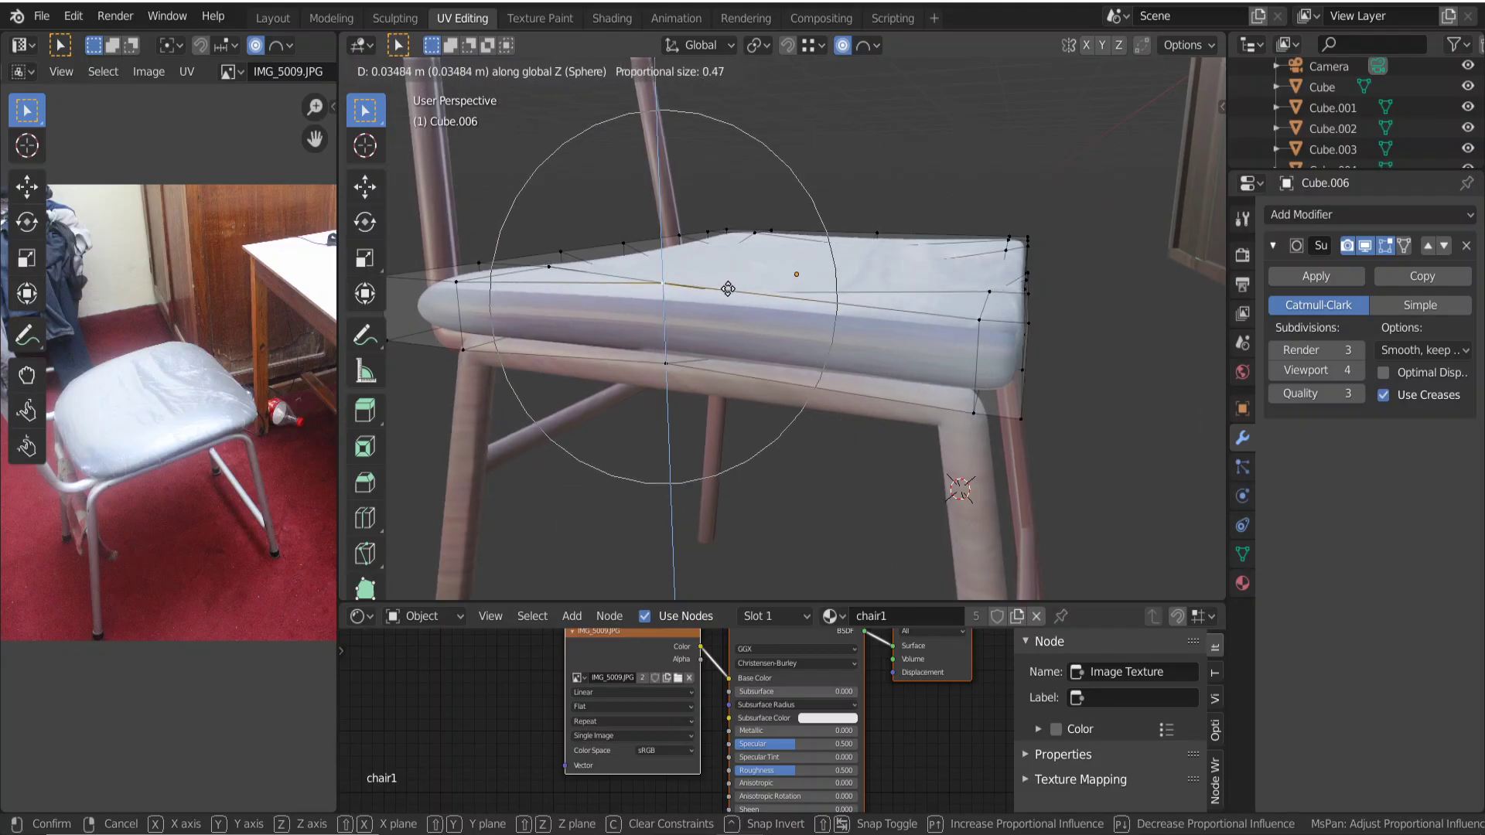
scroll(718, 294, up, 3)
scroll(722, 292, up, 3)
scroll(727, 290, up, 7)
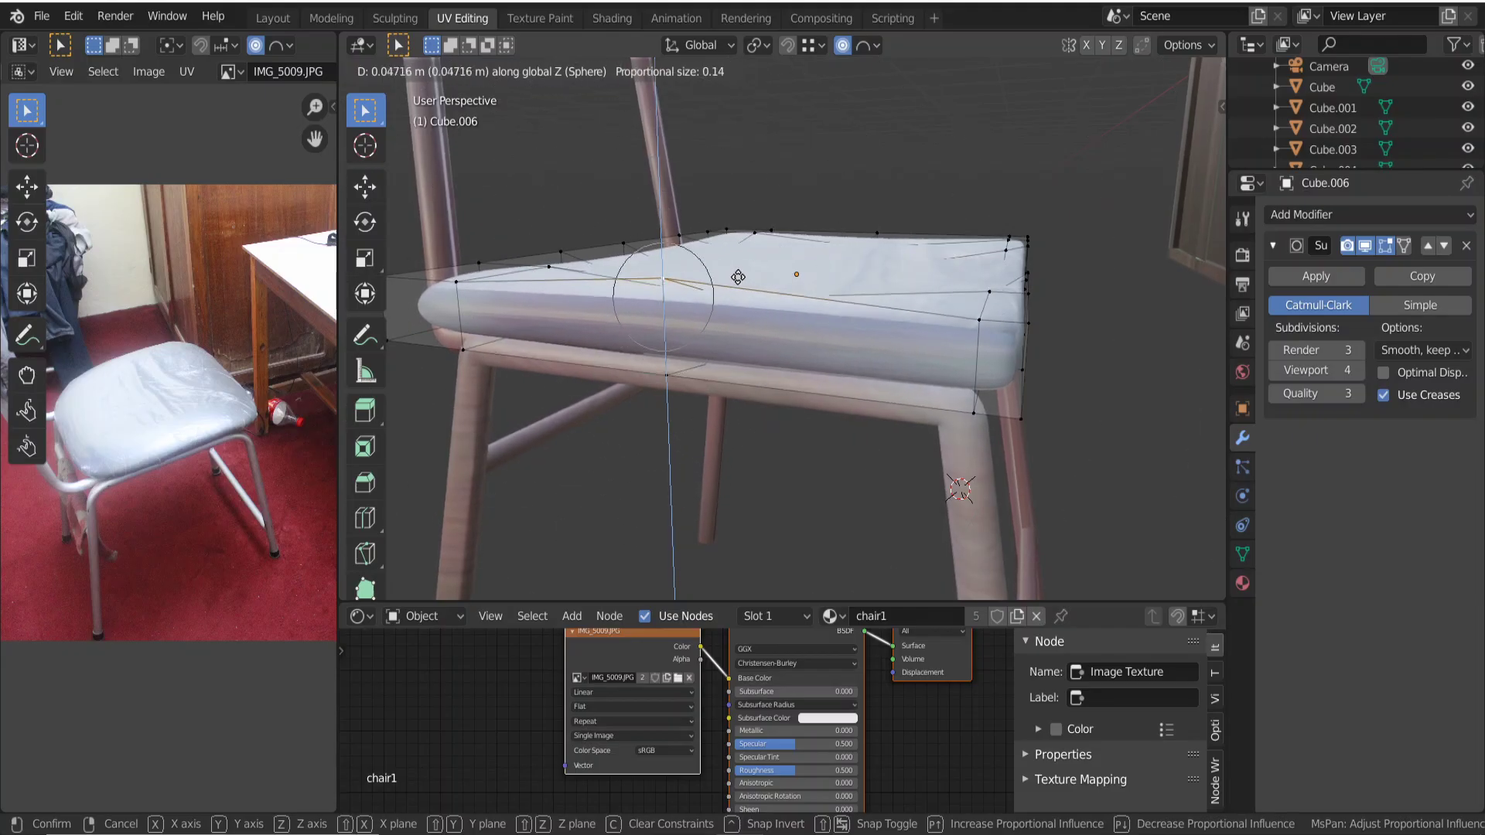
scroll(755, 258, up, 1)
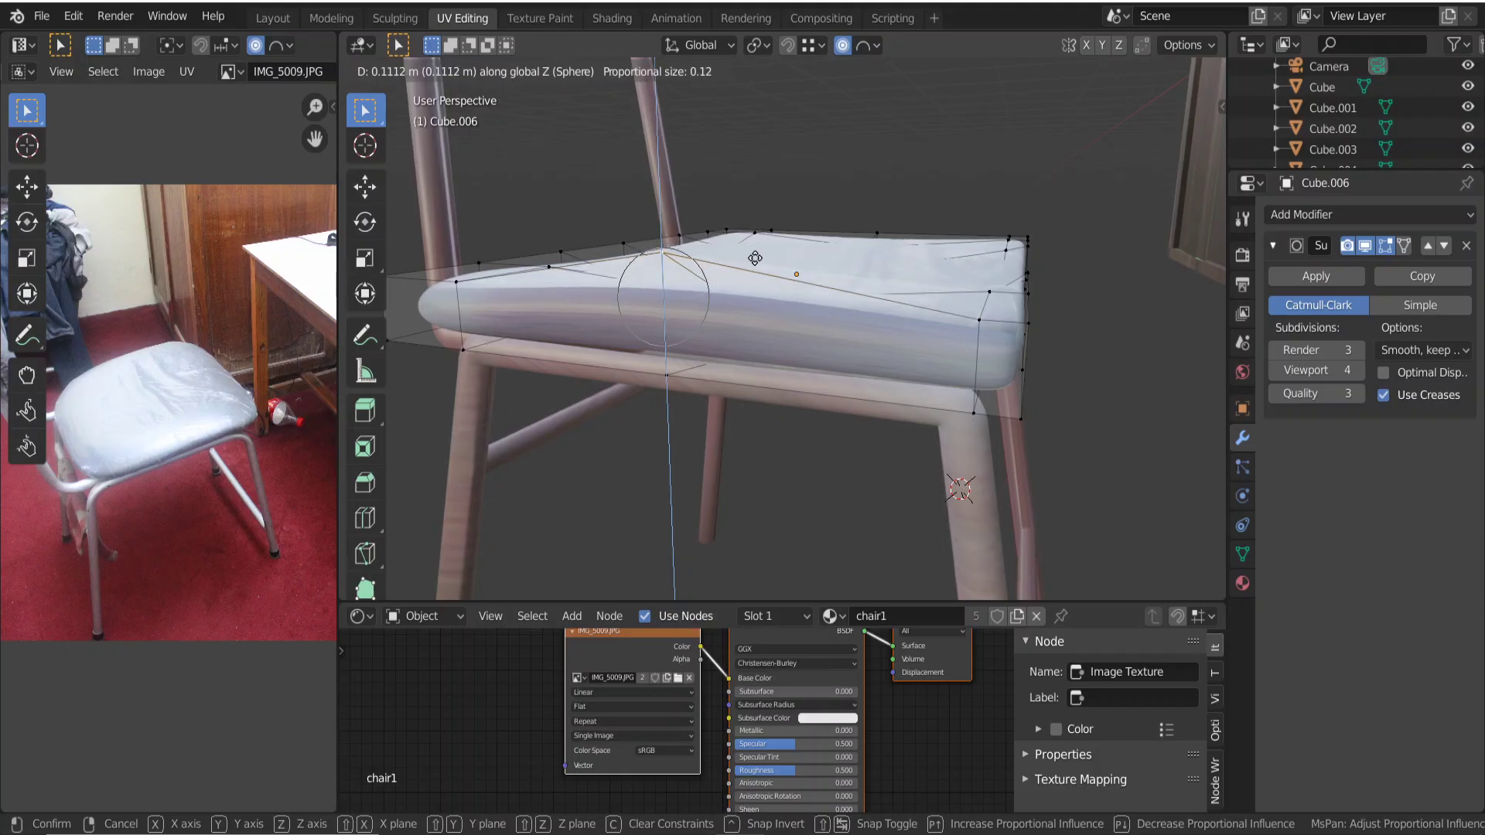
click(755, 257)
key(Tab)
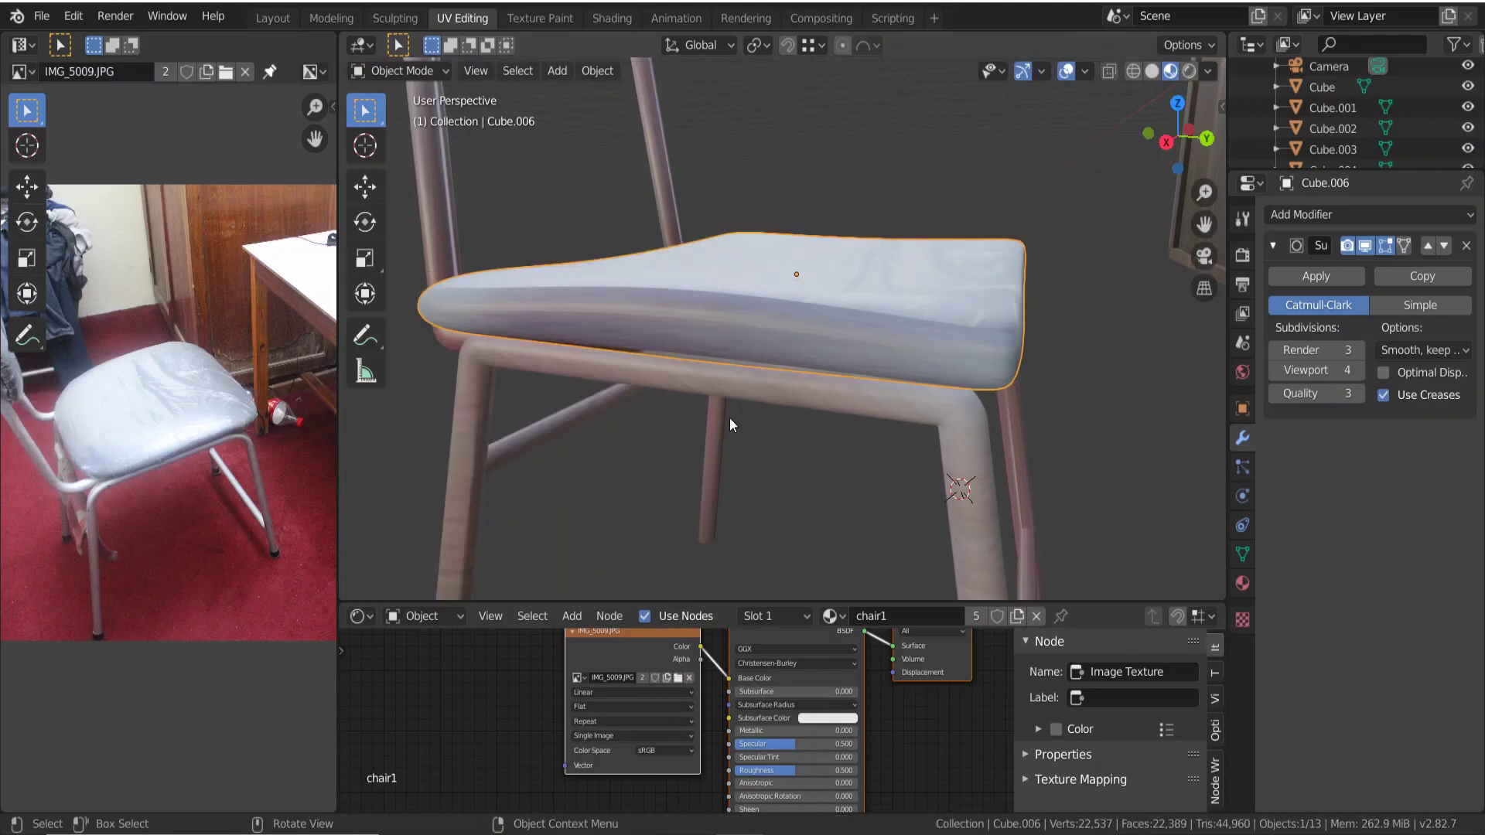
Drop the point under the seat's middle about 0.09 m along Z so the underside sags.
mouse_move(730, 417)
middle_down()
mouse_move(782, 421)
mouse_move(770, 401)
mouse_move(746, 419)
middle_up()
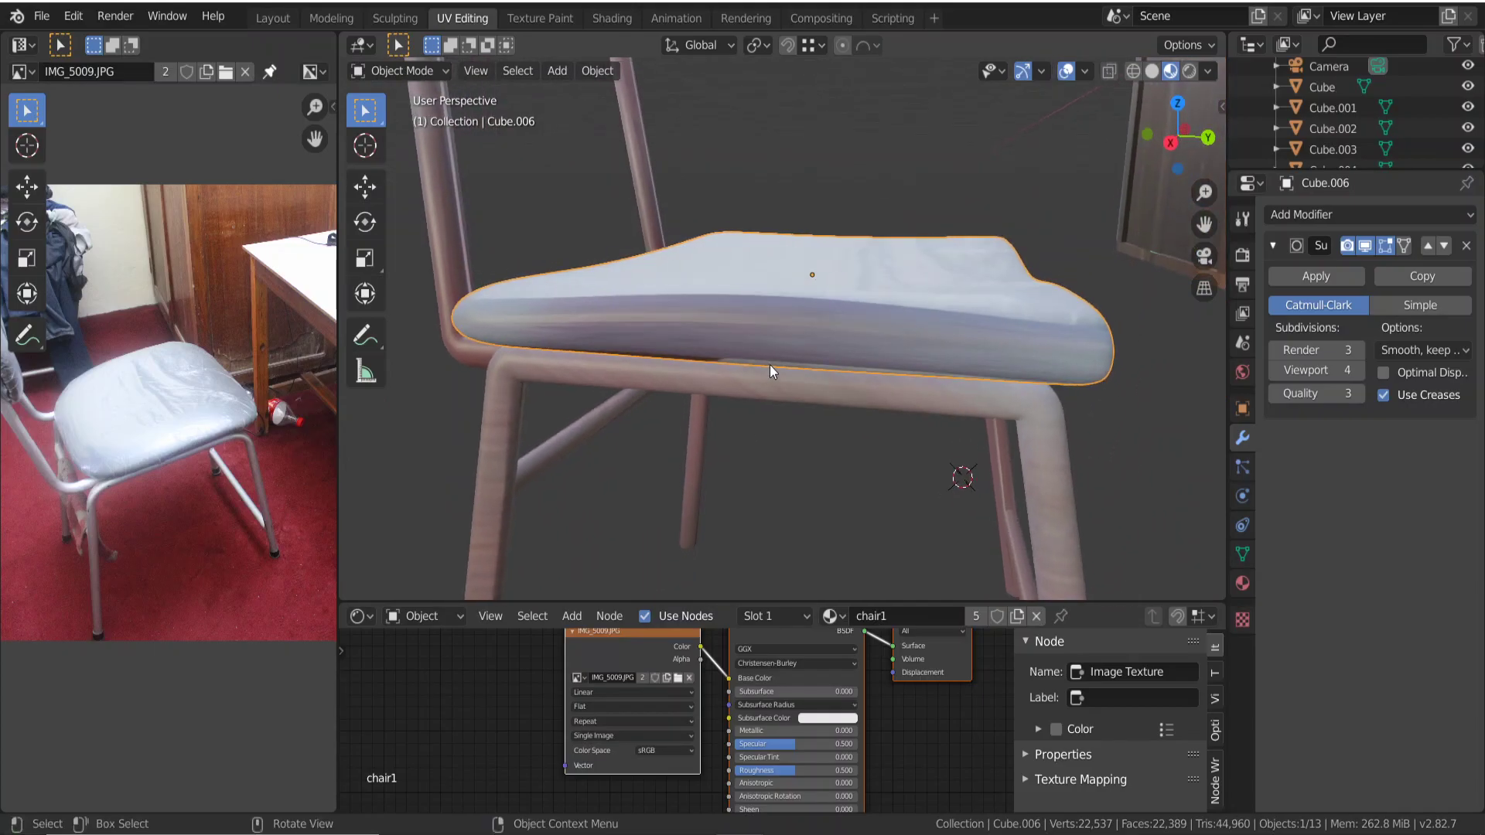
key(Tab)
click(756, 385)
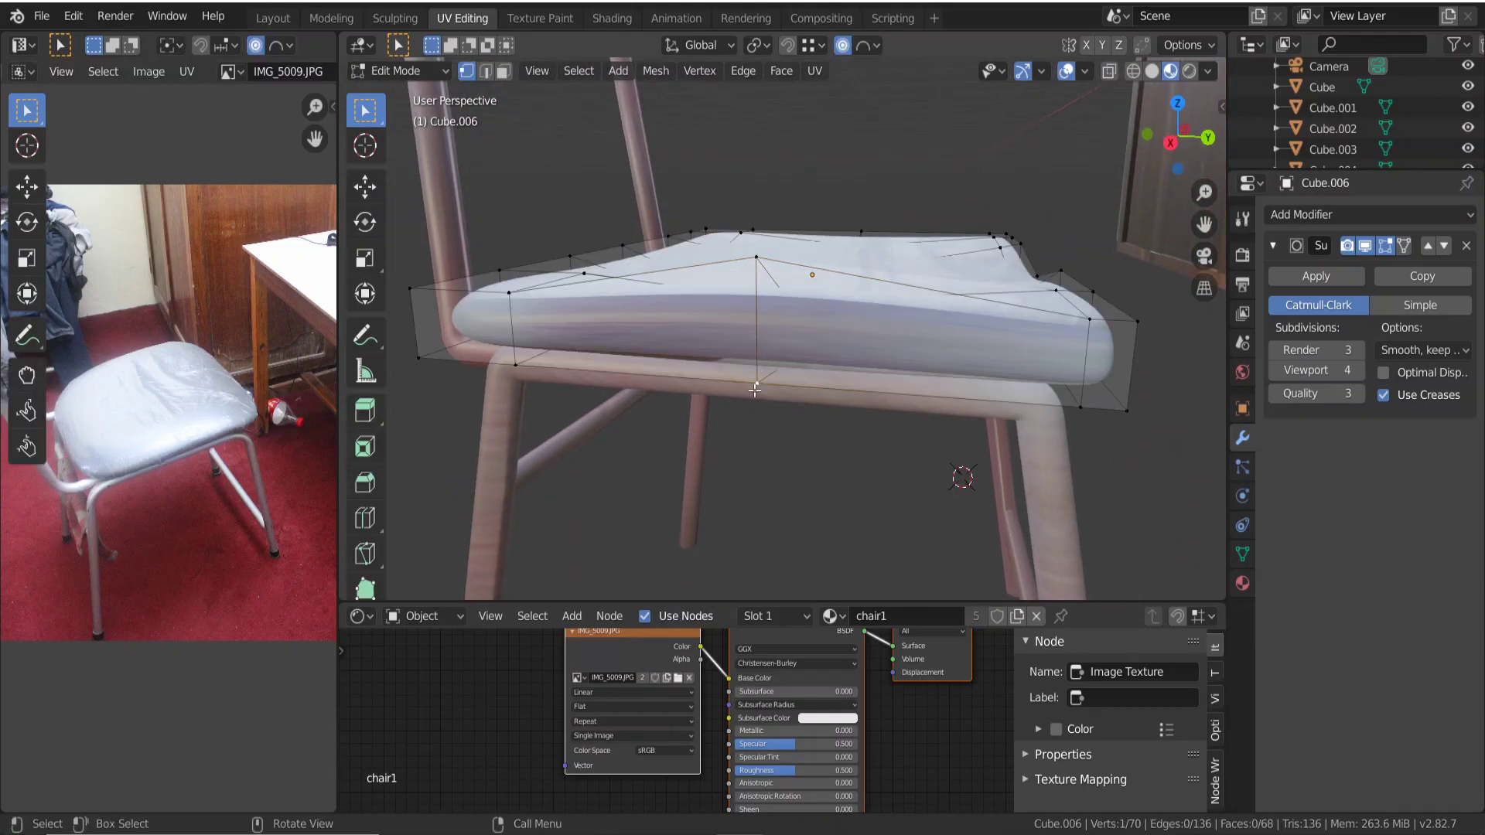
key(g)
key(z)
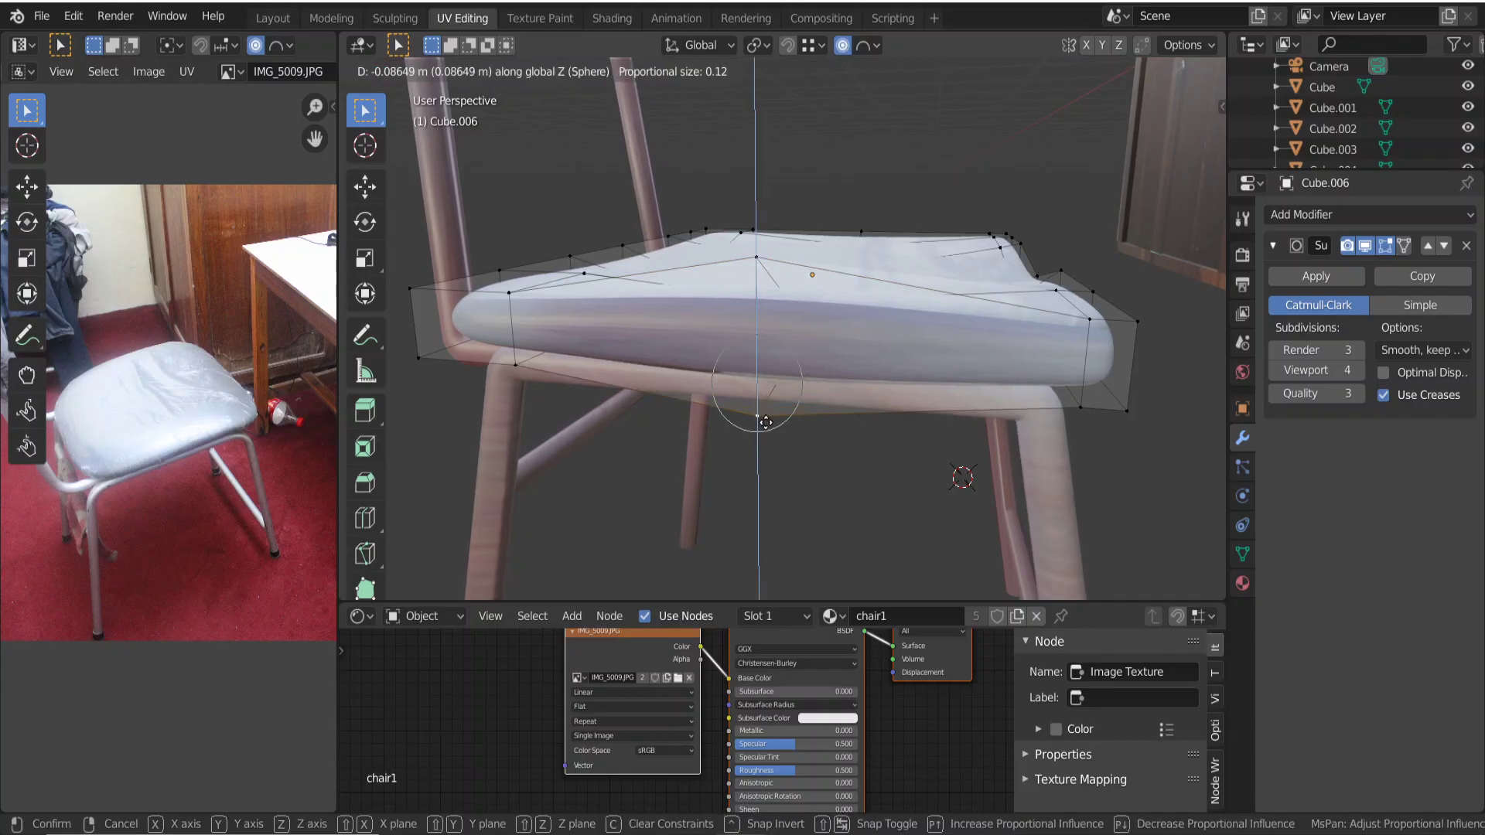
click(765, 423)
key(Tab)
mouse_move(765, 423)
middle_down()
mouse_move(772, 471)
mouse_move(814, 439)
mouse_move(818, 504)
mouse_move(805, 506)
mouse_move(817, 393)
middle_up()
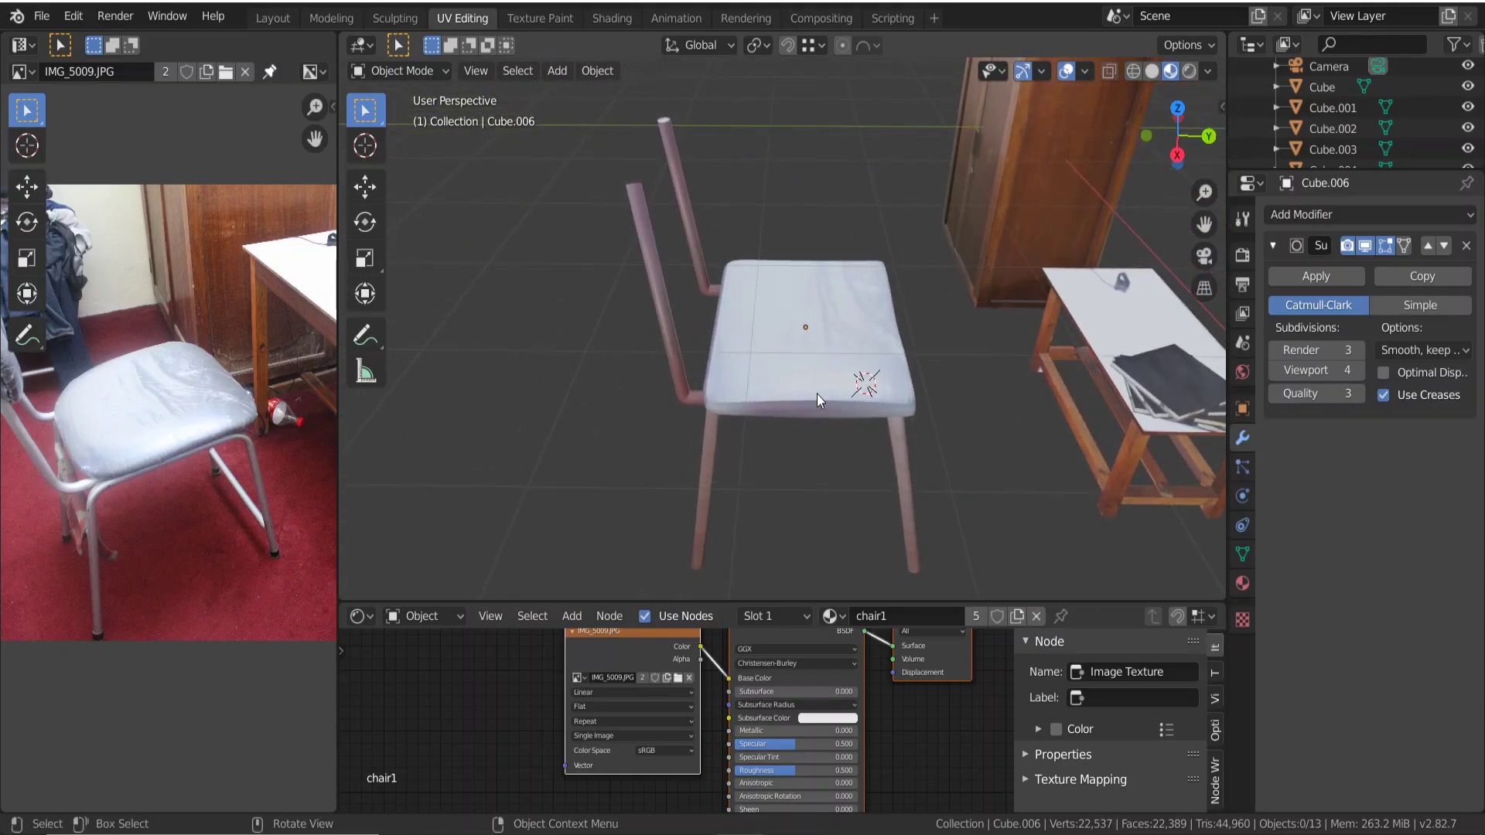
Duplicate the seat cushion and raise the copy 1.41 m along Z.
click(826, 345)
key(shift+d)
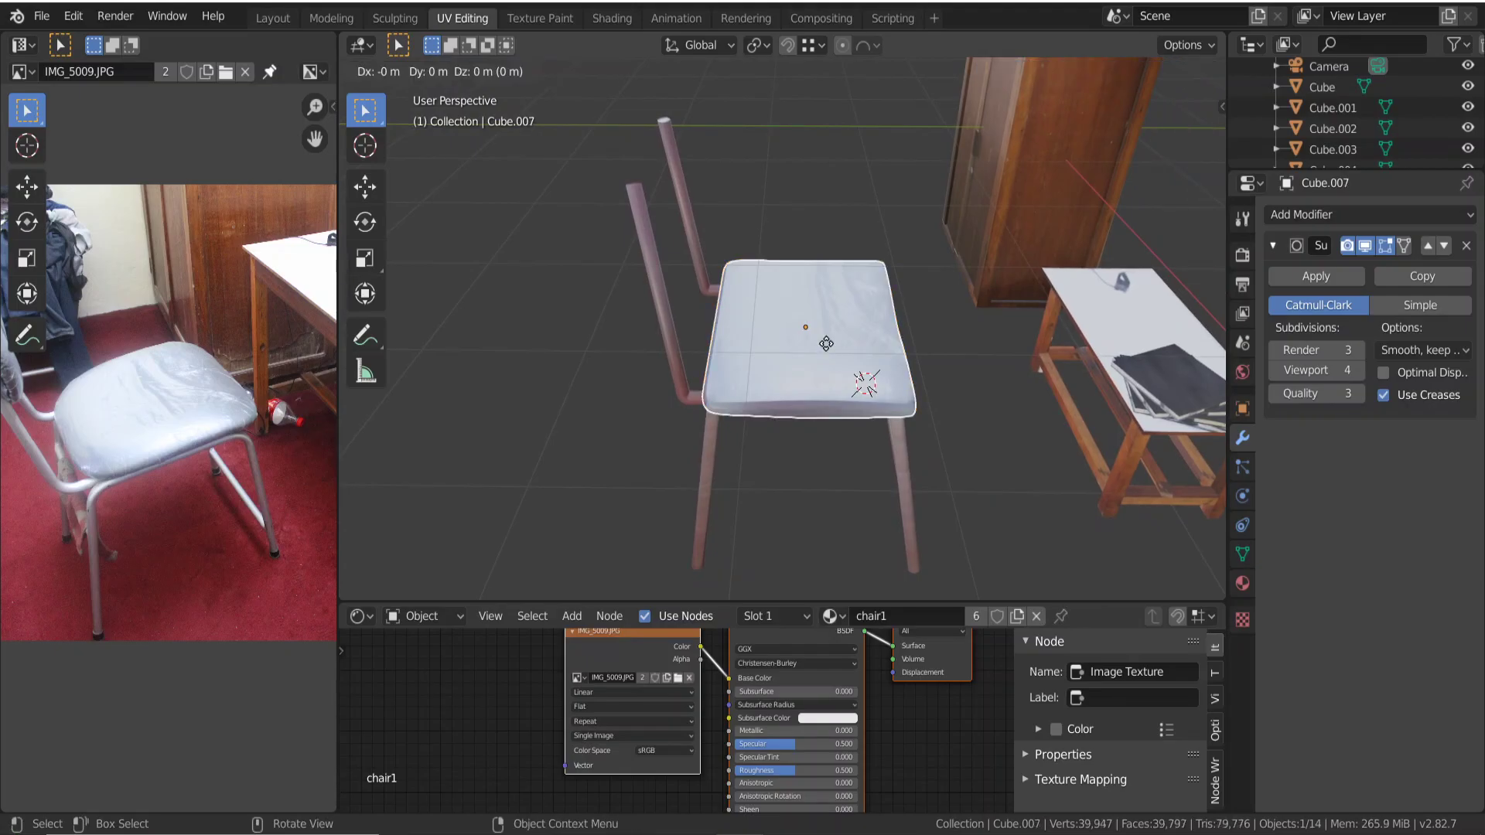
key(z)
click(814, 212)
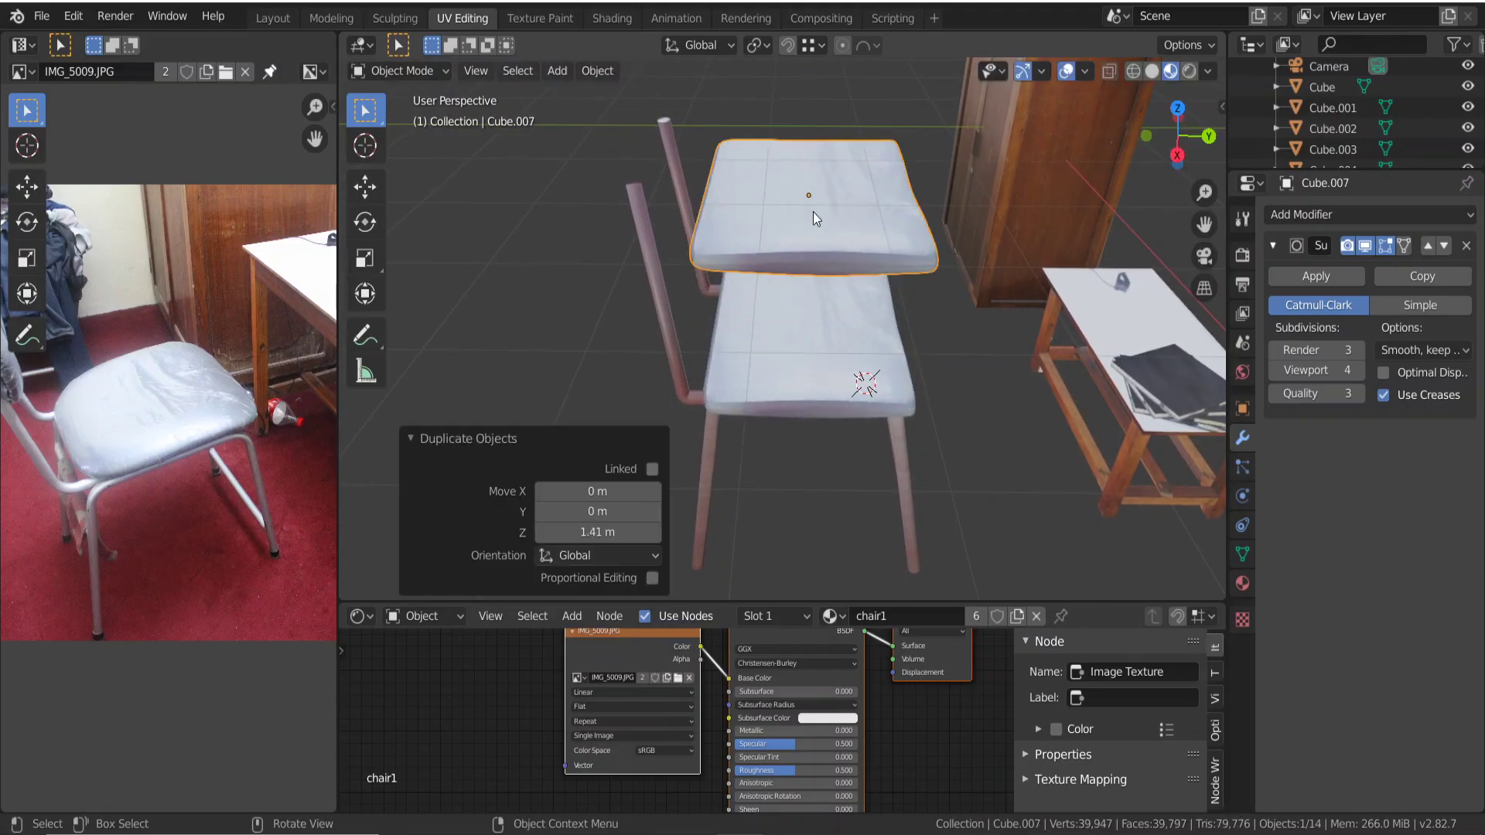
Rotate the copy to about -259° on X so it stands upright, and move it -1.17 m along Y.
key(r)
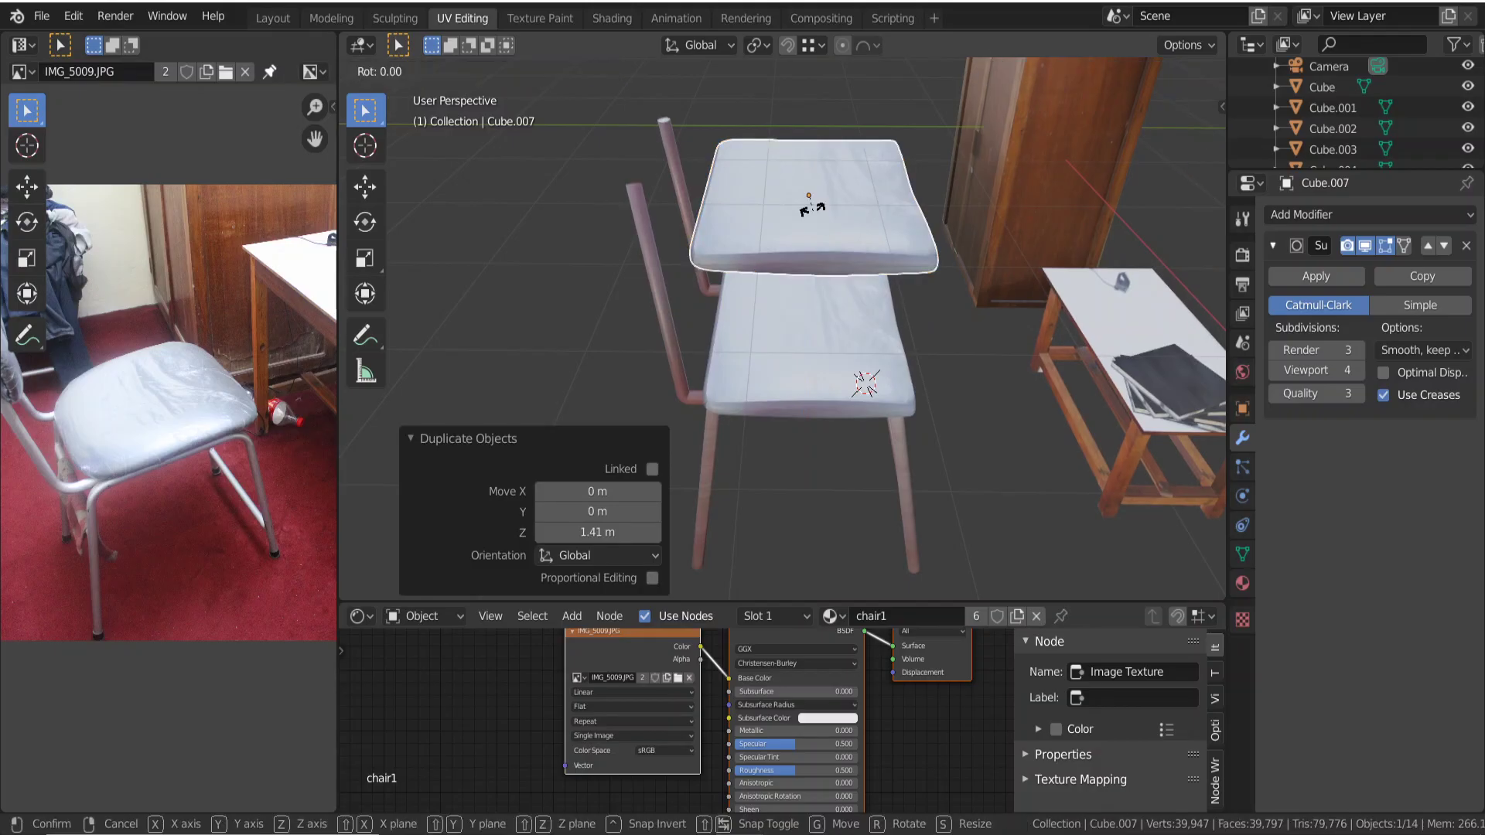
text(x)
text(90)
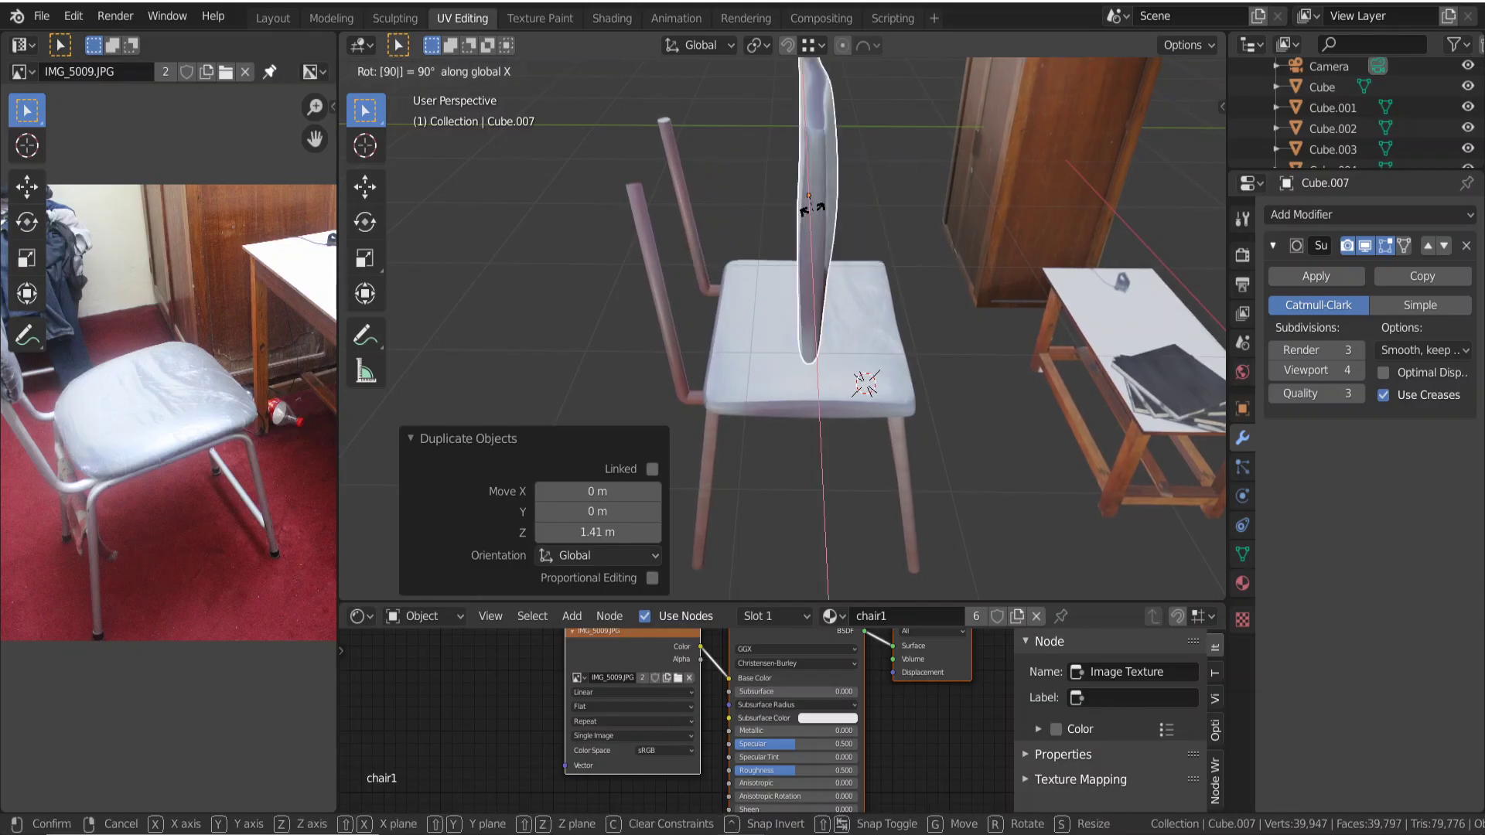
key(Escape)
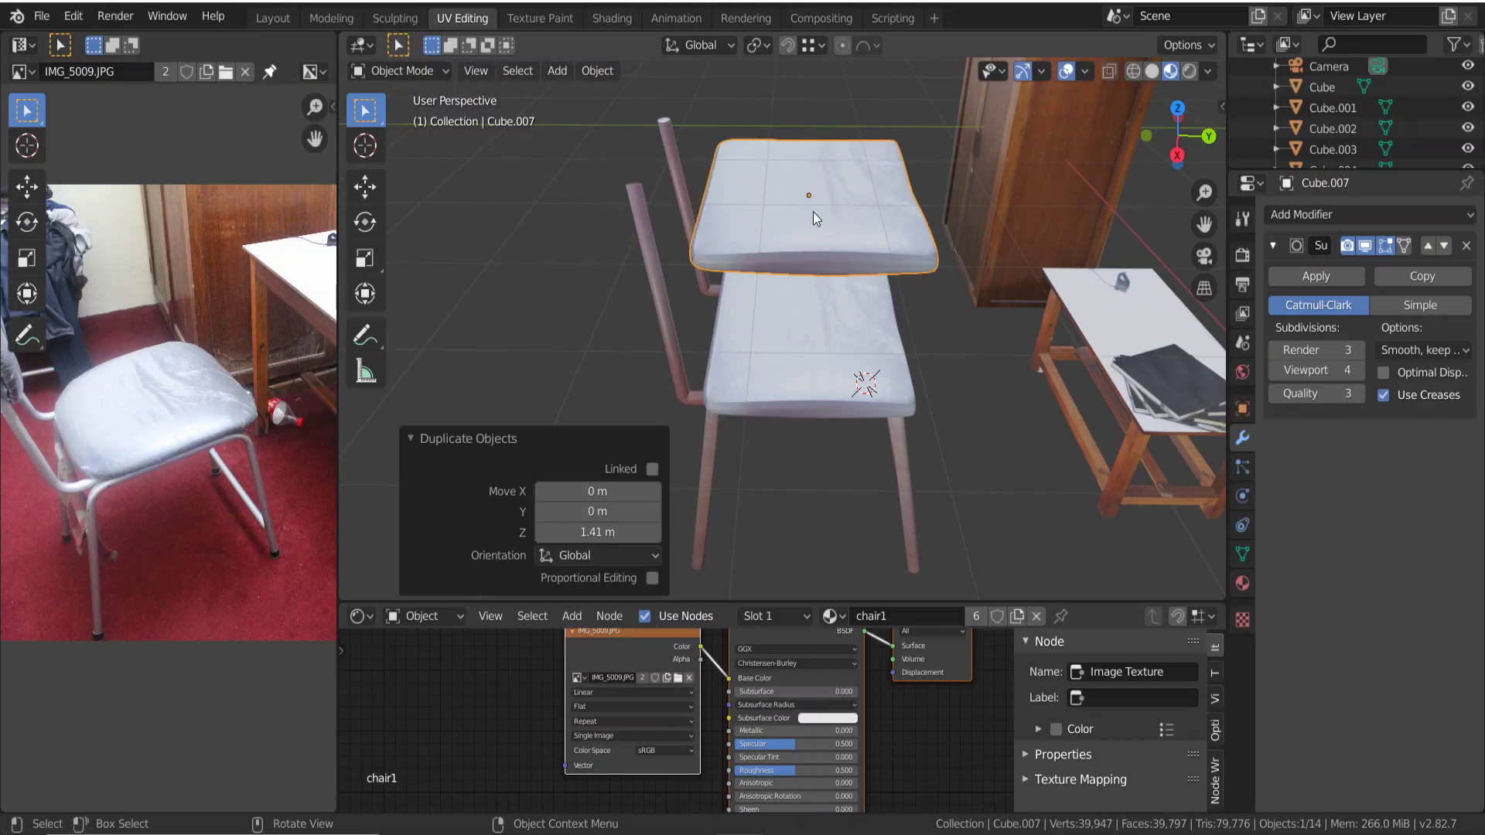
text(rx)
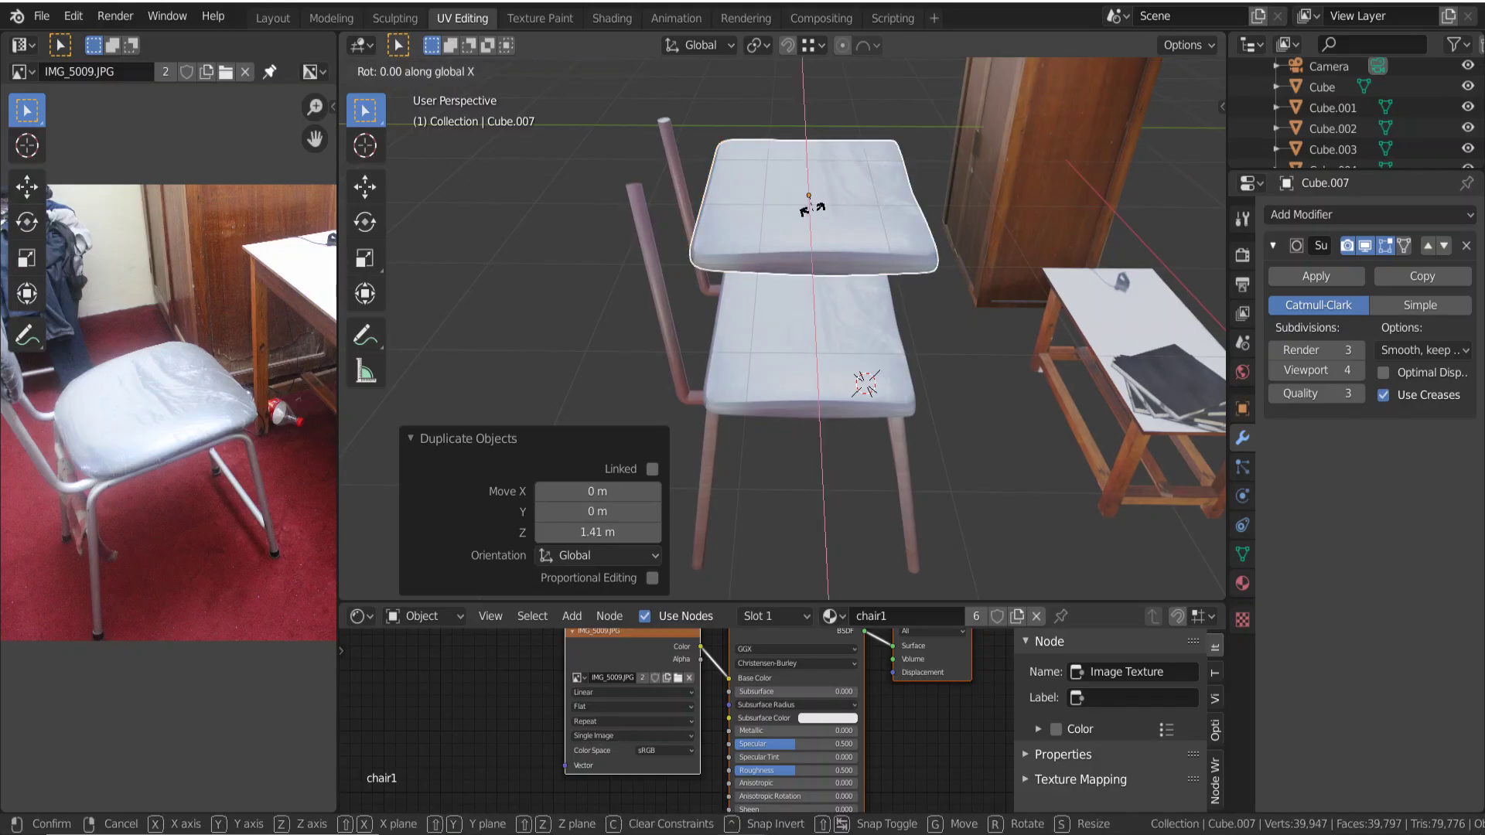
text(180)
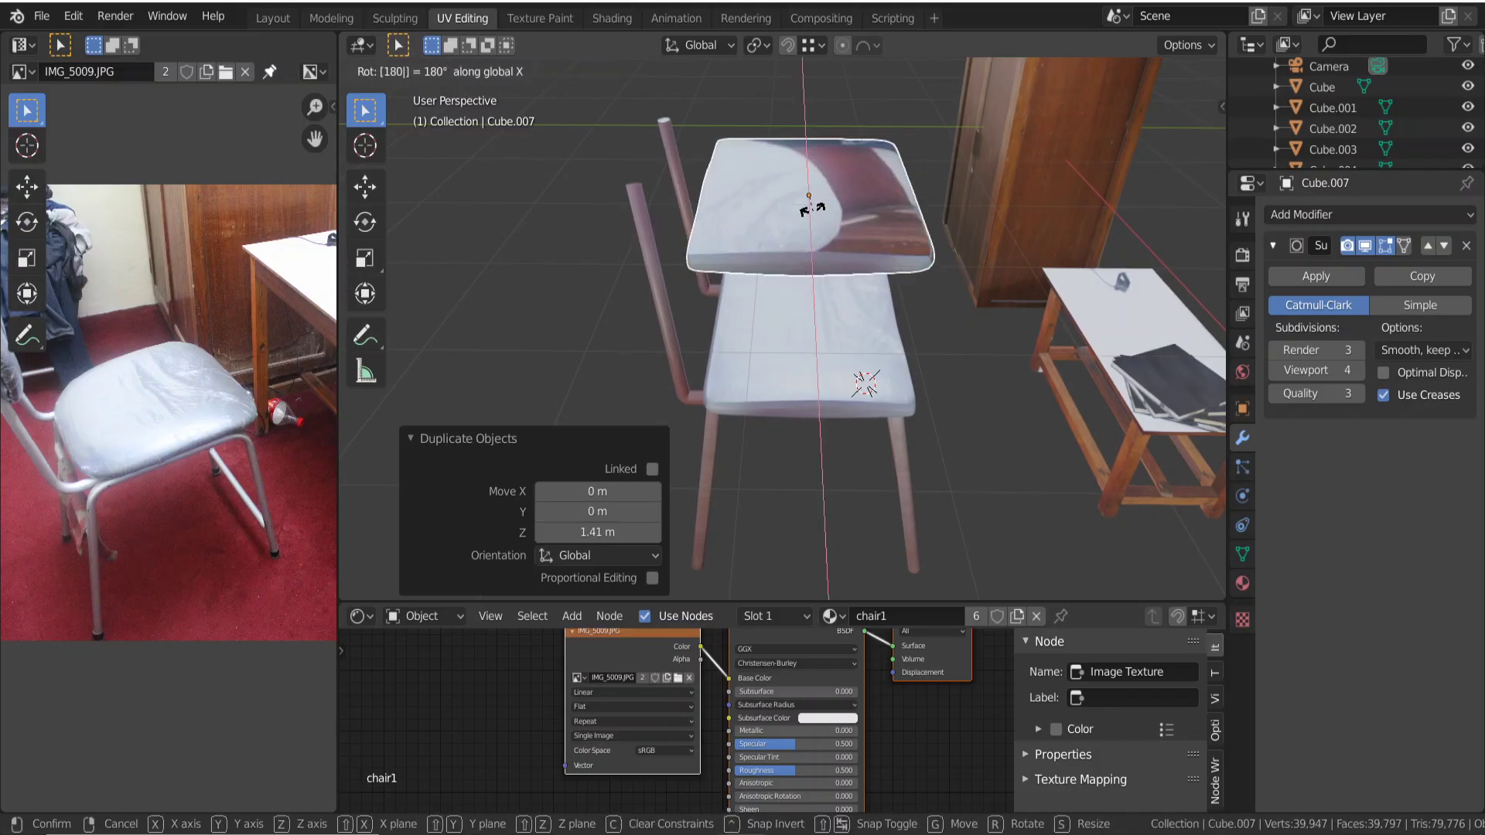
key(Return)
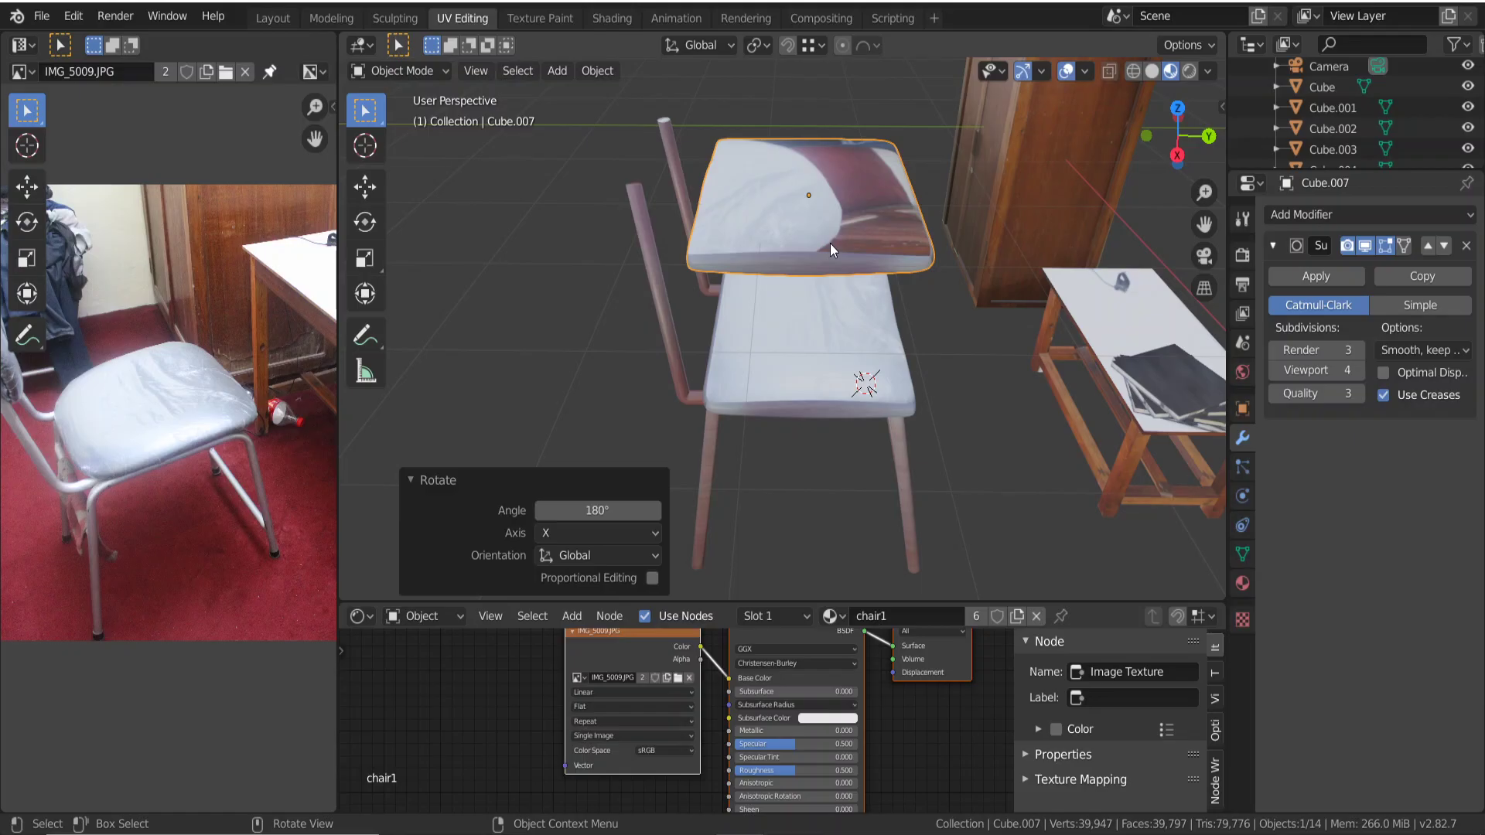
key(r)
key(x)
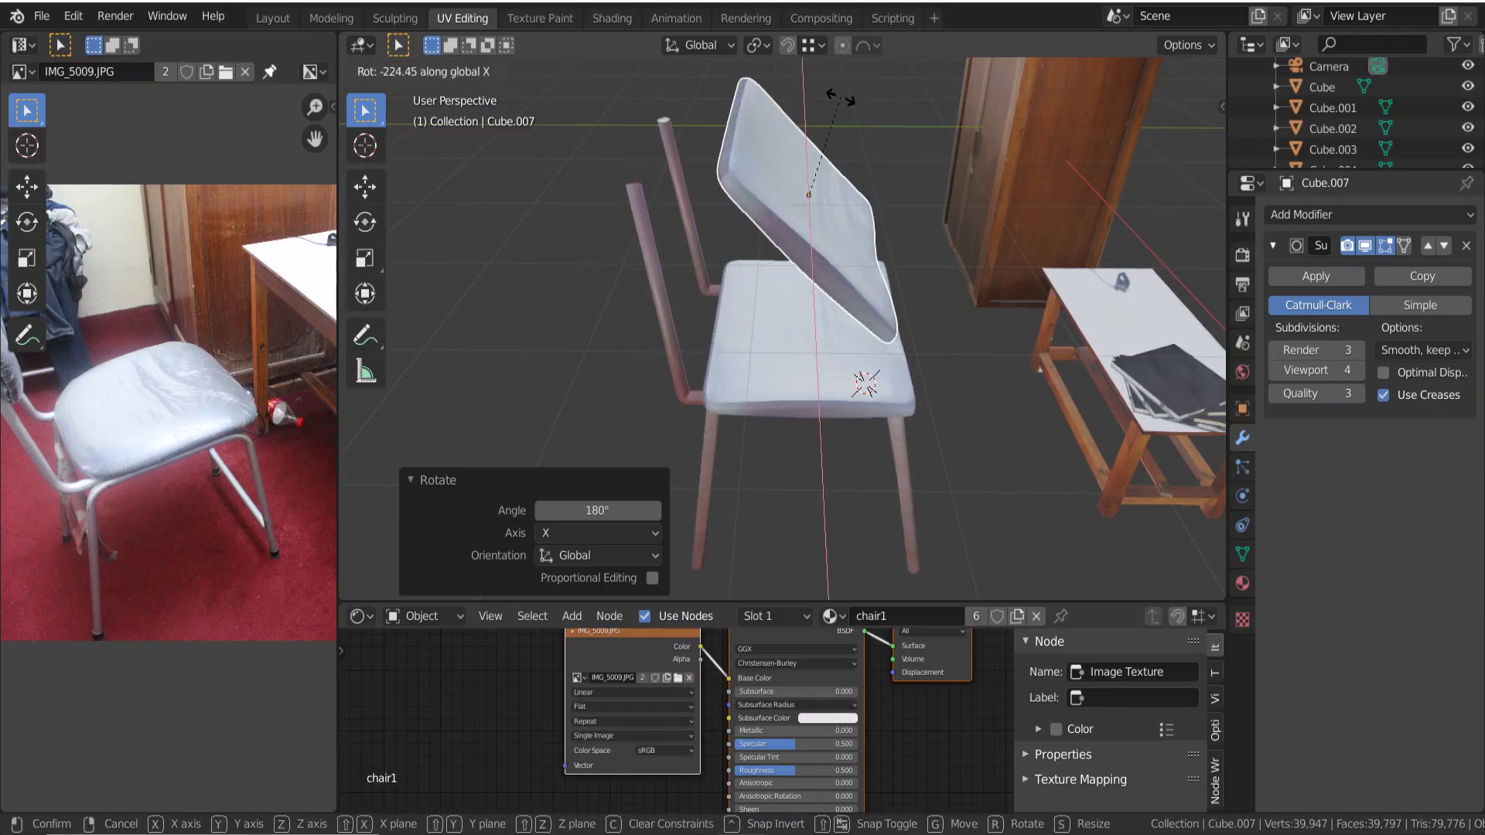
click(882, 136)
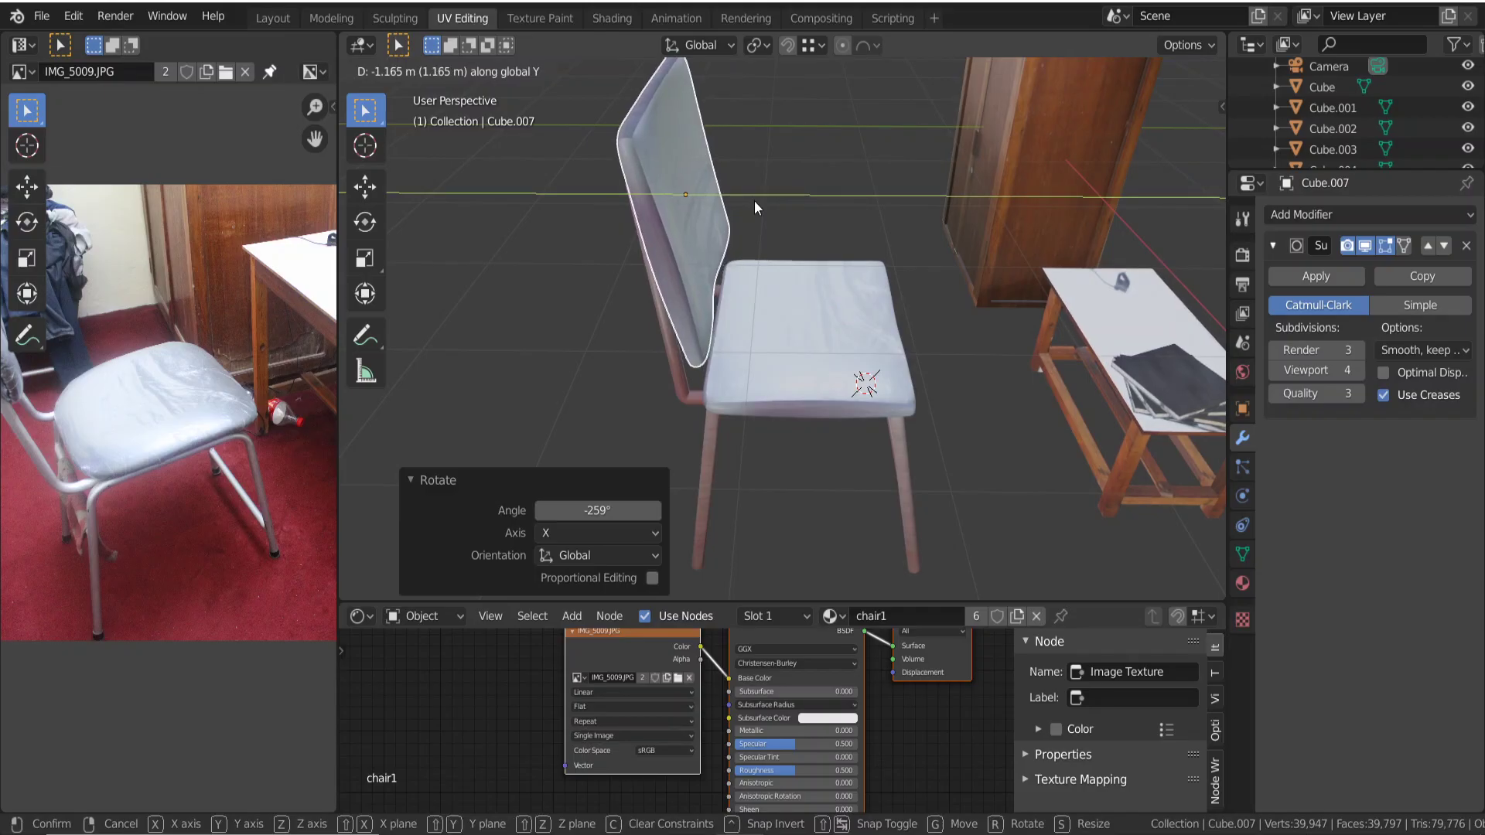
click(754, 201)
mouse_move(705, 335)
middle_down()
mouse_move(801, 285)
mouse_move(965, 259)
middle_up()
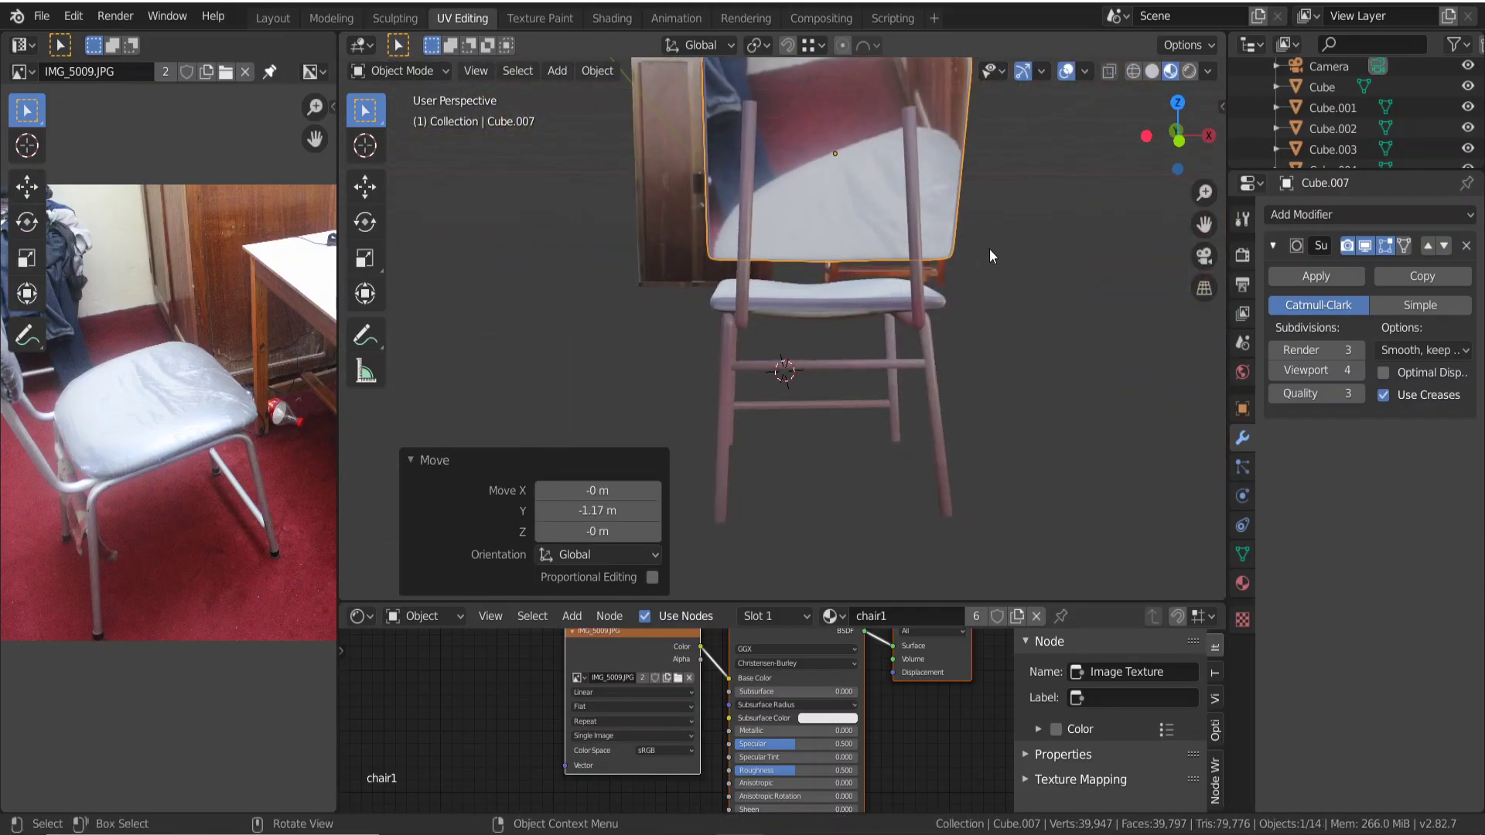
Nudge the backrest -0.0763 m along X to centre it between the back posts.
key(g)
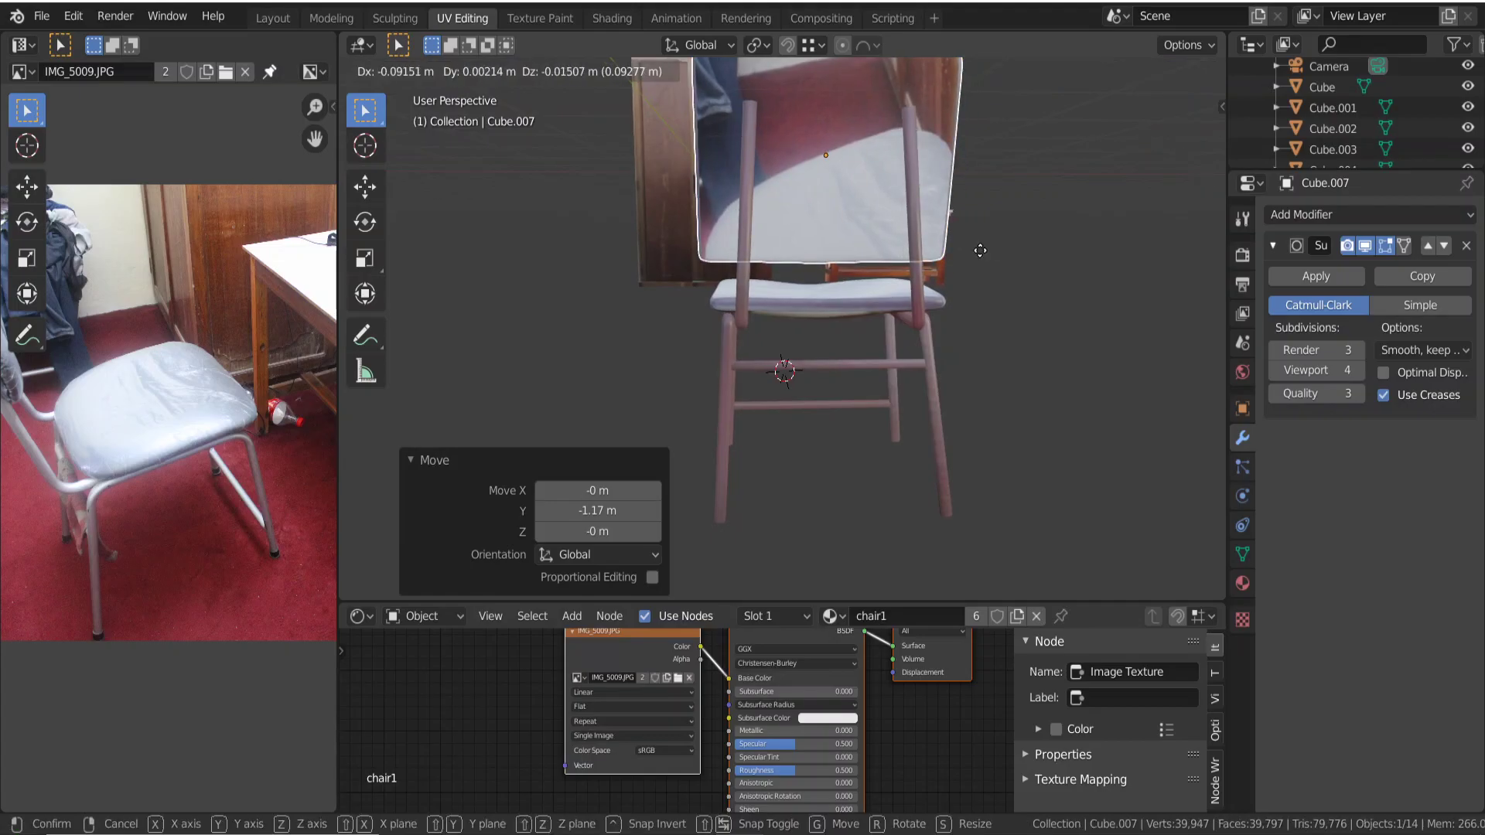
key(x)
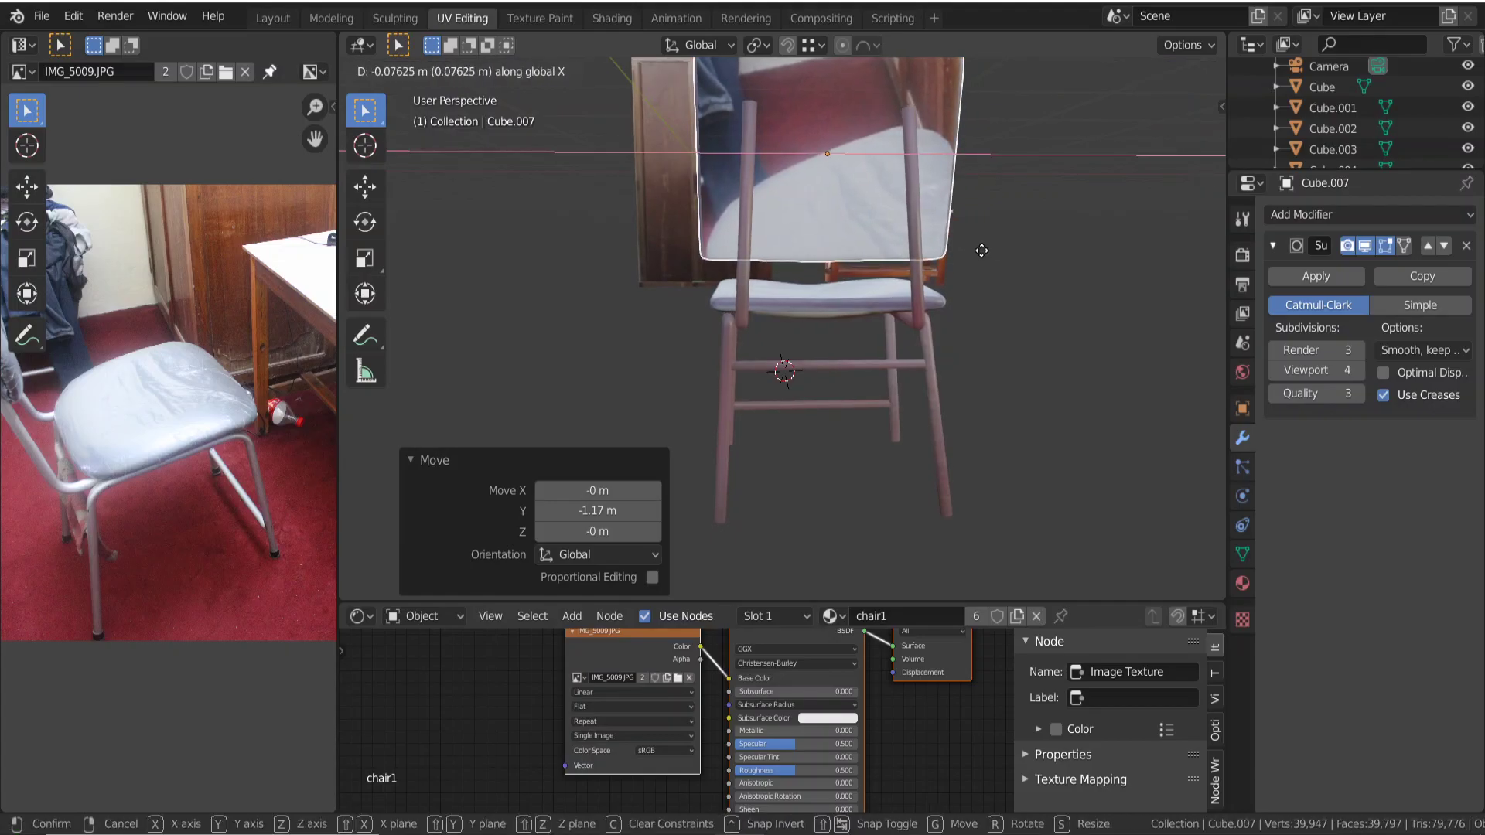
click(981, 251)
middle_drag(981, 251, 976, 254)
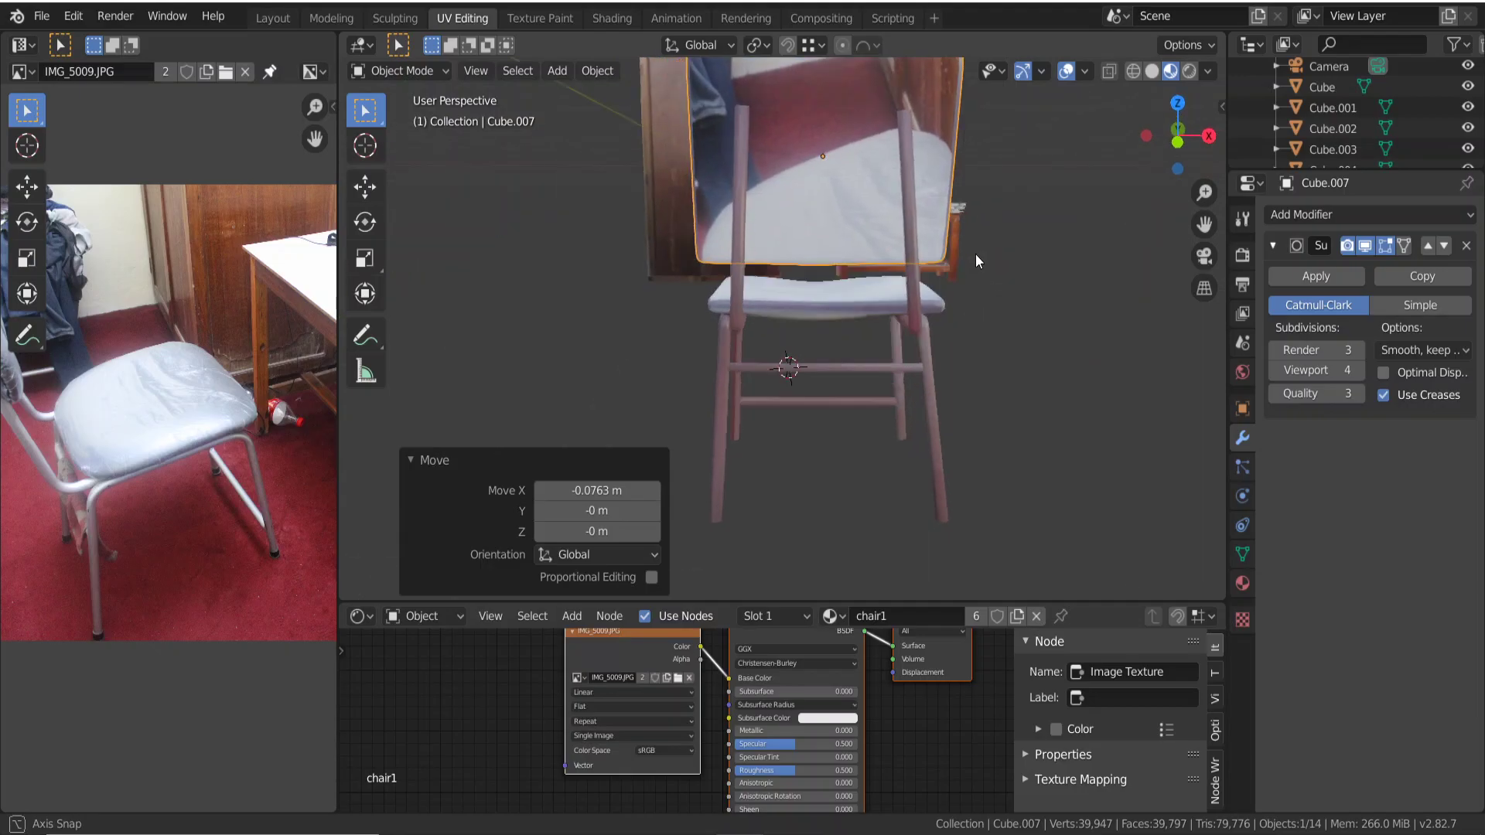
Scale the backrest to 0.604 along Z and enter Edit Mode on its mesh.
key(s)
key(z)
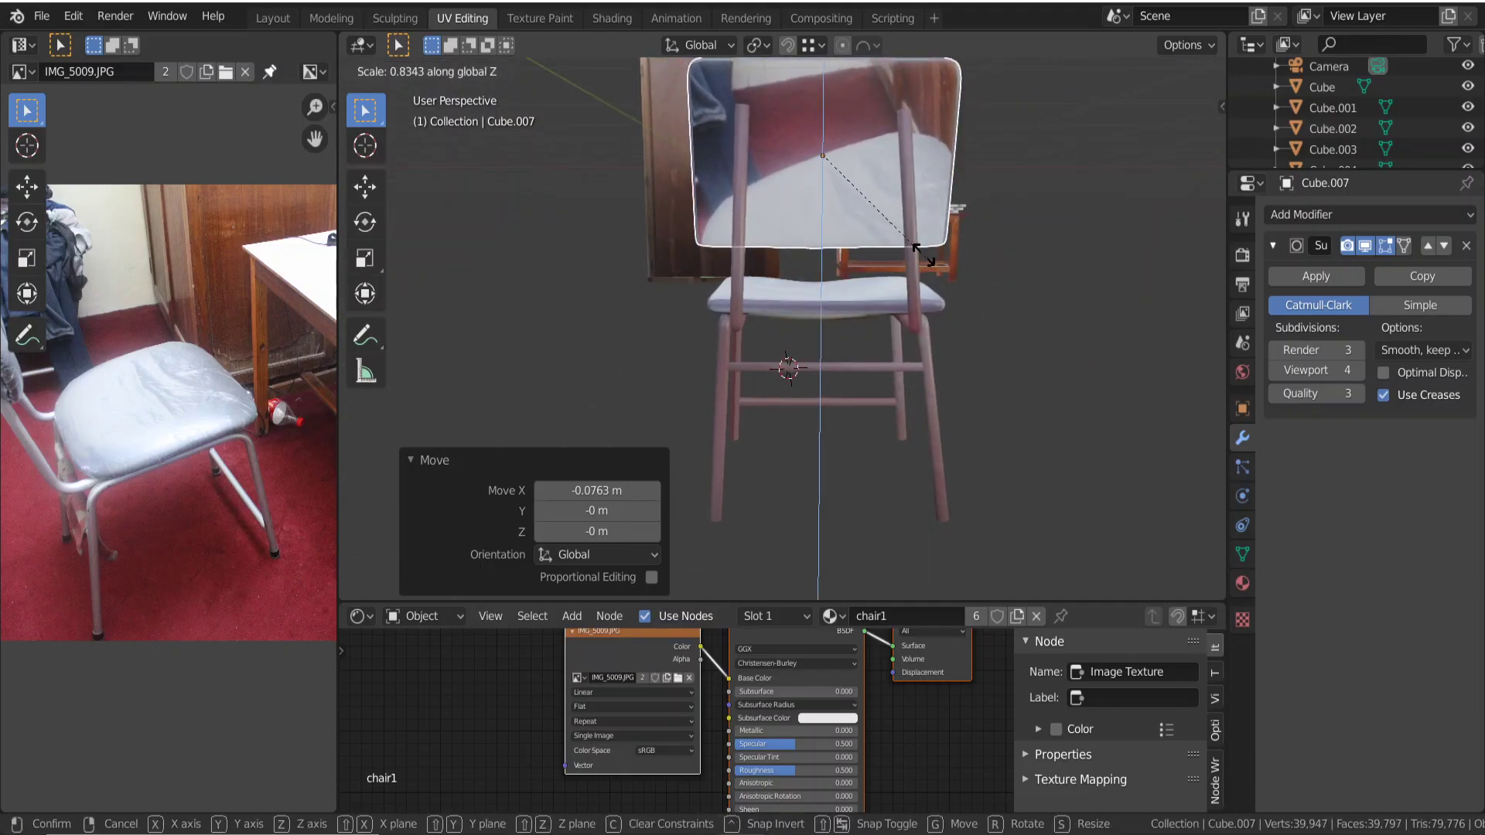
click(909, 212)
mouse_move(918, 222)
middle_down()
mouse_move(954, 272)
mouse_move(820, 308)
mouse_move(834, 292)
mouse_move(811, 272)
mouse_move(841, 356)
middle_up()
key(Tab)
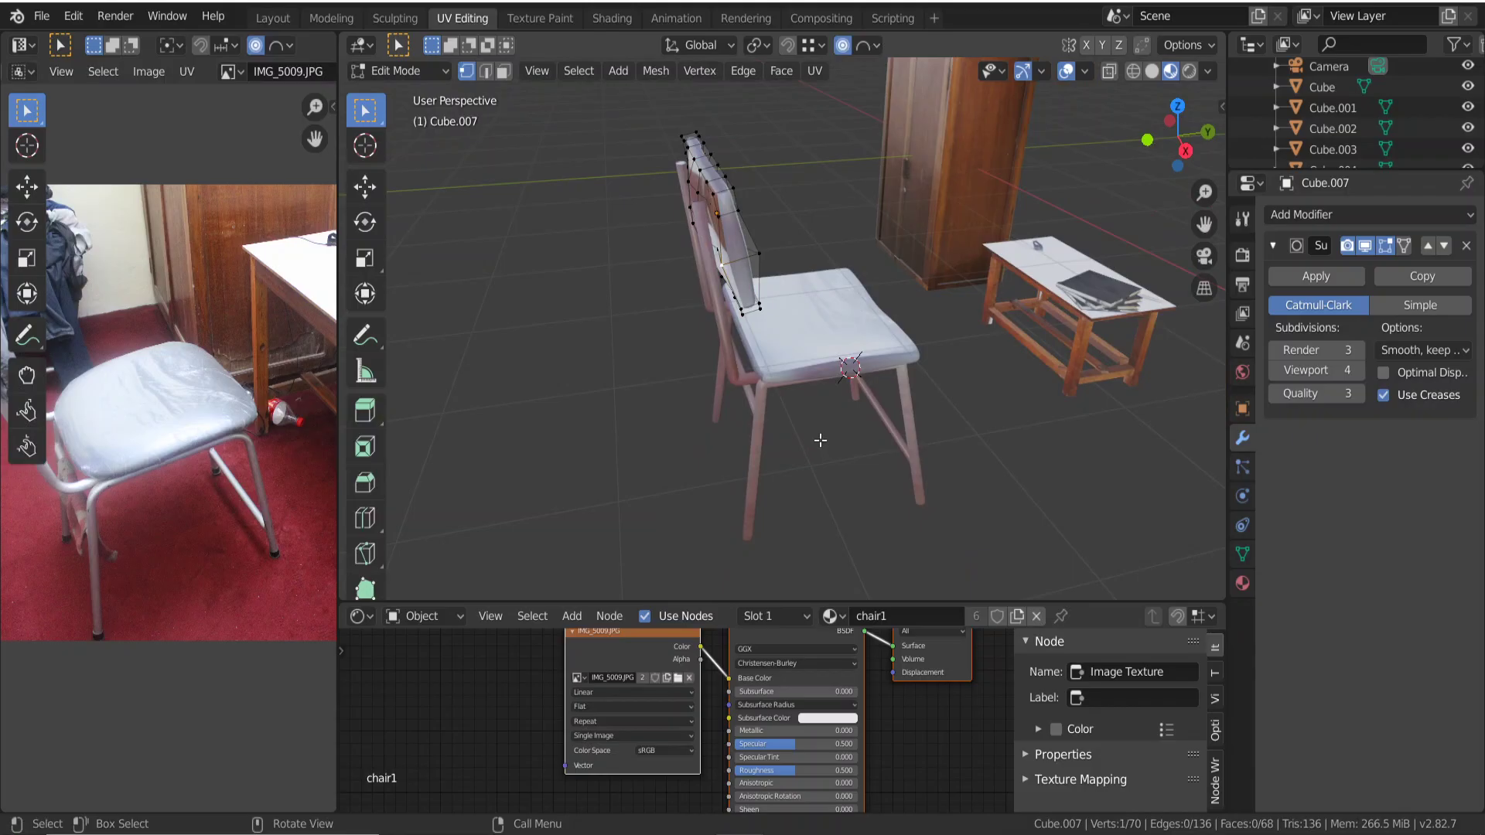
key(Tab)
middle_drag(818, 439, 843, 460)
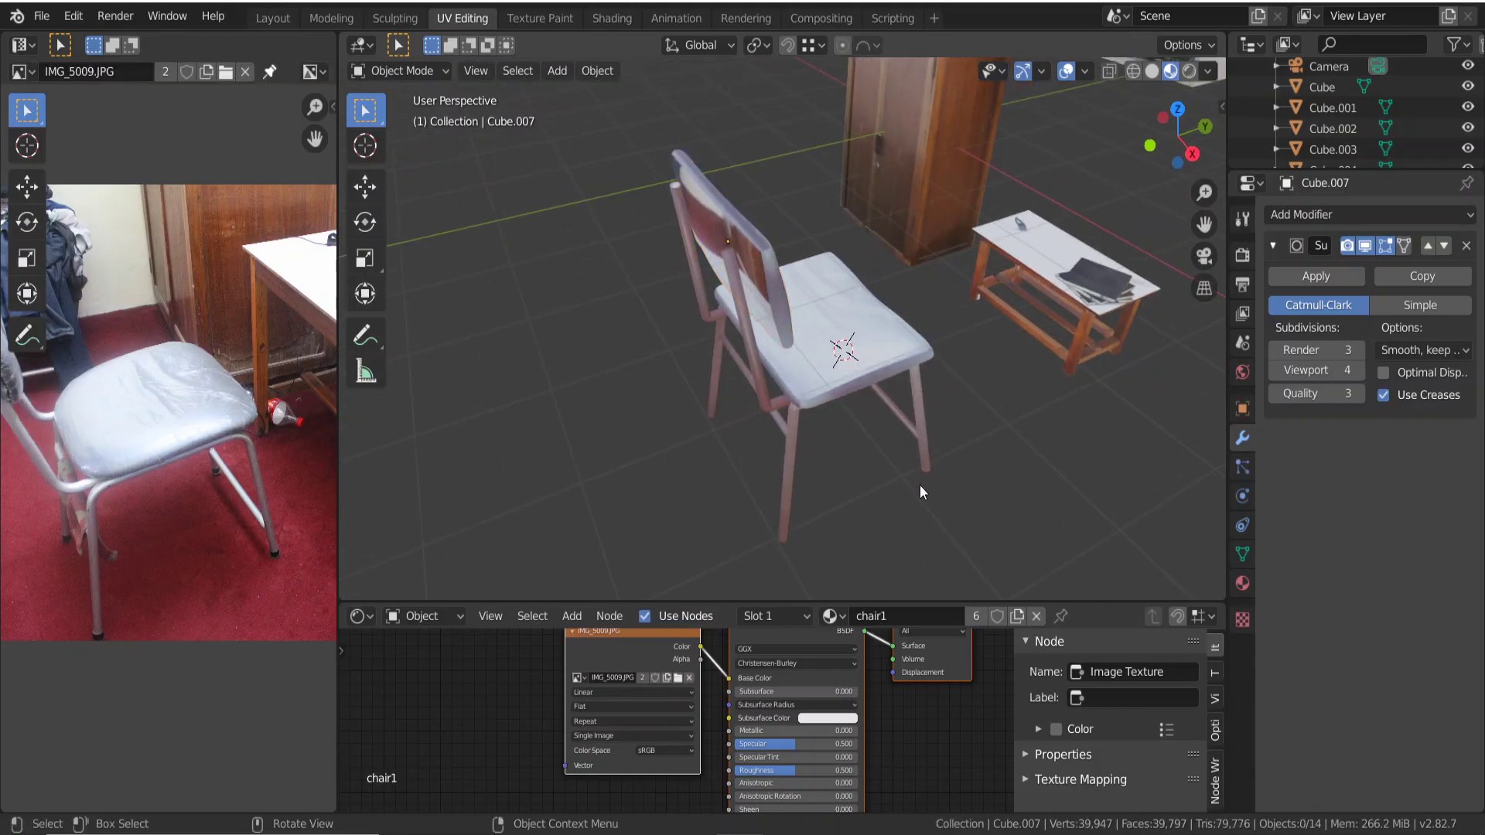
mouse_move(920, 486)
middle_down()
mouse_move(774, 461)
mouse_move(826, 458)
mouse_move(903, 373)
mouse_move(1036, 438)
mouse_move(946, 358)
middle_up()
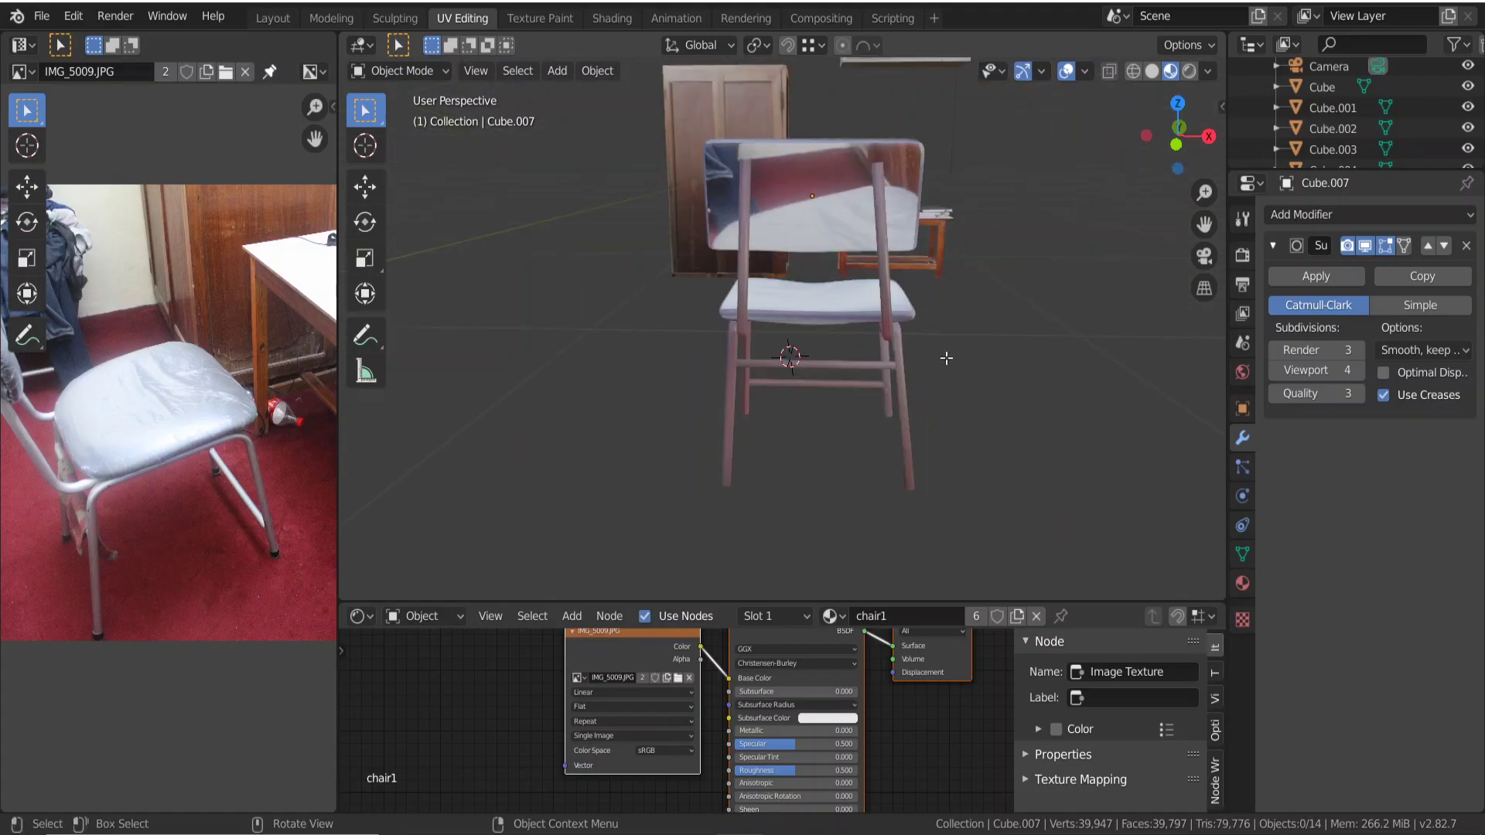
key(Tab)
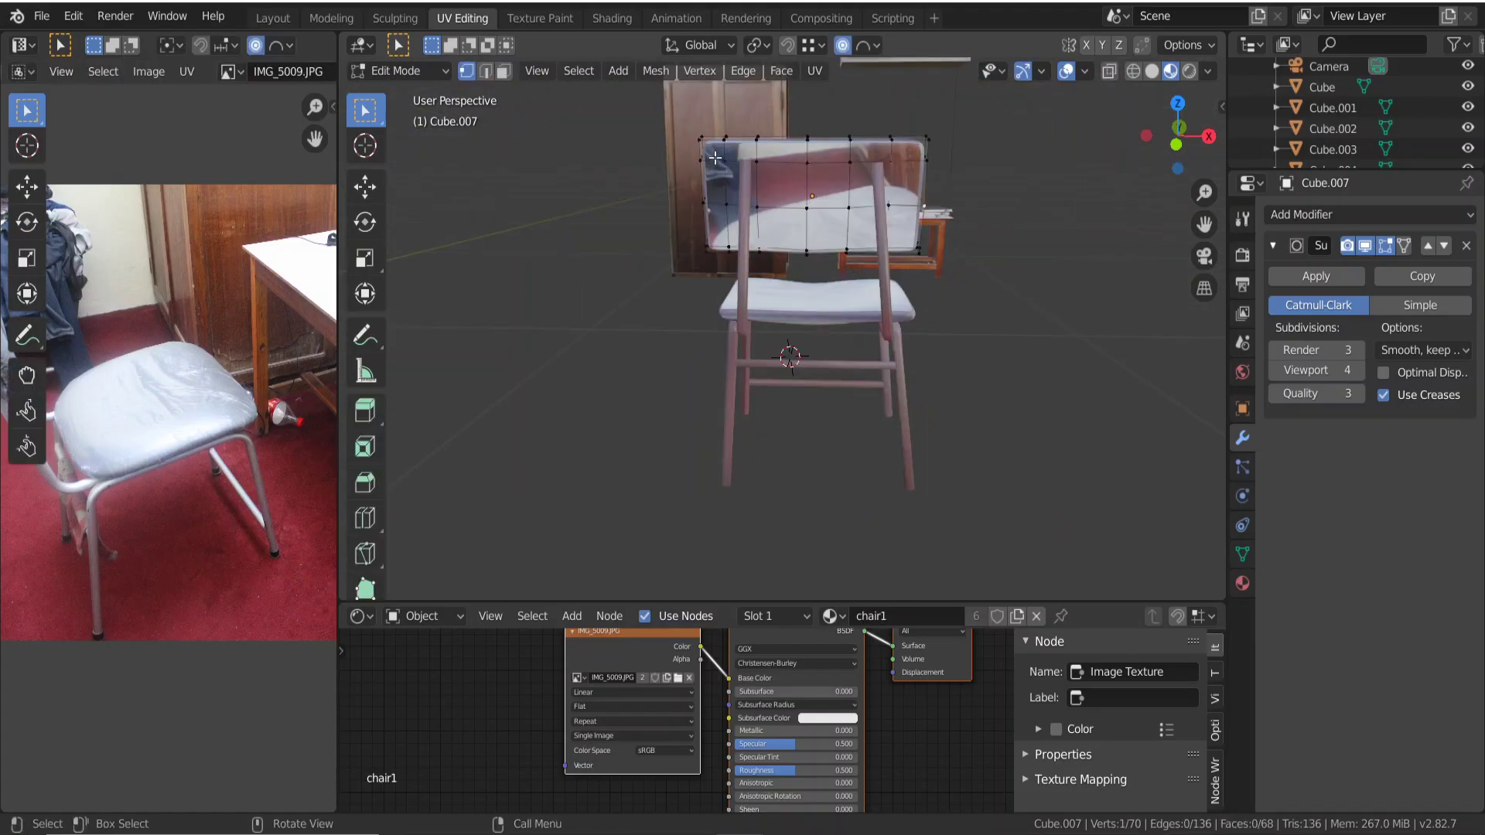
Circle-select the upper faces of the backrest in face select mode.
key(c)
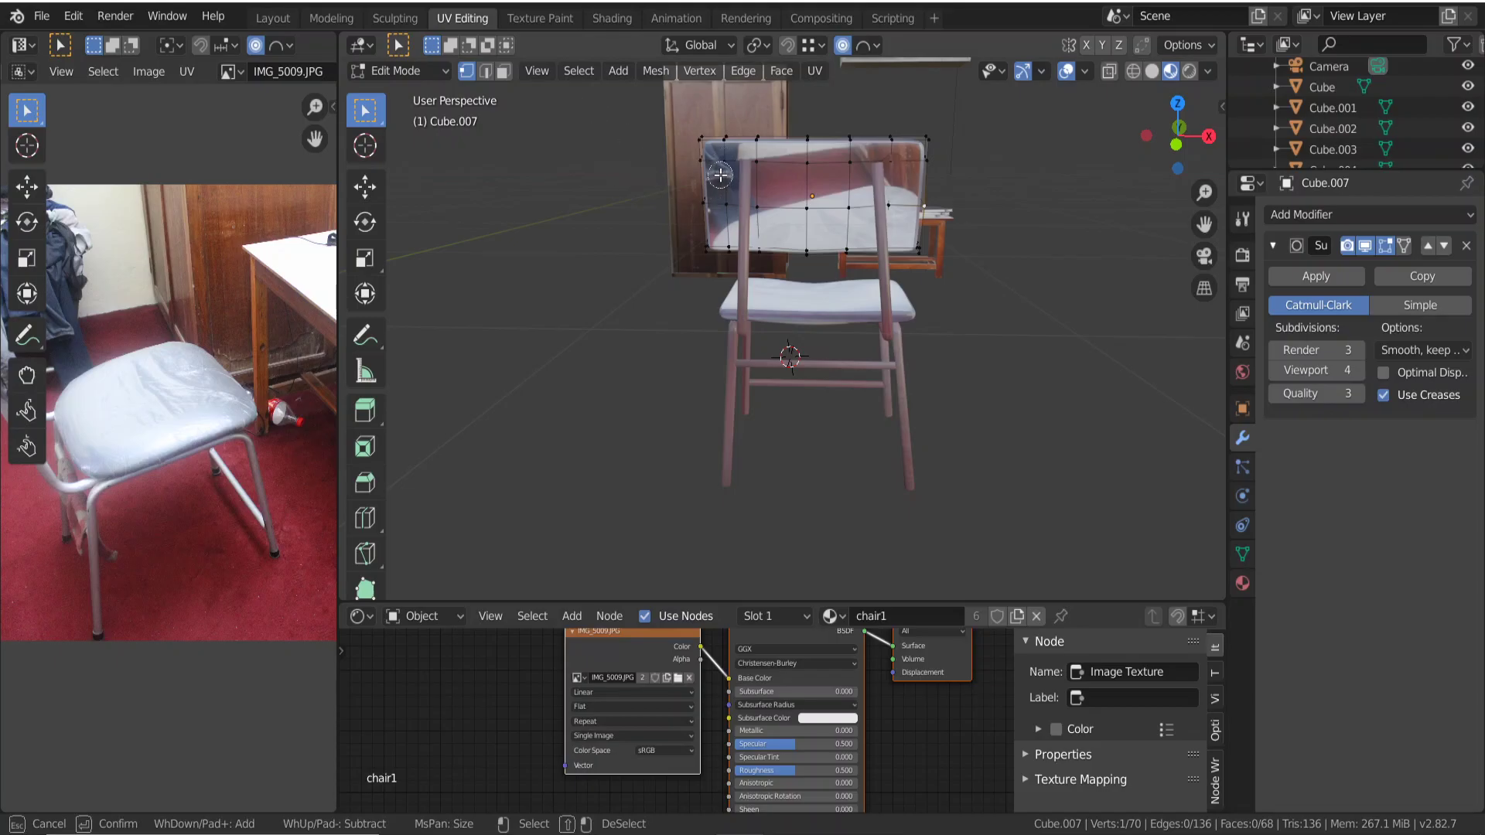
key(Escape)
key(3)
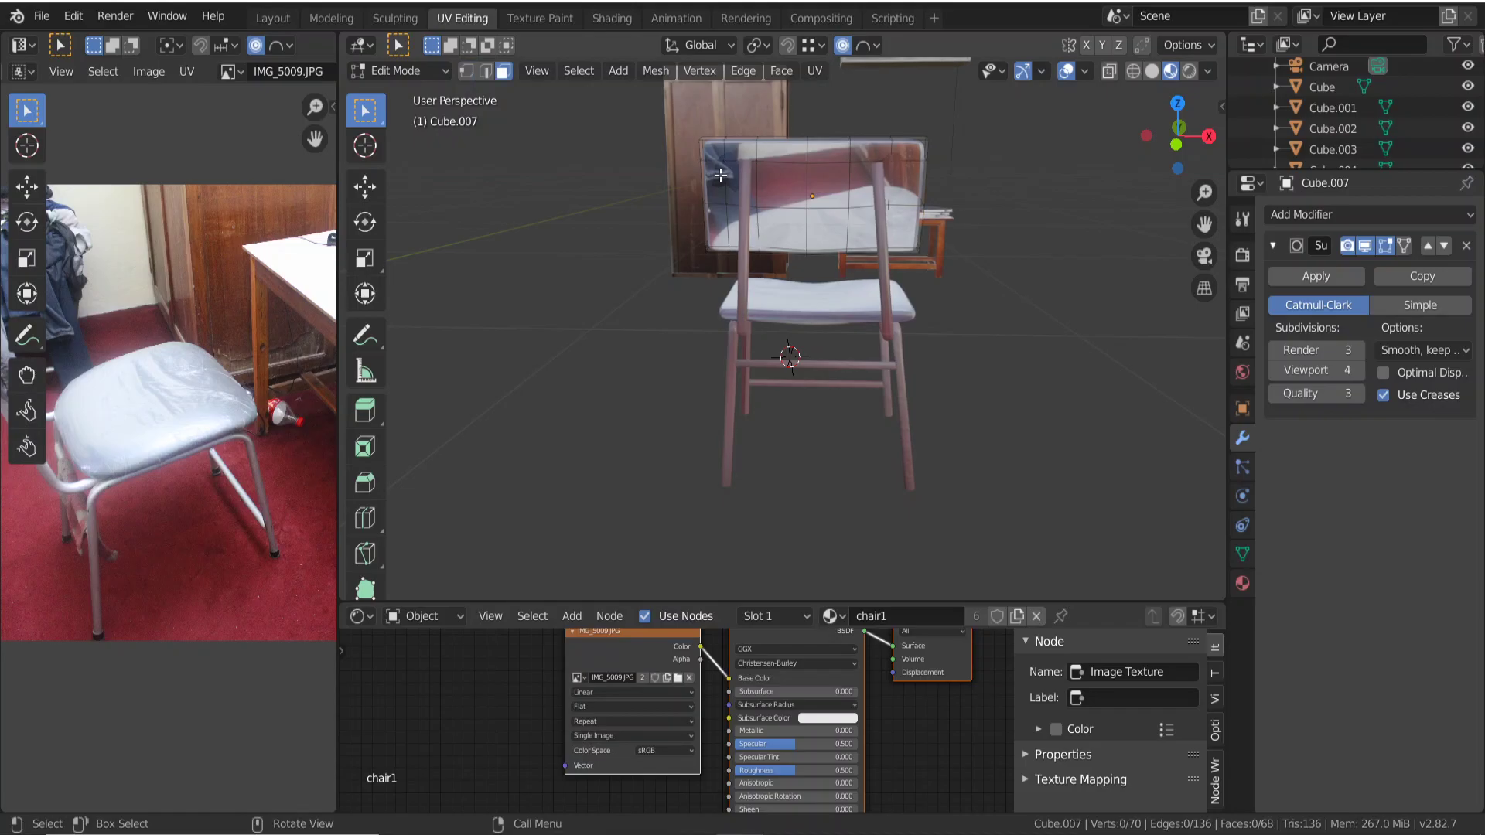
key(c)
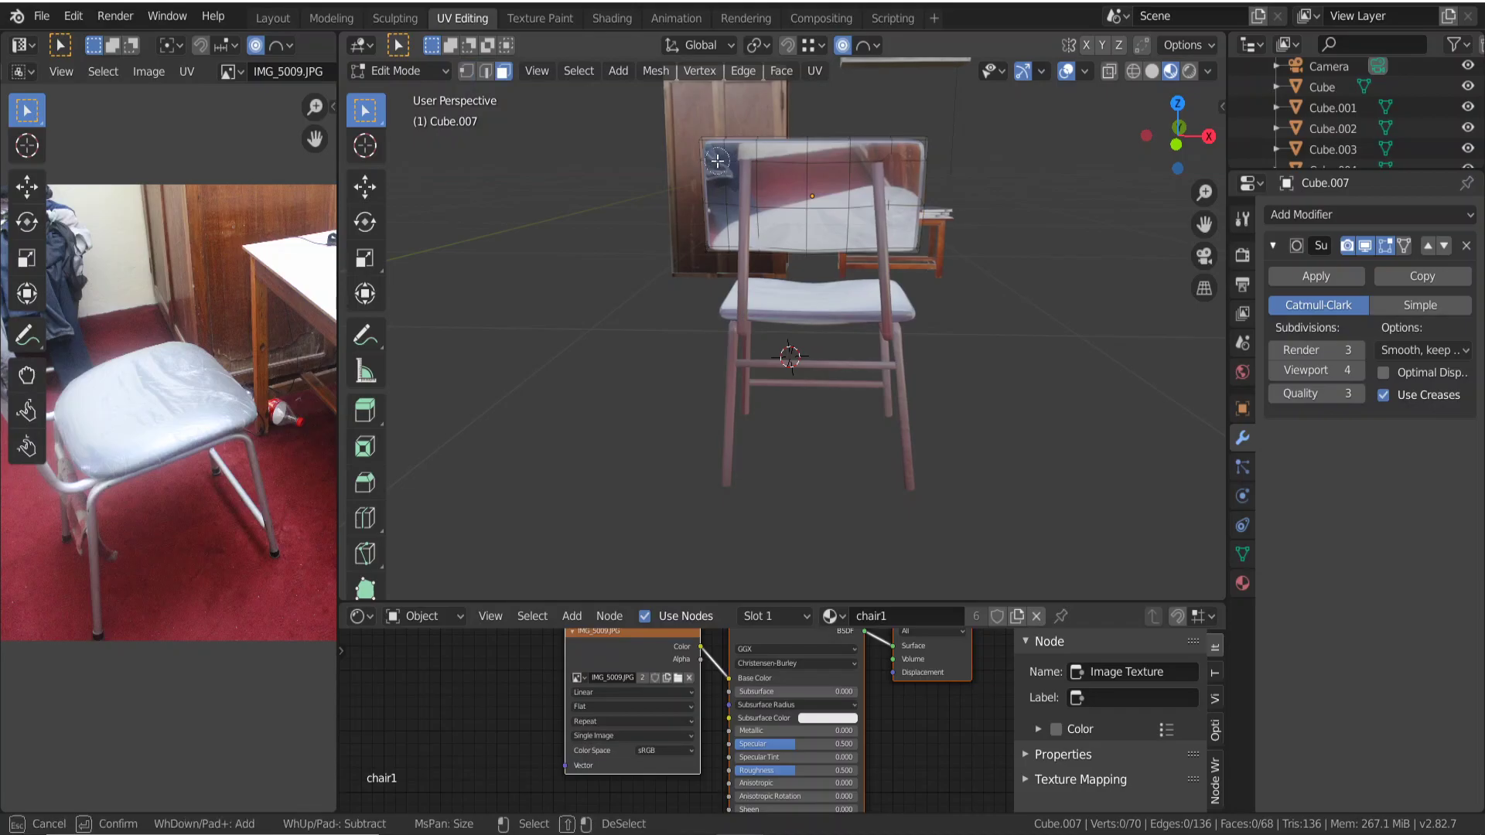
mouse_move(717, 160)
mouse_down()
mouse_move(913, 174)
mouse_move(894, 204)
mouse_move(735, 226)
mouse_up()
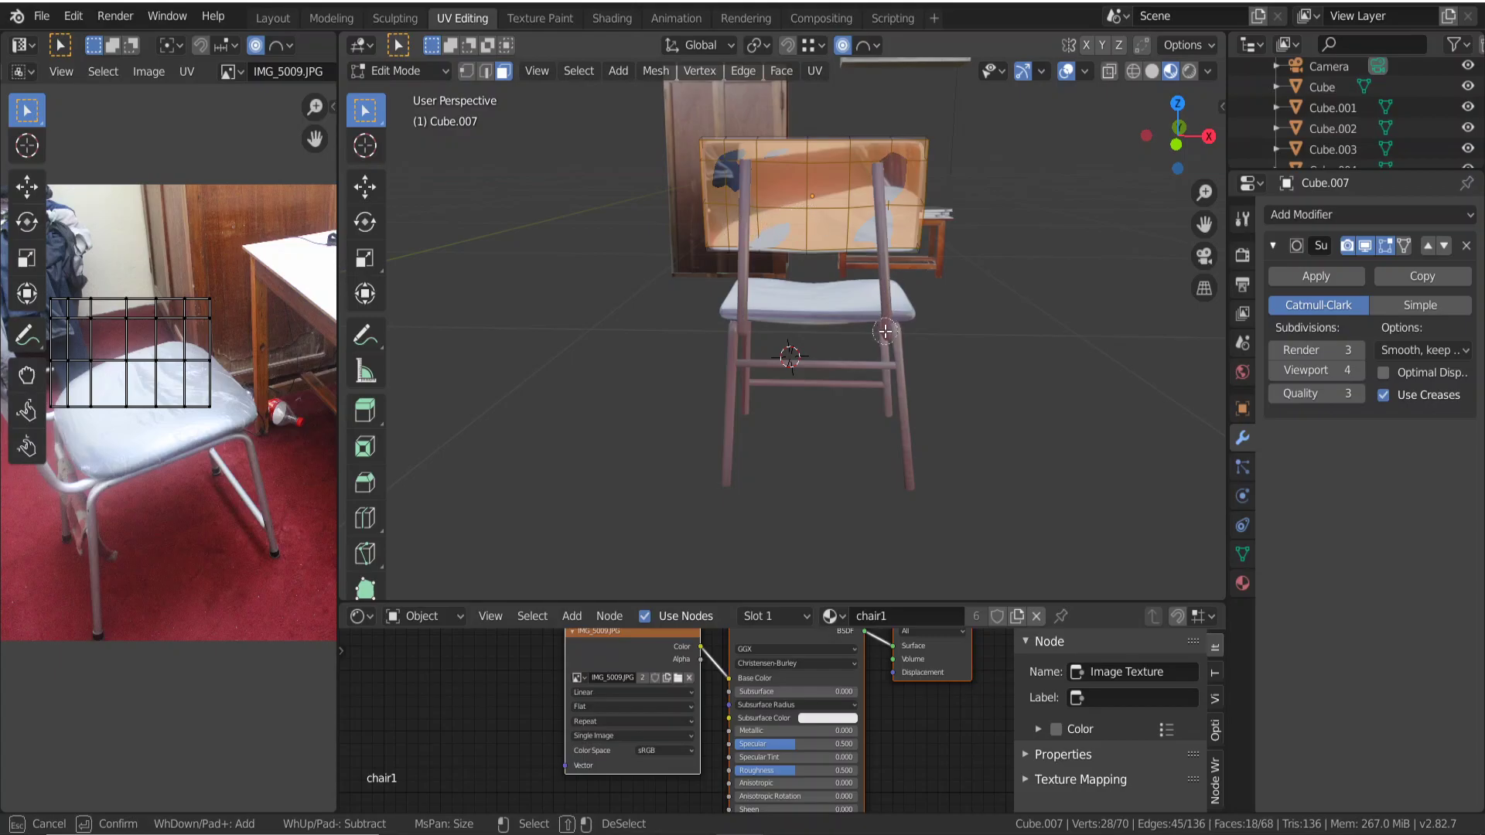
Project the faces' UVs from view and fit them onto the photo's cushion.
key(Escape)
key(u)
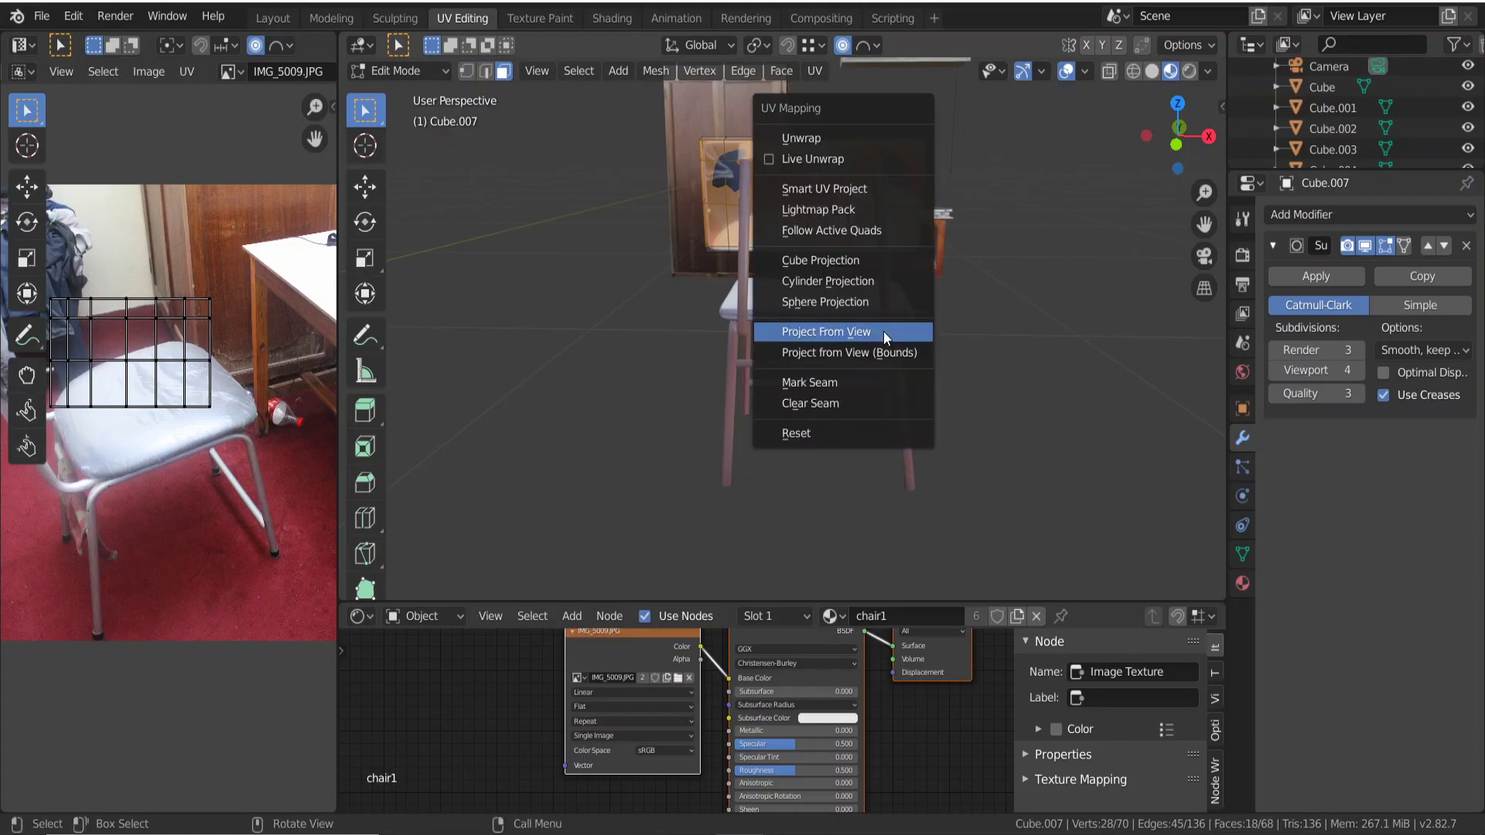
click(883, 331)
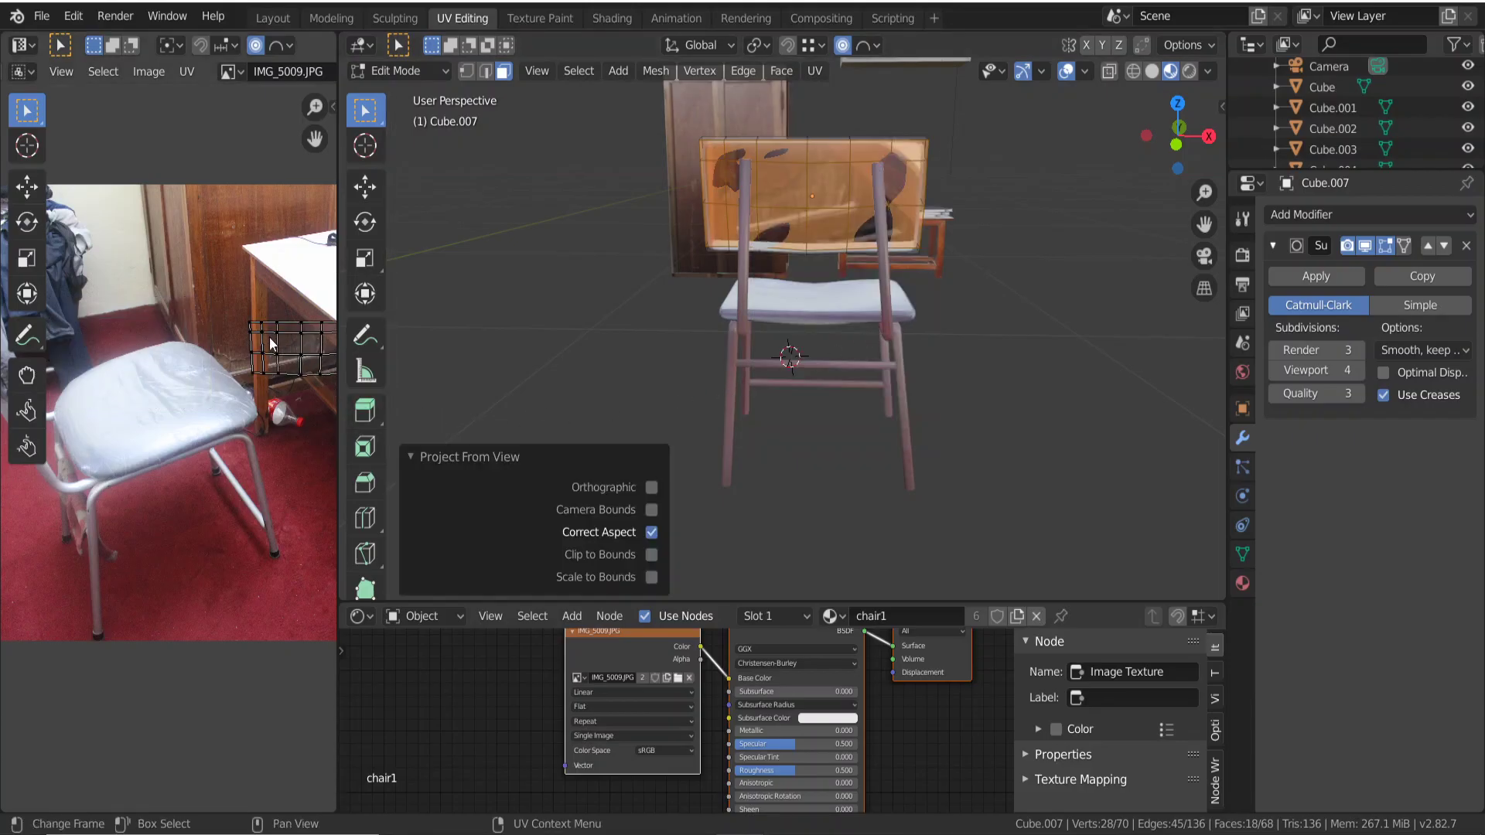
key(a)
key(g)
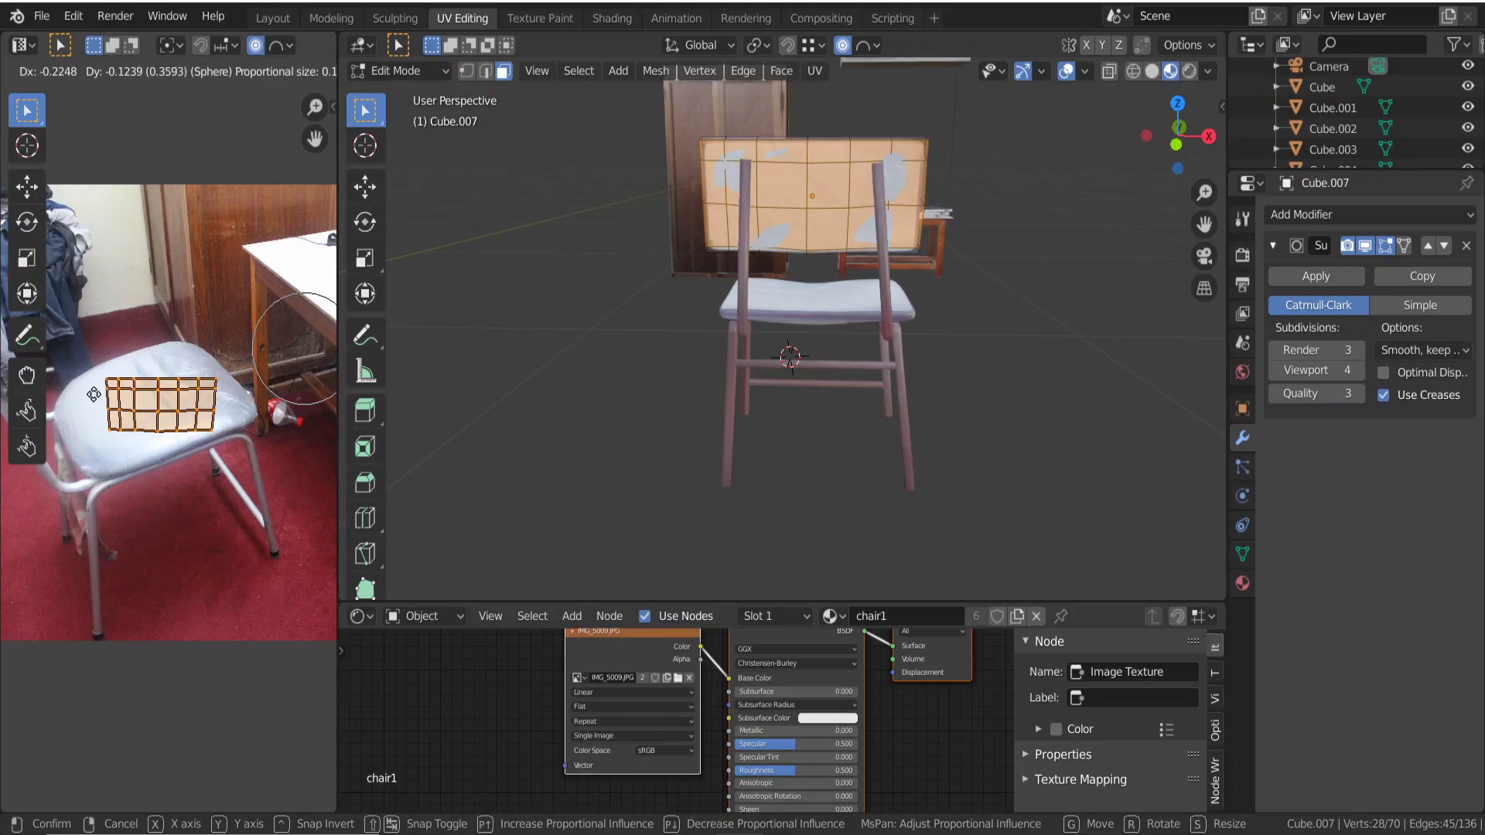
click(94, 399)
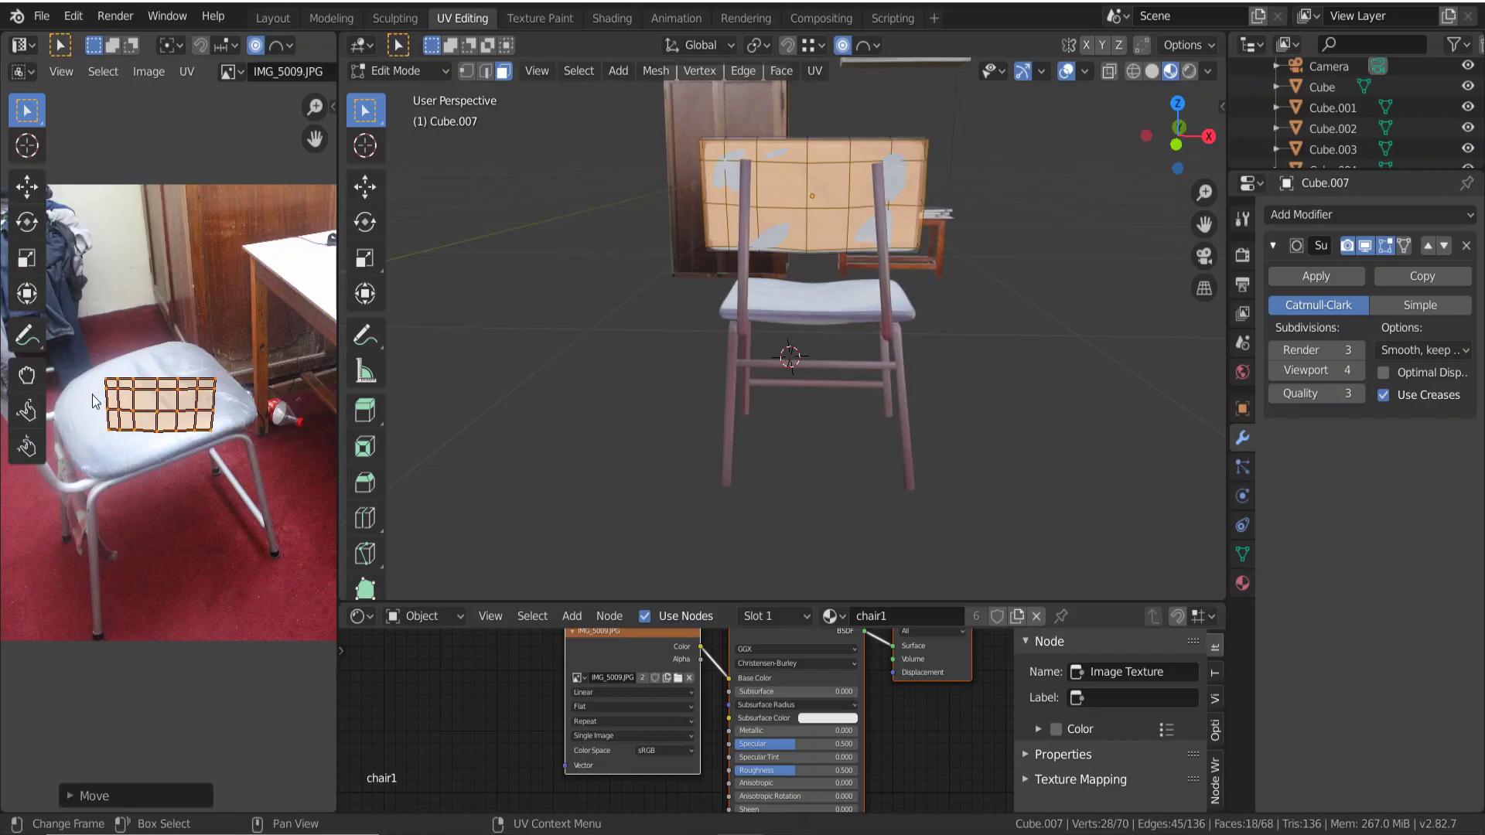
key(r)
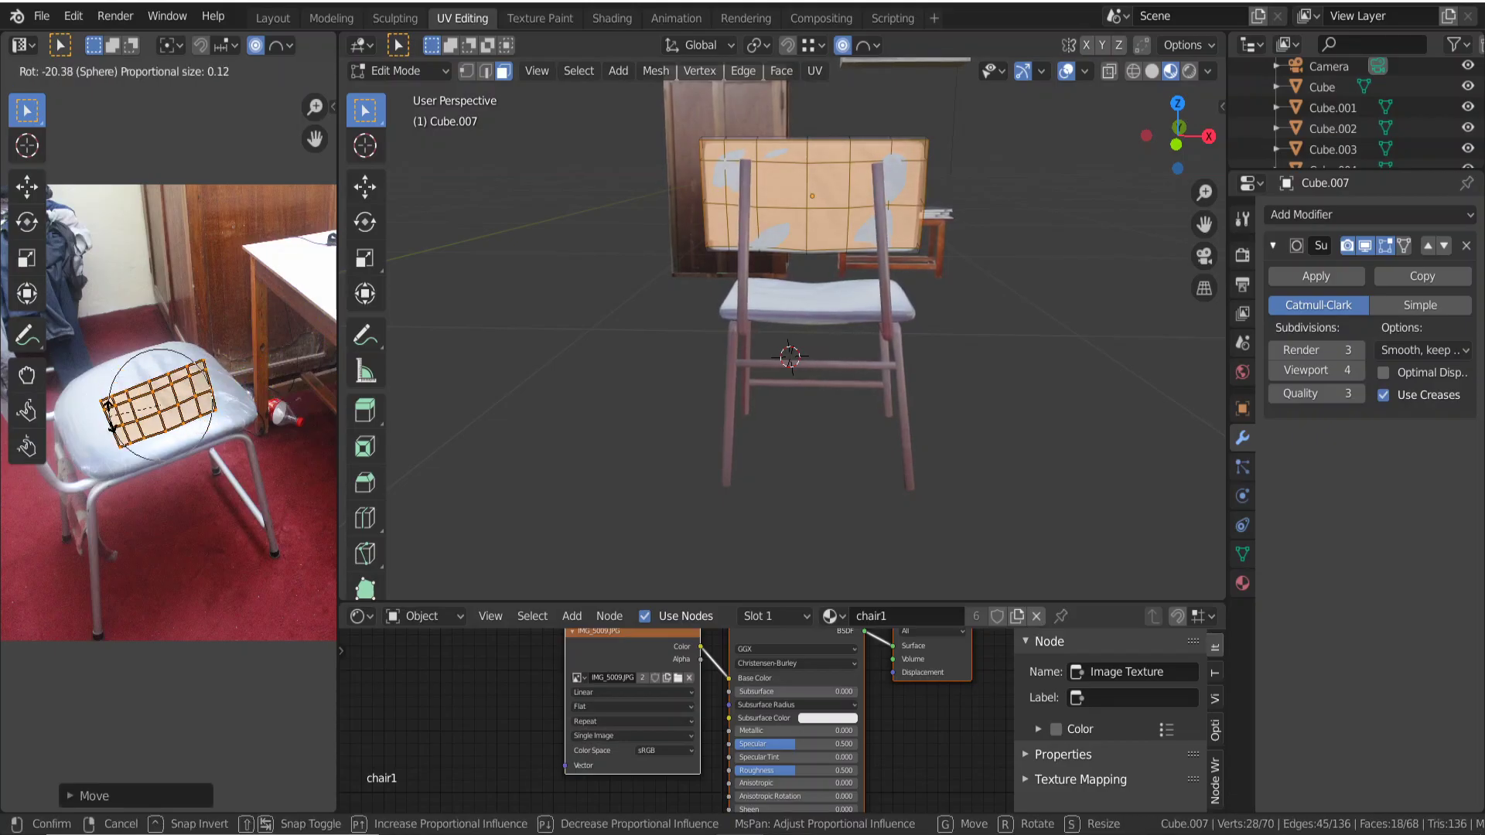
click(110, 417)
key(Tab)
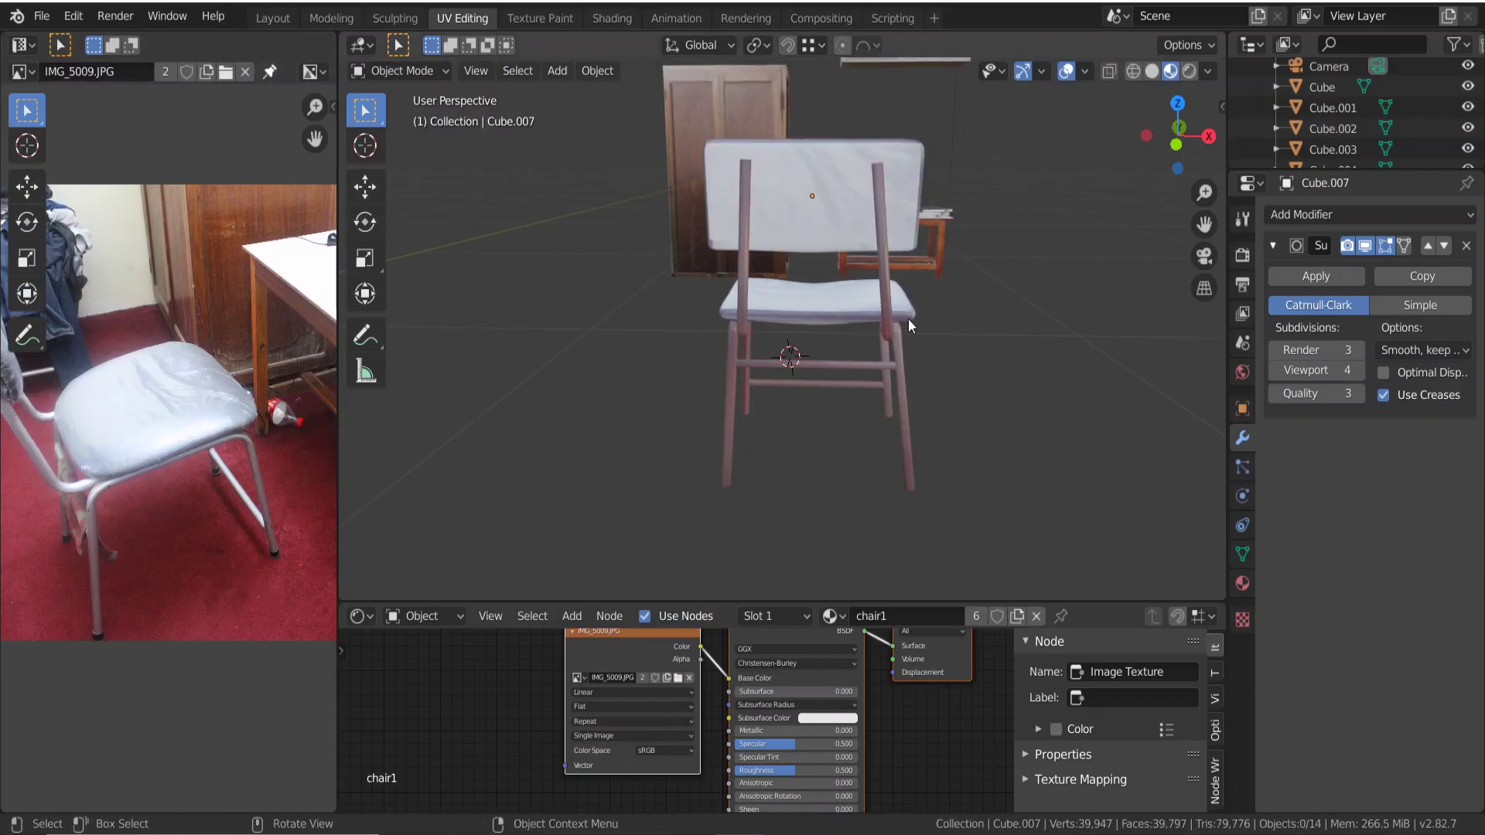
Save myroom.blend, then join the backrest, rails, seat and legs into Cylinder.001.
key(ctrl+s)
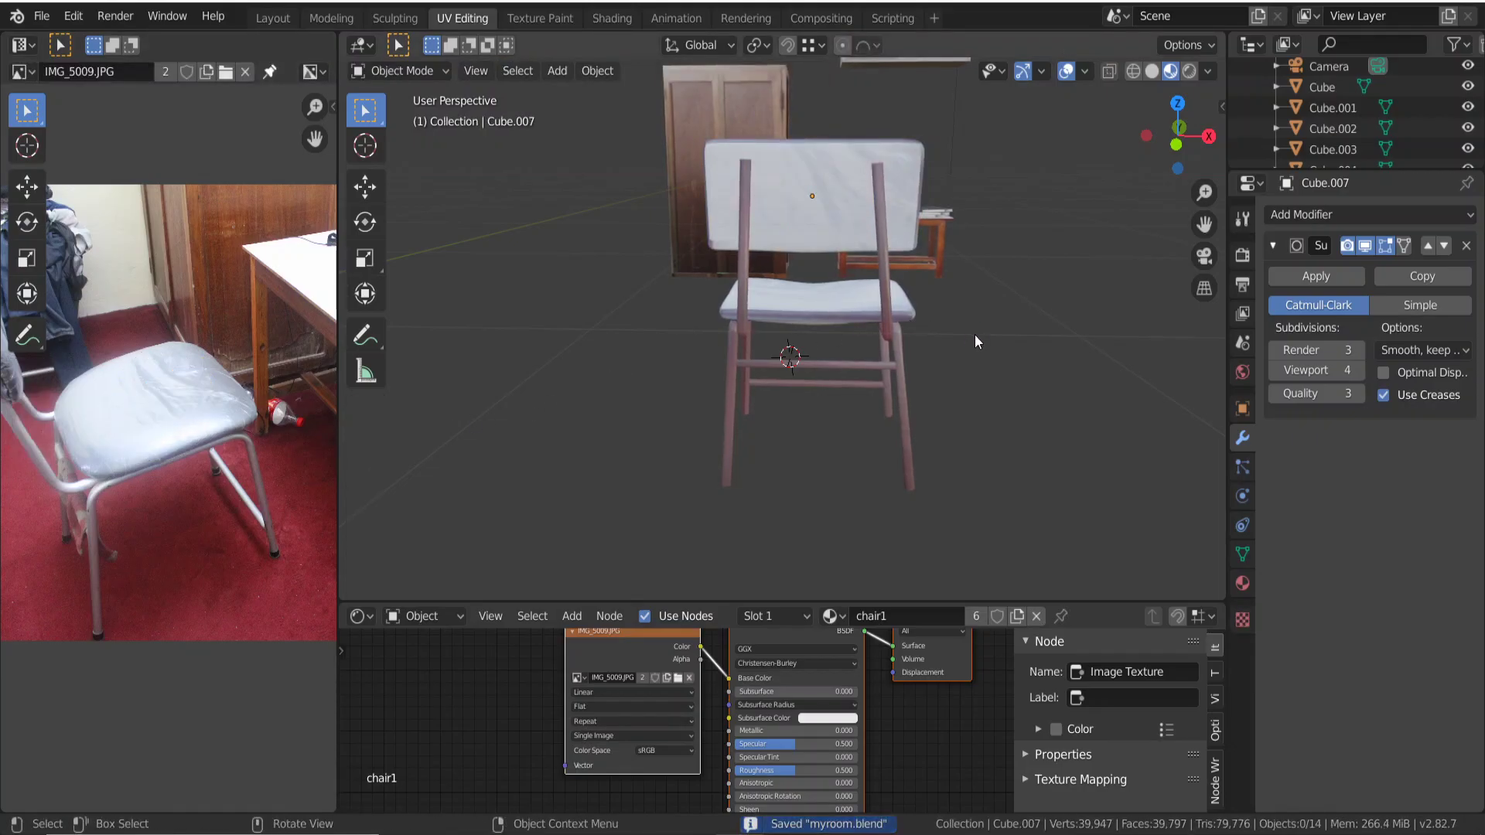
mouse_move(974, 334)
middle_down()
mouse_move(875, 360)
mouse_move(817, 350)
middle_up()
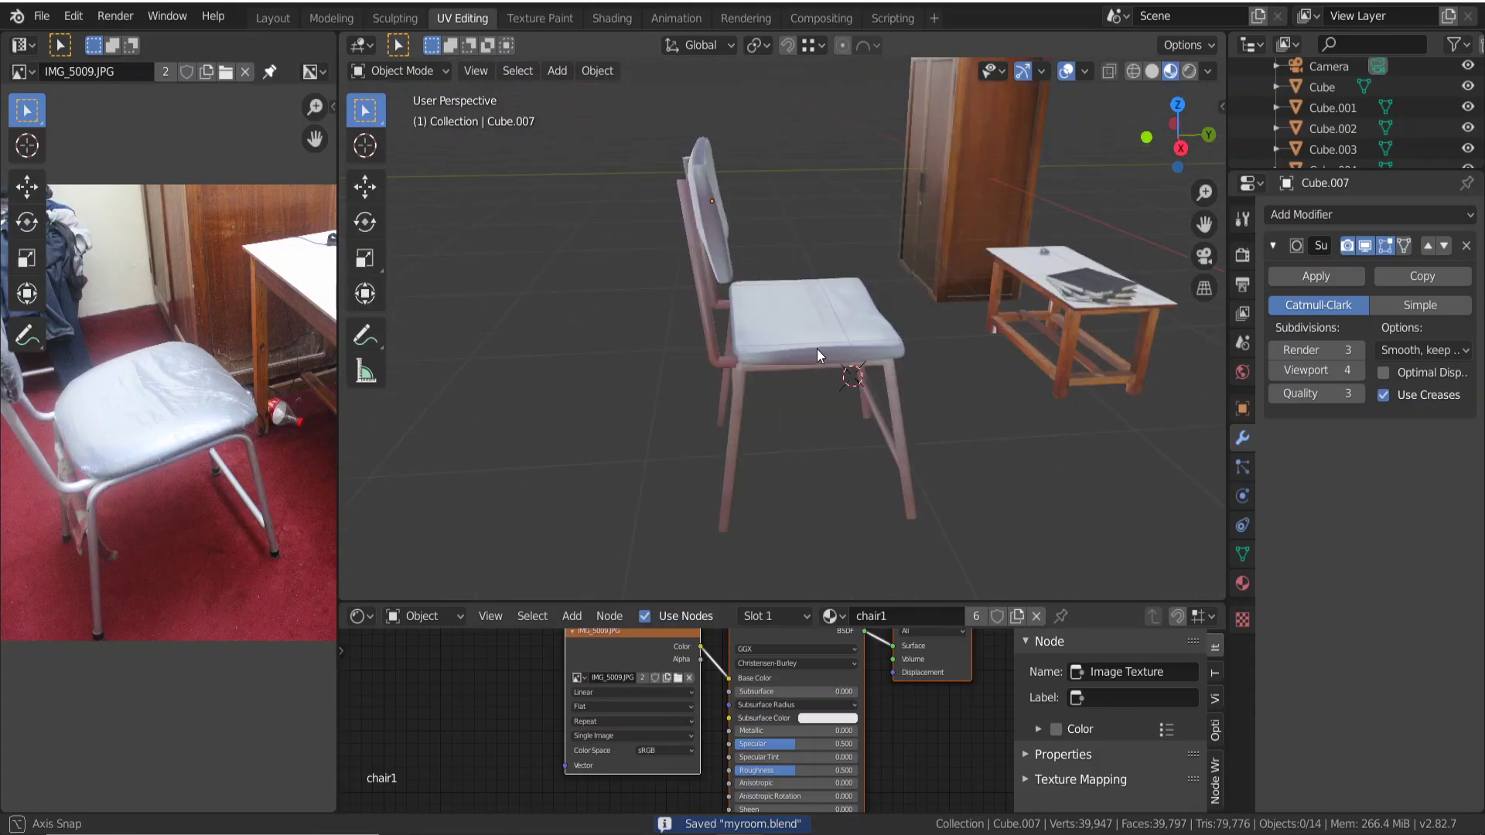
click(707, 233)
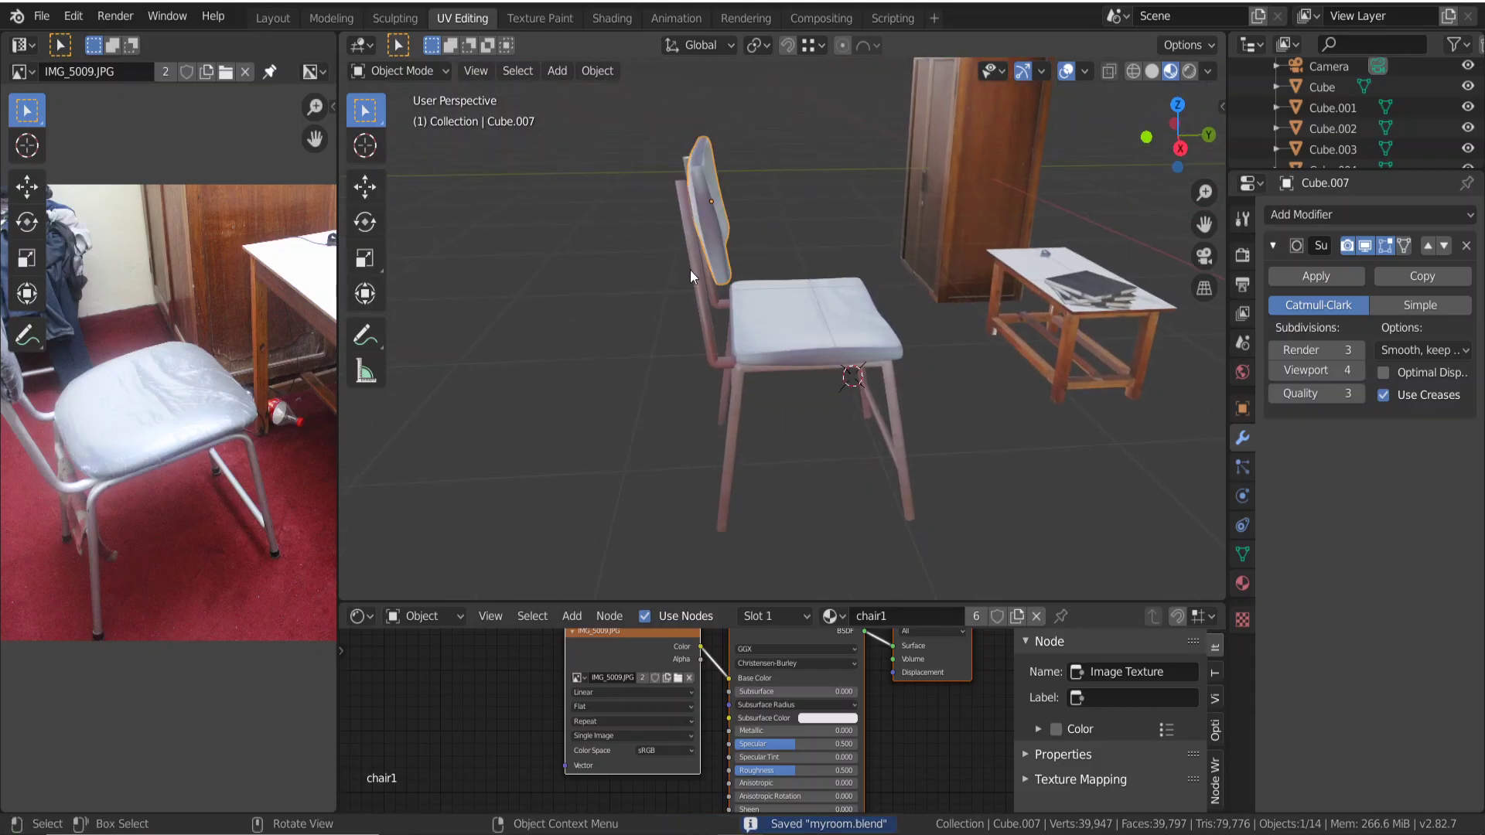
shift+click(690, 286)
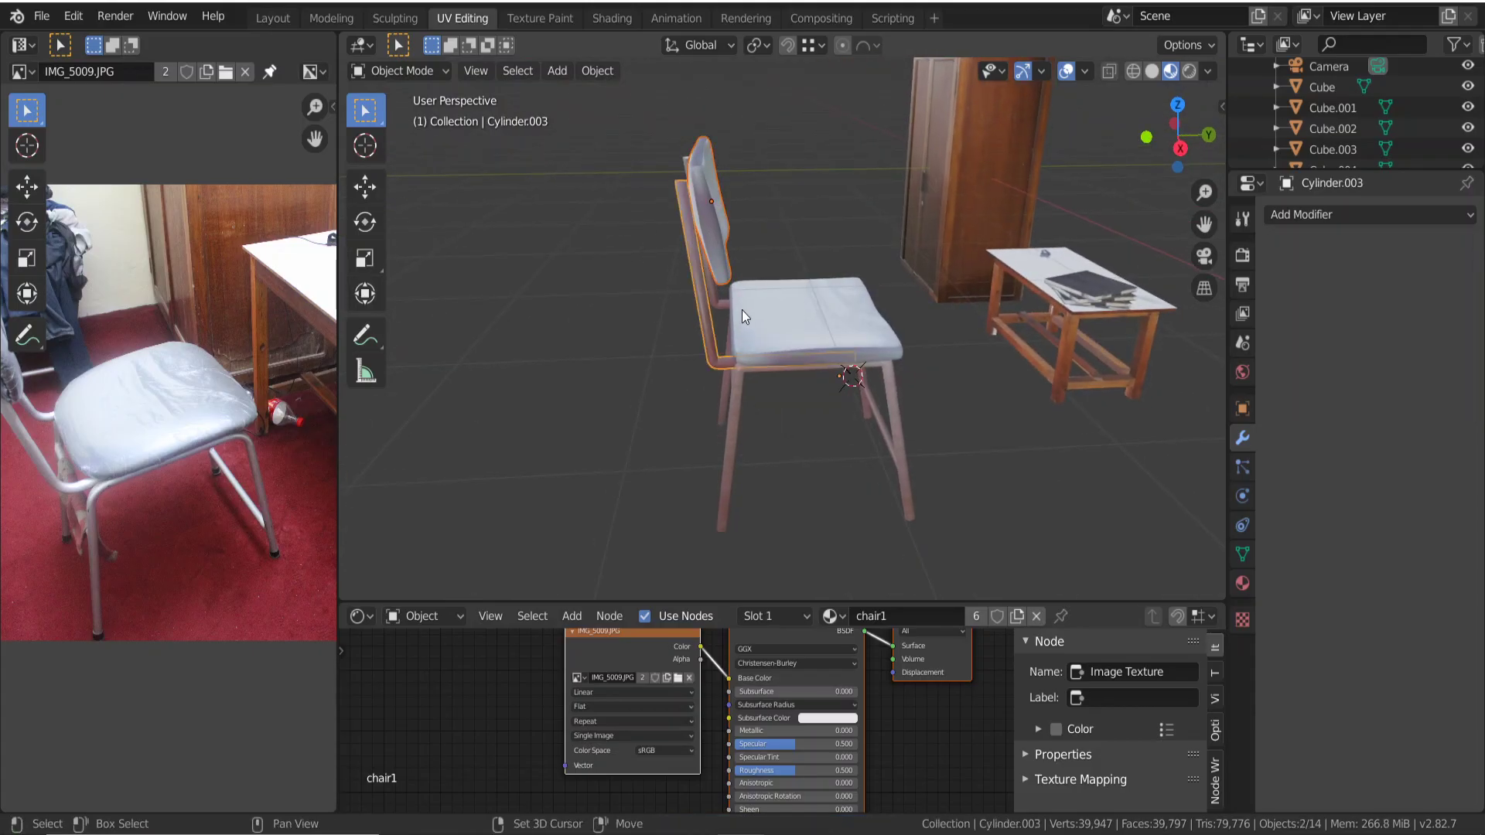
shift+click(754, 348)
shift+click(735, 397)
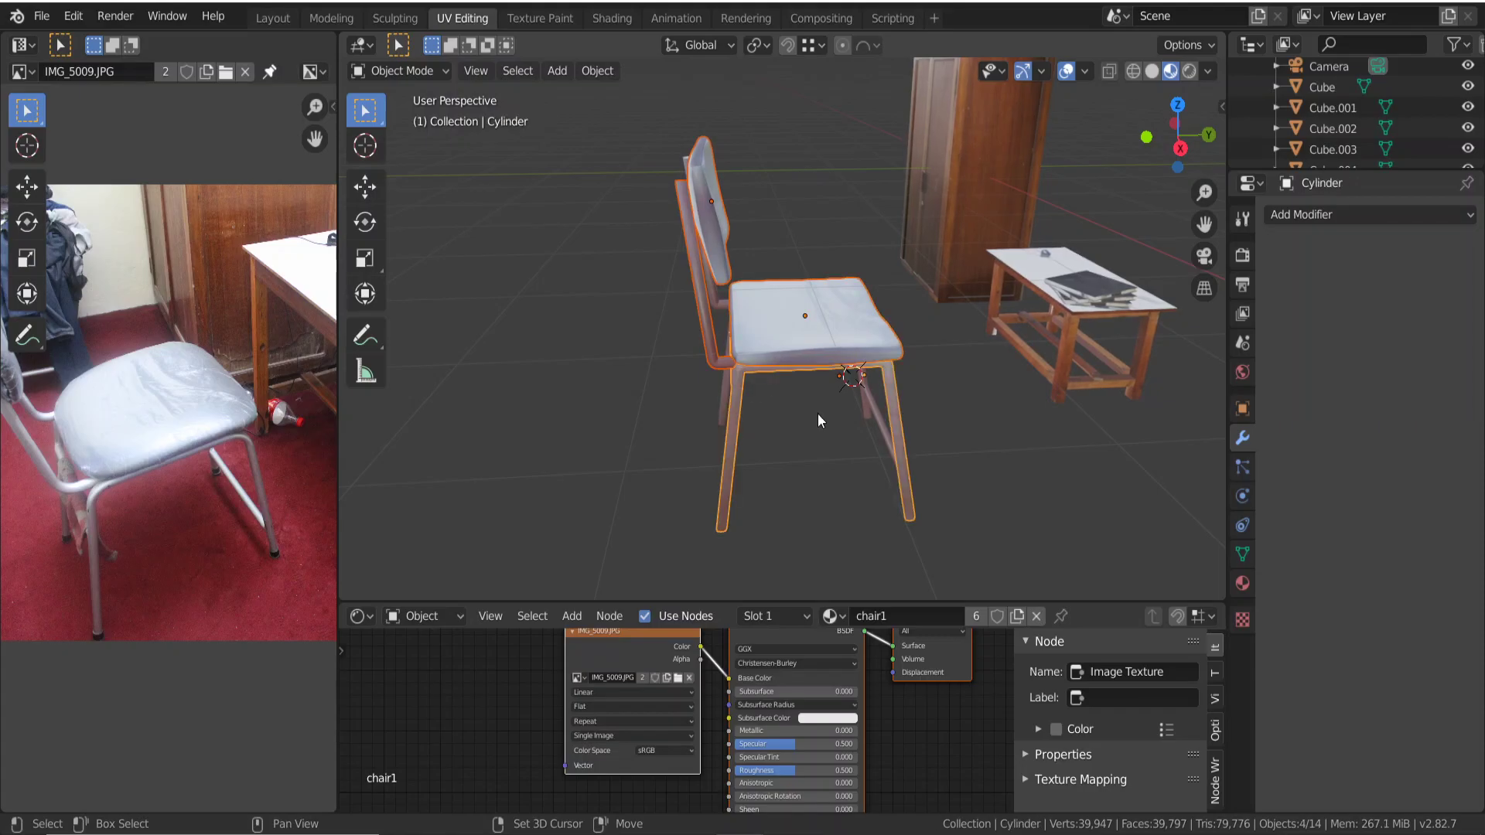
shift+click(876, 419)
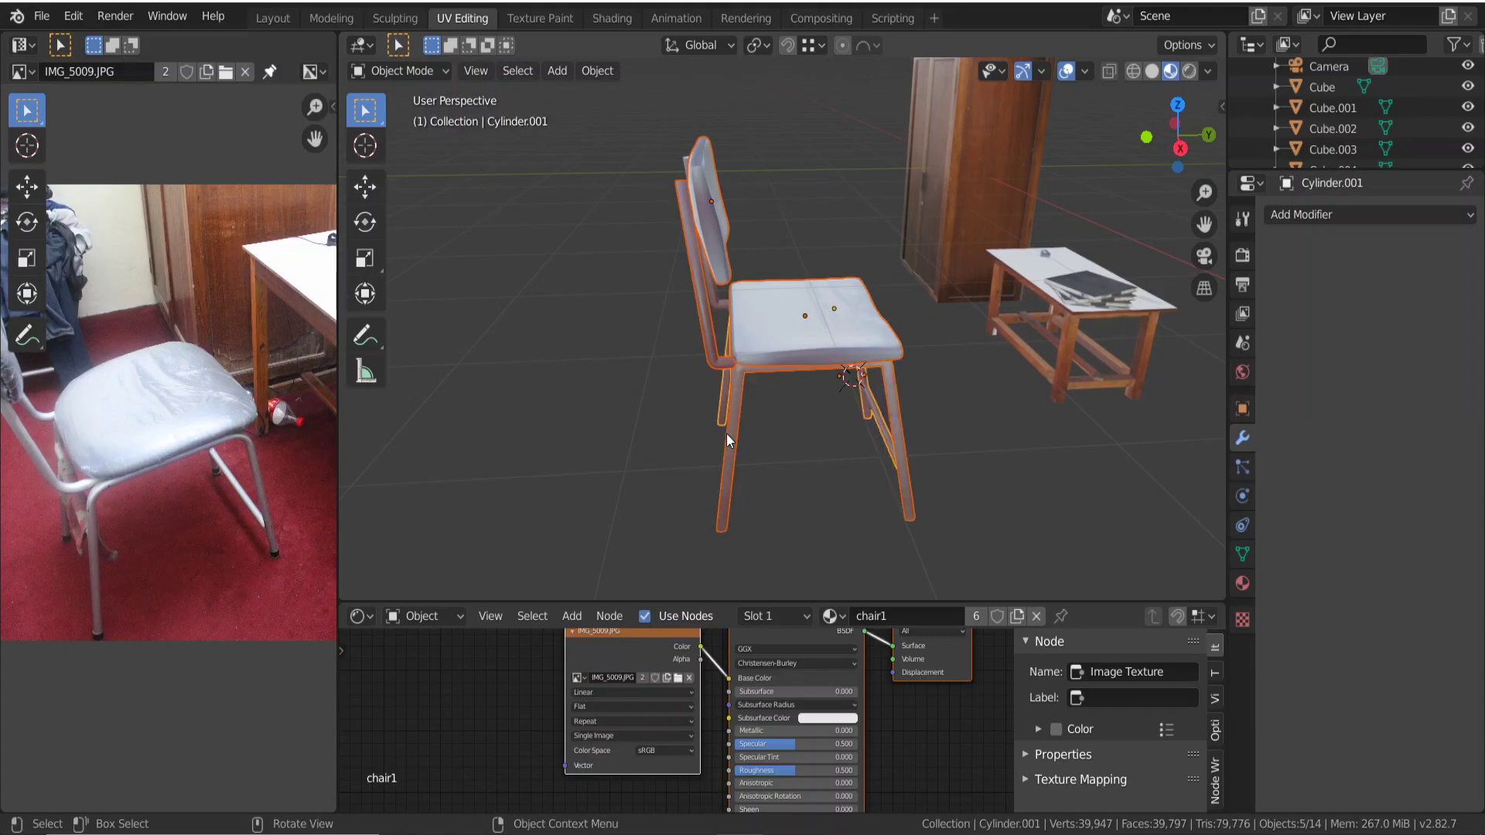
middle_drag(726, 433, 783, 431)
key(ctrl)
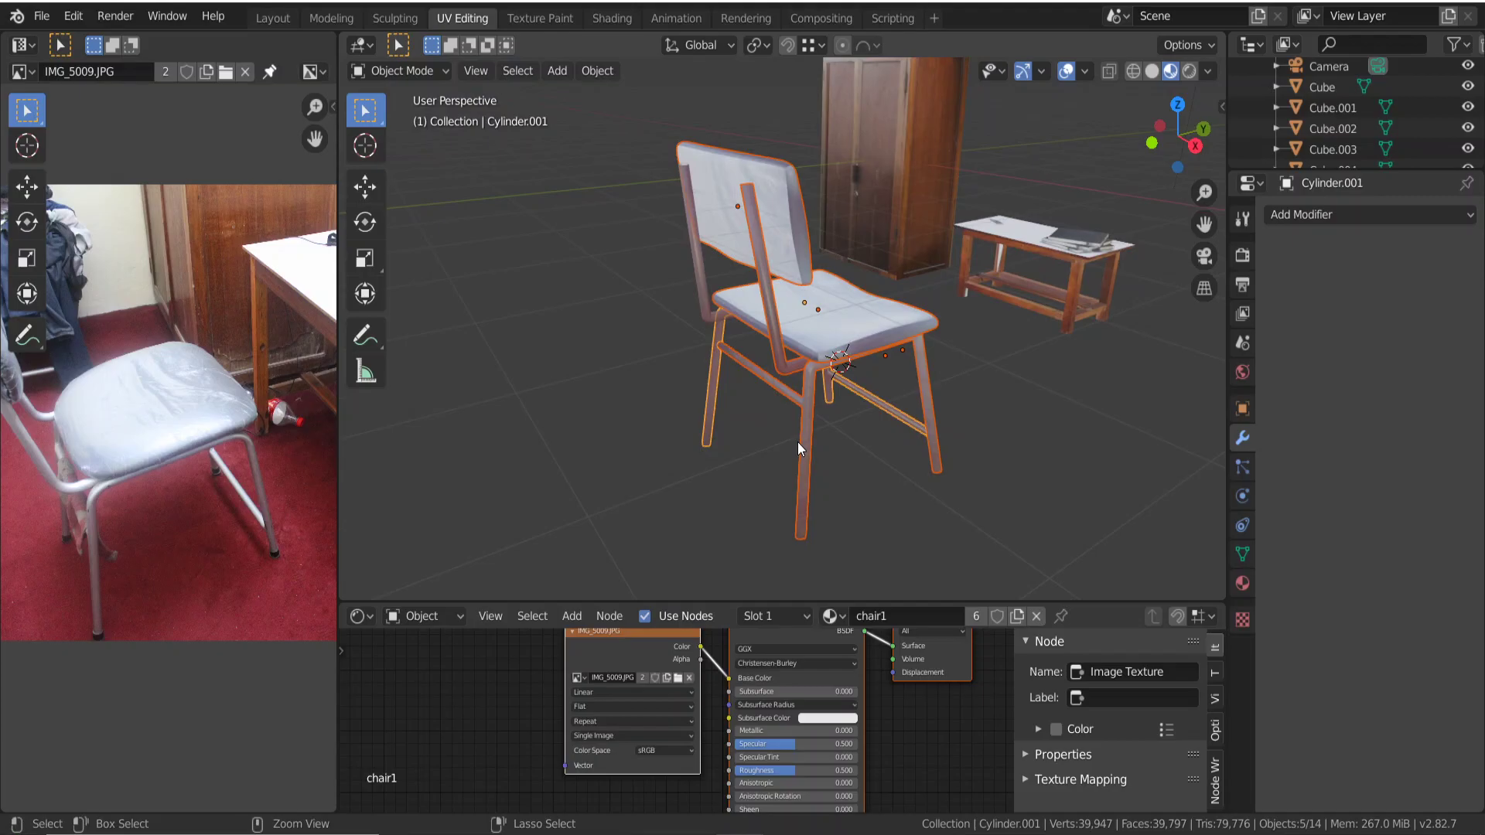
key(ctrl+j)
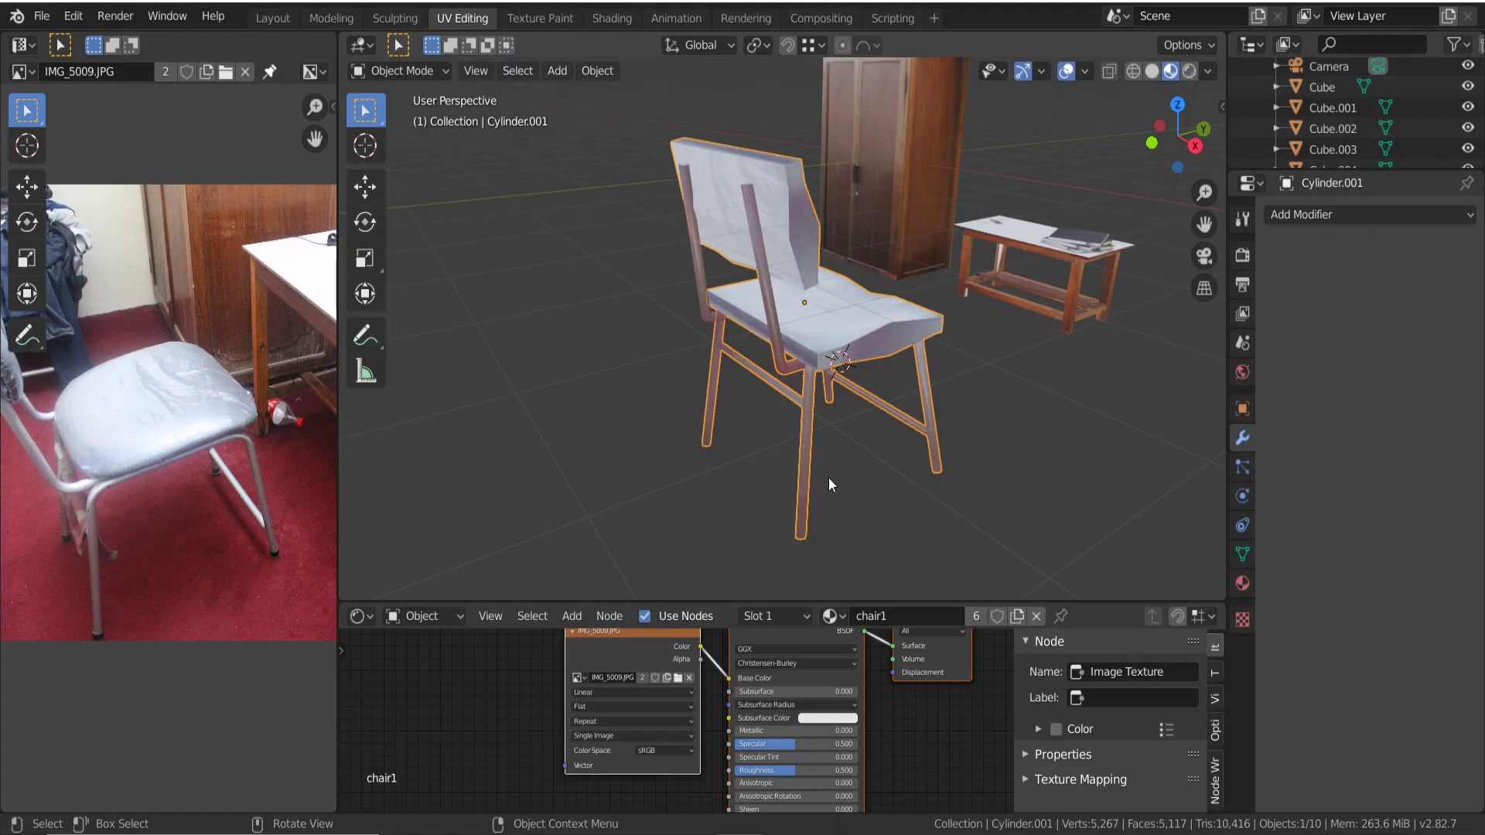
Separate the joined chair mesh into its loose parts.
key(Tab)
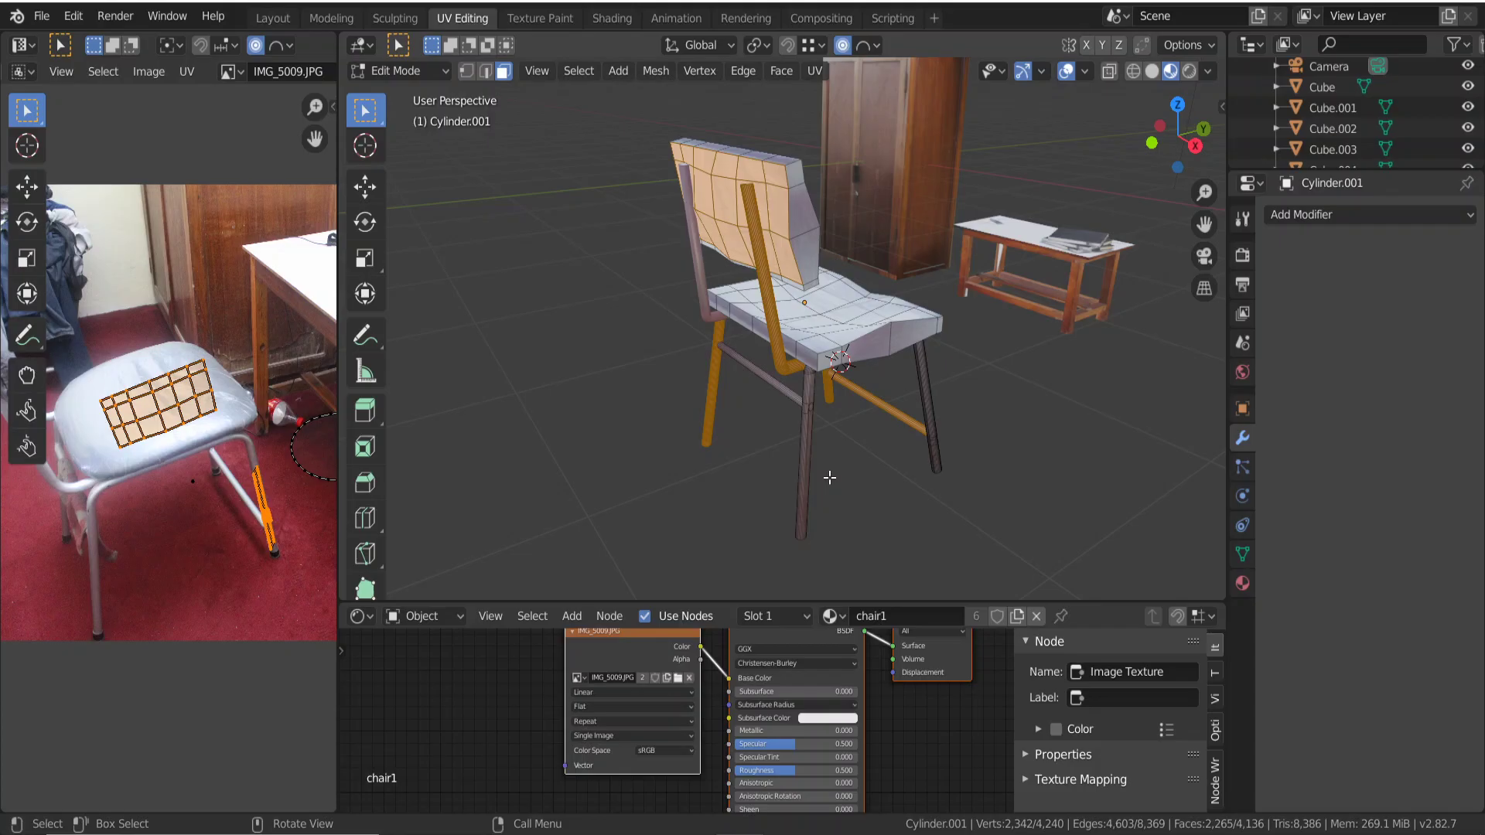
key(p)
click(829, 475)
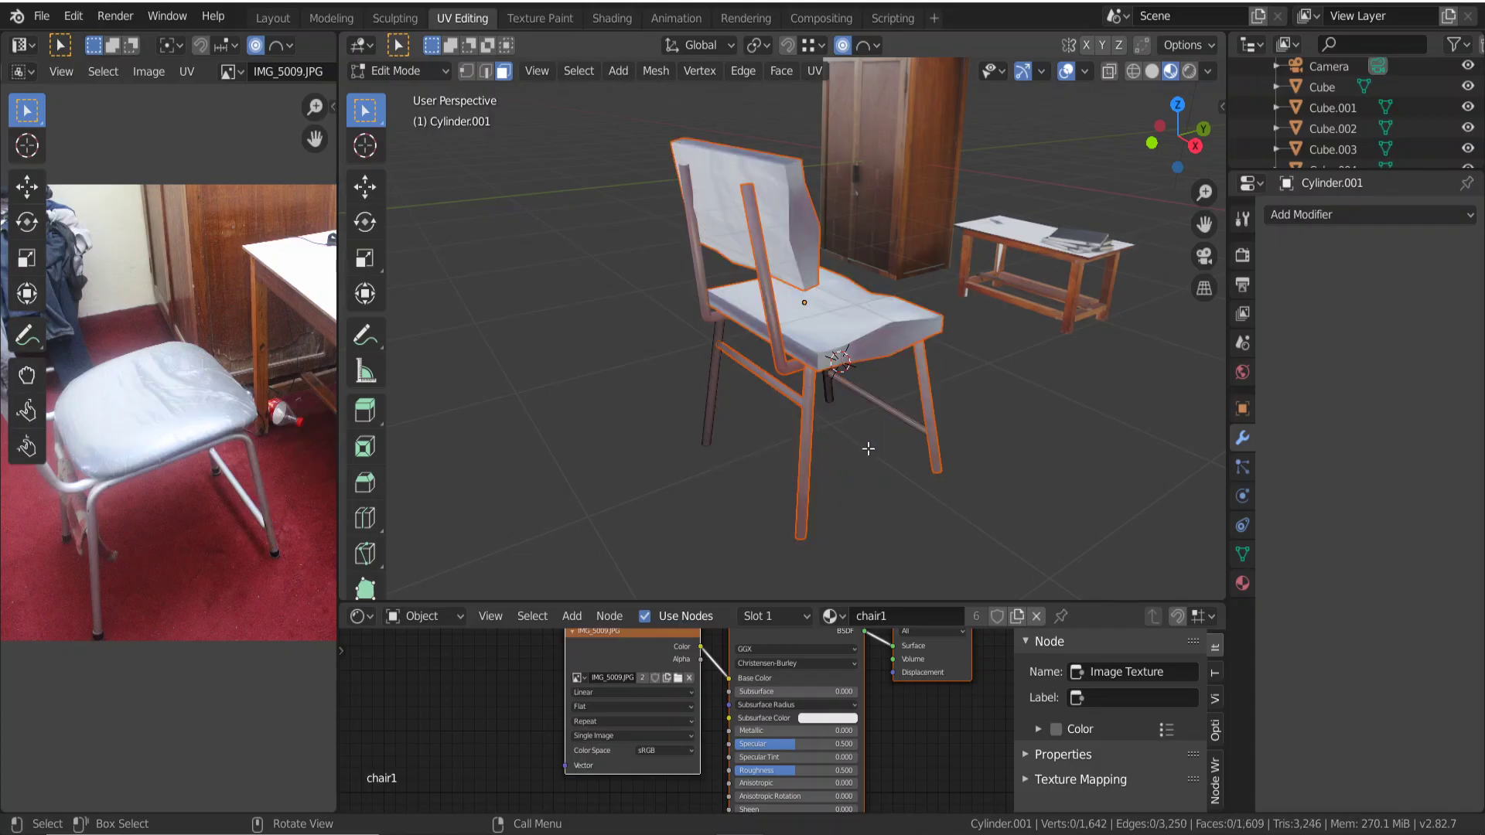
scroll(864, 417, up, 2)
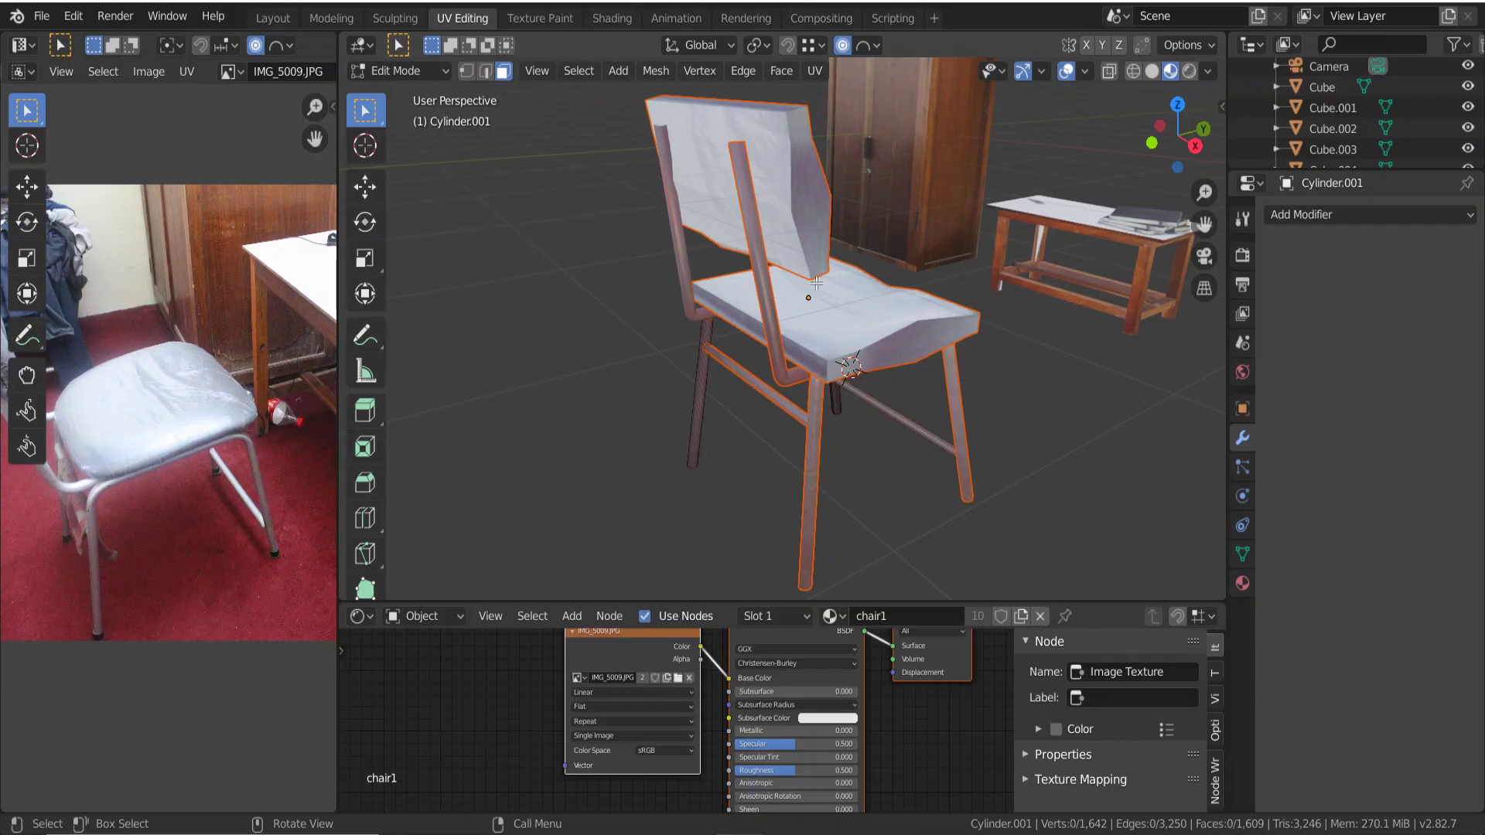
key(Tab)
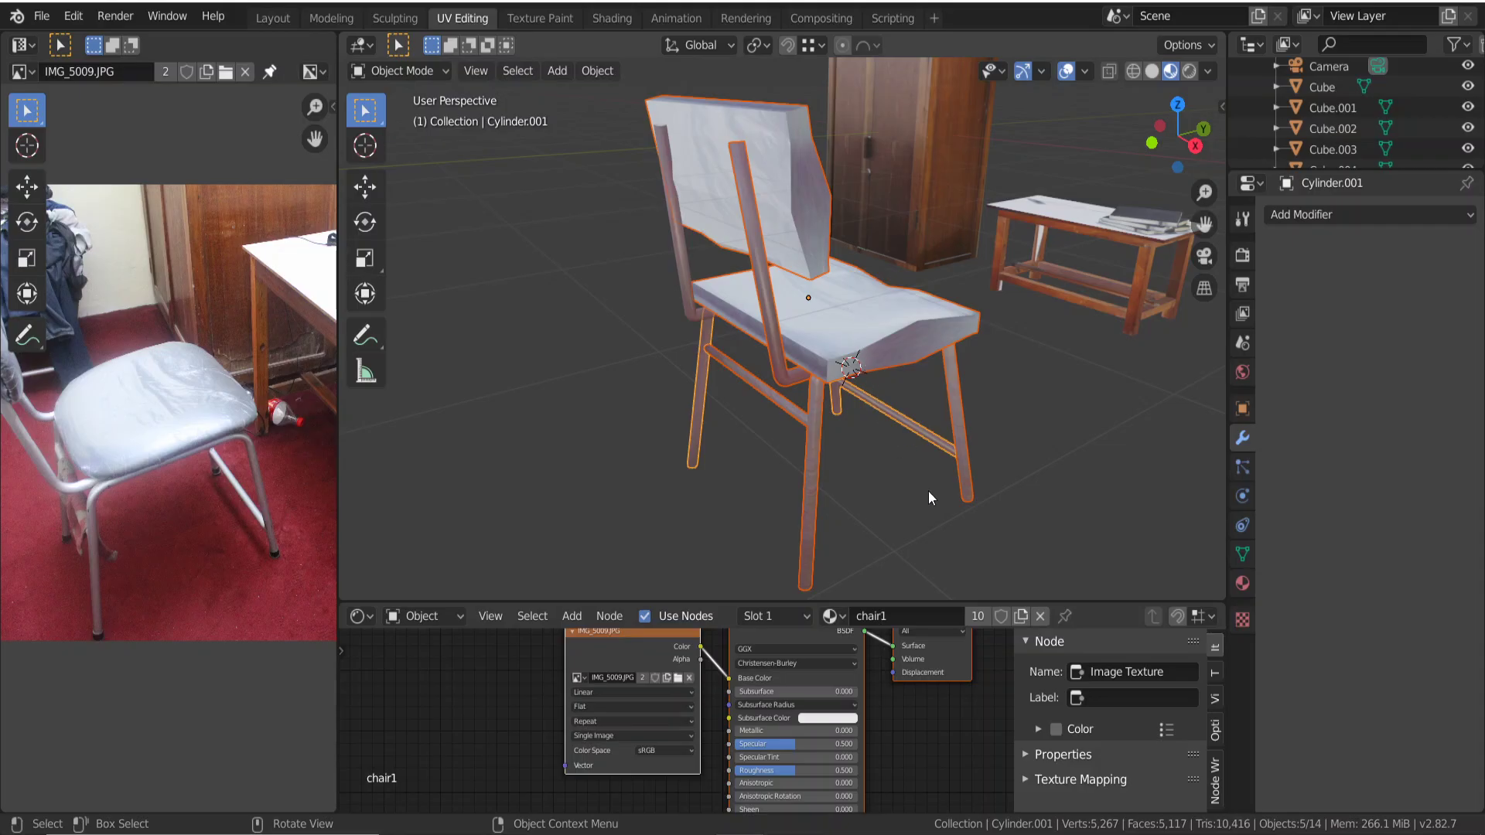
Select the whole chair mesh again and run Separate on it once more.
key(Tab)
middle_drag(899, 490, 872, 498)
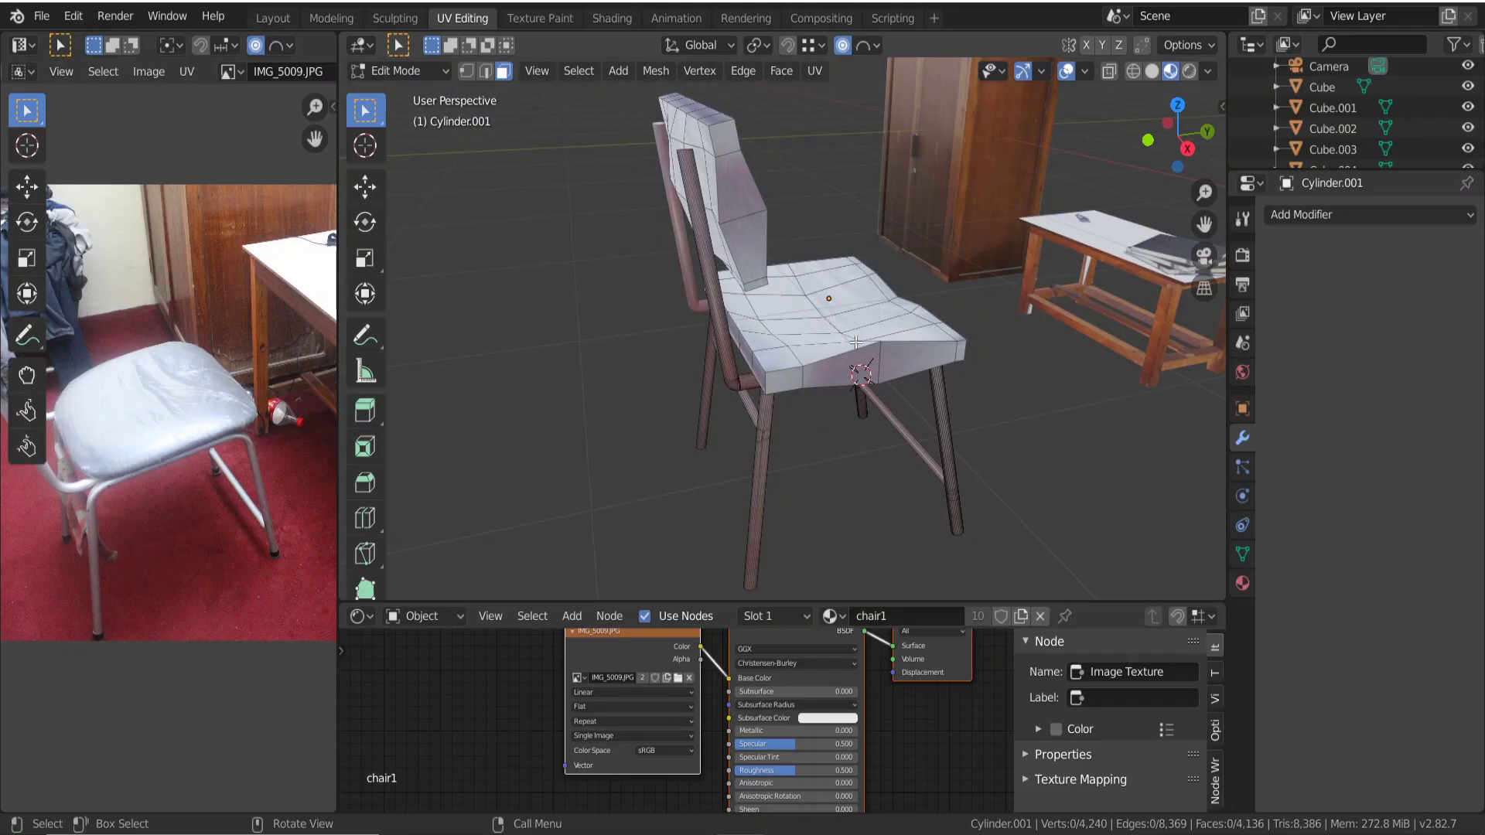
click(843, 367)
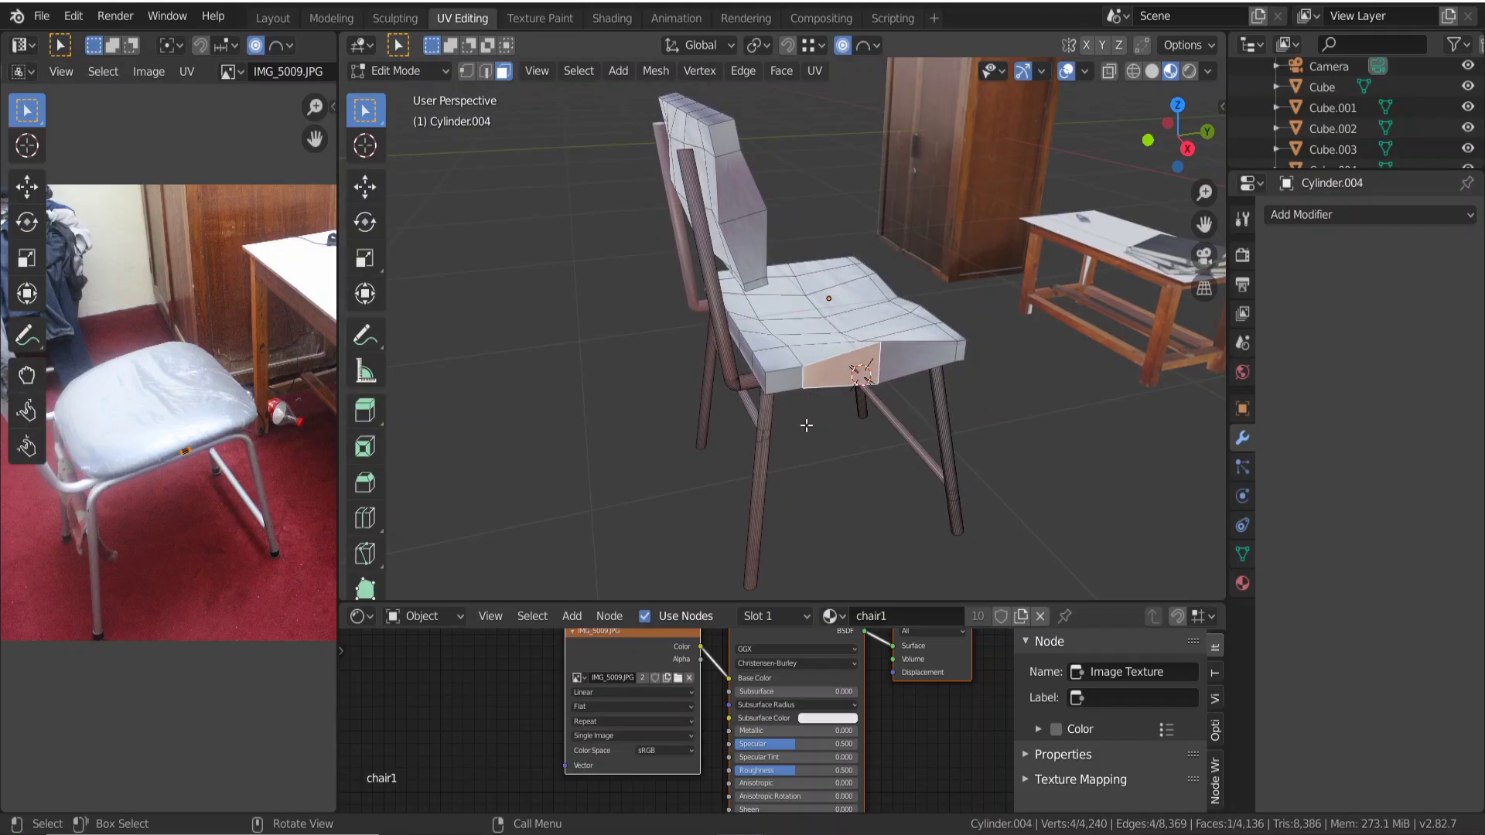
key(Tab)
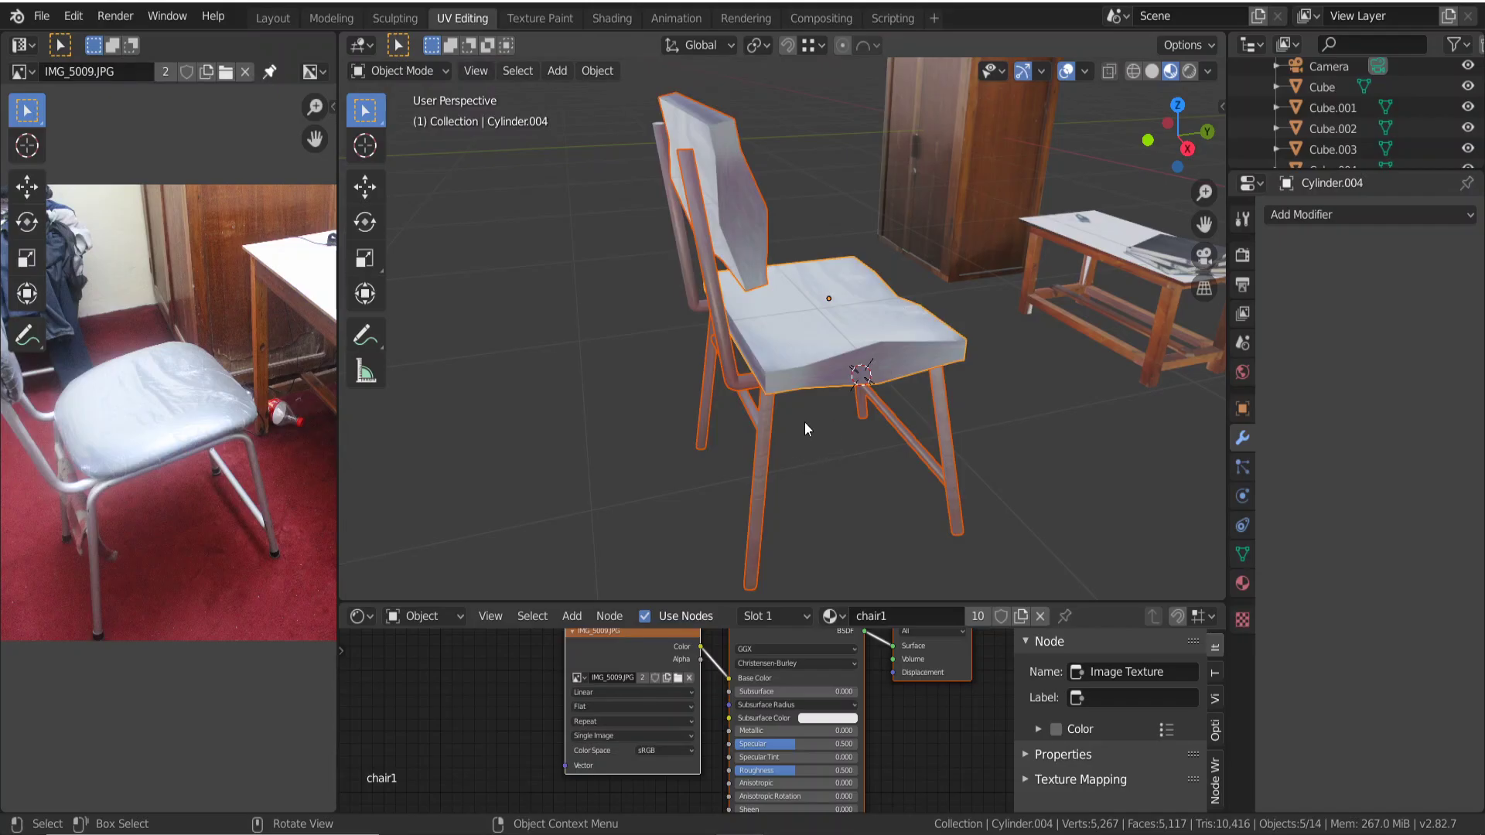
key(Tab)
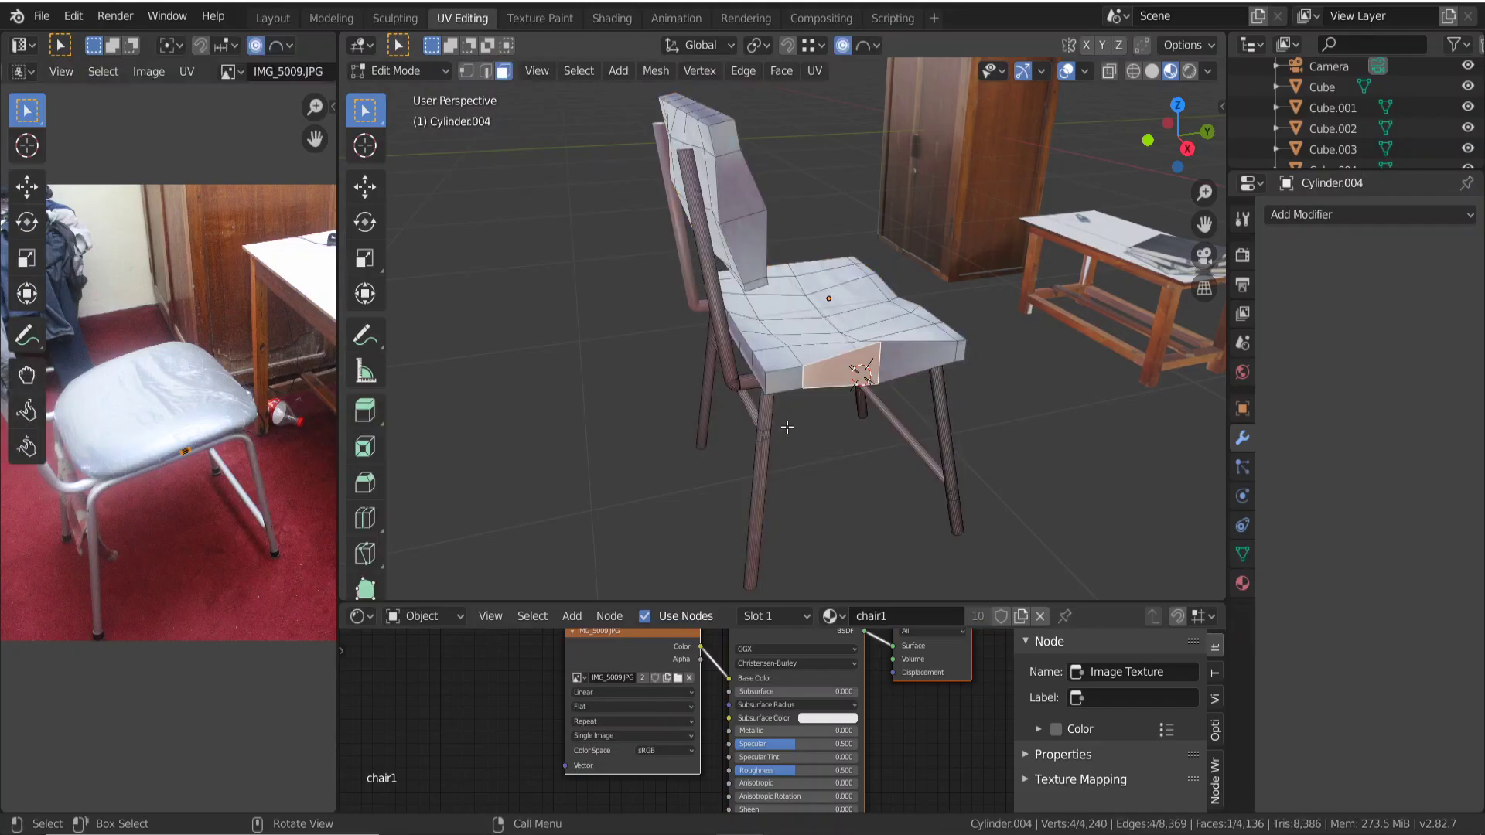
key(a)
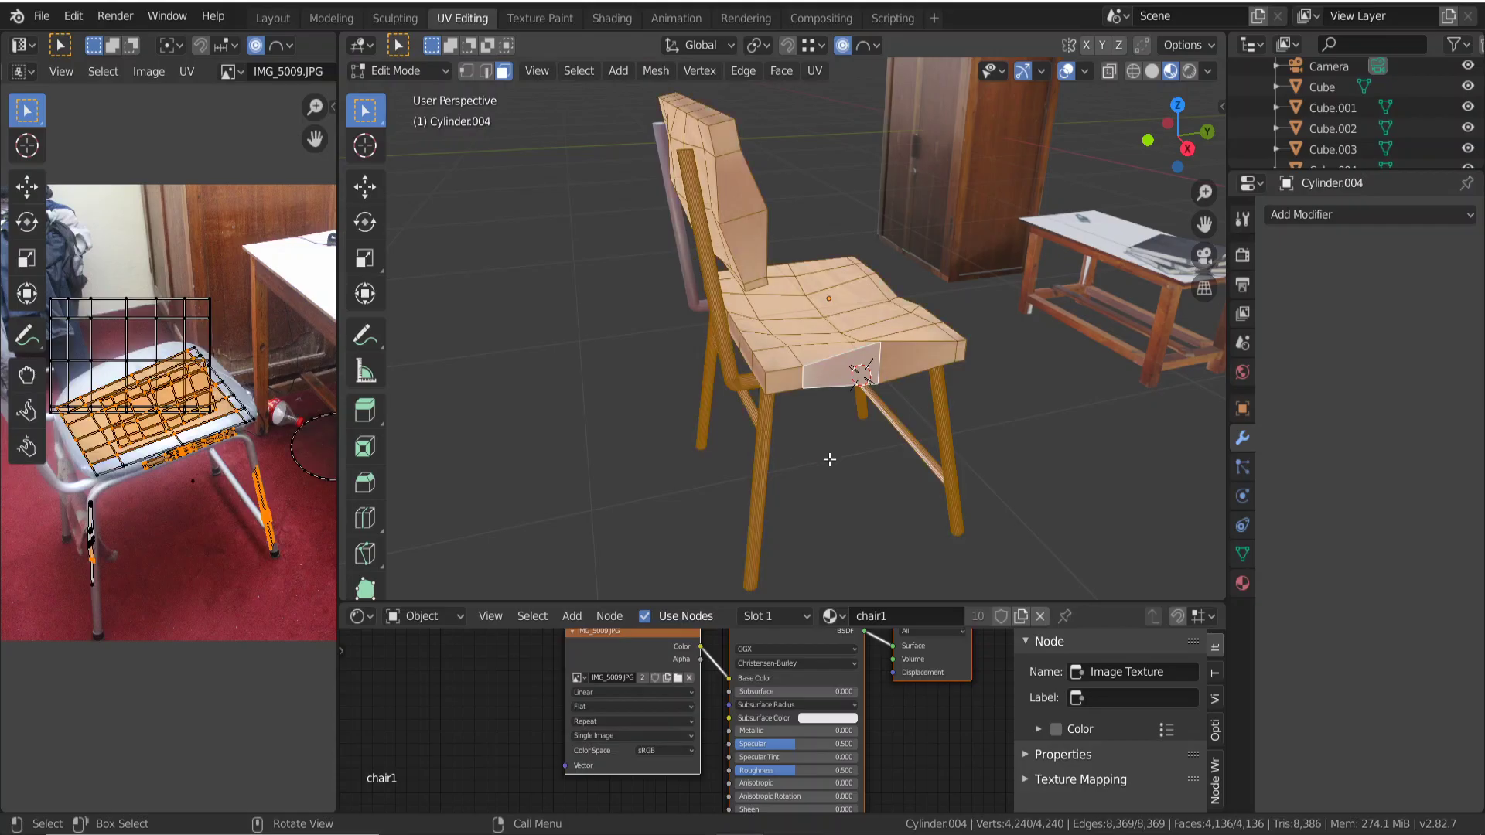
key(p)
click(829, 460)
key(Tab)
Select the chair, seat and backrest in turn, then undo the last four chair edits.
click(852, 482)
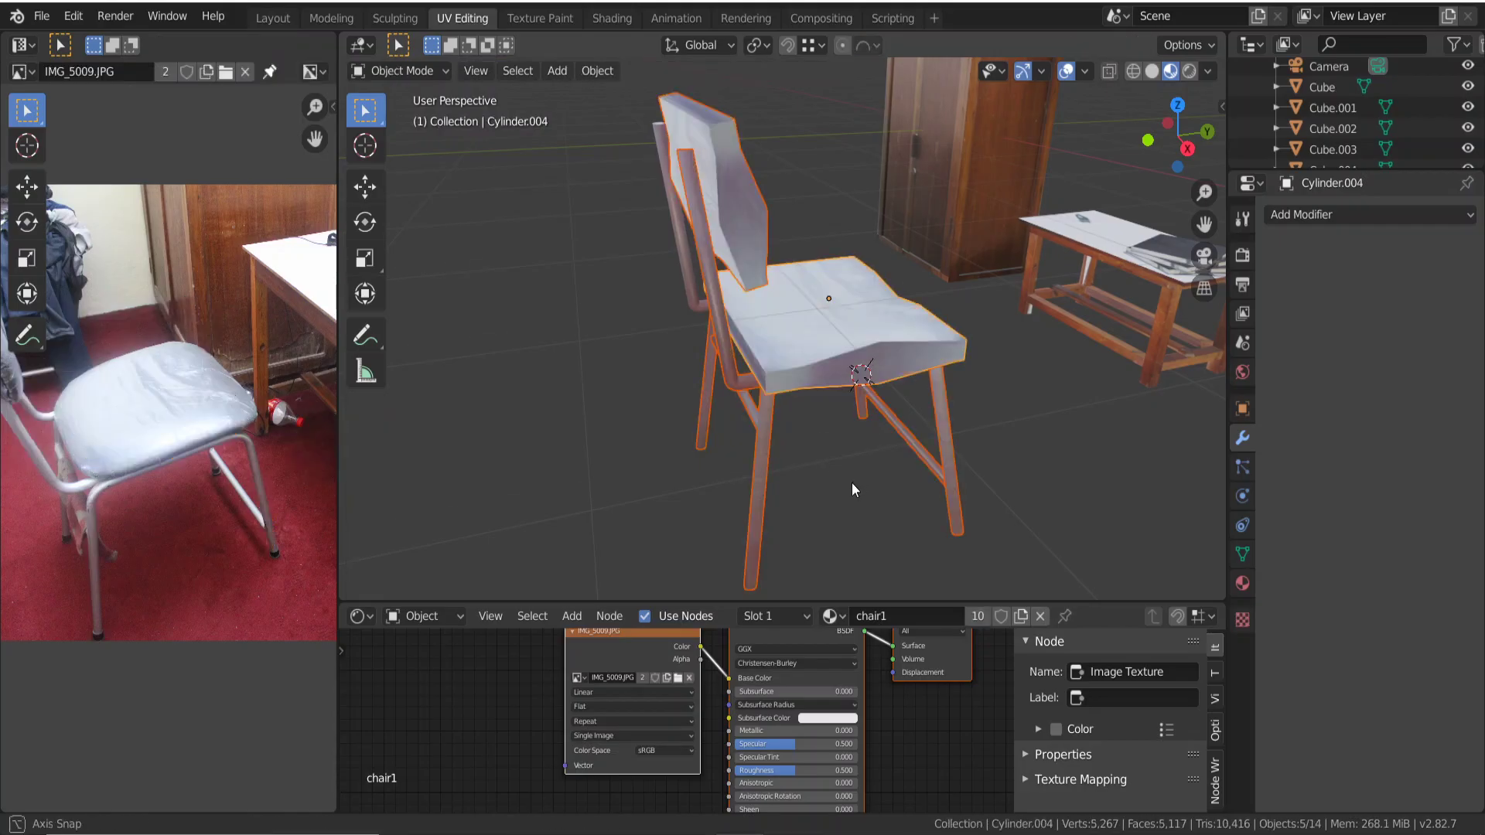
click(815, 359)
click(744, 220)
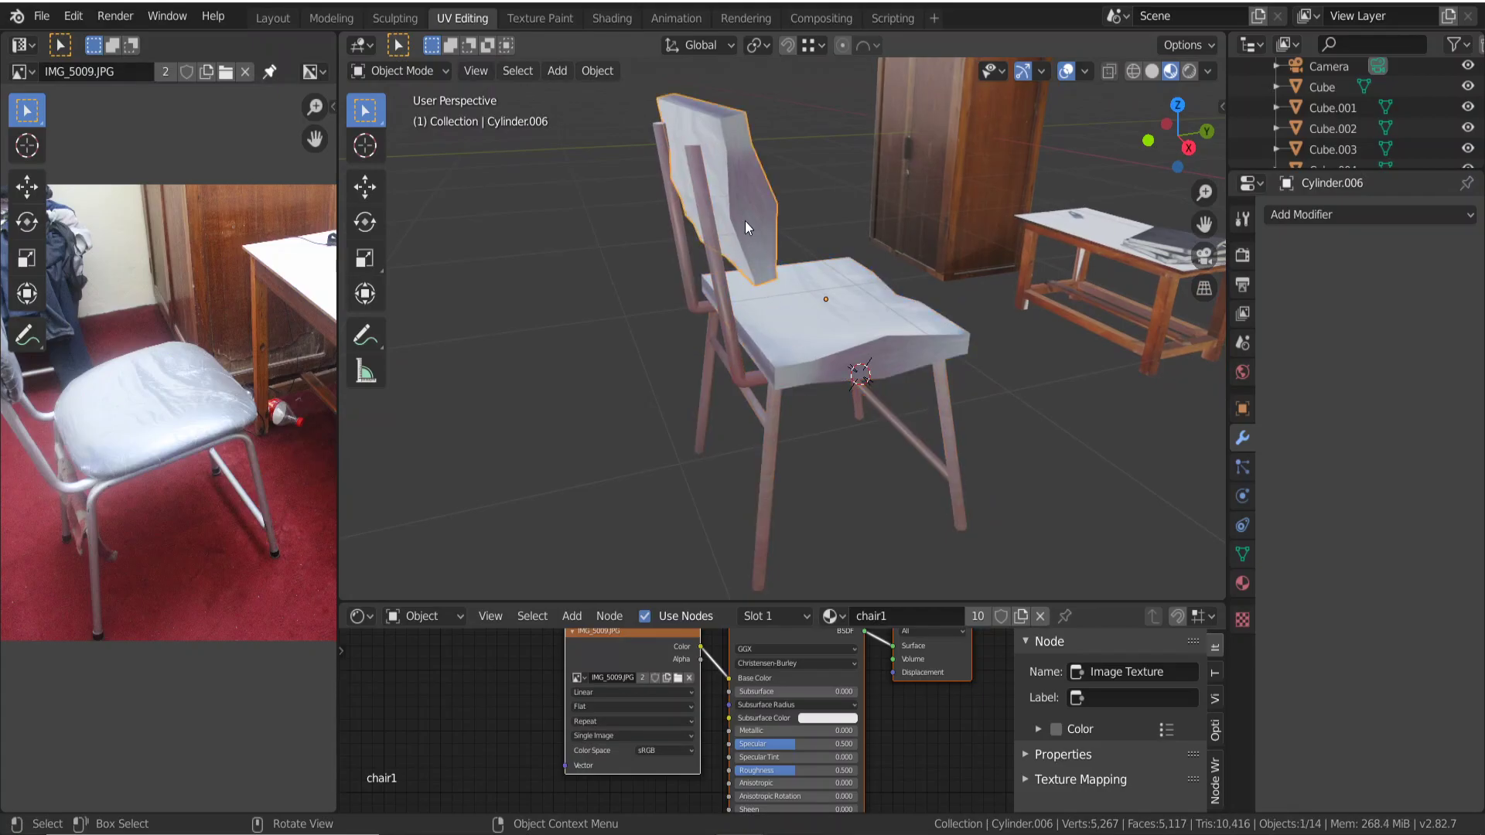
click(809, 320)
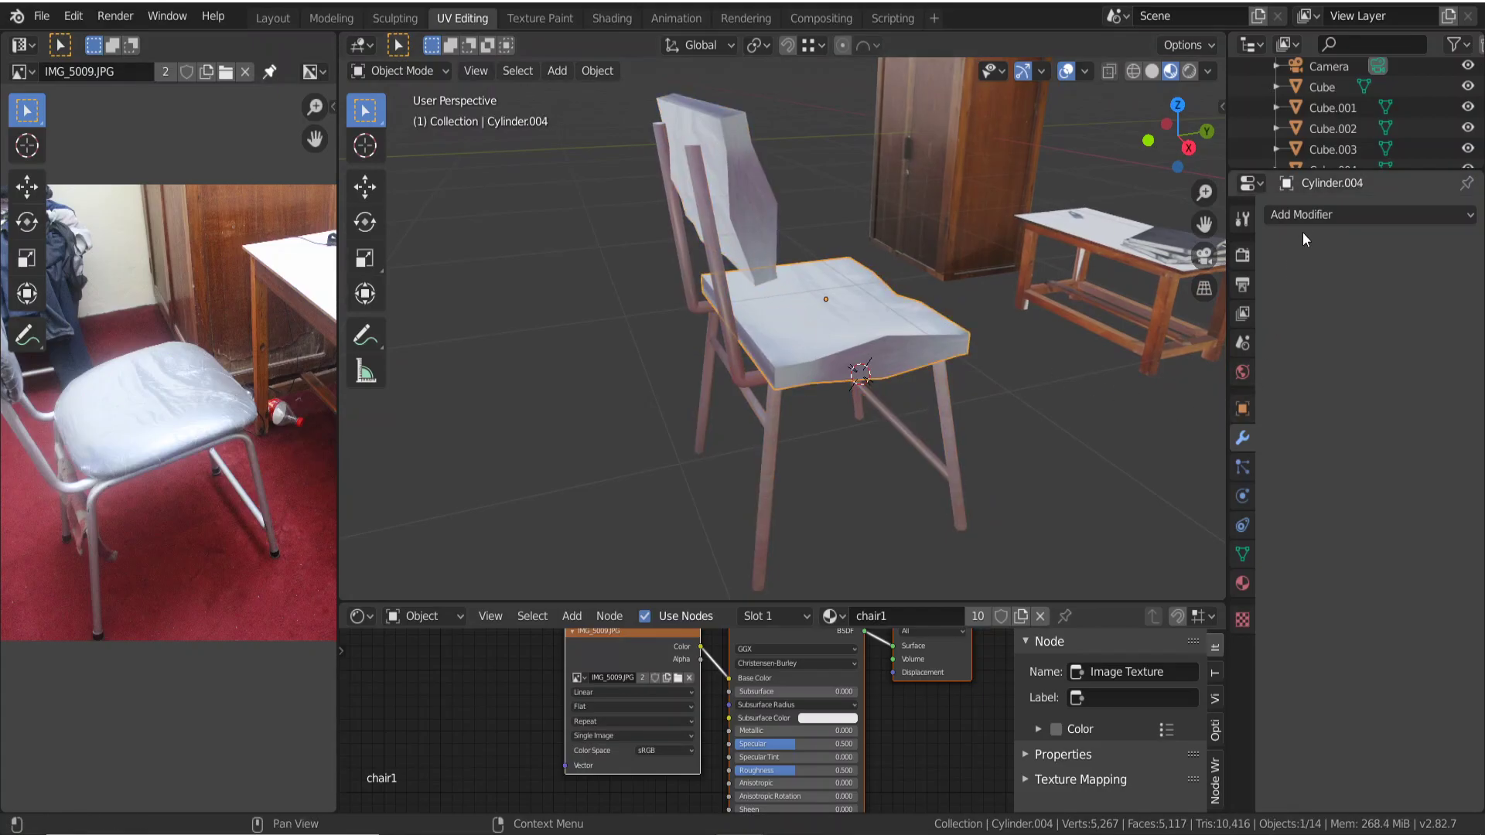
key(ctrl+z)
key(ctrl+z)
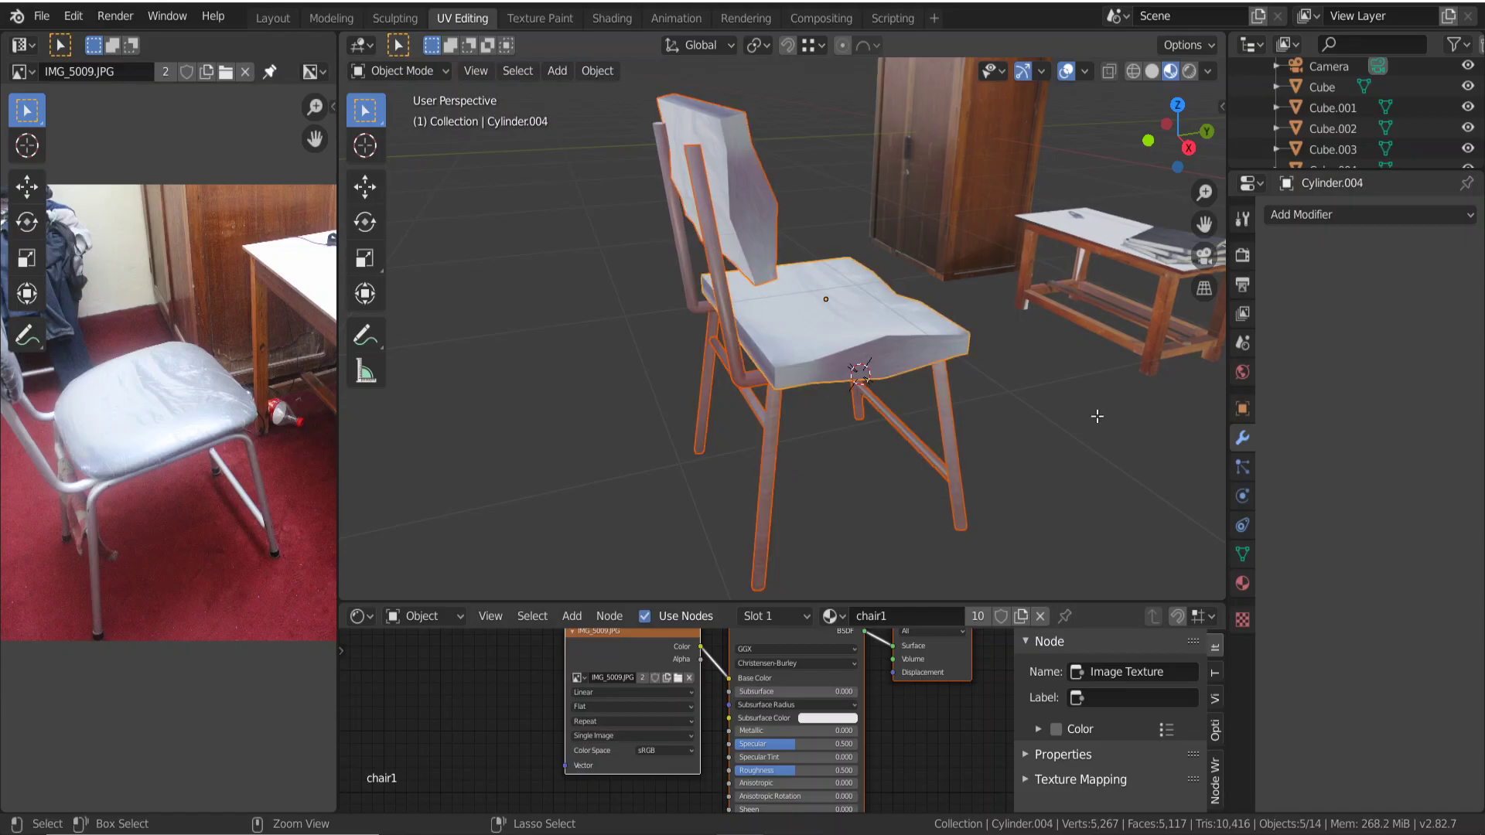
key(ctrl+z)
key(ctrl+z)
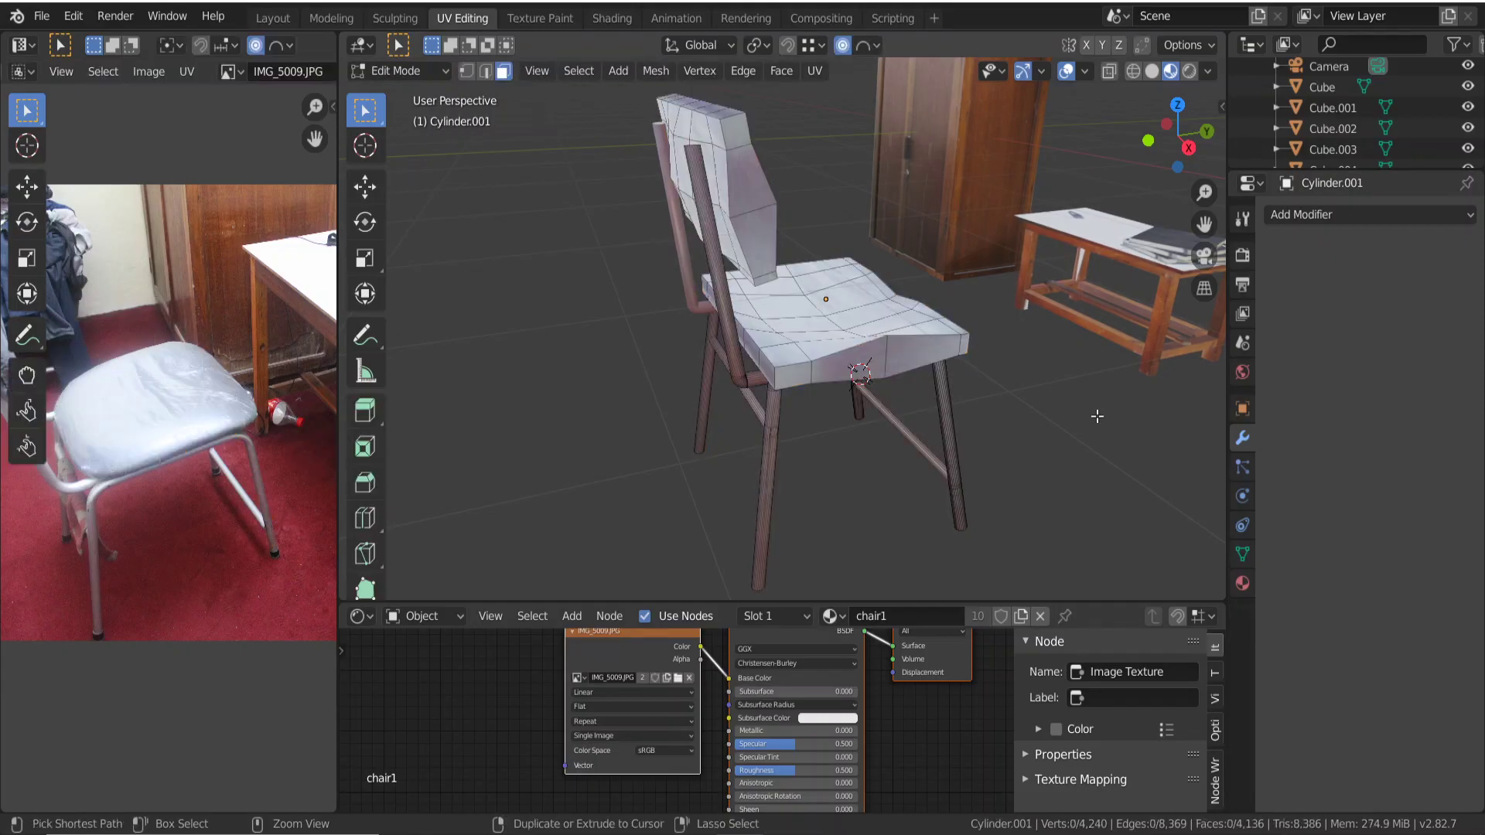
key(ctrl+z)
key(ctrl+z)
key(ctrl+z)
key(ctrl+z)
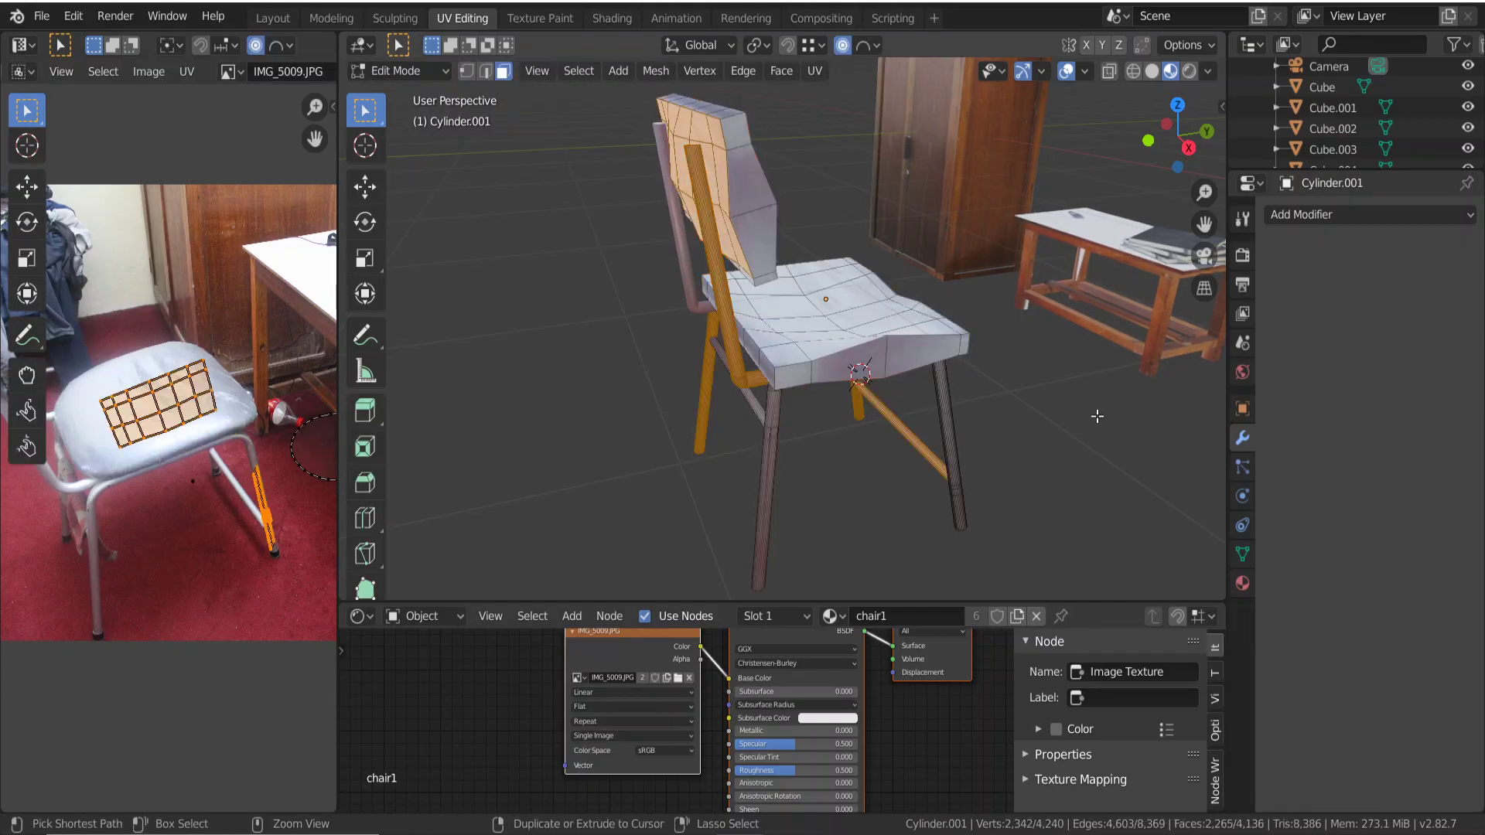
key(ctrl+z)
key(ctrl+z)
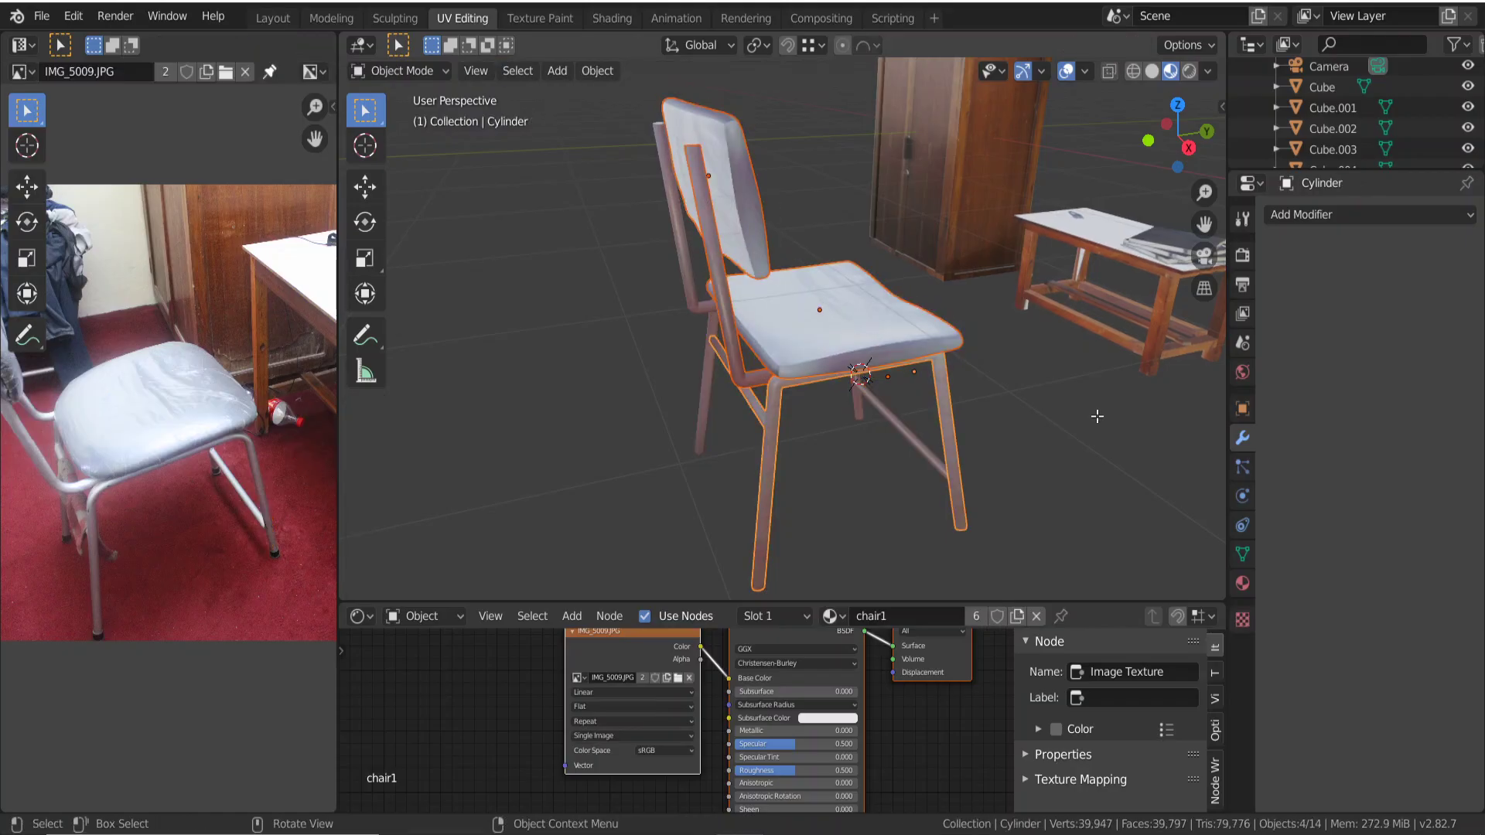
Select the chair back, seat, frame tubes and legs and join them into Cylinder.001.
click(1126, 491)
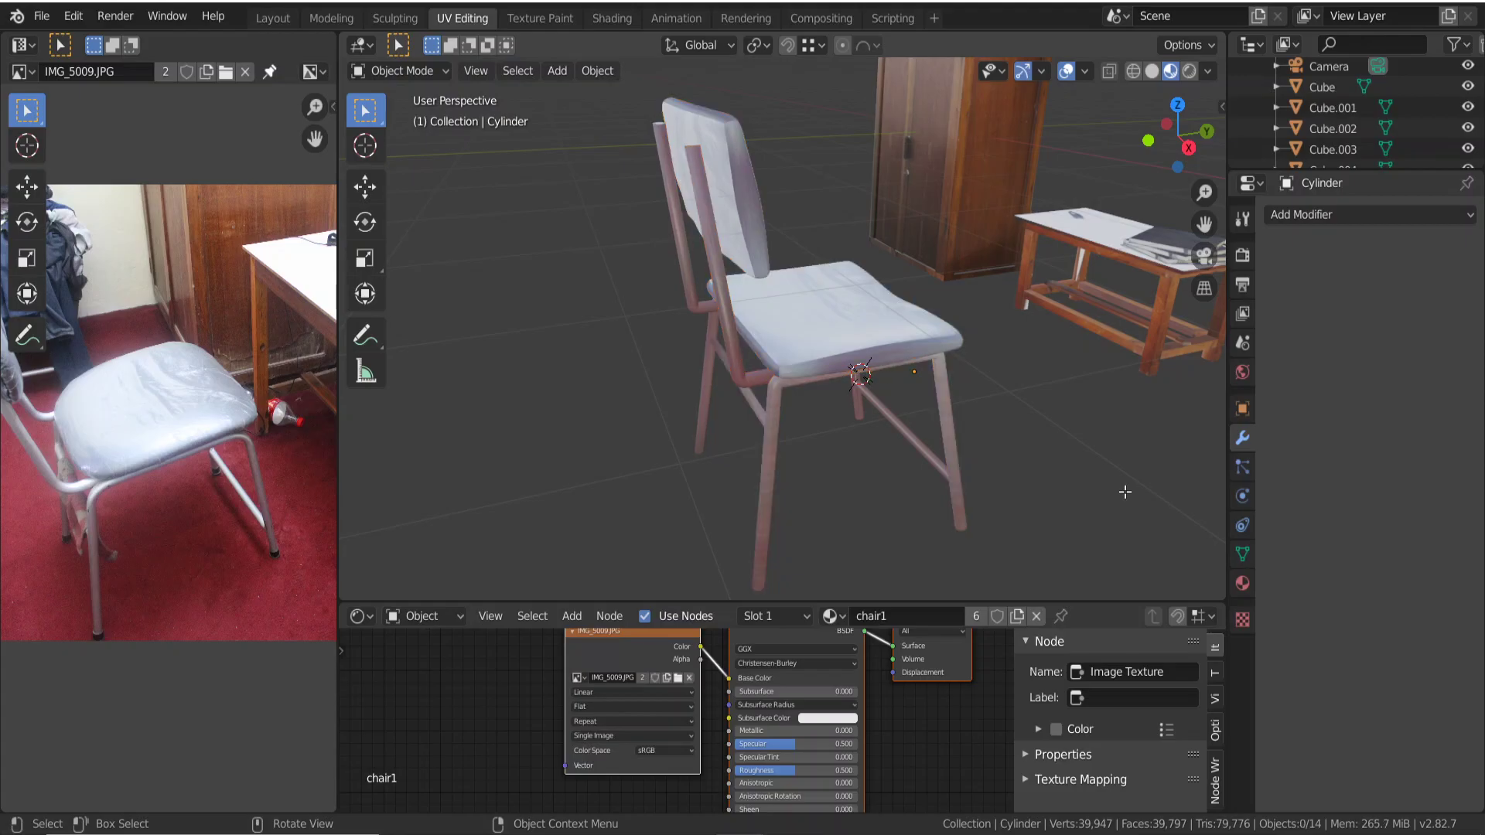
click(905, 336)
shift+click(735, 216)
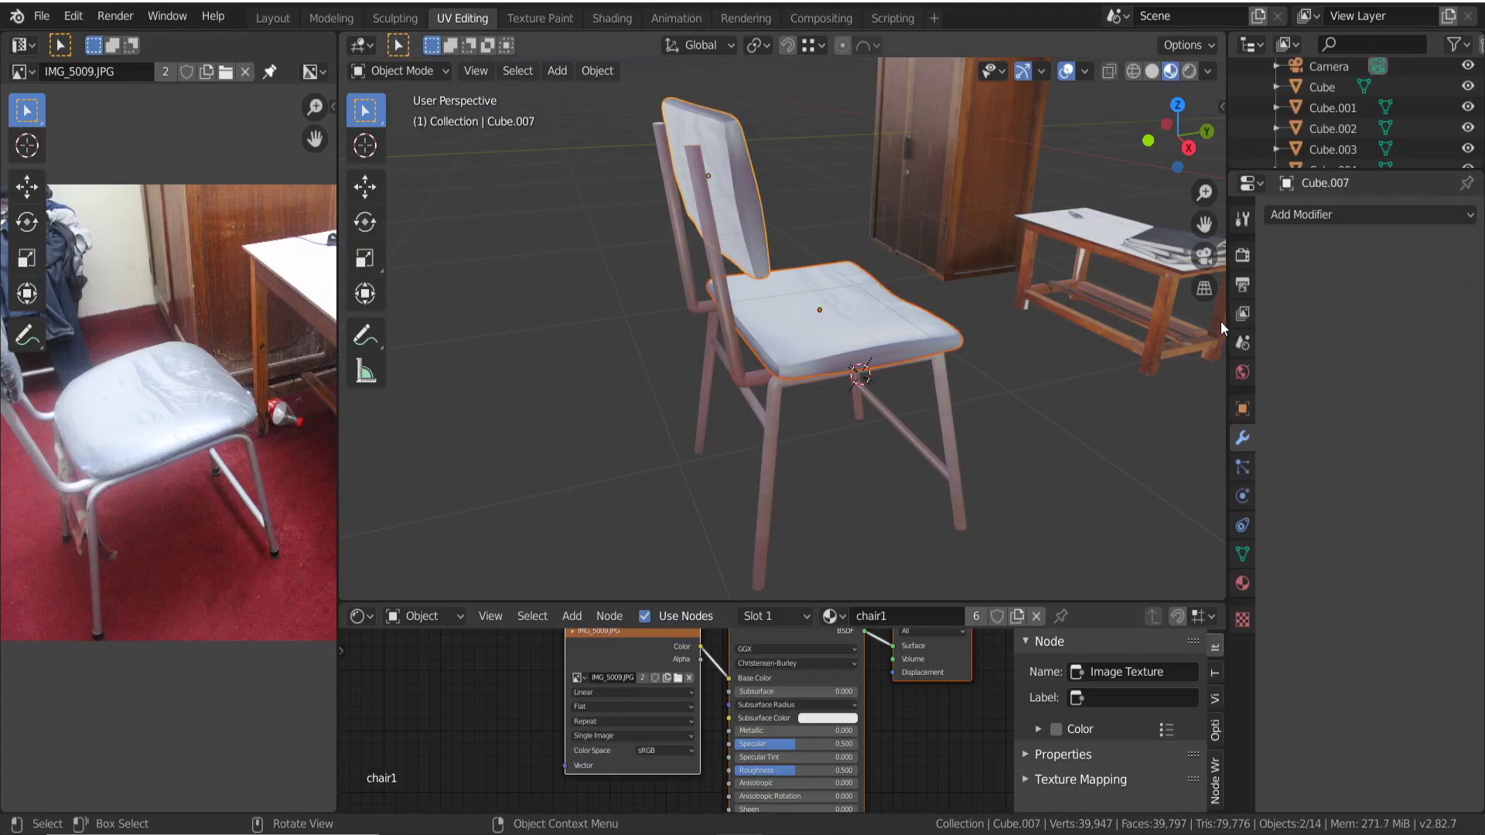
click(847, 336)
click(1276, 275)
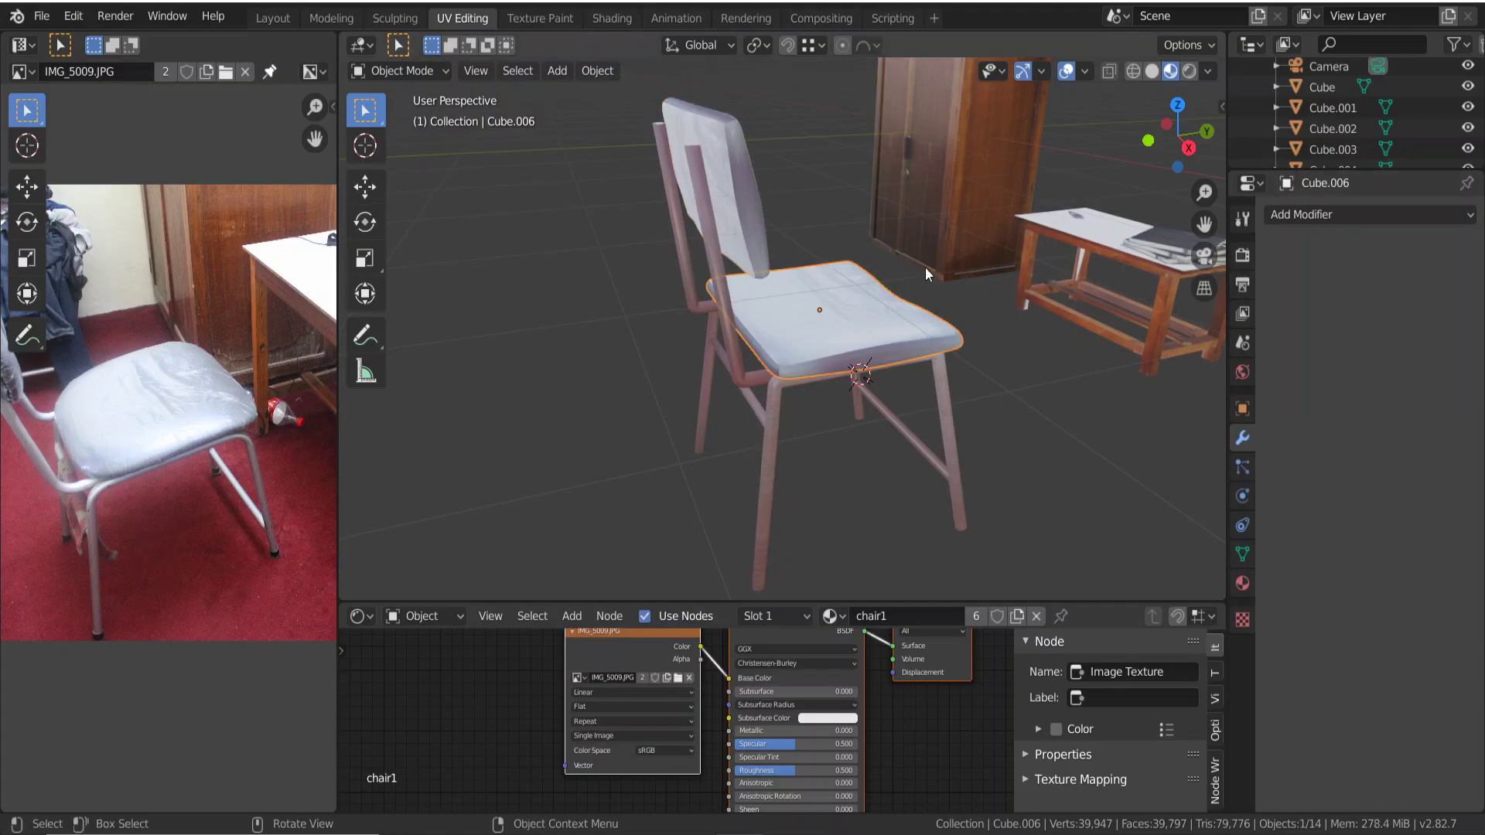
click(737, 230)
shift+click(828, 303)
shift+click(750, 232)
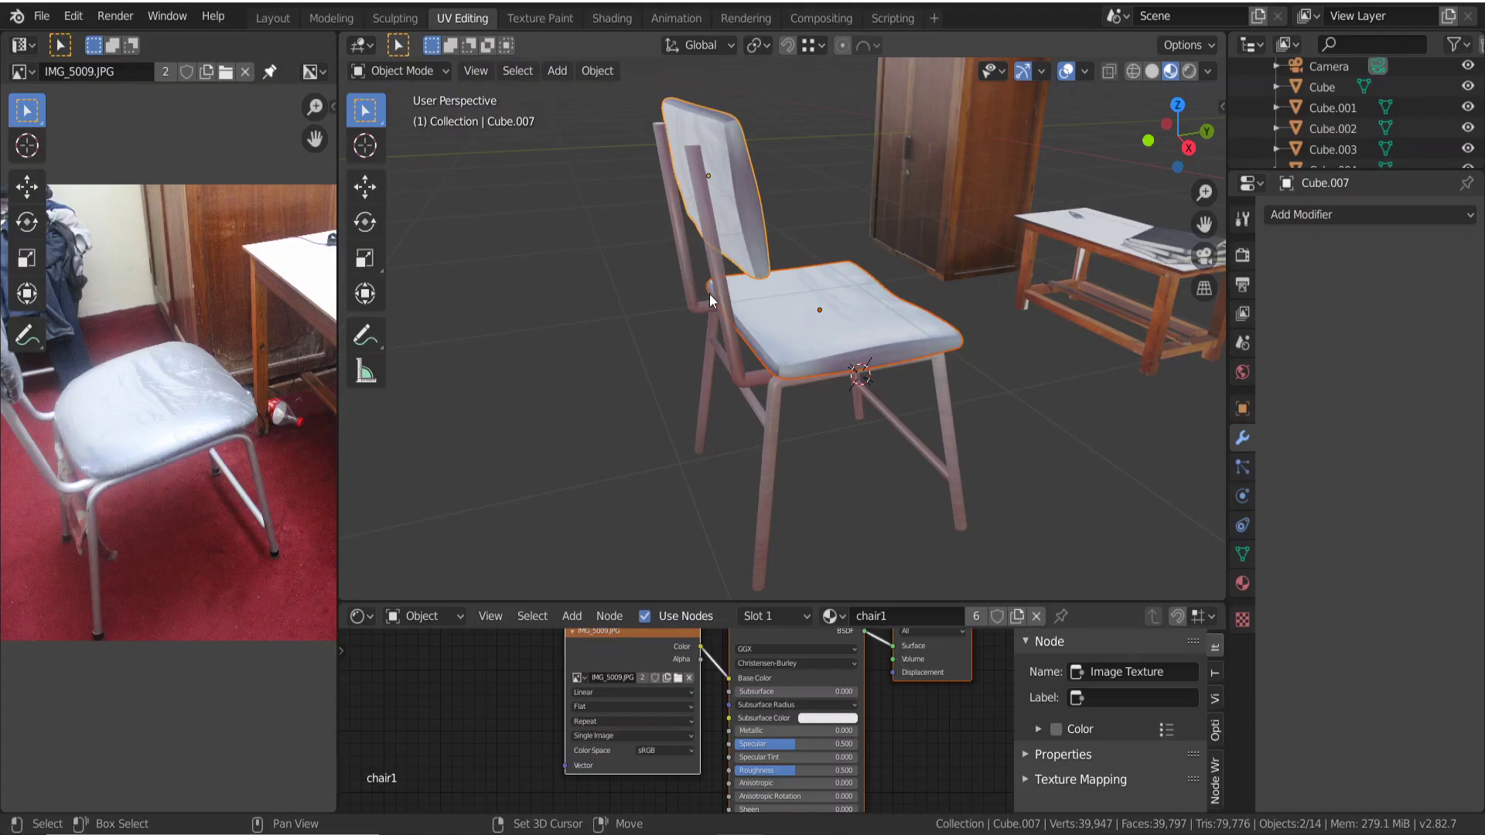
shift+click(718, 304)
shift+click(687, 276)
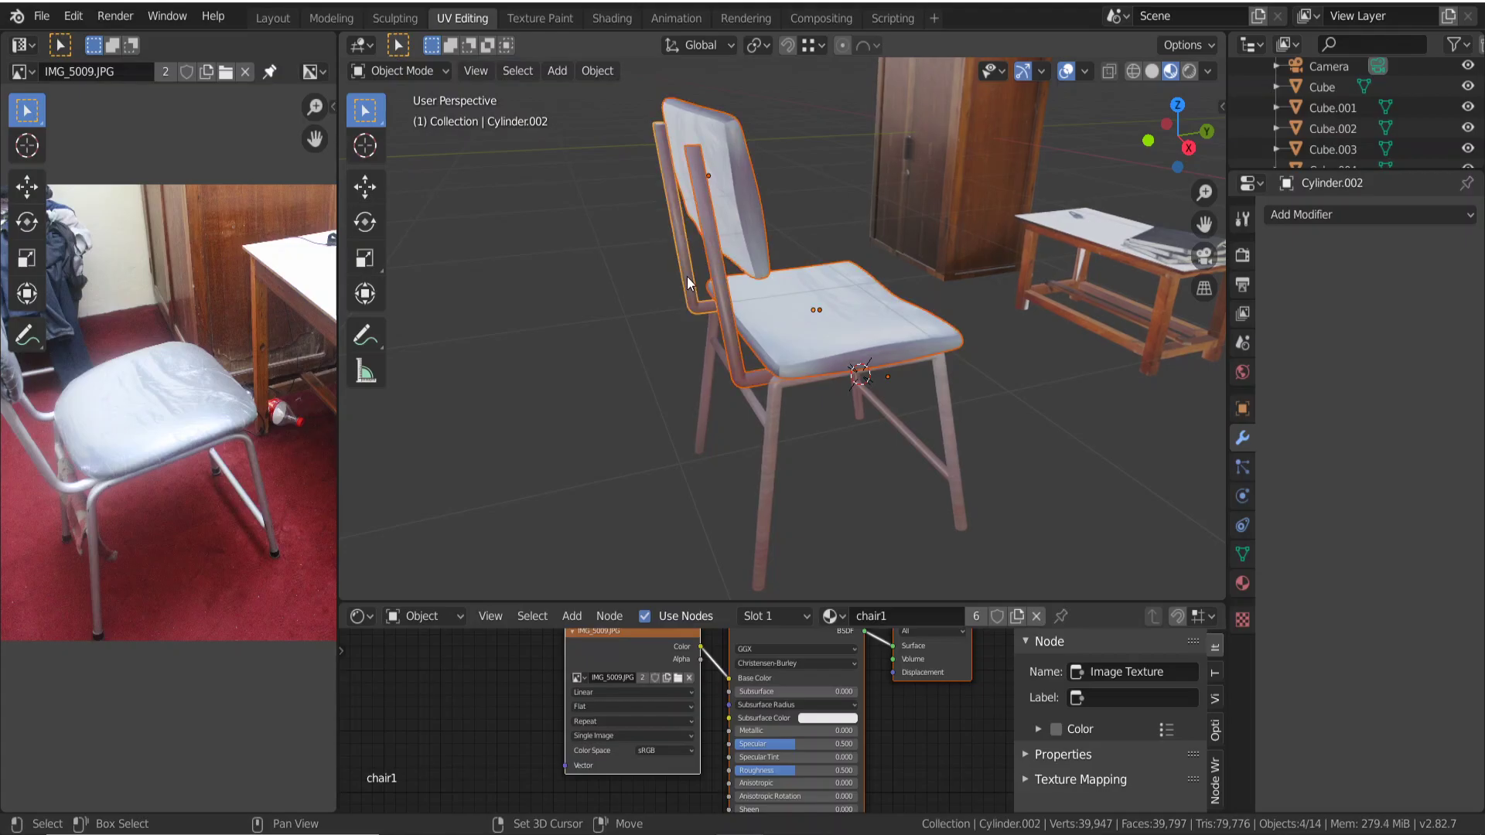
shift+click(764, 415)
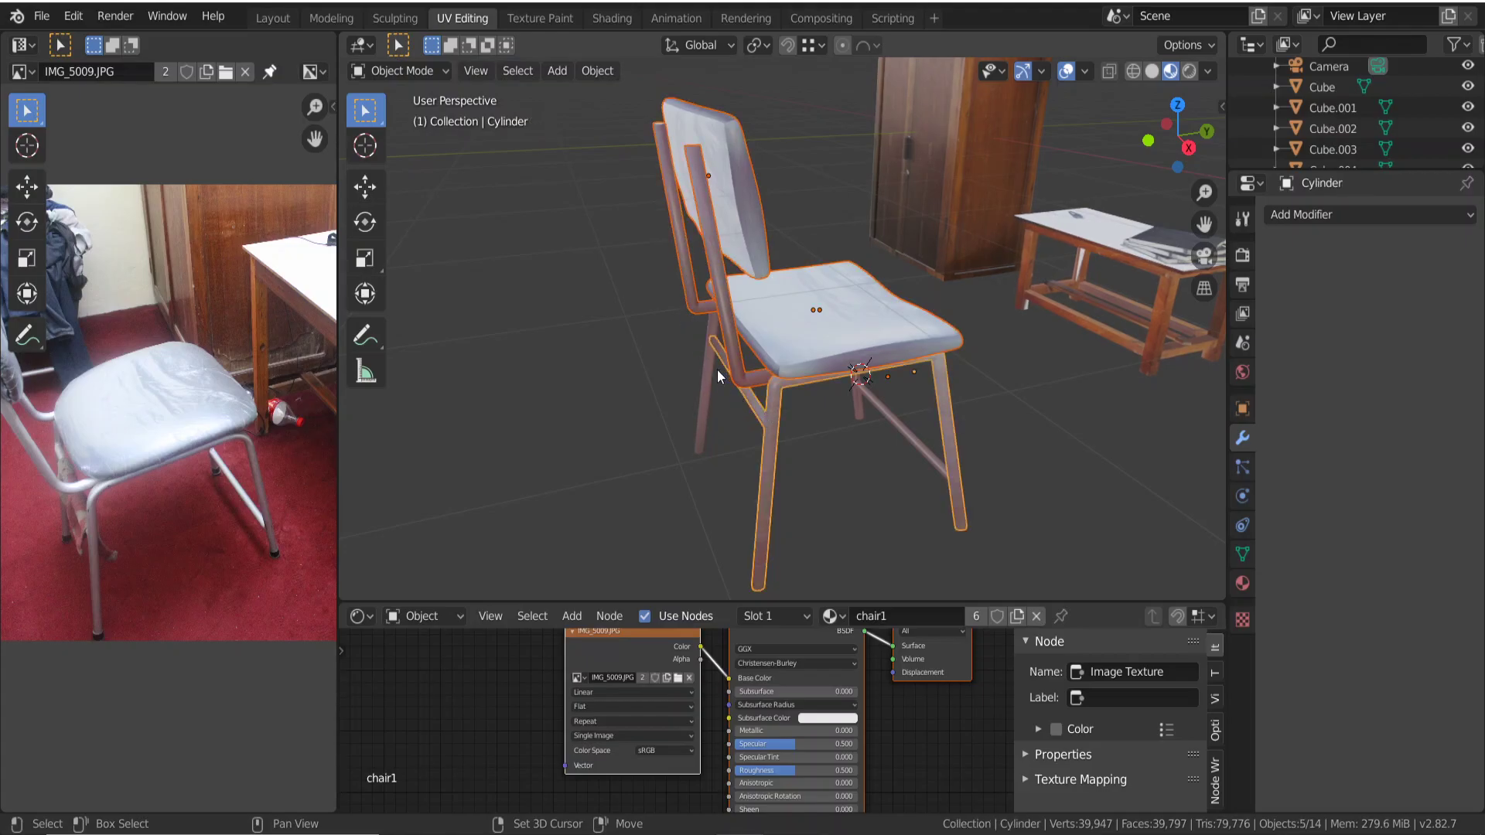
key(ctrl+j)
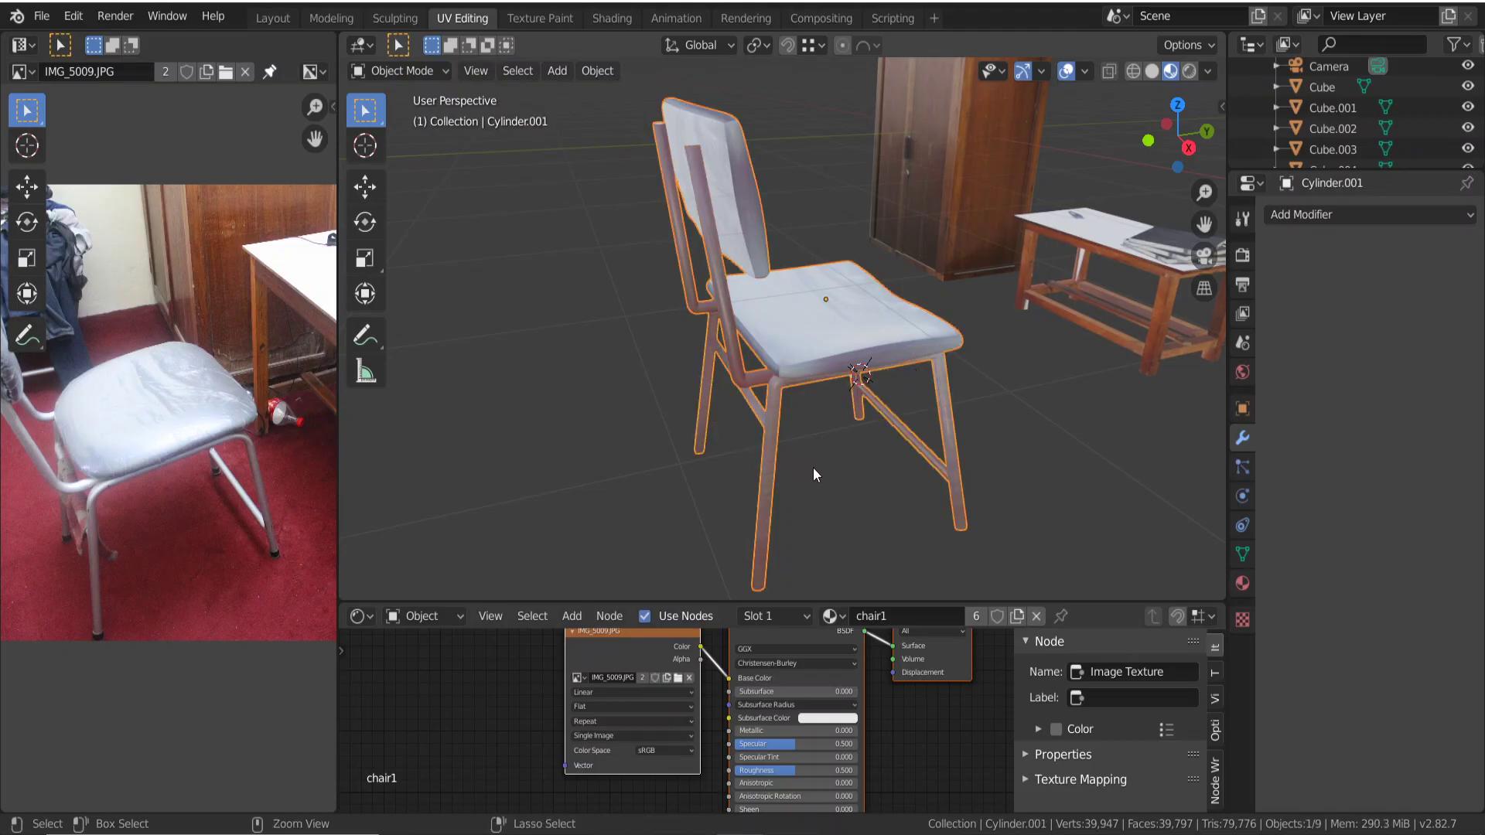
Deselect the chair and save myroom.blend.
click(1013, 416)
scroll(1014, 416, down, 4)
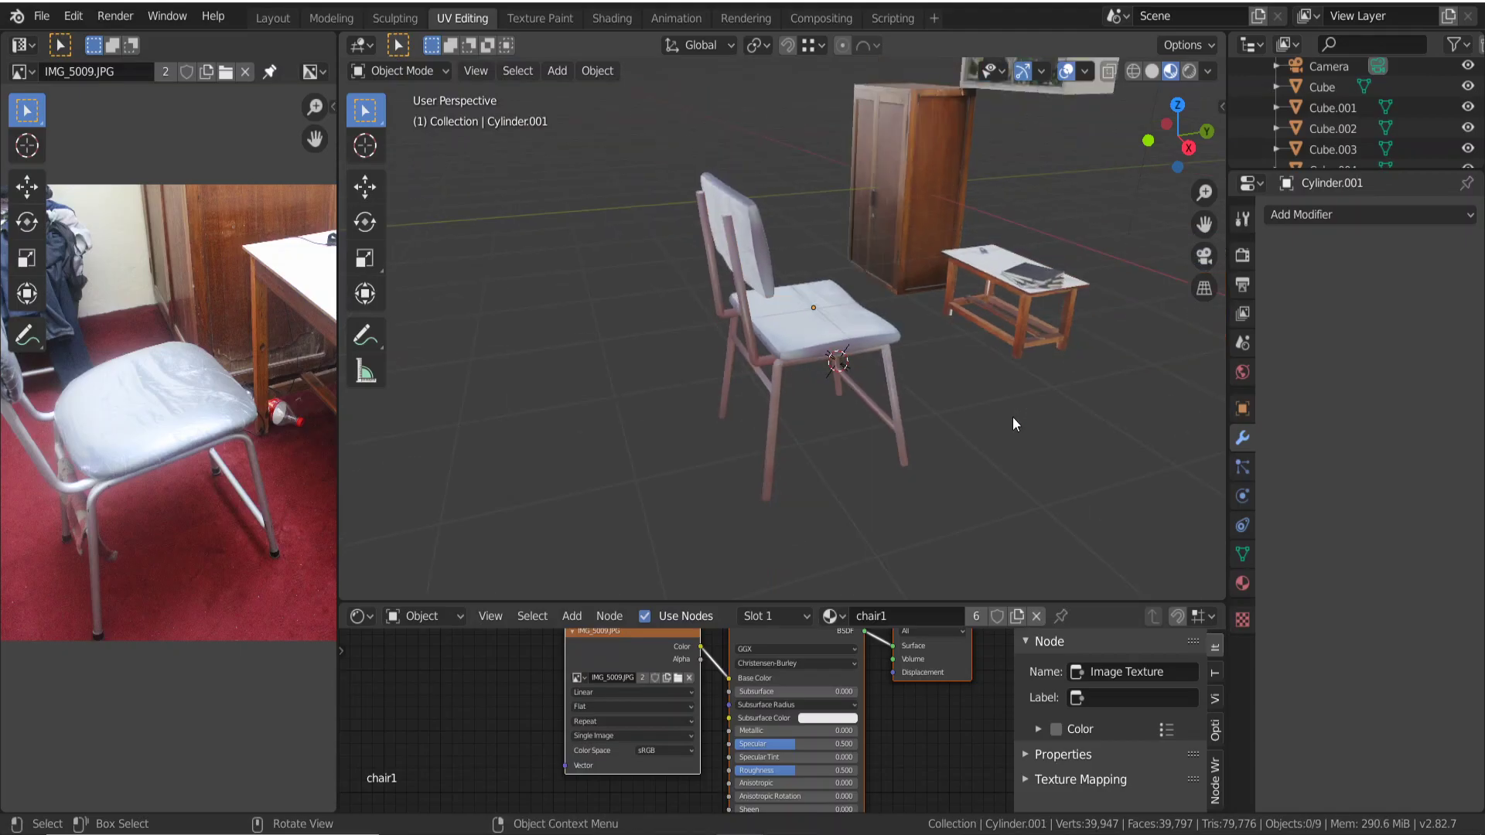
key(ctrl+s)
scroll(1014, 419, down, 1)
scroll(1015, 419, up, 1)
scroll(1010, 419, up, 1)
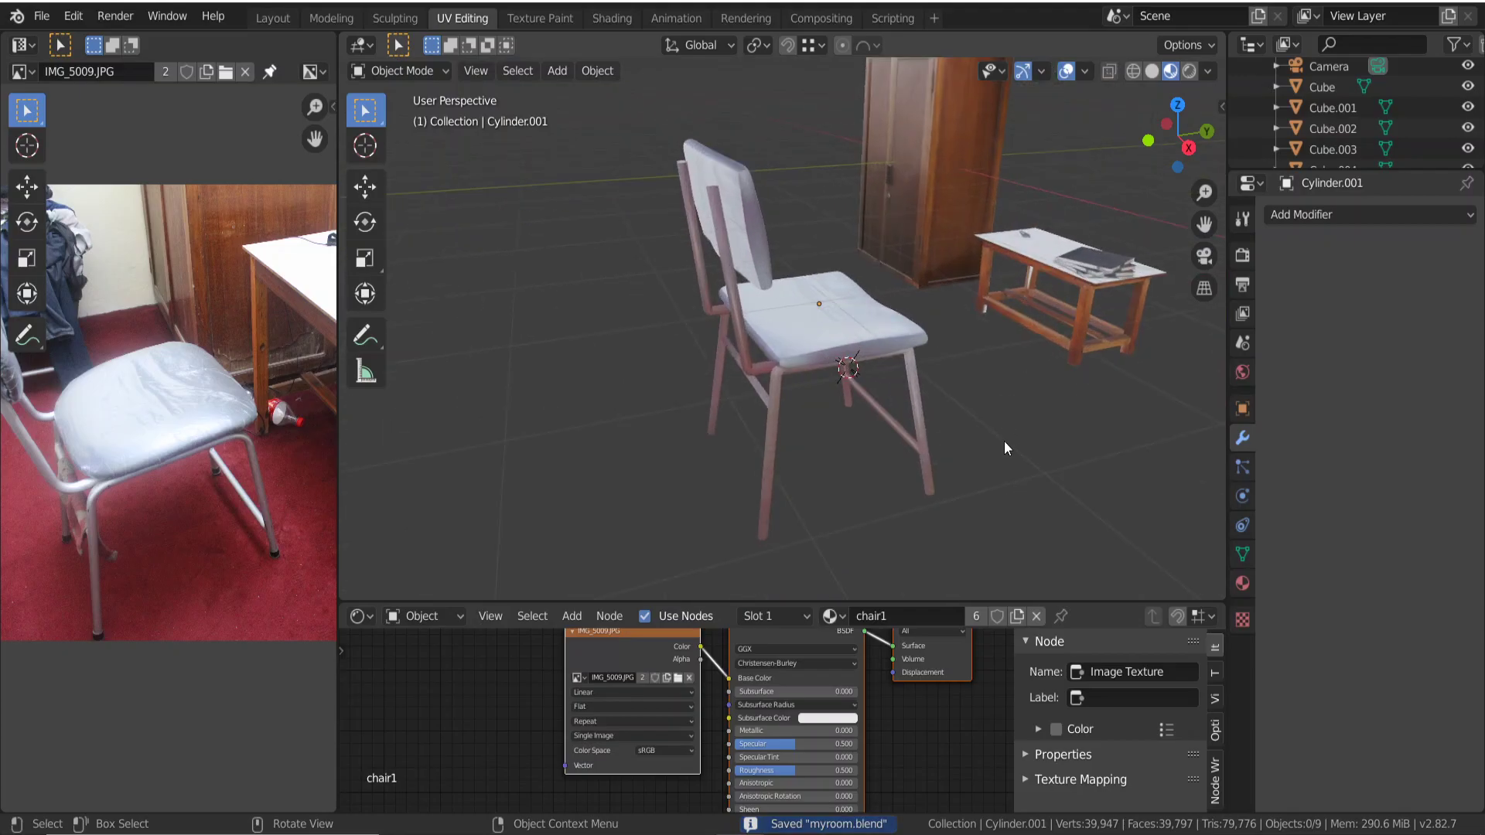
Select only the joined chair and scale it down to 0.434.
key(a)
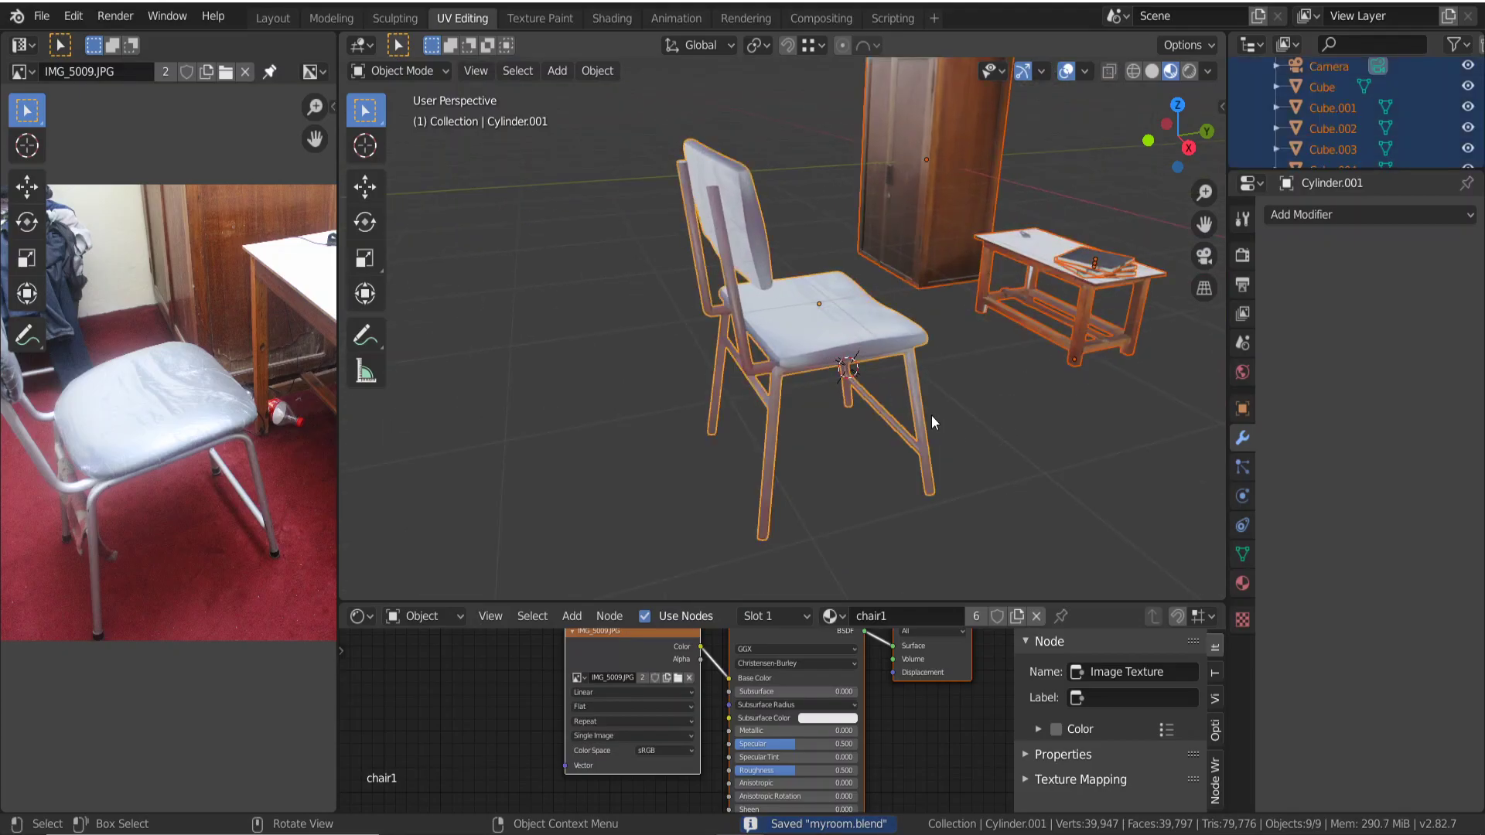
key(alt+a)
click(726, 288)
key(s)
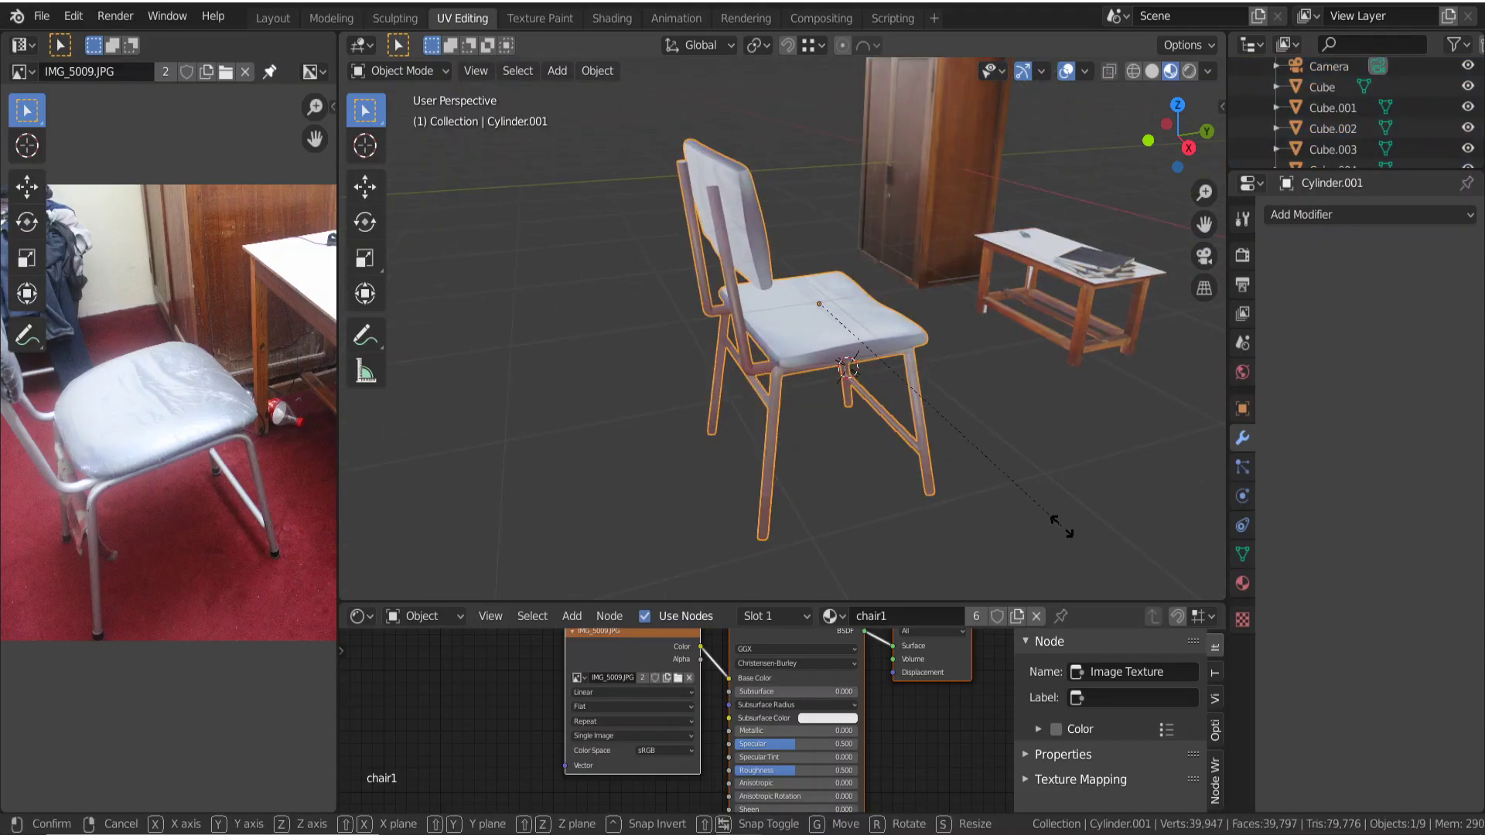
click(906, 417)
mouse_move(906, 418)
middle_down()
mouse_move(970, 391)
mouse_move(946, 397)
middle_up()
Move the chair 1.4 m along Y and 1.2 m along X.
key(g)
key(y)
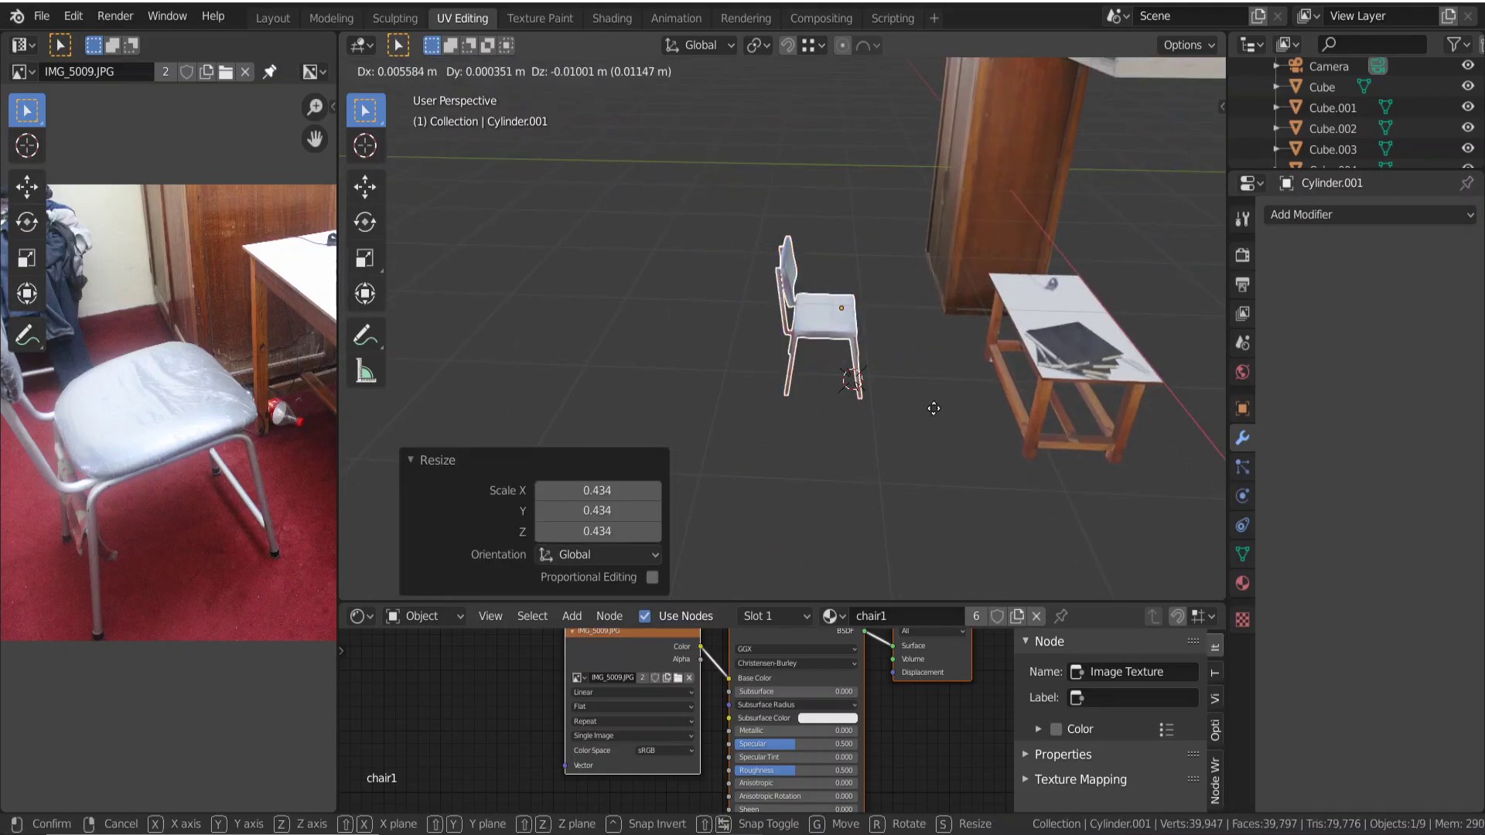
click(1011, 460)
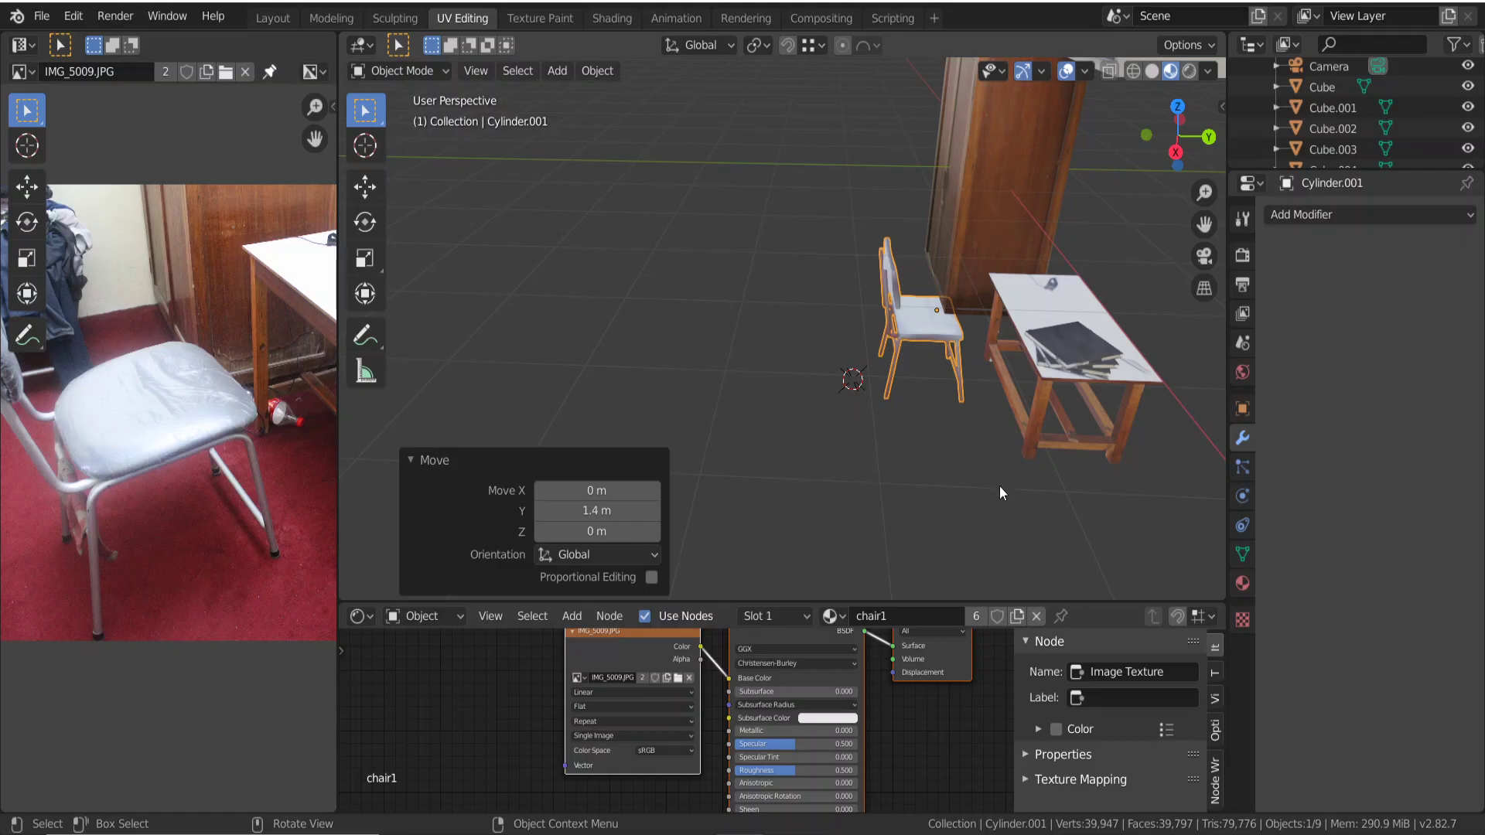
key(g)
key(x)
click(1014, 531)
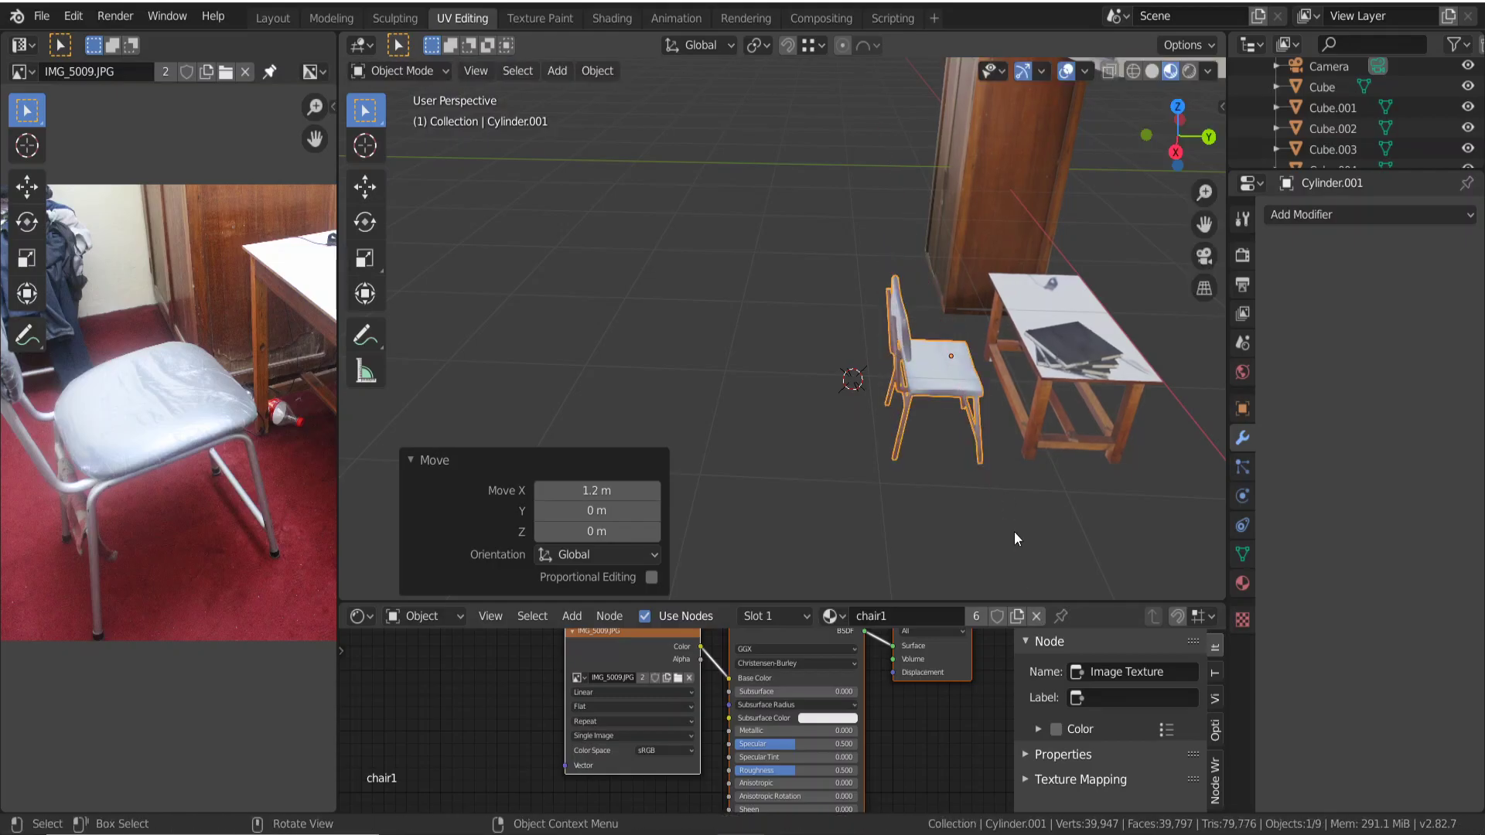
In front view, raise the chair 0.87 m and slide it 0.663 m along X.
key(KP_1)
key(g)
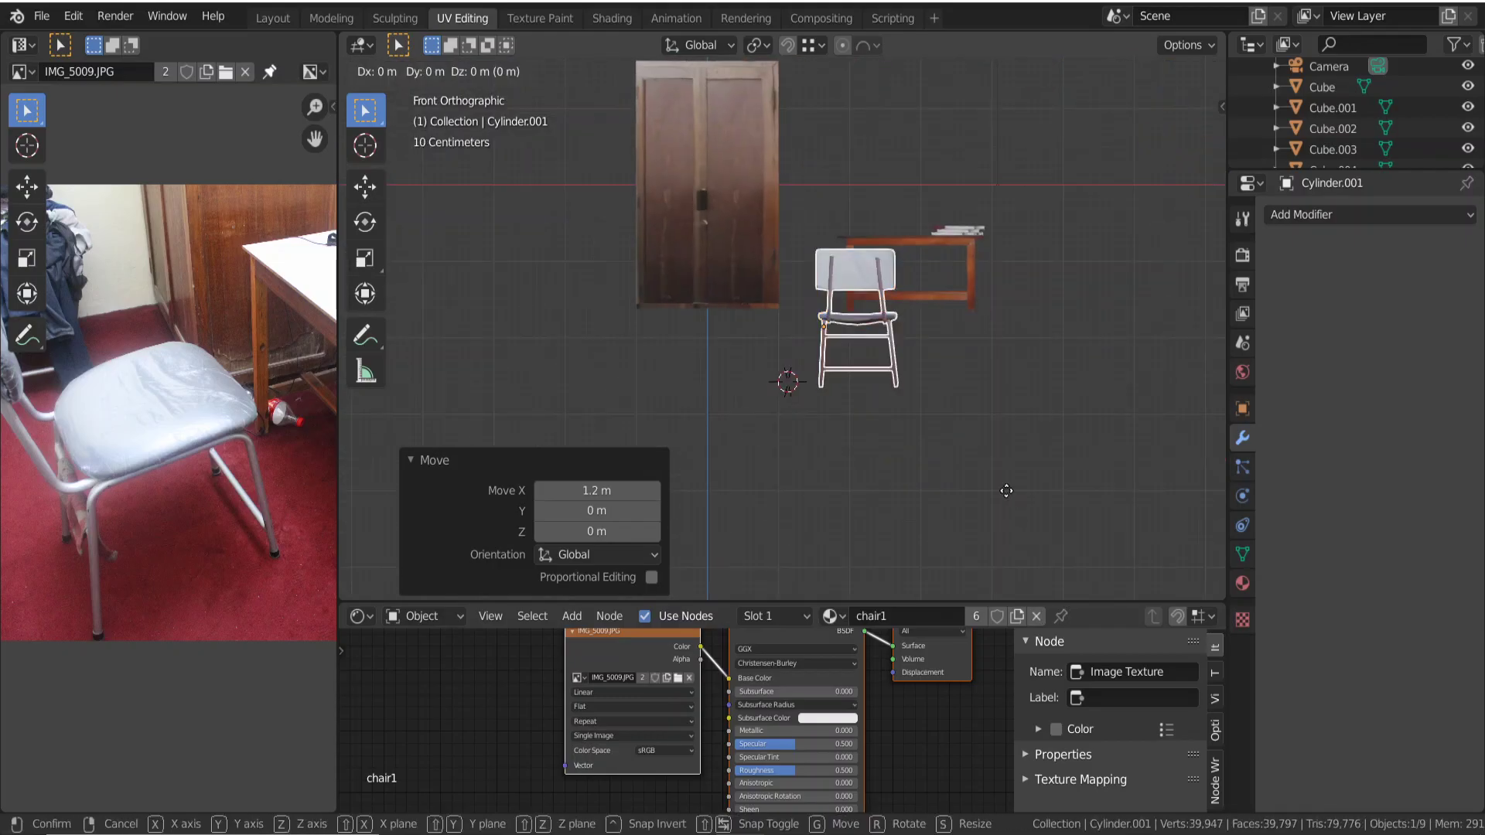
key(z)
click(1033, 424)
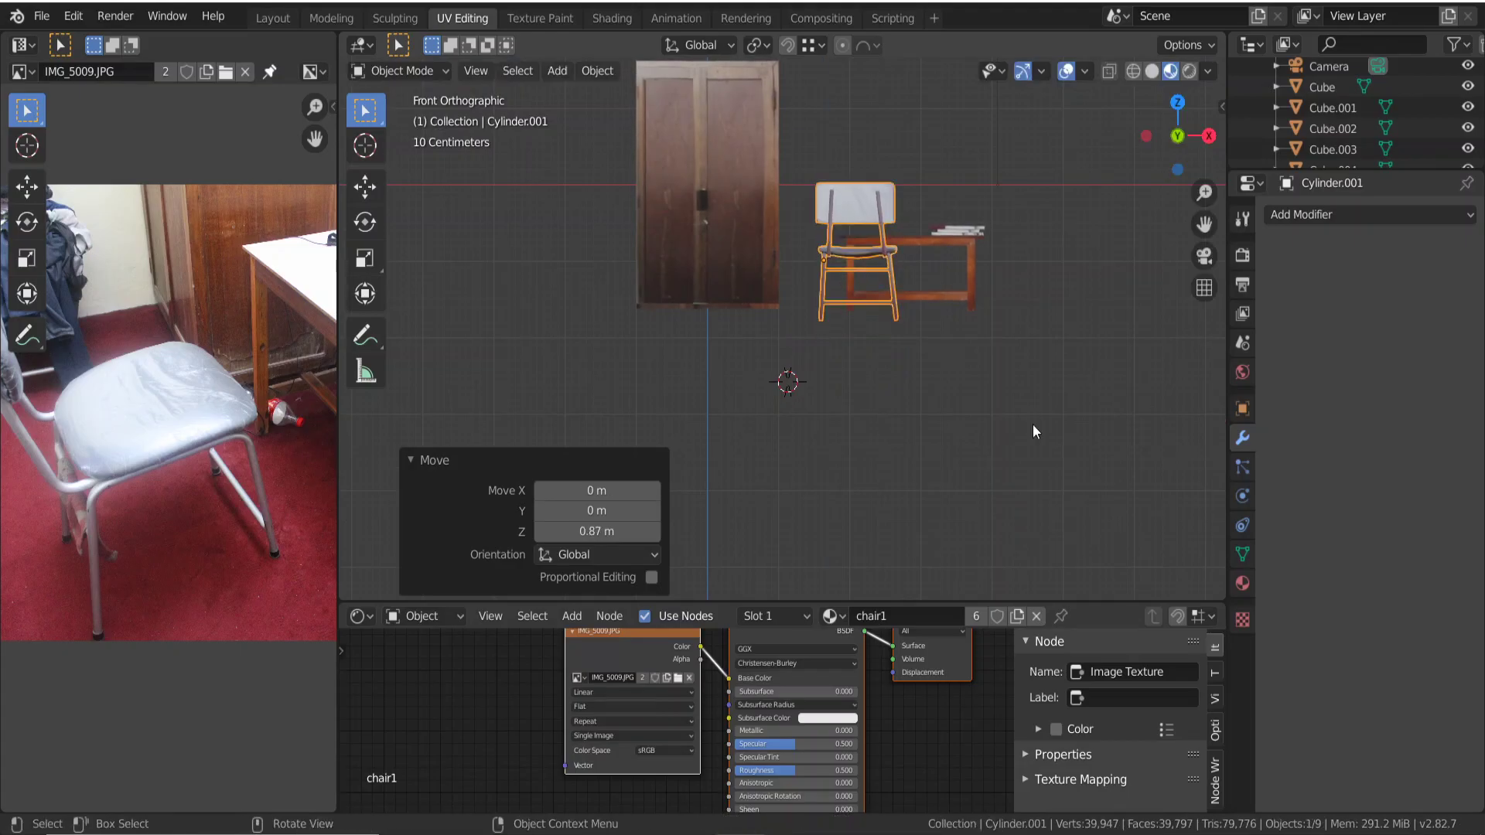
key(g)
key(x)
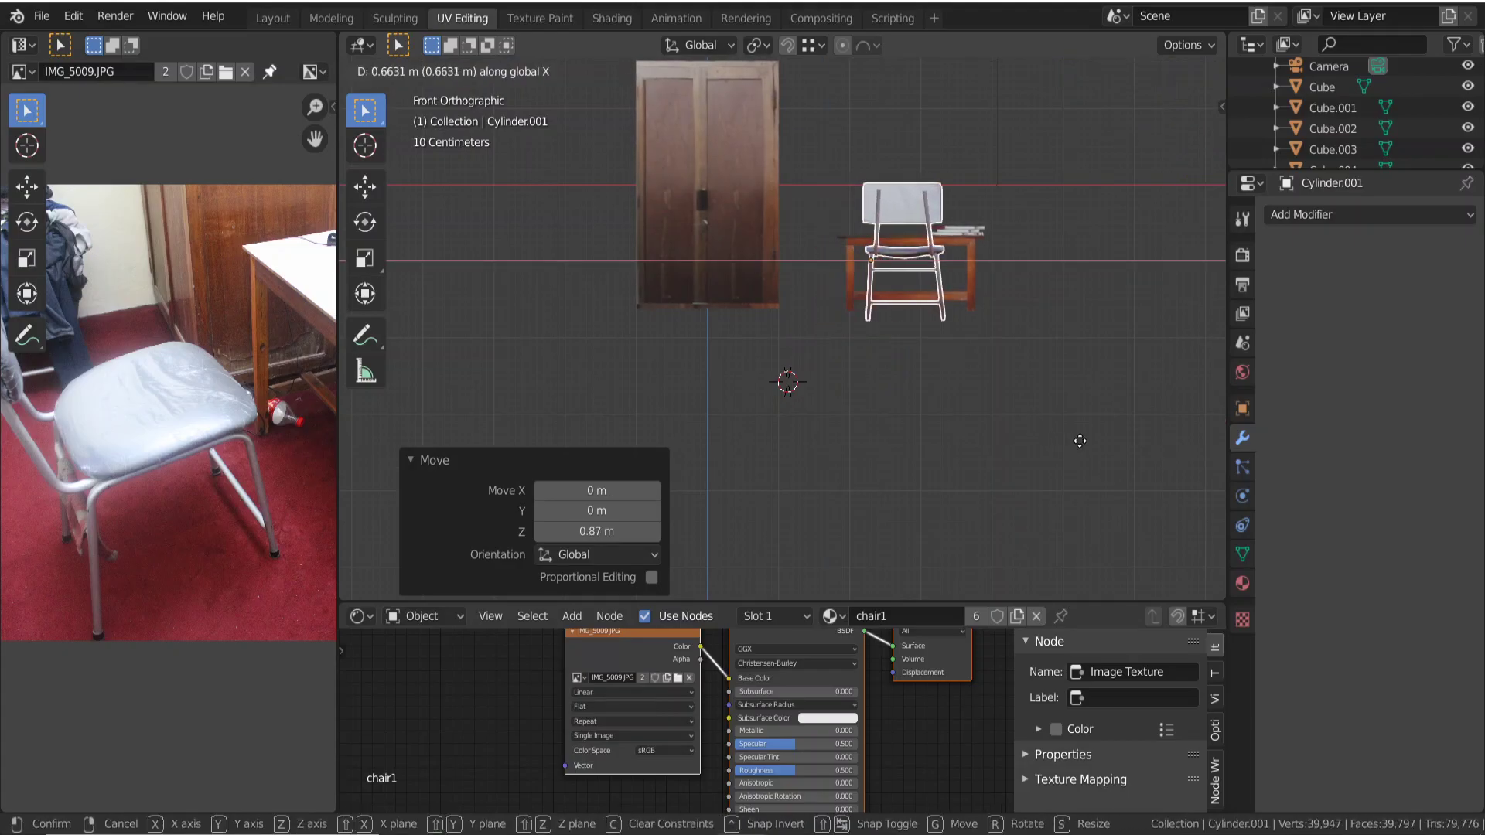
click(1079, 441)
In right side view, shift the chair 0.141 m along Z.
key(KP_3)
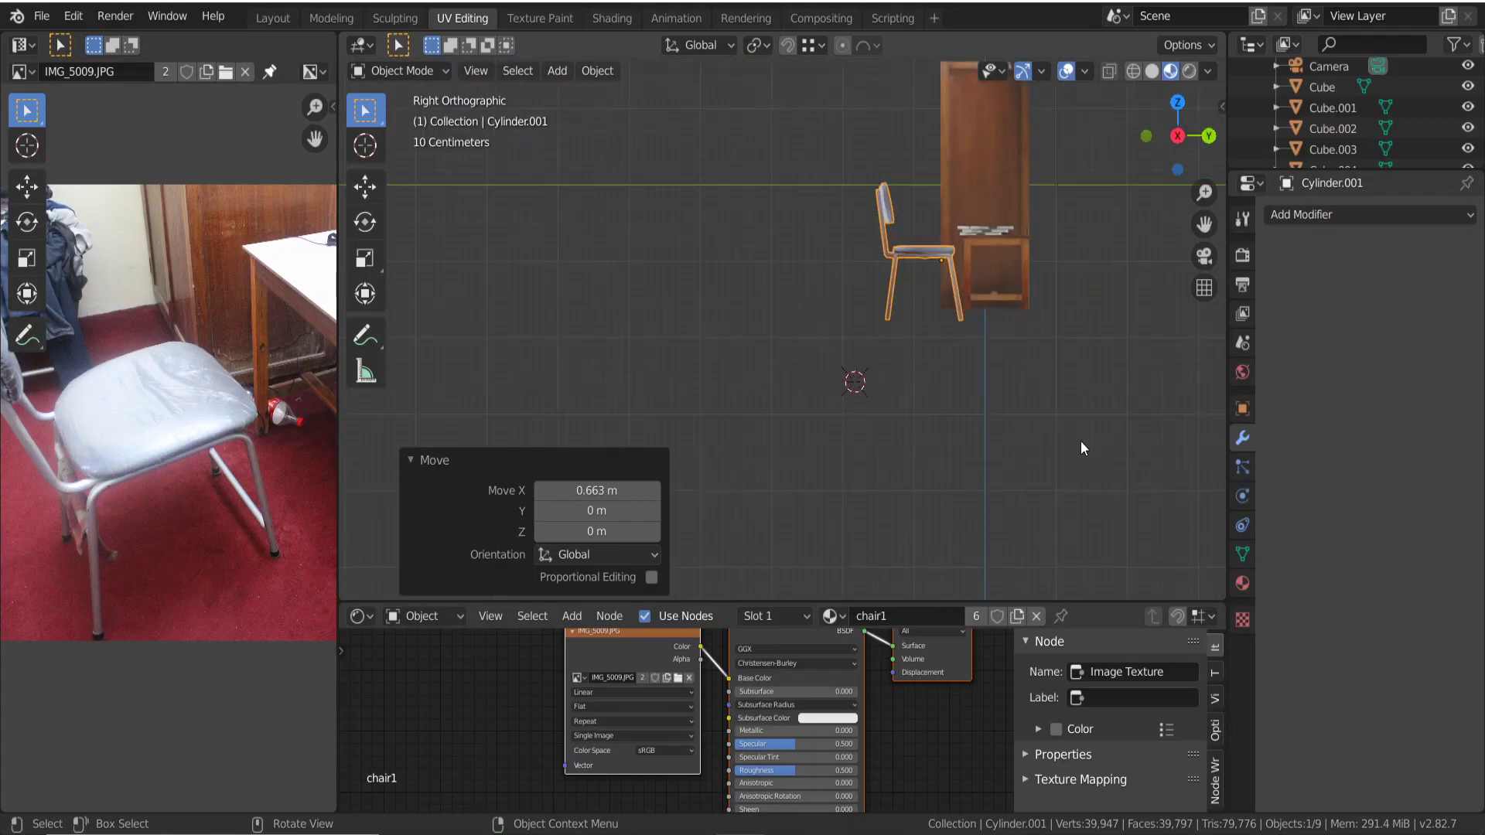
key(g)
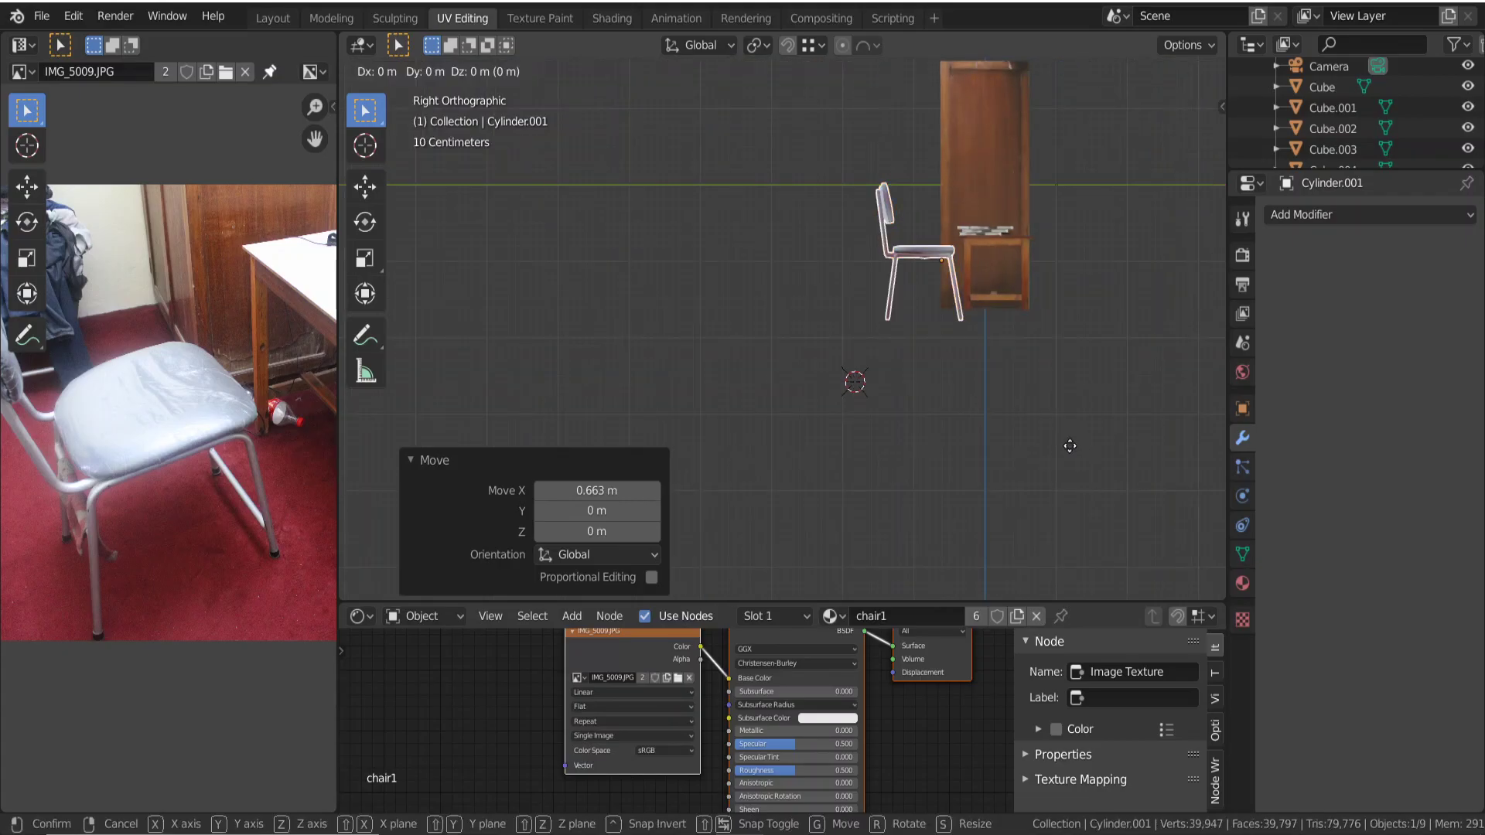
key(z)
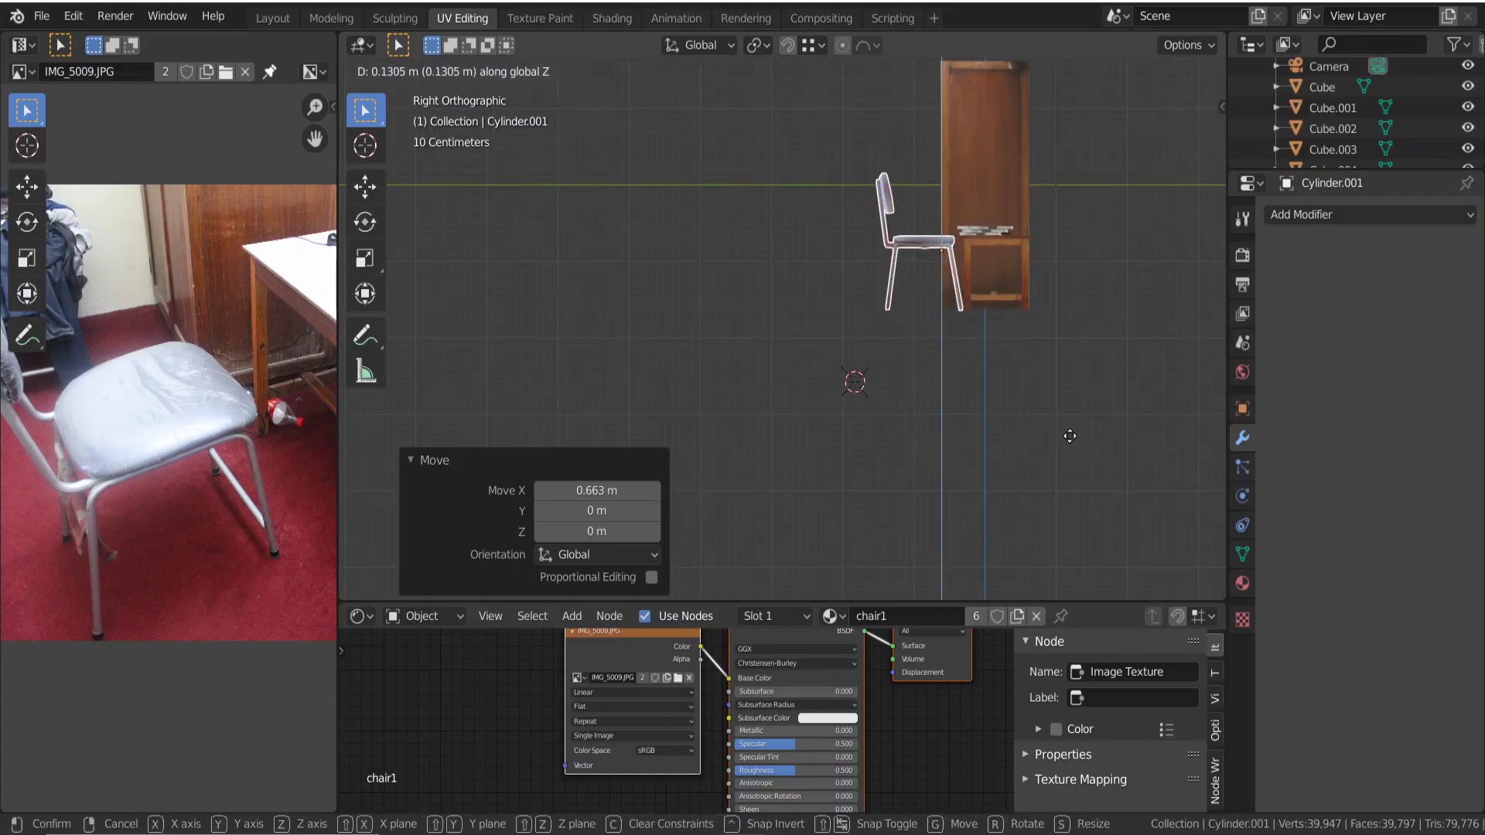
click(1073, 442)
key(KP_7)
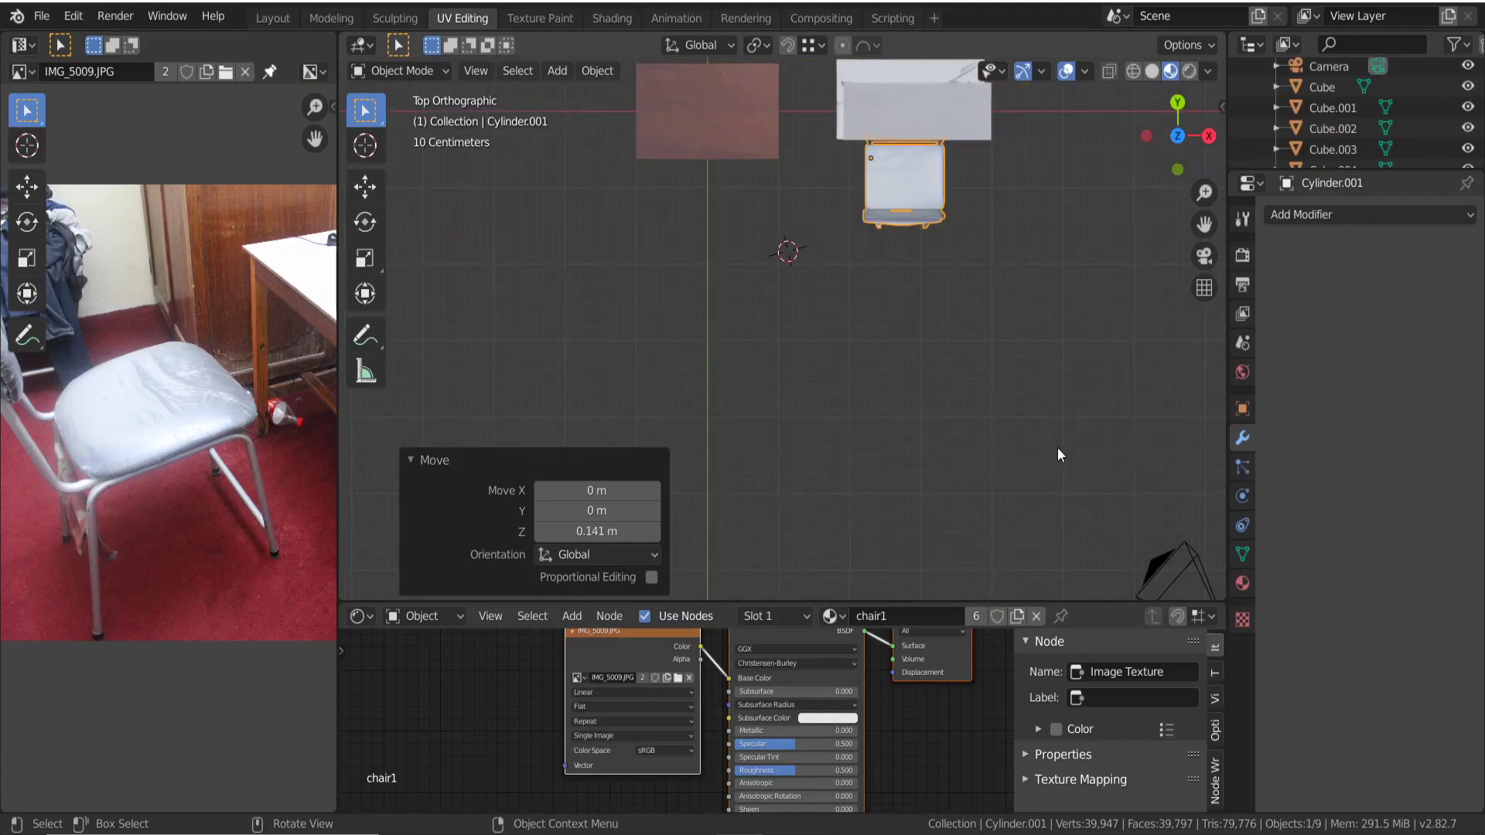
Shift the chair 0.141 m along the X axis.
key(g)
key(x)
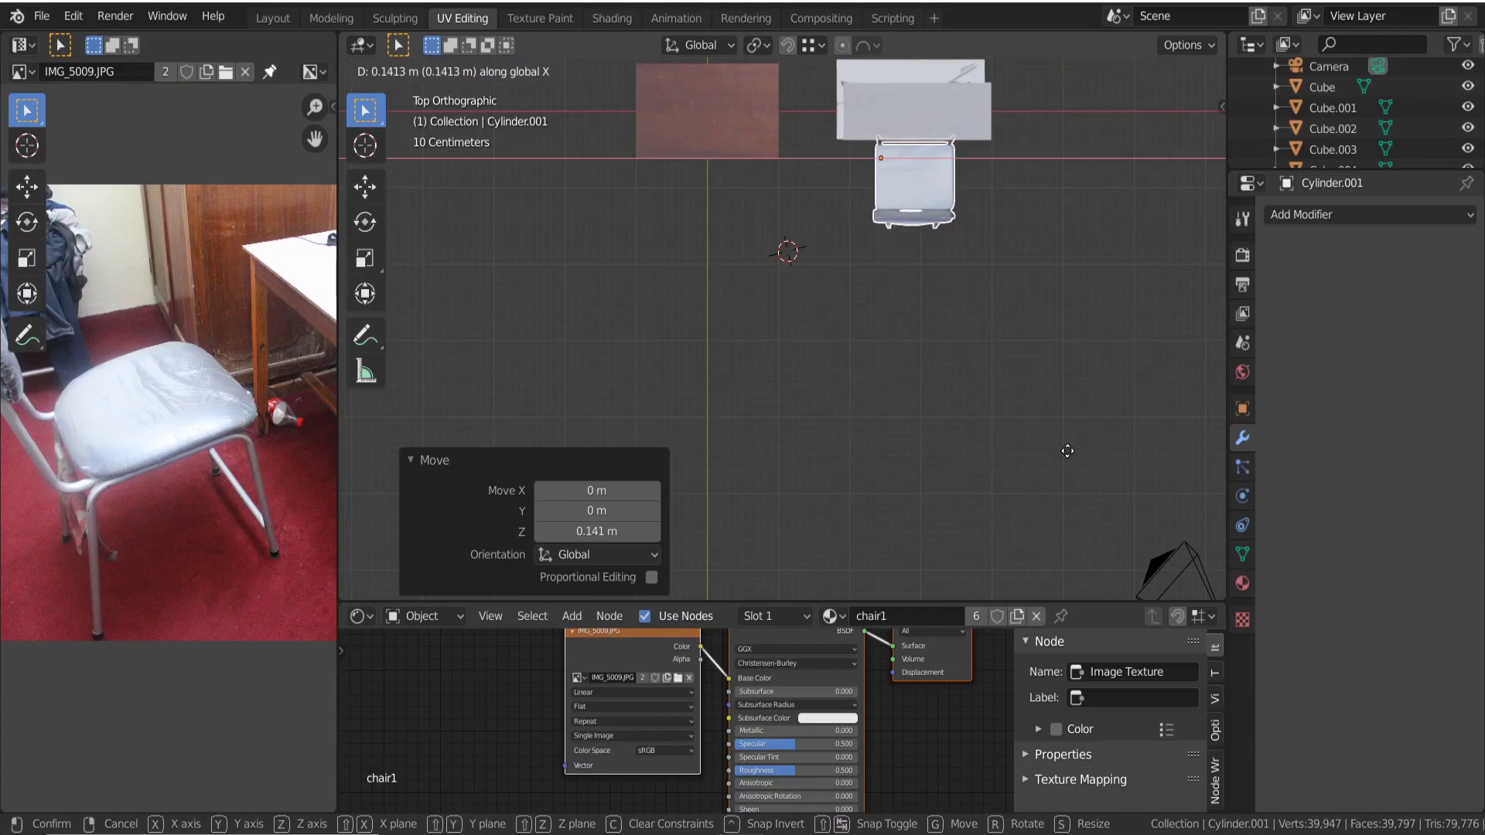
click(1067, 451)
key(KP_1)
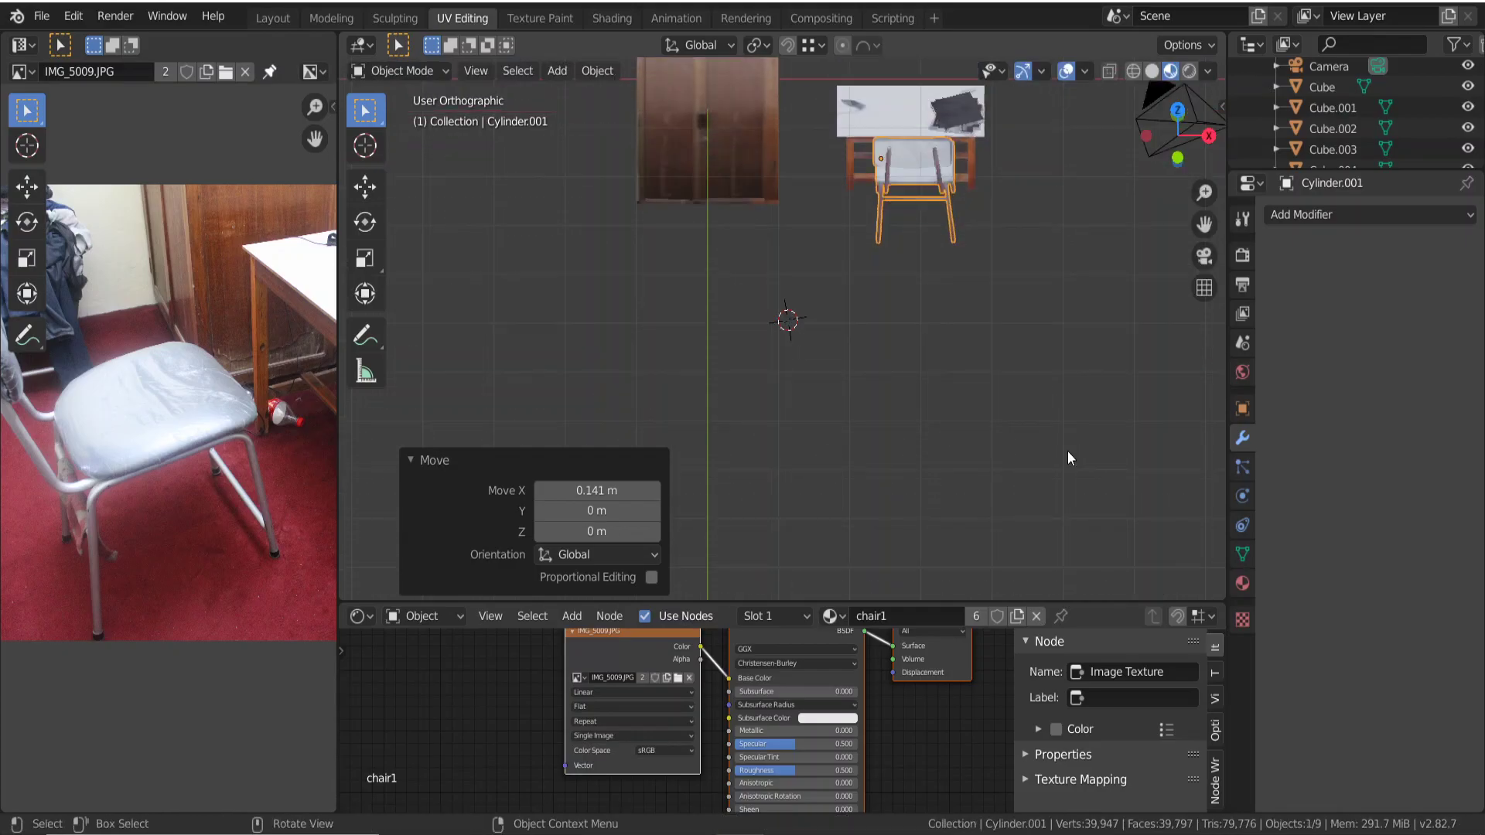
mouse_move(1067, 452)
middle_down()
mouse_move(902, 459)
mouse_move(894, 443)
mouse_move(1014, 466)
middle_up()
Scale the chair to 0.683 and lower it onto the floor.
key(s)
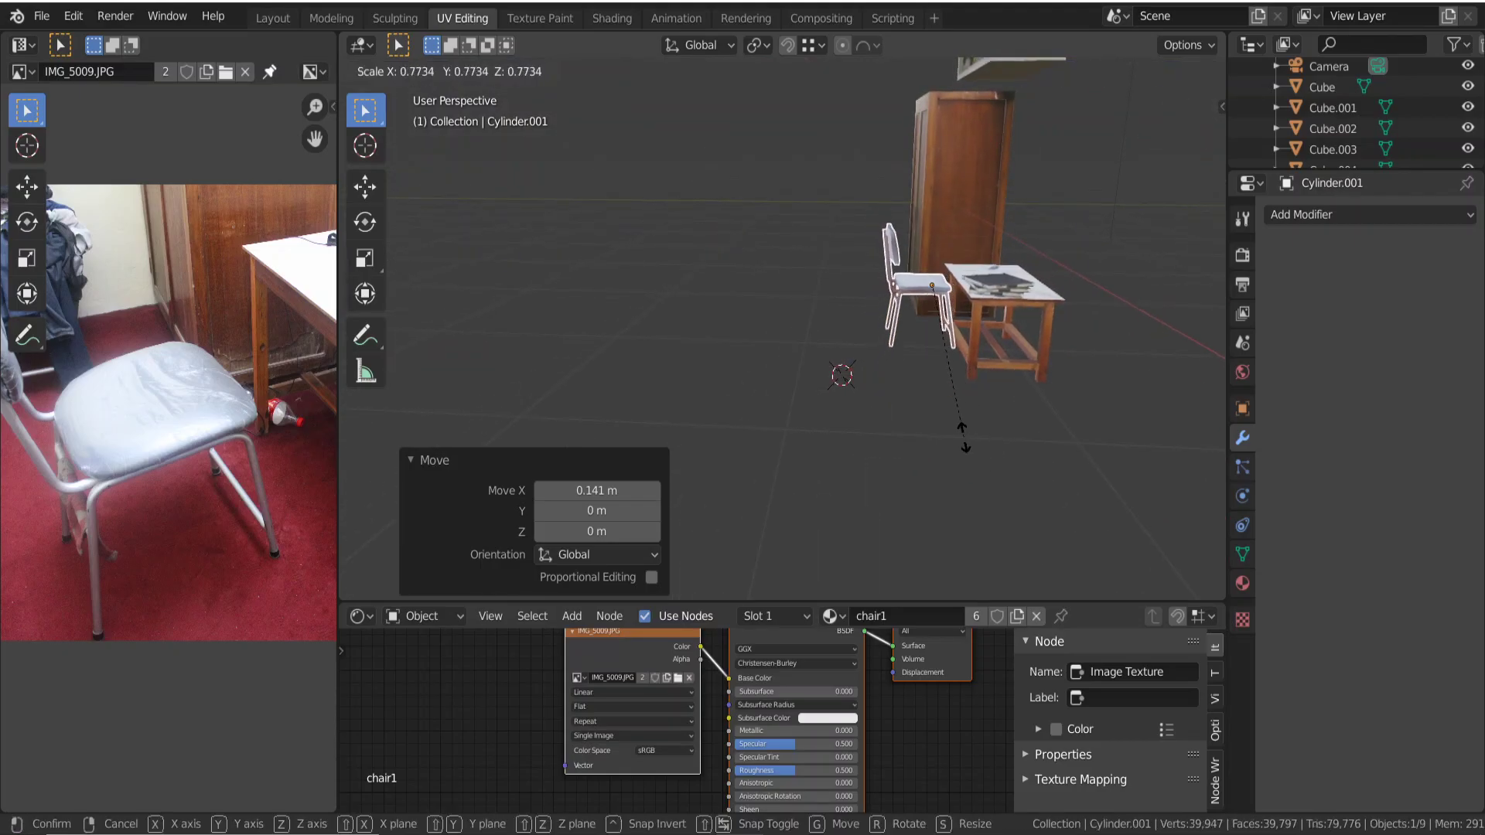
click(954, 425)
key(g)
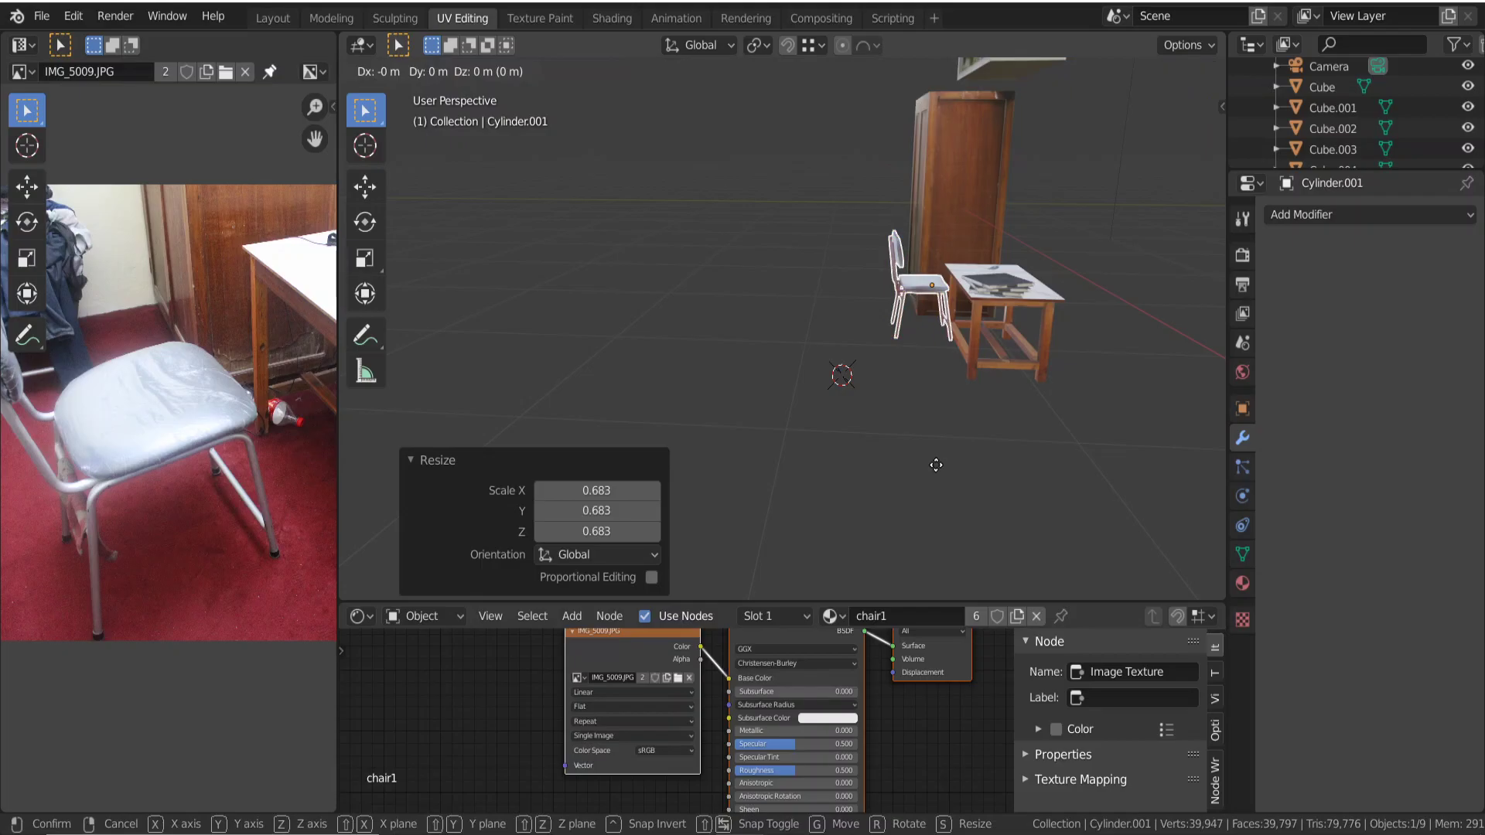
key(z)
click(974, 488)
scroll(982, 483, up, 2)
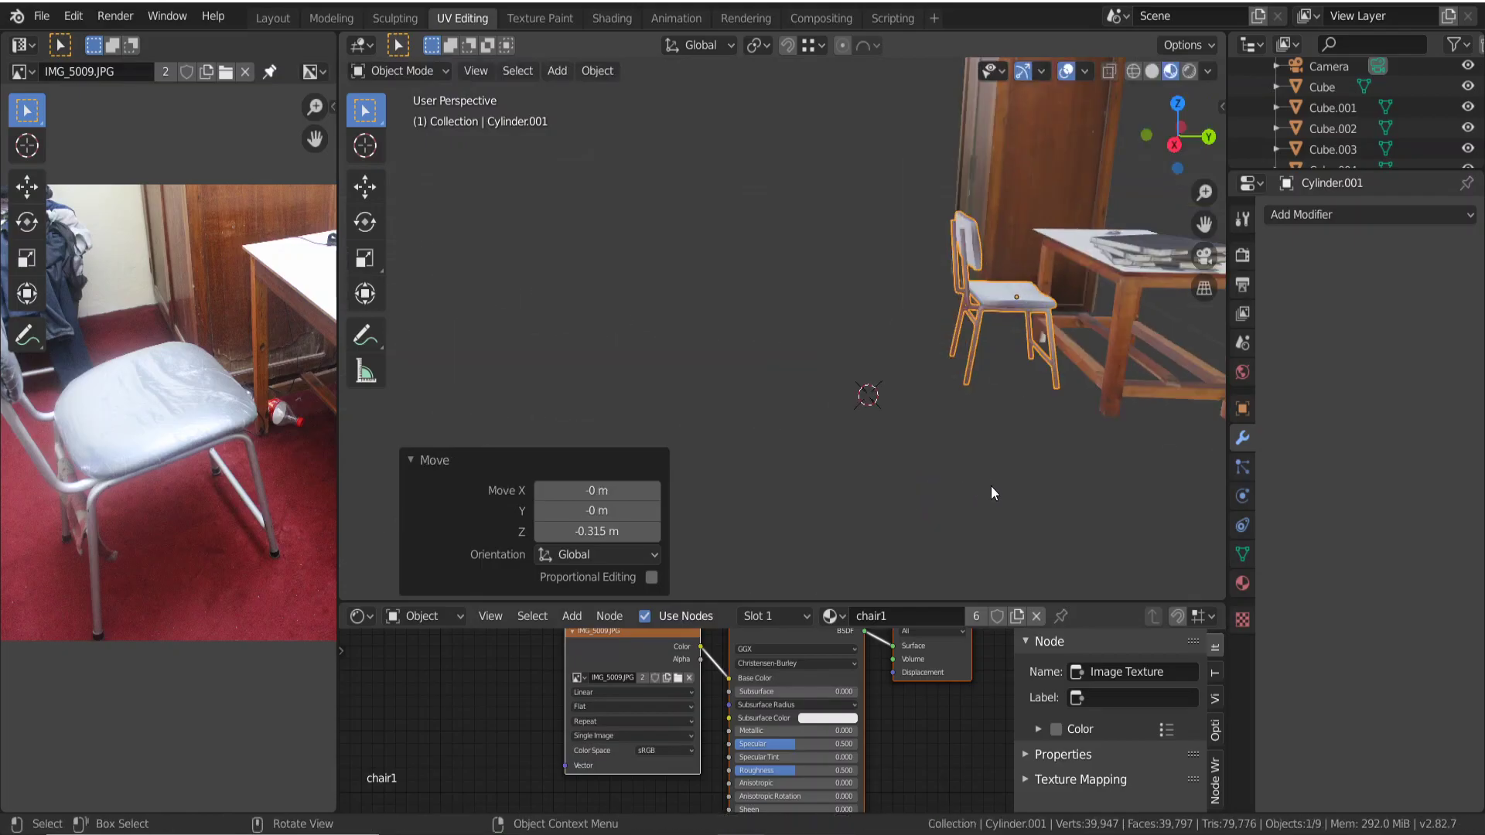
mouse_move(1004, 478)
middle_down()
mouse_move(1030, 499)
mouse_move(1028, 462)
mouse_move(830, 509)
middle_up()
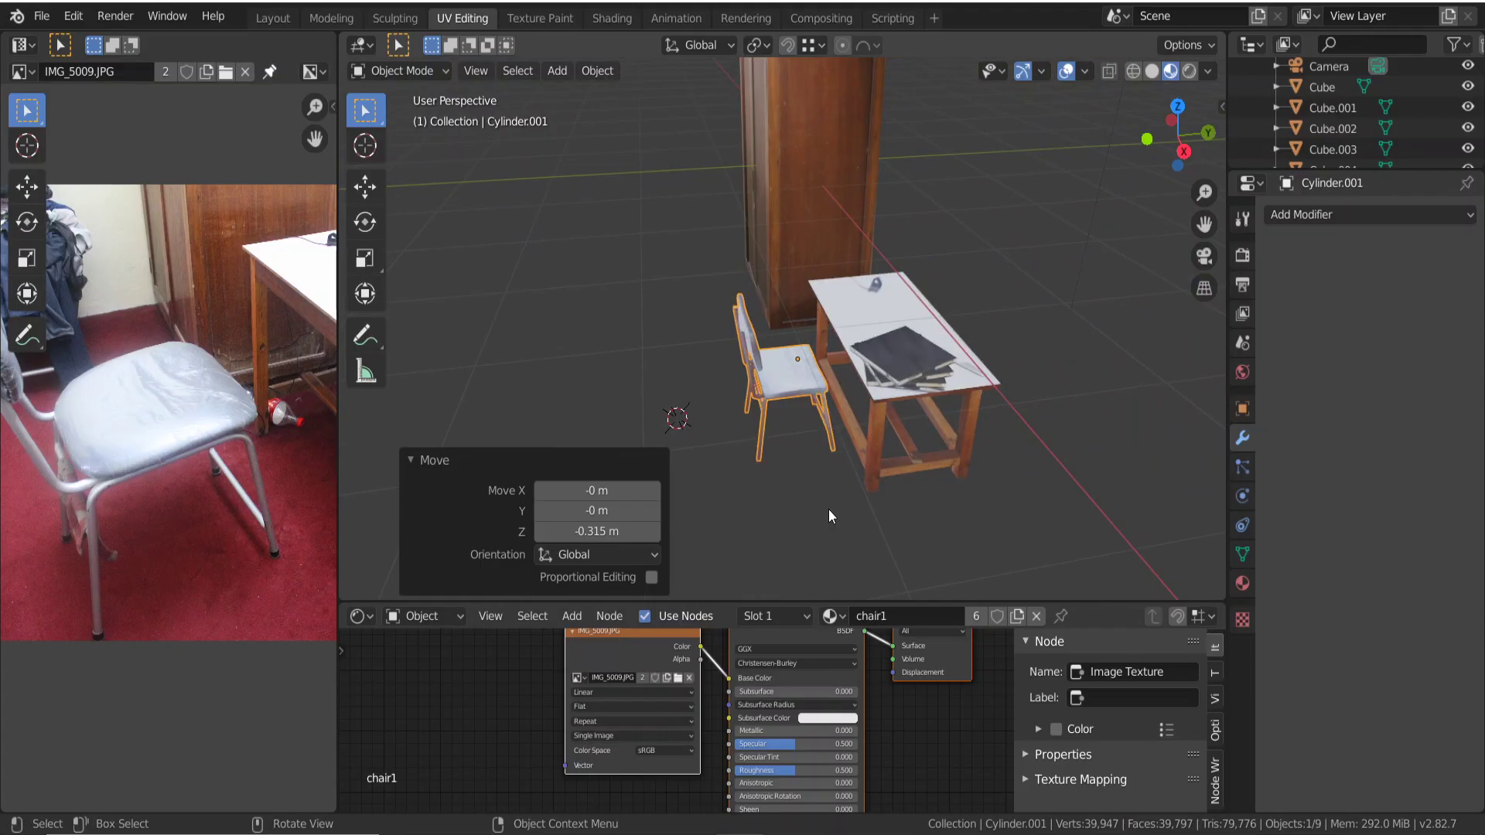
Enlarge the chair to about 1.234 and shift it along Y beside the table.
key(s)
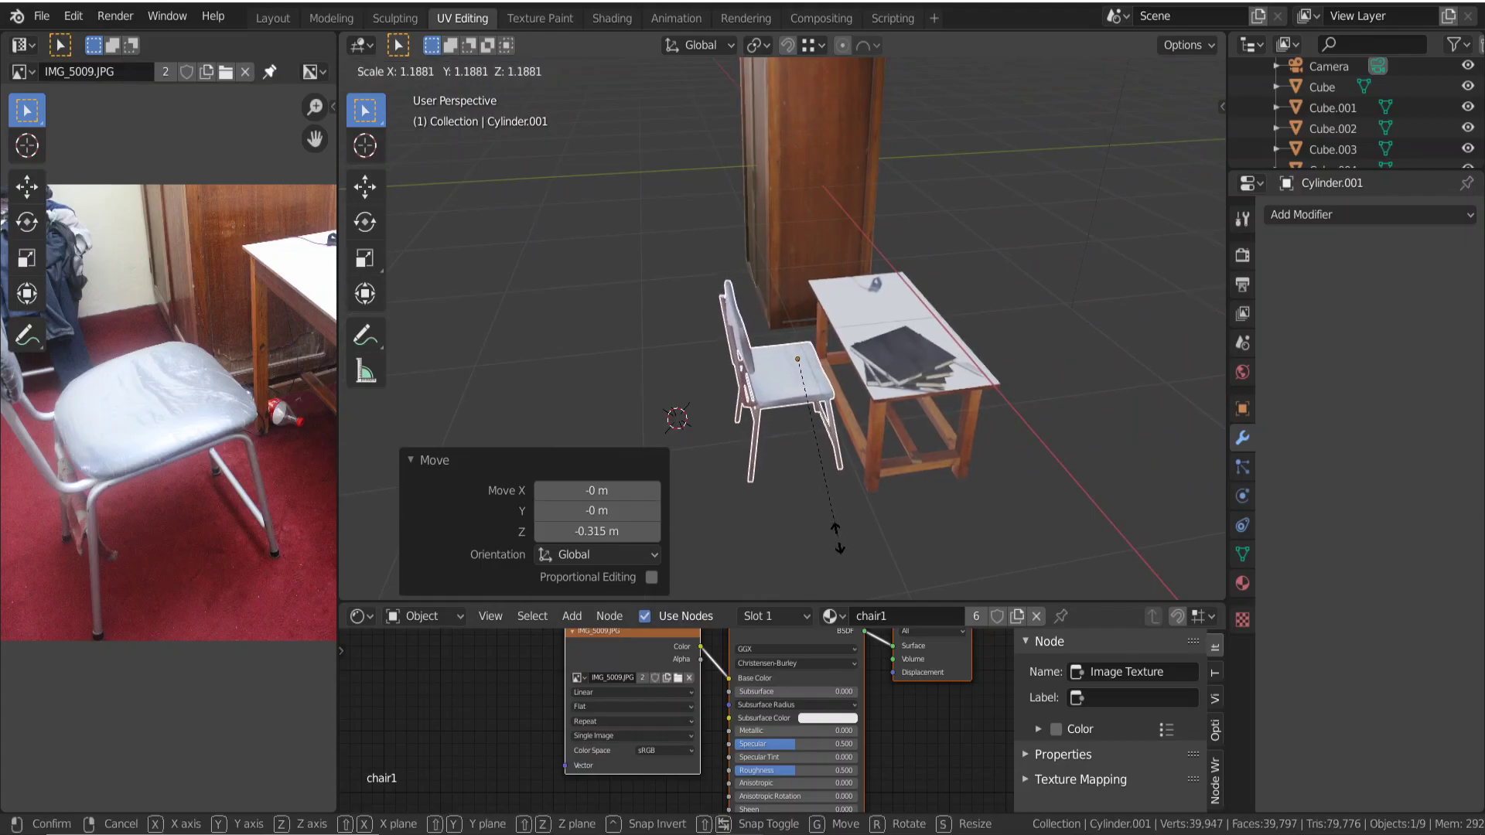
click(840, 543)
key(g)
key(y)
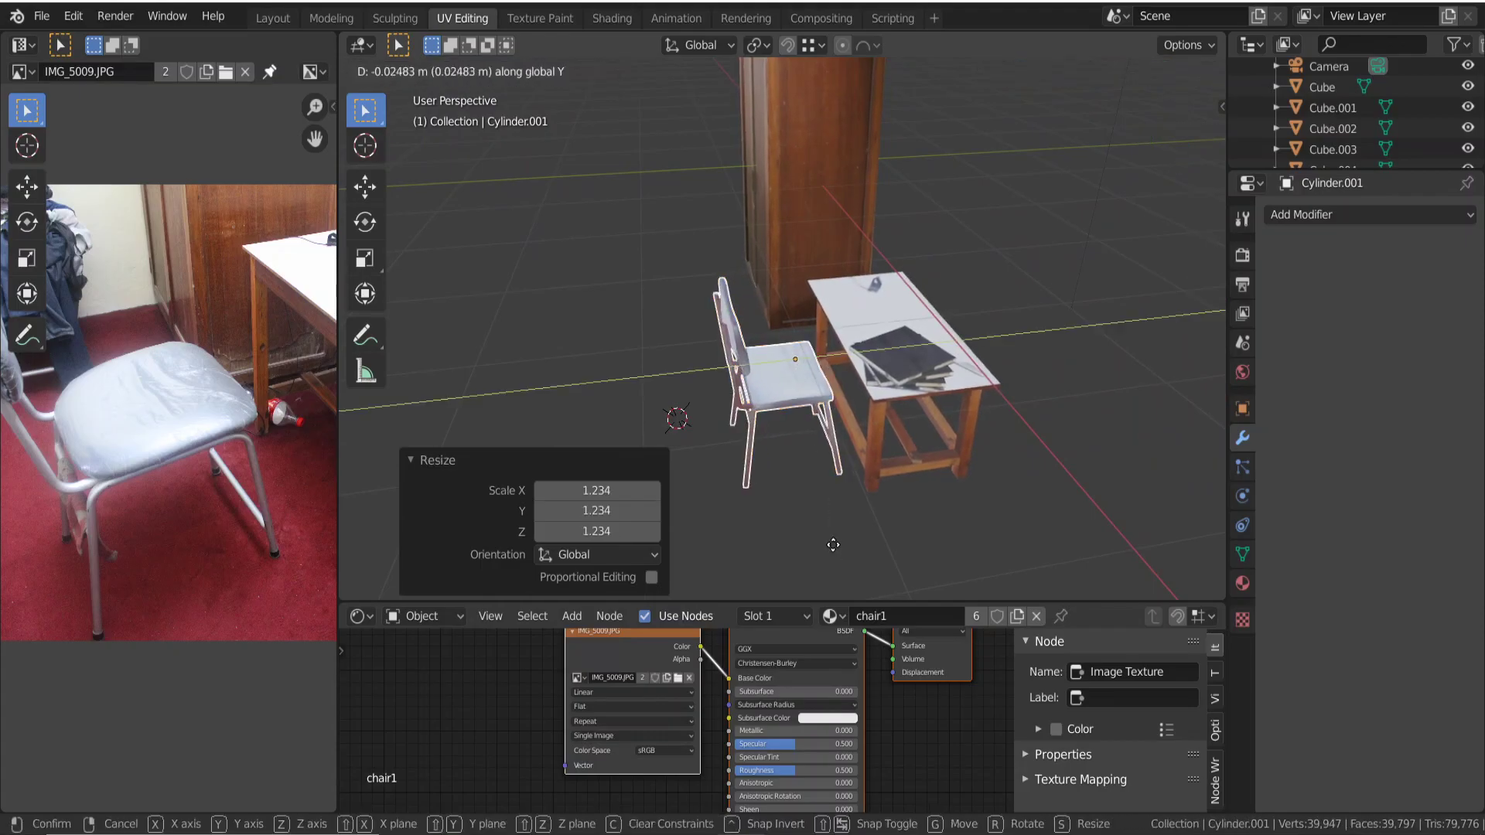
click(791, 523)
mouse_move(791, 522)
middle_down()
mouse_move(894, 523)
mouse_move(926, 505)
mouse_move(917, 518)
middle_up()
click(917, 518)
Reselect the chair and raise it 0.176 m along Z.
mouse_move(991, 438)
middle_down()
mouse_move(863, 421)
mouse_move(853, 379)
mouse_move(784, 369)
middle_up()
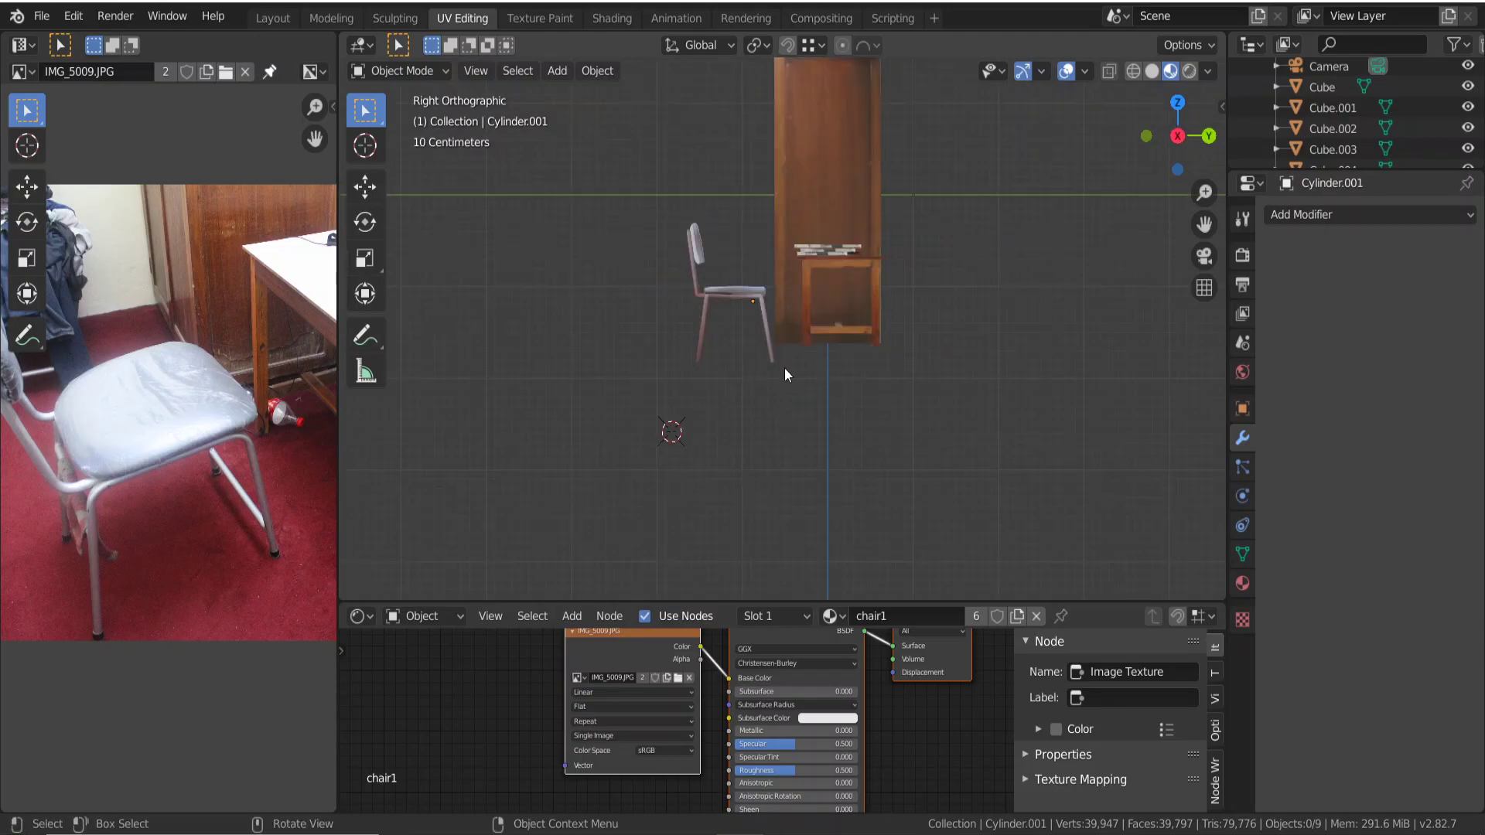
scroll(784, 369, up, 4)
scroll(785, 366, up, 1)
click(650, 234)
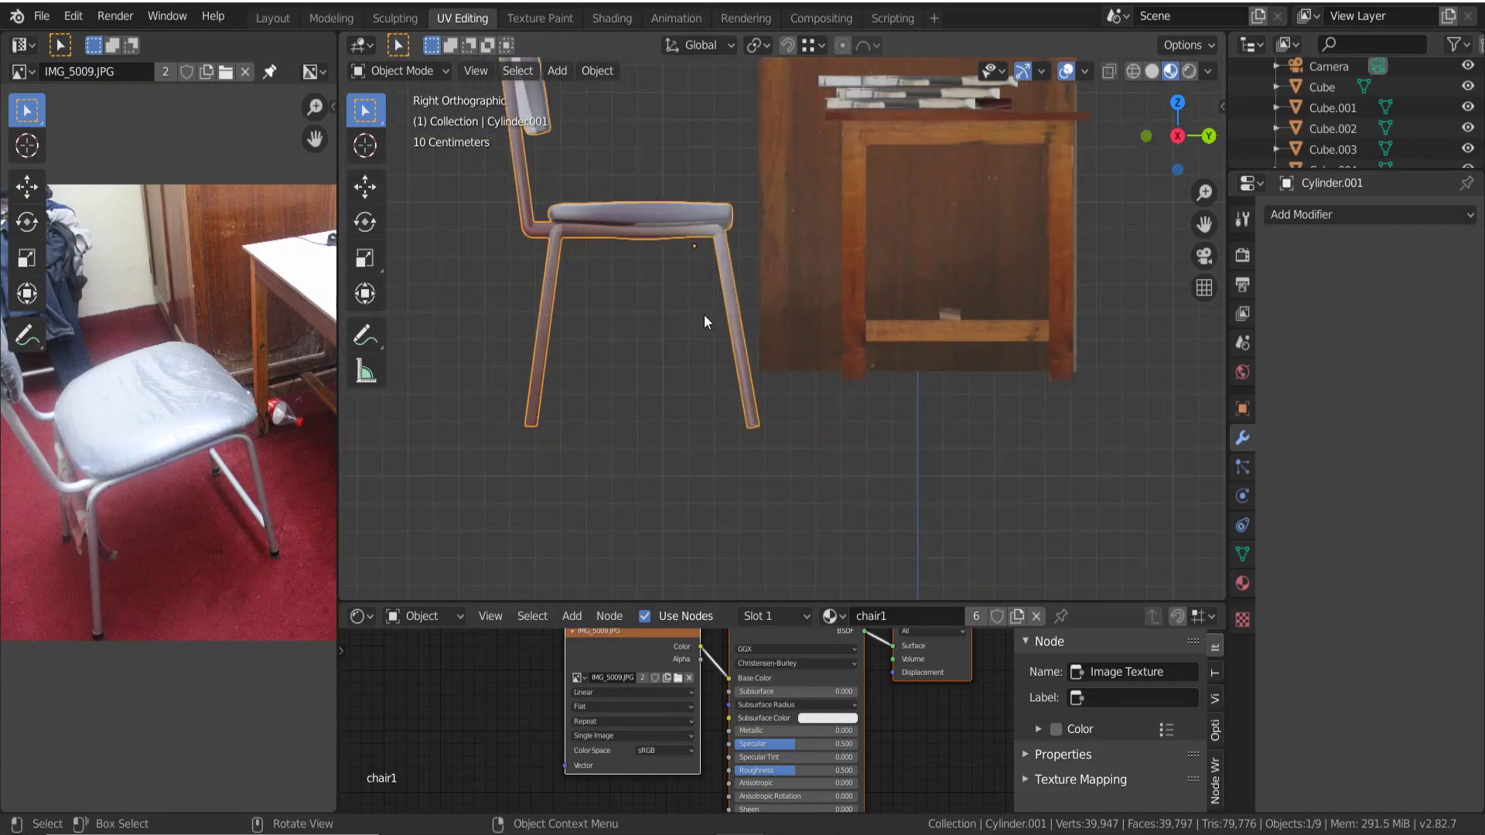
key(g)
key(z)
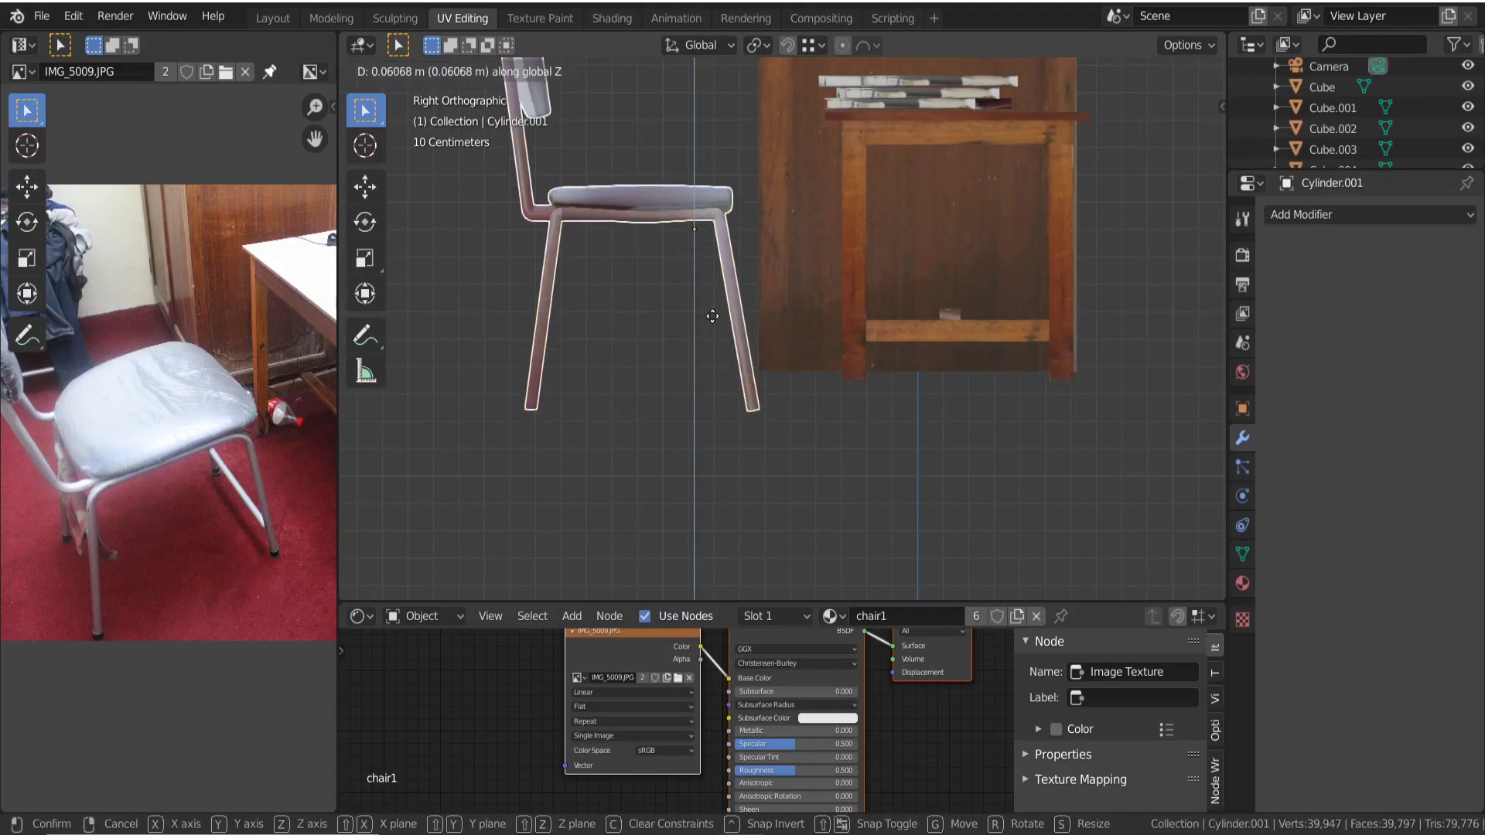
click(716, 286)
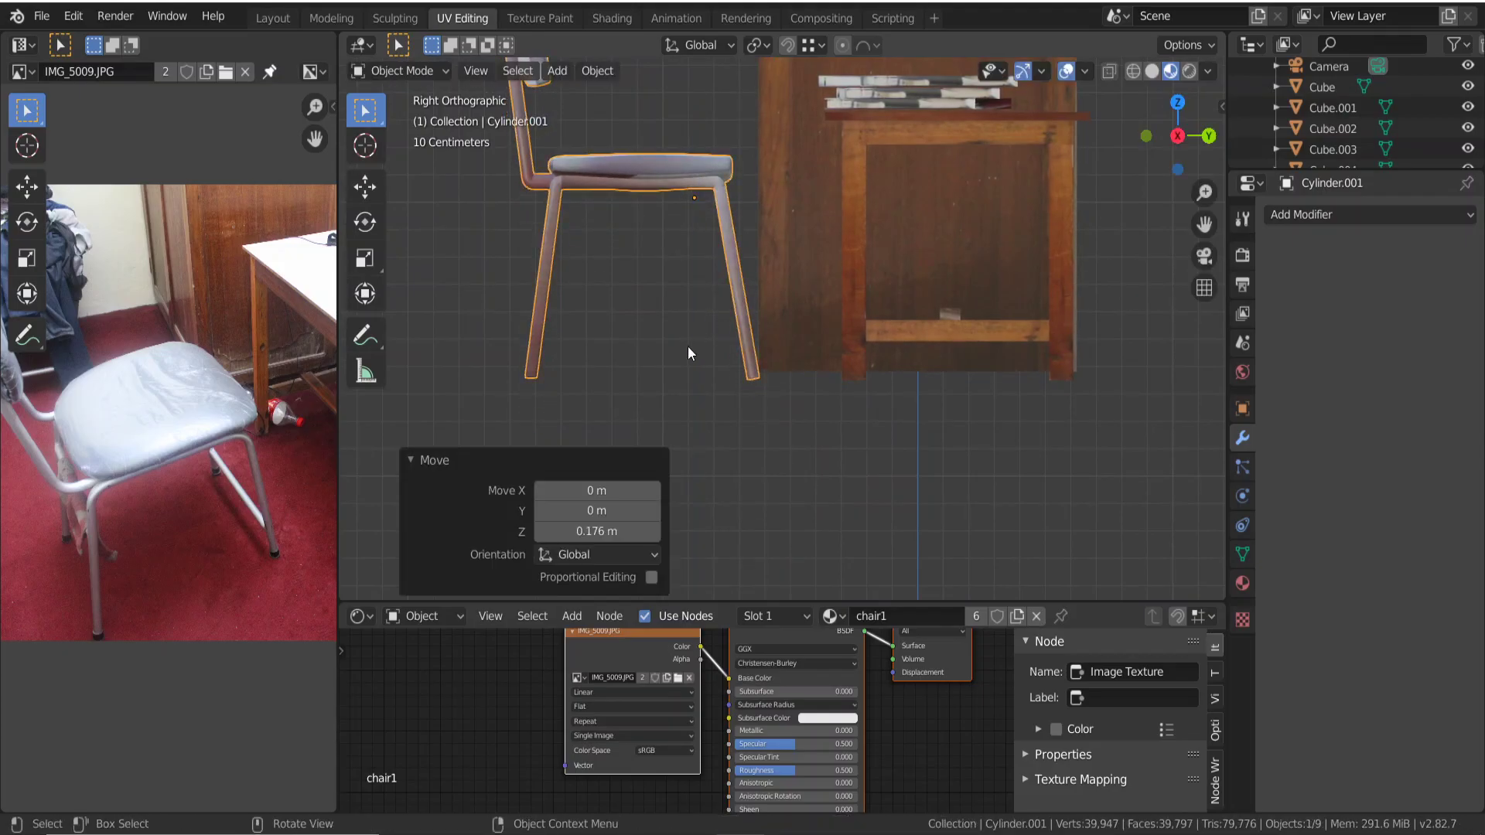
Check the chair's mesh in Edit Mode, view chair, table and cabinet together, and reselect the chair.
key(Tab)
key(Tab)
key(Tab)
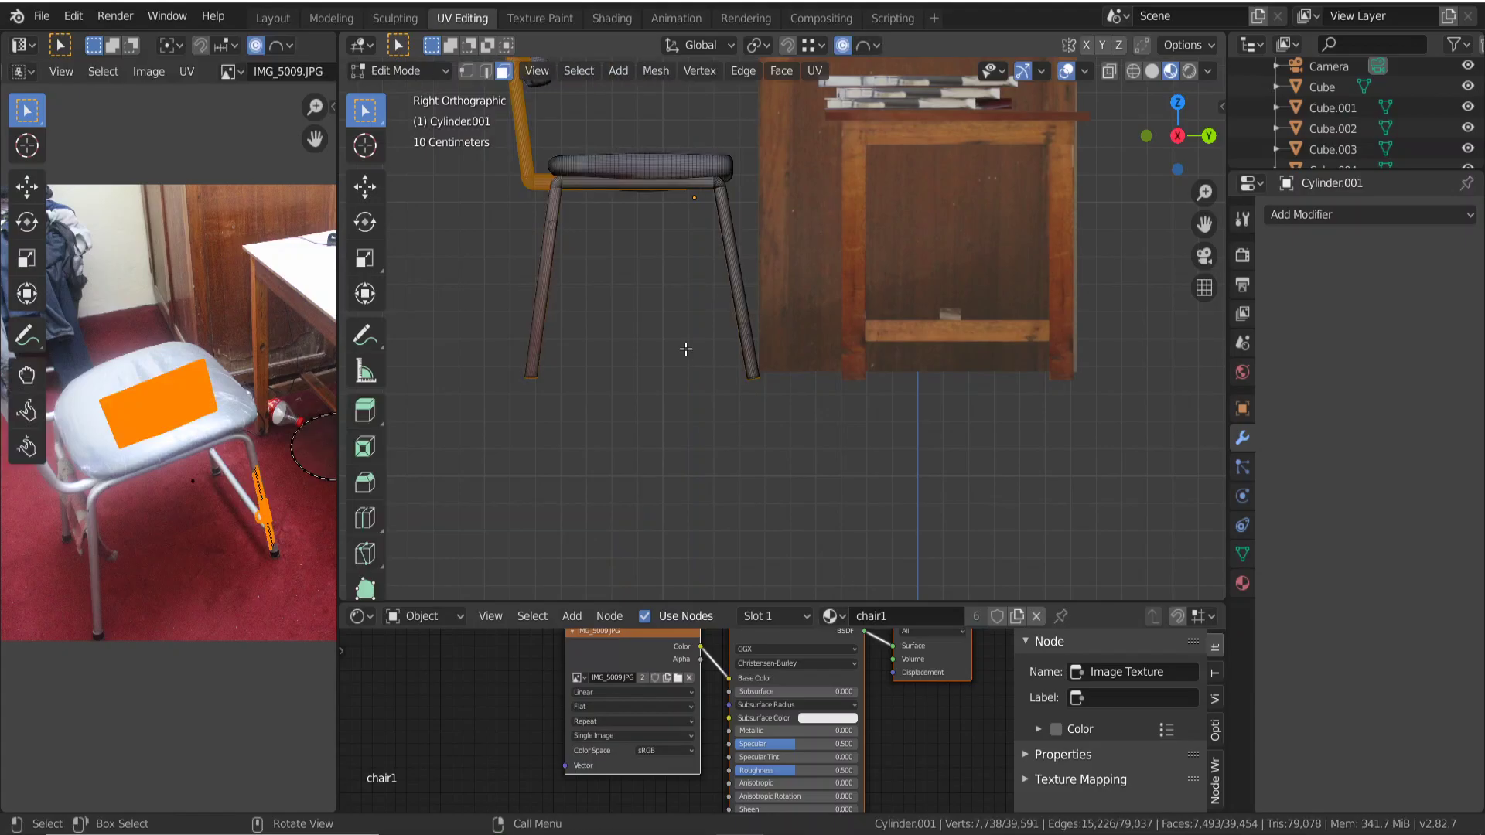
key(Tab)
middle_drag(685, 350, 855, 418)
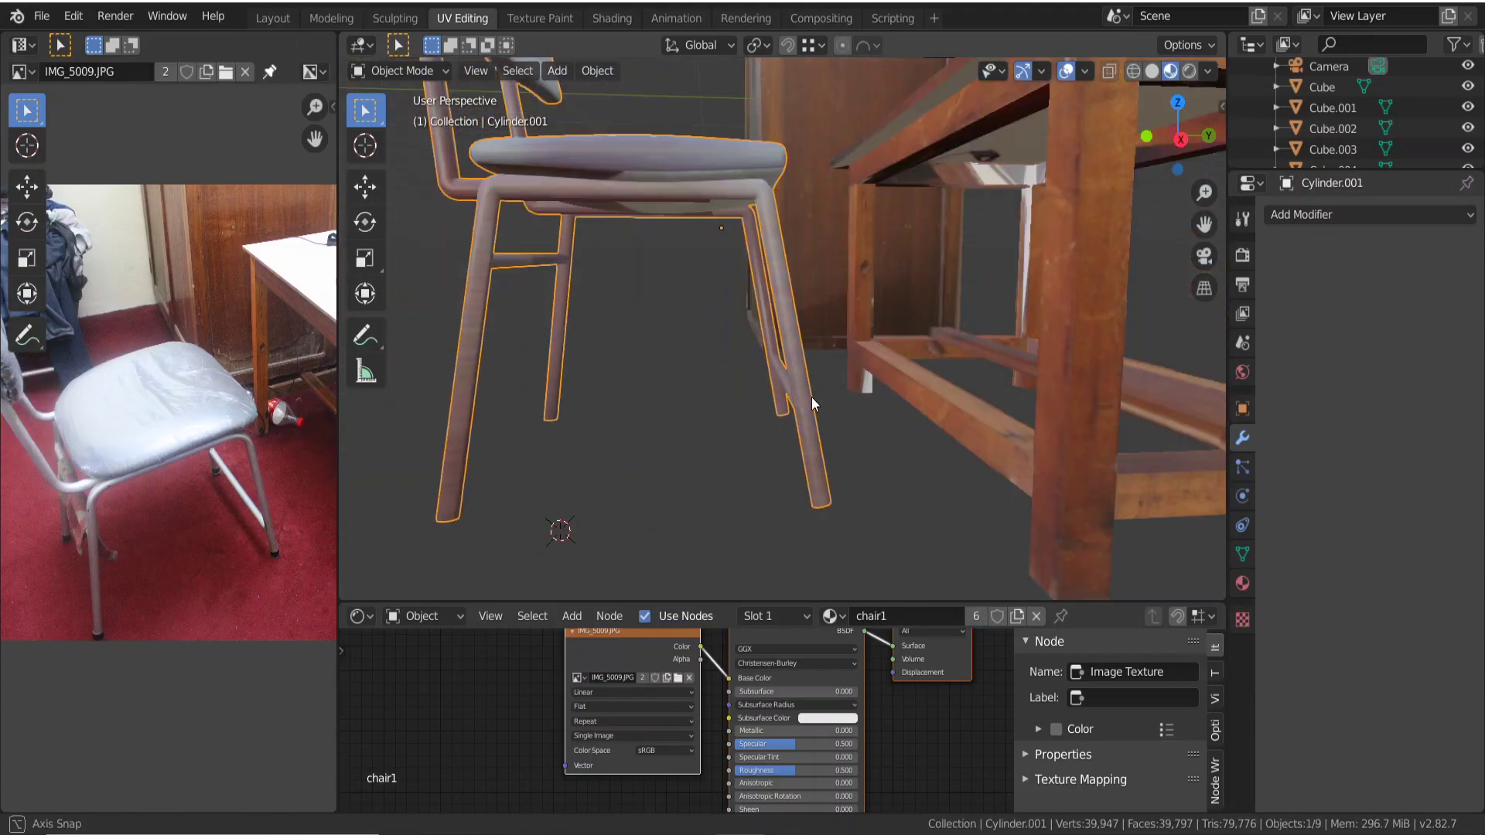
scroll(855, 418, down, 5)
mouse_move(894, 438)
middle_down()
mouse_move(944, 463)
mouse_move(1001, 443)
mouse_move(940, 443)
middle_up()
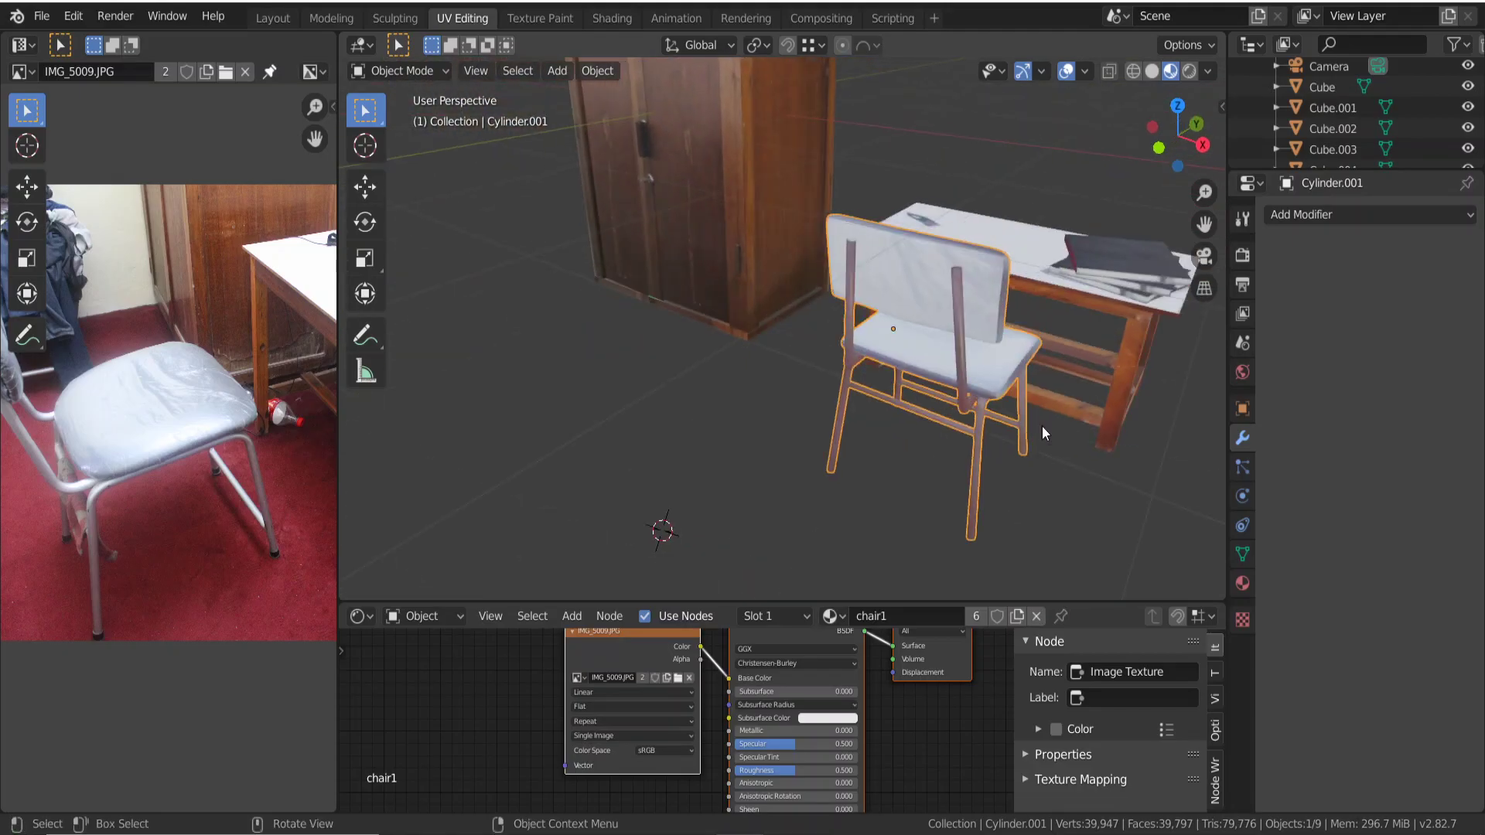
click(940, 442)
click(871, 359)
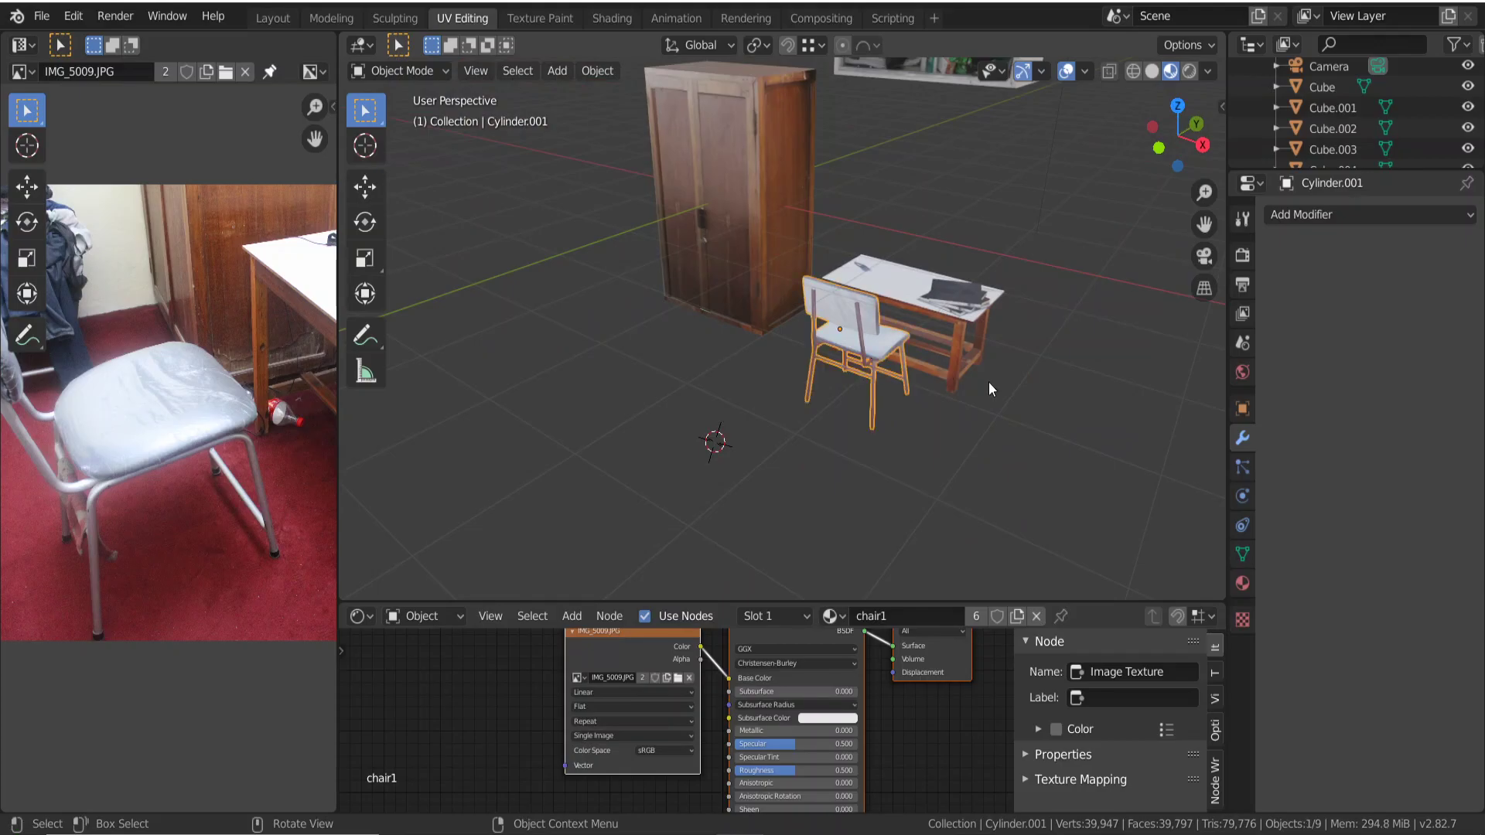
Duplicate the chair and move the copy -4.35 m along X.
key(shift+d)
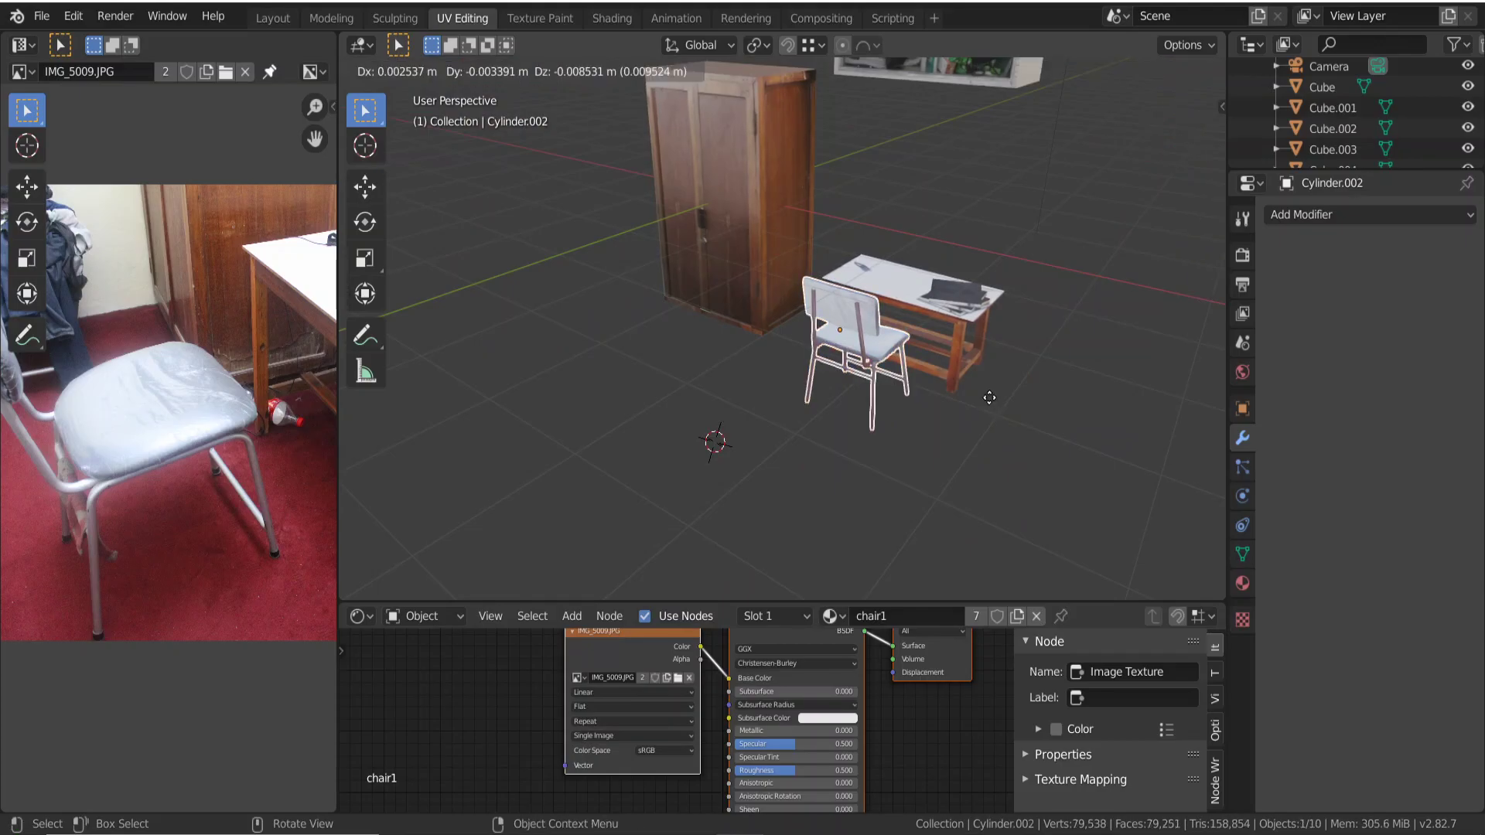
key(x)
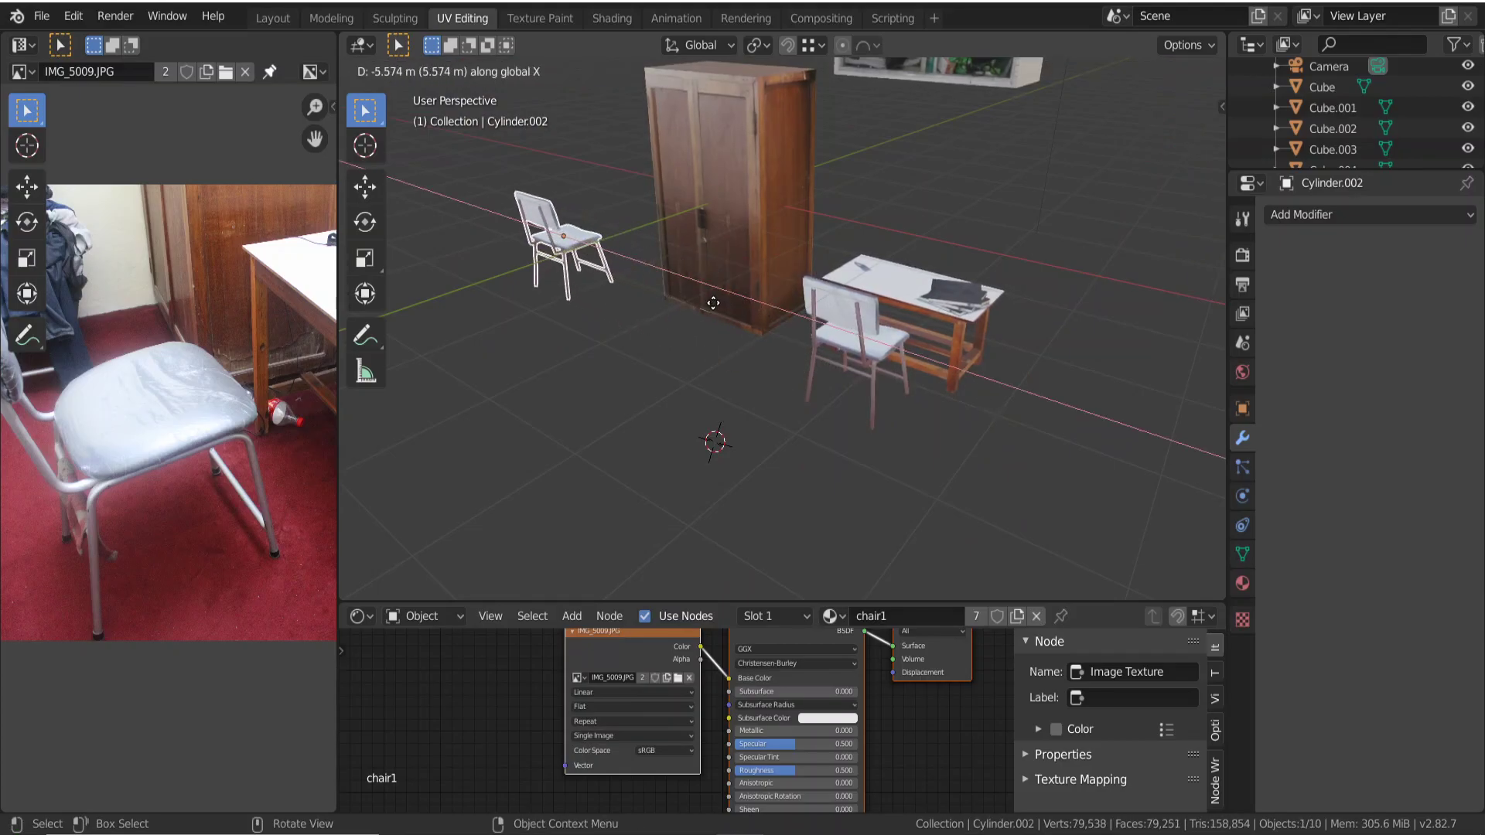
click(749, 364)
Rotate the copied chair 90° about the Z axis.
text(rz)
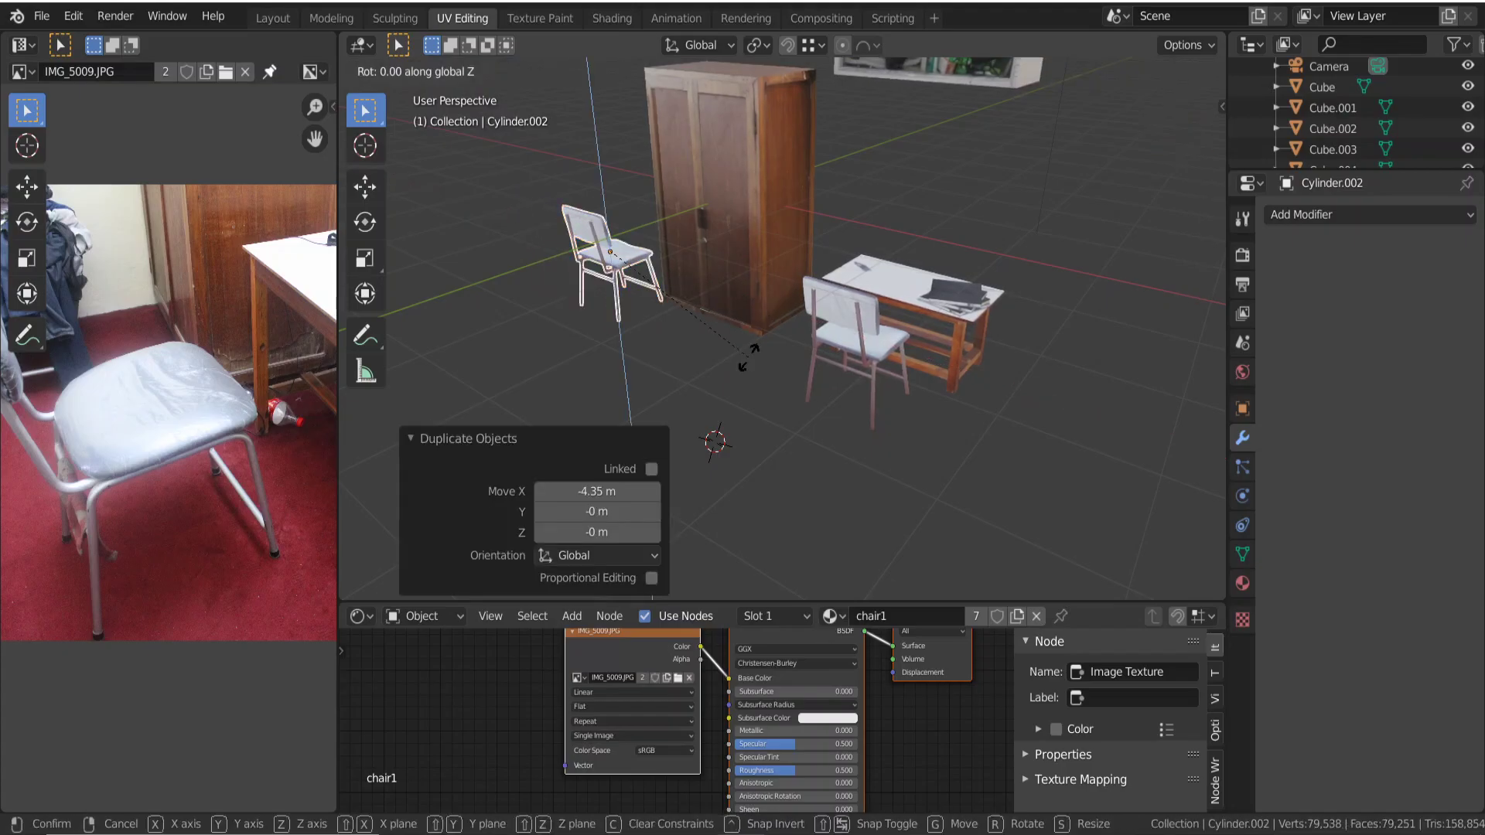
text(90)
key(Return)
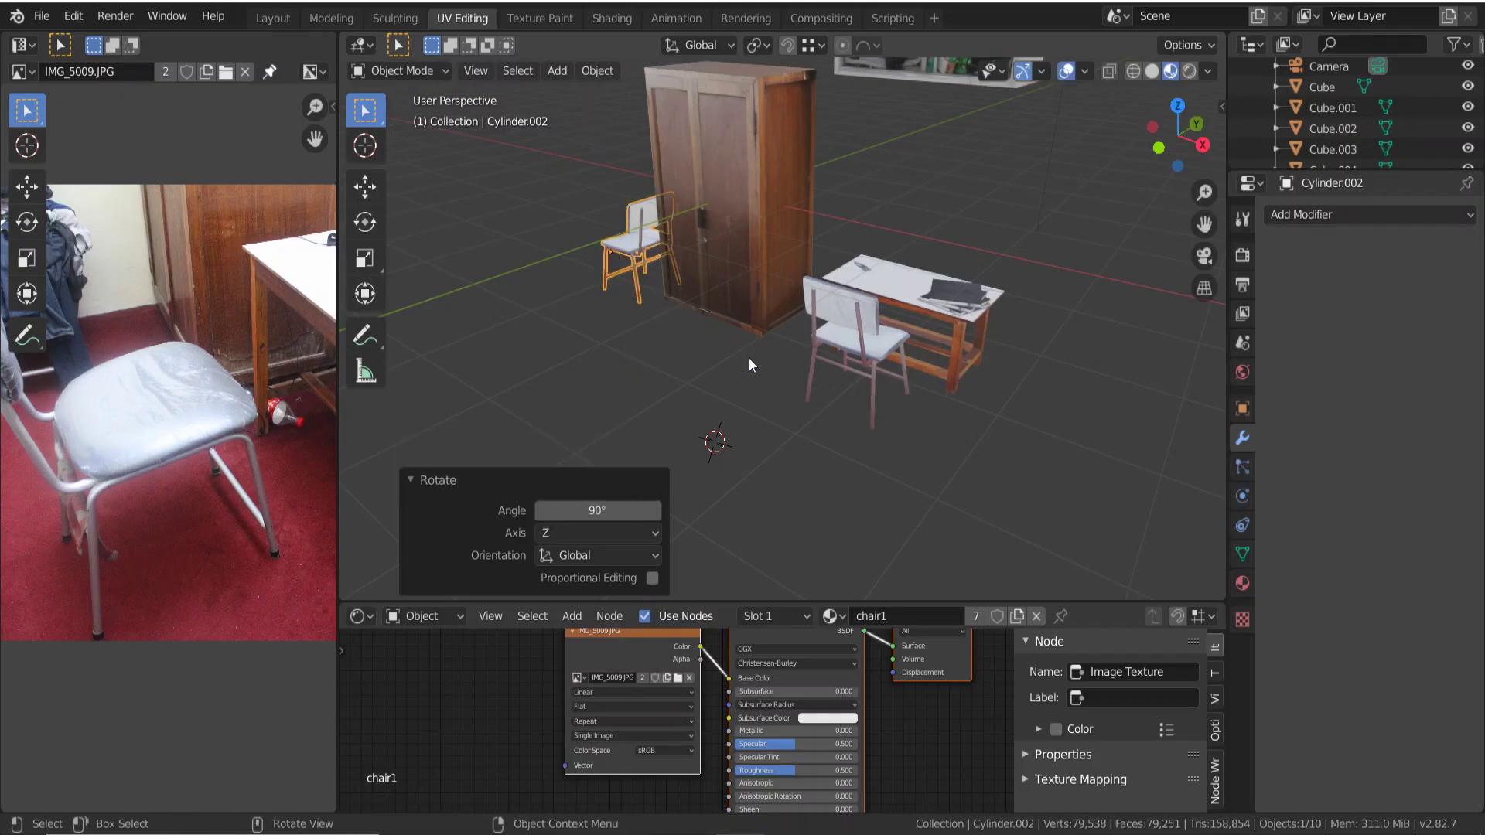
text(rz)
text(90)
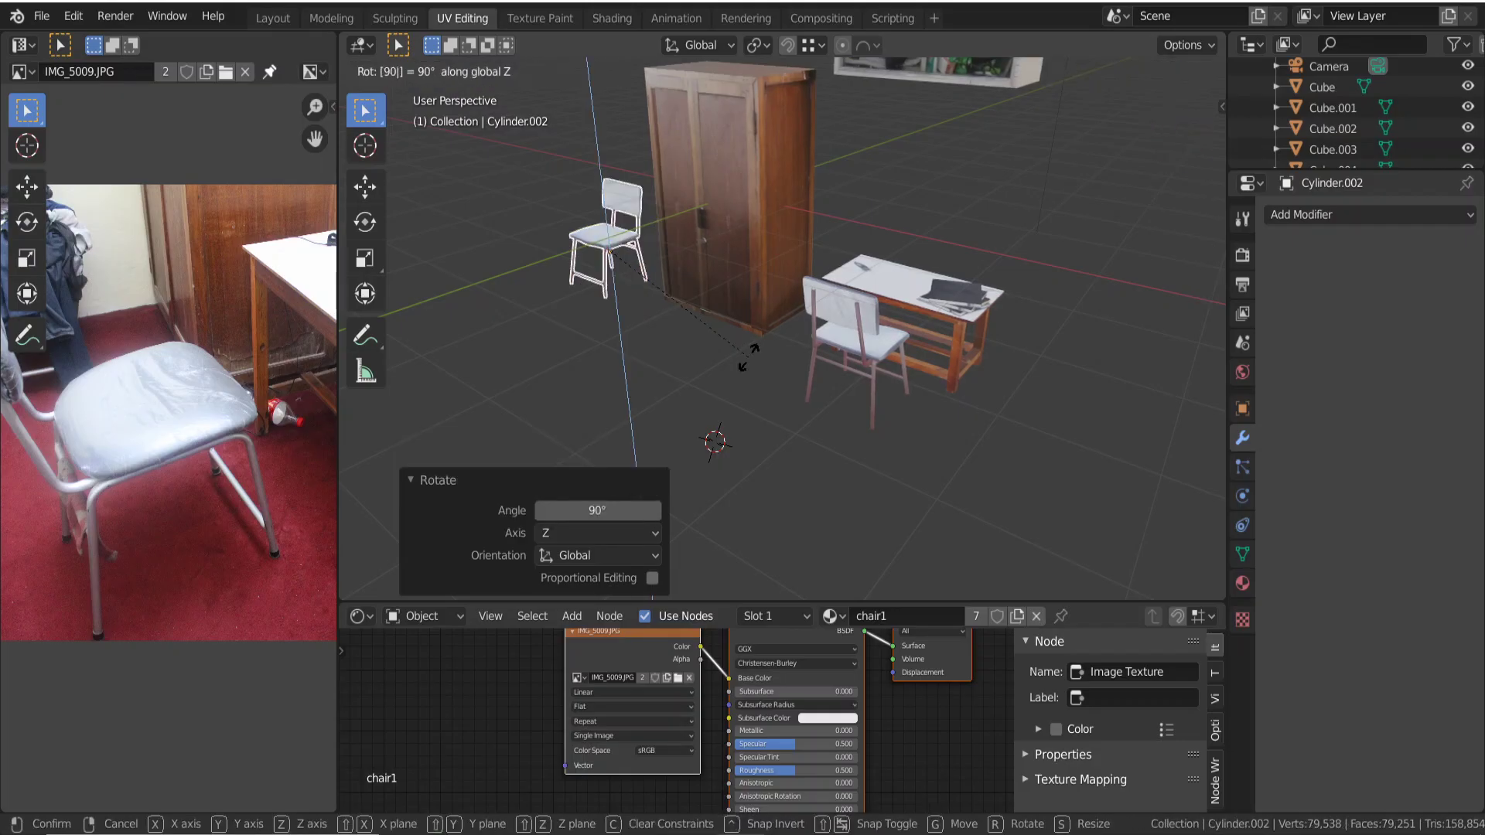
key(Return)
text(rz)
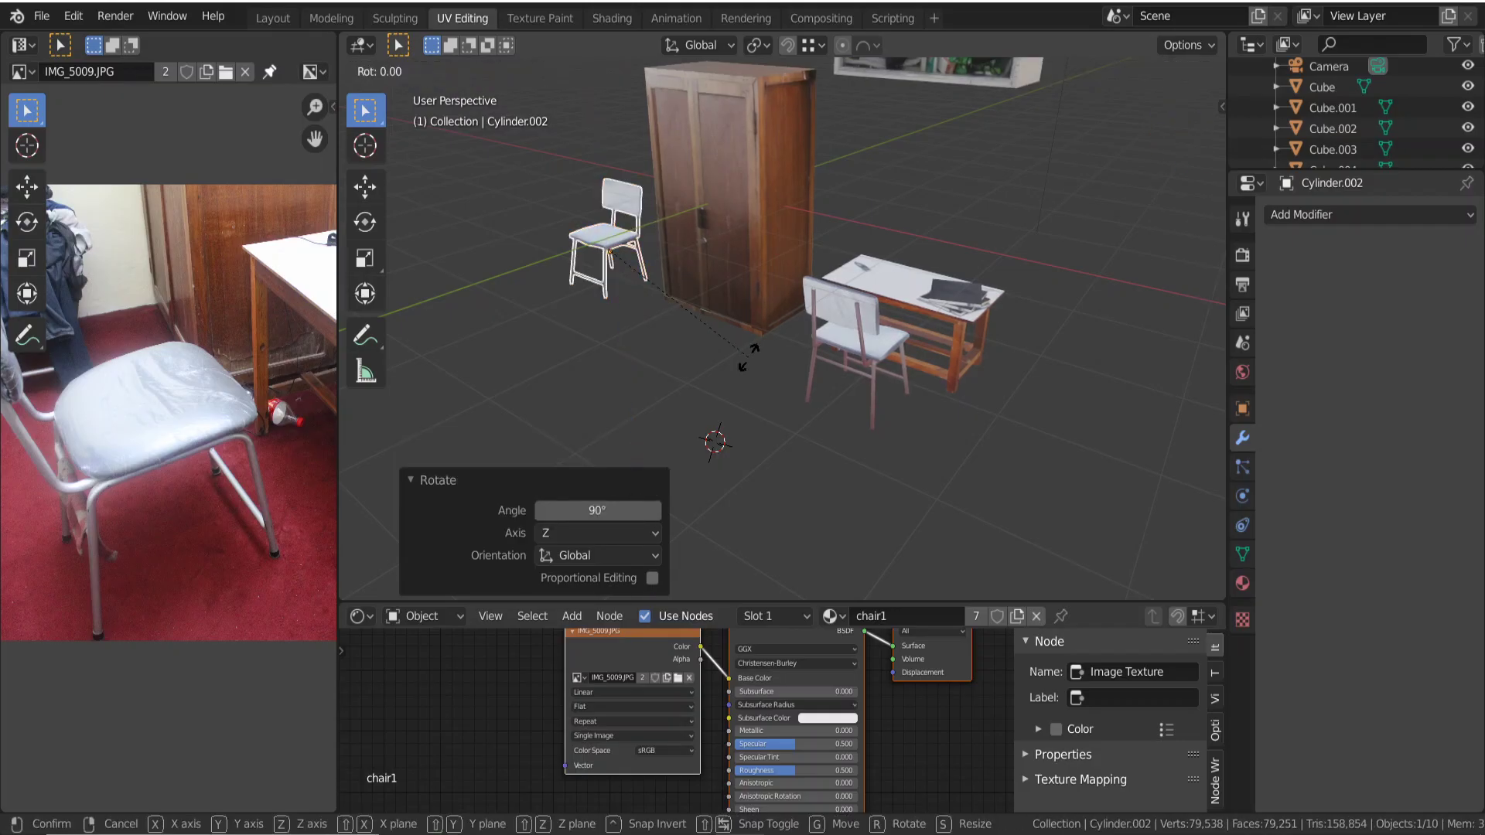
text(90)
key(Return)
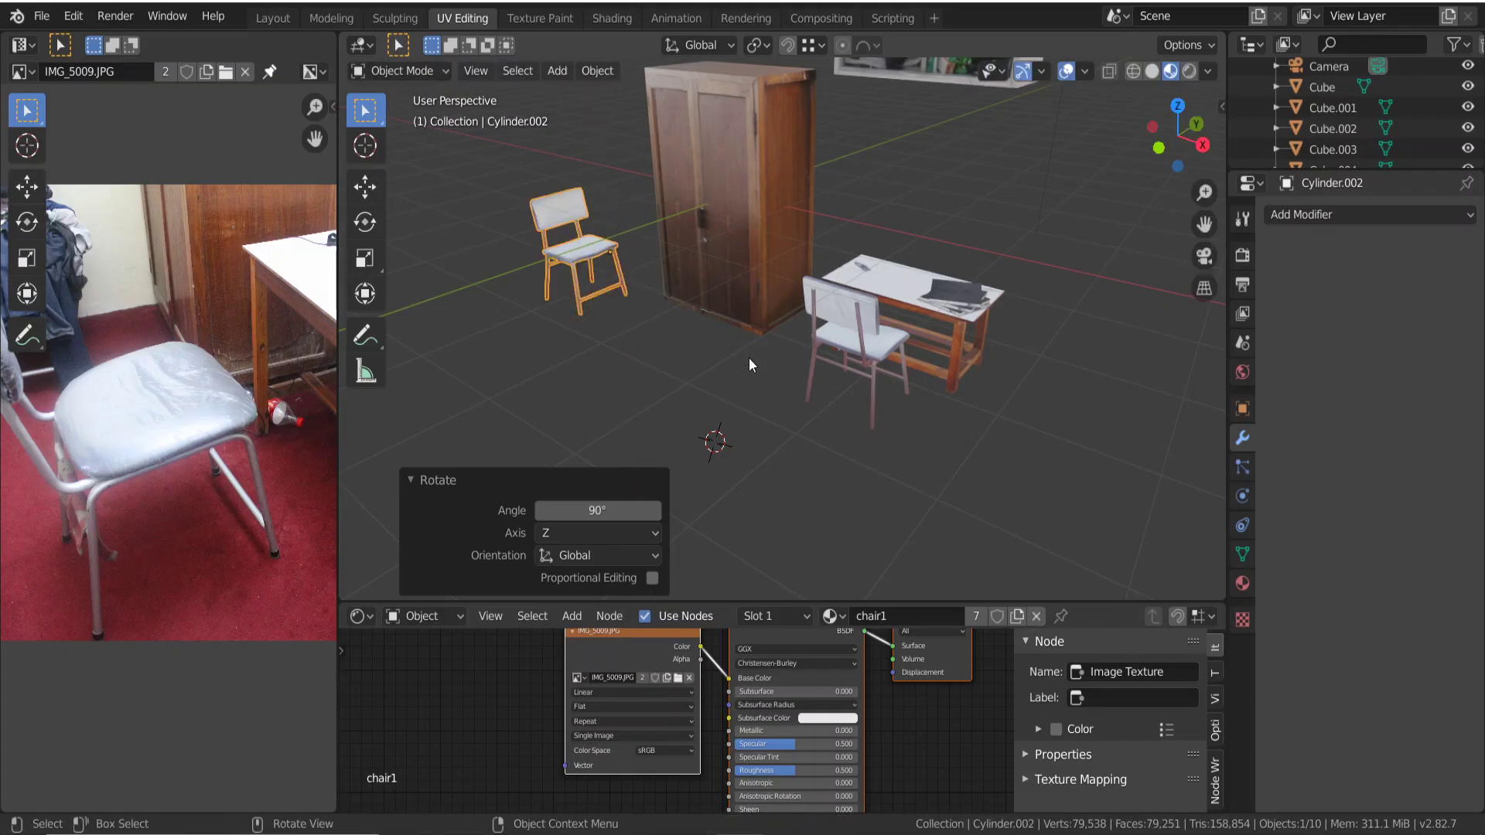
Move the copied chair -1.842 m along Y, away from the table.
key(g)
key(y)
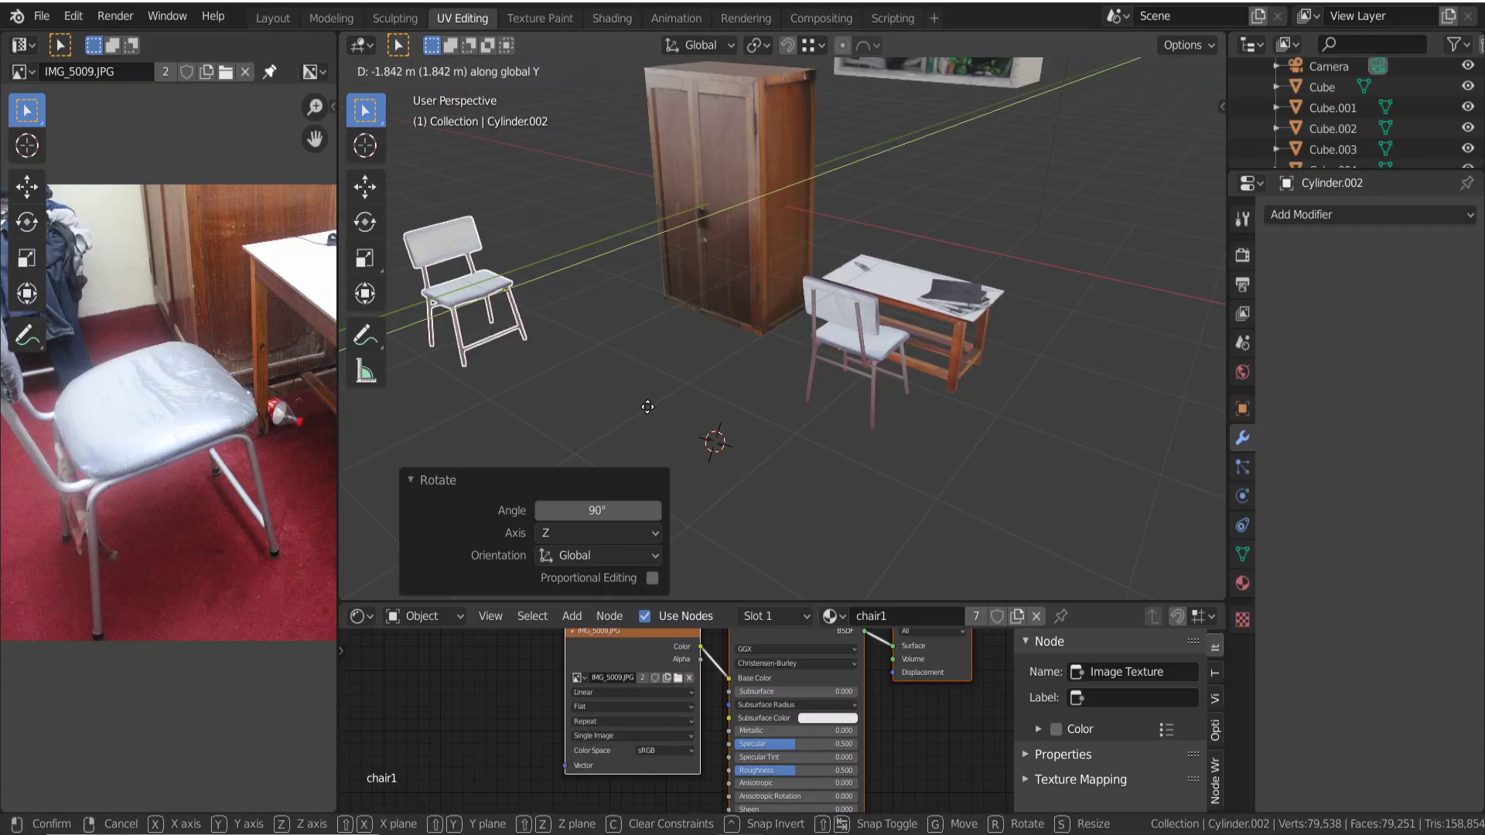
click(647, 407)
scroll(723, 410, down, 2)
Orbit around the room and inspect the original chair's mesh in Edit Mode.
mouse_move(731, 411)
middle_down()
mouse_move(681, 396)
mouse_move(723, 415)
mouse_move(850, 371)
mouse_move(824, 401)
mouse_move(792, 396)
mouse_move(808, 373)
mouse_move(797, 416)
mouse_move(851, 444)
middle_up()
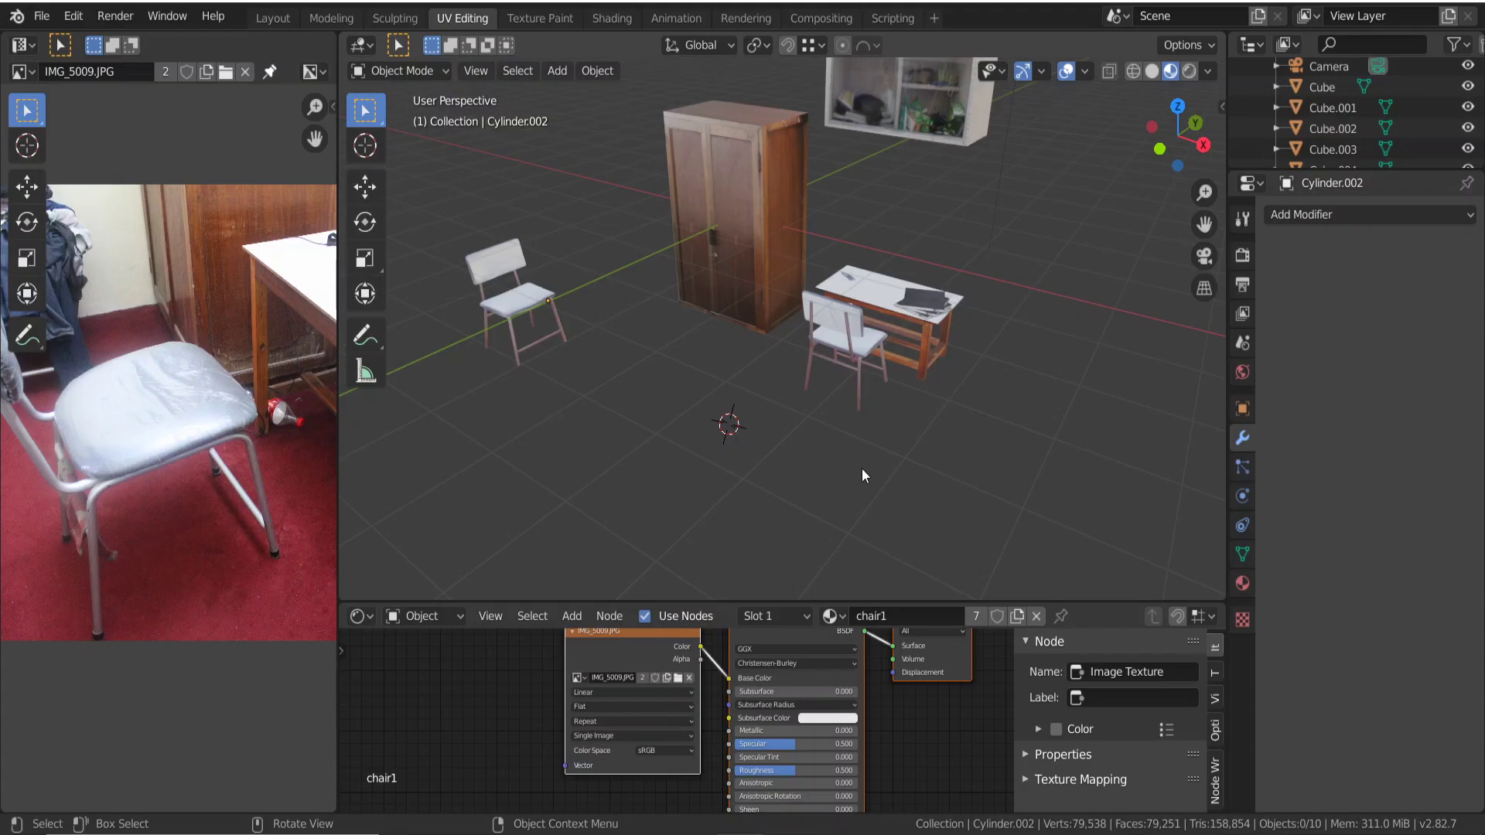
scroll(673, 726, up, 1)
scroll(893, 495, up, 4)
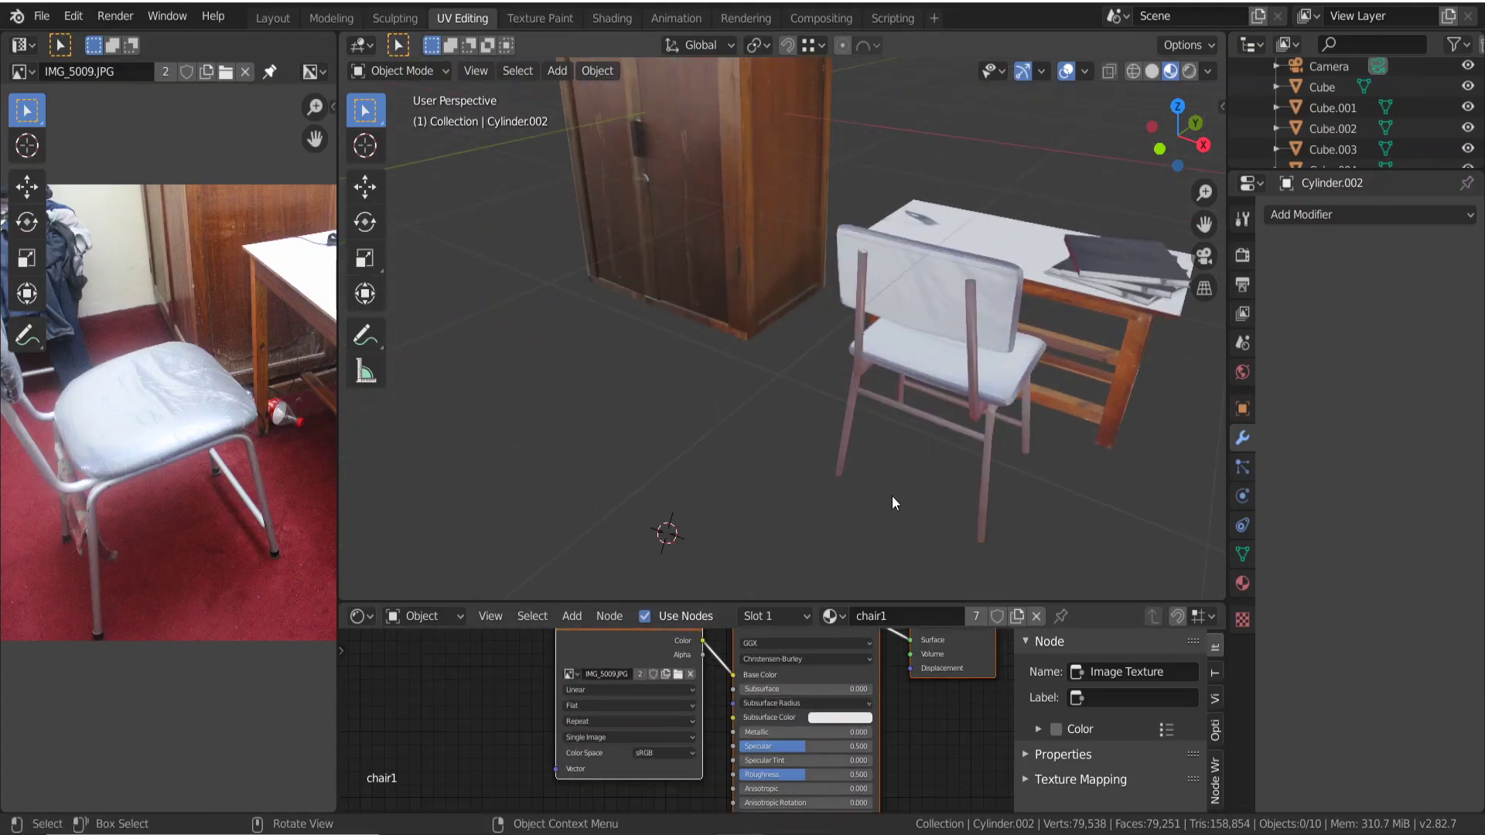
click(969, 397)
key(Tab)
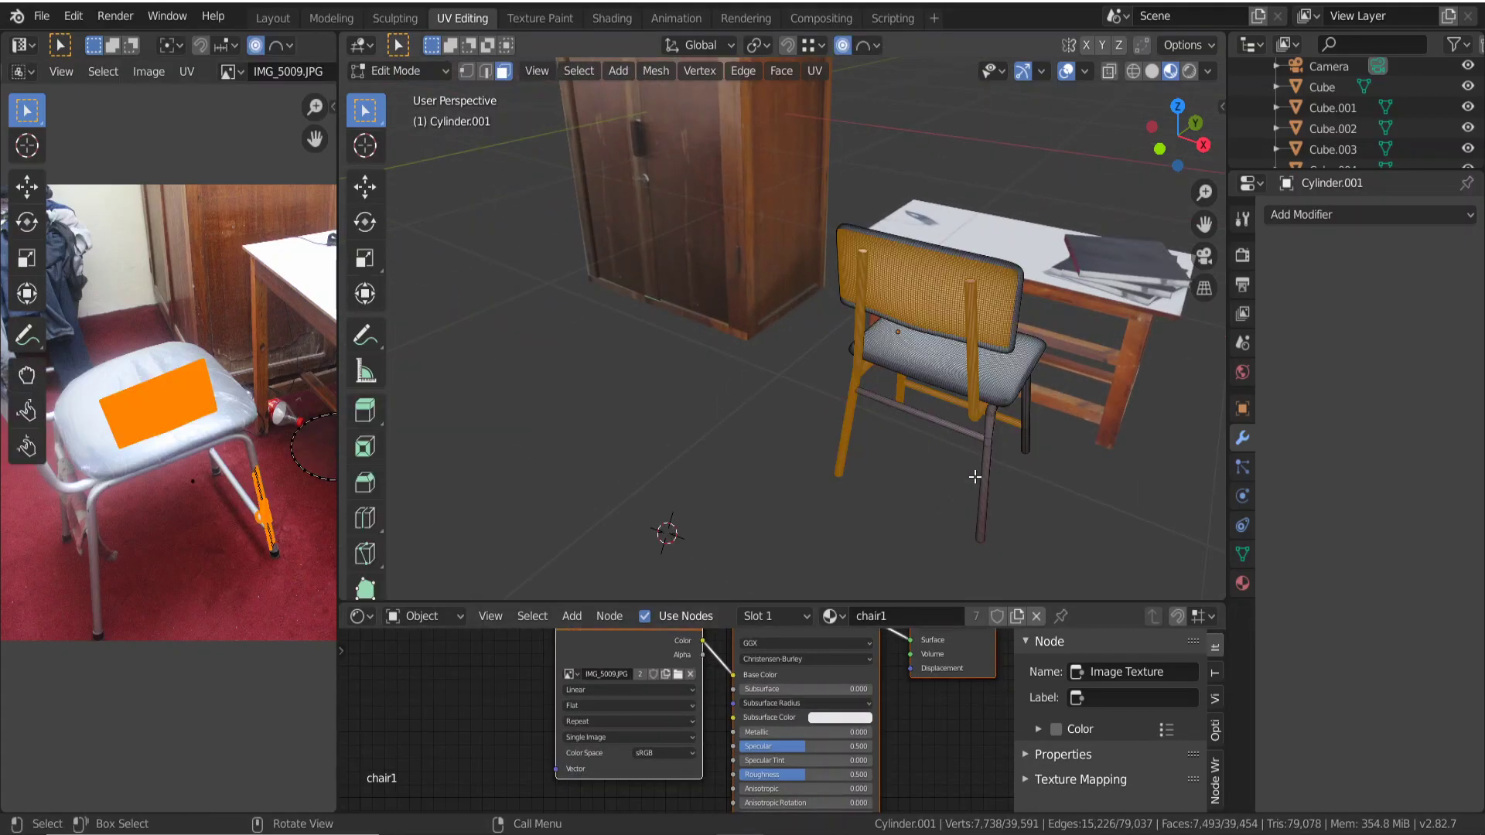
middle_drag(1004, 486, 965, 474)
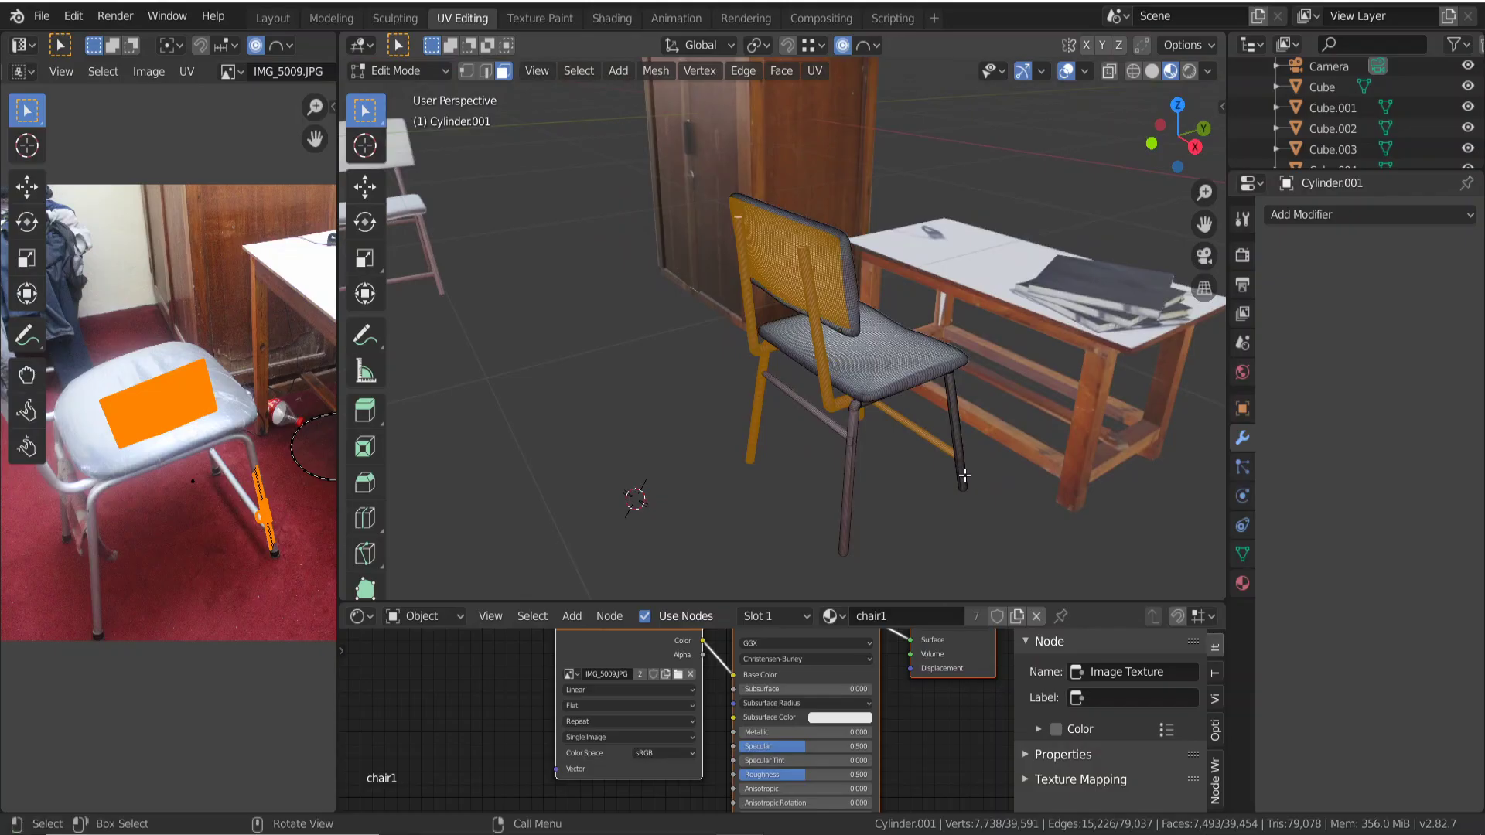
key(Tab)
scroll(907, 500, down, 3)
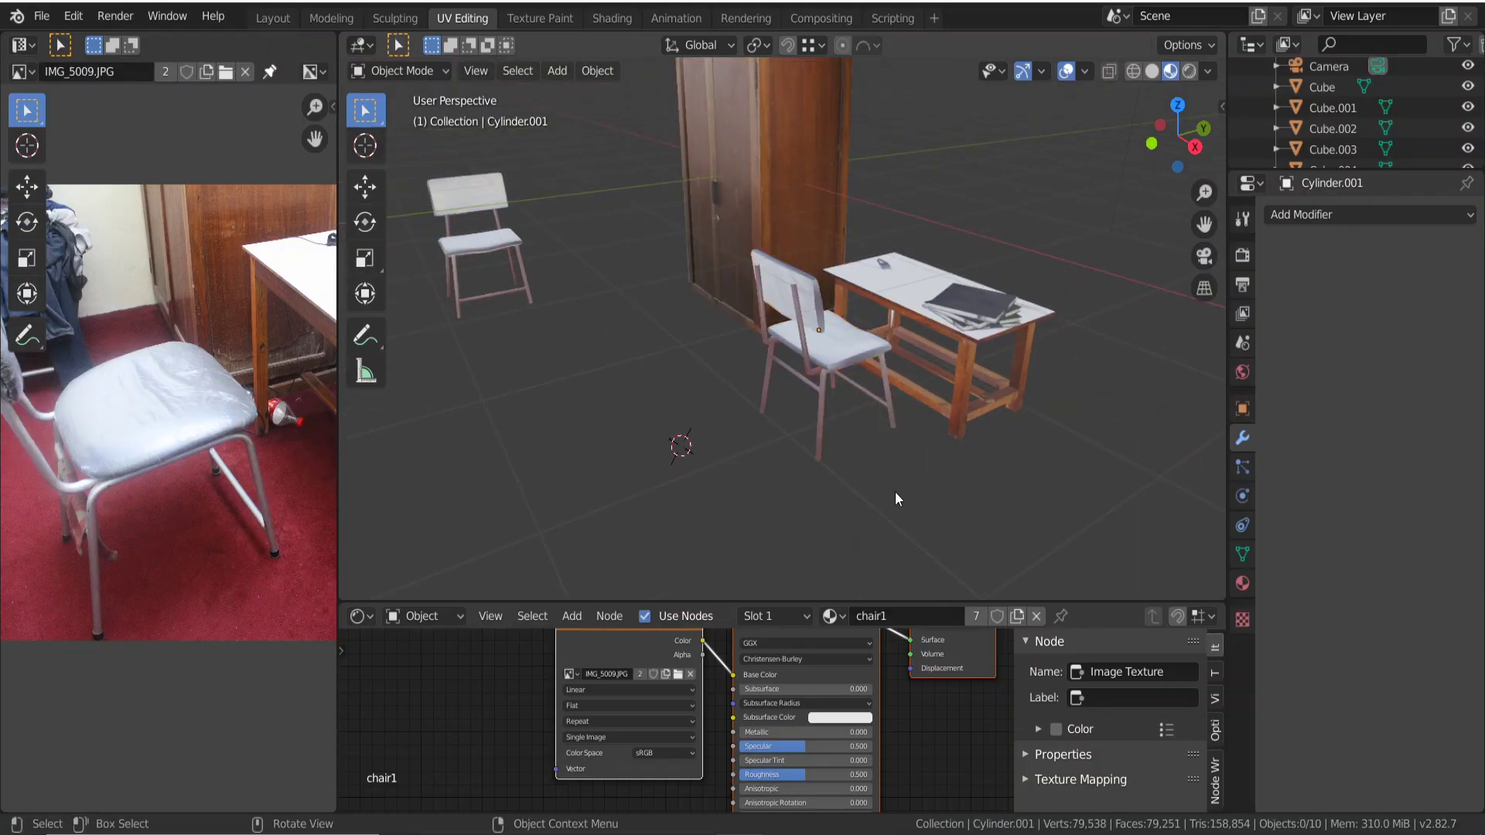
scroll(894, 492, down, 2)
Look over the whole room and save the scene as myroom.blend.
middle_drag(893, 490, 920, 448)
scroll(921, 448, up, 2)
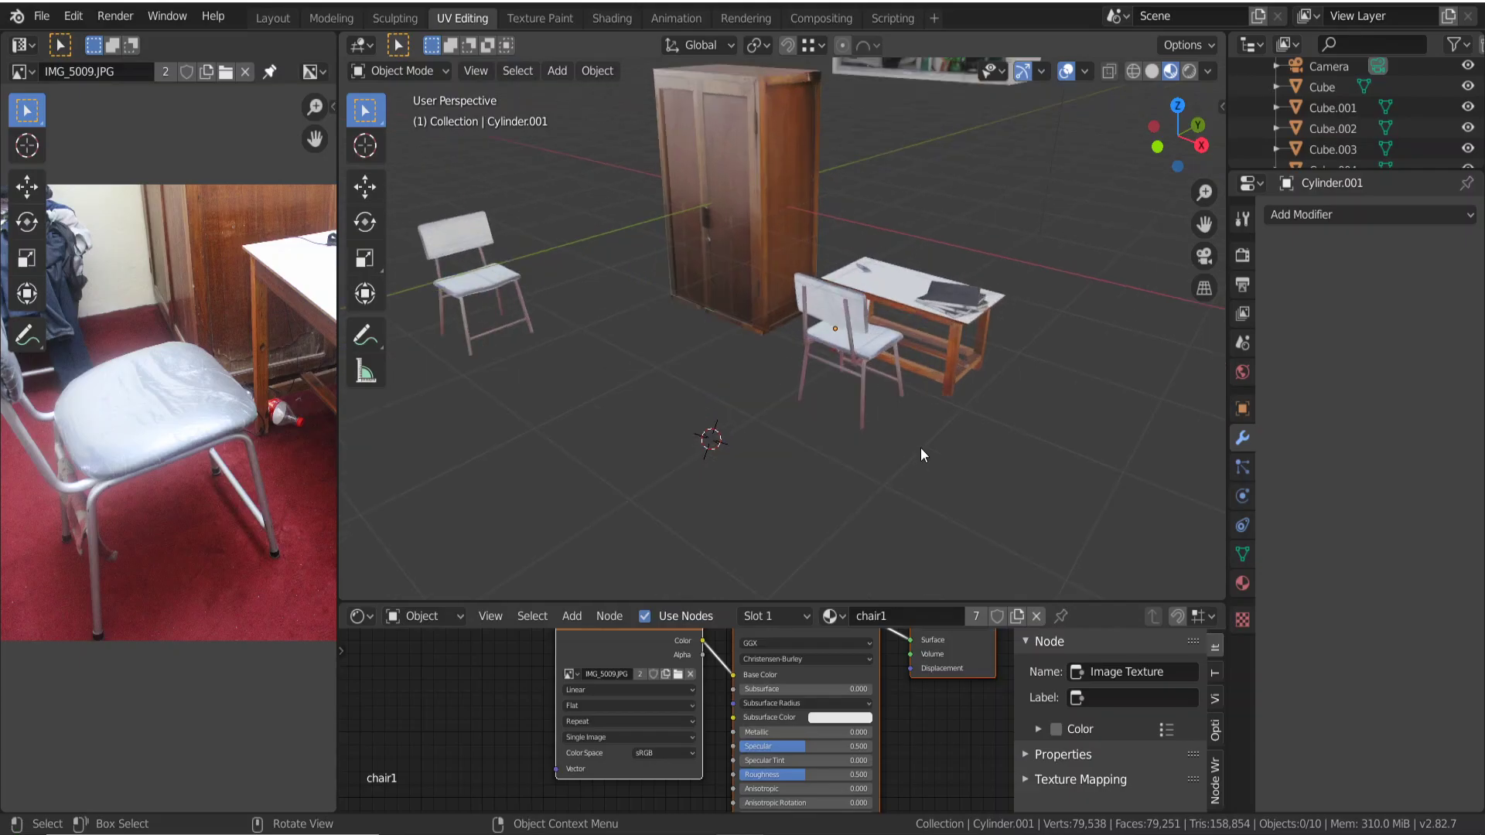
scroll(924, 483, down, 1)
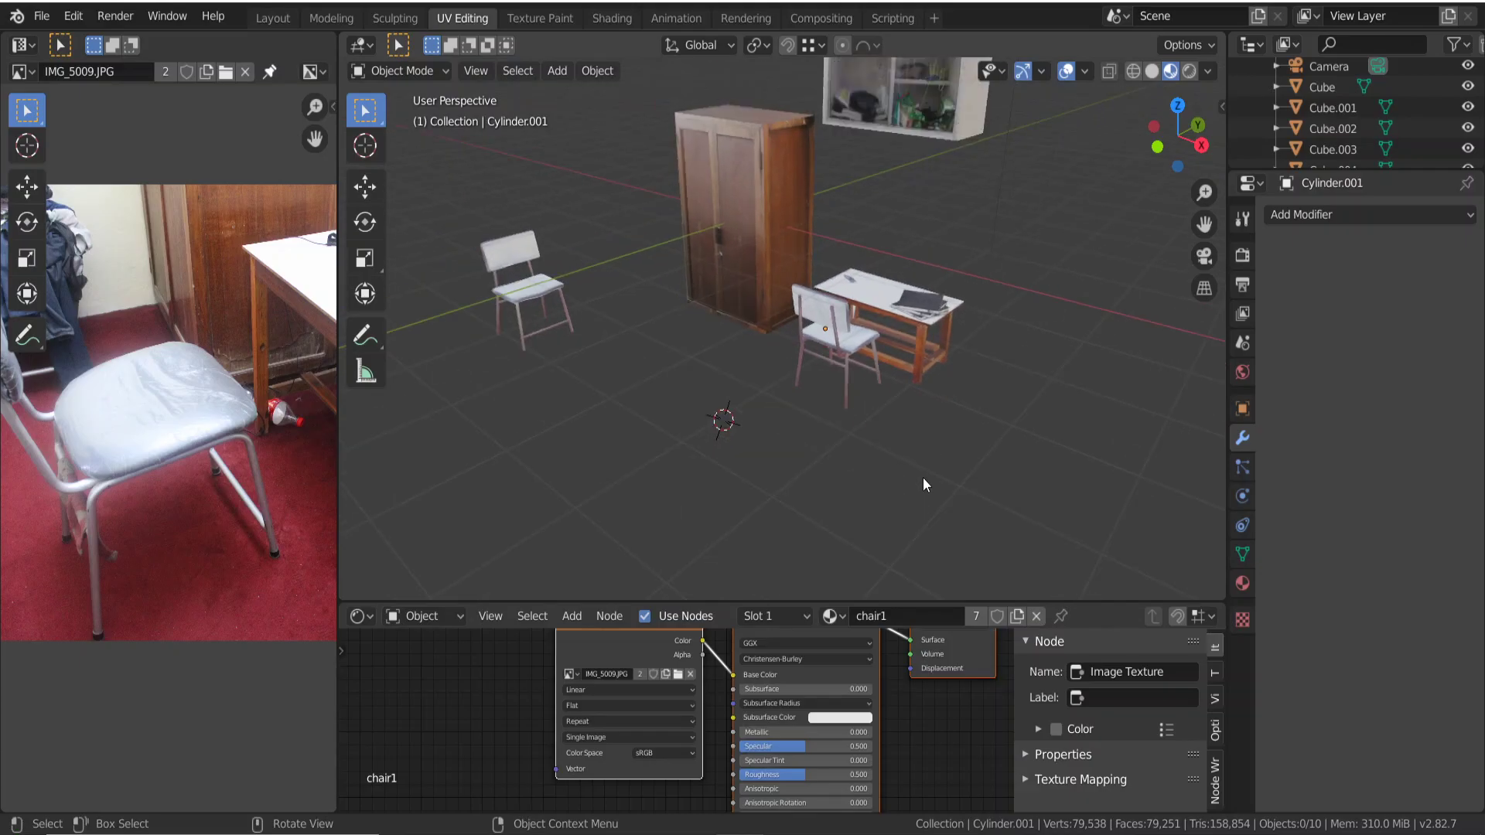
scroll(924, 483, down, 2)
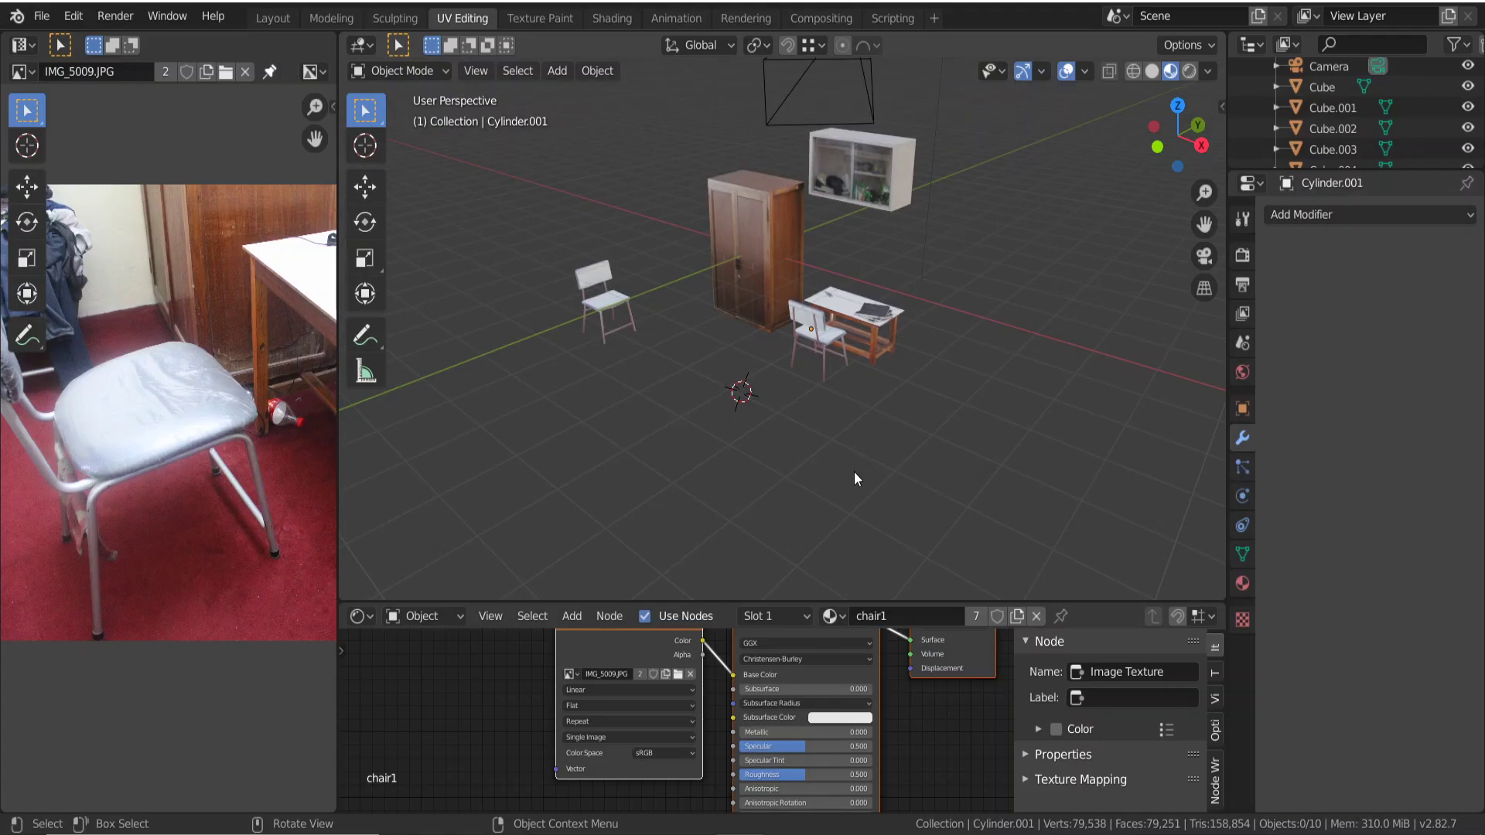
key(ctrl+s)
In front view, move the copied chair Cylinder.002 exactly 1.5 m along X, then deselect it.
key(KP_1)
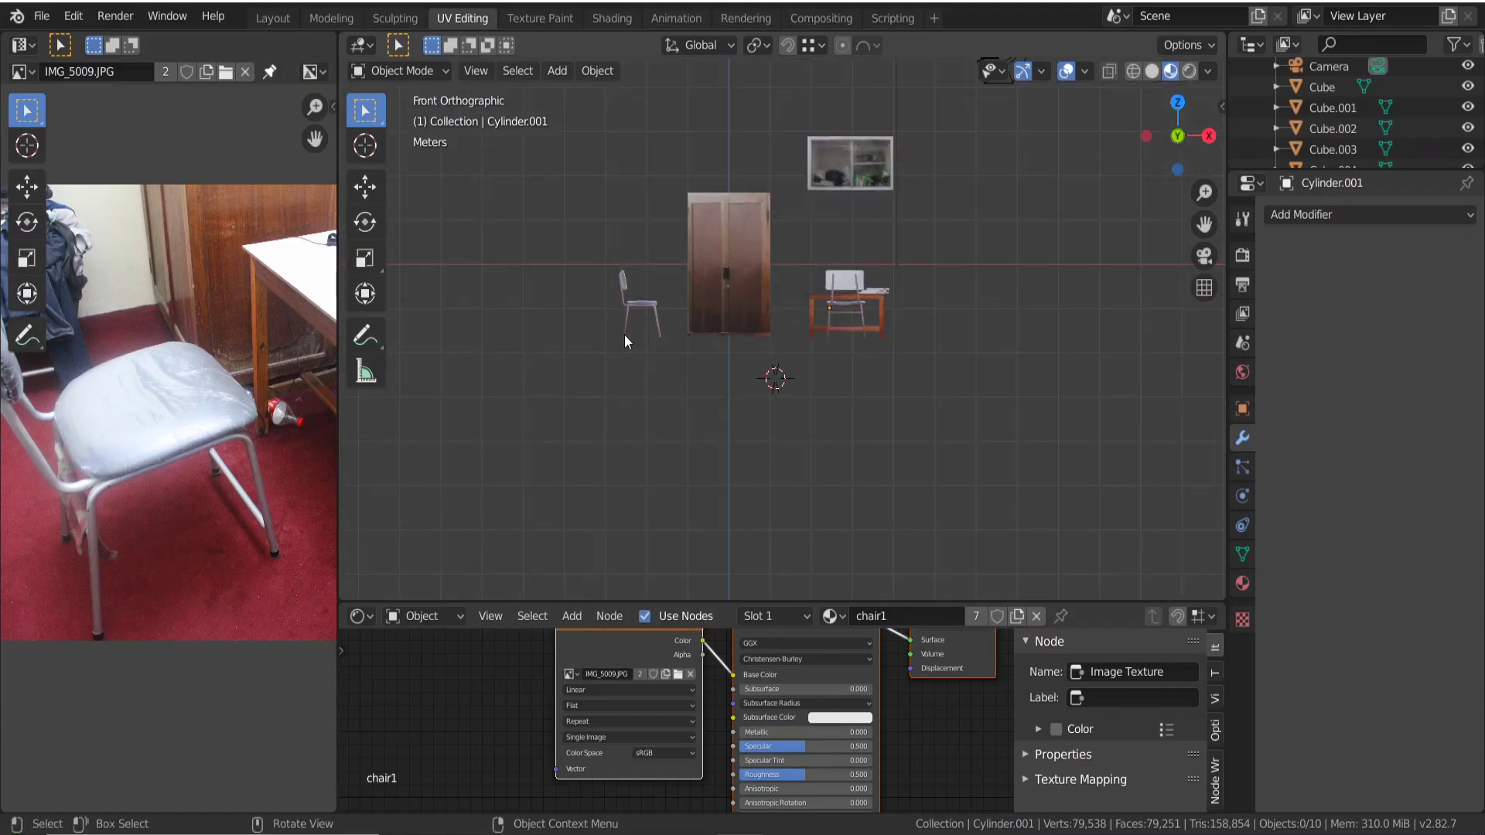
click(627, 314)
key(g)
text(x)
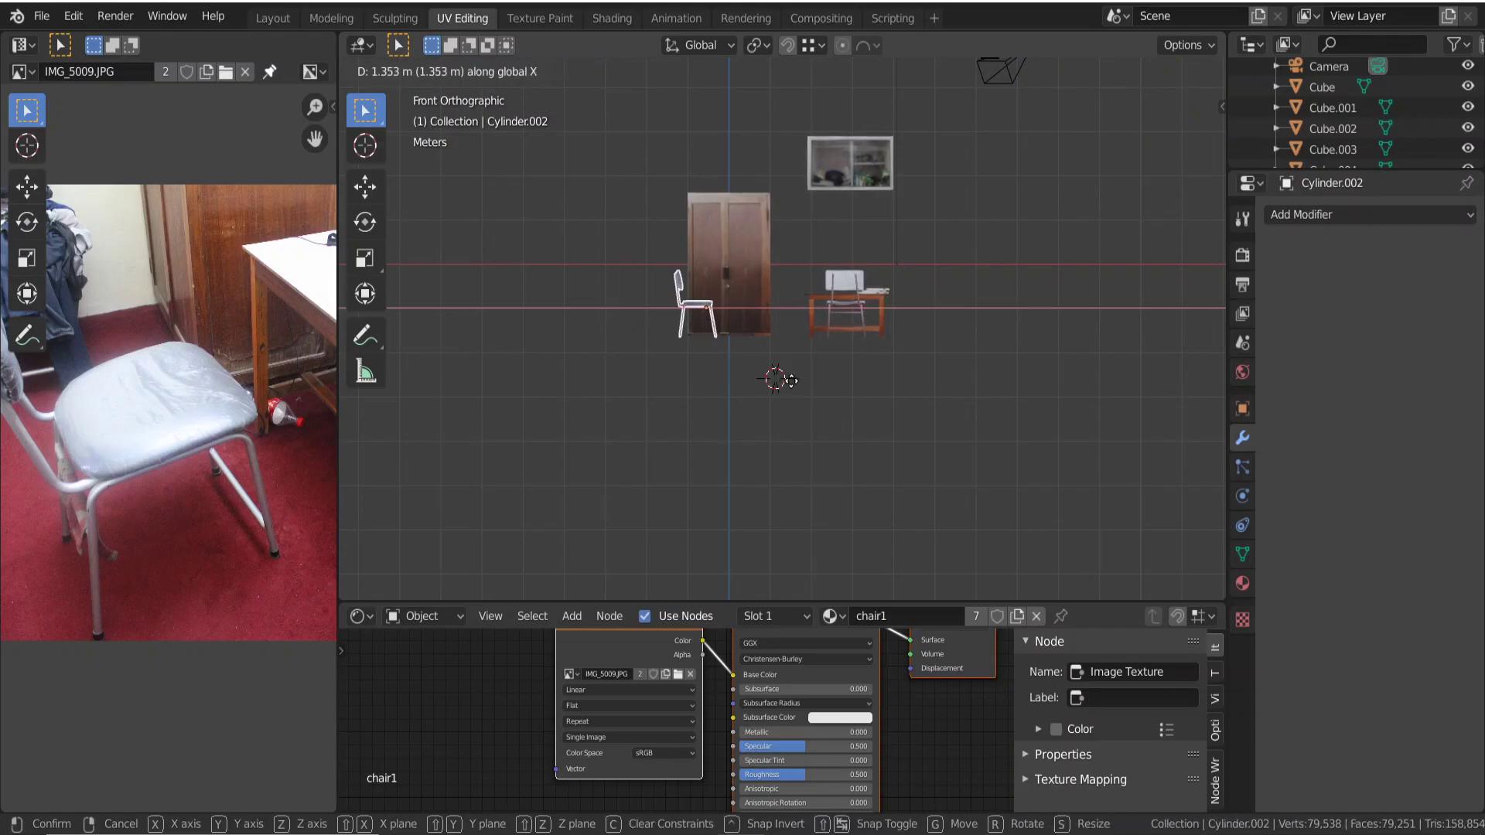
text(1.5)
key(Return)
scroll(712, 333, up, 2)
scroll(713, 333, up, 3)
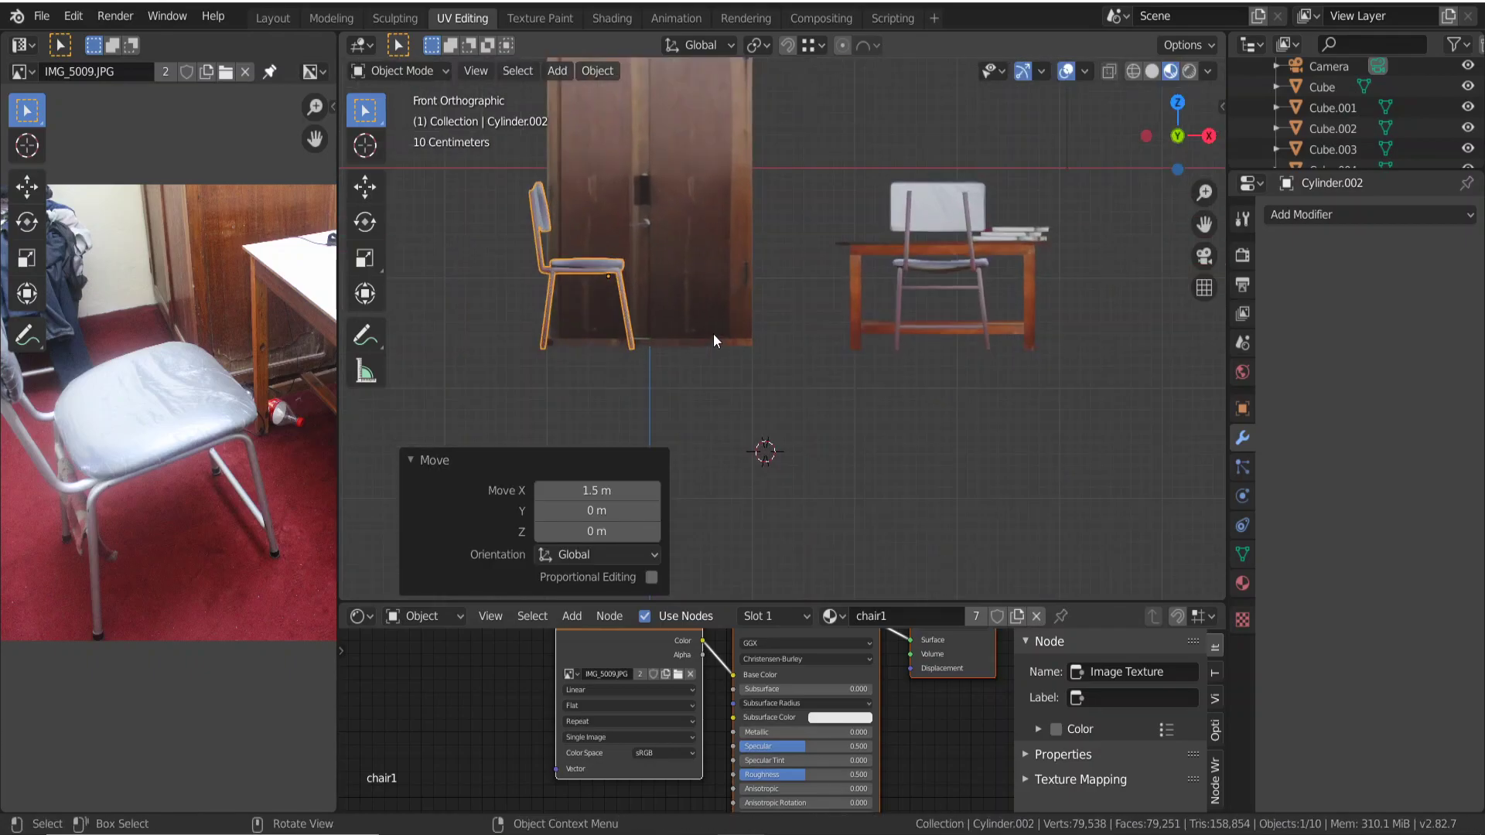
mouse_move(713, 333)
middle_down()
mouse_move(704, 373)
mouse_move(809, 388)
mouse_move(866, 376)
mouse_move(744, 385)
mouse_move(755, 378)
mouse_move(836, 420)
mouse_move(731, 427)
mouse_move(670, 397)
mouse_move(694, 300)
middle_up()
scroll(841, 397, down, 3)
click(750, 365)
scroll(750, 368, down, 2)
scroll(753, 373, up, 2)
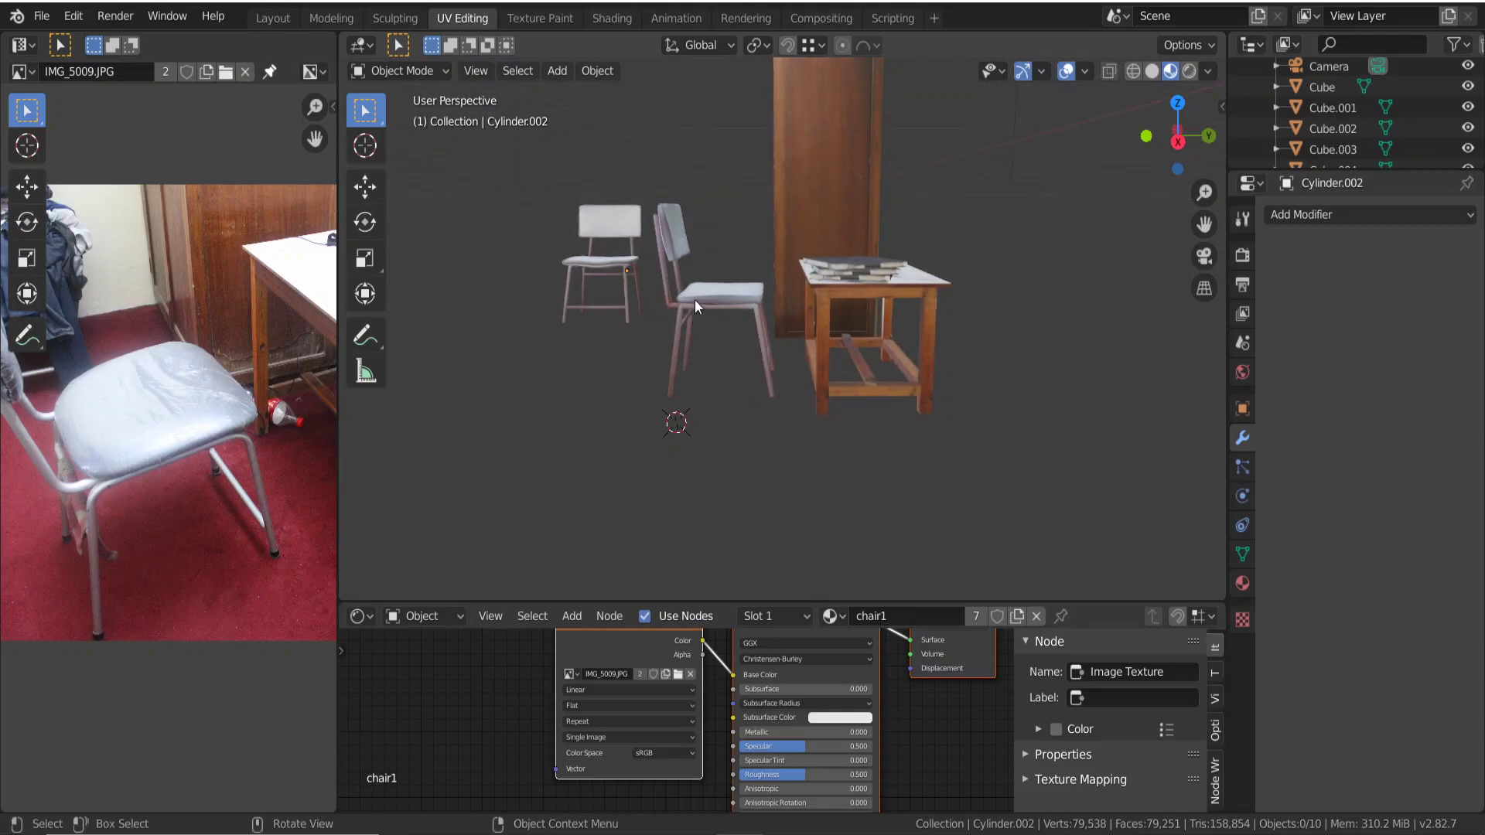
Try a height-only scale on the front chair, cancel it, and reselect the chair.
click(696, 294)
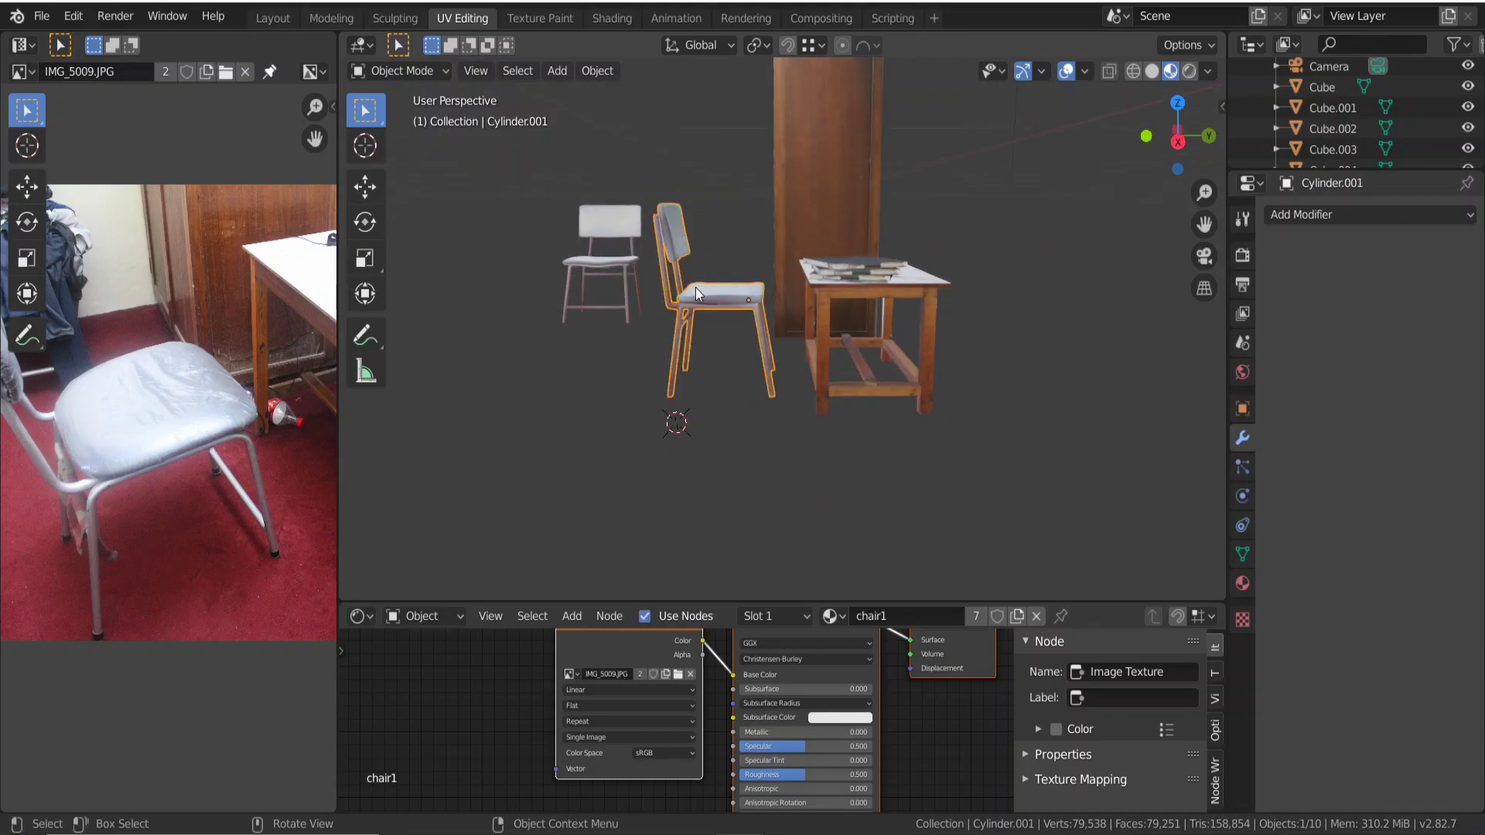
key(s)
key(z)
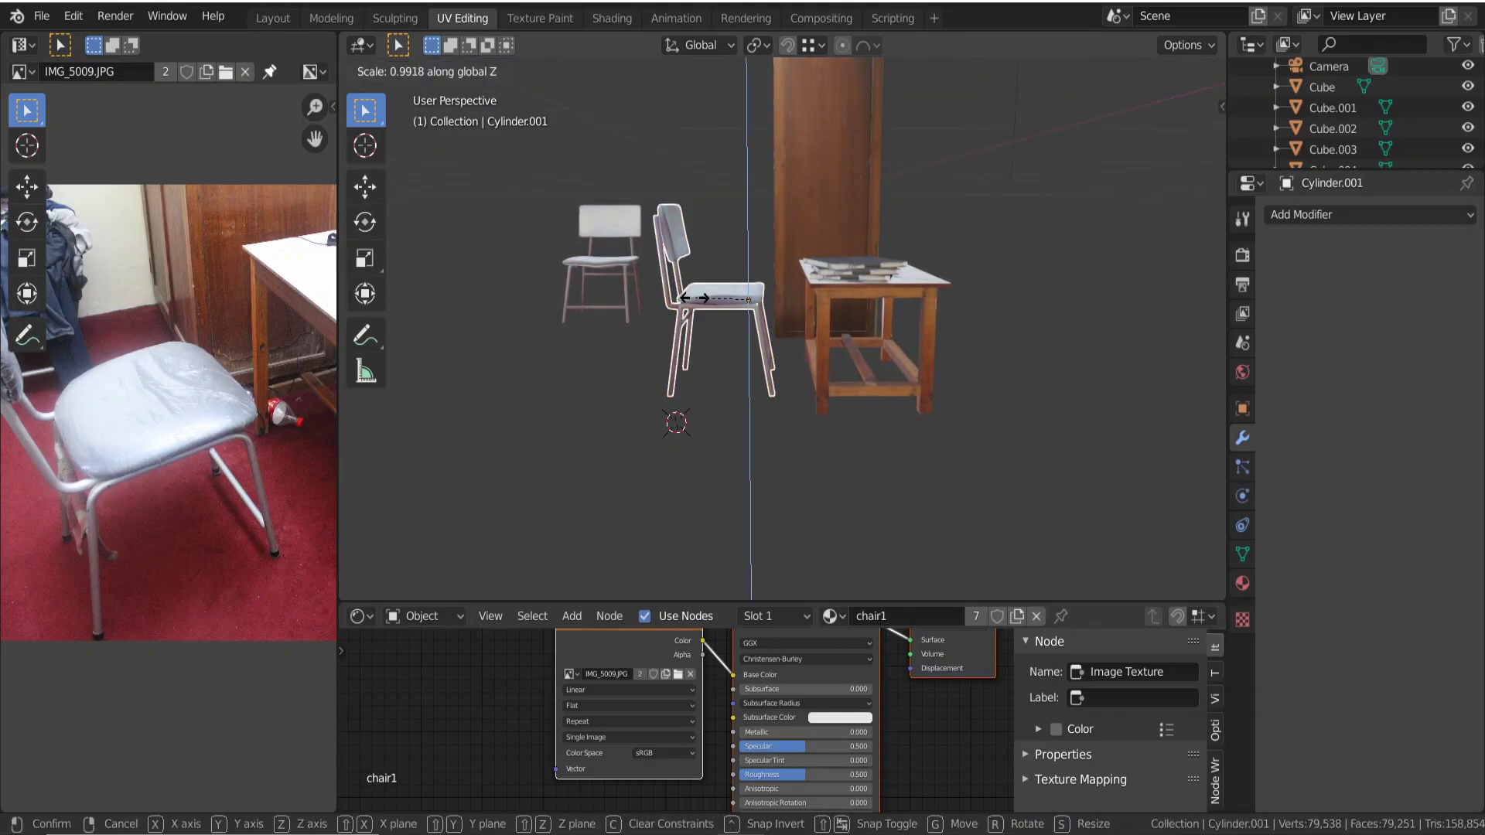
key(Escape)
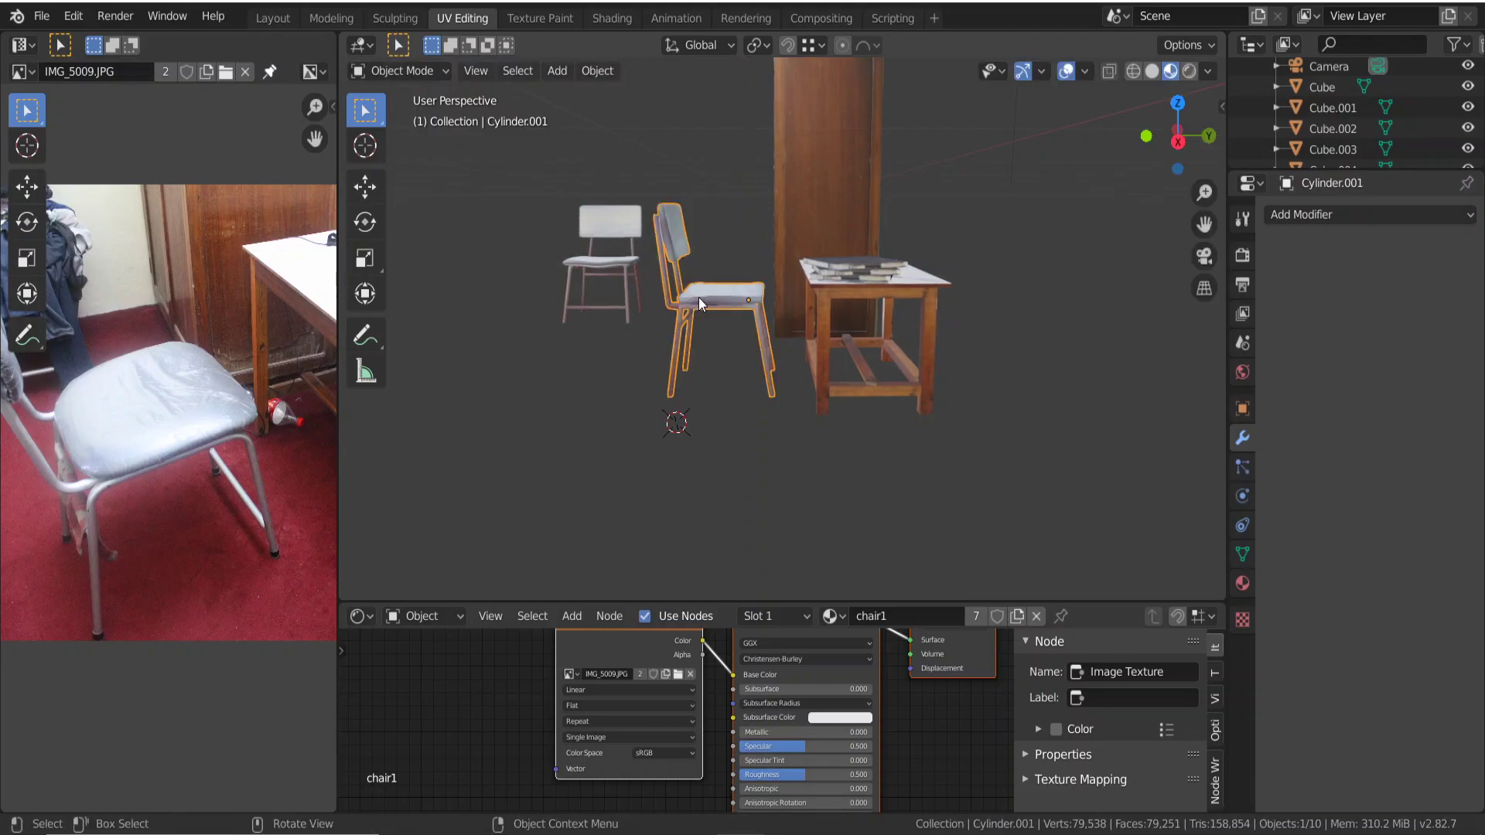
click(726, 350)
mouse_move(725, 351)
middle_down()
mouse_move(689, 373)
mouse_move(721, 377)
middle_up()
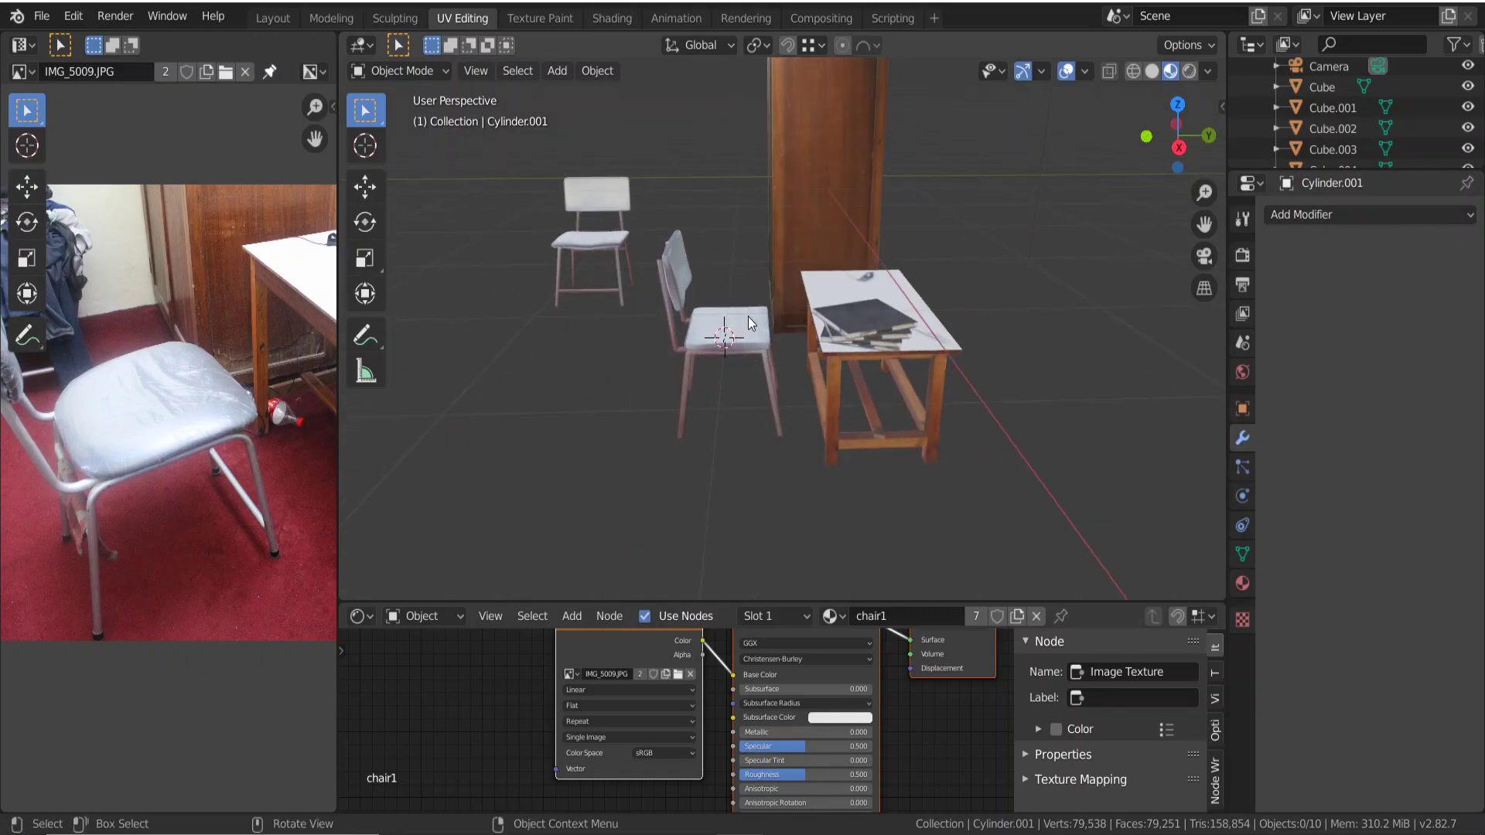
click(749, 320)
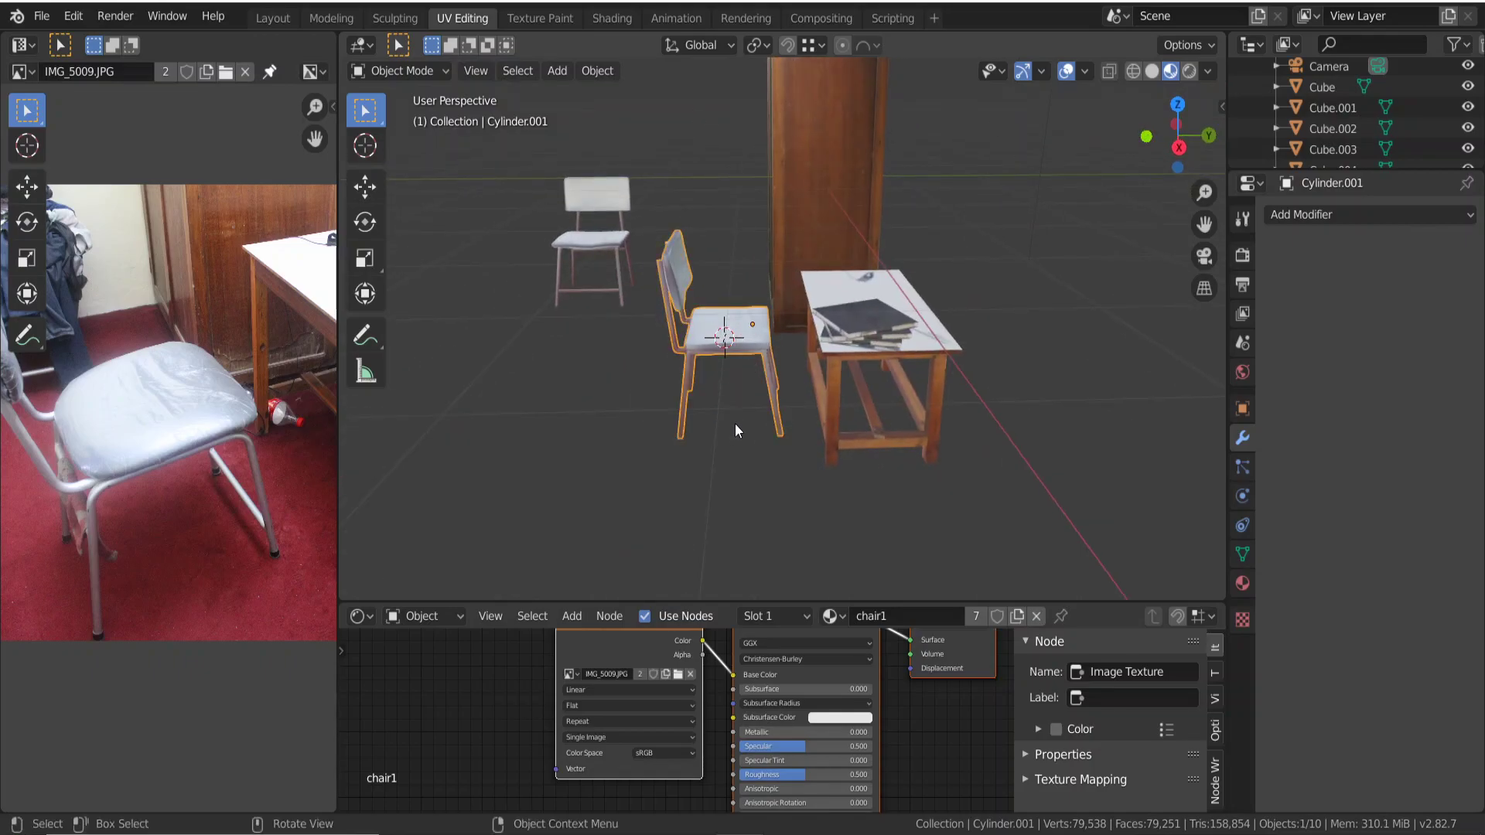
middle_drag(735, 424, 744, 406)
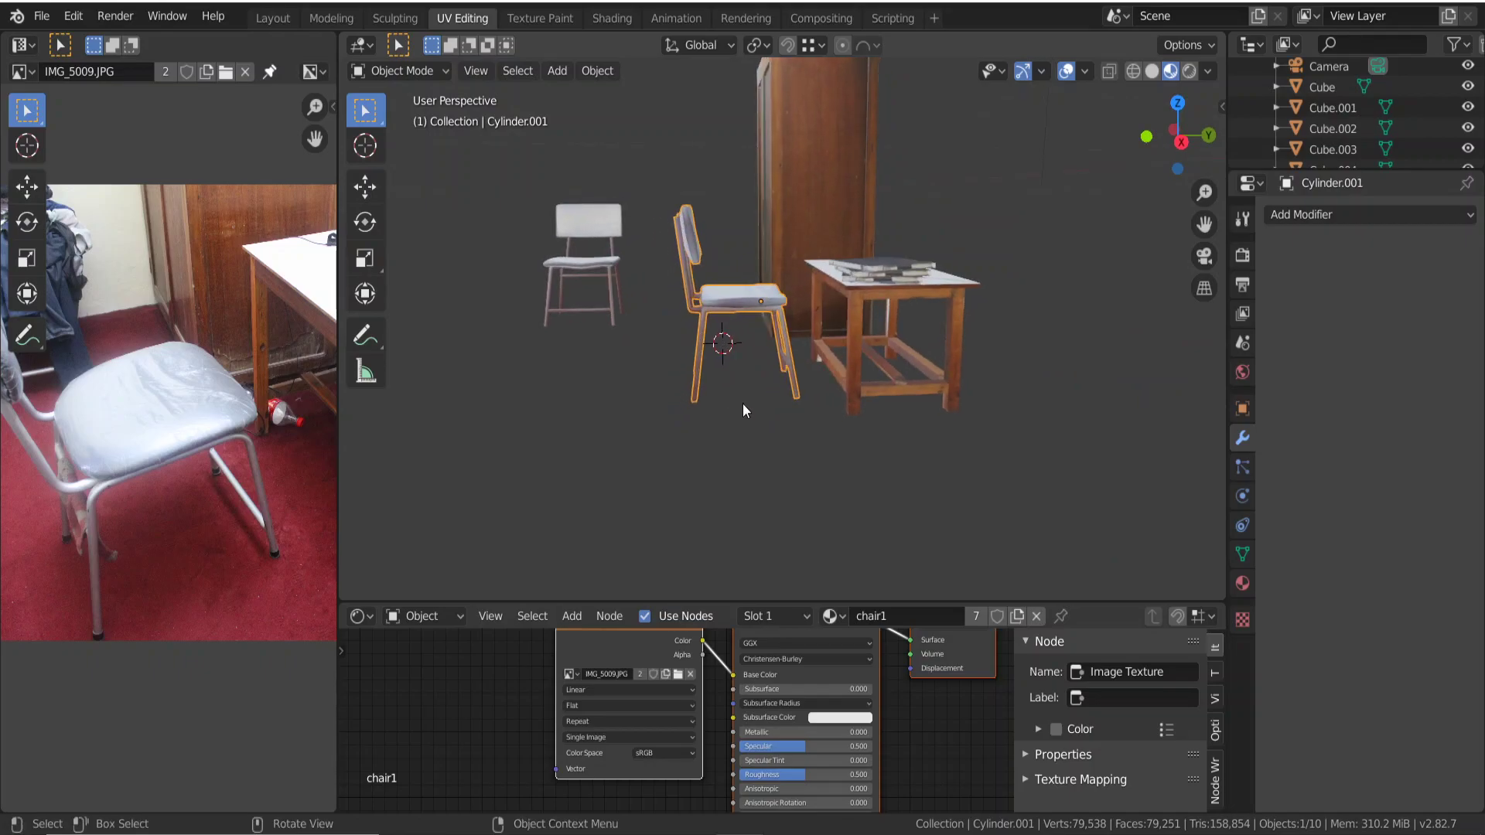
Scale the front chair's height to 0.938 and lower it 0.0759 m.
key(s)
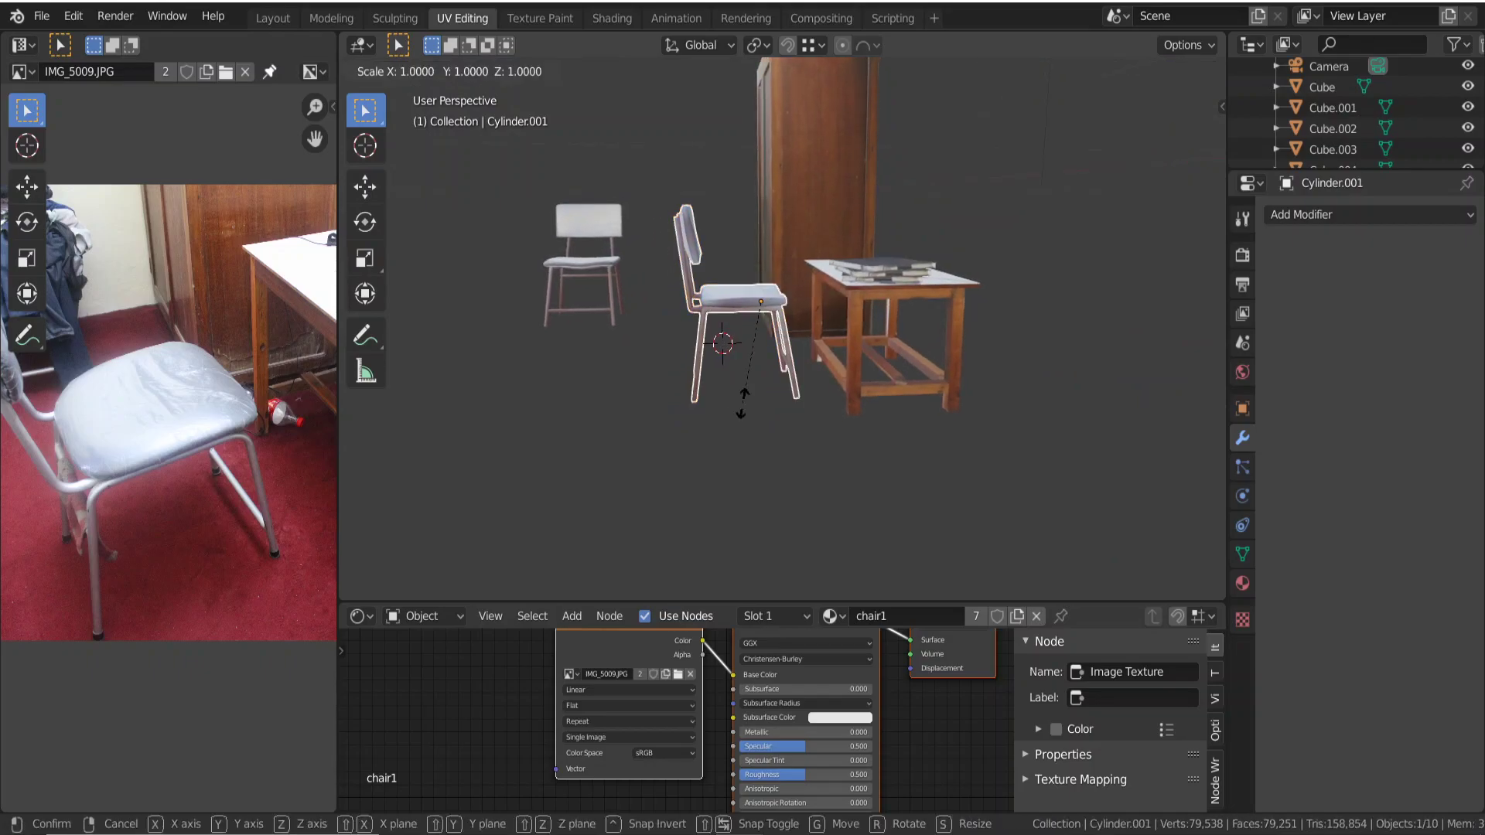
key(z)
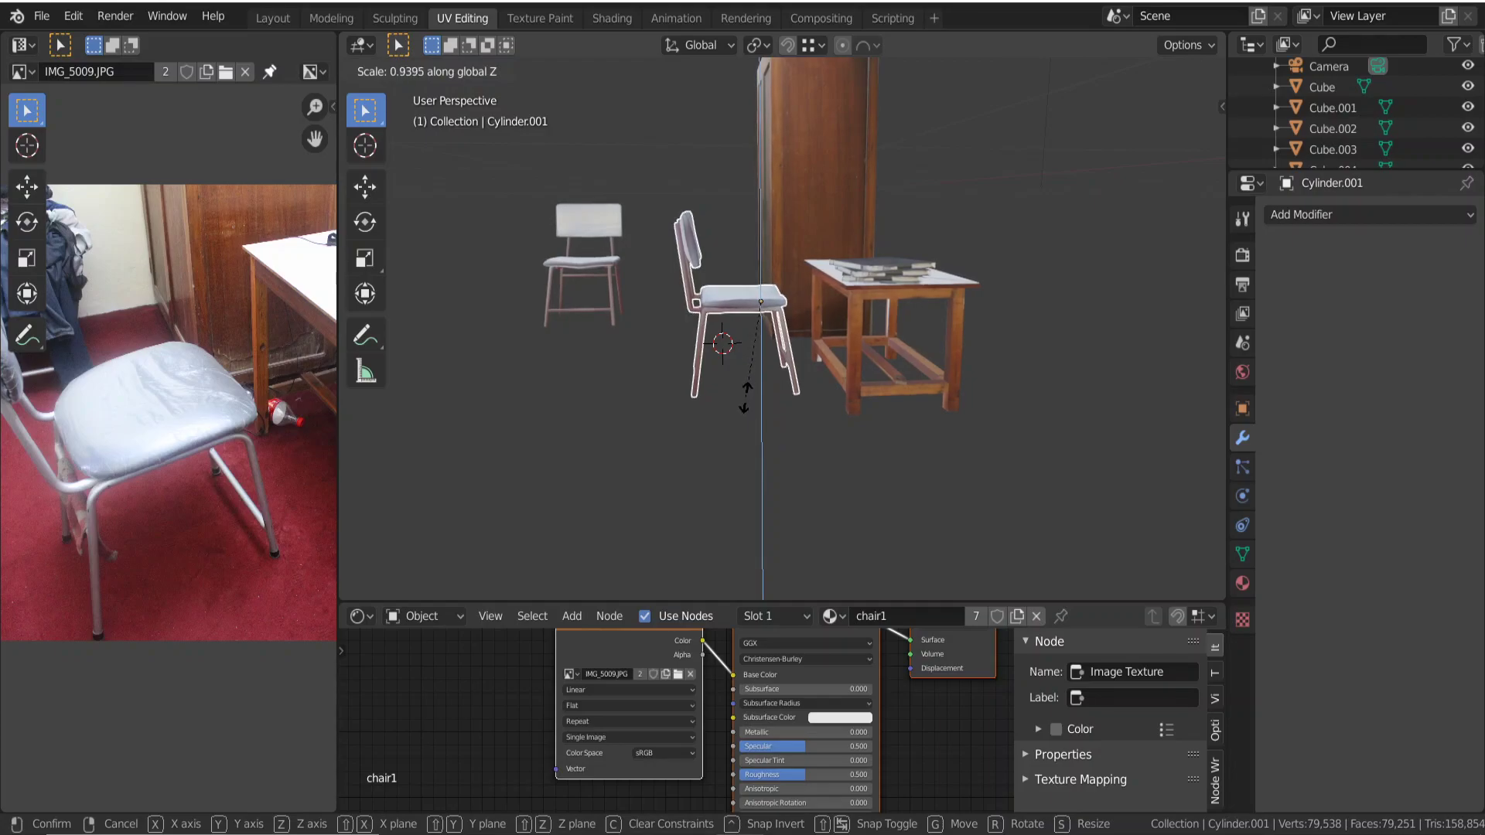
click(746, 398)
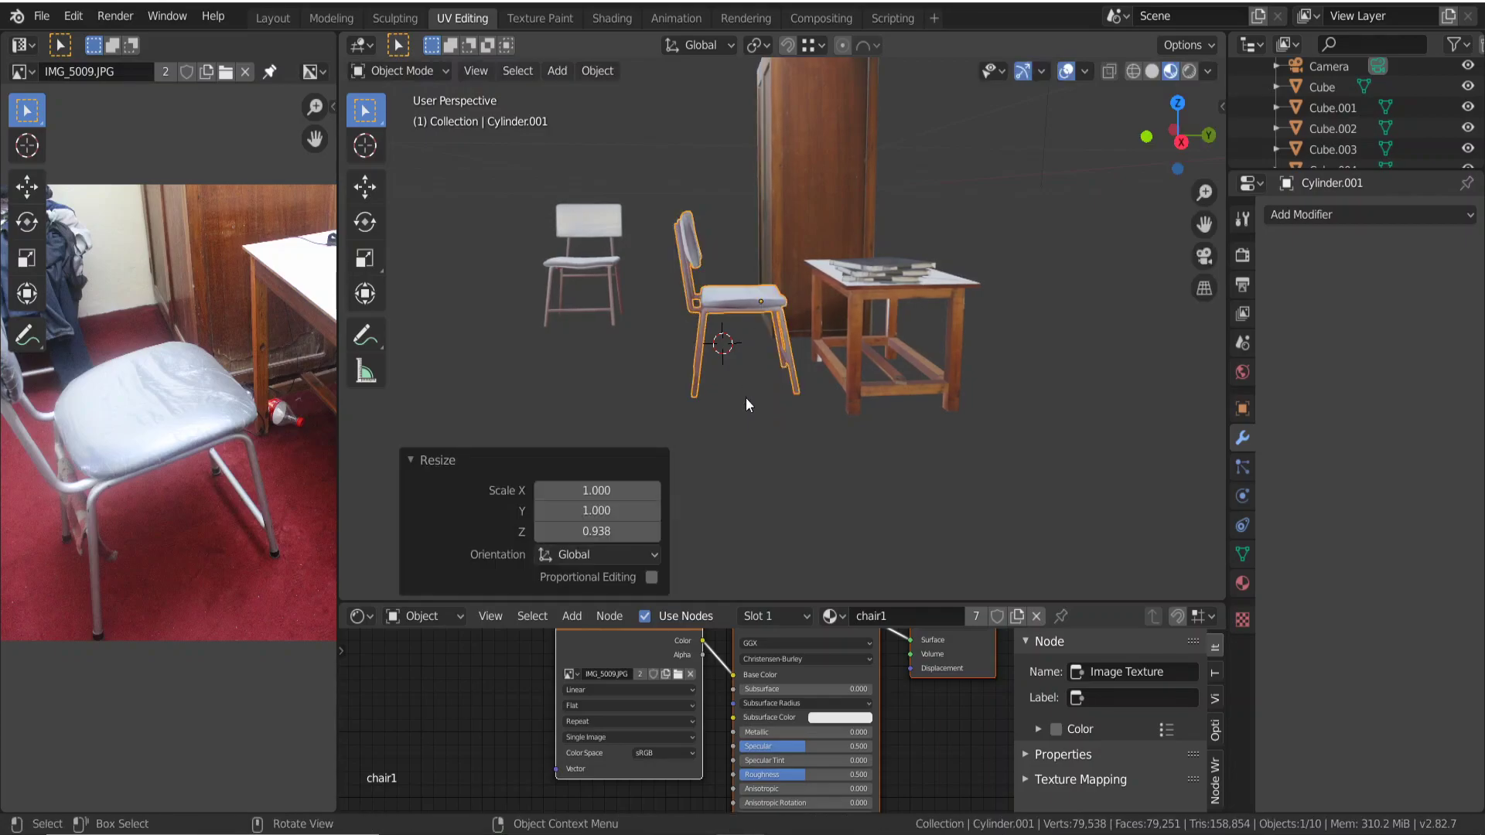
key(g)
key(z)
click(746, 406)
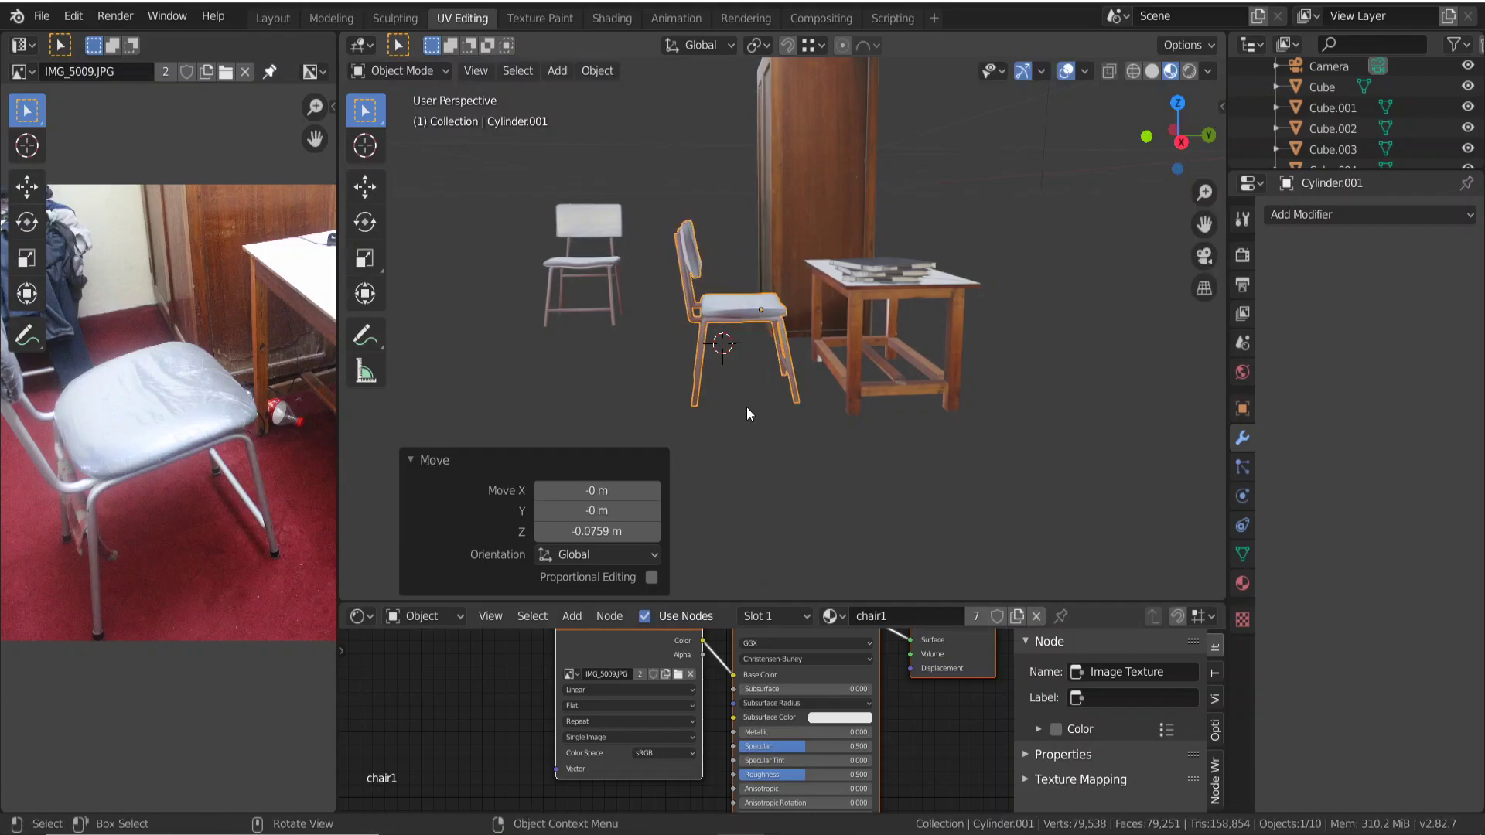
From the right side, raise the chair 0.0292 m into place.
key(KP_3)
scroll(735, 385, up, 3)
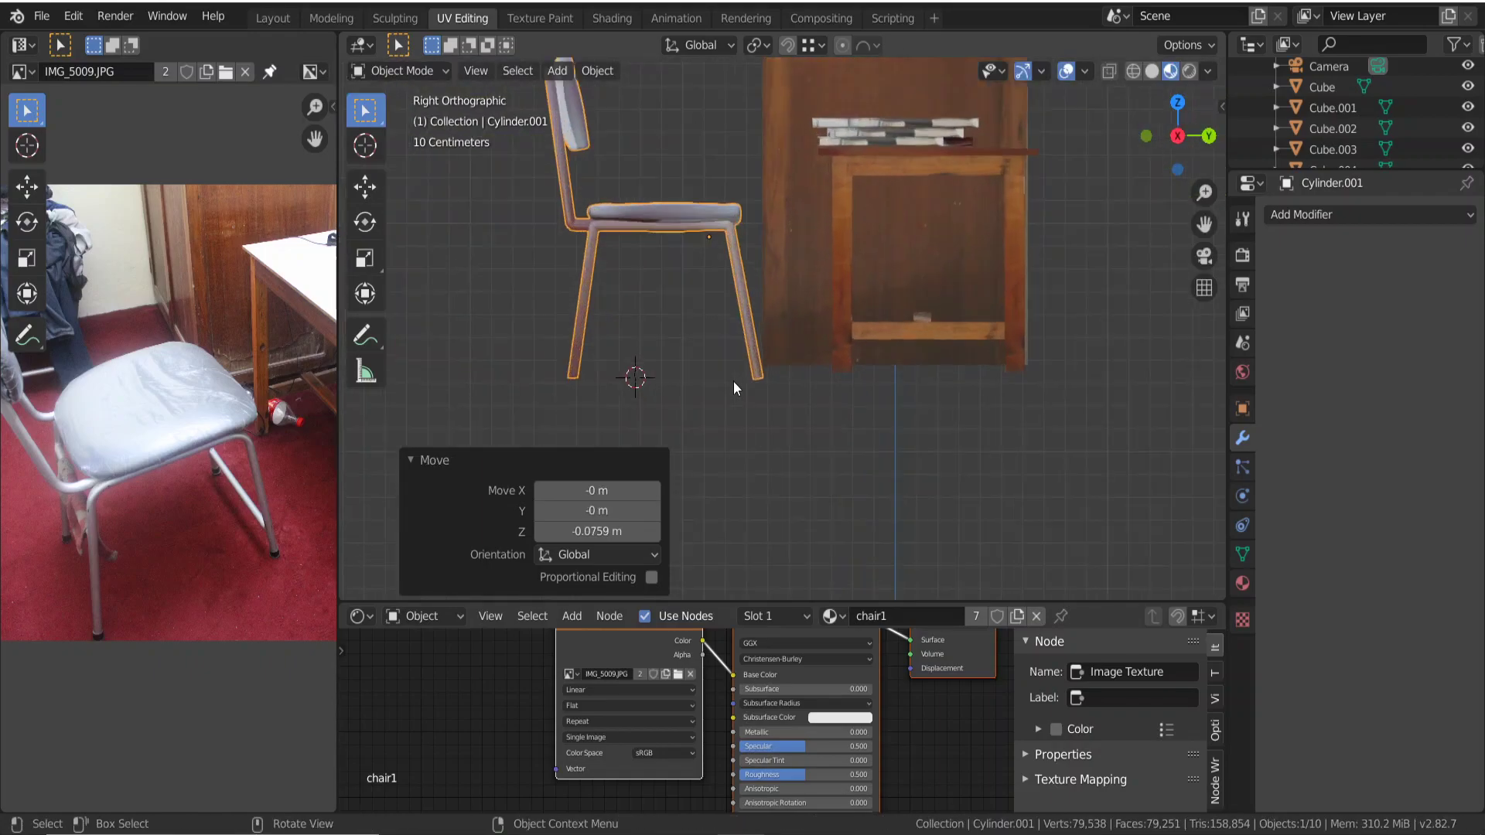
scroll(733, 382, up, 2)
key(KP_5)
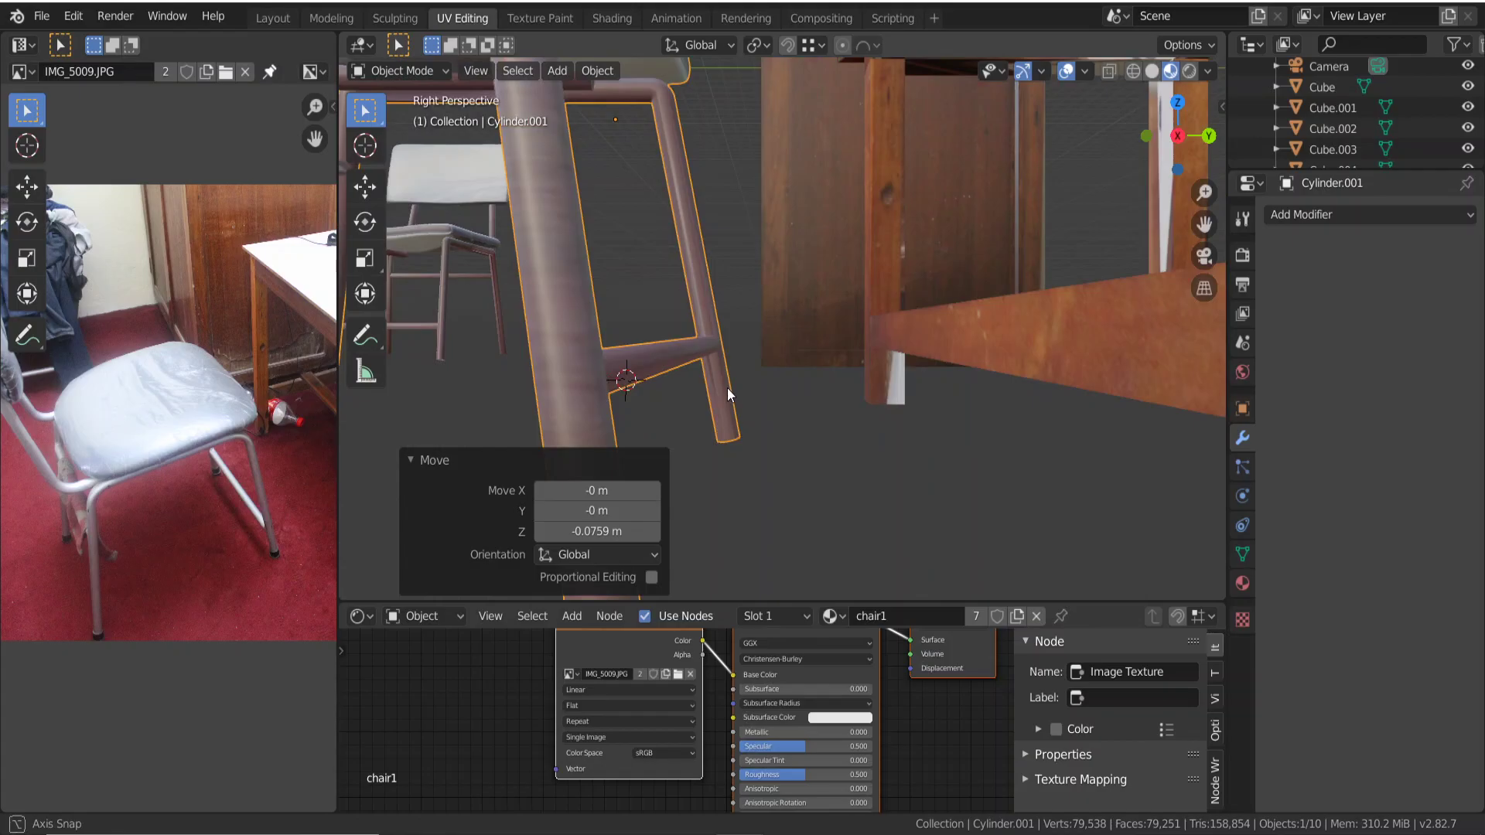
key(g)
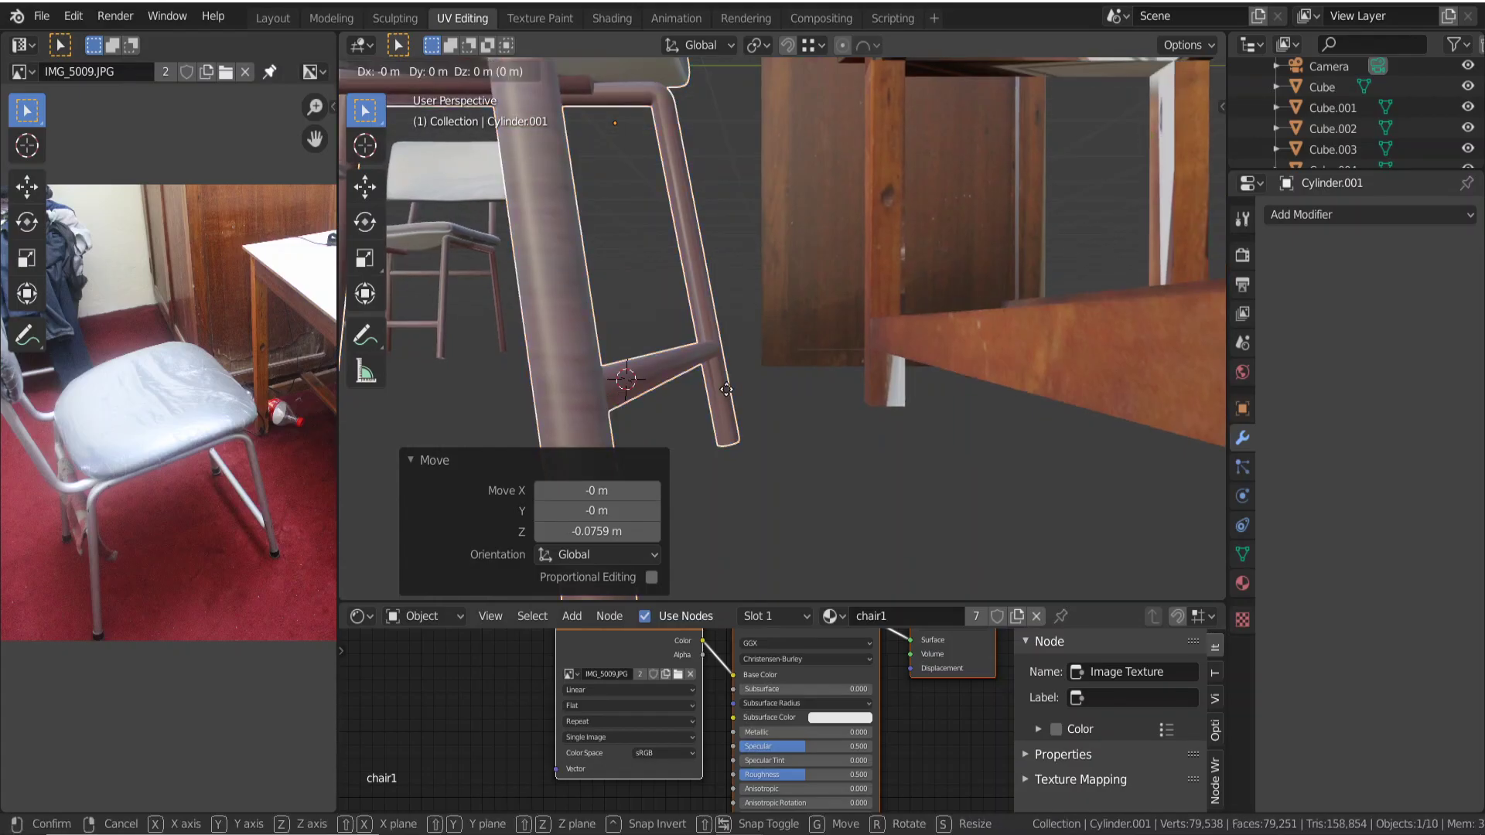
key(z)
click(731, 377)
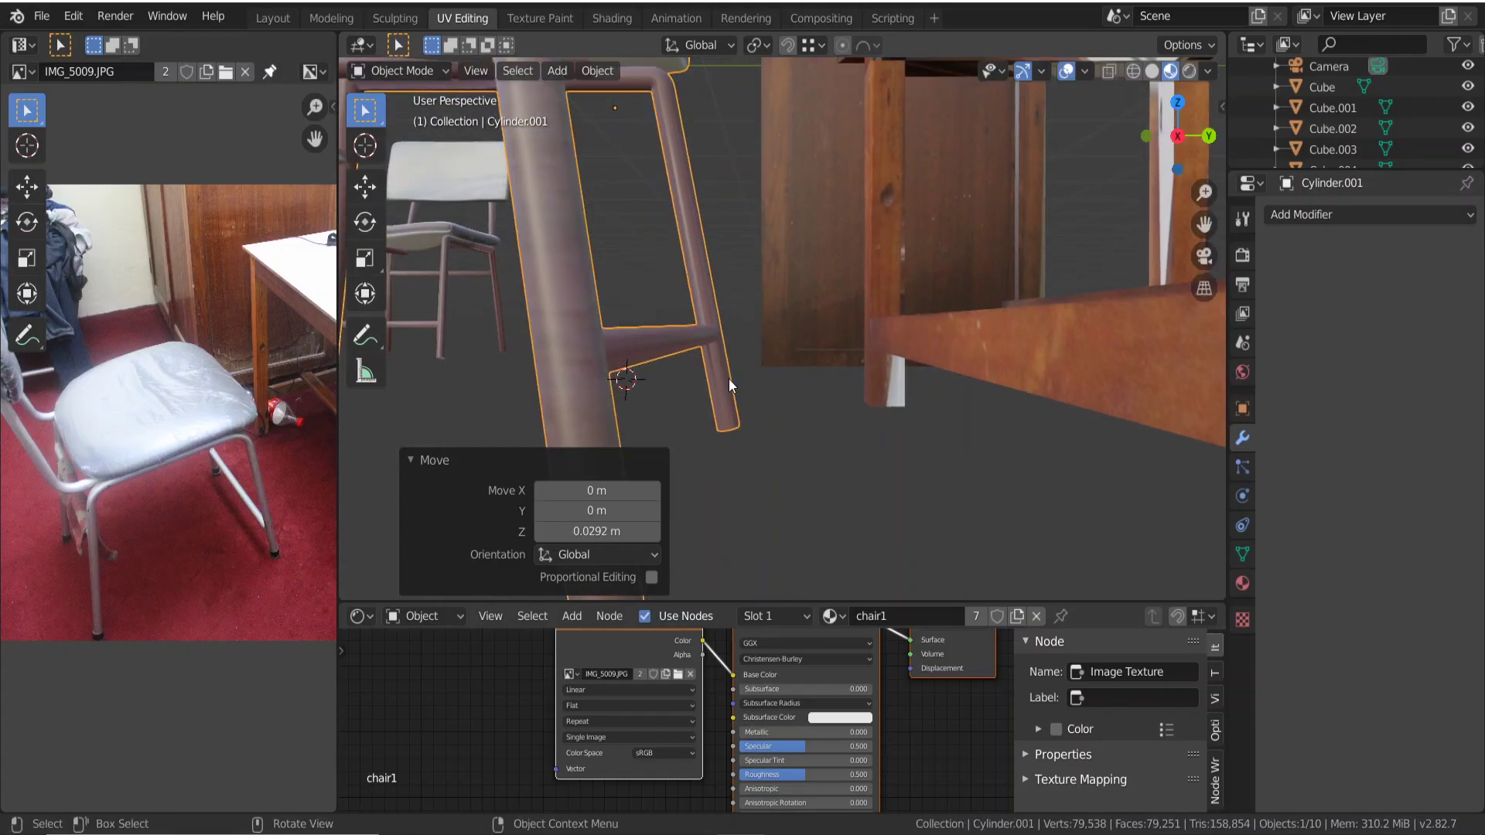
Lower the chair slightly along Z so its legs meet the floor, then deselect it.
middle_drag(733, 385, 744, 403)
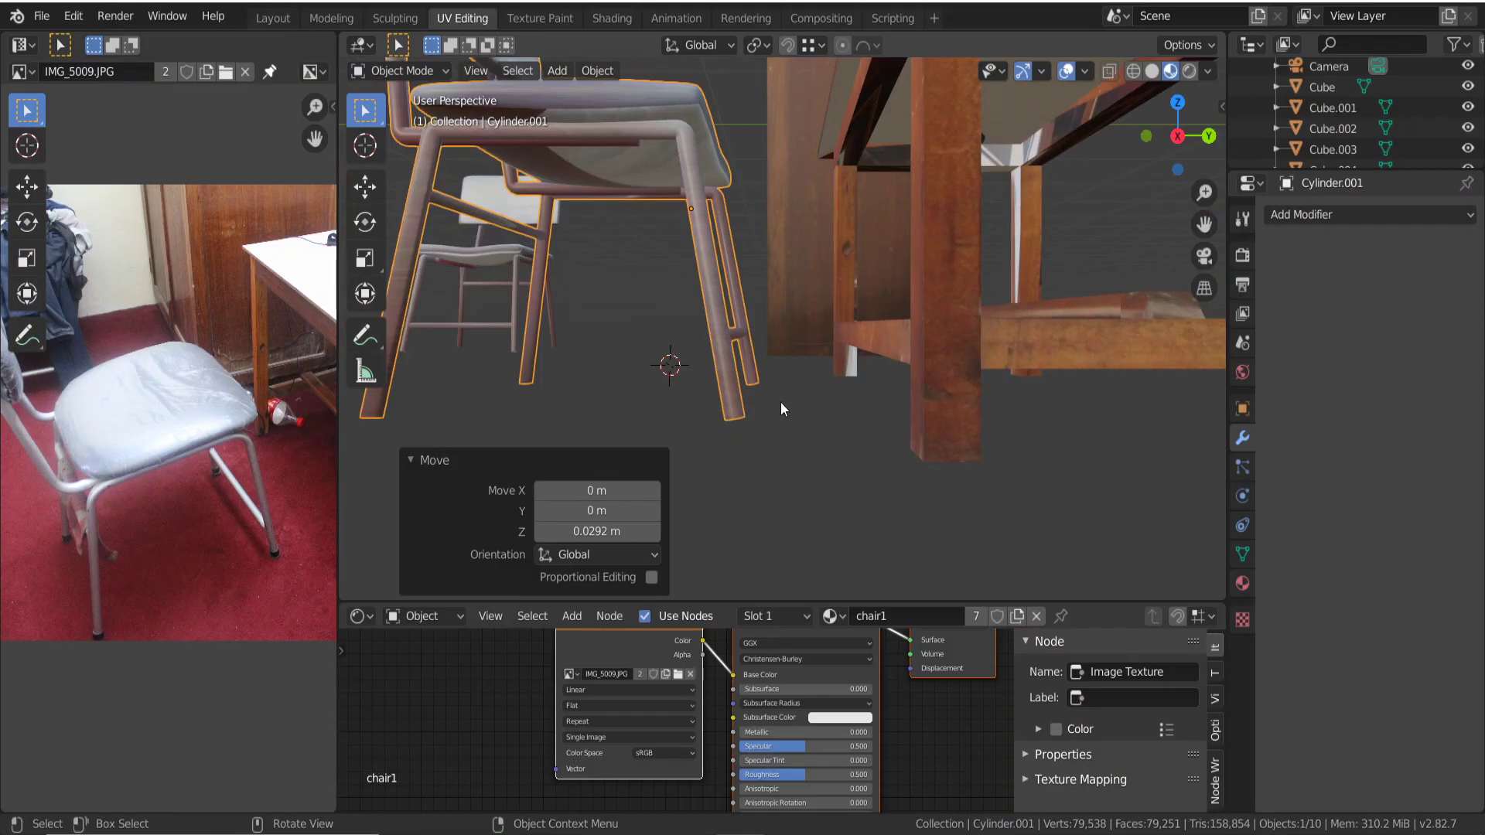
key(KP_3)
scroll(777, 400, up, 3)
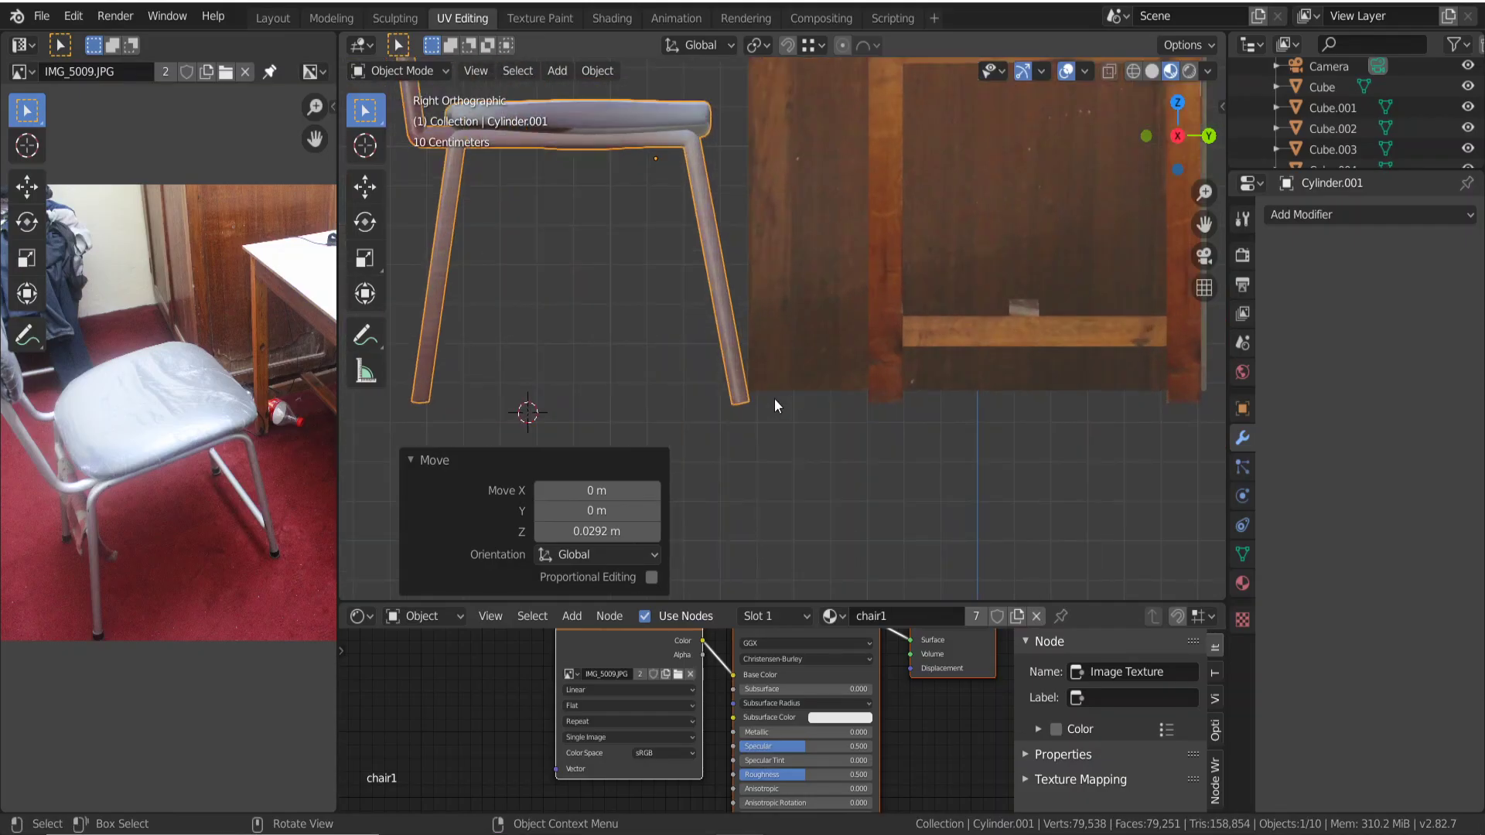
scroll(776, 401, up, 2)
scroll(776, 401, up, 1)
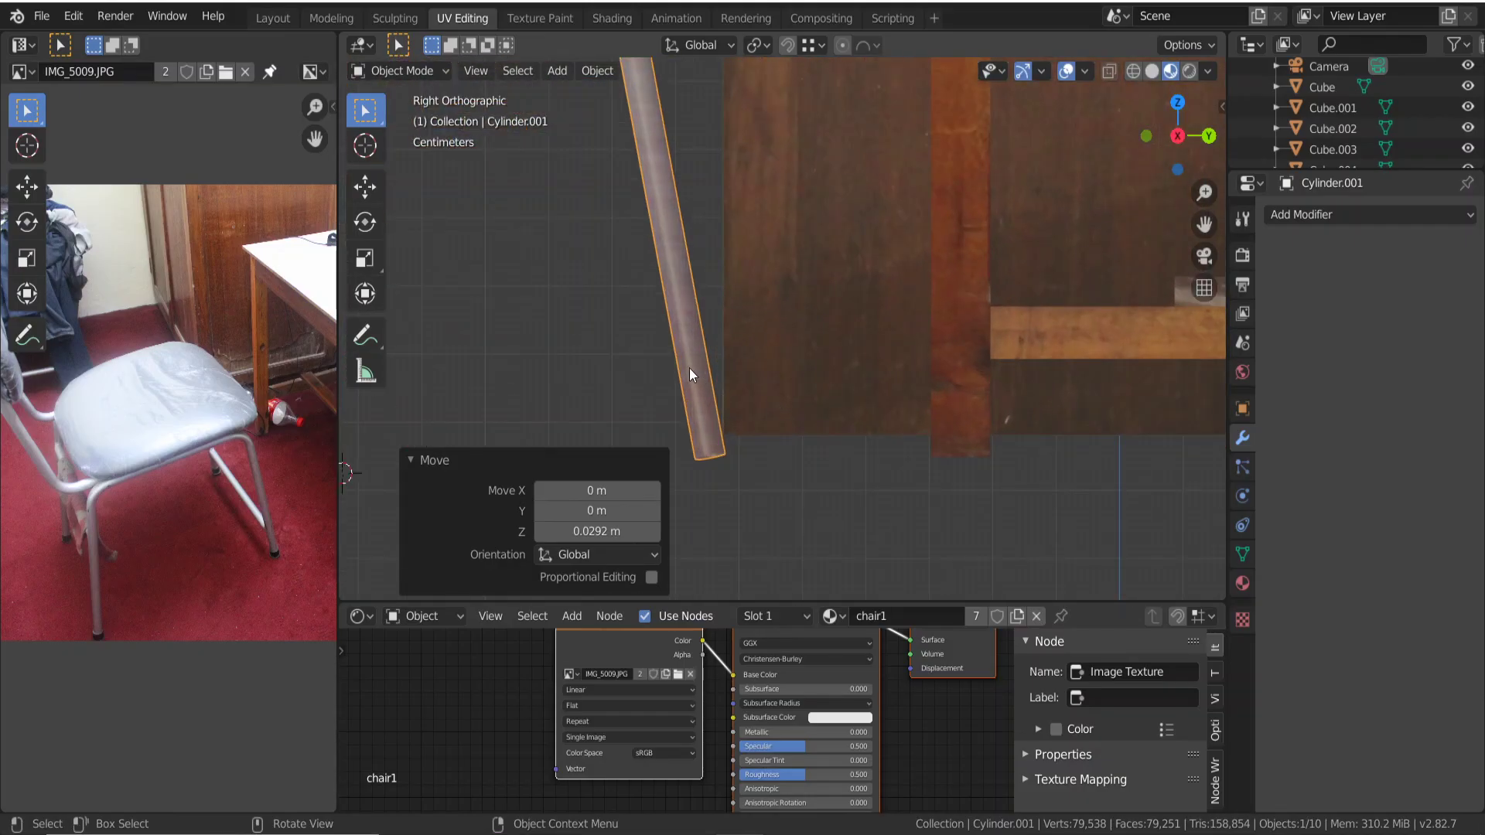
key(g)
key(z)
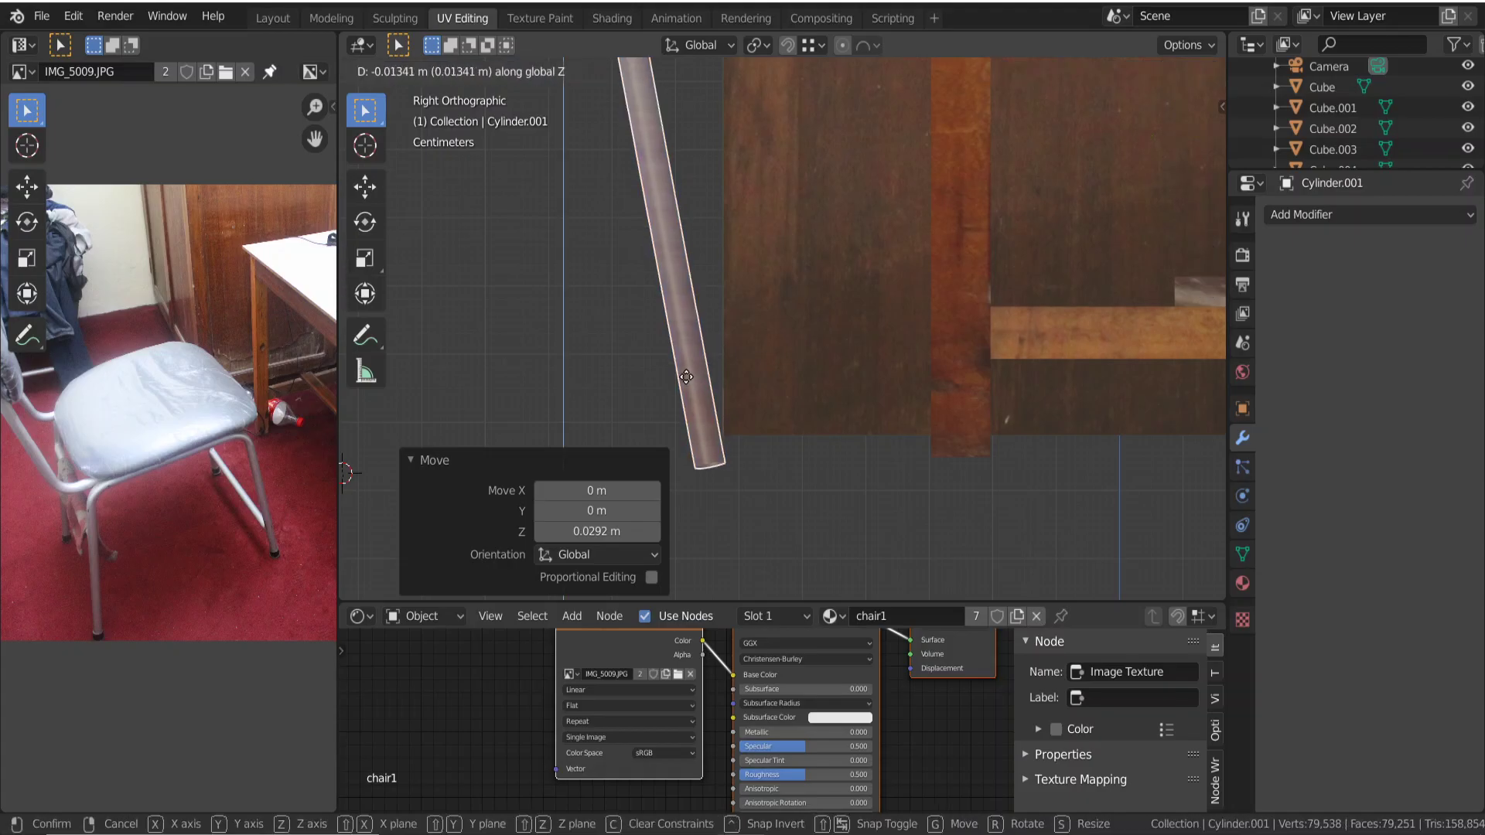
click(688, 385)
click(773, 452)
scroll(773, 452, down, 4)
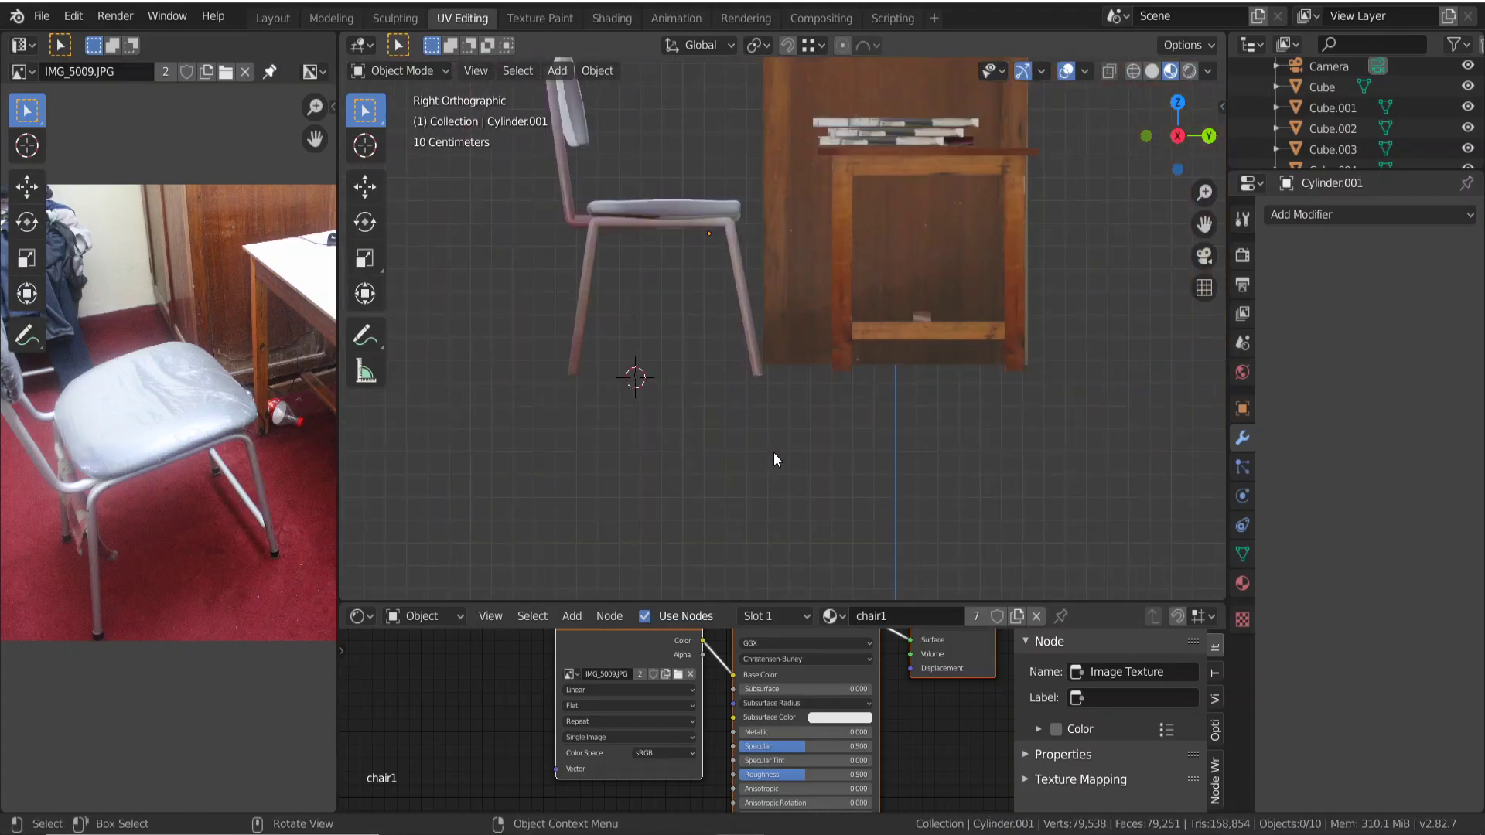
mouse_move(763, 439)
middle_down()
mouse_move(824, 480)
mouse_move(700, 439)
mouse_move(767, 462)
middle_up()
scroll(823, 480, down, 5)
key(ctrl+s)
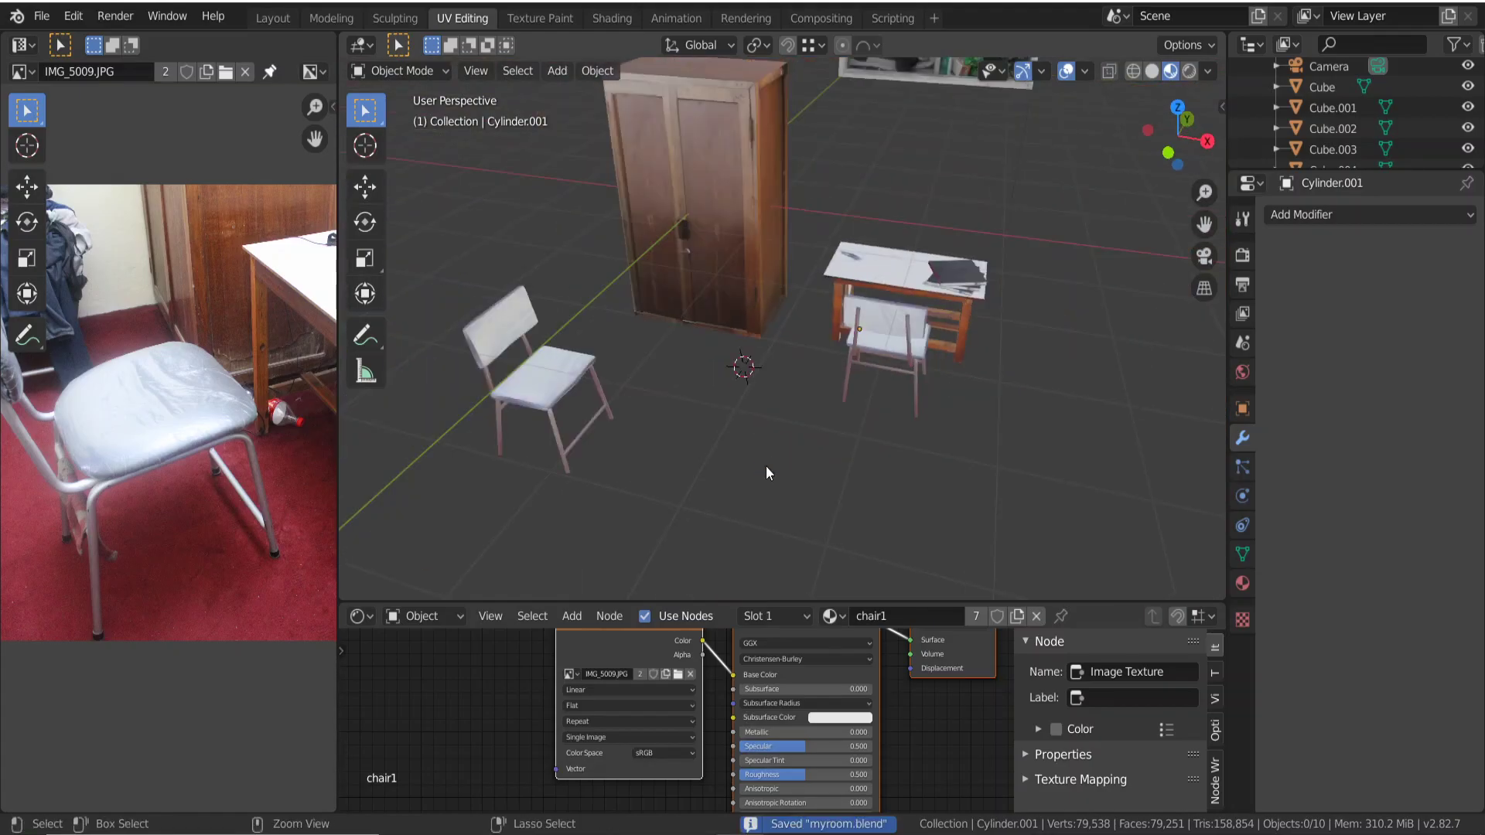
scroll(754, 452, down, 2)
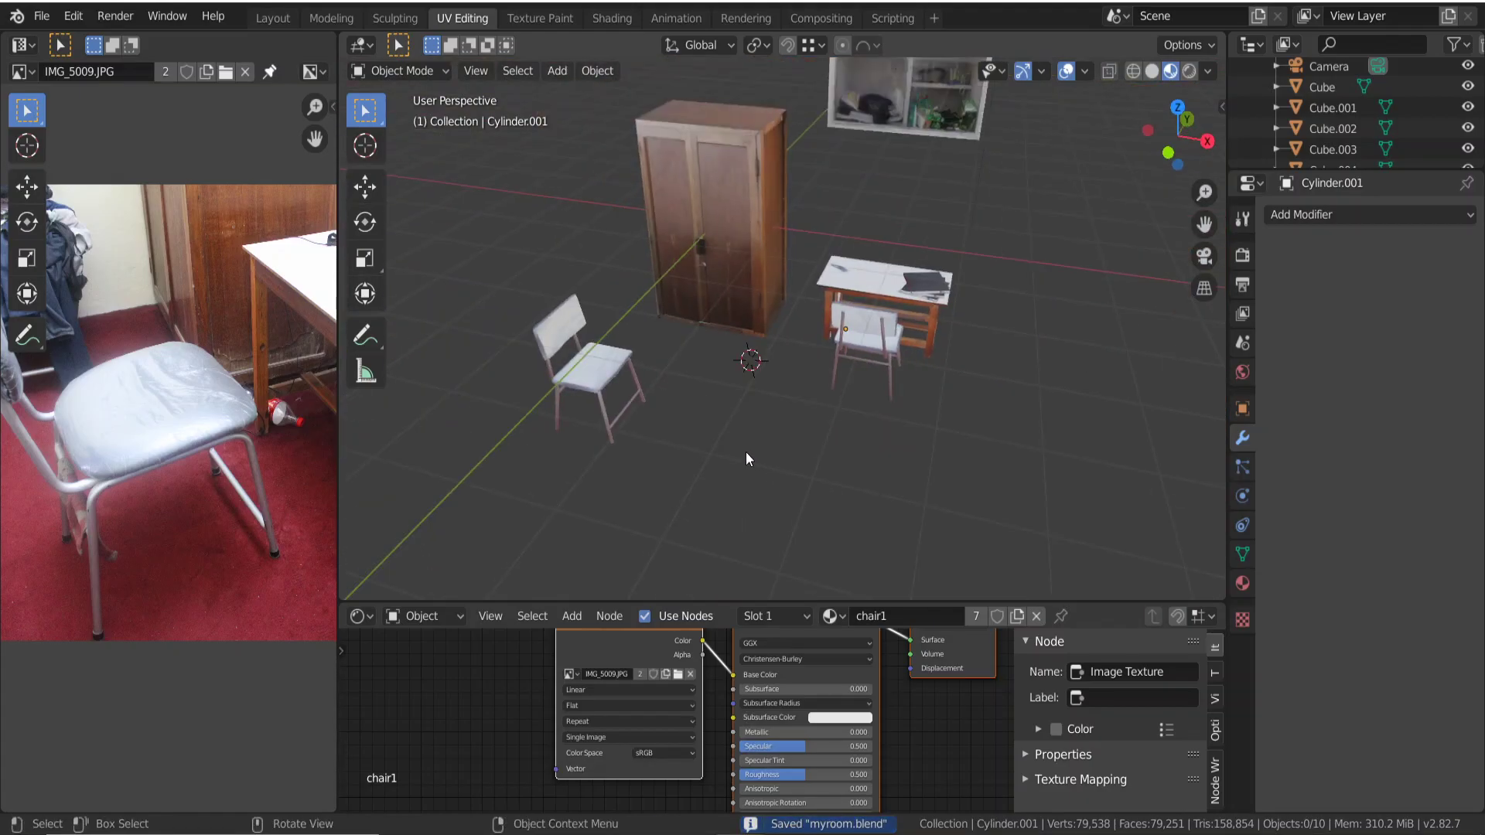
mouse_move(746, 452)
middle_down()
mouse_move(670, 408)
mouse_move(716, 354)
mouse_move(749, 360)
middle_up()
scroll(716, 354, down, 1)
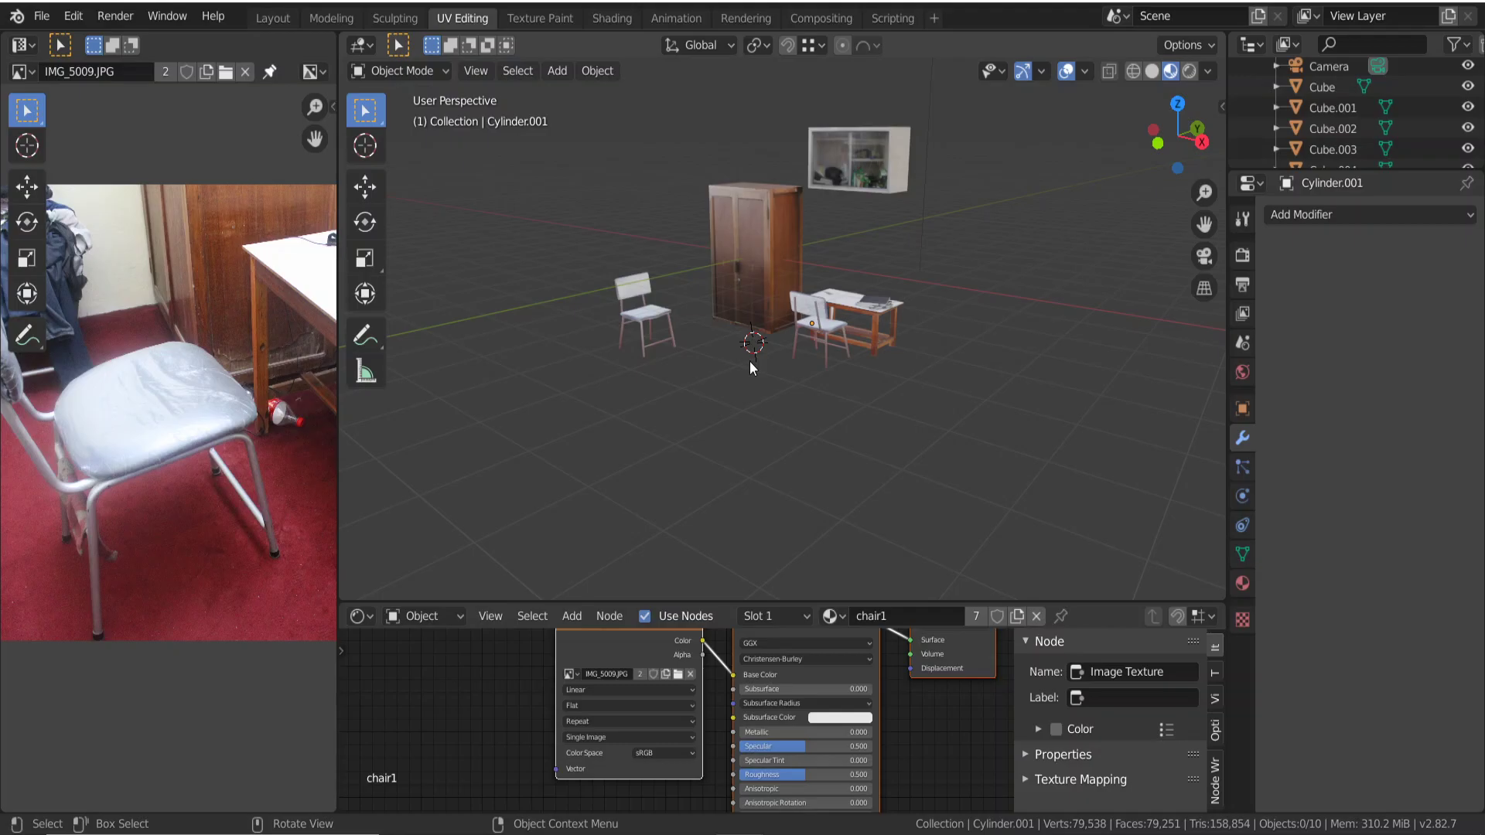
scroll(815, 439, up, 5)
scroll(775, 383, down, 2)
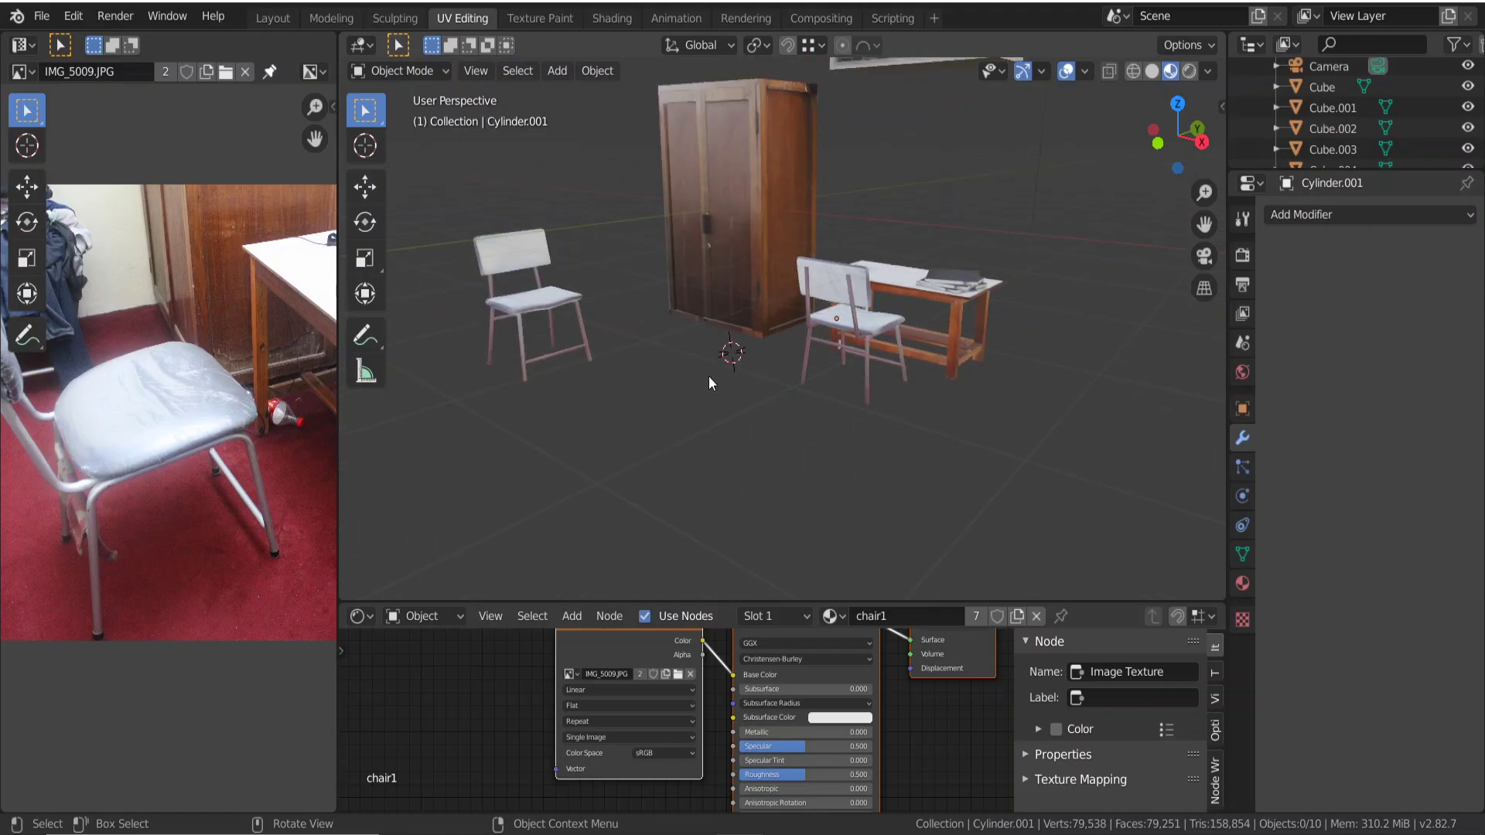
scroll(708, 375, down, 1)
mouse_move(702, 377)
middle_down()
mouse_move(697, 409)
mouse_move(725, 393)
middle_up()
scroll(727, 389, down, 2)
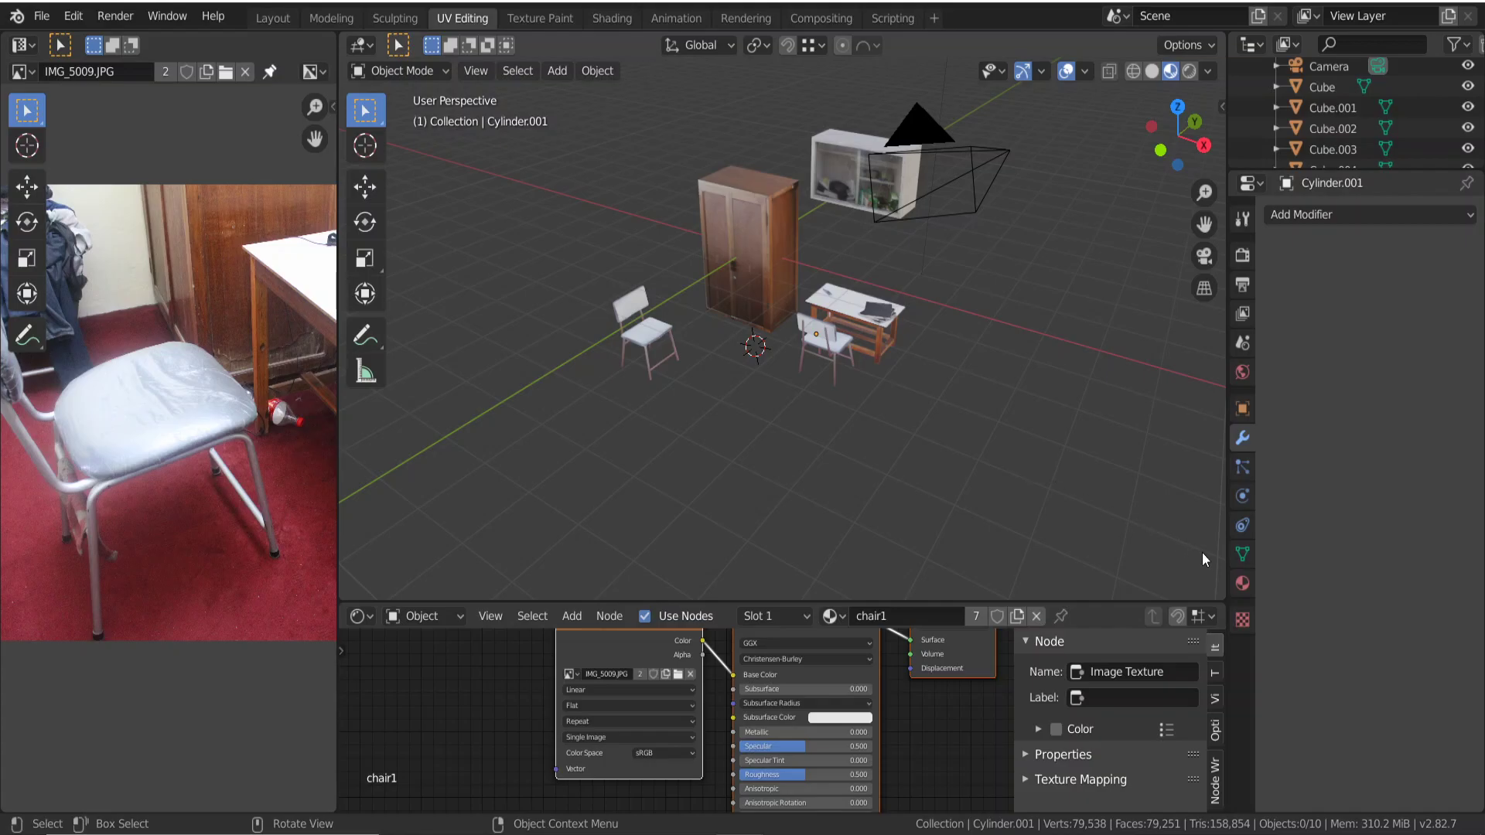
Add a second material slot to the chair with a new material named 'bed'.
click(1243, 583)
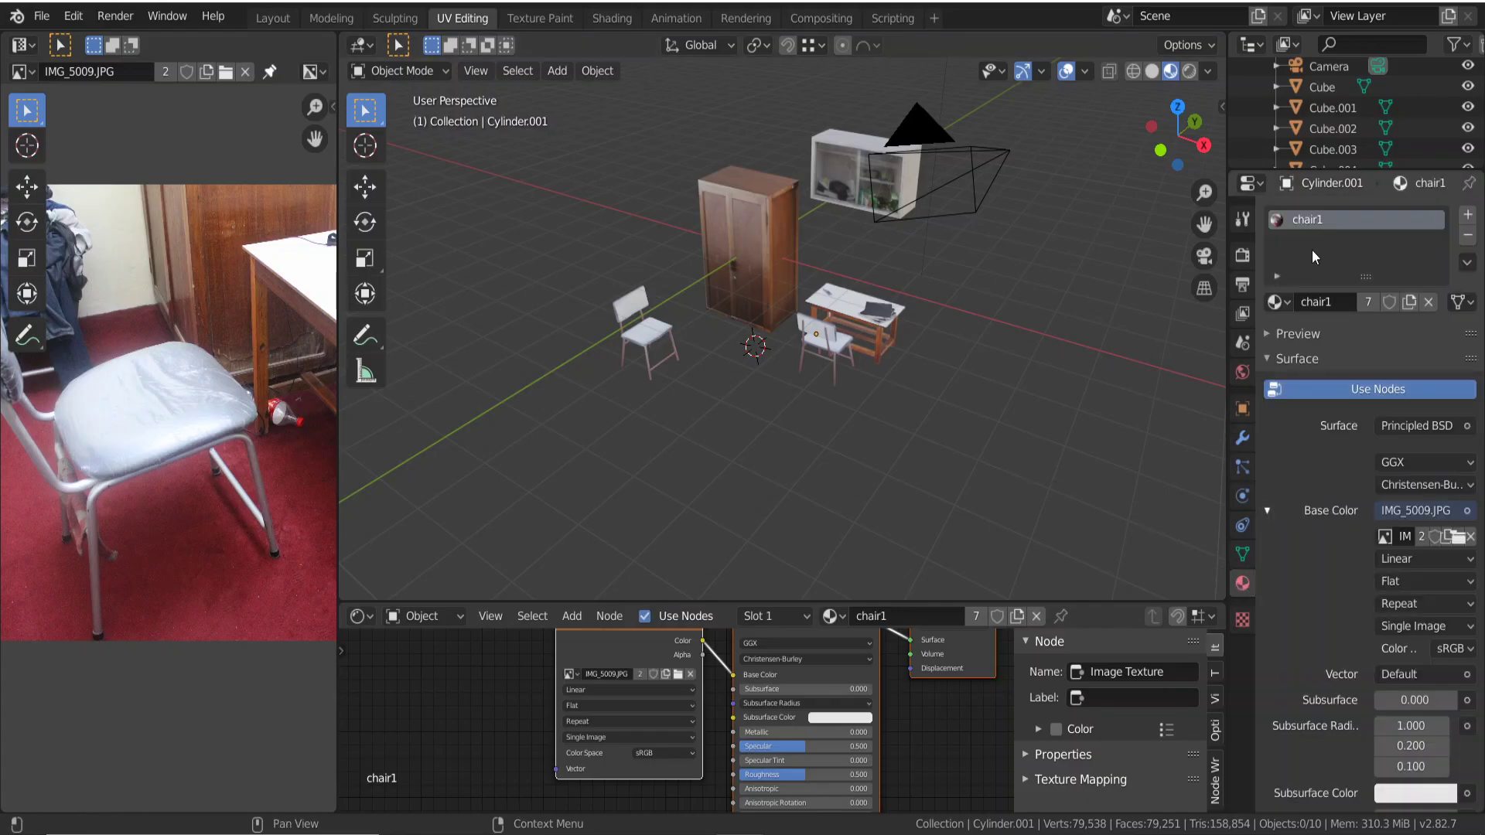
click(1467, 214)
click(1346, 343)
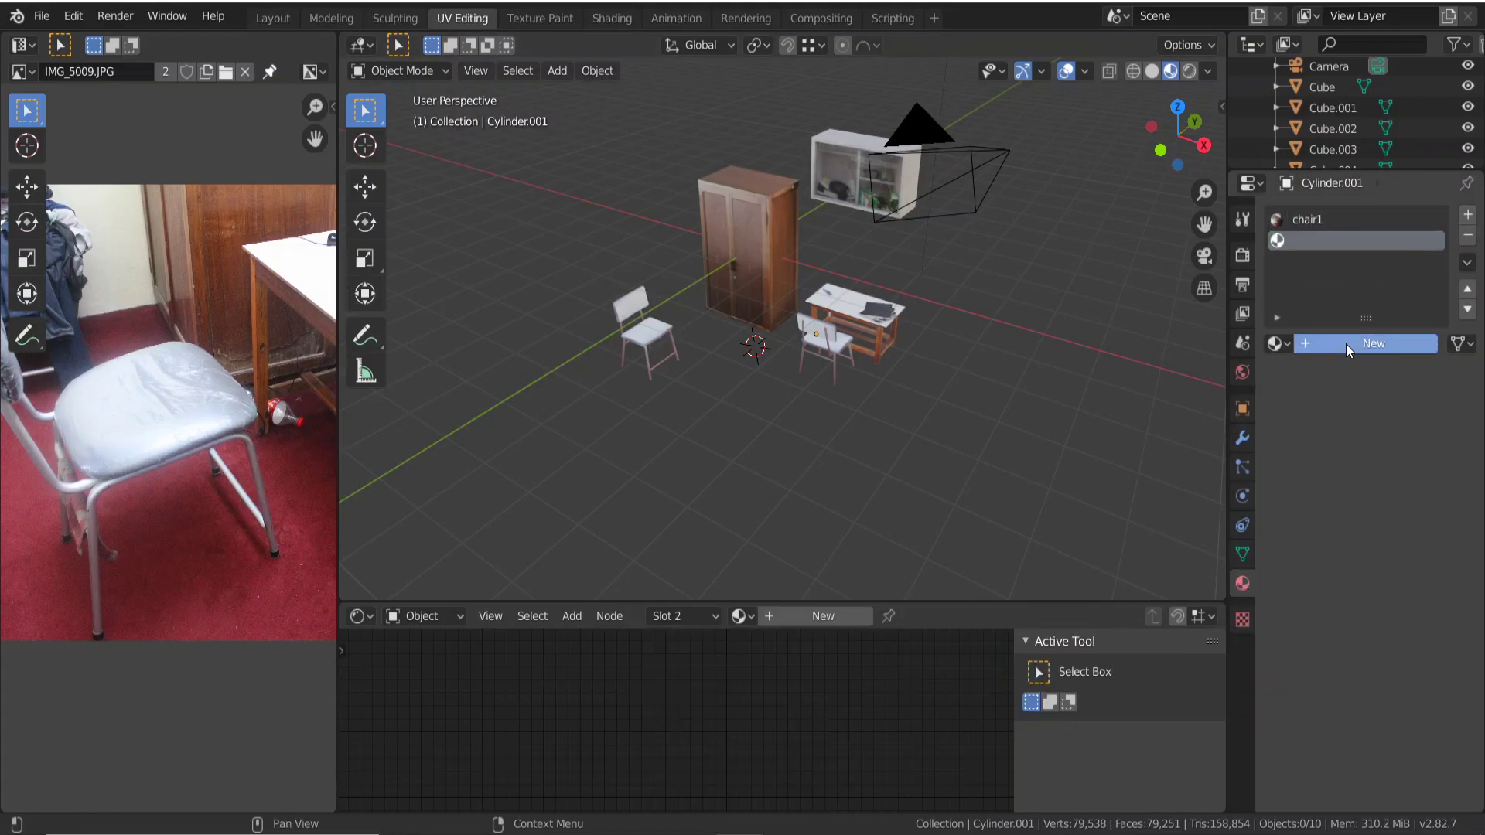
click(1367, 345)
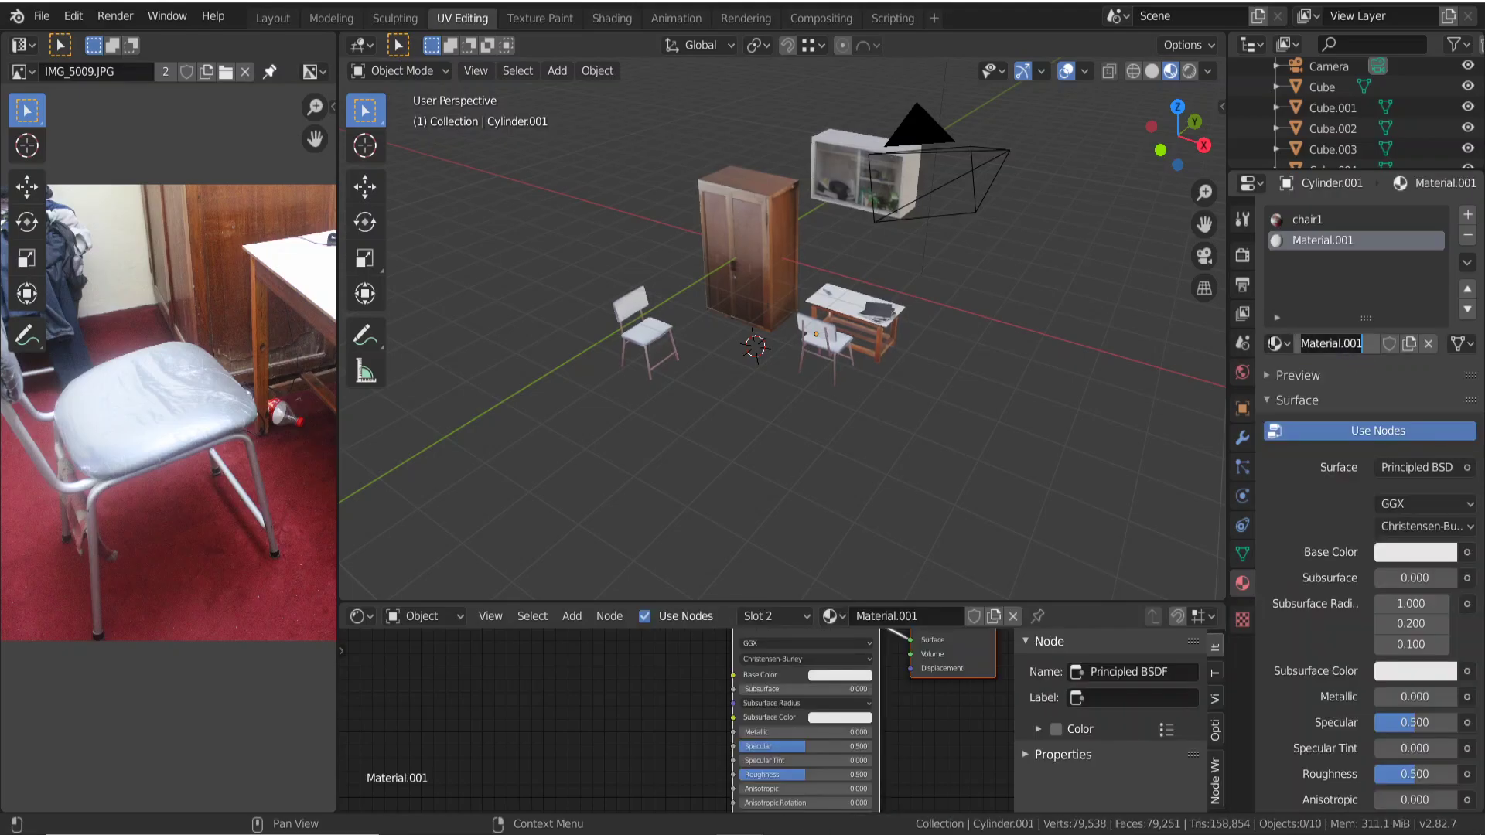
text(bed)
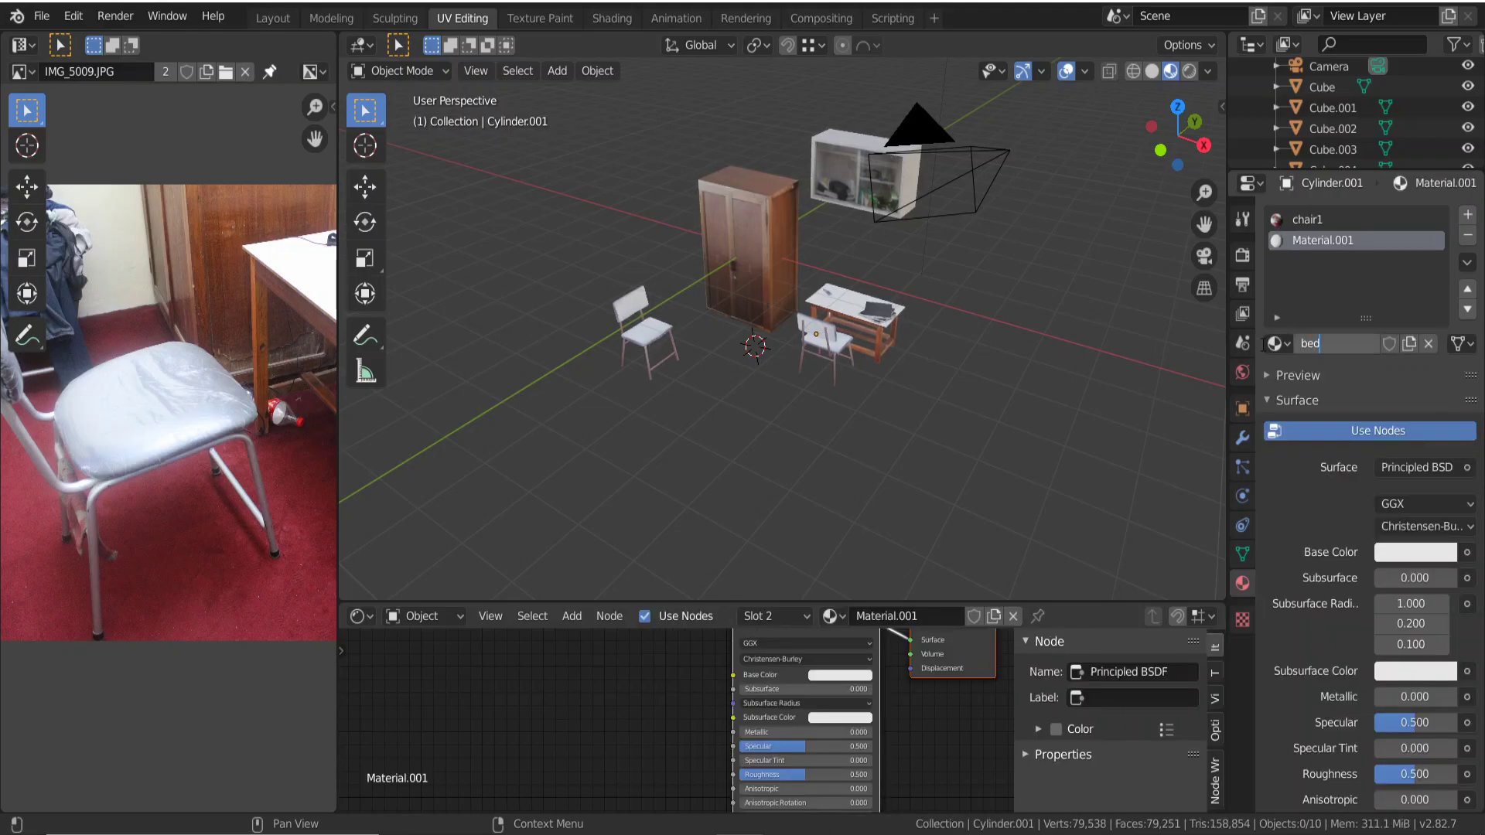
key(Return)
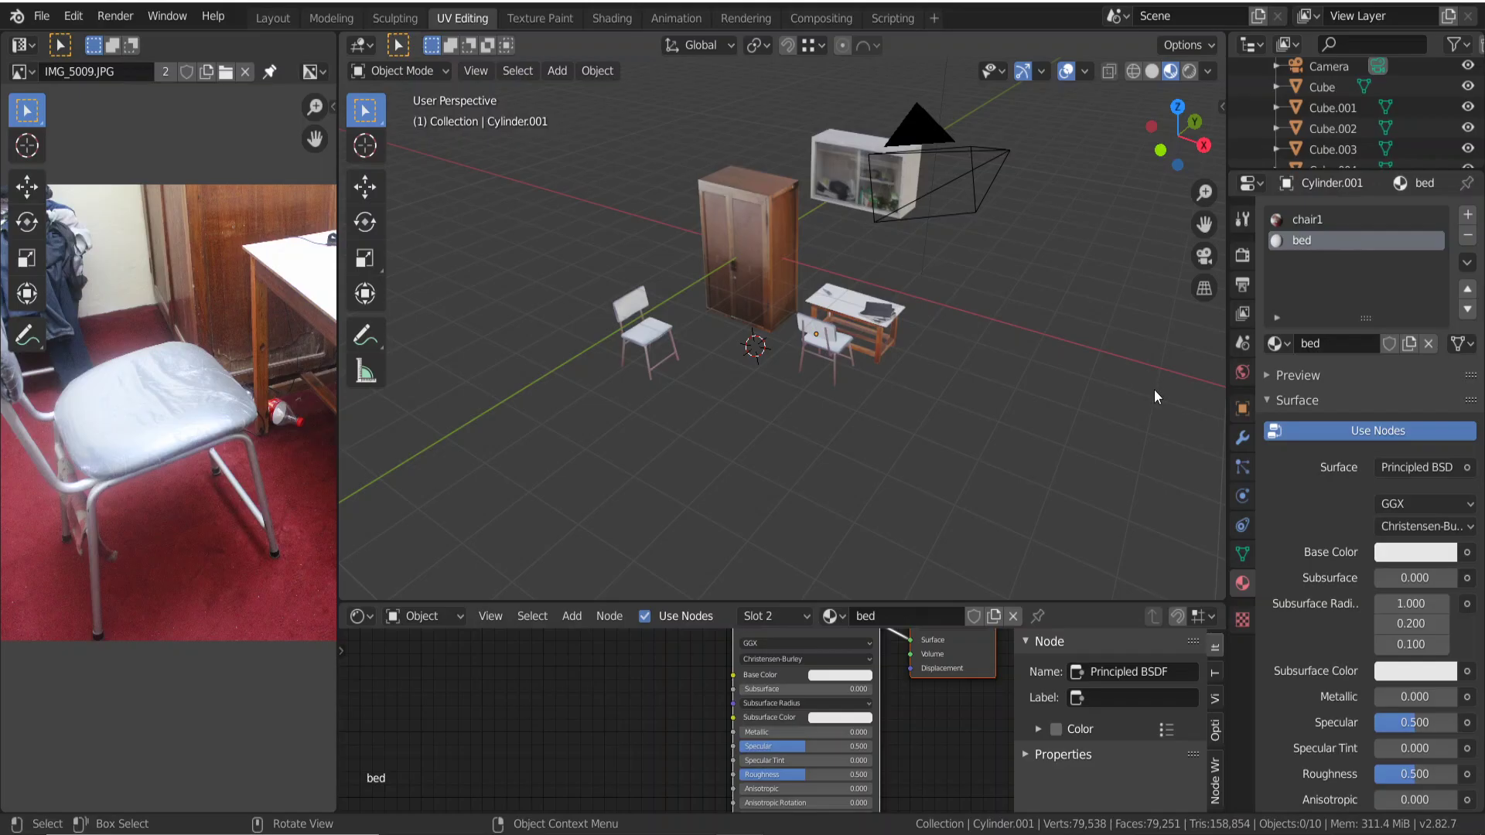
Feed the bed material's Base Color from an Image Texture.
click(1467, 553)
click(1041, 393)
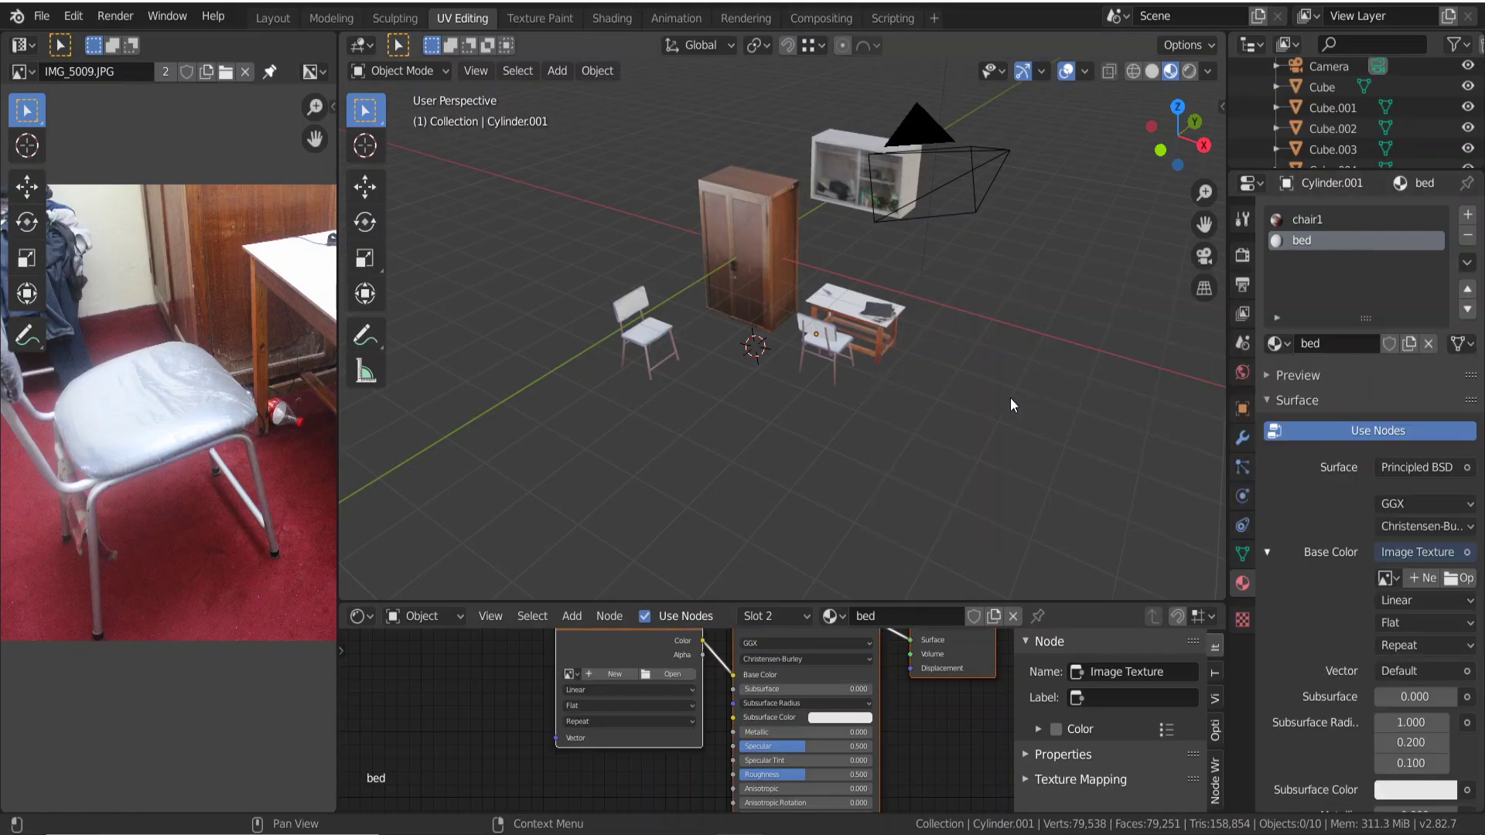
scroll(656, 633, down, 1)
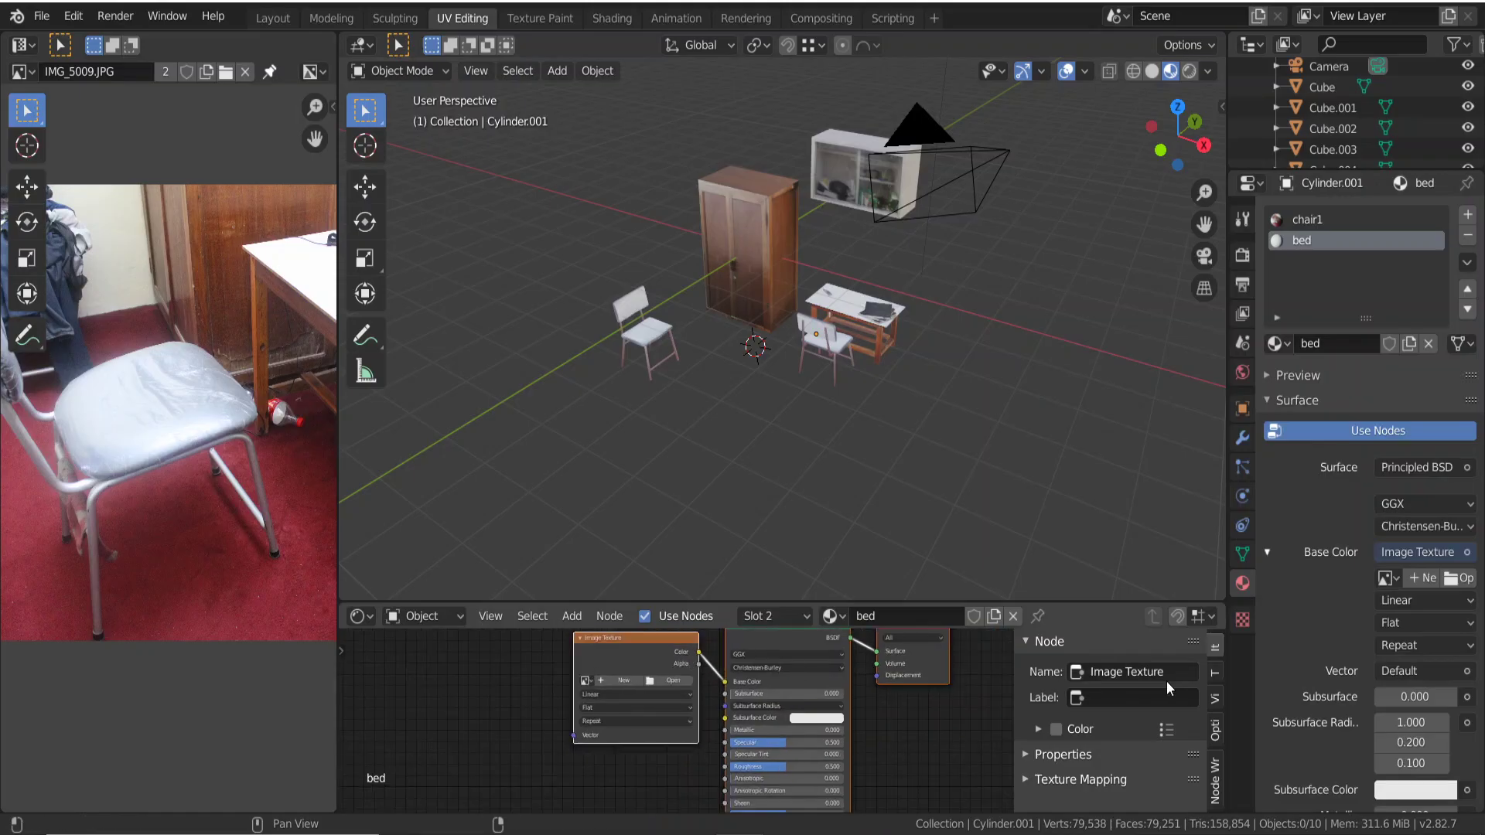
Load IMG_5010.JPG from D:\Blenders\reference images into the base colour texture.
click(1458, 579)
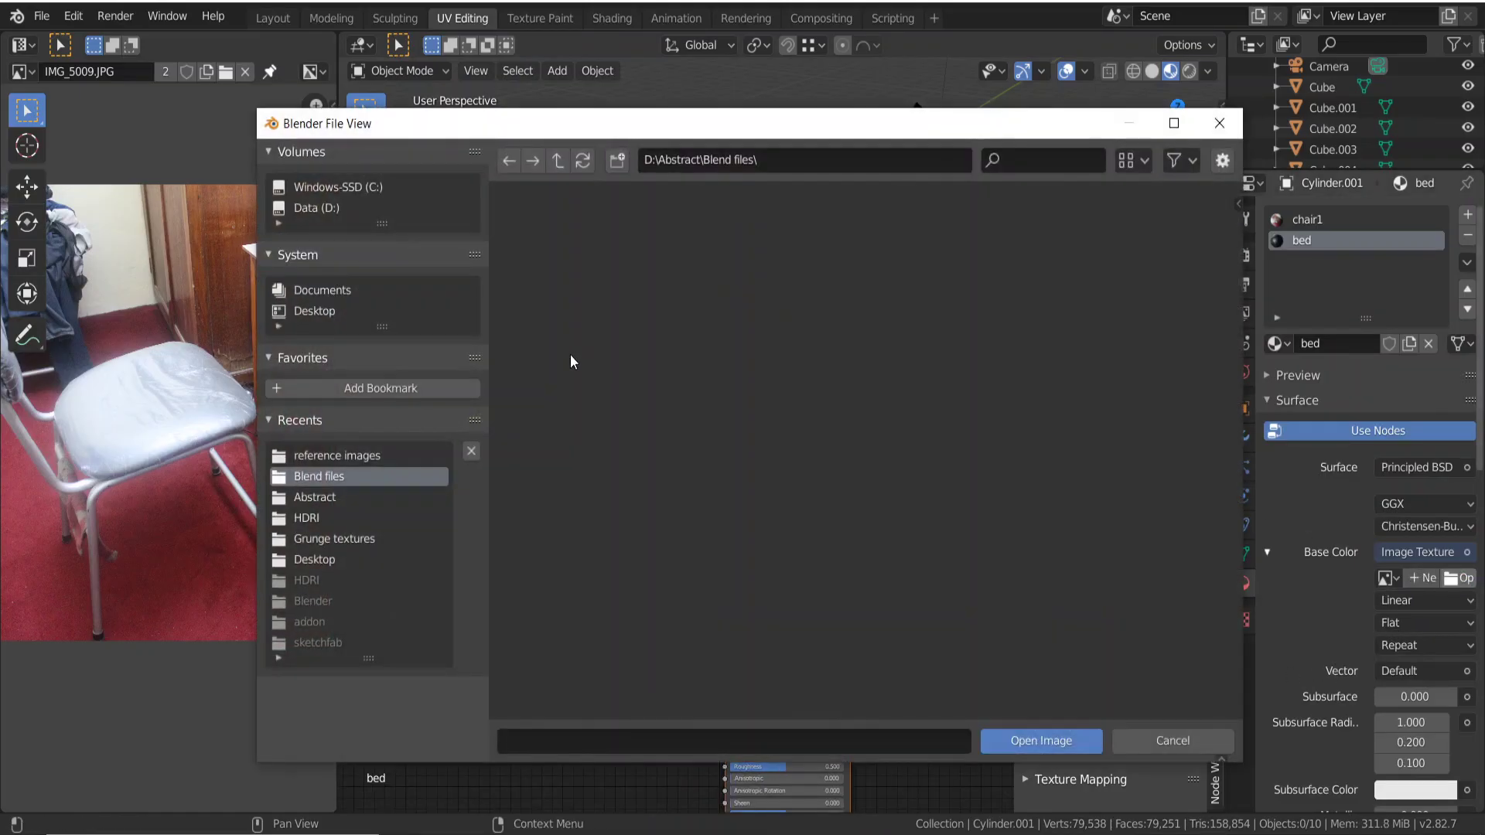
click(315, 209)
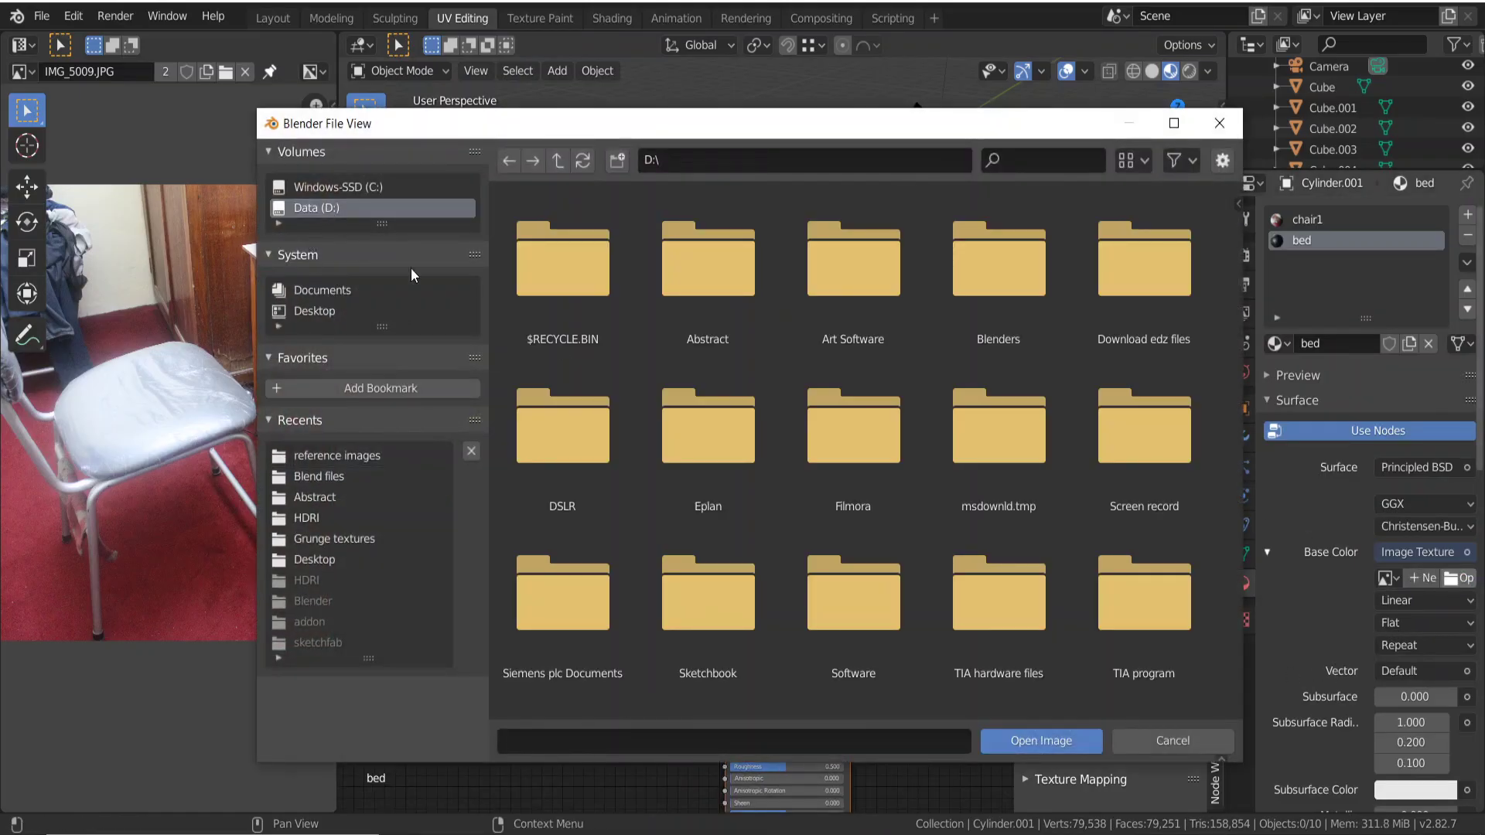
double_click(964, 327)
double_click(611, 420)
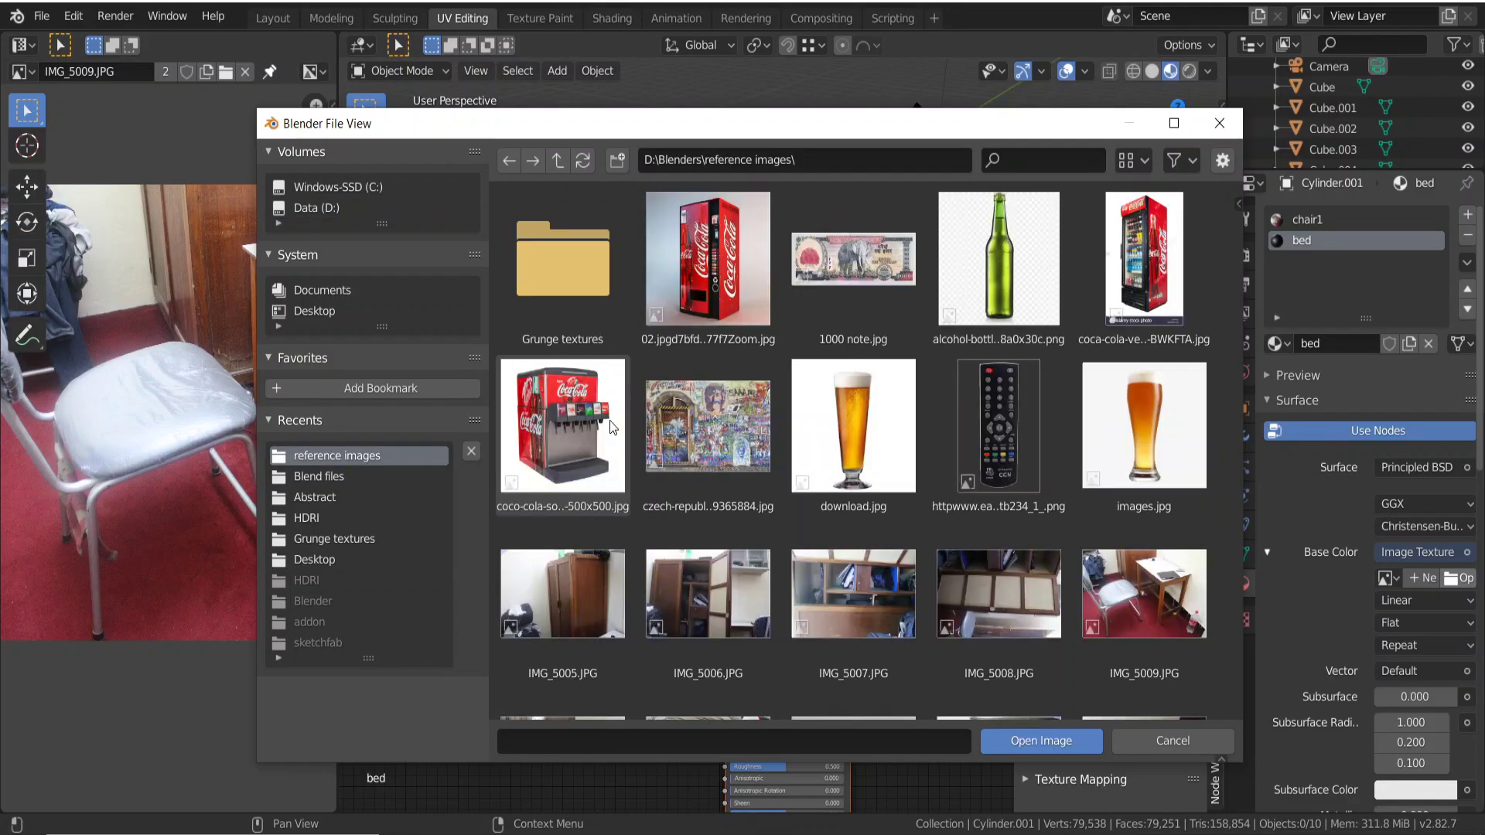
scroll(777, 477, down, 2)
scroll(777, 476, down, 2)
scroll(778, 477, down, 3)
scroll(778, 476, down, 1)
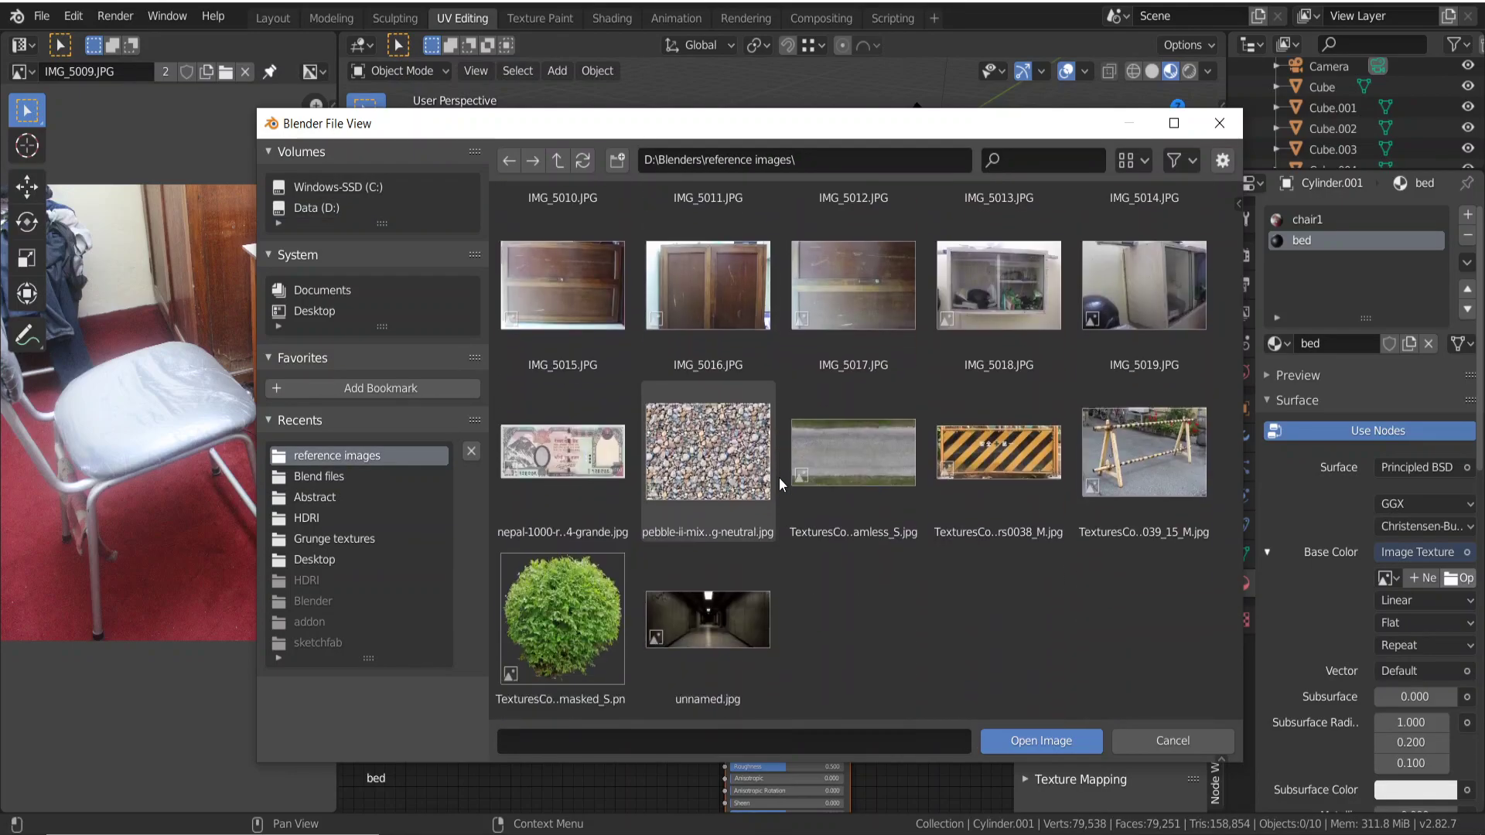
scroll(926, 496, up, 3)
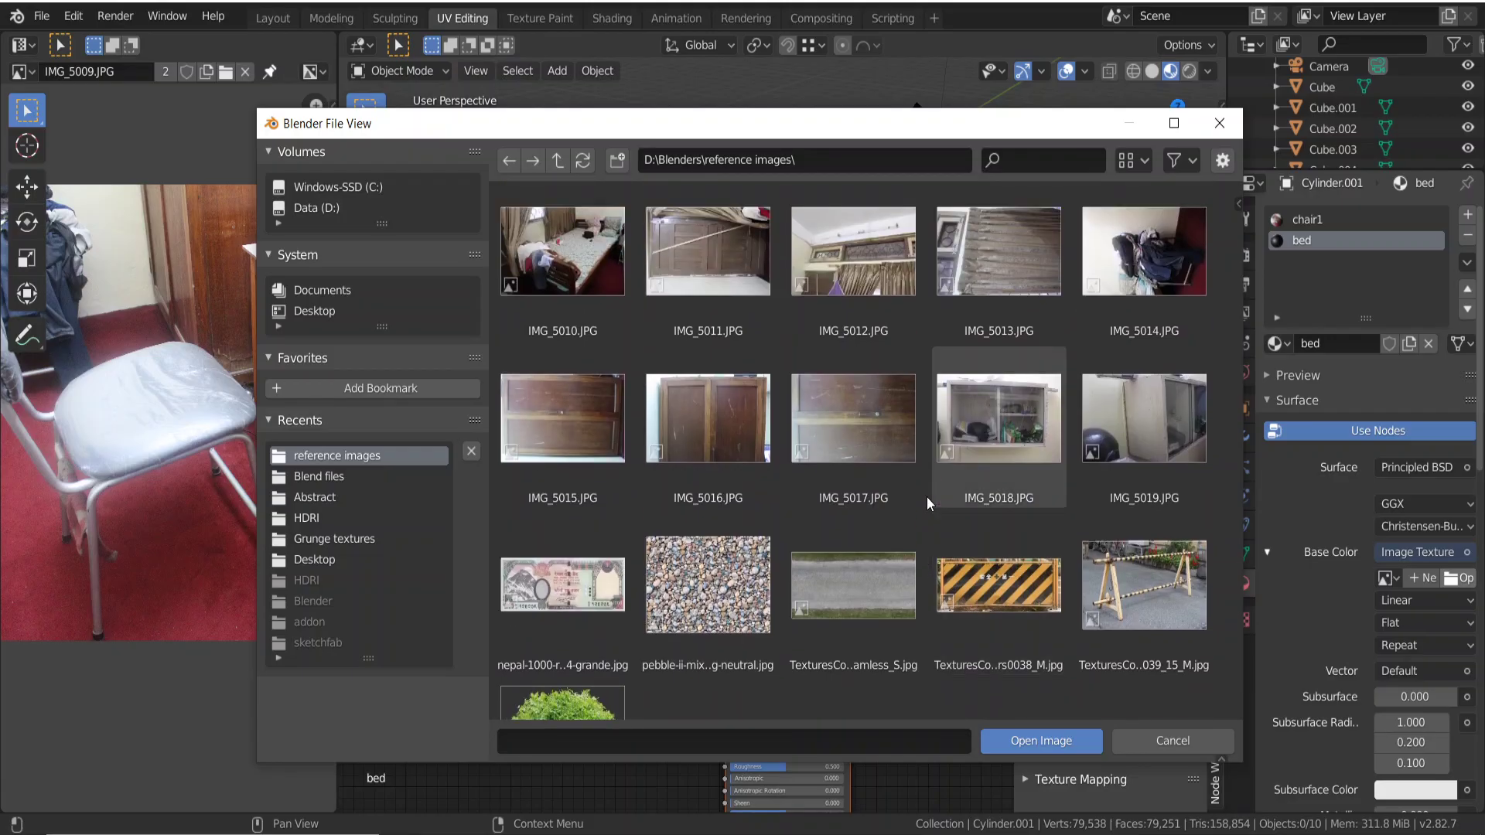
scroll(927, 497, up, 2)
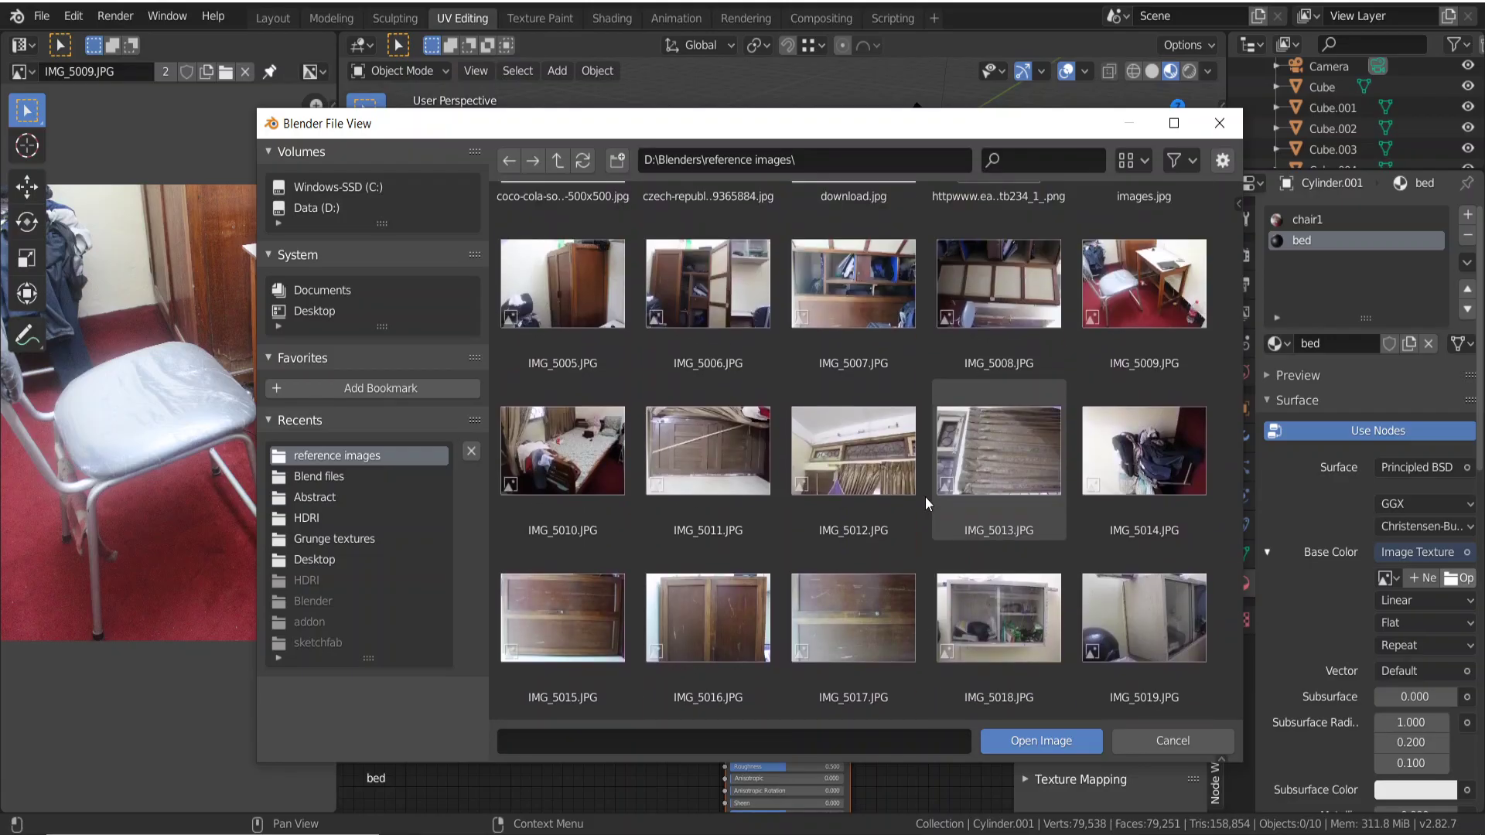
scroll(925, 497, down, 1)
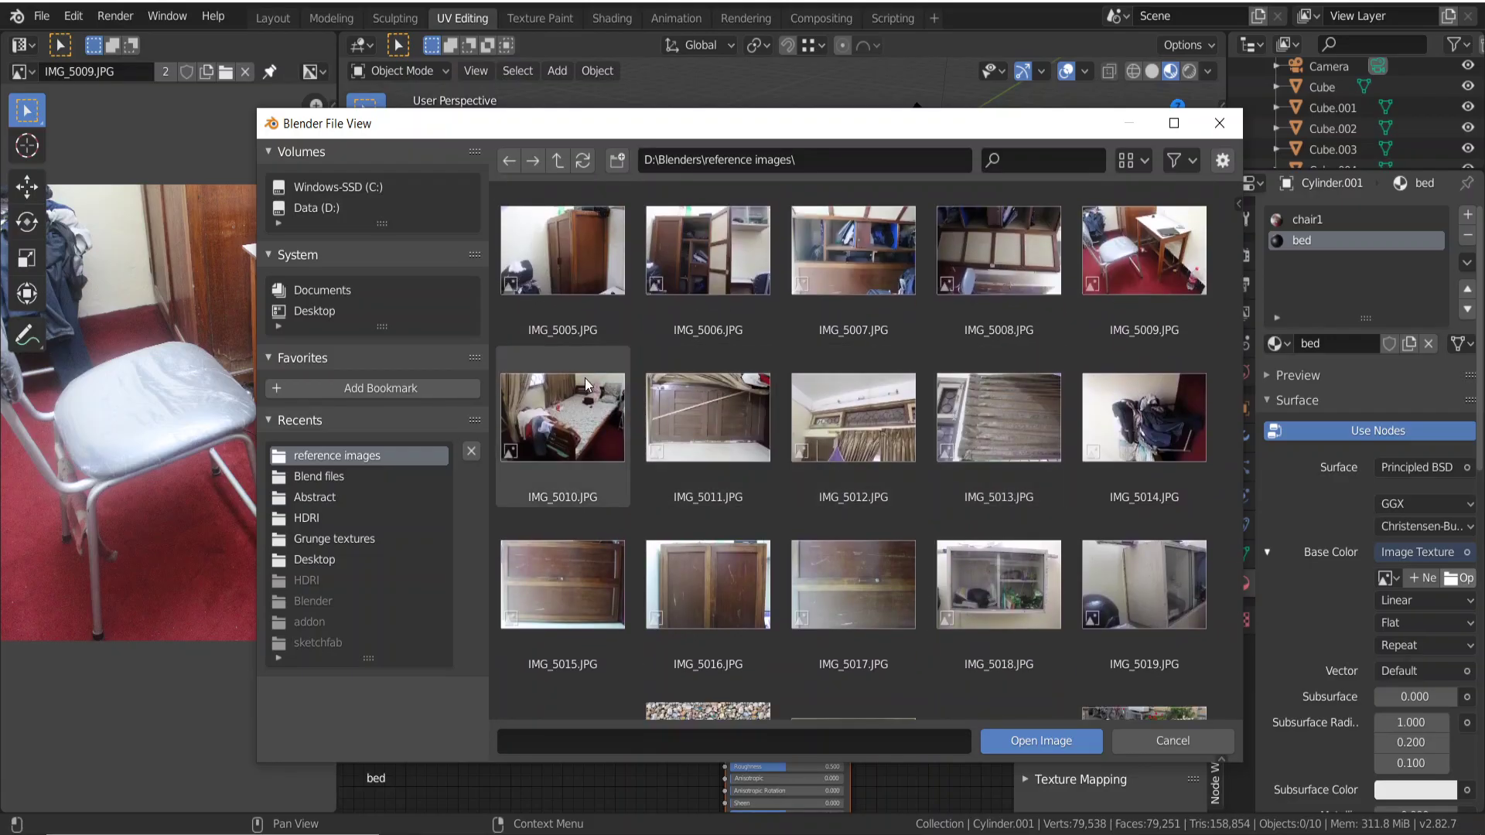
click(577, 420)
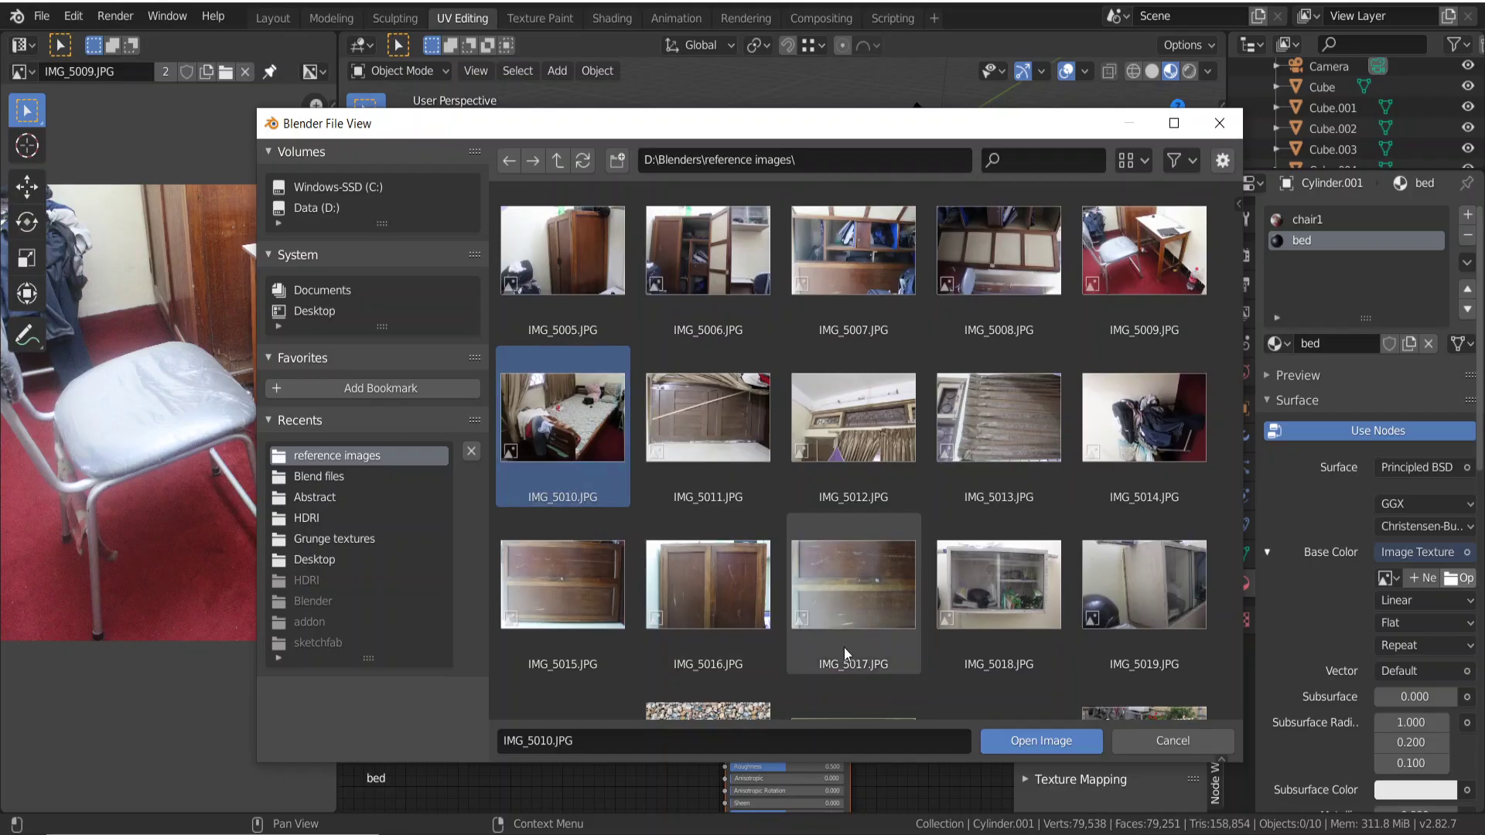
click(1024, 745)
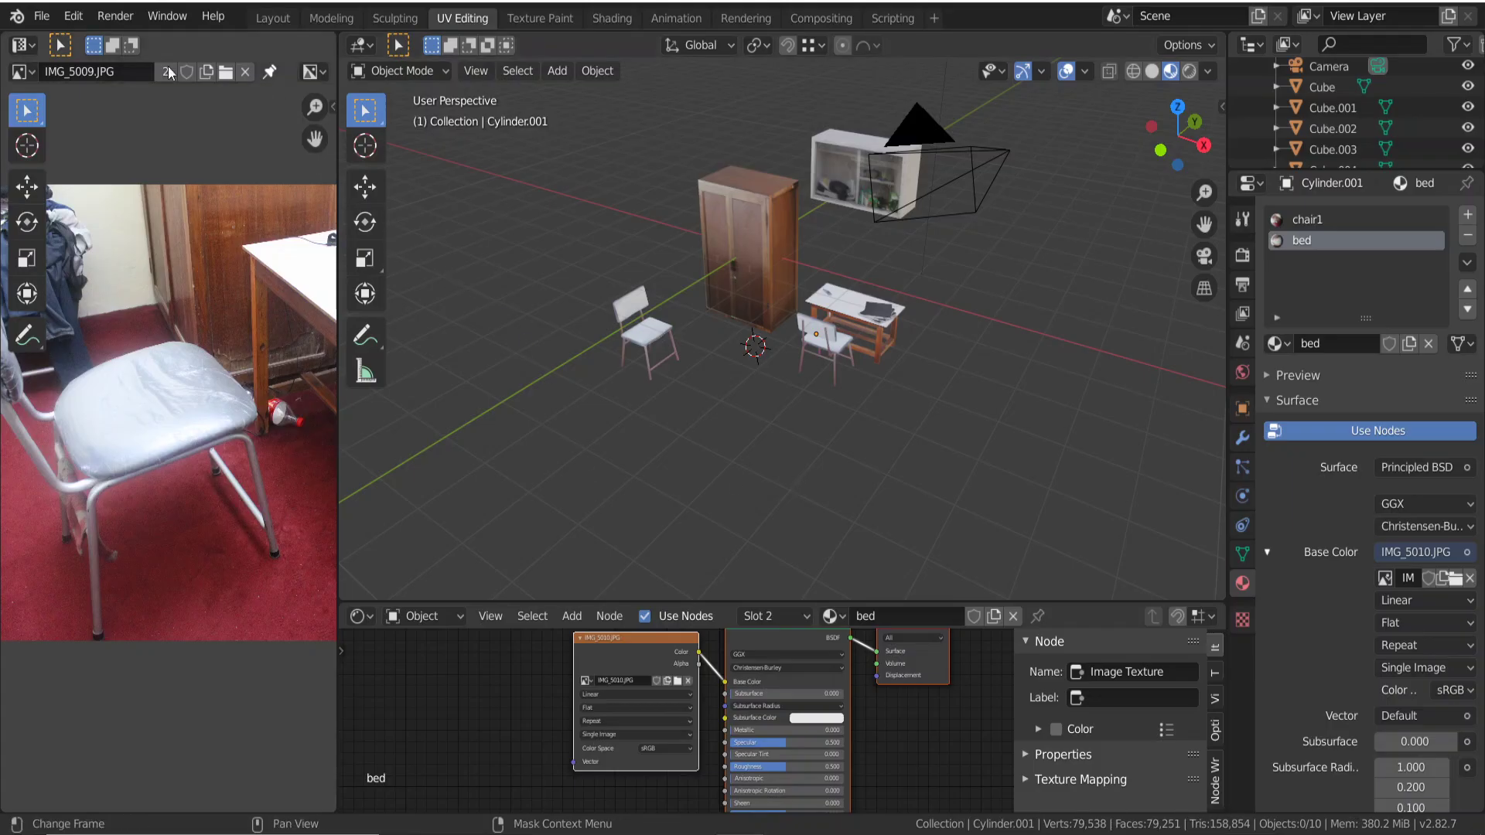
Show the bed photo IMG_5010.JPG in the Image Editor, replacing IMG_5018.JPG.
click(21, 71)
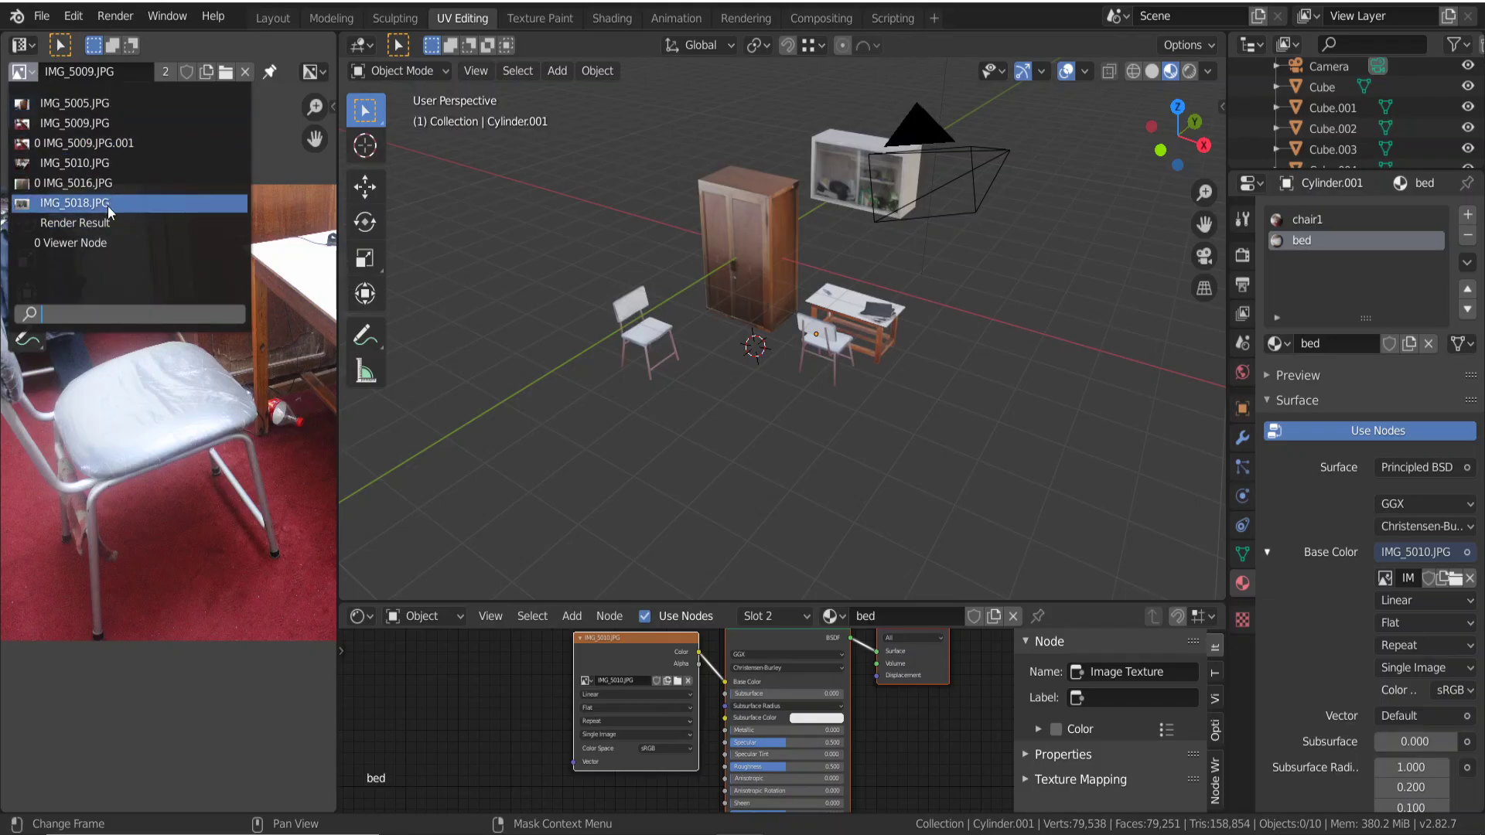
click(109, 204)
click(20, 72)
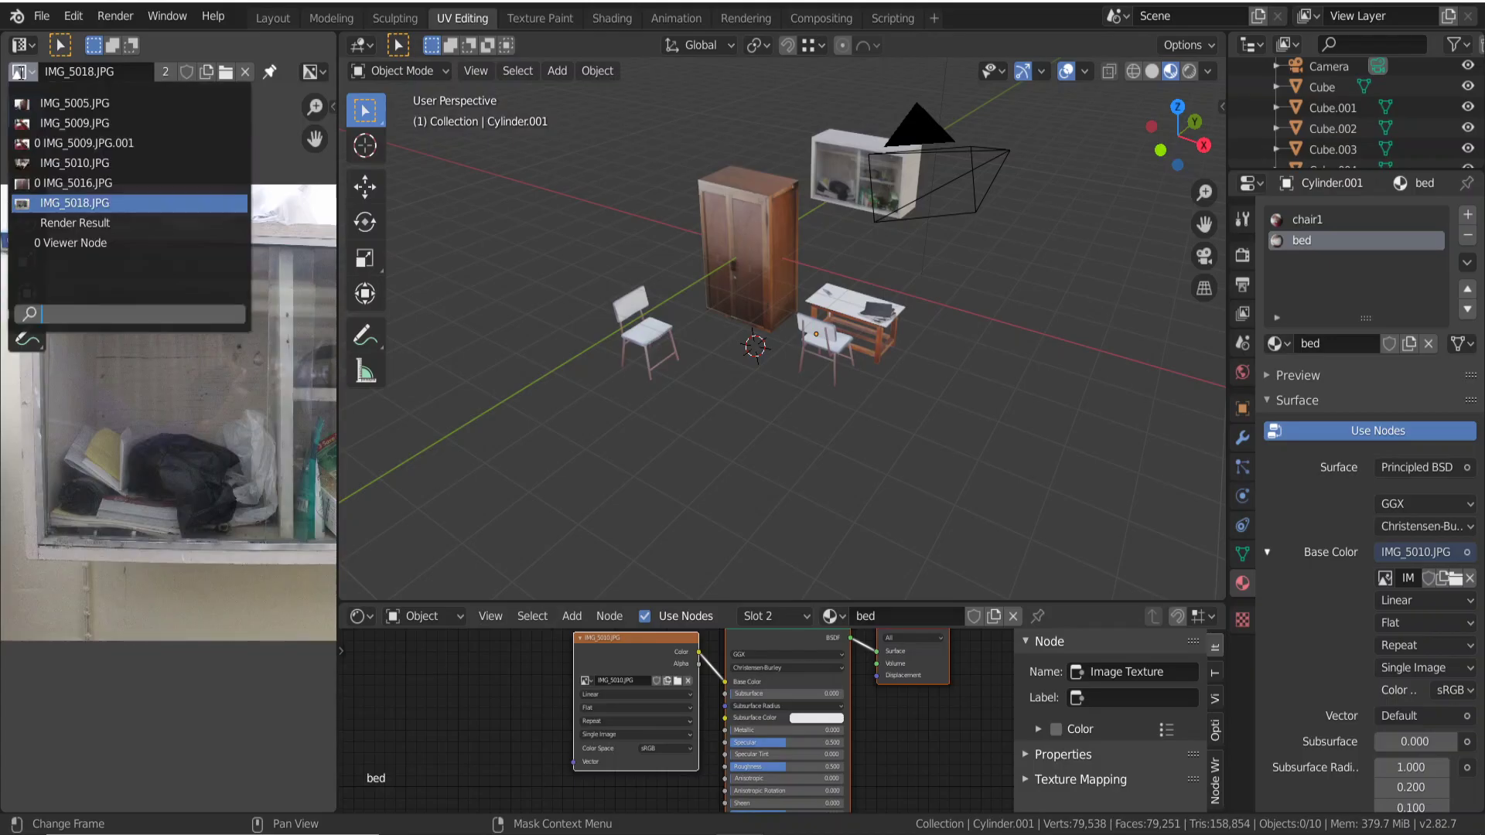
click(48, 163)
scroll(207, 399, down, 3)
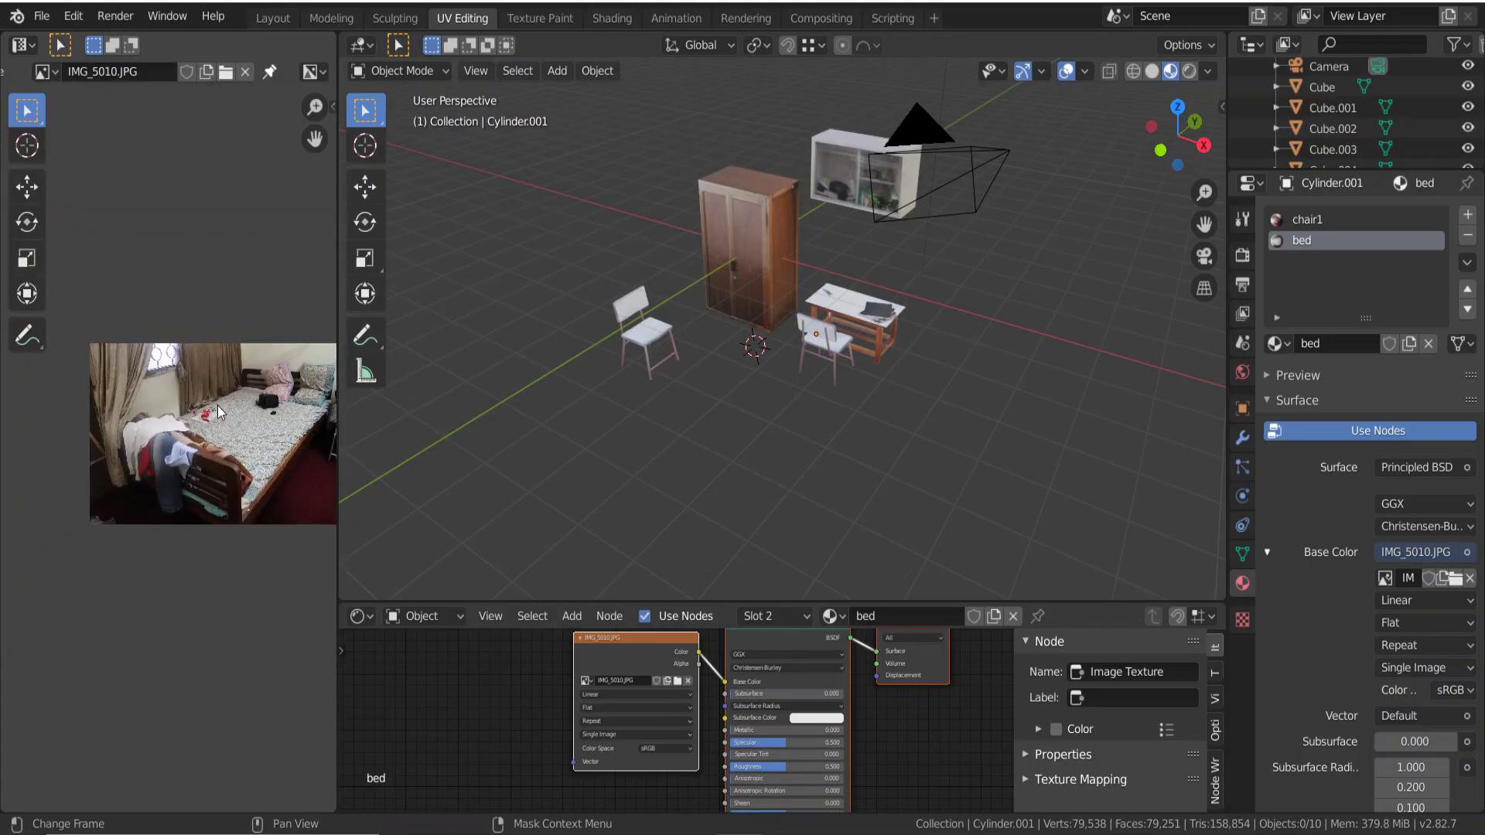
scroll(216, 410, up, 2)
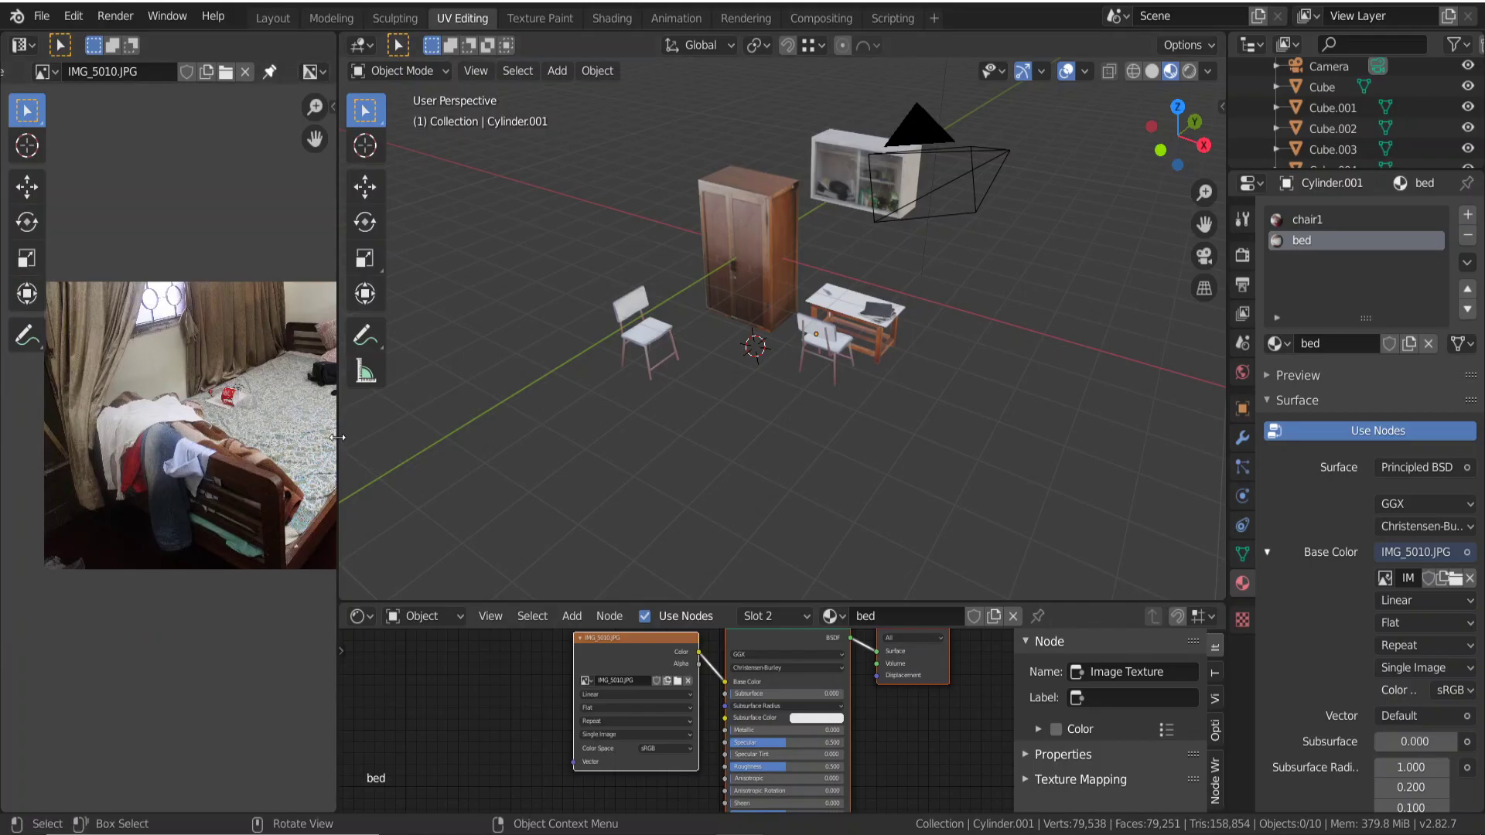
Widen the reference panel, reposition the bed photo, and orbit toward the wardrobe and chairs.
drag(339, 434, 508, 437)
scroll(377, 457, up, 1)
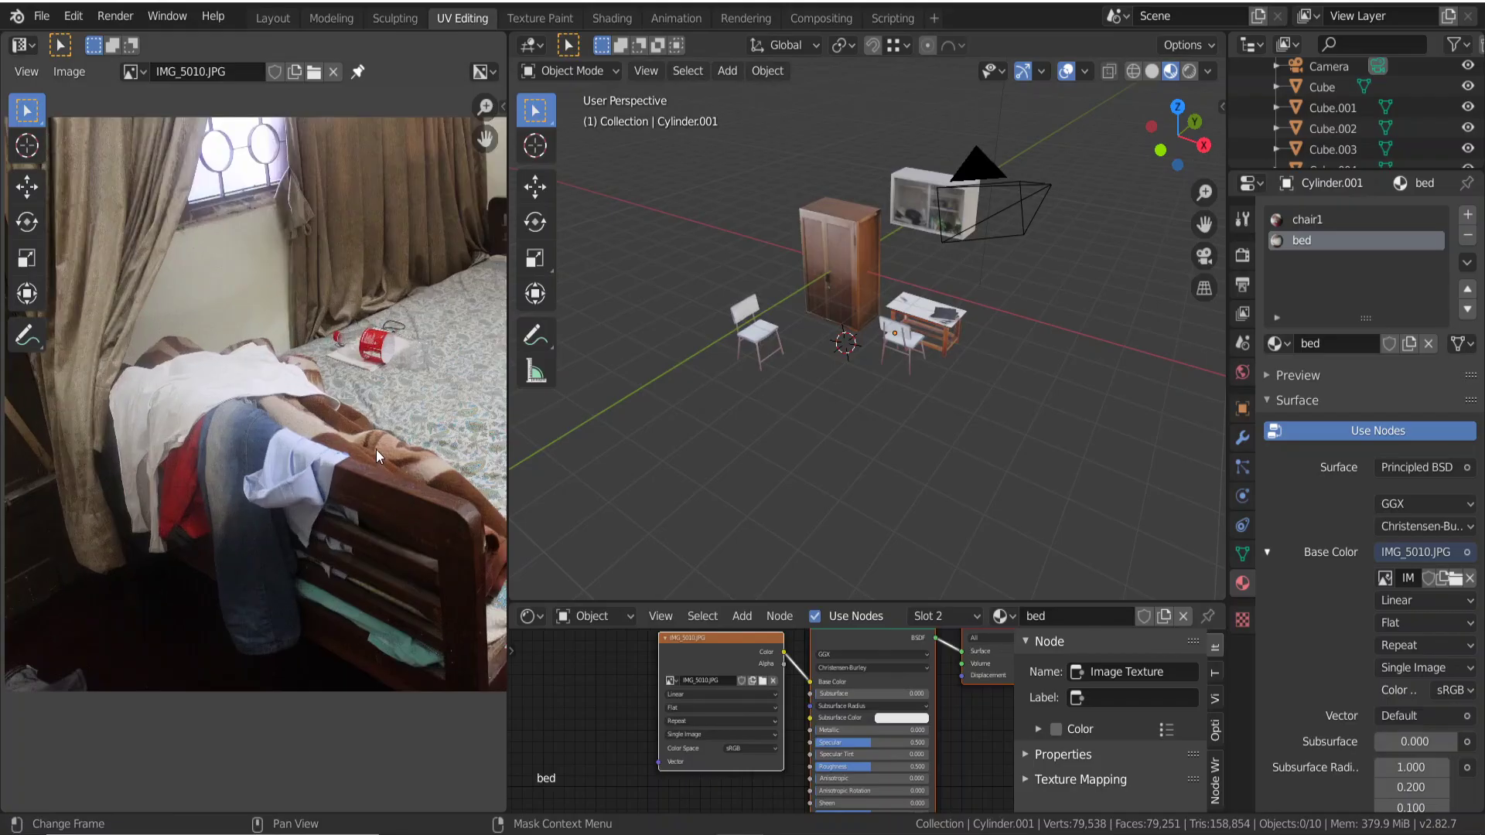
scroll(376, 448, down, 4)
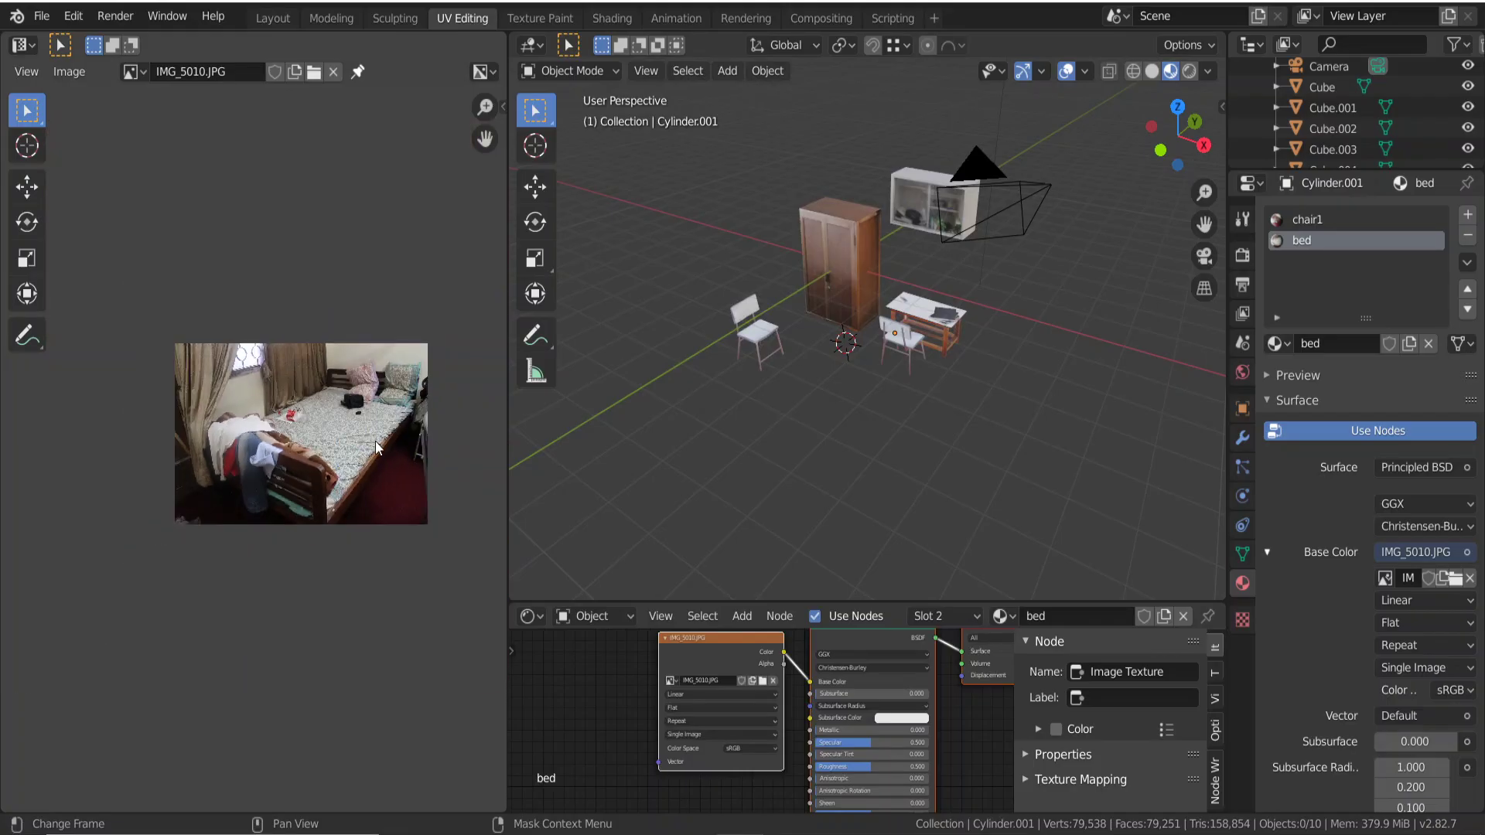
middle_drag(376, 447, 348, 447)
scroll(348, 447, up, 2)
scroll(346, 447, up, 1)
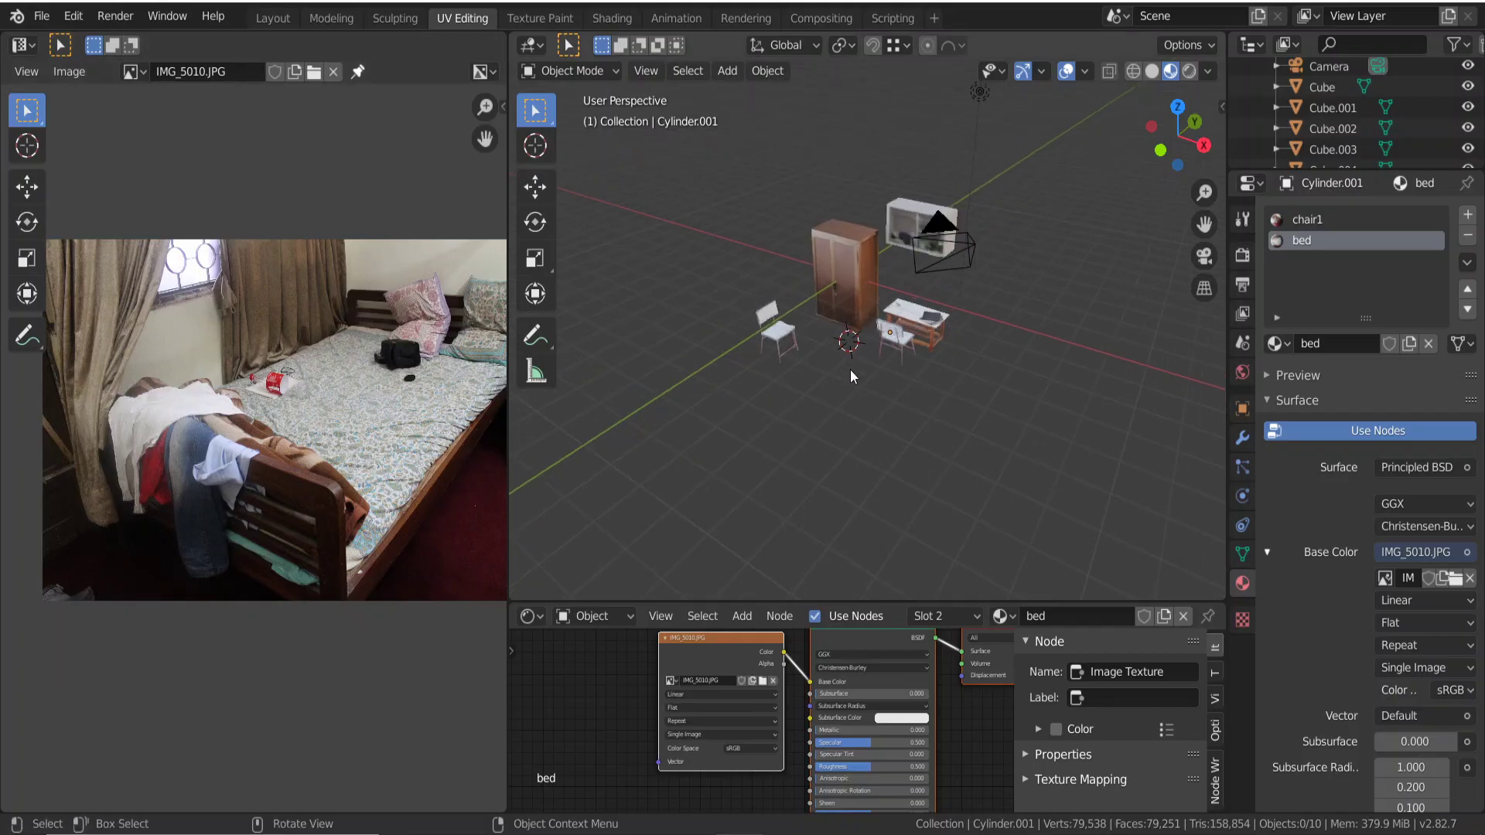
scroll(851, 369, up, 2)
mouse_move(866, 406)
middle_down()
mouse_move(734, 350)
mouse_move(700, 355)
mouse_move(685, 395)
mouse_move(693, 414)
mouse_move(850, 411)
mouse_move(893, 388)
mouse_move(807, 323)
mouse_move(809, 393)
mouse_move(804, 357)
mouse_move(817, 358)
middle_up()
Render a still of the room from the scene camera and fit it to the window.
key(KP_0)
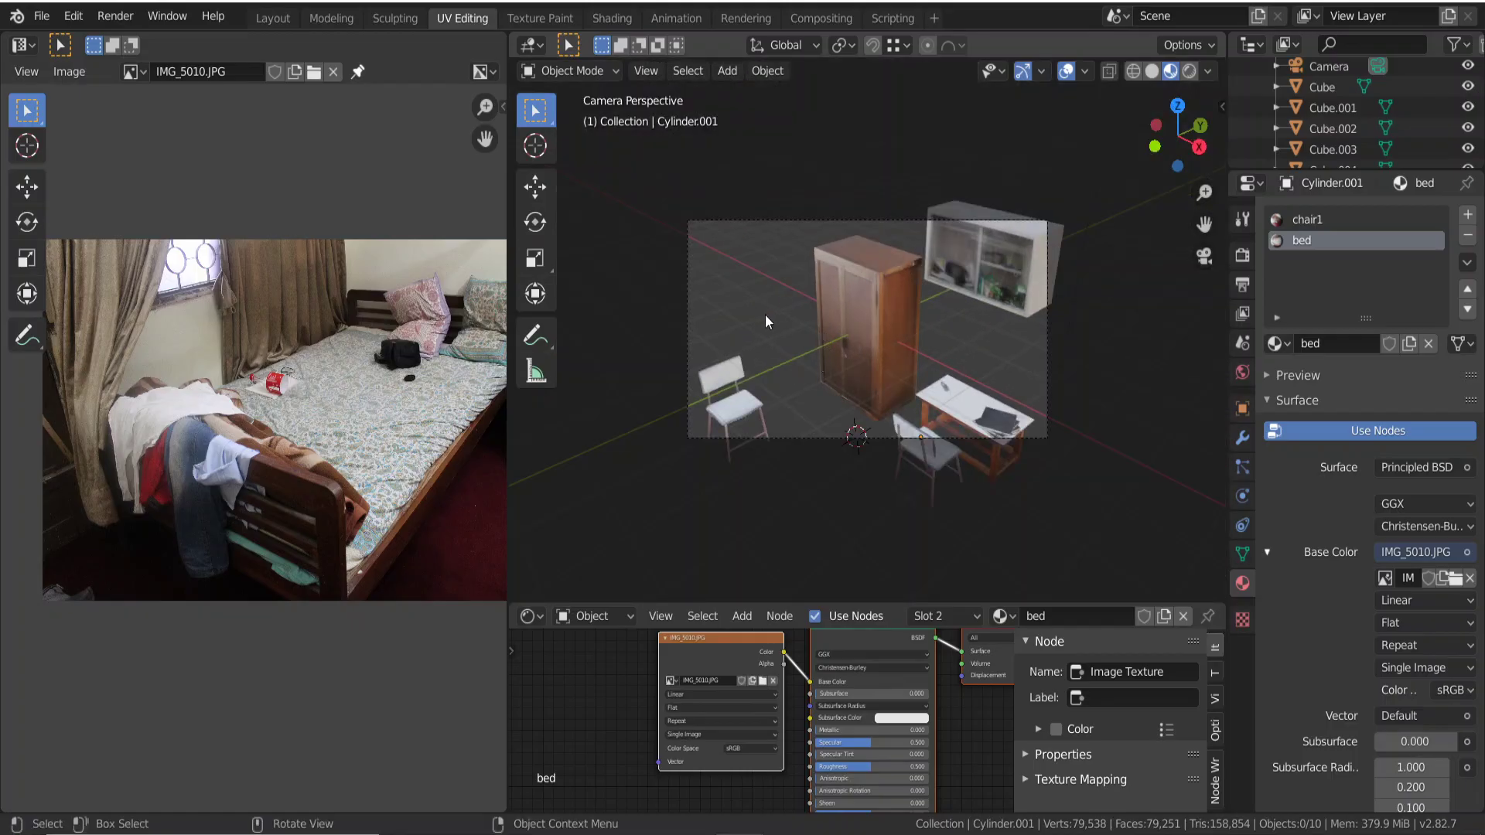
click(116, 16)
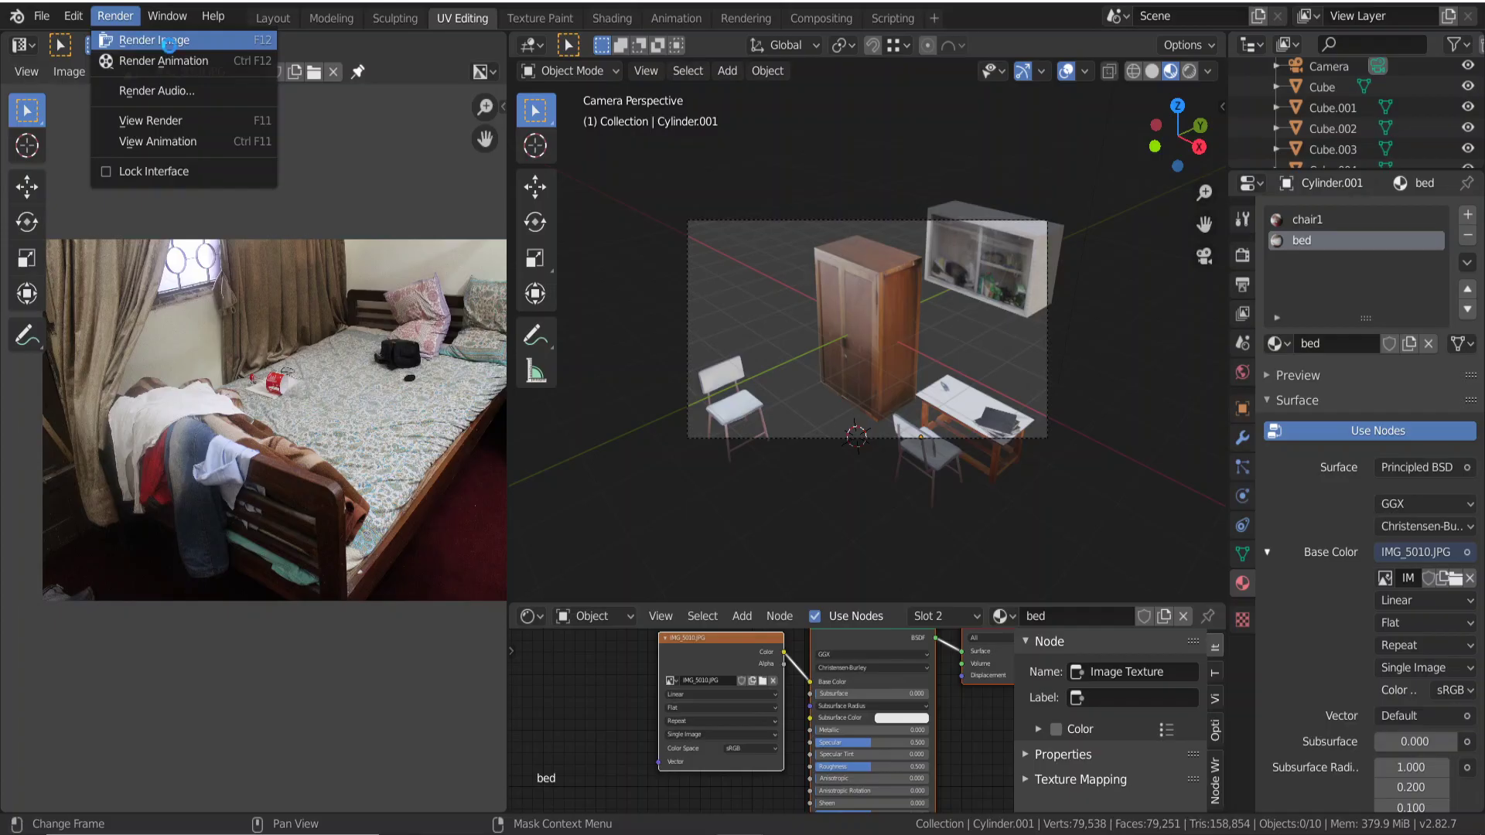
click(168, 40)
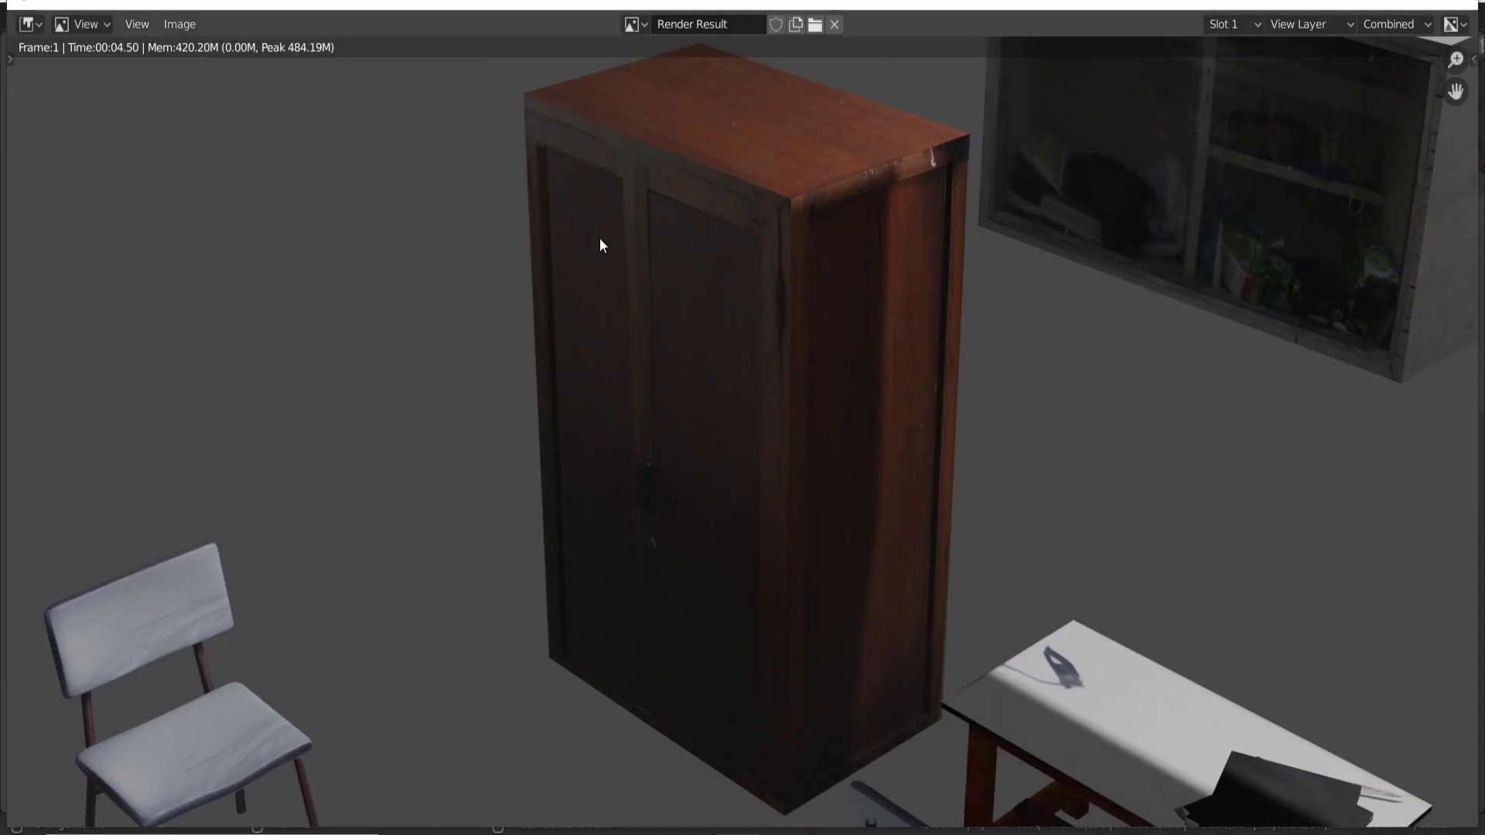
key(Home)
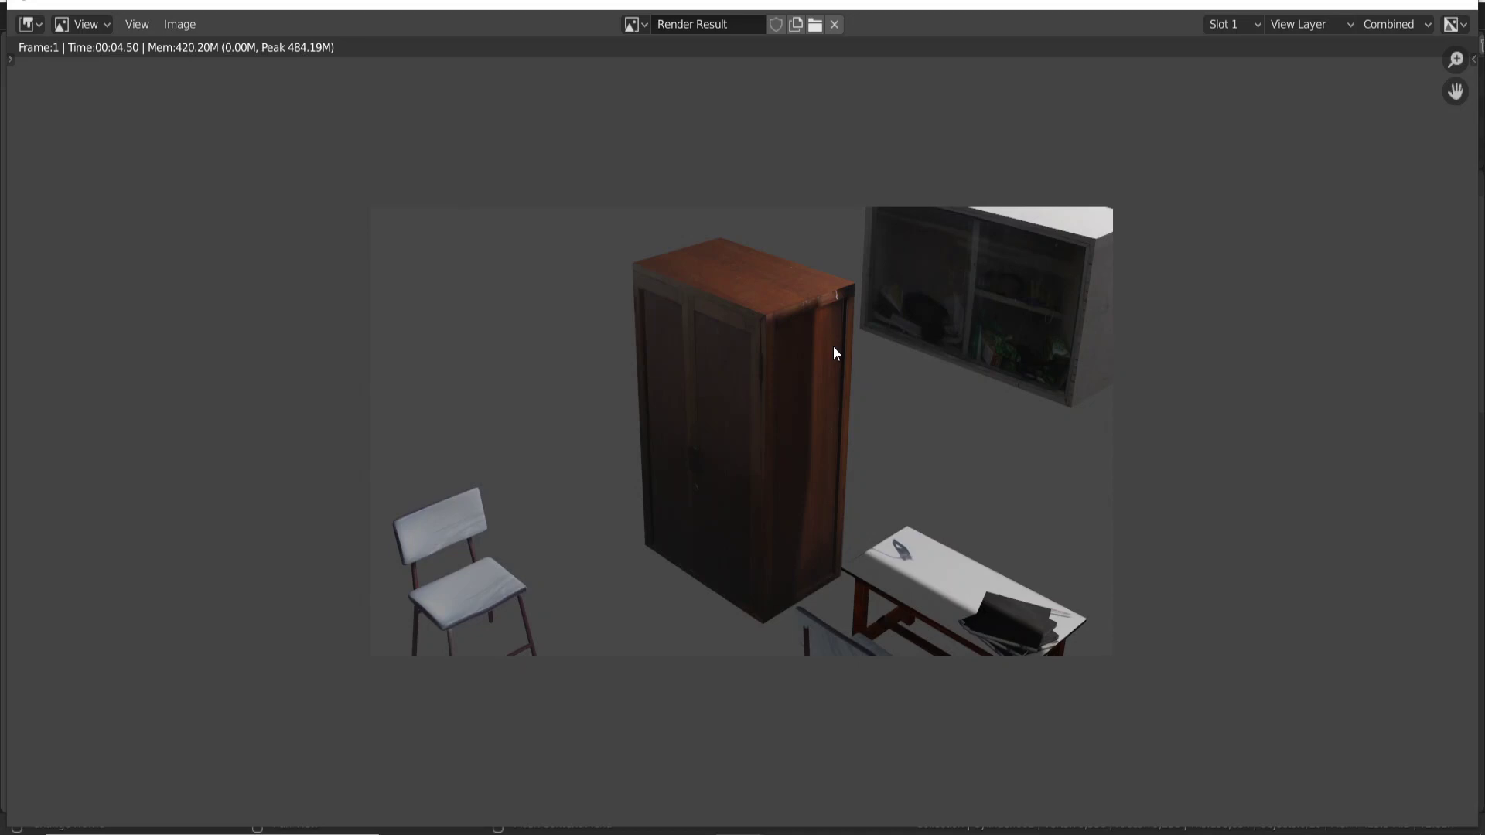
Close the render and zoom in and out on the furniture in a free view.
click(1454, 5)
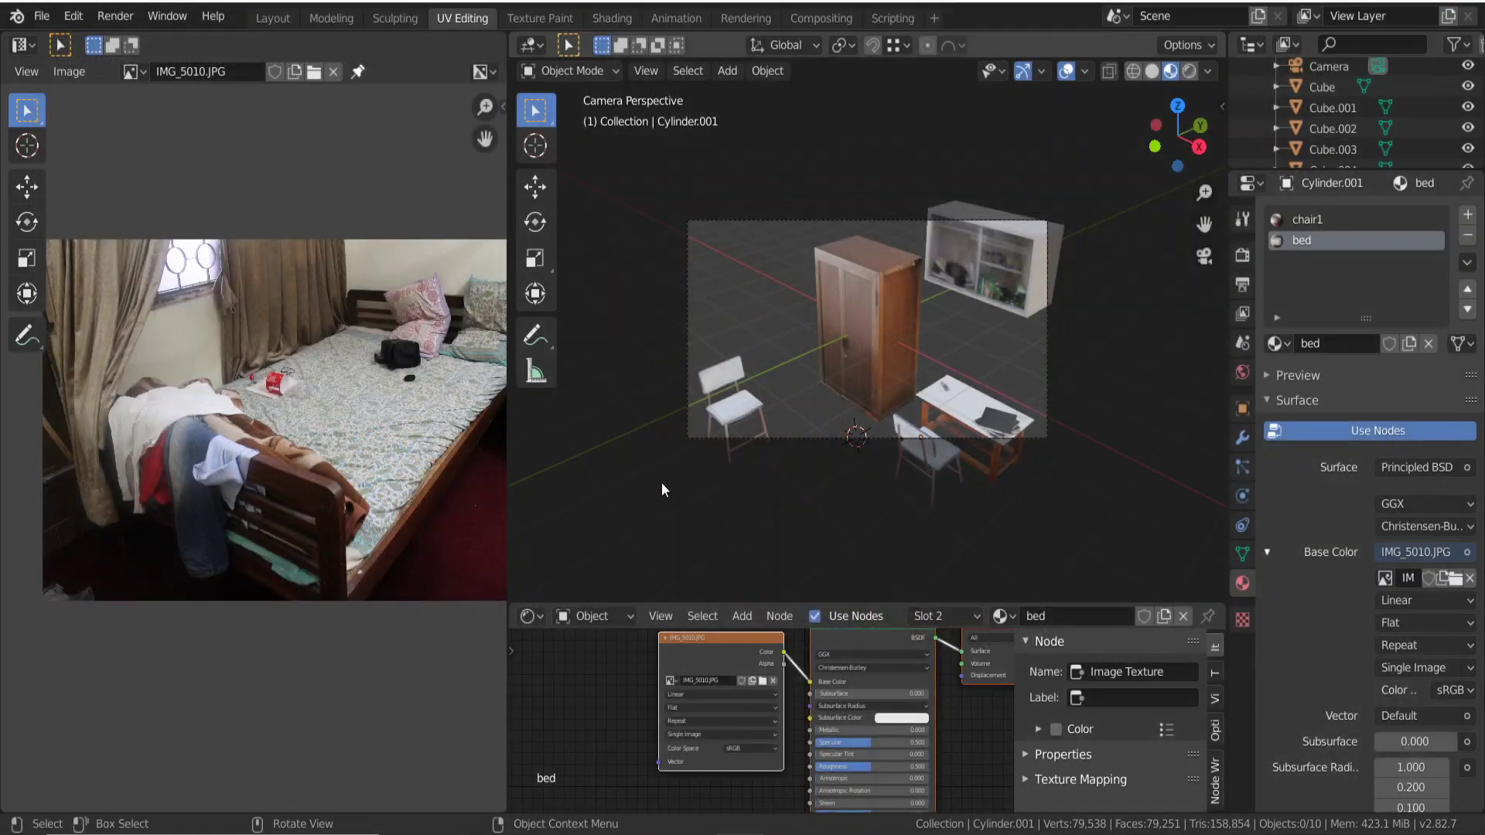
key(Home)
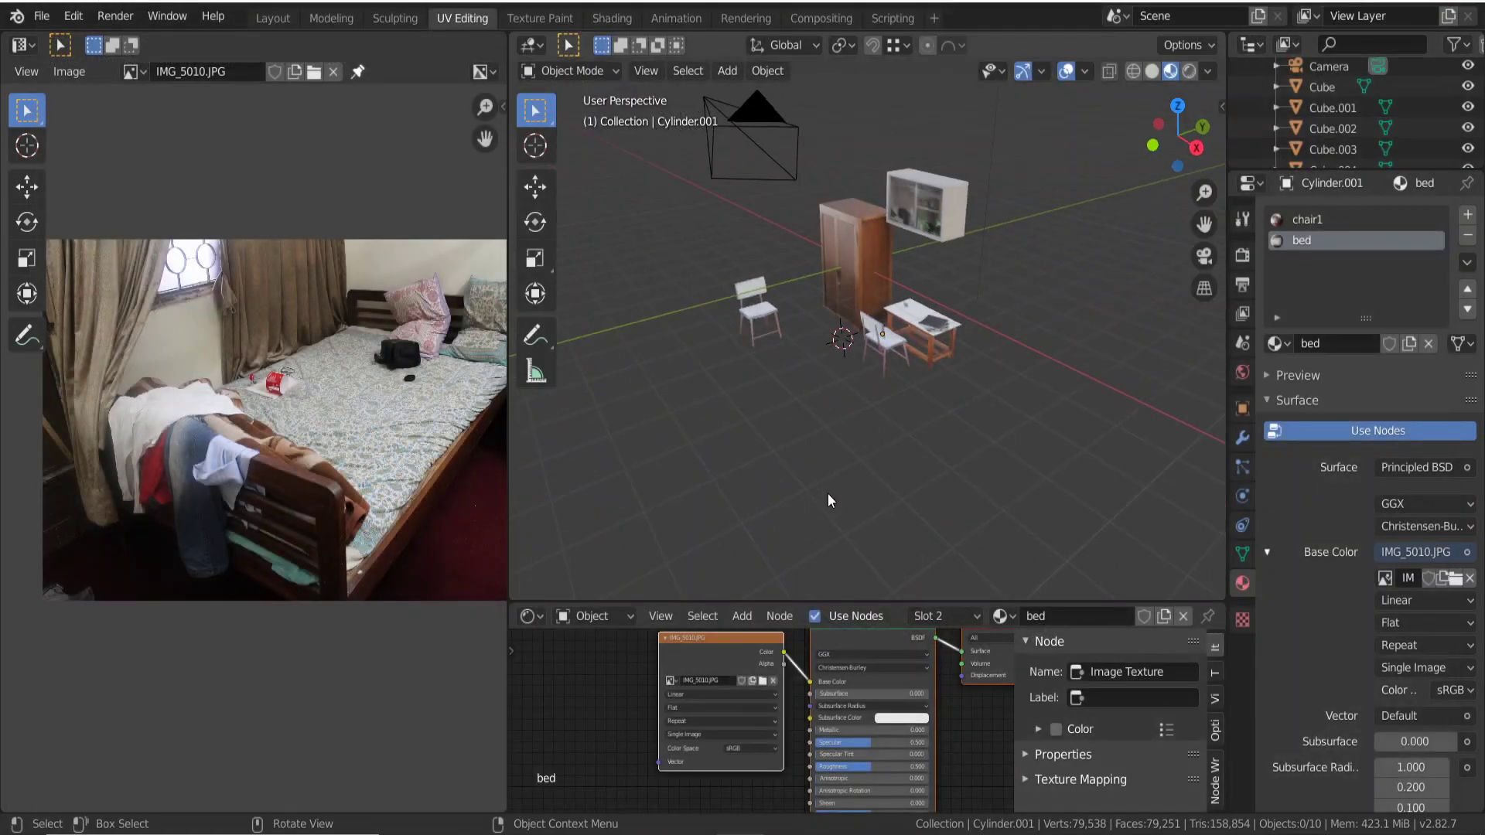
scroll(829, 471, up, 4)
scroll(830, 475, down, 2)
scroll(820, 475, up, 2)
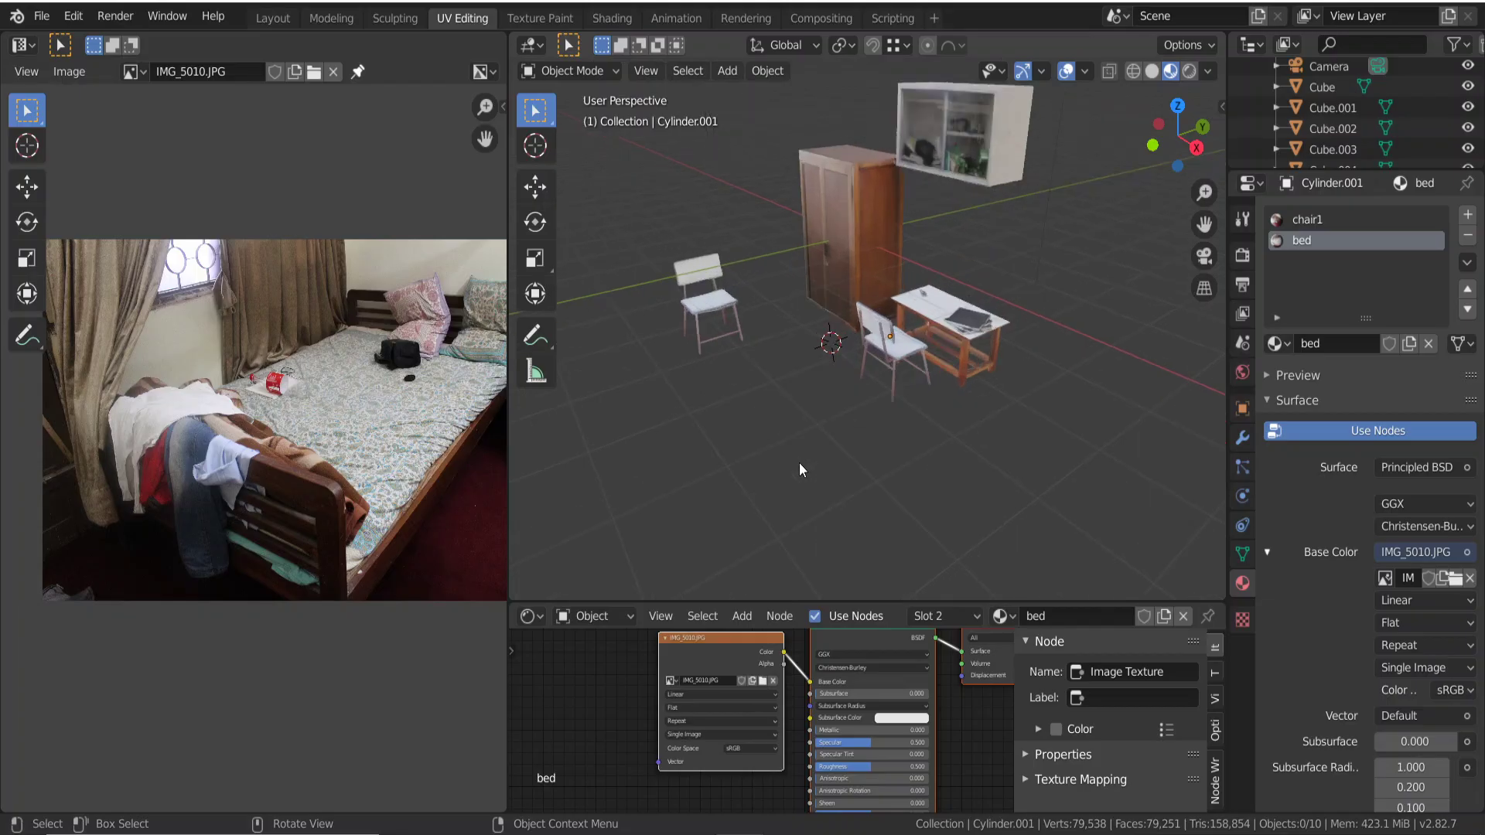
scroll(800, 463, up, 2)
scroll(796, 462, up, 1)
scroll(775, 464, down, 2)
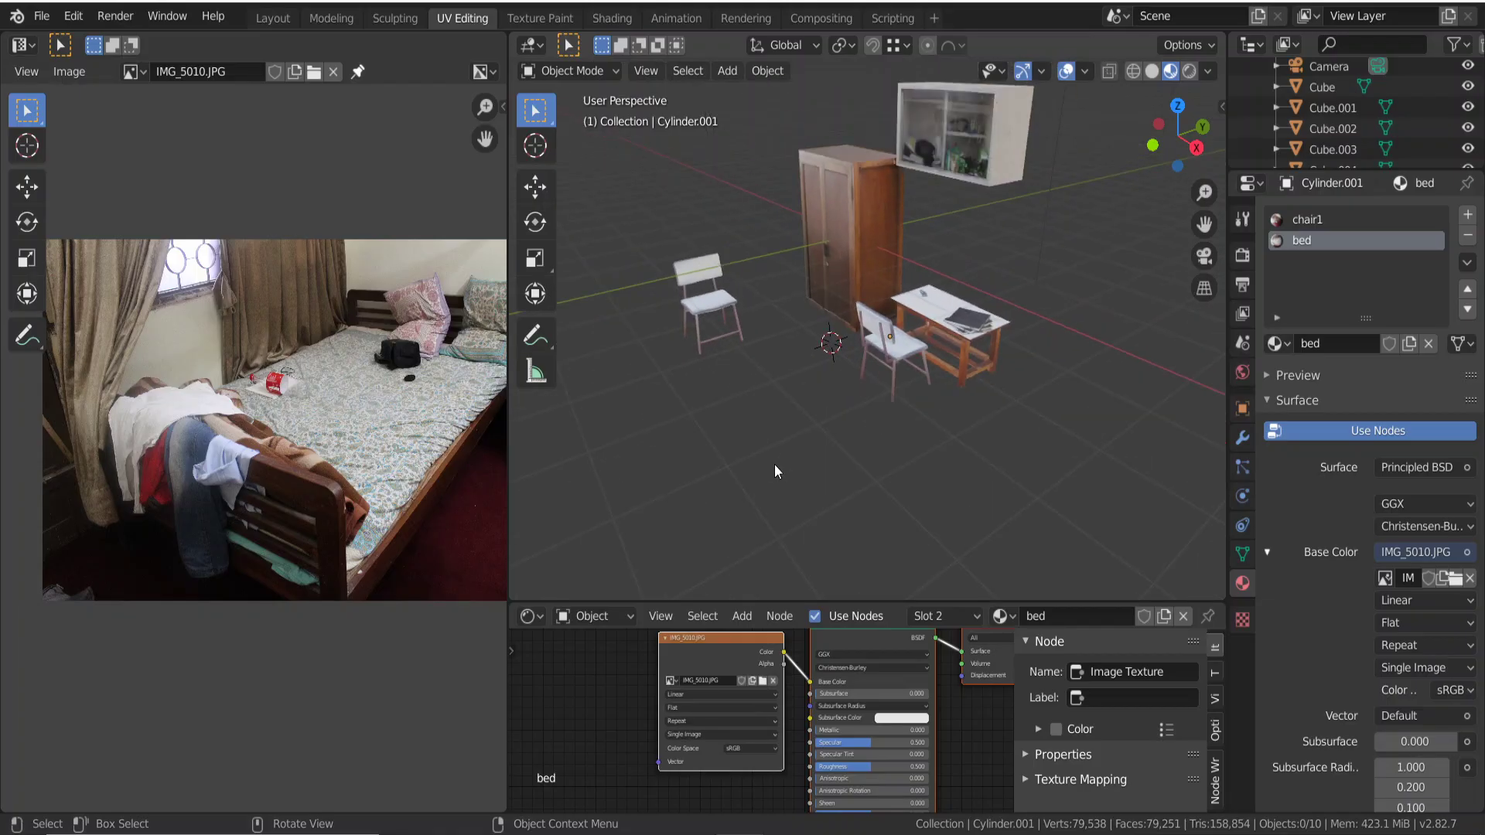